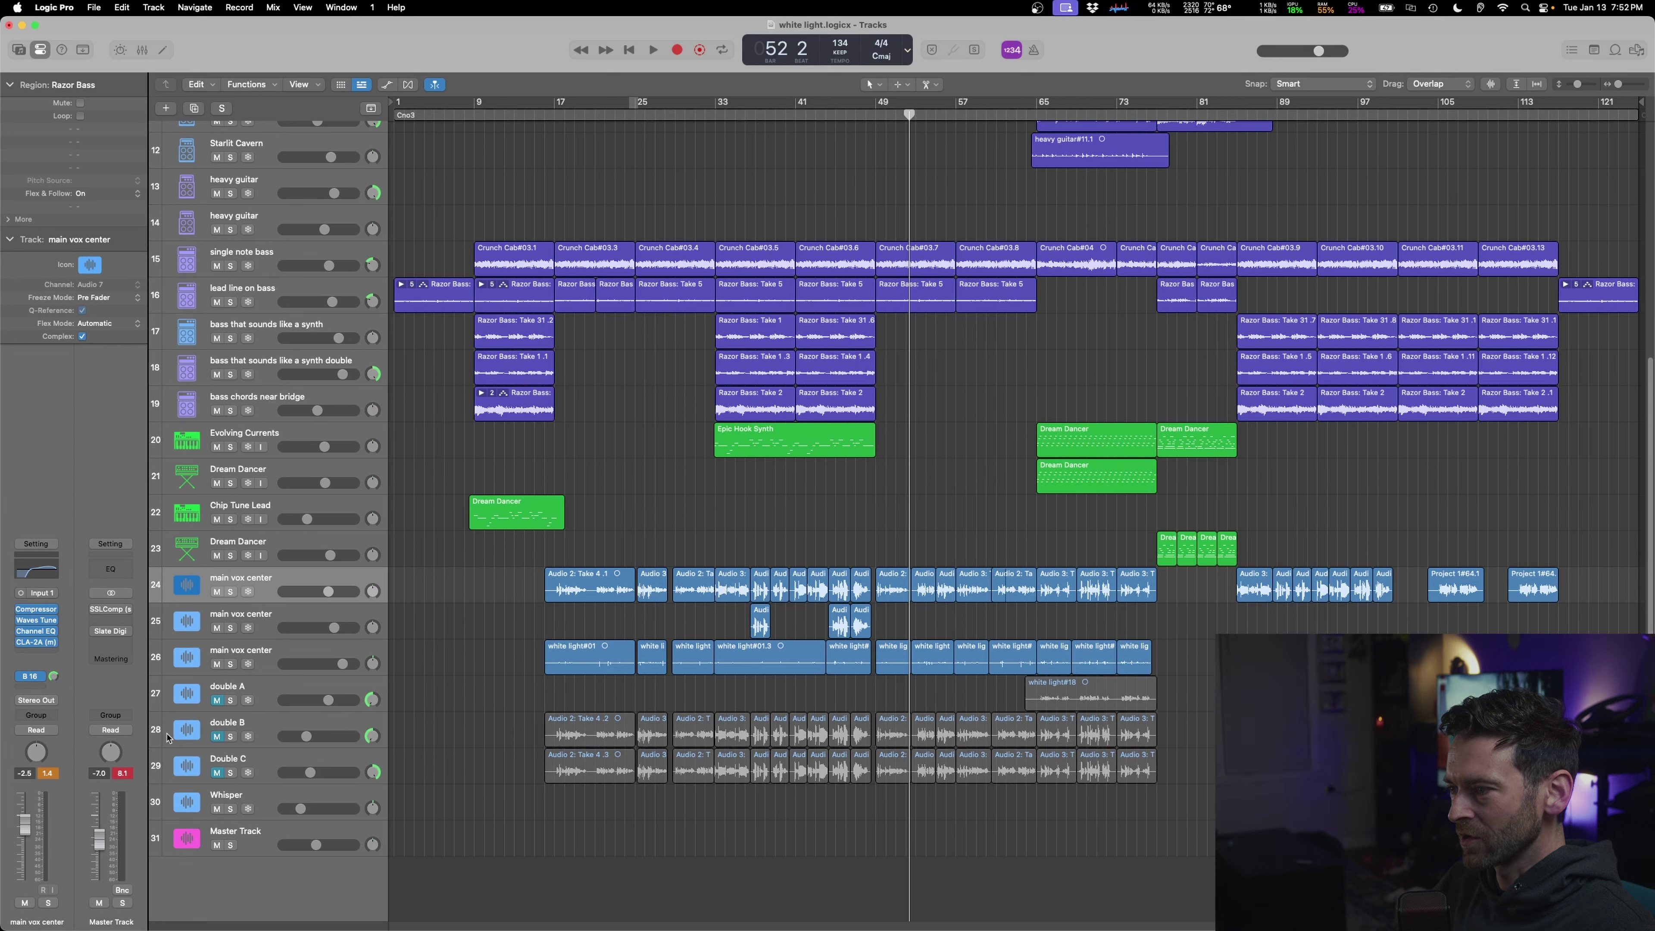
- Unmute the double B and Double C tracks and play the song with Double C selected
{"action": "left_click_drag", "start_coordinate": [216, 737], "coordinate": [216, 773]}
{"action": "key", "text": "space"}
{"action": "left_click", "coordinate": [276, 764]}
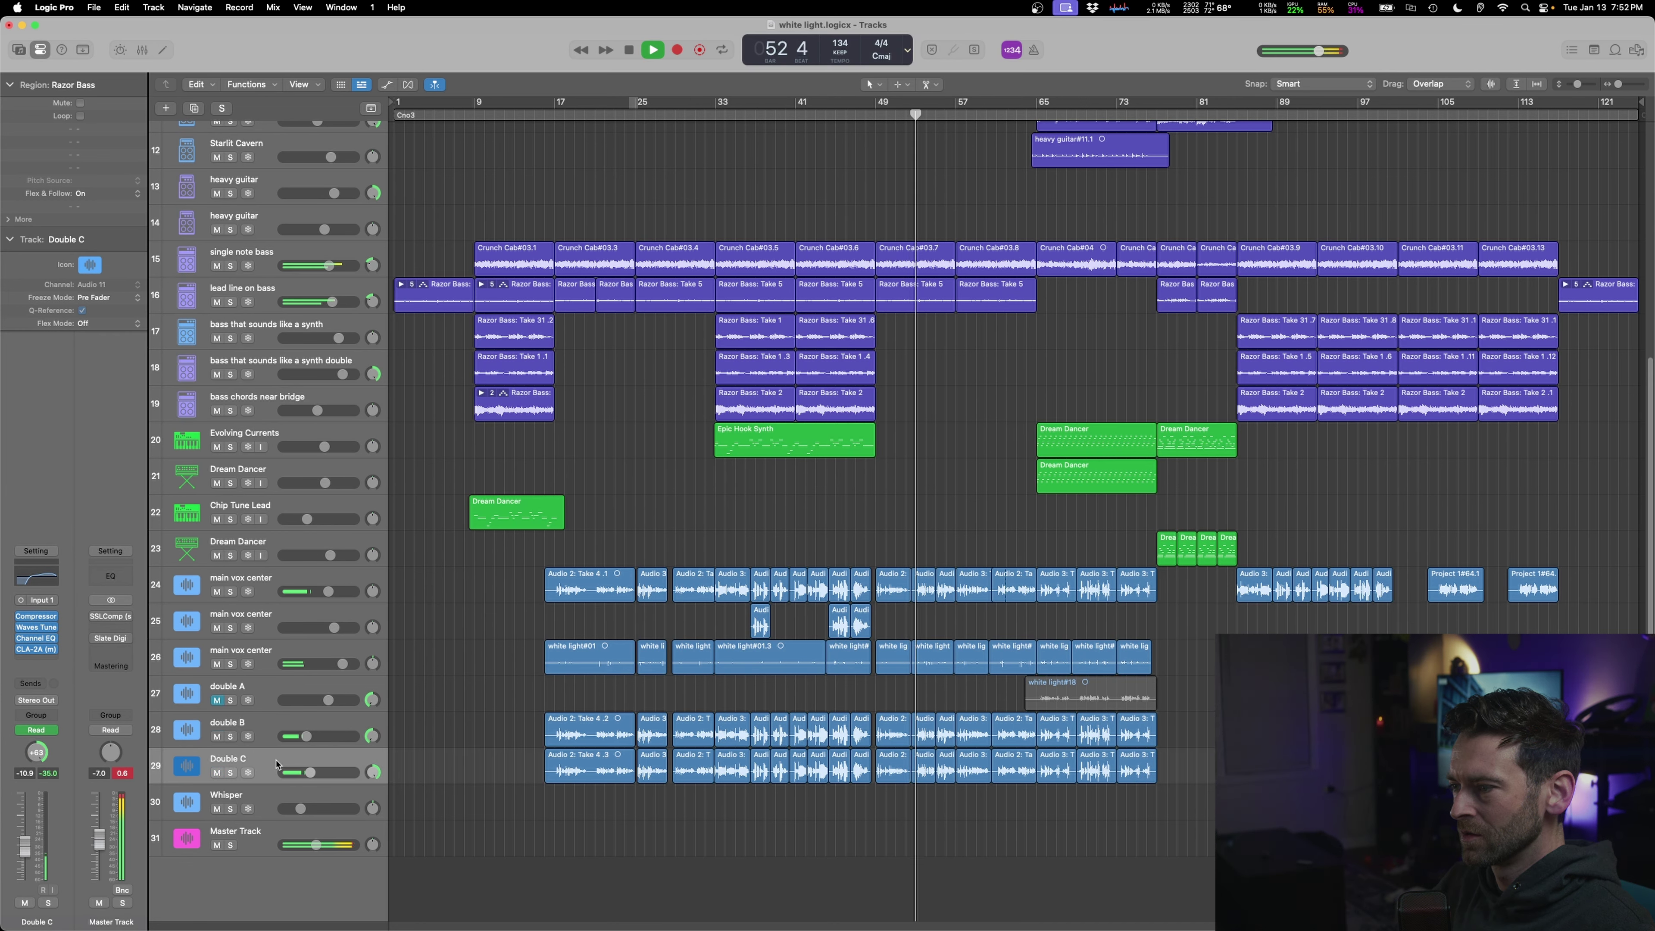
- Solo double B and Double C together, try adjusting their volumes, and return to playing the full mix
{"action": "left_click", "coordinate": [274, 720], "text": "shift"}
{"action": "key", "text": "ctrl+s"}
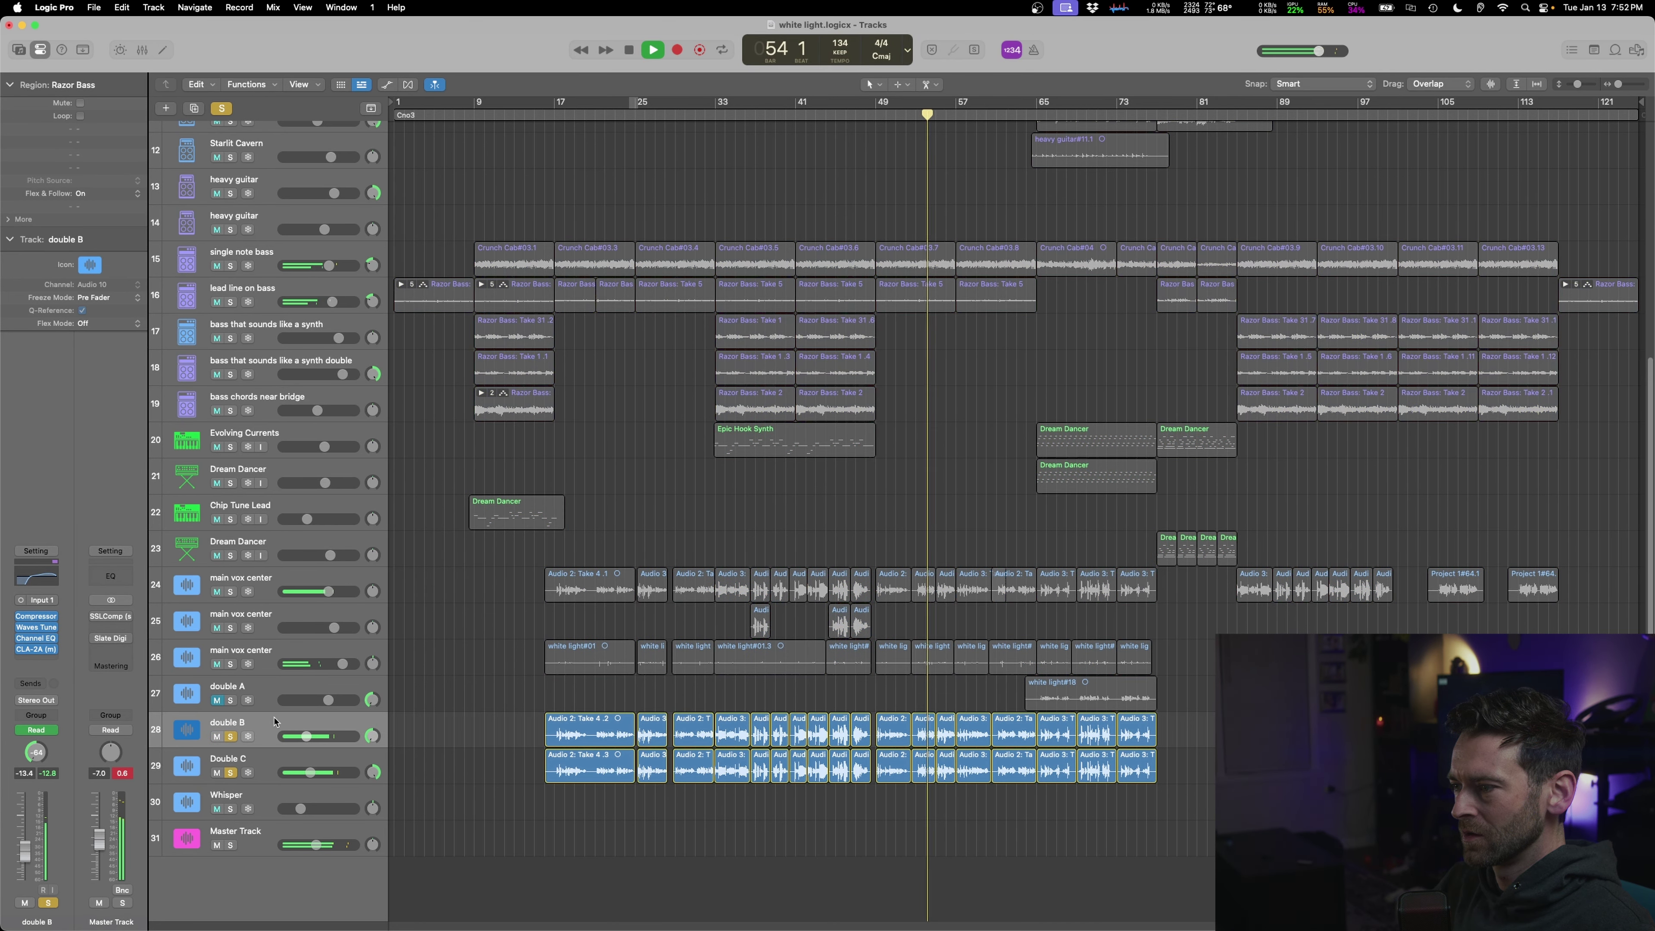
{"action": "left_click_drag", "start_coordinate": [307, 736], "coordinate": [315, 737]}
{"action": "left_click_drag", "start_coordinate": [310, 773], "coordinate": [311, 772]}
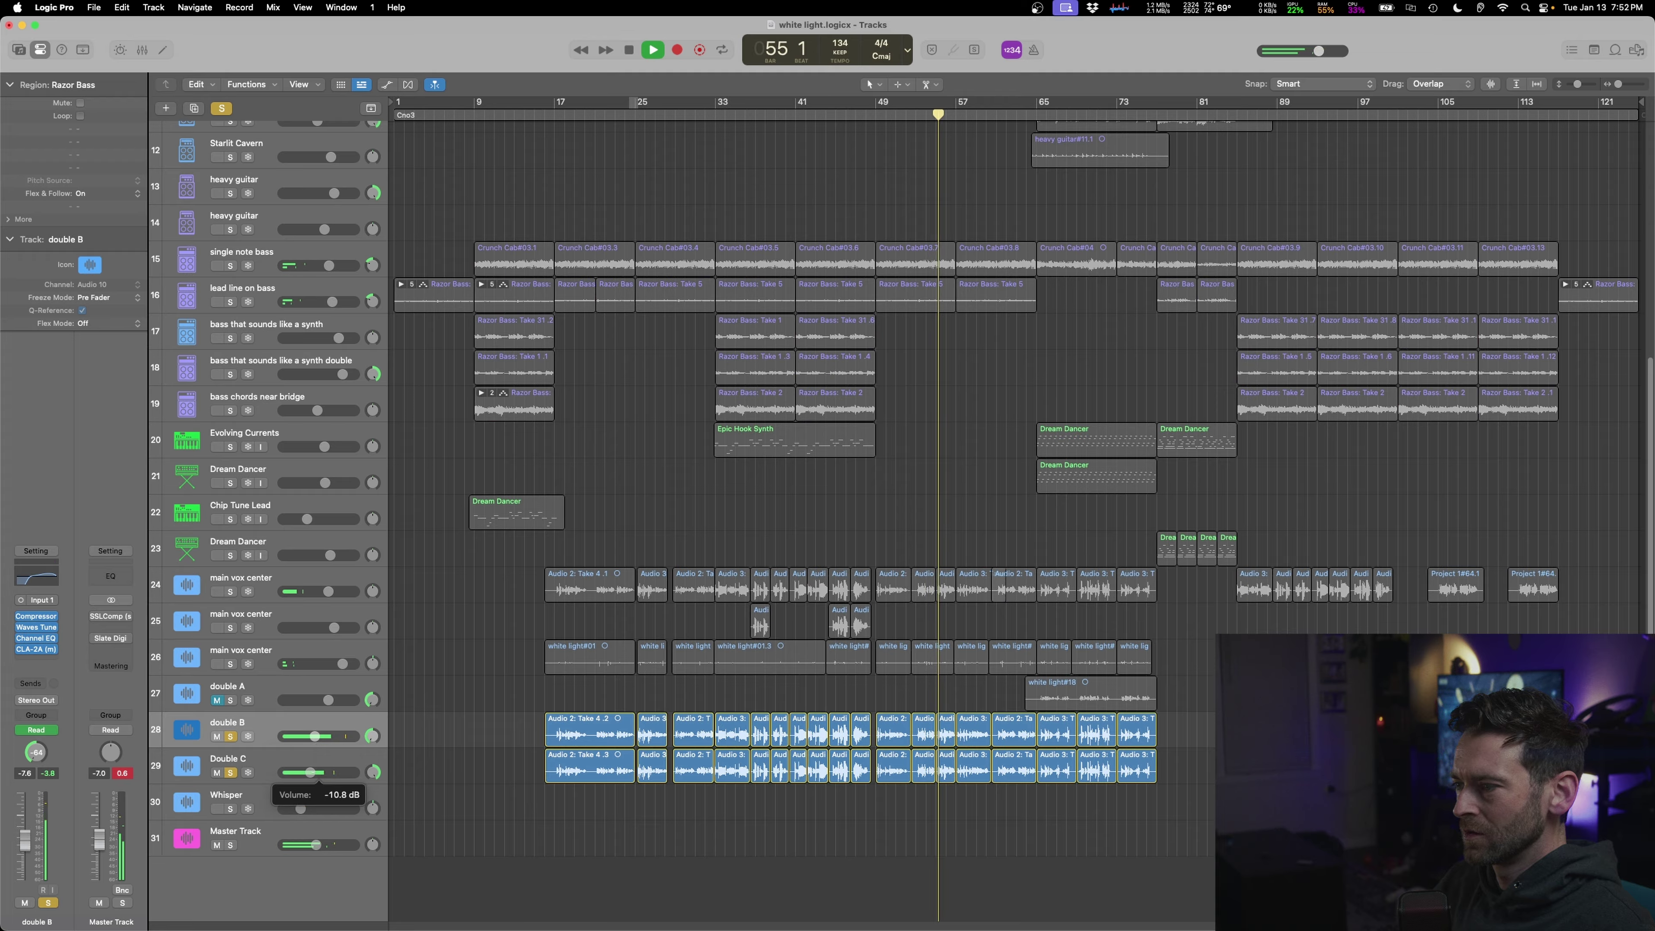
{"action": "key", "text": "space"}
{"action": "key", "text": "ctrl+s"}
{"action": "key", "text": "space"}
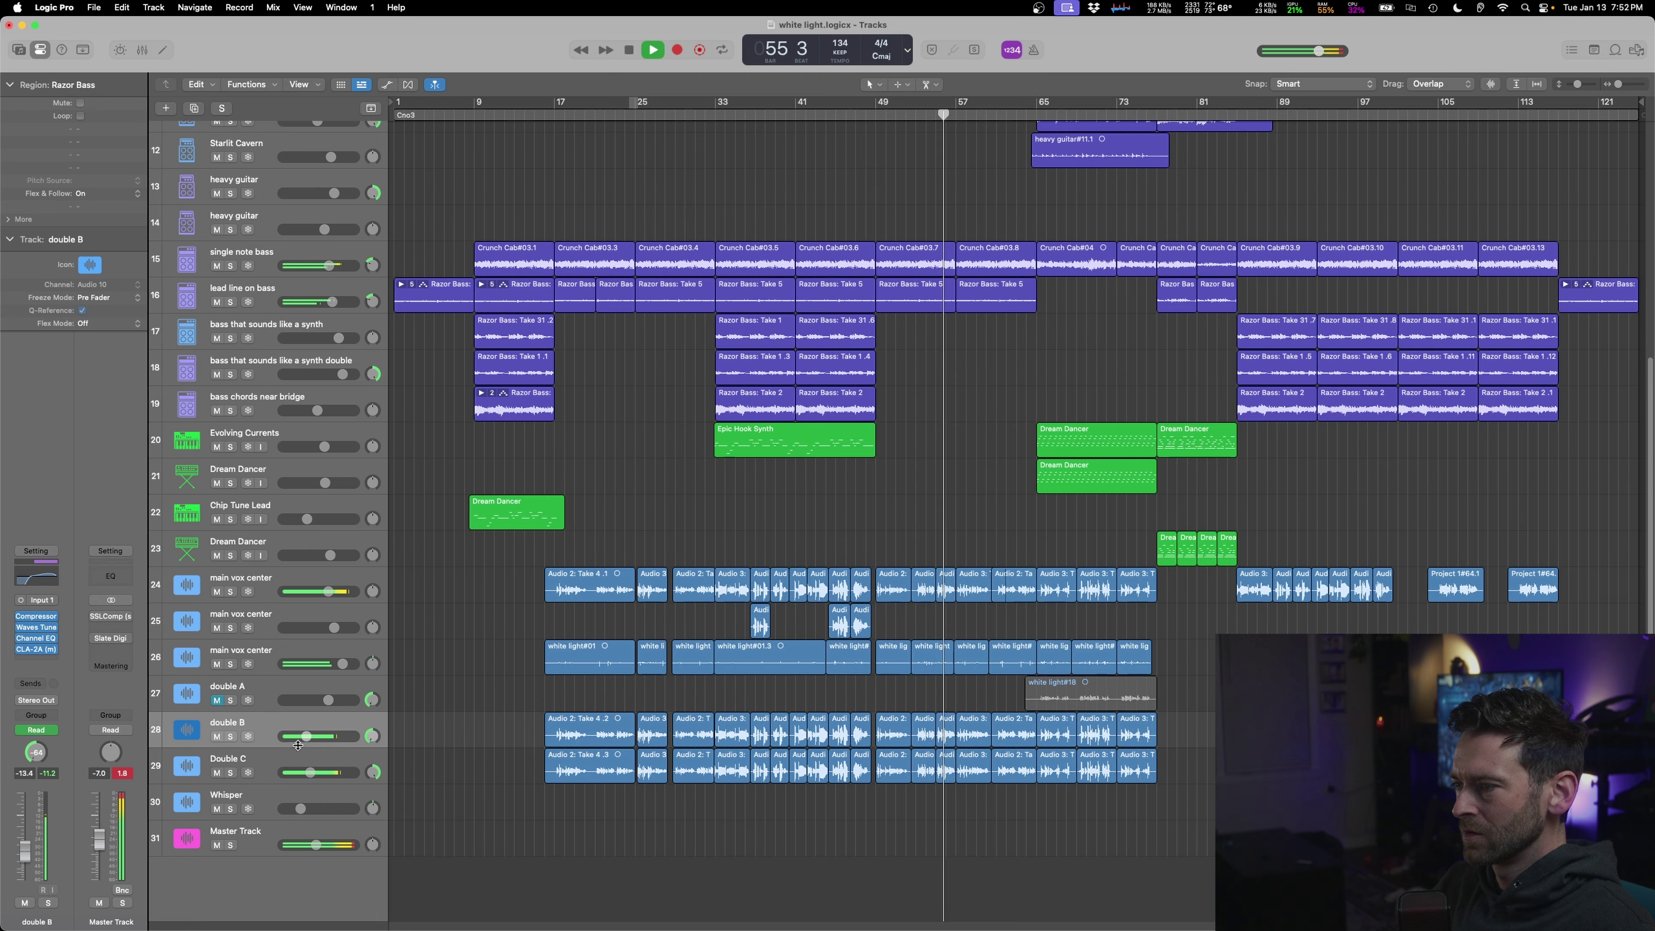
- Solo the Evolving Currents track and raise its volume automation to +1.5 dB while it plays
{"action": "left_click", "coordinate": [234, 438]}
{"action": "key", "text": "space"}
{"action": "left_click", "coordinate": [231, 448]}
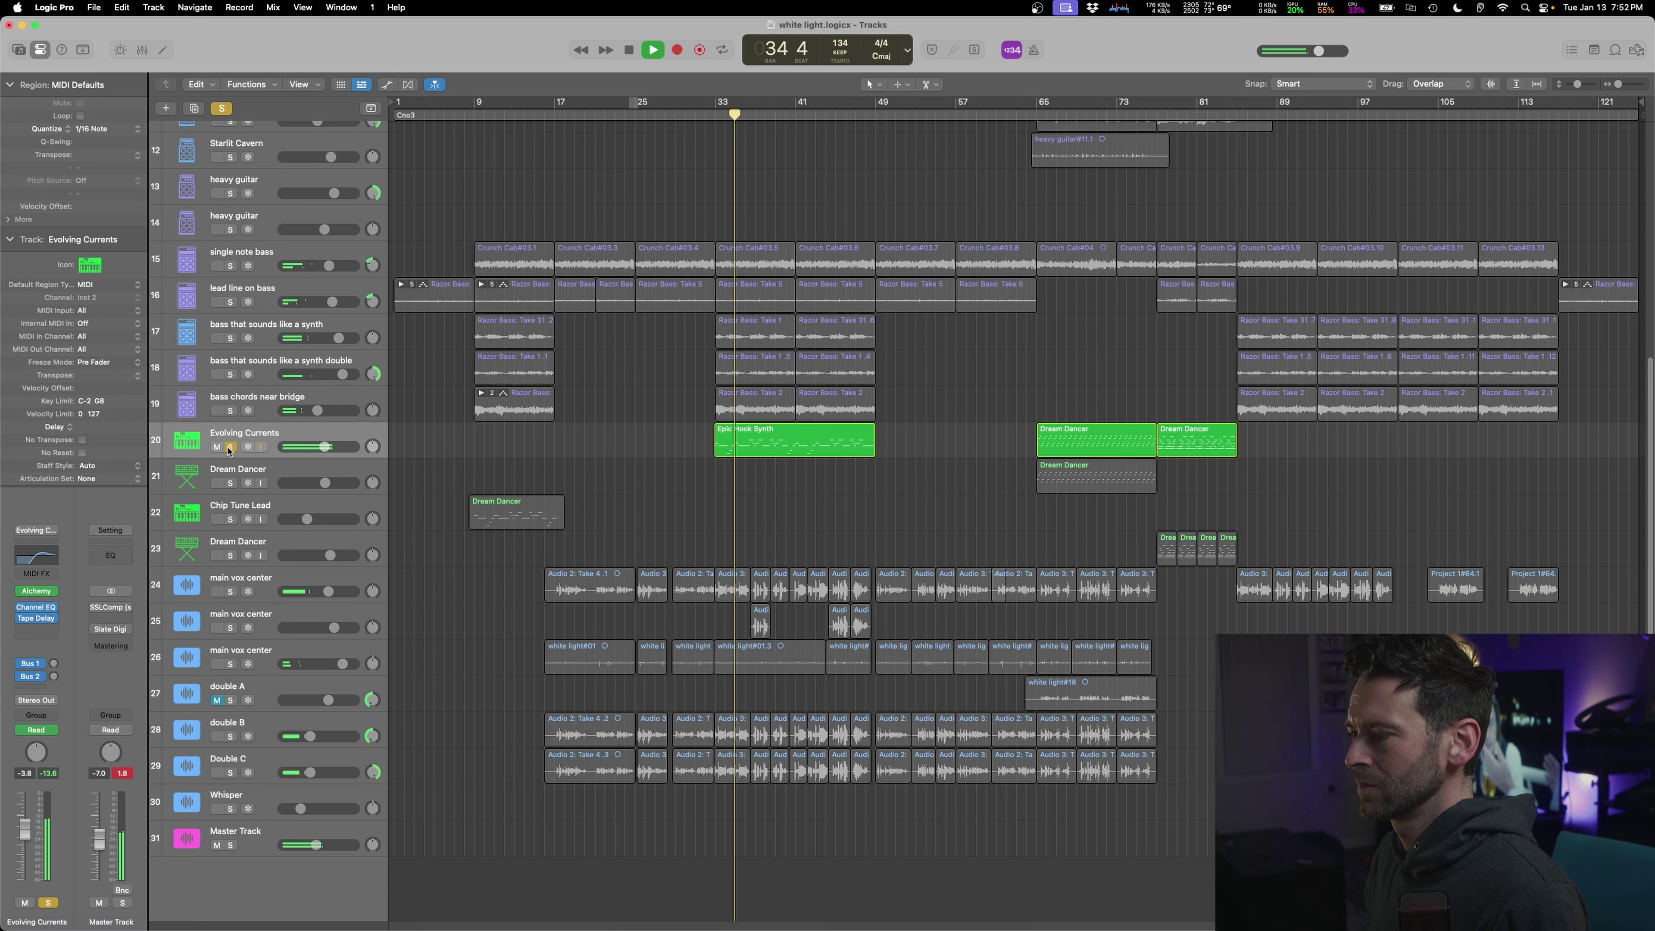
{"action": "key", "text": "a"}
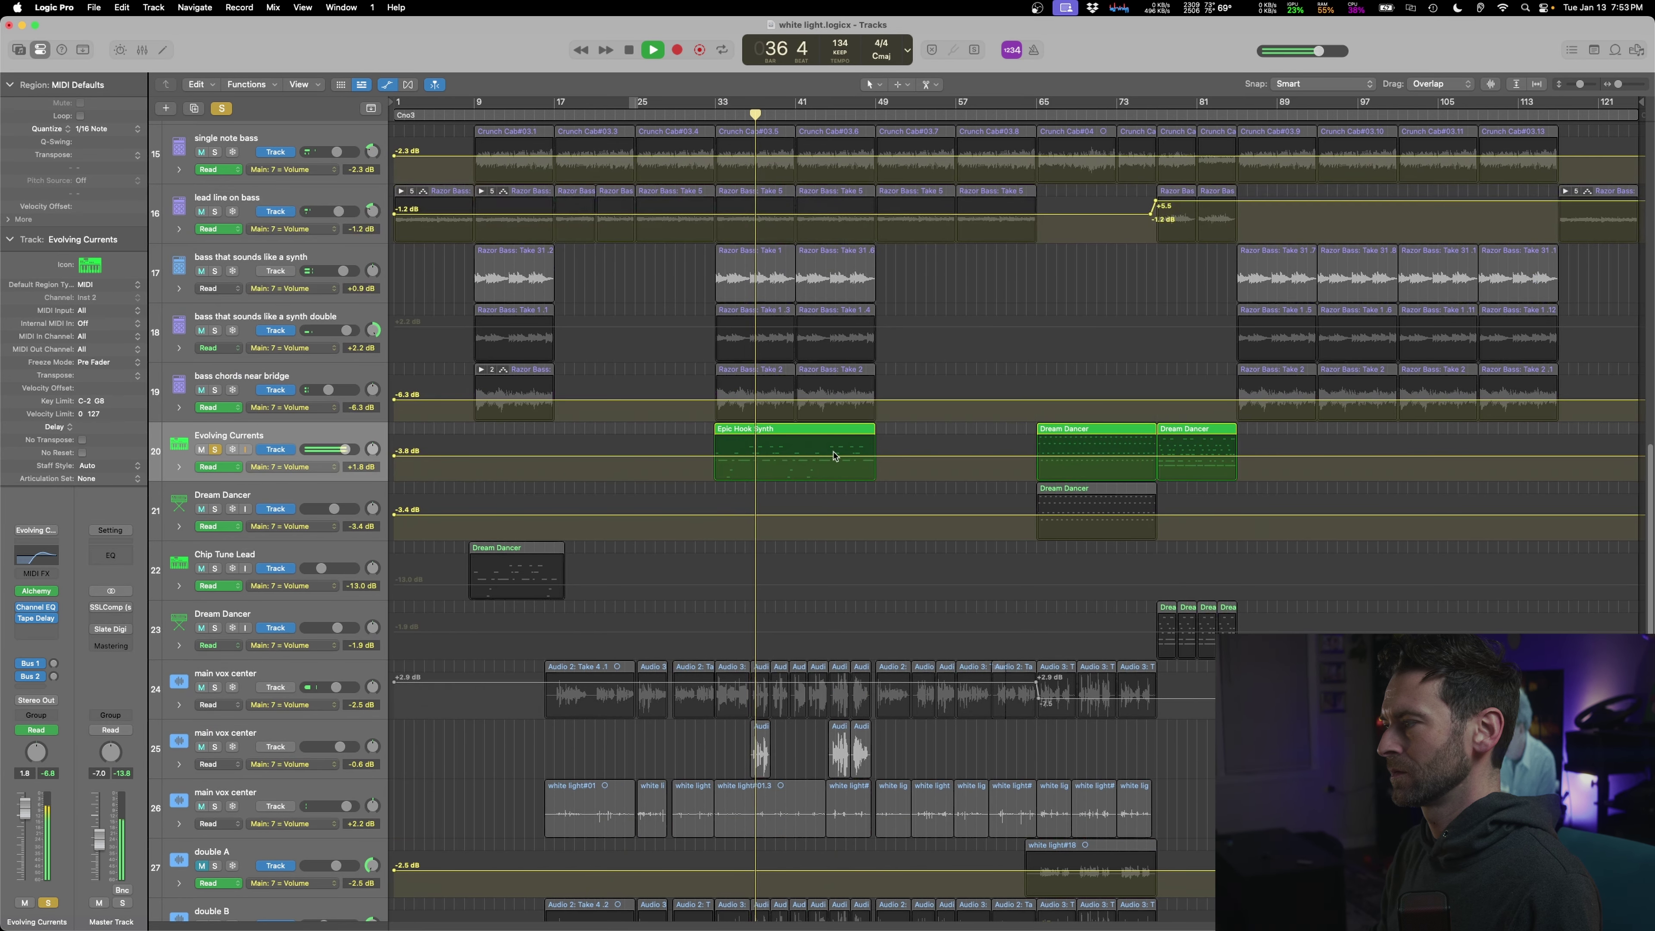
{"action": "left_click", "coordinate": [834, 446]}
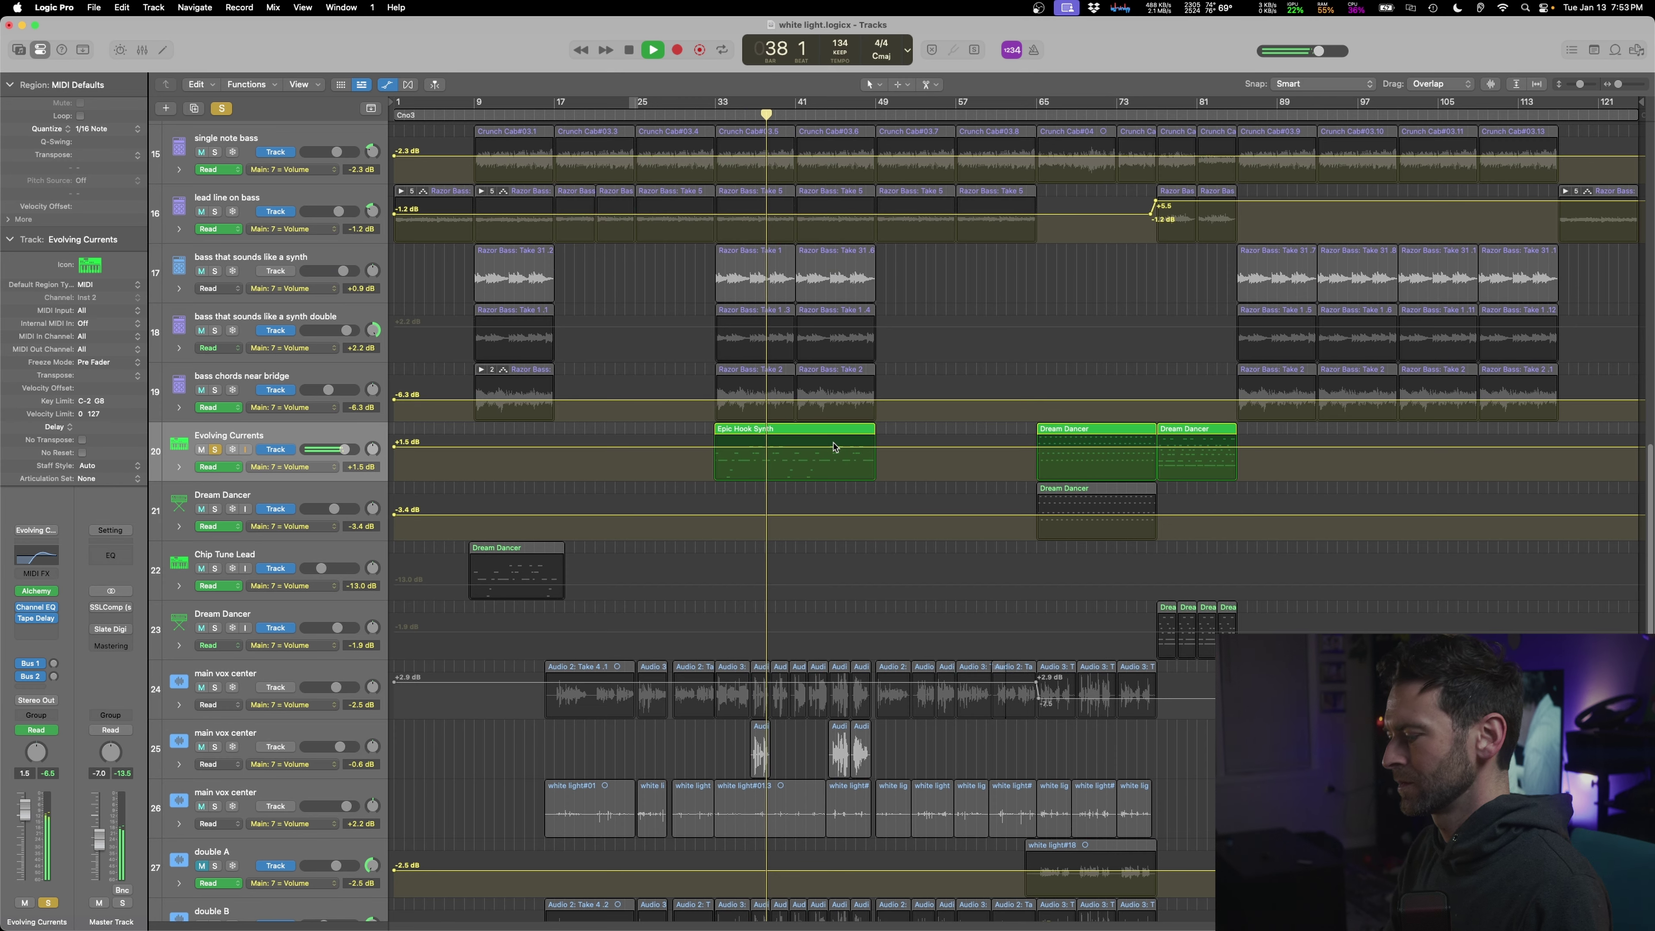
- Stop playback, take Evolving Currents out of solo and hide the track automation
{"action": "key", "text": "space"}
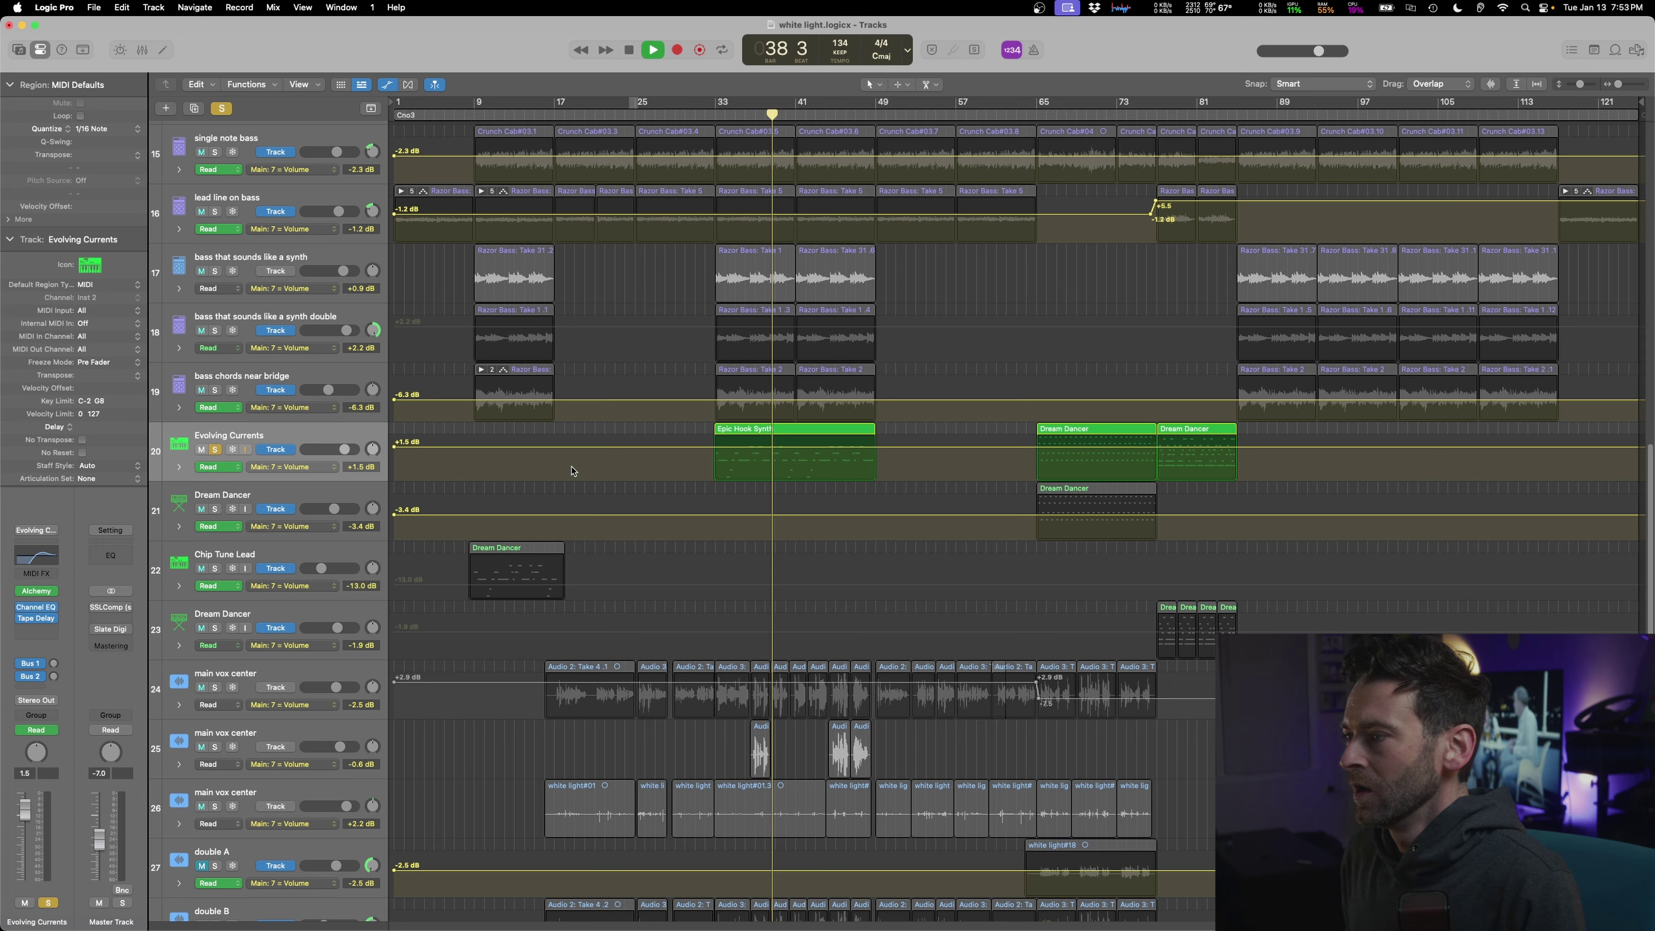
{"action": "key", "text": "space"}
{"action": "left_click", "coordinate": [215, 450]}
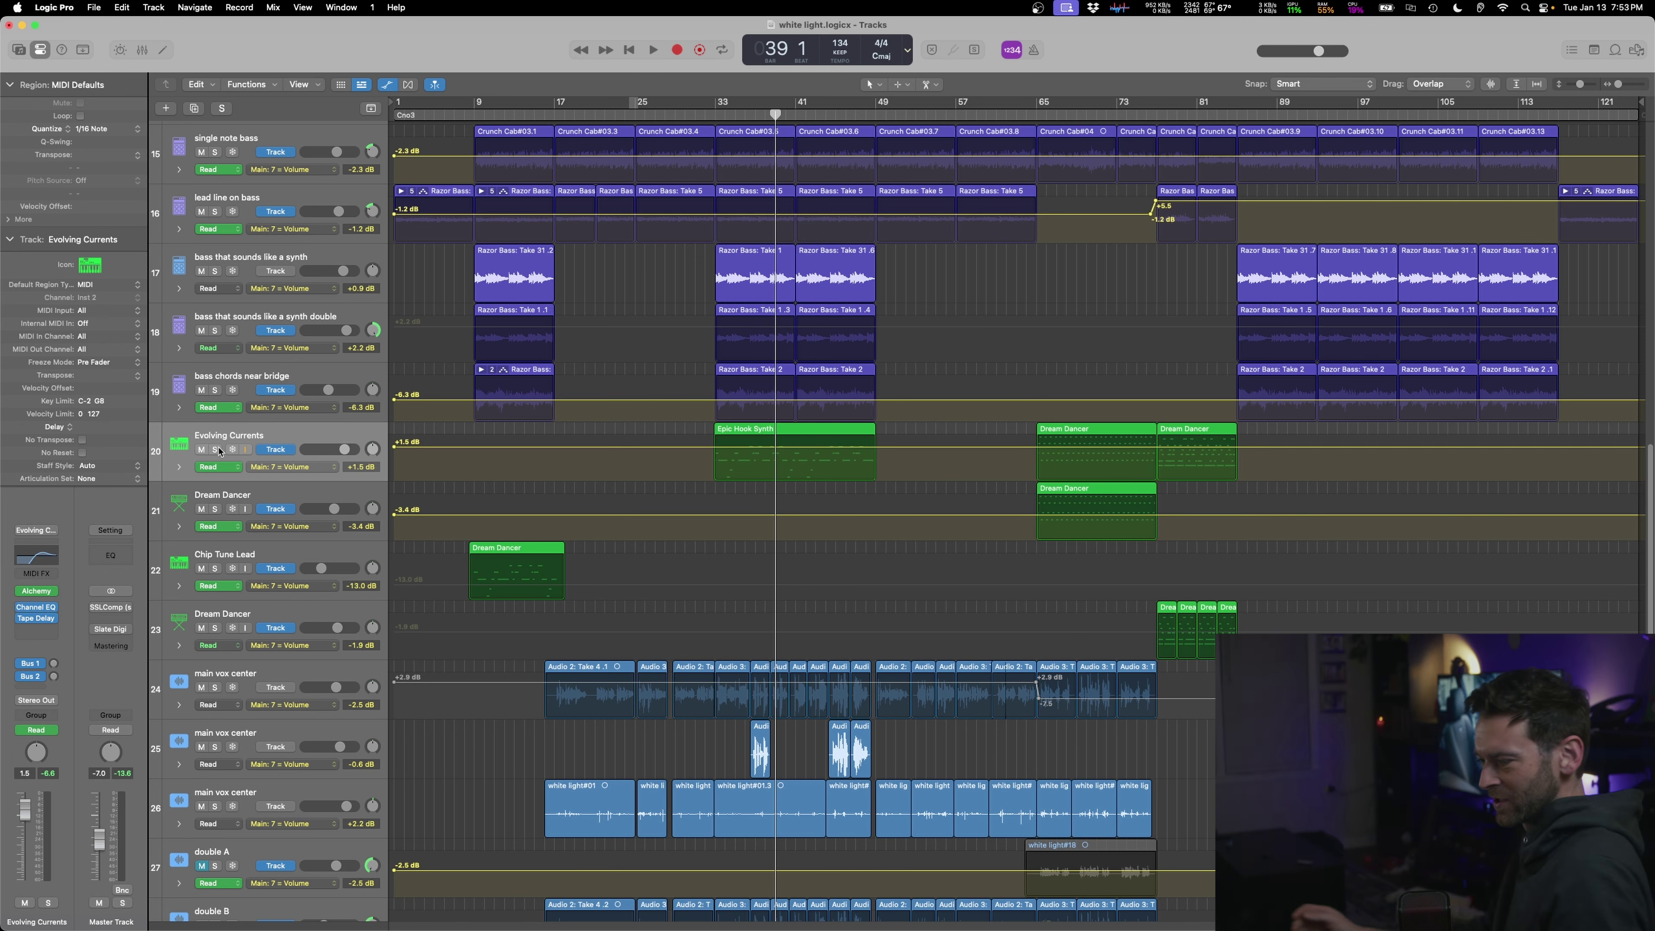
{"action": "key", "text": "a"}
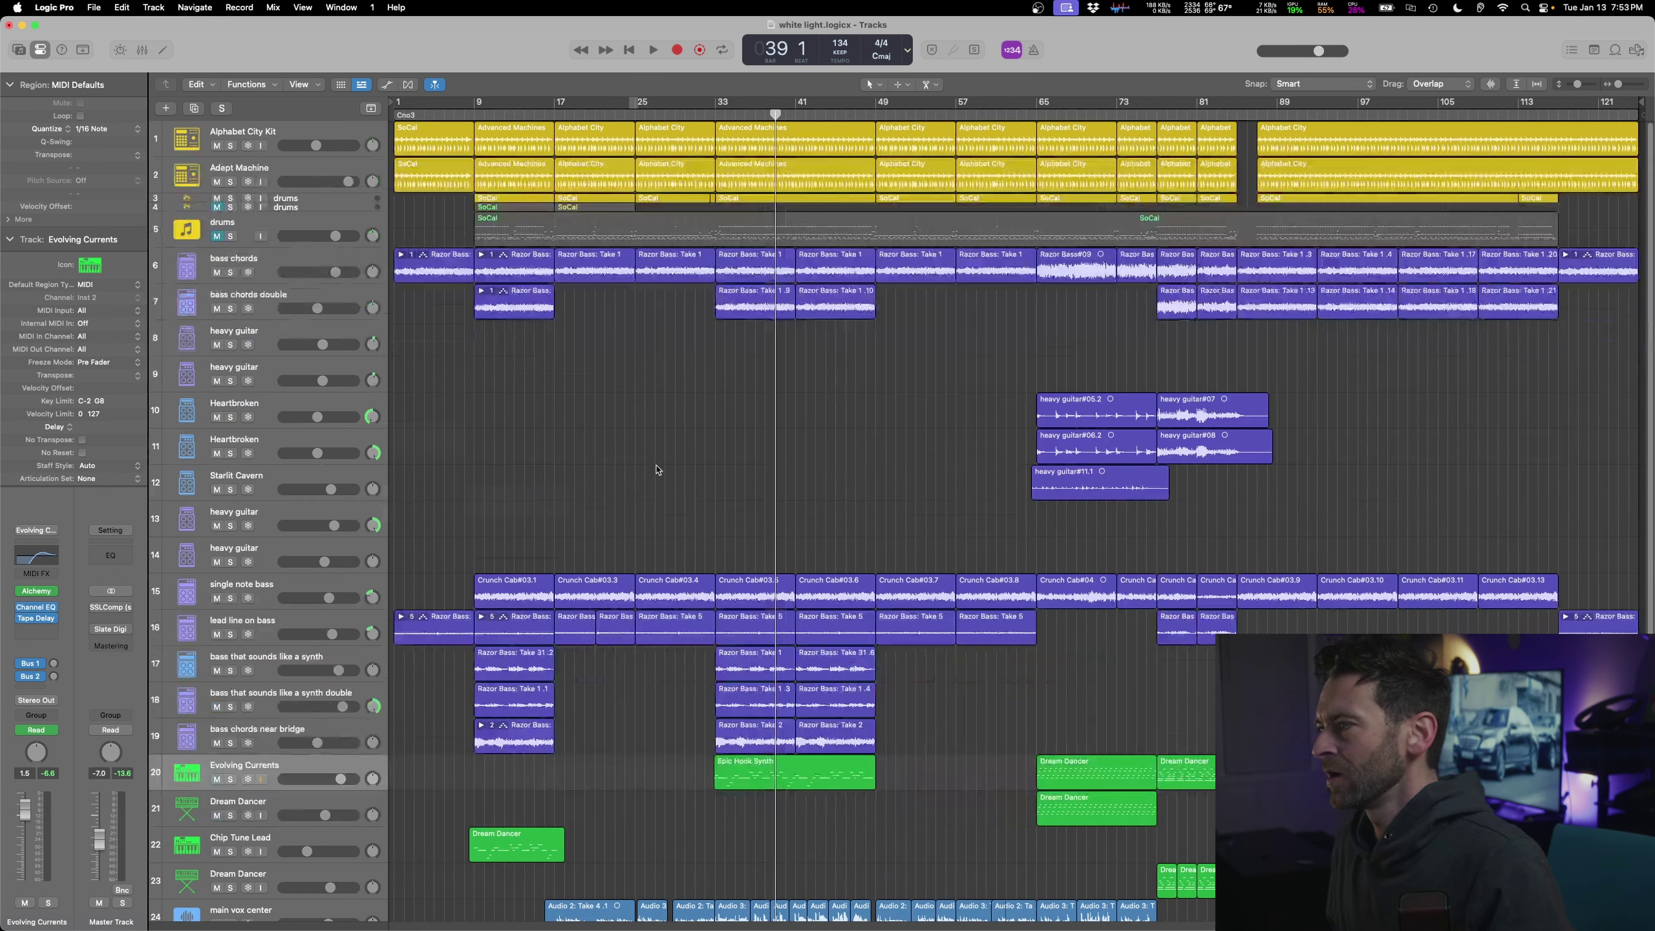
- Solo the Alphabet City Kit track, select its Advanced Machines region and listen to the part
{"action": "left_click", "coordinate": [314, 160]}
{"action": "left_click", "coordinate": [231, 145]}
{"action": "key", "text": "space"}
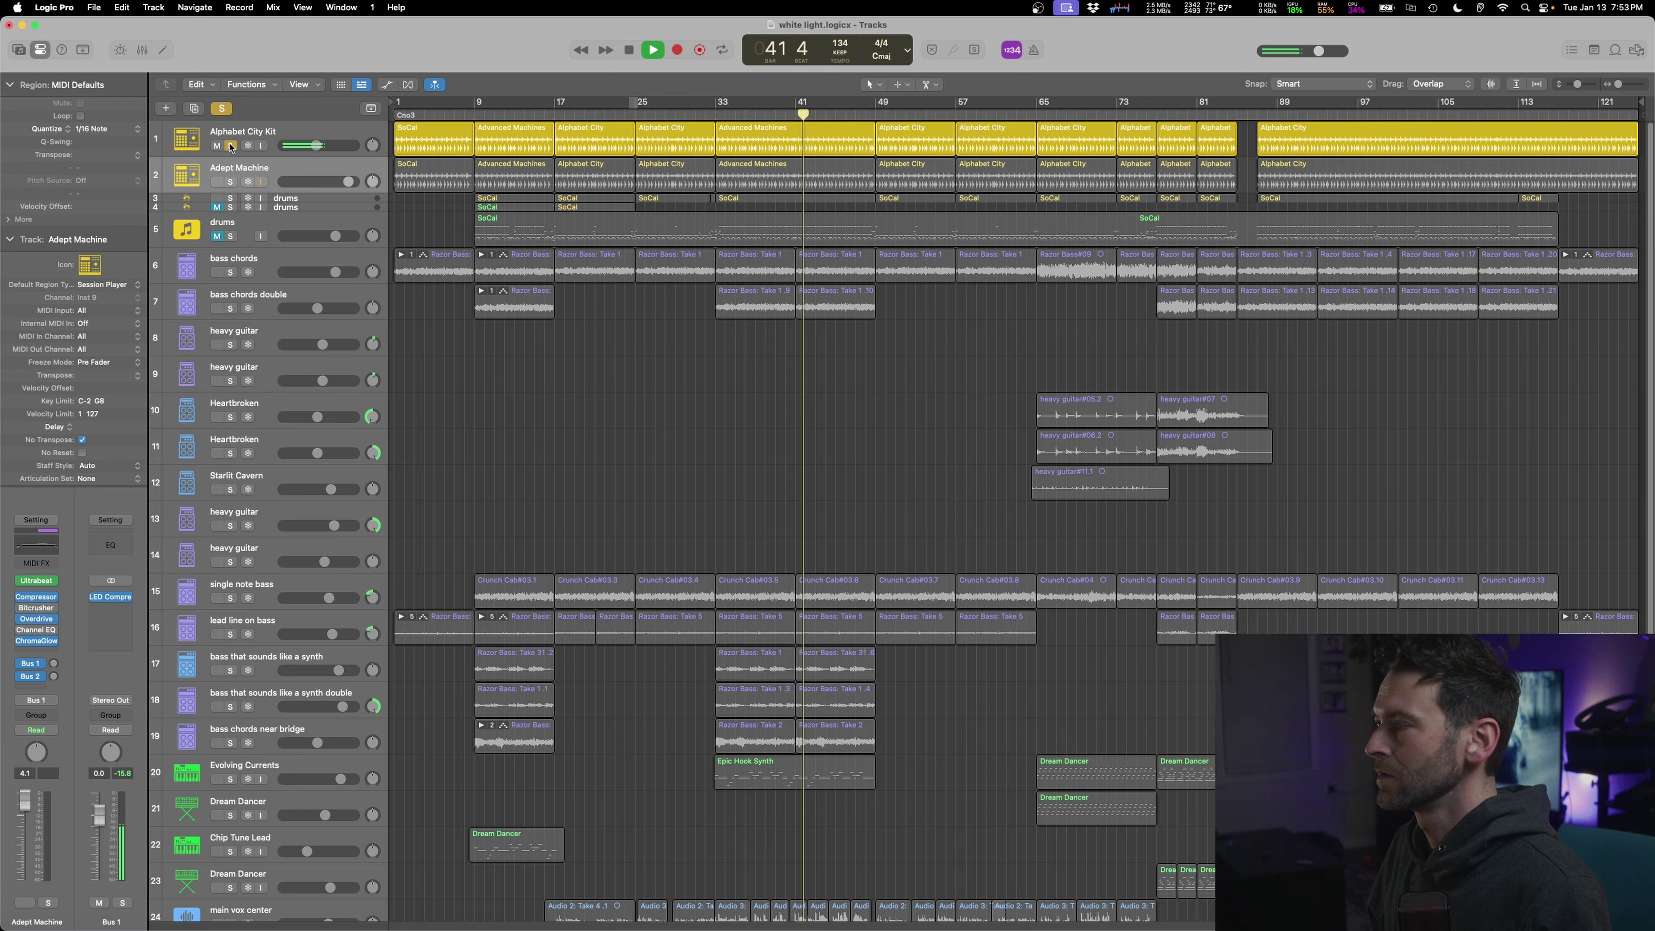
{"action": "key", "text": "space"}
{"action": "left_click", "coordinate": [717, 140]}
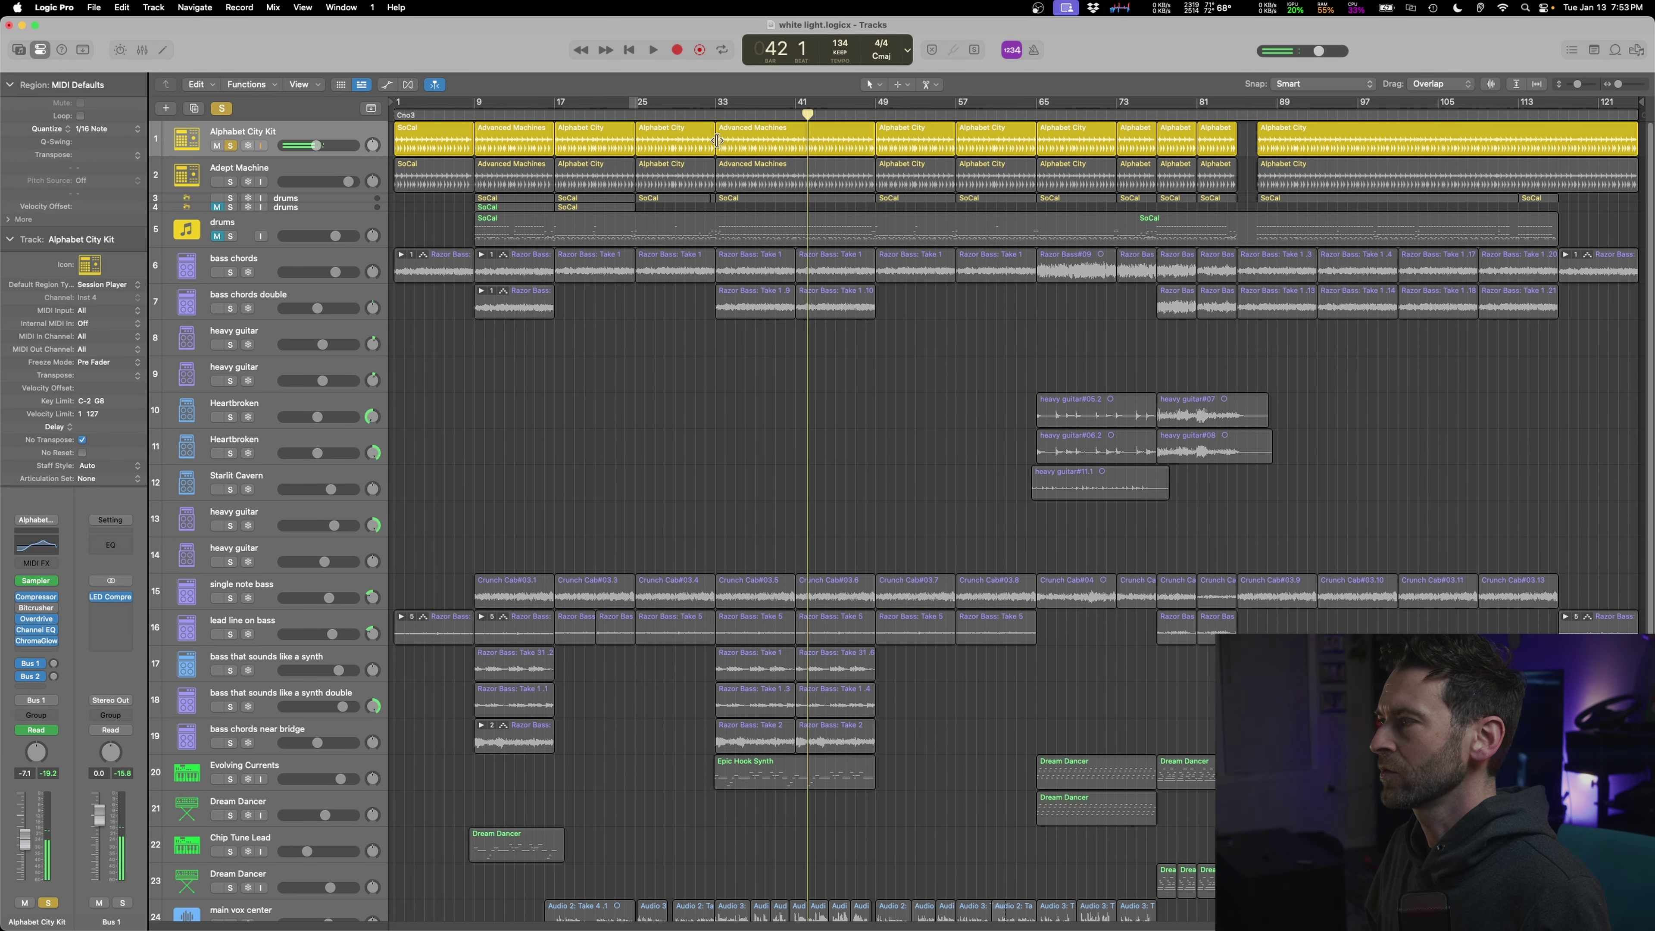
{"action": "left_click", "coordinate": [751, 144]}
{"action": "key", "text": "space"}
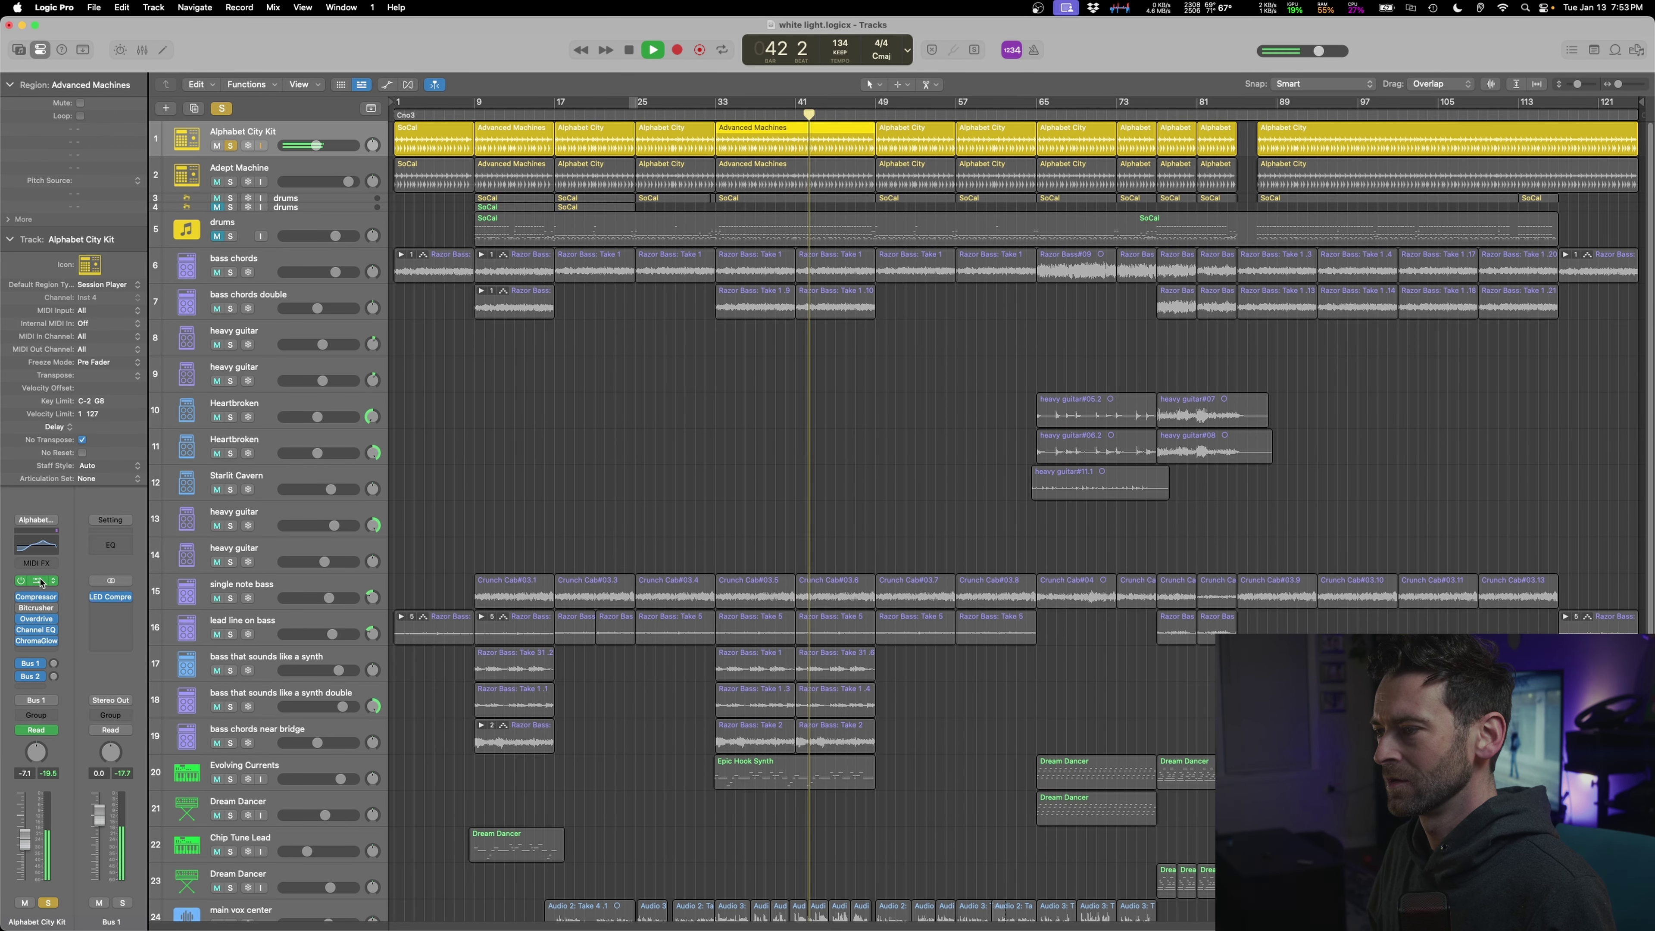
- Open the Alphabet City Kit's Sampler, enlarge it to 134% and show the zone mapping with playback stopped
{"action": "left_click", "coordinate": [36, 580]}
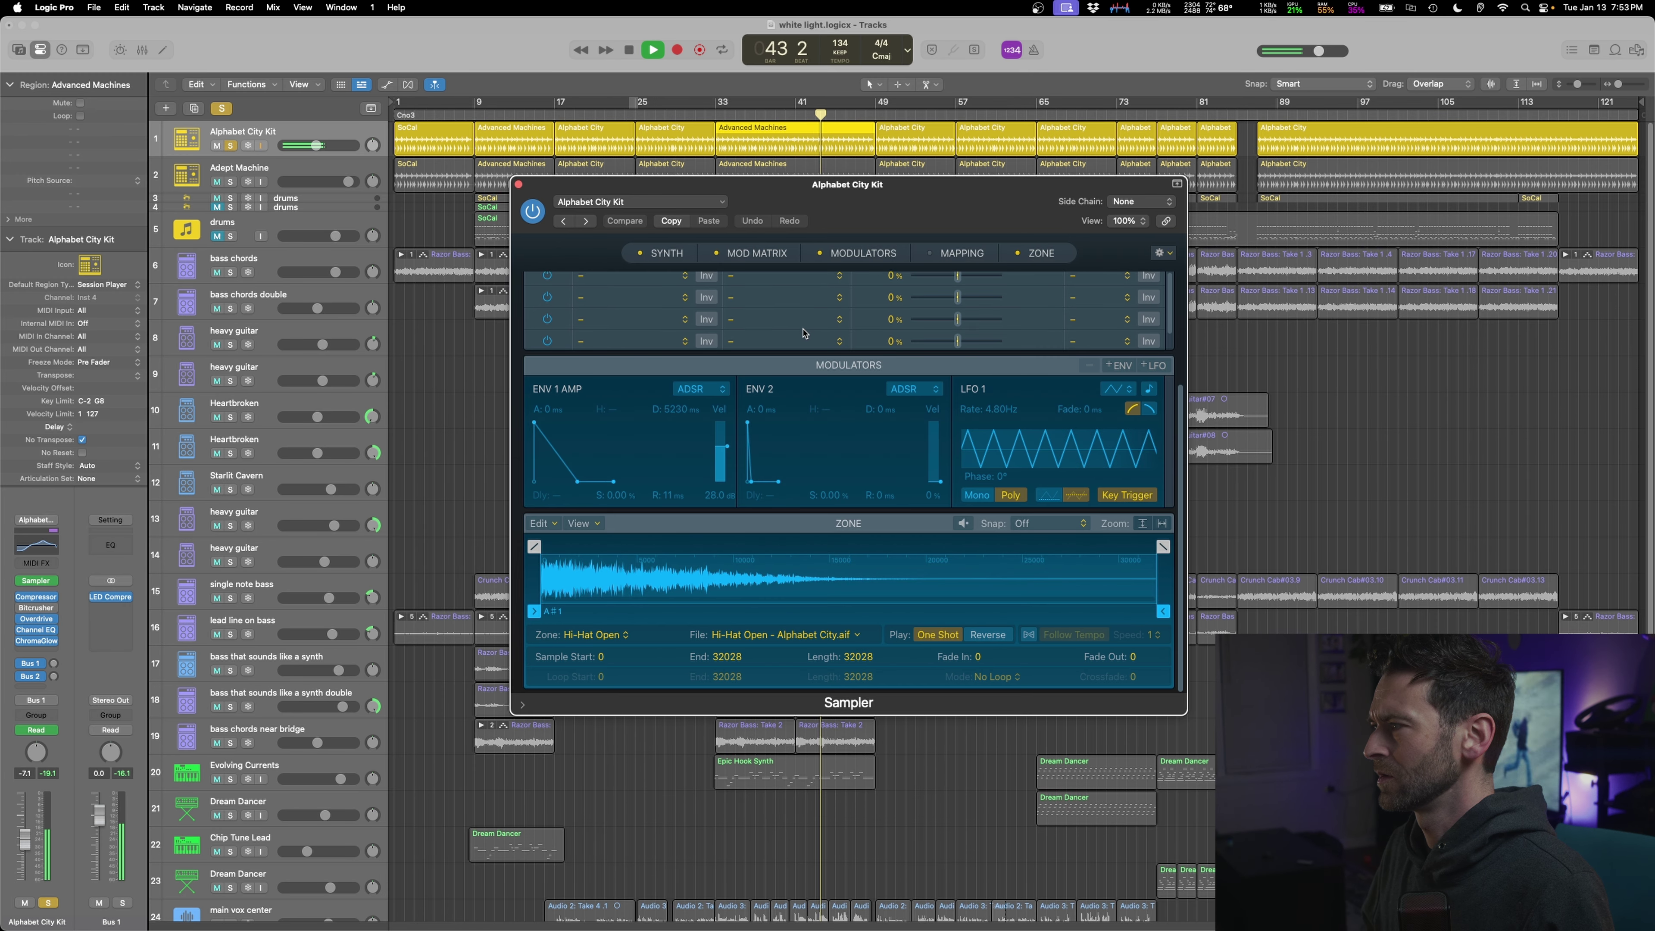
{"action": "left_click_drag", "start_coordinate": [1182, 712], "coordinate": [1414, 871]}
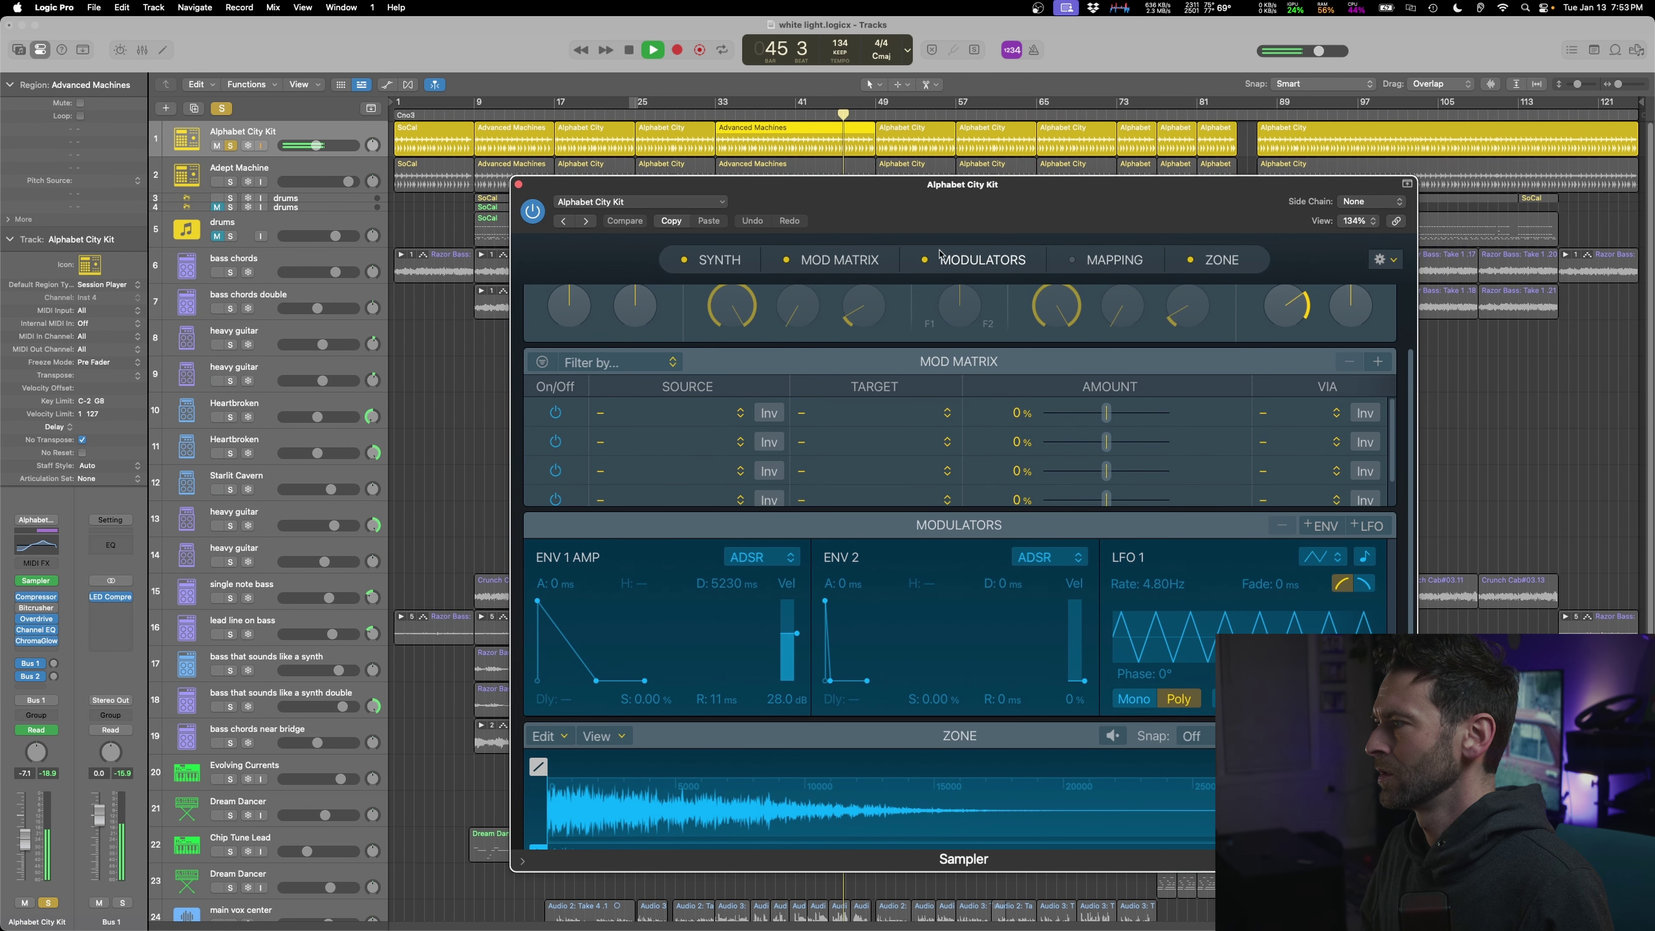
{"action": "left_click", "coordinate": [1112, 259]}
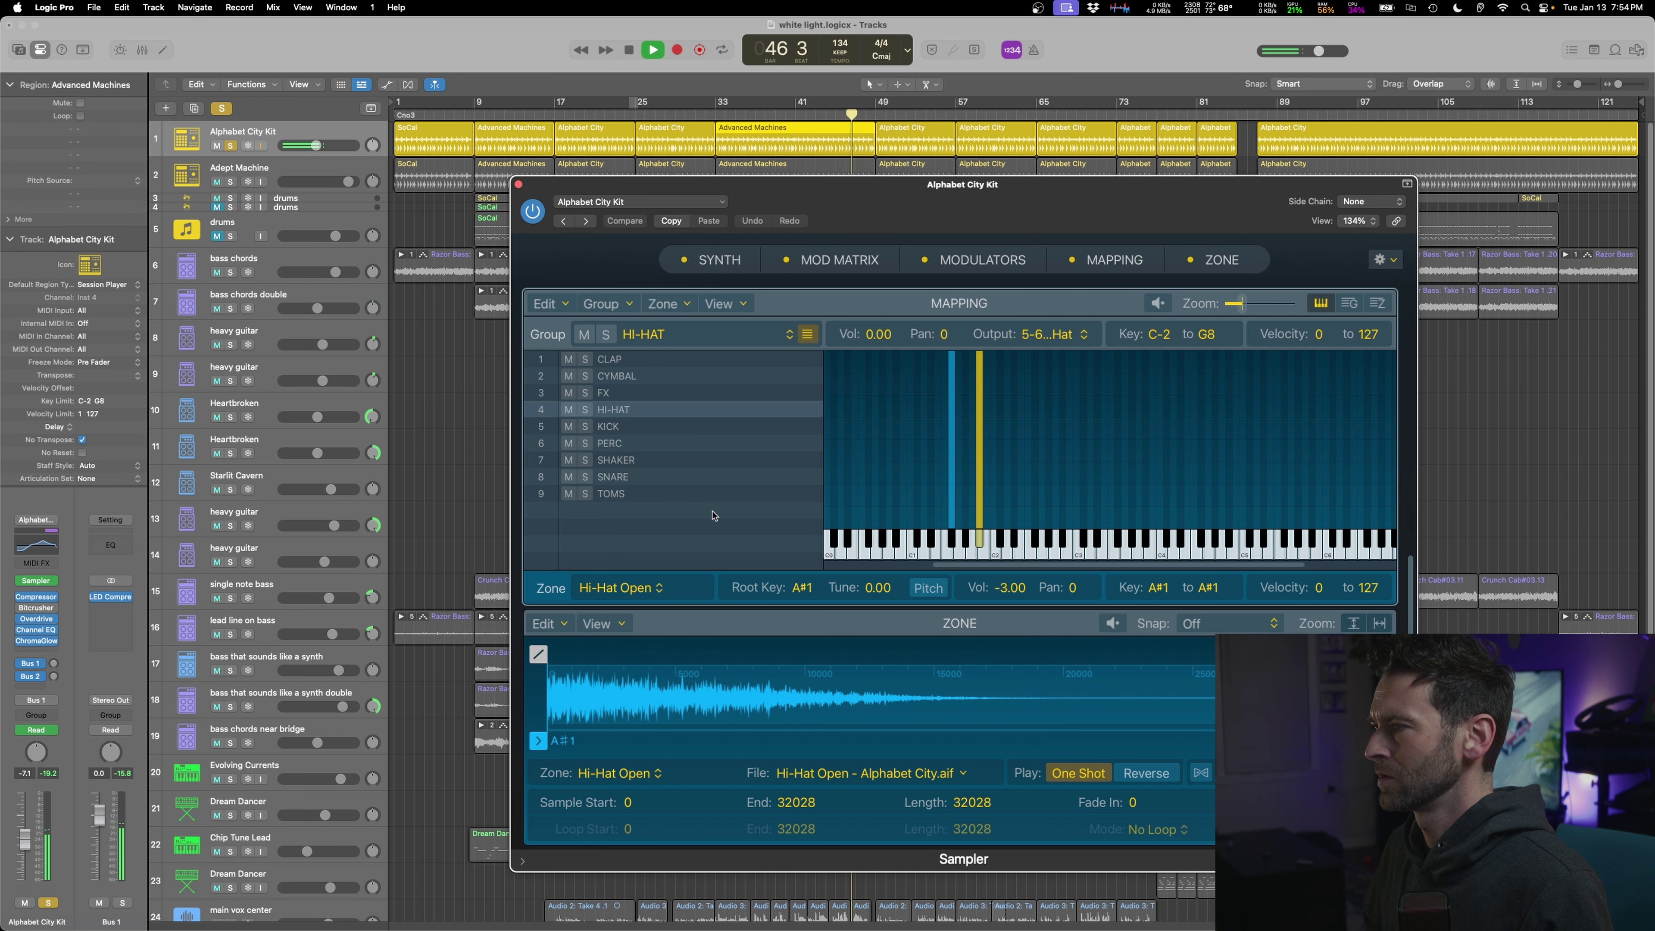
{"action": "key", "text": "space"}
- Audition the kit's clap, splash cymbal, ride cymbal and shaker sounds from their mapped keys
{"action": "left_click", "coordinate": [622, 360]}
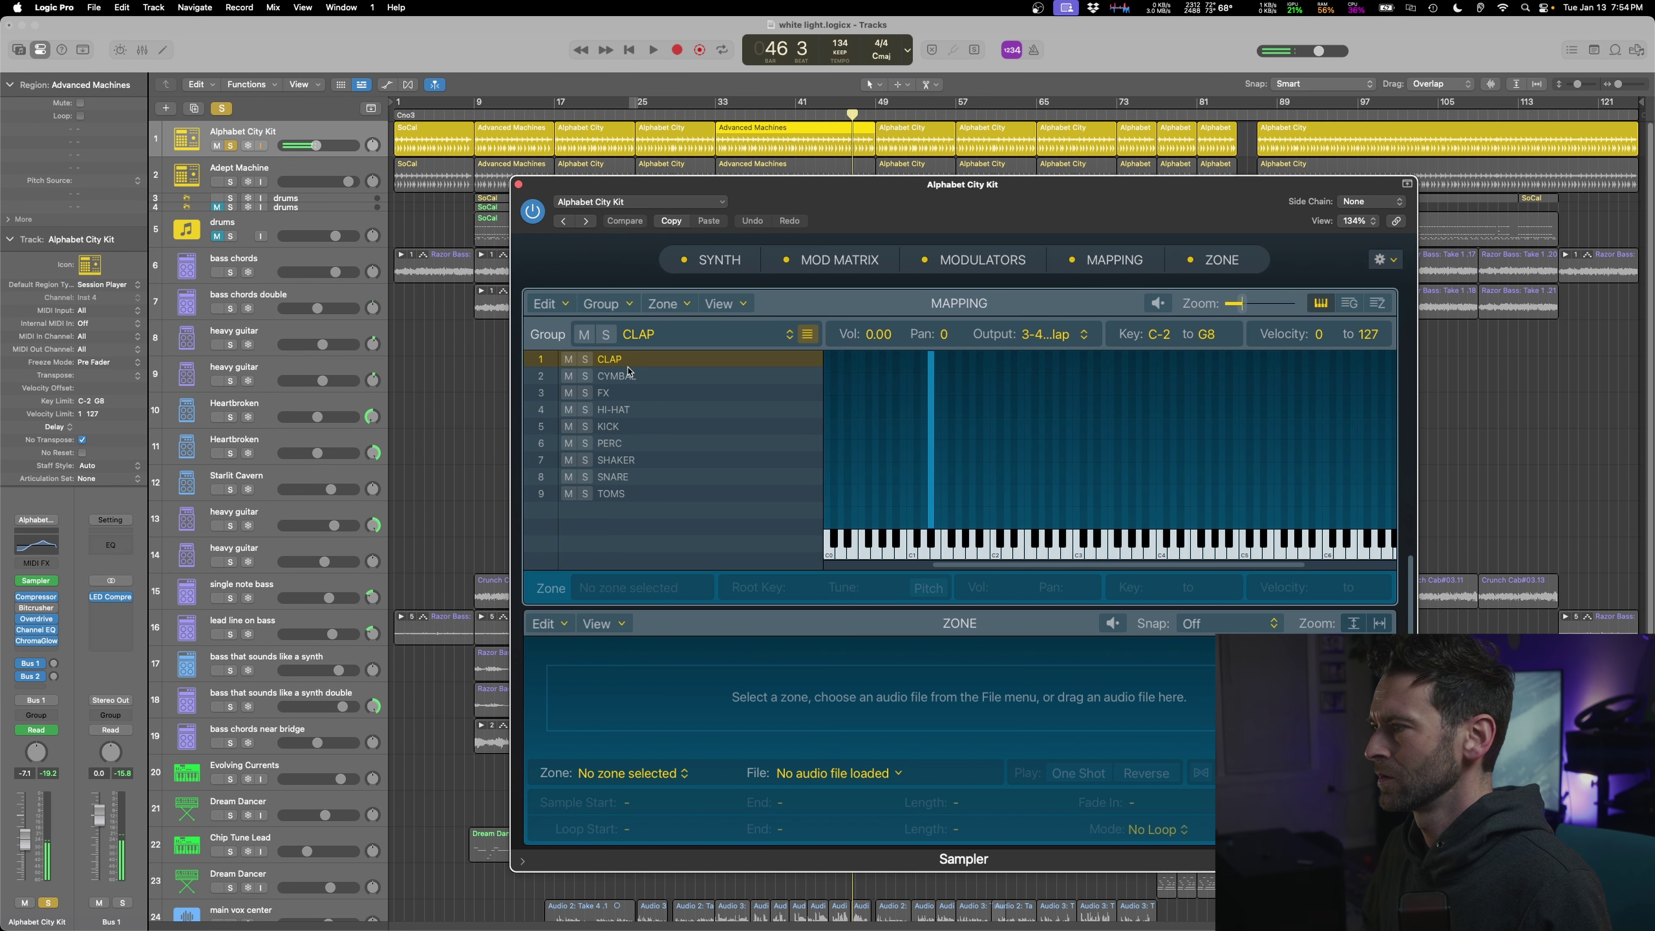
{"action": "left_click", "coordinate": [932, 545]}
{"action": "left_click", "coordinate": [657, 378]}
{"action": "left_click", "coordinate": [1002, 540]}
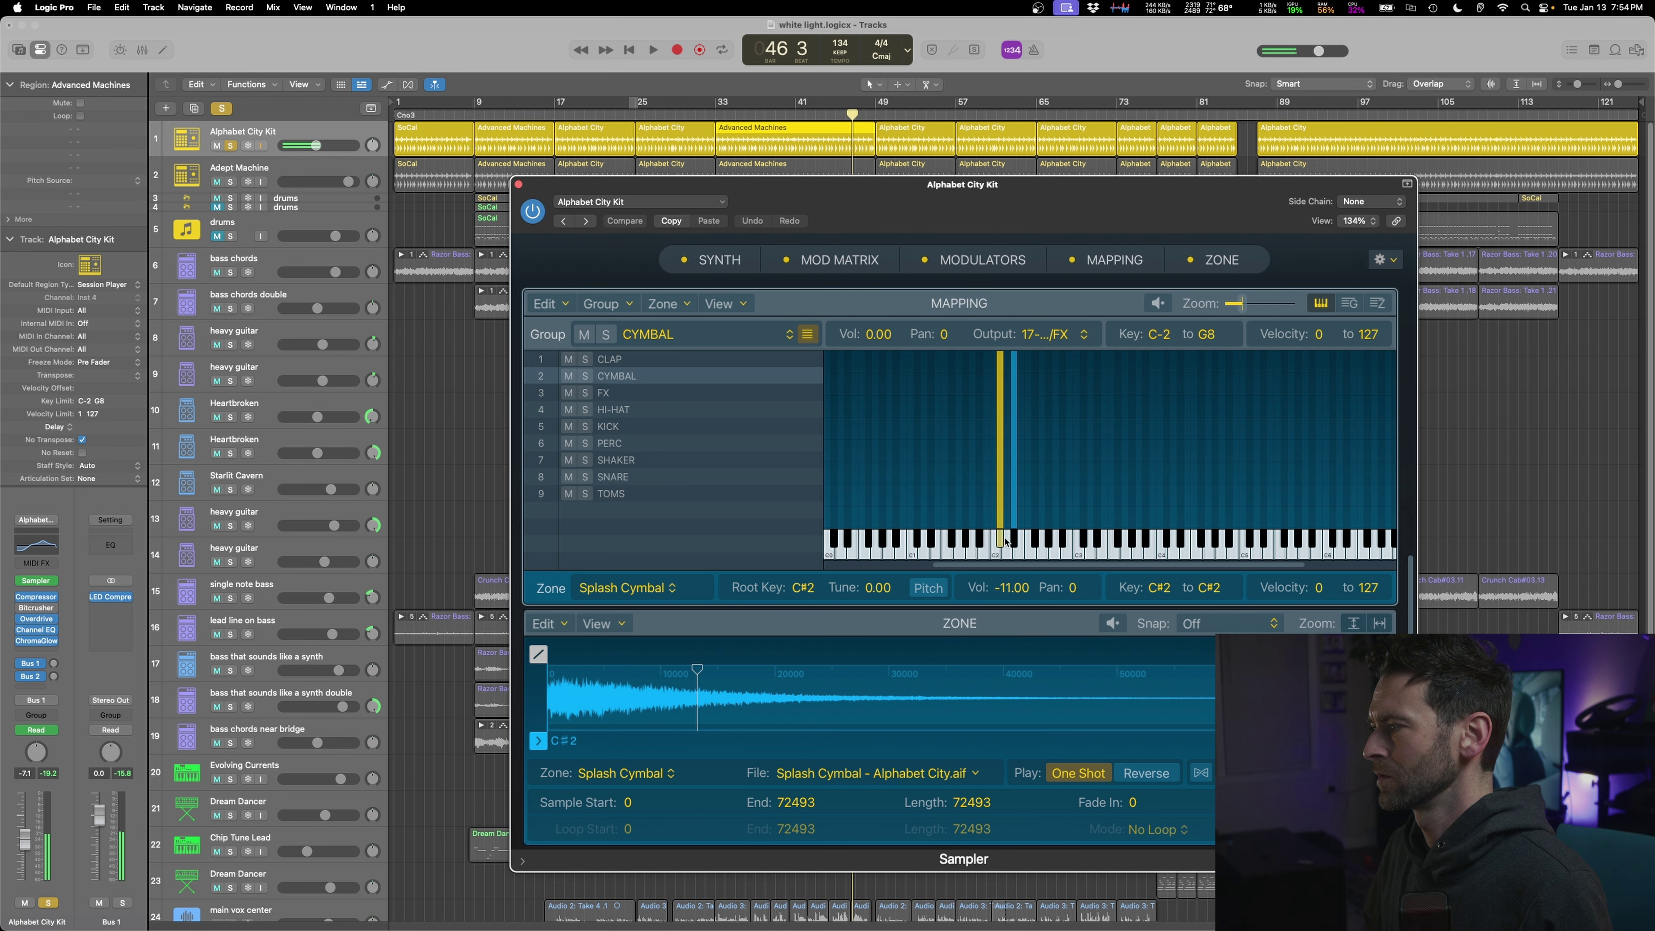
{"action": "left_click", "coordinate": [1015, 539]}
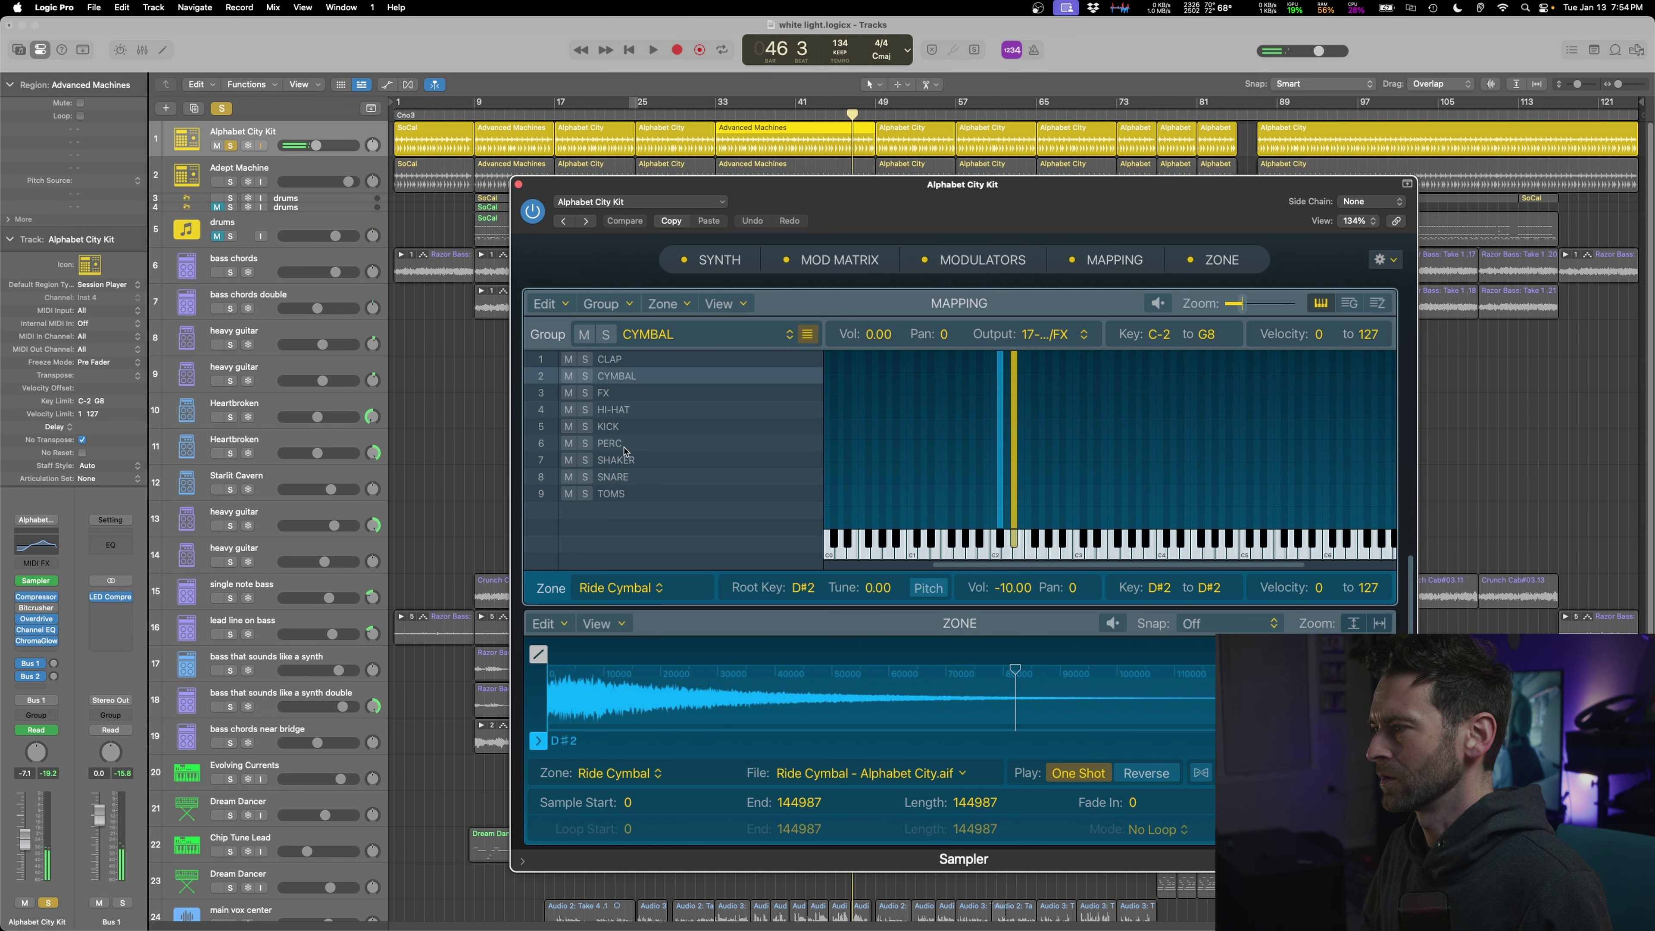
{"action": "left_click", "coordinate": [618, 459]}
{"action": "left_click", "coordinate": [1036, 541]}
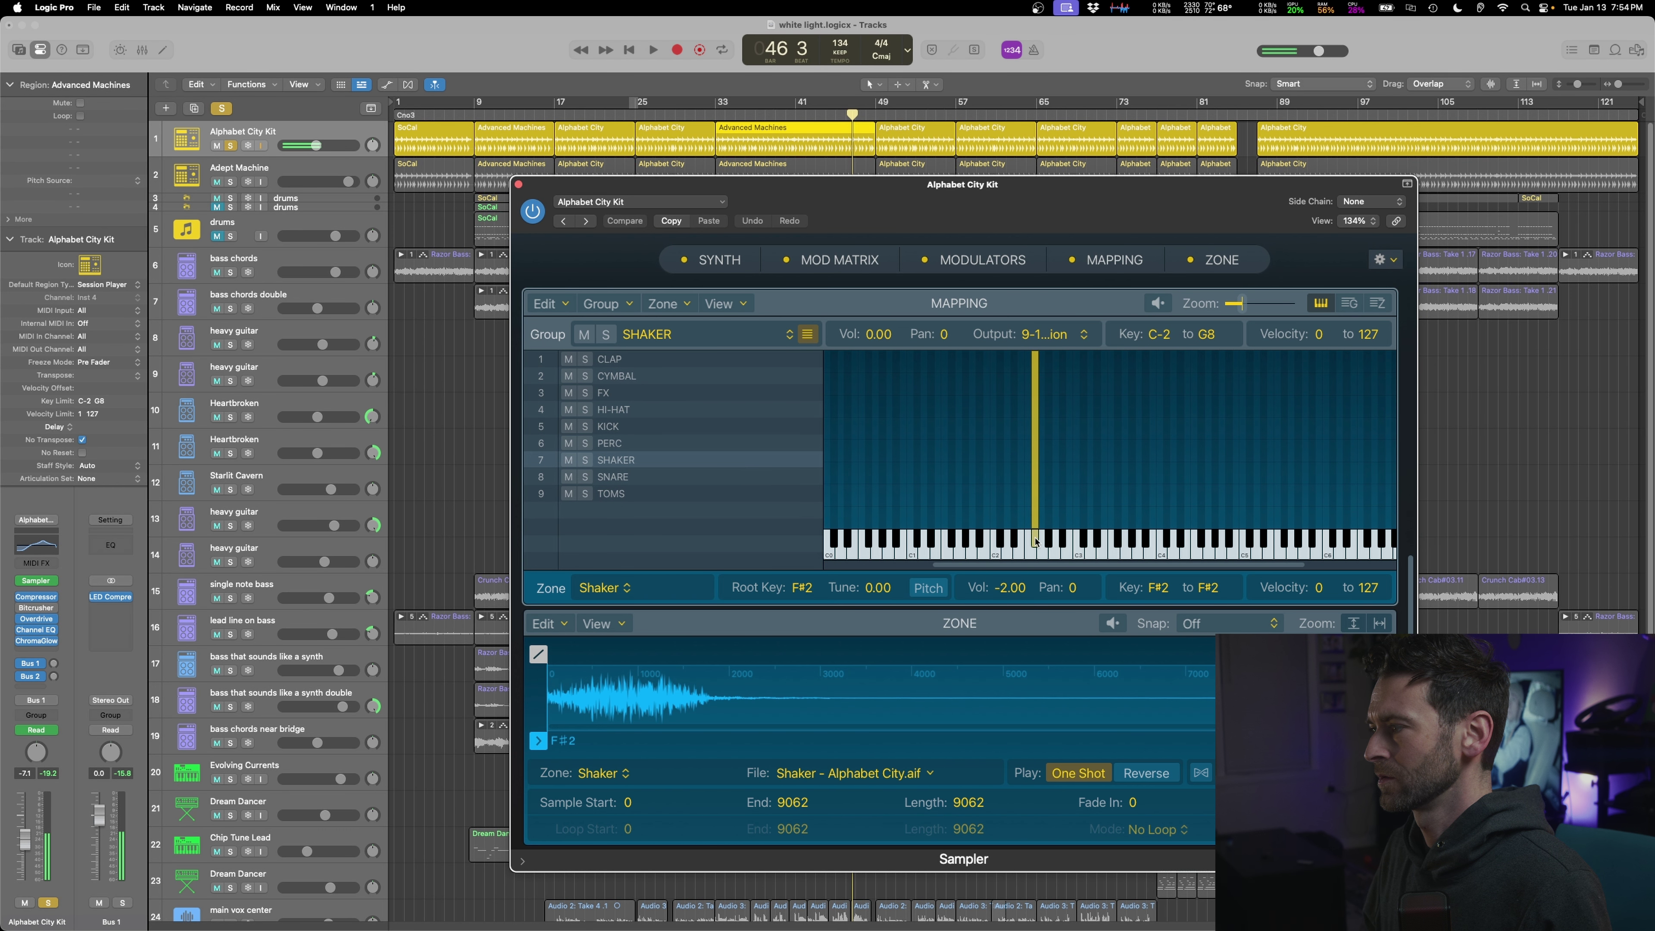
- Select the SNARE group and audition further mapped keys, including Clap, Rim and FX Noise Riser
{"action": "left_click", "coordinate": [613, 475]}
{"action": "left_click", "coordinate": [931, 544]}
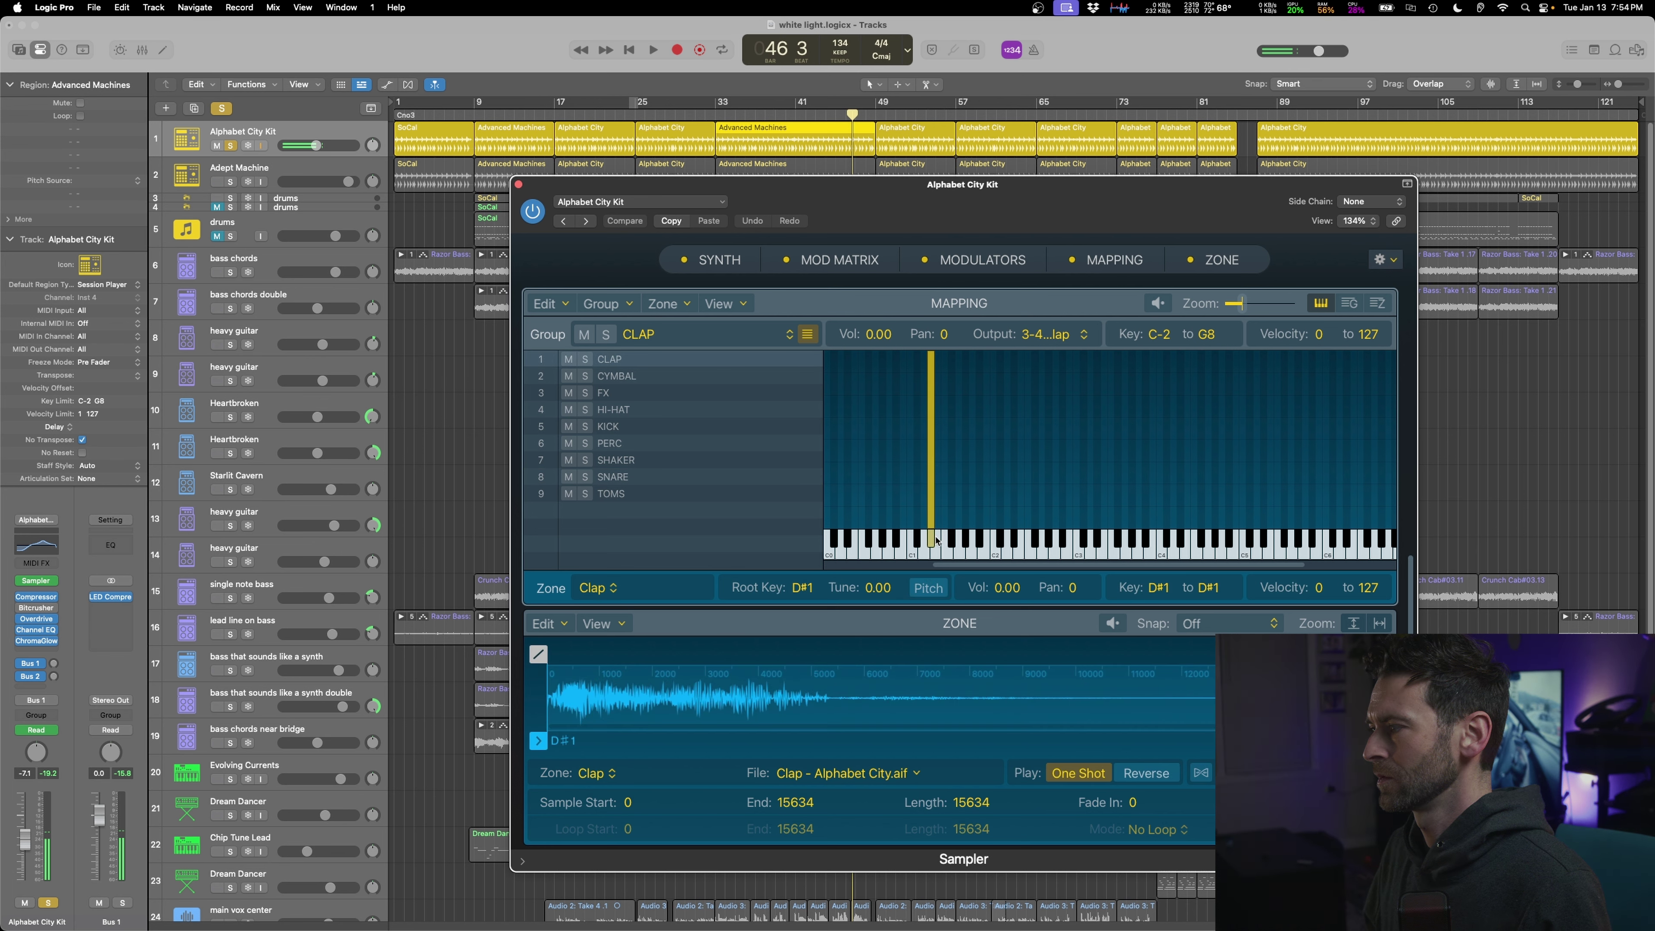
{"action": "left_click", "coordinate": [938, 553]}
{"action": "left_click", "coordinate": [925, 554]}
{"action": "left_click", "coordinate": [917, 546]}
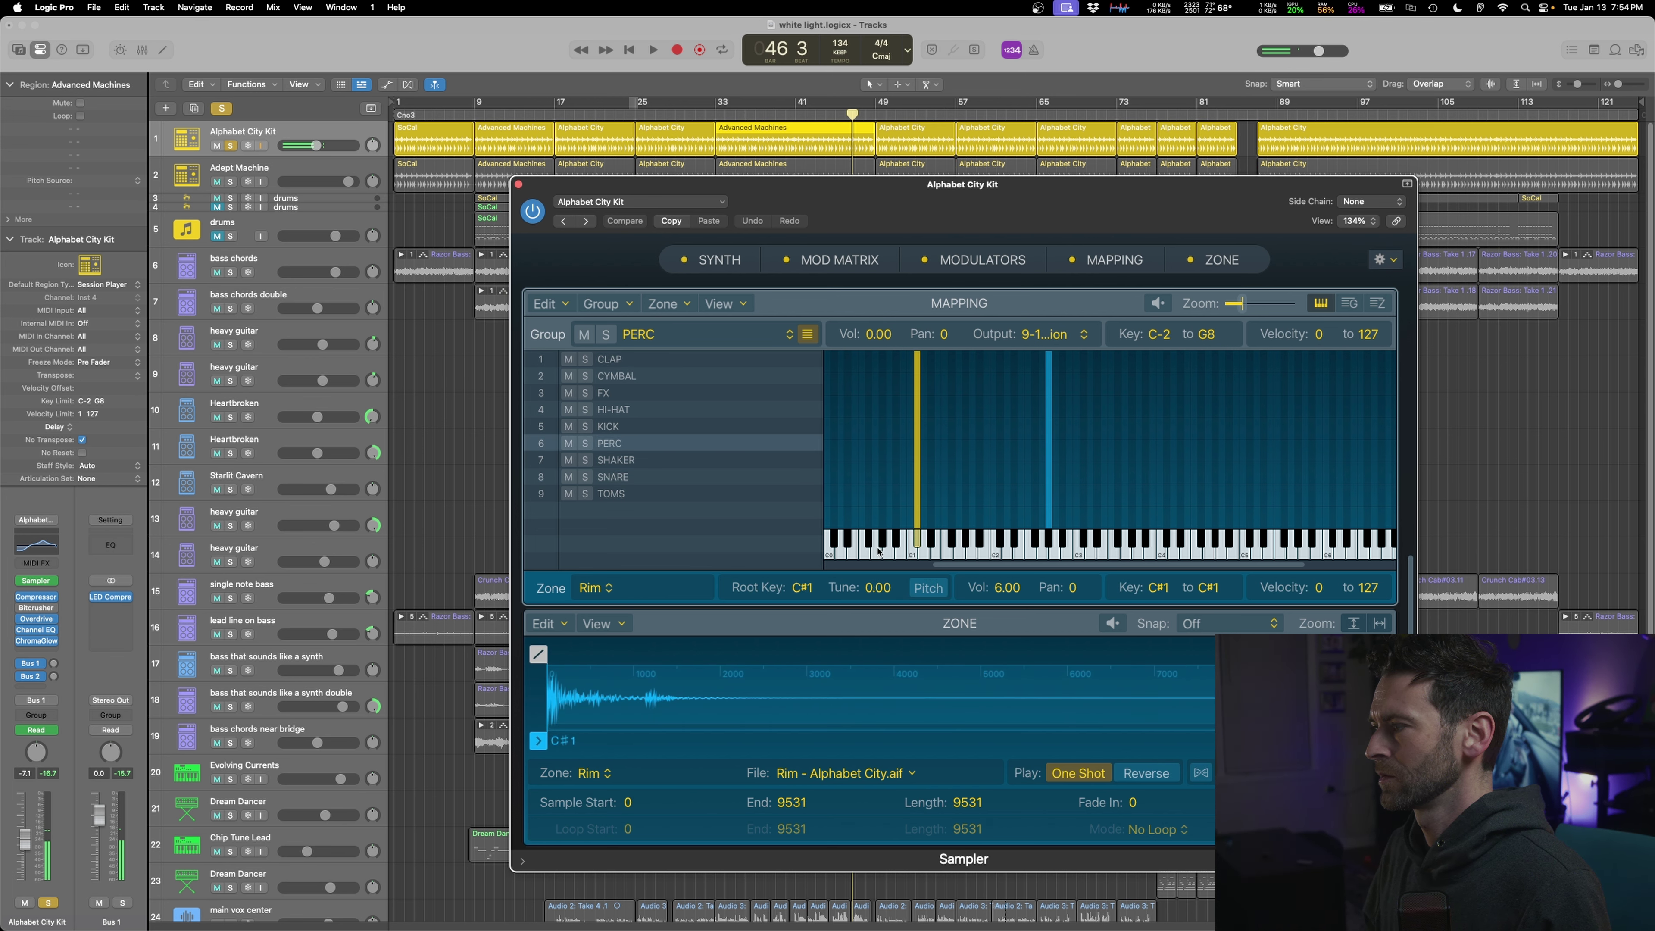
{"action": "left_click", "coordinate": [934, 540]}
{"action": "left_click", "coordinate": [1072, 547]}
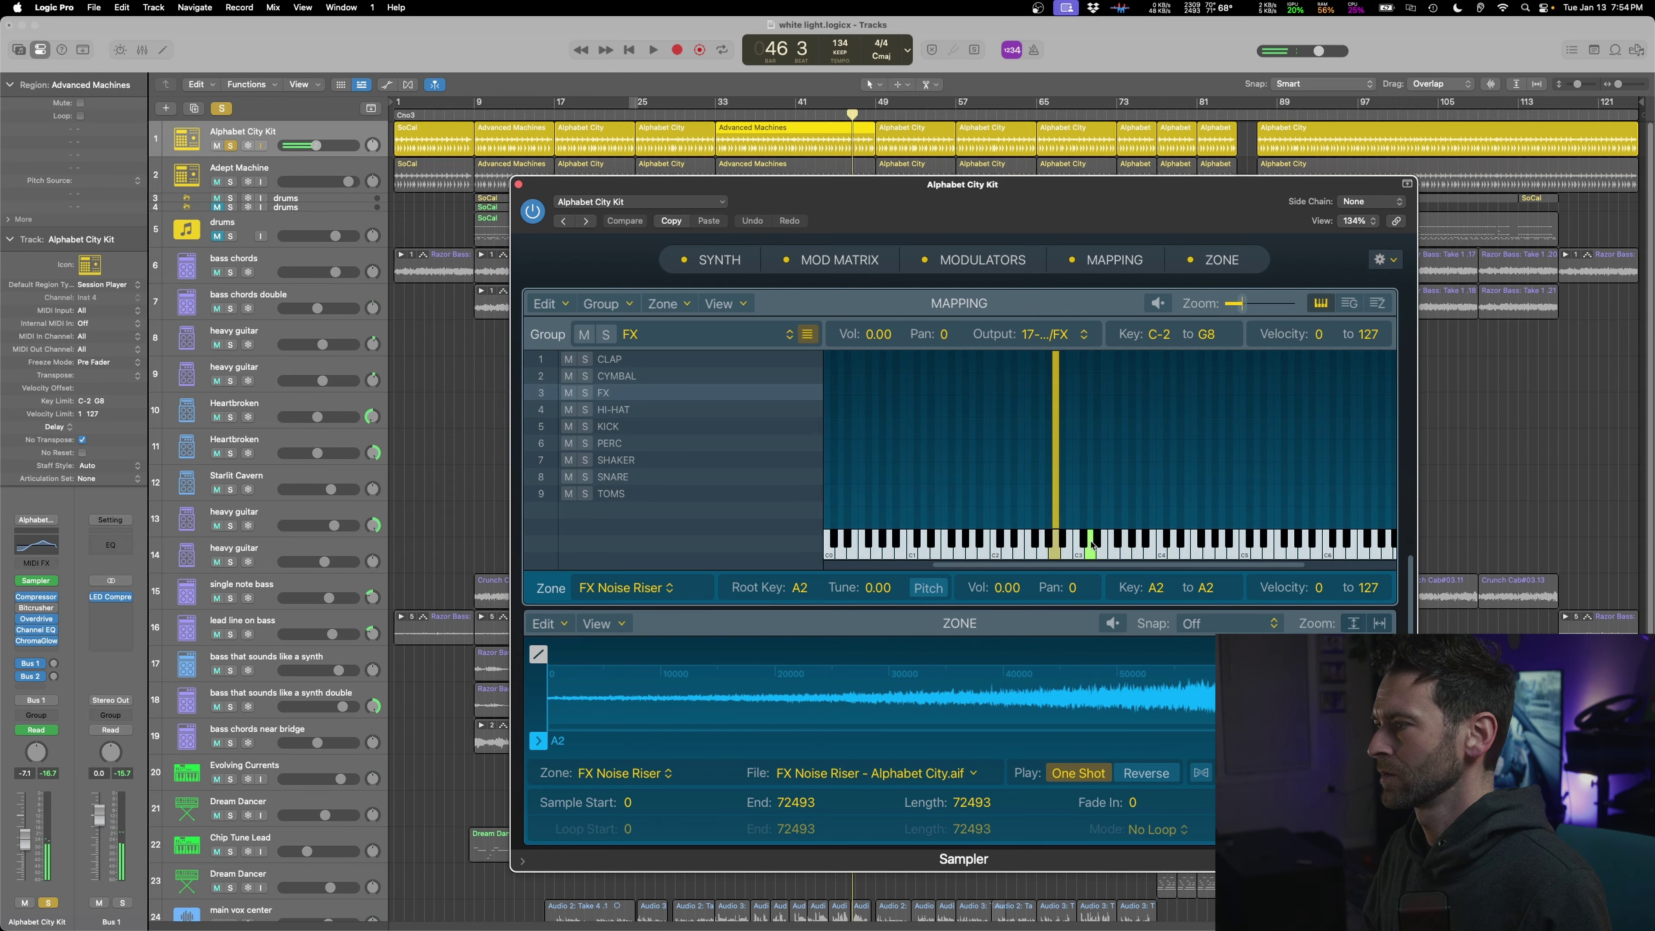
- Mute the kit's FX group, check the drum part in playback and close the Sampler
{"action": "right_click", "coordinate": [1057, 546]}
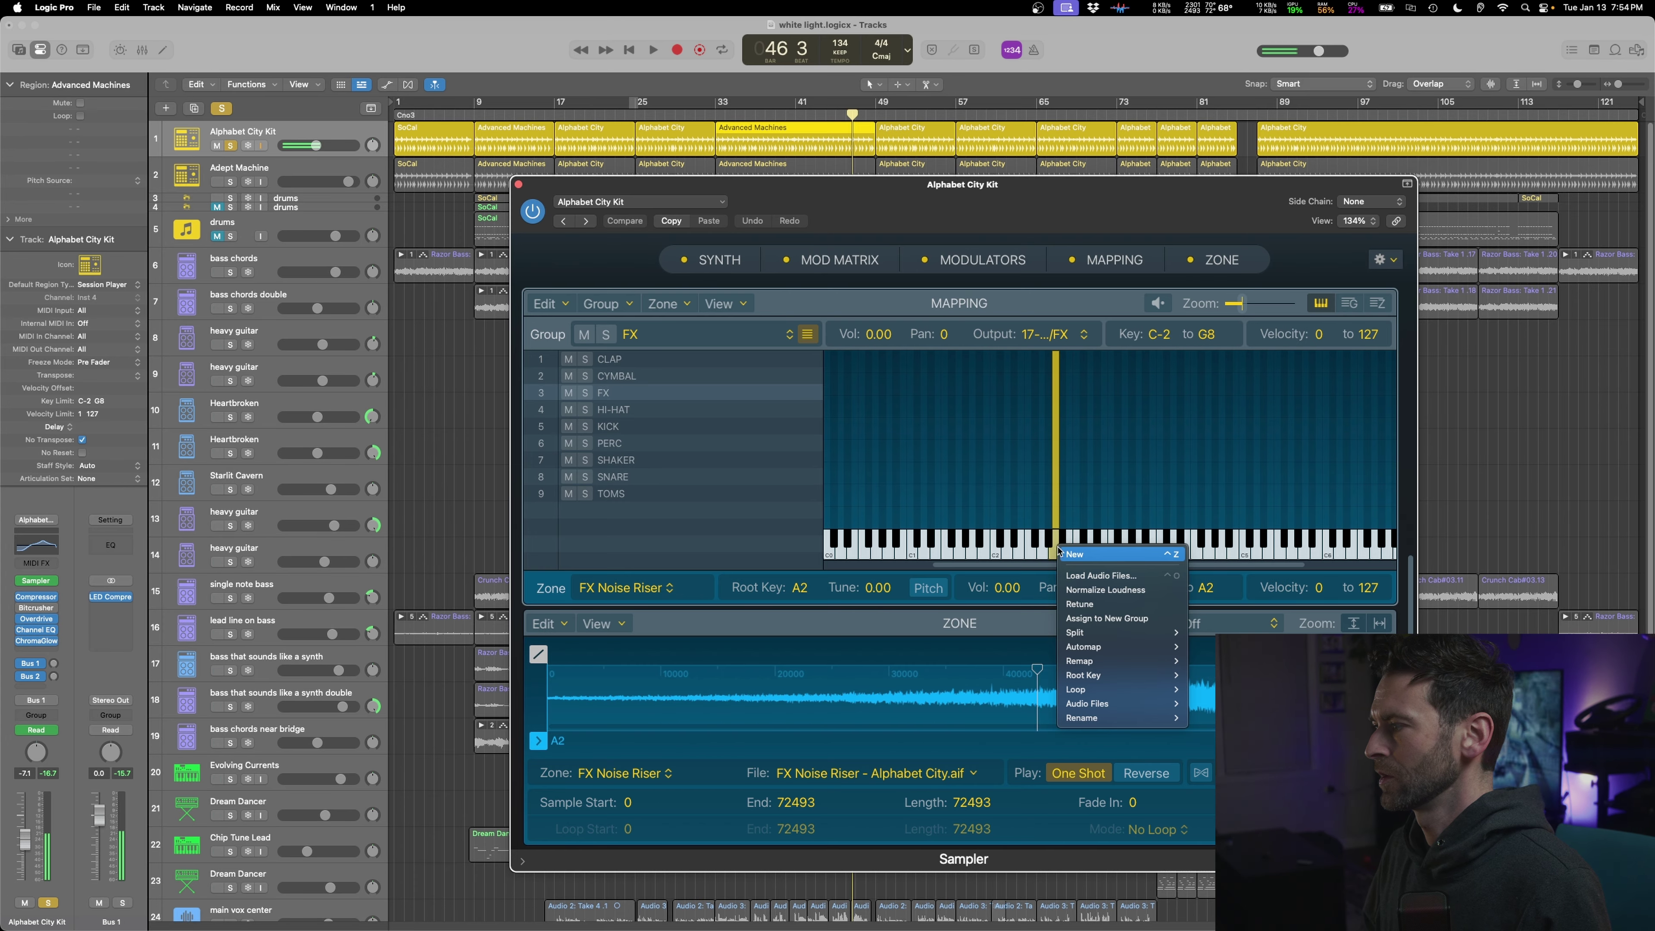
{"action": "key", "text": "Escape"}
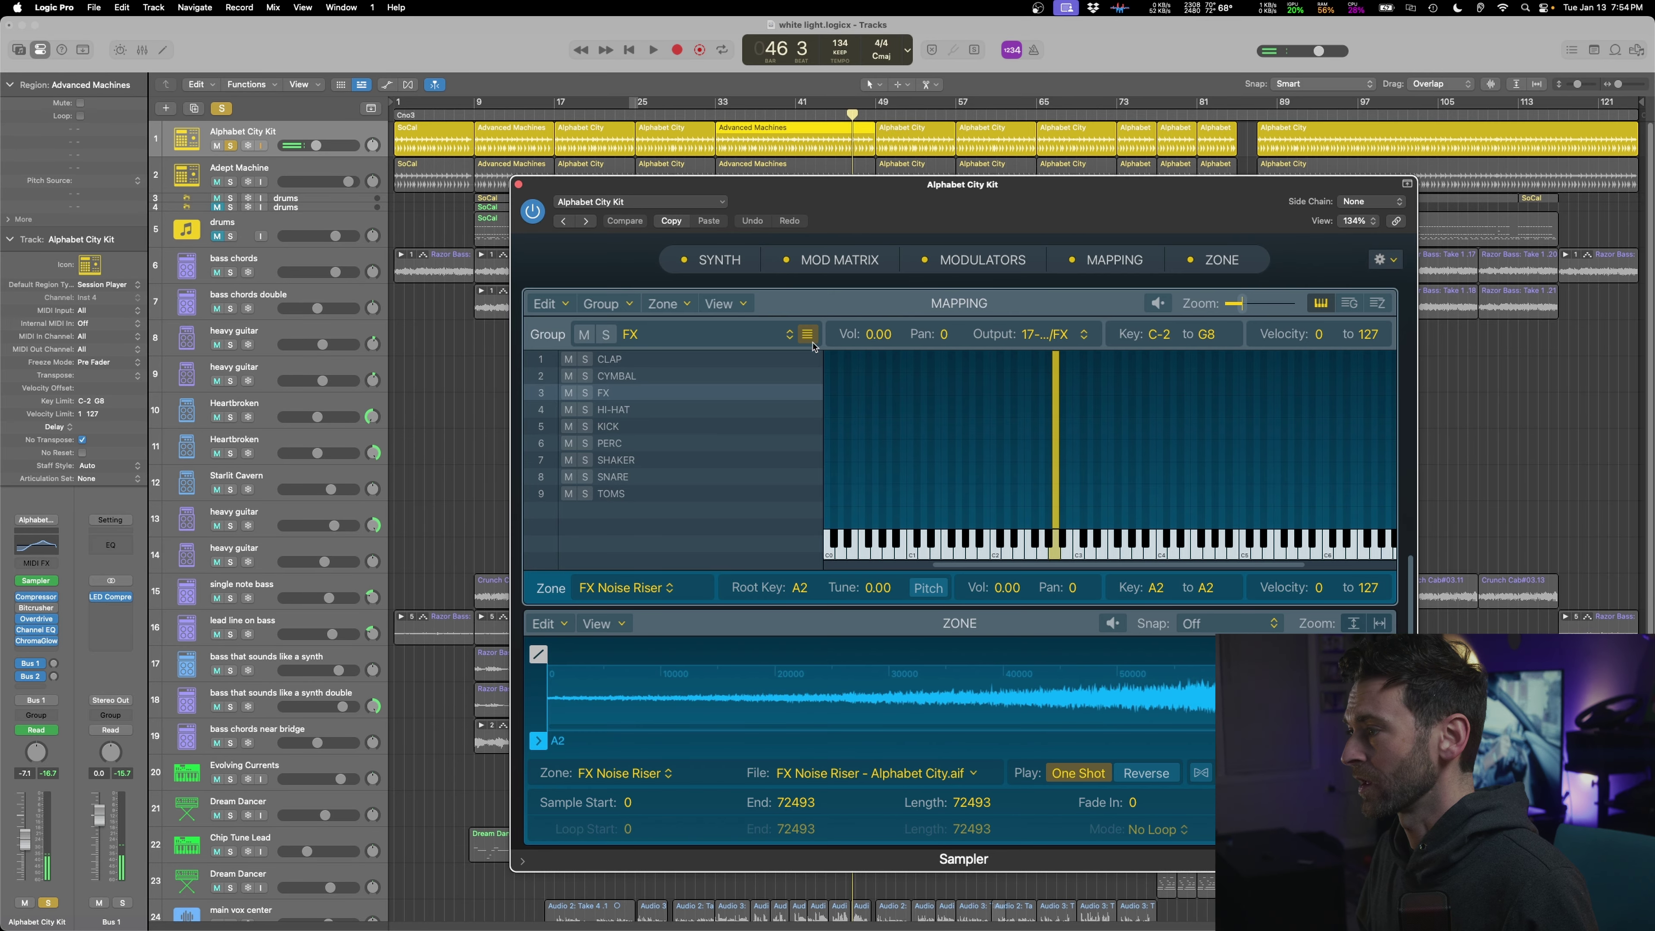
{"action": "left_click", "coordinate": [584, 334]}
{"action": "key", "text": "space"}
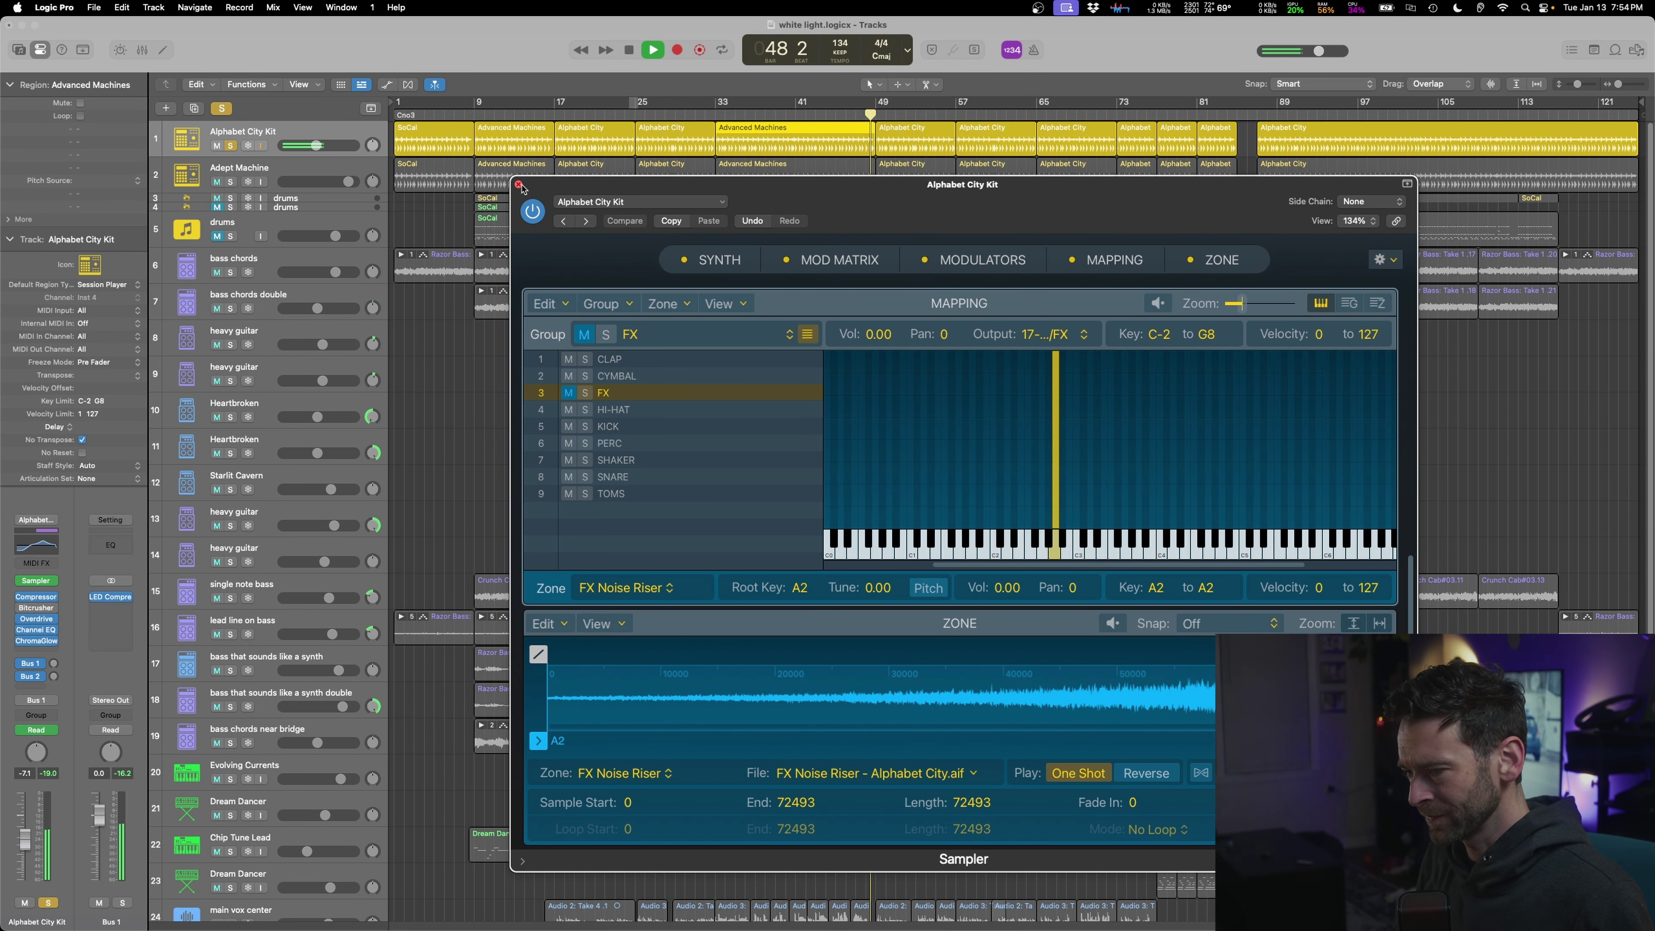
{"action": "left_click", "coordinate": [520, 186]}
- Listen to the Adept Machine track in solo, and solo Alphabet City Kit together with it
{"action": "left_click", "coordinate": [238, 185]}
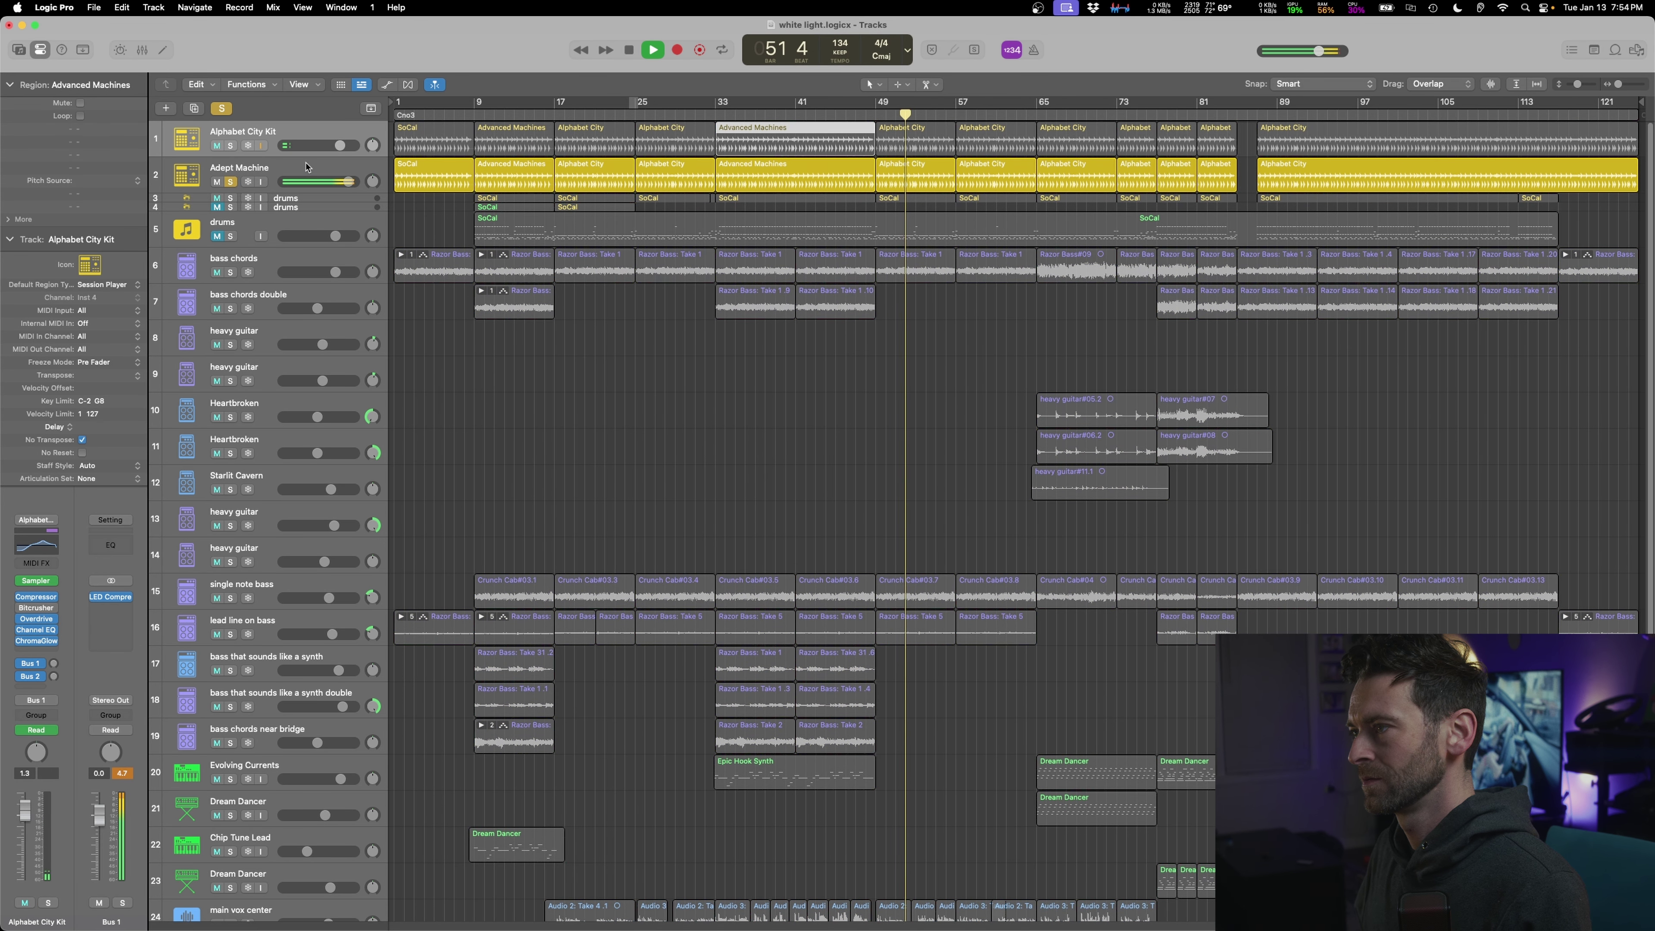
{"action": "left_click", "coordinate": [282, 171]}
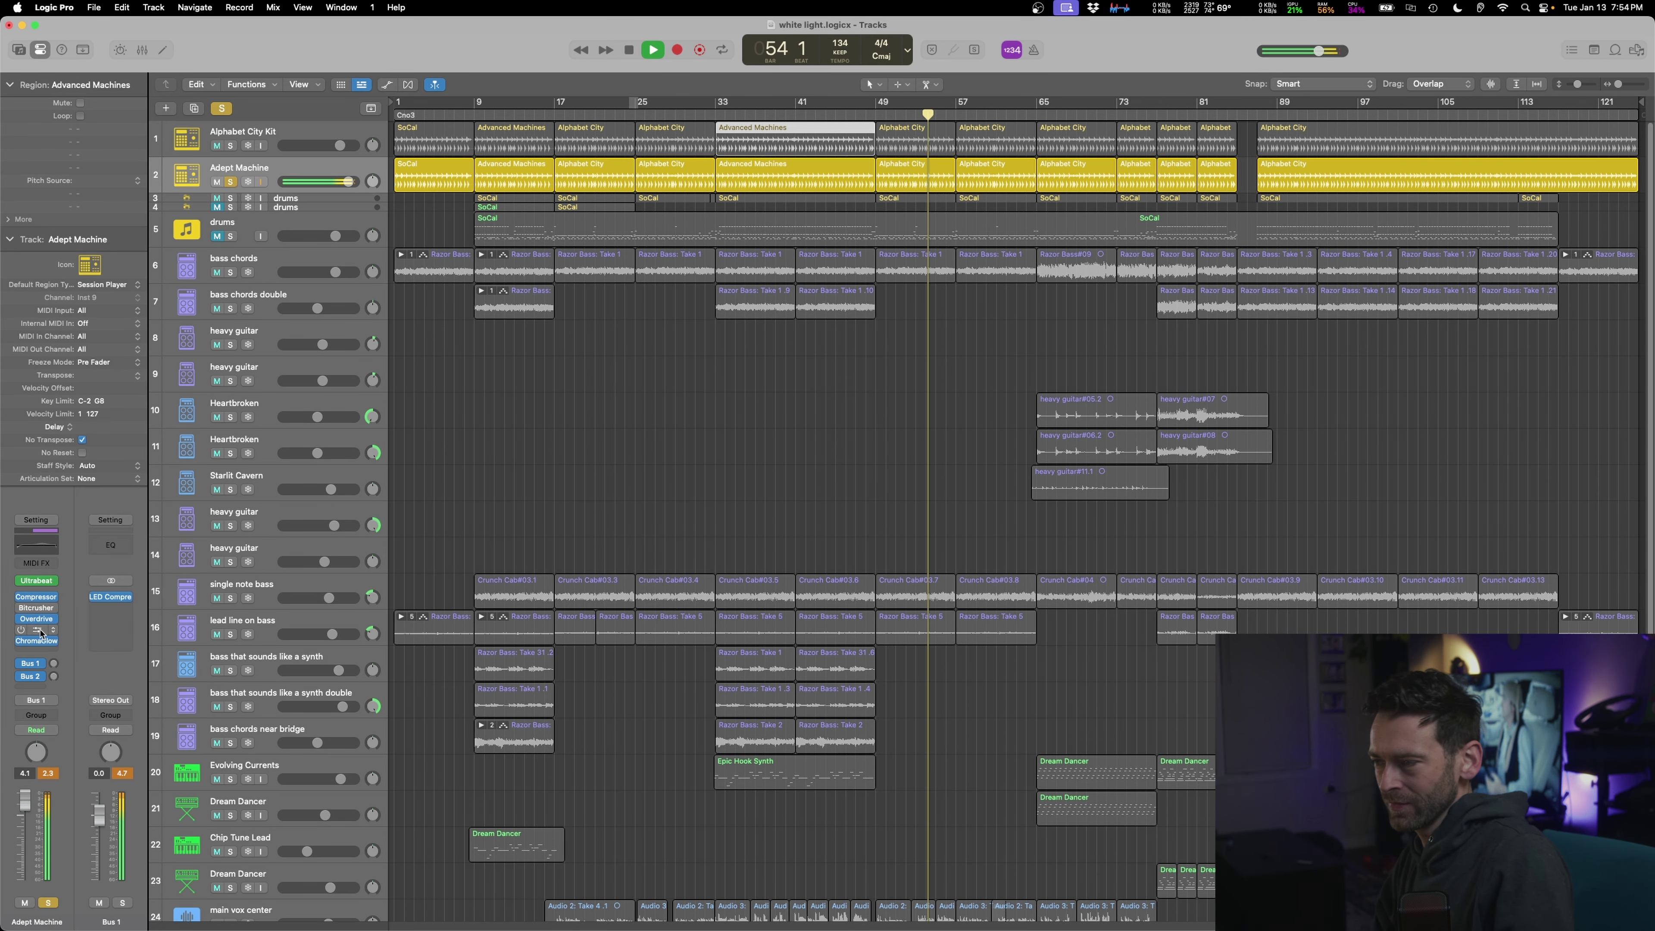
{"action": "left_click", "coordinate": [56, 901]}
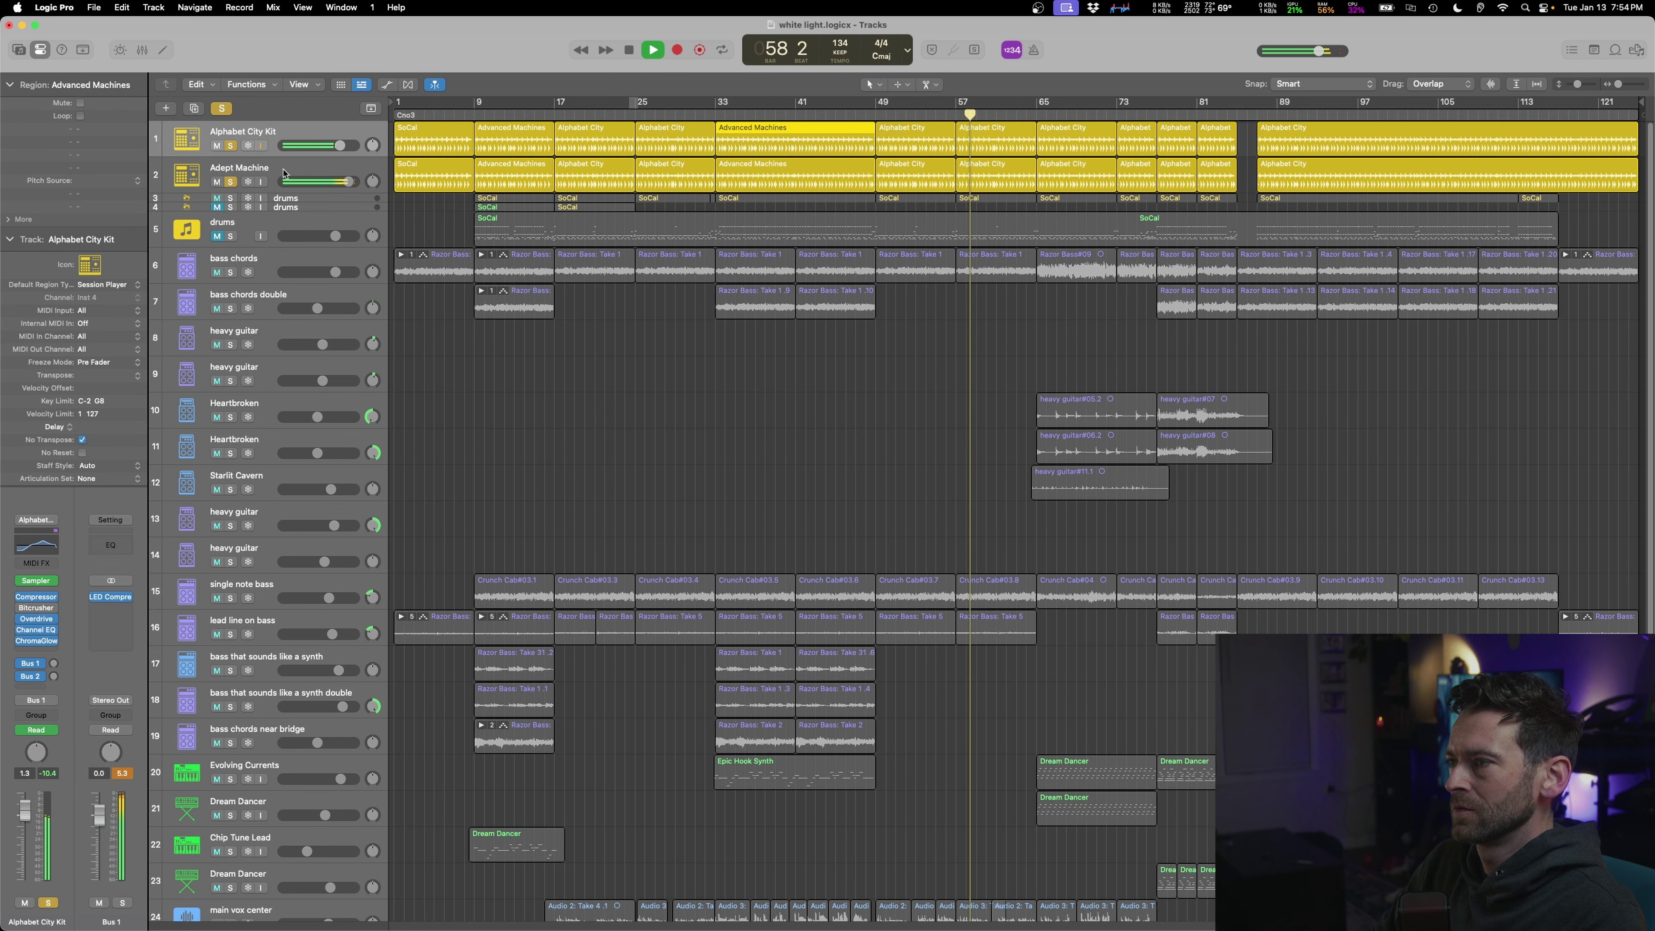
- Lower the Adept Machine track's volume to -0.1 dB and stop playback
{"action": "key", "text": "Down"}
{"action": "left_click_drag", "start_coordinate": [25, 800], "coordinate": [24, 816]}
{"action": "key", "text": "space"}
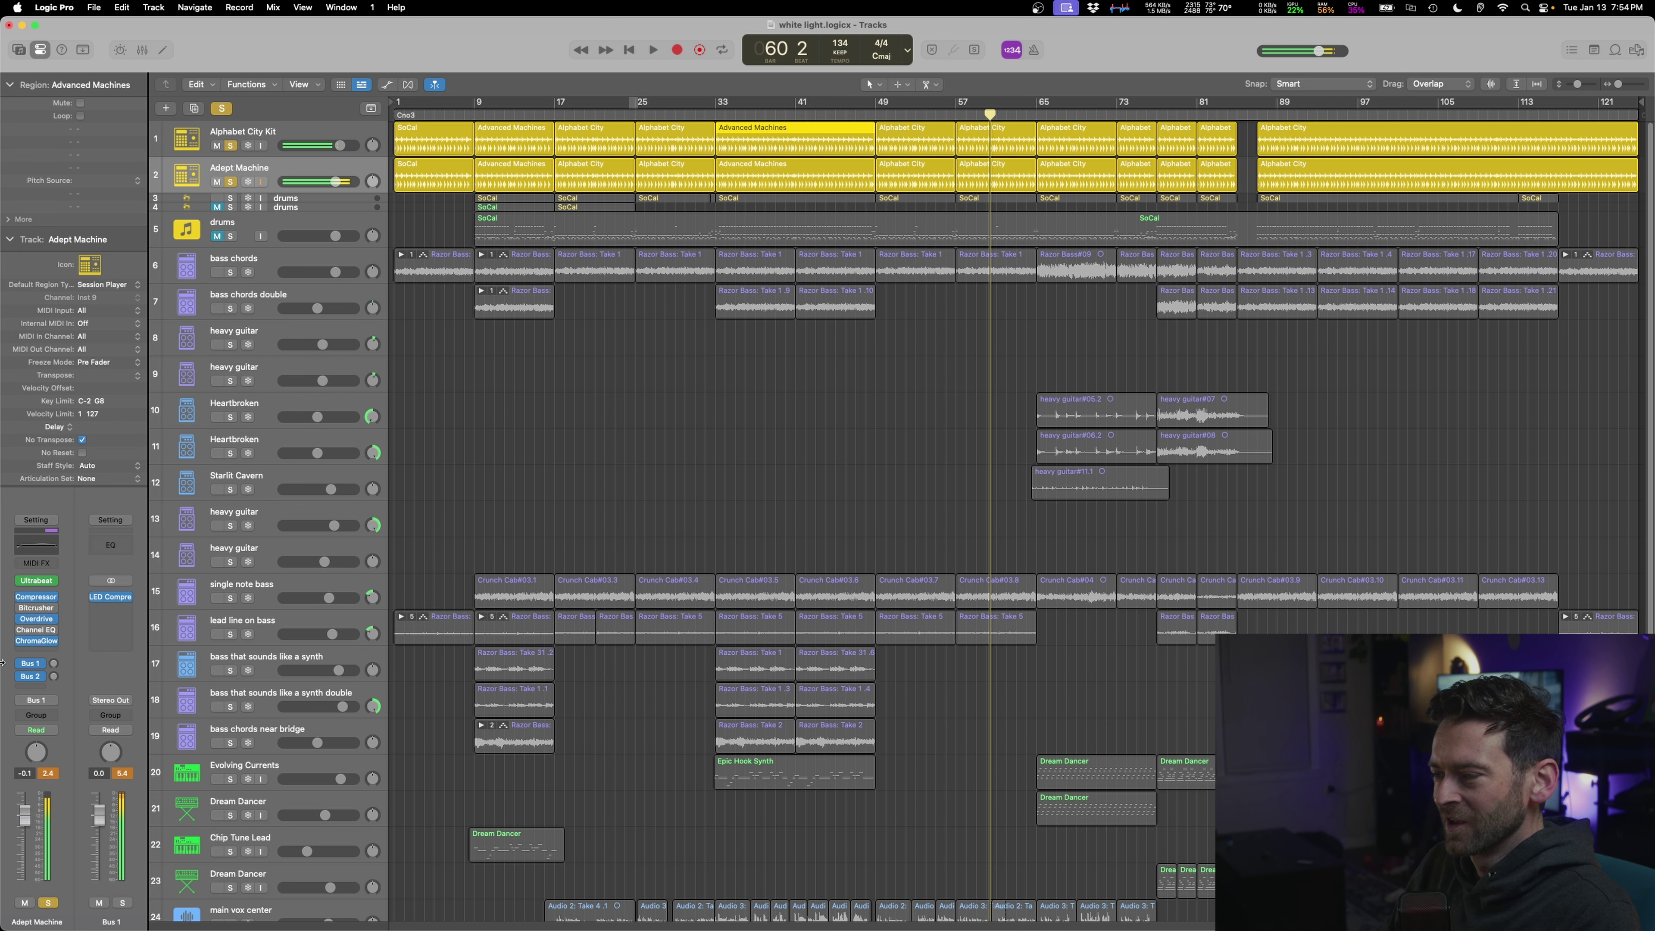
{"action": "left_click", "coordinate": [29, 651]}
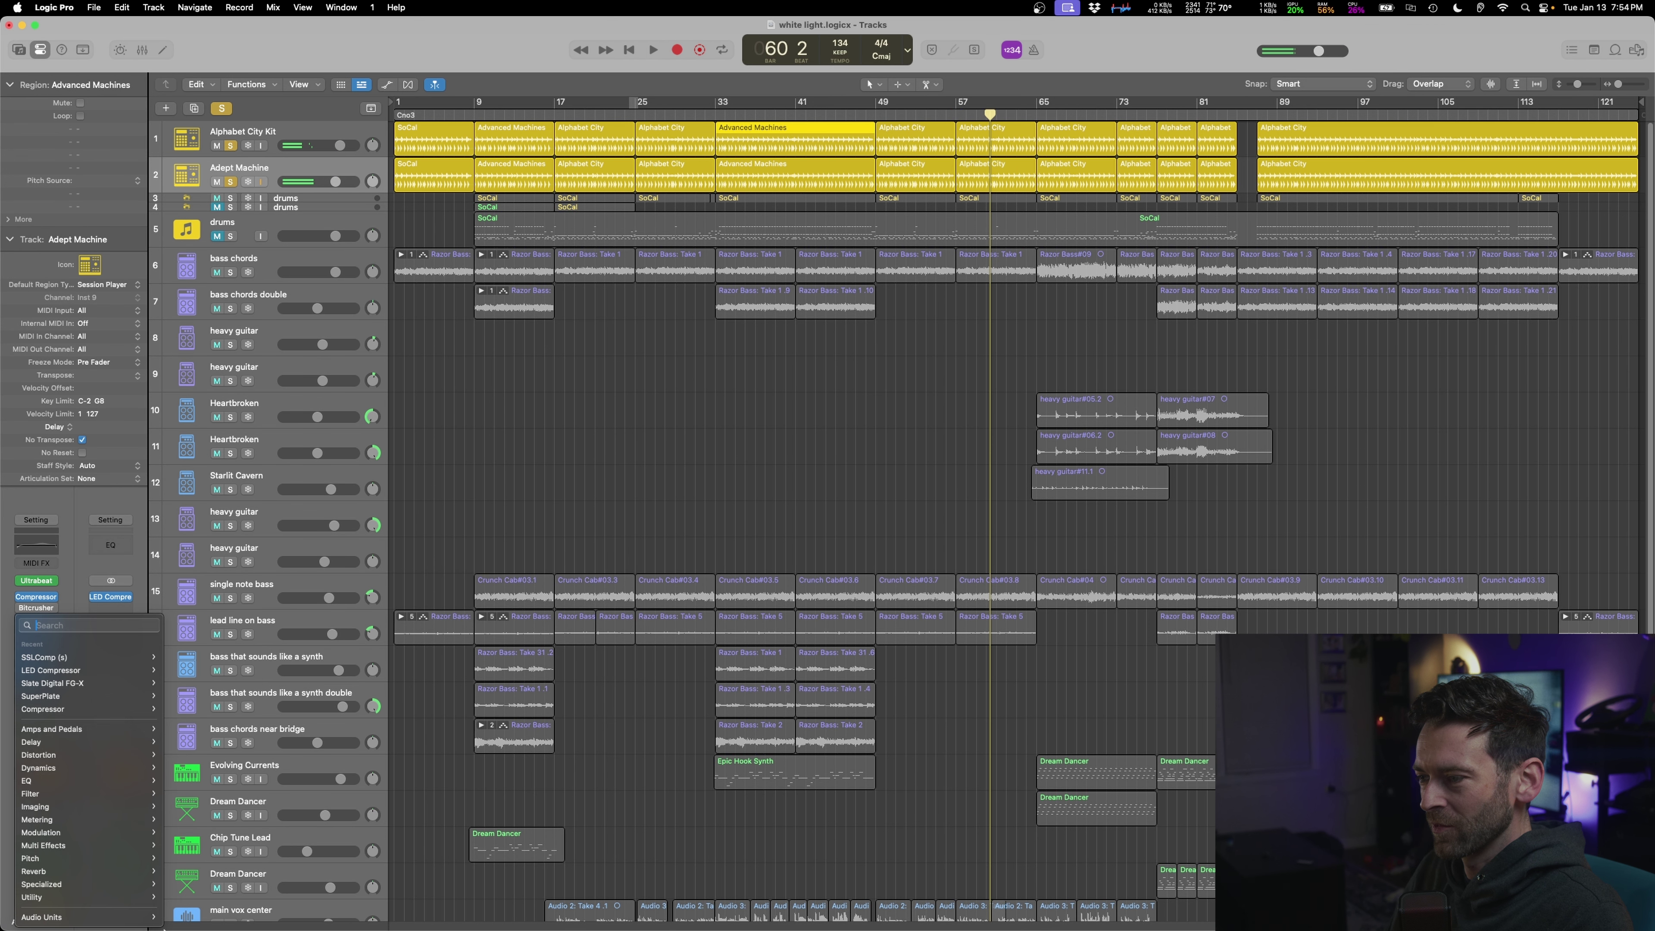
{"action": "mouse_move", "coordinate": [143, 918]}
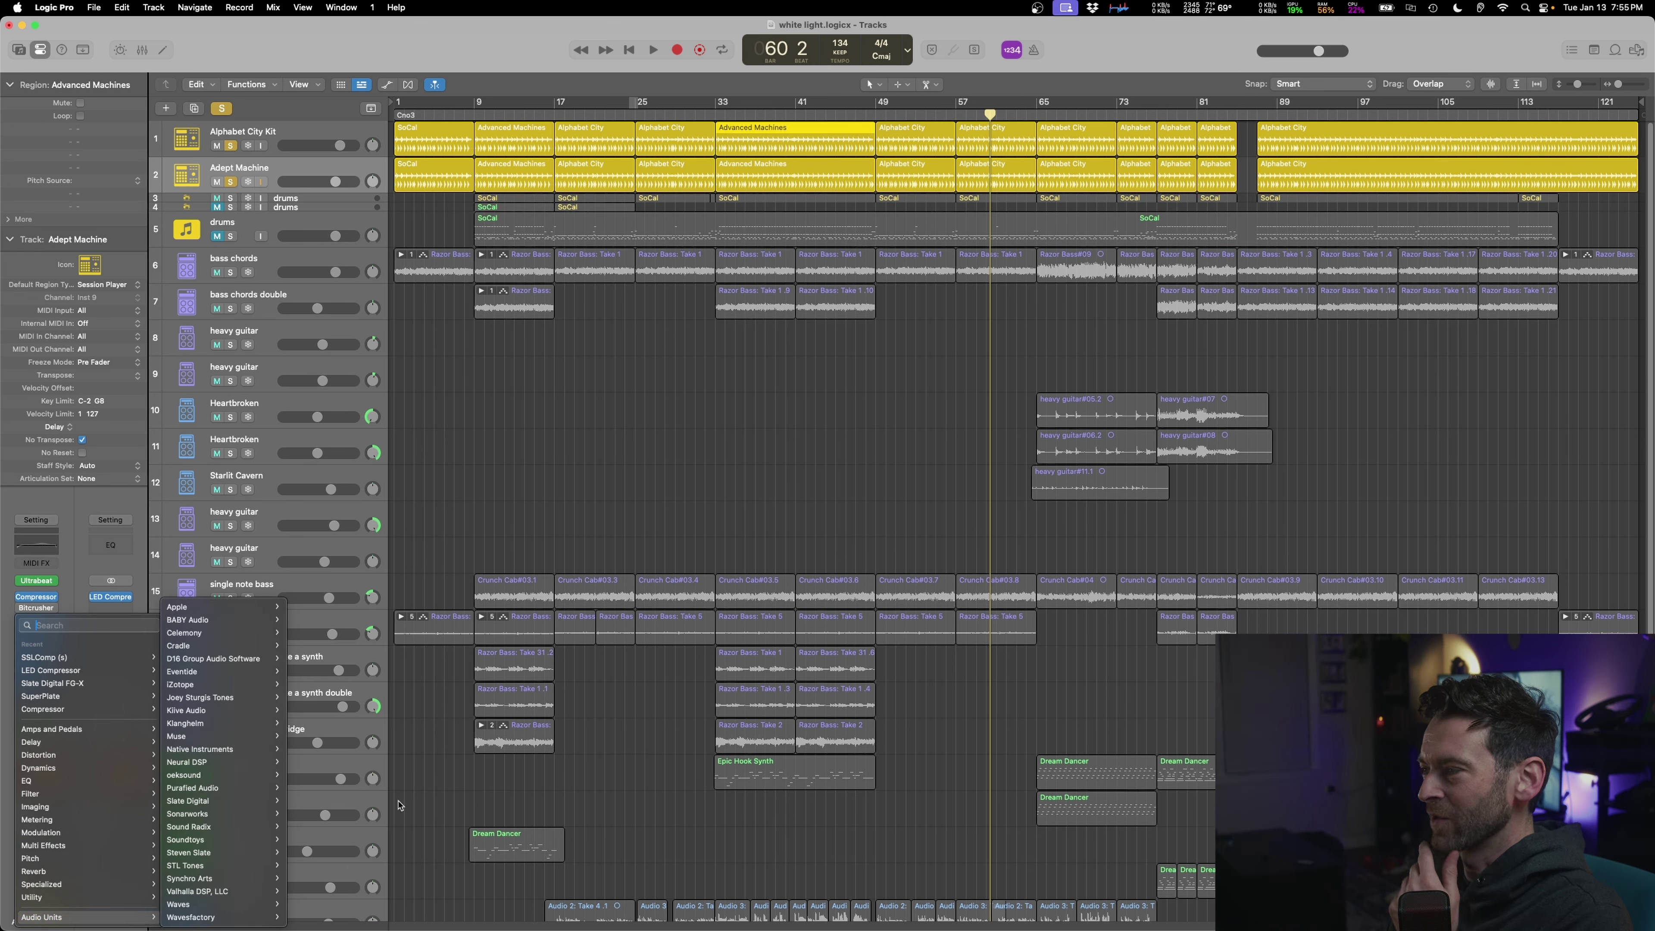
{"action": "left_click", "coordinate": [575, 464]}
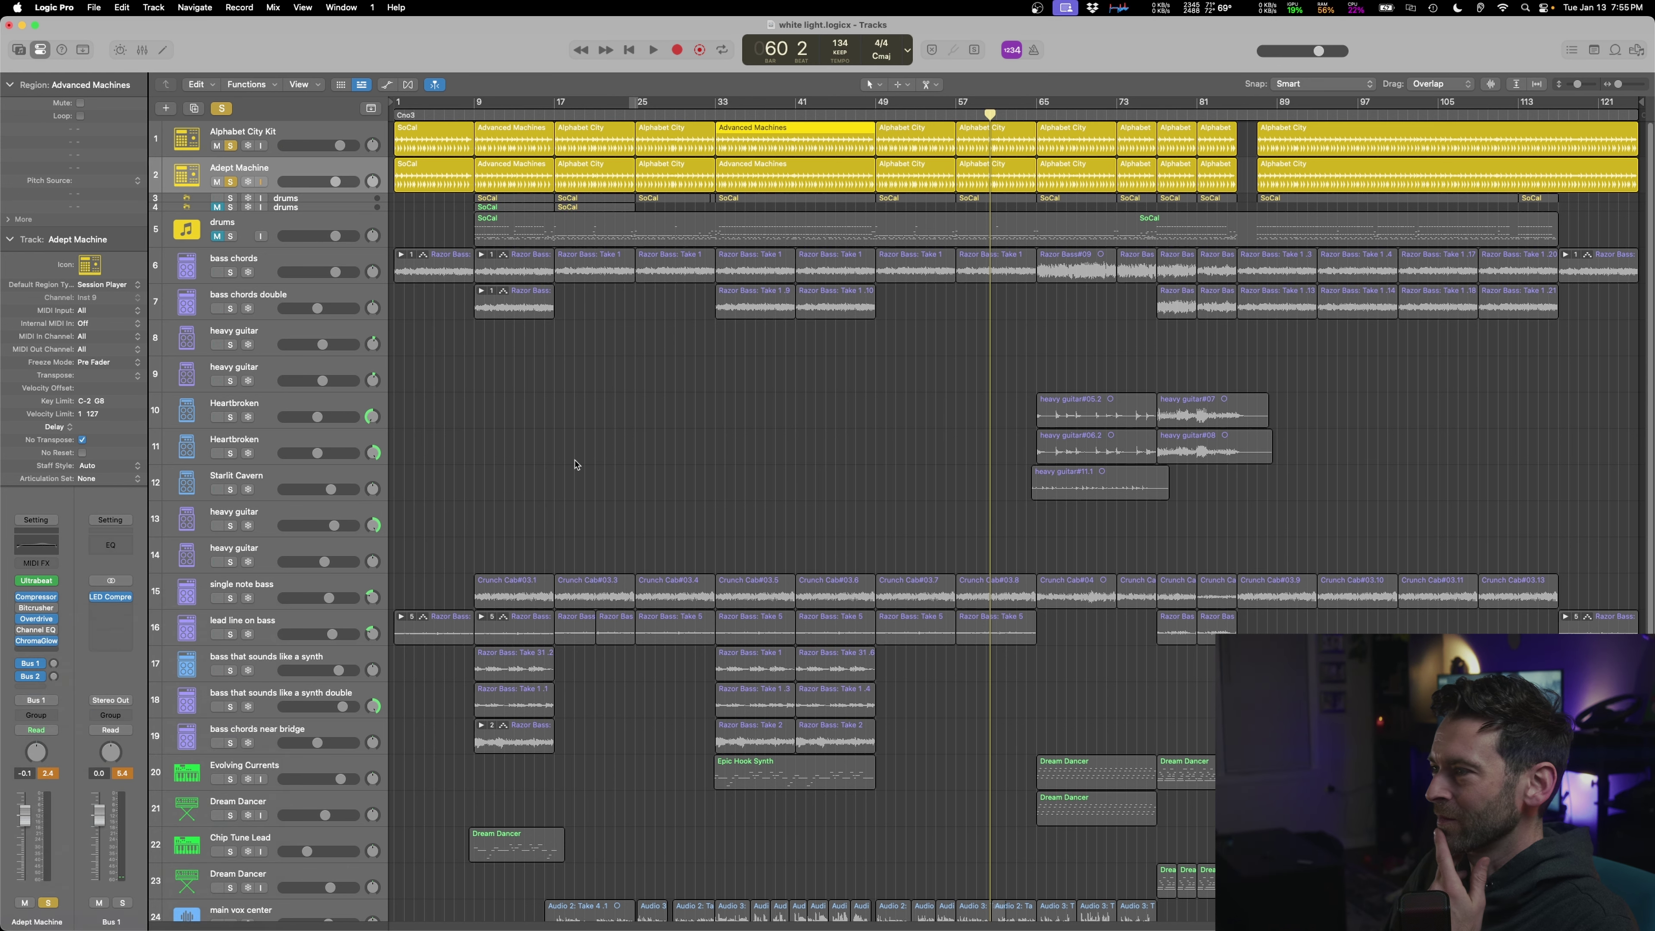
- Unsolo both drum machine tracks to hear the full mix, and solo and select the bass chords track
{"action": "left_click", "coordinate": [232, 147]}
{"action": "key", "text": "space"}
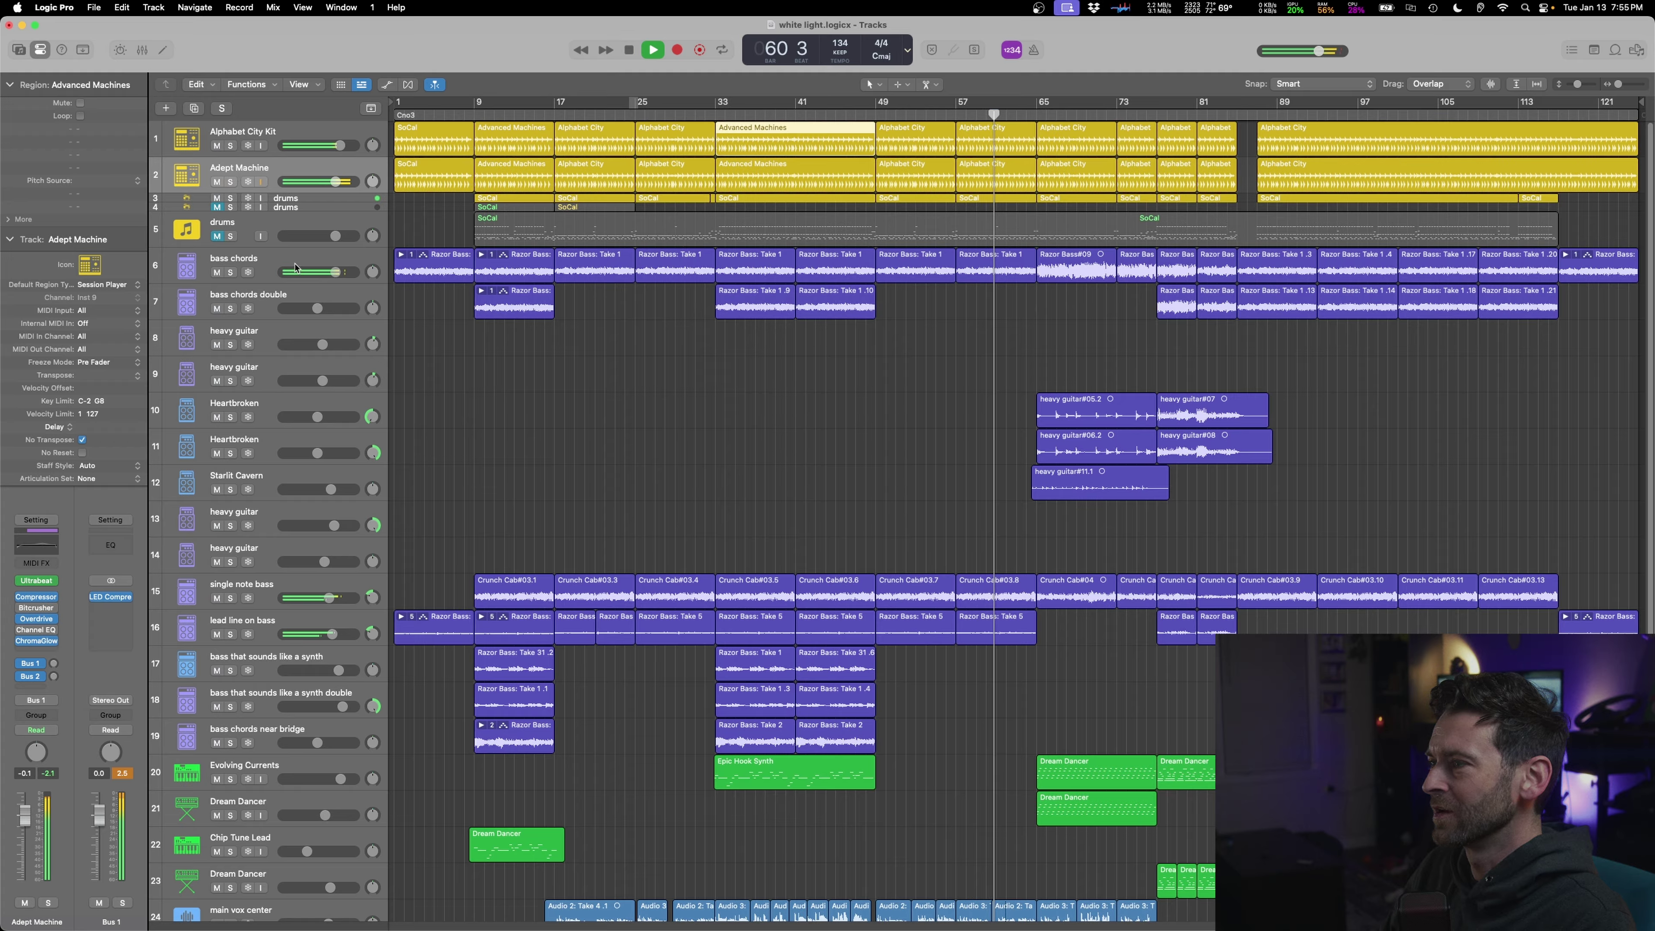
{"action": "left_click", "coordinate": [230, 272]}
{"action": "left_click", "coordinate": [257, 277]}
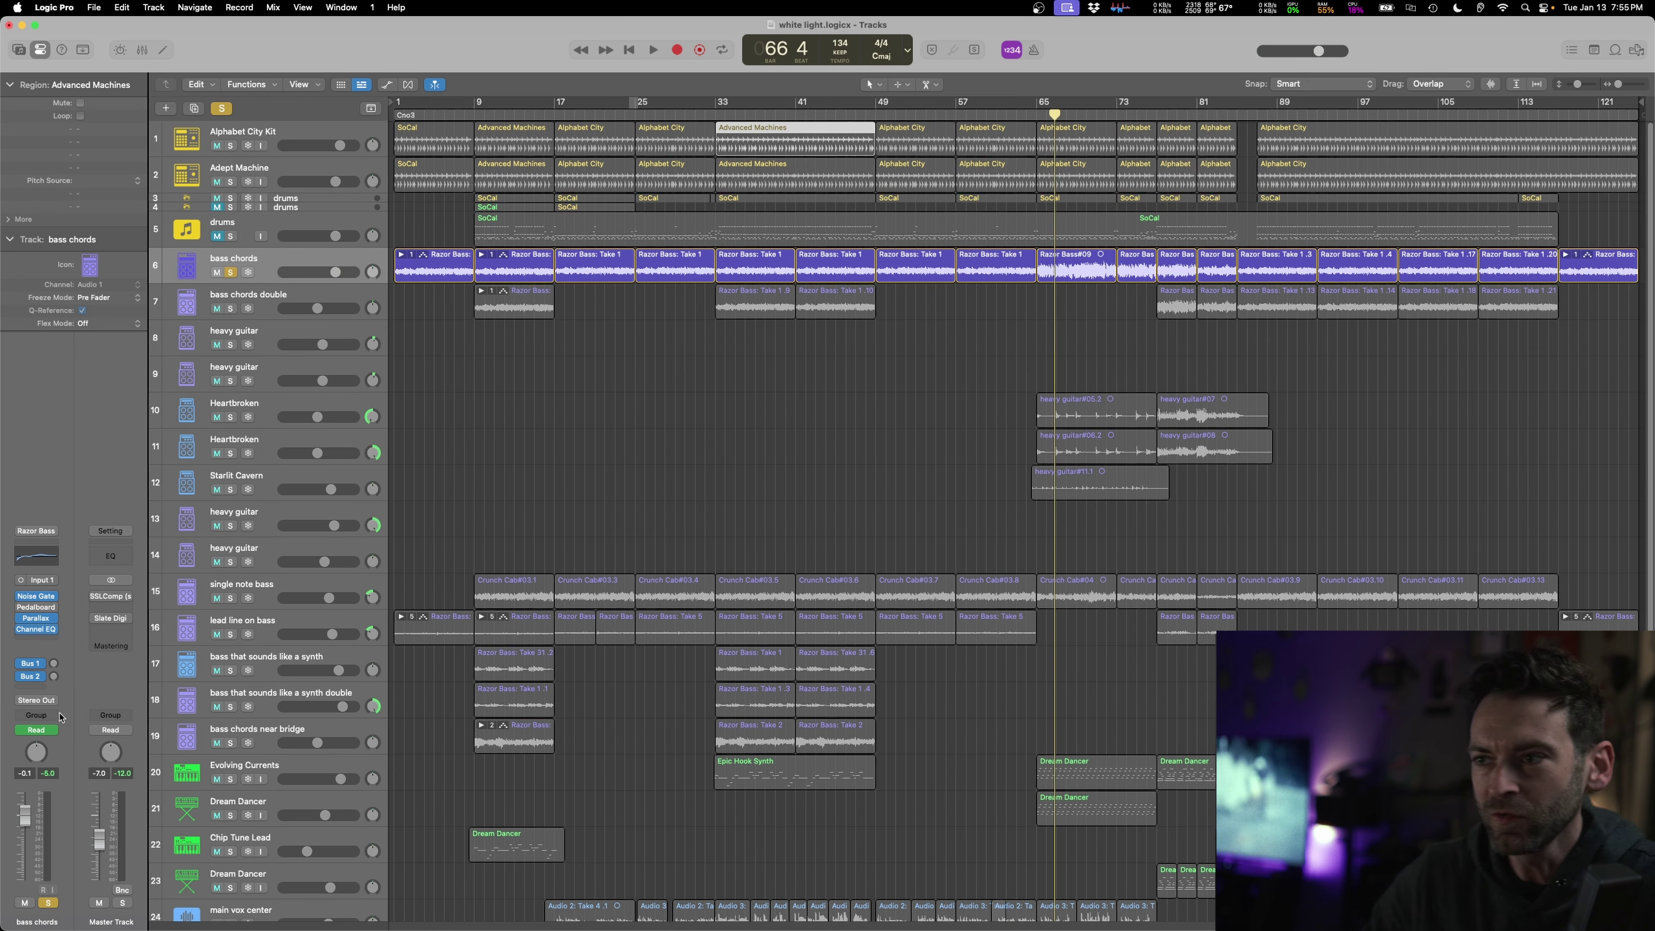
- Finish checking the bass chords track, unsolo it and select the muted drums track
{"action": "key", "text": "space"}
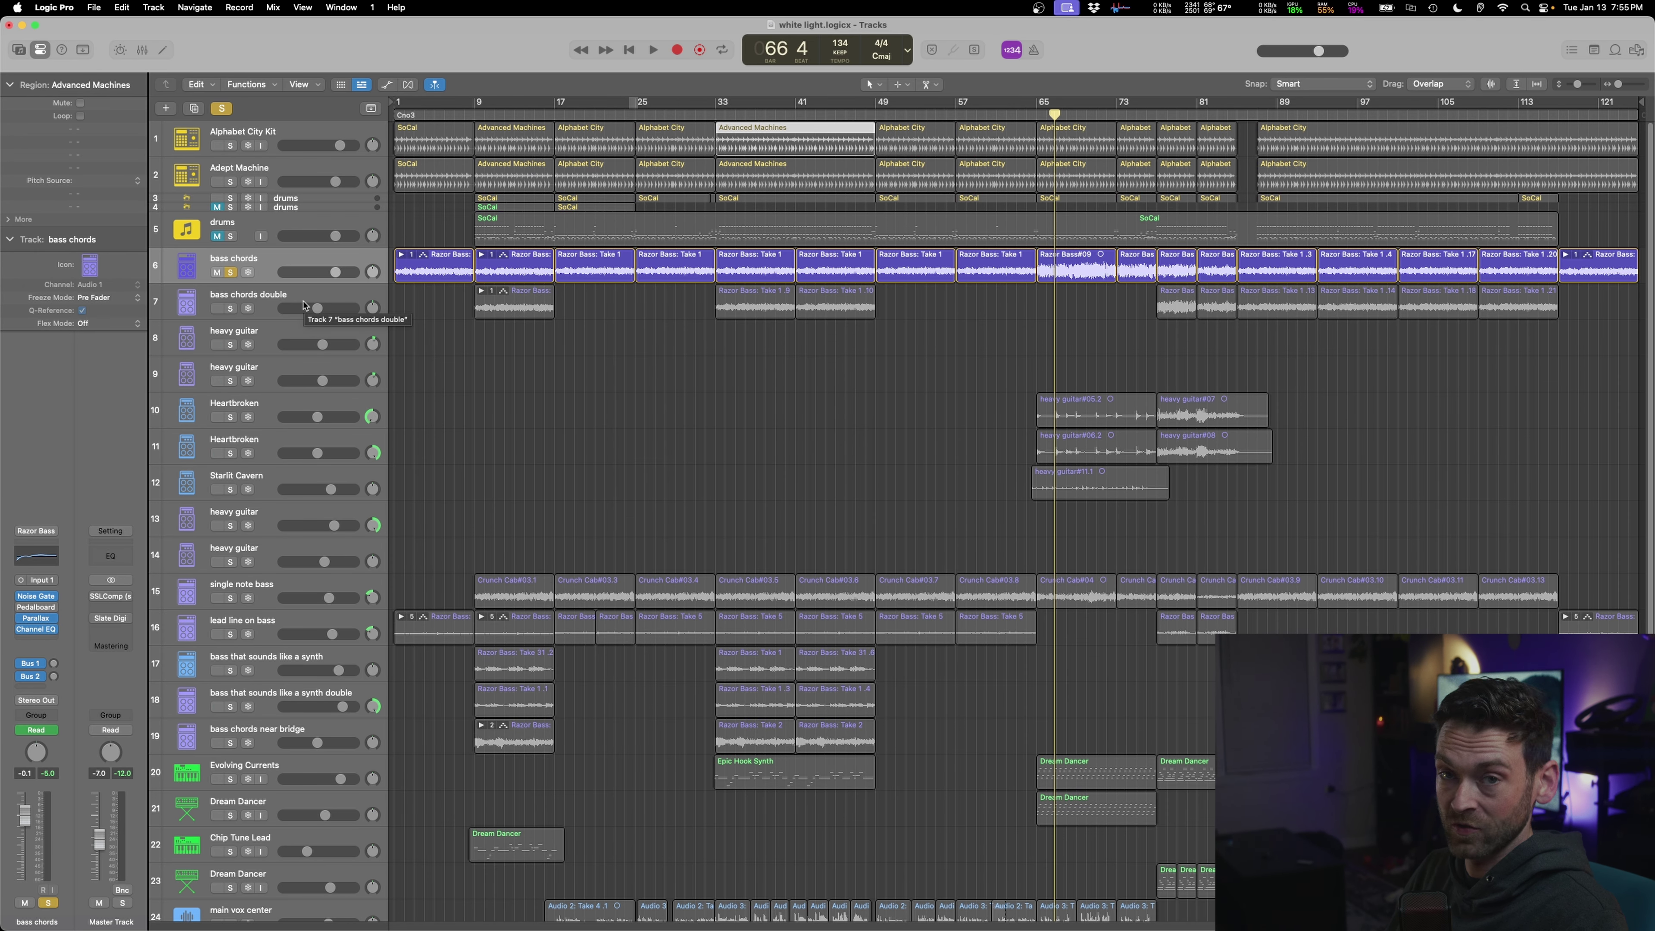
{"action": "left_click", "coordinate": [231, 273]}
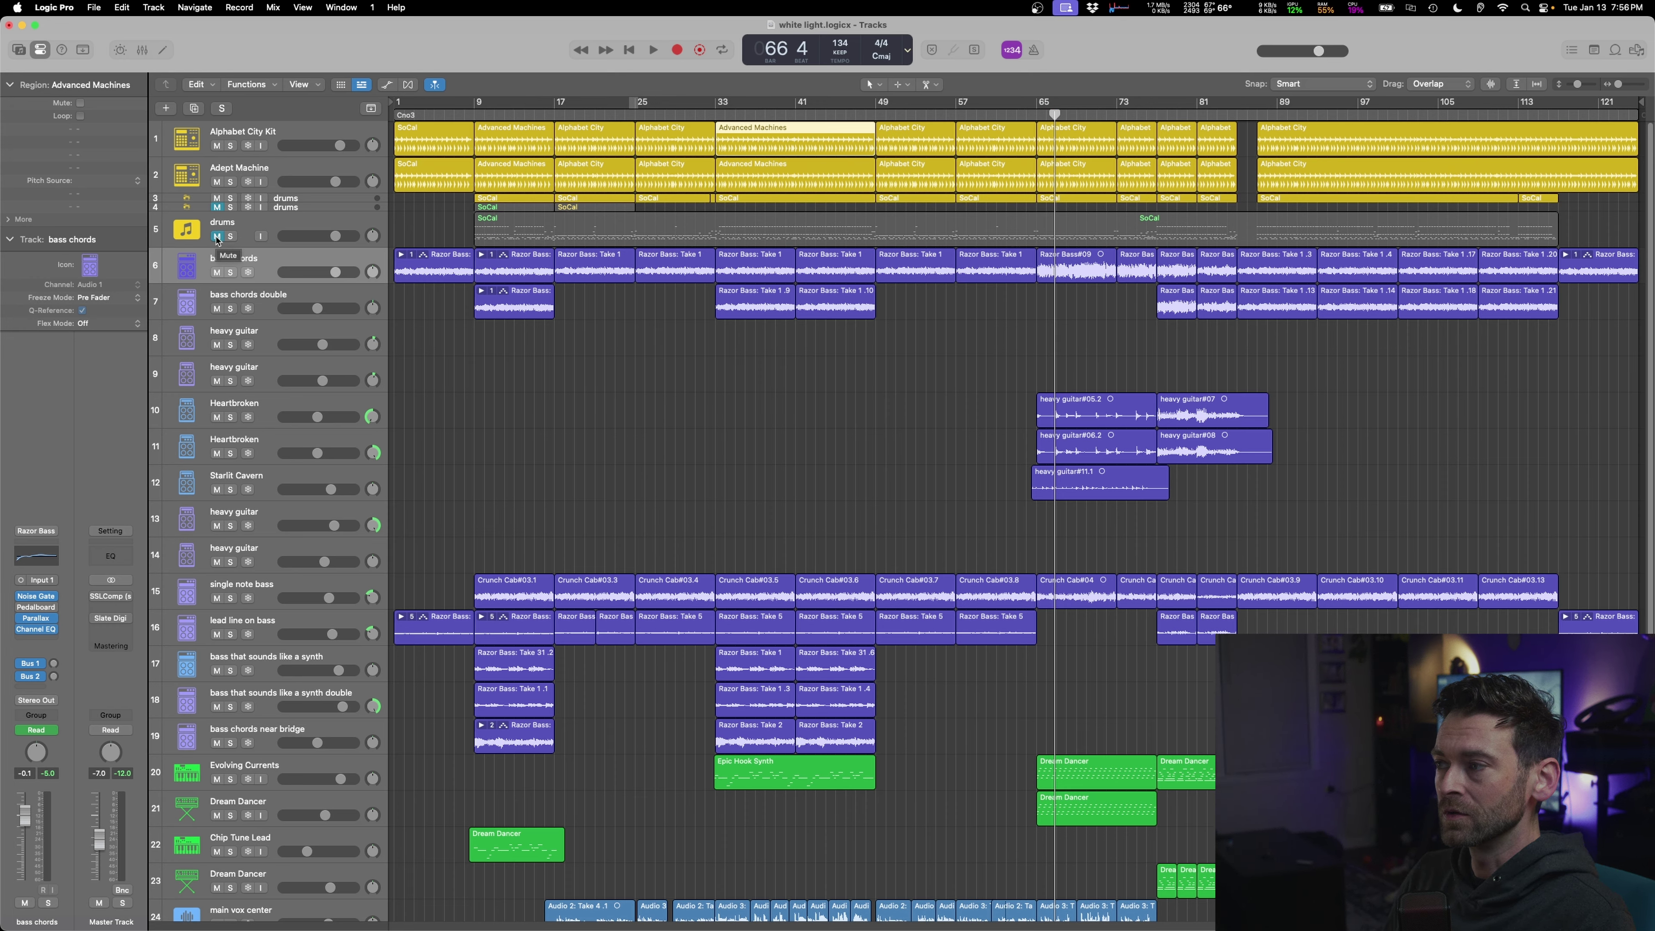
{"action": "left_click", "coordinate": [251, 242]}
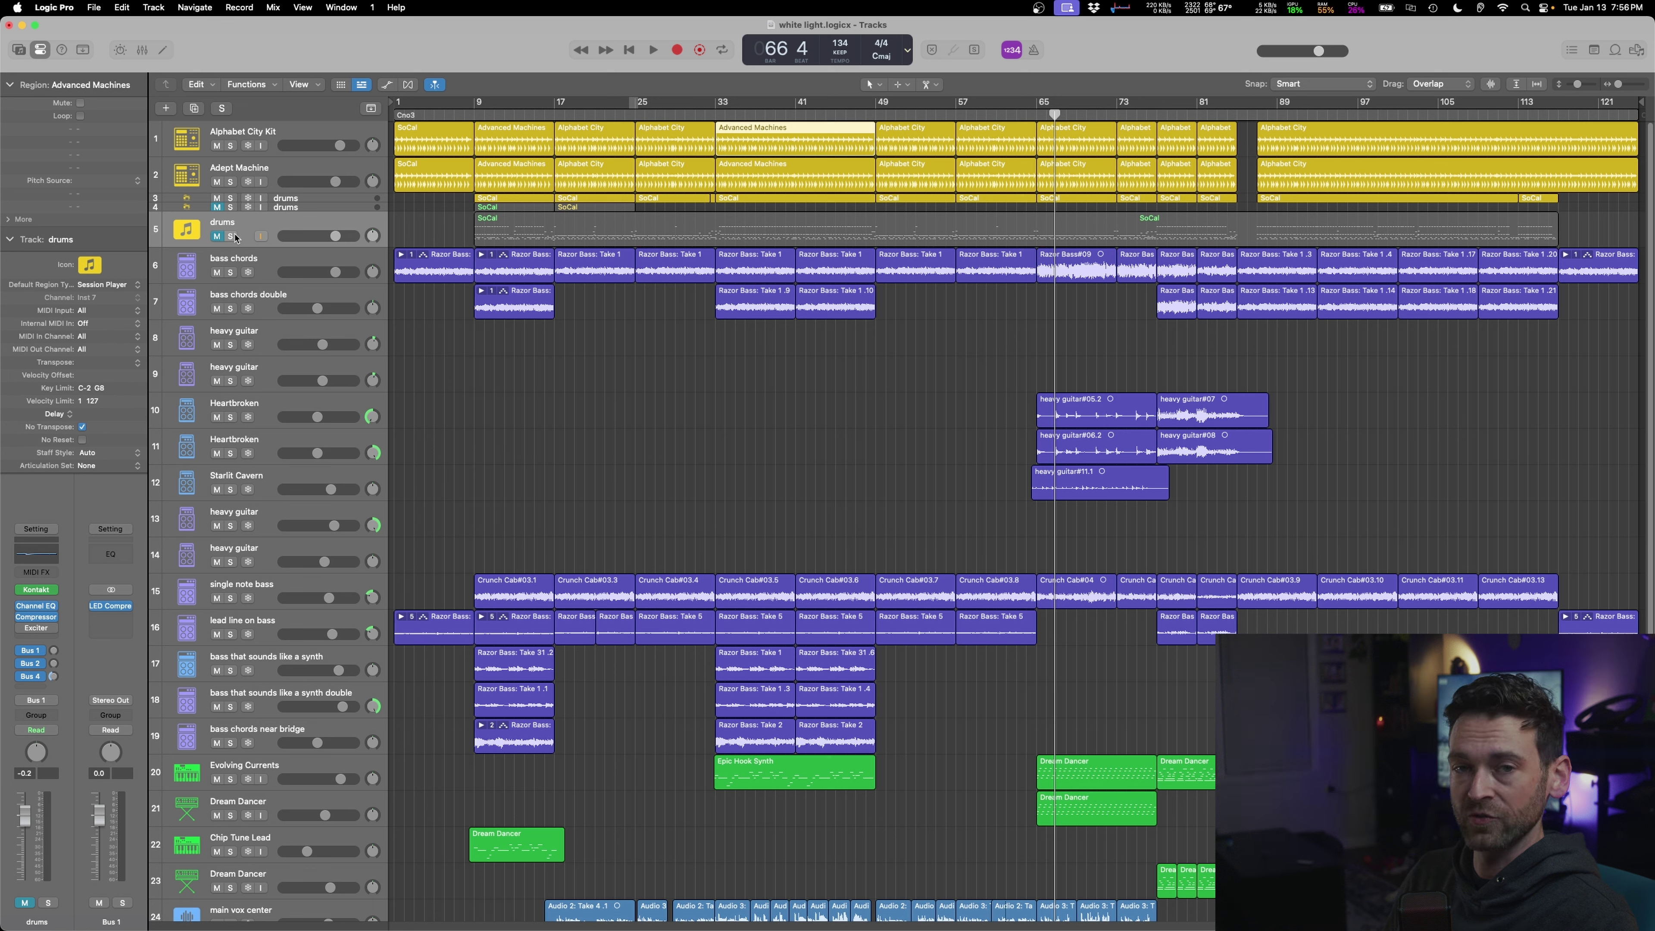
- Select the SoCal region on the drums track and open the track's Kontakt instrument
{"action": "left_click", "coordinate": [483, 228]}
{"action": "left_click", "coordinate": [502, 184]}
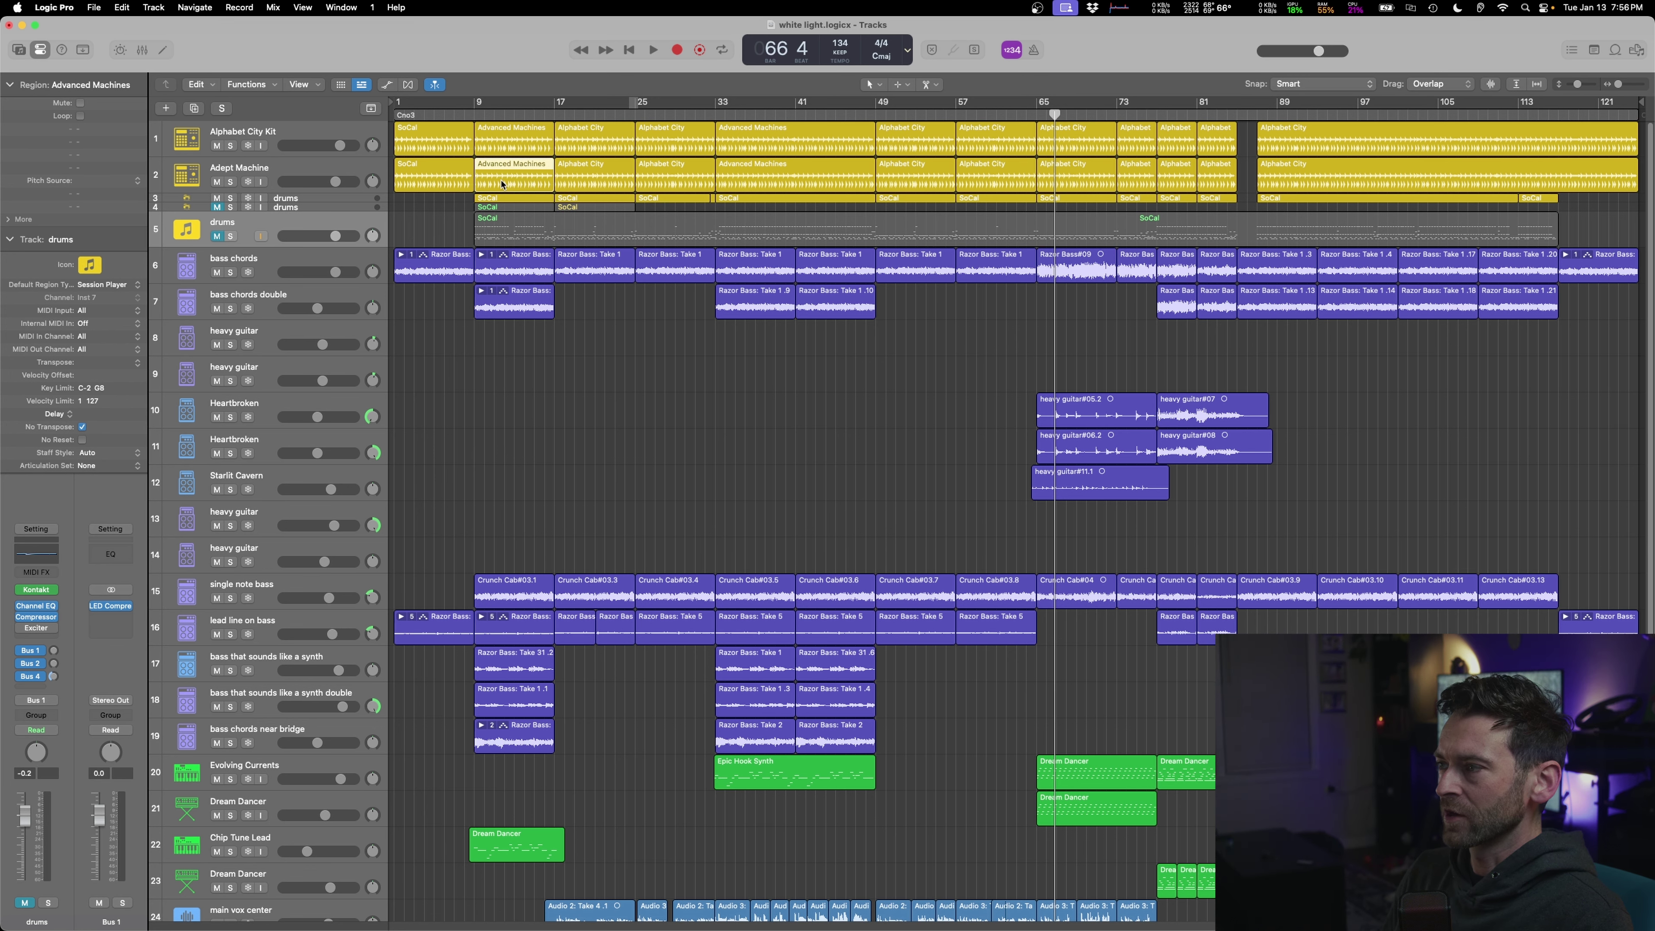
{"action": "left_click", "coordinate": [610, 168]}
{"action": "left_click", "coordinate": [678, 171]}
{"action": "left_click", "coordinate": [611, 230]}
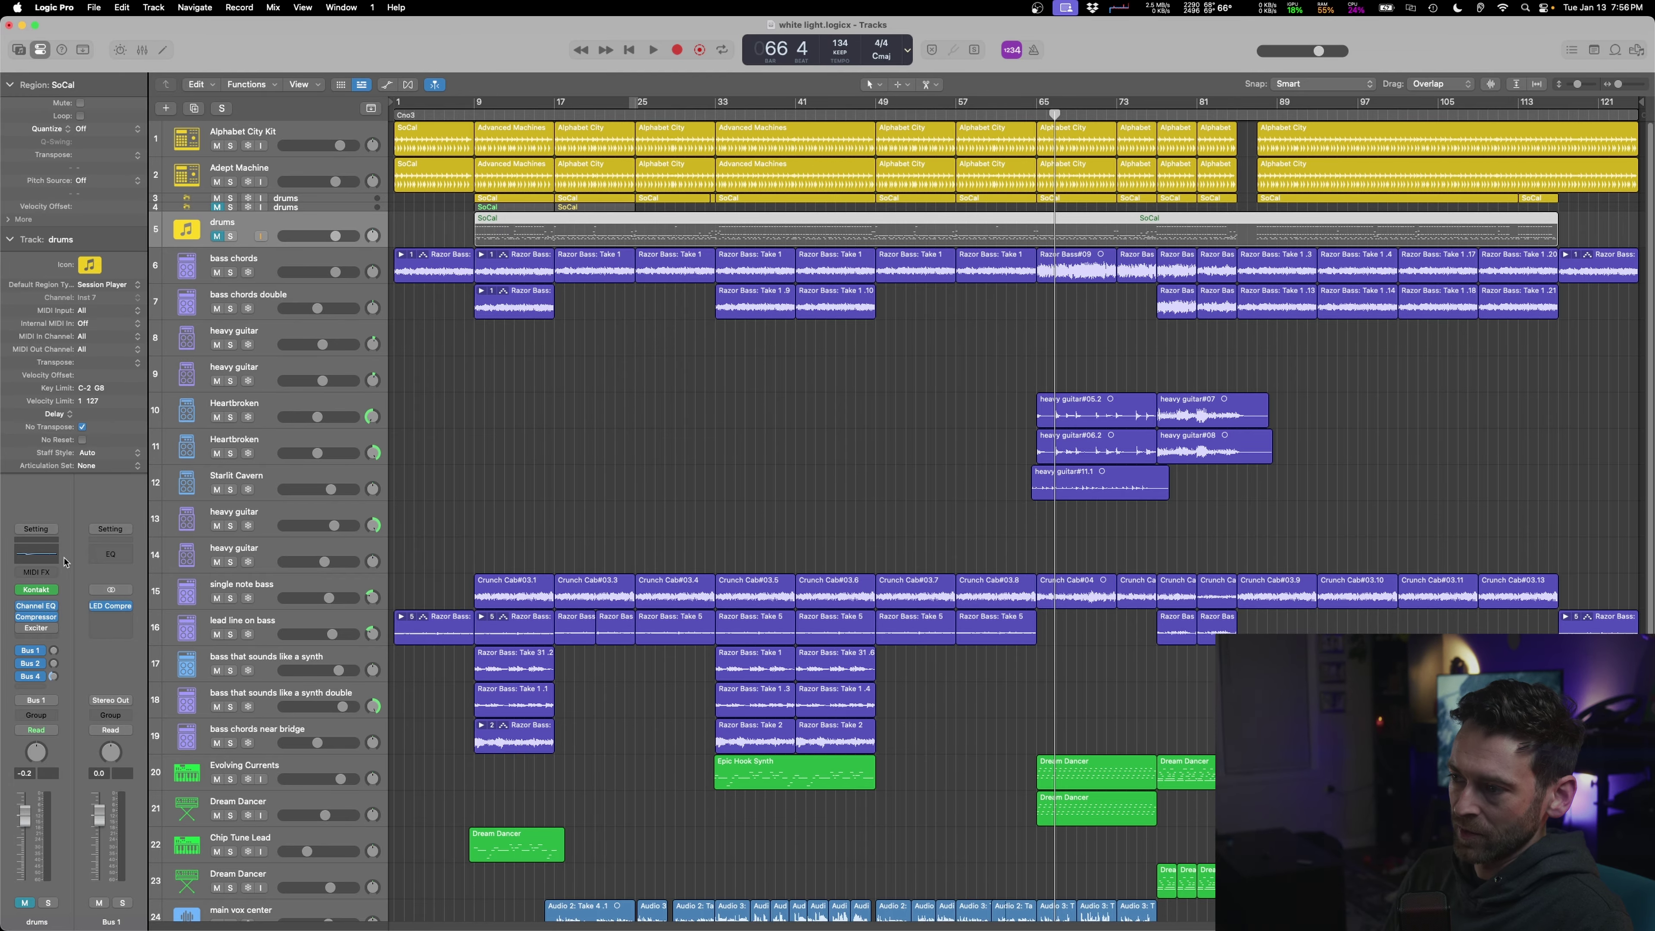
{"action": "left_click", "coordinate": [37, 594]}
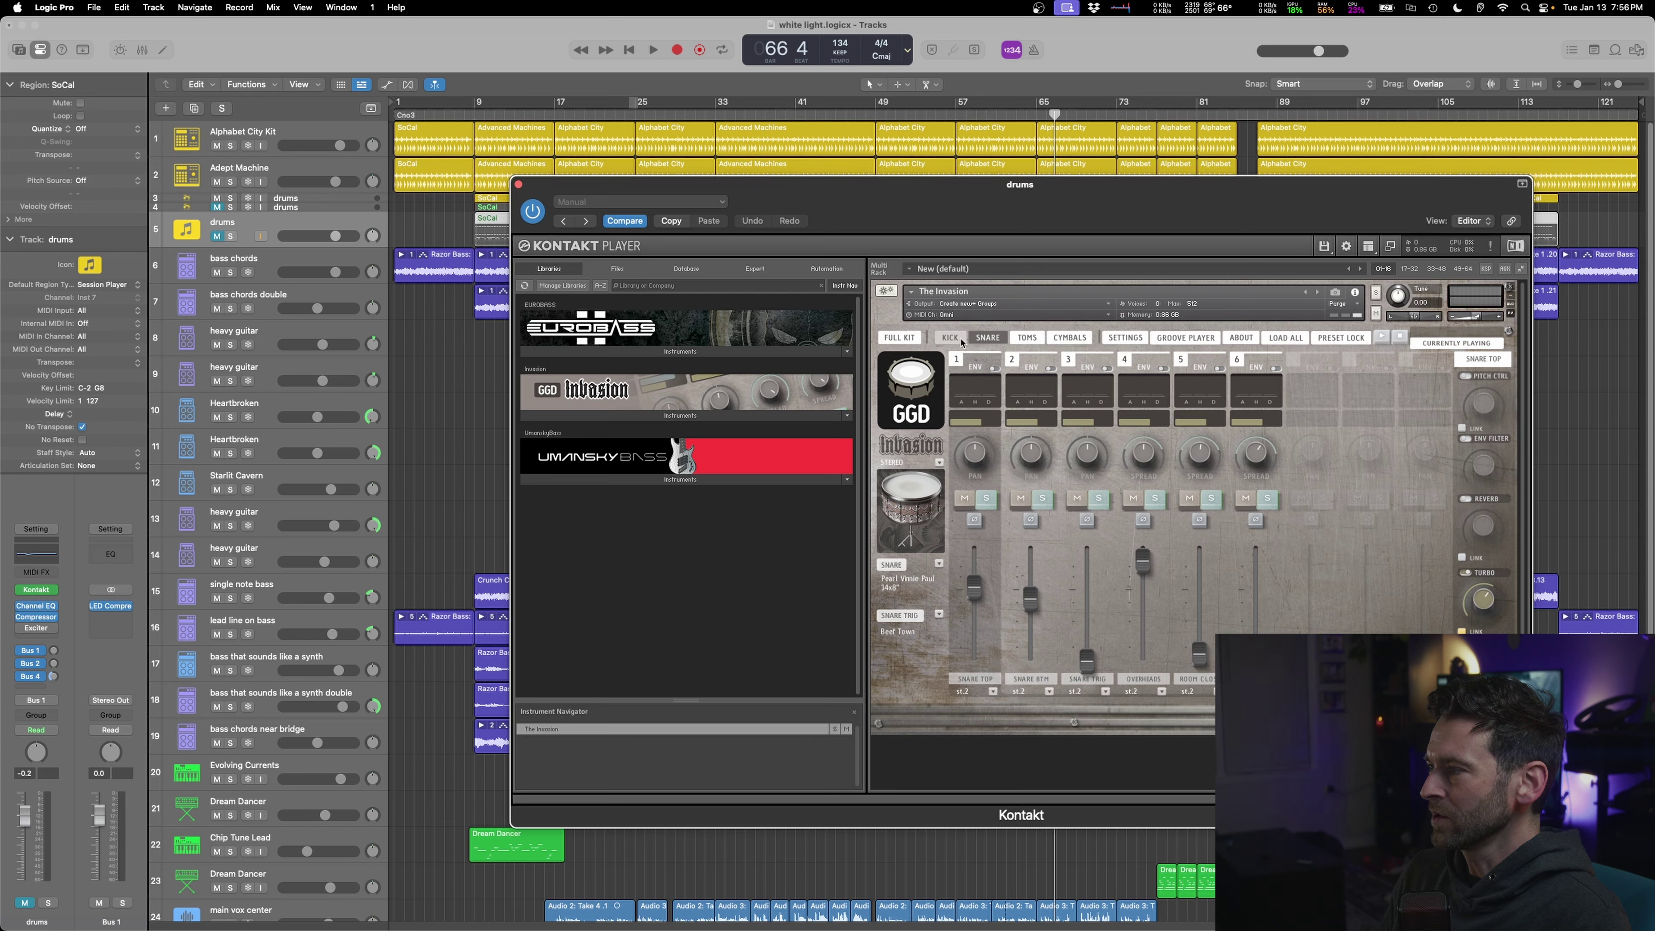
- Look over the Invasion kit's full-kit page and bring up its note mappings and mapping presets in the settings
{"action": "left_click", "coordinate": [899, 337]}
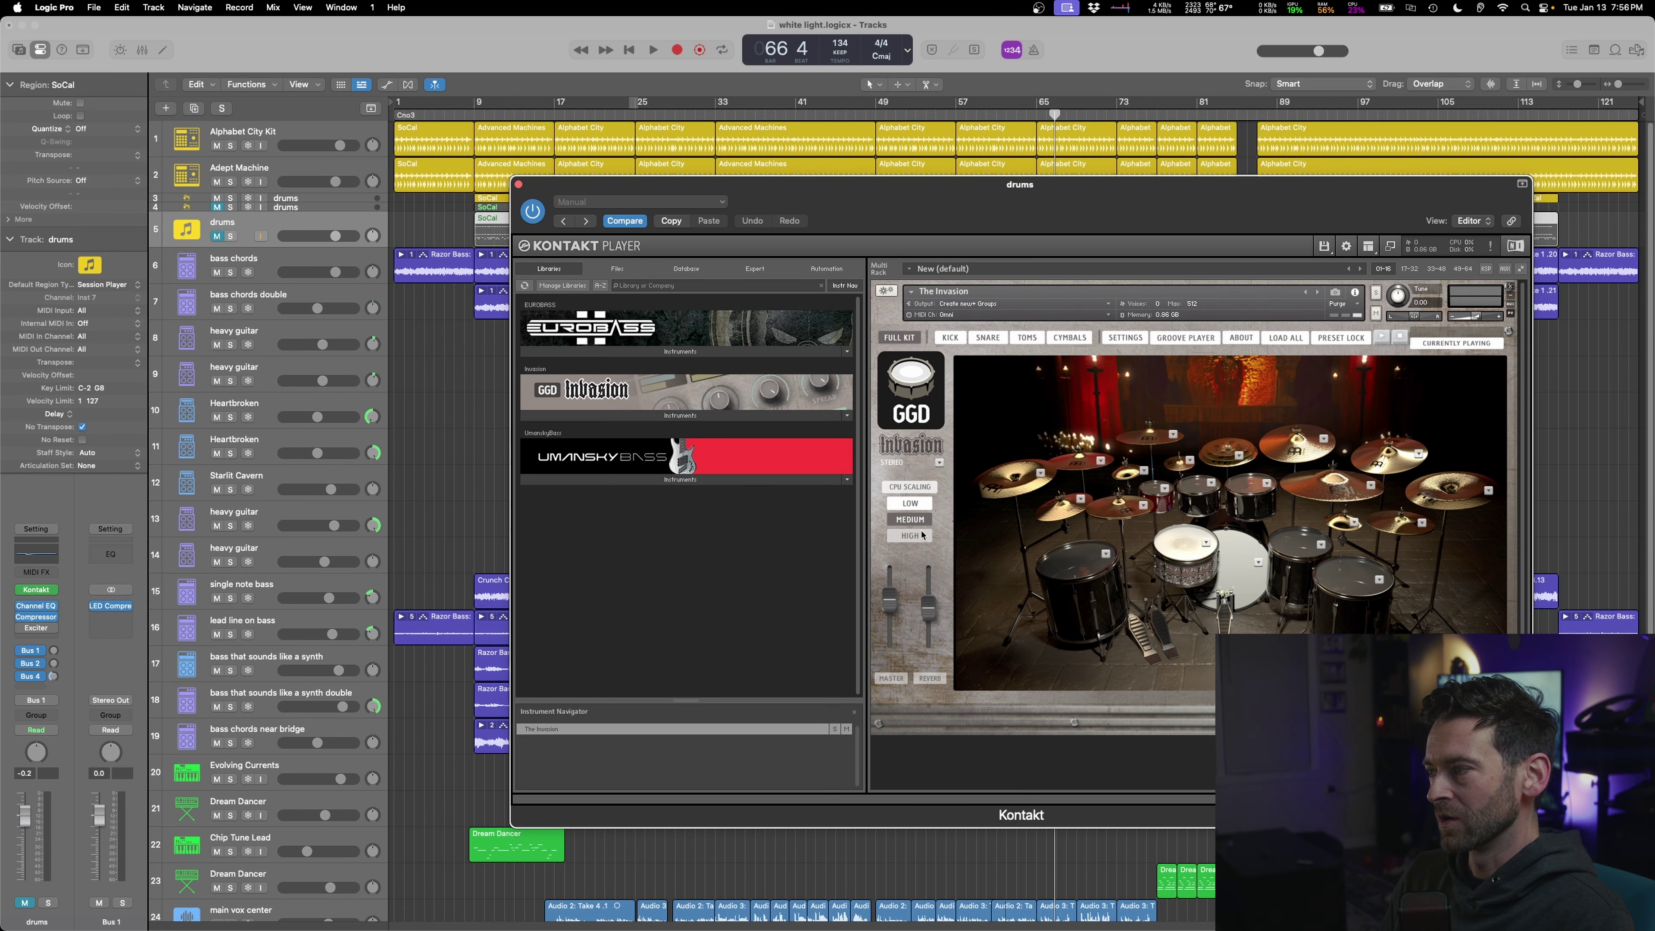
{"action": "left_click", "coordinate": [922, 534]}
{"action": "left_click", "coordinate": [1126, 337]}
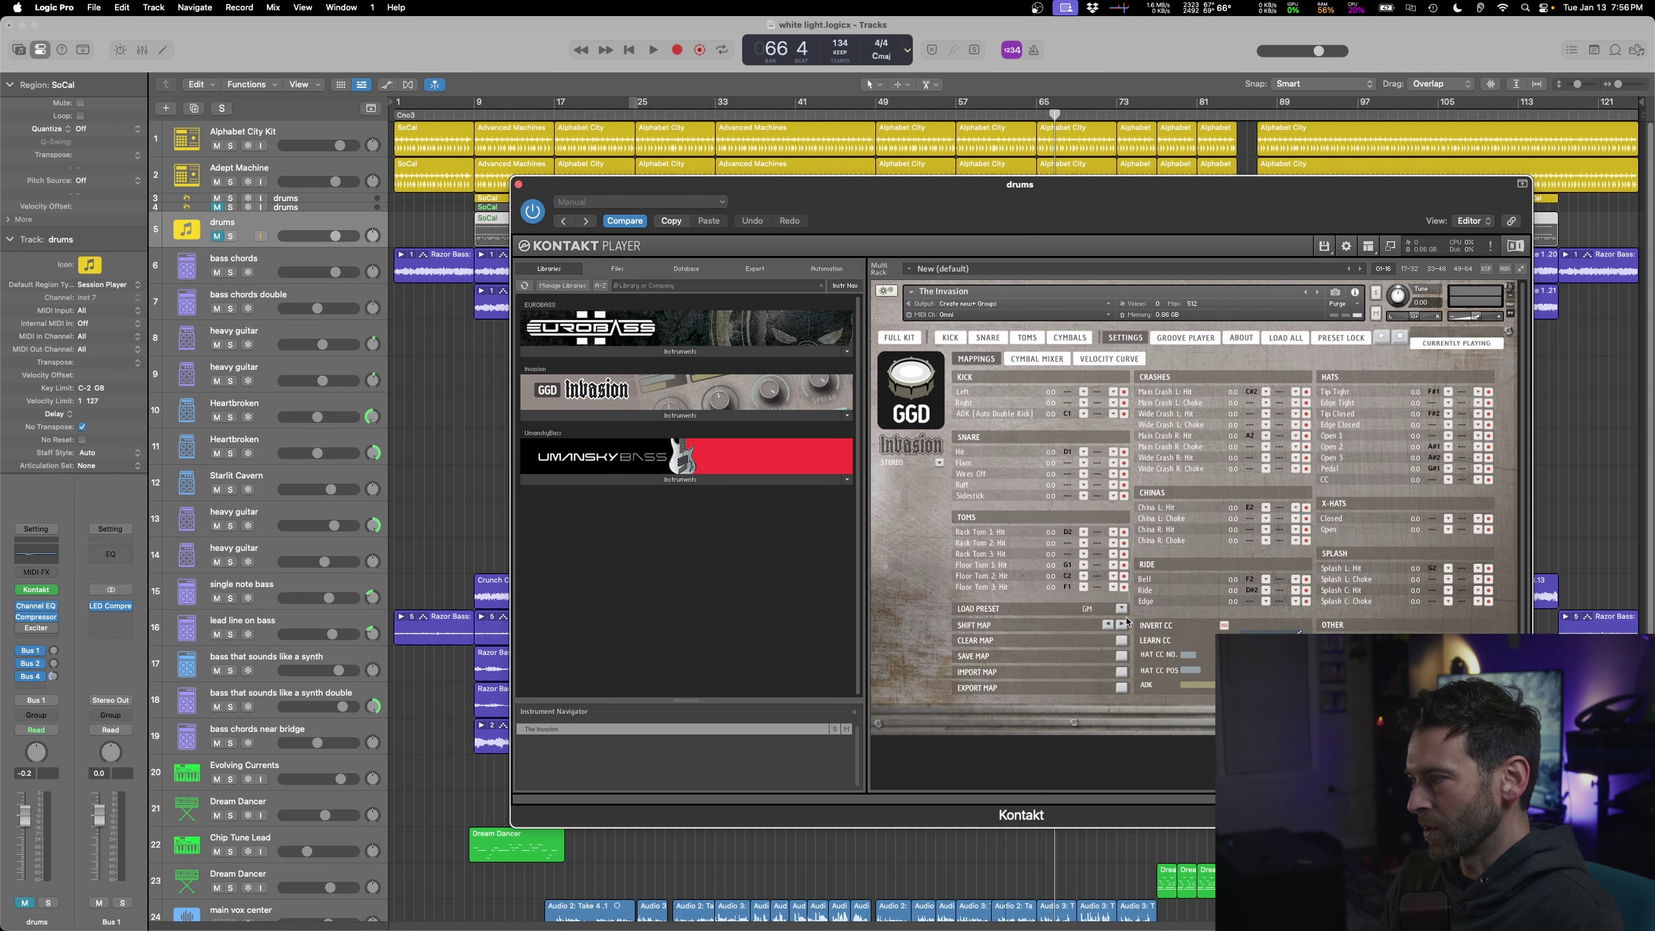
{"action": "left_click", "coordinate": [1121, 609]}
{"action": "left_click", "coordinate": [1122, 441]}
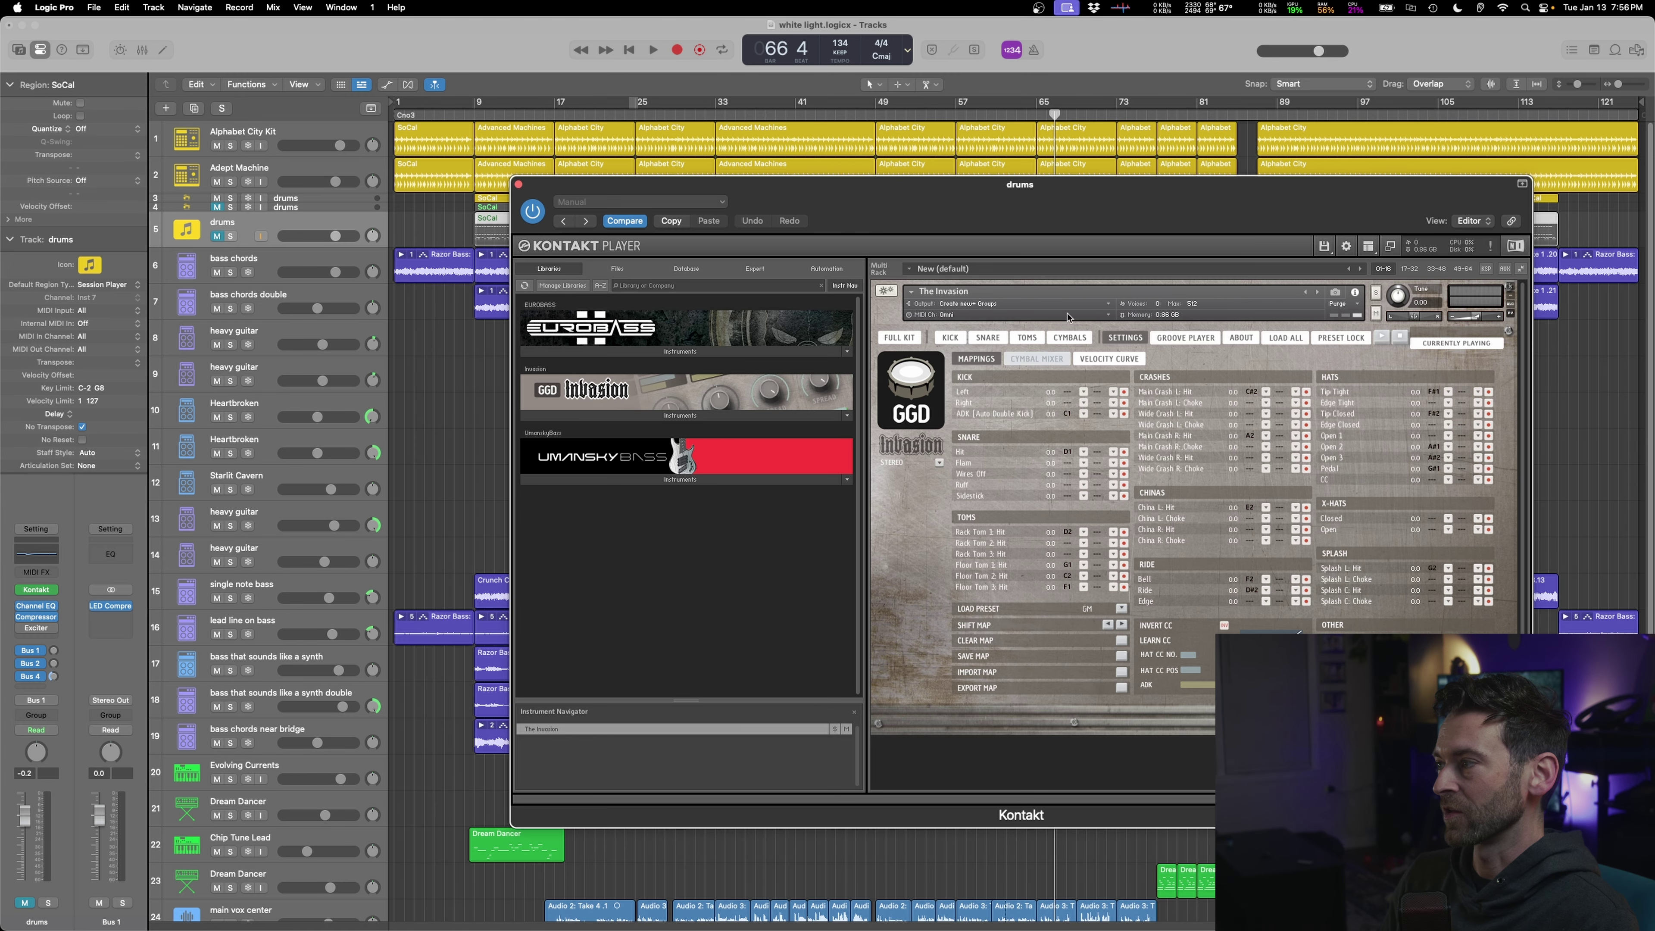
{"action": "left_click_drag", "start_coordinate": [1049, 199], "coordinate": [961, 368]}
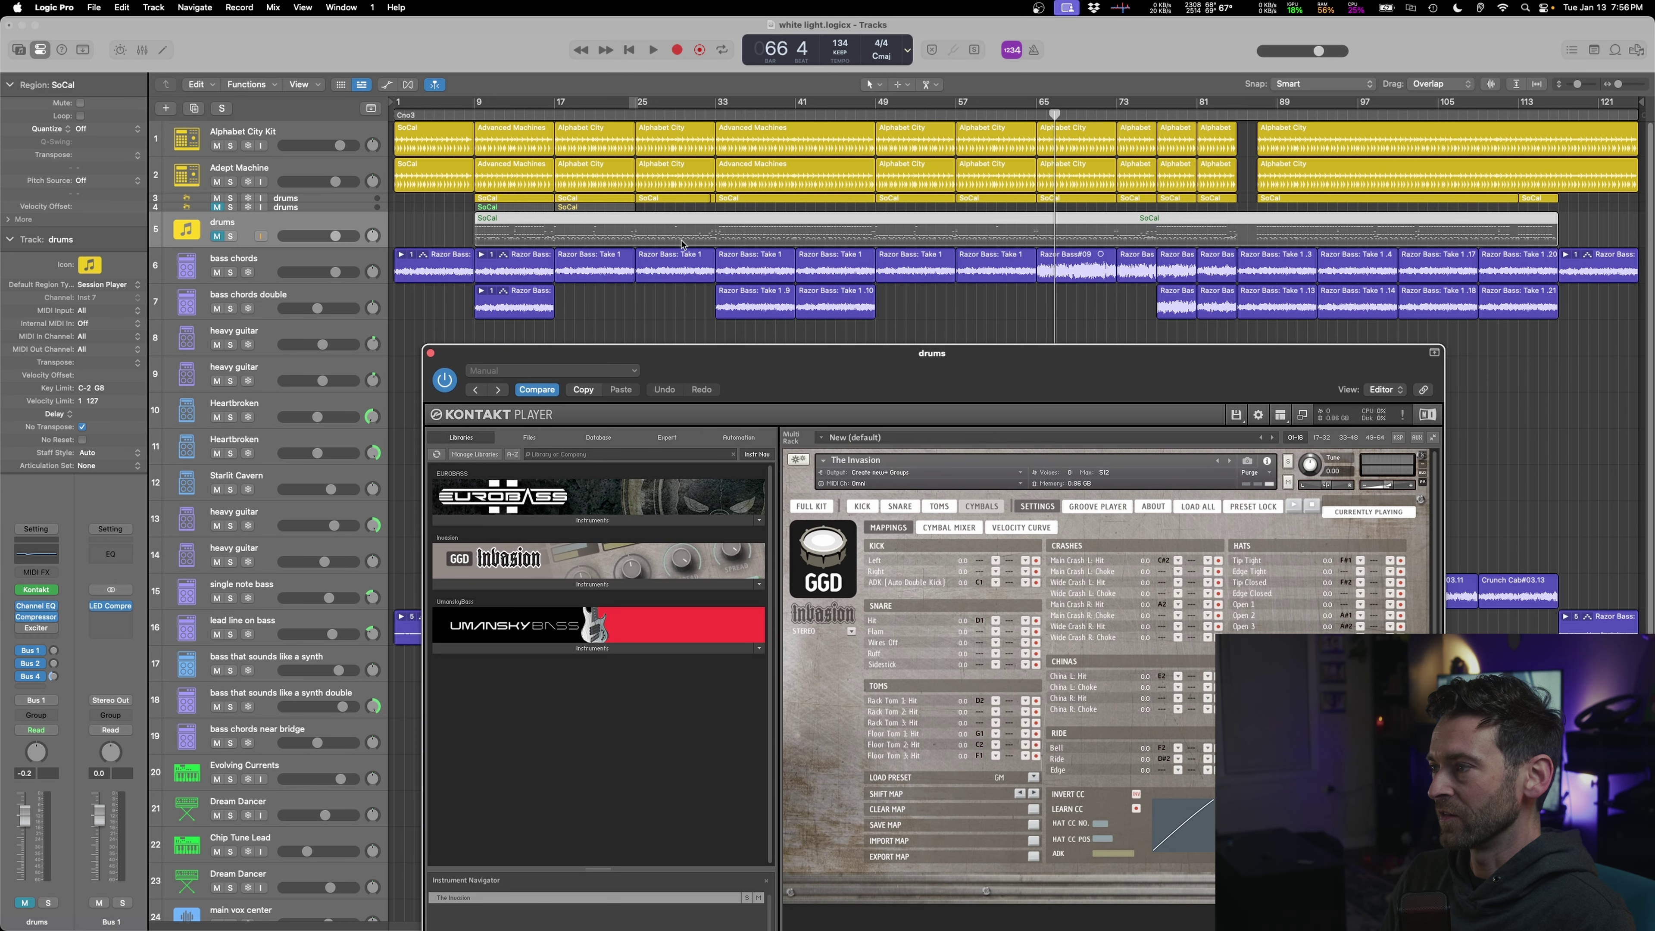
- Open the drums region in the Piano Roll and select all its C1 notes to compare with Kontakt's kit mapping
{"action": "double_click", "coordinate": [543, 235]}
{"action": "left_click_drag", "start_coordinate": [765, 382], "coordinate": [1246, 131]}
{"action": "left_click", "coordinate": [643, 880]}
{"action": "scroll", "coordinate": [643, 881], "scroll_direction": "up", "scroll_amount": 5}
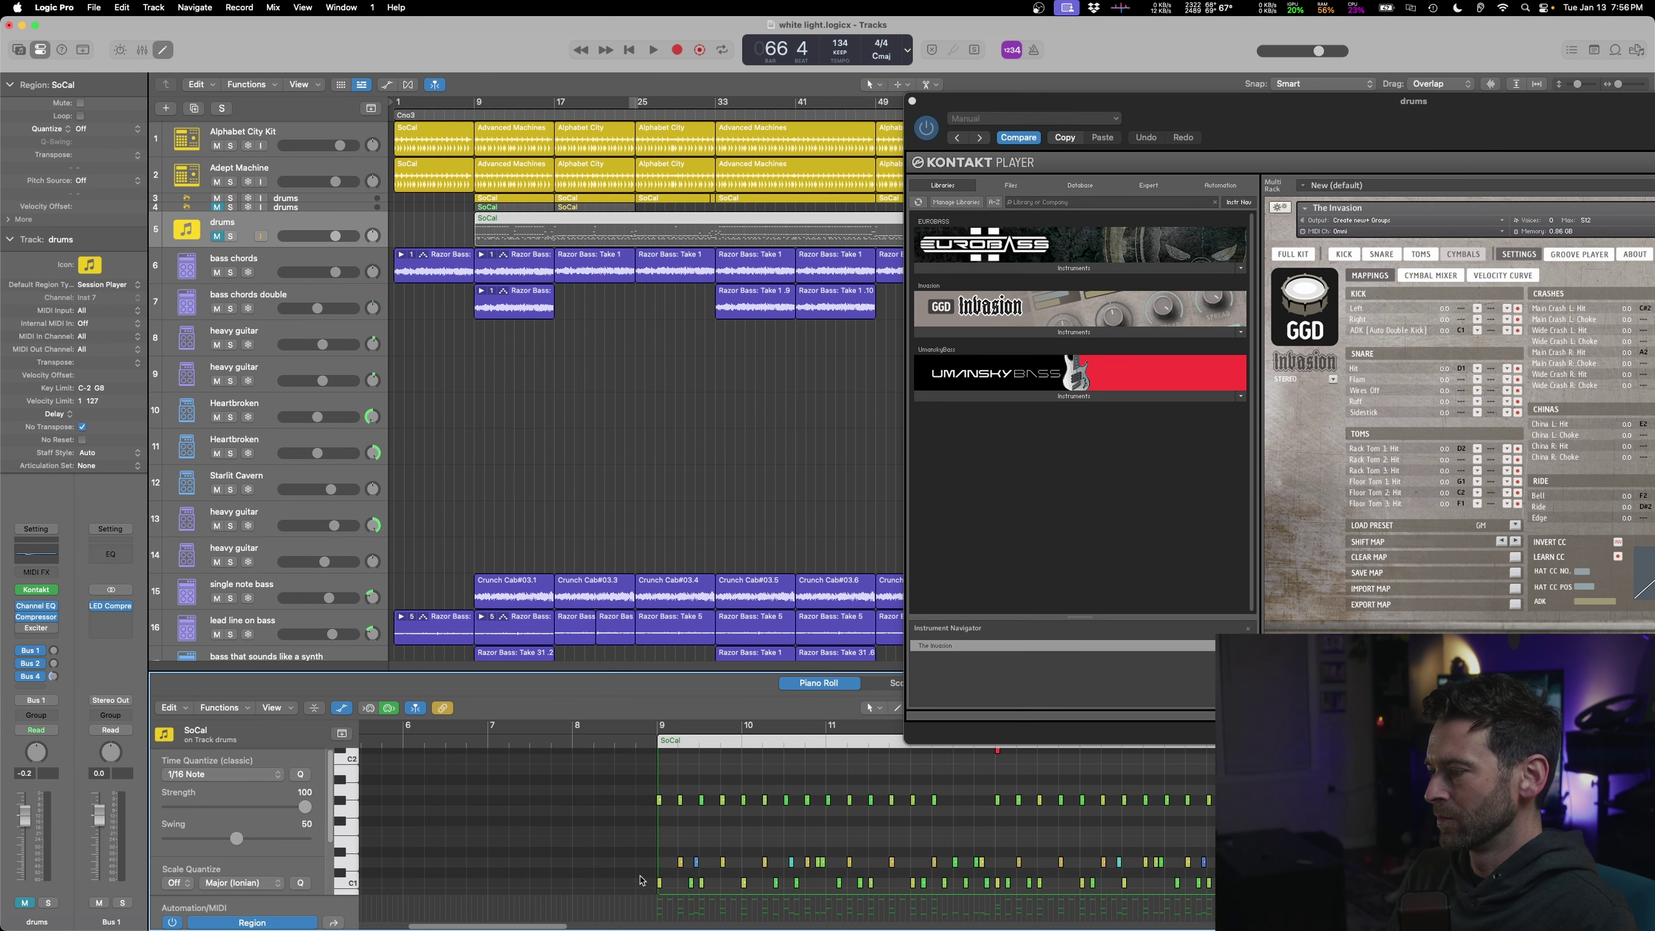
{"action": "left_click_drag", "start_coordinate": [660, 888], "coordinate": [661, 890]}
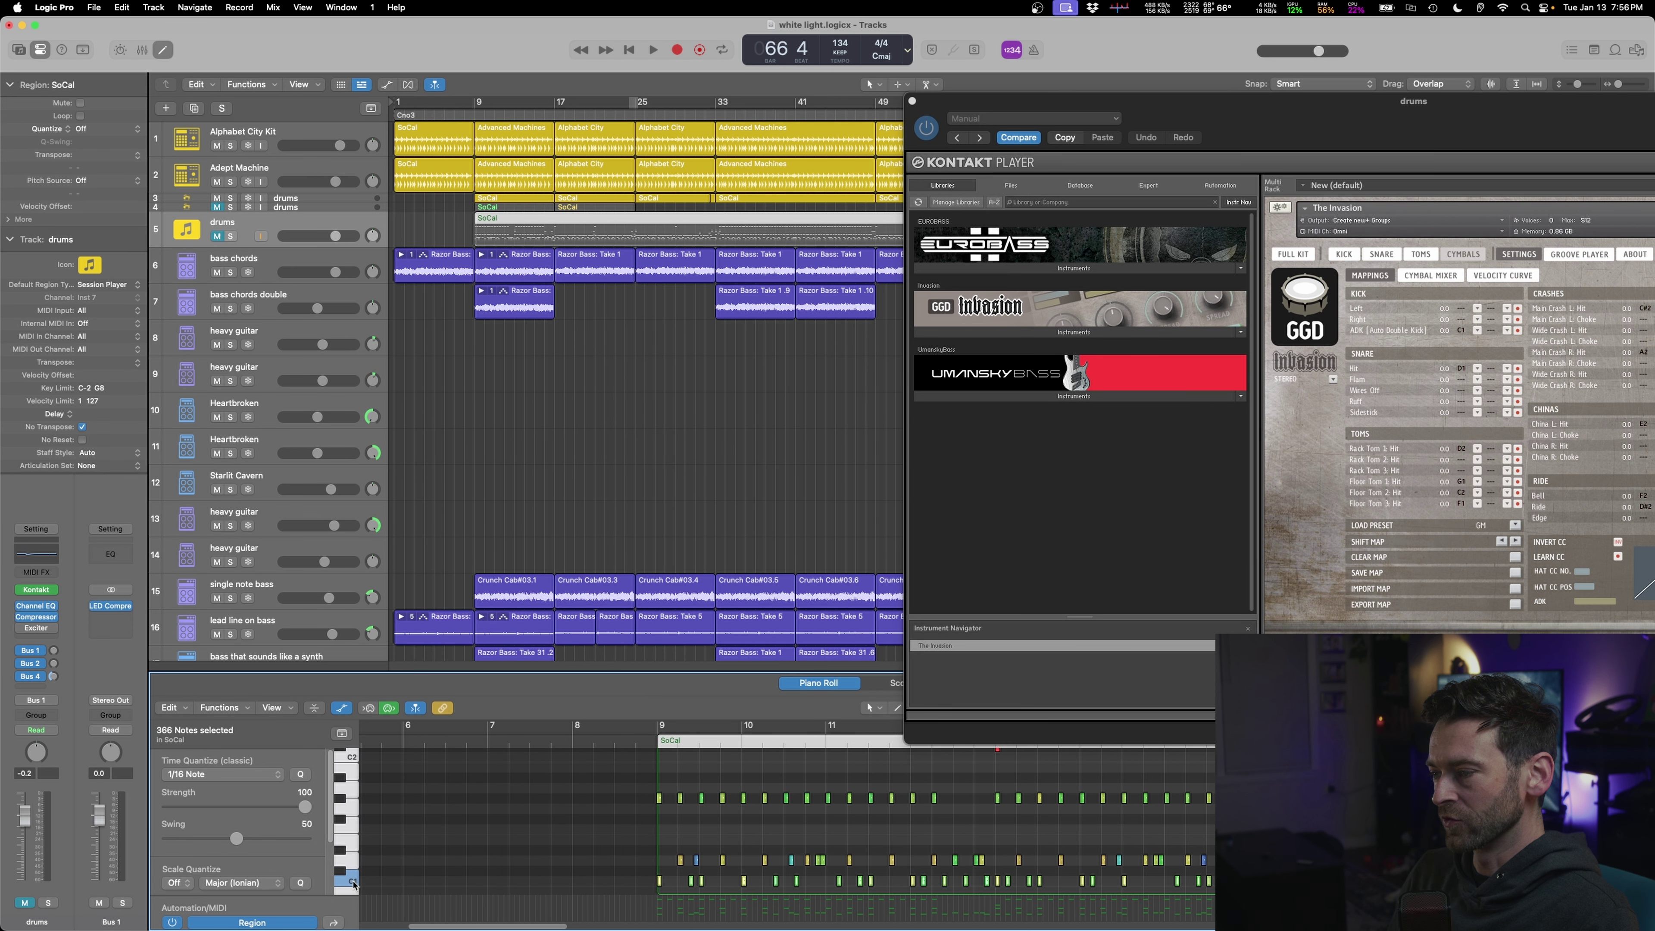
{"action": "left_click_drag", "start_coordinate": [1423, 146], "coordinate": [1026, 117]}
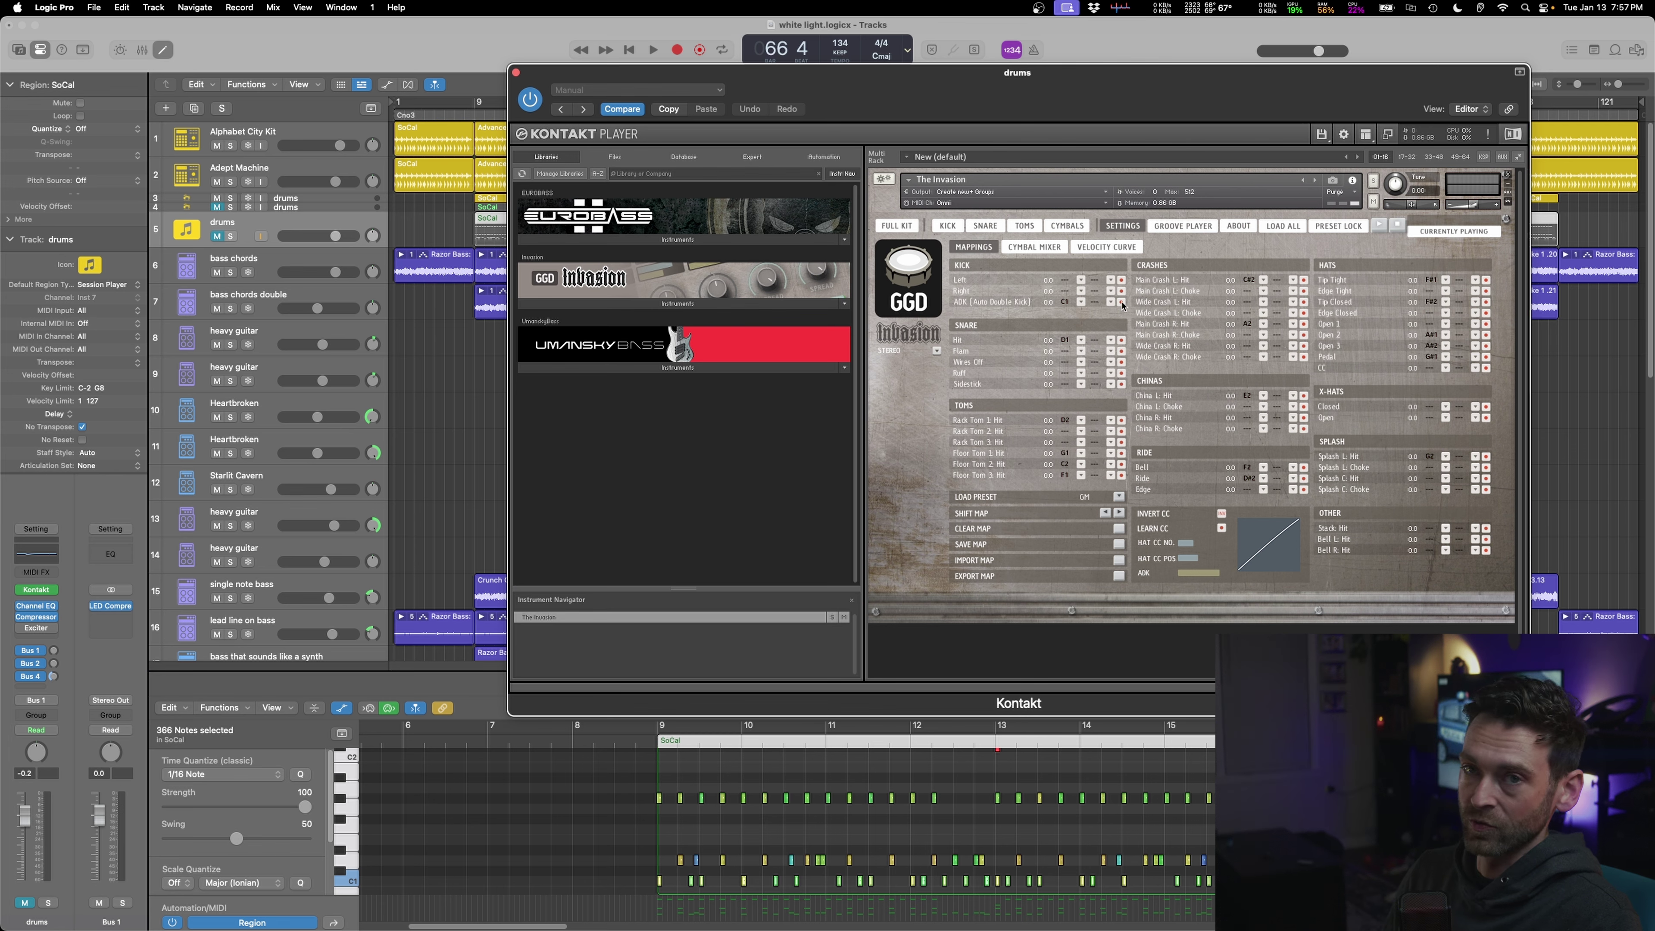
- Unmute the drums track and audition the C1 note at bar 9 against the kit's ADK (Auto Double Kick) mapping
{"action": "key", "text": "ctrl+m"}
{"action": "key", "text": "ctrl+m"}
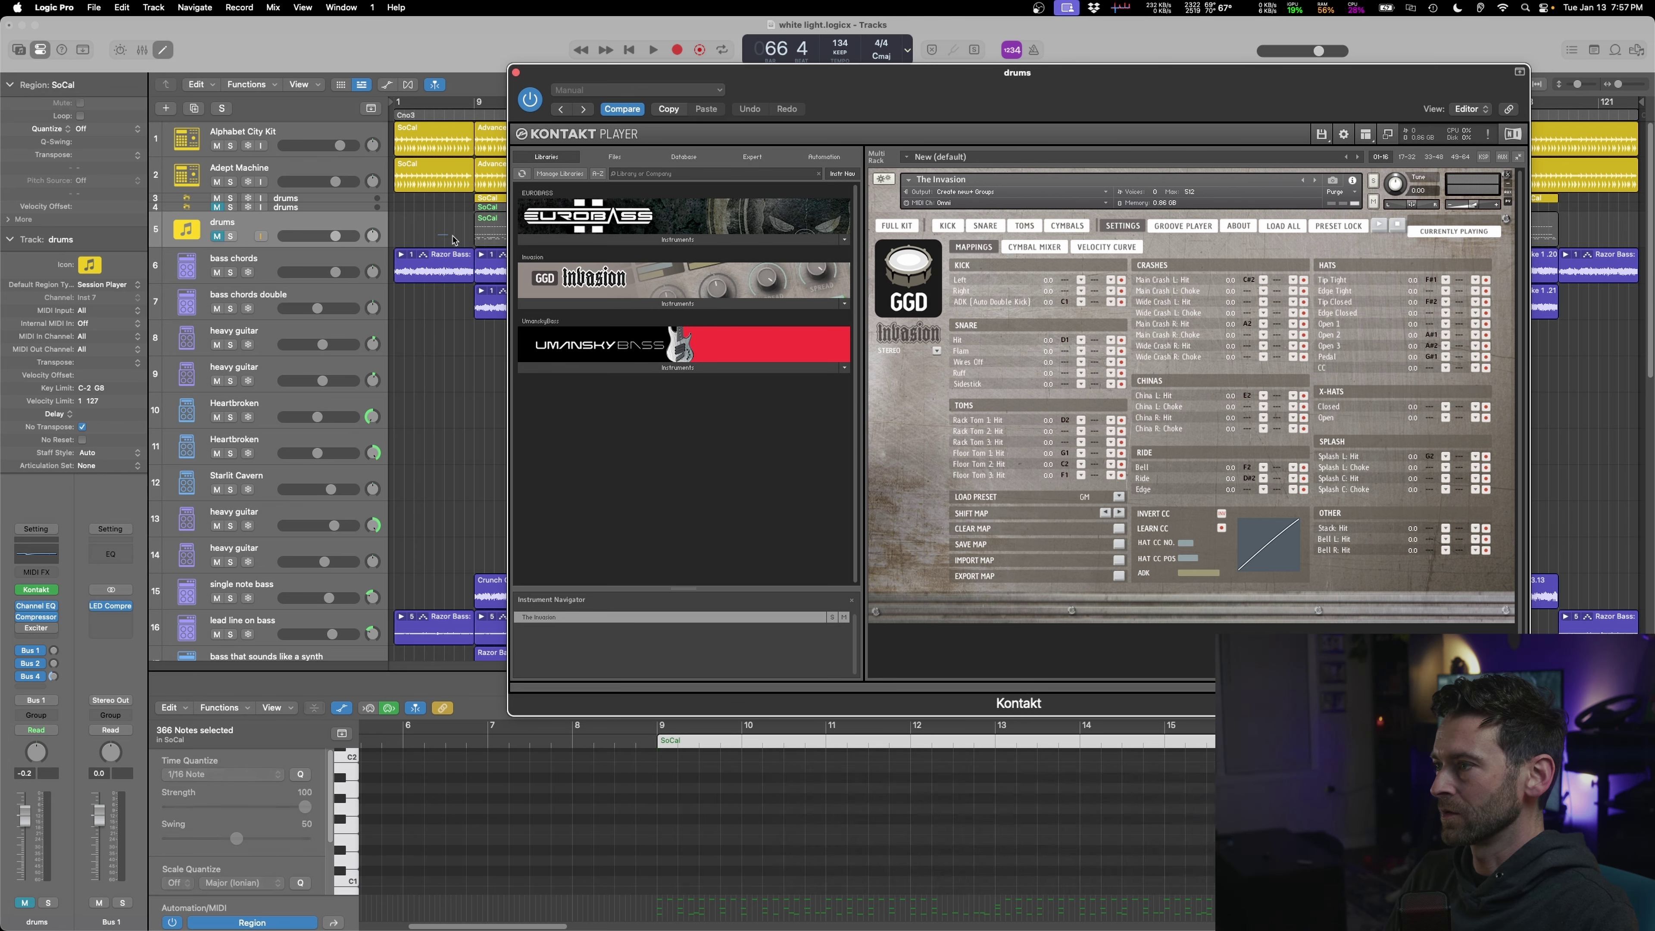
{"action": "left_click", "coordinate": [492, 243]}
{"action": "key", "text": "ctrl+m"}
{"action": "key", "text": "ctrl+m"}
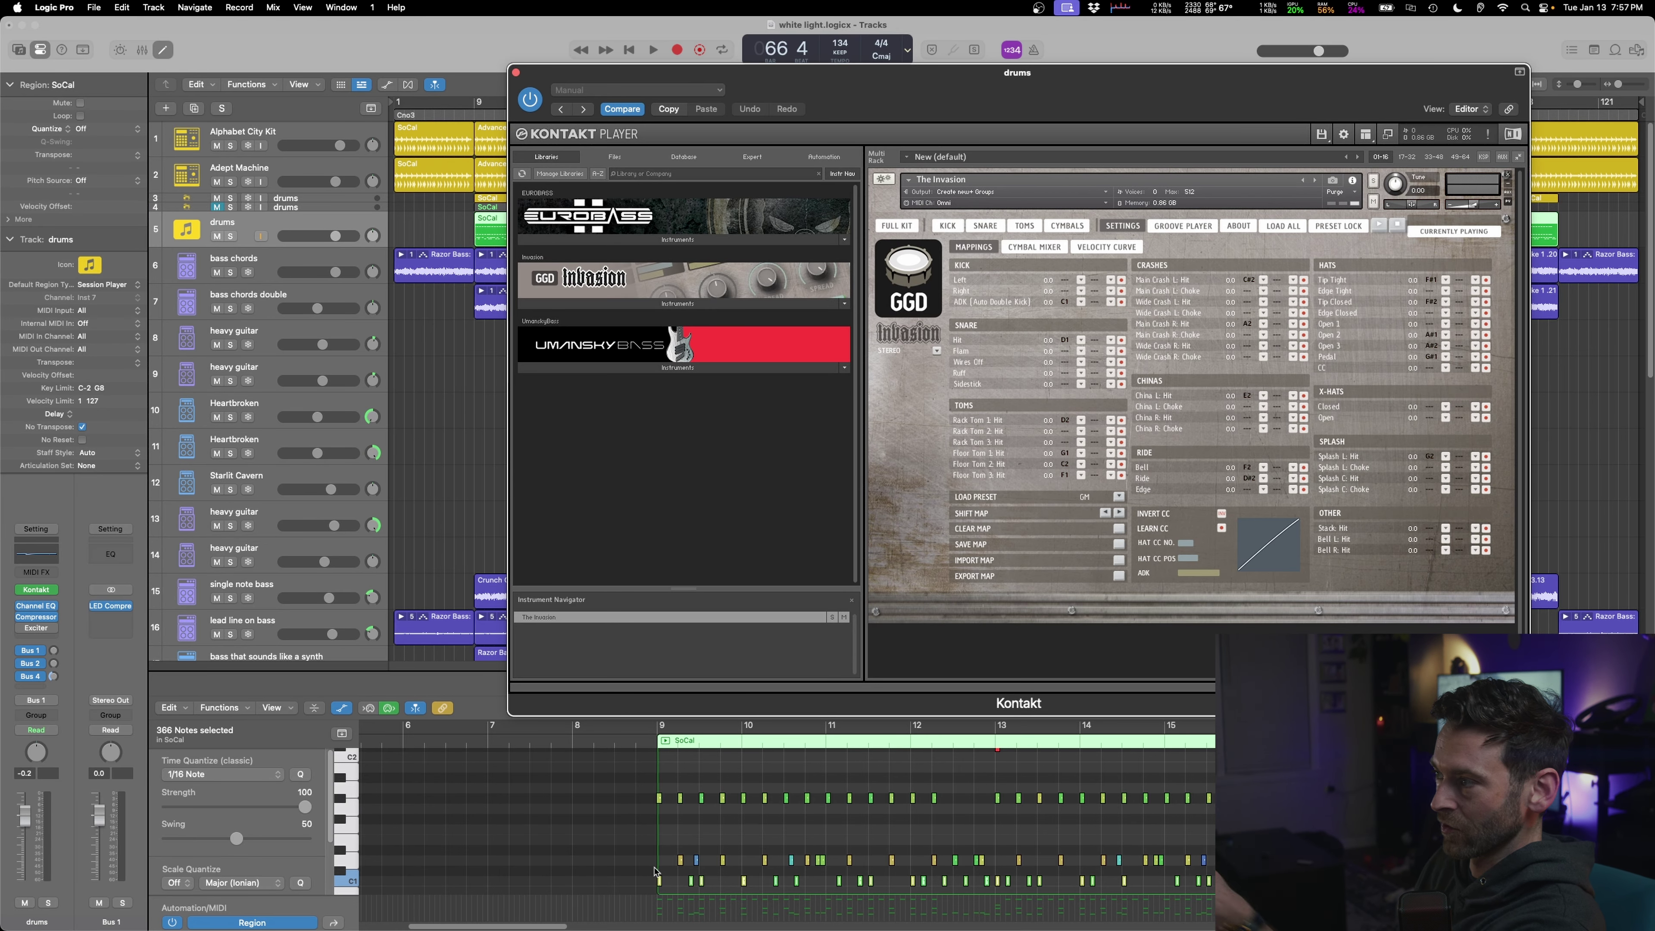
{"action": "left_click_drag", "start_coordinate": [642, 868], "coordinate": [658, 885]}
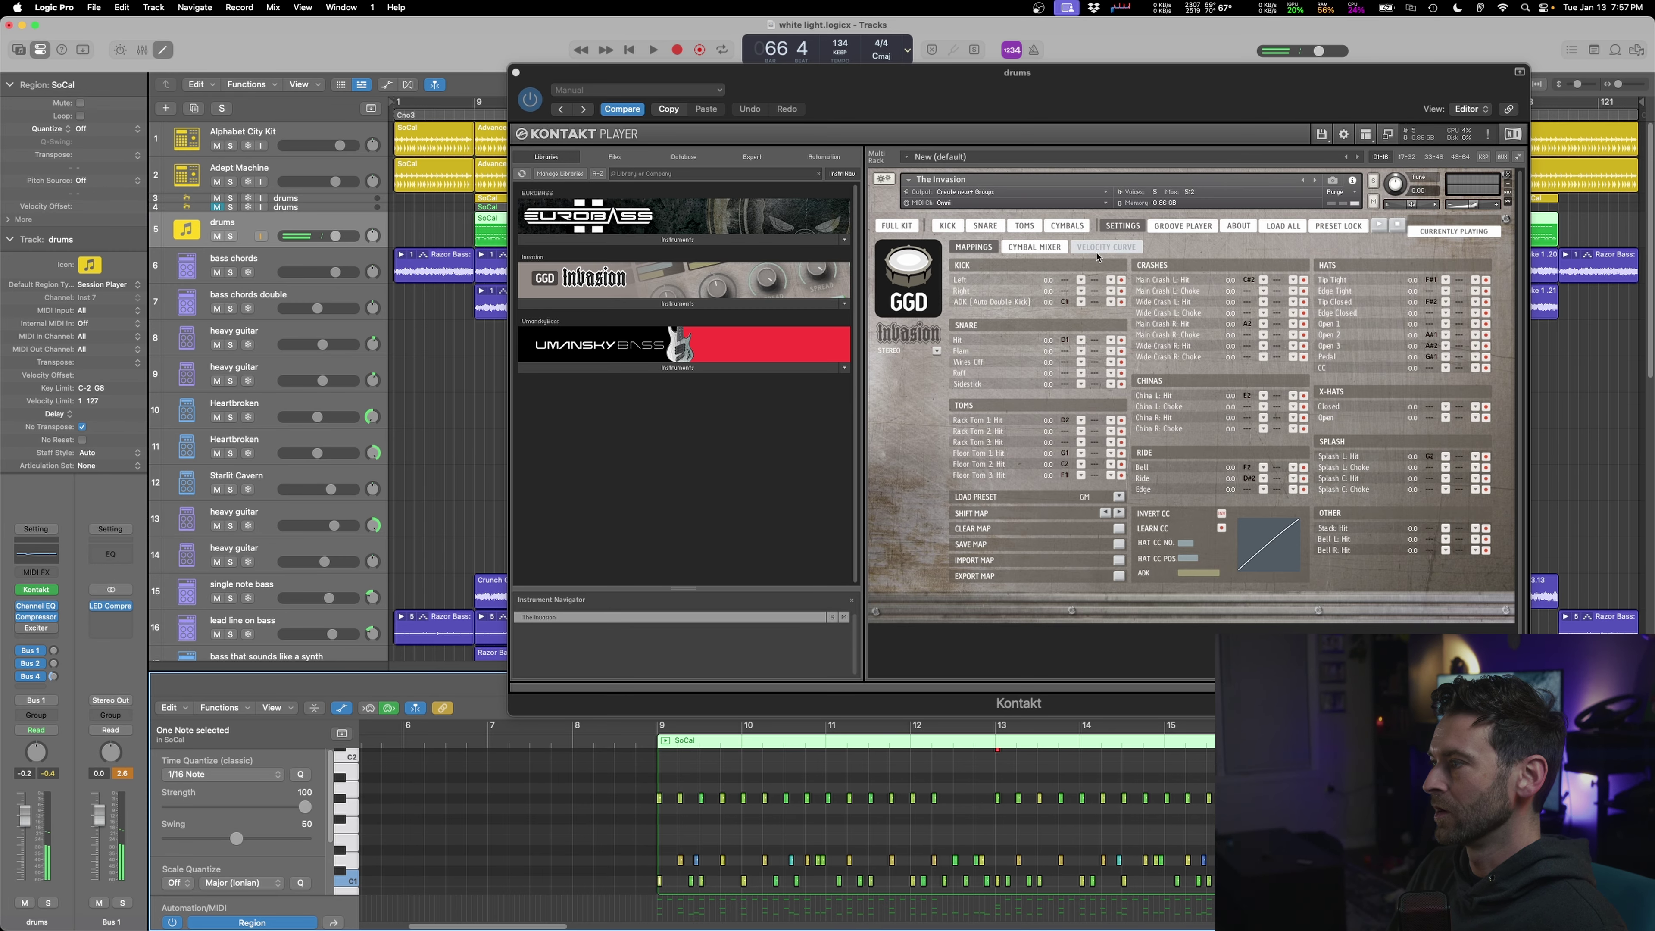
{"action": "left_click", "coordinate": [1122, 306]}
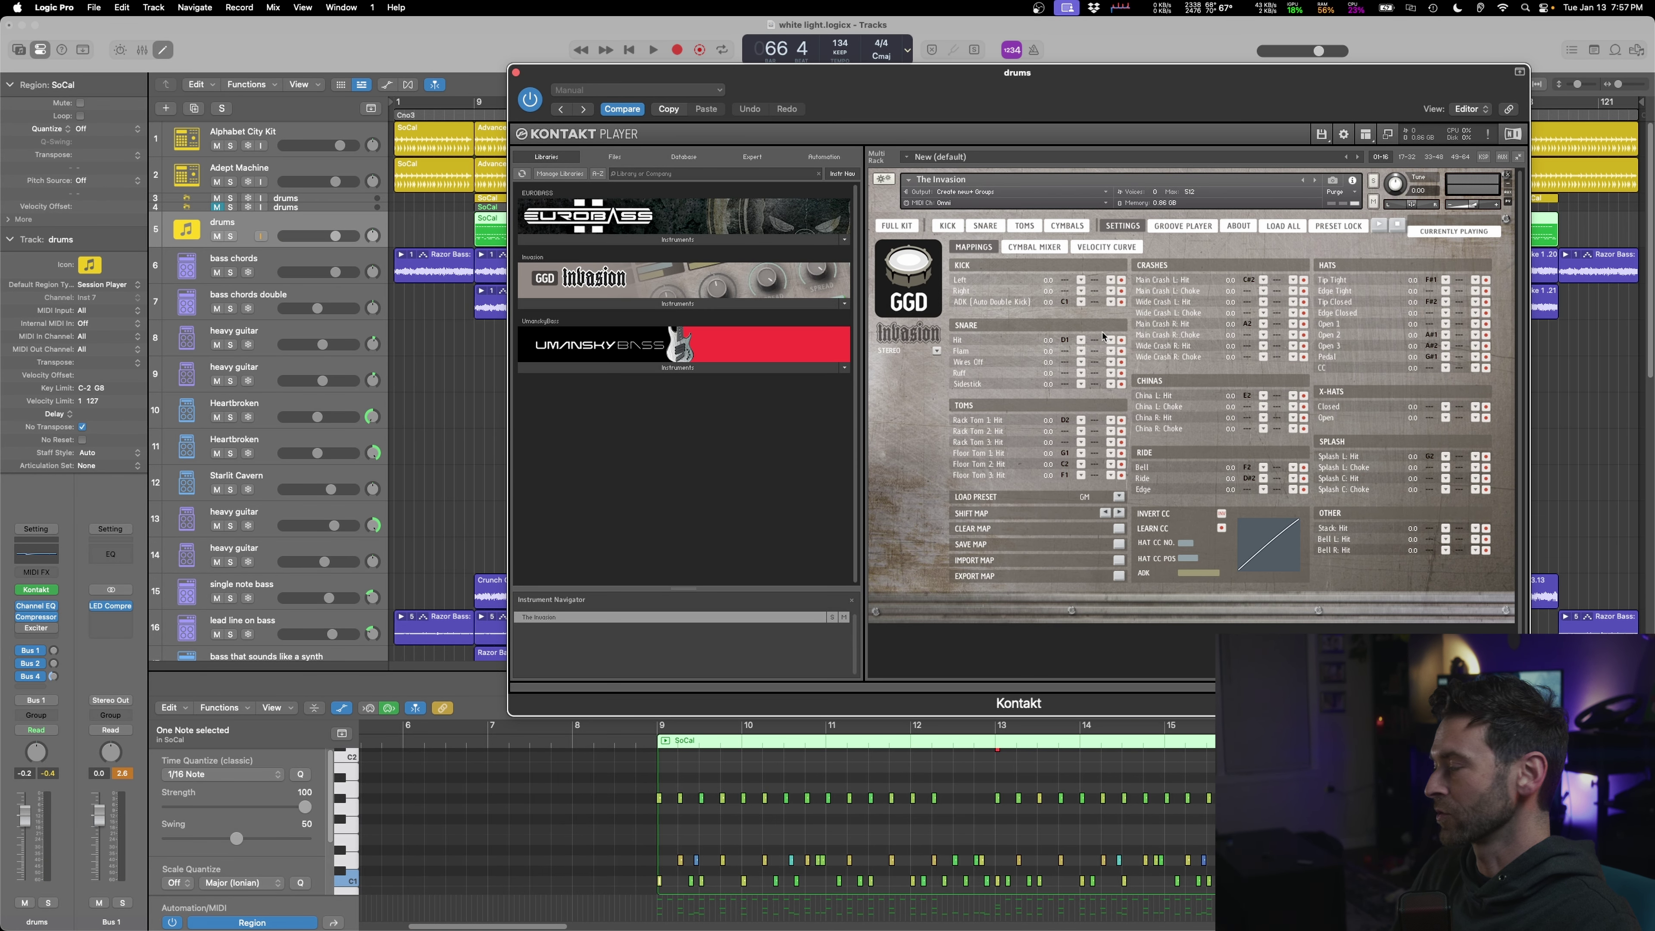
- Play the mix with the drums unmuted, close Kontakt and show the mixer below the tracks
{"action": "key", "text": "space"}
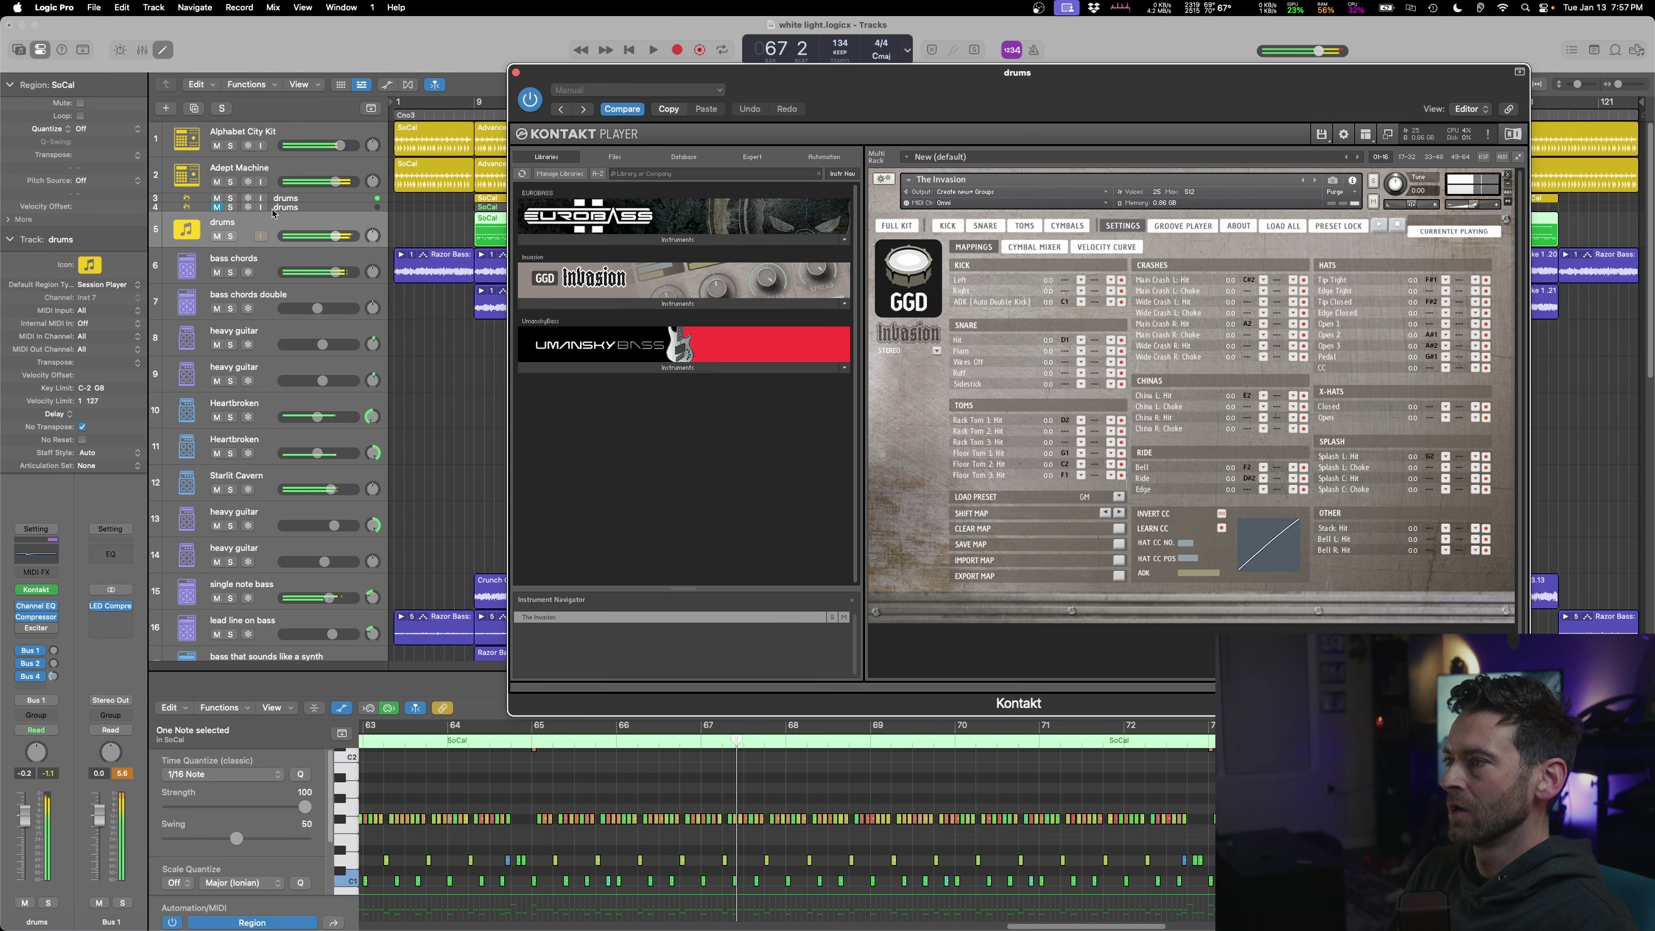
{"action": "left_click", "coordinate": [515, 72]}
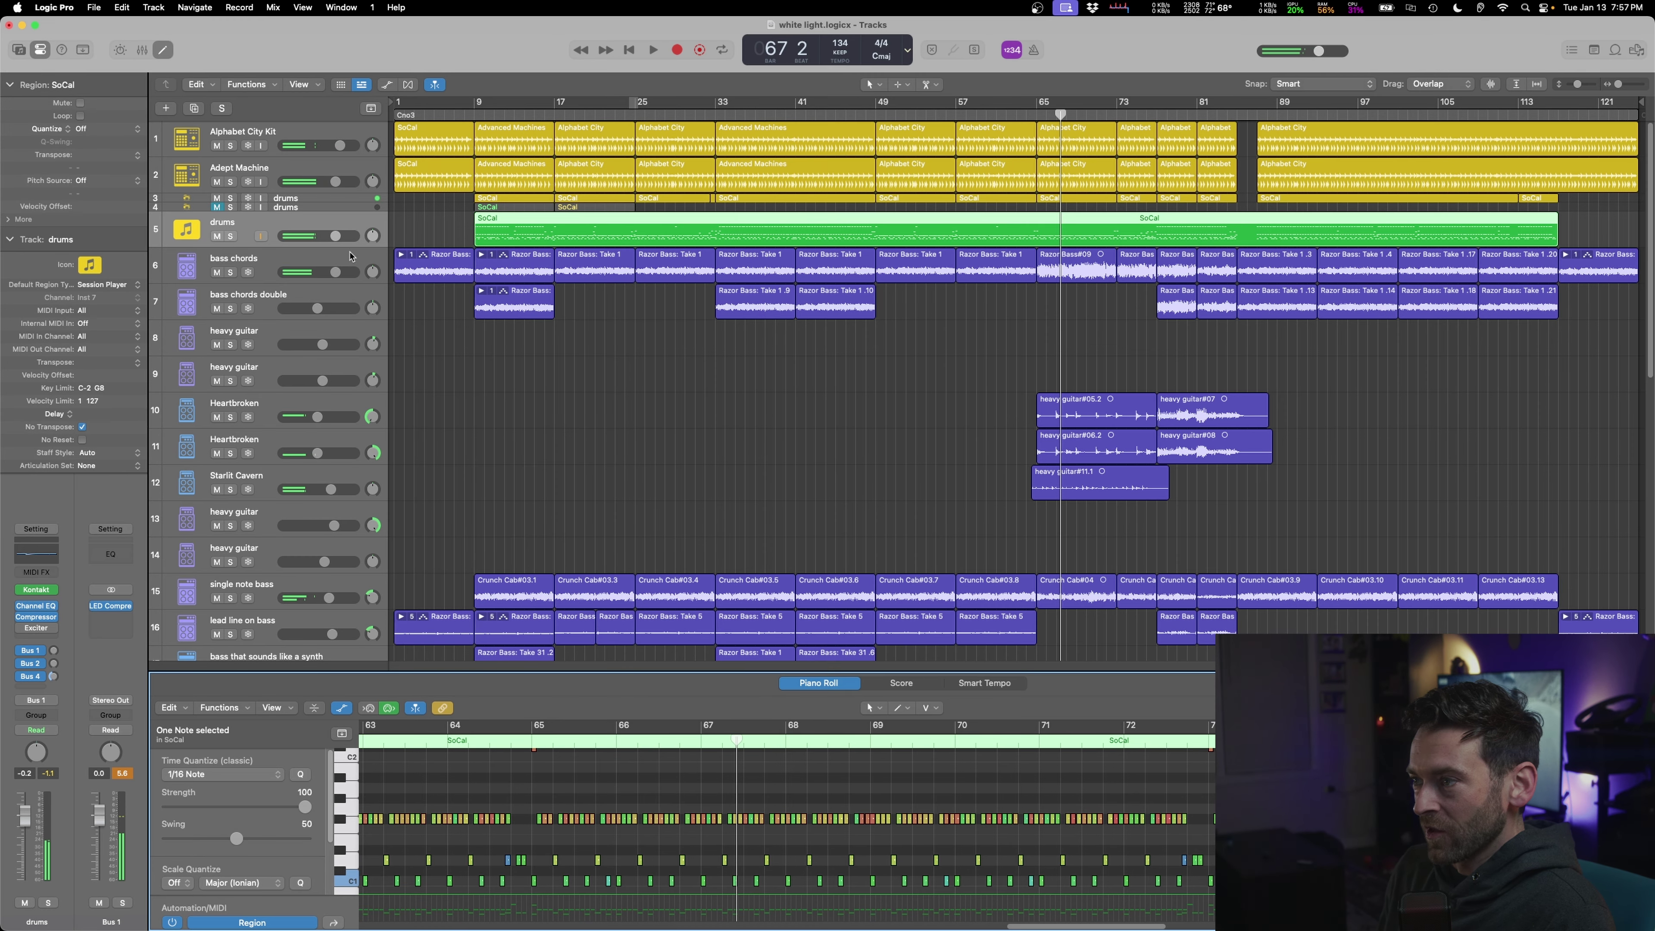
{"action": "scroll", "coordinate": [465, 290], "scroll_direction": "down", "scroll_amount": 10}
{"action": "key", "text": "x"}
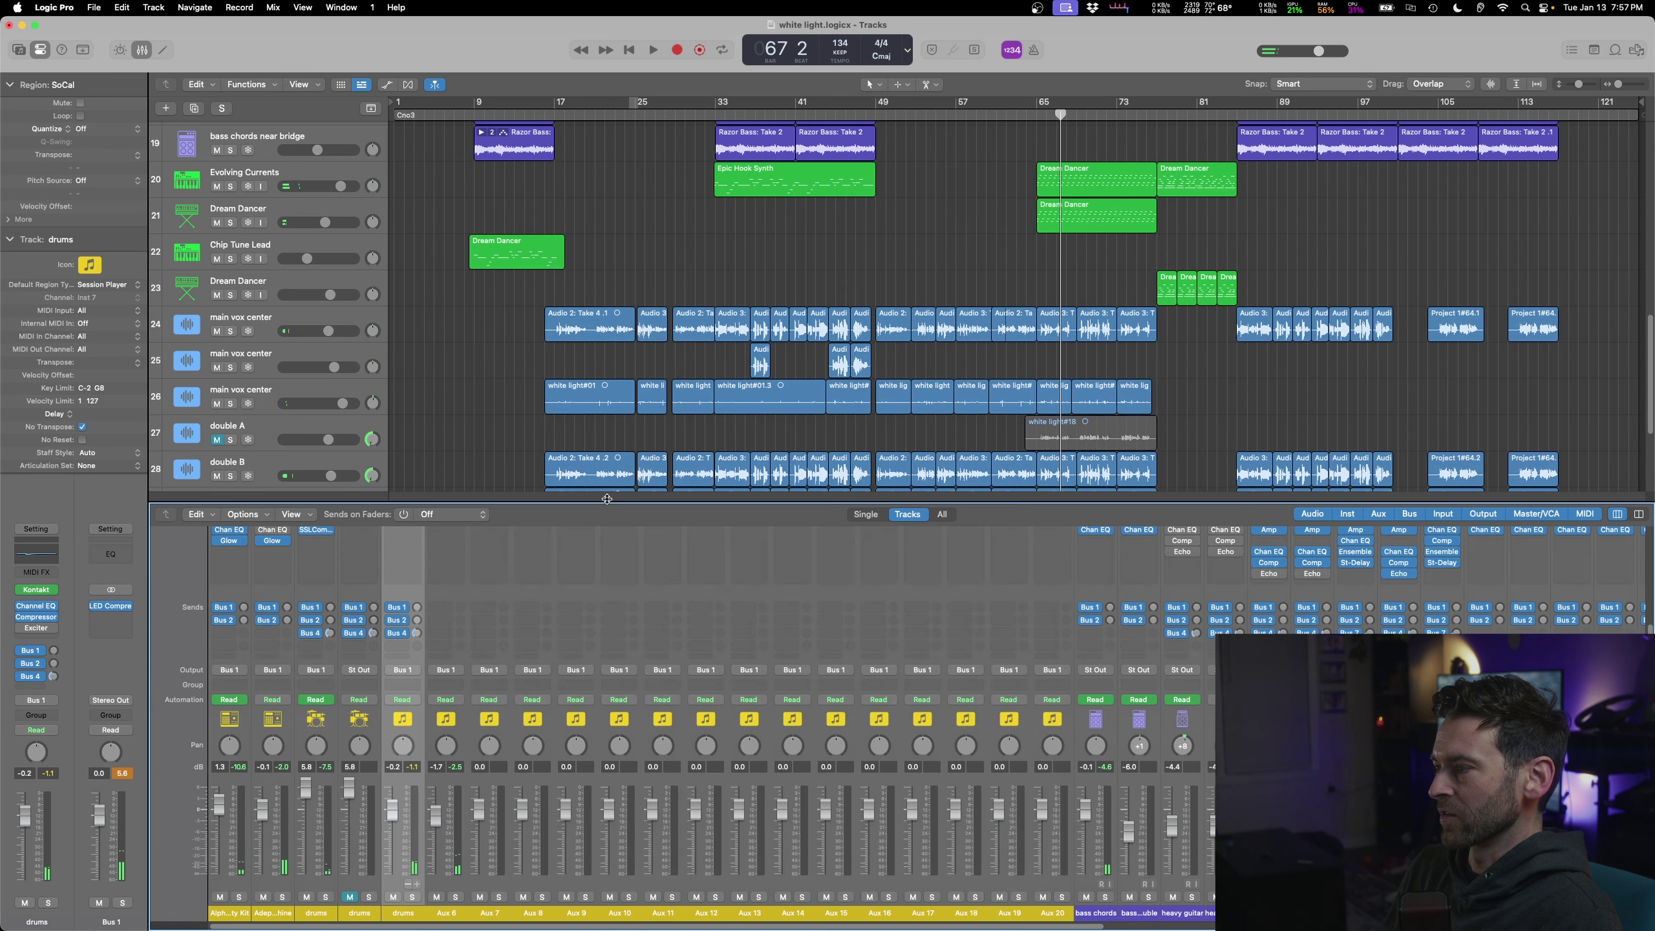
{"action": "key", "text": "x"}
{"action": "scroll", "coordinate": [613, 461], "scroll_direction": "up", "scroll_amount": 10}
{"action": "key", "text": "x"}
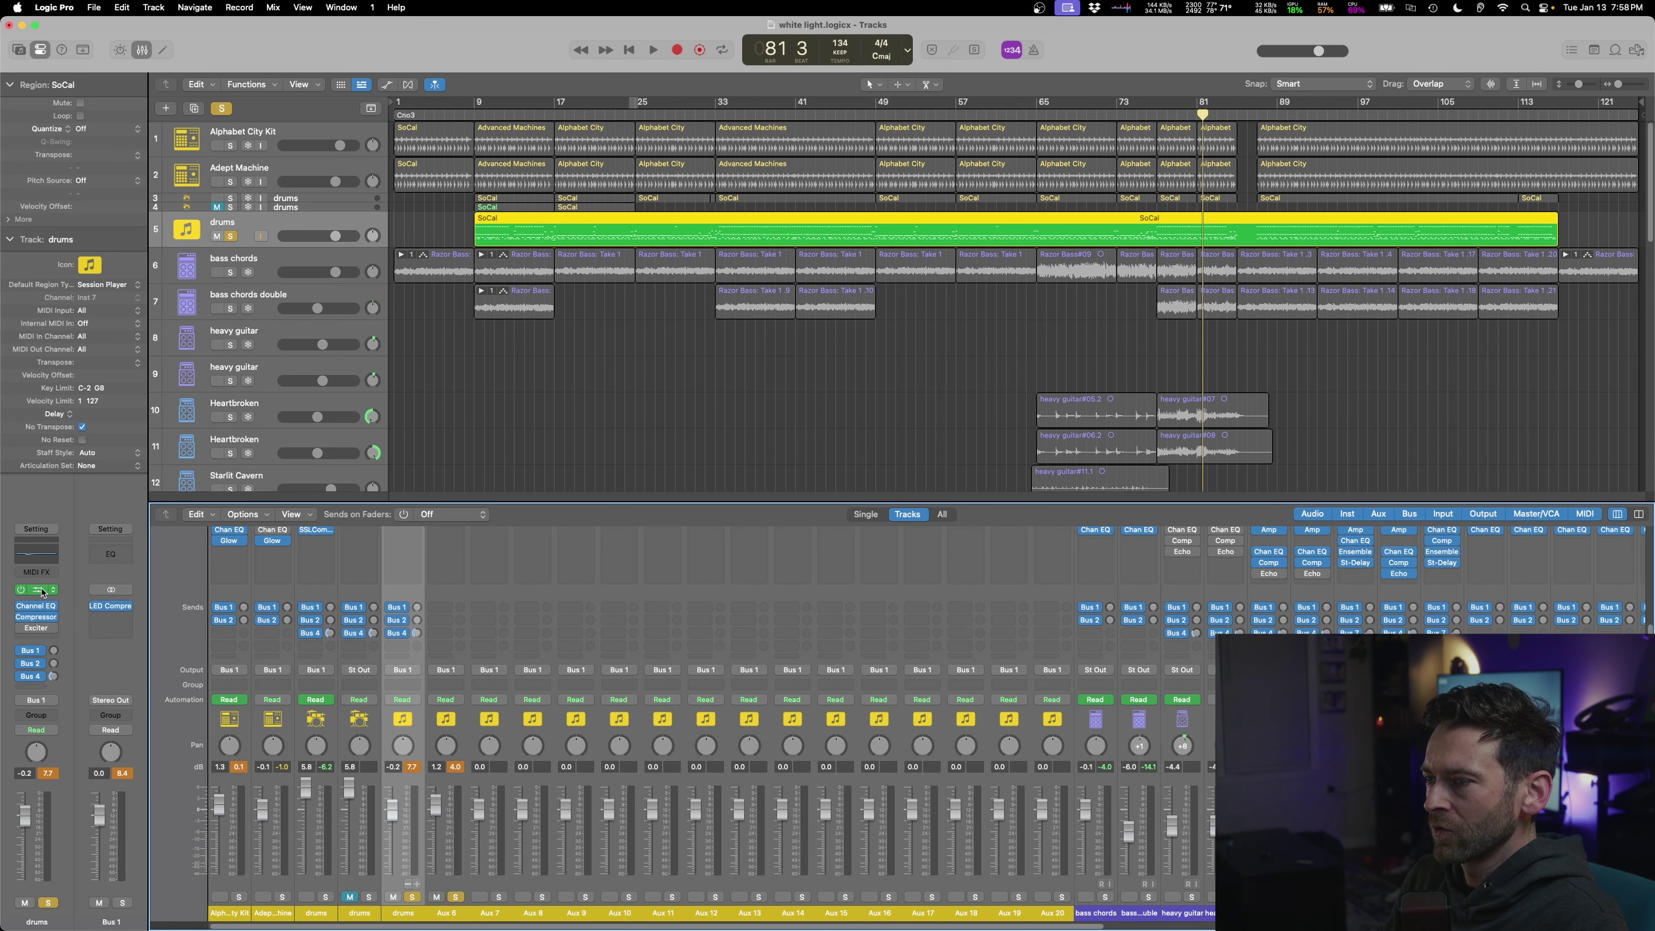
- Load Kontakt on the drums track as a Multi-Output (16xStereo) instrument
{"action": "left_click", "coordinate": [43, 590]}
{"action": "mouse_move", "coordinate": [151, 855]}
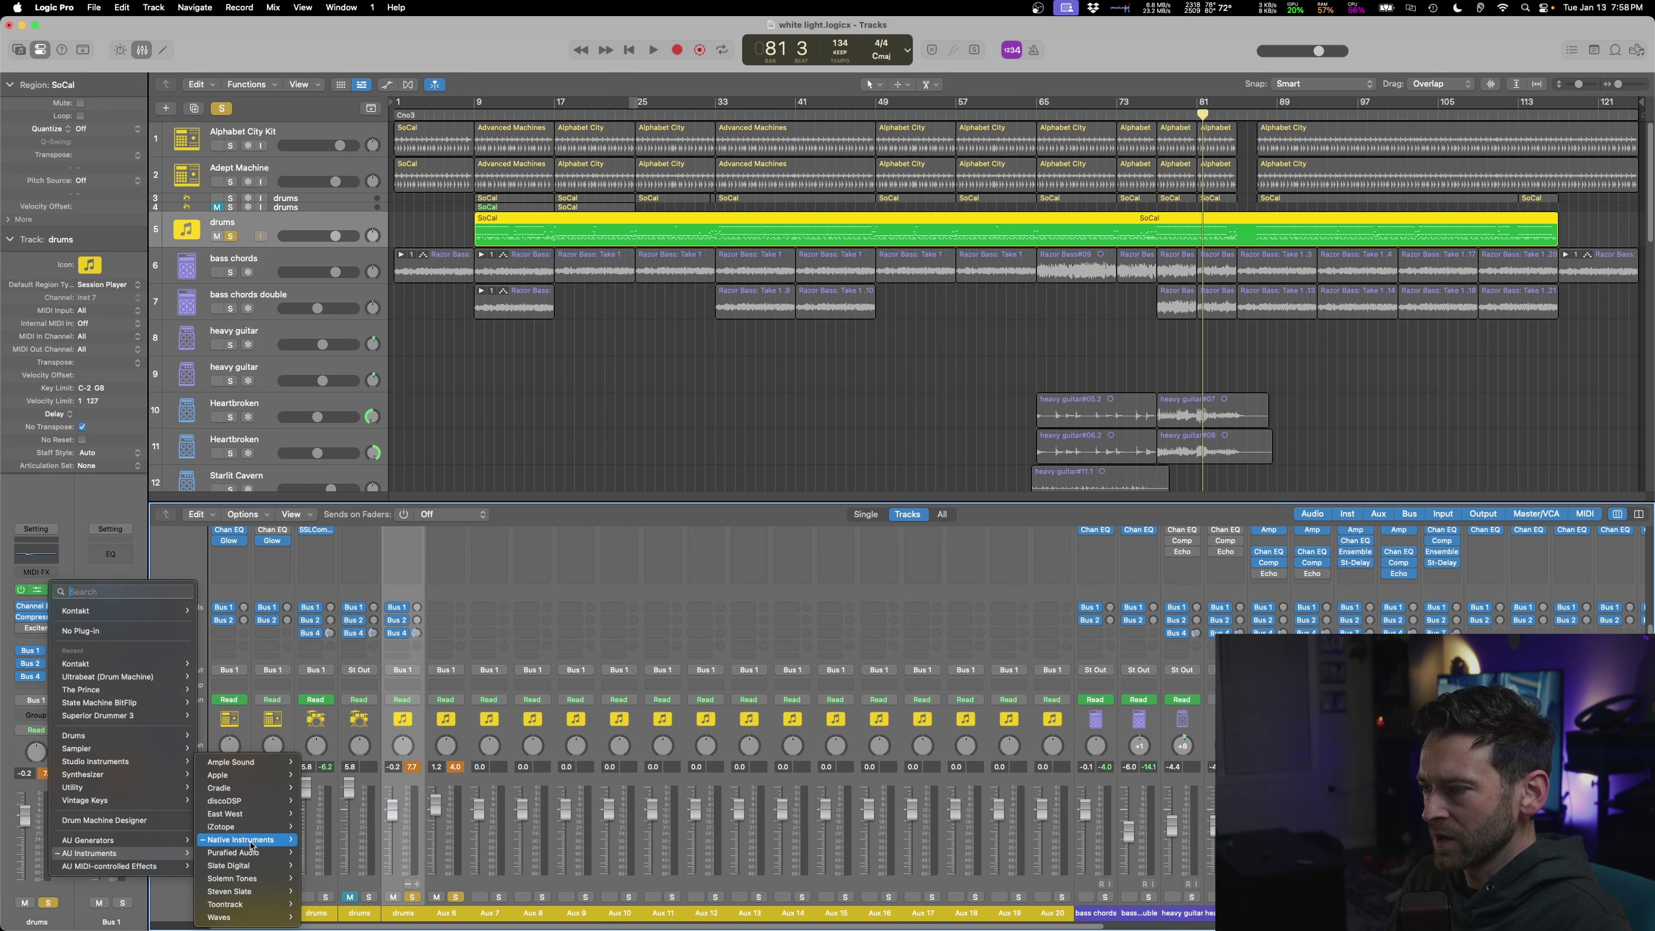
{"action": "mouse_move", "coordinate": [251, 841]}
{"action": "mouse_move", "coordinate": [329, 841]}
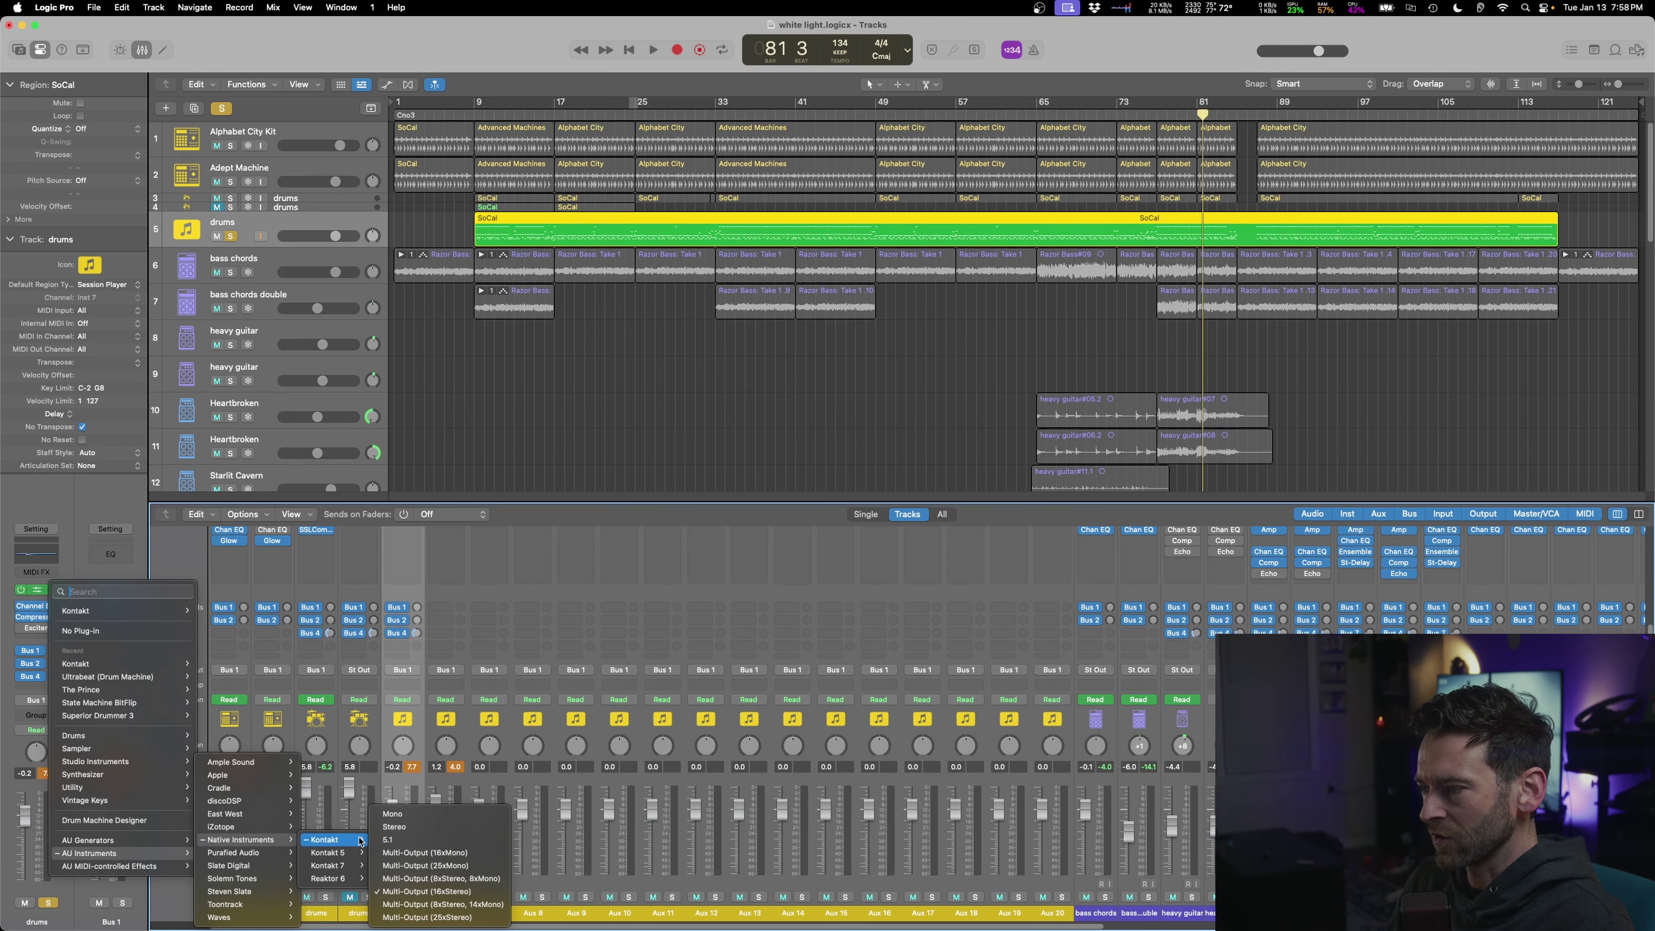
{"action": "left_click", "coordinate": [475, 892]}
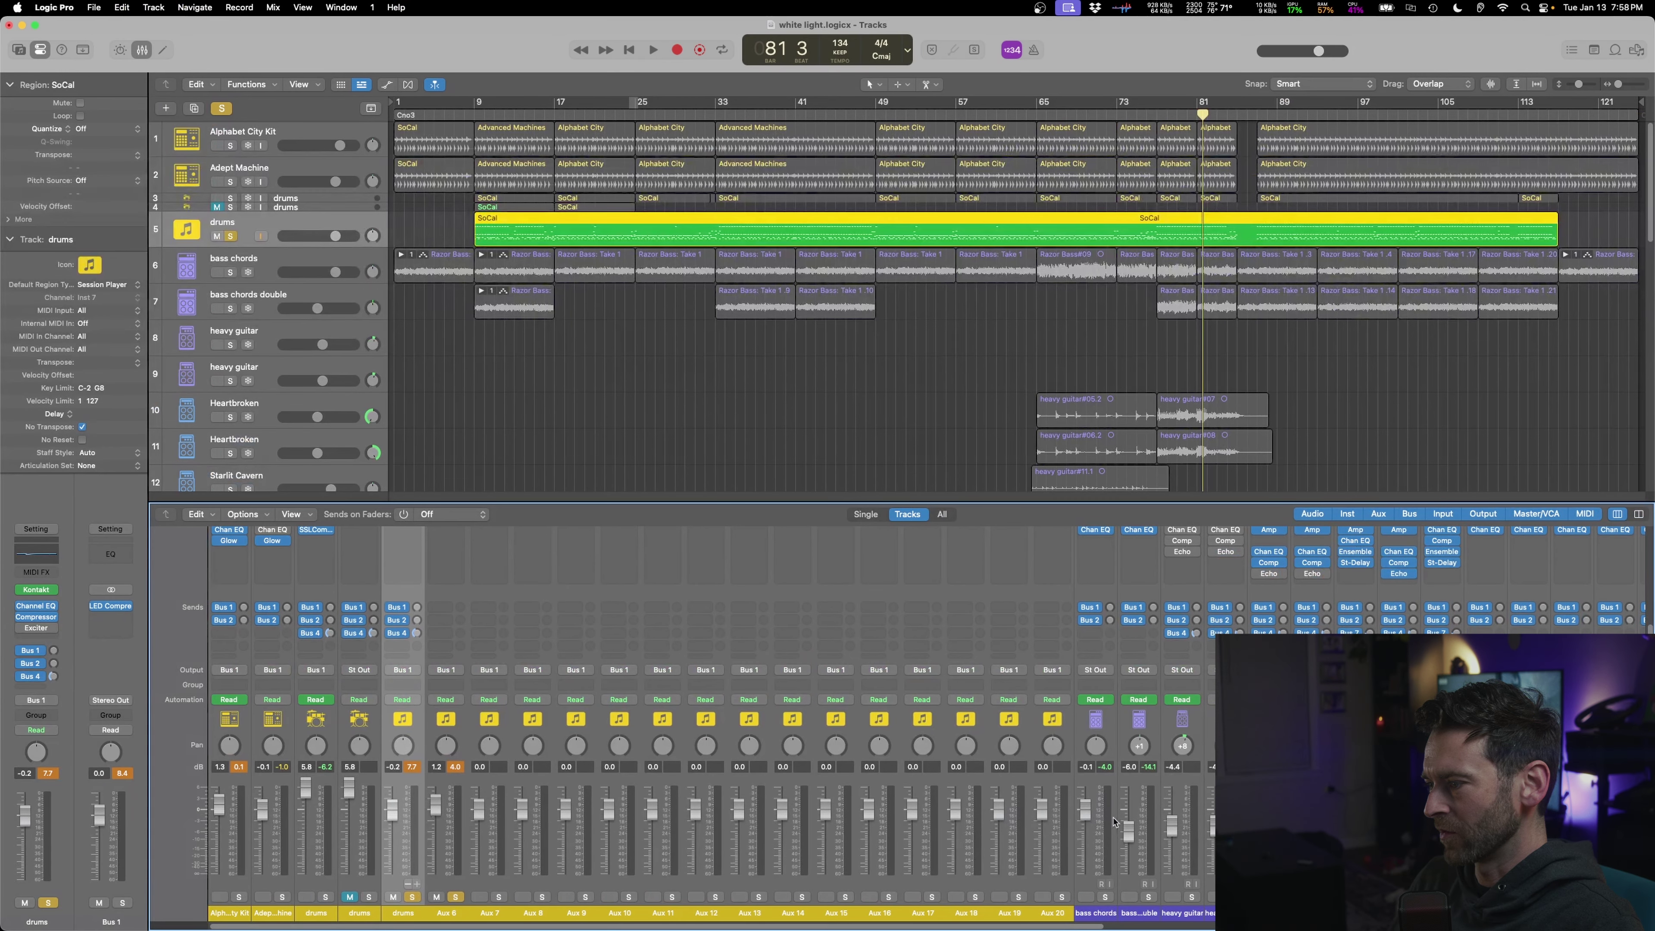
- Reopen the drums track's Kontakt instrument on the snare page and listen to the soloed drums
{"action": "left_click", "coordinate": [47, 591]}
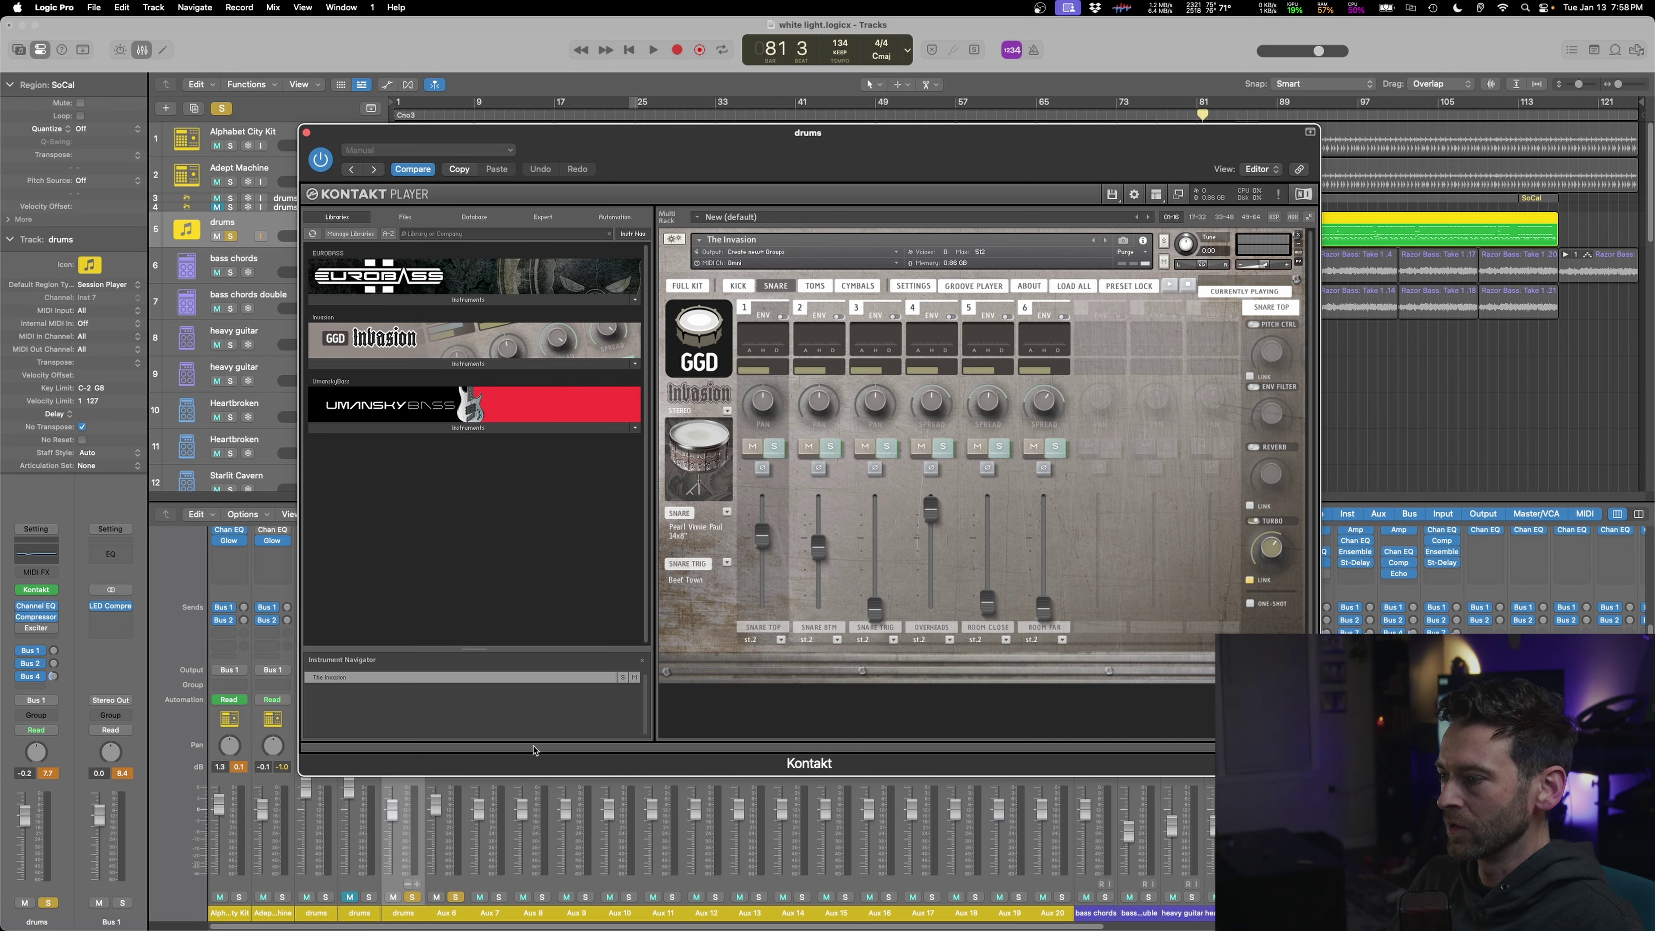
{"action": "key", "text": "space"}
{"action": "left_click_drag", "start_coordinate": [527, 171], "coordinate": [1317, 167]}
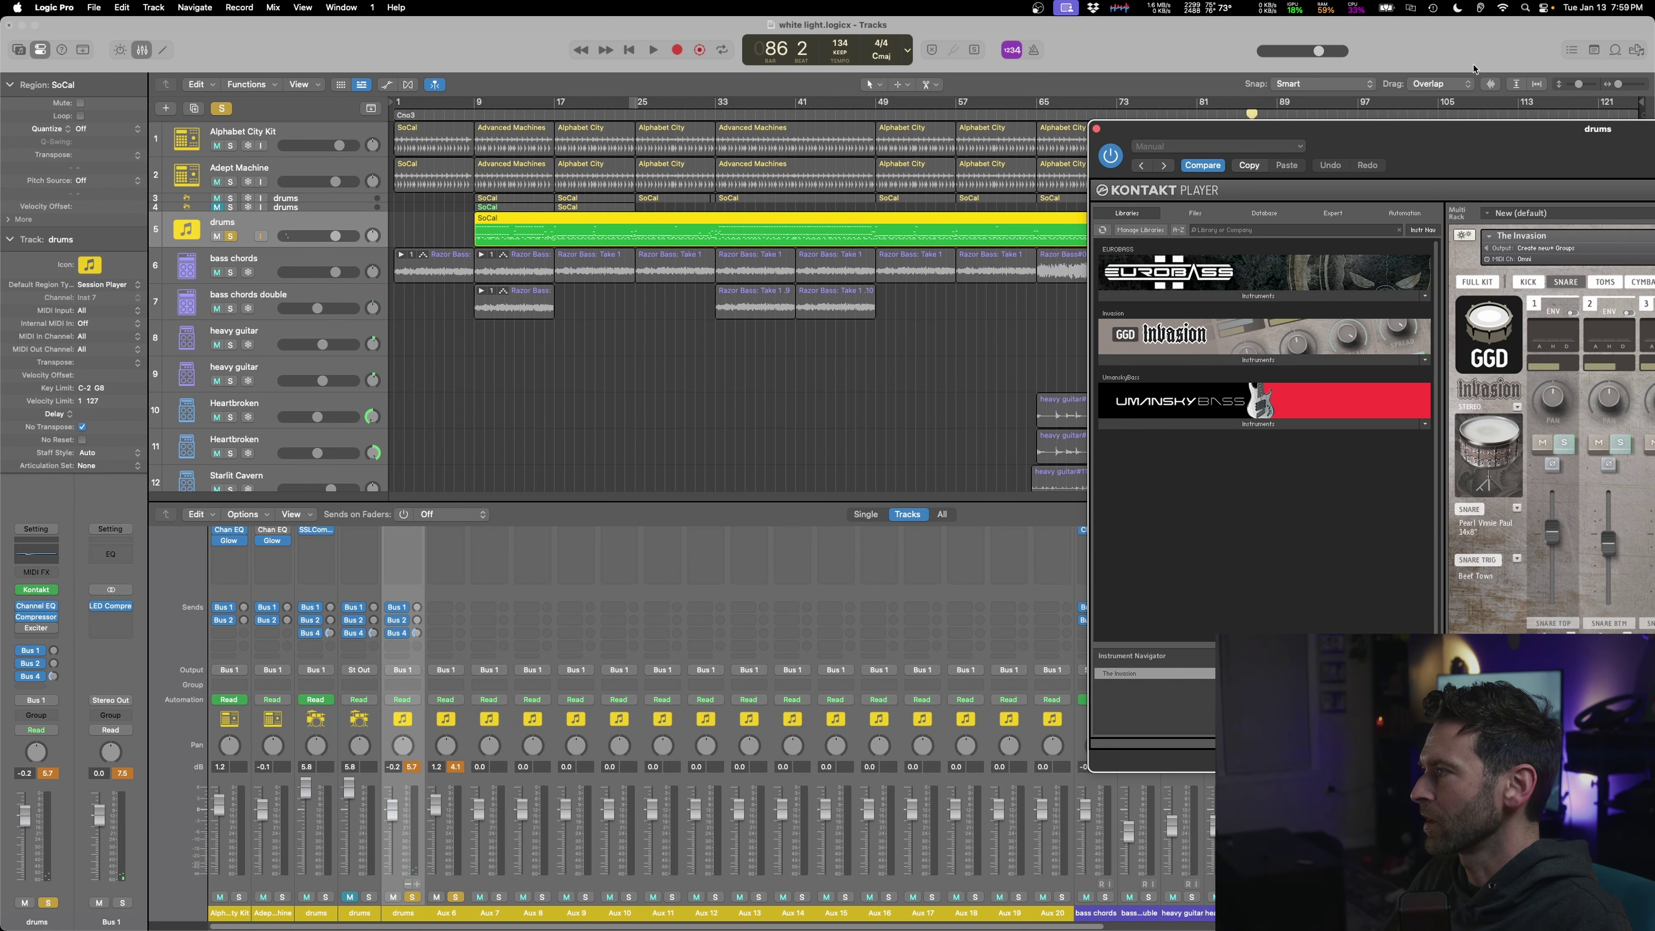
{"action": "left_click_drag", "start_coordinate": [1492, 155], "coordinate": [600, 156]}
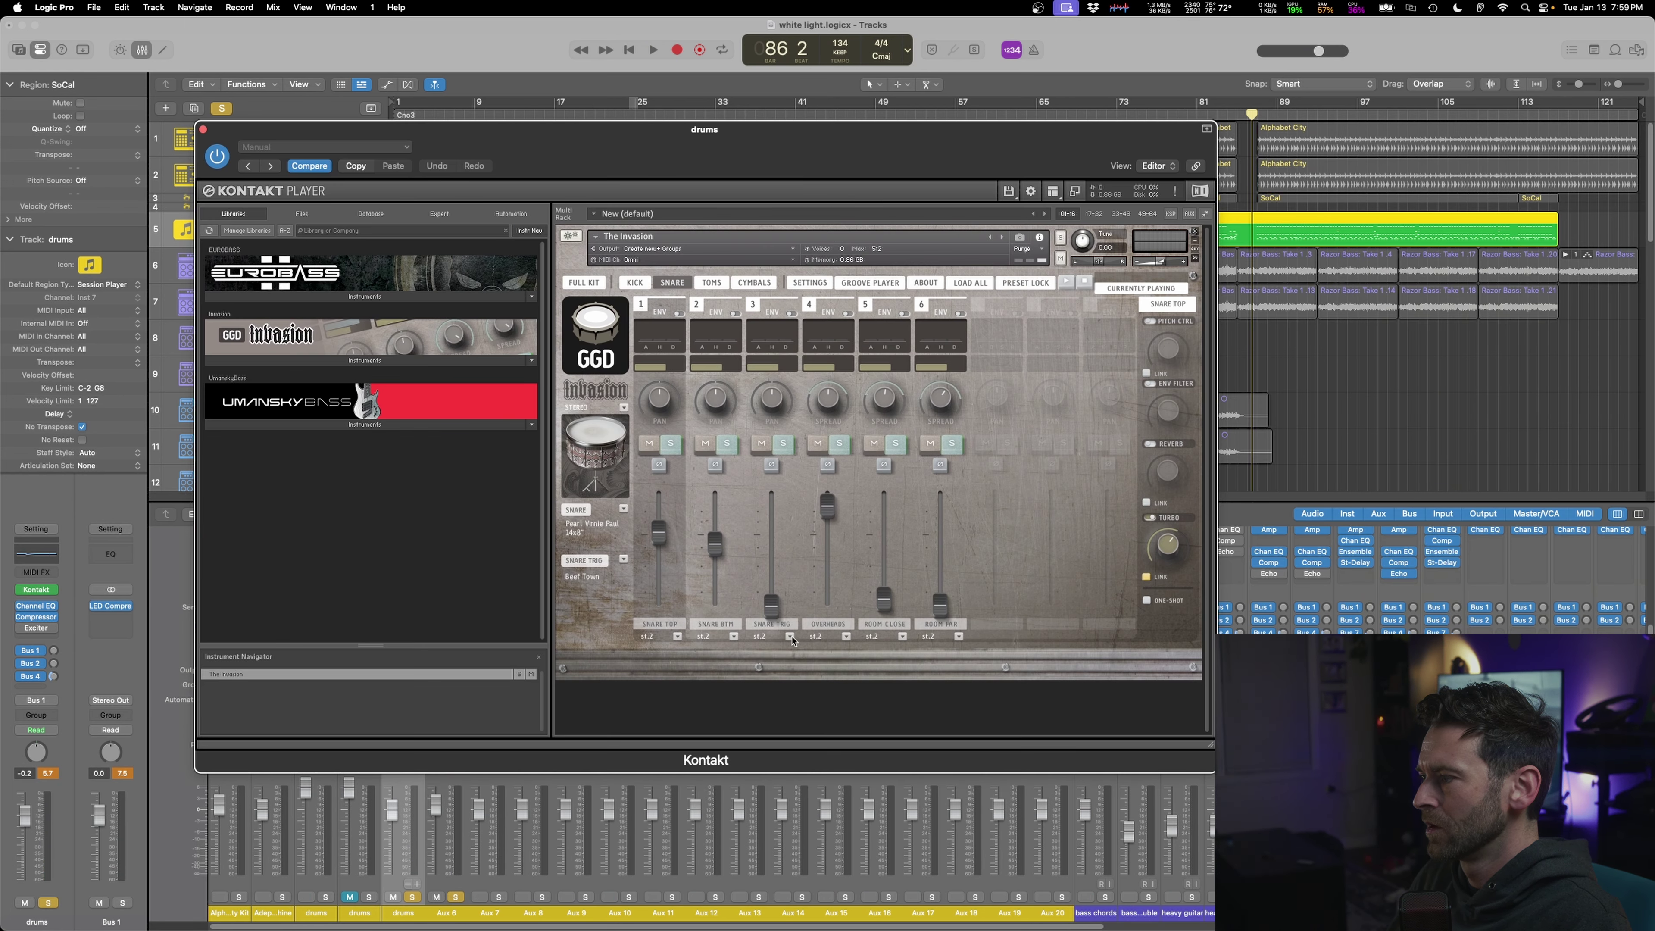
- Route the snare's overhead, room close and room far channels to output st.3, and raise the room far level
{"action": "left_click", "coordinate": [847, 637]}
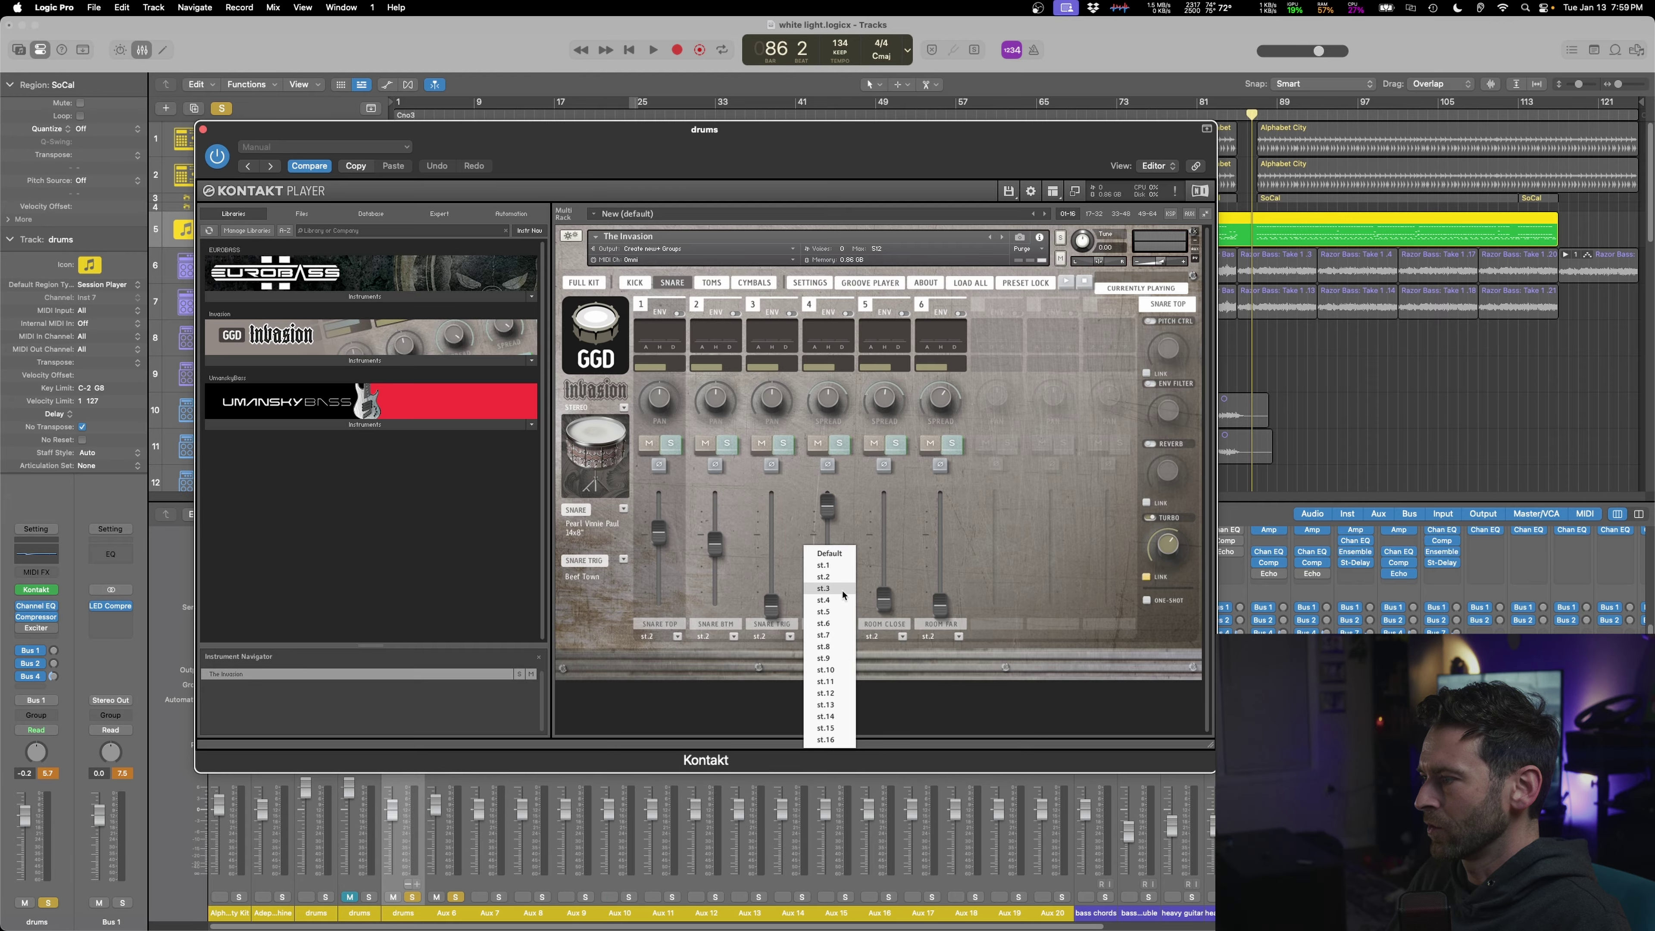
{"action": "left_click", "coordinate": [825, 588]}
{"action": "left_click", "coordinate": [903, 636]}
{"action": "left_click", "coordinate": [893, 588]}
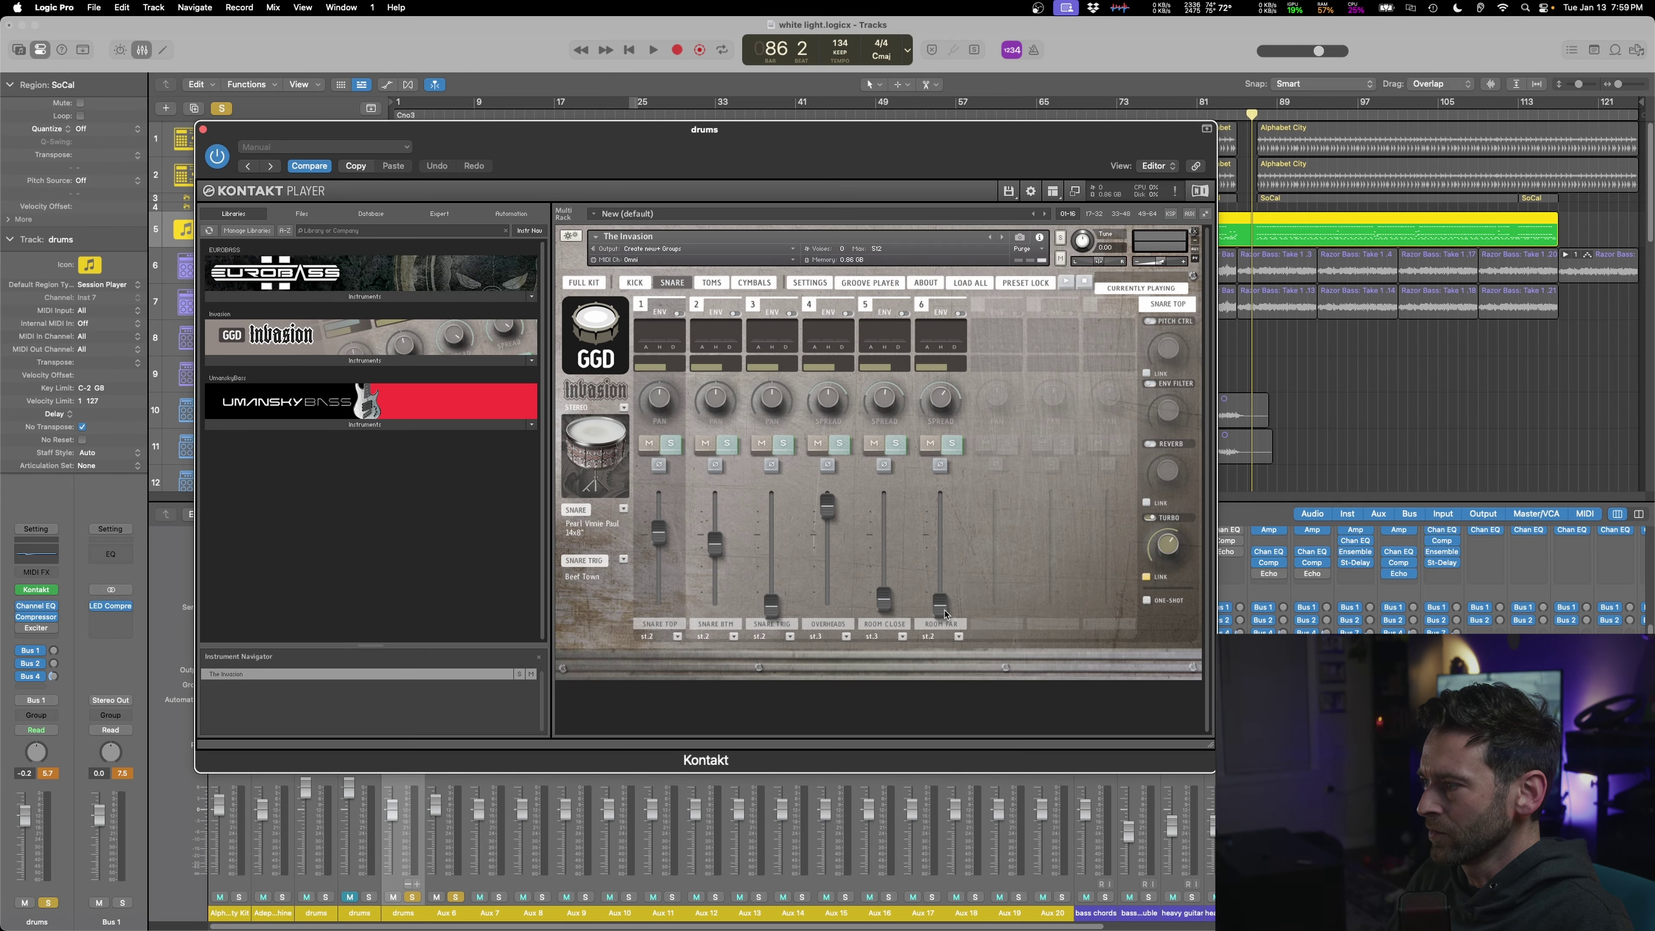
{"action": "left_click", "coordinate": [958, 637]}
{"action": "left_click", "coordinate": [949, 593]}
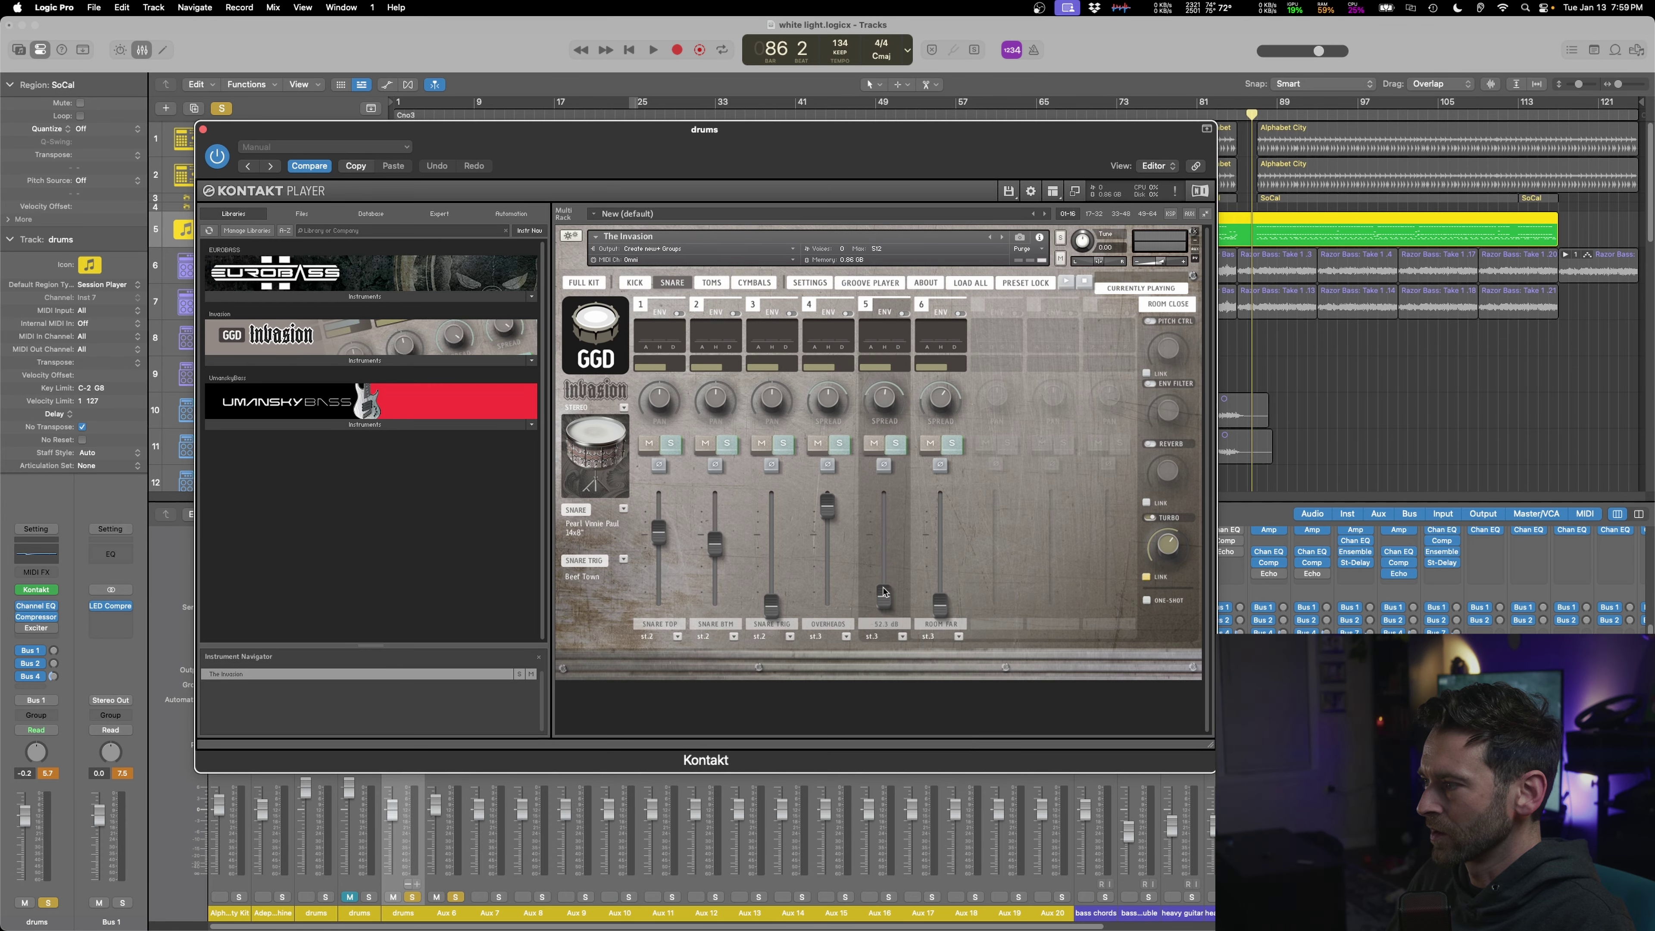
{"action": "left_click_drag", "start_coordinate": [932, 606], "coordinate": [934, 590]}
{"action": "key", "text": "space"}
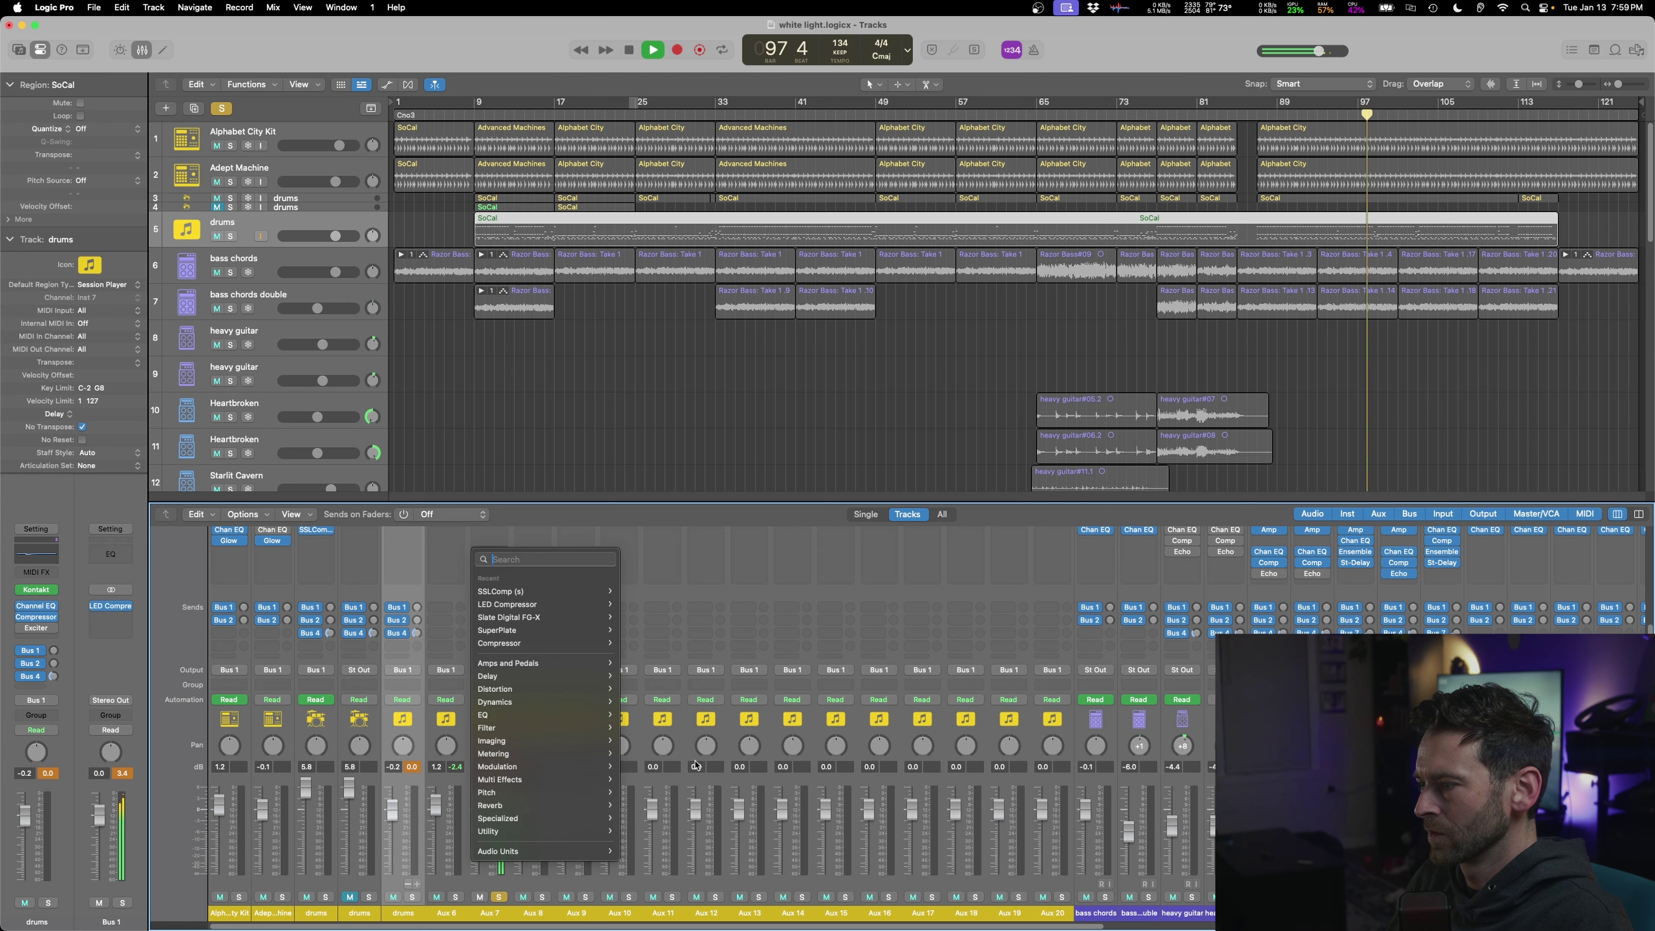
- Insert Purafied Audio's LED Compressor on the soloed Aux 7 channel
{"action": "mouse_move", "coordinate": [590, 852]}
{"action": "mouse_move", "coordinate": [677, 788]}
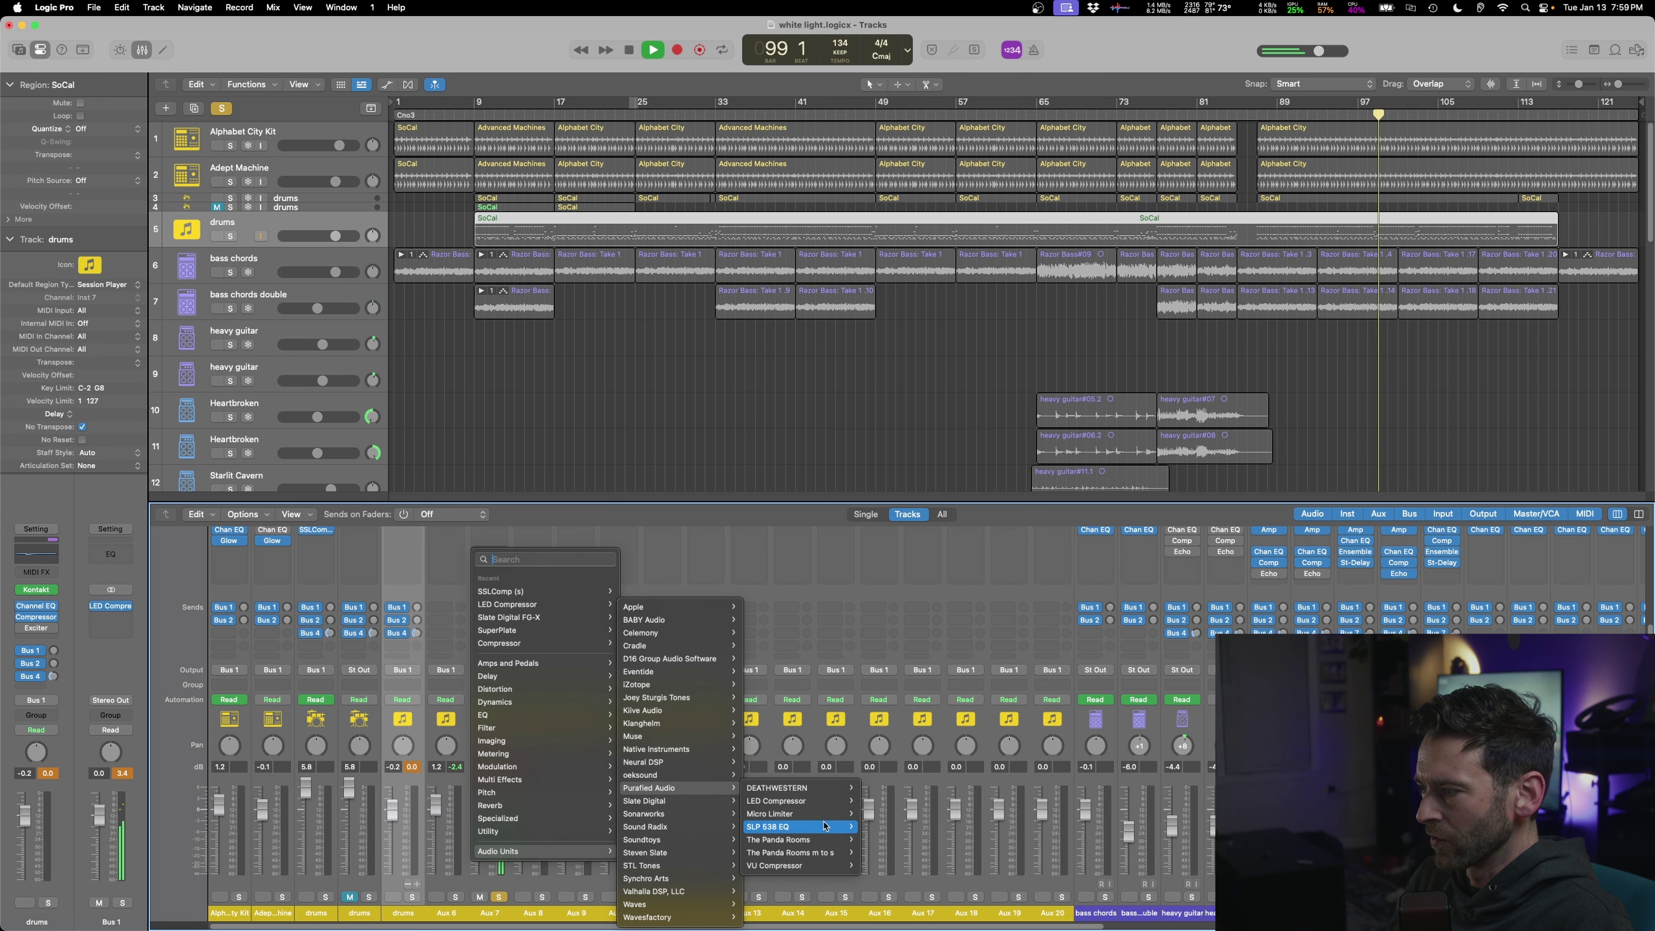
{"action": "mouse_move", "coordinate": [828, 826]}
{"action": "mouse_move", "coordinate": [802, 800]}
{"action": "left_click", "coordinate": [877, 800]}
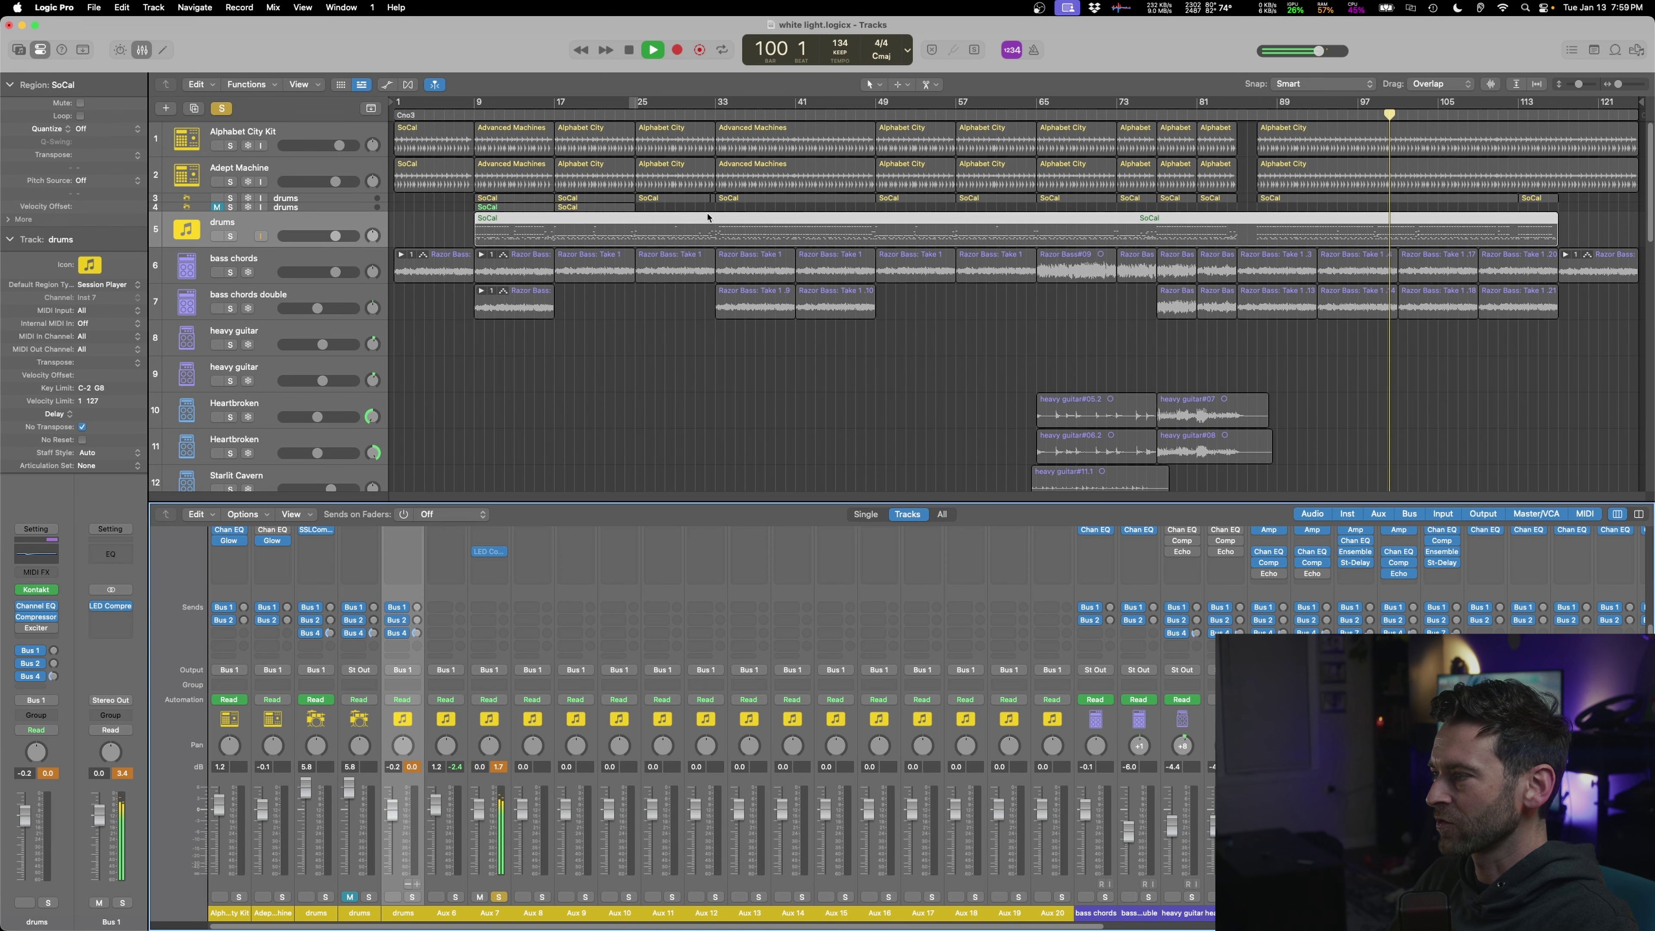
- Raise the LED Compressor's input with a 4:1 ratio on Aux 7, and unsolo that channel to hear the full mix
{"action": "left_click_drag", "start_coordinate": [666, 354], "coordinate": [666, 336]}
{"action": "left_click", "coordinate": [810, 399]}
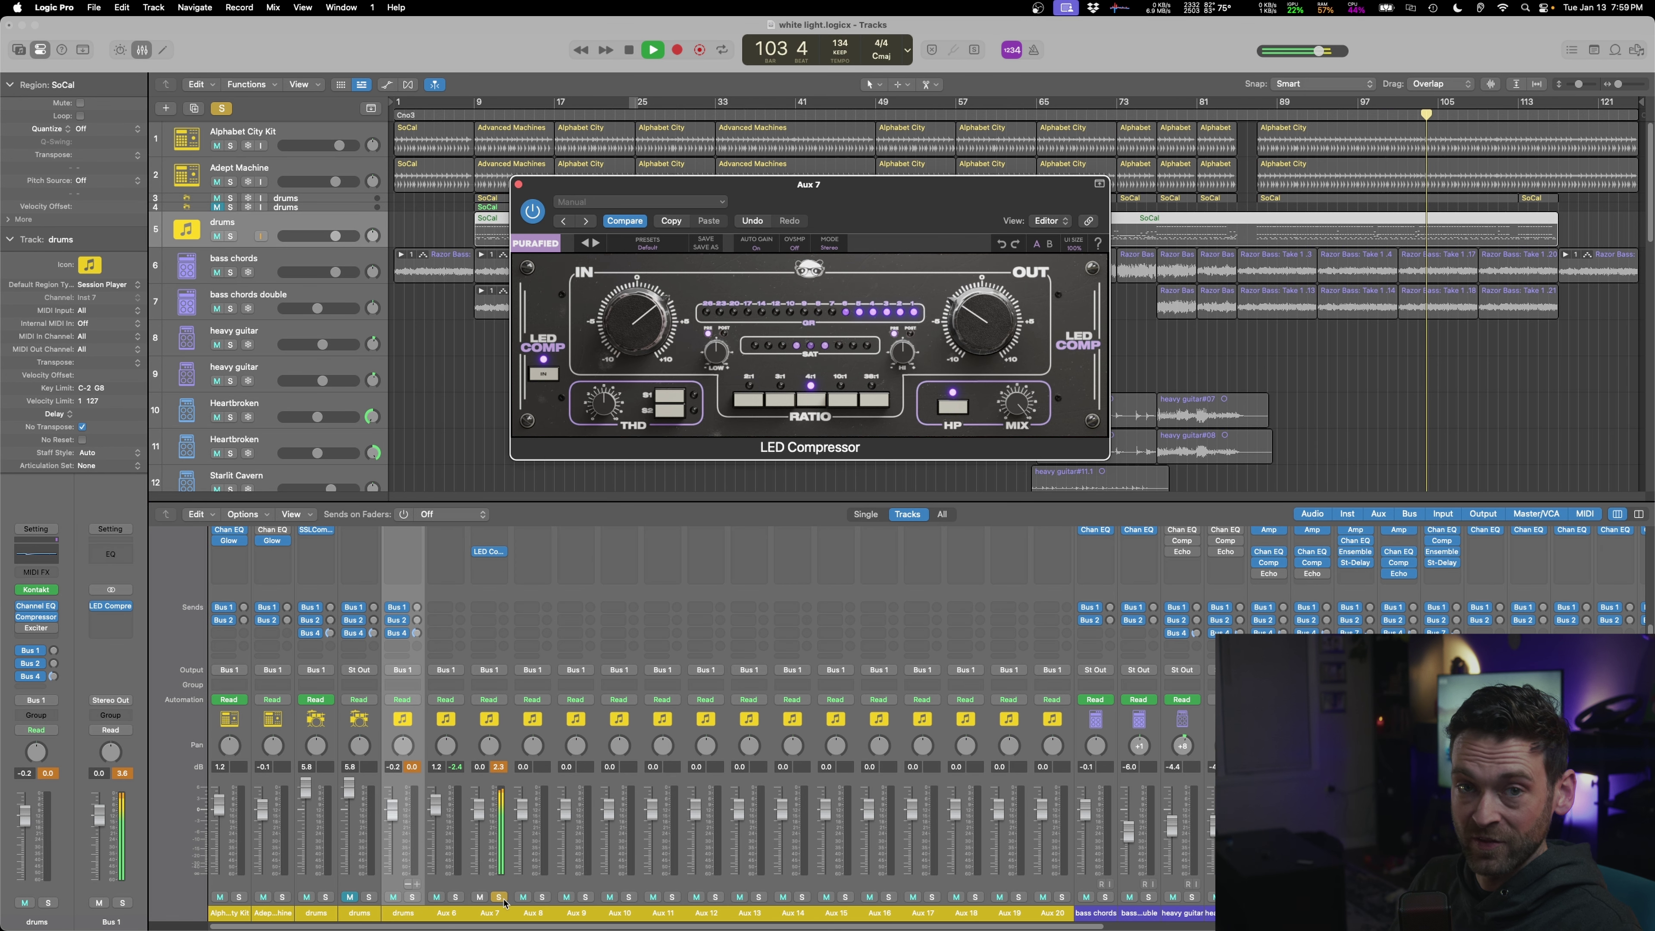
{"action": "left_click", "coordinate": [499, 898]}
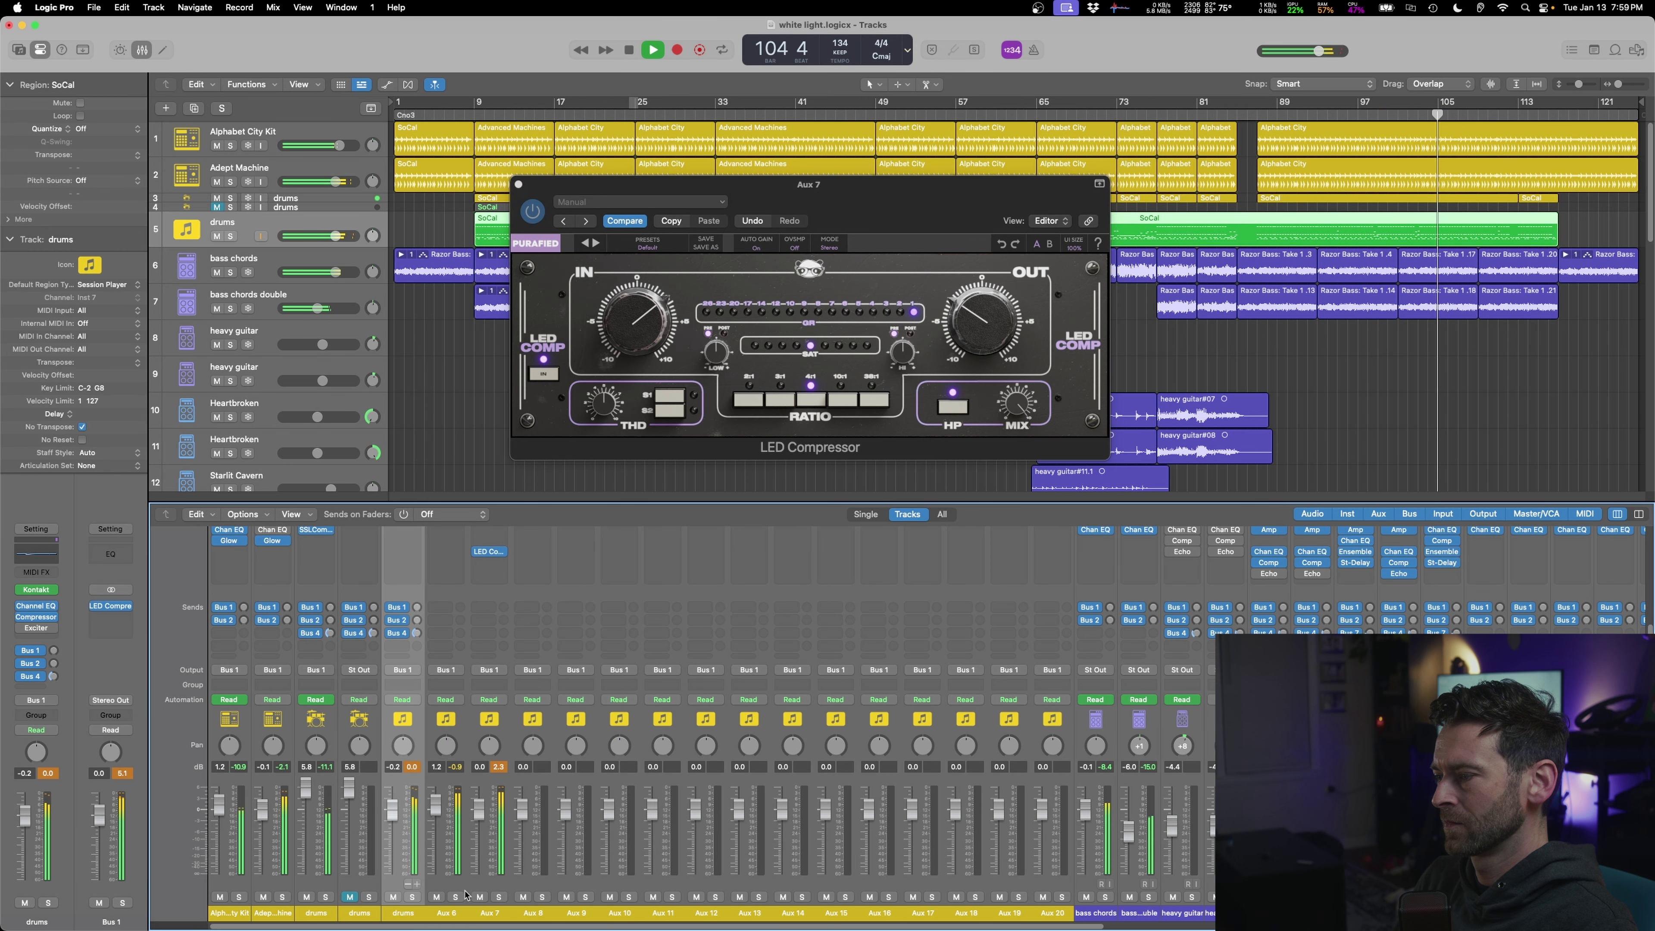
- Solo the drums channel with its auxes, set drums to -2.0 dB and Aux 7 to -10.0 dB, and close the LED Compressor
{"action": "left_click", "coordinate": [411, 898]}
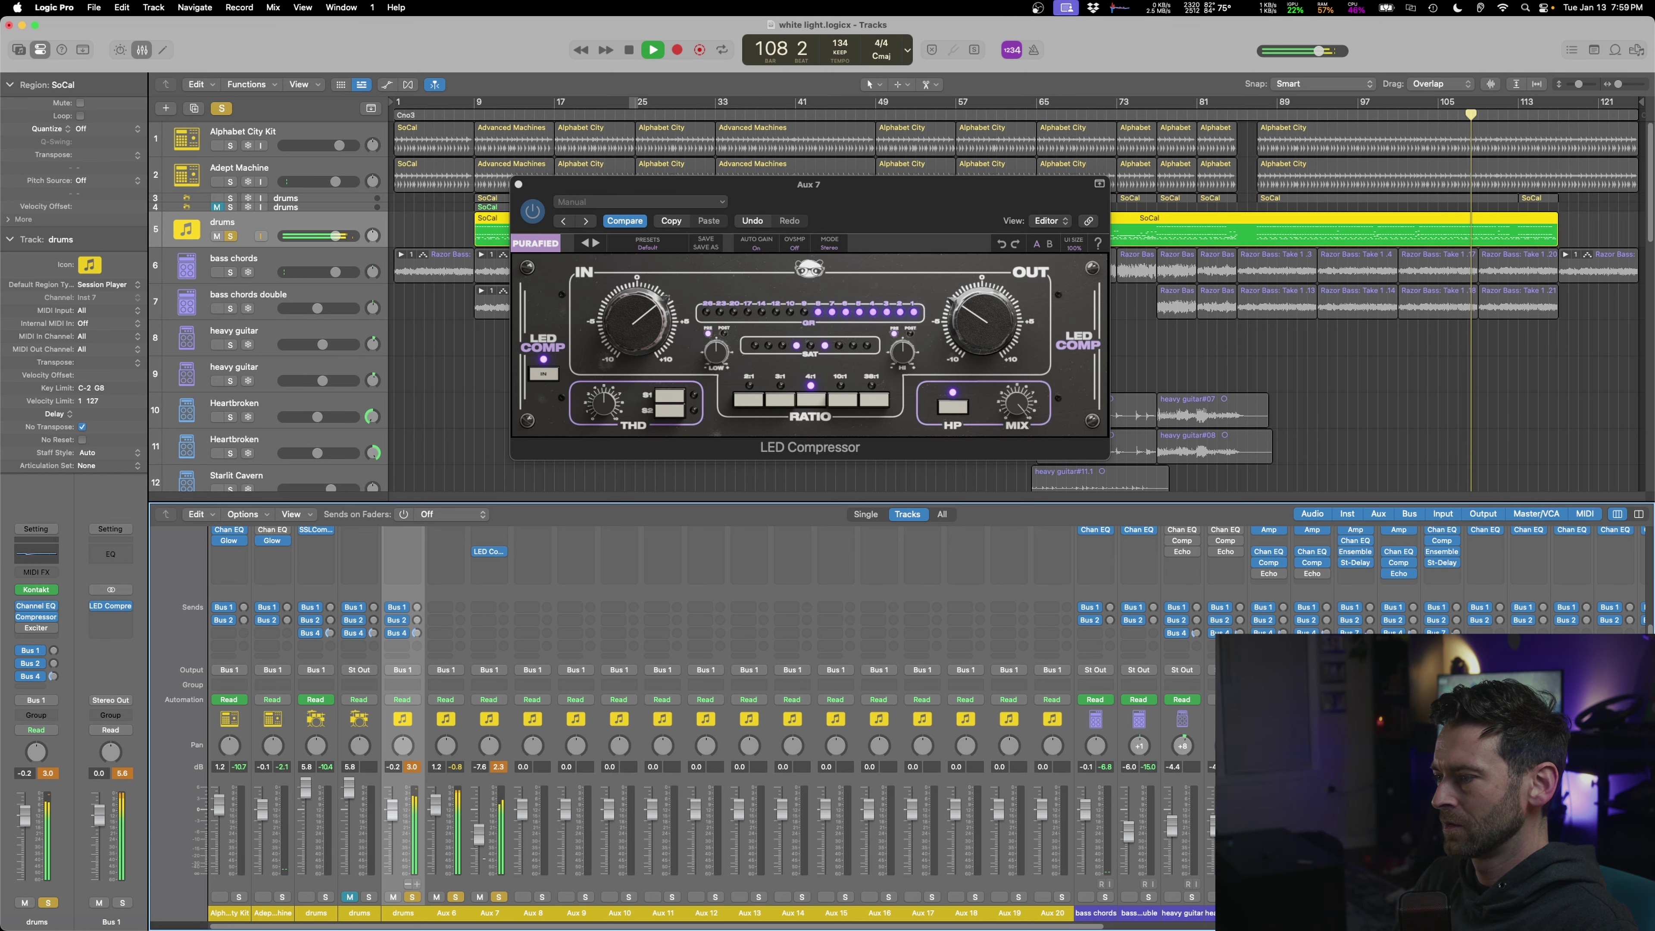
{"action": "key", "text": "super+w"}
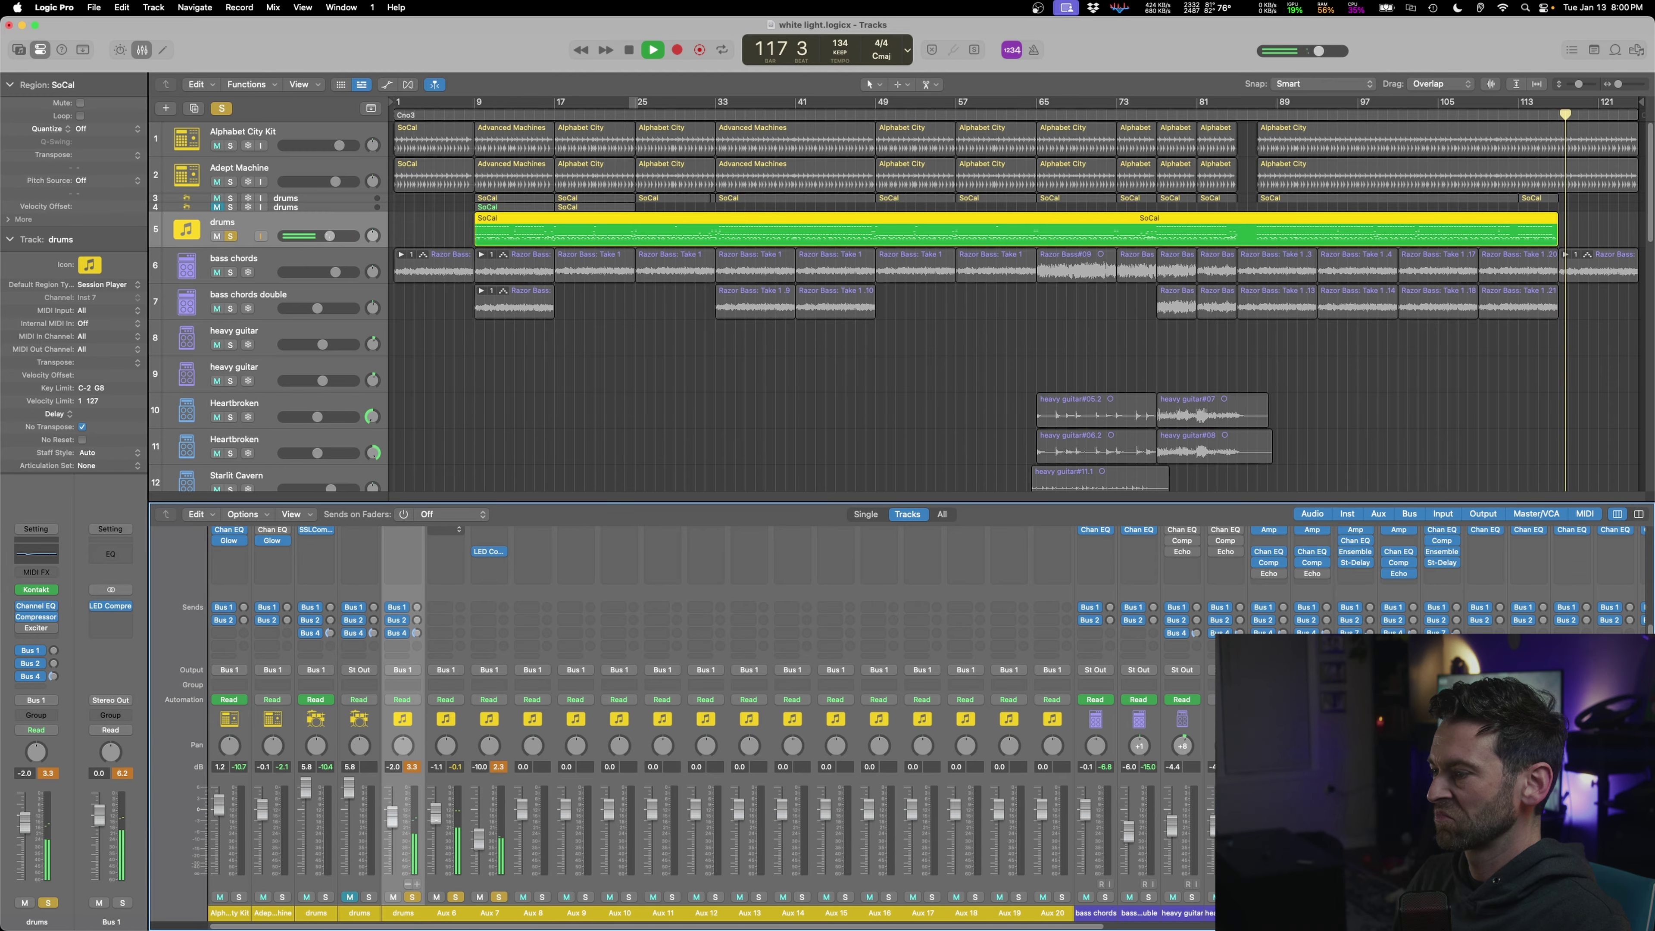
{"action": "left_click", "coordinate": [506, 387]}
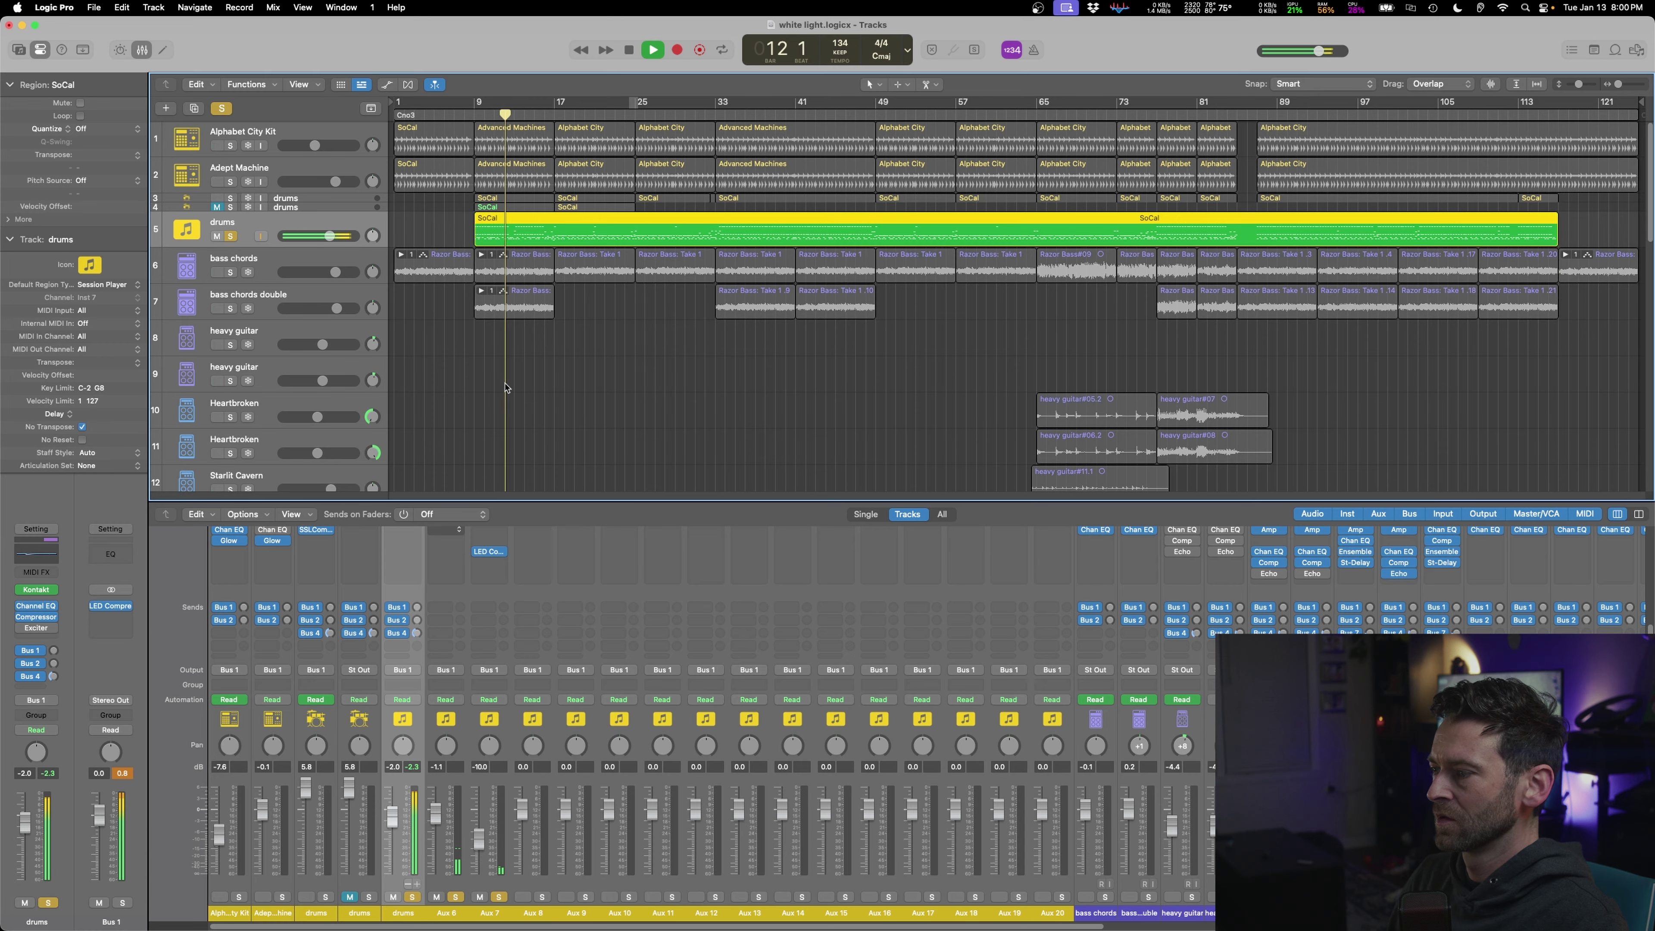
{"action": "key", "text": "space"}
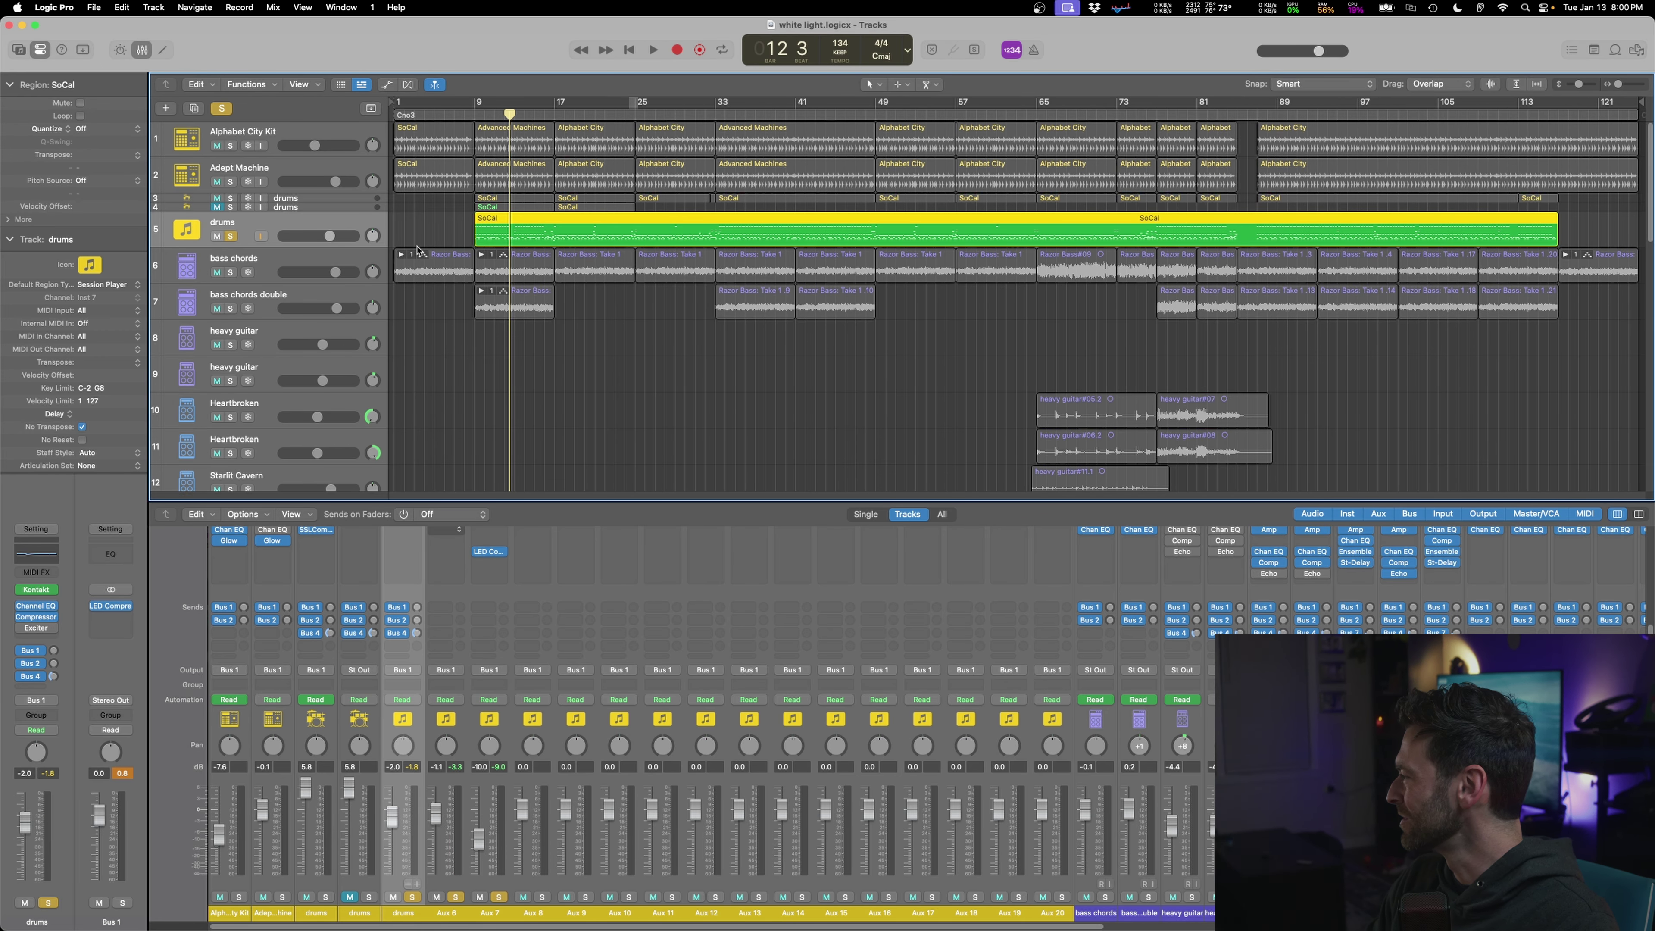
- Create one new software instrument track using Purafied Audio's Liquid Death Snare
{"action": "key", "text": "alt+super+n"}
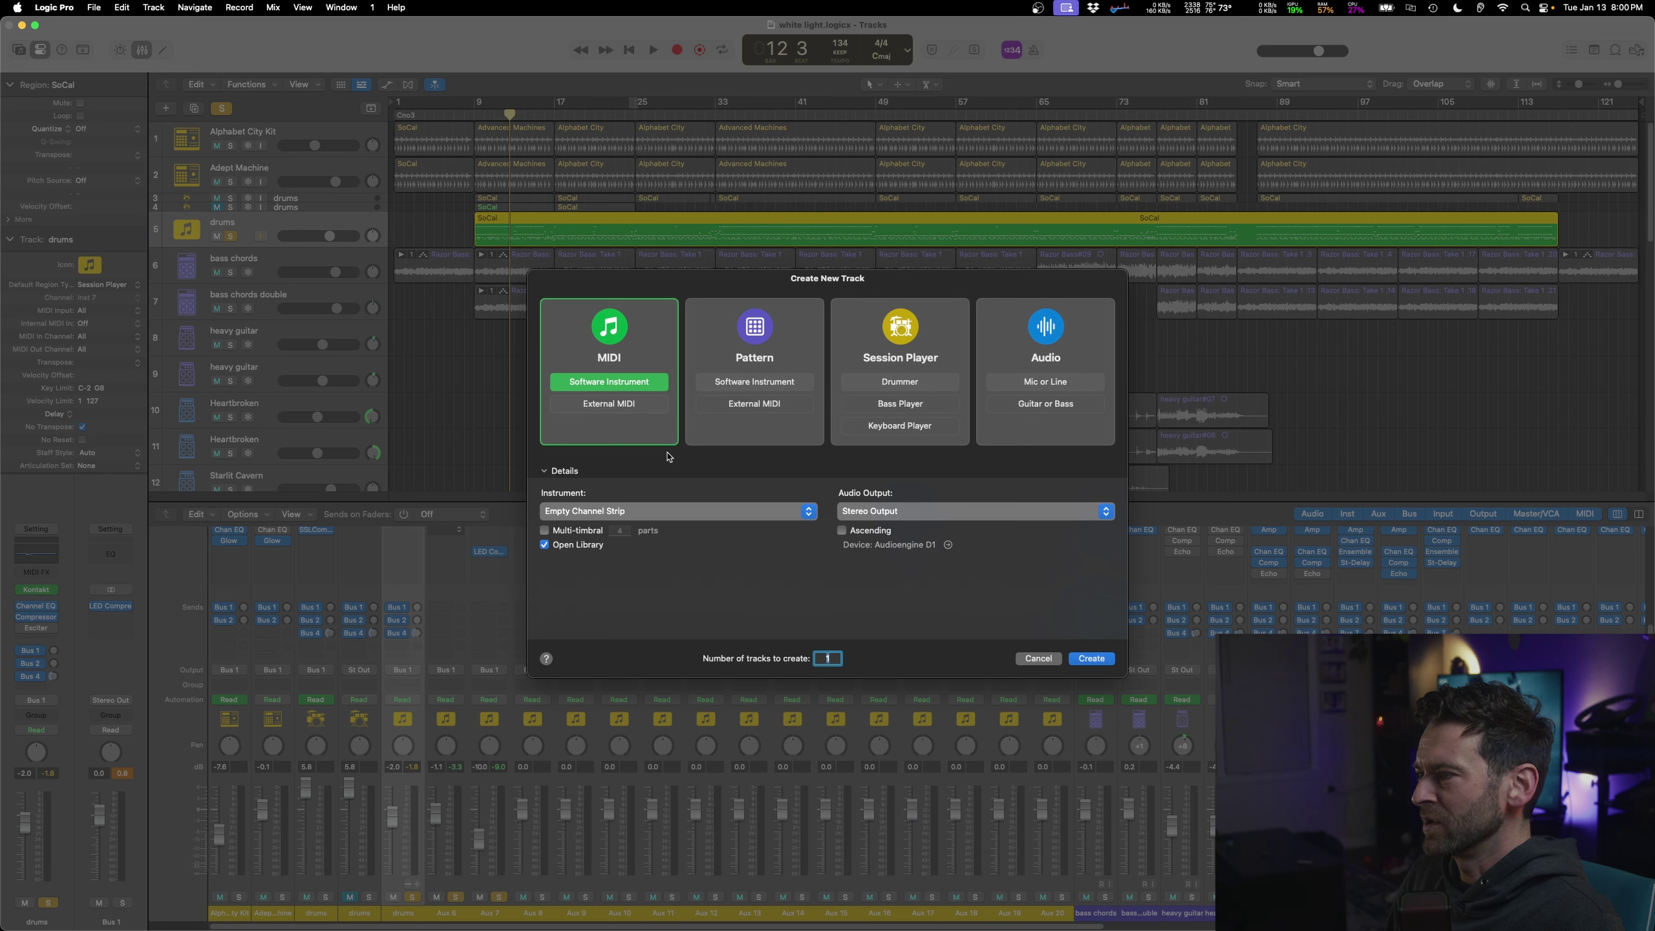
{"action": "left_click", "coordinate": [630, 514]}
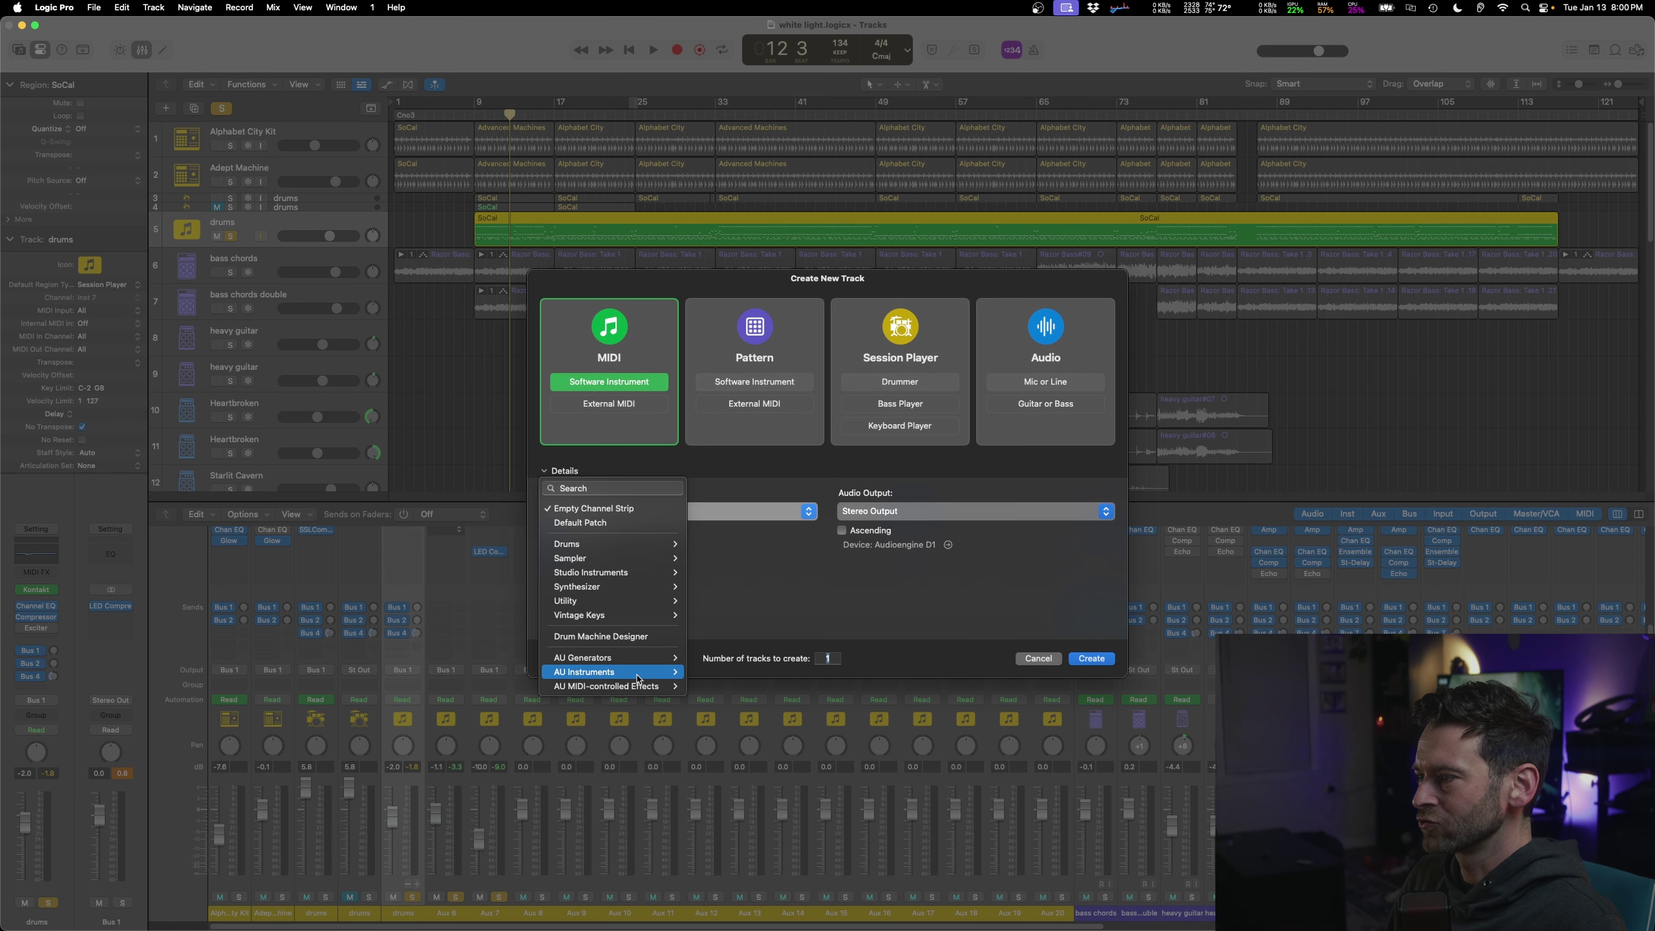
{"action": "mouse_move", "coordinate": [613, 671]}
{"action": "mouse_move", "coordinate": [769, 772]}
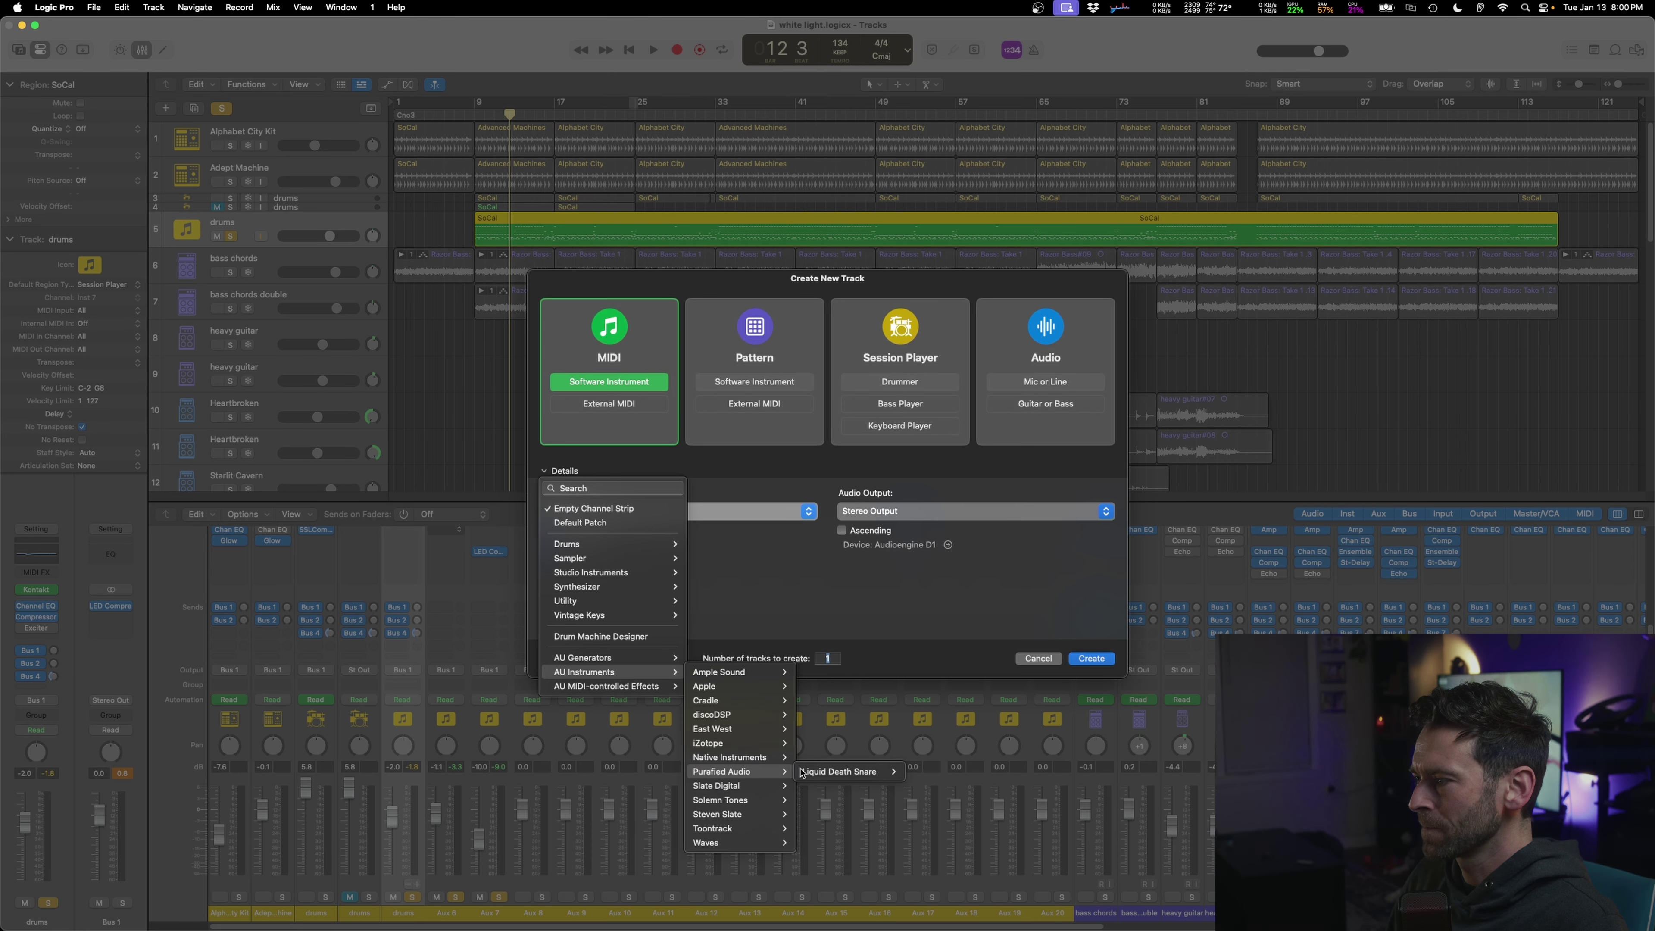
{"action": "left_click", "coordinate": [837, 773]}
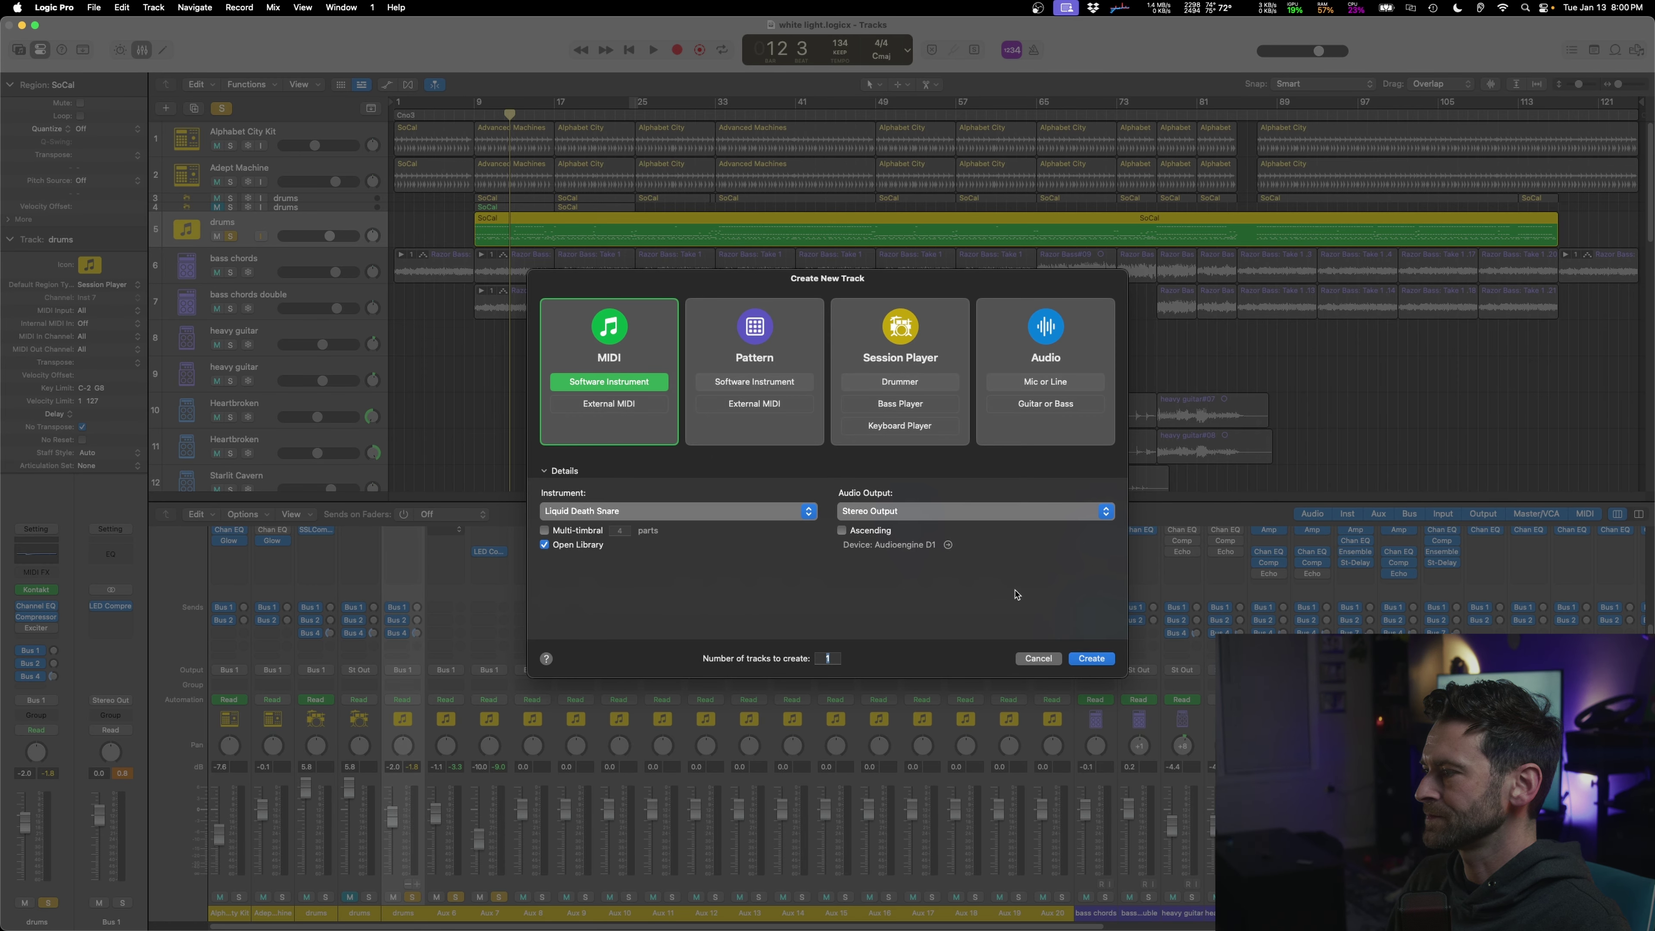
{"action": "key", "text": "Return"}
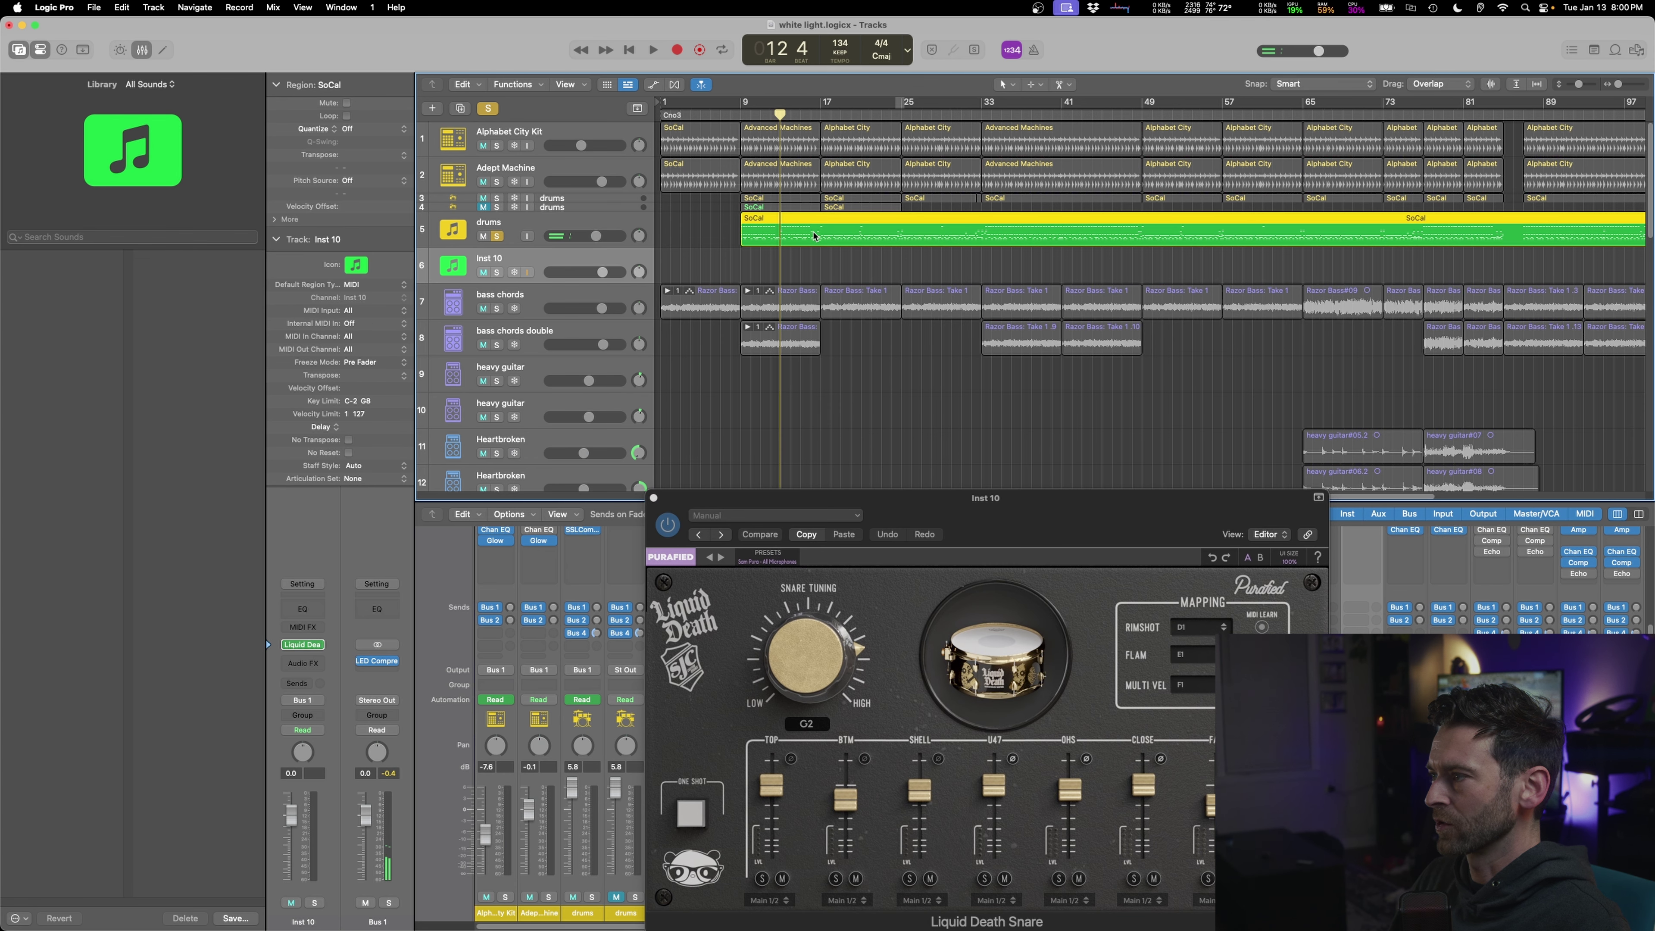
- Copy the drums track's SoCal MIDI region onto the soloed Inst 10 track and open the copy in the Piano Roll
{"action": "left_click_drag", "start_coordinate": [807, 244], "coordinate": [794, 262]}
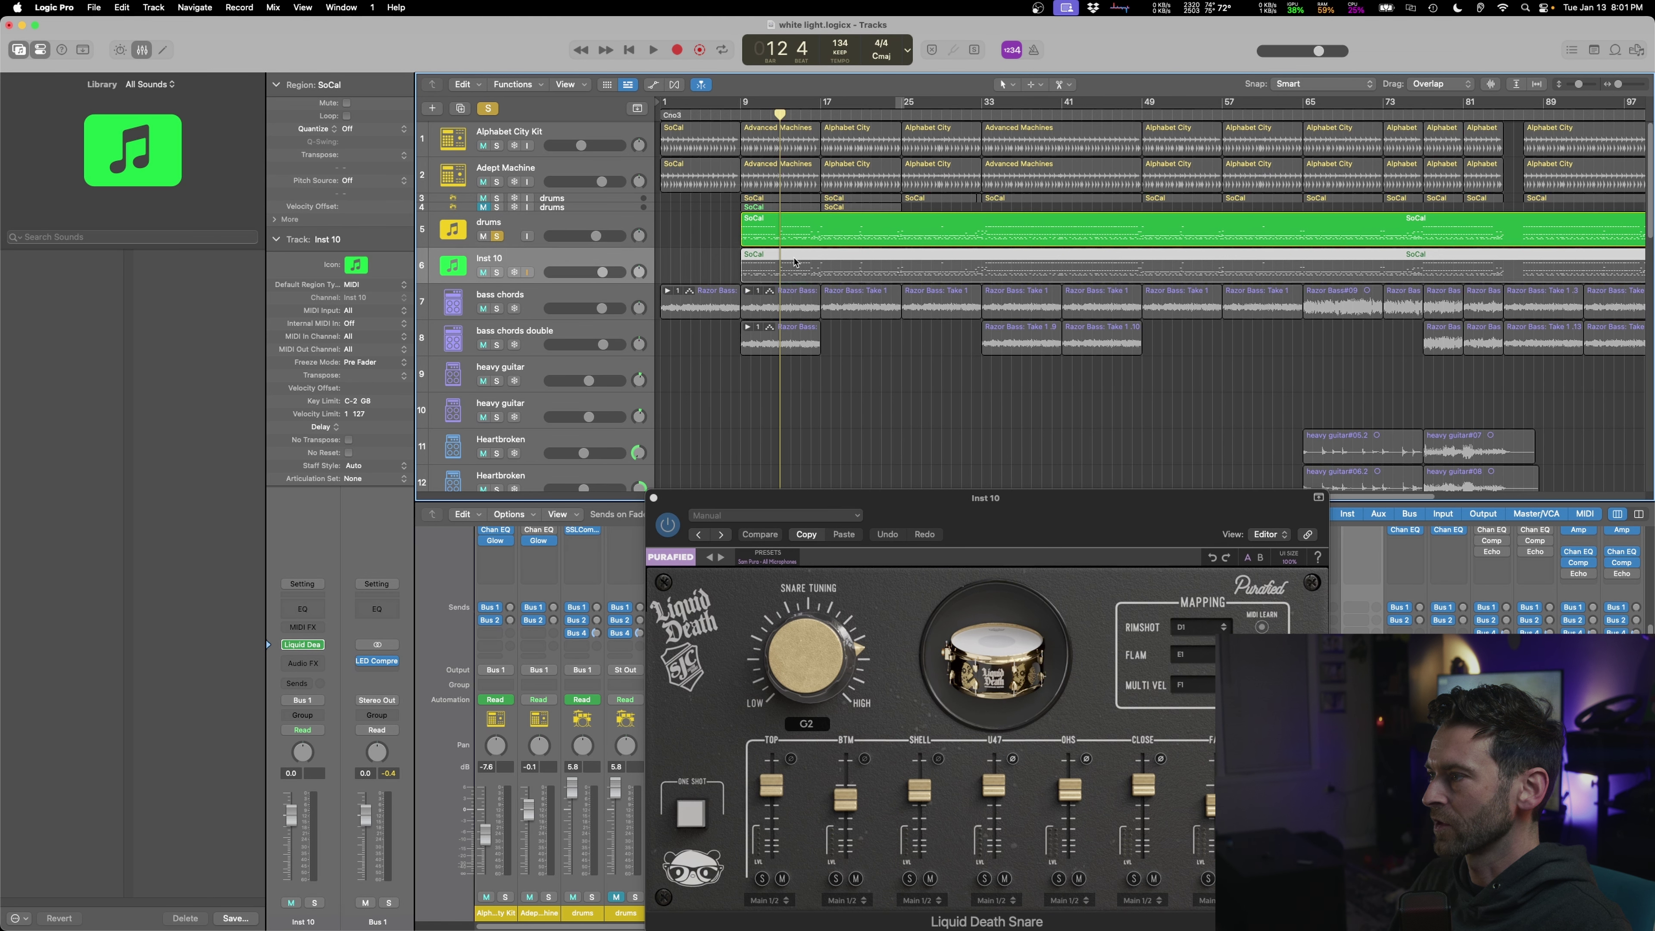
{"action": "left_click_drag", "start_coordinate": [309, 296], "coordinate": [387, 299]}
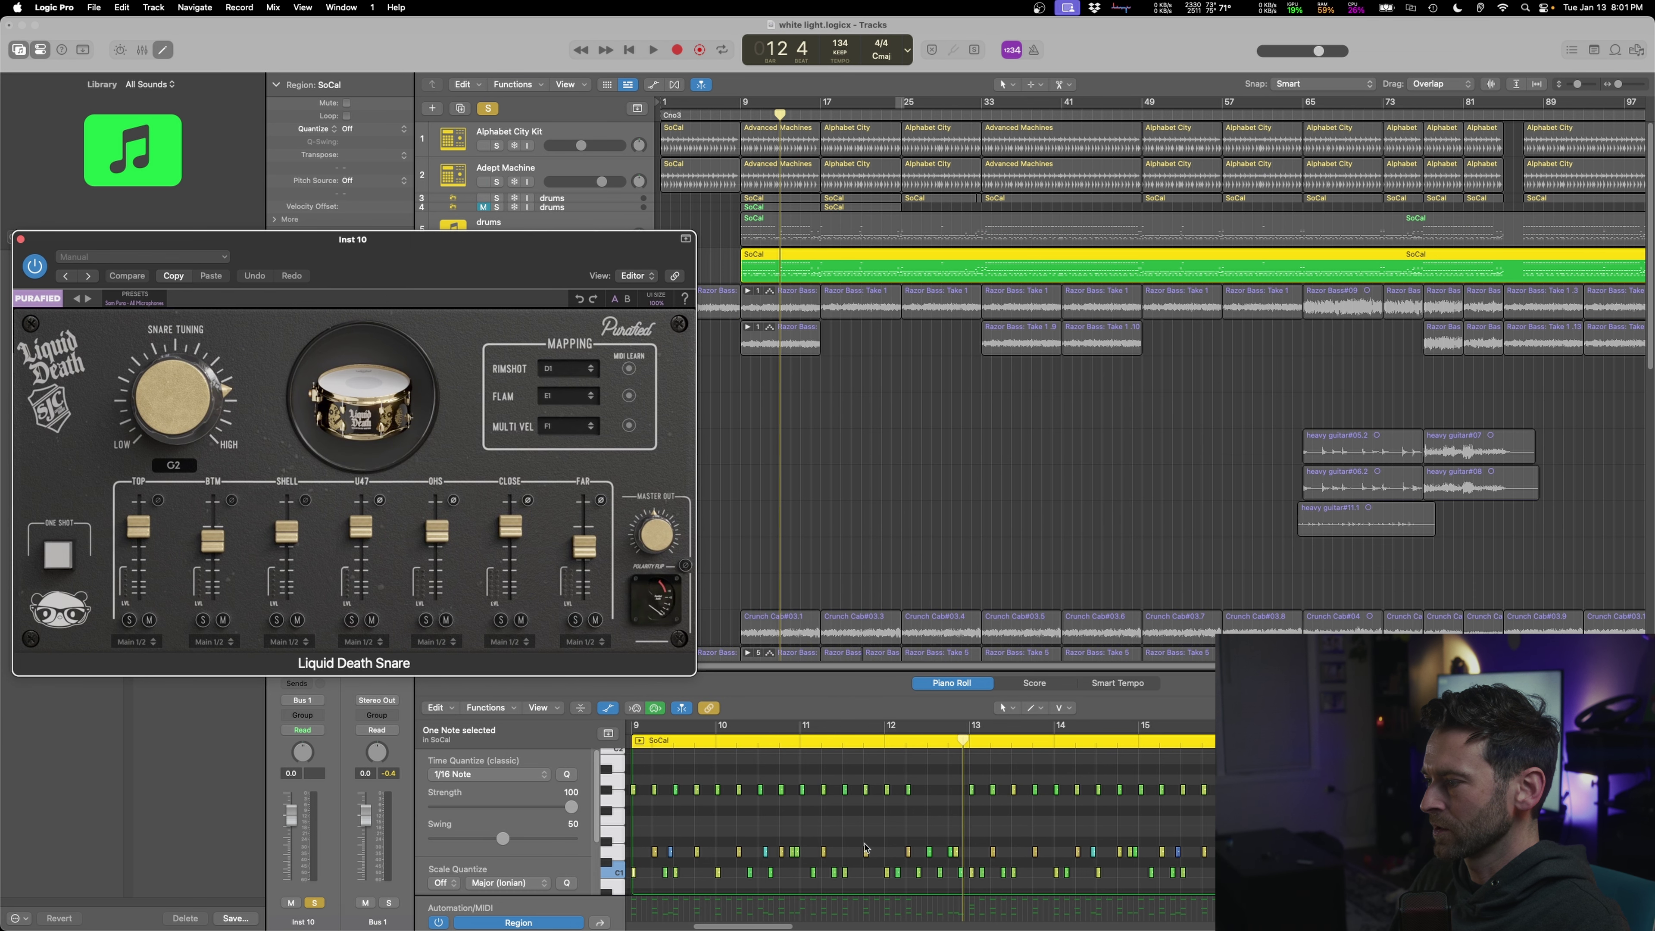
{"action": "left_click", "coordinate": [764, 827]}
{"action": "left_click_drag", "start_coordinate": [713, 825], "coordinate": [794, 855]}
{"action": "left_click", "coordinate": [804, 835]}
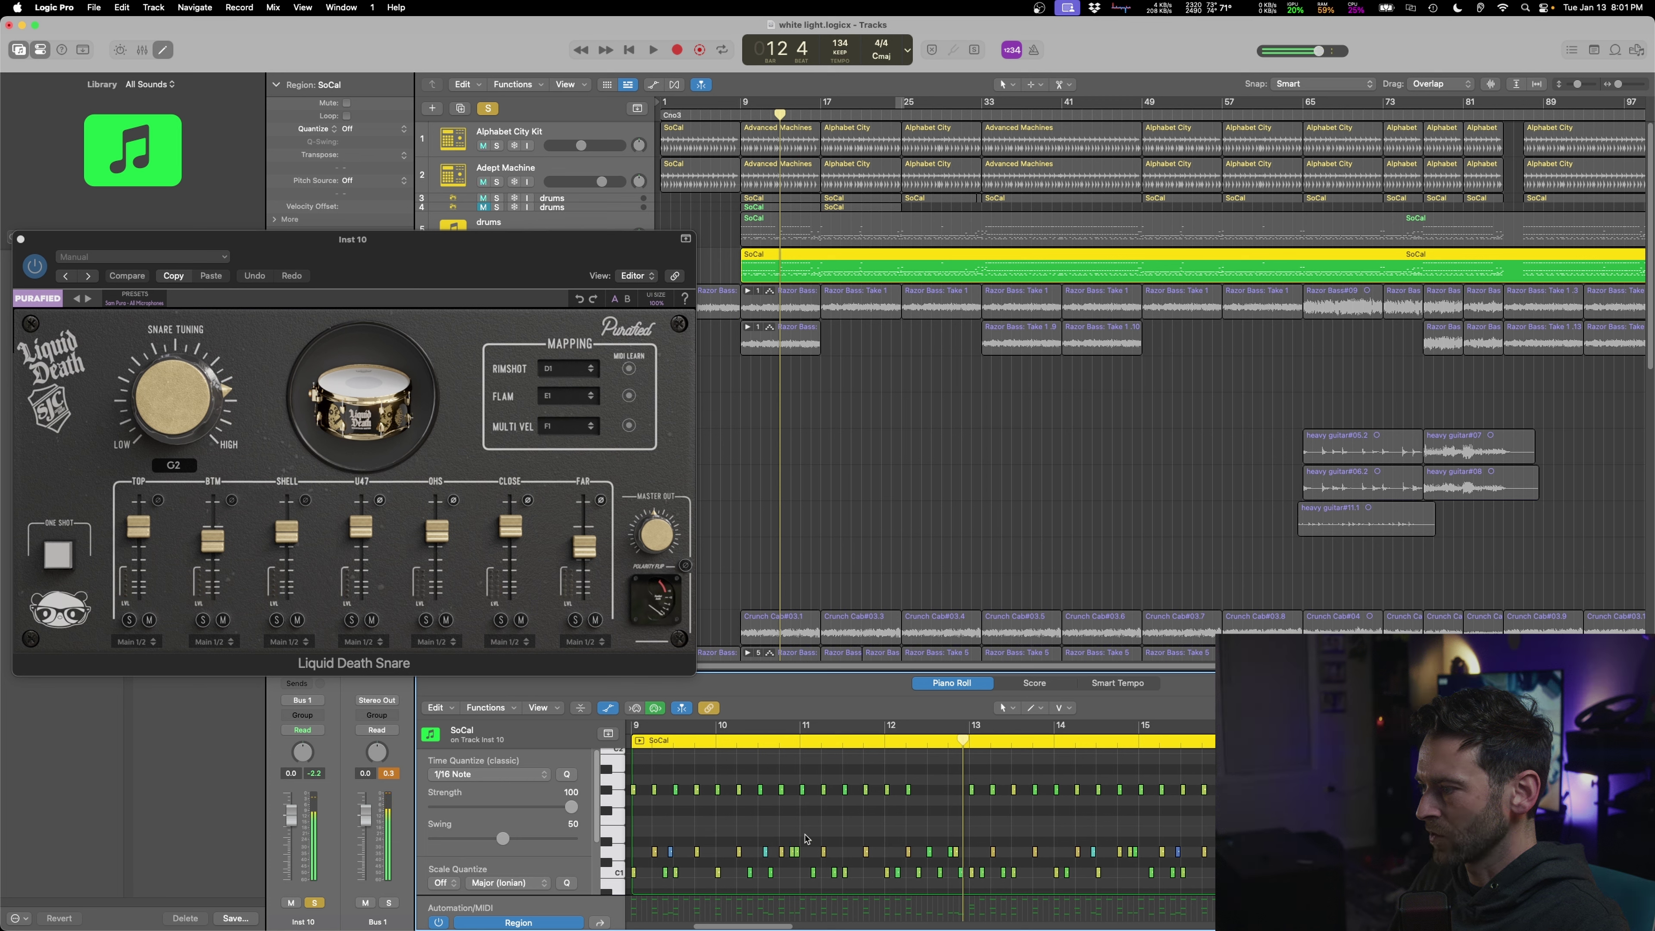
- Mute all notes of the copied SoCal region, leaving only the snare note row unmuted
{"action": "key", "text": "super+a"}
{"action": "key", "text": "ctrl+m"}
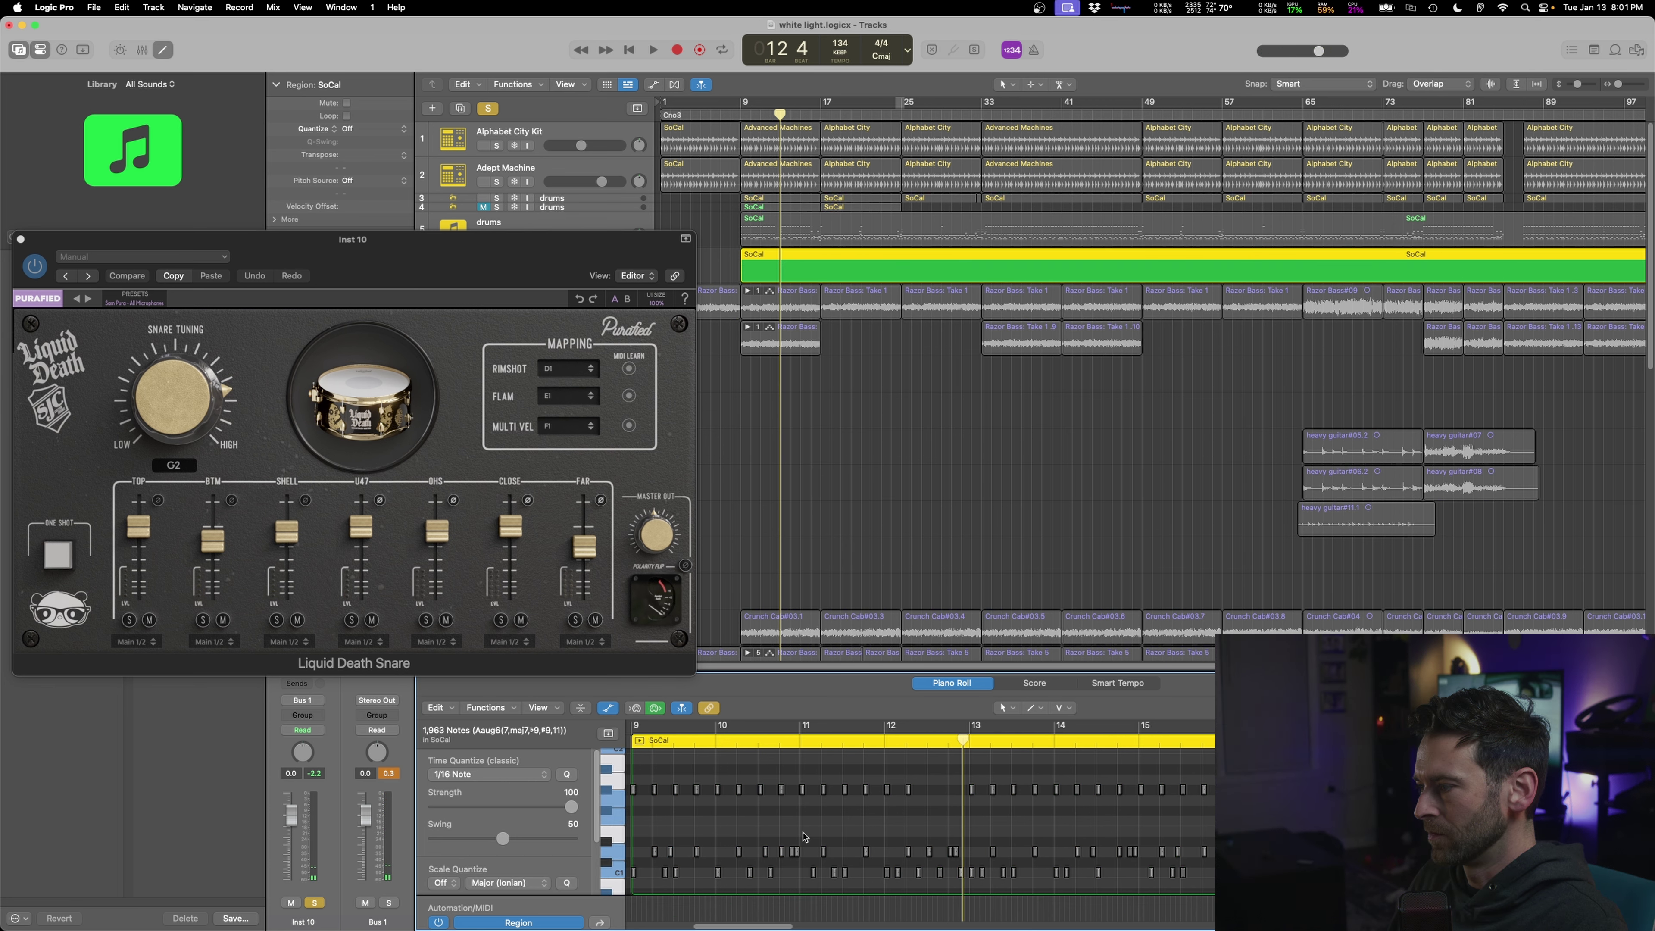
{"action": "left_click", "coordinate": [650, 846]}
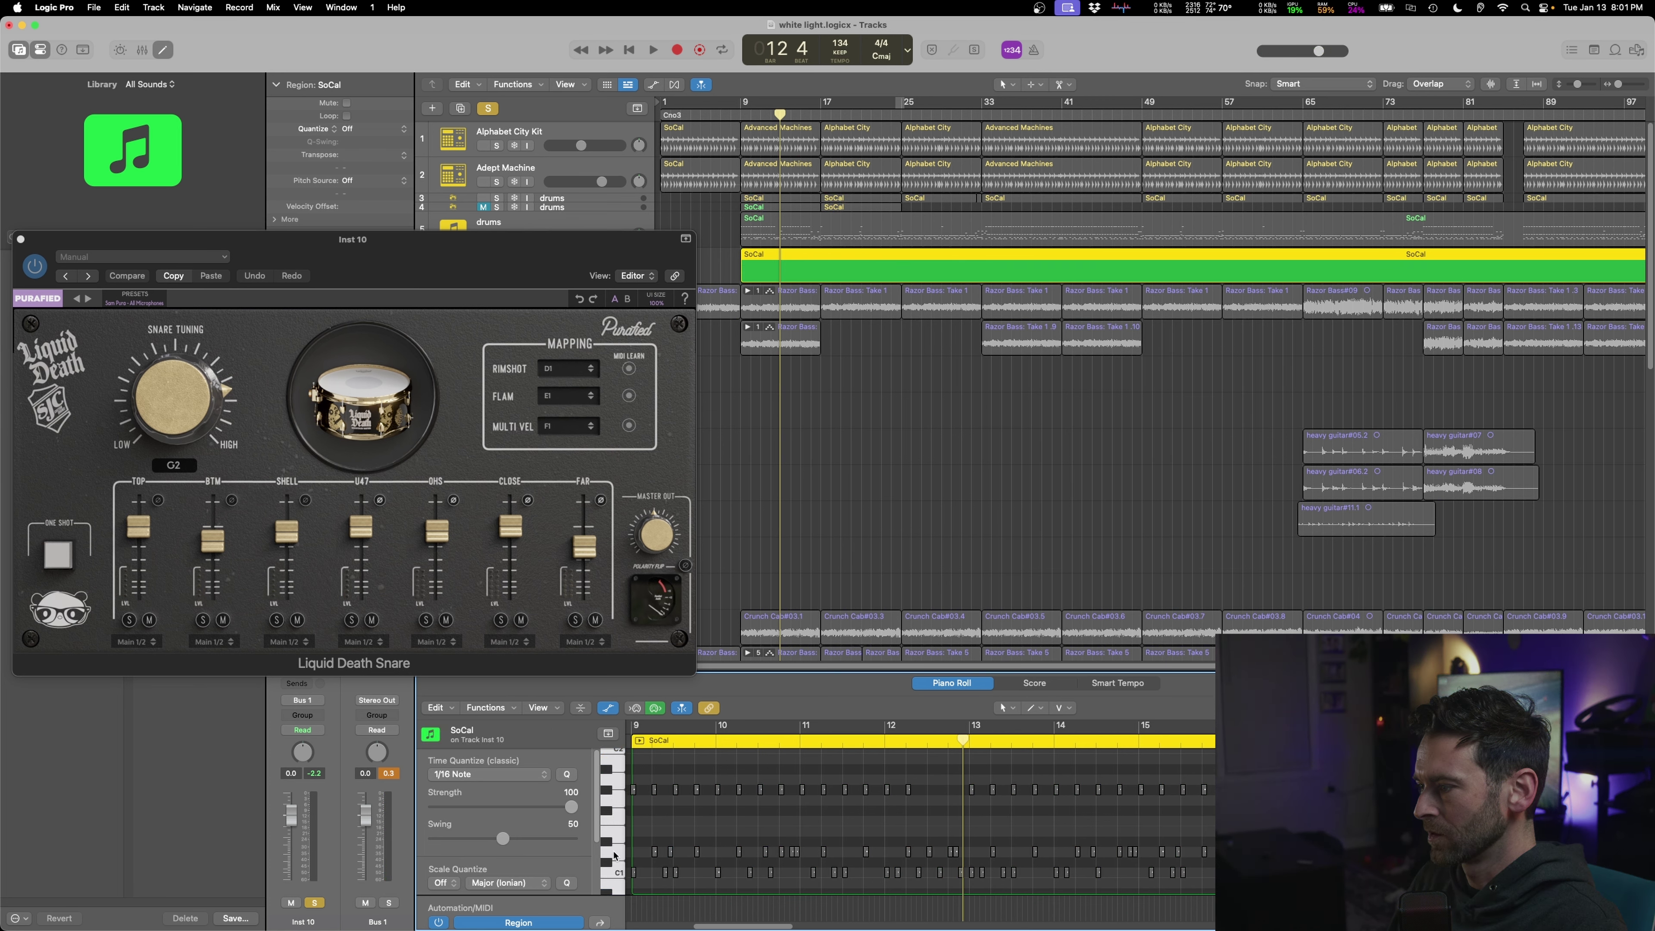
{"action": "left_click", "coordinate": [614, 855]}
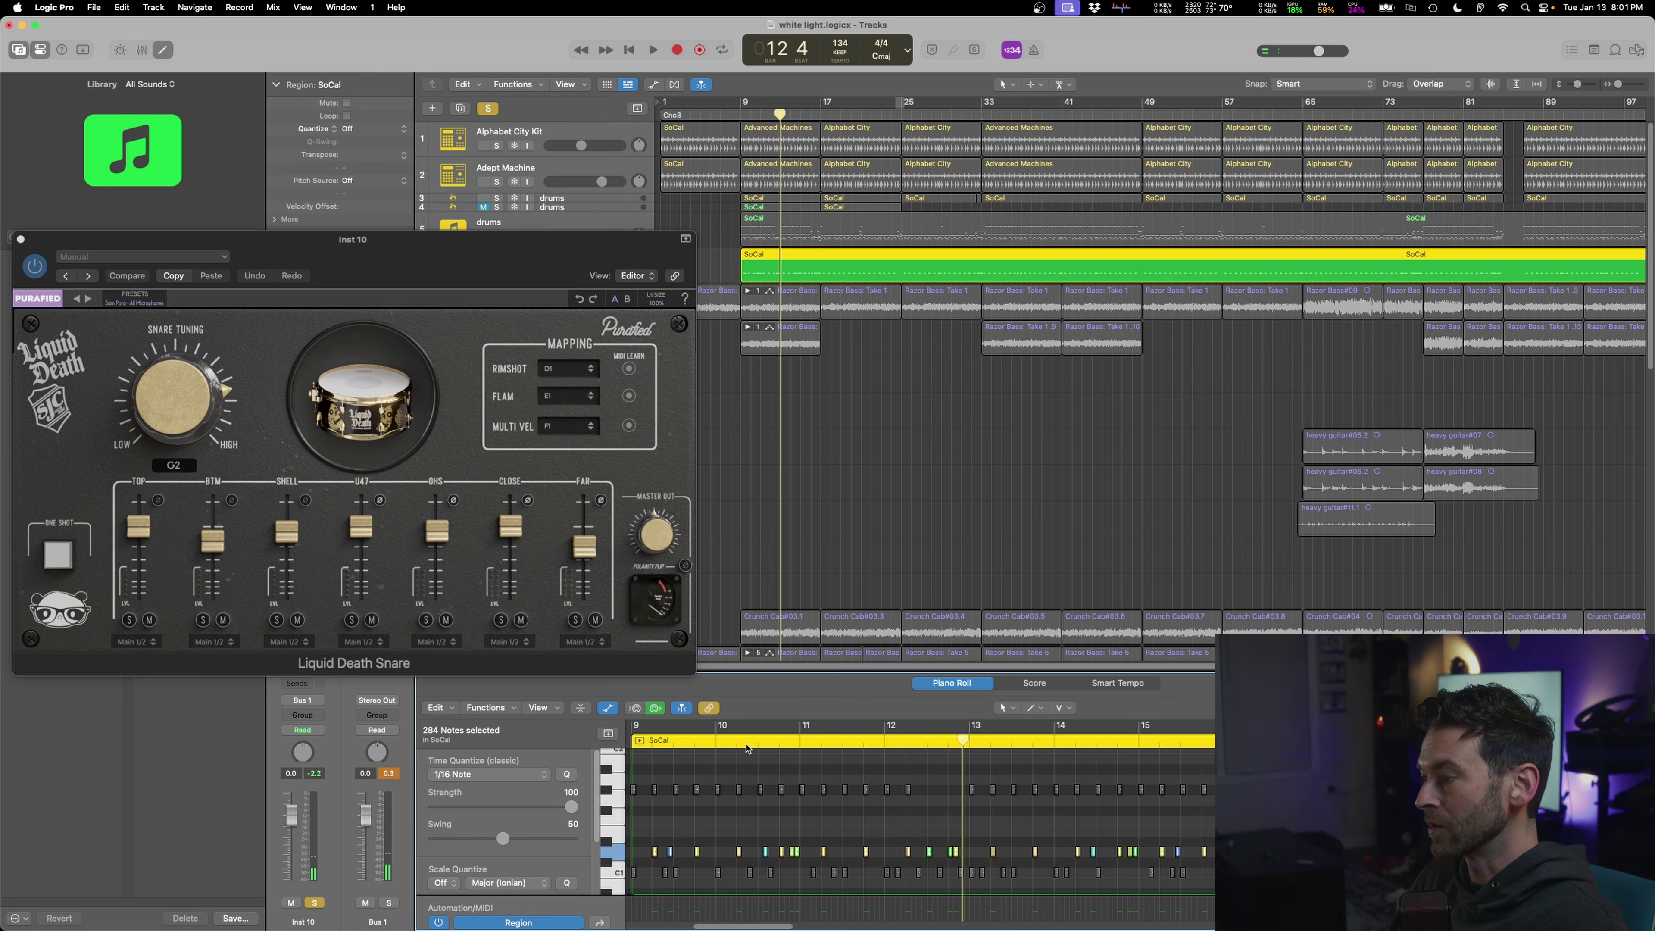
- Play the soloed Liquid Death Snare, lower all of its microphone levels, and tune the snare to D#
{"action": "left_click", "coordinate": [748, 748]}
{"action": "key", "text": "space"}
{"action": "left_click_drag", "start_coordinate": [369, 247], "coordinate": [850, 244]}
{"action": "key", "text": "space"}
{"action": "left_click_drag", "start_coordinate": [695, 538], "coordinate": [771, 564]}
{"action": "left_click_drag", "start_coordinate": [843, 524], "coordinate": [1079, 585]}
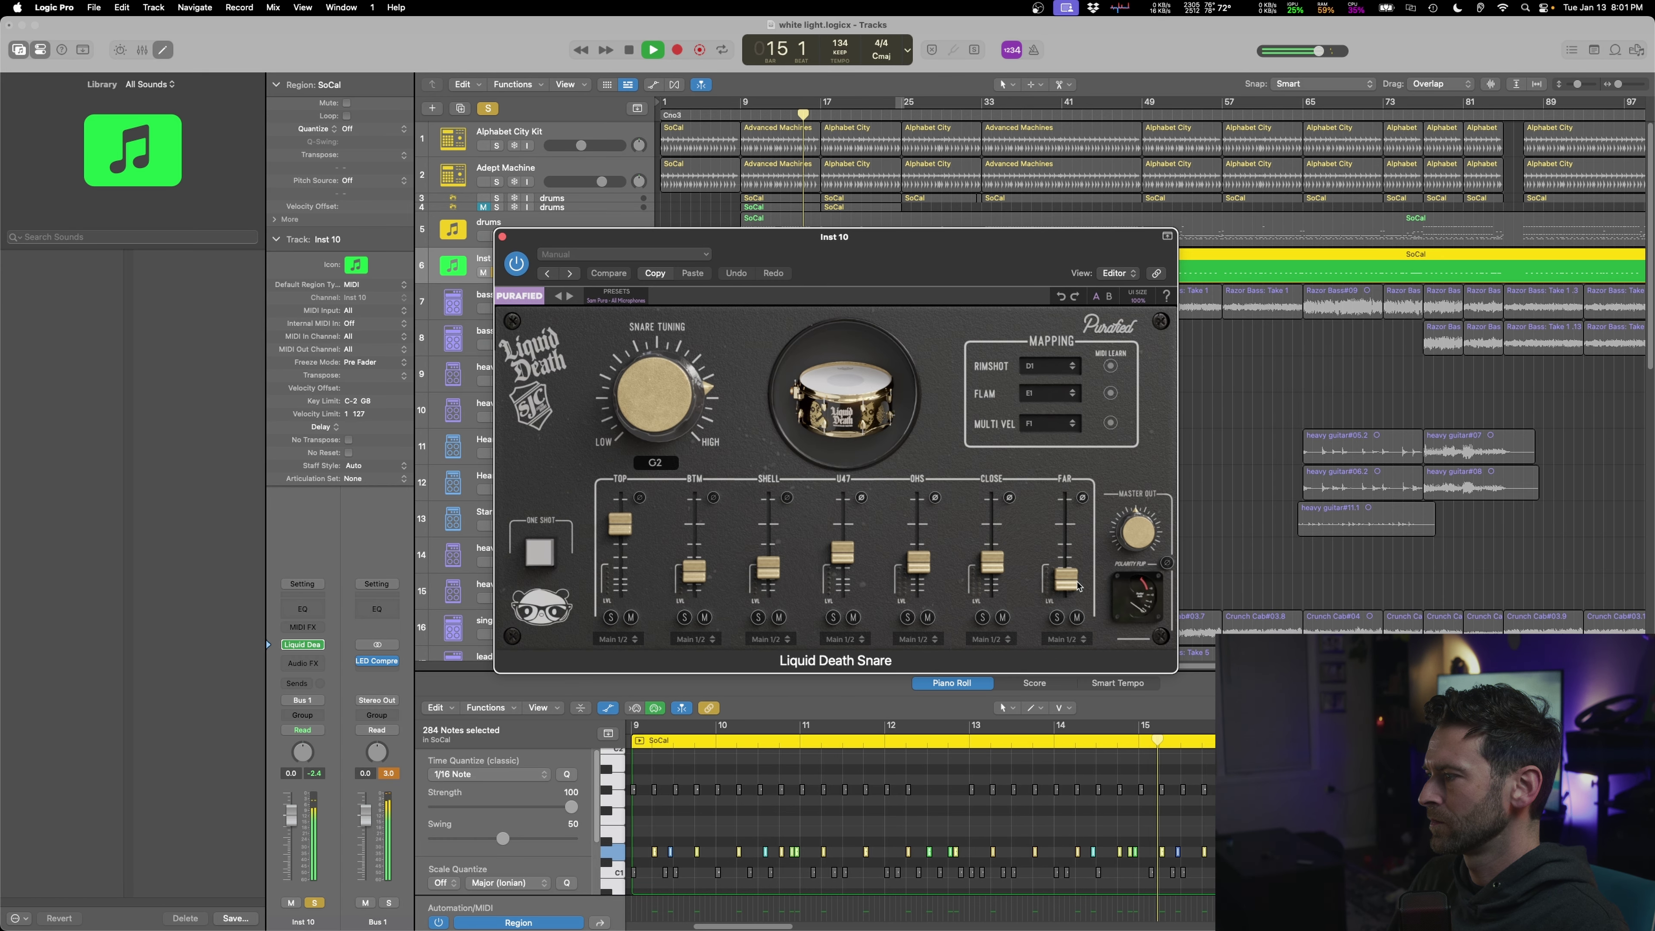
{"action": "left_click_drag", "start_coordinate": [620, 524], "coordinate": [629, 553]}
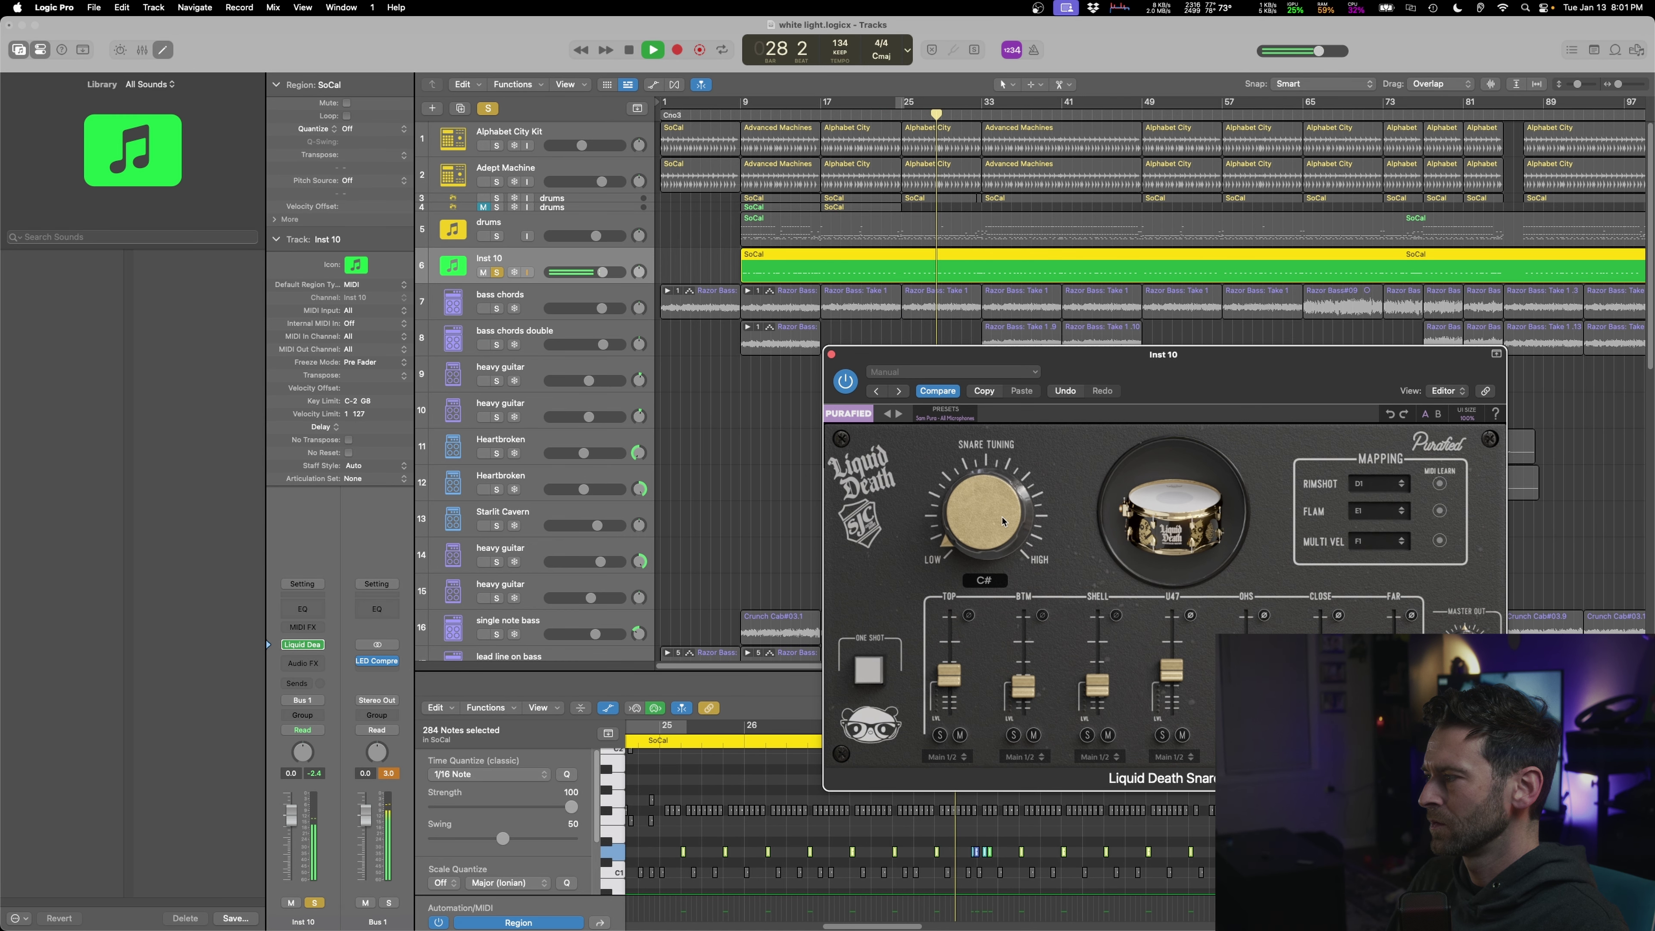
{"action": "left_click_drag", "start_coordinate": [996, 524], "coordinate": [995, 484]}
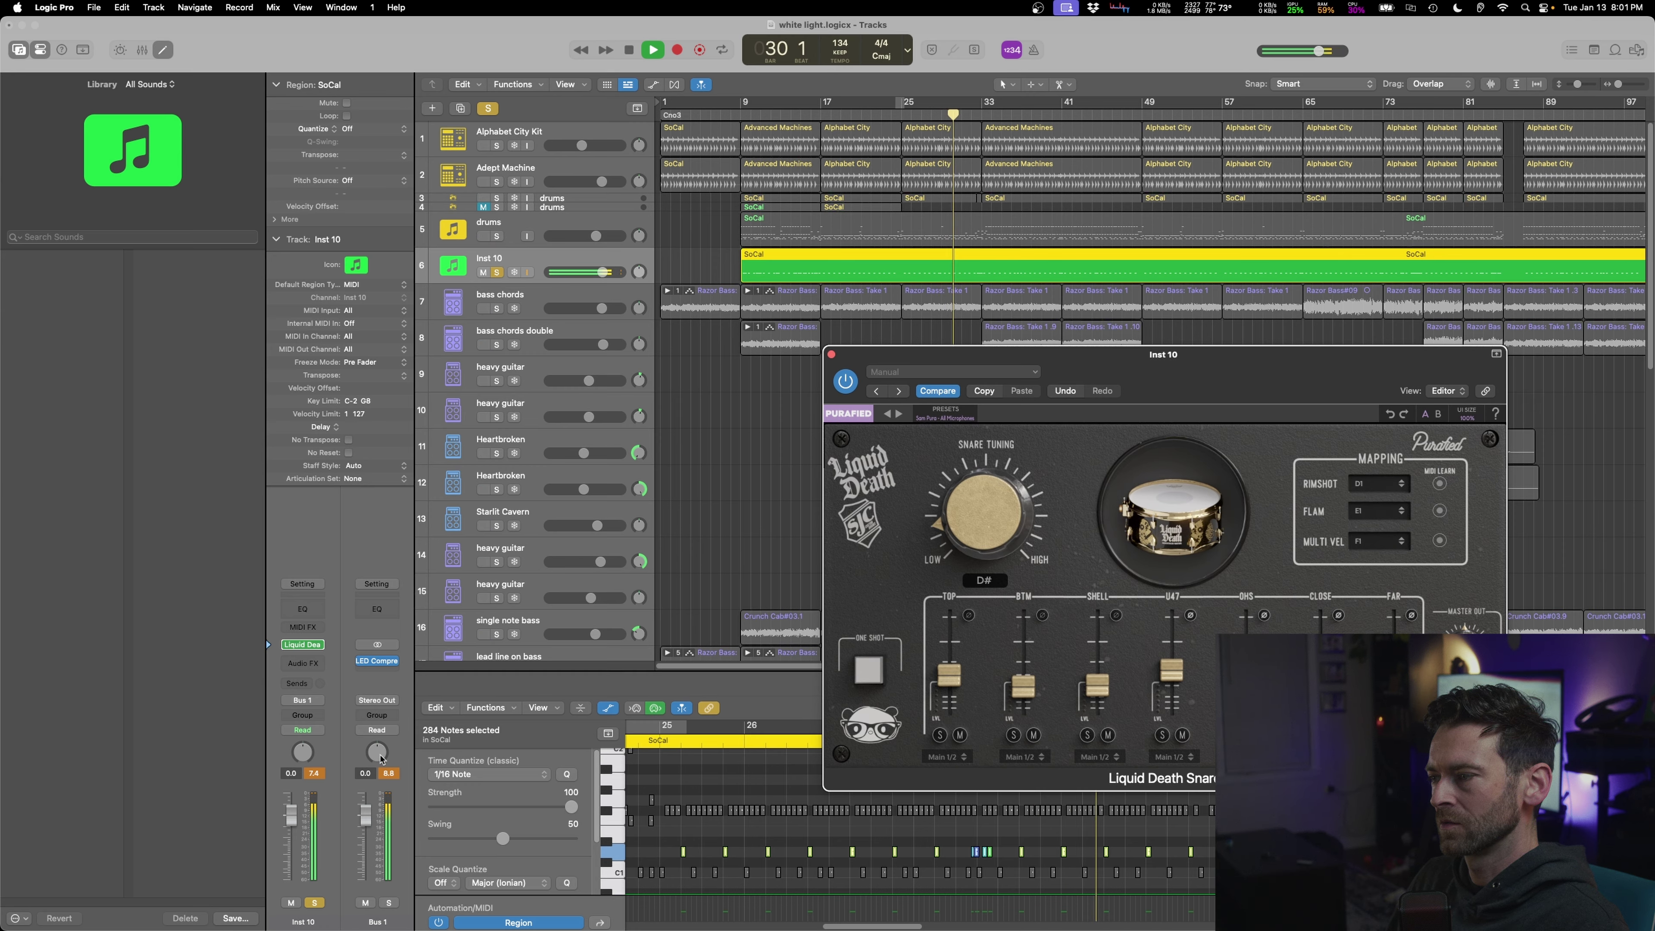
- Reopen the copied SoCal region on Inst 10 in the Piano Roll and select all of its notes
{"action": "mouse_move", "coordinate": [361, 664]}
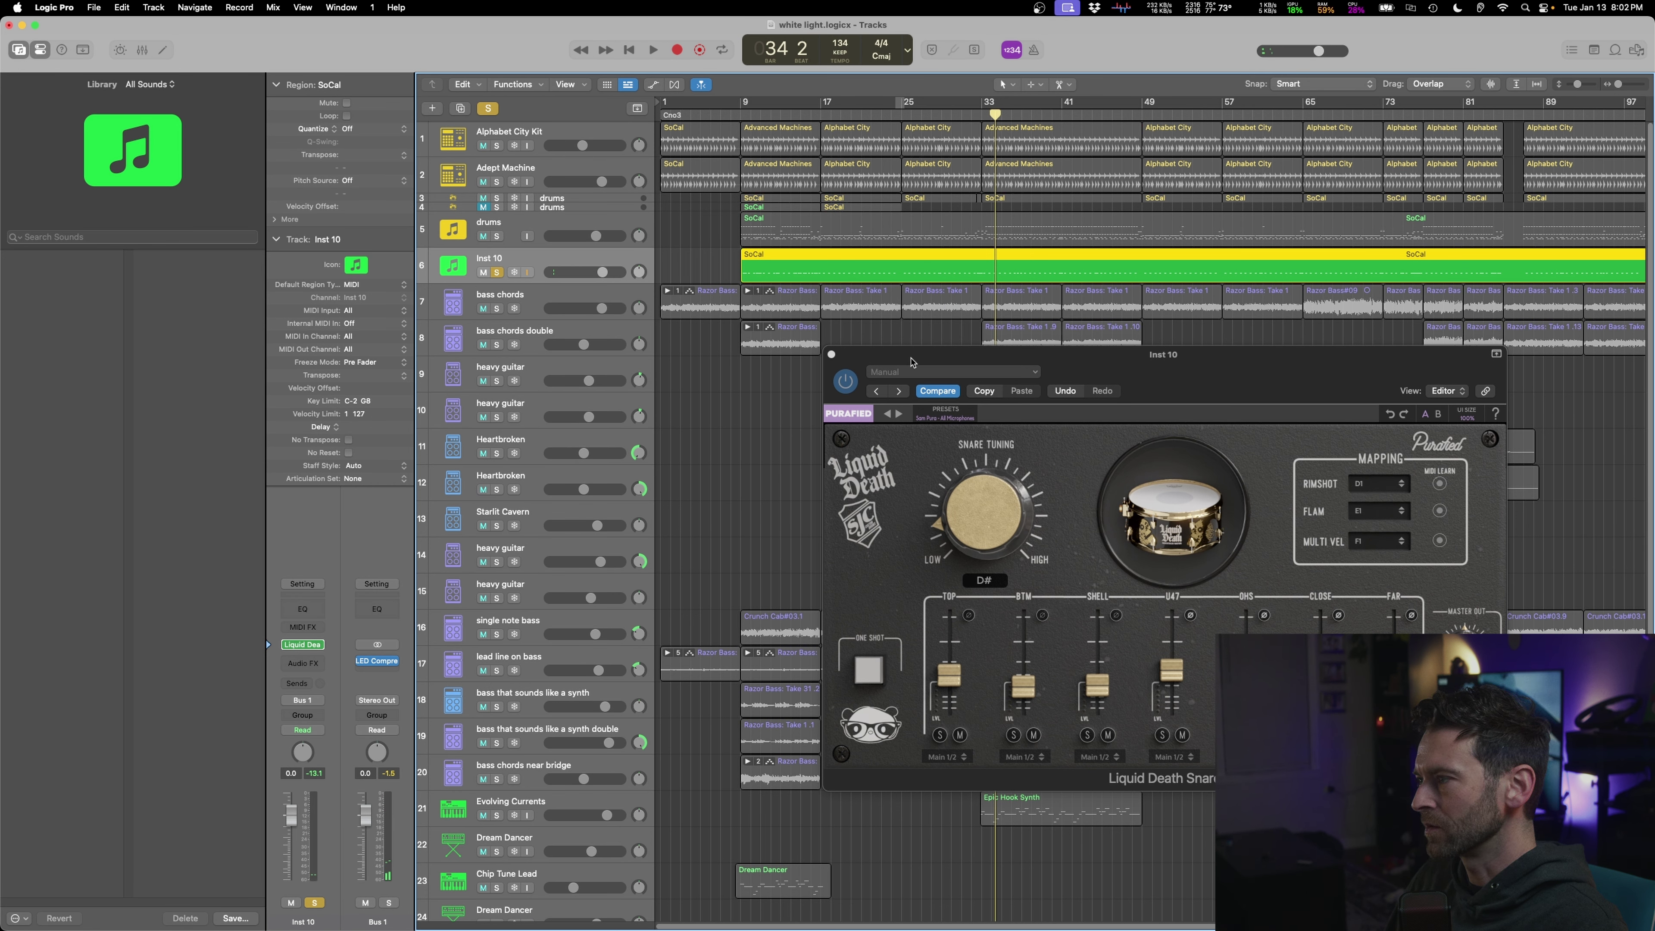
{"action": "double_click", "coordinate": [818, 266]}
{"action": "left_click_drag", "start_coordinate": [1043, 354], "coordinate": [775, 210]}
{"action": "left_click", "coordinate": [1205, 832]}
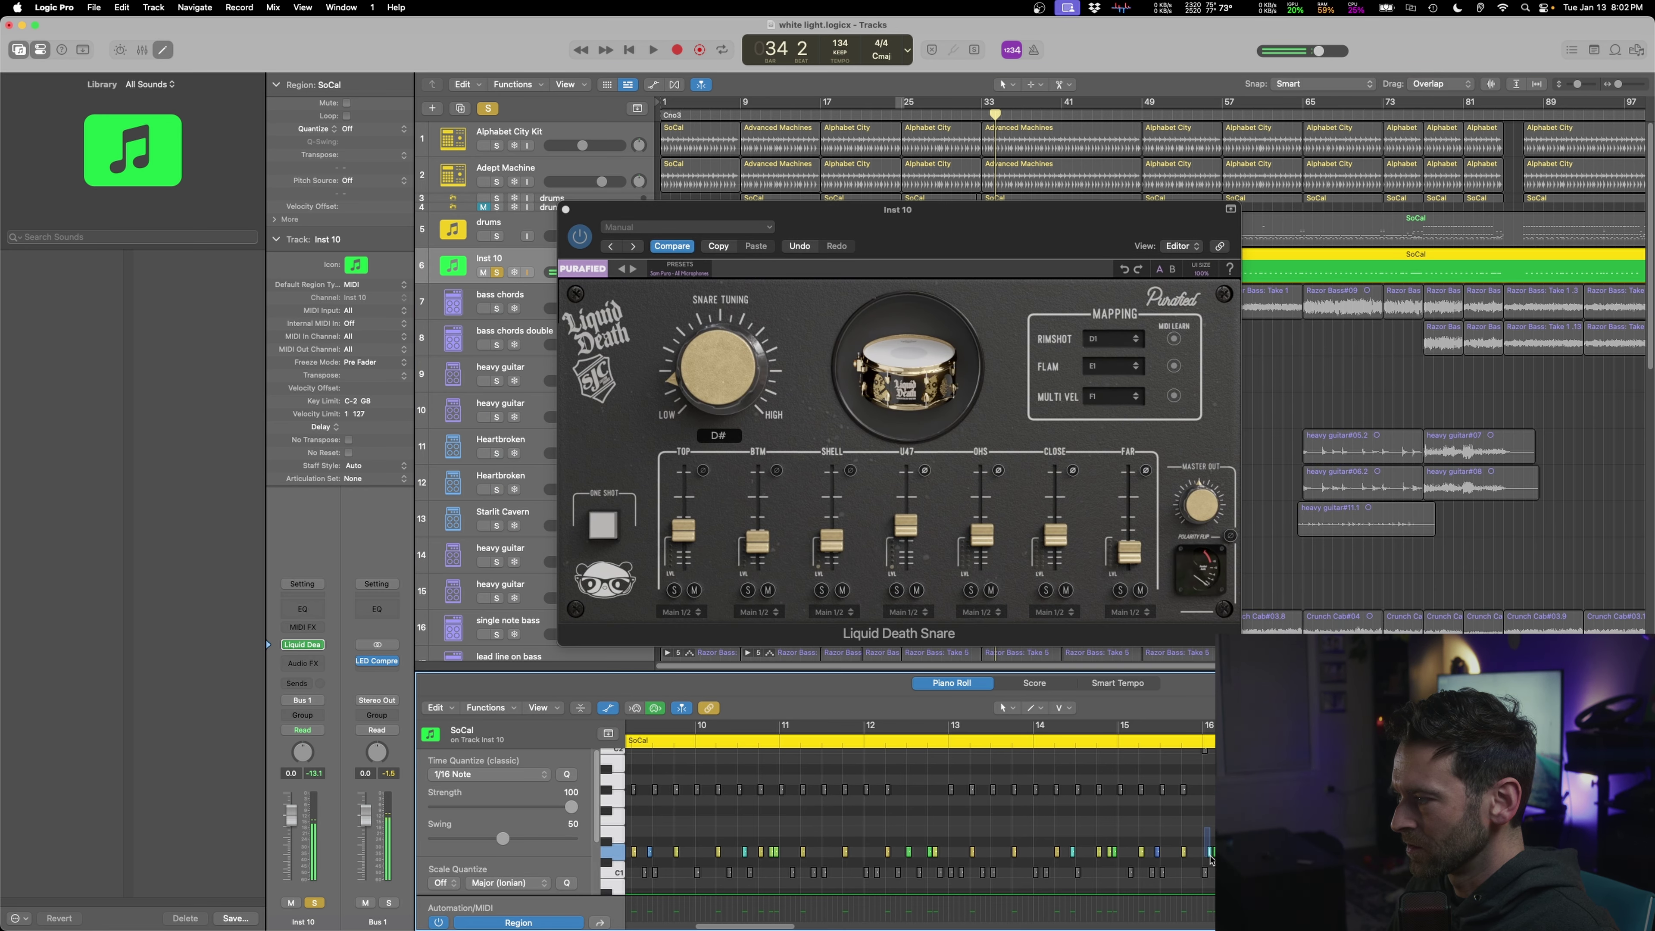
{"action": "key", "text": "super+a"}
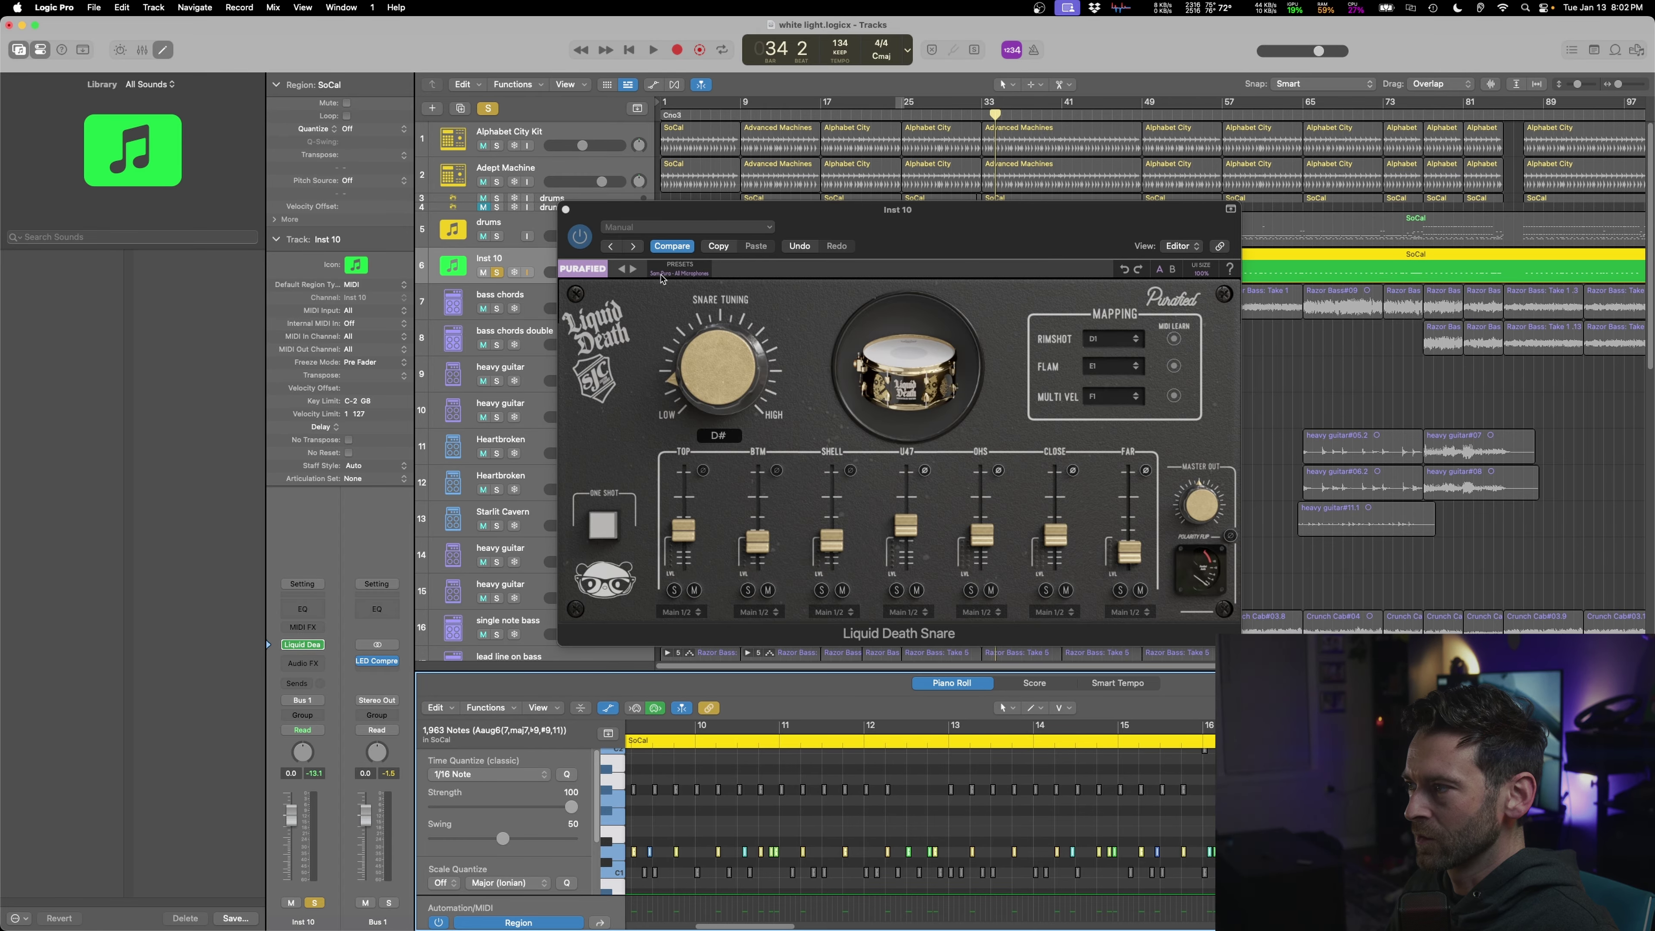
- Close the Liquid Death Snare window, then unsolo and mute the Inst 10 track
{"action": "left_click", "coordinate": [565, 211]}
{"action": "left_click", "coordinate": [496, 273]}
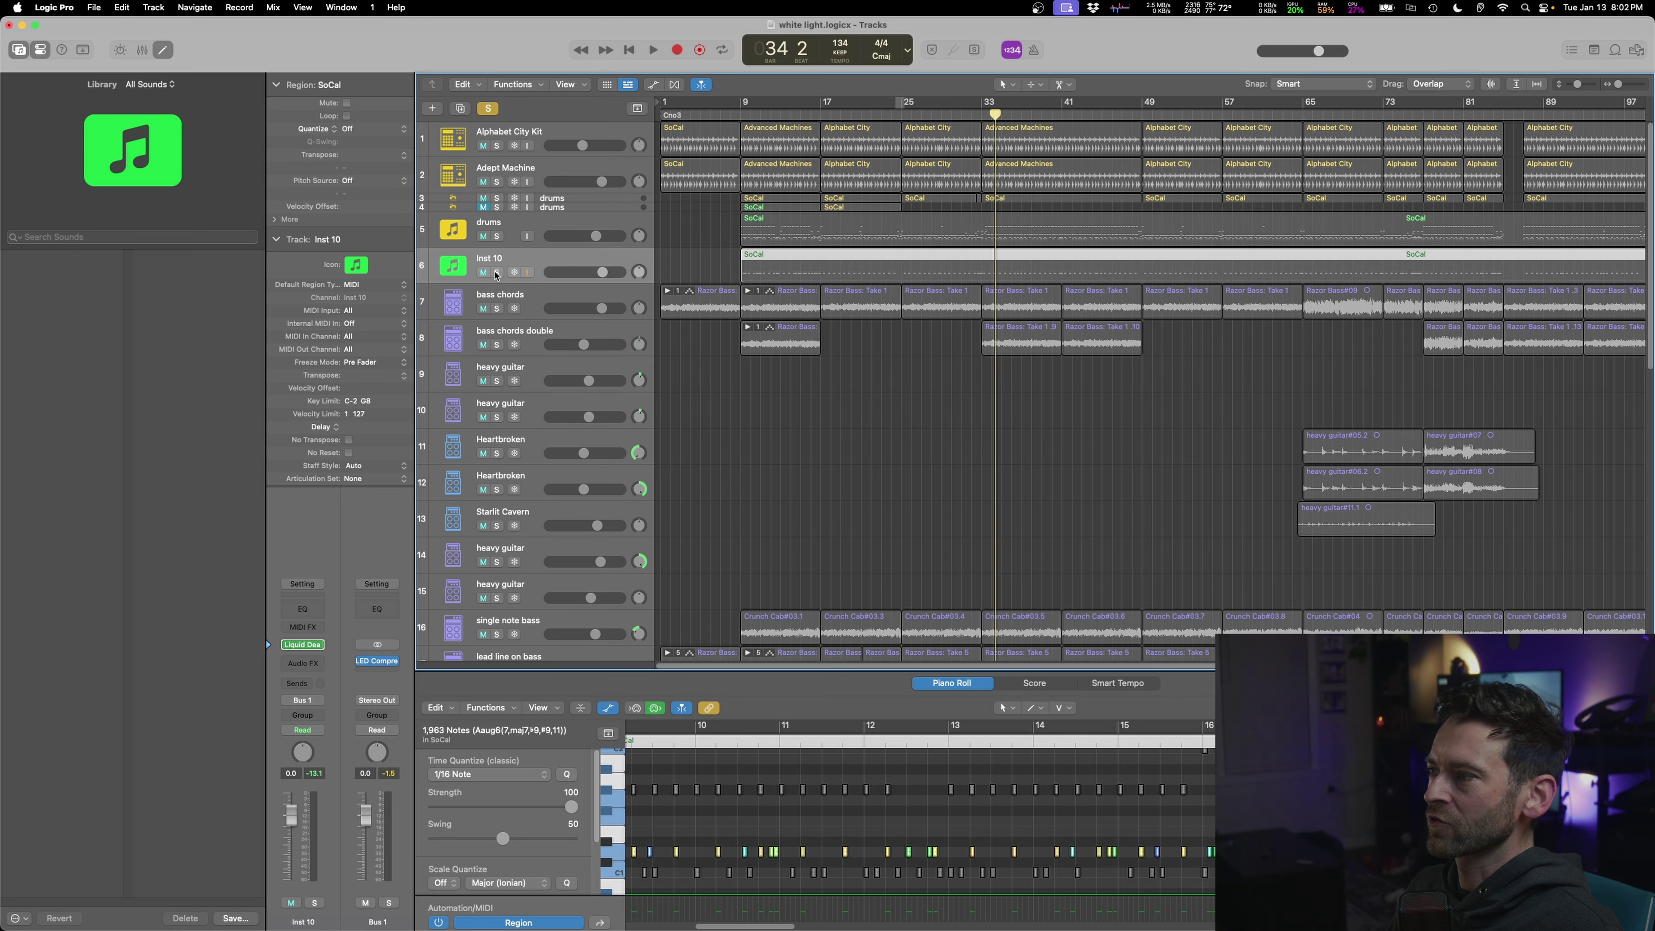
{"action": "left_click", "coordinate": [484, 273]}
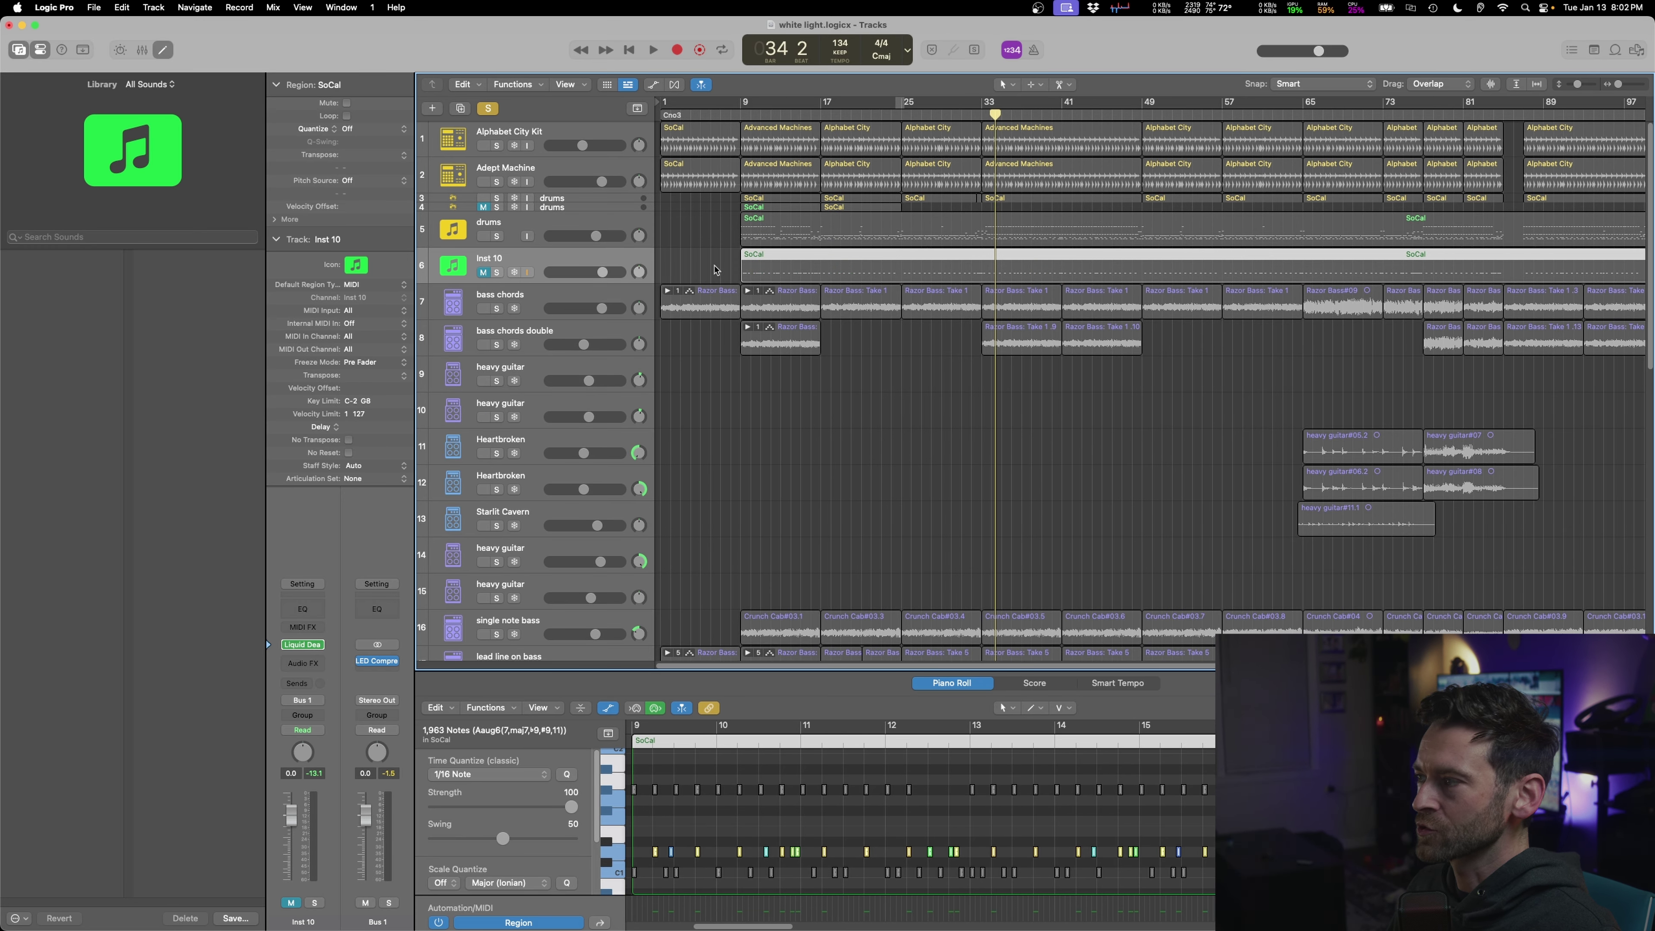
- Replace Inst 10's instrument with Superior Drummer 3, select its snare drum, and close the instrument window
{"action": "left_click", "coordinate": [267, 645]}
{"action": "left_click", "coordinate": [717, 907]}
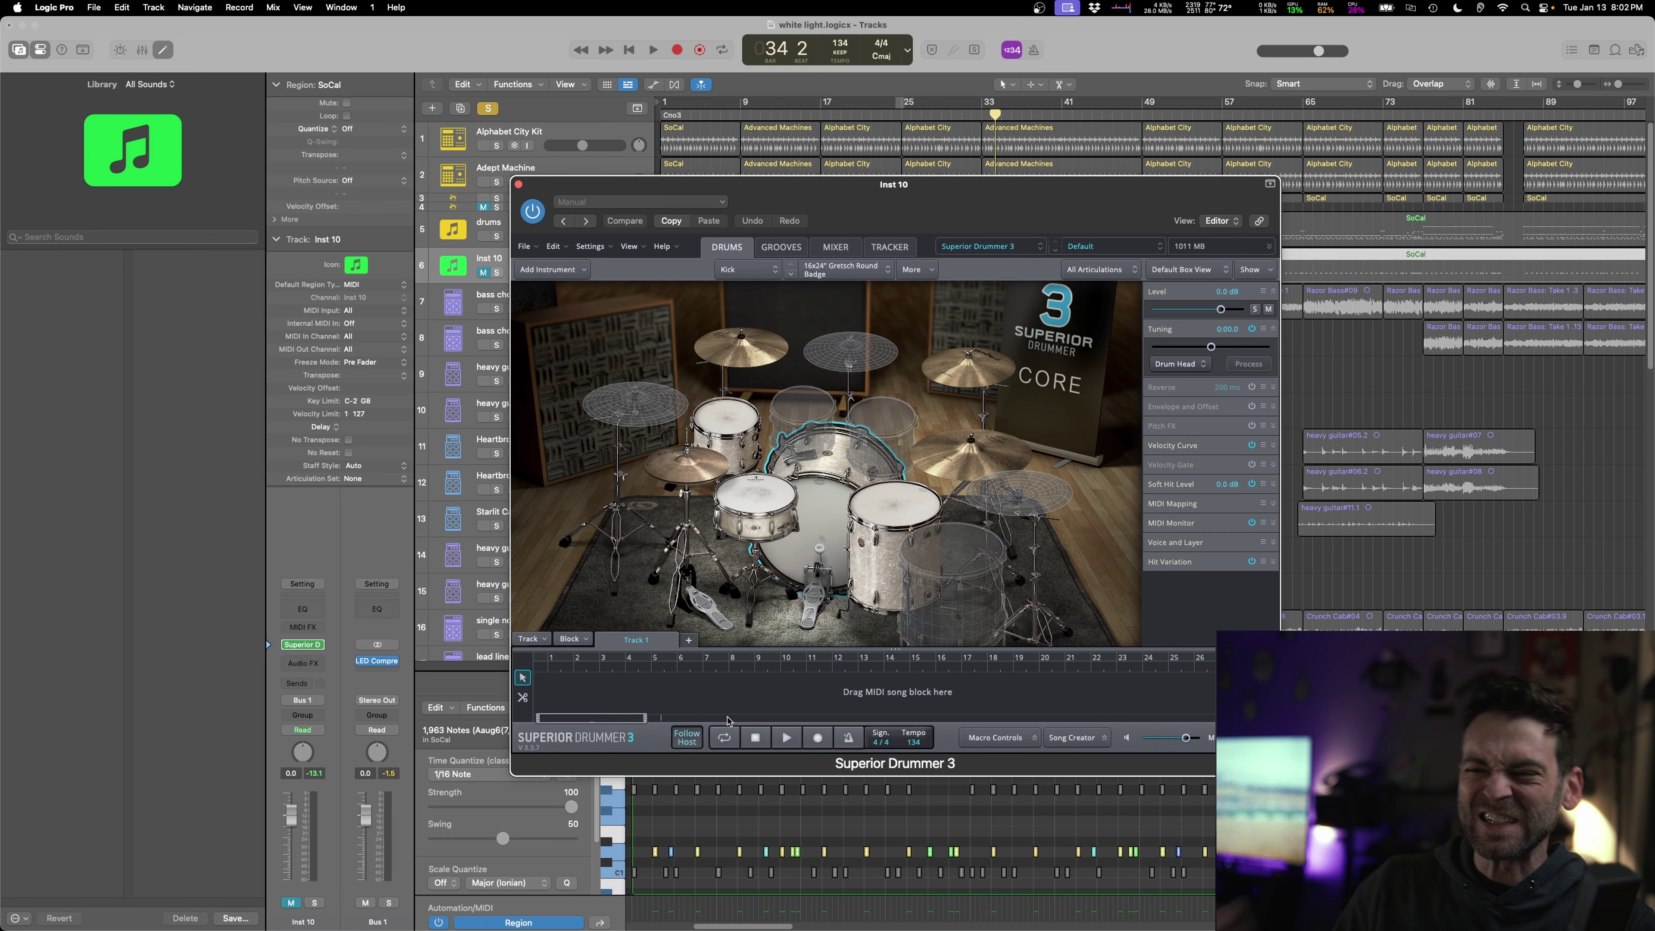
{"action": "left_click", "coordinate": [749, 512]}
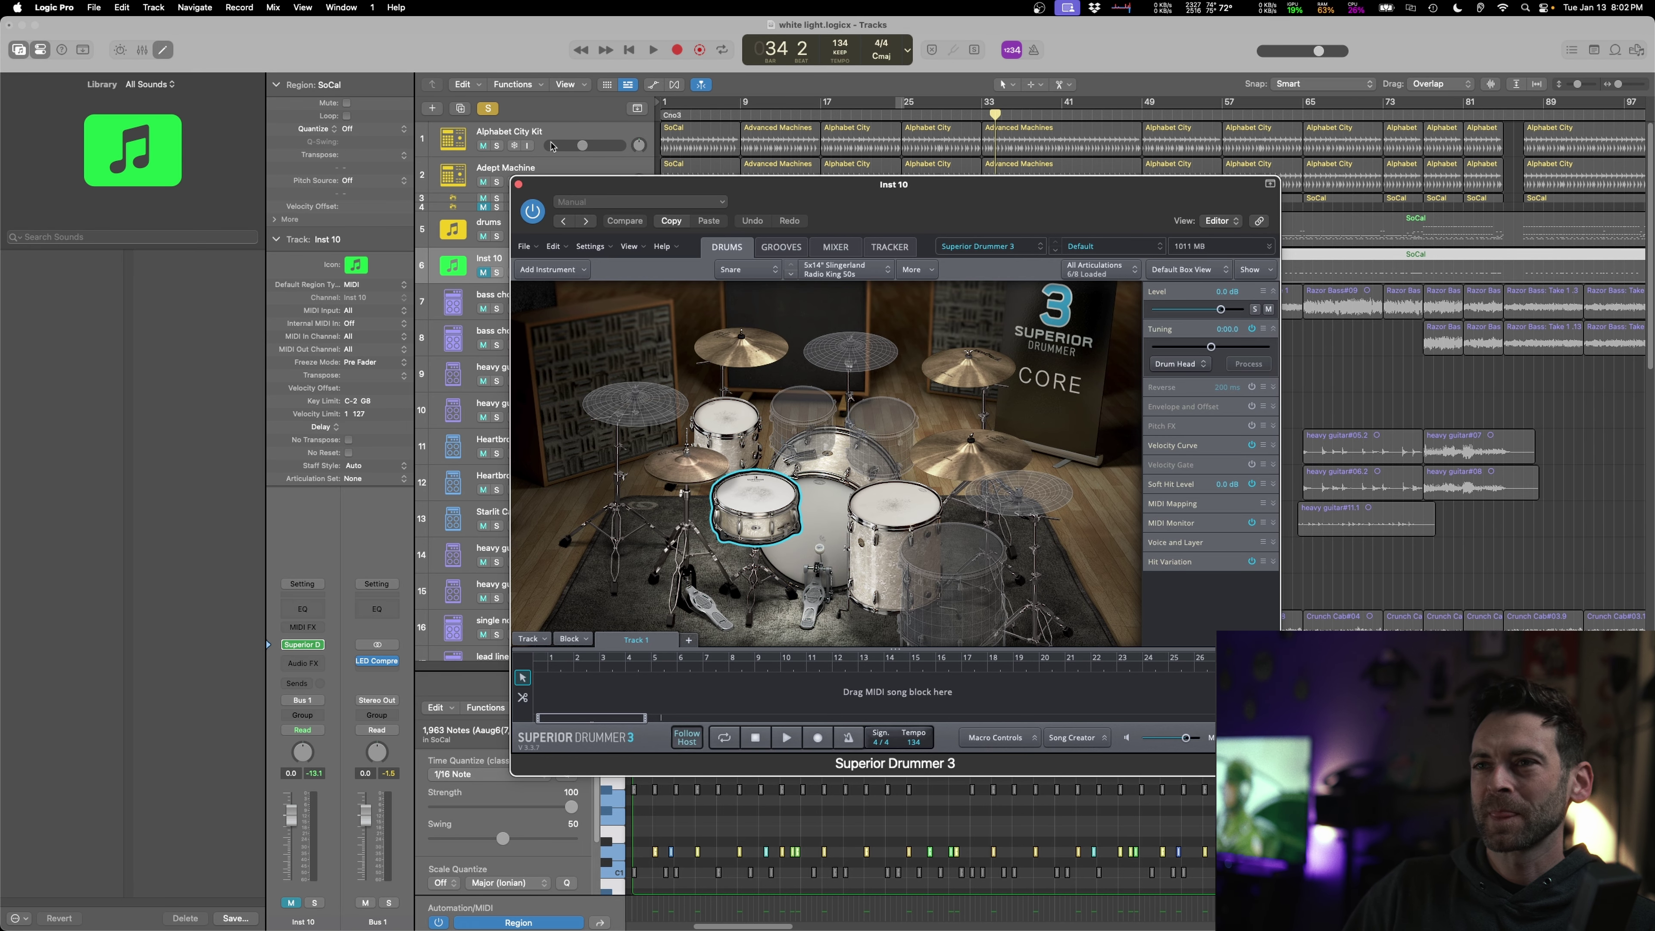
{"action": "left_click", "coordinate": [518, 185]}
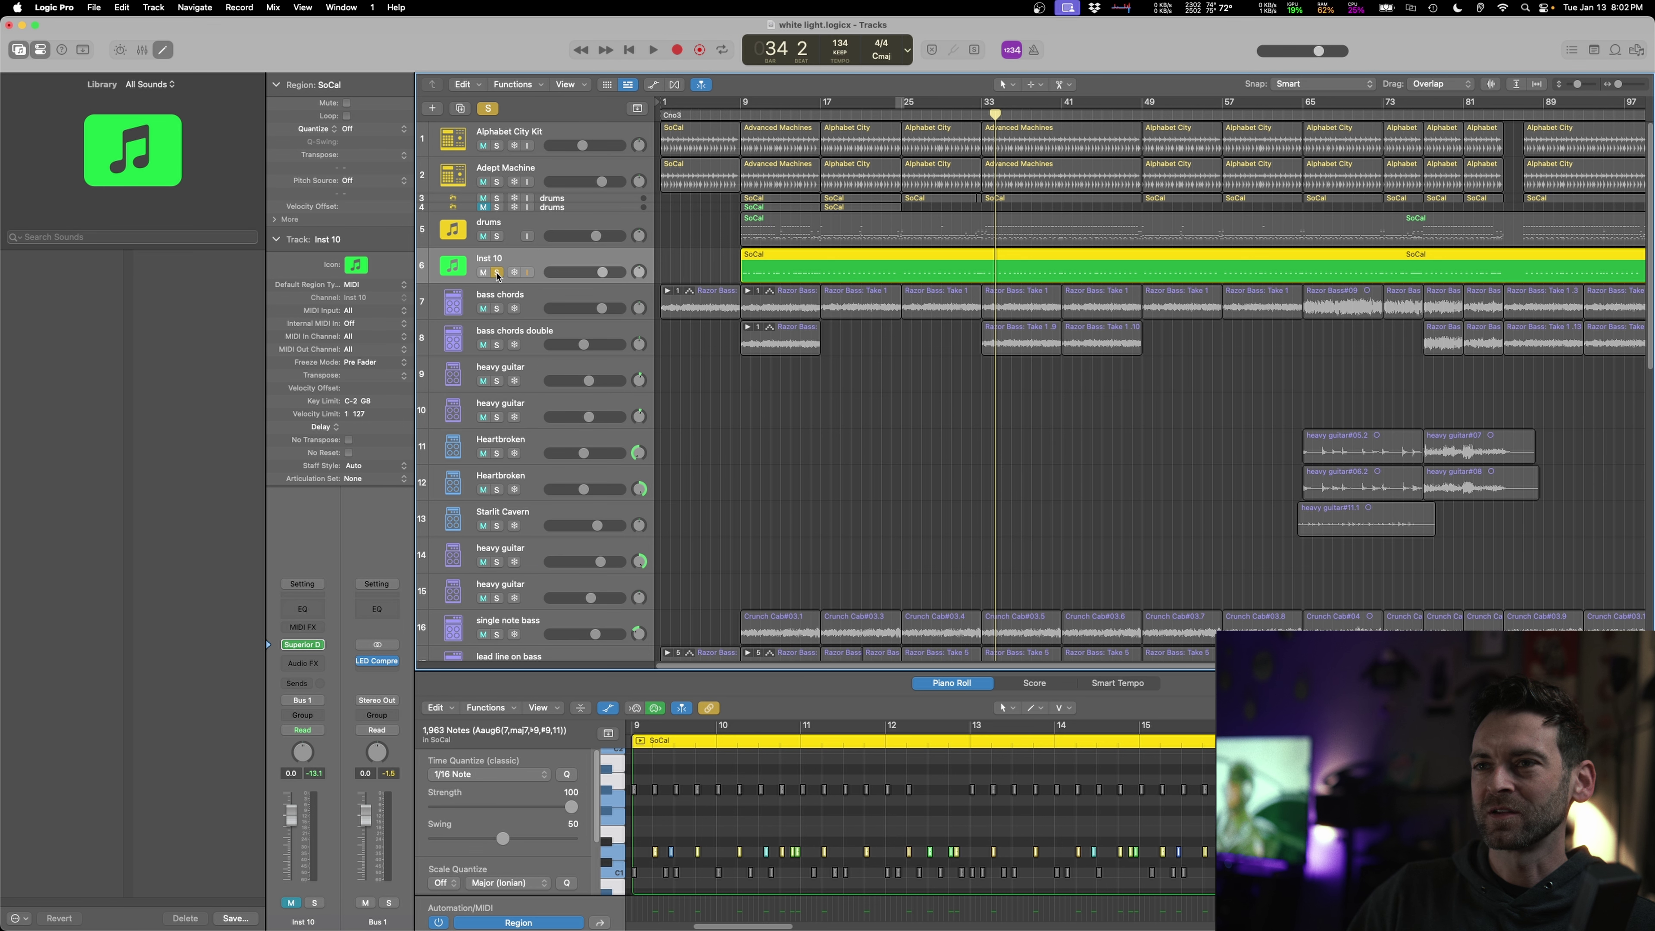
- Solo the Inst 10 and drums tracks and briefly play the song
{"action": "left_click", "coordinate": [496, 272]}
{"action": "key", "text": "space"}
{"action": "key", "text": "space"}
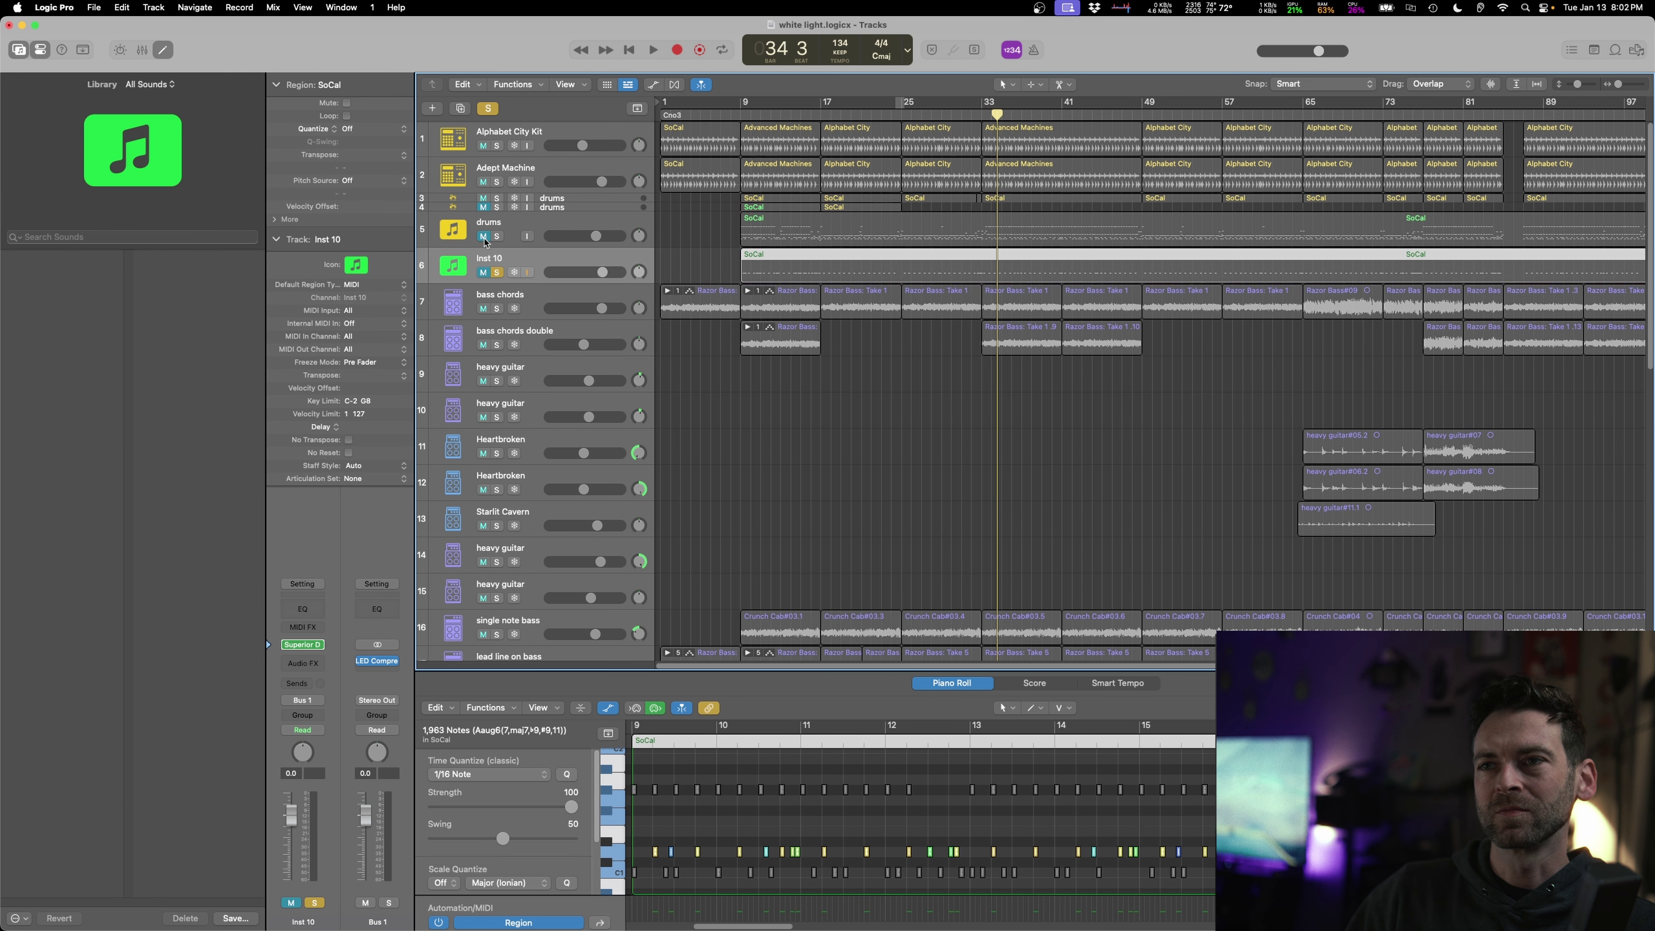
{"action": "left_click", "coordinate": [496, 236]}
{"action": "key", "text": "space"}
{"action": "key", "text": "space"}
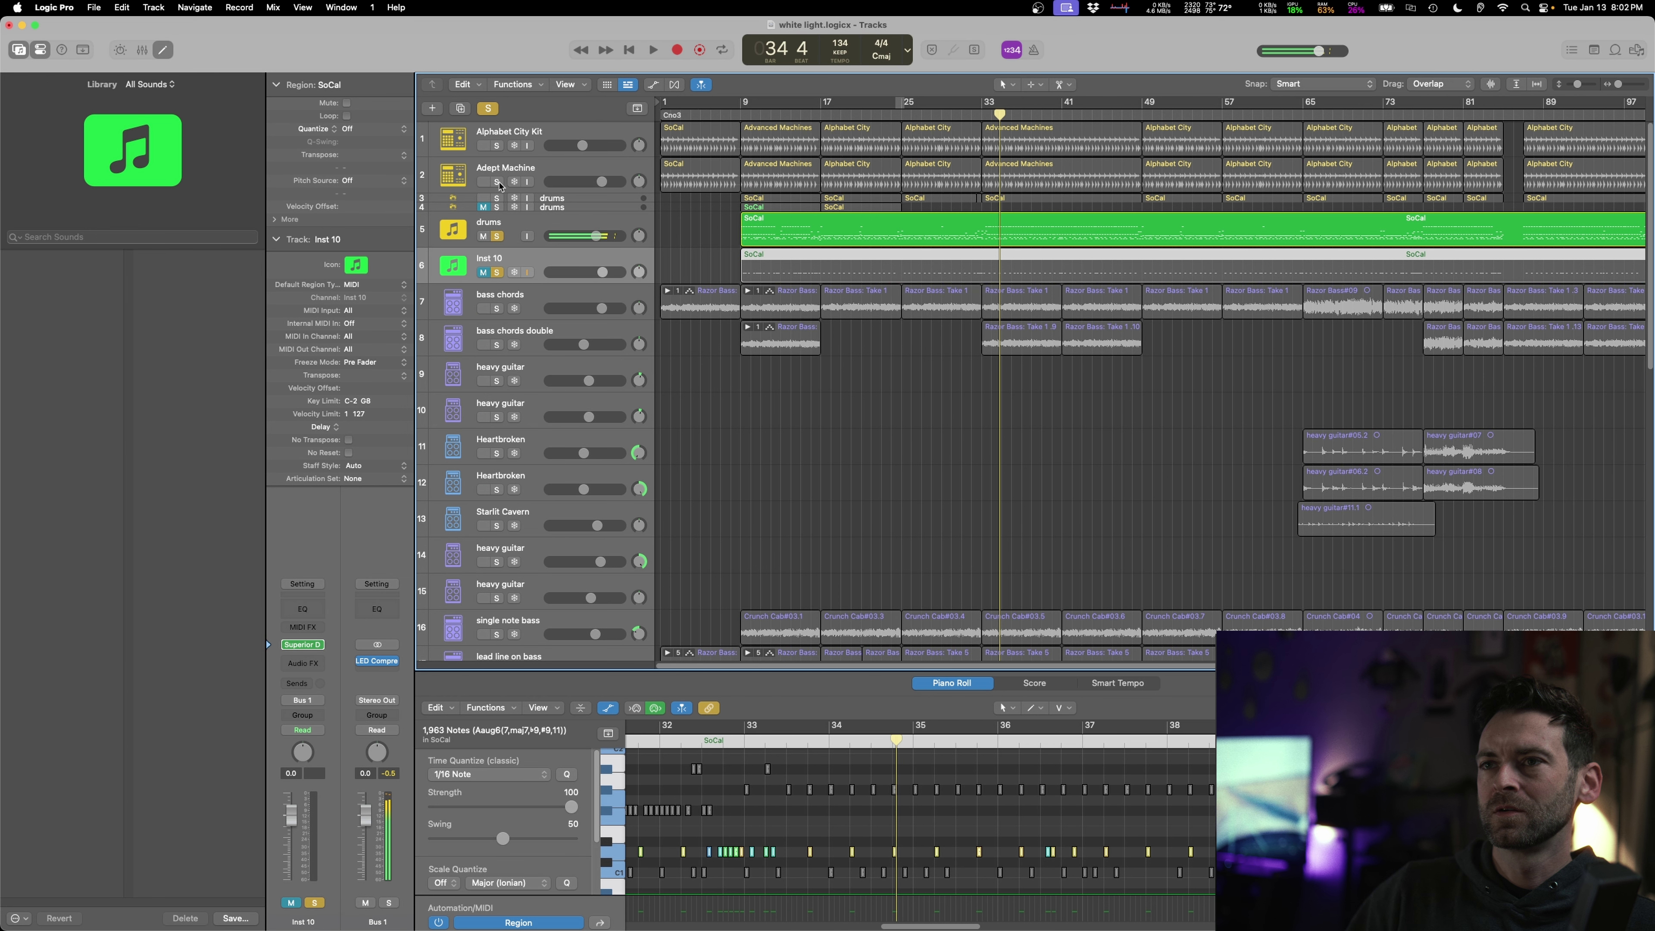
- Add the Adept Machine and Alphabet City Kit tracks to the solo and play the drums from about bar 12
{"action": "left_click", "coordinate": [497, 182]}
{"action": "left_click", "coordinate": [497, 146]}
{"action": "key", "text": "space"}
{"action": "left_click", "coordinate": [694, 105]}
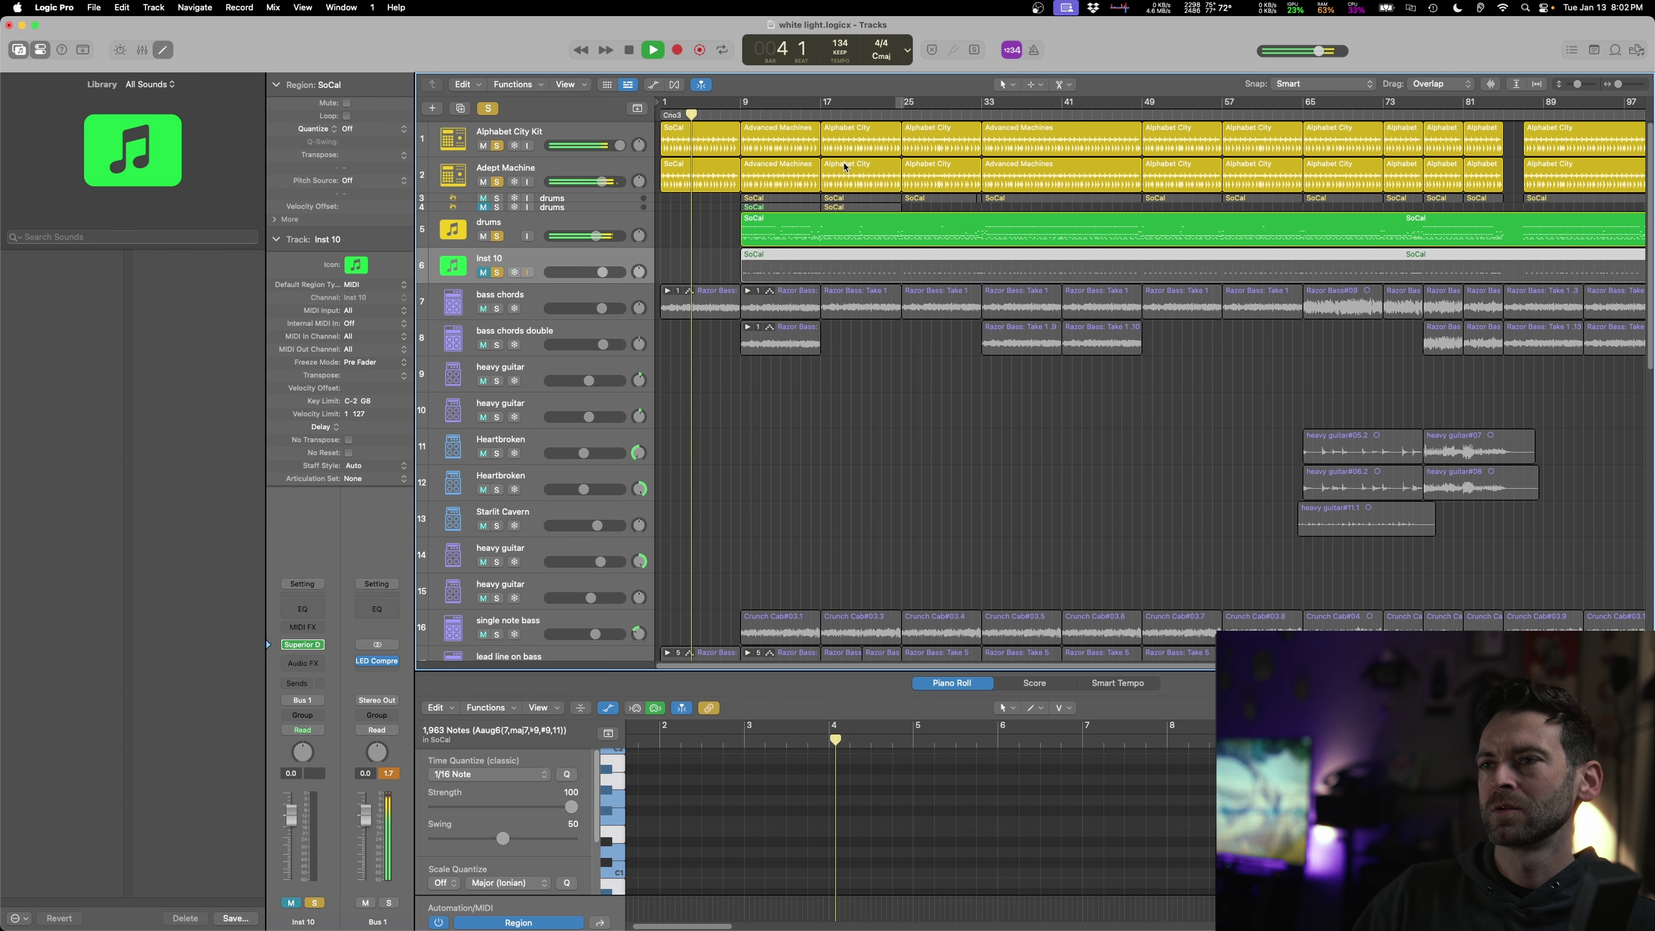
{"action": "left_click", "coordinate": [773, 107]}
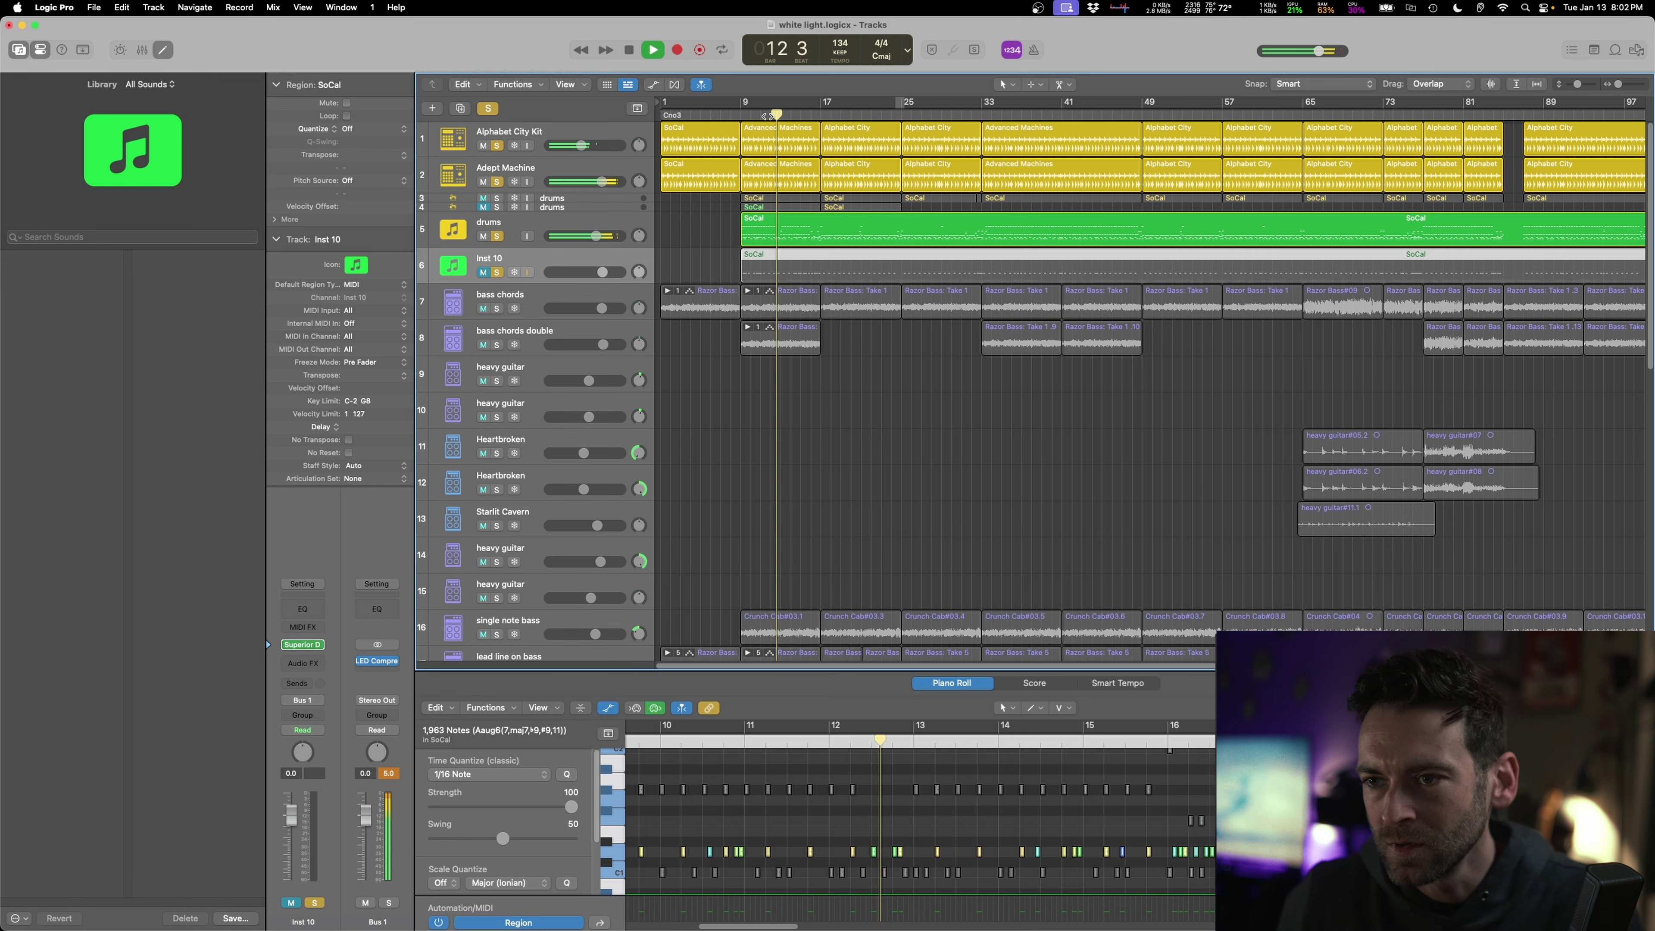
- Play the song with the drums track selected, solo its Bus 1 channel, and set that bus to -4.9 dB
{"action": "mouse_move", "coordinate": [399, 663]}
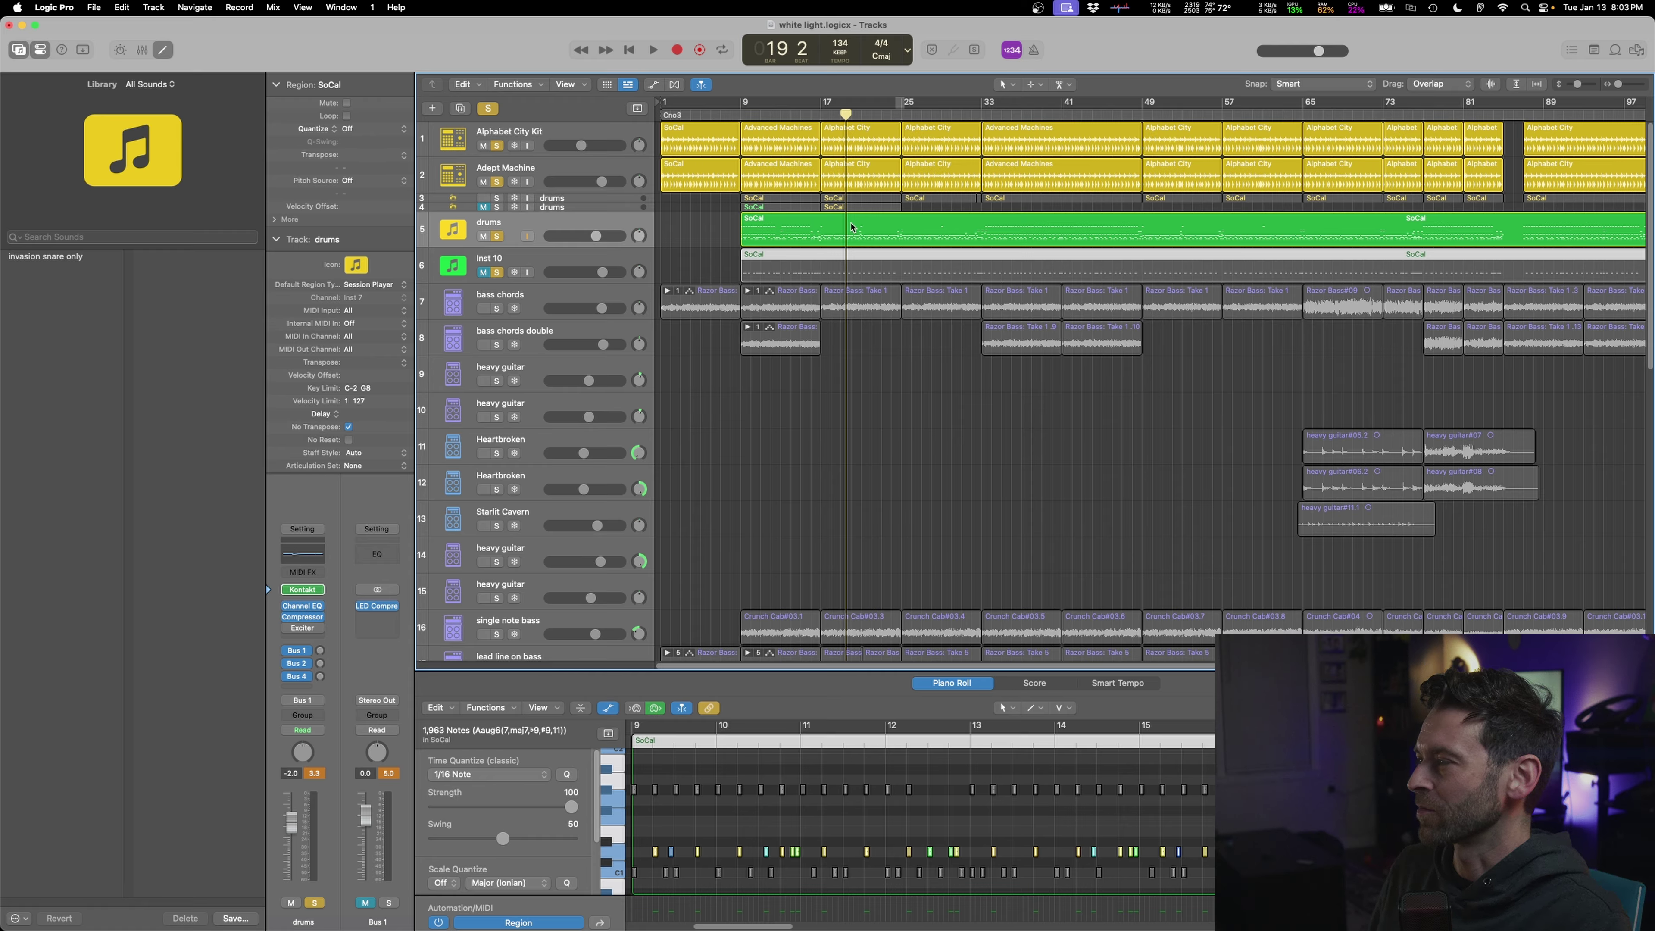
{"action": "key", "text": "space"}
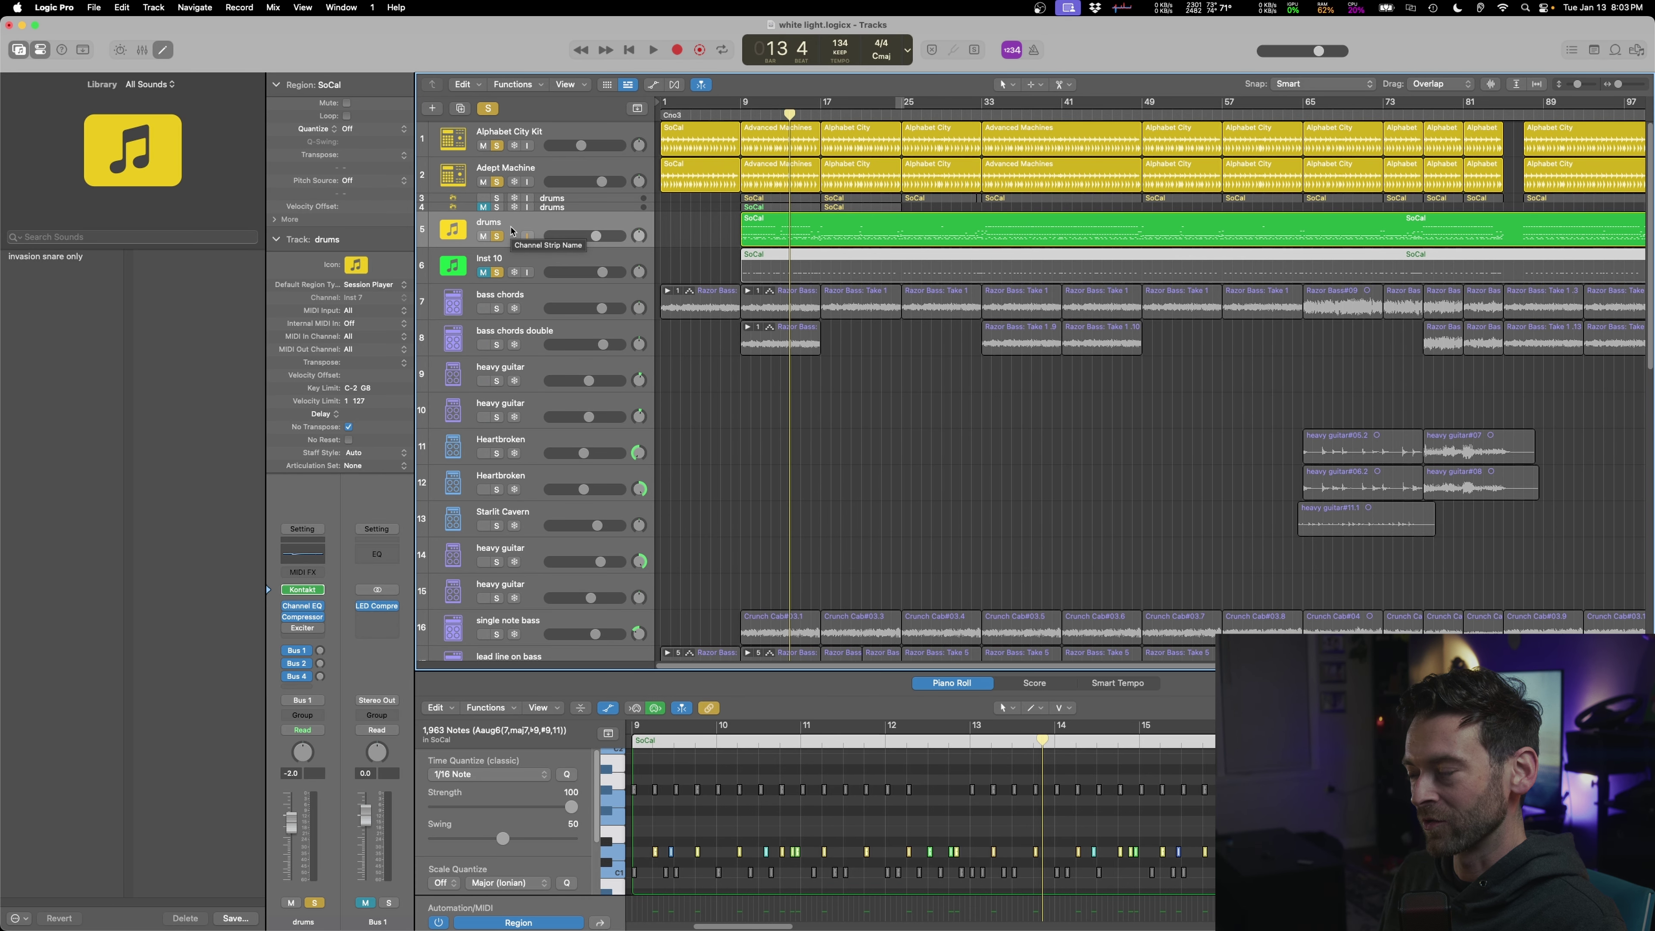
{"action": "key", "text": "space"}
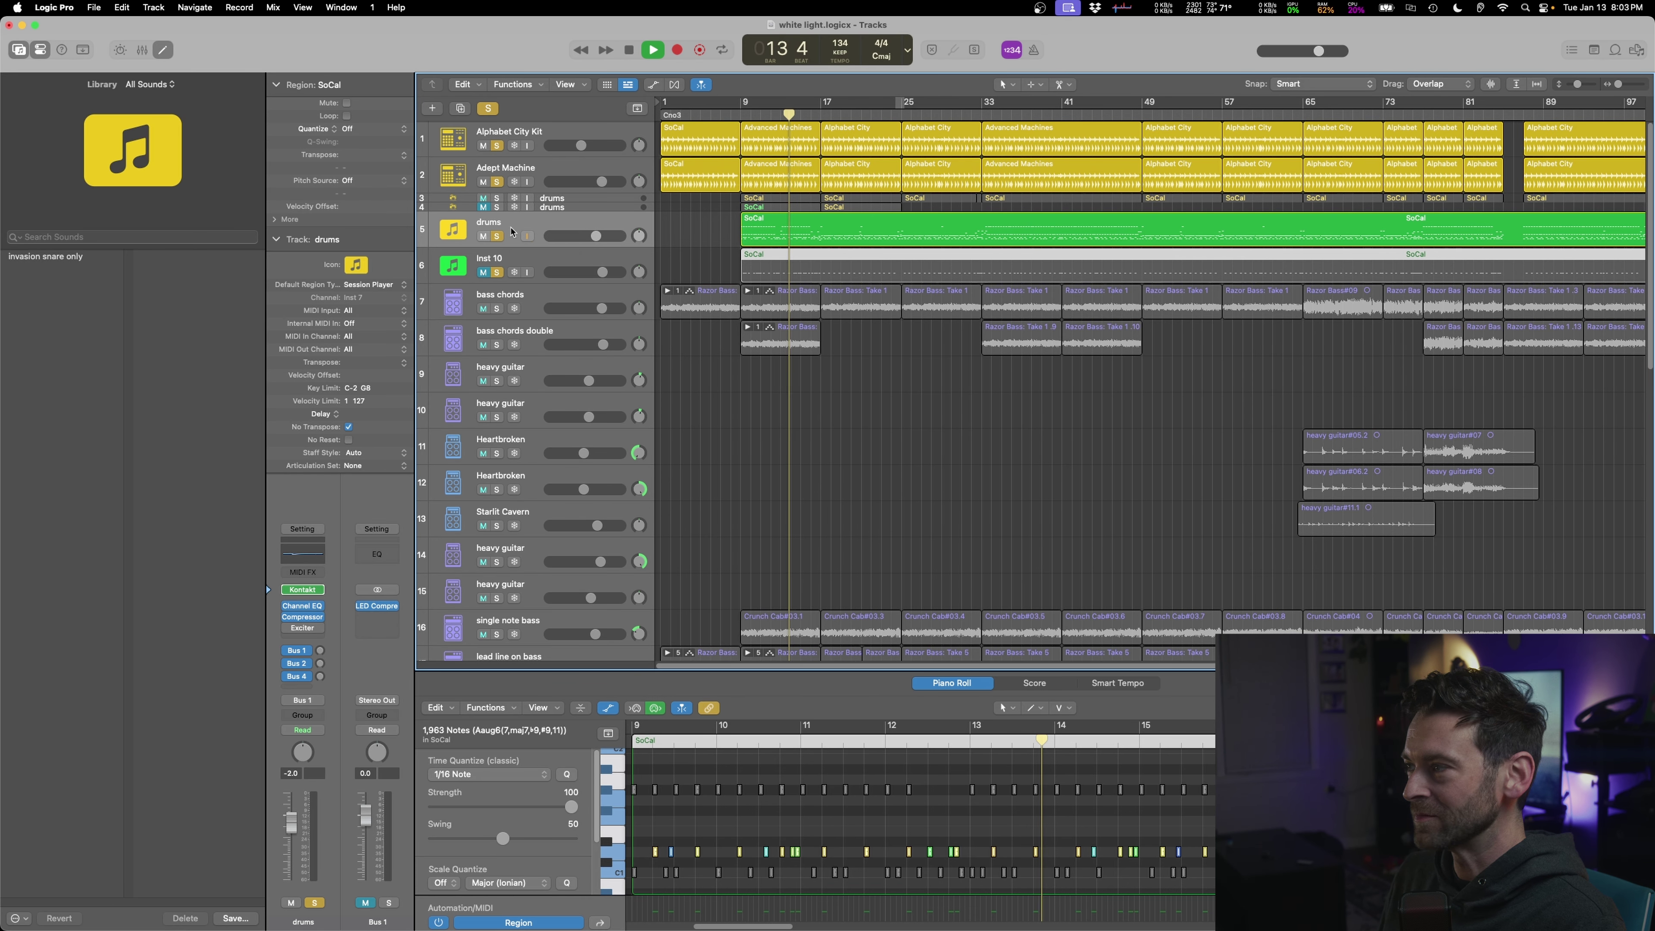
{"action": "left_click", "coordinate": [388, 903]}
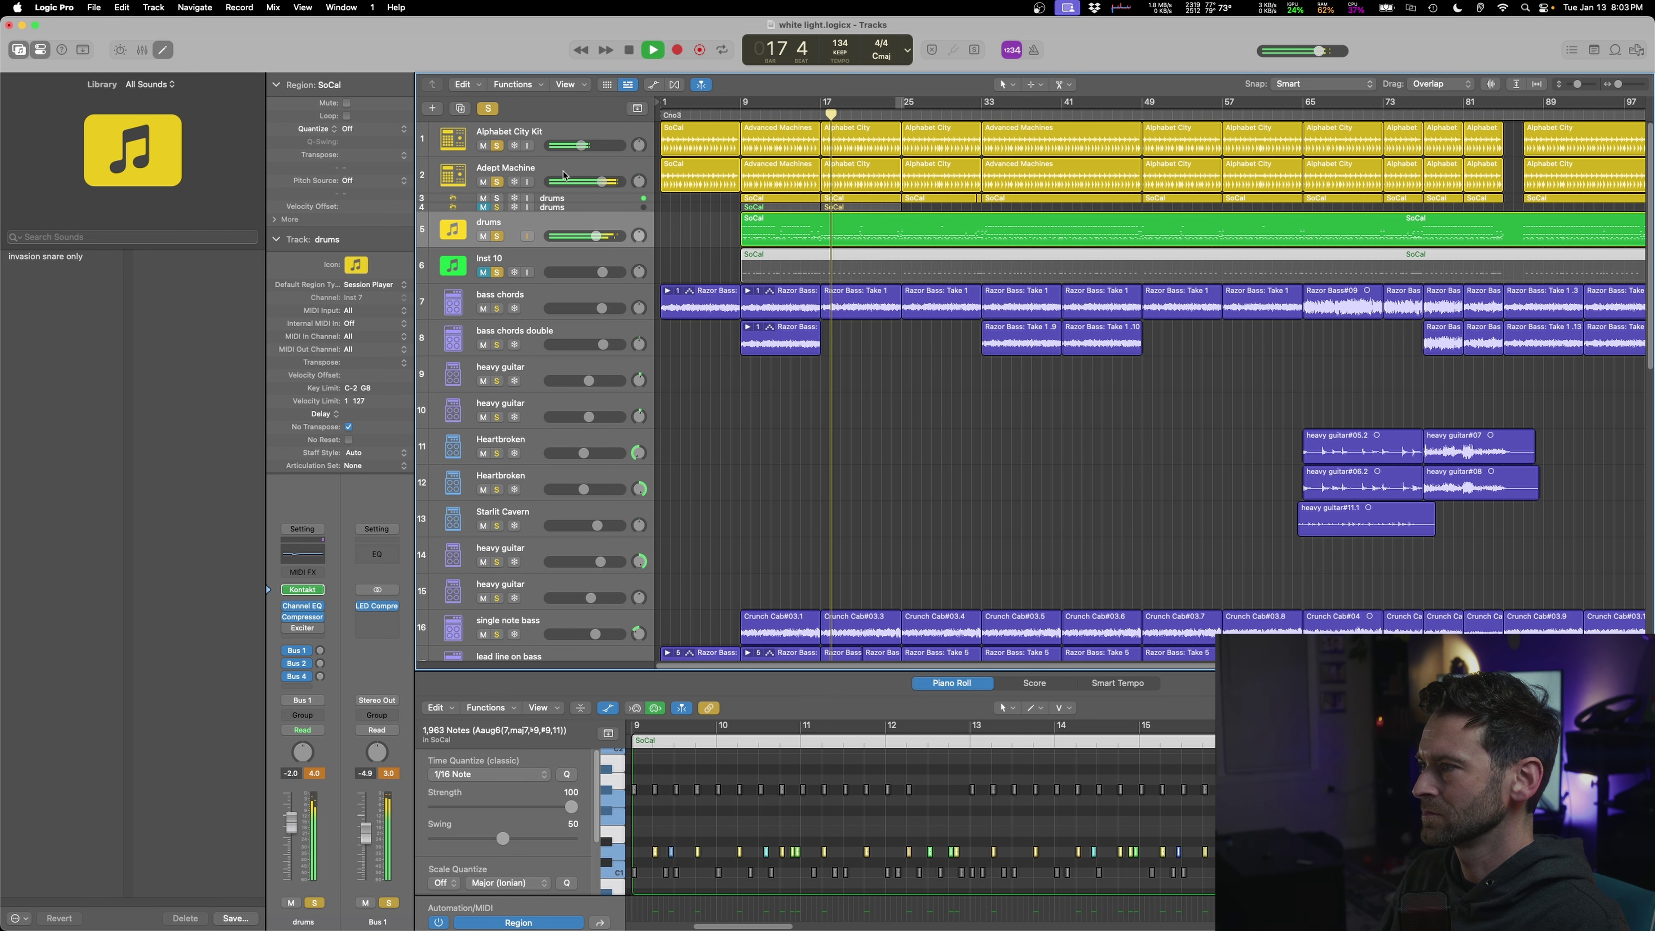
- Add volume automation points at the borders of Adept Machine's four Alphabet City regions from bar 49 and lower that section to -5.3 dB
{"action": "key", "text": "a"}
{"action": "left_click", "coordinate": [1194, 167]}
{"action": "left_click", "coordinate": [1258, 164], "text": "shift"}
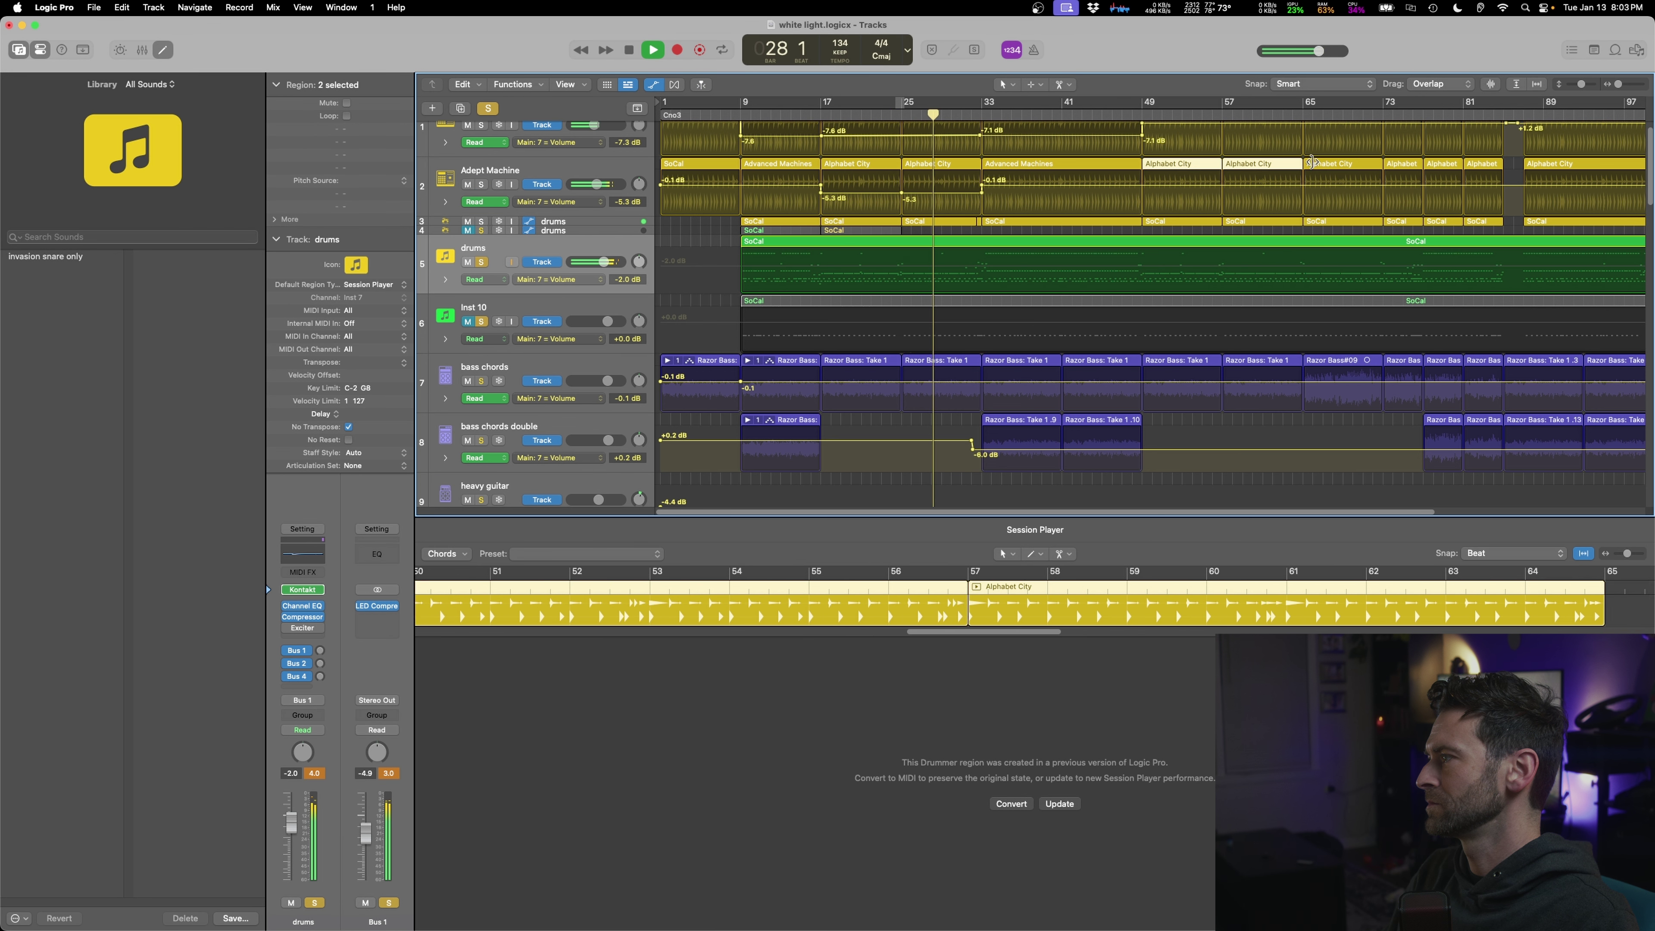
{"action": "left_click", "coordinate": [1340, 165], "text": "shift"}
{"action": "left_click", "coordinate": [1400, 163], "text": "shift"}
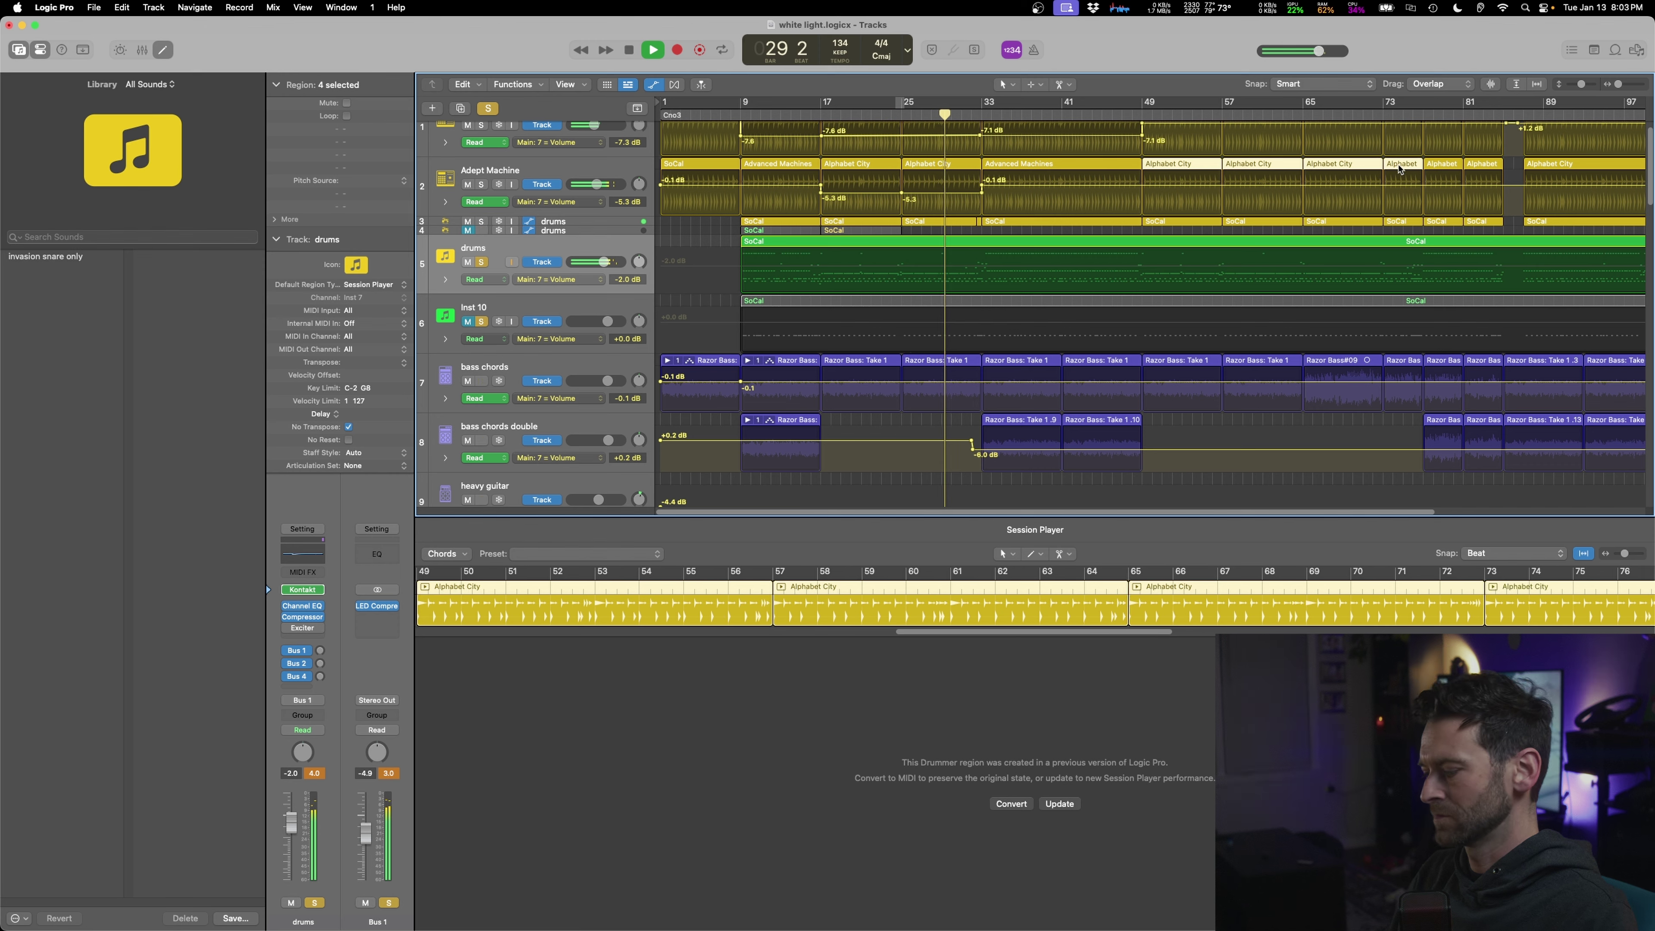
{"action": "key", "text": "ctrl+super+2"}
{"action": "left_click_drag", "start_coordinate": [1178, 186], "coordinate": [1178, 220]}
{"action": "key", "text": "space"}
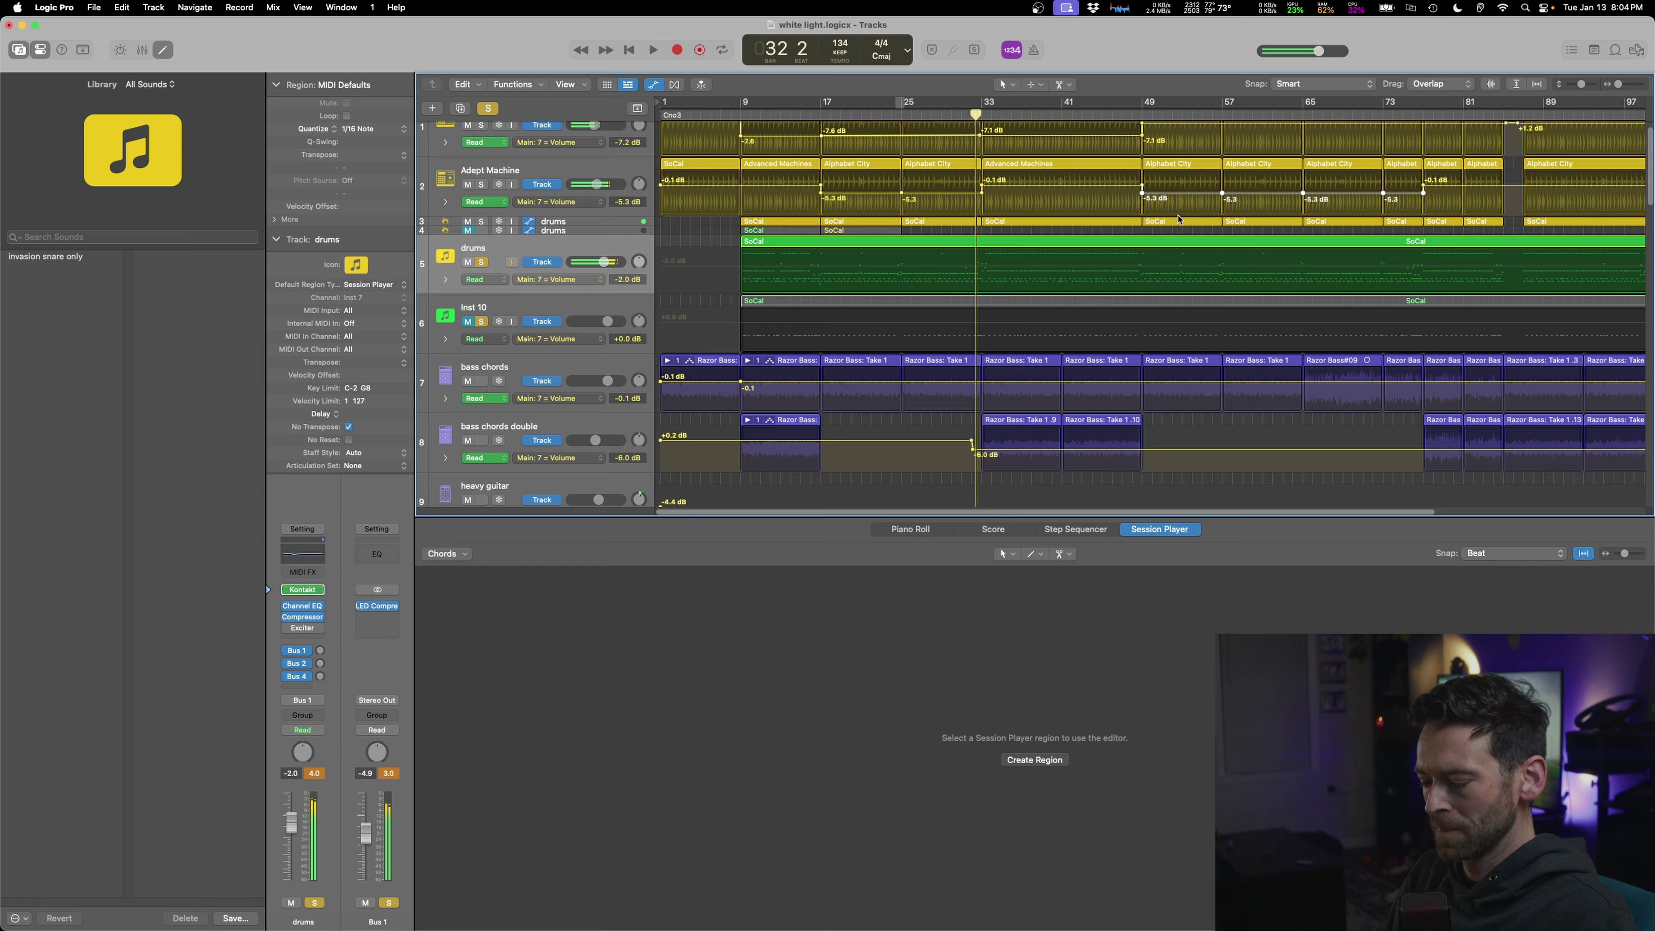
{"action": "scroll", "coordinate": [894, 150], "scroll_direction": "down", "scroll_amount": 1}
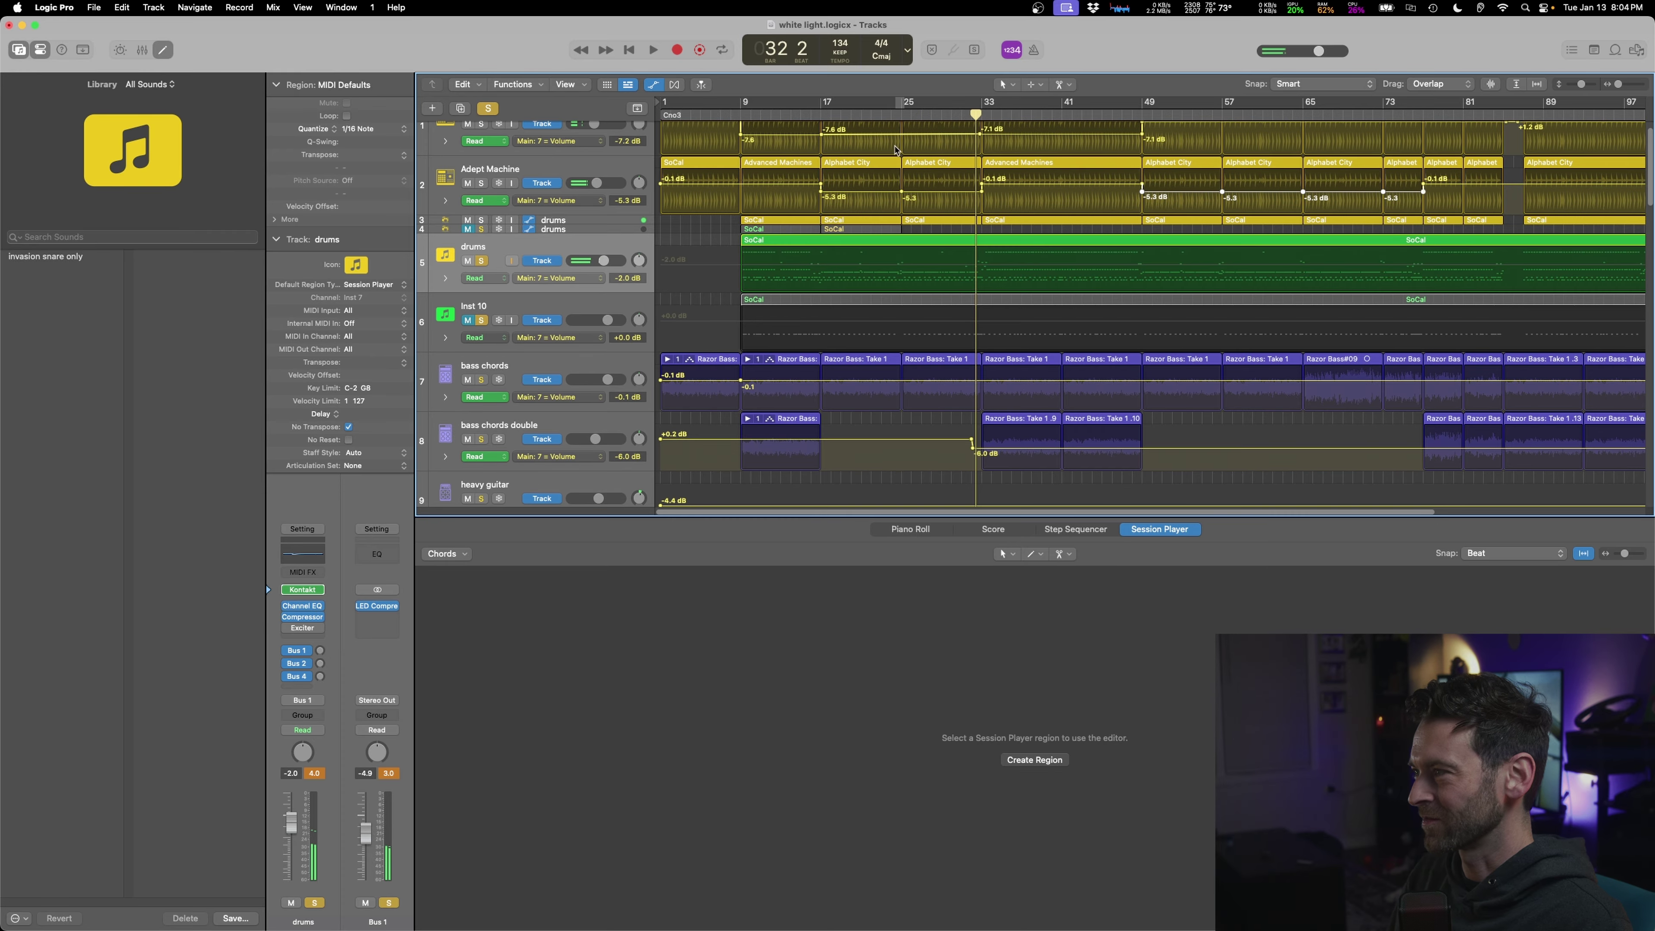
- Add the bass chords track to the soloed drums and set its volume to -4.5 dB during playback
{"action": "key", "text": "x"}
{"action": "key", "text": "x"}
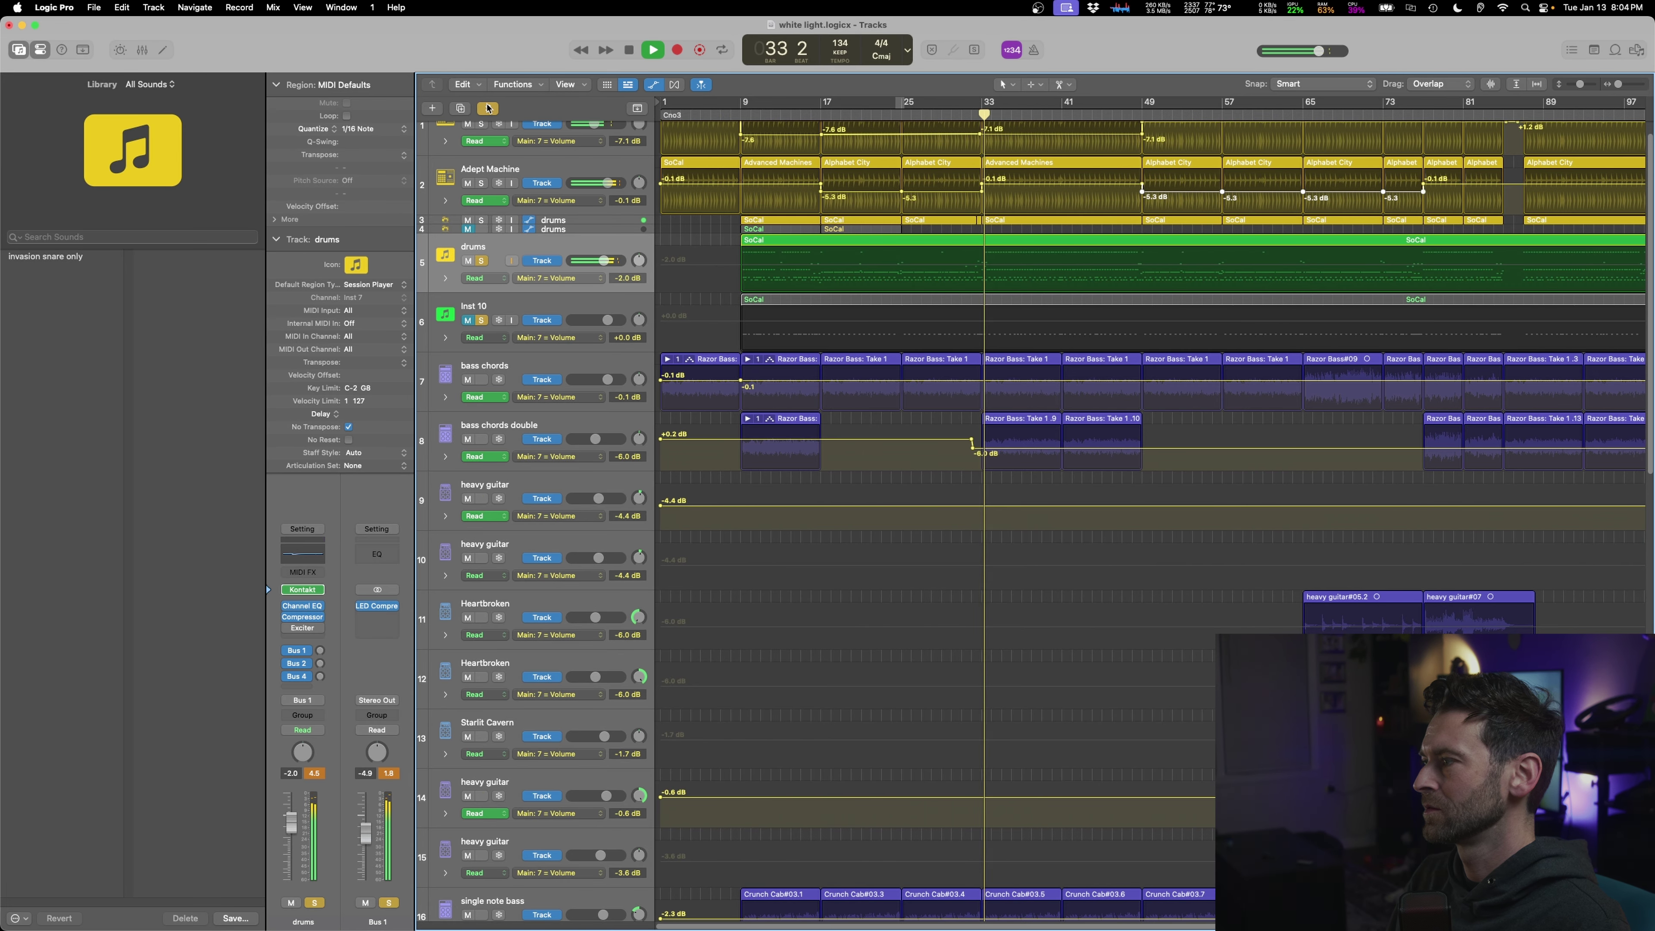
{"action": "key", "text": "space"}
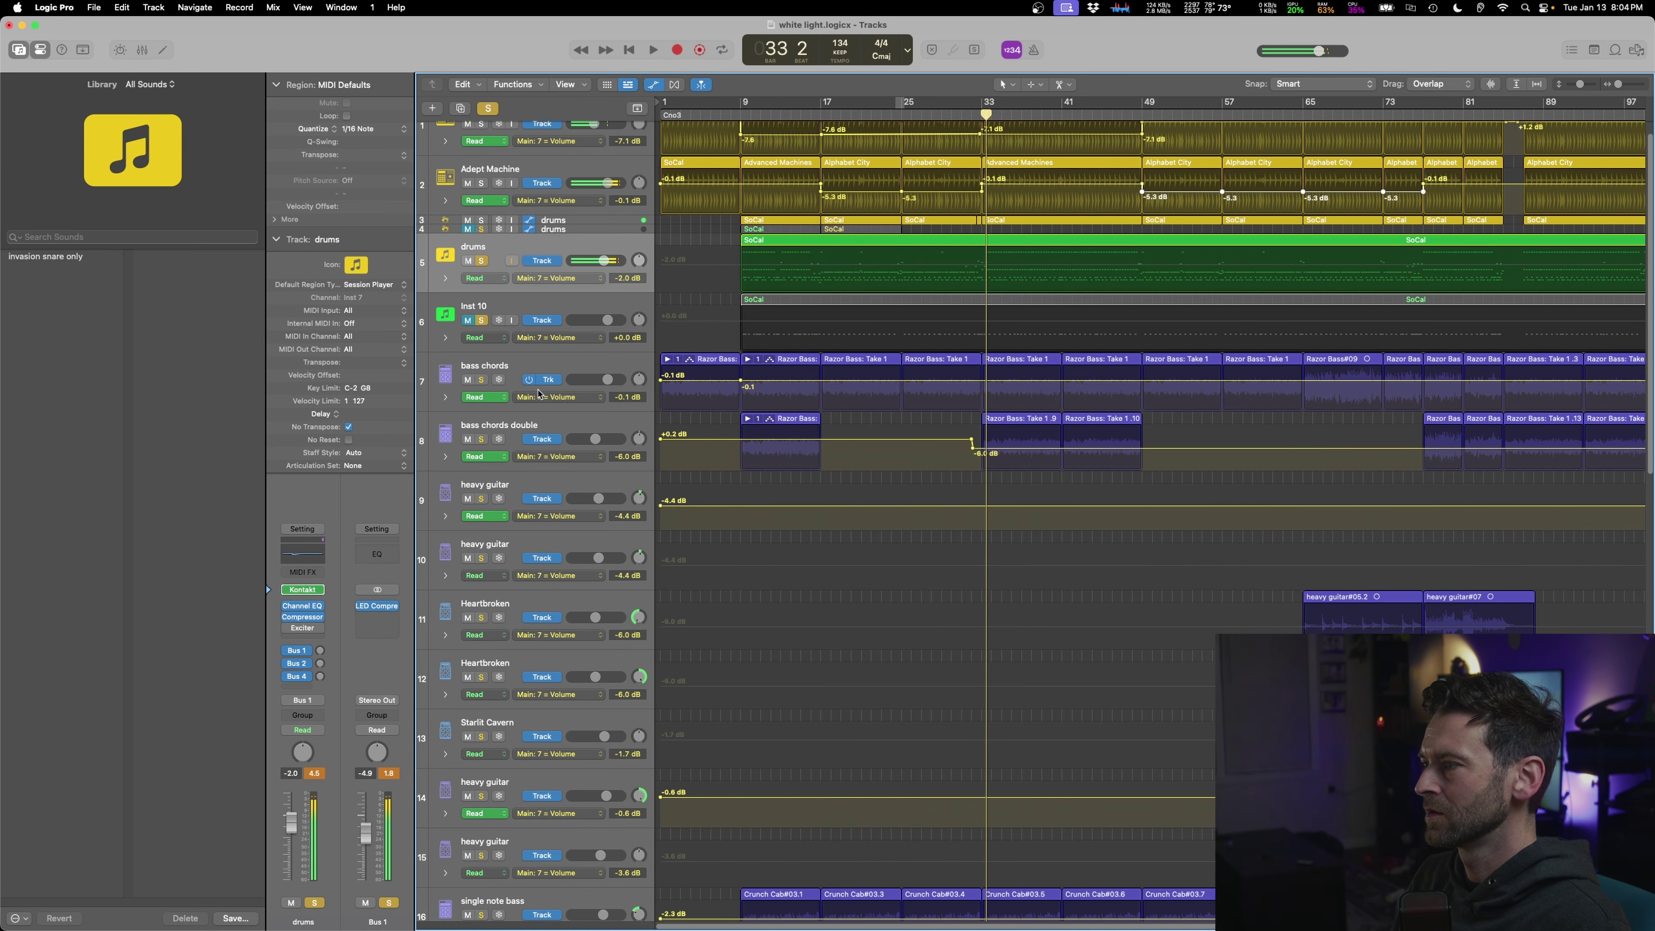
{"action": "left_click", "coordinate": [481, 381]}
{"action": "key", "text": "space"}
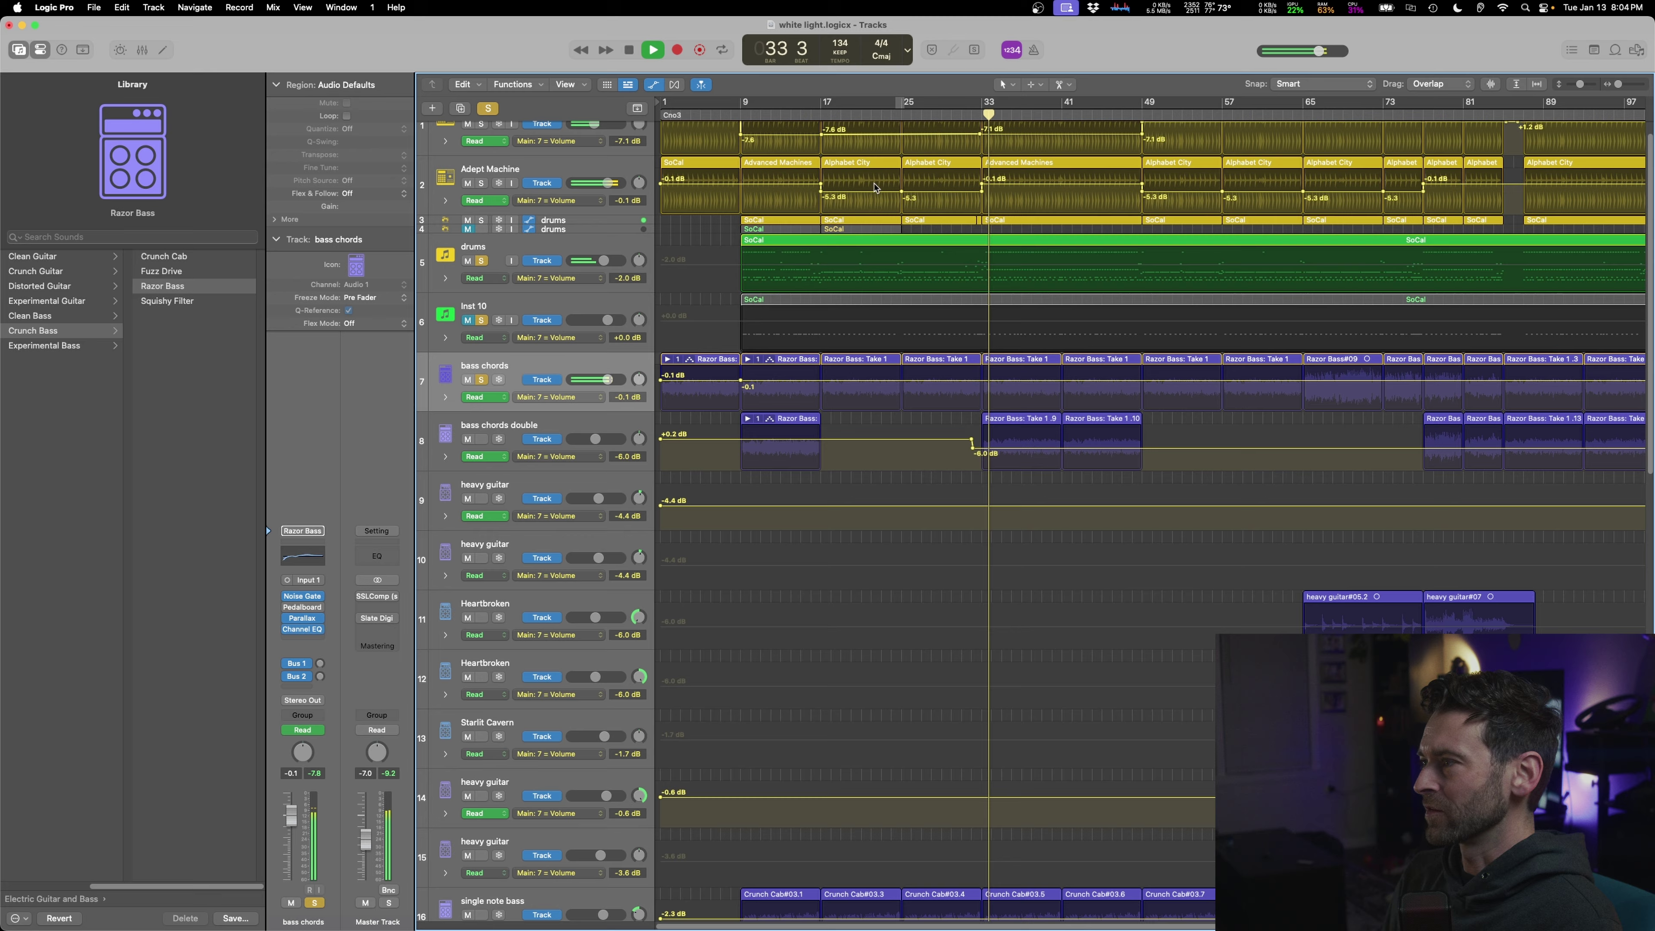
{"action": "left_click", "coordinate": [773, 116]}
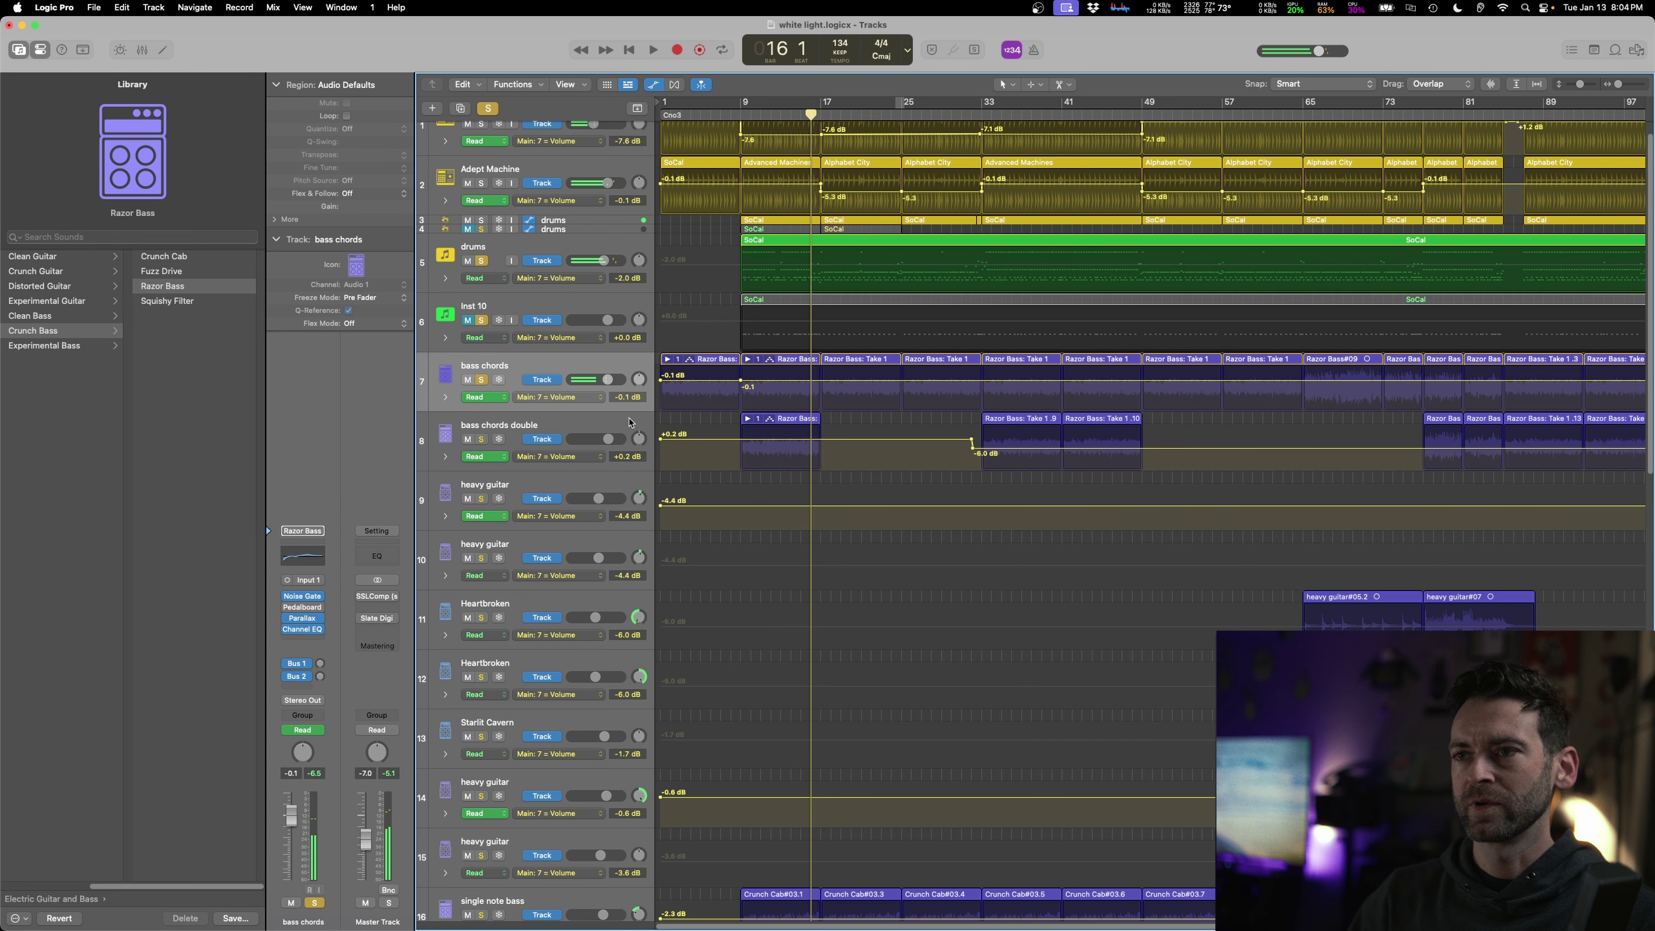
{"action": "key", "text": "space"}
{"action": "left_click_drag", "start_coordinate": [628, 397], "coordinate": [626, 458]}
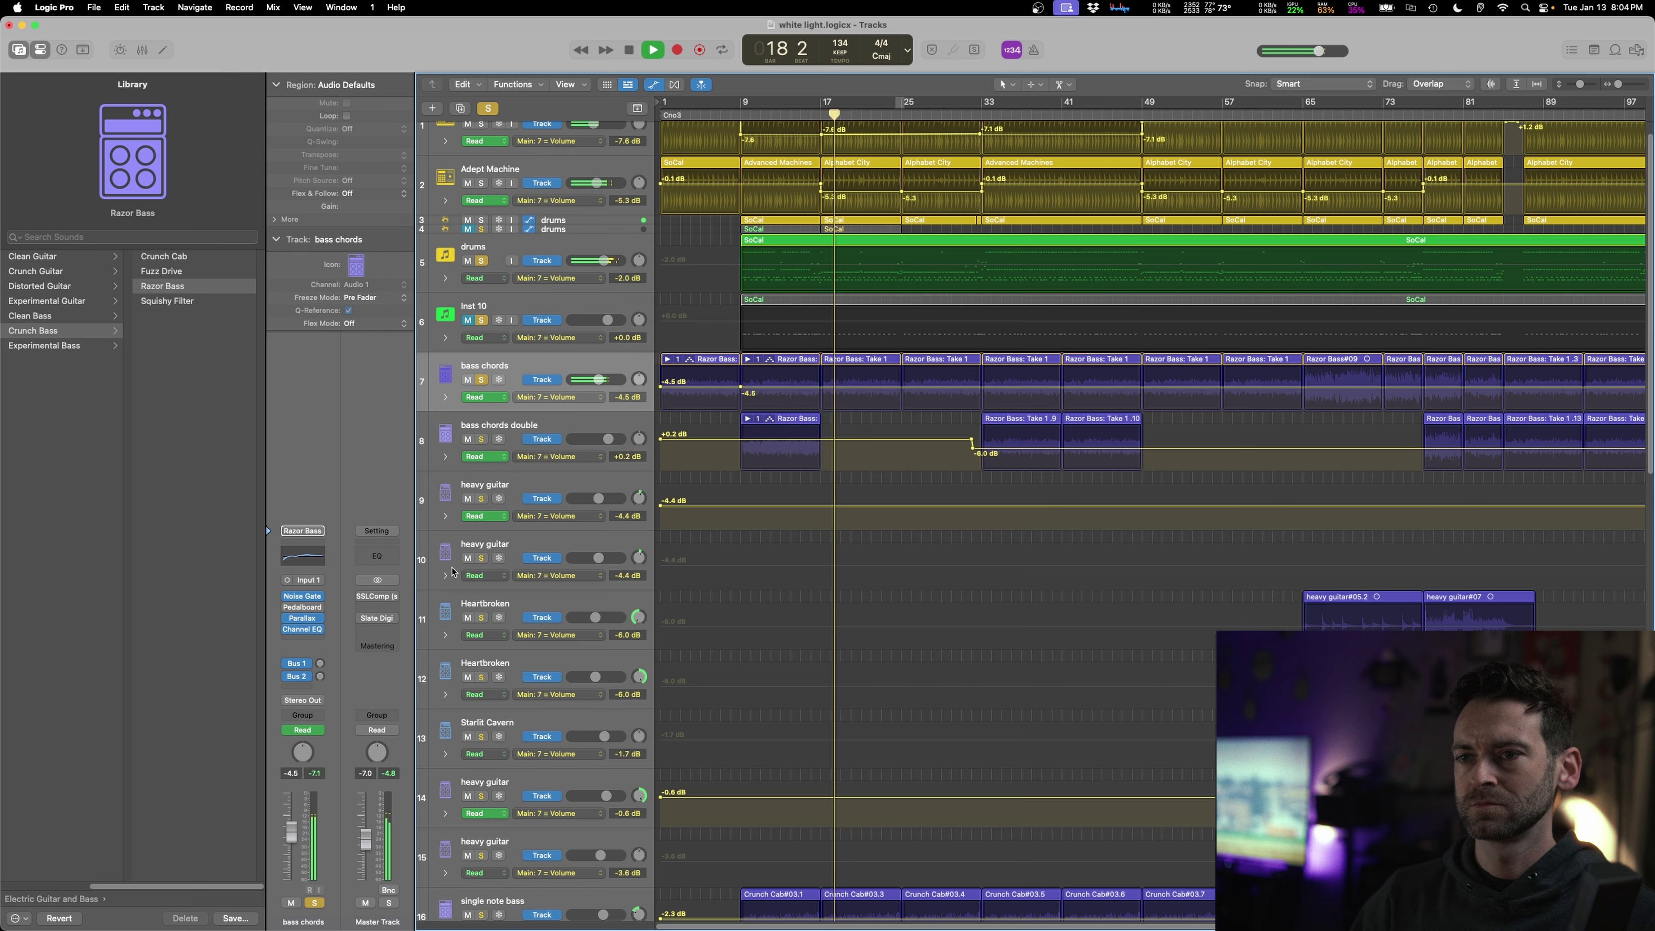
- Lower the threshold and ratio of the master track's SSLComp compressor, close its window, and play the soloed tracks
{"action": "left_click", "coordinate": [378, 598]}
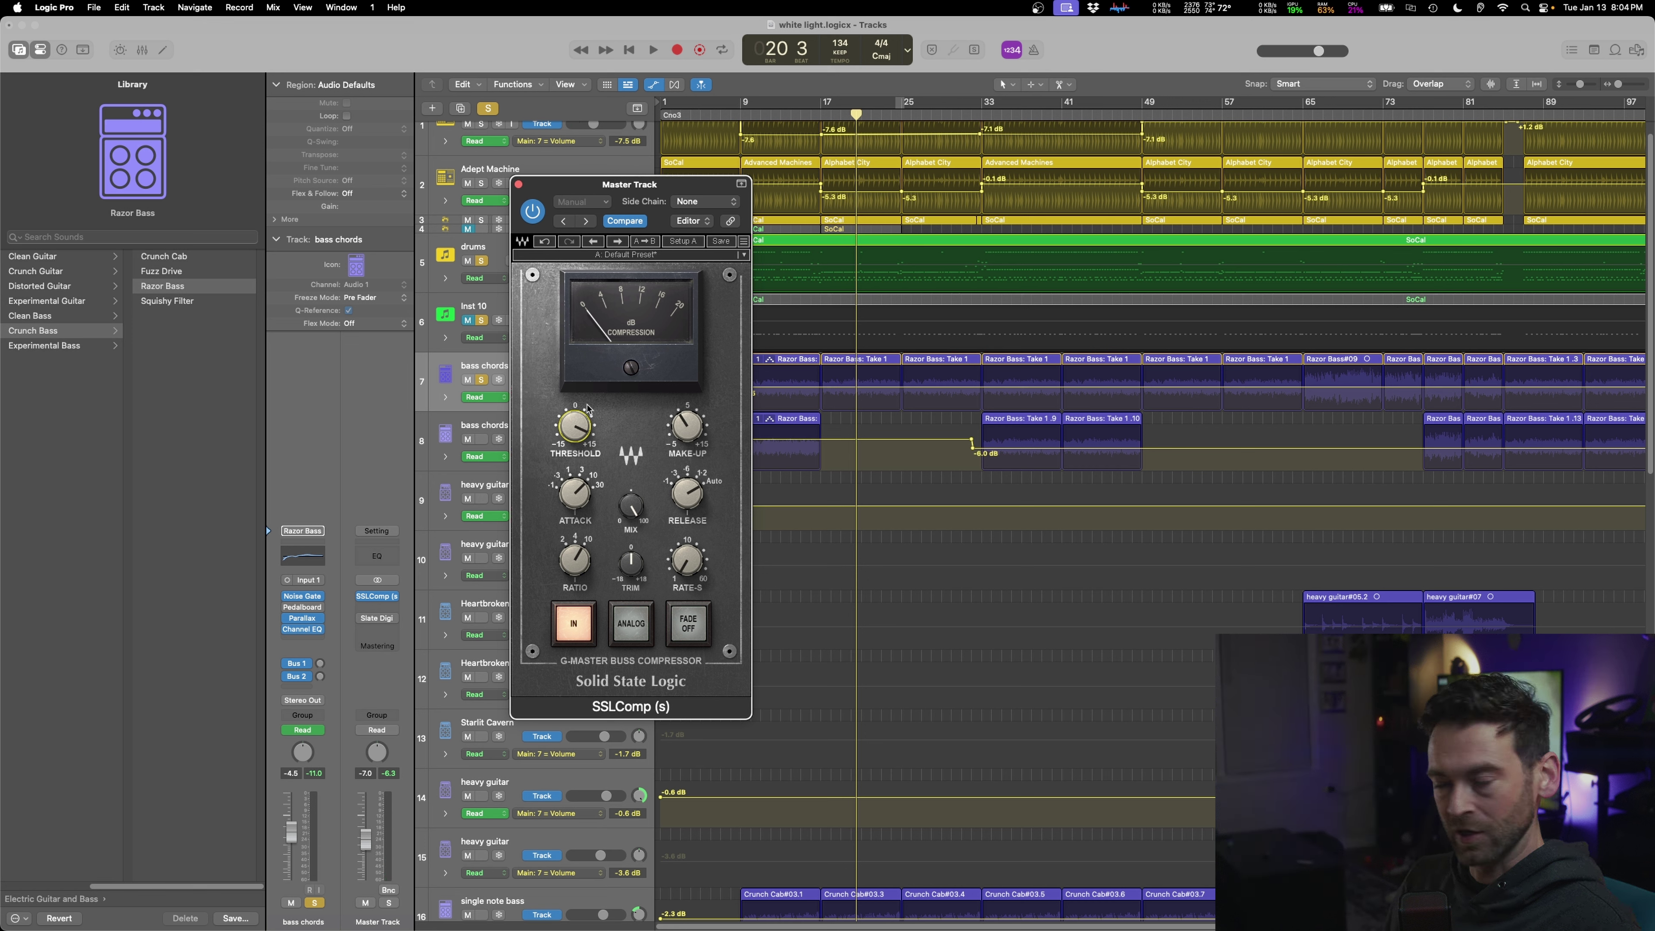
{"action": "key", "text": "space"}
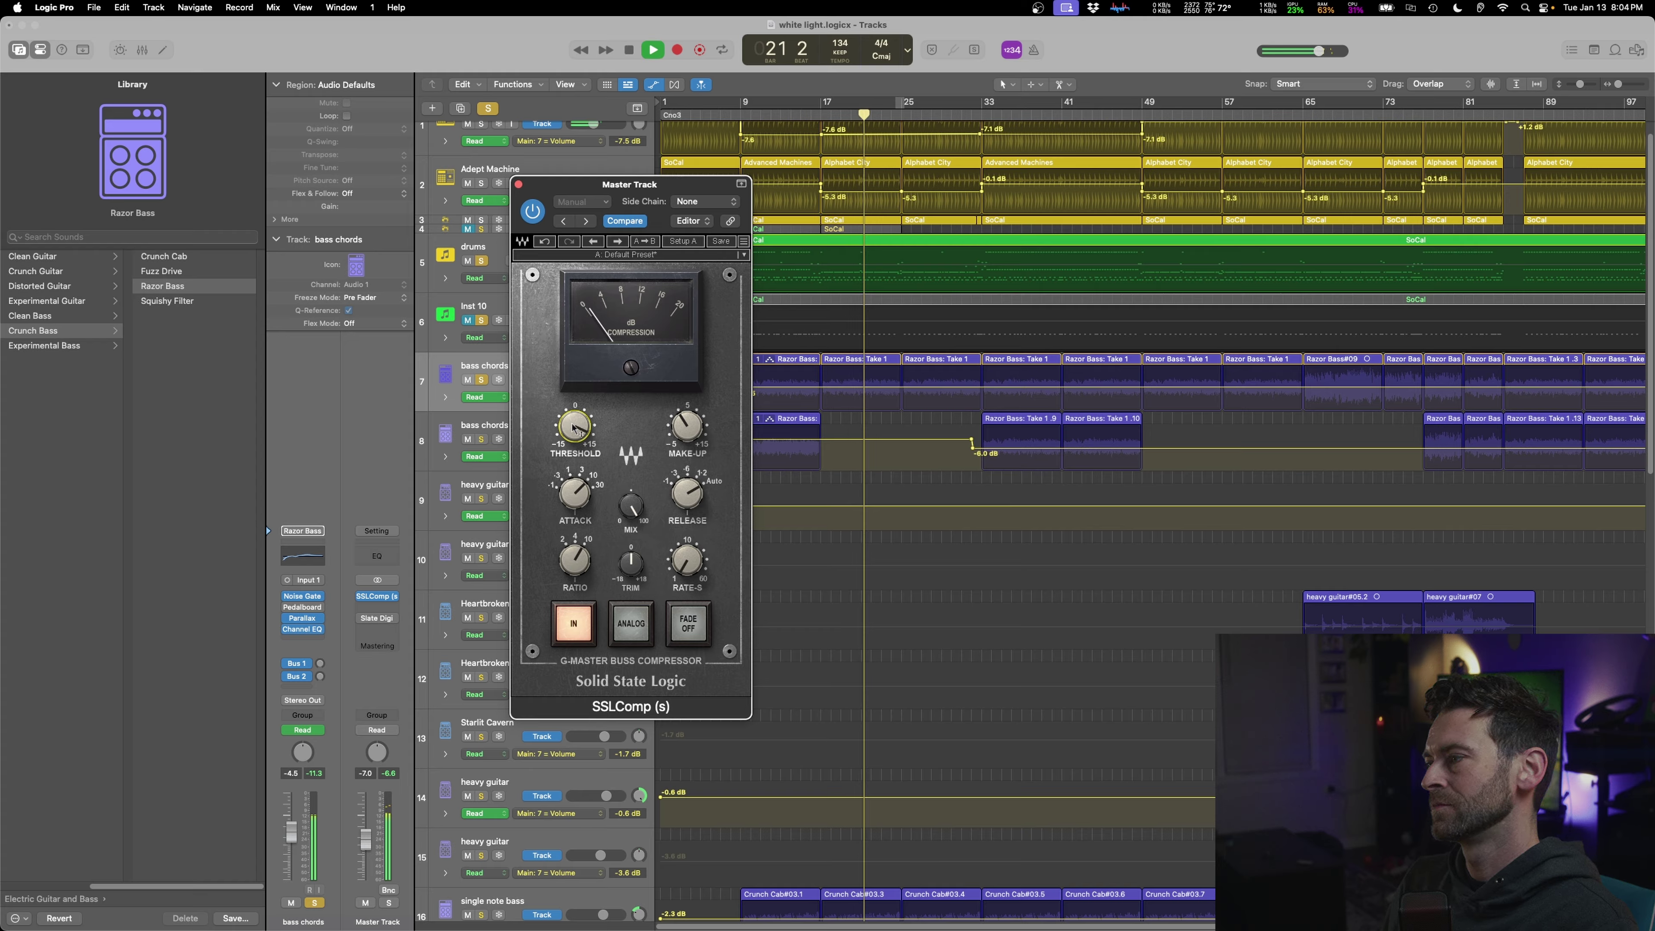
{"action": "mouse_move", "coordinate": [561, 444]}
{"action": "left_click_drag", "start_coordinate": [561, 444], "coordinate": [530, 490]}
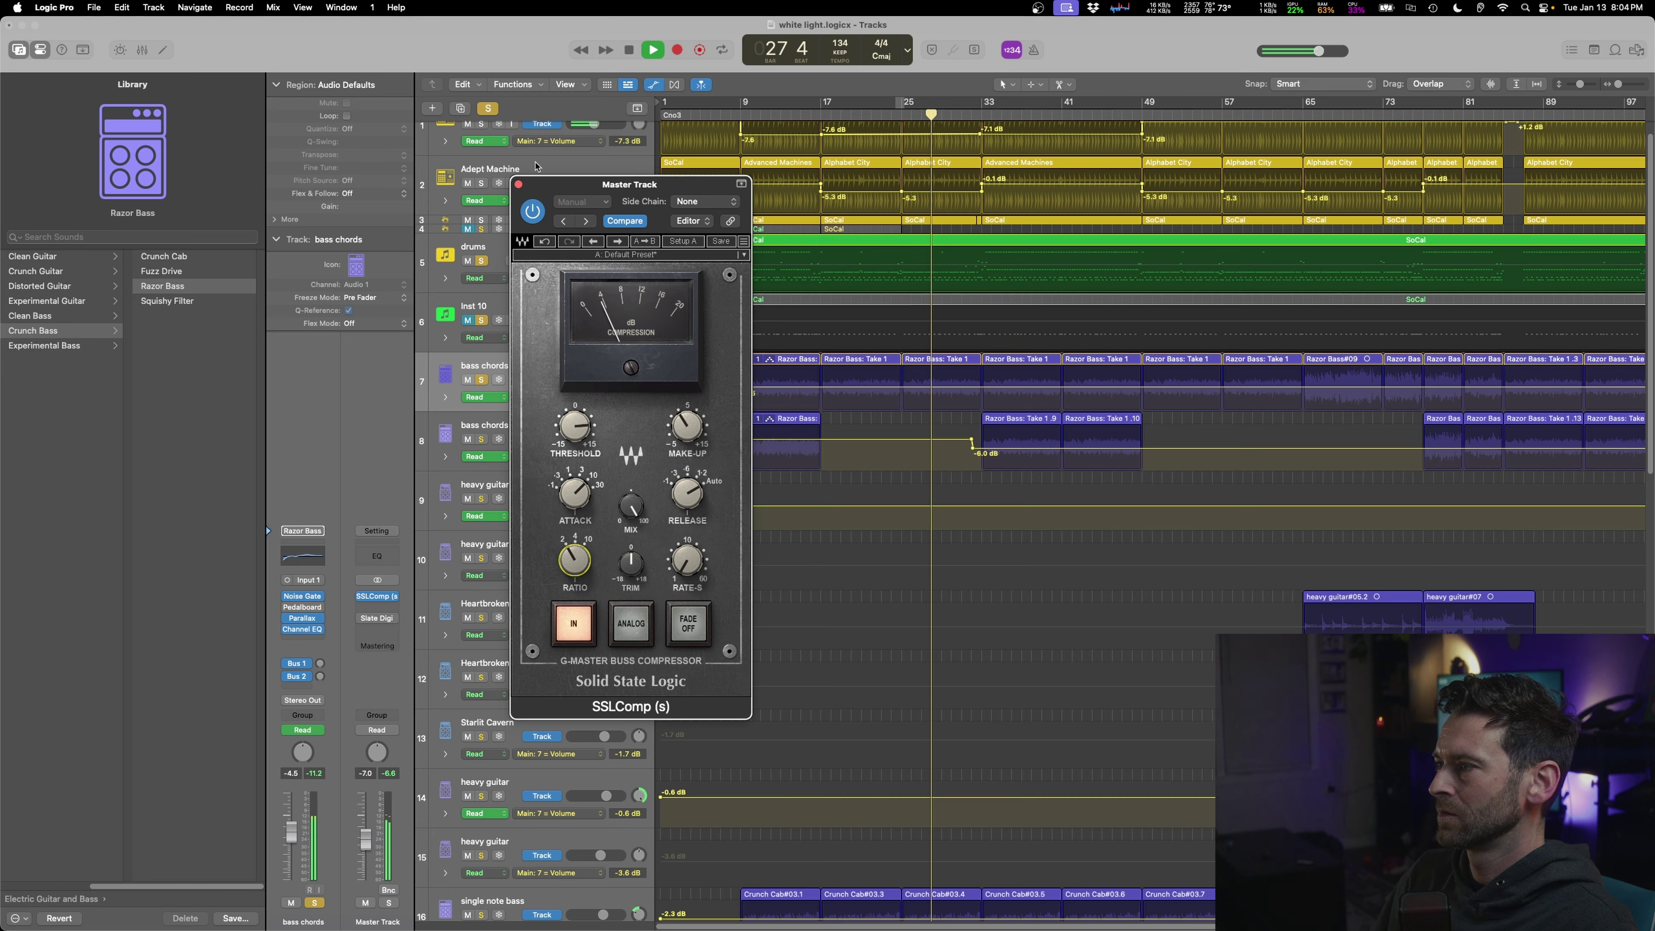
{"action": "left_click", "coordinate": [518, 185]}
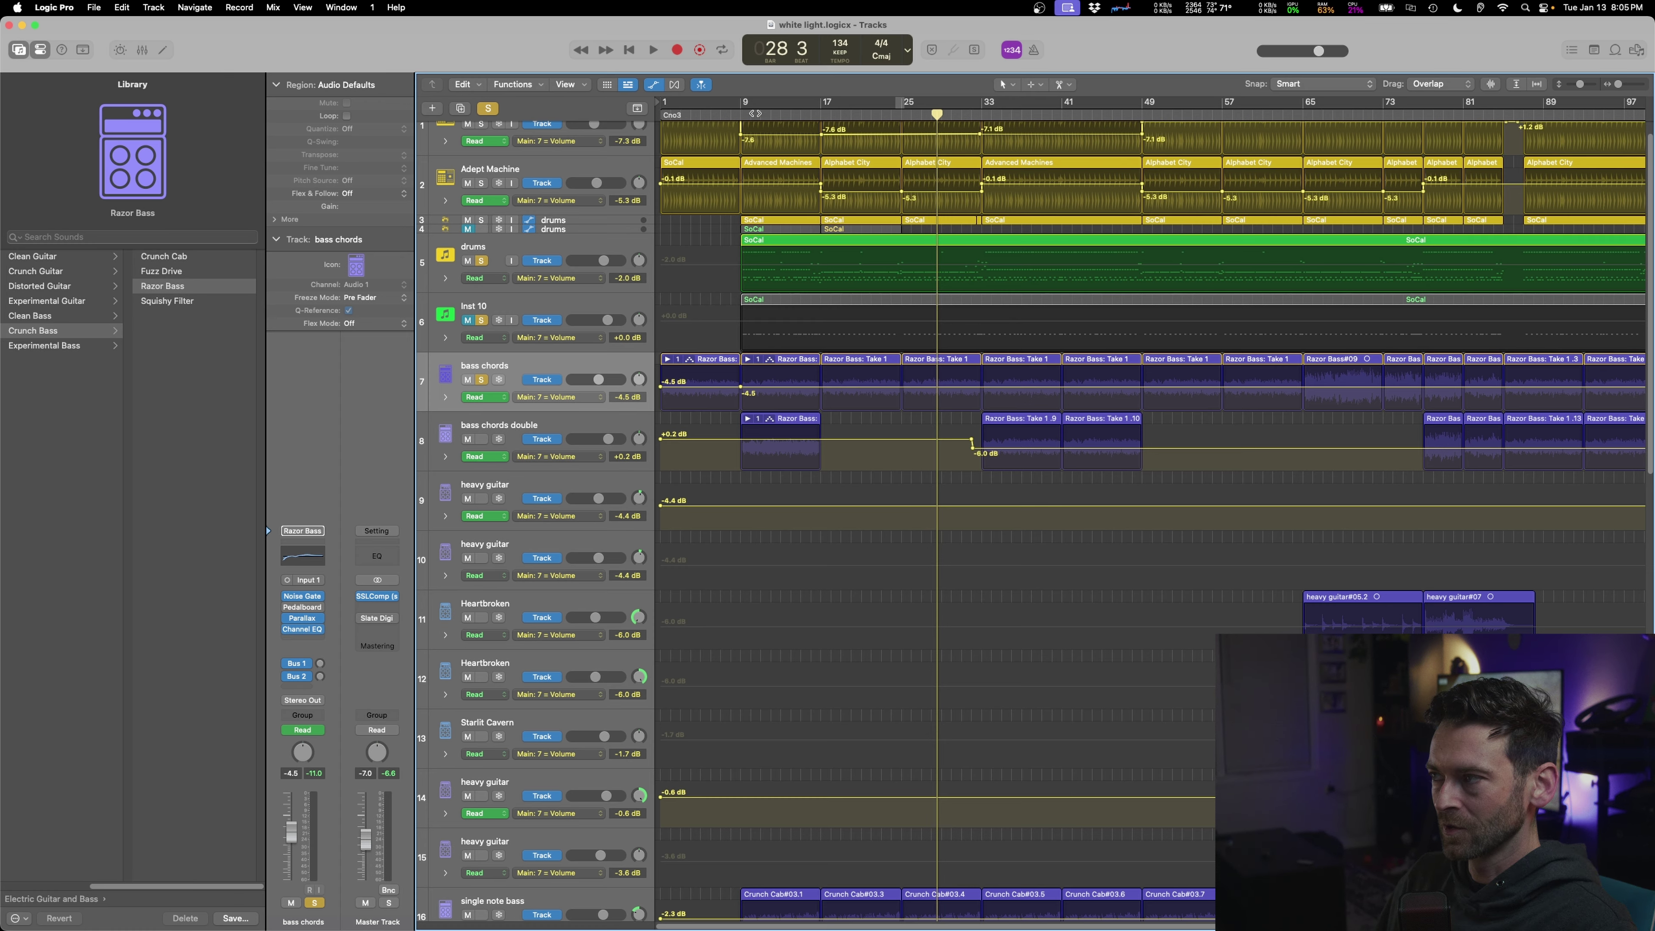
{"action": "key", "text": "space"}
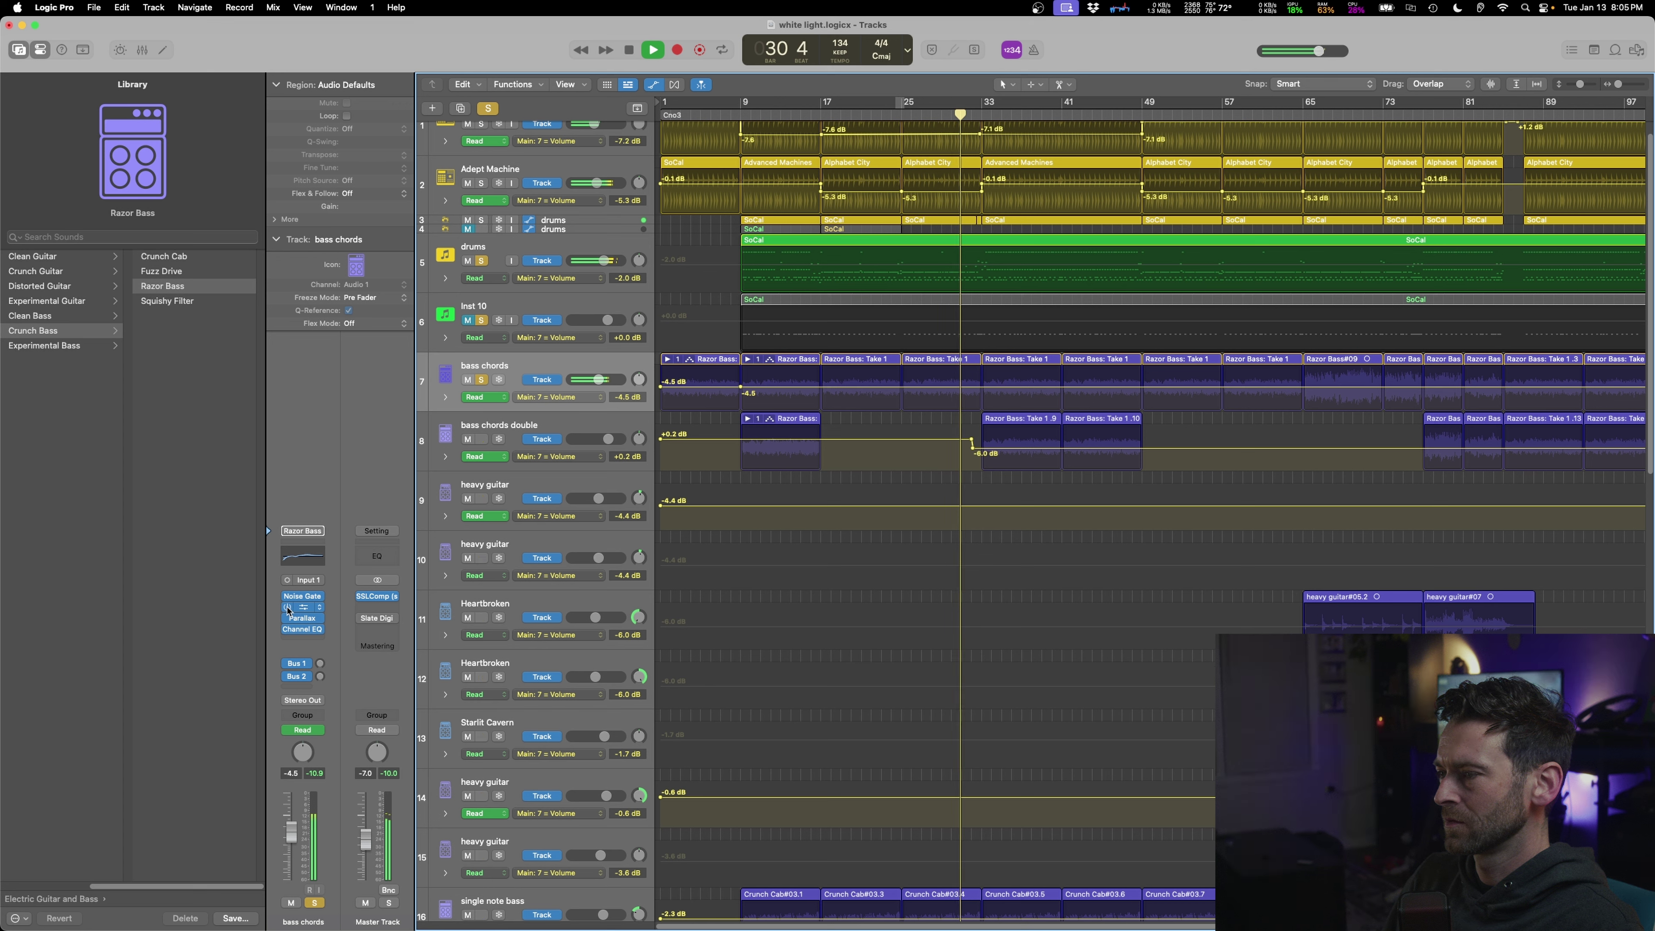
{"action": "key", "text": "space"}
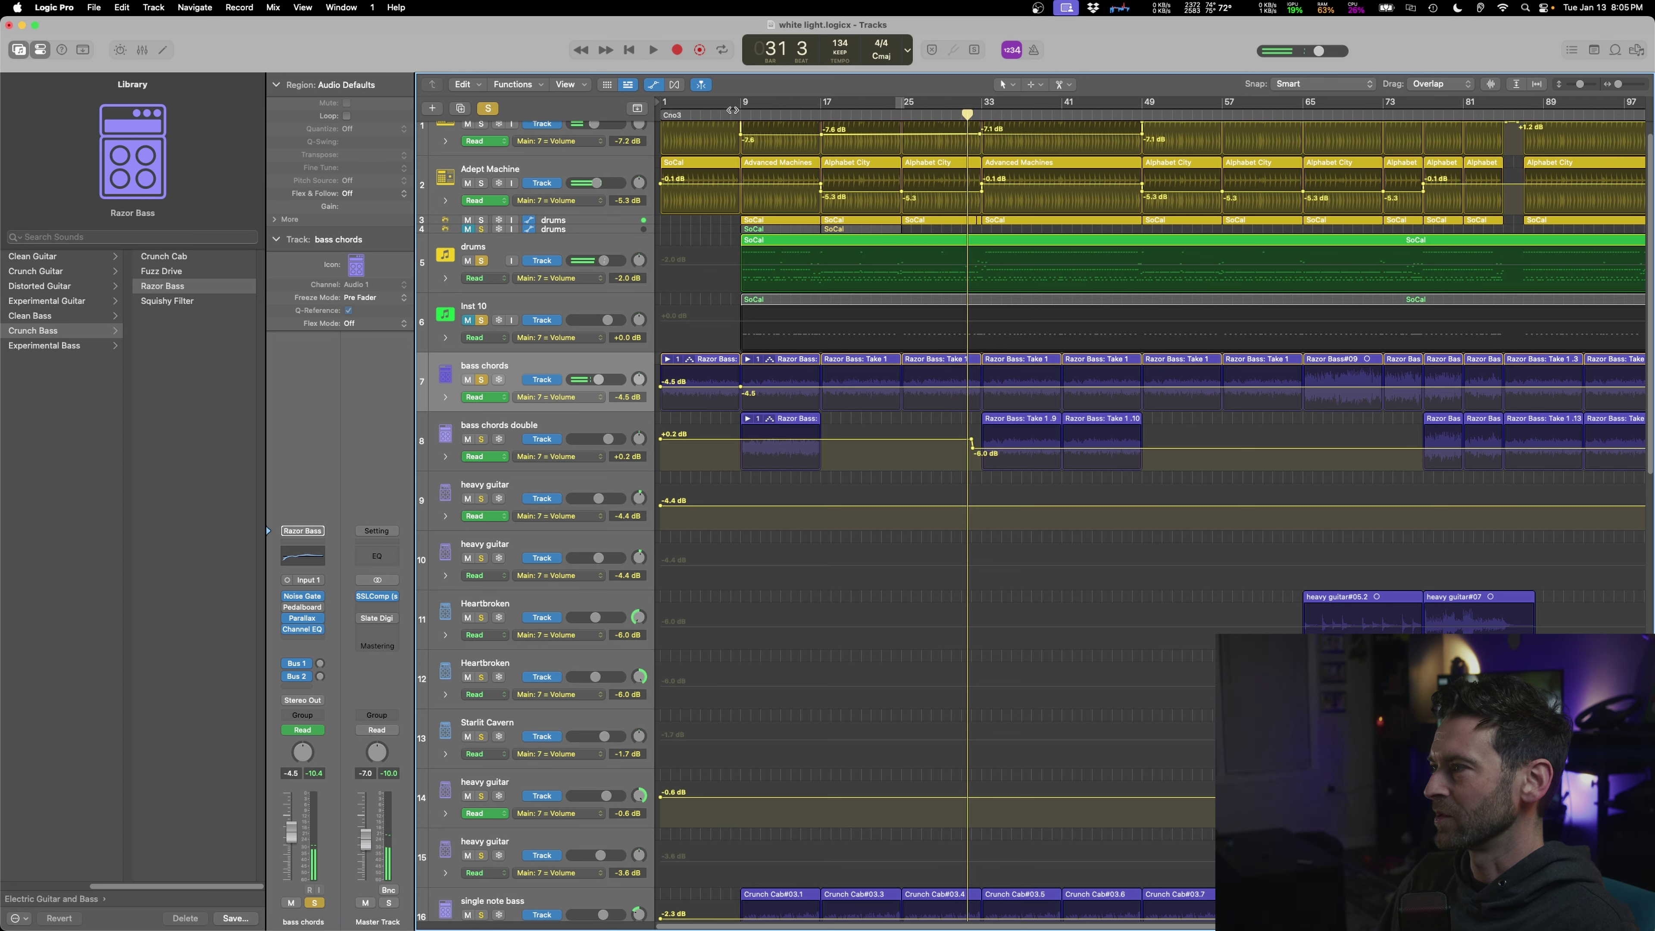
- Solo only the bass chords double track and listen to it from bar 11
{"action": "left_click", "coordinate": [759, 114]}
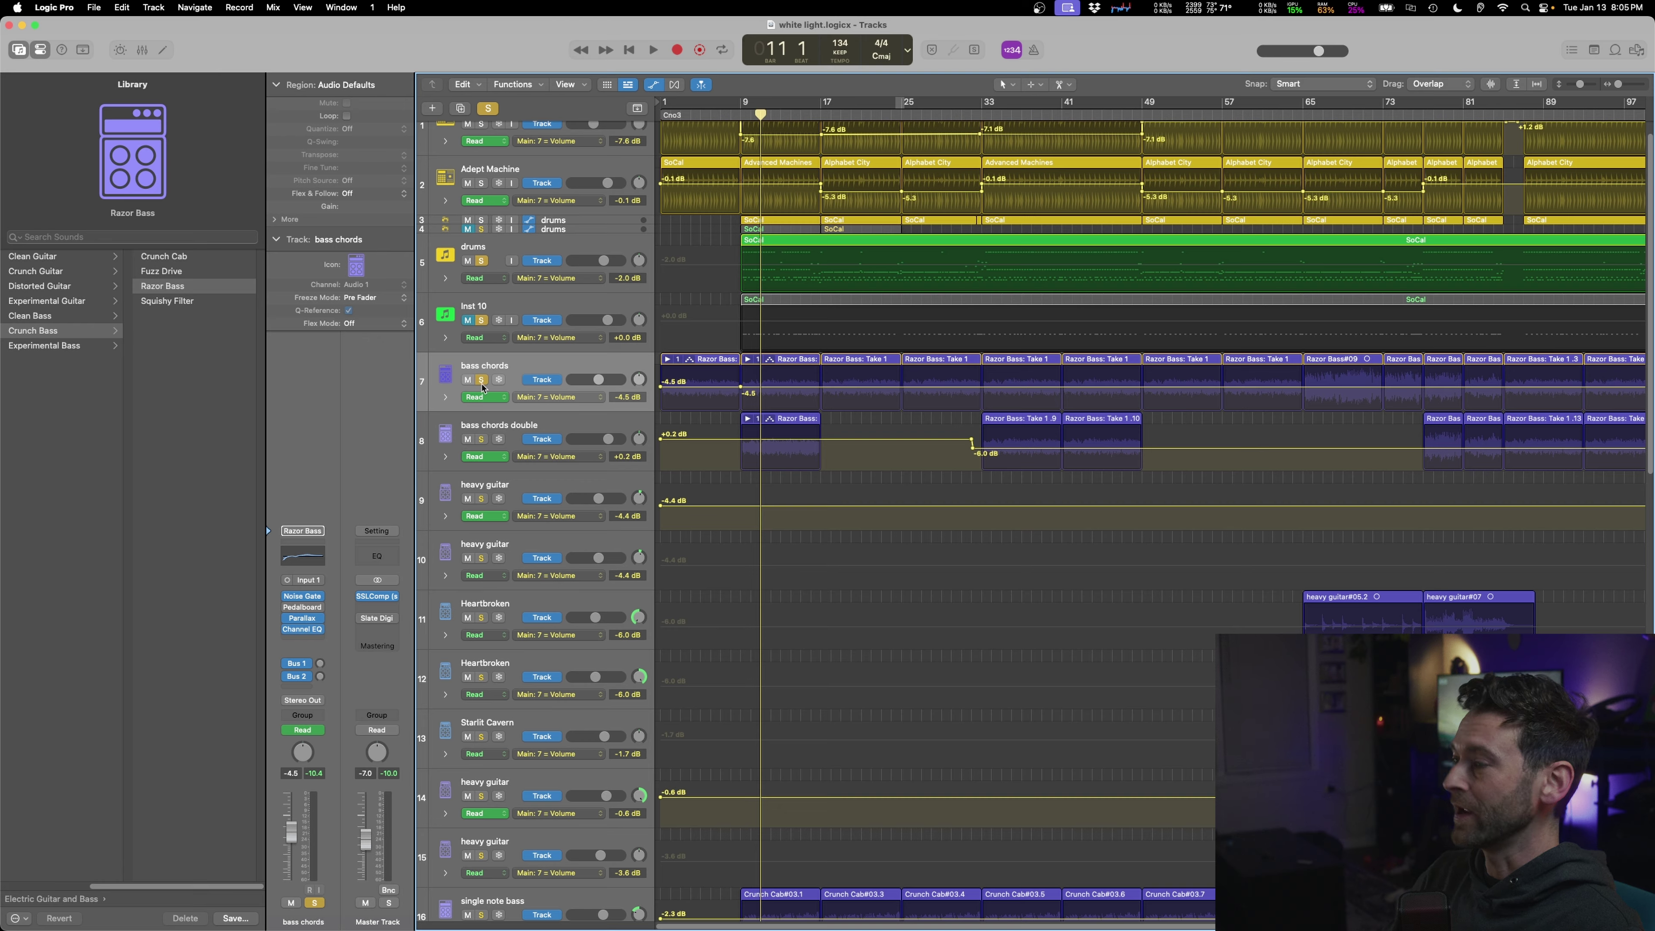
{"action": "left_click", "coordinate": [482, 428]}
{"action": "key", "text": "space"}
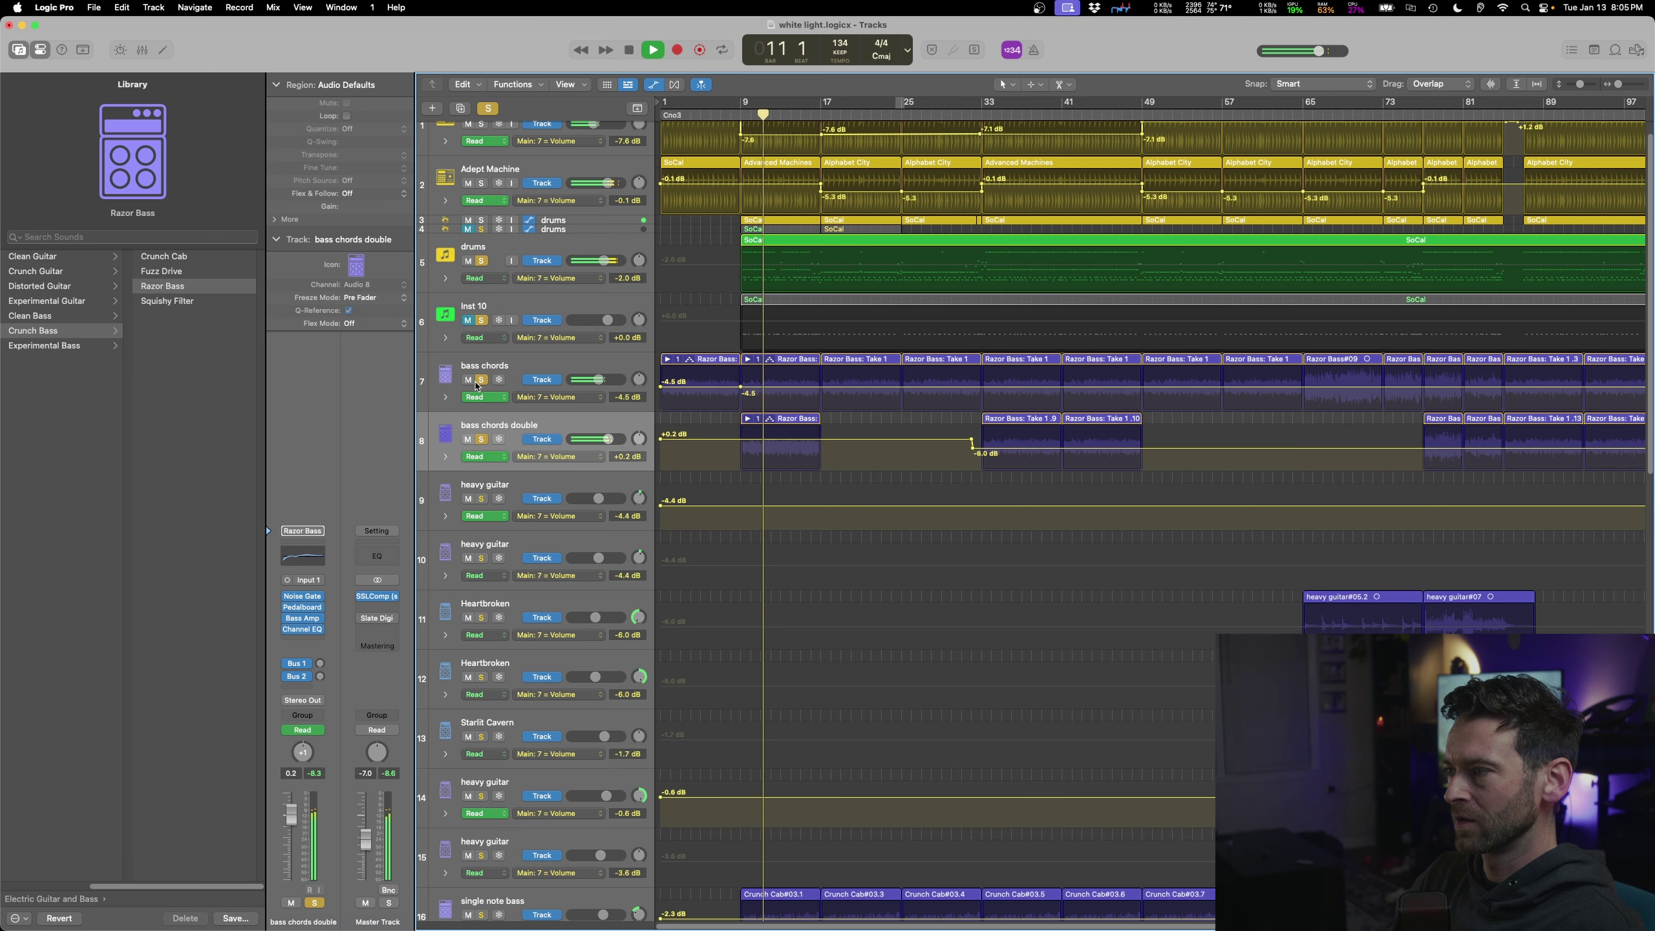
{"action": "left_click", "coordinate": [502, 368]}
{"action": "left_click", "coordinate": [509, 448]}
{"action": "key", "text": "s"}
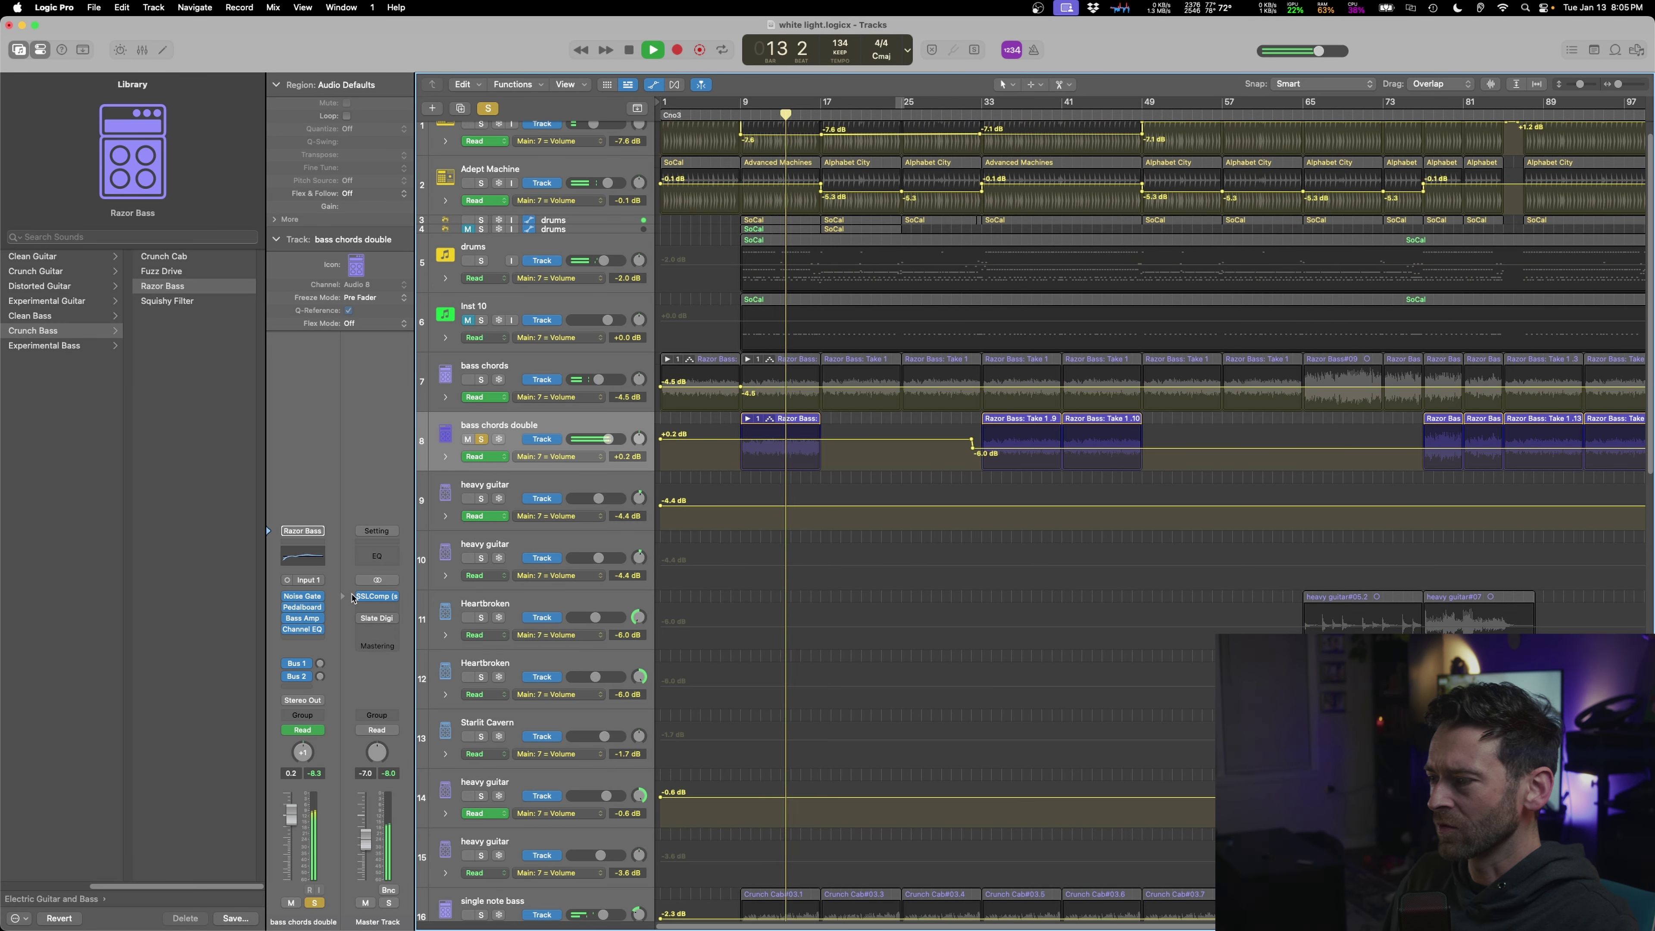
{"action": "key", "text": "space"}
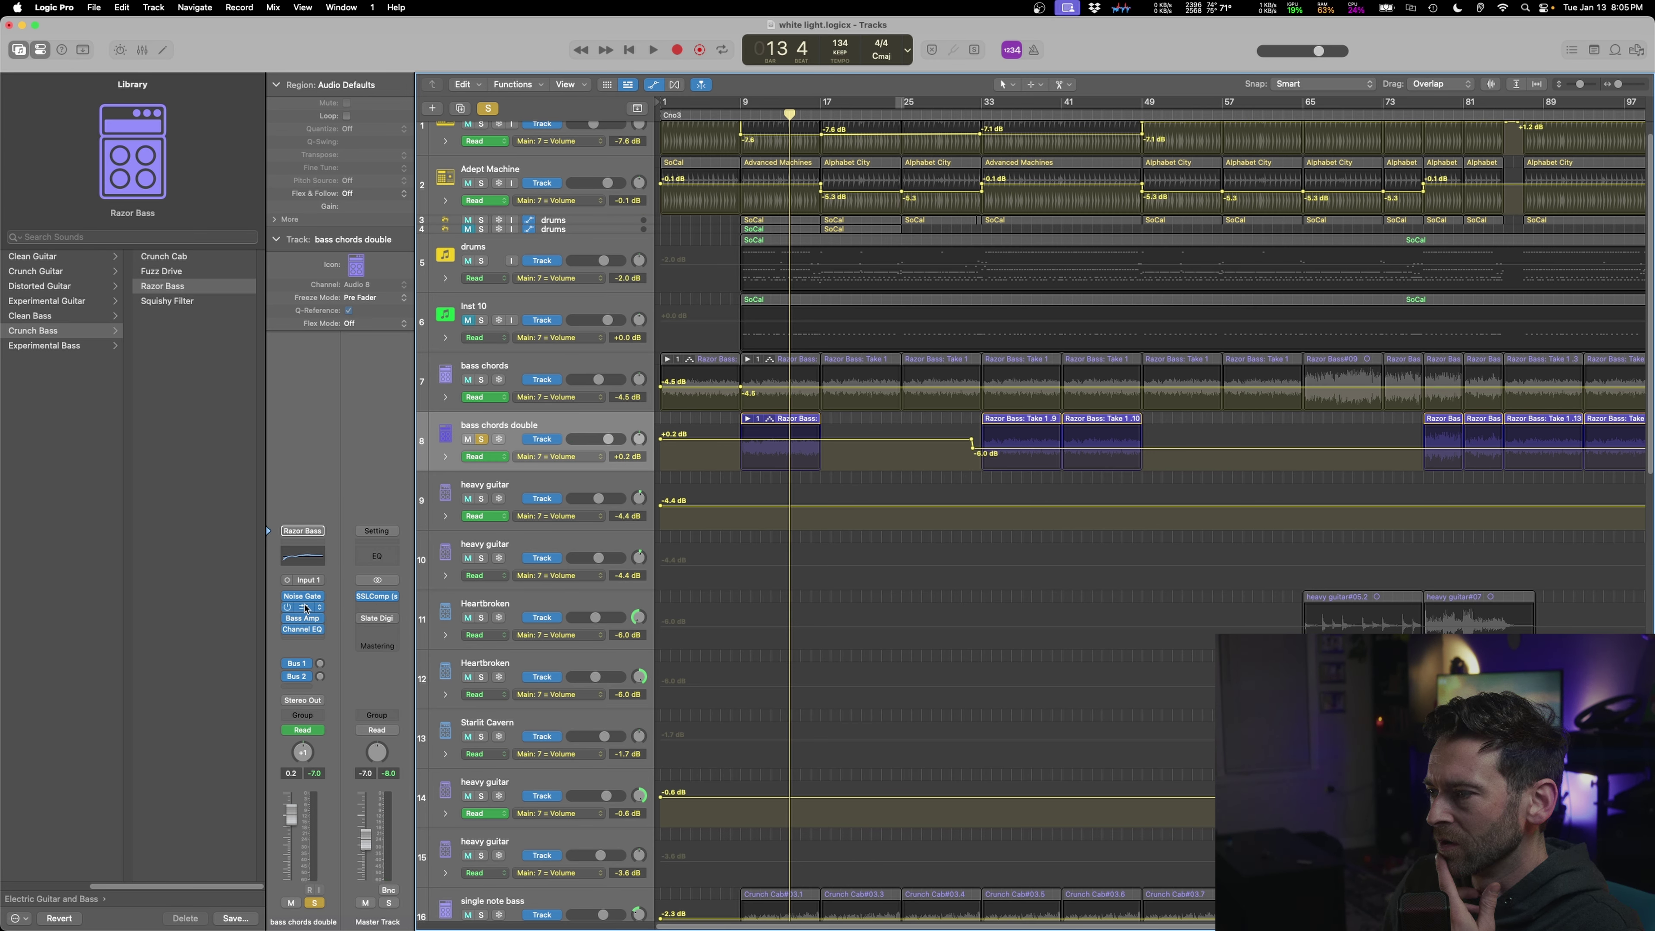
- Insert a stereo Space Designer reverb on the bass chords double channel after the Channel EQ
{"action": "left_click", "coordinate": [305, 620]}
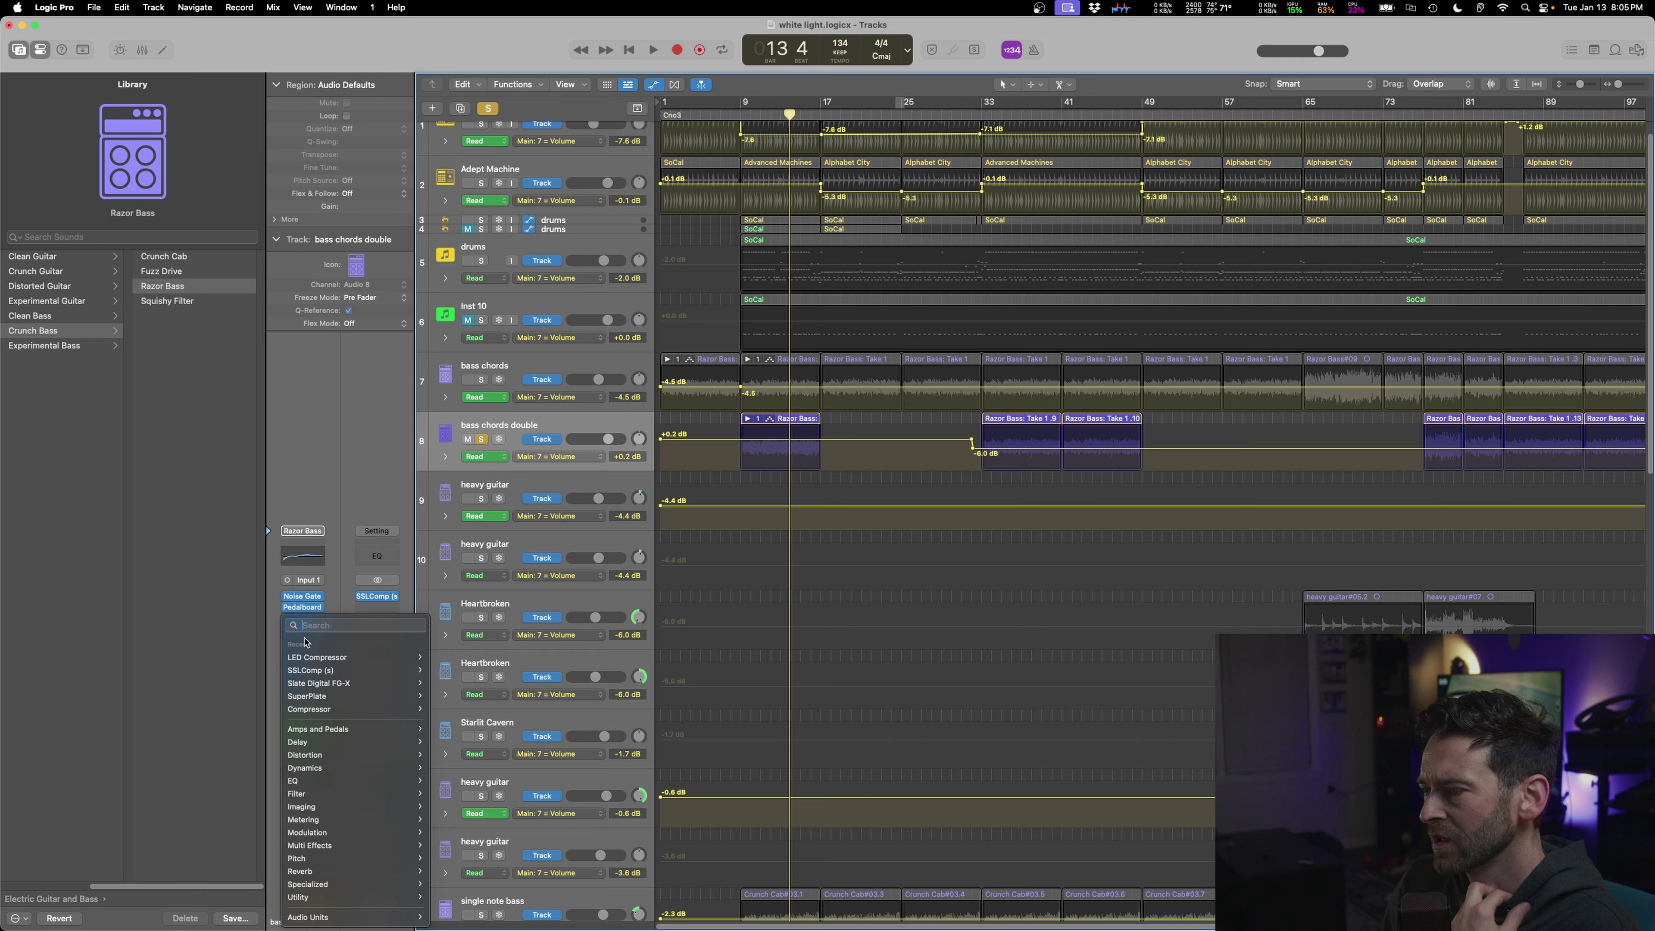
{"action": "mouse_move", "coordinate": [357, 873]}
{"action": "mouse_move", "coordinate": [482, 917]}
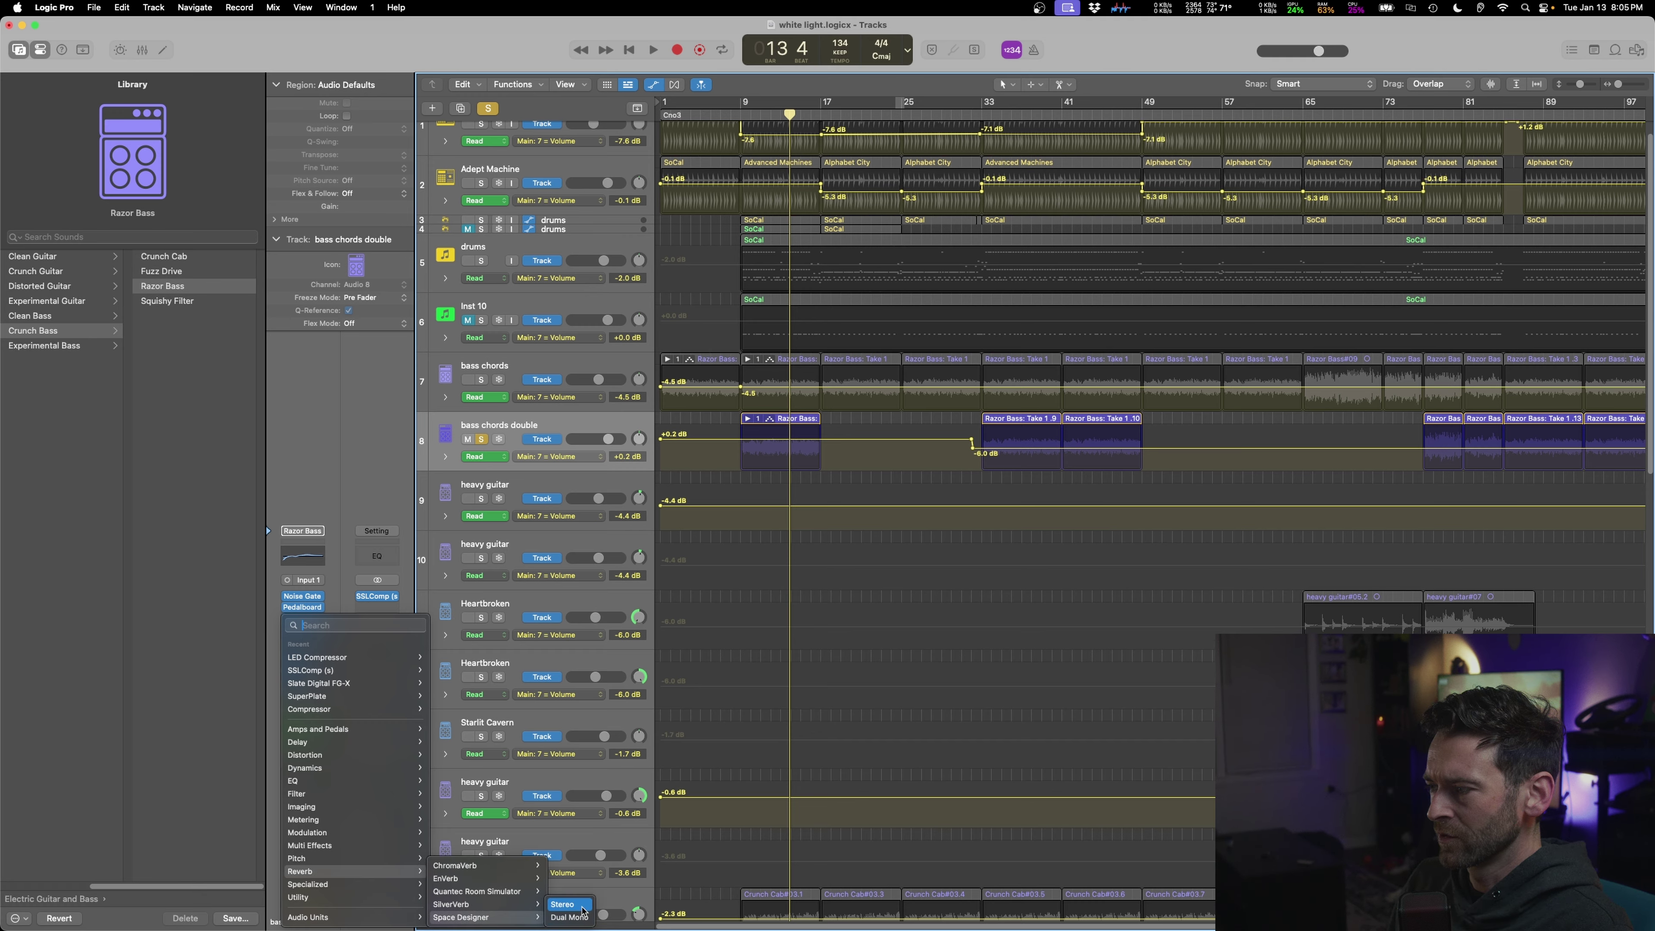
{"action": "left_click", "coordinate": [570, 905]}
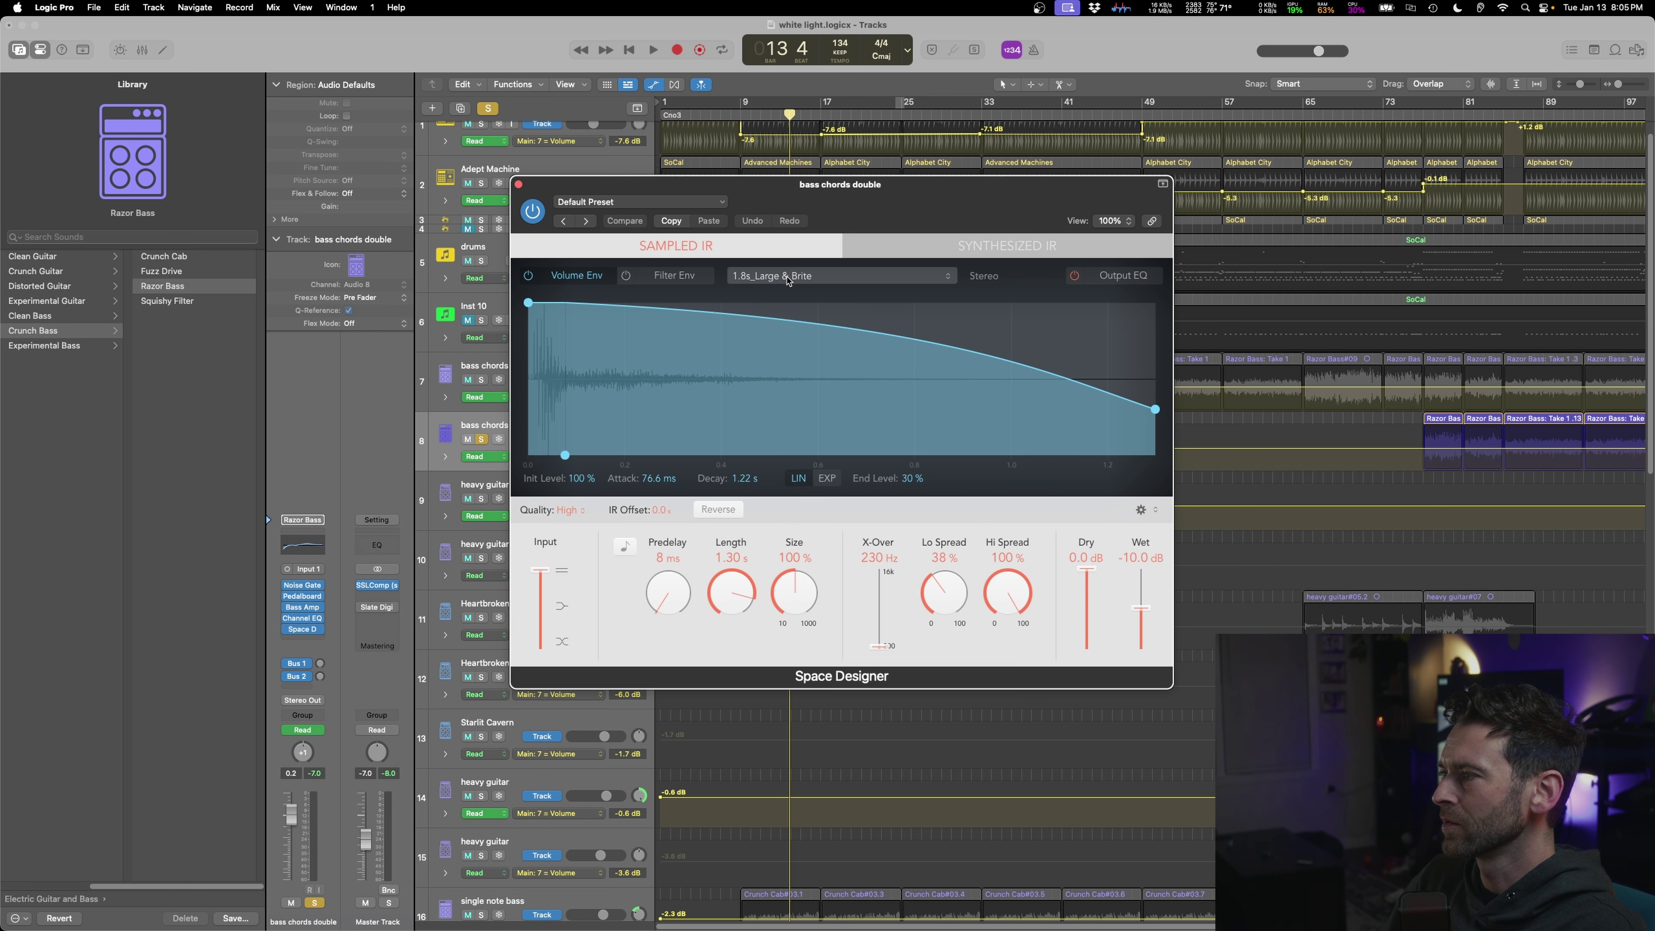
- Load Space Designer's 00.3s Drum Booth Three preset, mute the dry signal, and set wet to 0.0 dB during playback
{"action": "left_click", "coordinate": [636, 203]}
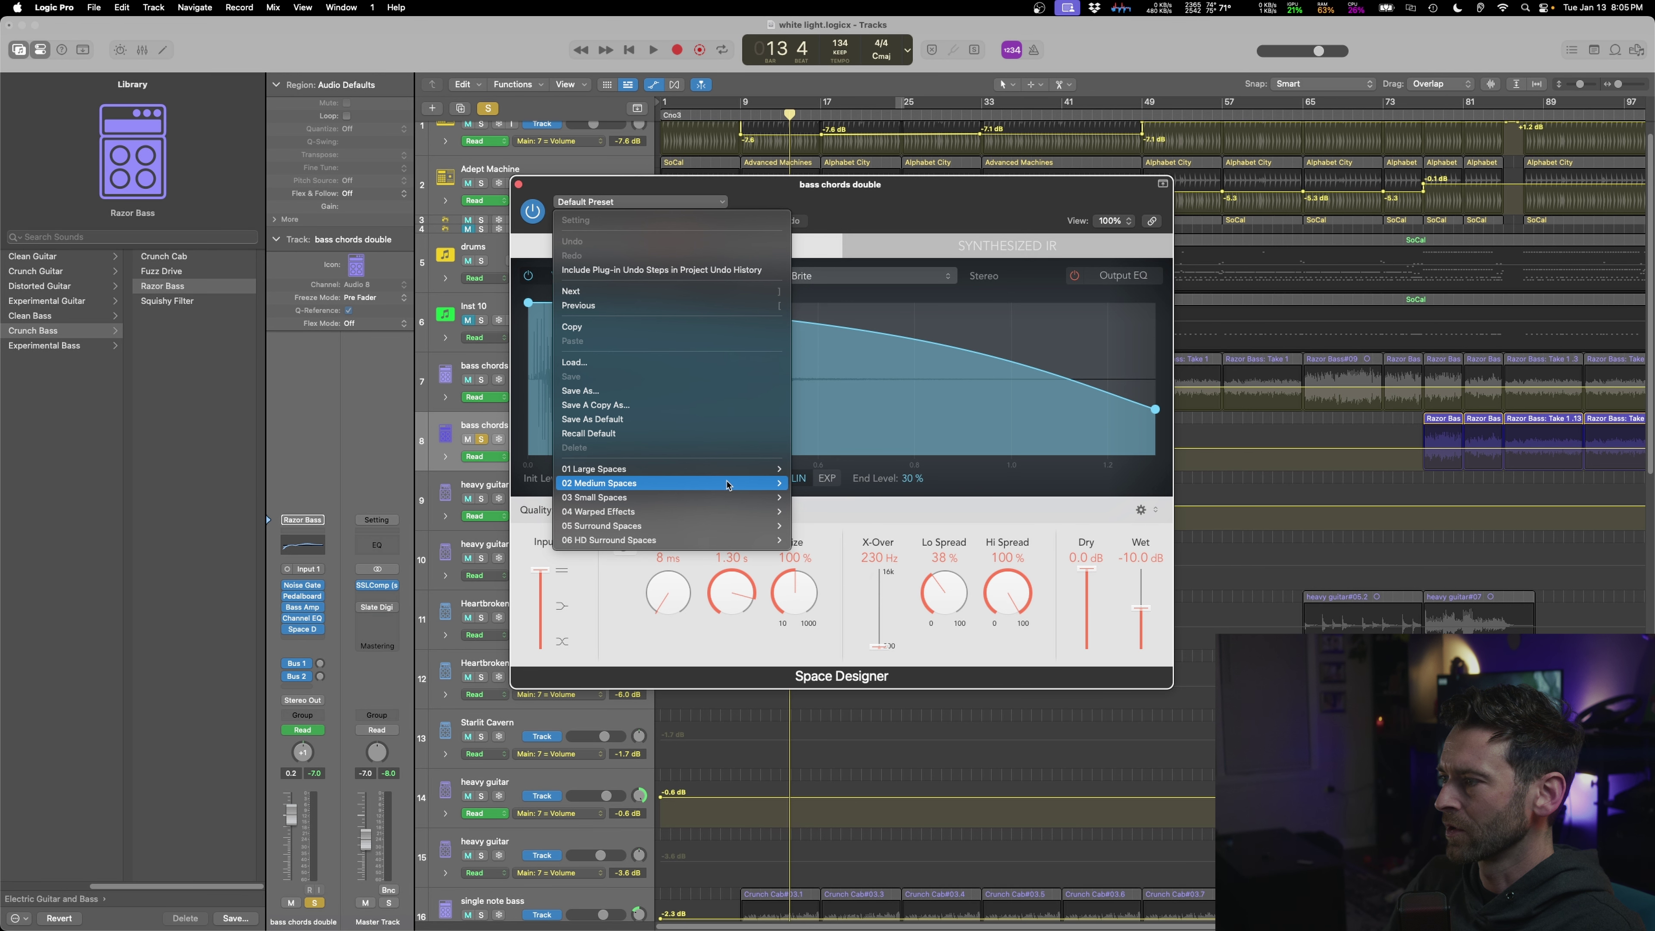
{"action": "mouse_move", "coordinate": [724, 500]}
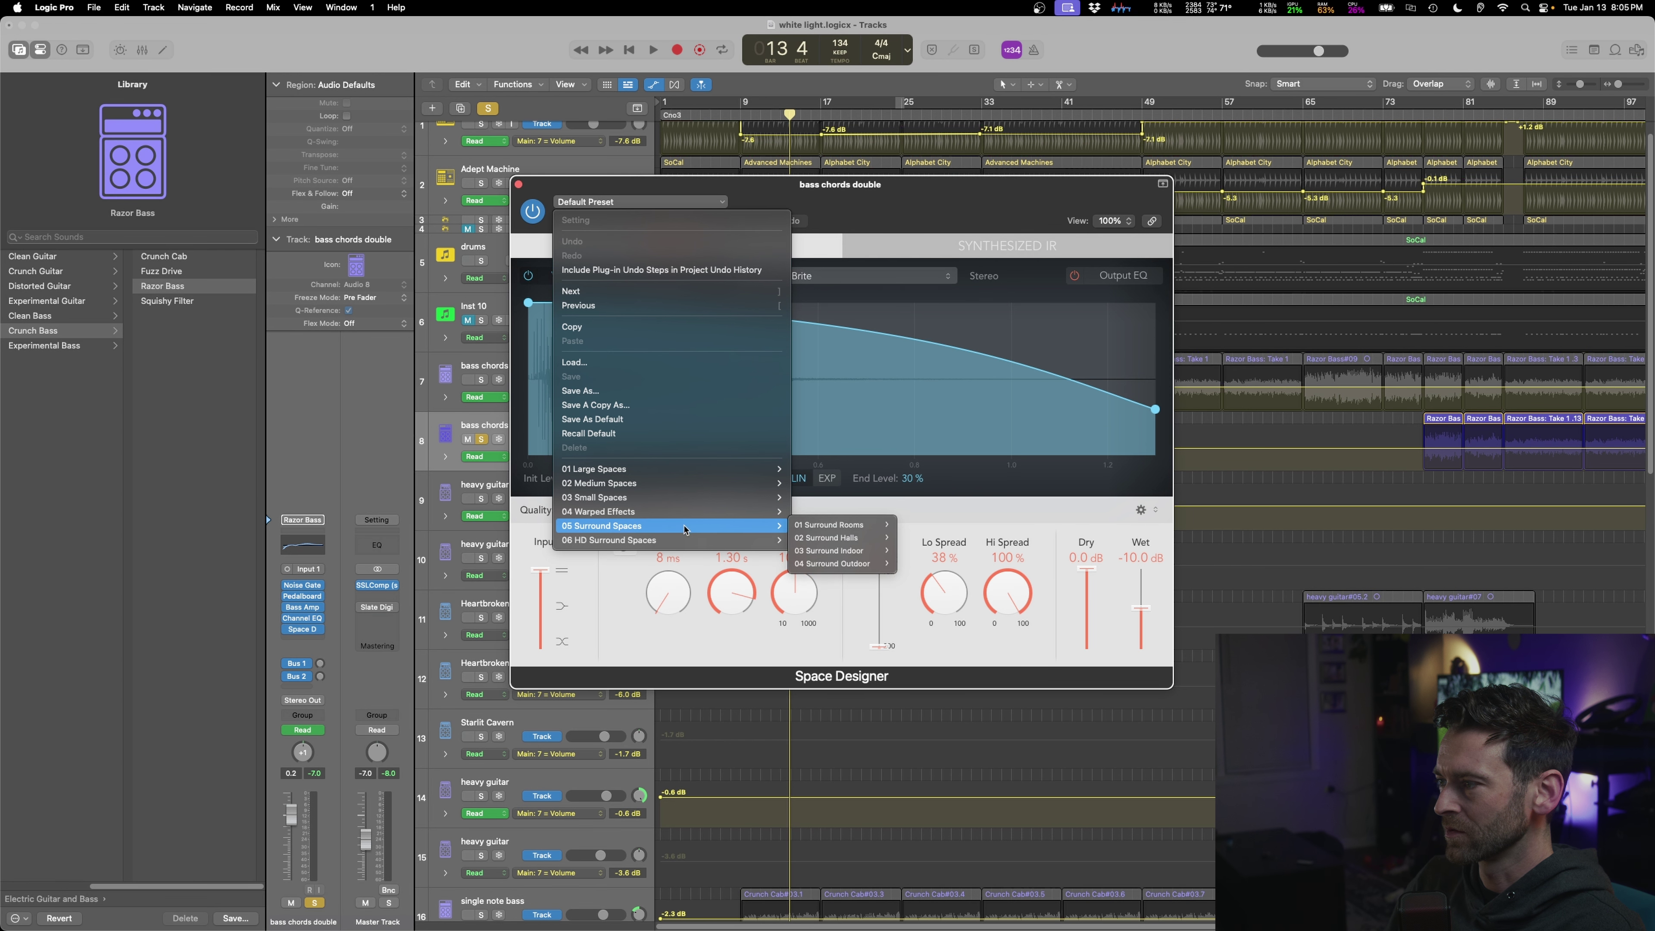
{"action": "mouse_move", "coordinate": [690, 541]}
{"action": "left_click", "coordinate": [958, 541]}
{"action": "key", "text": "space"}
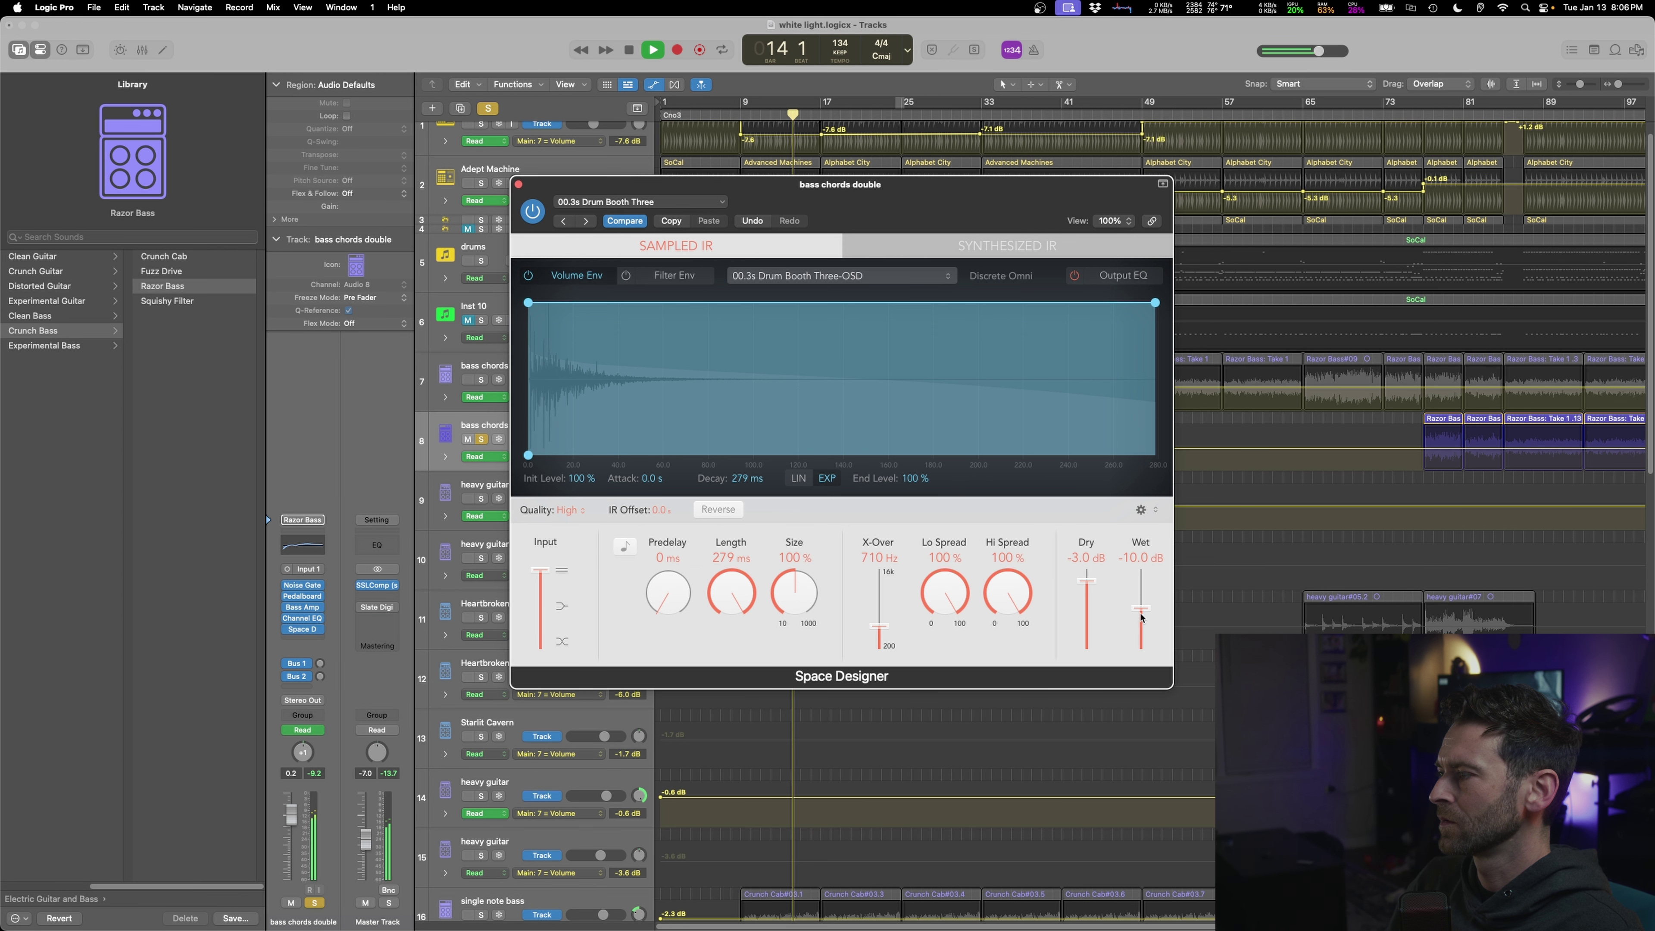
{"action": "left_click_drag", "start_coordinate": [1145, 618], "coordinate": [1145, 571]}
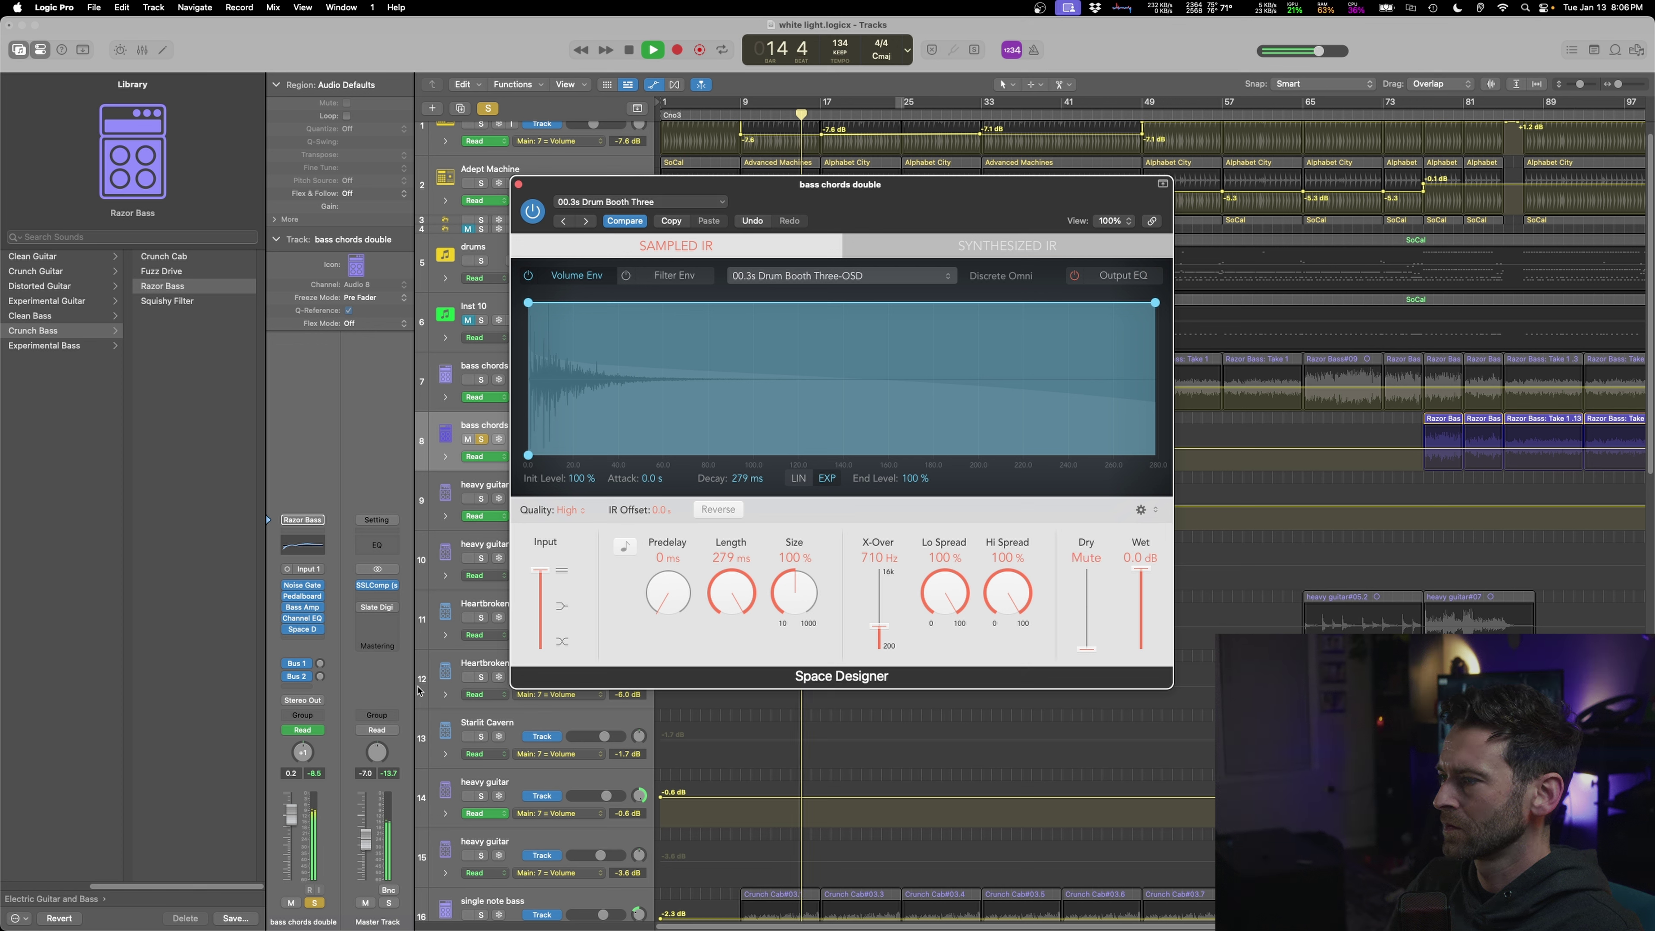
{"action": "left_click", "coordinate": [309, 642]}
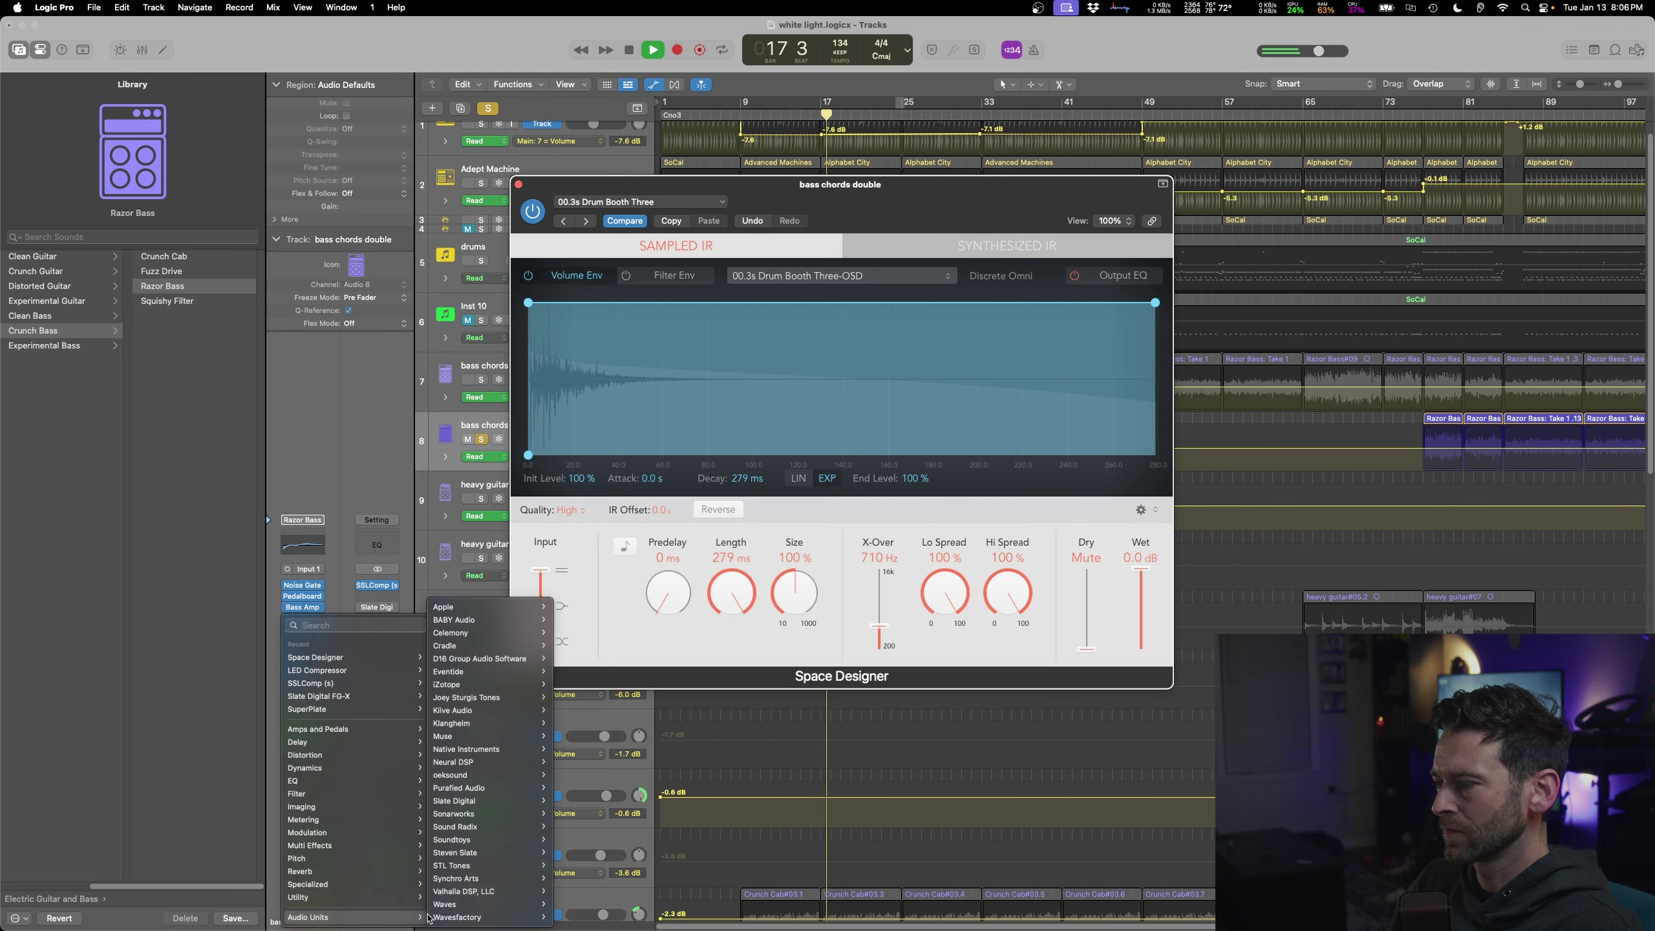
{"action": "left_click", "coordinate": [276, 651]}
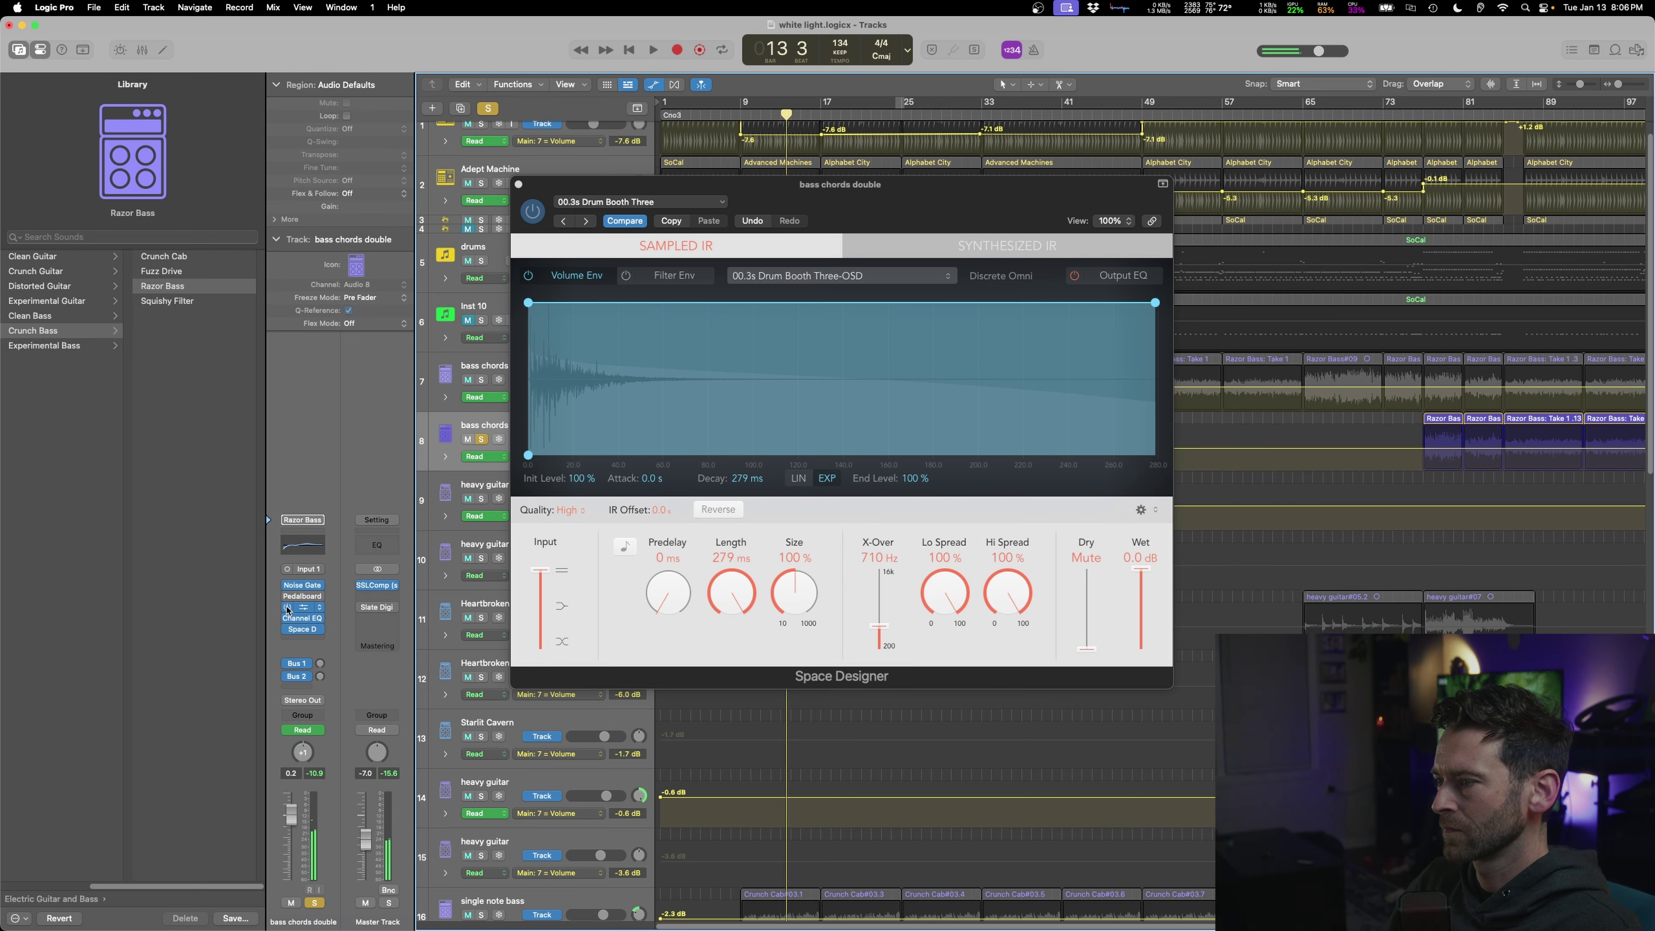
{"action": "key", "text": "space"}
{"action": "left_click", "coordinate": [311, 647]}
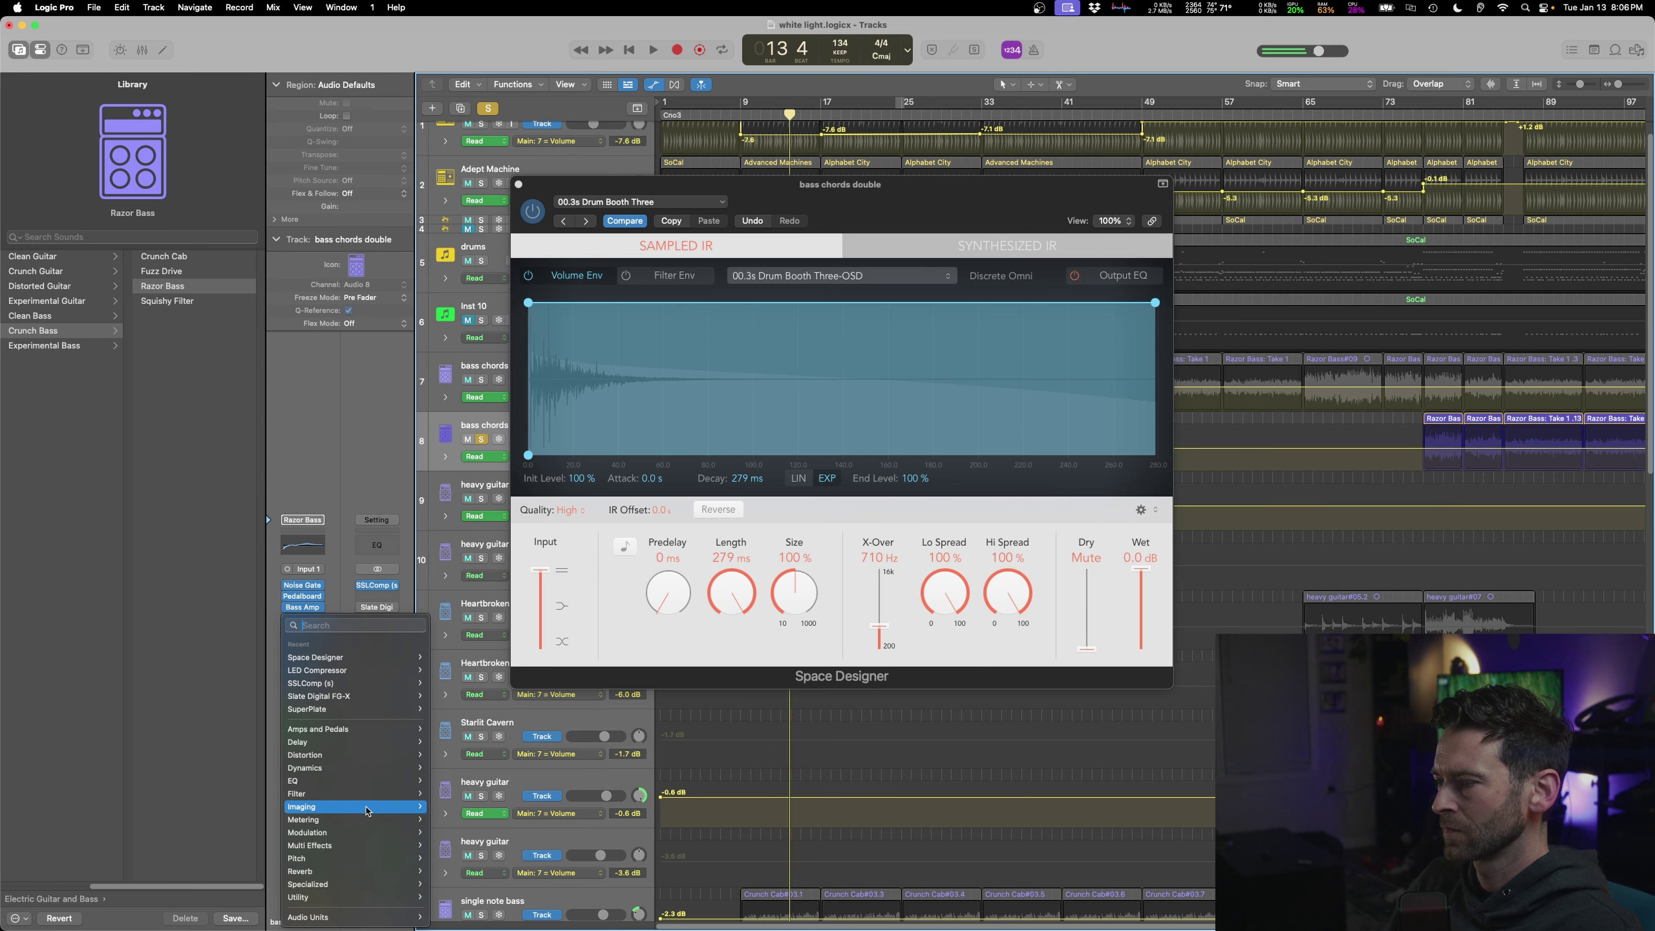
{"action": "left_click", "coordinate": [293, 416]}
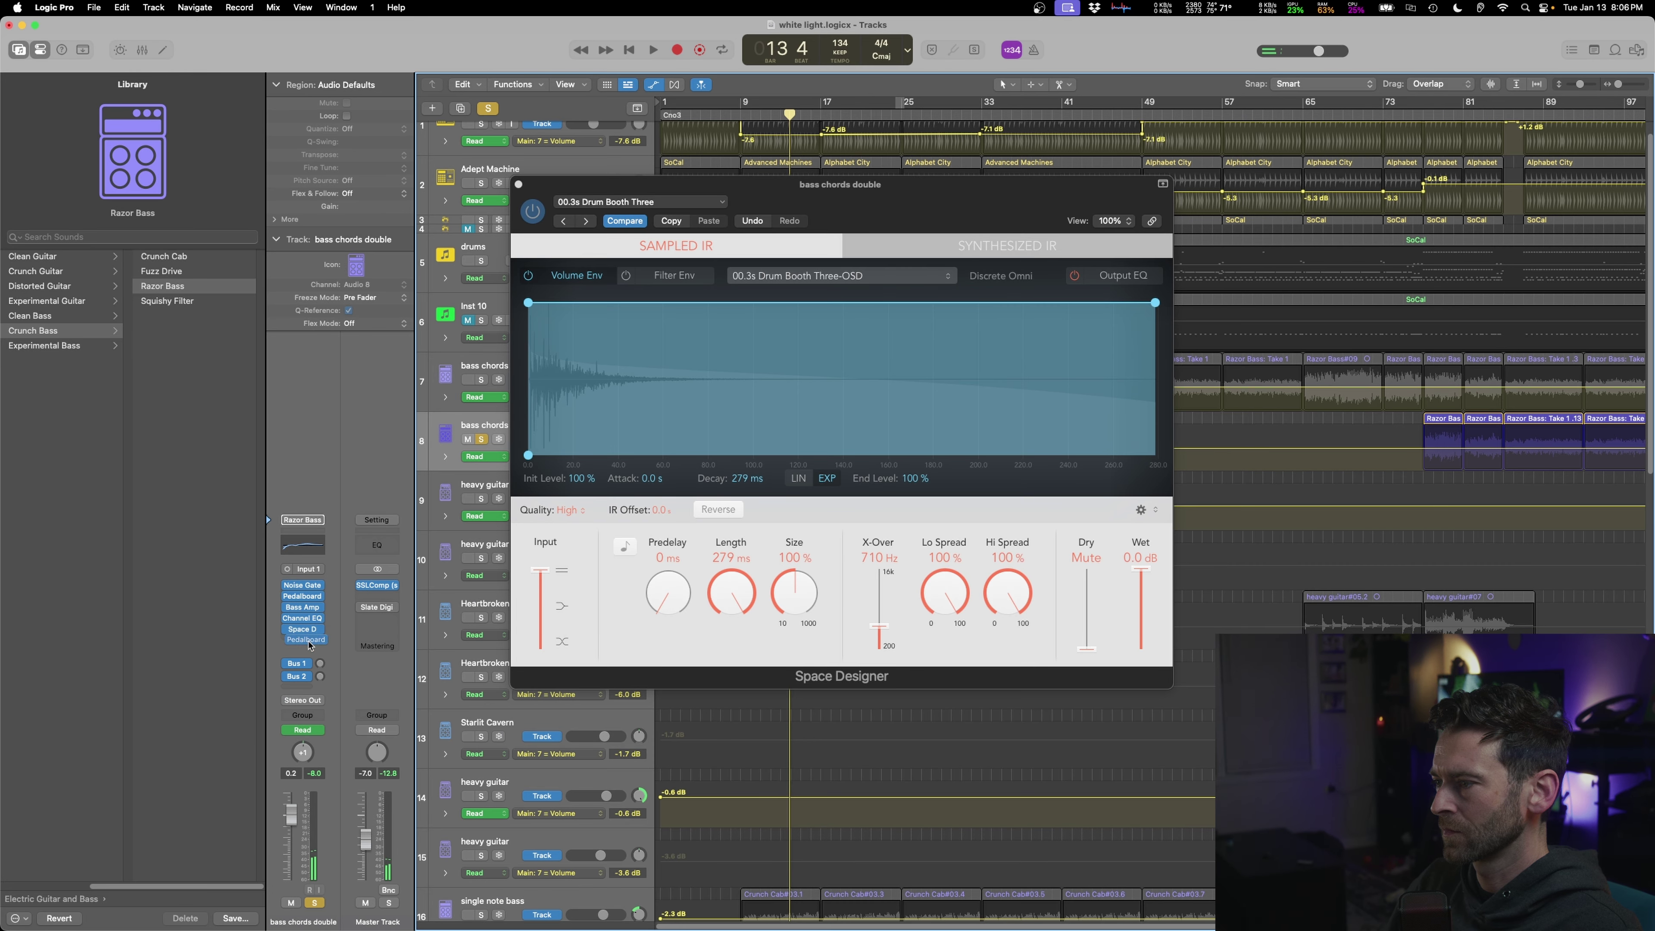
- Move the Pedalboard plug-in below Space Designer on the bass chords double channel and play the track
{"action": "left_click_drag", "start_coordinate": [309, 643], "coordinate": [315, 640]}
{"action": "left_click", "coordinate": [320, 632]}
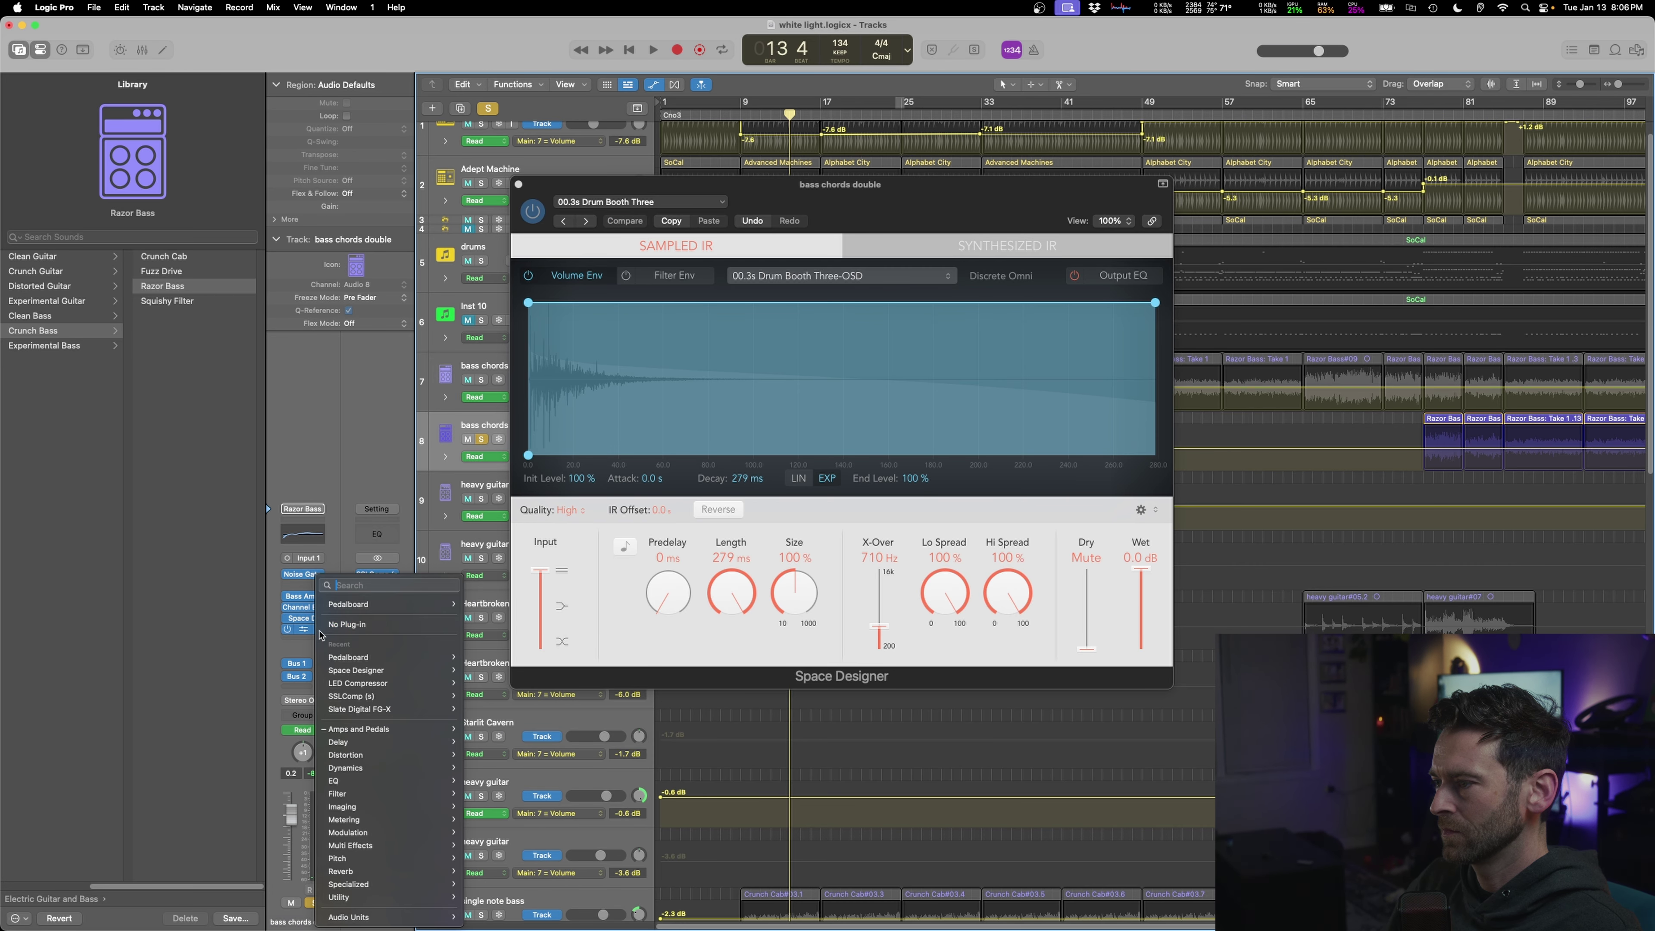
{"action": "left_click", "coordinate": [284, 411]}
{"action": "key", "text": "space"}
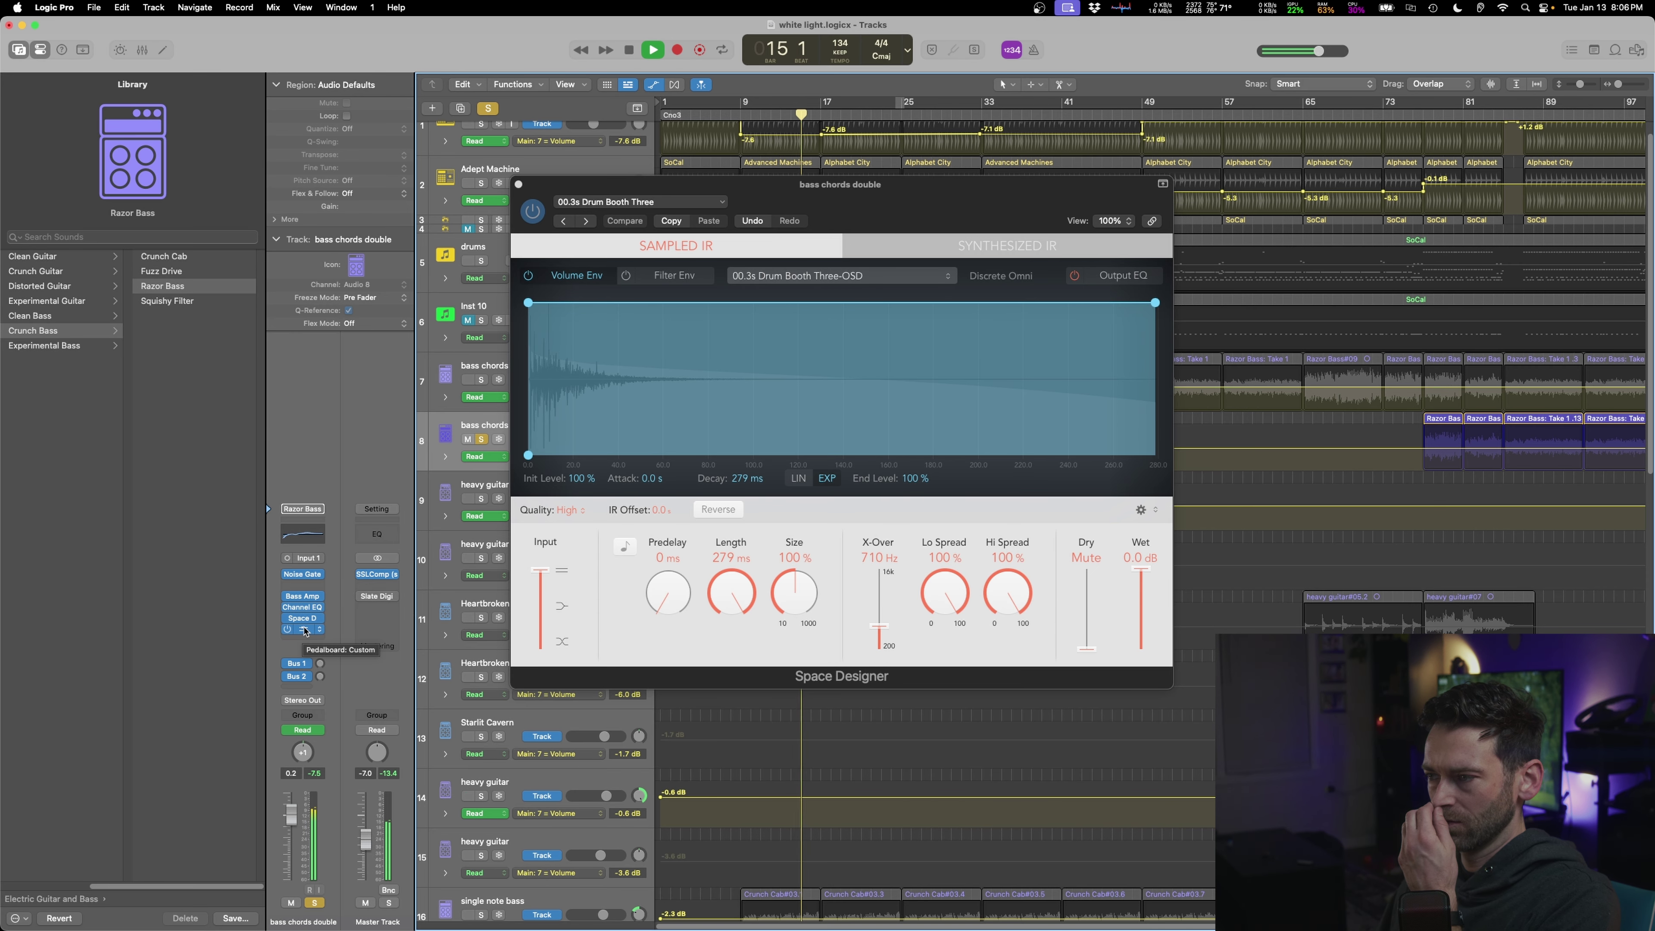
{"action": "key", "text": "space"}
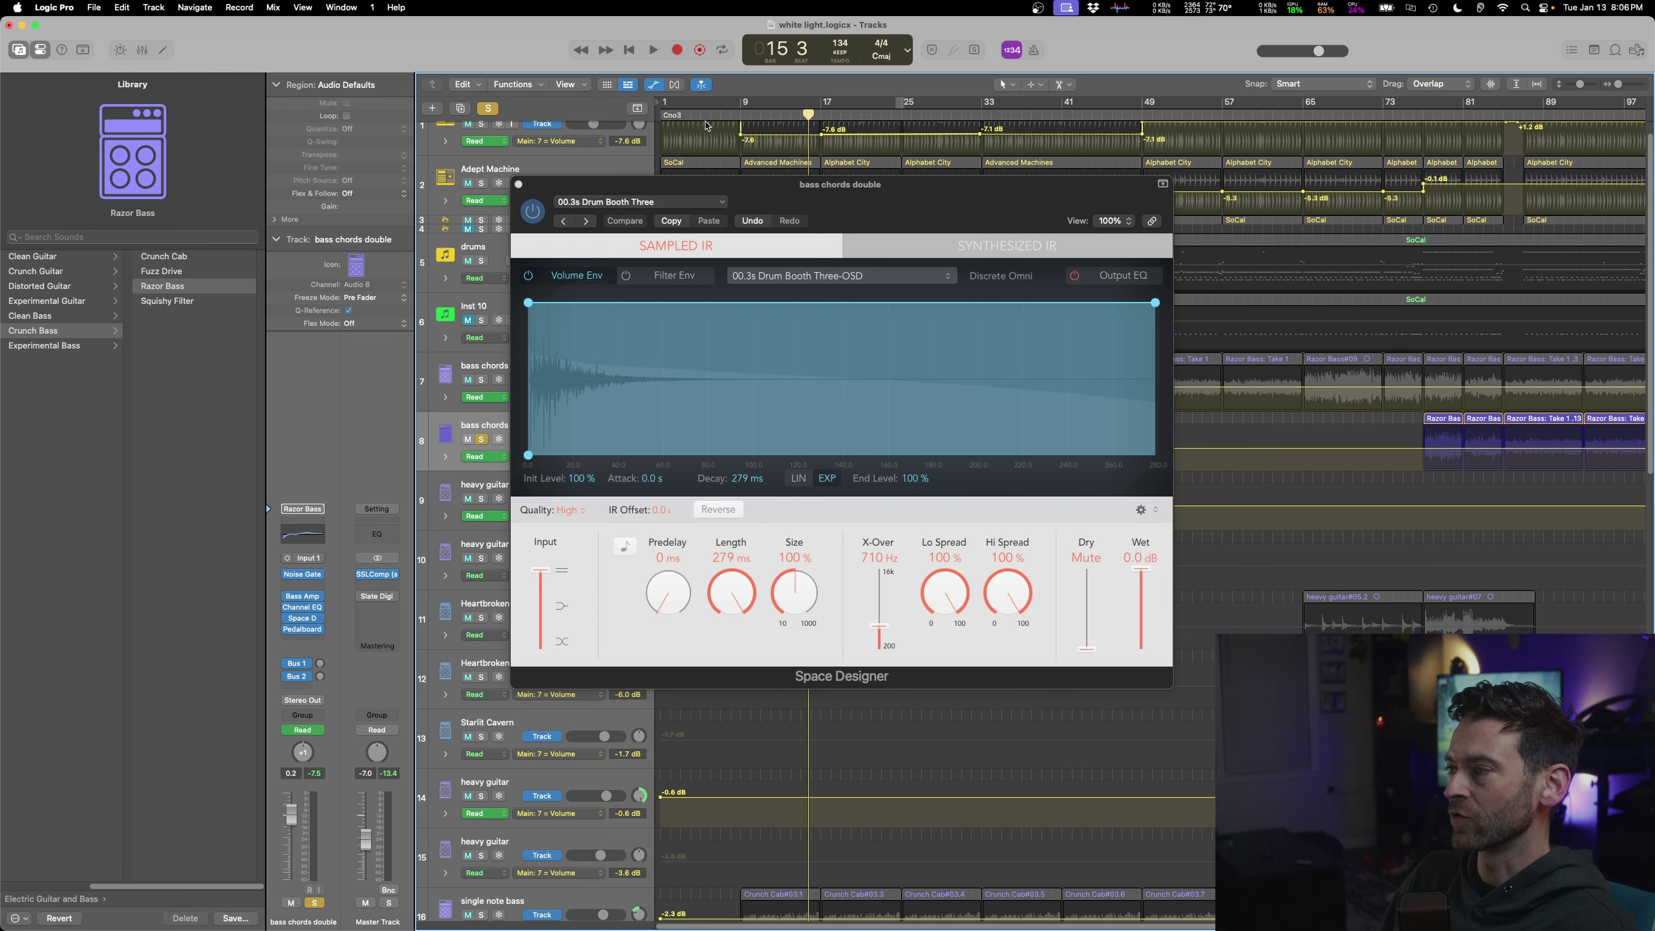
- Play the bass chords double track from bar 10 and boost its Channel EQ by 5.8 dB at 1110 Hz
{"action": "left_click_drag", "start_coordinate": [976, 186], "coordinate": [1358, 436]}
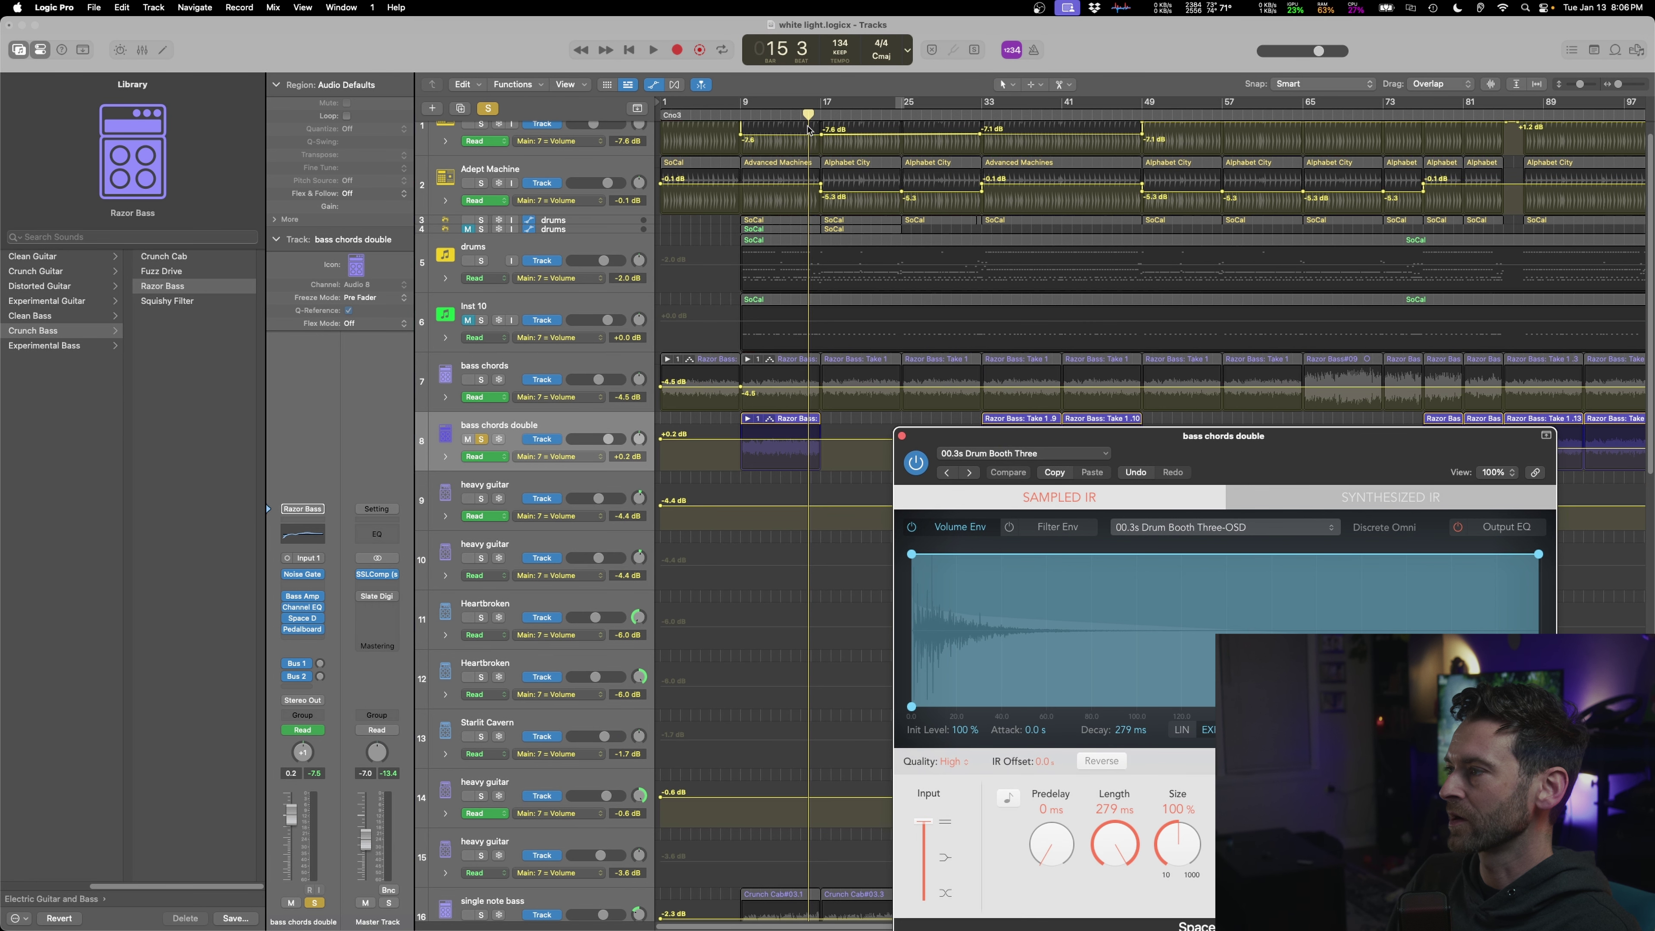
{"action": "left_click_drag", "start_coordinate": [757, 116], "coordinate": [751, 115]}
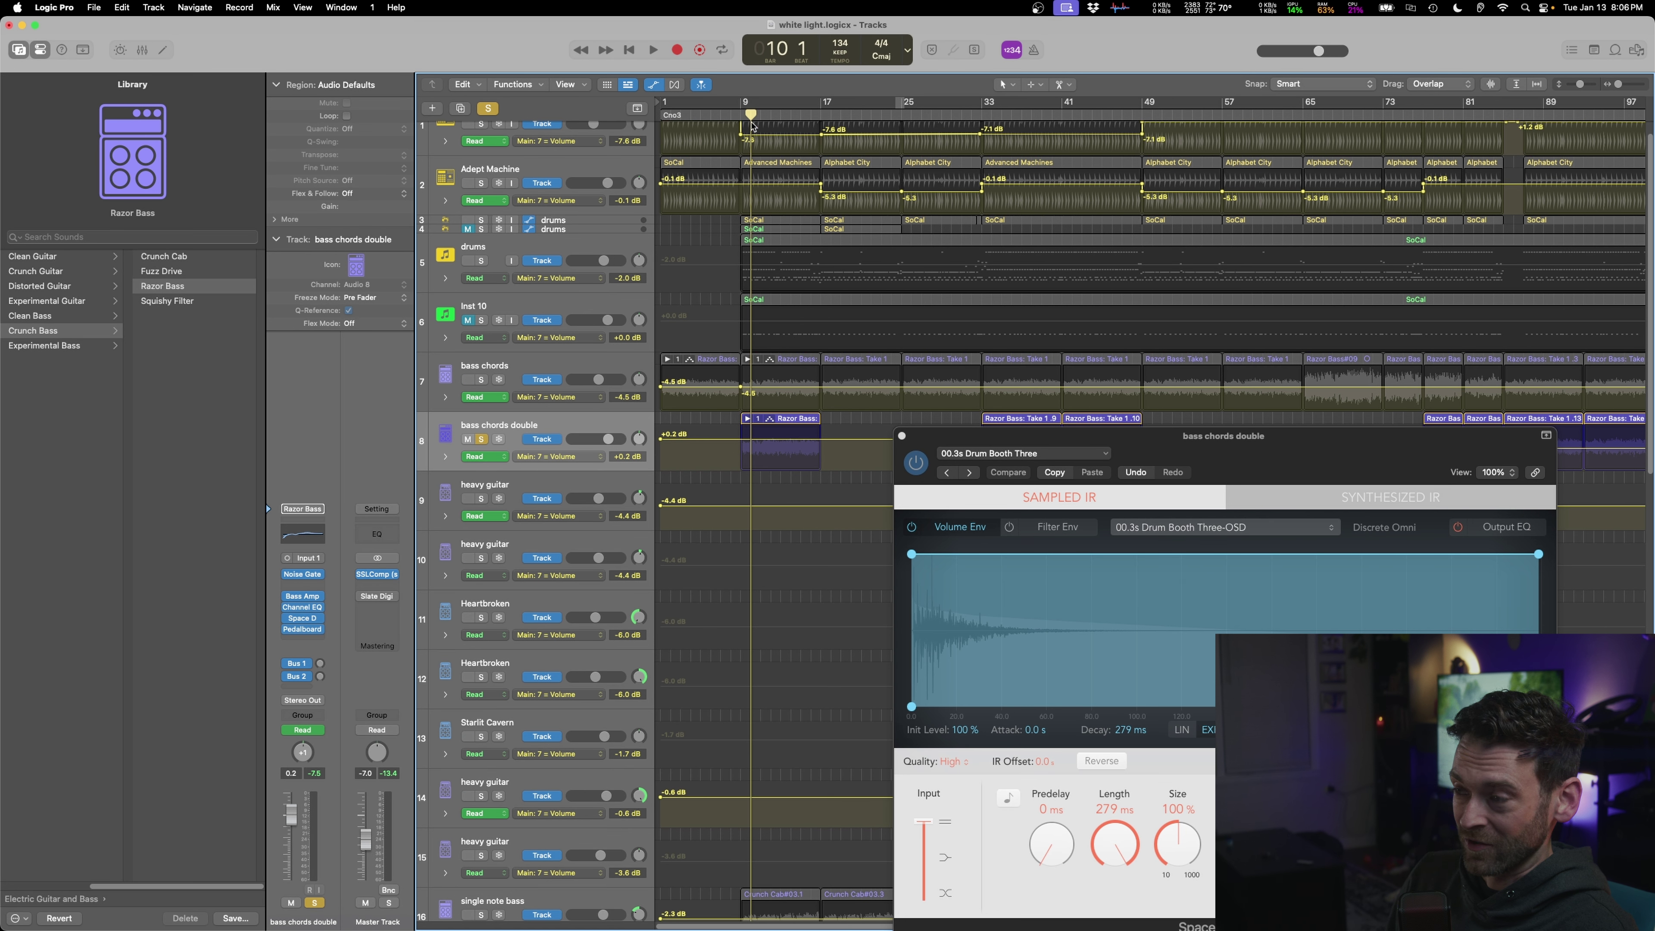
{"action": "key", "text": "space"}
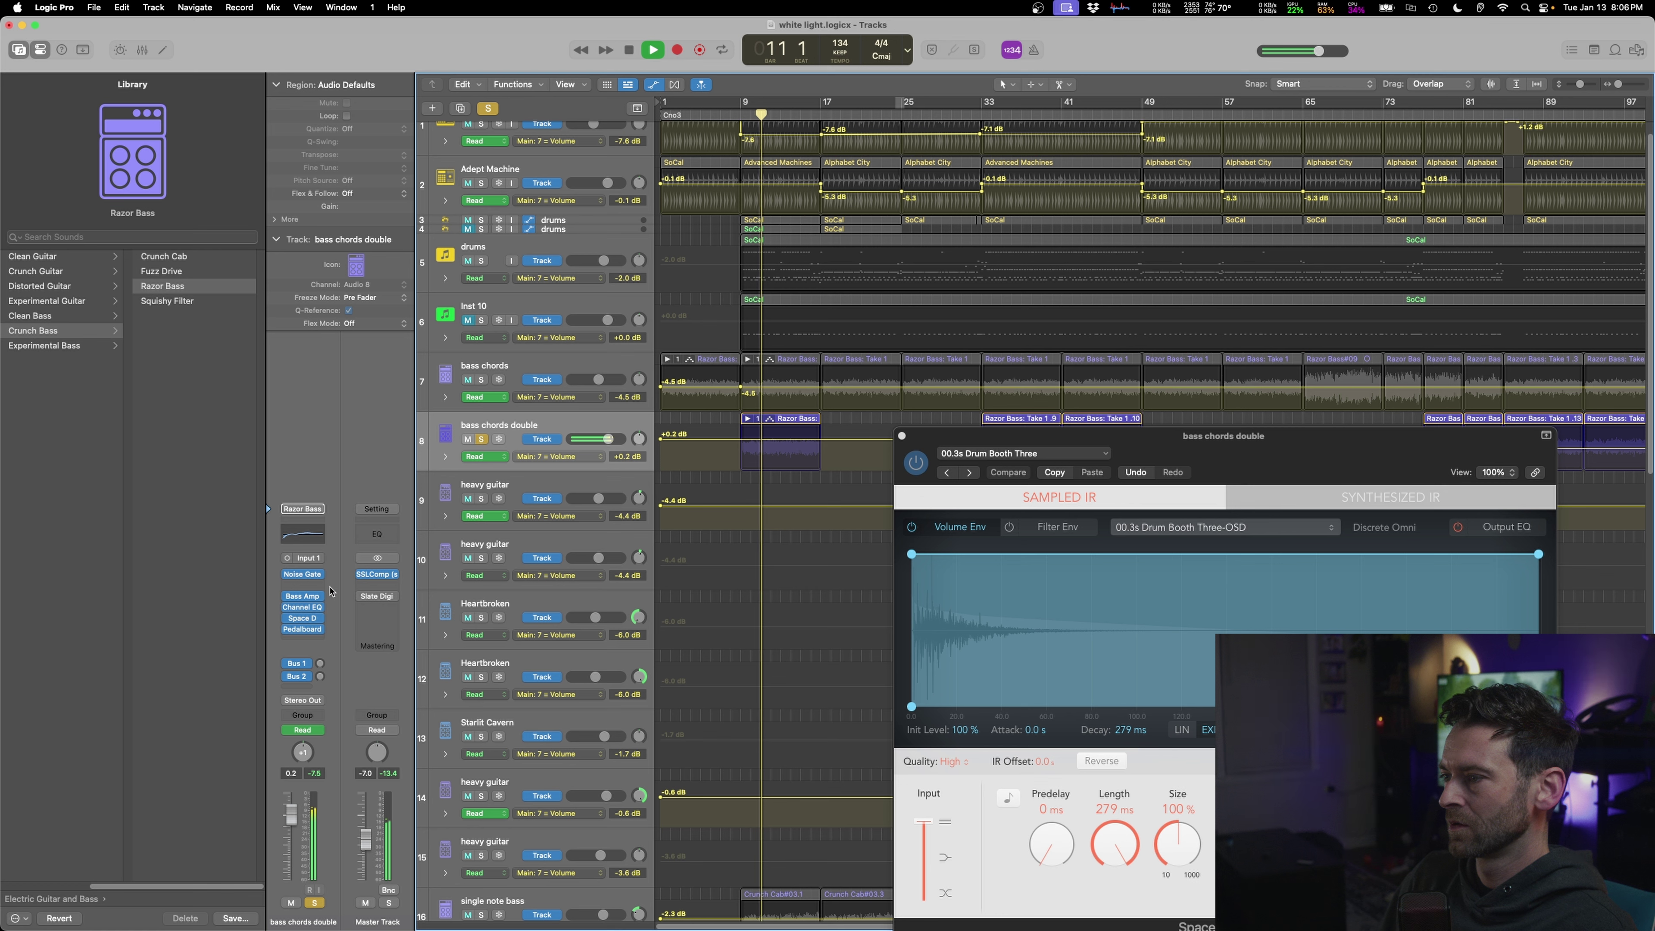
{"action": "left_click", "coordinate": [309, 536]}
{"action": "mouse_move", "coordinate": [898, 341]}
{"action": "left_mouse_down"}
{"action": "mouse_move", "coordinate": [867, 320]}
{"action": "mouse_move", "coordinate": [1068, 419]}
{"action": "mouse_move", "coordinate": [750, 352]}
{"action": "mouse_move", "coordinate": [763, 369]}
{"action": "mouse_move", "coordinate": [864, 291]}
{"action": "mouse_move", "coordinate": [798, 305]}
{"action": "mouse_move", "coordinate": [1020, 314]}
{"action": "mouse_move", "coordinate": [874, 326]}
{"action": "left_mouse_up"}
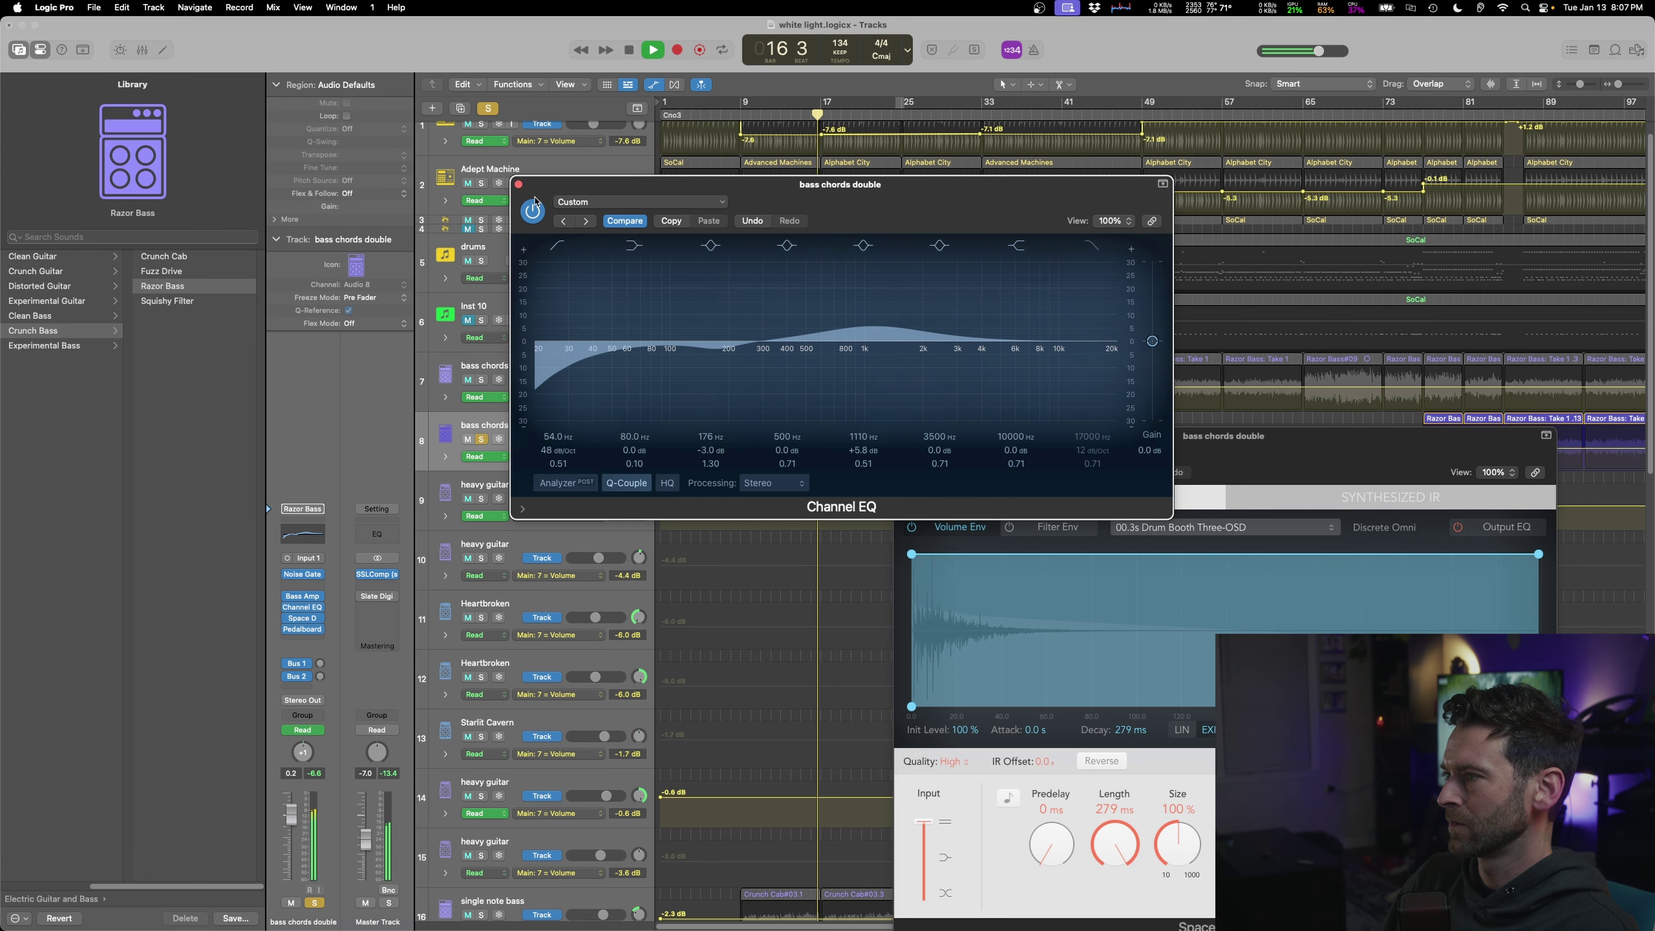
{"action": "left_click", "coordinate": [519, 185]}
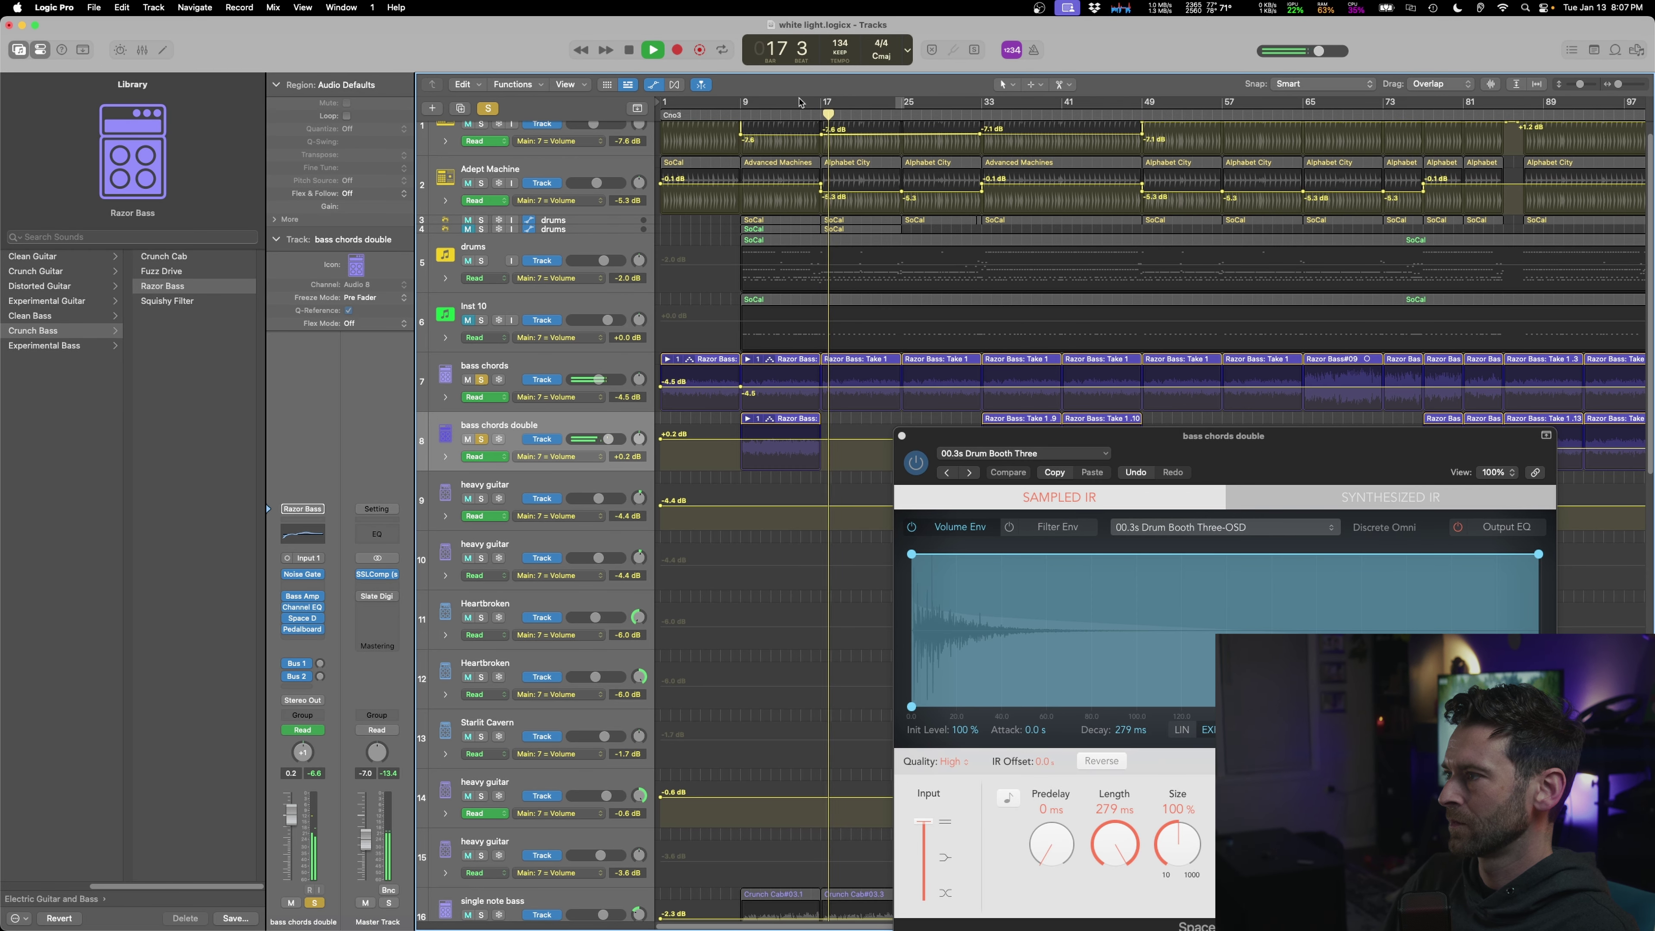
- Play bass chords soloed together with bass chords double, and lower the double's volume to -2.3 dB
{"action": "left_click", "coordinate": [758, 110]}
{"action": "left_click_drag", "start_coordinate": [627, 456], "coordinate": [622, 488]}
{"action": "key", "text": "space"}
- Route the outputs of bass chords and bass chords double to Bus 10, with its aux named all BASS
{"action": "left_click", "coordinate": [302, 700]}
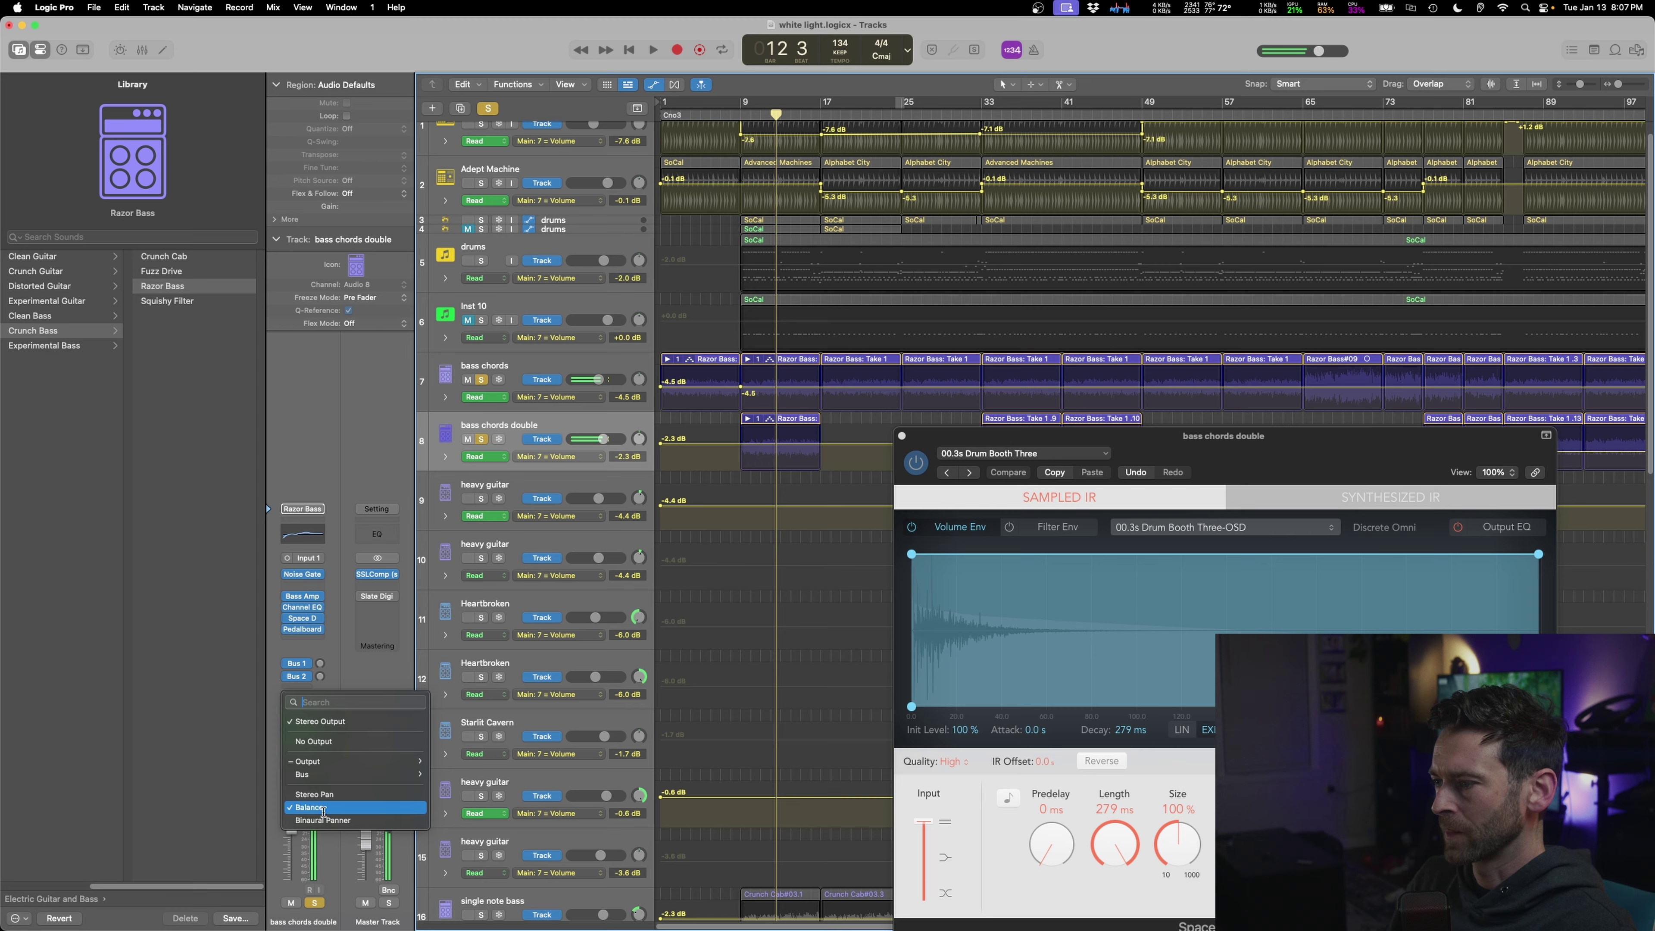
{"action": "mouse_move", "coordinate": [342, 776]}
{"action": "left_click", "coordinate": [477, 434]}
{"action": "left_click", "coordinate": [484, 368]}
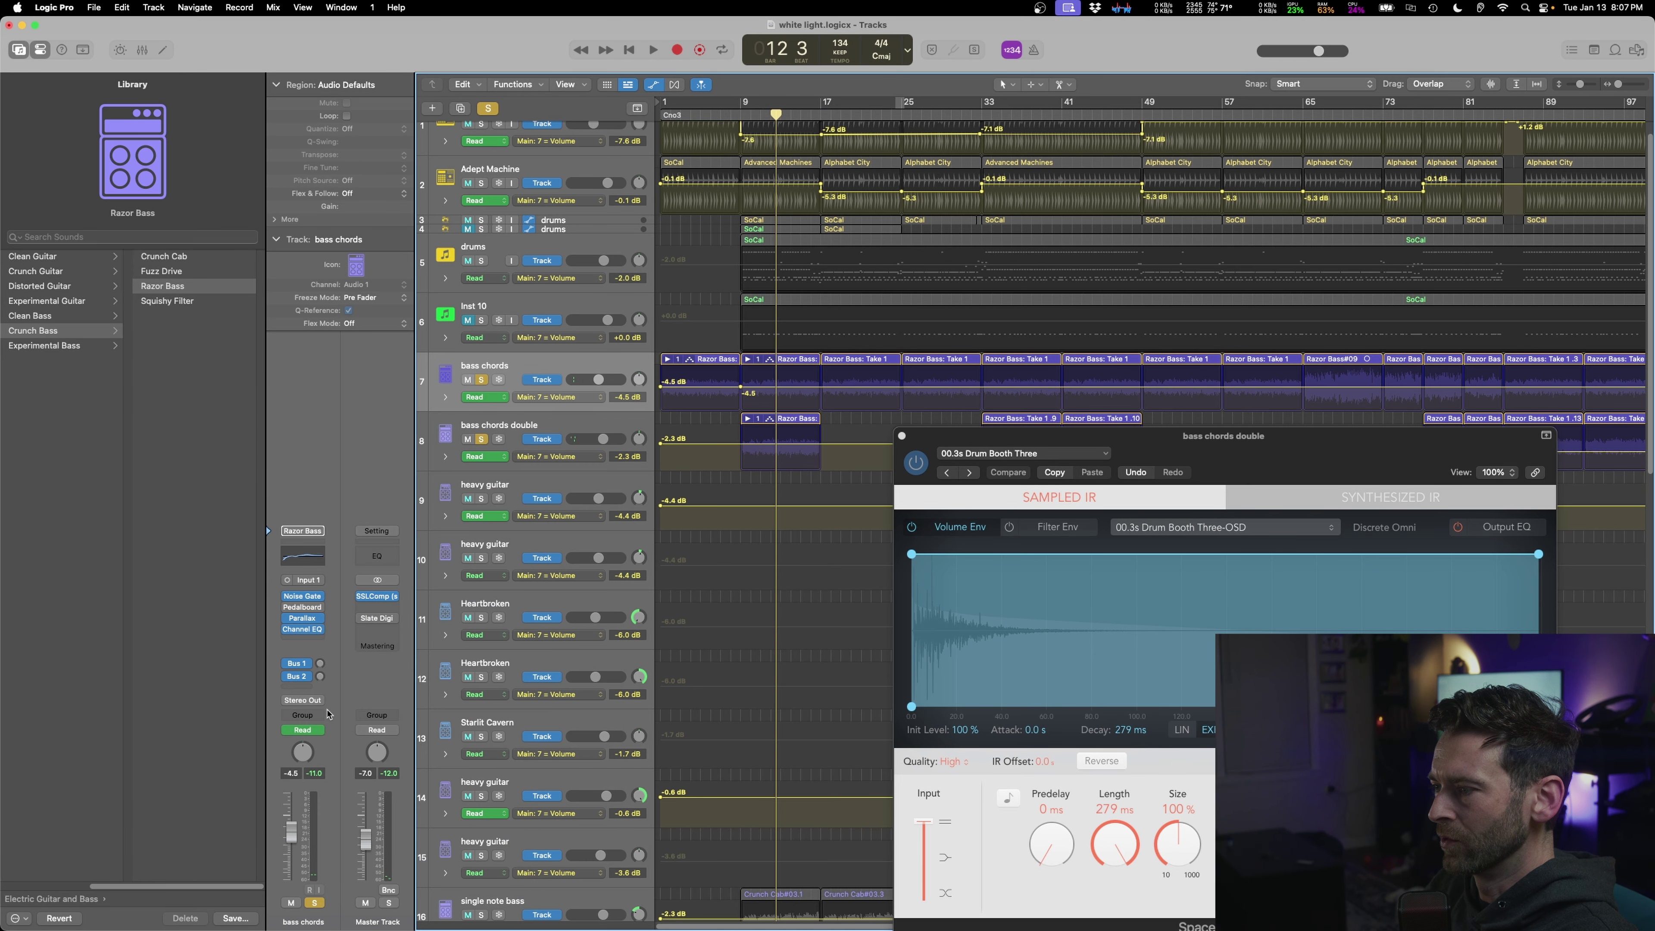
{"action": "left_click", "coordinate": [311, 700]}
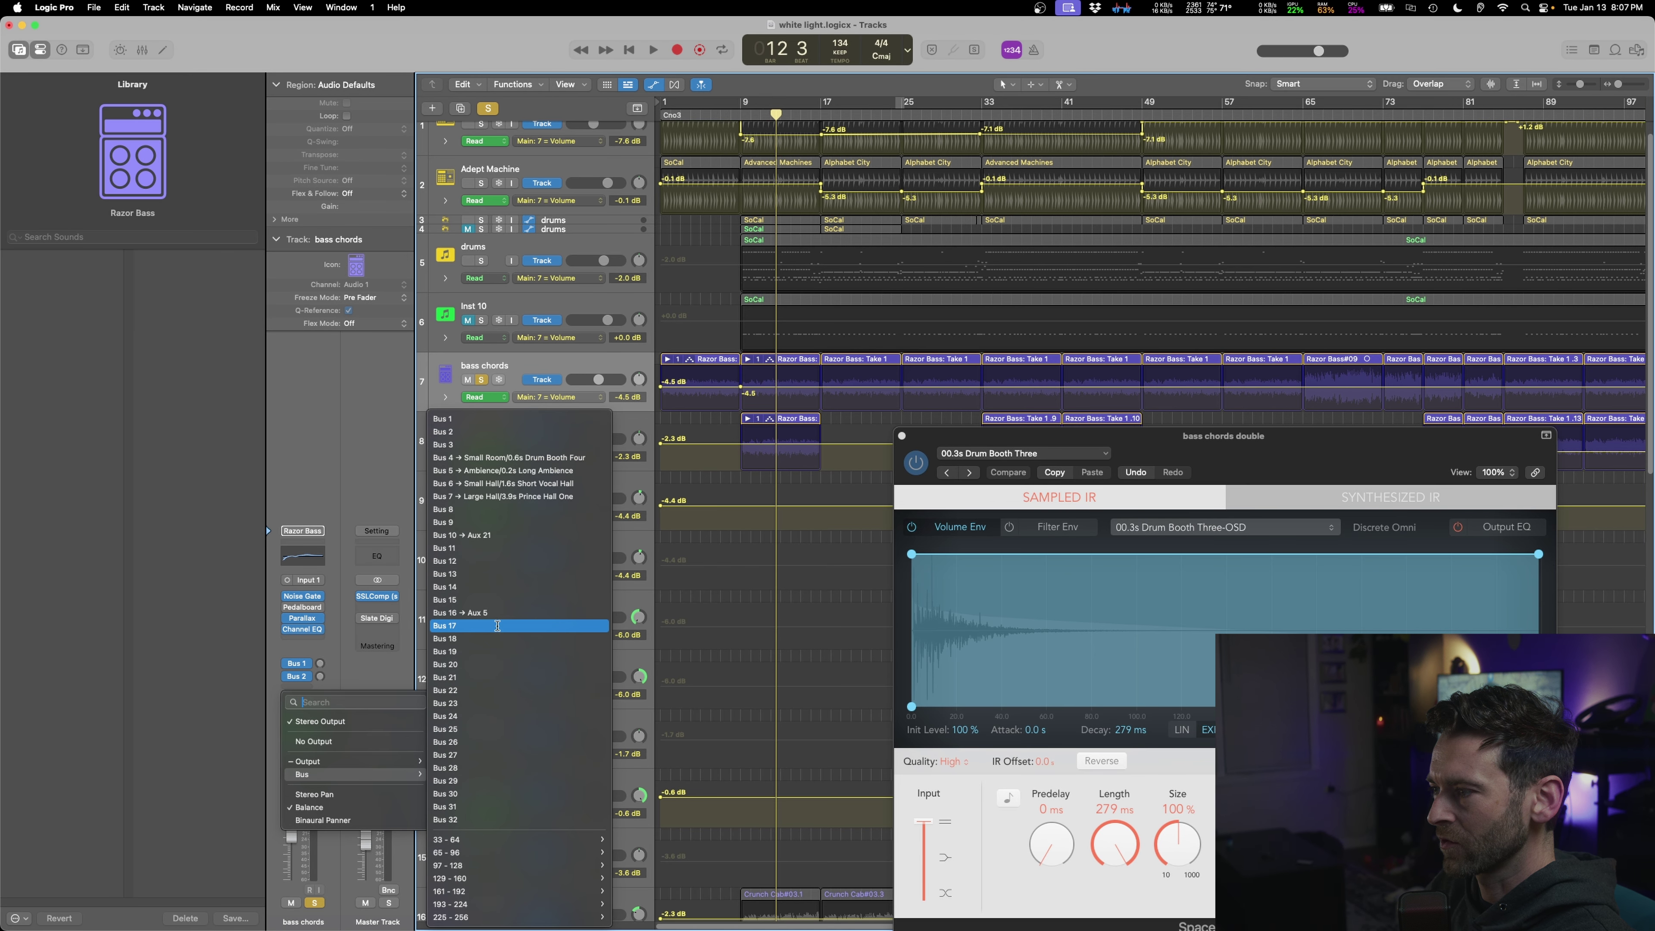
{"action": "left_click", "coordinate": [515, 534]}
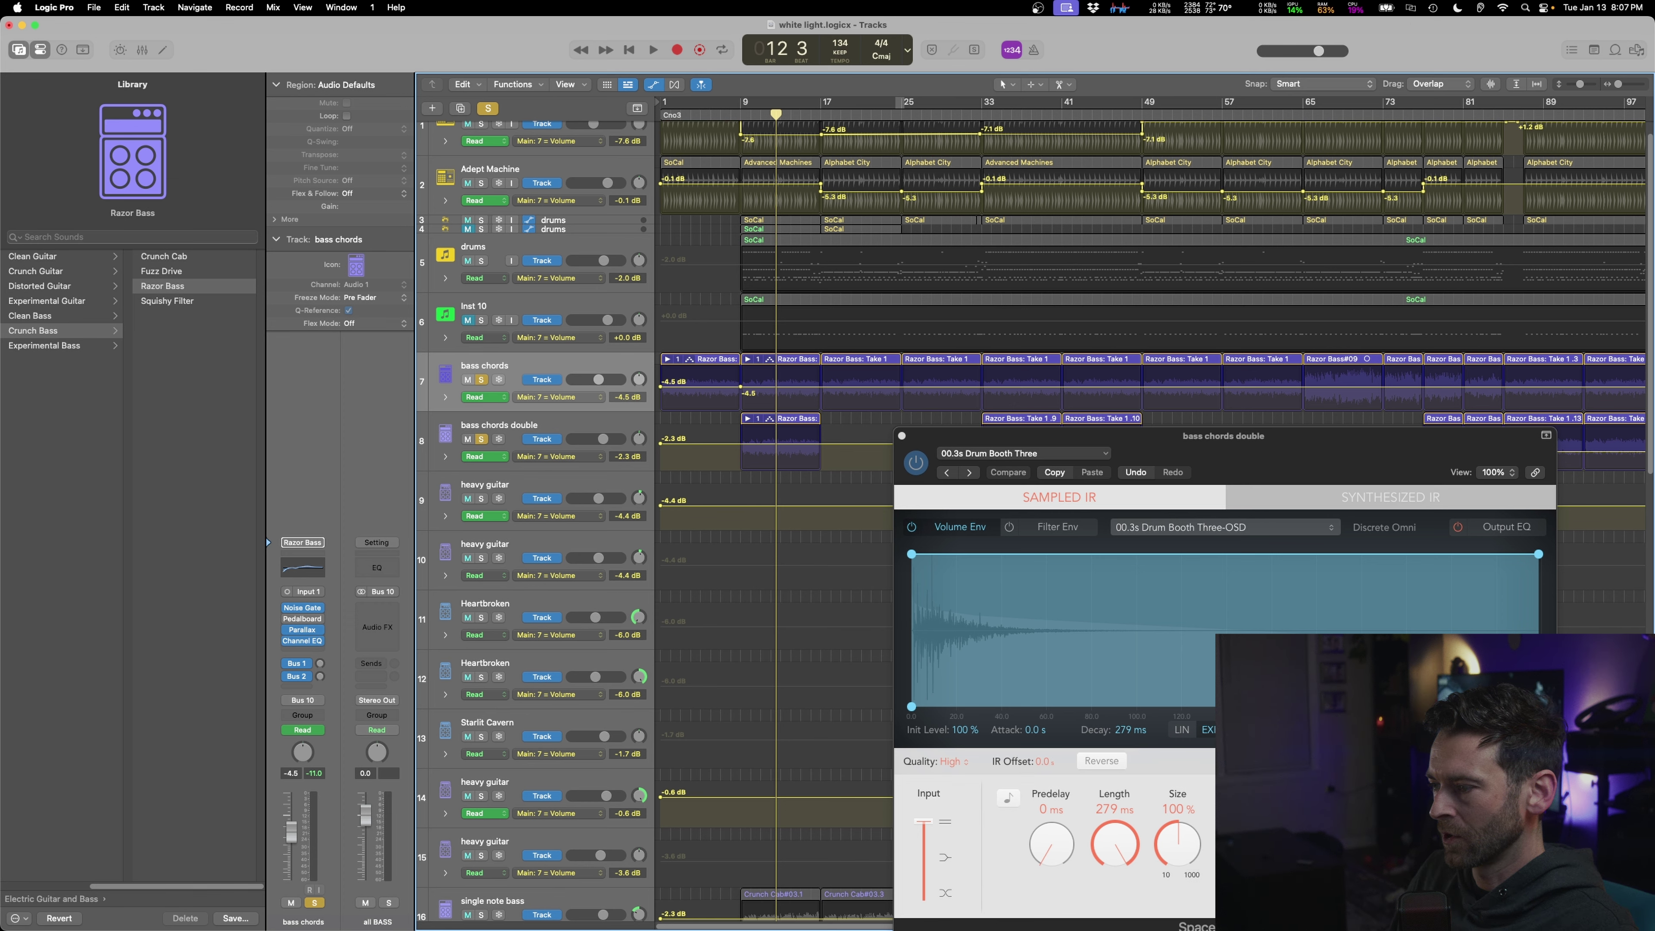
- Solo the all BASS aux during playback and insert the Waves L2 (s) limiter on it
{"action": "key", "text": "space"}
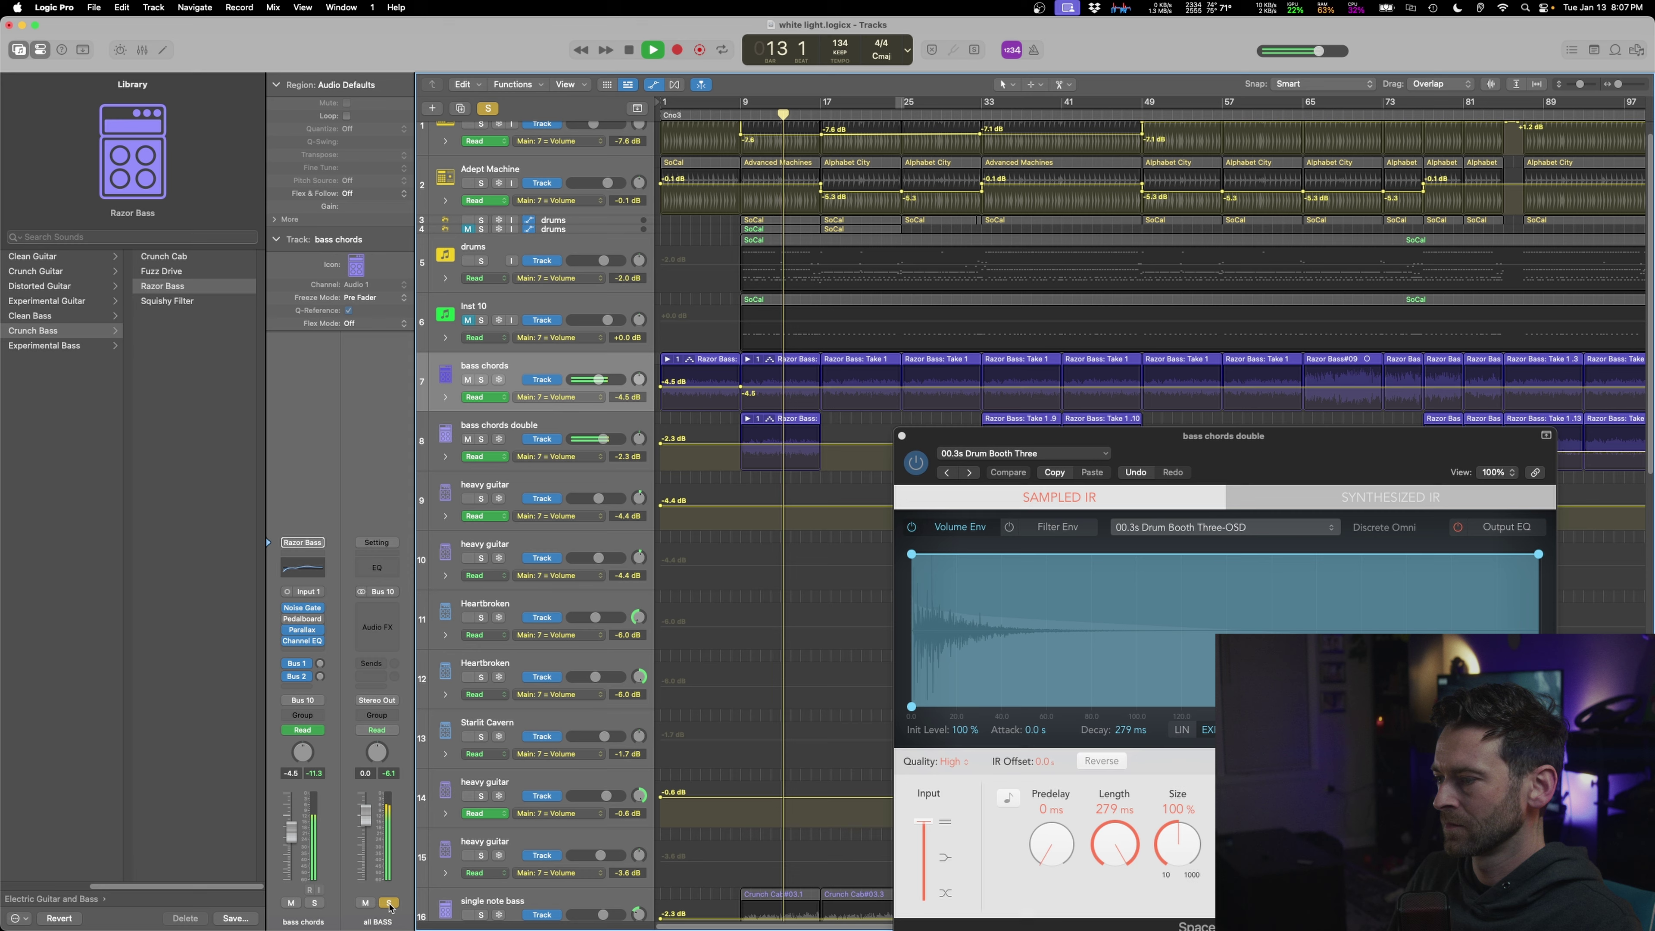
{"action": "left_click", "coordinate": [388, 903]}
{"action": "left_click", "coordinate": [376, 608]}
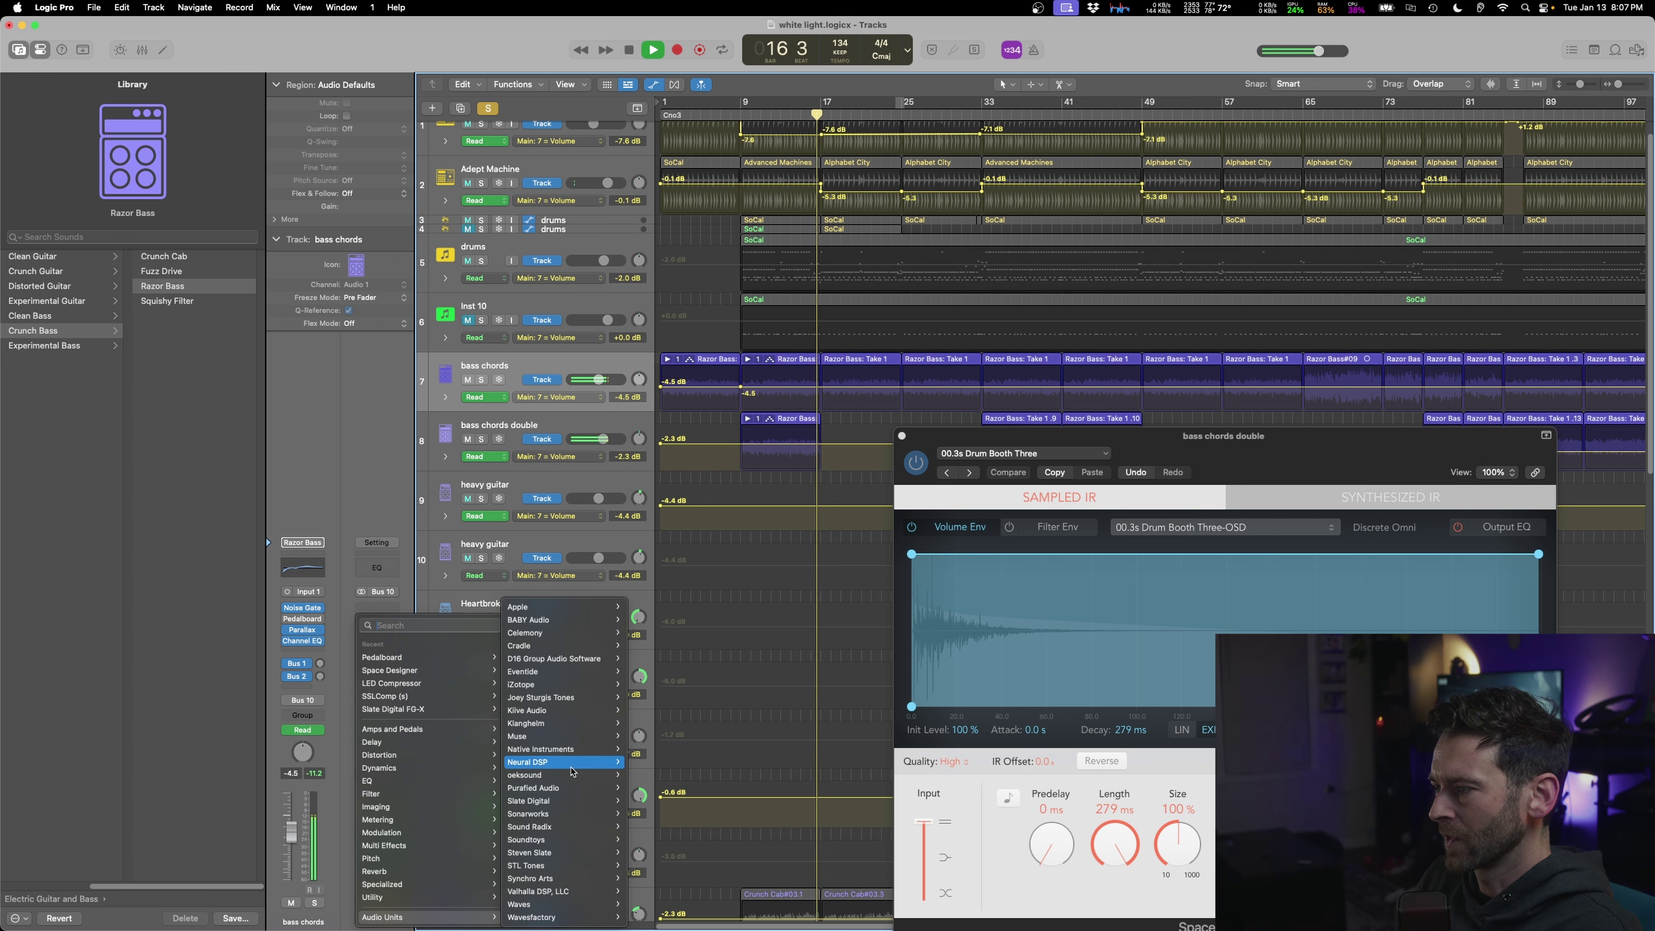
{"action": "key", "text": "Escape"}
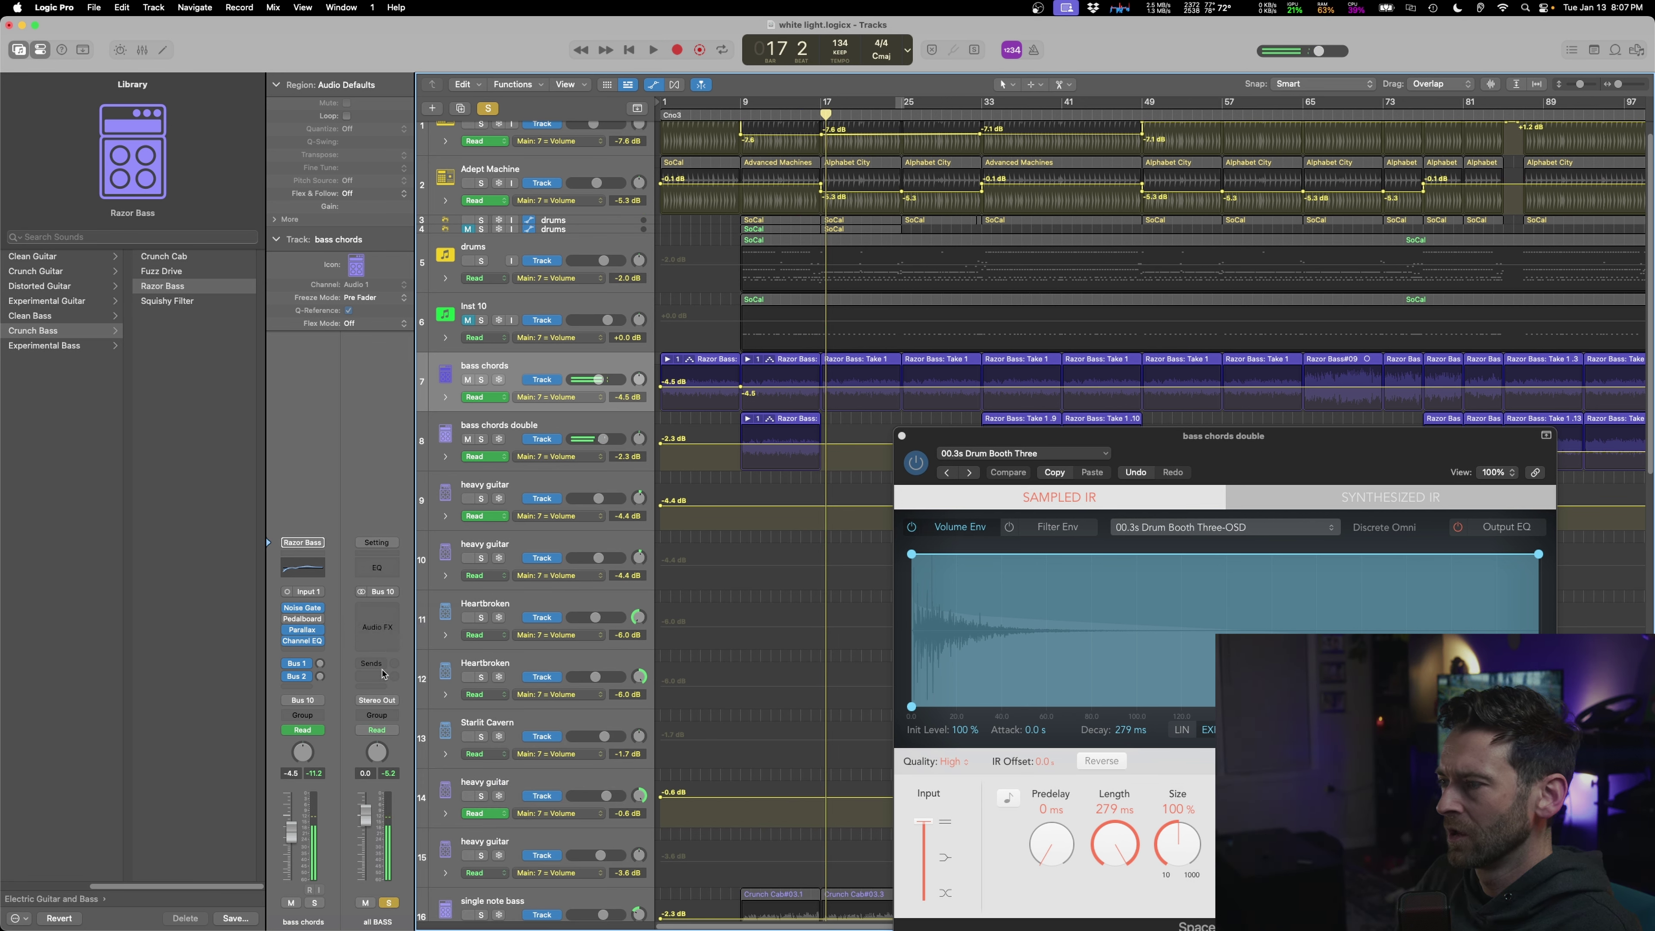
{"action": "left_click", "coordinate": [381, 636]}
{"action": "mouse_move", "coordinate": [391, 917]}
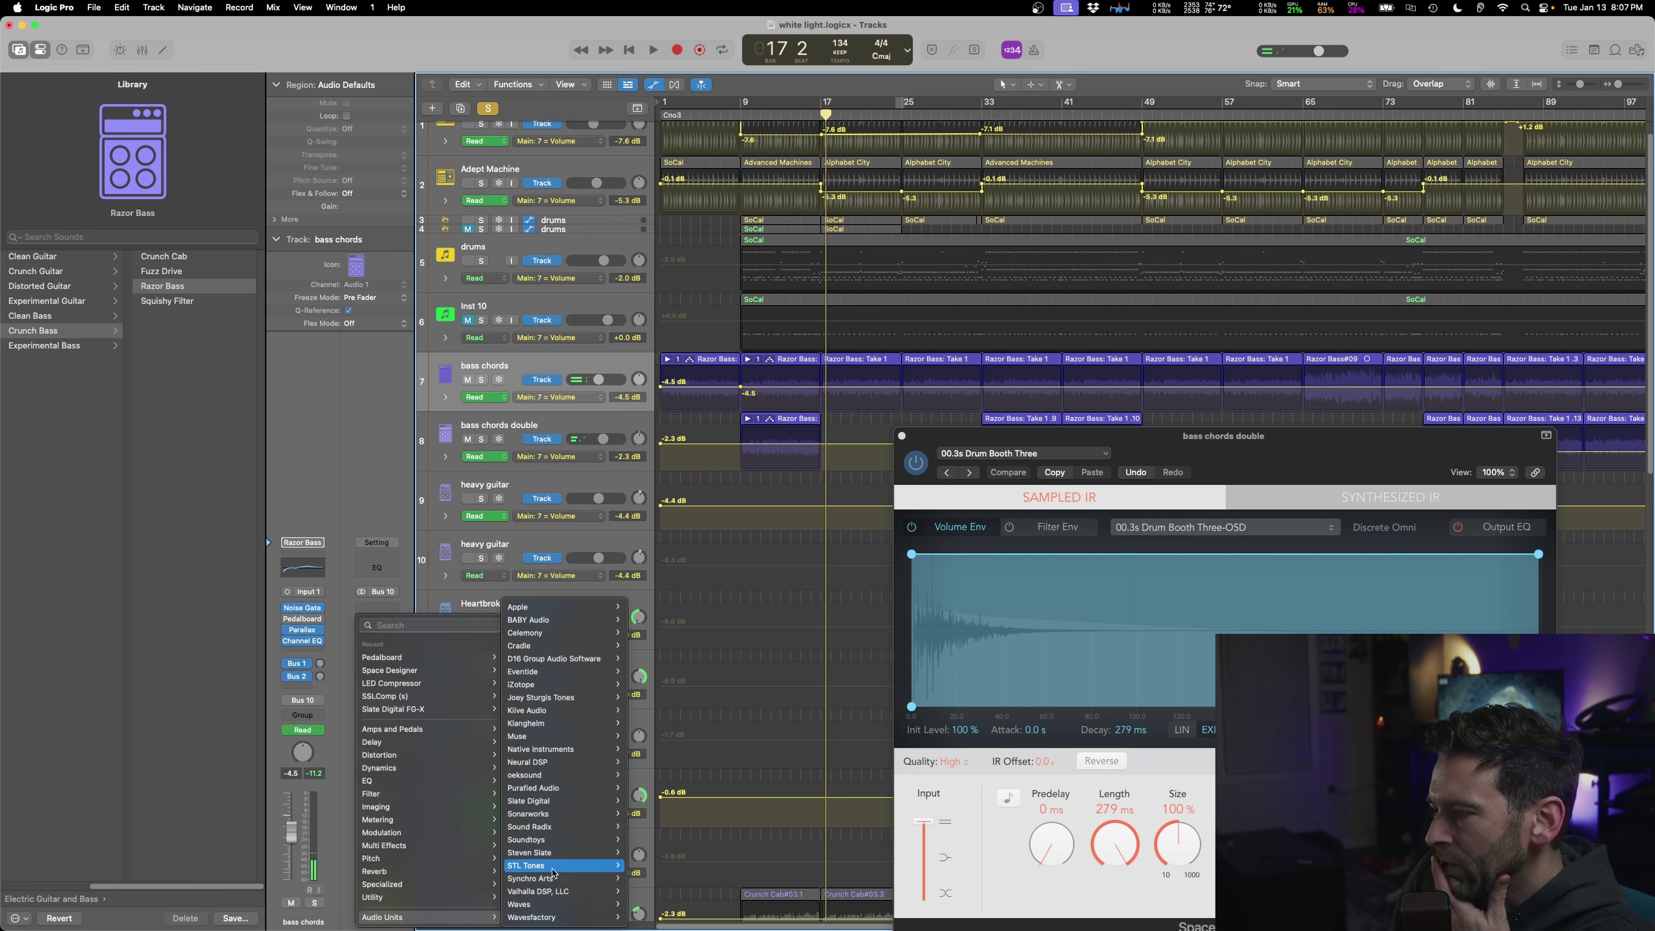
{"action": "mouse_move", "coordinate": [554, 905]}
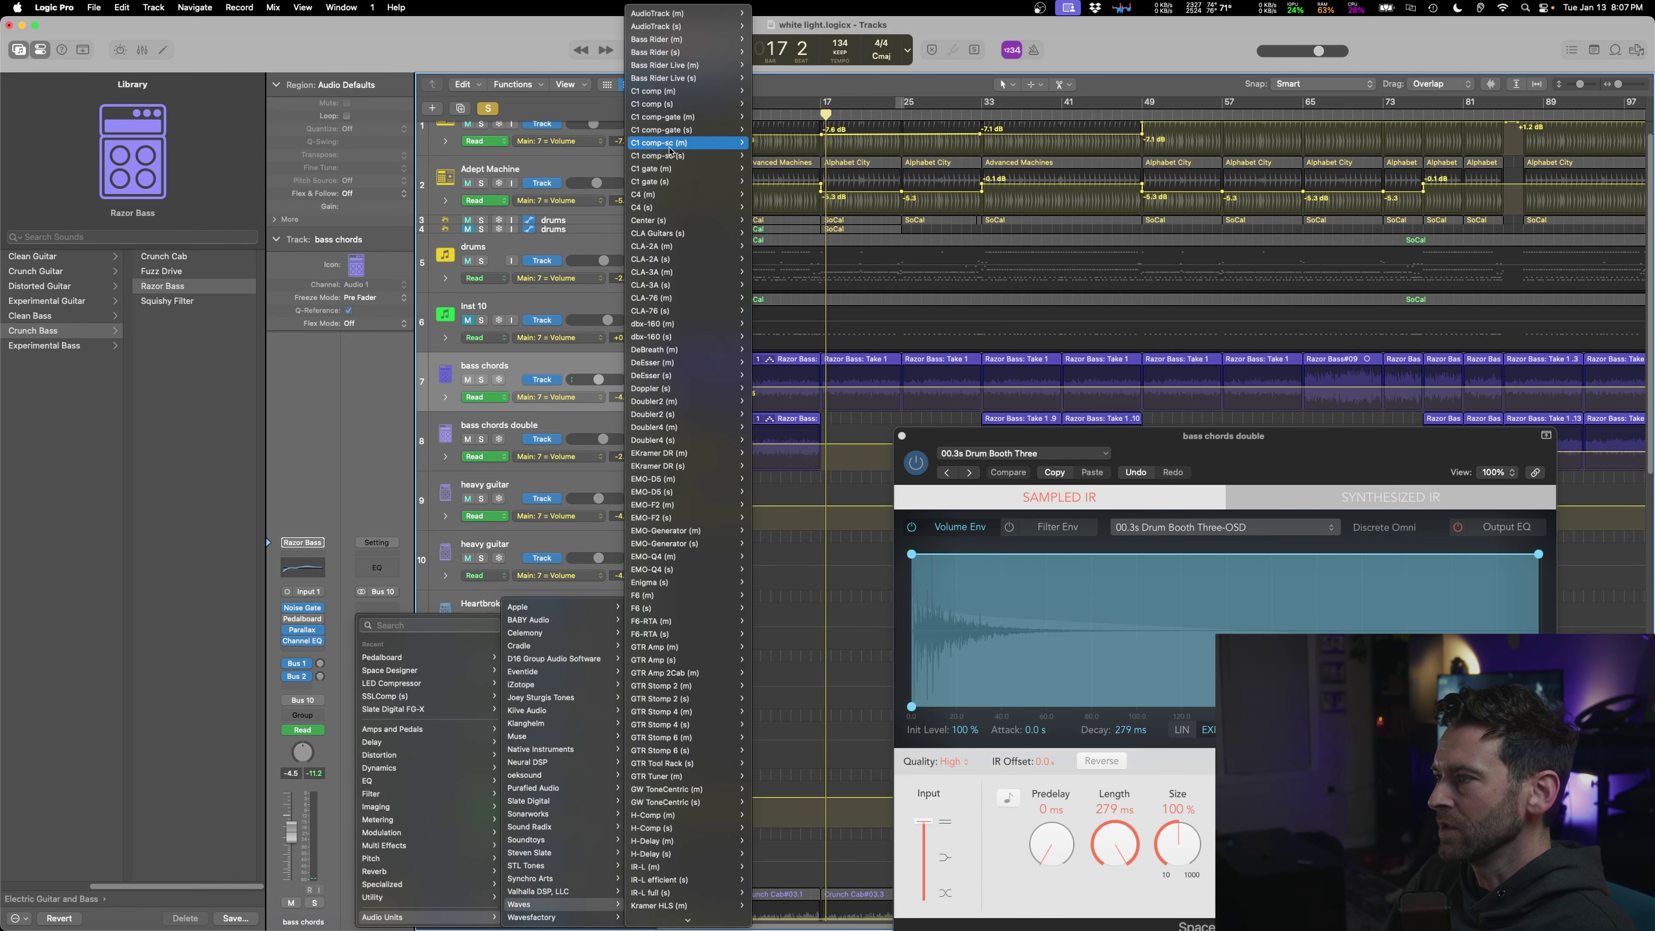
{"action": "scroll", "coordinate": [652, 532], "scroll_direction": "down", "scroll_amount": 1}
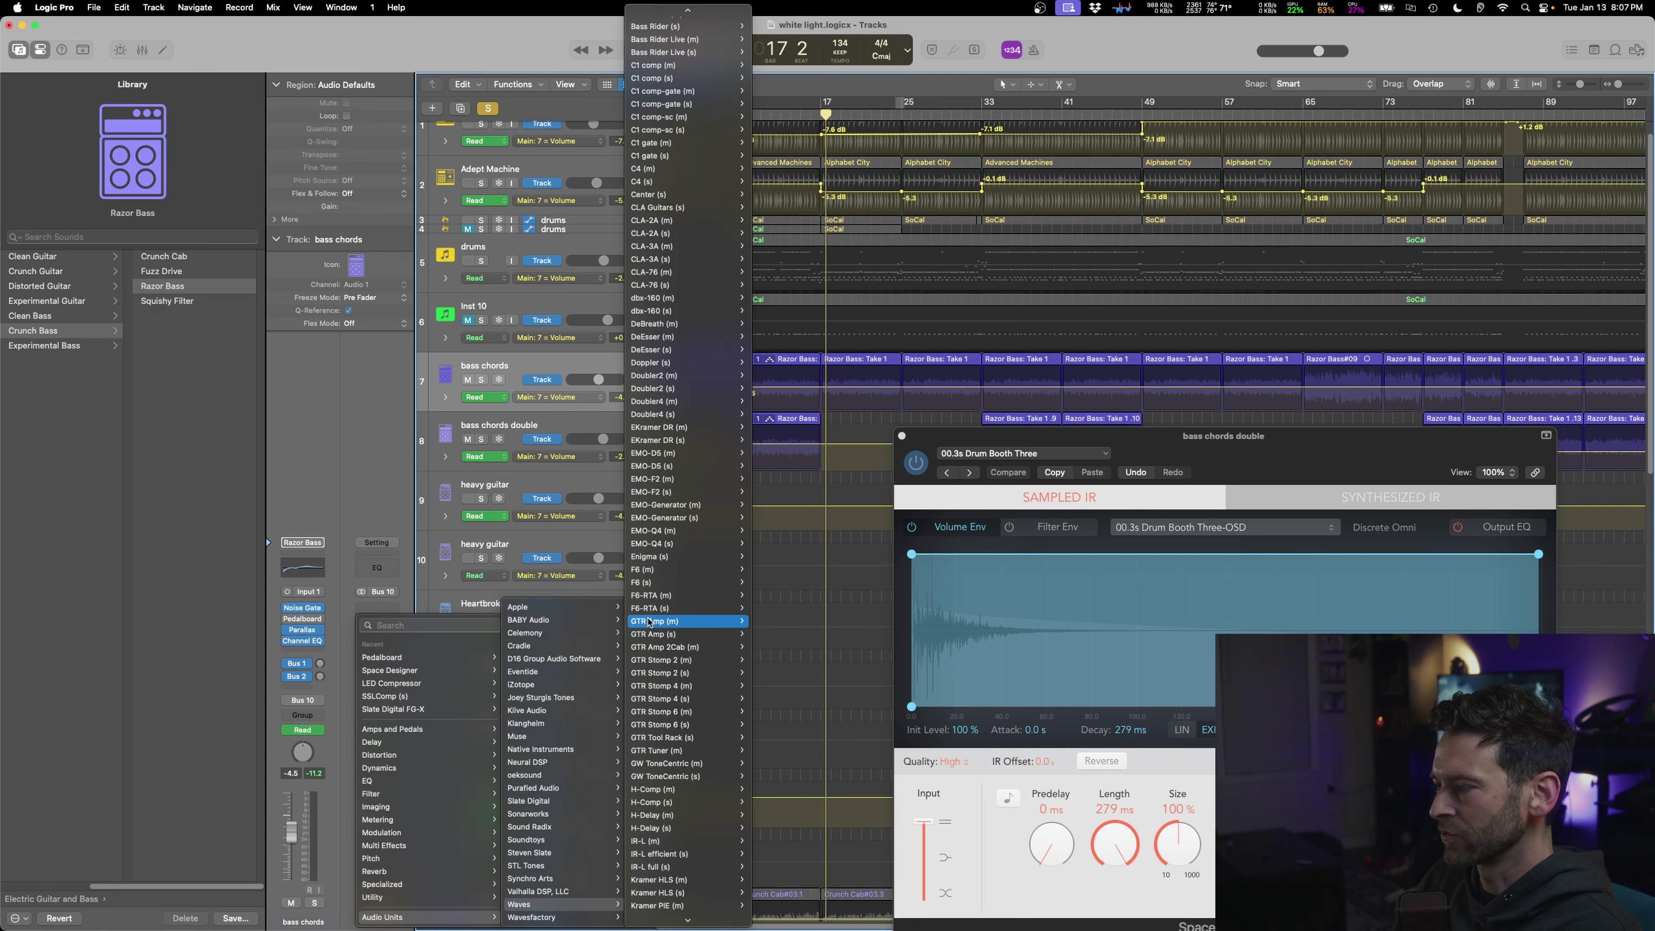
{"action": "scroll", "coordinate": [650, 625], "scroll_direction": "down", "scroll_amount": 10}
{"action": "left_click", "coordinate": [657, 713]}
- Lower the L2's linked threshold and output ceiling during playback, unsolo all BASS, and close the open plug-in windows
{"action": "key", "text": "space"}
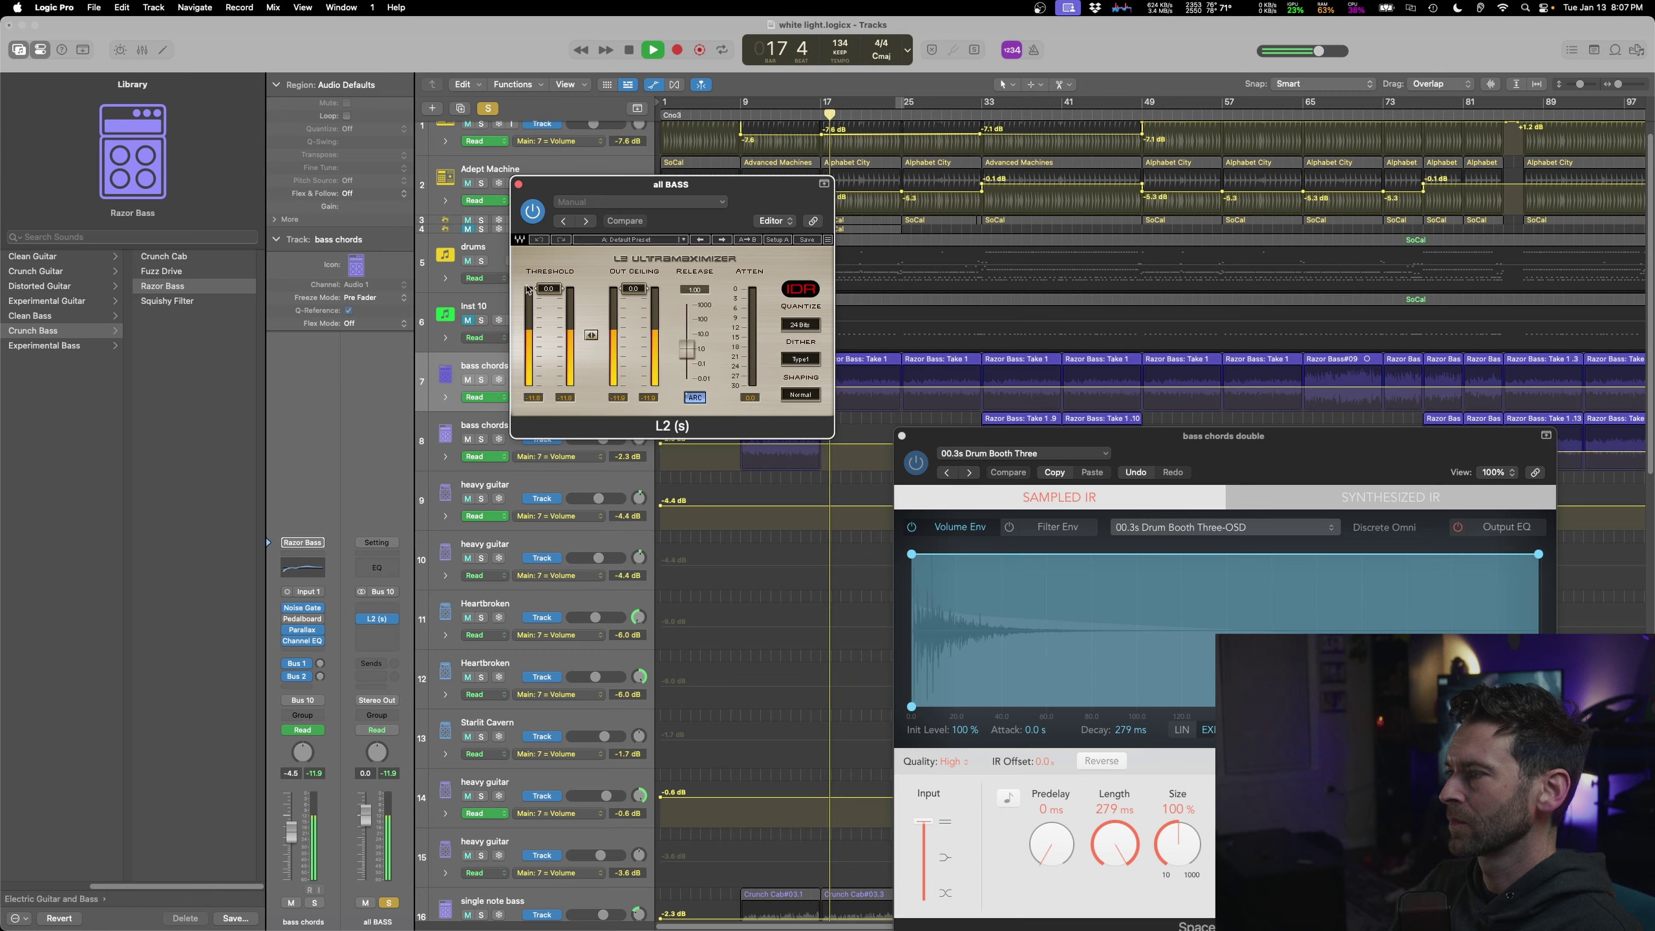
{"action": "left_click_drag", "start_coordinate": [548, 288], "coordinate": [549, 336]}
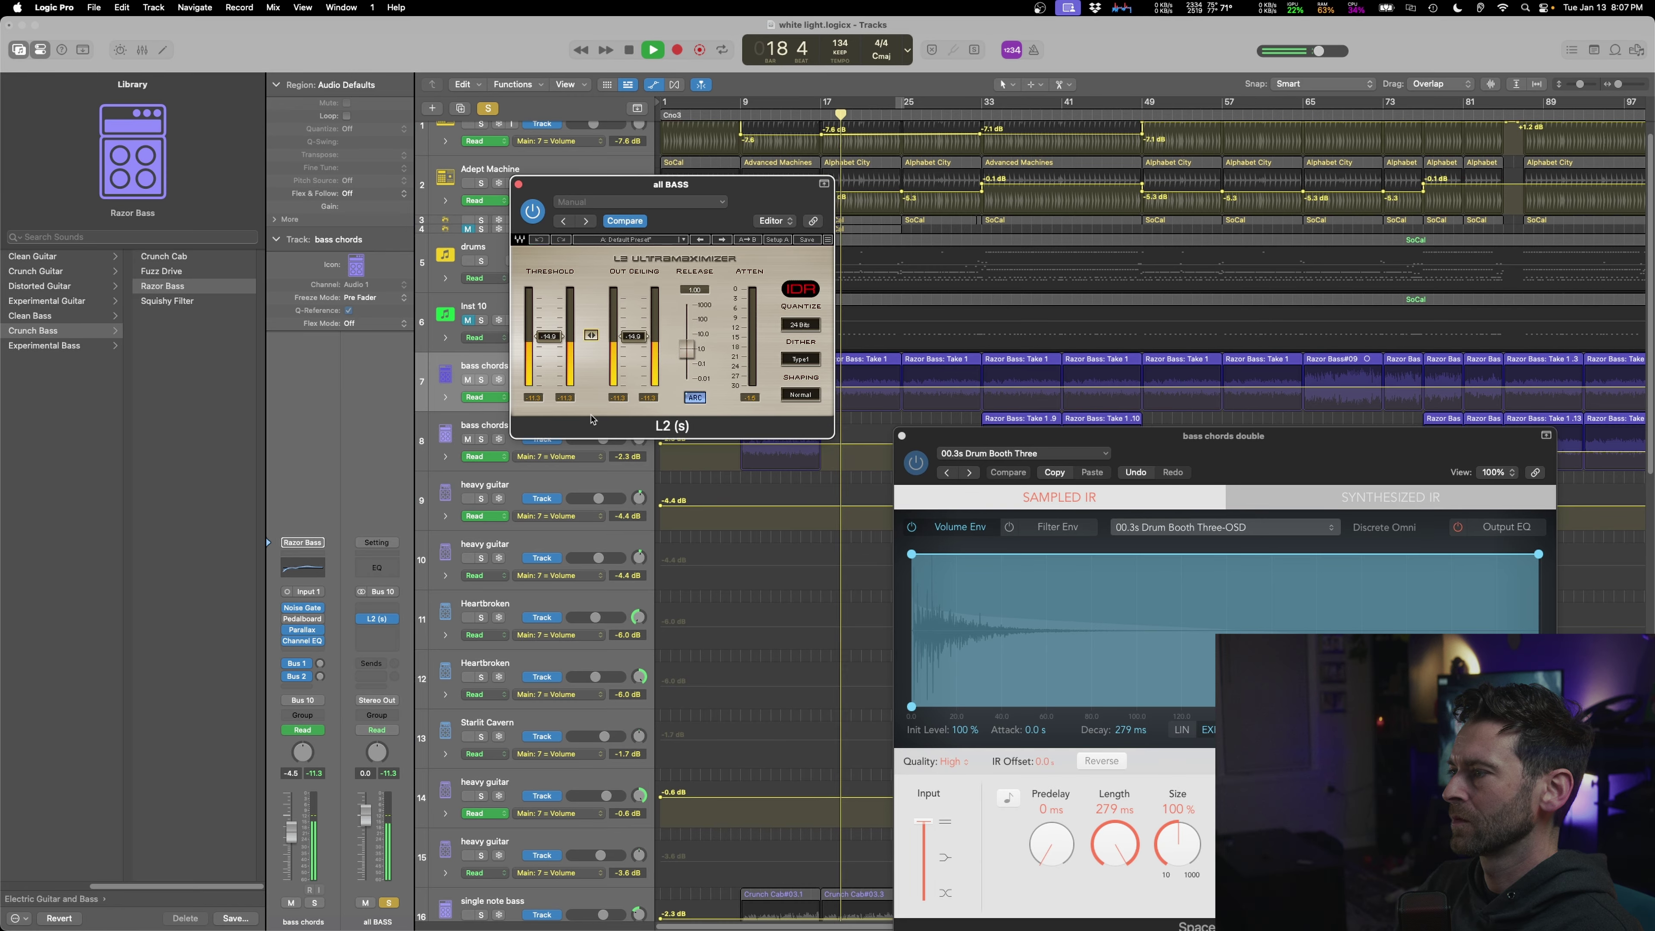
{"action": "left_click_drag", "start_coordinate": [592, 420], "coordinate": [588, 441]}
{"action": "left_click", "coordinate": [389, 903]}
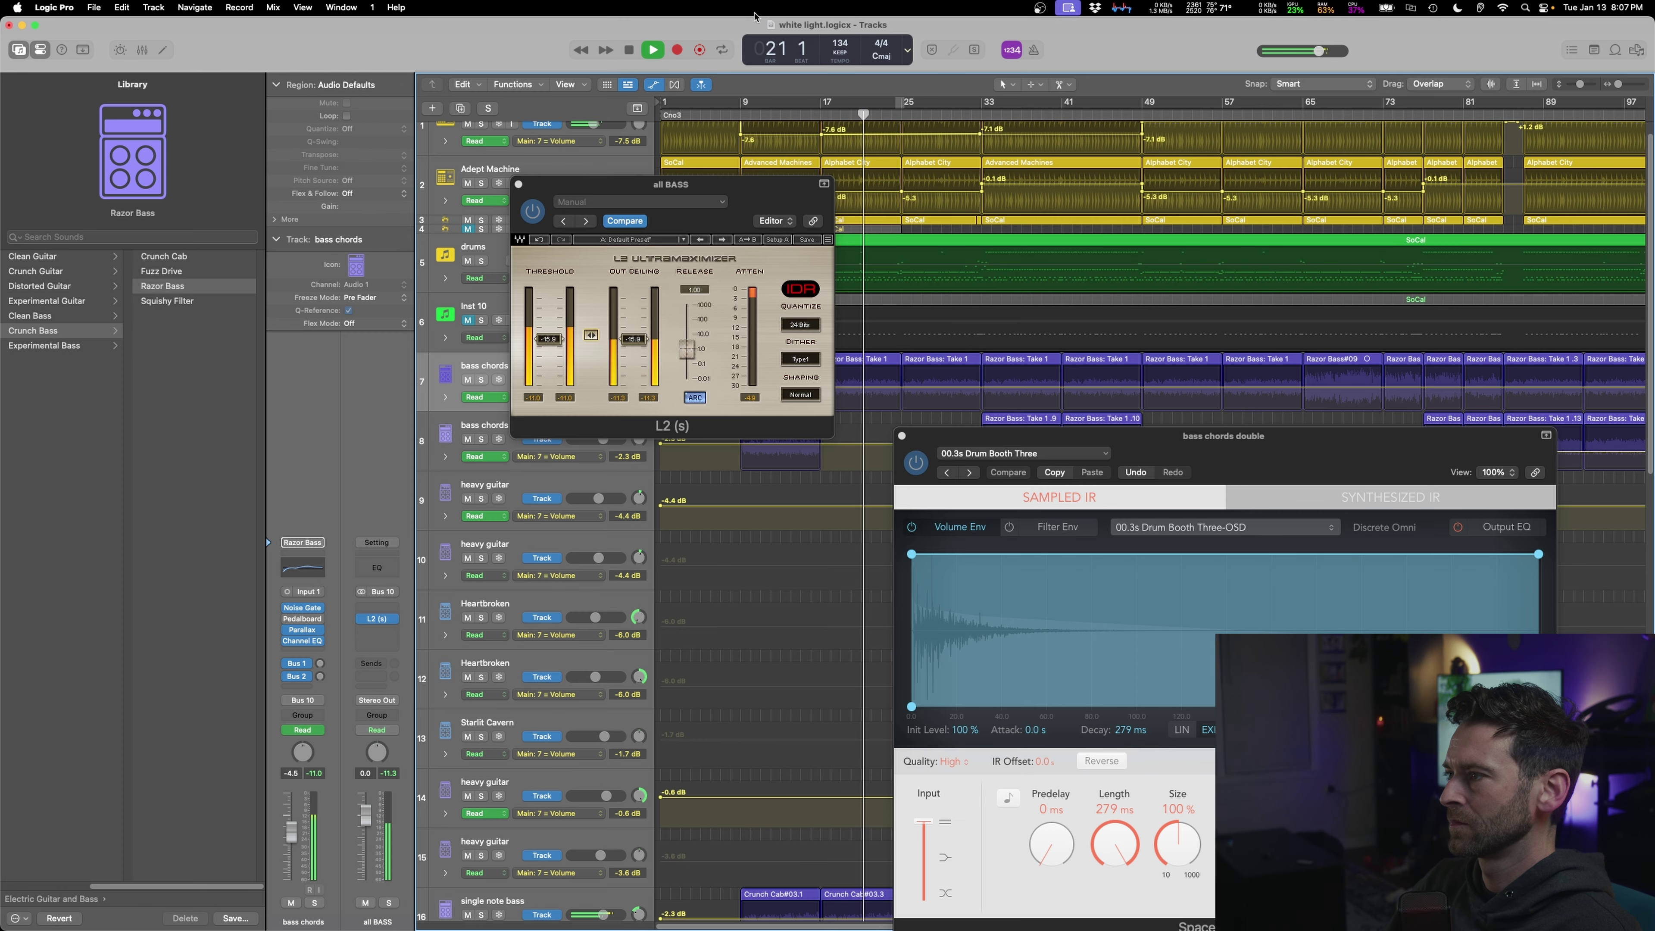
{"action": "key", "text": "space"}
{"action": "left_click", "coordinate": [519, 184]}
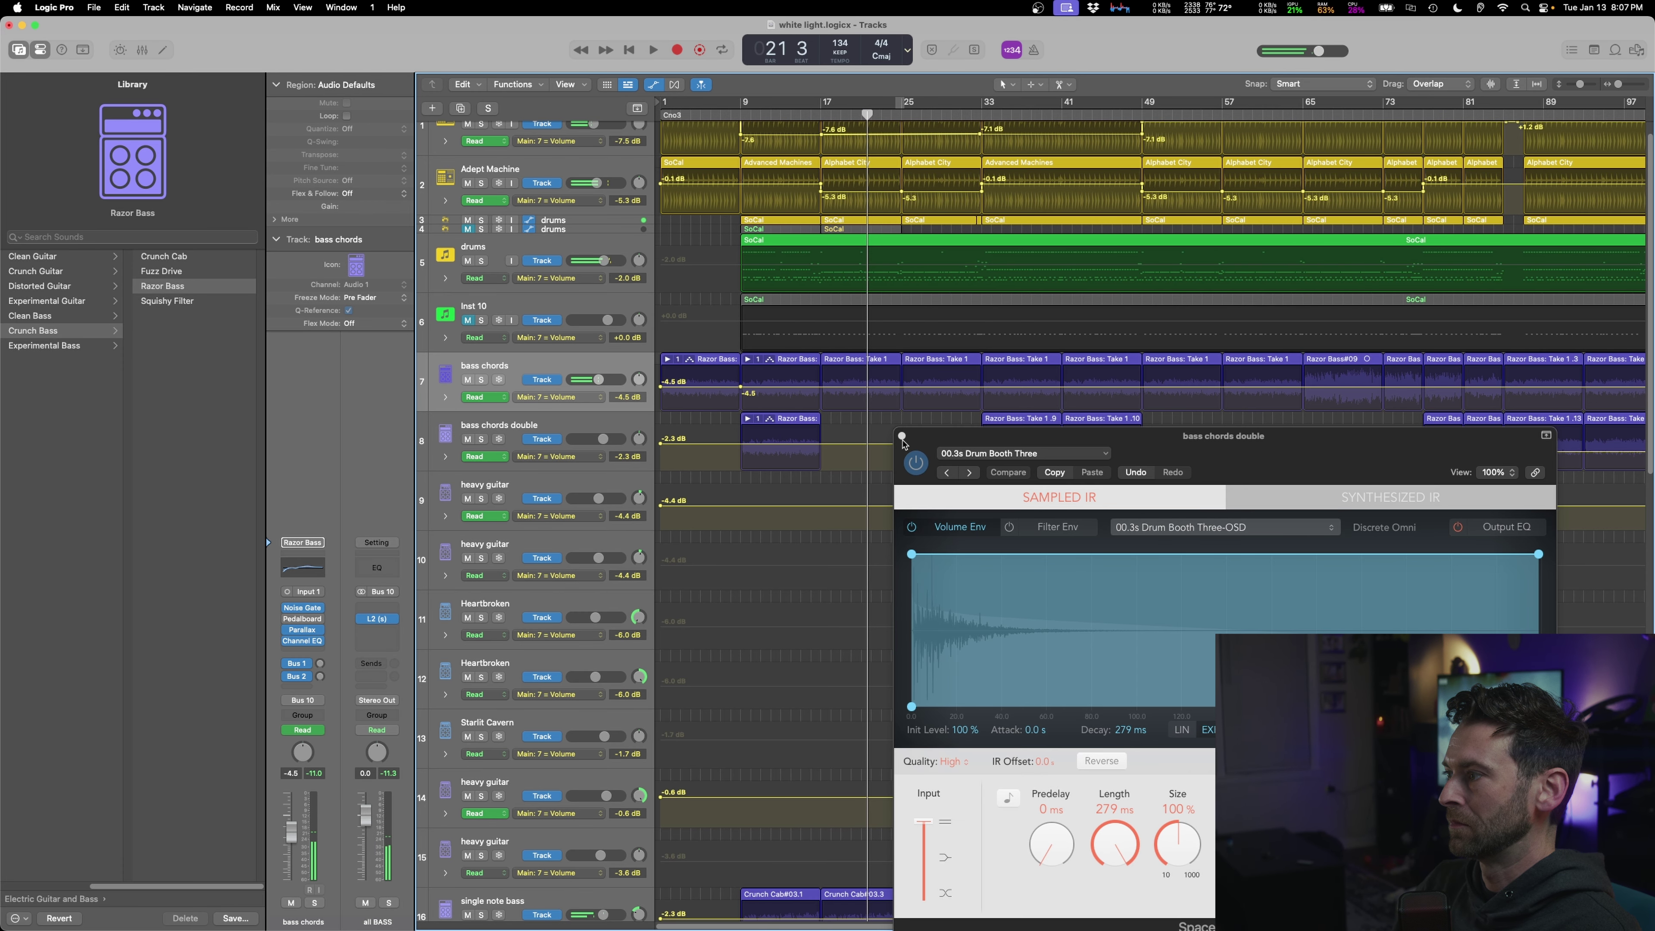
{"action": "left_click", "coordinate": [902, 436]}
- Mute the double B, Double C and Whisper vocals, and set main vox center on track 27 to +0.3 dB
{"action": "scroll", "coordinate": [906, 457], "scroll_direction": "down", "scroll_amount": 12}
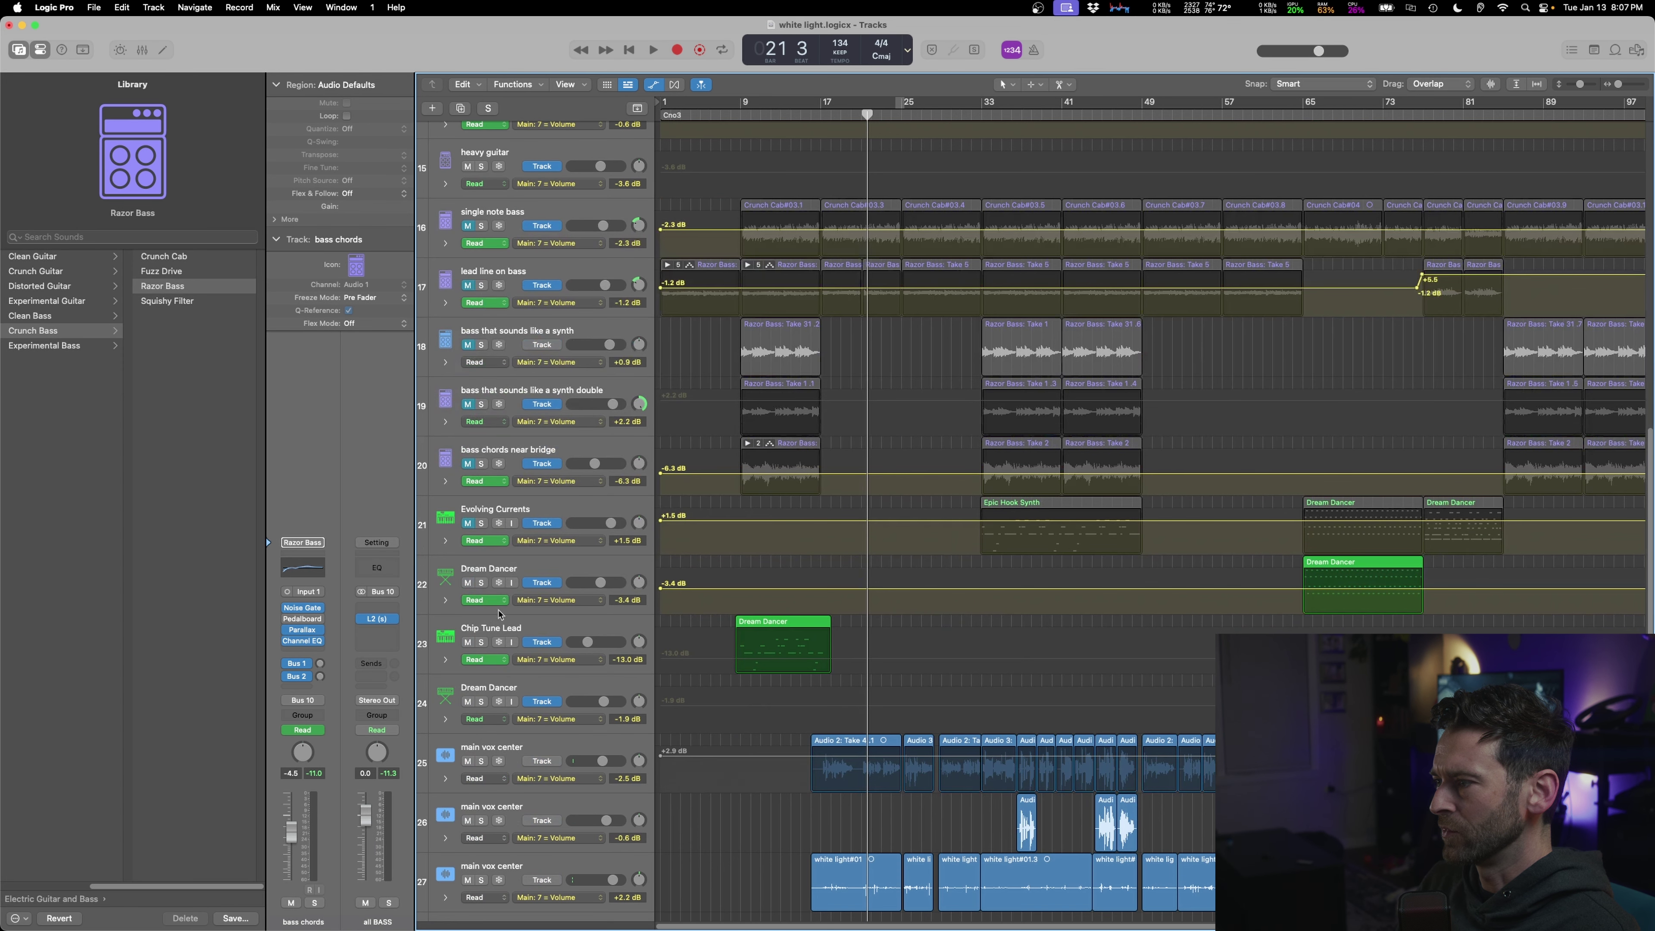
{"action": "key", "text": "space"}
{"action": "scroll", "coordinate": [495, 619], "scroll_direction": "down", "scroll_amount": 5}
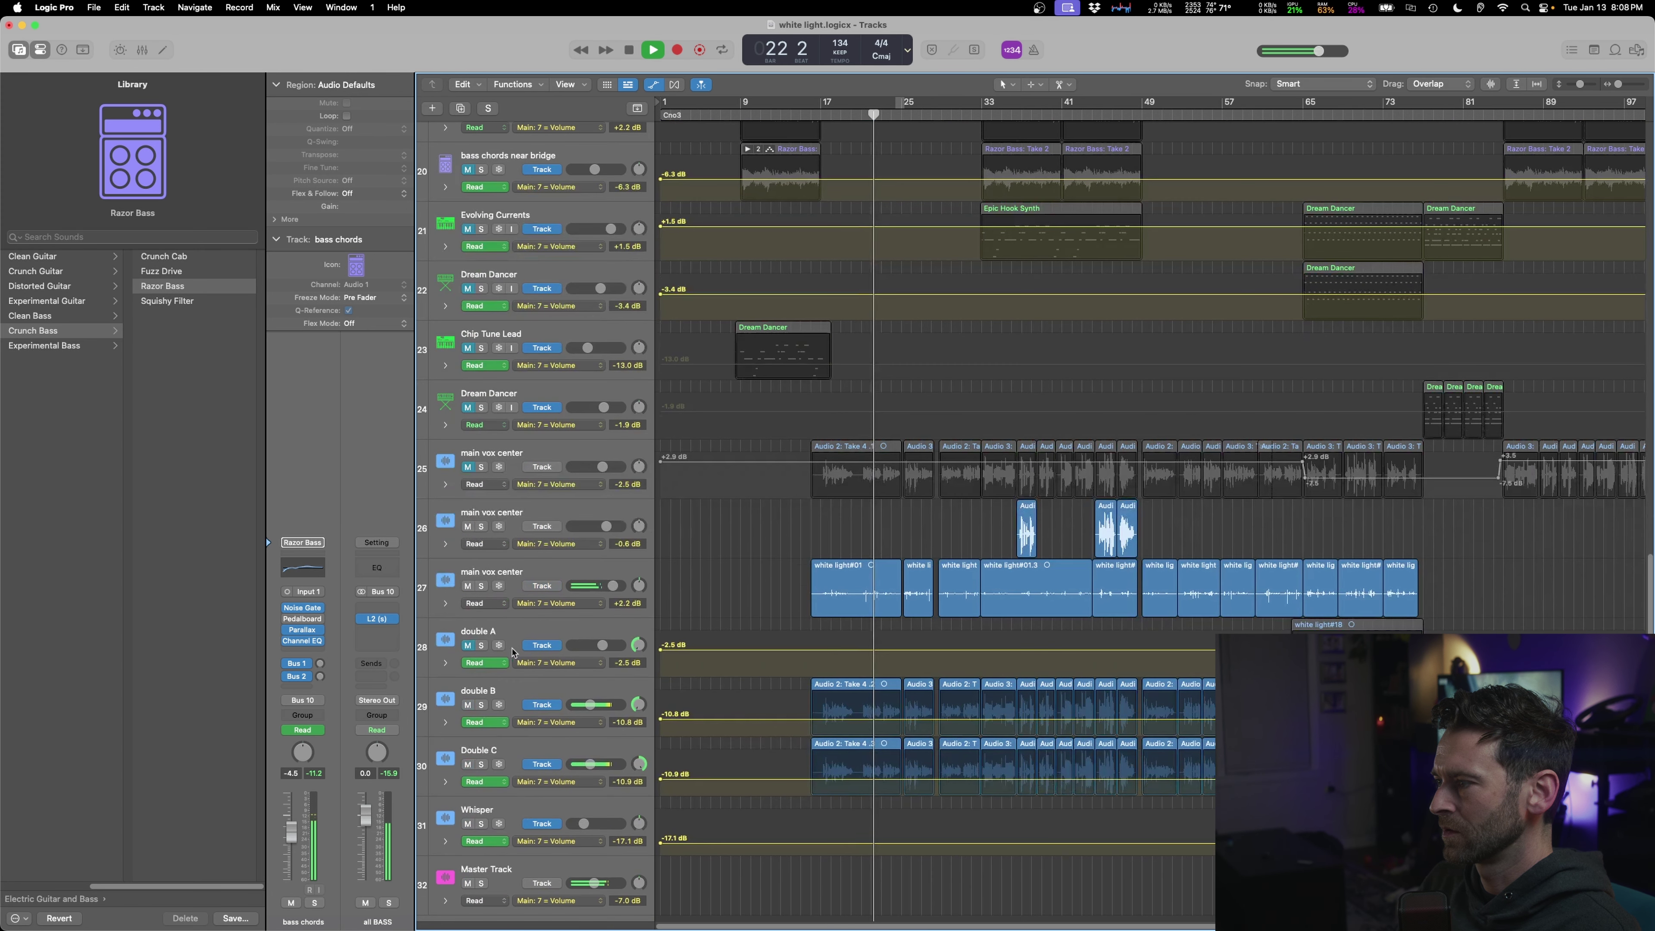
{"action": "left_click", "coordinate": [515, 460]}
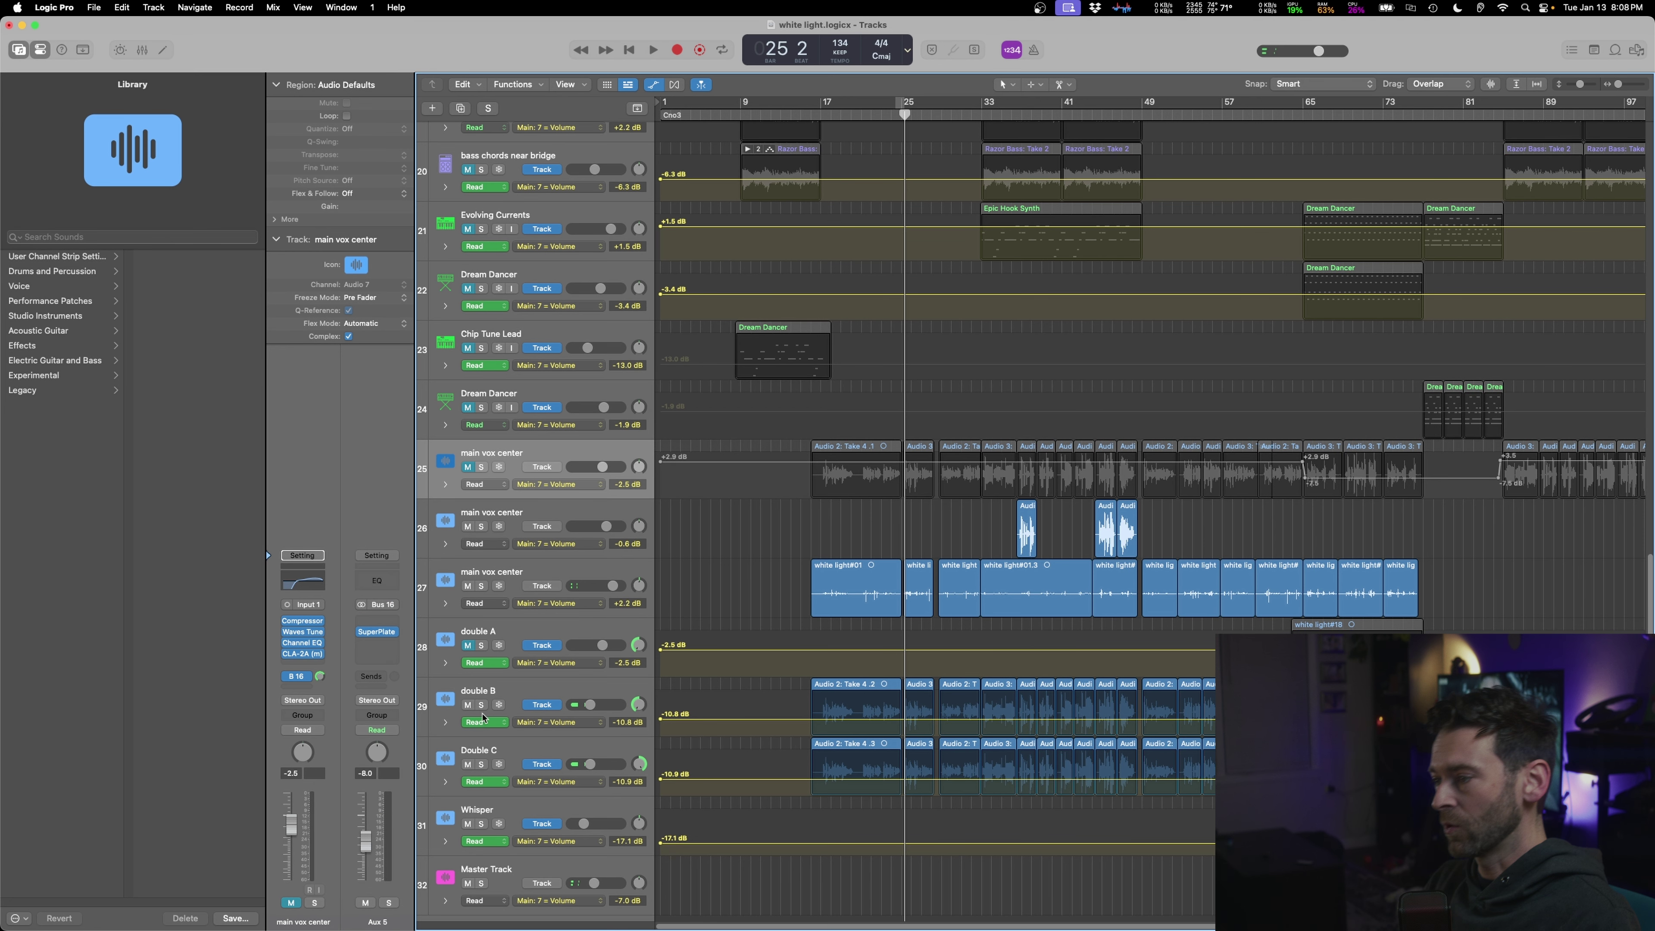
{"action": "left_click_drag", "start_coordinate": [467, 706], "coordinate": [467, 823]}
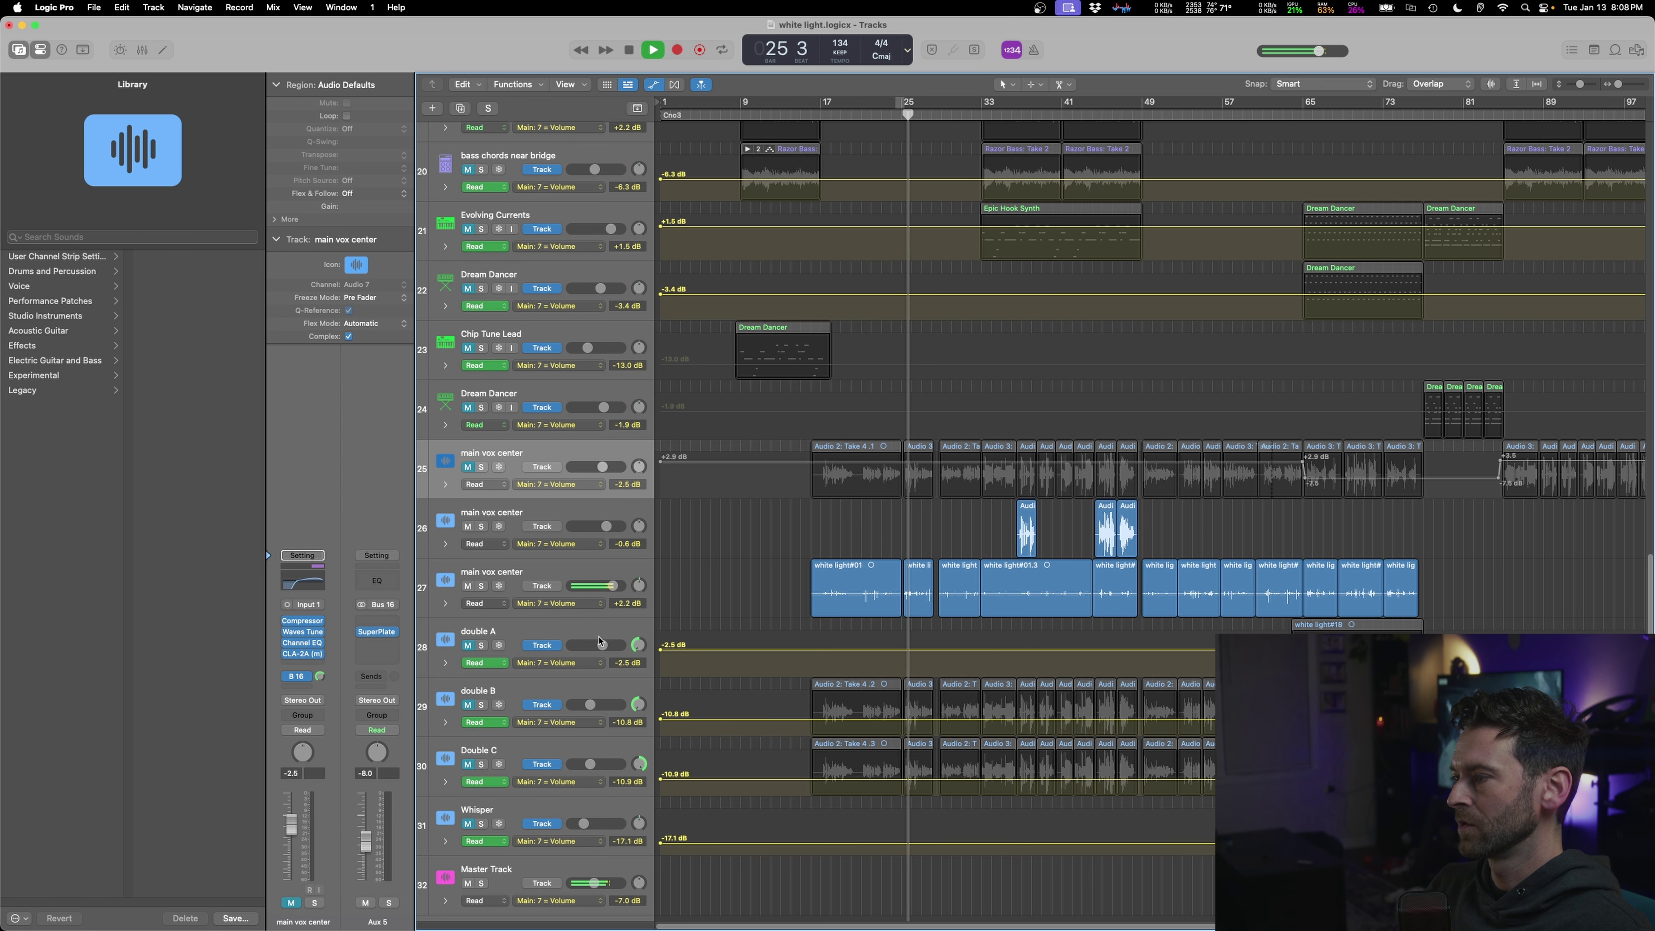
{"action": "left_click", "coordinate": [552, 574]}
{"action": "key", "text": "space"}
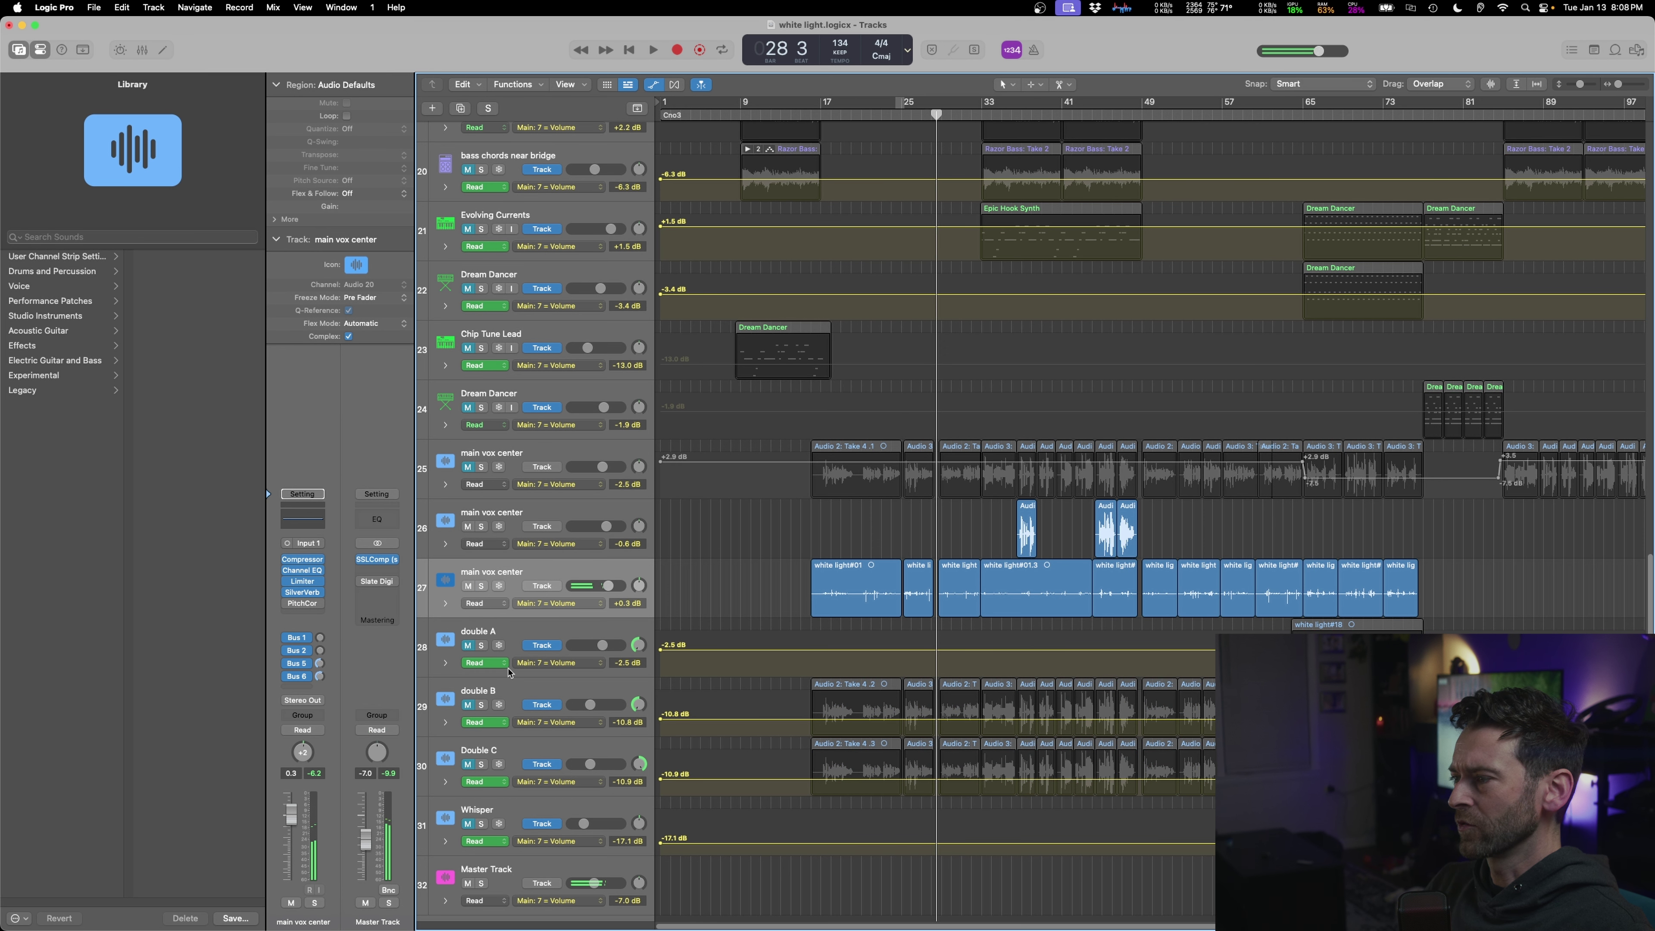
- Duplicate main vox center track 27, copy its regions onto the new track, and mute the original
{"action": "key", "text": "super+Left"}
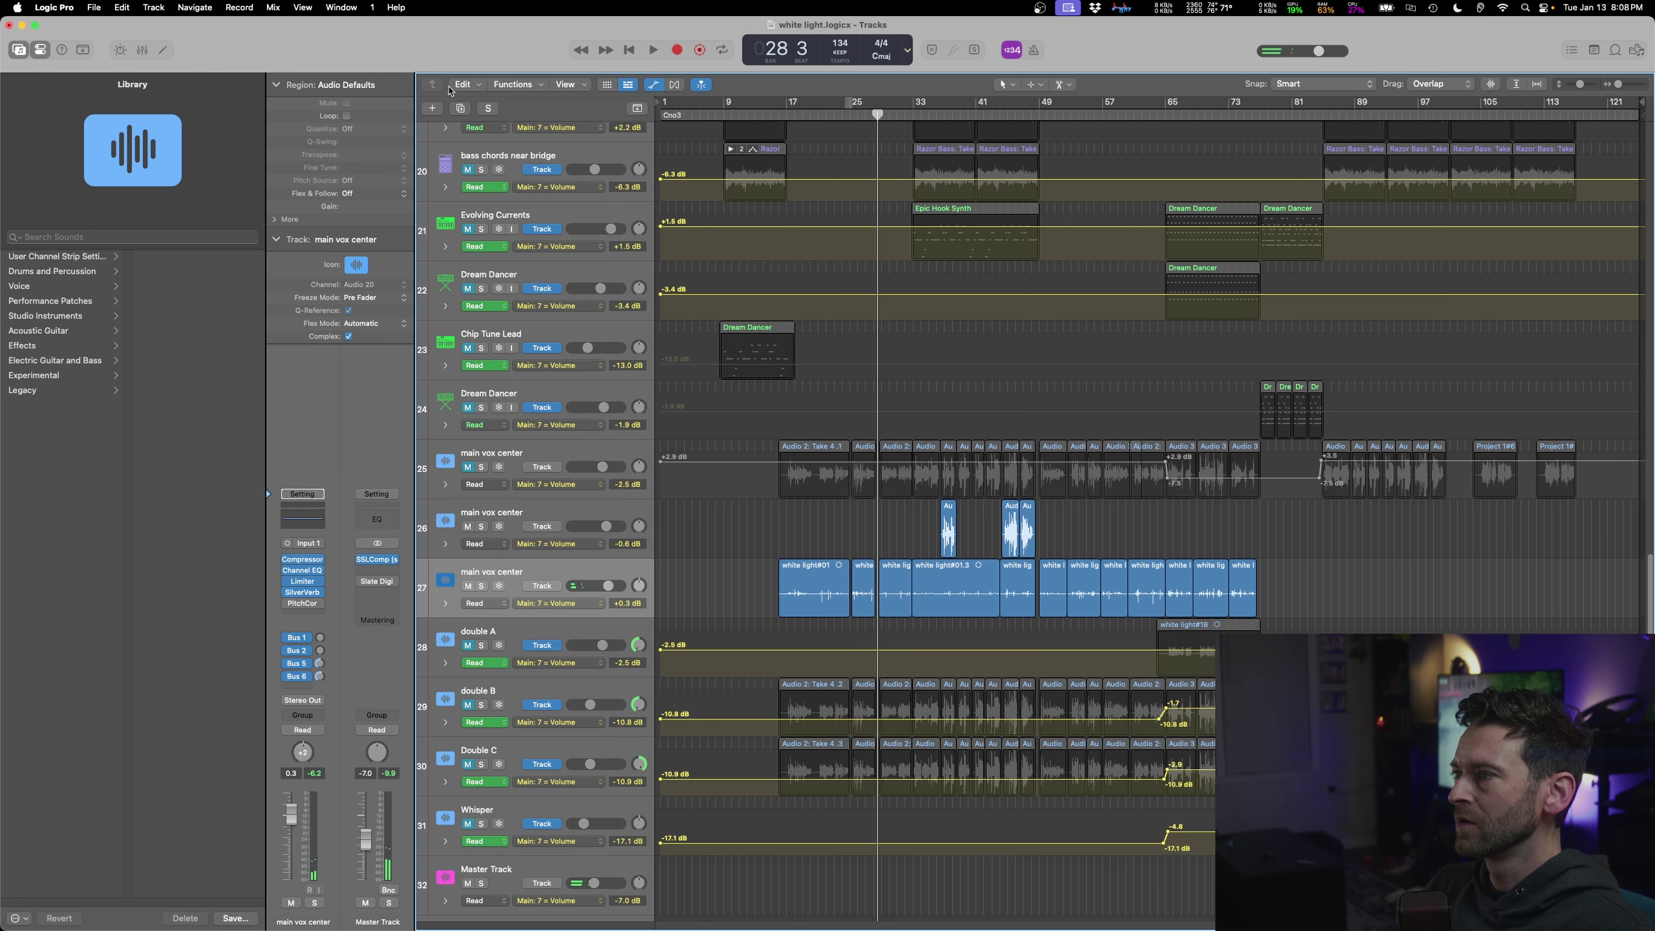
{"action": "key", "text": "super+d"}
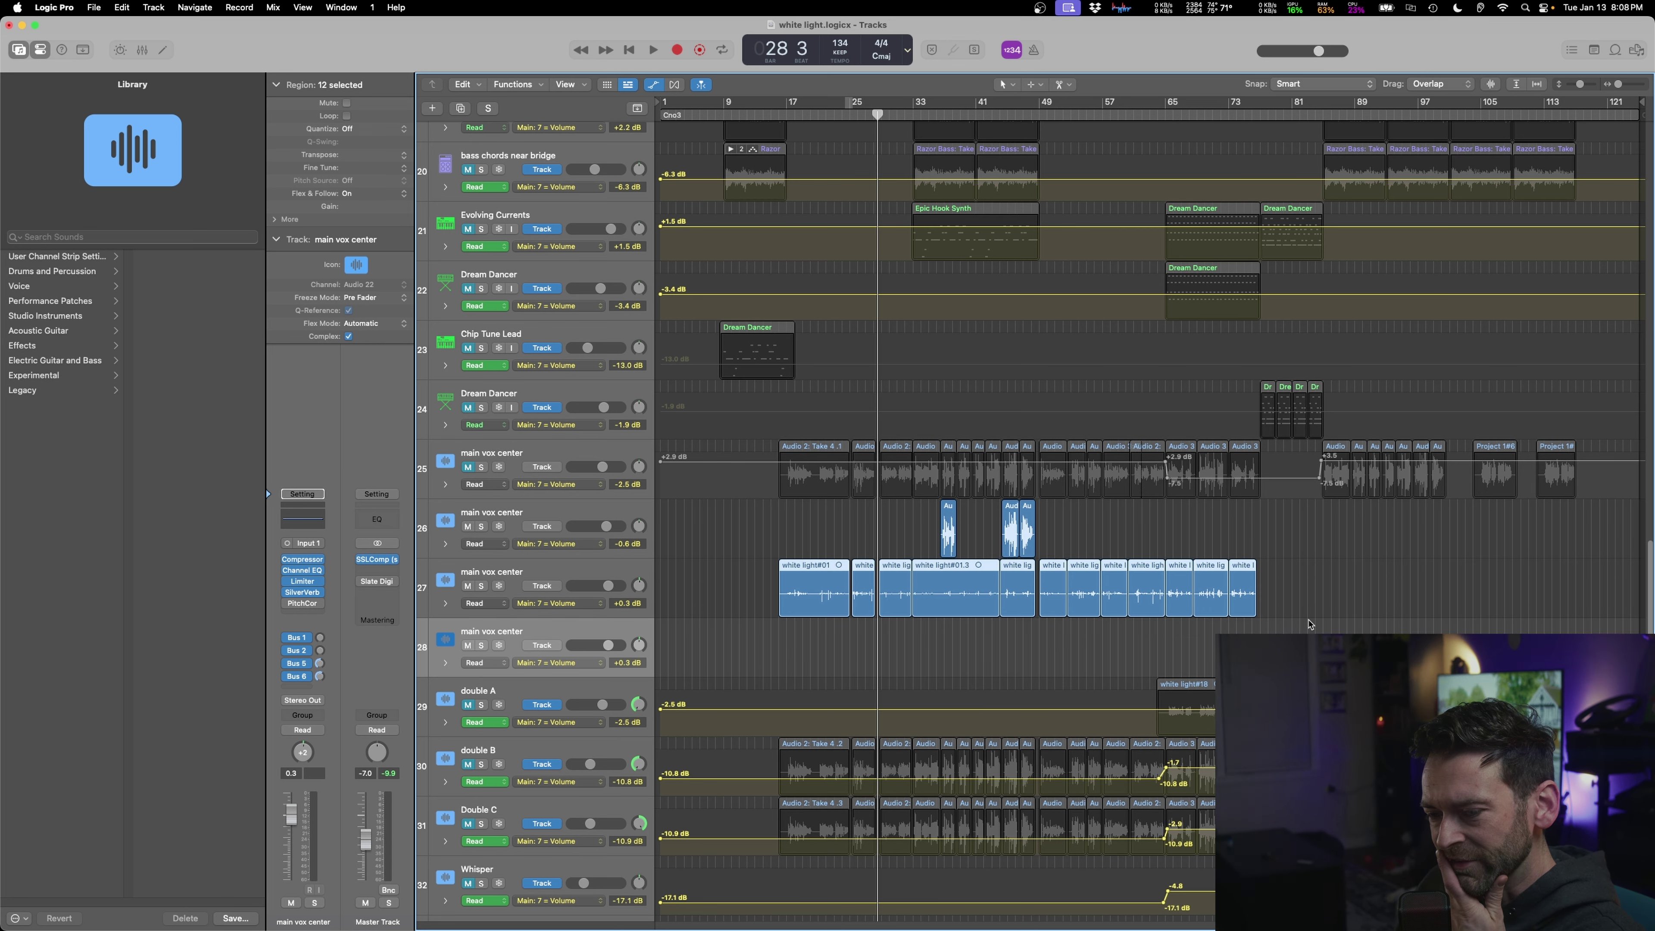
{"action": "left_click_drag", "start_coordinate": [982, 598], "coordinate": [966, 622]}
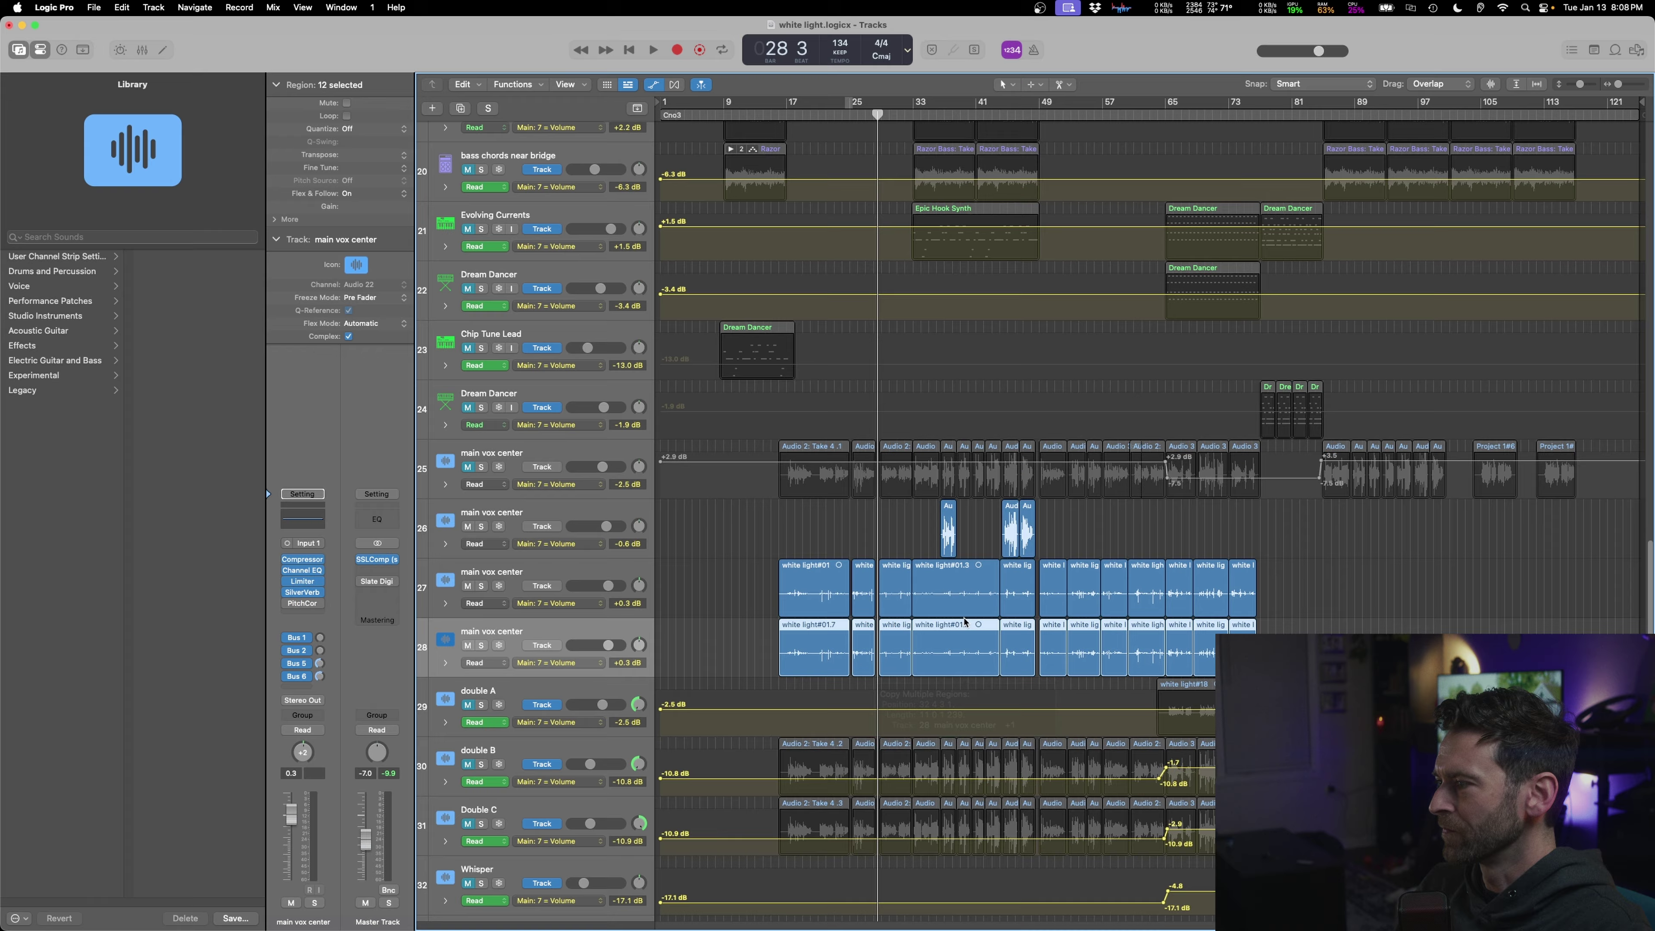
{"action": "left_click", "coordinate": [542, 570]}
{"action": "left_click", "coordinate": [467, 587]}
{"action": "left_click", "coordinate": [529, 633]}
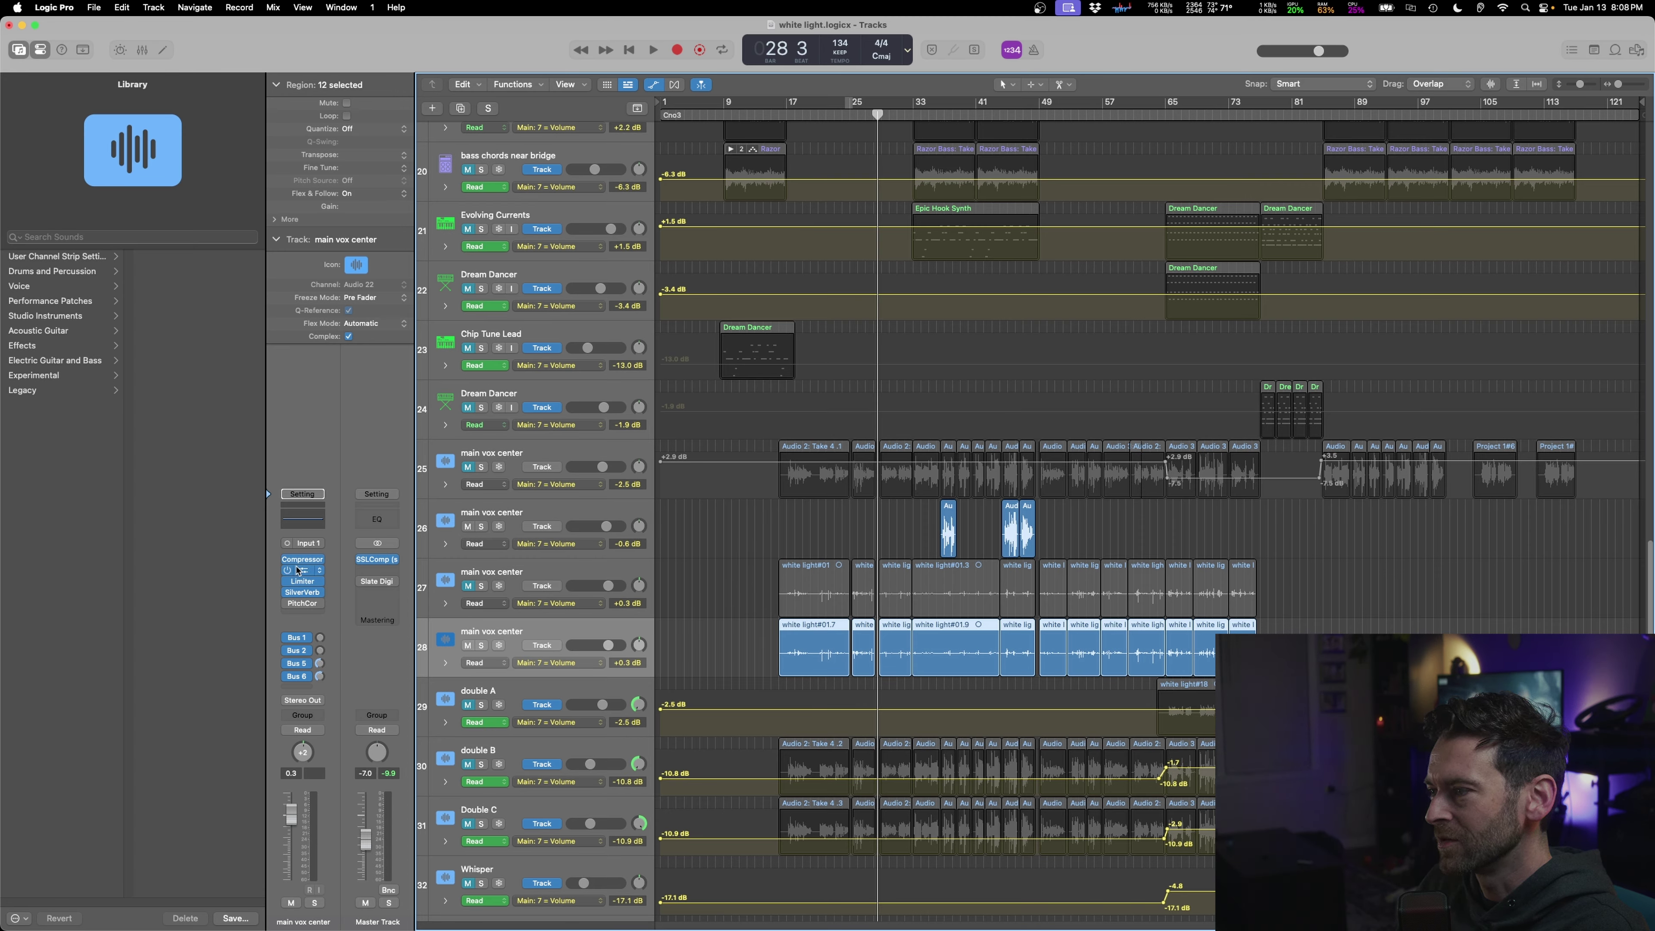
- Solo the duplicated main vox center track and bypass its SilverVerb and four bus sends during playback
{"action": "key", "text": "space"}
{"action": "left_click", "coordinate": [313, 904]}
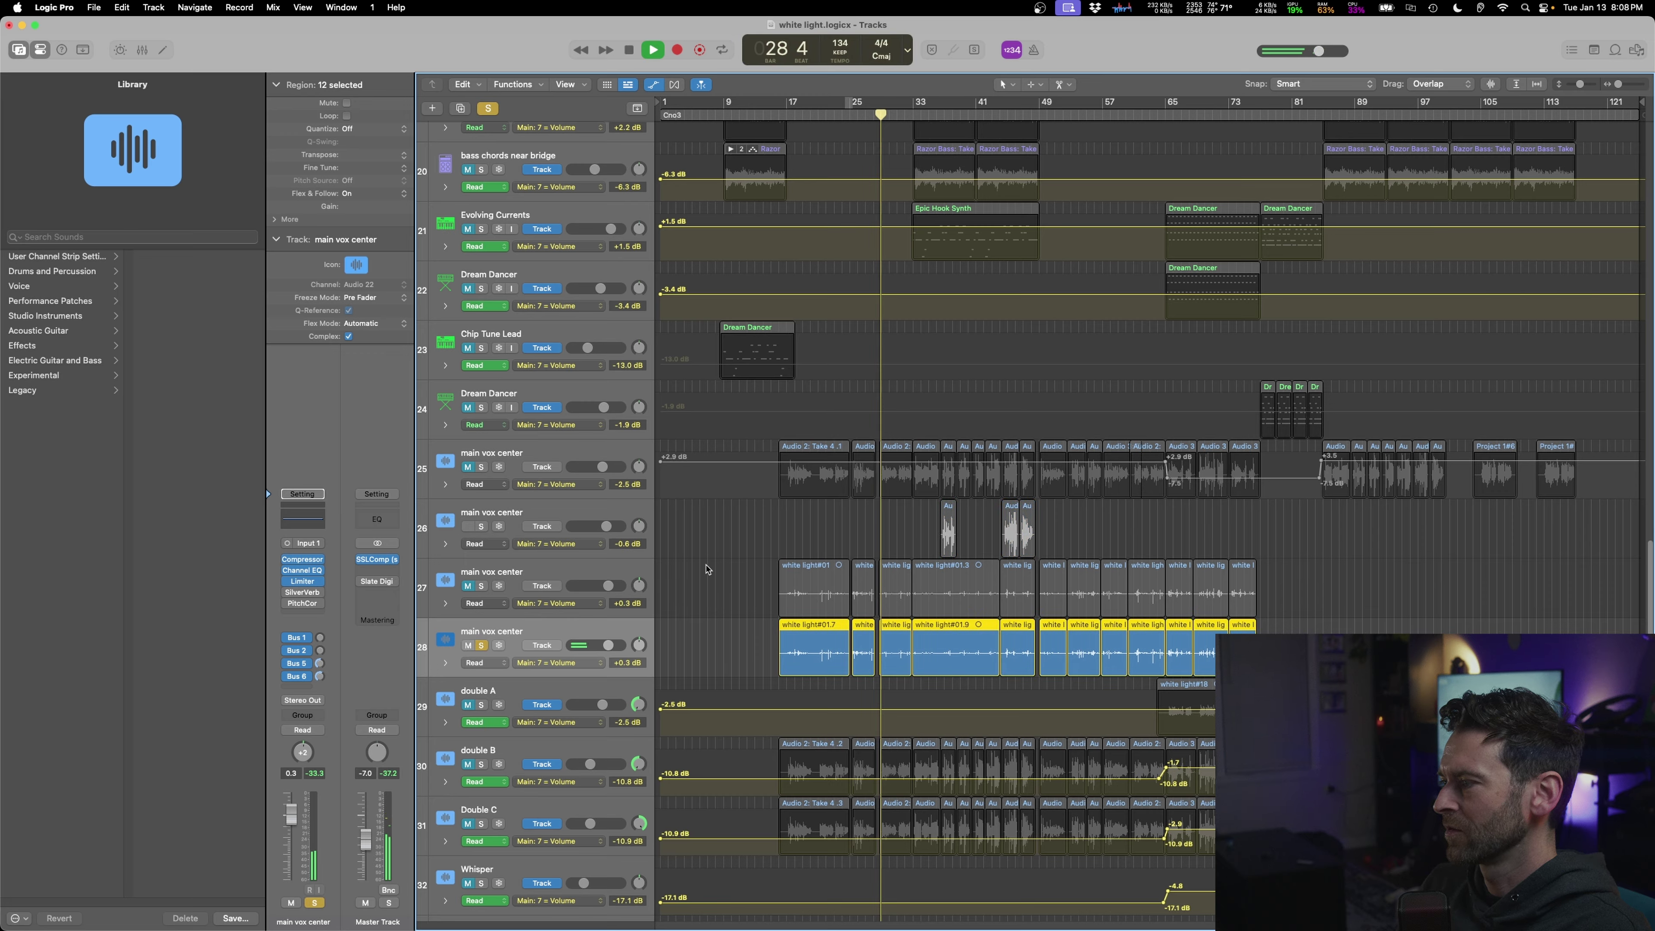
{"action": "key", "text": "space"}
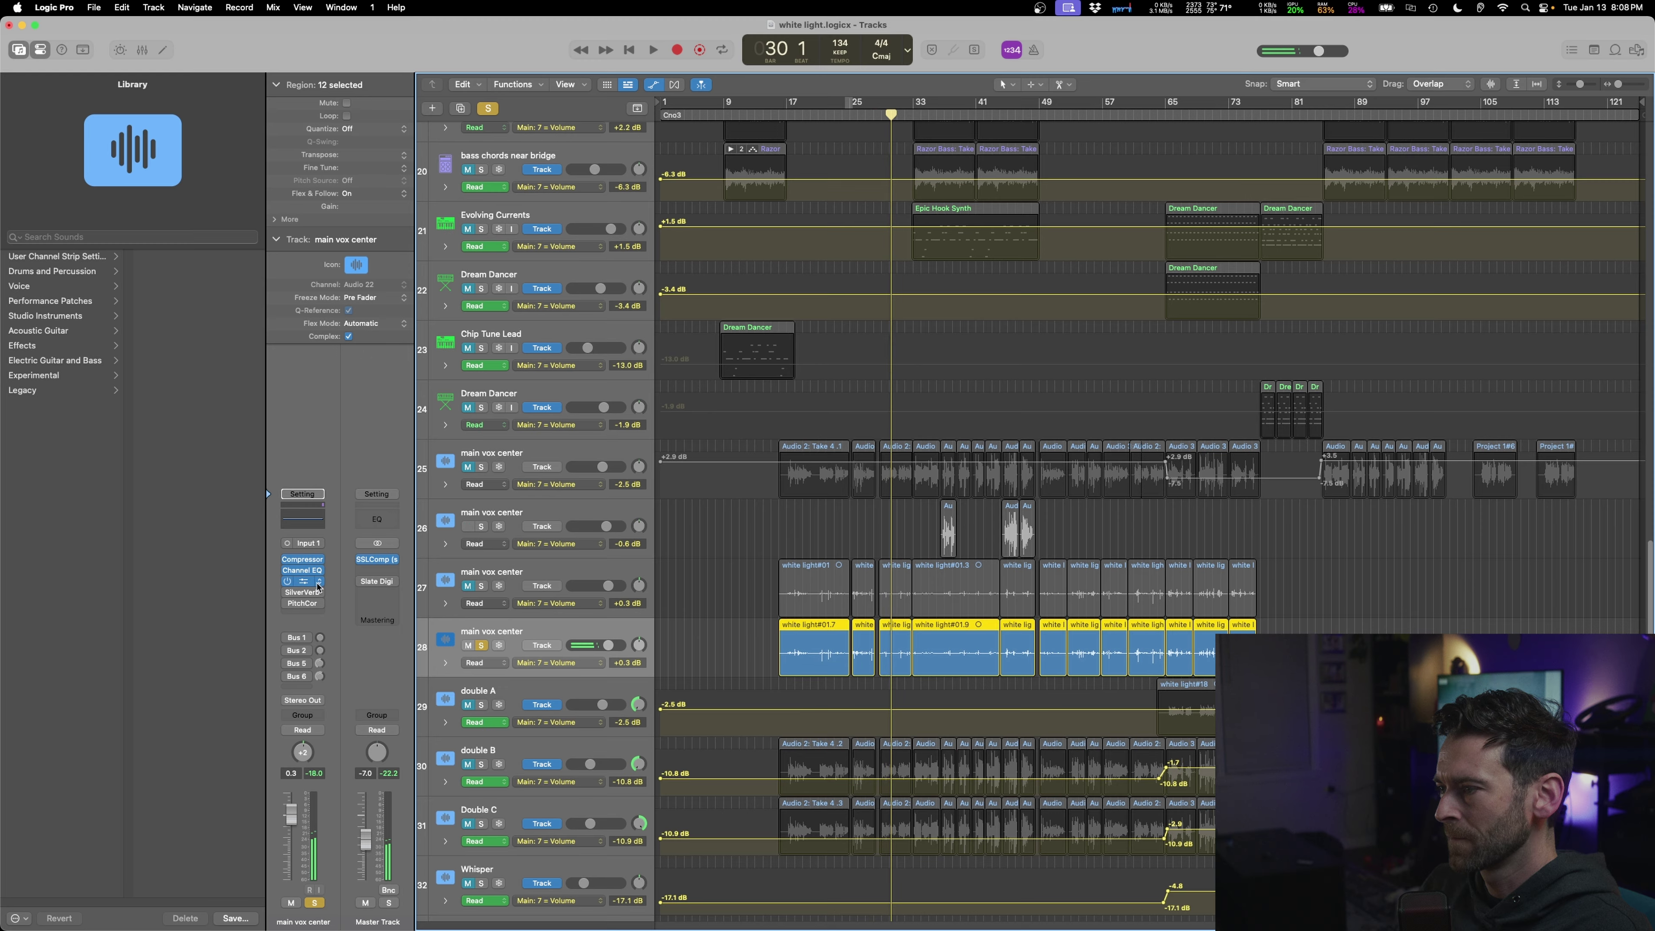
{"action": "key", "text": "space"}
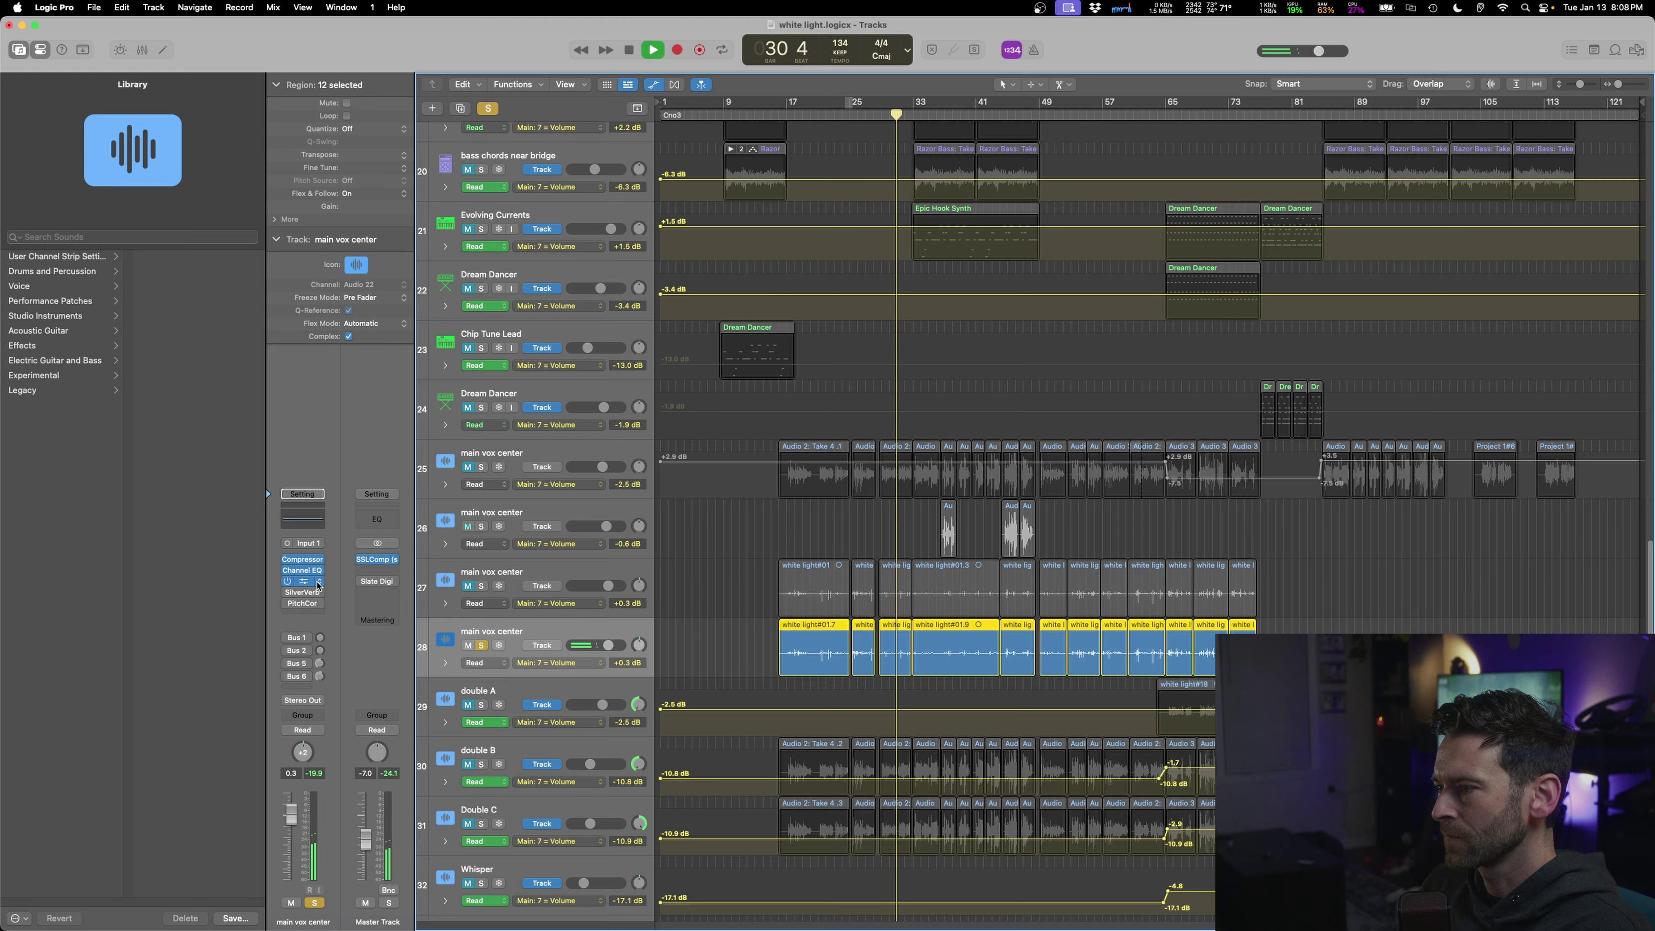
- In the duplicated vocal's Channel EQ, set the low shelf gain to -24.0 dB and the 7000 Hz high shelf to -1.7 dB
{"action": "left_click", "coordinate": [301, 570]}
{"action": "mouse_move", "coordinate": [1016, 451]}
{"action": "left_mouse_down"}
{"action": "mouse_move", "coordinate": [1016, 488]}
{"action": "mouse_move", "coordinate": [1017, 453]}
{"action": "left_mouse_up"}
{"action": "scroll", "coordinate": [635, 450], "scroll_direction": "down", "scroll_amount": 10}
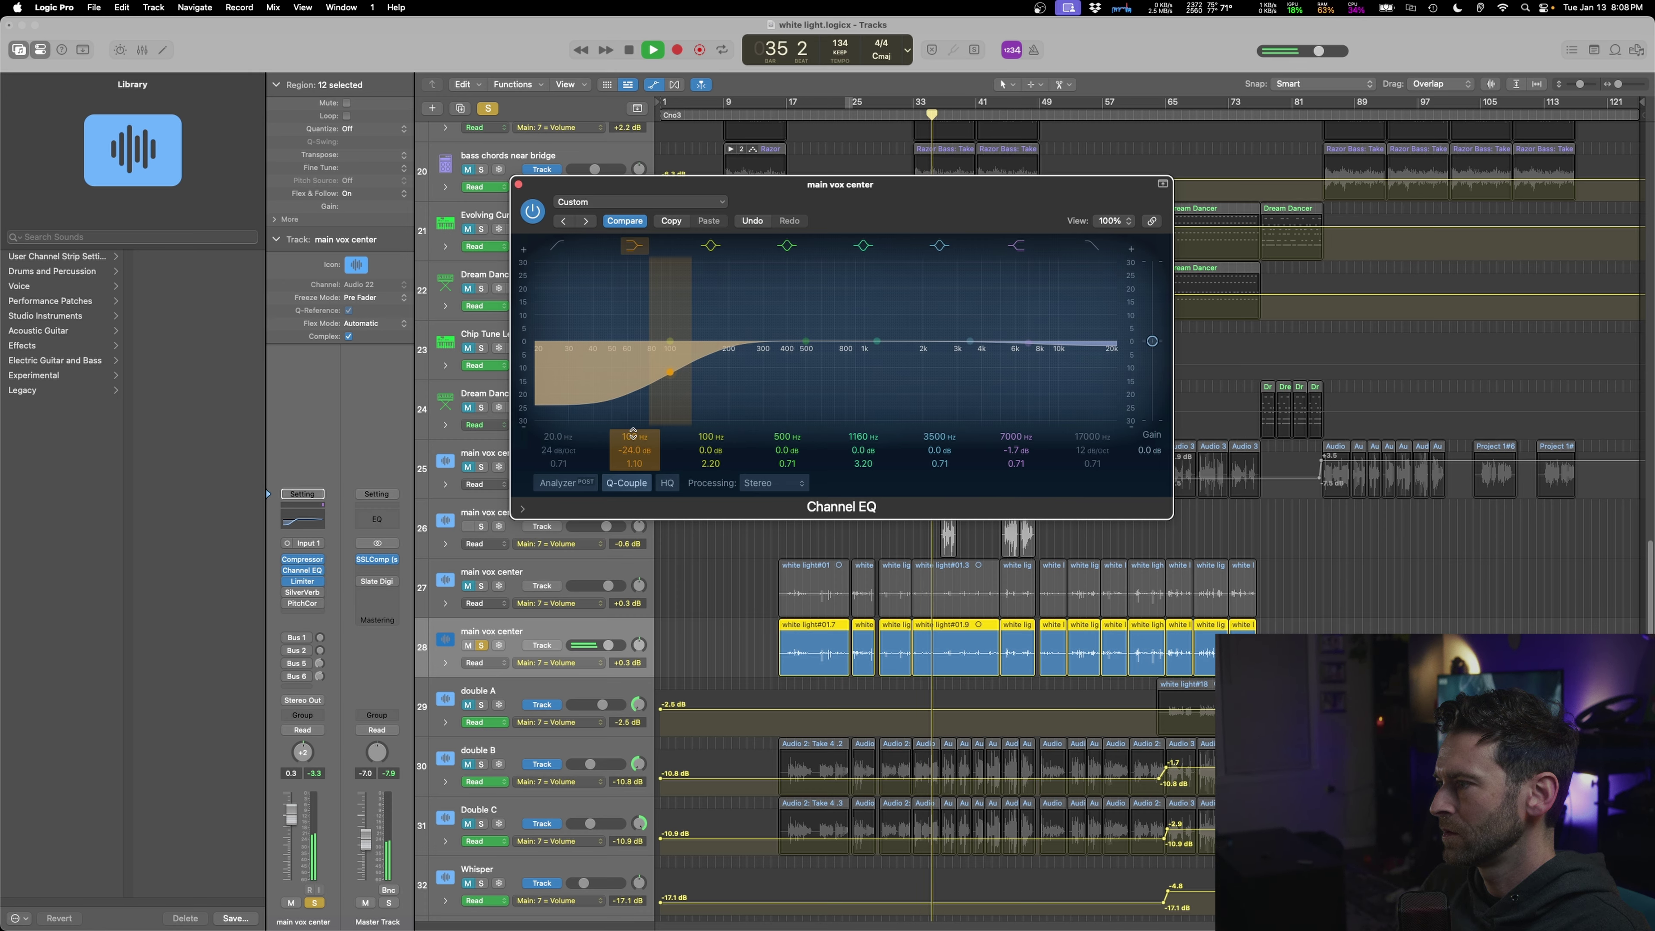
{"action": "left_click", "coordinate": [635, 450], "text": "alt"}
{"action": "left_click", "coordinate": [519, 184]}
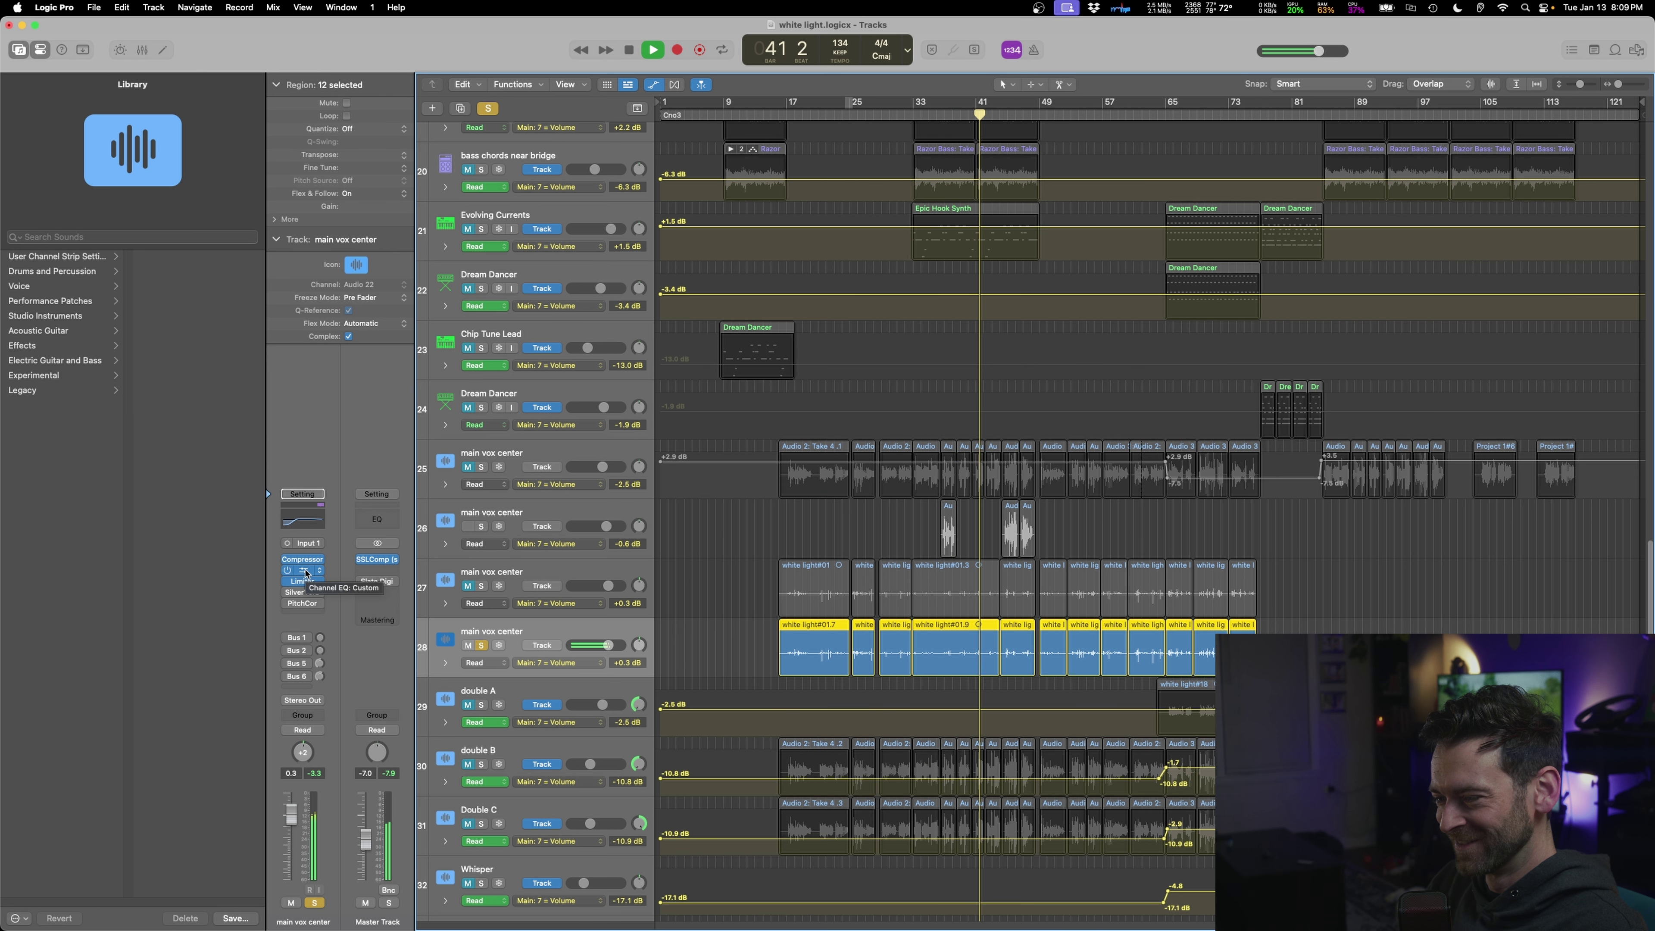
- Stop playback and add the Waves Silk Vocal (m) plug-in to the duplicated main vox center track's next free insert slot
{"action": "key", "text": "space"}
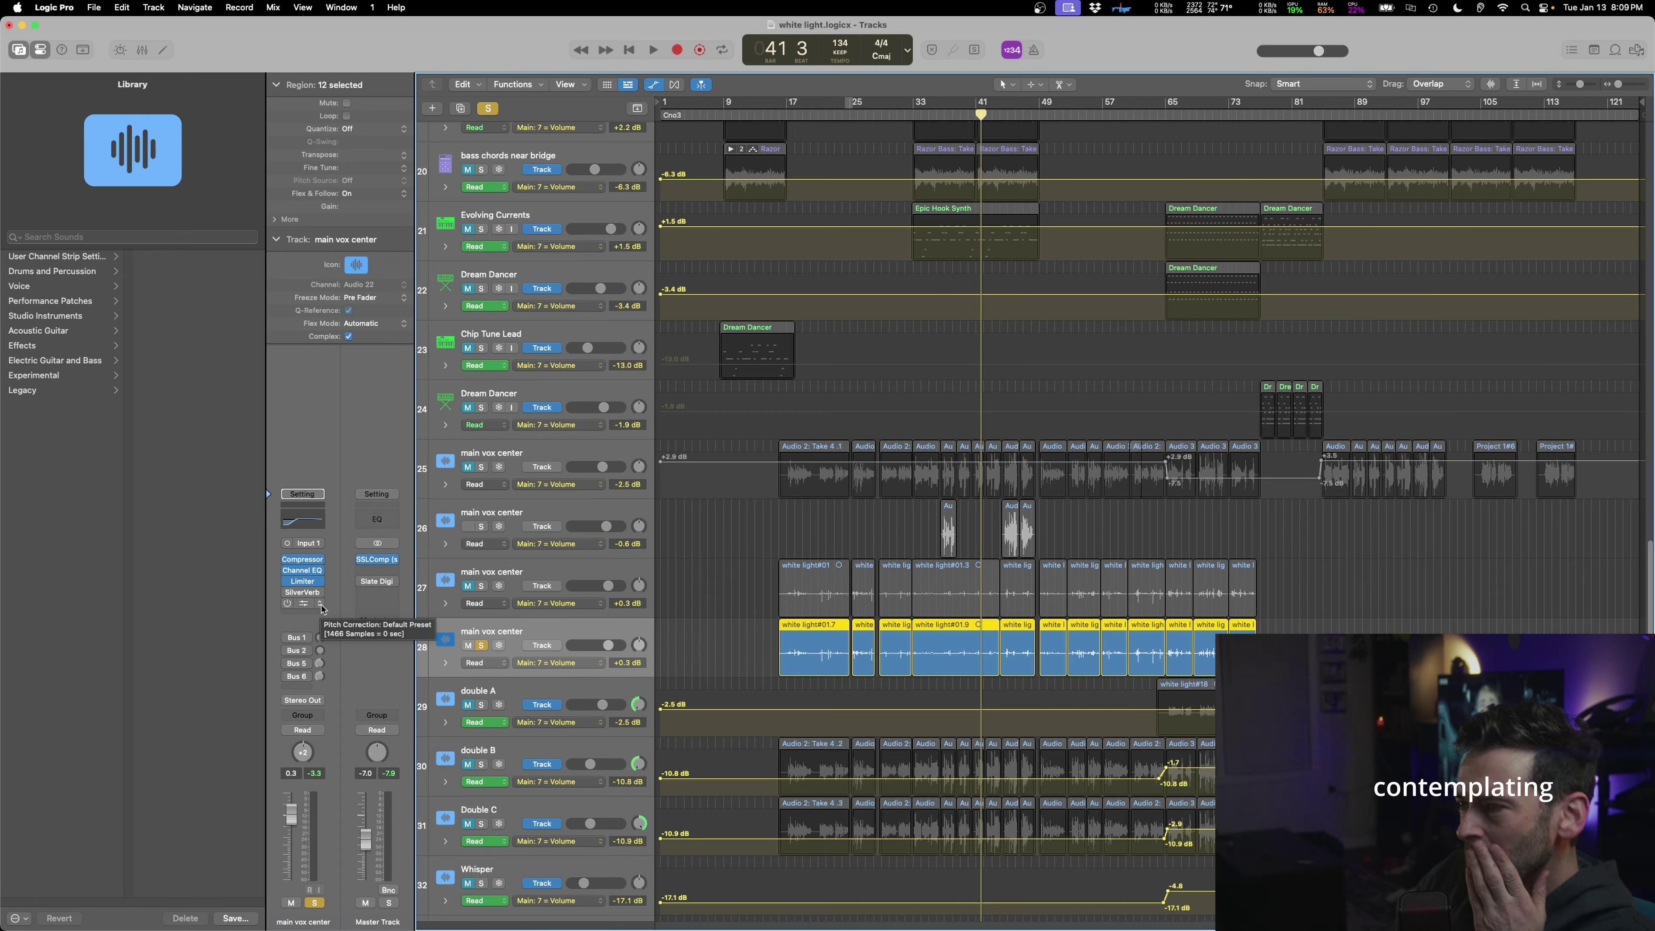
{"action": "left_click", "coordinate": [317, 619]}
{"action": "mouse_move", "coordinate": [326, 911]}
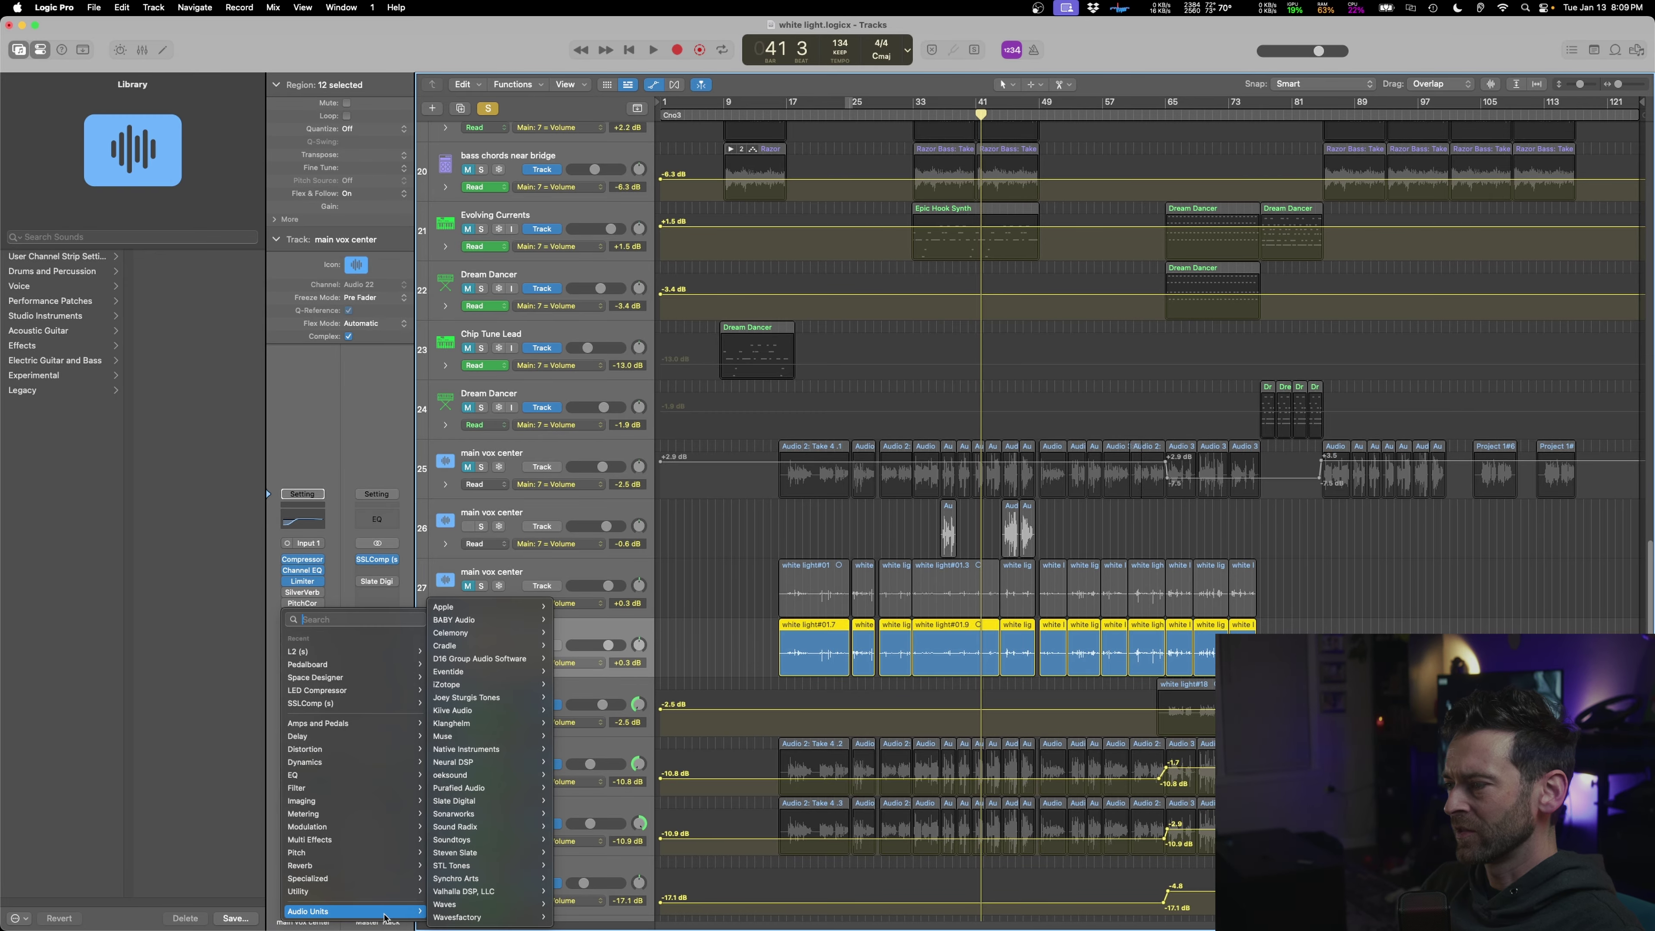
{"action": "mouse_move", "coordinate": [502, 843]}
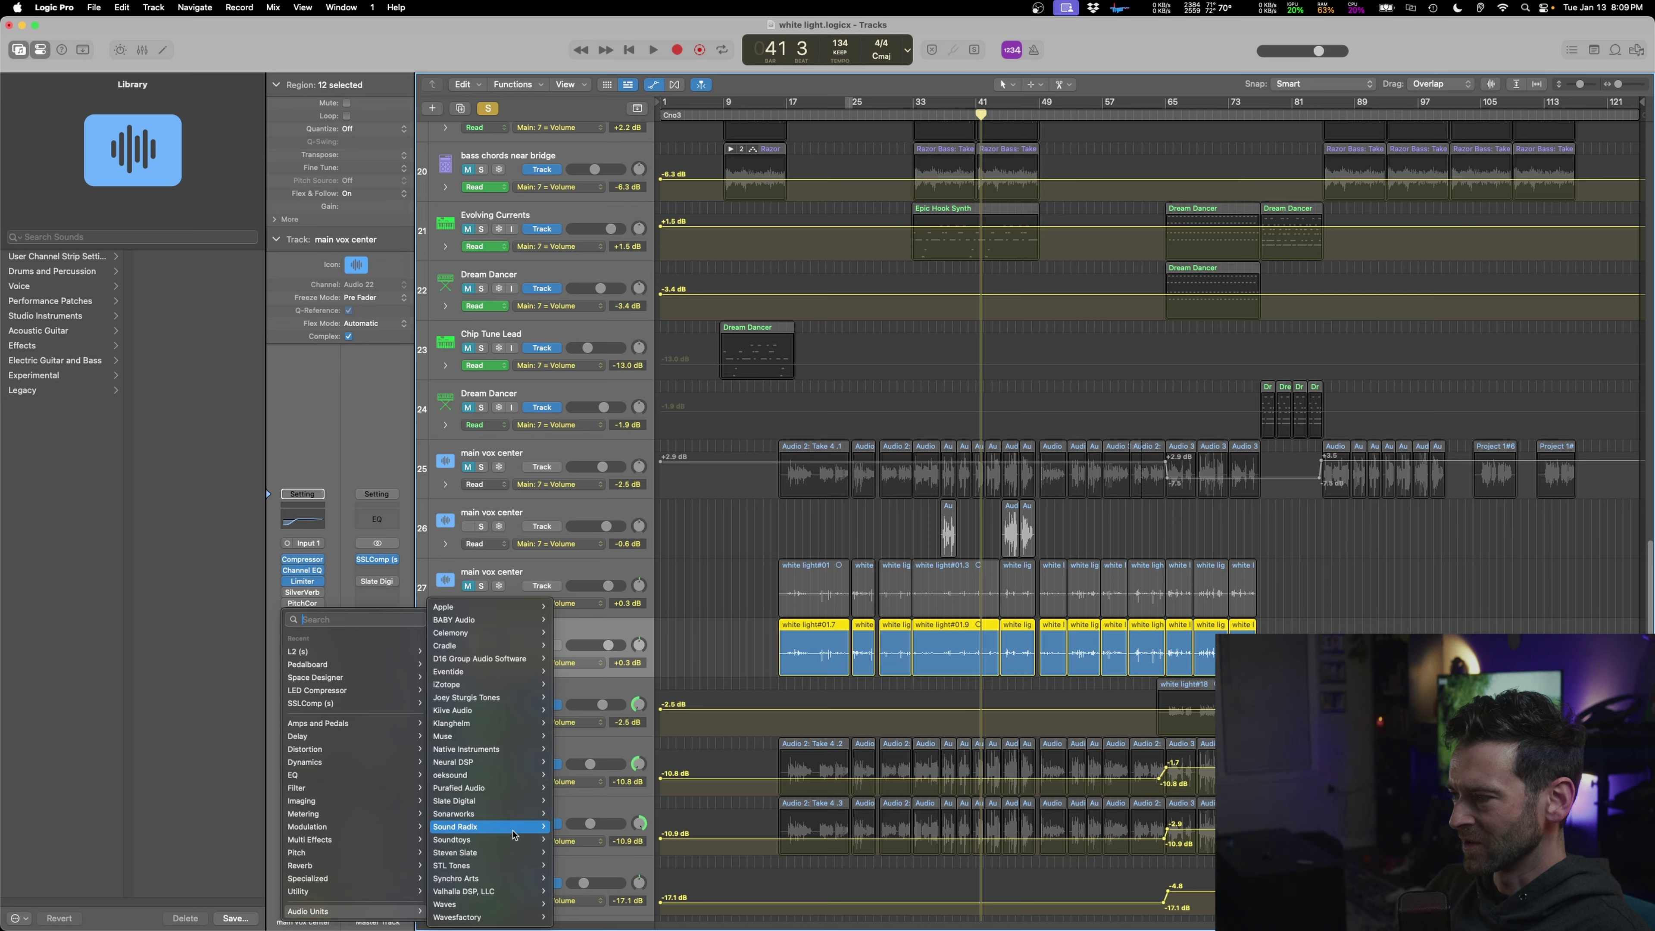
{"action": "mouse_move", "coordinate": [522, 760]}
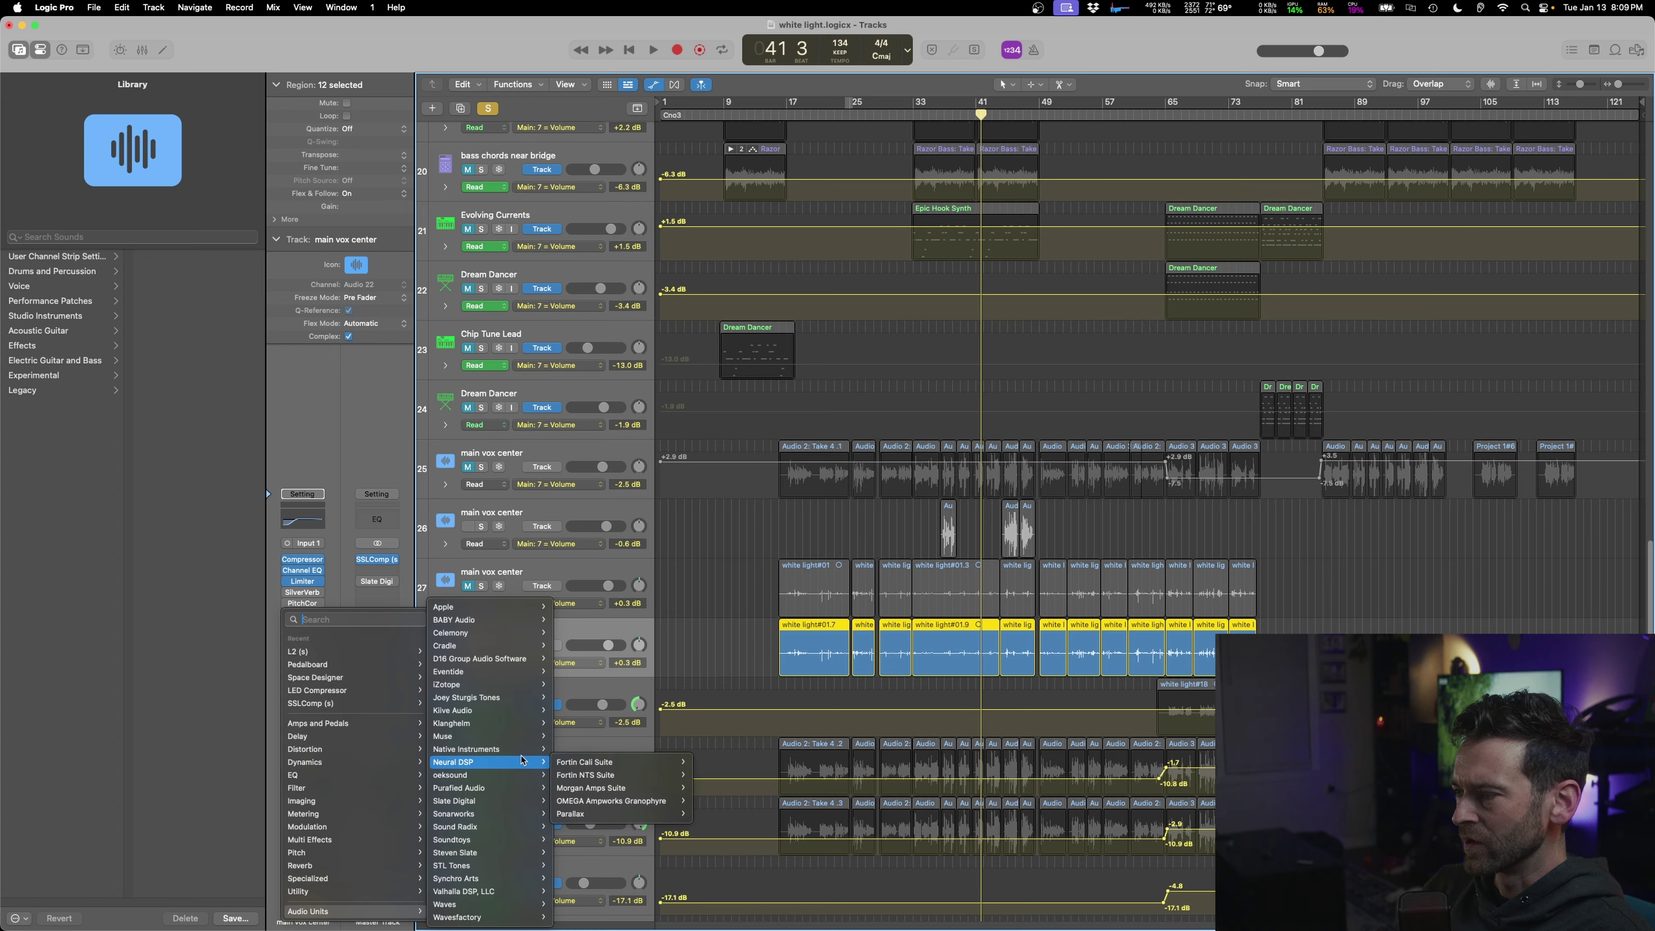
{"action": "mouse_move", "coordinate": [511, 792]}
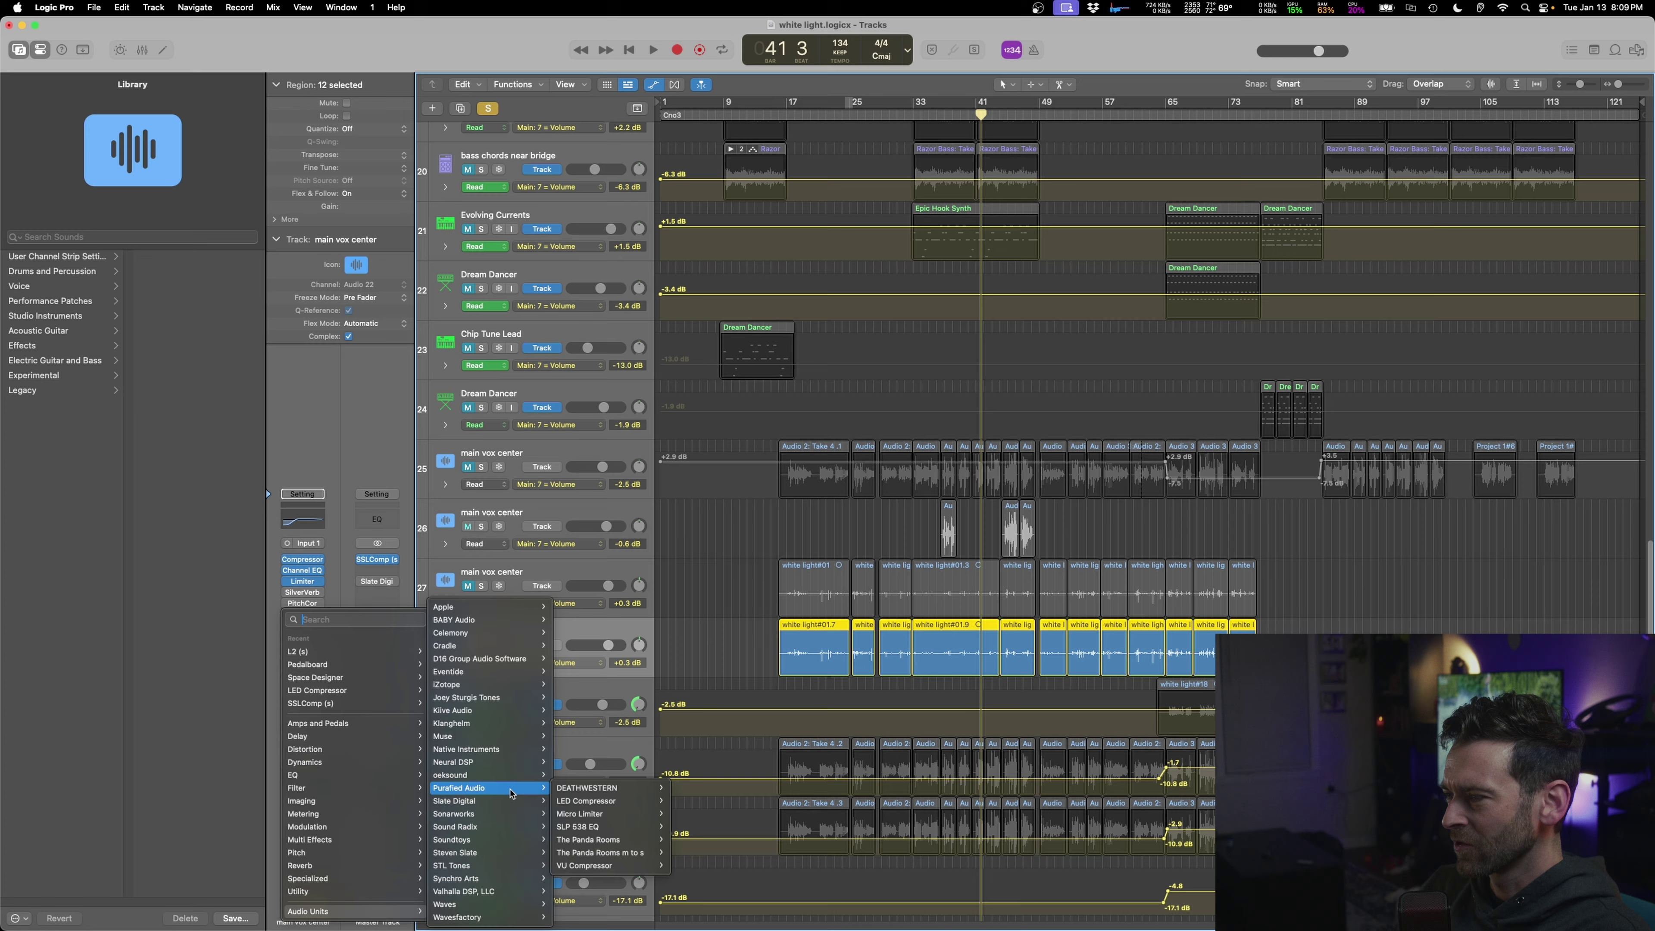
{"action": "mouse_move", "coordinate": [482, 905]}
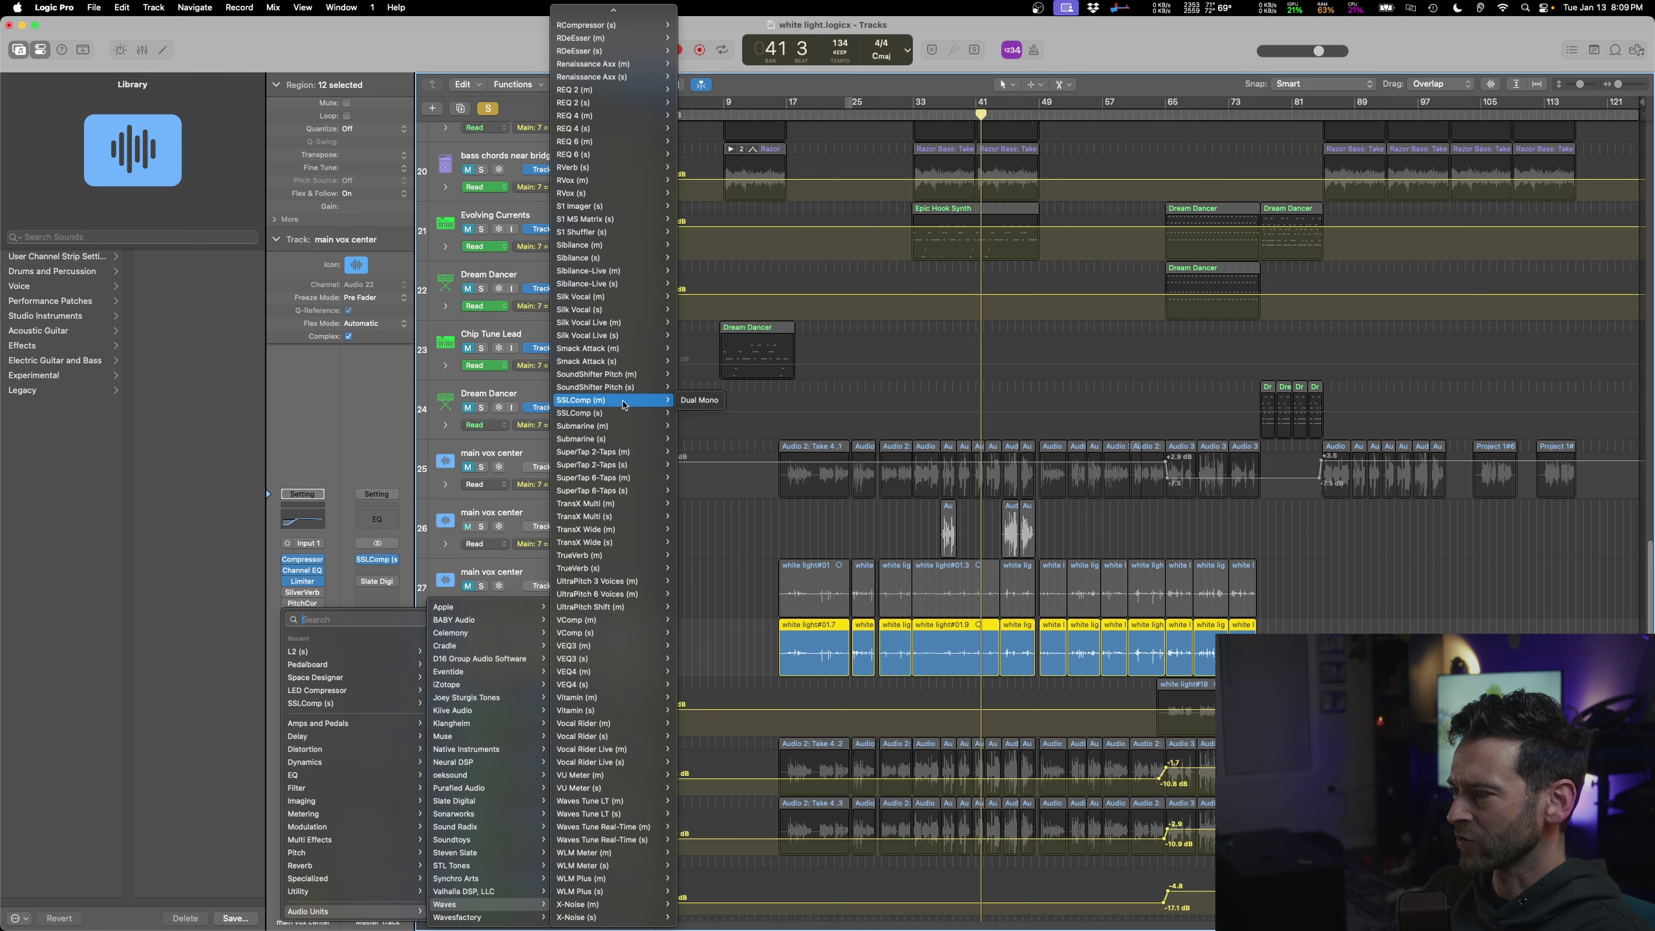
{"action": "mouse_move", "coordinate": [591, 484]}
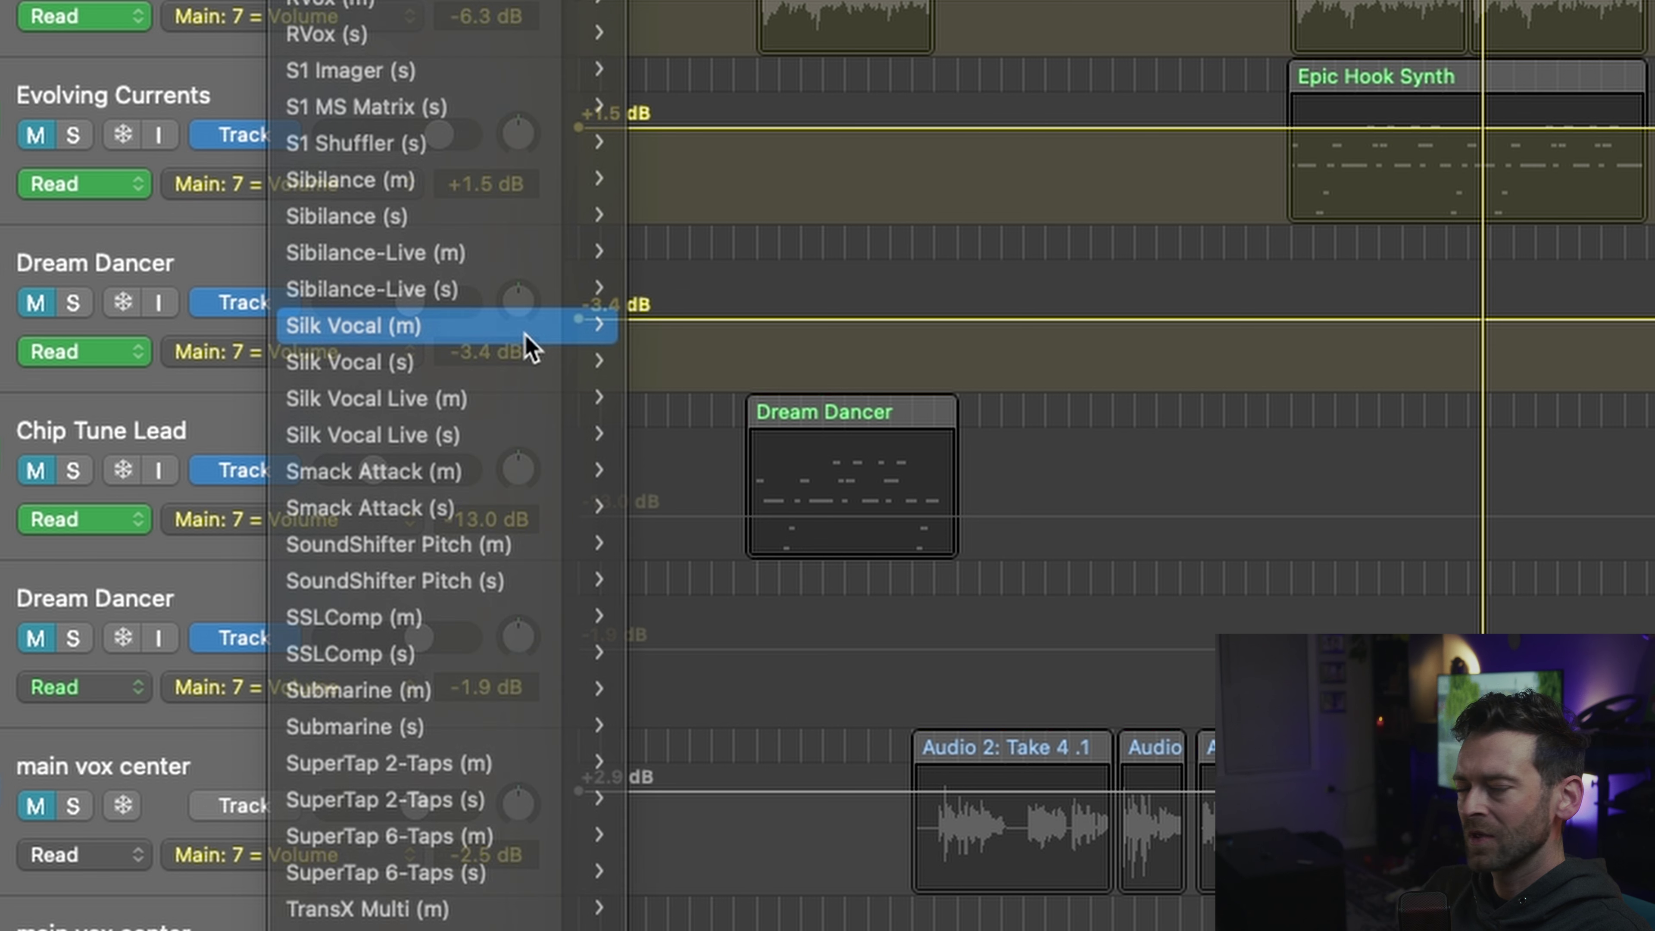
{"action": "left_click", "coordinate": [635, 299]}
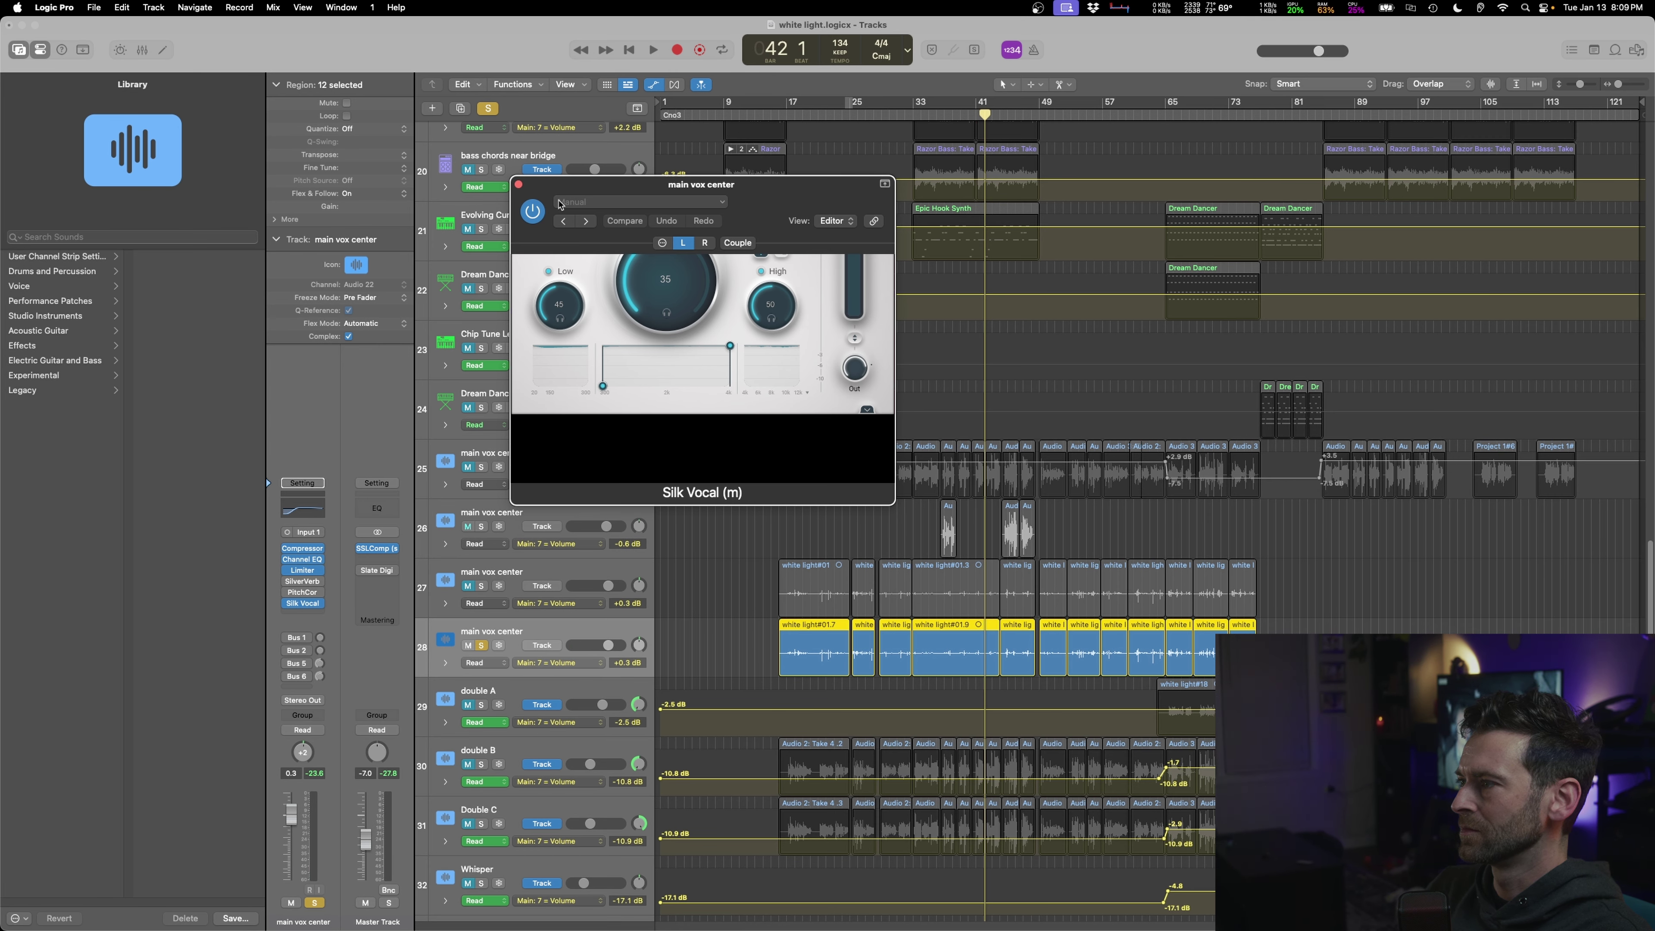
- Replace Silk Vocal (m) with the stereo Silk Vocal (s) version and start playback
{"action": "left_click", "coordinate": [519, 186]}
{"action": "left_click", "coordinate": [320, 604]}
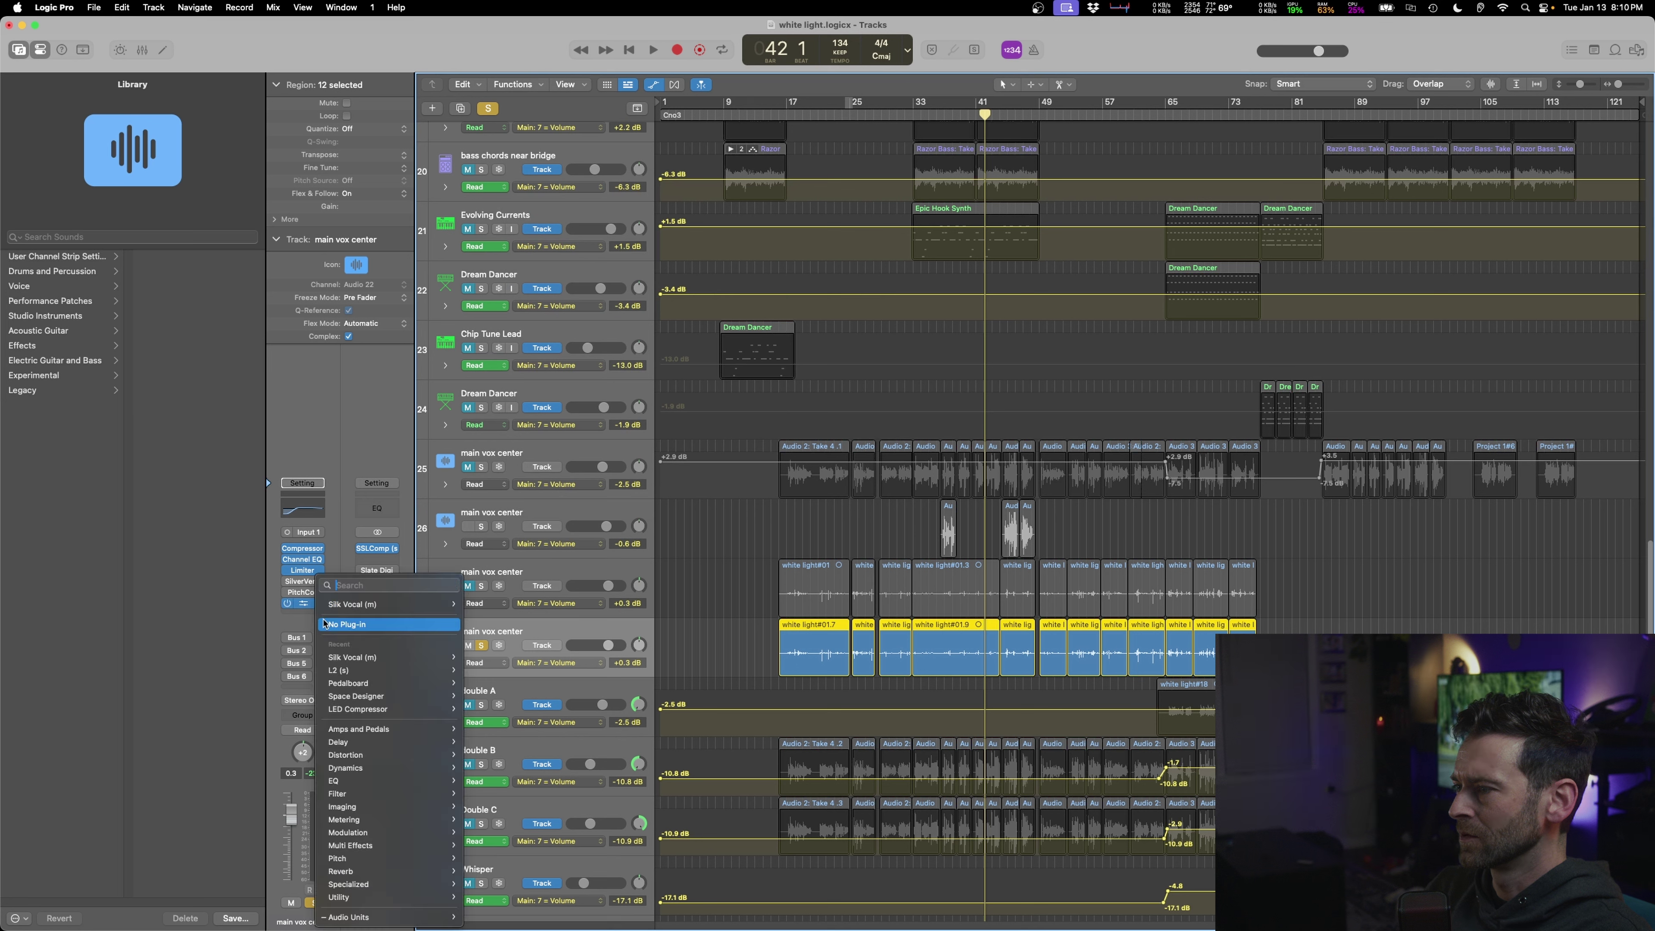
{"action": "mouse_move", "coordinate": [372, 606]}
{"action": "left_click", "coordinate": [488, 607]}
{"action": "key", "text": "space"}
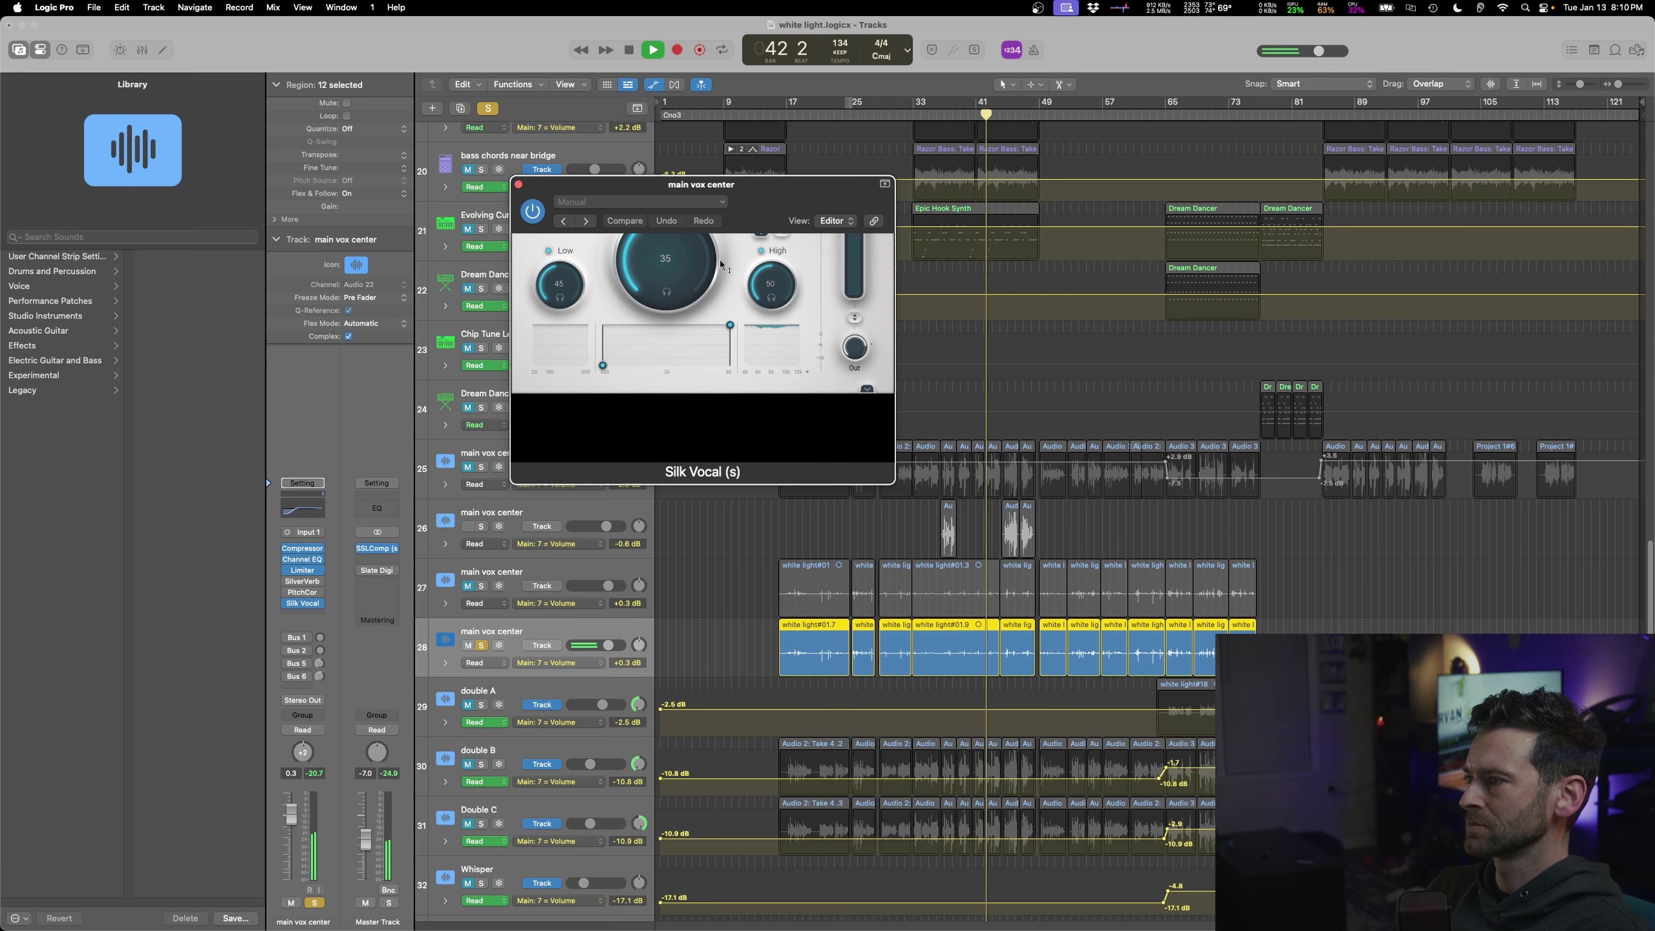
- Load the RAP LEAD VOCAL preset in Silk Vocal and raise the Mid amount to 78
{"action": "left_click", "coordinate": [586, 222]}
{"action": "left_click", "coordinate": [564, 221]}
{"action": "left_click_drag", "start_coordinate": [680, 290], "coordinate": [685, 229]}
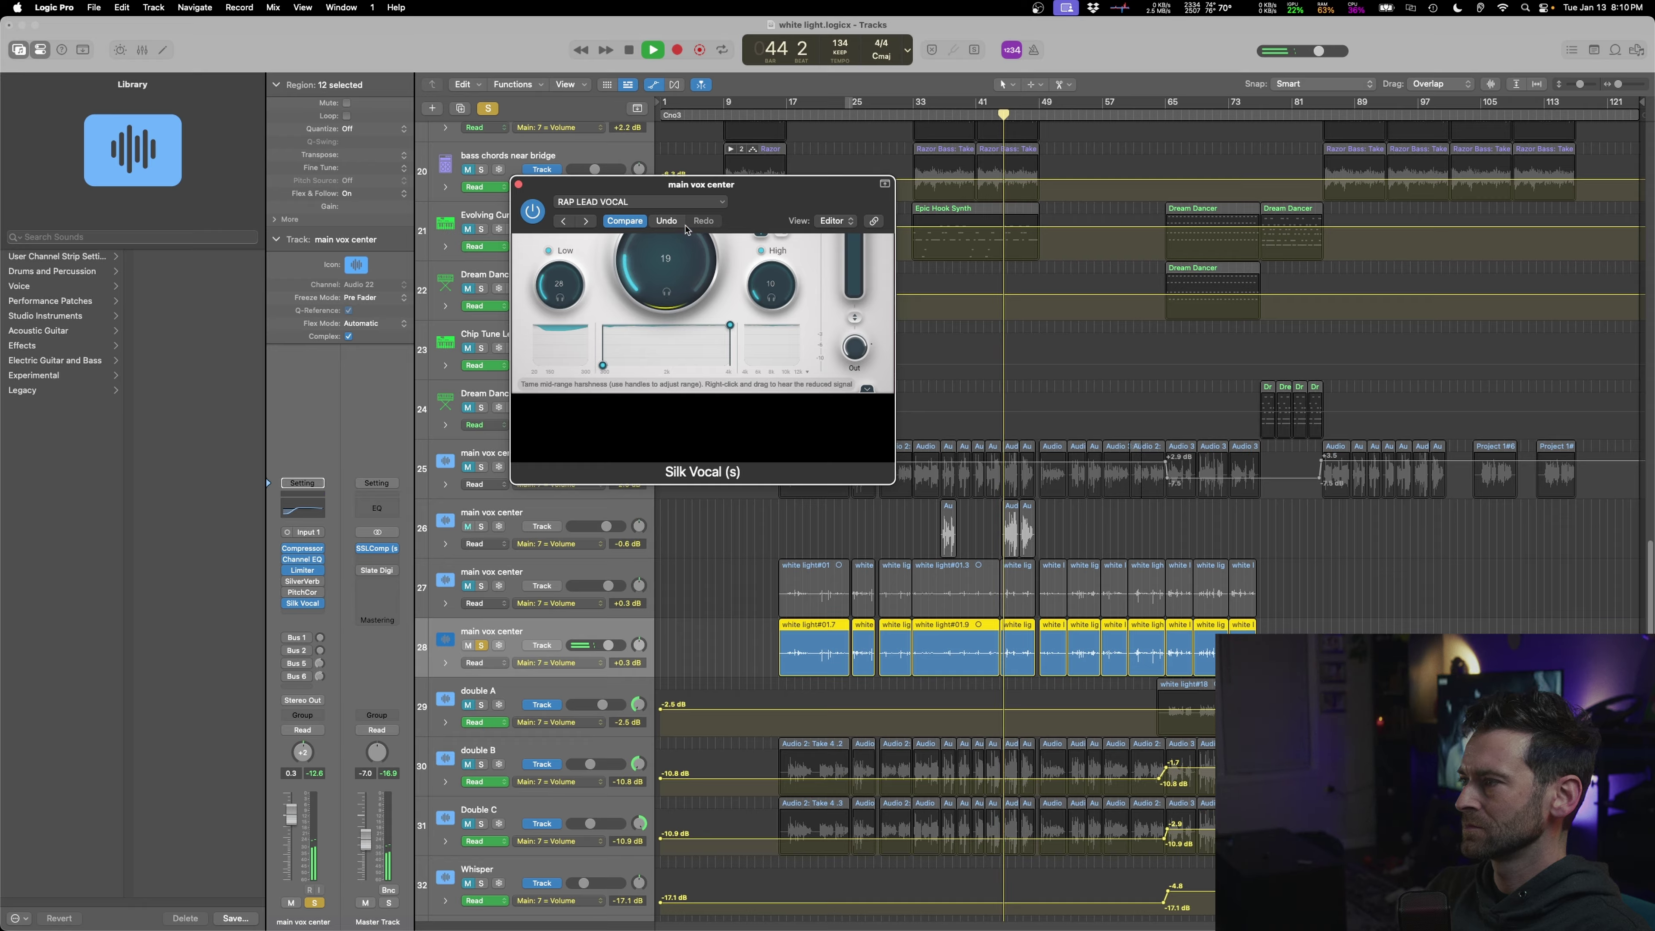
{"action": "left_click_drag", "start_coordinate": [725, 152], "coordinate": [743, 13]}
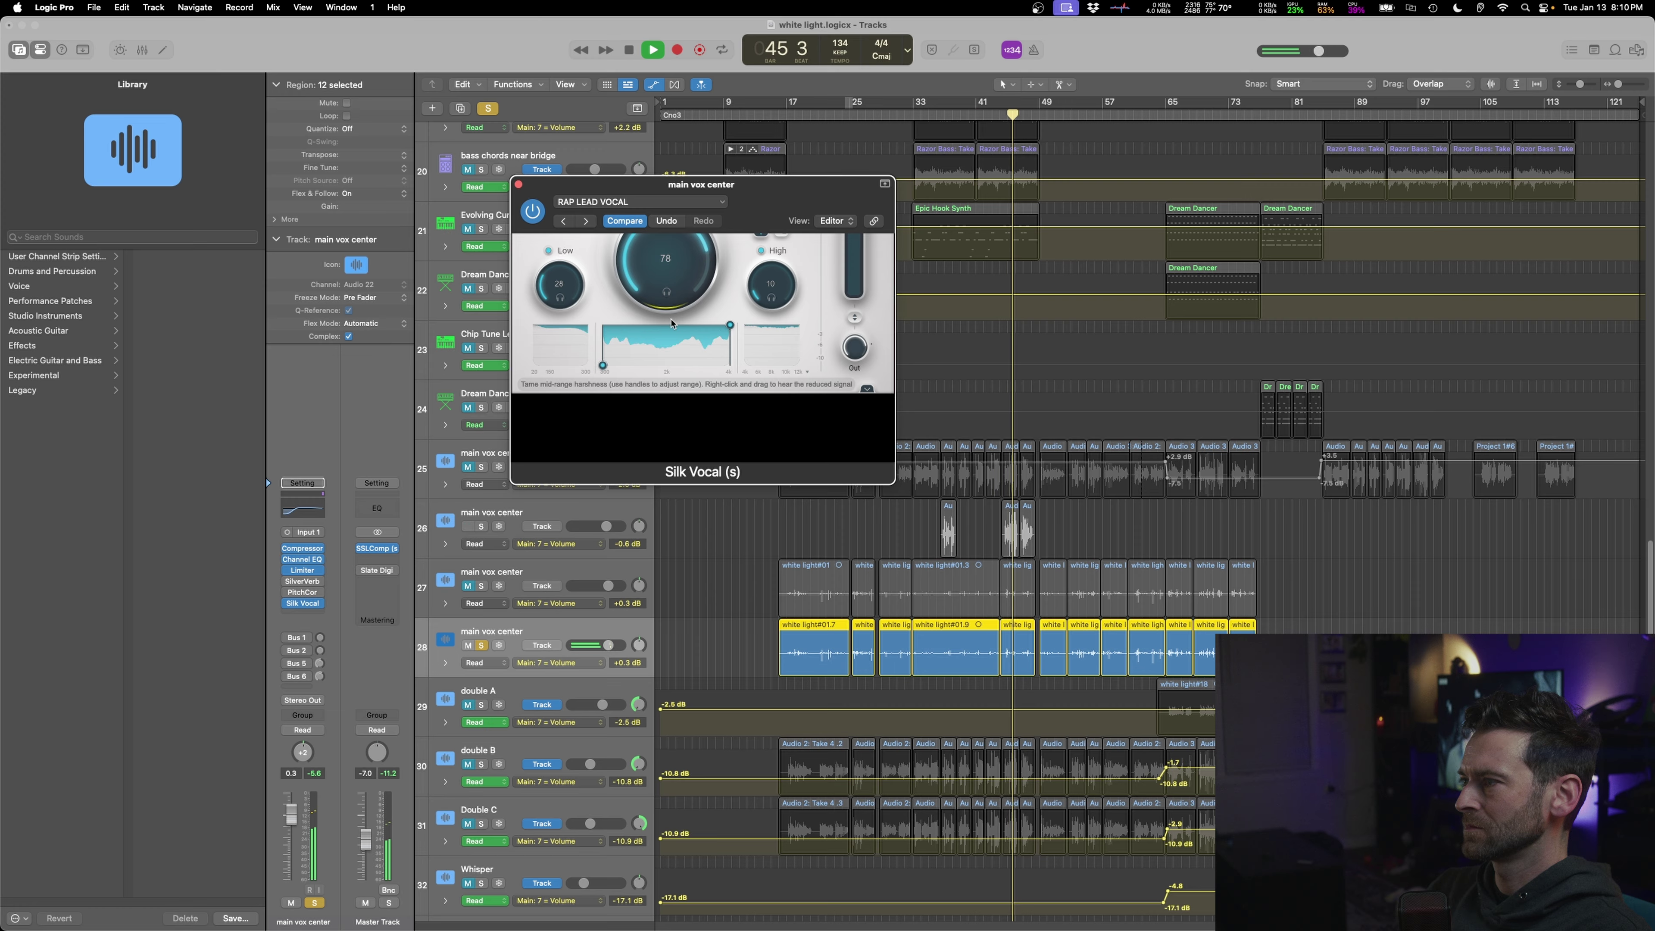
- Set Silk Vocal's Low to 52 and High to 33, lower its Dyn threshold, and reveal the full editor with its advanced controls
{"action": "left_click", "coordinate": [836, 221]}
{"action": "left_click", "coordinate": [840, 225]}
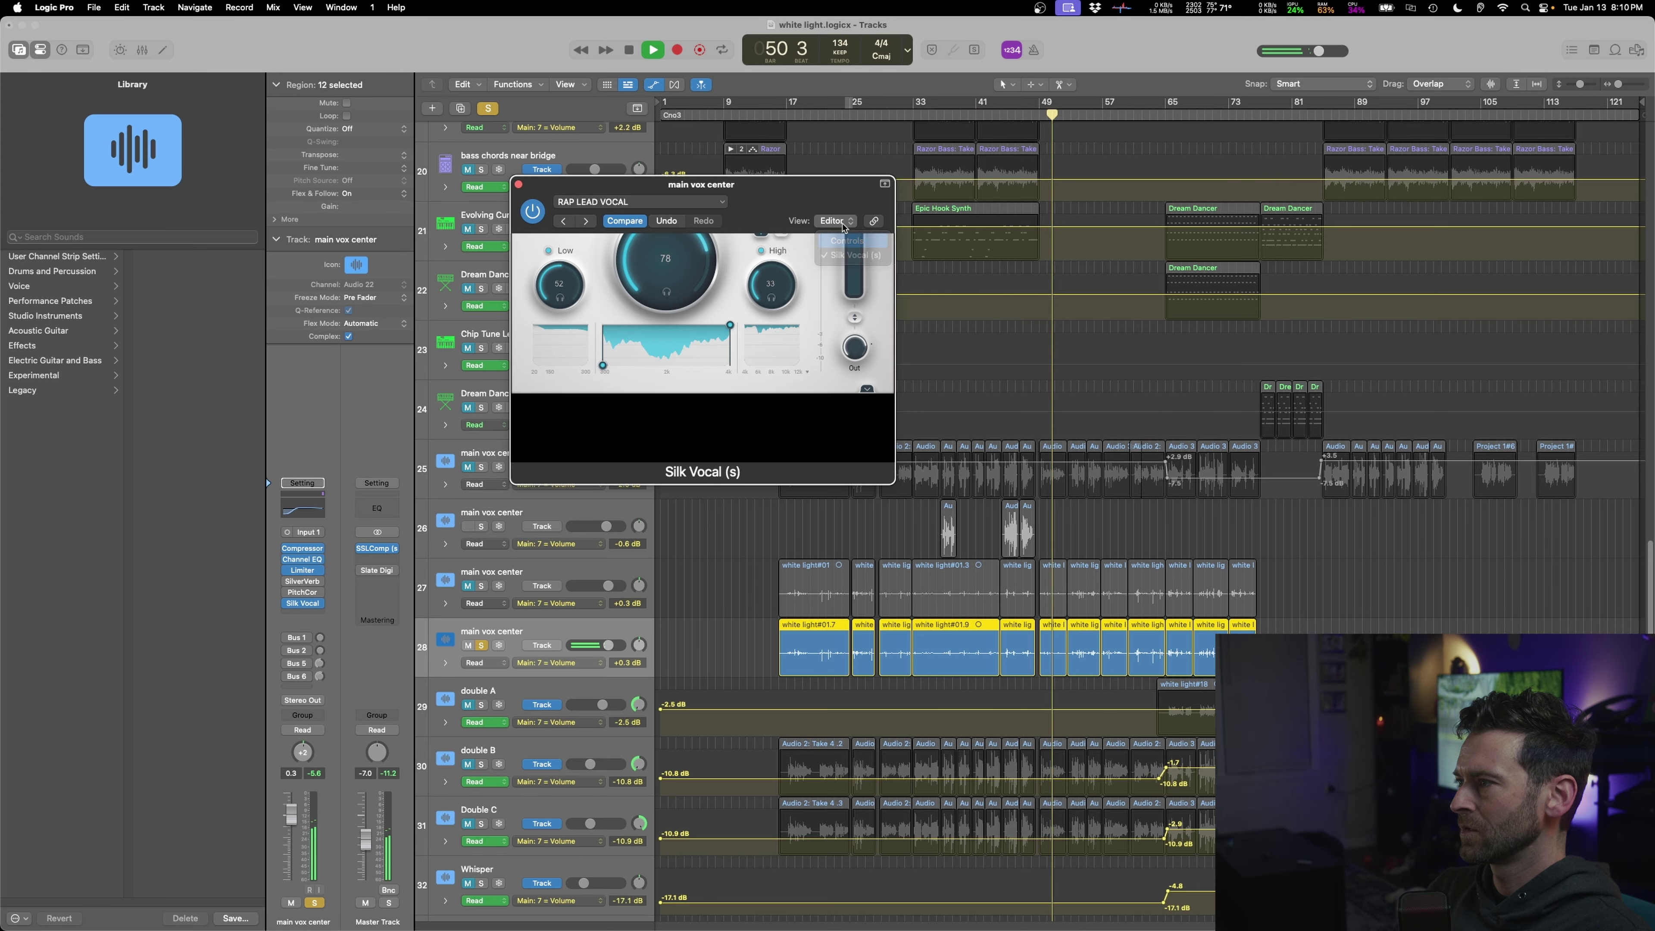
{"action": "left_click", "coordinate": [747, 221]}
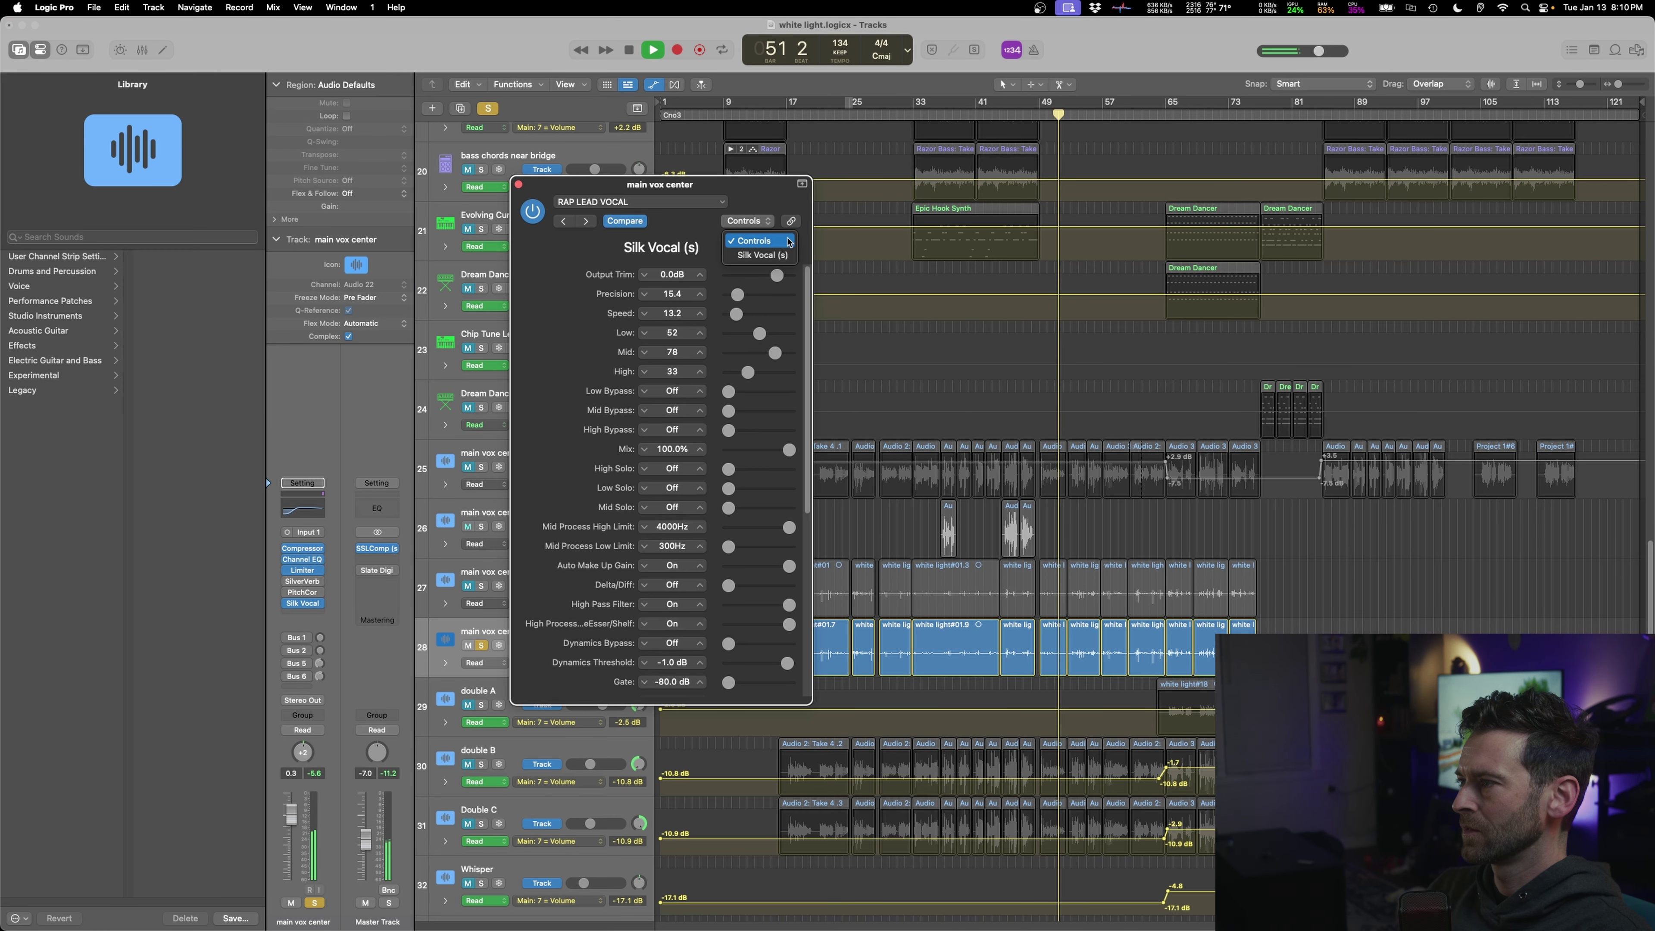
{"action": "left_click", "coordinate": [759, 261]}
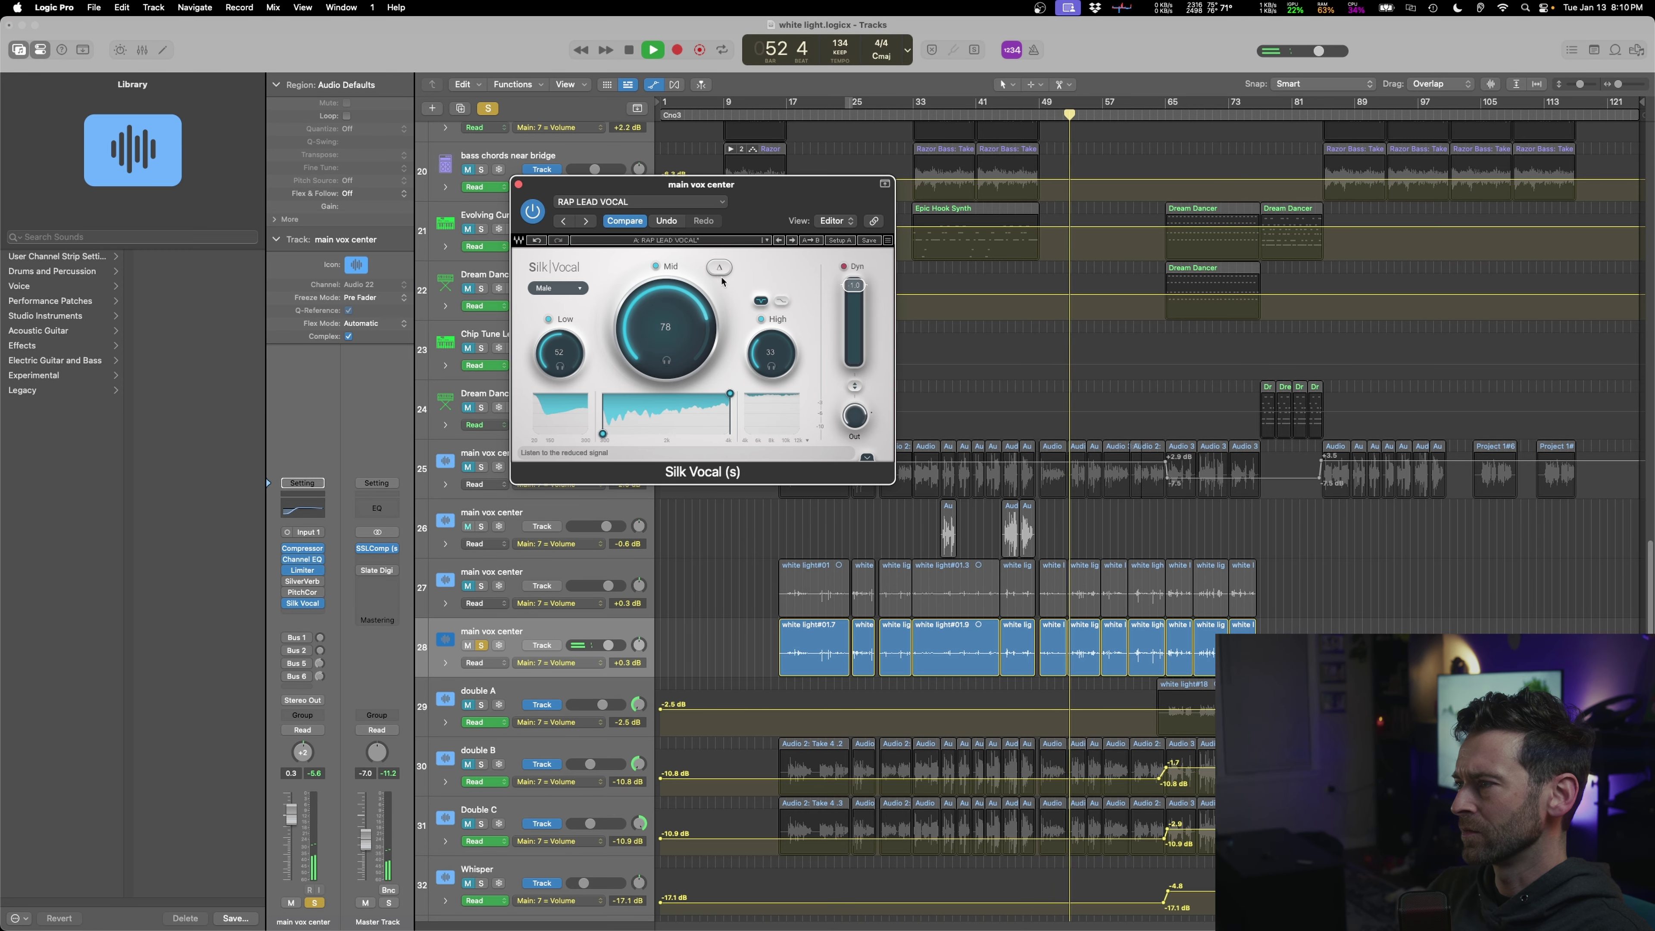
{"action": "left_click", "coordinate": [867, 457]}
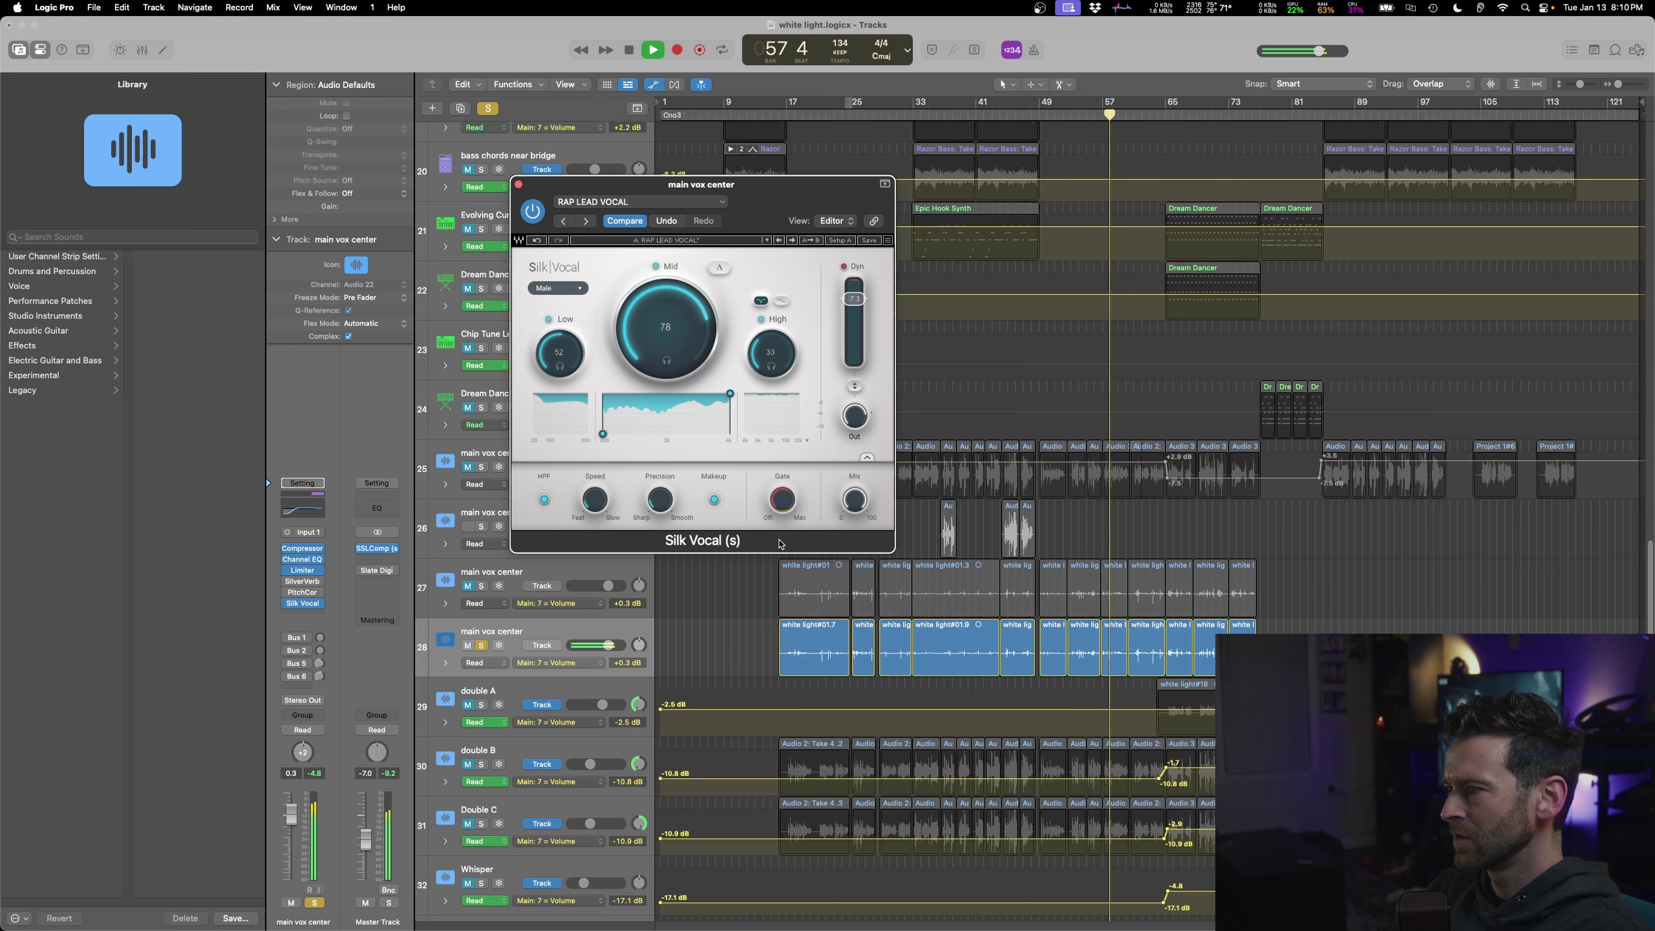
{"action": "key", "text": "space"}
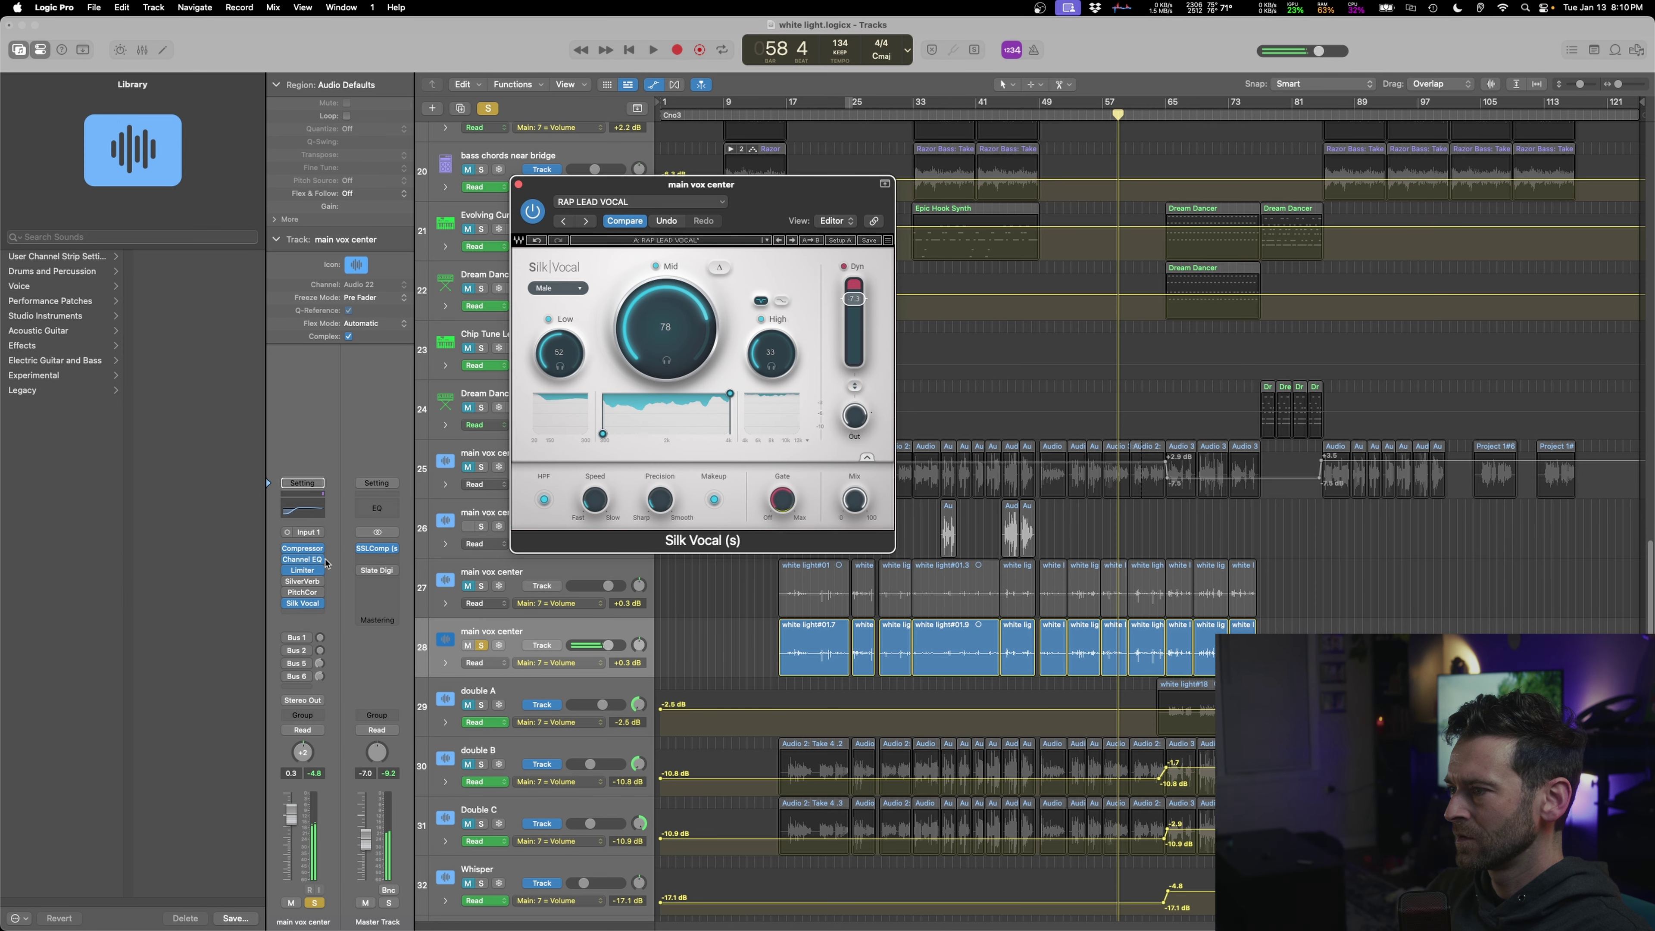
- Shorten the attack in the duplicated vocal's Compressor and audition it from about bar 53
{"action": "left_click", "coordinate": [302, 549]}
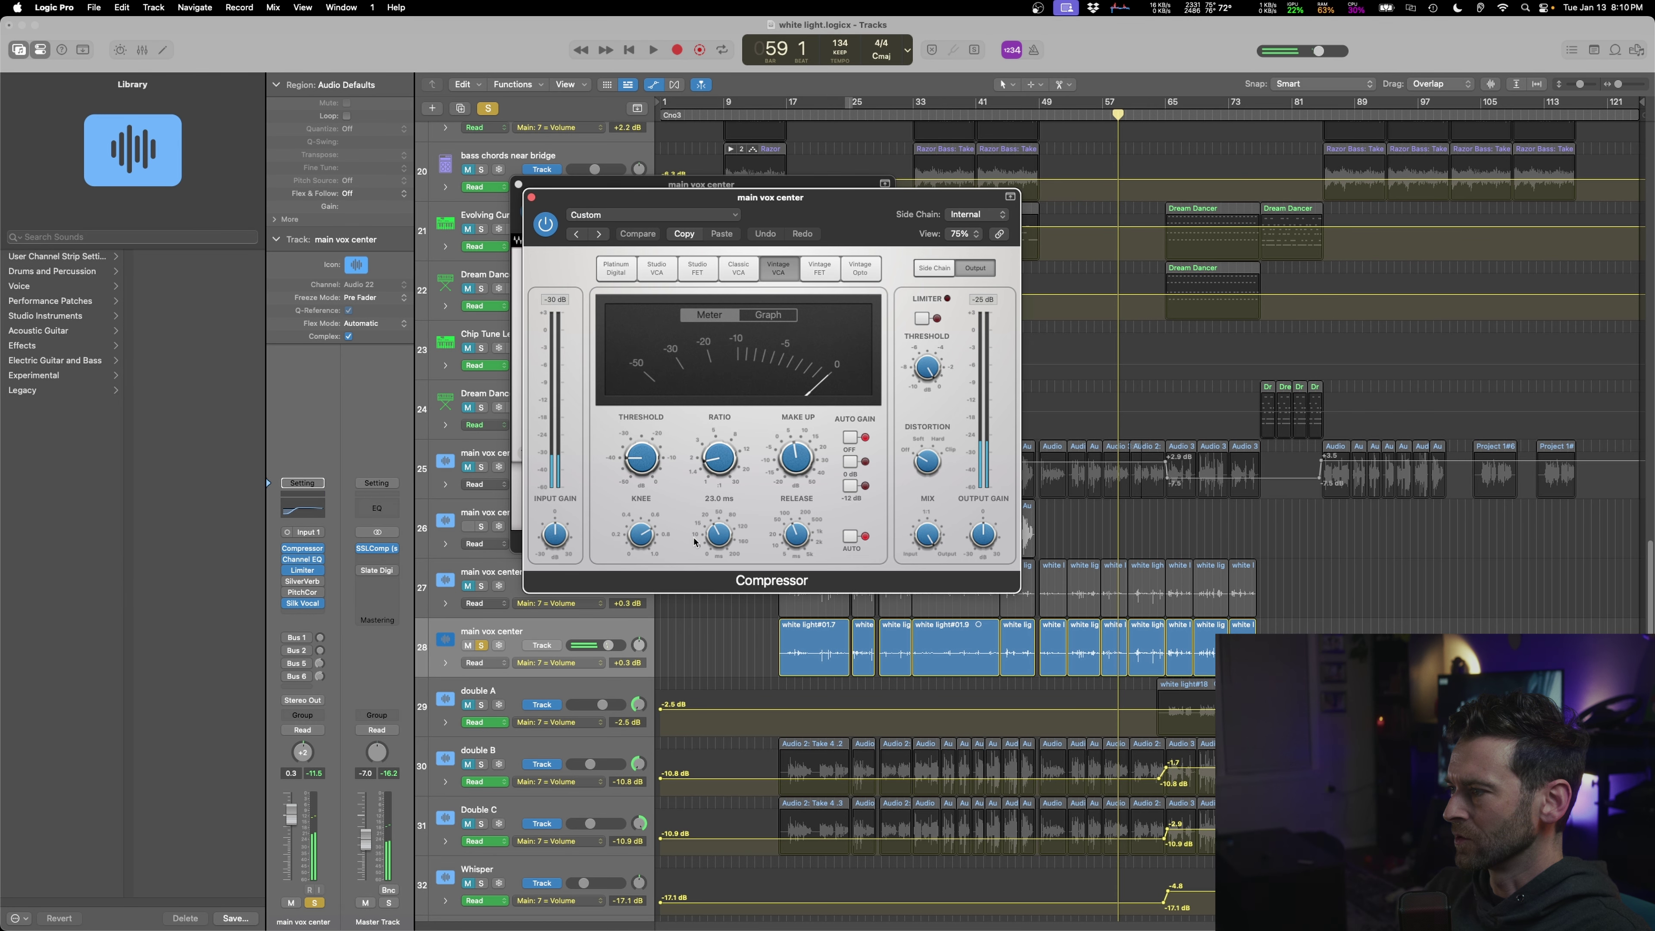
{"action": "left_click", "coordinate": [1078, 114]}
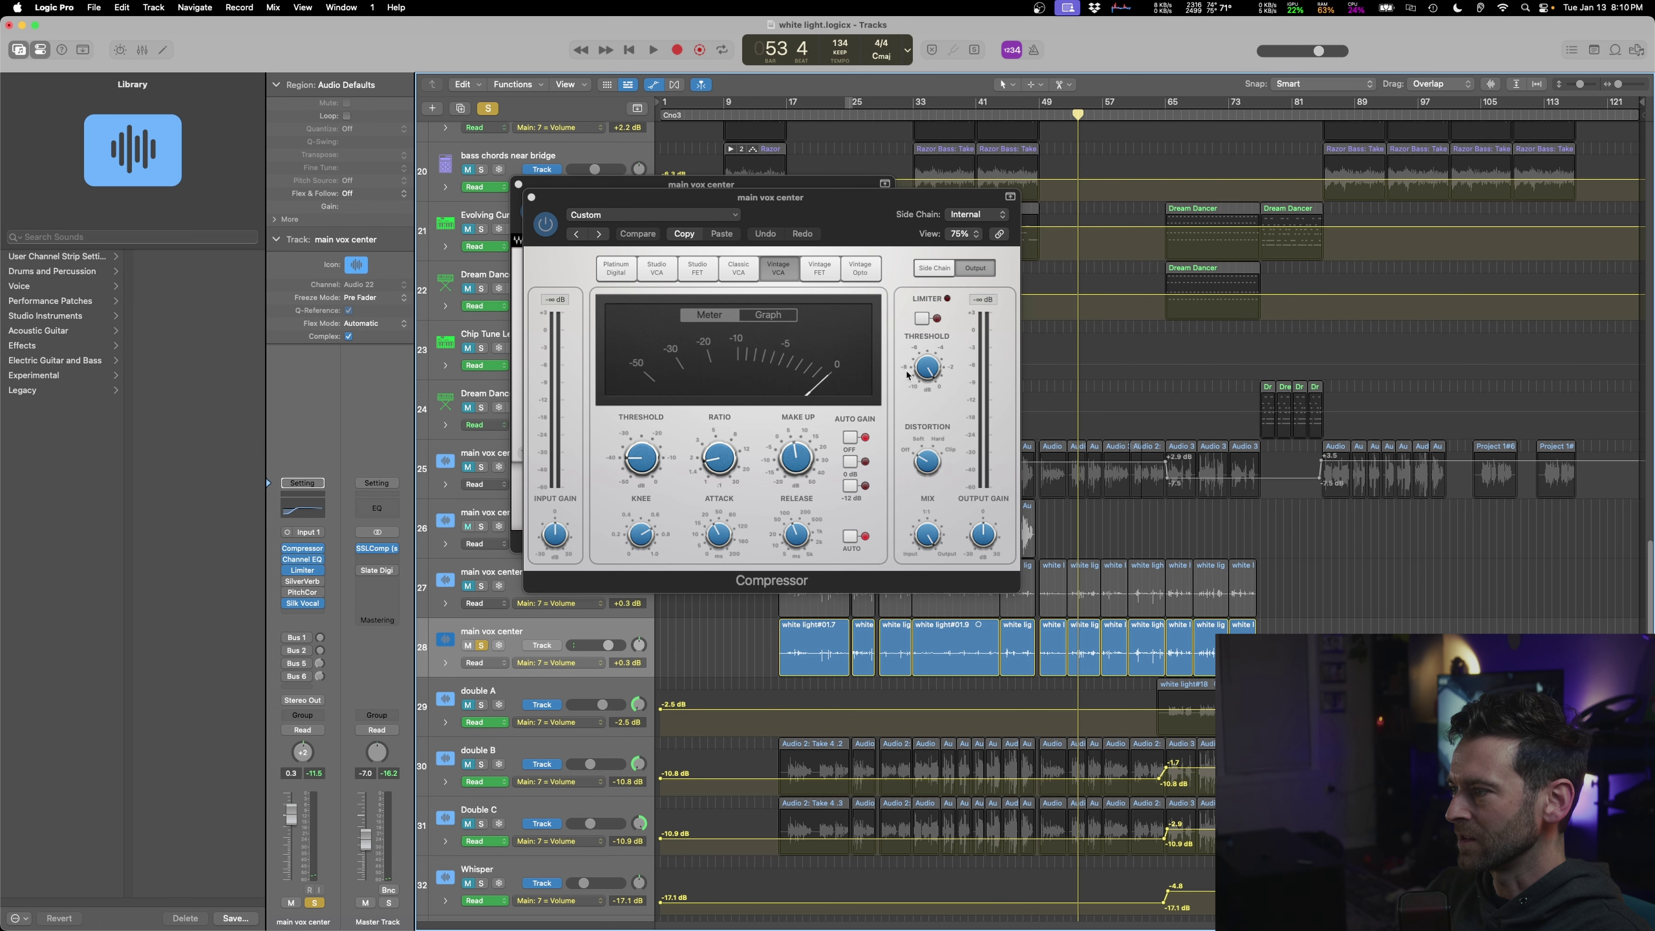
{"action": "key", "text": "space"}
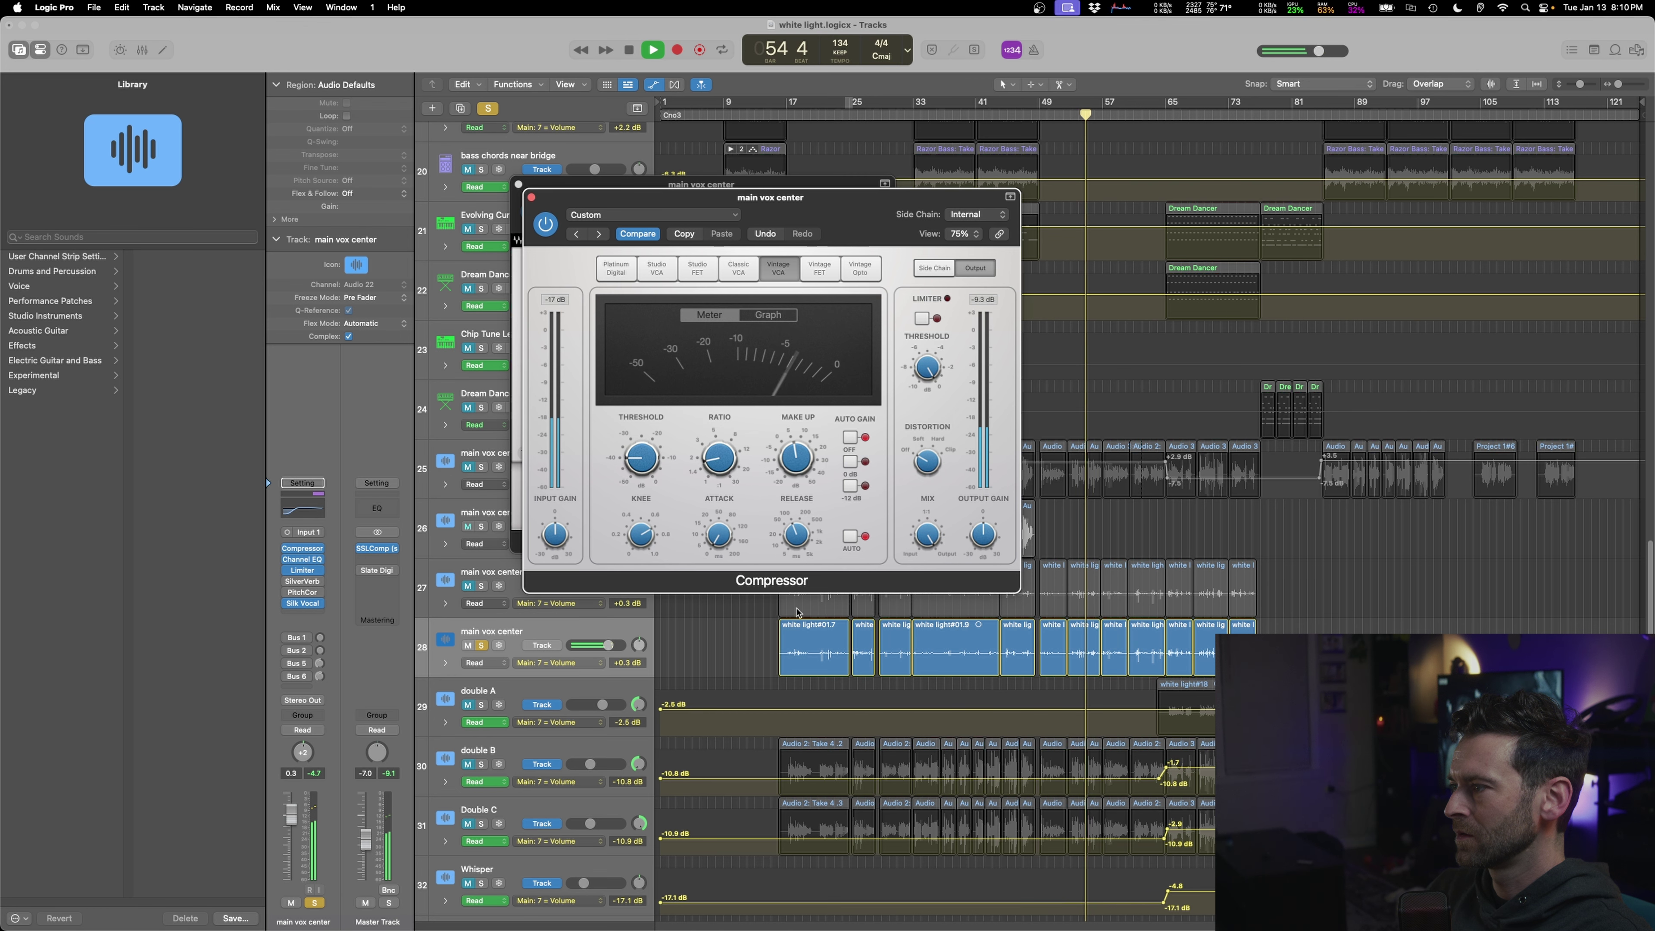
{"action": "mouse_move", "coordinate": [785, 537]}
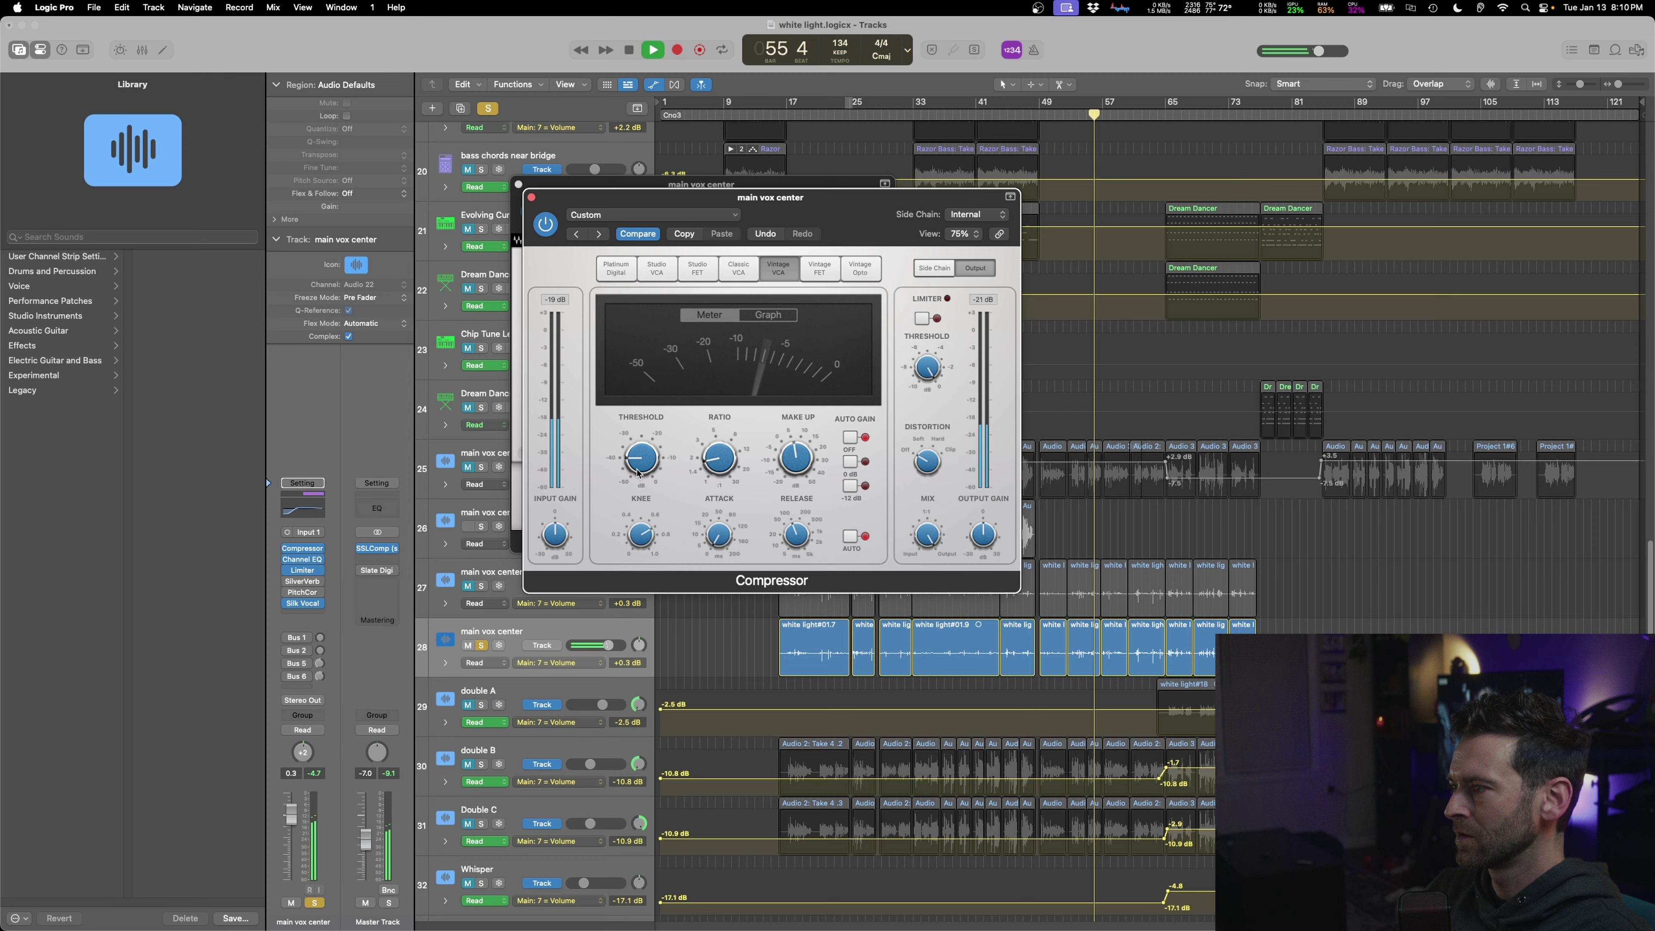
{"action": "mouse_move", "coordinate": [642, 432]}
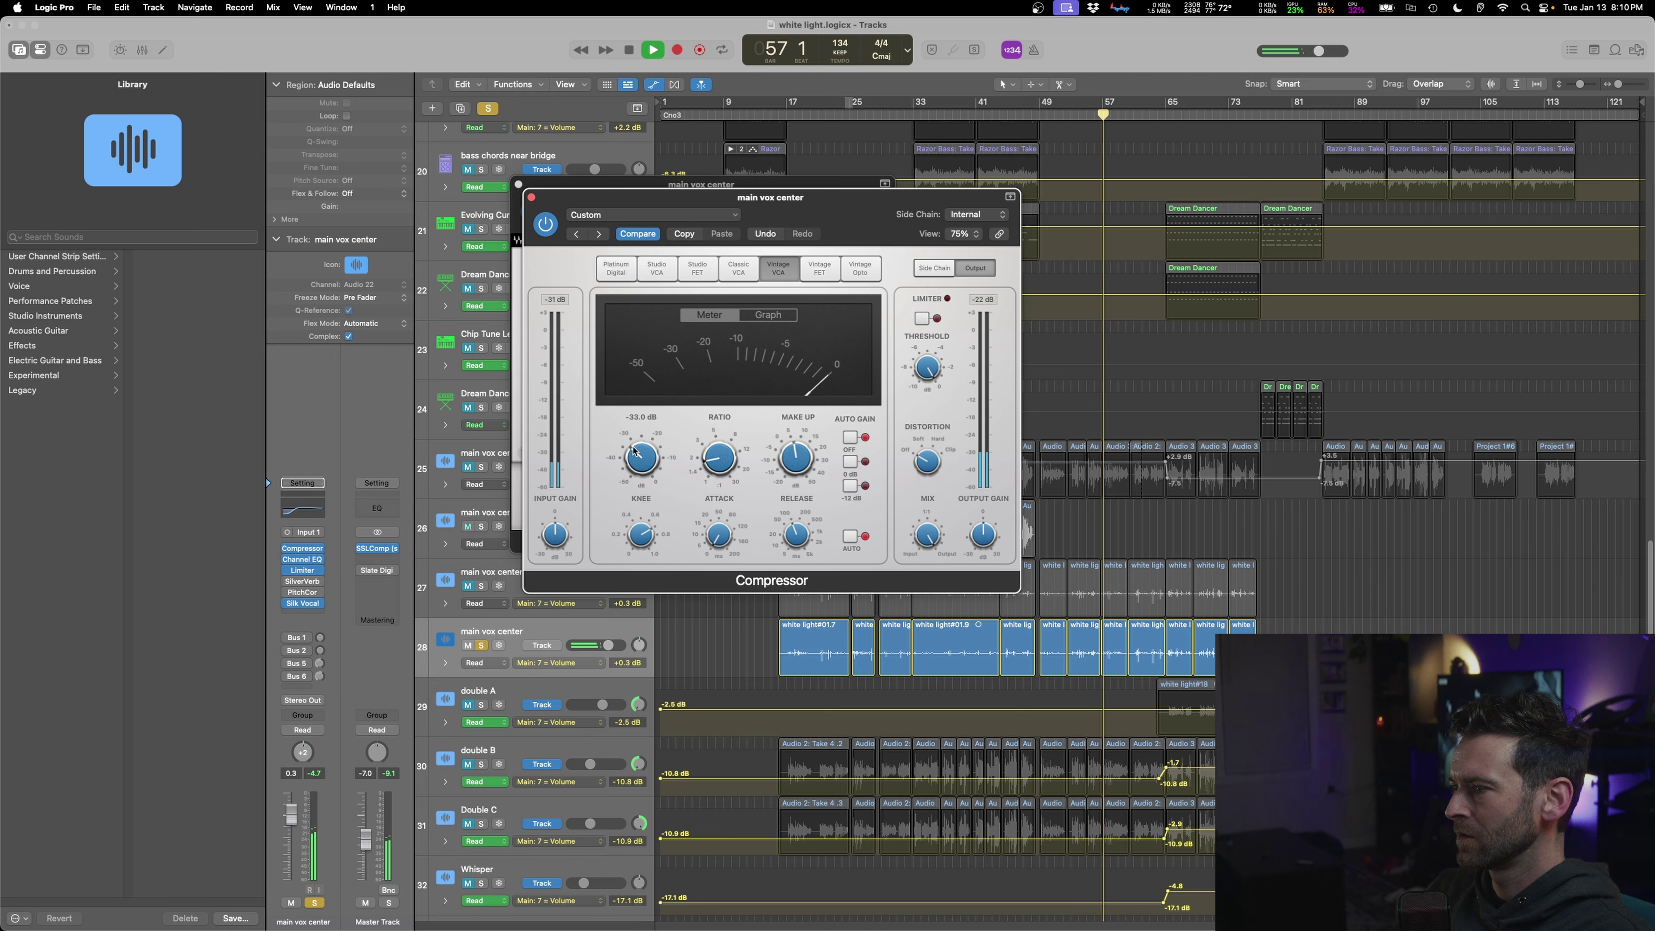
{"action": "key", "text": "space"}
- Add the Soundtoys SuperPlate reverb after Silk Vocal on the duplicated vocal track
{"action": "left_click", "coordinate": [302, 614]}
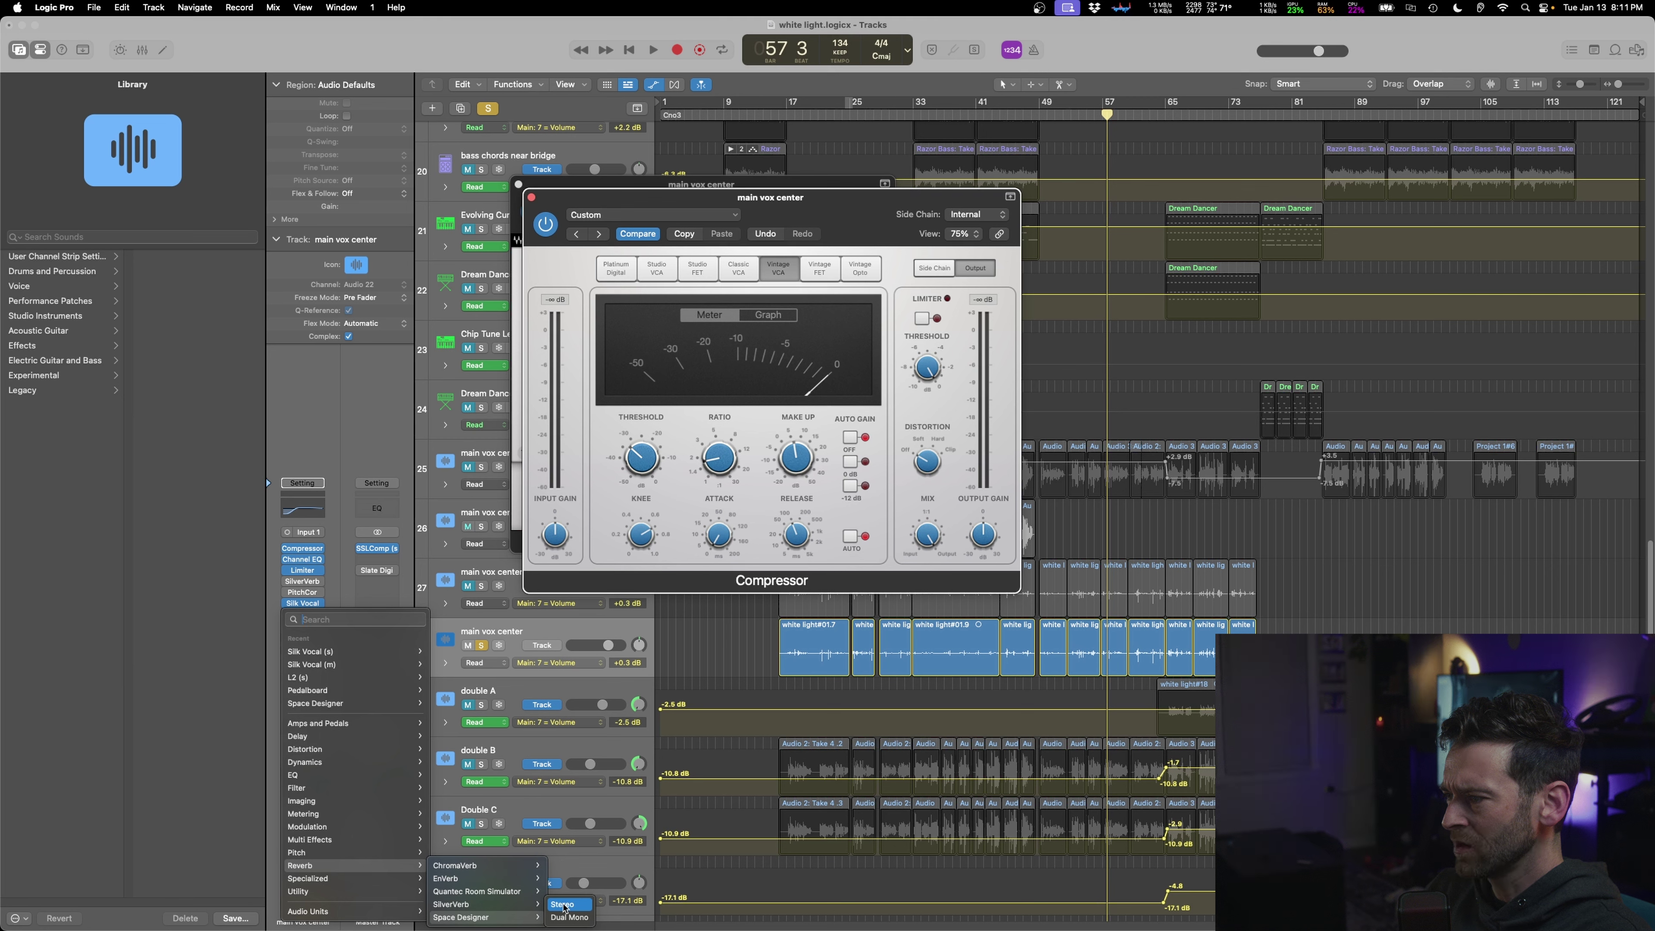
{"action": "mouse_move", "coordinate": [372, 911]}
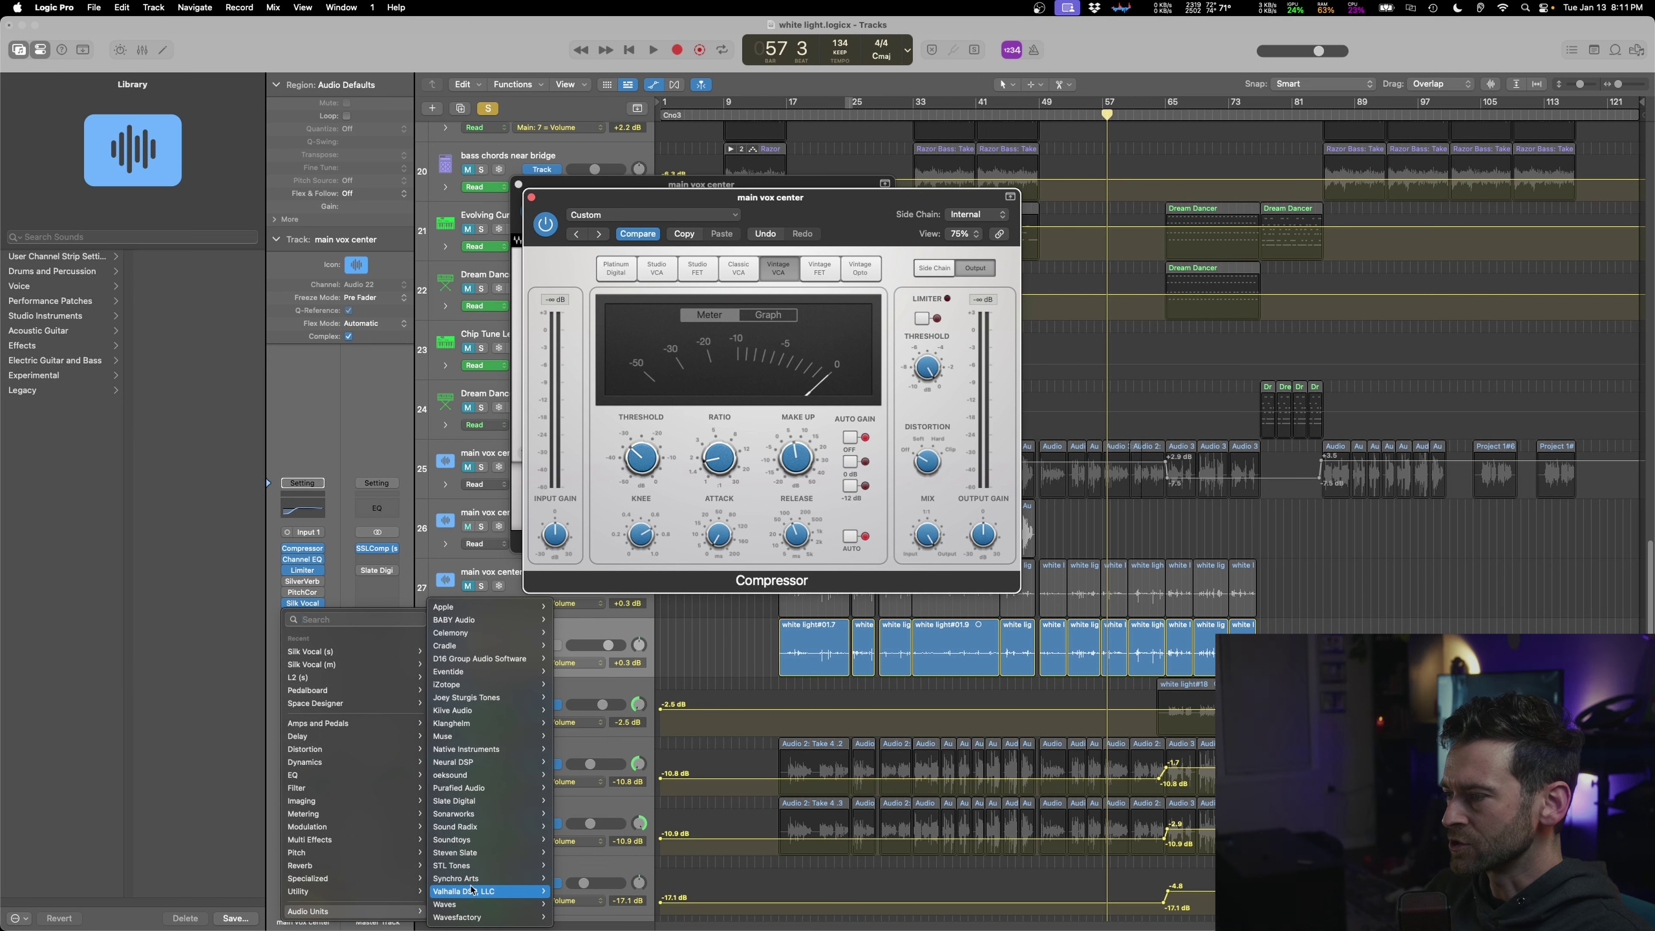
{"action": "mouse_move", "coordinate": [495, 839]}
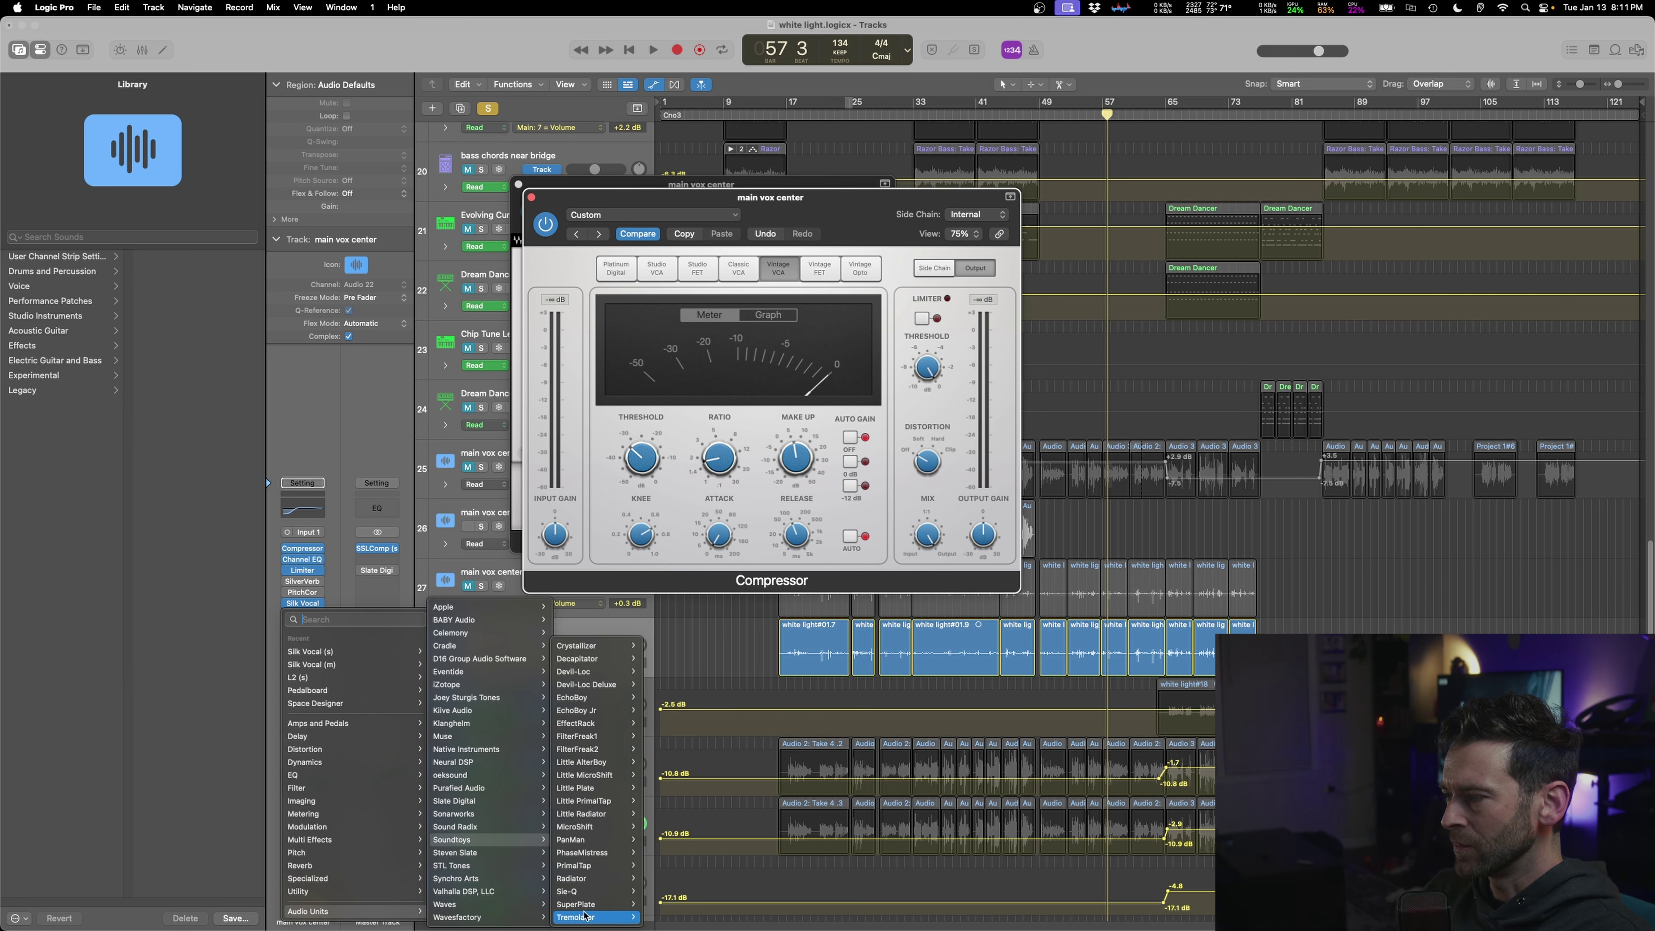
{"action": "mouse_move", "coordinate": [589, 907]}
{"action": "left_click", "coordinate": [673, 909]}
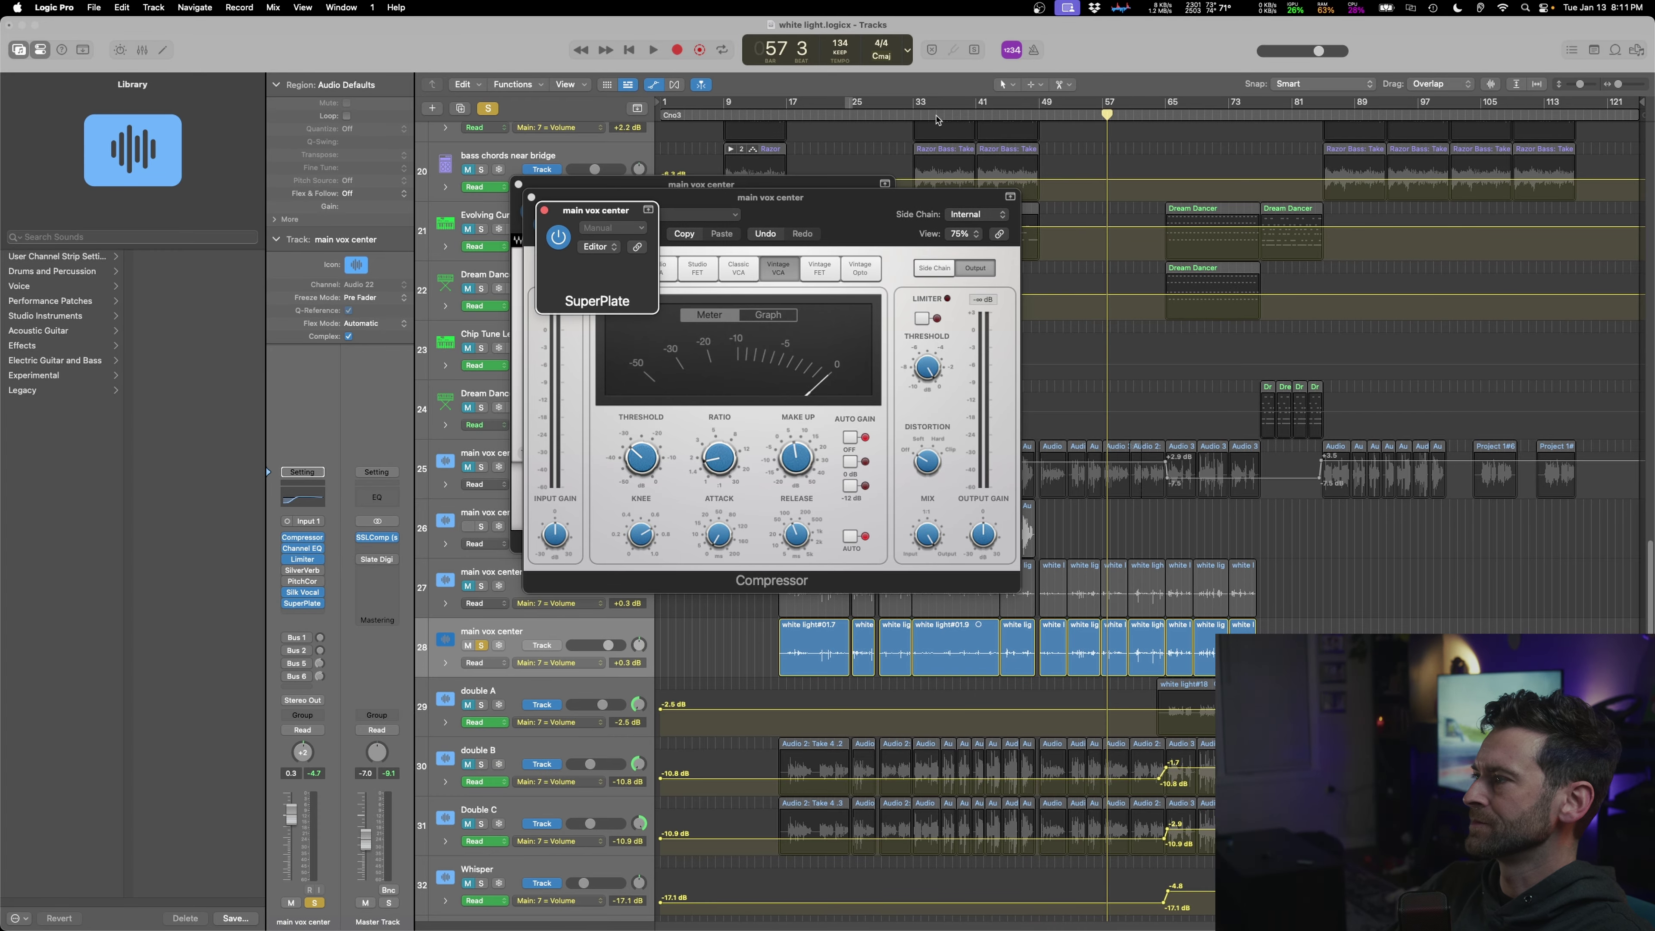
- Lower SuperPlate's mix and shorten its decay while the vocal plays from about bar 35
{"action": "key", "text": "space"}
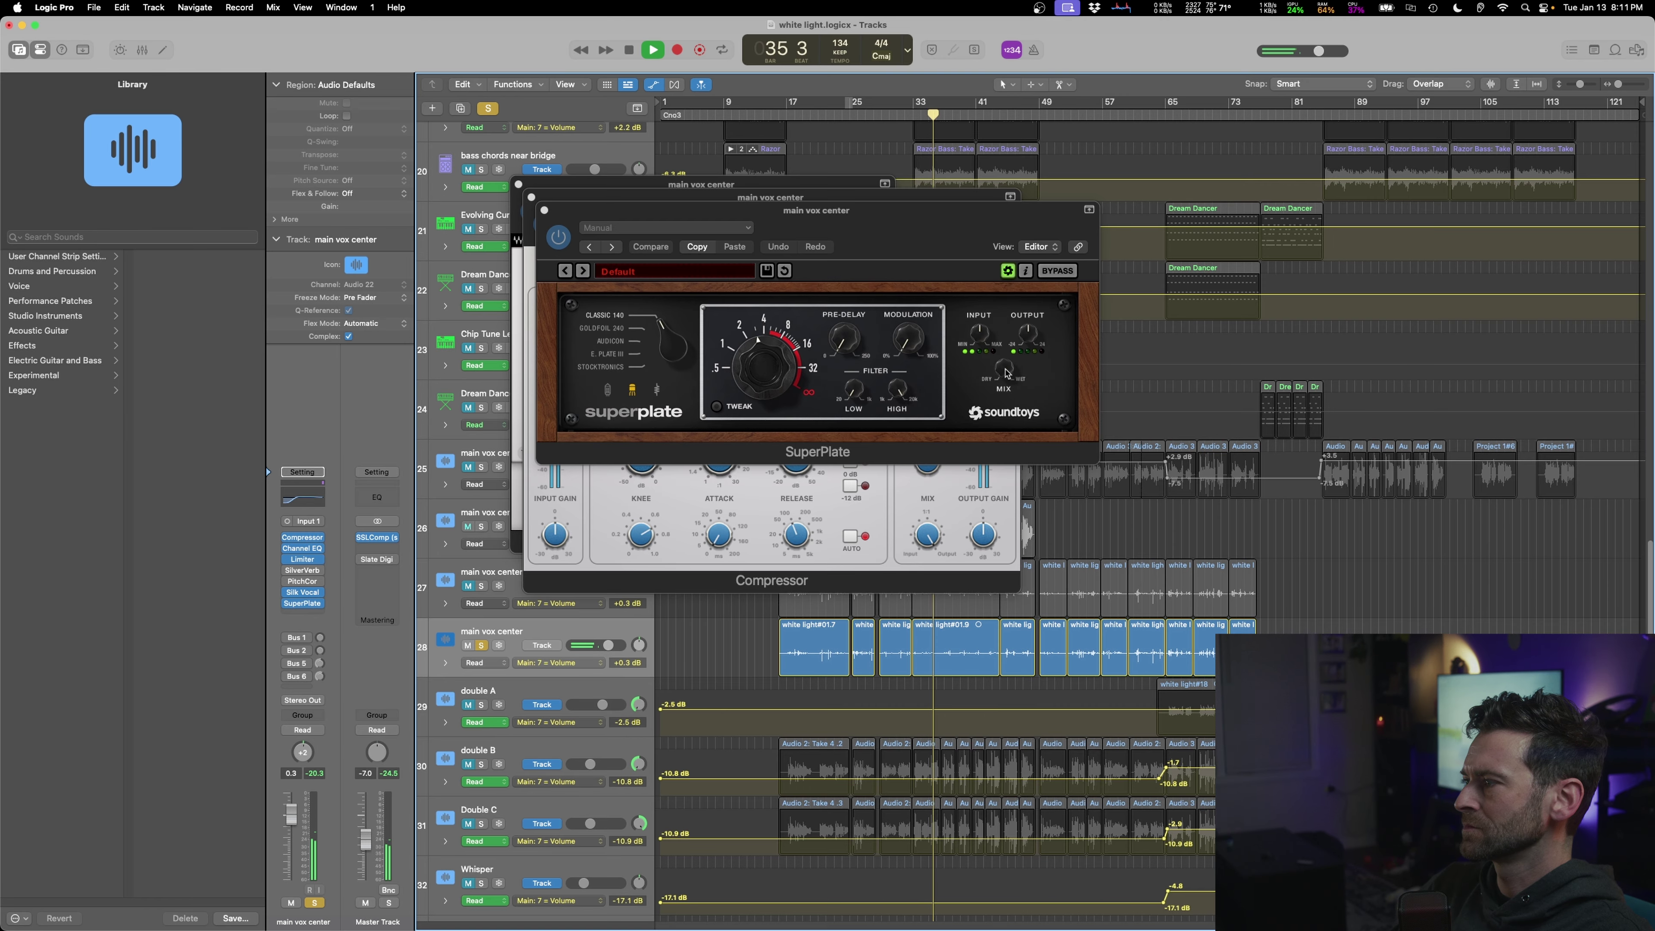
{"action": "left_click_drag", "start_coordinate": [1006, 374], "coordinate": [974, 443]}
{"action": "left_click_drag", "start_coordinate": [761, 367], "coordinate": [740, 418]}
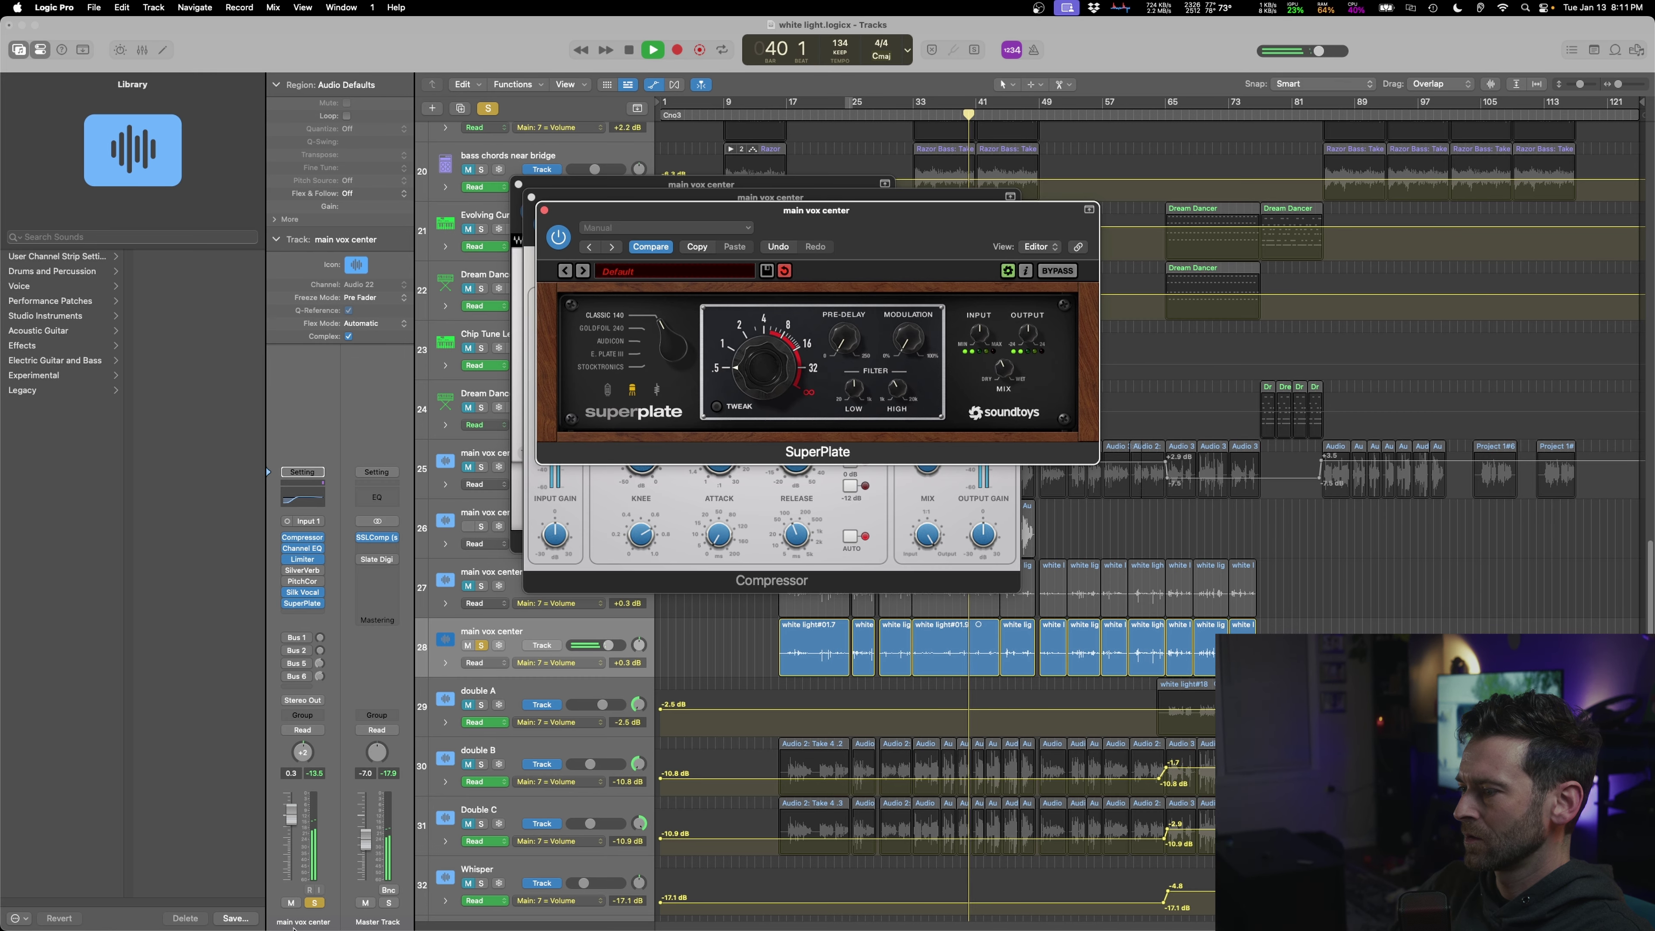
- Unsolo the duplicated vocal, close its open plug-in windows, and raise its volume to +1.1 dB
{"action": "left_click", "coordinate": [316, 903]}
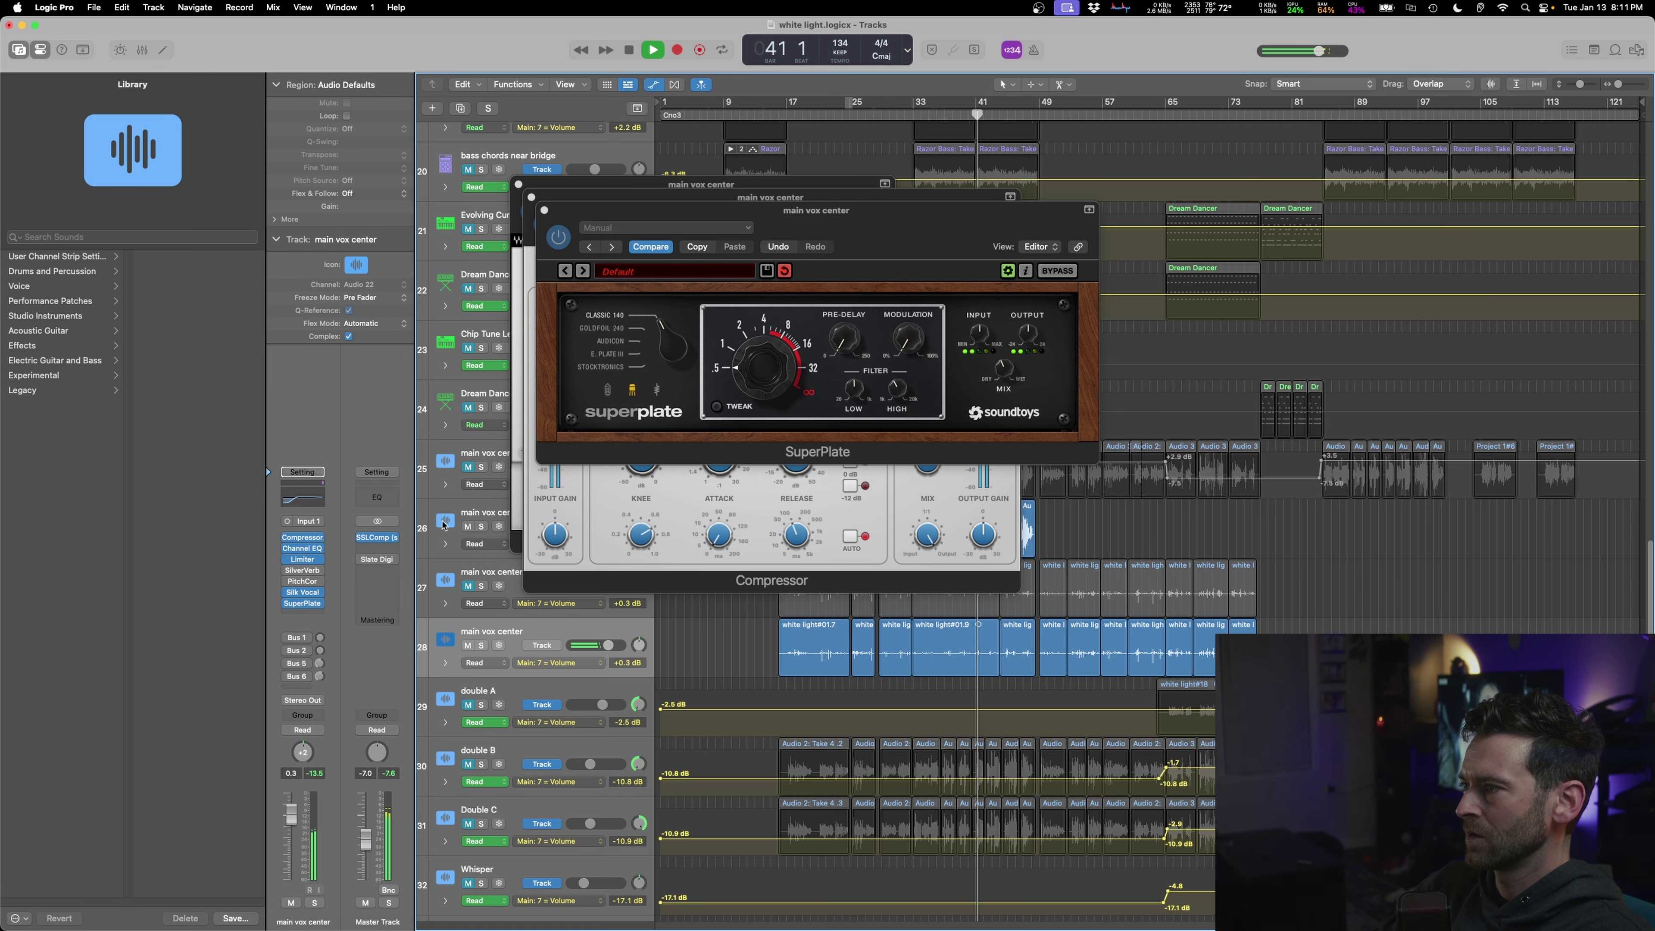
{"action": "left_click", "coordinate": [544, 210]}
{"action": "left_click", "coordinate": [531, 197]}
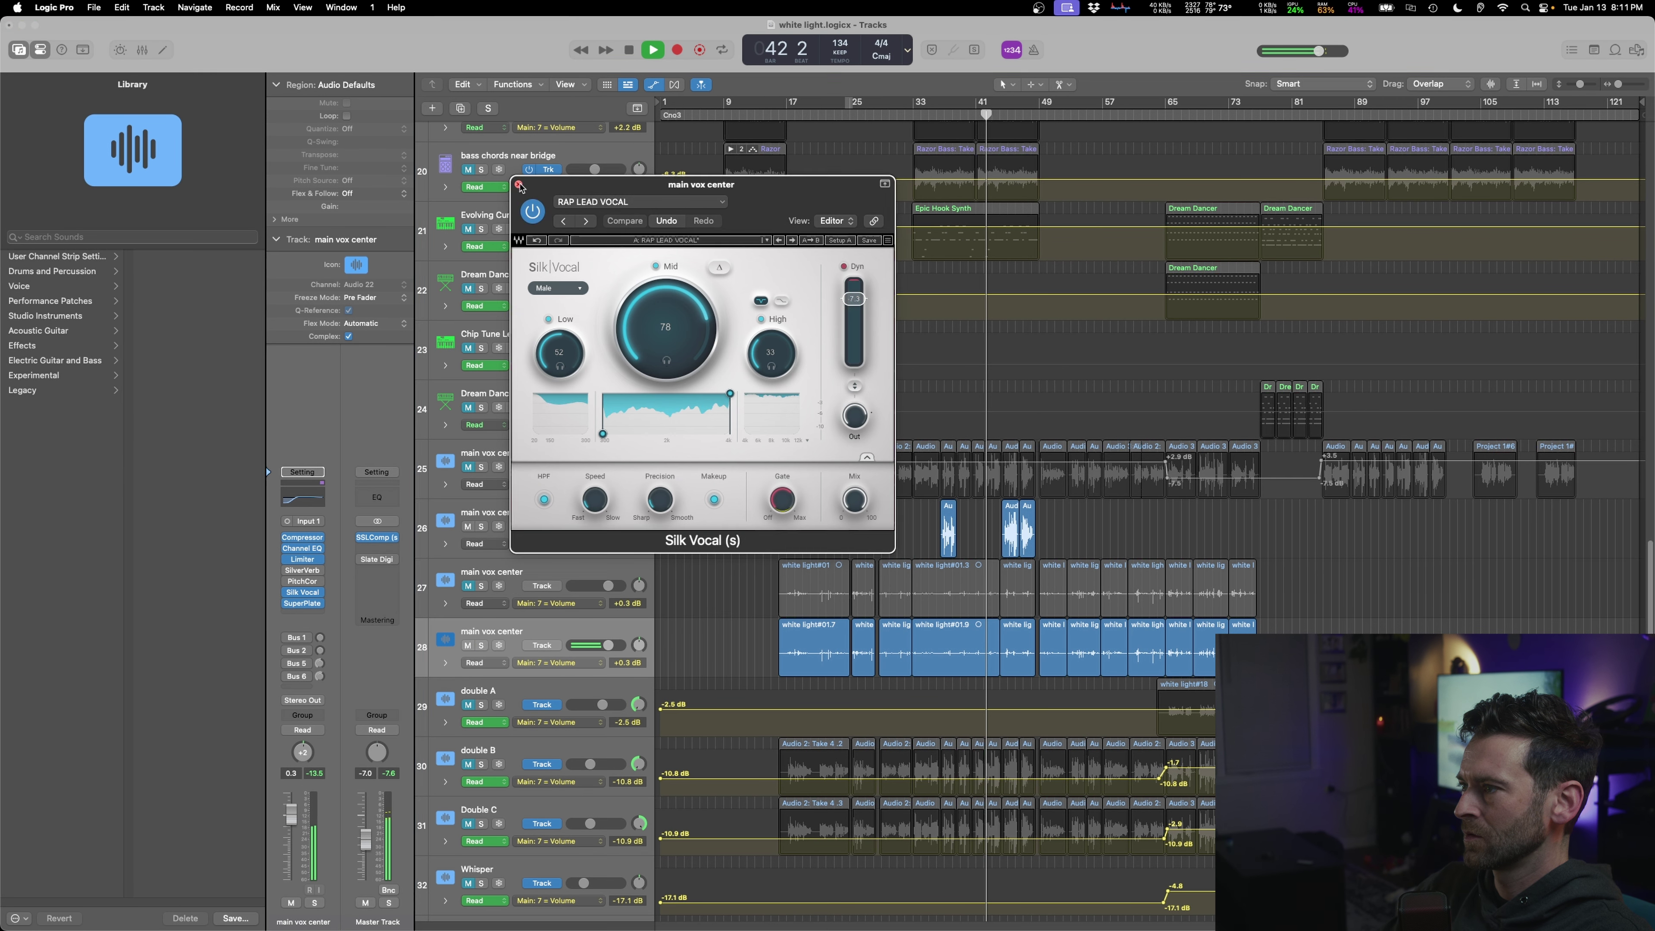
{"action": "left_click", "coordinate": [518, 186]}
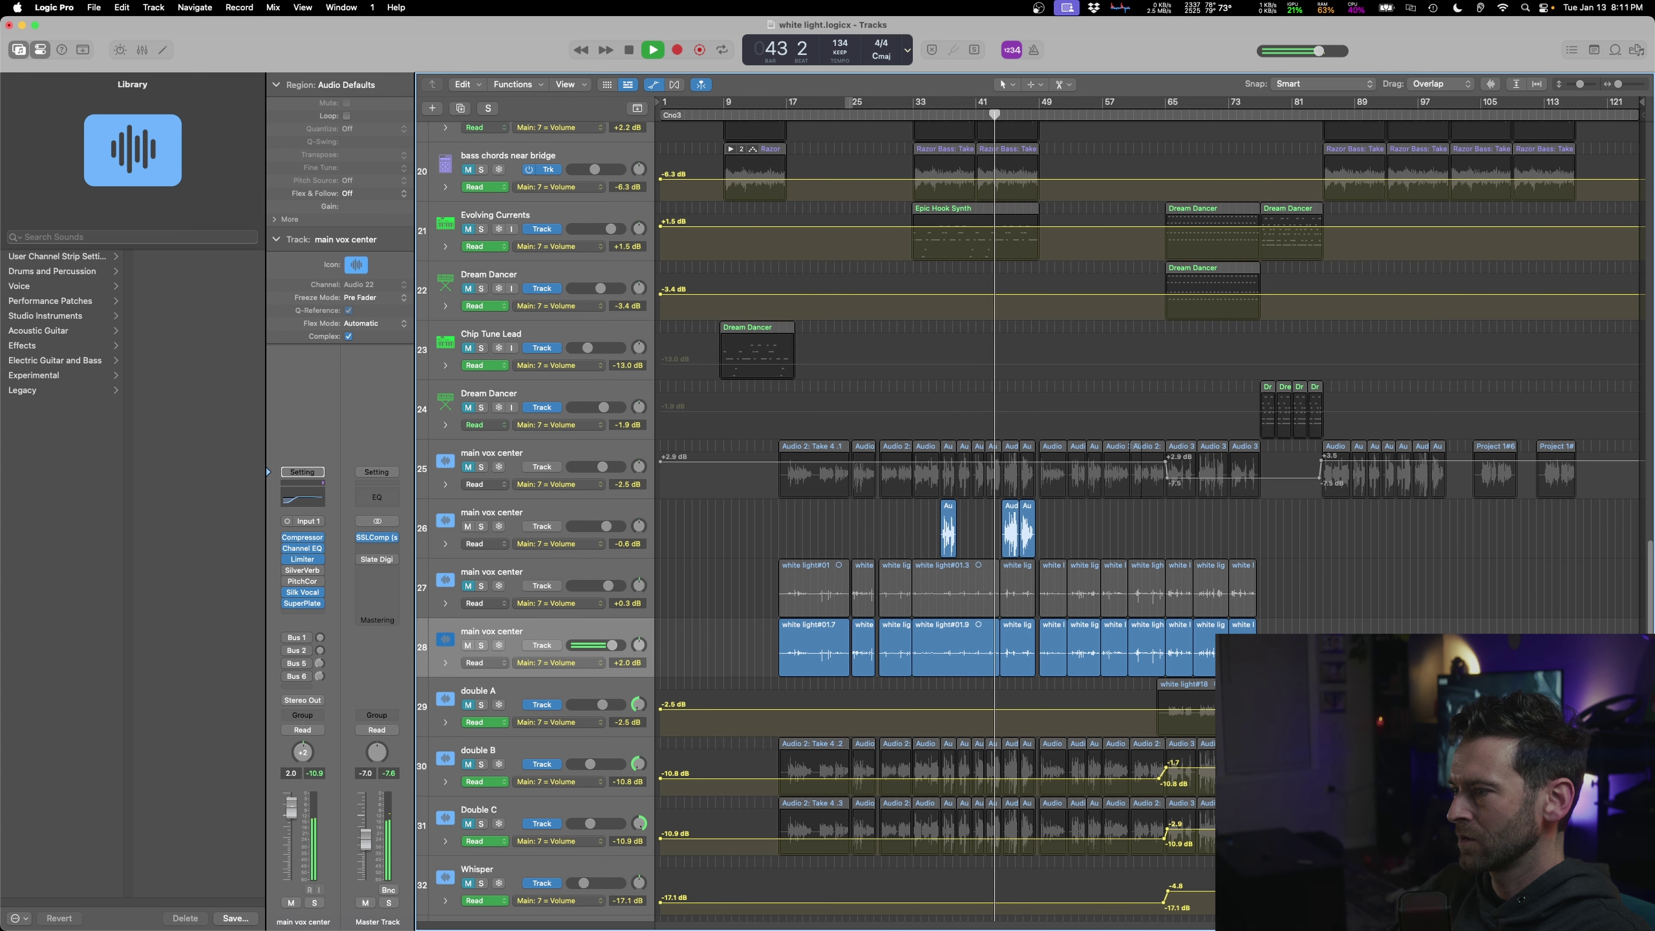
- In the duplicated vocal's Channel EQ, enable a 440 Hz, 24 dB/oct low cut and boost 1220 Hz by 11.5 dB with Q 0.83
{"action": "left_click", "coordinate": [302, 548]}
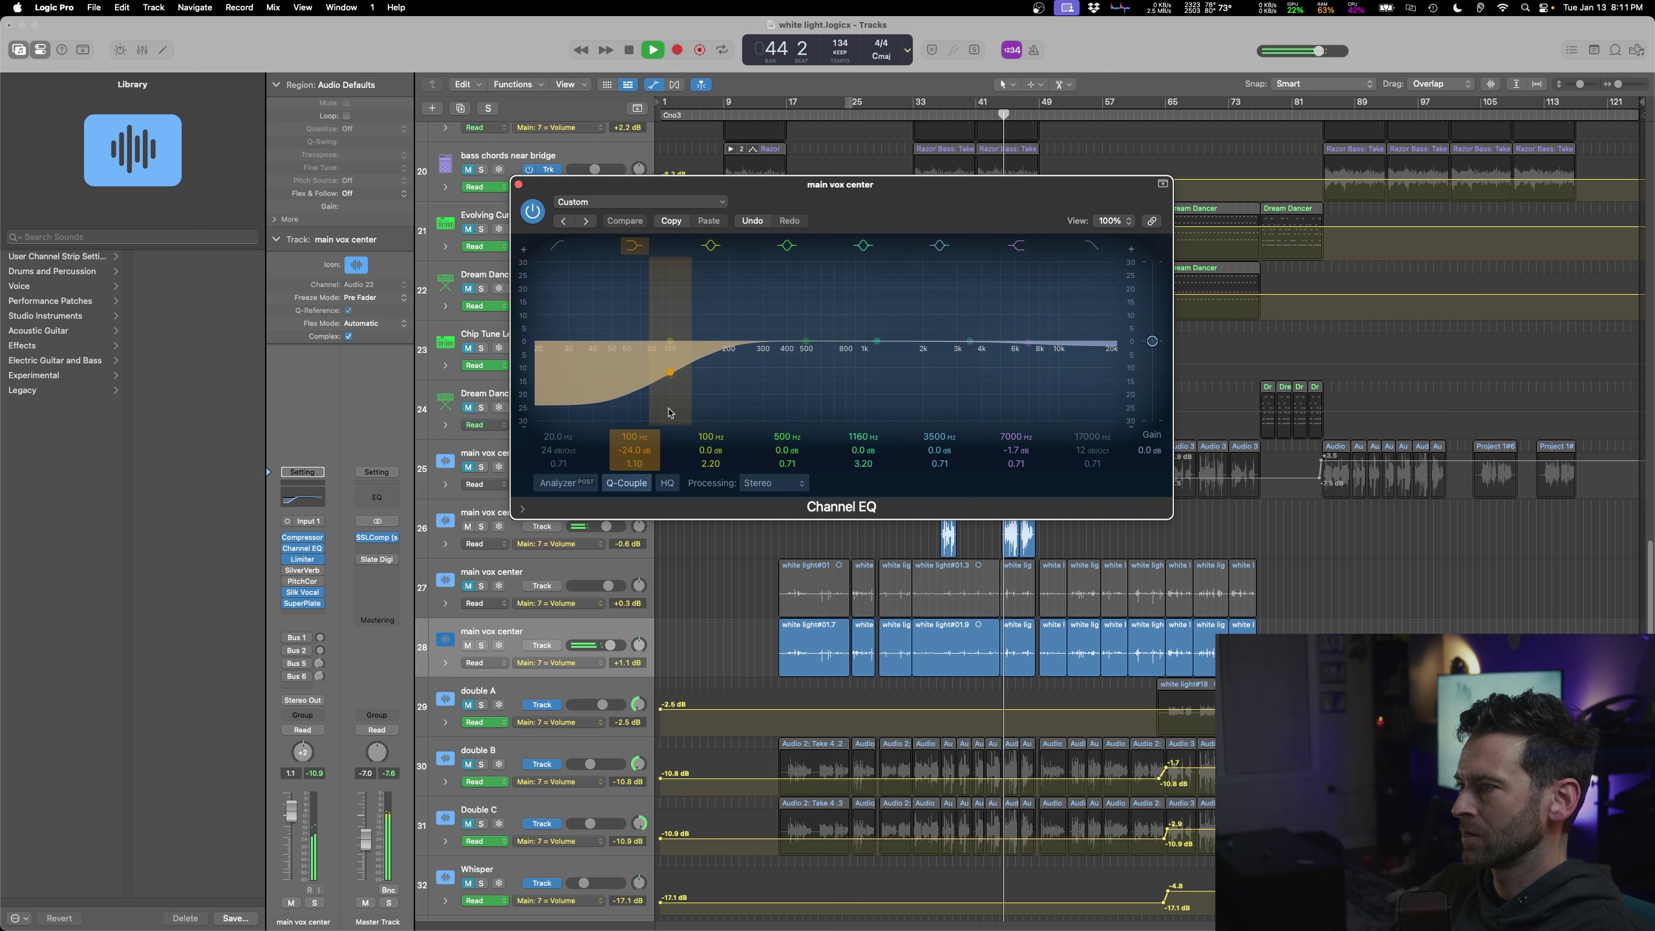
{"action": "left_click", "coordinate": [556, 247]}
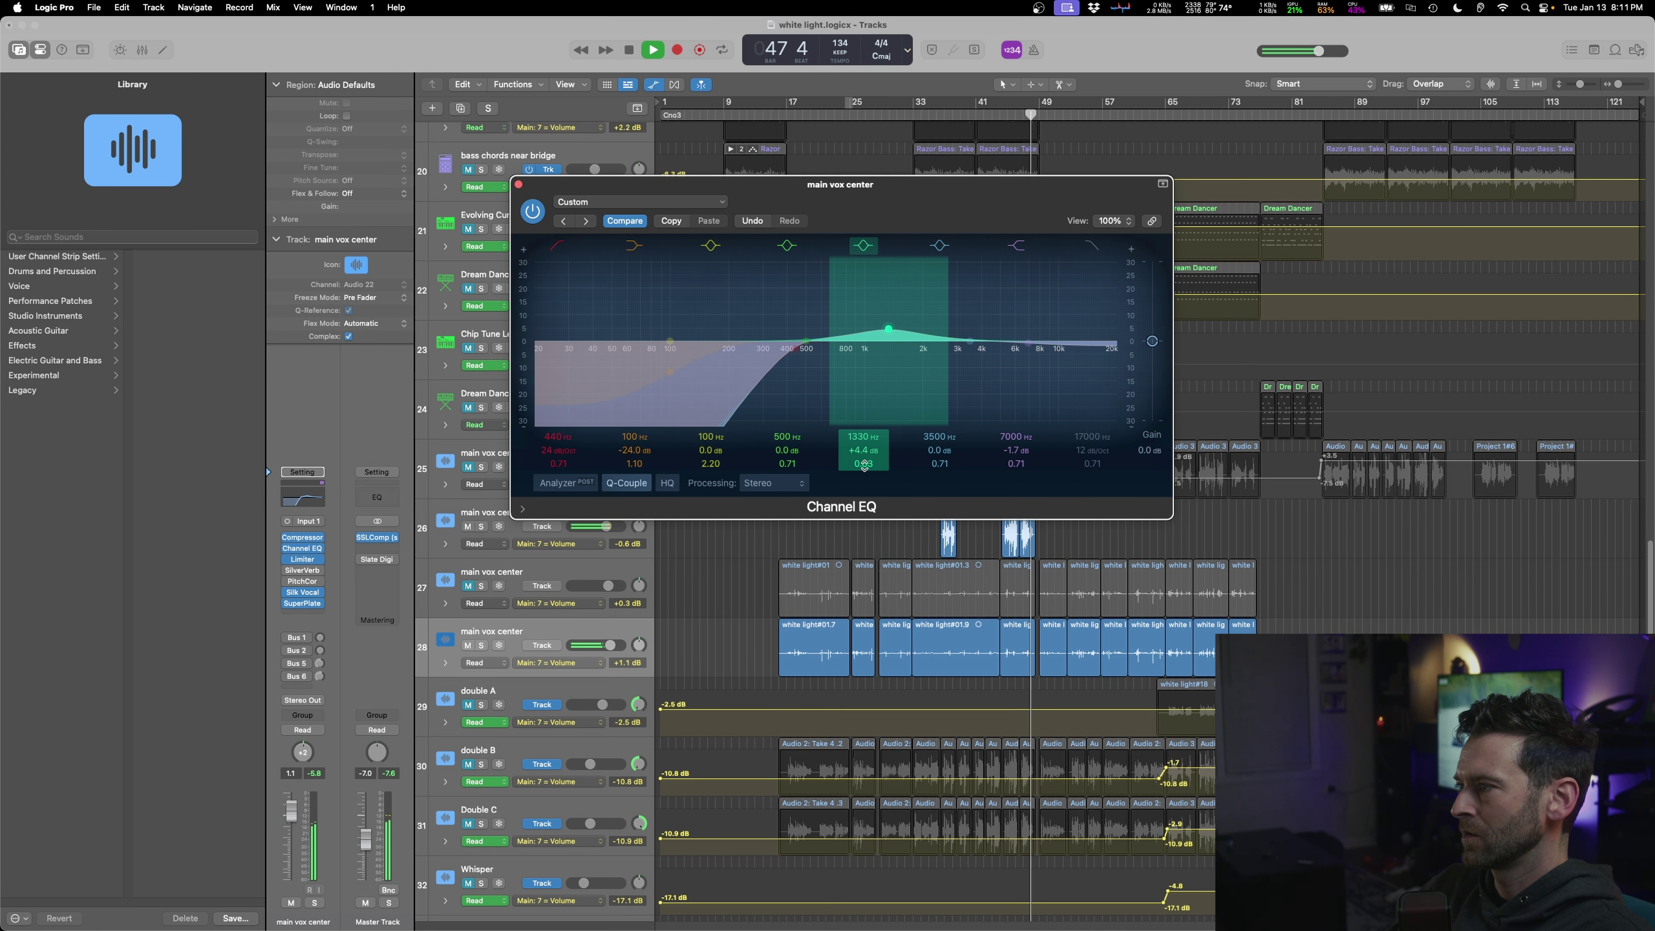
{"action": "left_click_drag", "start_coordinate": [884, 319], "coordinate": [886, 308]}
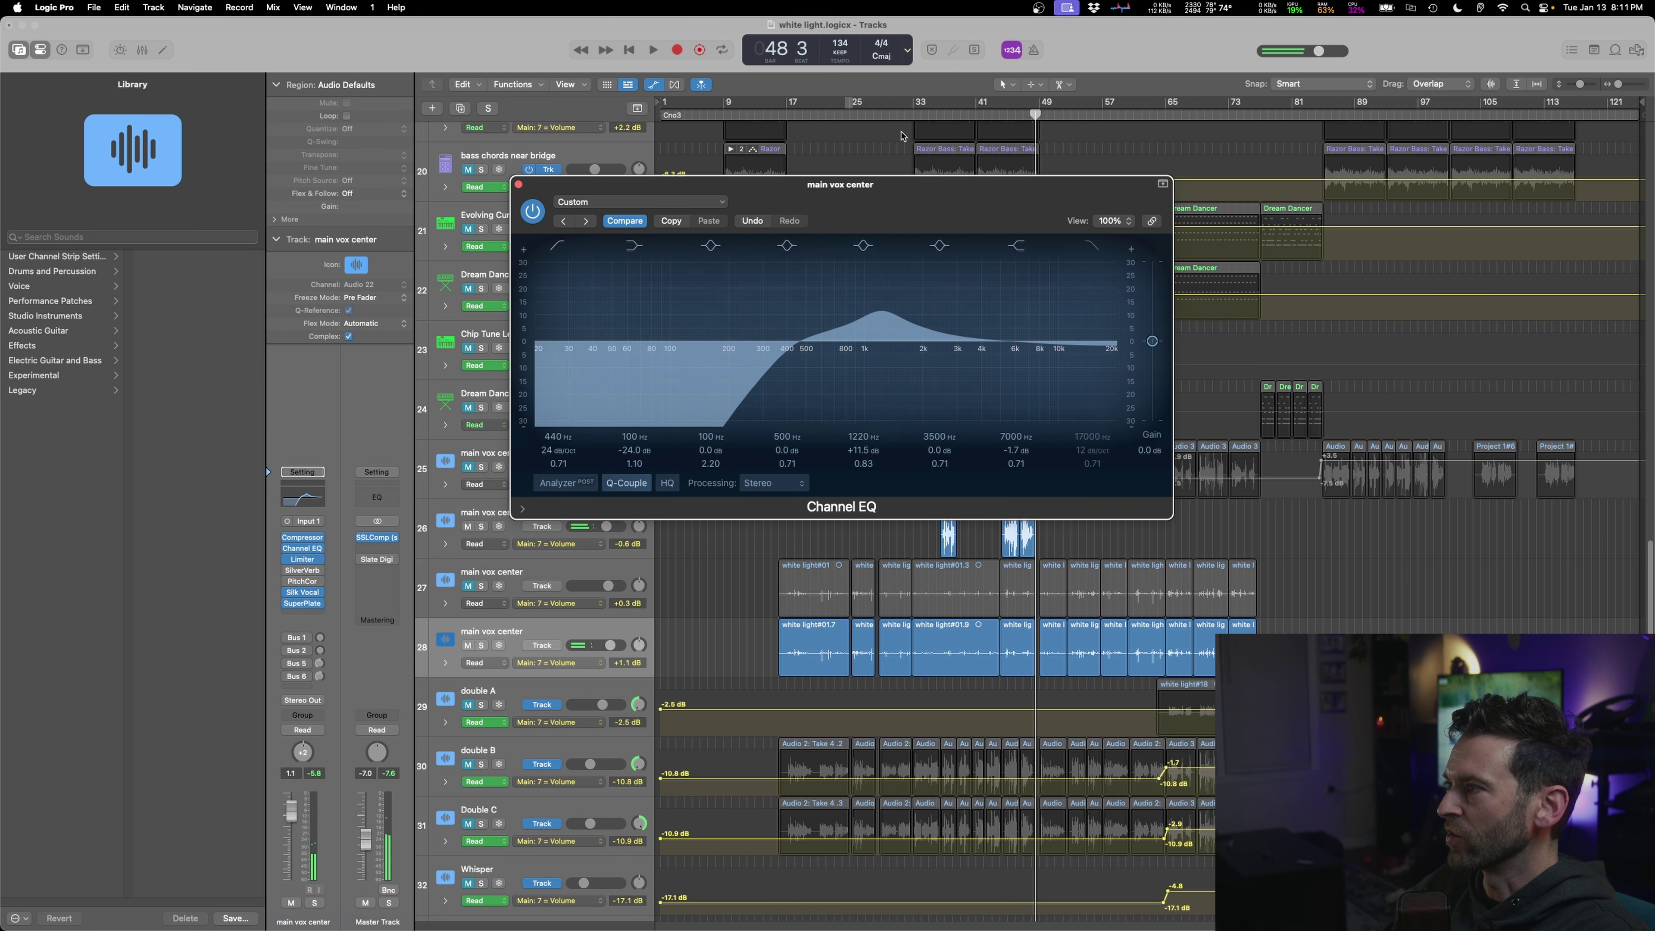
{"action": "left_click", "coordinate": [948, 115]}
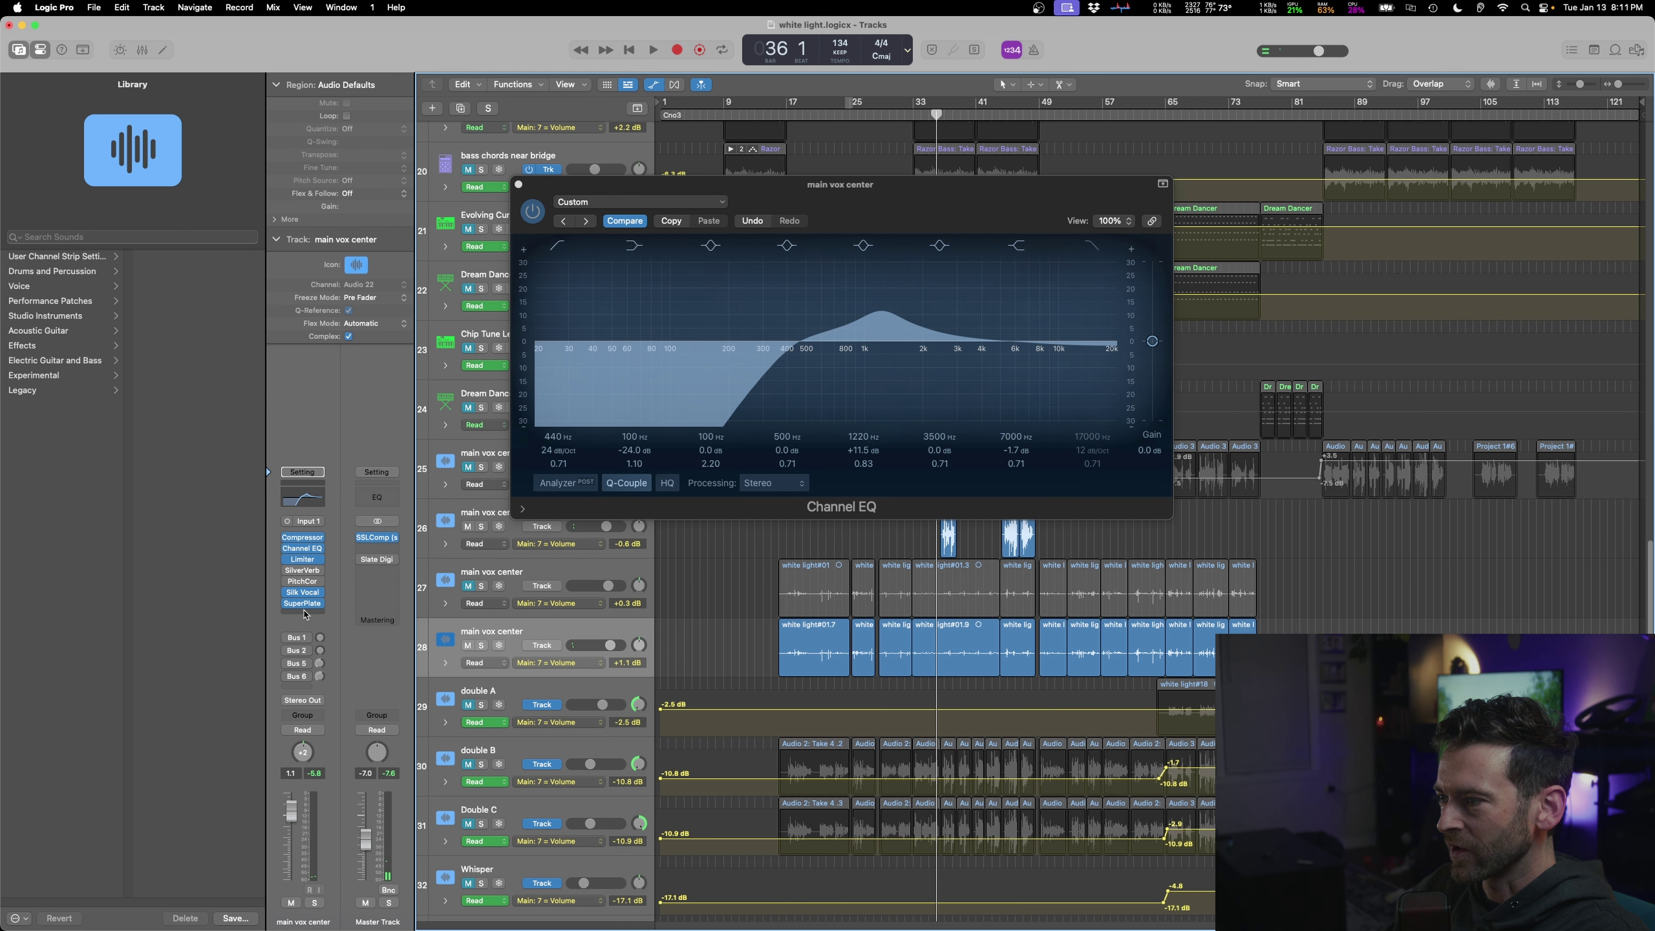
- Insert a Flanger before Silk Vocal on the duplicated vocal track and solo the track during playback
{"action": "left_click", "coordinate": [304, 595]}
{"action": "mouse_move", "coordinate": [417, 874]}
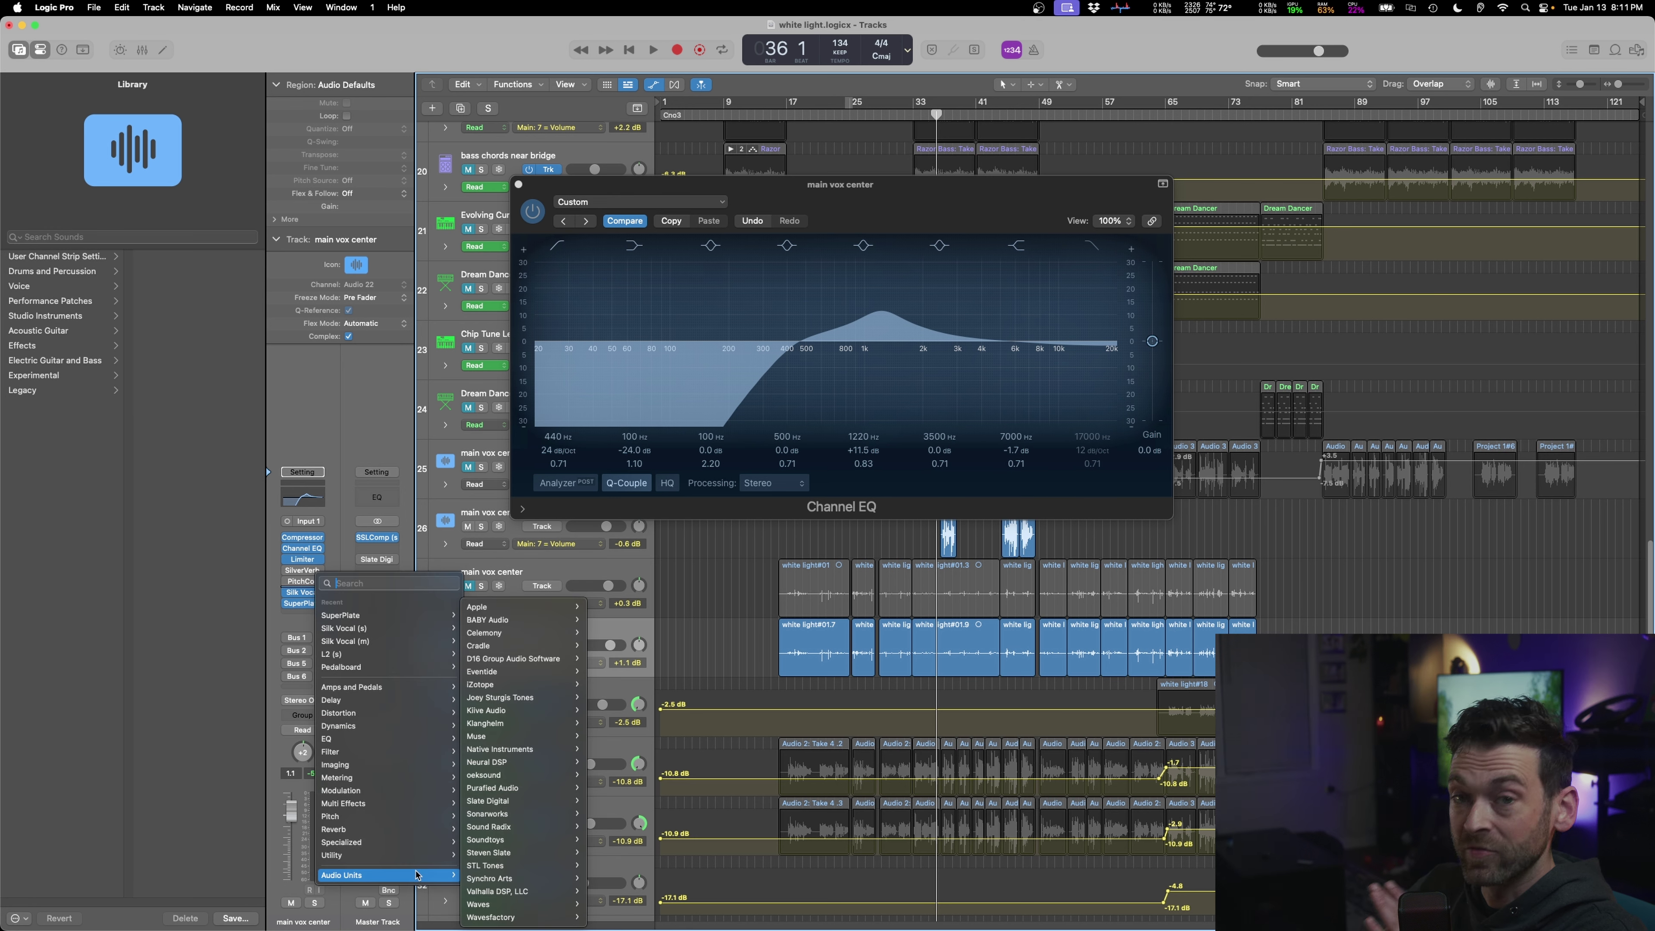
{"action": "mouse_move", "coordinate": [399, 791]}
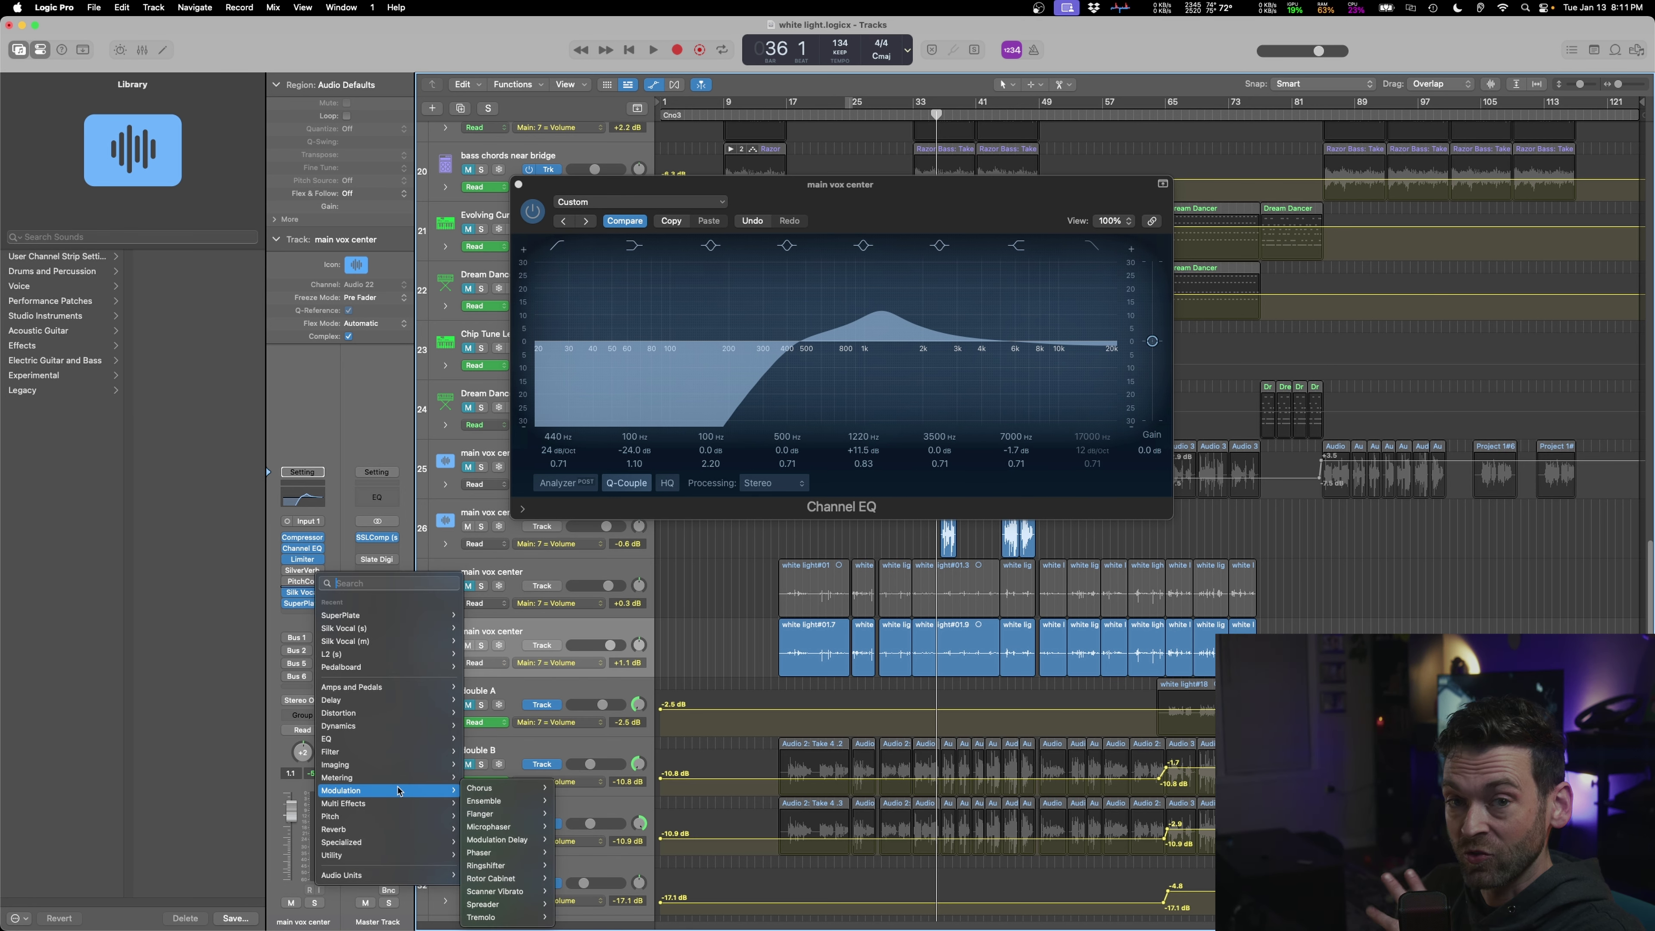
{"action": "left_click", "coordinate": [480, 814]}
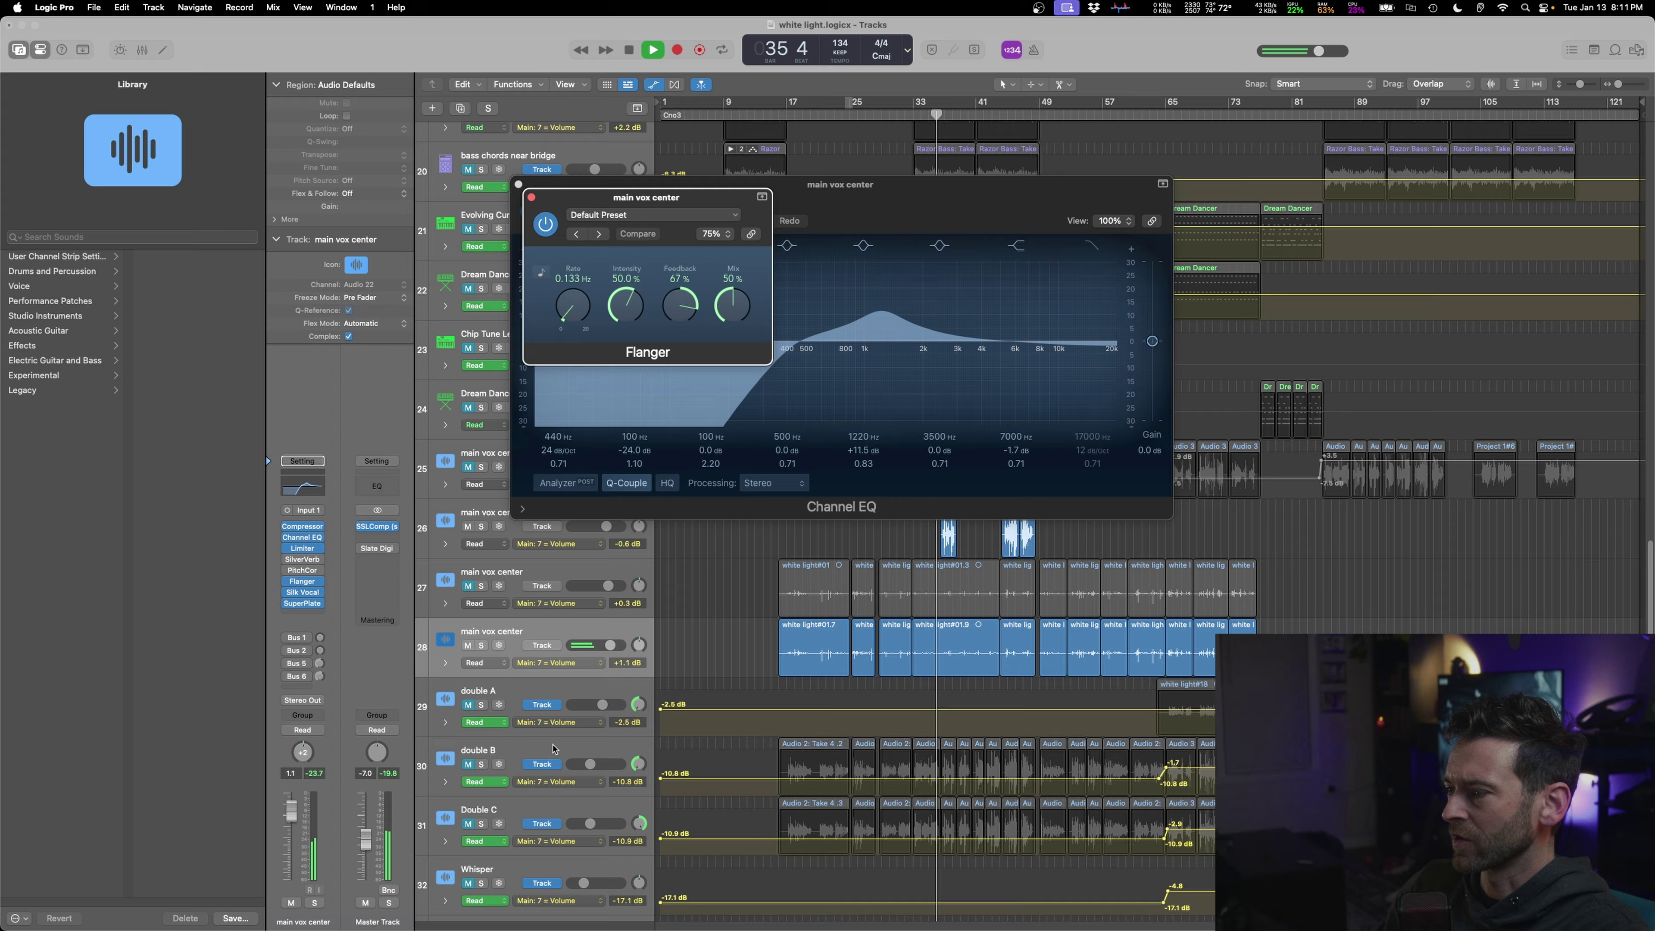
{"action": "key", "text": "s"}
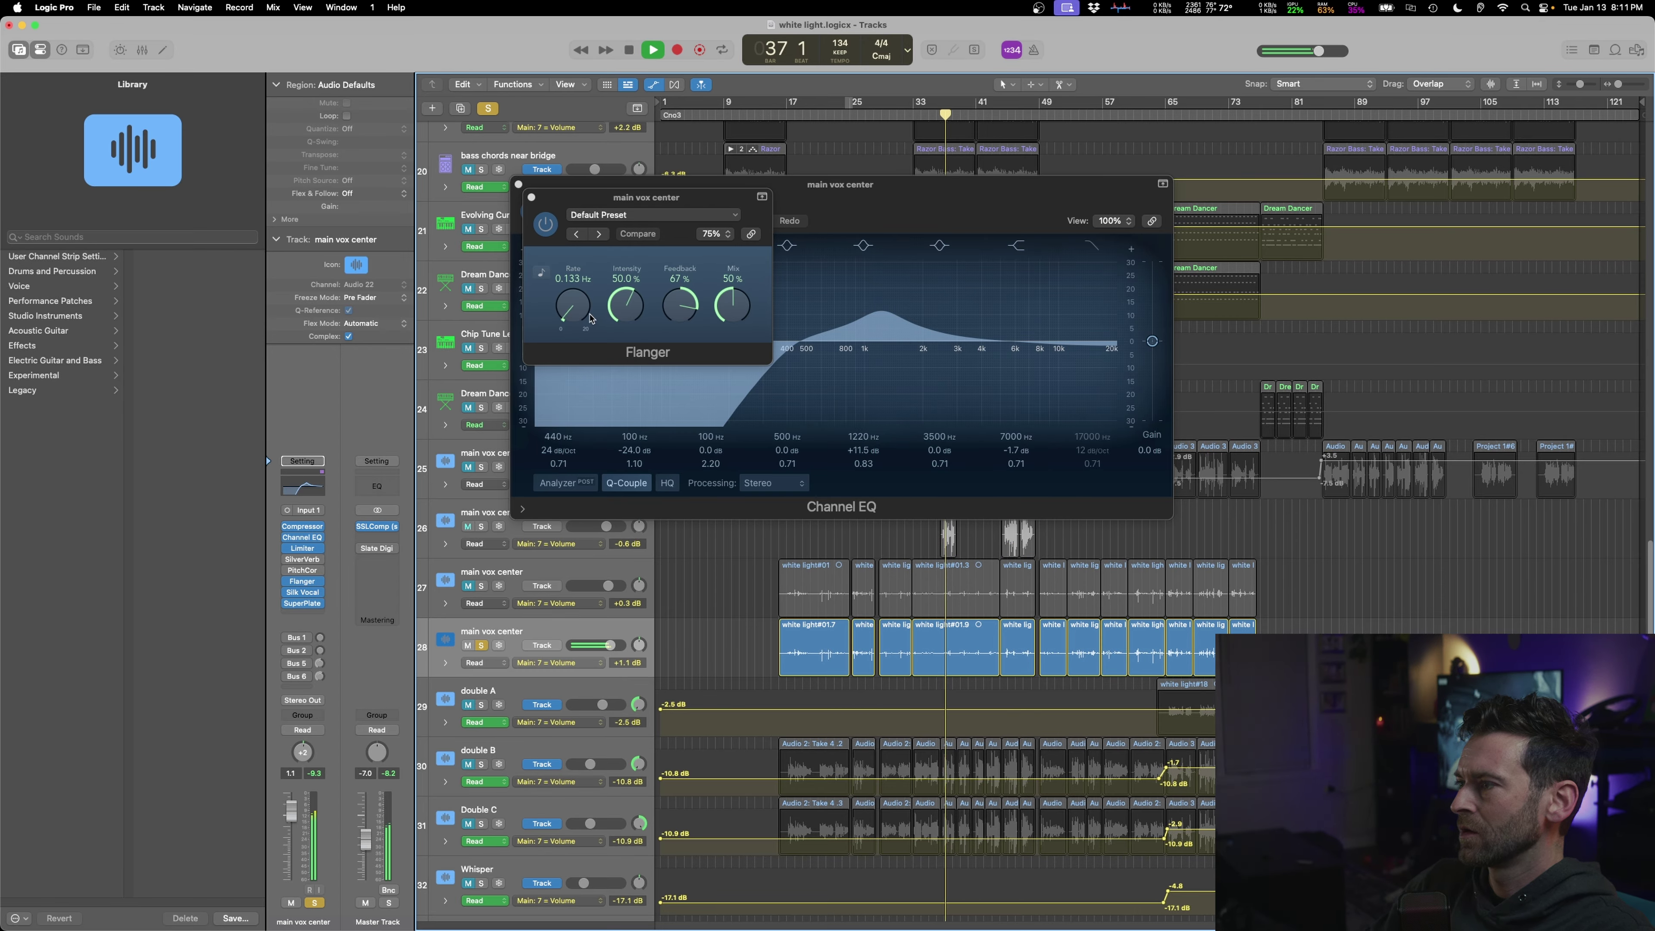
- Set the Flanger's intensity to 24%, feedback to 25% and rate to 0.133 Hz, and unsolo the duplicated vocal
{"action": "left_click_drag", "start_coordinate": [591, 318], "coordinate": [680, 336]}
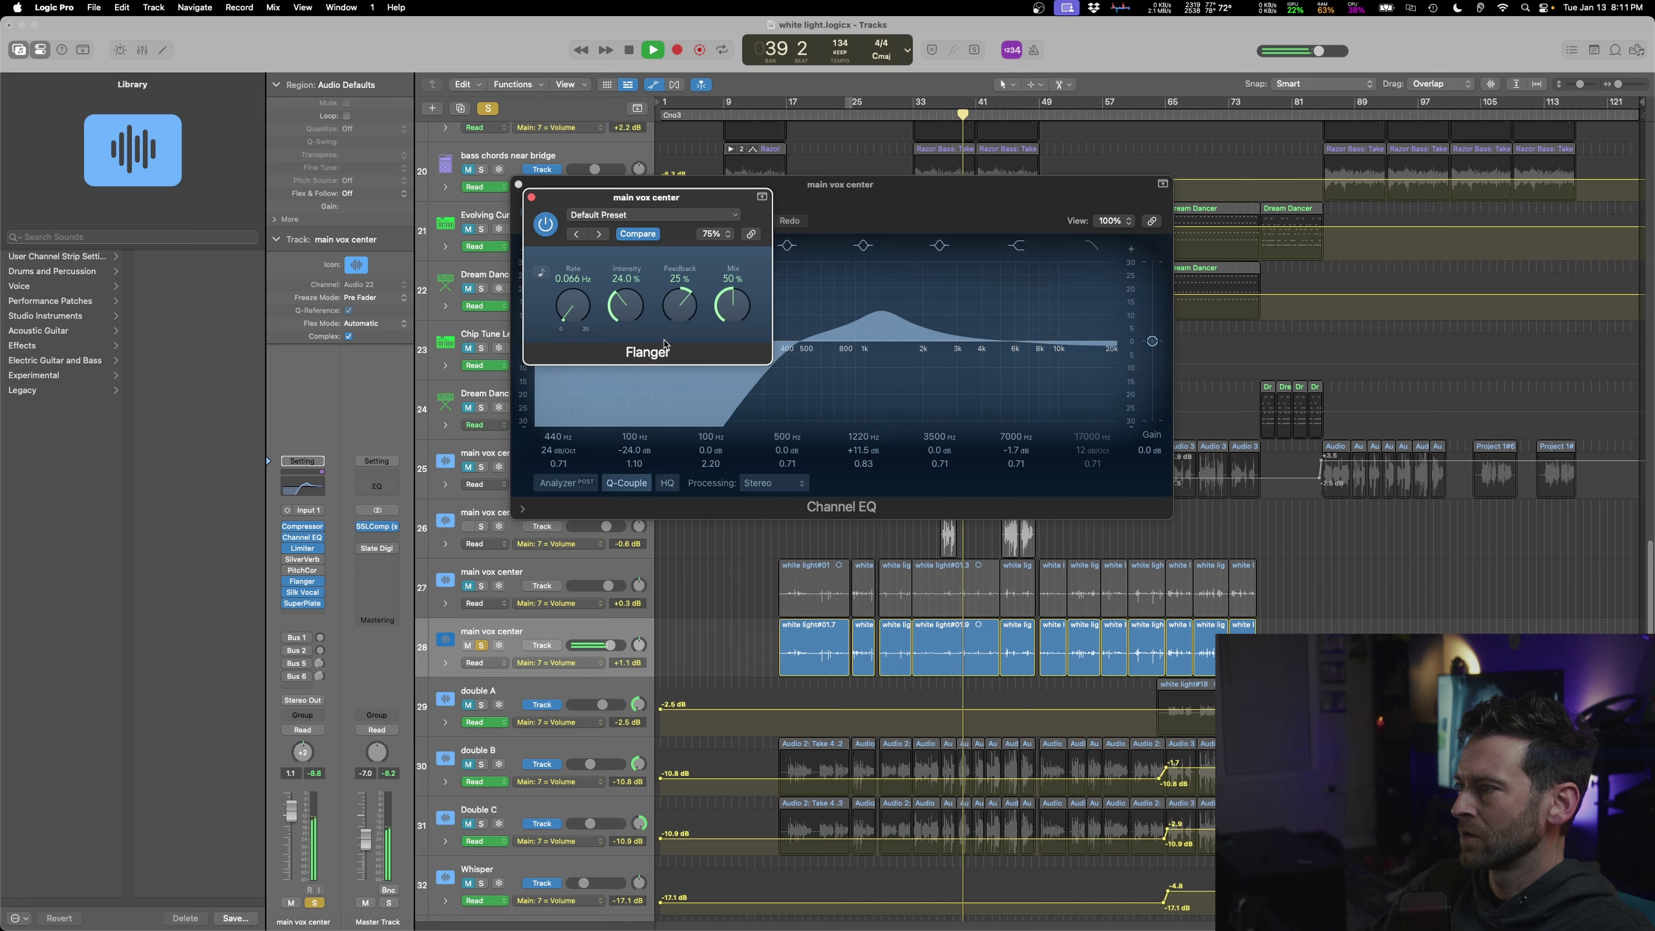
{"action": "key", "text": "s"}
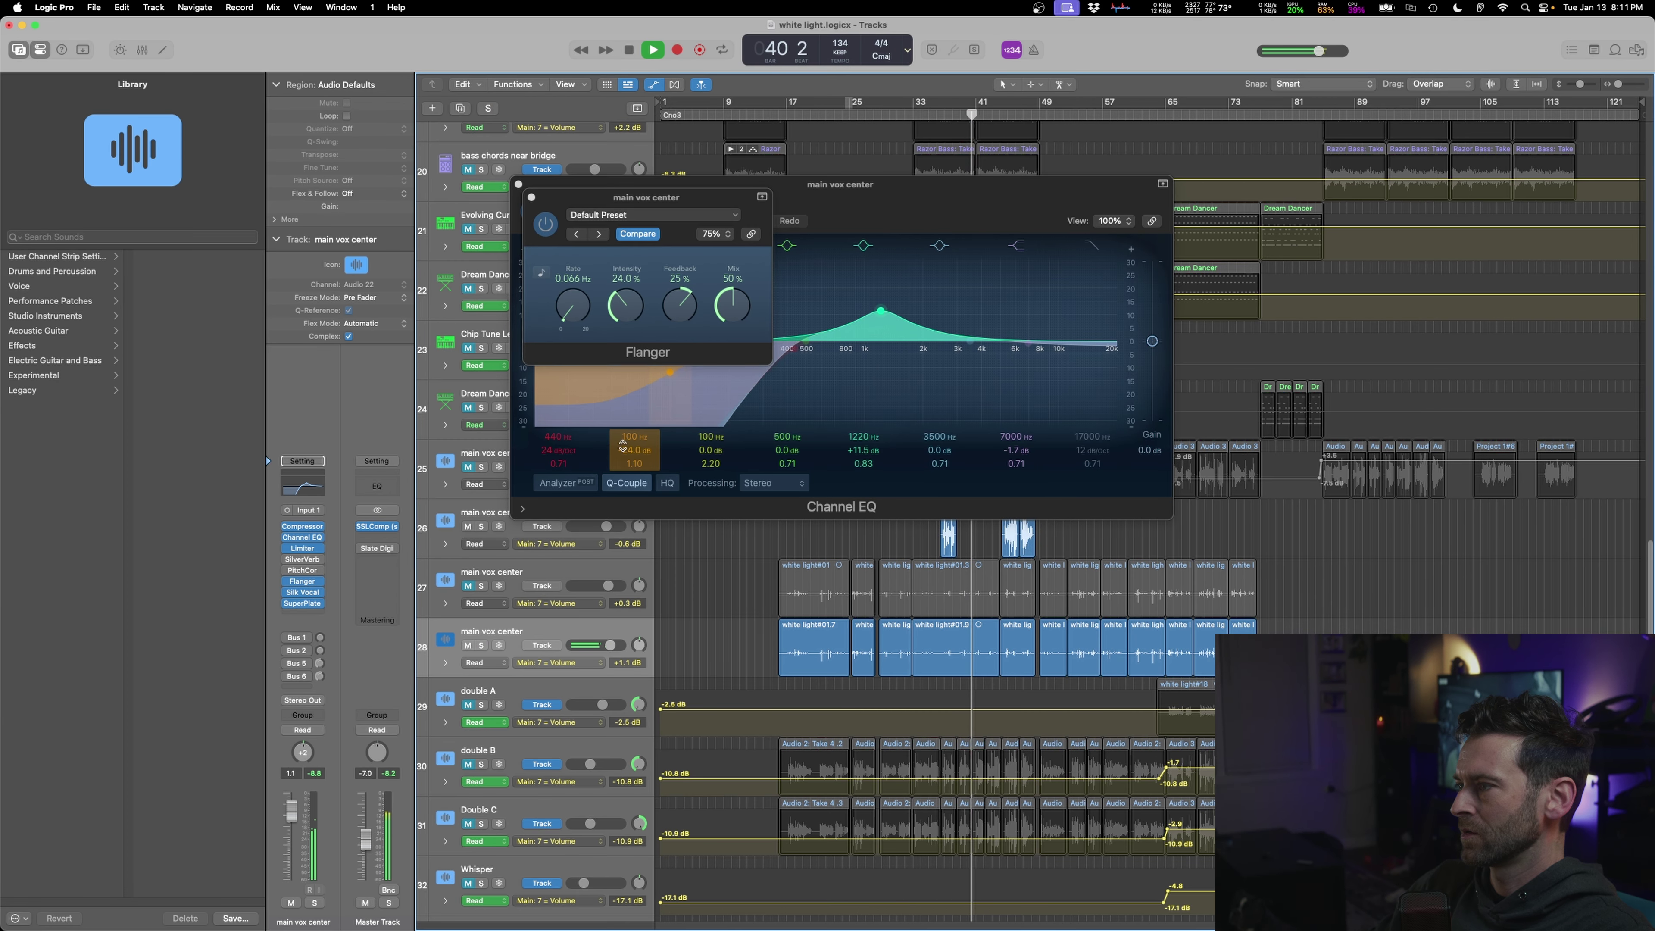
{"action": "left_click_drag", "start_coordinate": [573, 316], "coordinate": [576, 310]}
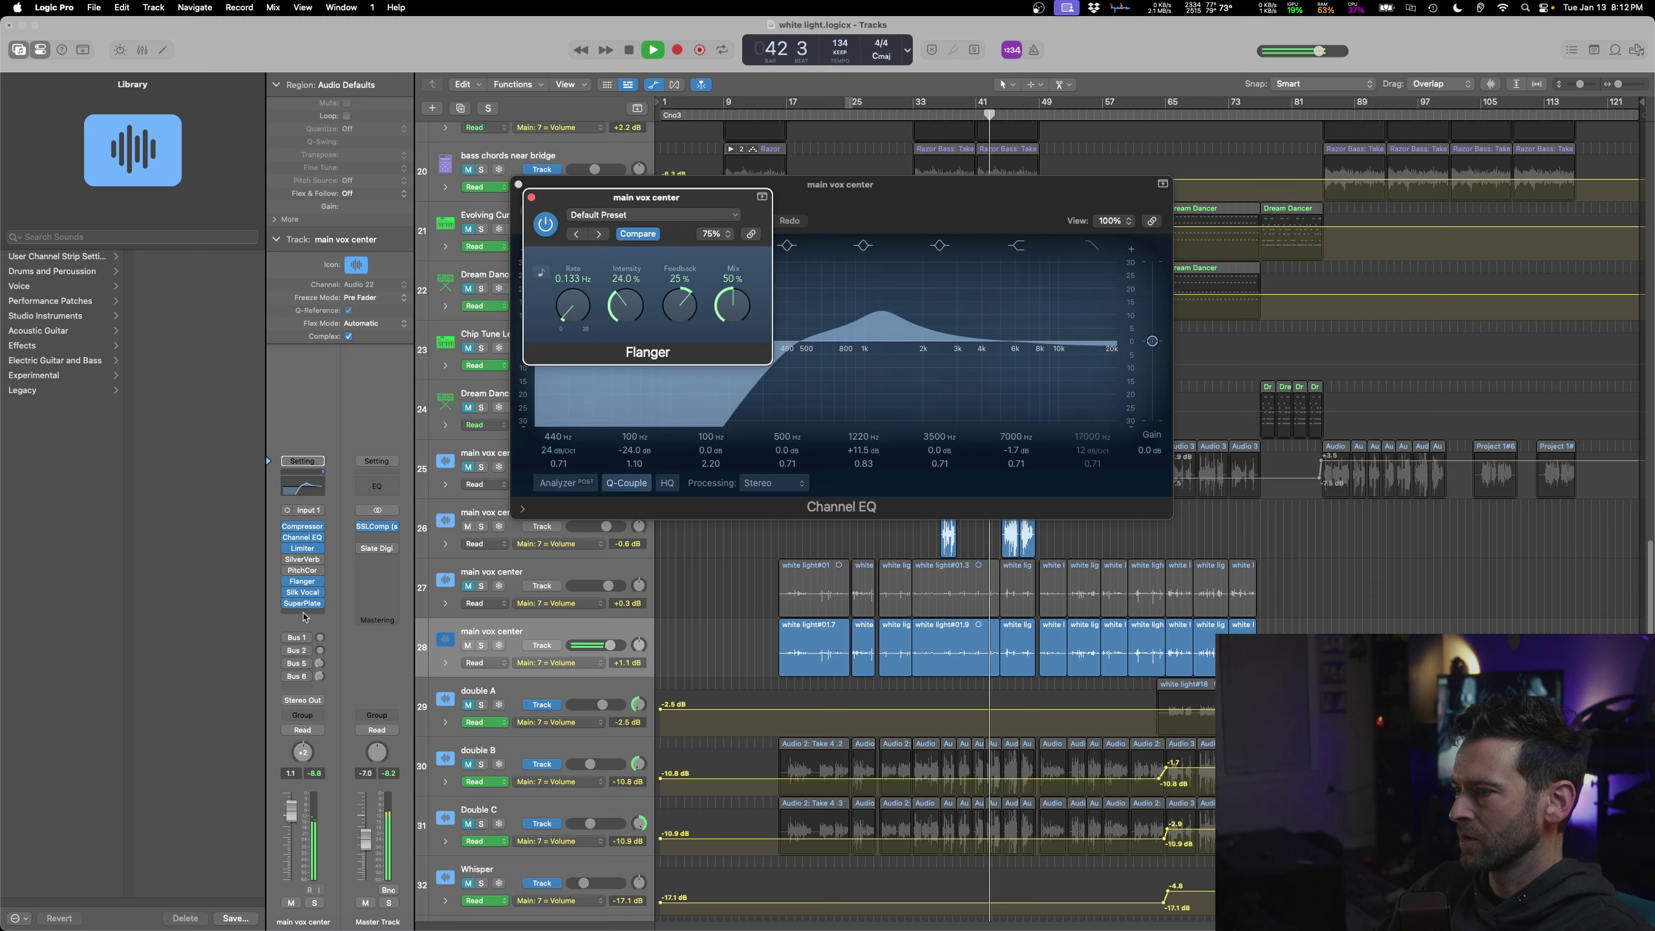
- Stop playback and insert a Scanner Vibrato before the Flanger on the duplicated vocal track
{"action": "mouse_move", "coordinate": [305, 587]}
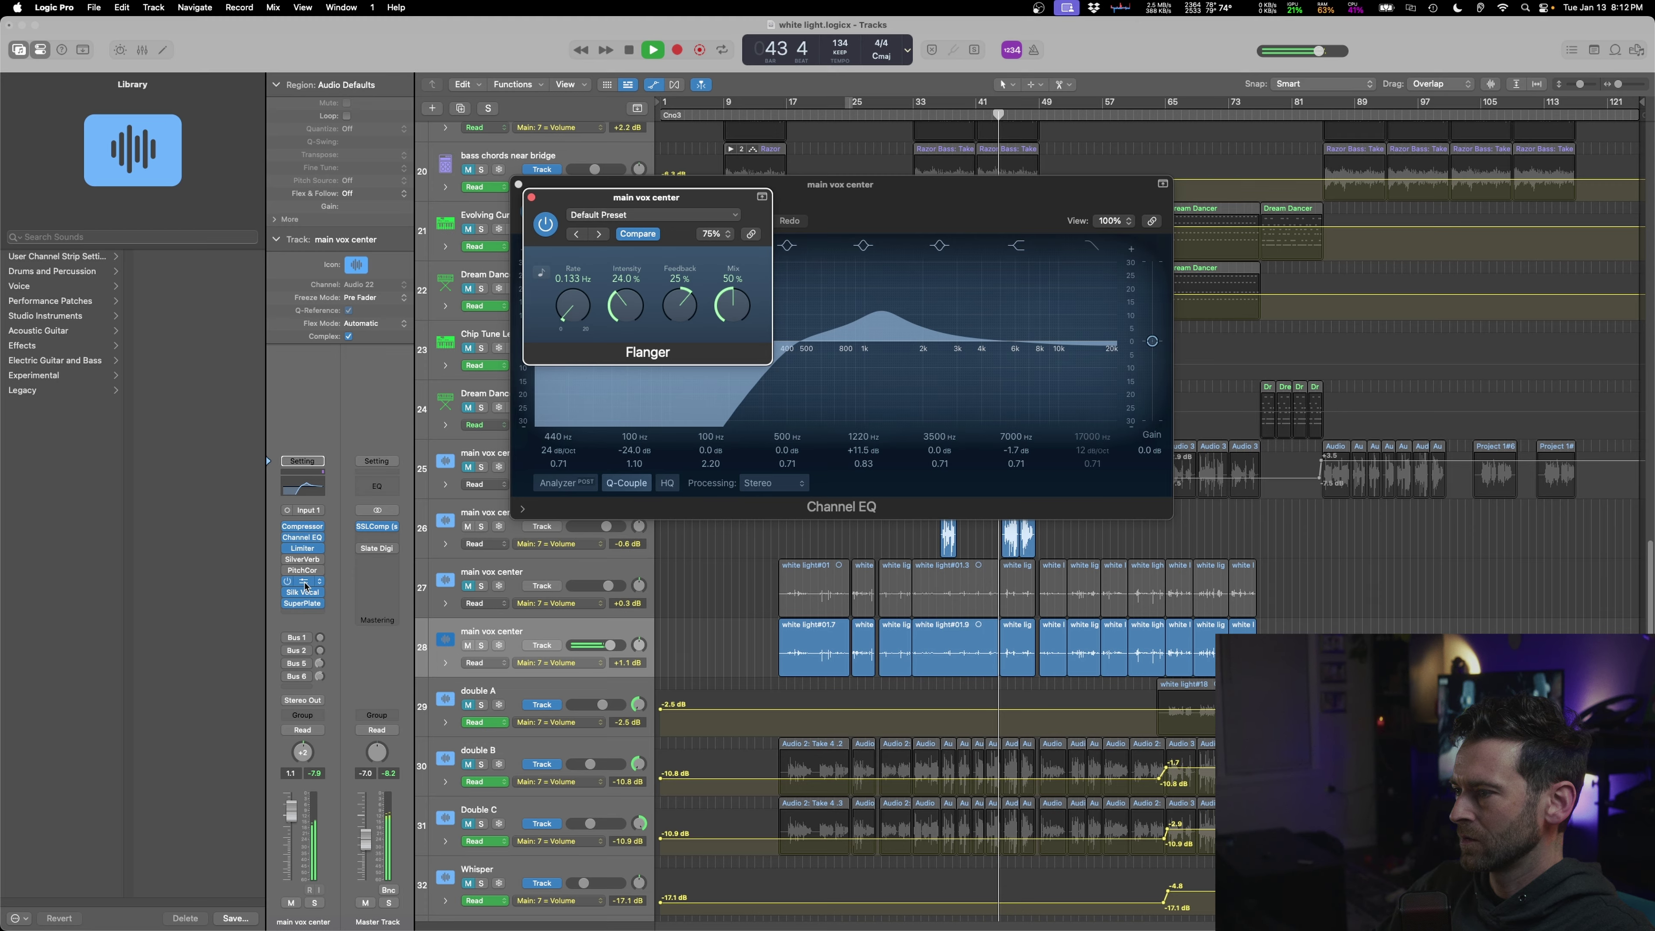
{"action": "key", "text": "space"}
{"action": "left_click", "coordinate": [308, 582]}
{"action": "mouse_move", "coordinate": [450, 875]}
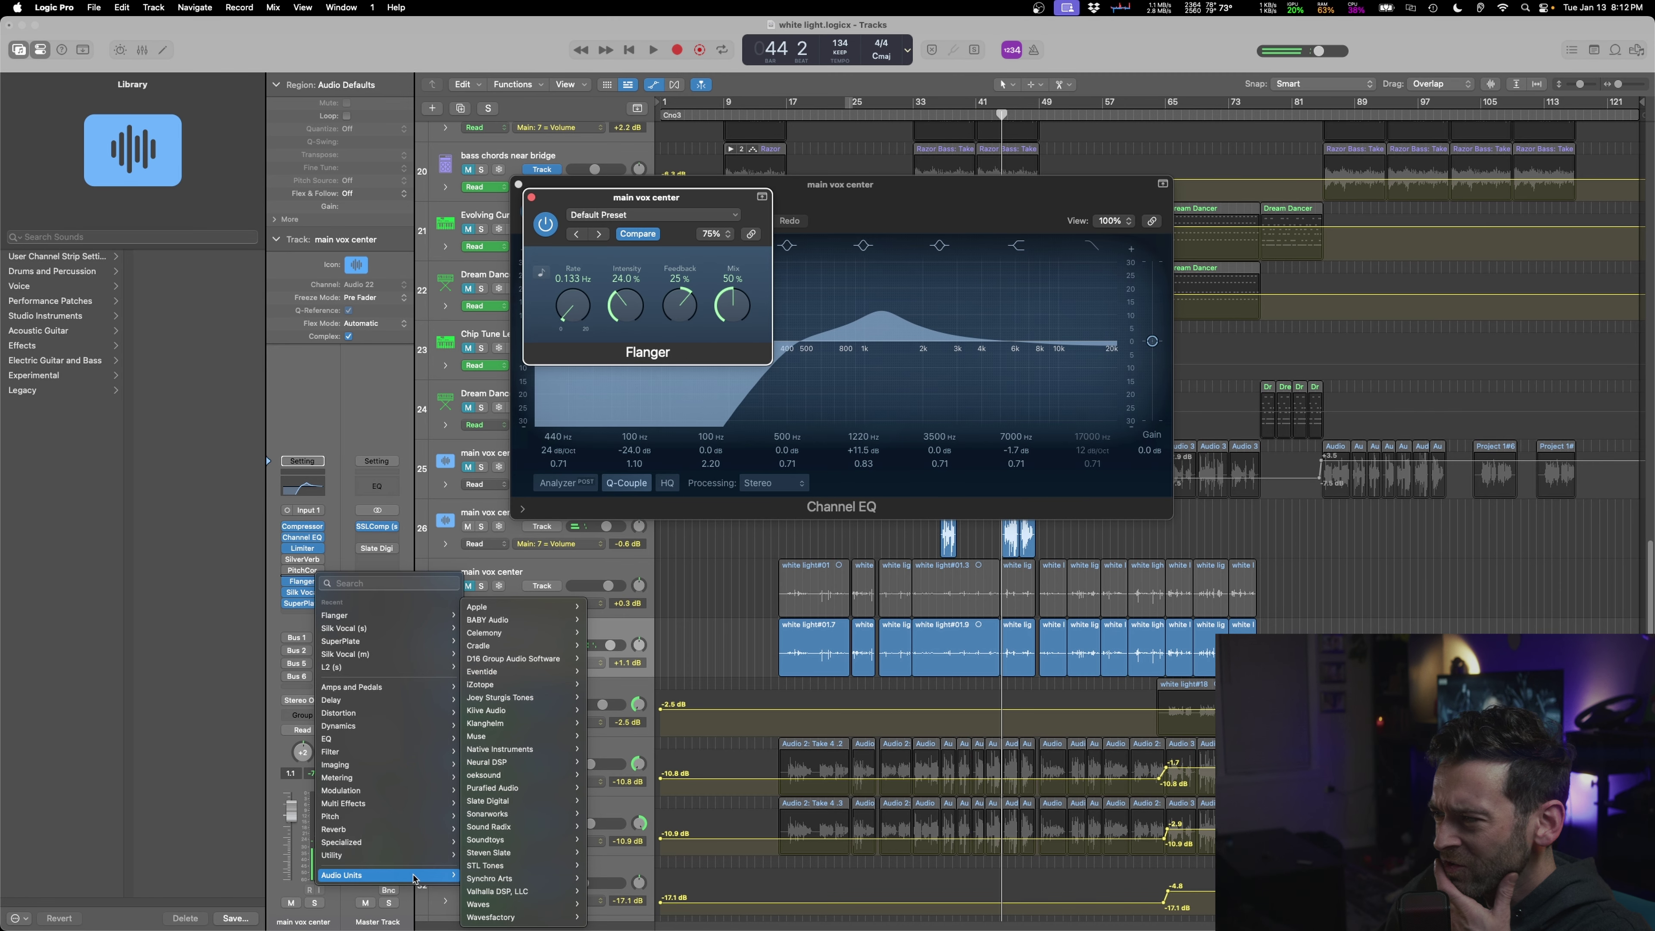
{"action": "mouse_move", "coordinate": [539, 797]}
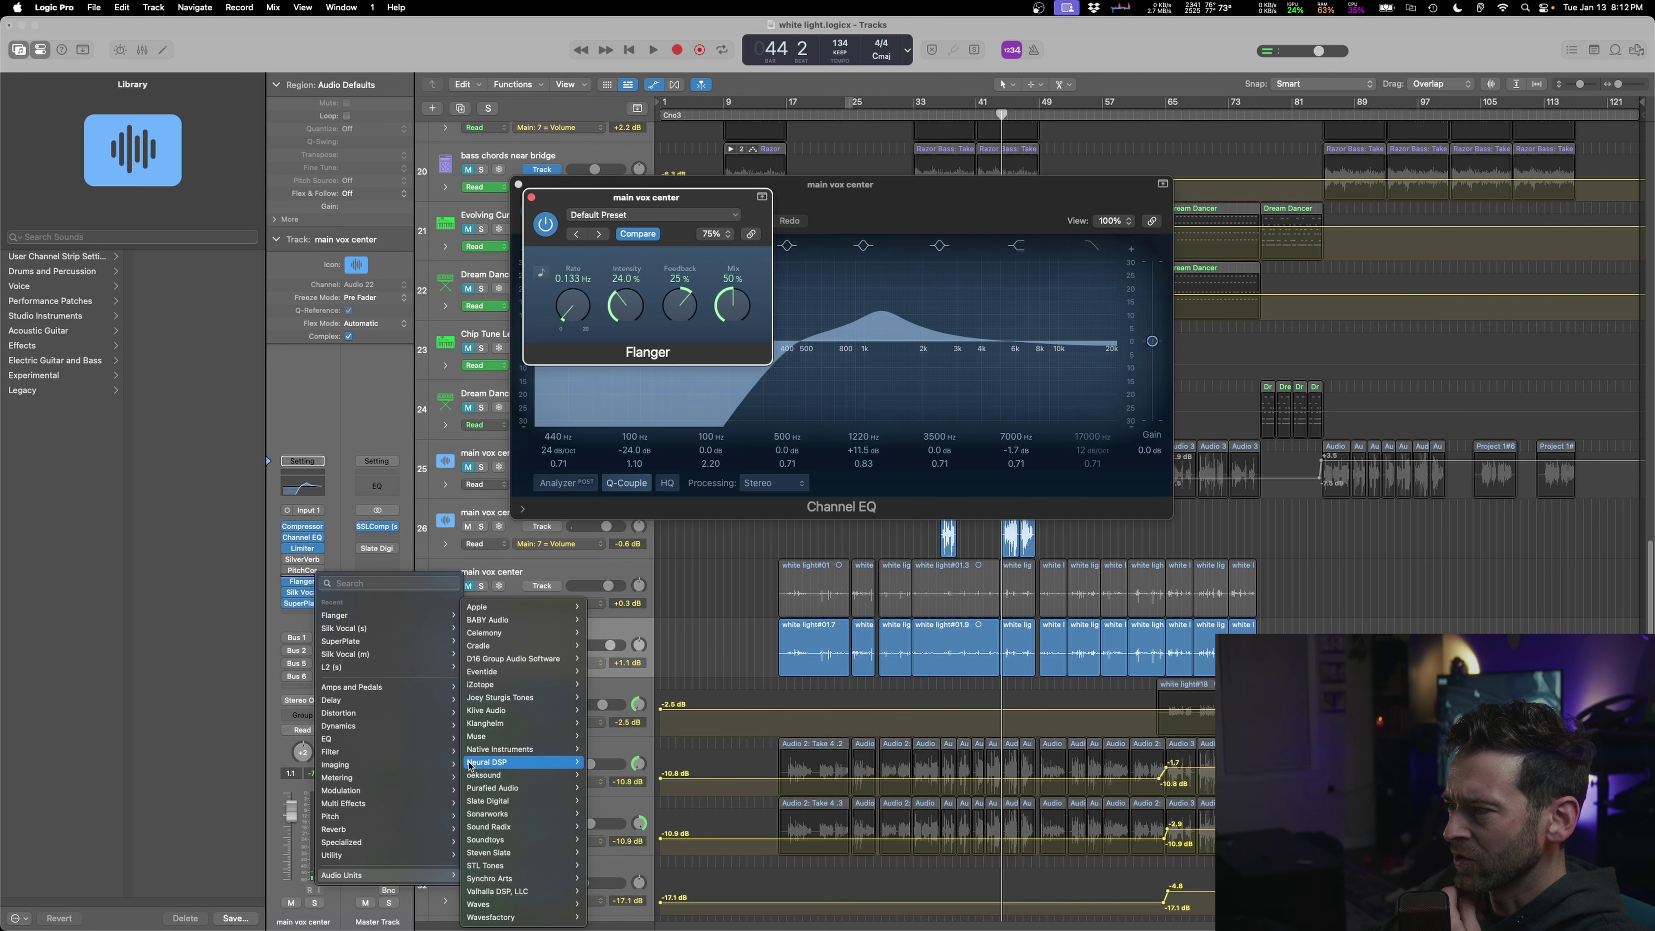
{"action": "mouse_move", "coordinate": [370, 794]}
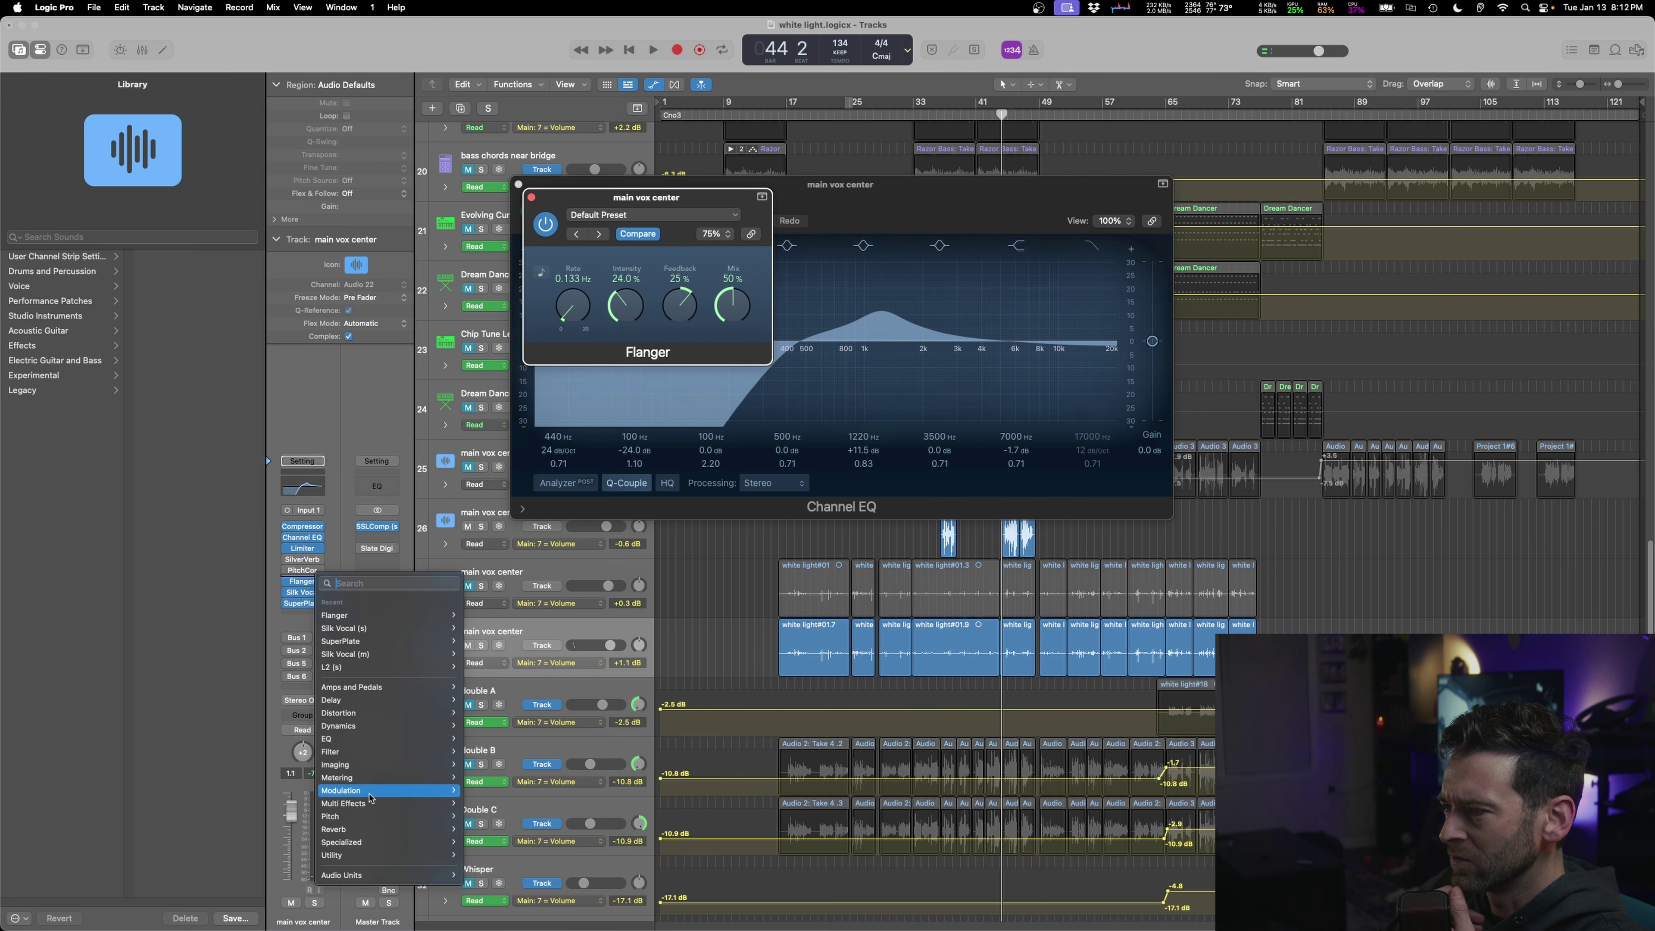
{"action": "left_click", "coordinate": [569, 891]}
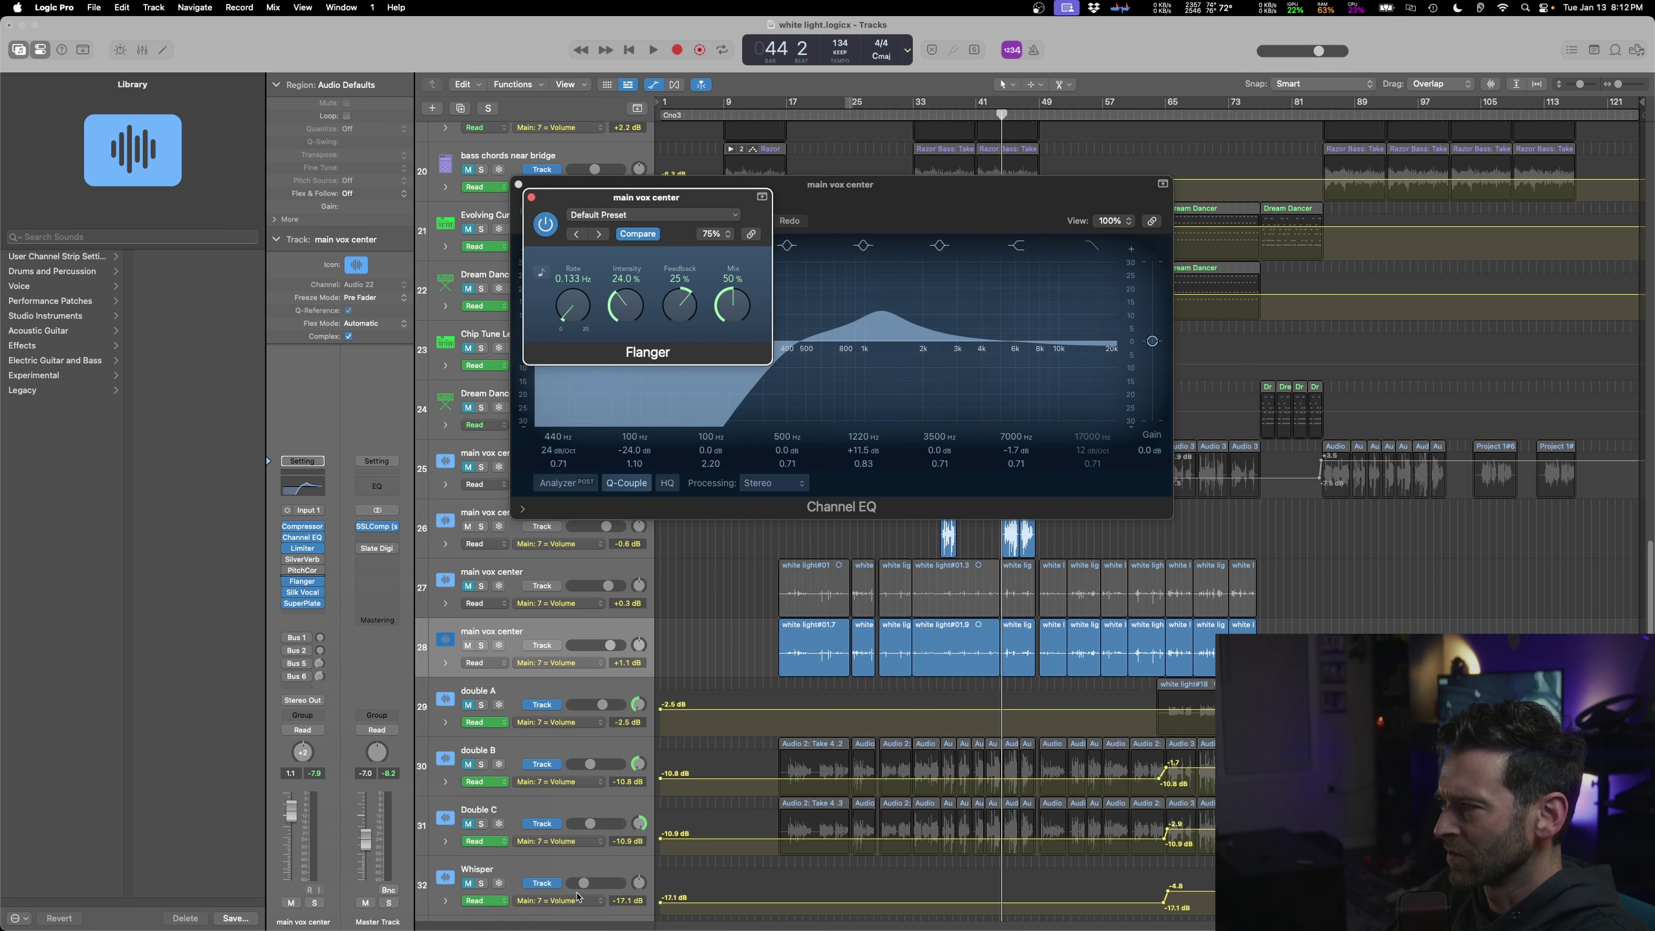
- Solo the duplicated vocal and compare its sound with Scanner Vibrato bypassed and enabled
{"action": "left_click", "coordinate": [315, 902]}
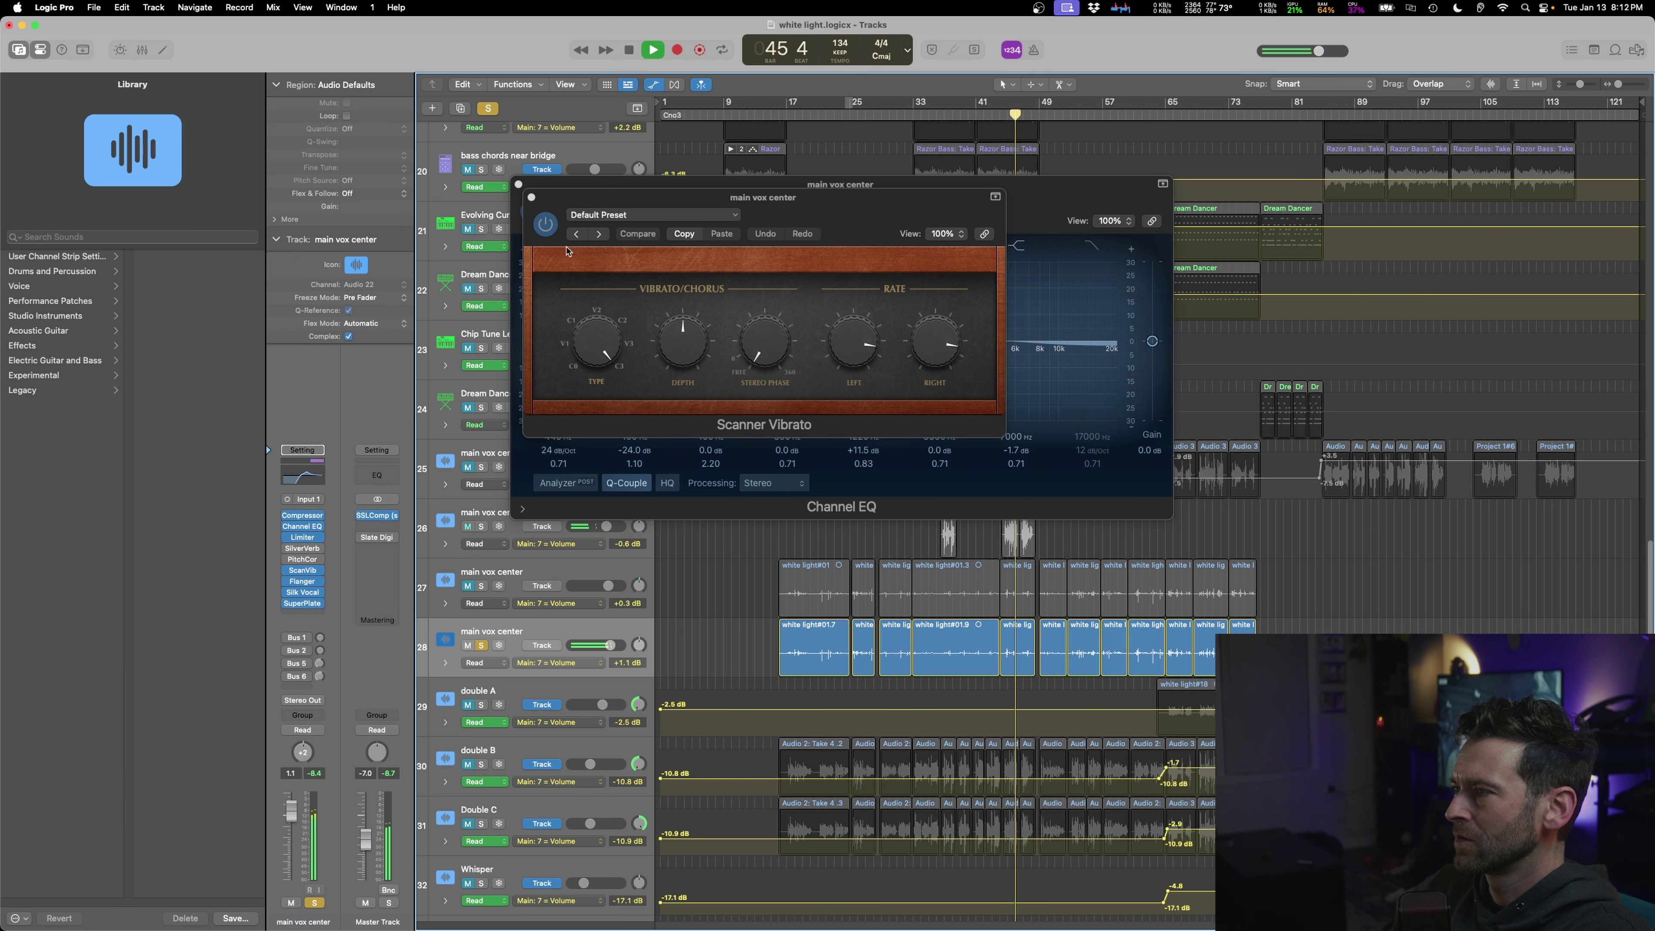
{"action": "left_click", "coordinate": [545, 225]}
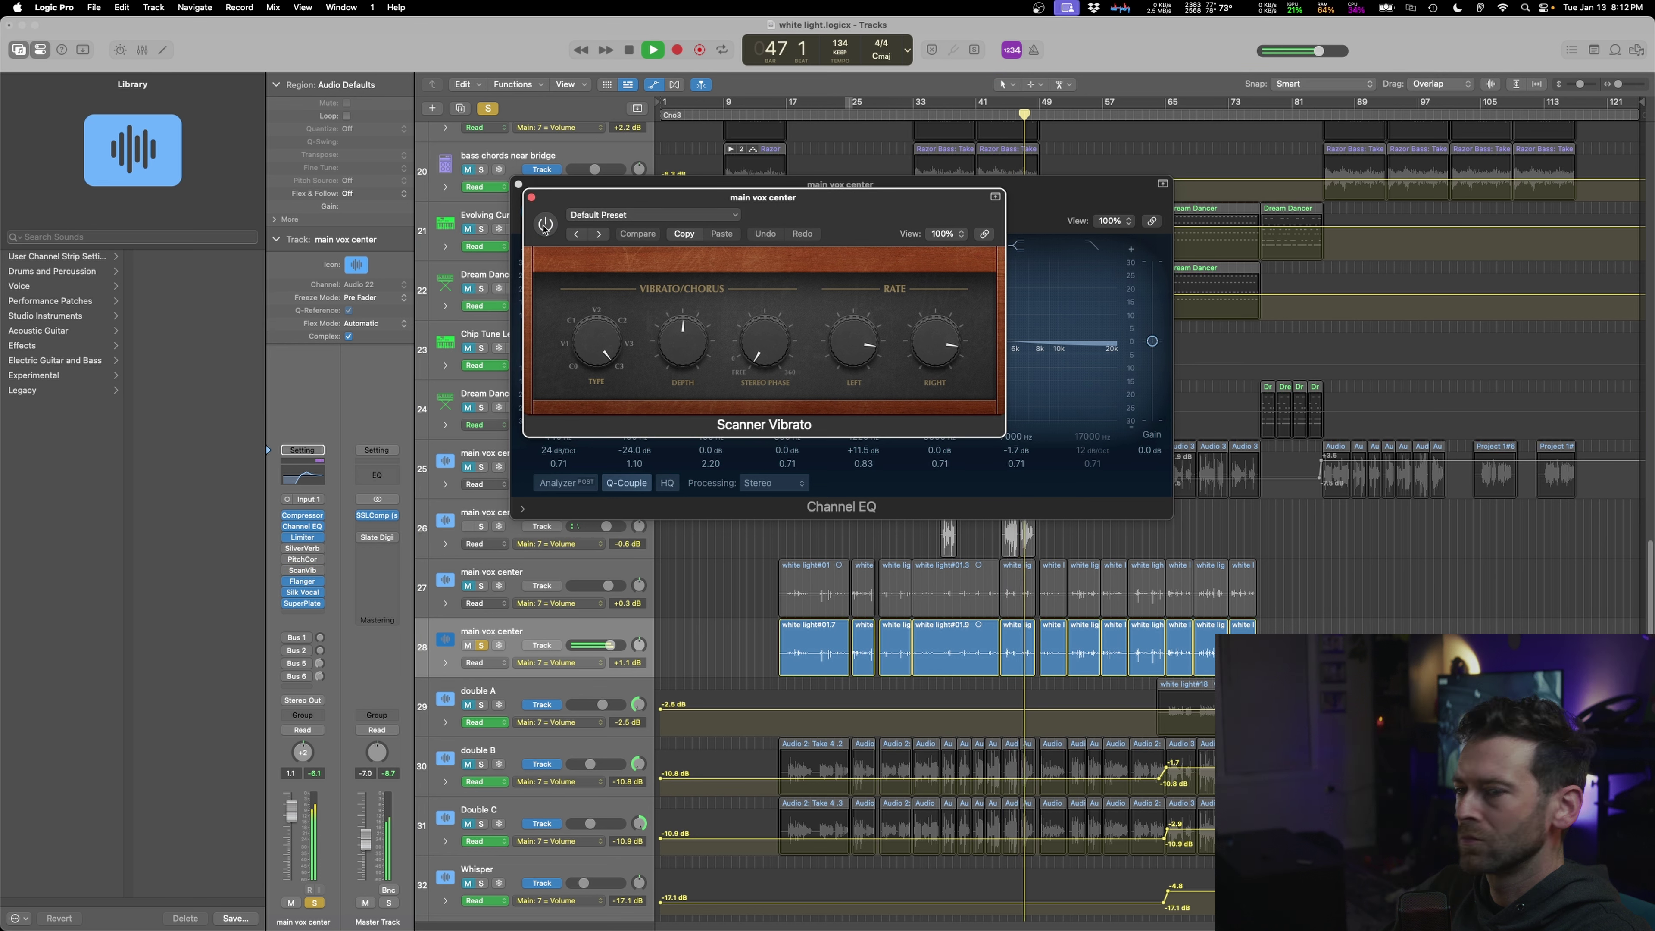
{"action": "left_click", "coordinate": [545, 225]}
{"action": "key", "text": "space"}
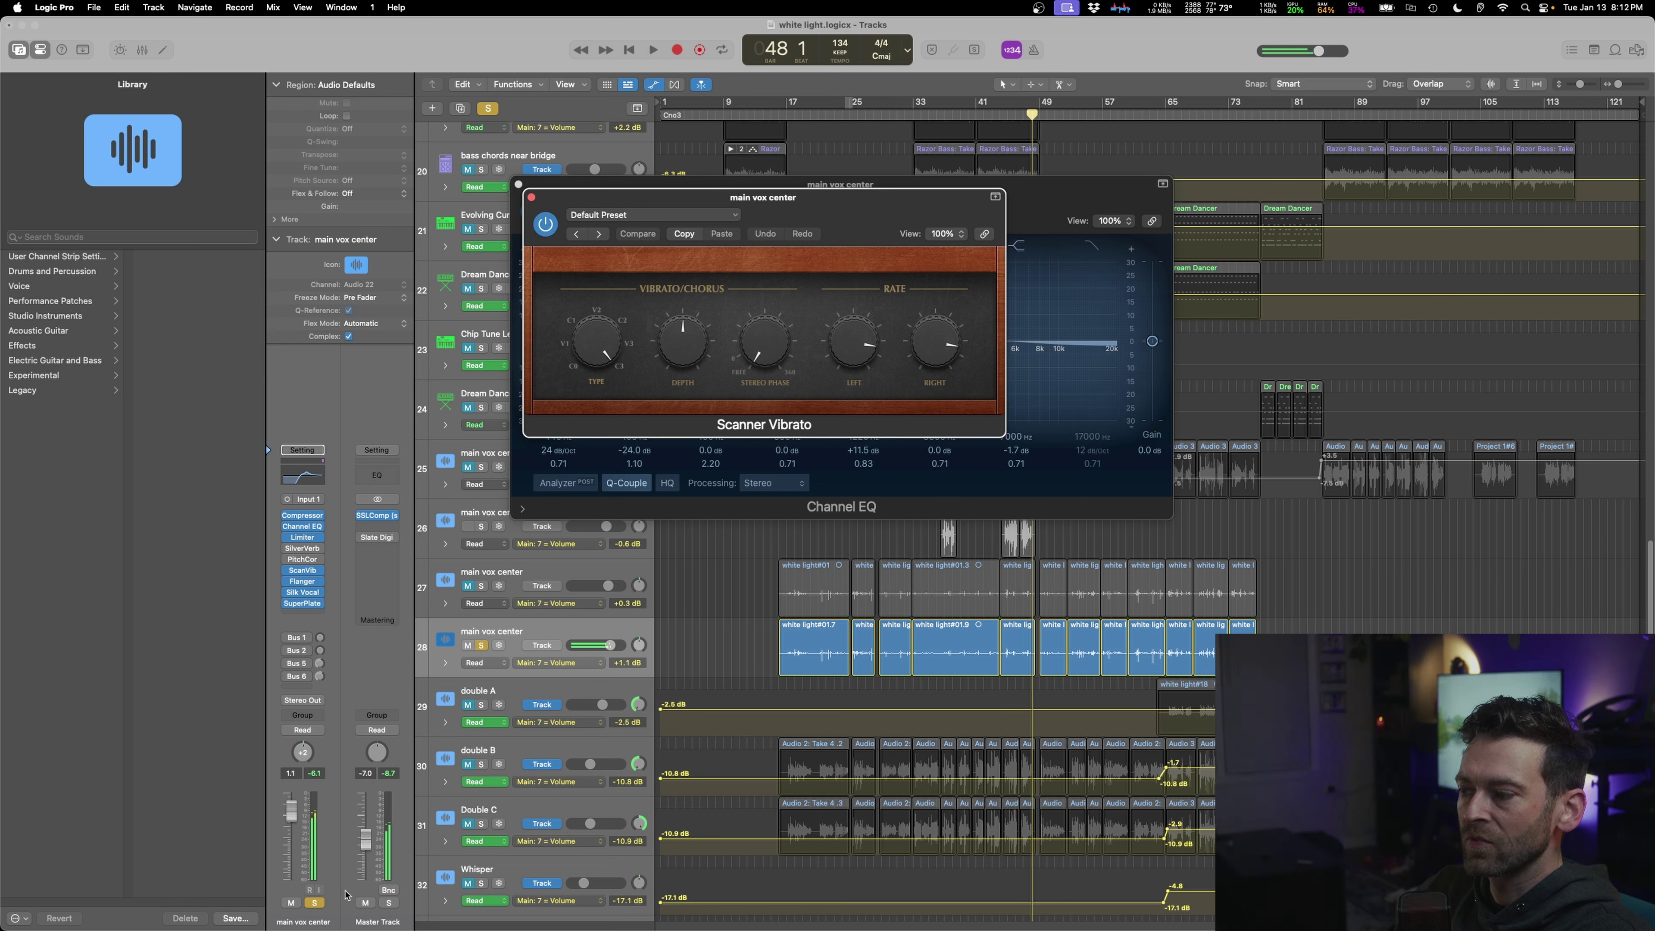
- Unsolo the duplicated vocal and close the Scanner Vibrato and Channel EQ windows
{"action": "left_click", "coordinate": [314, 907]}
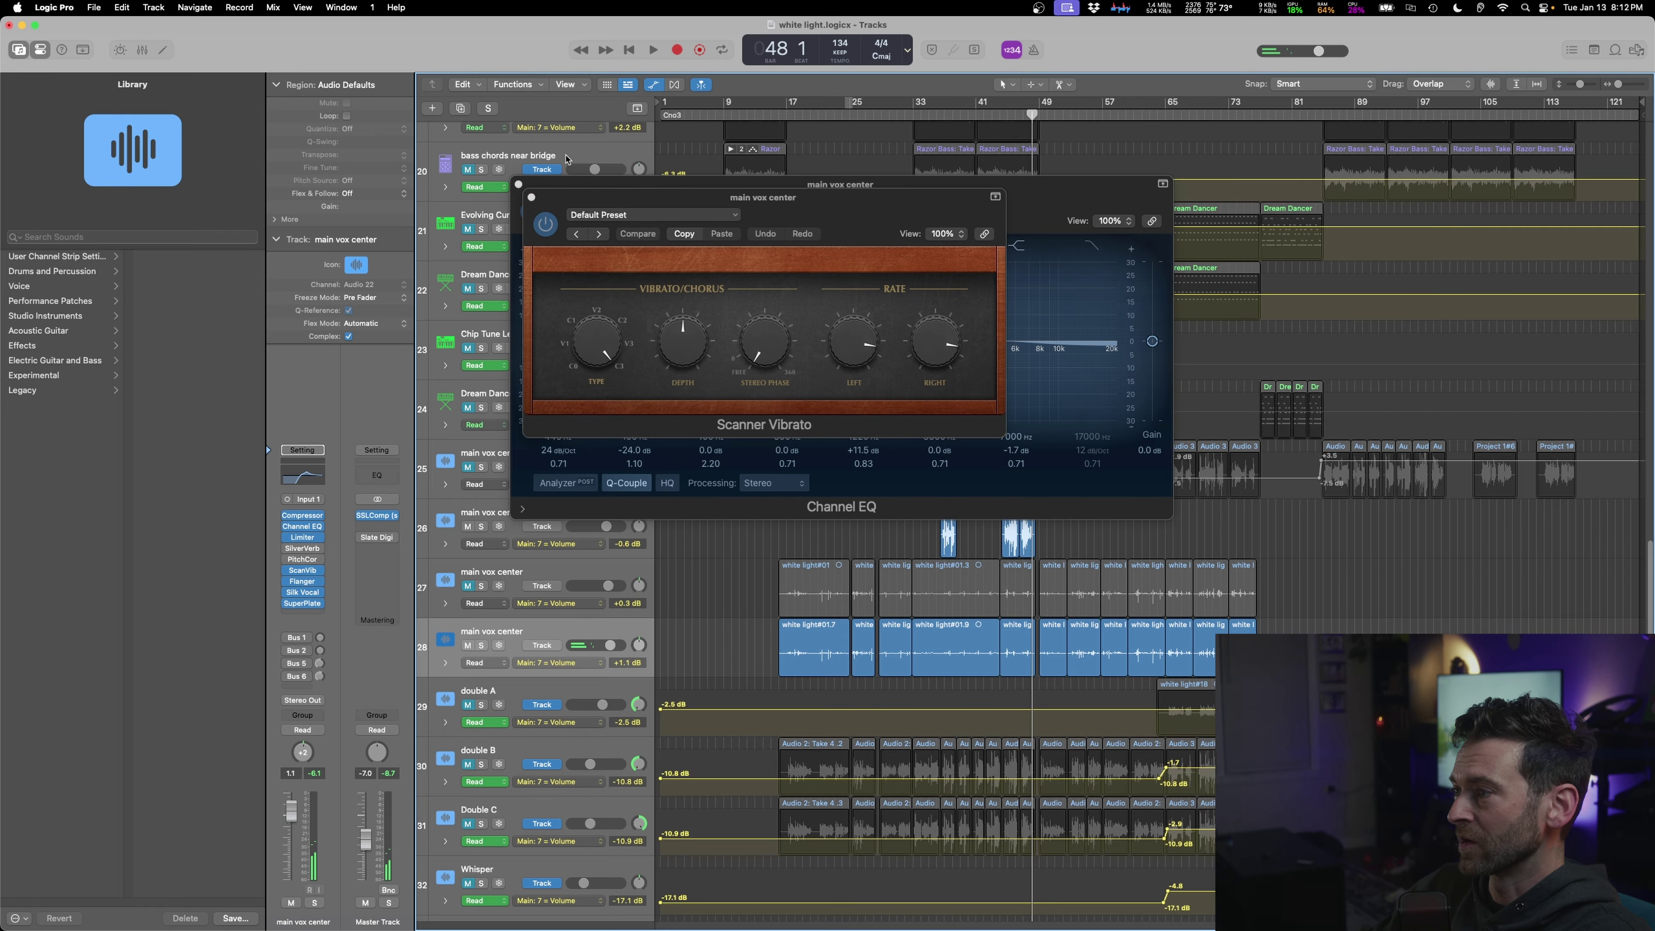
{"action": "left_click", "coordinate": [531, 197]}
{"action": "left_click", "coordinate": [519, 186]}
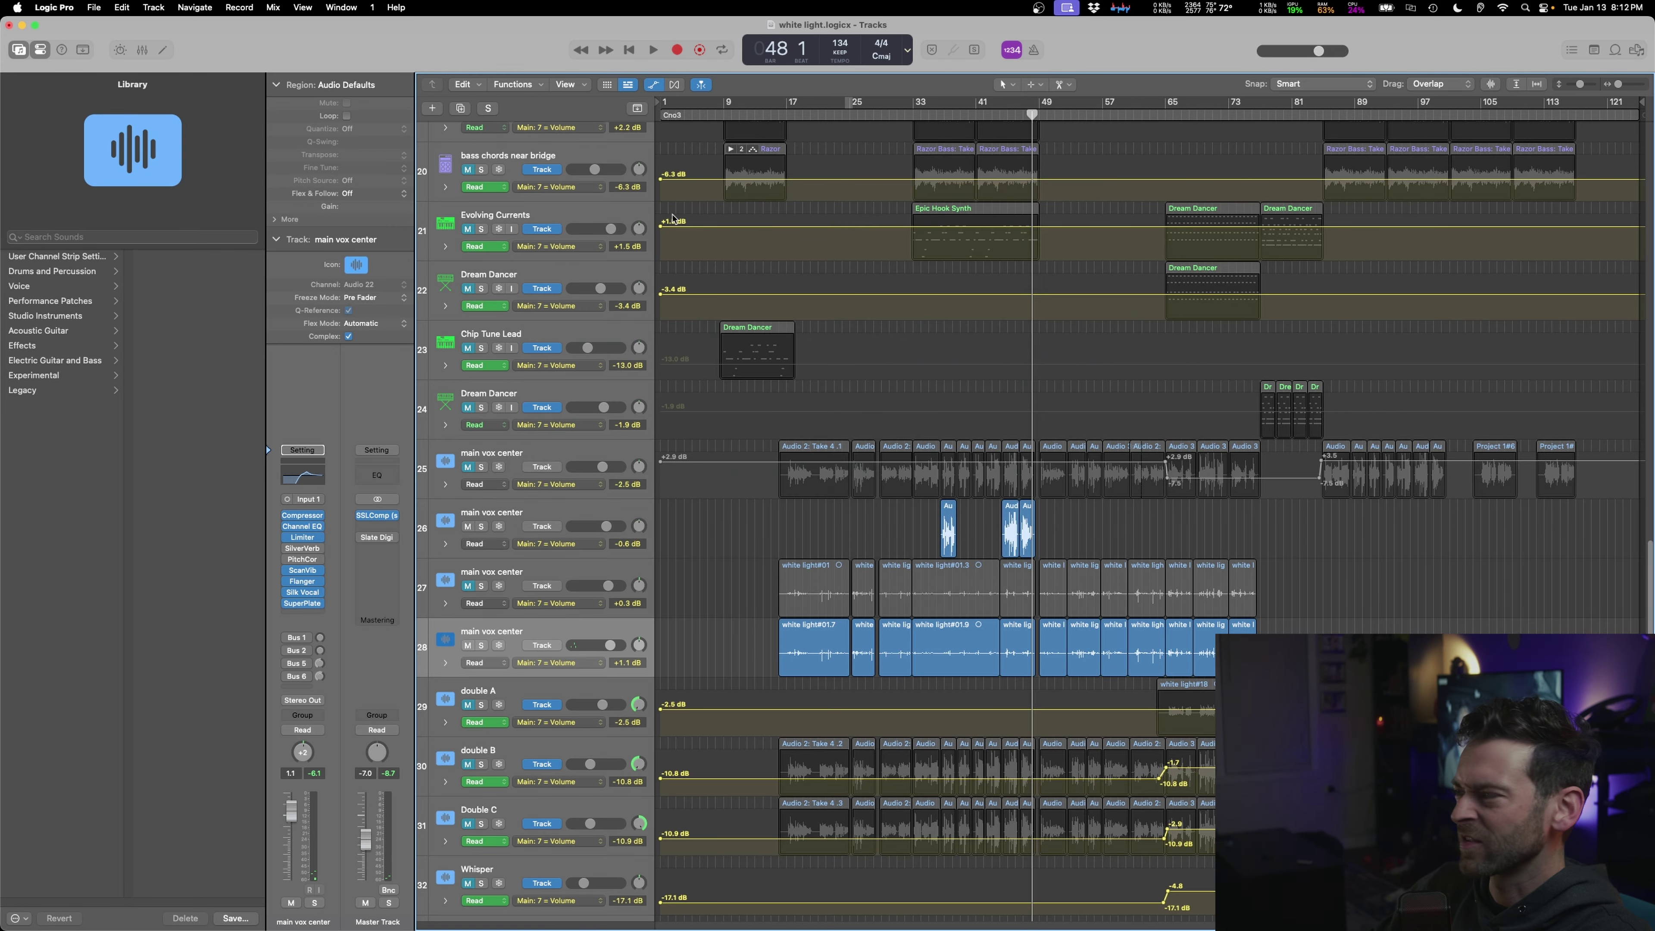
- Play from about bar 36 and unmute the main vocal copies on tracks 26 and 27
{"action": "key", "text": "space"}
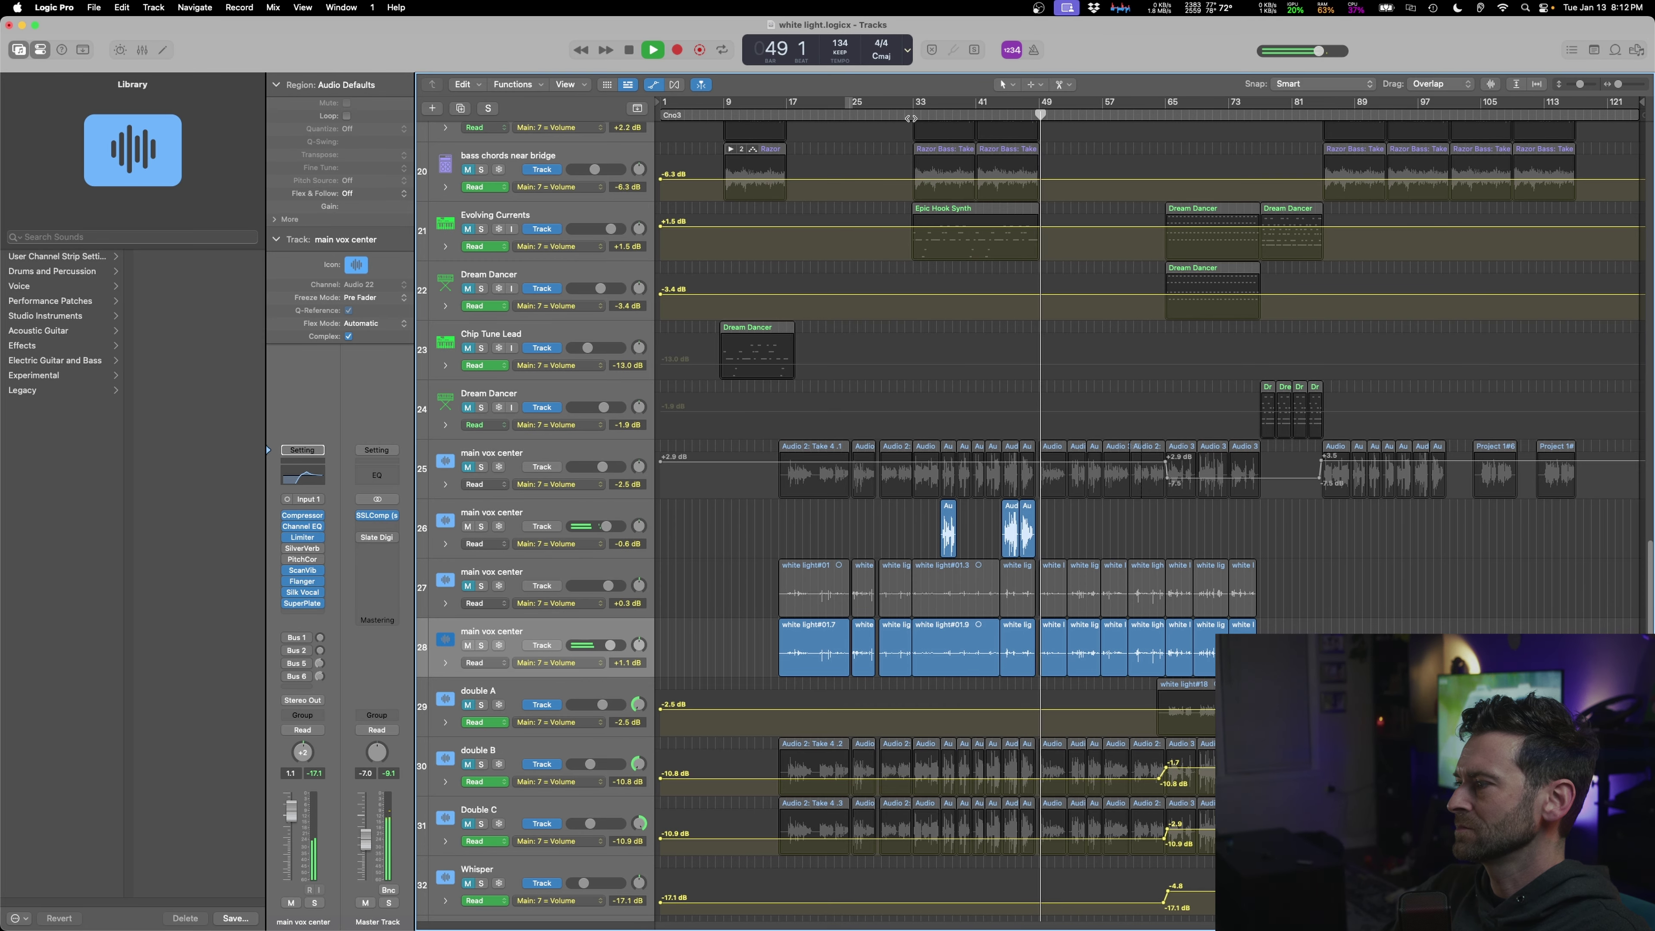
{"action": "left_click", "coordinate": [927, 108]}
{"action": "left_click", "coordinate": [482, 526]}
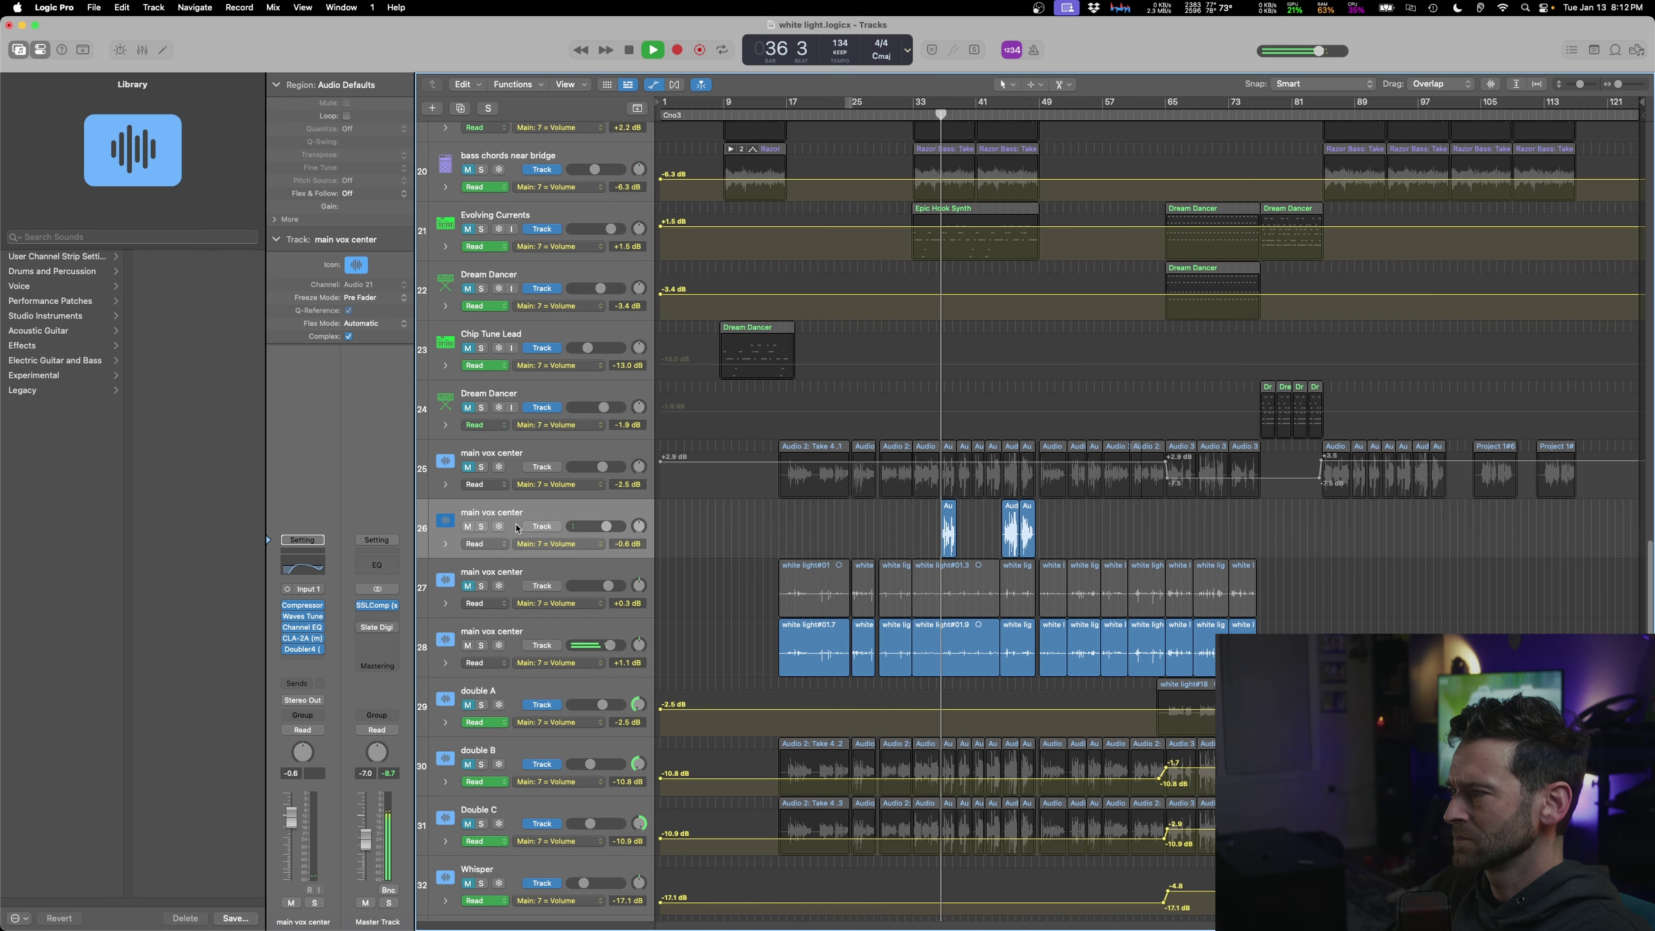
{"action": "left_click", "coordinate": [481, 527]}
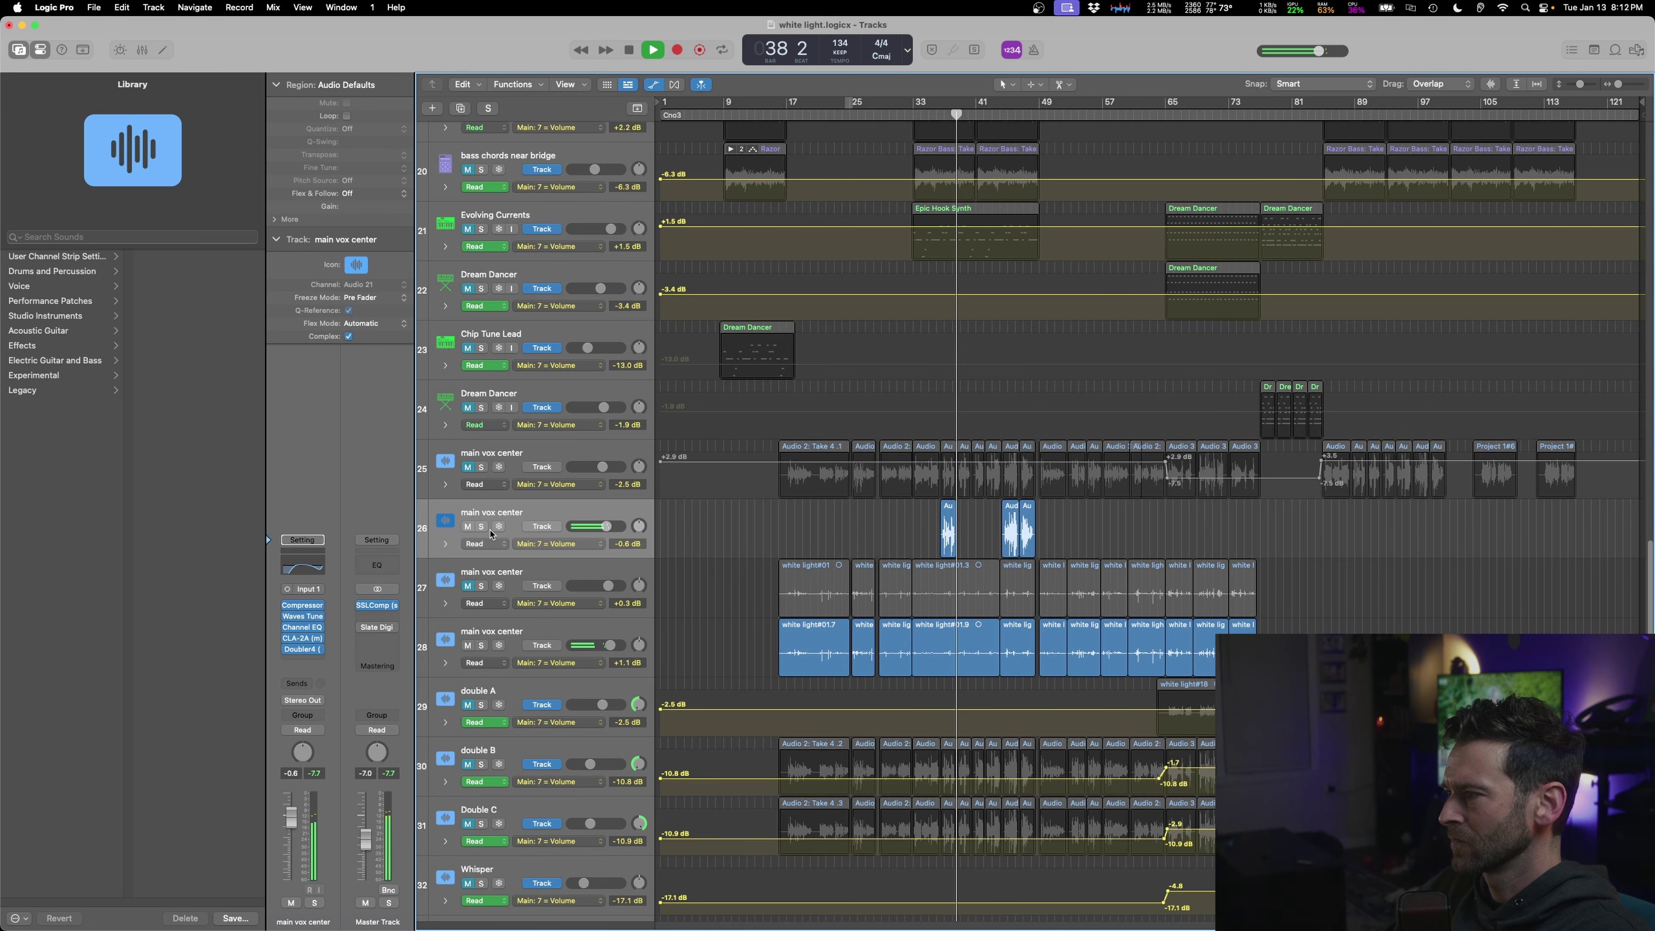
{"action": "left_click", "coordinate": [482, 590]}
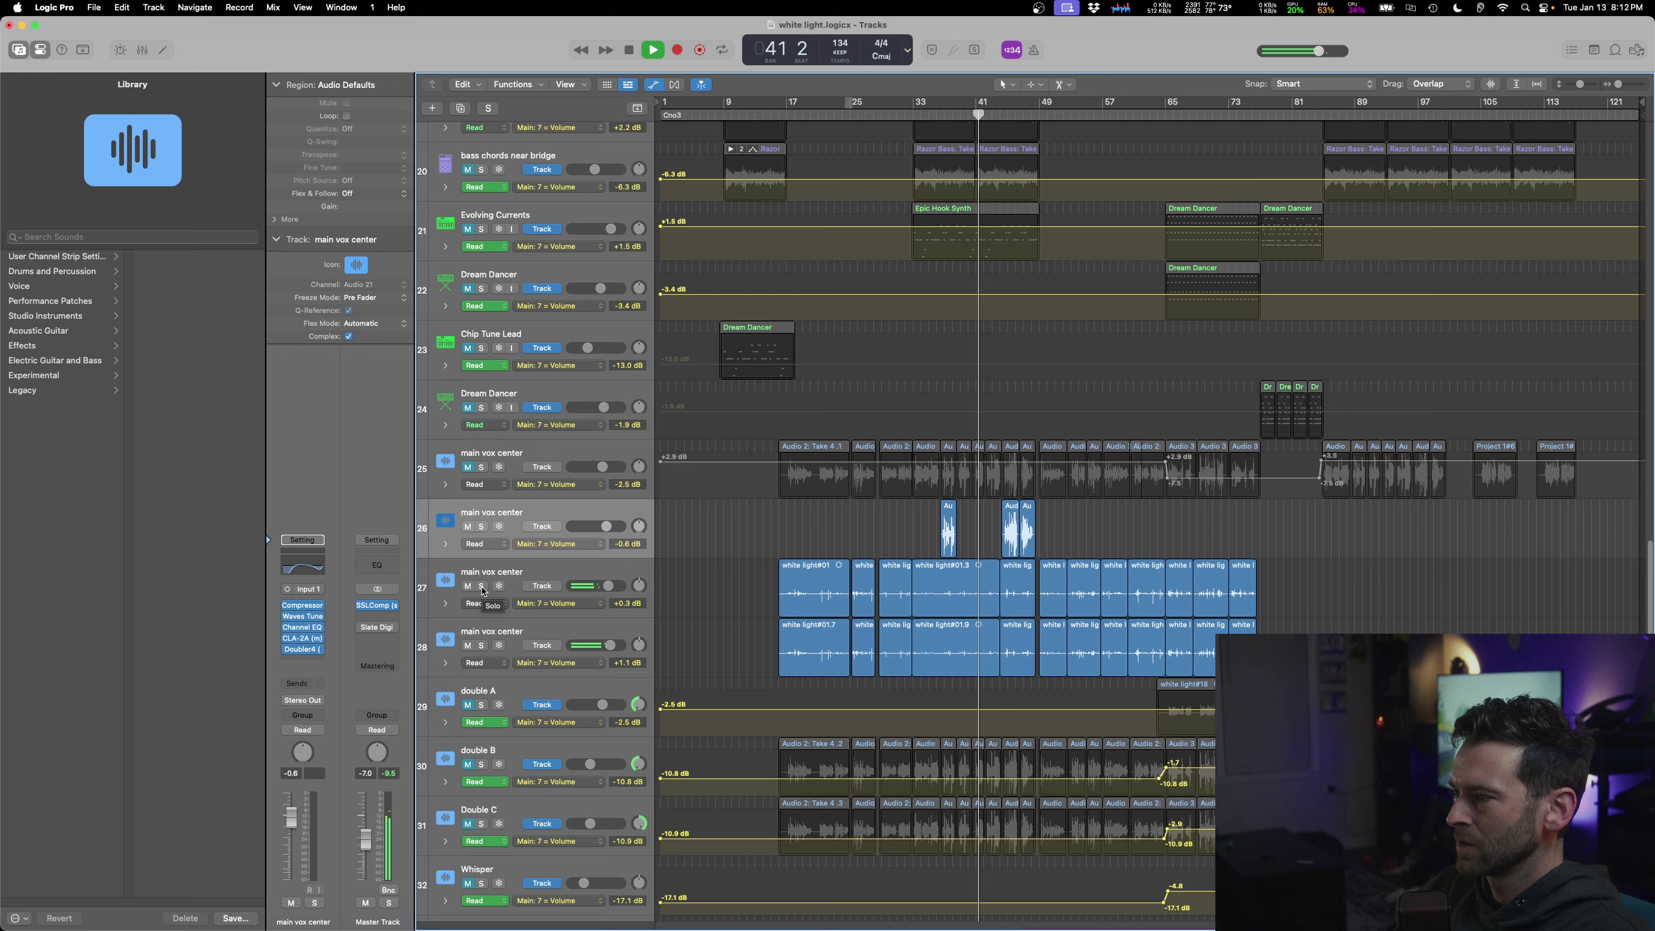
- Solo the main vocal copy on track 27 and set its SilverVerb output to 0% dry and 100% wet
{"action": "left_click", "coordinate": [481, 585]}
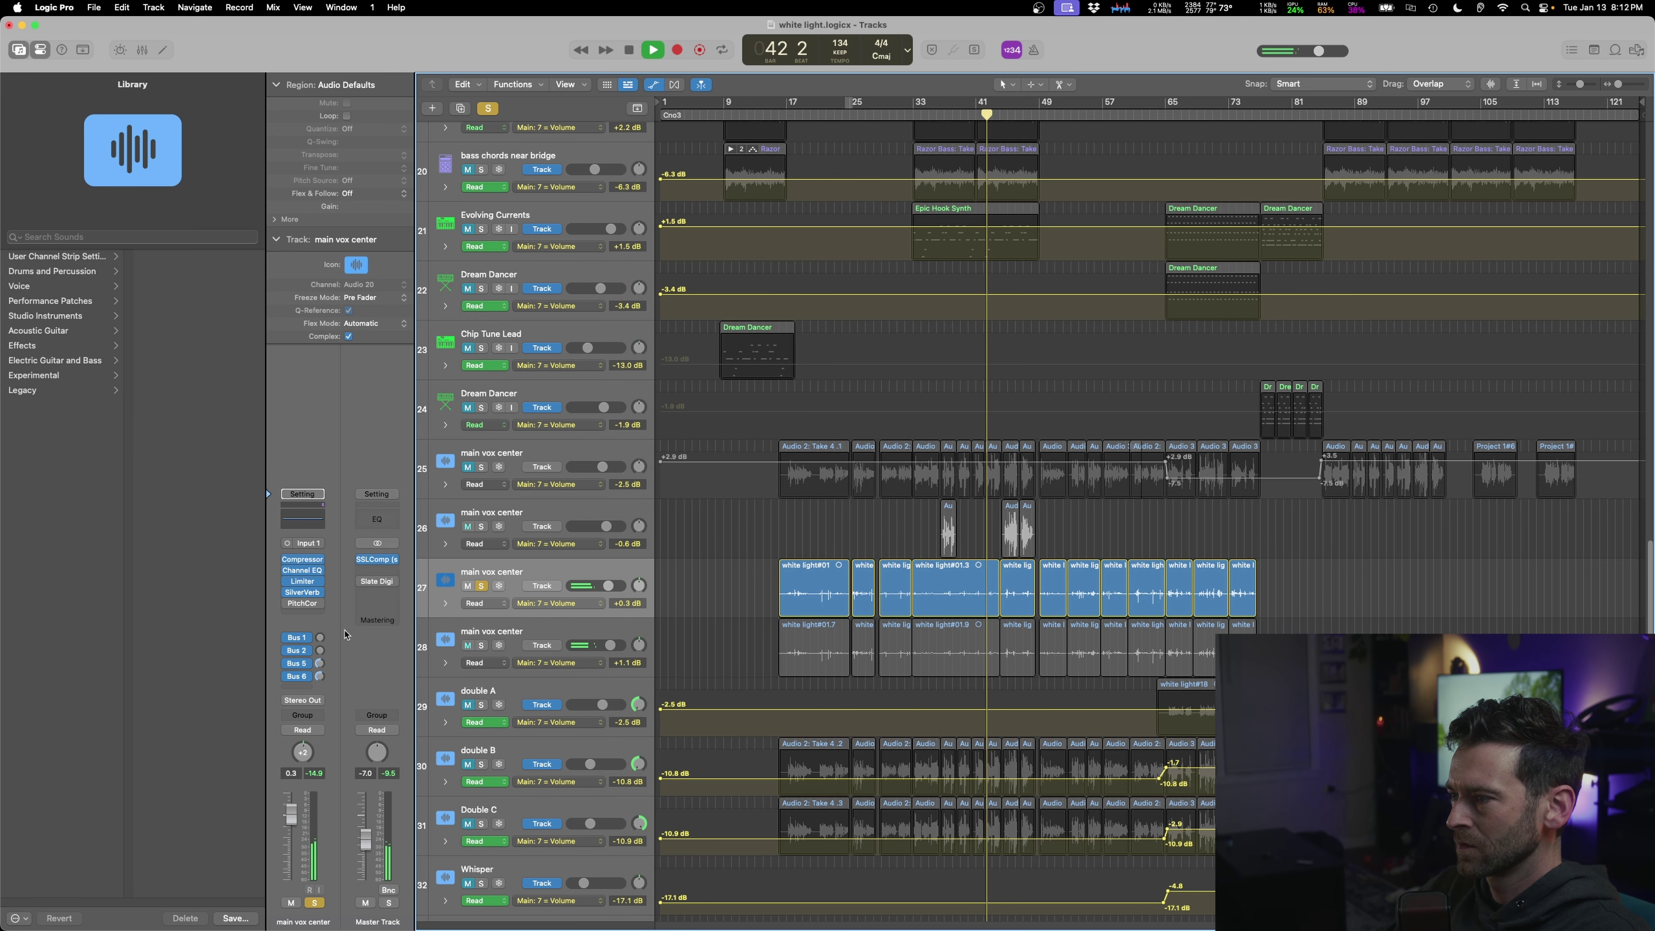
{"action": "left_click", "coordinate": [304, 593]}
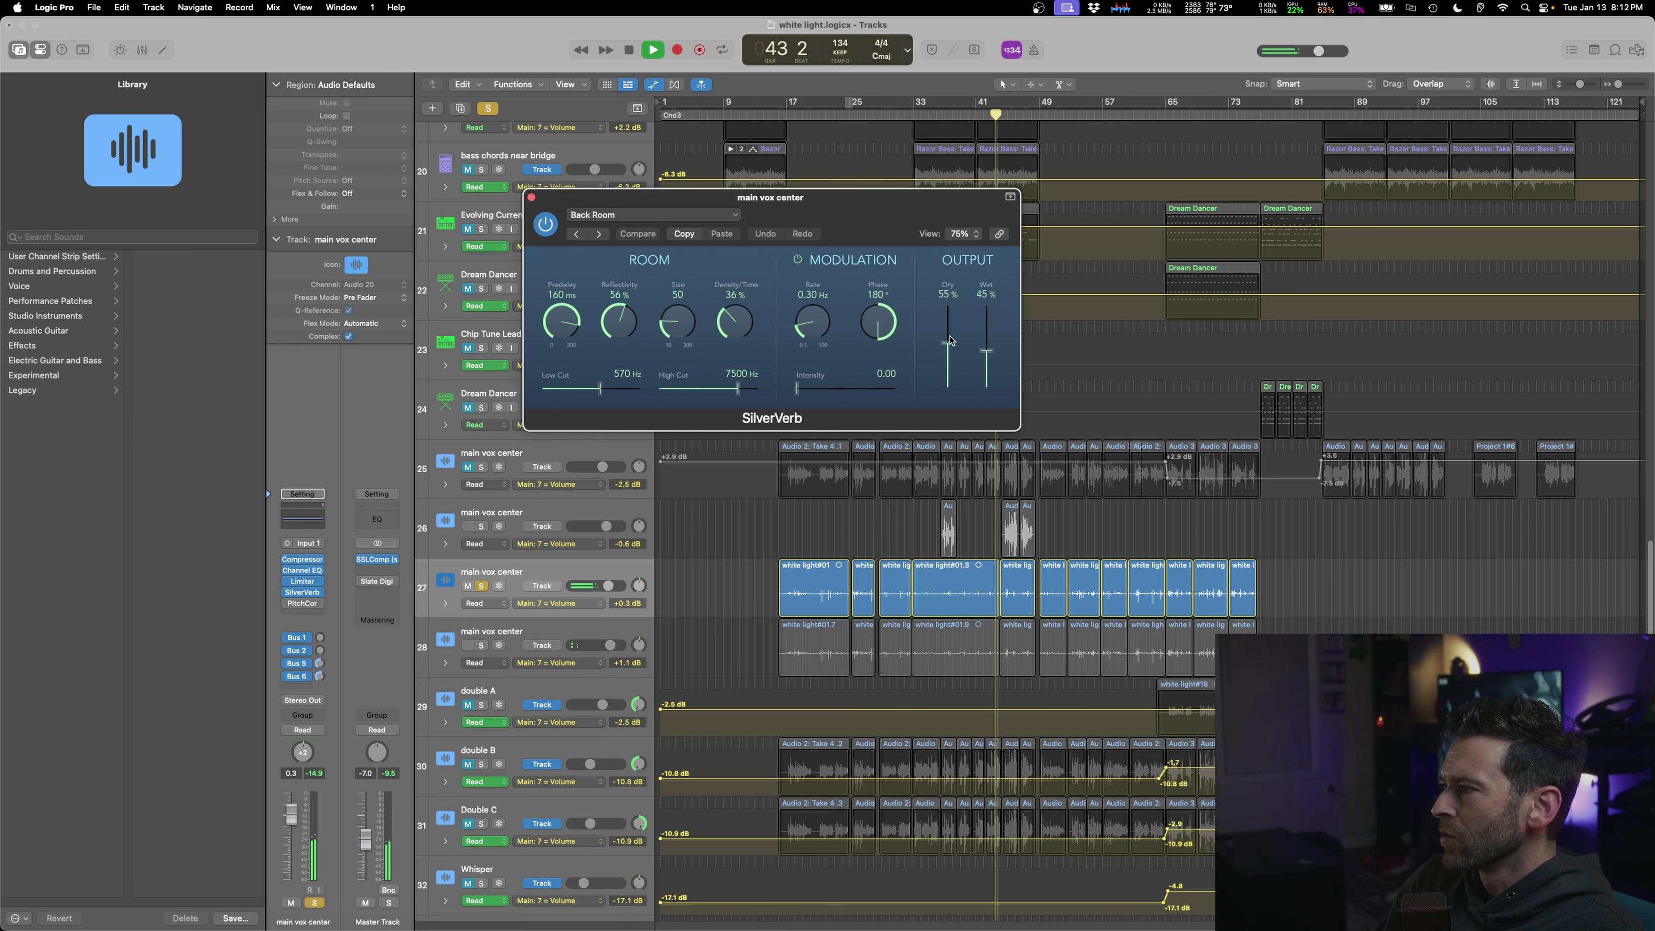
{"action": "left_click_drag", "start_coordinate": [947, 343], "coordinate": [950, 425]}
{"action": "left_click_drag", "start_coordinate": [985, 353], "coordinate": [987, 304]}
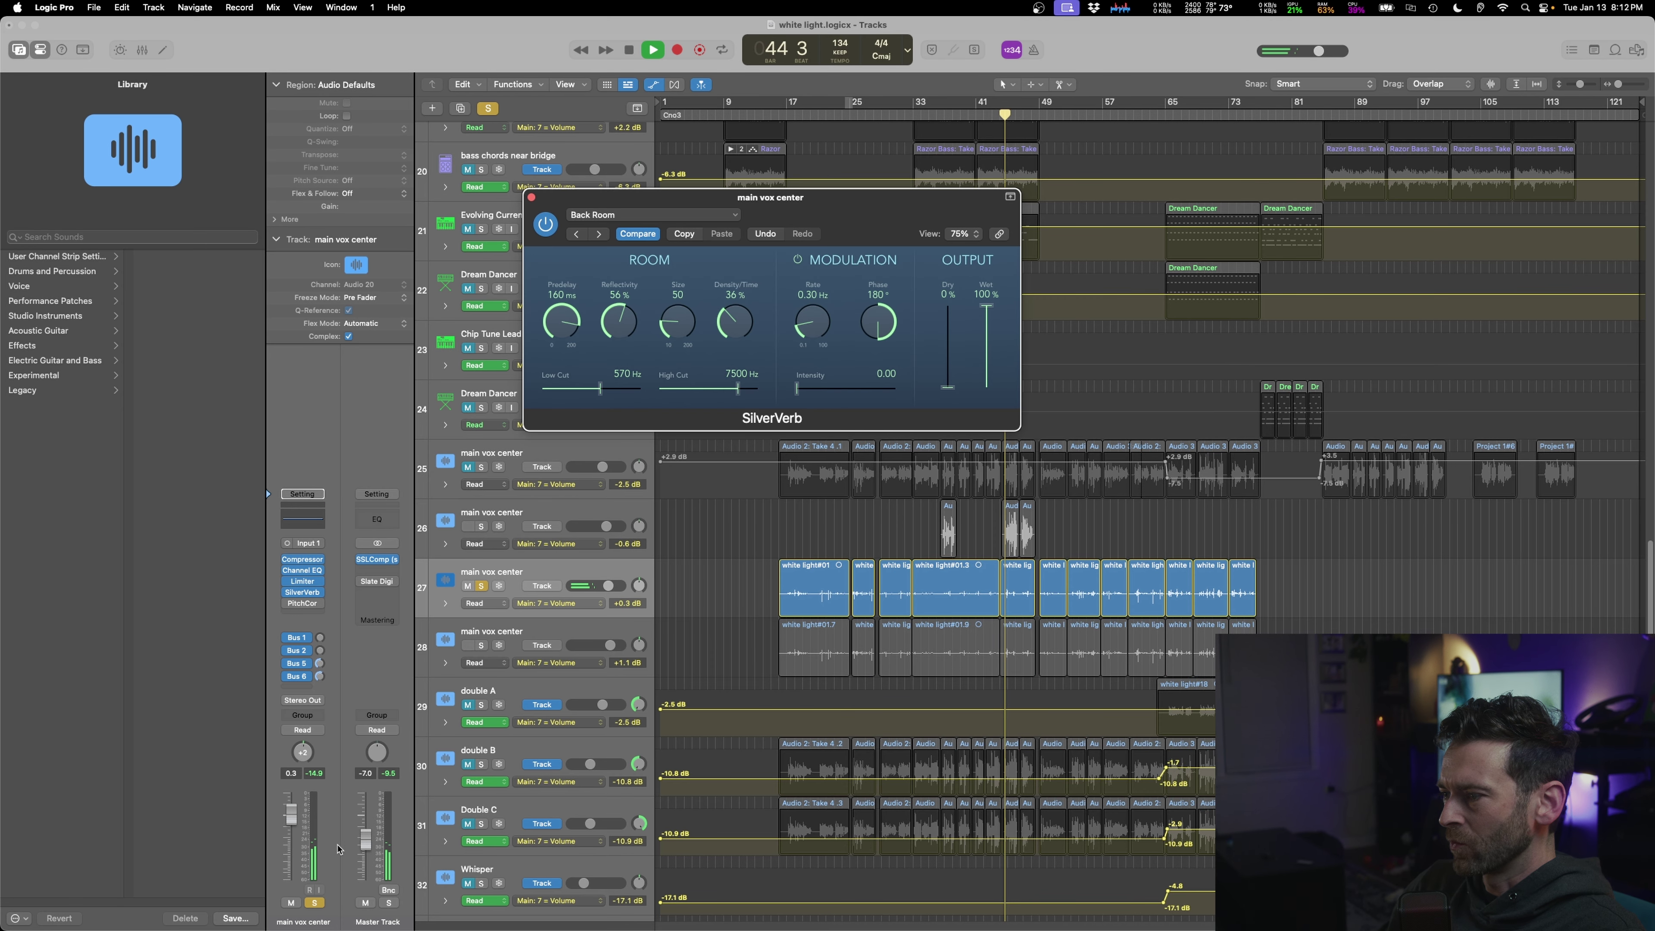
- Add track 28 to the solo and lower track 27 to -5.9 dB and track 28 to -5.1 dB
{"action": "left_click", "coordinate": [481, 645]}
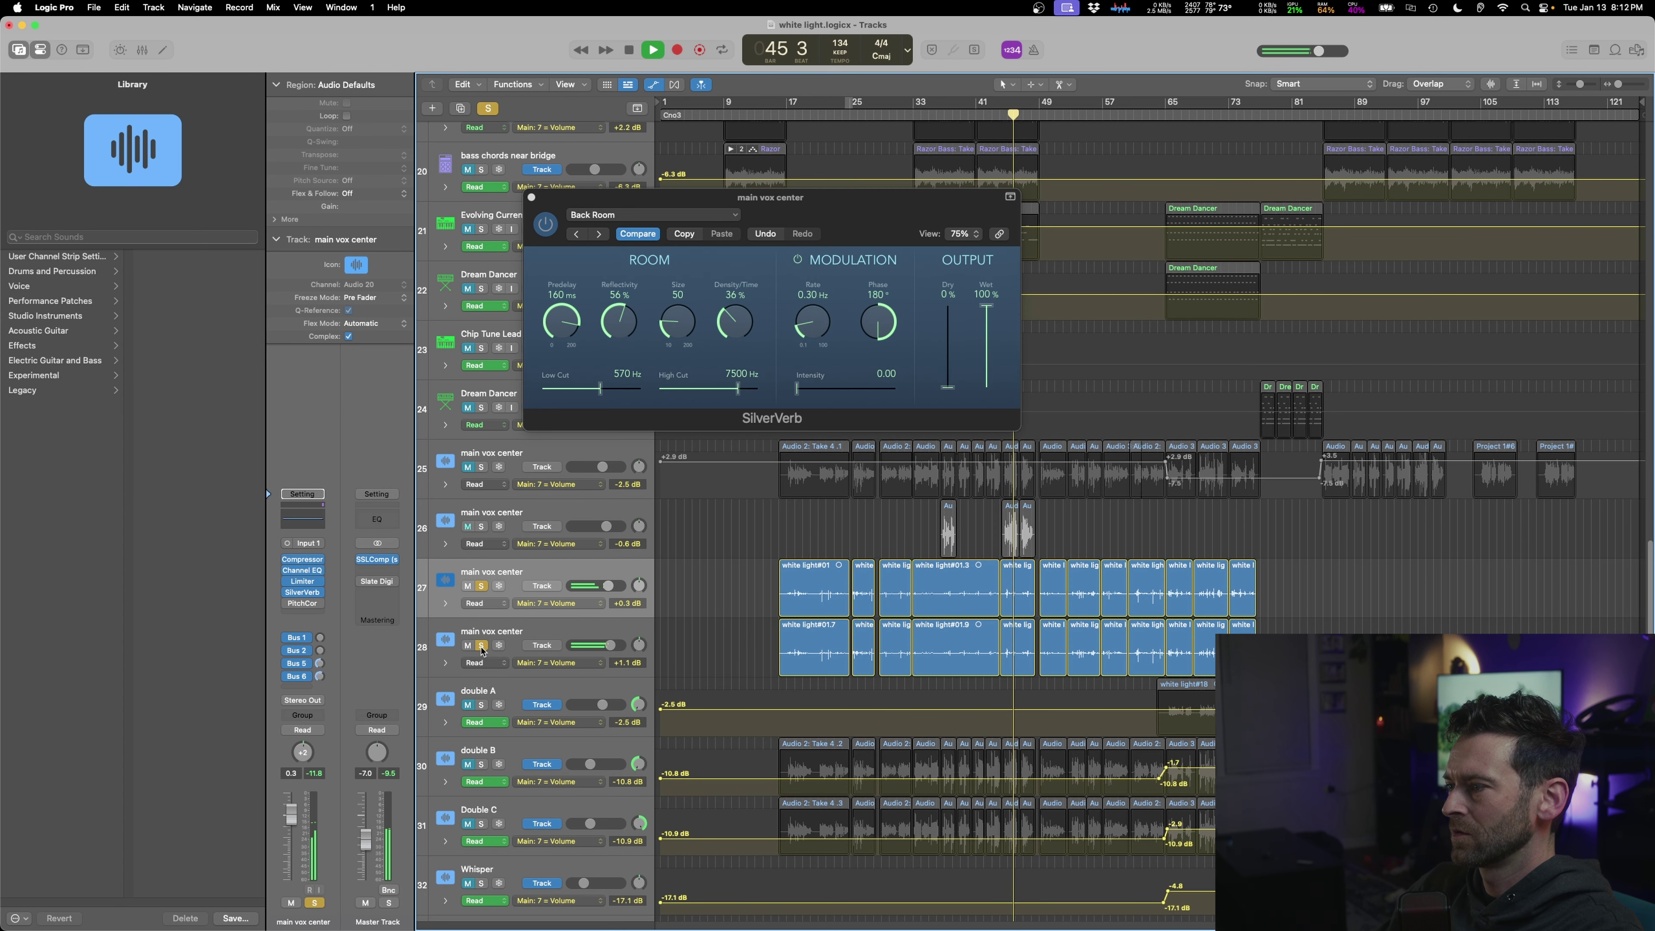
{"action": "left_click", "coordinate": [475, 655]}
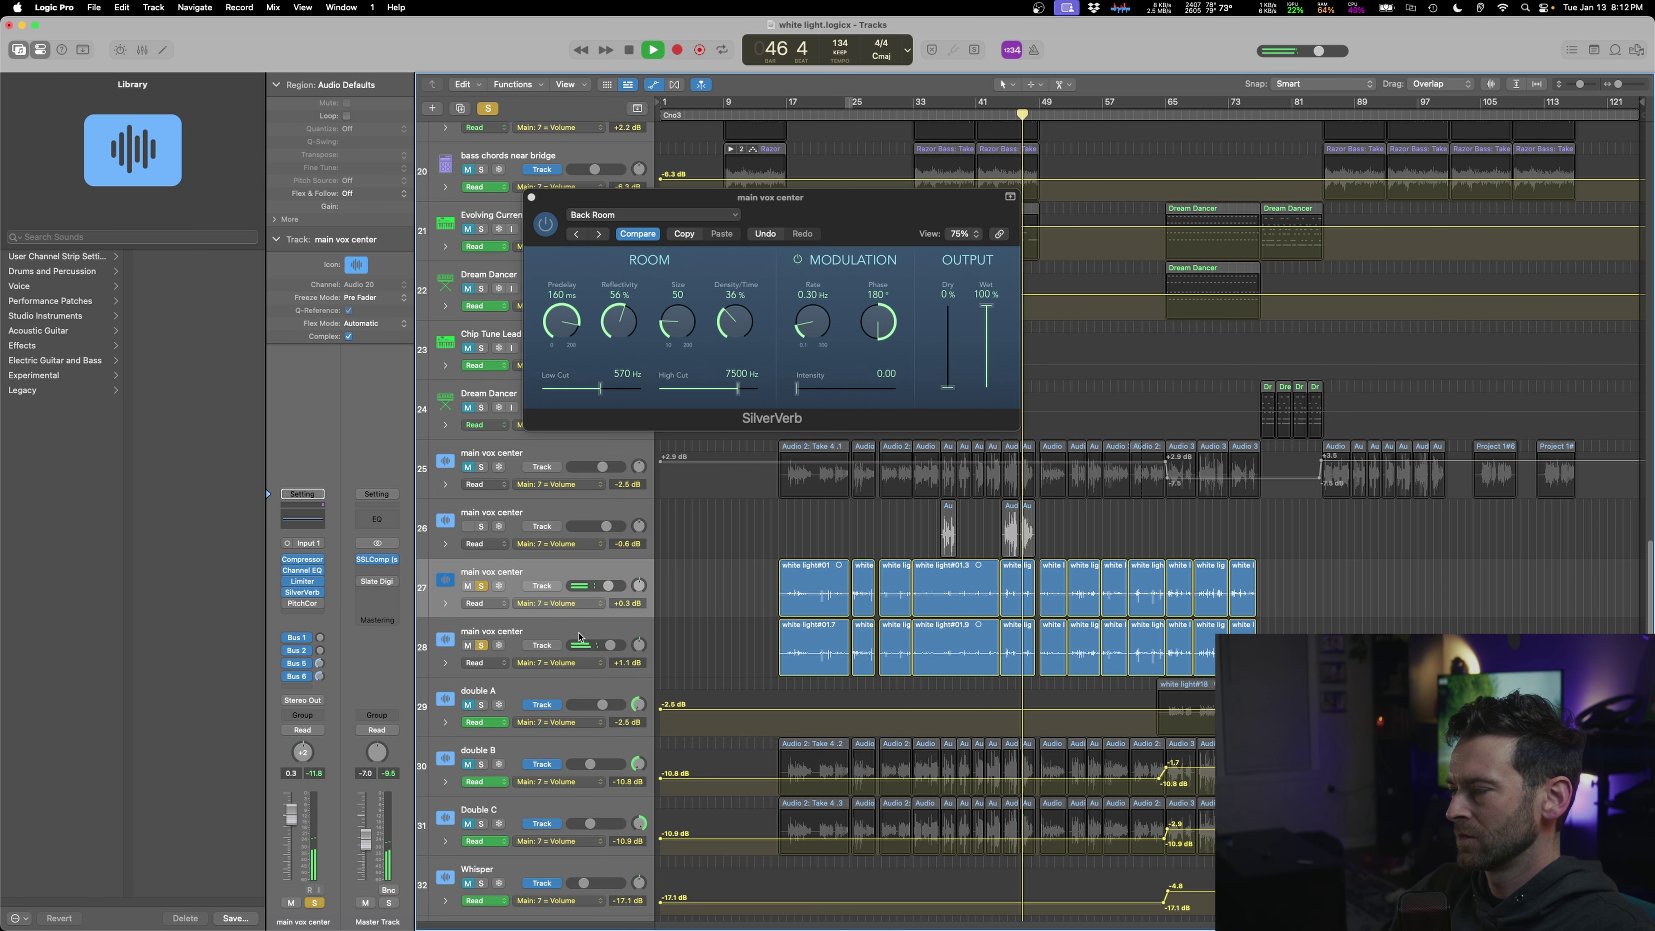
{"action": "left_click", "coordinate": [609, 645]}
{"action": "left_click_drag", "start_coordinate": [596, 645], "coordinate": [597, 645]}
- Replay from about bar 36 with the original main vocal on track 25 also soloed, and hide the SilverVerb window
{"action": "left_click", "coordinate": [933, 115]}
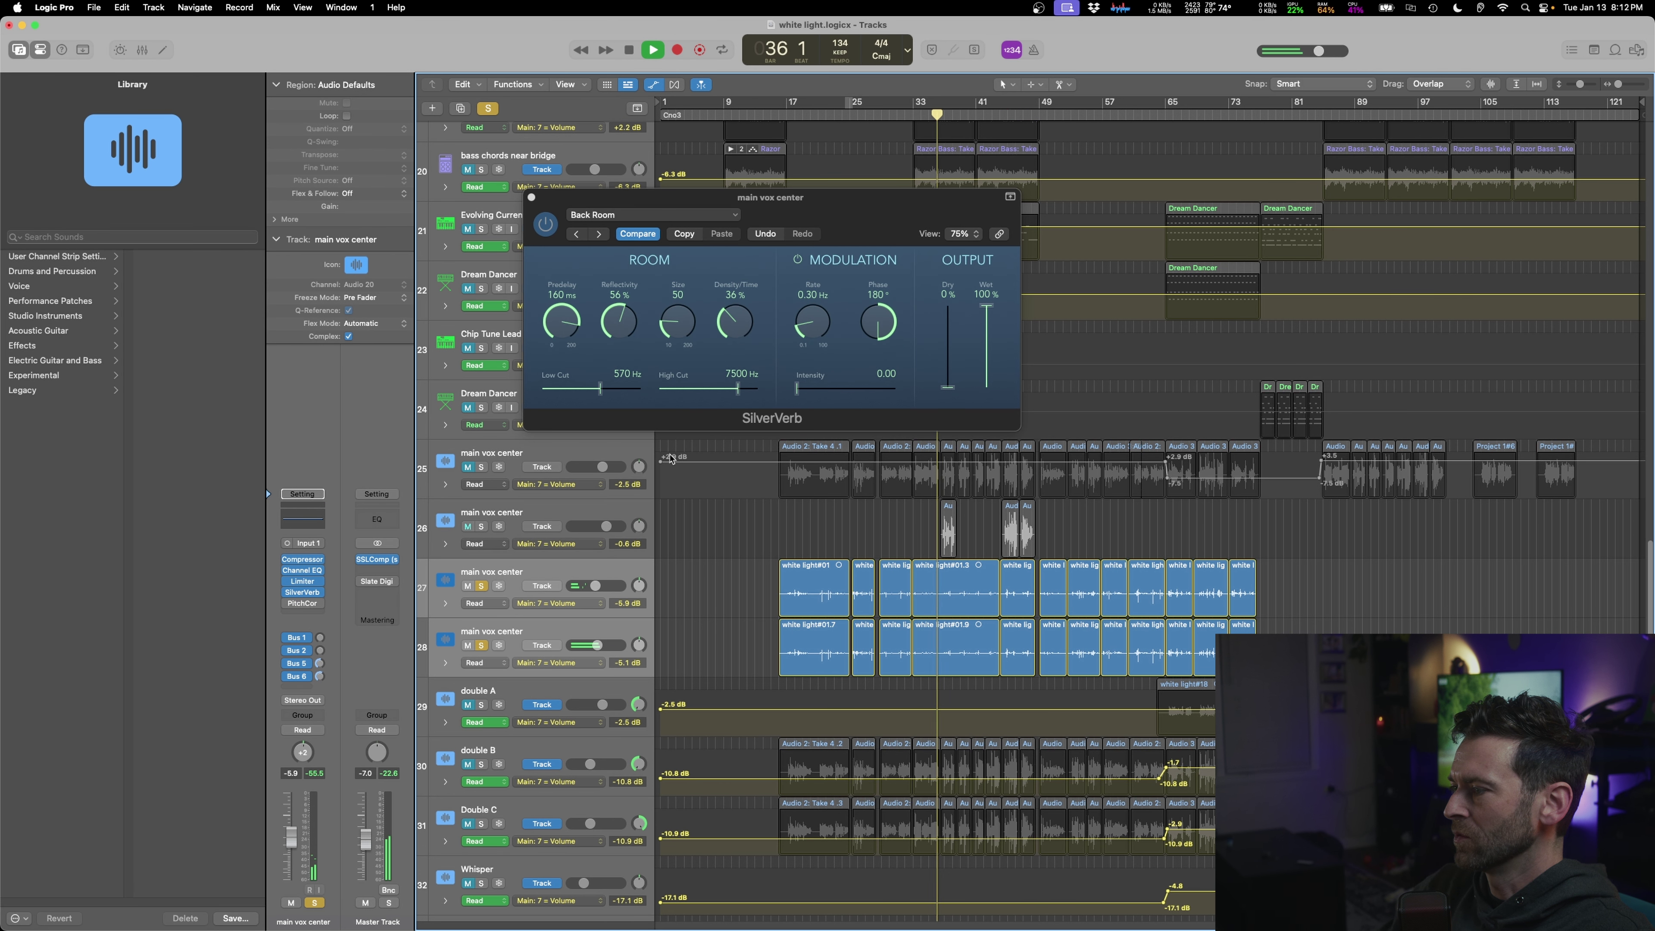
{"action": "left_click", "coordinate": [482, 467]}
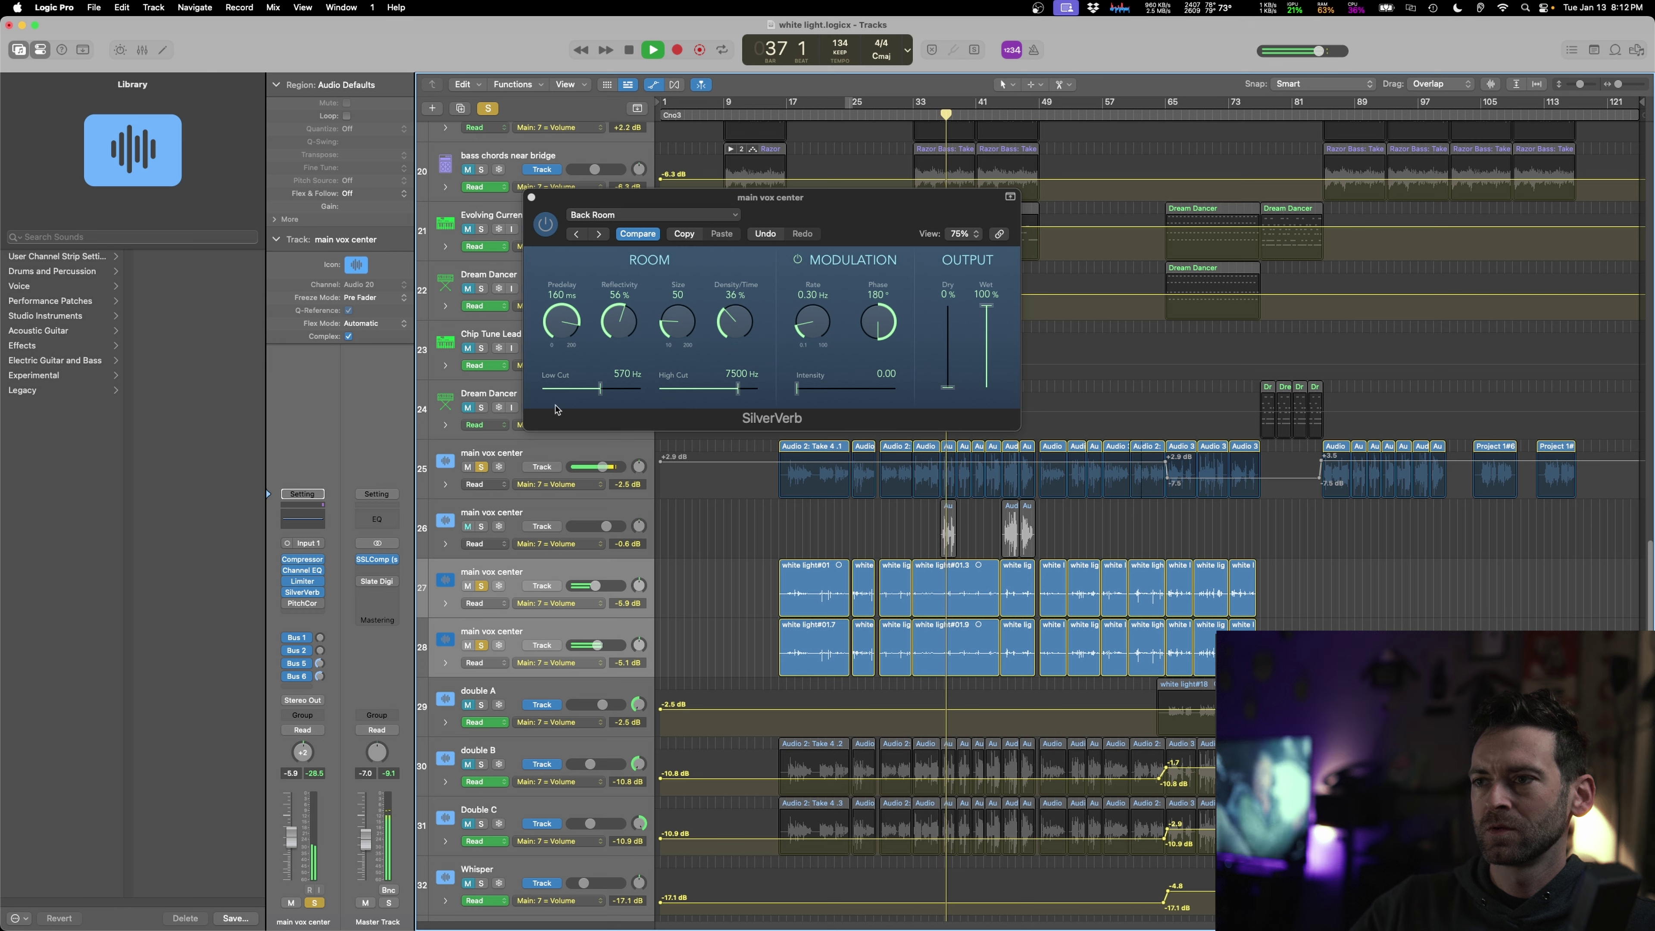
{"action": "key", "text": "v"}
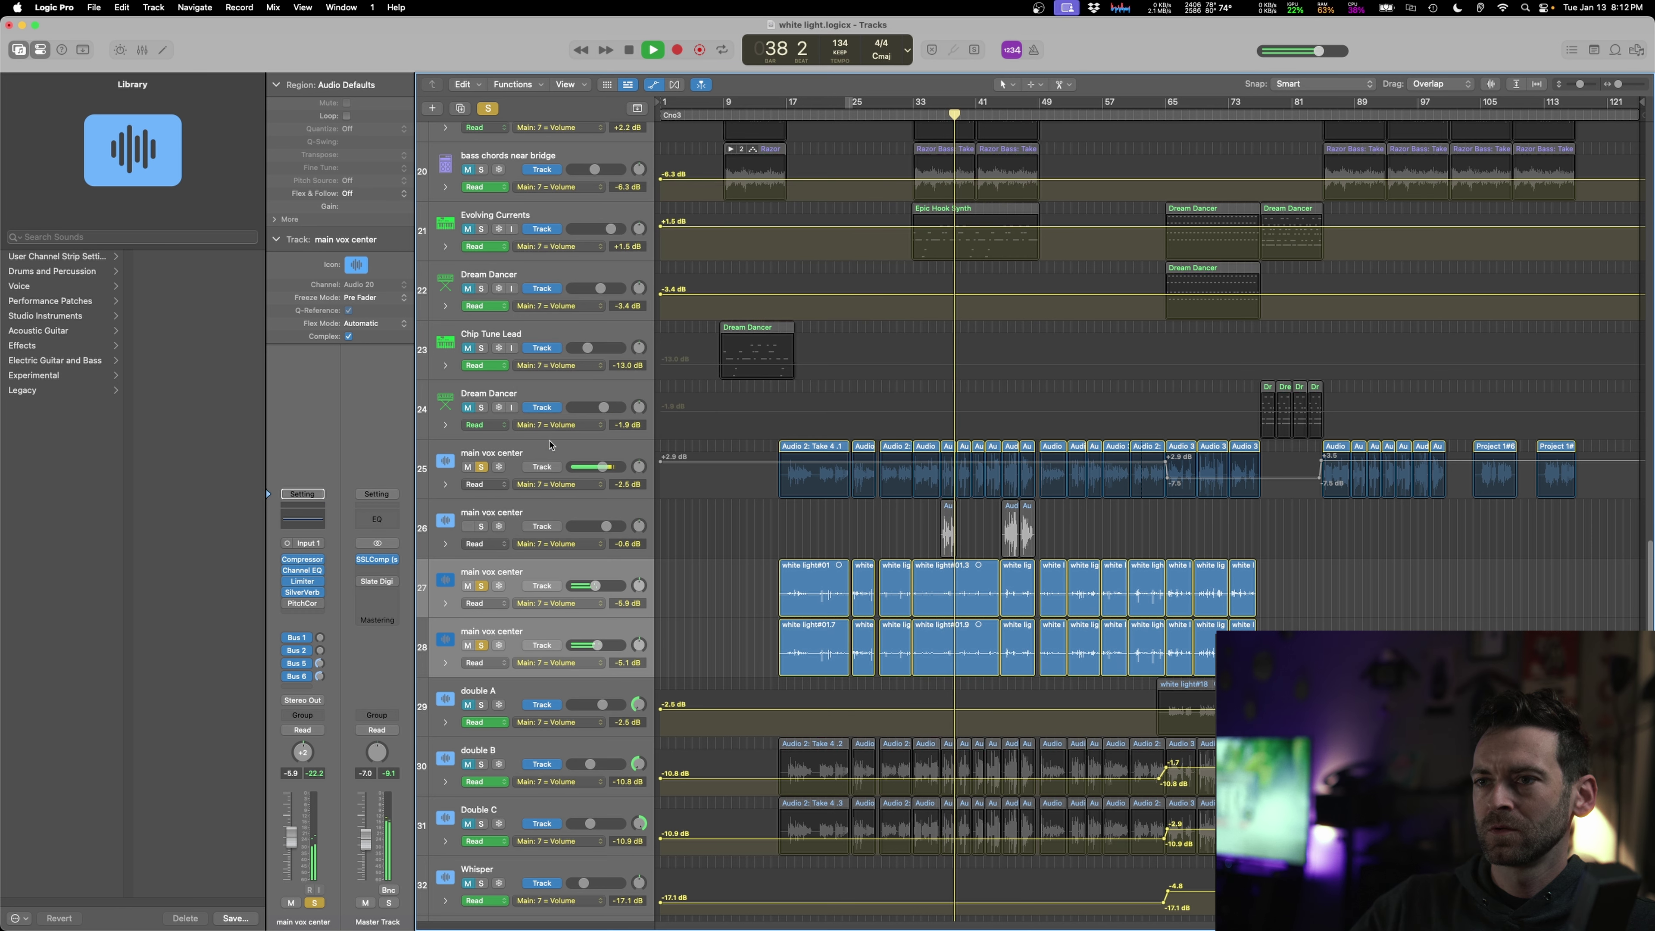
{"action": "left_click", "coordinate": [526, 466]}
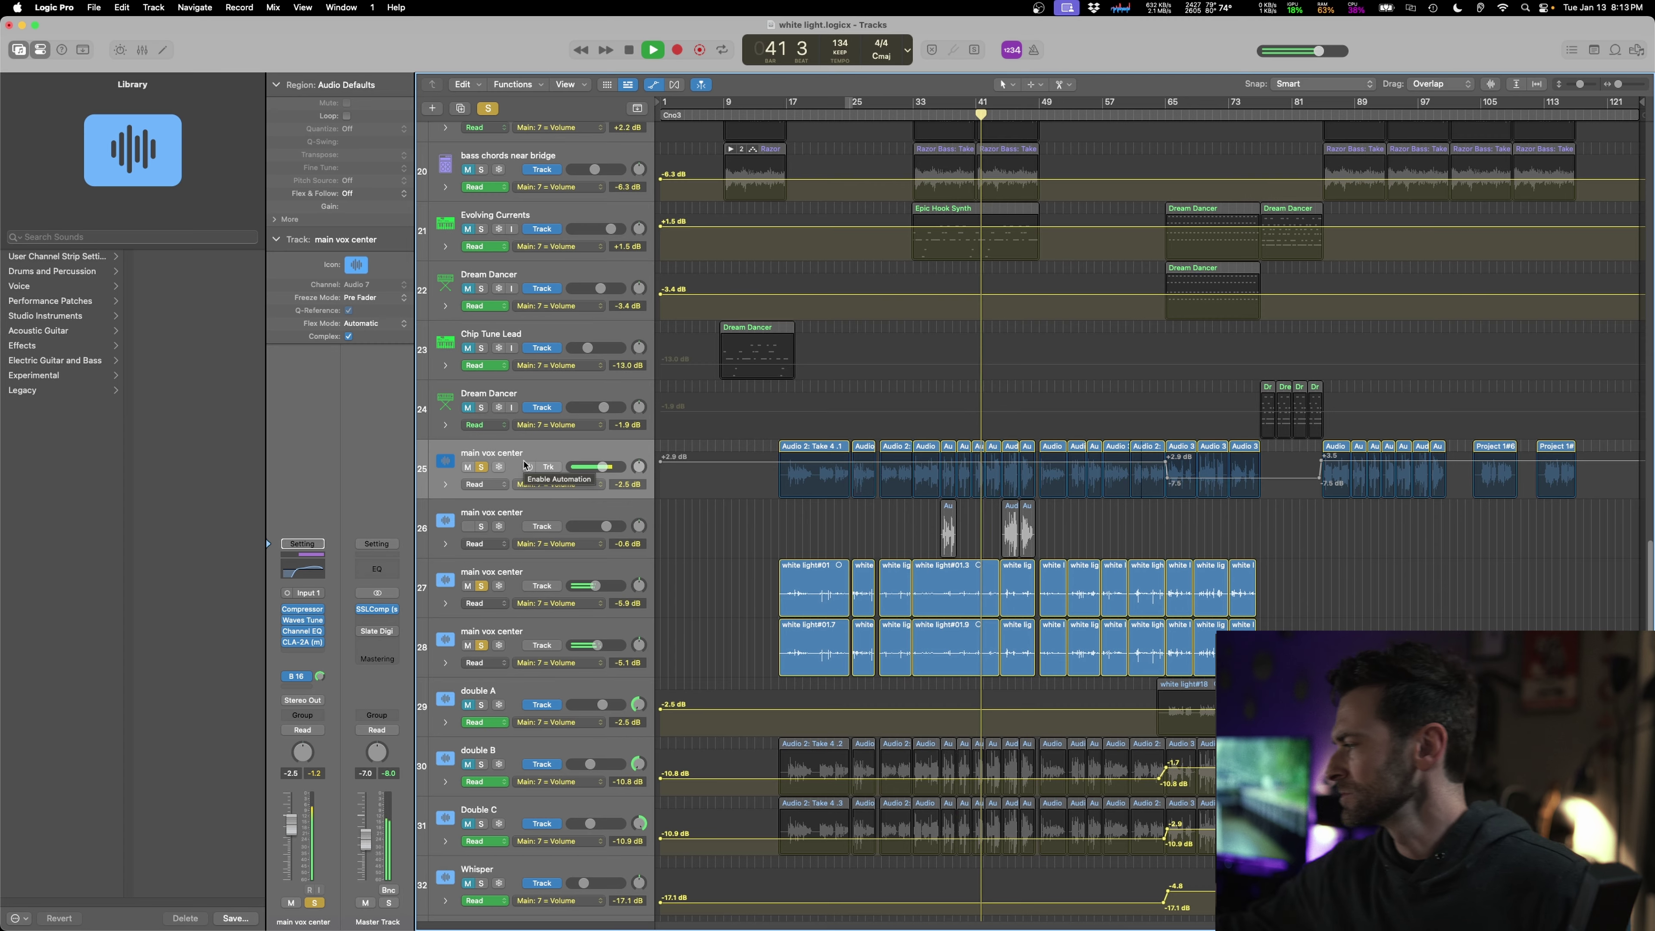
{"action": "key", "text": "space"}
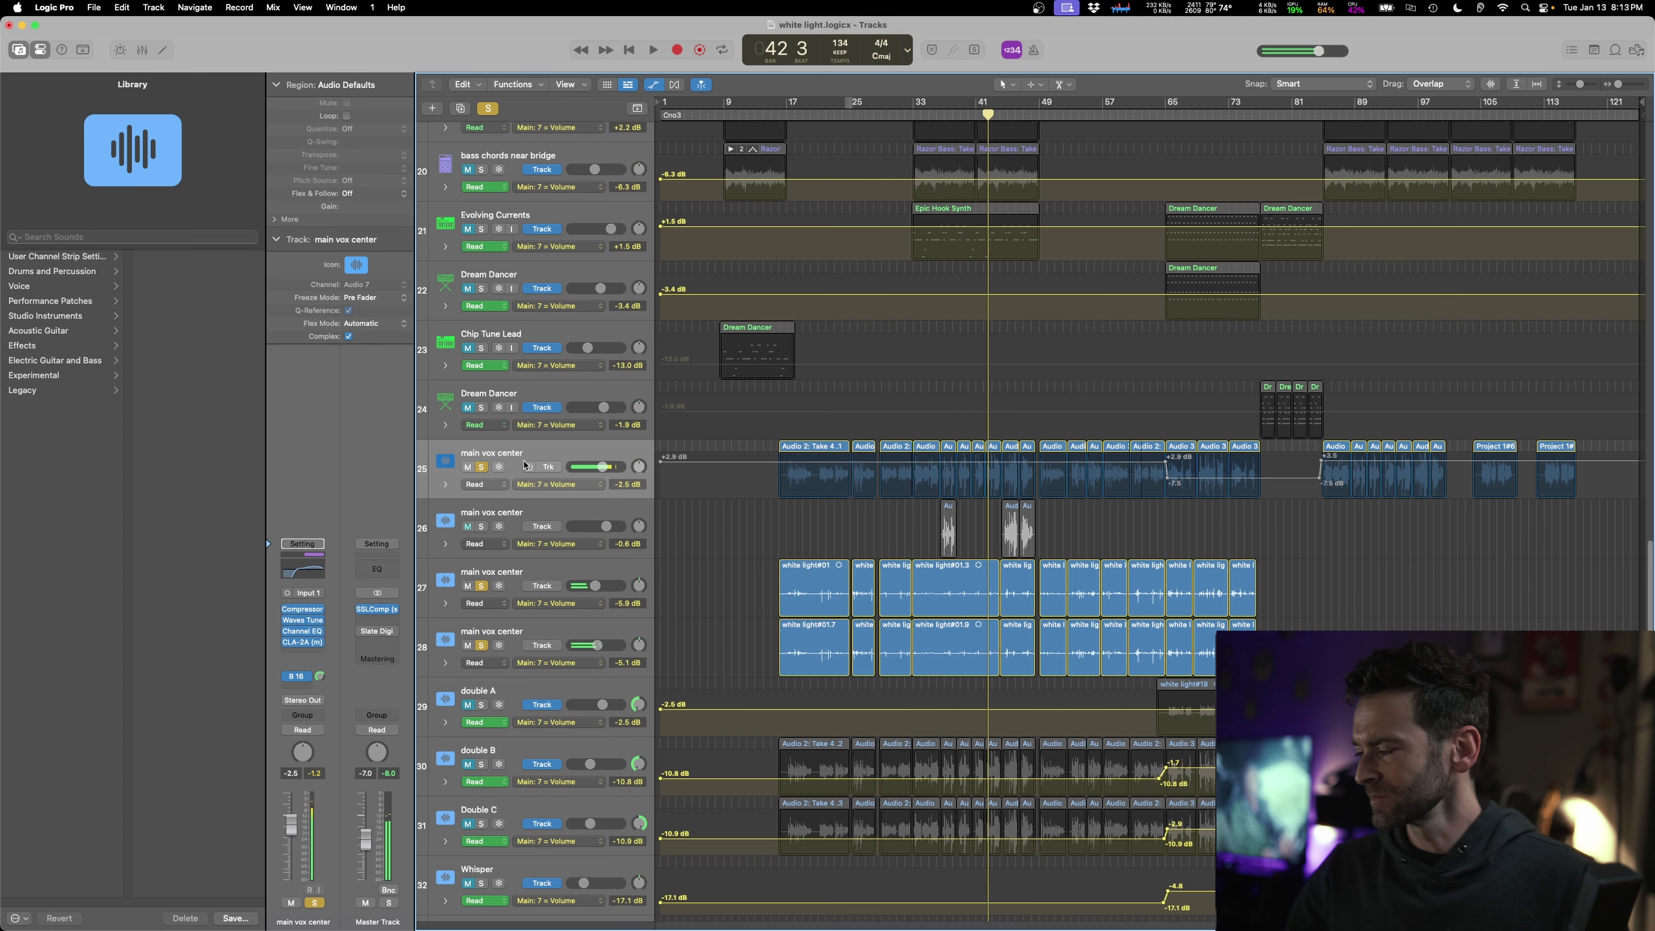
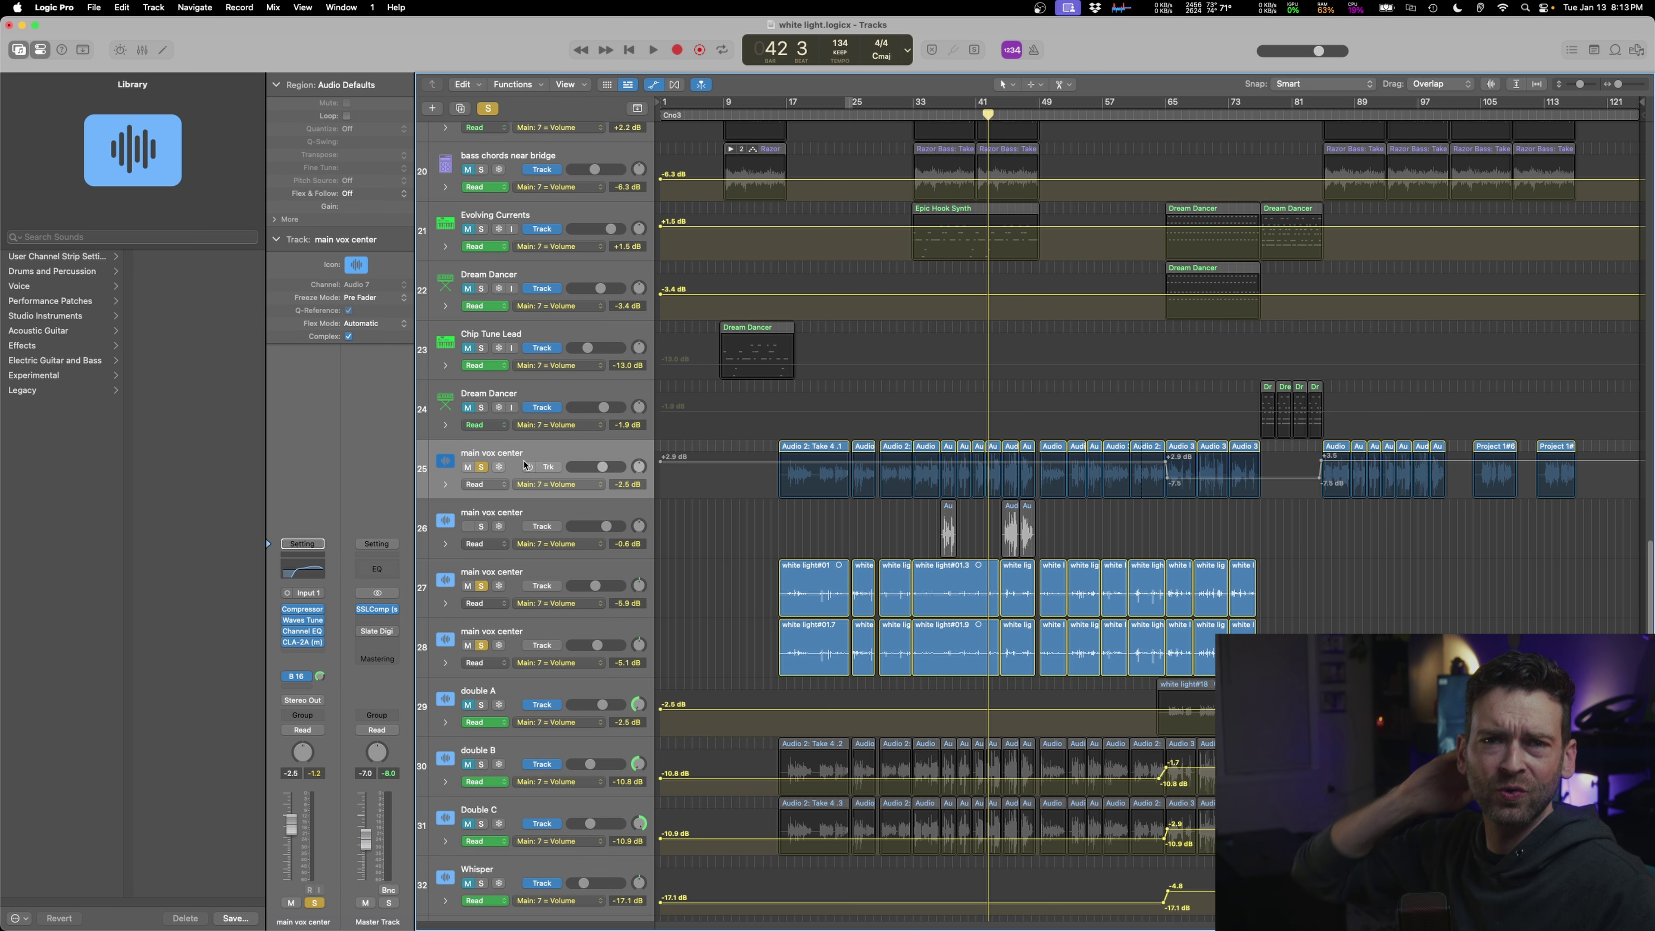
- Resume playback, compare the vocal layers without and with track 25, and add track 26 to the solo
{"action": "key", "text": "space"}
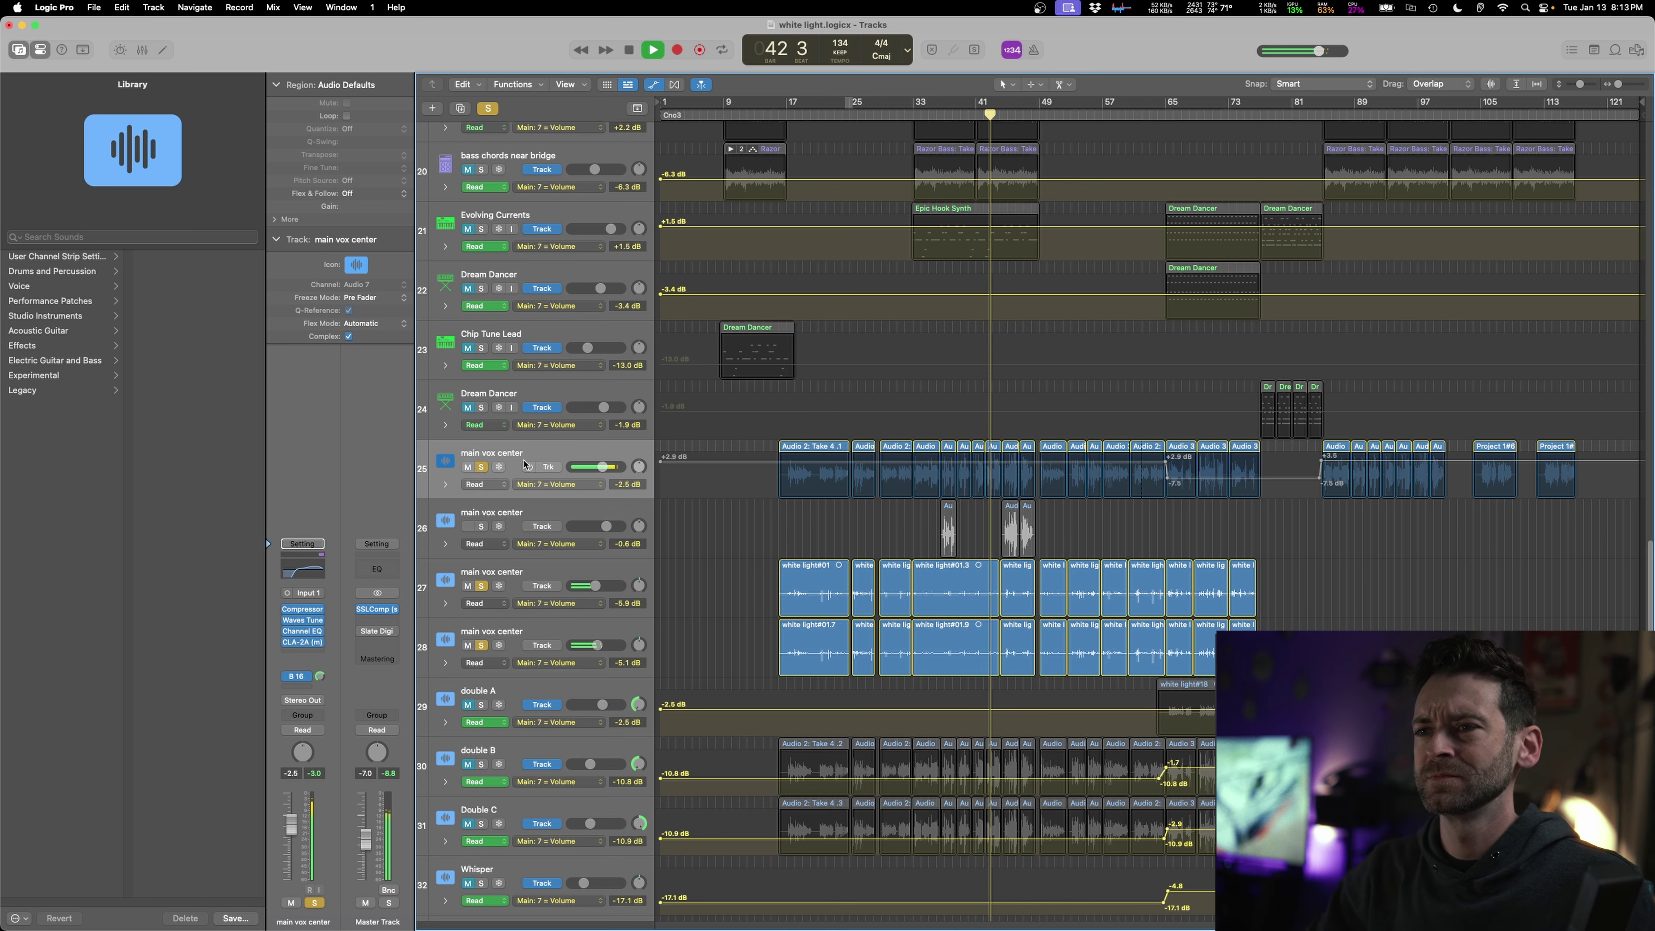
{"action": "left_click", "coordinate": [481, 467]}
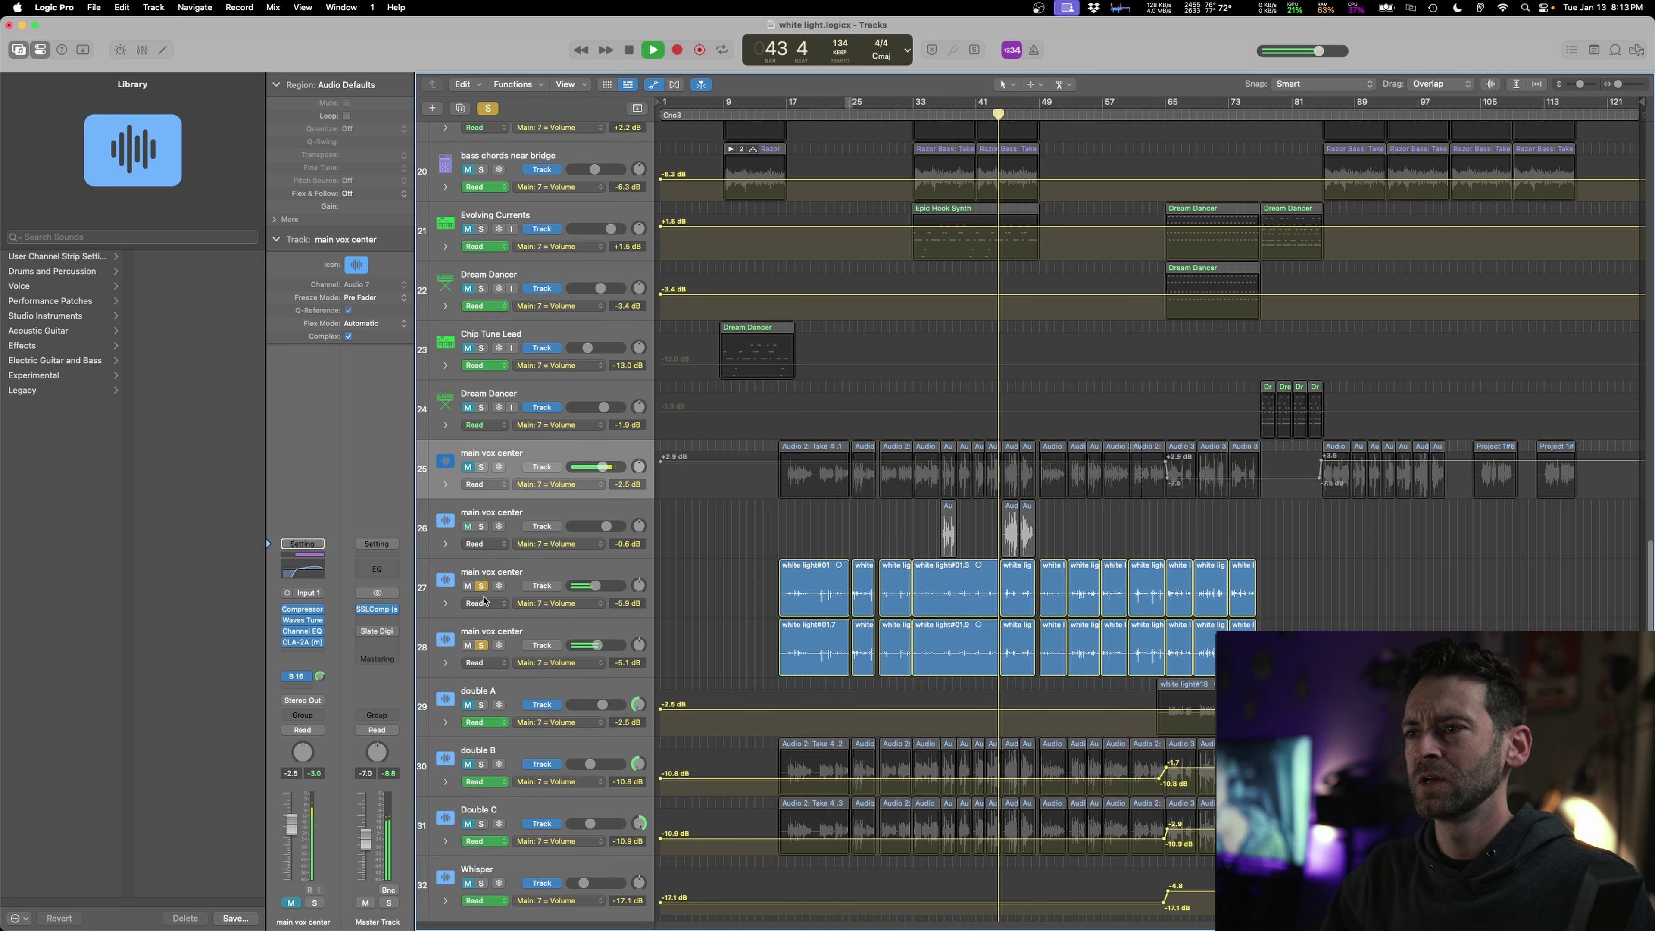
{"action": "left_click", "coordinate": [482, 467]}
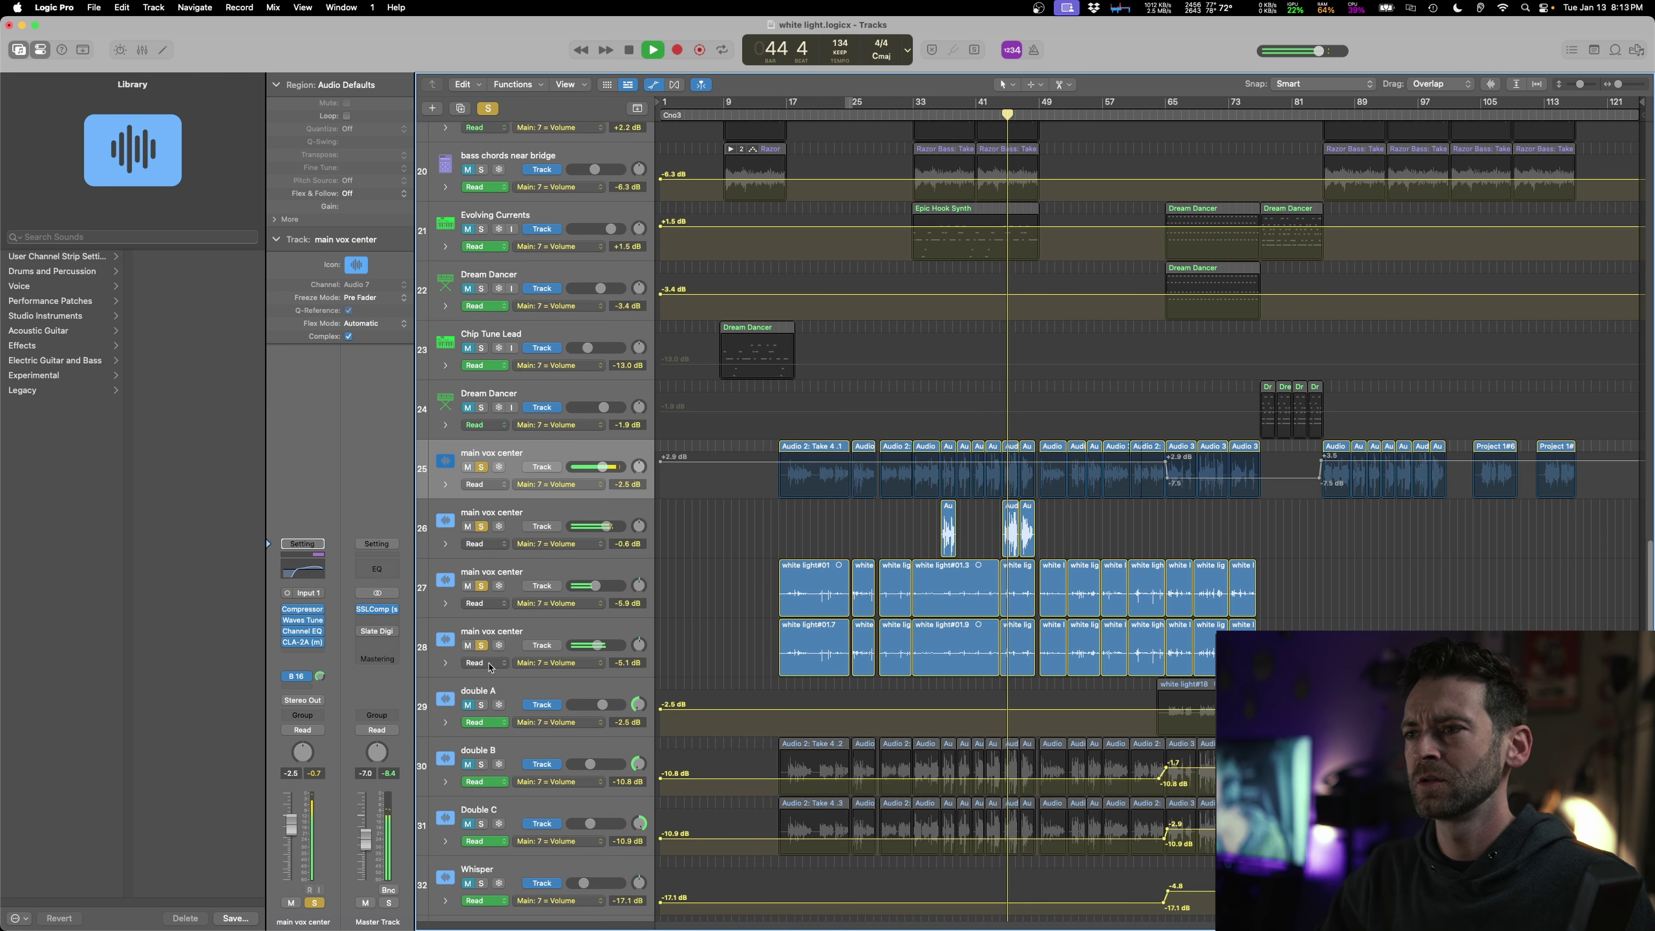
- Check the Doubler4 settings on track 26, set the playhead to bar 35 with playback stopped, and hide the plug-in window
{"action": "left_click", "coordinate": [547, 510]}
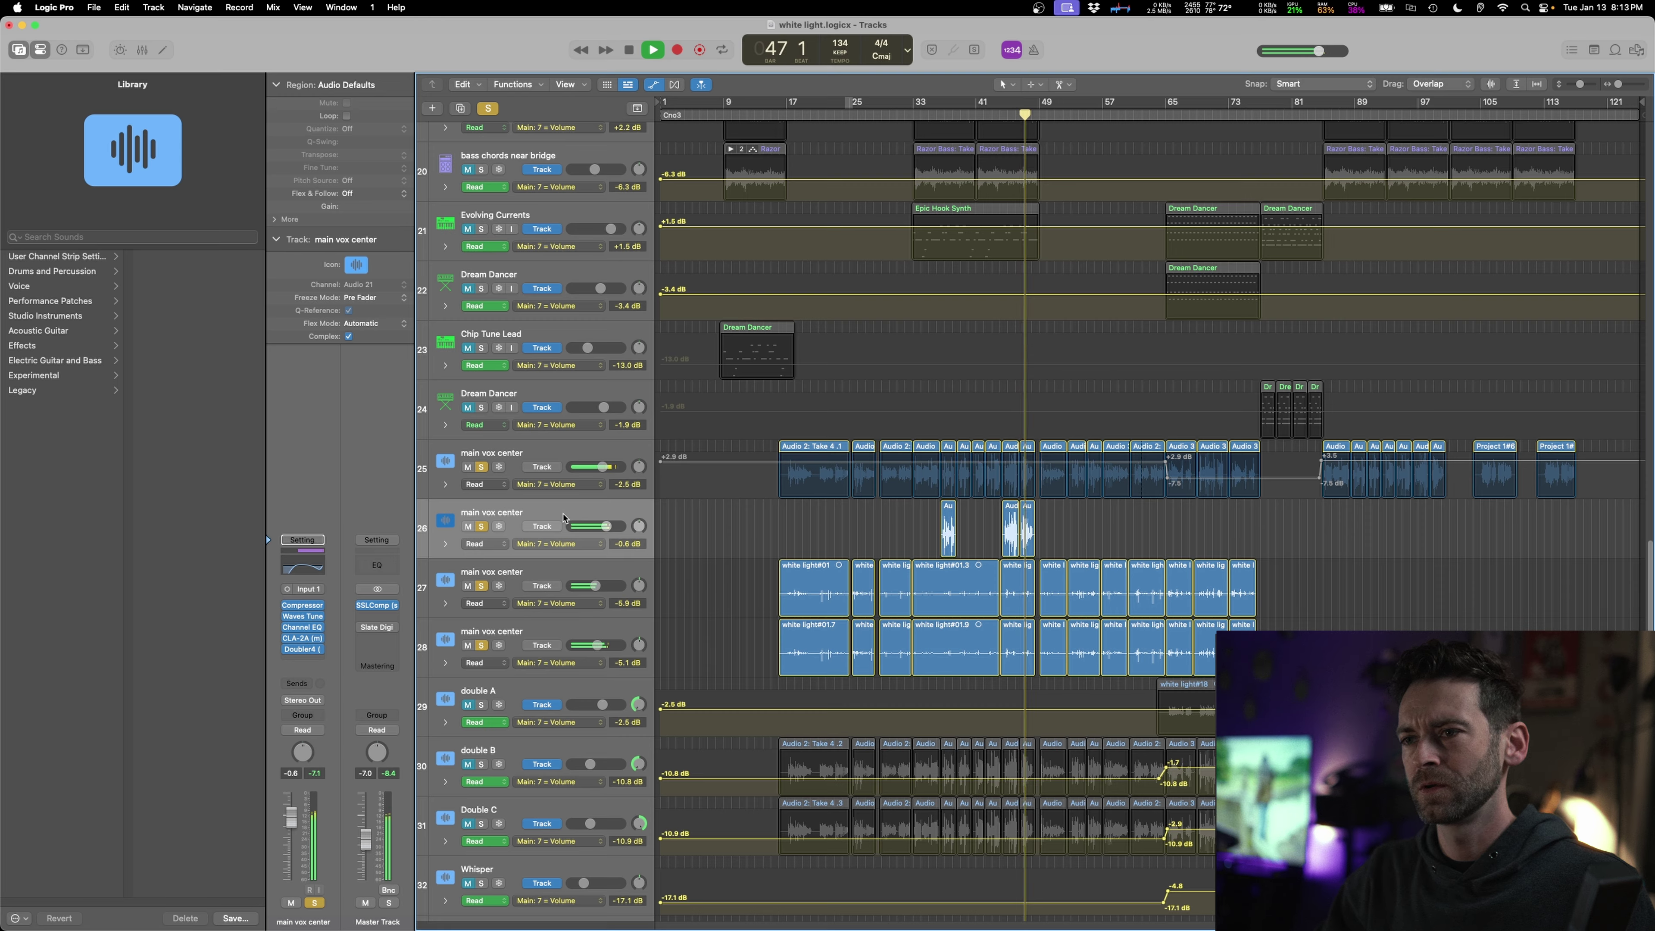
{"action": "left_click", "coordinate": [304, 650]}
{"action": "left_click_drag", "start_coordinate": [948, 116], "coordinate": [929, 116]}
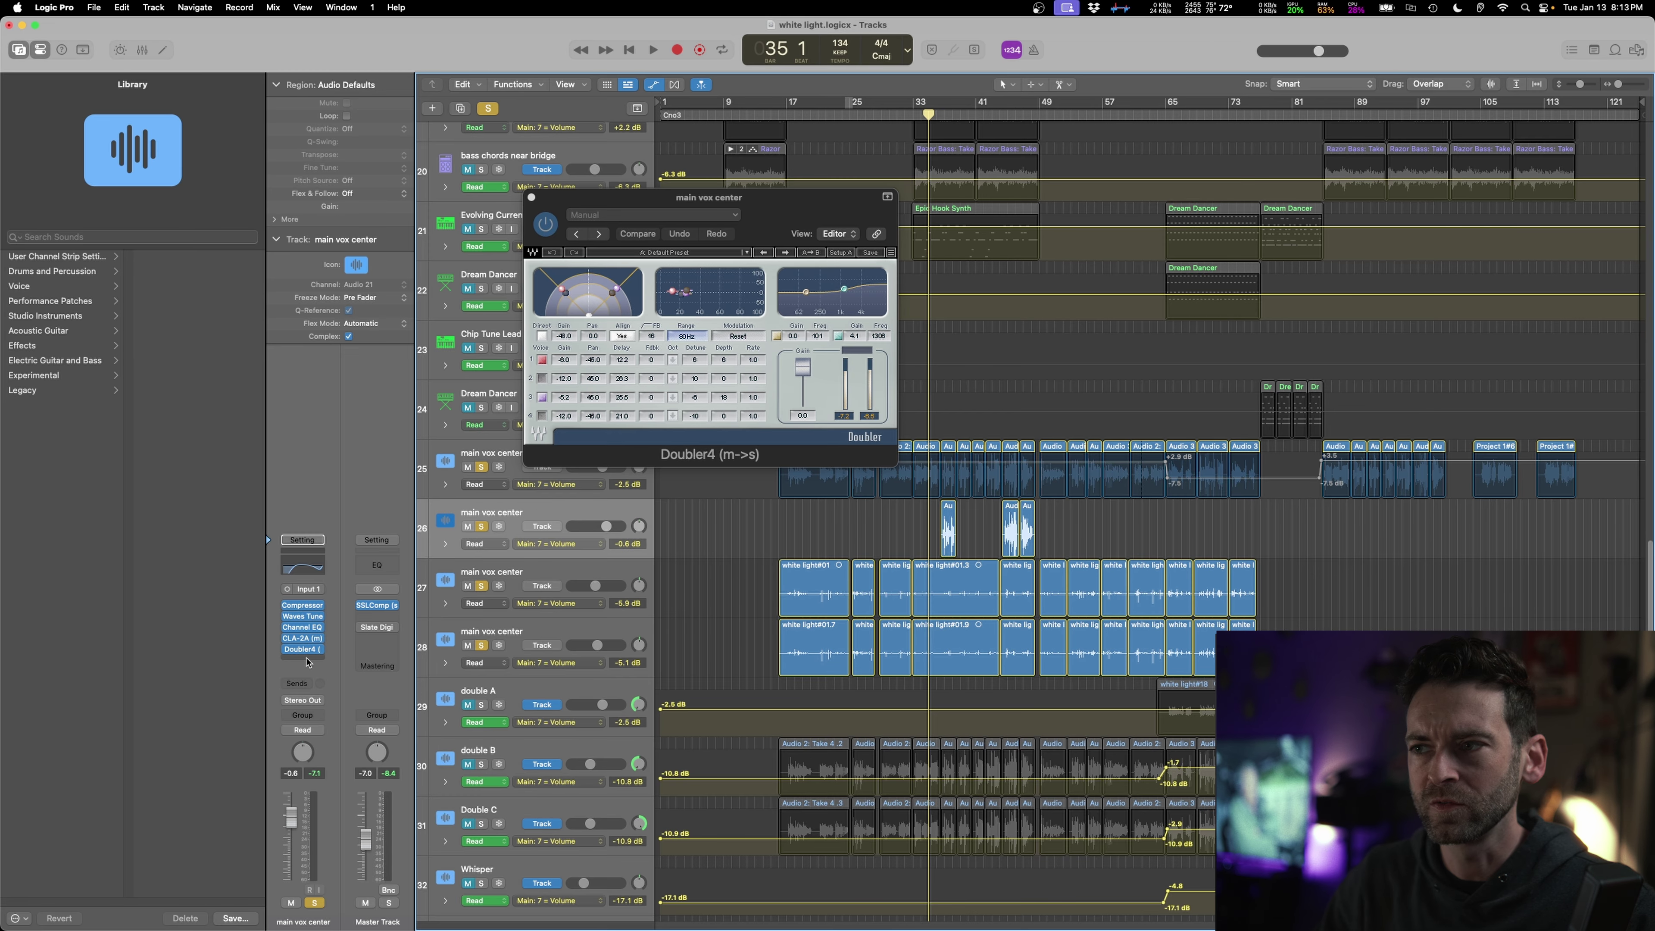
{"action": "key", "text": "v"}
- Select the track 26 region that starts at about bar 44
{"action": "scroll", "coordinate": [1144, 540], "scroll_direction": "up", "scroll_amount": 10}
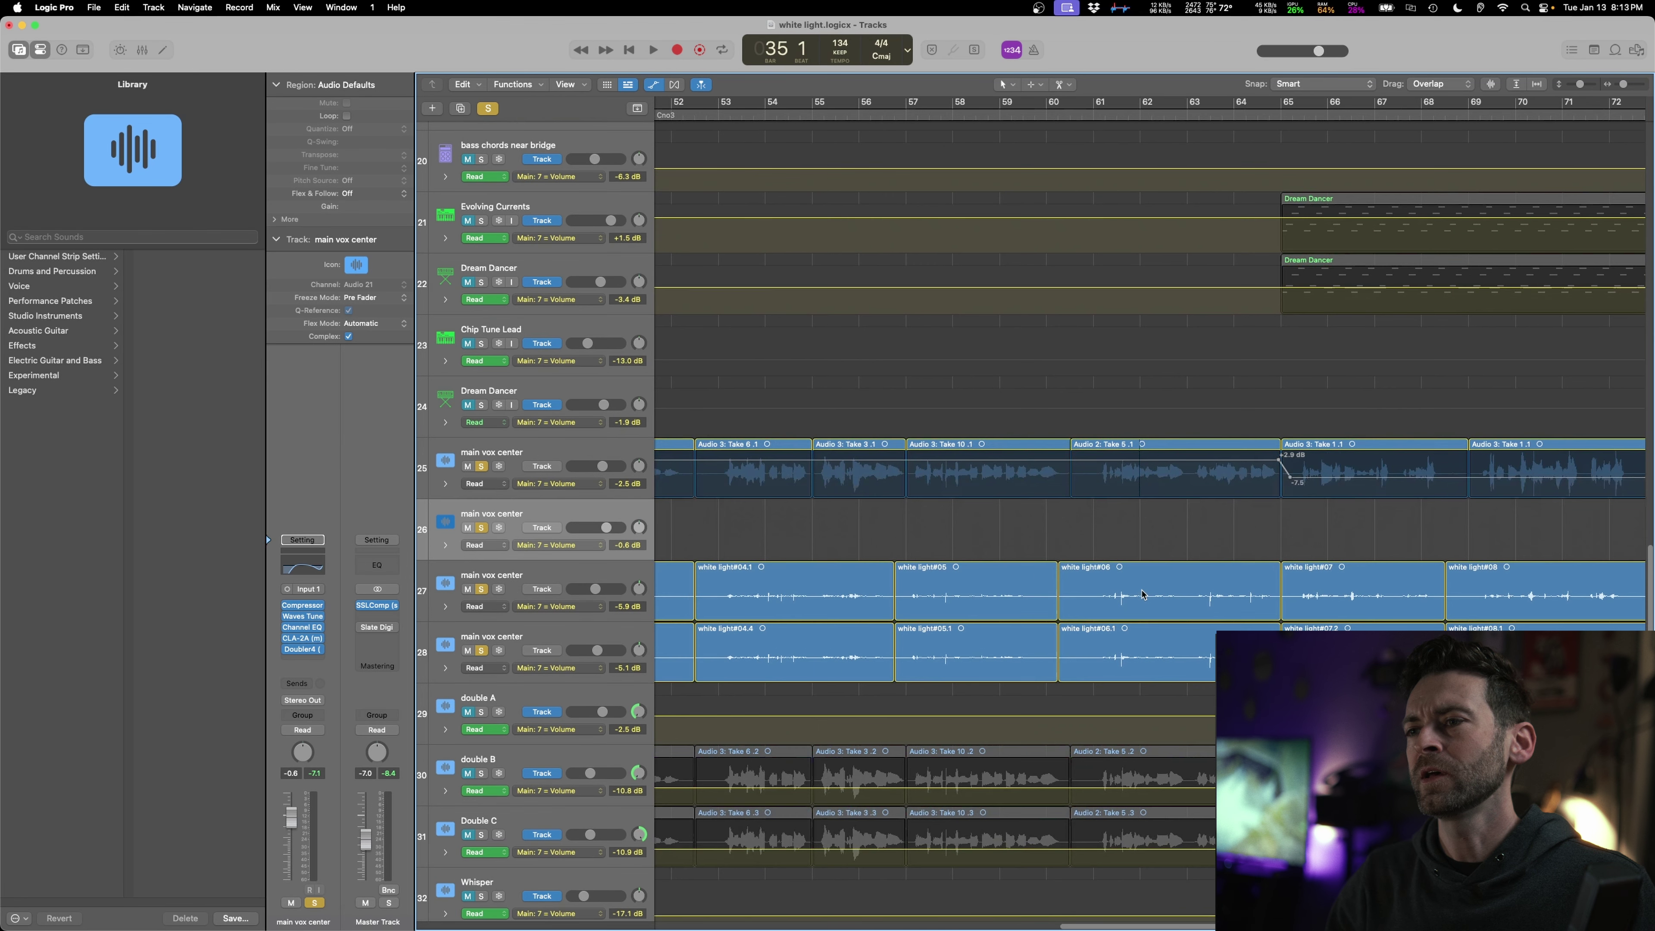
{"action": "scroll", "coordinate": [1200, 540], "scroll_direction": "left", "scroll_amount": 12}
{"action": "left_click", "coordinate": [1200, 540]}
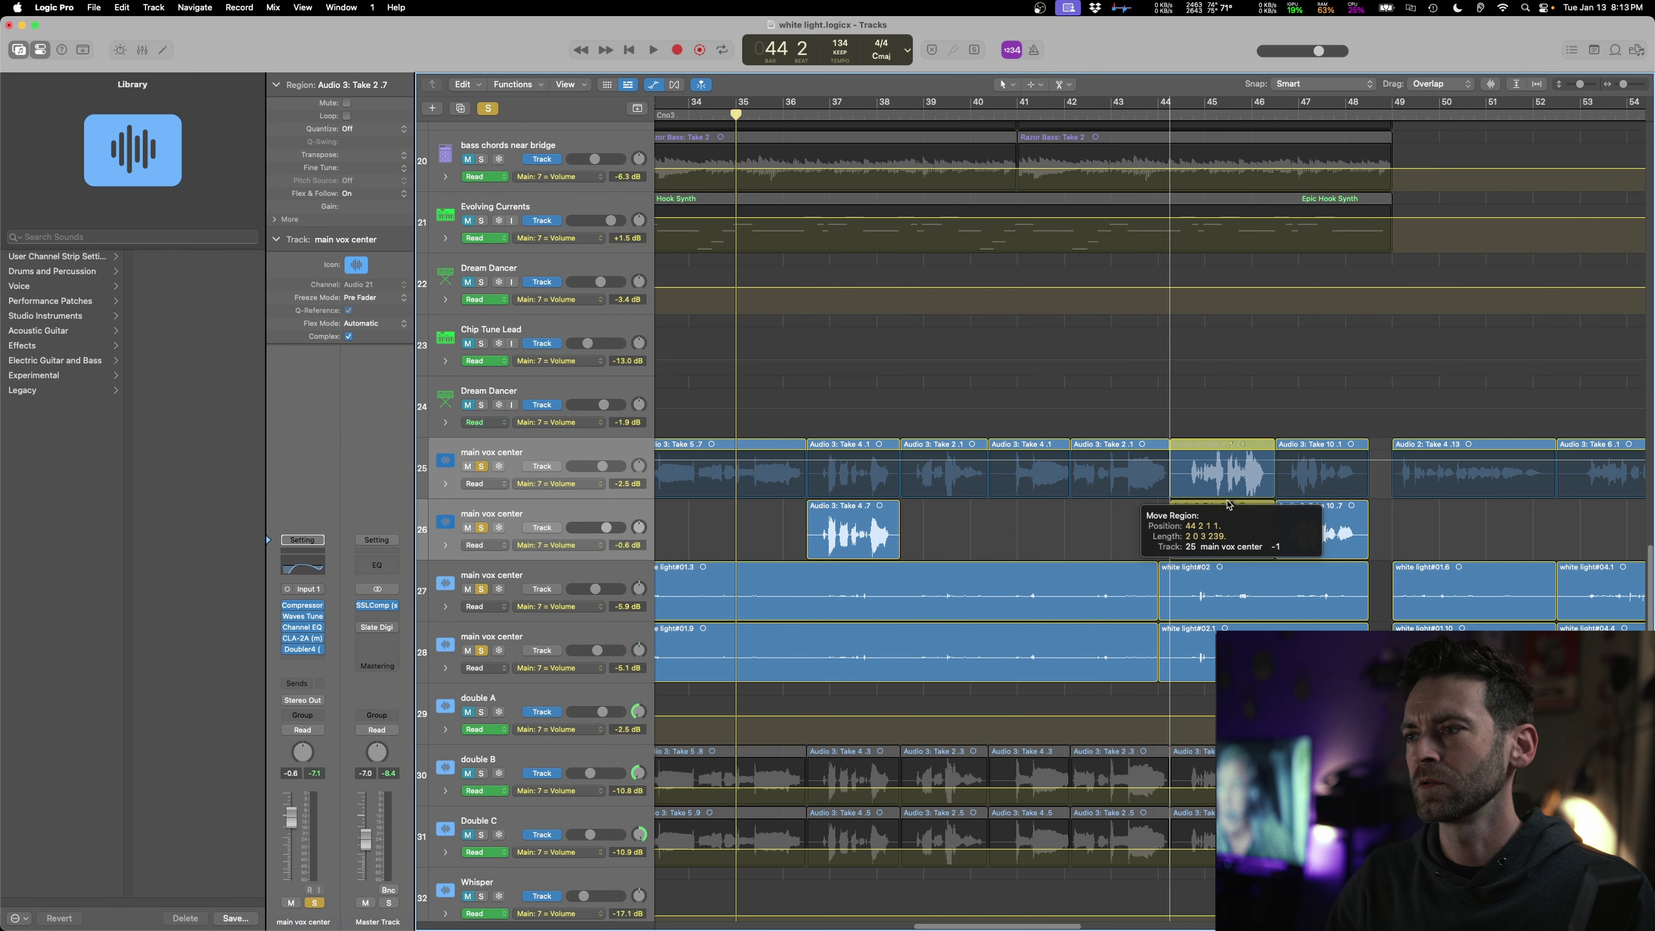
{"action": "left_click", "coordinate": [310, 600]}
{"action": "key", "text": "Escape"}
- Launch Revoice Pro and reposition its empty project window
{"action": "key", "text": "super+space"}
{"action": "type", "text": "r"}
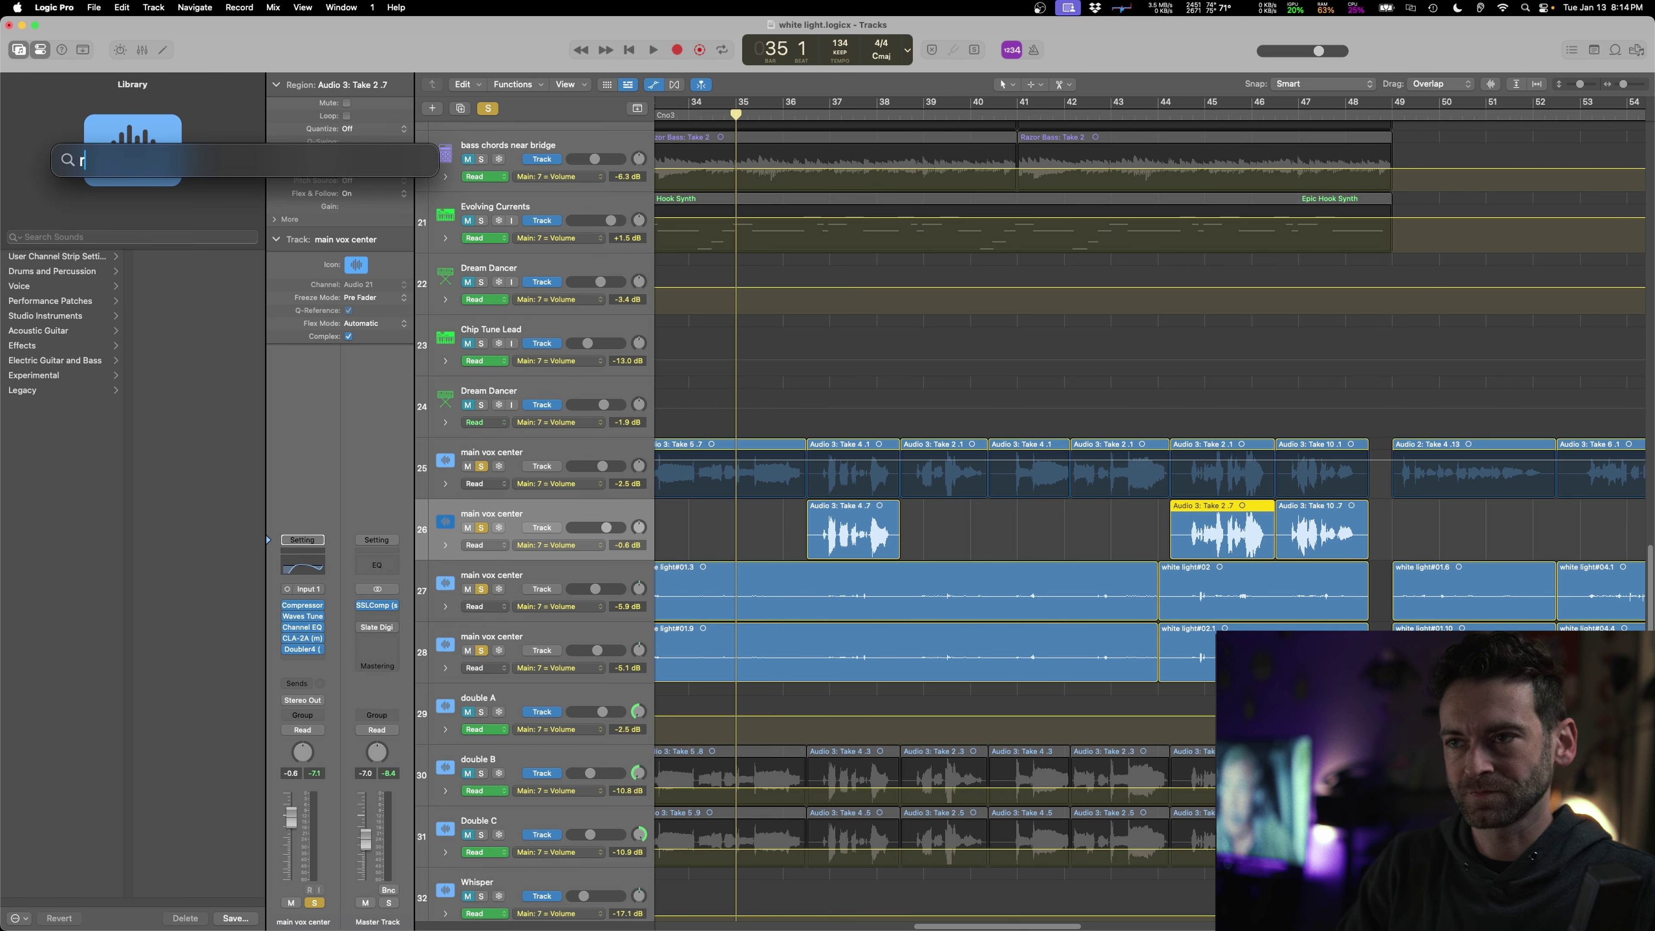
{"action": "type", "text": "evoi"}
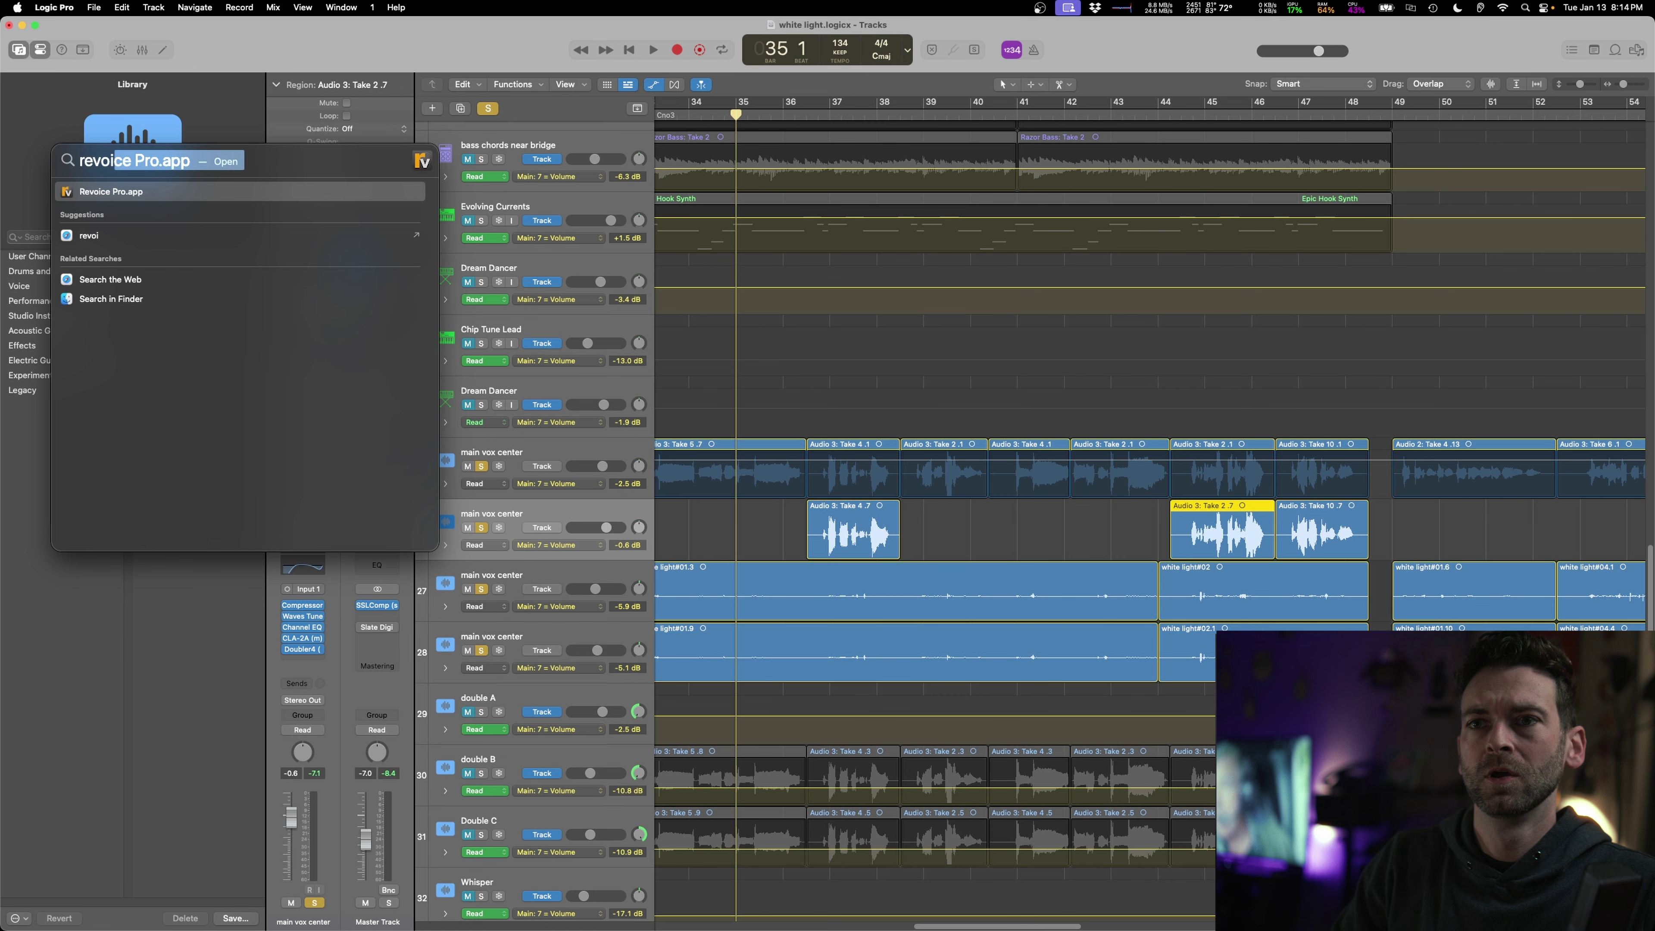
{"action": "key", "text": "Return"}
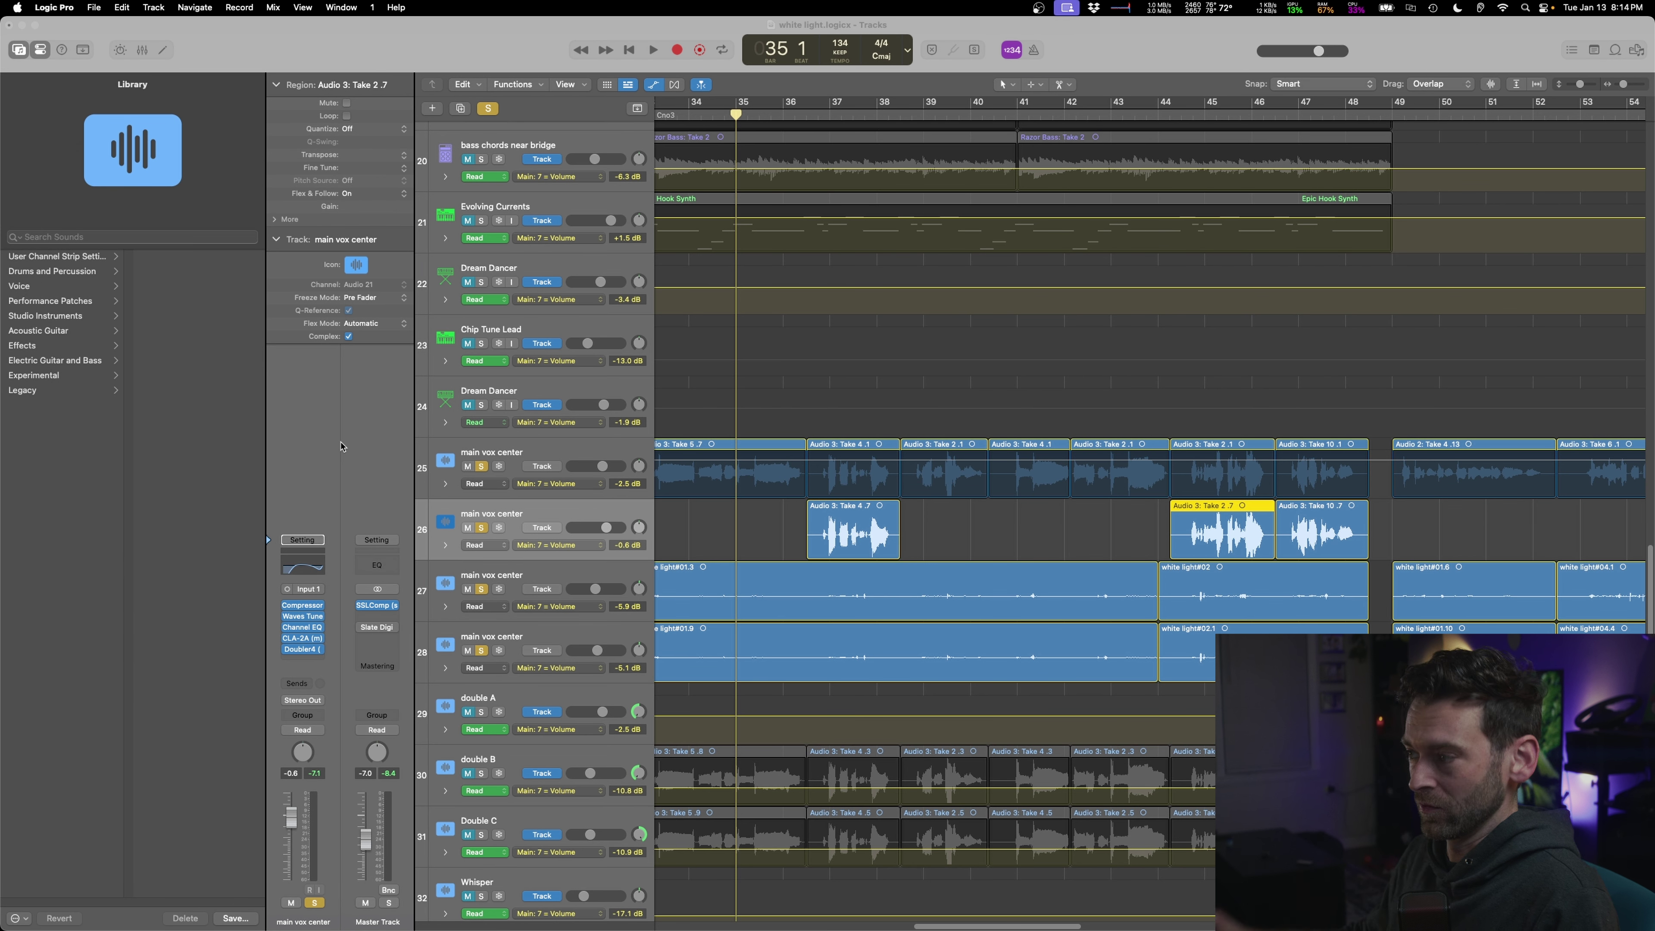
{"action": "left_click_drag", "start_coordinate": [1011, 350], "coordinate": [1338, 260]}
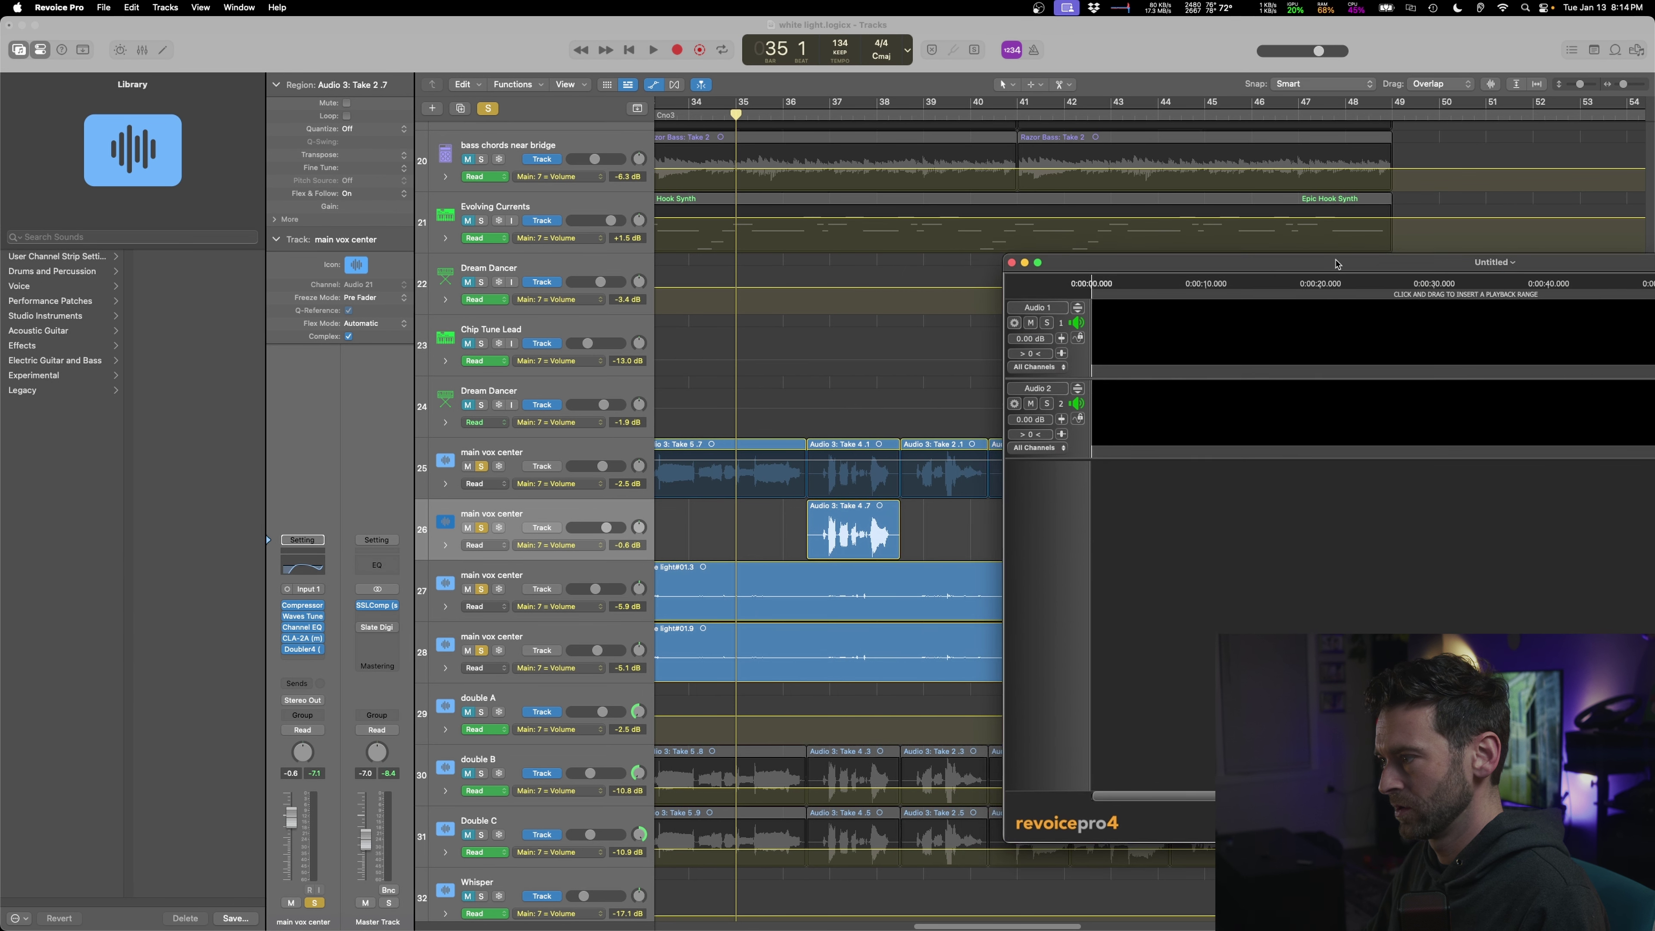
- Return to Logic Pro and insert the RevoiceProLink plug-in after Doubler4 on track 26
{"action": "left_click", "coordinate": [320, 596]}
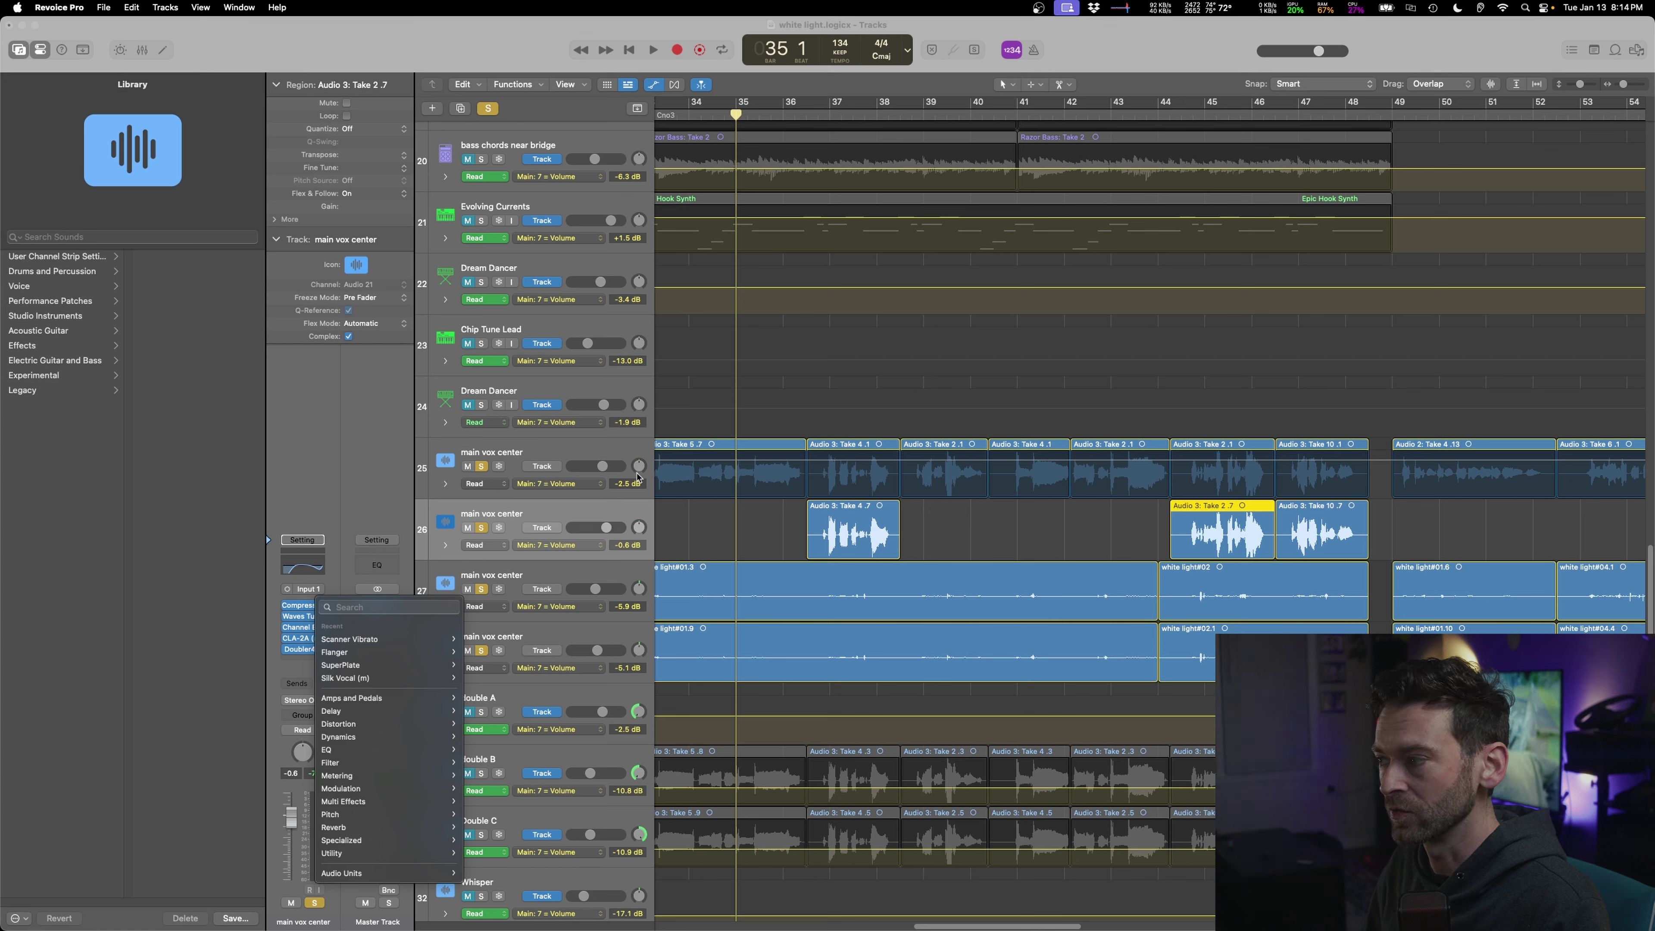
{"action": "left_click", "coordinate": [817, 386]}
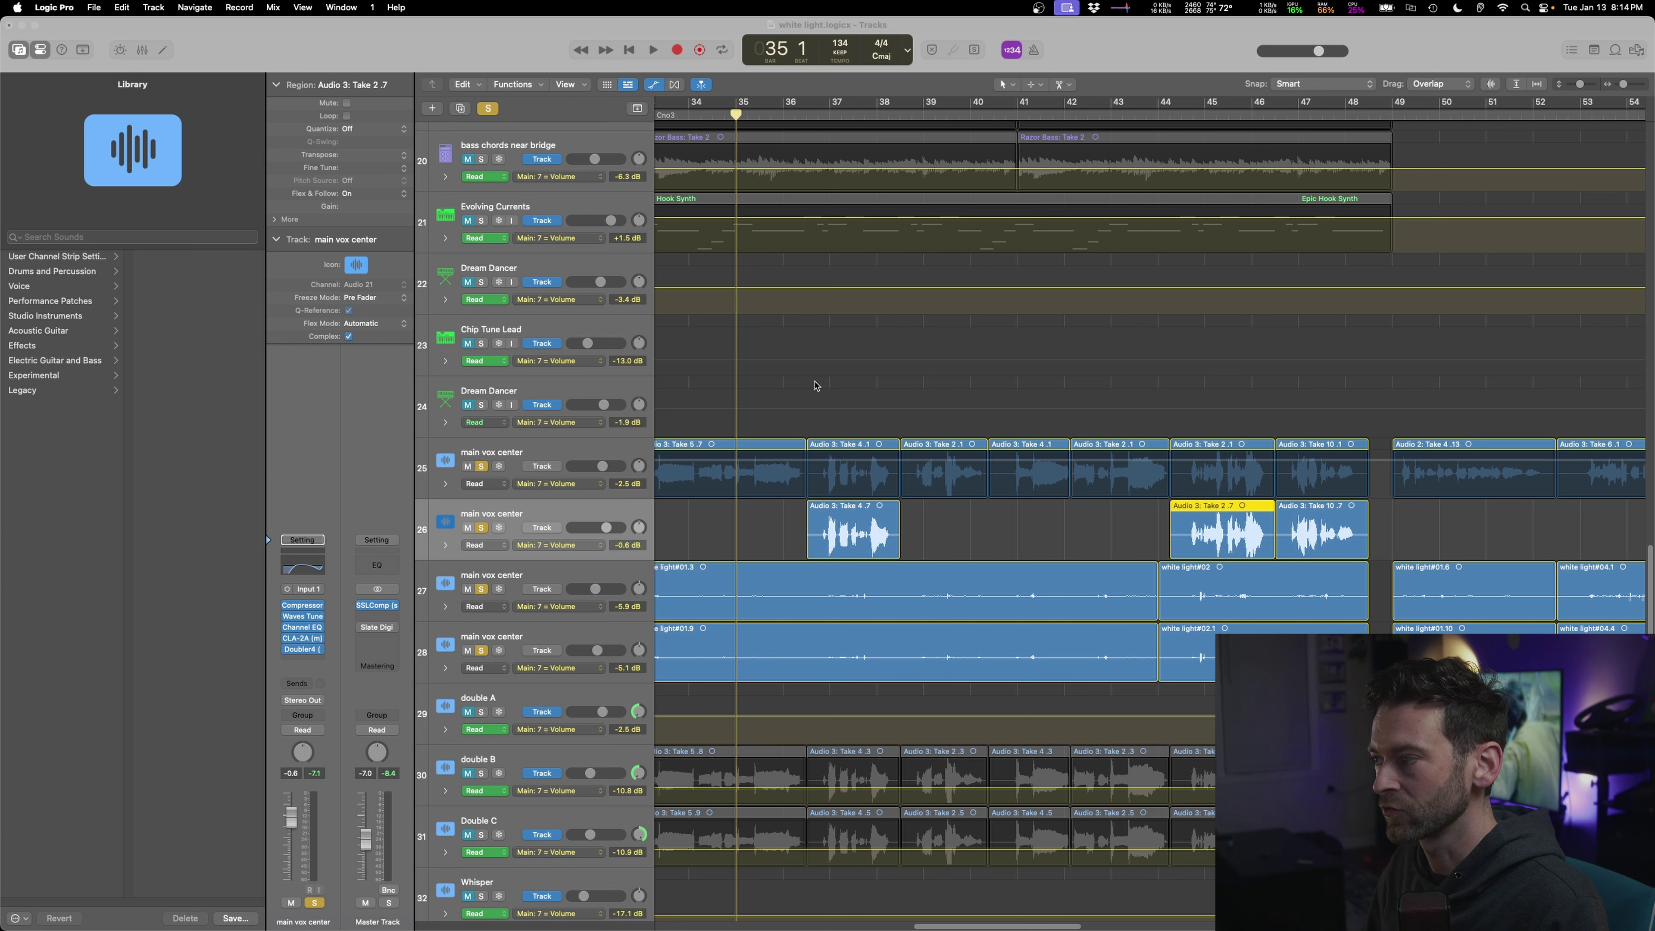
{"action": "left_click", "coordinate": [309, 602]}
{"action": "left_click", "coordinate": [297, 597]}
{"action": "left_click", "coordinate": [301, 606]}
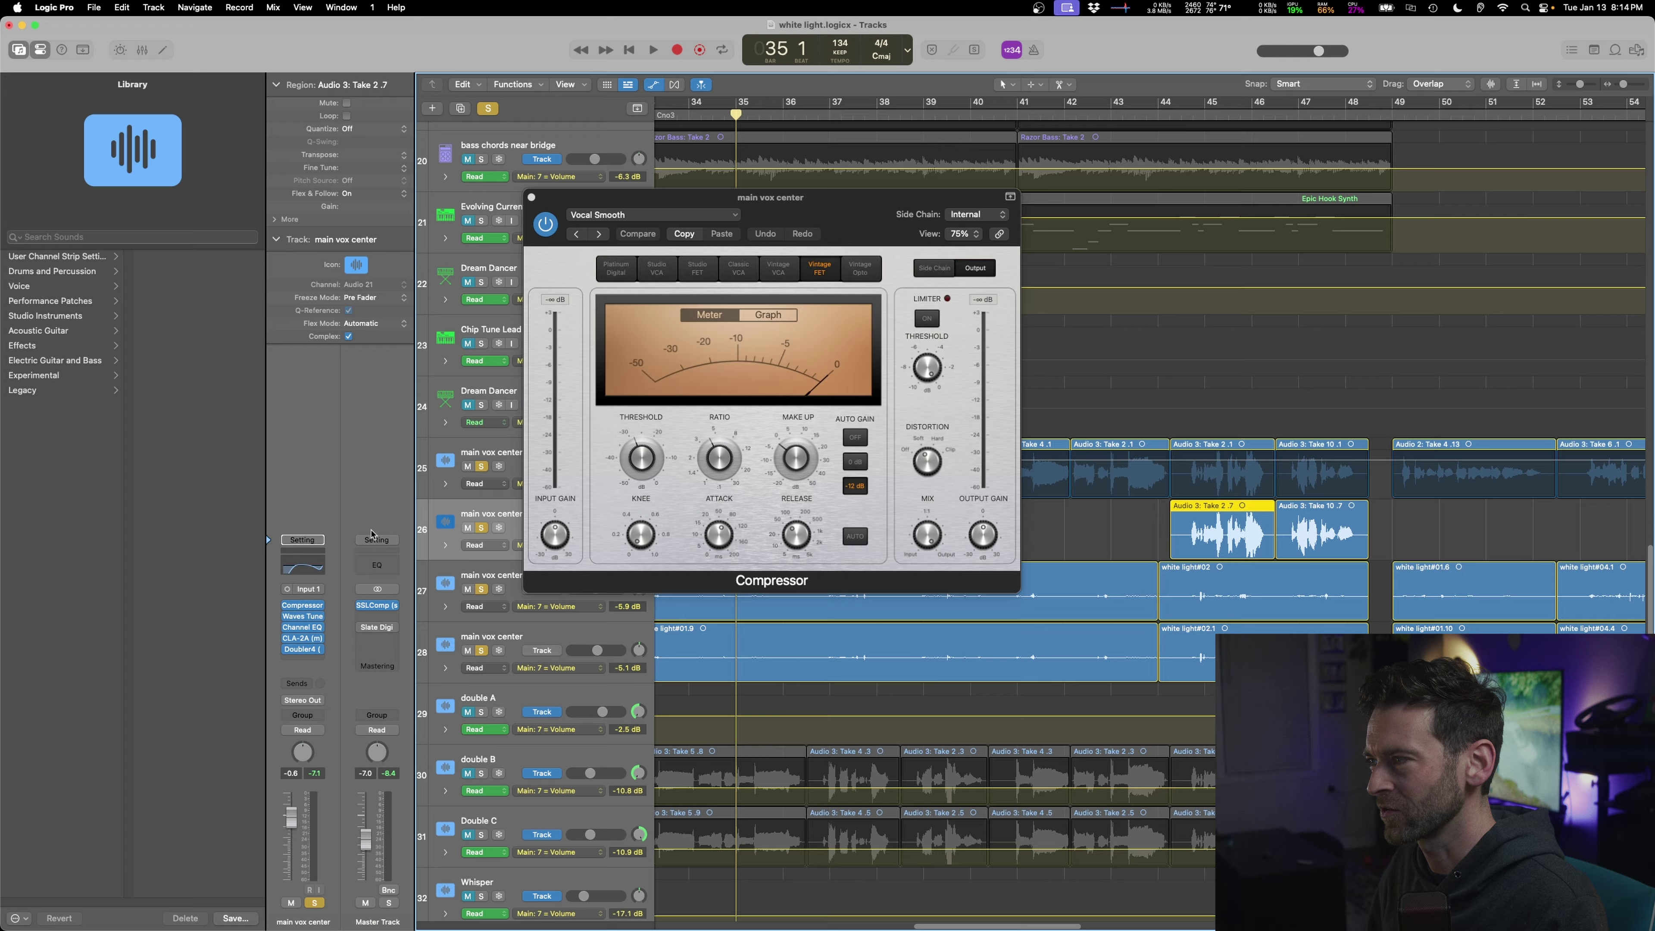
{"action": "left_click", "coordinate": [532, 198]}
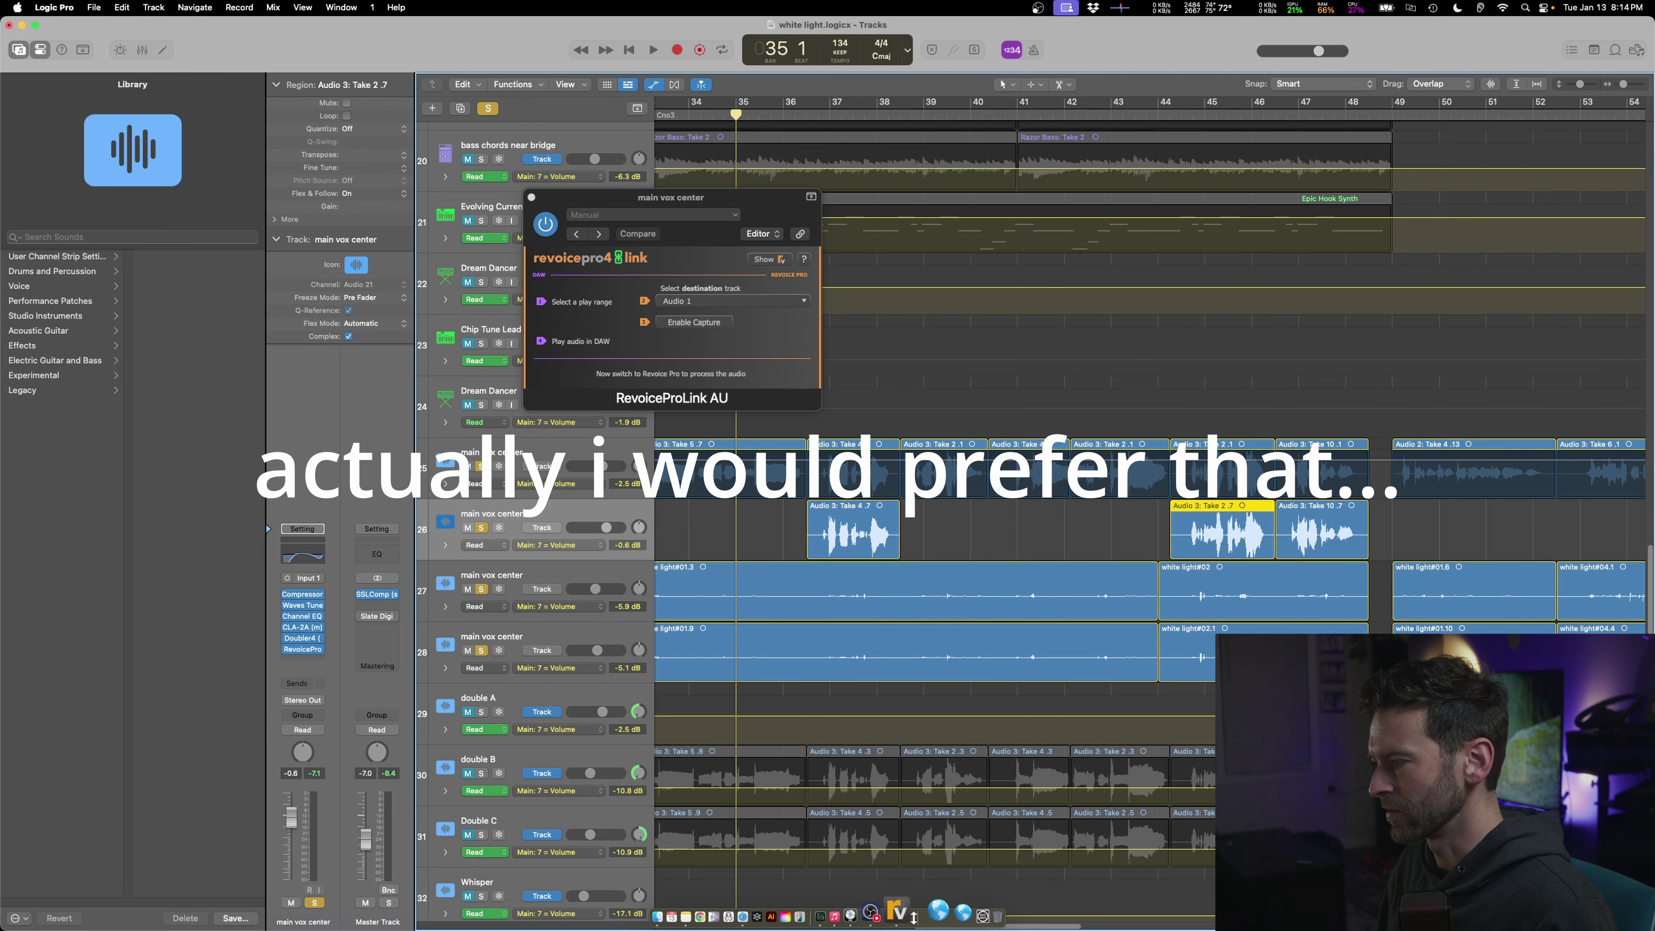
- Reposition the Revoice Pro window, return to Logic Pro, and capture track 26 from bar 35 to about bar 39 into Audio 1
{"action": "left_click", "coordinate": [897, 915]}
{"action": "left_click_drag", "start_coordinate": [1193, 261], "coordinate": [1140, 215]}
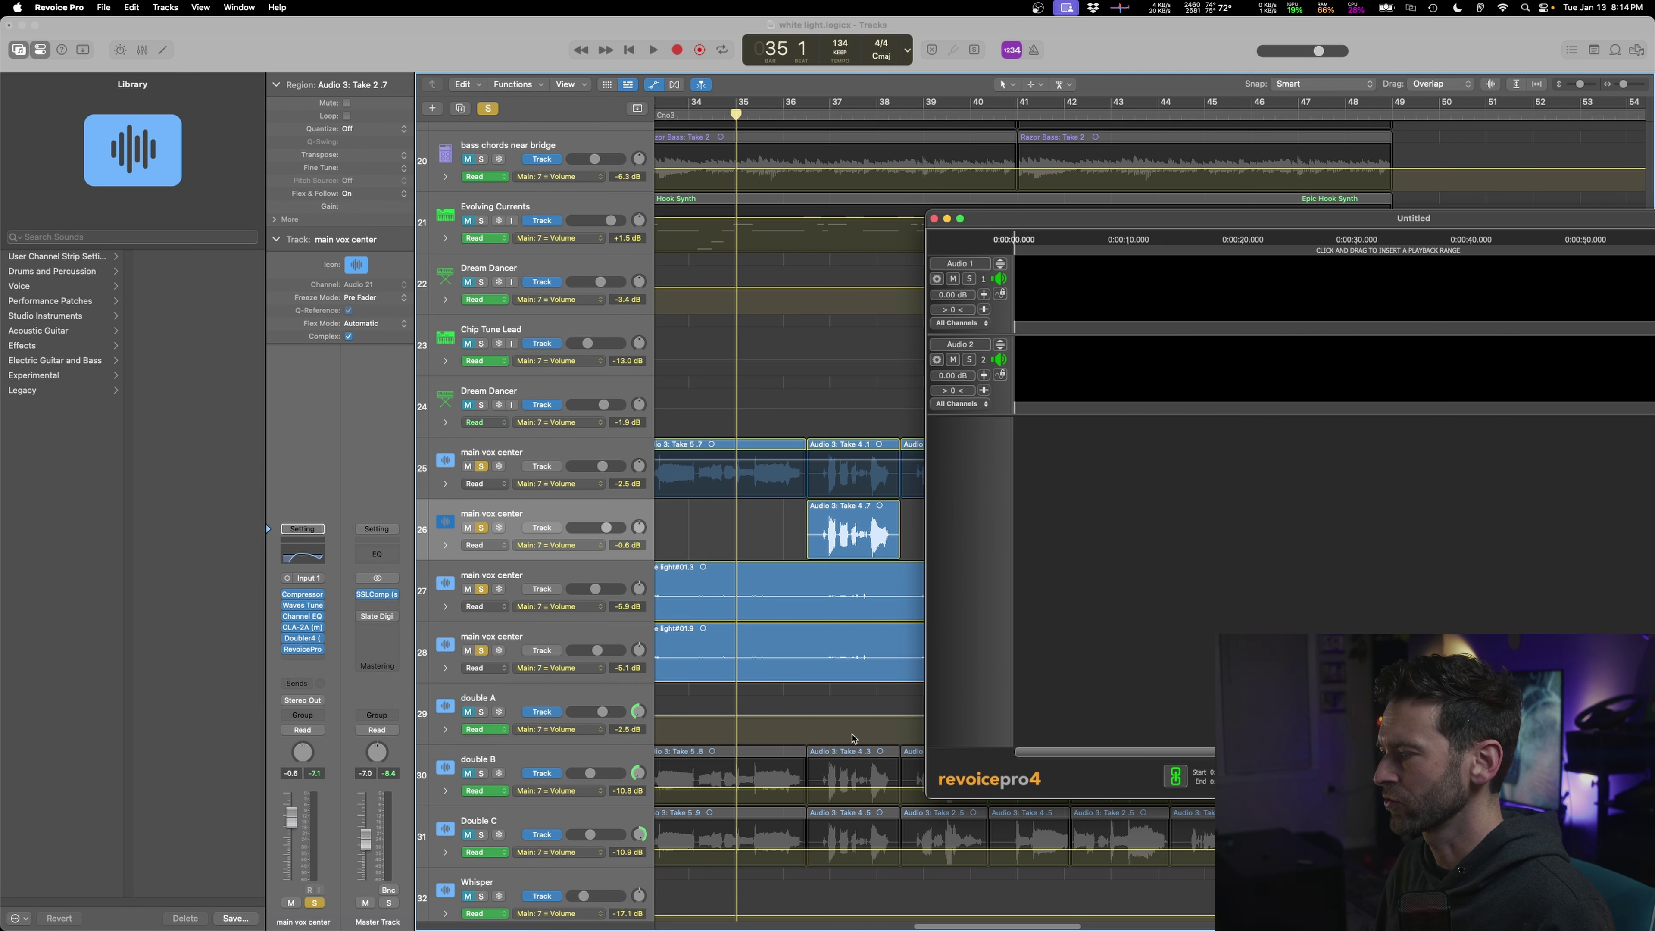
{"action": "left_click", "coordinate": [504, 514]}
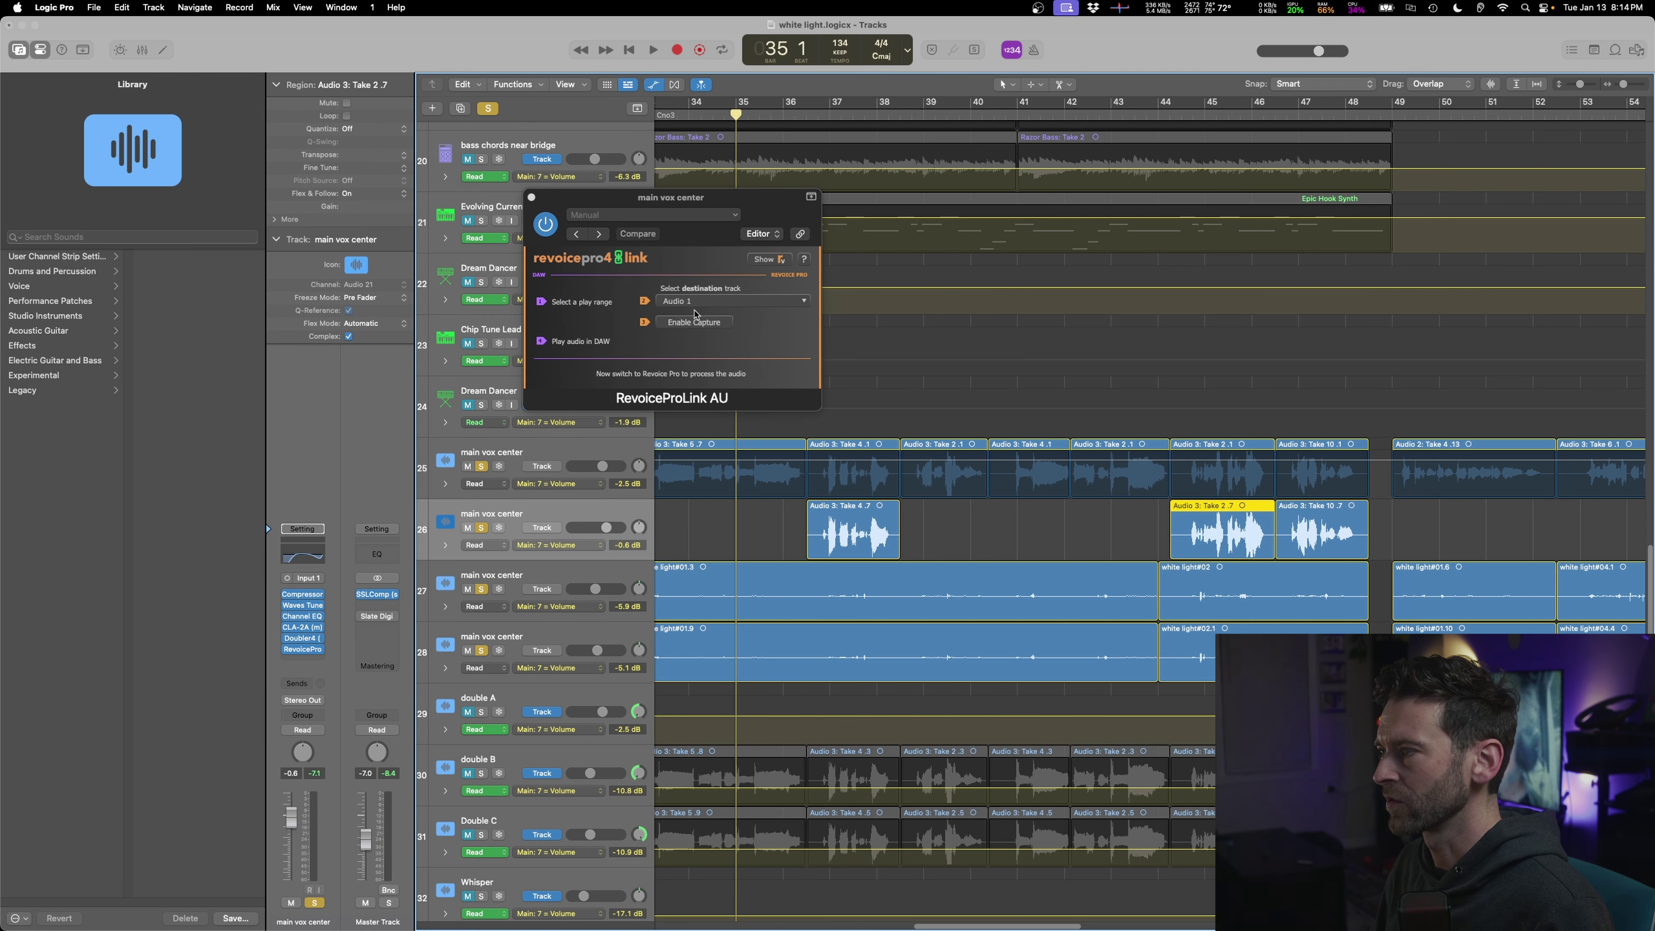
{"action": "left_click", "coordinate": [690, 324]}
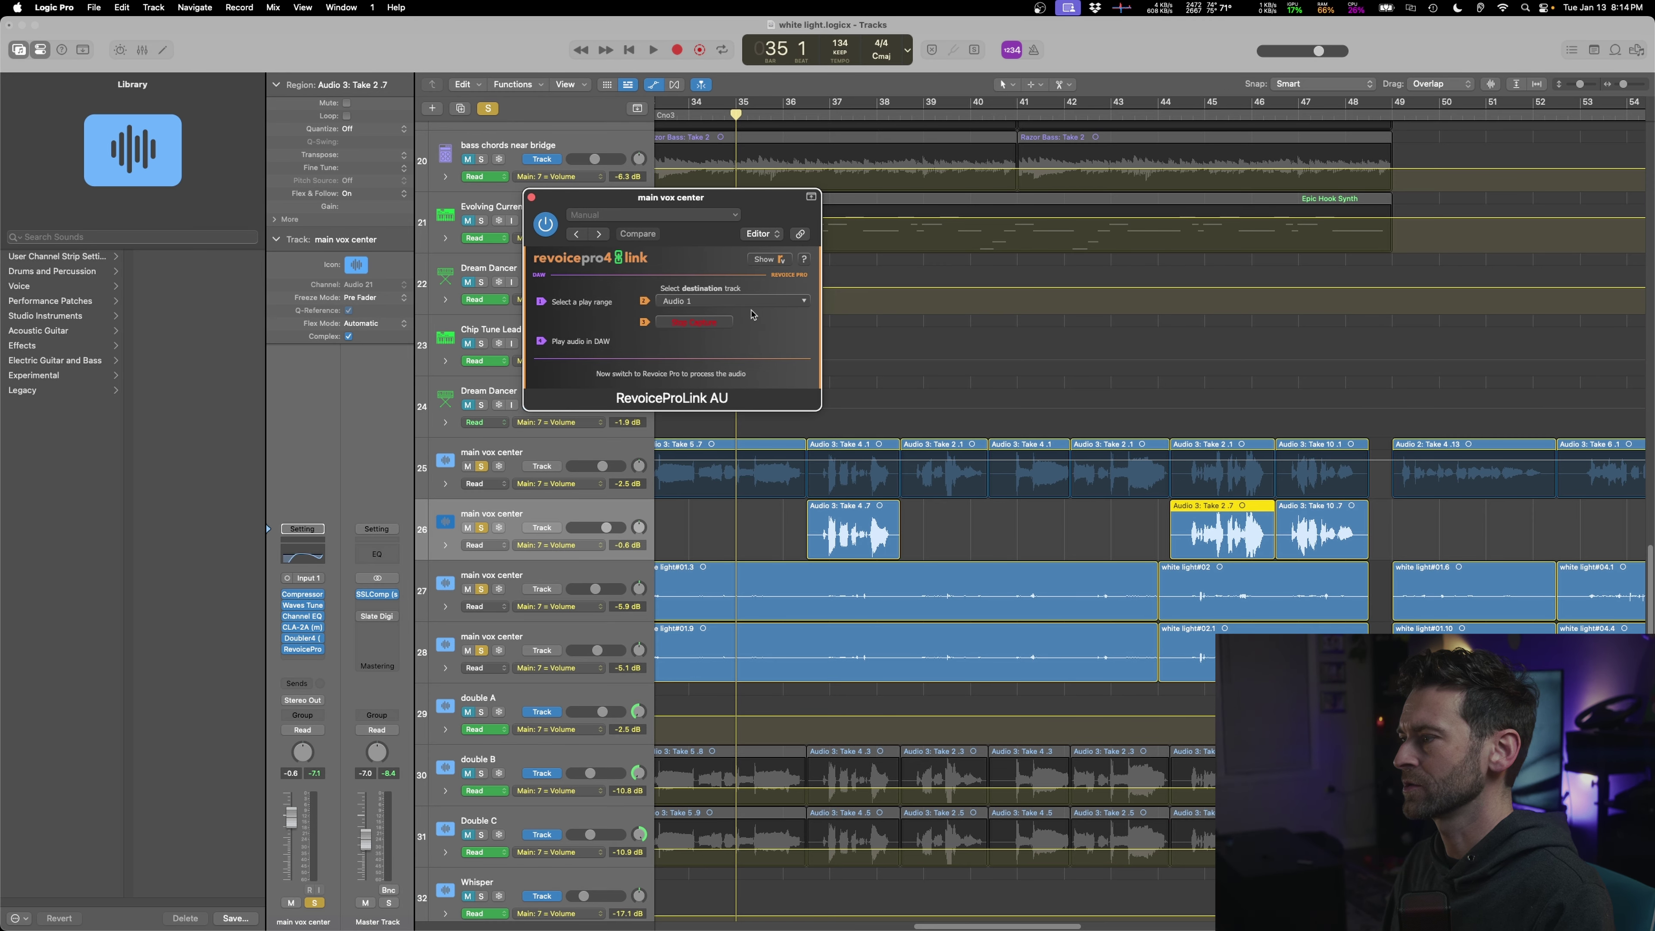
{"action": "key", "text": "space"}
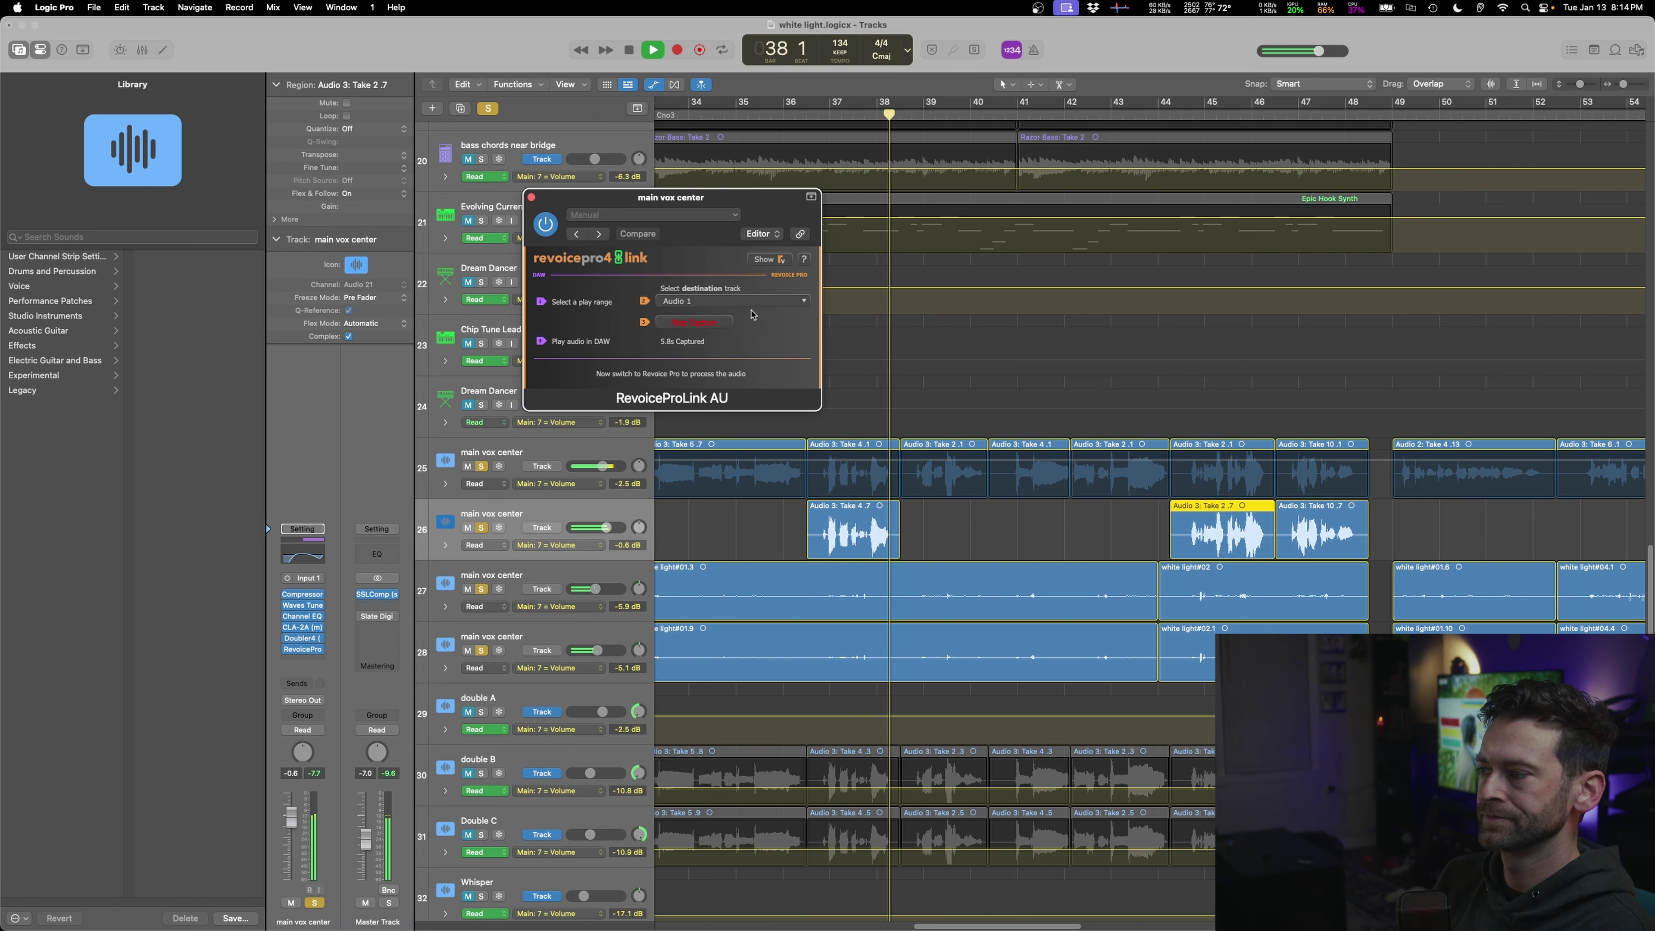
{"action": "key", "text": "space"}
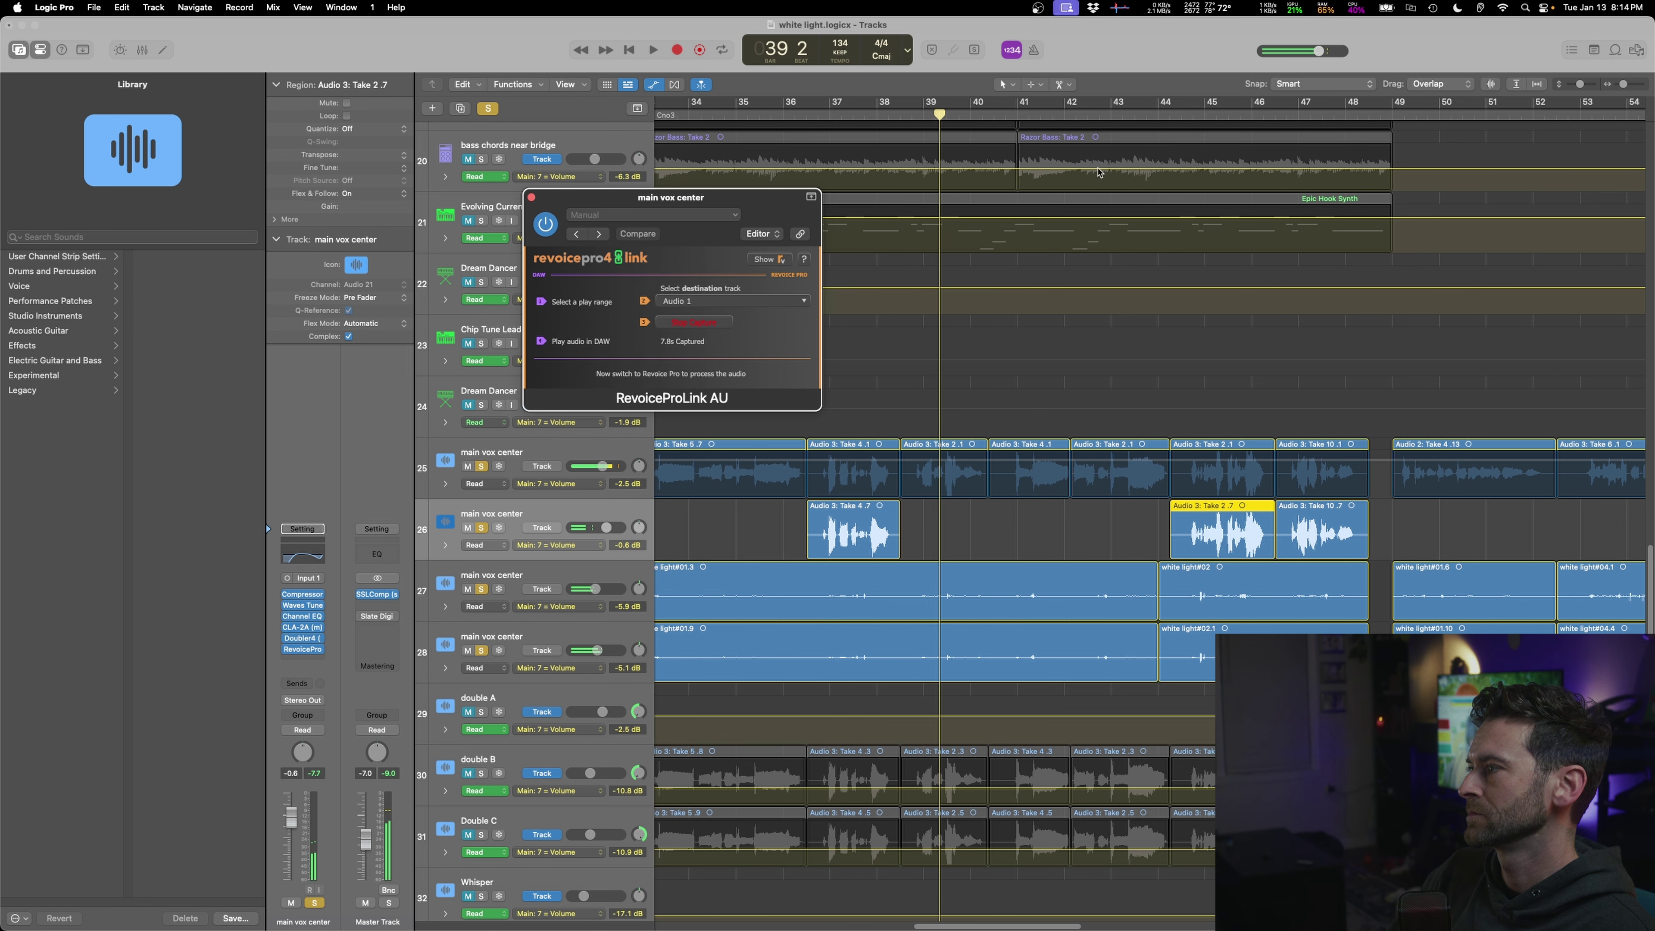
- Capture track 26 from about bar 43 to bar 48 into Audio 1 and turn capture off
{"action": "left_click", "coordinate": [1136, 122]}
{"action": "left_click", "coordinate": [691, 334]}
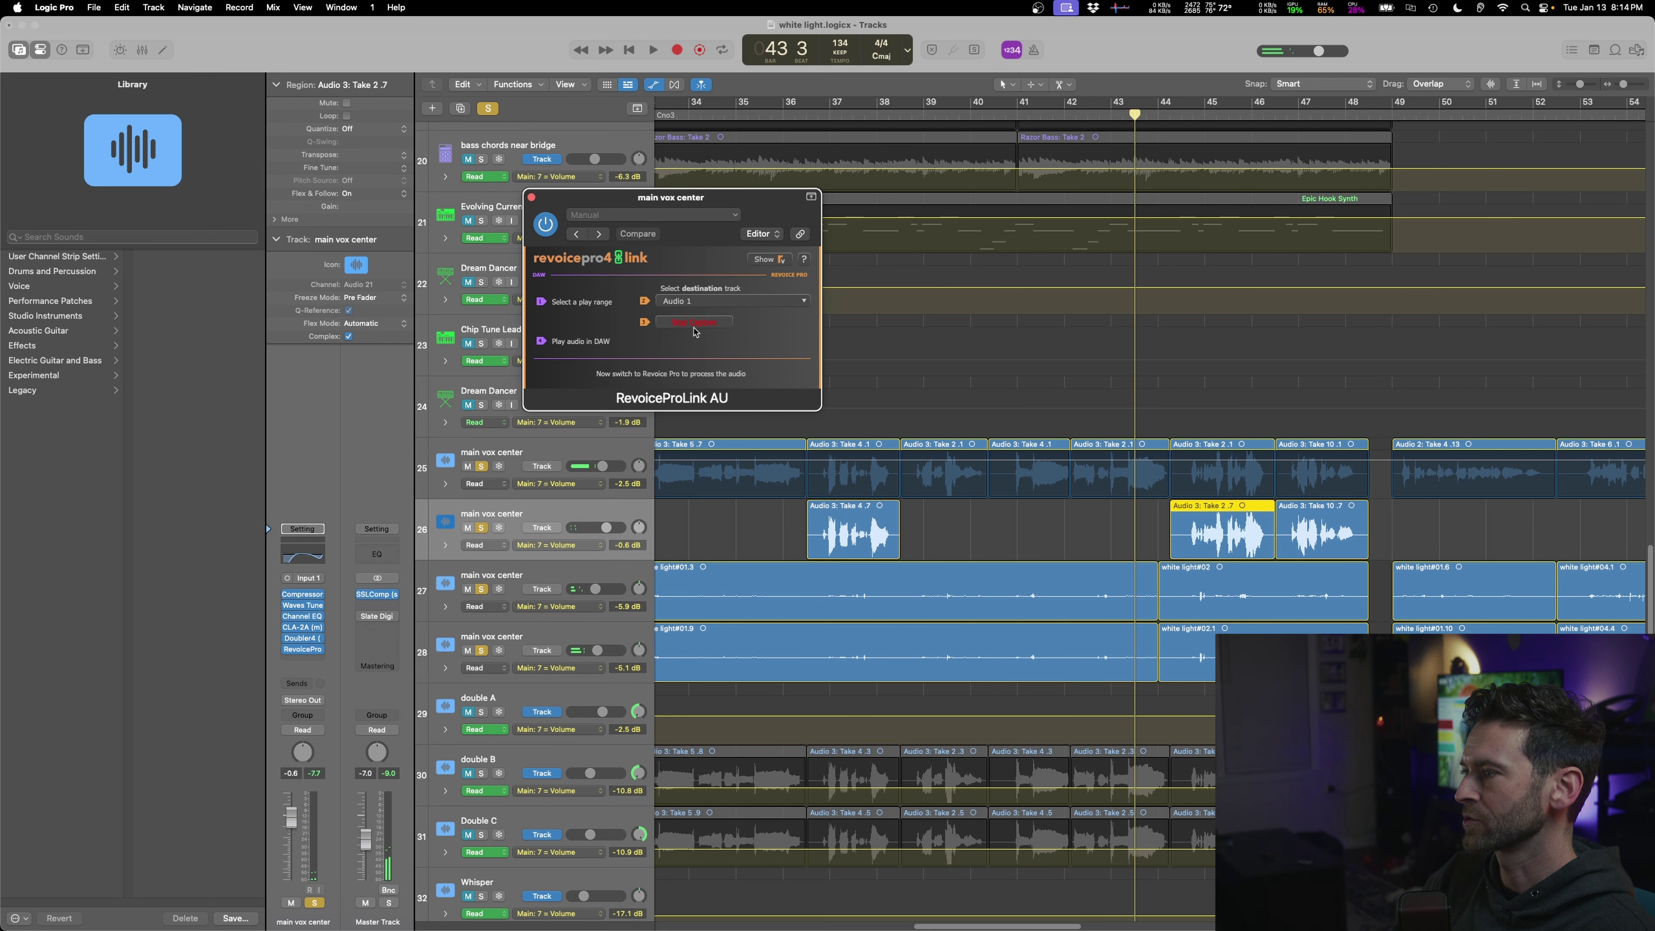
{"action": "key", "text": "space"}
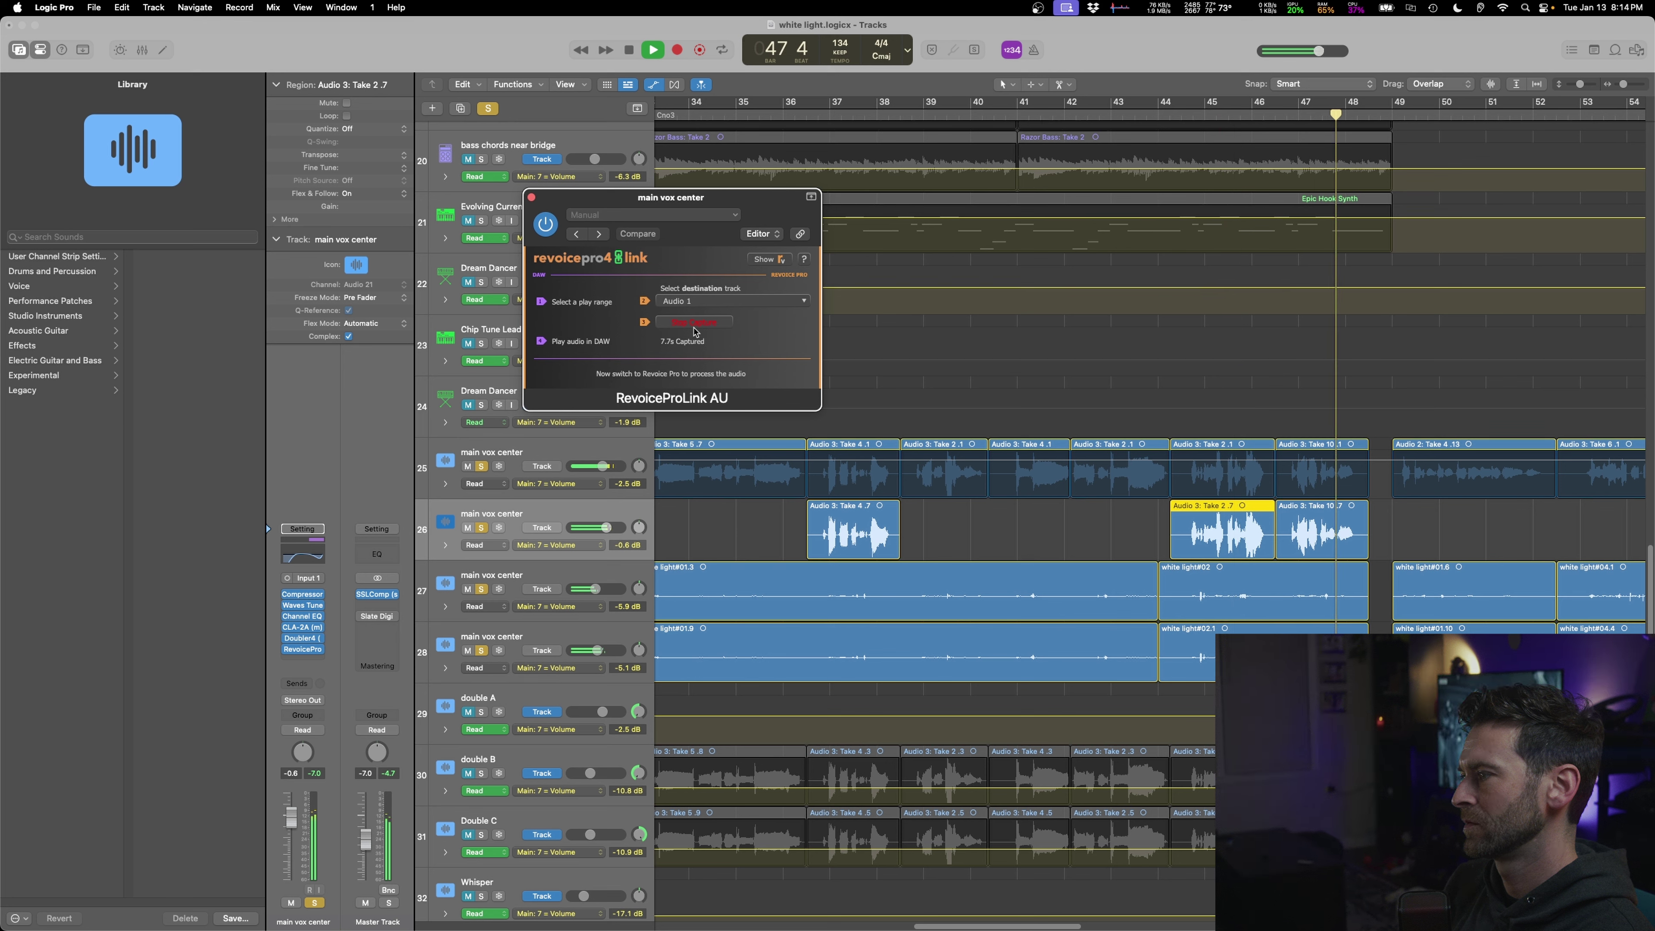
{"action": "key", "text": "space"}
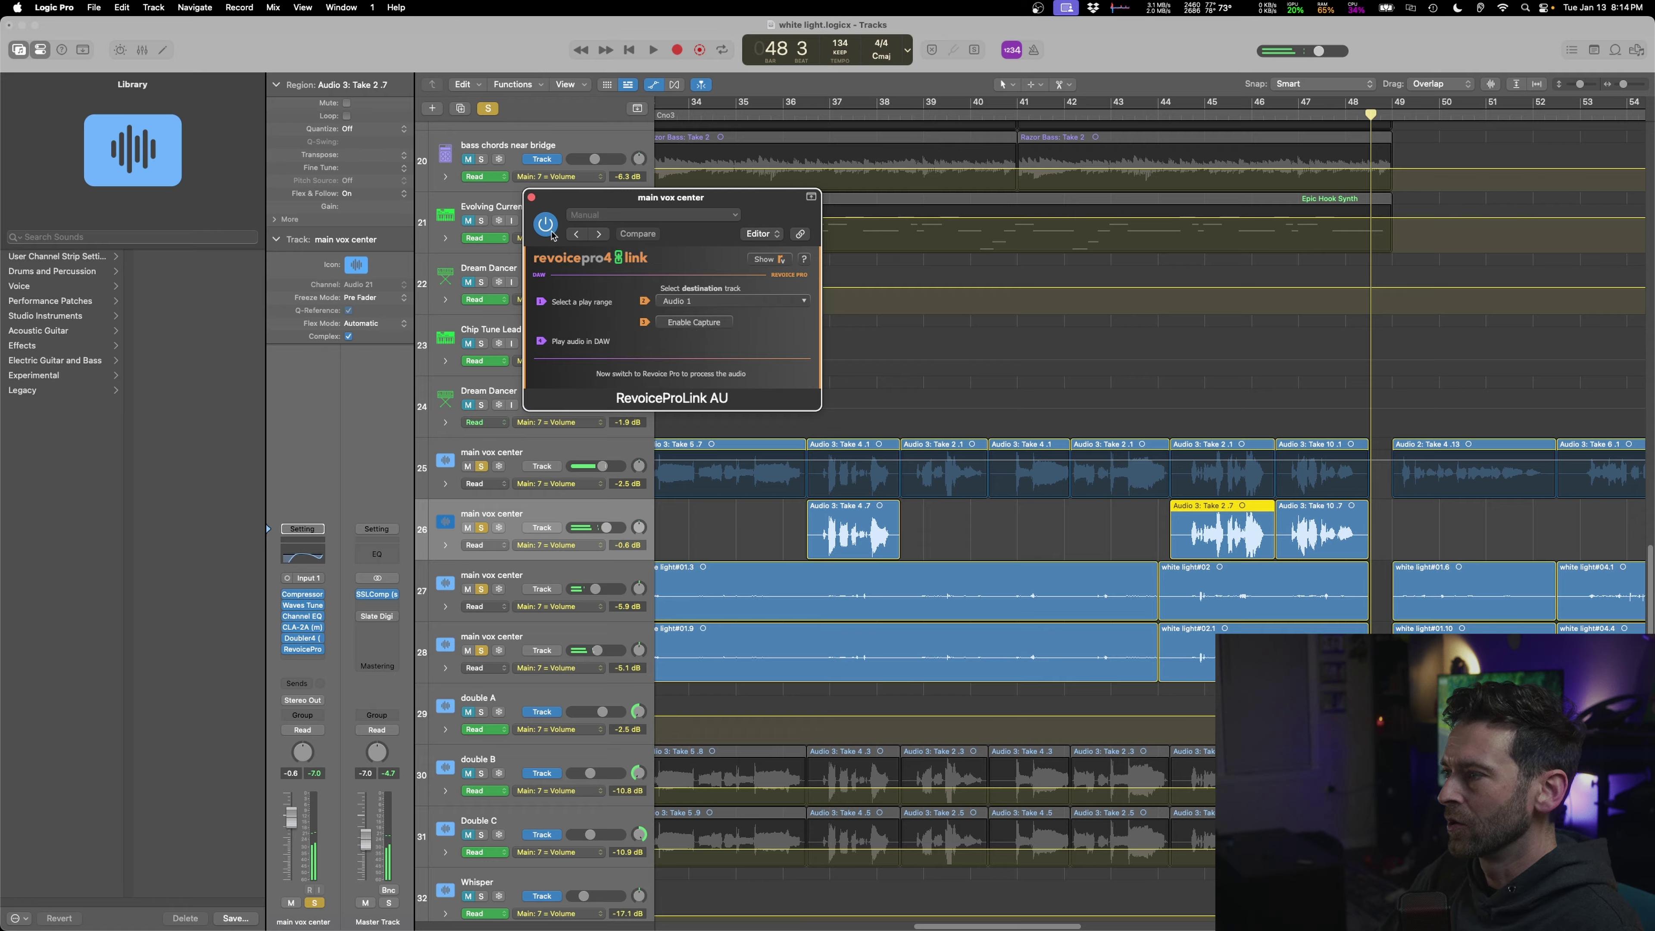
- Create an empty duplicate of track 26 with the same settings and close the RevoiceProLink window
{"action": "left_click", "coordinate": [726, 544]}
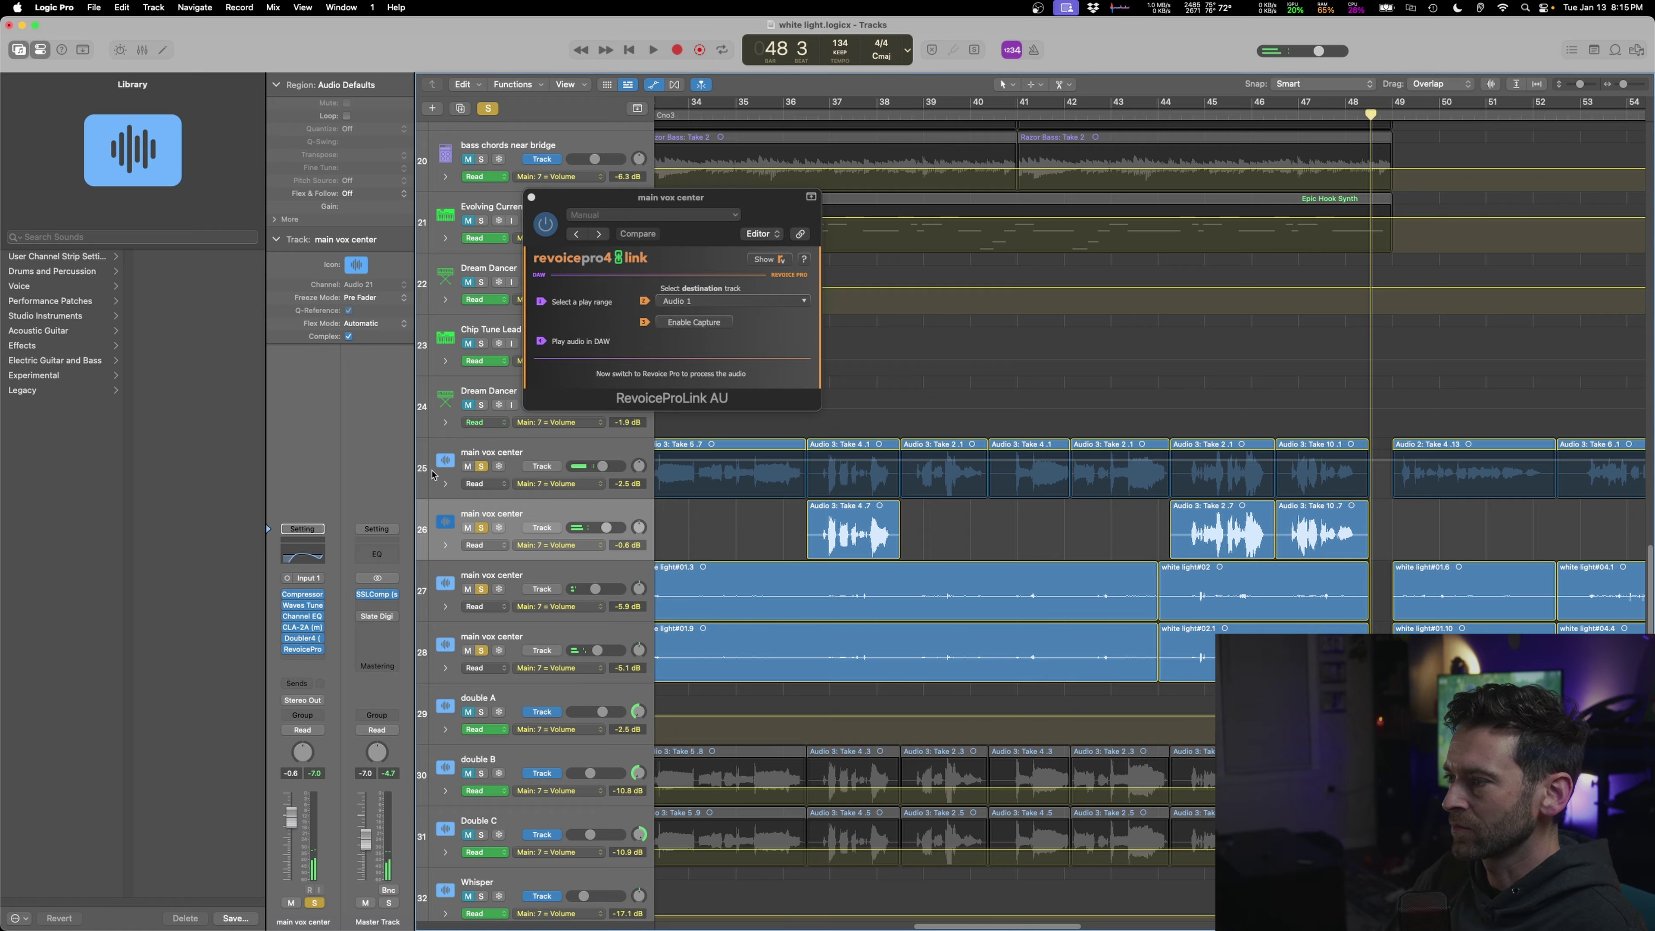
{"action": "left_click", "coordinate": [458, 109]}
{"action": "left_click", "coordinate": [532, 198]}
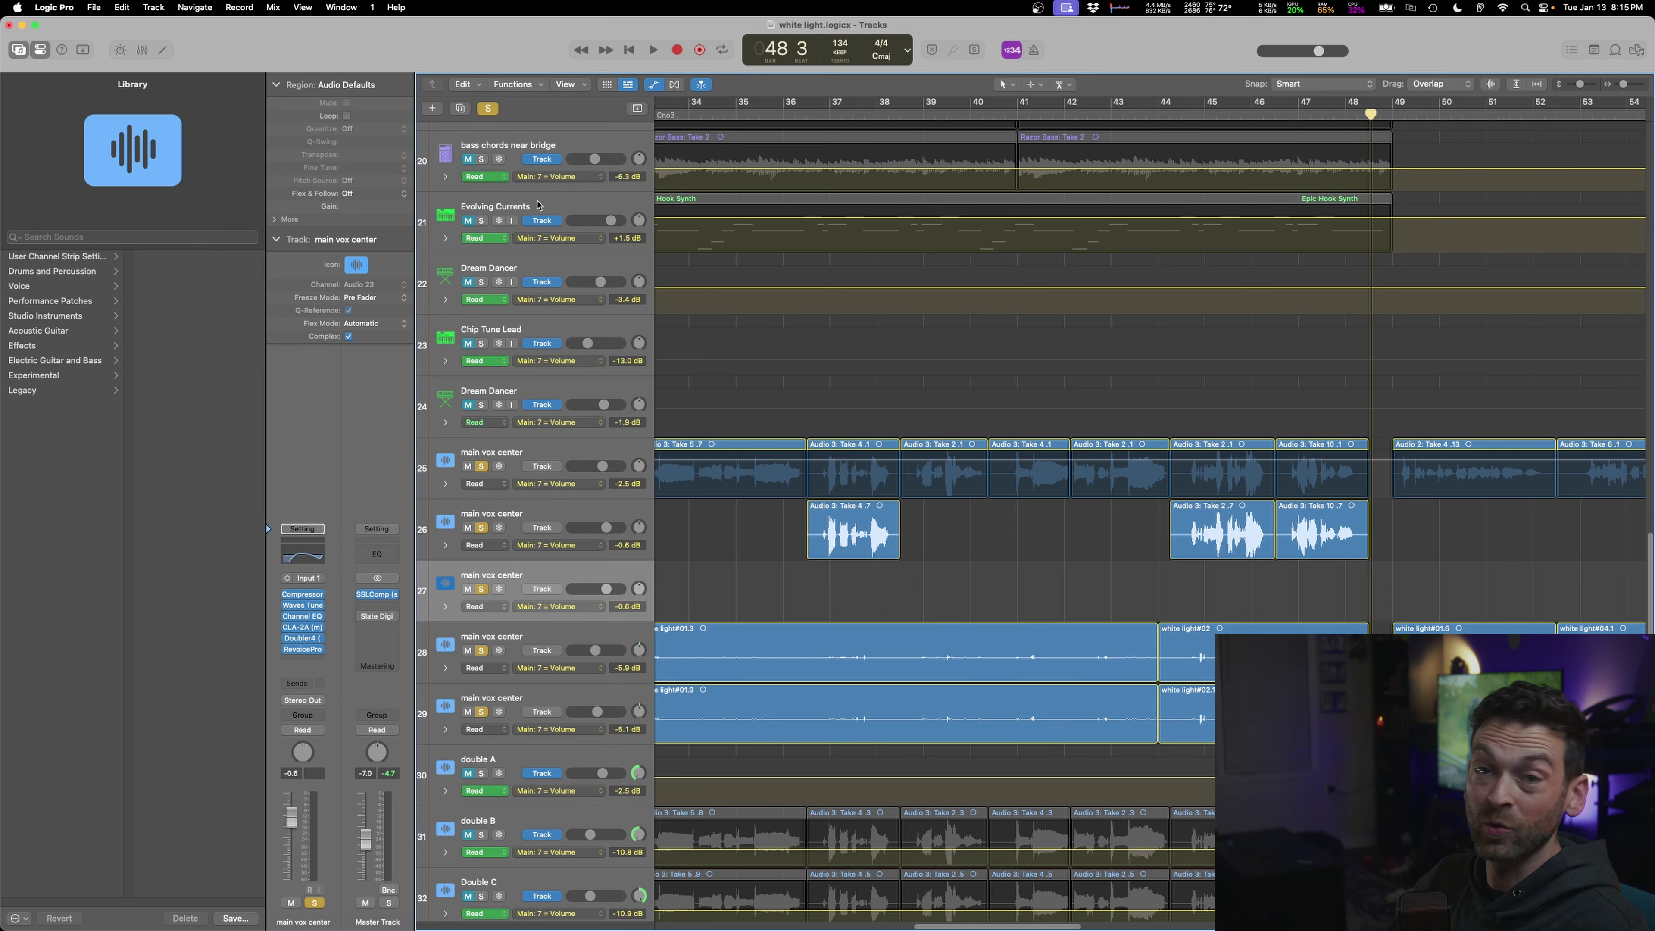
- Switch to Revoice Pro and start a new Doubler process for the captured vocal on Audio 1
{"action": "scroll", "coordinate": [1067, 594], "scroll_direction": "left", "scroll_amount": 9}
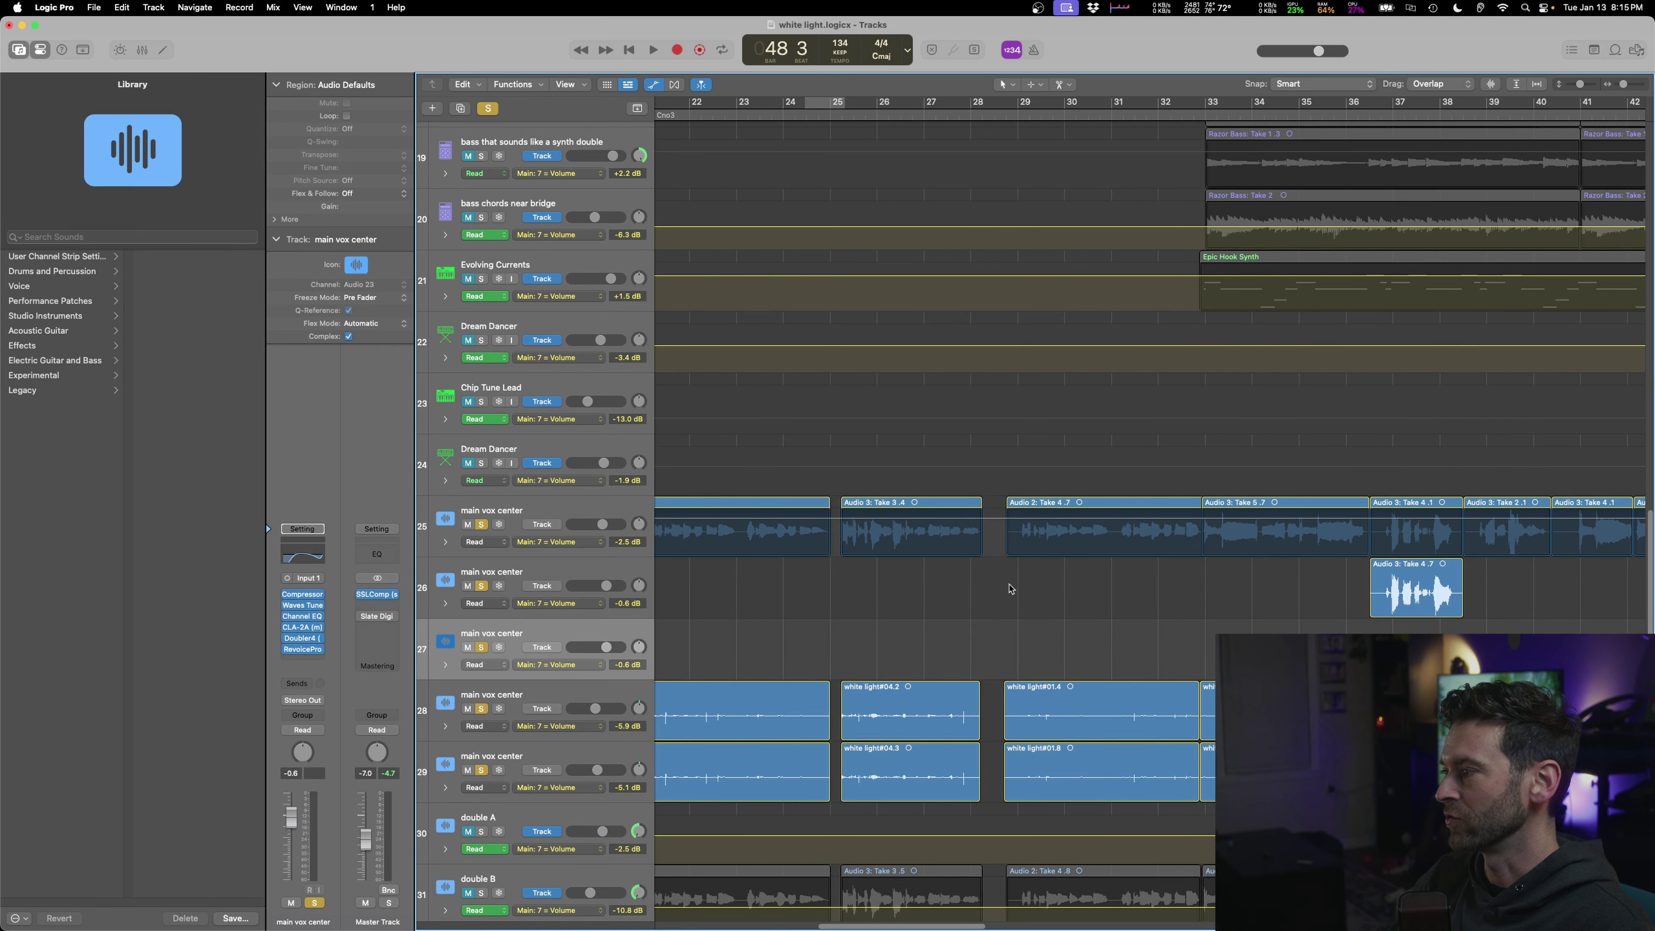
{"action": "scroll", "coordinate": [1012, 589], "scroll_direction": "right", "scroll_amount": 5}
{"action": "left_click", "coordinate": [901, 912]}
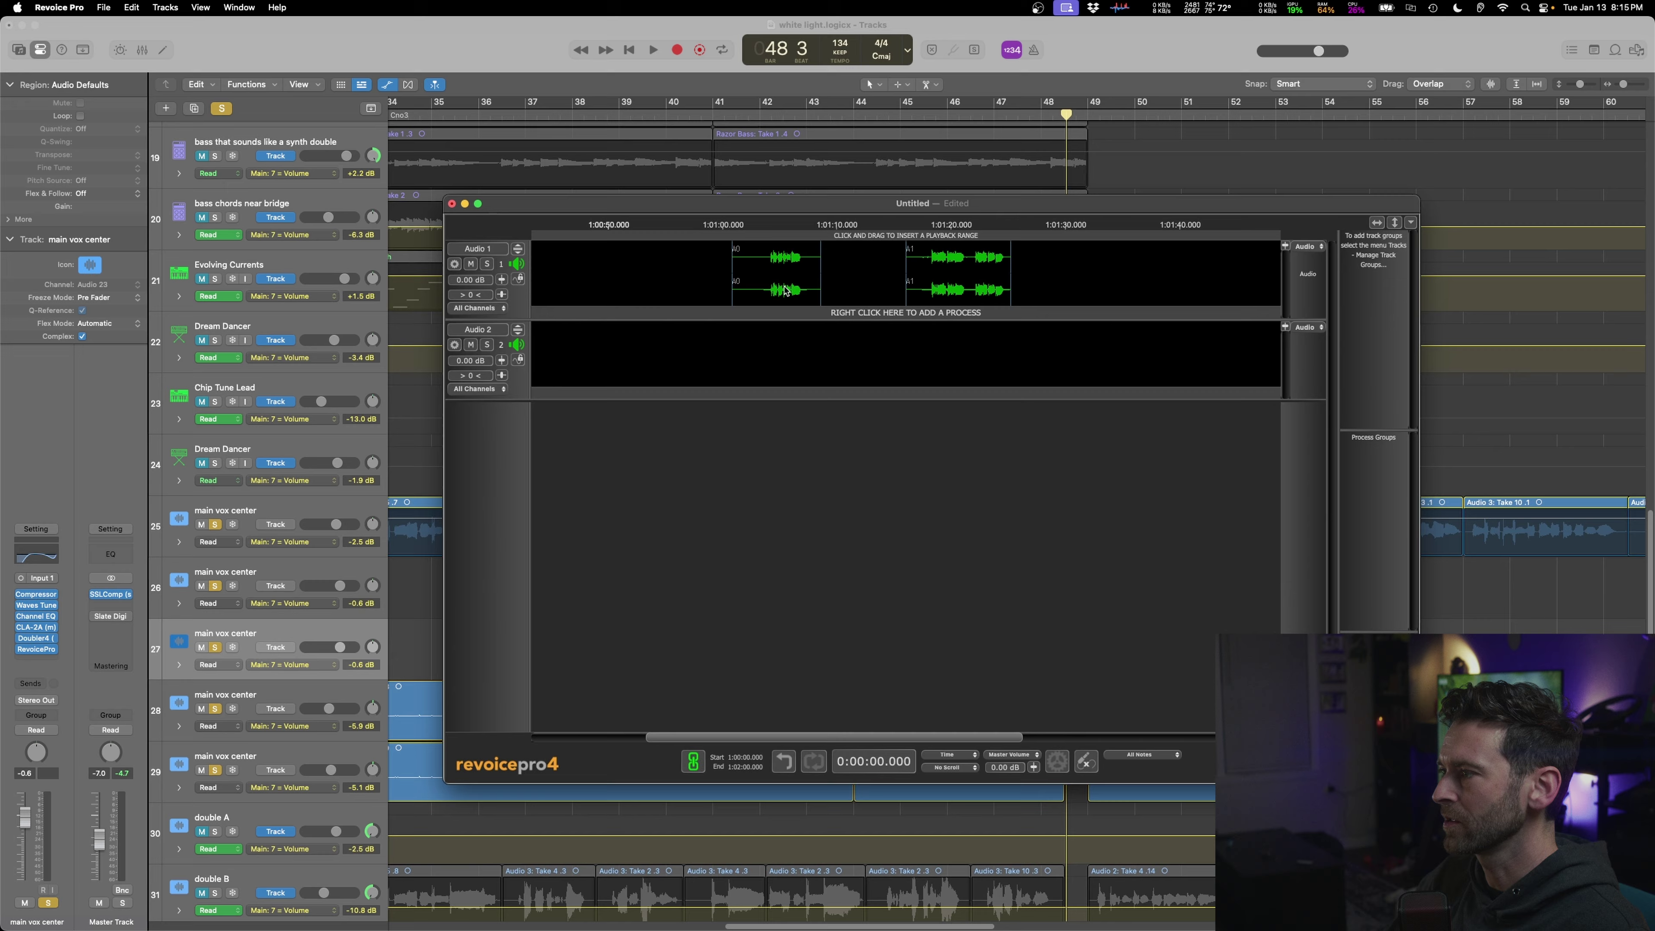
{"action": "right_click", "coordinate": [785, 287]}
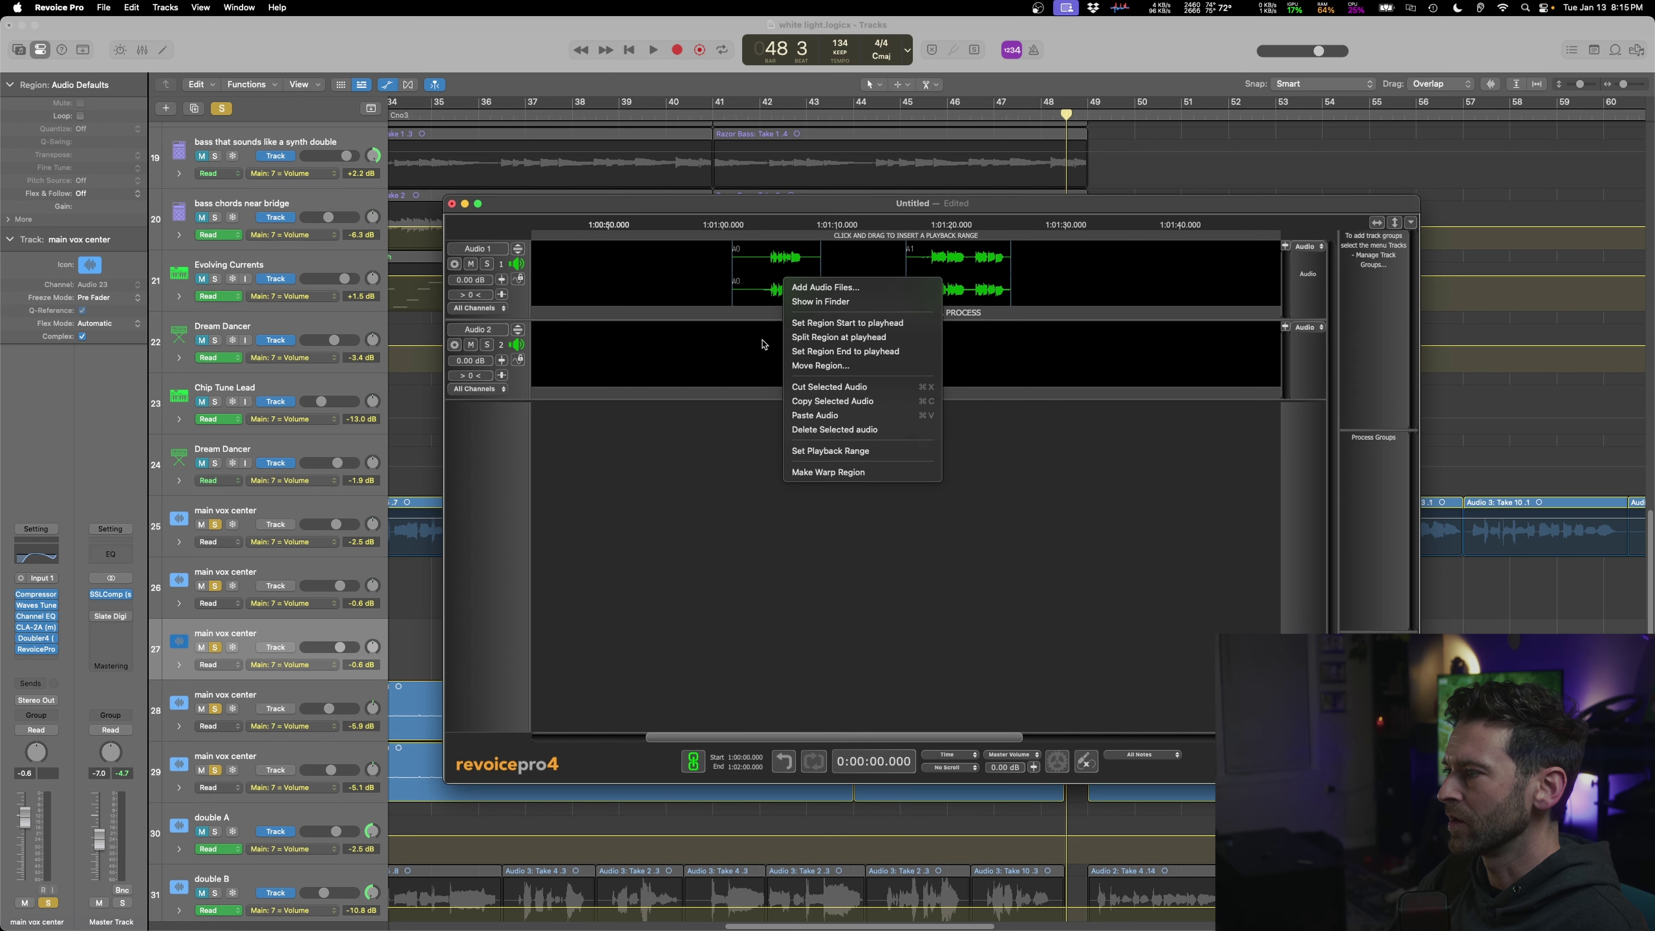
{"action": "left_click", "coordinate": [760, 354]}
{"action": "right_click", "coordinate": [776, 314]}
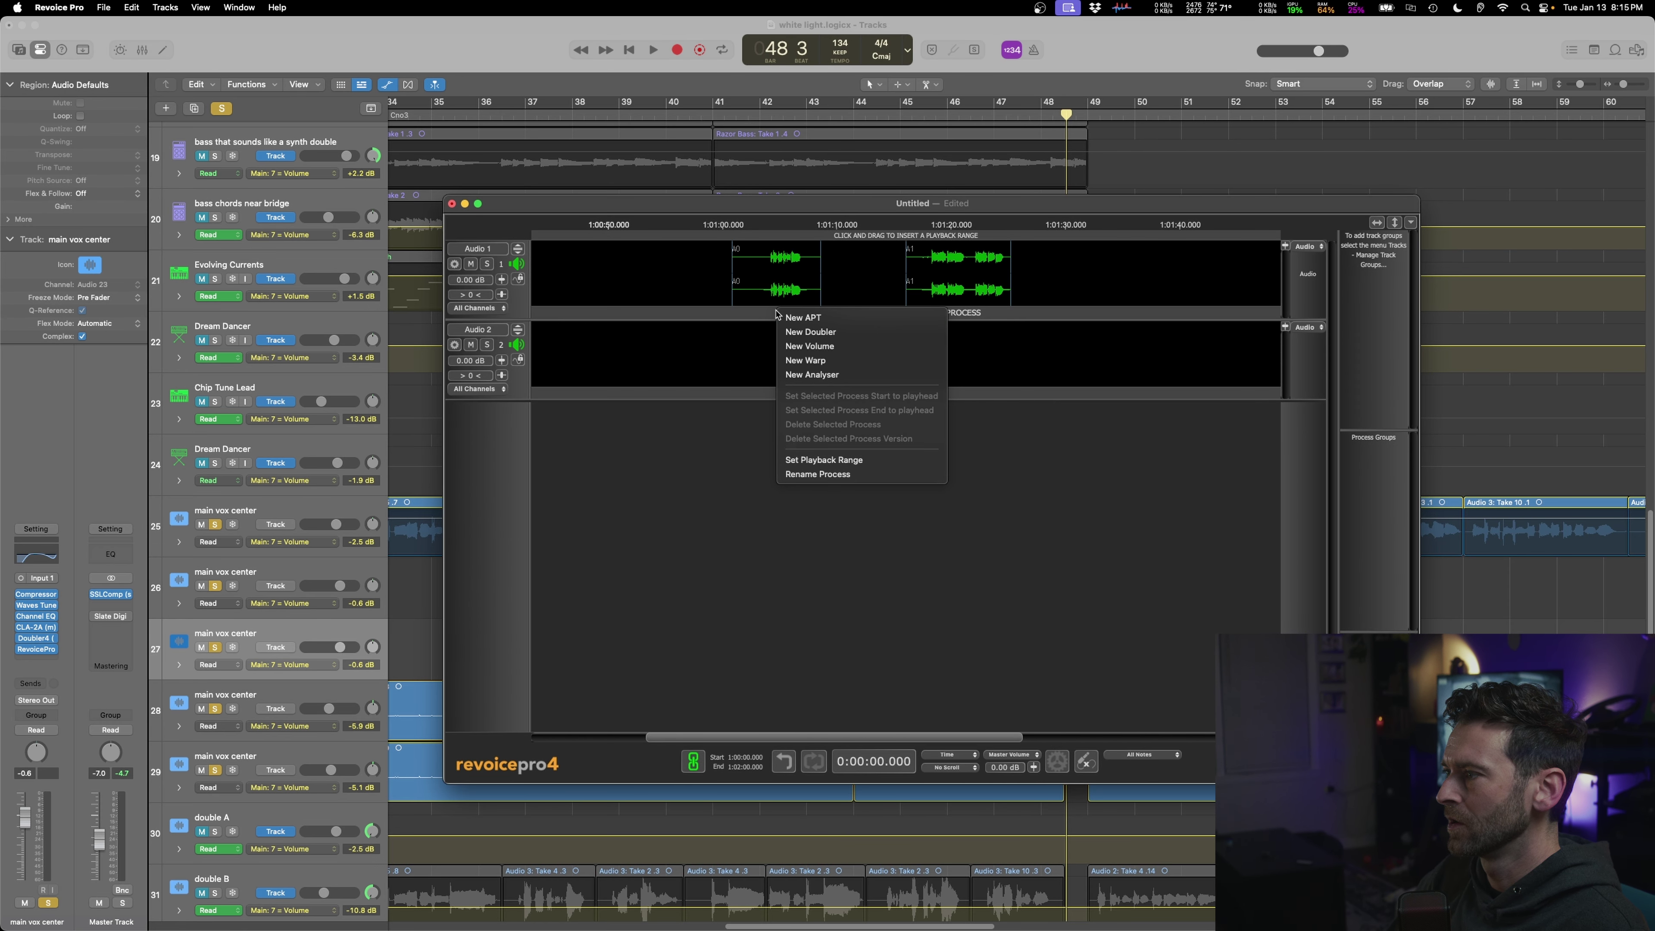
{"action": "right_click", "coordinate": [782, 318]}
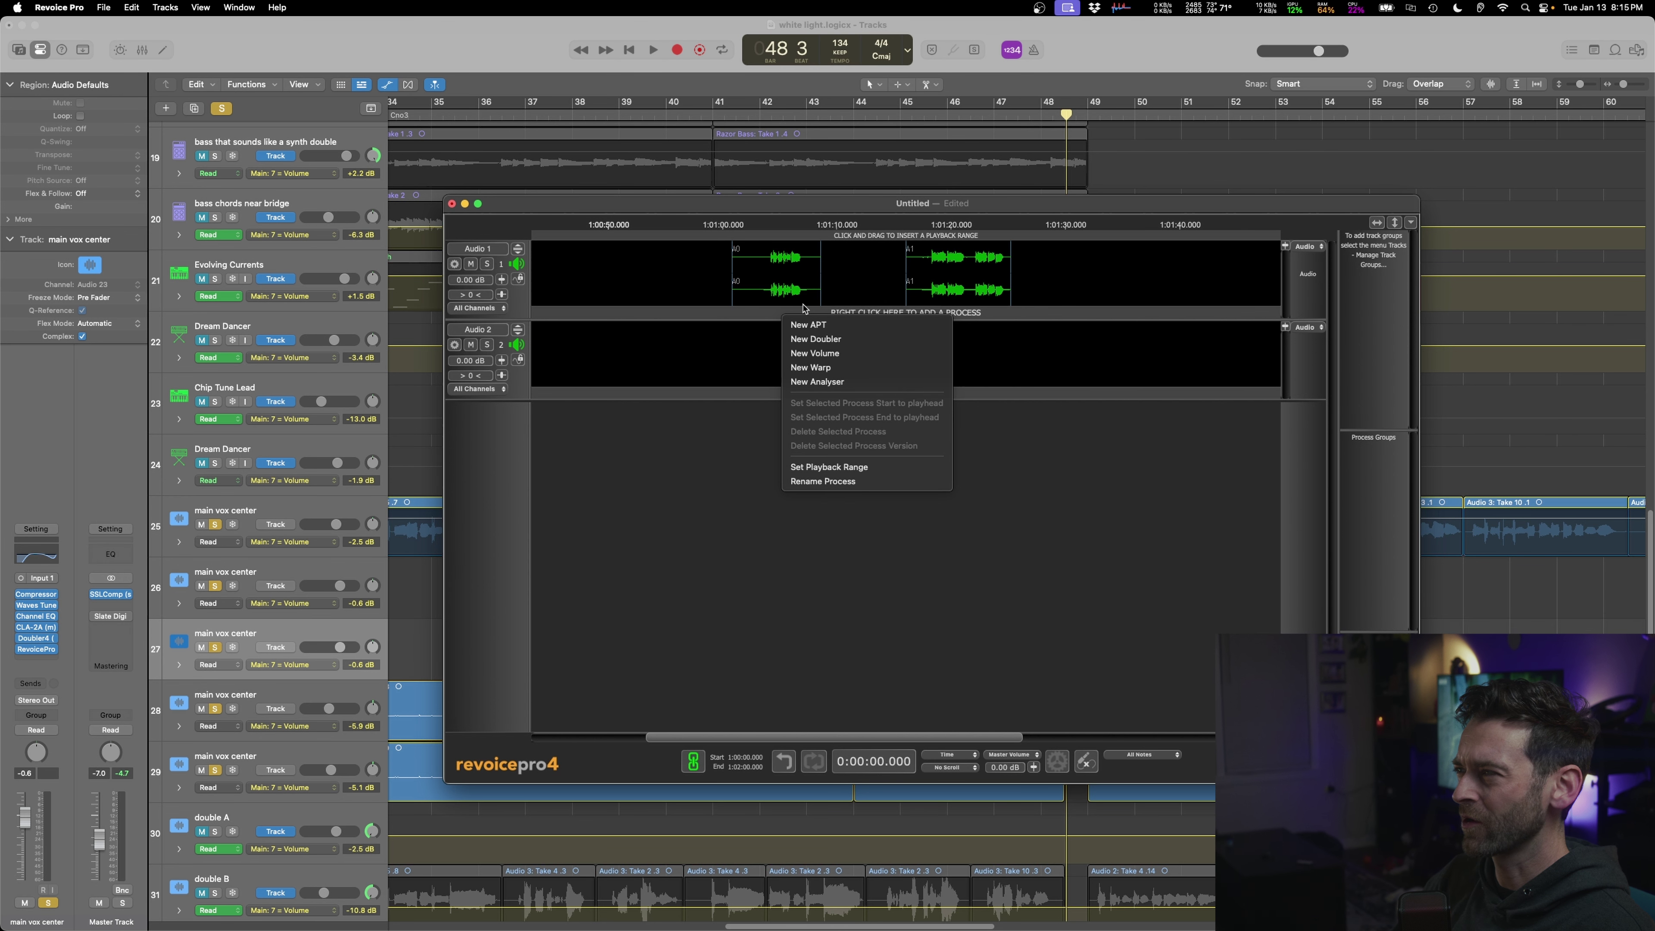
{"action": "left_click", "coordinate": [815, 340]}
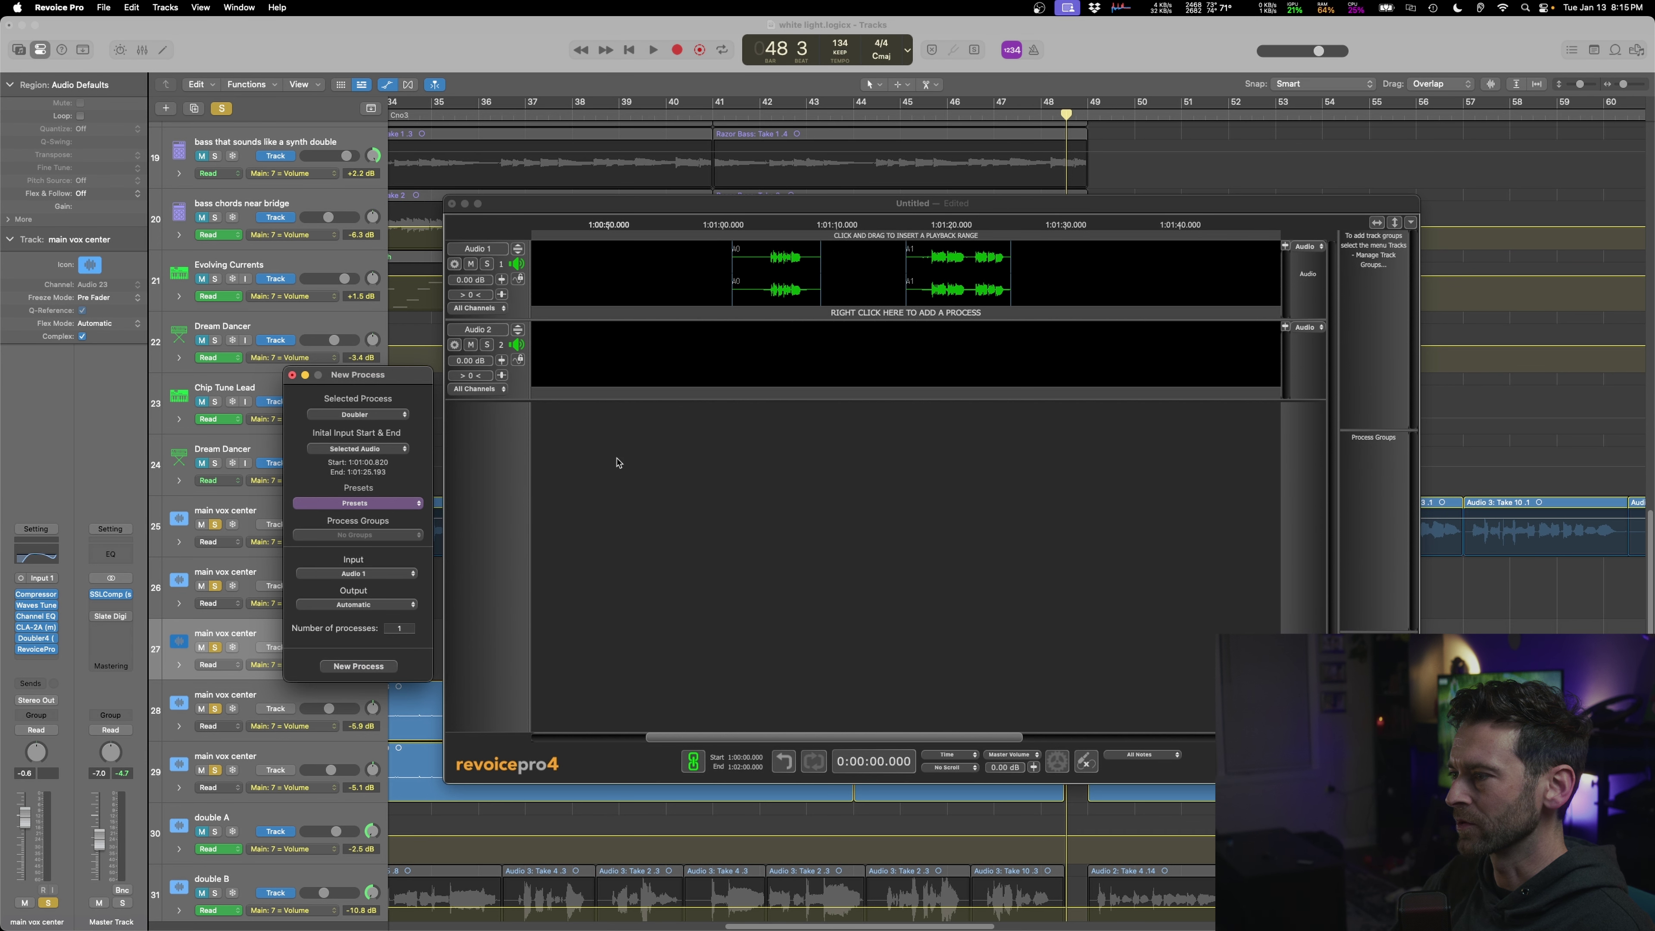
- Create the Doubler process using the factory preset Stereo Vocal Loose Timing
{"action": "left_click", "coordinate": [357, 502]}
{"action": "mouse_move", "coordinate": [356, 534]}
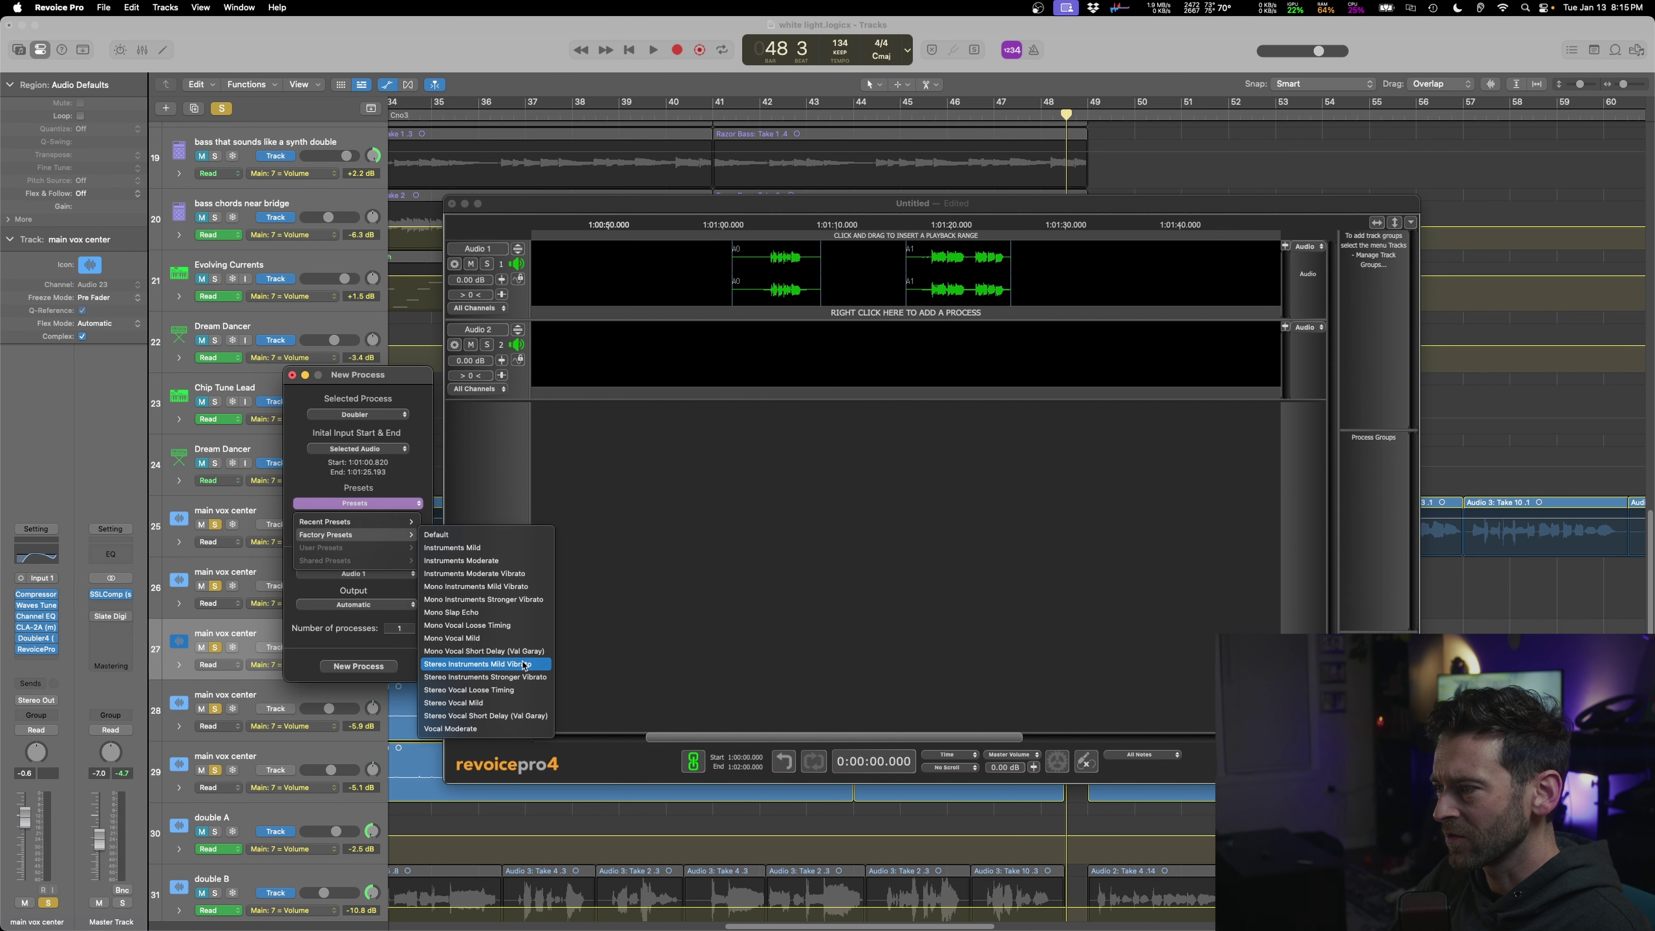
{"action": "left_click", "coordinate": [530, 691]}
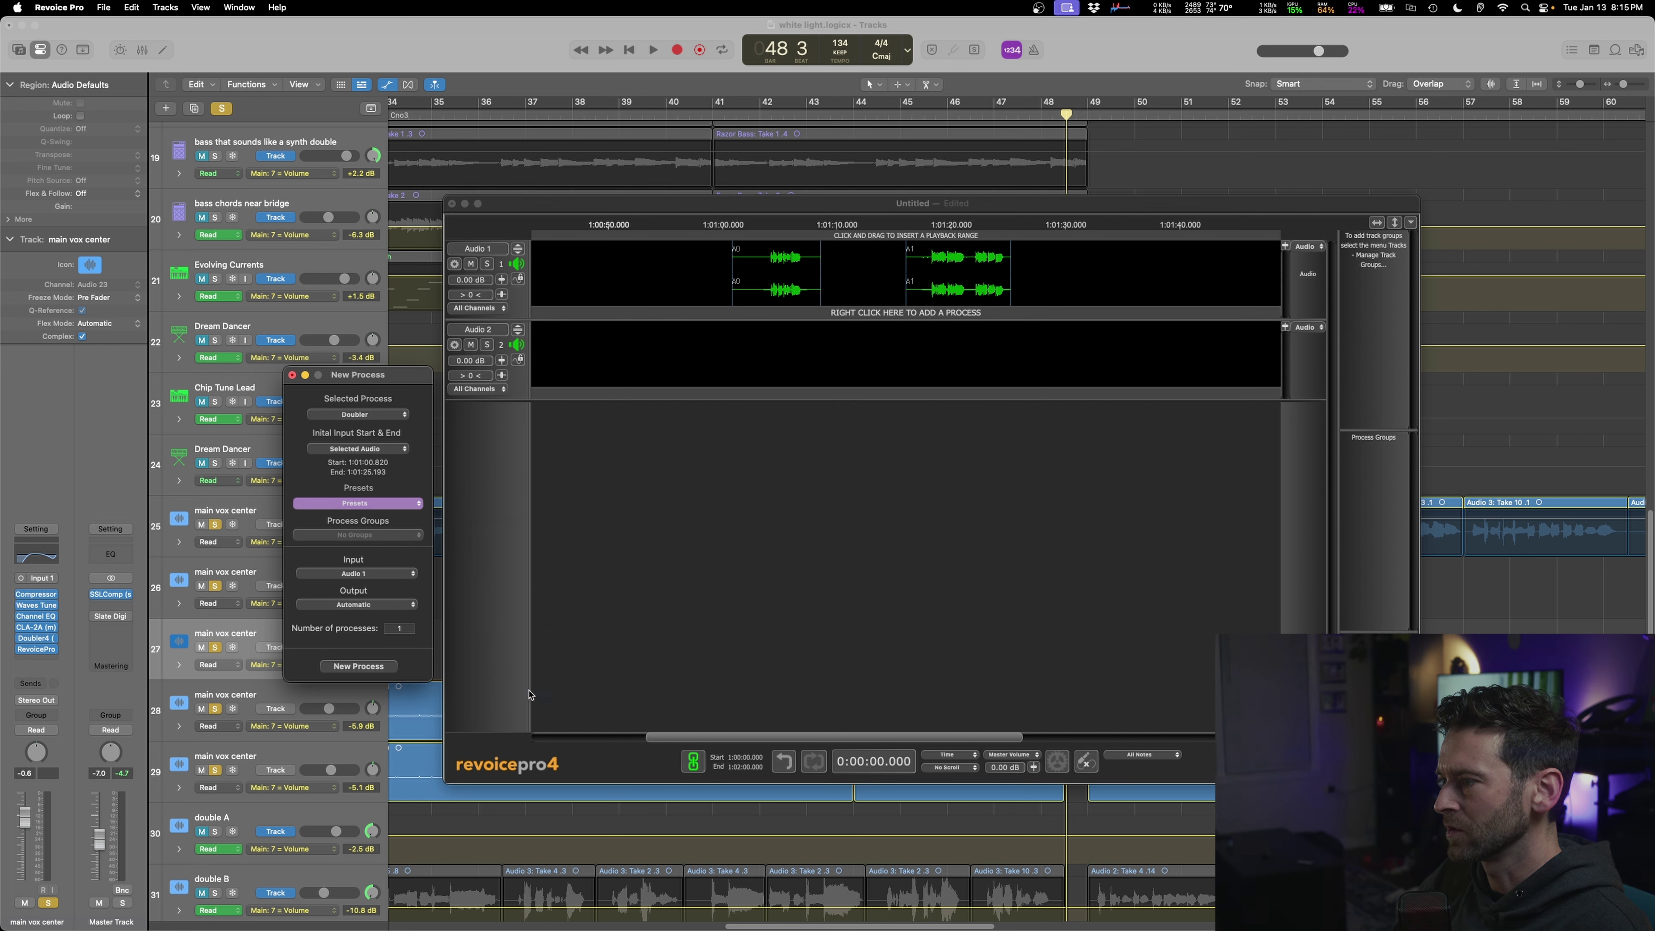
{"action": "left_click", "coordinate": [357, 667]}
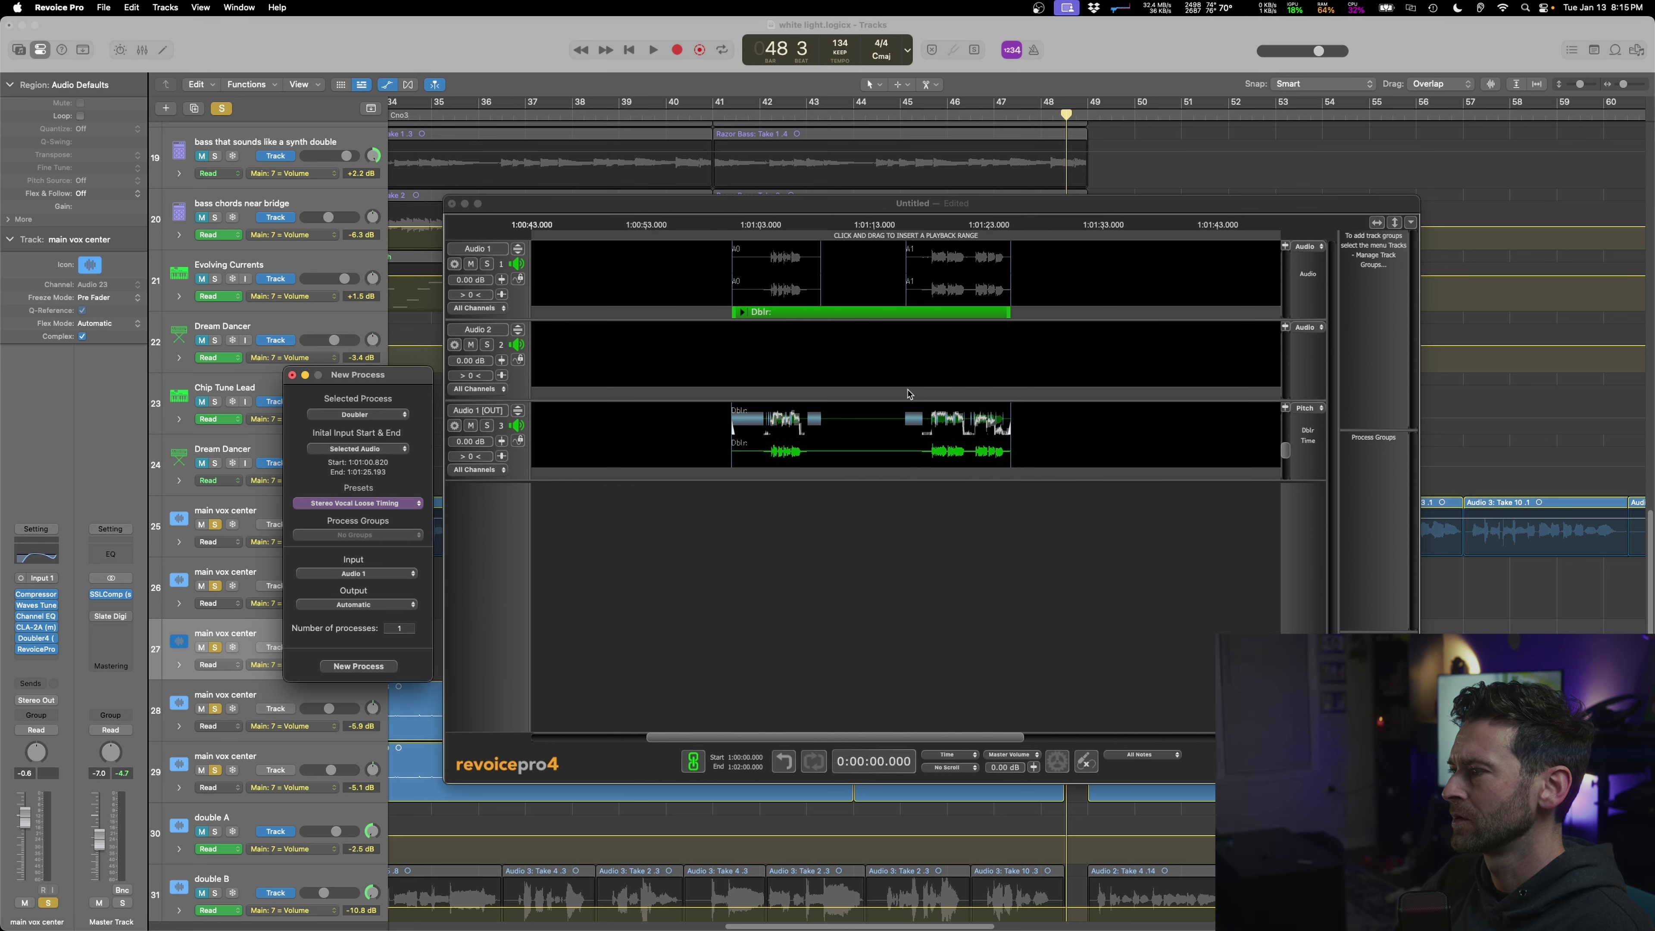
- Create a second Doubler process from the captured Audio 1 vocal using the factory preset Stereo Vocal Short Delay (Val Garay)
{"action": "left_click", "coordinate": [791, 281]}
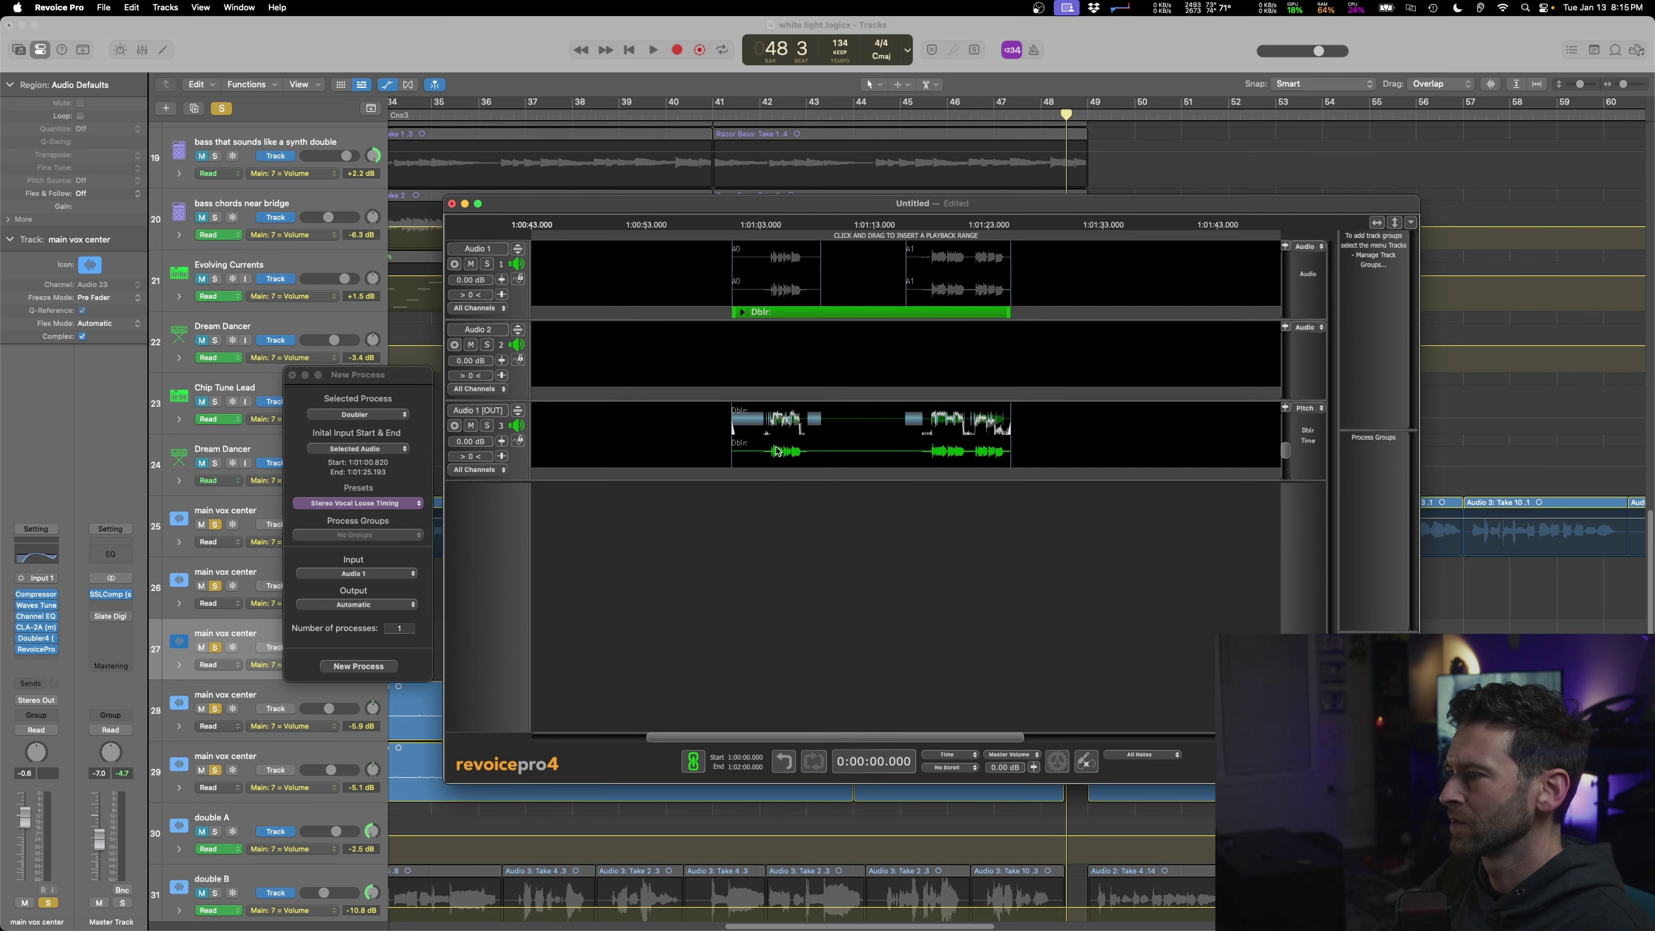
{"action": "left_click", "coordinate": [777, 288]}
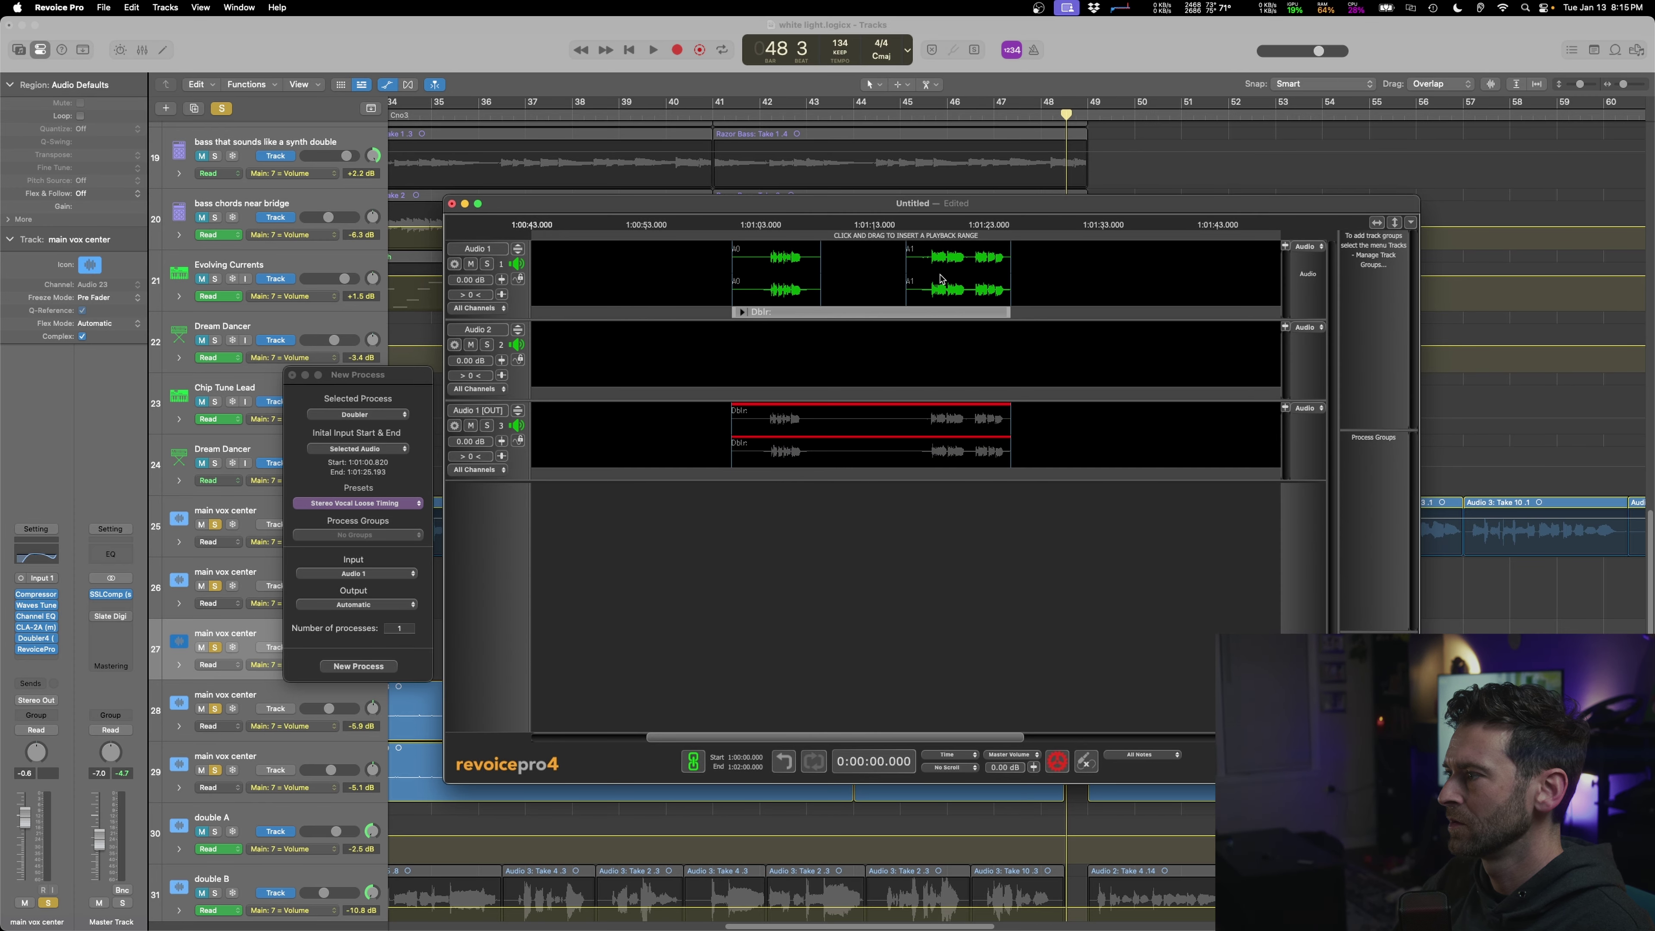
{"action": "left_click", "coordinate": [357, 502]}
{"action": "mouse_move", "coordinate": [391, 534]}
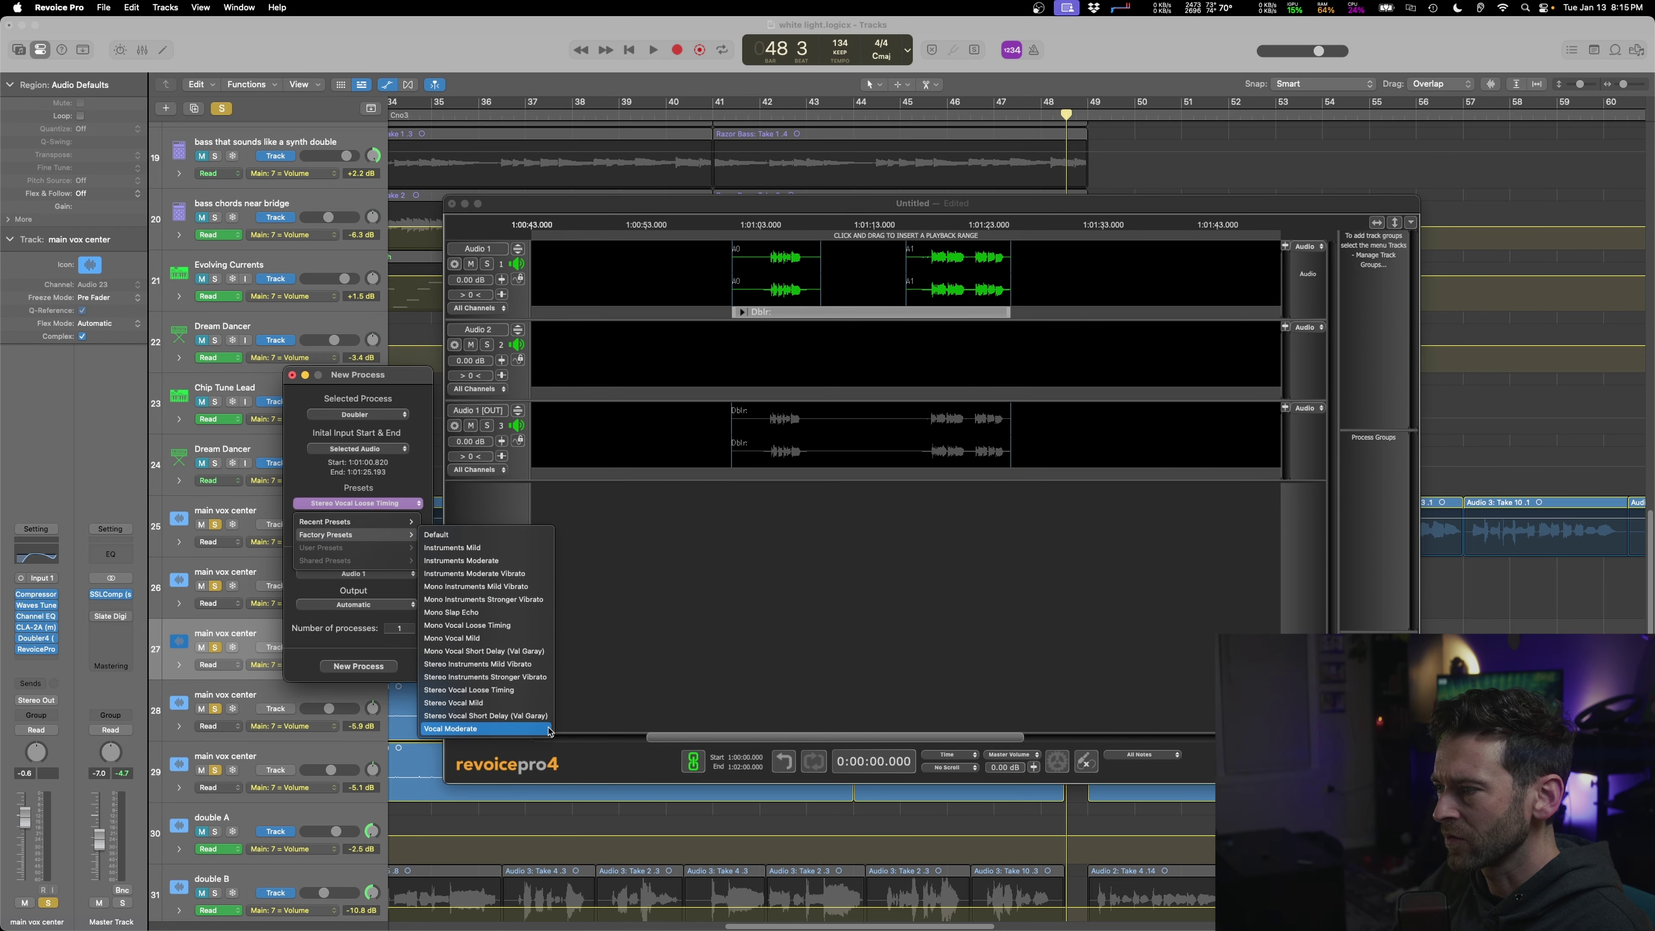
{"action": "left_click", "coordinate": [528, 717]}
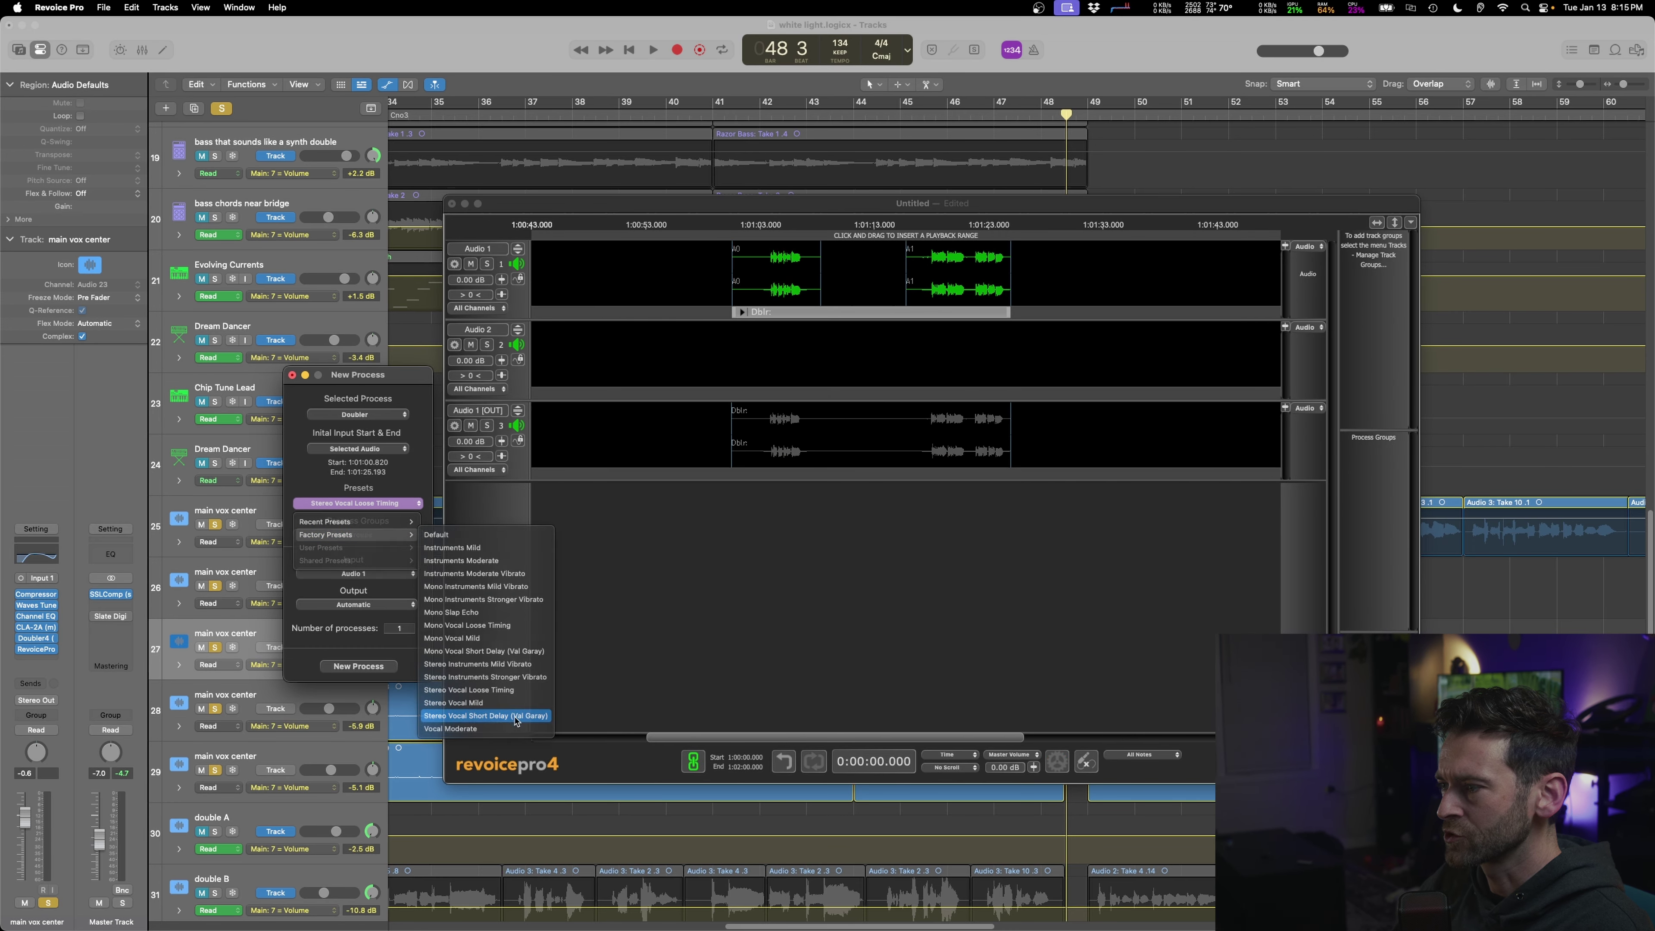
{"action": "left_click", "coordinate": [359, 666]}
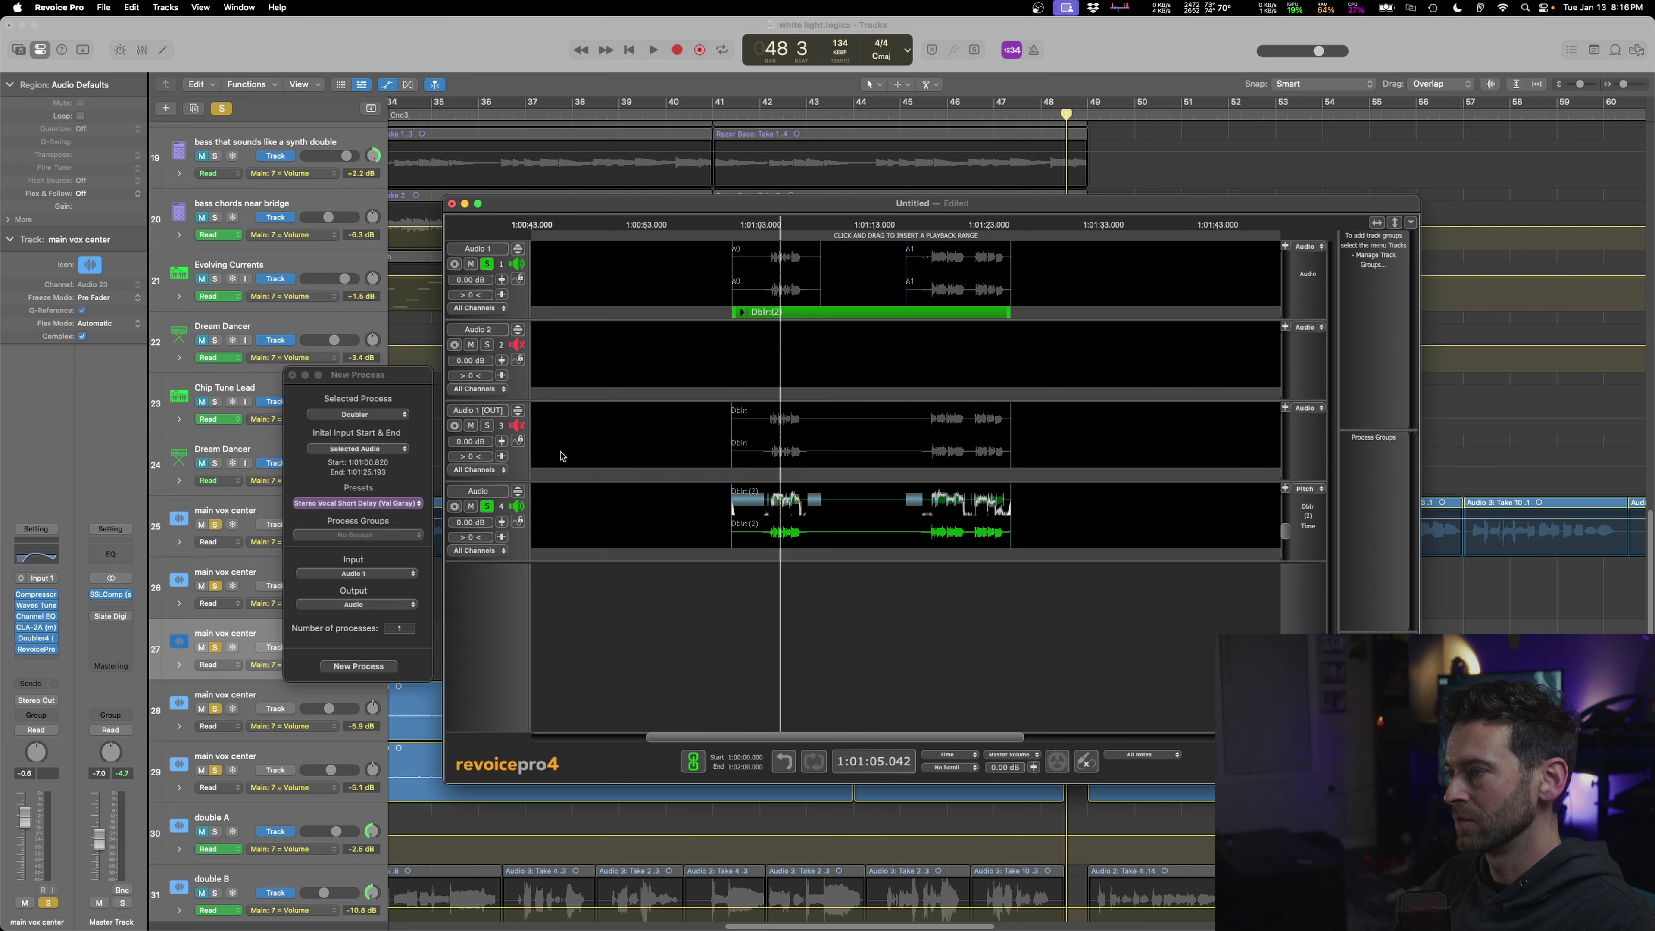
- Place the first doubled vocal from Revoice Pro on Logic track 27 at about bar 35, keeping the track format
{"action": "left_click", "coordinate": [471, 425]}
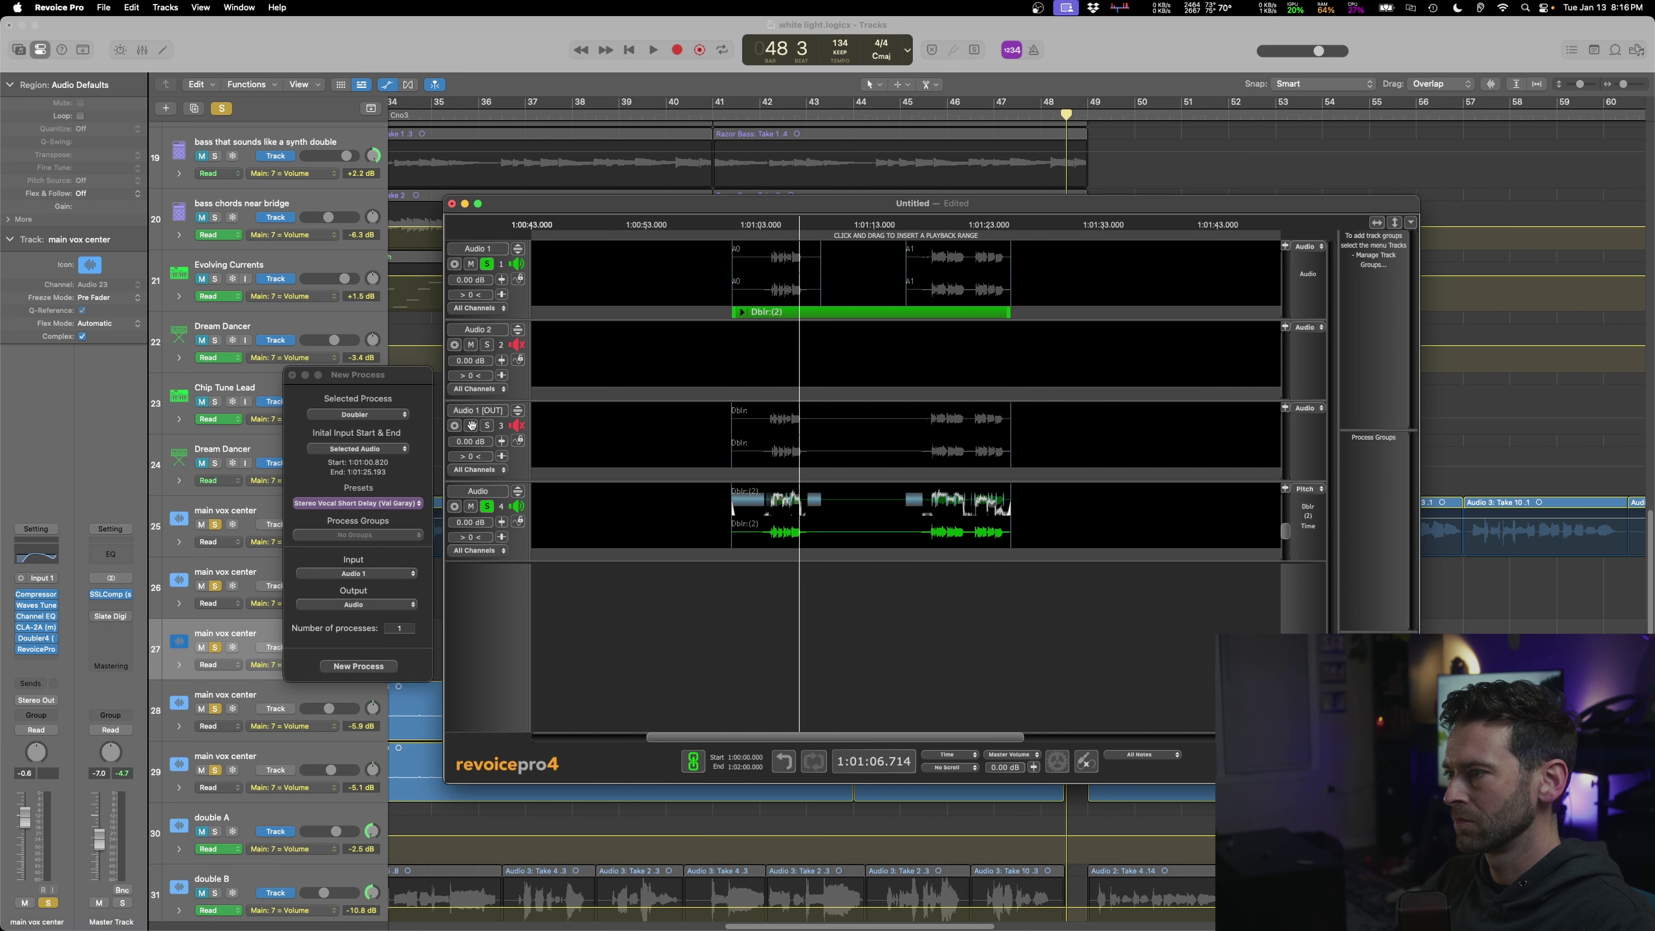
{"action": "left_click", "coordinate": [470, 344]}
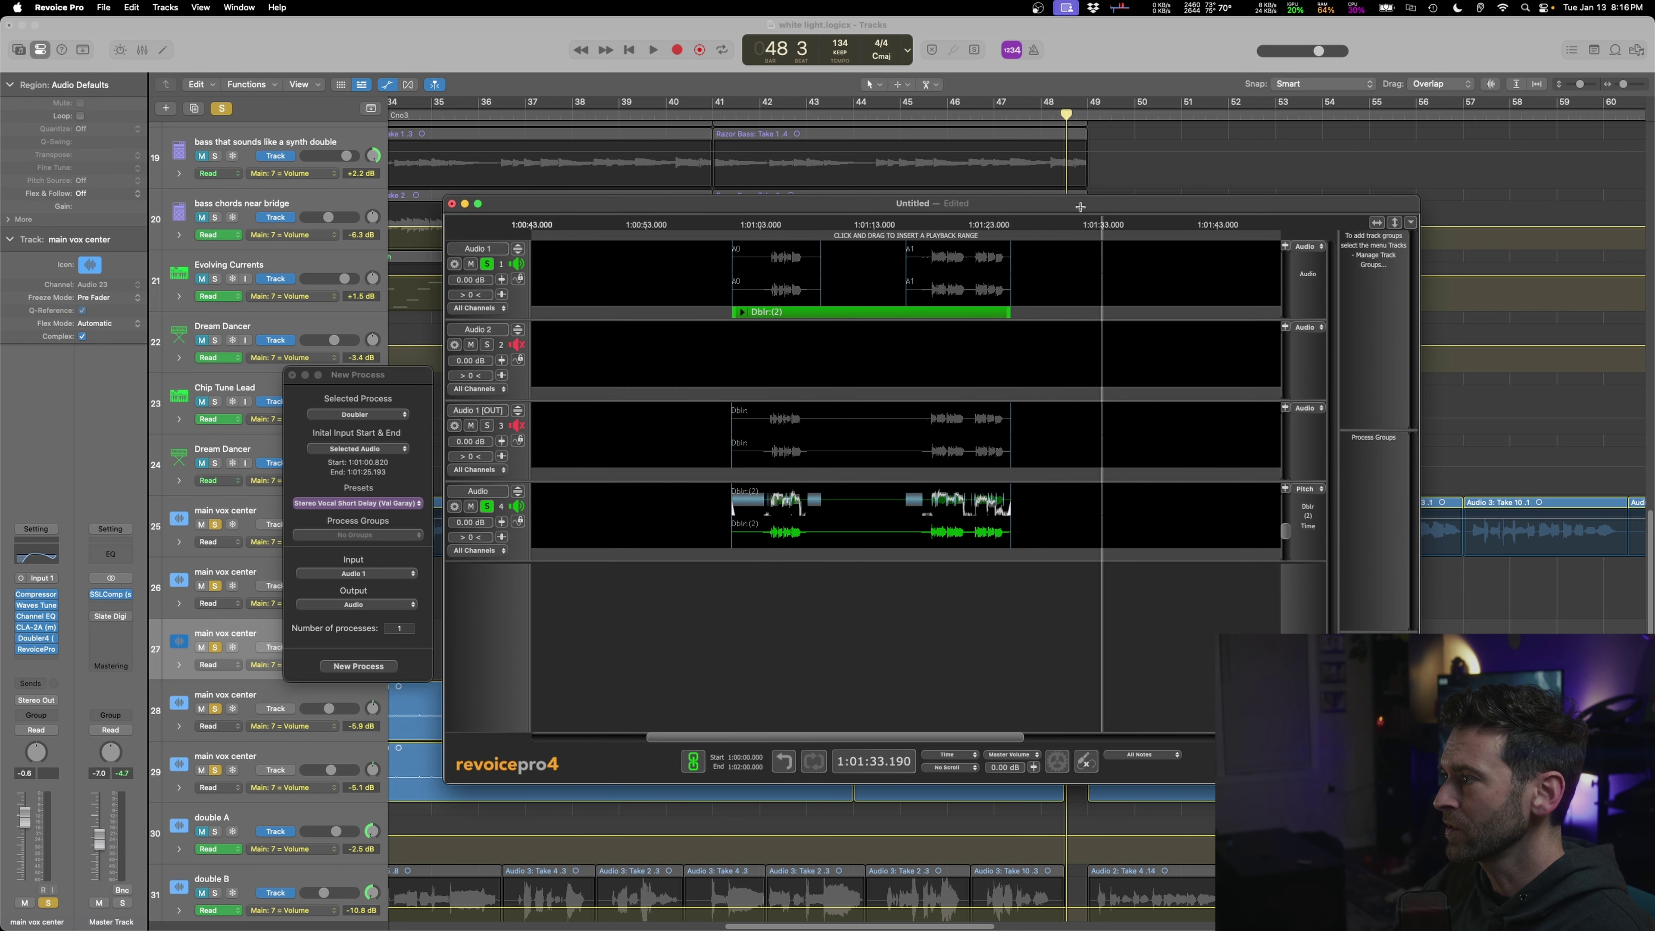
{"action": "left_click_drag", "start_coordinate": [1079, 207], "coordinate": [1557, 269]}
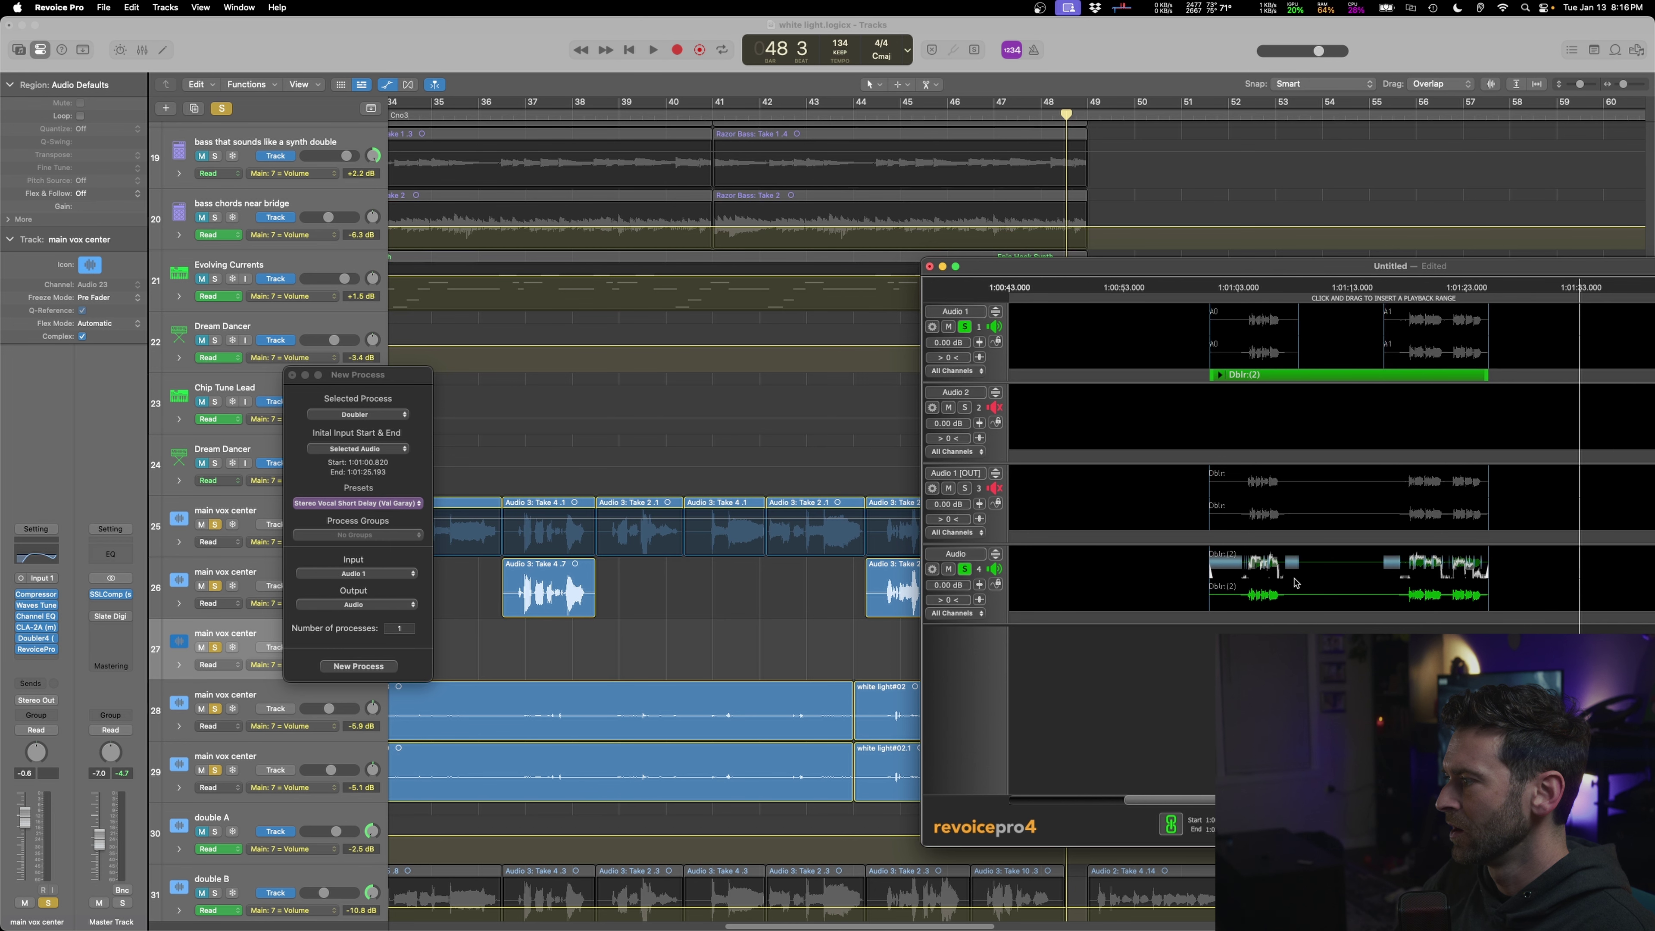
{"action": "right_click", "coordinate": [1307, 570]}
{"action": "right_click", "coordinate": [1249, 488]}
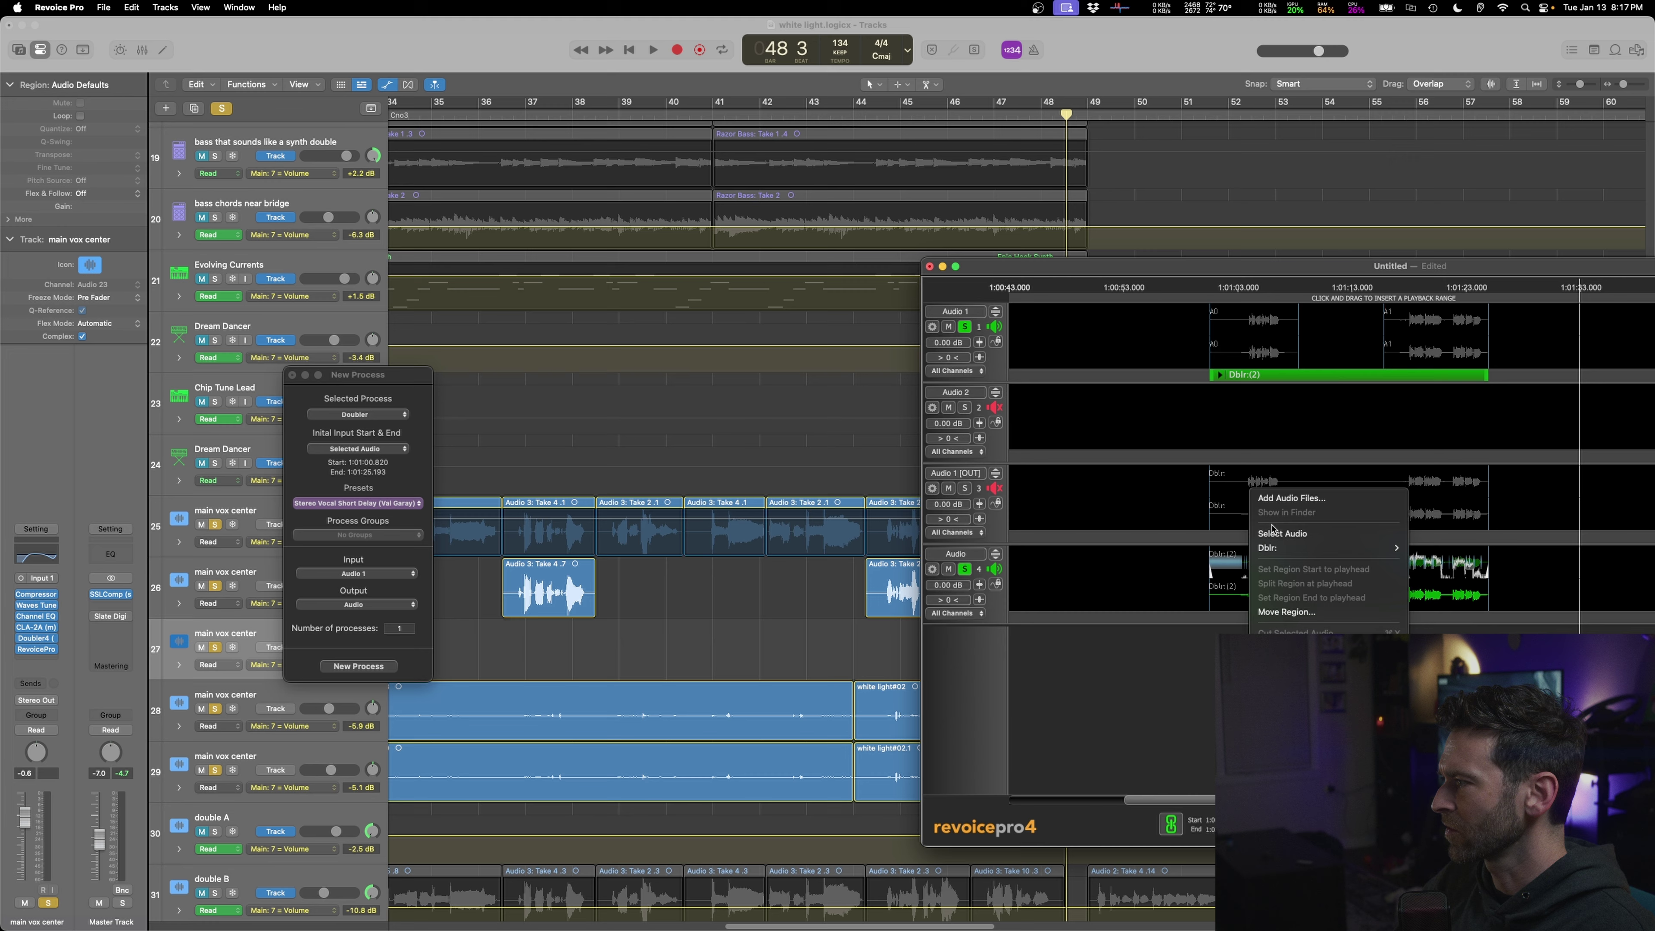
{"action": "left_click", "coordinate": [1271, 530]}
{"action": "left_click_drag", "start_coordinate": [1265, 507], "coordinate": [502, 652]}
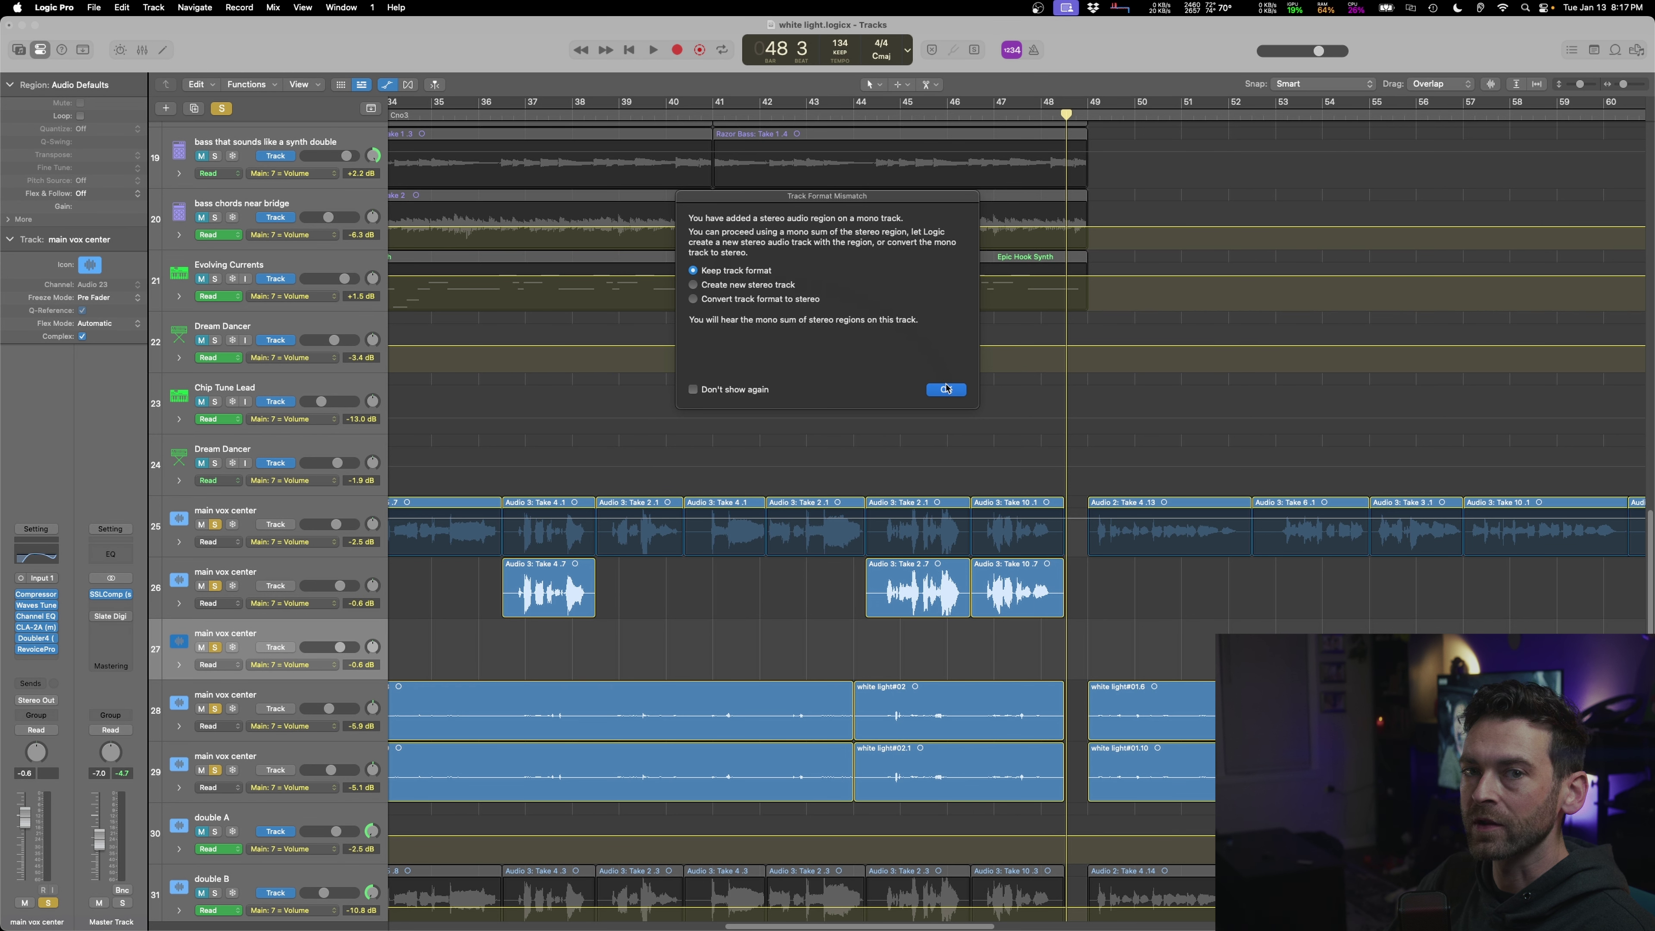
{"action": "left_click", "coordinate": [957, 391]}
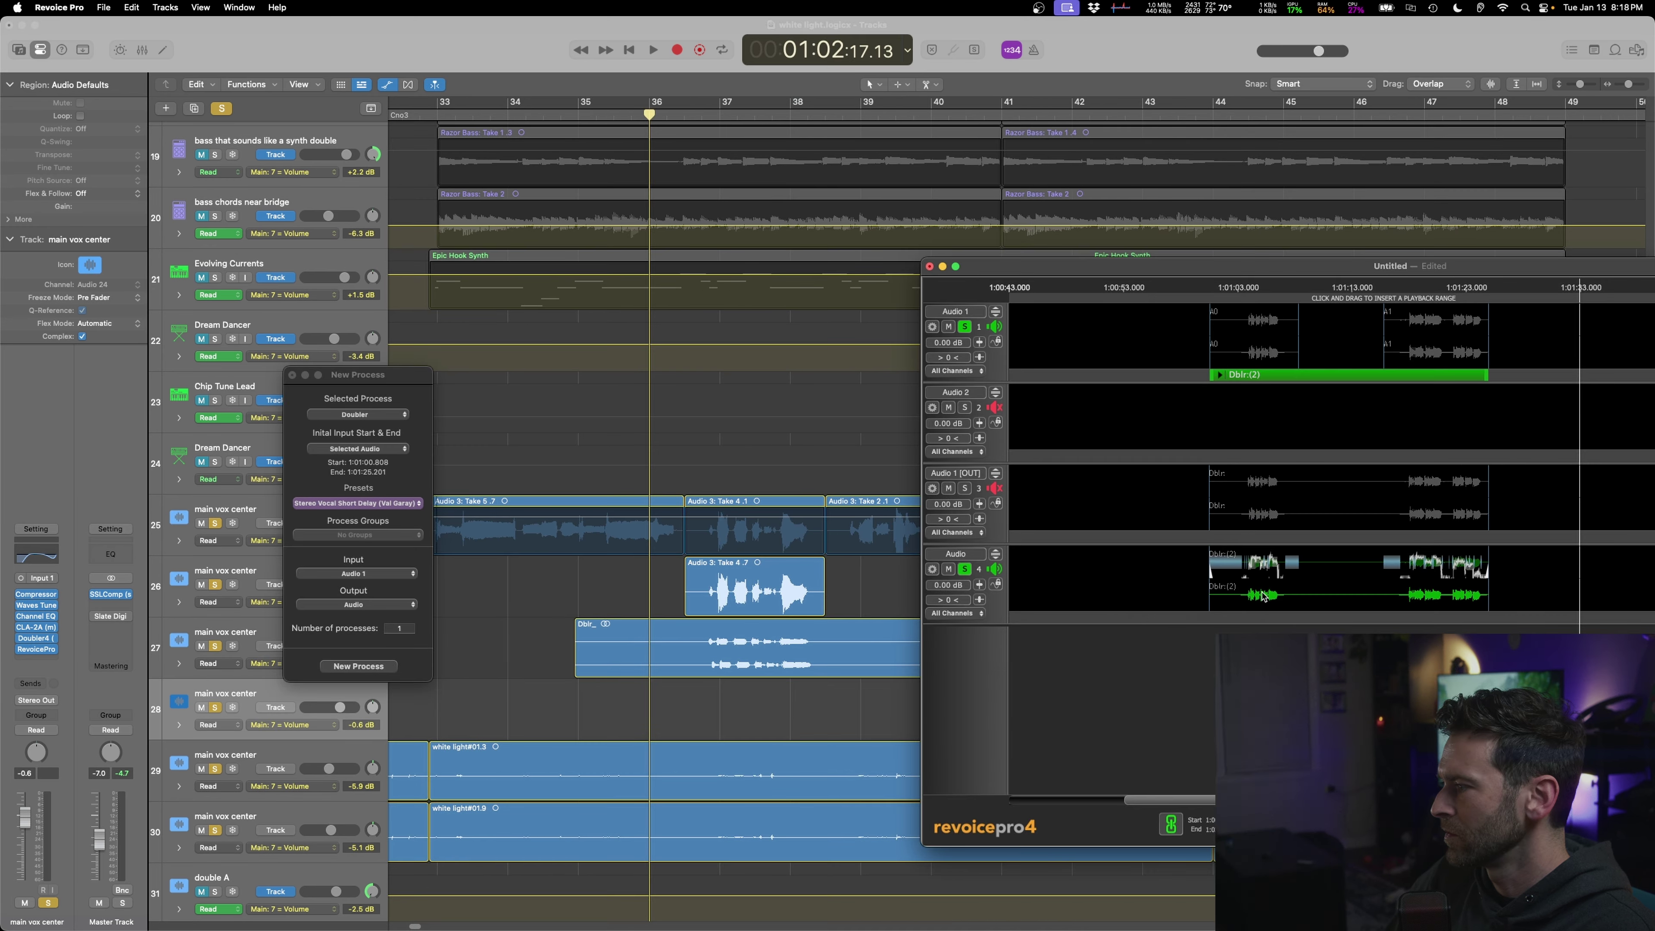
- Place the second doubled vocal on track 28, keeping the track format, and align its start with the double on track 27
{"action": "left_click_drag", "start_coordinate": [1264, 596], "coordinate": [601, 710]}
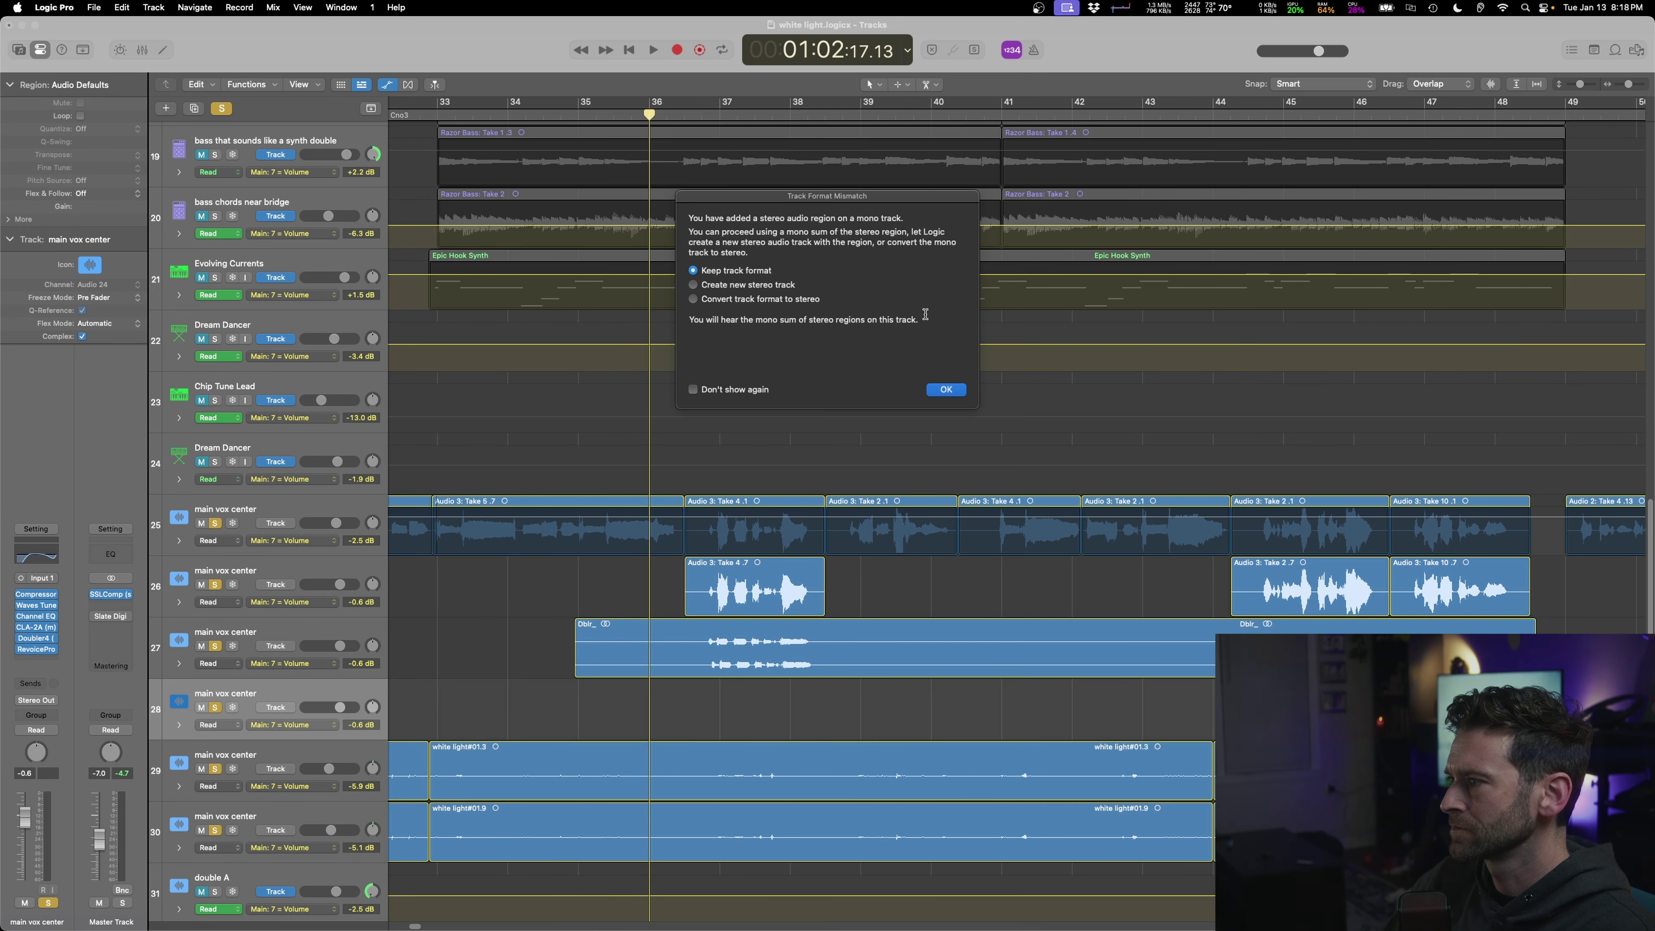
{"action": "left_click", "coordinate": [946, 391]}
{"action": "left_click_drag", "start_coordinate": [857, 700], "coordinate": [784, 660]}
{"action": "scroll", "coordinate": [717, 652], "scroll_direction": "up", "scroll_amount": 2}
{"action": "scroll", "coordinate": [717, 642], "scroll_direction": "up", "scroll_amount": 5}
{"action": "left_click", "coordinate": [600, 695]}
{"action": "scroll", "coordinate": [600, 695], "scroll_direction": "down", "scroll_amount": 6}
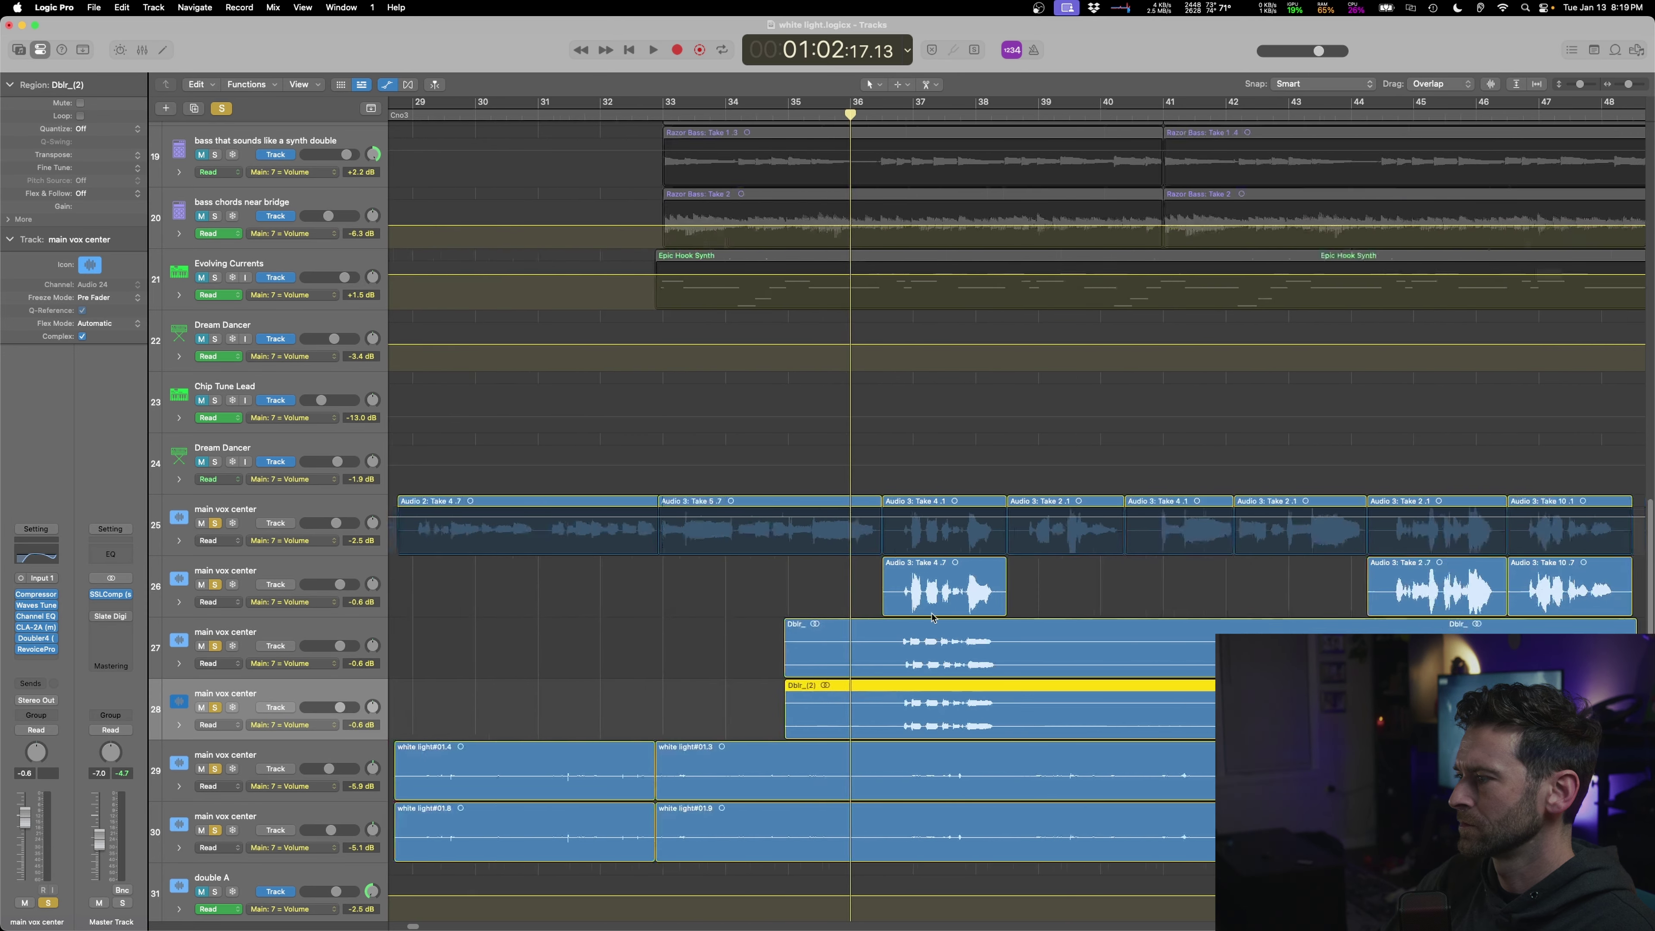
- Listen to the layered vocals and insert the mono Waves Silk Vocal plug-in after the CLA-2A on track 25
{"action": "key", "text": "space"}
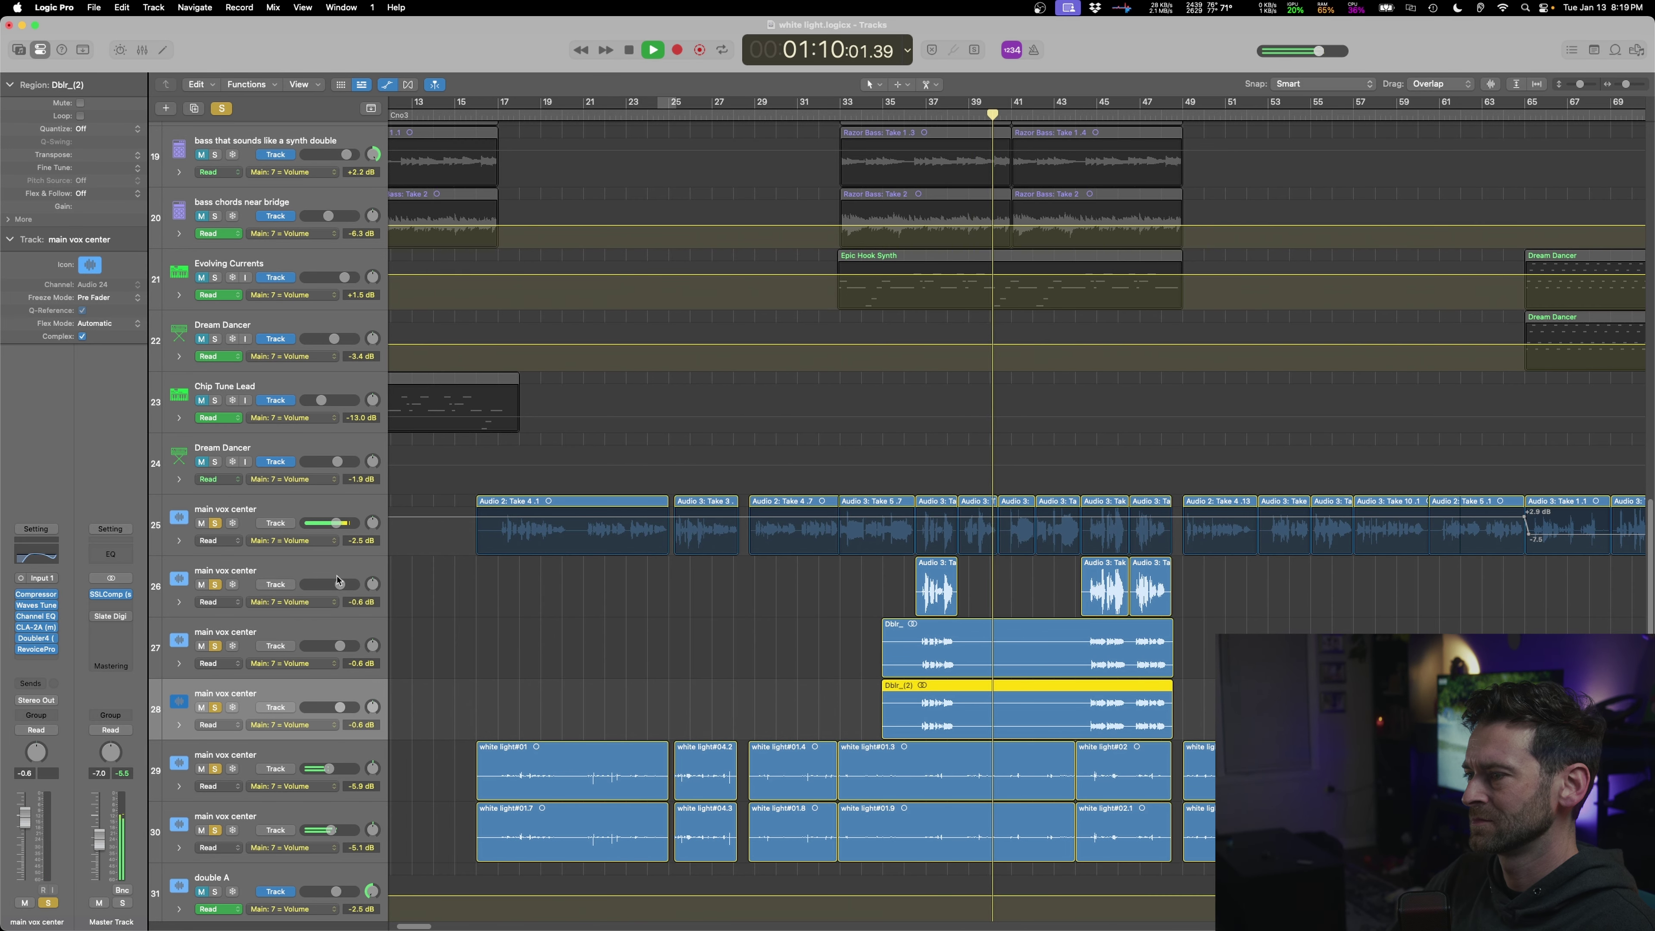
{"action": "left_click", "coordinate": [277, 530]}
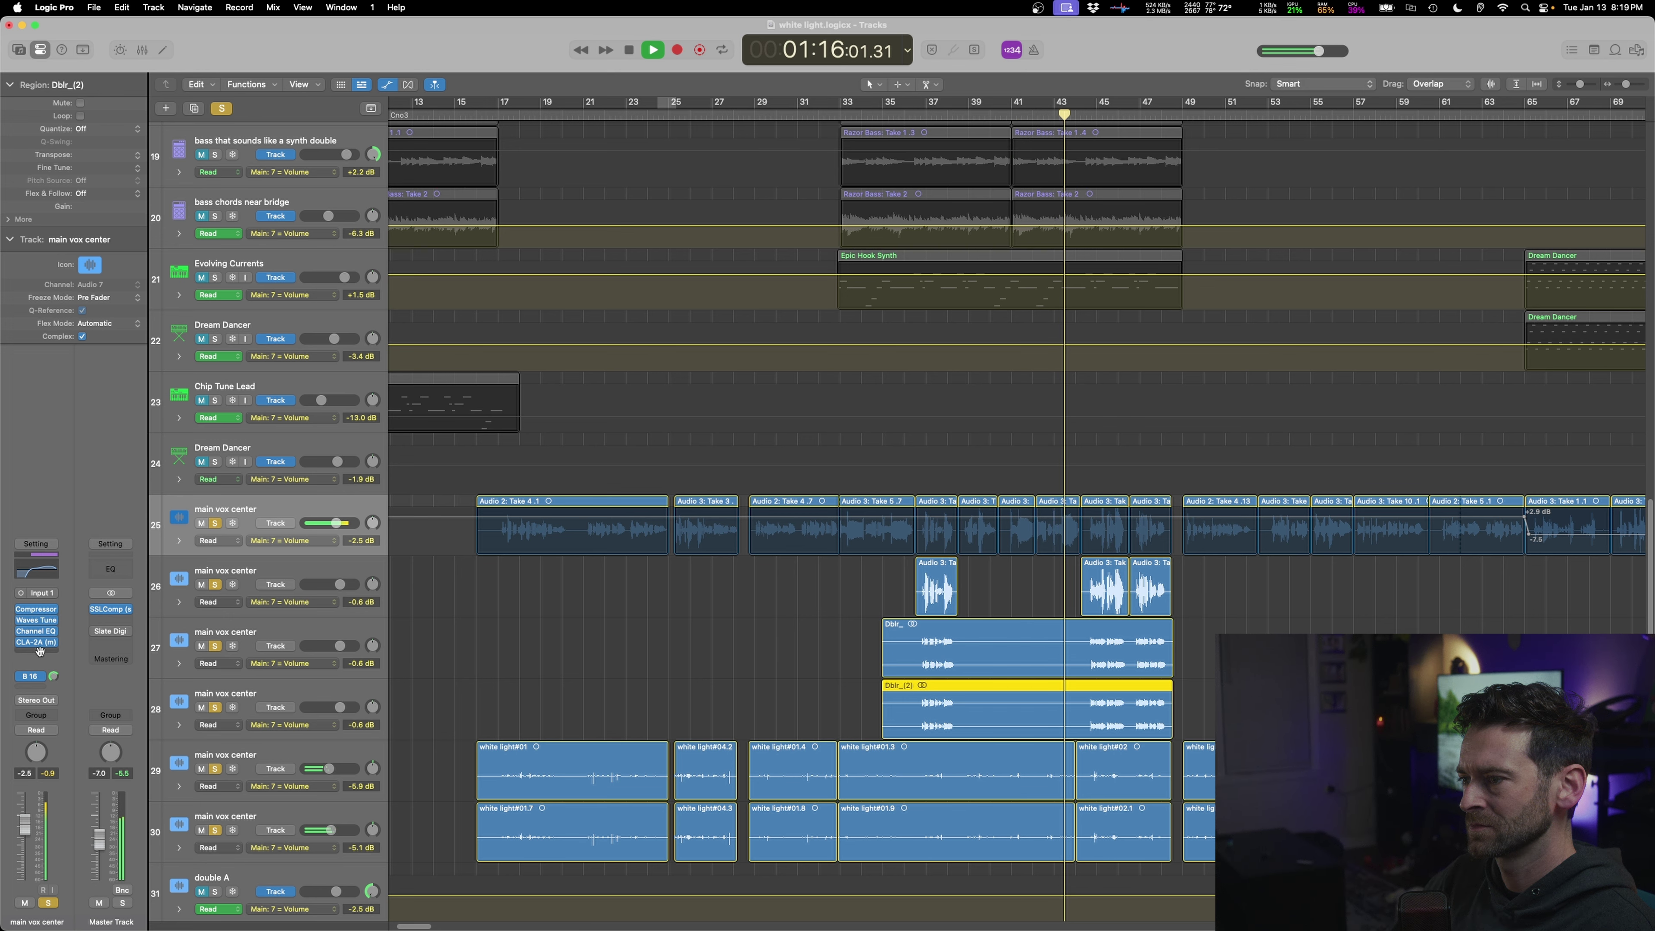
{"action": "key", "text": "space"}
{"action": "left_click", "coordinate": [40, 652]}
{"action": "mouse_move", "coordinate": [238, 905]}
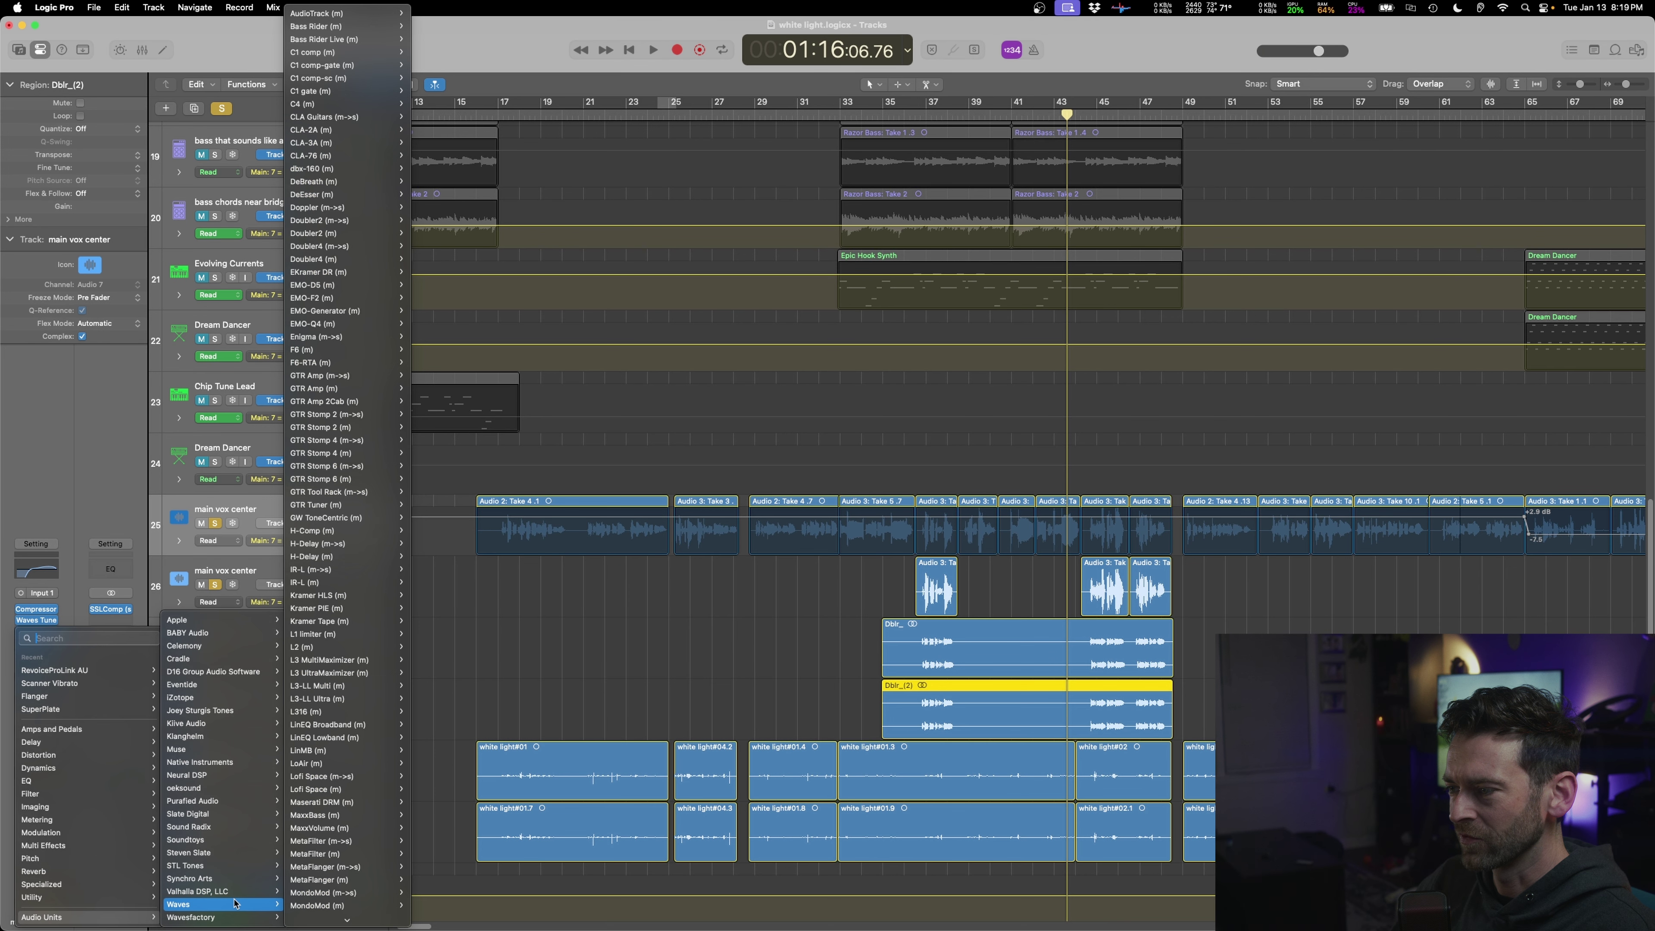
{"action": "mouse_move", "coordinate": [363, 702]}
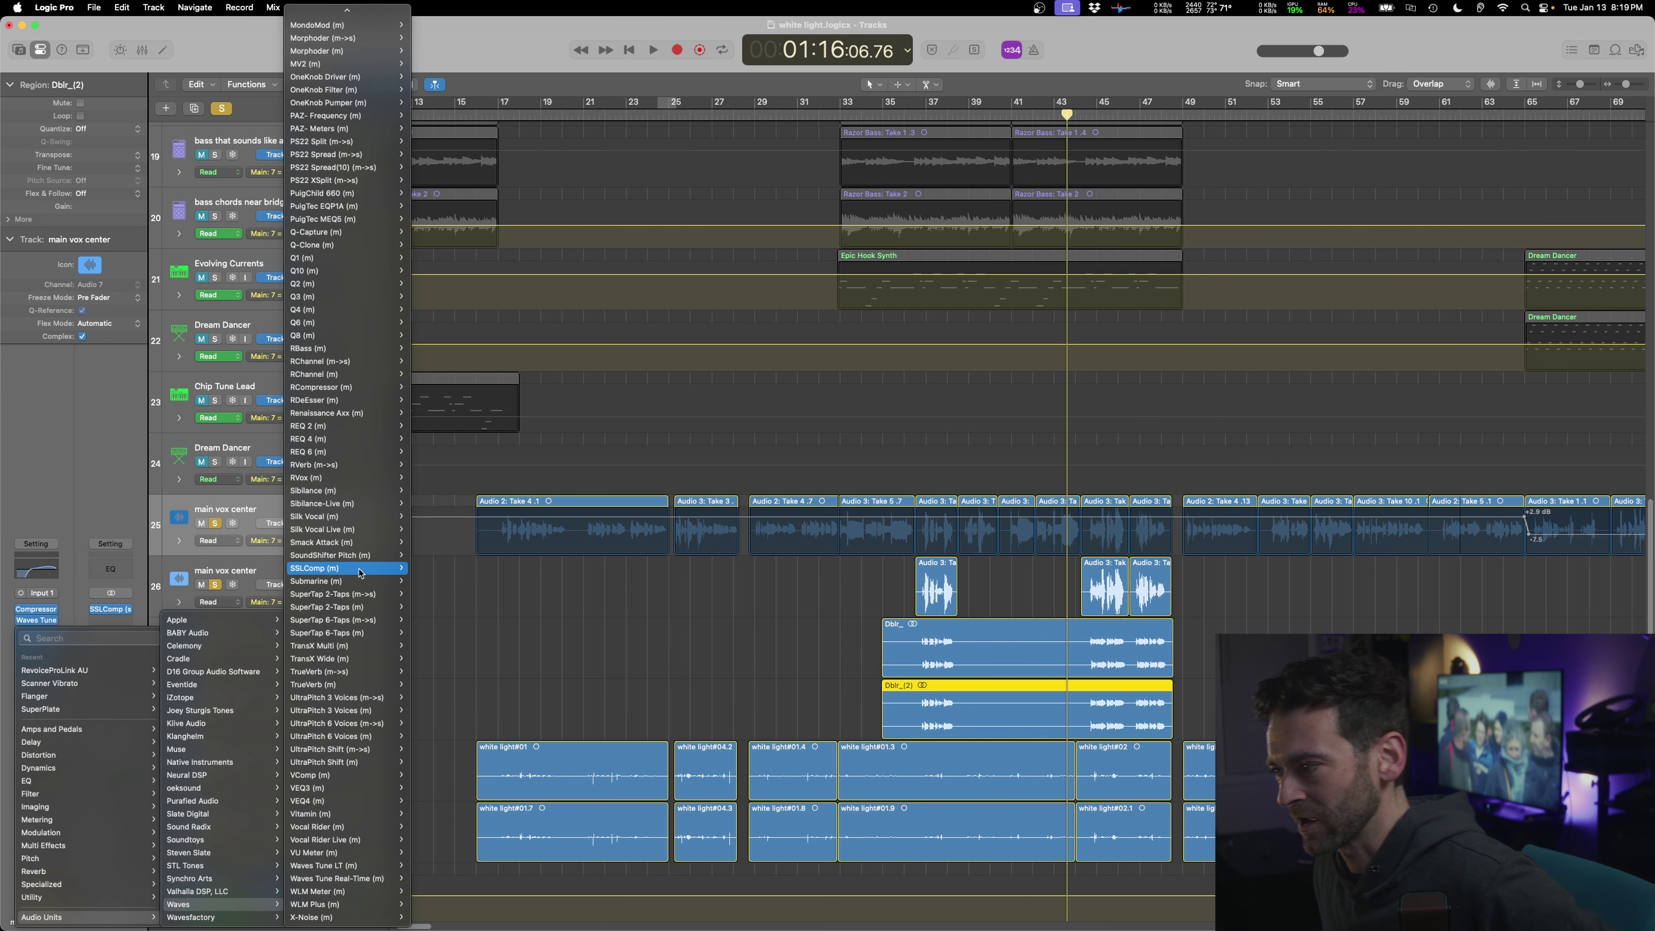
{"action": "mouse_move", "coordinate": [366, 513]}
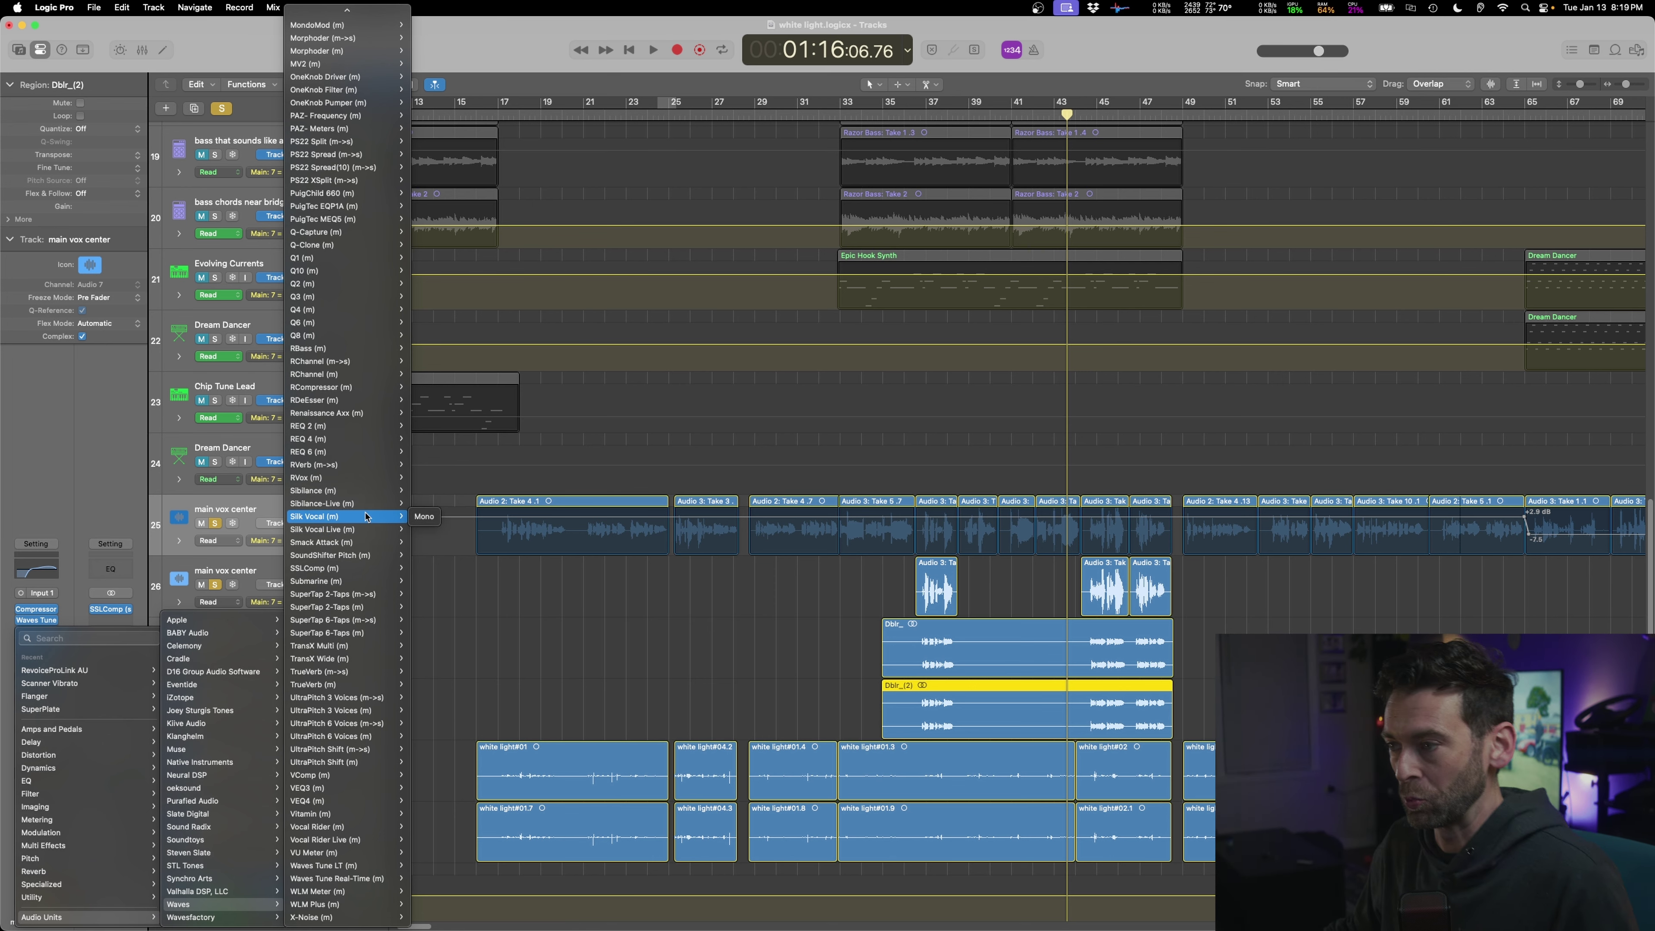
{"action": "left_click", "coordinate": [423, 516]}
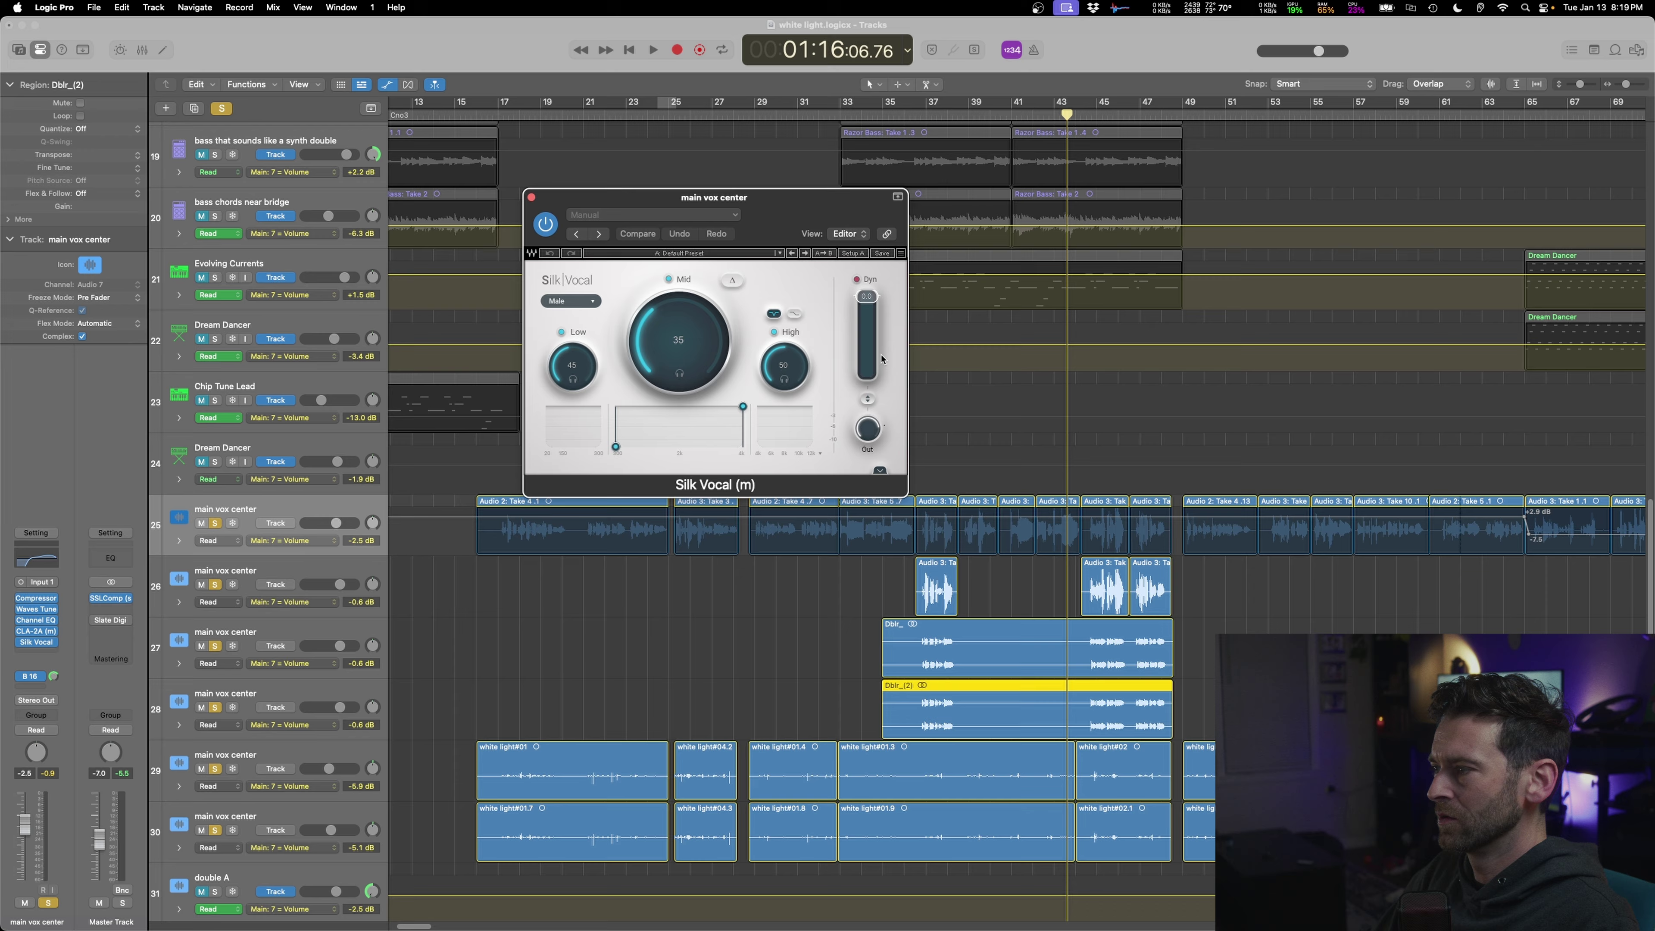
- Adjust Silk Vocal during playback with Low at 84, Mid at 46, a higher High amount and the gate turned down, and close it
{"action": "key", "text": "space"}
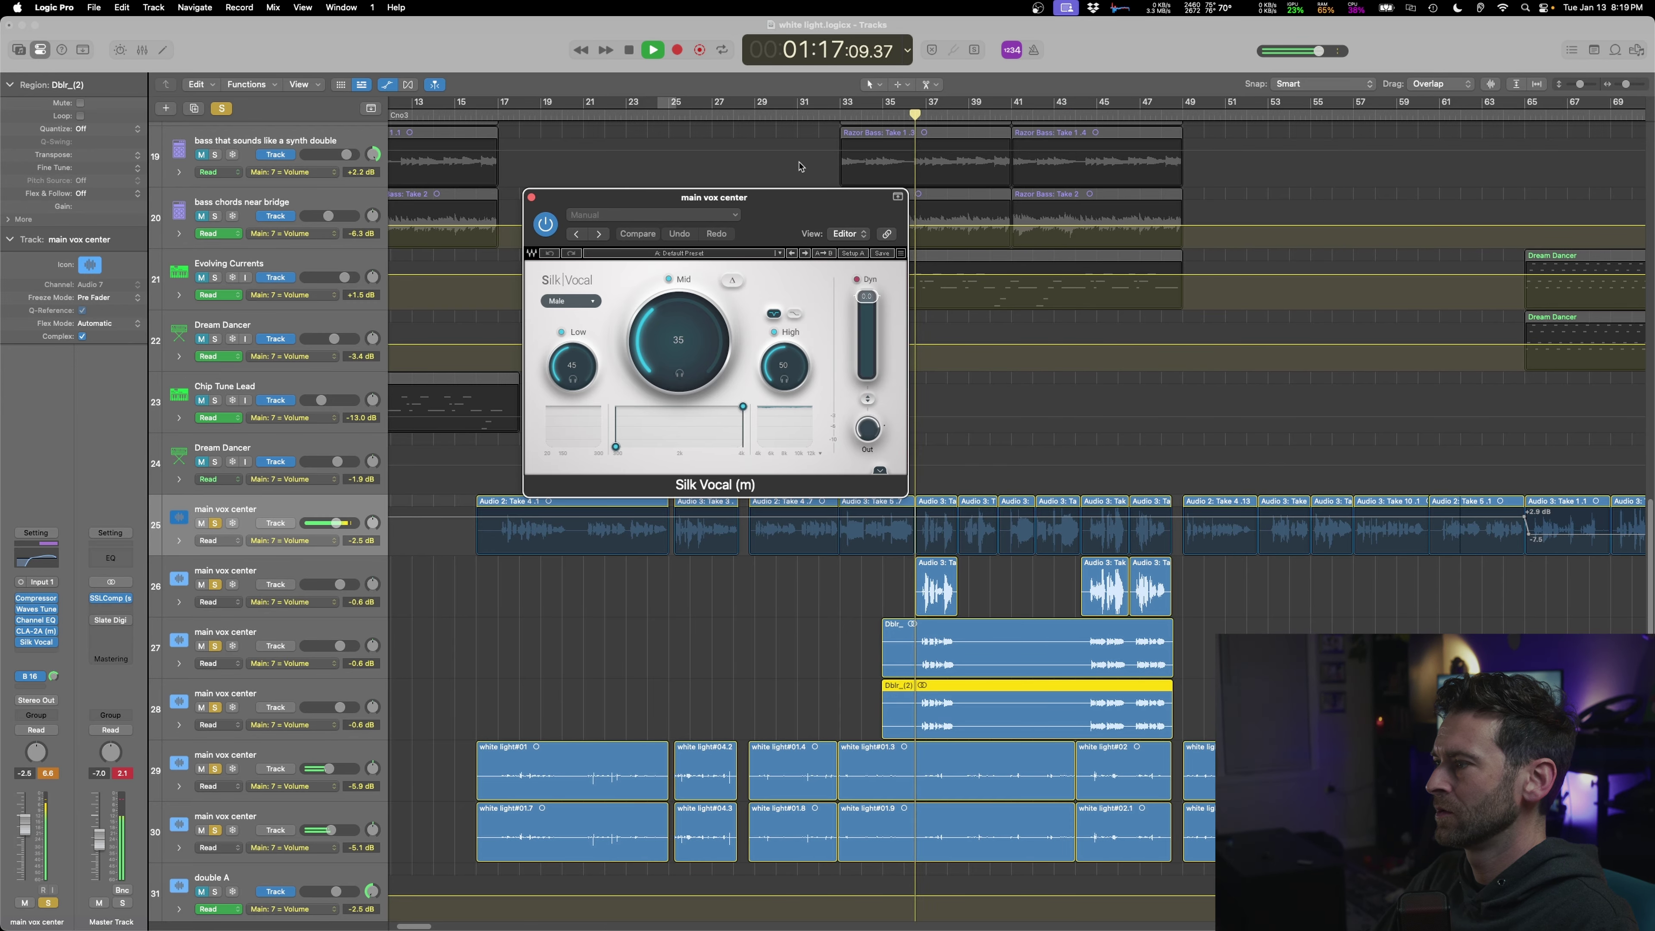
{"action": "left_click", "coordinate": [807, 115]}
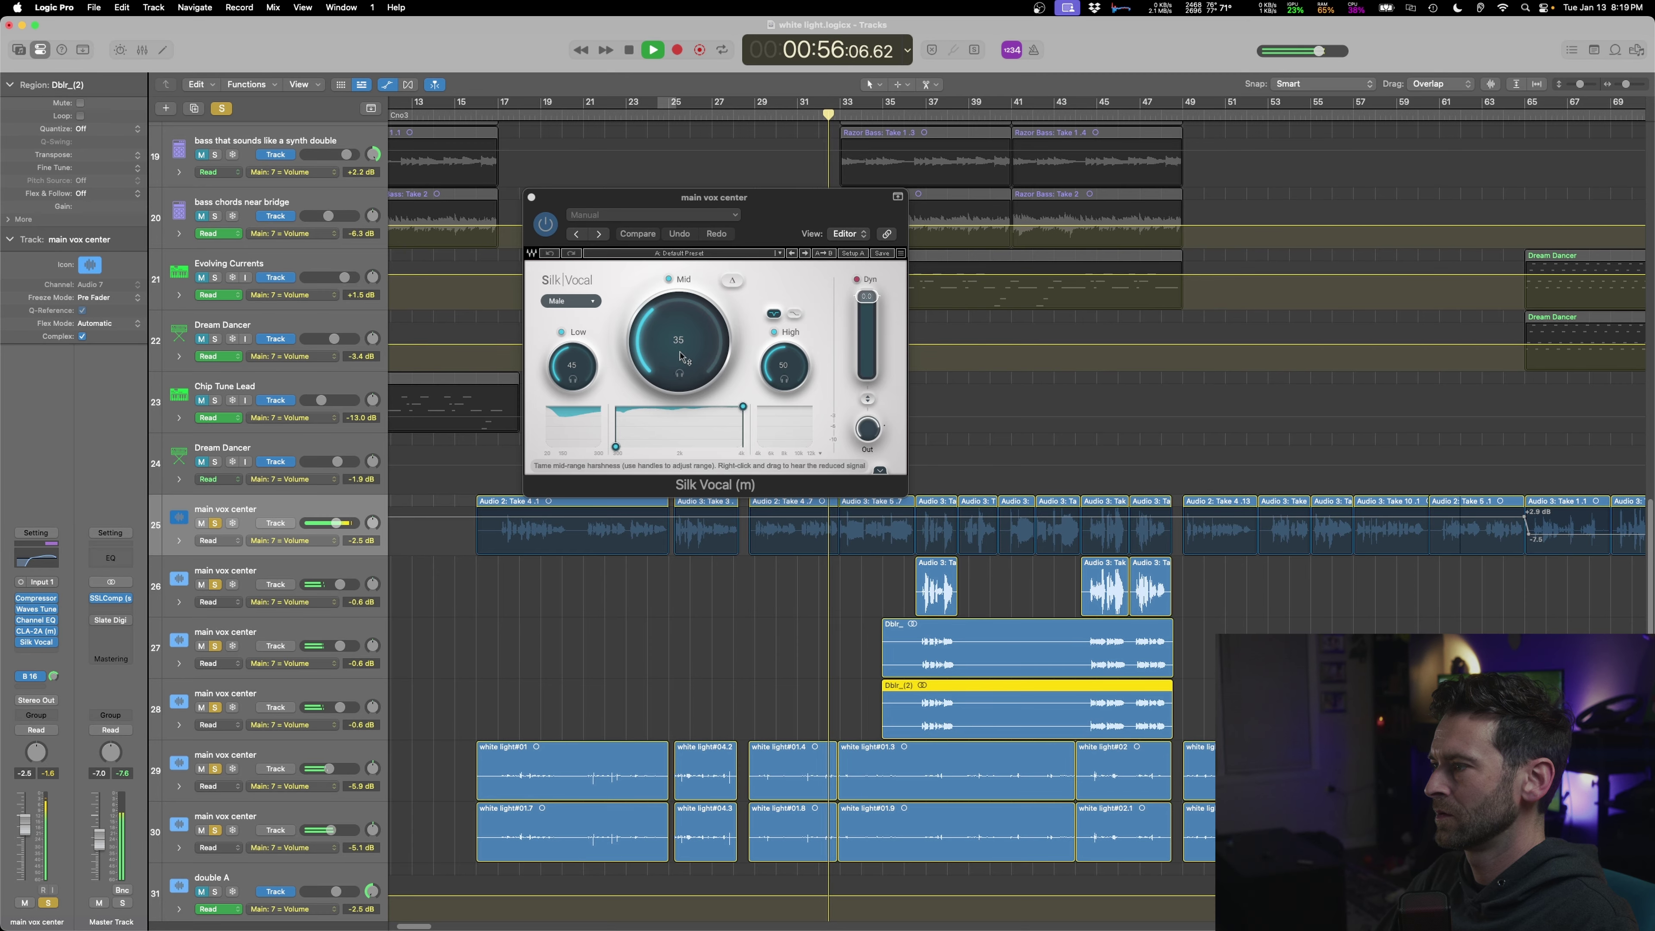
{"action": "left_click_drag", "start_coordinate": [573, 357], "coordinate": [575, 353]}
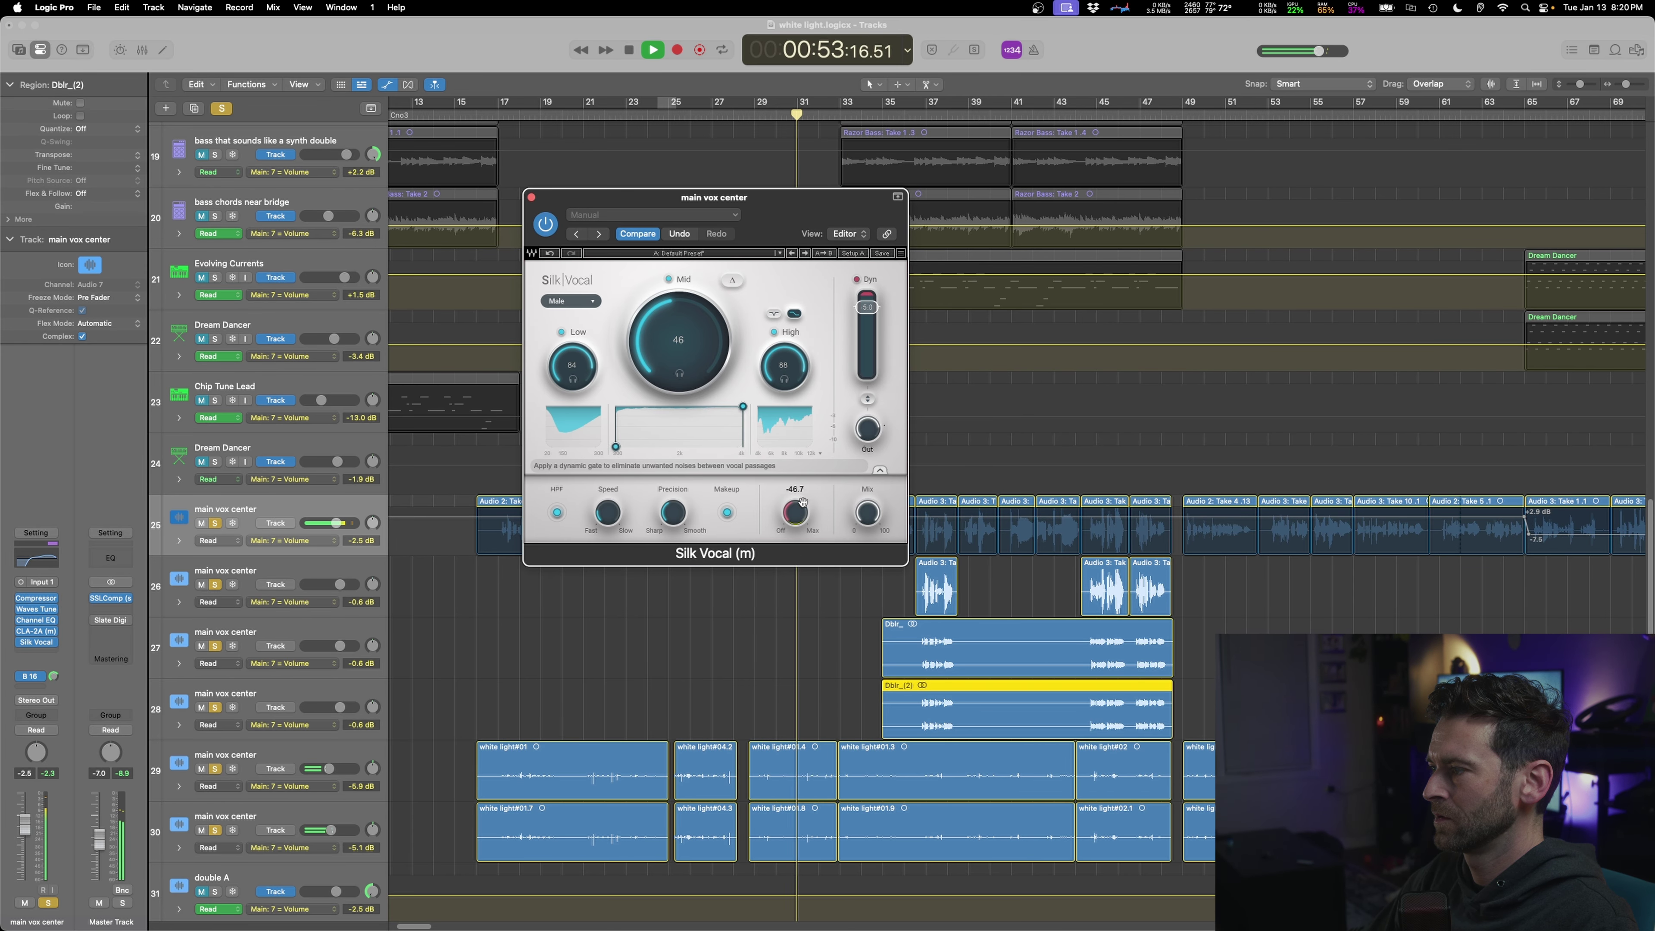
{"action": "left_click_drag", "start_coordinate": [803, 501], "coordinate": [794, 534]}
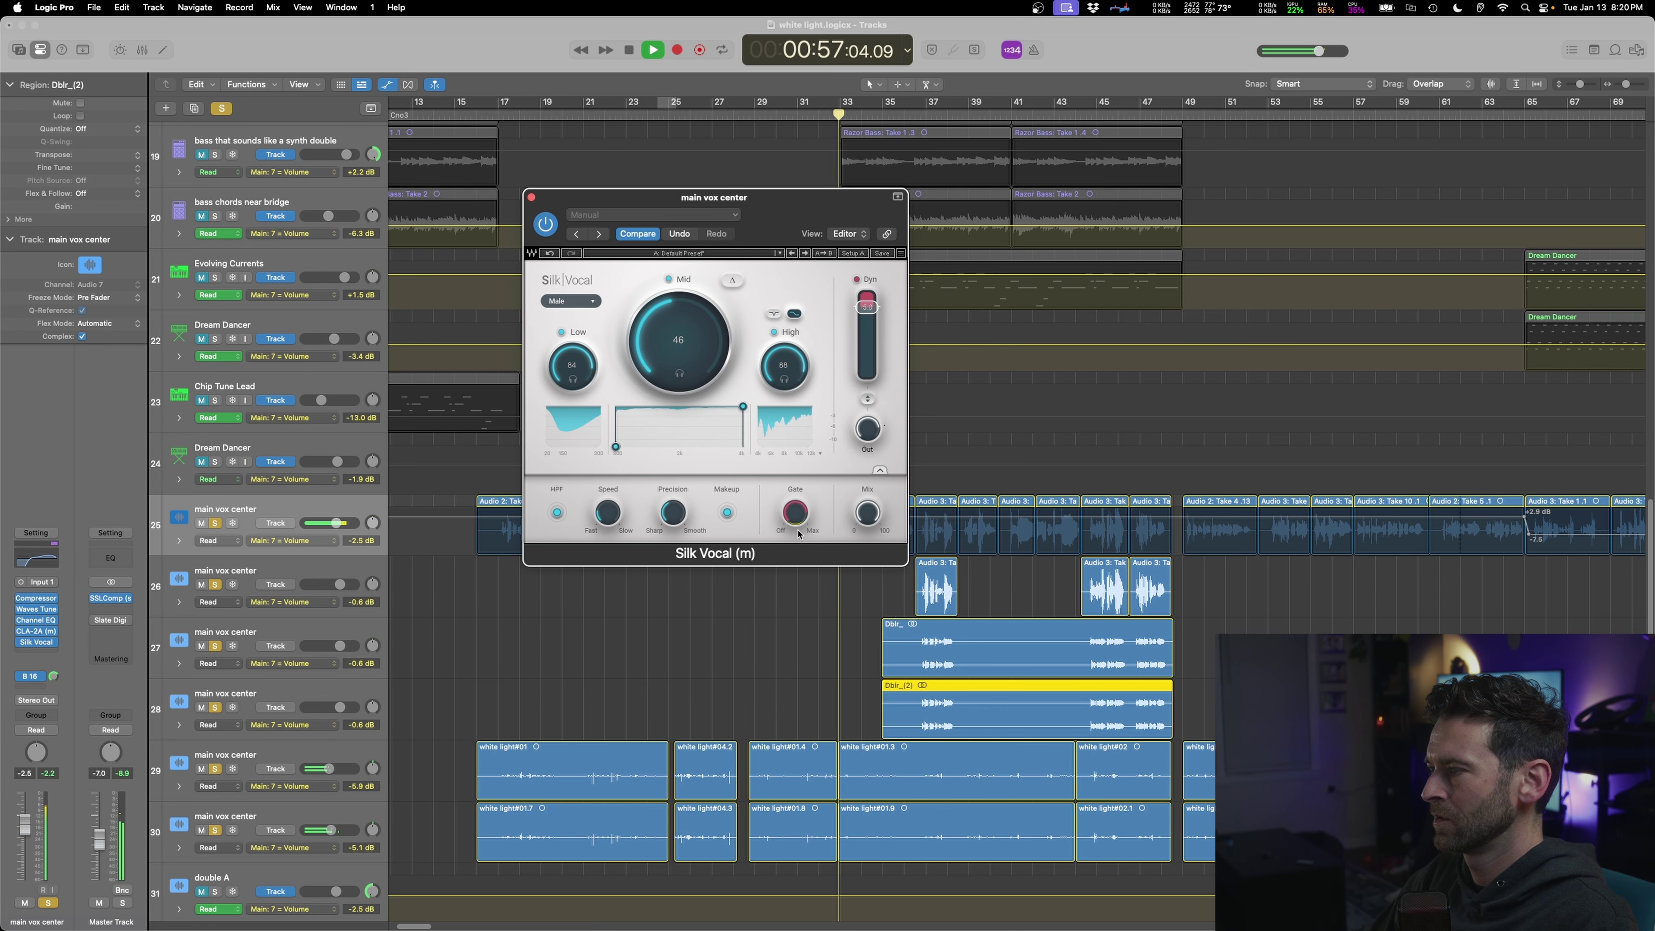
{"action": "left_click", "coordinate": [590, 145]}
{"action": "key", "text": "space"}
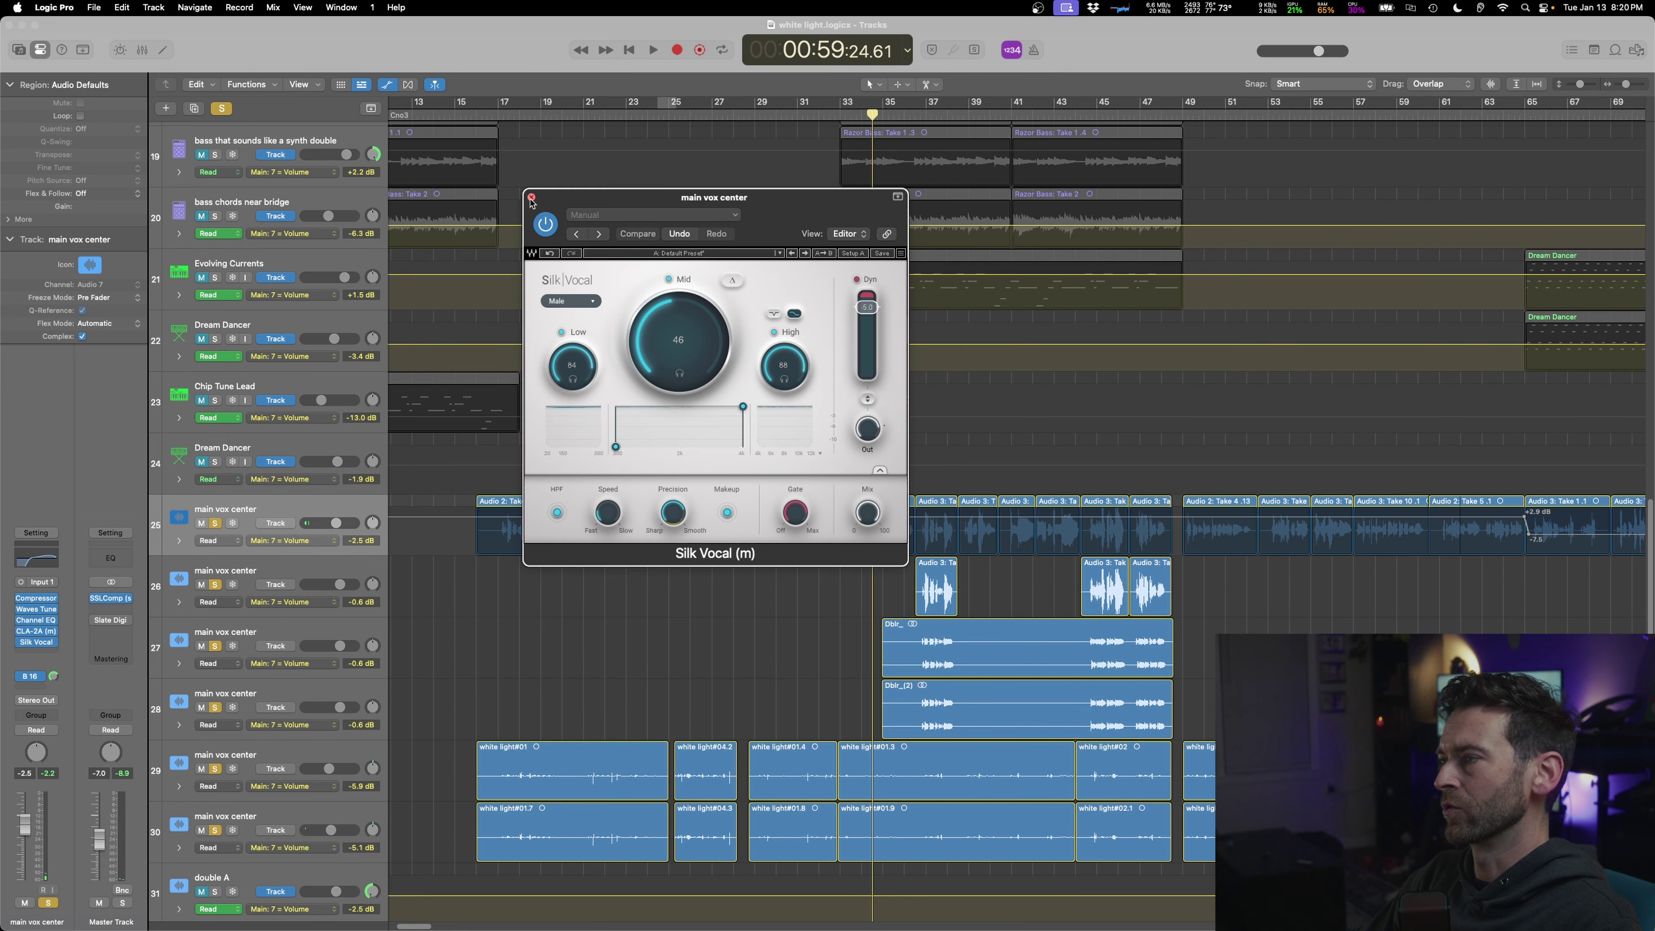
{"action": "left_click", "coordinate": [532, 197]}
- Listen to the layered main vocals in the first verse and check the free send slot's options on track 25
{"action": "left_click", "coordinate": [517, 112]}
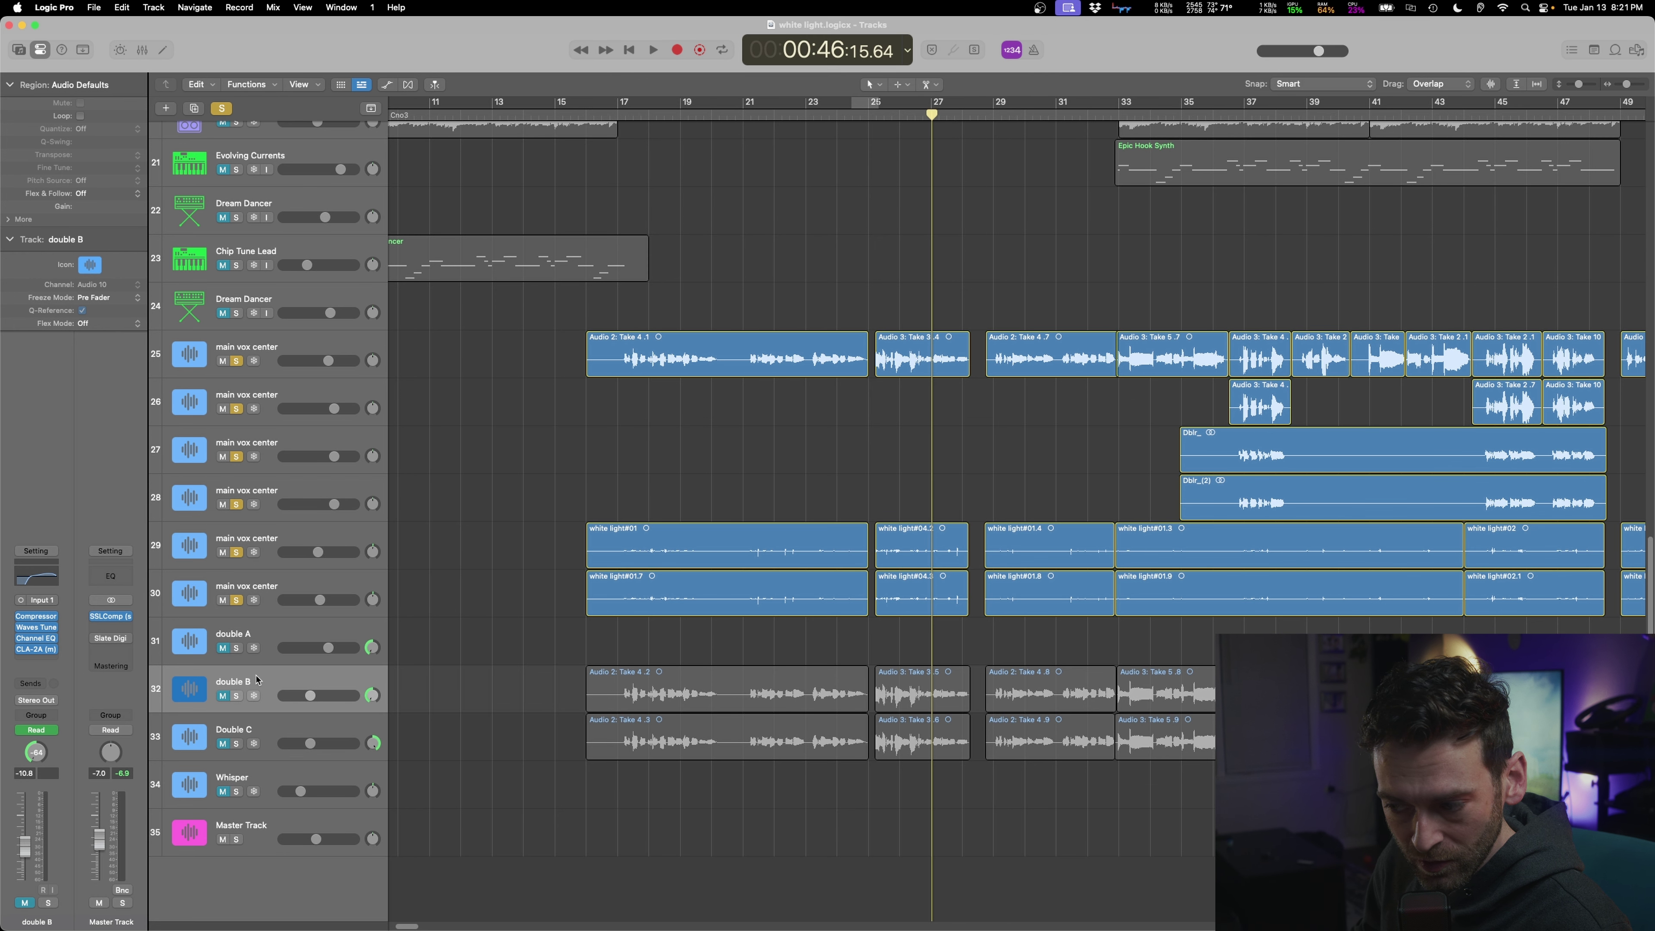
{"action": "key", "text": "space"}
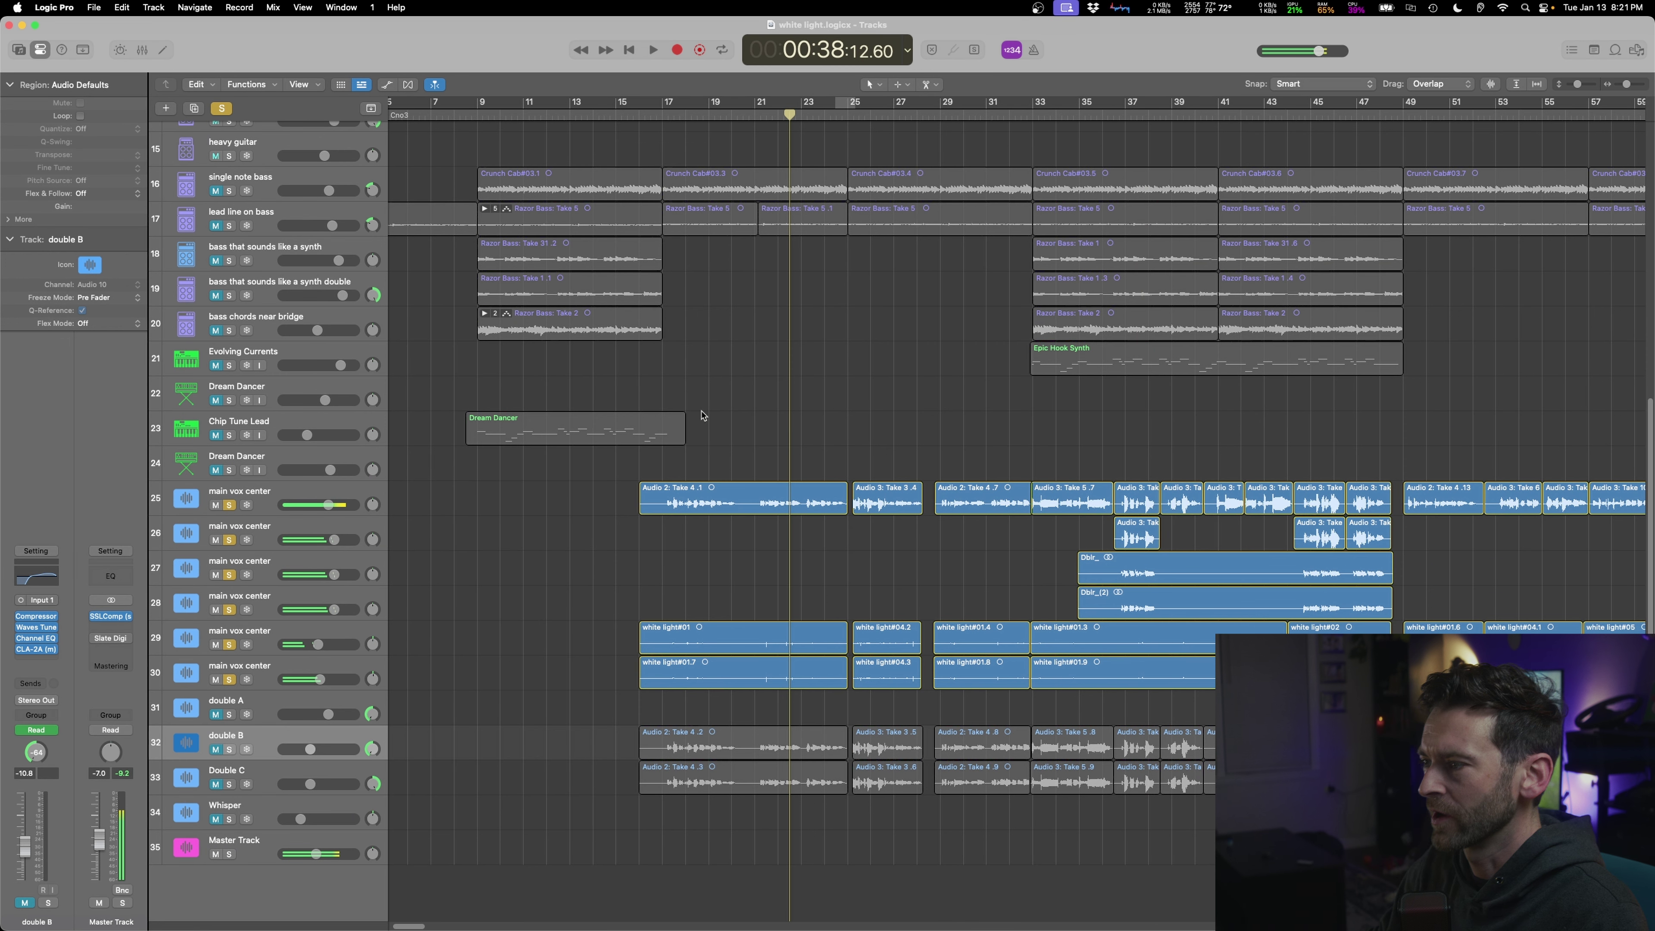
{"action": "key", "text": "space"}
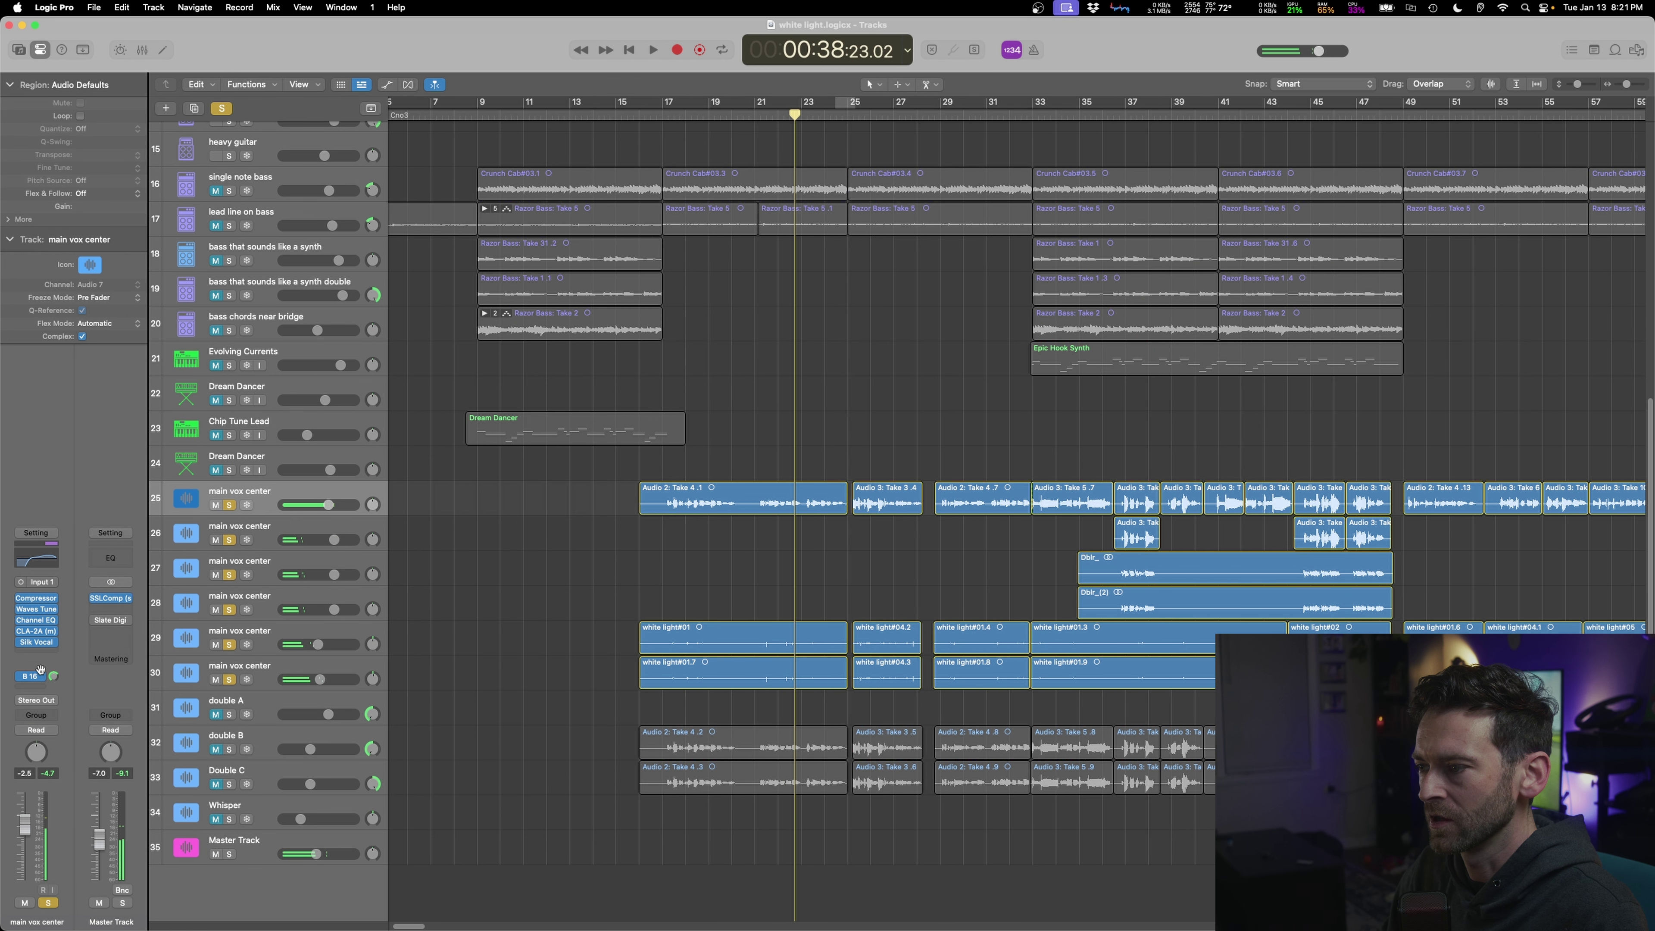
{"action": "left_click", "coordinate": [40, 686]}
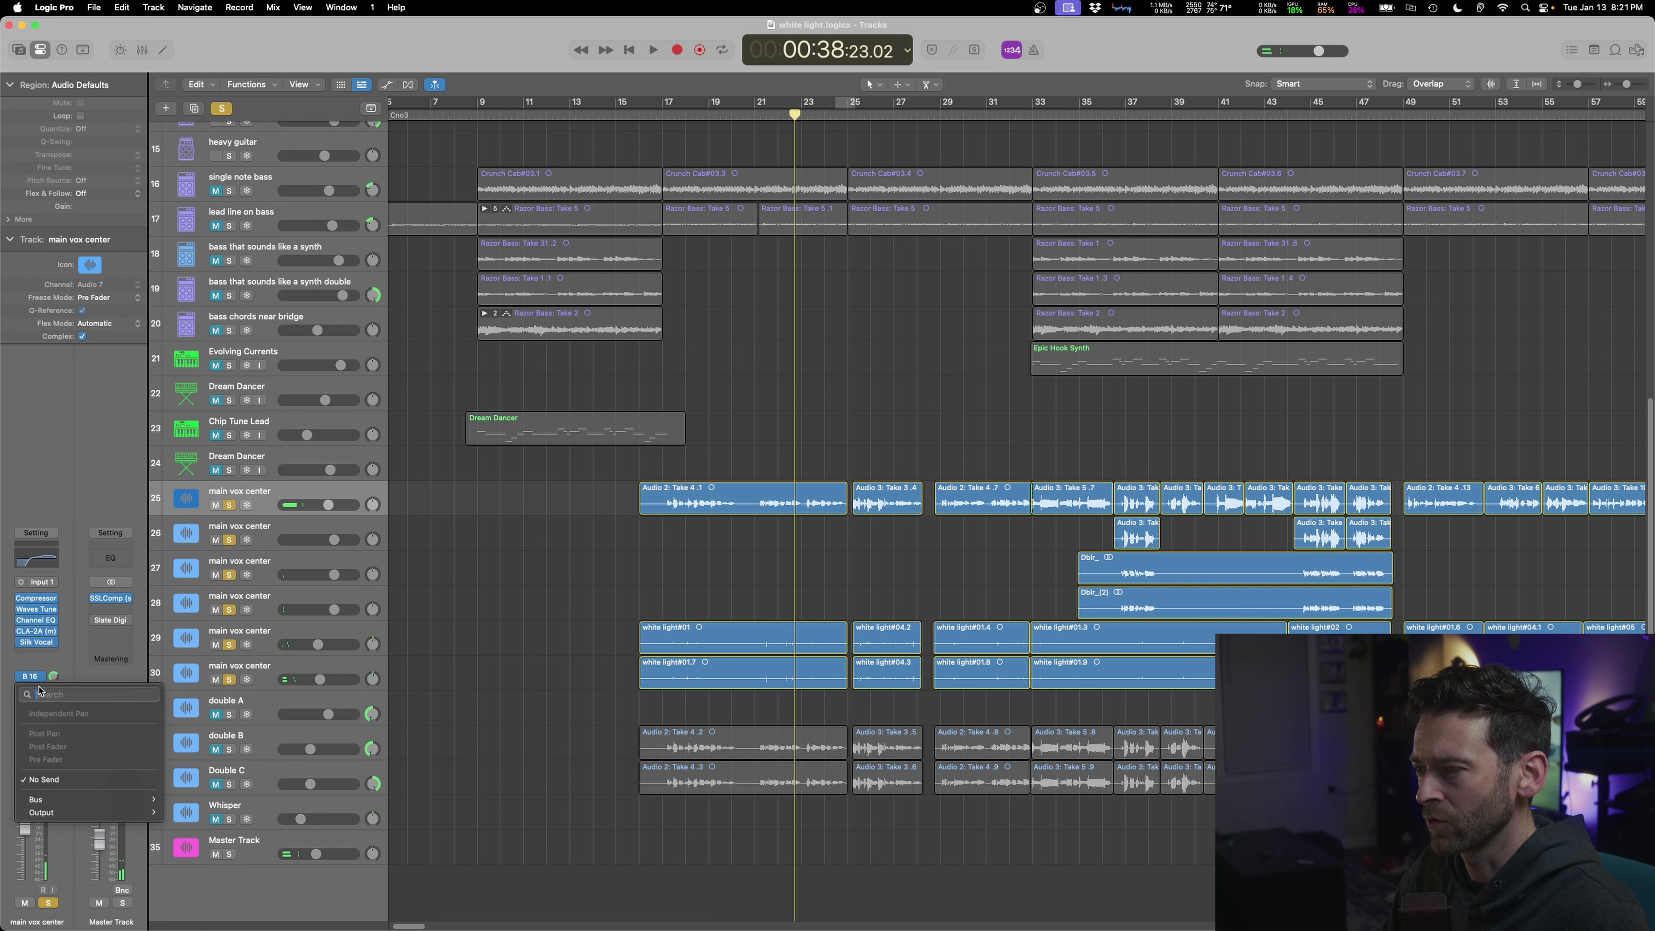
{"action": "mouse_move", "coordinate": [98, 800]}
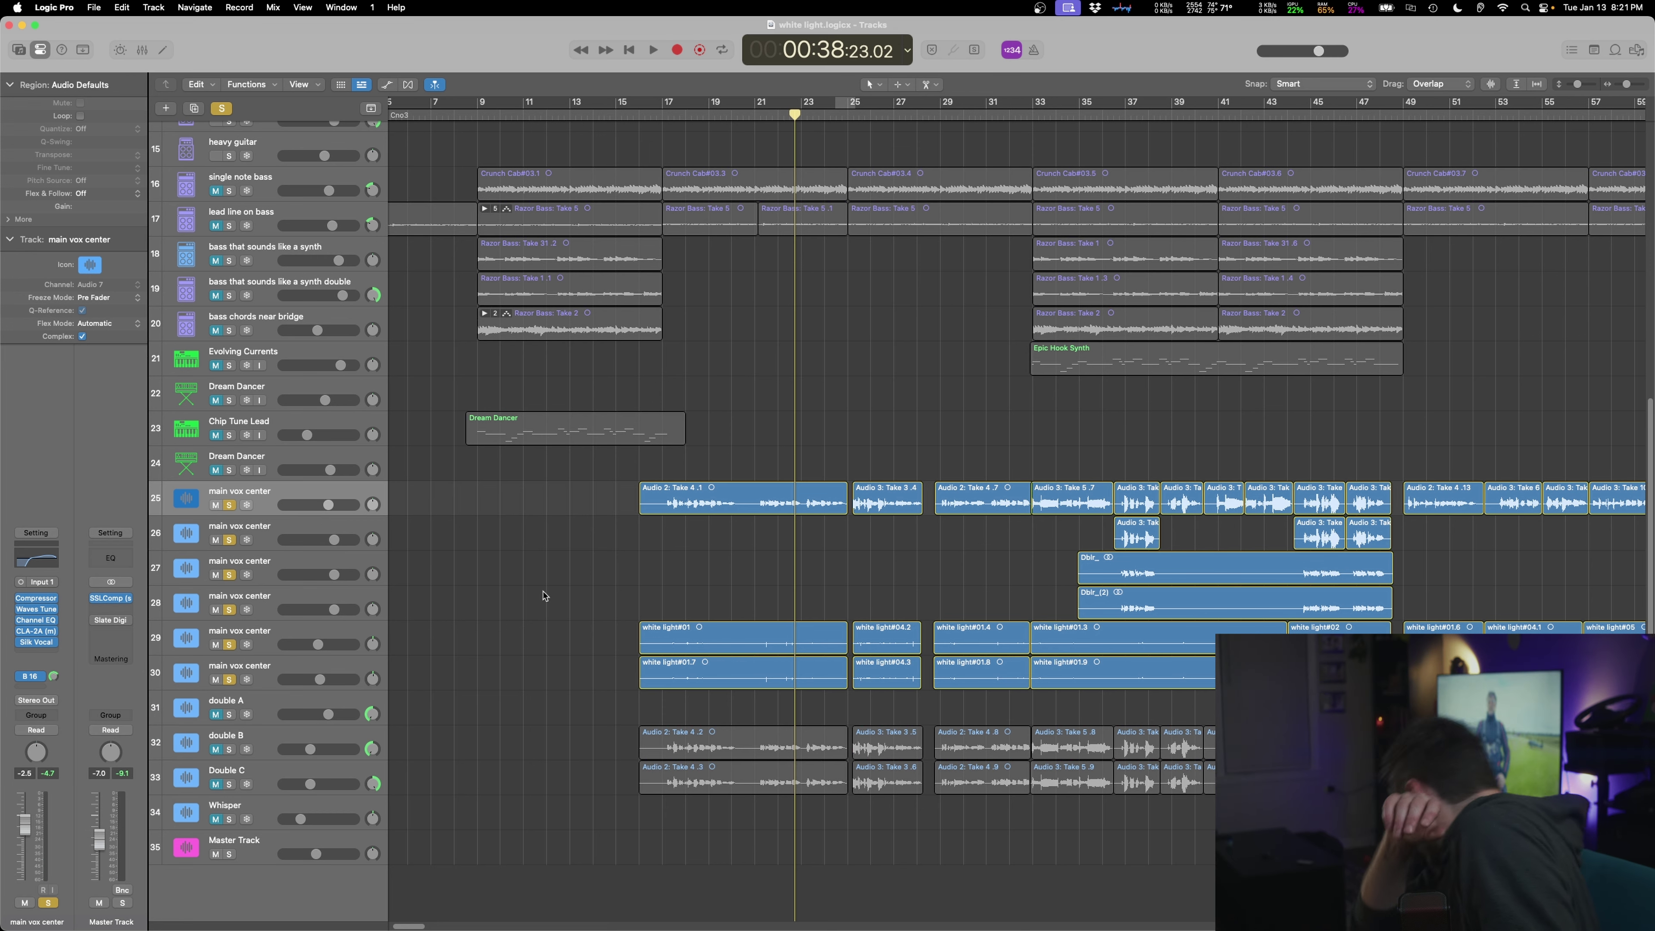
- Create an empty duplicate of track 25 with the same settings and select the first vocal region, Audio 2: Take 4.1
{"action": "key", "text": "cmd+d"}
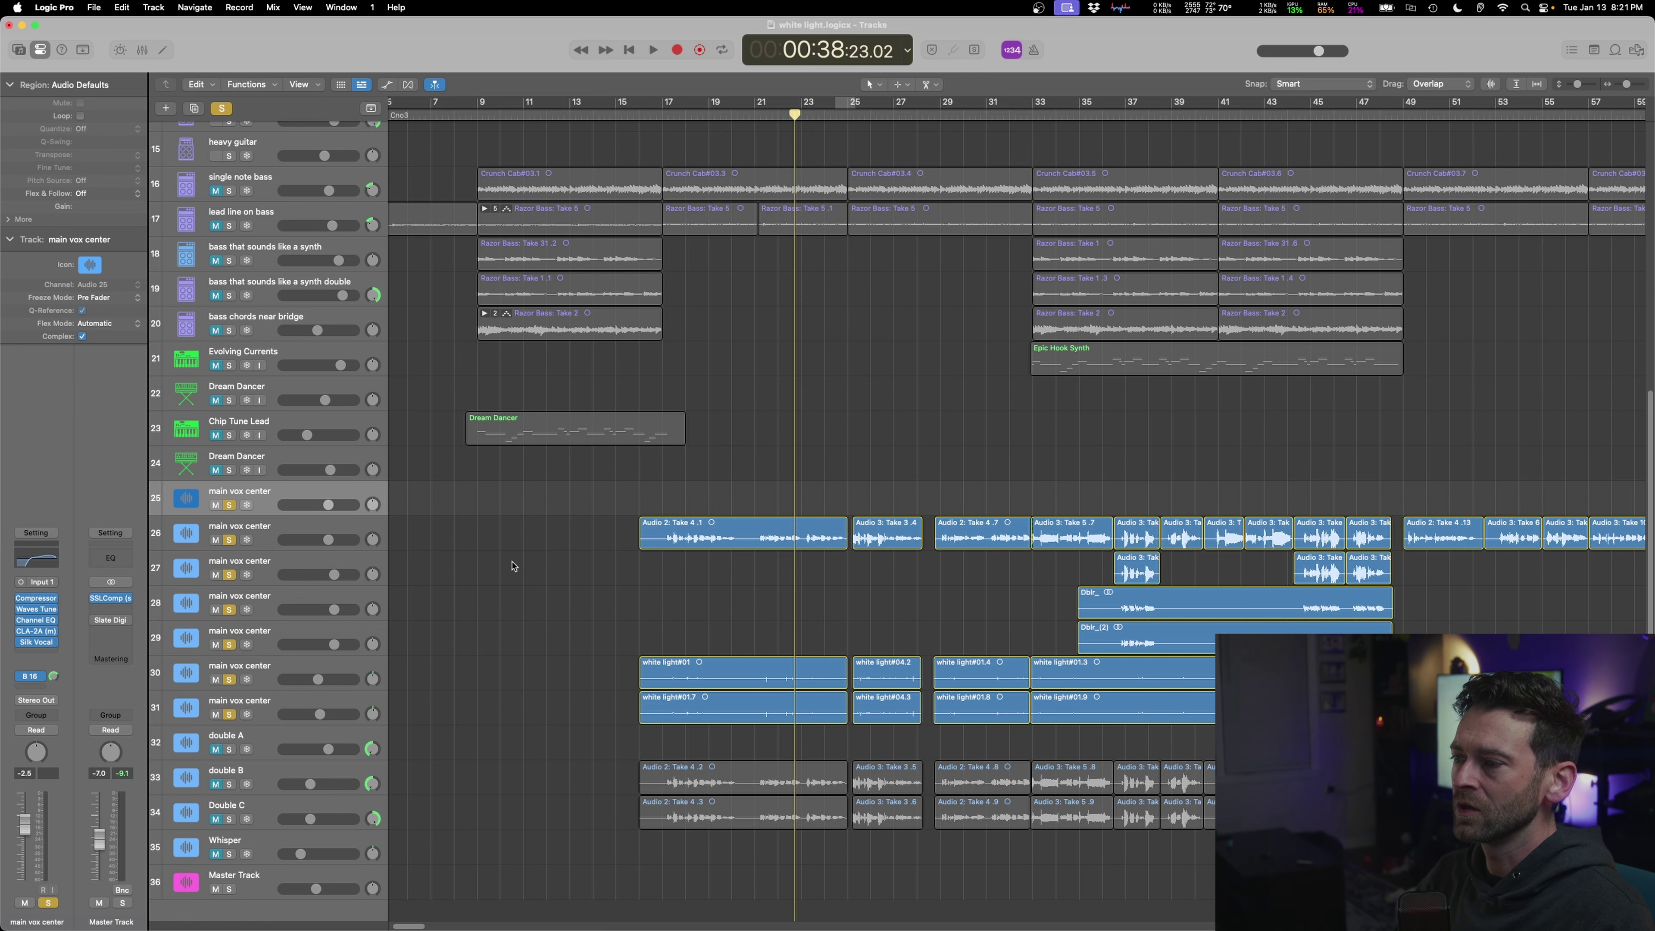
{"action": "left_click", "coordinate": [713, 545]}
{"action": "key", "text": "super+Down"}
{"action": "key", "text": "super+Down"}
{"action": "key", "text": "super+Down"}
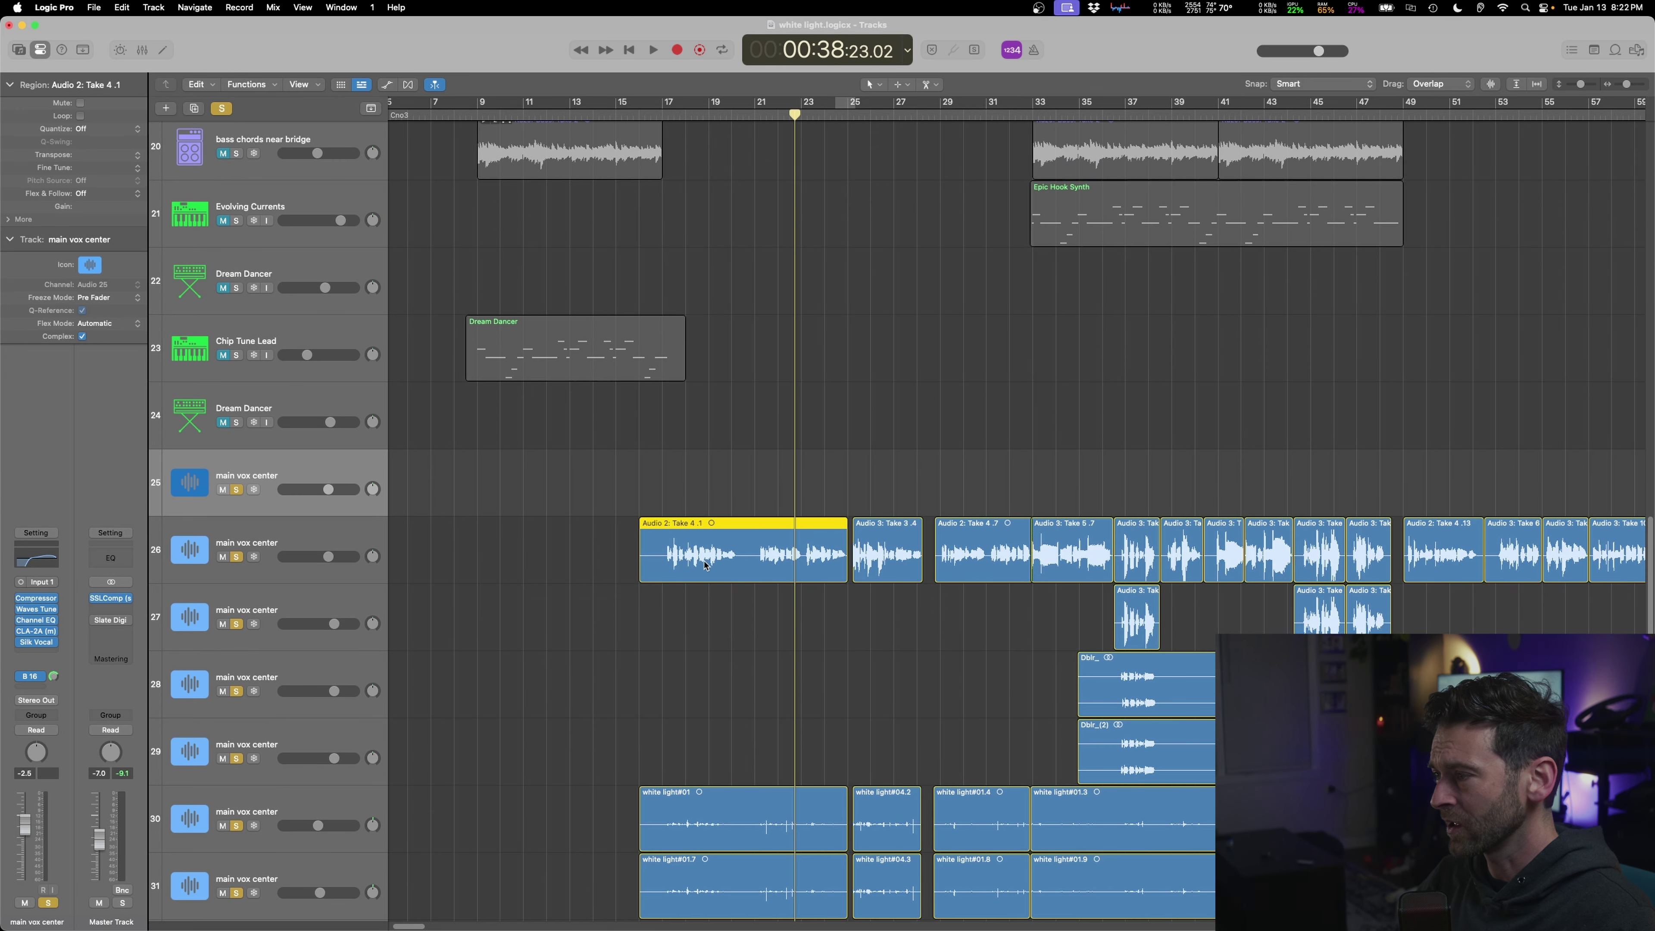
{"action": "key", "text": "super+Right"}
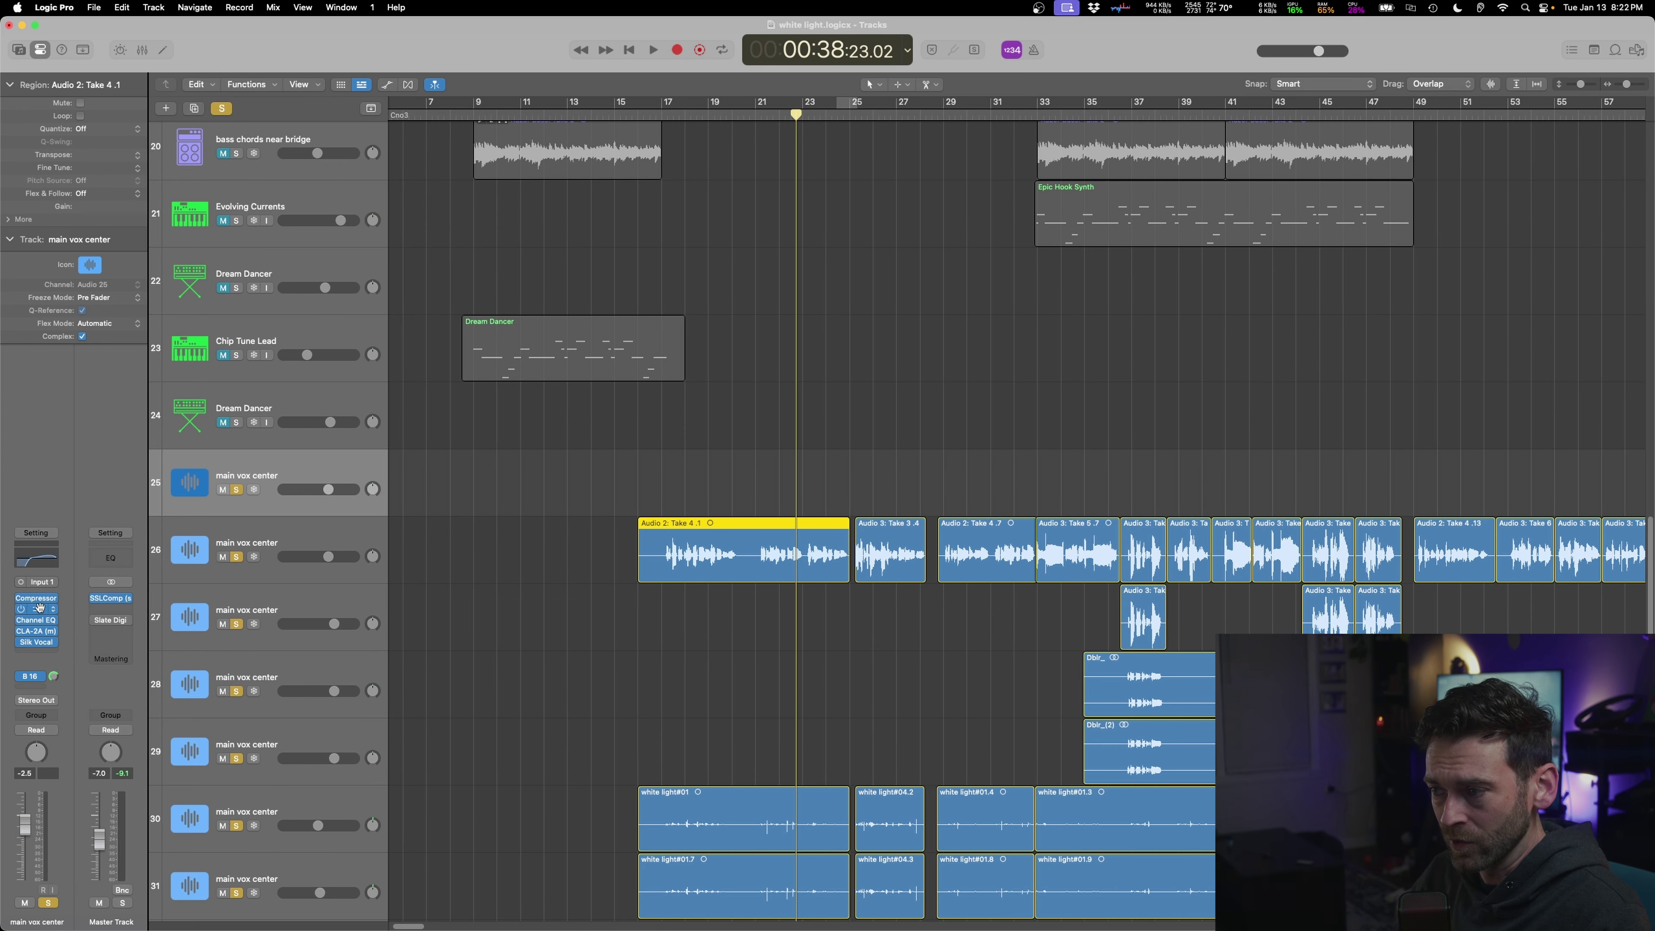
- Shape the new track's Channel EQ with a 458 Hz low cut, -18.5 dB high shelf at 7500 Hz and +7.4 dB at 5200 Hz
{"action": "left_click", "coordinate": [36, 557]}
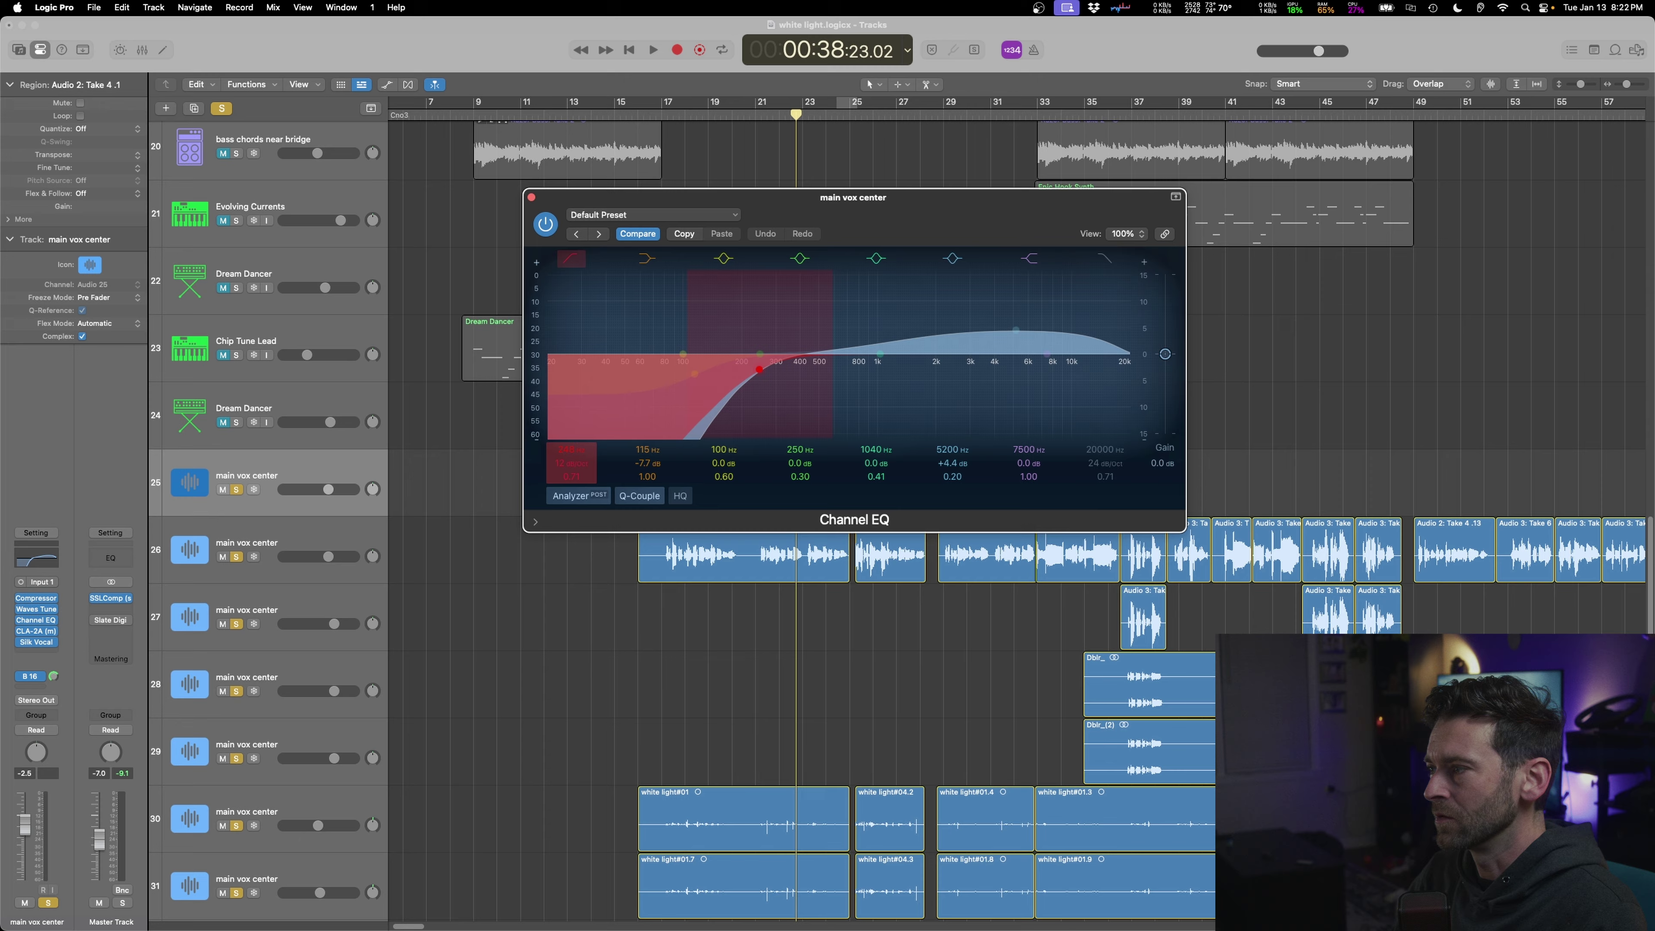
{"action": "left_click_drag", "start_coordinate": [1047, 355], "coordinate": [1047, 402]}
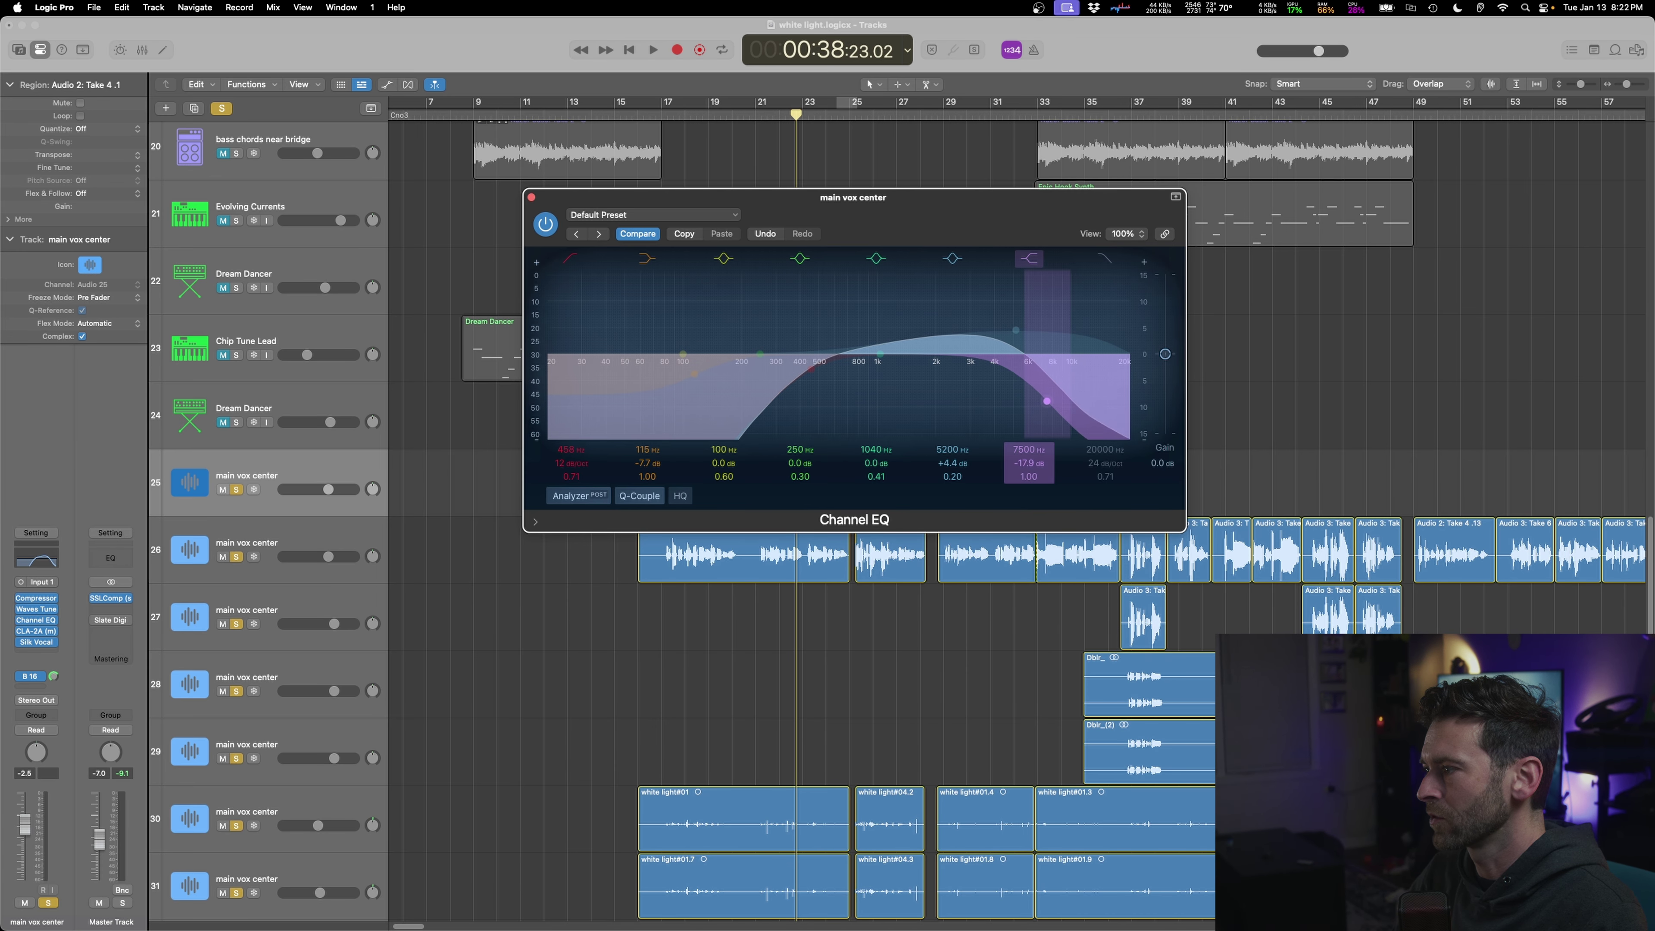
{"action": "left_click_drag", "start_coordinate": [1015, 331], "coordinate": [1016, 314]}
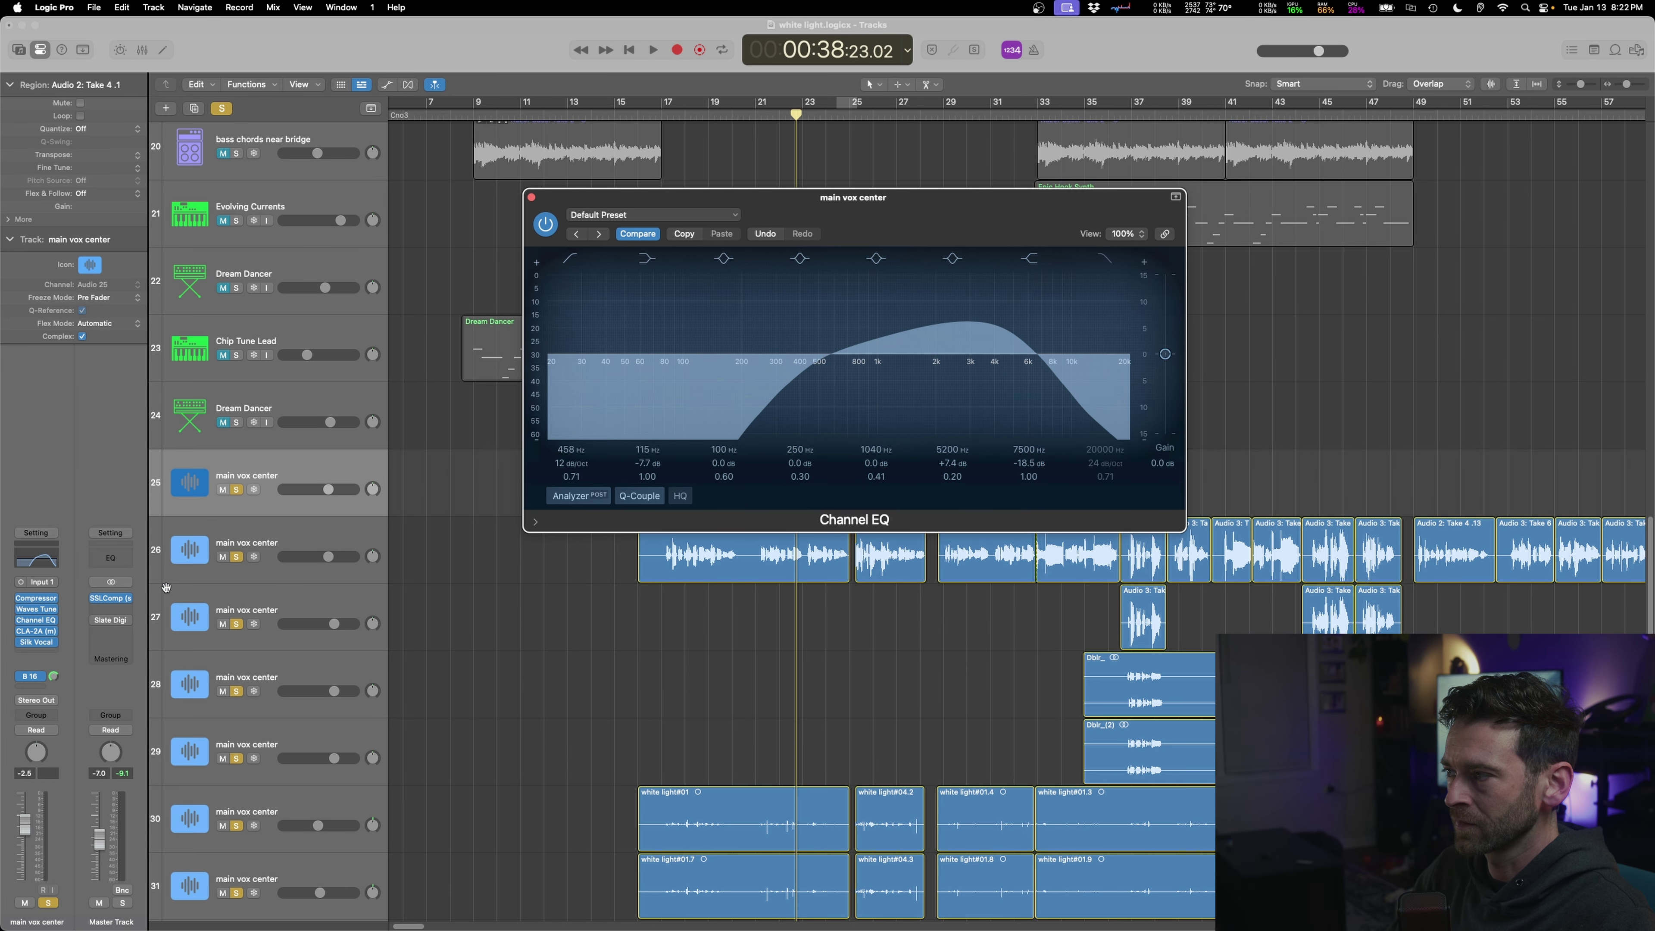
- Insert Soundtoys EchoBoy as a mono-to-stereo effect after Silk Vocal on track 25
{"action": "left_click_drag", "start_coordinate": [942, 190], "coordinate": [1303, 416]}
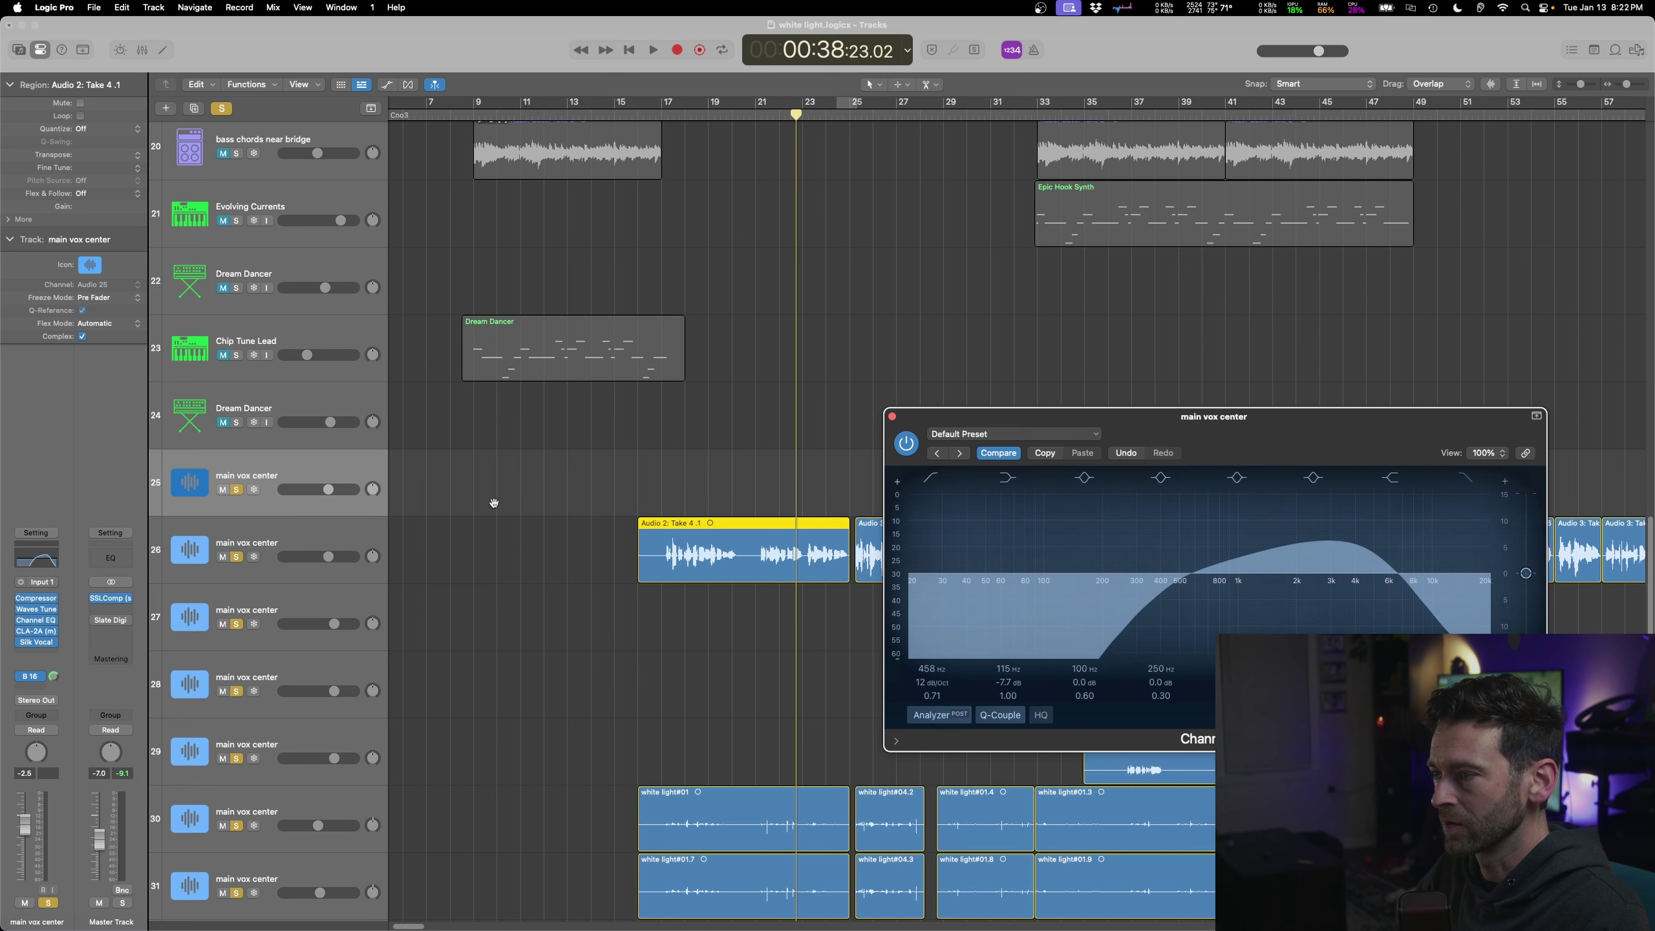
{"action": "left_click", "coordinate": [37, 653]}
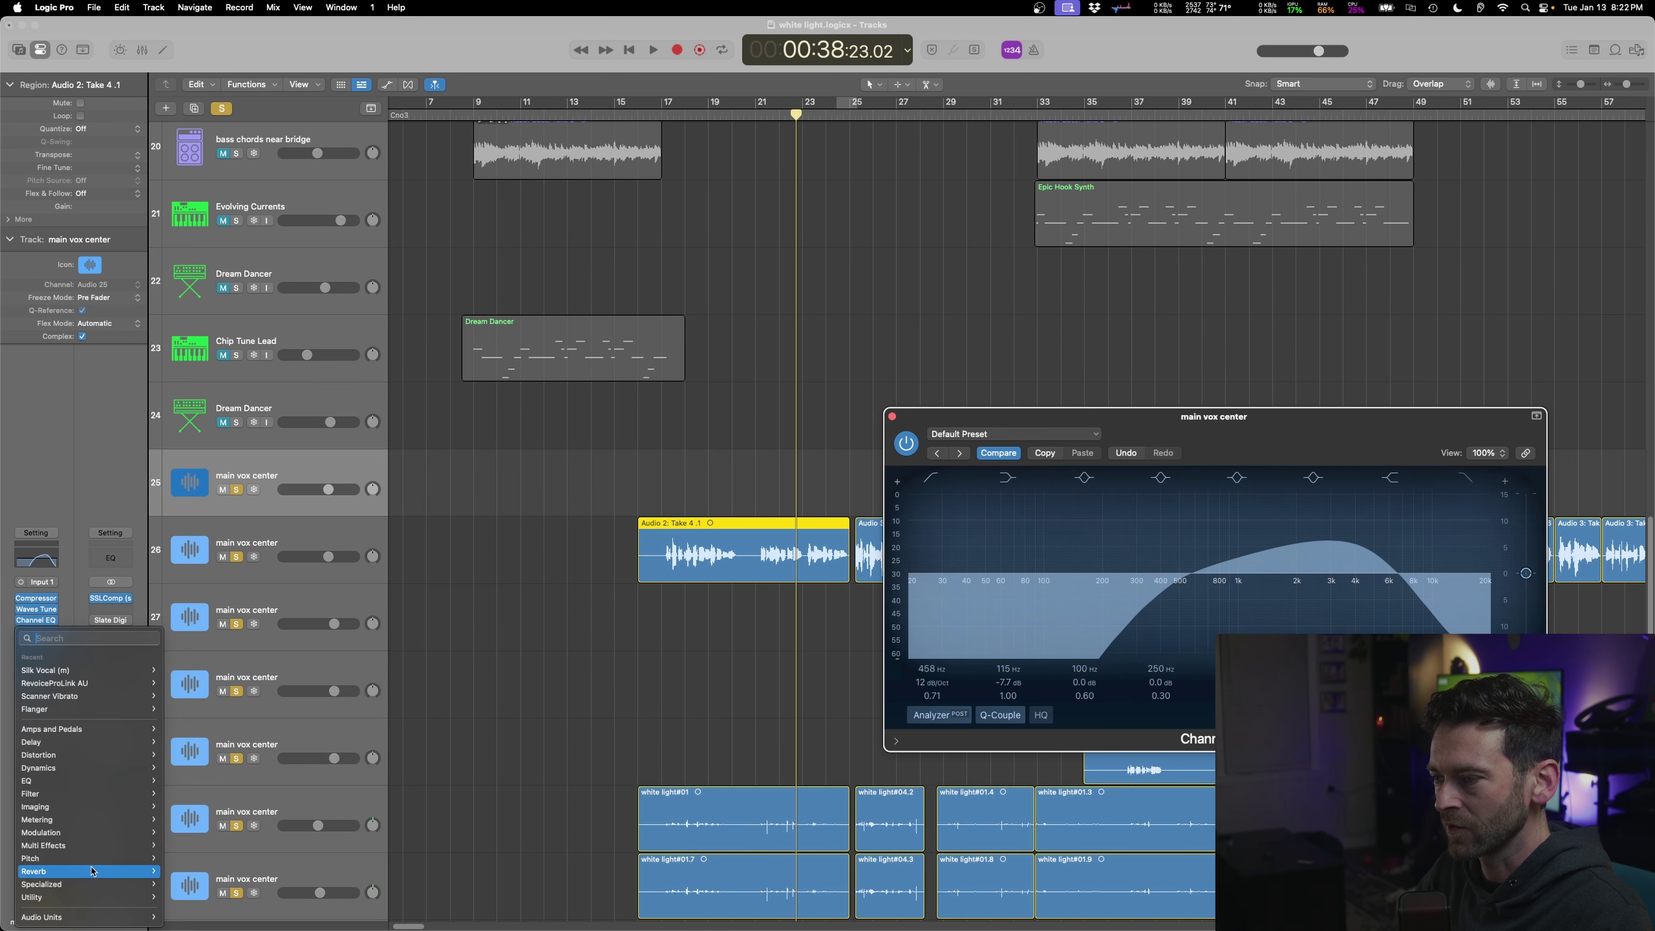
{"action": "key", "text": "Escape"}
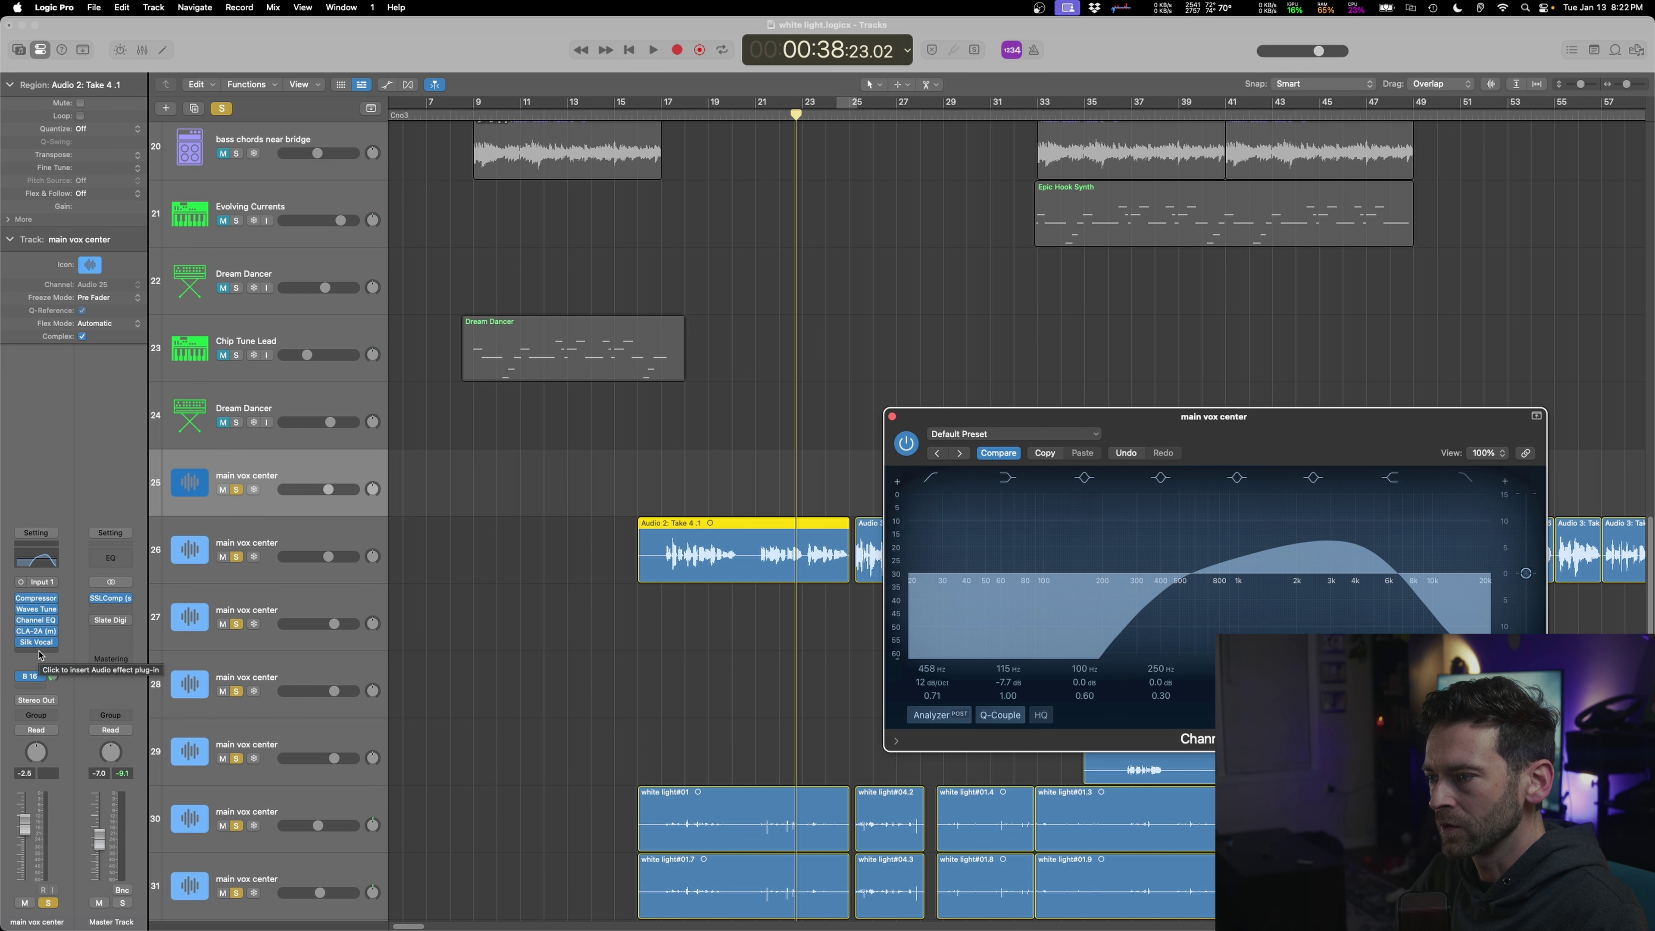
{"action": "left_click", "coordinate": [38, 652]}
{"action": "mouse_move", "coordinate": [98, 917]}
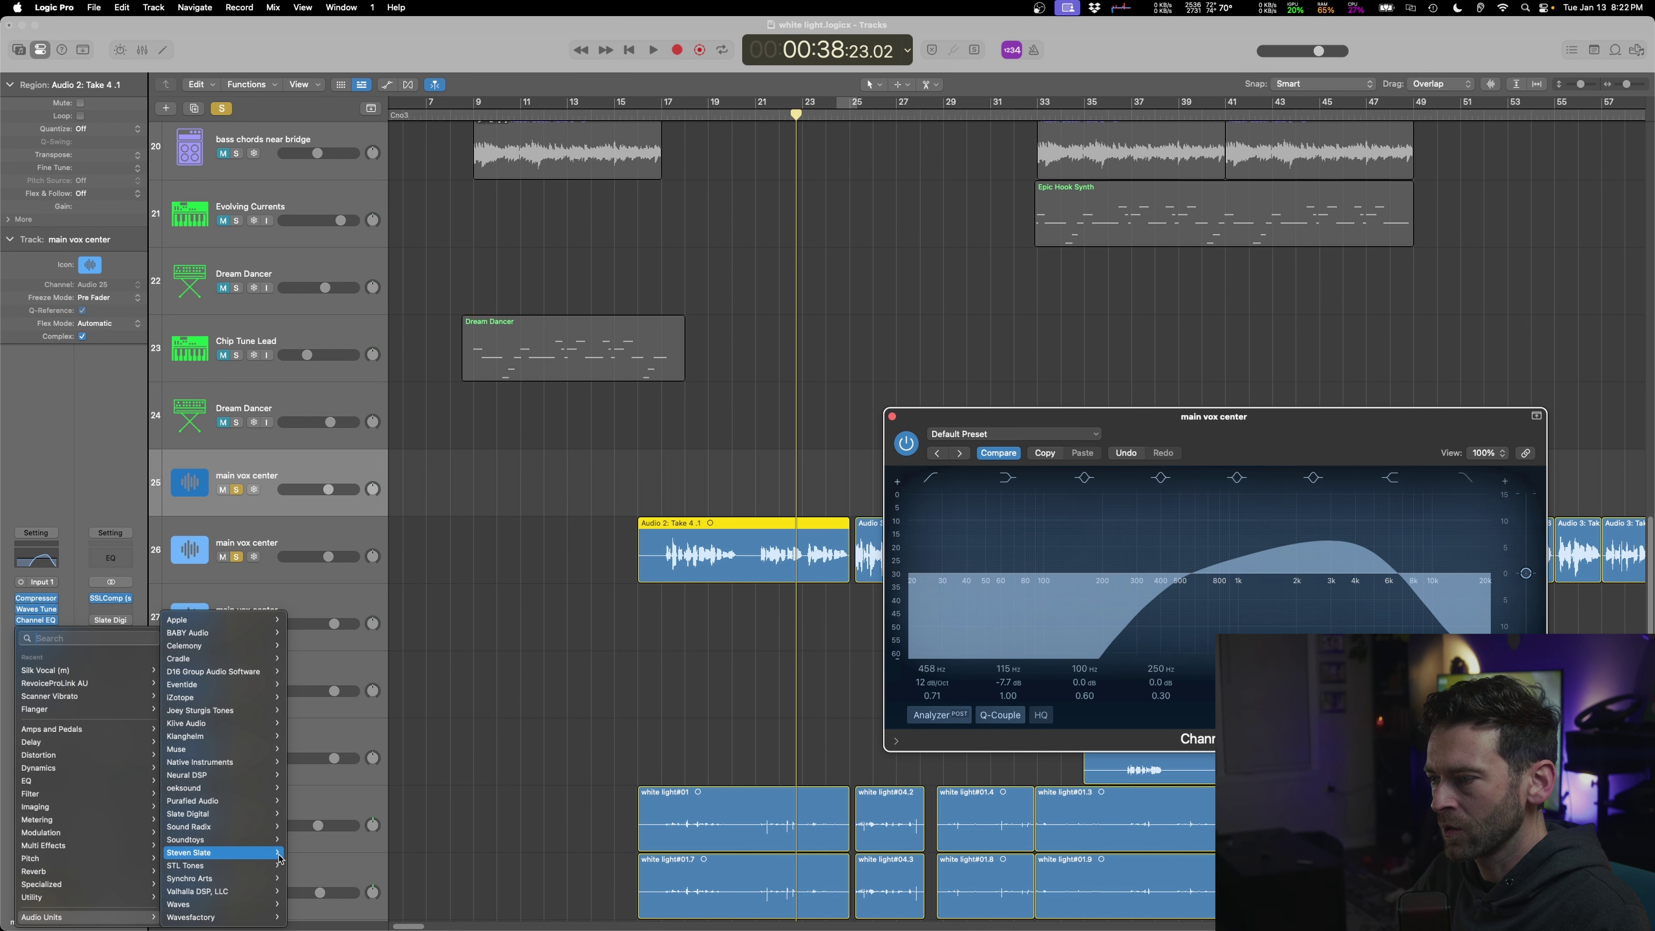
{"action": "mouse_move", "coordinate": [222, 839]}
{"action": "mouse_move", "coordinate": [329, 697]}
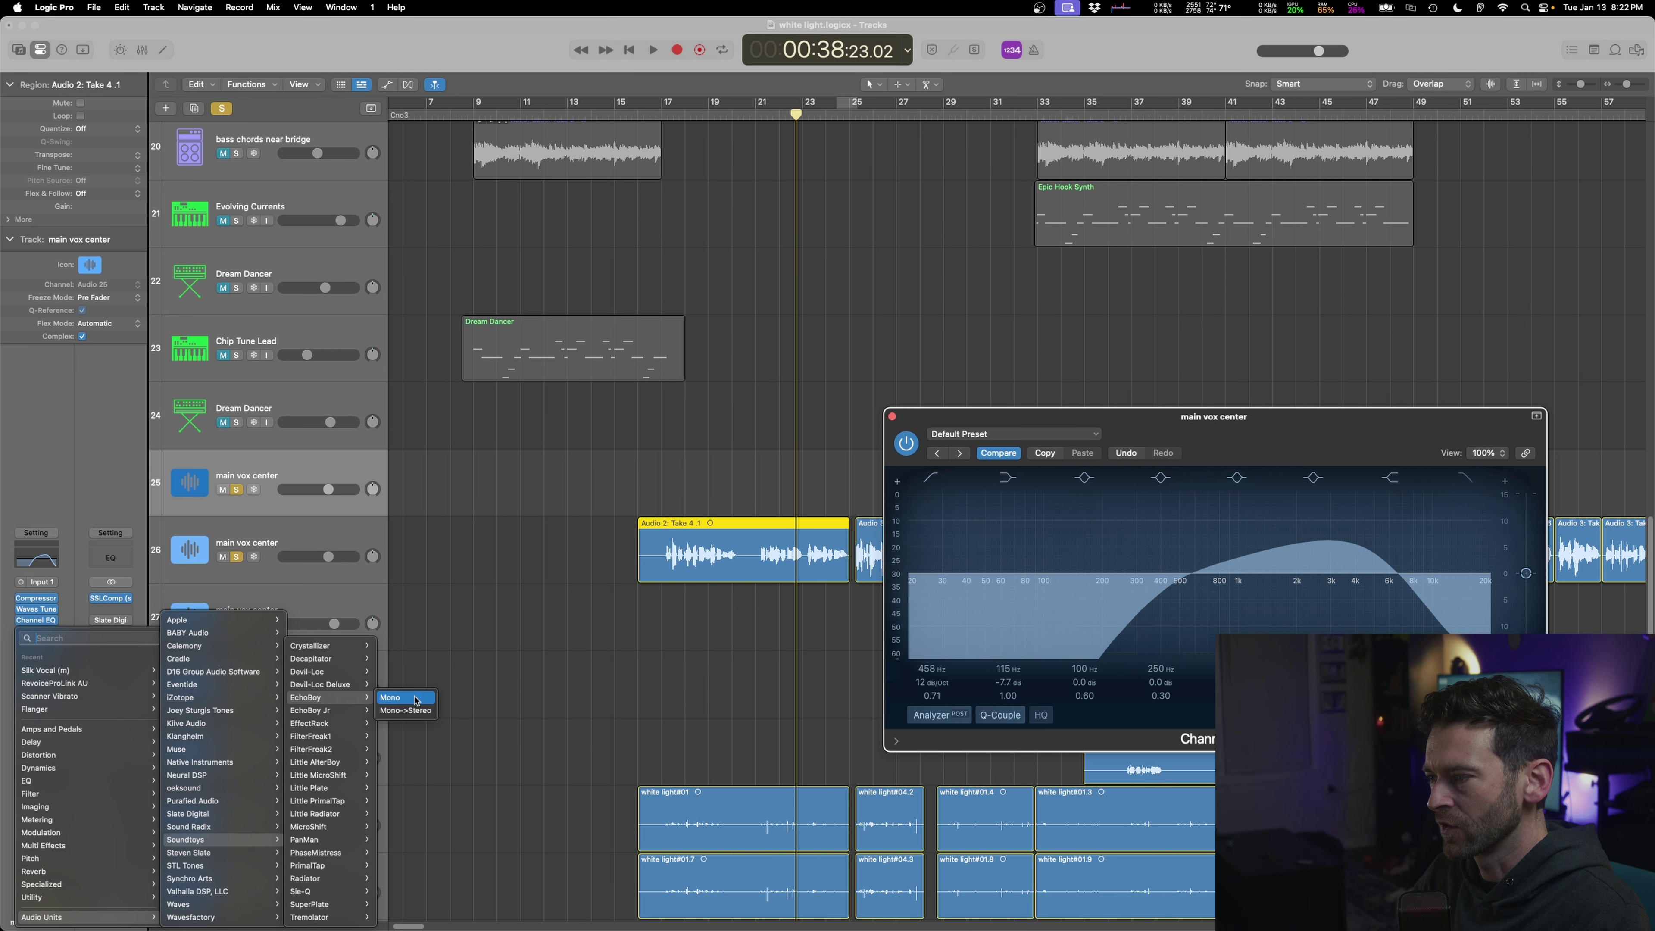
{"action": "left_click", "coordinate": [405, 710]}
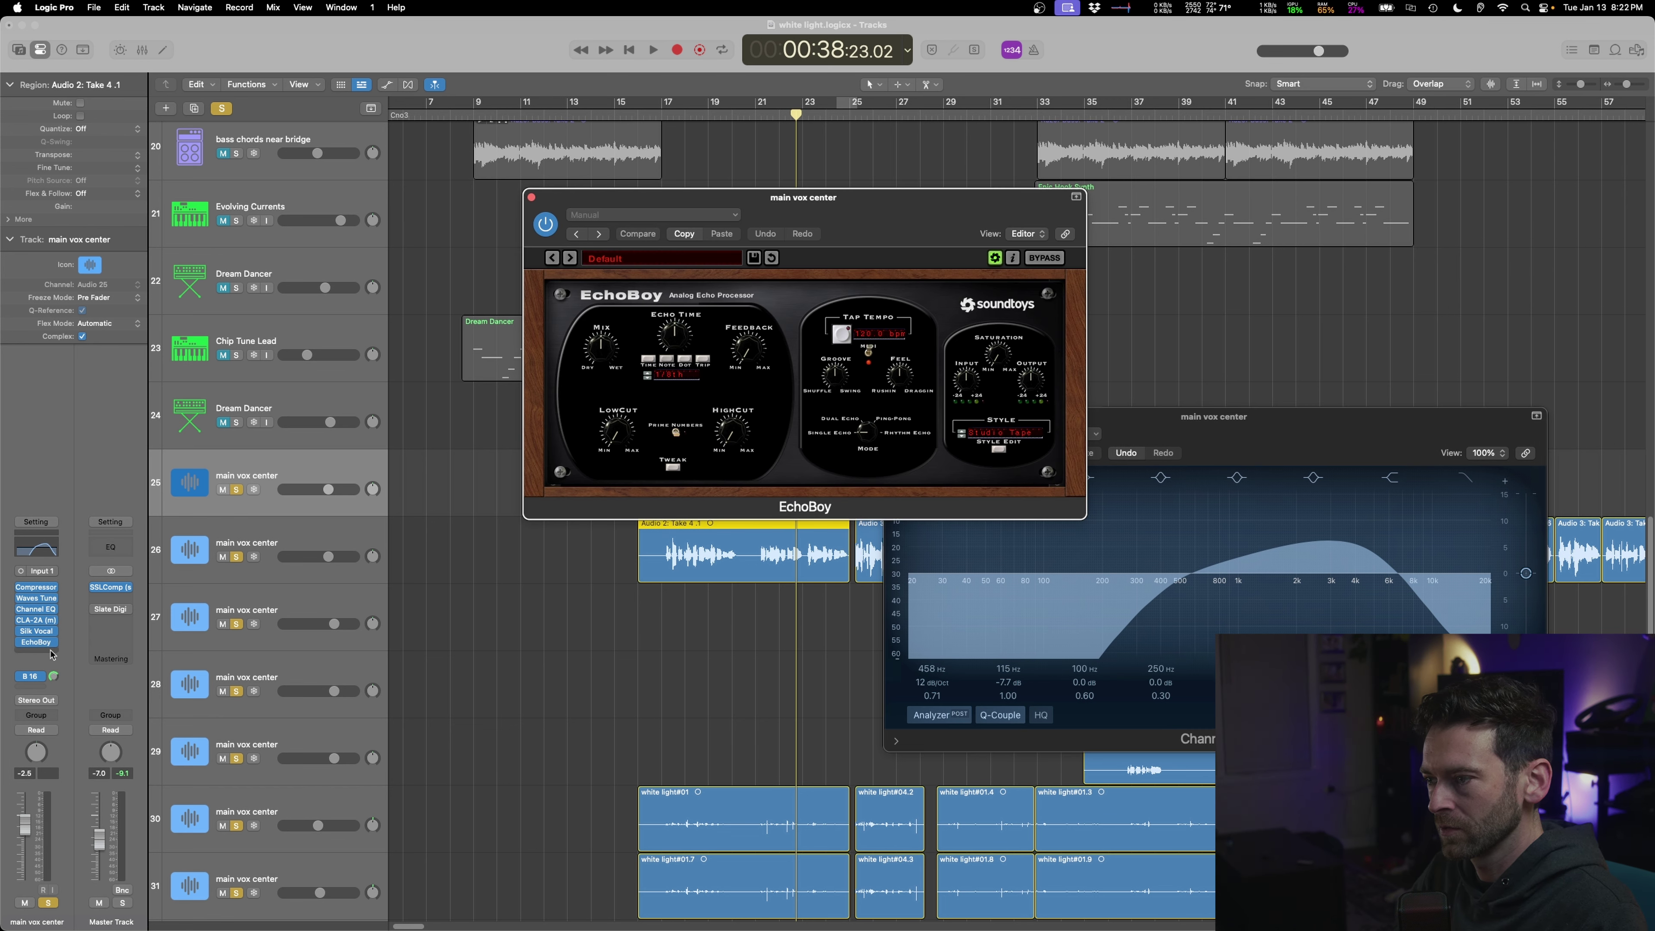
- Add the legacy Guitar Amp Pro after EchoBoy on track 25 and set its amp model to American Gain
{"action": "left_click", "coordinate": [52, 654]}
{"action": "mouse_move", "coordinate": [116, 898]}
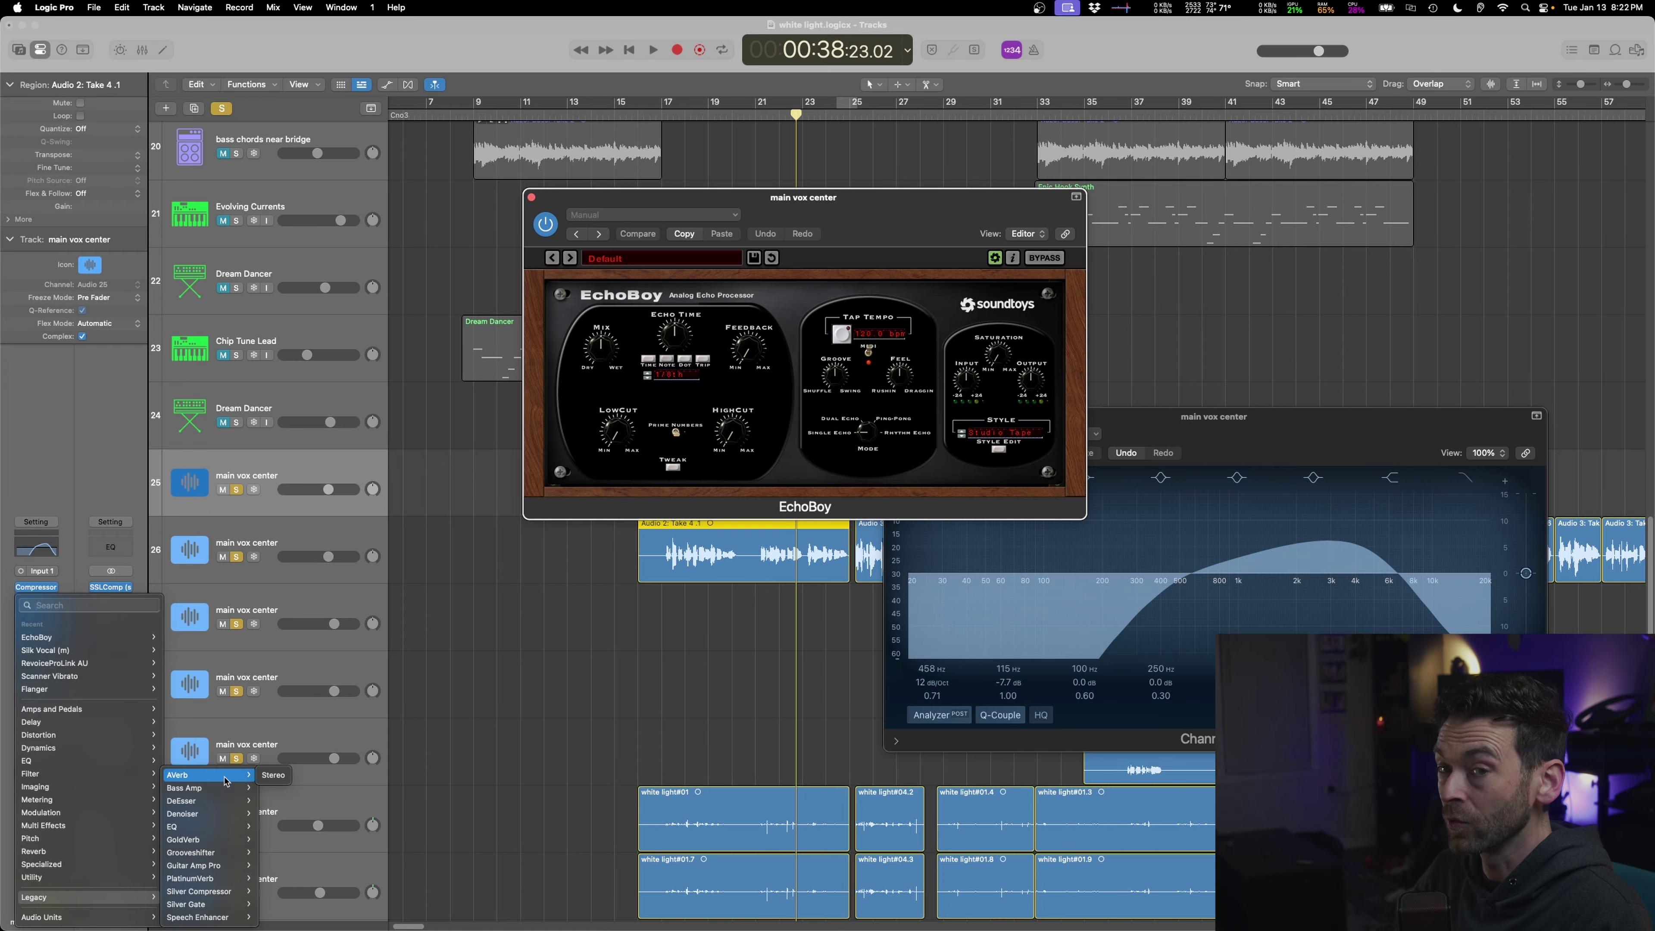
{"action": "left_click", "coordinate": [273, 865]}
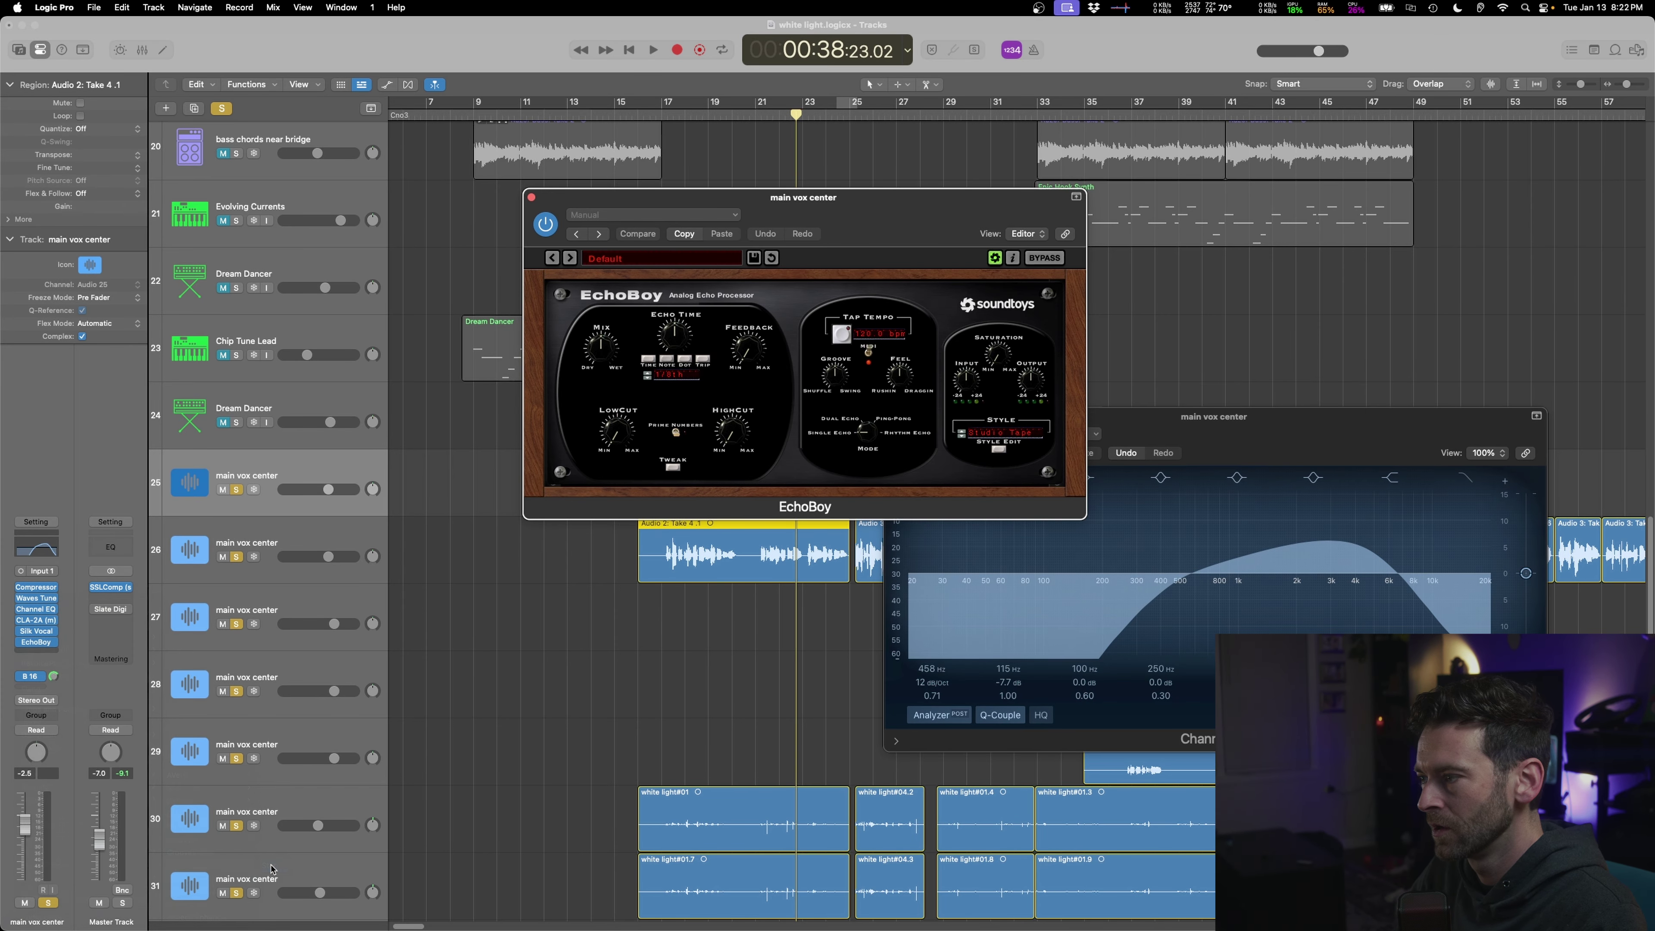
{"action": "left_click", "coordinate": [709, 283]}
{"action": "left_click", "coordinate": [746, 423]}
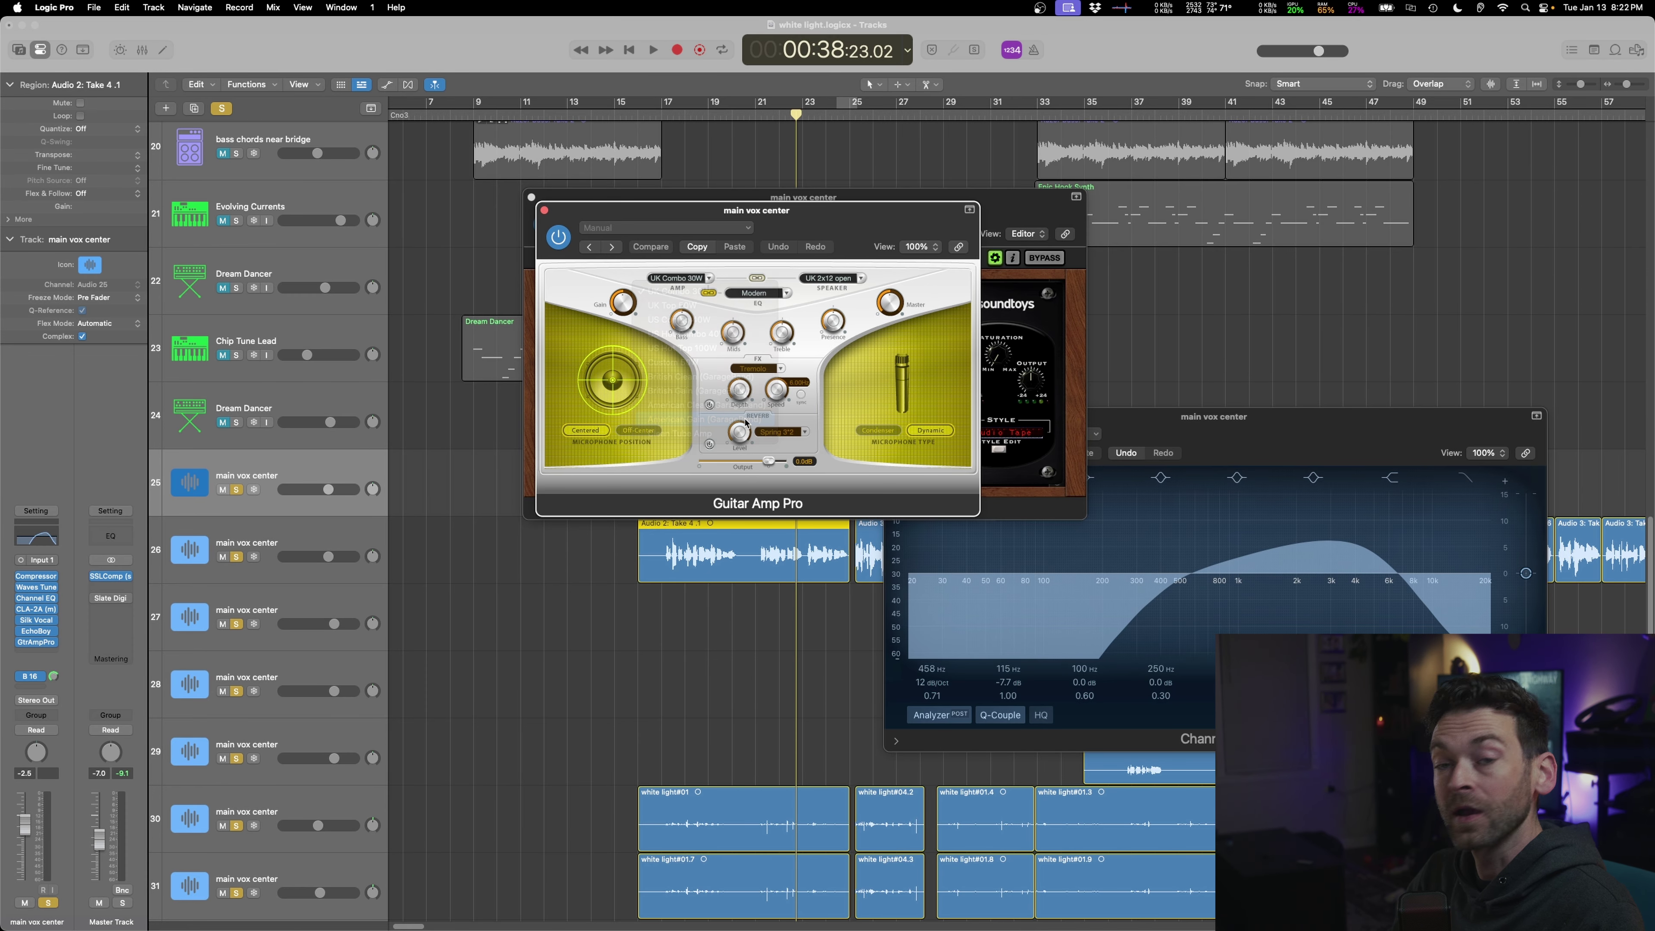
{"action": "left_click_drag", "start_coordinate": [756, 210], "coordinate": [1010, 497]}
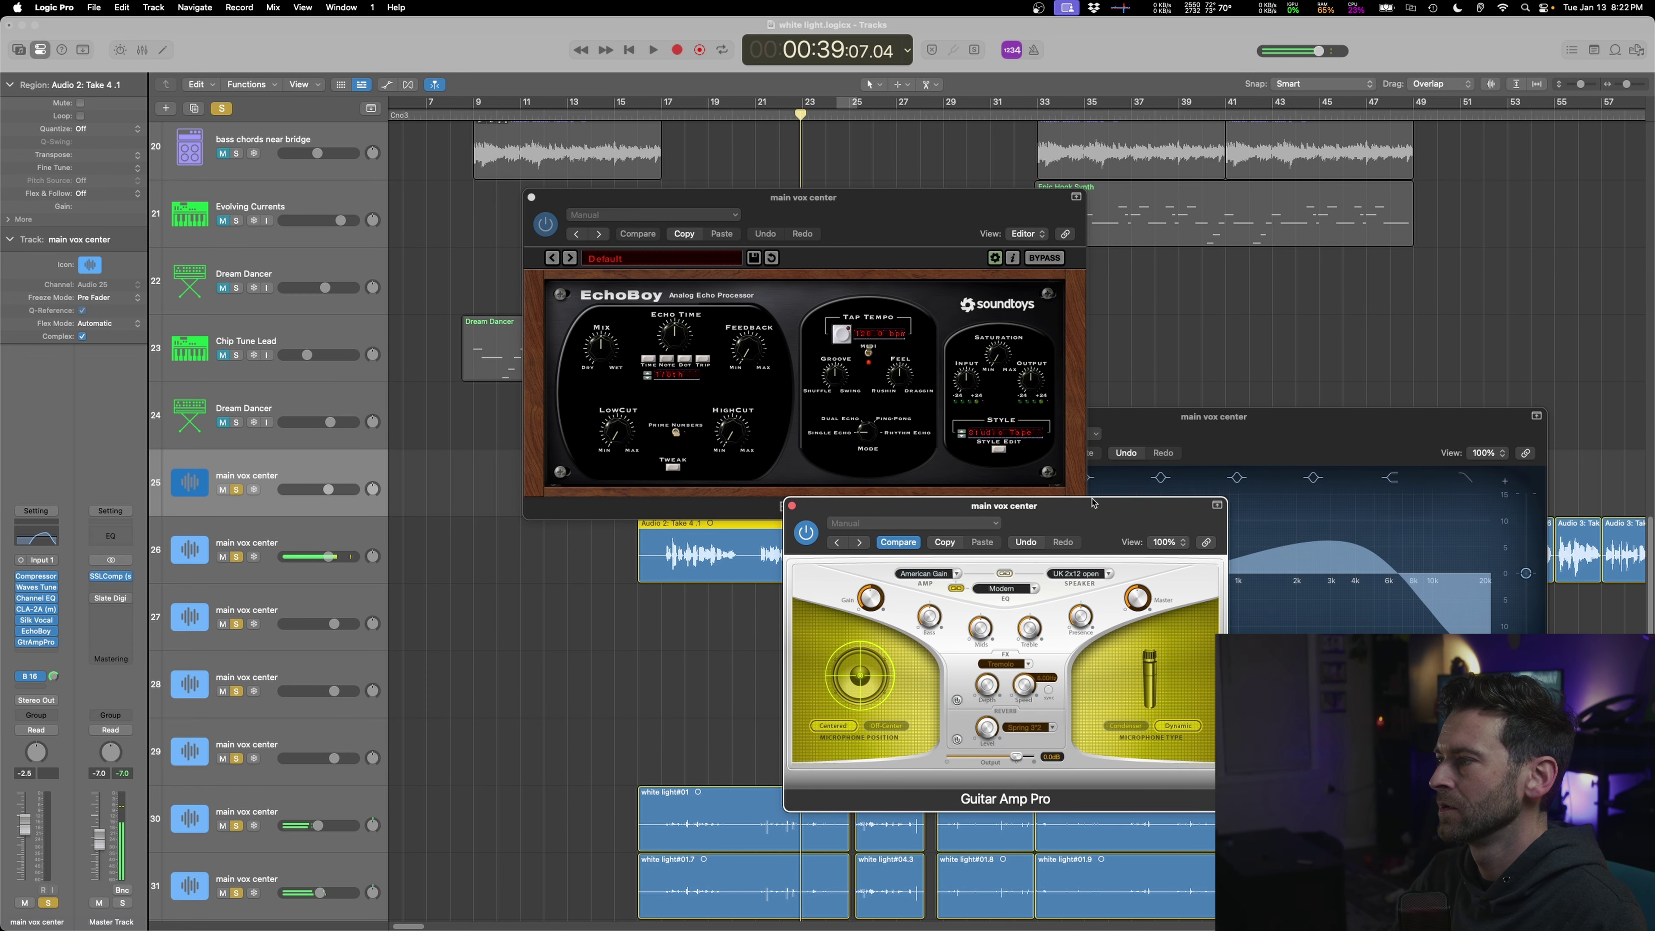
- Listen to the first verse from about bar 17 with the plug-in windows arranged clear of the main vocal regions
{"action": "left_click_drag", "start_coordinate": [873, 217], "coordinate": [549, 668]}
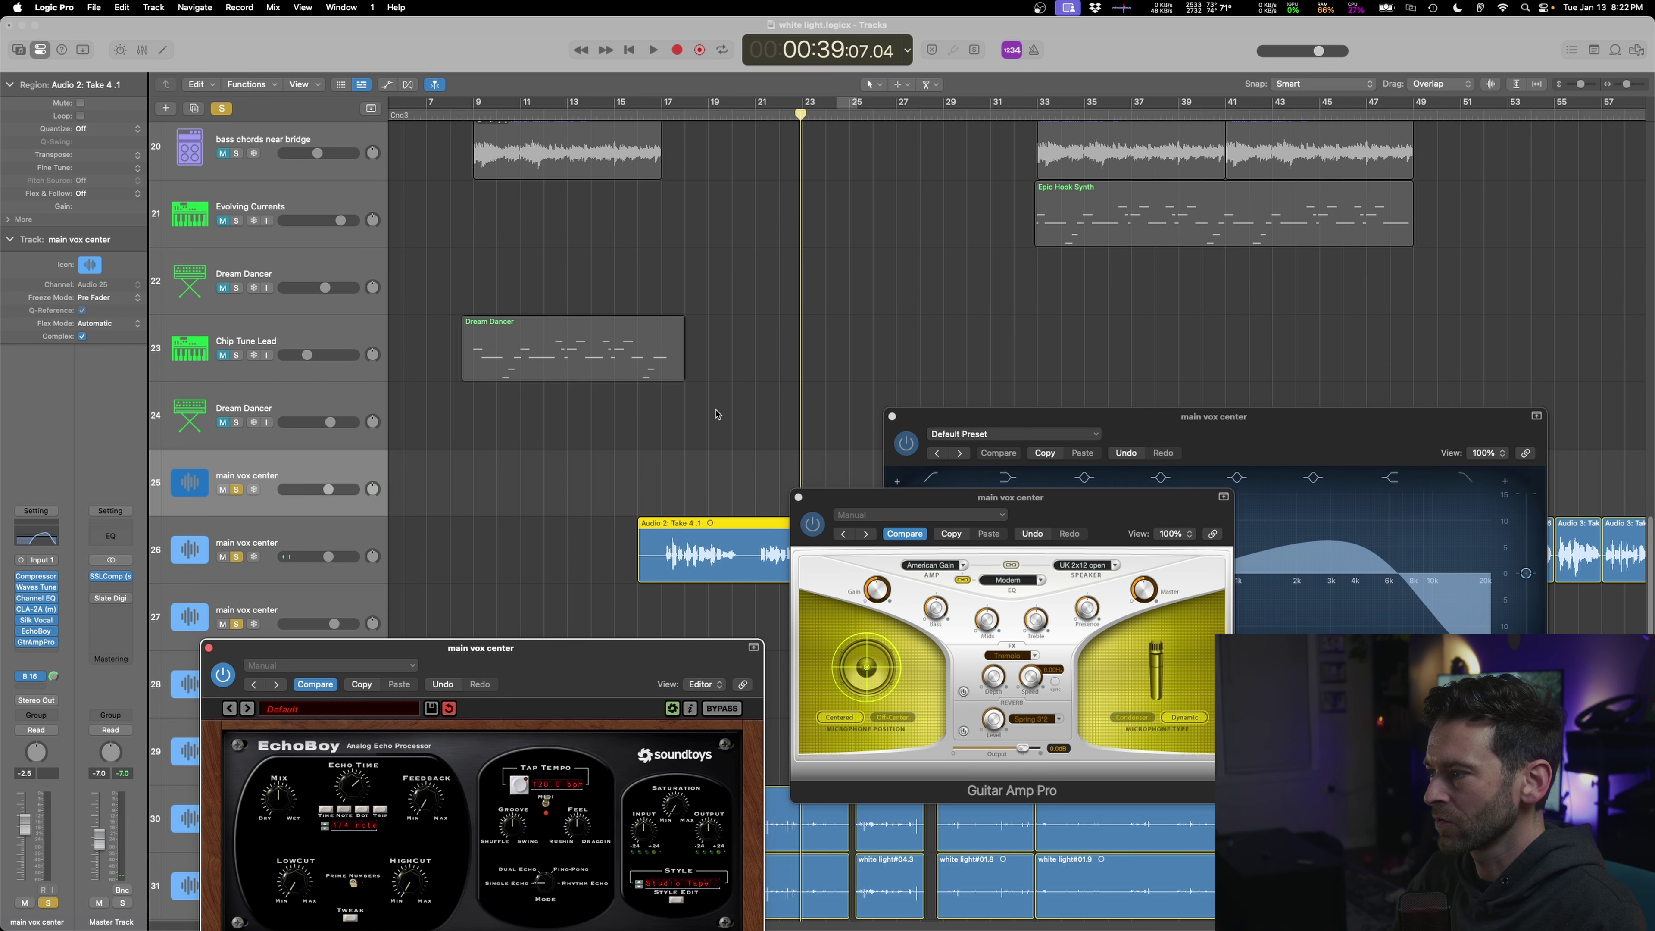
{"action": "left_click", "coordinate": [674, 459], "text": "shift"}
{"action": "scroll", "coordinate": [686, 468], "scroll_direction": "up", "scroll_amount": 5}
{"action": "key", "text": "space"}
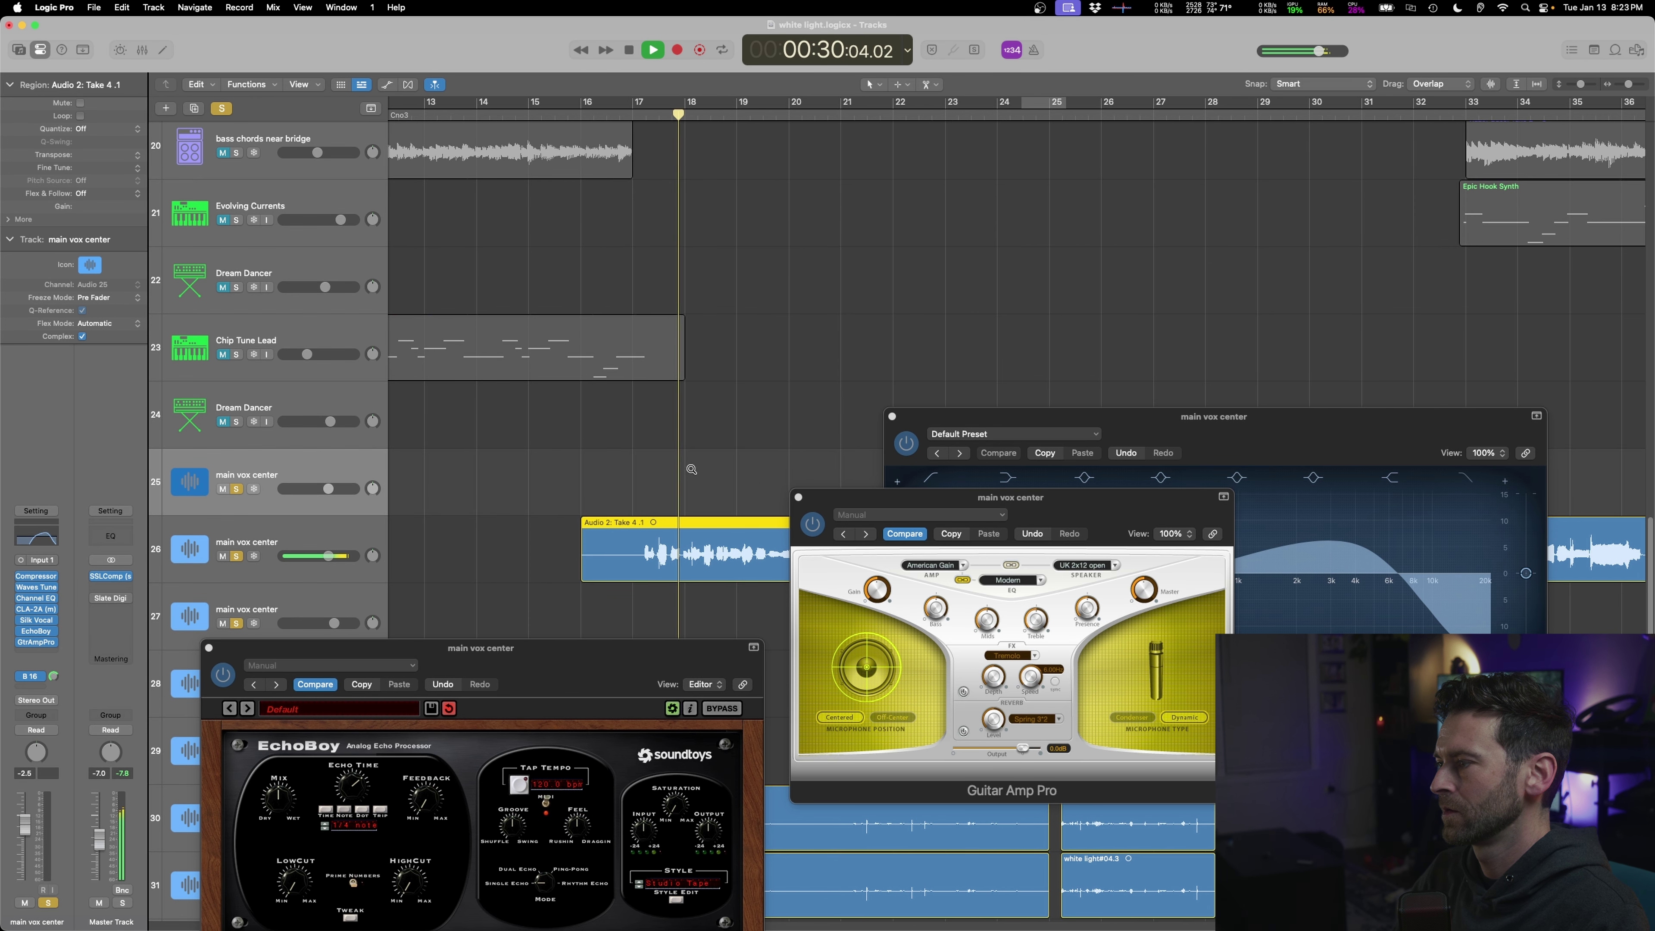
{"action": "scroll", "coordinate": [689, 469], "scroll_direction": "up", "scroll_amount": 2}
{"action": "left_click_drag", "start_coordinate": [1093, 418], "coordinate": [1251, 677]}
{"action": "left_click_drag", "start_coordinate": [925, 497], "coordinate": [1337, 186]}
{"action": "scroll", "coordinate": [917, 507], "scroll_direction": "up", "scroll_amount": 3}
{"action": "scroll", "coordinate": [907, 510], "scroll_direction": "up", "scroll_amount": 3}
{"action": "scroll", "coordinate": [880, 525], "scroll_direction": "down", "scroll_amount": 5}
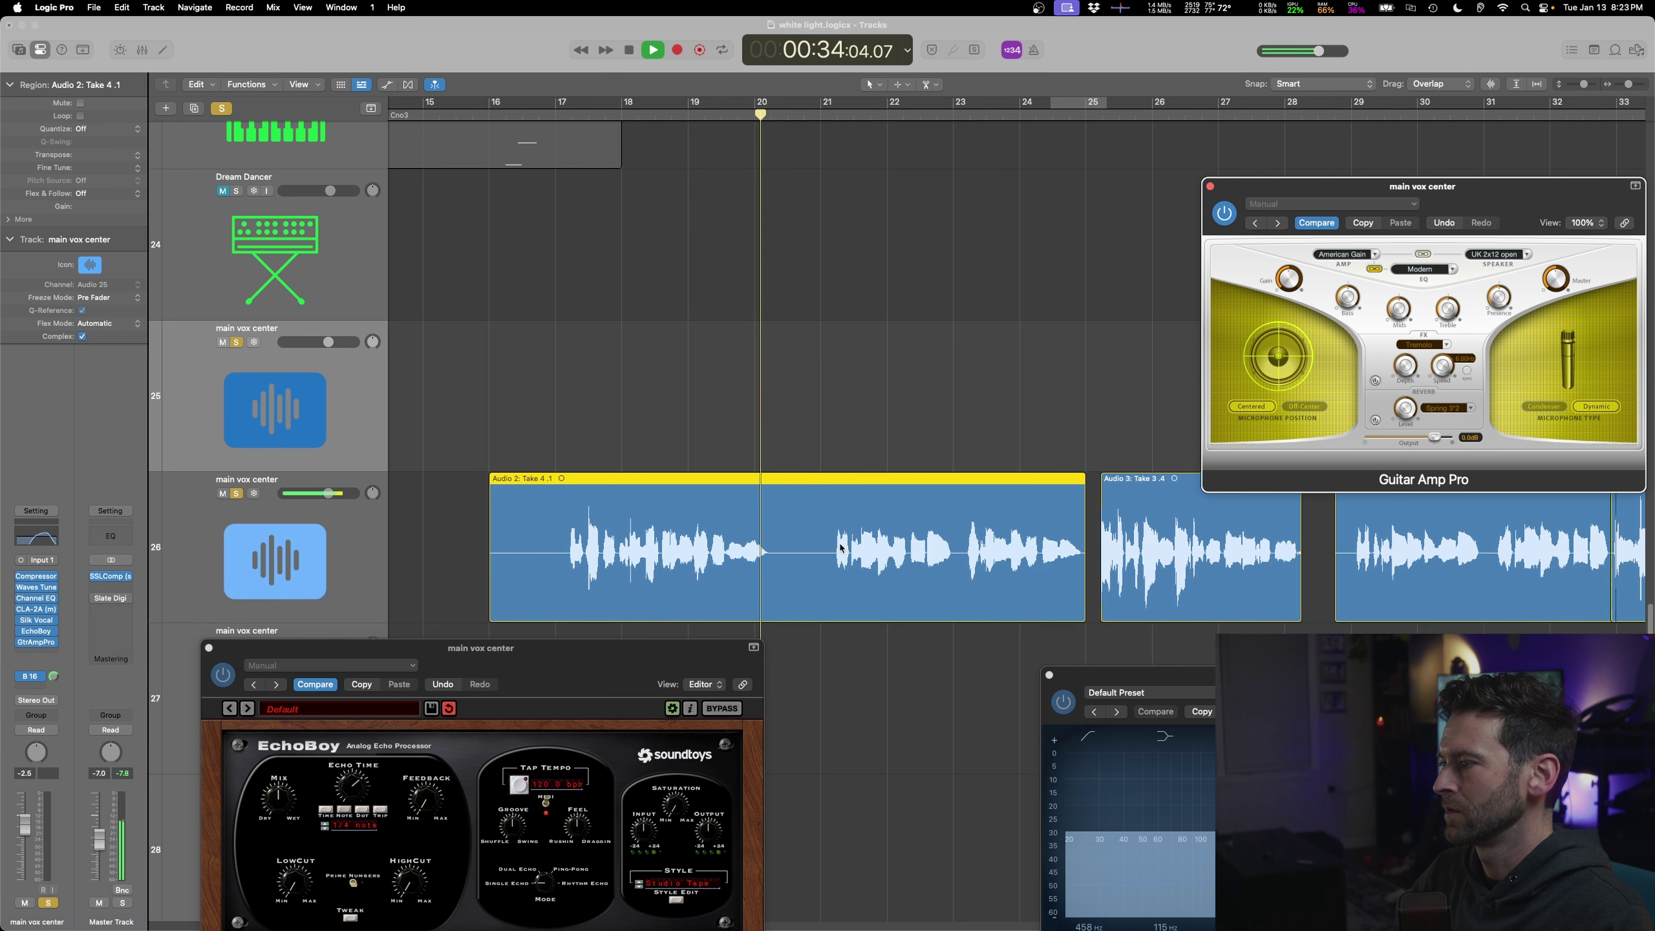
- Copy the main vocal phrase from 22 2 3 1 to 23 1 2 1 onto track 25 and audition it through the effects
{"action": "left_click_drag", "start_coordinate": [905, 391], "coordinate": [904, 282]}
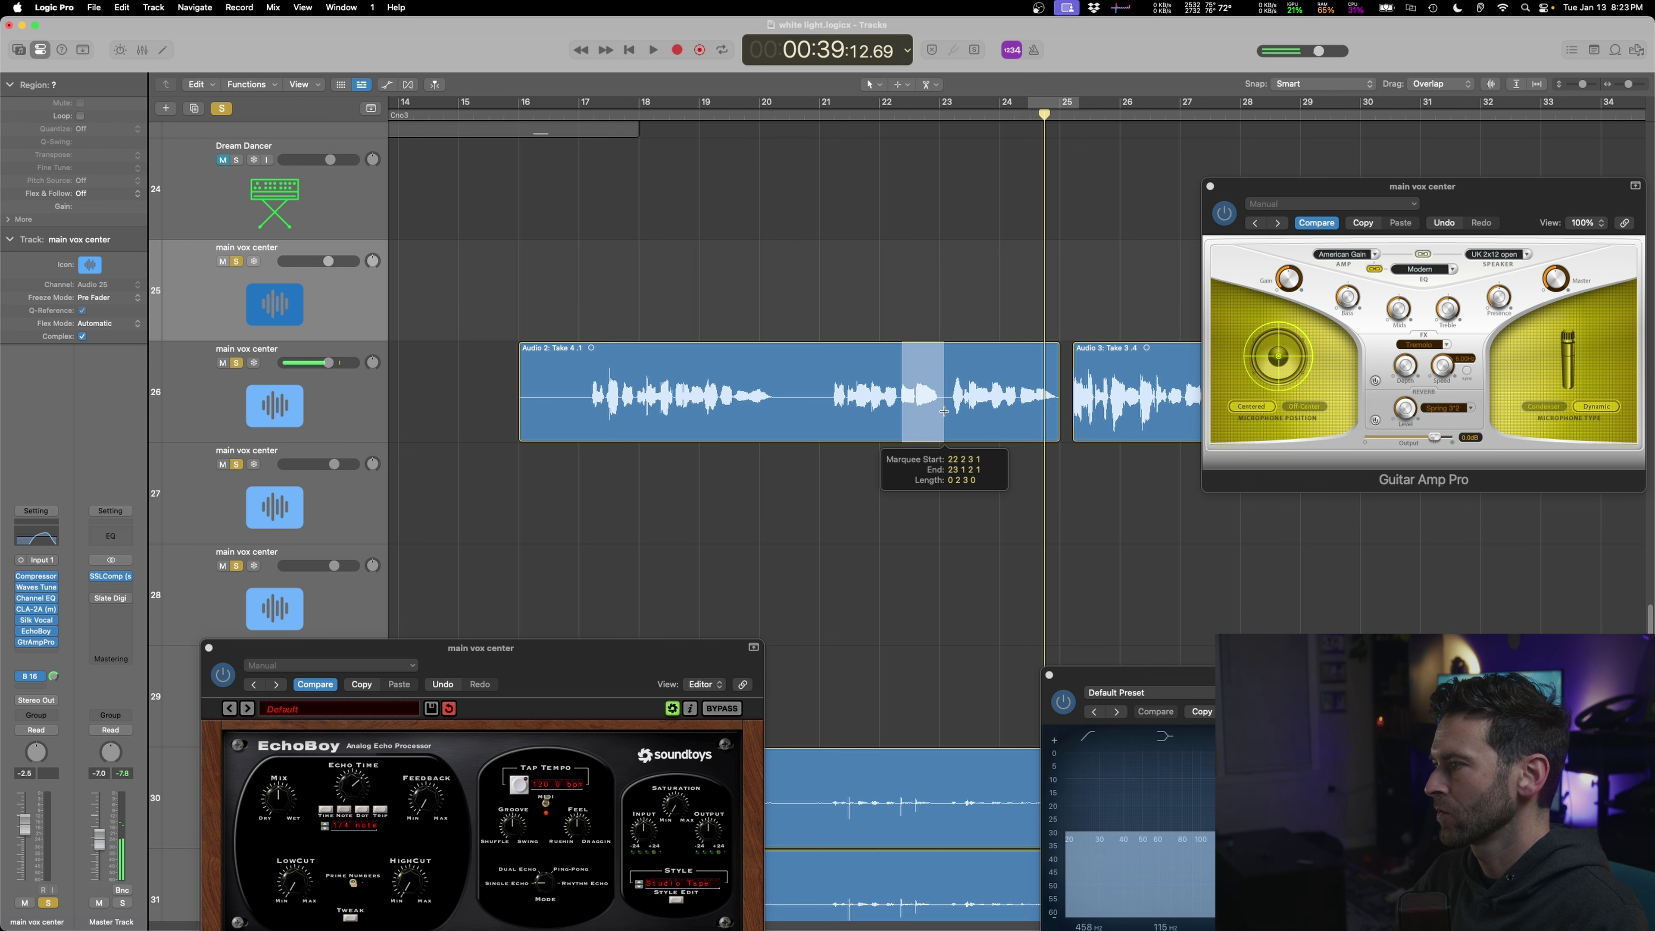
{"action": "left_click", "coordinate": [925, 391]}
{"action": "left_click", "coordinate": [895, 285], "text": "shift"}
{"action": "key", "text": "space"}
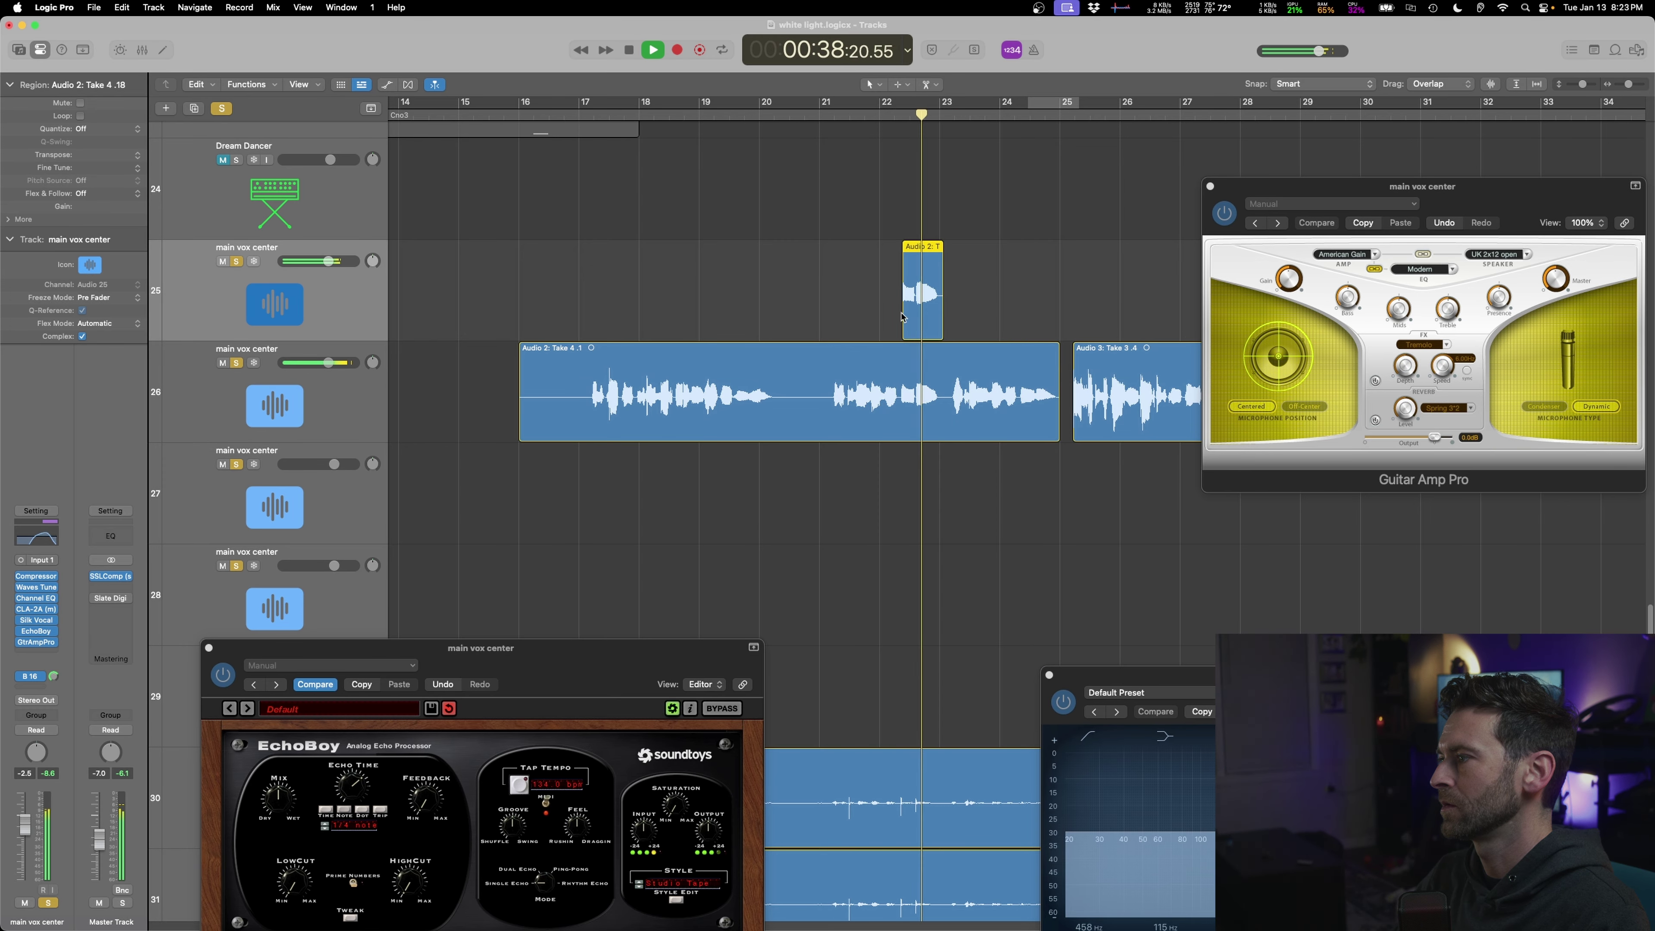
{"action": "key", "text": "space"}
{"action": "left_click", "coordinate": [852, 296]}
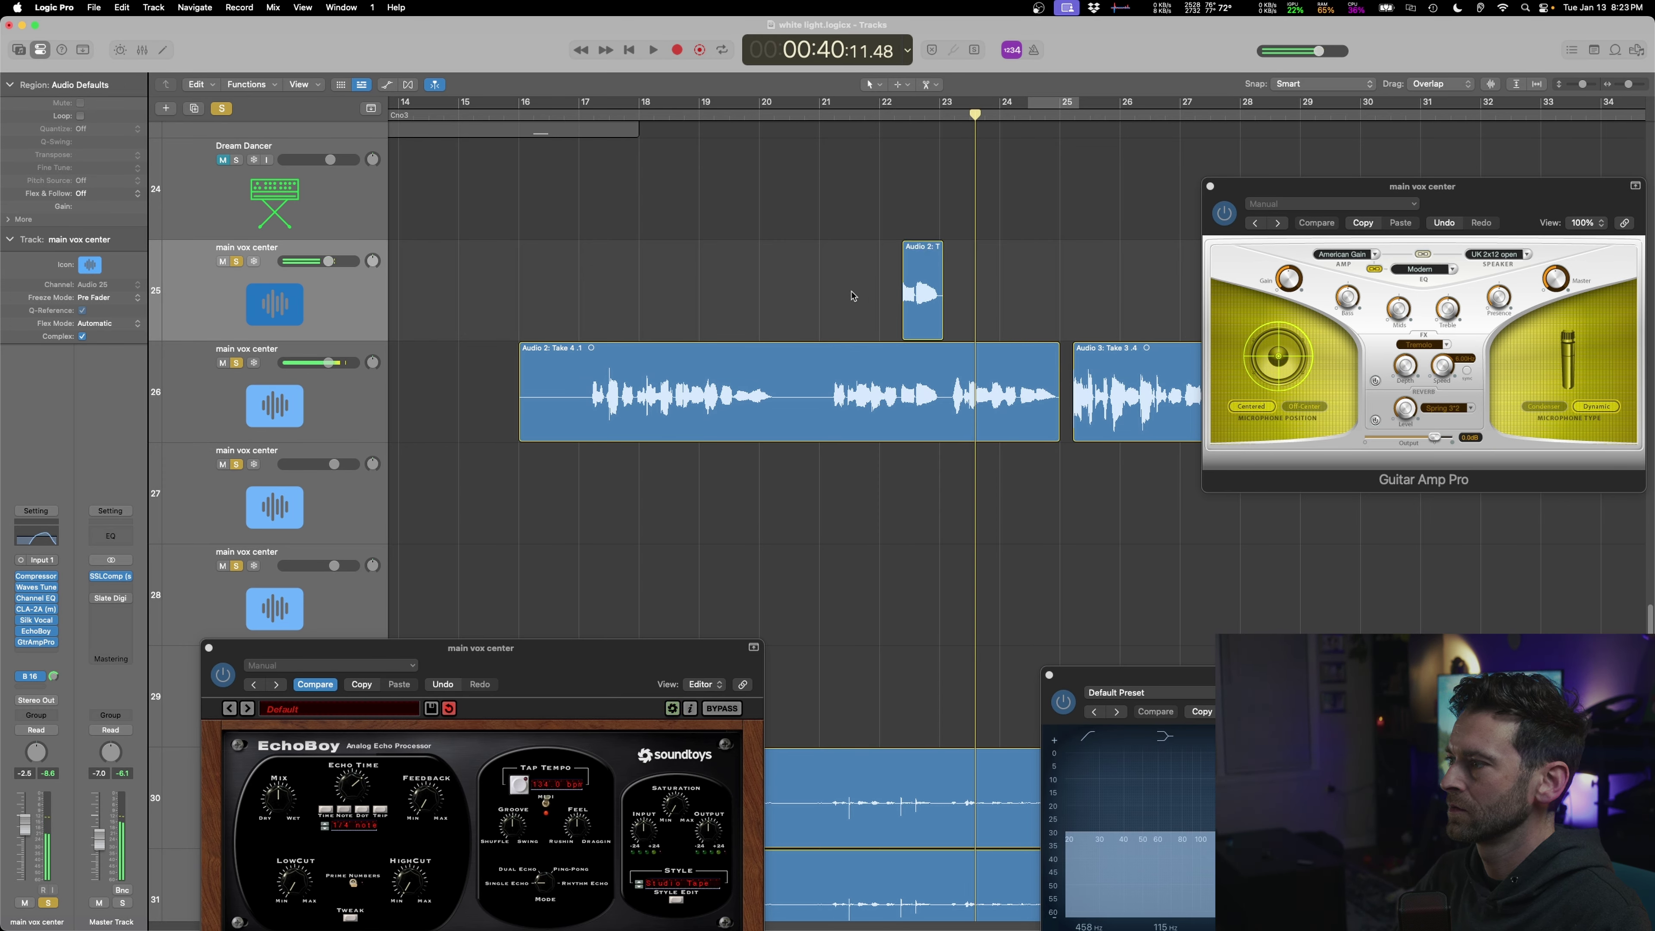
- Adjust EchoBoy's Feedback and raise its LowCut while replaying the copied phrase near bar 22
{"action": "left_click_drag", "start_coordinate": [424, 742], "coordinate": [393, 585]}
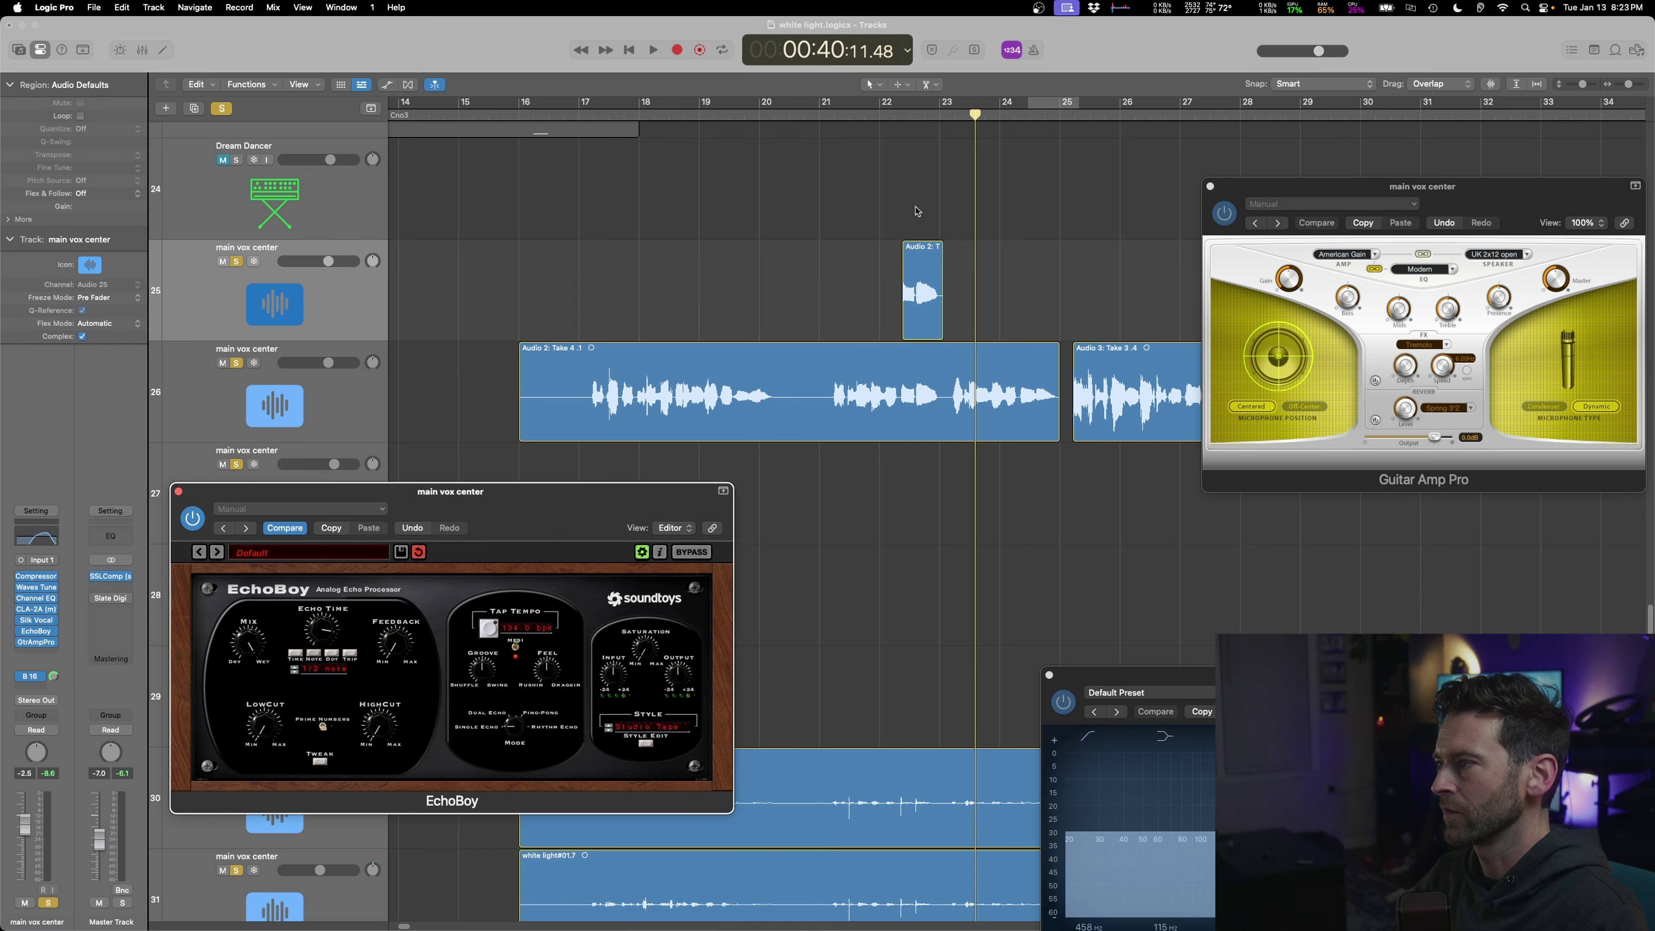
{"action": "left_click", "coordinate": [897, 199], "text": "shift"}
{"action": "key", "text": "space"}
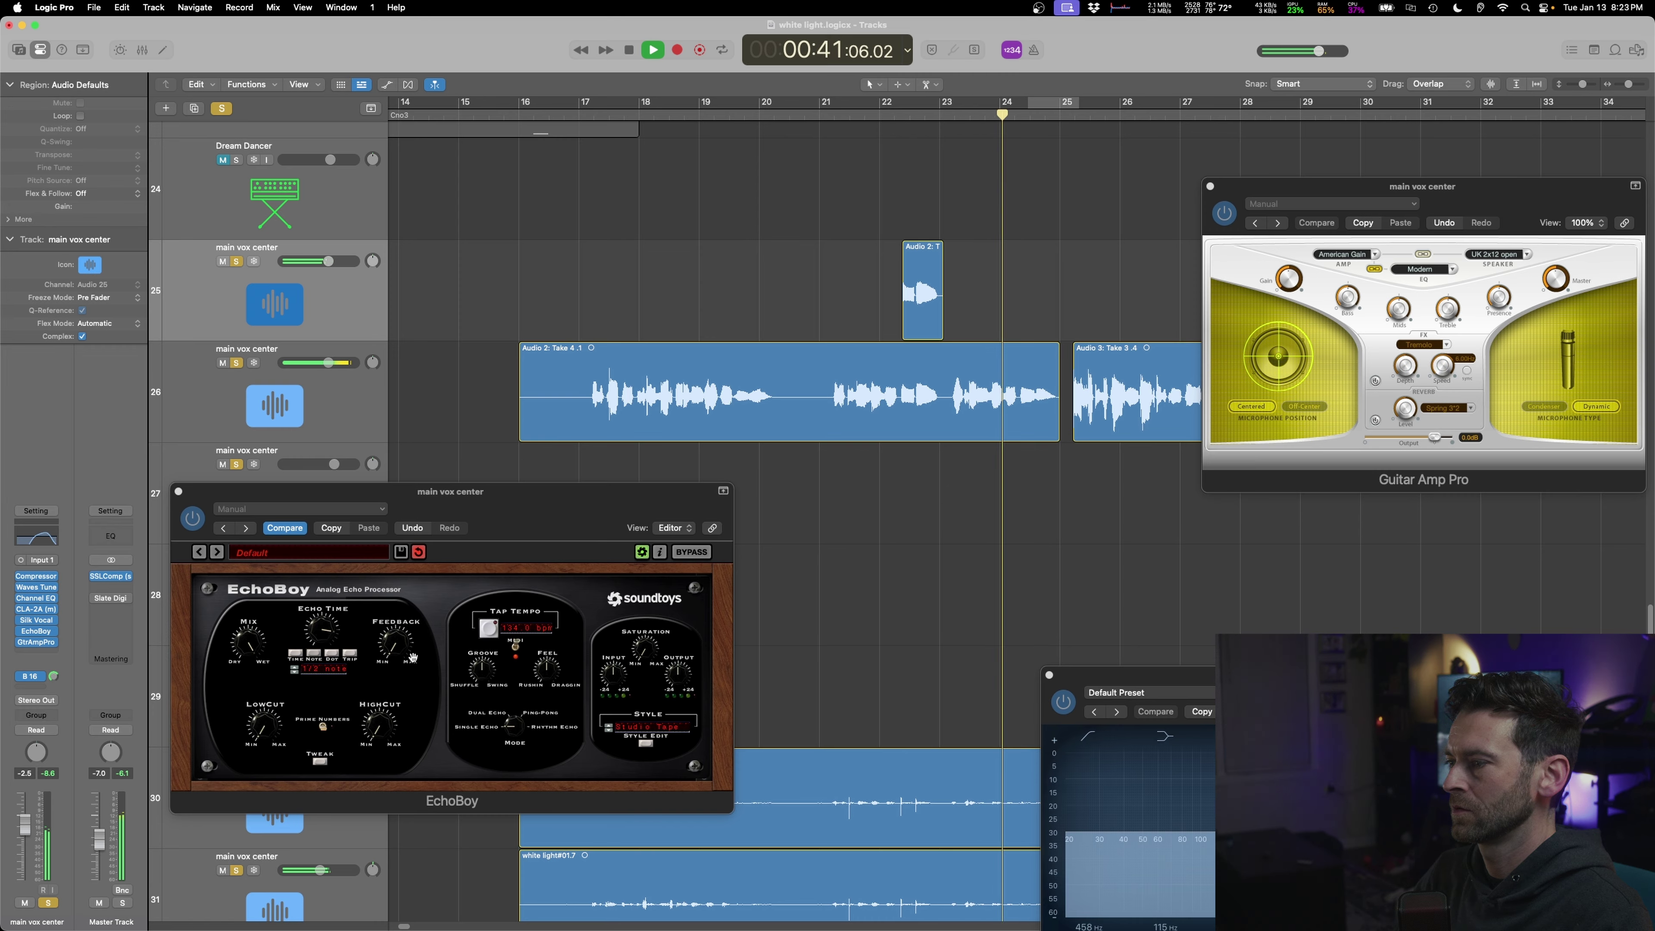
{"action": "left_click_drag", "start_coordinate": [405, 651], "coordinate": [423, 564]}
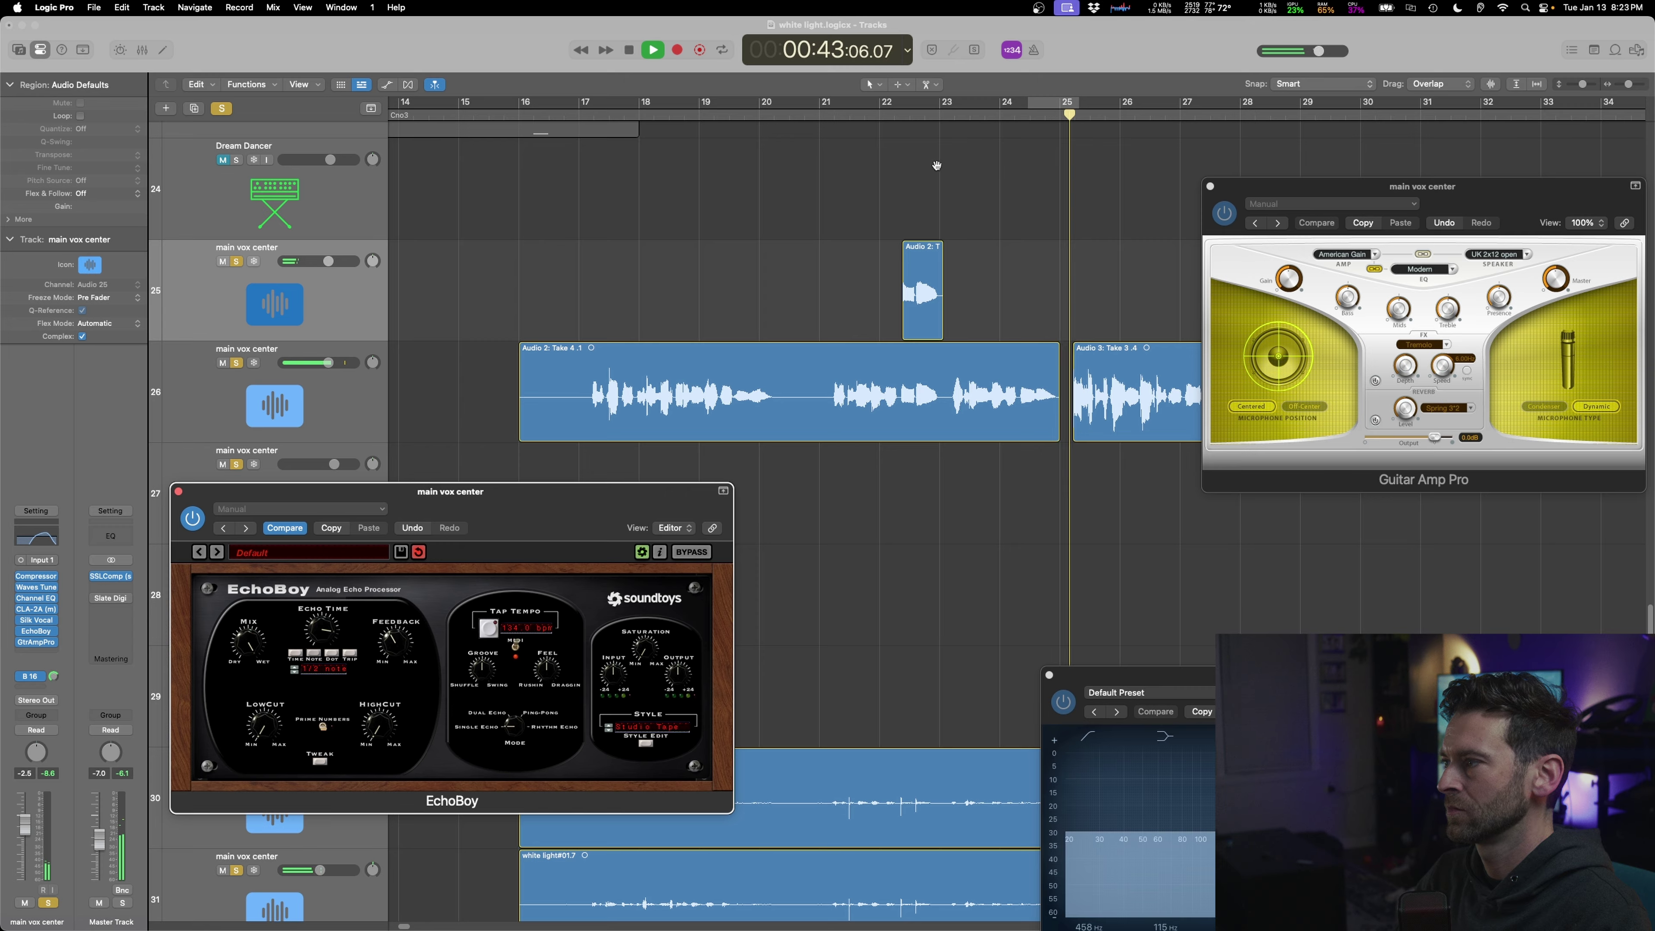
{"action": "left_click", "coordinate": [887, 189], "text": "shift"}
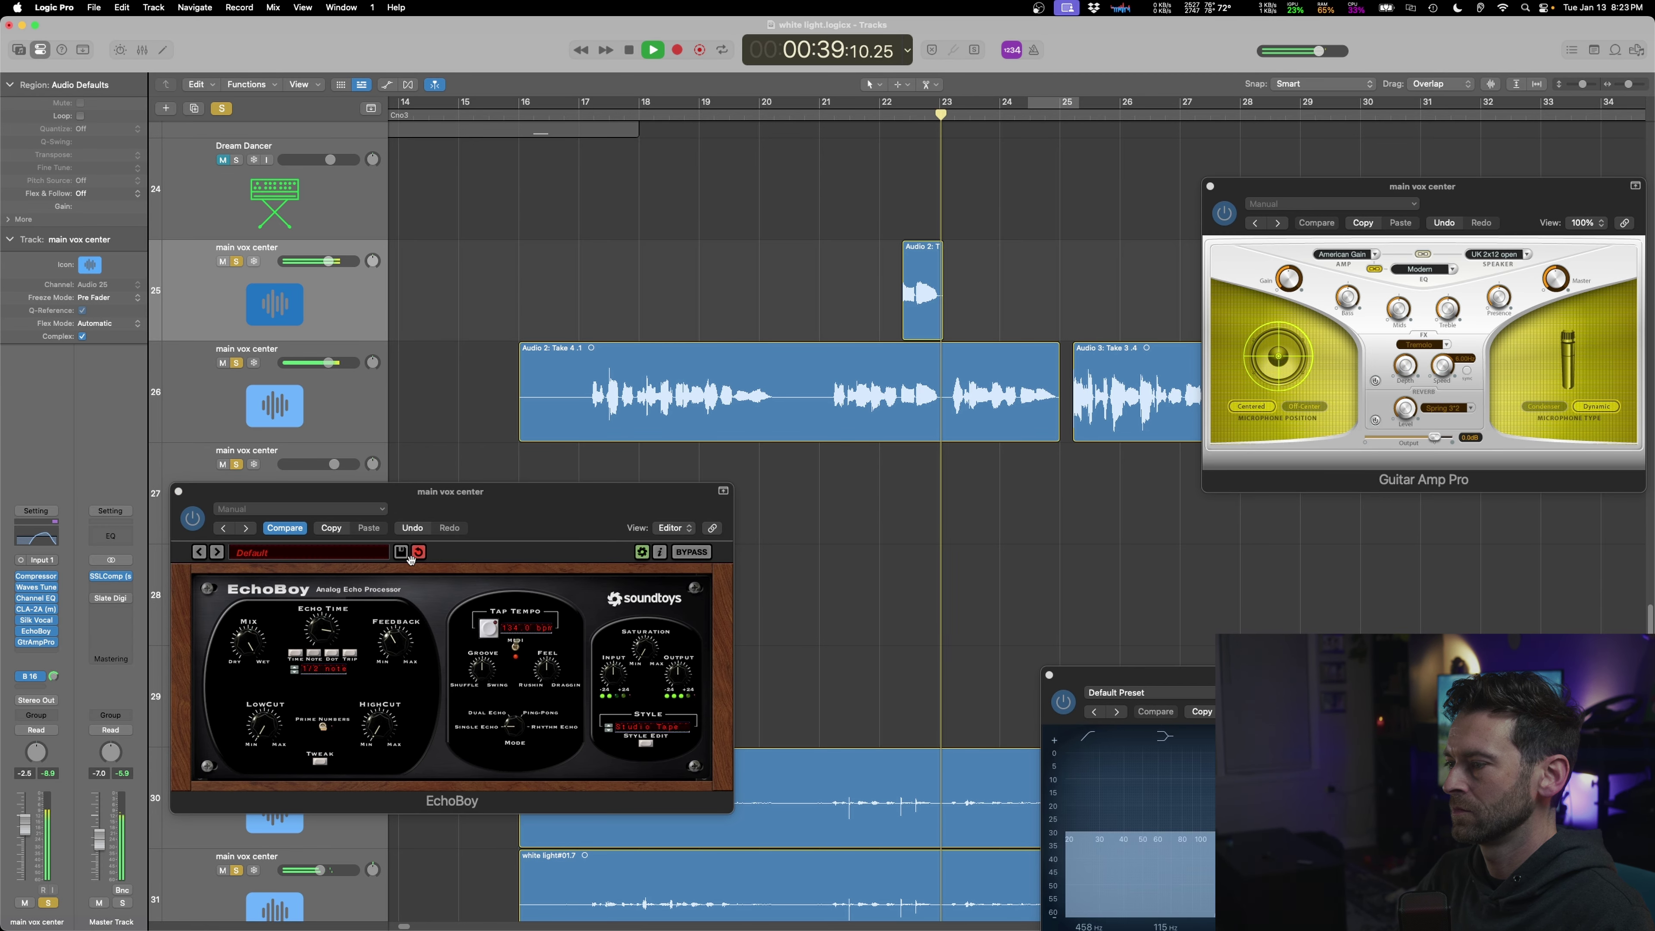
{"action": "left_click_drag", "start_coordinate": [266, 725], "coordinate": [269, 666]}
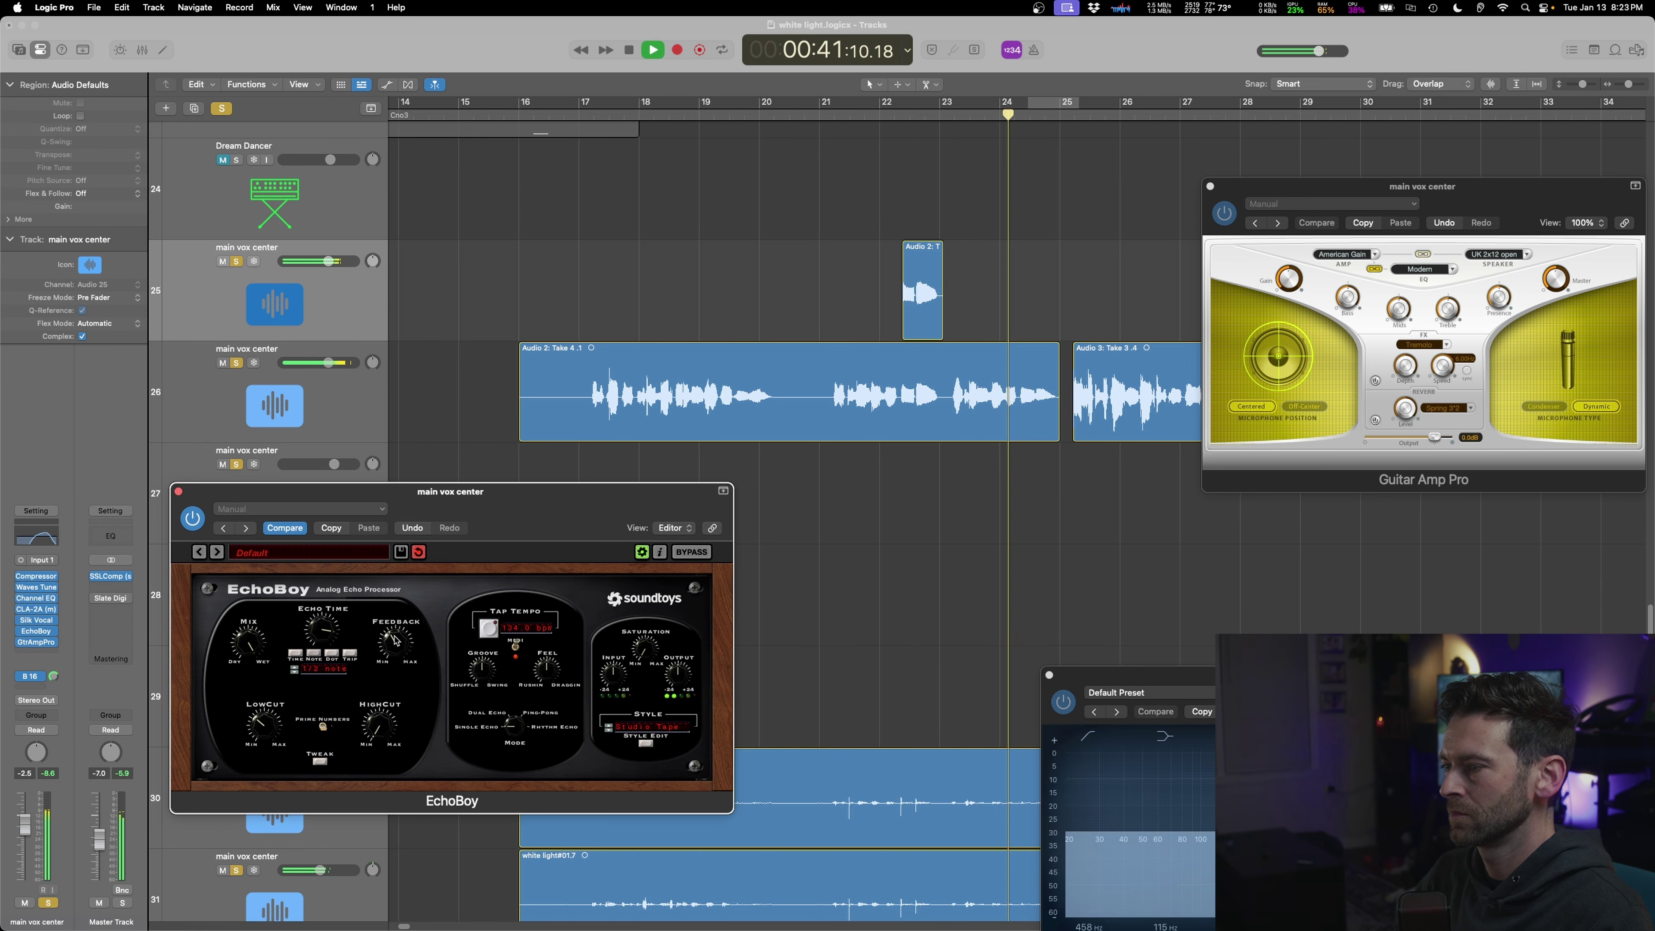
{"action": "left_click_drag", "start_coordinate": [396, 640], "coordinate": [395, 665]}
- Rebalance the unsoloed mix with the master at -7.6 dB, track 25 at -14.4 dB and its EQ low cut at 1400 Hz
{"action": "left_click", "coordinate": [48, 904]}
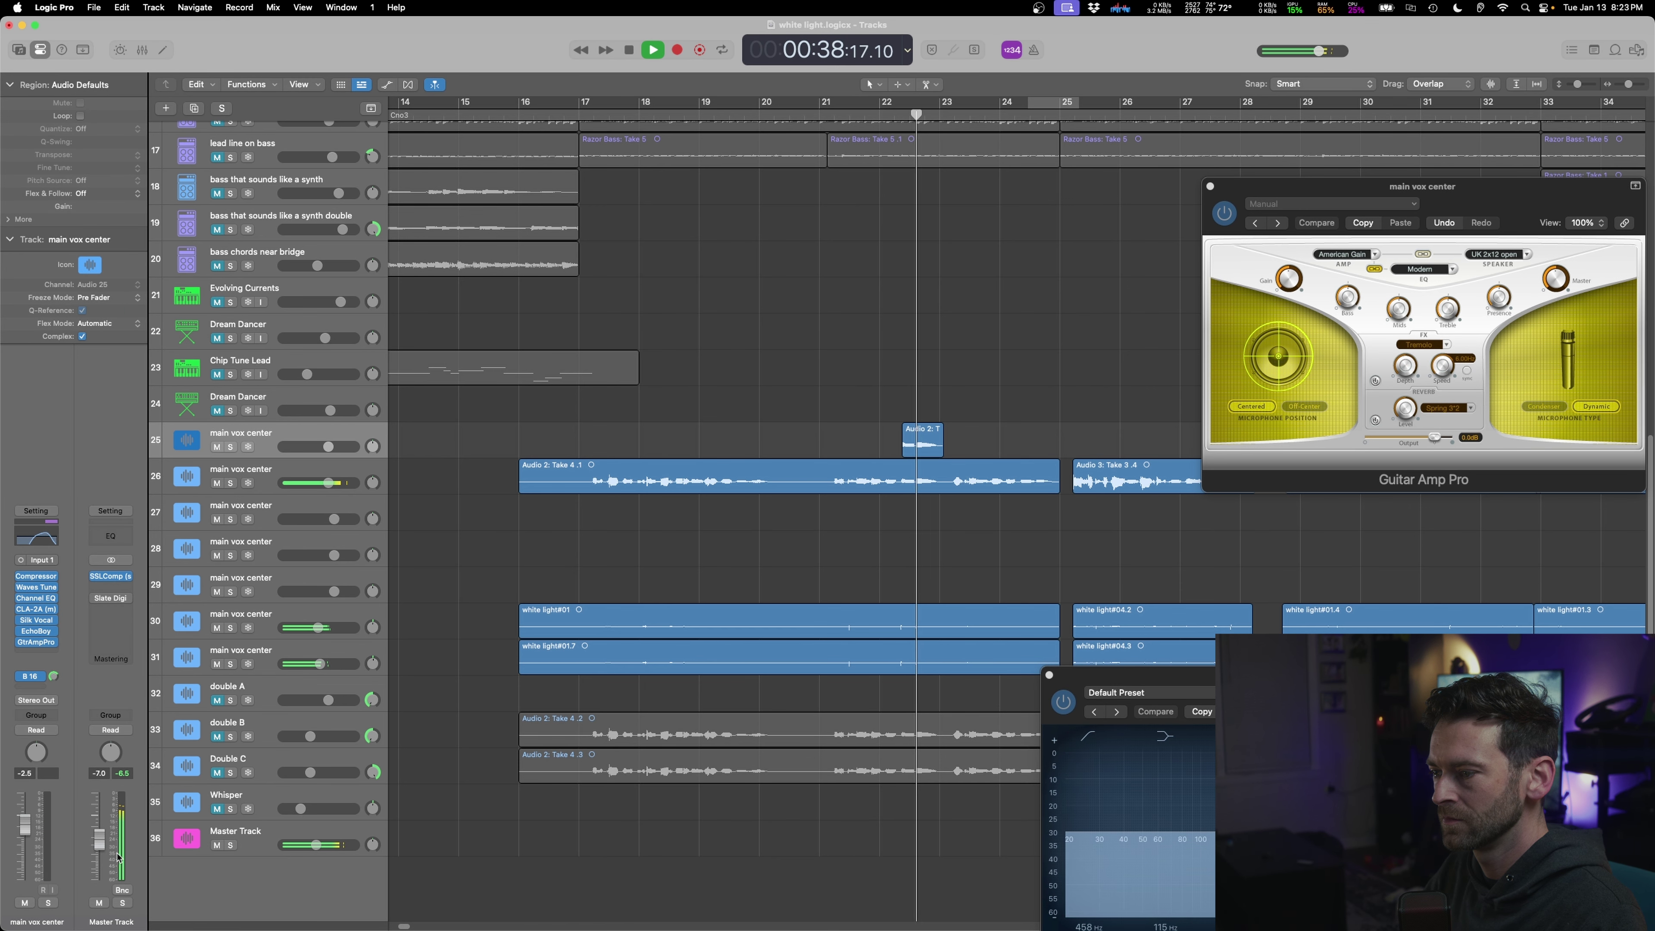
{"action": "left_click_drag", "start_coordinate": [99, 842], "coordinate": [99, 847]}
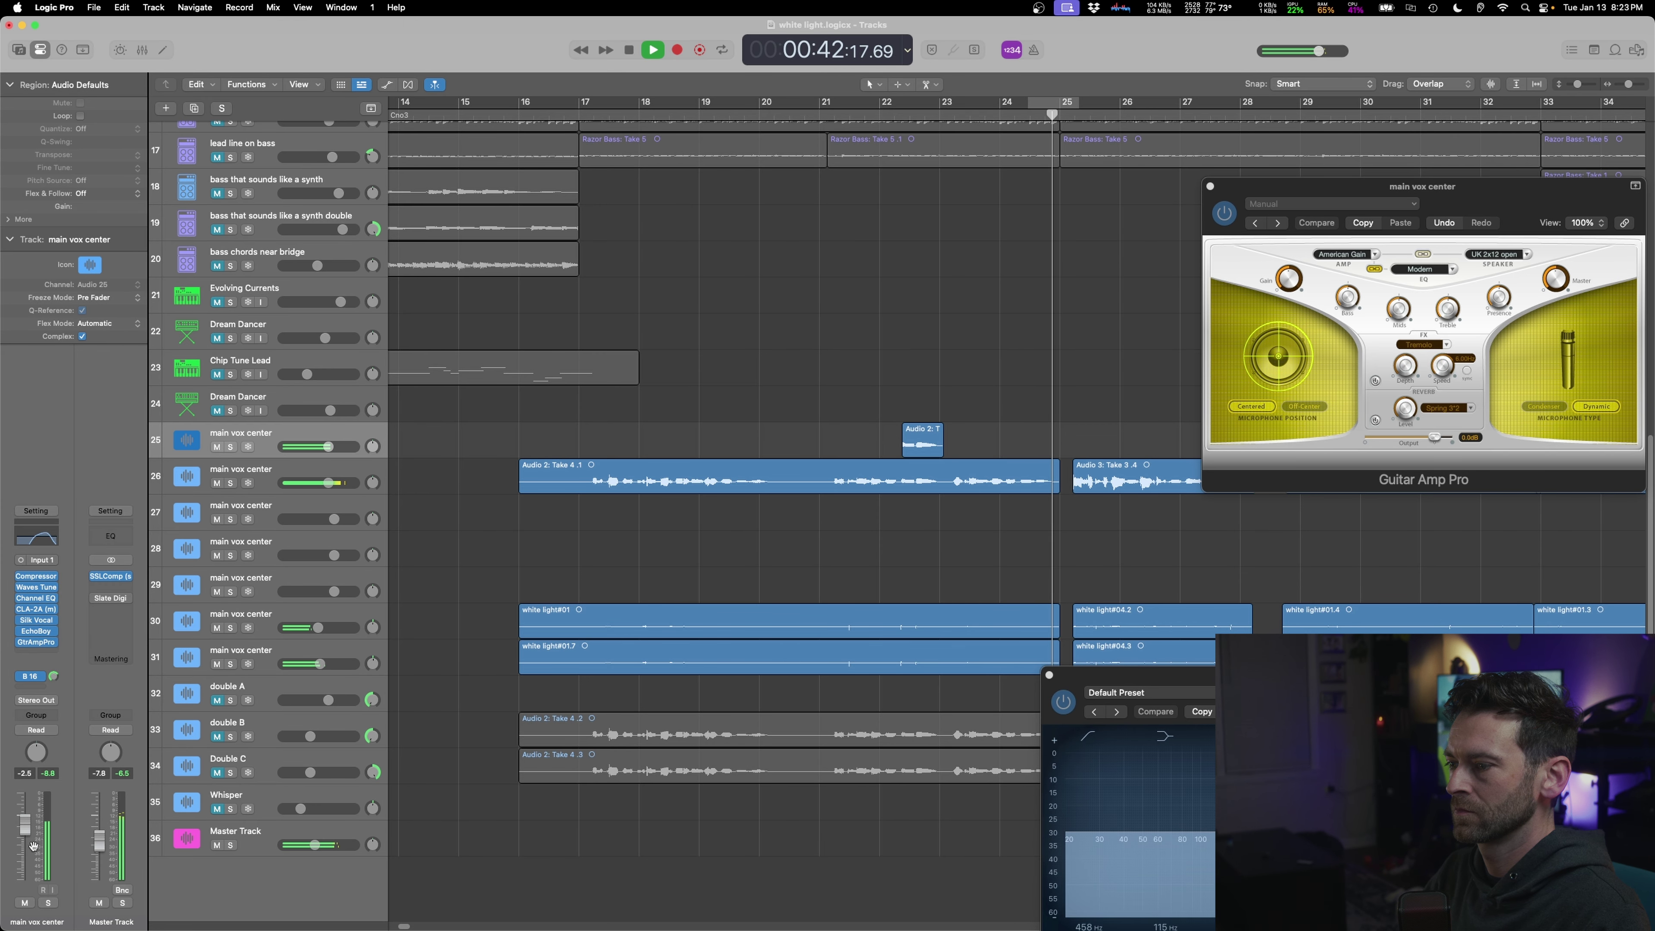
{"action": "left_click_drag", "start_coordinate": [34, 846], "coordinate": [33, 873]}
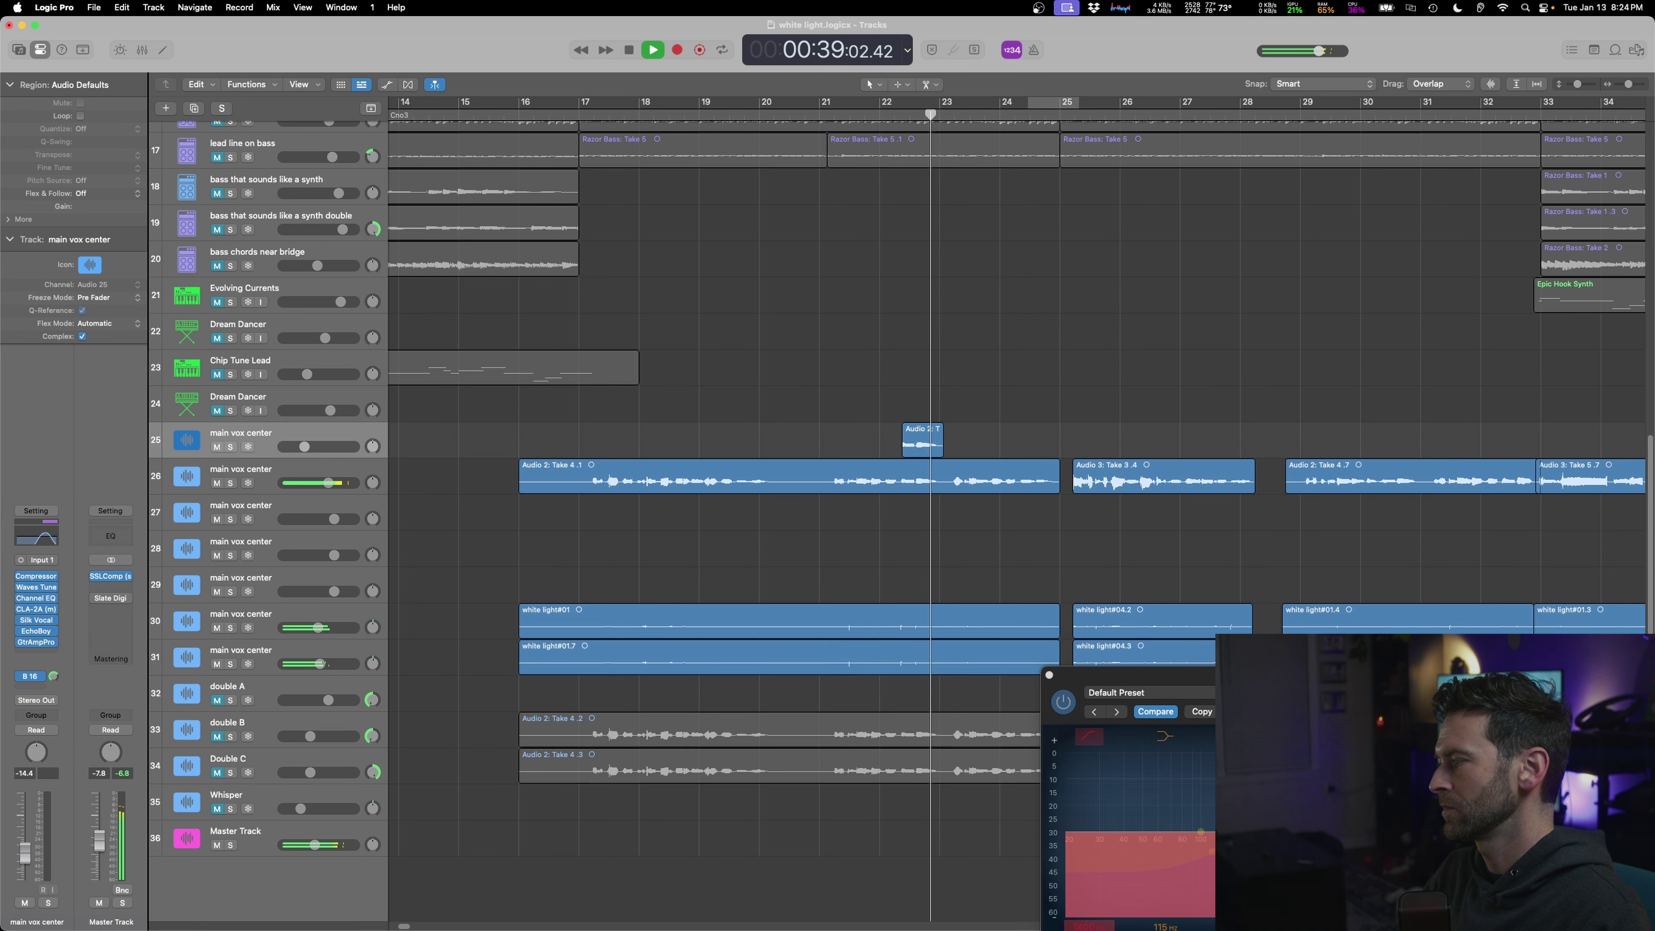
{"action": "left_click", "coordinate": [1050, 680]}
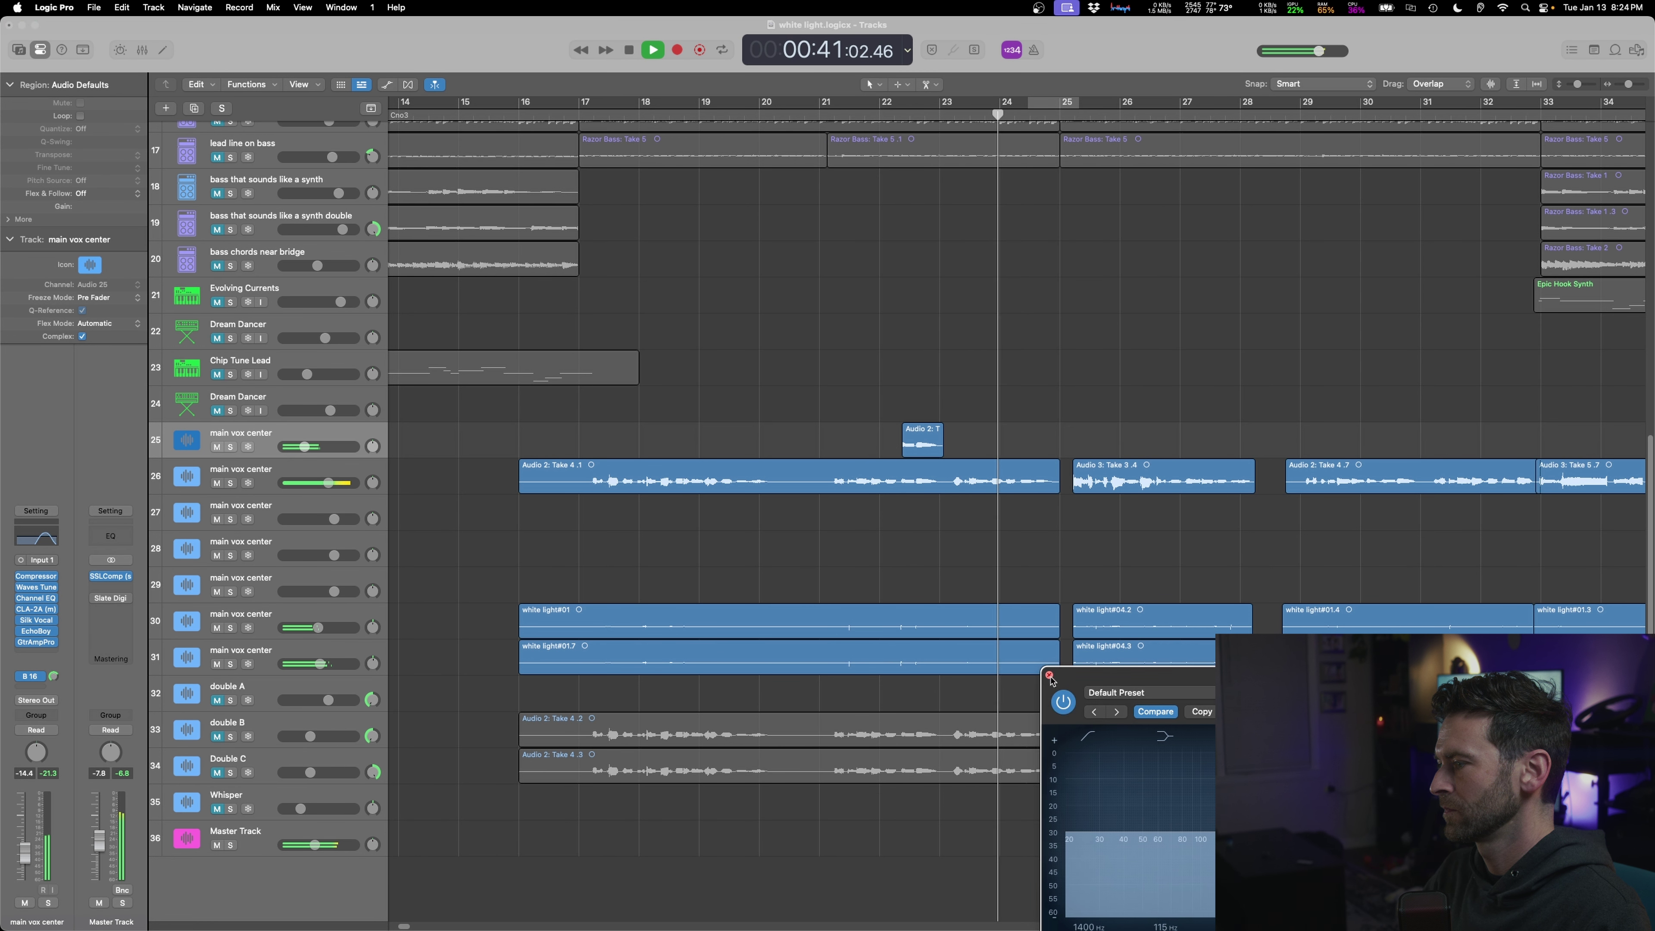
{"action": "left_click", "coordinate": [1051, 677]}
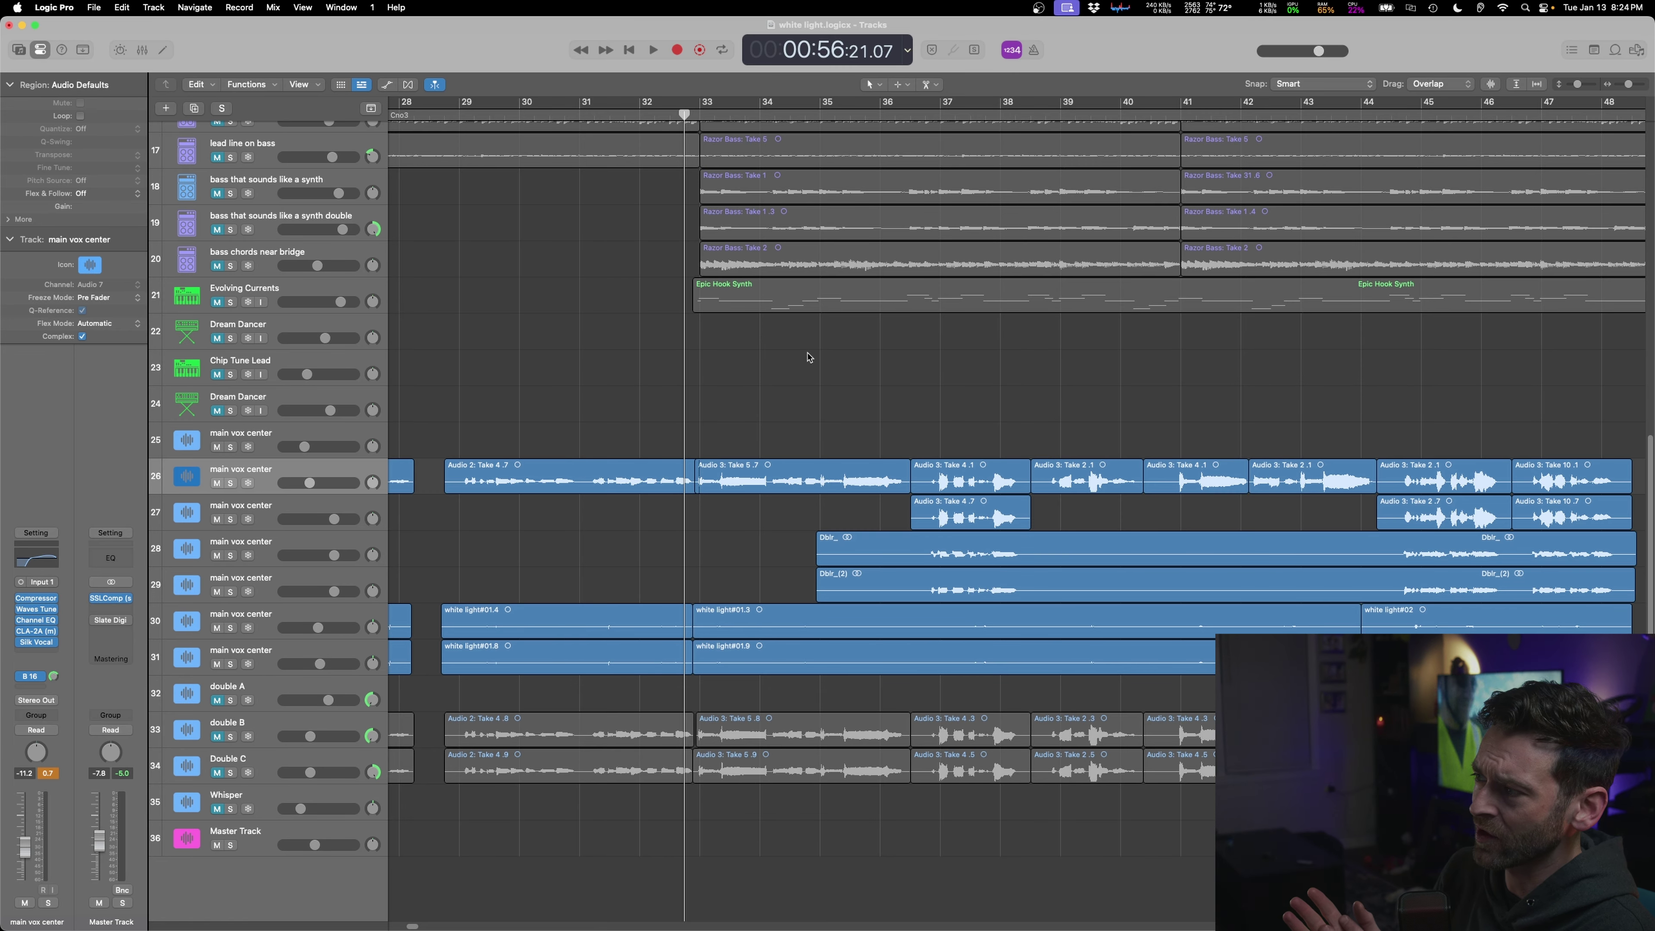
- Route the outputs of main vocal tracks 26 to 31 together to Bus 17 in the mixer
{"action": "left_click", "coordinate": [263, 659], "text": "shift"}
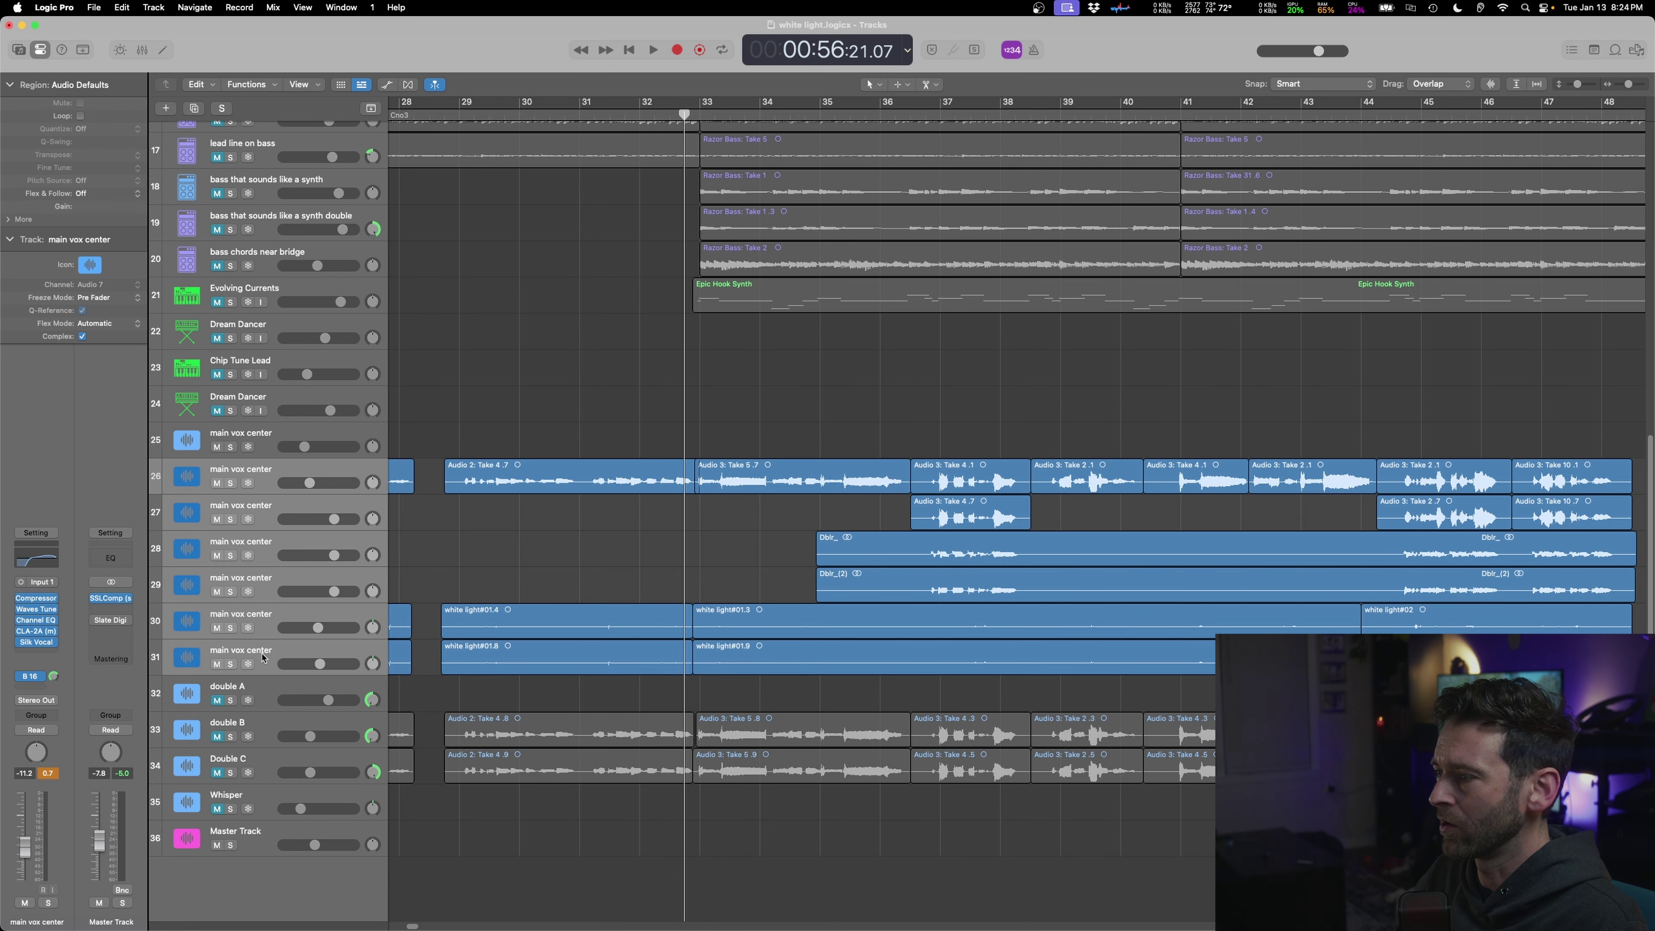
{"action": "key", "text": "x"}
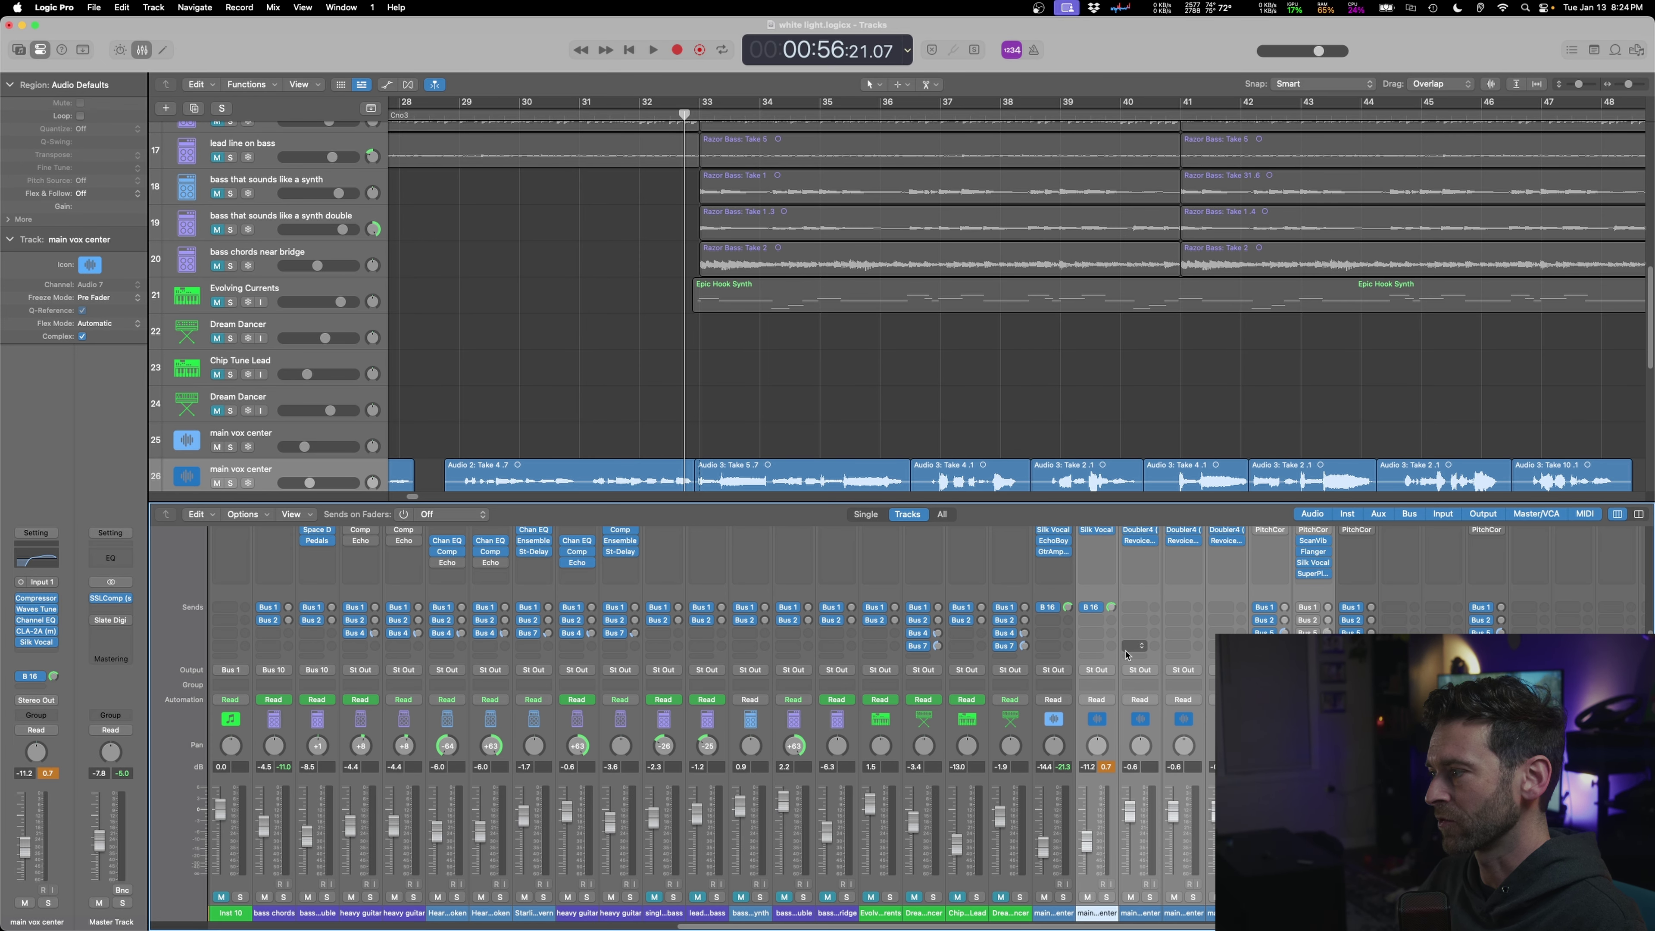
{"action": "left_click", "coordinate": [1098, 671]}
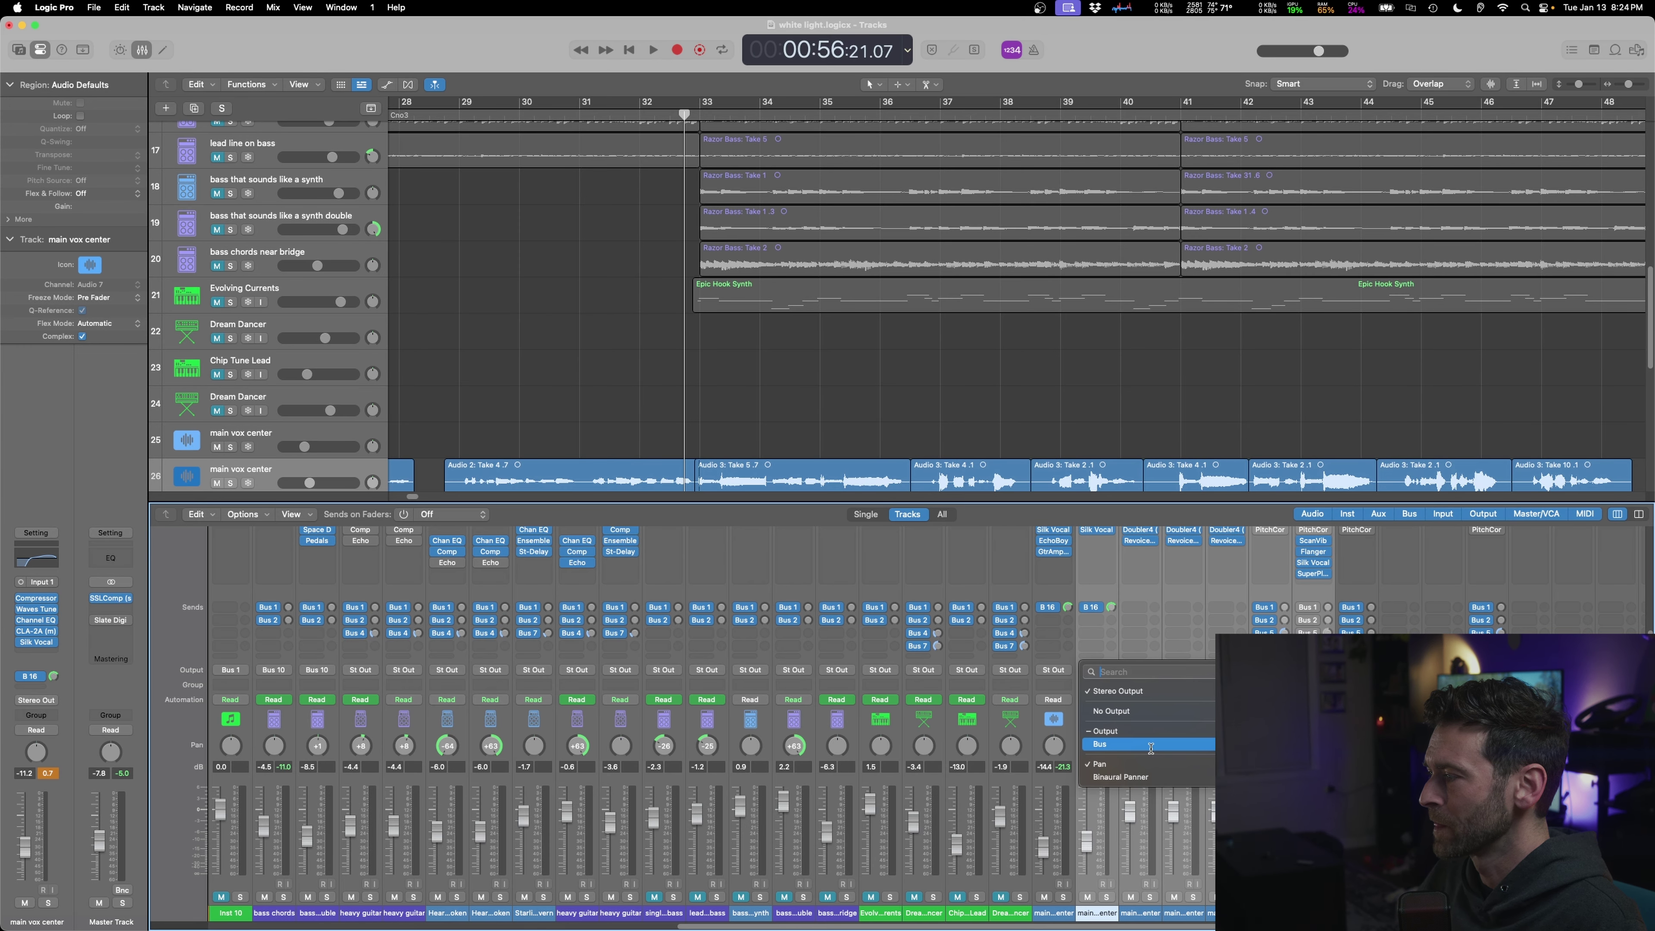
{"action": "mouse_move", "coordinate": [1151, 748]}
{"action": "left_click", "coordinate": [1369, 625]}
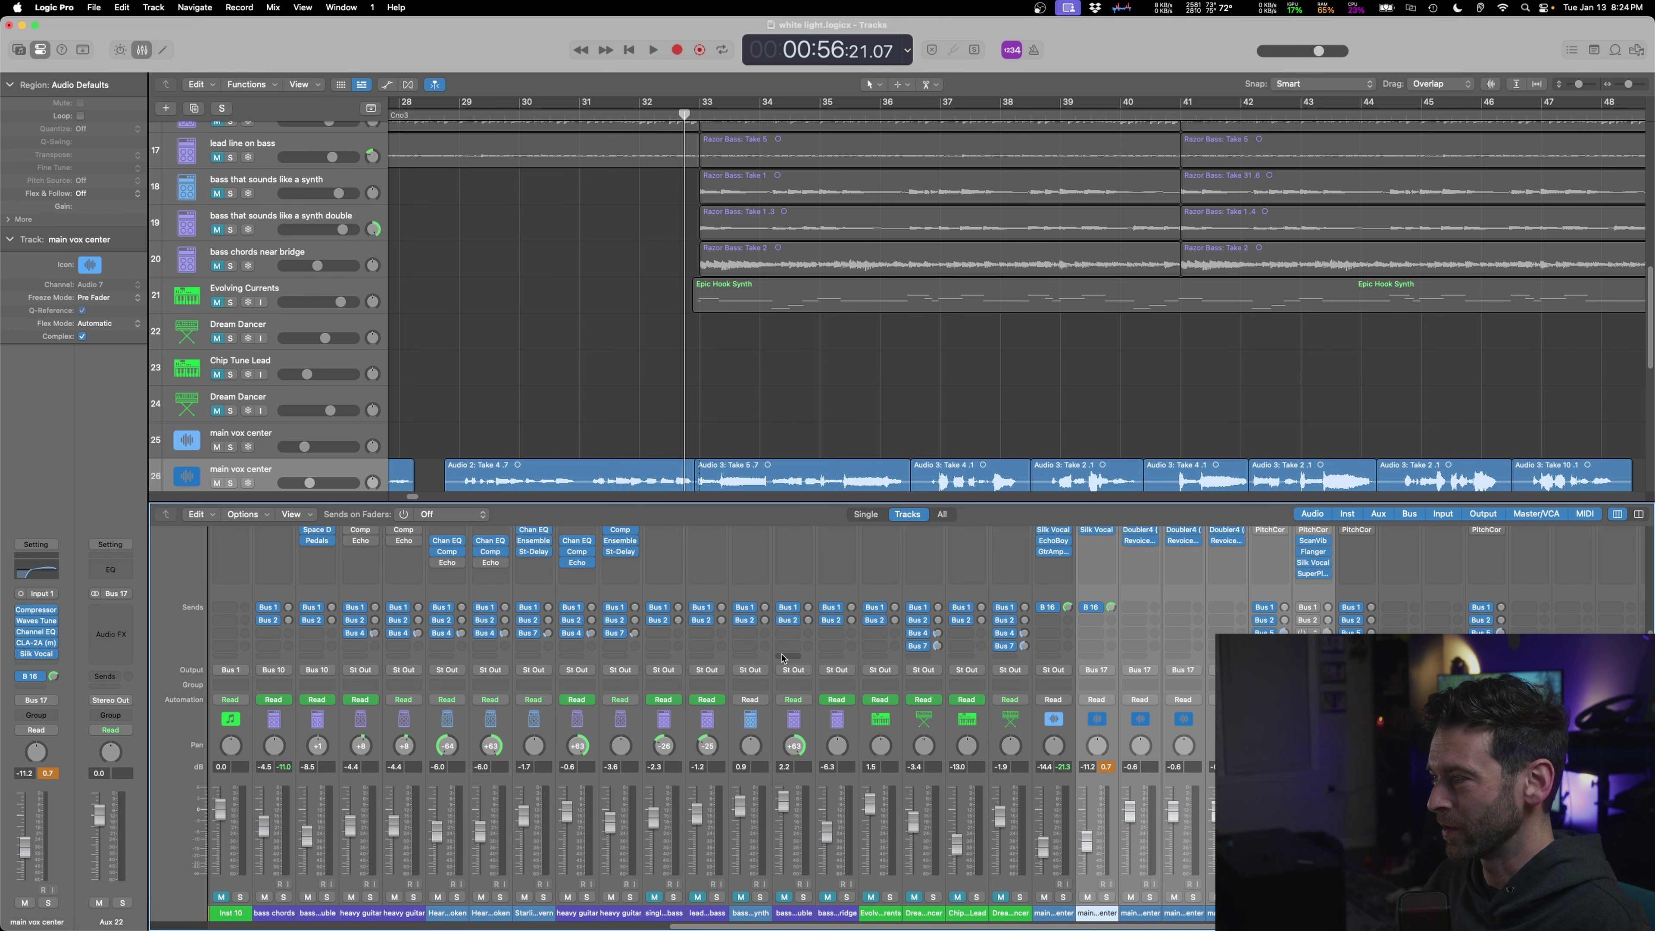
{"action": "key", "text": "x"}
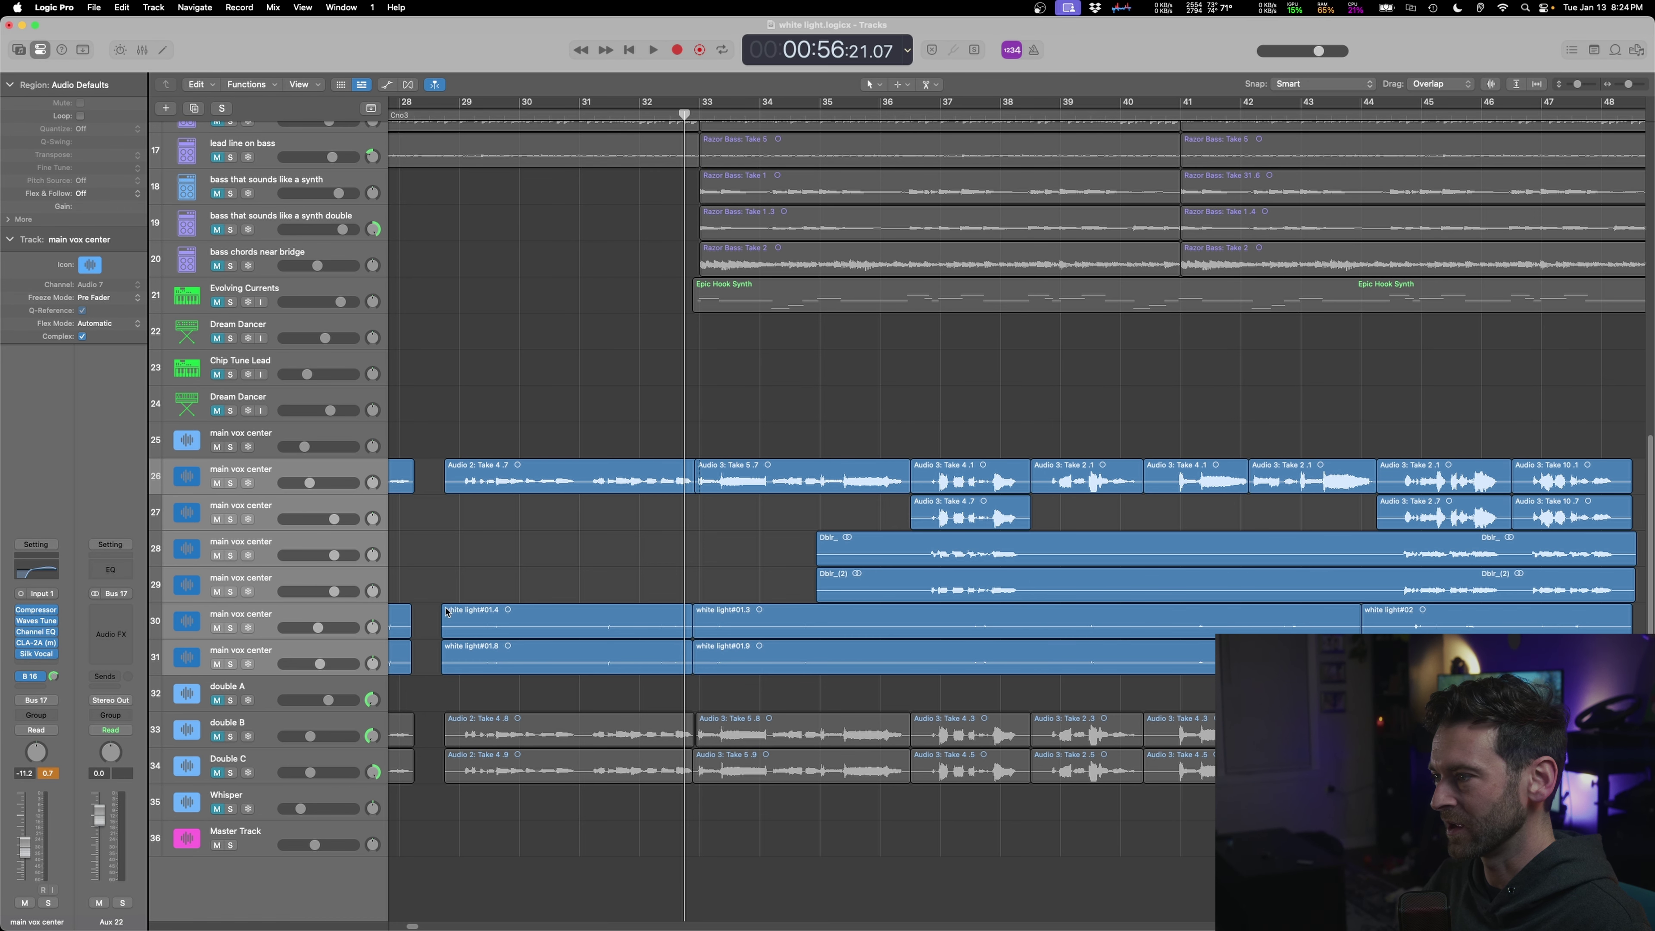
- Name the Bus 17 aux vocals and insert a Compressor on it using the Classic VCA model
{"action": "left_click", "coordinate": [119, 629]}
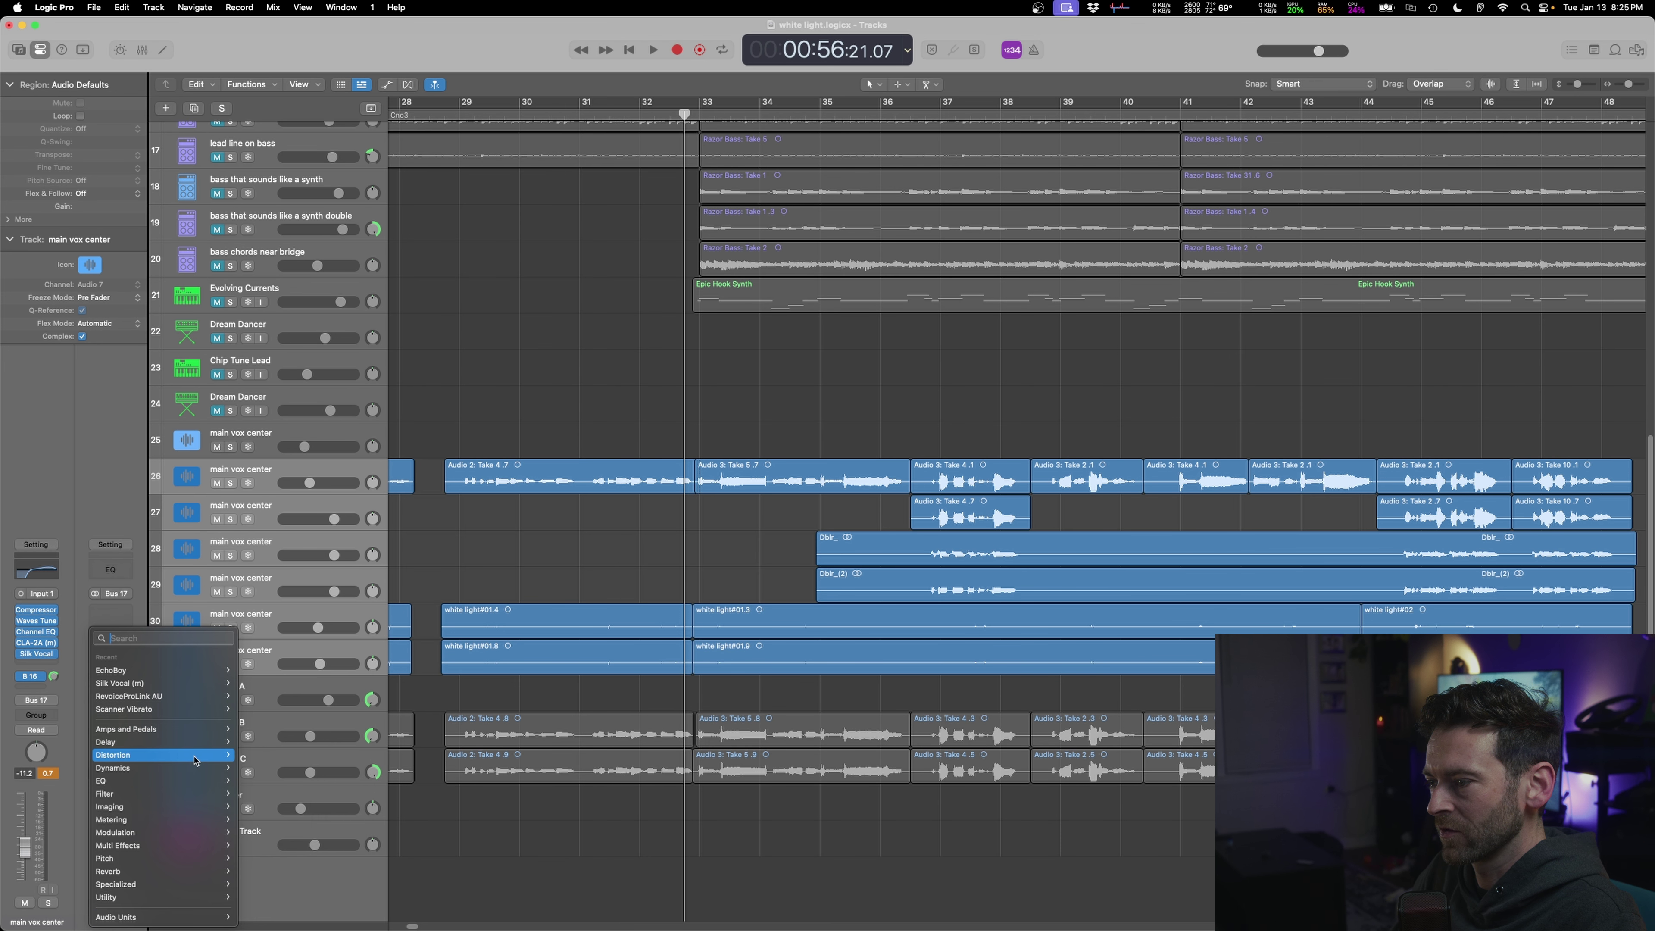
{"action": "mouse_move", "coordinate": [214, 769]}
{"action": "left_click", "coordinate": [349, 783]}
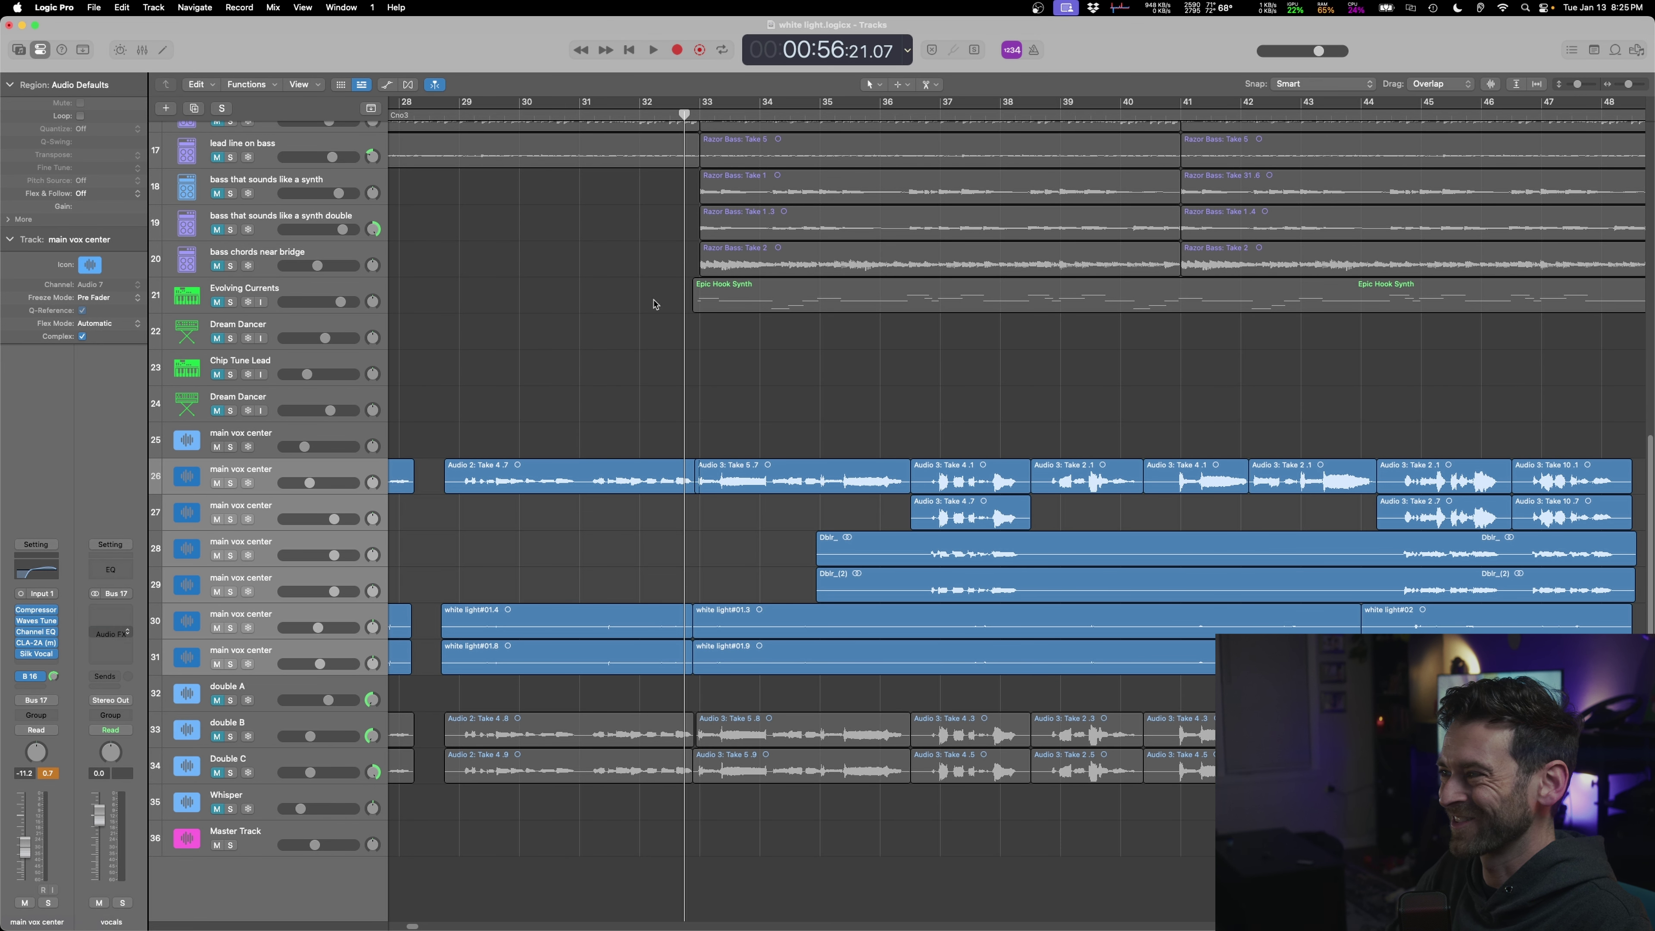
{"action": "left_click", "coordinate": [772, 270]}
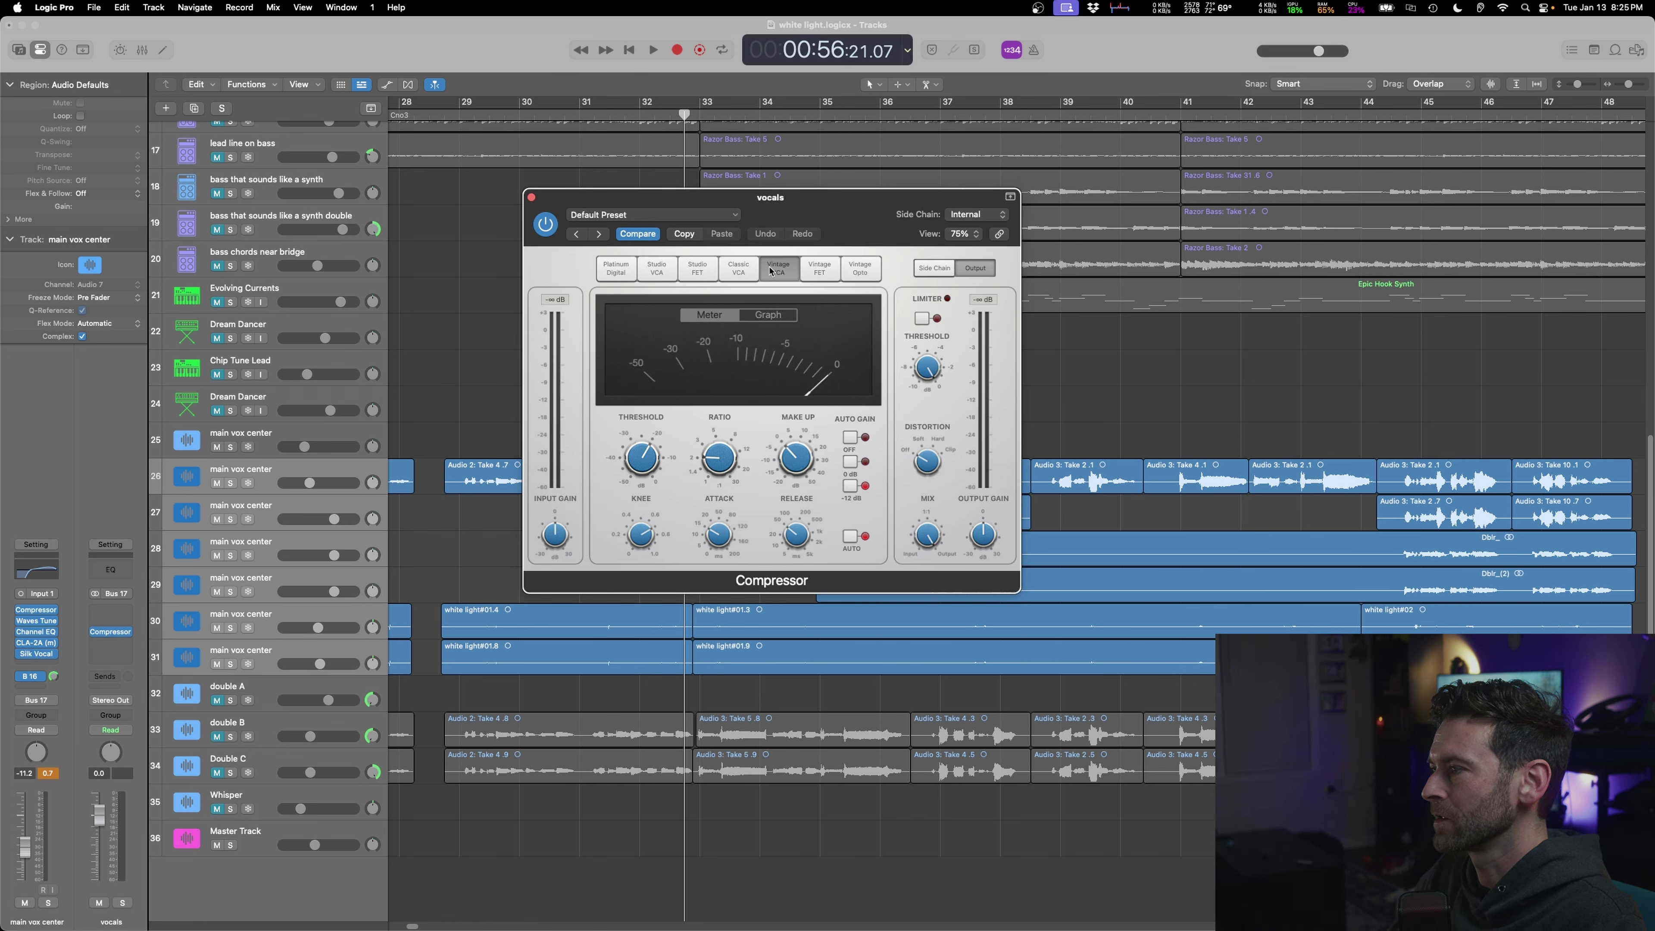
{"action": "left_click", "coordinate": [740, 268]}
- Set the vocals bus Compressor's ratio to 30:1 while auditioning the bus soloed during playback, then unsolo the bus
{"action": "key", "text": "space"}
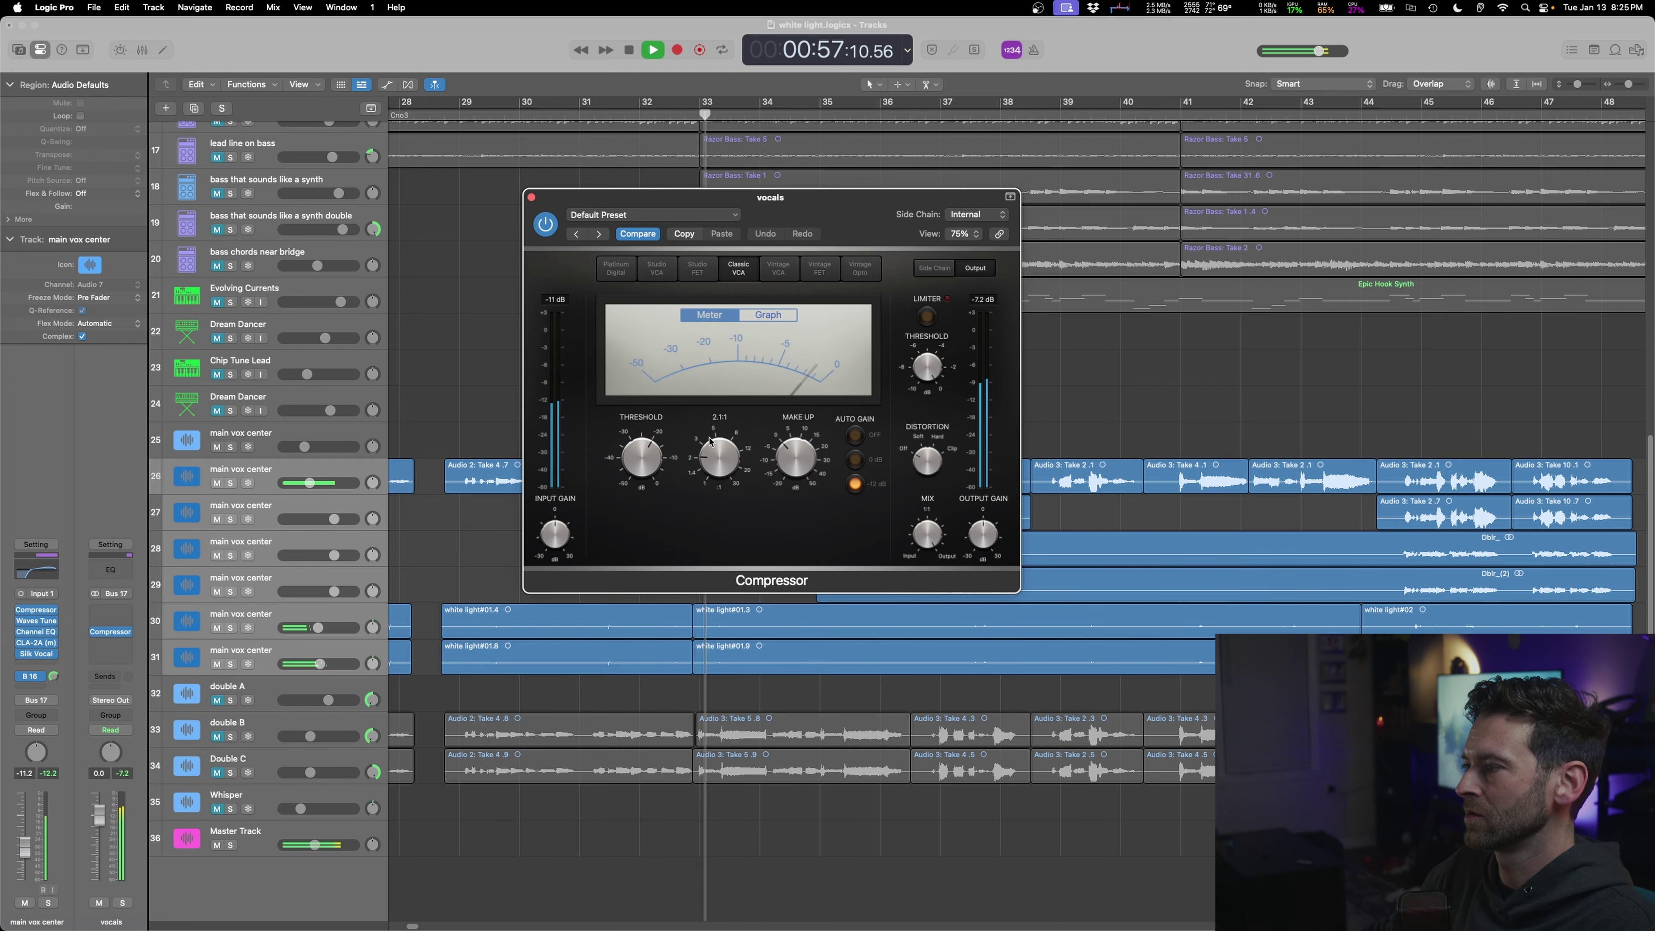
{"action": "left_click", "coordinate": [122, 903]}
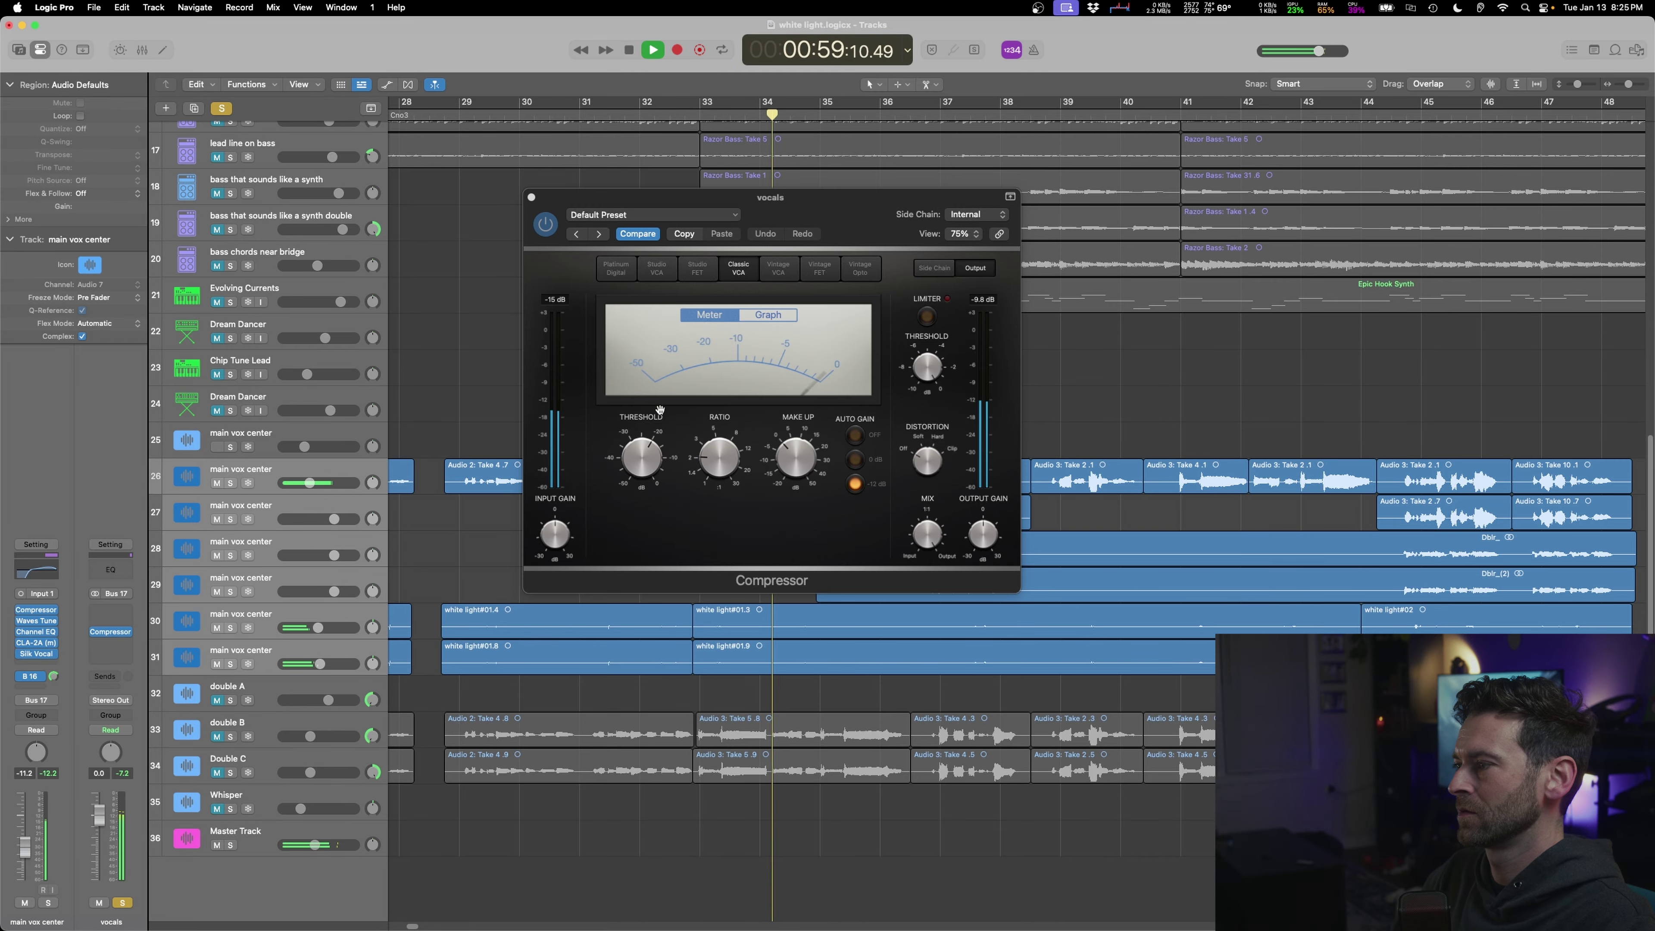
{"action": "left_click_drag", "start_coordinate": [718, 459], "coordinate": [884, 402]}
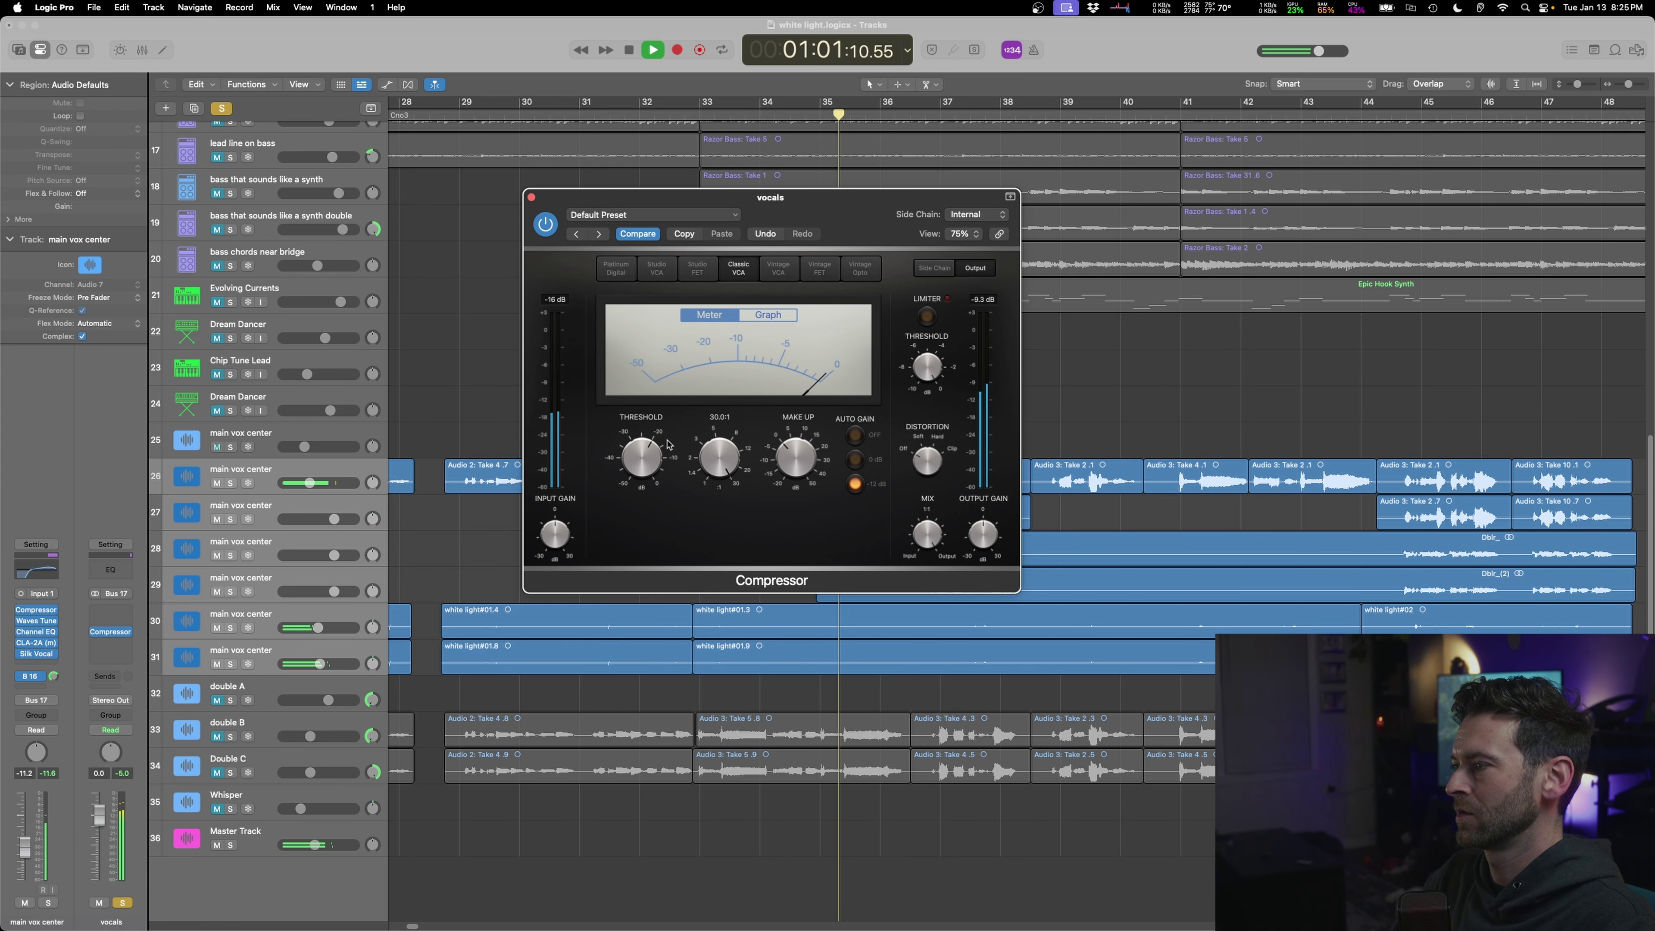
{"action": "left_click", "coordinate": [122, 904]}
- Mute and unmute the vocals bus during playback to check its signal, then stop playback
{"action": "left_click", "coordinate": [100, 905]}
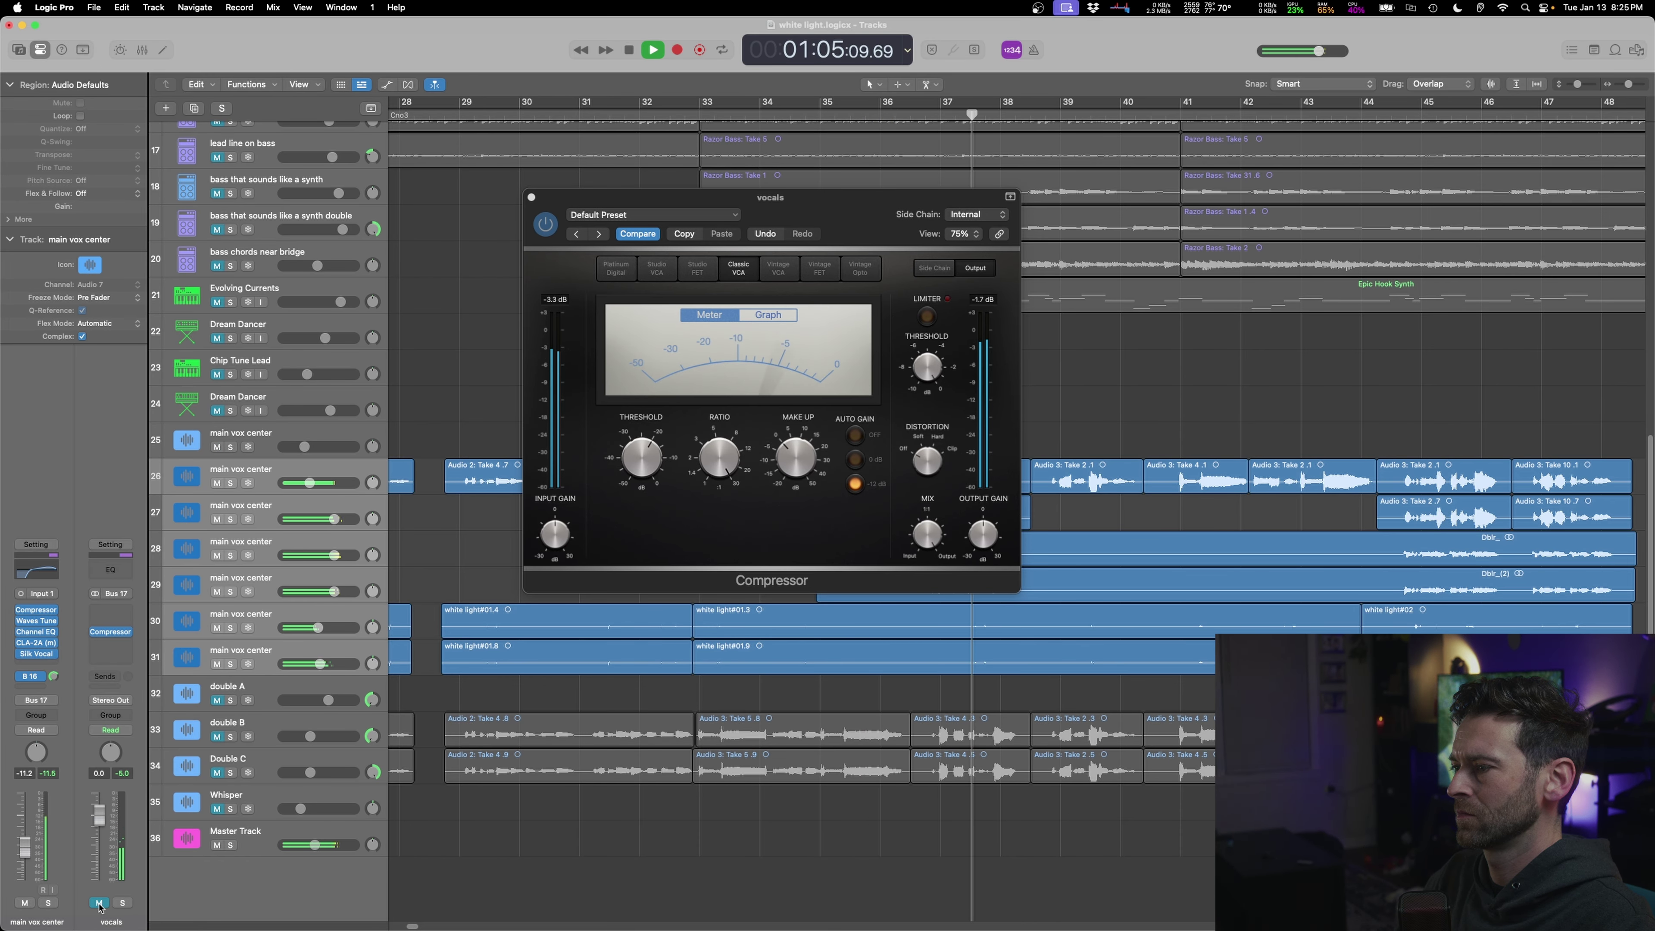
{"action": "left_click", "coordinate": [99, 903]}
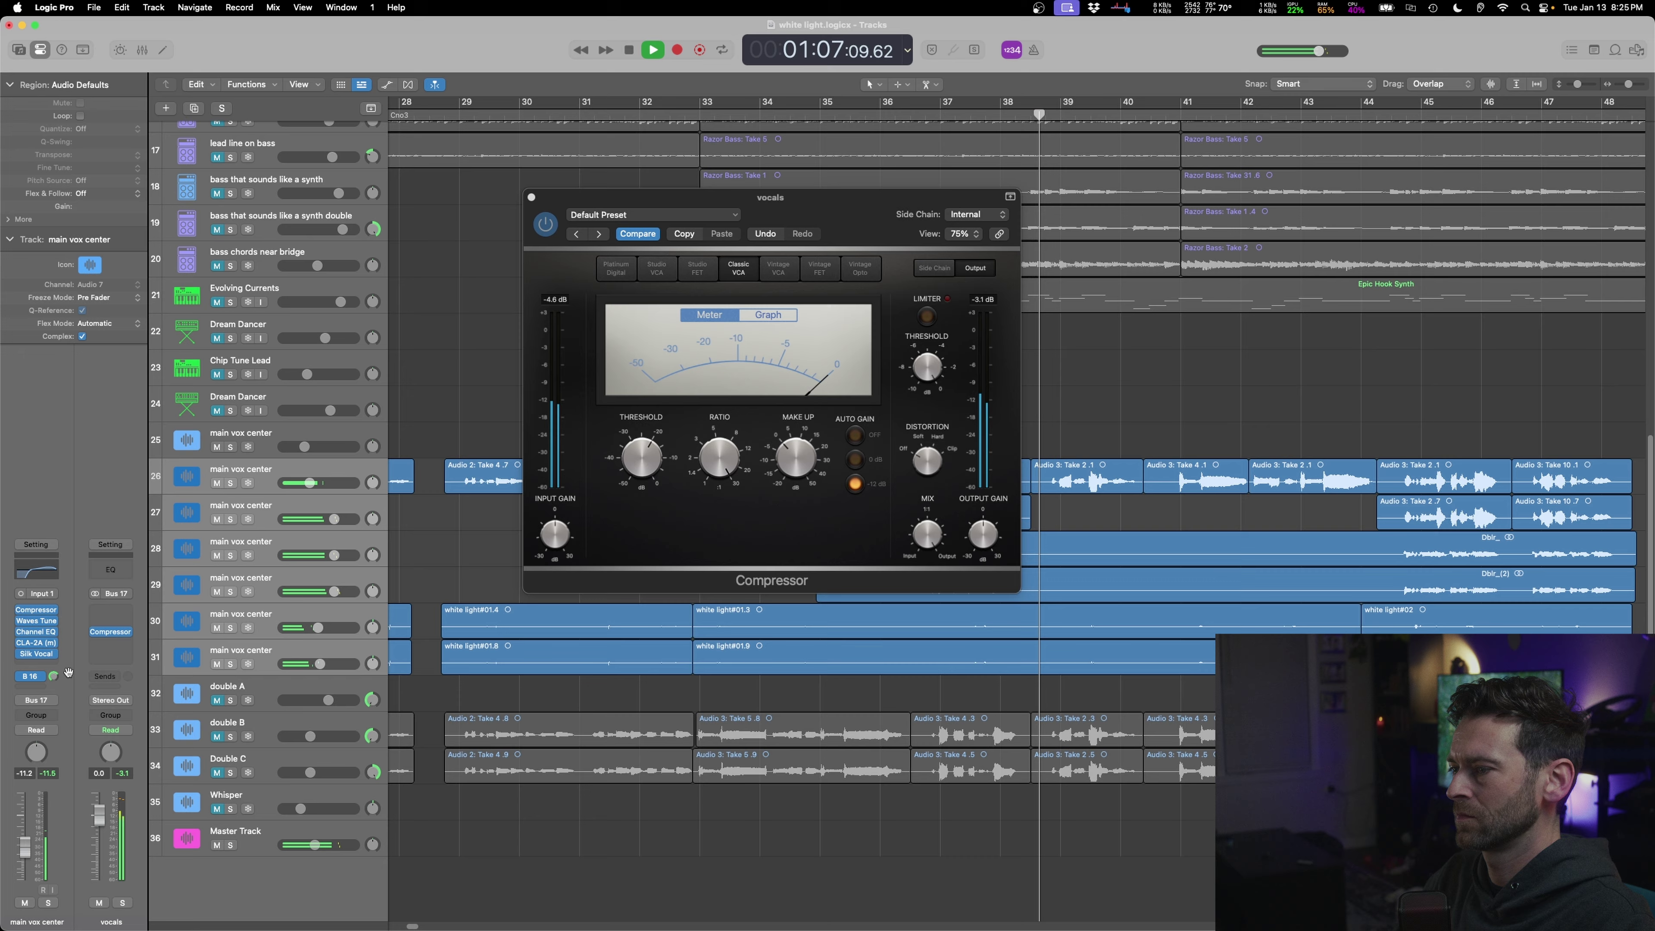
{"action": "key", "text": "space"}
- Route the SuperPlate aux's output to Bus 17, and set the vocals bus level to -7.2 dB during playback
{"action": "left_click", "coordinate": [112, 702]}
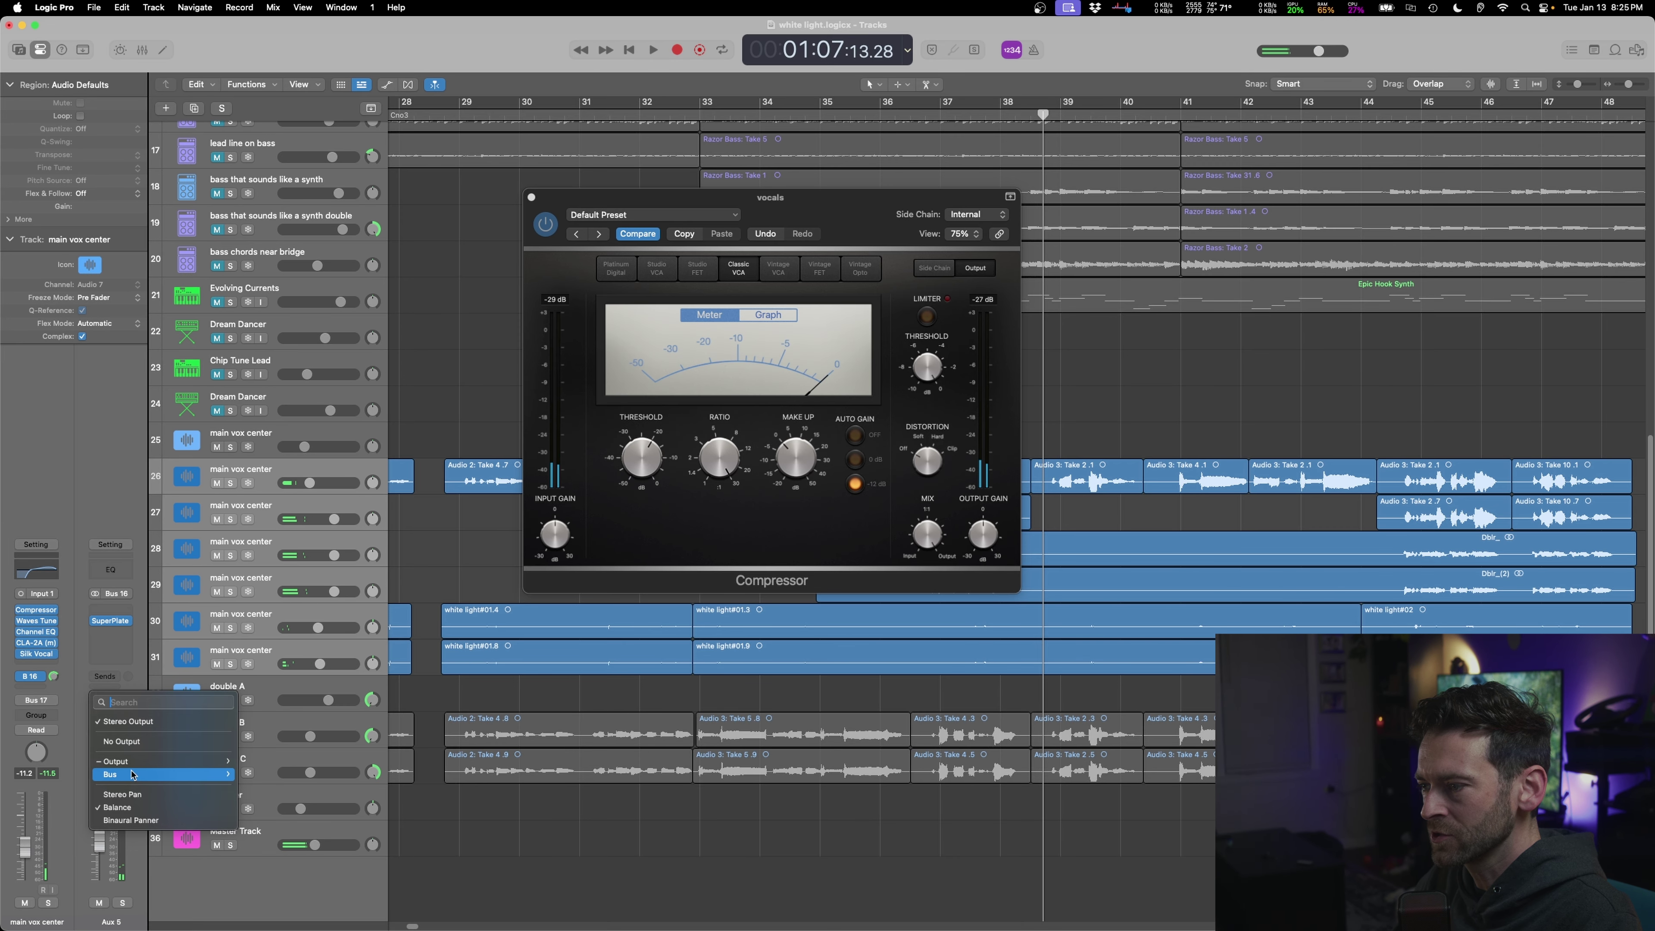
{"action": "left_click", "coordinate": [527, 323]}
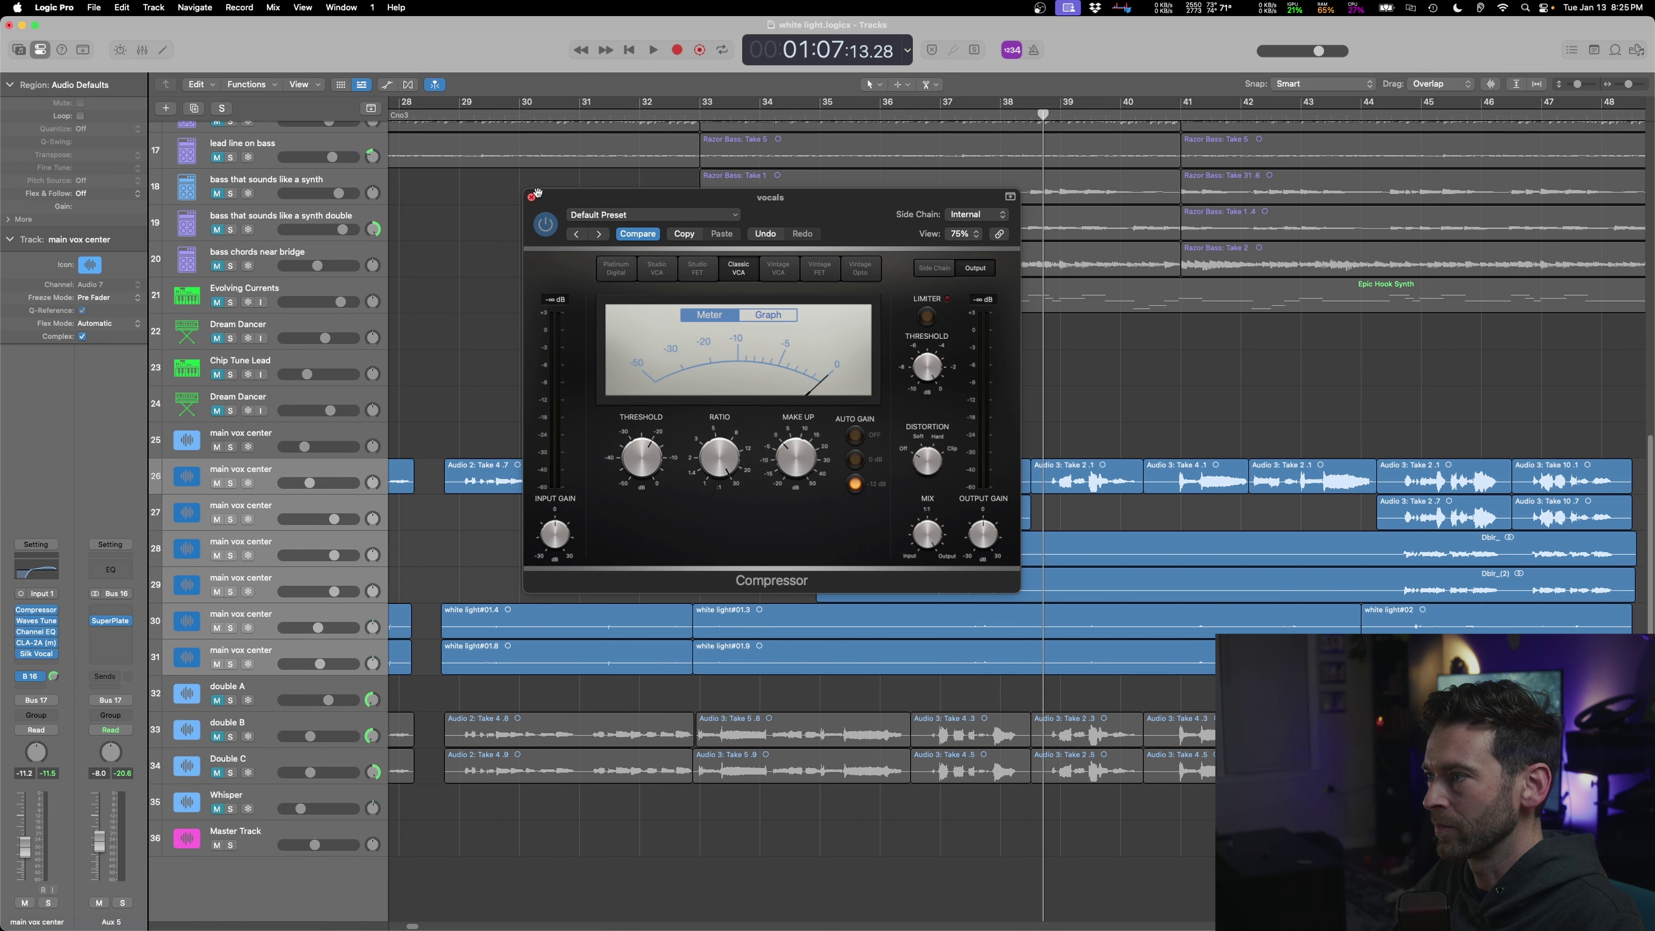
{"action": "left_click", "coordinate": [533, 196]}
{"action": "key", "text": "space"}
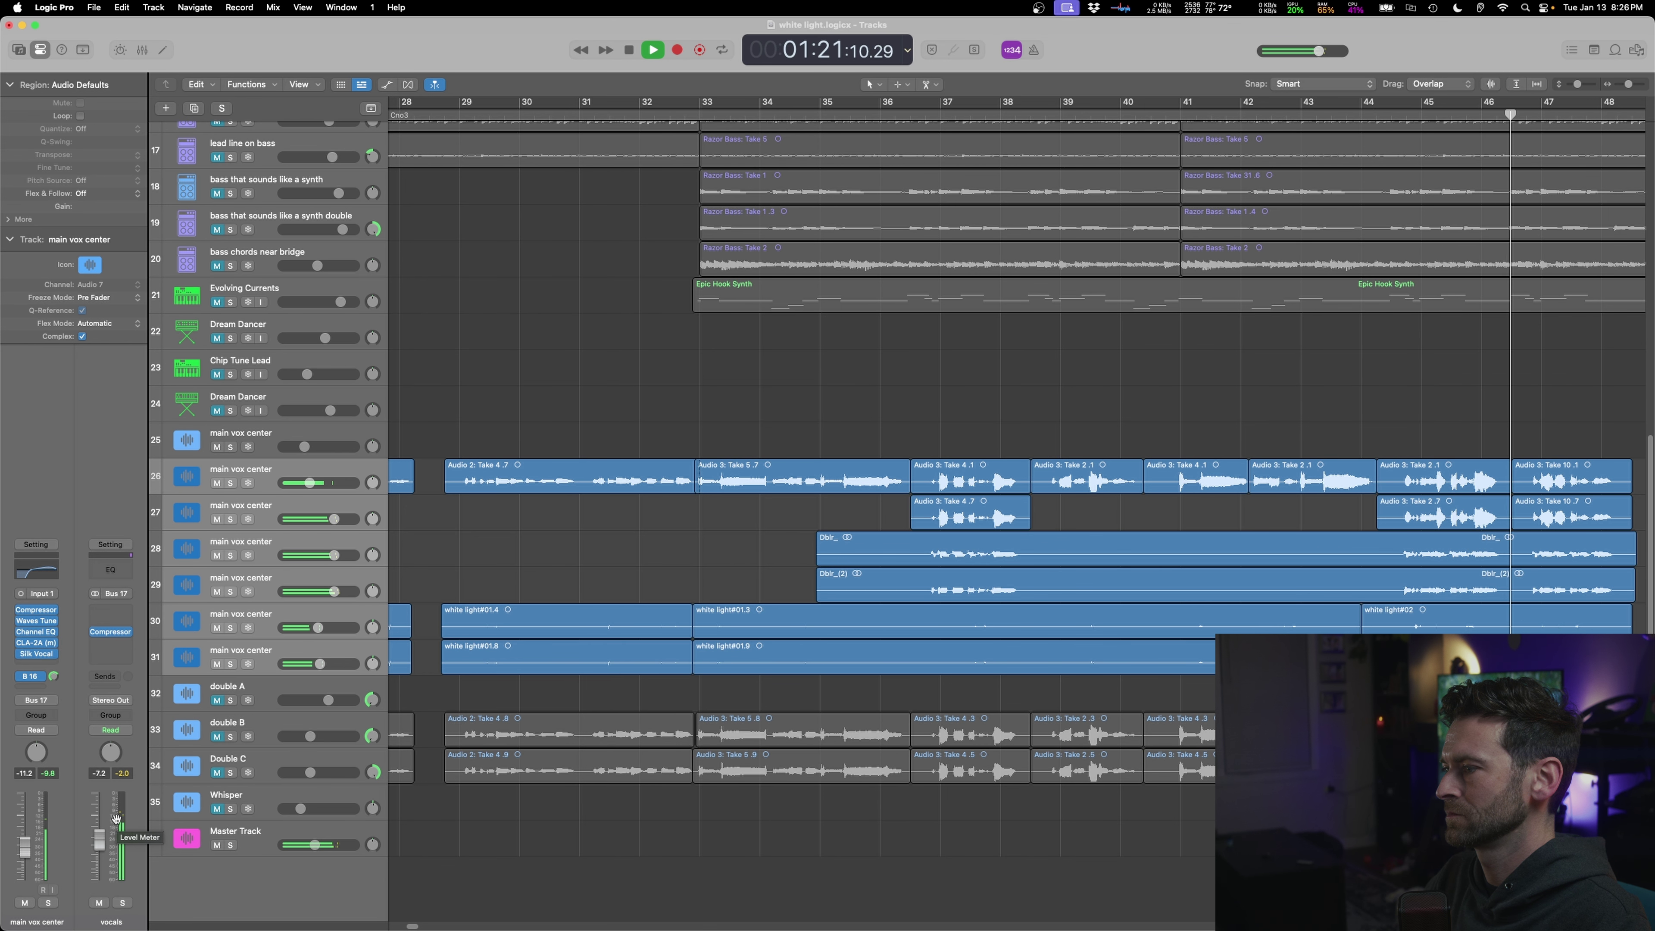
- In track 28's Channel EQ, raise the low-cut frequency and set the 11300 Hz band's gain to 0 dB
{"action": "left_click", "coordinate": [237, 546]}
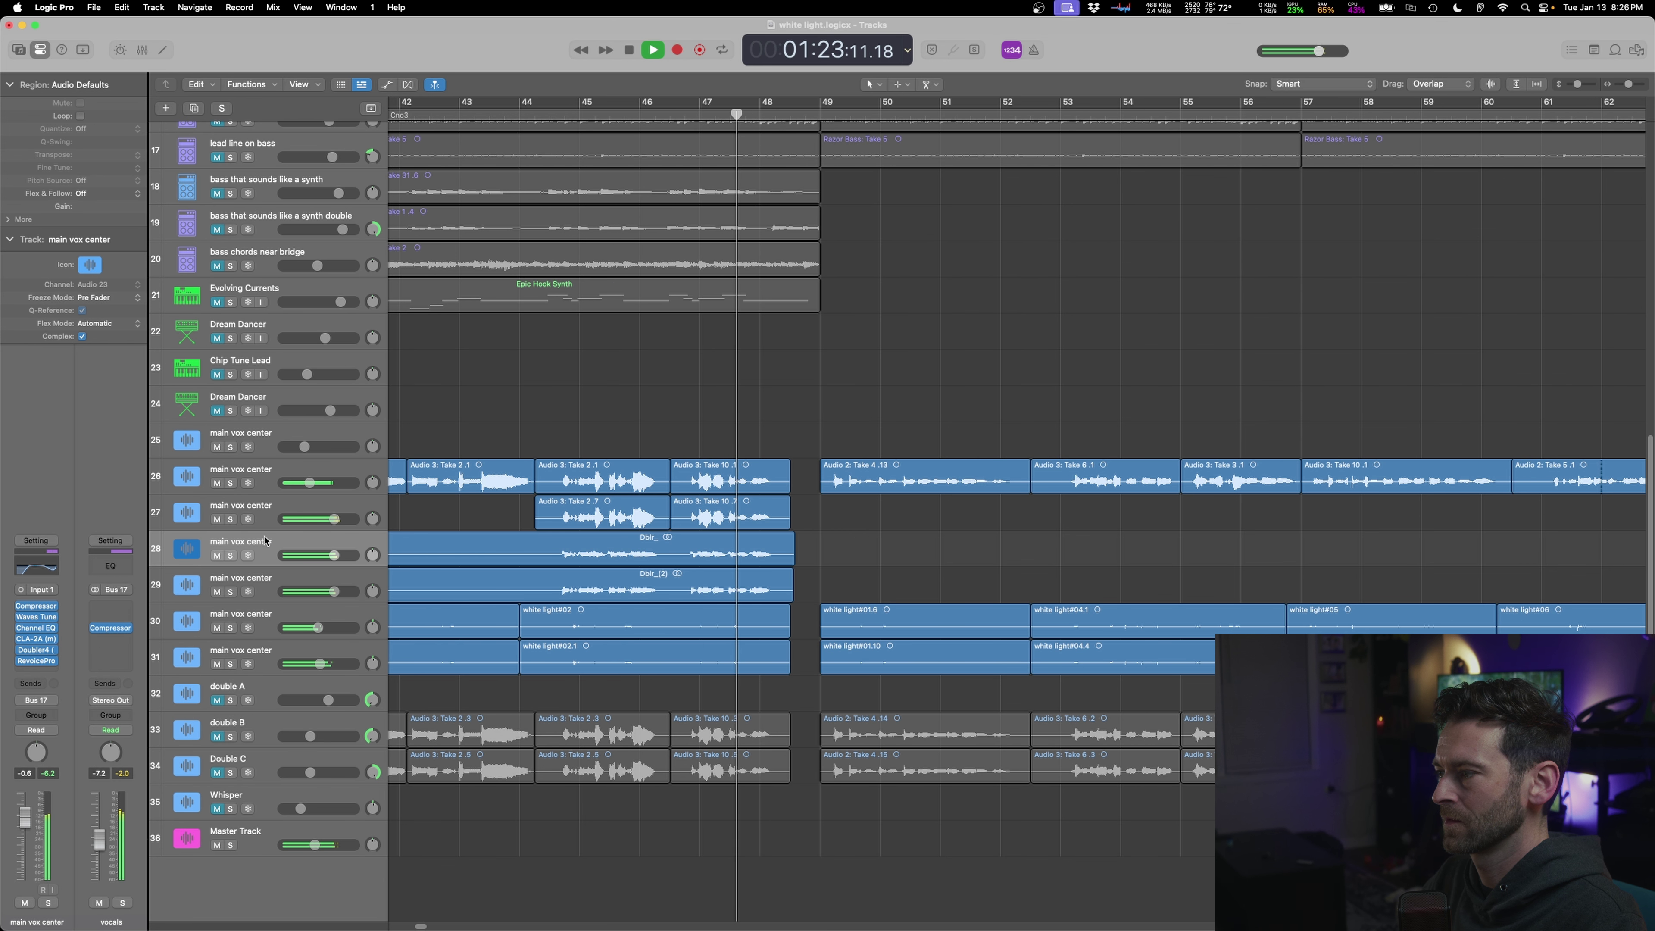
{"action": "key", "text": "space"}
{"action": "left_click", "coordinate": [39, 568]}
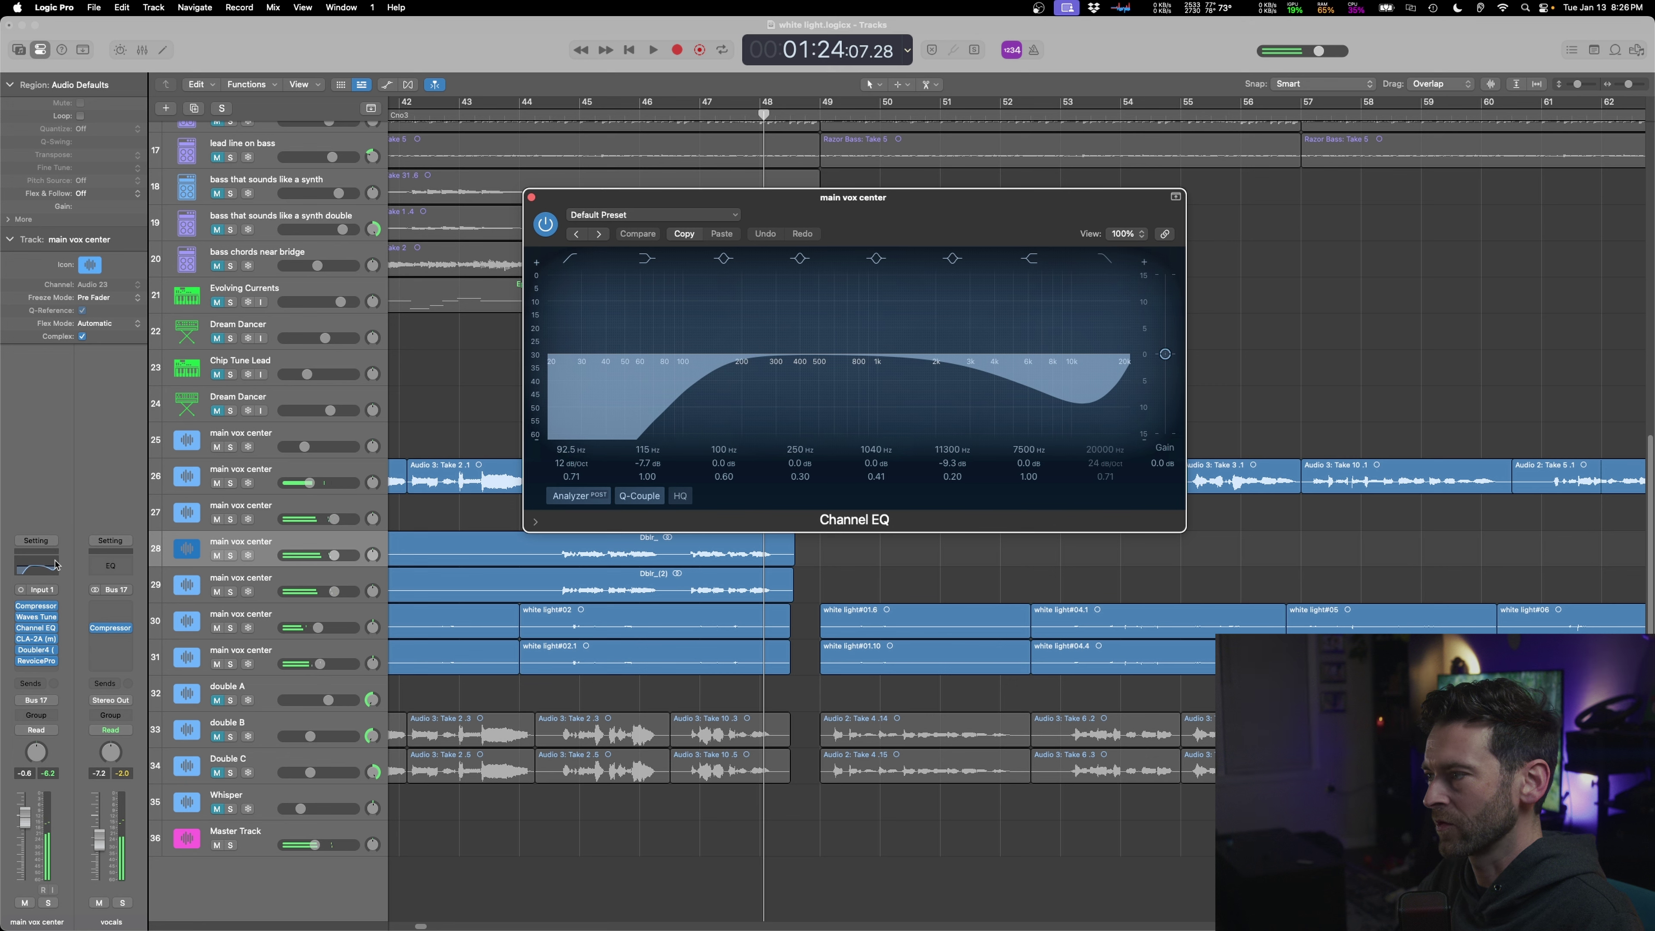
{"action": "left_click", "coordinate": [531, 198]}
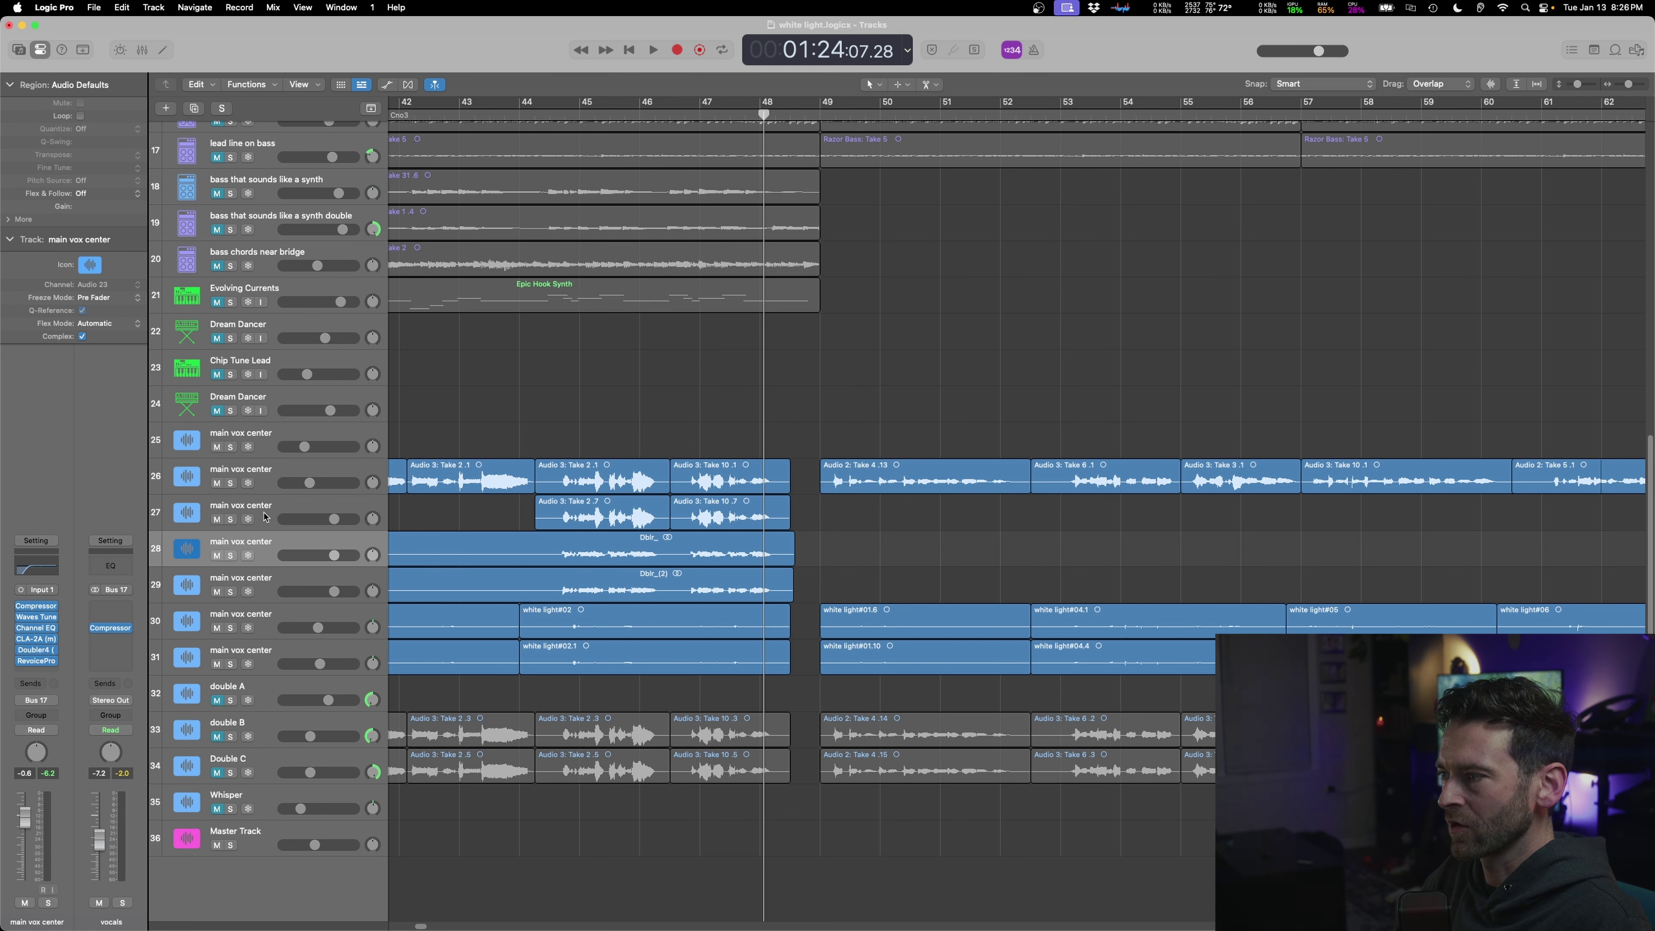
- Play the doubled vocal from about bar 44 with track 28 soloed, and try a pan change on track 29
{"action": "left_click", "coordinate": [260, 582]}
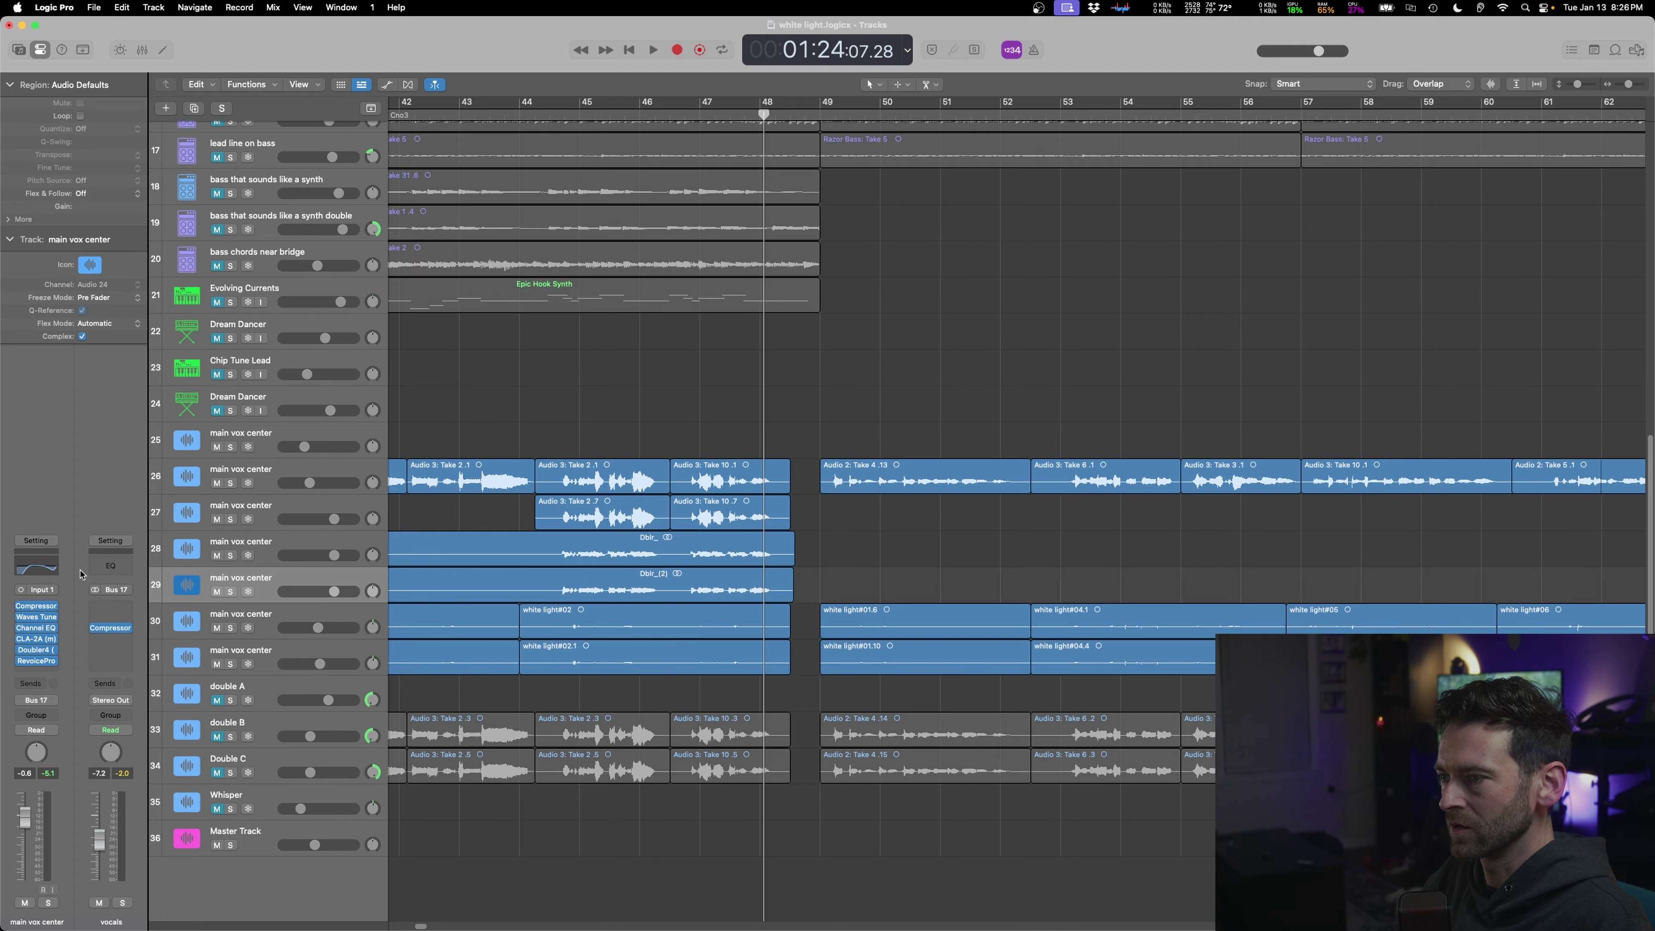
{"action": "left_click", "coordinate": [231, 556]}
{"action": "left_click", "coordinate": [551, 392], "text": "shift"}
{"action": "key", "text": "space"}
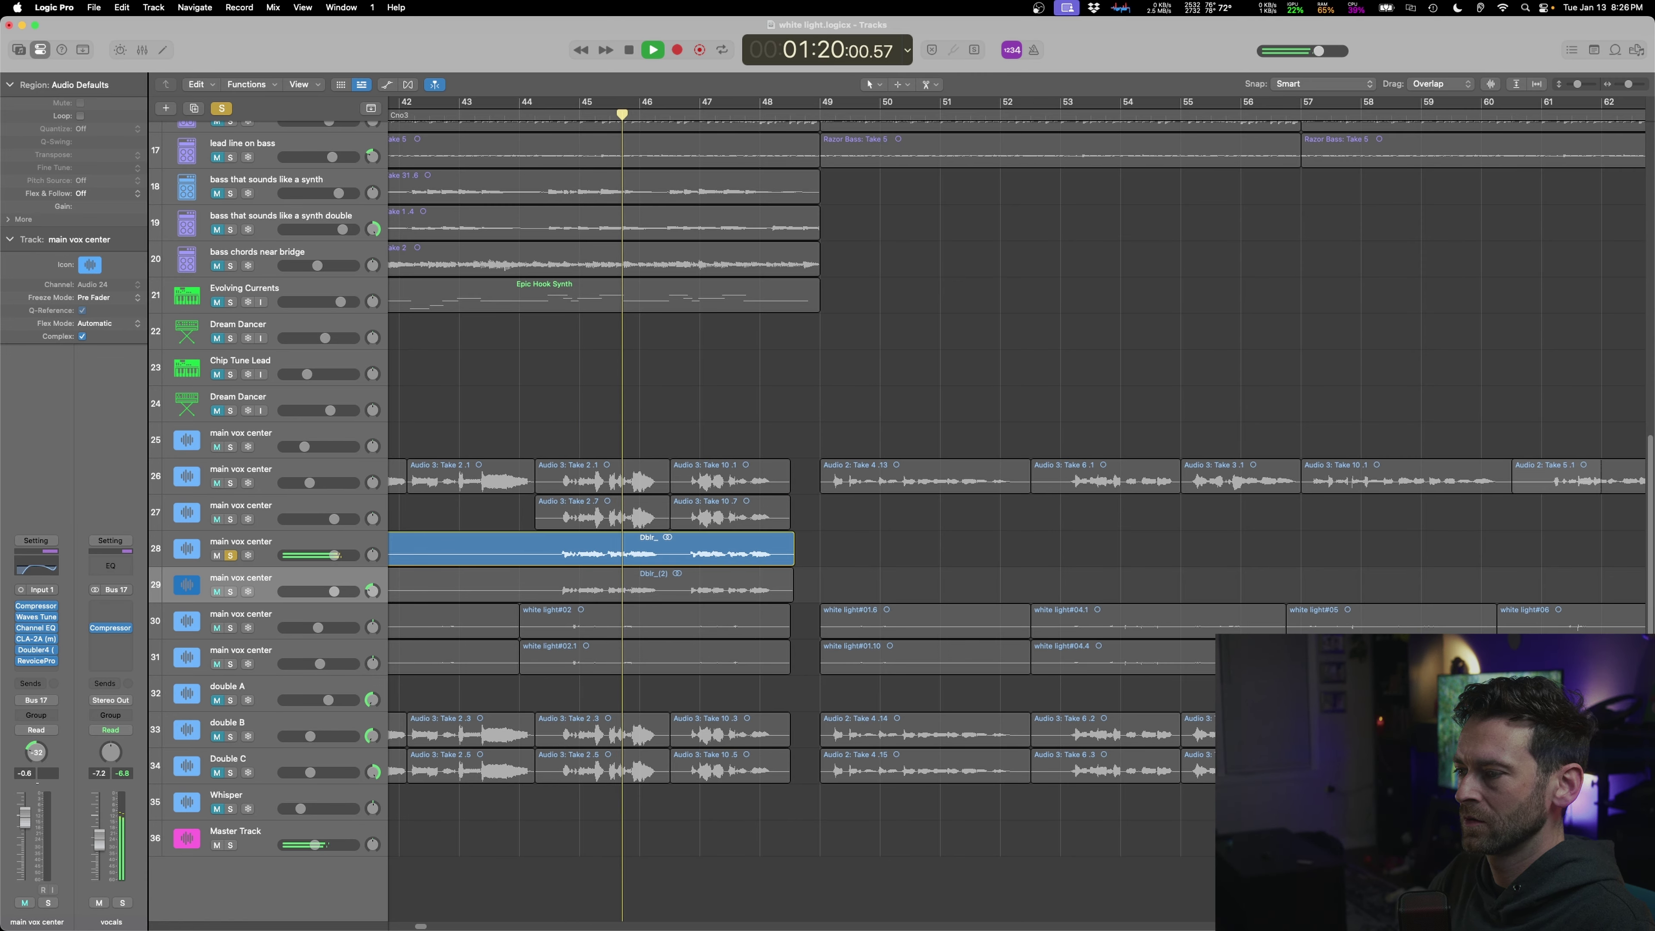
{"action": "left_click_drag", "start_coordinate": [37, 752], "coordinate": [39, 756]}
{"action": "key", "text": "space"}
{"action": "key", "text": "Up"}
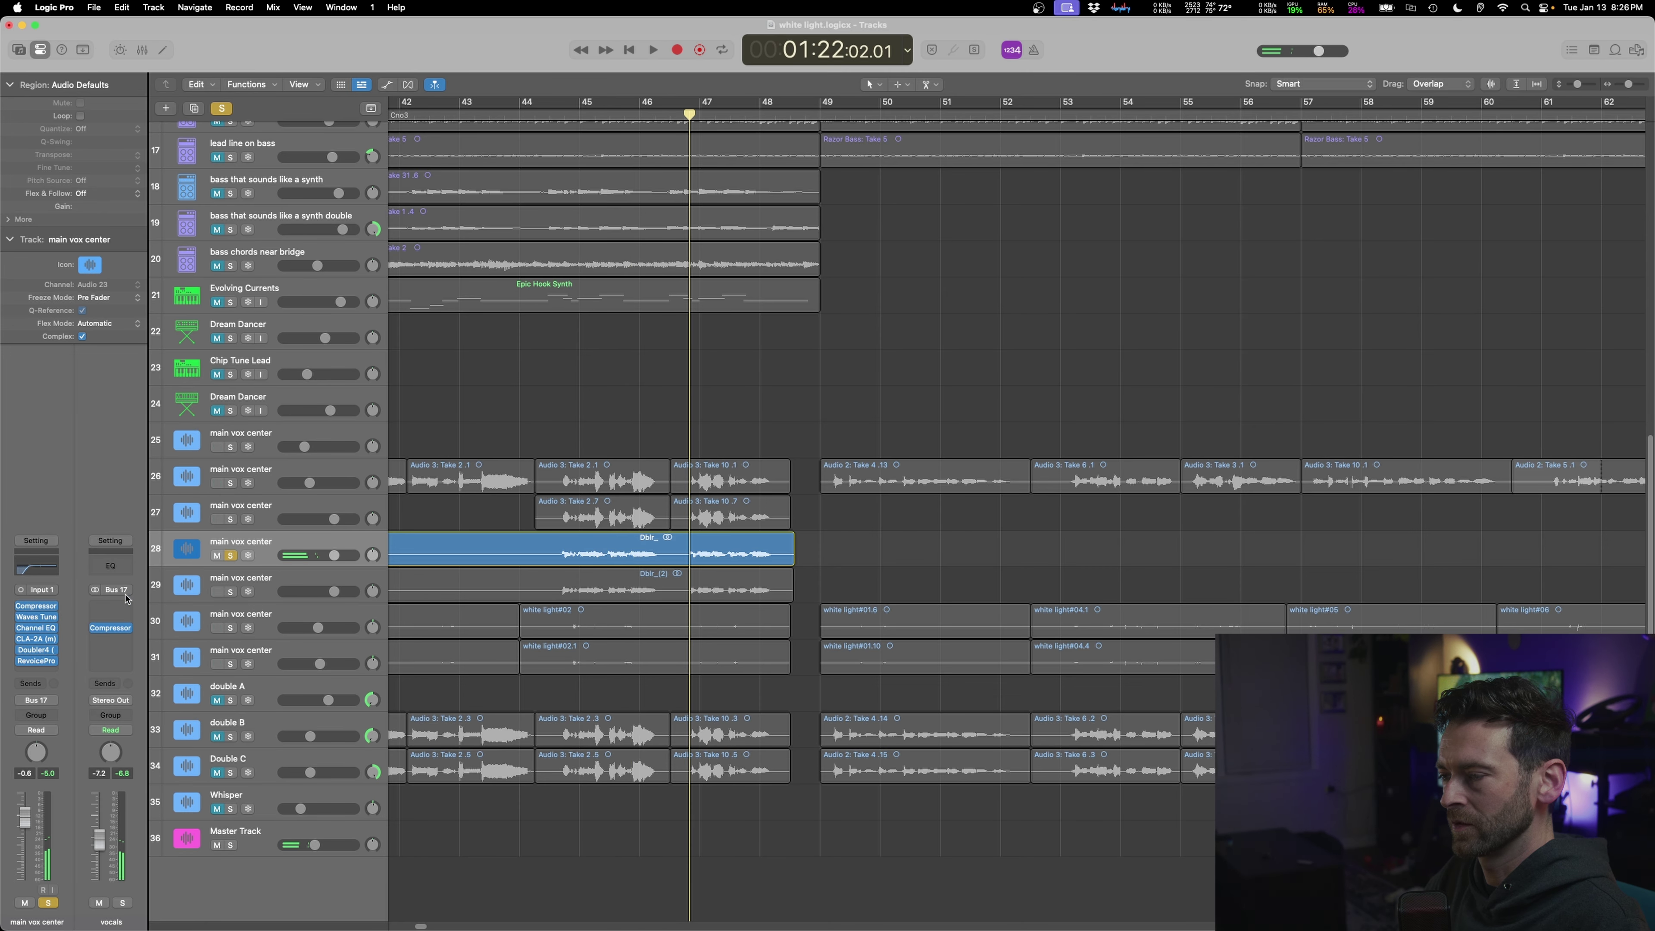
- Solo track 29 too, then raise the low cut and set the 11300 Hz band to 0 dB in its Channel EQ
{"action": "left_click", "coordinate": [274, 578]}
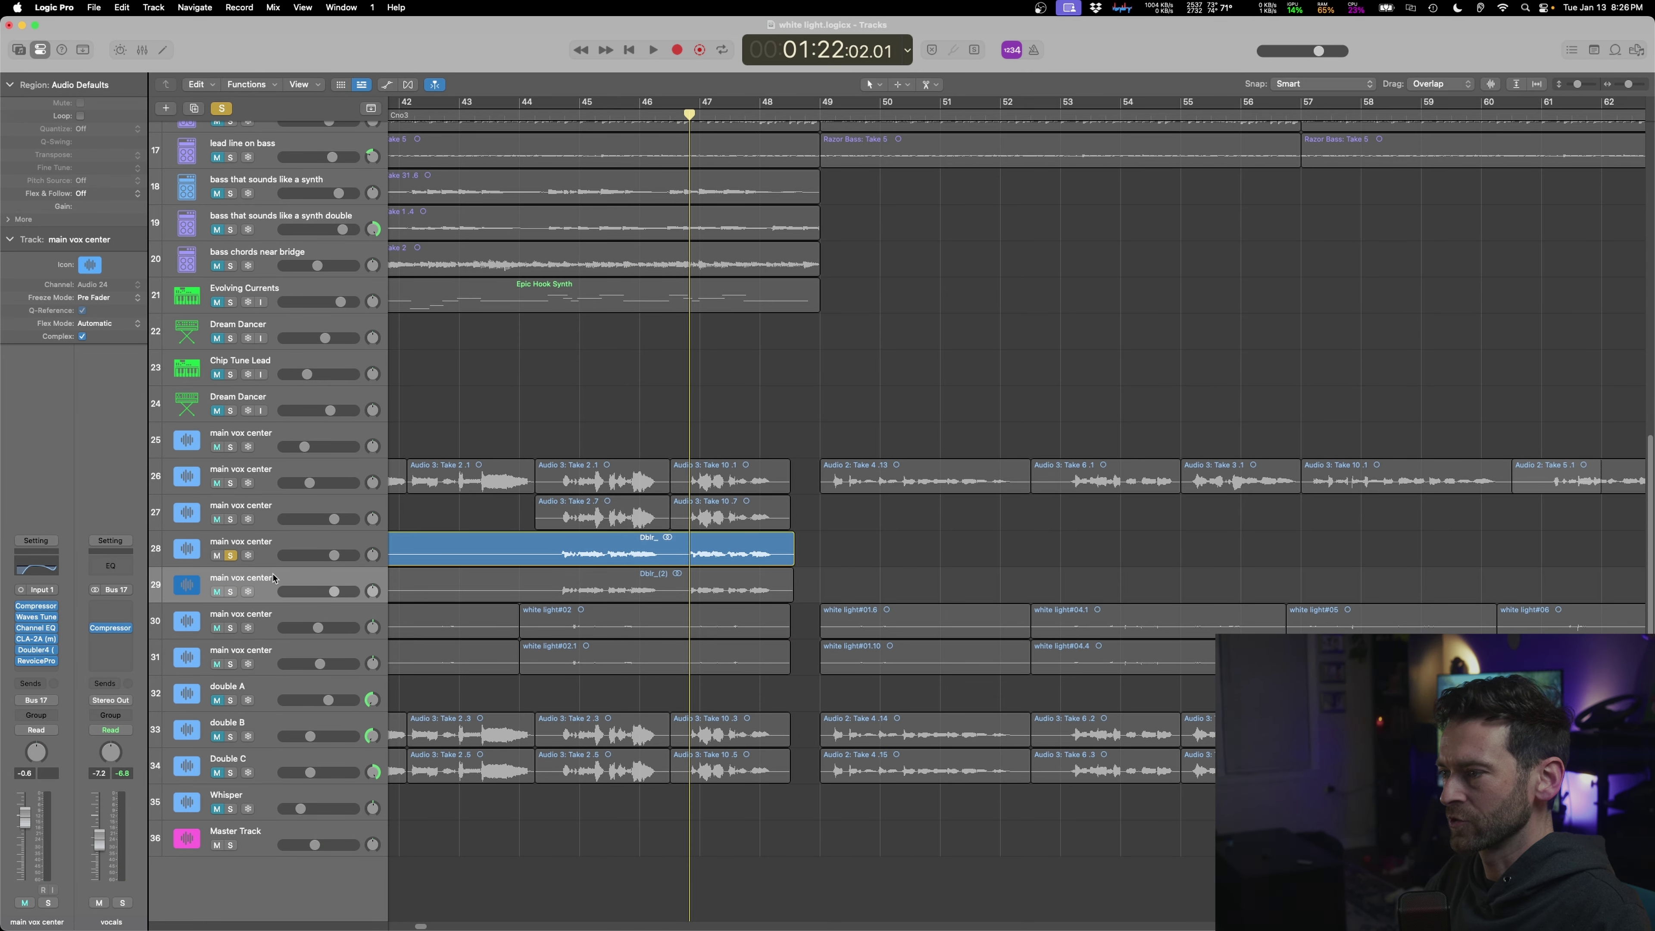
{"action": "left_click", "coordinate": [230, 592]}
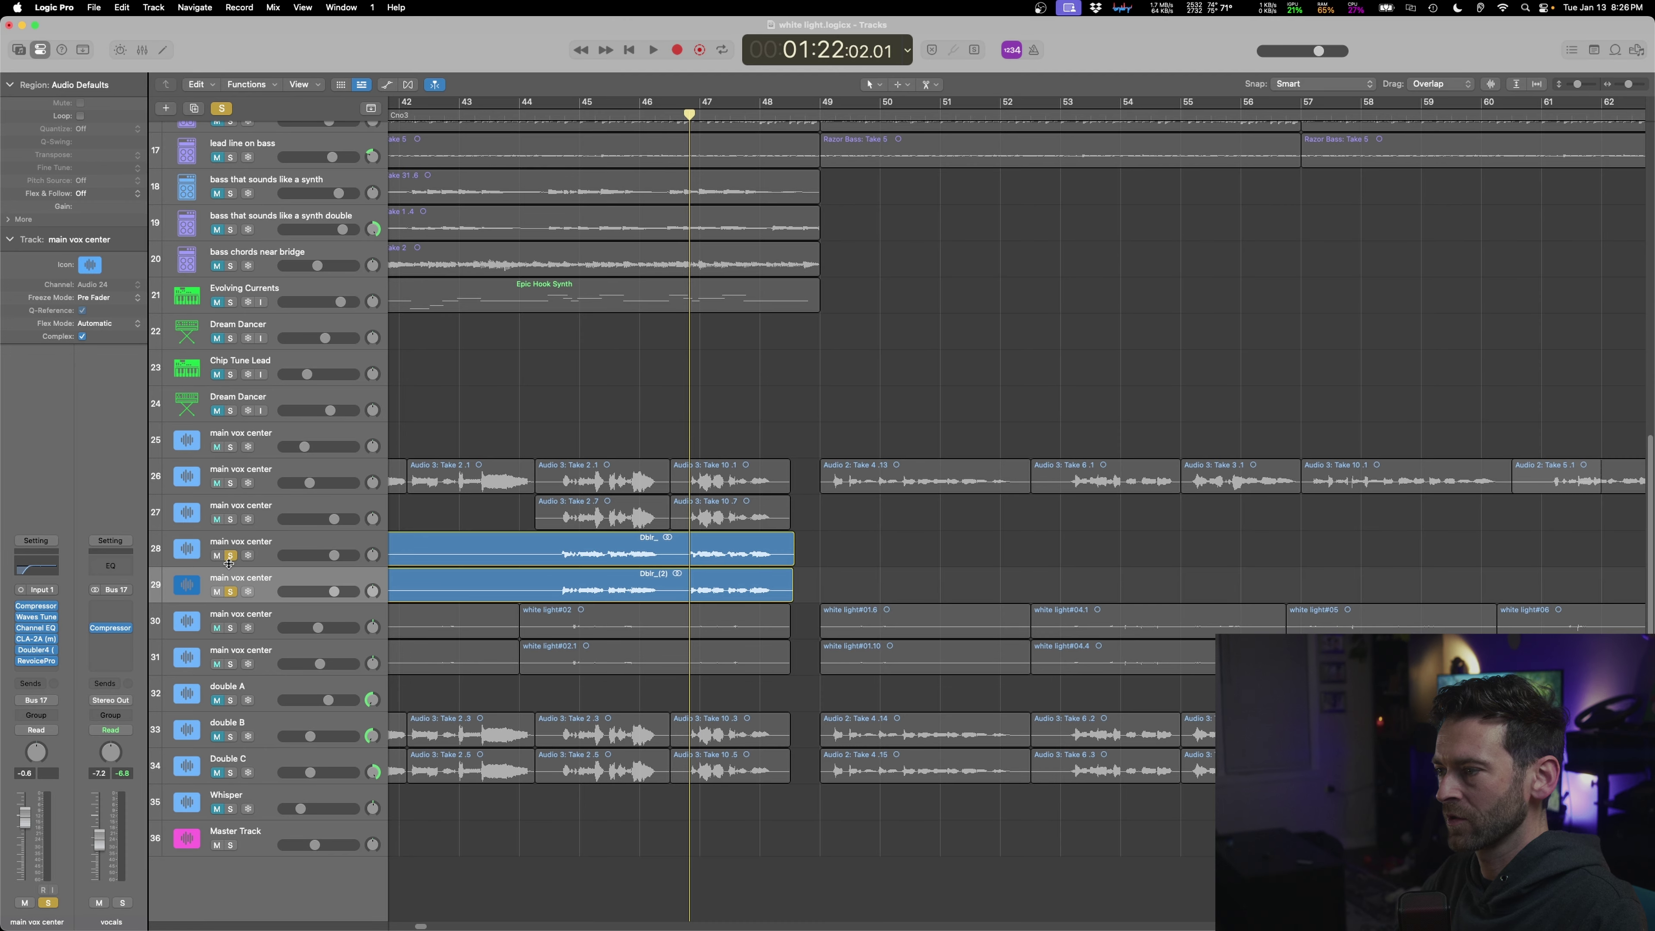
{"action": "key", "text": "space"}
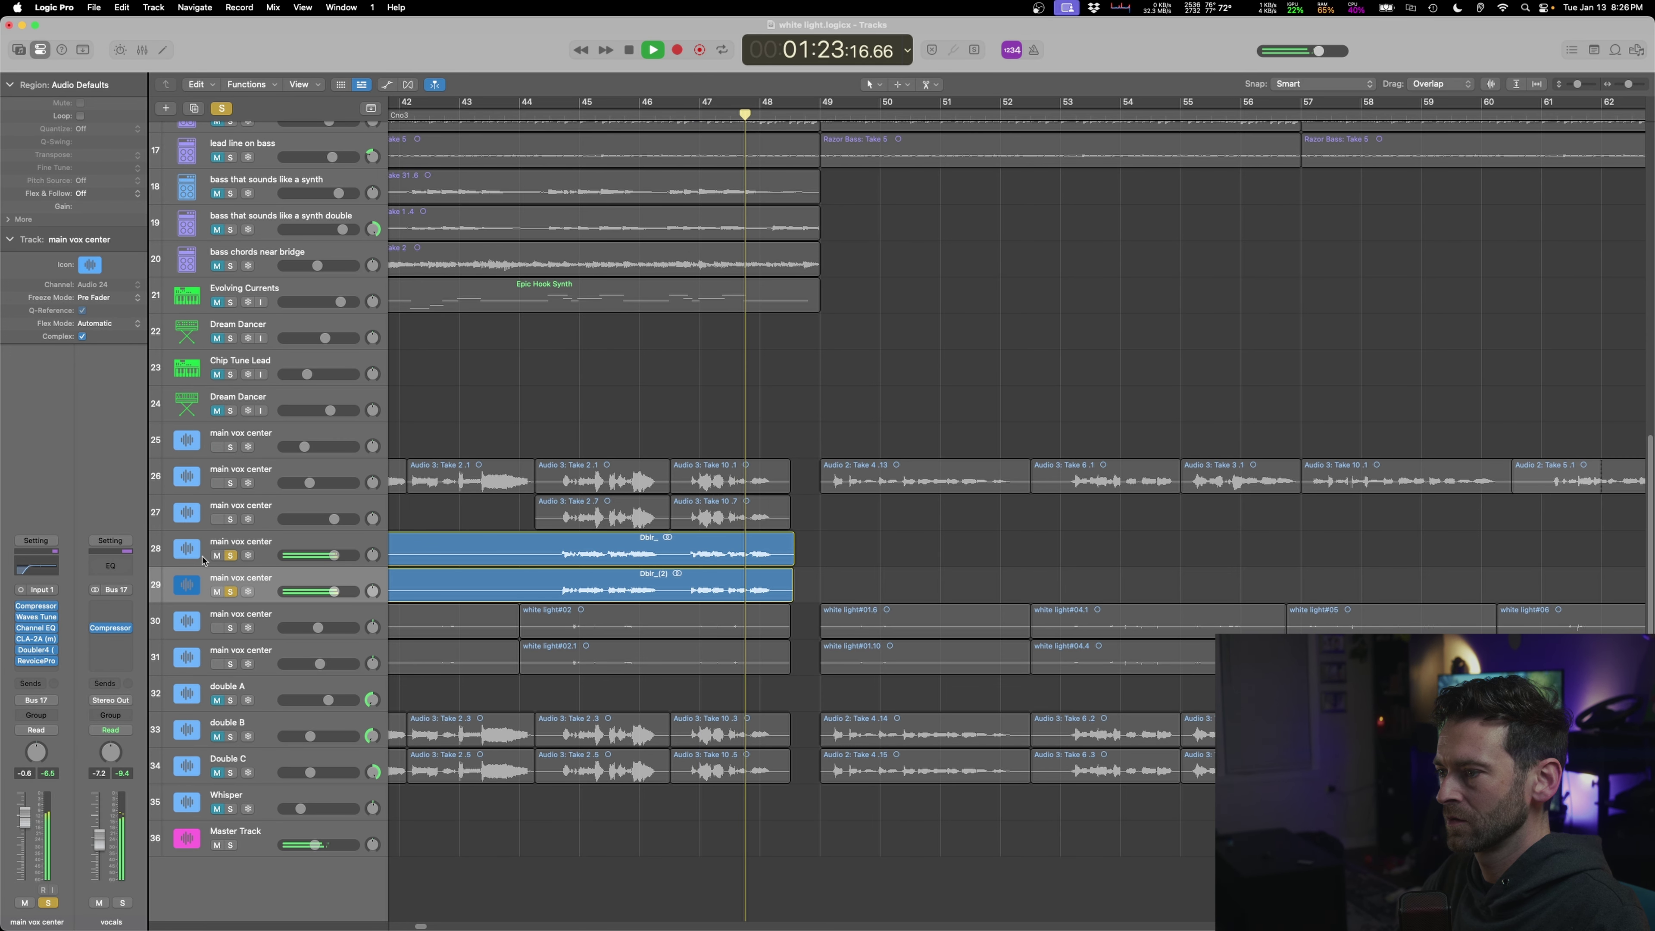
{"action": "left_click", "coordinate": [52, 572]}
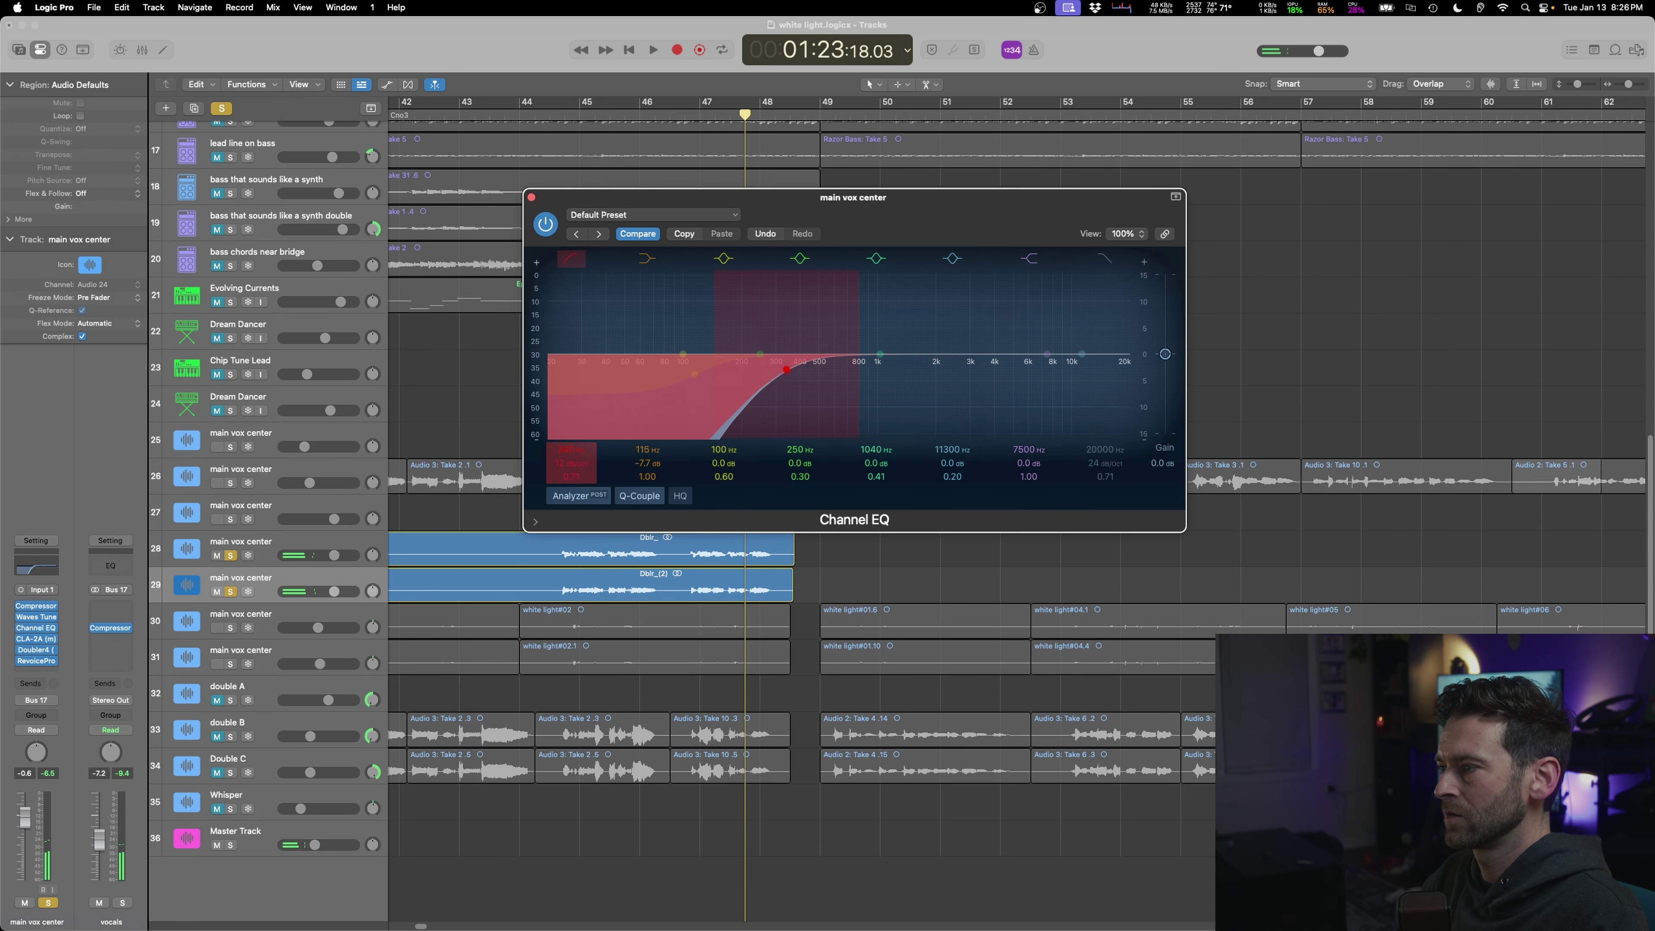
{"action": "left_click", "coordinate": [531, 198]}
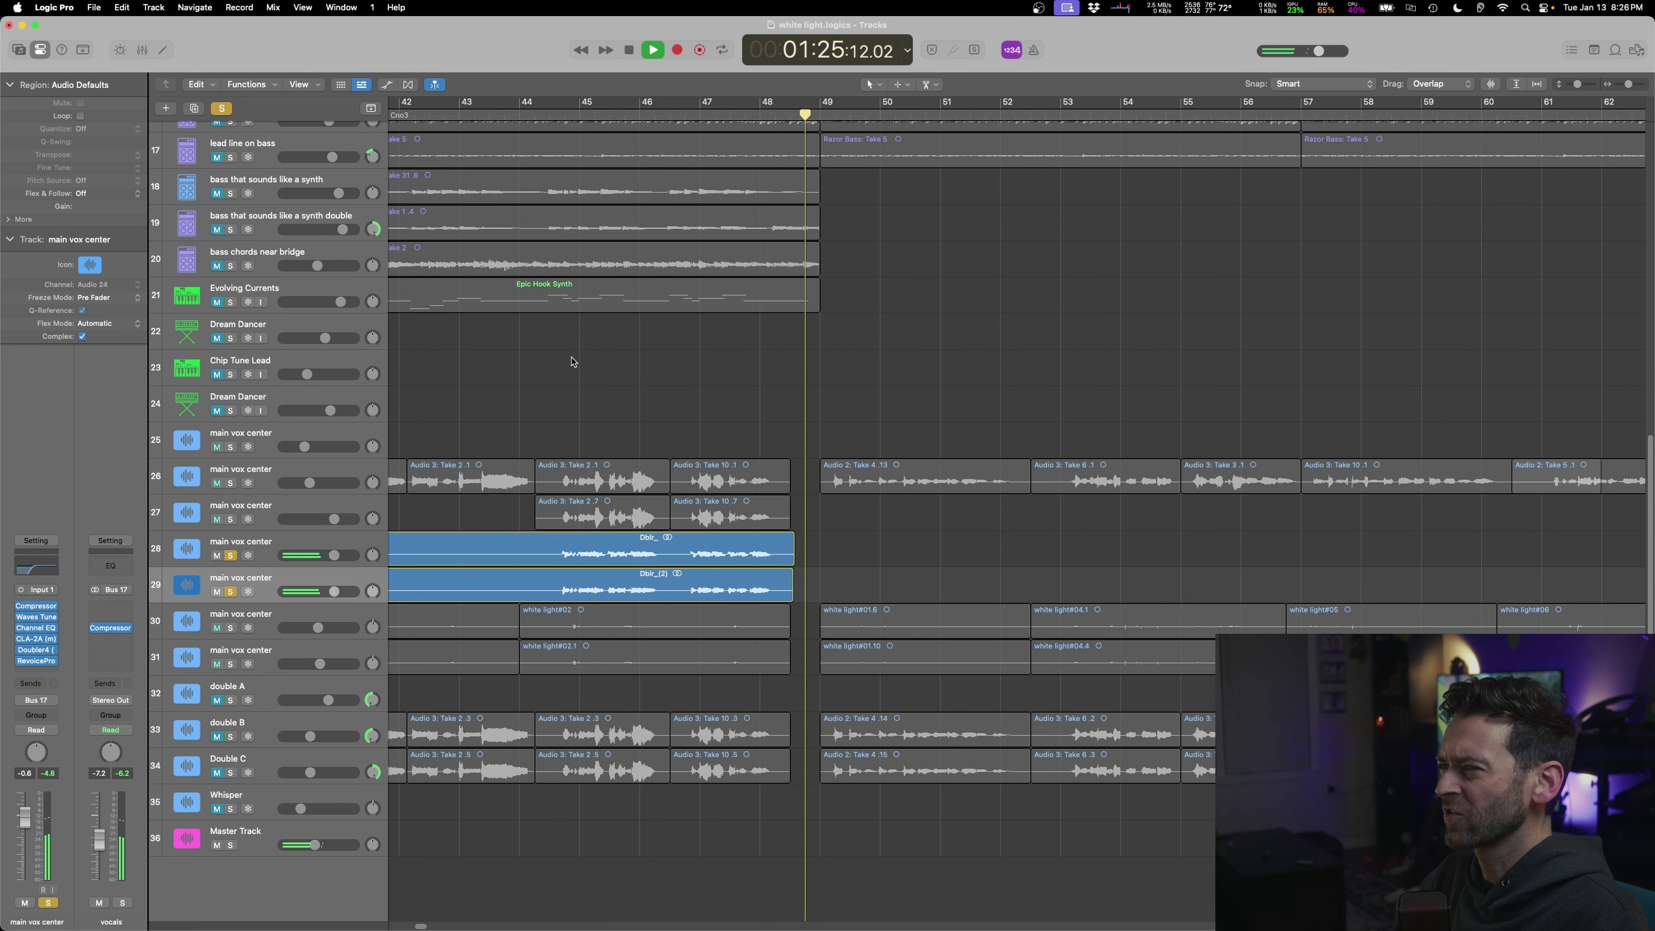
- Raise the low-cut frequency further in track 28's Channel EQ while replaying both soloed doubles from about bar 45
{"action": "left_click", "coordinate": [571, 363], "text": "shift"}
{"action": "key", "text": "space"}
{"action": "left_click", "coordinate": [196, 547]}
{"action": "left_click", "coordinate": [41, 569]}
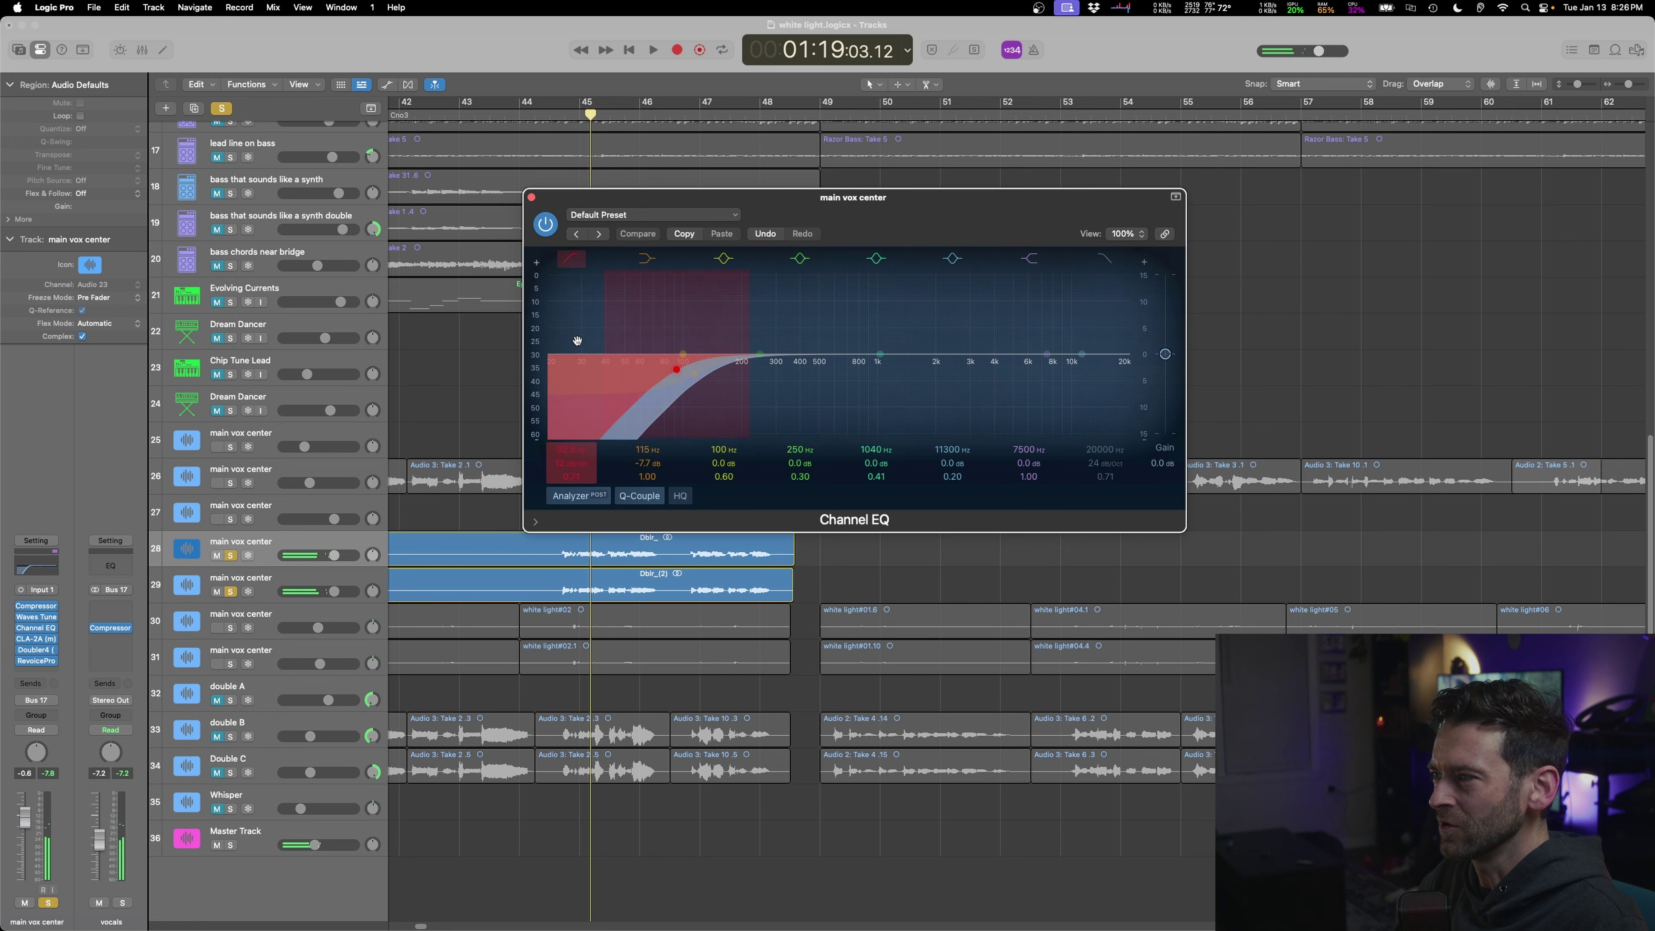
{"action": "left_click_drag", "start_coordinate": [574, 452], "coordinate": [570, 423]}
{"action": "key", "text": "space"}
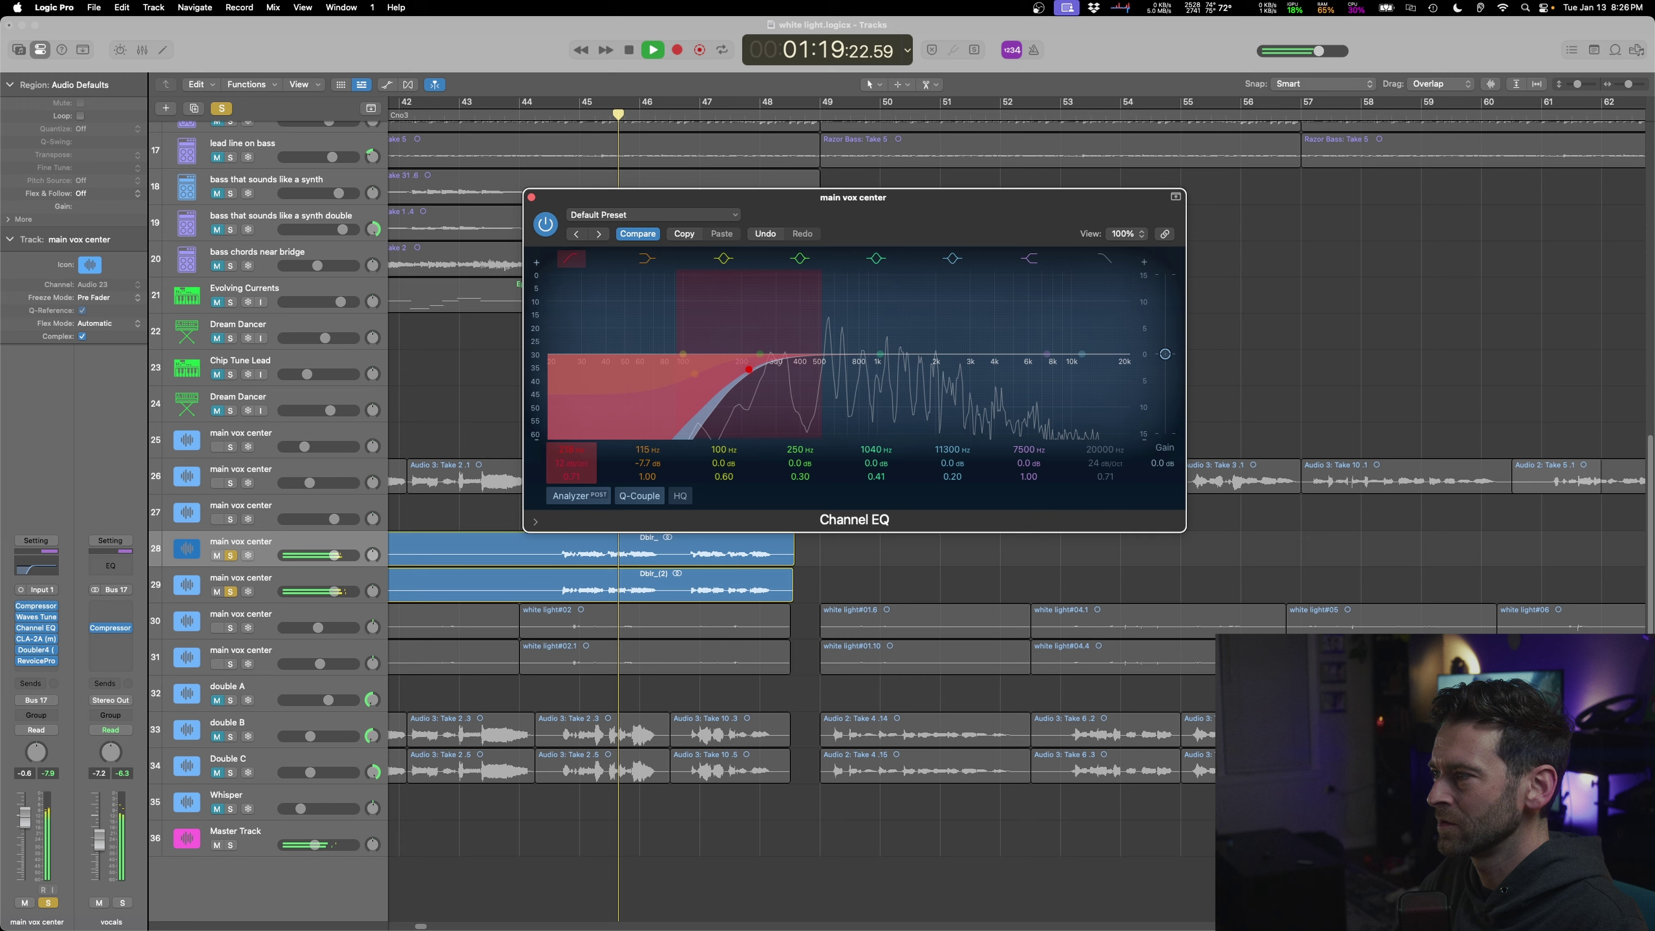
{"action": "left_click", "coordinate": [531, 197]}
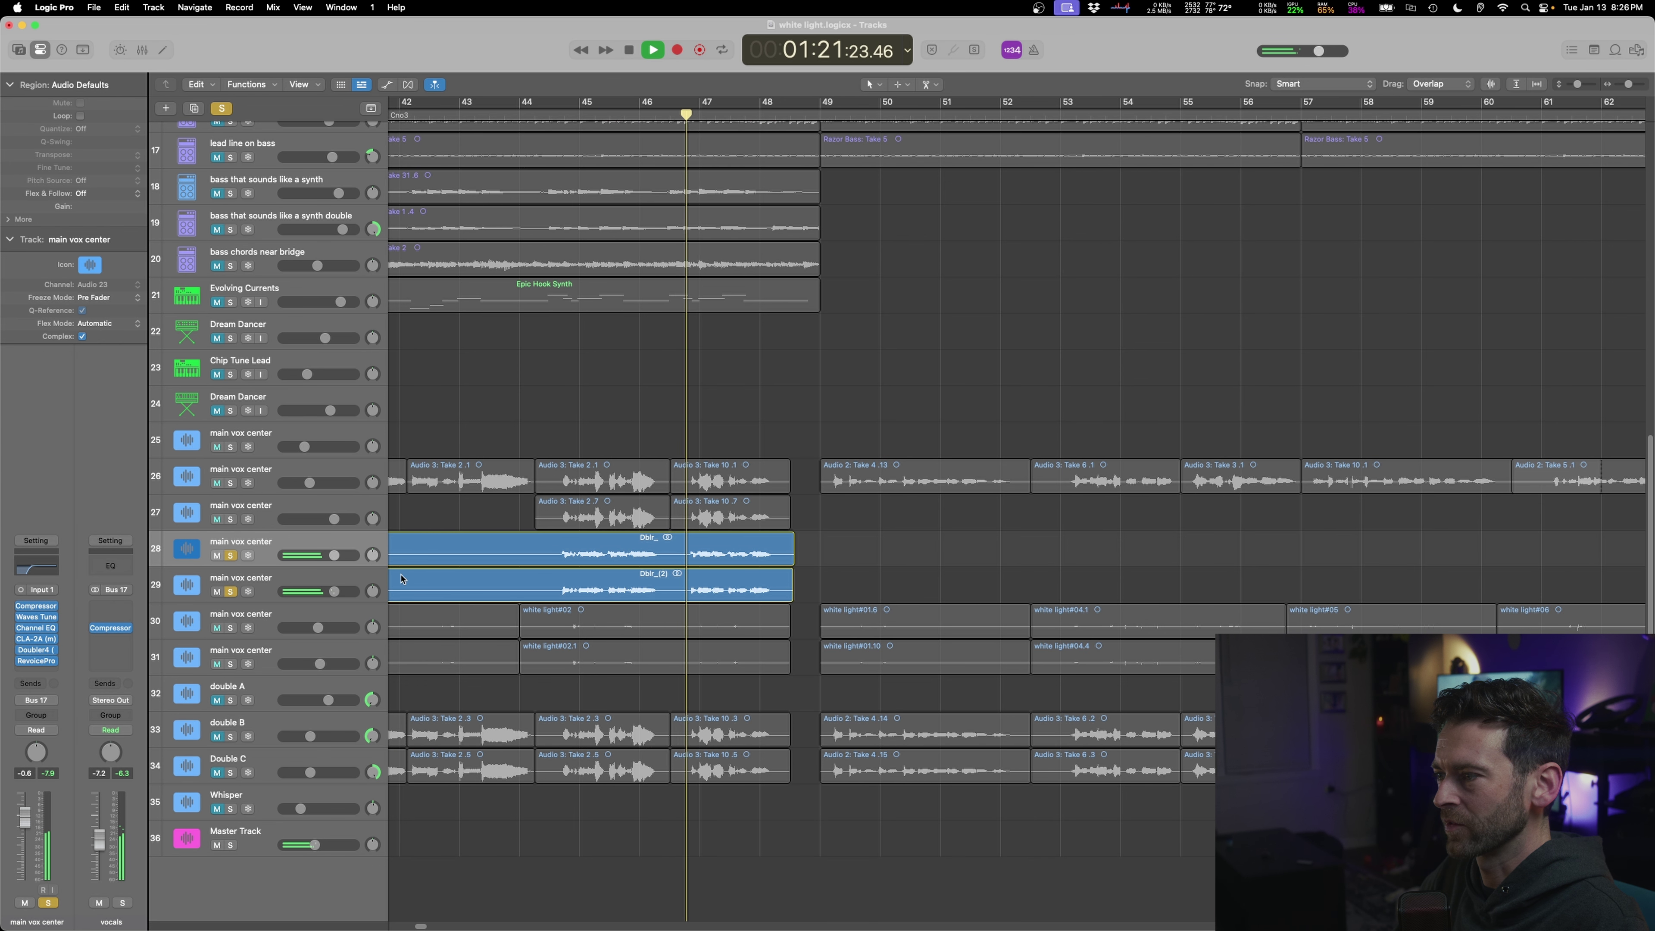
- Add tracks 30 to 32 to the solo group and play the vocals from about bar 44
{"action": "left_click", "coordinate": [230, 628]}
{"action": "key", "text": "space"}
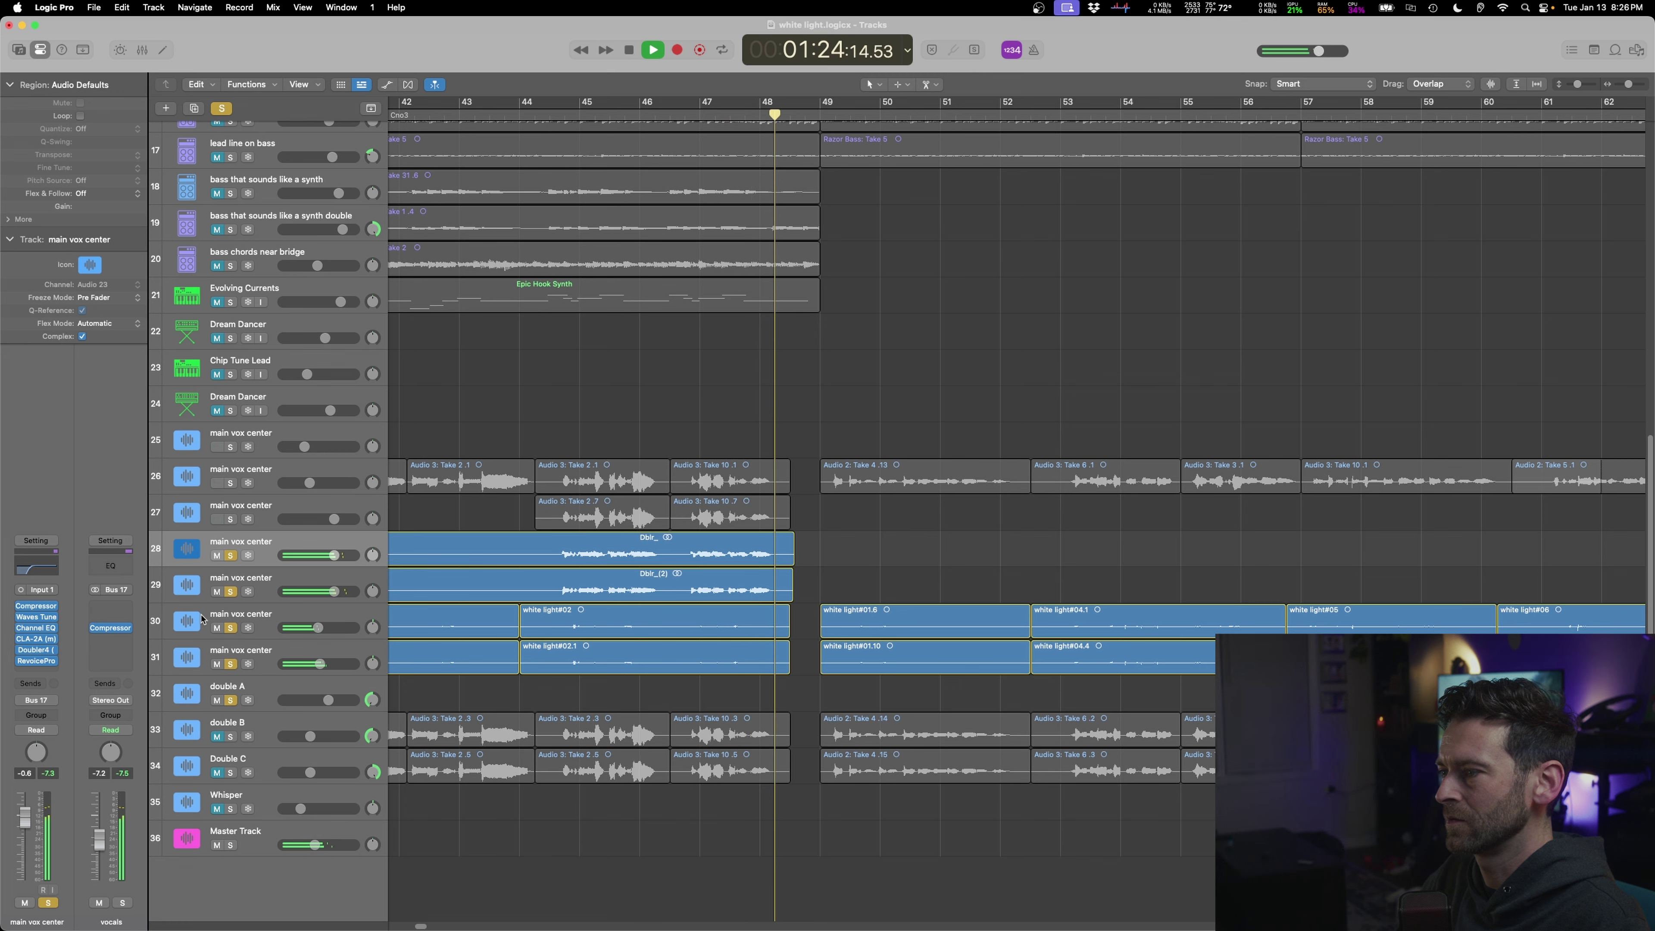
{"action": "left_click", "coordinate": [501, 403], "text": "shift"}
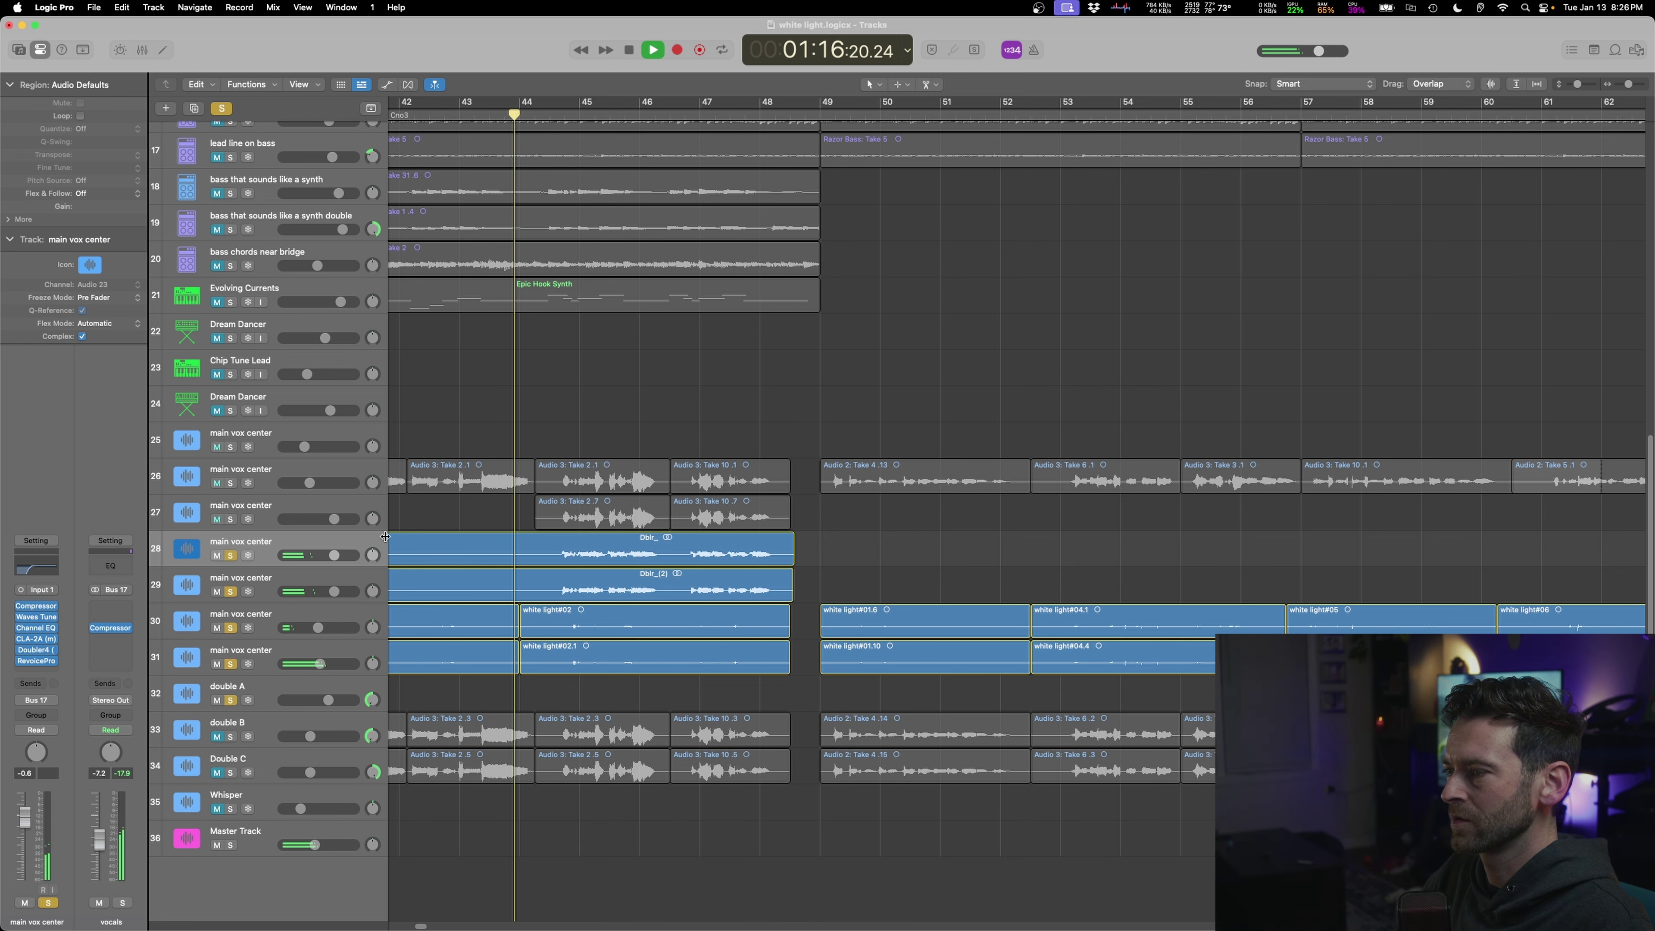
- Show automation and raise the region volume from about bar 44 to 48 to -2.5 dB on track 30 and -1.7 dB on track 31
{"action": "key", "text": "a"}
{"action": "key", "text": "space"}
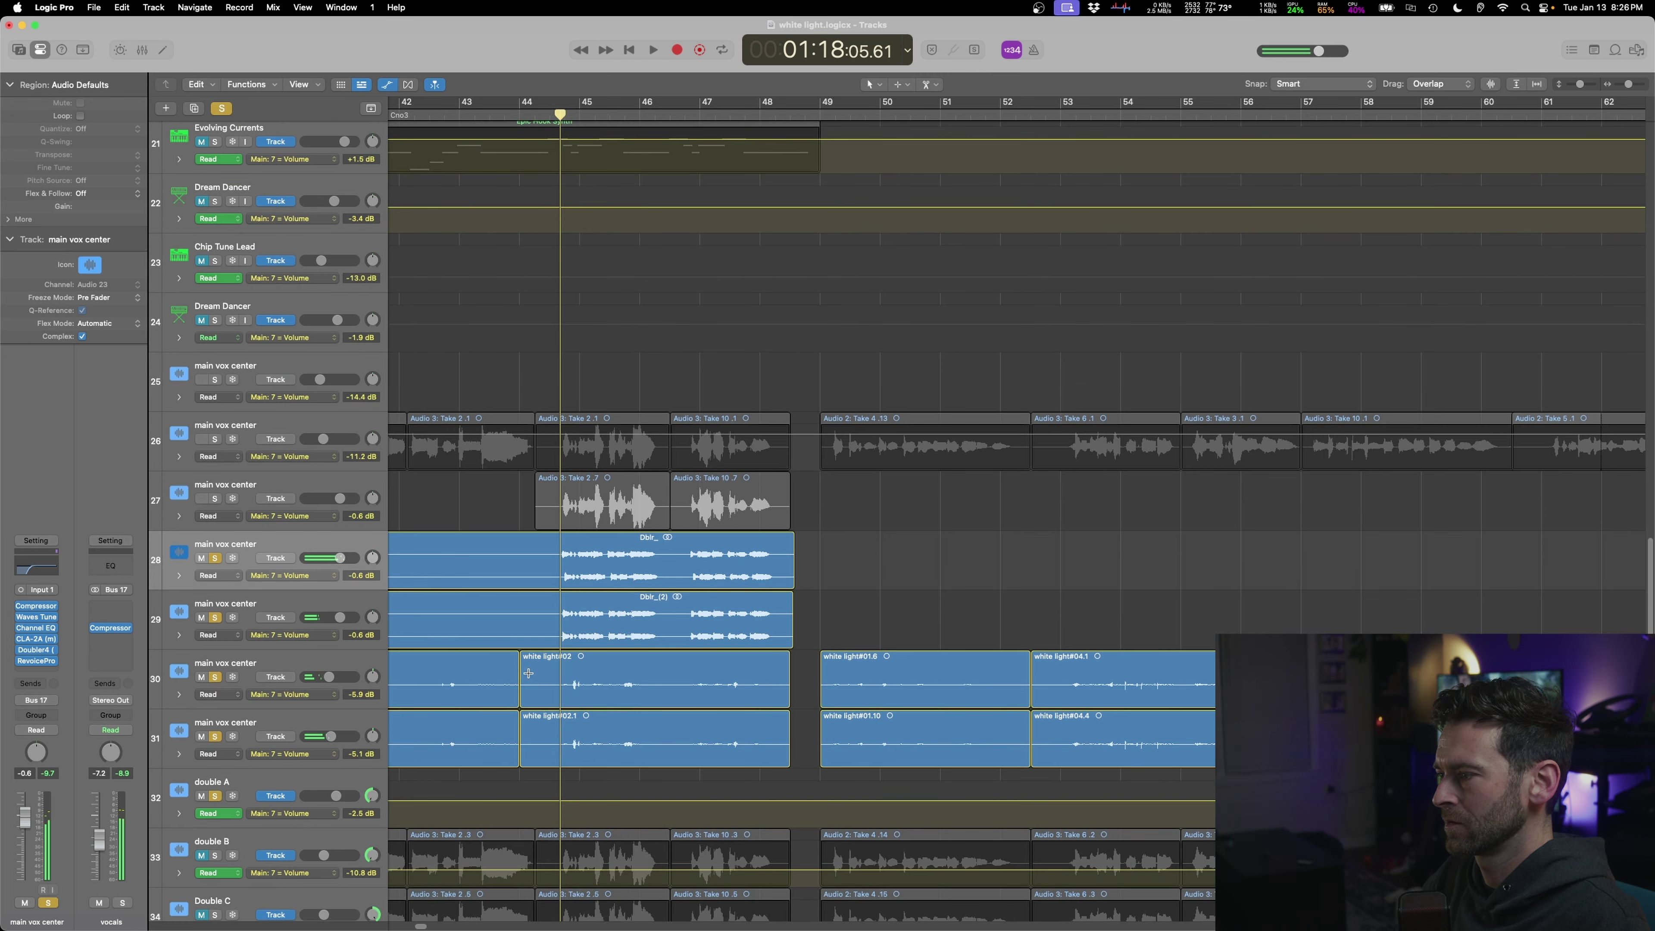
{"action": "left_click_drag", "start_coordinate": [530, 673], "coordinate": [770, 748]}
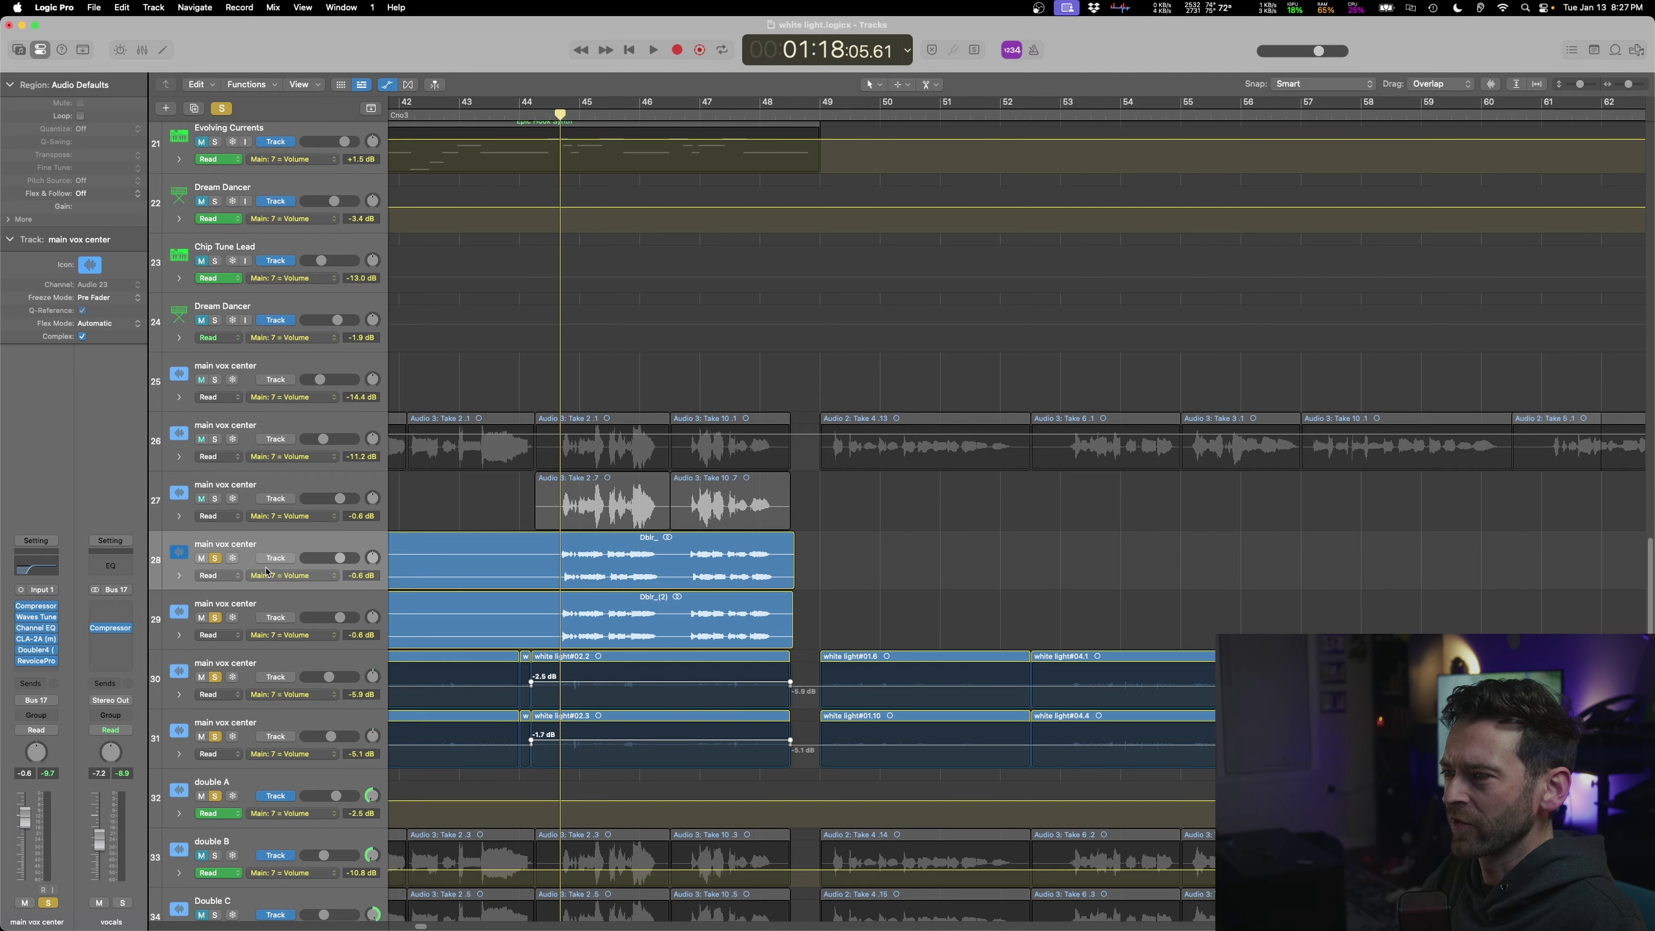
- Unsolo tracks 28 to 32 and play the vocals in the full mix
{"action": "left_click_drag", "start_coordinate": [214, 558], "coordinate": [216, 794]}
{"action": "key", "text": "space"}
{"action": "scroll", "coordinate": [666, 545], "scroll_direction": "down", "scroll_amount": 10}
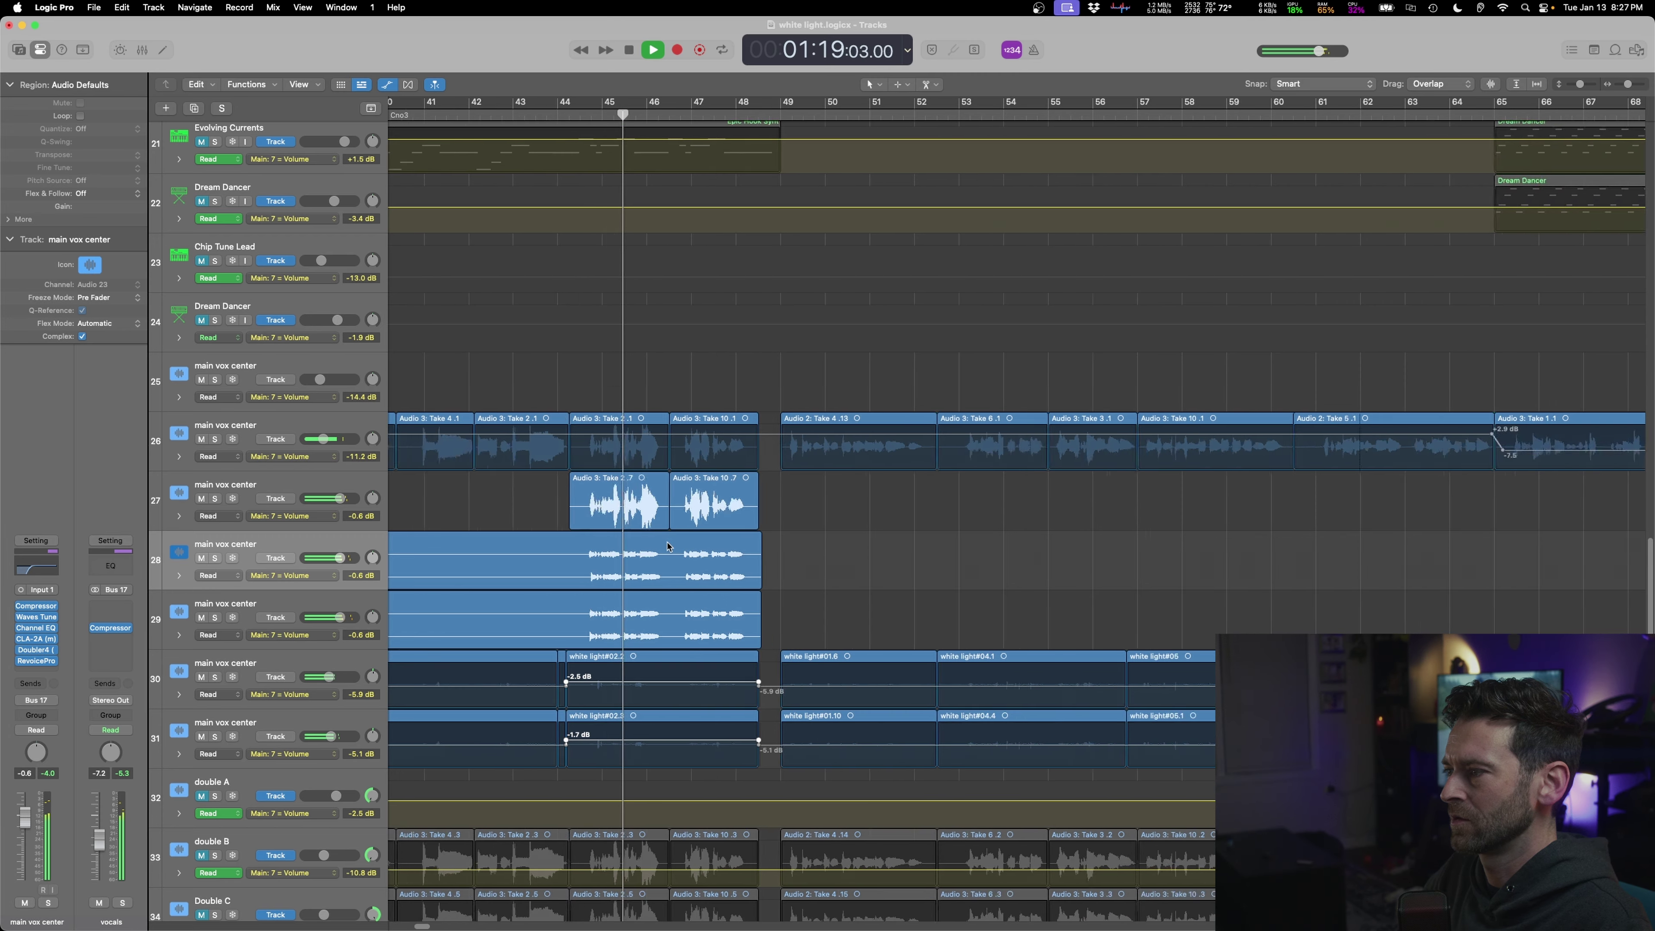
{"action": "scroll", "coordinate": [666, 546], "scroll_direction": "down", "scroll_amount": 4}
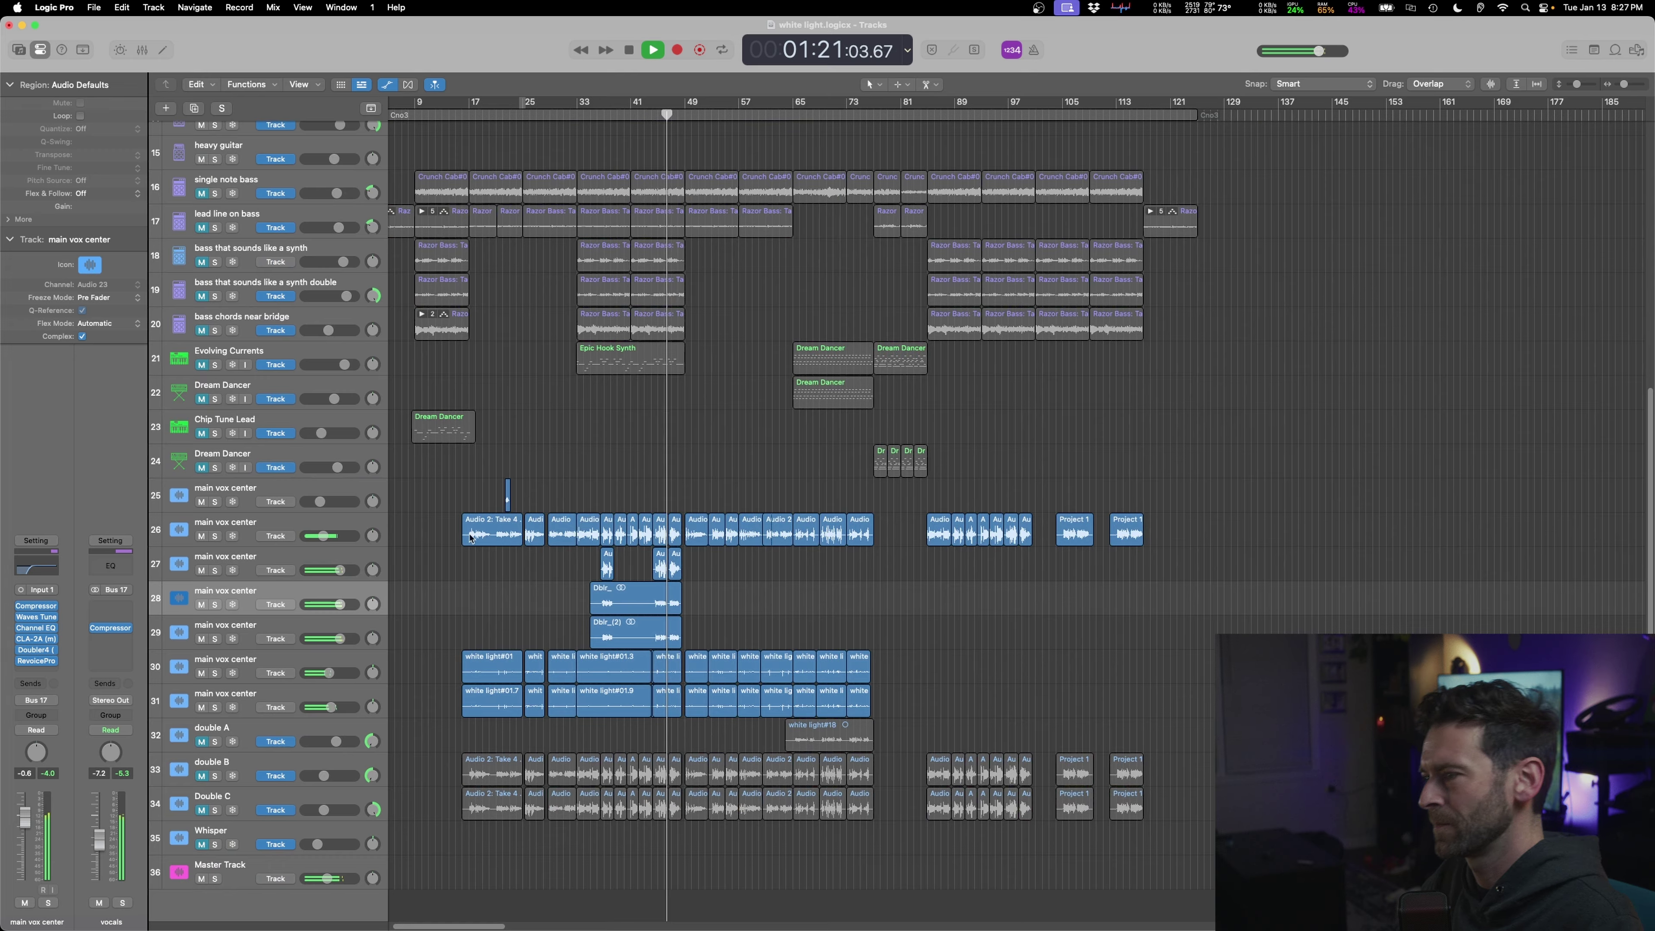
- Show automation and set main vox center track 26's automation parameter to the absolute level of Send 1
{"action": "left_click", "coordinate": [266, 521]}
{"action": "key", "text": "z"}
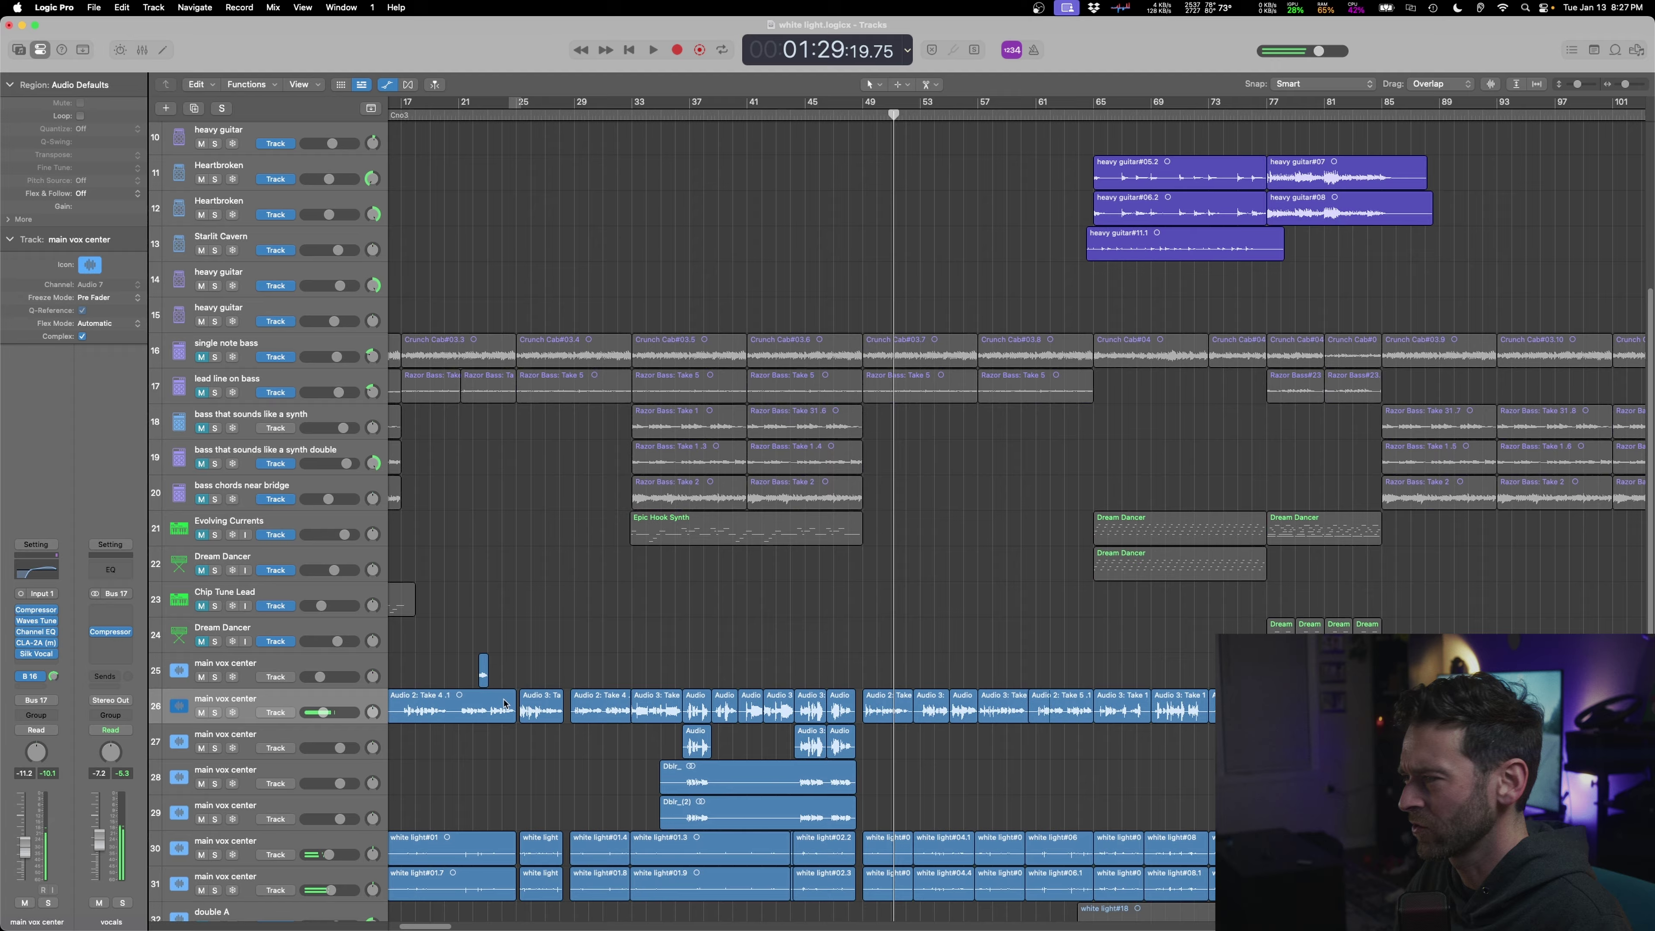
{"action": "scroll", "coordinate": [911, 774], "scroll_direction": "down", "scroll_amount": 5}
{"action": "scroll", "coordinate": [890, 550], "scroll_direction": "up", "scroll_amount": 4}
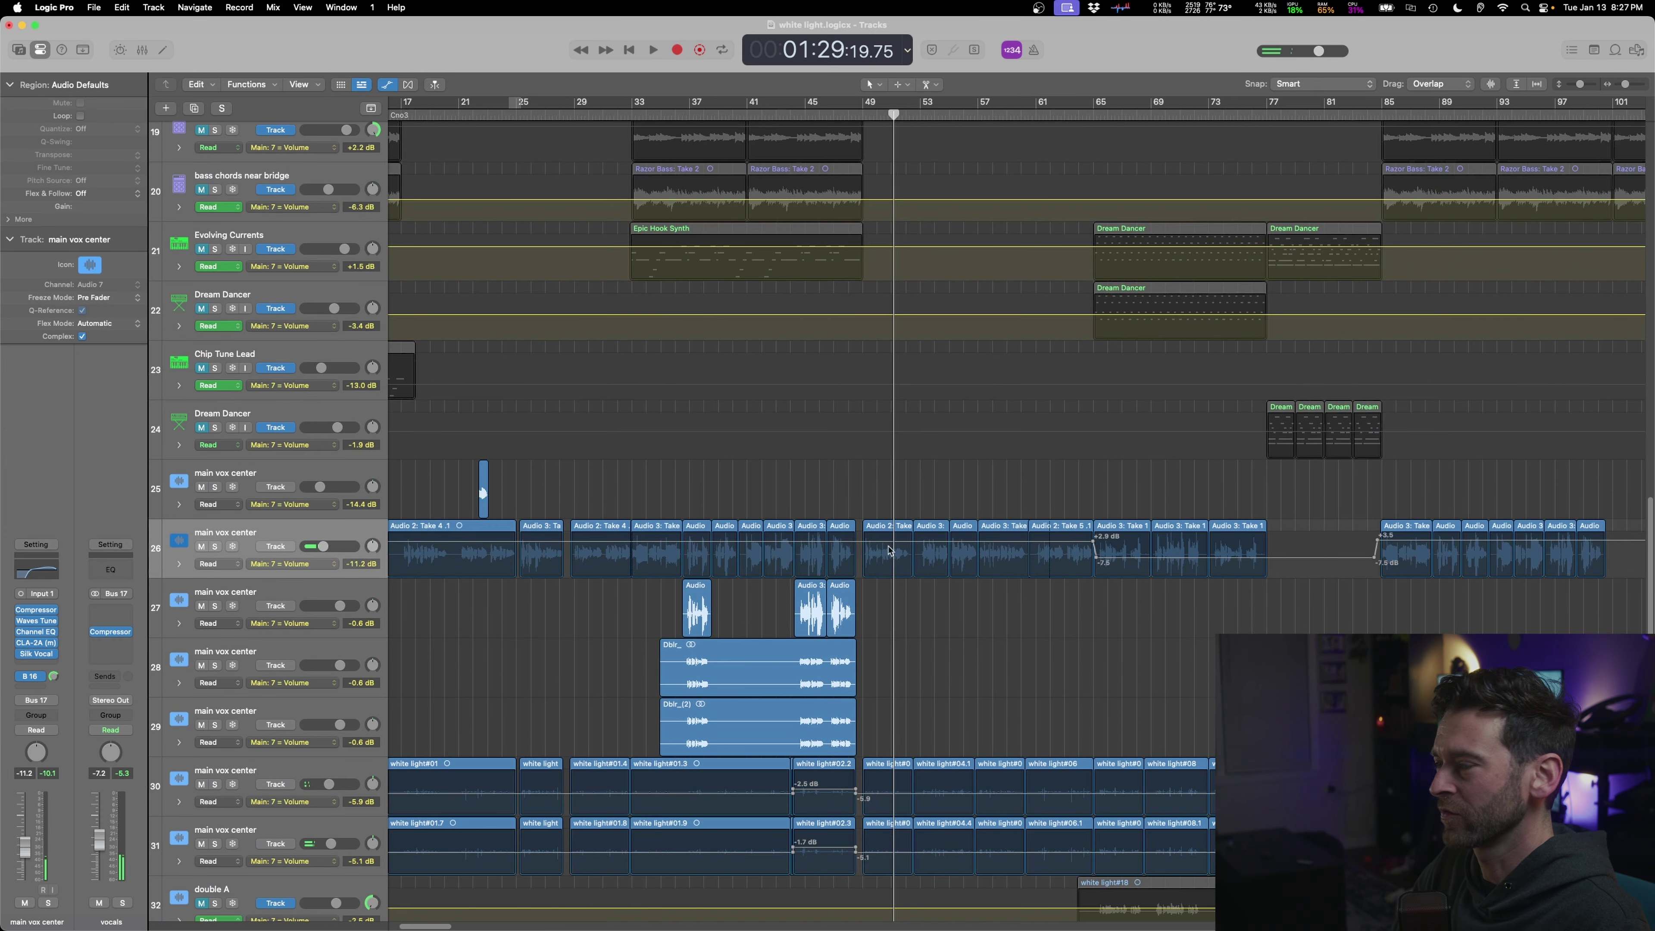
{"action": "left_click", "coordinate": [304, 565]}
{"action": "left_click", "coordinate": [272, 528]}
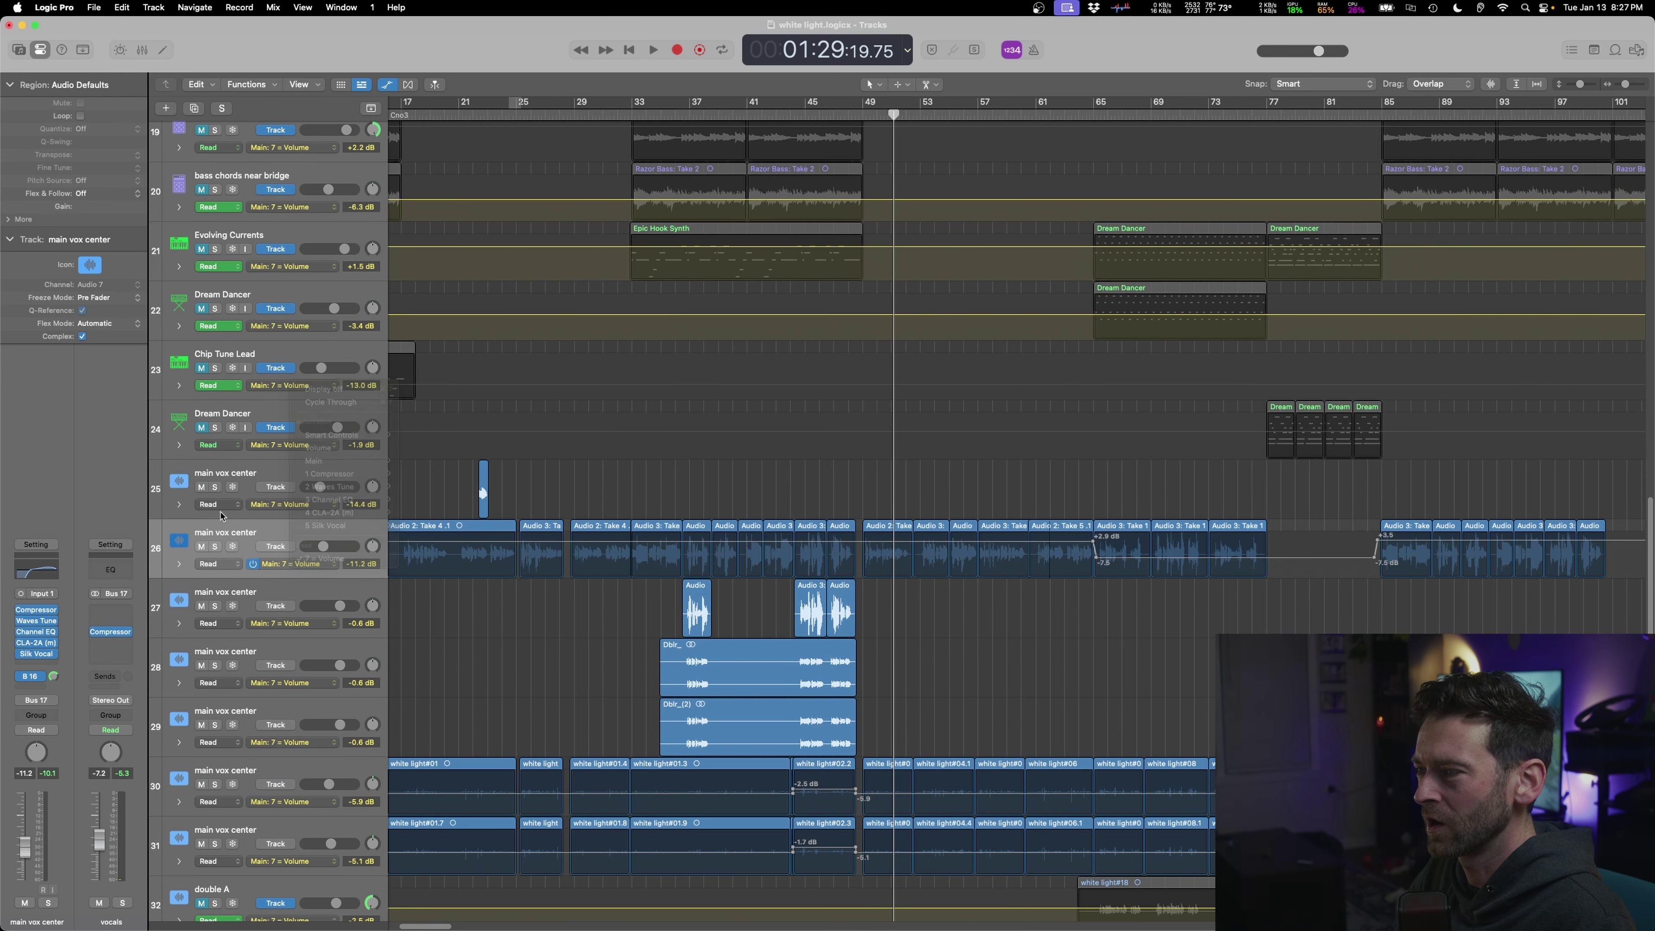
{"action": "left_click", "coordinate": [323, 571]}
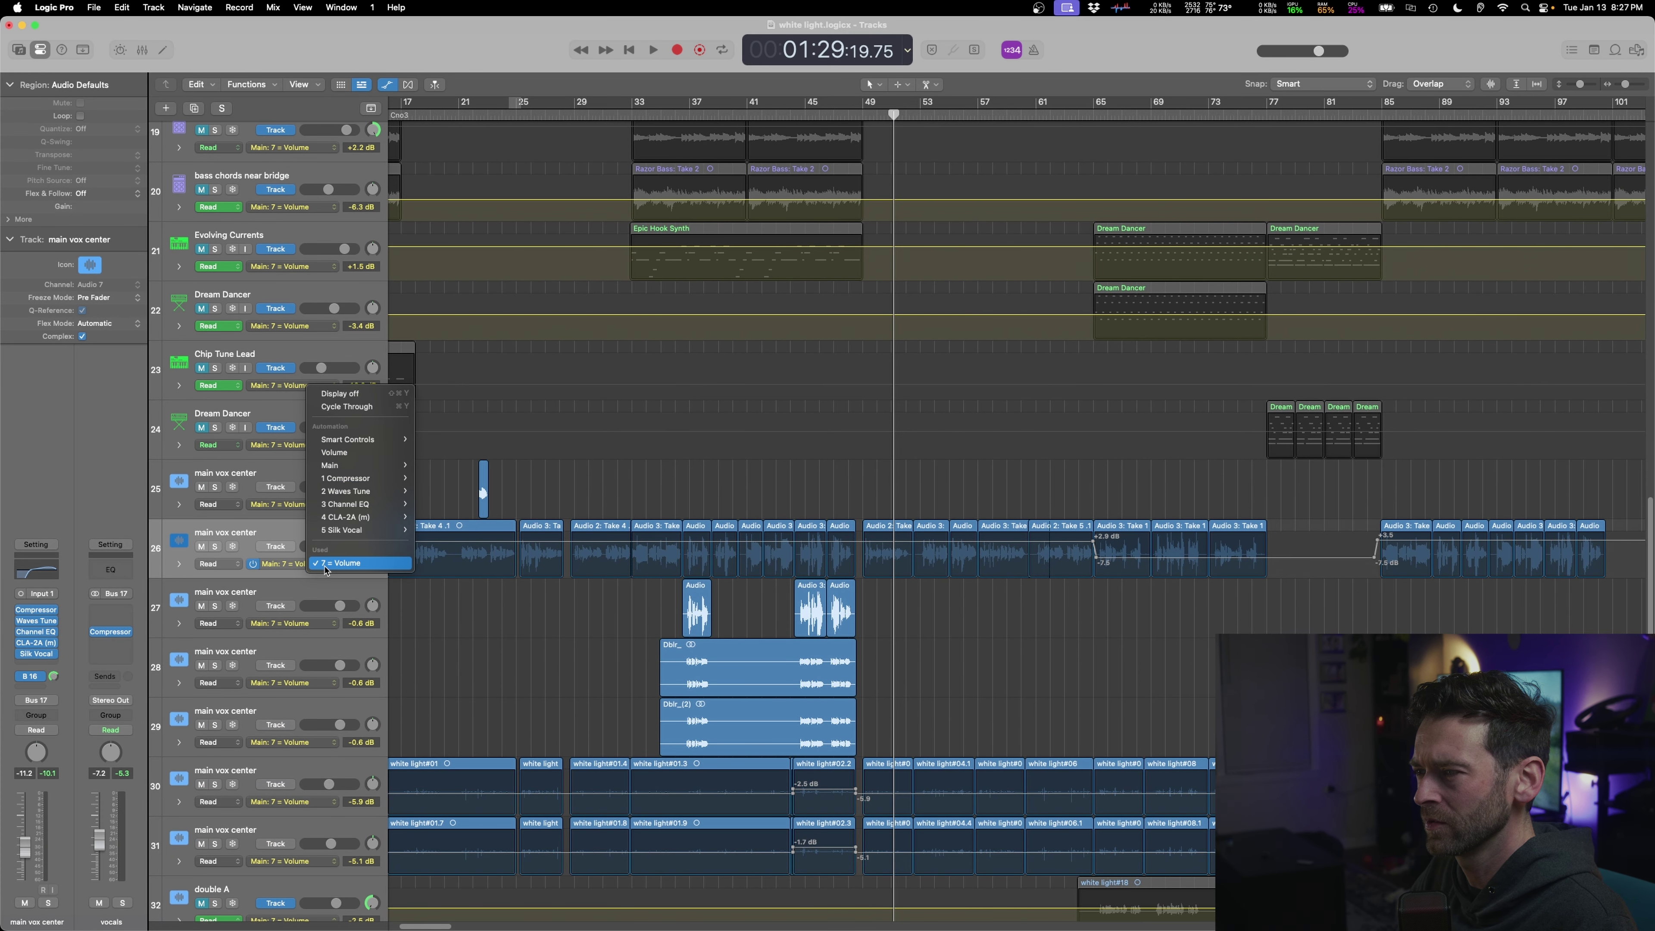
{"action": "left_click", "coordinate": [291, 533]}
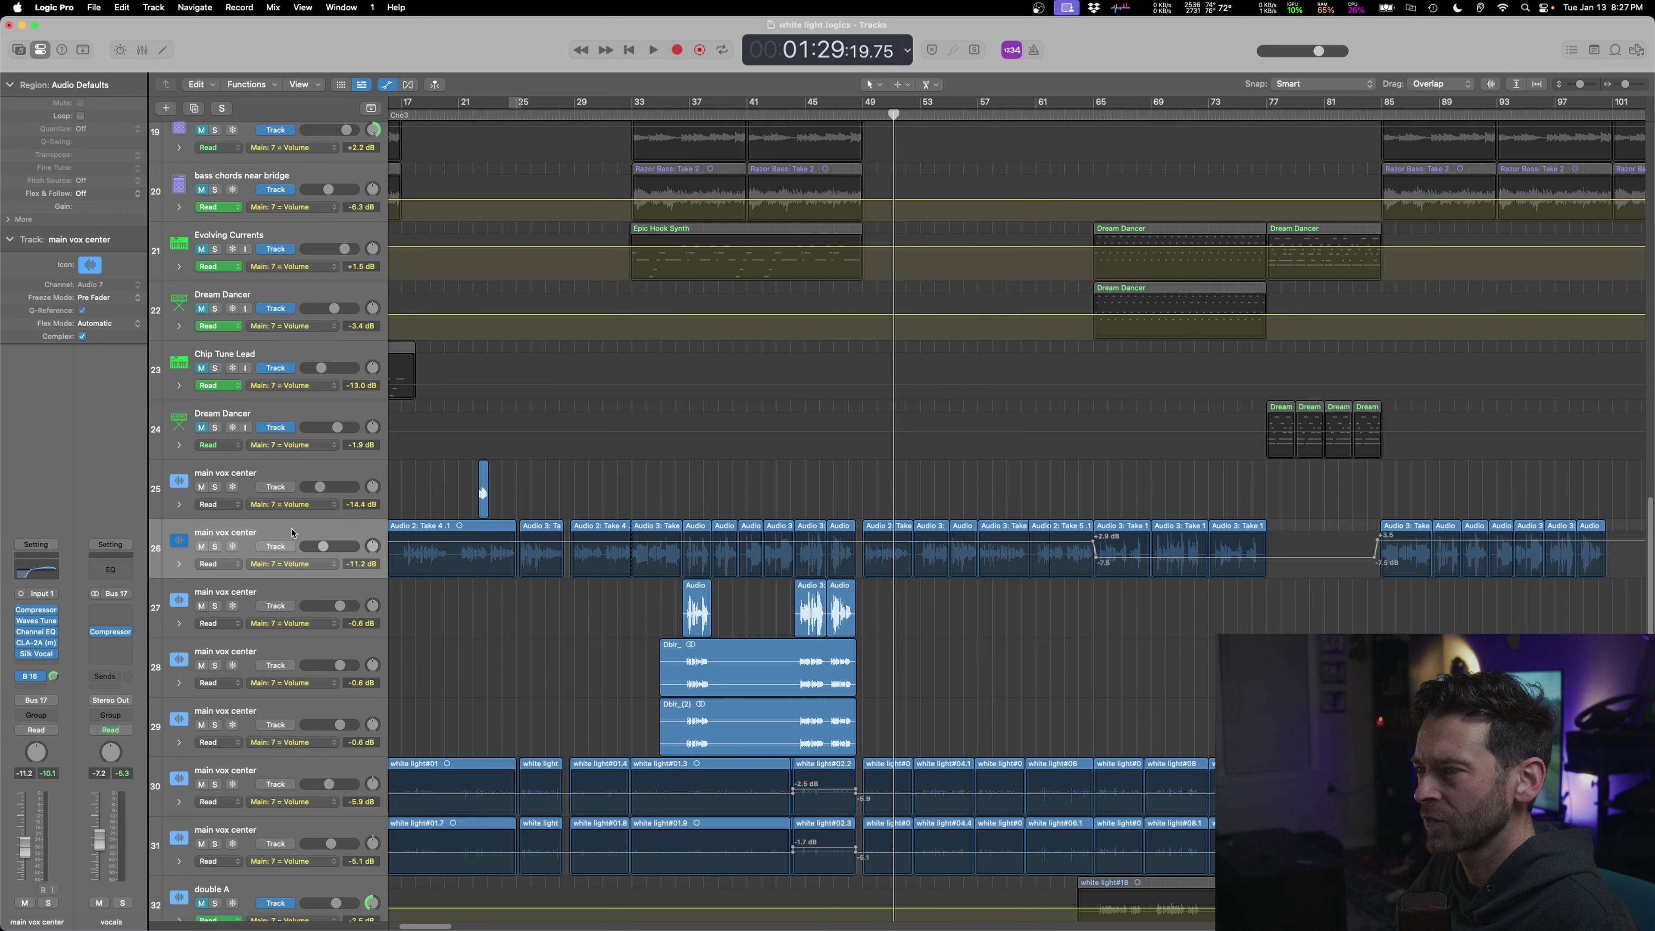
{"action": "left_click", "coordinate": [319, 565]}
{"action": "mouse_move", "coordinate": [362, 464]}
{"action": "mouse_move", "coordinate": [480, 515]}
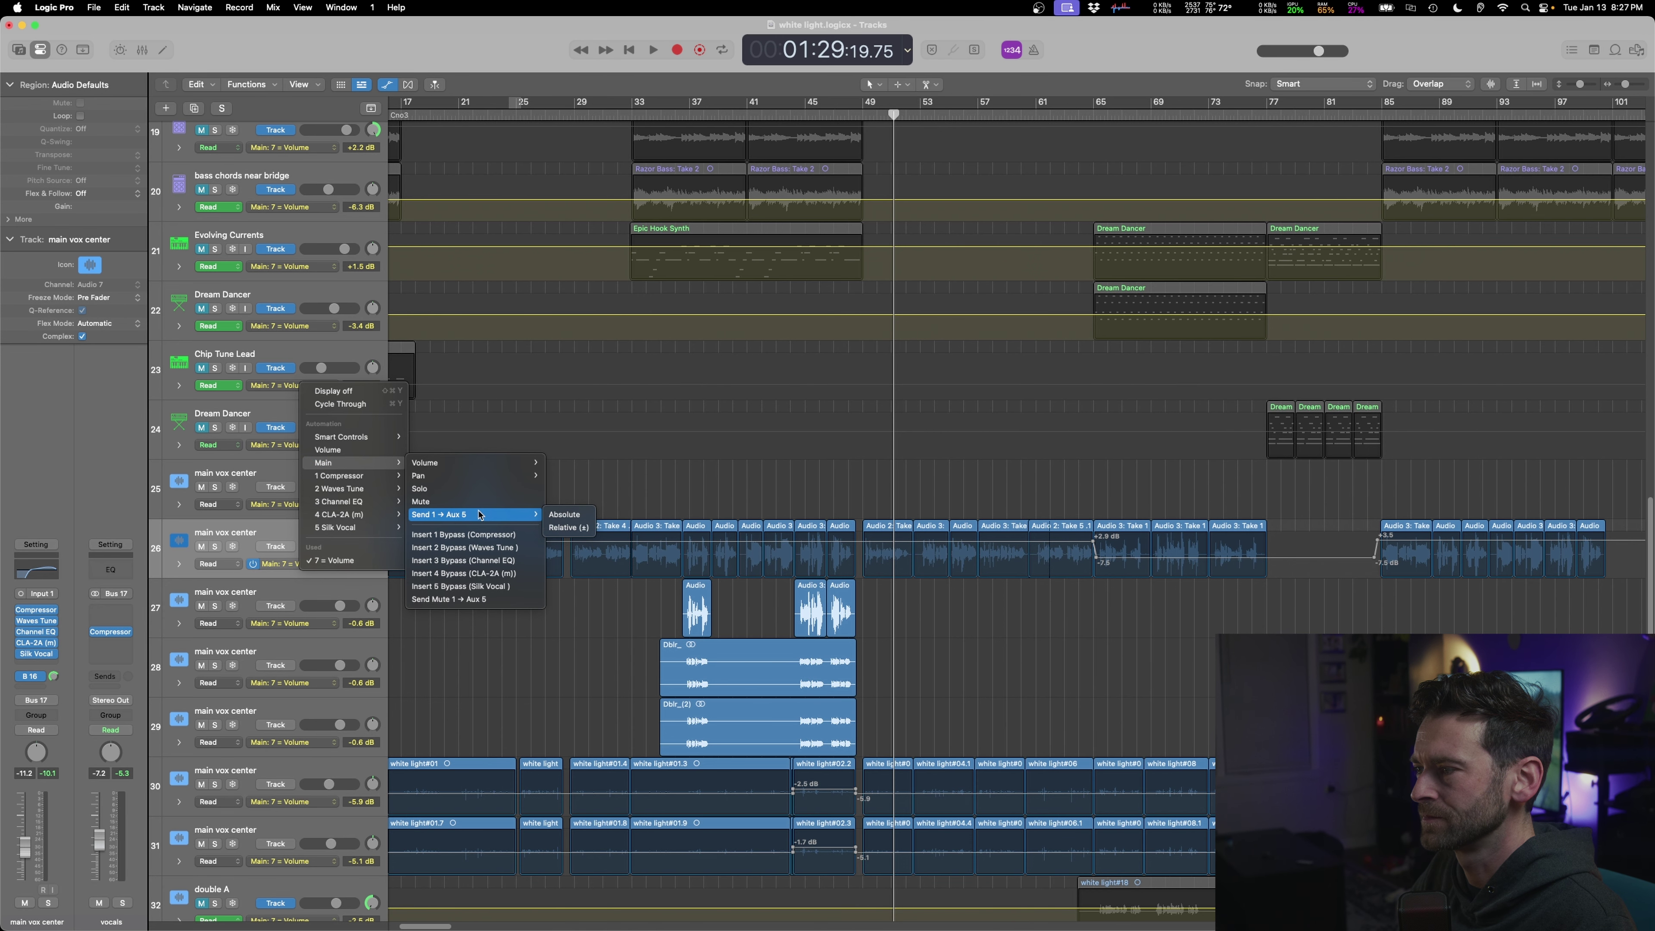
{"action": "left_click", "coordinate": [574, 517]}
- Lower track 26's Send 1 automation to -13.6 dB from just before bar 49 to bar 65 during playback
{"action": "key", "text": "a"}
{"action": "scroll", "coordinate": [991, 613], "scroll_direction": "up", "scroll_amount": 10}
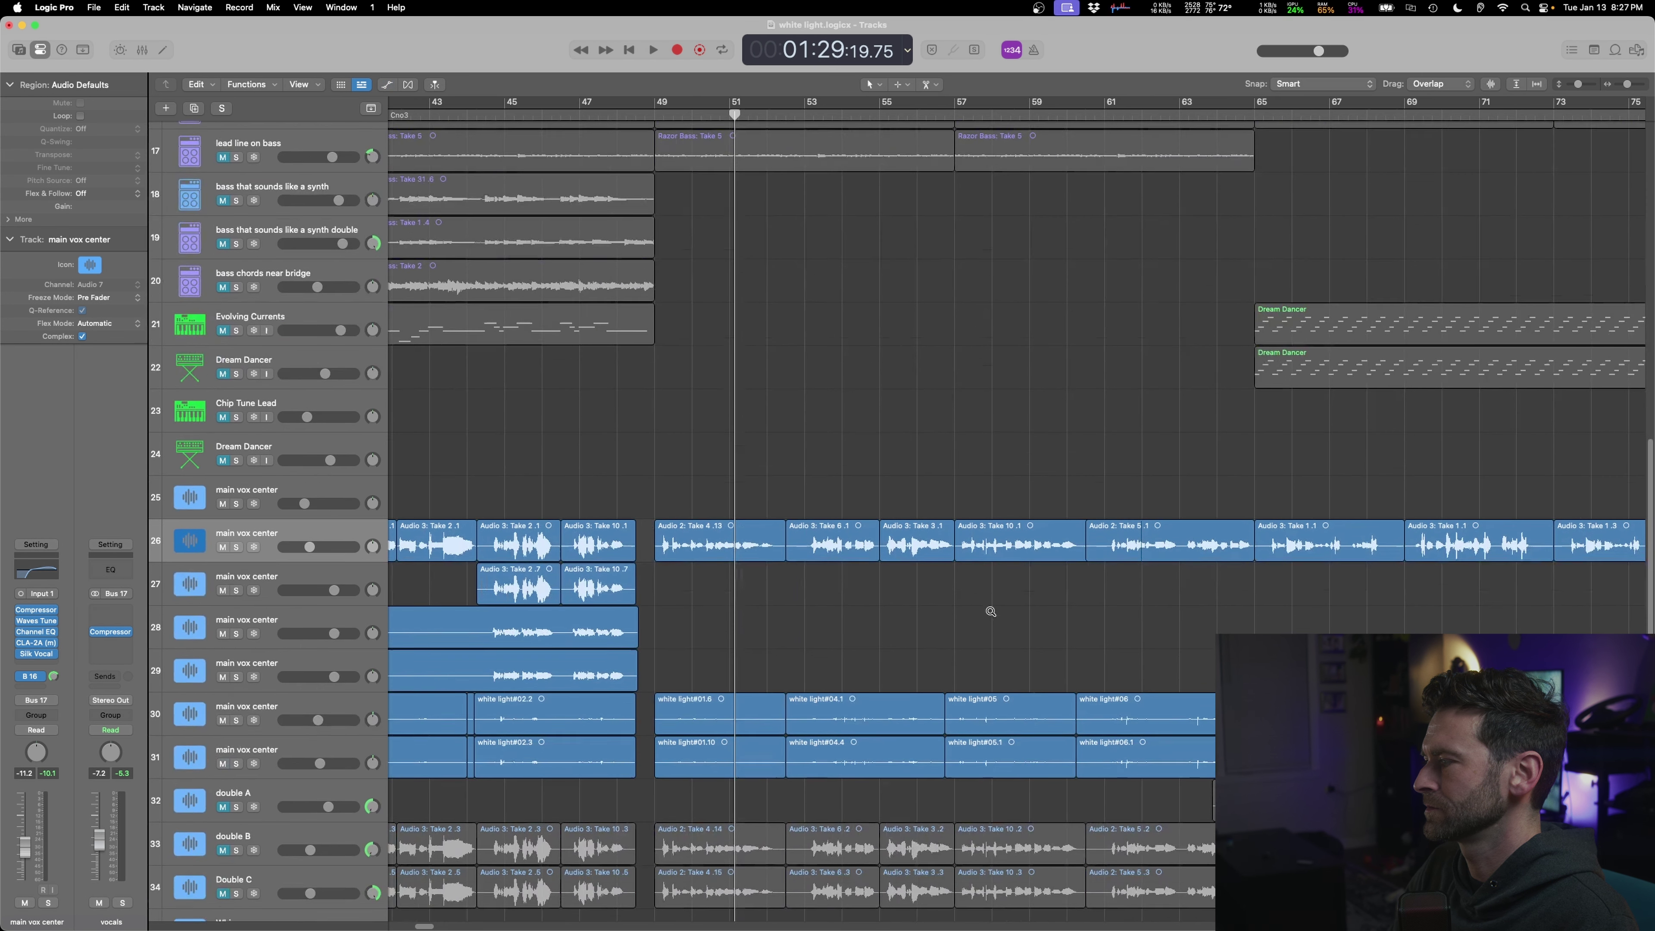
{"action": "key", "text": "a"}
{"action": "key", "text": "space"}
{"action": "left_click_drag", "start_coordinate": [645, 541], "coordinate": [1245, 540]}
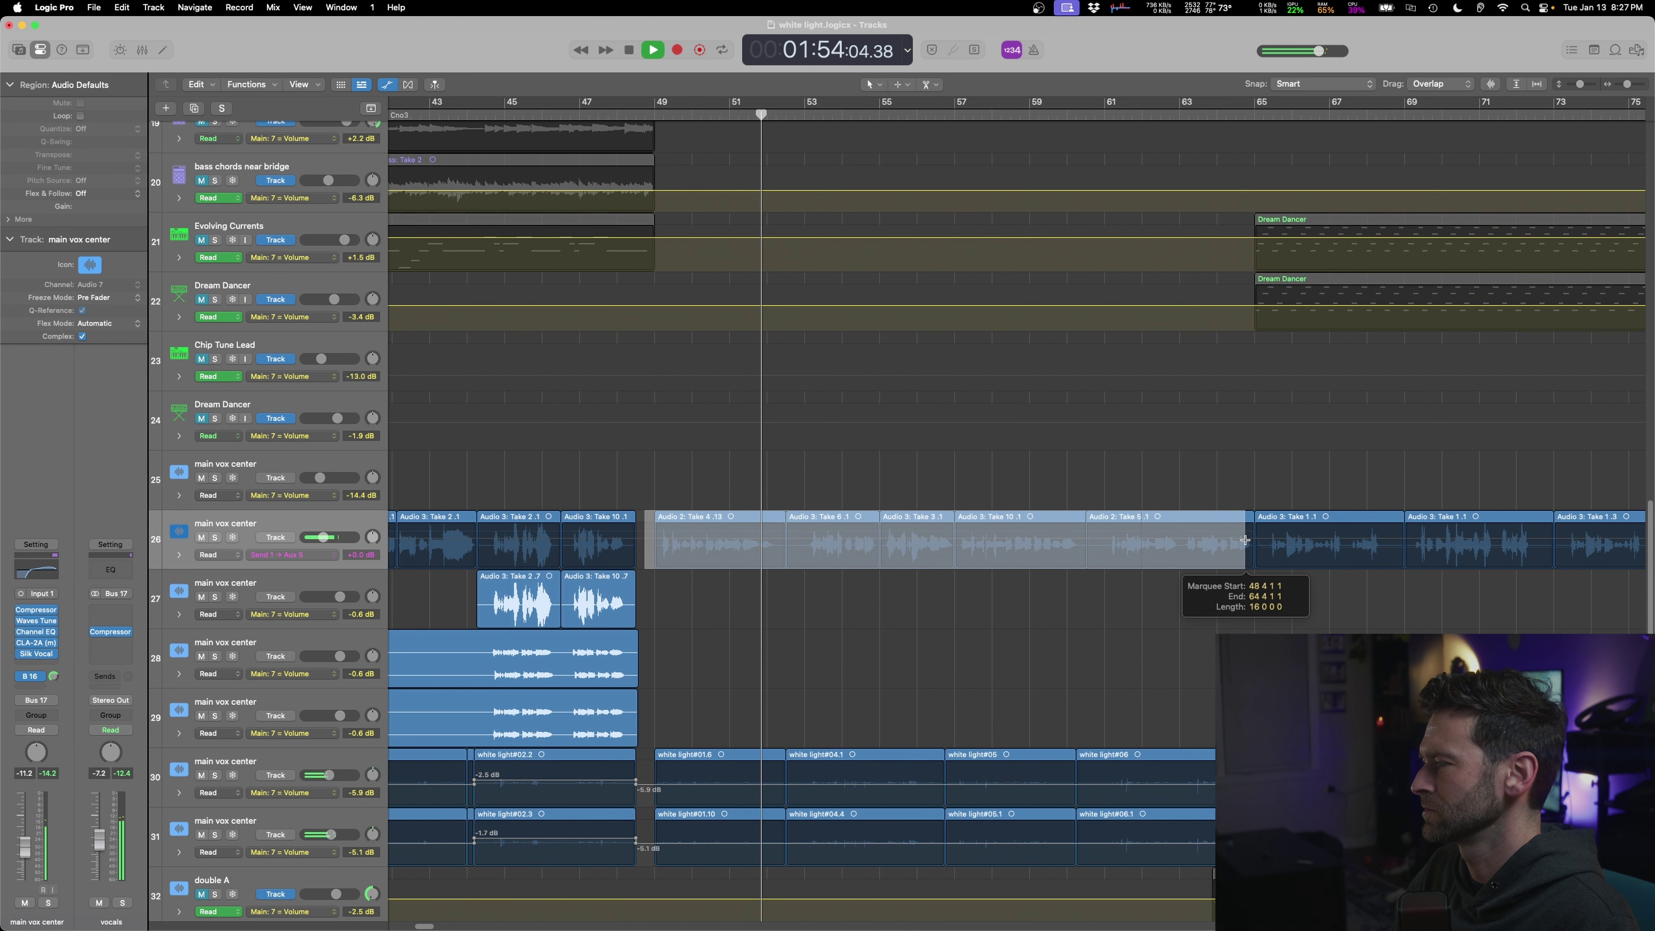
{"action": "left_click", "coordinate": [980, 536]}
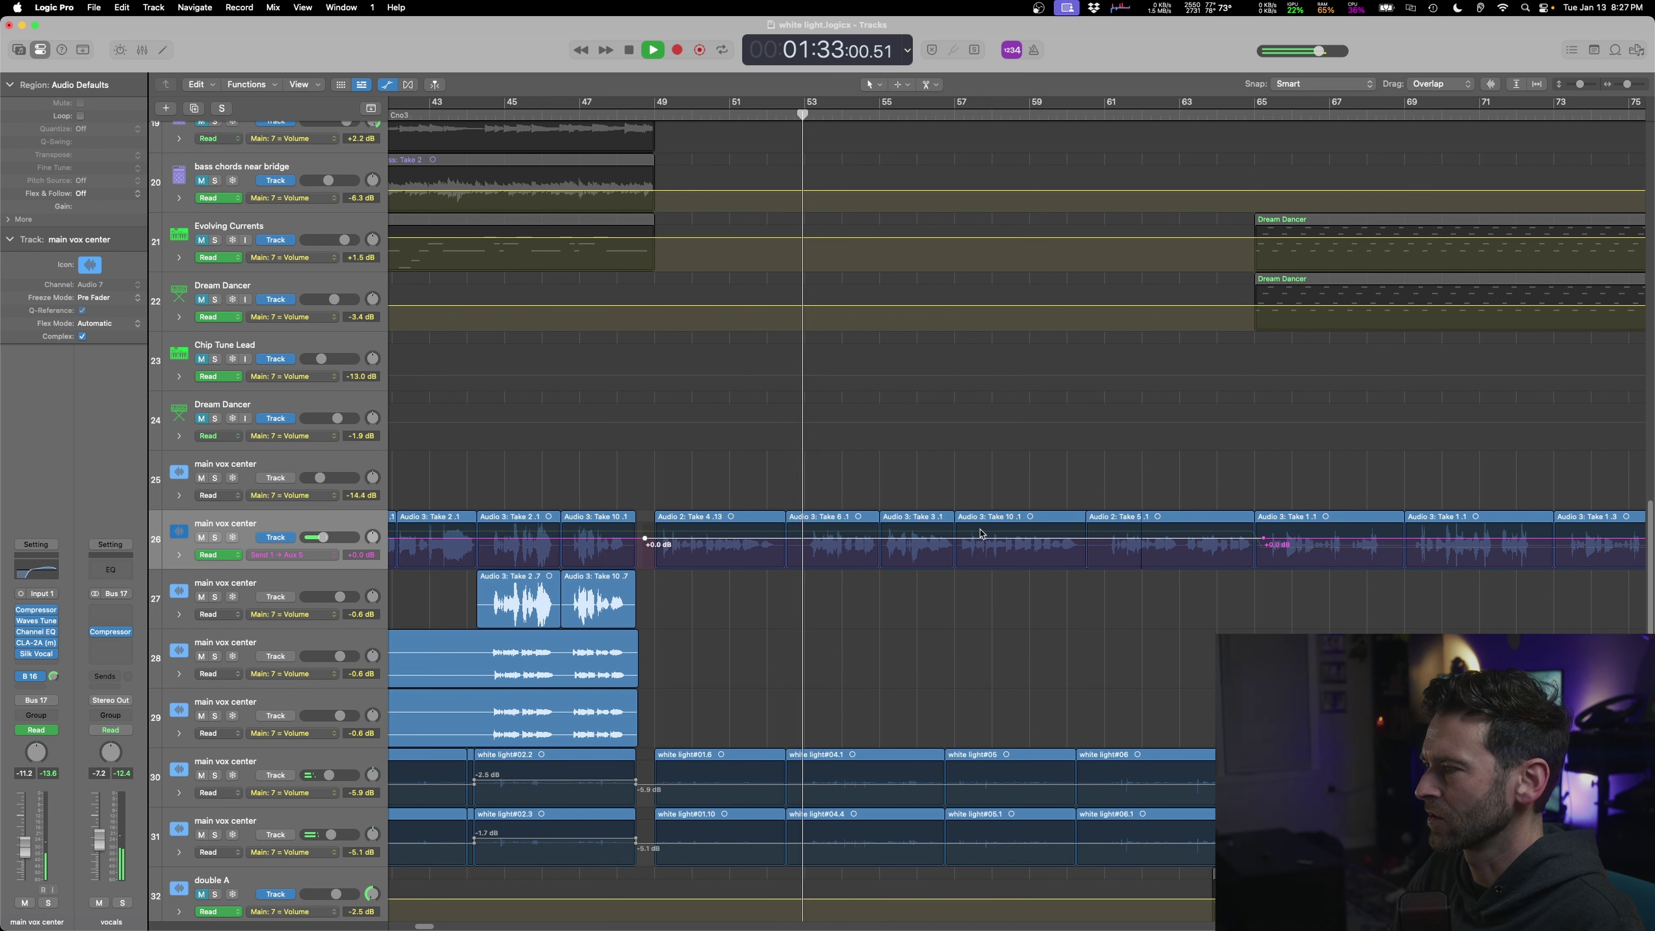
{"action": "left_click_drag", "start_coordinate": [981, 533], "coordinate": [977, 559]}
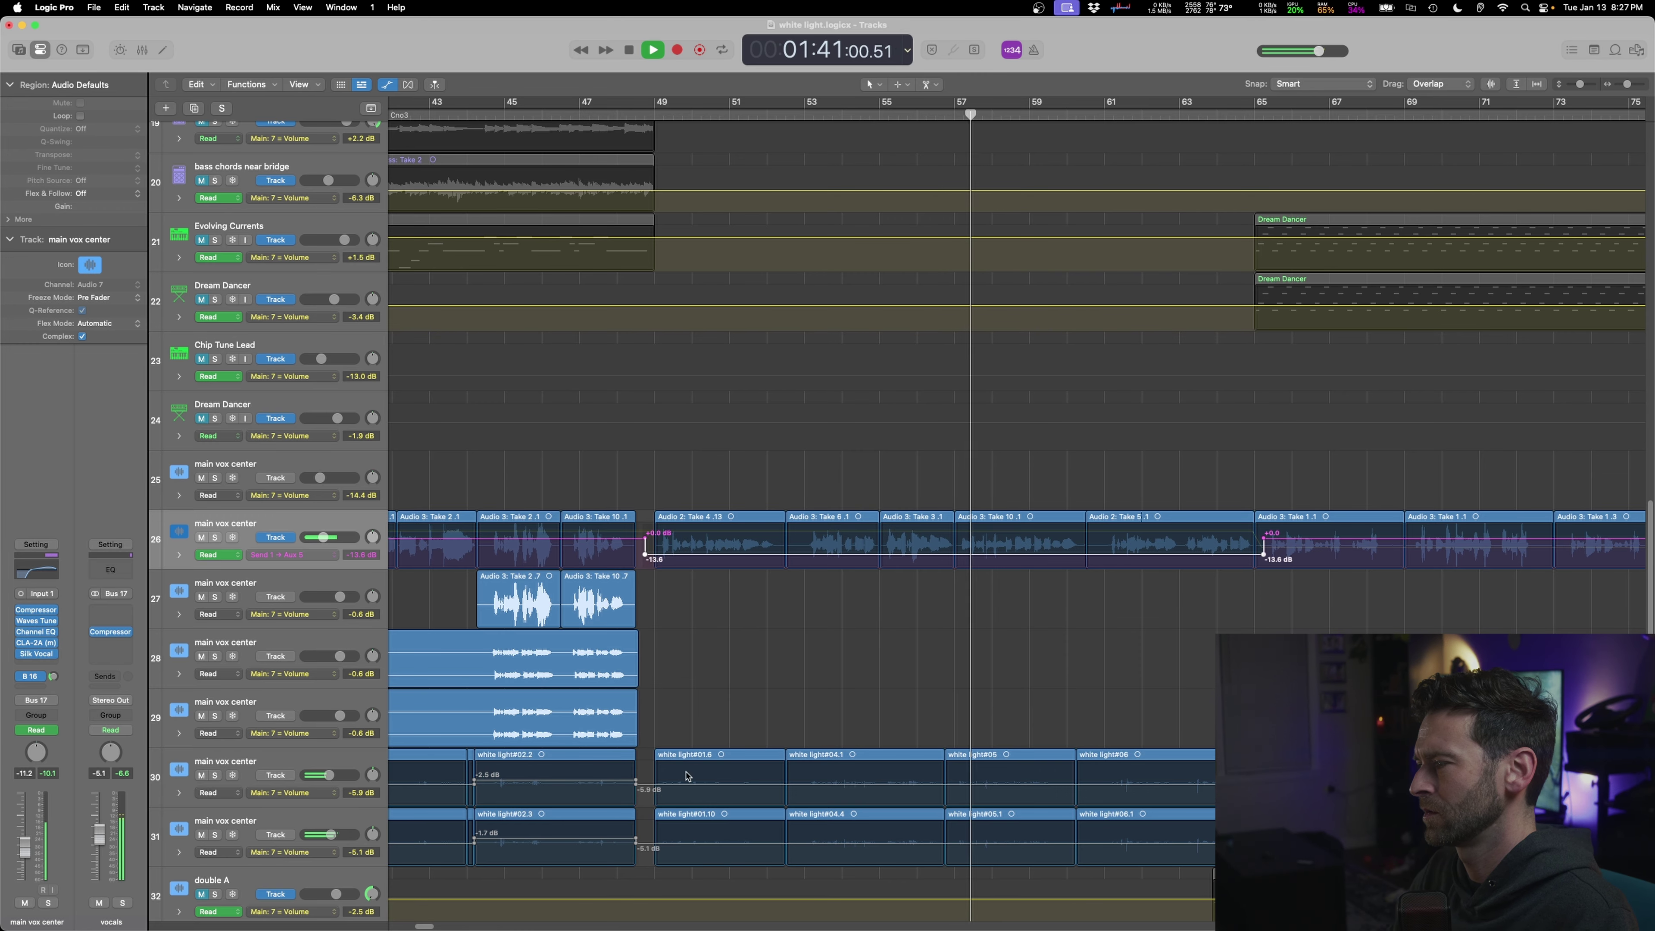
- Raise the volume automation from about bar 55 to 57 to -2.3 dB on track 30 and -1.5 dB on track 31
{"action": "key", "text": "a"}
{"action": "scroll", "coordinate": [687, 776], "scroll_direction": "down", "scroll_amount": 1}
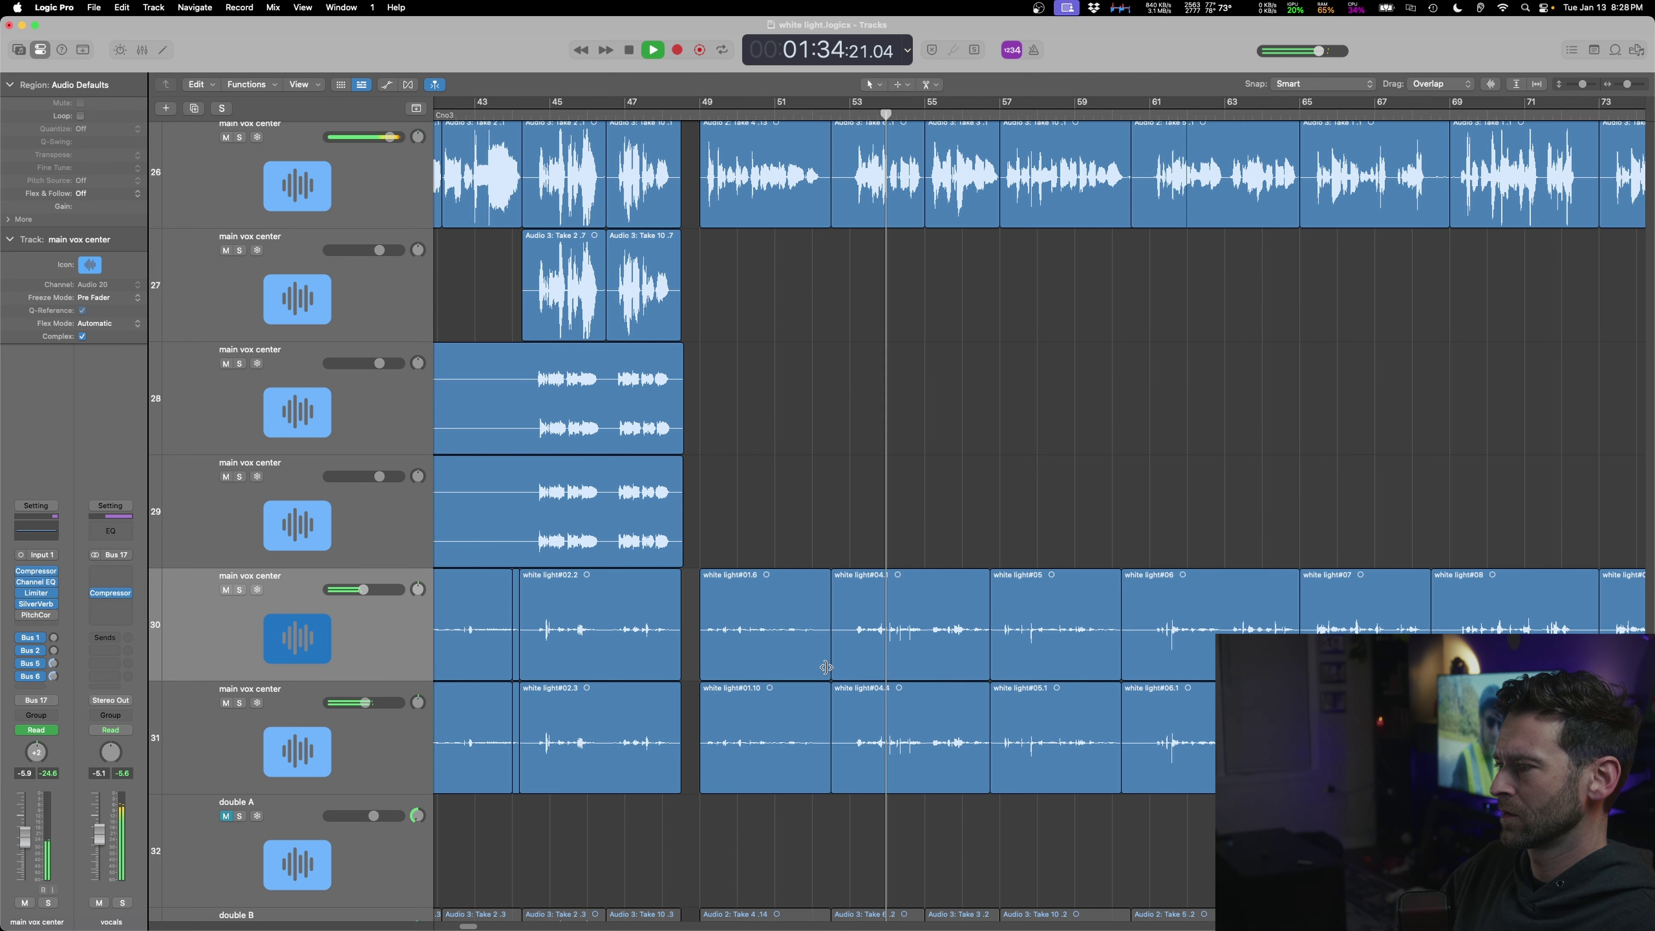
{"action": "key", "text": "a"}
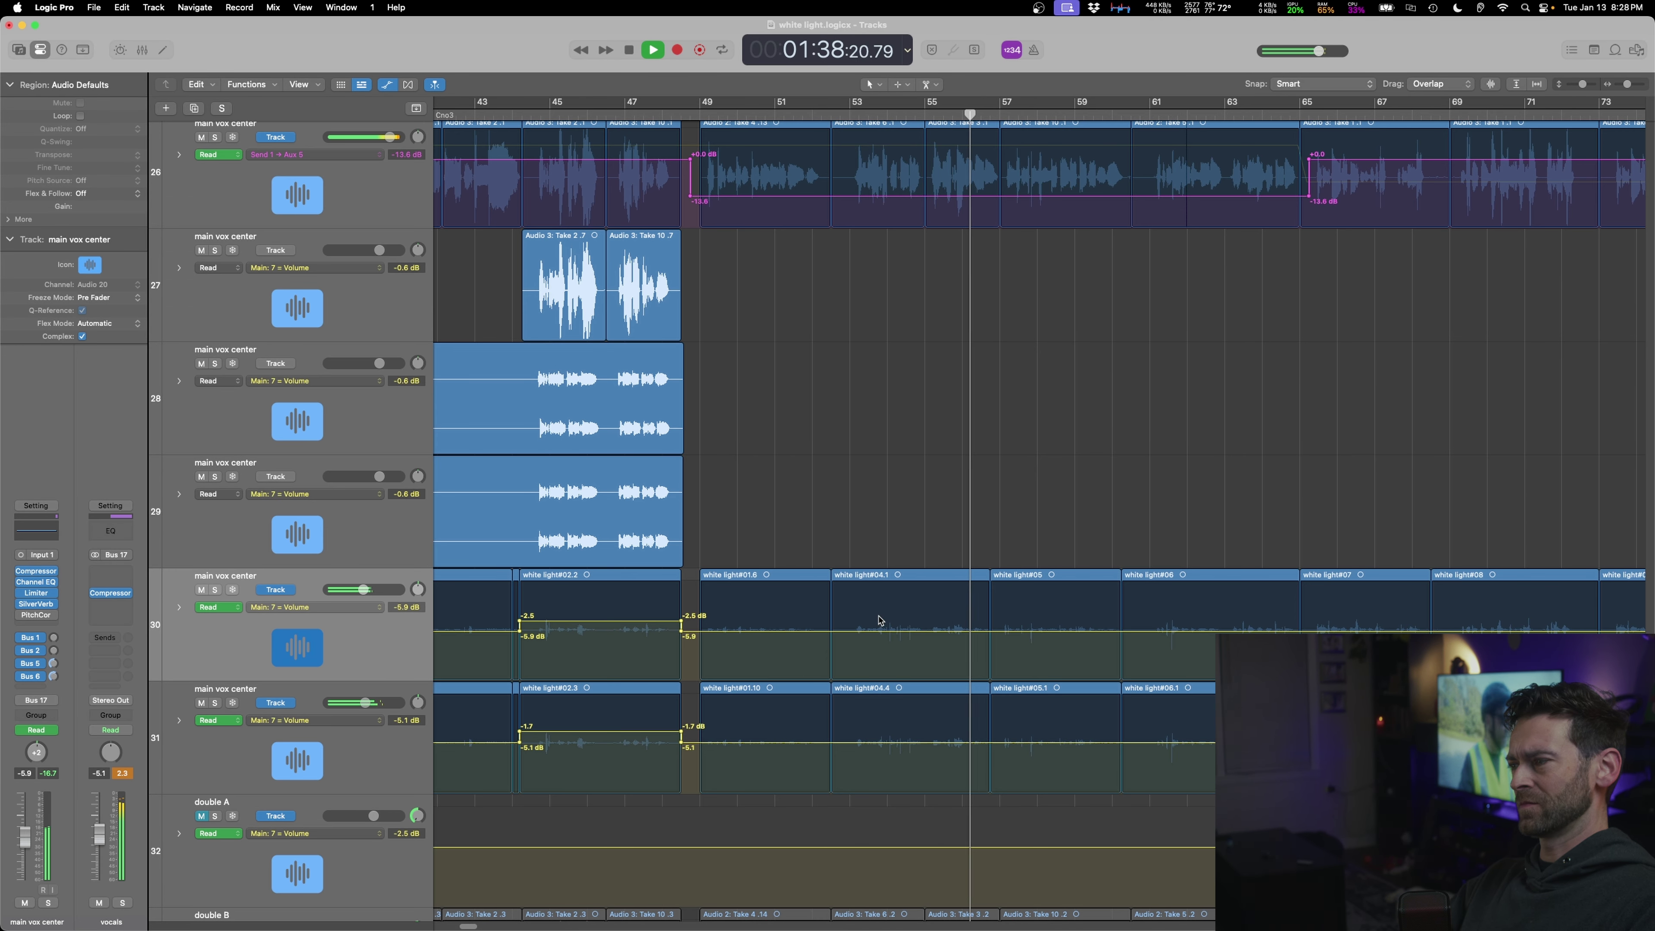
{"action": "scroll", "coordinate": [930, 645], "scroll_direction": "up", "scroll_amount": 3}
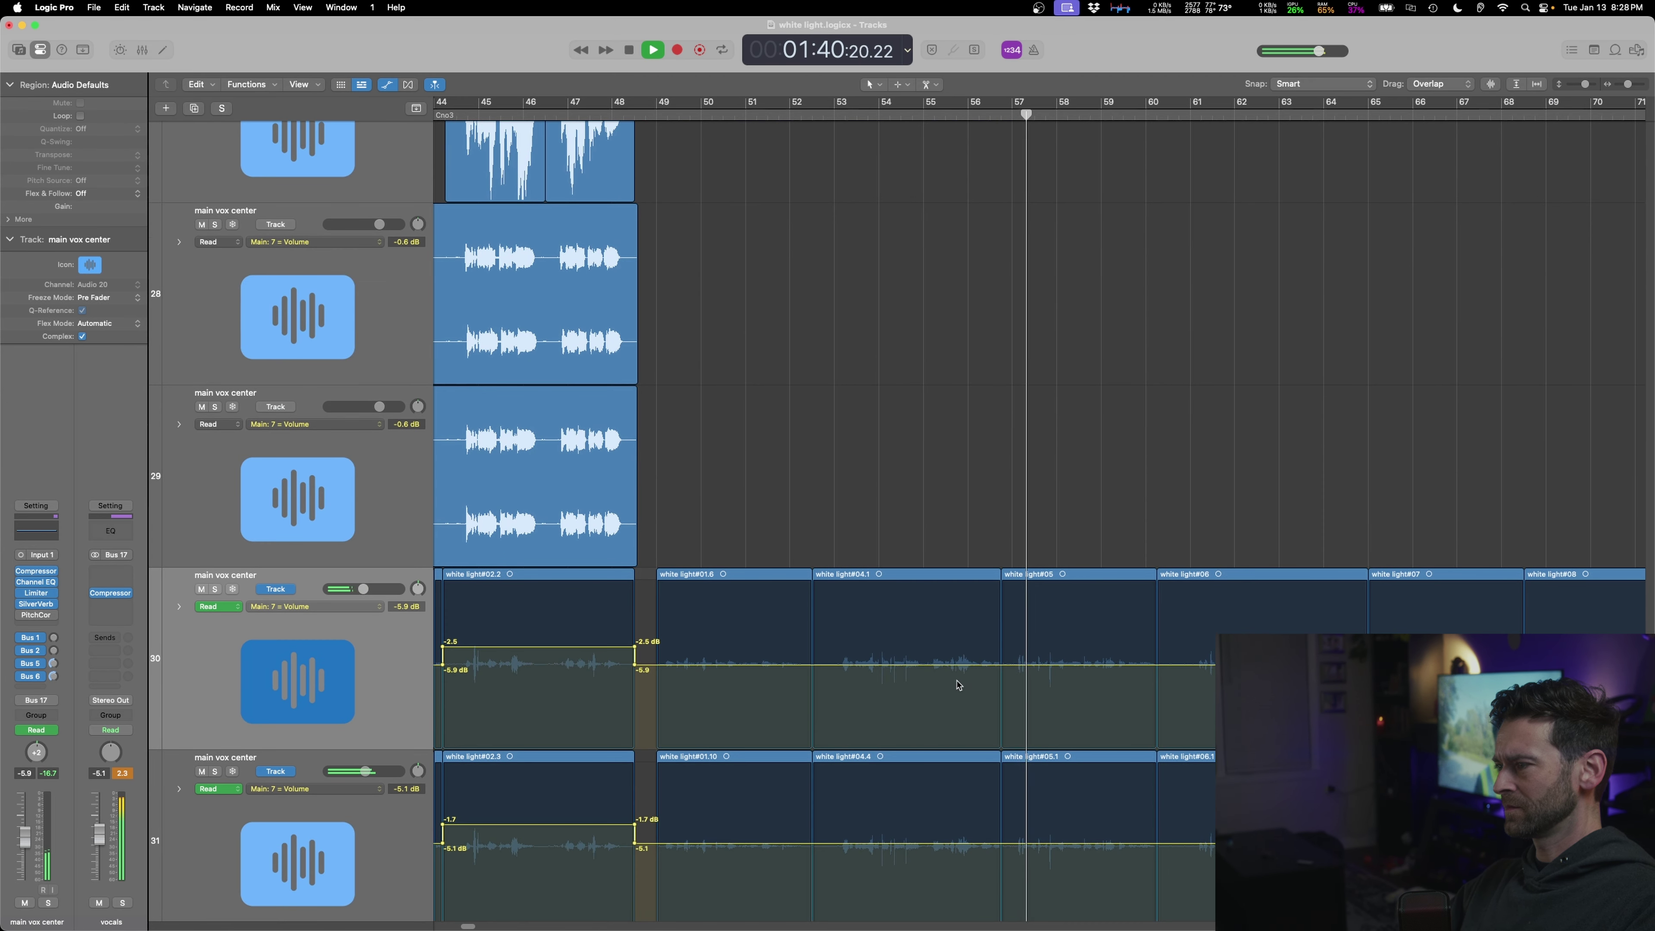
{"action": "scroll", "coordinate": [930, 648], "scroll_direction": "up", "scroll_amount": 2}
{"action": "left_click", "coordinate": [930, 667]}
{"action": "left_click_drag", "start_coordinate": [930, 666], "coordinate": [963, 802]}
{"action": "left_click", "coordinate": [964, 818]}
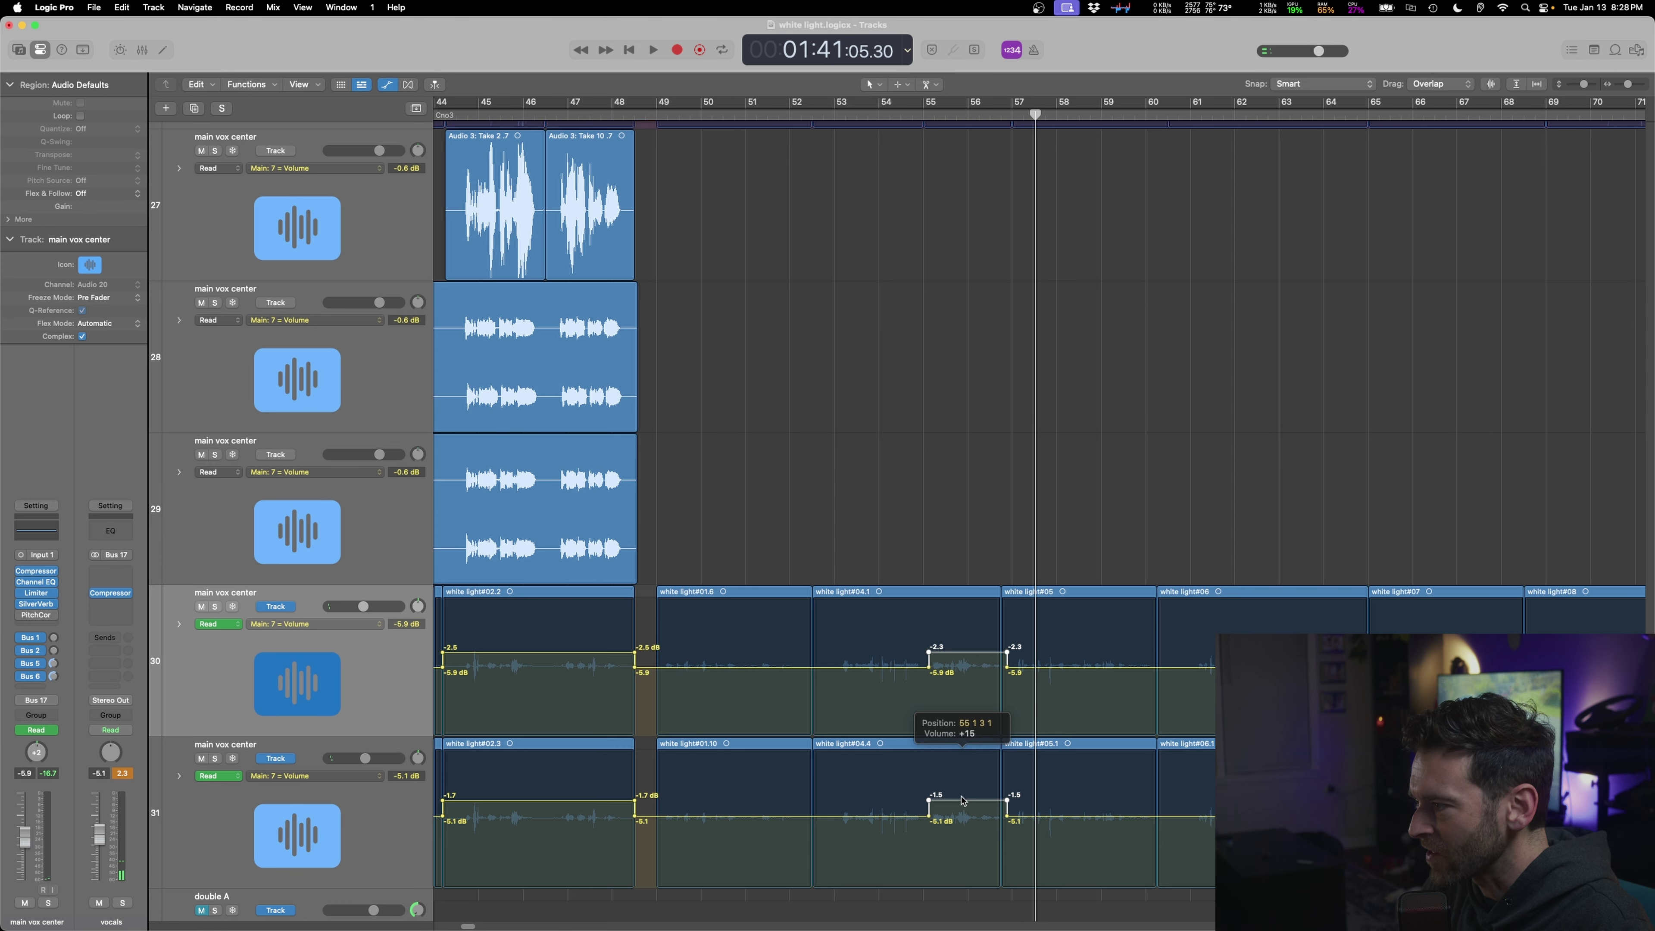
- Play the vocals from about bar 55 to 61 with the automation hidden
{"action": "double_click", "coordinate": [920, 116]}
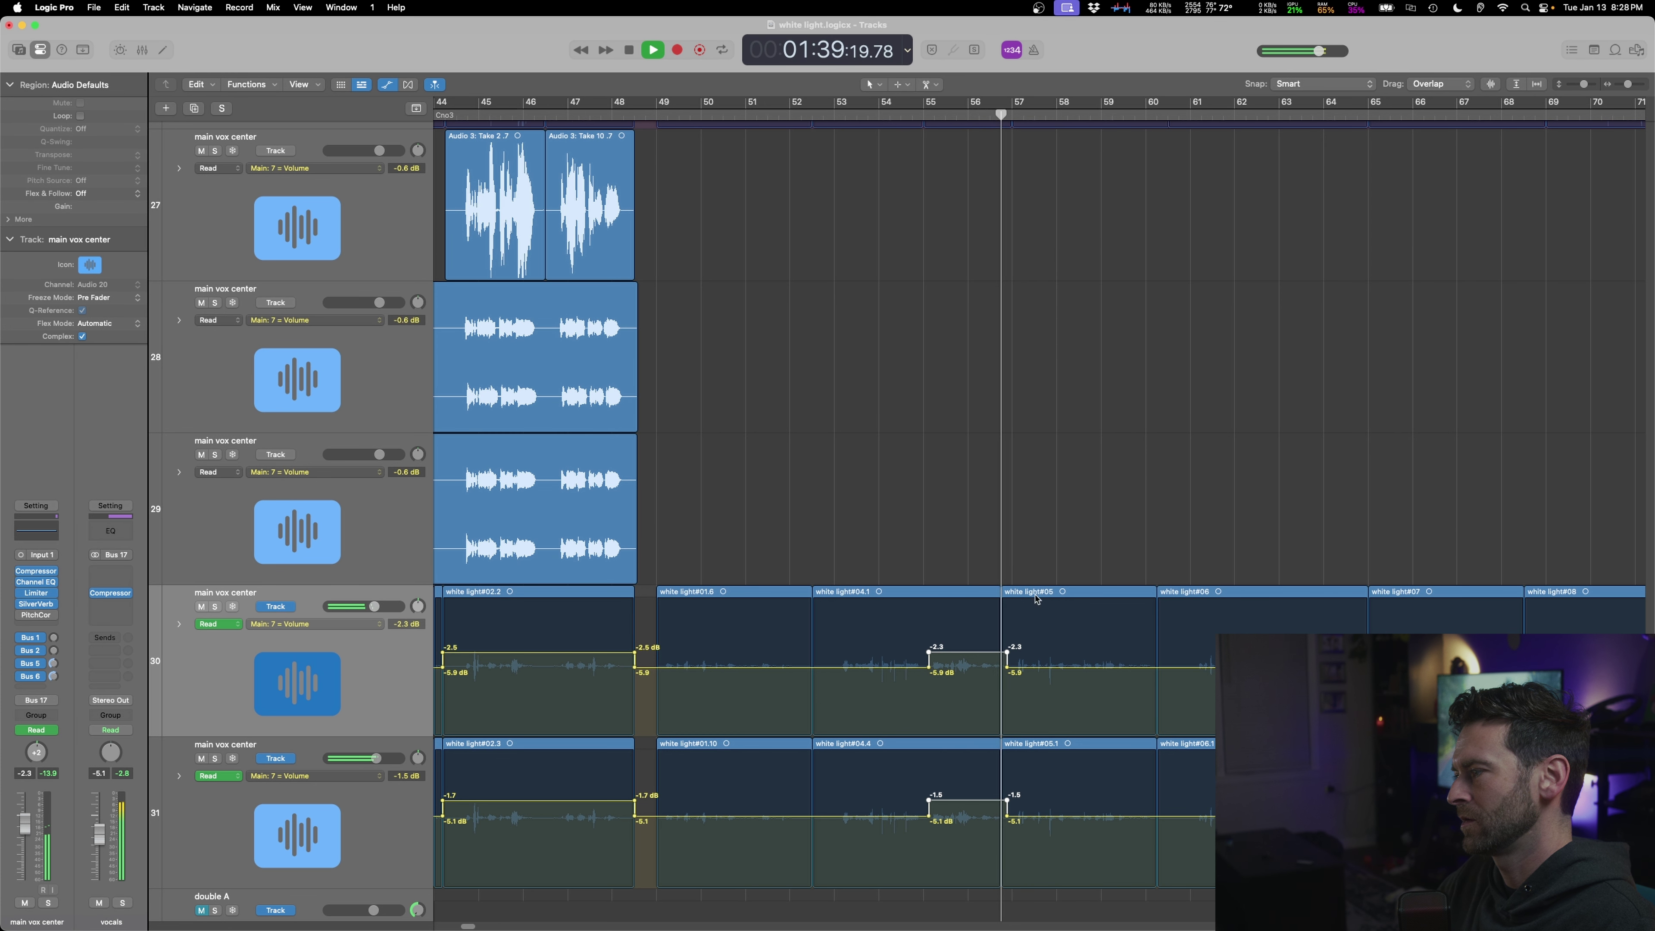
{"action": "key", "text": "a"}
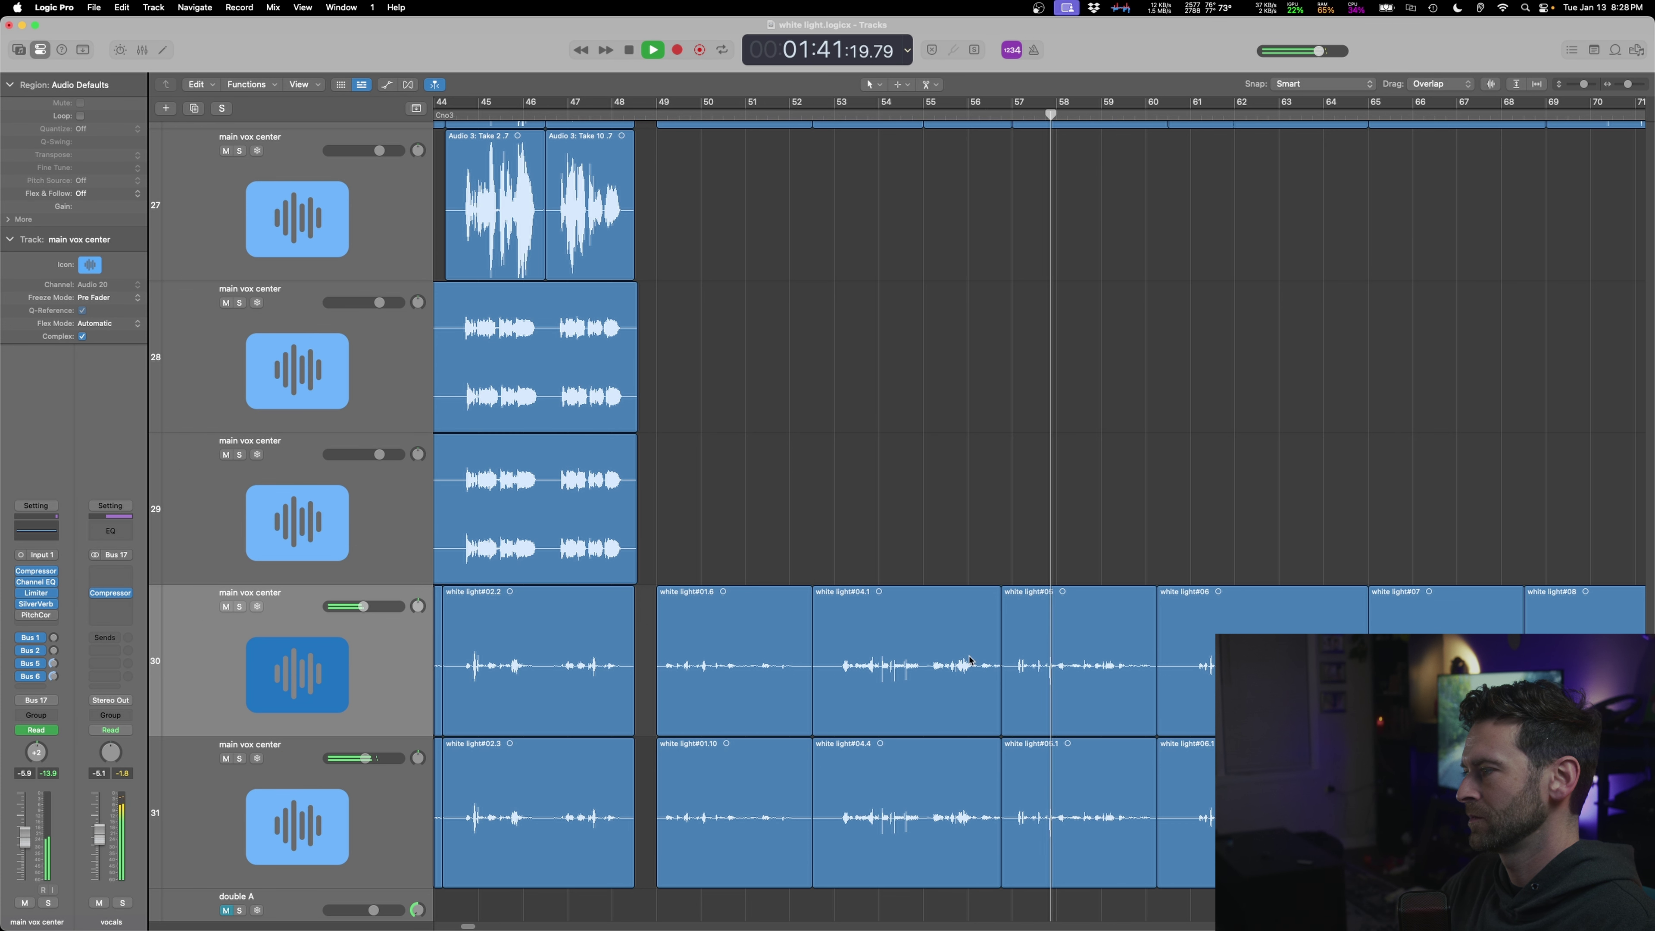
{"action": "key", "text": "super+Up"}
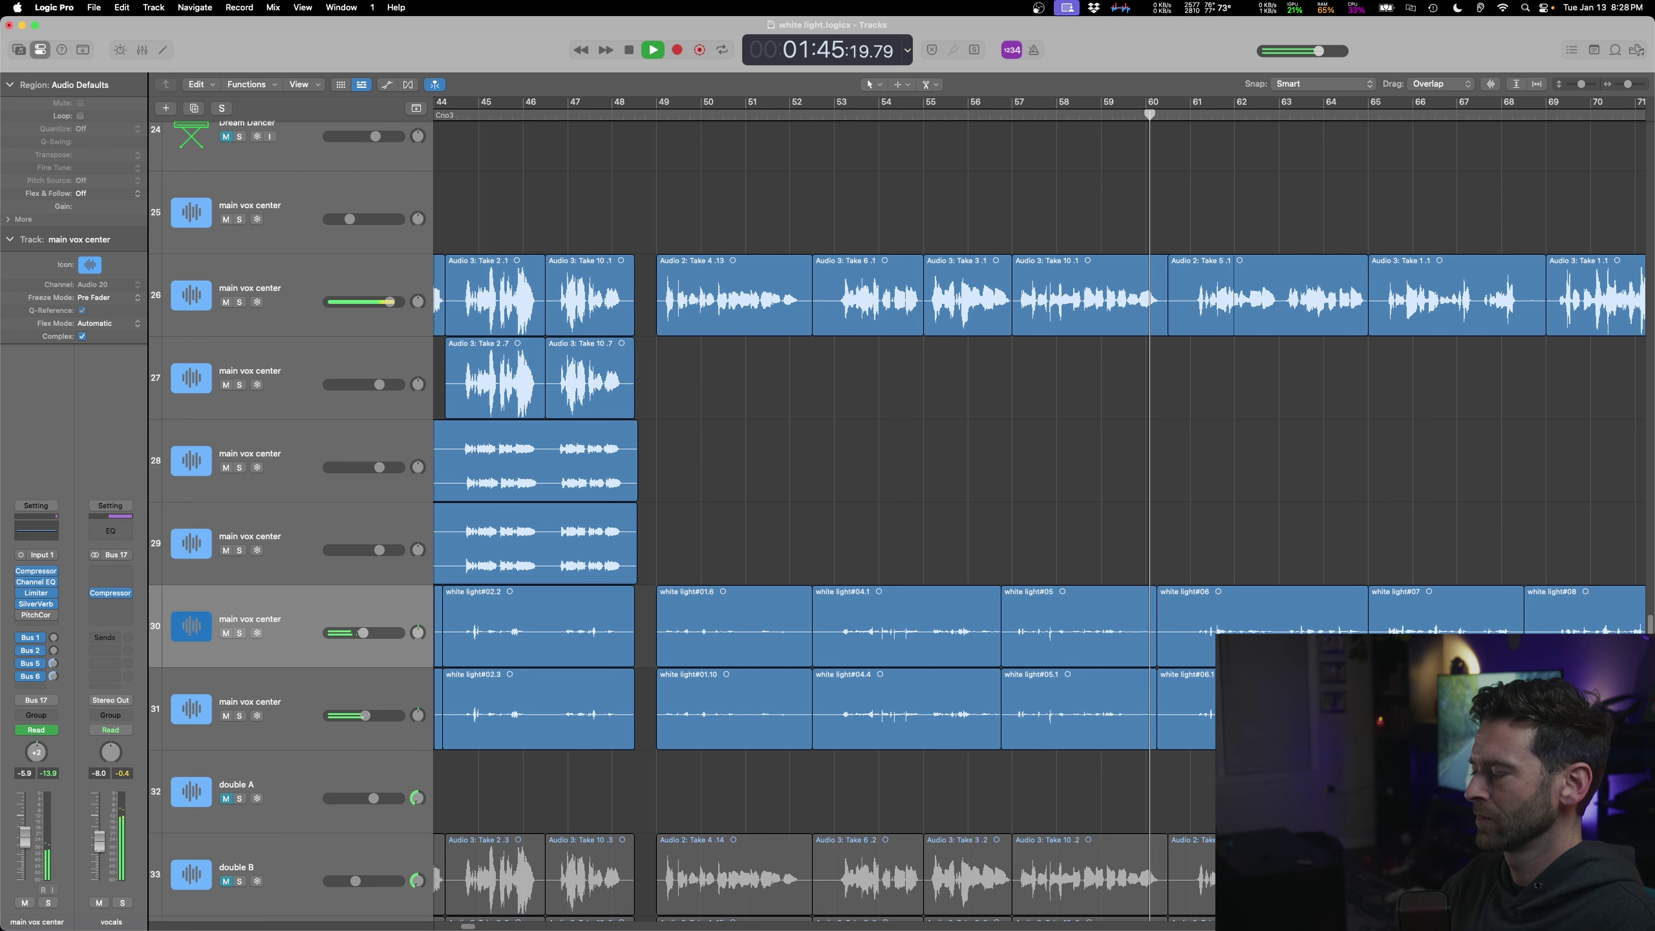
{"action": "key", "text": "super+Right"}
{"action": "key", "text": "space"}
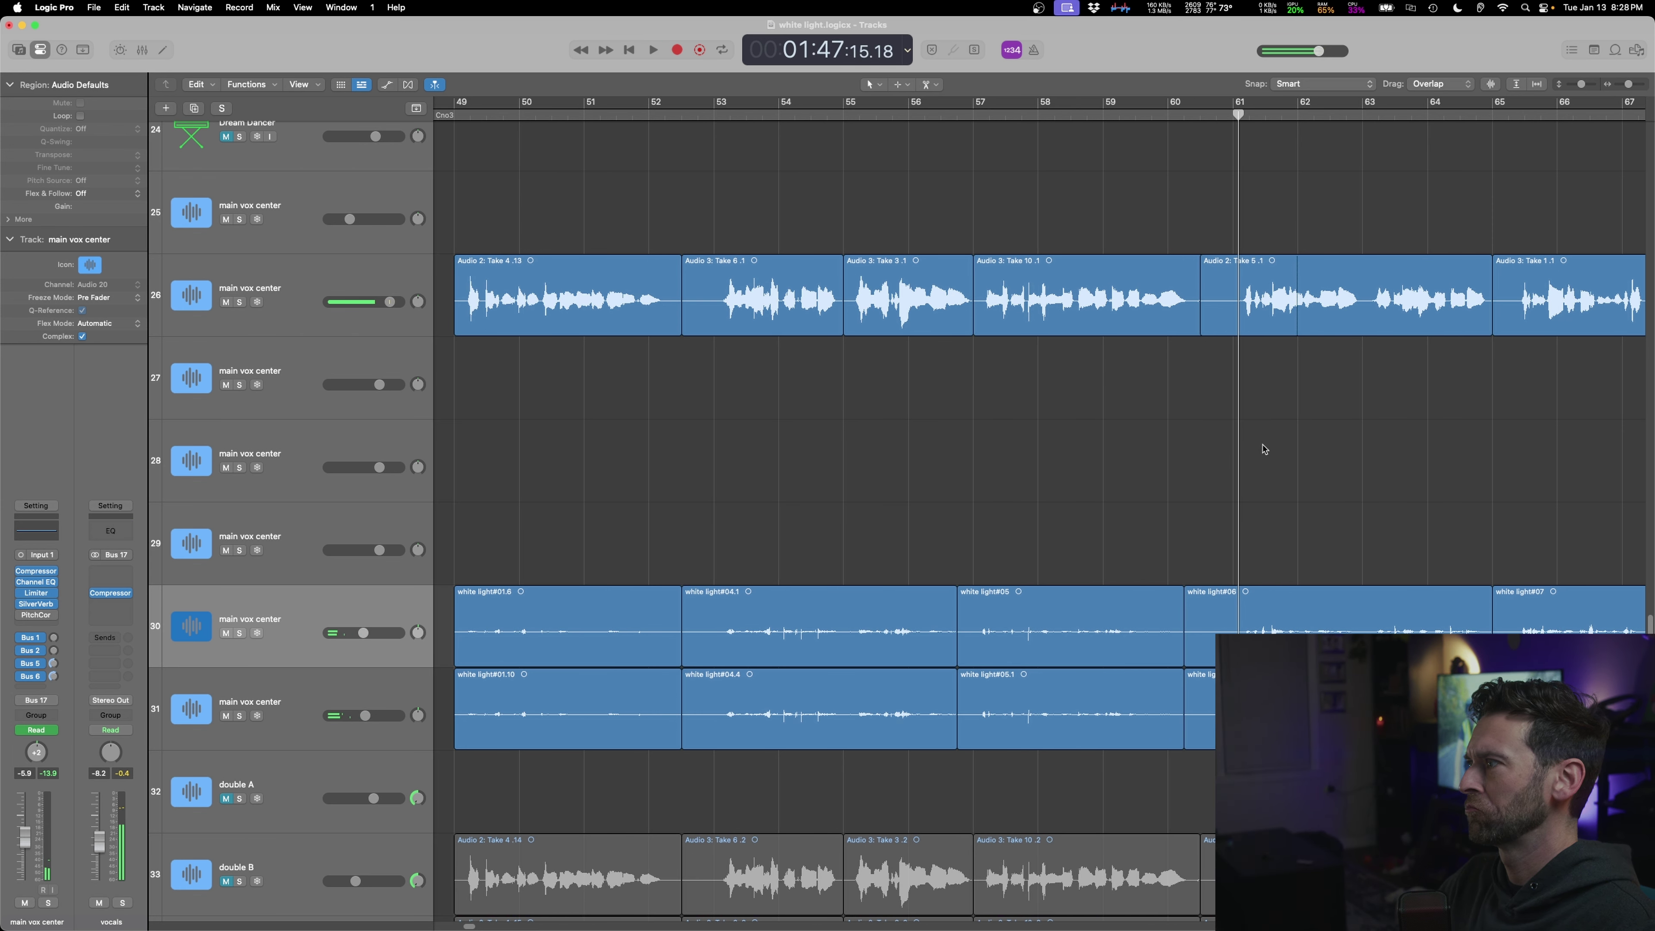
- Delete the short noise between phrases on track 26, from about bar 60.3 to 60.6
{"action": "key", "text": "super+Down"}
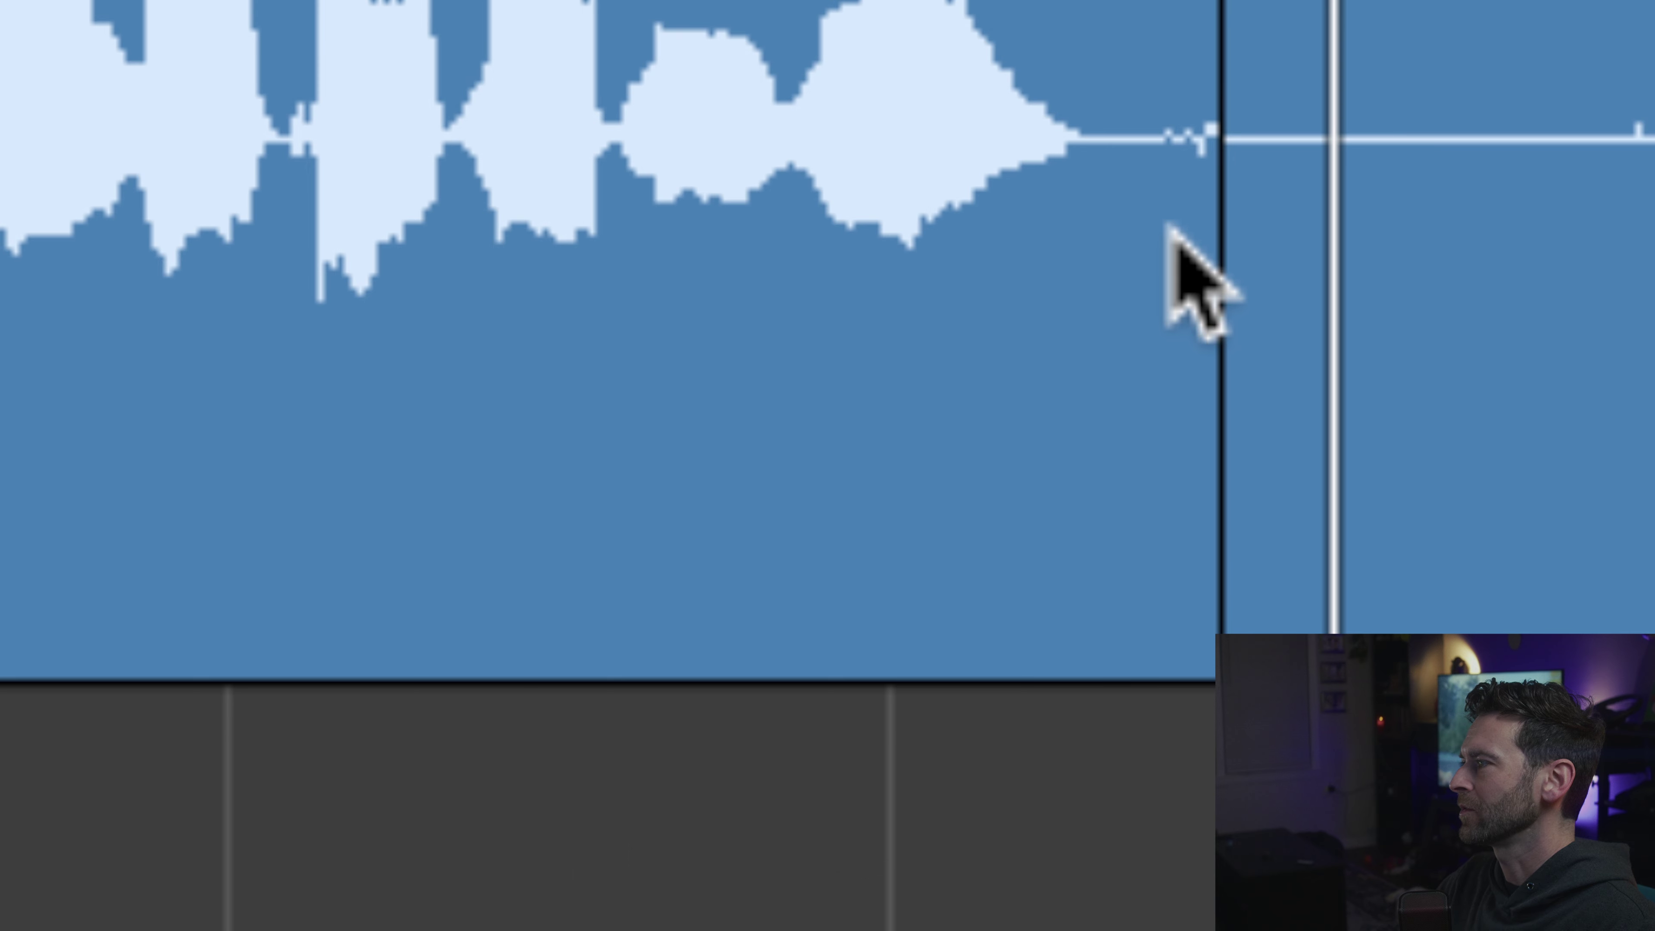
{"action": "left_click_drag", "start_coordinate": [1194, 186], "coordinate": [1207, 187]}
{"action": "key", "text": "BackSpace"}
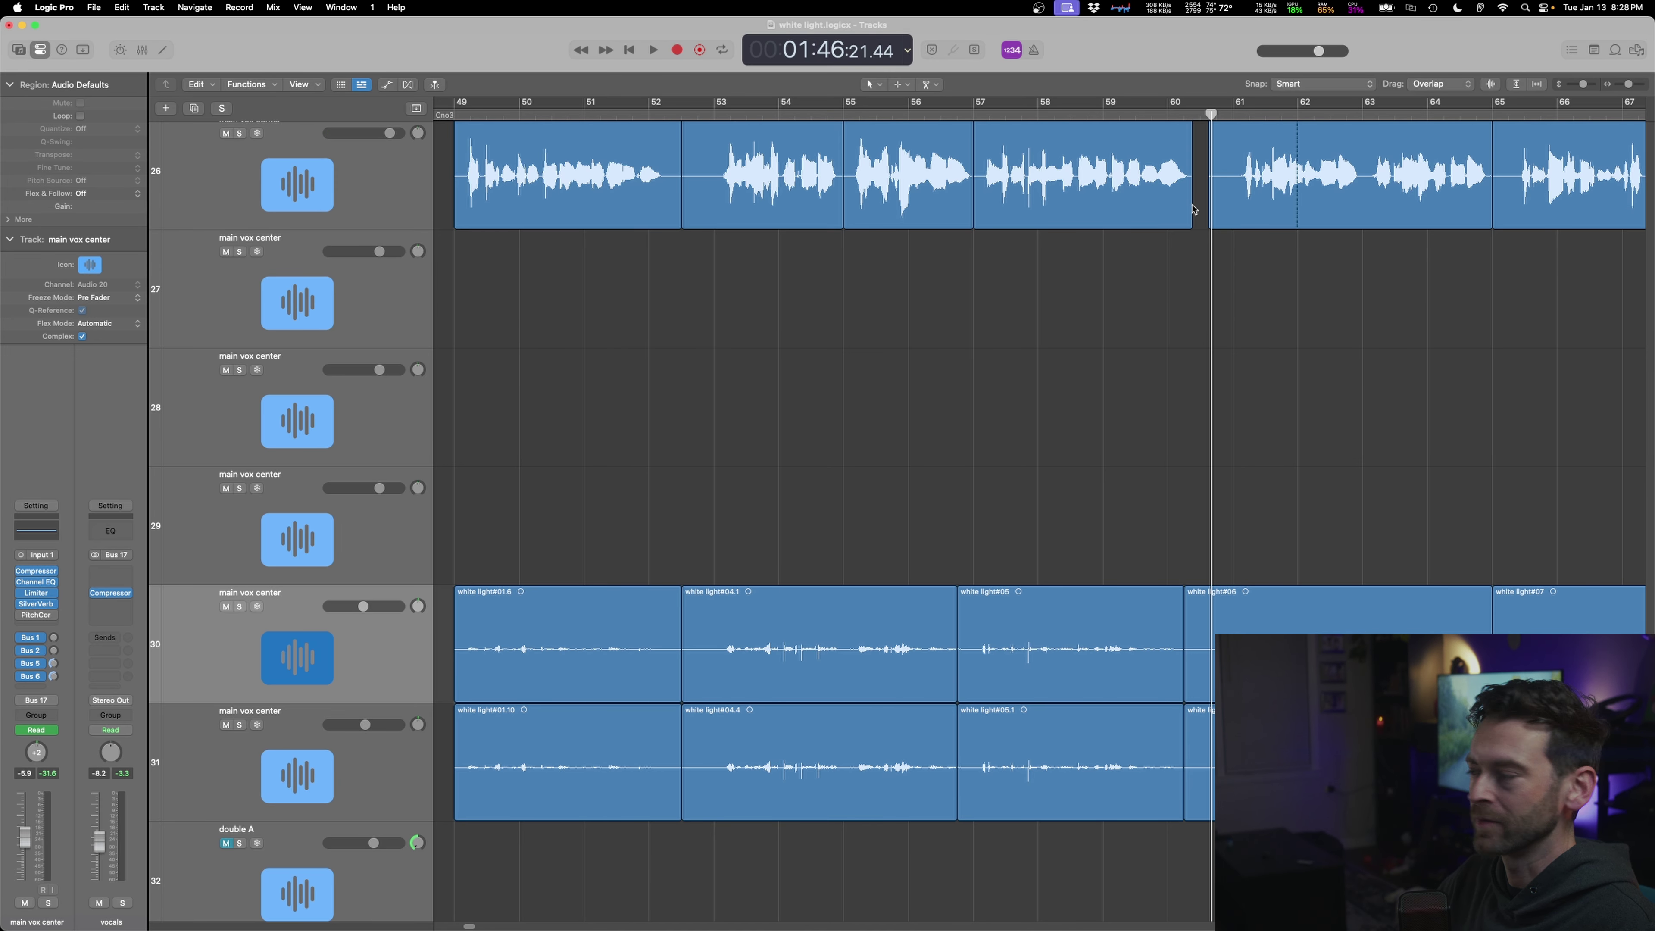
- Play past the edit, move the silent Audio 3: Take 10 .5 fragment from track 26 to track 27, and delete it
{"action": "key", "text": "space"}
{"action": "key", "text": "super+Up"}
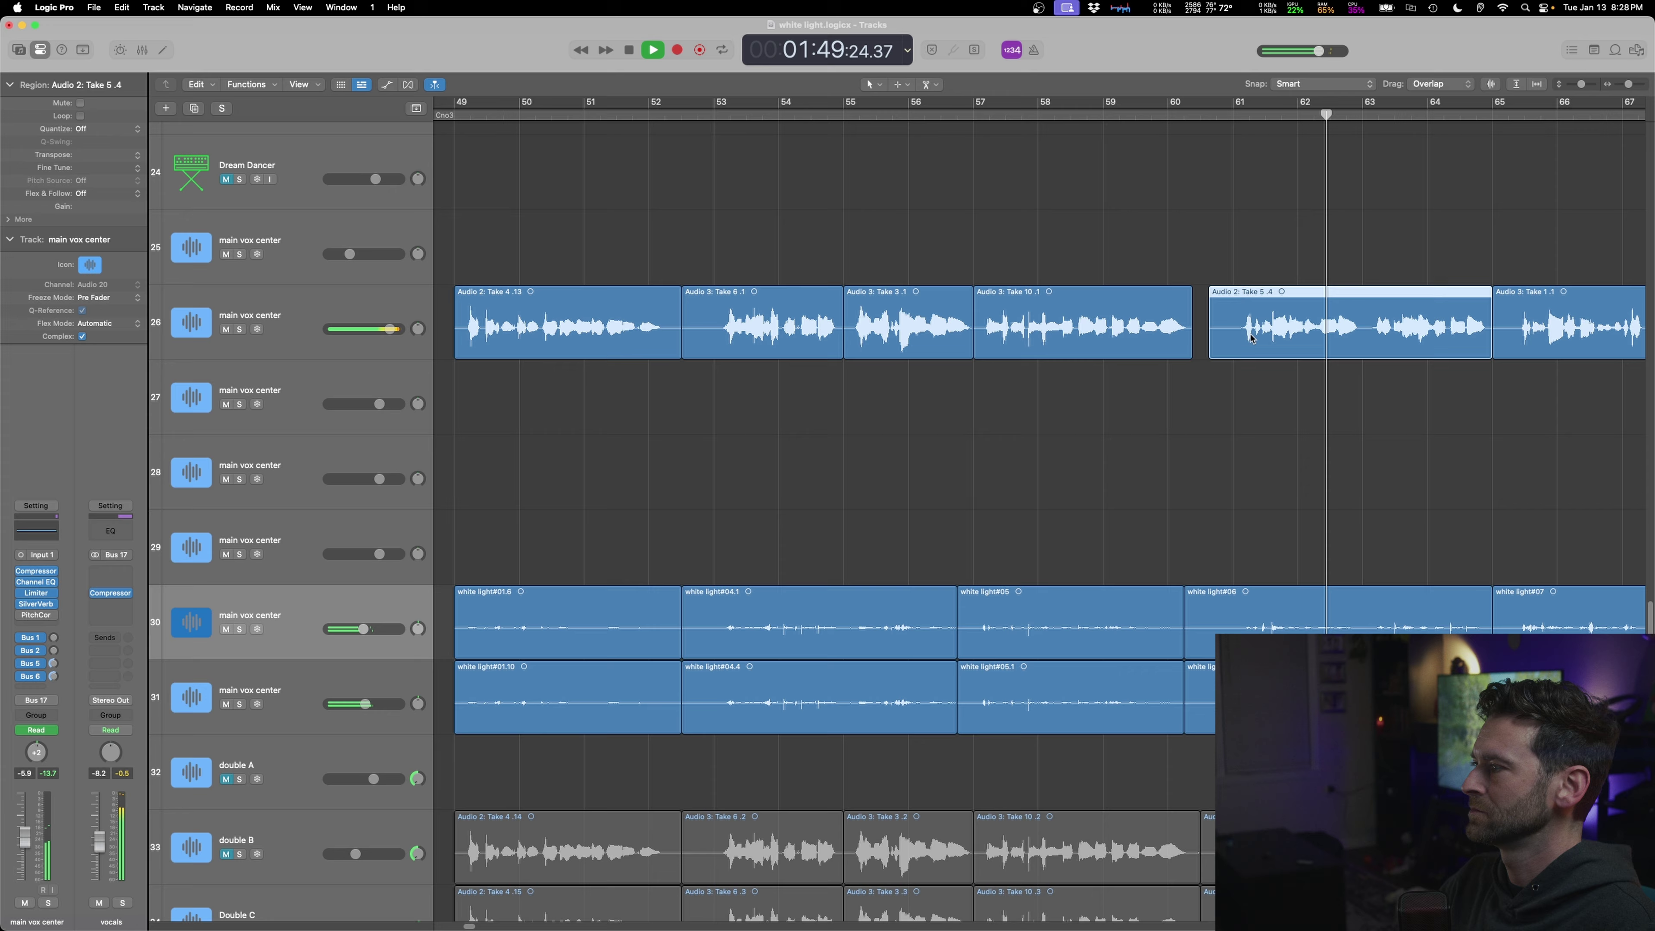
{"action": "key", "text": "space"}
{"action": "left_click_drag", "start_coordinate": [1251, 344], "coordinate": [1259, 417]}
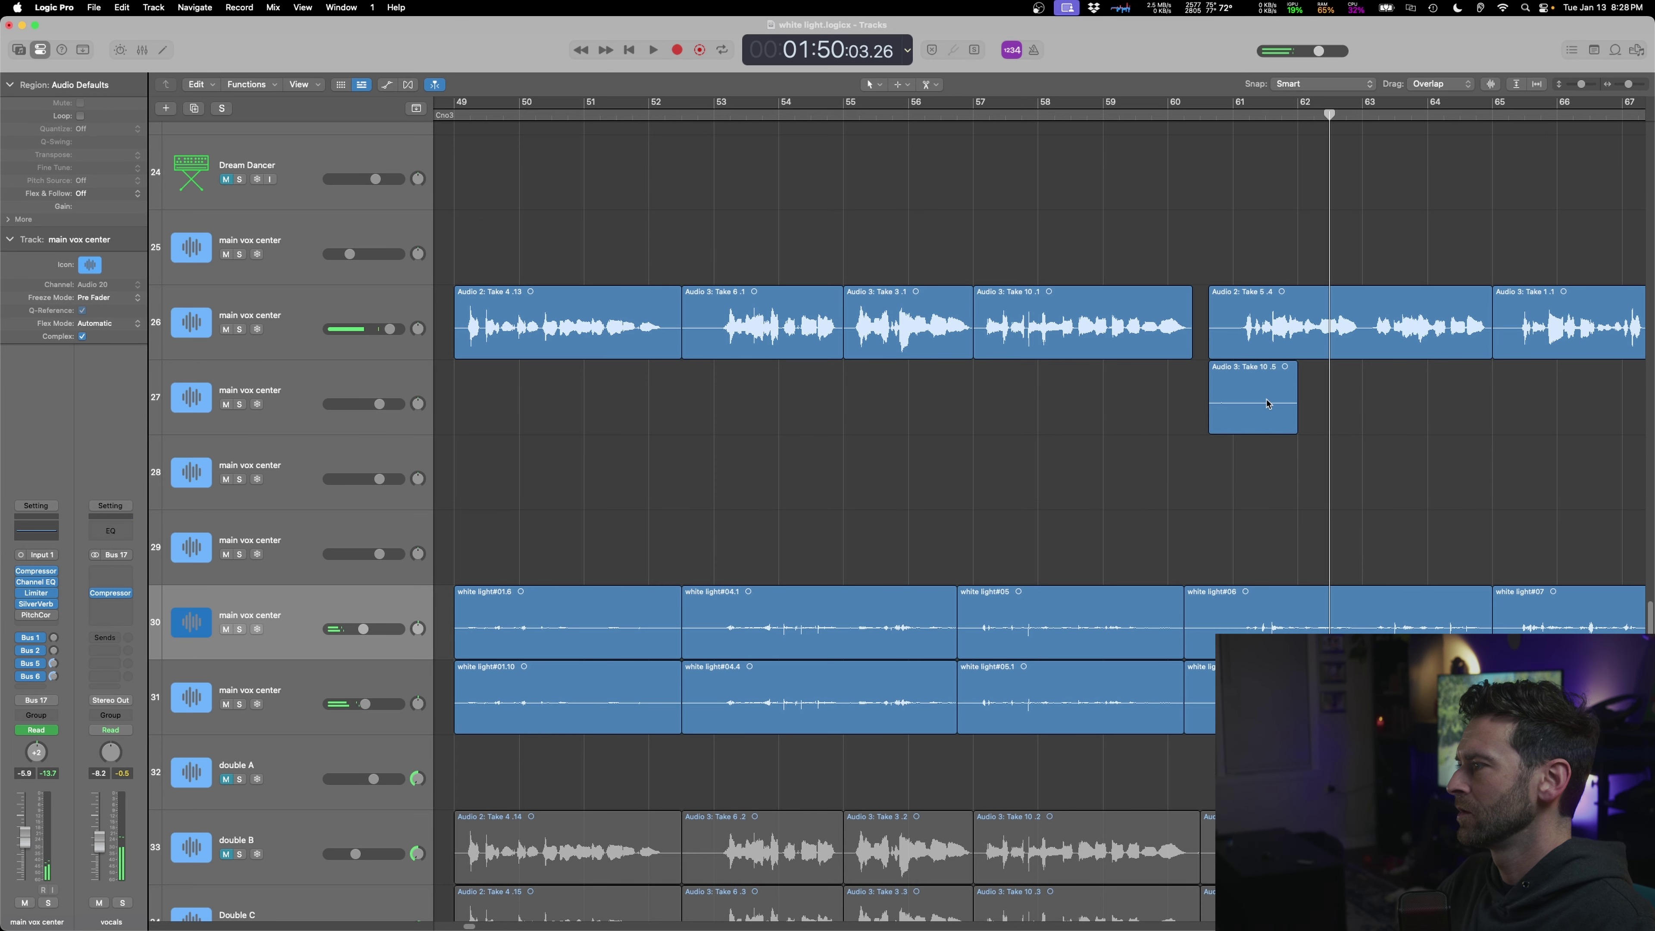
{"action": "key", "text": "Delete"}
- Move Audio 3: Take 10 .1 off track 26 and back, and adjust its overlap with Audio 3: Take 3 .1 at bar 57
{"action": "left_click_drag", "start_coordinate": [1173, 330], "coordinate": [1170, 405]}
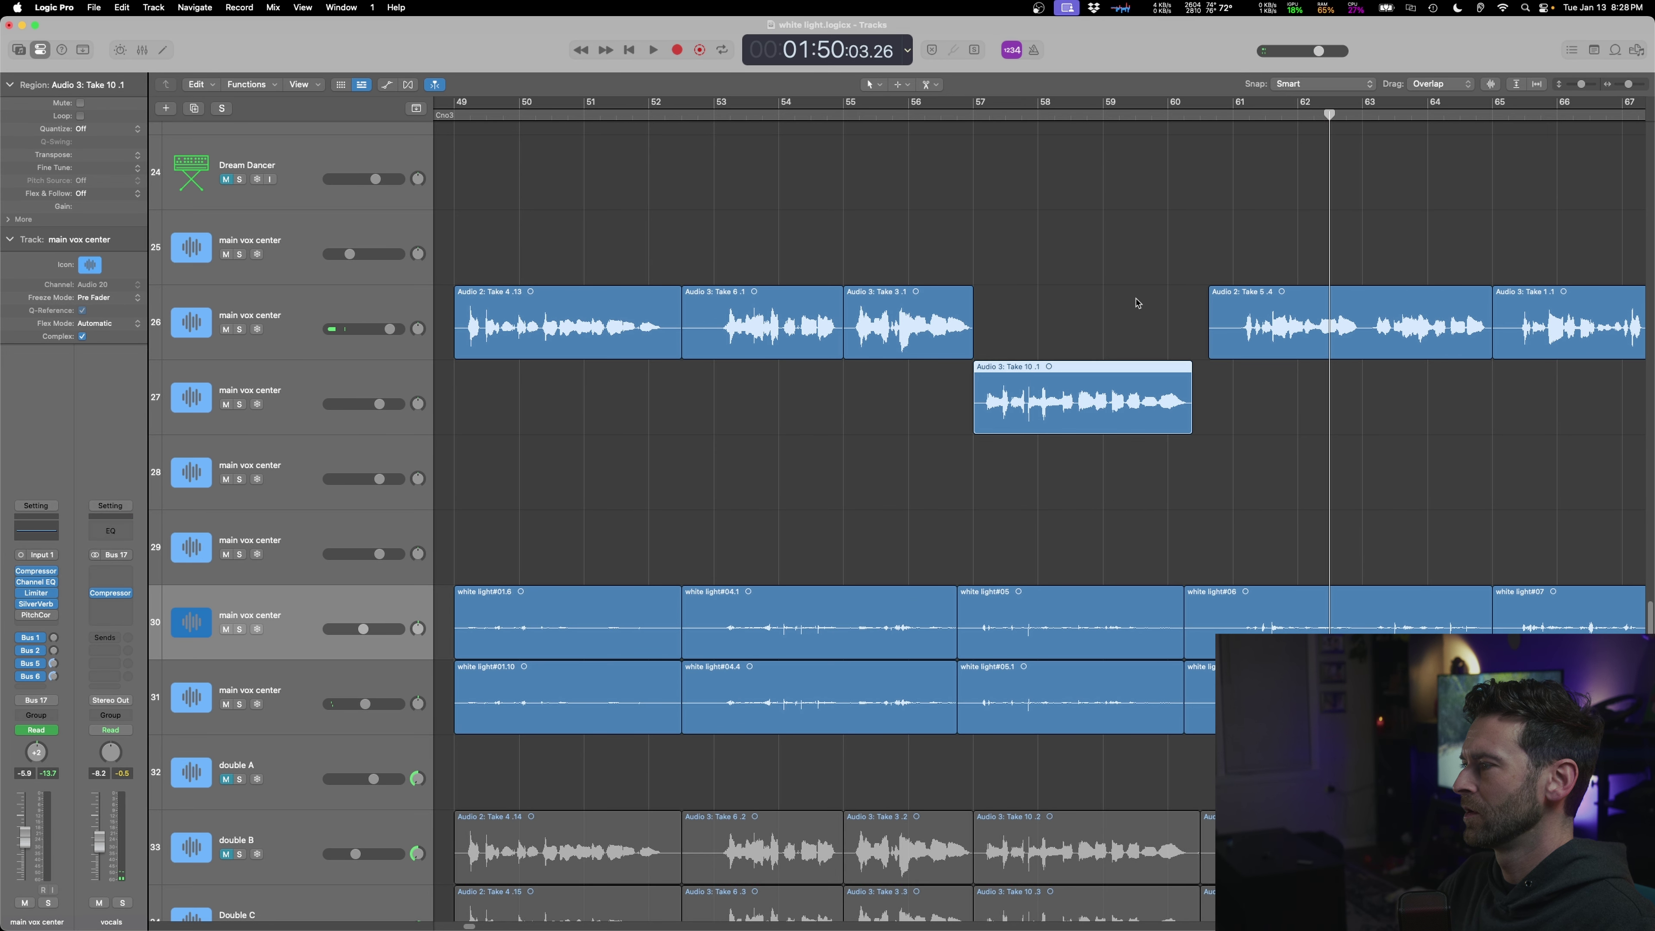
{"action": "left_click_drag", "start_coordinate": [970, 352], "coordinate": [1027, 287]}
{"action": "left_click", "coordinate": [1030, 266]}
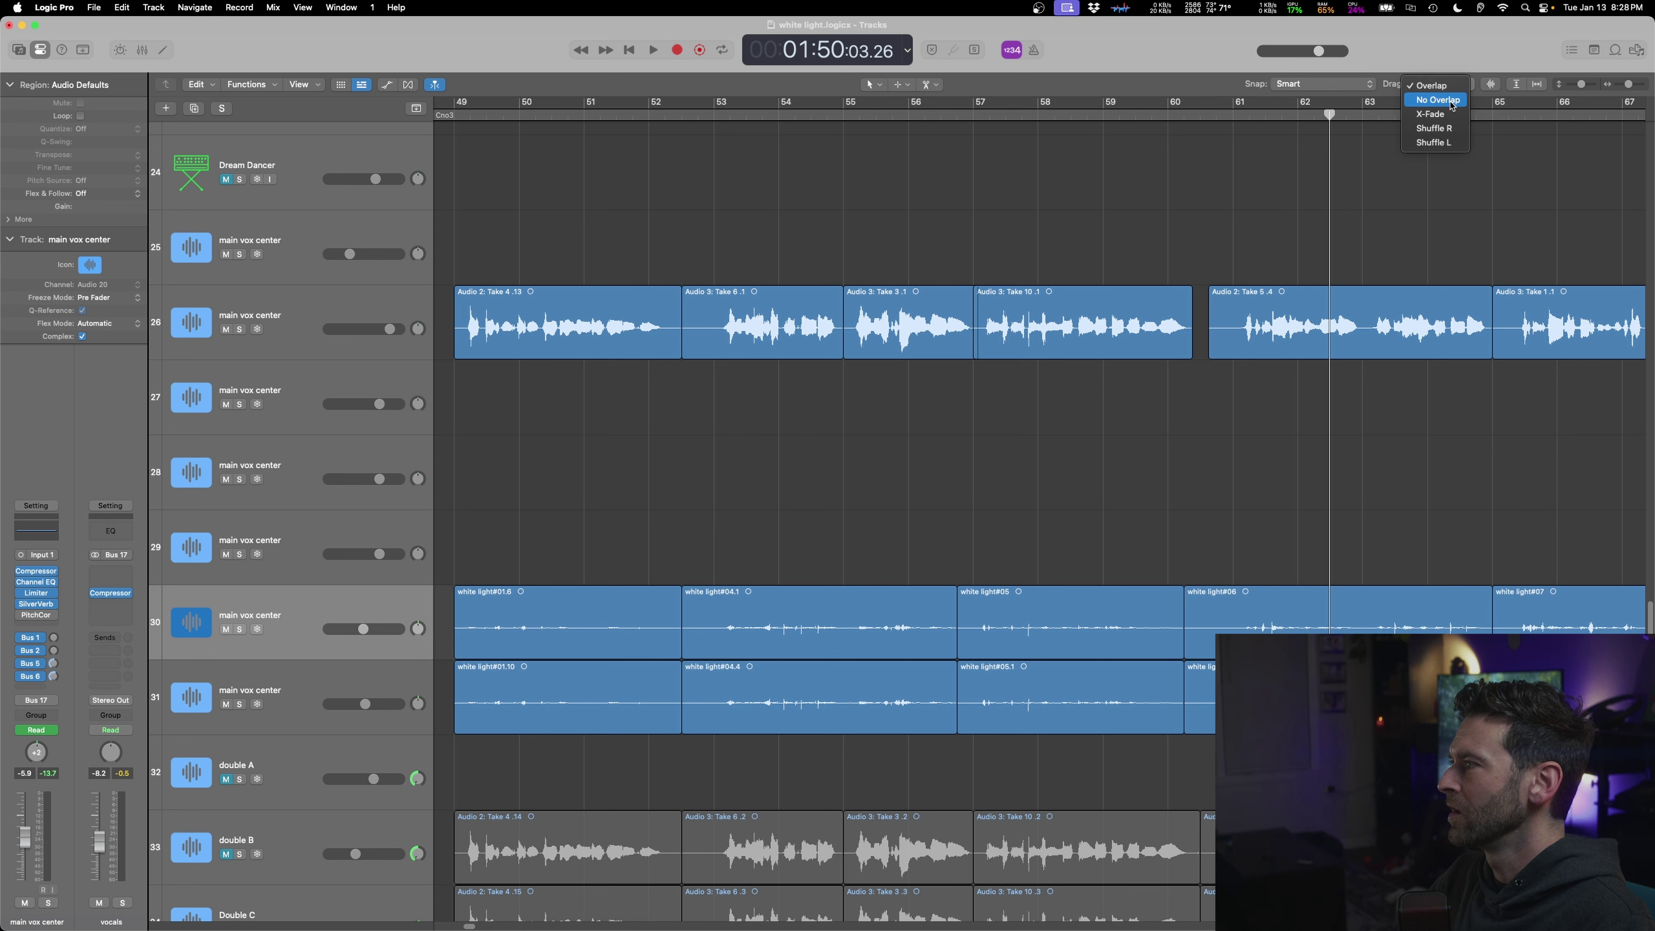
{"action": "left_click", "coordinate": [985, 313]}
{"action": "left_click", "coordinate": [970, 346]}
{"action": "left_click_drag", "start_coordinate": [969, 353], "coordinate": [974, 351]}
{"action": "left_click", "coordinate": [988, 390]}
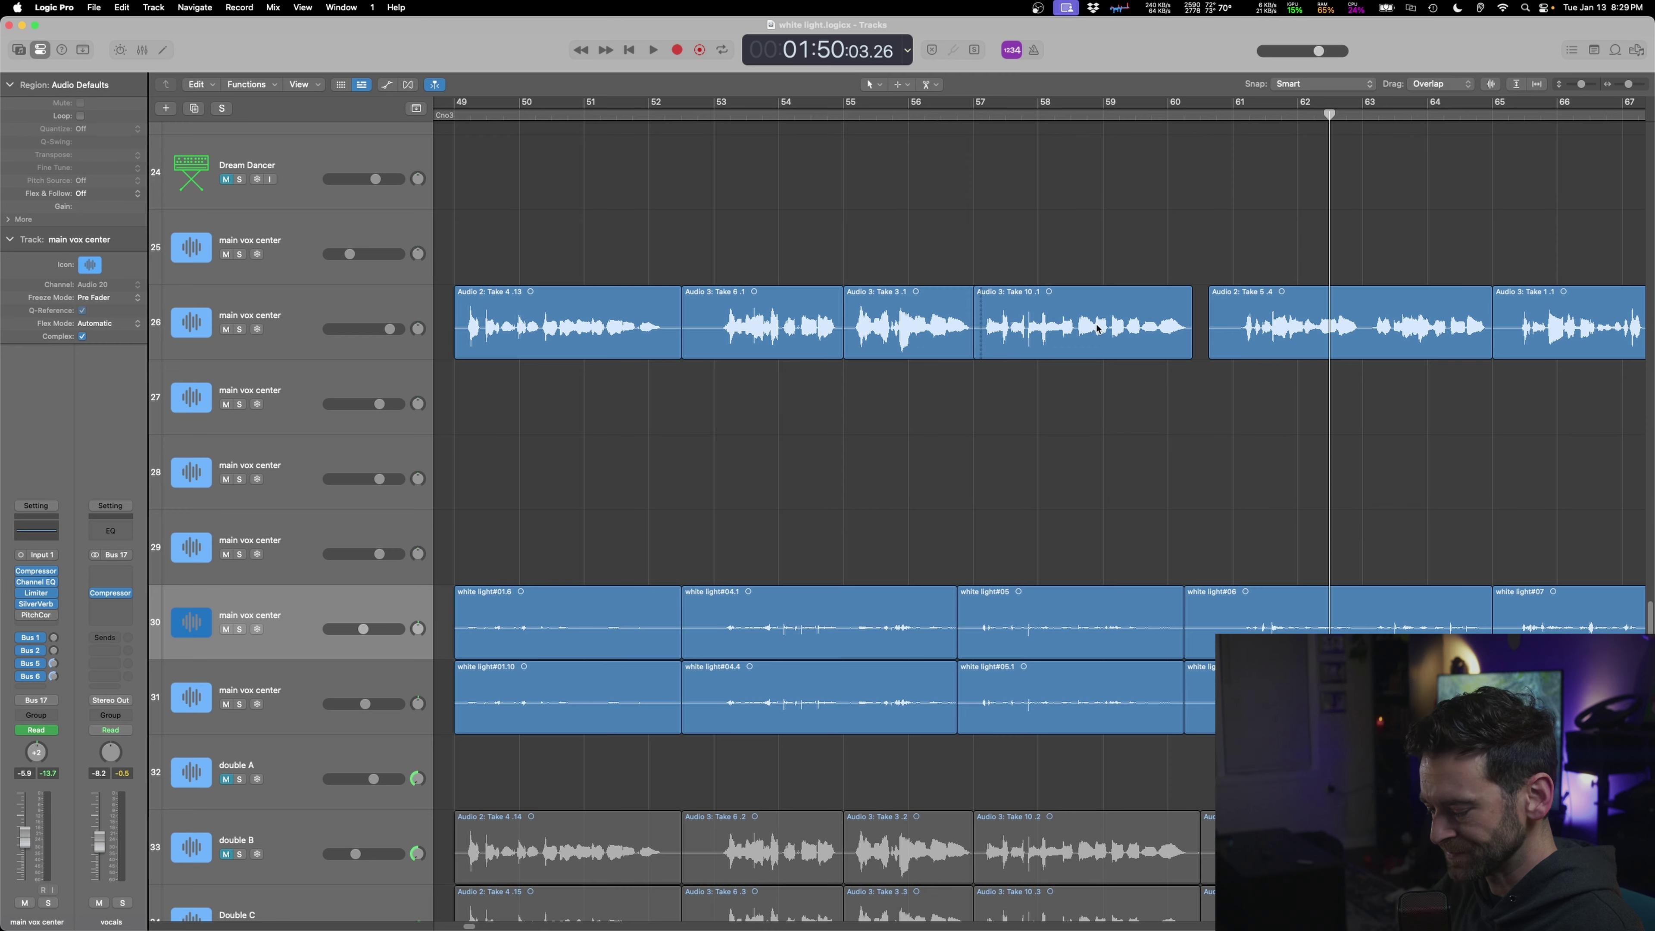
- Set track 26's volume automation to -1.0 dB from about bar 65 onward and play from there
{"action": "key", "text": "space"}
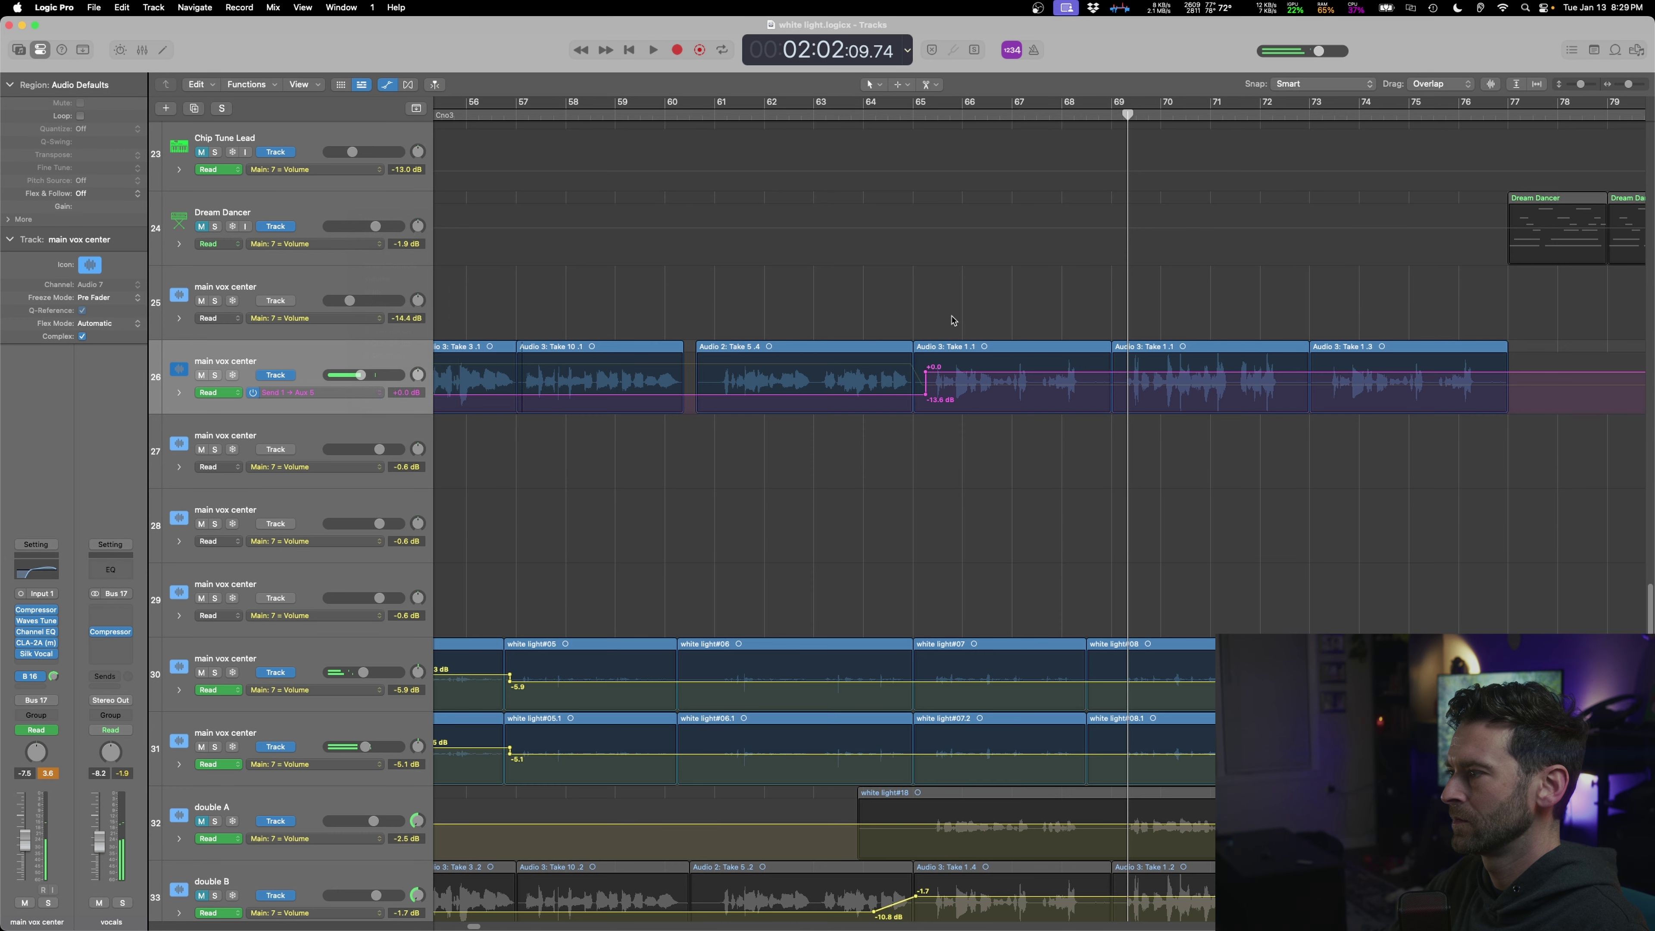
{"action": "left_click", "coordinate": [920, 371]}
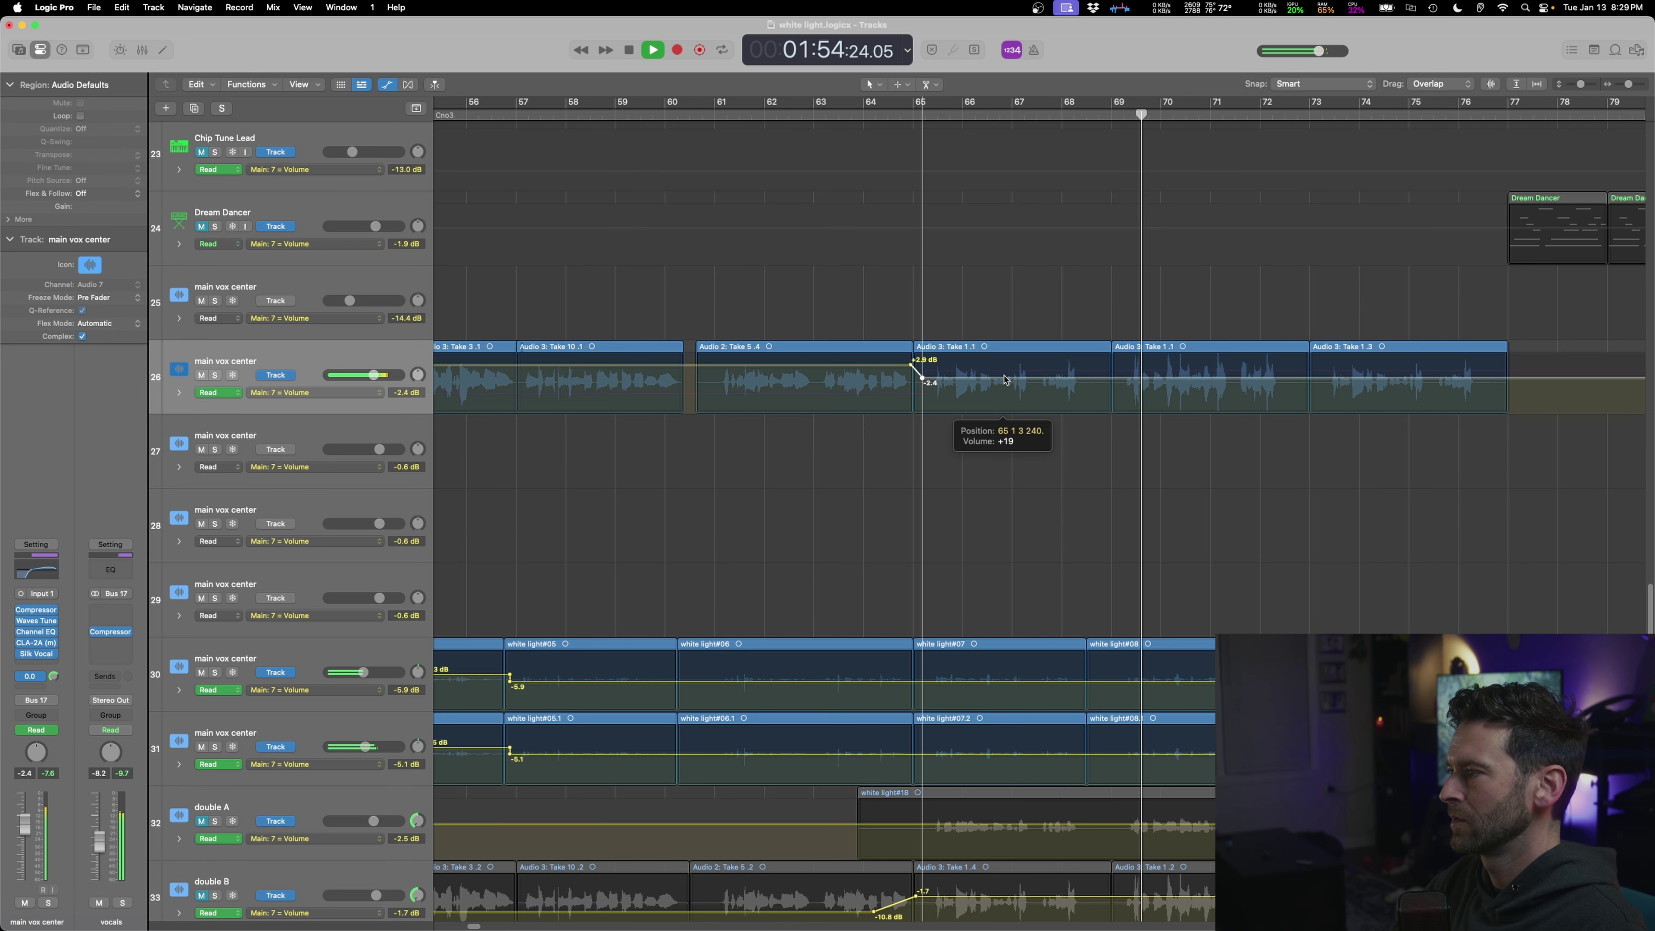
{"action": "left_click", "coordinate": [915, 114]}
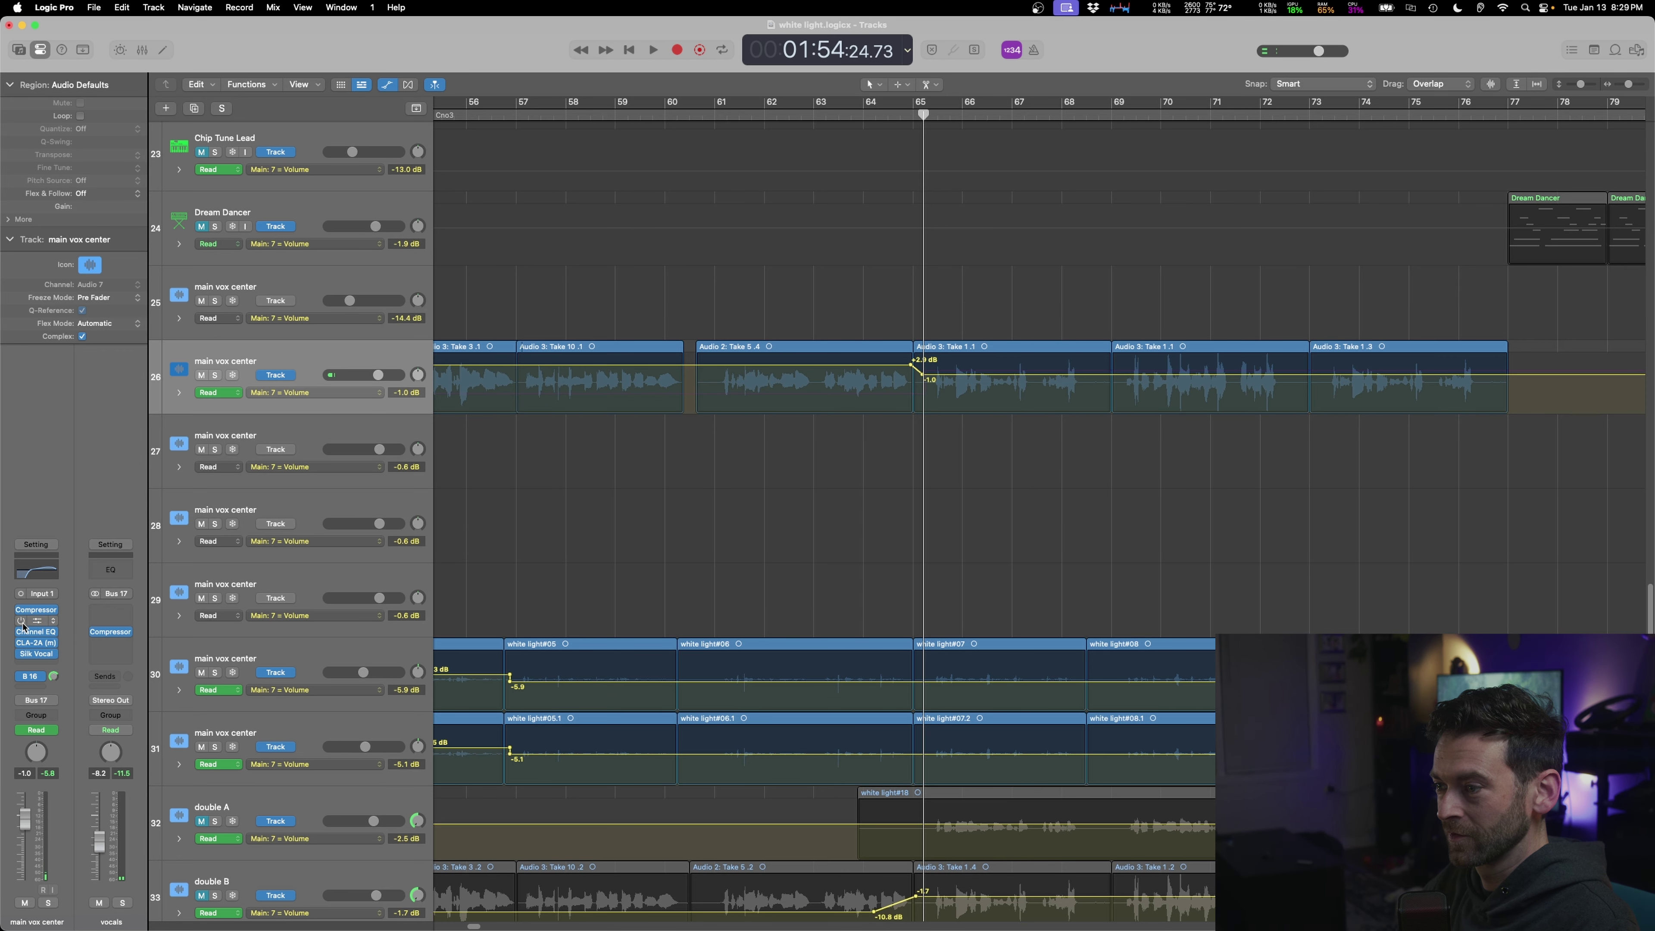
{"action": "key", "text": "space"}
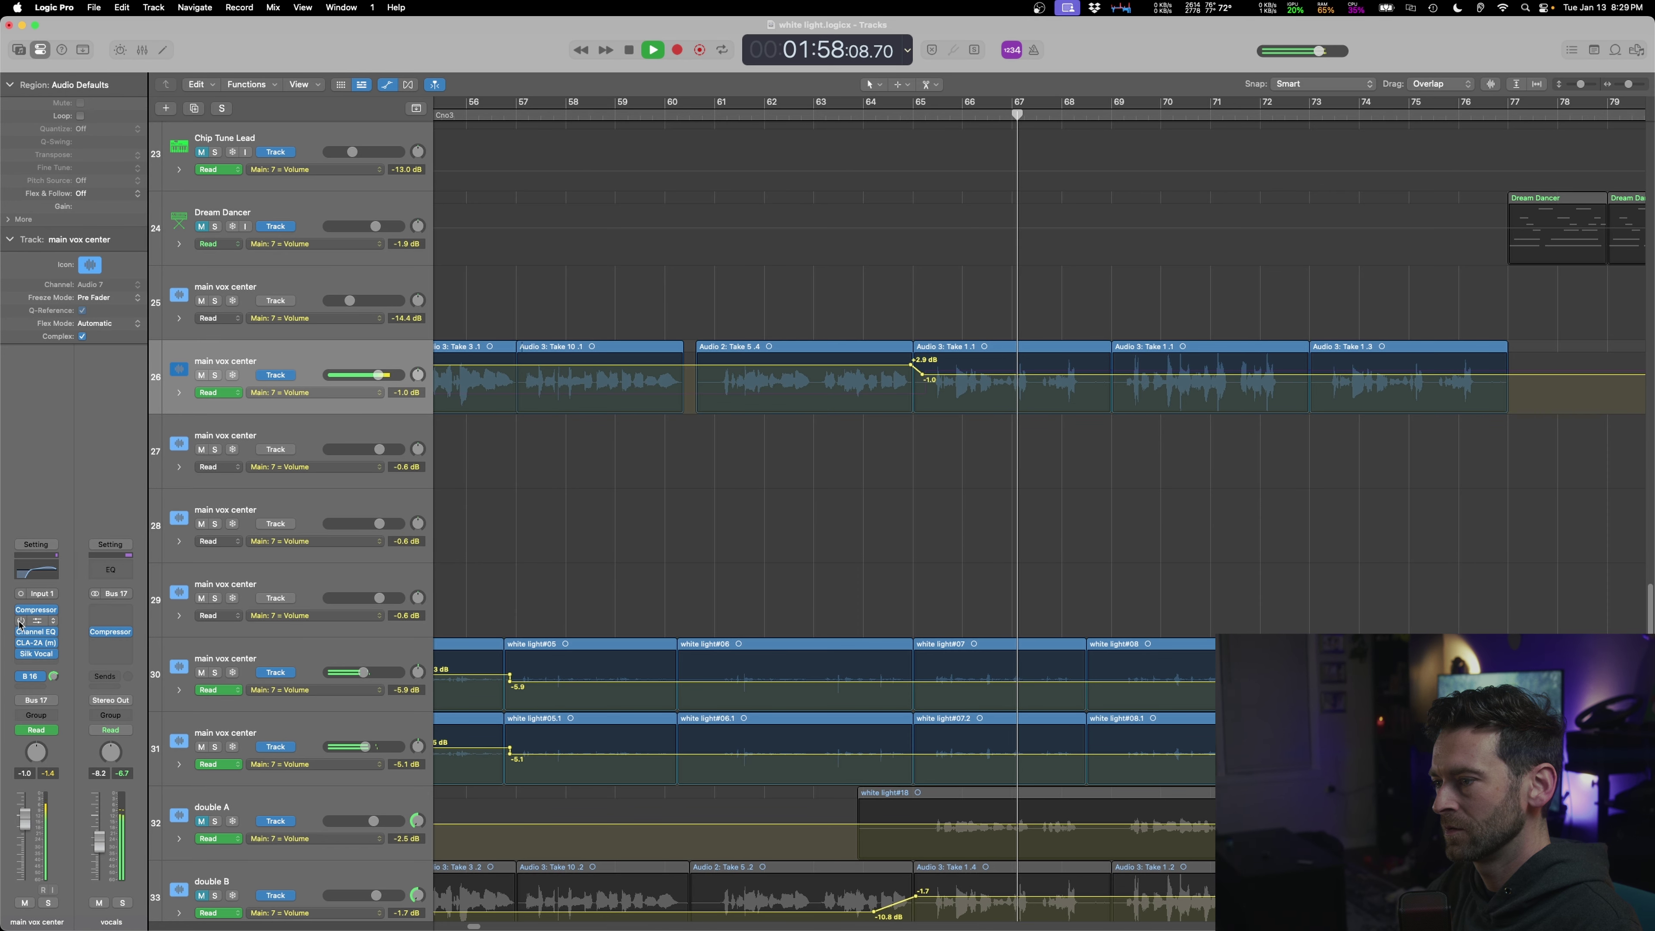
- Inspect track 26's Waves Tune Real-Time plug-in while replaying the vocal from about bar 66, and close it
{"action": "key", "text": "space"}
{"action": "left_click", "coordinate": [30, 624]}
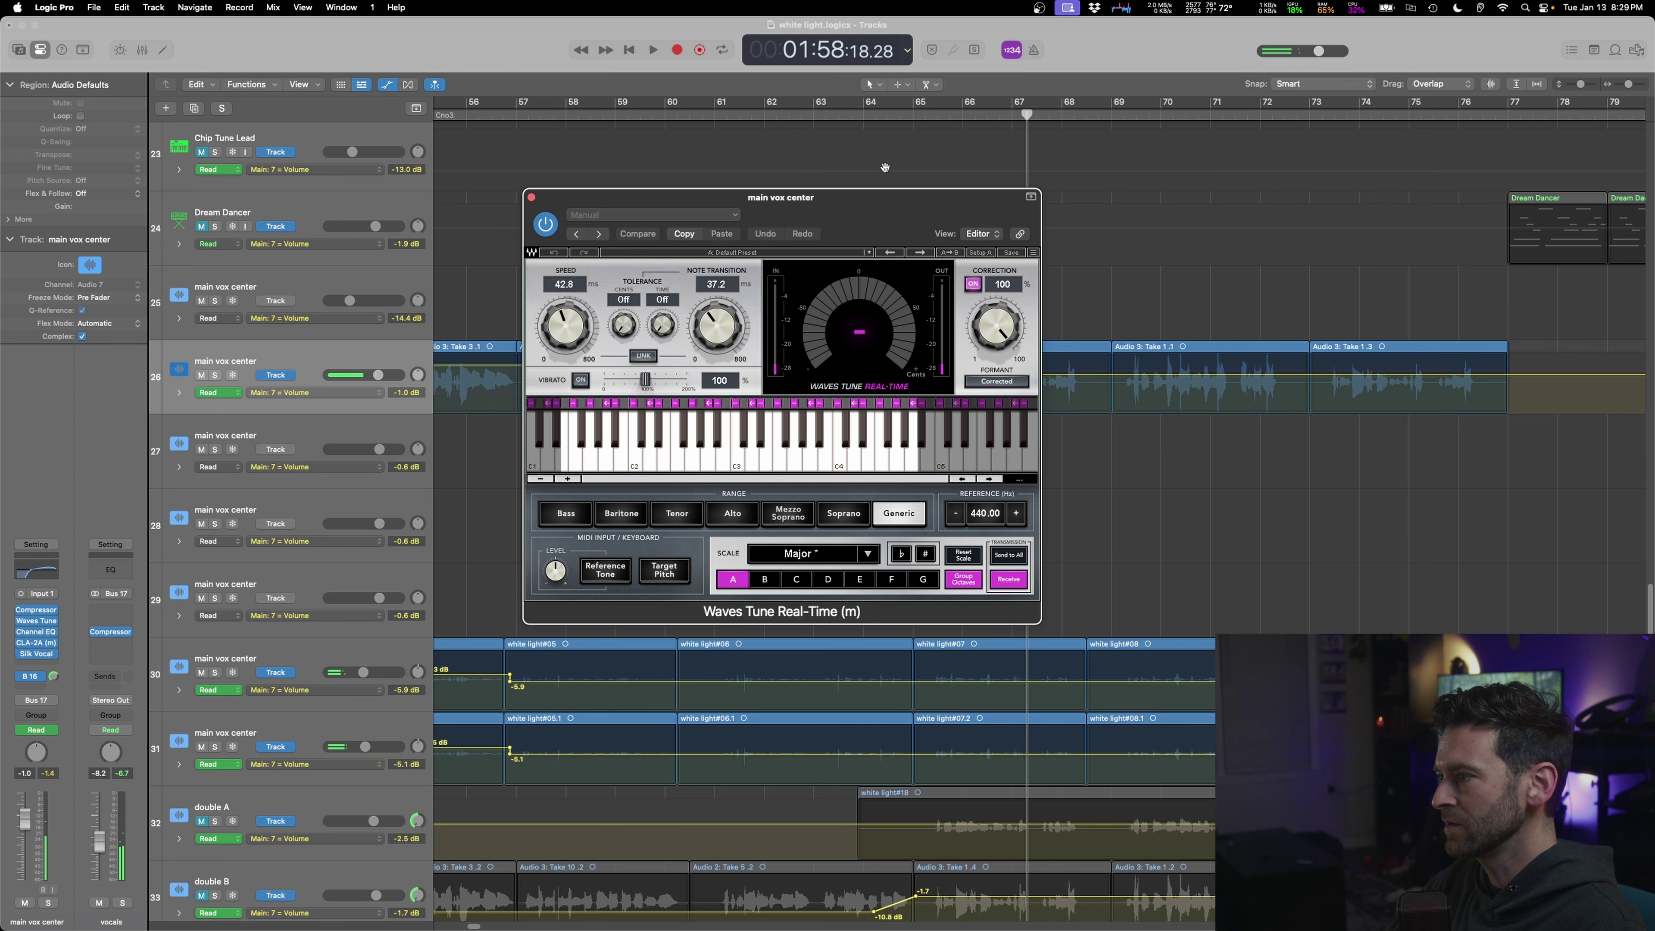
{"action": "left_click_drag", "start_coordinate": [994, 116], "coordinate": [968, 116]}
{"action": "key", "text": "space"}
{"action": "key", "text": "space"}
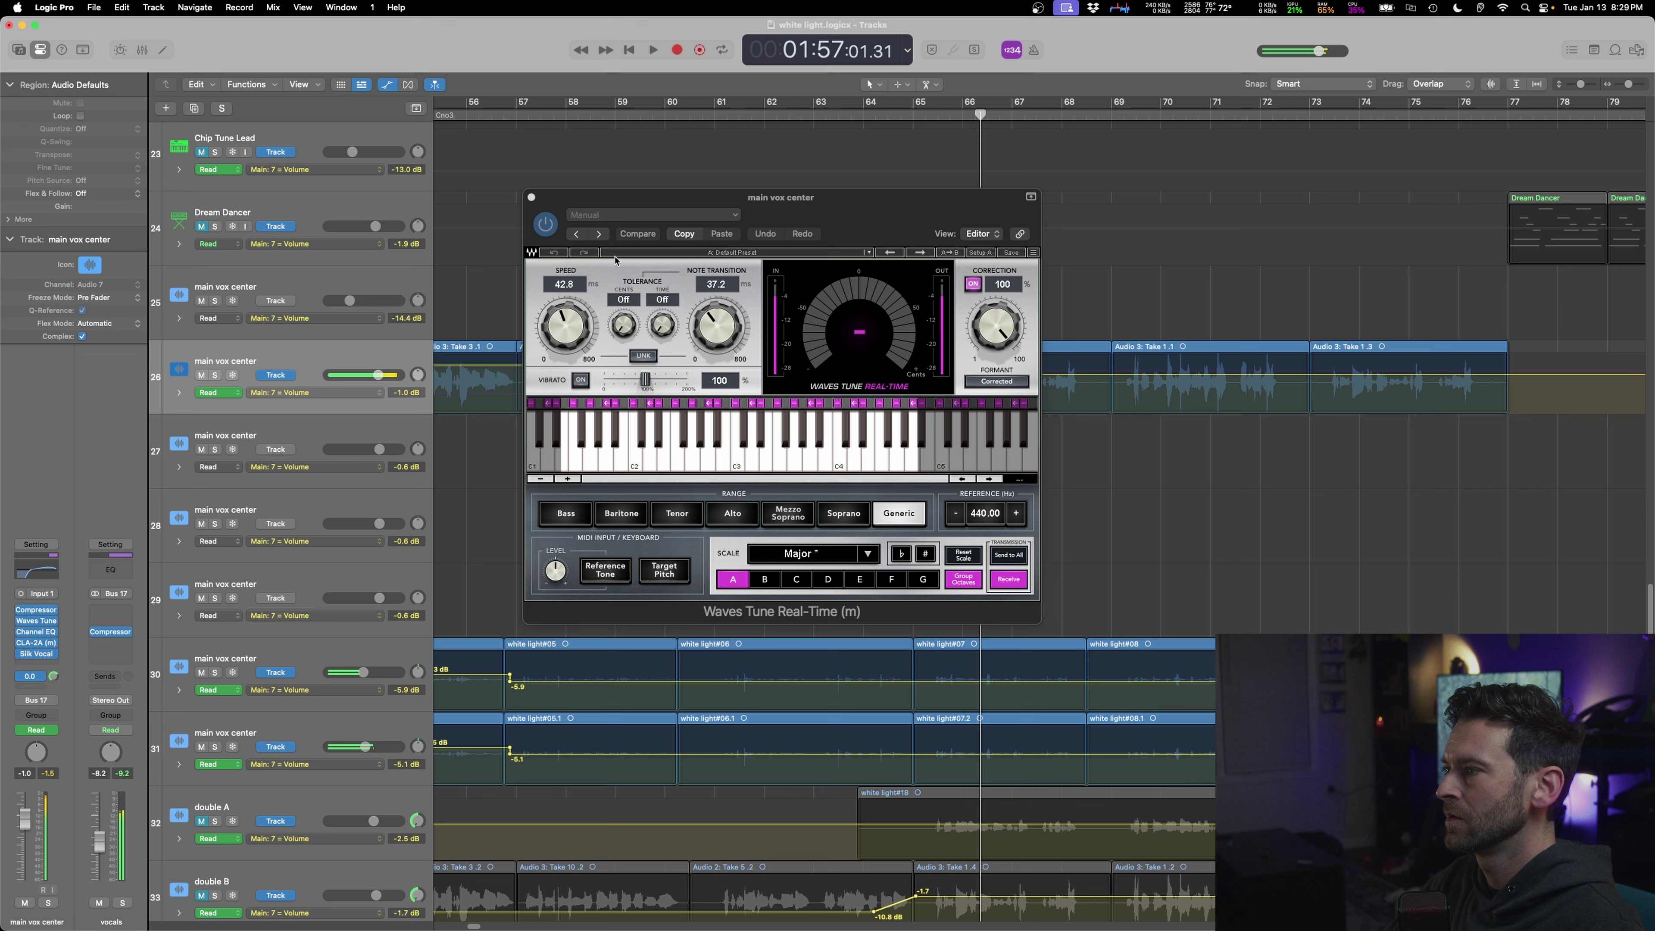
{"action": "left_click", "coordinate": [532, 198]}
- Duplicate track 26 and move its three regions from bar 65 to 77 onto the new track below
{"action": "key", "text": "a"}
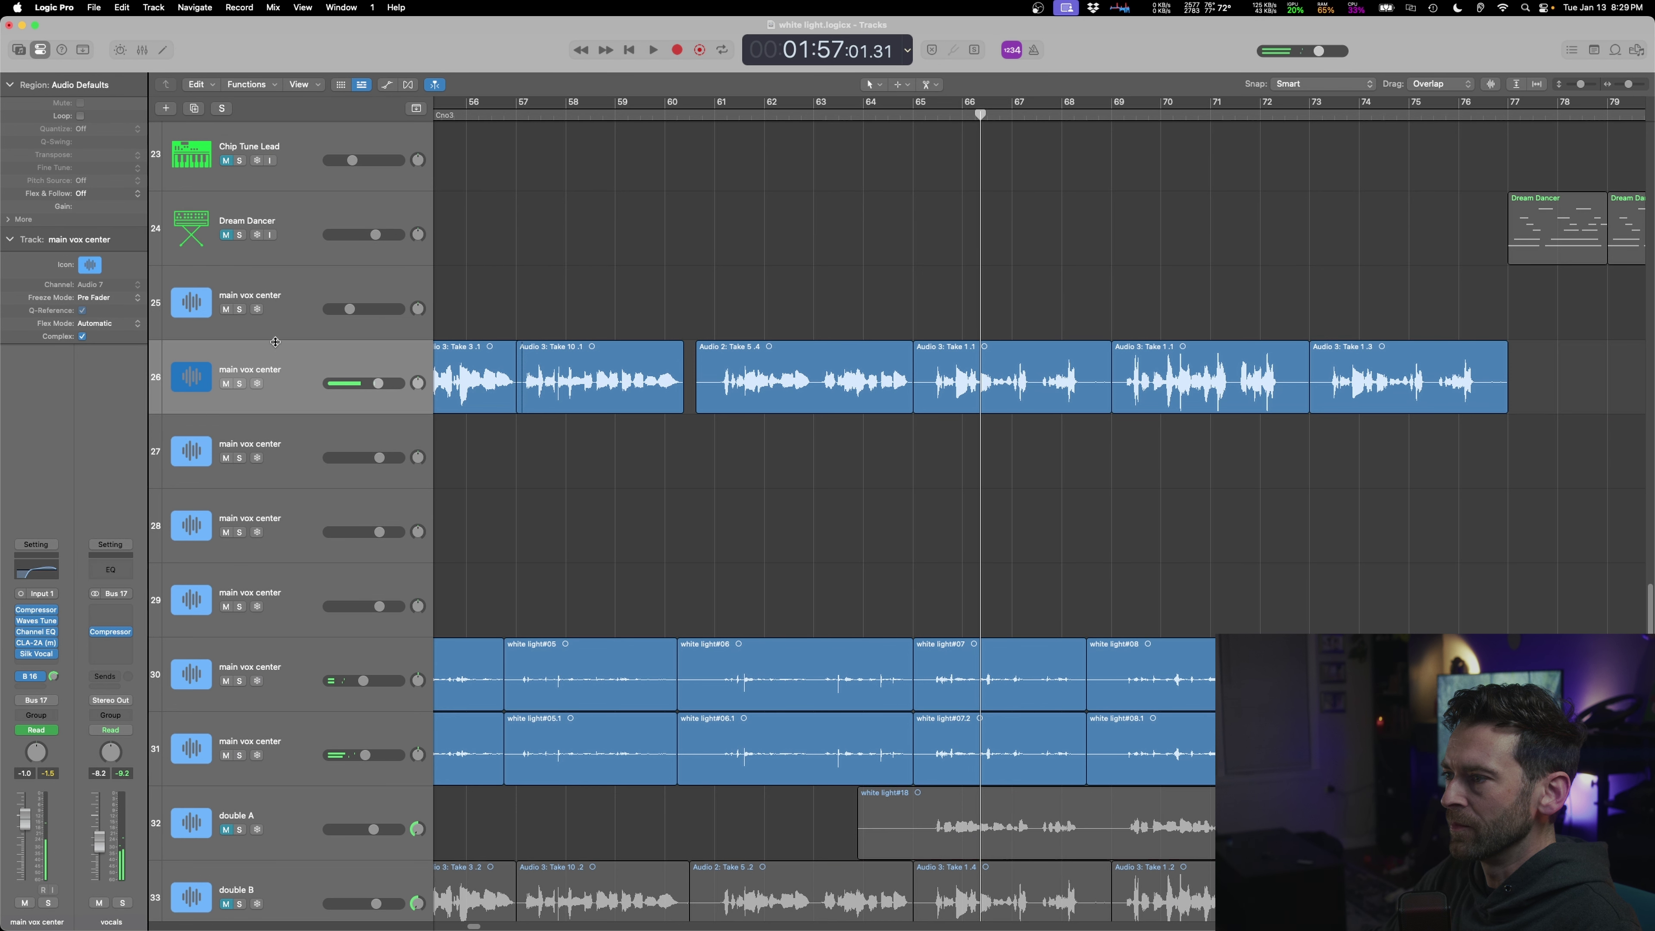
{"action": "left_click", "coordinate": [194, 108]}
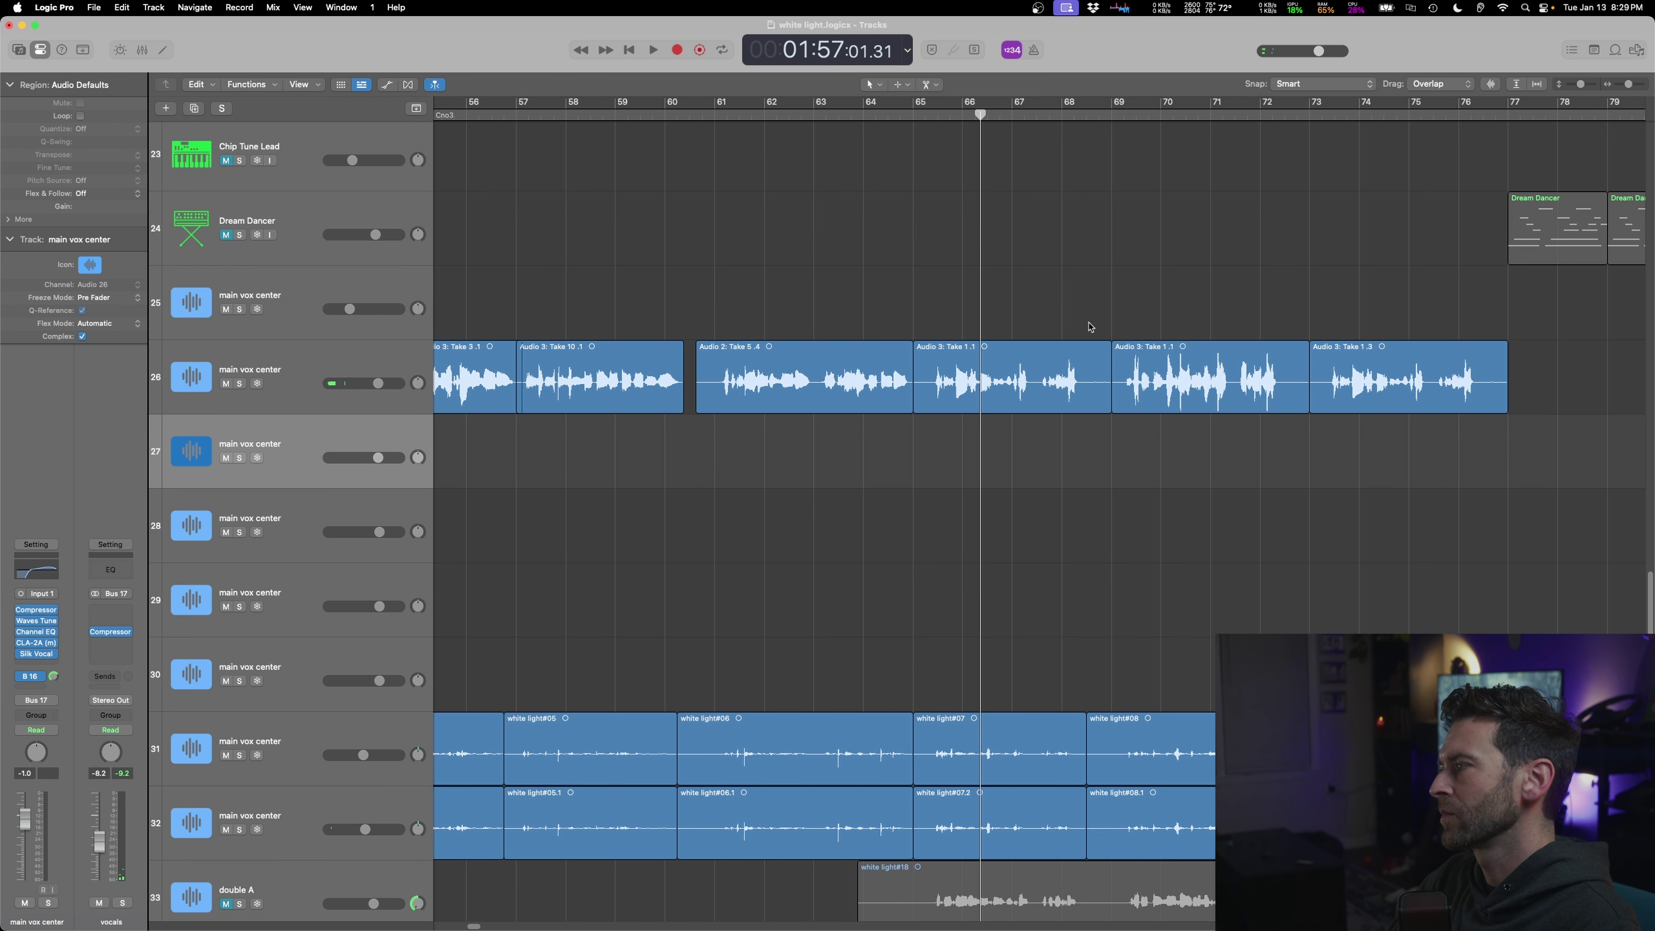
{"action": "left_click_drag", "start_coordinate": [1011, 267], "coordinate": [1425, 427]}
{"action": "left_click", "coordinate": [1329, 321]}
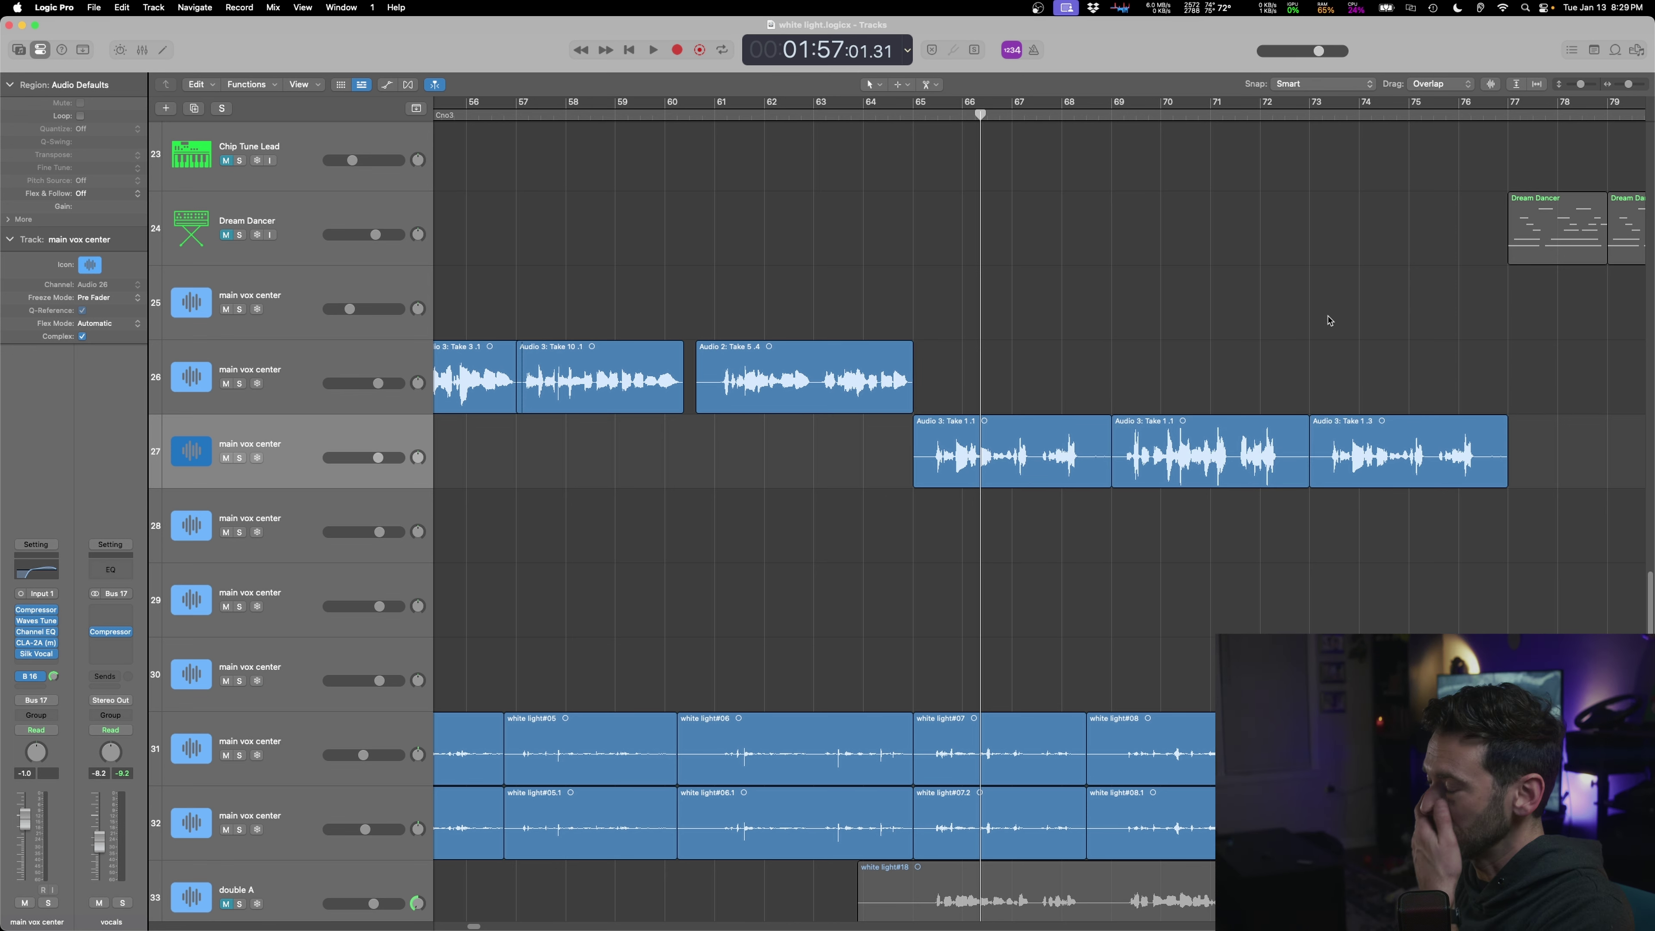
{"action": "left_click", "coordinate": [899, 116]}
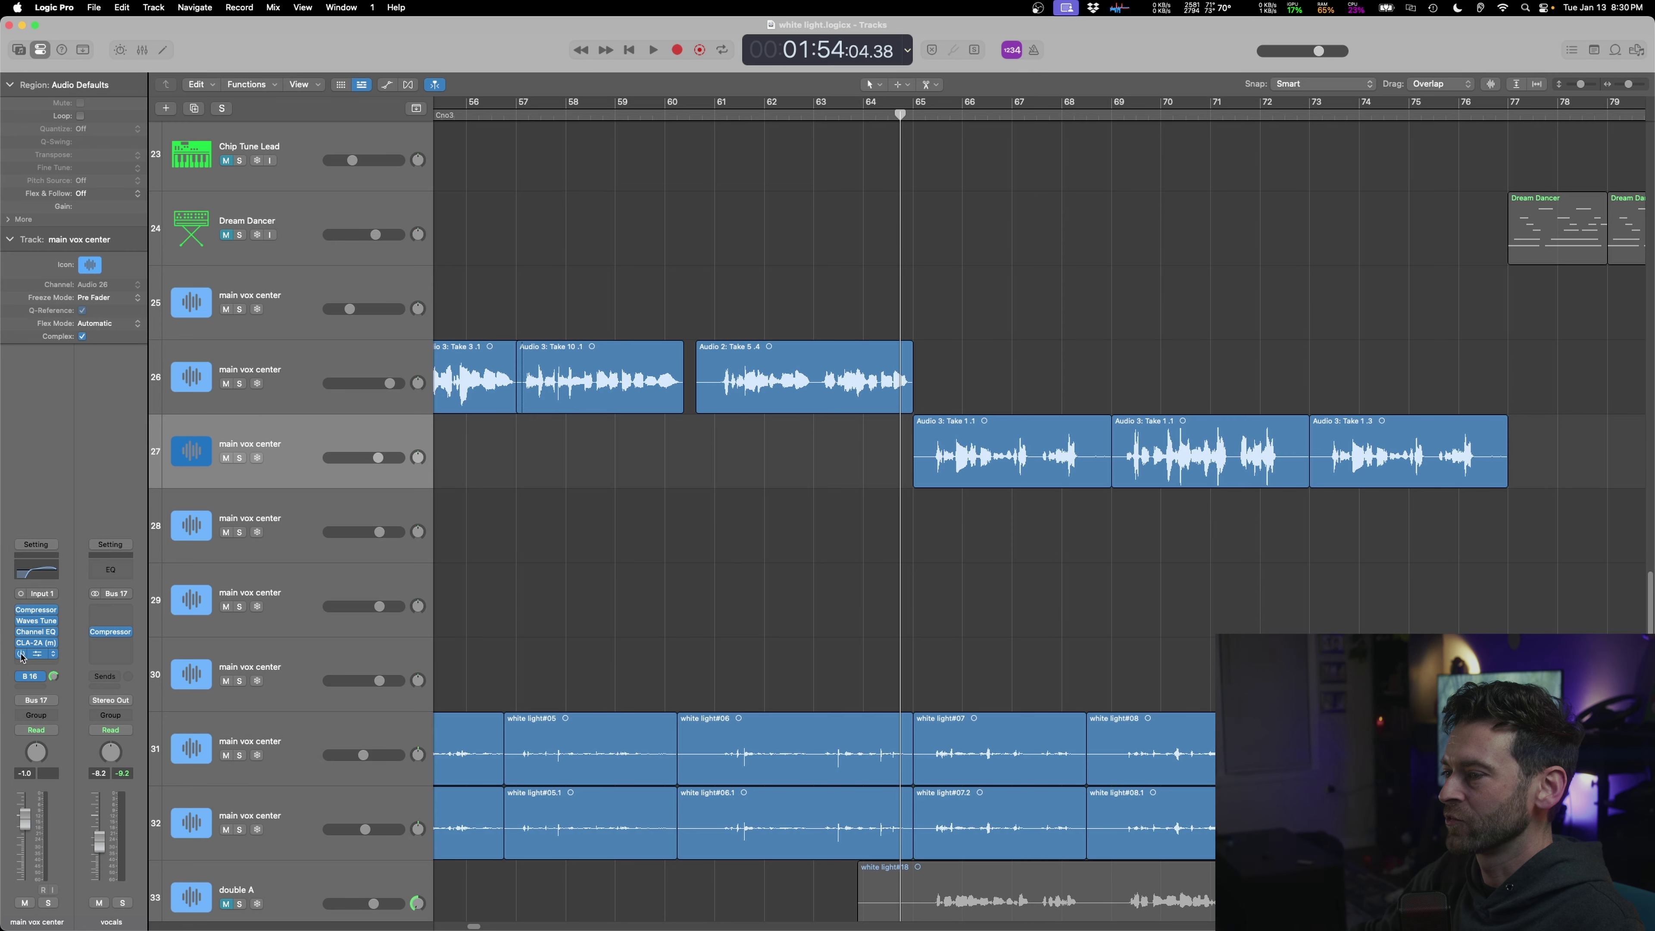
- Open track 27's Waves Tune Real-Time plug-in and toggle its handling of the D note while playing from about bar 65
{"action": "left_click", "coordinate": [36, 622]}
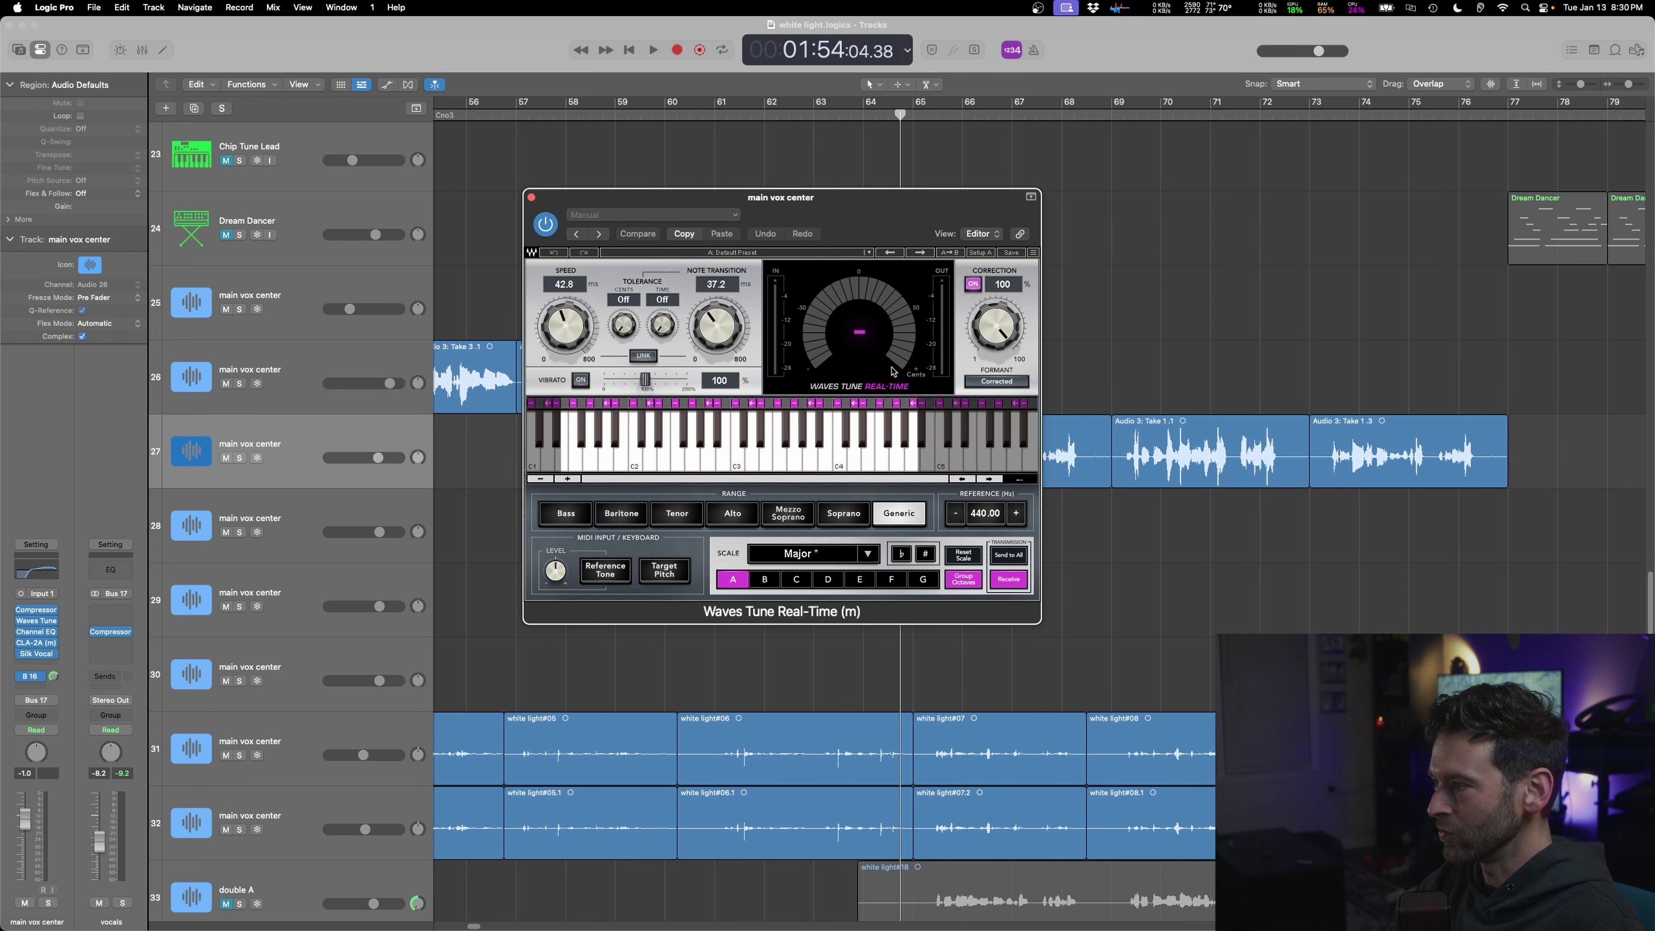
{"action": "left_click_drag", "start_coordinate": [1022, 209], "coordinate": [701, 487]}
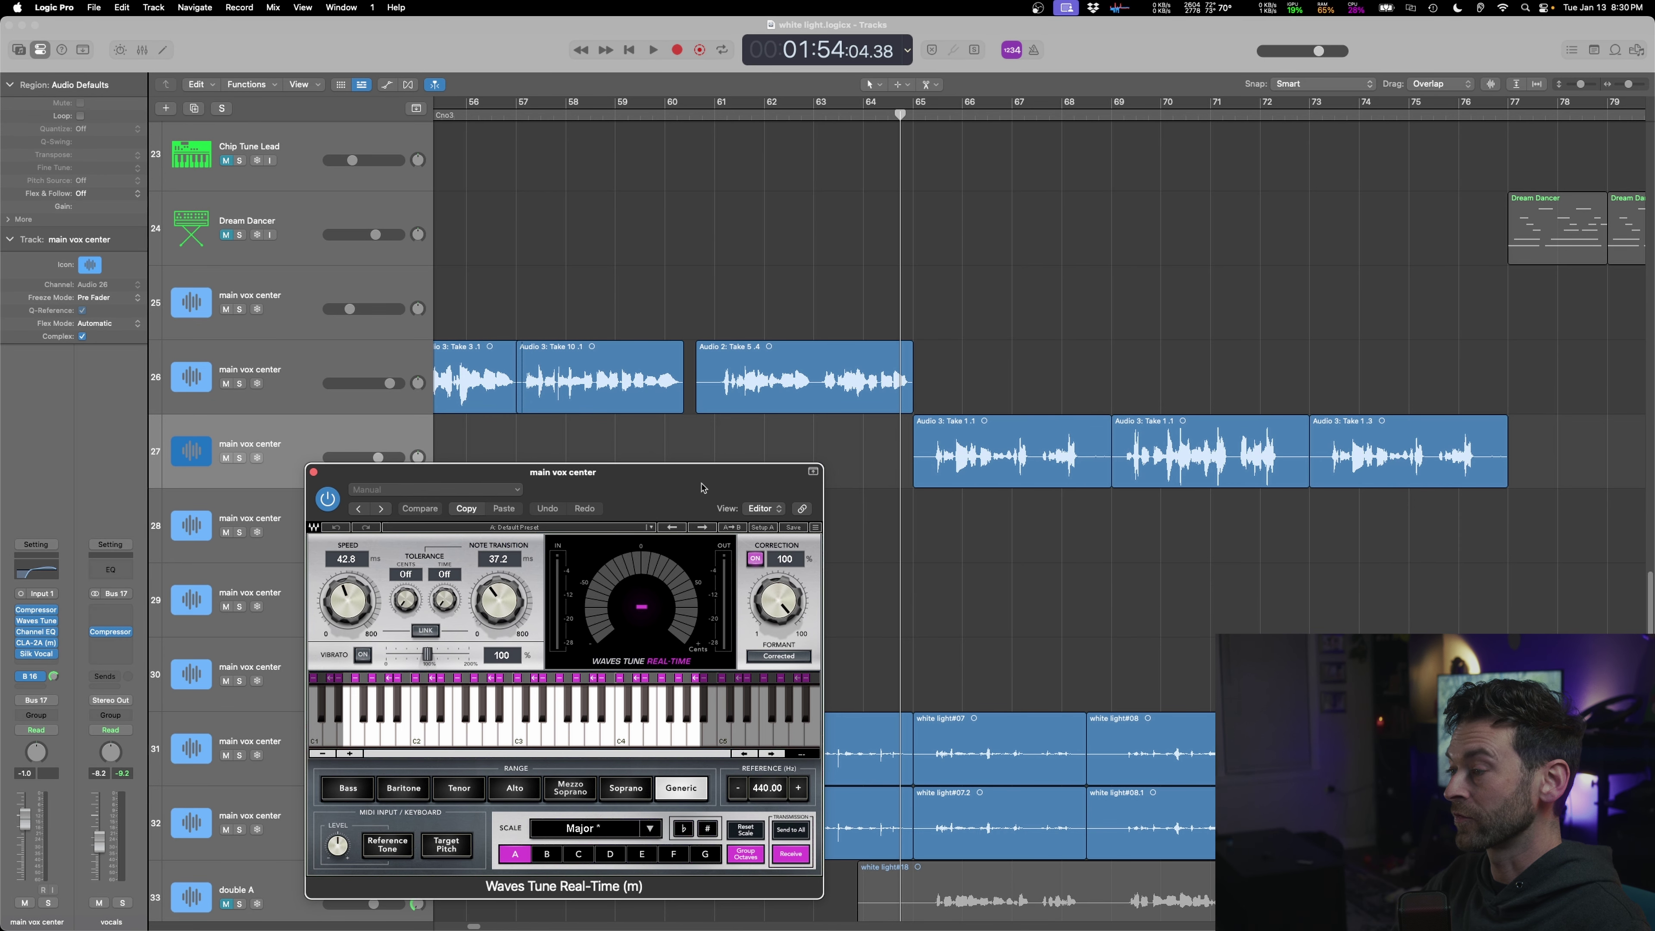
{"action": "key", "text": "space"}
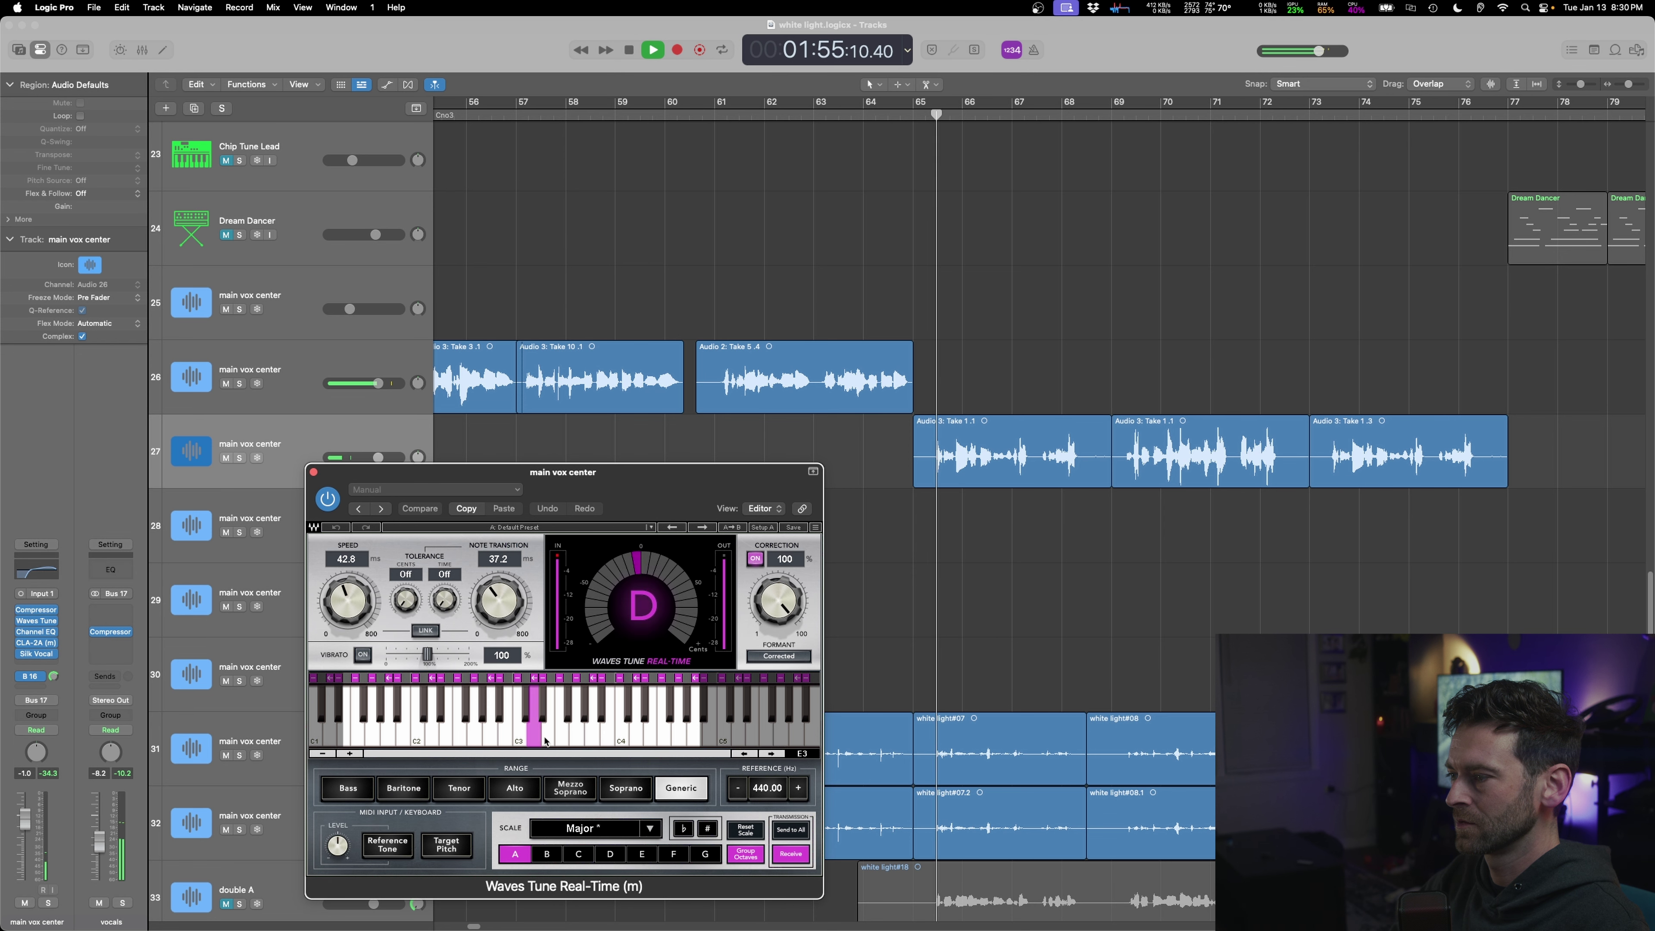
{"action": "left_click", "coordinate": [535, 678]}
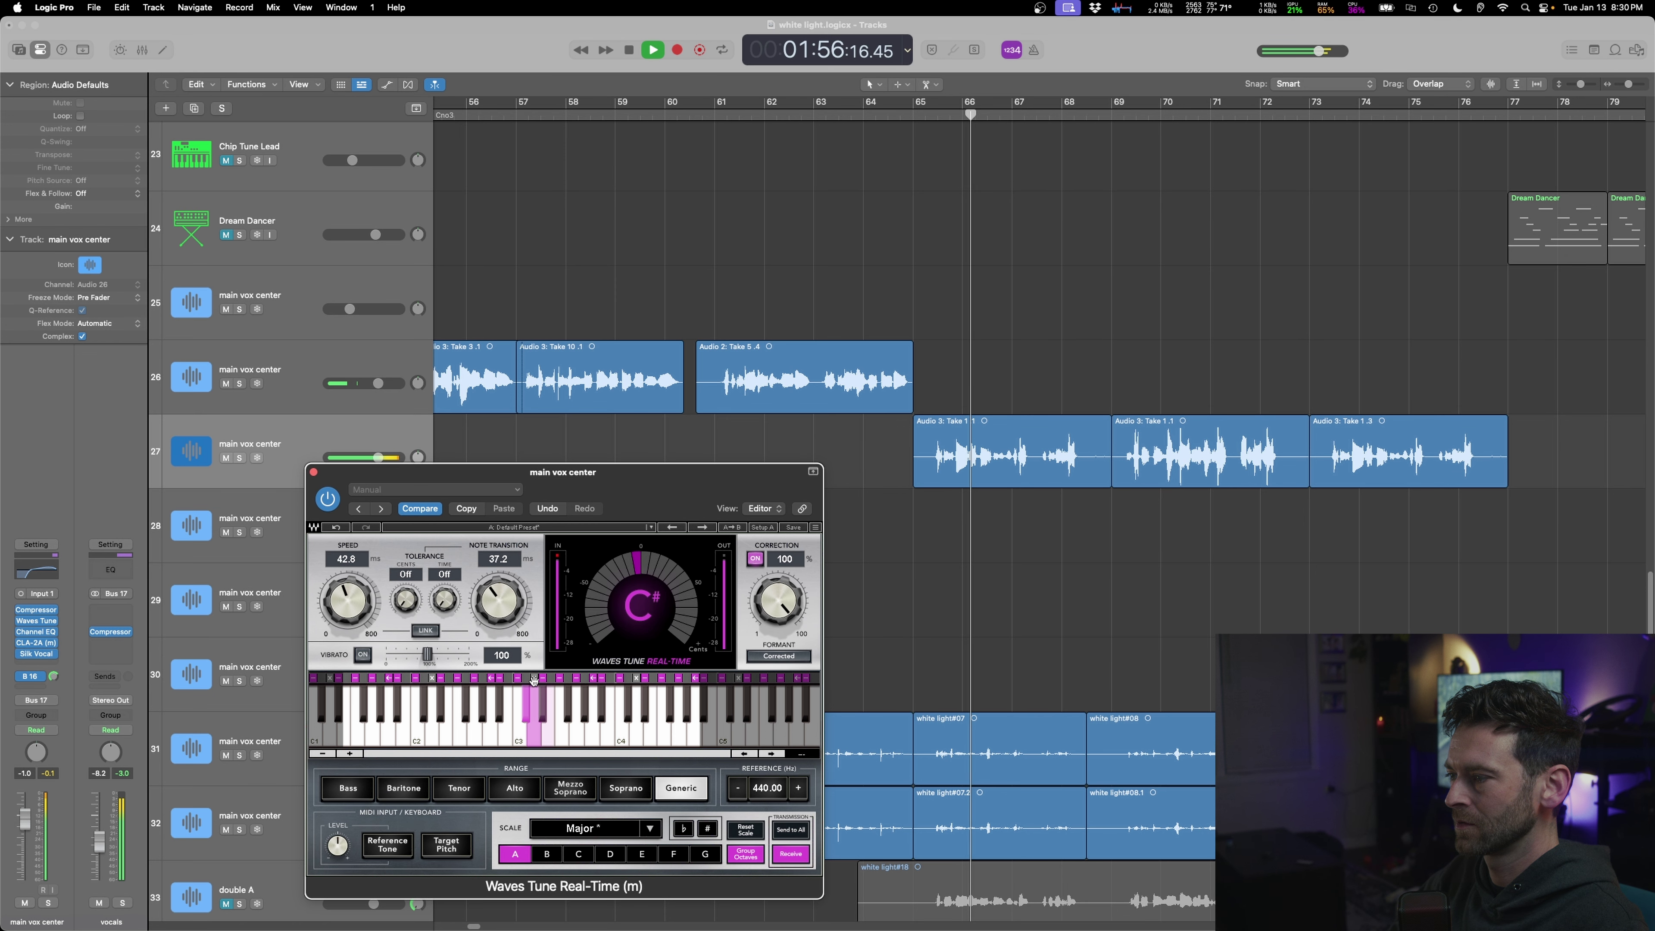
{"action": "left_click", "coordinate": [535, 680]}
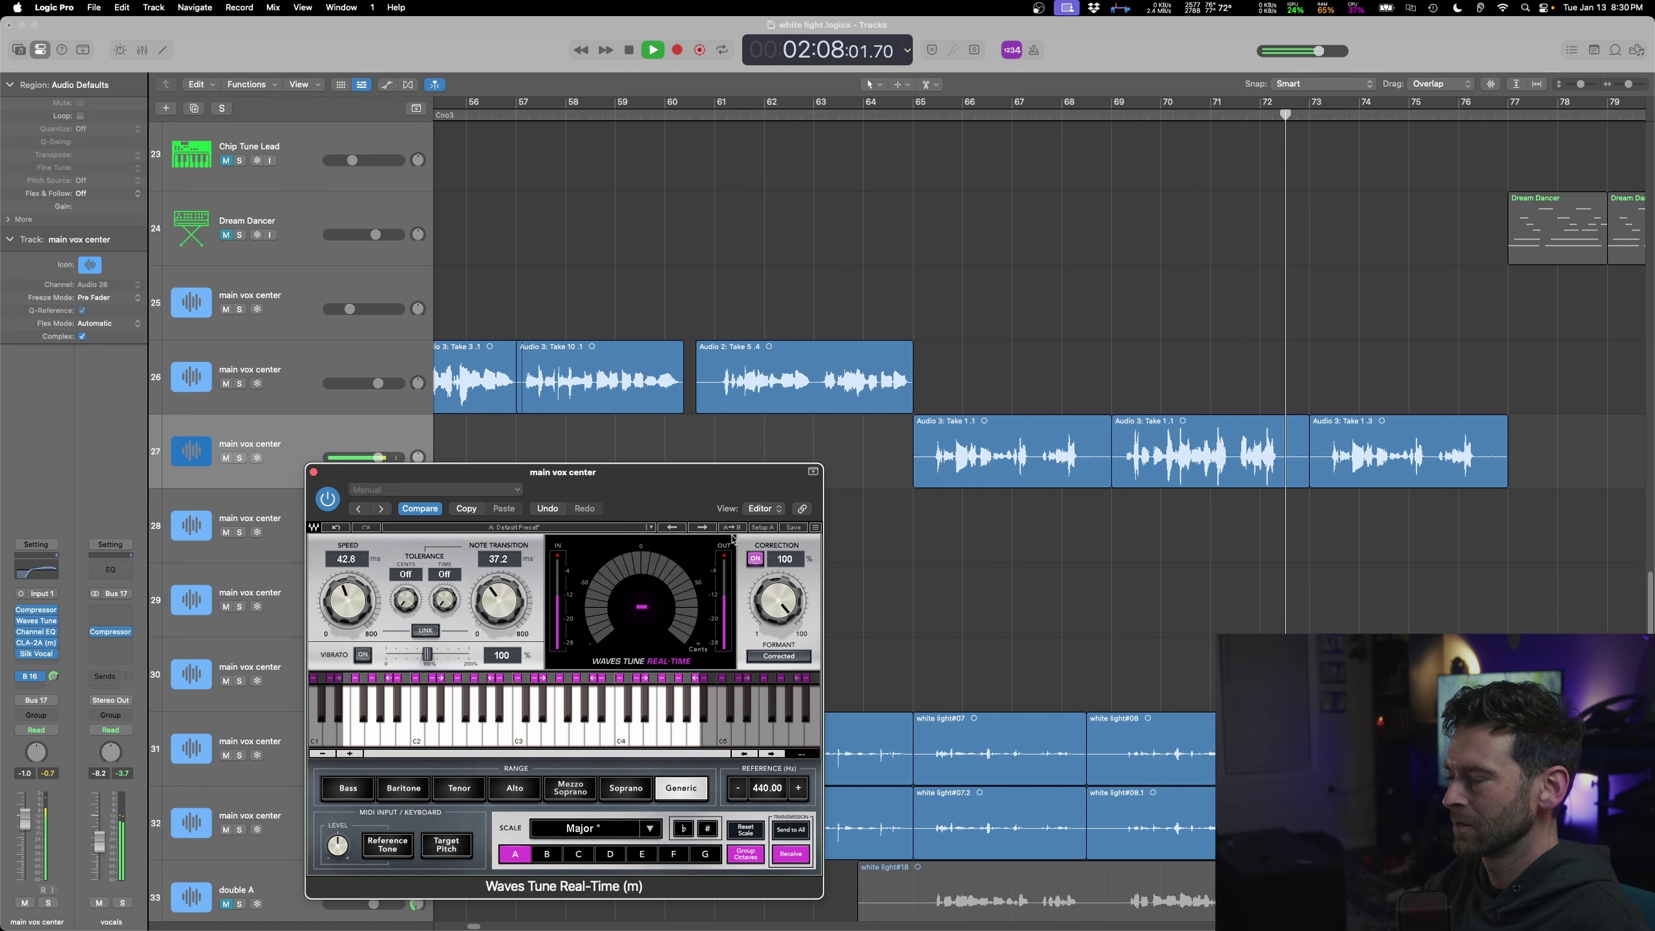
- Replay the vocal from about bar 65 and toggle the E note in track 27's Waves Tune Real-Time
{"action": "left_click", "coordinate": [924, 115]}
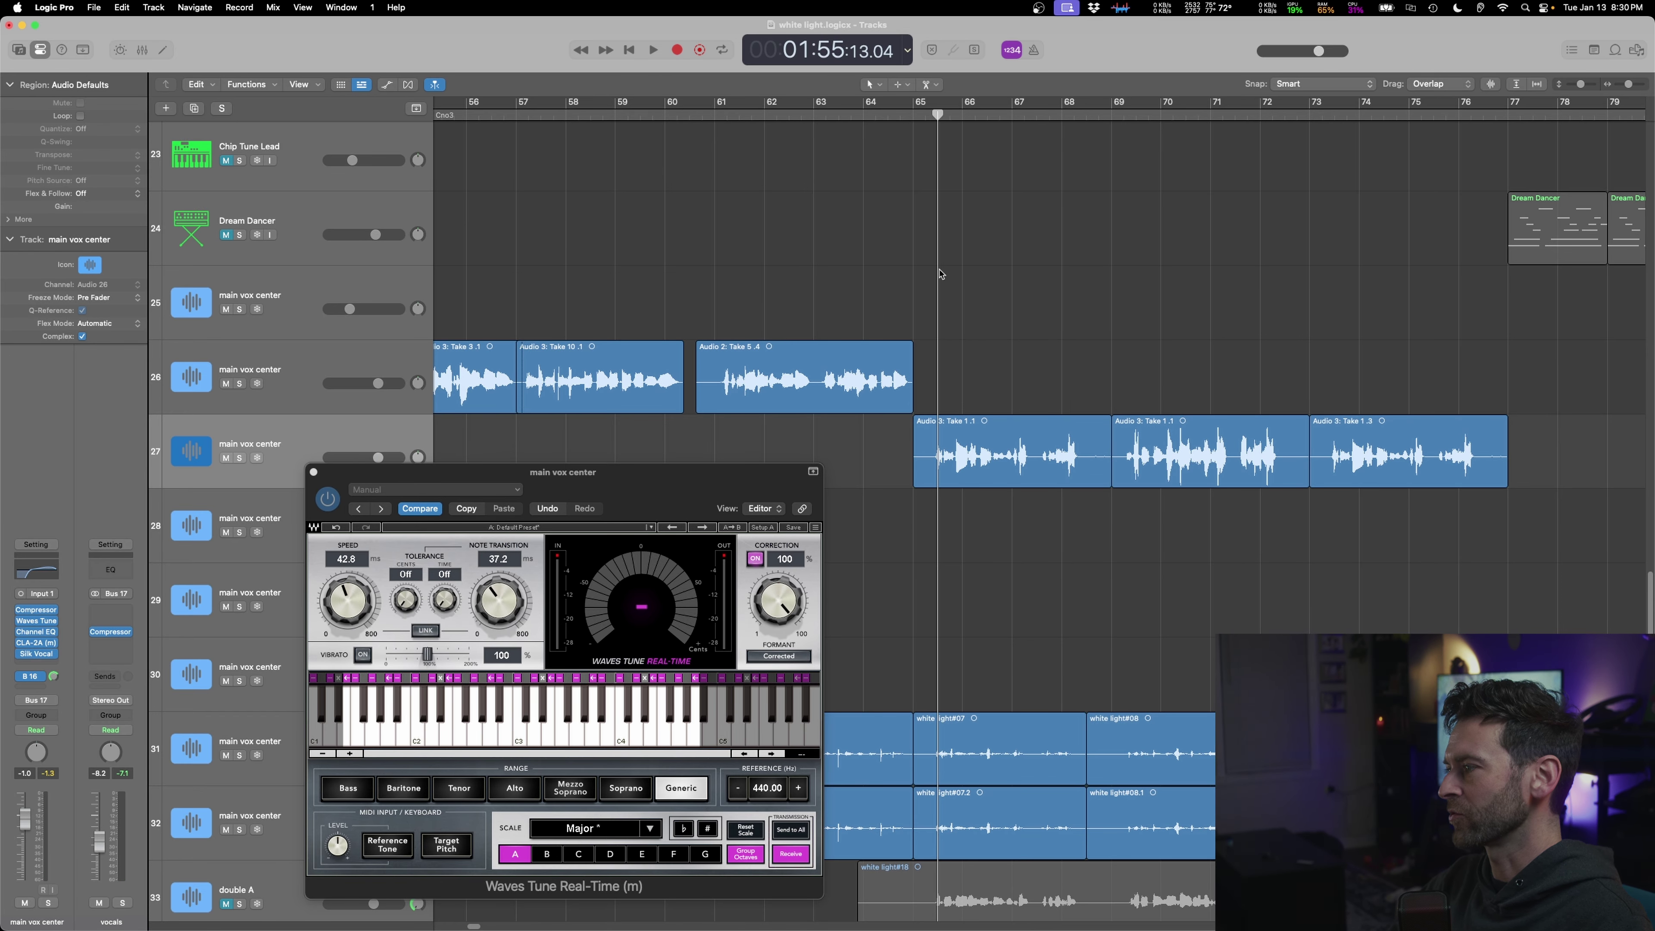
{"action": "key", "text": "space"}
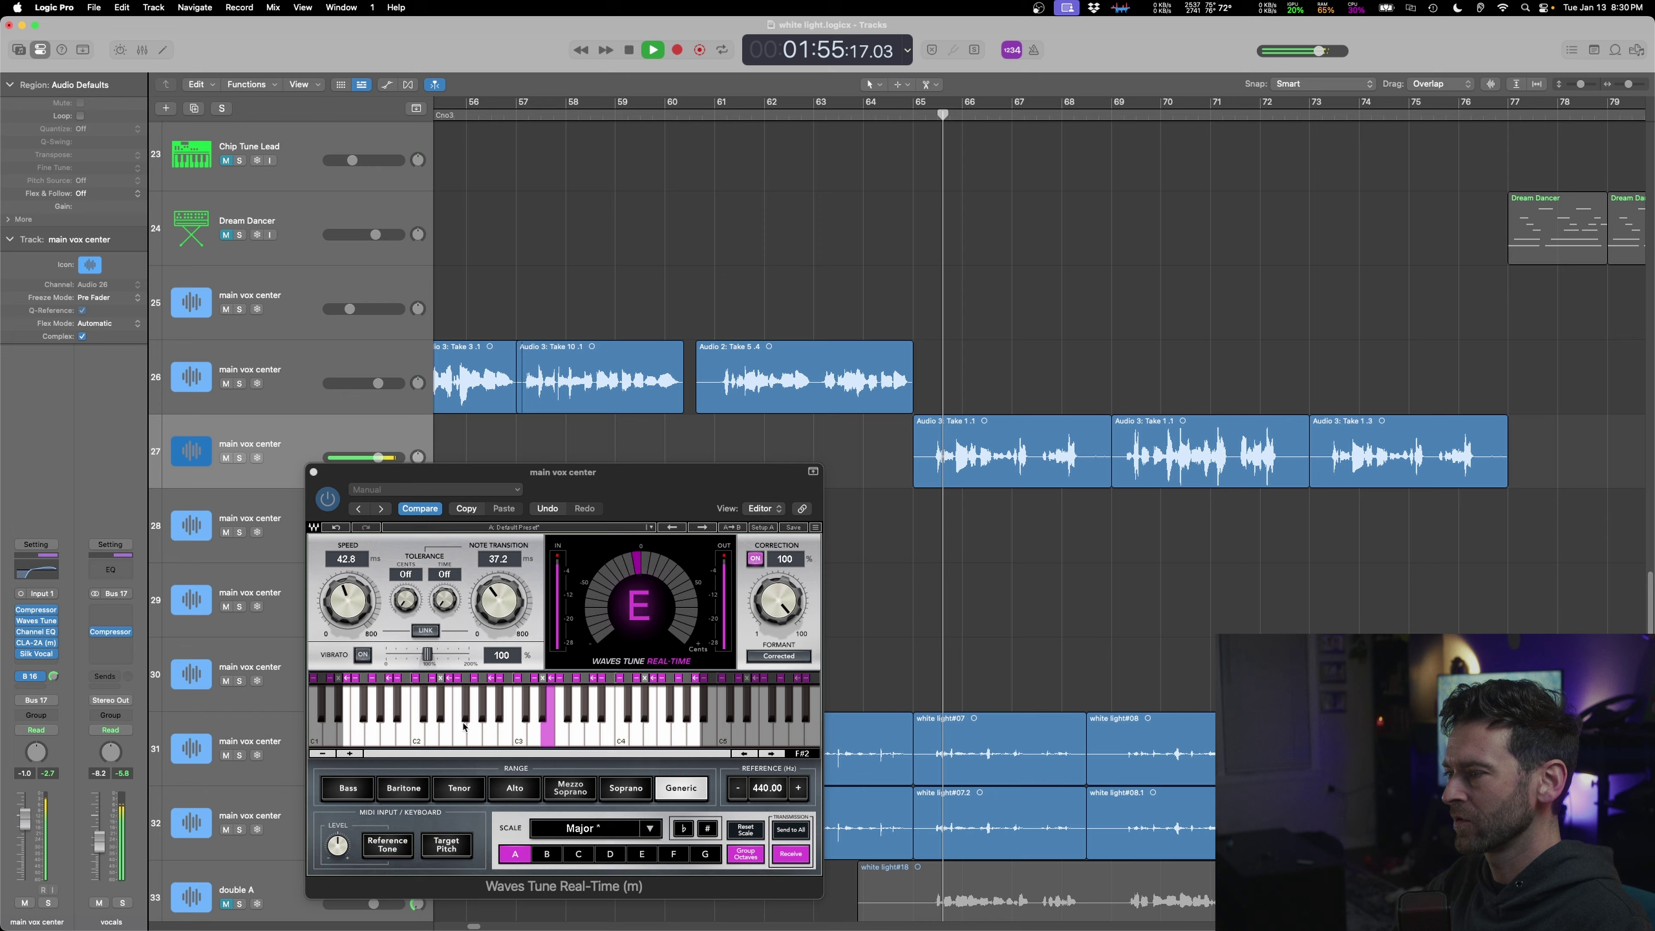
{"action": "left_click", "coordinate": [552, 678]}
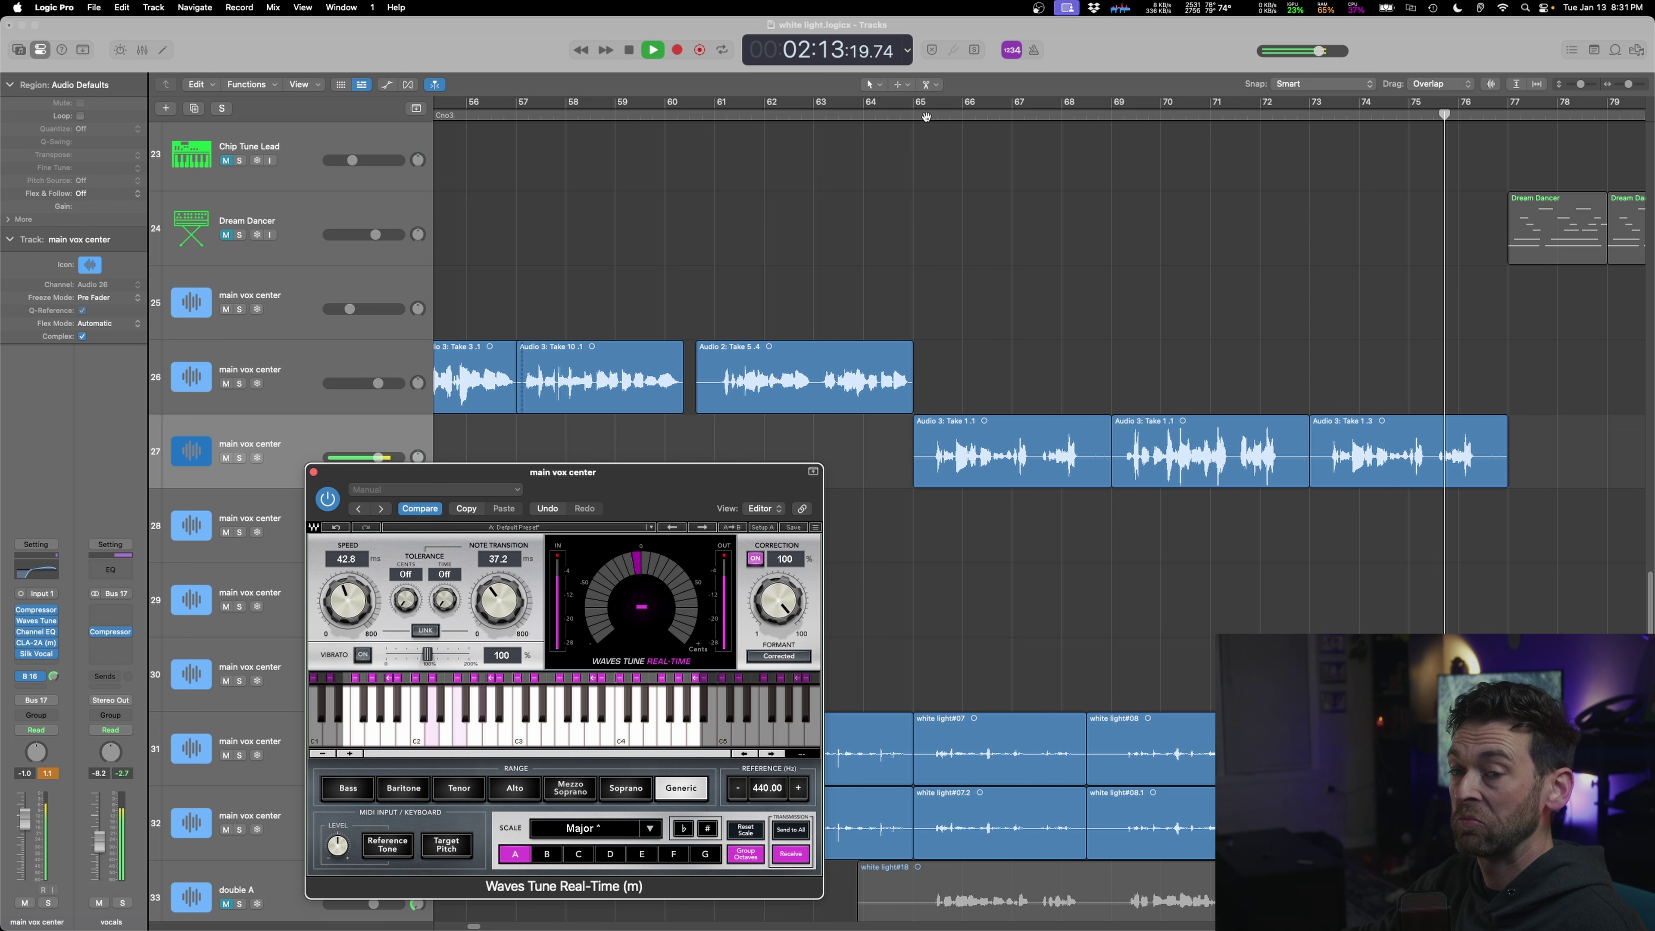
- Replay from bar 65 with track 27's volume raised to 0.0 dB, and close Waves Tune Real-Time
{"action": "left_click", "coordinate": [926, 117]}
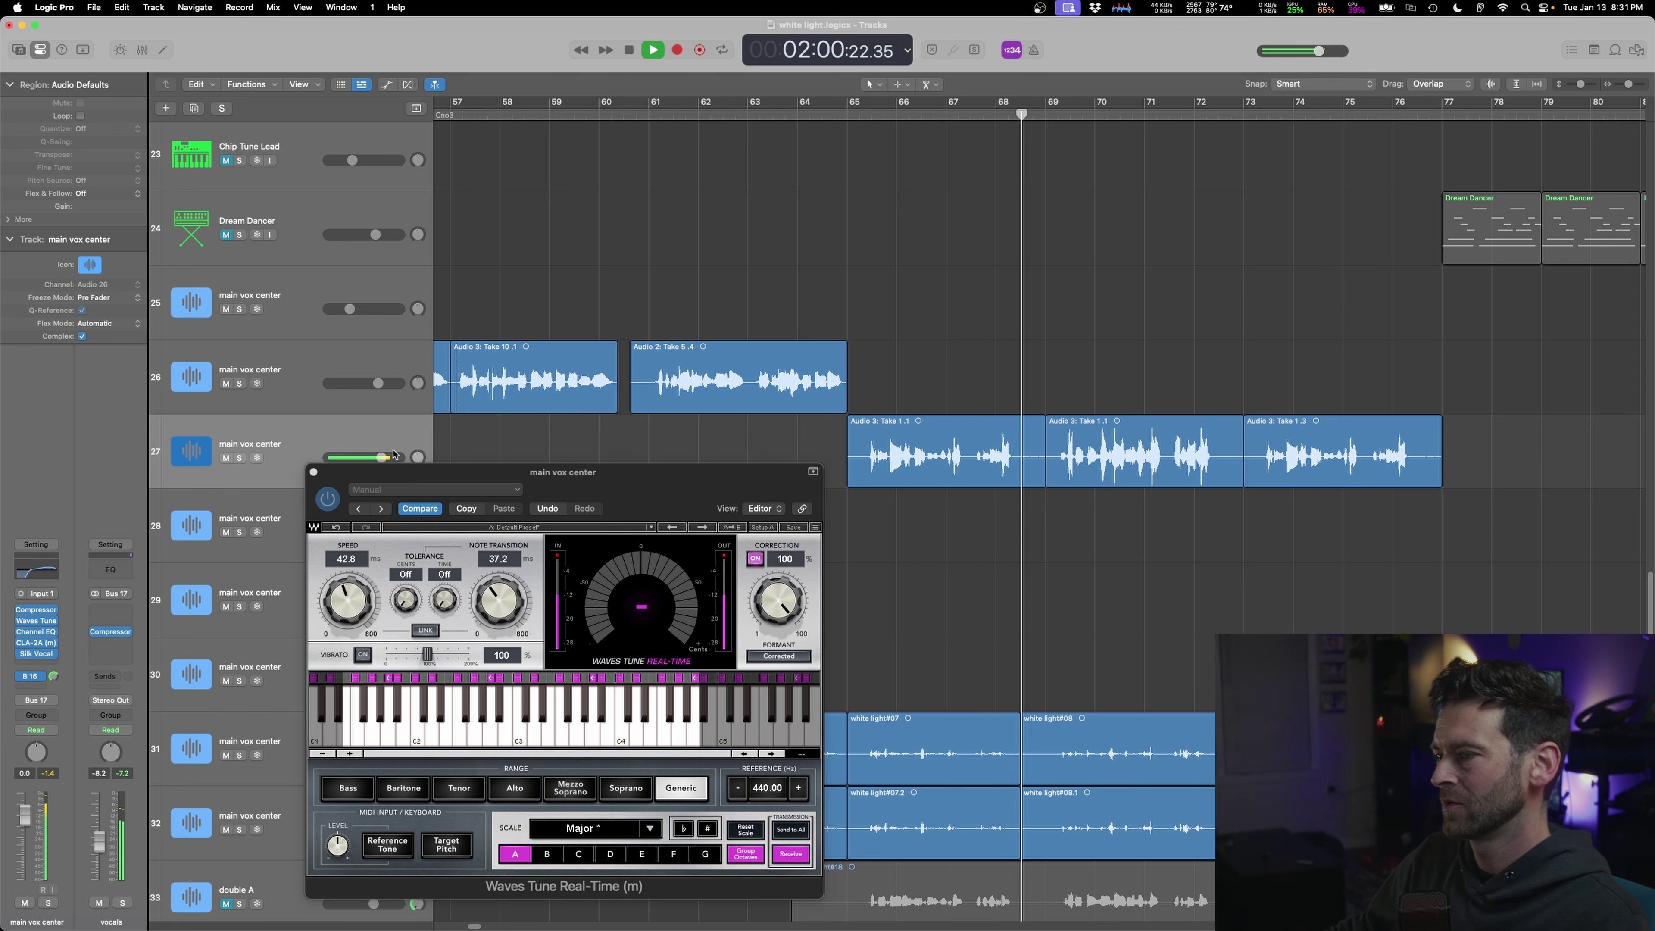
{"action": "key", "text": "space"}
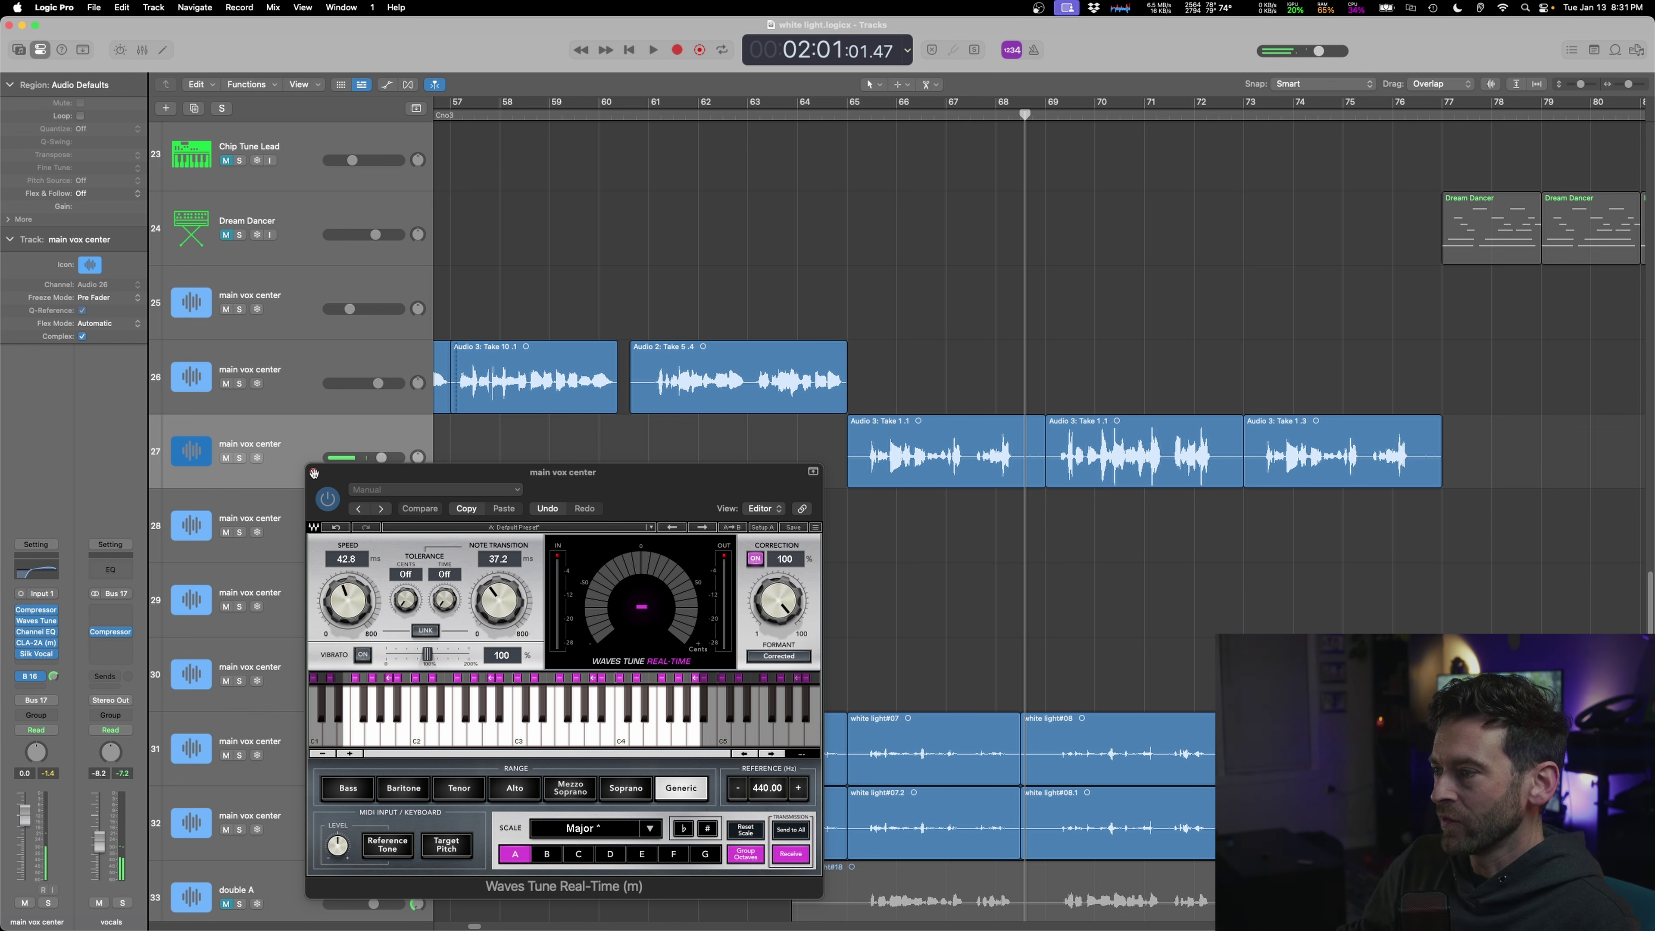
{"action": "left_click", "coordinate": [314, 473]}
- Select track 27's three regions from bar 65 to 77 and add the RevoiceProLink plug-in before the track's Compressor
{"action": "scroll", "coordinate": [1112, 590], "scroll_direction": "down", "scroll_amount": 5}
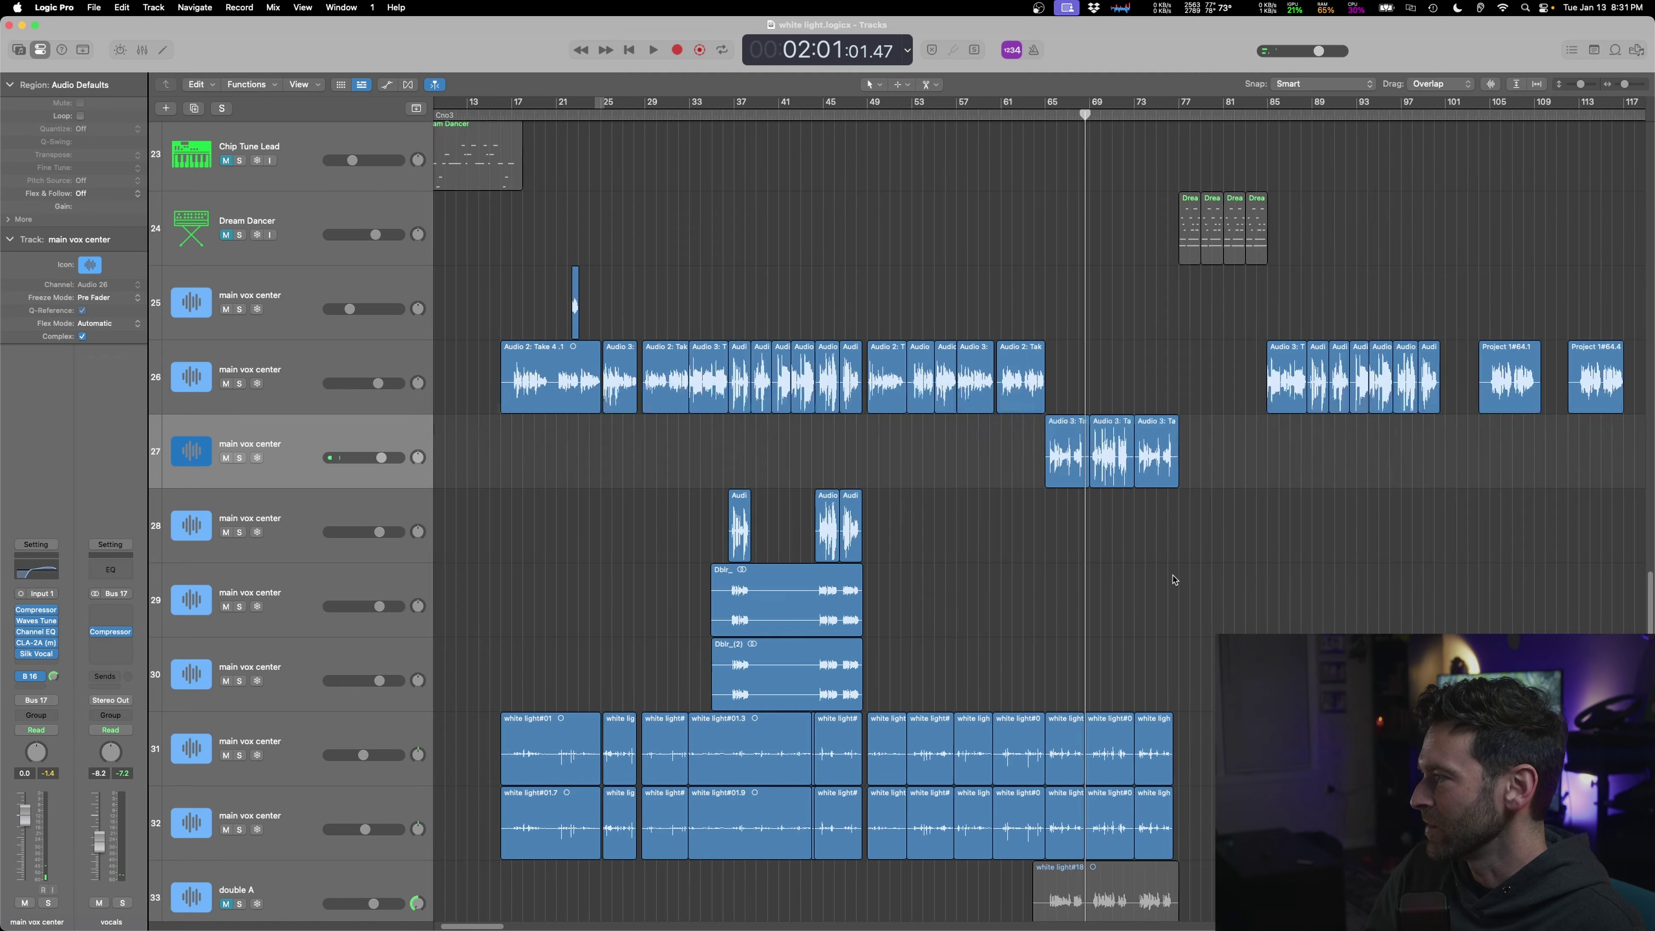
{"action": "scroll", "coordinate": [1147, 578], "scroll_direction": "left", "scroll_amount": 5}
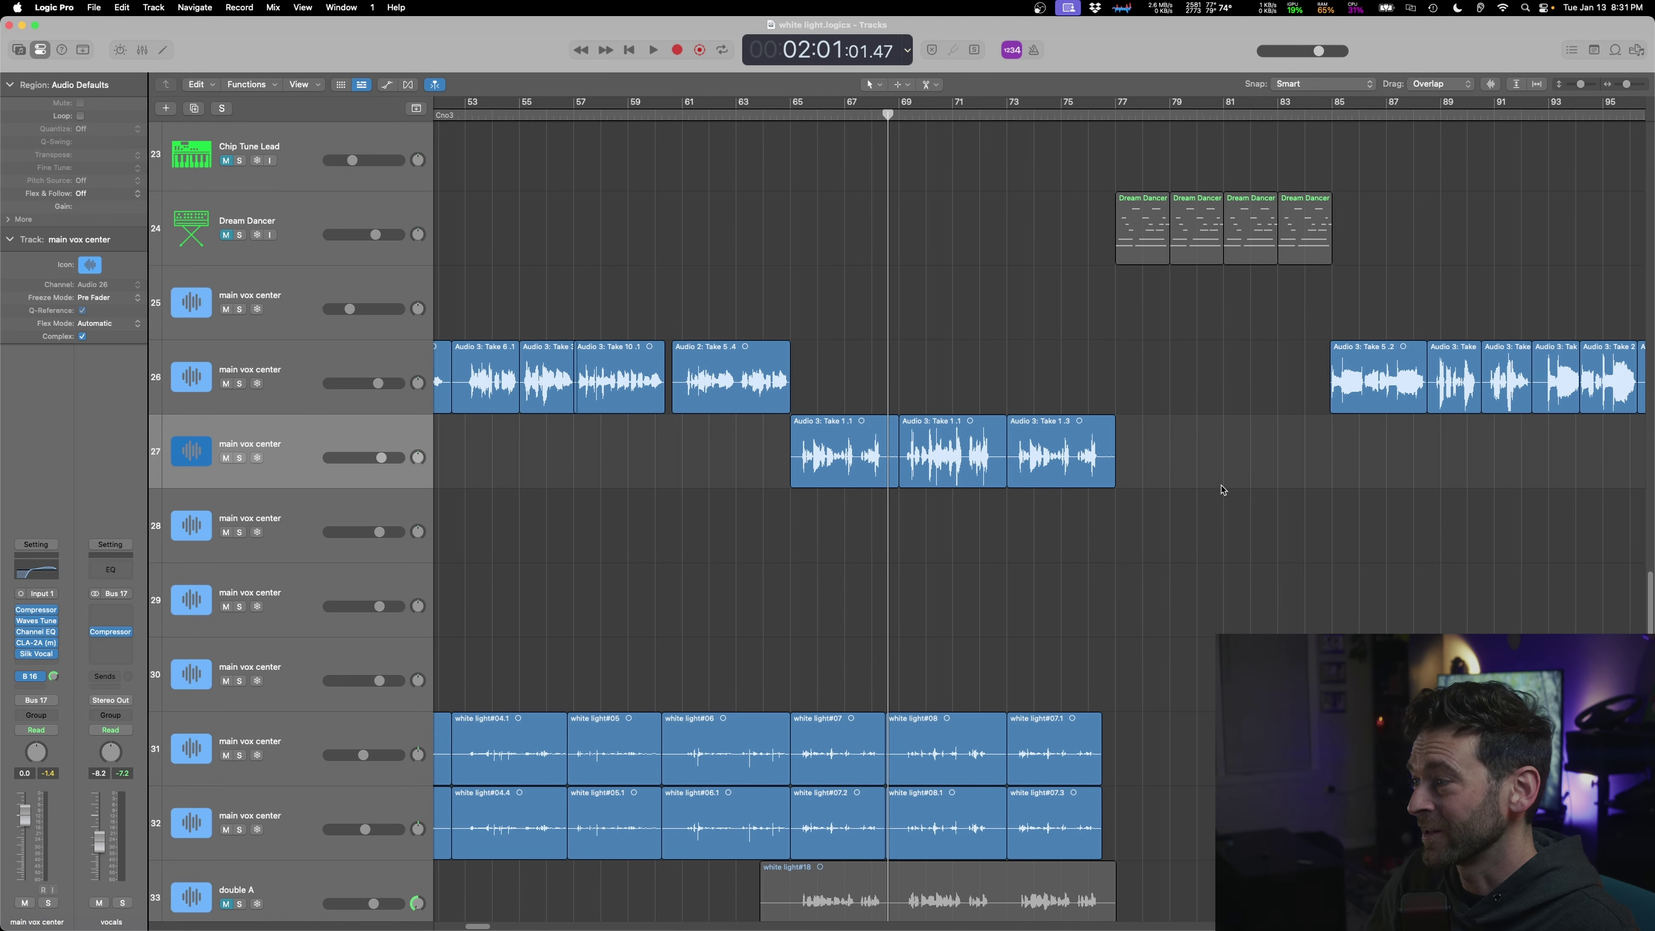
{"action": "left_click_drag", "start_coordinate": [1224, 491], "coordinate": [689, 457]}
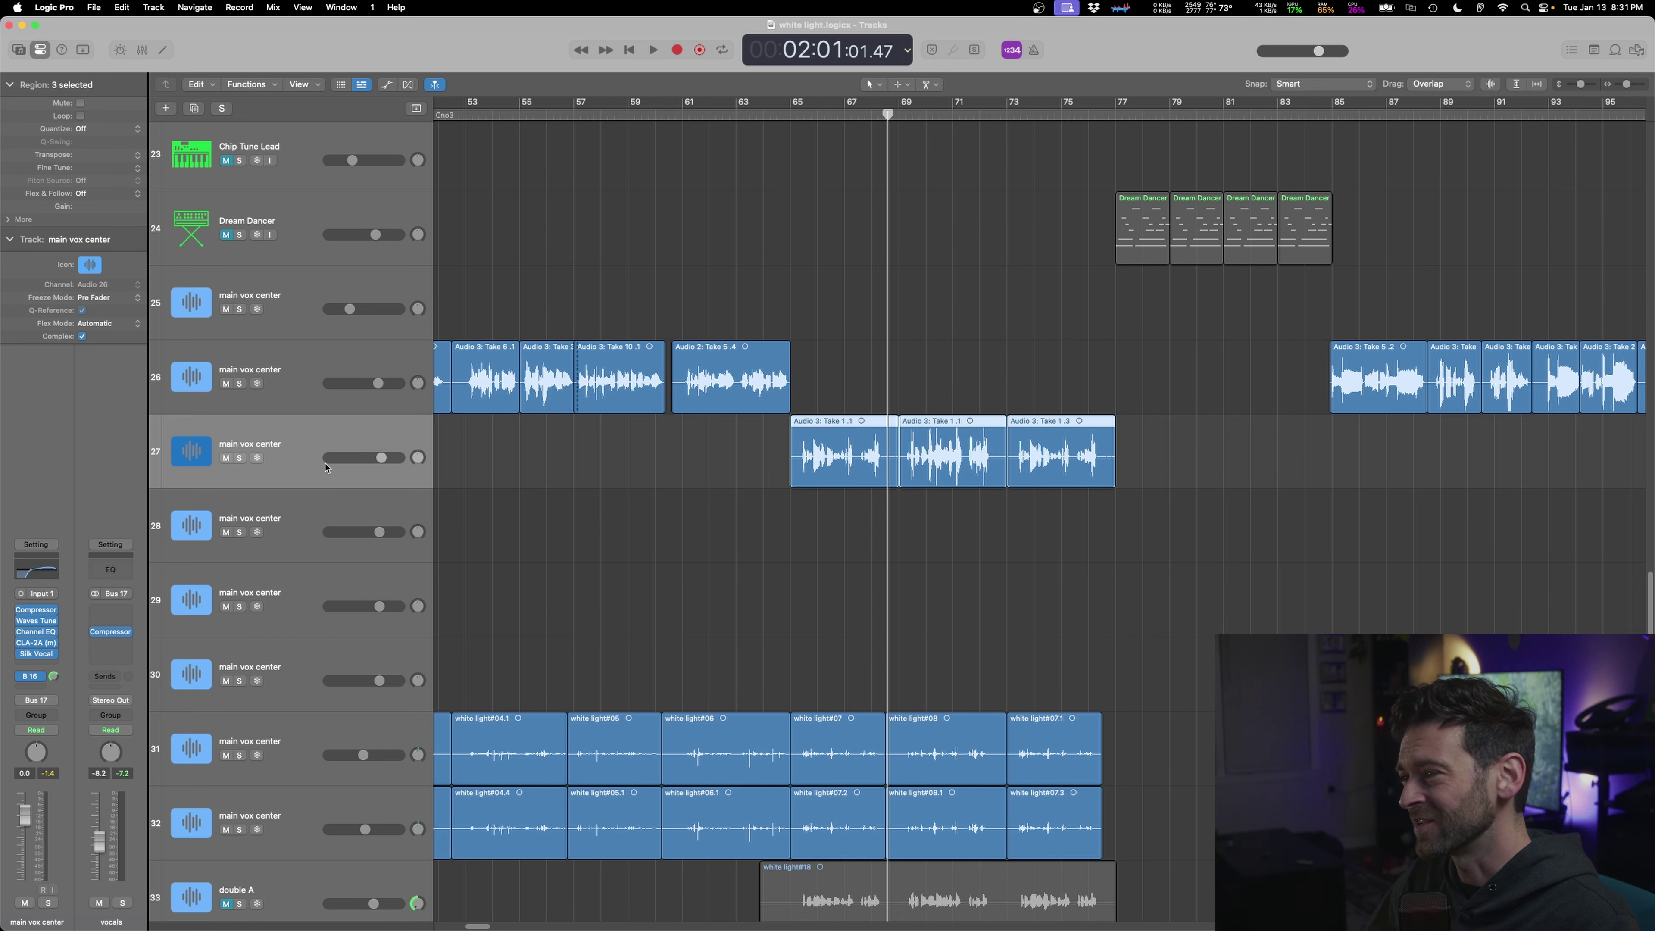
{"action": "left_click", "coordinate": [43, 604]}
{"action": "left_click", "coordinate": [98, 683]}
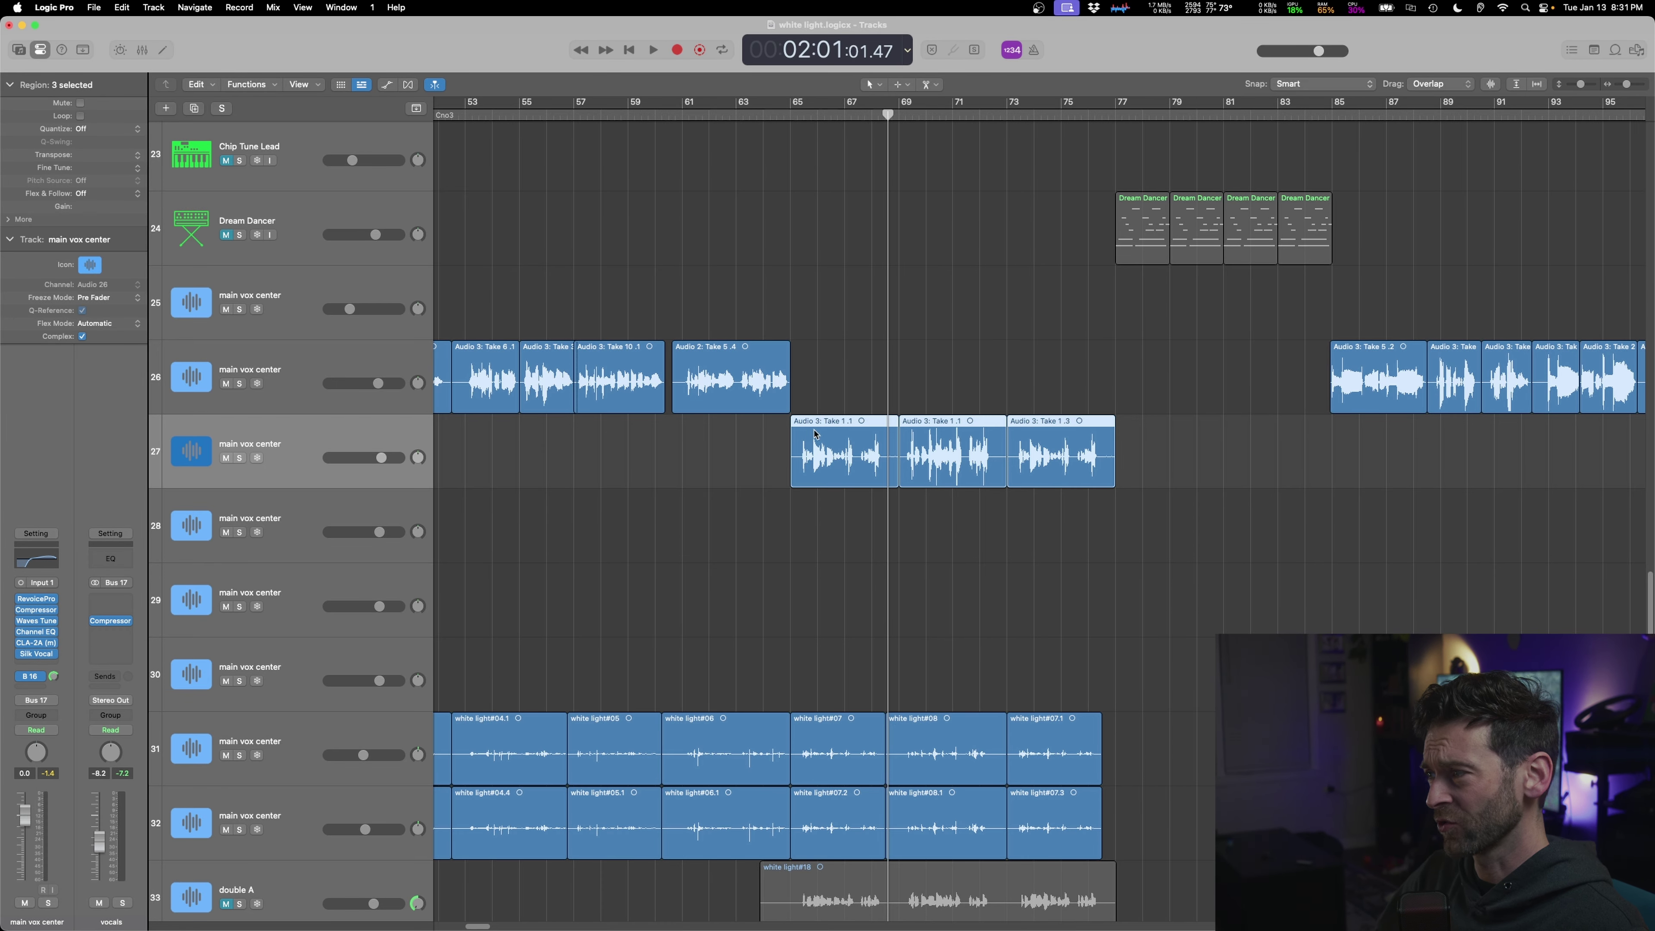
- Try moving the white light#18 region from the double A track up to track 28
{"action": "scroll", "coordinate": [800, 678], "scroll_direction": "down", "scroll_amount": 3}
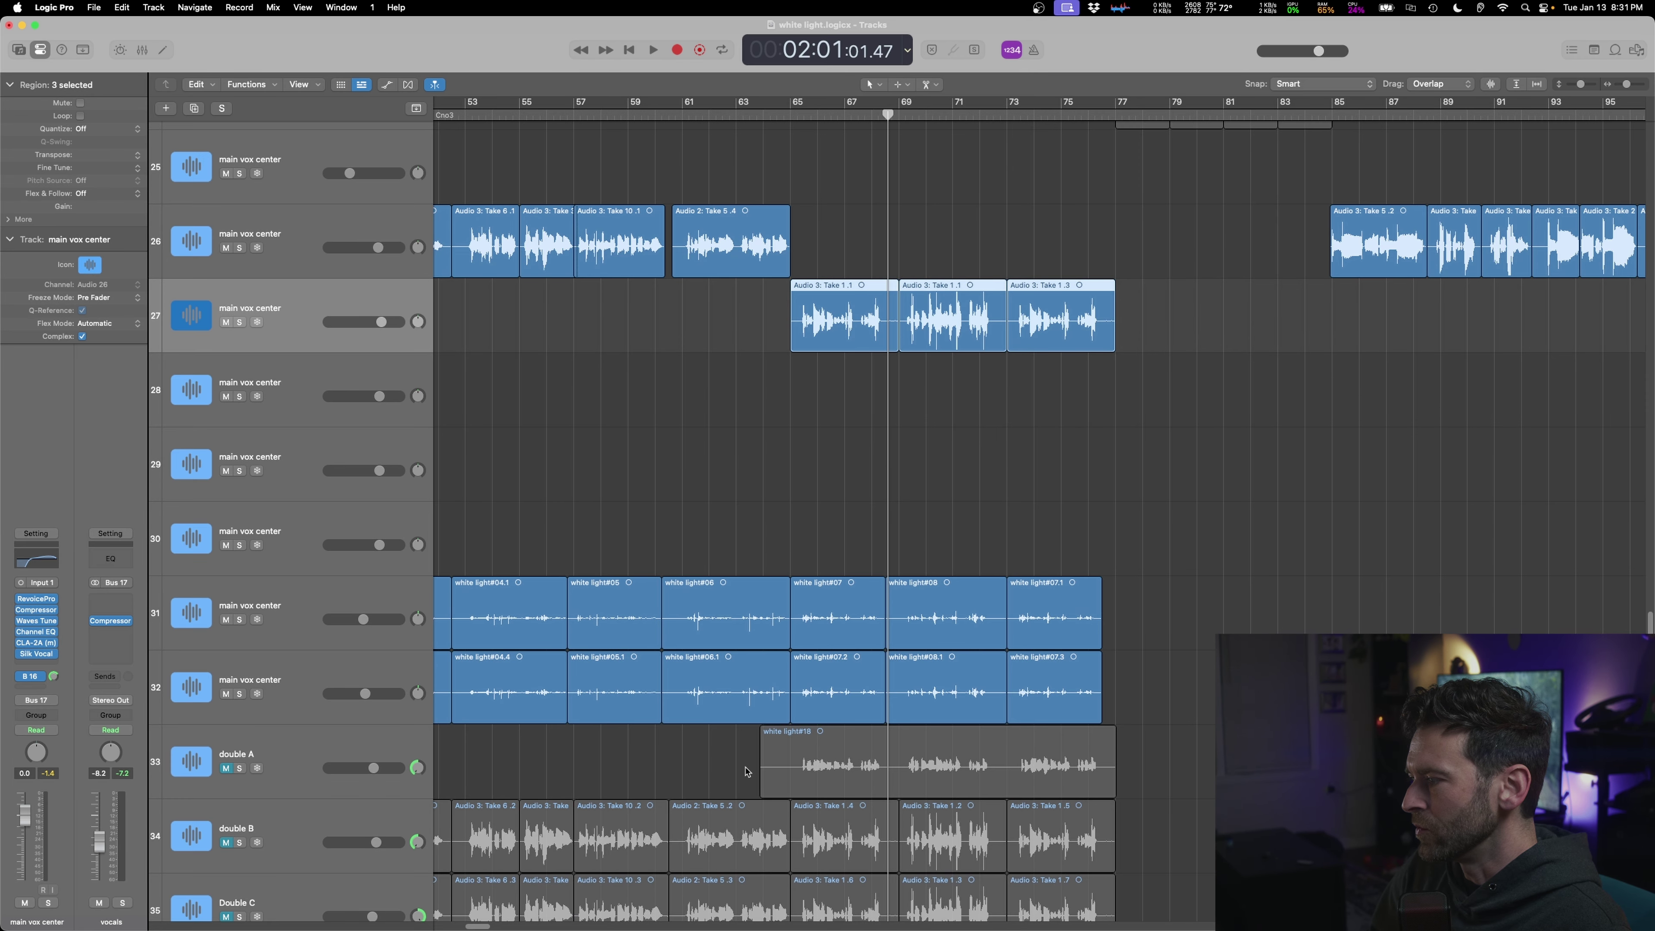
{"action": "left_click", "coordinate": [832, 765]}
{"action": "left_click", "coordinate": [814, 478]}
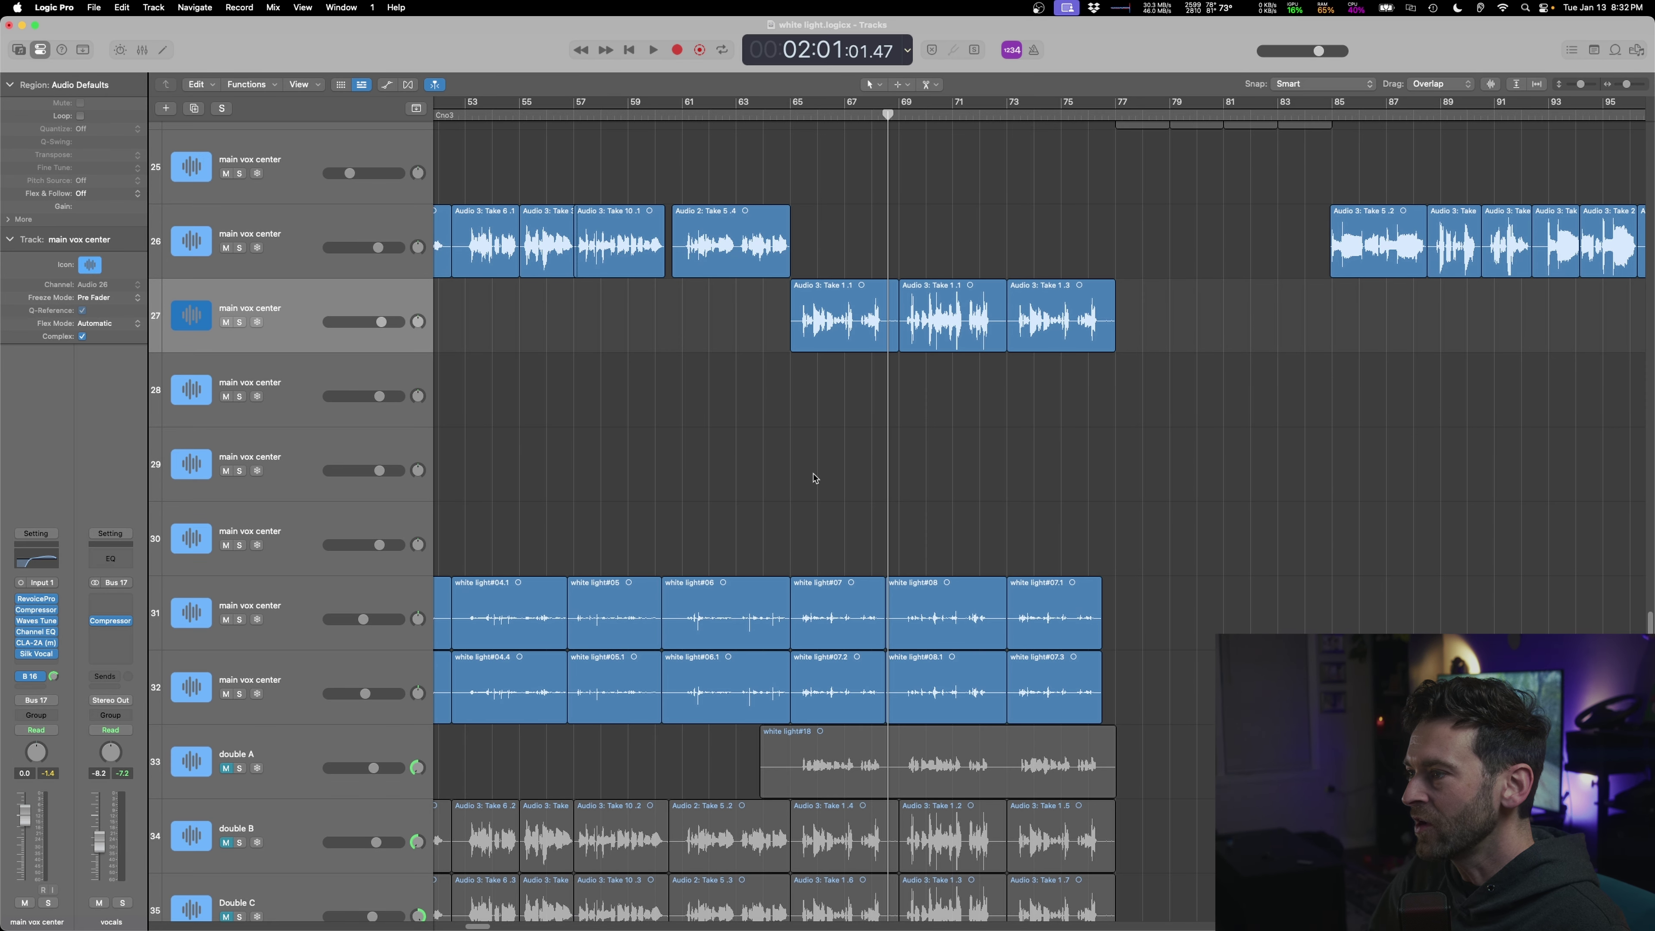
{"action": "left_click_drag", "start_coordinate": [803, 773], "coordinate": [802, 402]}
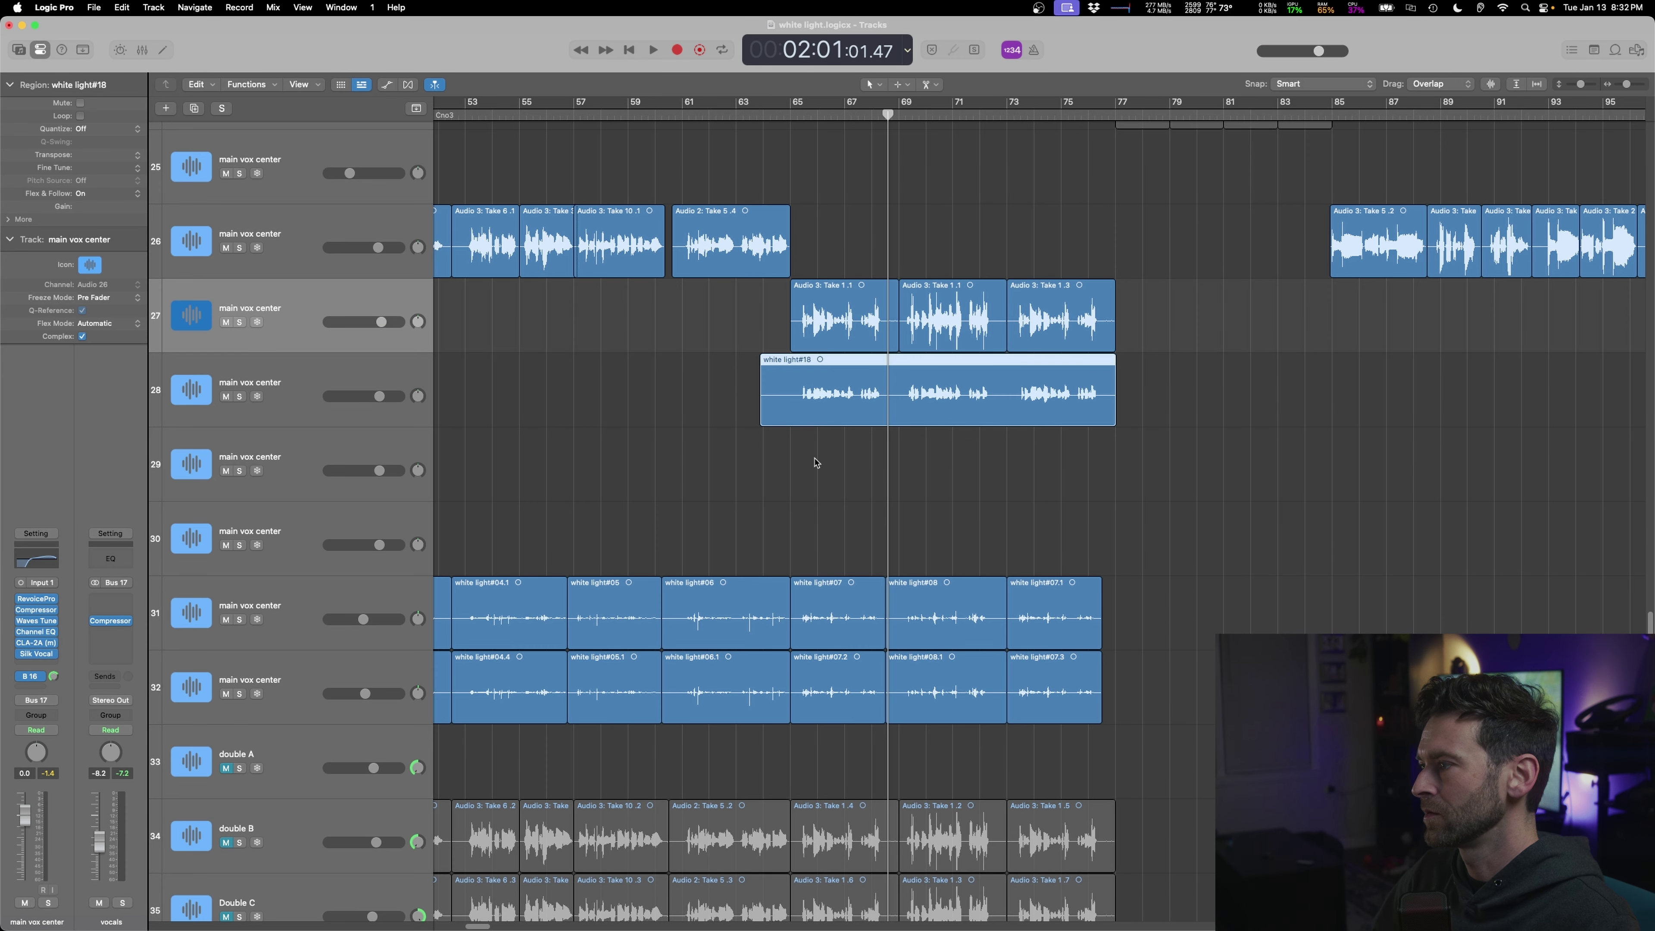
- Audition the white light#18 region on track 28 soloed and with the mix, and undo its move from double A
{"action": "key", "text": "space"}
{"action": "left_click", "coordinate": [240, 396]}
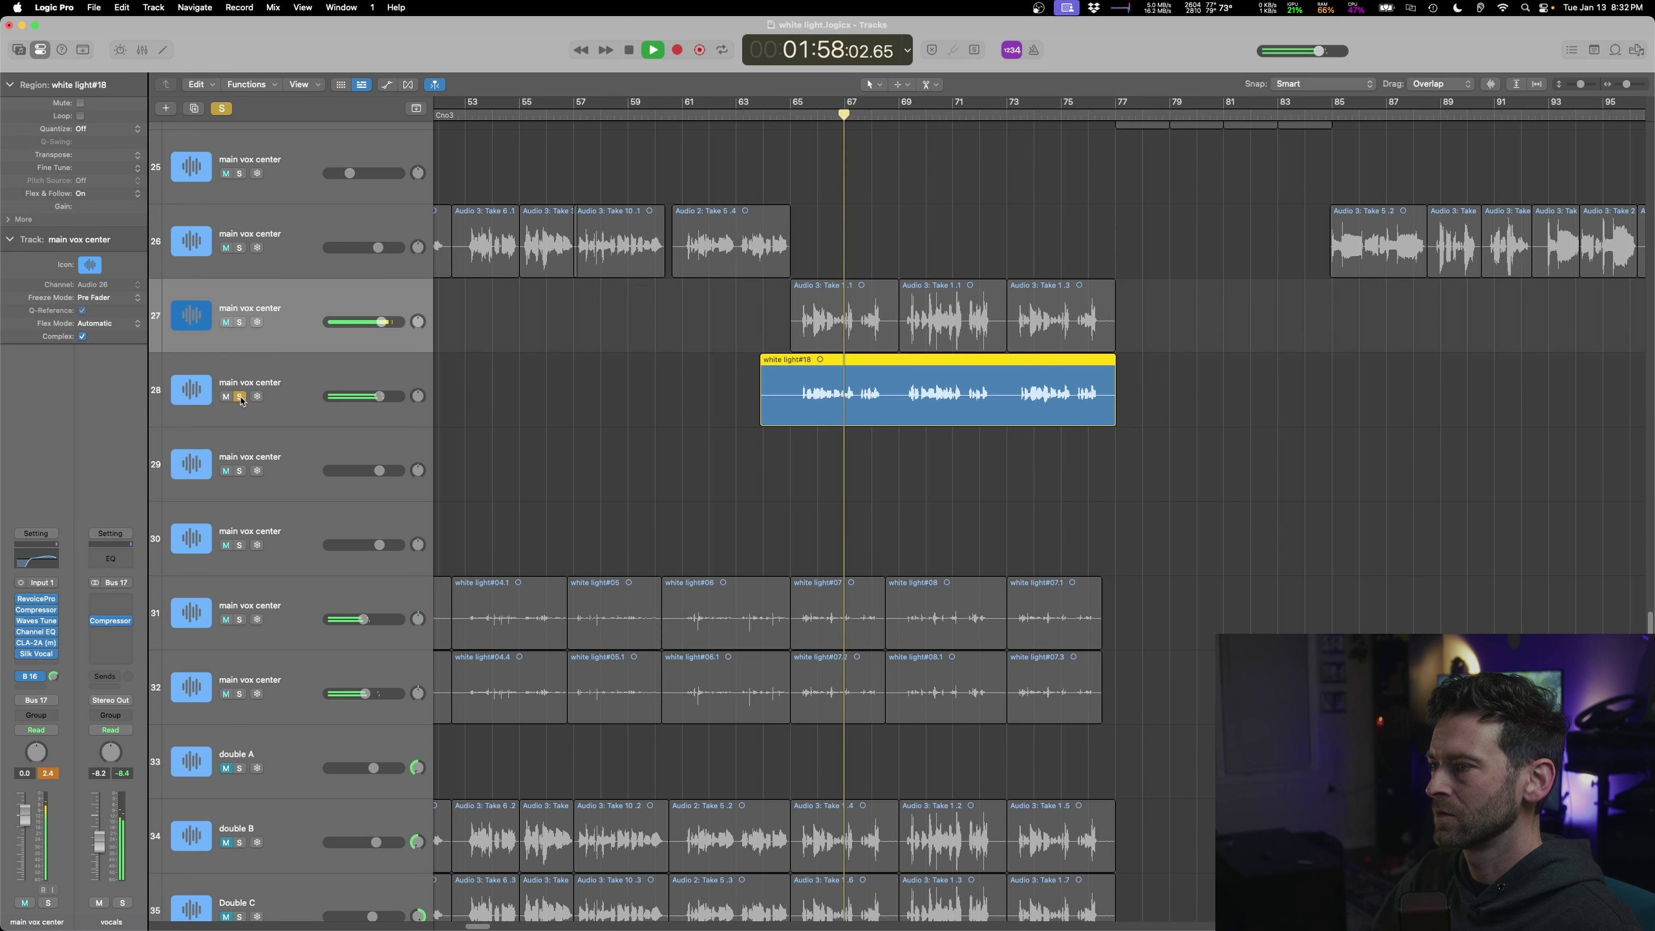
{"action": "left_click", "coordinate": [240, 397]}
{"action": "key", "text": "space"}
{"action": "key", "text": "space"}
{"action": "left_click", "coordinate": [717, 472]}
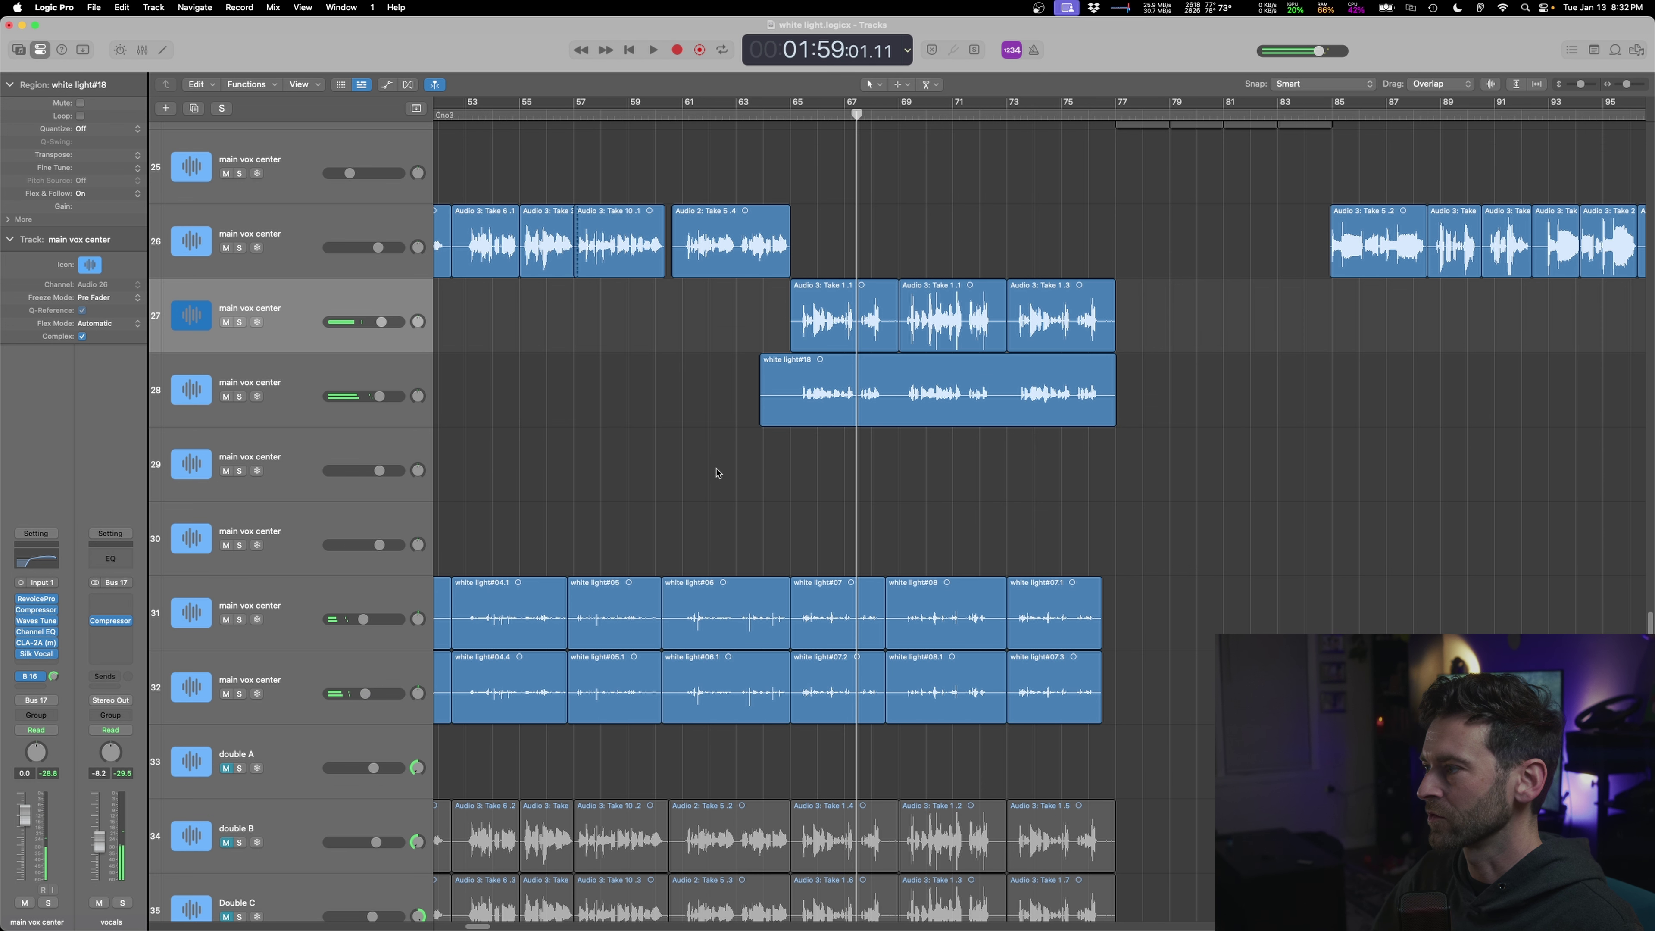
{"action": "key", "text": "super+z"}
{"action": "left_click", "coordinate": [851, 395]}
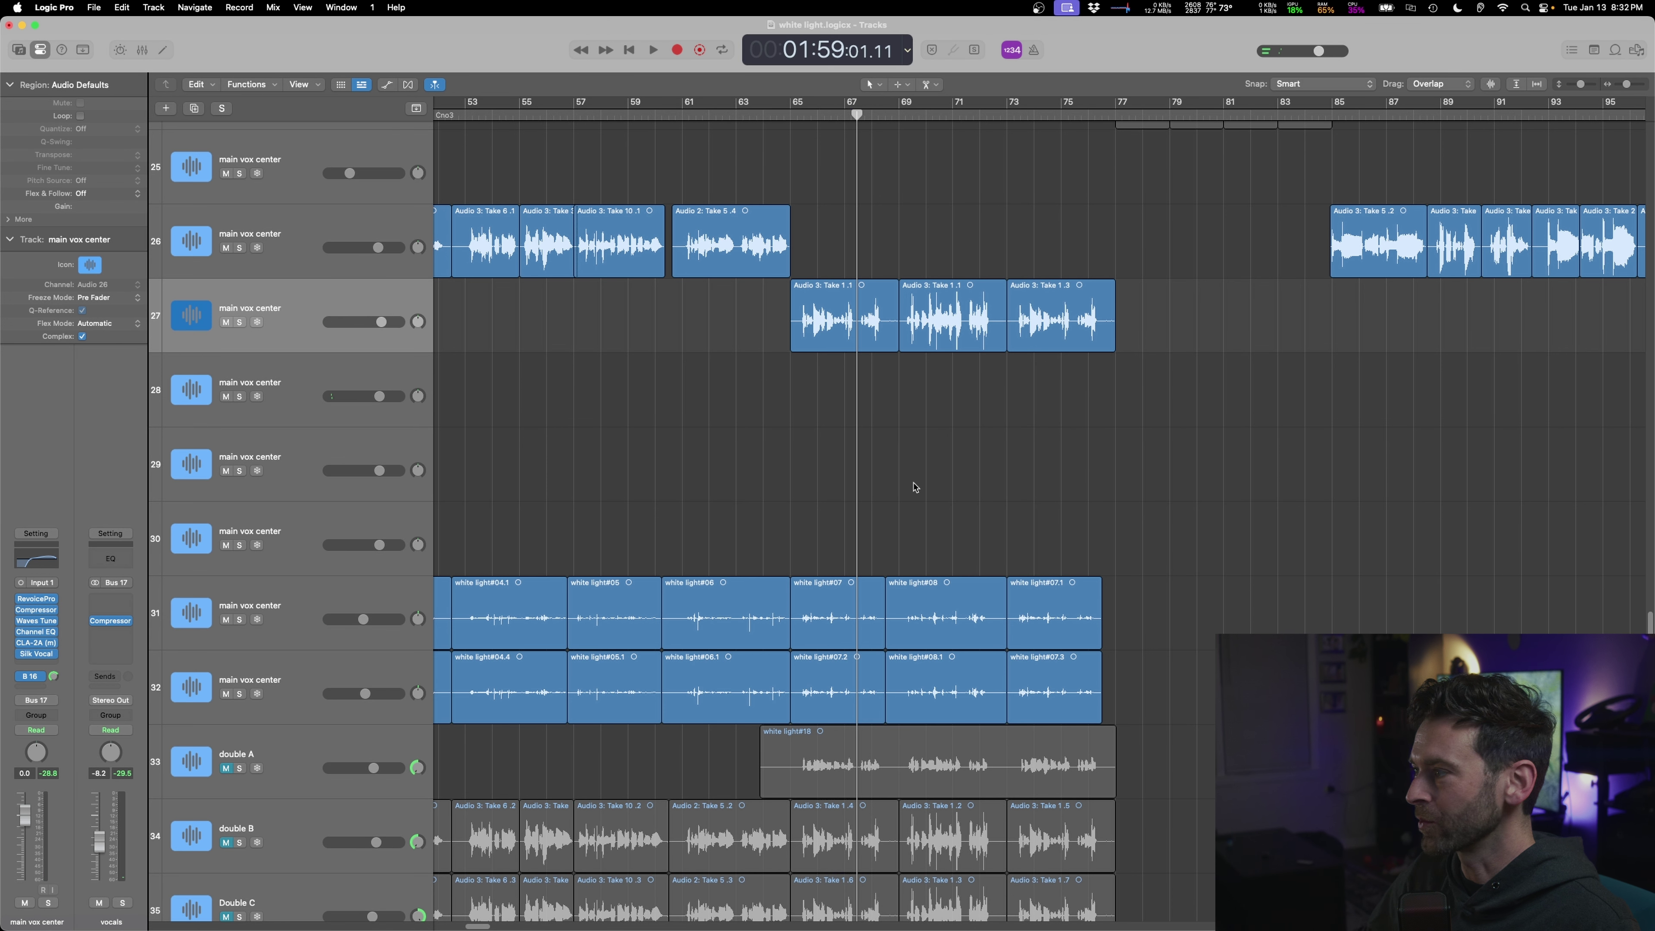
- Capture track 27's vocal through bar 77 into Revoice Pro, create a Stereo Vocal Short Delay doubler from it, and place the double on track 28
{"action": "left_click", "coordinate": [783, 389]}
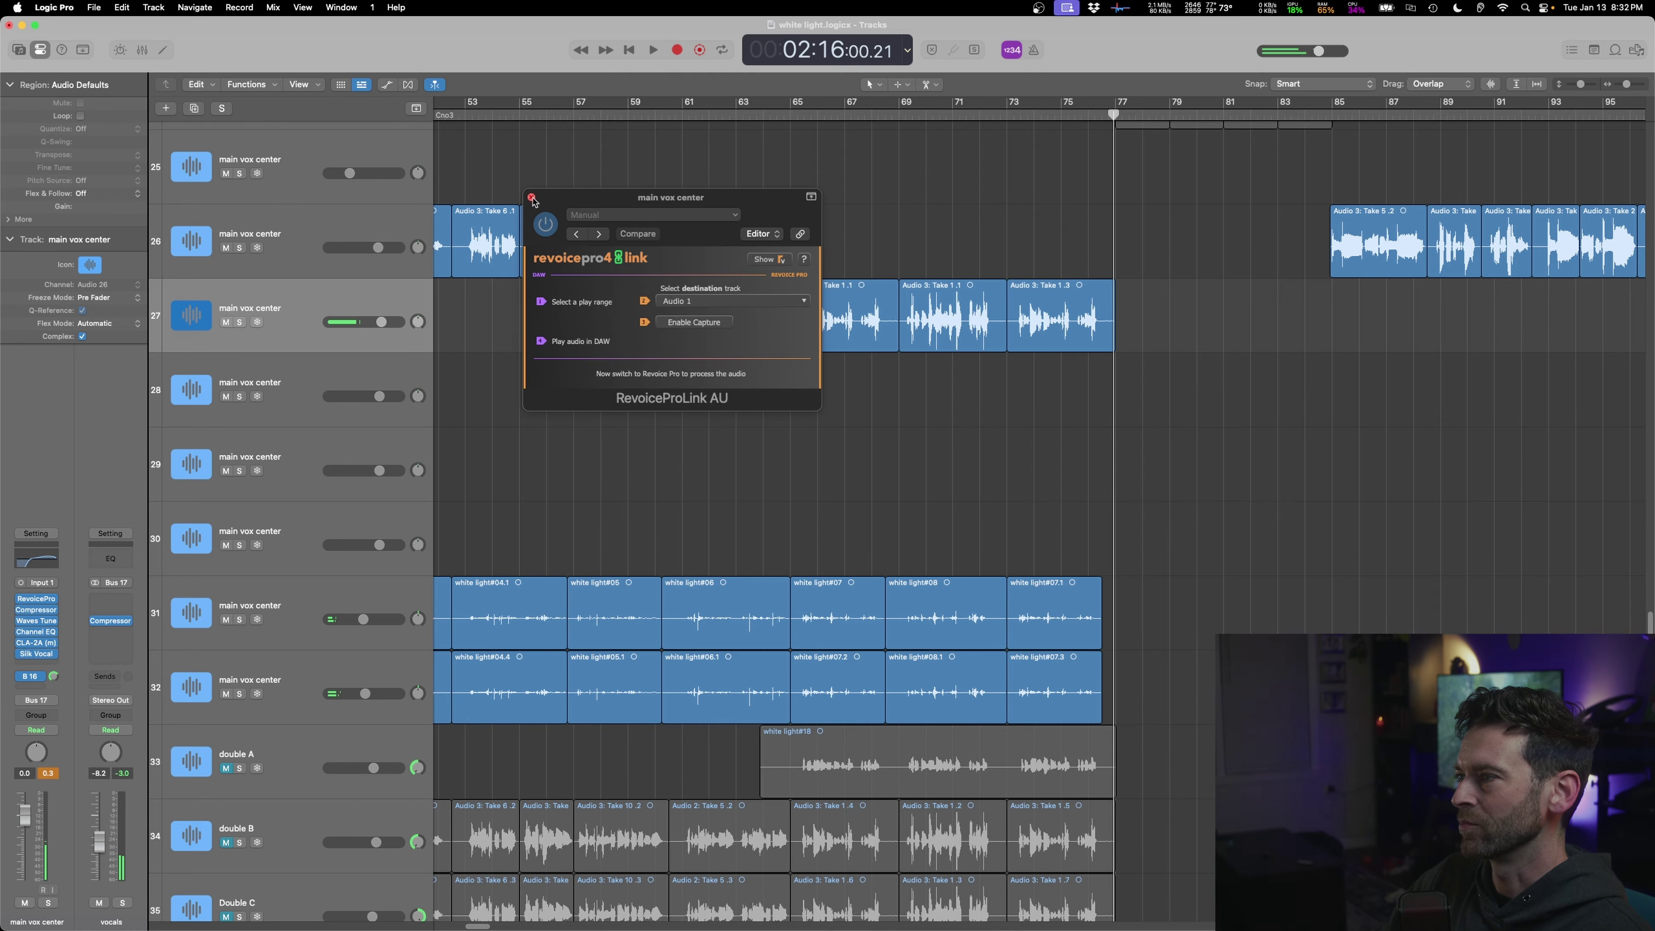
{"action": "left_click", "coordinate": [531, 197]}
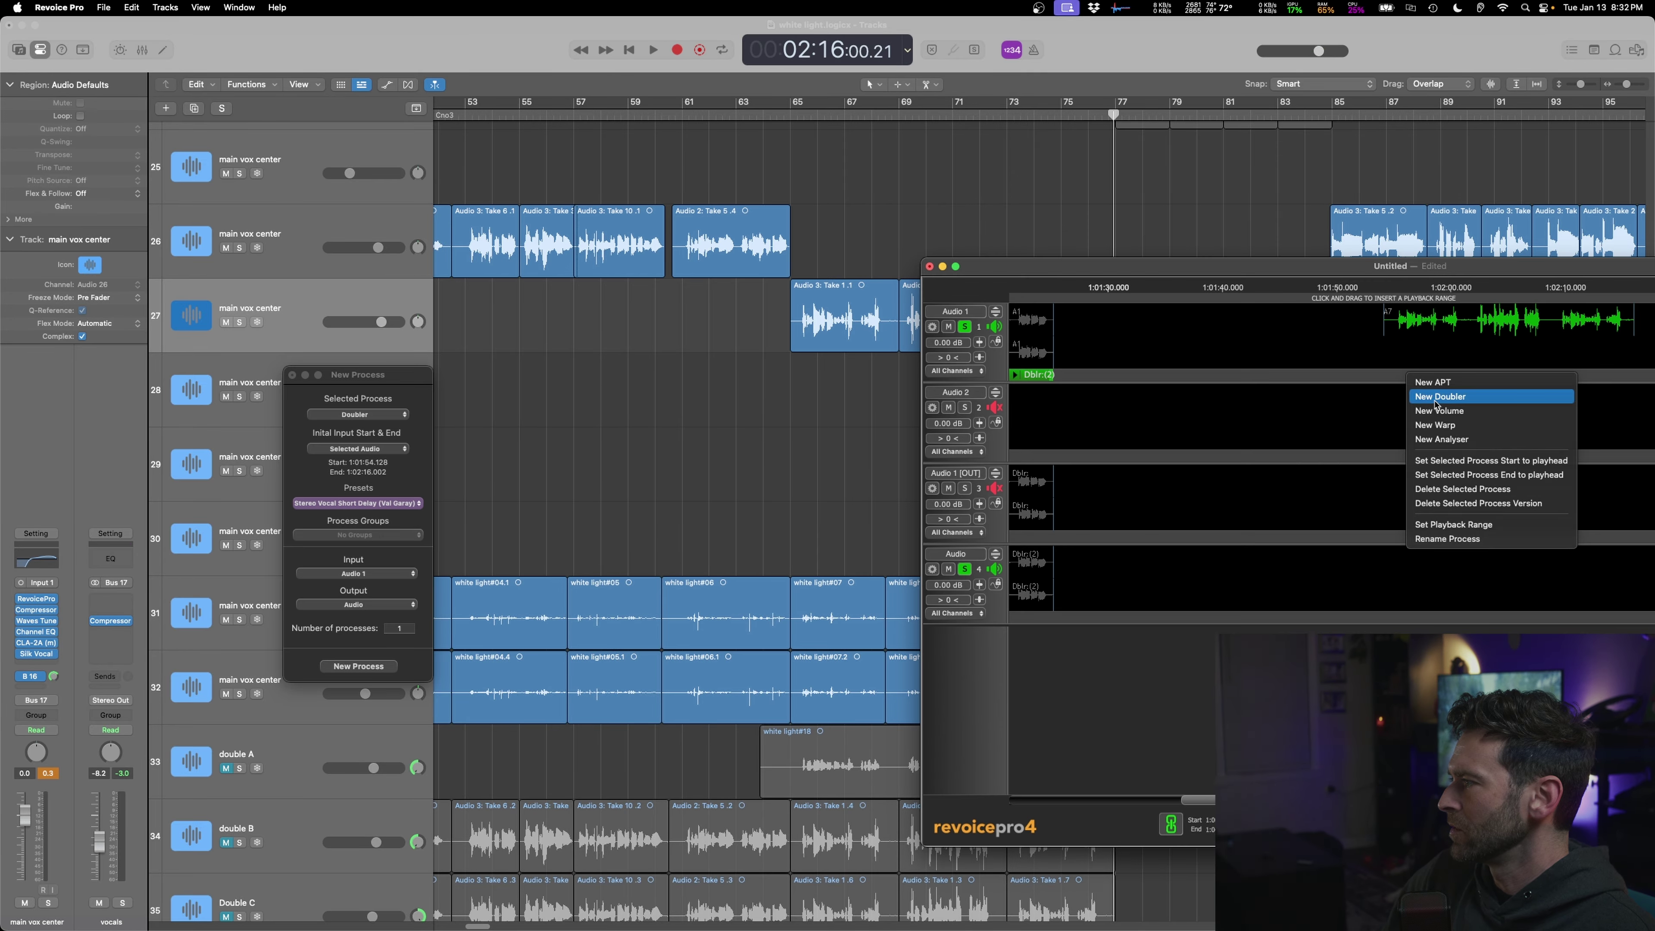
{"action": "left_click", "coordinate": [1436, 402]}
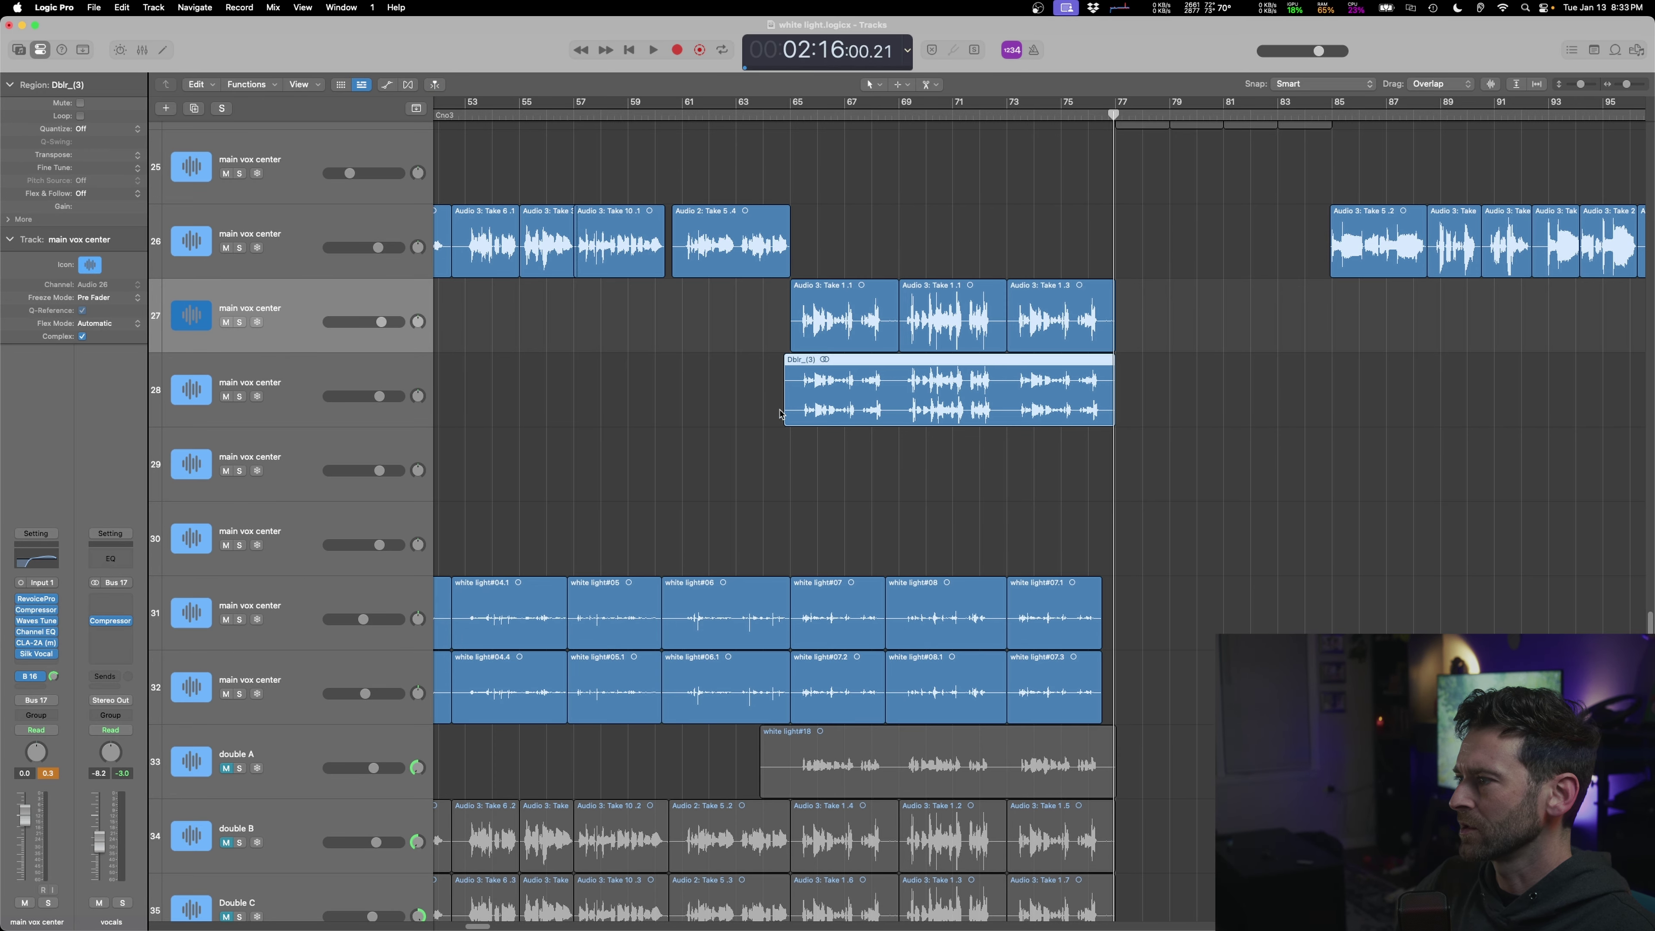
- Listen to the doubled vocal on track 28 from about bar 65, first soloed and then with the full mix
{"action": "left_click", "coordinate": [389, 377]}
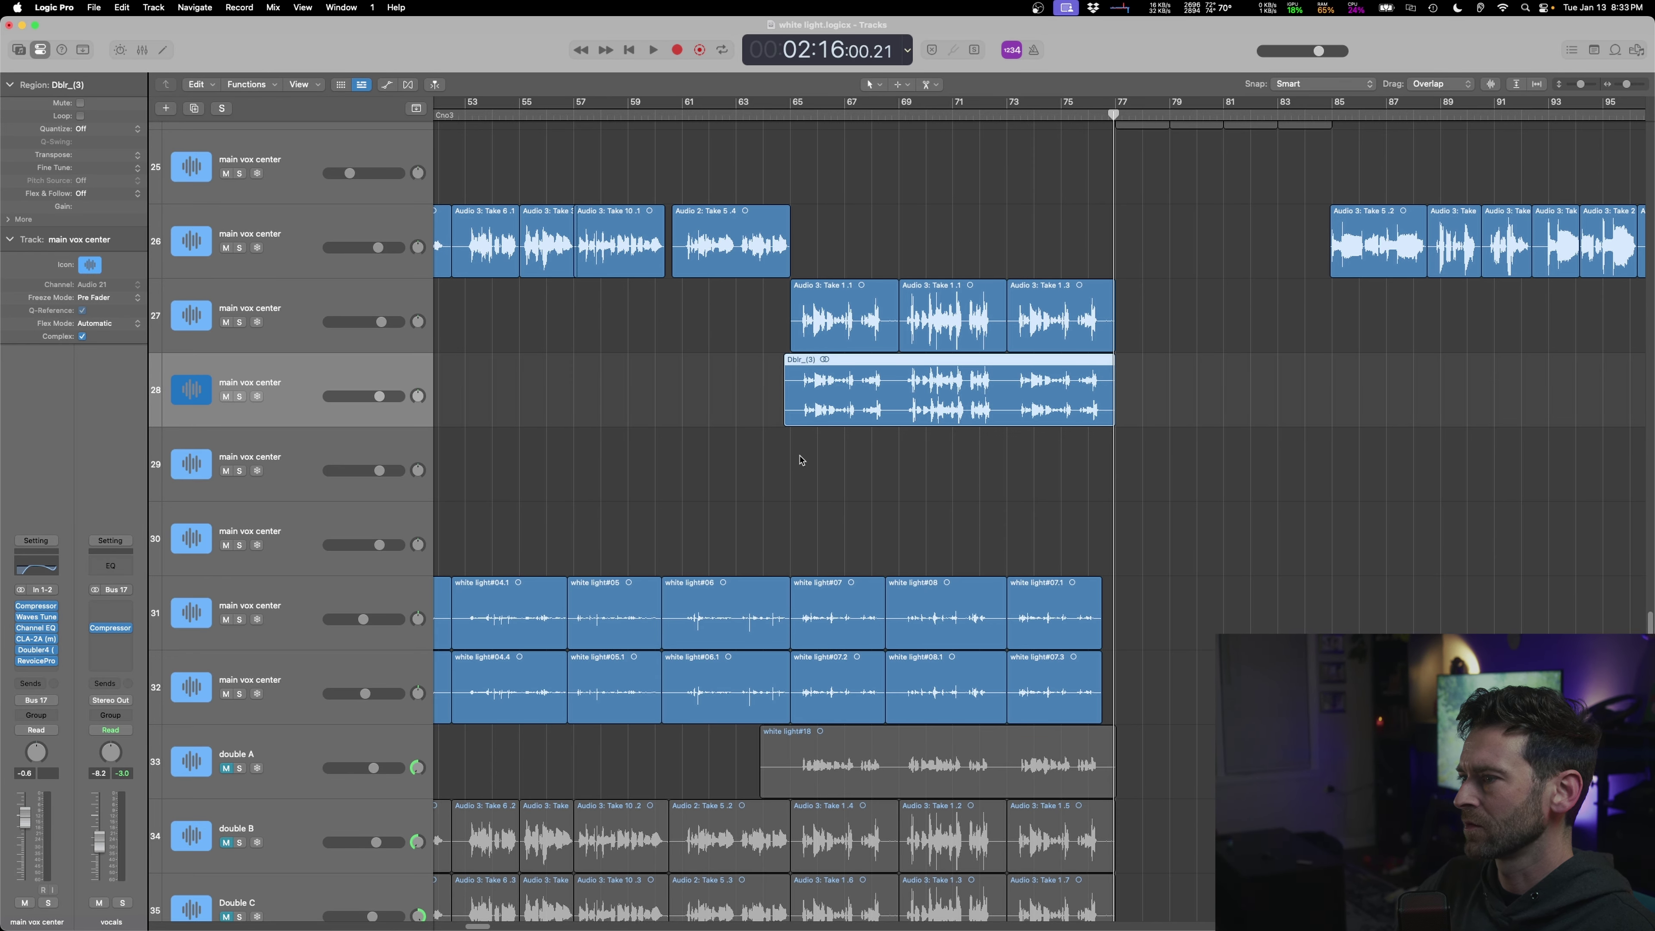
{"action": "key", "text": "shift+Return"}
{"action": "left_click", "coordinate": [239, 396]}
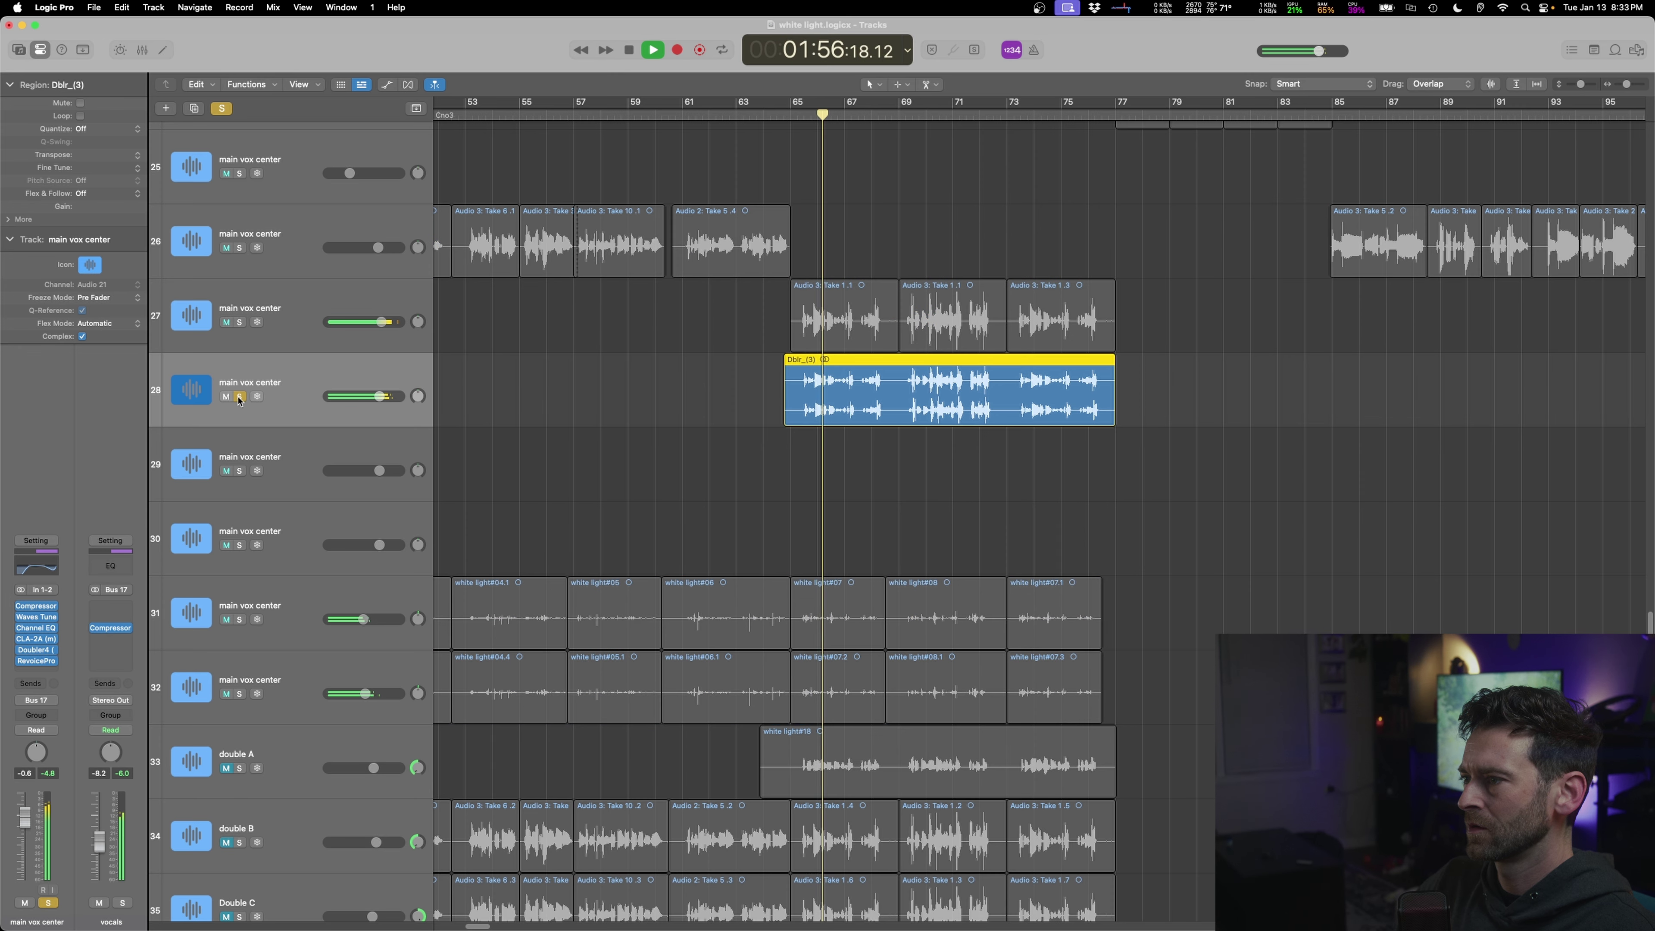
{"action": "key", "text": "super+Right"}
{"action": "key", "text": "super+Right"}
{"action": "key", "text": "super+Right"}
{"action": "key", "text": "super+Right"}
{"action": "key", "text": "super+Right"}
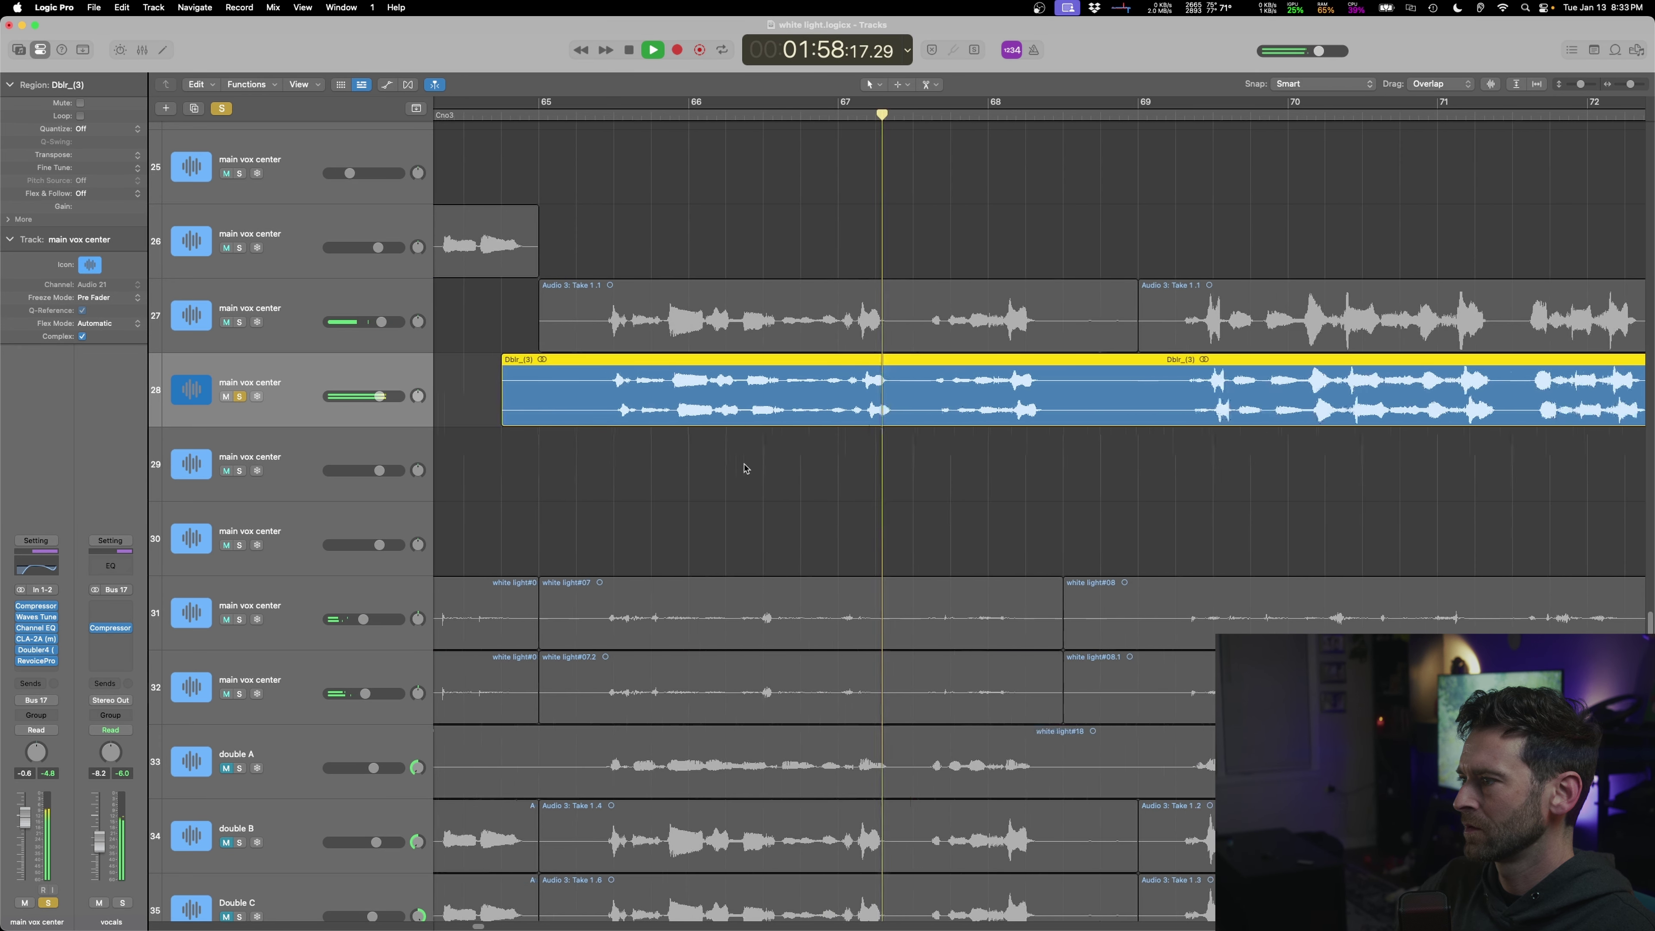
{"action": "left_click", "coordinate": [239, 396]}
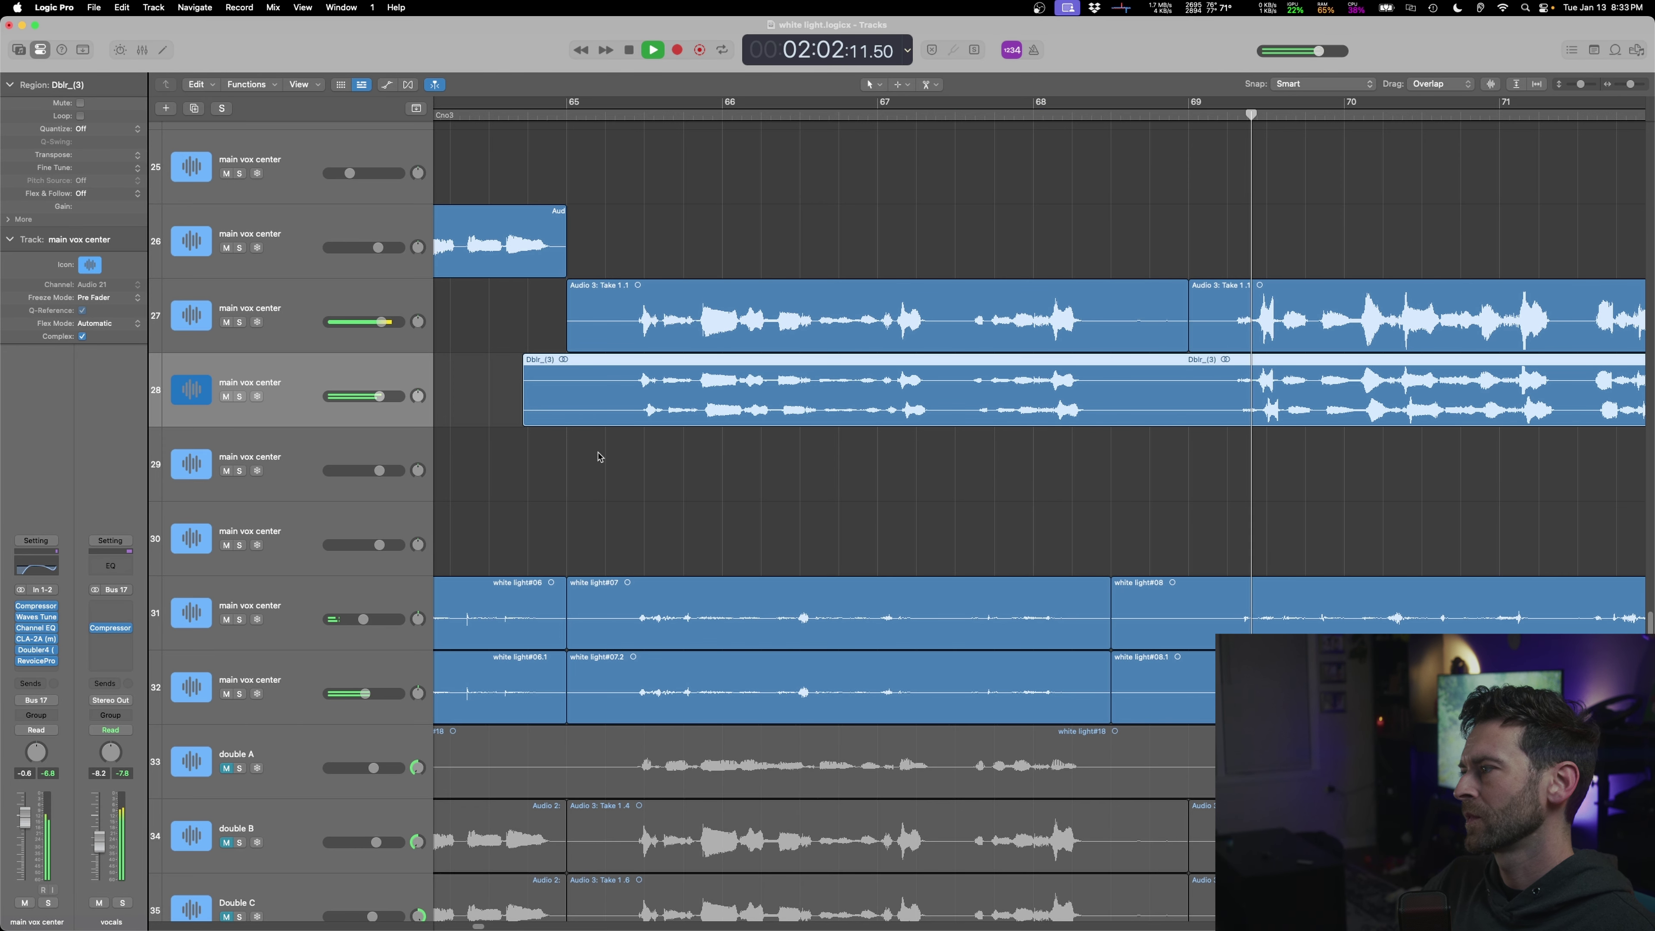
- Remove the gap between phrases, about bar 68.5 to 69.2, from tracks 27 and 28 and from tracks 31 and 32
{"action": "left_click_drag", "start_coordinate": [1113, 290], "coordinate": [1223, 417]}
{"action": "key", "text": "Delete"}
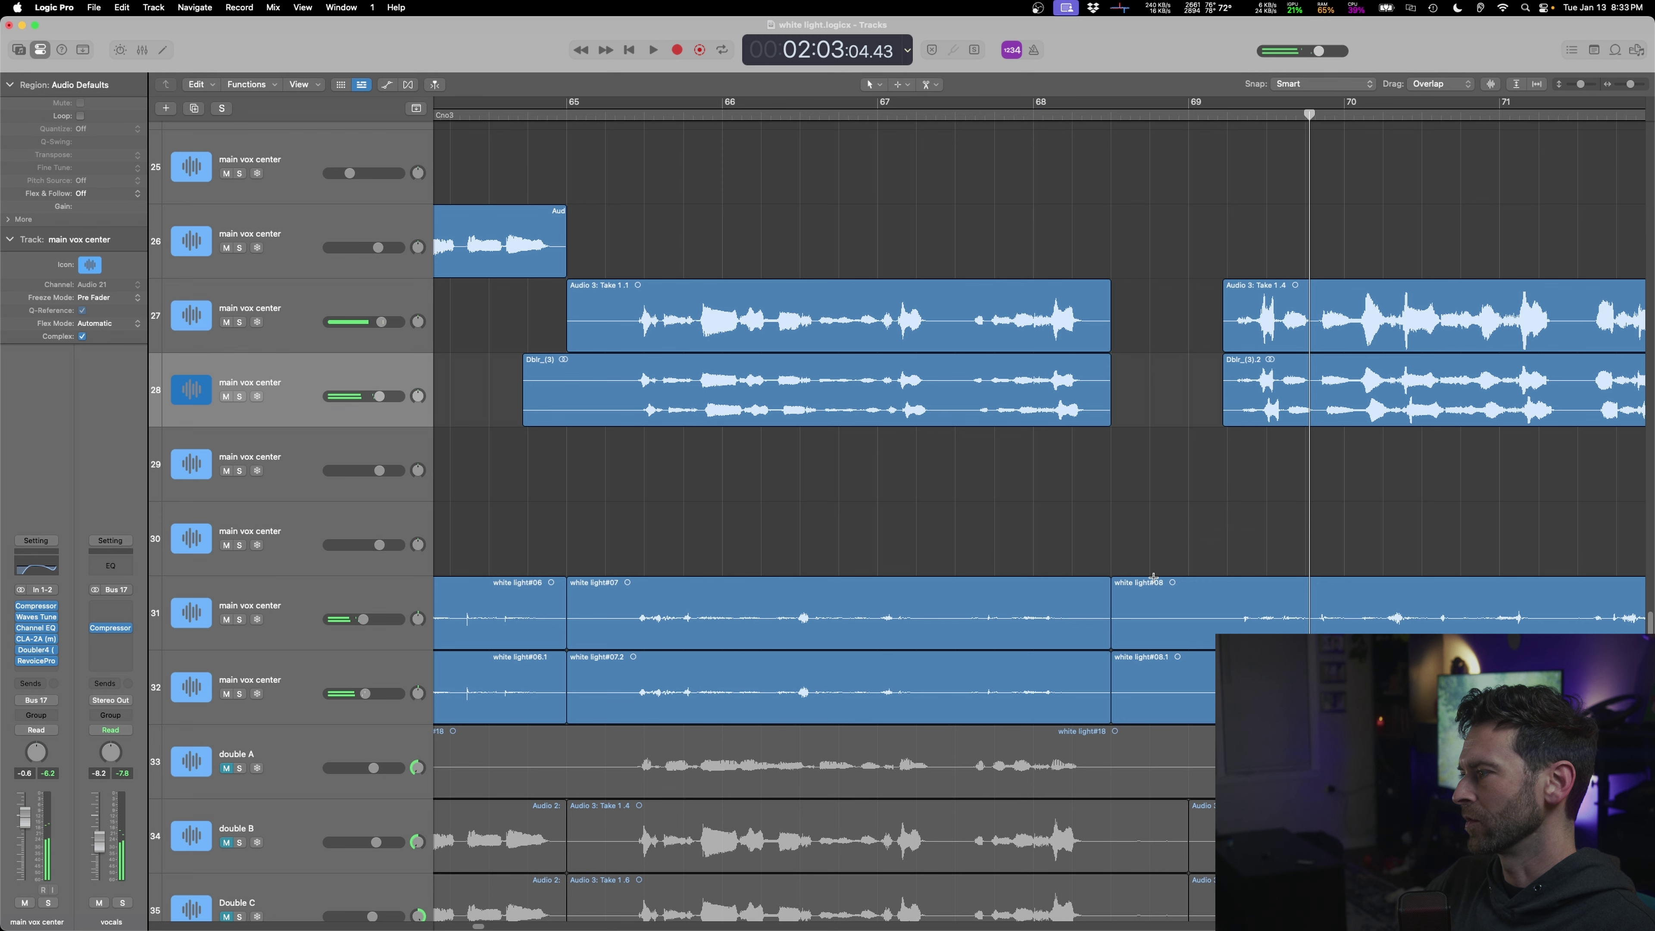
{"action": "left_click_drag", "start_coordinate": [1101, 597], "coordinate": [1218, 720]}
{"action": "key", "text": "Delete"}
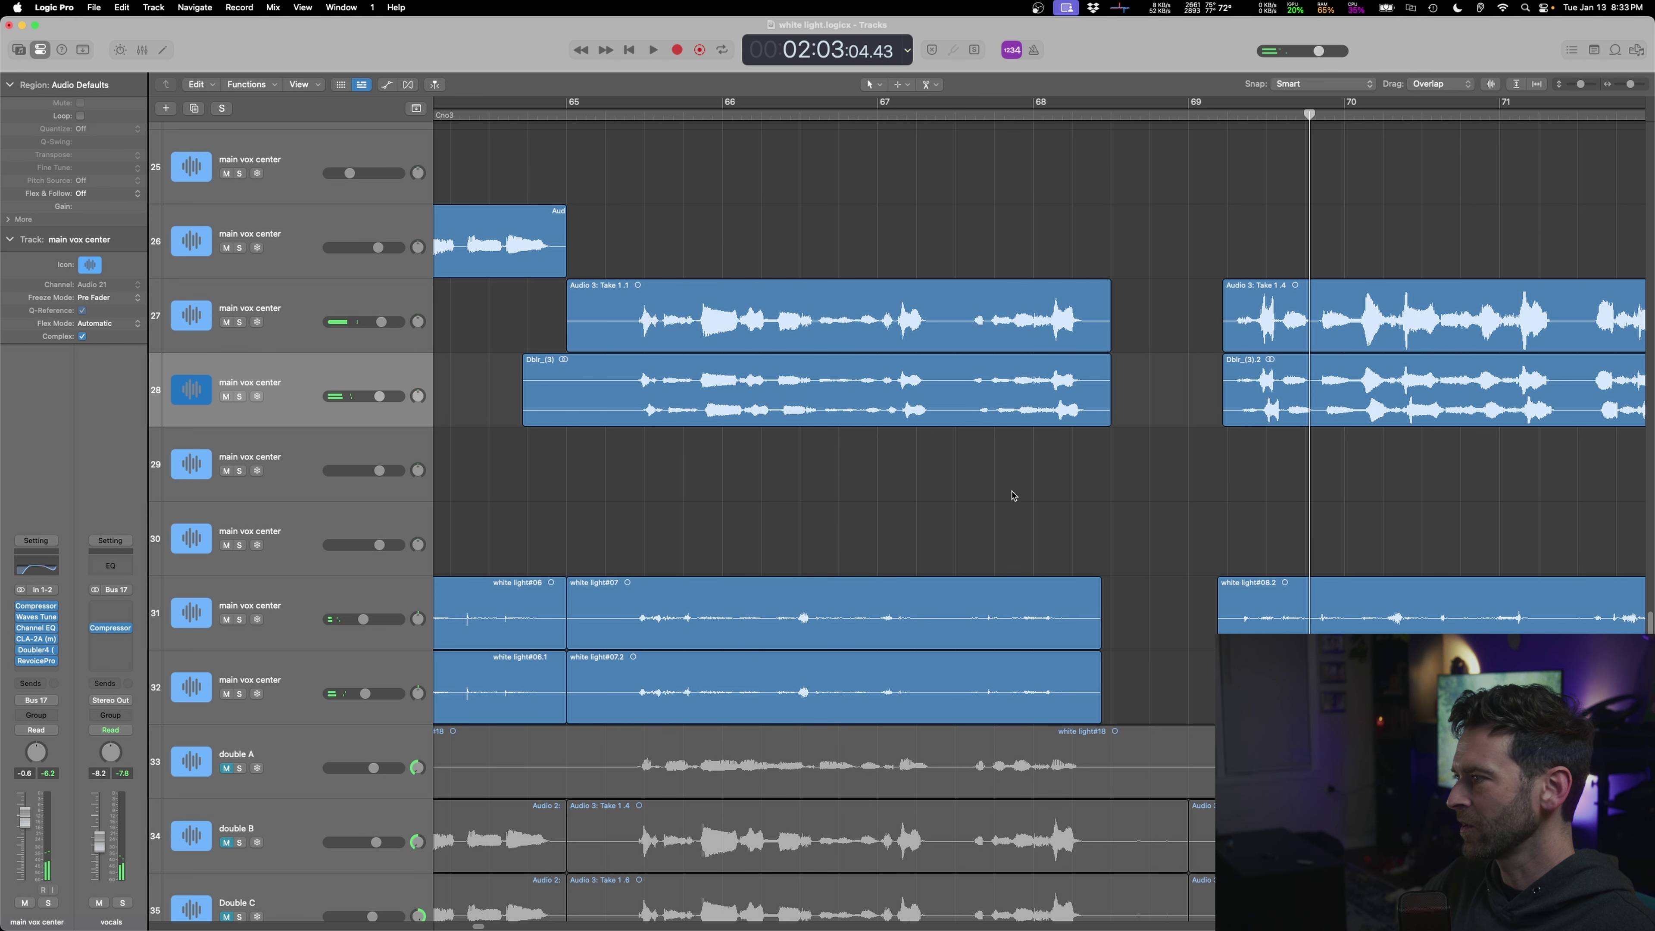
- Solo the doubled vocal on track 28 from bar 65 and boost 9850 Hz by 4.9 dB in its Channel EQ
{"action": "left_click", "coordinate": [582, 526]}
{"action": "key", "text": "space"}
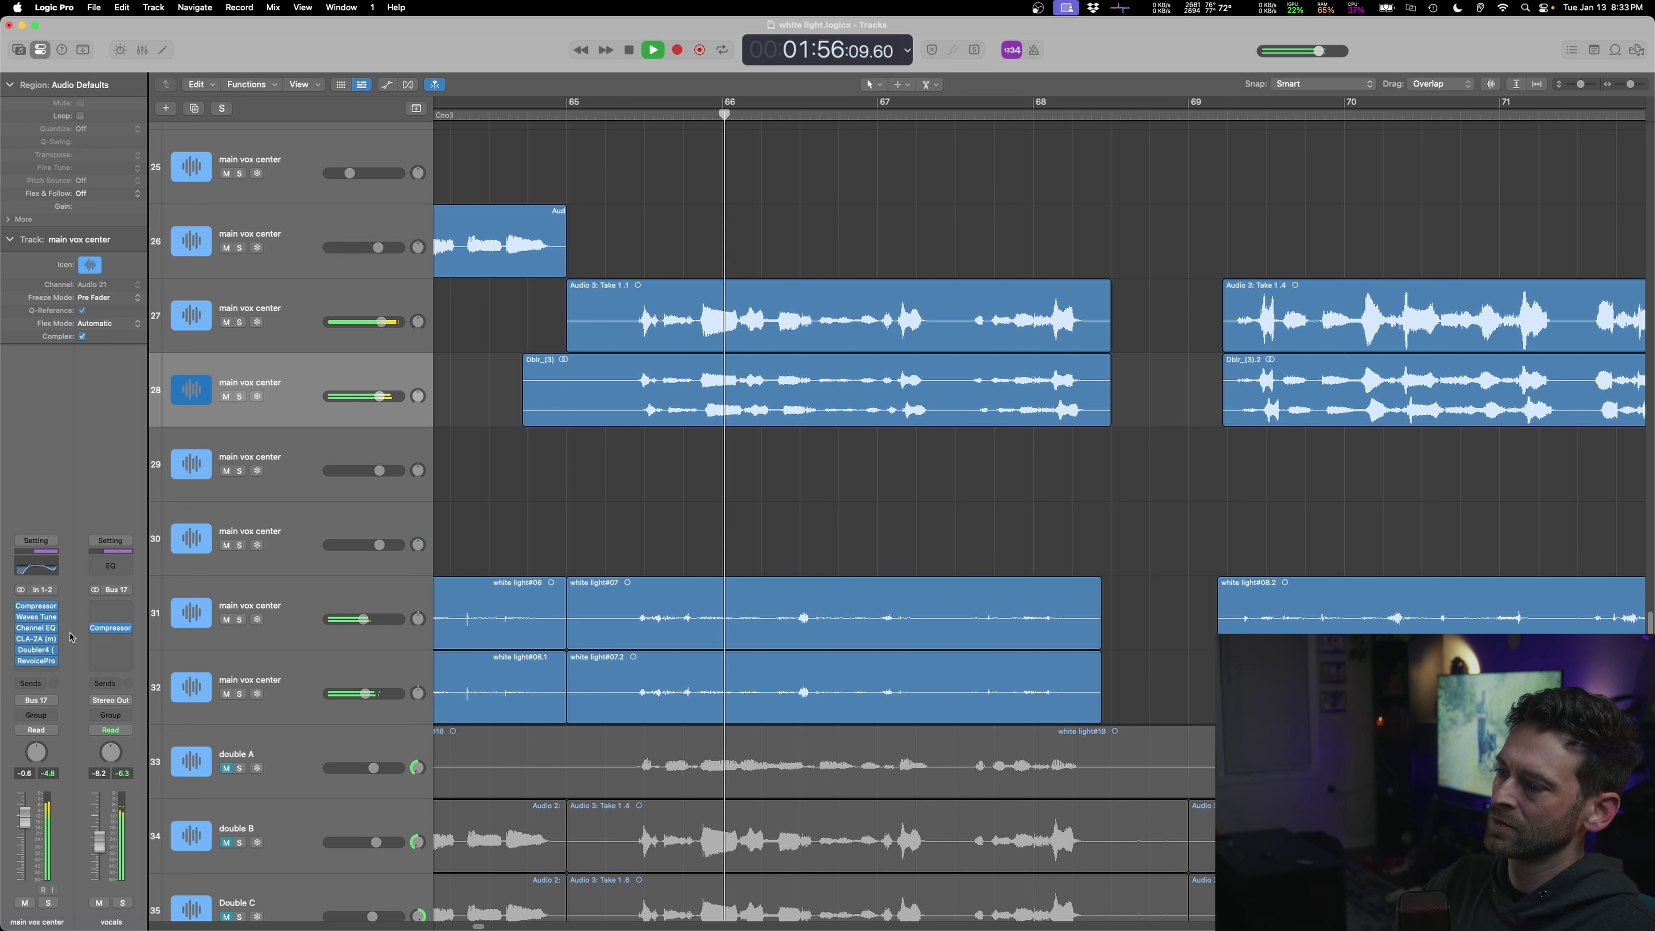
{"action": "key", "text": "s"}
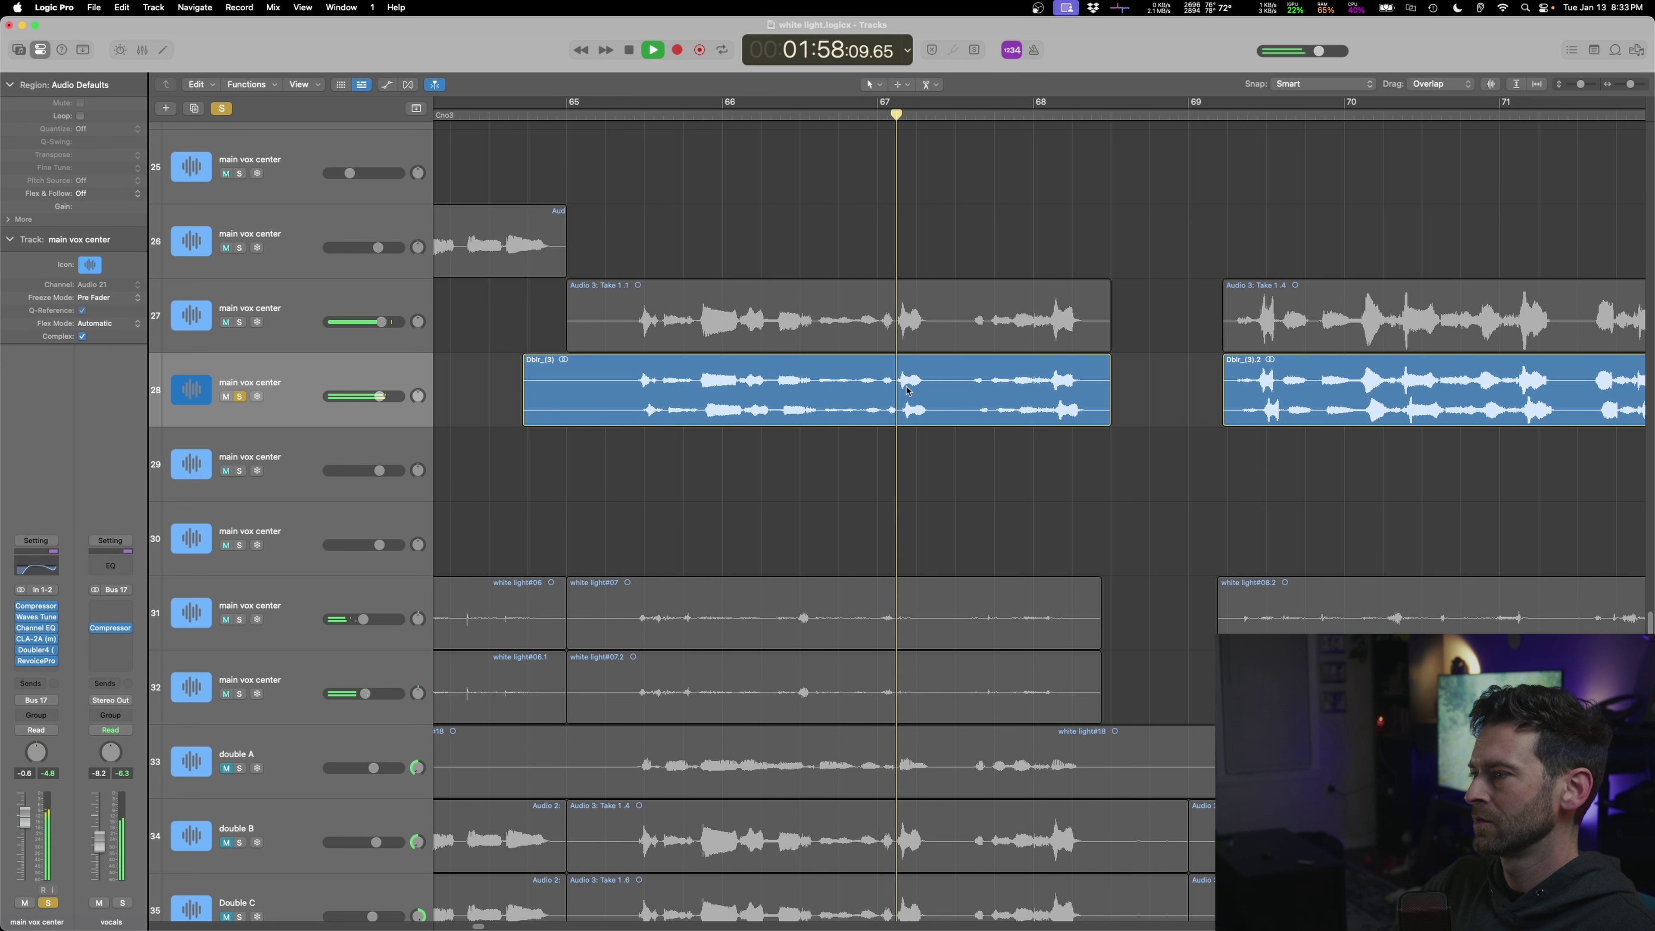
{"action": "left_click", "coordinate": [37, 566]}
{"action": "key", "text": "space"}
{"action": "left_click_drag", "start_coordinate": [1076, 400], "coordinate": [1062, 325]}
{"action": "key", "text": "space"}
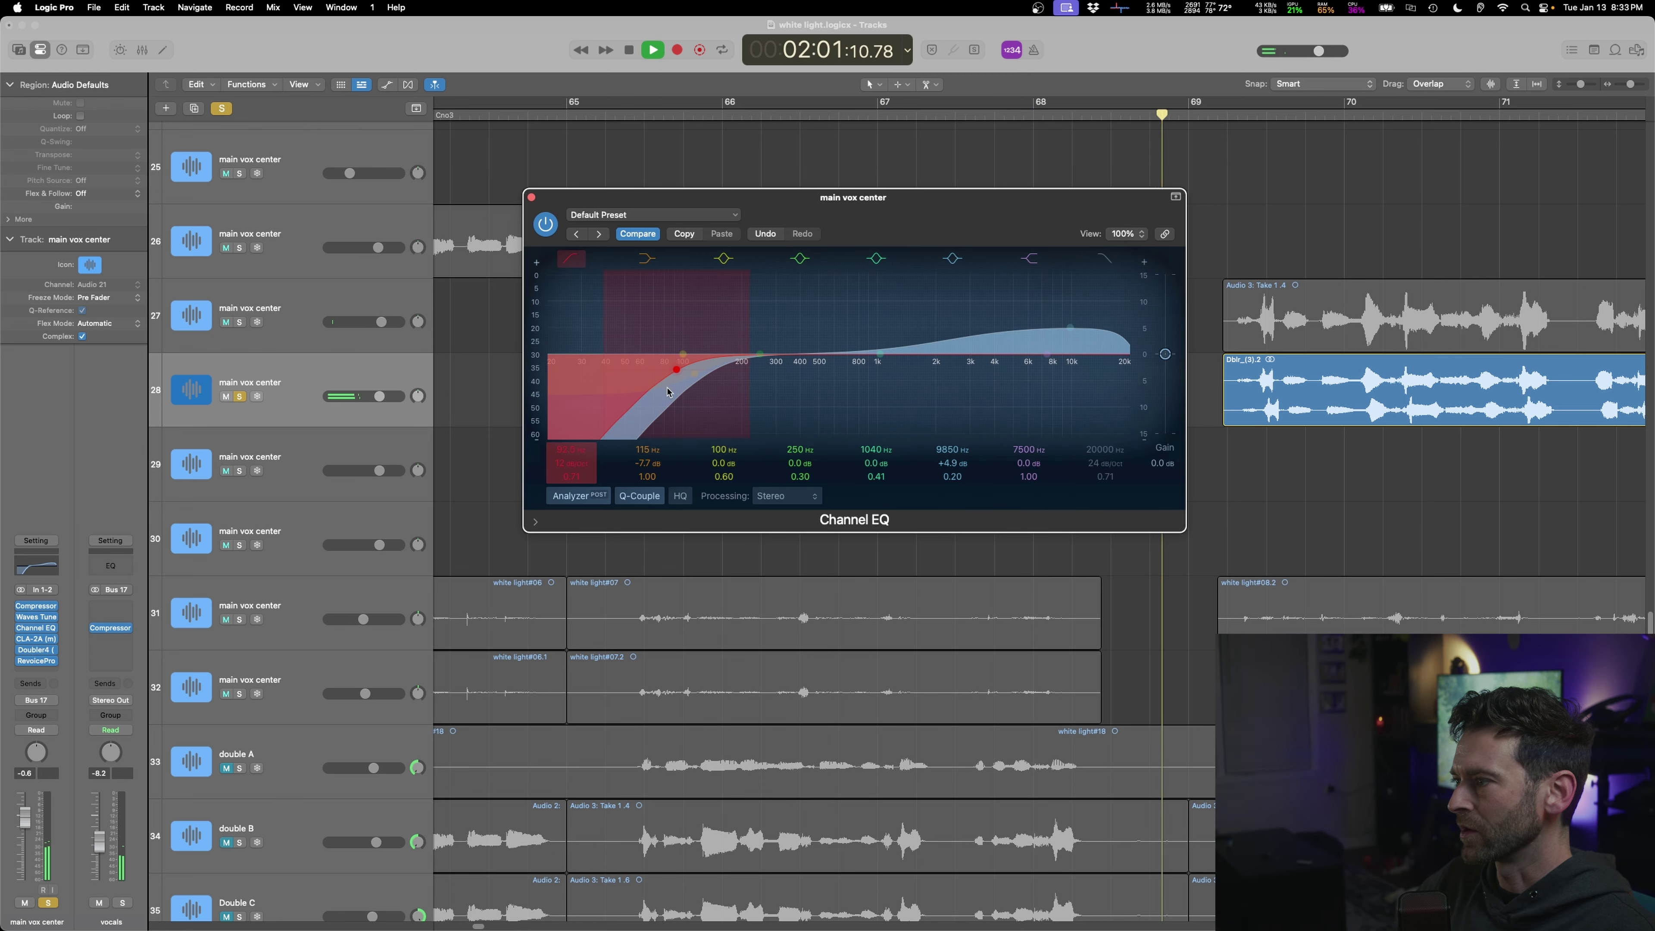
- In track 28's Channel EQ, raise the low cut to about 200 Hz, boost 1620 Hz by 6.0 dB, and set the high band to +1.9 dB at 15200 Hz
{"action": "left_click_drag", "start_coordinate": [676, 367], "coordinate": [745, 370]}
{"action": "left_click_drag", "start_coordinate": [882, 354], "coordinate": [902, 294]}
{"action": "left_click_drag", "start_coordinate": [1056, 325], "coordinate": [1091, 344]}
{"action": "left_click_drag", "start_coordinate": [895, 314], "coordinate": [904, 315]}
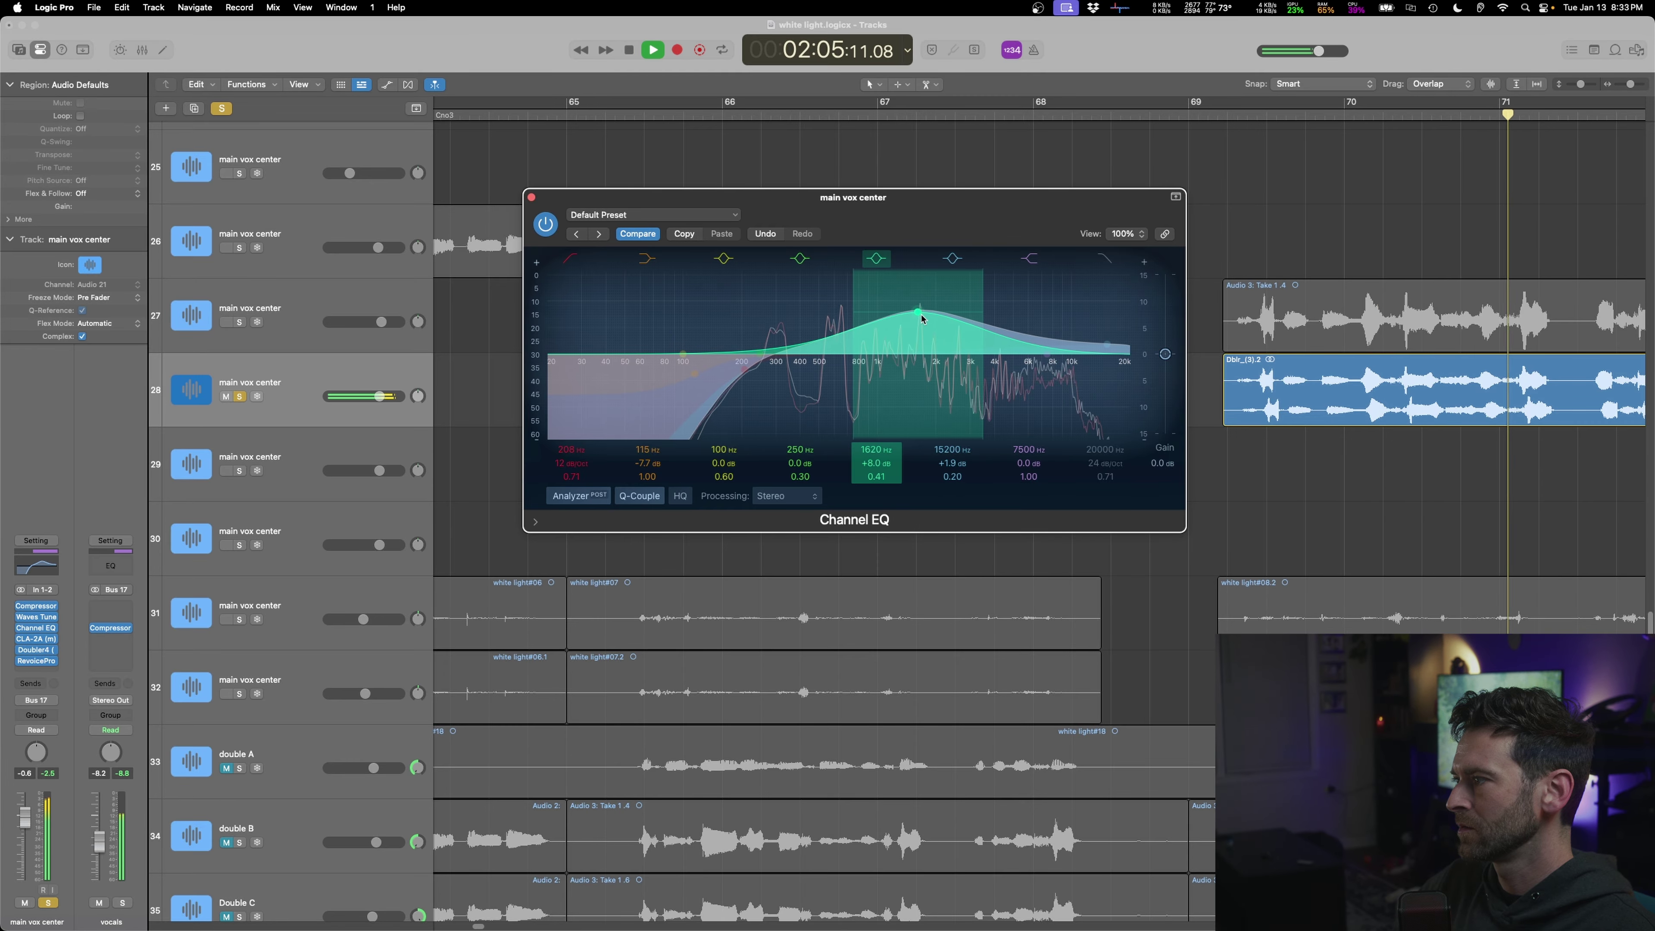
- Return track 28 to the full mix at -2.1 dB and set the cycle range to bars 65 through 77
{"action": "left_click", "coordinate": [240, 397]}
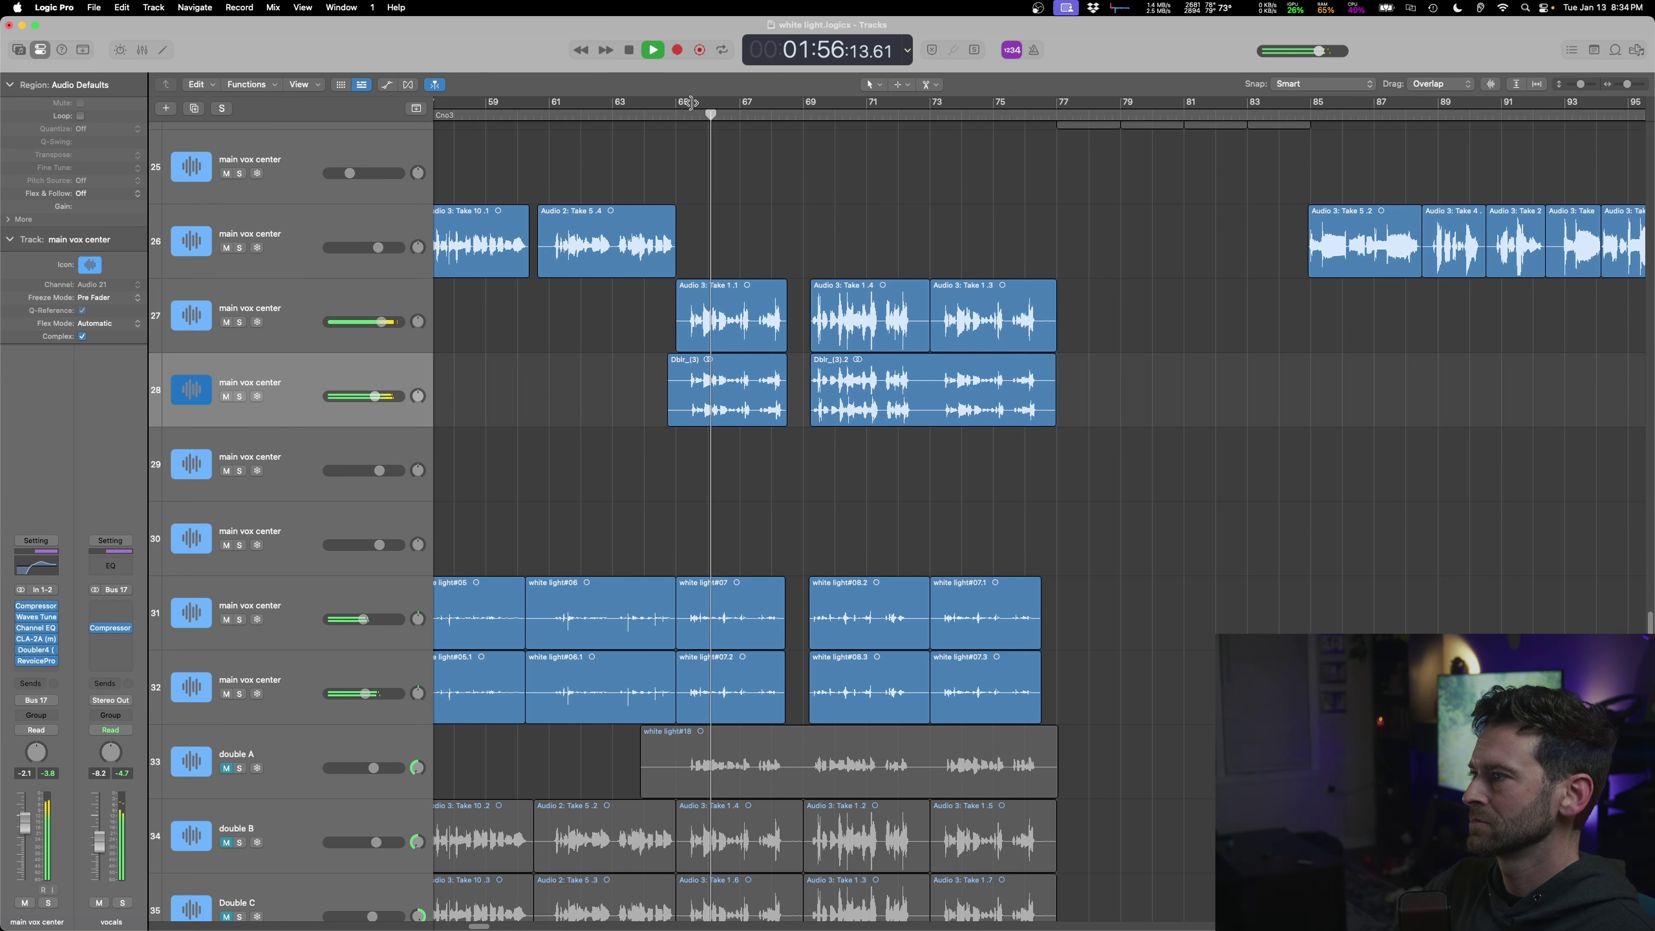
{"action": "left_click_drag", "start_coordinate": [691, 102], "coordinate": [1056, 103]}
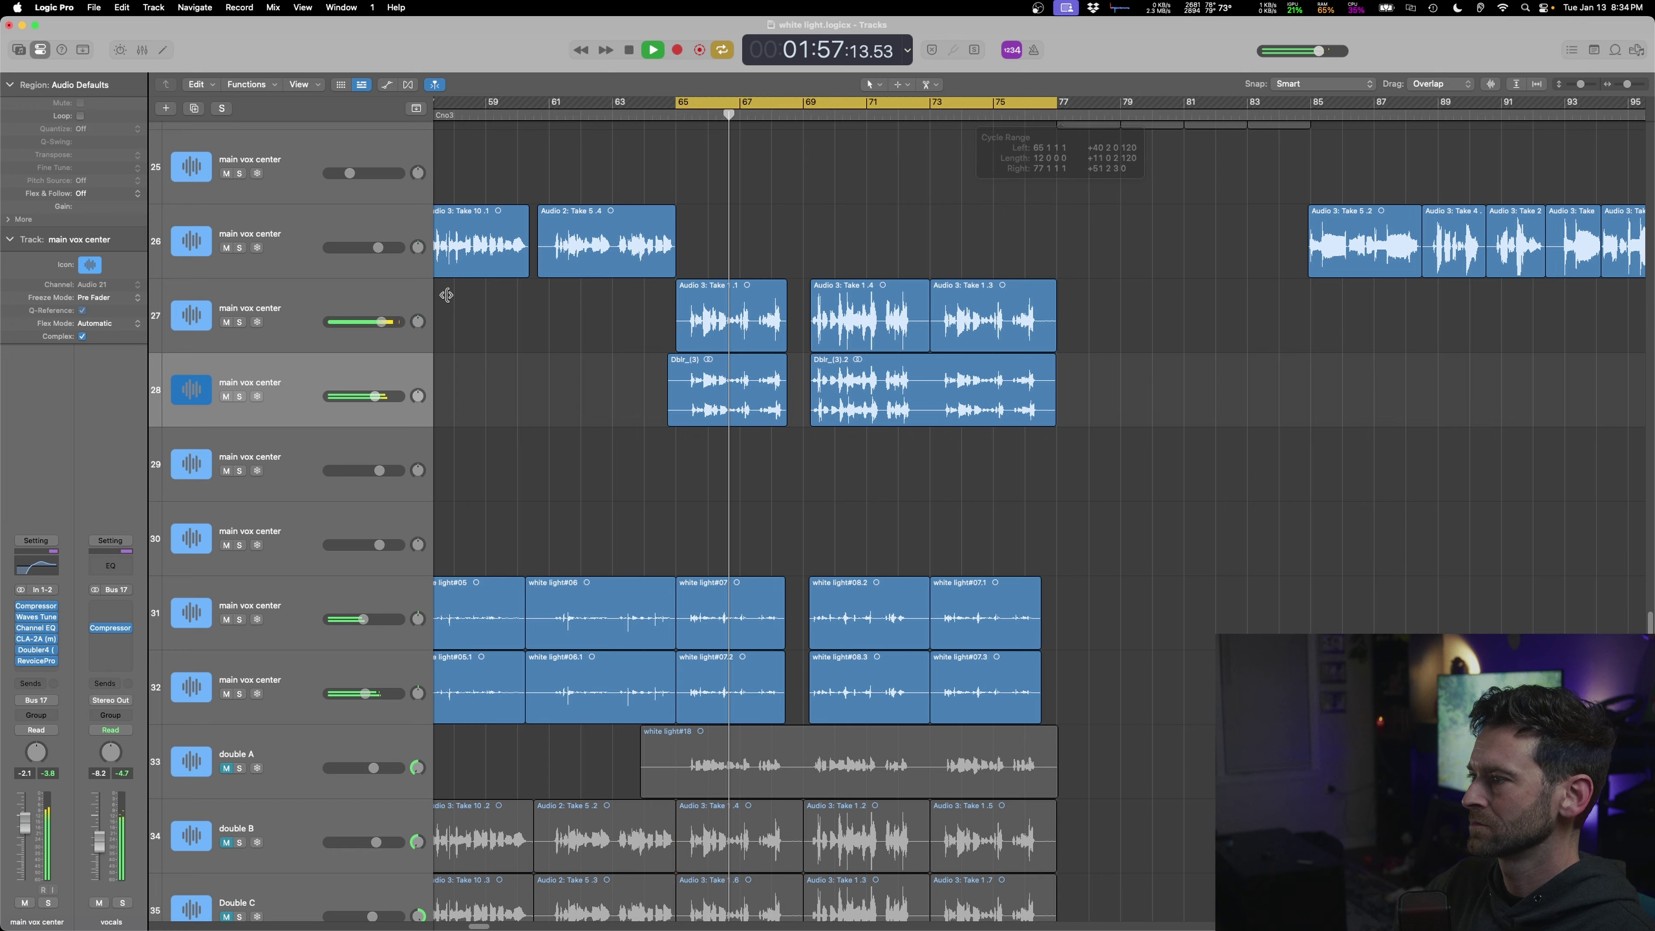
- Play the chorus, then split off track 28's phrase from about bar 67.5 to 68.5 and move it onto a duplicate track below
{"action": "scroll", "coordinate": [710, 510], "scroll_direction": "up", "scroll_amount": 5}
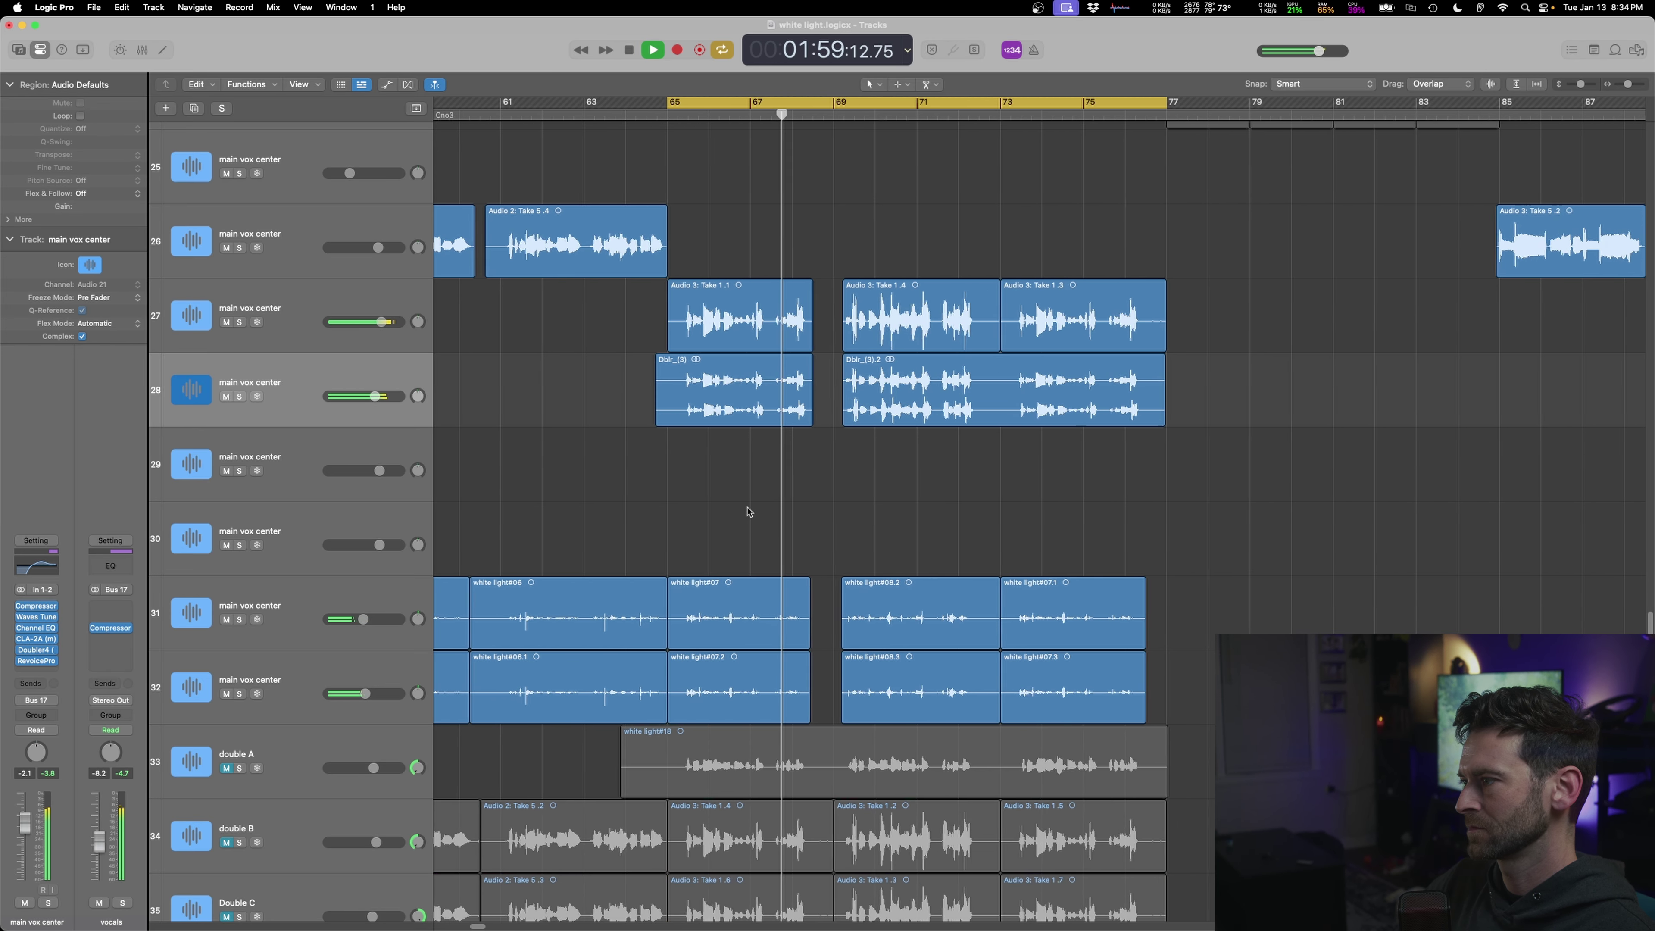
{"action": "key", "text": "space"}
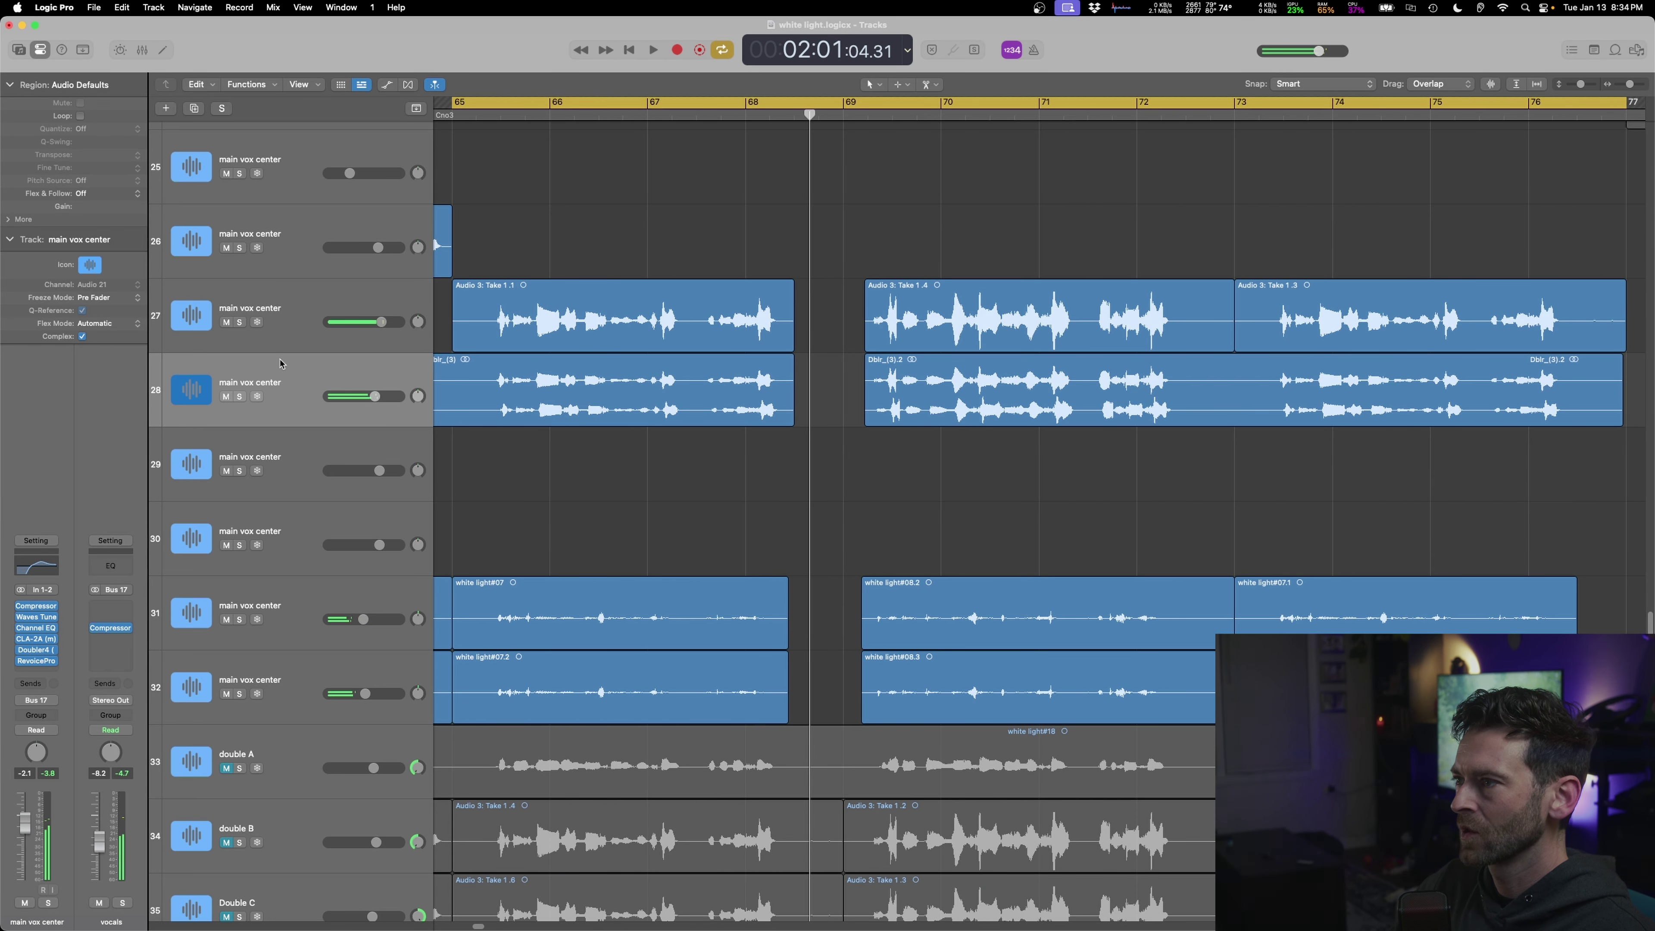
{"action": "left_click_drag", "start_coordinate": [695, 399], "coordinate": [690, 483]}
{"action": "left_click", "coordinate": [272, 378]}
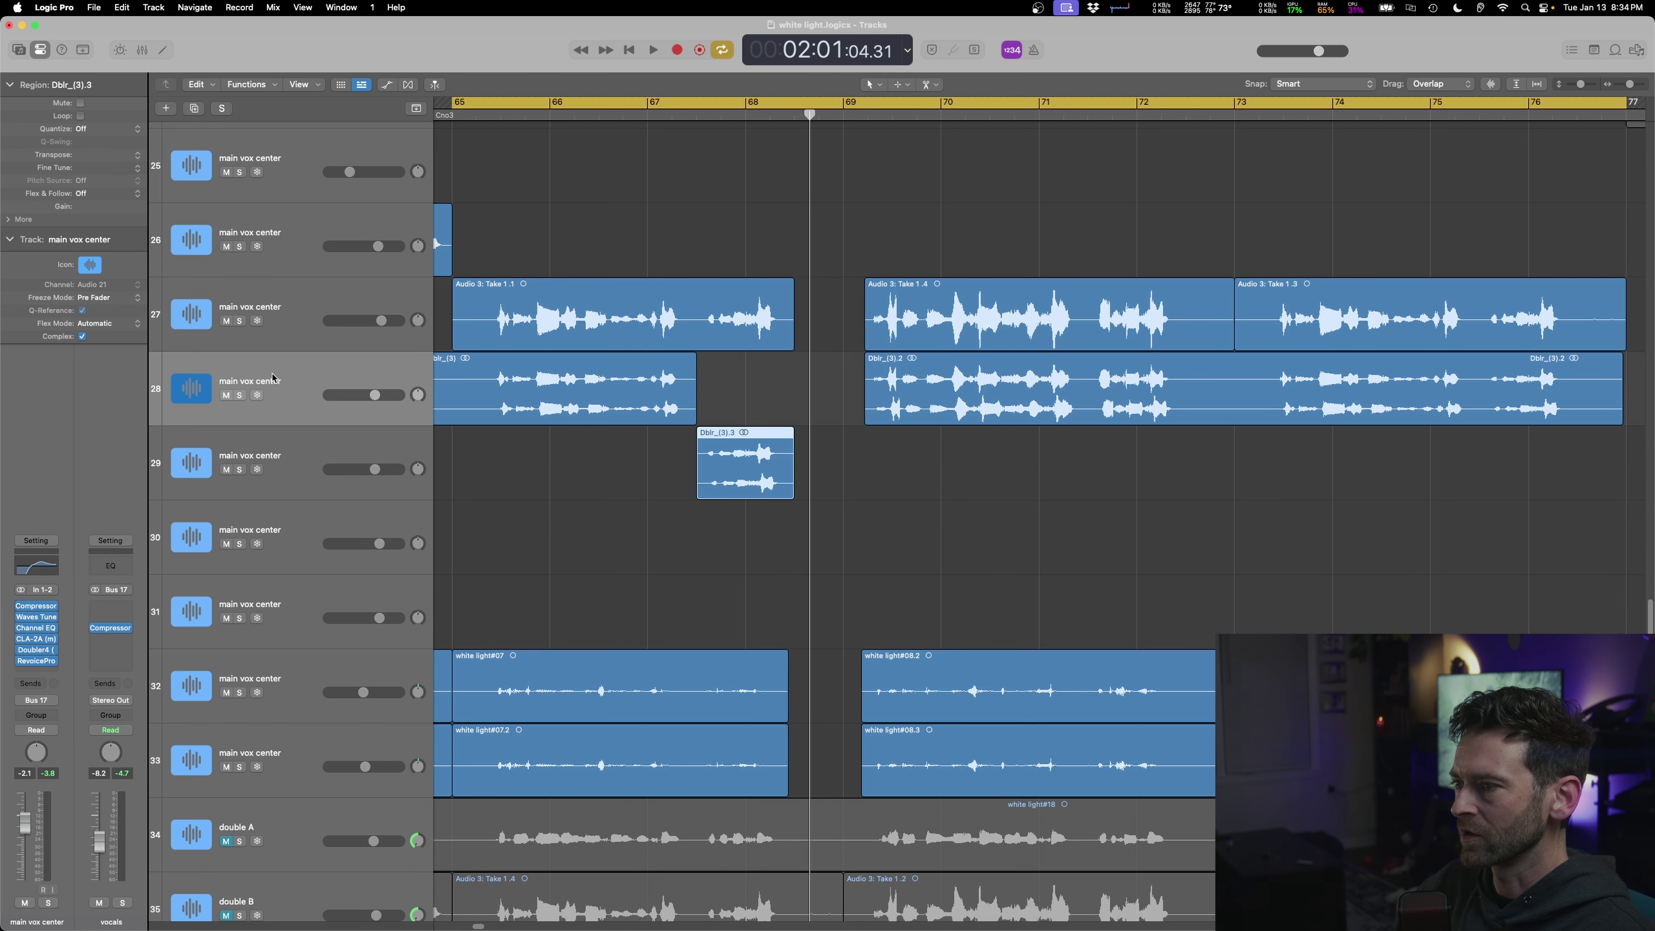
- Remove the RevoicePro plug-in from the separated phrase's track 29
{"action": "left_click", "coordinate": [285, 474]}
{"action": "left_click", "coordinate": [36, 628]}
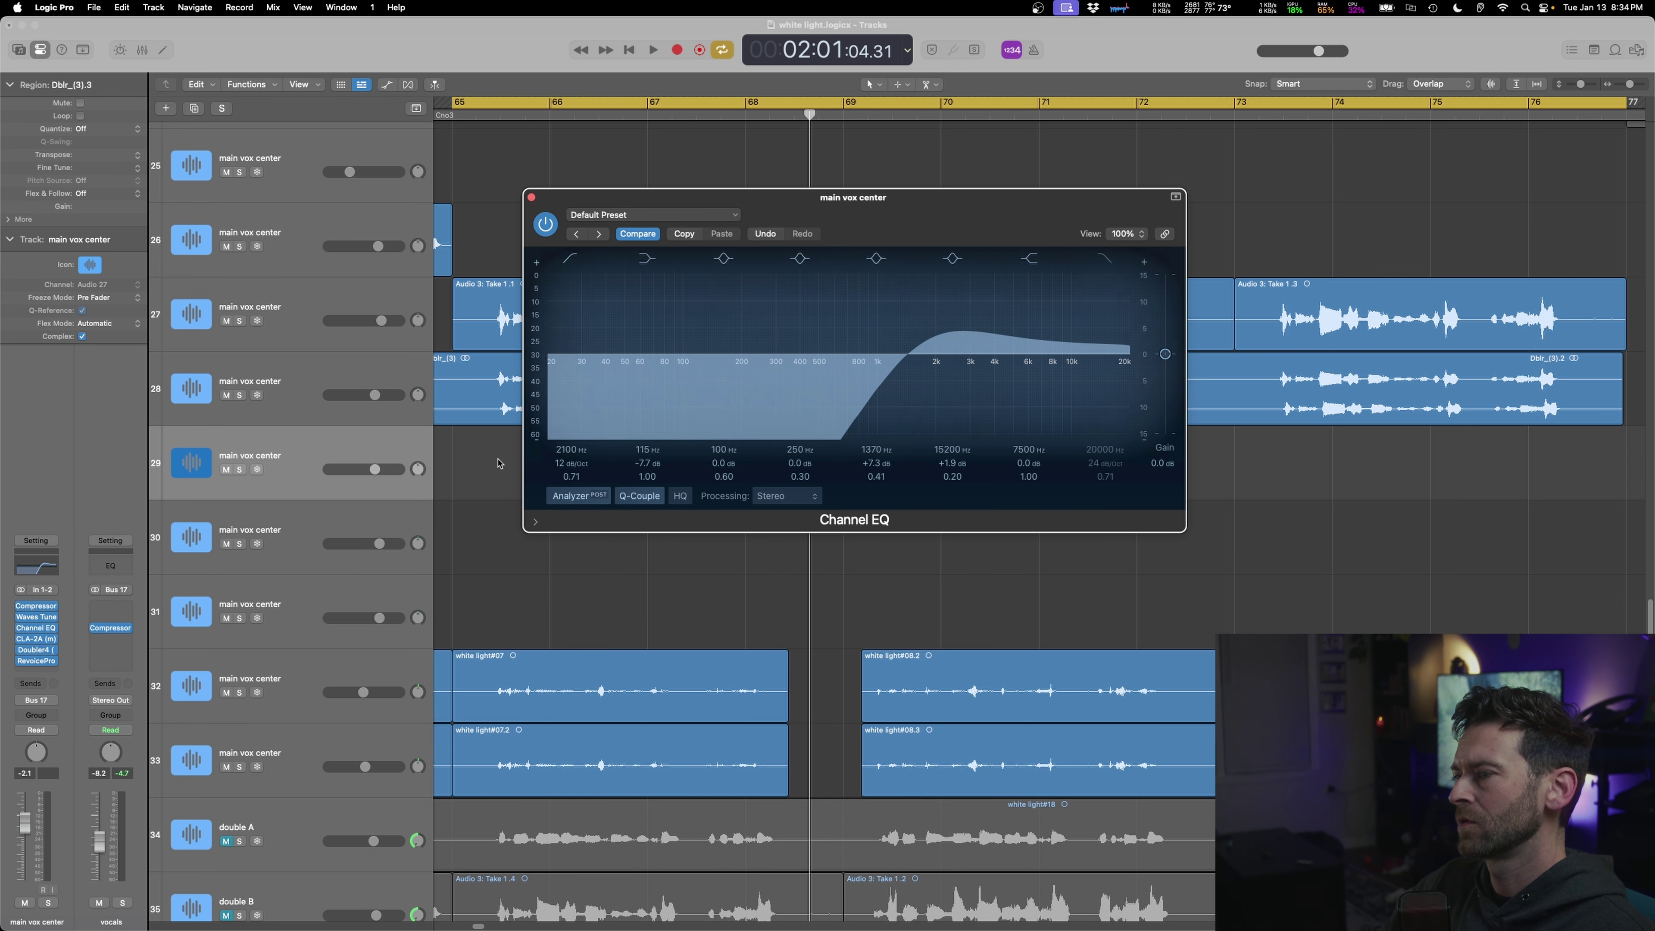
{"action": "left_click", "coordinate": [19, 662]}
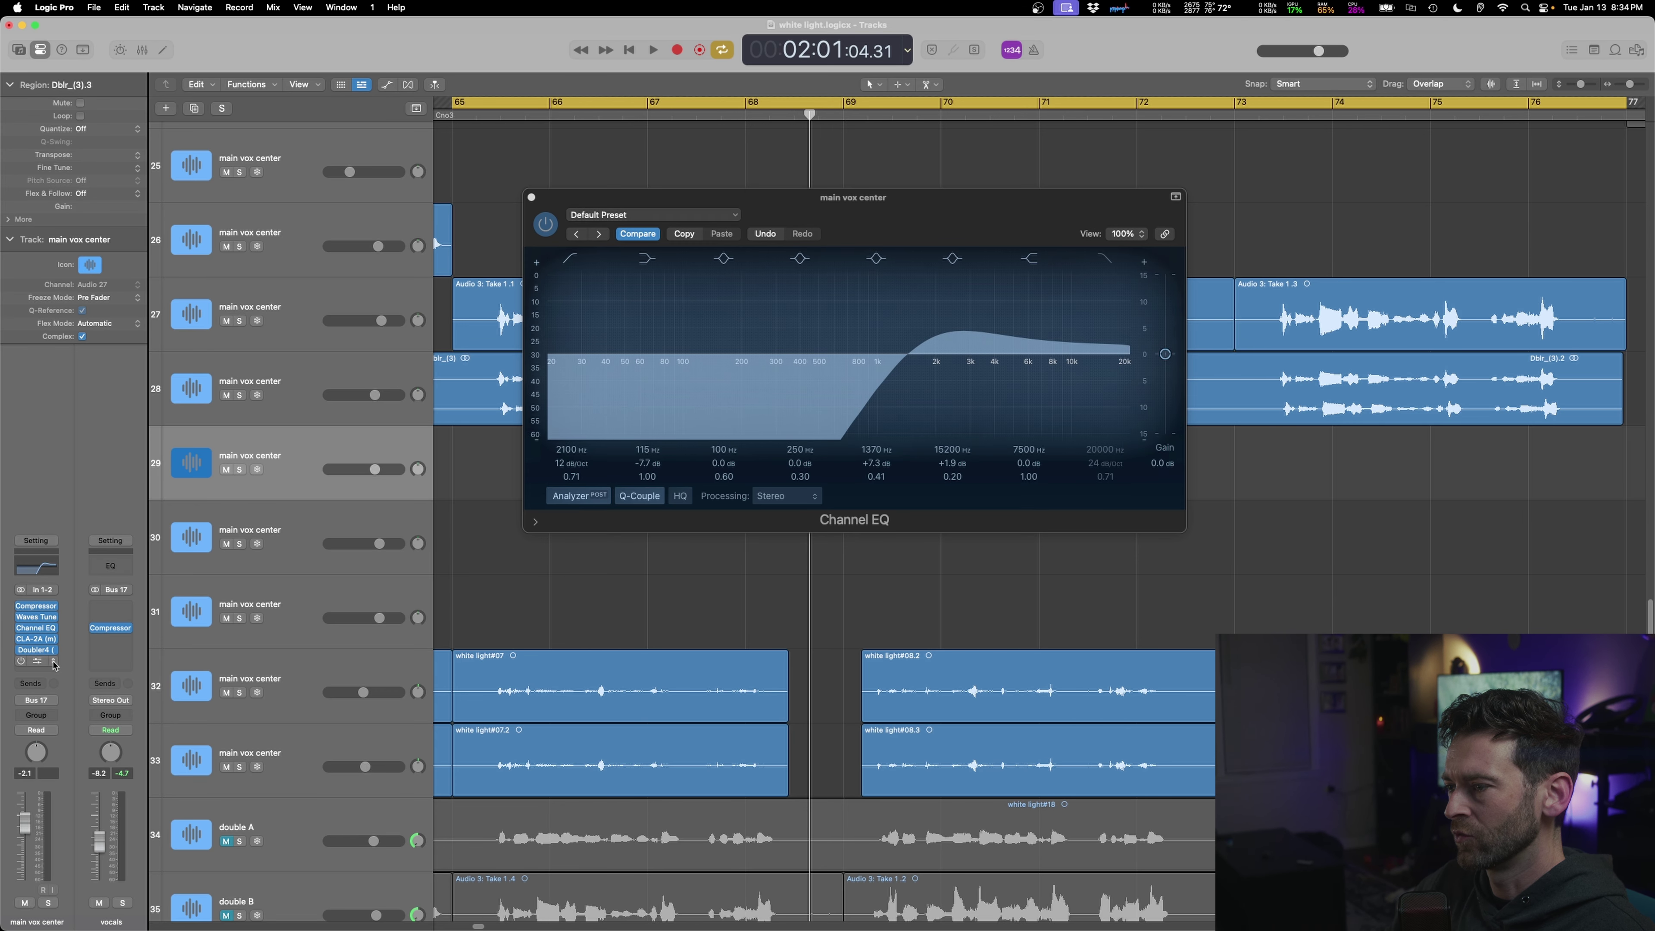
{"action": "left_click", "coordinate": [118, 628]}
- Insert a stereo Space Designer reverb on track 29, switch cycling off, and shift the region to start at about bar 67.9
{"action": "left_click", "coordinate": [37, 673]}
{"action": "mouse_move", "coordinate": [85, 871]}
{"action": "mouse_move", "coordinate": [251, 921]}
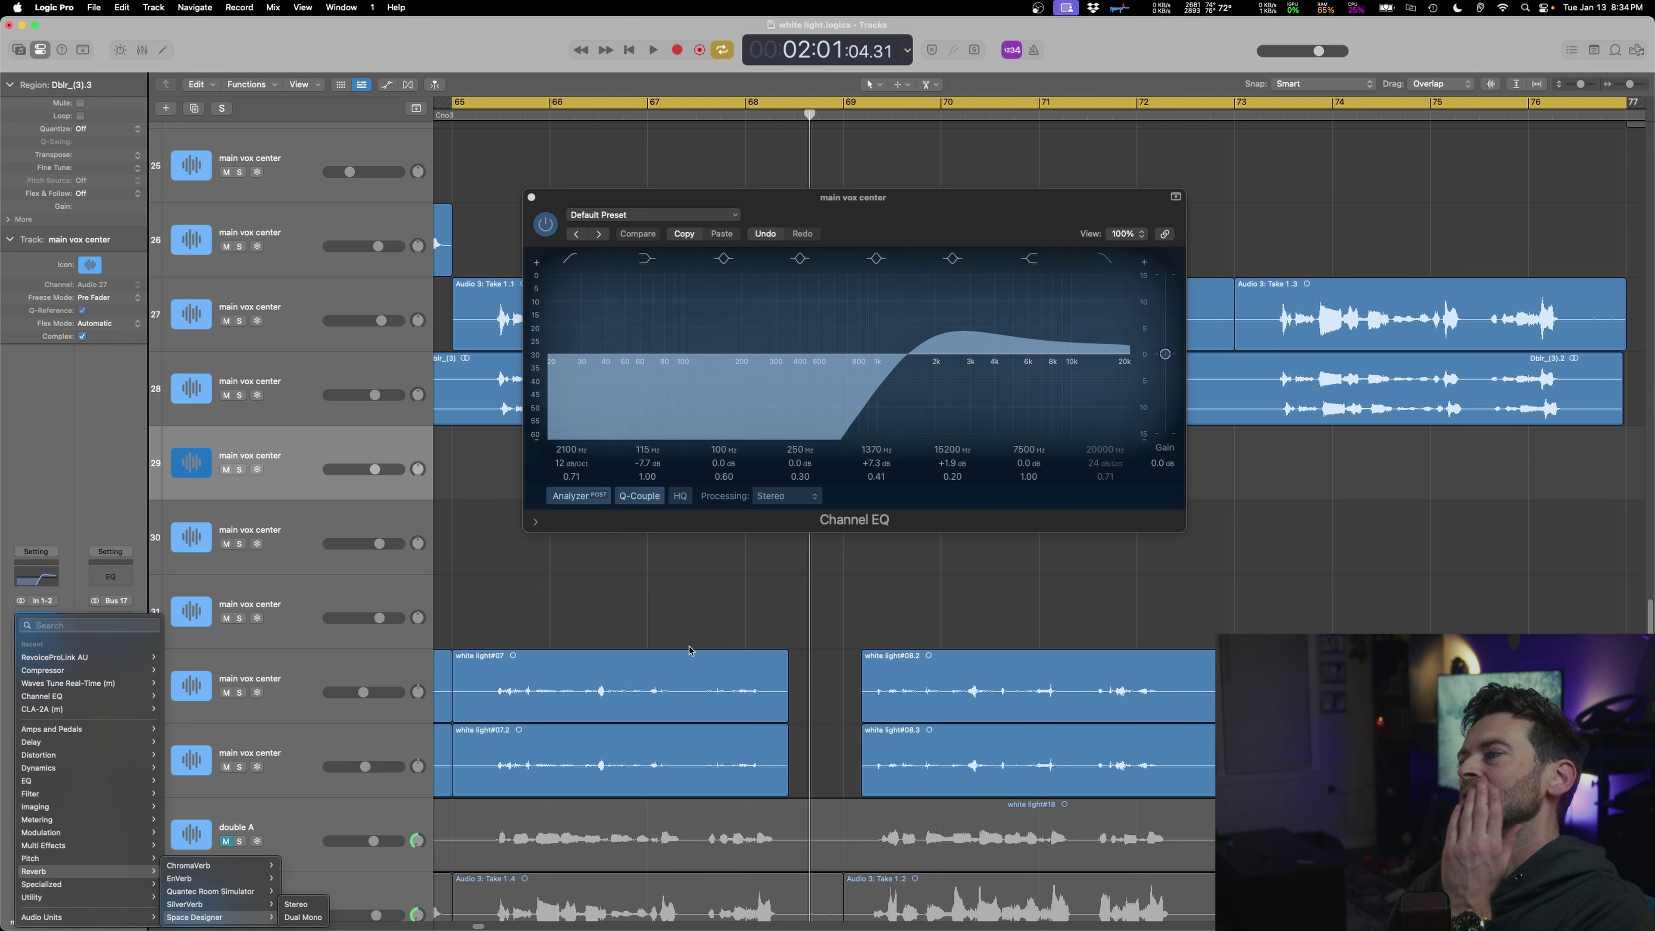
{"action": "left_click", "coordinate": [692, 651]}
{"action": "left_click", "coordinate": [1036, 598]}
{"action": "key", "text": "c"}
{"action": "left_click_drag", "start_coordinate": [900, 204], "coordinate": [1148, 587]}
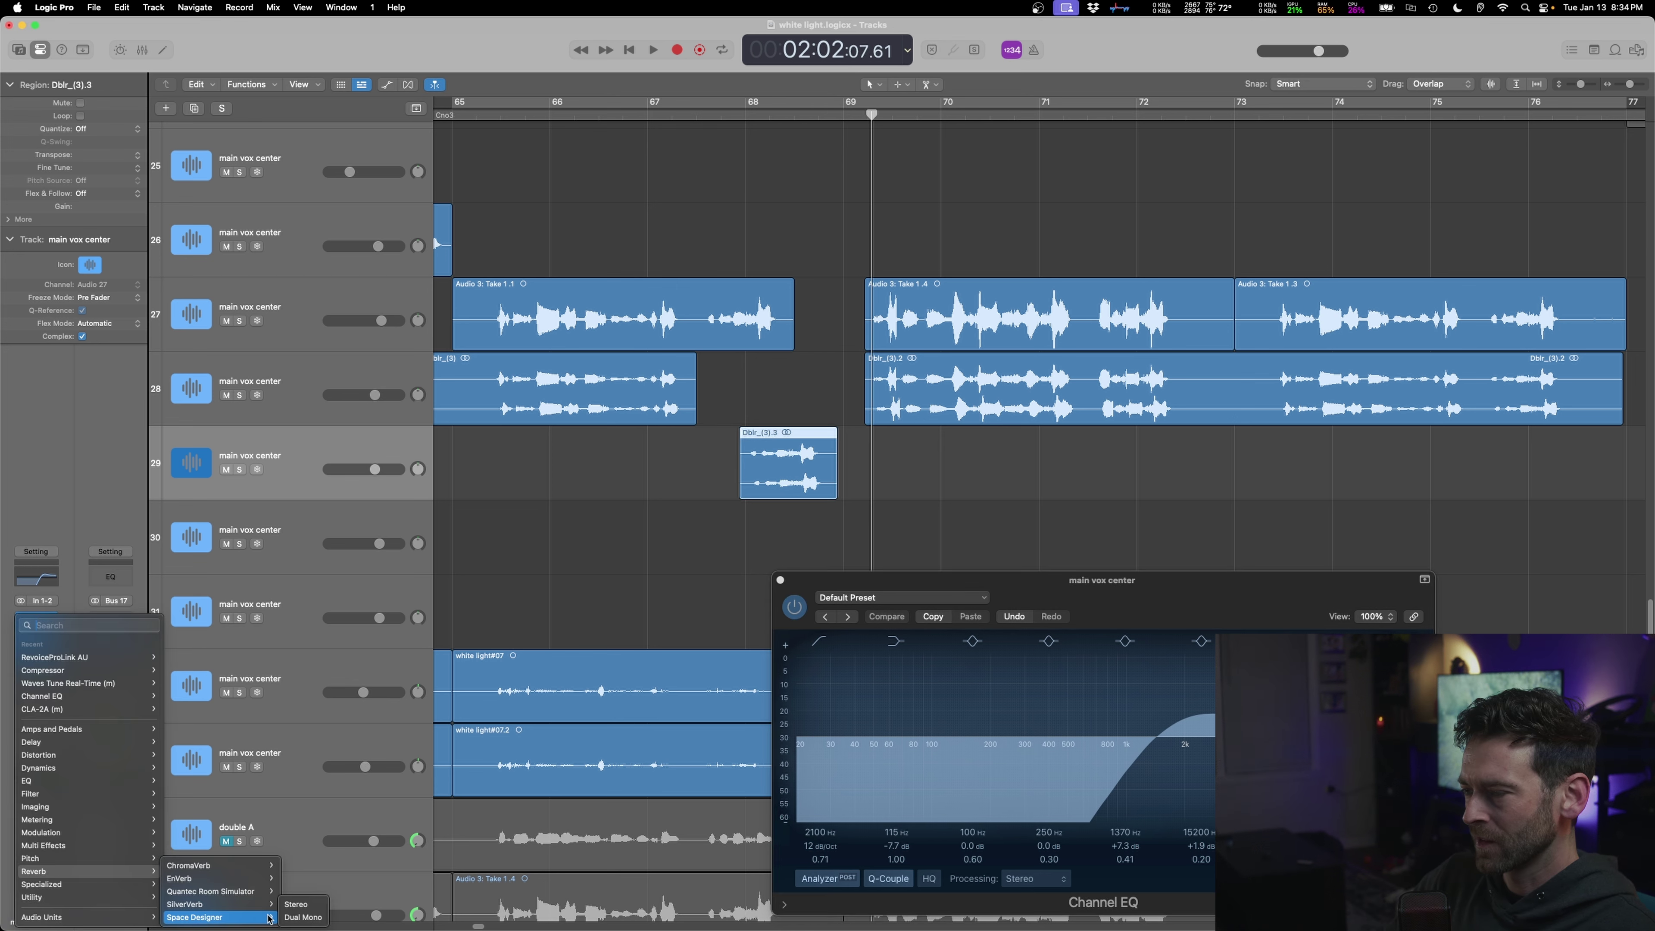
{"action": "left_click", "coordinate": [321, 910]}
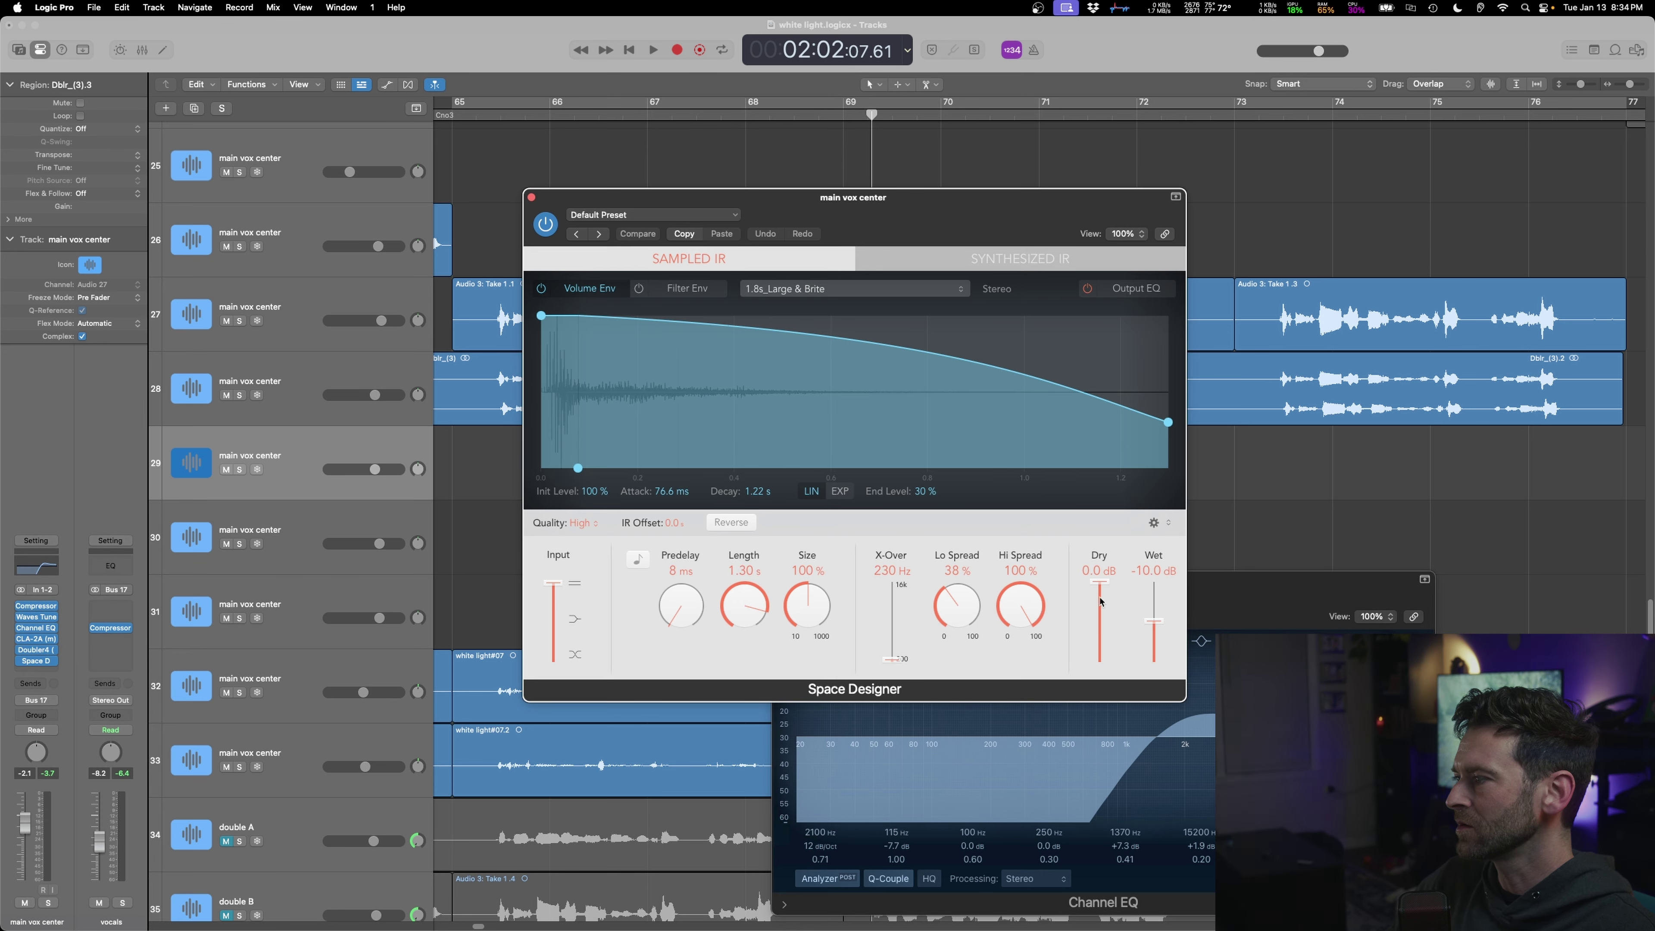
- Give track 29's Space Designer a reversed synthesized impulse response with wet at 0.0 dB, and duplicate the track as track 30
{"action": "left_click", "coordinate": [1017, 258]}
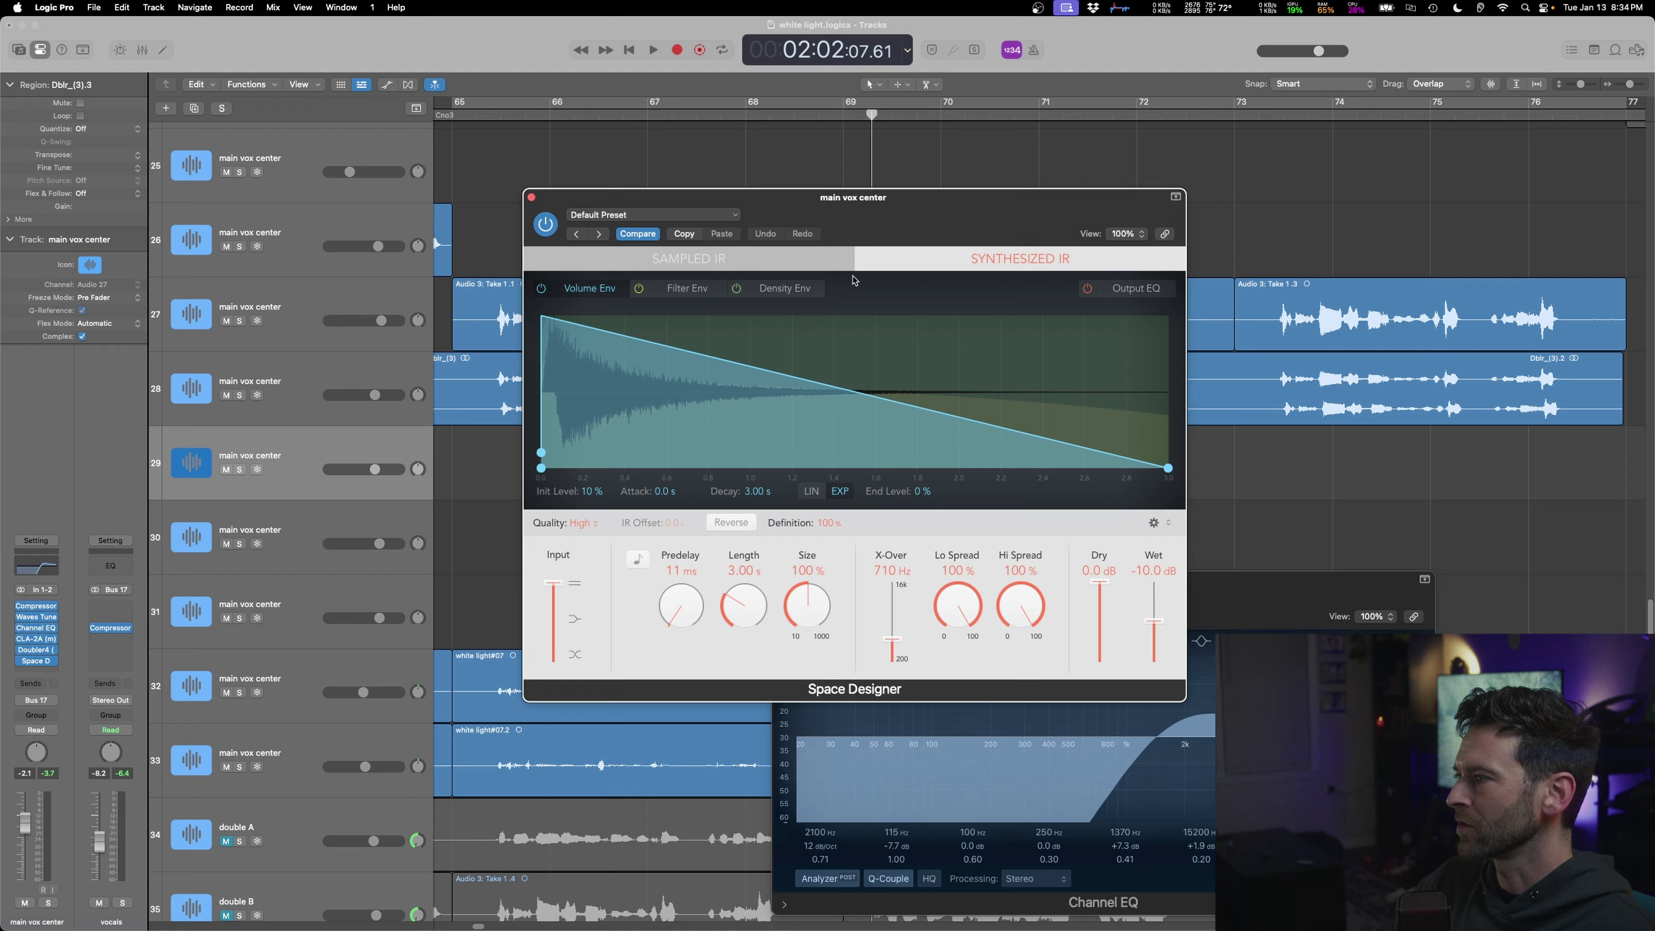
{"action": "left_click", "coordinate": [730, 522]}
{"action": "key", "text": "space"}
{"action": "left_click_drag", "start_coordinate": [924, 212], "coordinate": [908, 526]}
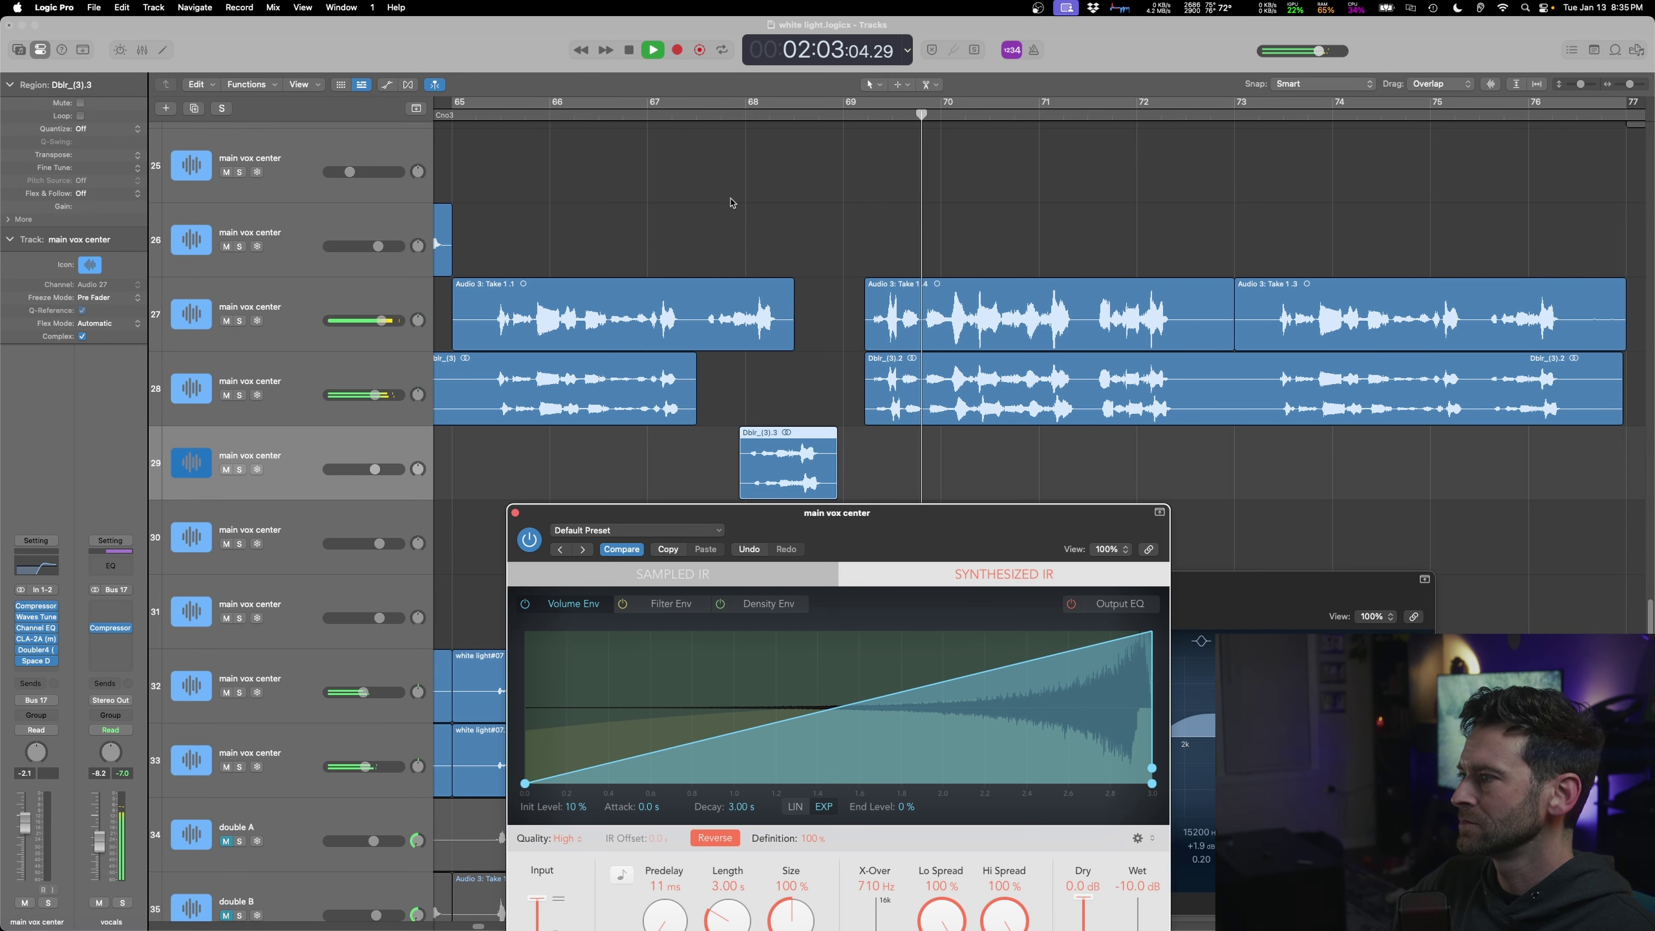
{"action": "left_click", "coordinate": [731, 202]}
{"action": "left_click", "coordinate": [1058, 636]}
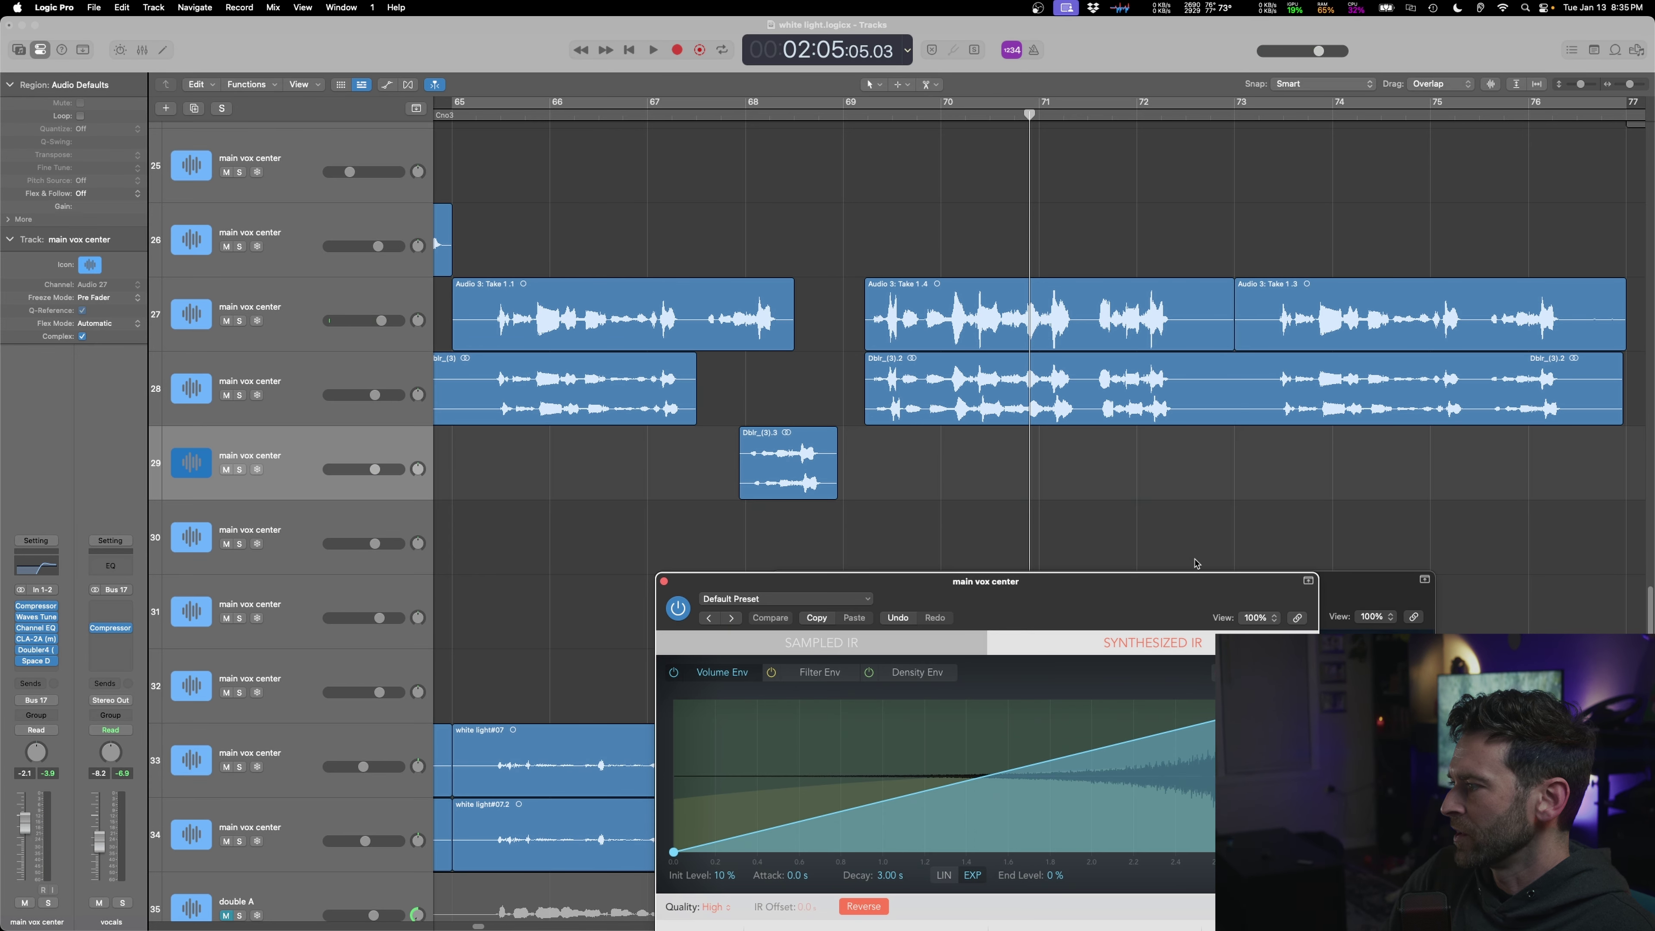
{"action": "left_click", "coordinate": [1176, 632]}
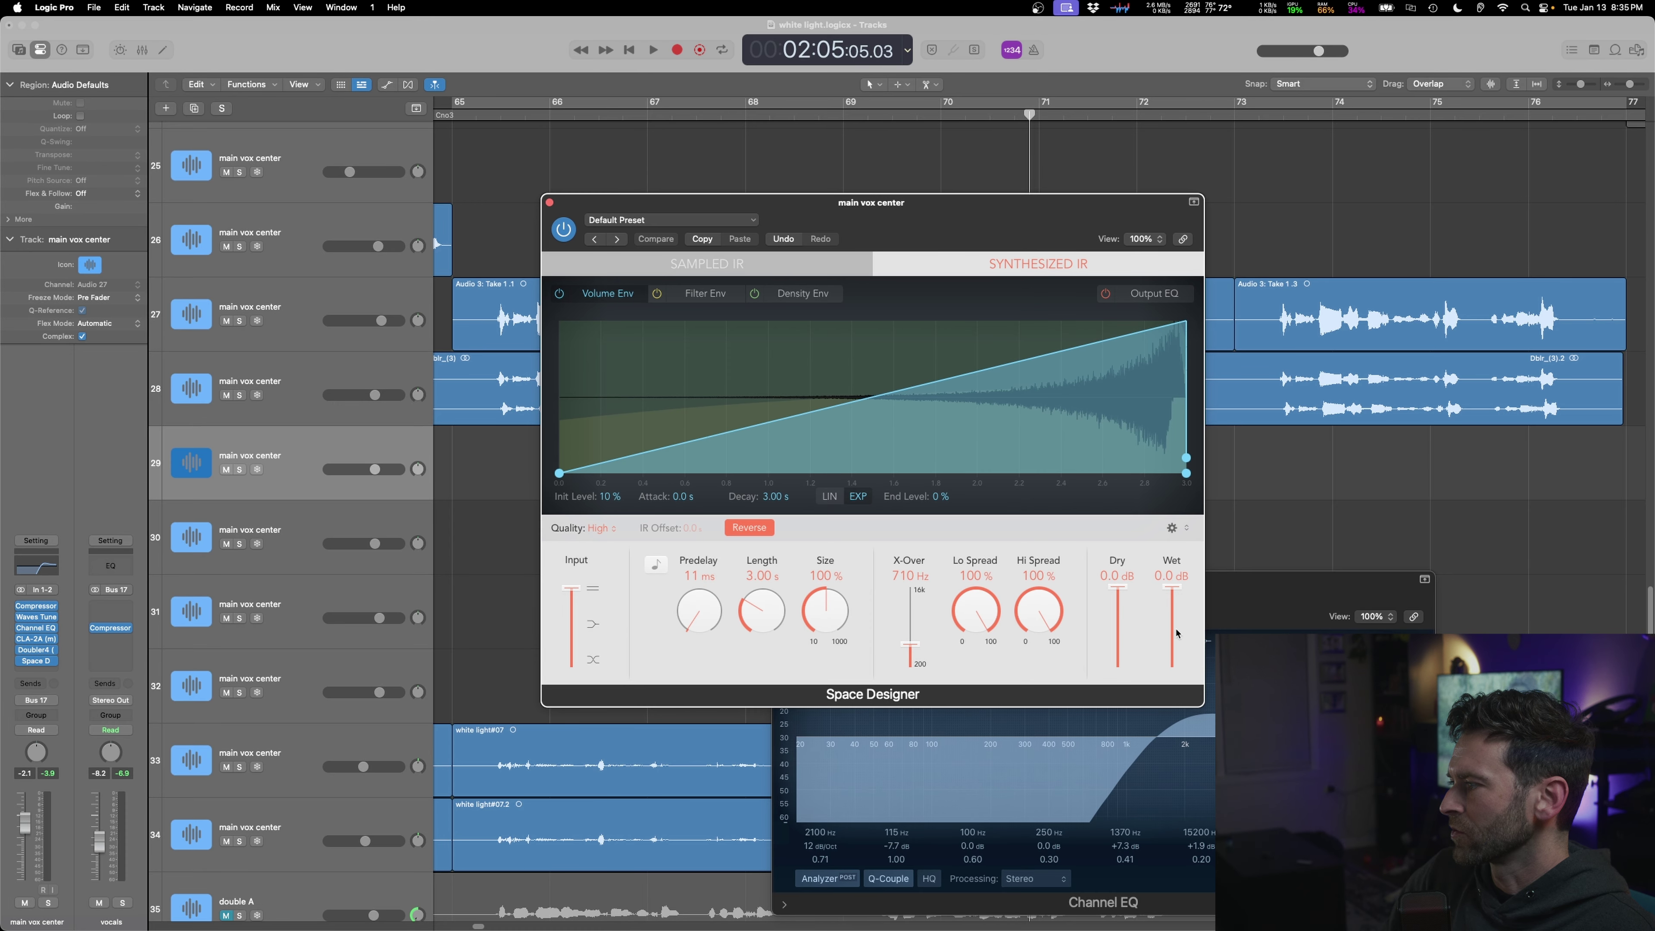
{"action": "left_click", "coordinate": [549, 202]}
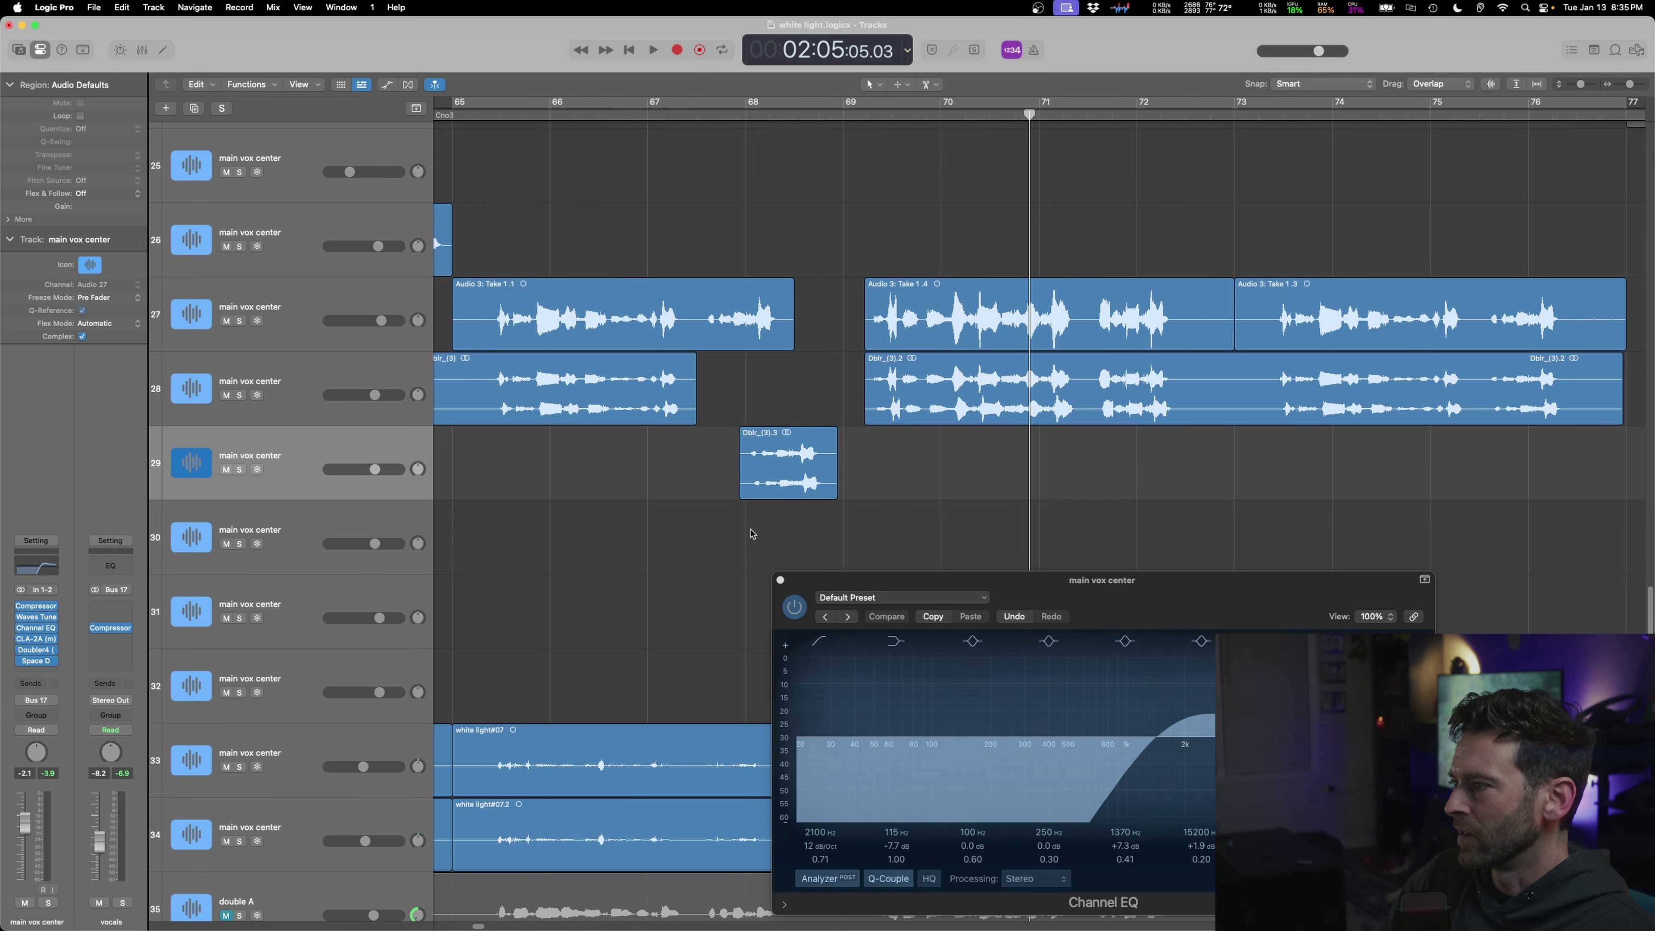
- Copy track 29's region onto track 30 and lower the dry level in track 30's Space Designer to about -8.6 dB
{"action": "left_click_drag", "start_coordinate": [791, 474], "coordinate": [785, 558]}
{"action": "left_click", "coordinate": [291, 515]}
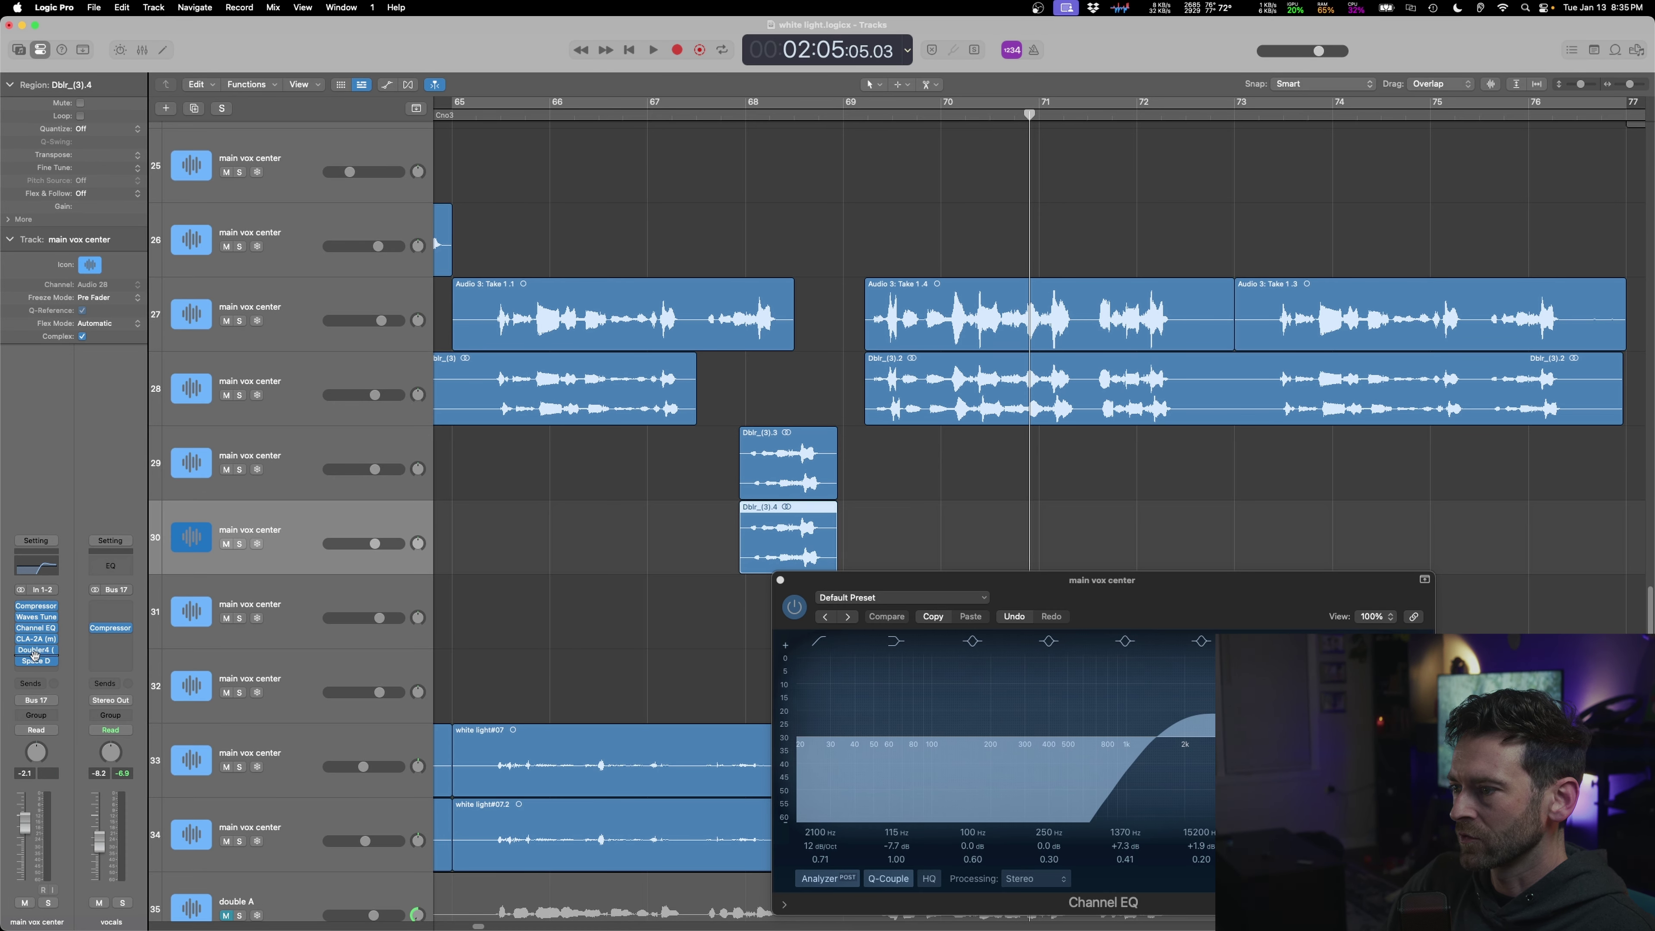
{"action": "left_click", "coordinate": [36, 661]}
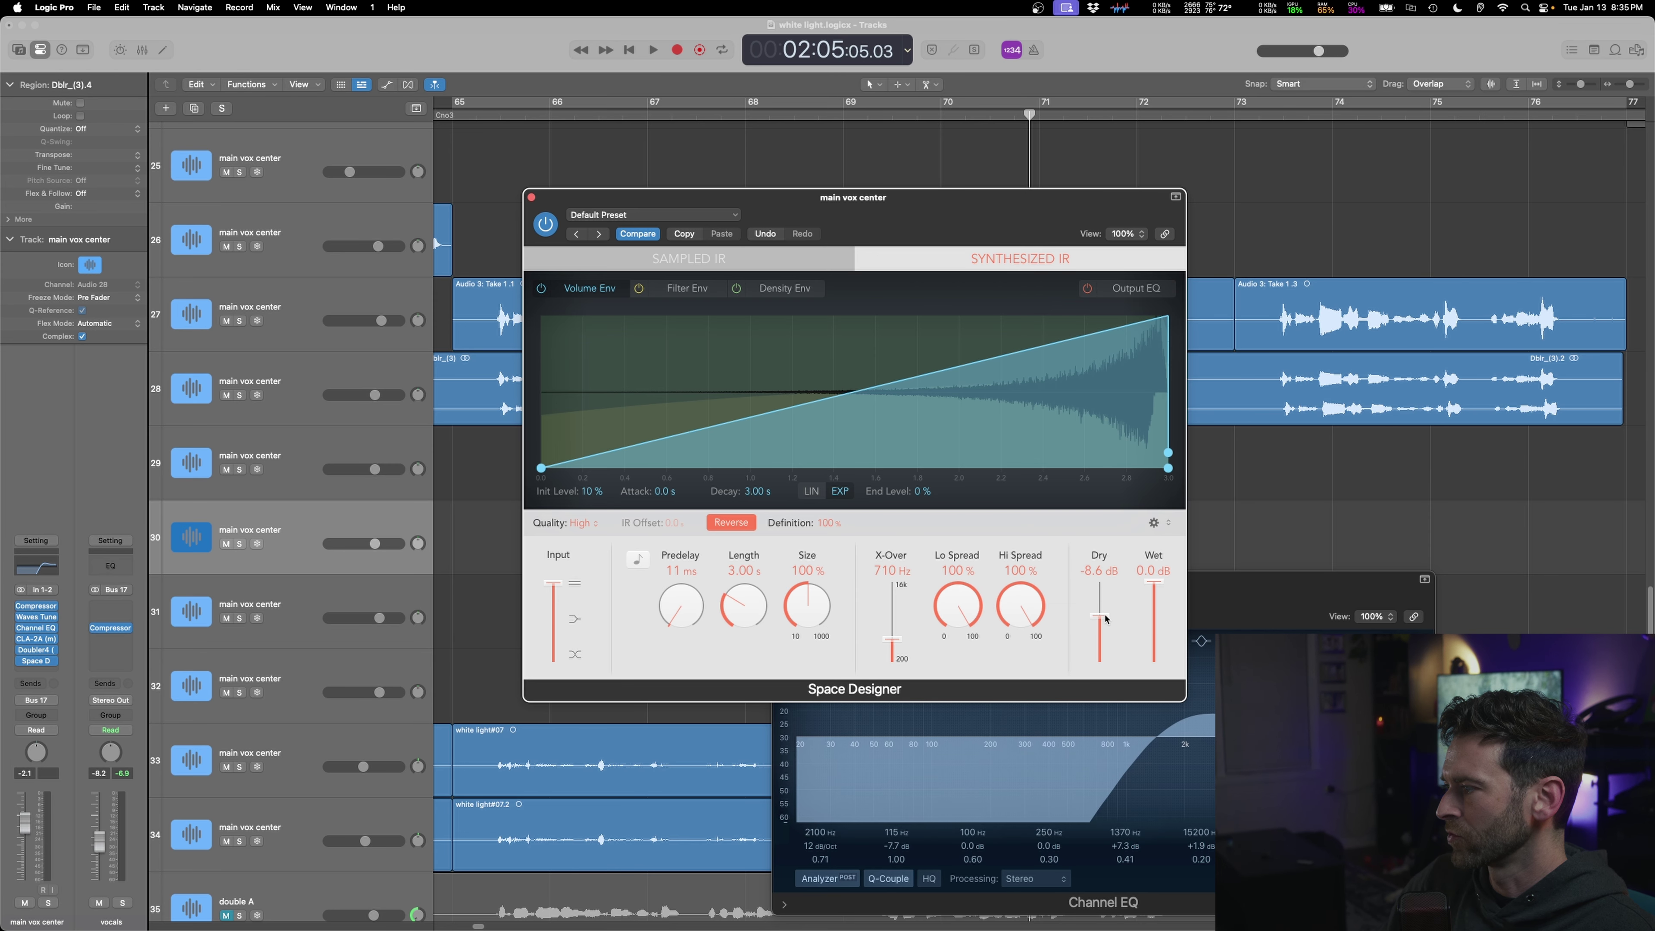
{"action": "key", "text": "v"}
- Try starting track 30's region at about bar 67.4, audition it, and shift it to start at about bar 67.5
{"action": "left_click_drag", "start_coordinate": [769, 560], "coordinate": [728, 561]}
{"action": "left_click", "coordinate": [734, 589]}
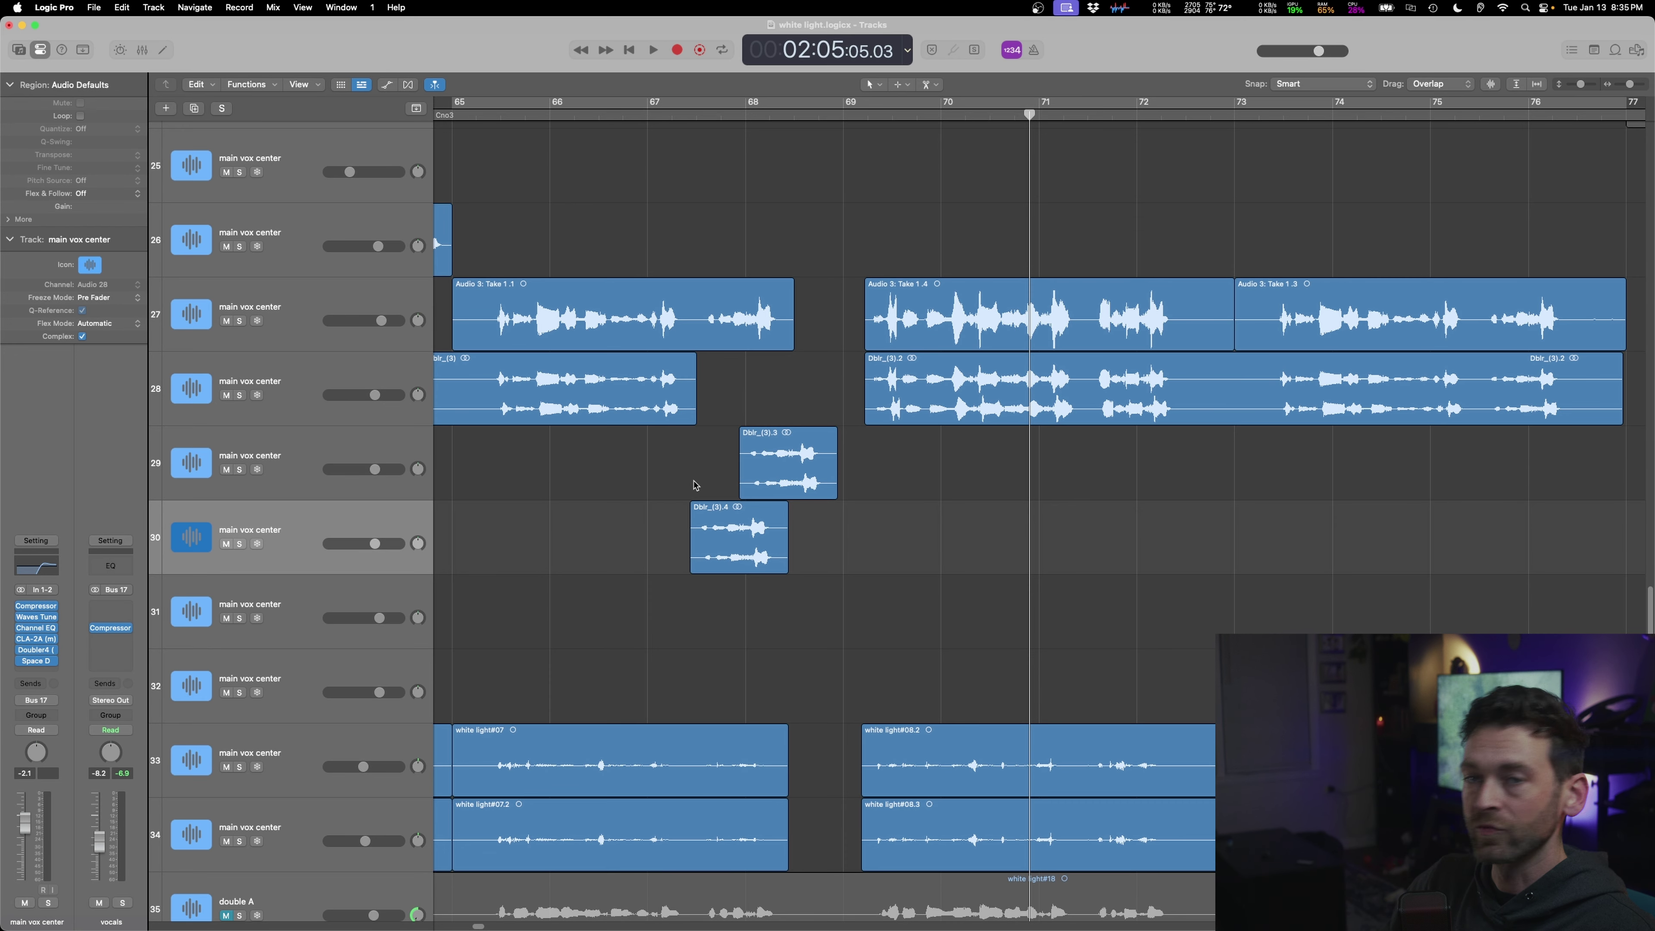
{"action": "left_click", "coordinate": [695, 483]}
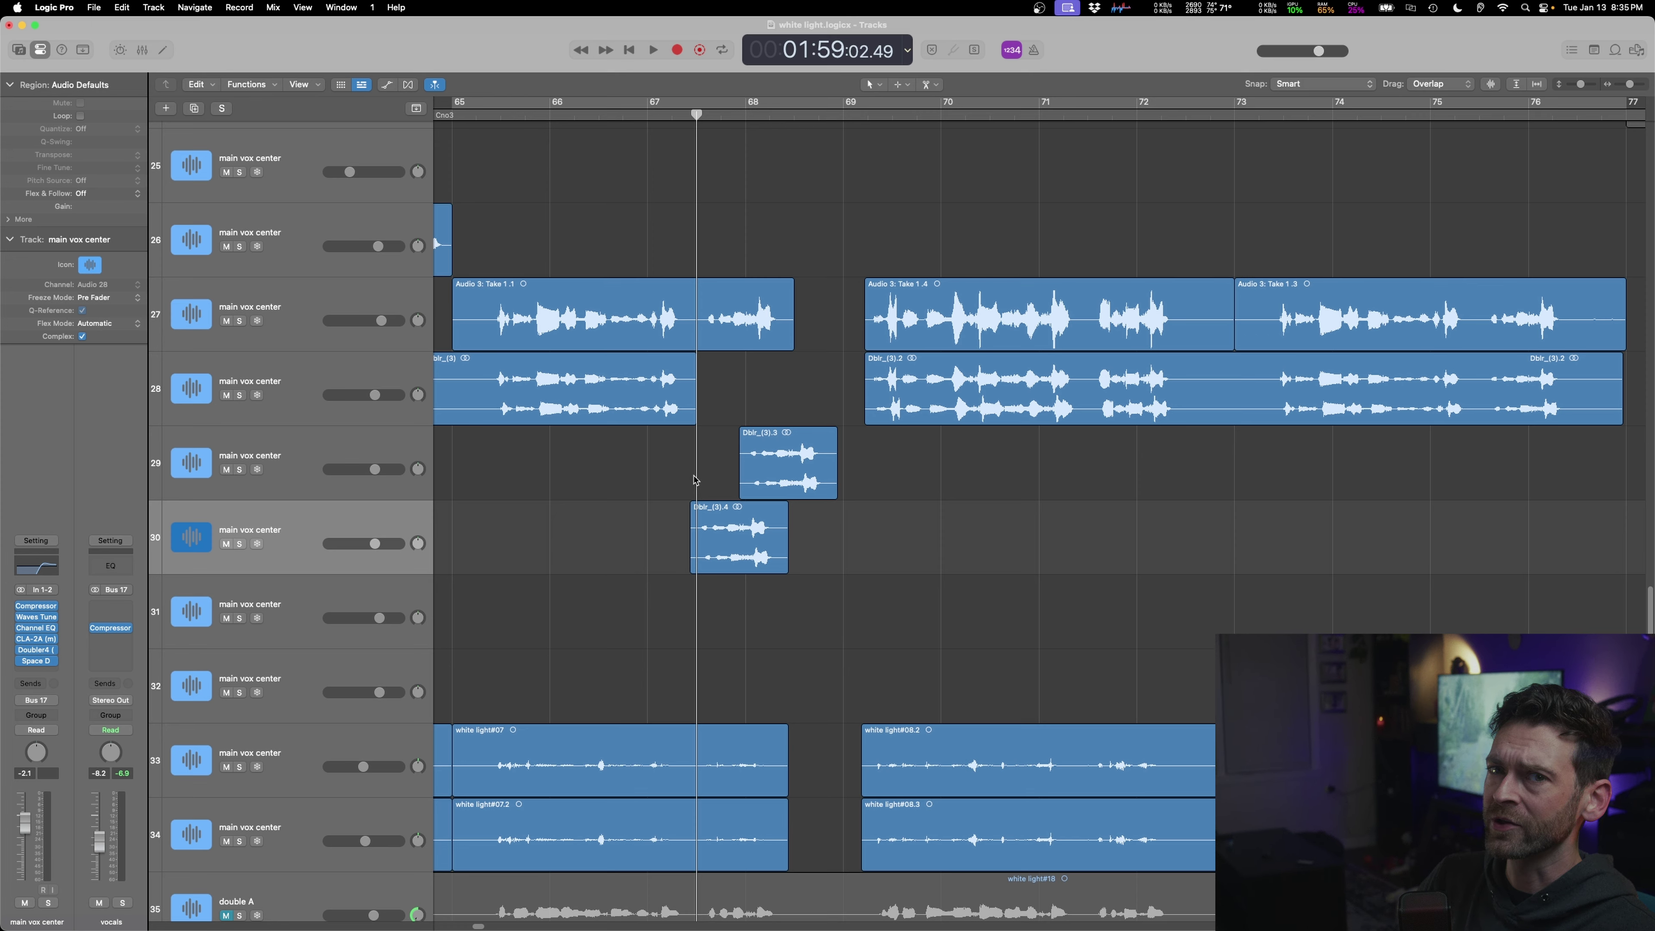
{"action": "key", "text": "space"}
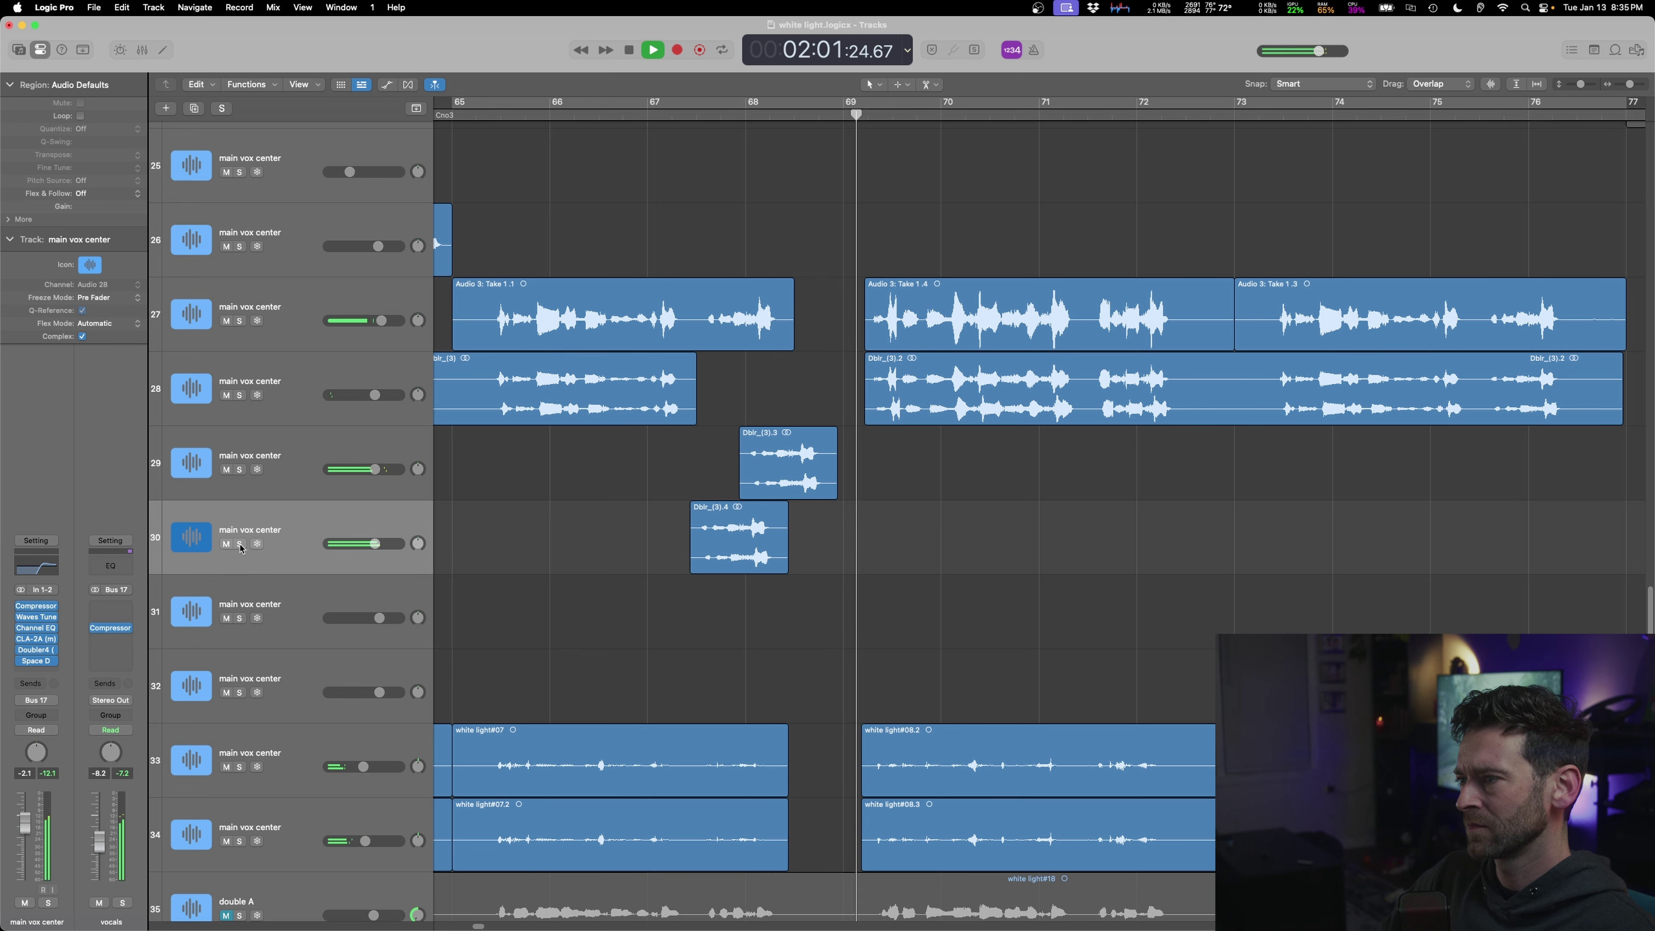
{"action": "key", "text": "space"}
{"action": "left_click_drag", "start_coordinate": [766, 551], "coordinate": [801, 580]}
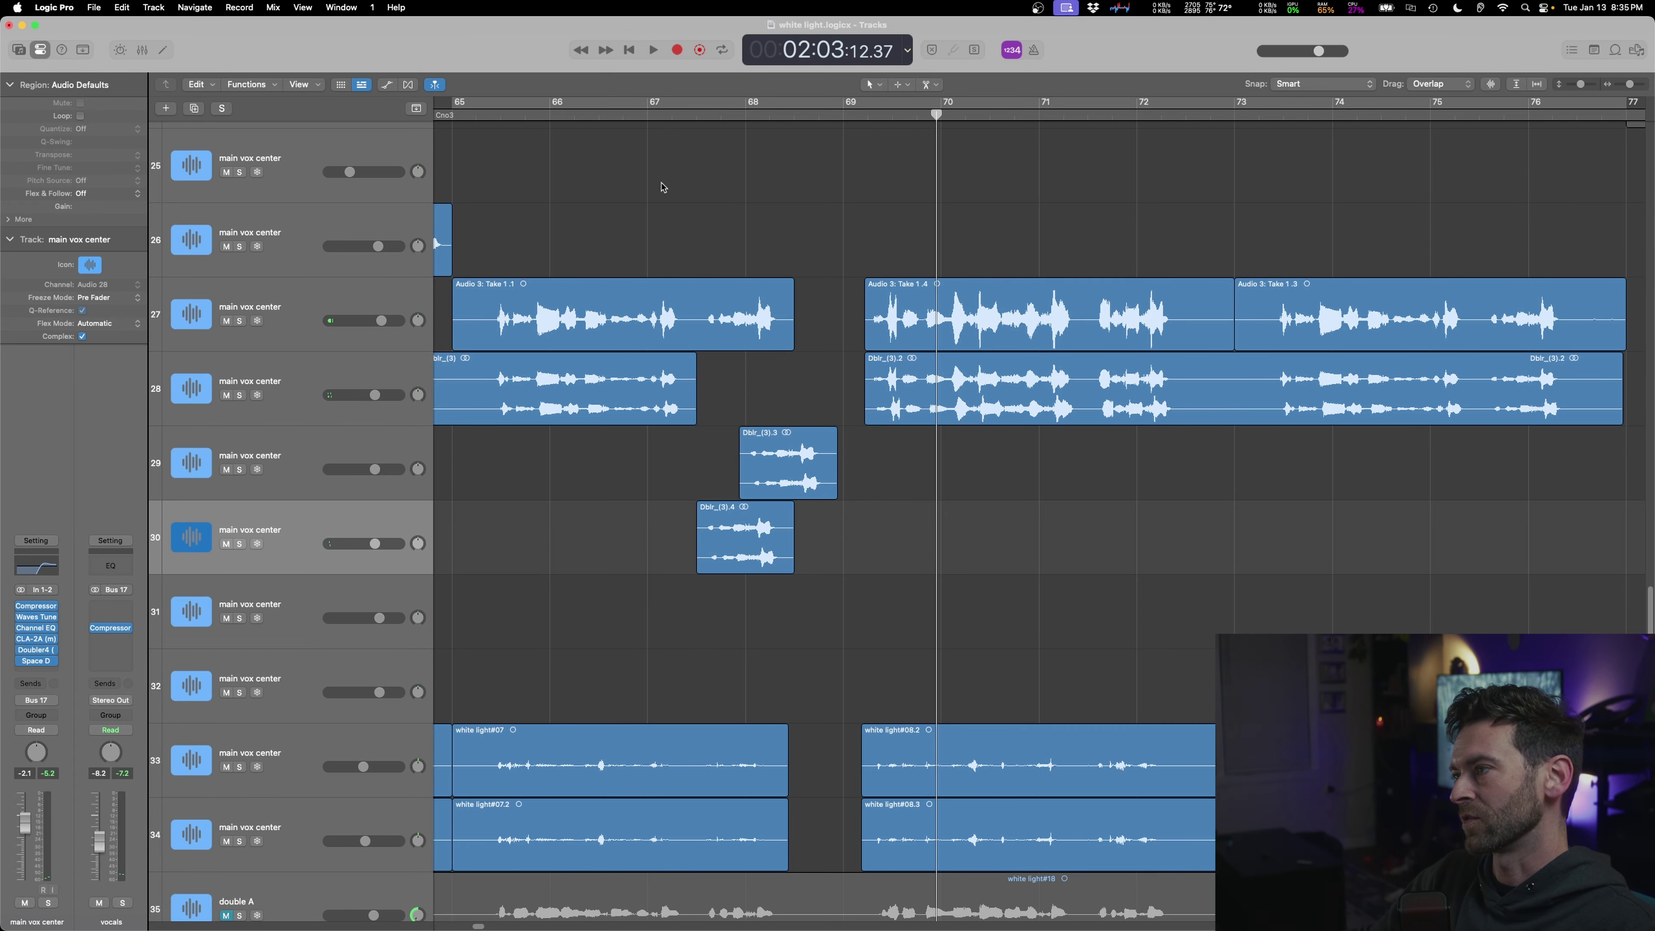
- Solo the vocal regions on tracks 27 through 30 and listen to them with the bar 65 to 77 cycle on
{"action": "left_click", "coordinate": [594, 102]}
{"action": "left_click_drag", "start_coordinate": [573, 177], "coordinate": [511, 216]}
{"action": "key", "text": "s"}
{"action": "key", "text": "space"}
{"action": "key", "text": "space"}
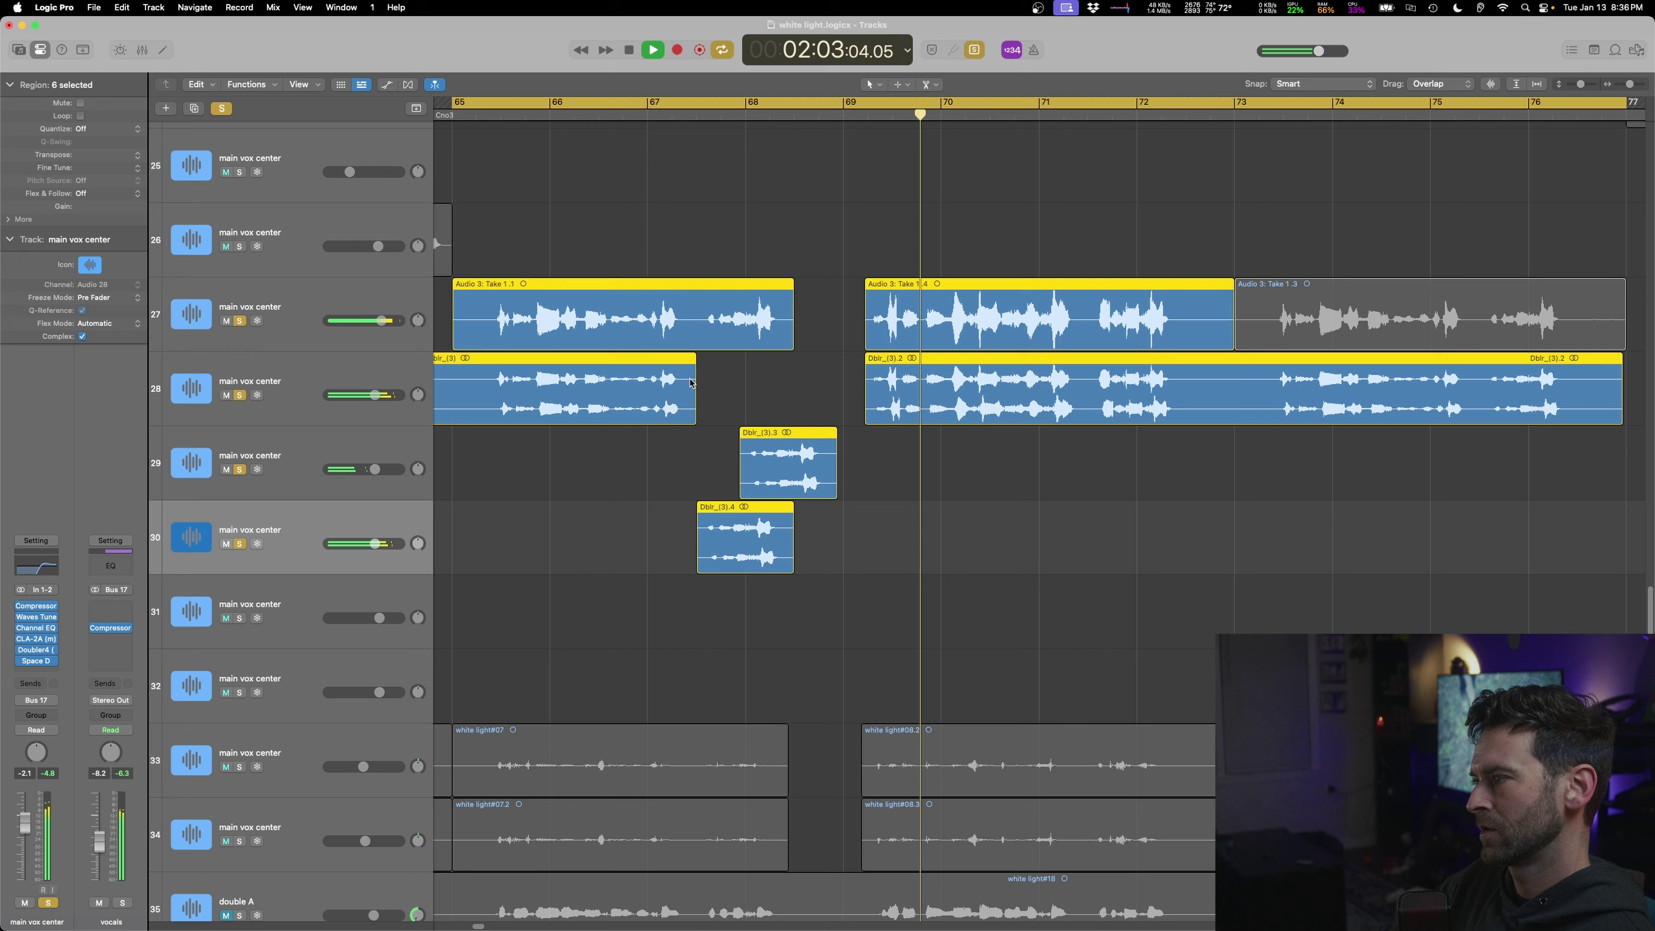
- Shift track 30's region to start at about bar 67.3, audition it with cycling off, and unsolo tracks 27 through 30
{"action": "left_click", "coordinate": [861, 473]}
{"action": "key", "text": "space"}
{"action": "left_click_drag", "start_coordinate": [719, 559], "coordinate": [700, 560]}
{"action": "key", "text": "c"}
{"action": "left_click", "coordinate": [635, 115]}
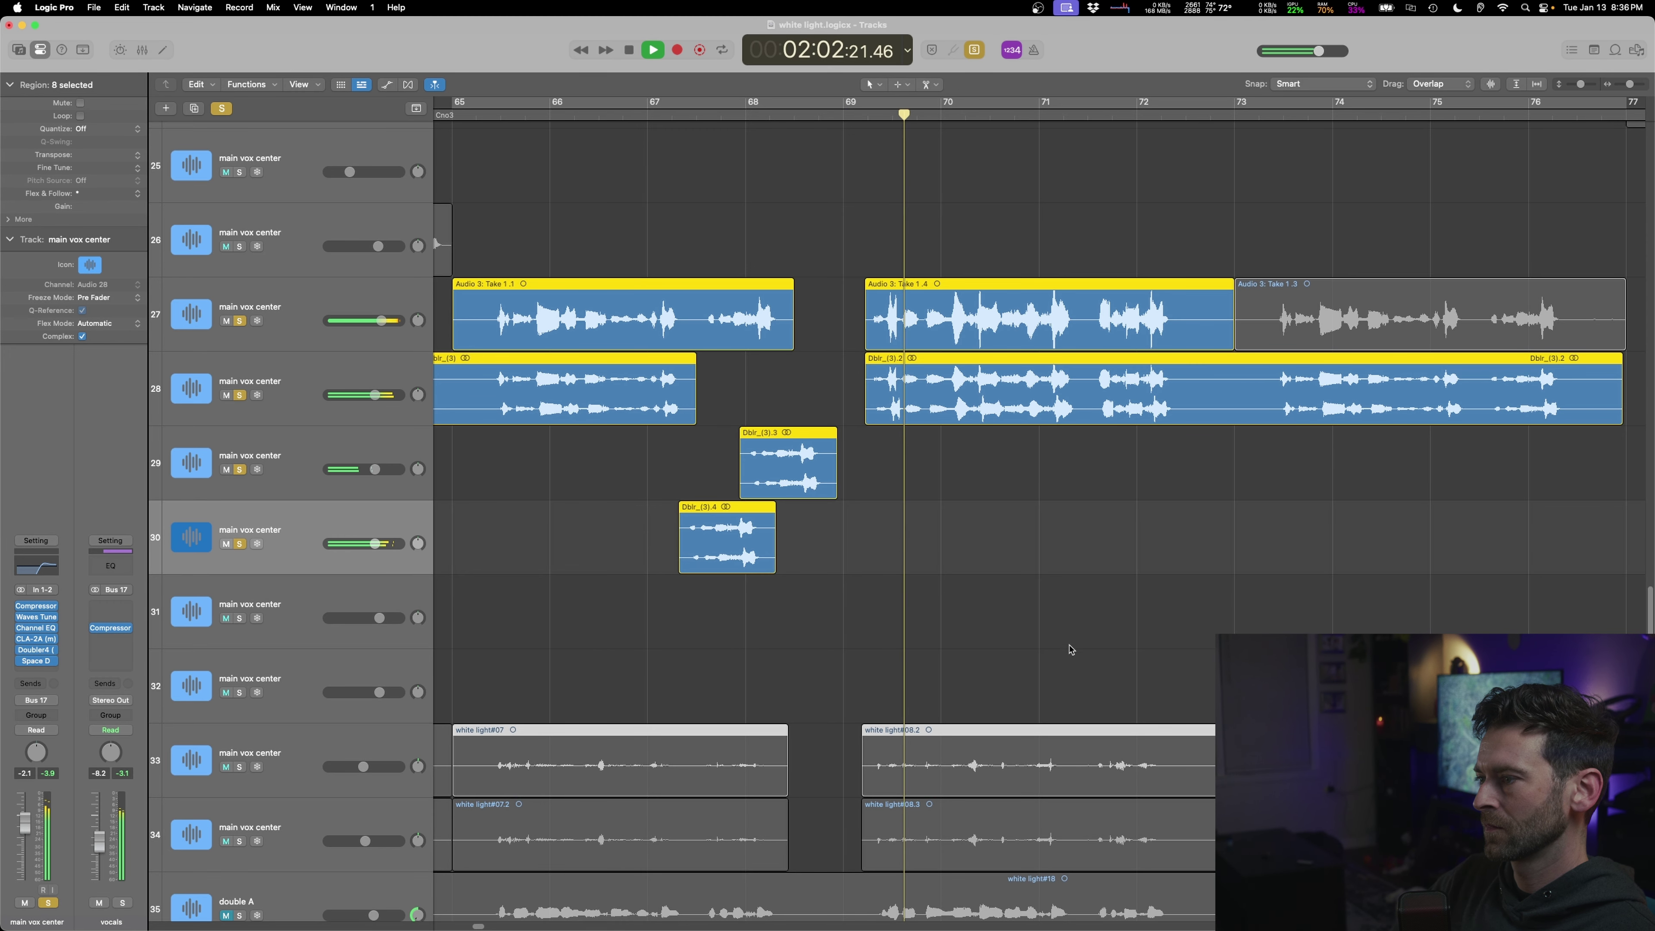
{"action": "left_click", "coordinate": [895, 644]}
{"action": "key", "text": "space"}
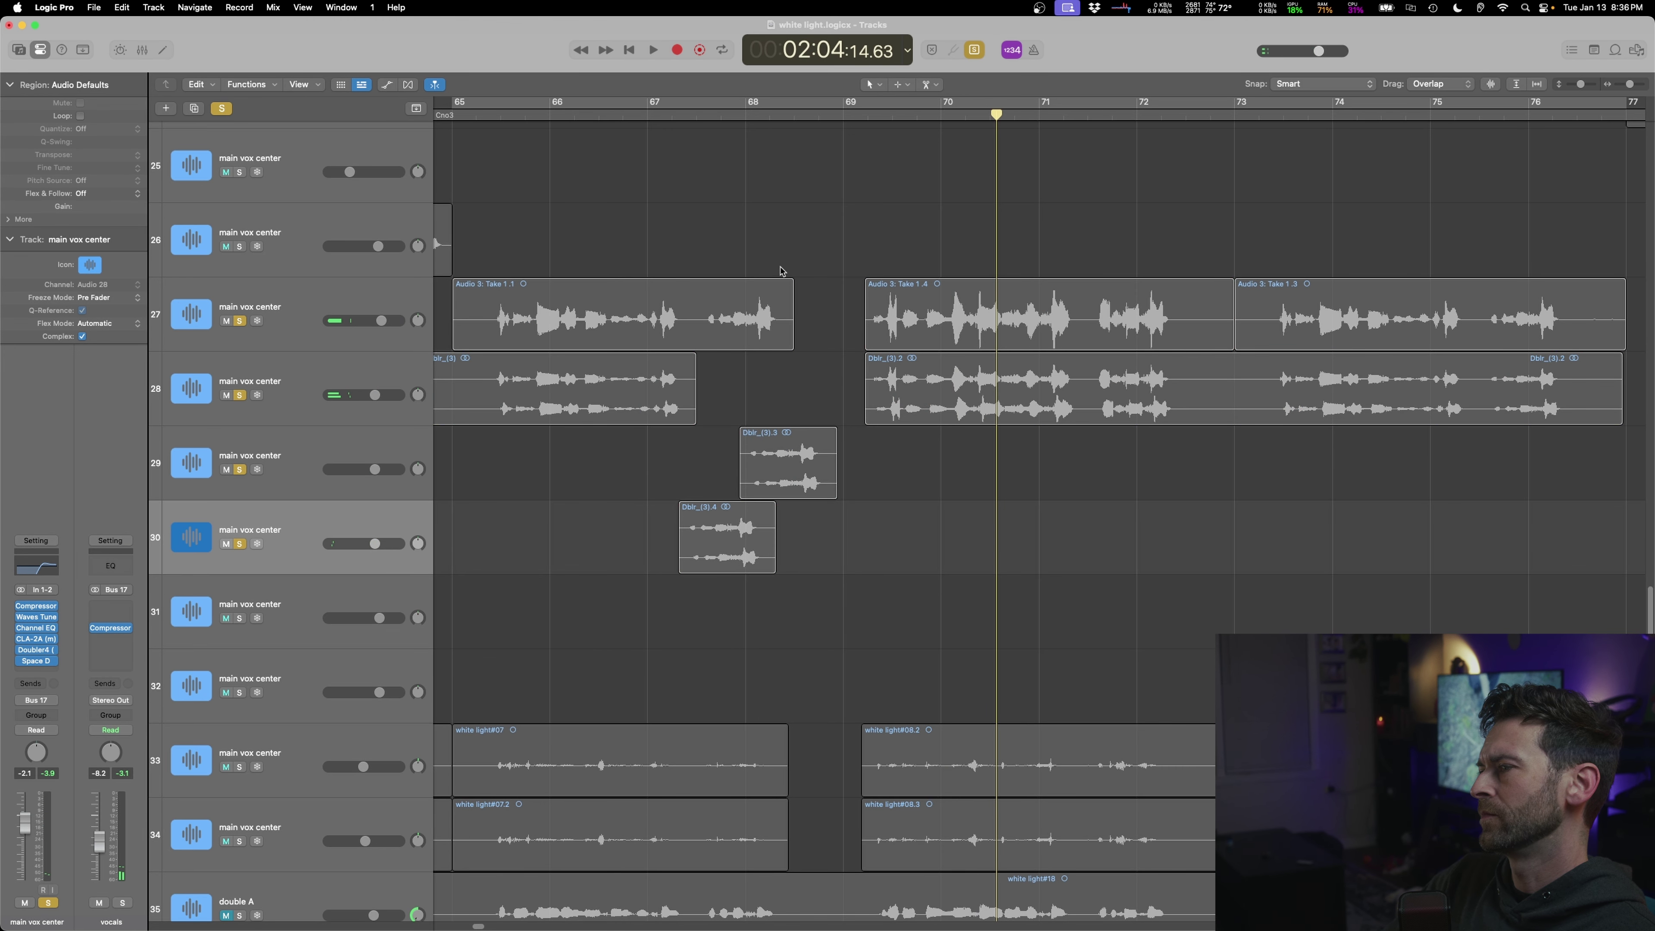
{"action": "left_click_drag", "start_coordinate": [241, 324], "coordinate": [240, 544]}
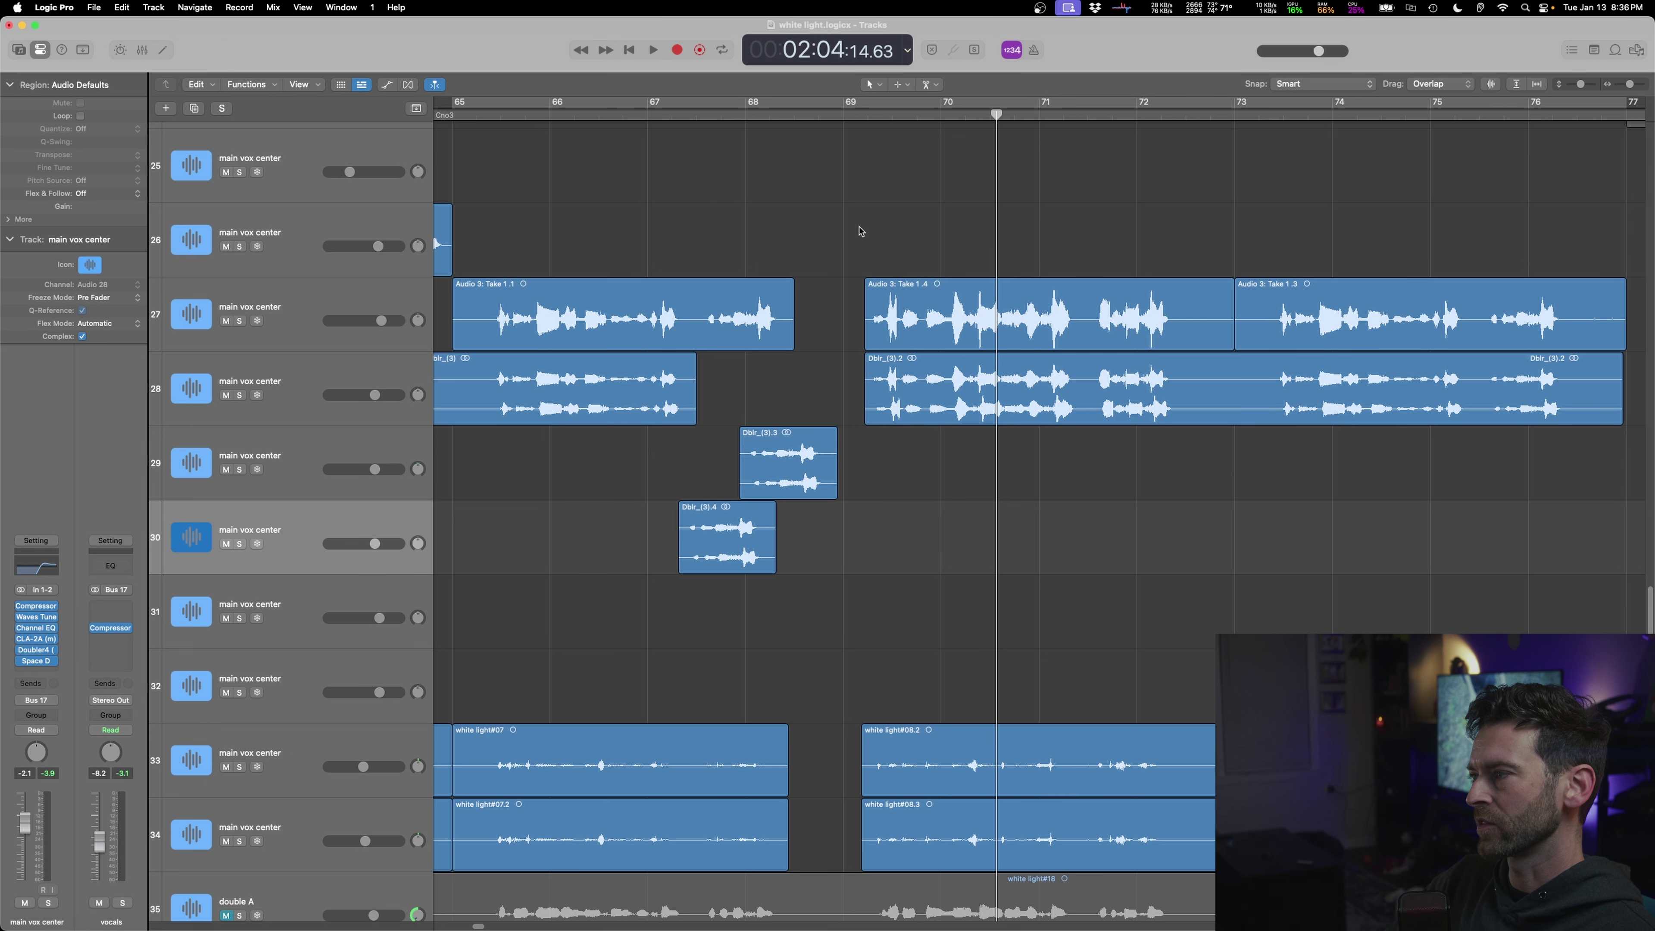
- Copy a short fragment of track 27's lead vocal onto a new duplicate track 31, starting at about bar 67.4
{"action": "key", "text": "space"}
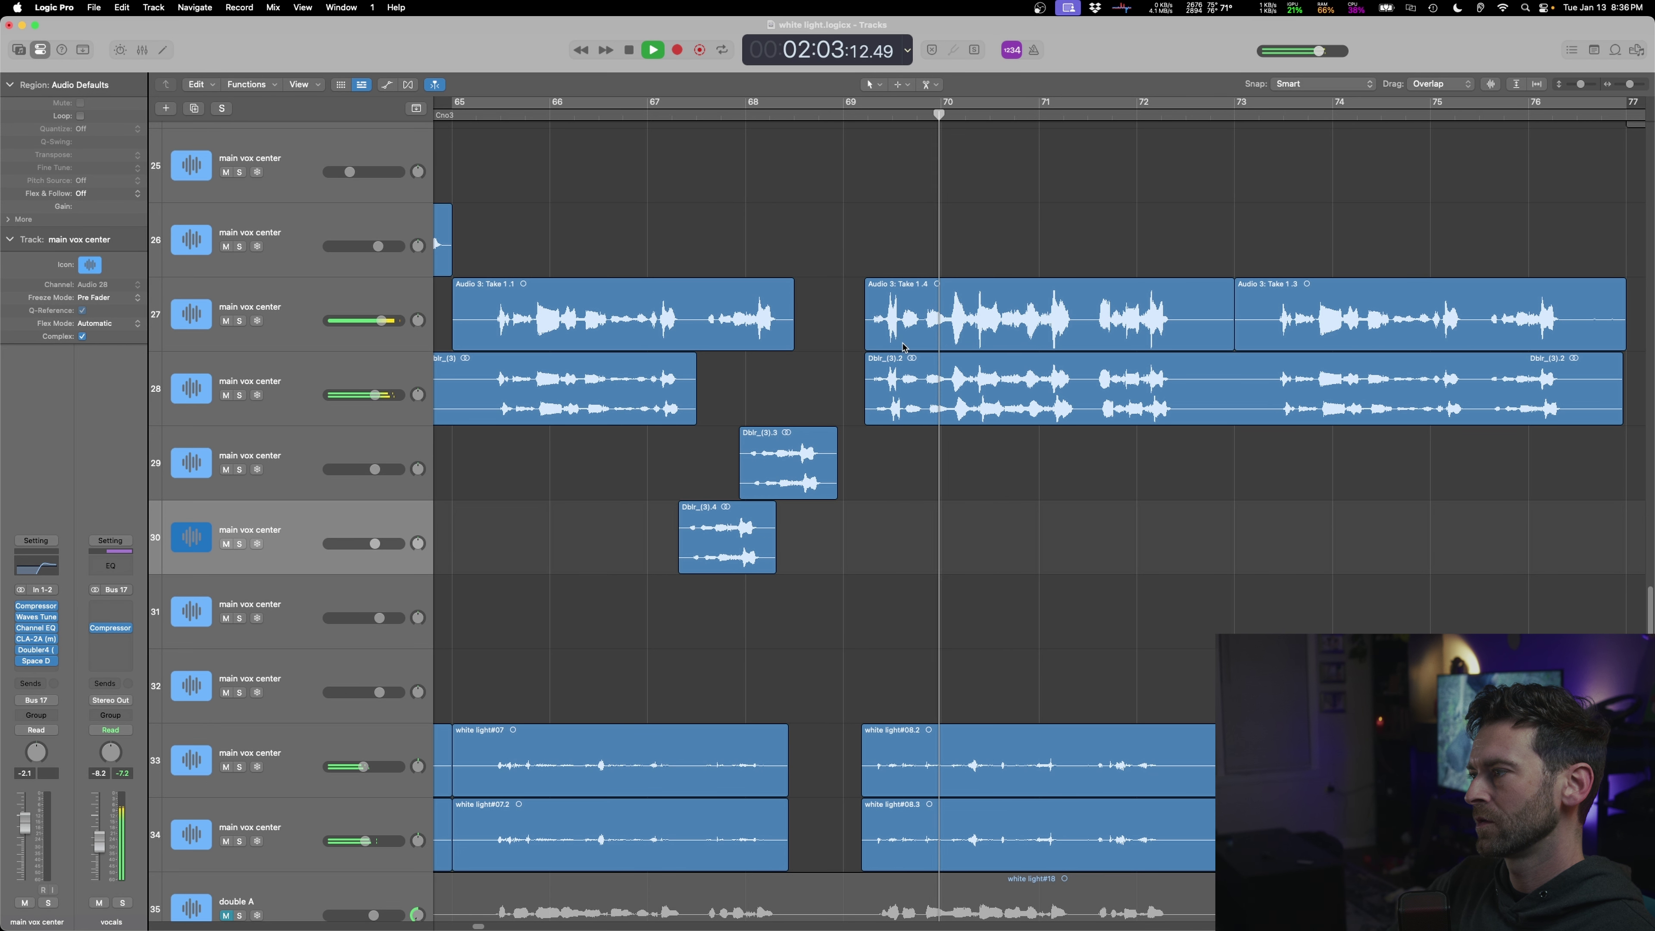
{"action": "left_click_drag", "start_coordinate": [885, 335], "coordinate": [720, 633]}
{"action": "left_click", "coordinate": [191, 110]}
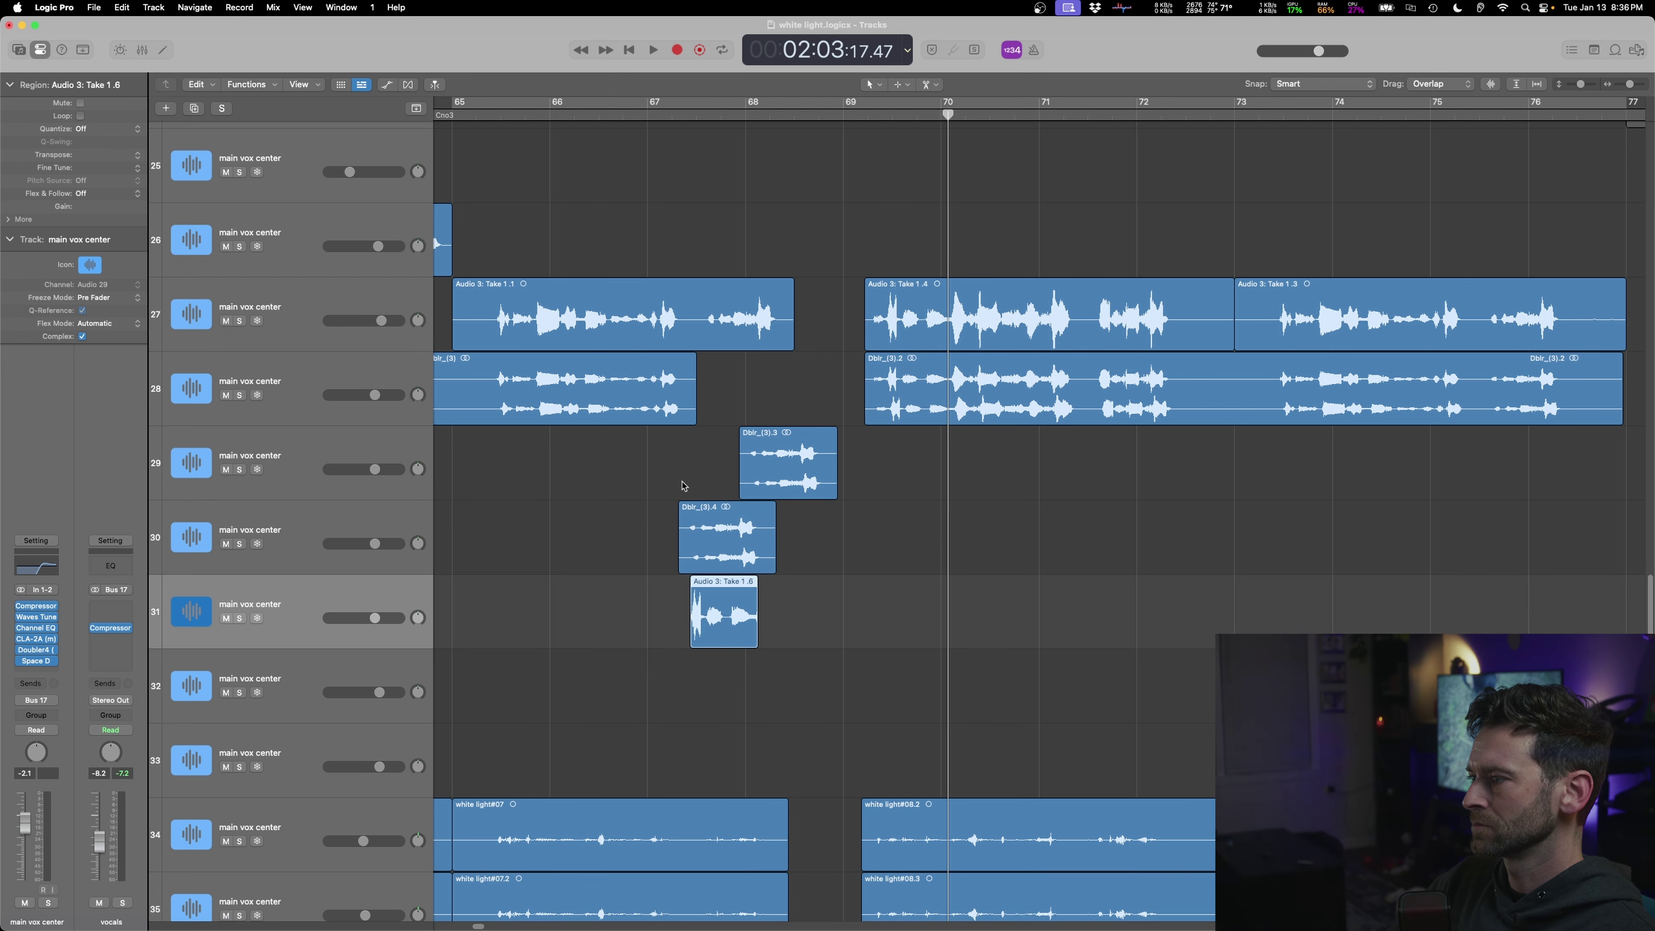
- Play from about bar 67.3 and set the volume of track 31 to -1.8 dB
{"action": "left_click", "coordinate": [682, 486], "text": "shift"}
{"action": "key", "text": "space"}
{"action": "left_click_drag", "start_coordinate": [374, 618], "coordinate": [376, 629]}
{"action": "key", "text": "space"}
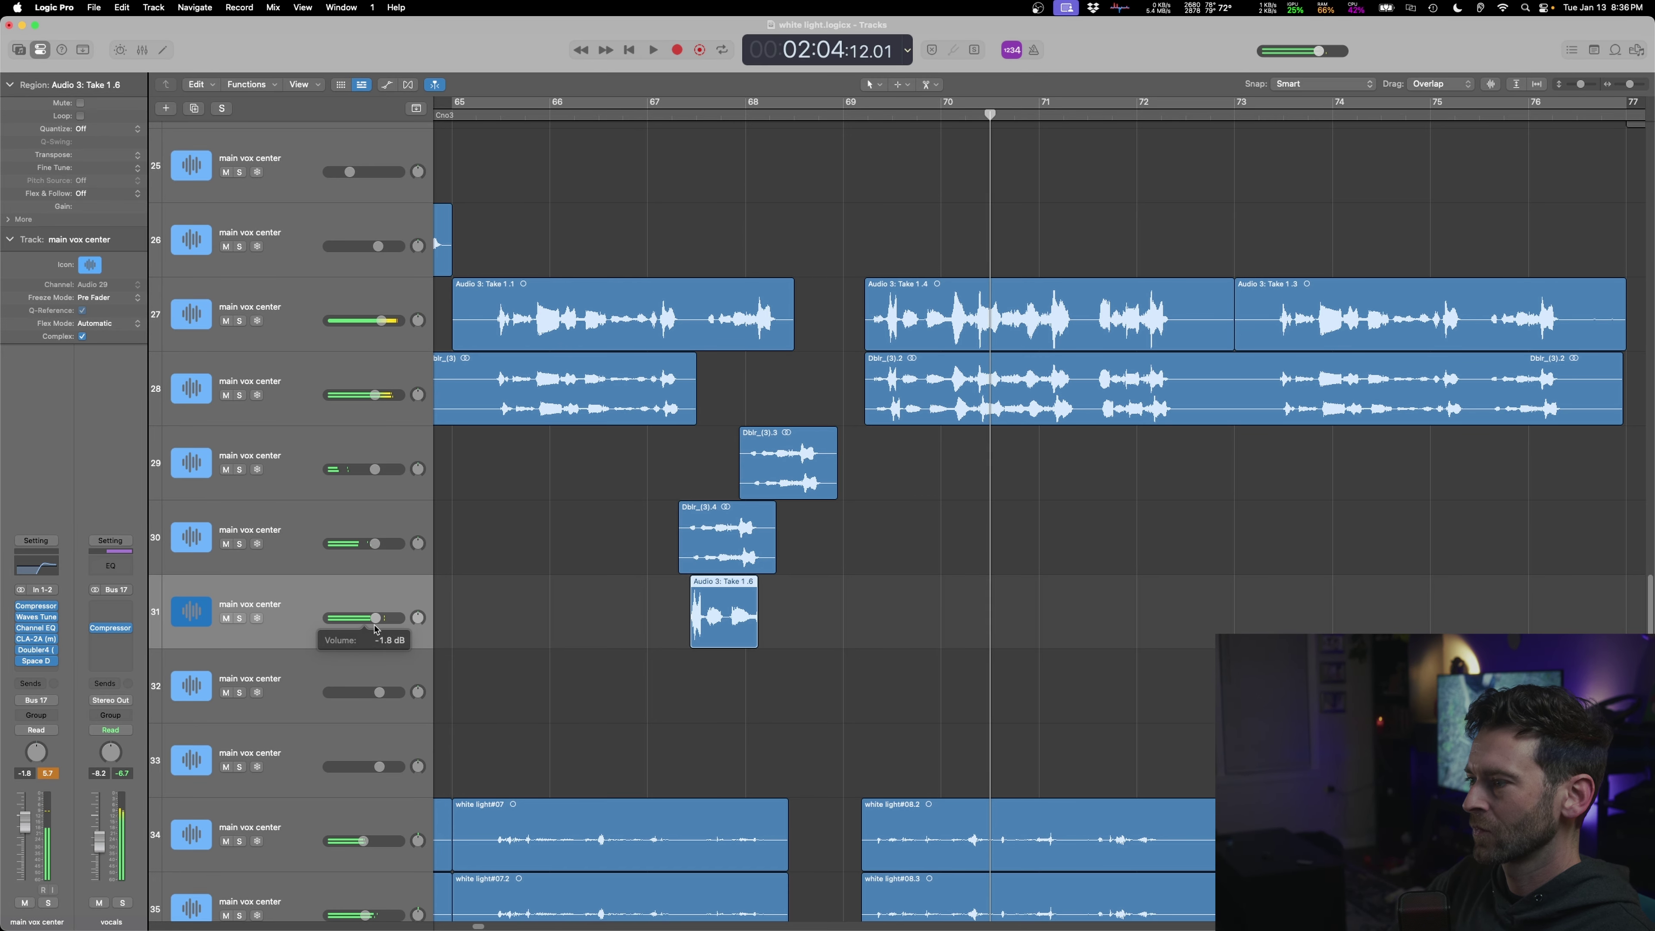
- Solo the vocal regions on tracks 27 through 31, listen to how they layer, and return to the full mix
{"action": "left_click_drag", "start_coordinate": [1166, 687], "coordinate": [589, 275]}
{"action": "key", "text": "ctrl+s"}
{"action": "left_click", "coordinate": [636, 222], "text": "shift"}
{"action": "key", "text": "space"}
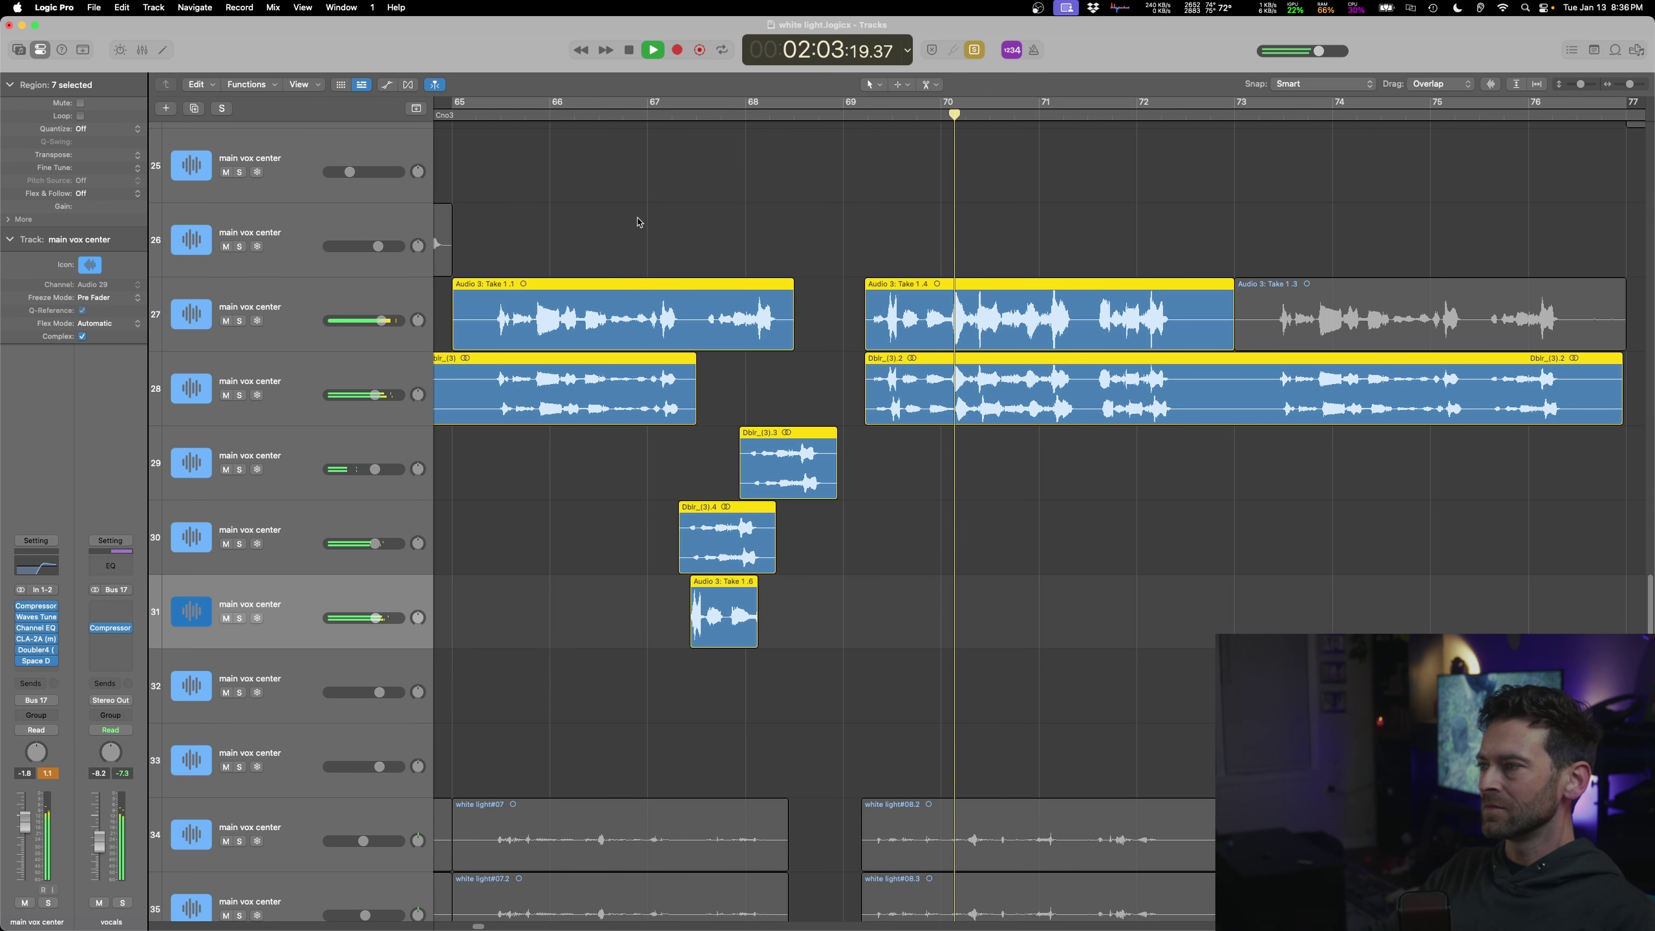
{"action": "key", "text": "space"}
{"action": "left_click", "coordinate": [942, 566]}
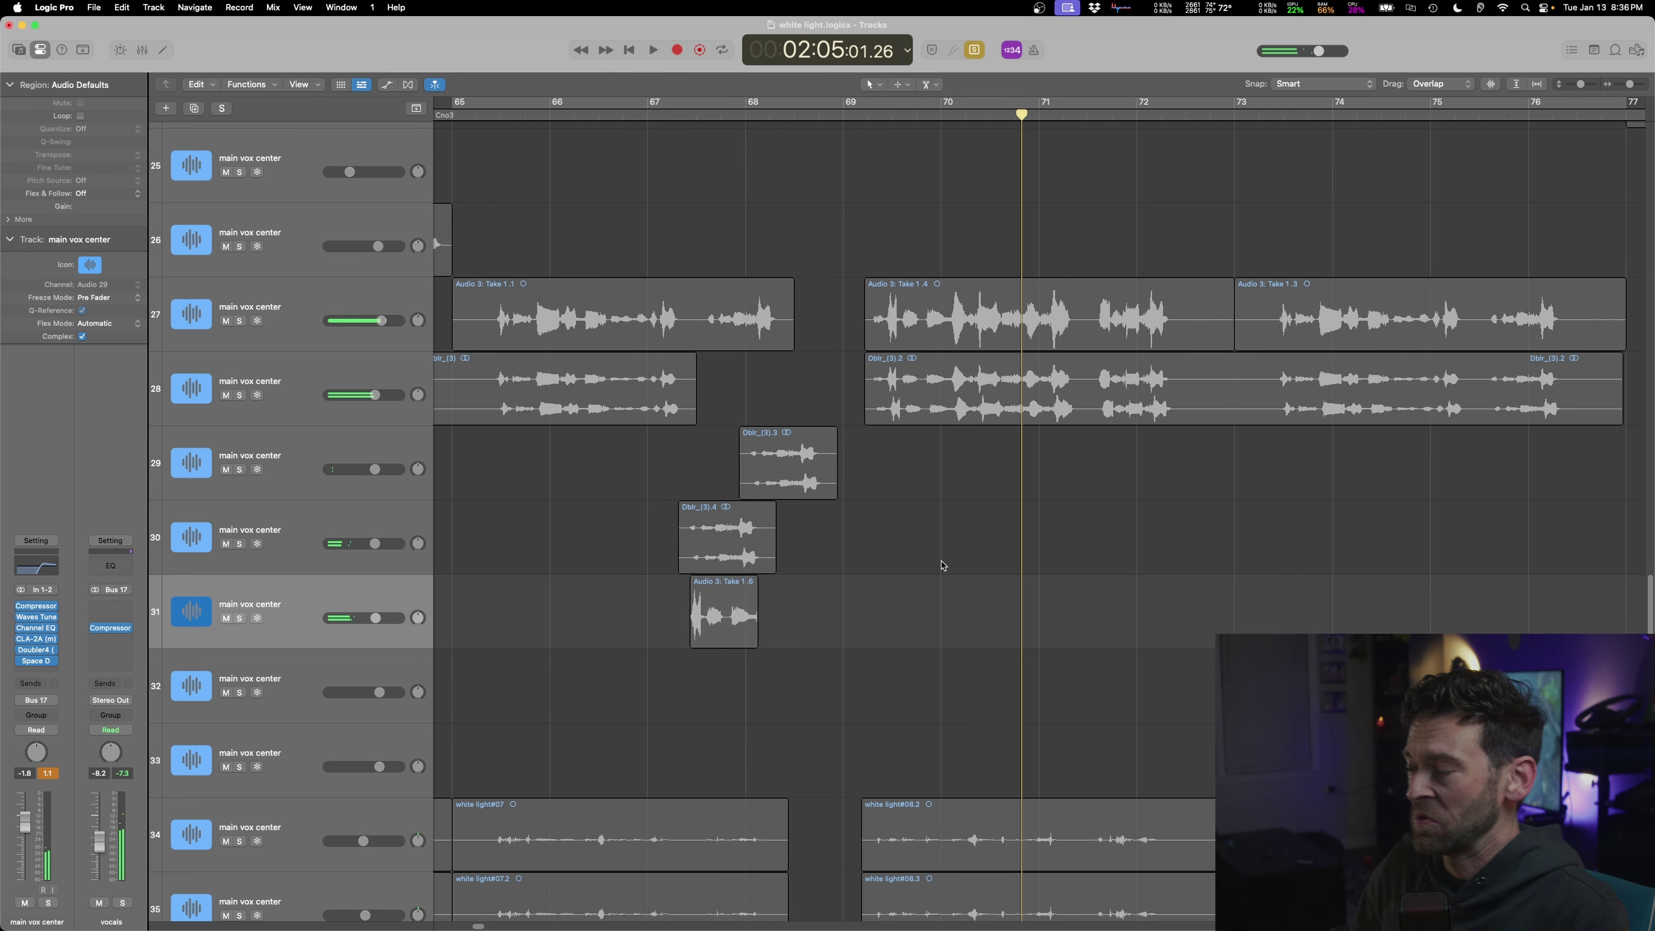
{"action": "key", "text": "super+a"}
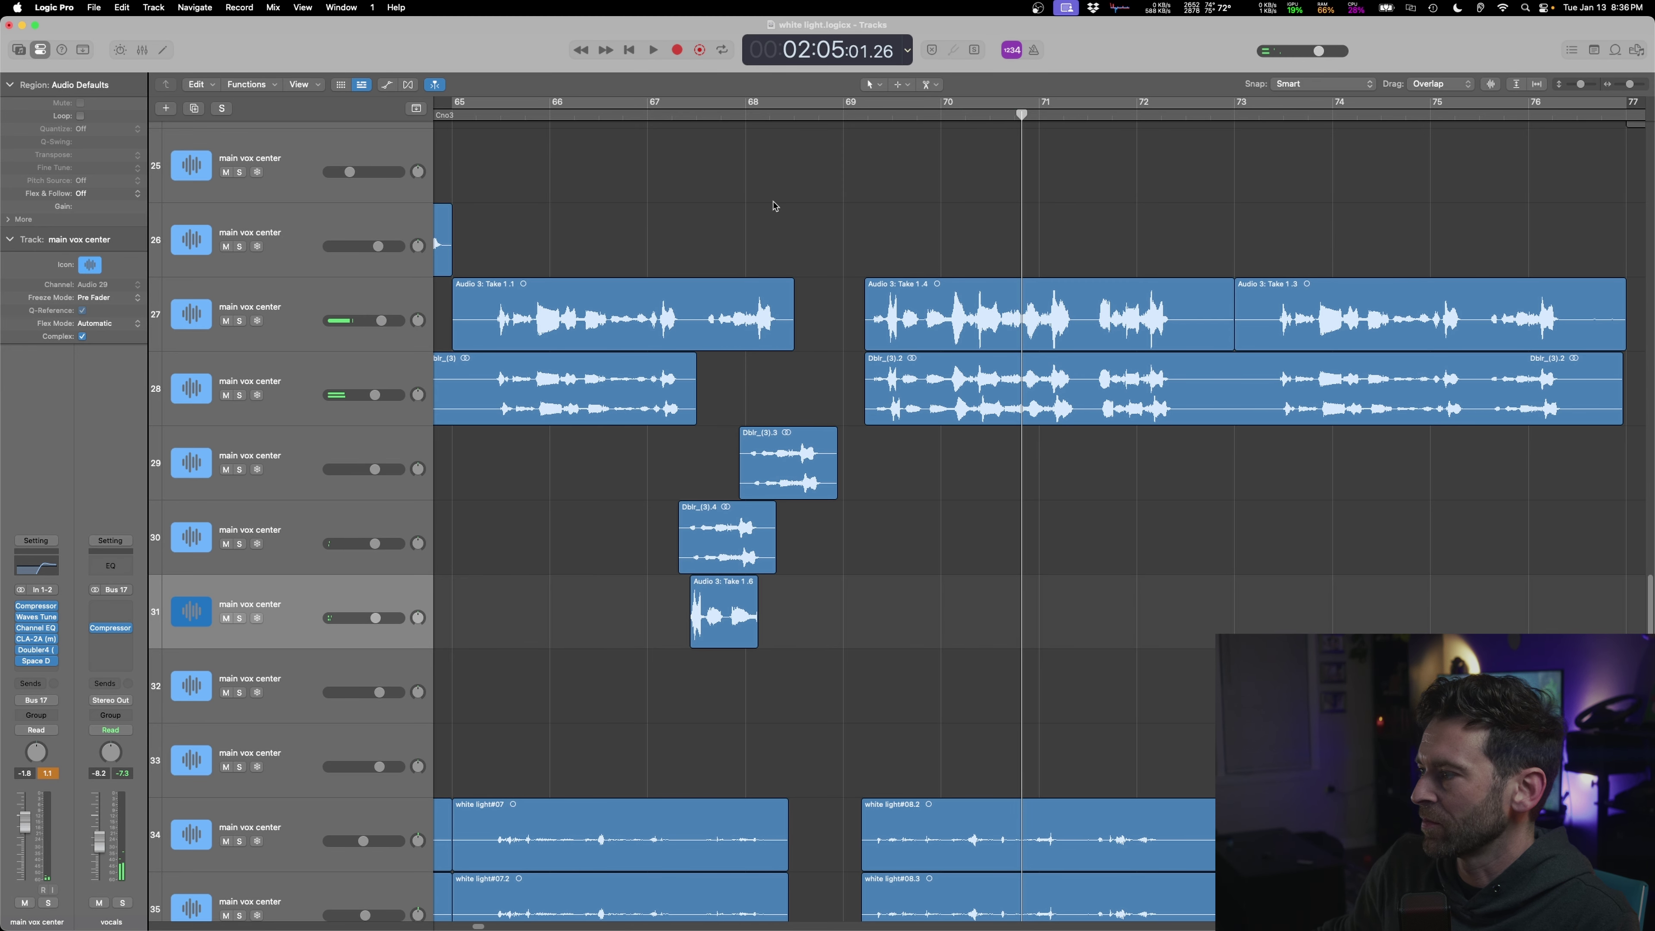
- Delete the silence from about bar 72.5 to 73.3 and the lead-in before about bar 65.4 on tracks 27 and 28
{"action": "scroll", "coordinate": [853, 271], "scroll_direction": "down", "scroll_amount": 1}
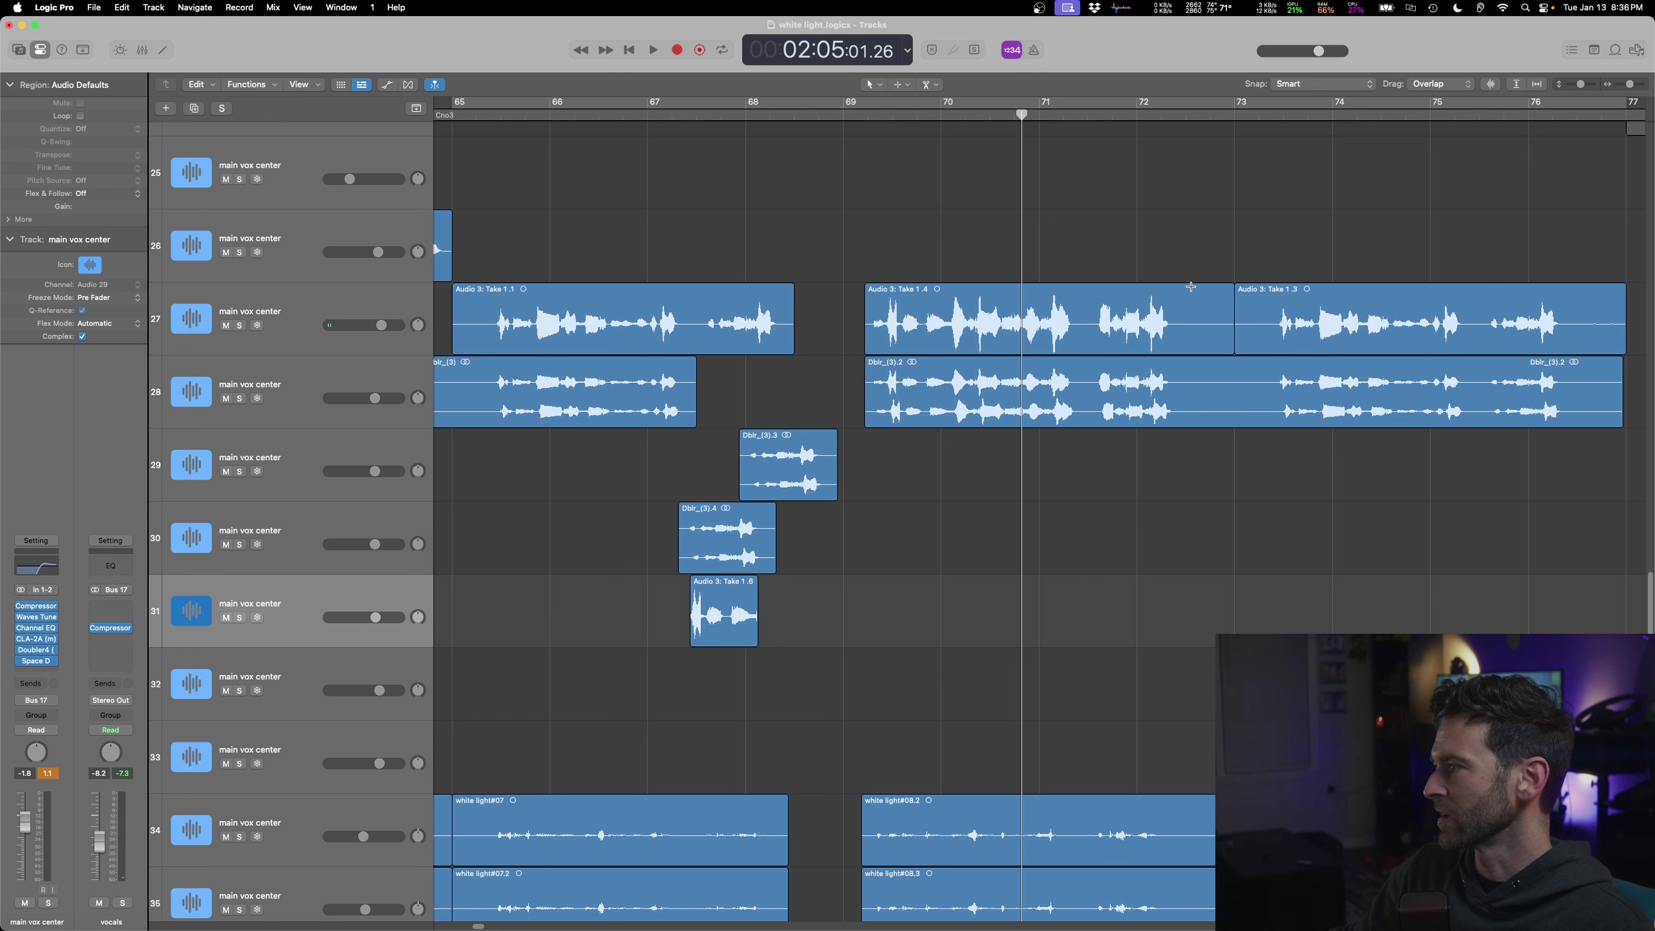
{"action": "left_click_drag", "start_coordinate": [1191, 287], "coordinate": [1267, 427]}
{"action": "key", "text": "Delete"}
{"action": "scroll", "coordinate": [912, 359], "scroll_direction": "left", "scroll_amount": 3}
{"action": "left_click_drag", "start_coordinate": [546, 287], "coordinate": [636, 397]}
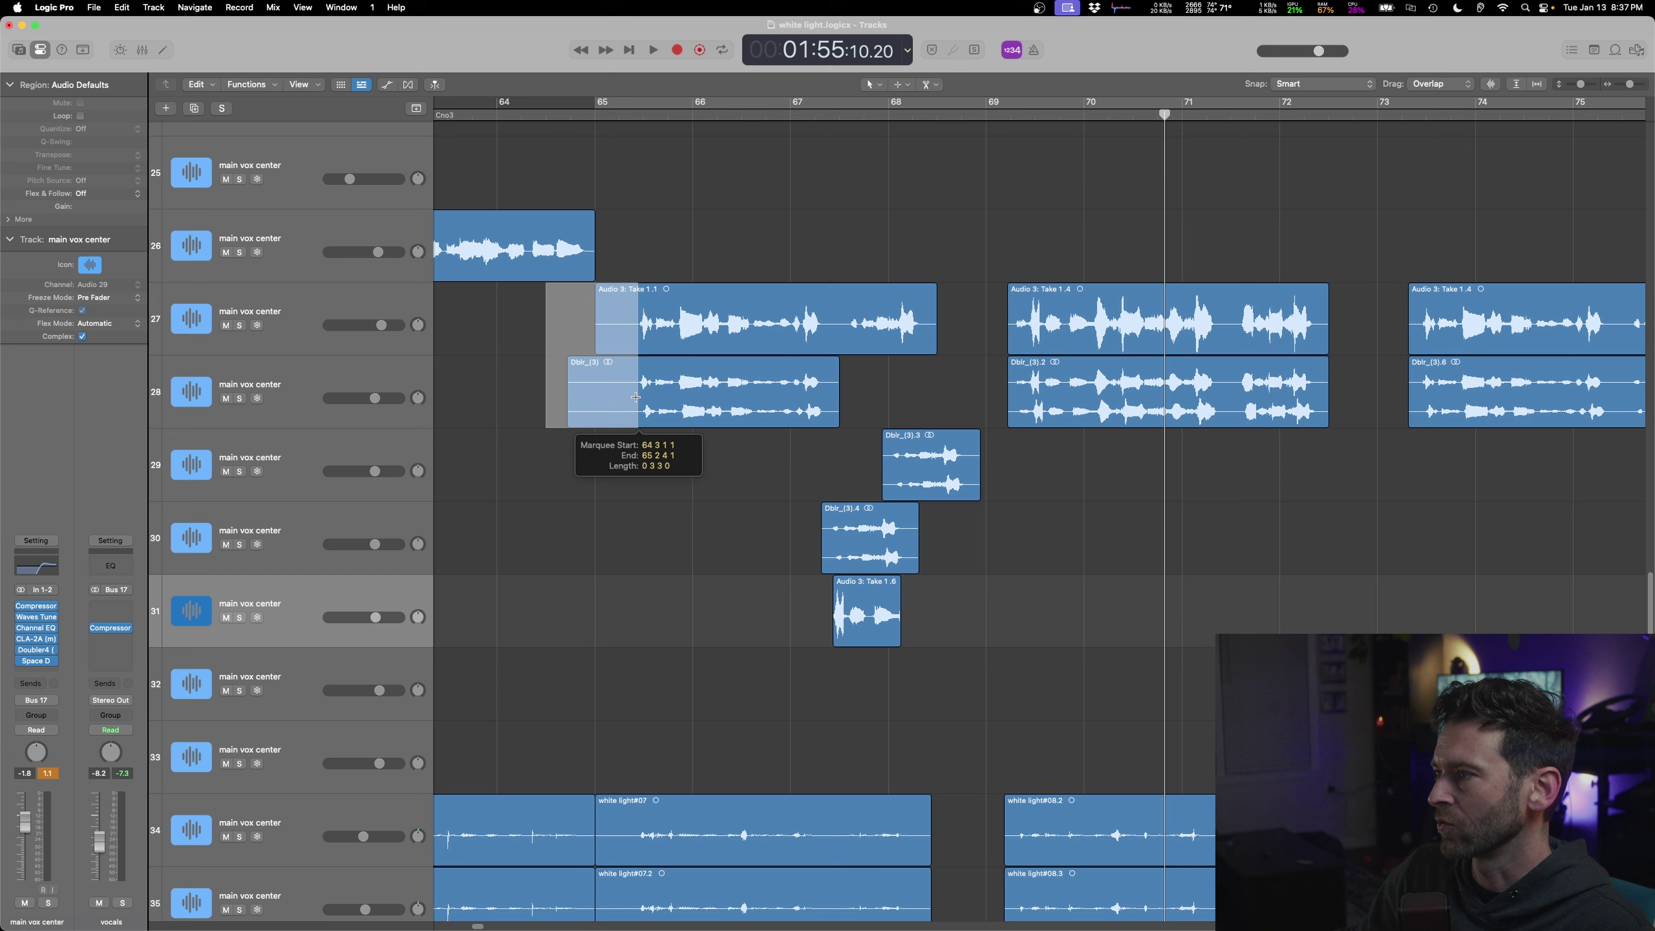
{"action": "key", "text": "Delete"}
- Play the trimmed phrase from about bar 65.4 and lower the doubled vocal on track 28 to -3.7 dB
{"action": "key", "text": "space"}
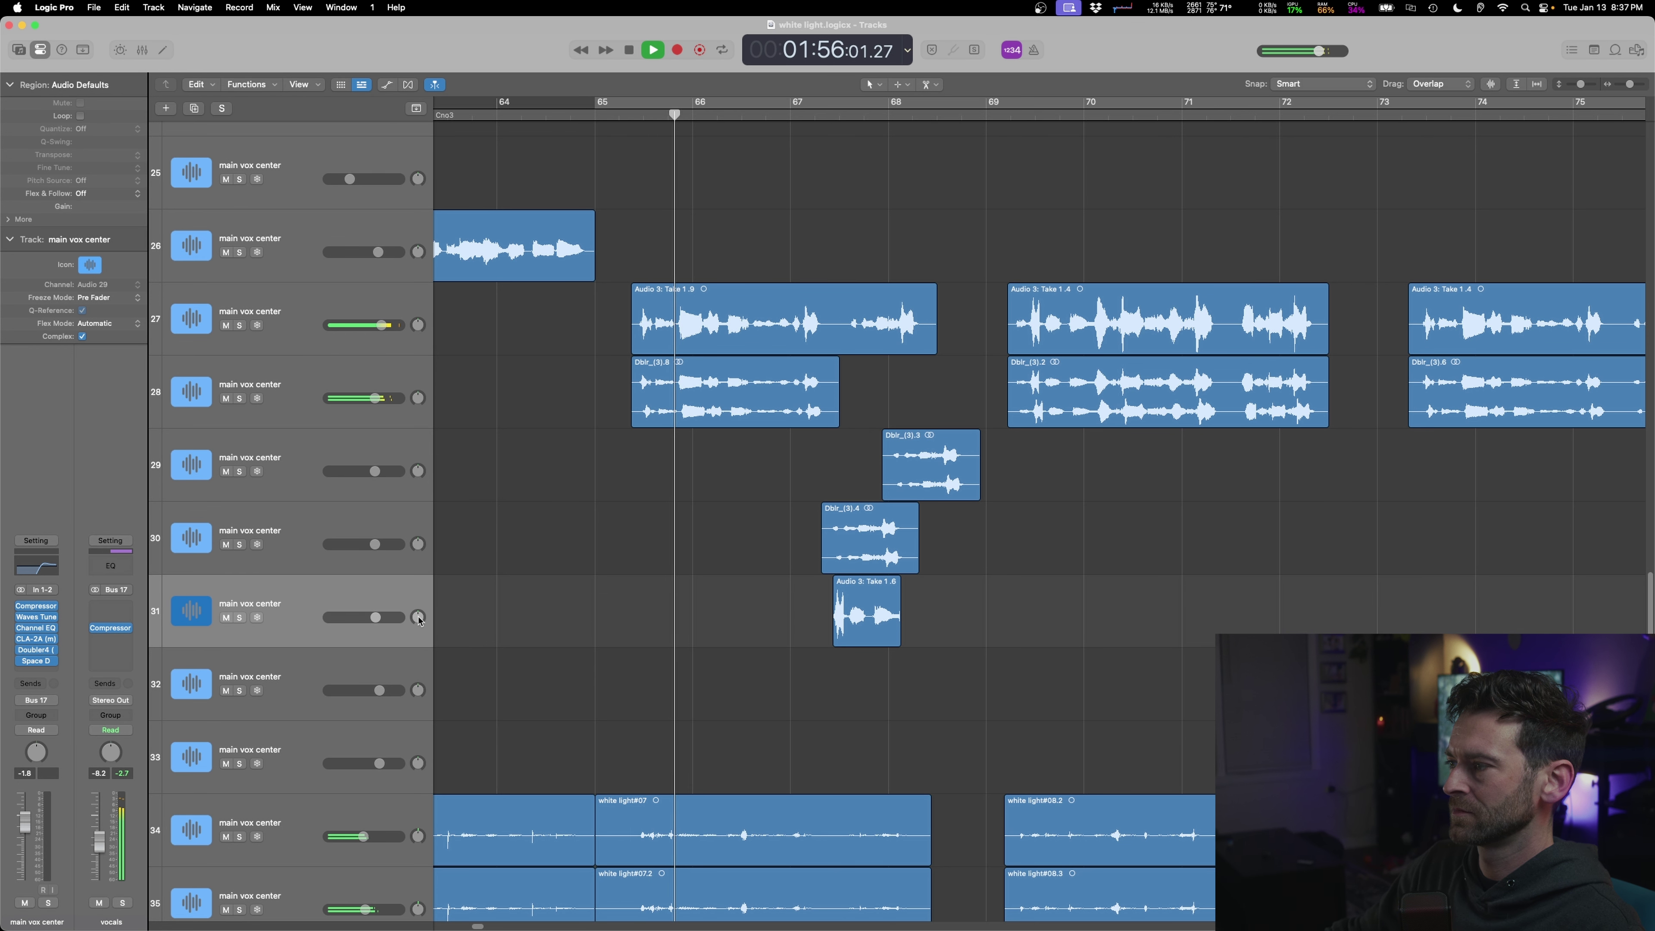
{"action": "scroll", "coordinate": [808, 456], "scroll_direction": "up", "scroll_amount": 3}
{"action": "key", "text": "space"}
- Split out track 27's short vocal snippet from about bar 67 to 67.4, copy it to track 25 at bar 67, and audition it
{"action": "left_click_drag", "start_coordinate": [791, 535], "coordinate": [834, 561]}
{"action": "left_click", "coordinate": [808, 562]}
{"action": "scroll", "coordinate": [766, 558], "scroll_direction": "down", "scroll_amount": 3}
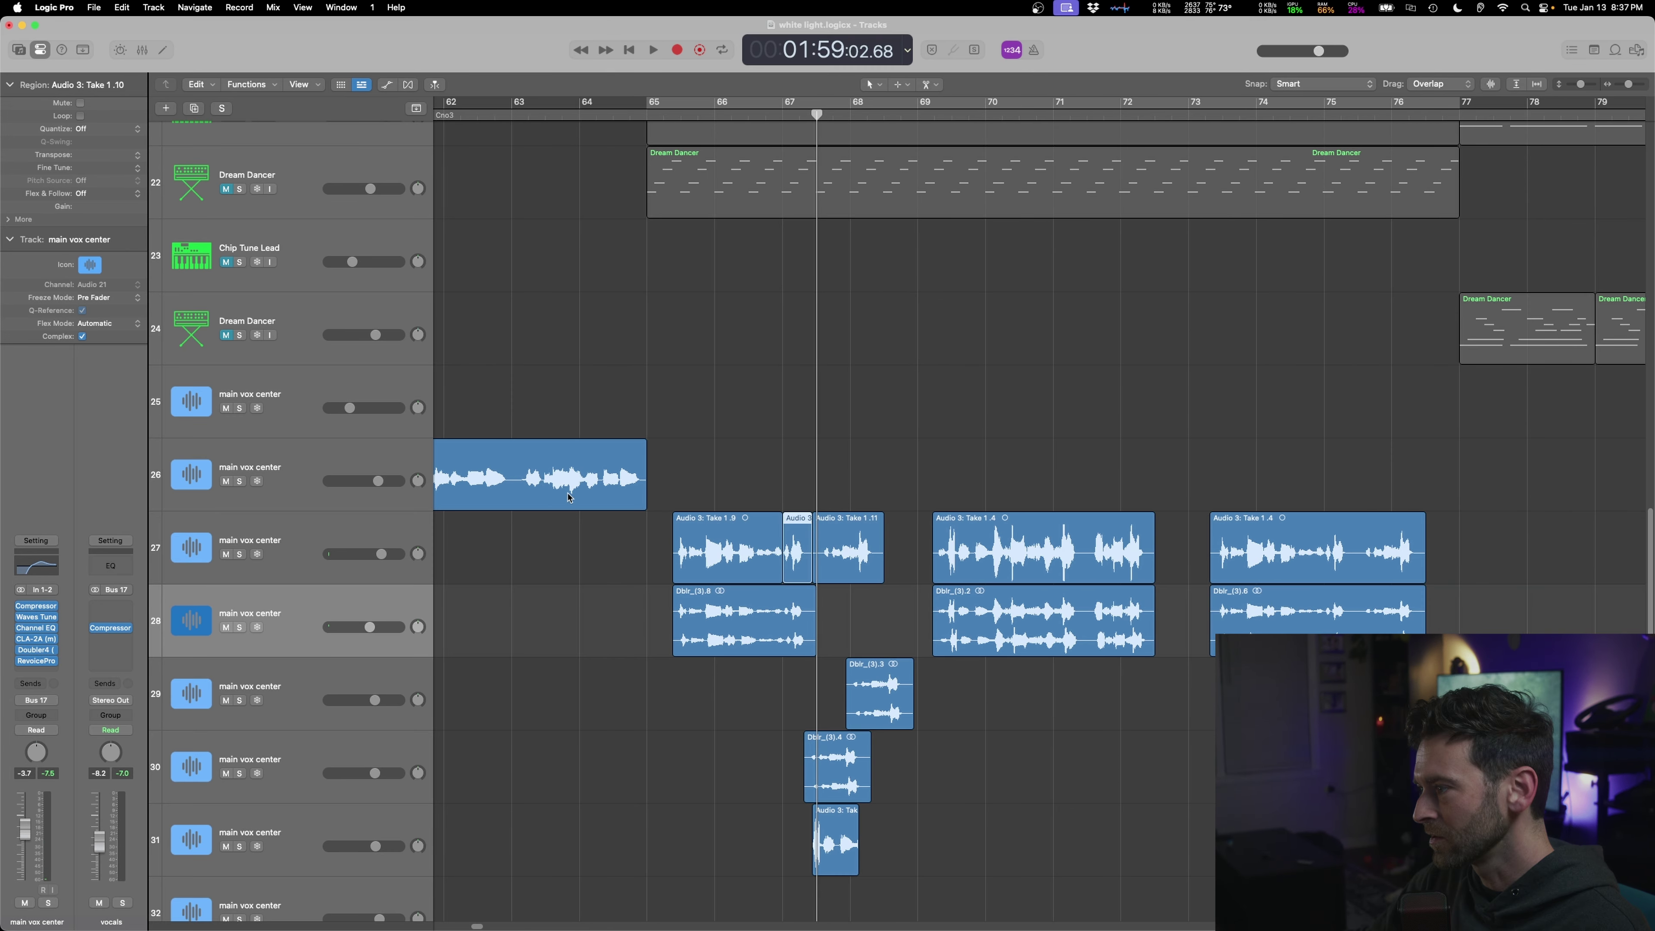
{"action": "left_click_drag", "start_coordinate": [801, 551], "coordinate": [801, 405]}
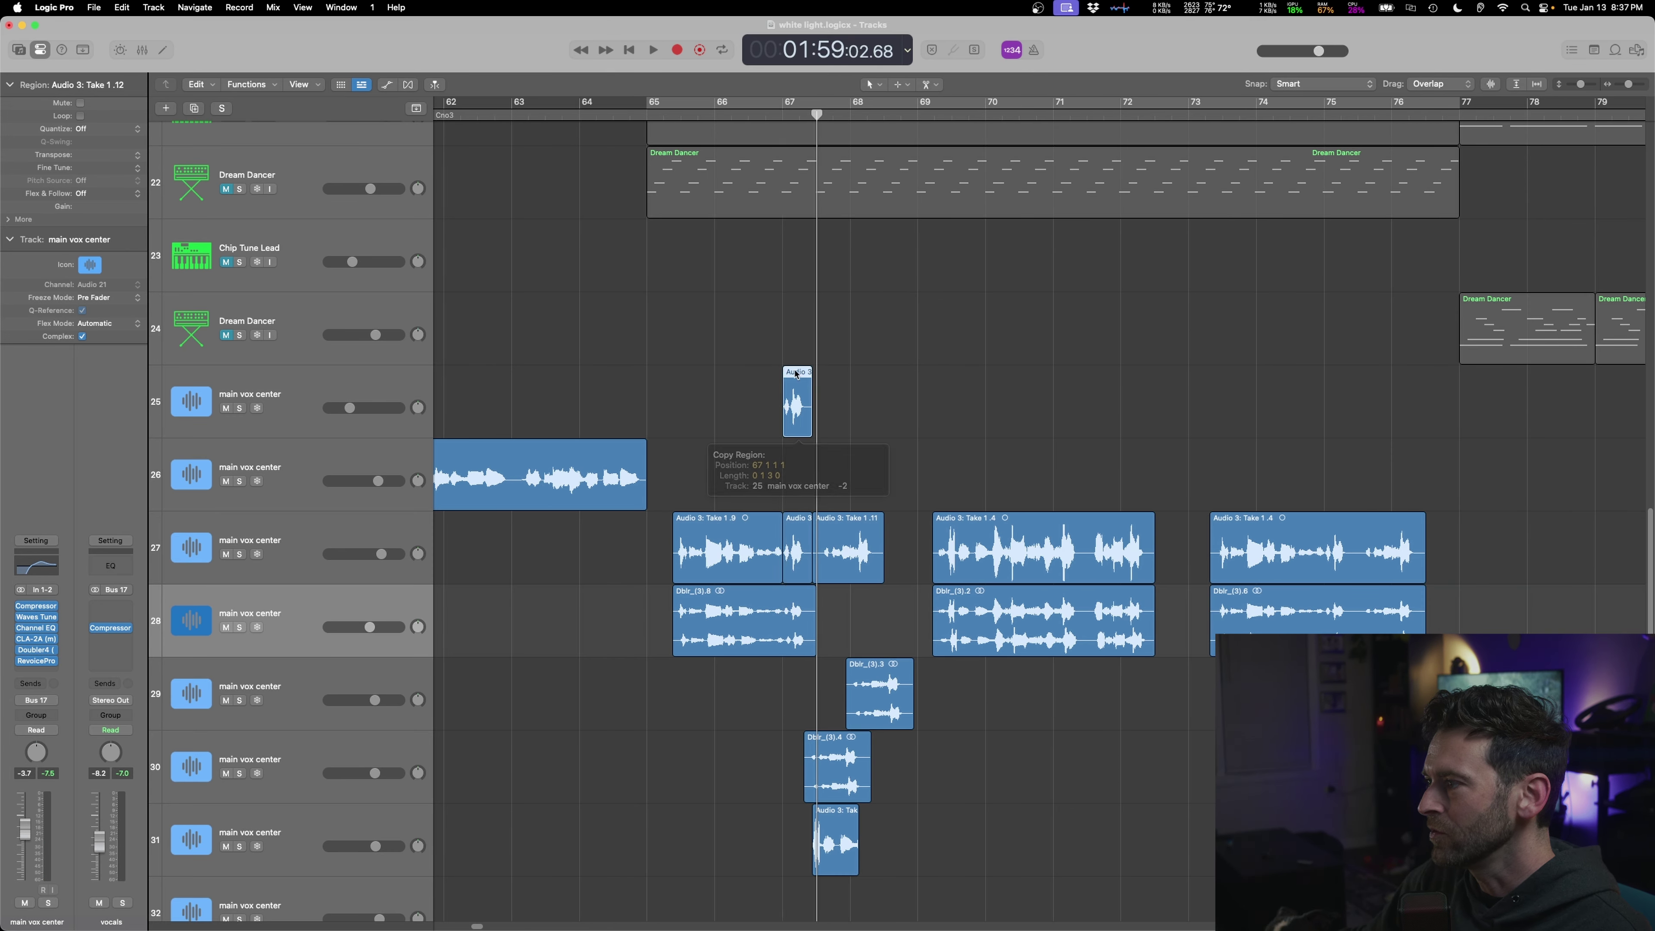
{"action": "key", "text": "space"}
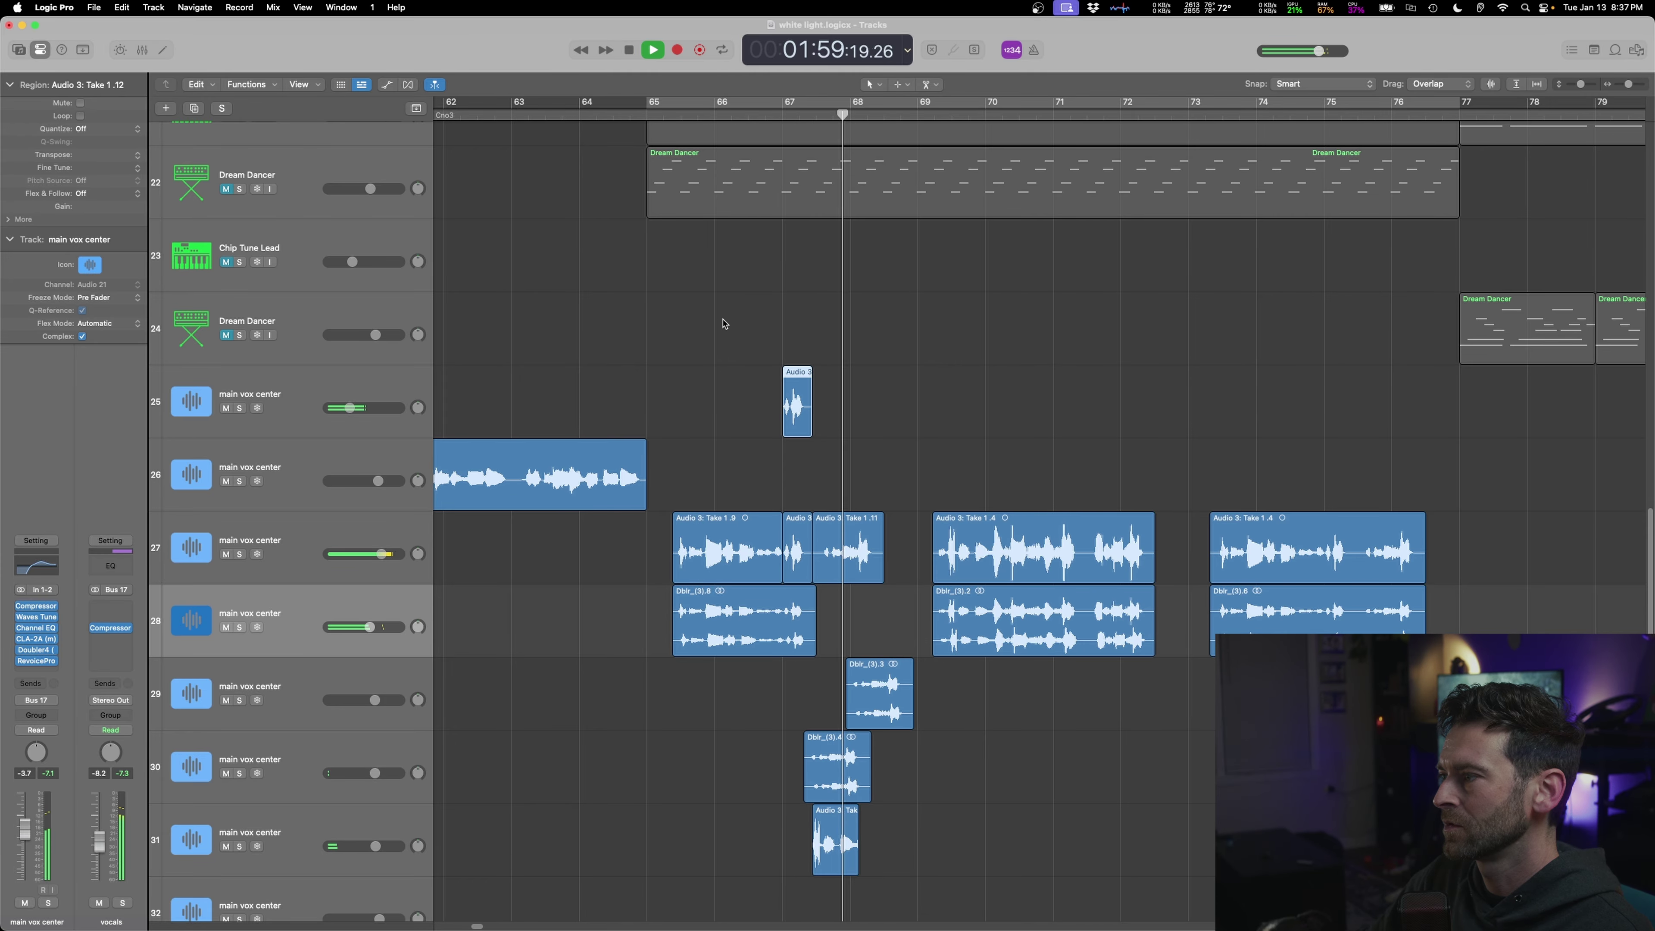
- Check the copied snippet on track 25 in playback, and split track 26's vocal at about bar 64.3
{"action": "left_click", "coordinate": [758, 318], "text": "shift"}
{"action": "scroll", "coordinate": [1001, 420], "scroll_direction": "up", "scroll_amount": 3}
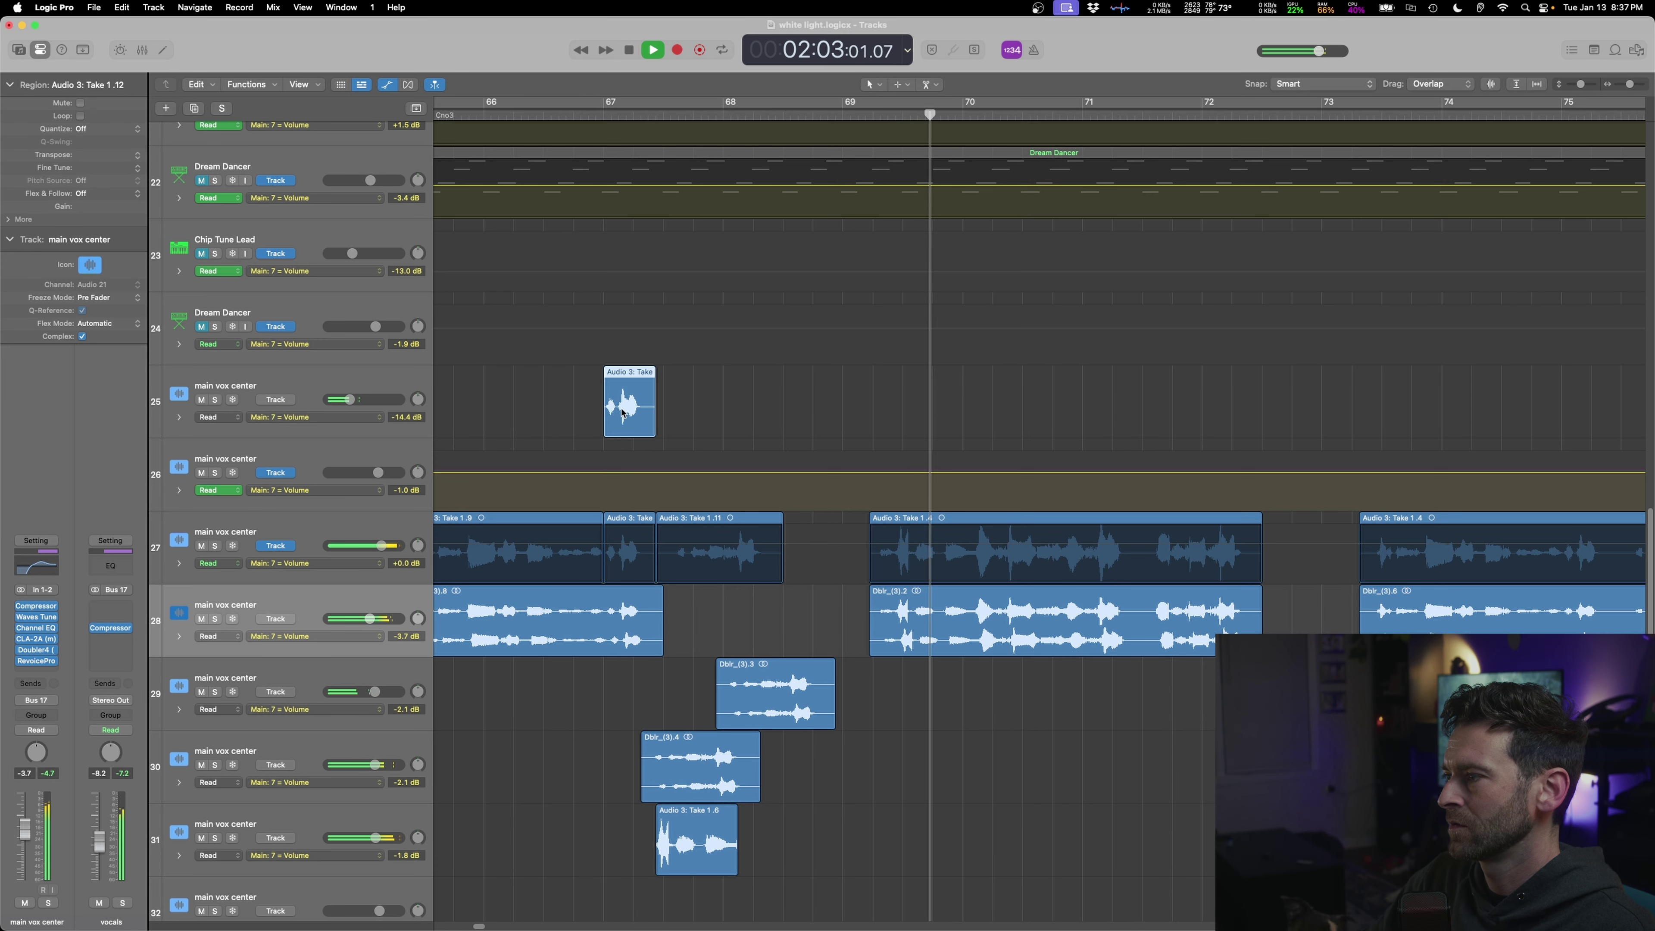
{"action": "scroll", "coordinate": [624, 421], "scroll_direction": "down", "scroll_amount": 3}
{"action": "left_click", "coordinate": [558, 373]}
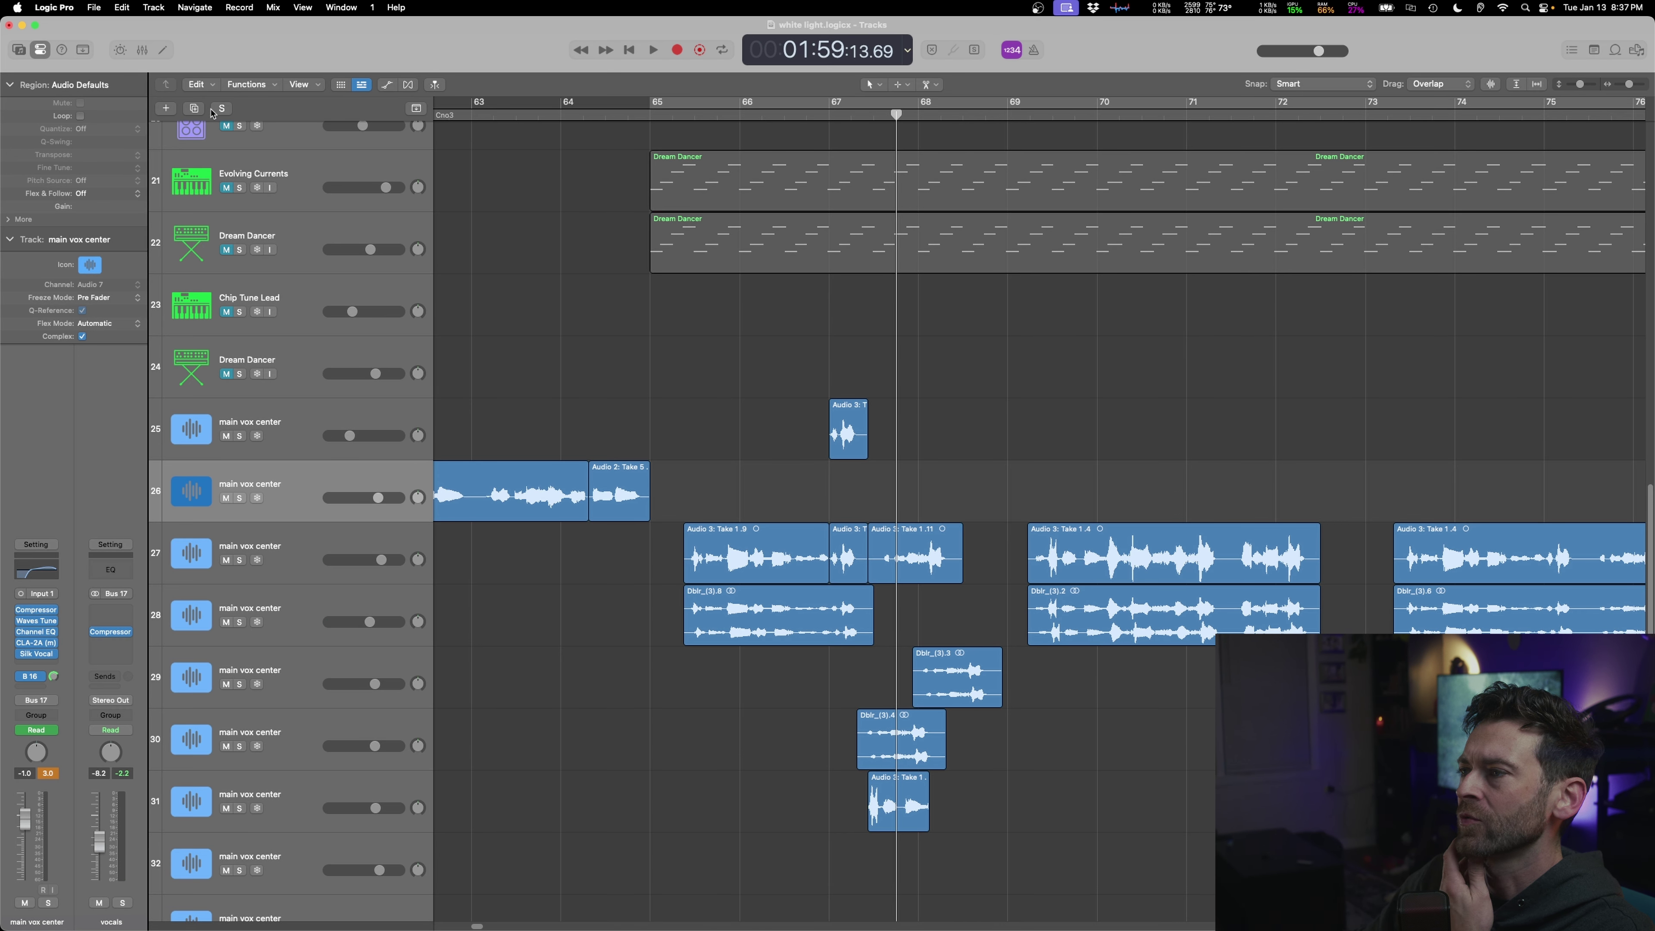
- Duplicate track 26's channel, move the new track above track 25, copy the vocal snippet from bar 64.3 to 65 onto it, and audition it
{"action": "key", "text": "super+d"}
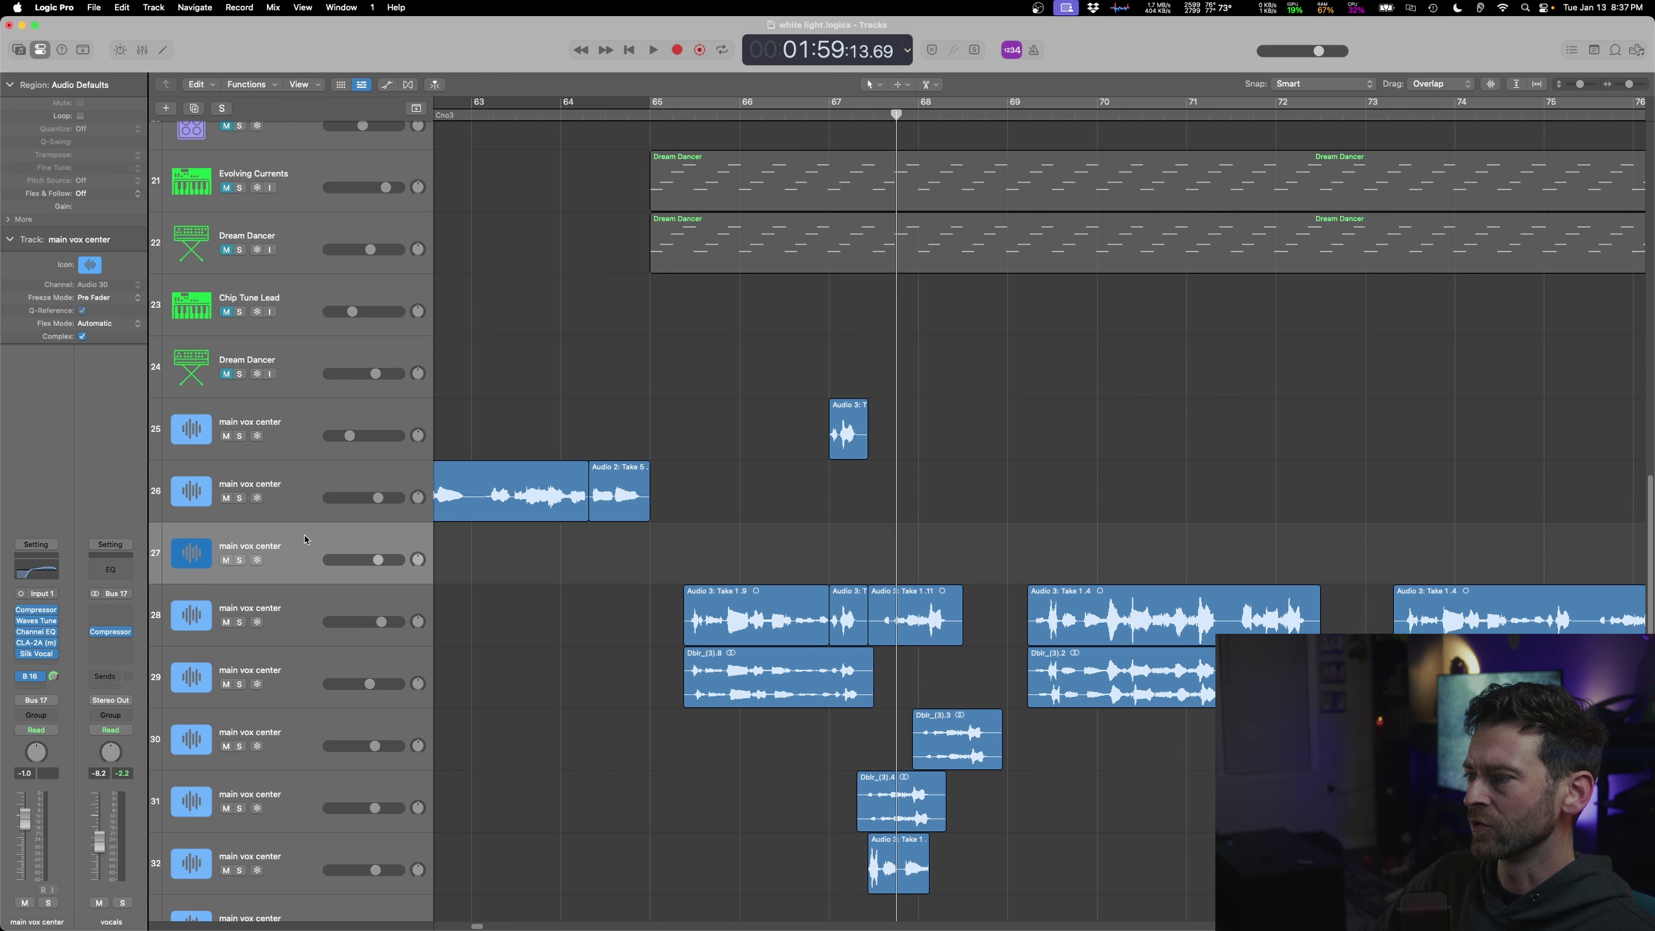
{"action": "left_click_drag", "start_coordinate": [293, 539], "coordinate": [711, 428]}
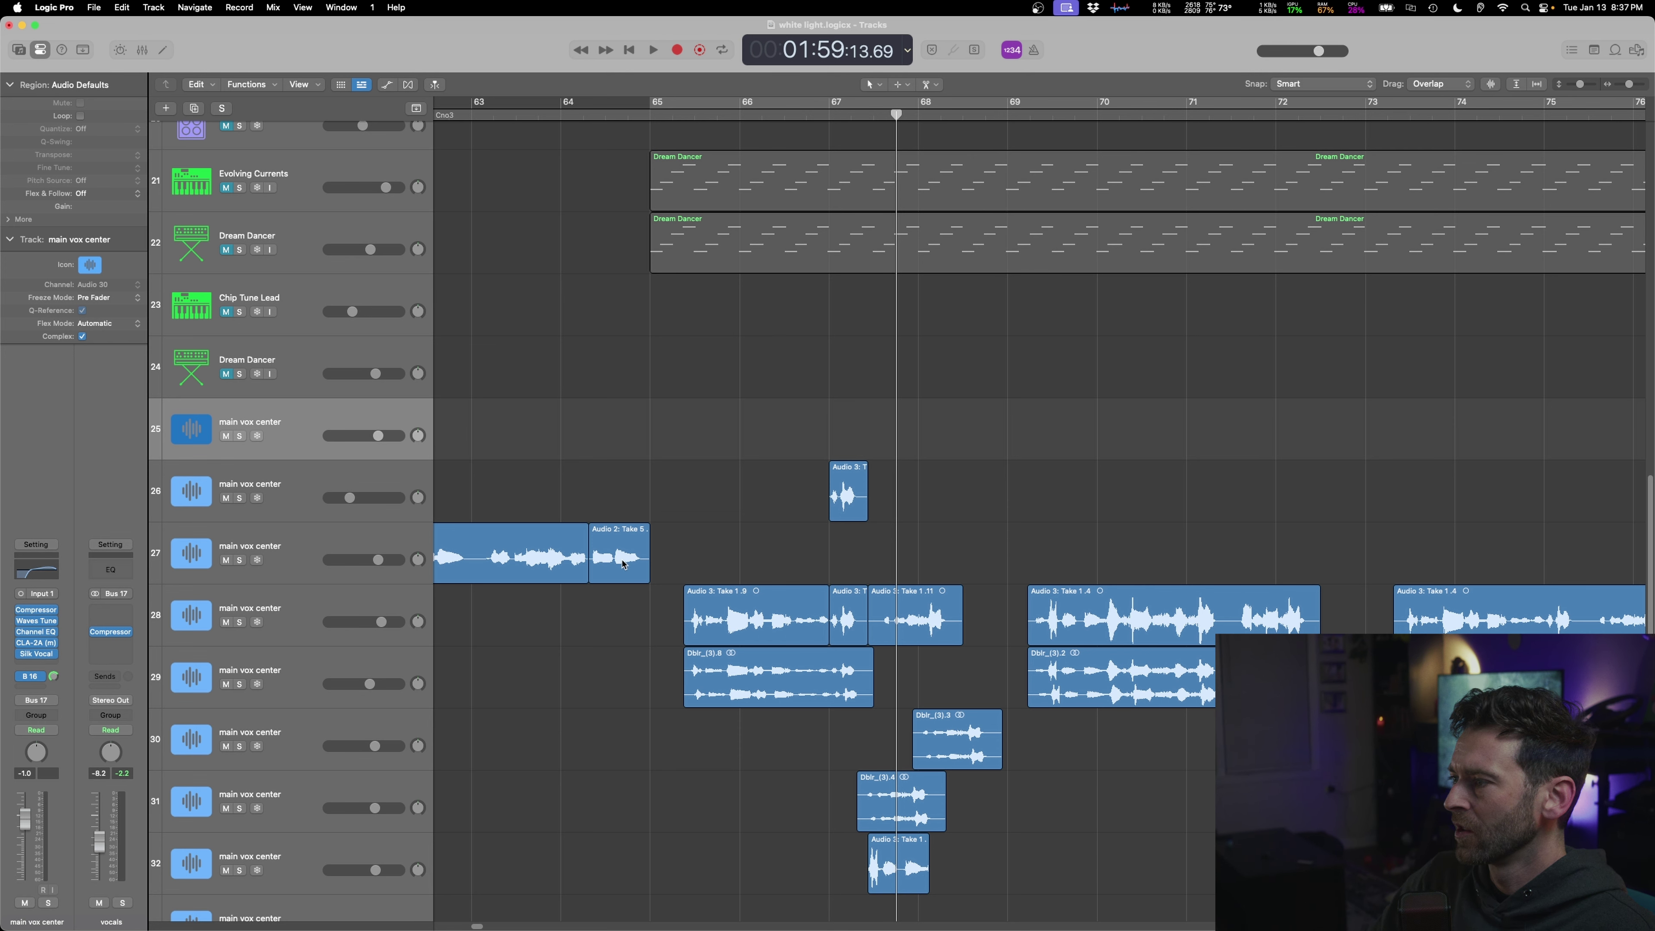
{"action": "left_click_drag", "start_coordinate": [622, 564], "coordinate": [614, 424]}
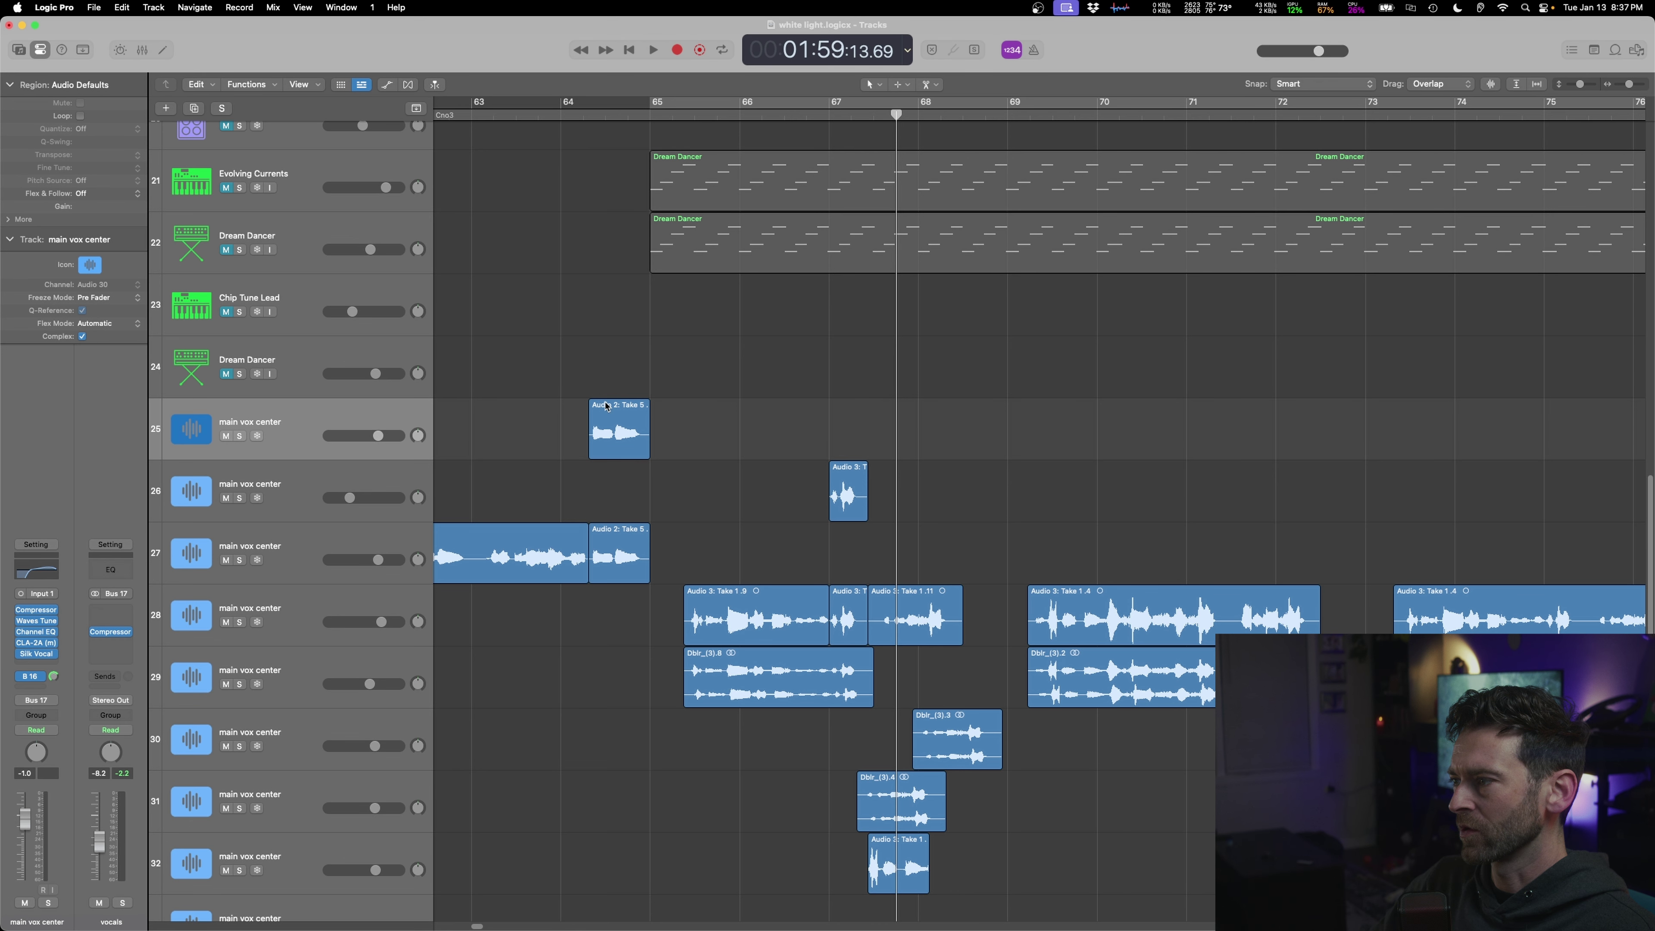
{"action": "left_click", "coordinate": [494, 342]}
{"action": "key", "text": "space"}
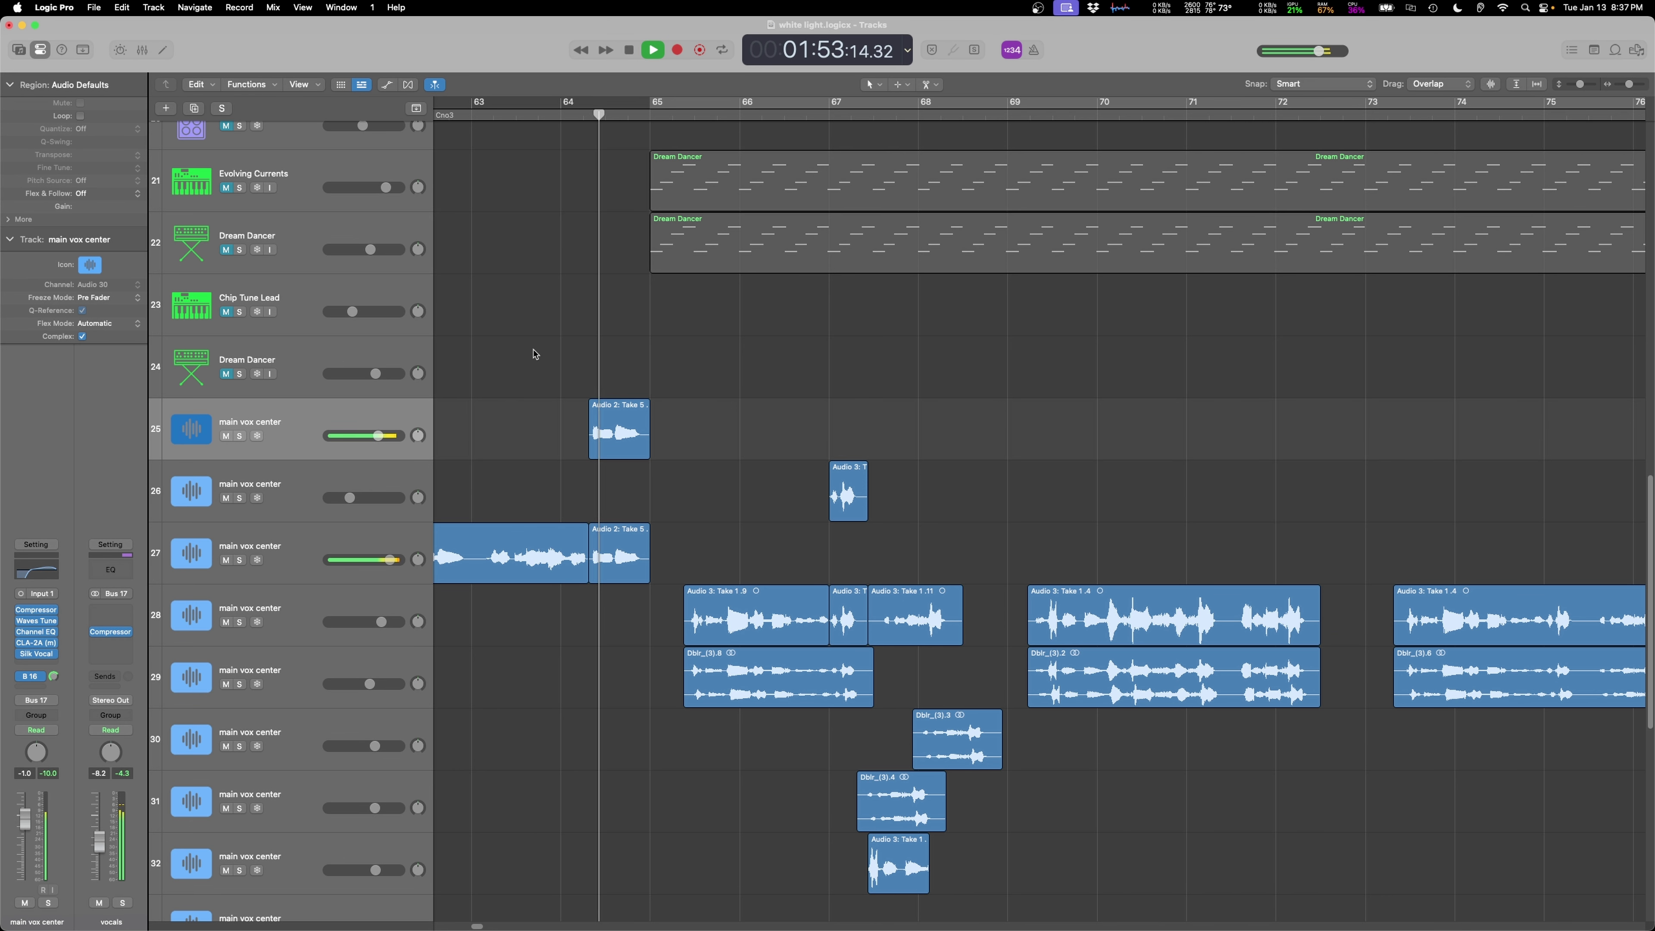
{"action": "key", "text": "space"}
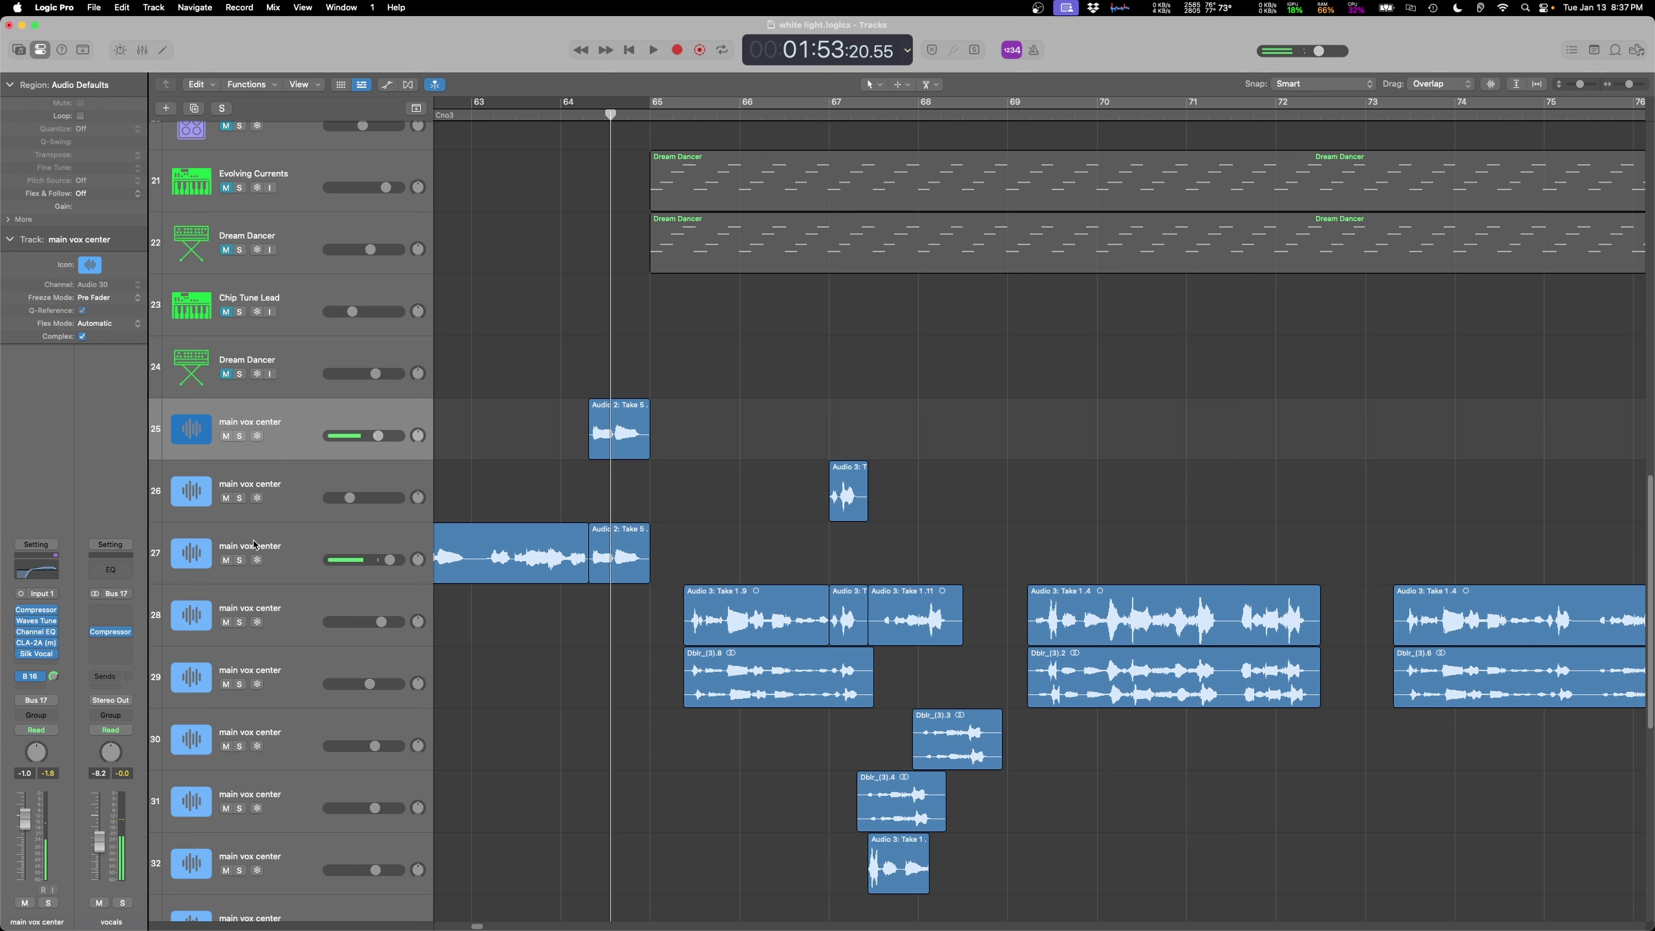
- Insert the Soundtoys EchoBoy delay on track 25 and set its style to Digital Delay
{"action": "left_click", "coordinate": [36, 666]}
{"action": "mouse_move", "coordinate": [41, 918]}
{"action": "mouse_move", "coordinate": [218, 905]}
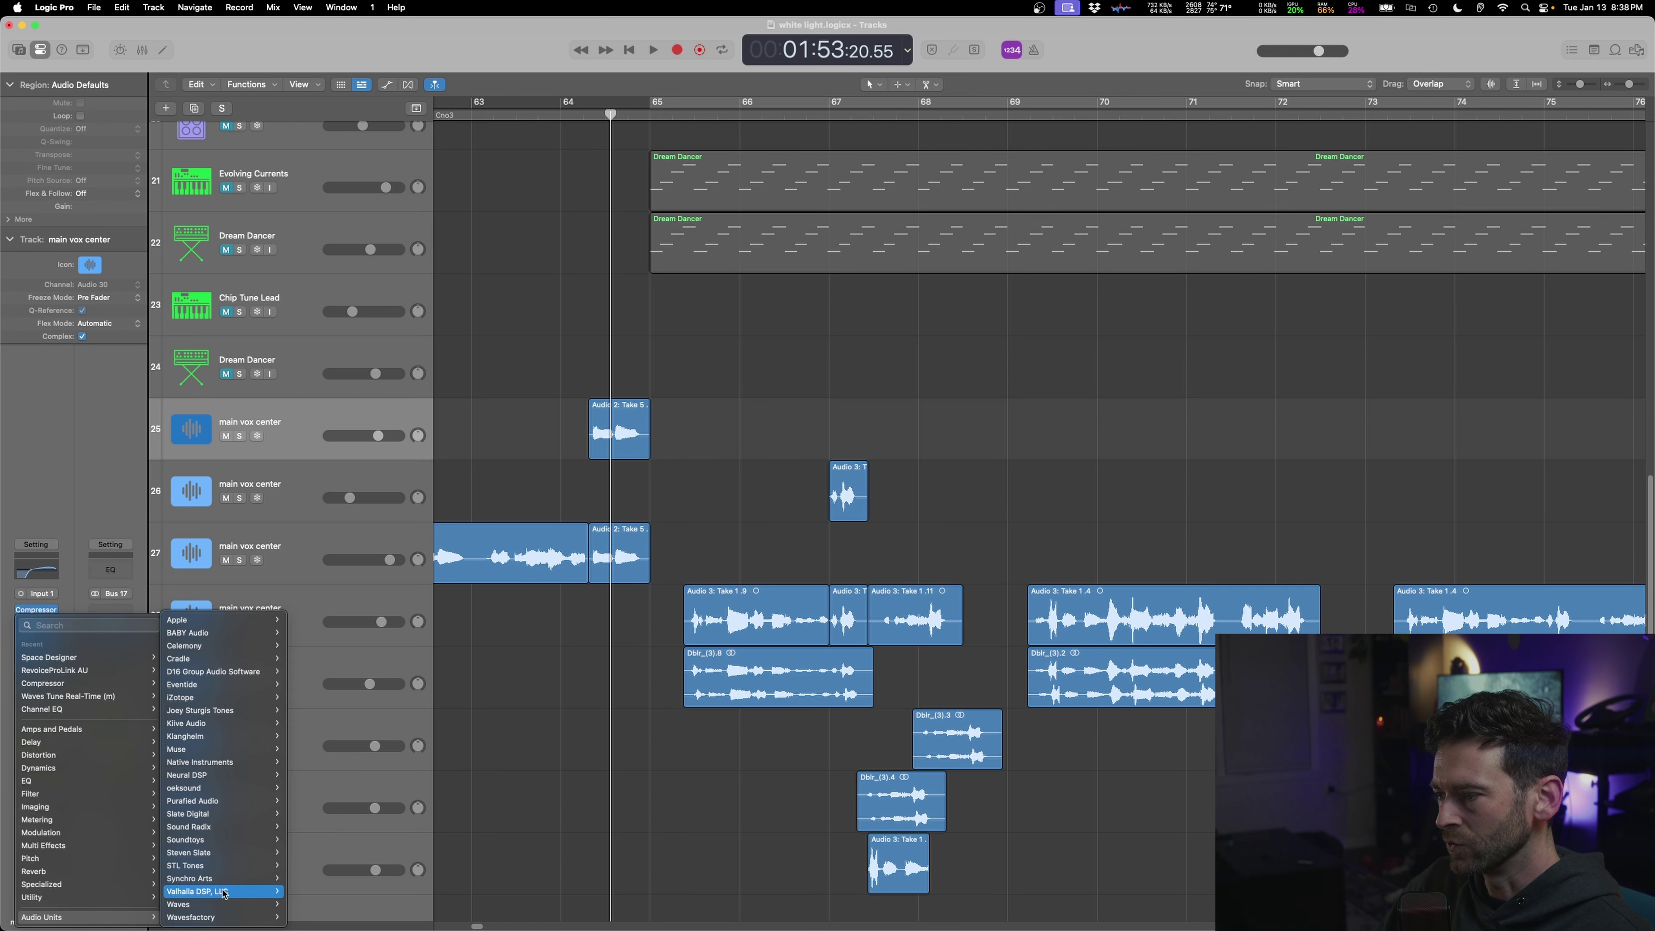
{"action": "mouse_move", "coordinate": [222, 840]}
{"action": "left_click", "coordinate": [326, 699]}
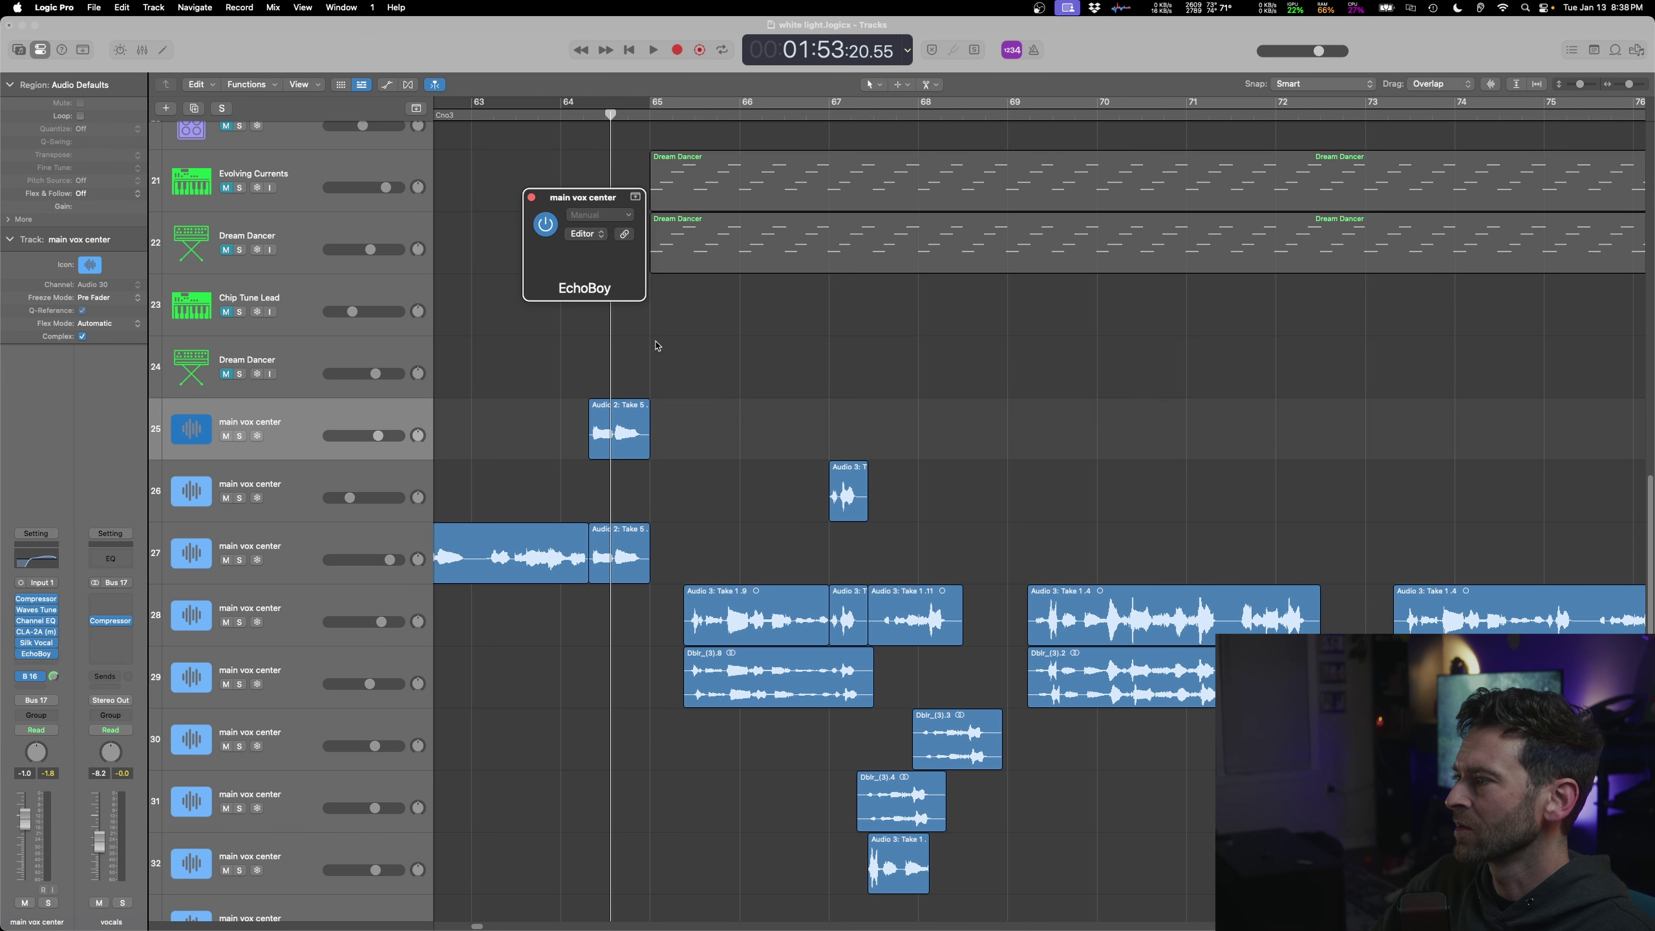
{"action": "left_click", "coordinate": [1005, 434]}
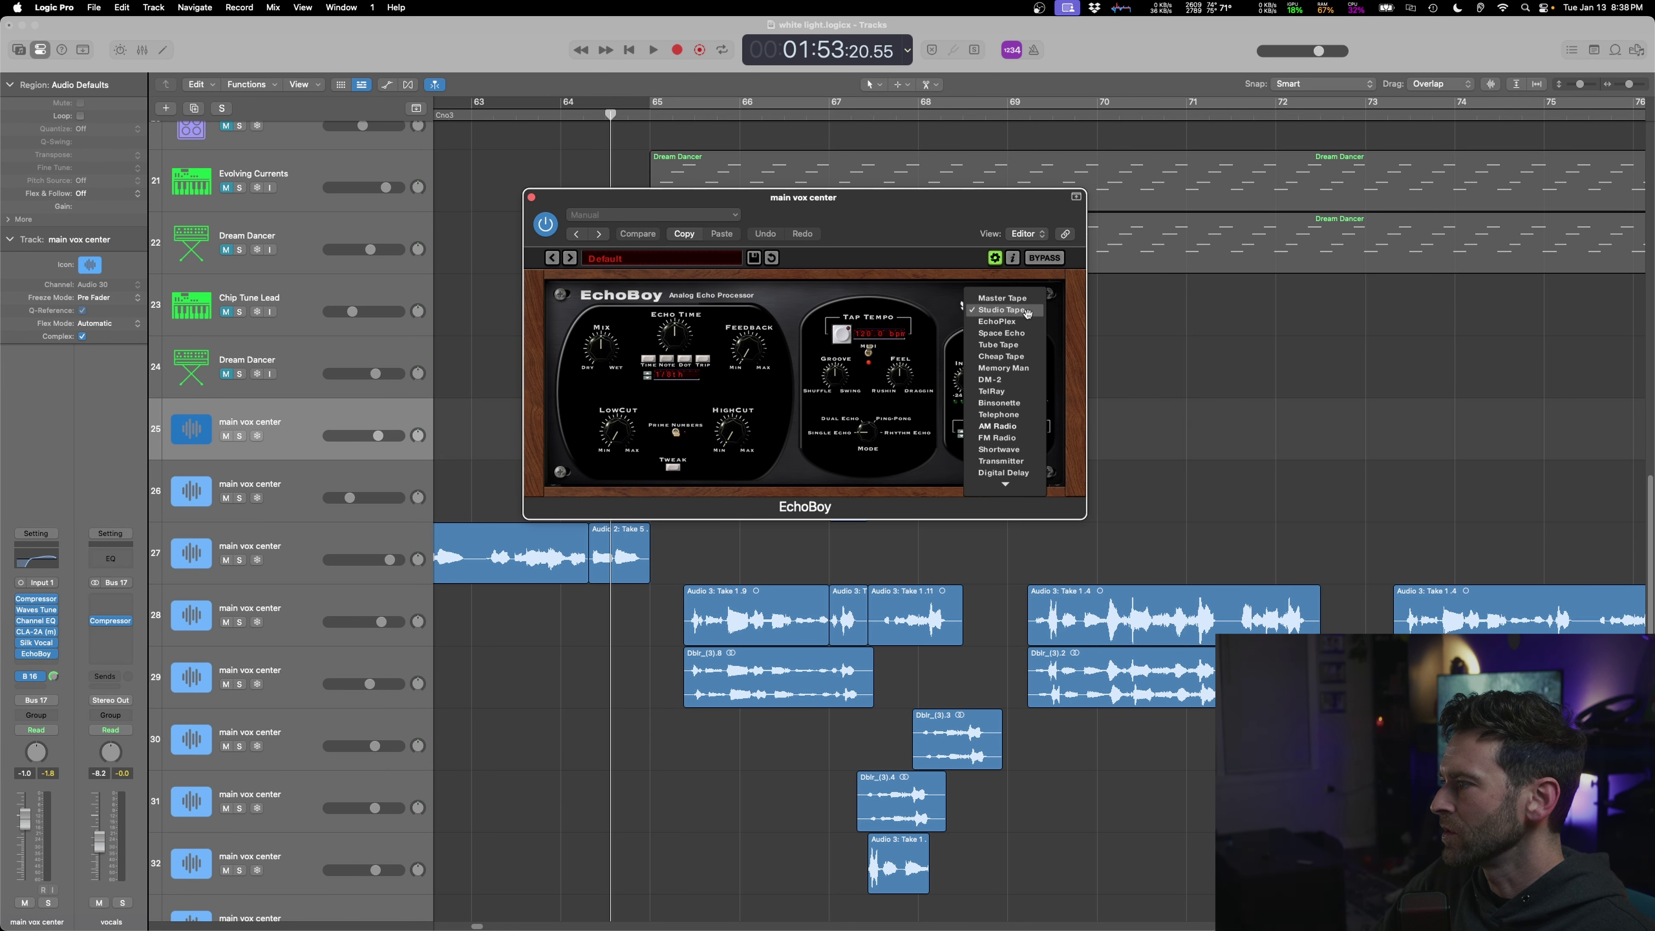
{"action": "left_click", "coordinate": [1004, 472]}
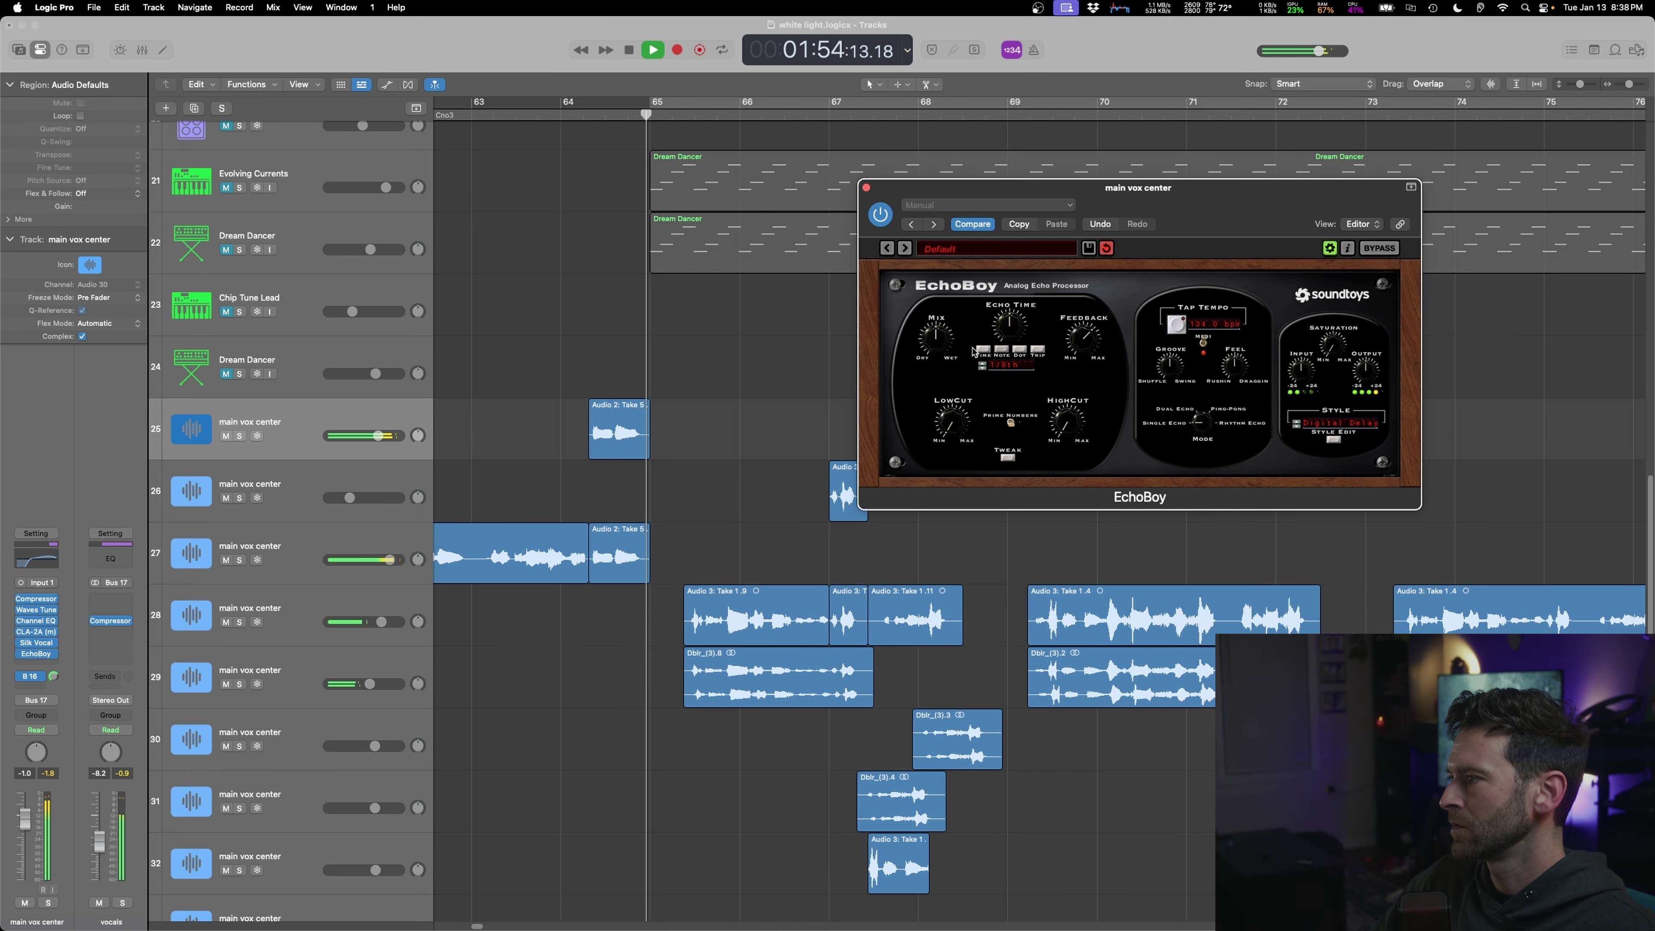
- Adjust EchoBoy's echo time and feedback on track 25 while playing the snippet from about bar 64
{"action": "left_click", "coordinate": [568, 394]}
{"action": "left_click", "coordinate": [937, 344]}
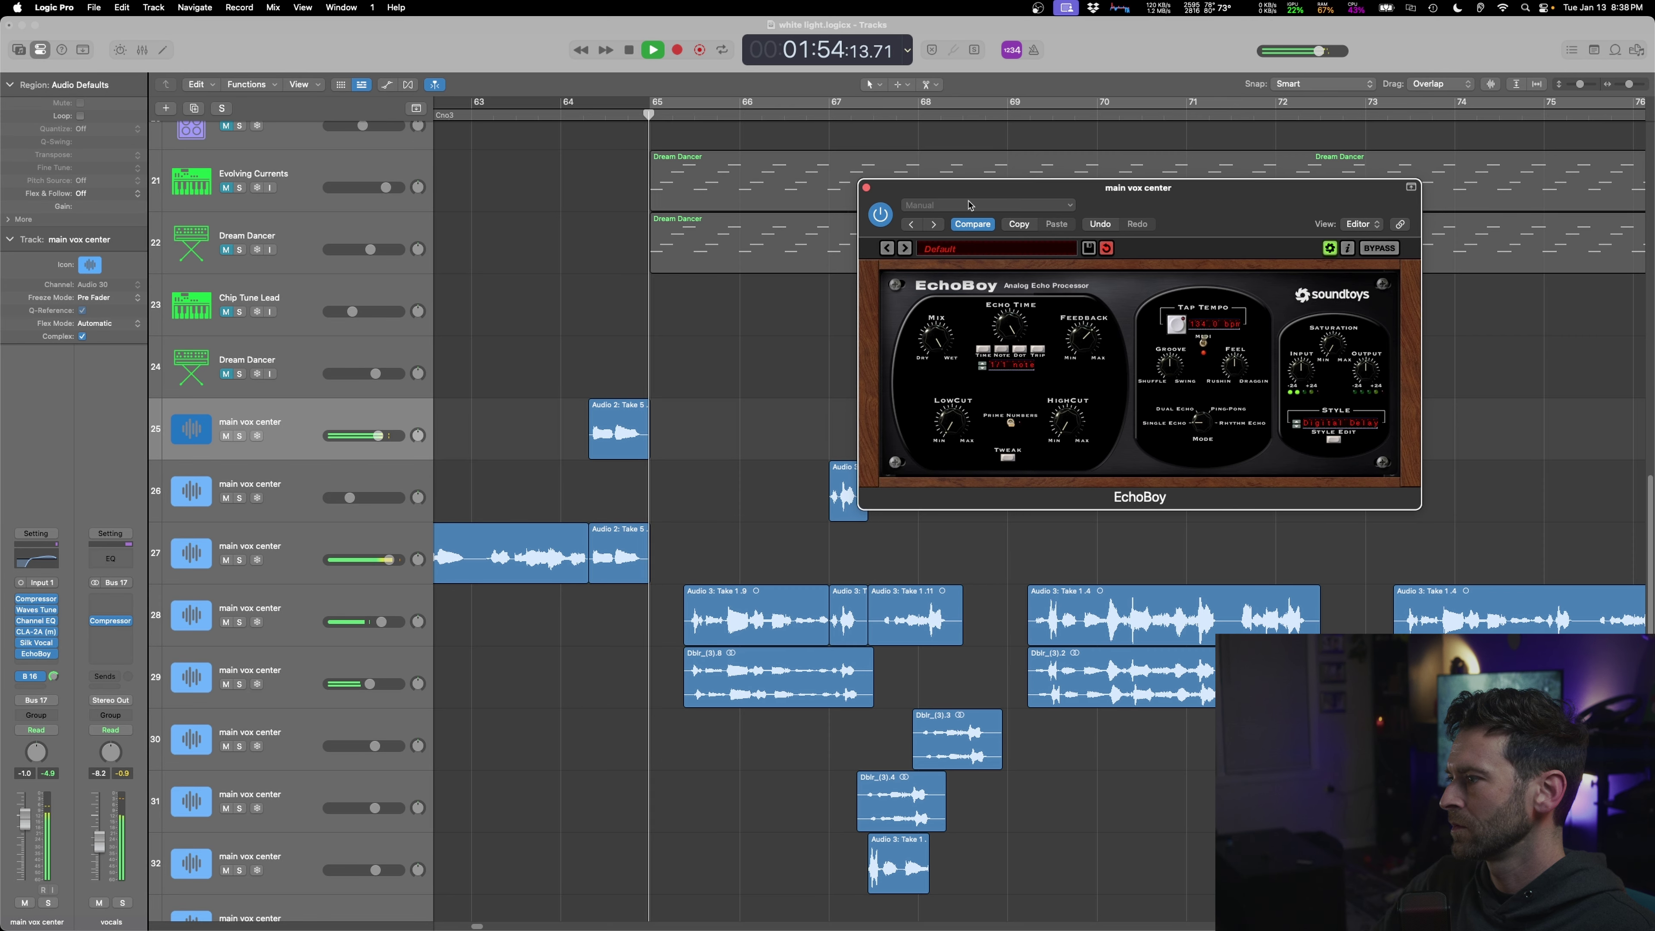
{"action": "left_click", "coordinate": [240, 436]}
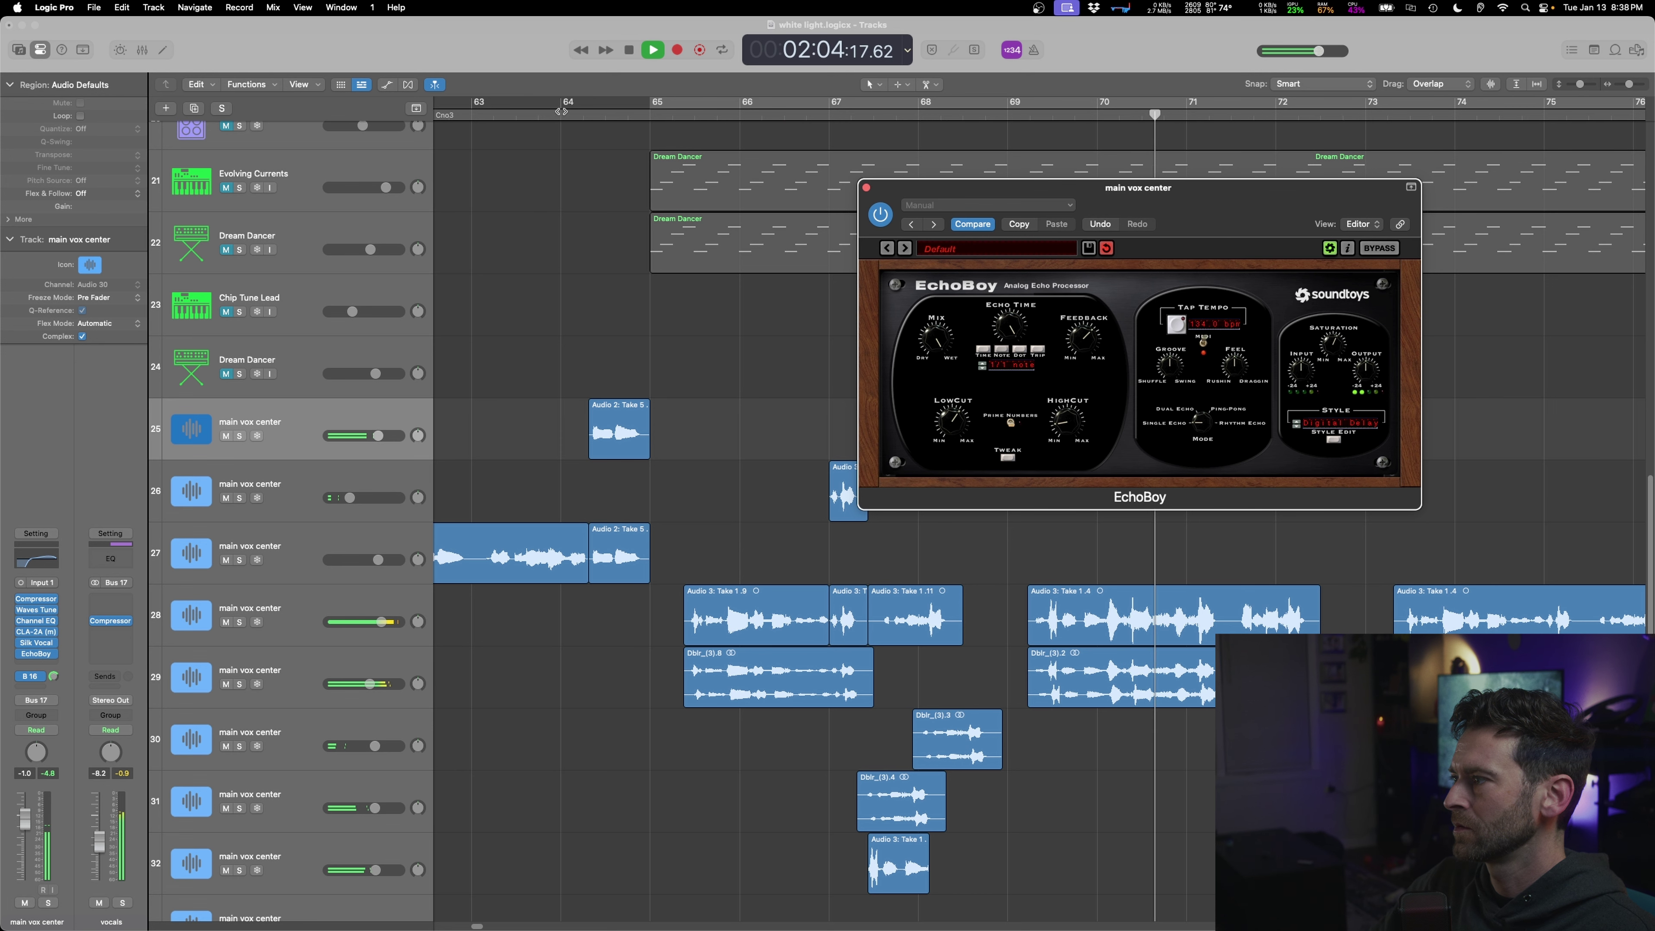
{"action": "left_click", "coordinate": [561, 111]}
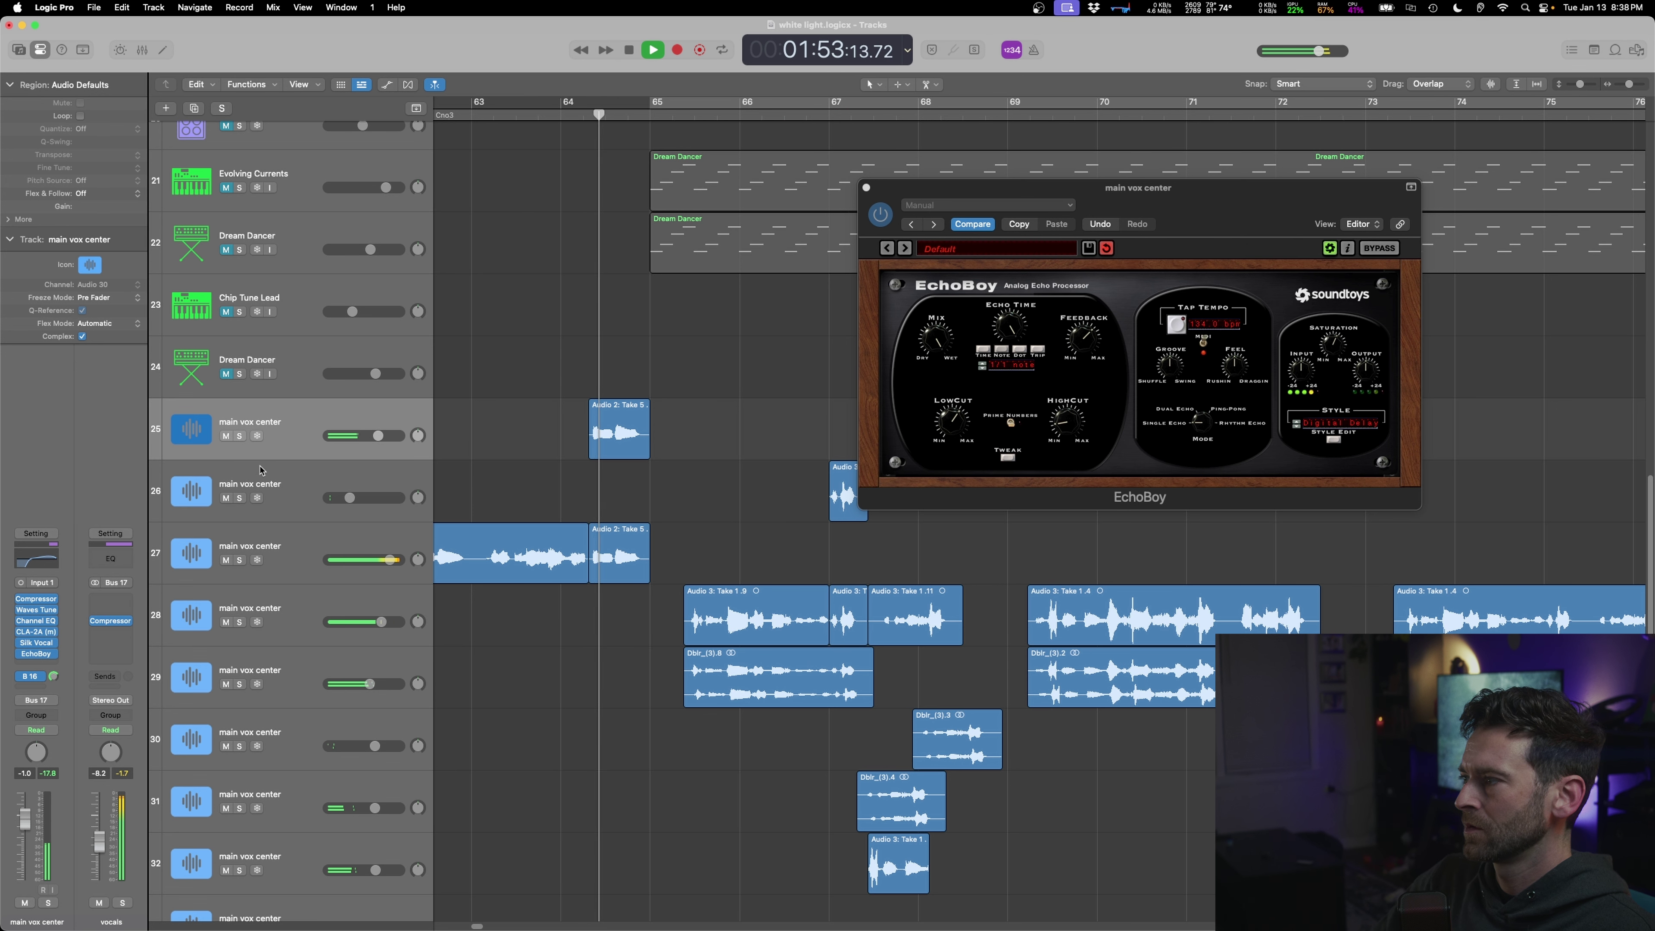
{"action": "left_click_drag", "start_coordinate": [1082, 340], "coordinate": [1082, 323]}
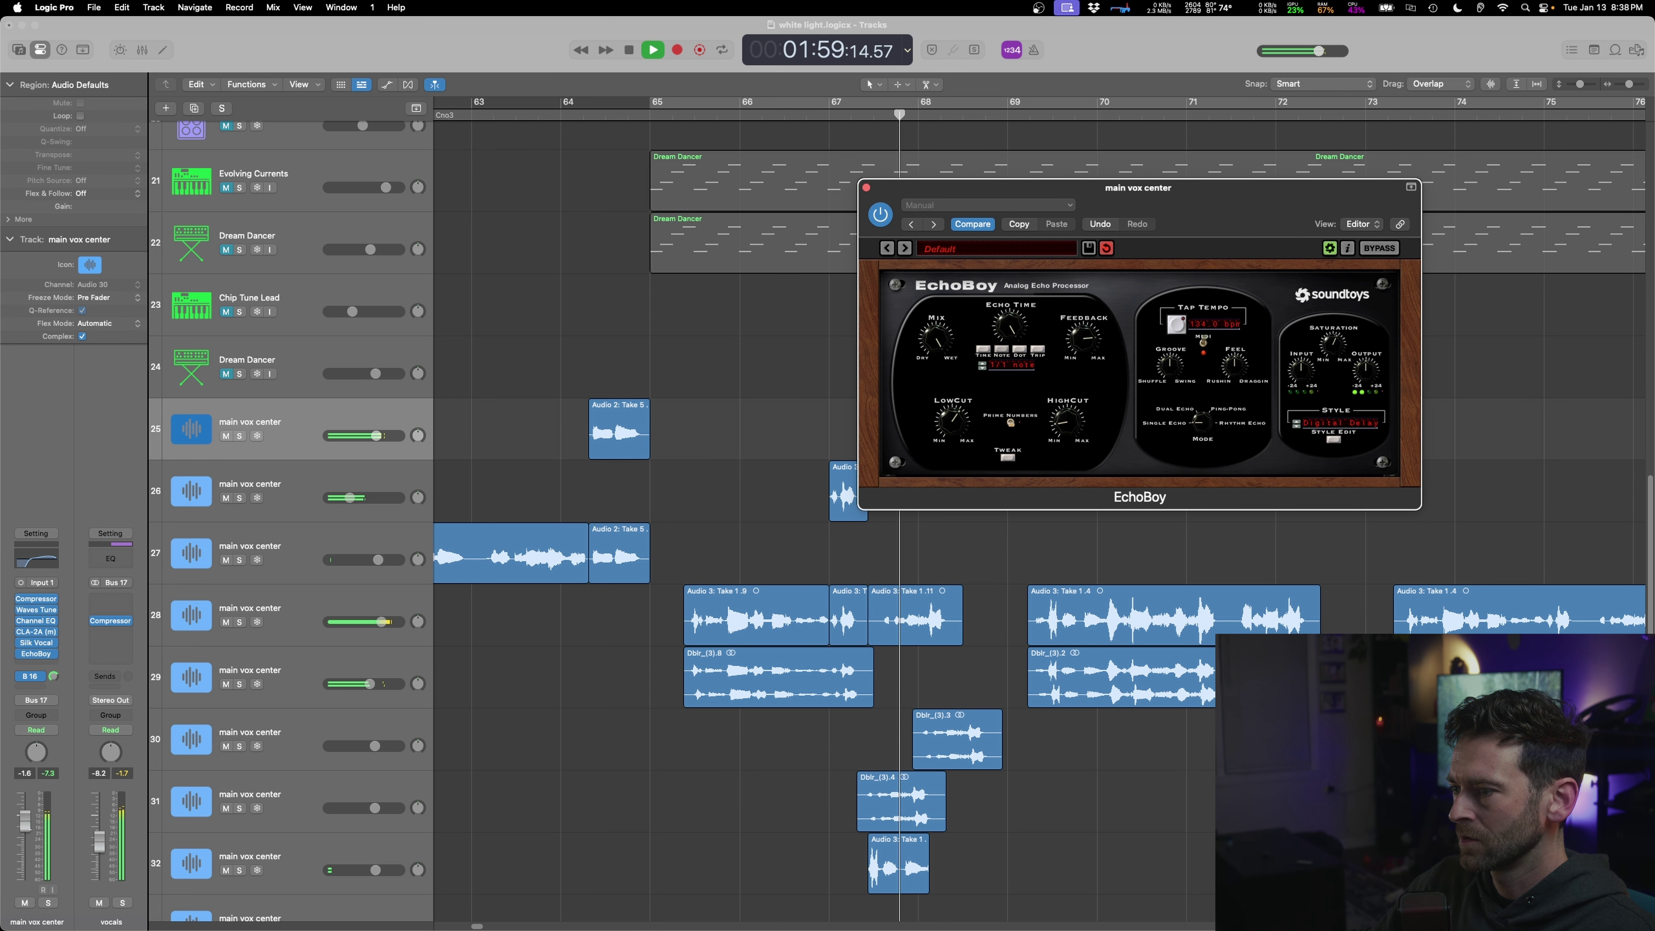
- Lower track 25 to -1.5 dB, pan it to about -15, and return the playhead to about bar 64
{"action": "left_click_drag", "start_coordinate": [26, 823], "coordinate": [30, 835]}
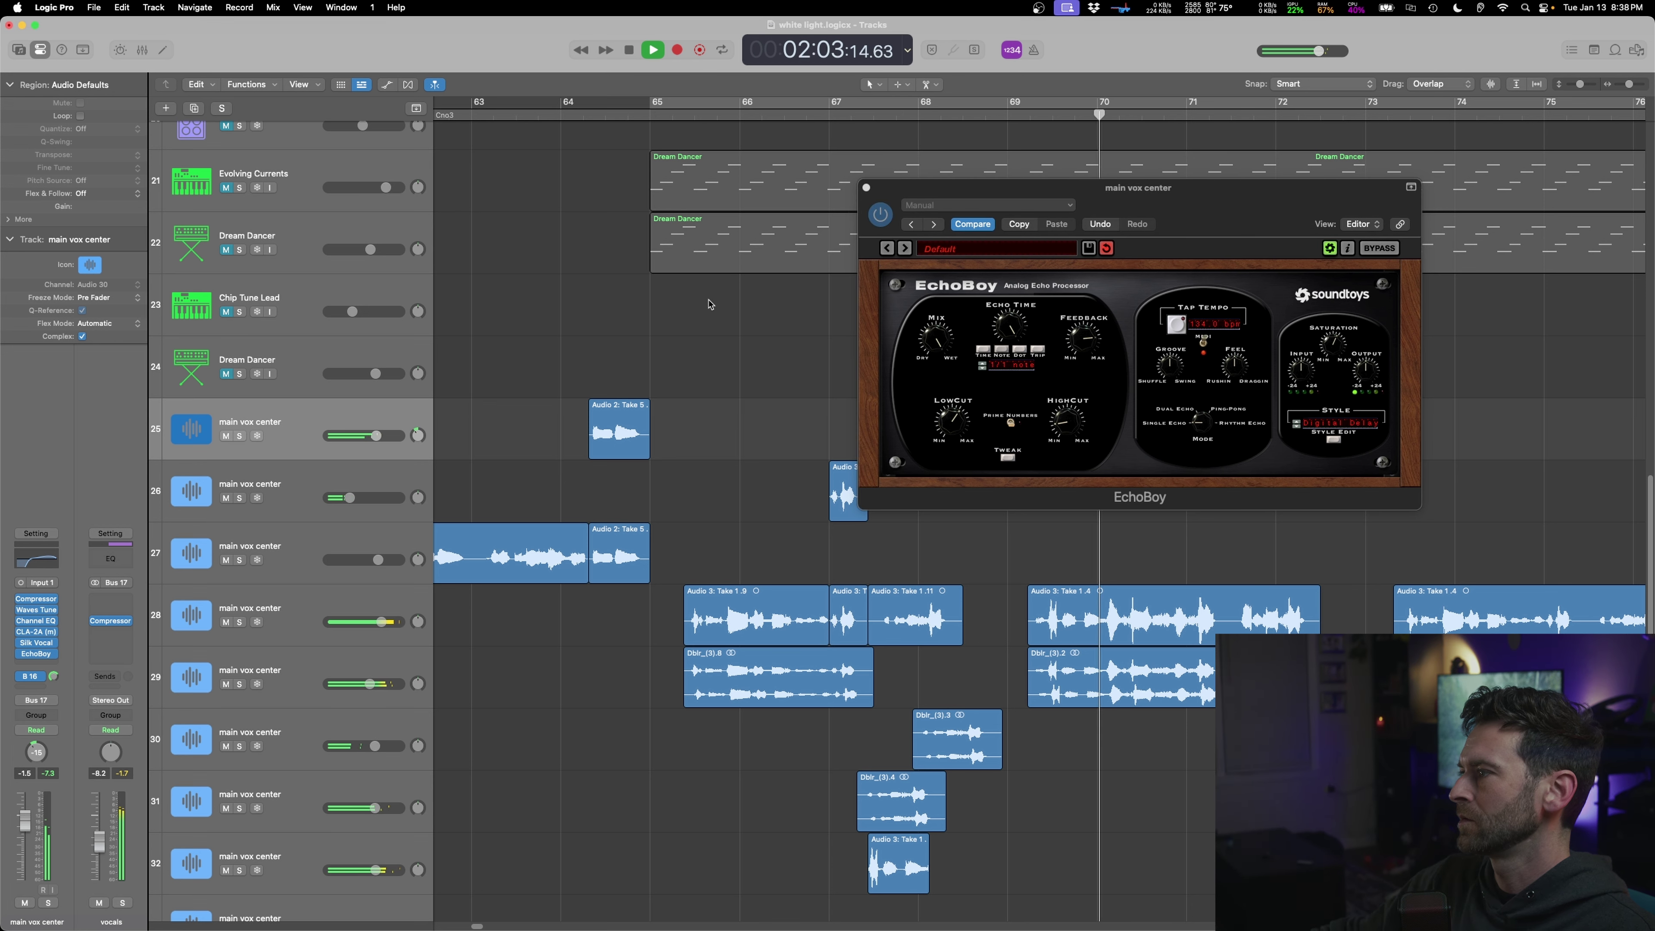
{"action": "left_click", "coordinate": [866, 188]}
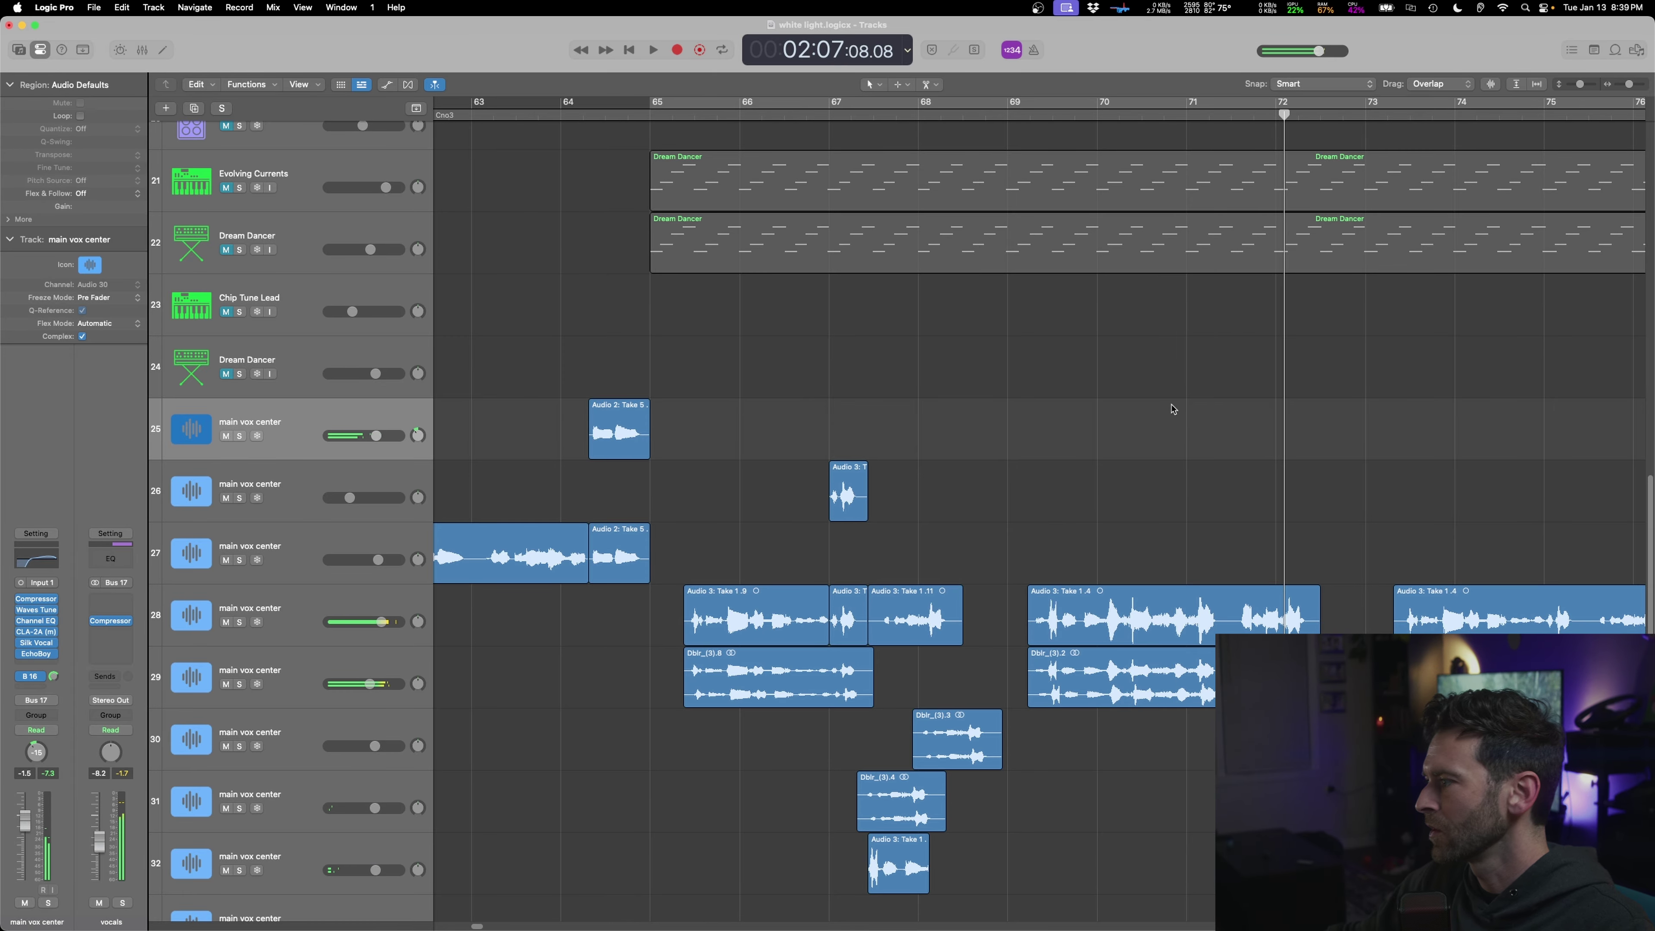
{"action": "left_click", "coordinate": [572, 112]}
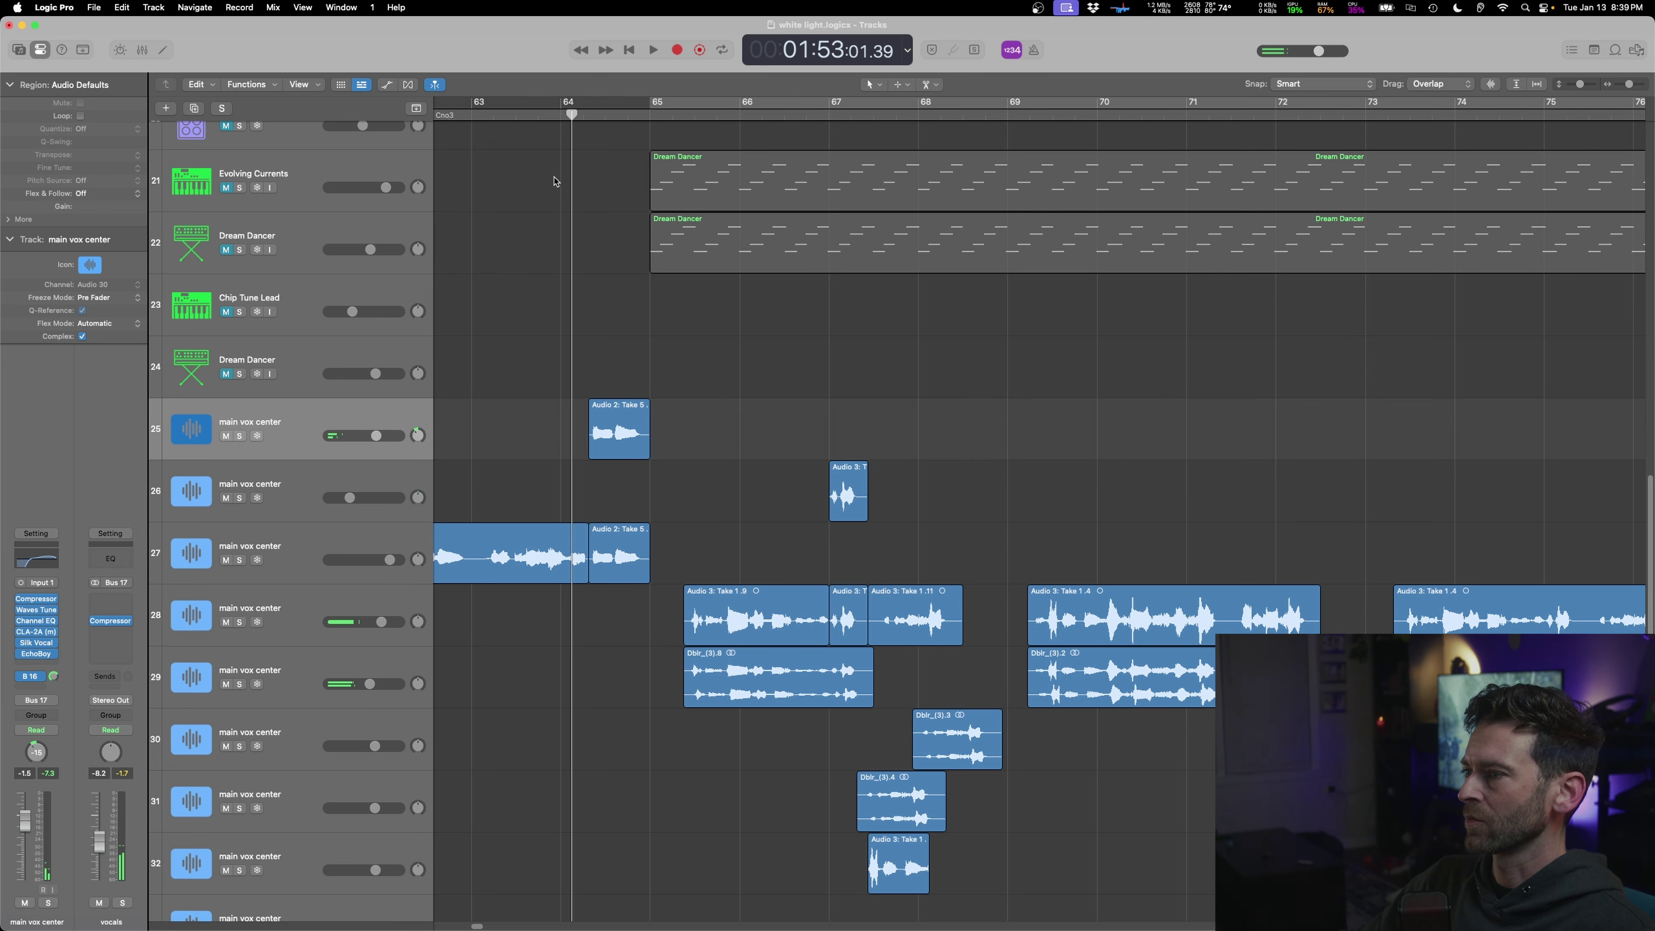
- Move Silk Vocal after EchoBoy in track 25's effects chain and replace it with the stereo Silk Vocal (s)
{"action": "left_click_drag", "start_coordinate": [43, 665], "coordinate": [39, 659]}
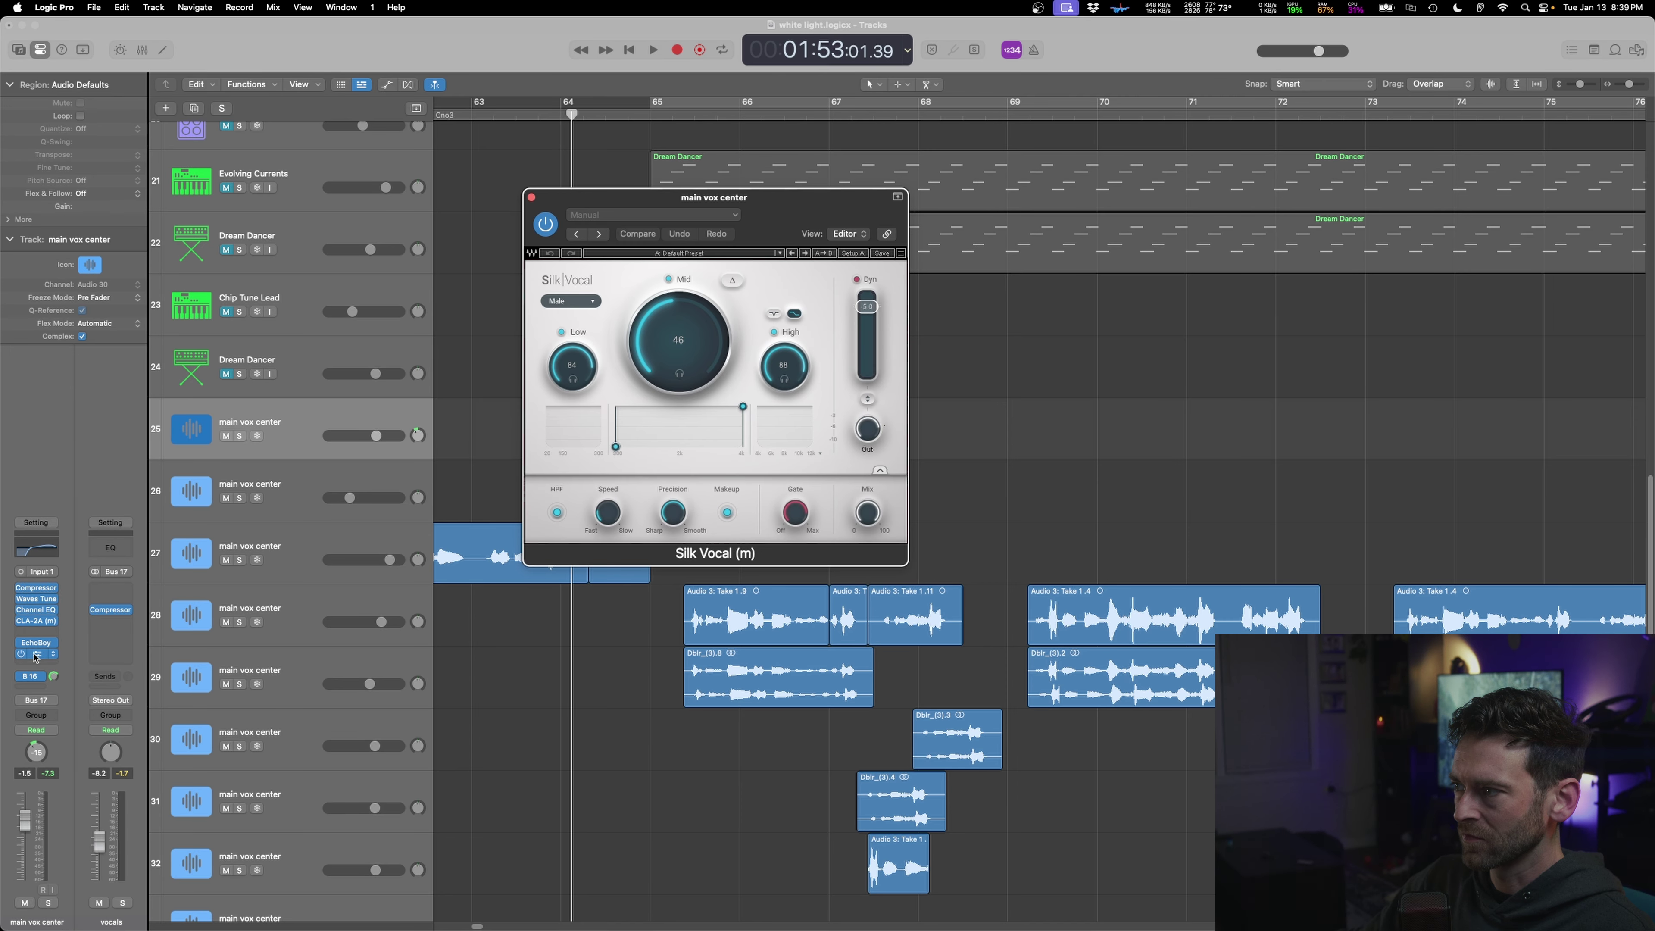
{"action": "left_click", "coordinate": [51, 655]}
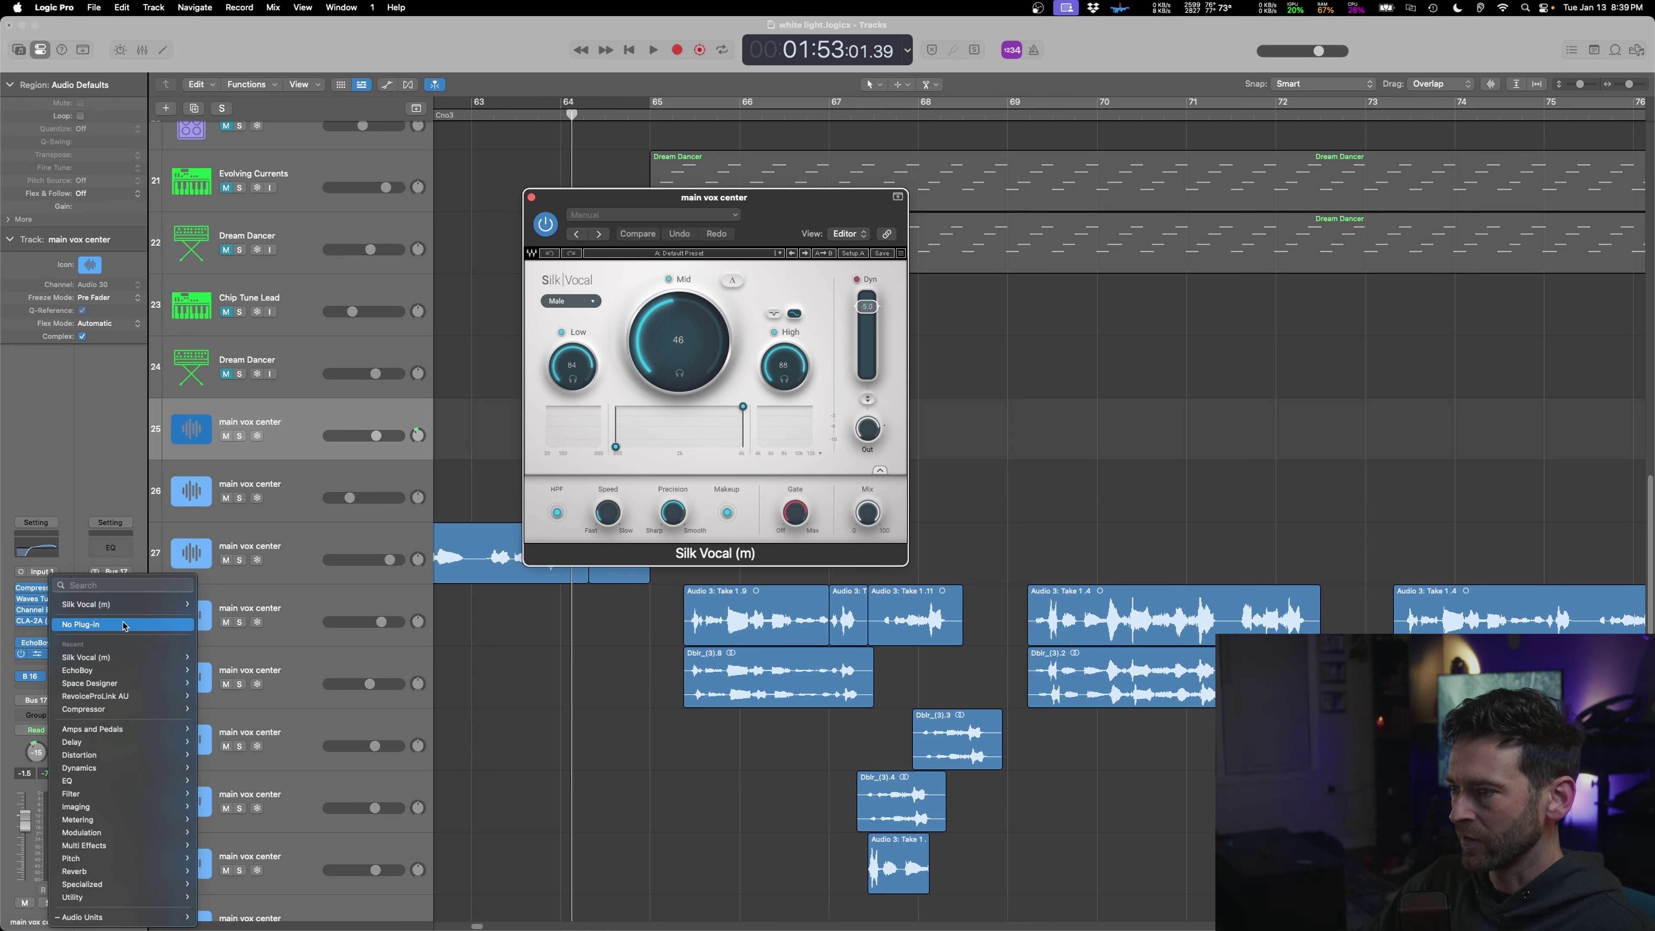
{"action": "mouse_move", "coordinate": [98, 917]}
{"action": "mouse_move", "coordinate": [273, 906]}
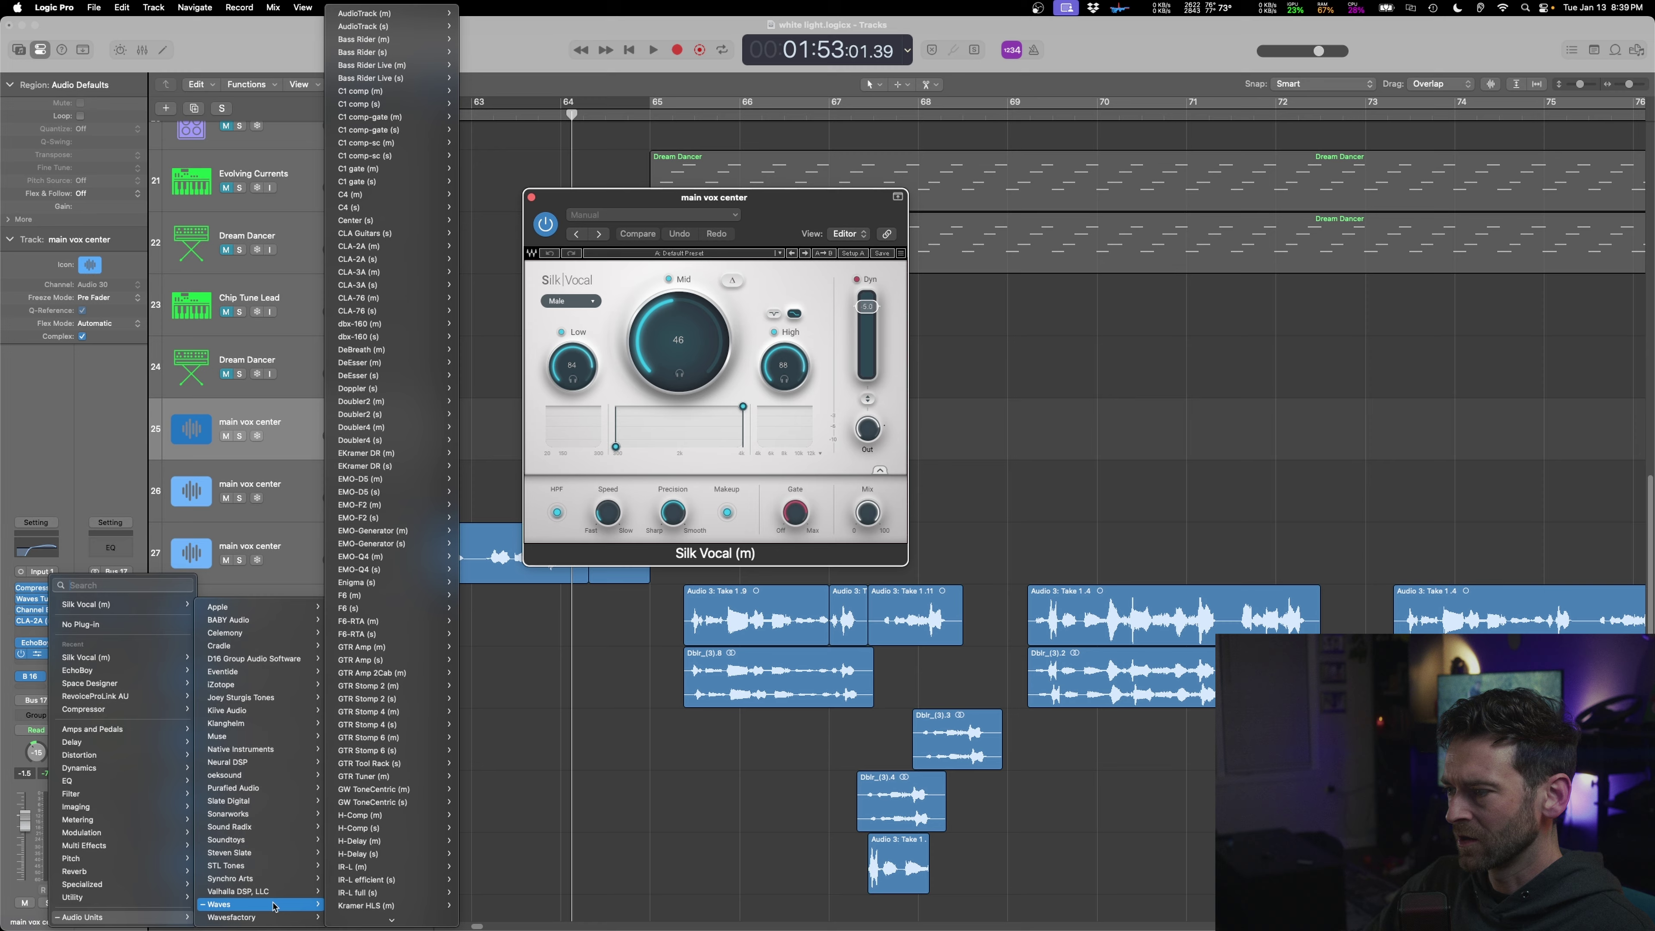
{"action": "mouse_move", "coordinate": [369, 929]}
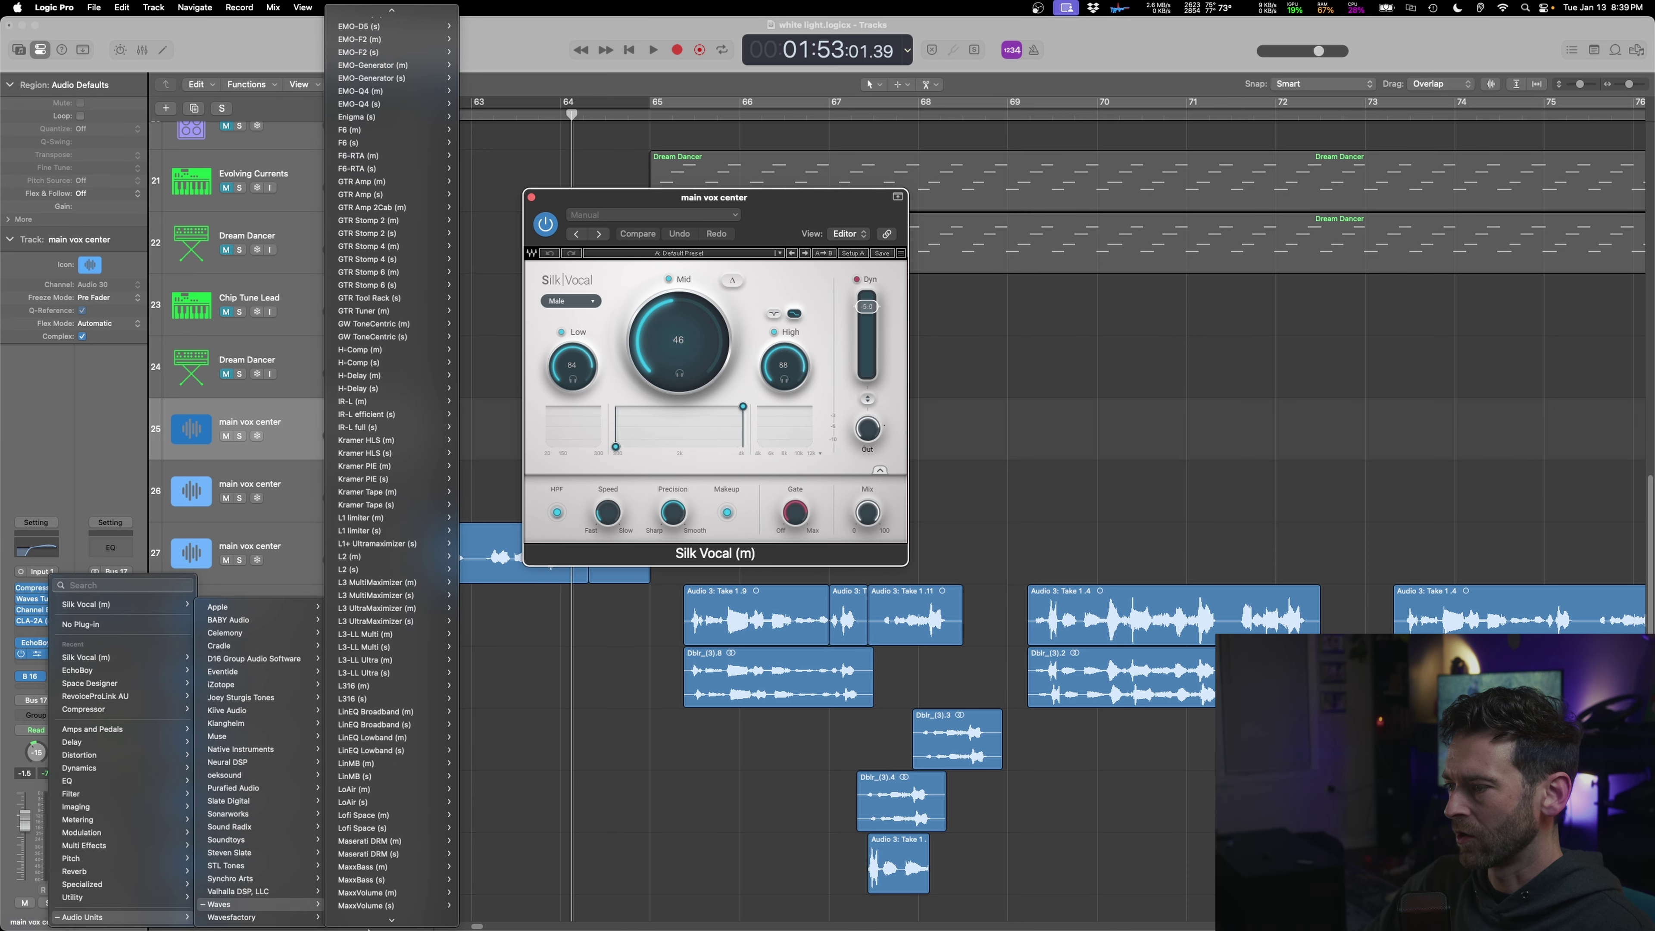
{"action": "scroll", "coordinate": [397, 667], "scroll_direction": "down", "scroll_amount": 15}
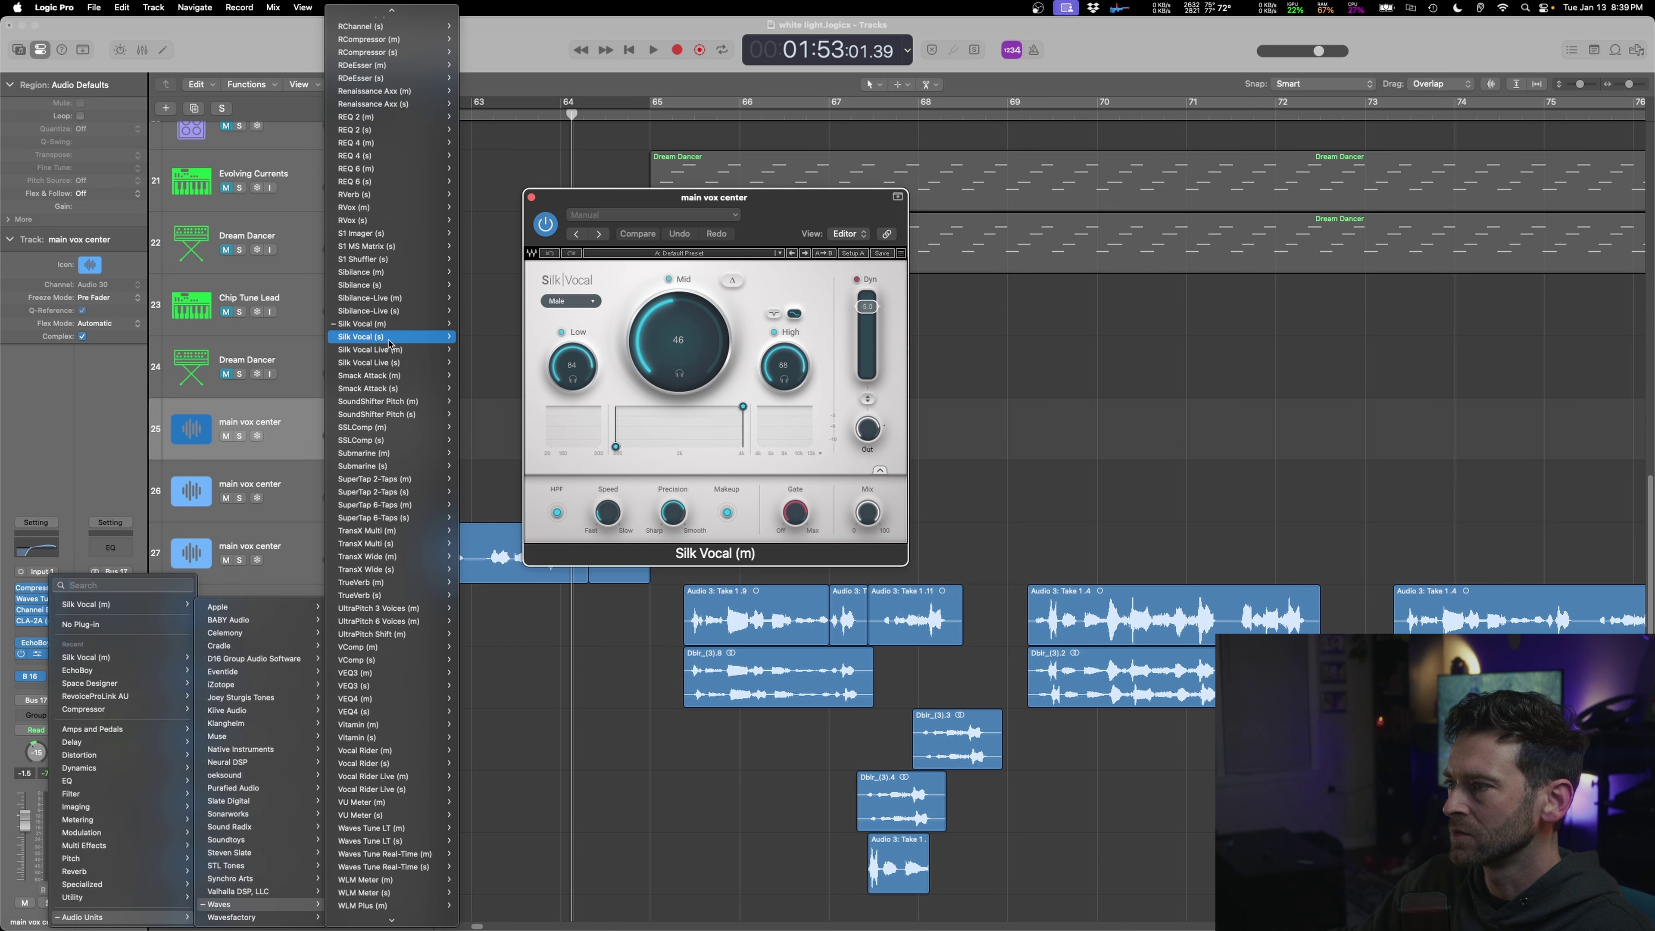
{"action": "left_click", "coordinate": [385, 337]}
- Increase Silk Vocal's compression on track 25 and centre the track's pan while playing the echoed vocal in the mix
{"action": "key", "text": "space"}
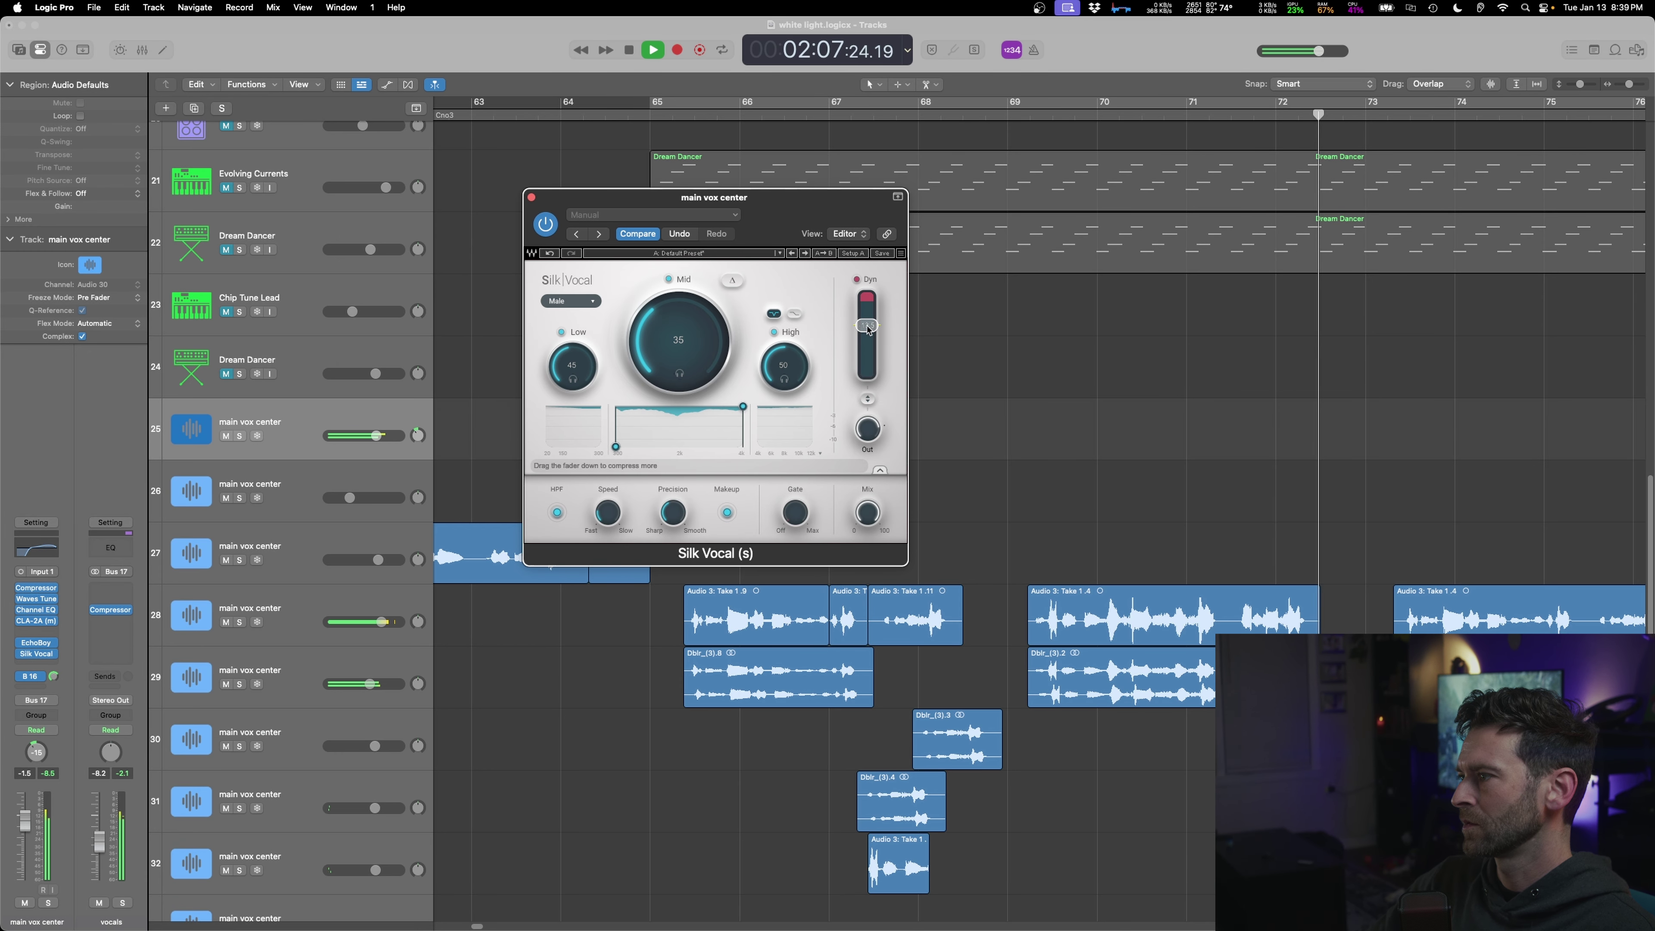
{"action": "key", "text": "super+w"}
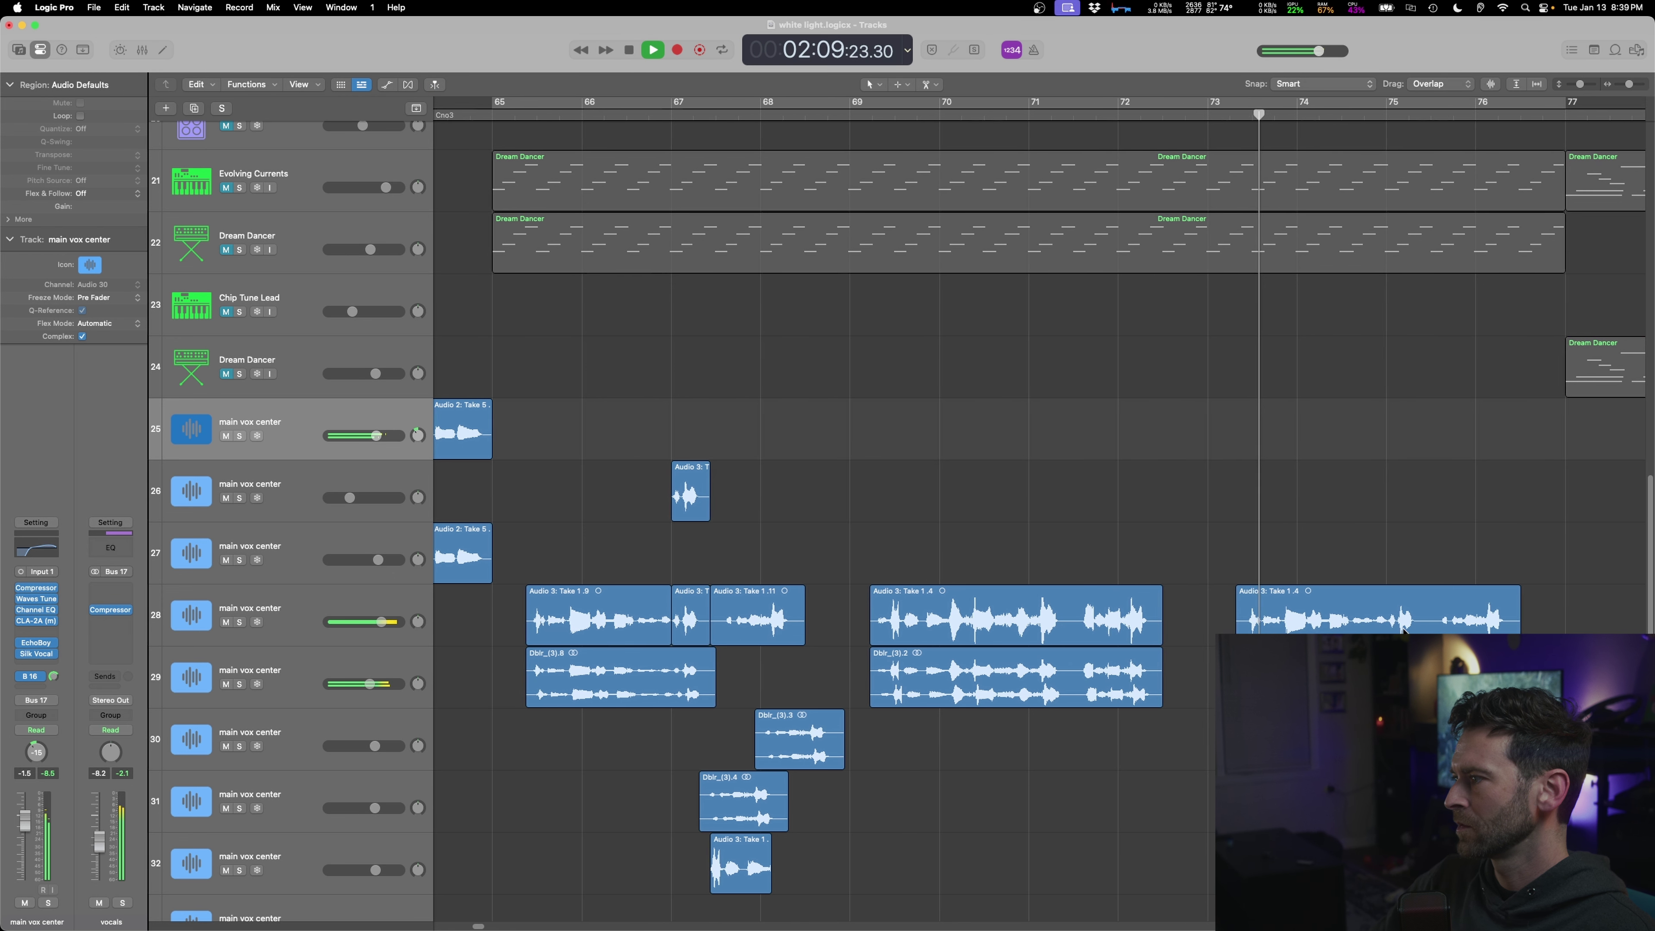
{"action": "key", "text": "a"}
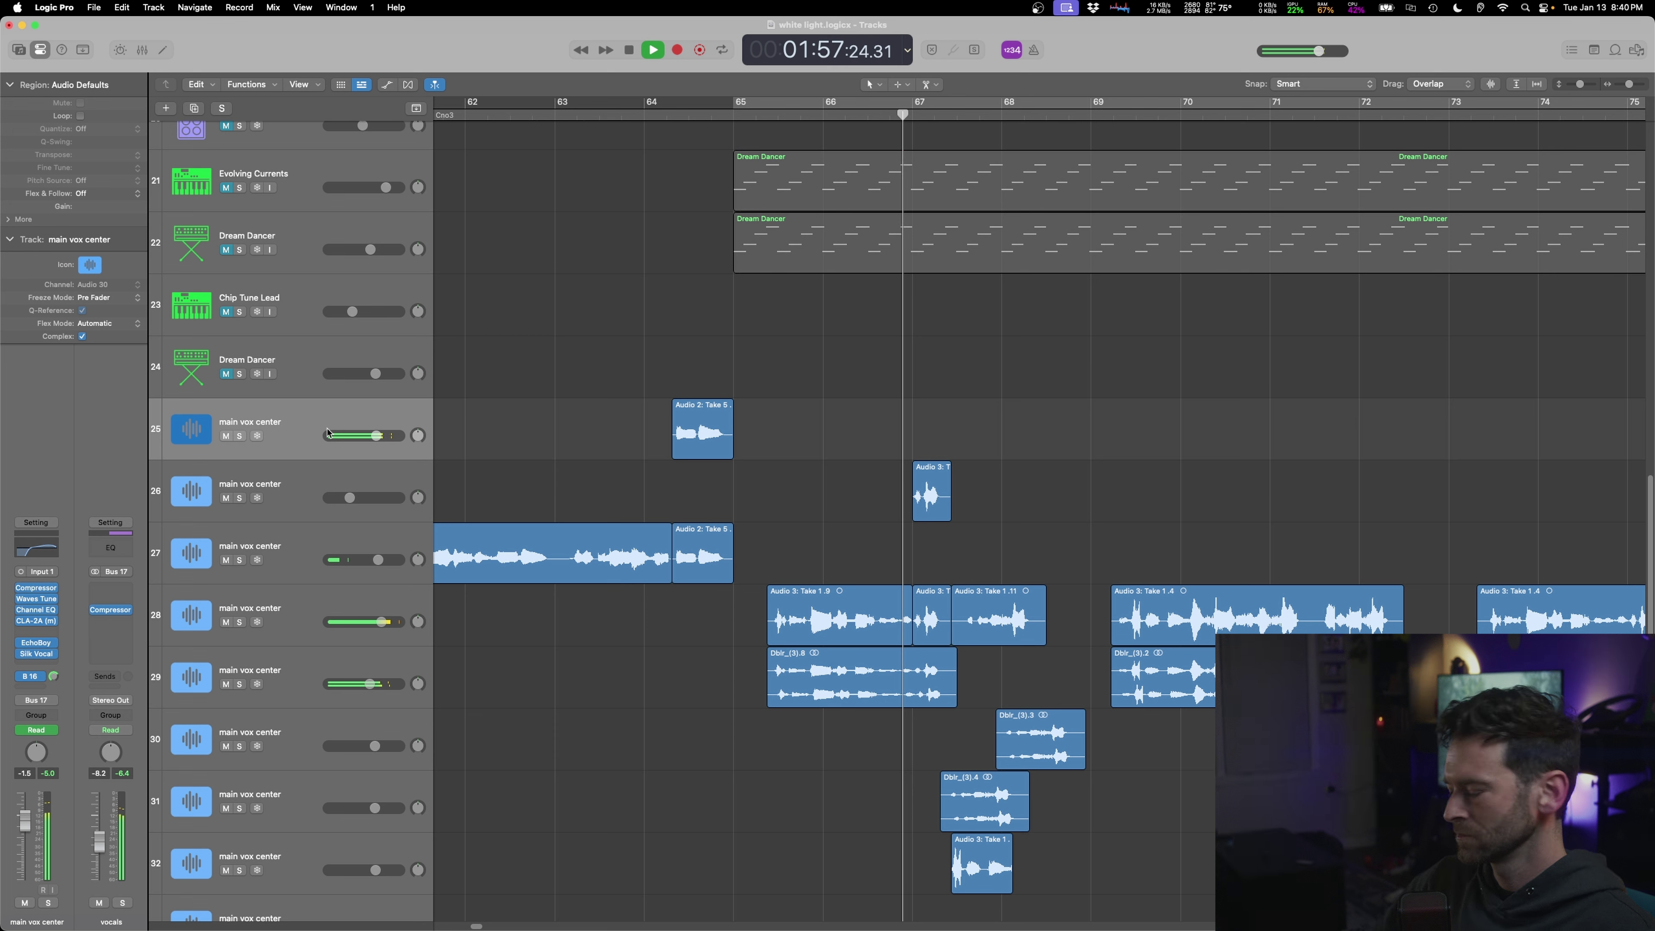
{"action": "key", "text": "space"}
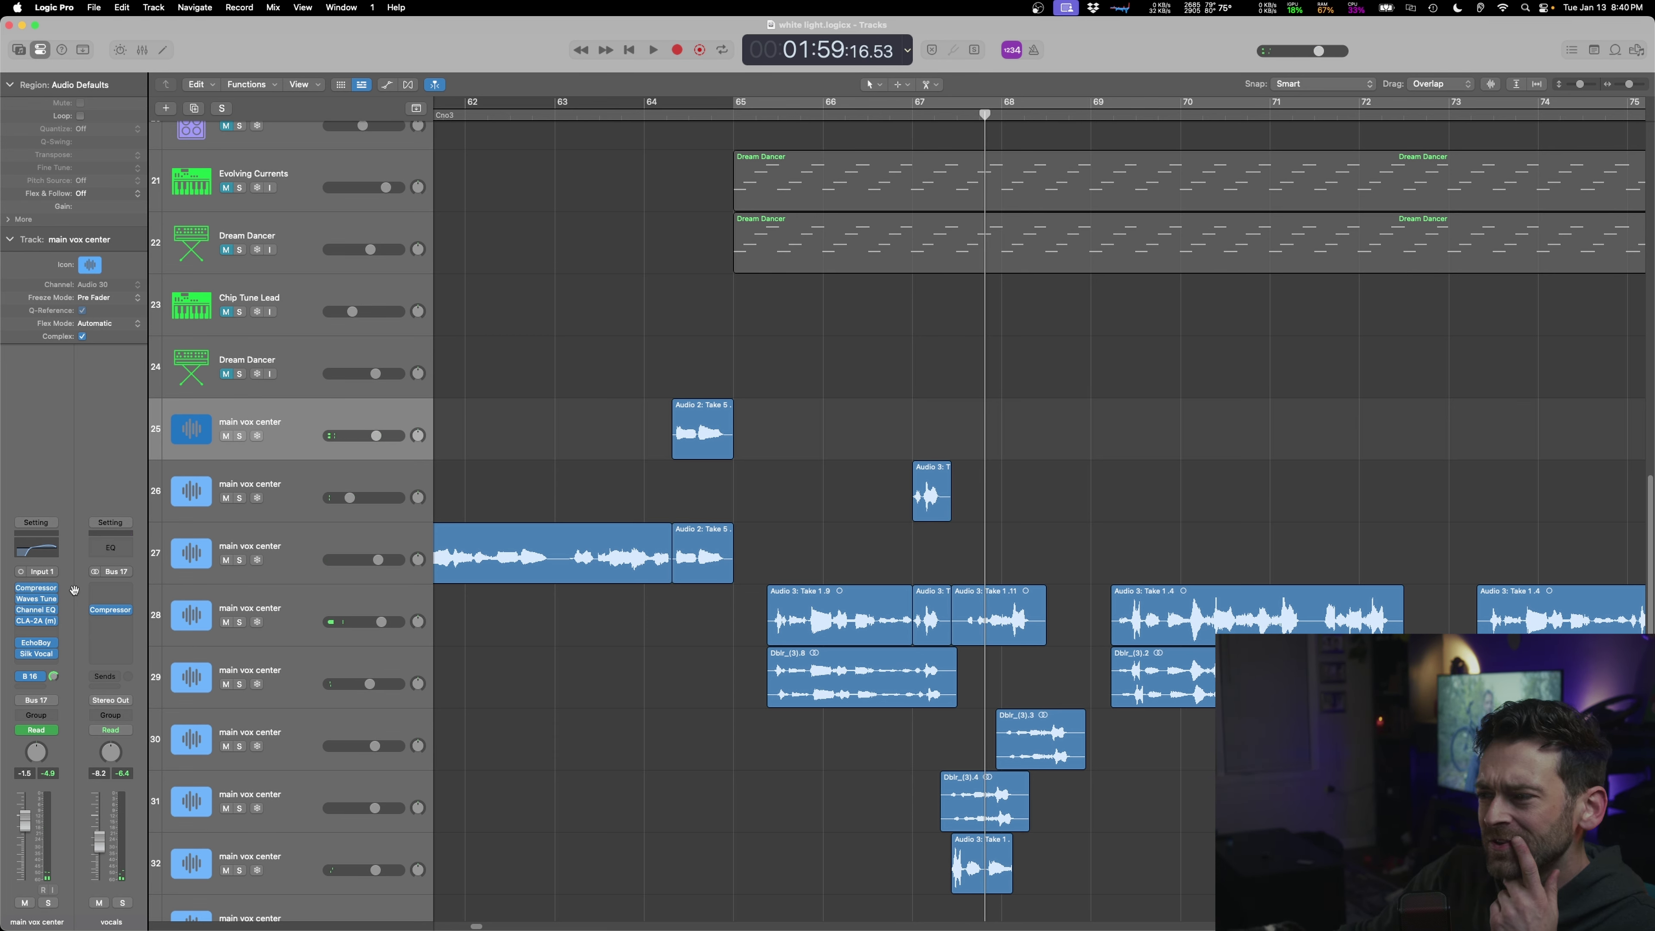
- Insert the ChromaGlow distortion plug-in after Silk Vocal on track 25
{"action": "left_click", "coordinate": [35, 663]}
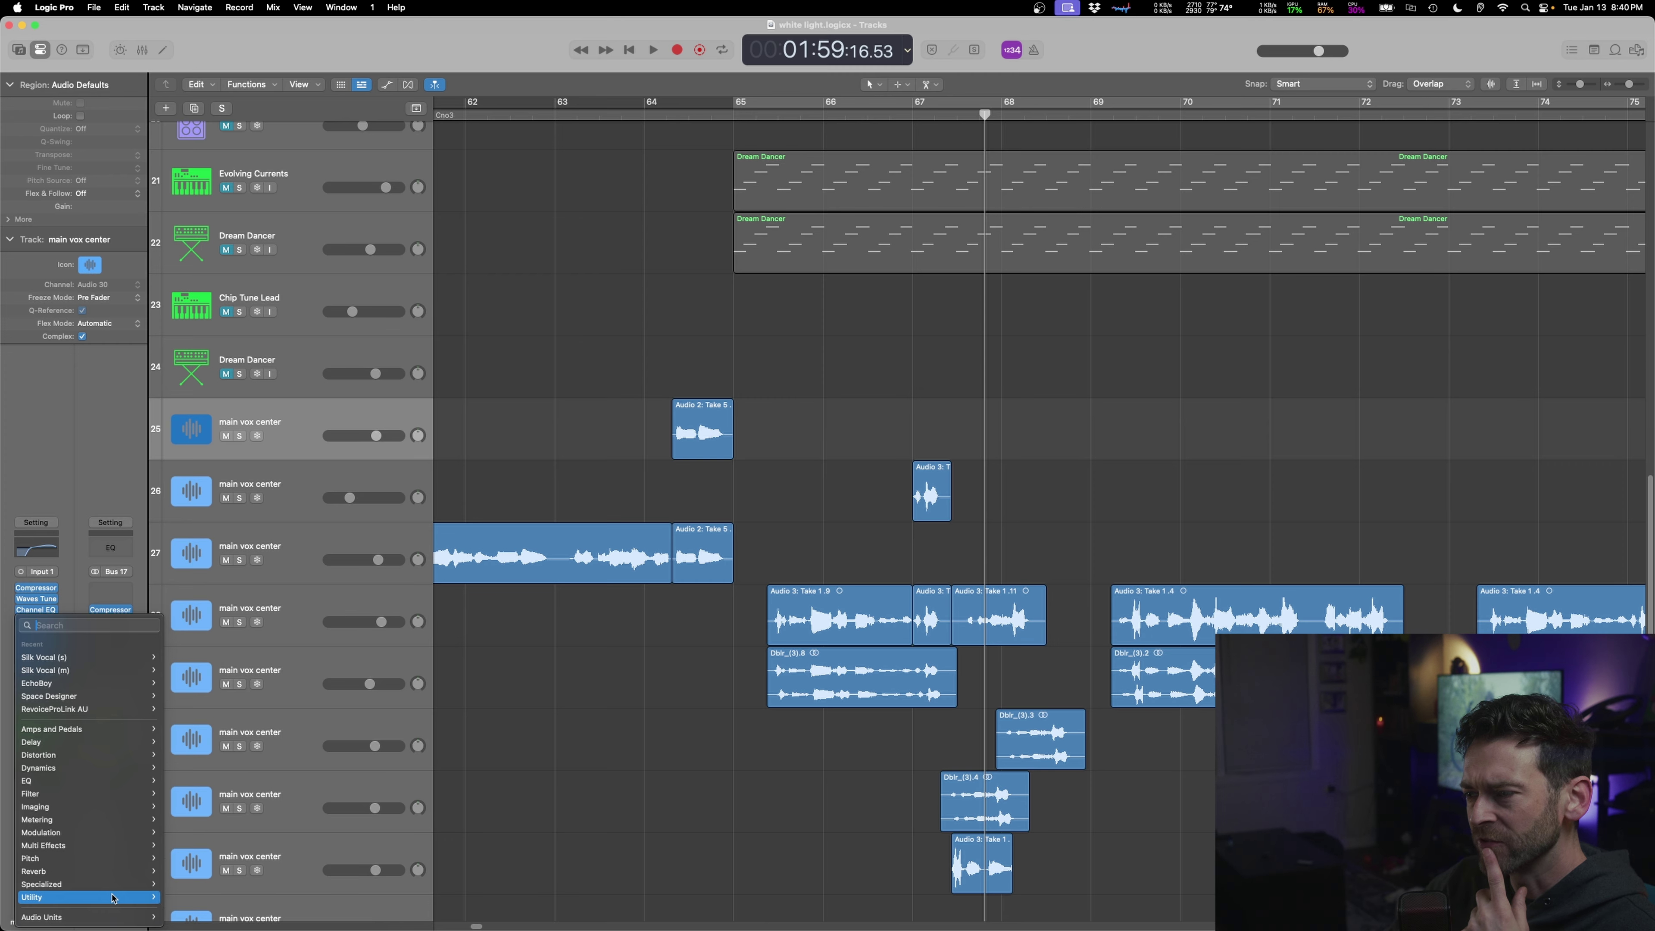
{"action": "mouse_move", "coordinate": [119, 919]}
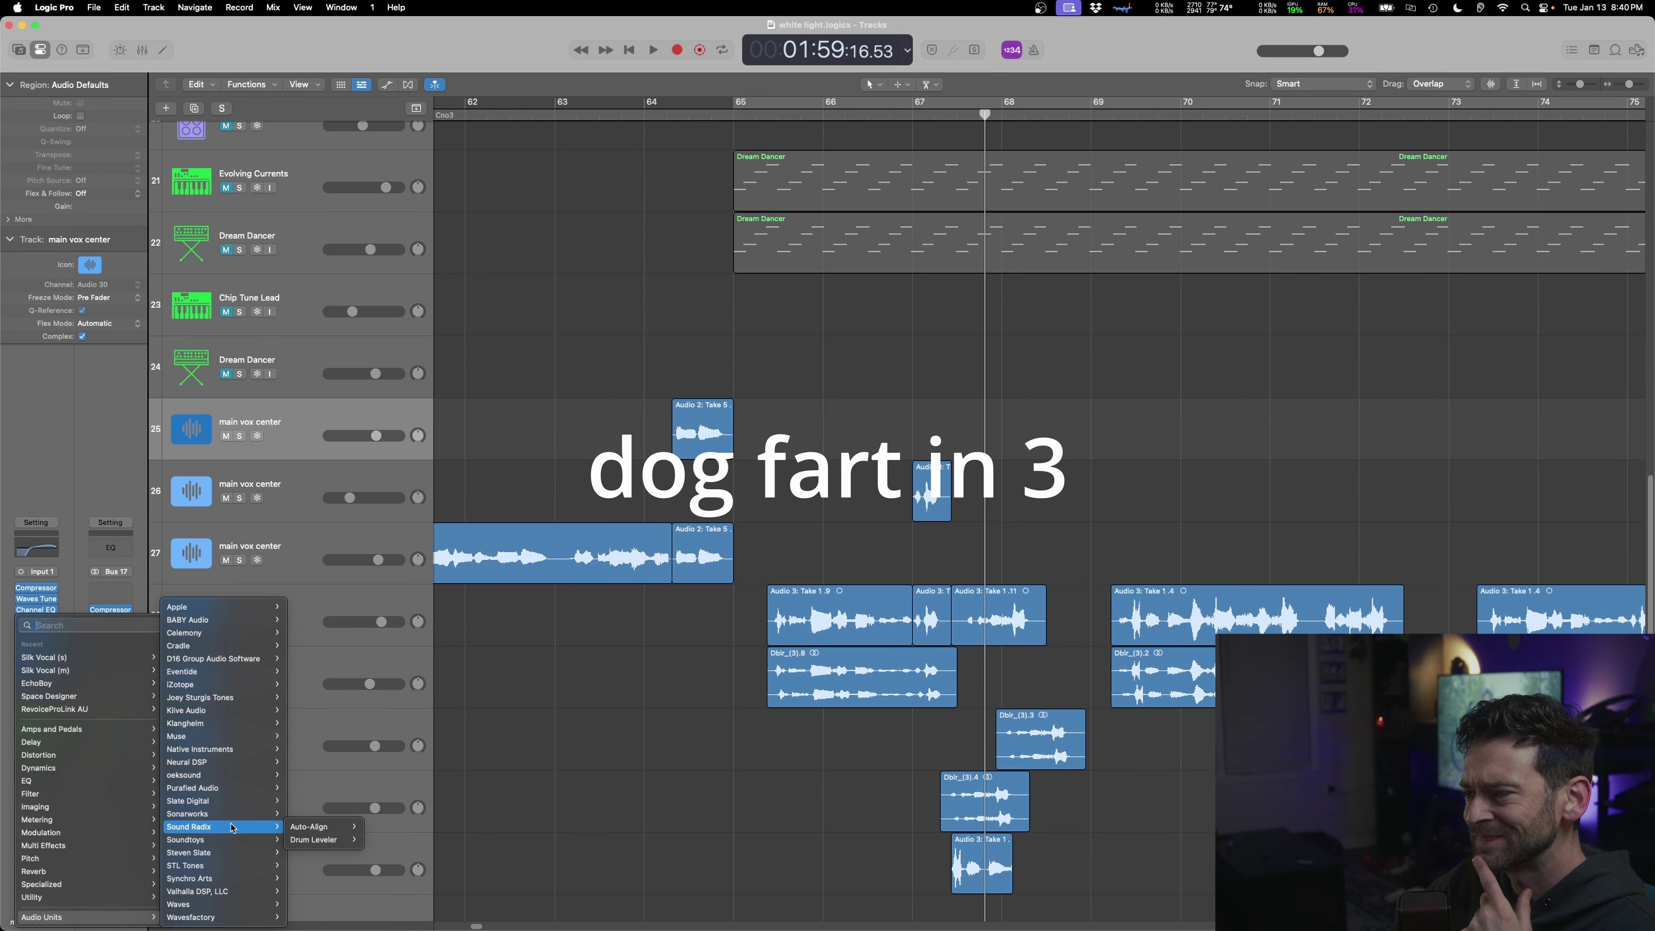
{"action": "mouse_move", "coordinate": [102, 759]}
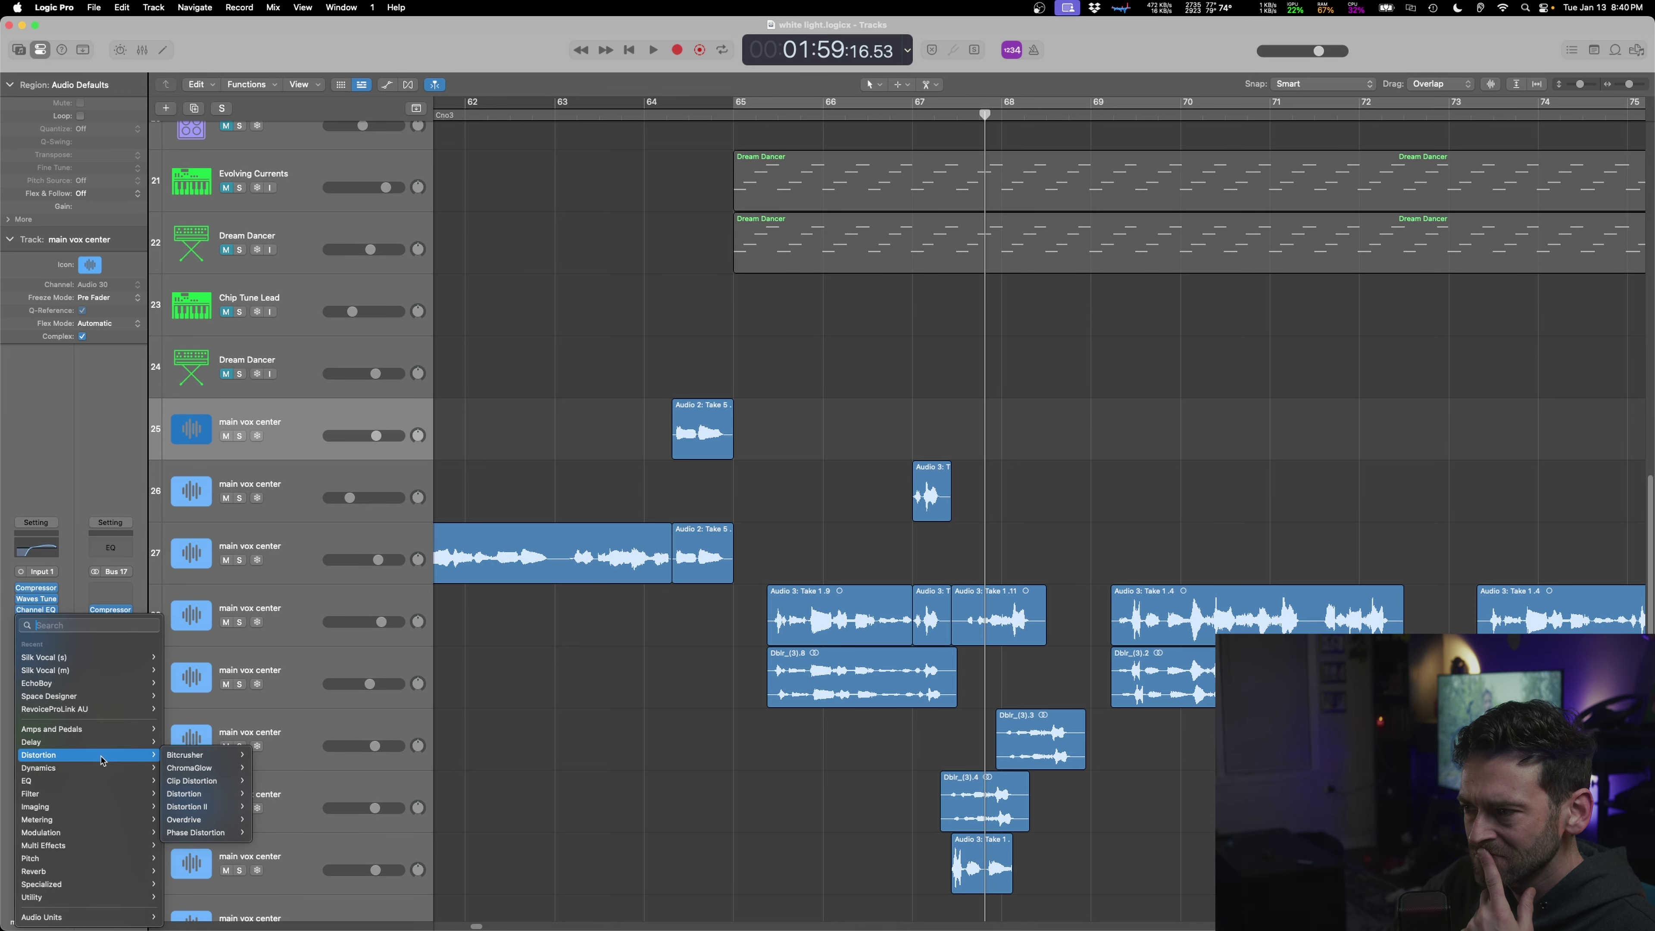
{"action": "left_click", "coordinate": [273, 770]}
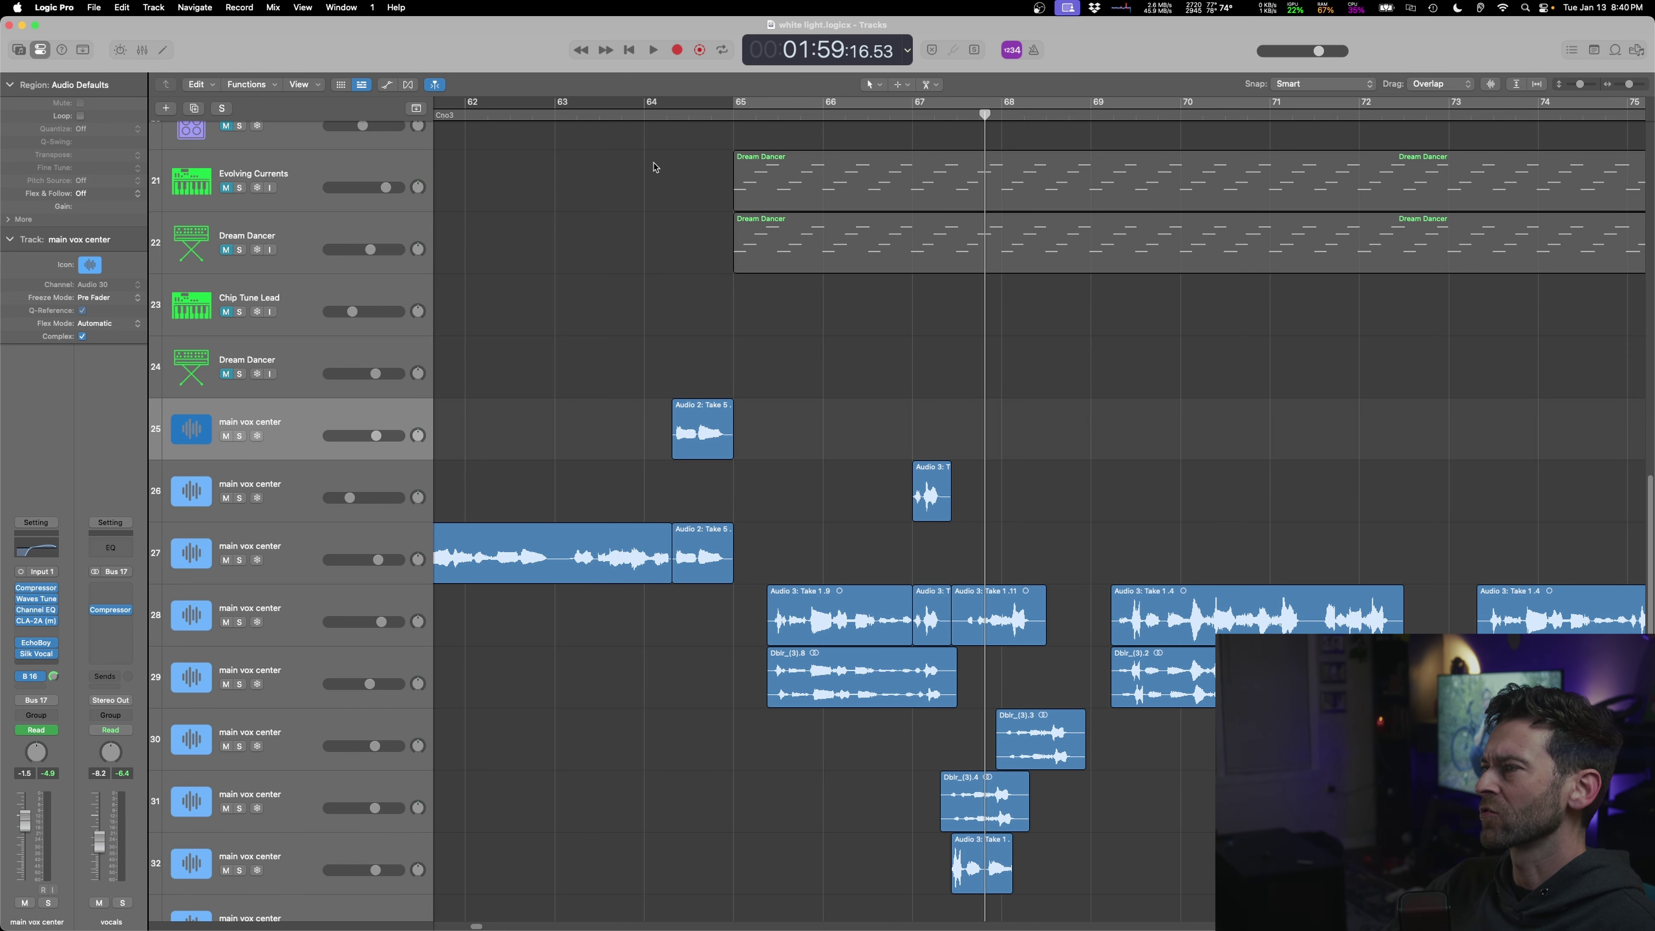
- Set ChromaGlow to the Retro Tube model with 100% Drive and raise track 25 to -1.3 dB during playback
{"action": "key", "text": "space"}
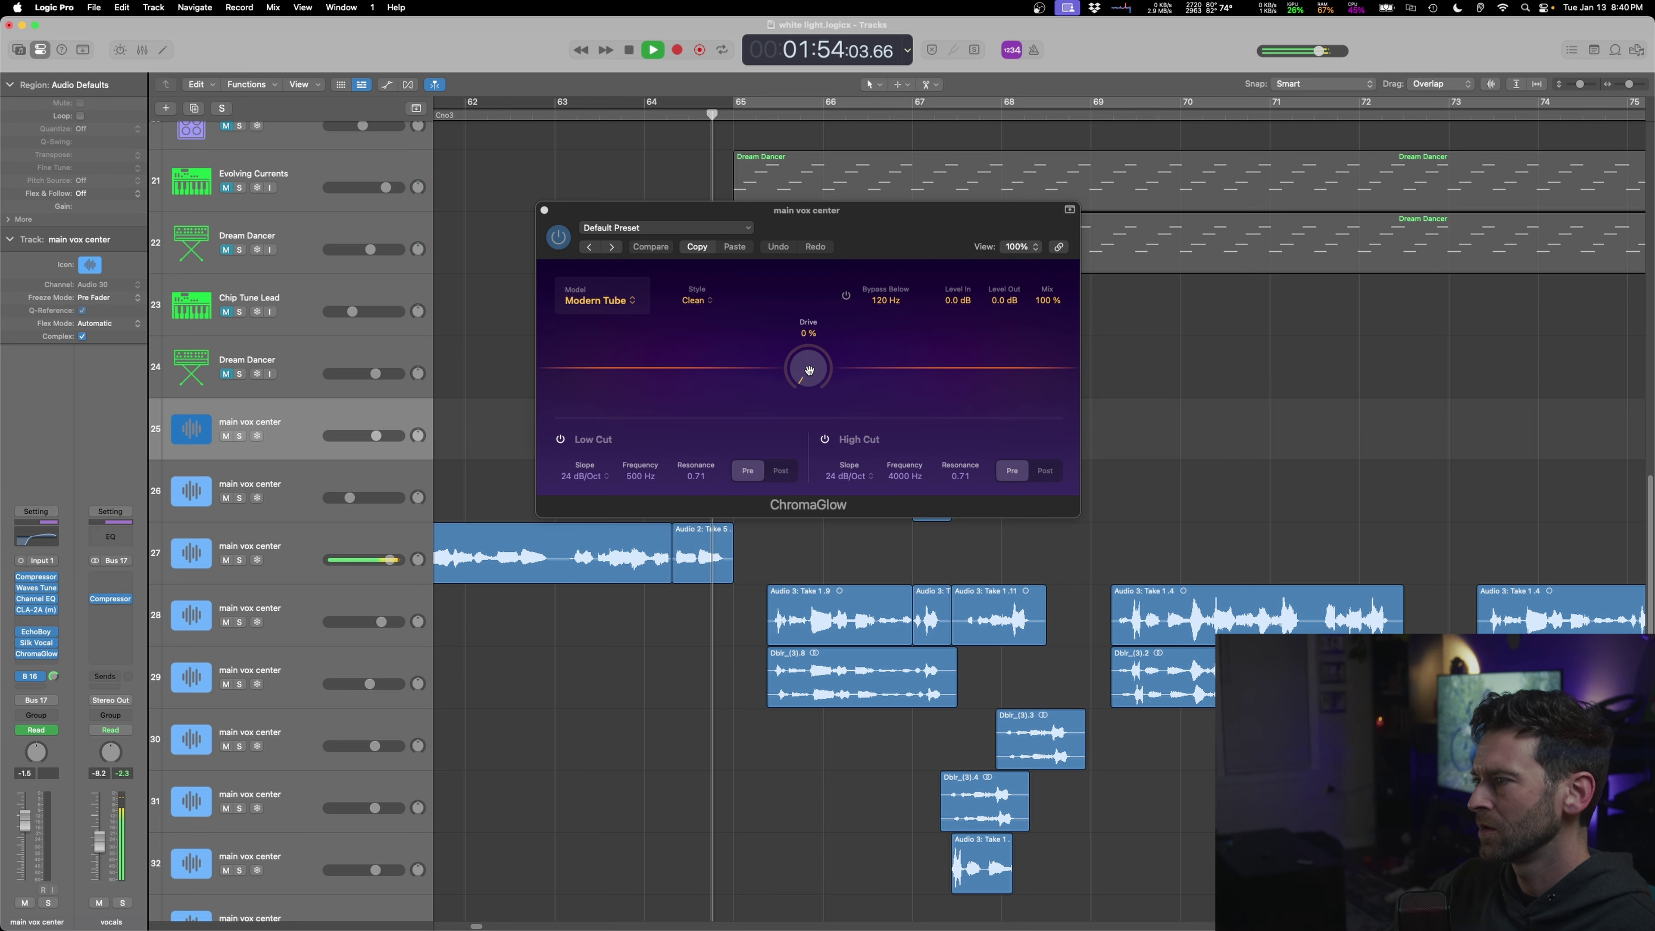
{"action": "left_click_drag", "start_coordinate": [809, 370], "coordinate": [853, 240]}
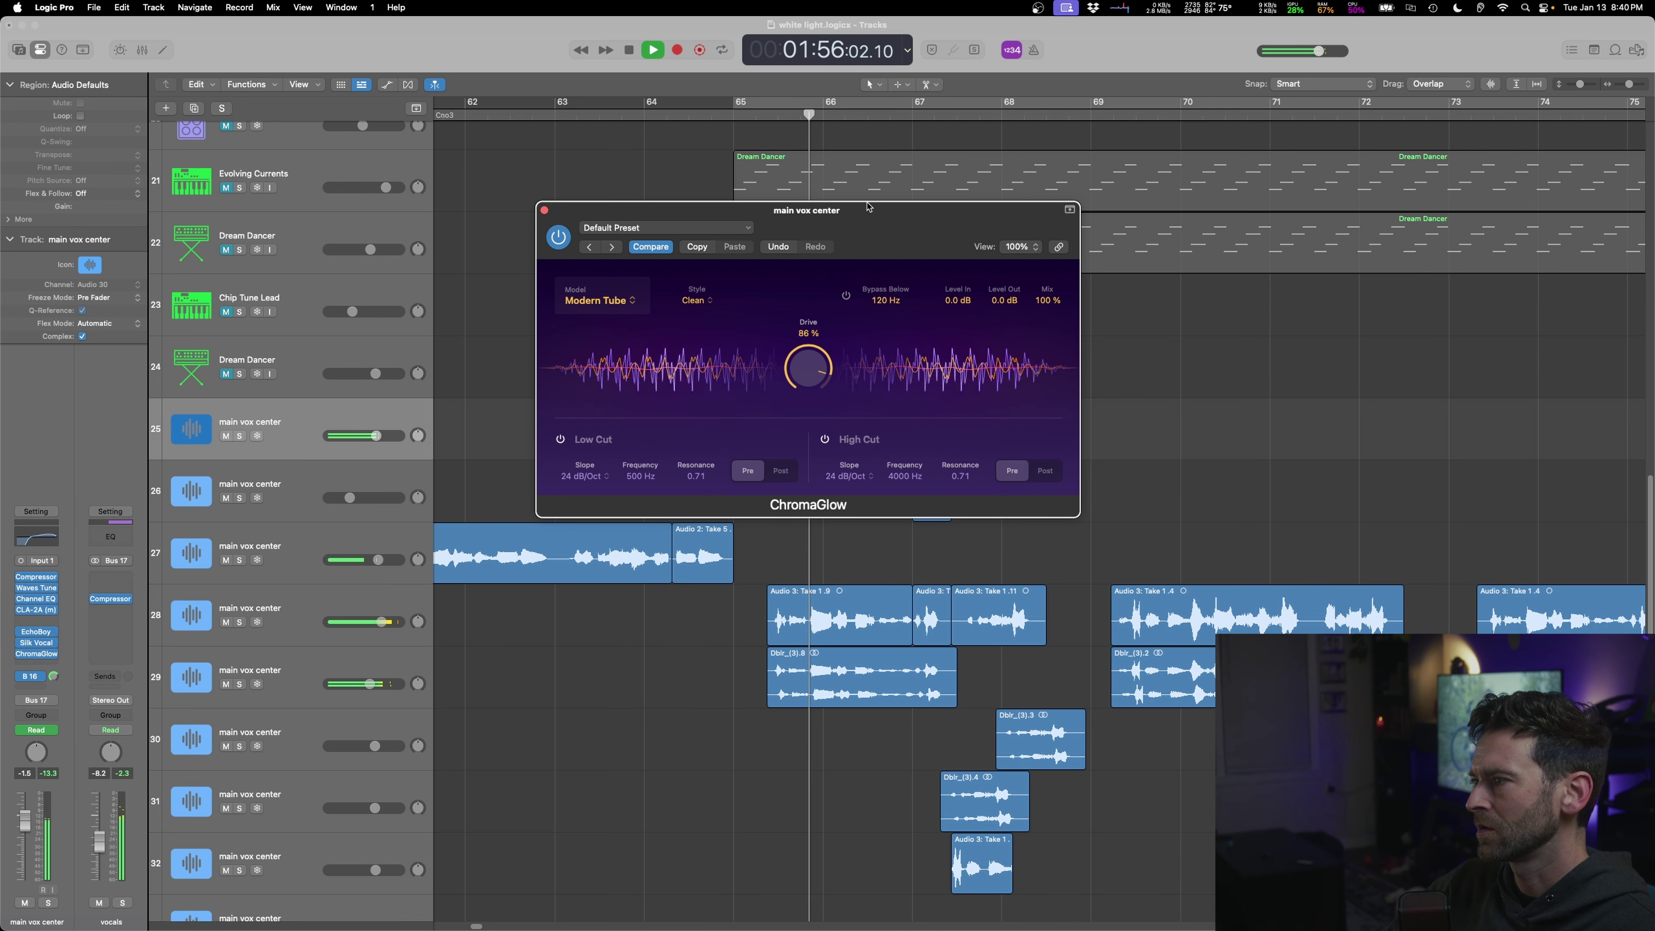
{"action": "left_click", "coordinate": [600, 300]}
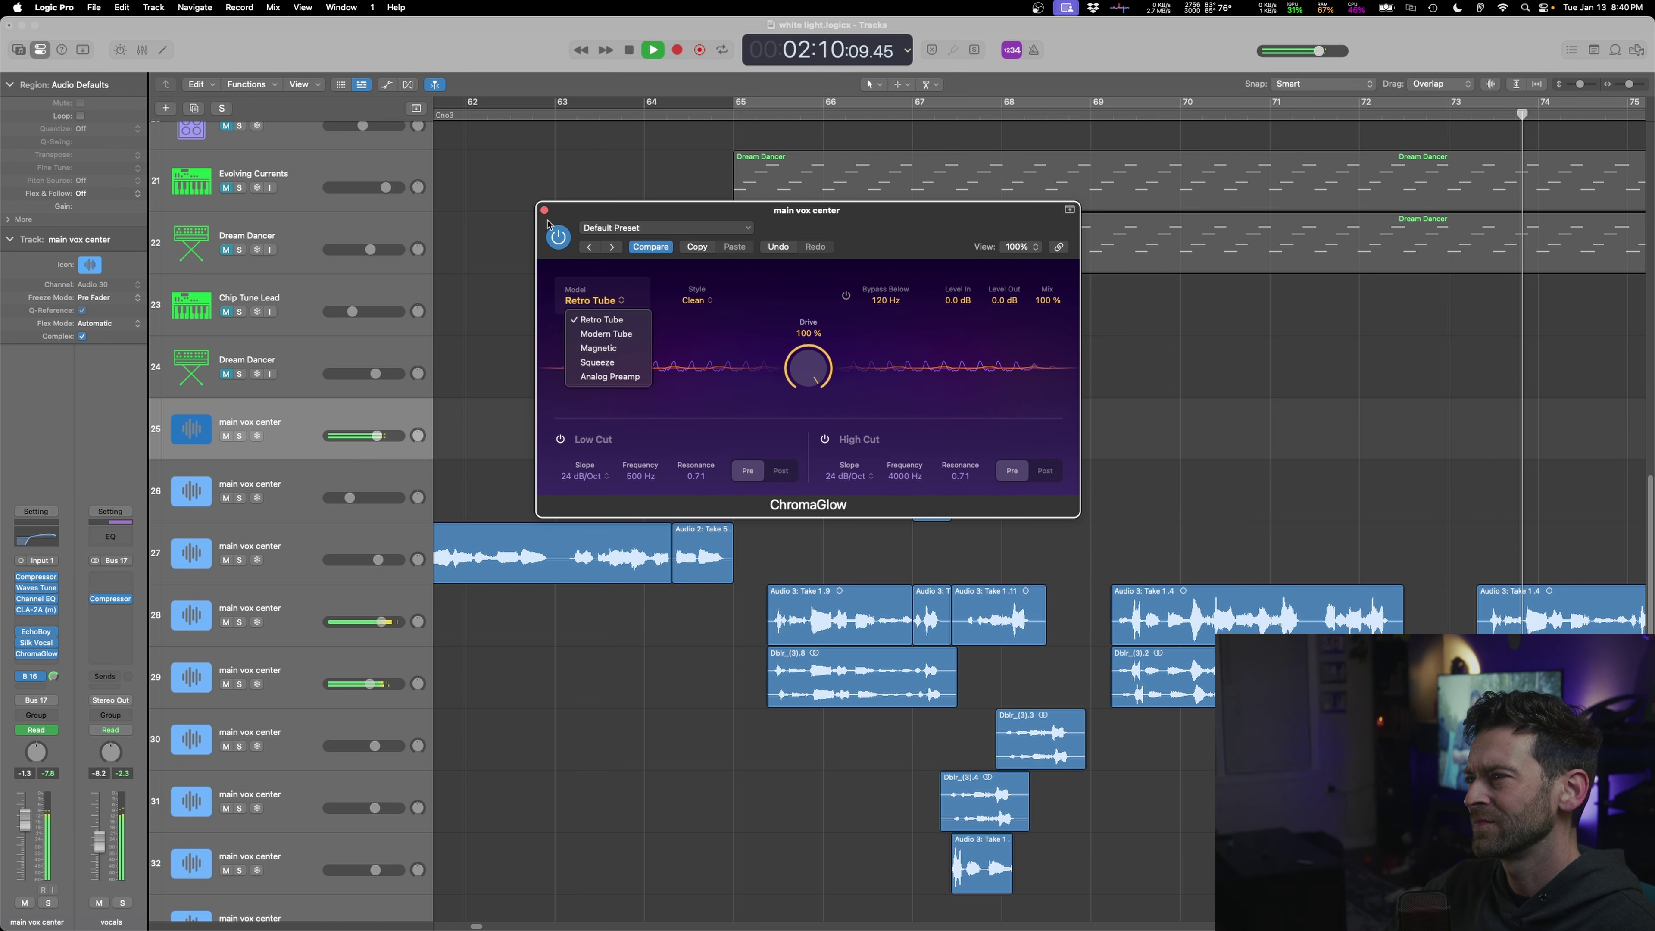
{"action": "left_click", "coordinate": [544, 212]}
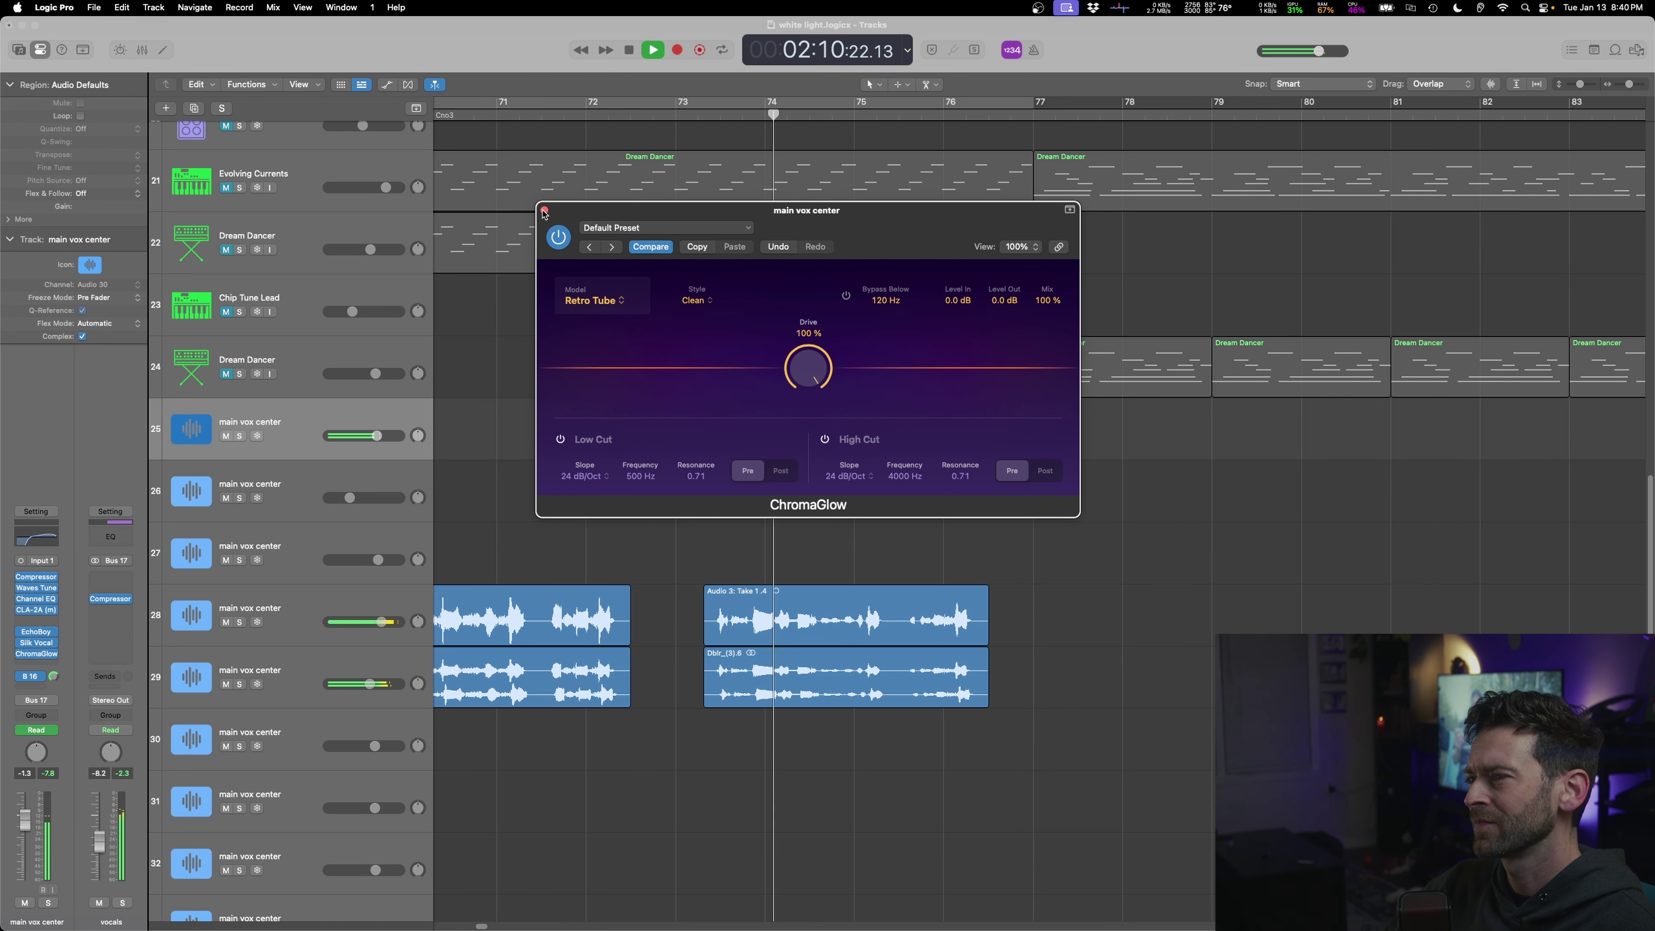
- Insert the stereo version of iZotope's Vinyl plug-in after ChromaGlow on track 25 and cue playback near bar 63 with cycling enabled
{"action": "key", "text": "space"}
{"action": "left_click", "coordinate": [545, 212]}
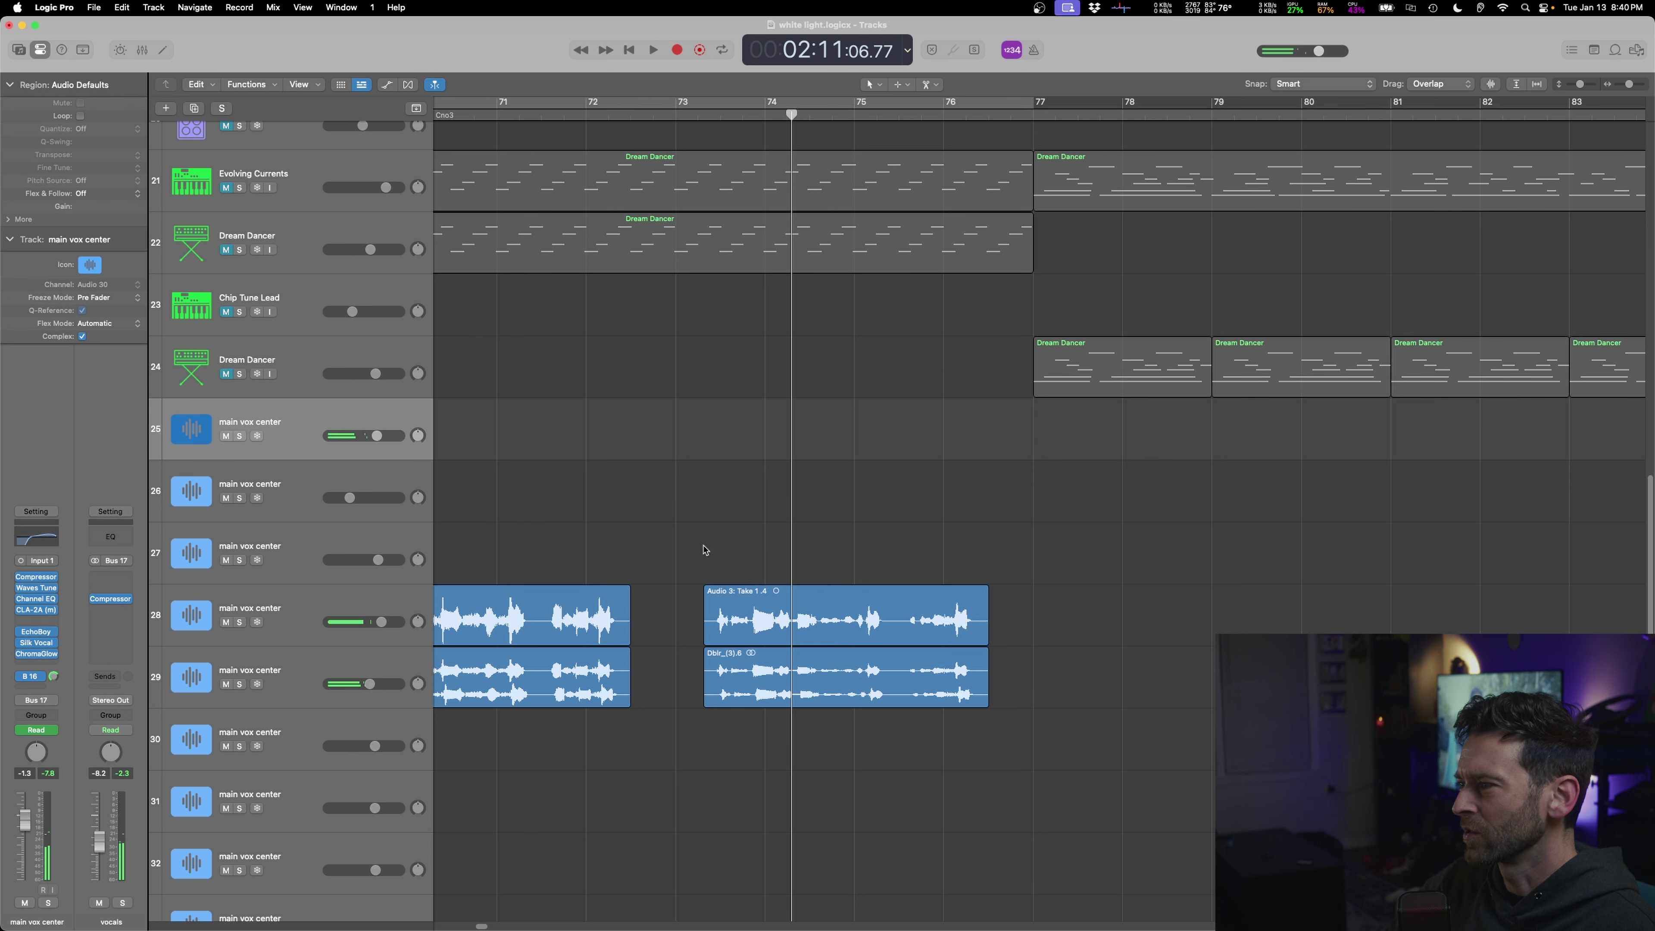
{"action": "scroll", "coordinate": [750, 557], "scroll_direction": "down", "scroll_amount": 5}
{"action": "left_click", "coordinate": [583, 326]}
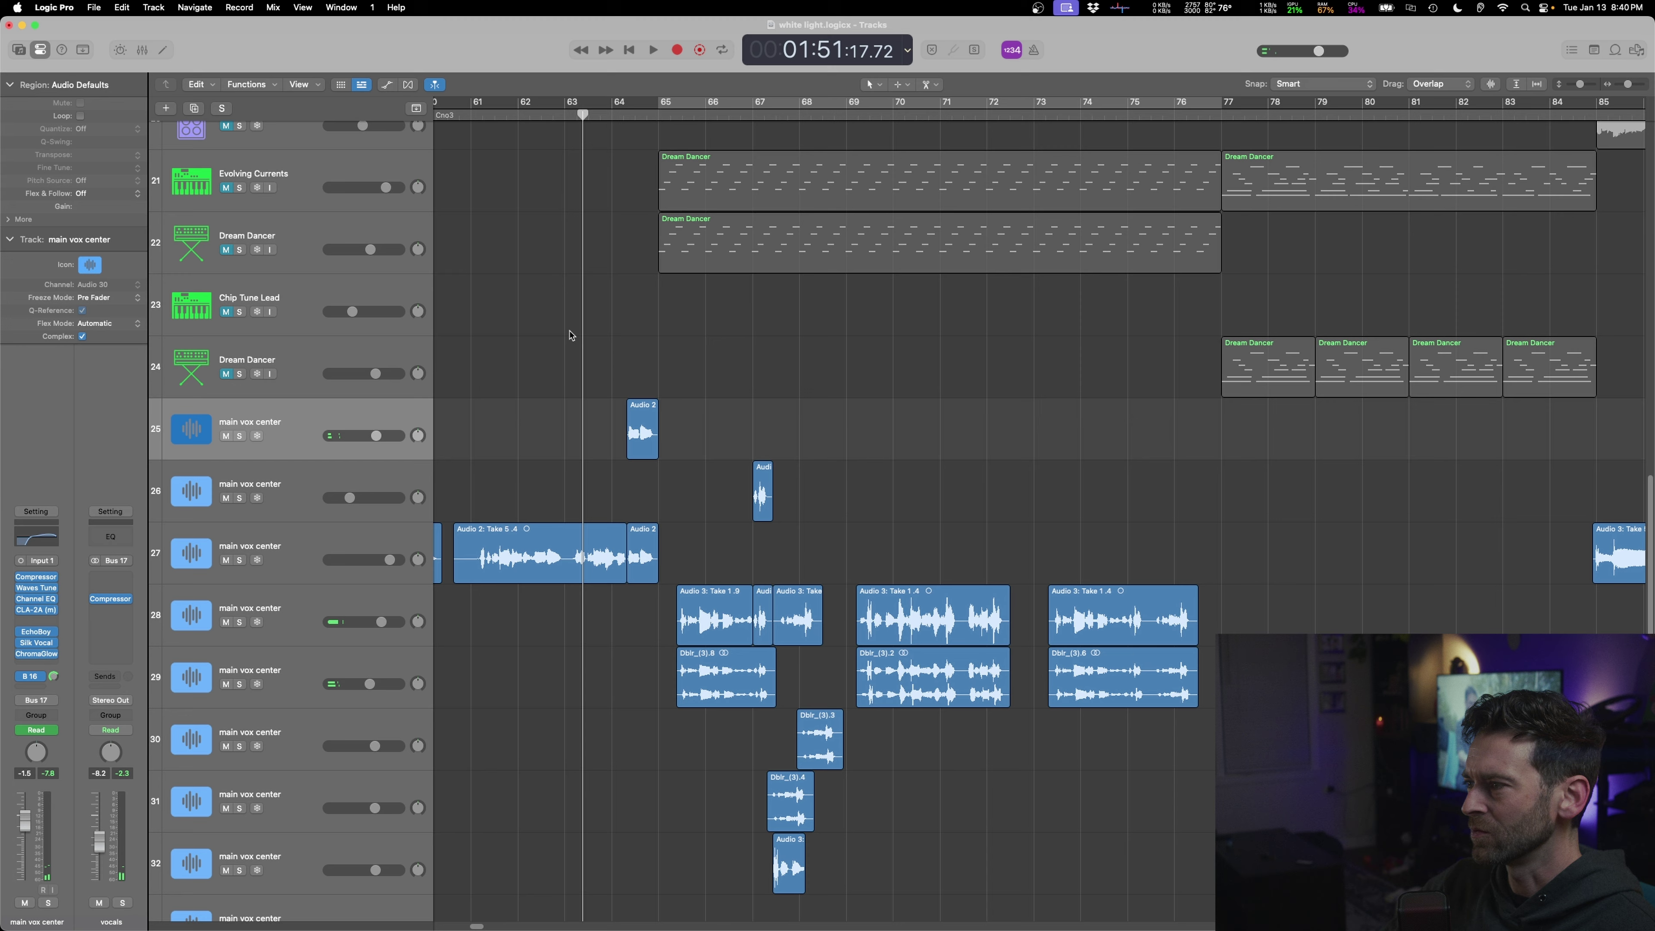
{"action": "key", "text": "c"}
{"action": "left_click", "coordinate": [36, 621]}
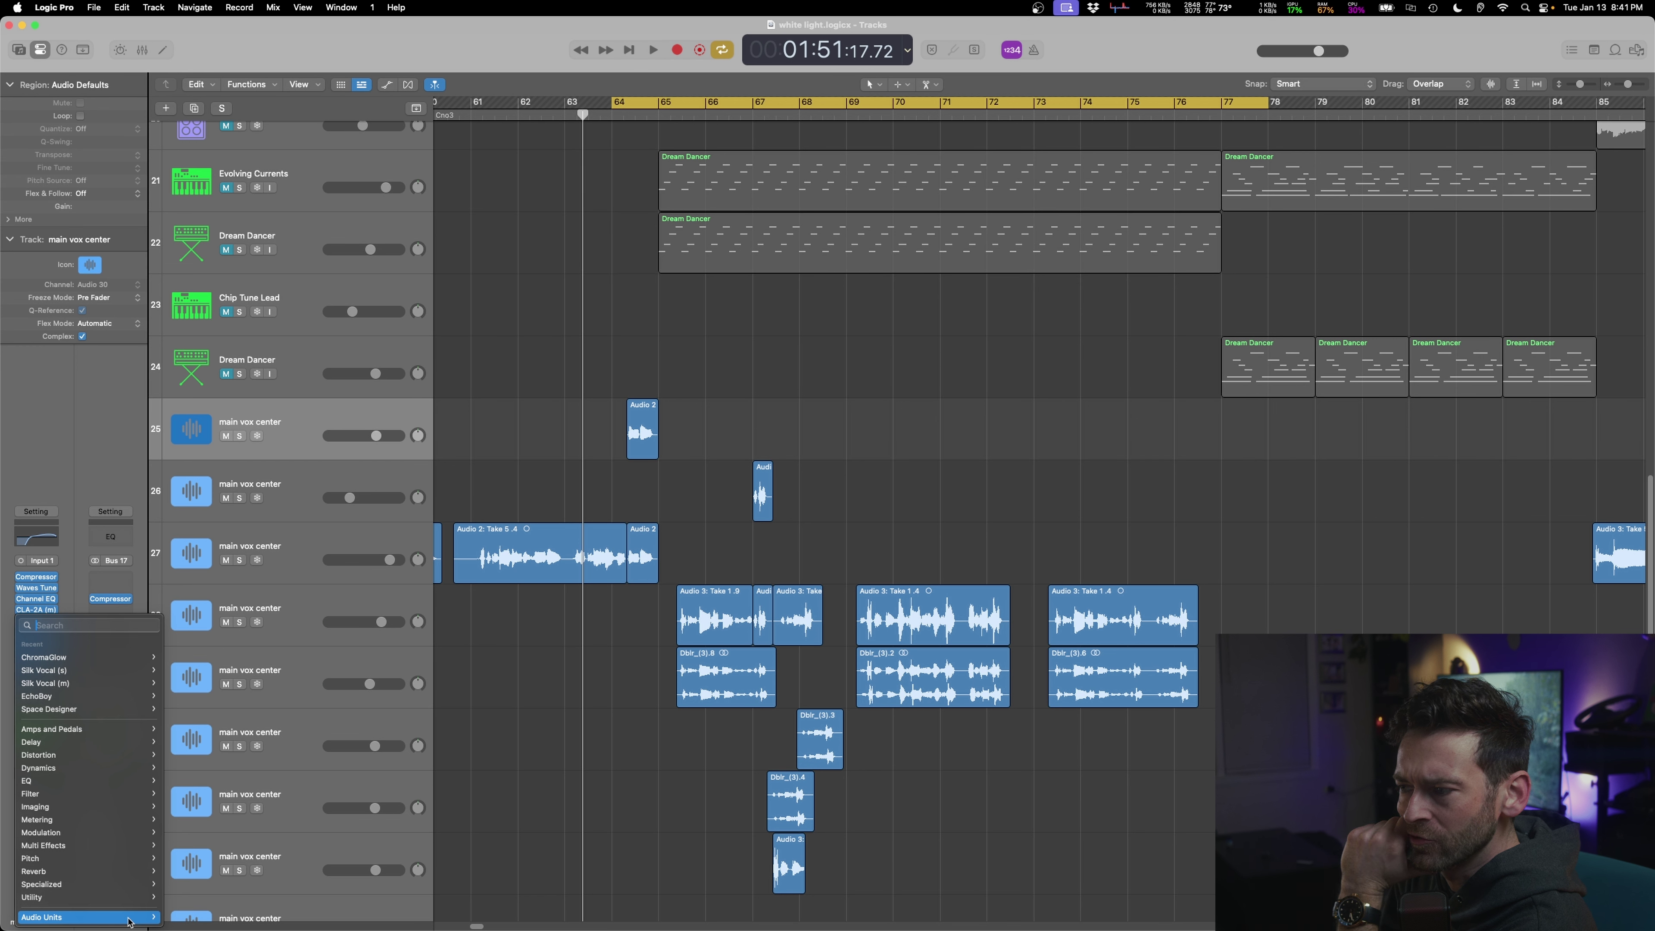
{"action": "mouse_move", "coordinate": [128, 917]}
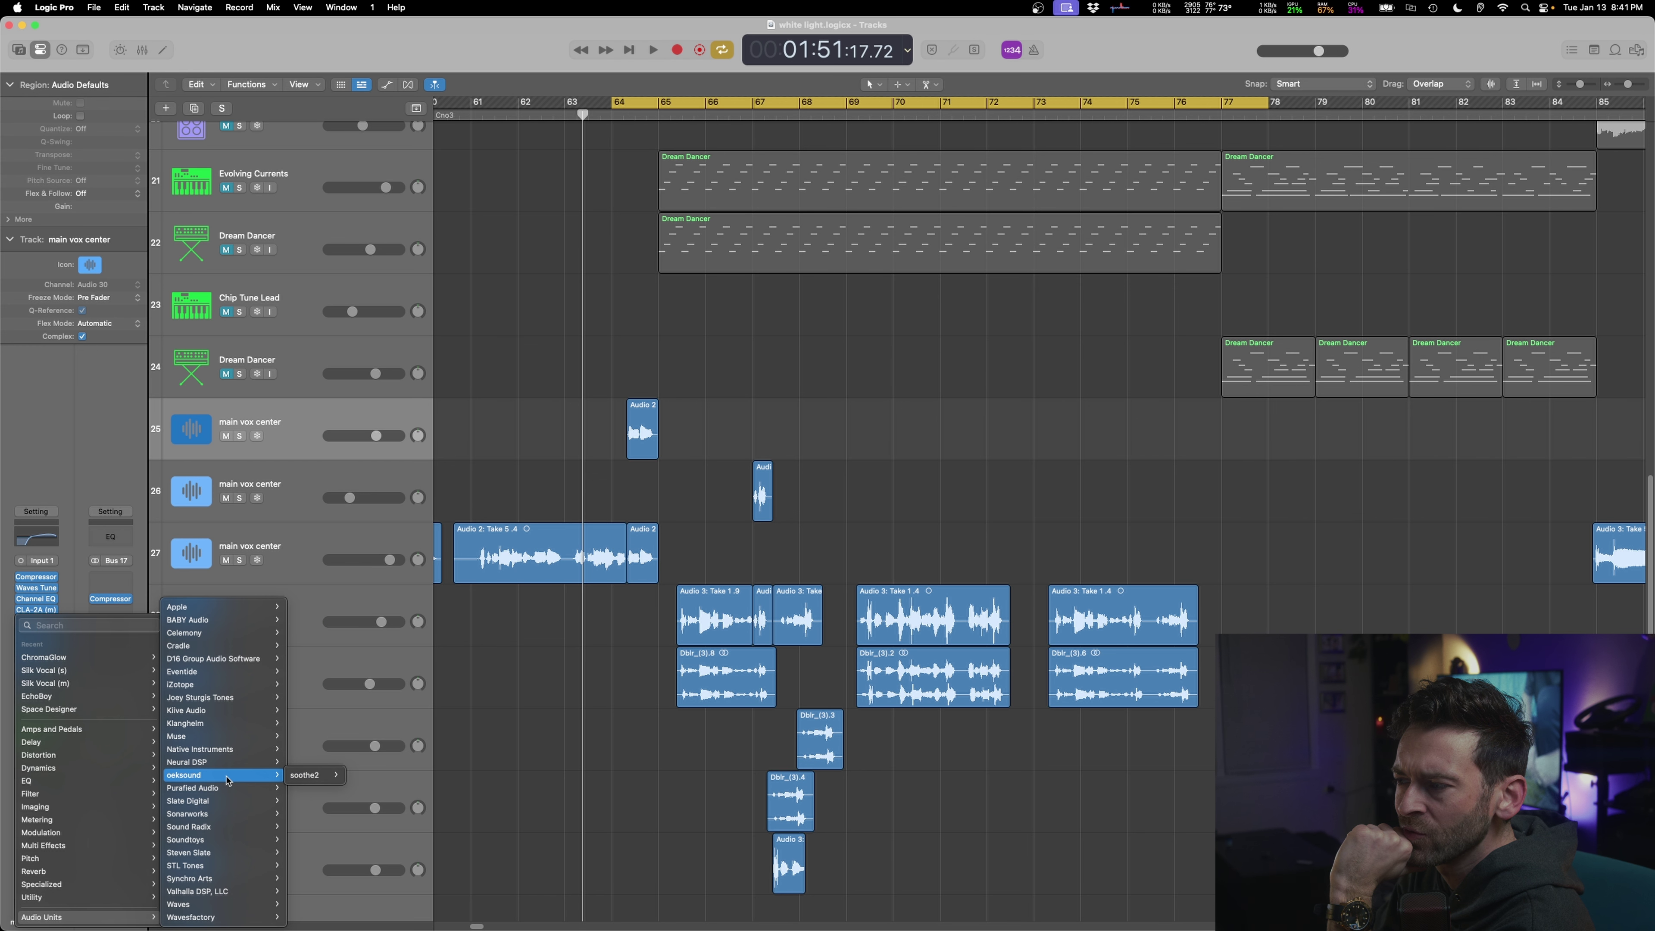
{"action": "mouse_move", "coordinate": [228, 722]}
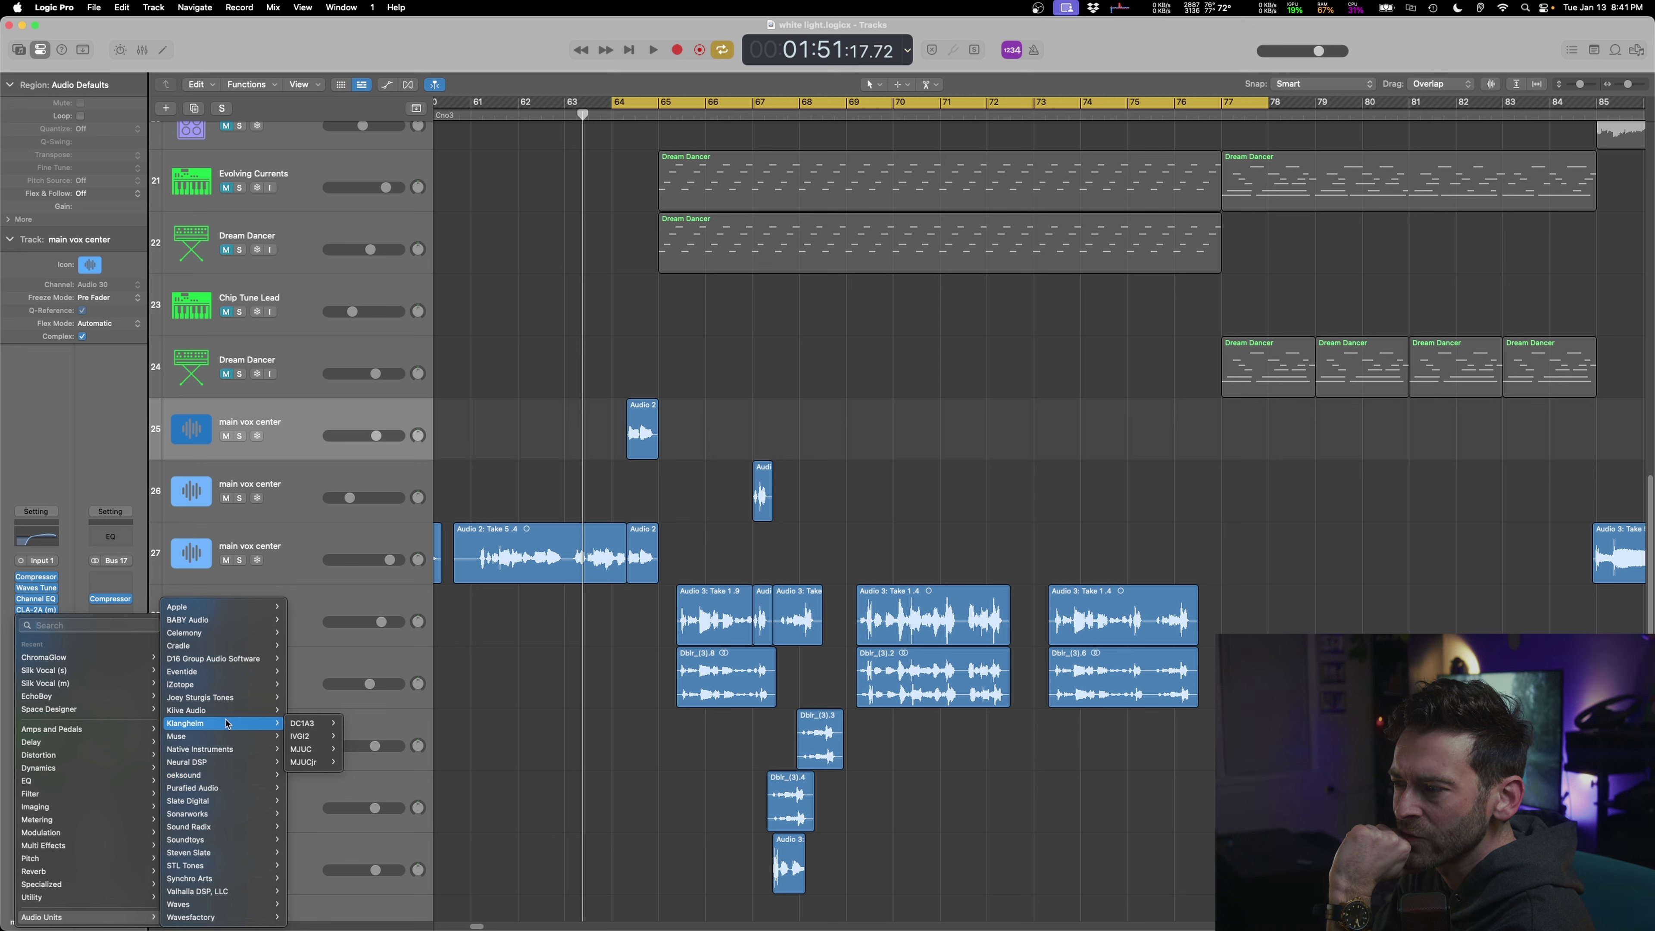
{"action": "mouse_move", "coordinate": [233, 688]}
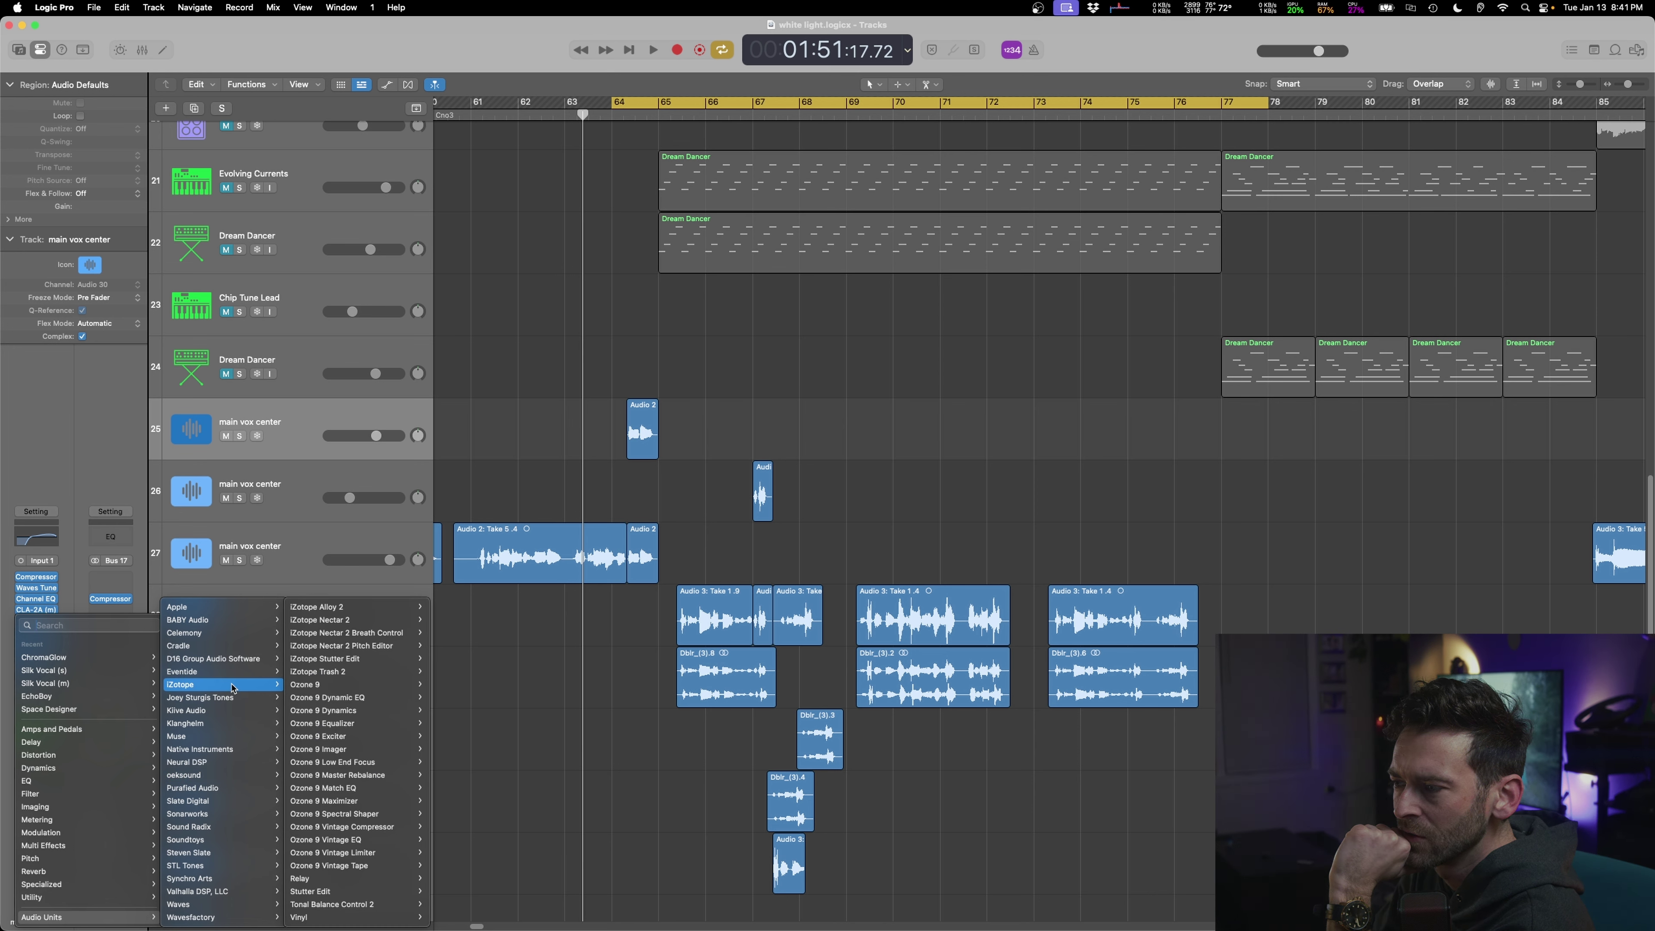
{"action": "mouse_move", "coordinate": [401, 921]}
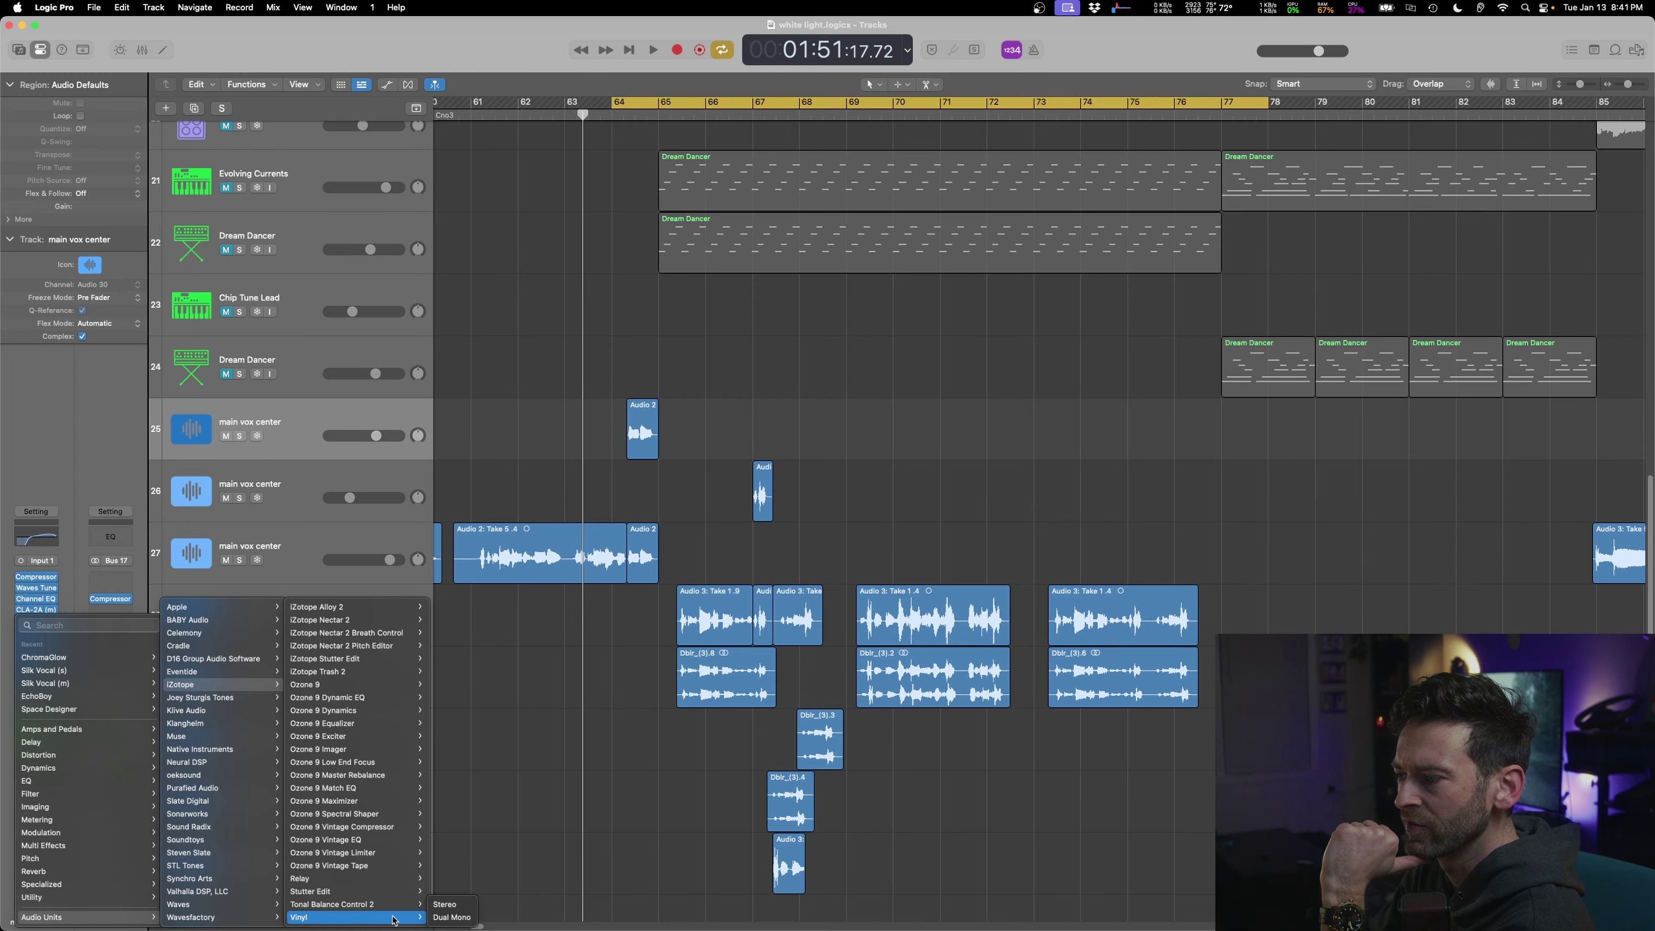
{"action": "left_click", "coordinate": [446, 905]}
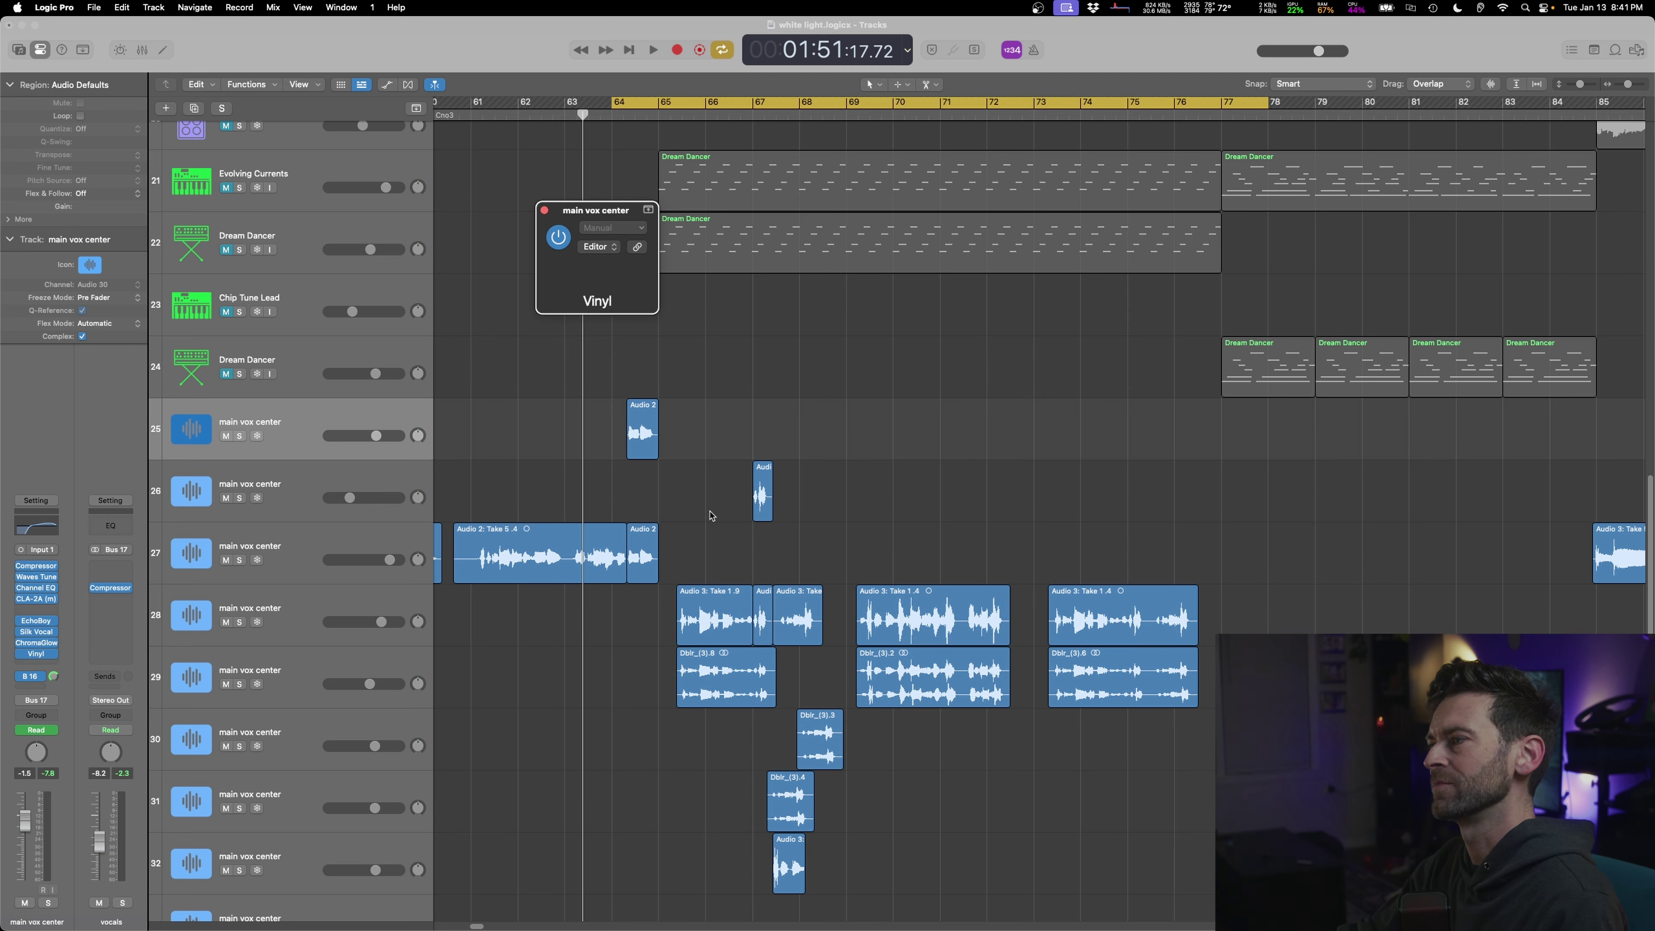
- Enable Vinyl's Lo-fi mode on track 25 and audition the 1980 and 1960 settings during playback, settling on 1970
{"action": "key", "text": "space"}
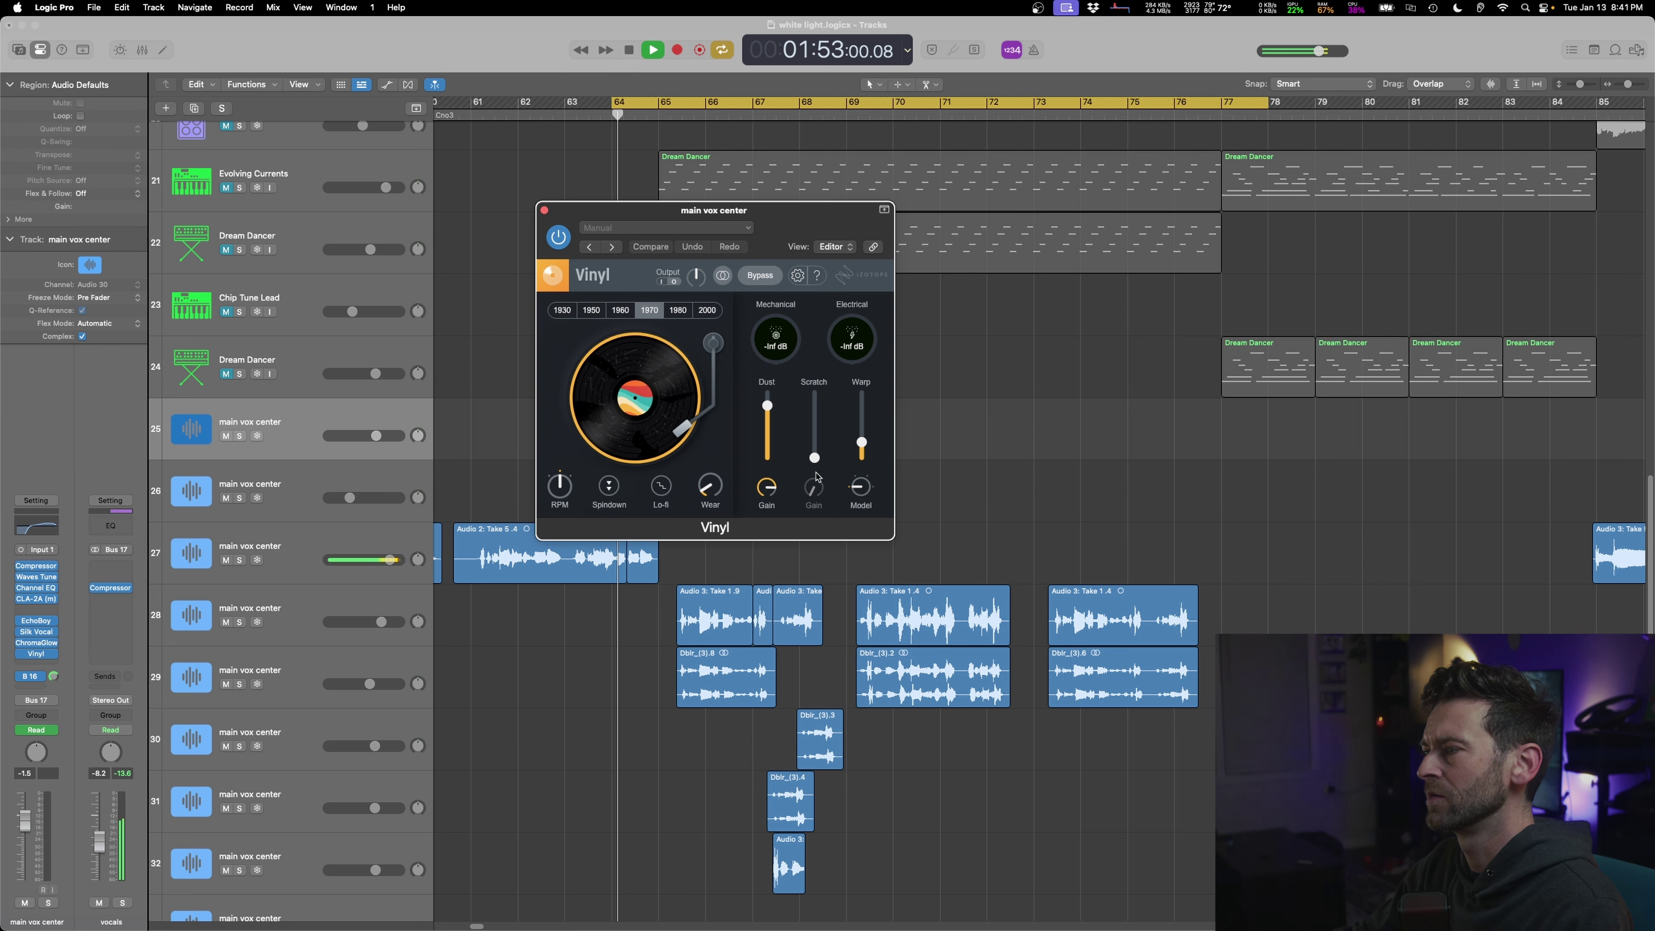
{"action": "left_click", "coordinate": [242, 436]}
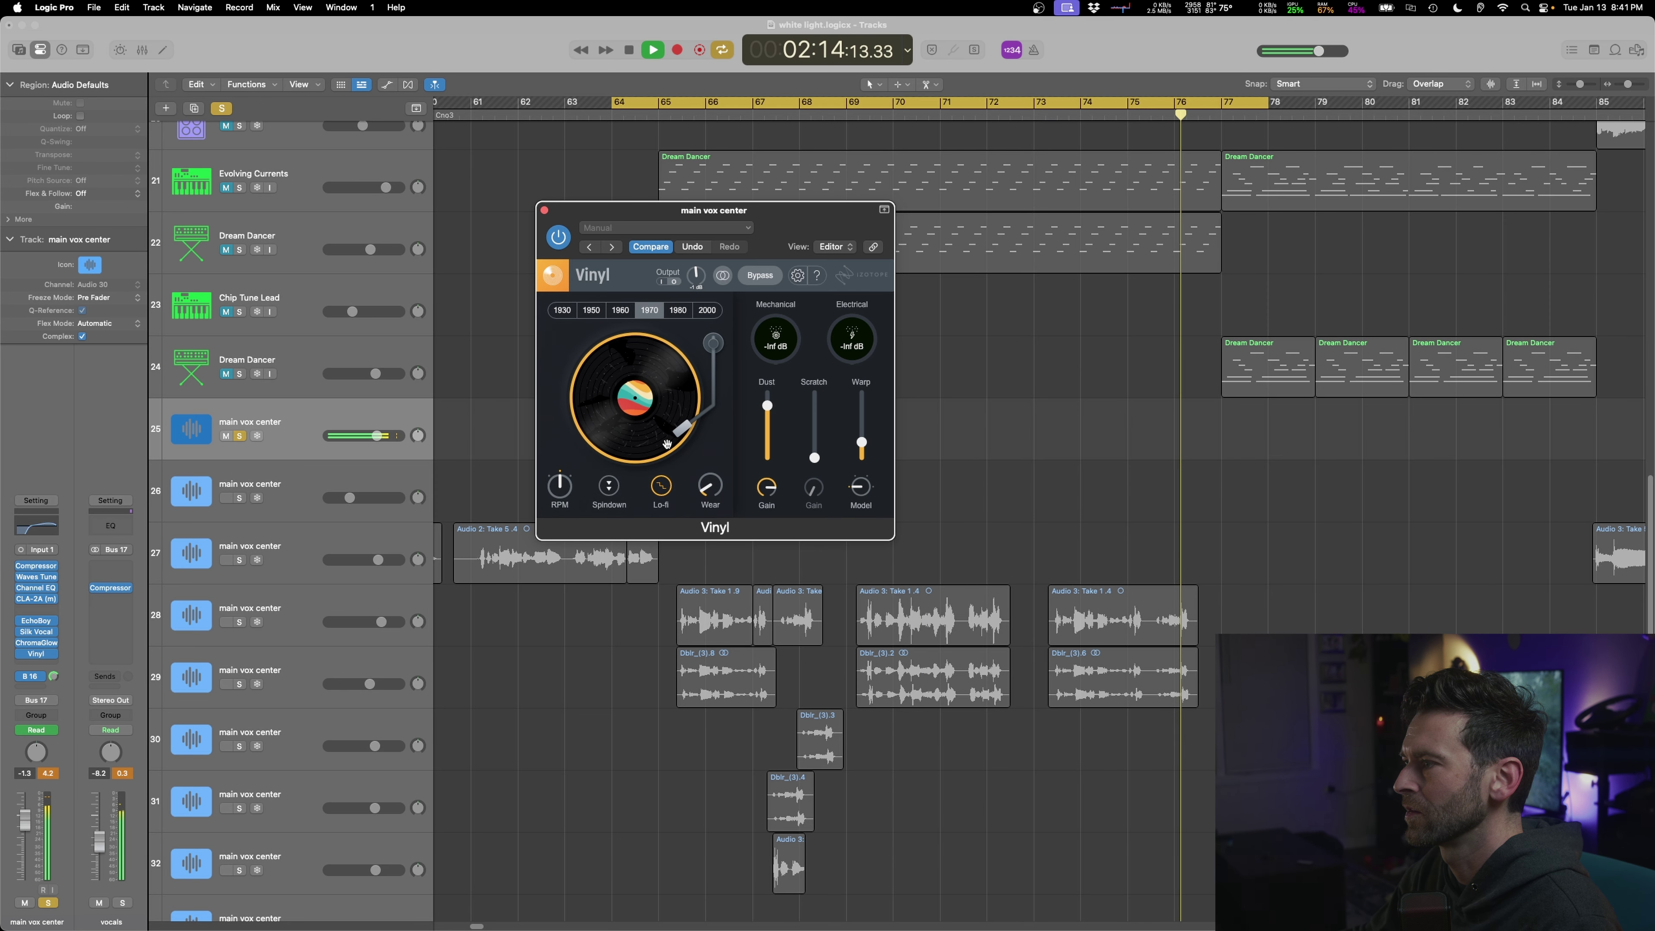
{"action": "left_click", "coordinate": [678, 310]}
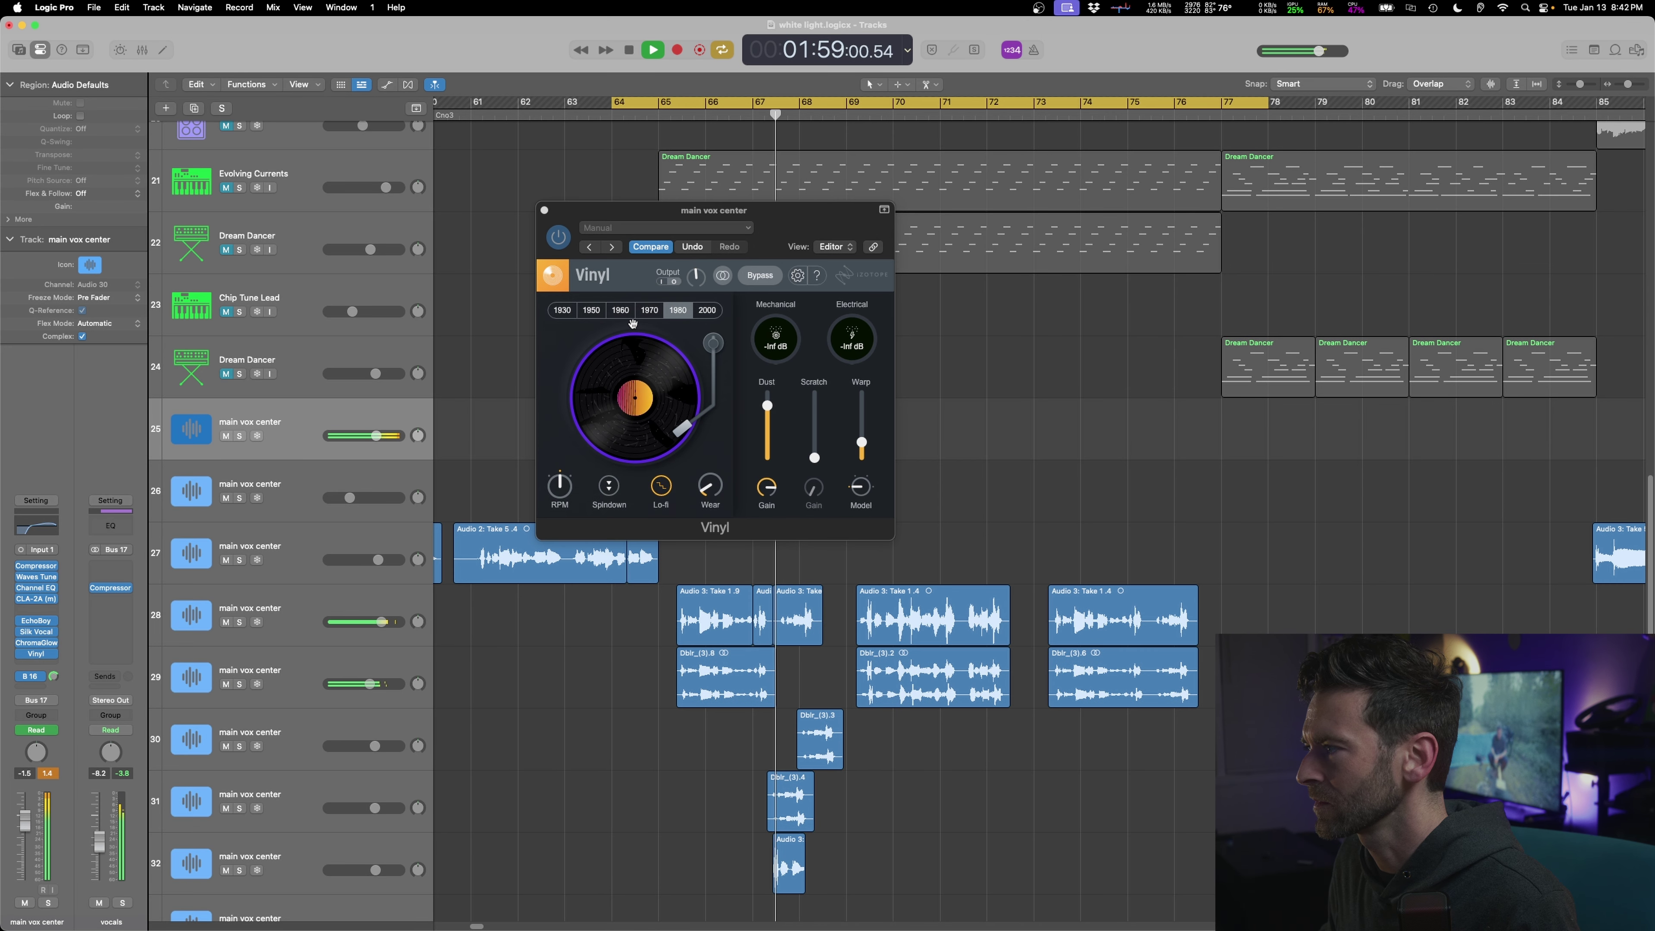
{"action": "left_click", "coordinate": [628, 311]}
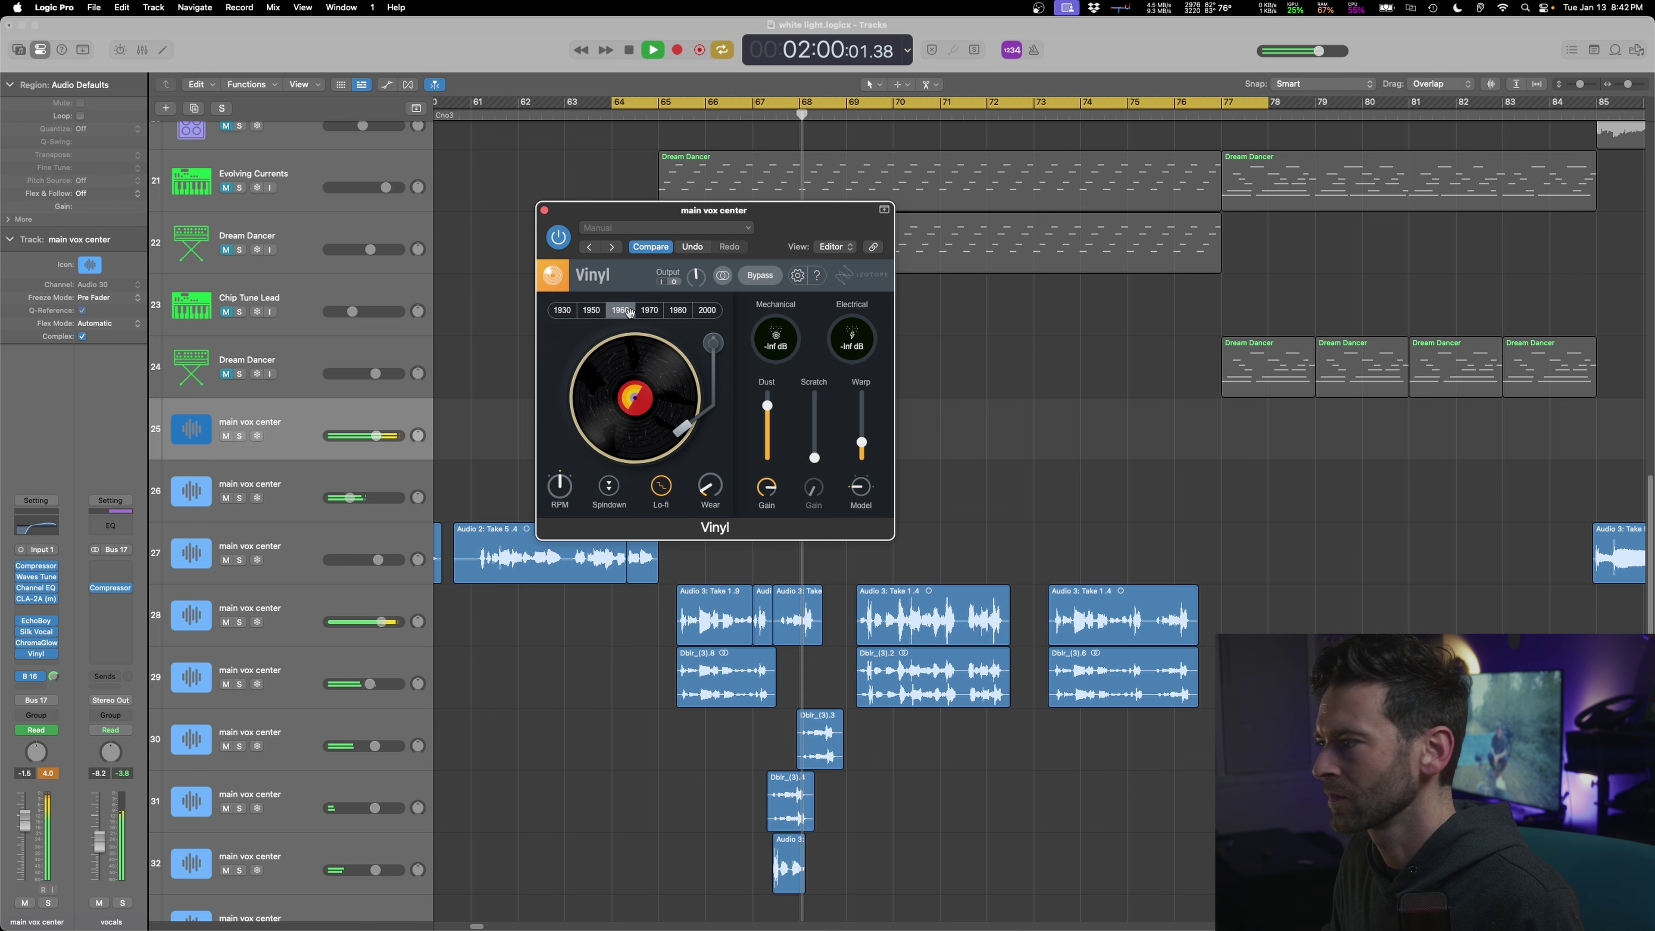
{"action": "left_click", "coordinate": [648, 310]}
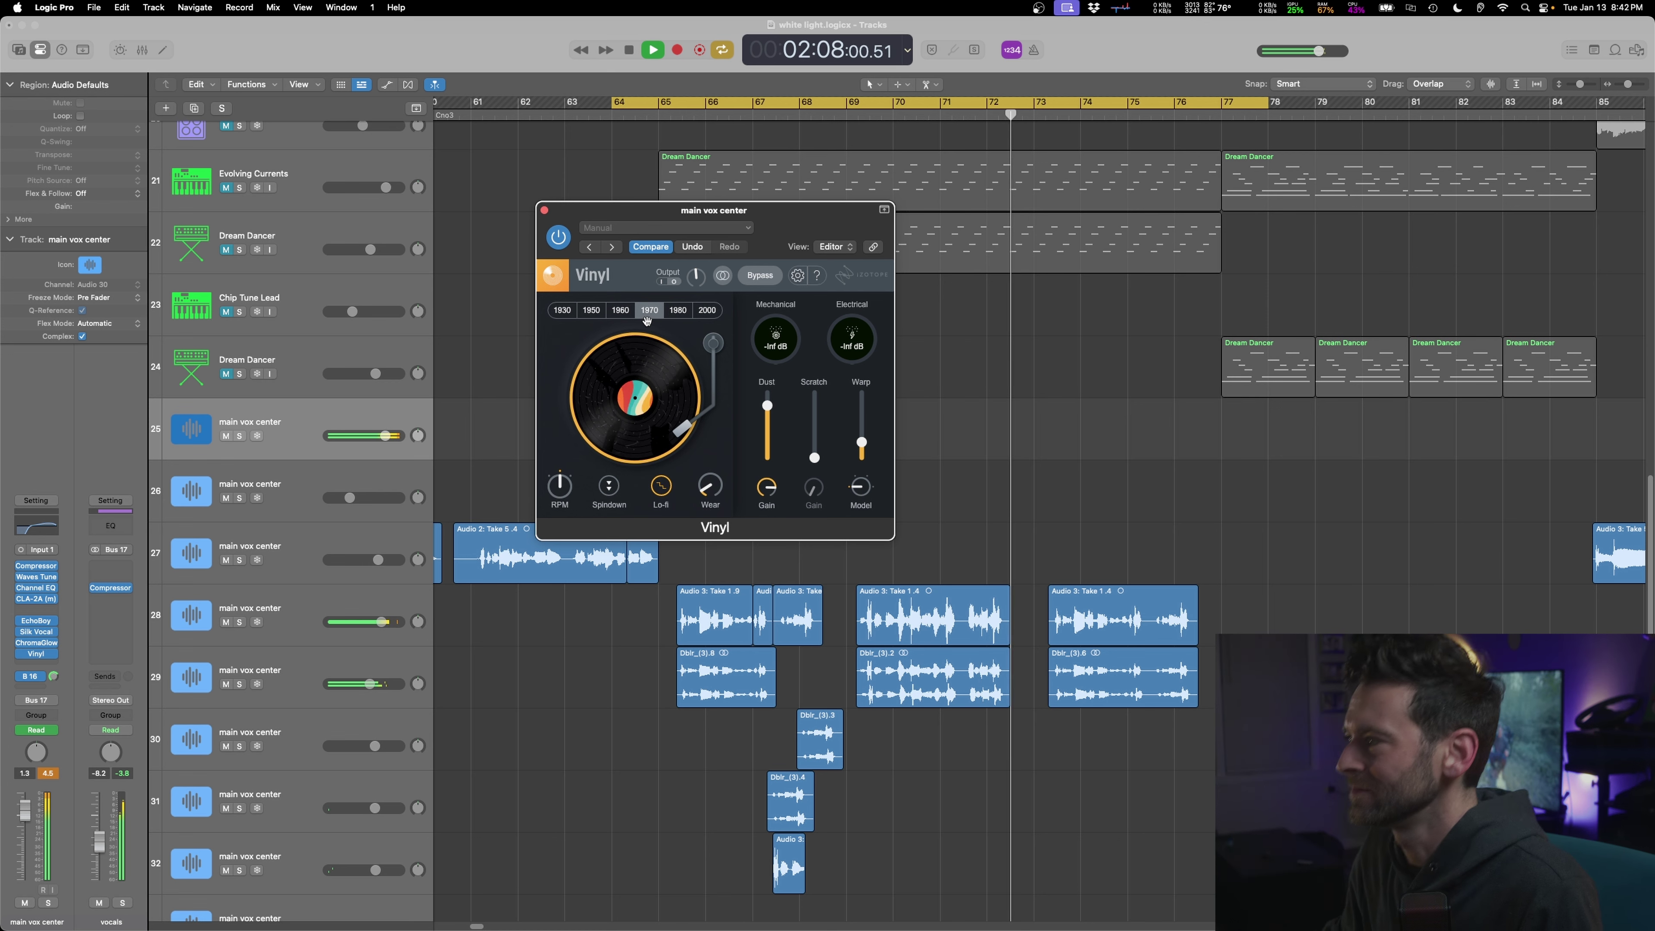
{"action": "left_click", "coordinate": [544, 210]}
- Lower track 25's volume to -6.5 dB and automate a drop to -12.3 dB at bar 77, fading to silence by about bar 82
{"action": "key", "text": "a"}
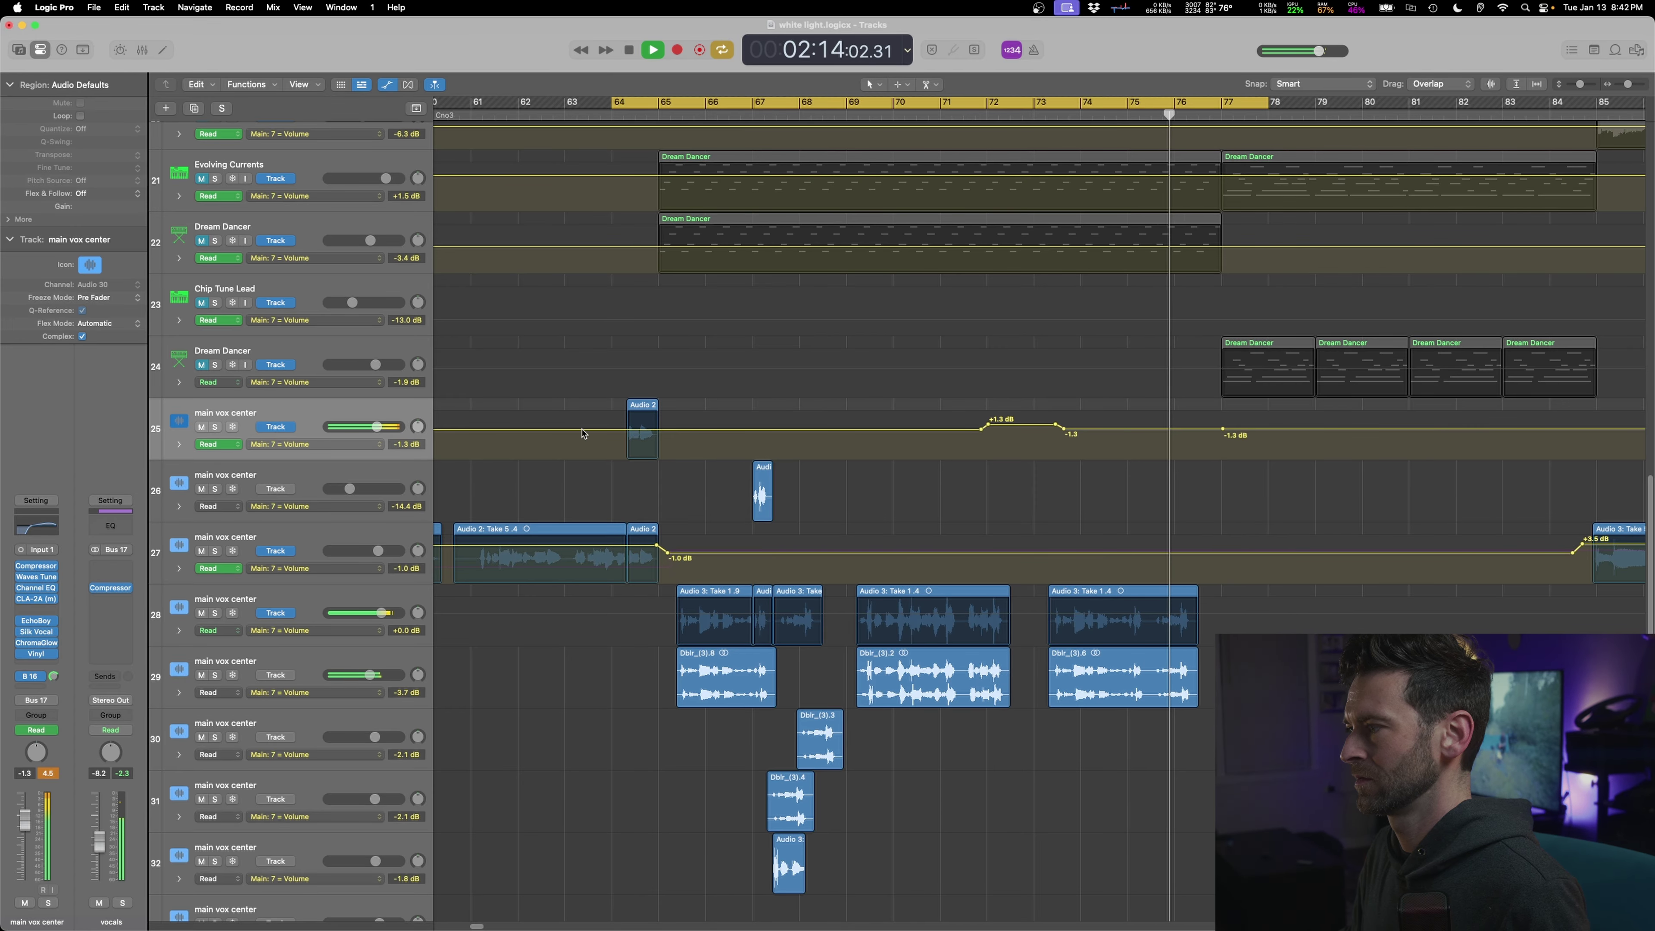
{"action": "left_click_drag", "start_coordinate": [406, 444], "coordinate": [404, 510]}
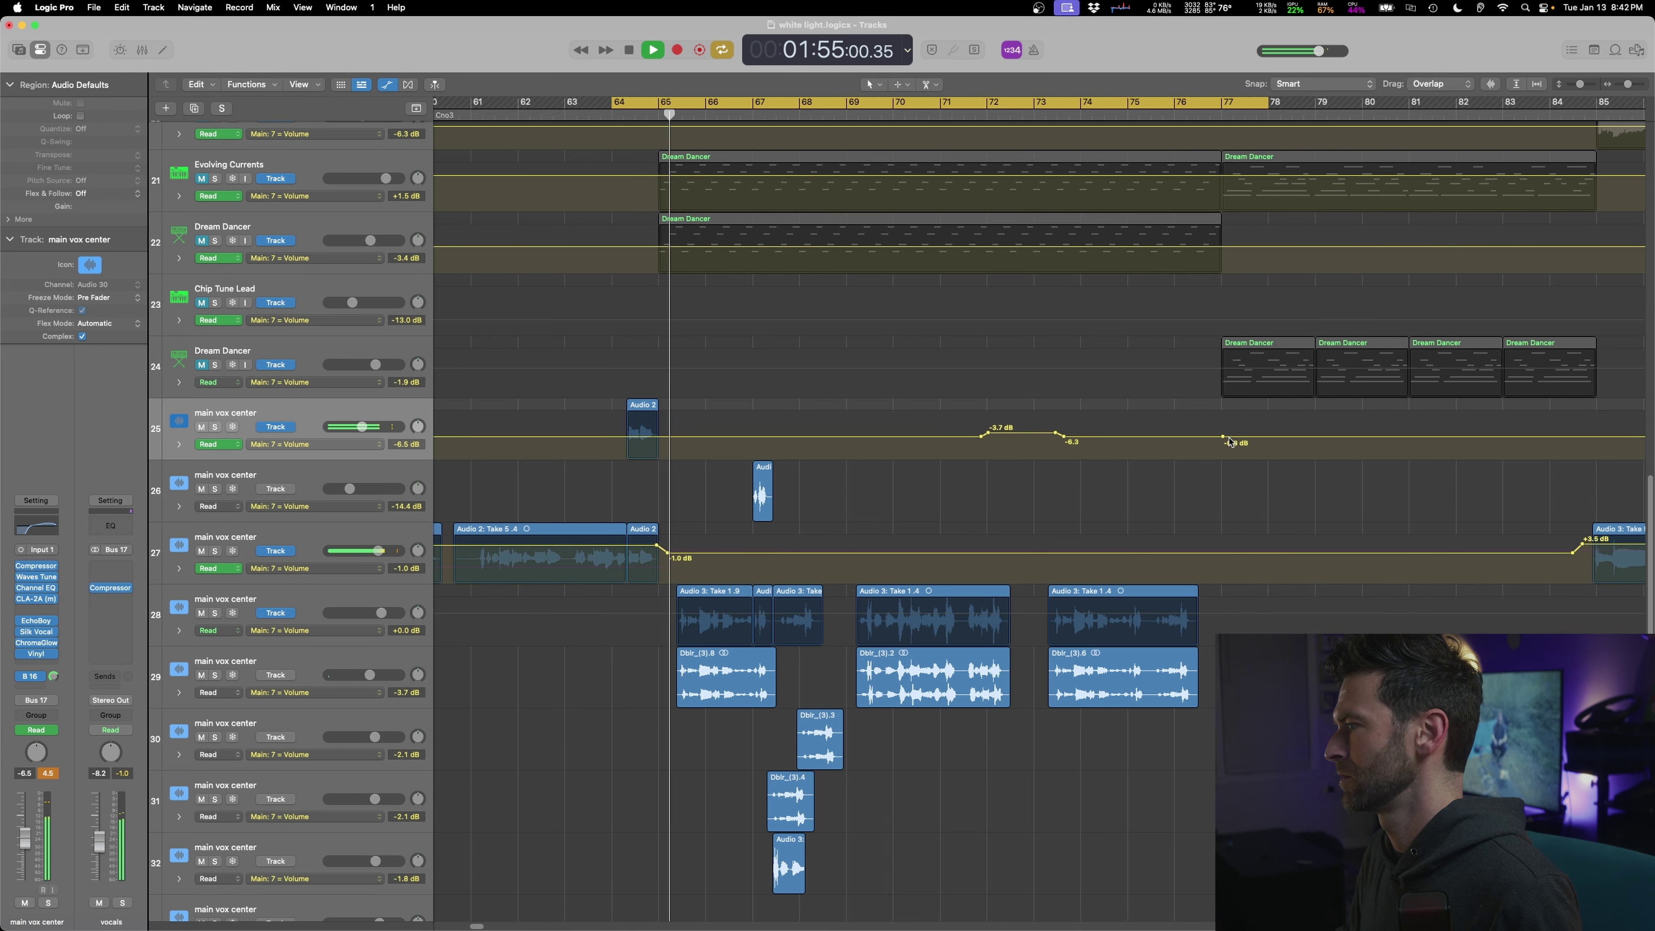
{"action": "left_click_drag", "start_coordinate": [1224, 437], "coordinate": [1245, 445]}
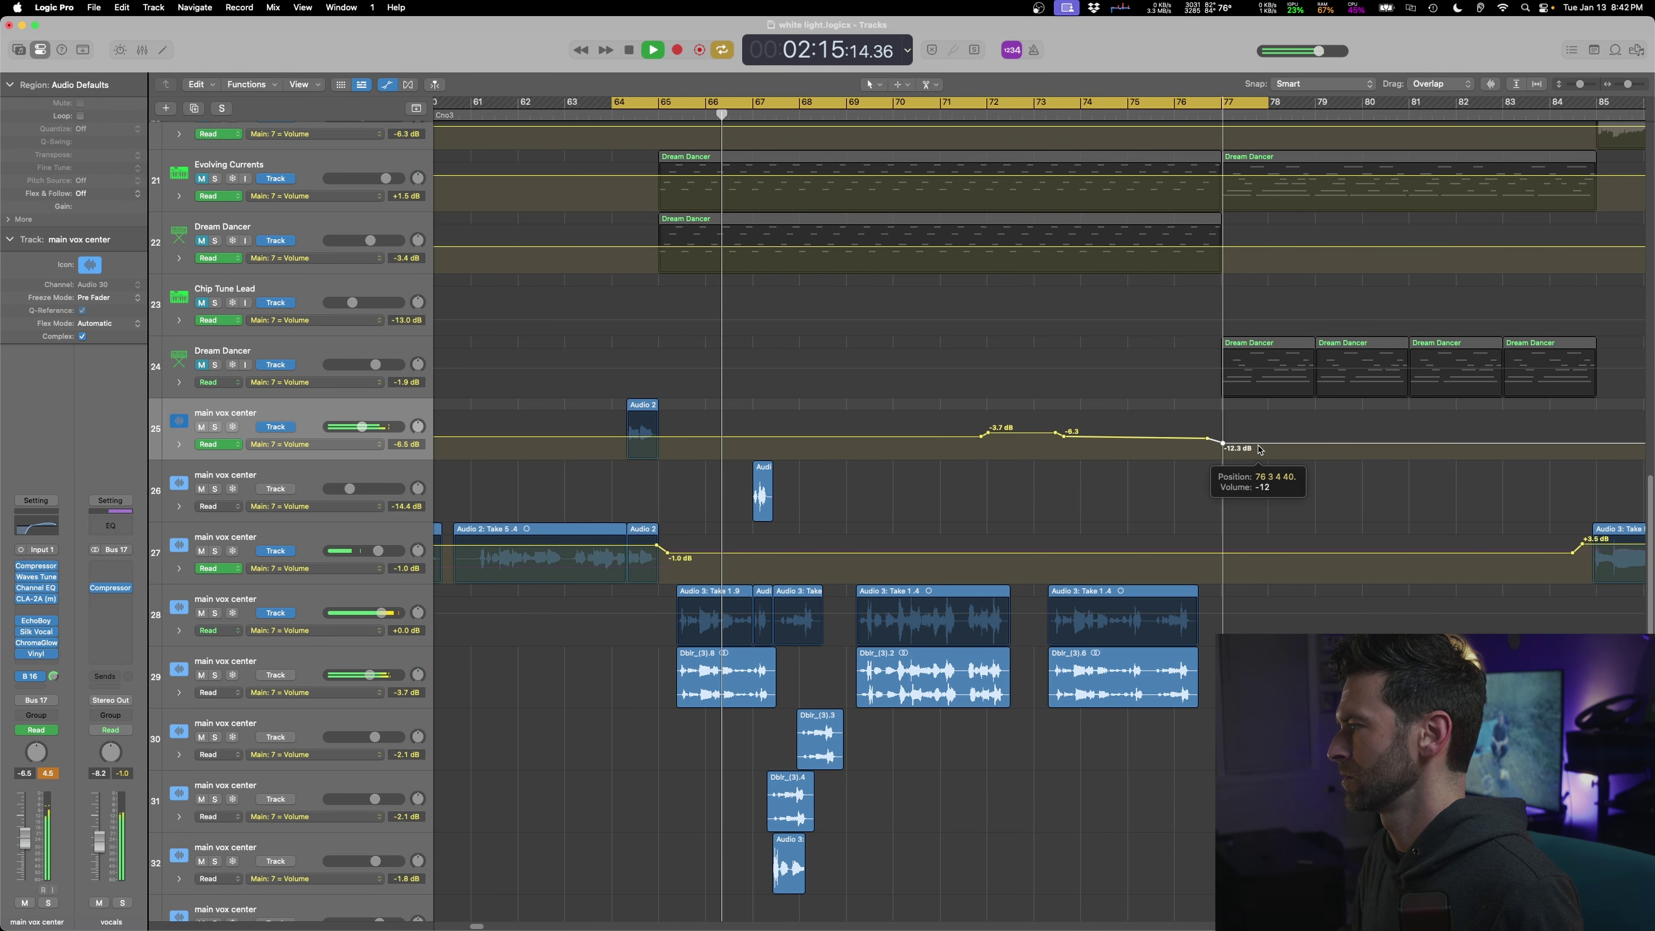
{"action": "left_click", "coordinate": [1352, 444]}
{"action": "left_click_drag", "start_coordinate": [1444, 445], "coordinate": [1444, 458]}
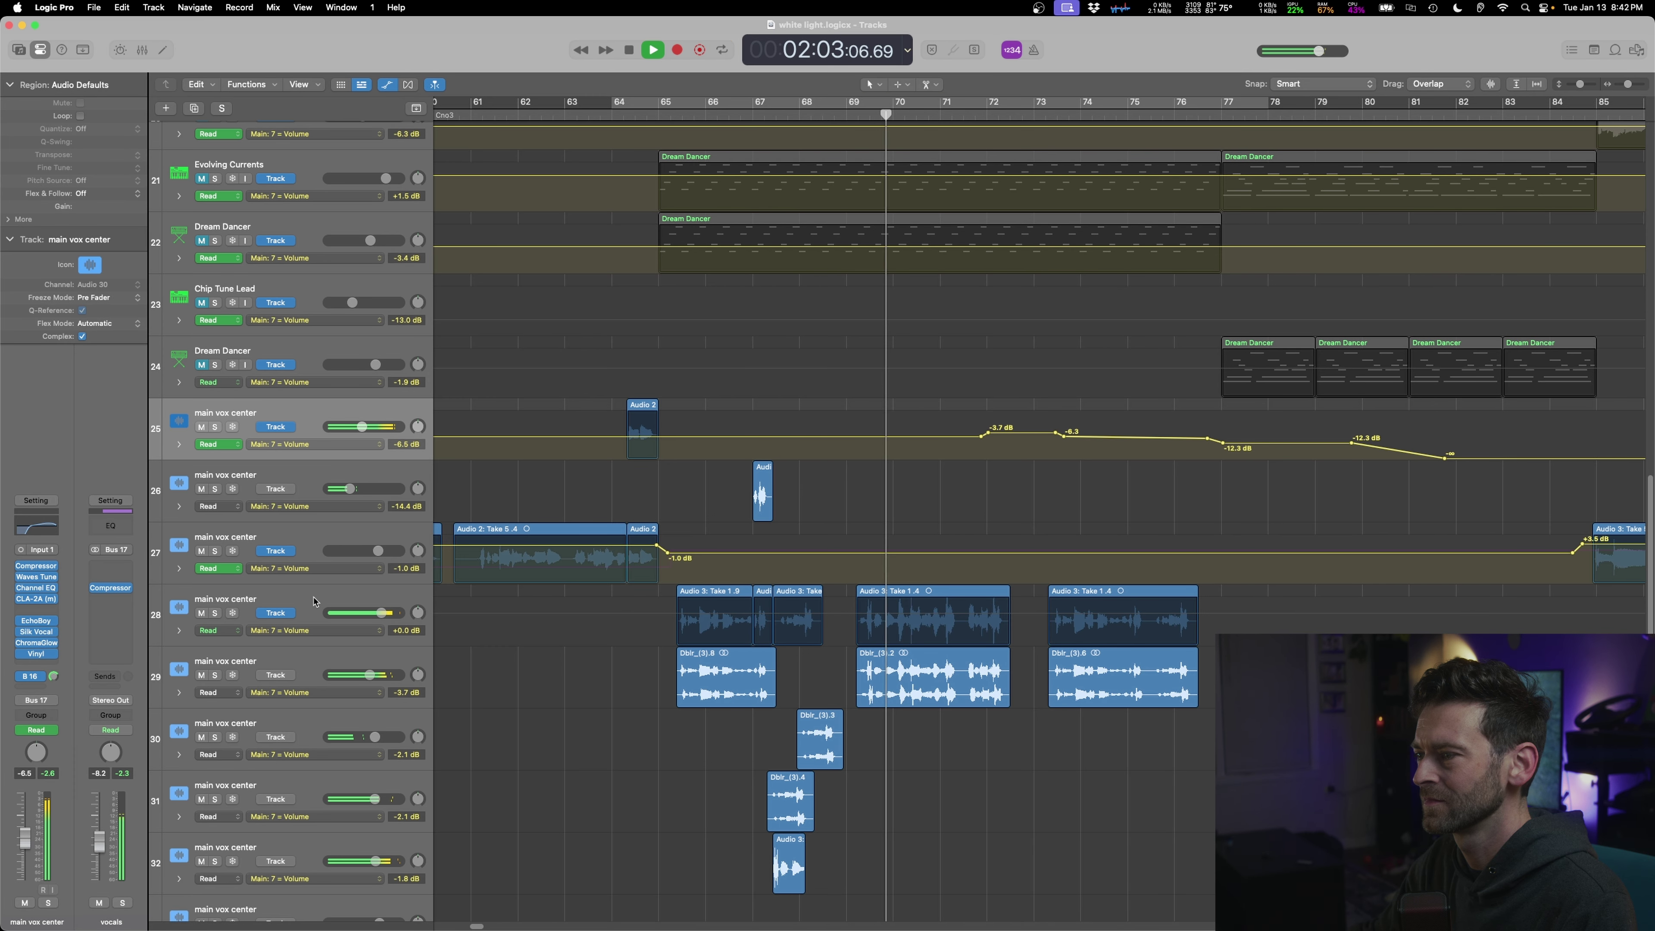
- Split the last double region on track 29 around bars 74–75 and copy its middle piece up to track 26
{"action": "left_click", "coordinate": [314, 601]}
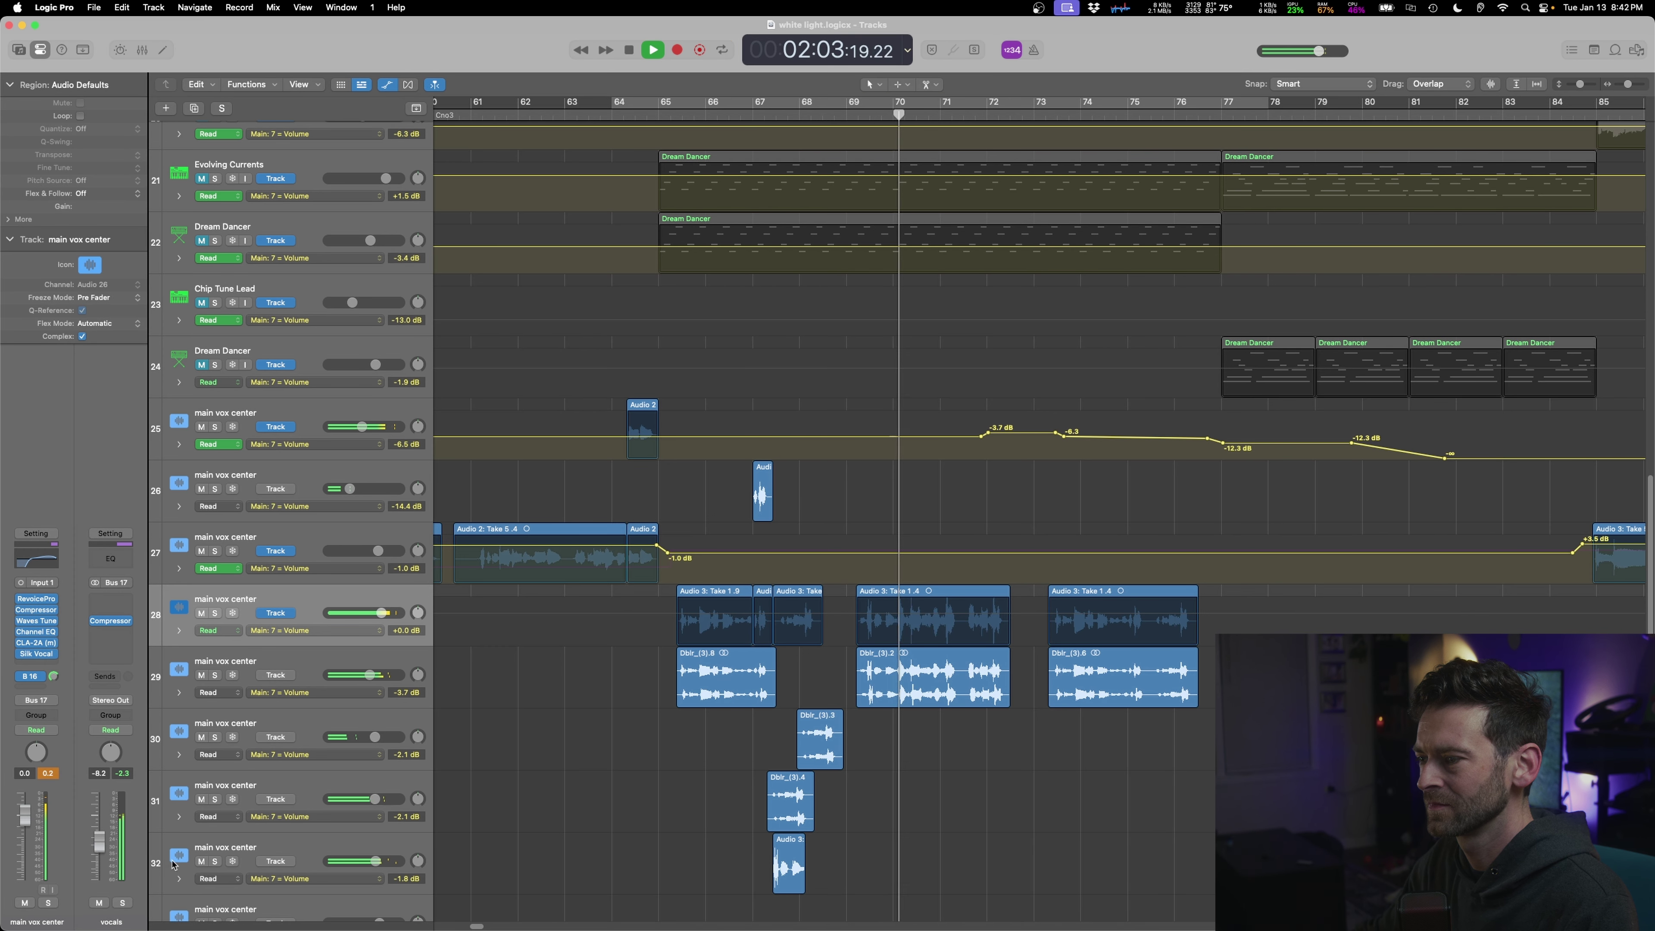
{"action": "left_click", "coordinate": [214, 488]}
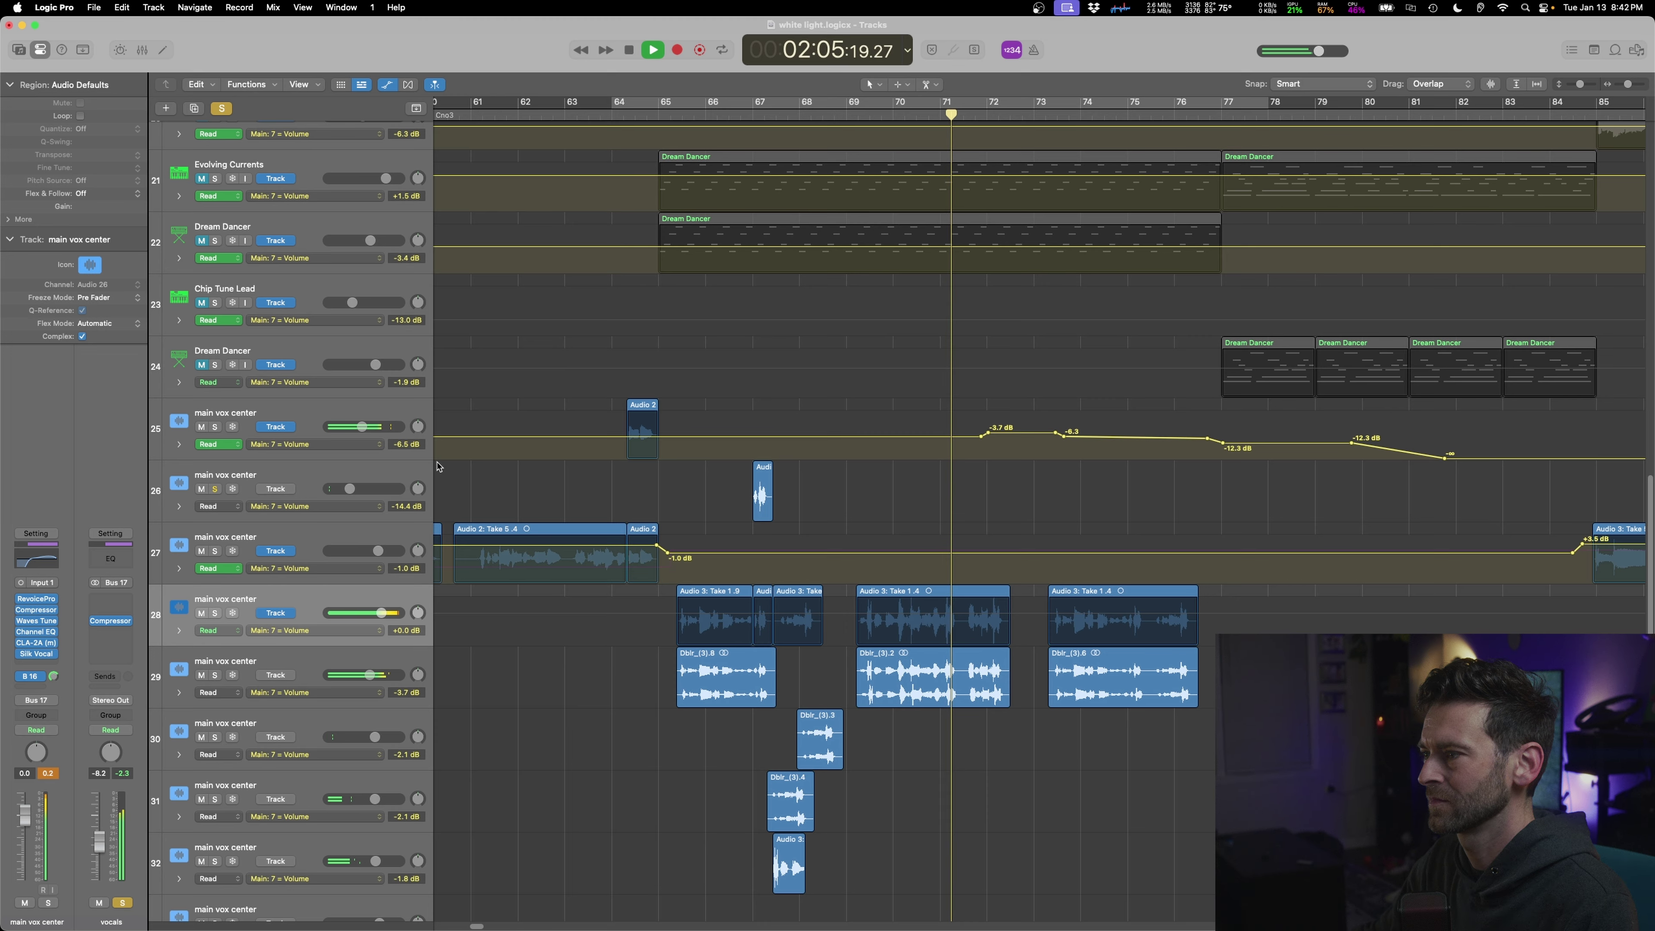
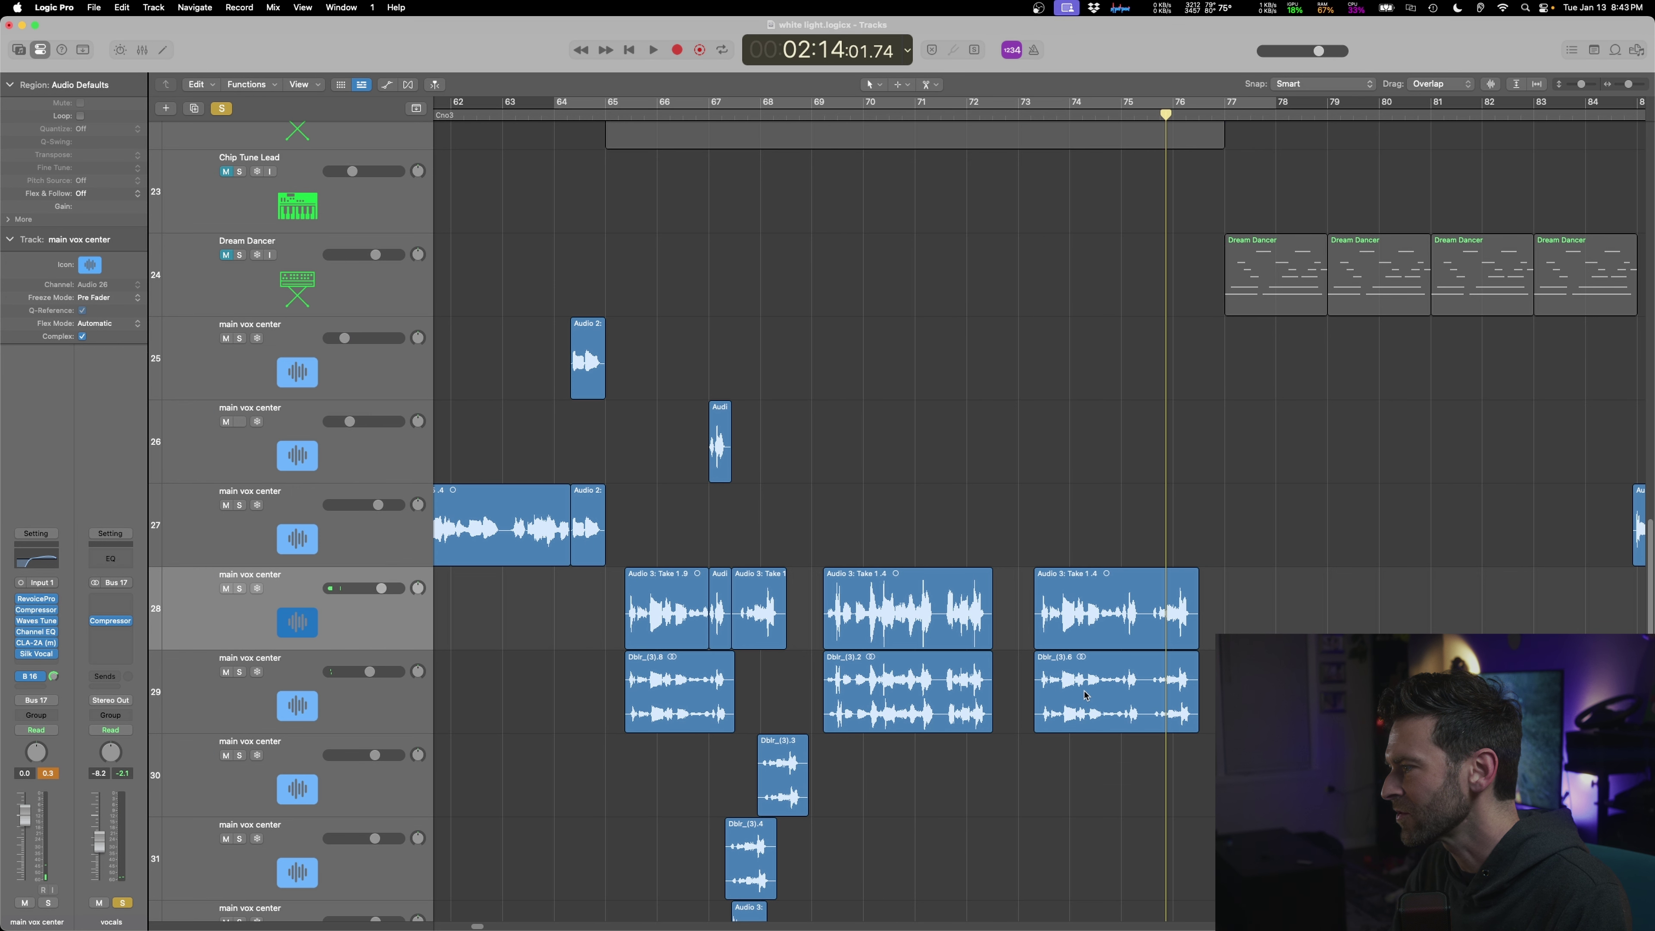
{"action": "left_click", "coordinate": [1085, 692]}
{"action": "key", "text": "space"}
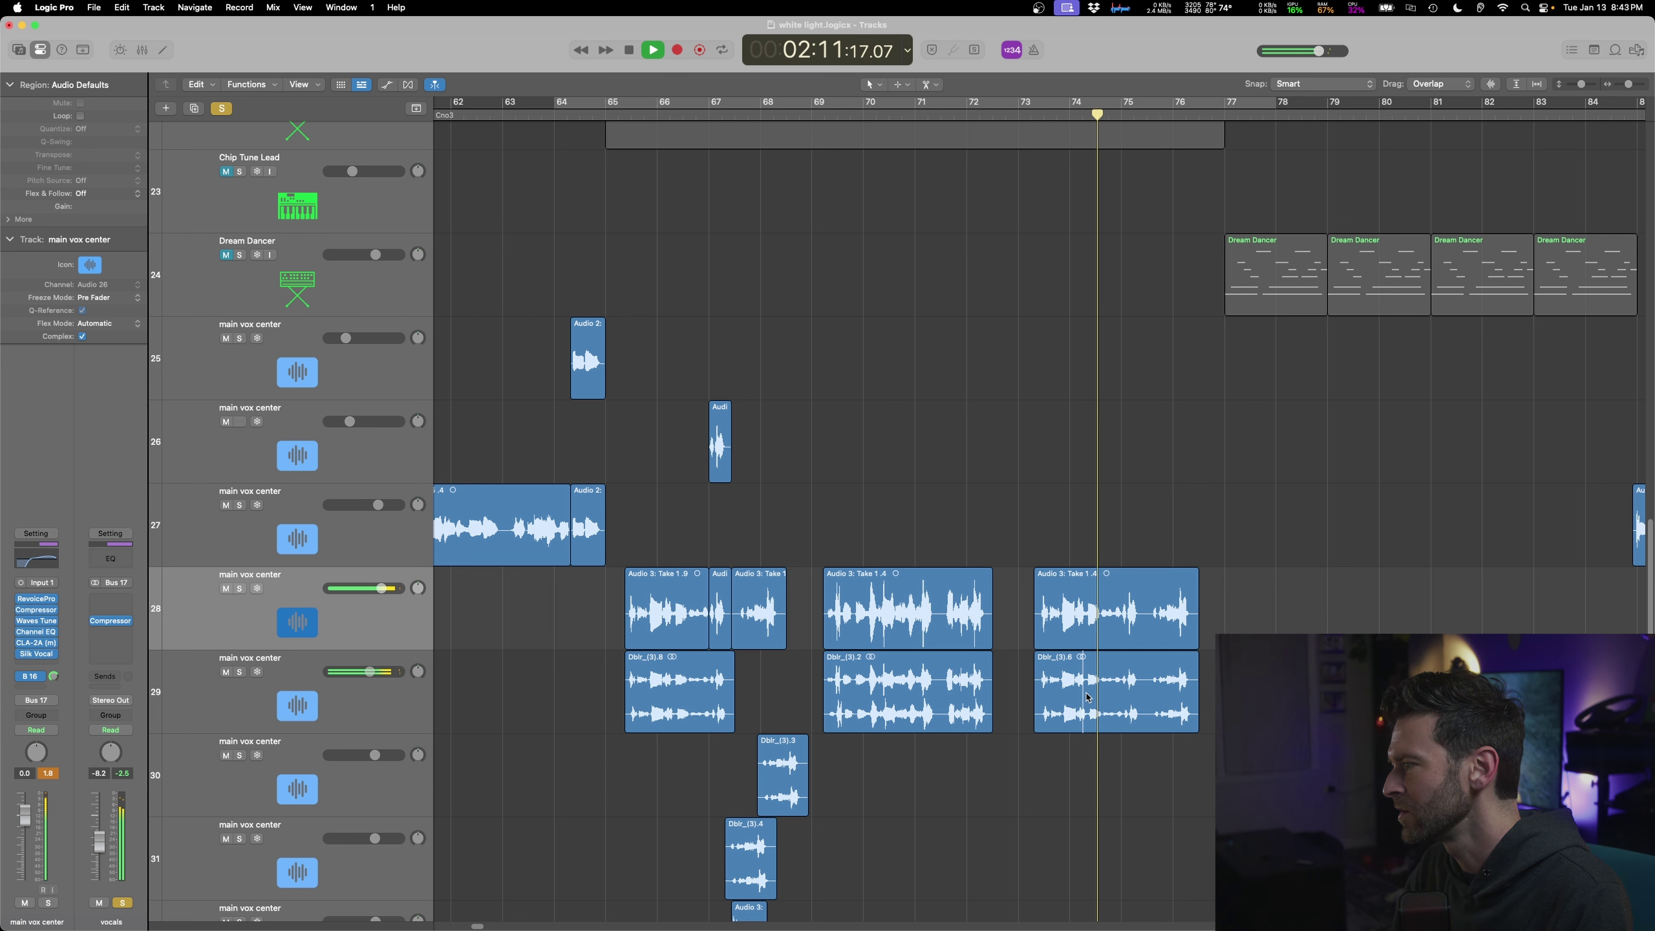
{"action": "left_click_drag", "start_coordinate": [1085, 685], "coordinate": [1112, 500]}
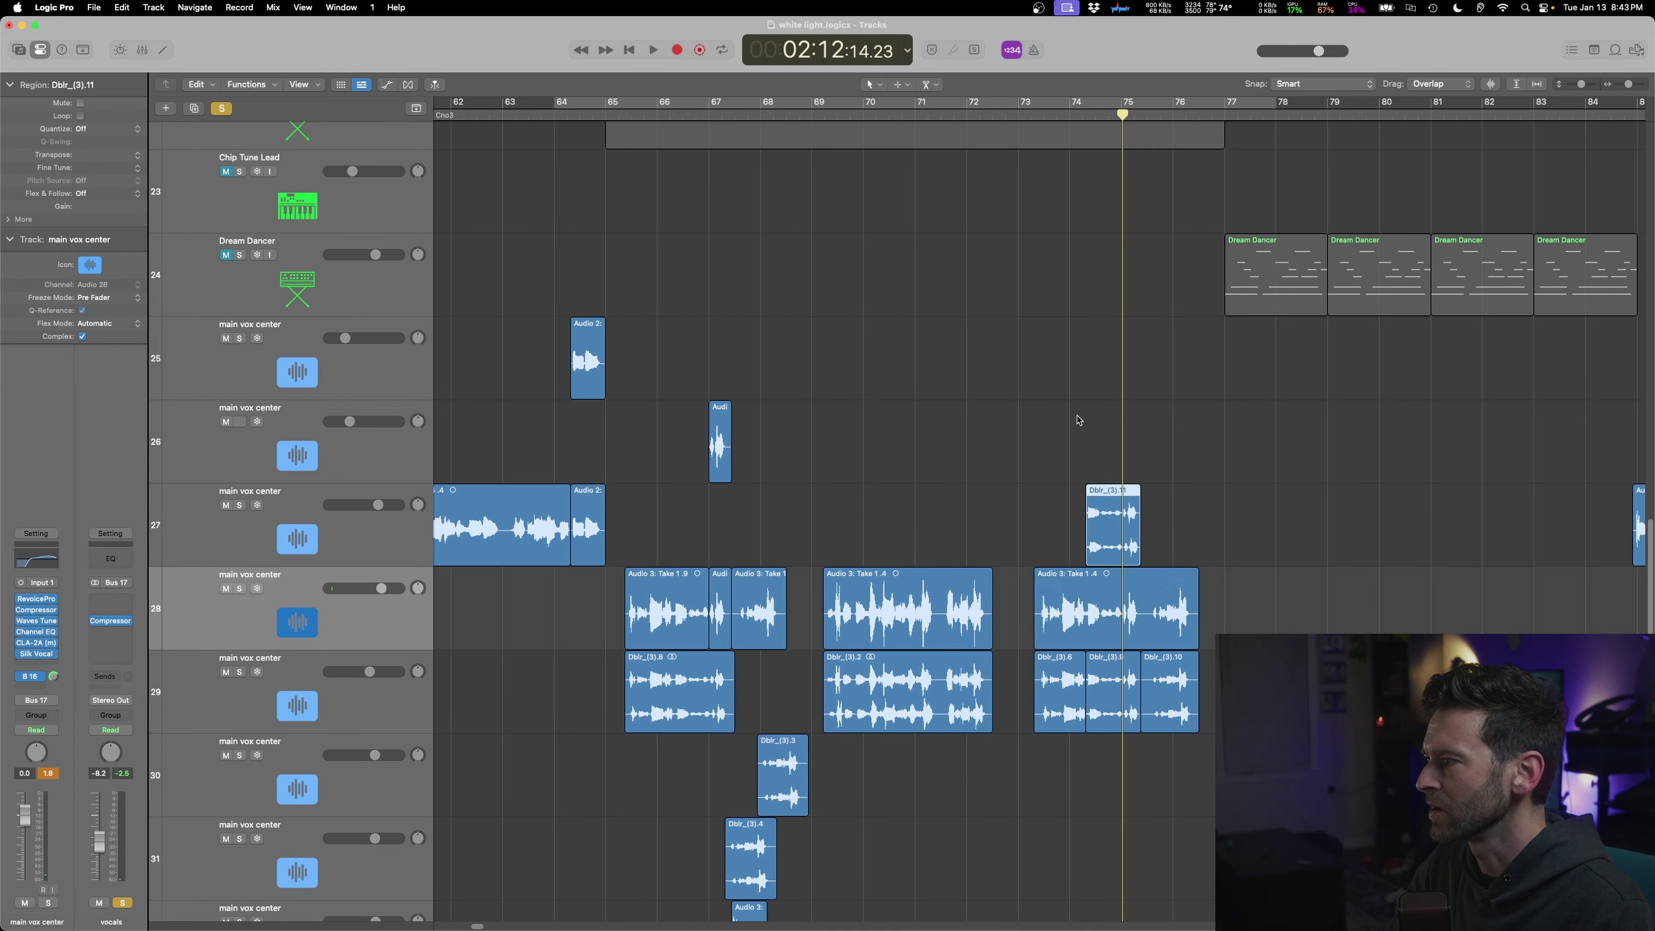
{"action": "left_click", "coordinate": [1076, 416]}
{"action": "key", "text": "space"}
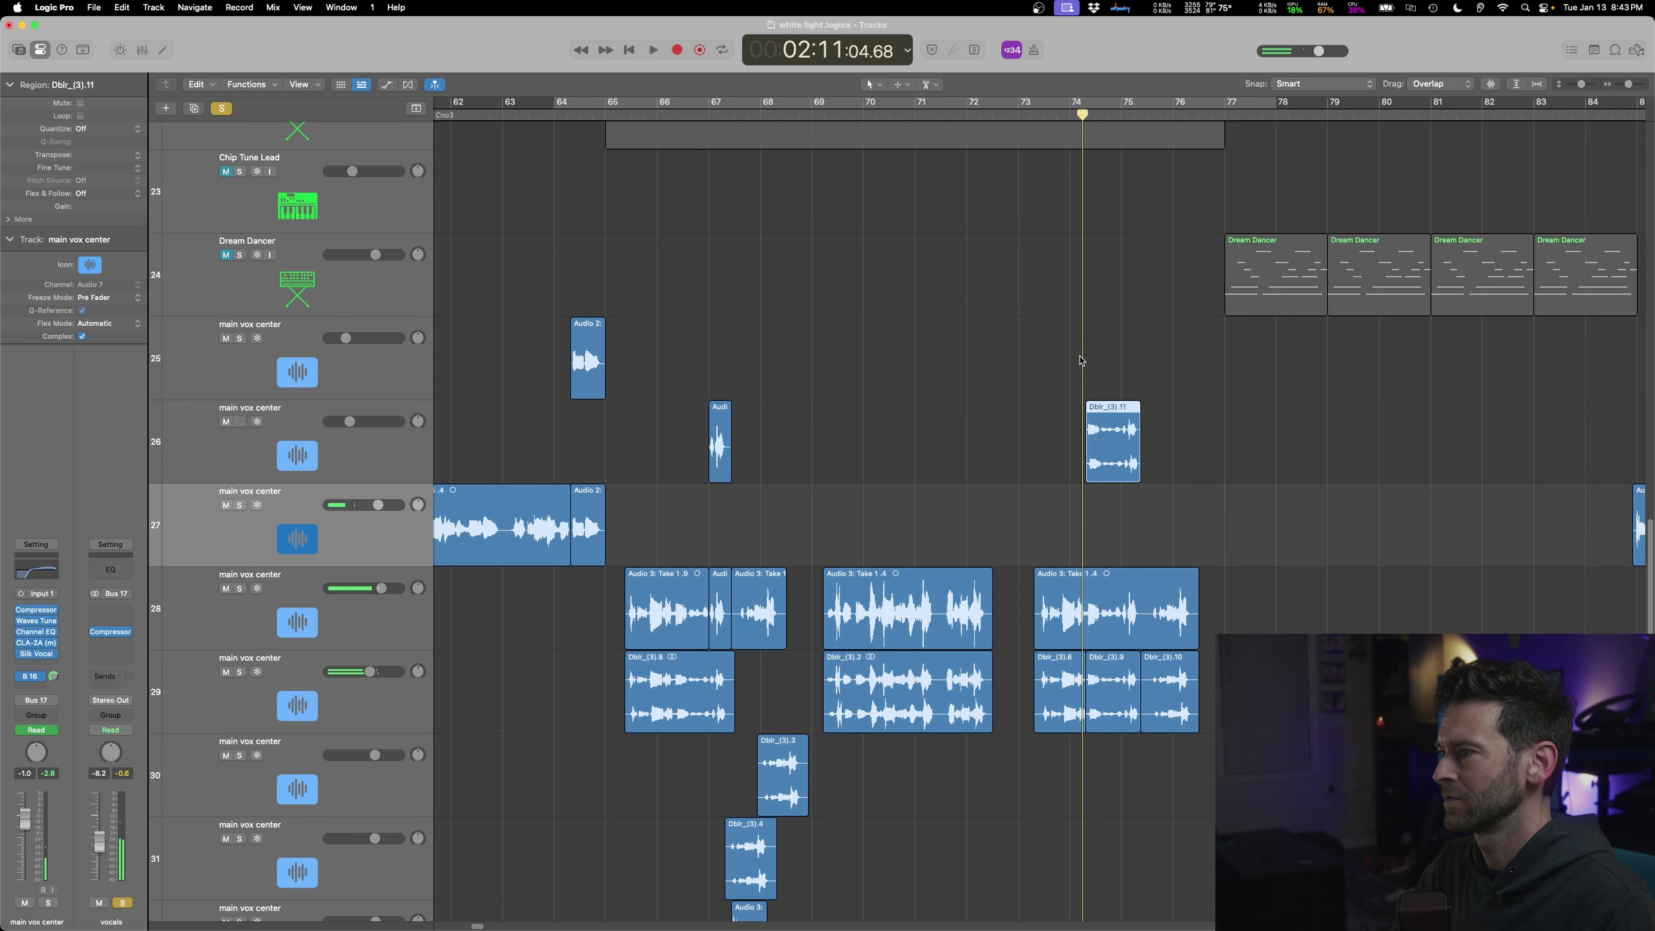
- Audition the copied snippet on track 26, first soloing that track and then soloing tracks 25 through 29 together
{"action": "key", "text": "space"}
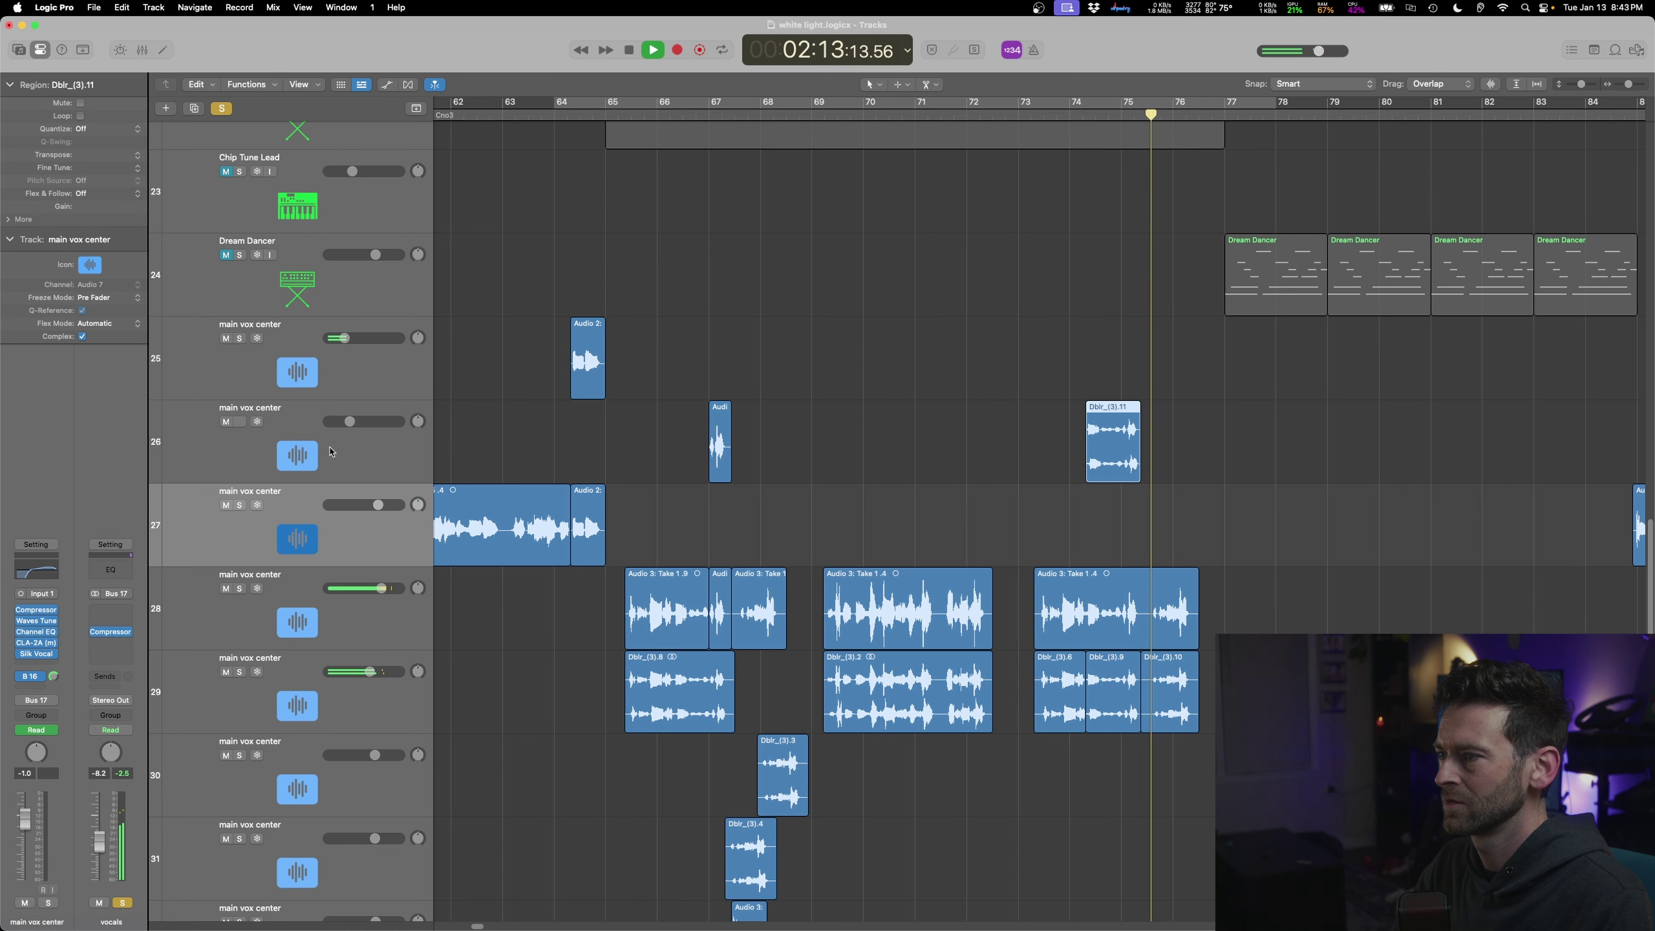
{"action": "key", "text": "space"}
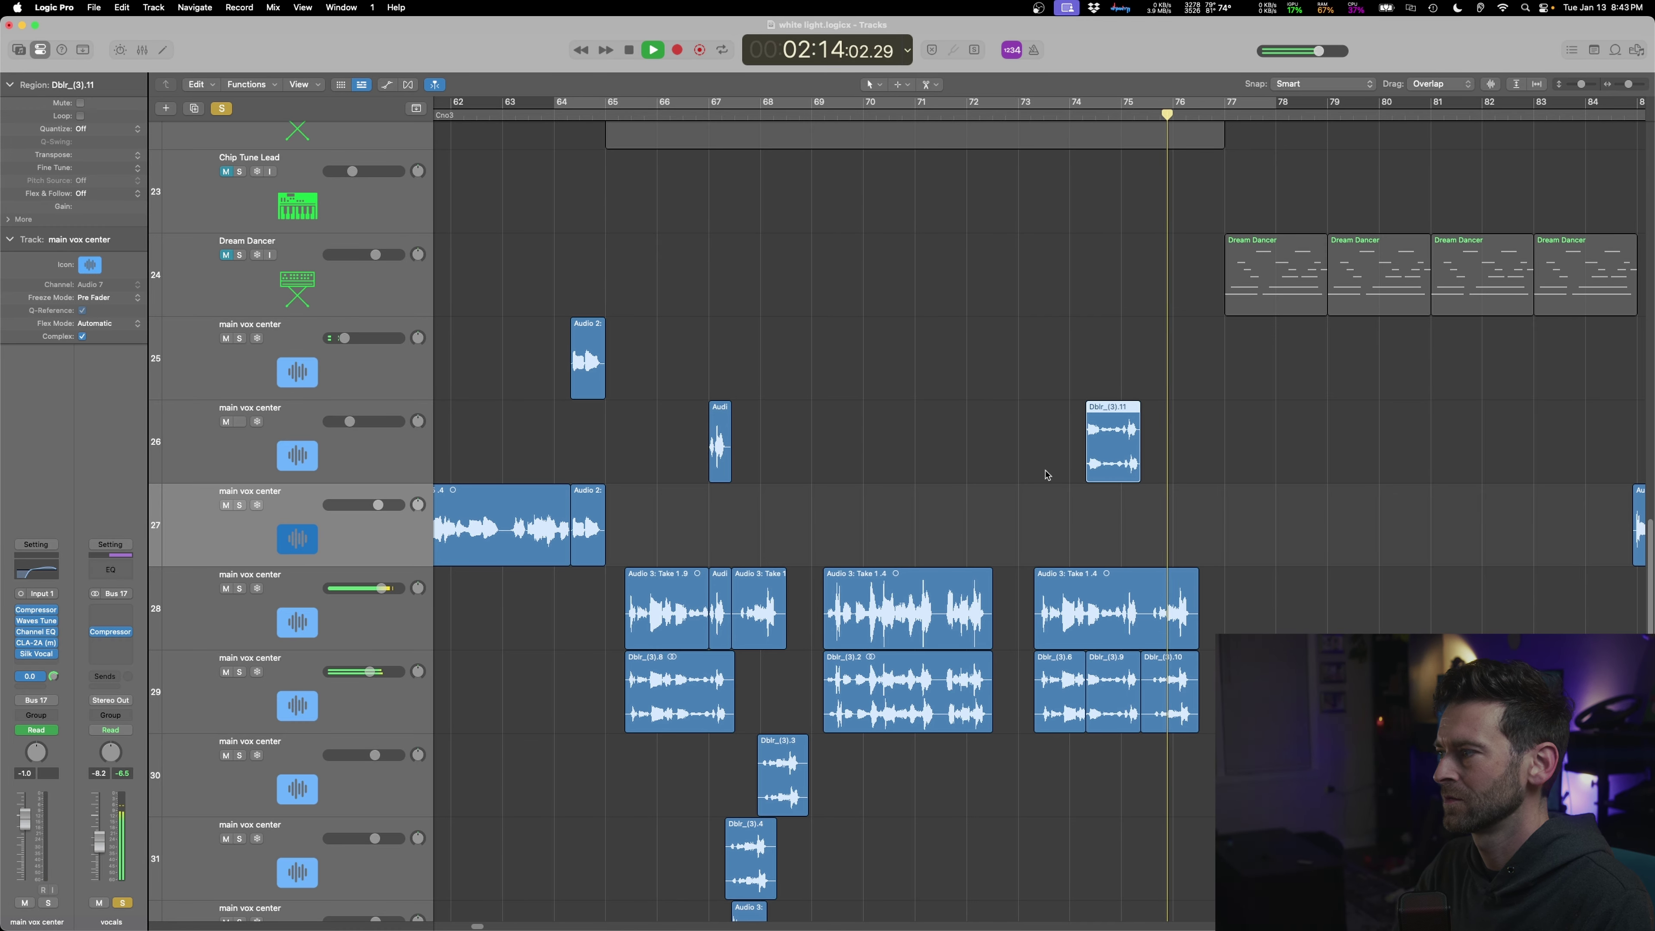
{"action": "scroll", "coordinate": [1050, 492], "scroll_direction": "down", "scroll_amount": 1}
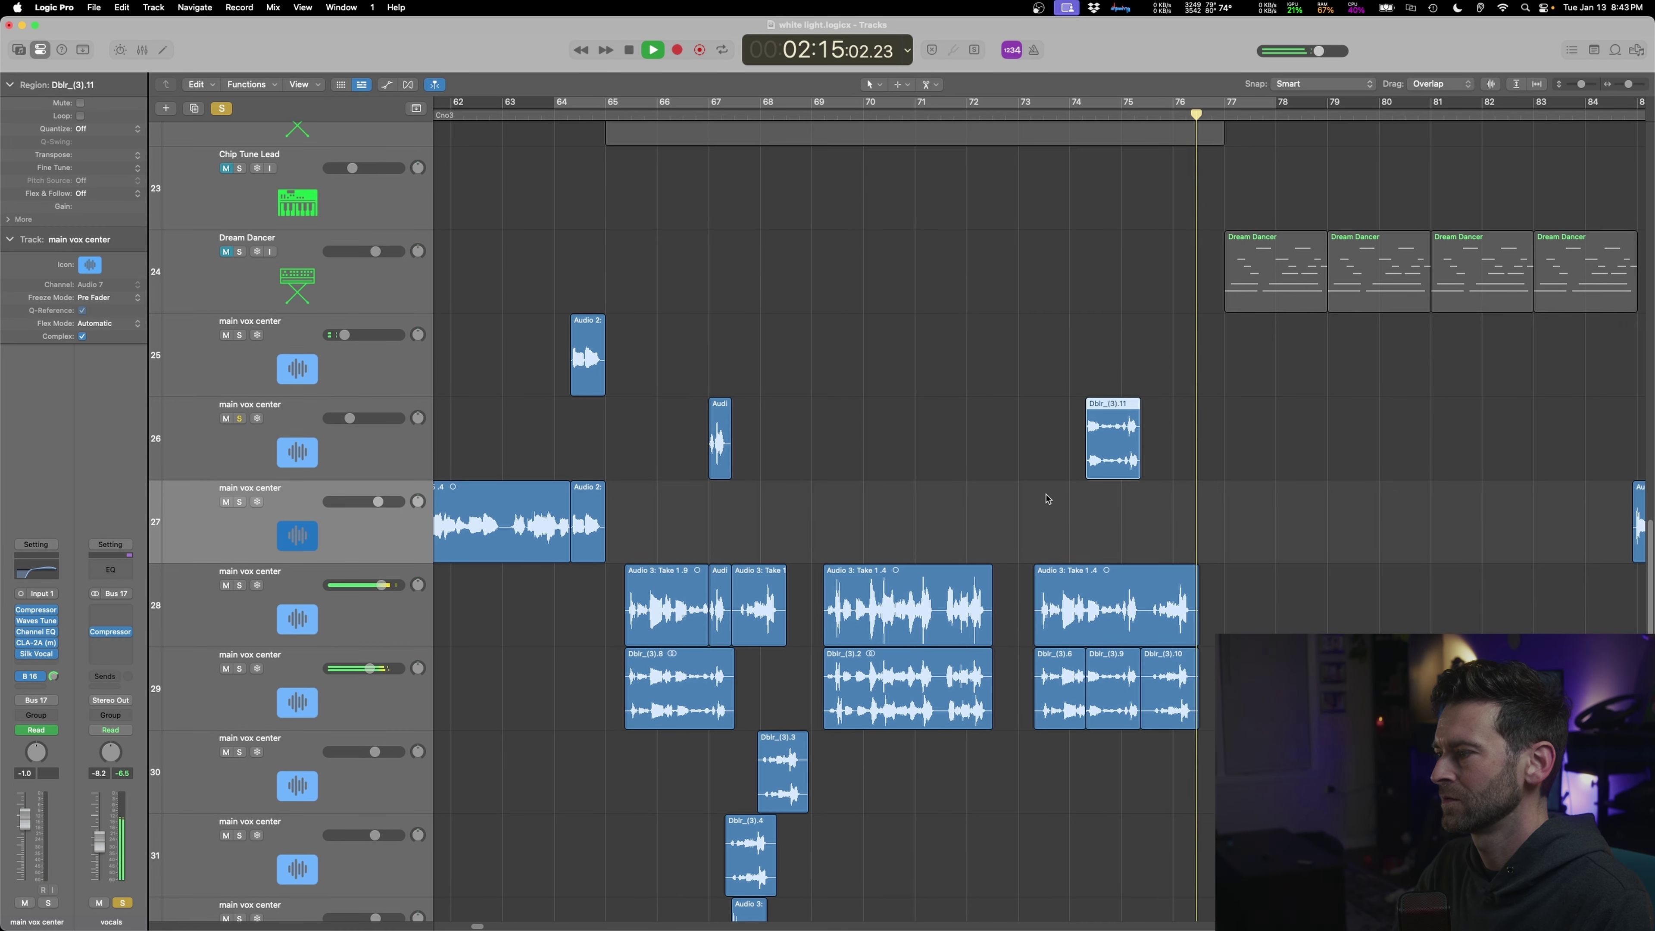
{"action": "key", "text": "space"}
{"action": "left_click", "coordinate": [355, 737]}
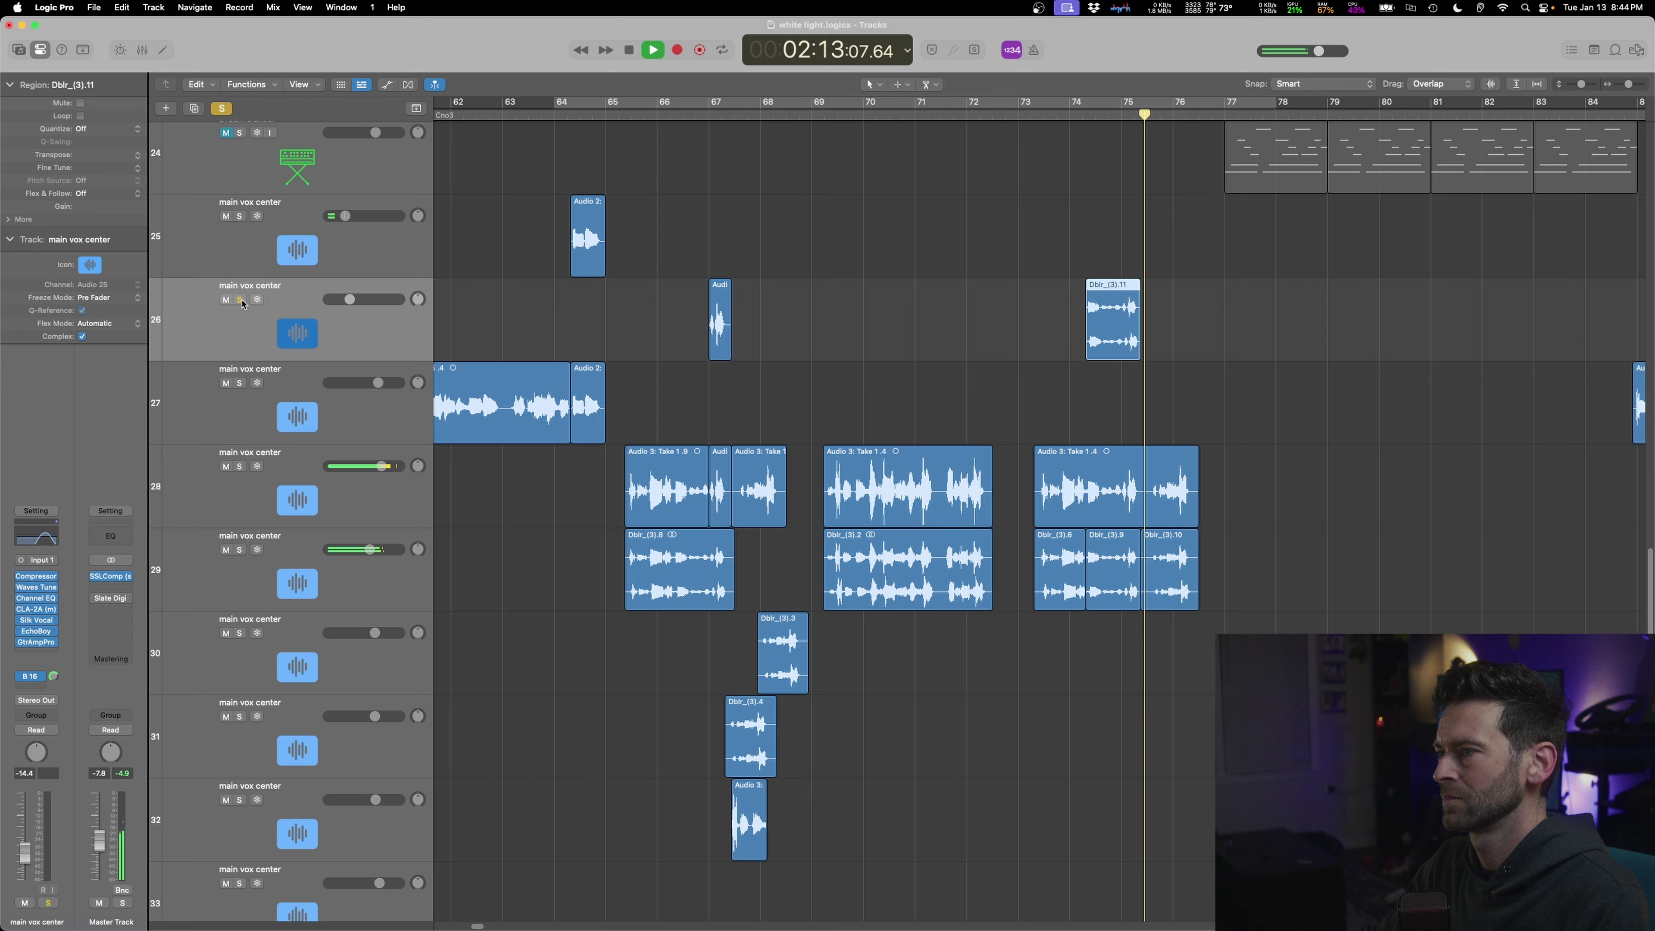
{"action": "left_click", "coordinate": [241, 301]}
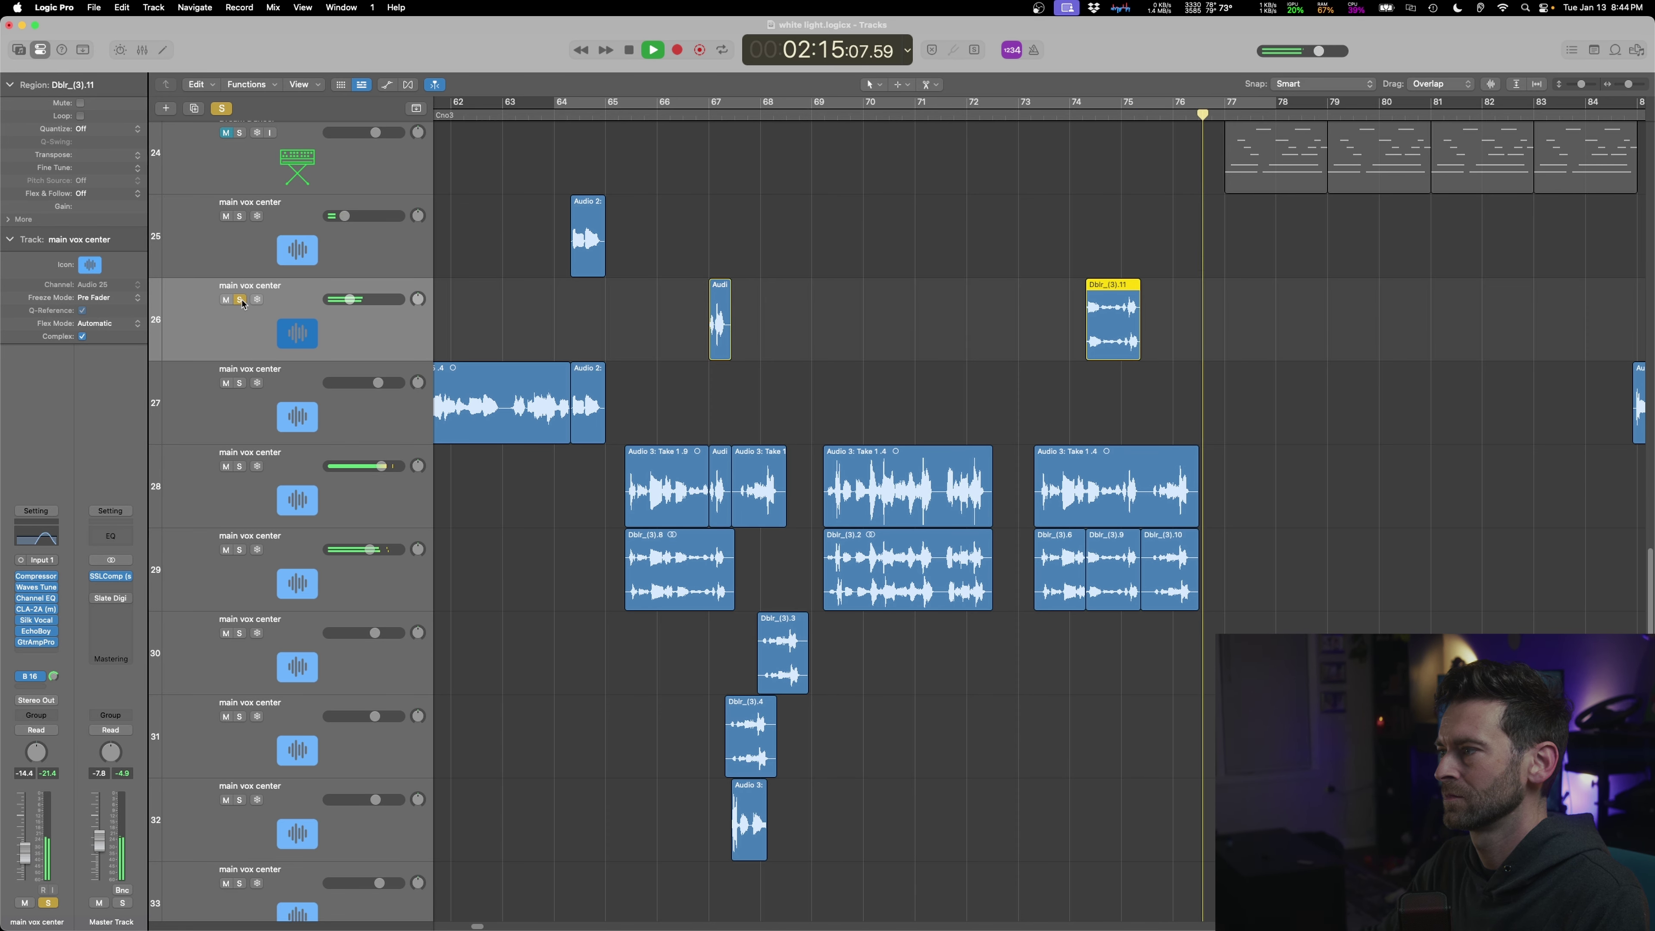
{"action": "key", "text": "space"}
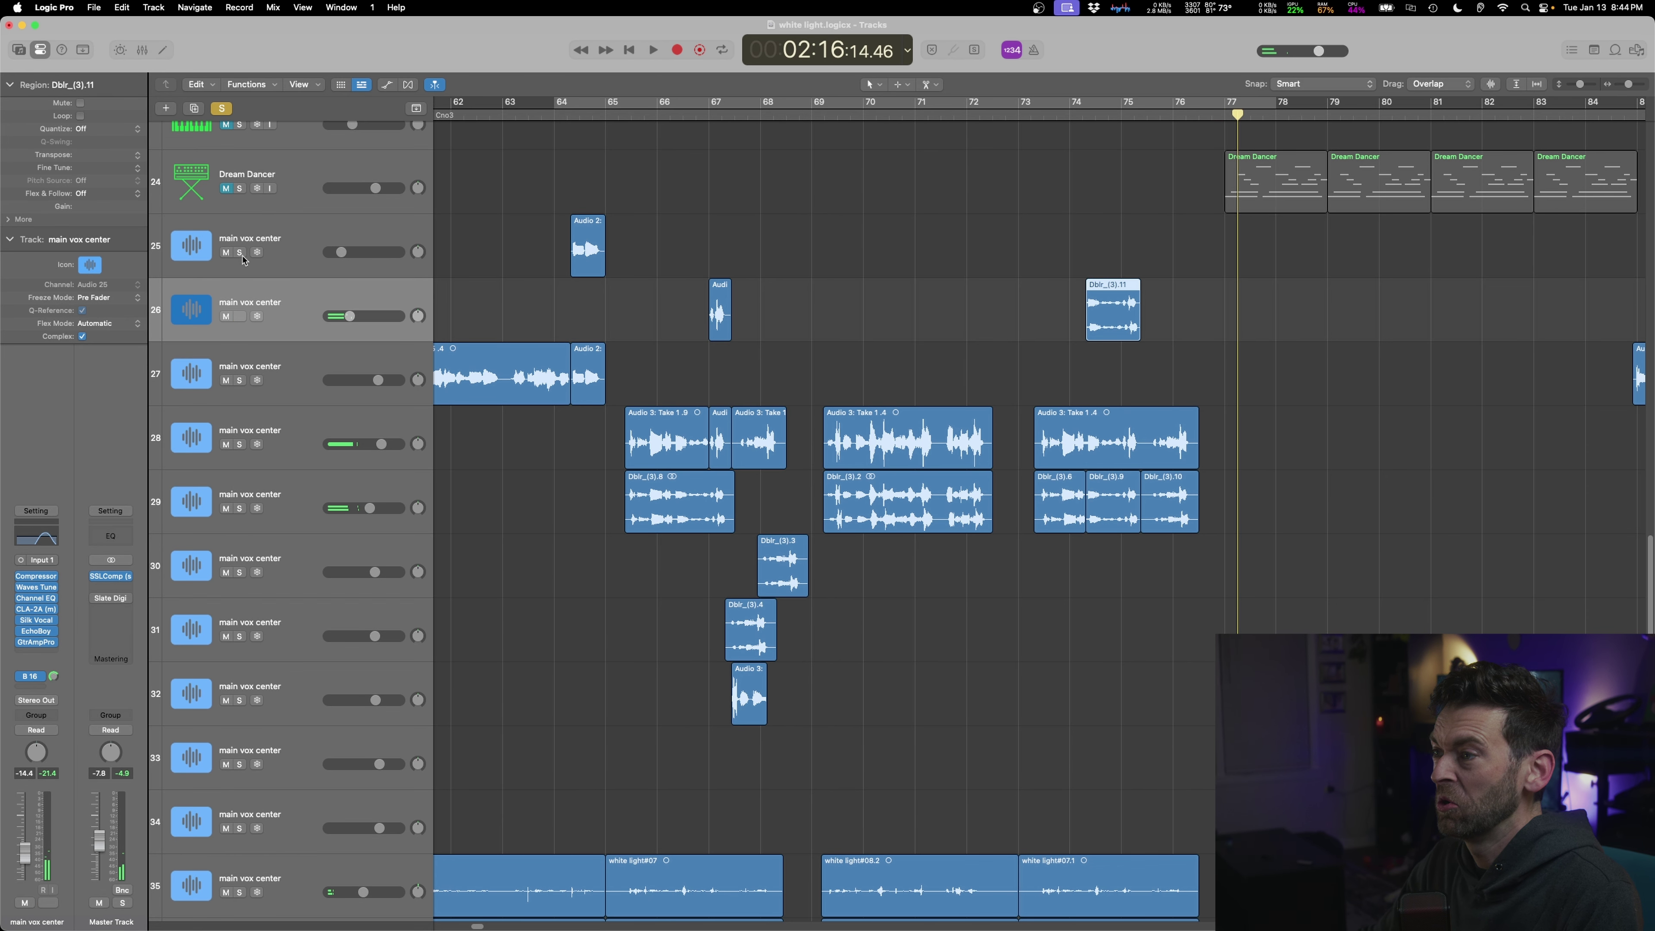
{"action": "left_click_drag", "start_coordinate": [240, 252], "coordinate": [240, 509]}
{"action": "left_click", "coordinate": [1075, 236]}
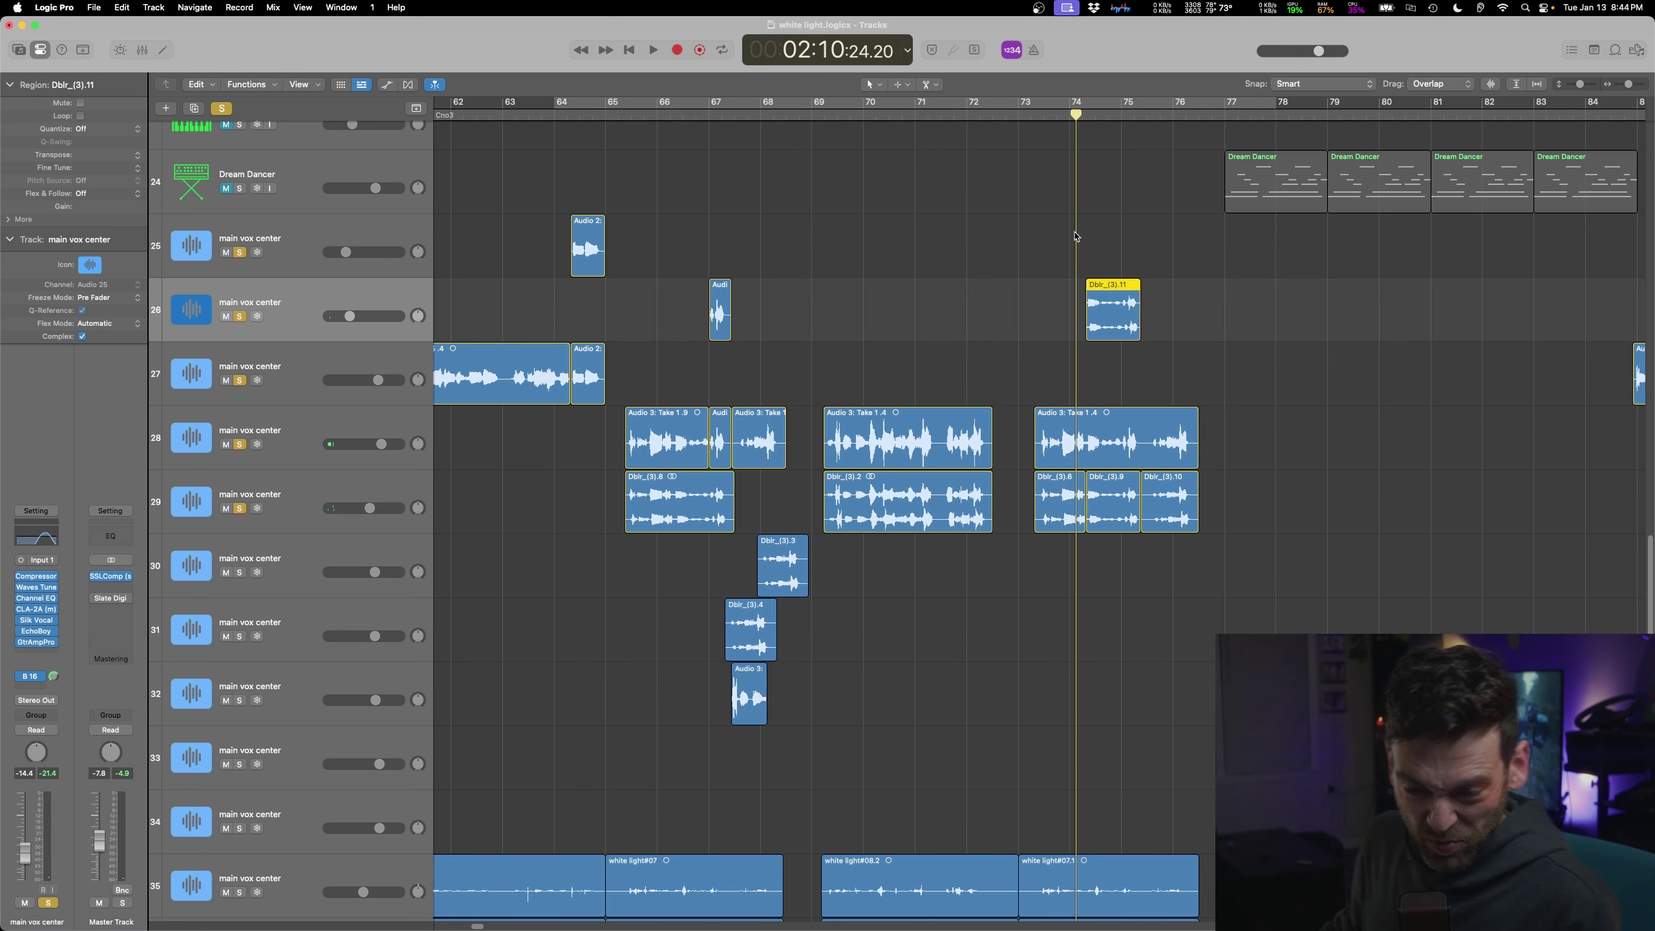
{"action": "key", "text": "space"}
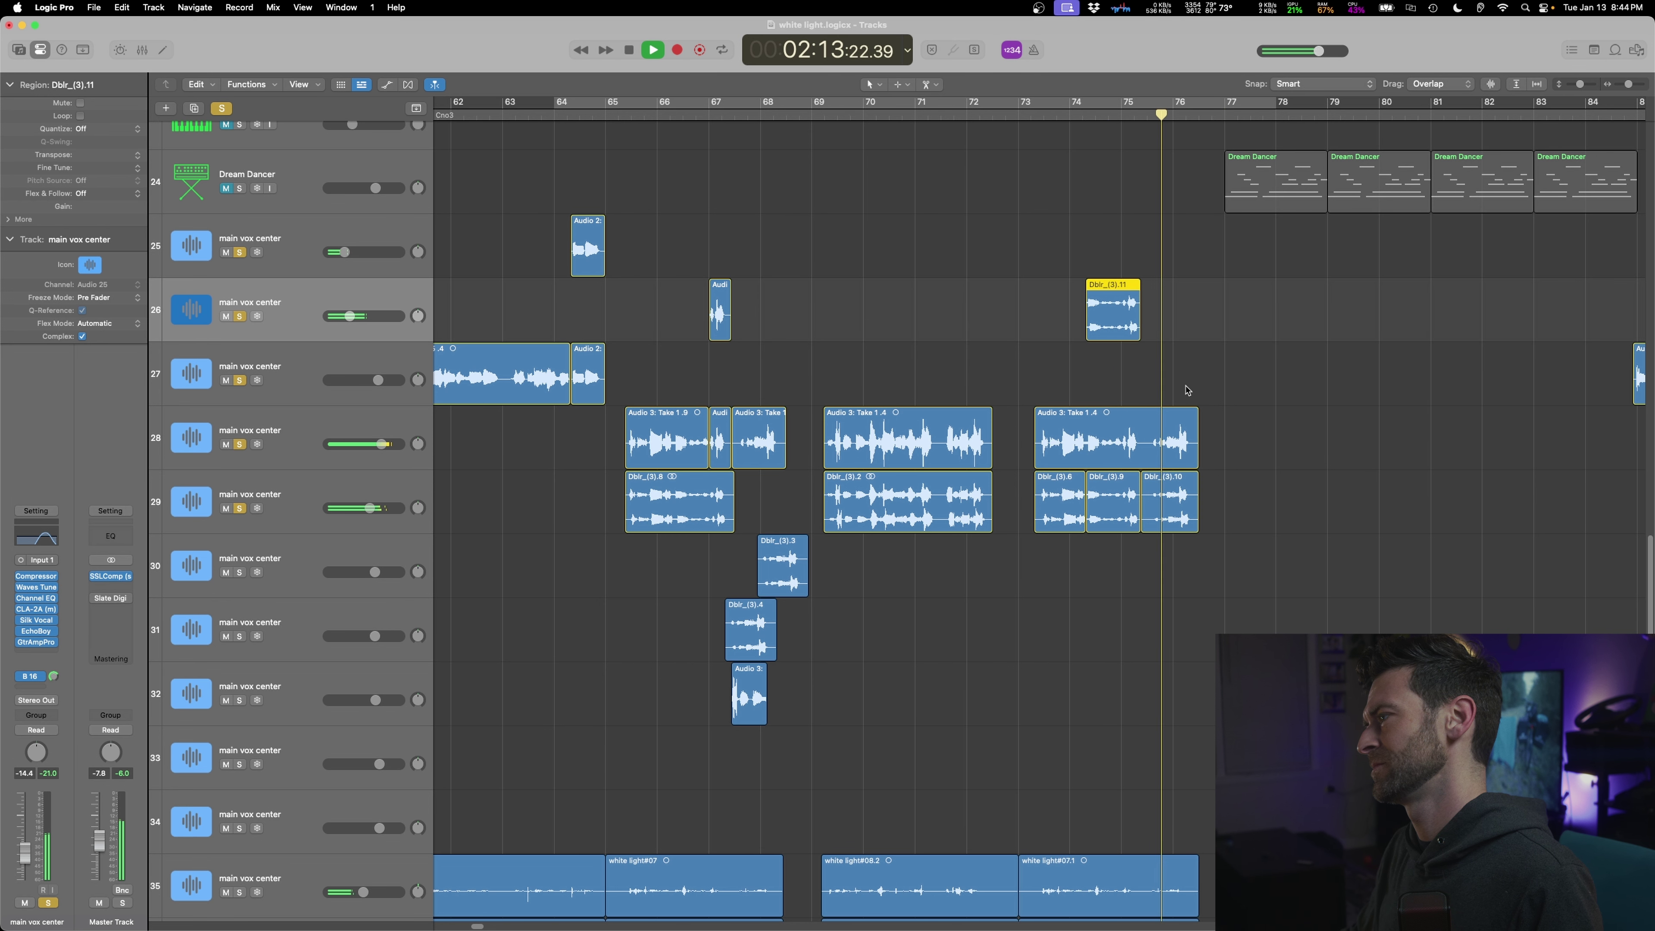
- Automate EchoBoy's echo note parameter on track 26 around the copied snippet near bars 74–75
{"action": "scroll", "coordinate": [1154, 359], "scroll_direction": "up", "scroll_amount": 1}
{"action": "scroll", "coordinate": [1154, 359], "scroll_direction": "up", "scroll_amount": 4}
{"action": "left_click", "coordinate": [1152, 359]}
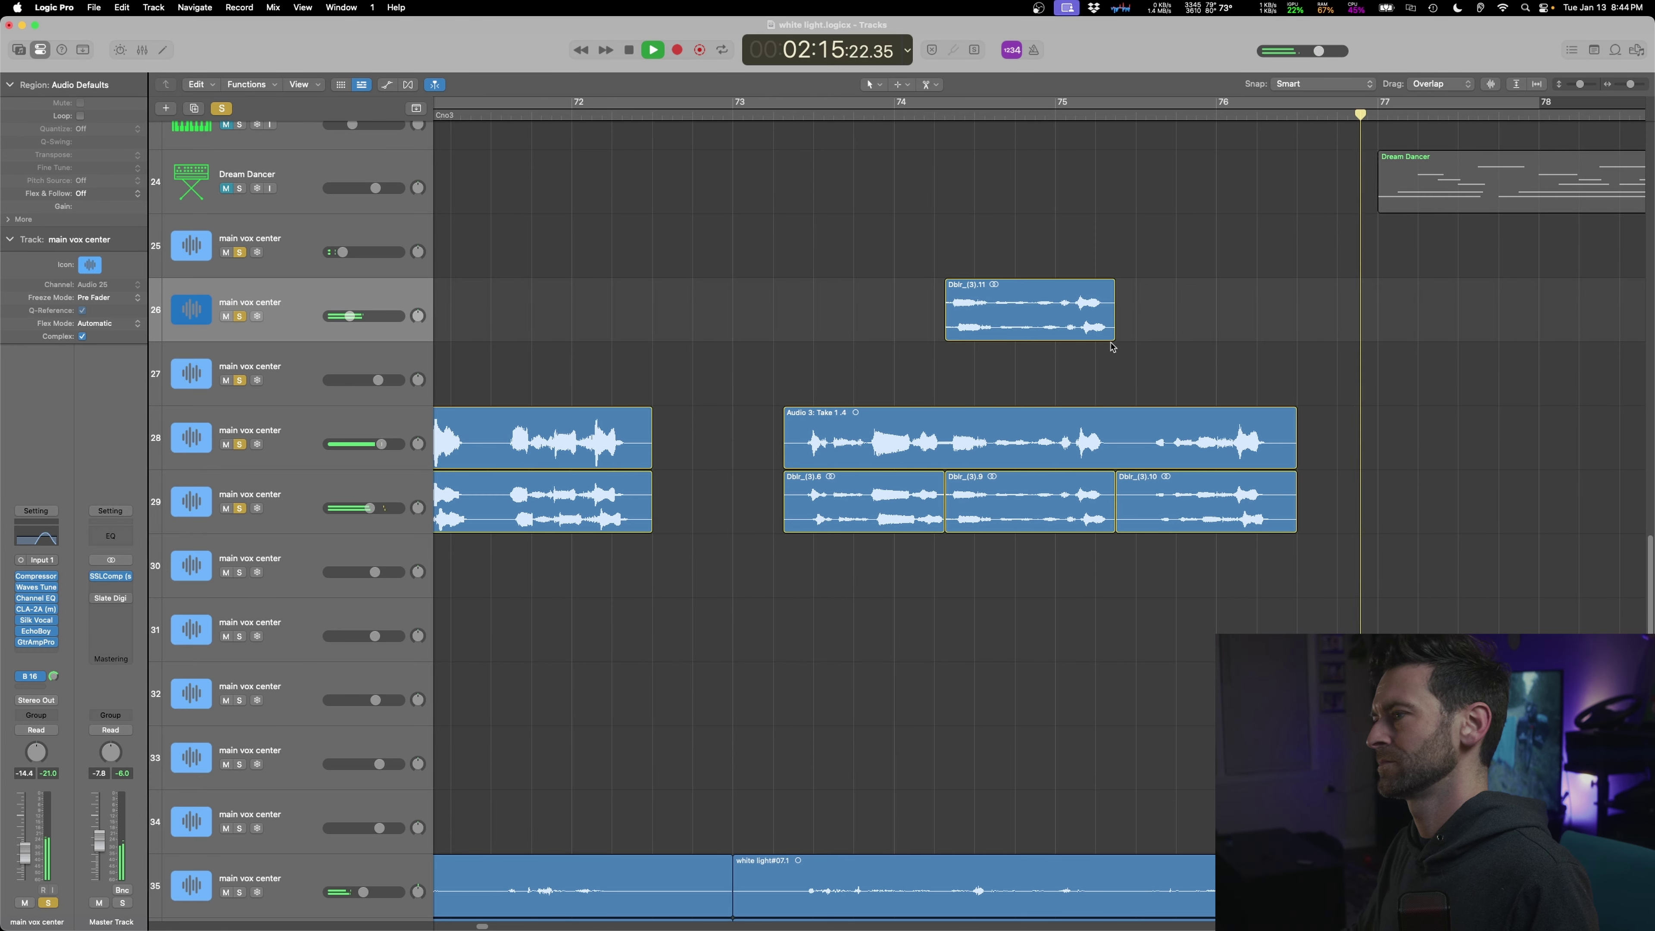
{"action": "key", "text": "a"}
{"action": "key", "text": "space"}
{"action": "left_click", "coordinate": [352, 325]}
{"action": "mouse_move", "coordinate": [411, 501]}
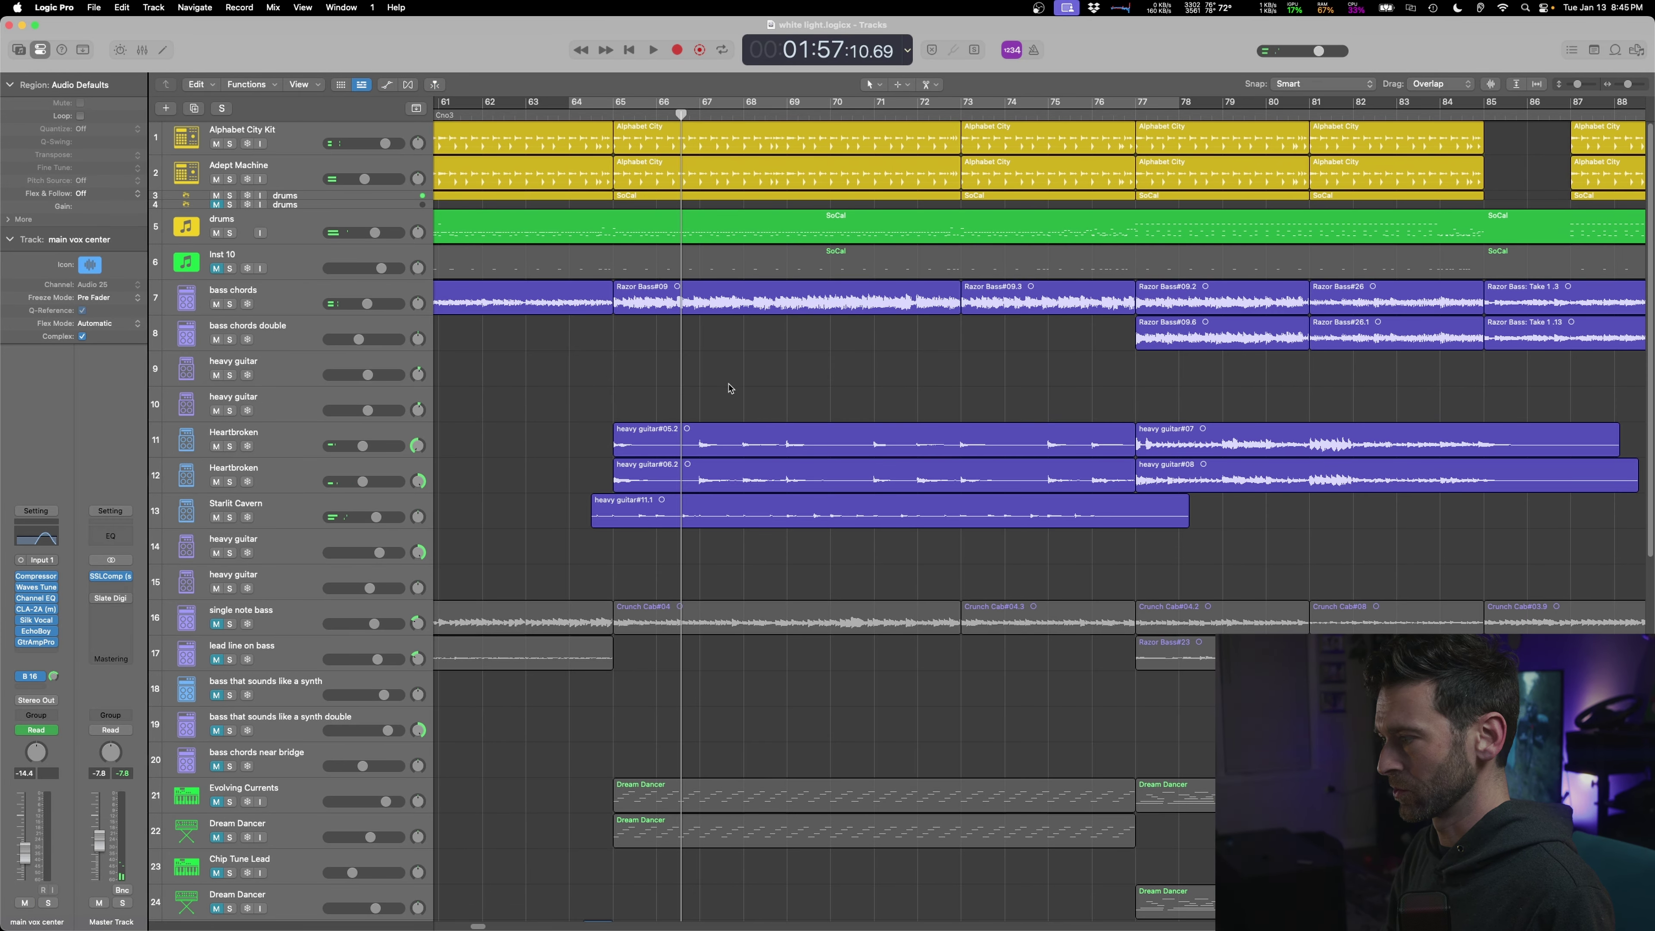
- Adjust the volume automation across the six selected white light regions on tracks 35 and 36 and play the section
{"action": "scroll", "coordinate": [730, 388], "scroll_direction": "down", "scroll_amount": 6}
{"action": "key", "text": "a"}
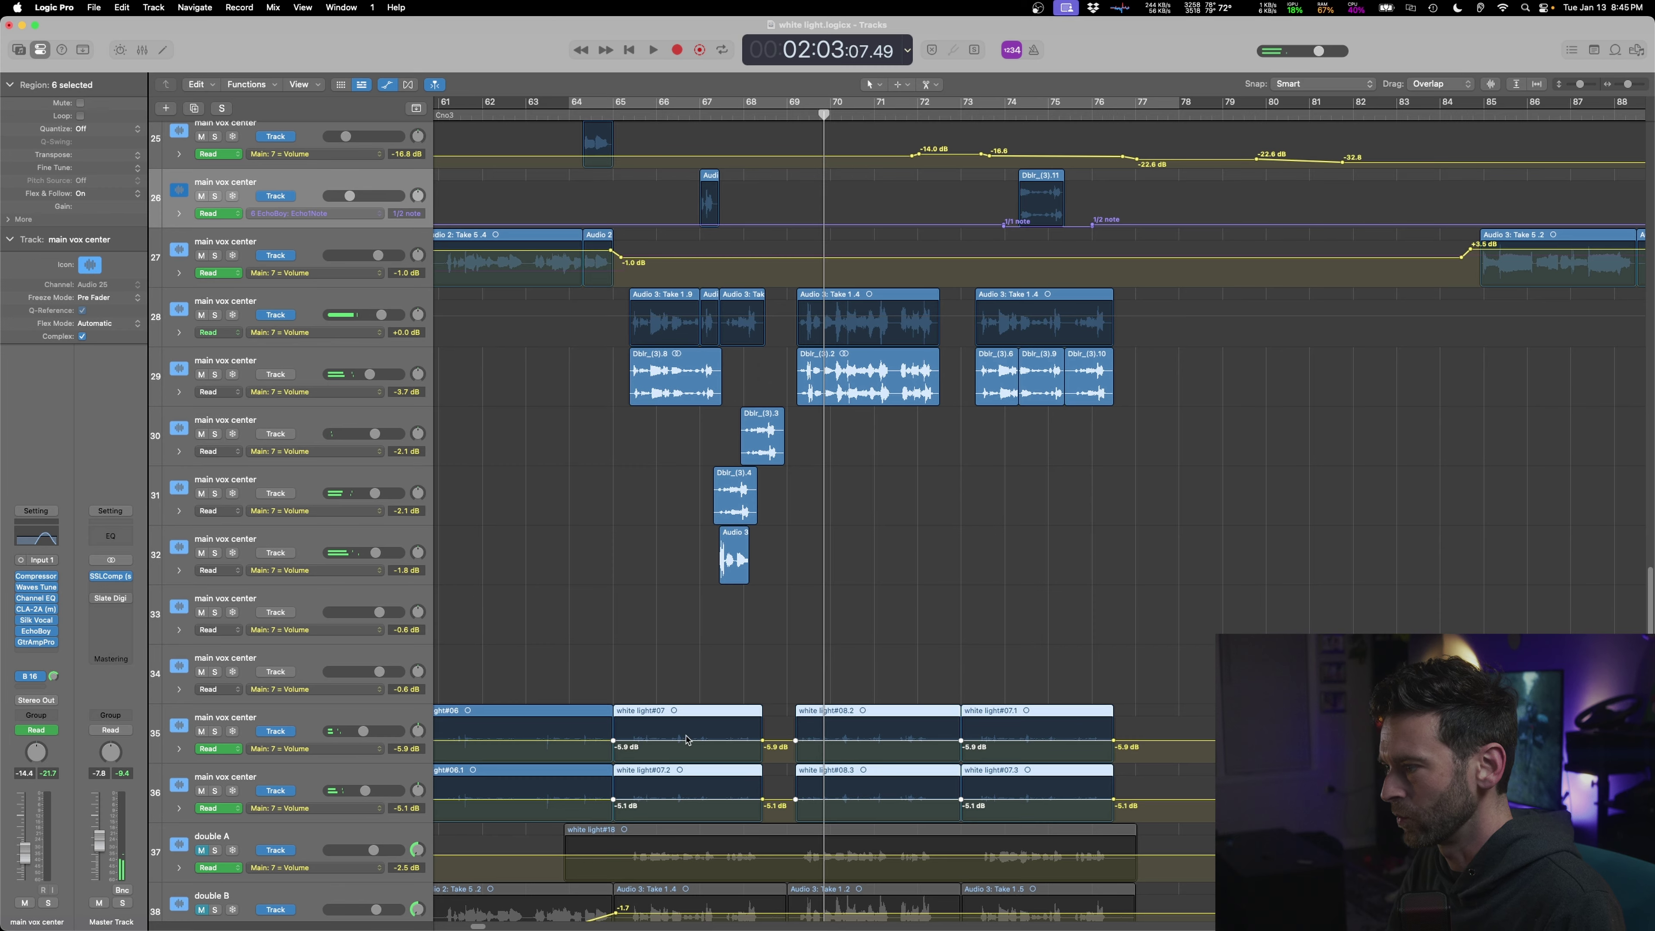
{"action": "left_click_drag", "start_coordinate": [687, 740], "coordinate": [678, 745]}
{"action": "key", "text": "space"}
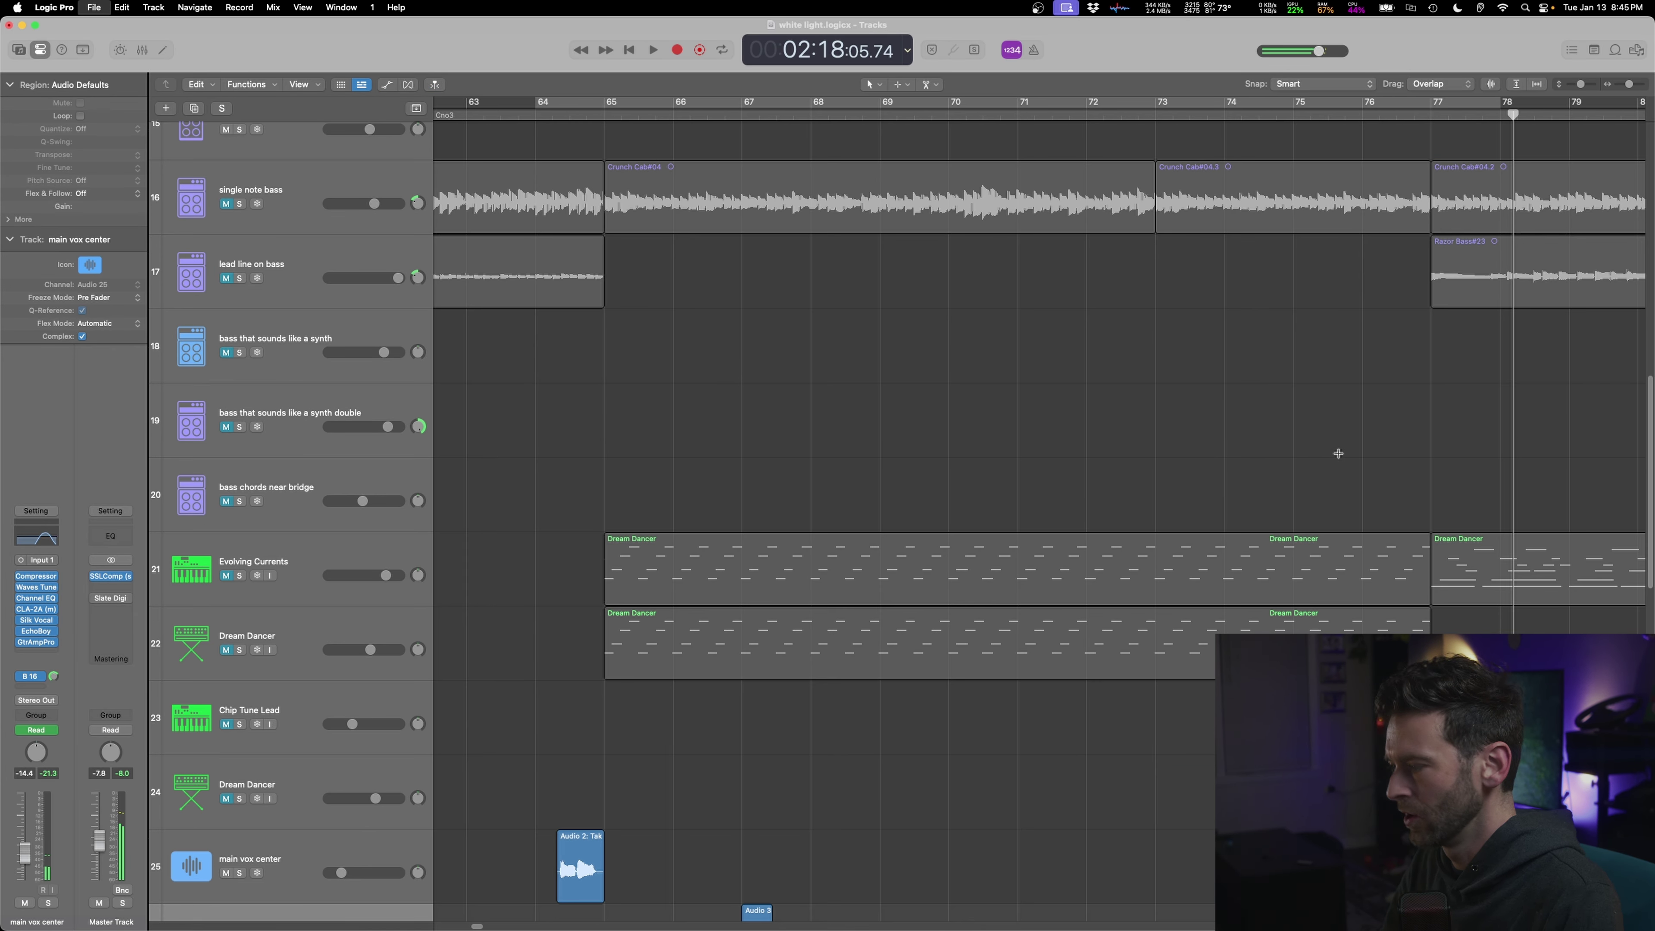
- Play the section from about bar 78 with only the first Heartbroken guitar track soloed
{"action": "scroll", "coordinate": [1194, 459], "scroll_direction": "up", "scroll_amount": 10}
{"action": "key", "text": "super+Up"}
{"action": "key", "text": "super+Up"}
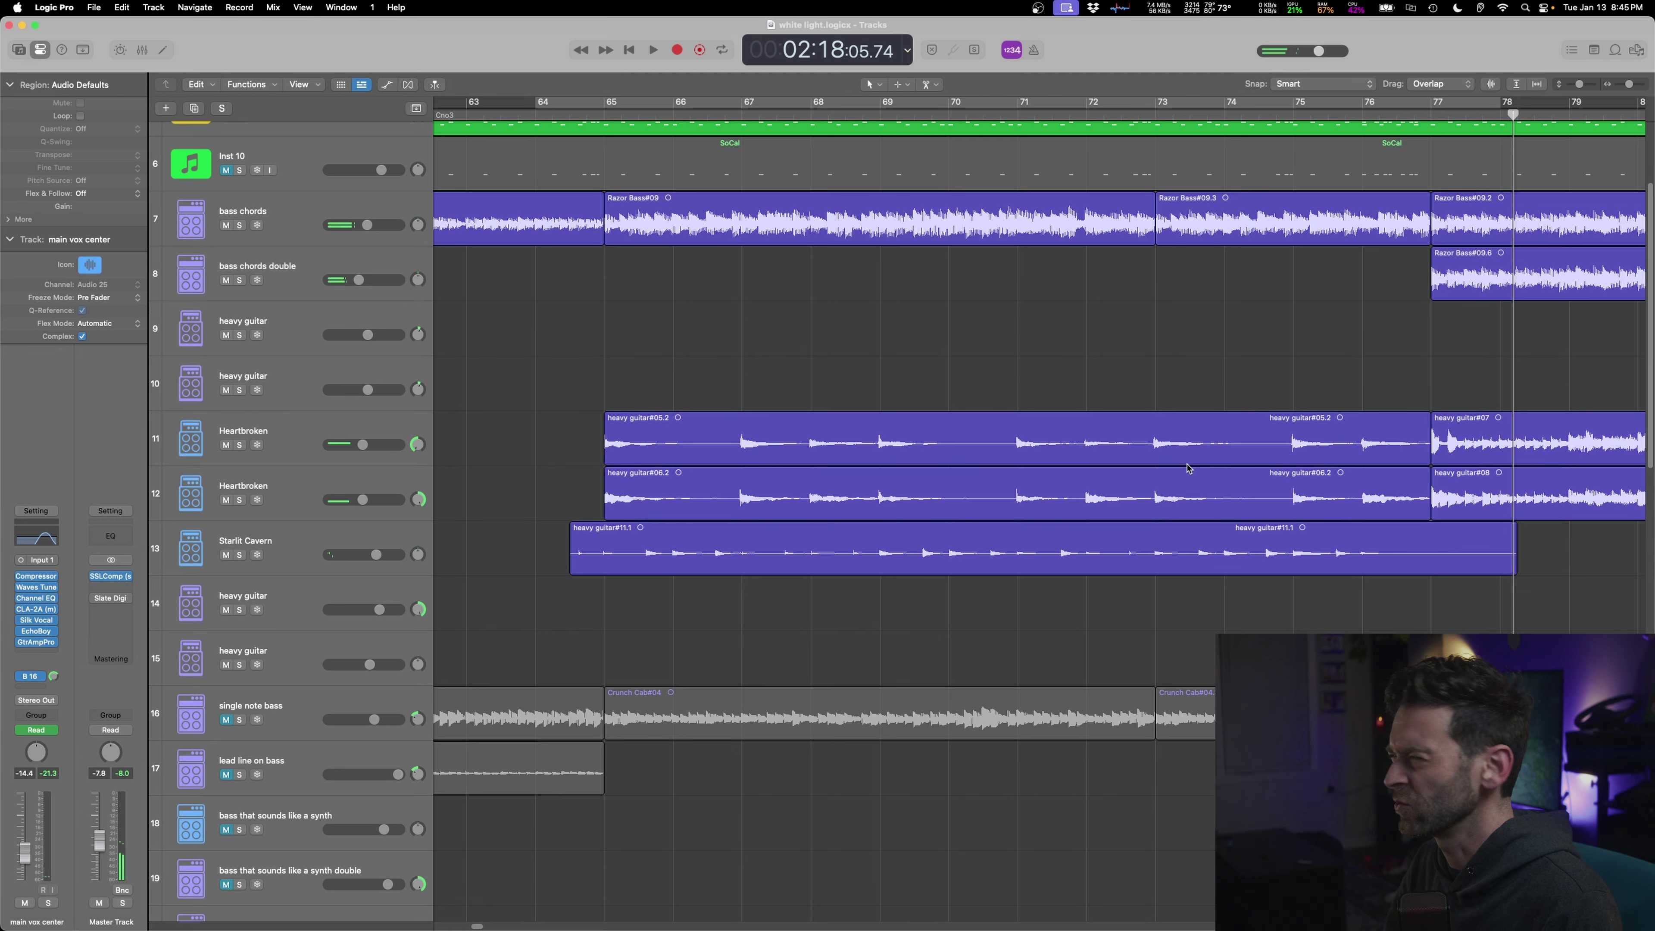
{"action": "key", "text": "super+Left"}
{"action": "key", "text": "super+Left"}
{"action": "key", "text": "super+Left"}
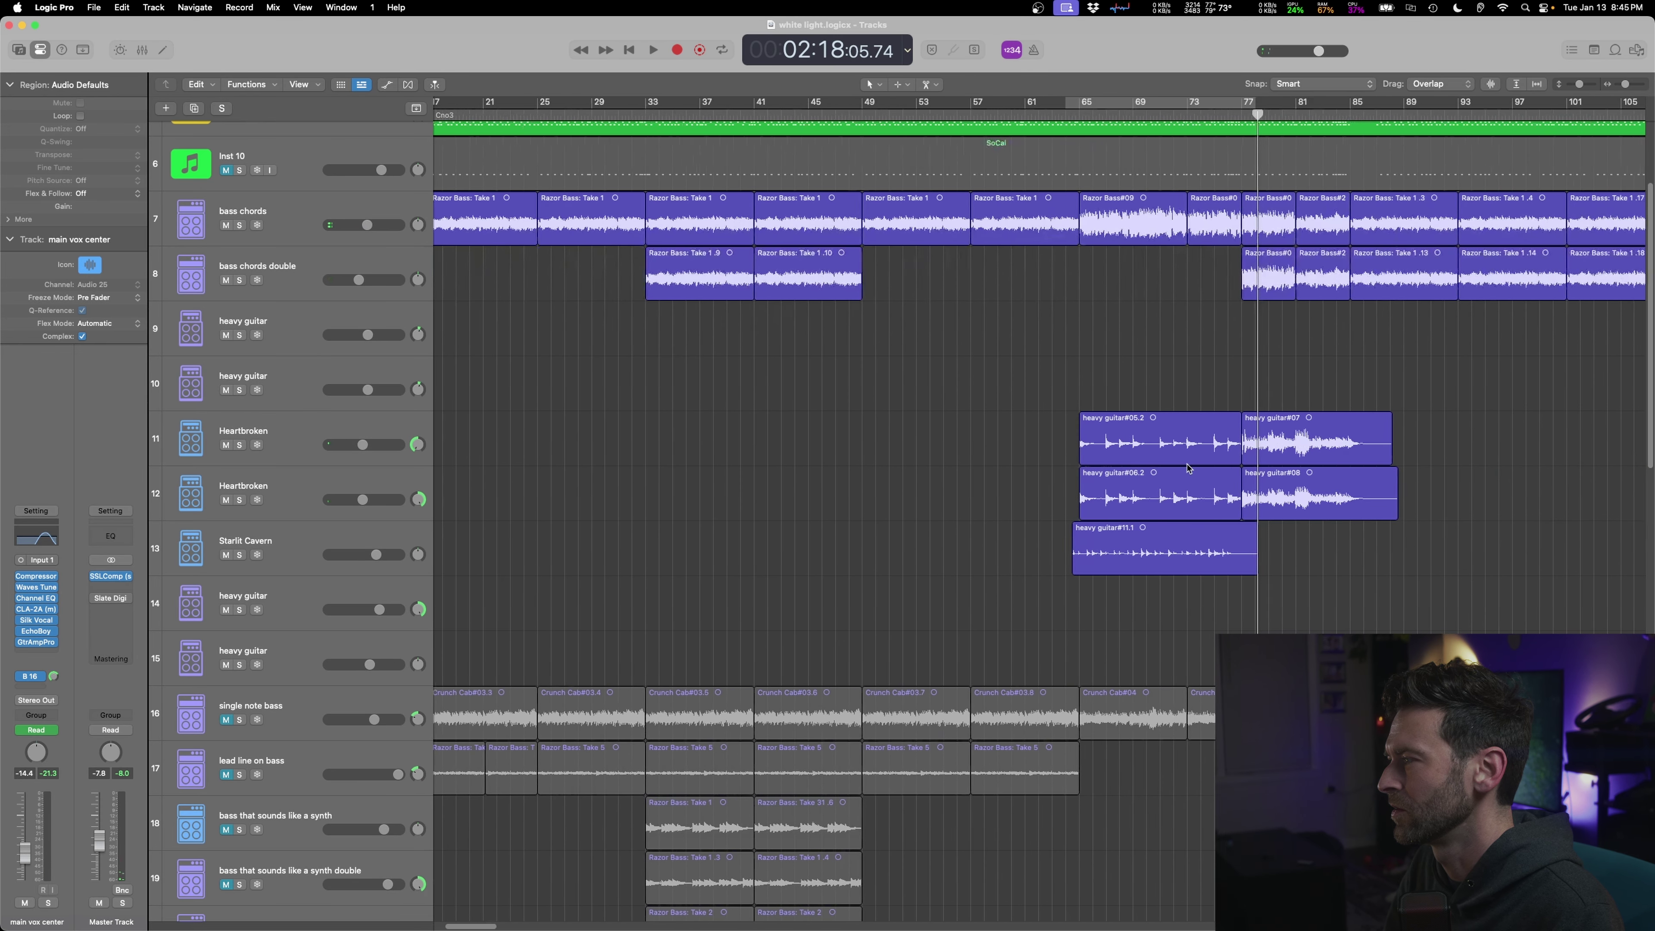
{"action": "key", "text": "space"}
{"action": "left_click", "coordinate": [239, 445]}
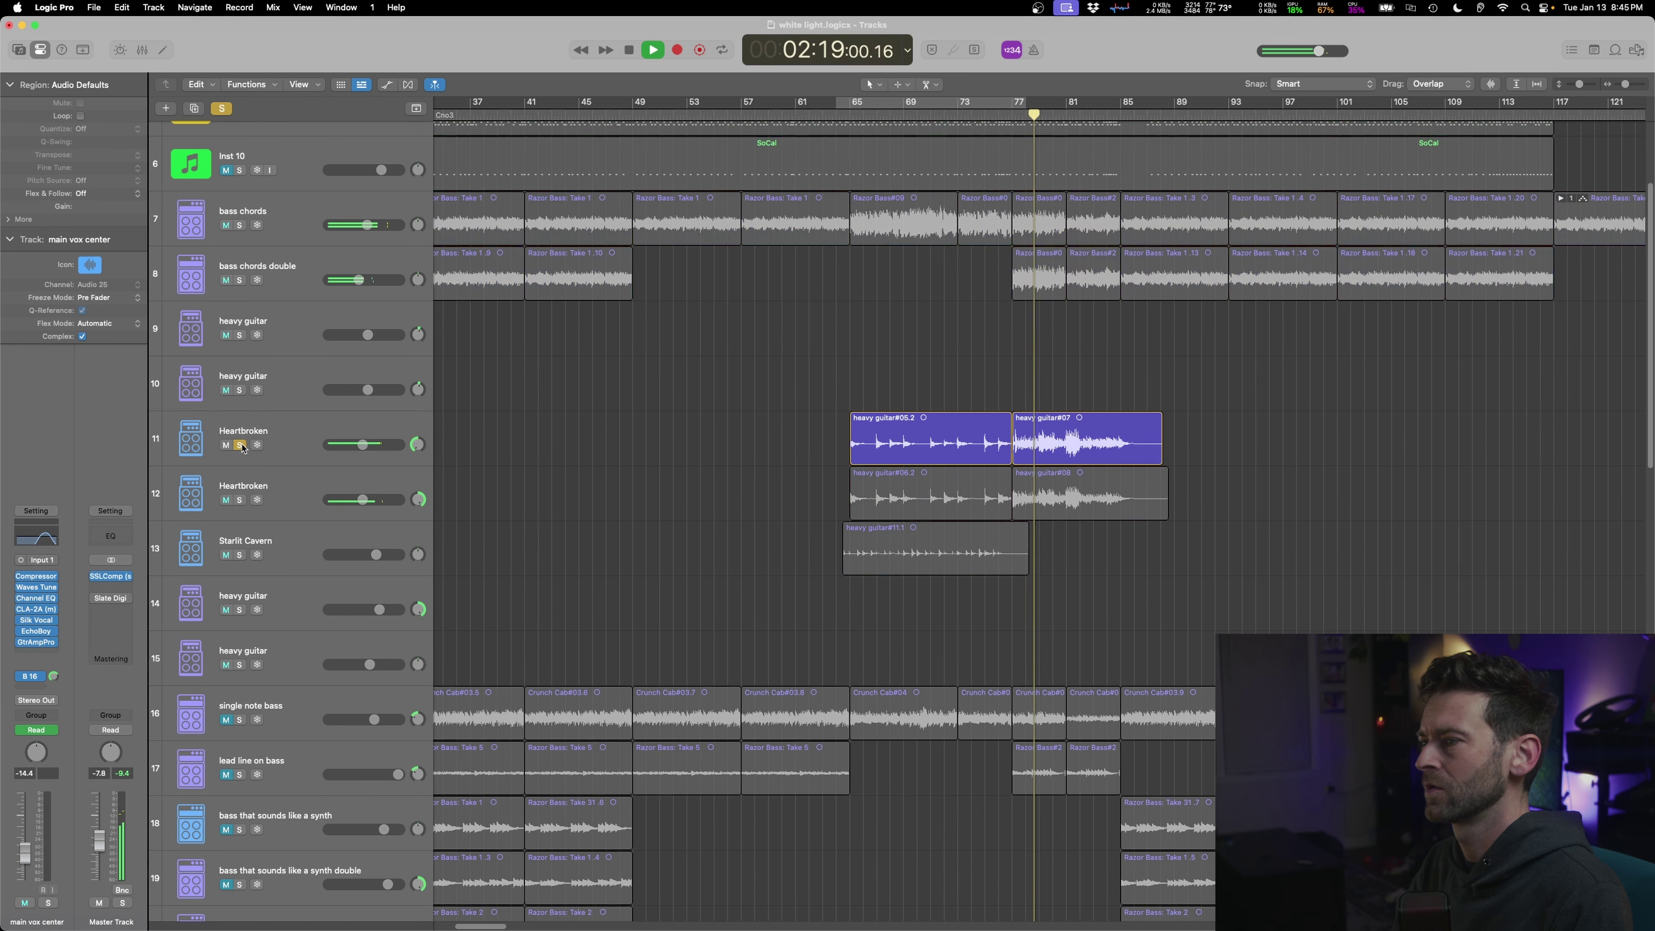
- Duplicate the two Heartbroken guitar tracks and move the heavy guitar regions starting at bar 77 onto new tracks 11 and 12
{"action": "left_click", "coordinate": [280, 434]}
{"action": "mouse_move", "coordinate": [55, 573]}
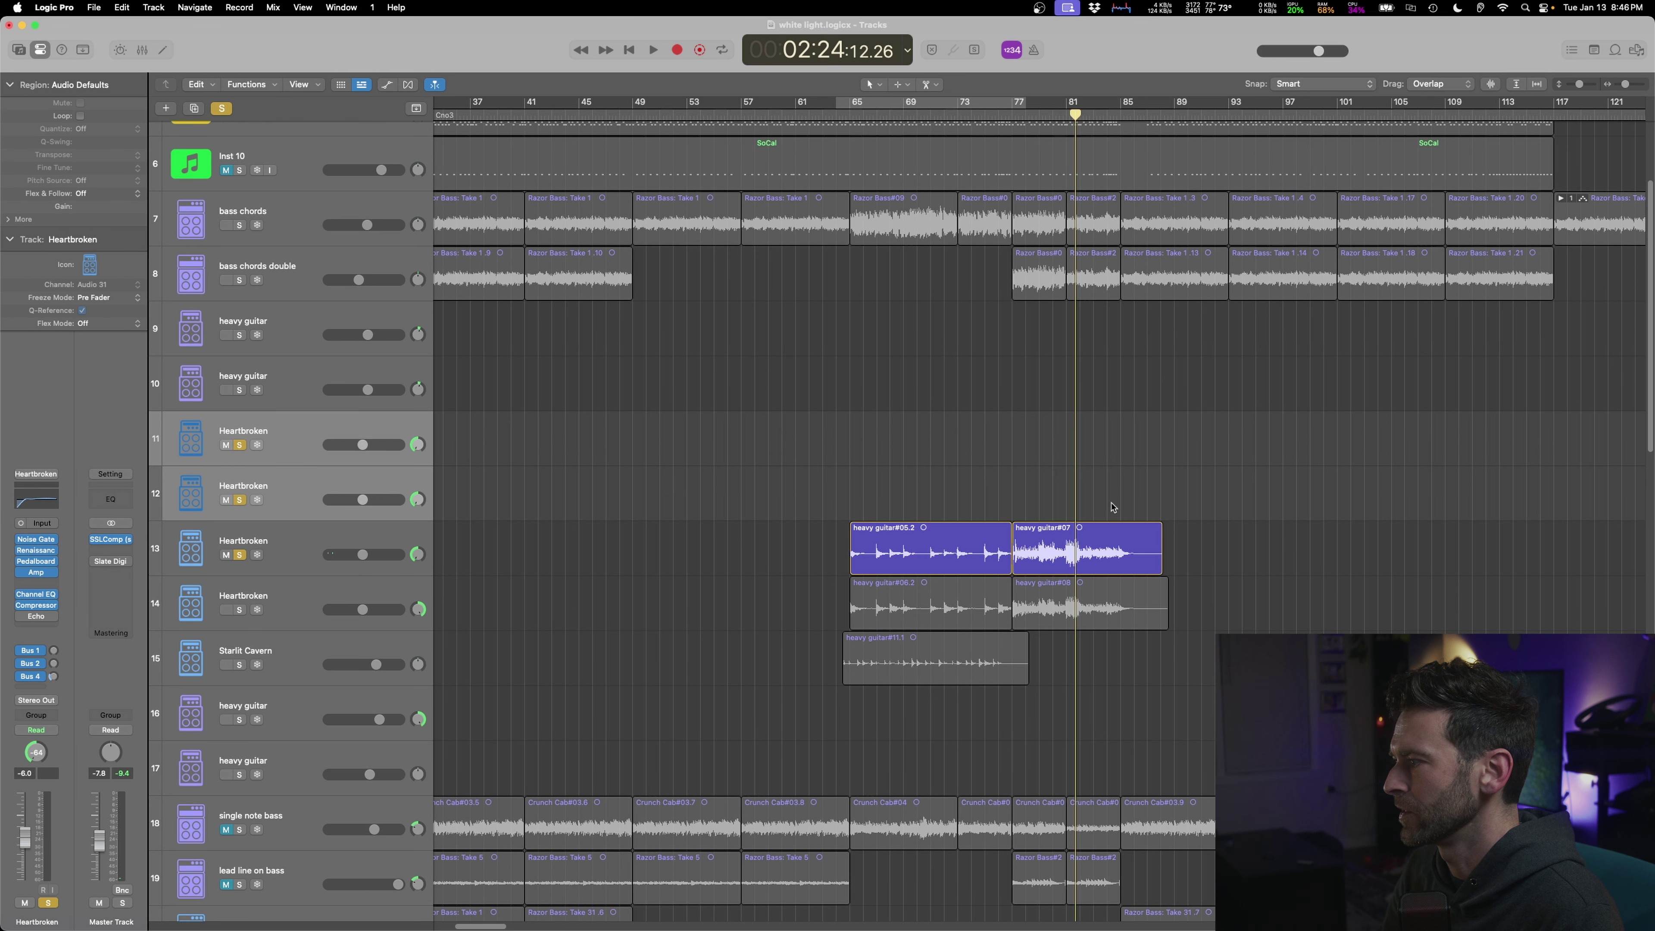
{"action": "left_click_drag", "start_coordinate": [1112, 507], "coordinate": [1071, 450]}
{"action": "left_click", "coordinate": [271, 444]}
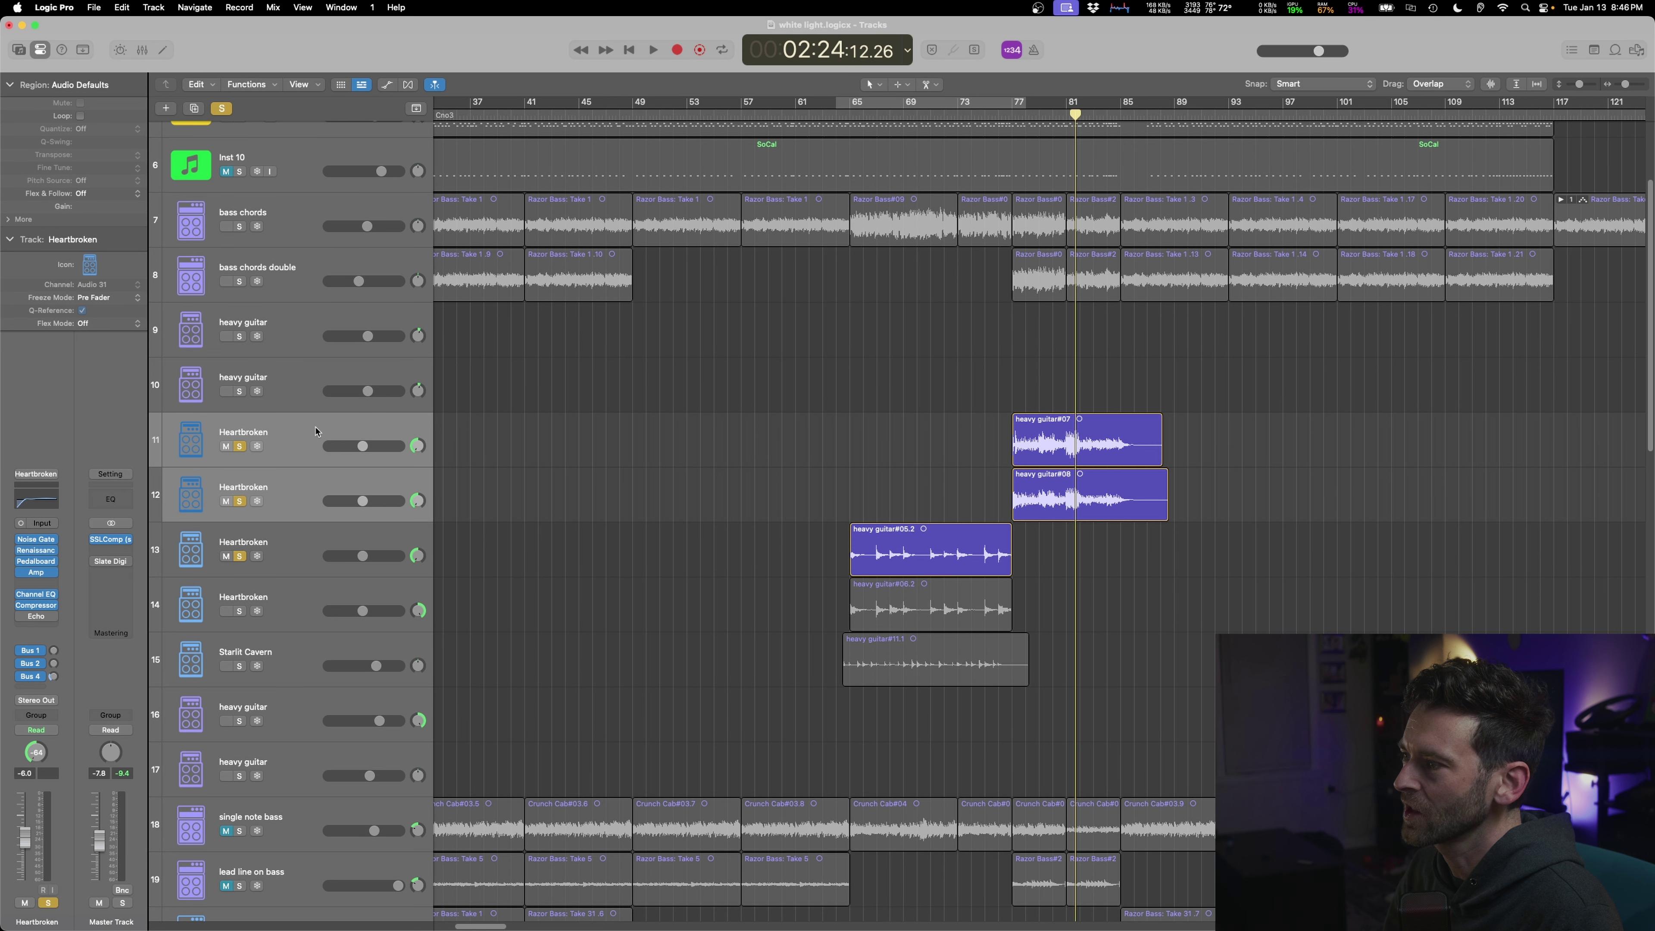
{"action": "left_click", "coordinate": [417, 501]}
{"action": "key", "text": "Up"}
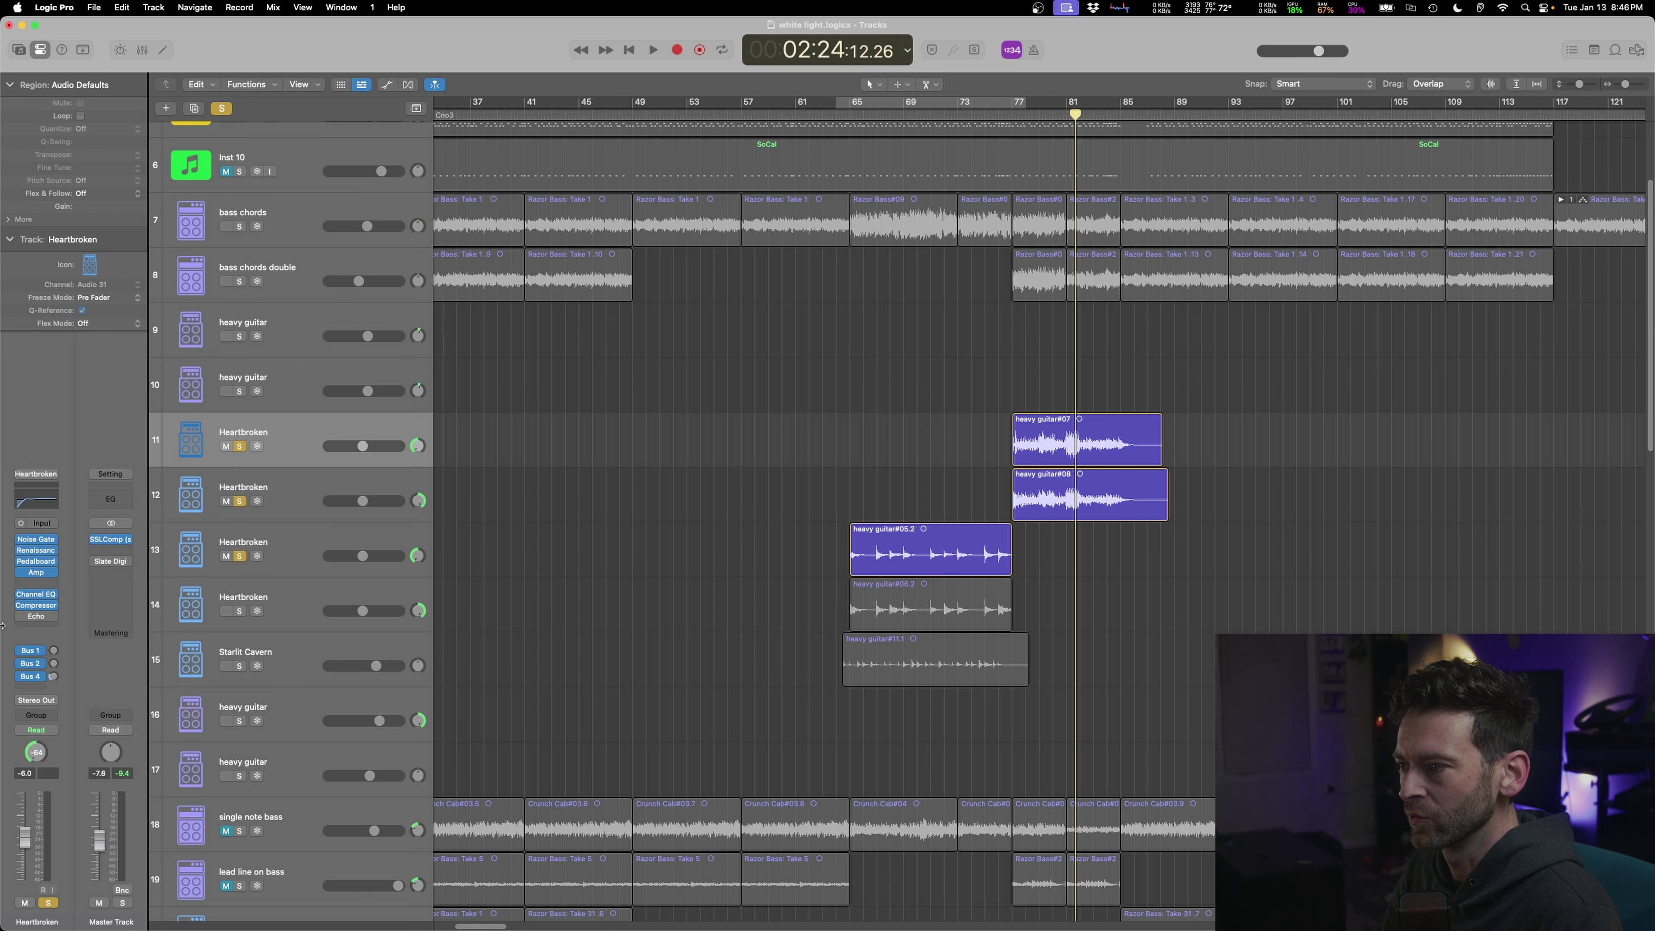
- Bypass the Channel EQ, Compressor, Pedalboard and Amp inserts on Heartbroken track 11 during playback
{"action": "key", "text": "space"}
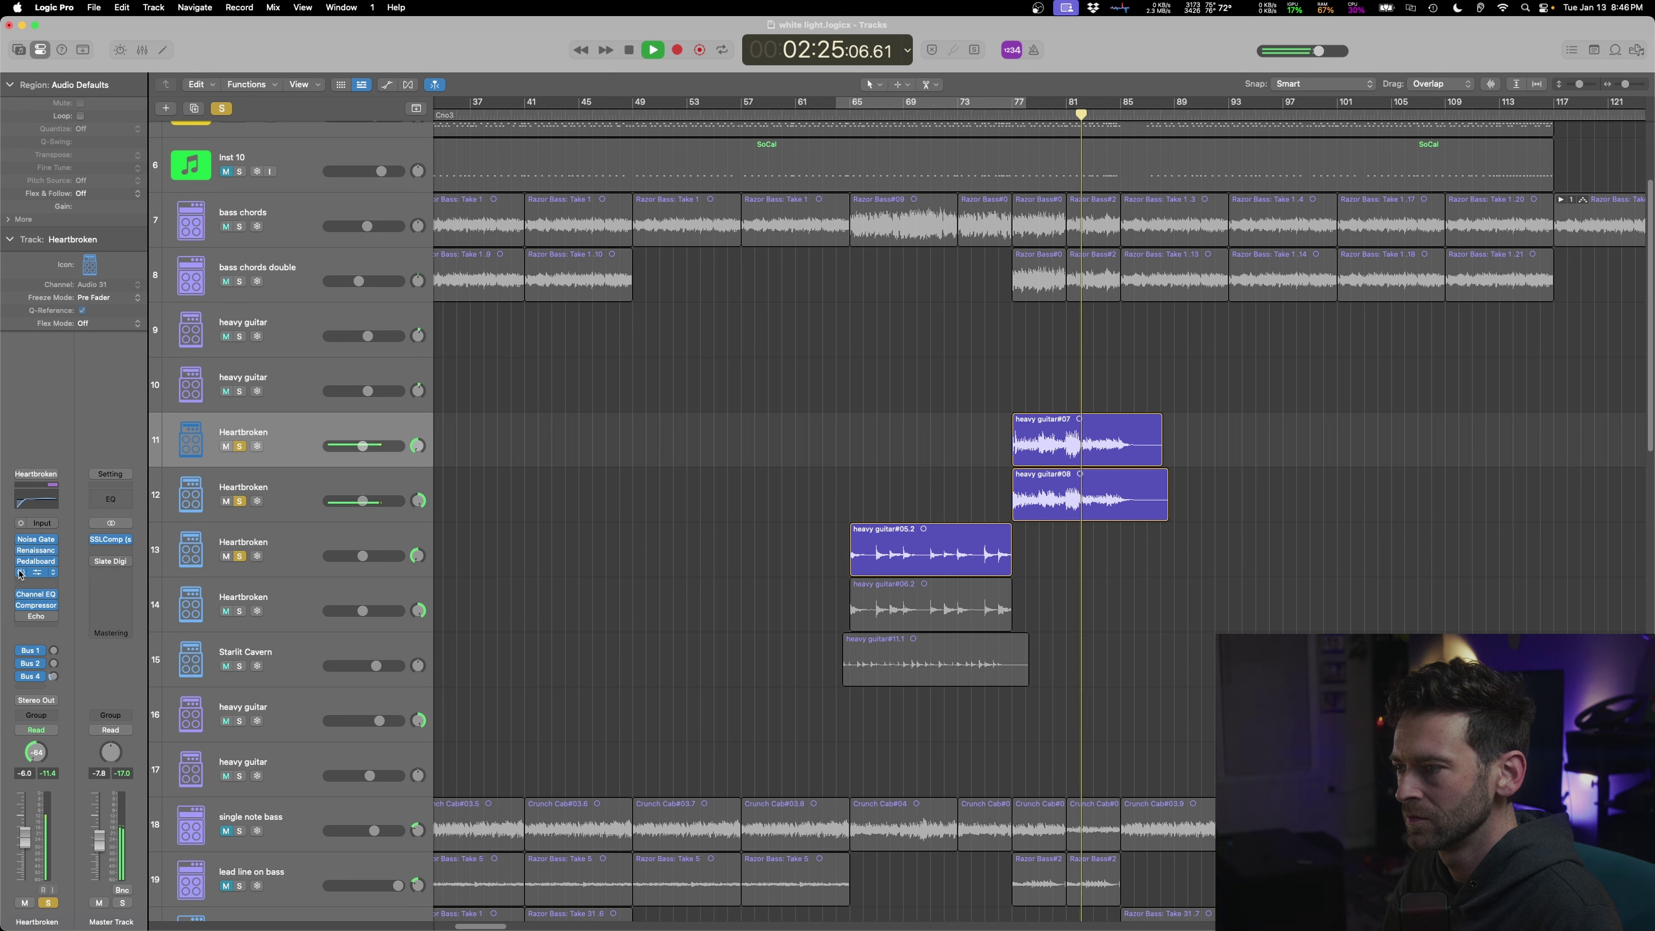
{"action": "left_click", "coordinate": [22, 594]}
{"action": "left_click", "coordinate": [21, 606]}
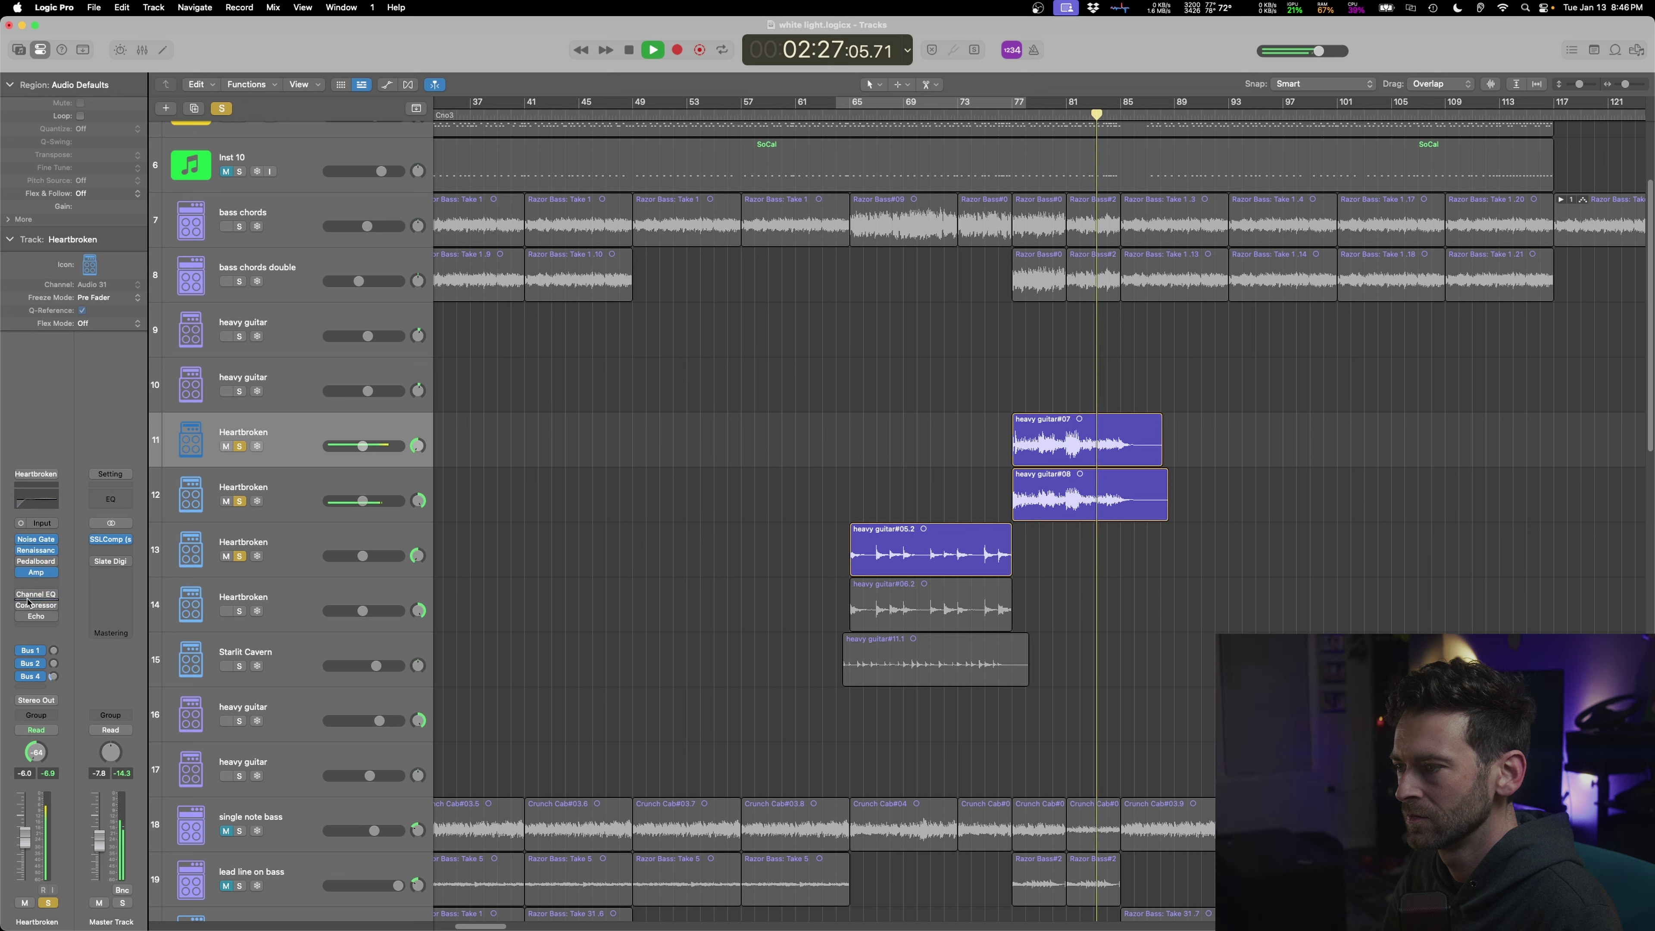
{"action": "left_click", "coordinate": [22, 574]}
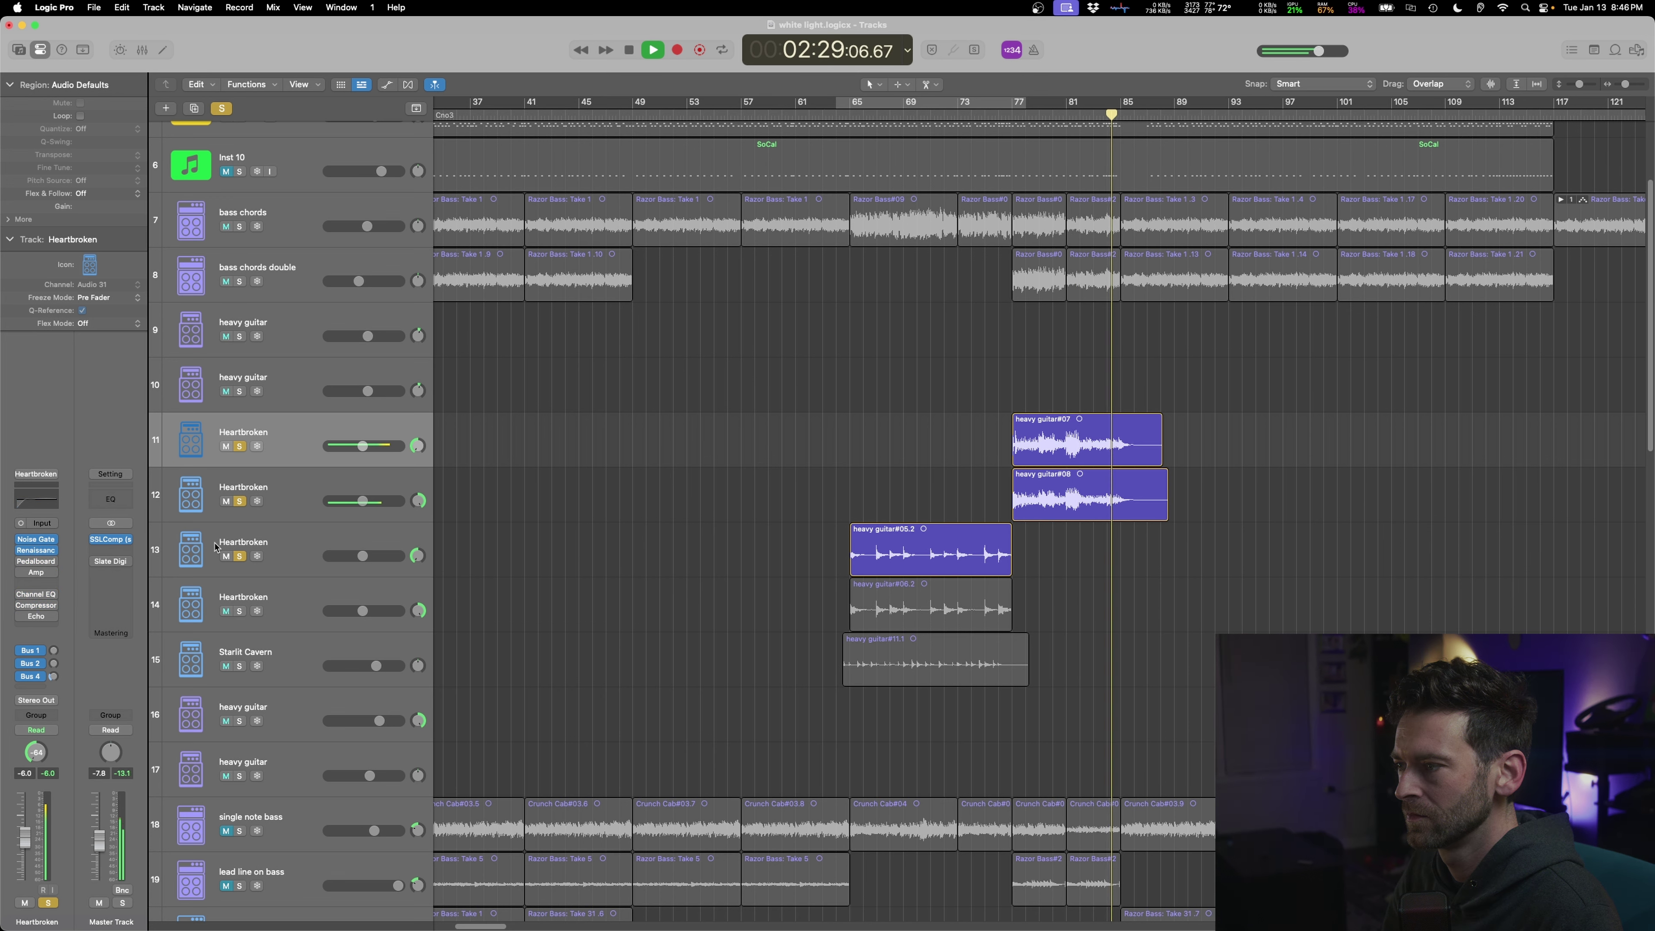
- Unsolo Heartbroken tracks 12 and 13 and cycle playback over bars 77 to 85
{"action": "left_click_drag", "start_coordinate": [239, 501], "coordinate": [239, 555]}
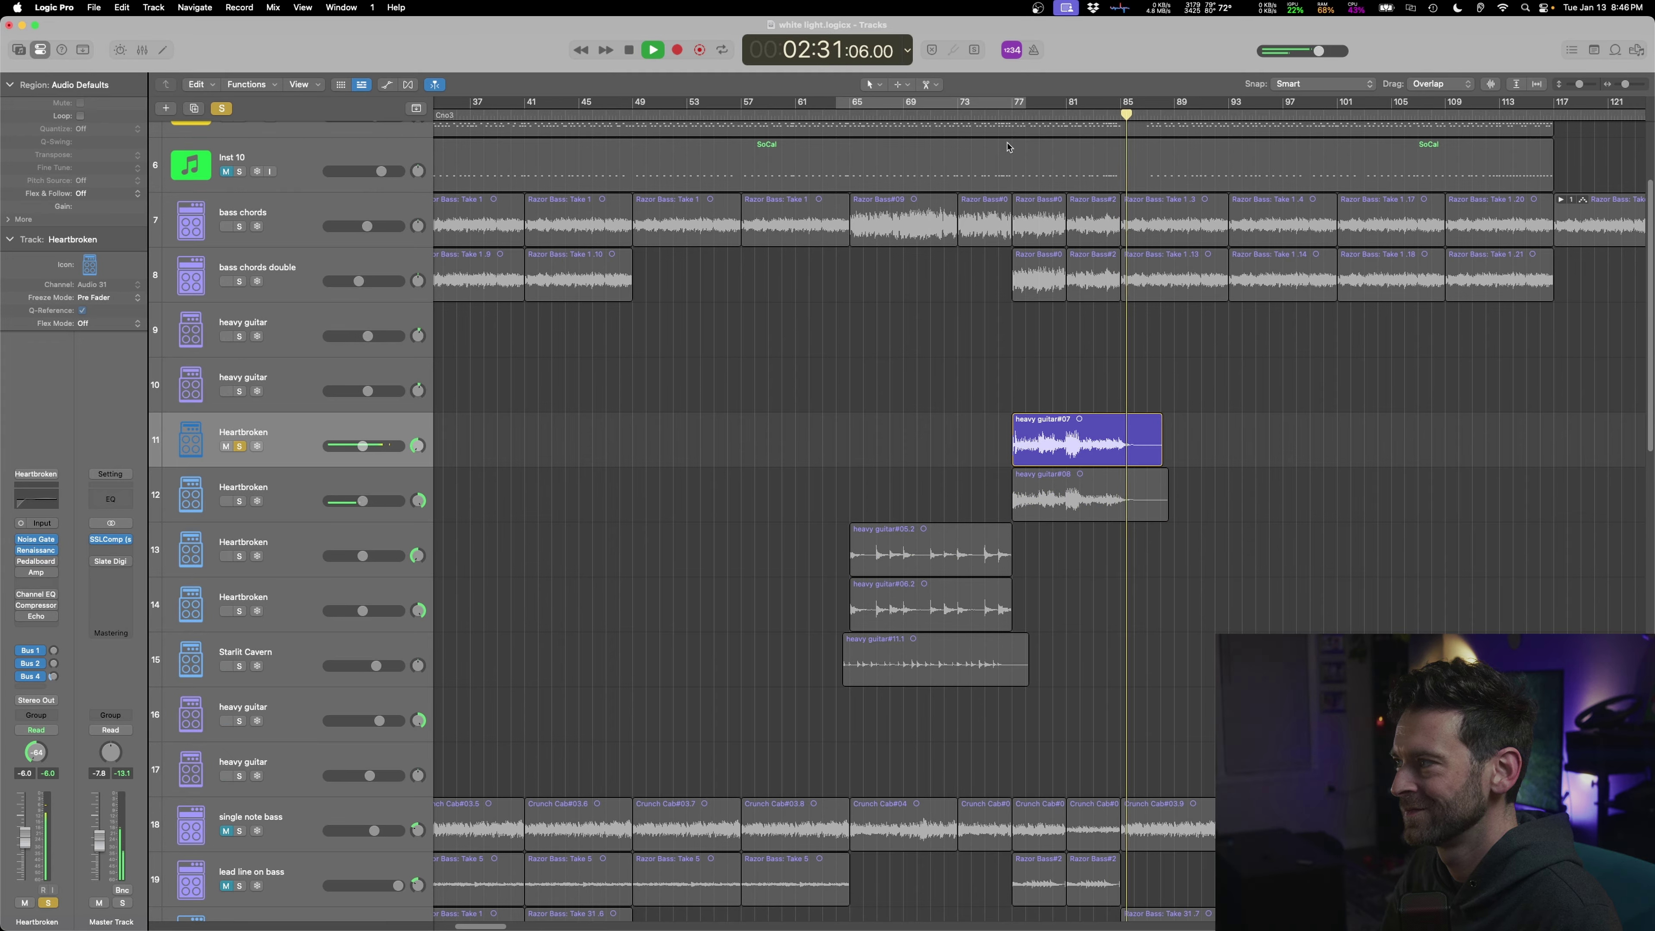
{"action": "left_click_drag", "start_coordinate": [1017, 105], "coordinate": [1127, 106]}
{"action": "key", "text": "space"}
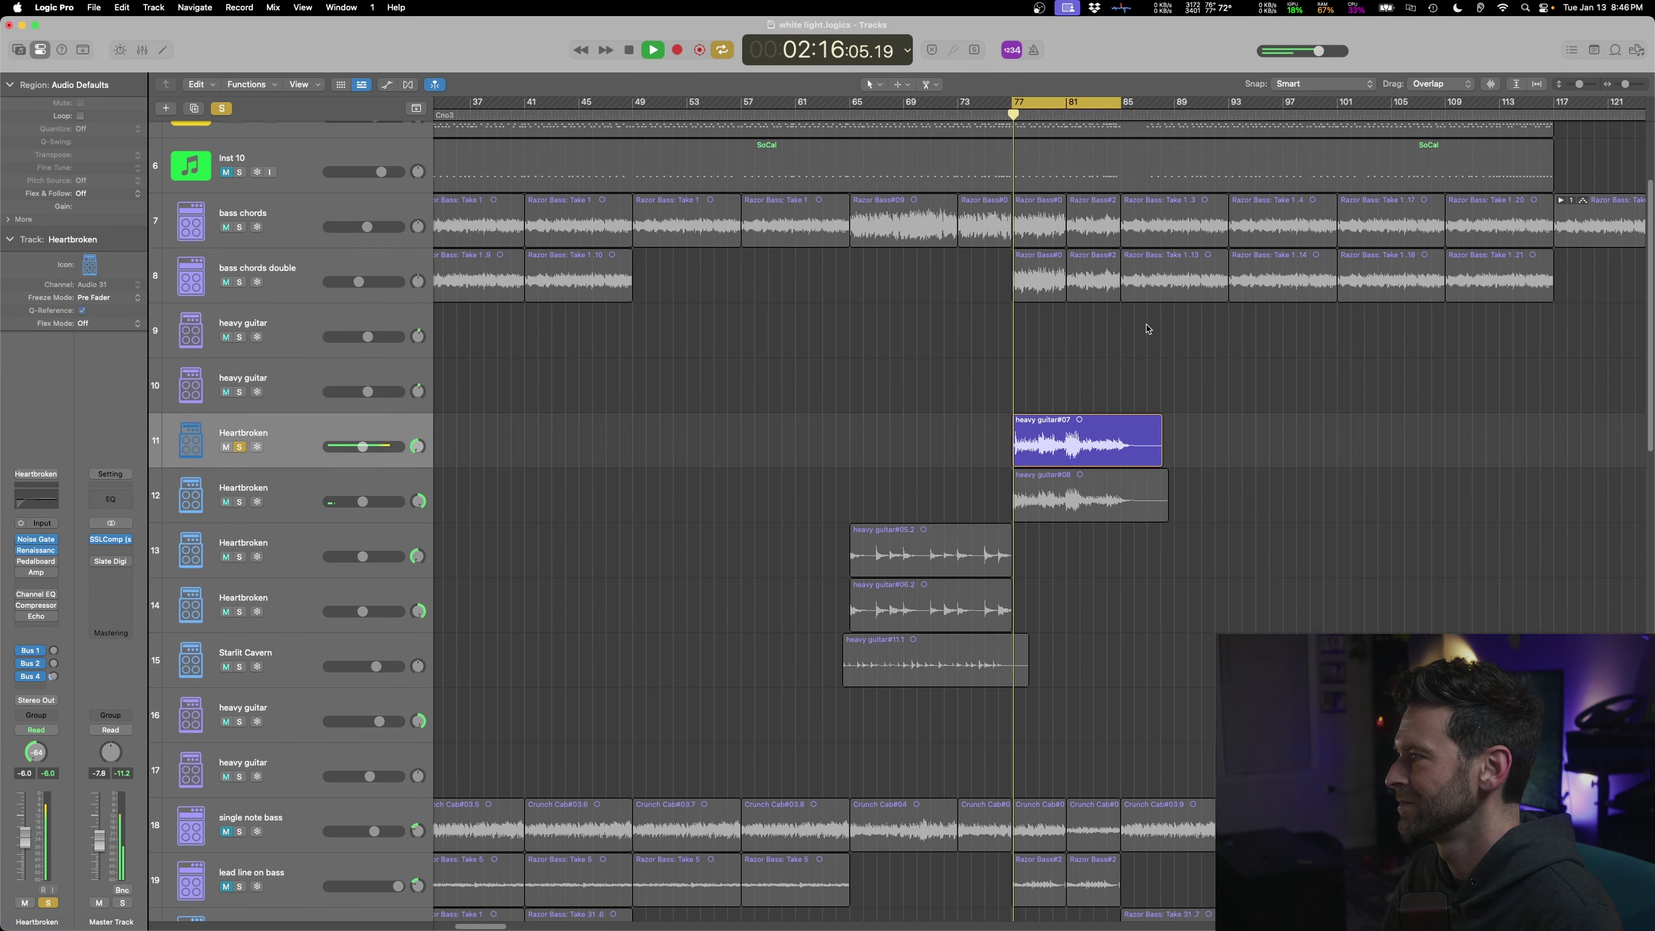
- Solo the drums, Adept Machine and Alphabet City Kit tracks alongside the Heartbroken guitar and play the cycle
{"action": "scroll", "coordinate": [1145, 332], "scroll_direction": "up", "scroll_amount": 5}
{"action": "left_click", "coordinate": [239, 282]}
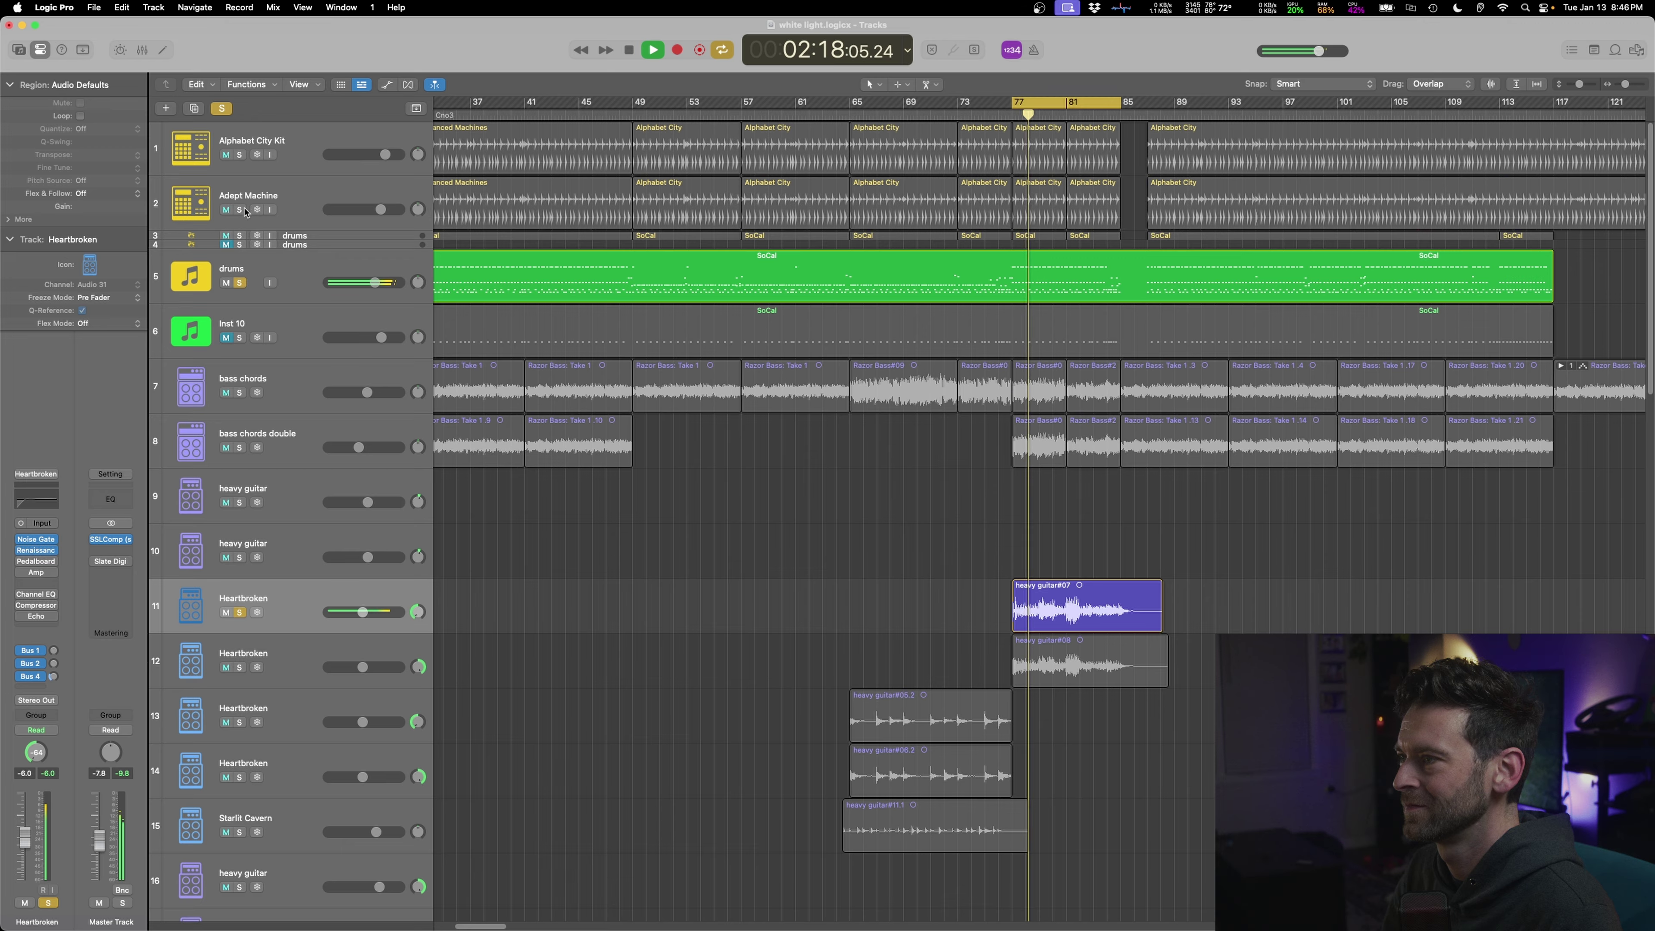
{"action": "left_click_drag", "start_coordinate": [239, 209], "coordinate": [240, 154]}
{"action": "left_click", "coordinate": [382, 248]}
{"action": "key", "text": "space"}
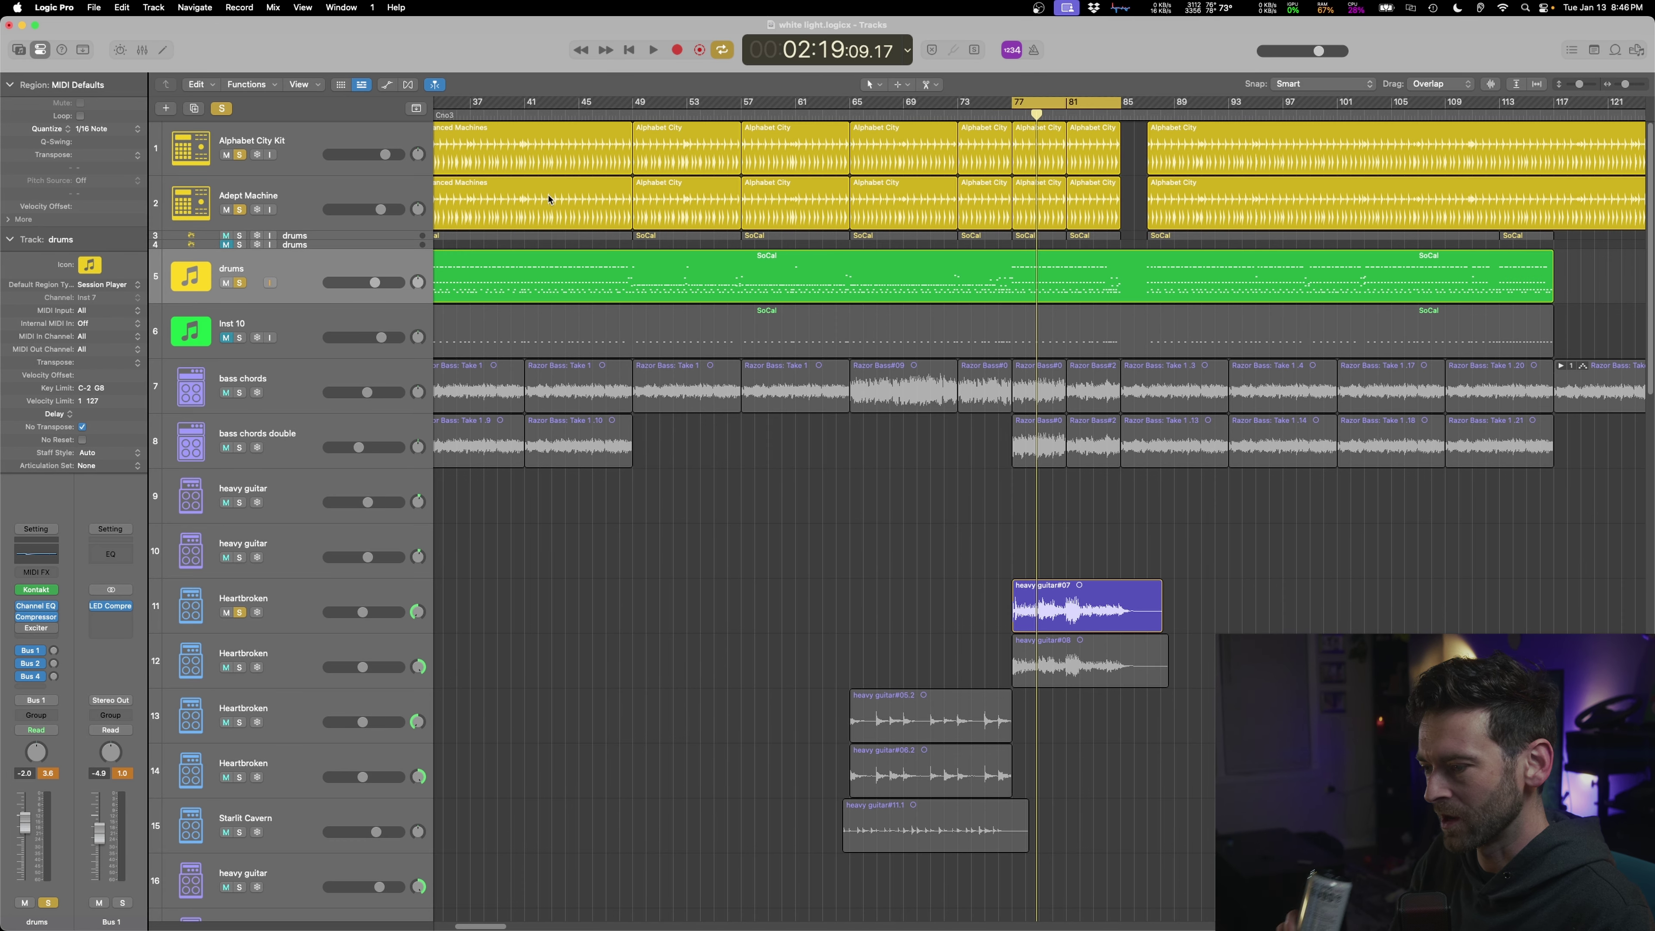
{"action": "key", "text": "space"}
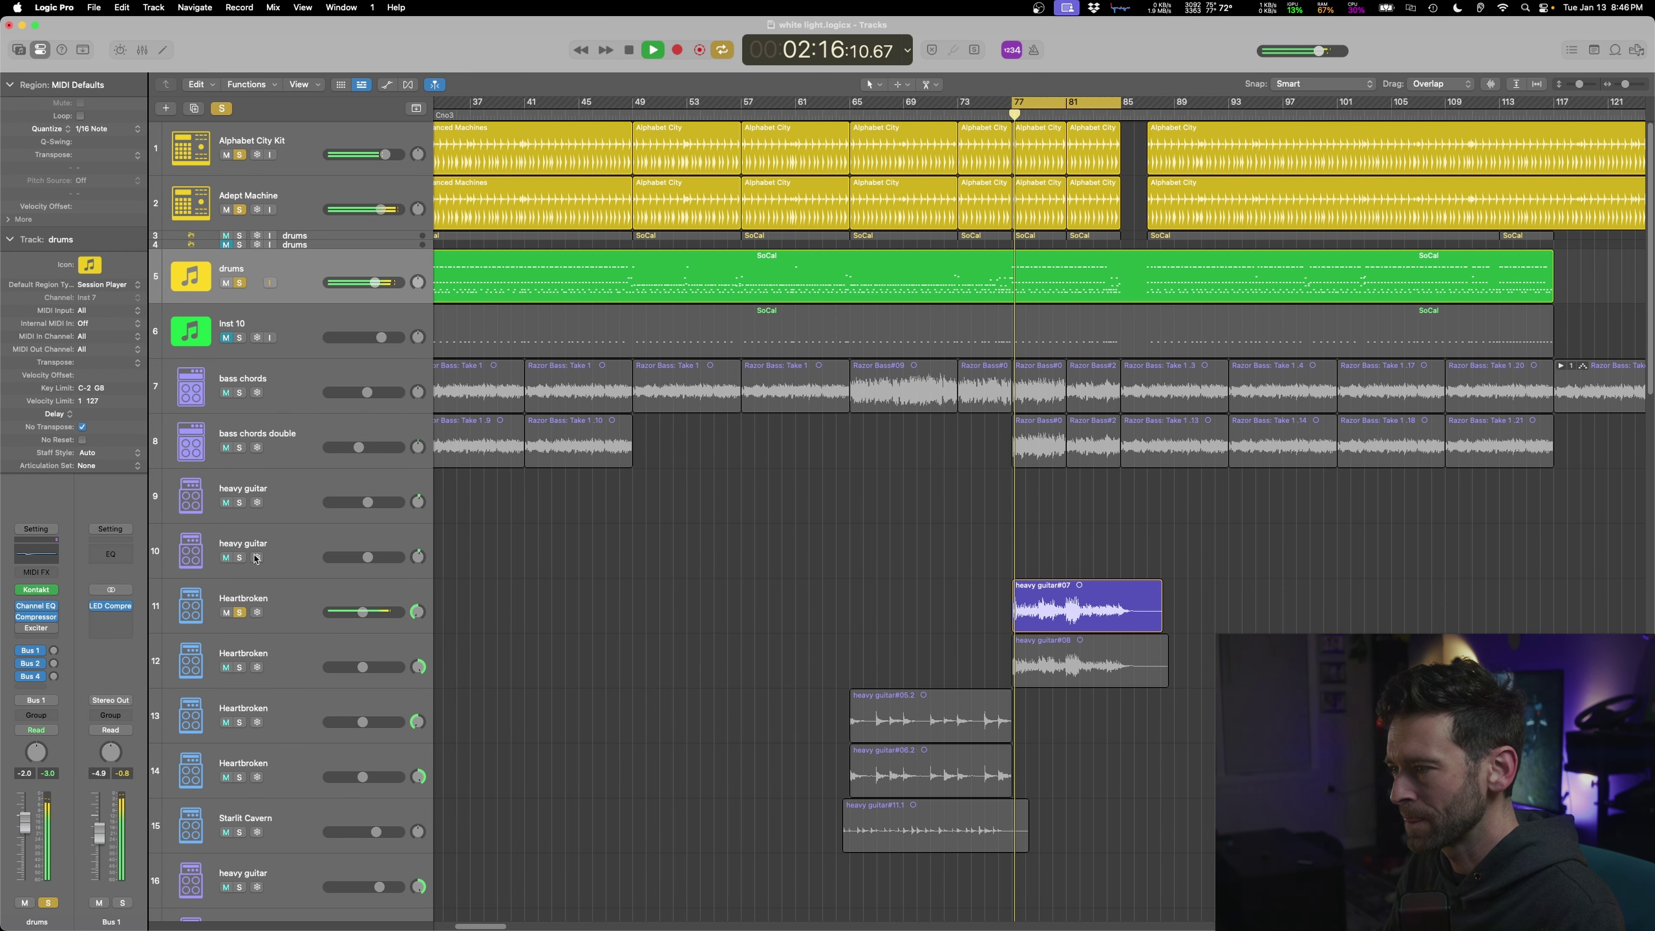
- Replace the Amp insert on Heartbroken track 11 with the DEATHWESTERN amp plug-in and audition it
{"action": "left_click", "coordinate": [301, 594]}
{"action": "key", "text": "space"}
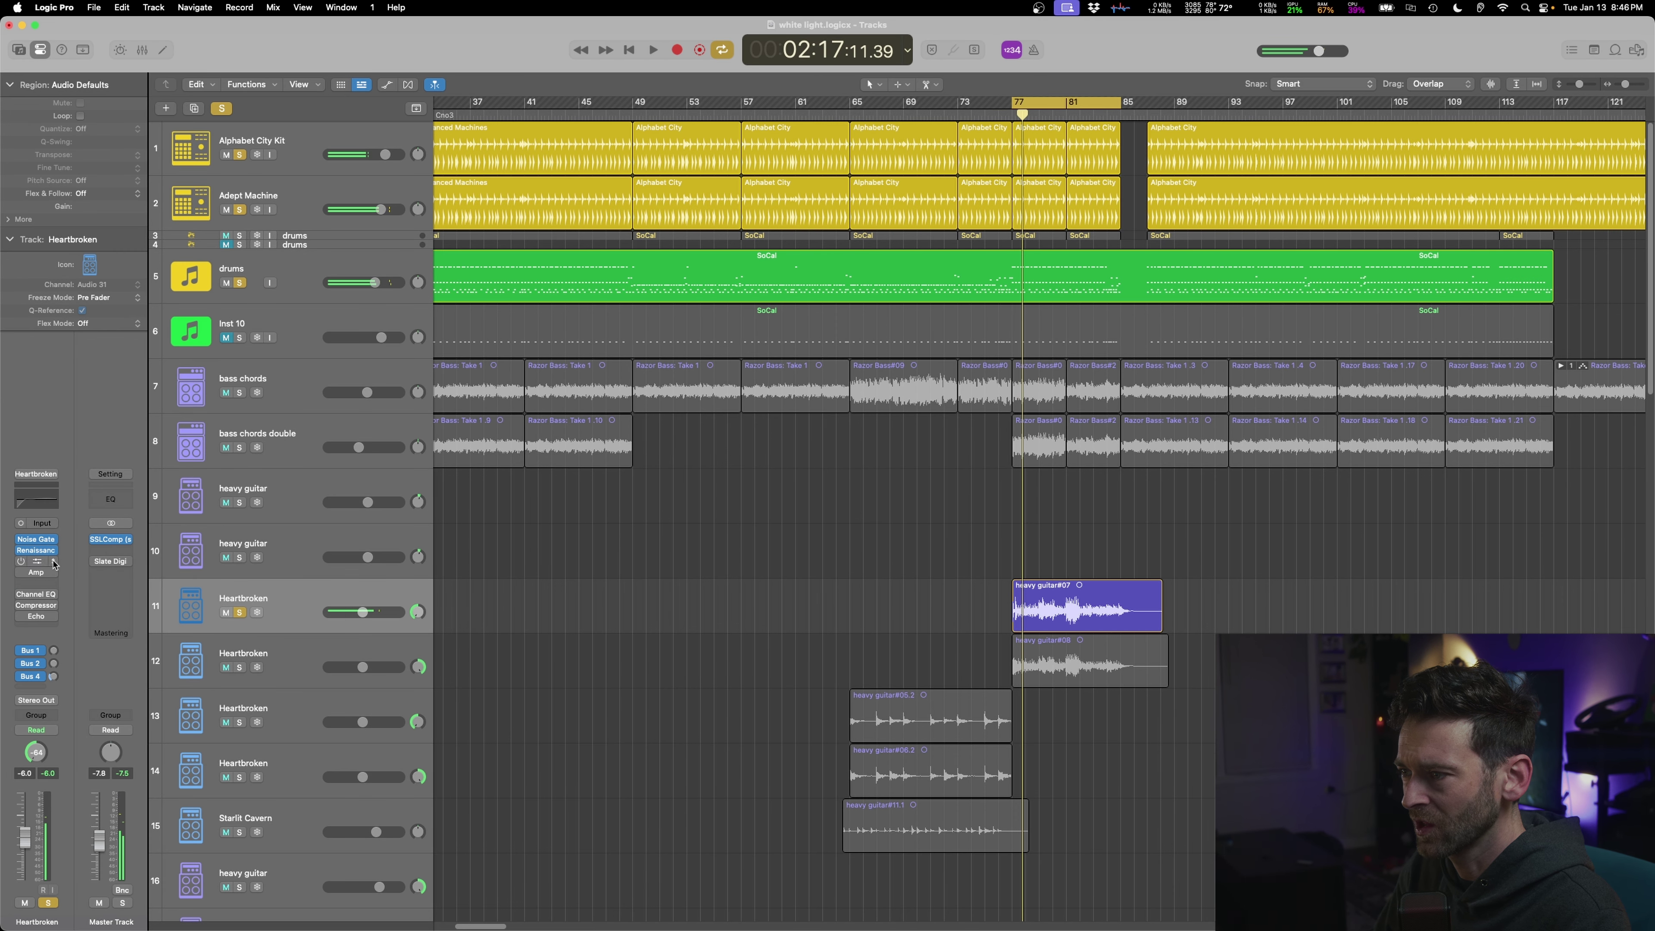
{"action": "left_click", "coordinate": [52, 576]}
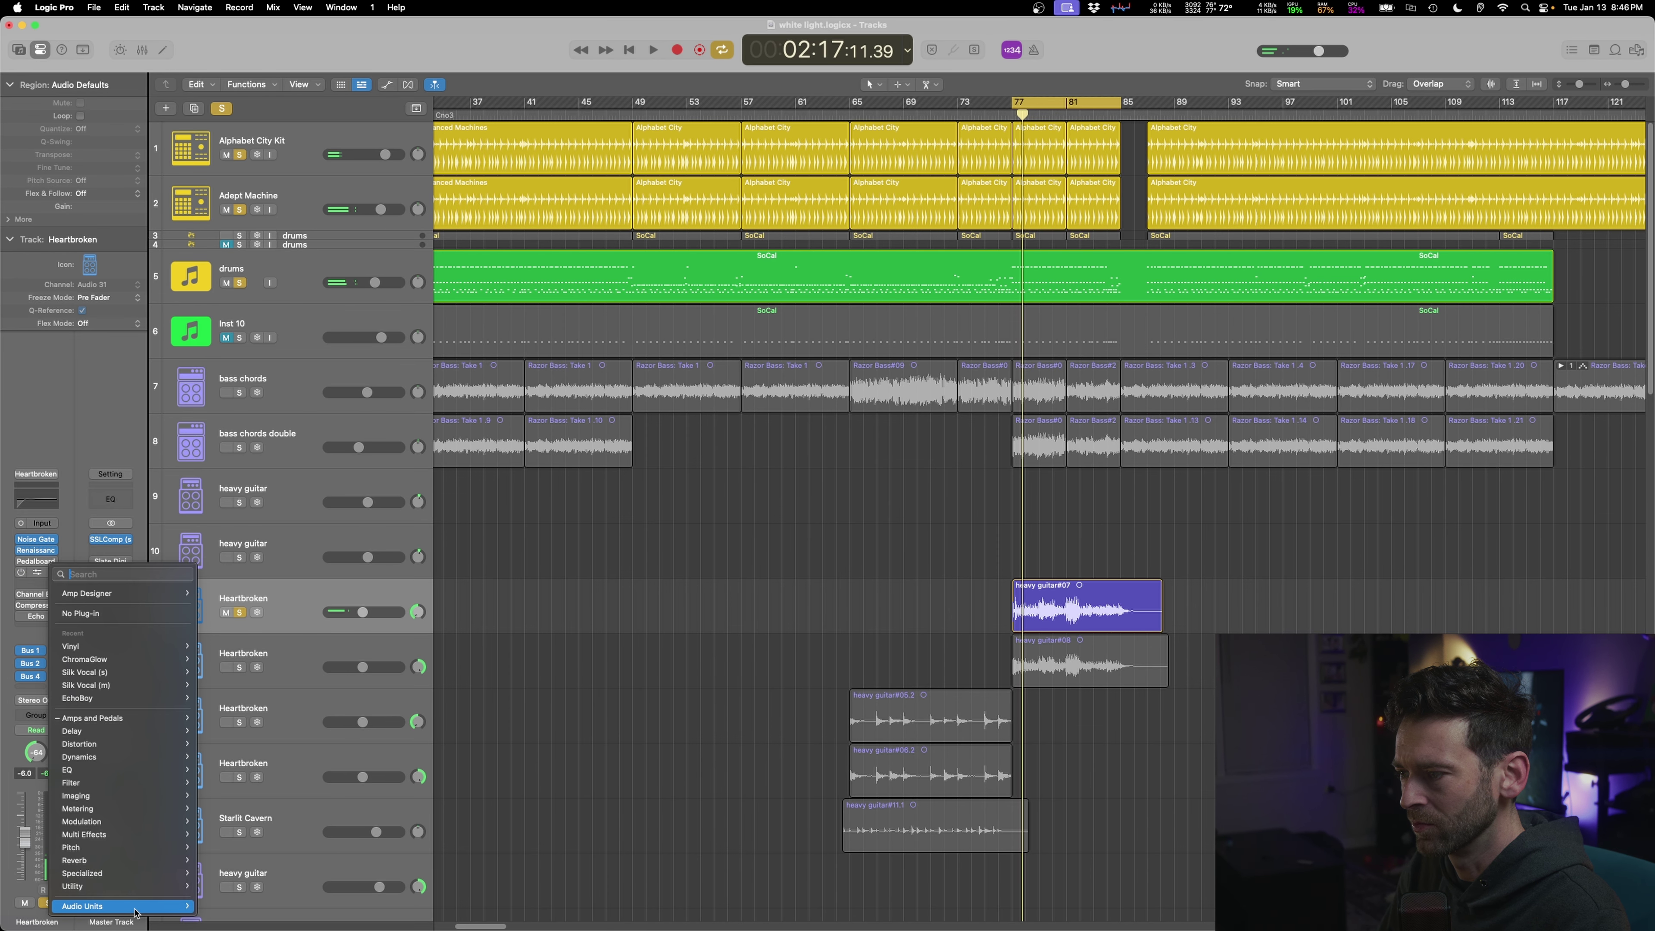
{"action": "mouse_move", "coordinate": [135, 908]}
{"action": "left_click", "coordinate": [447, 794]}
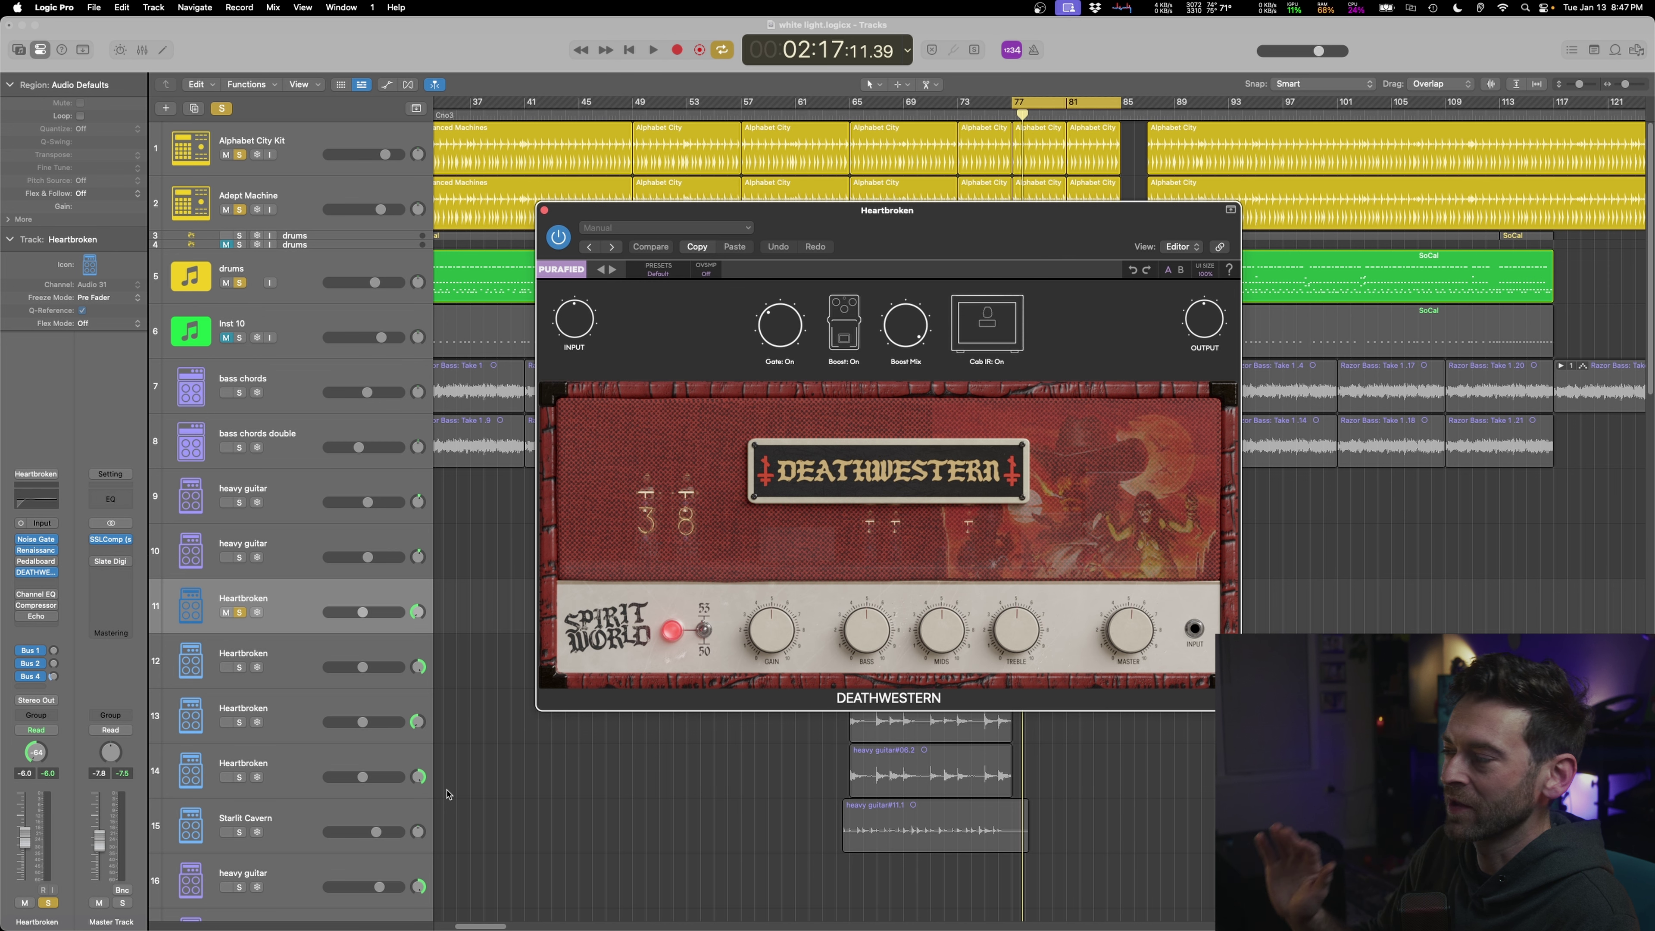
{"action": "key", "text": "space"}
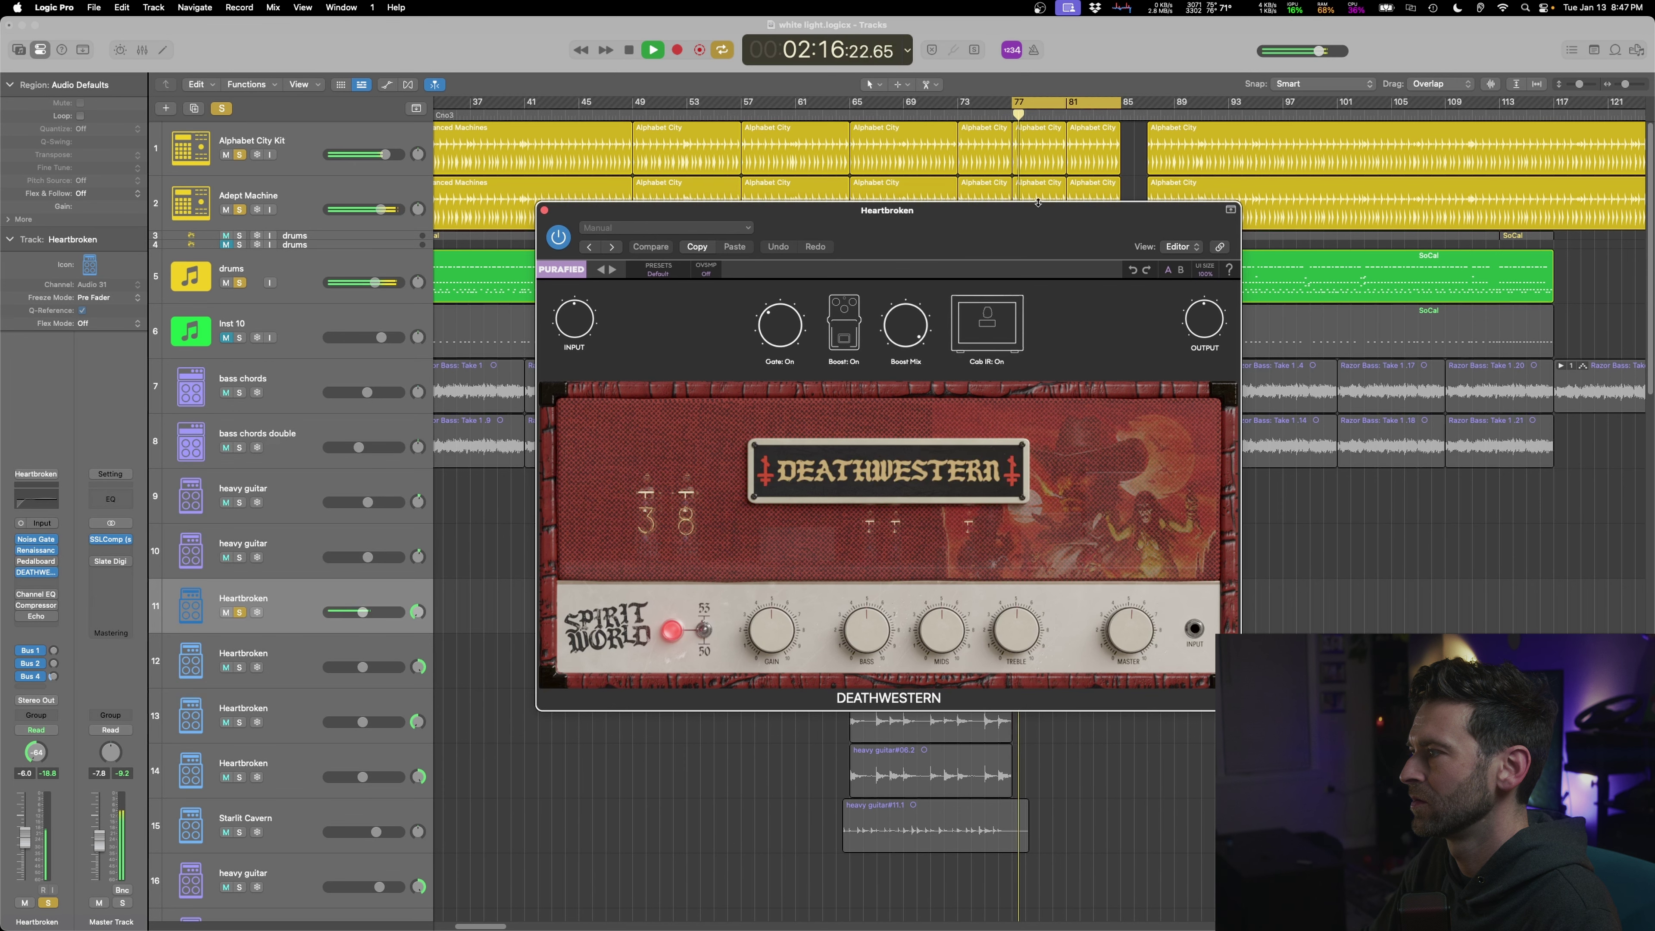
{"action": "left_click_drag", "start_coordinate": [1038, 202], "coordinate": [1293, 148]}
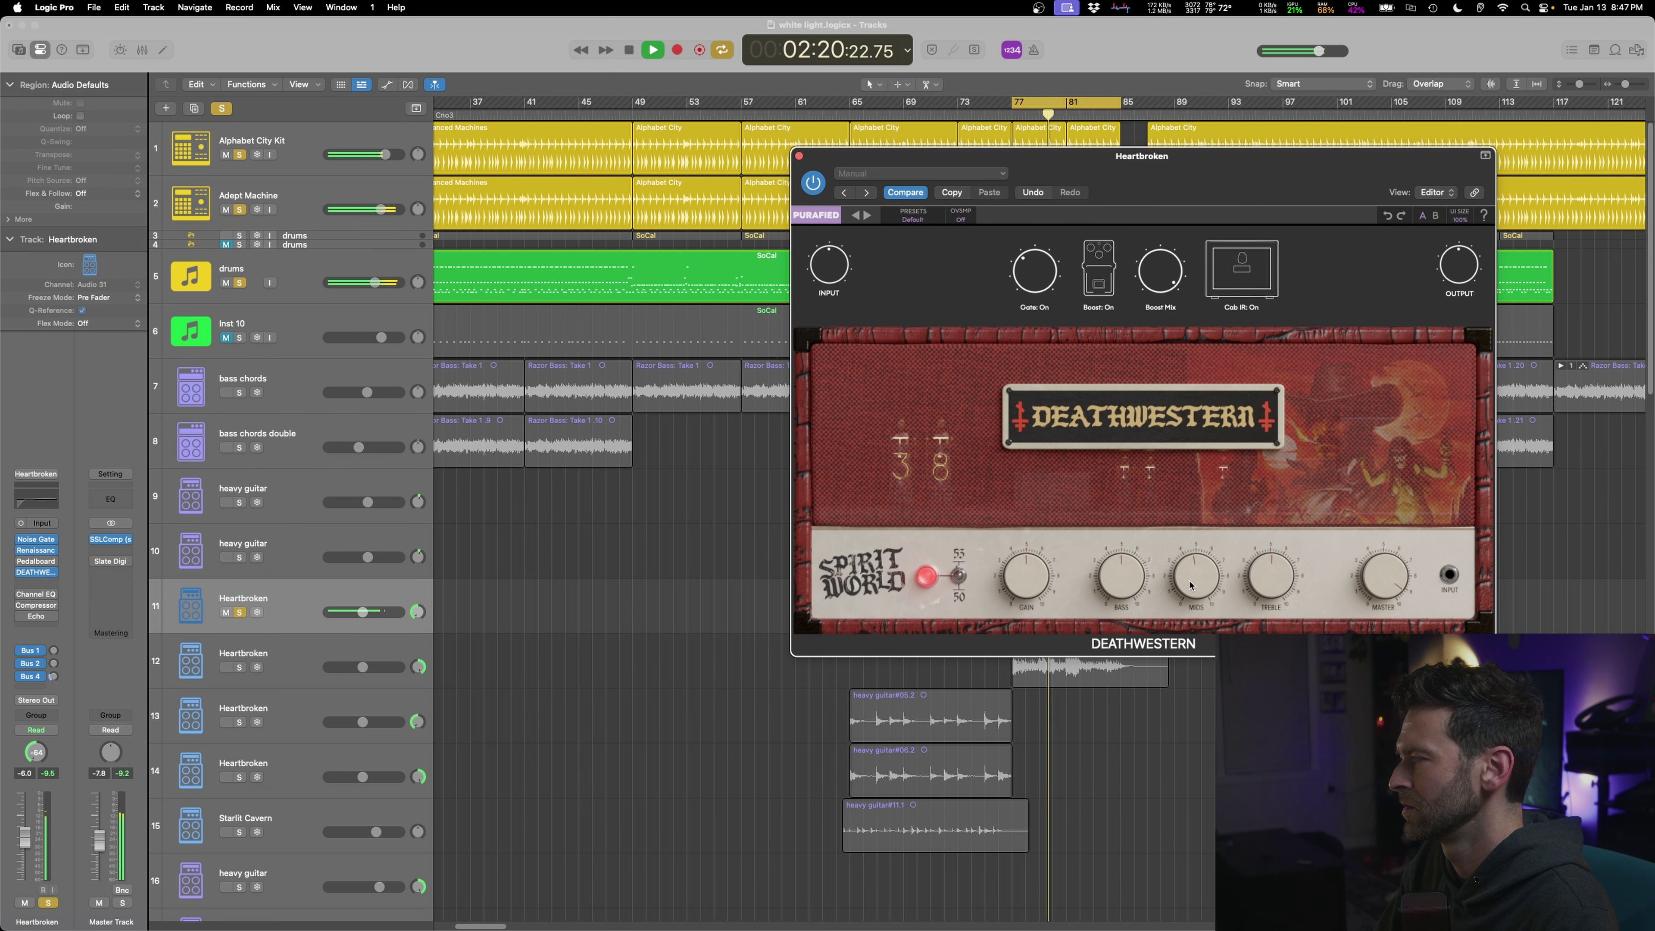
- Solo the all BASS bus from the bass chords track and play it with the drums and Heartbroken guitars
{"action": "left_click", "coordinate": [280, 675]}
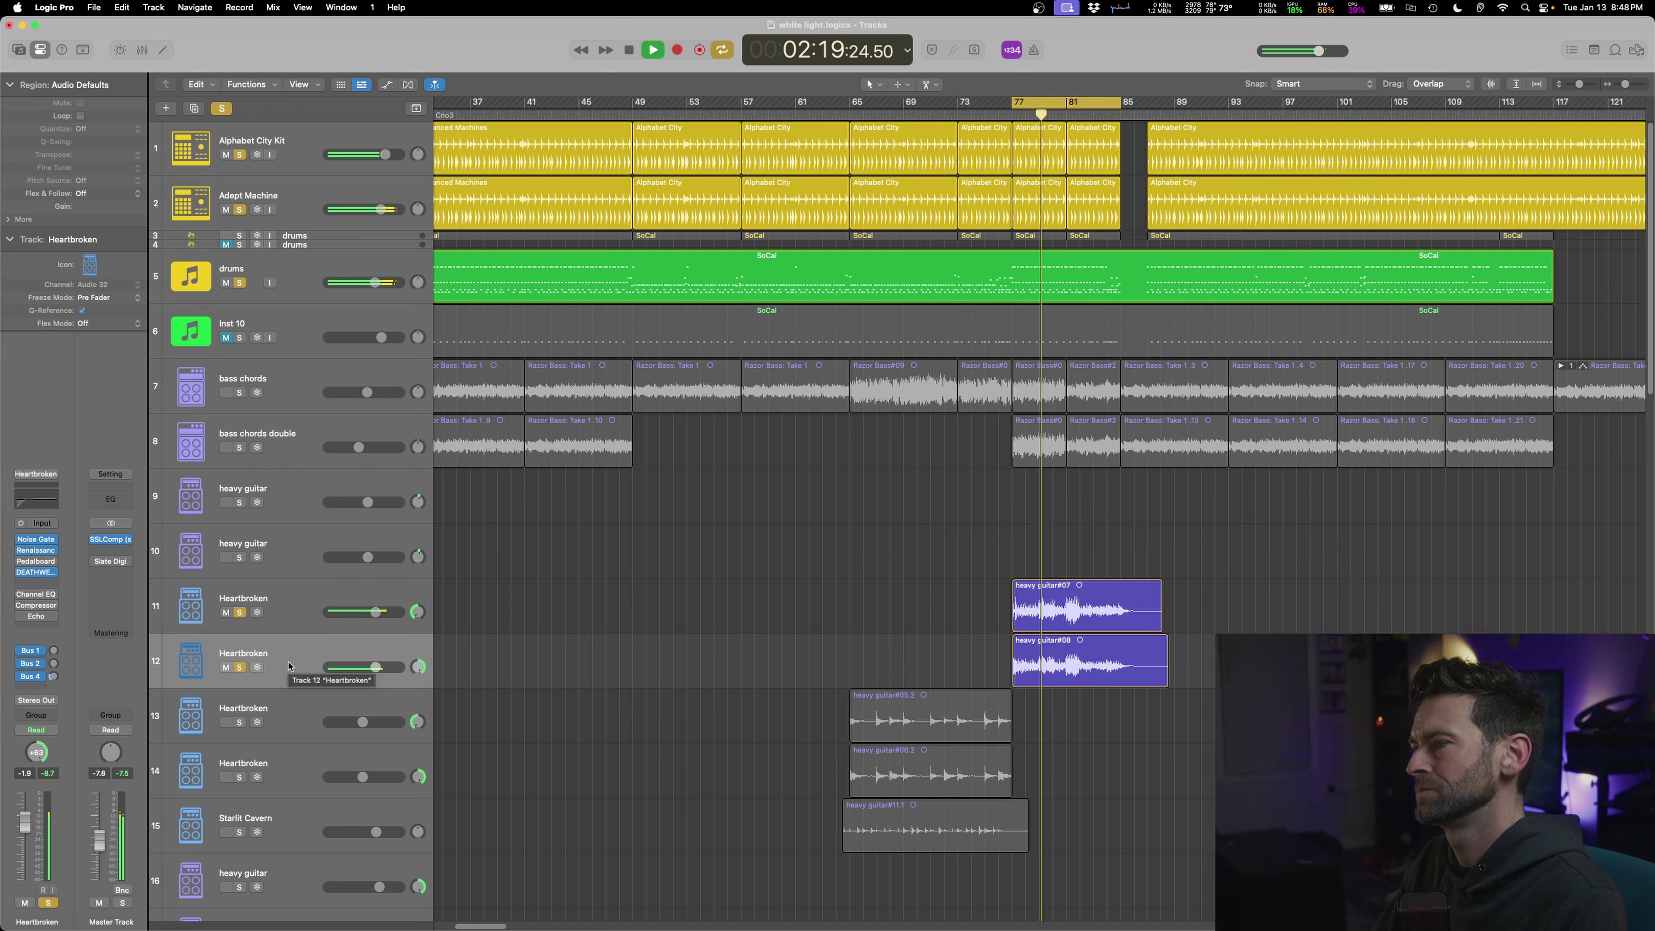
{"action": "left_click", "coordinate": [248, 381]}
{"action": "left_click", "coordinate": [122, 902]}
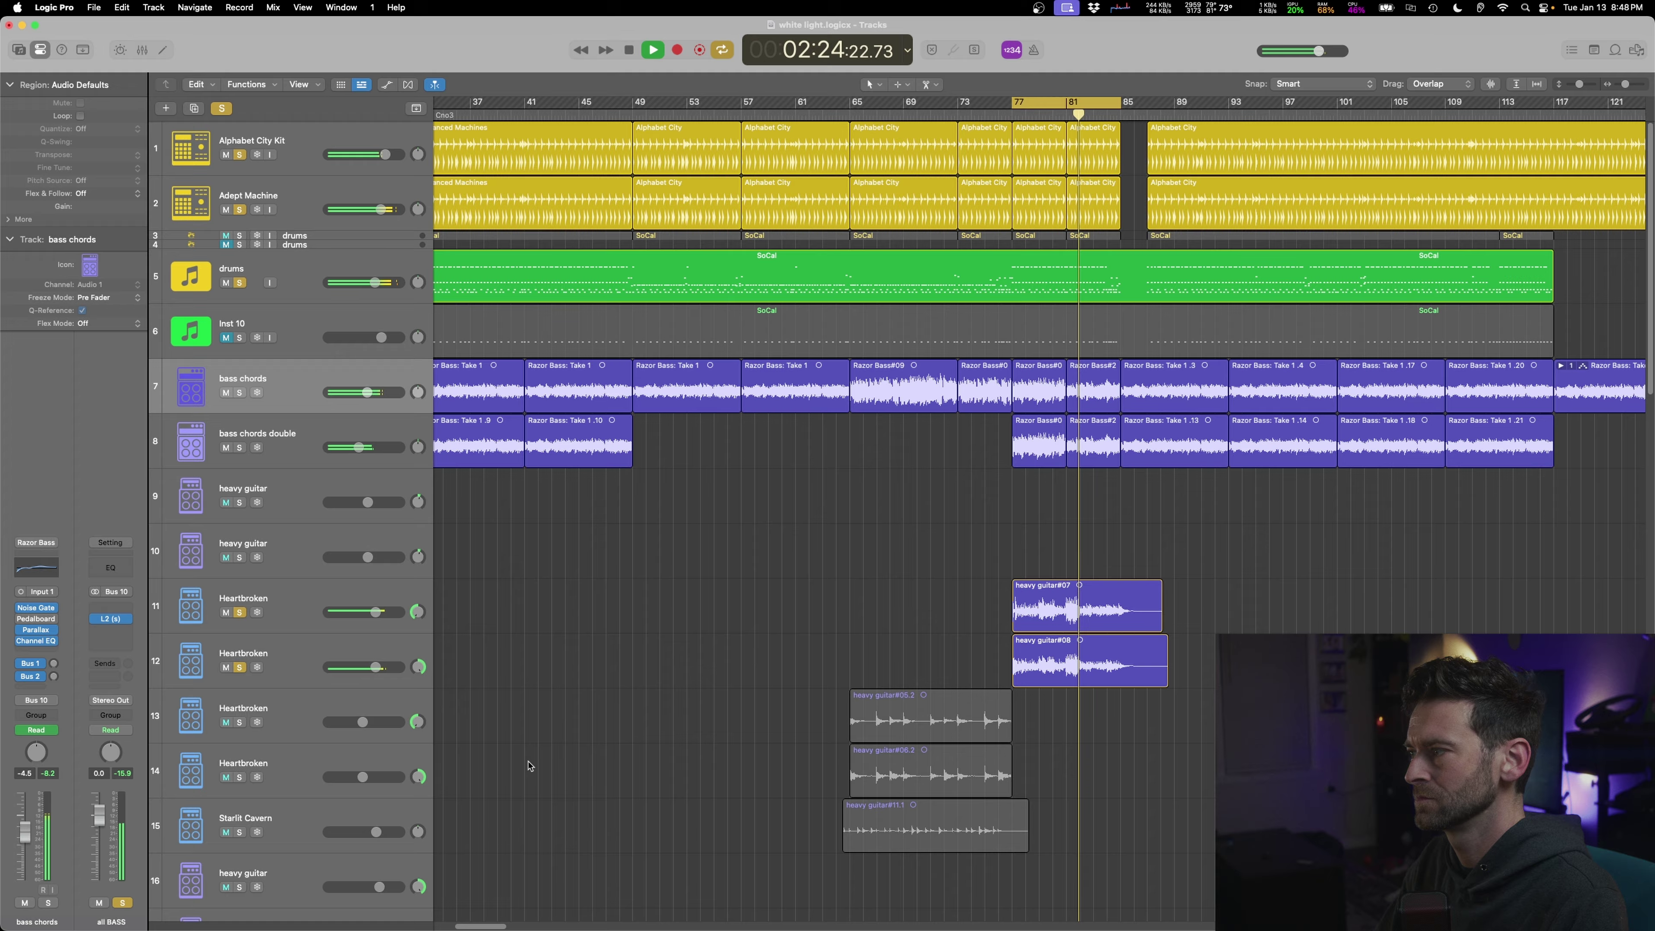
{"action": "key", "text": "space"}
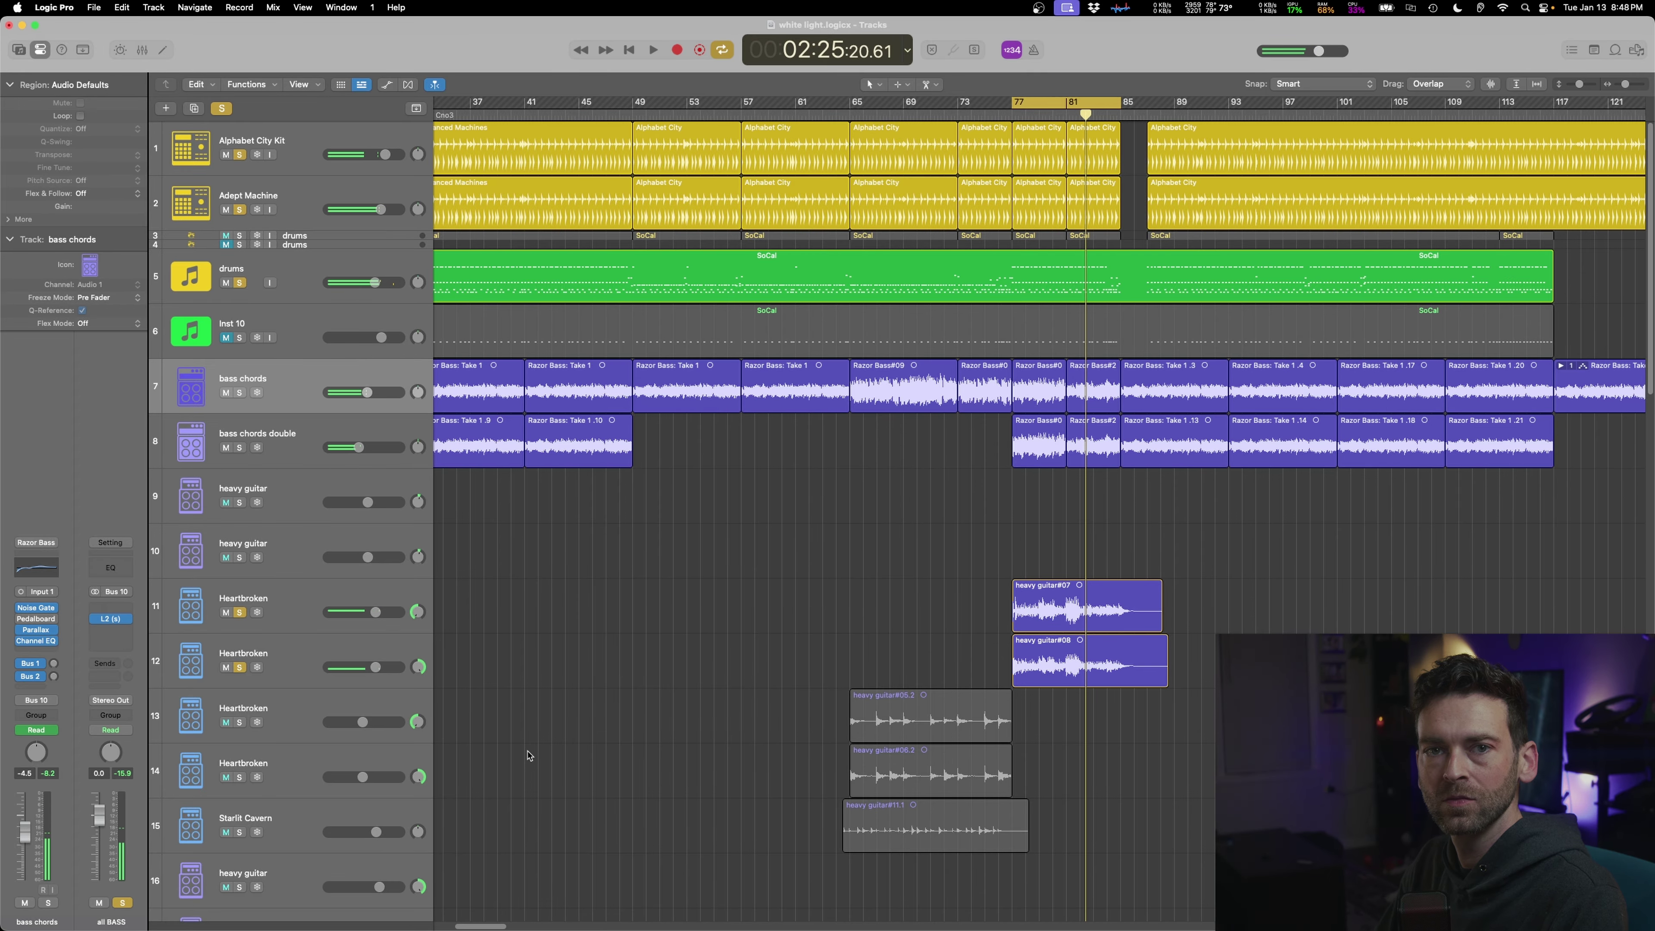
- Audition only the four bass regions between bars 77 and 85 on tracks 7 and 8
{"action": "key", "text": "x"}
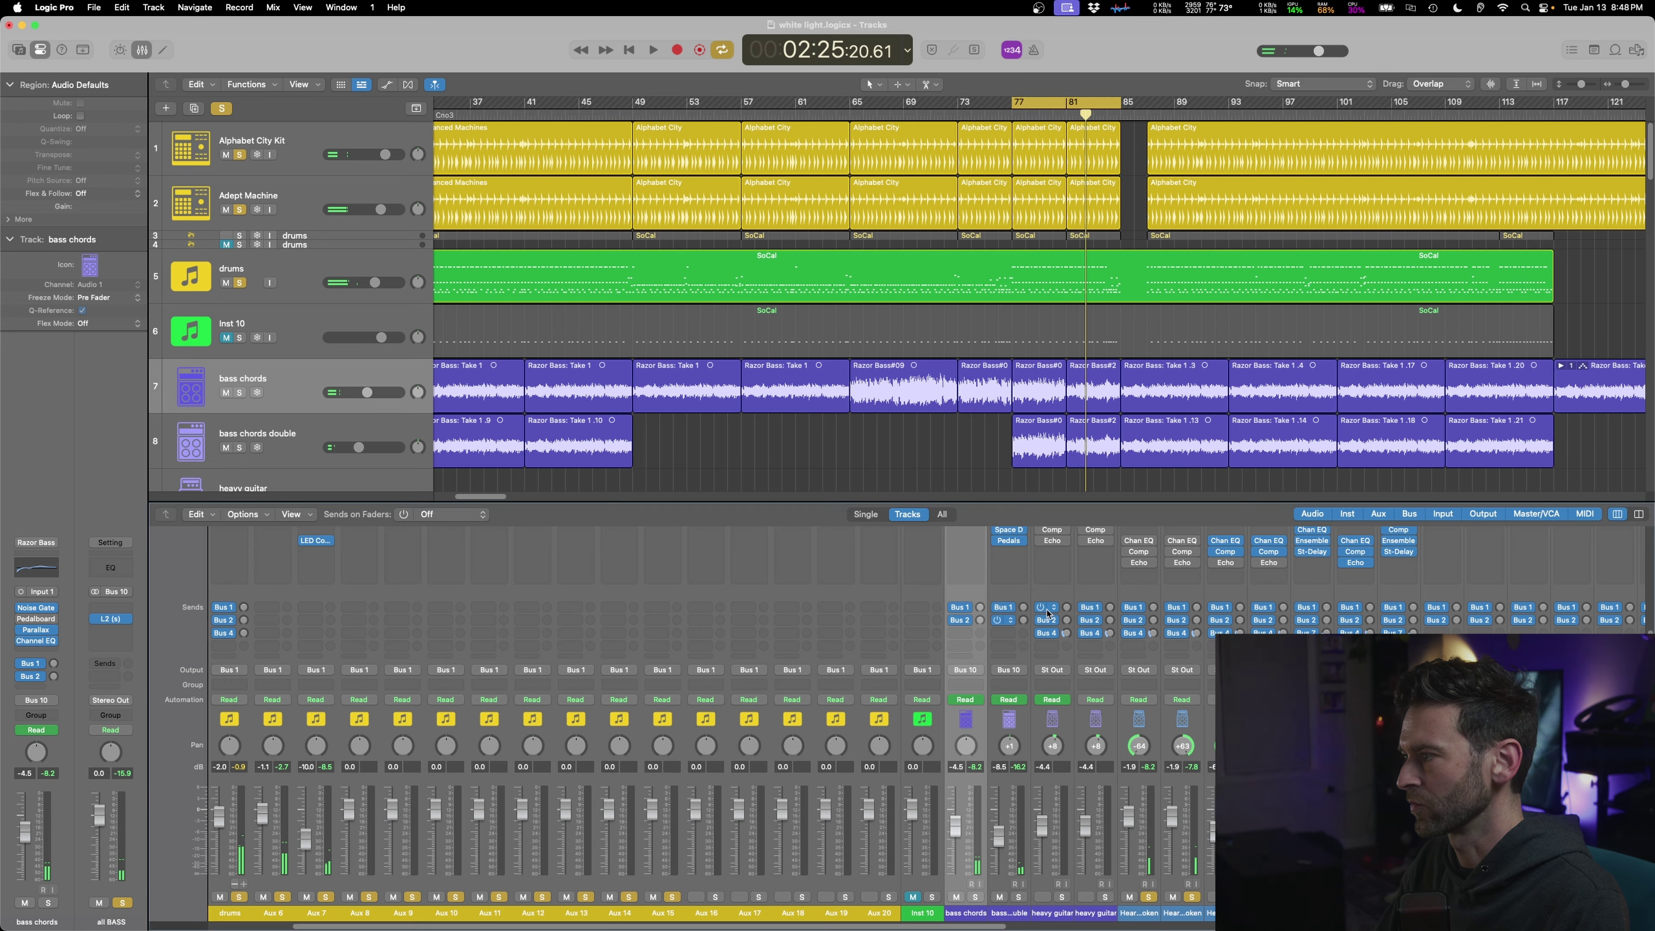
{"action": "key", "text": "x"}
{"action": "left_click_drag", "start_coordinate": [1122, 521], "coordinate": [1014, 362]}
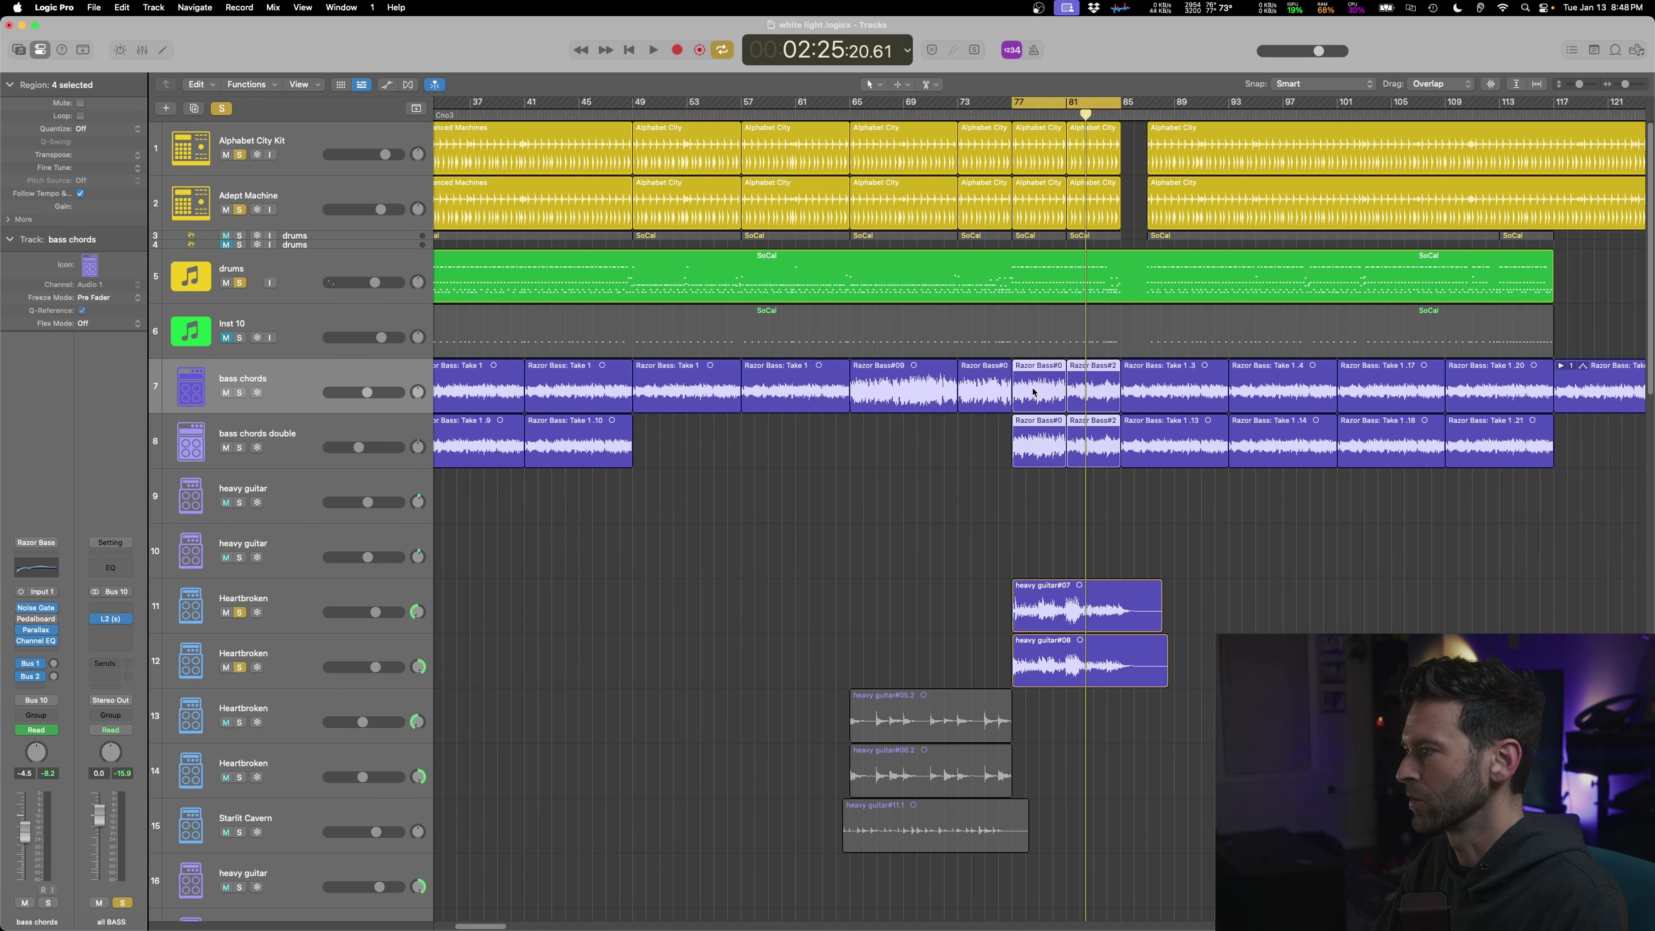
{"action": "key", "text": "ctrl+s"}
{"action": "key", "text": "space"}
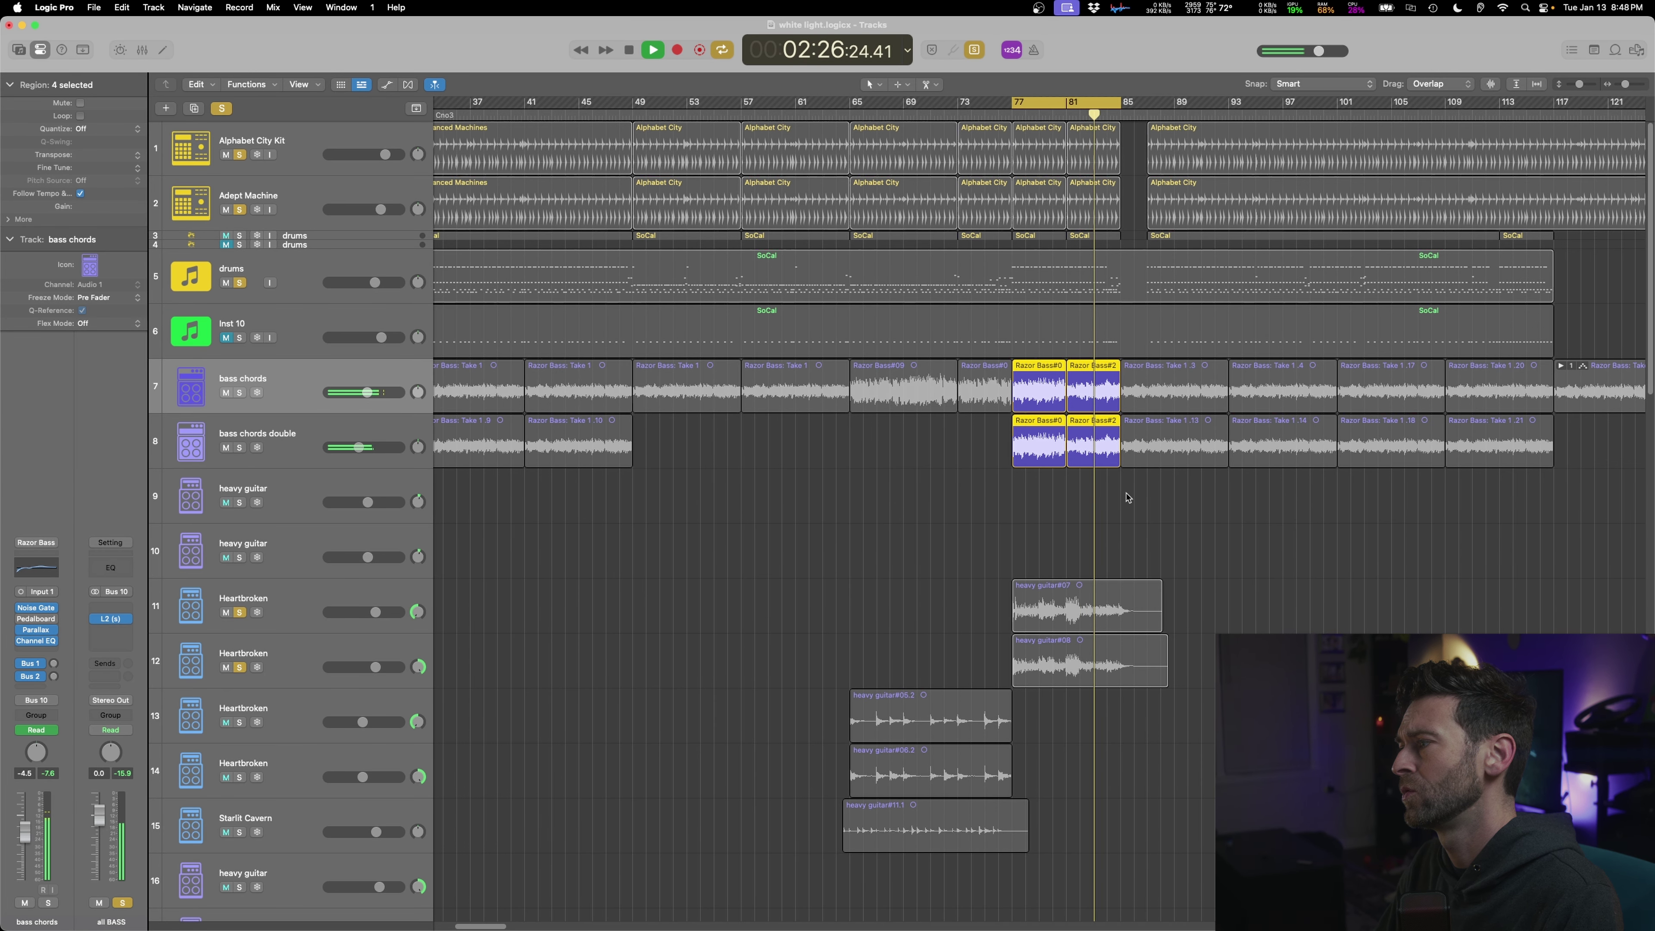
- Add the heavy guitar regions on tracks 11 and 12 to the soloed selection and compare them with the bass around bar 81
{"action": "key", "text": "space"}
{"action": "left_click_drag", "start_coordinate": [1120, 529], "coordinate": [1114, 696]}
{"action": "left_click", "coordinate": [1078, 549], "text": "shift"}
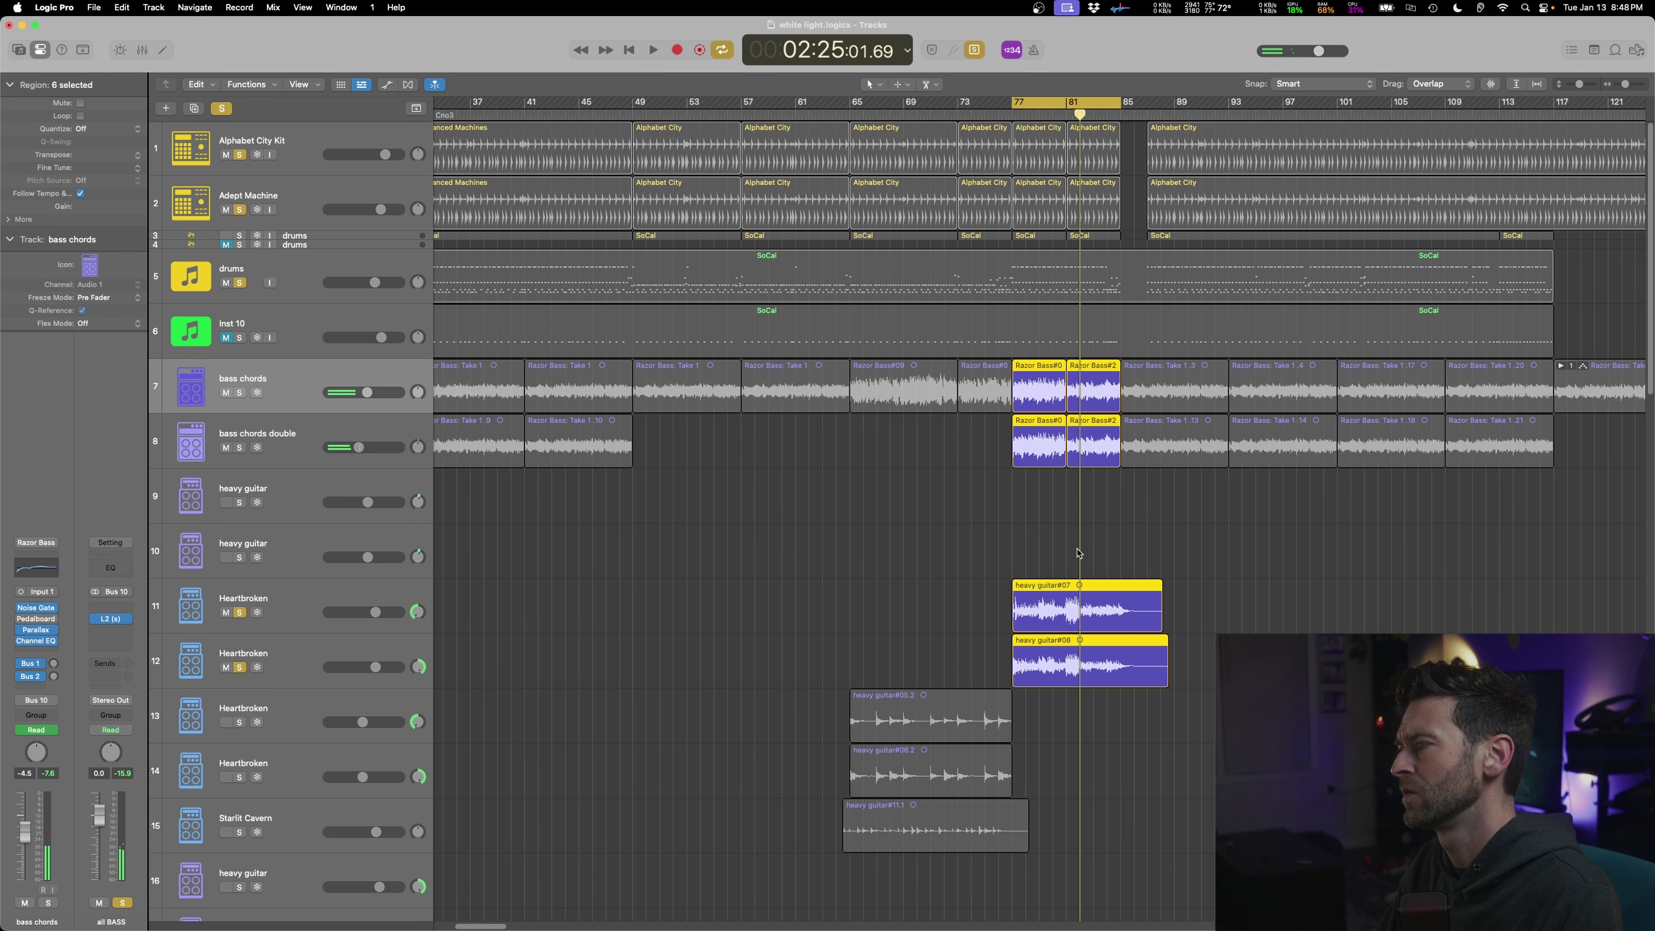
{"action": "key", "text": "space"}
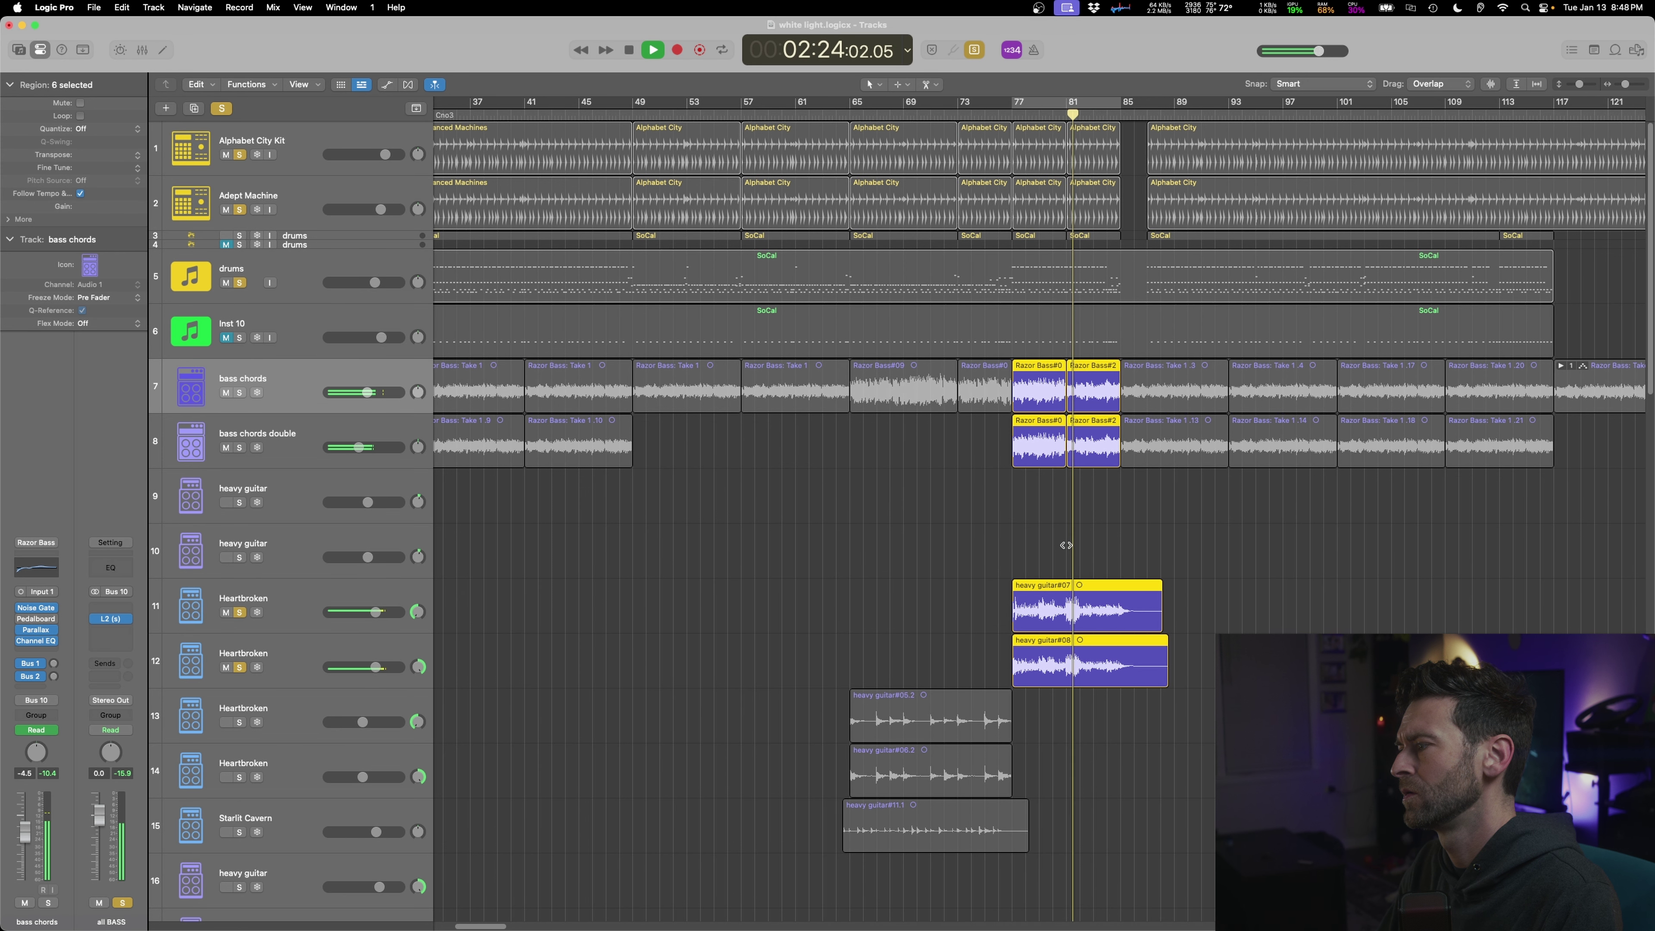
{"action": "left_click", "coordinate": [1071, 516], "text": "shift"}
{"action": "key", "text": "space"}
{"action": "key", "text": "space"}
{"action": "left_click_drag", "start_coordinate": [1103, 546], "coordinate": [1107, 713]}
{"action": "key", "text": "space"}
- Split the bar 81–85 regions on bass chords and bass chords double at bar 82 and delete their one-bar first pieces
{"action": "left_click_drag", "start_coordinate": [1101, 571], "coordinate": [1096, 413]}
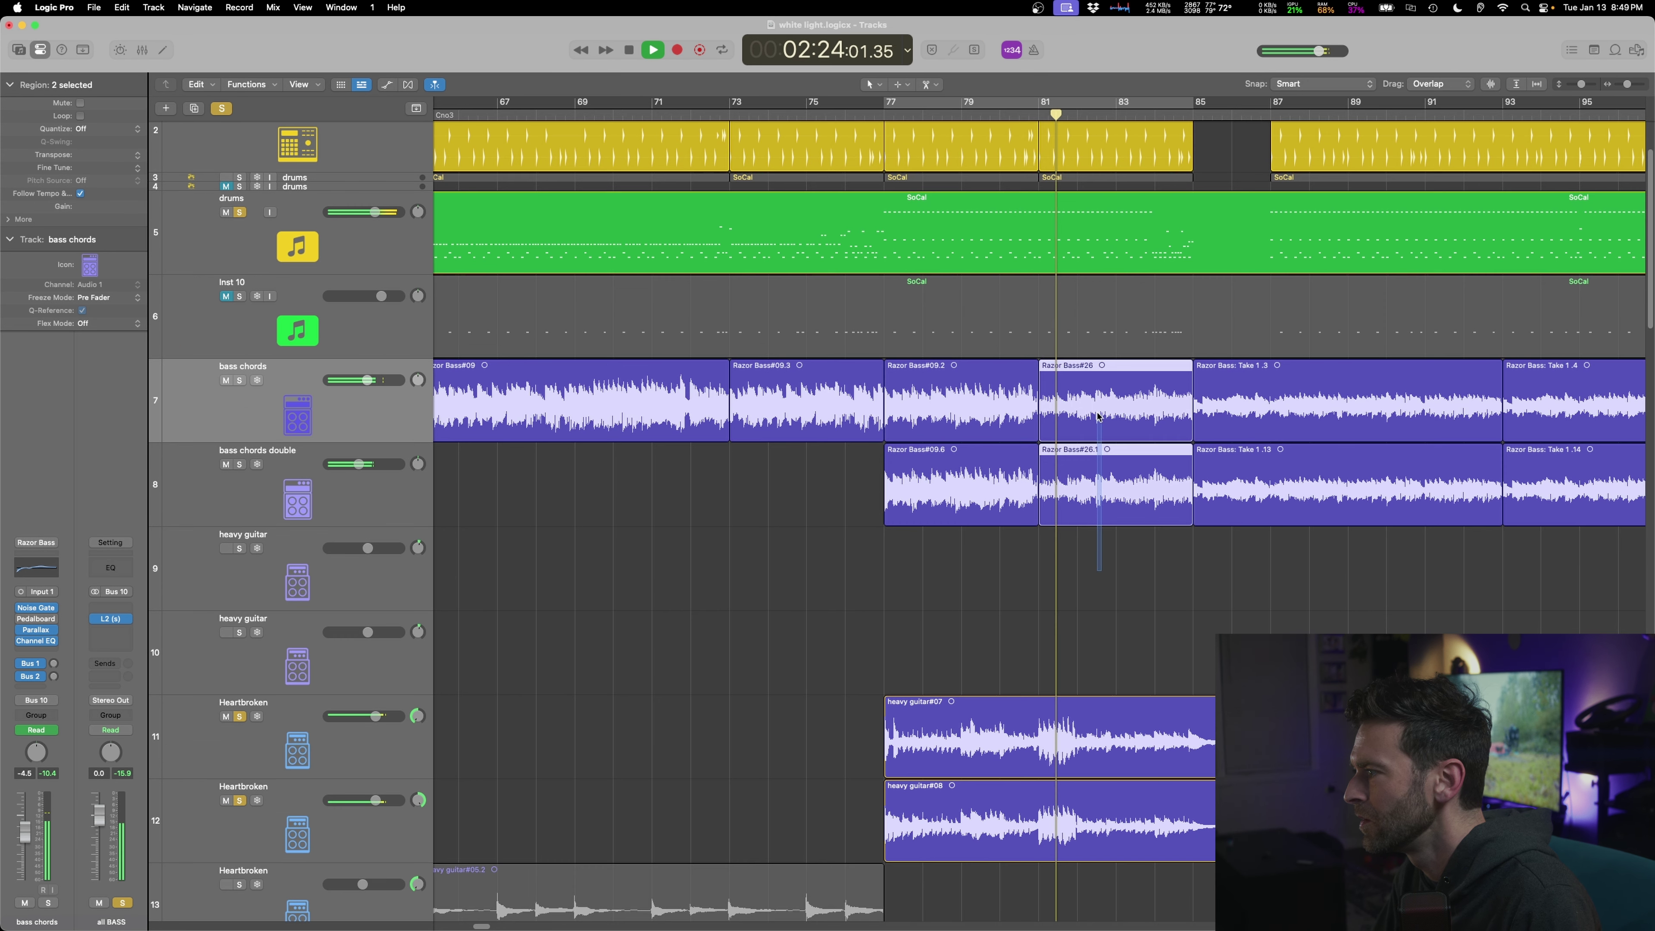
{"action": "right_click", "coordinate": [1079, 499]}
{"action": "key", "text": "space"}
{"action": "left_click_drag", "start_coordinate": [1061, 572], "coordinate": [1058, 438]}
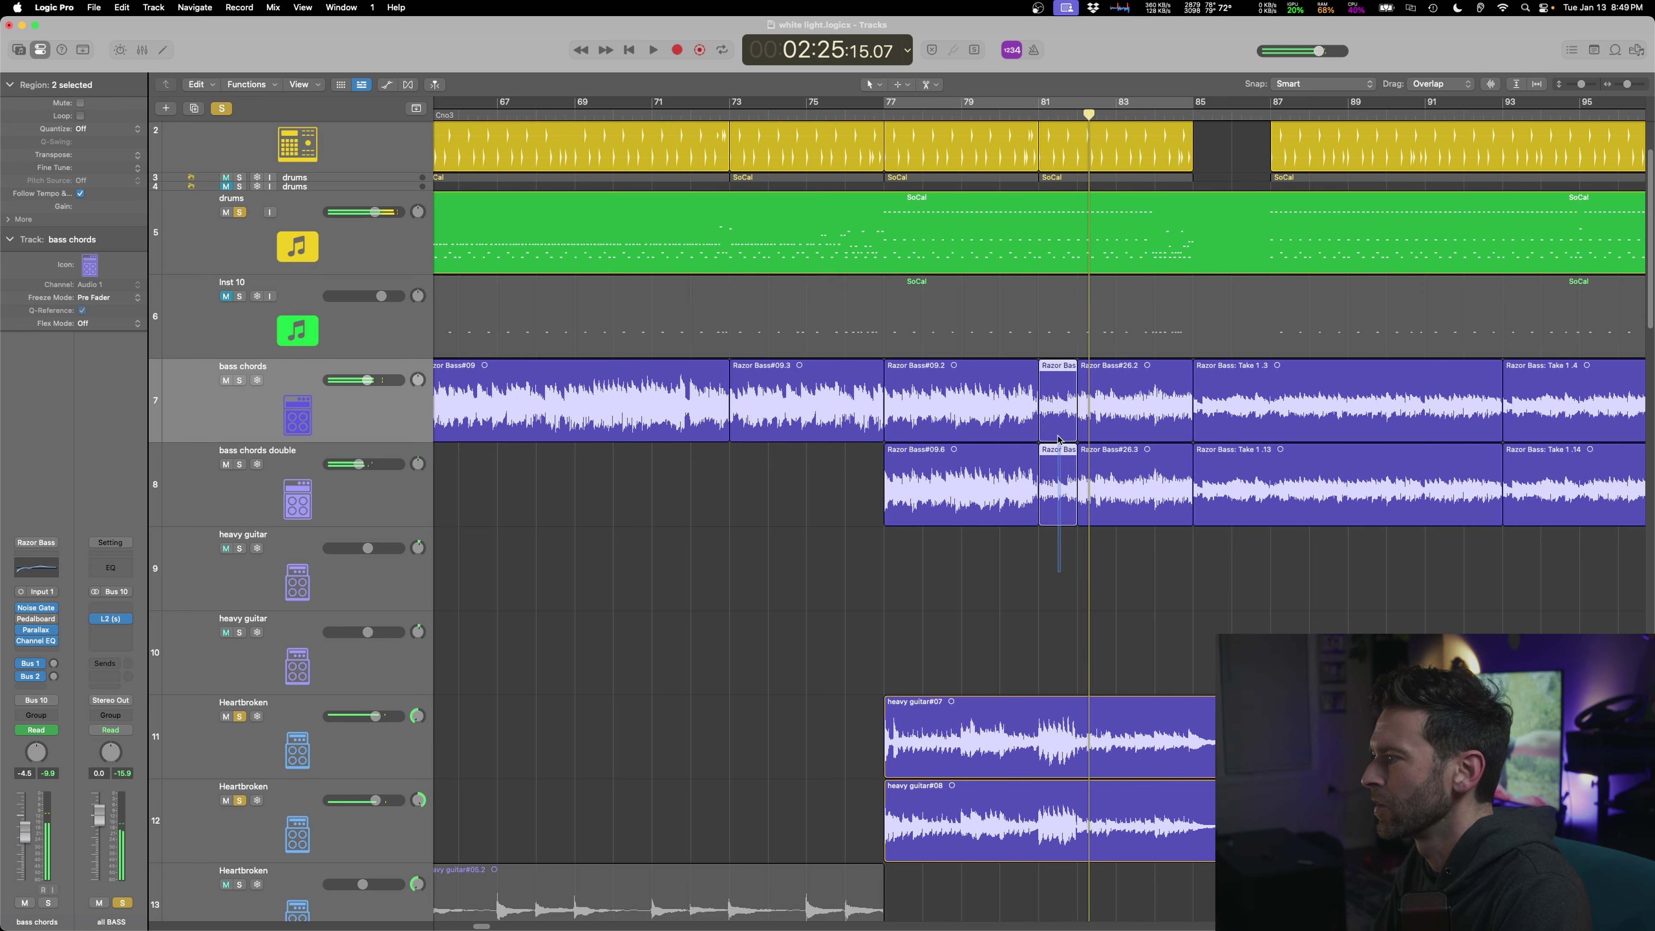
{"action": "key", "text": "Delete"}
{"action": "key", "text": "space"}
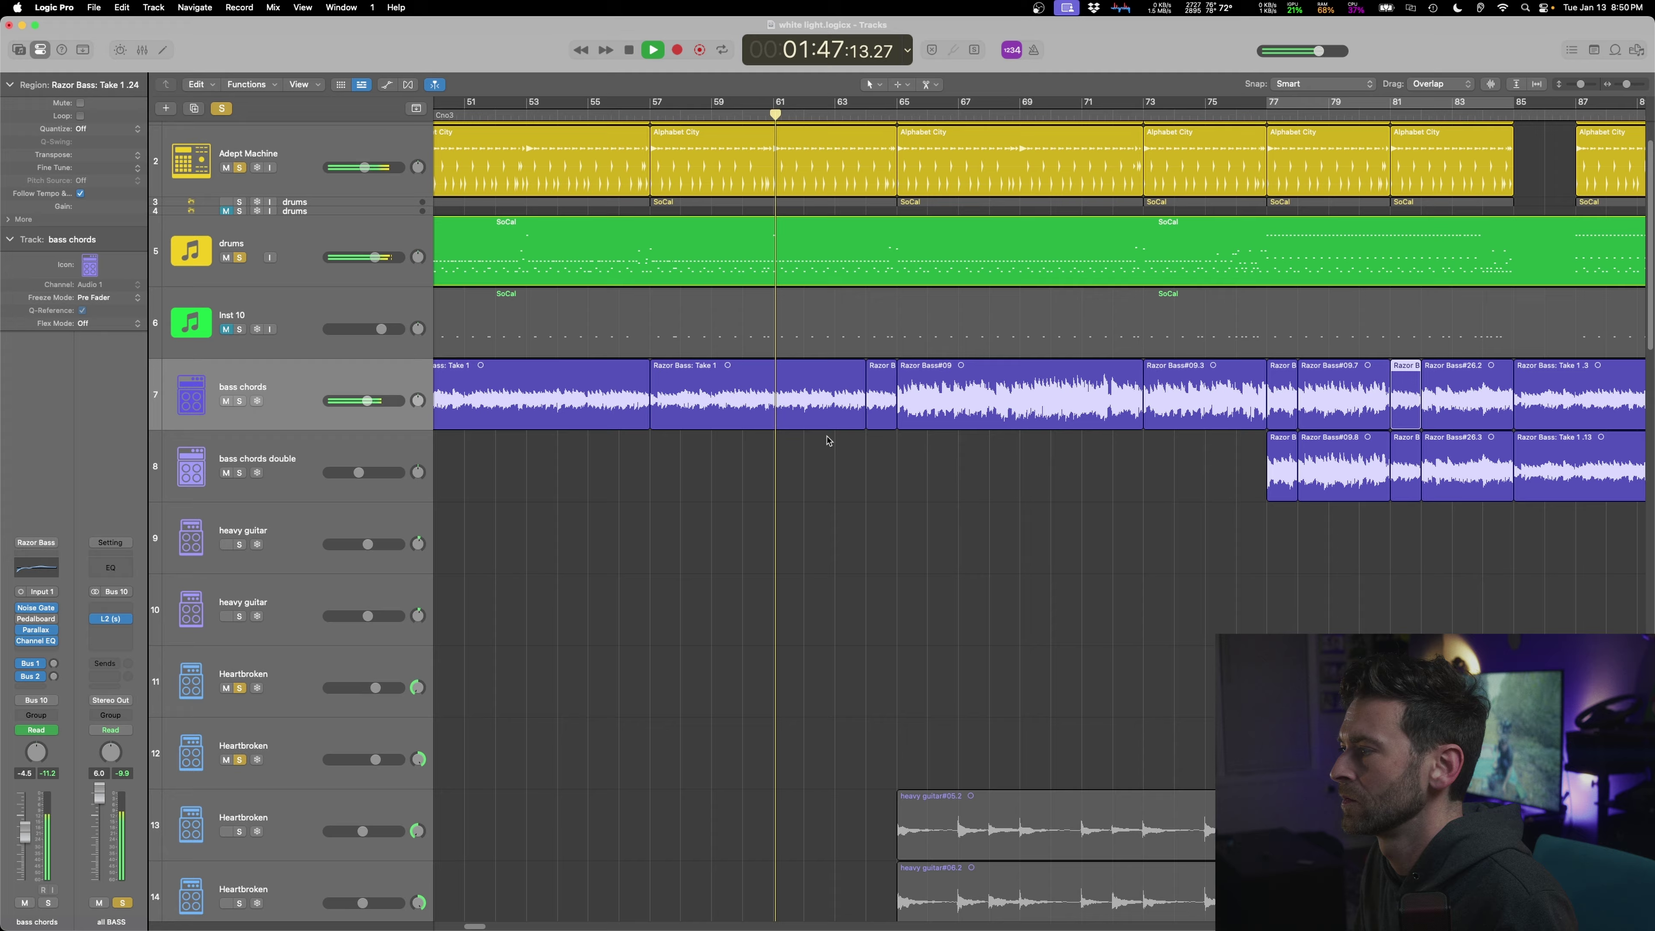
- Copy bar 59 of the bass chords track to bar 81 and delete the bass chords double piece there
{"action": "left_click", "coordinate": [844, 447], "text": "shift"}
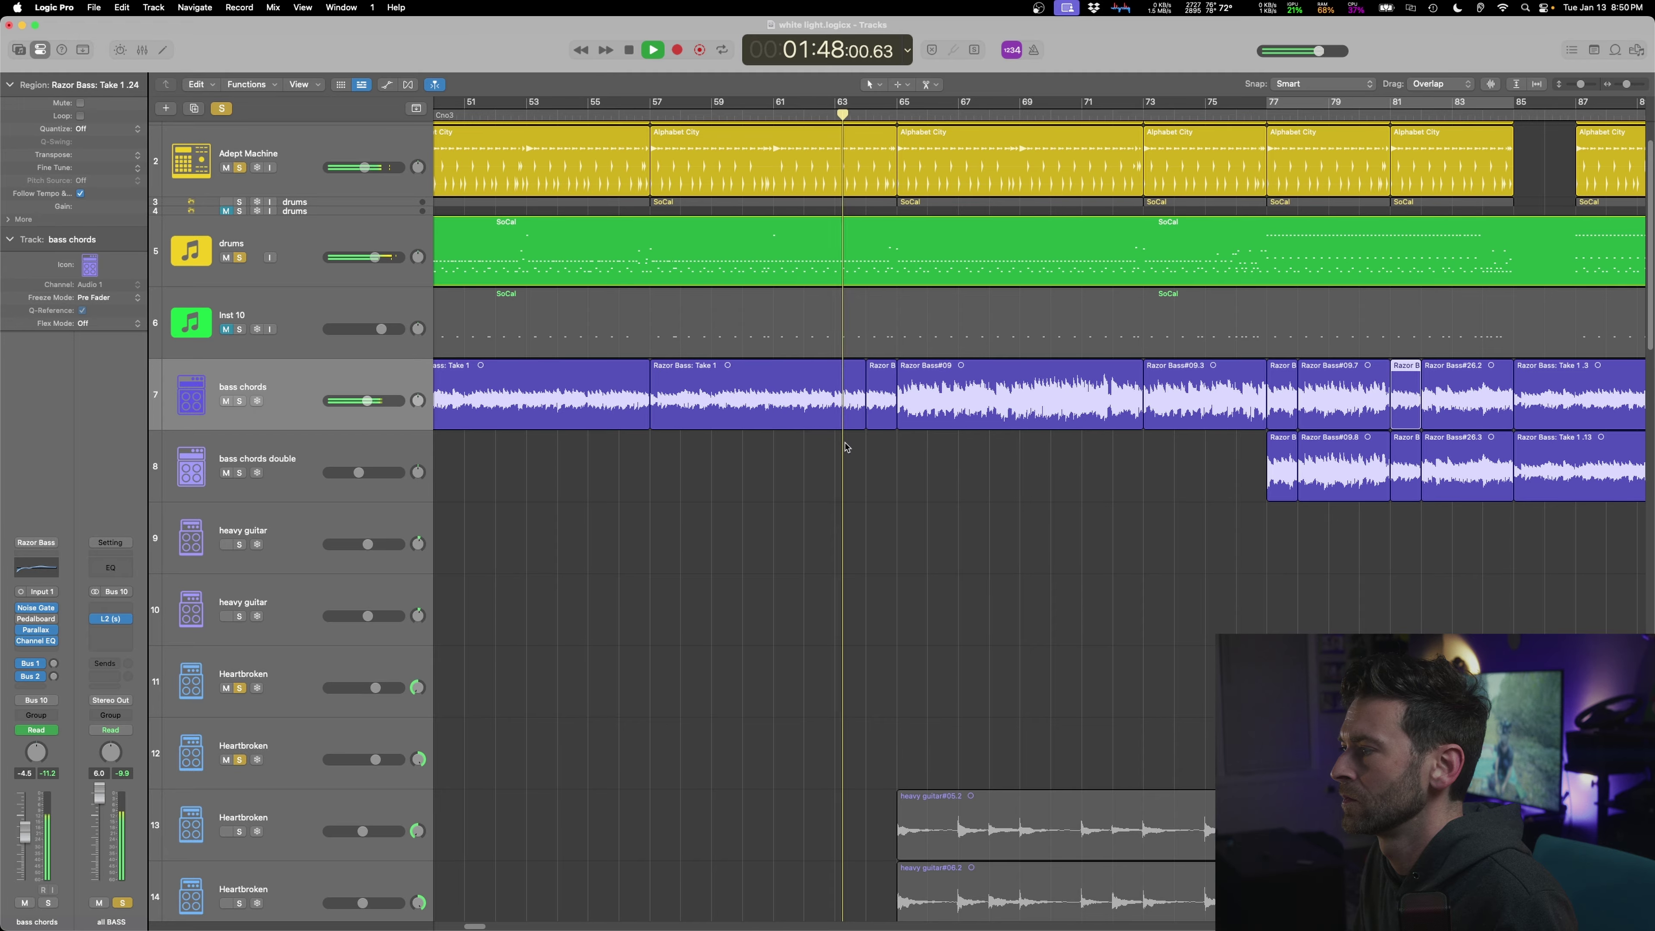
{"action": "left_click", "coordinate": [722, 457], "text": "shift"}
{"action": "key", "text": "space"}
{"action": "left_click_drag", "start_coordinate": [712, 421], "coordinate": [743, 417]}
{"action": "left_click_drag", "start_coordinate": [727, 411], "coordinate": [1405, 535]}
{"action": "left_click", "coordinate": [1405, 474]}
{"action": "key", "text": "Delete"}
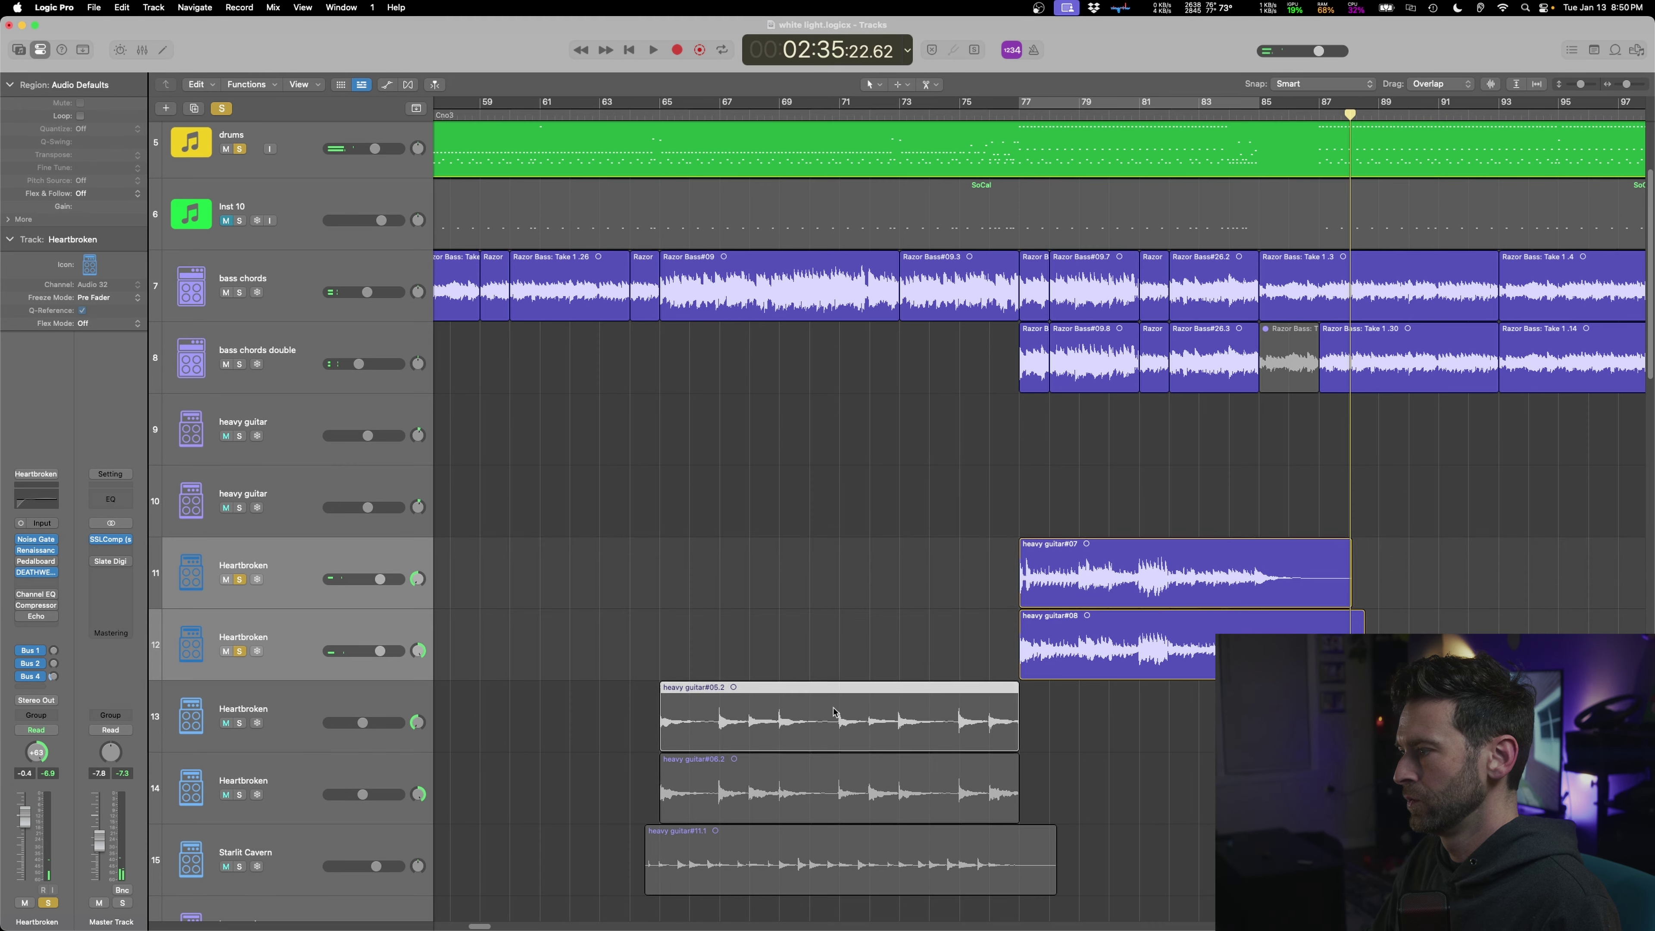
- Move the heavy guitar region at bars 65–77 from track 13 up to Heartbroken track 11 and audition it
{"action": "left_click_drag", "start_coordinate": [833, 712], "coordinate": [834, 571]}
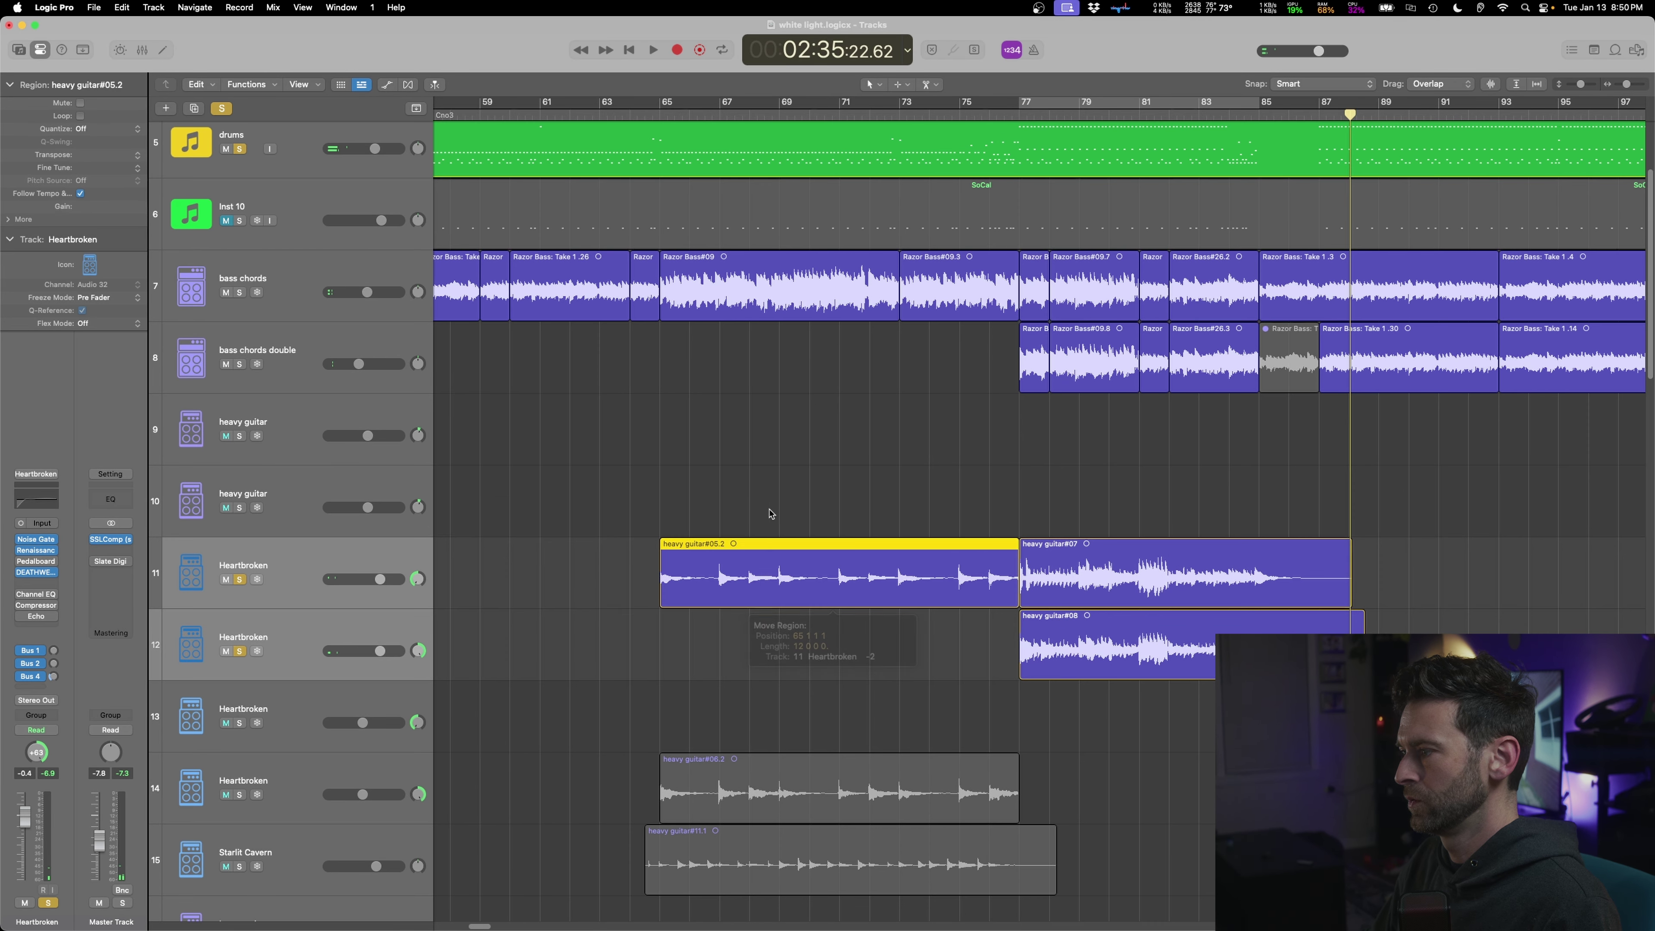
{"action": "left_click", "coordinate": [768, 514], "text": "shift"}
{"action": "key", "text": "space"}
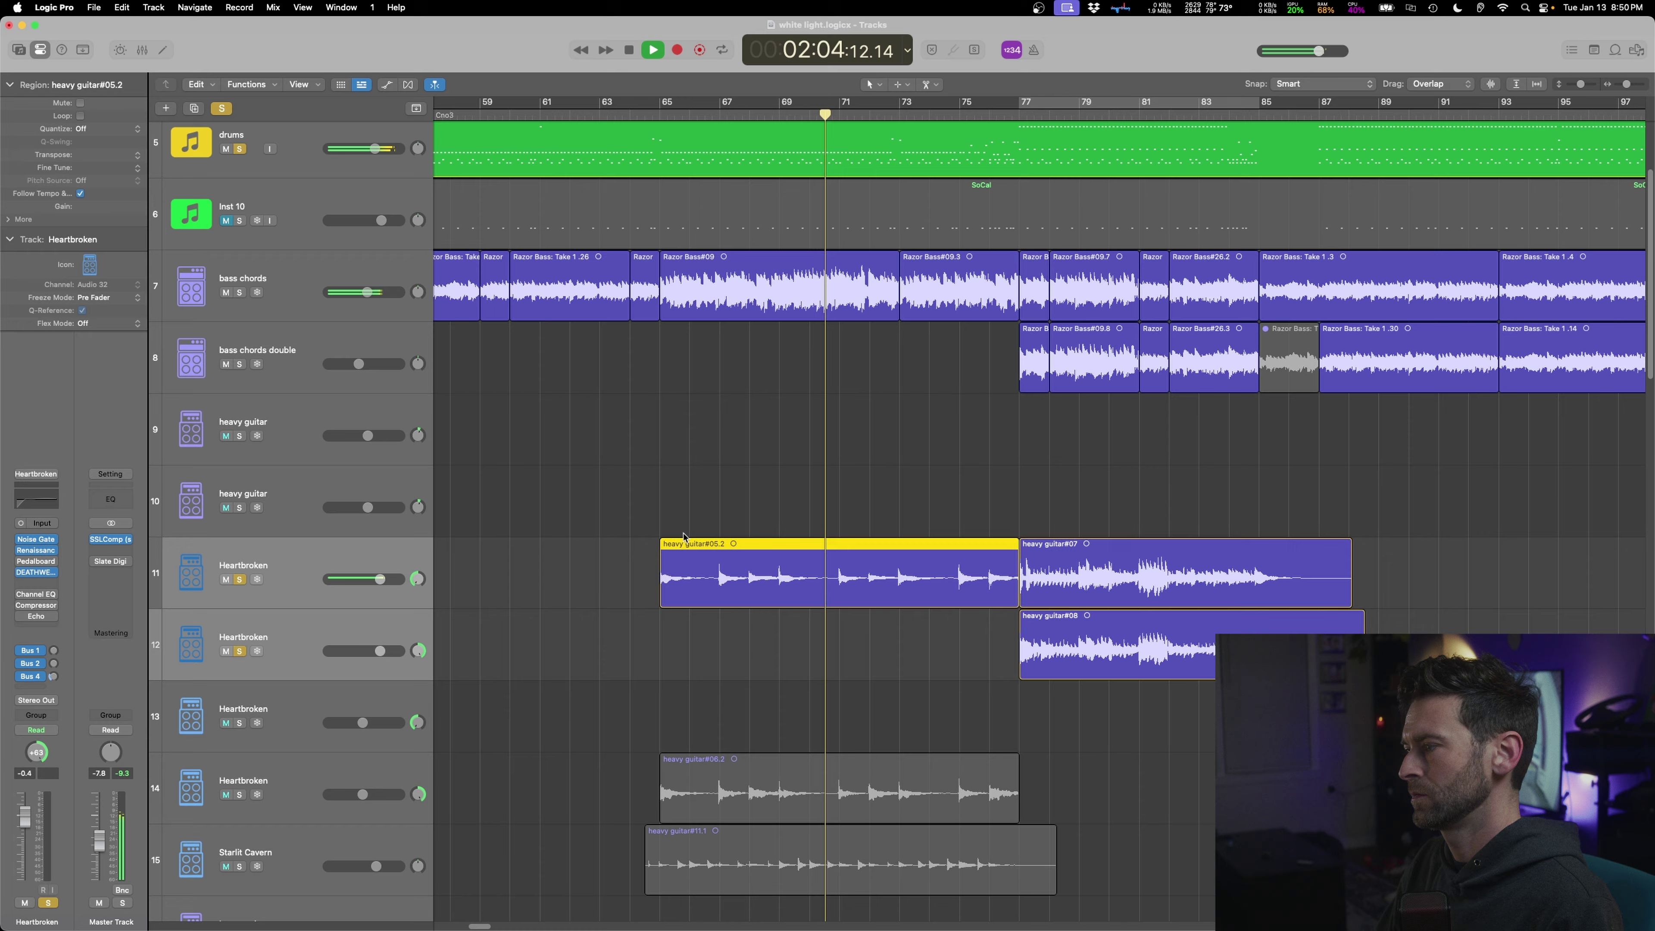
{"action": "left_click", "coordinate": [812, 701]}
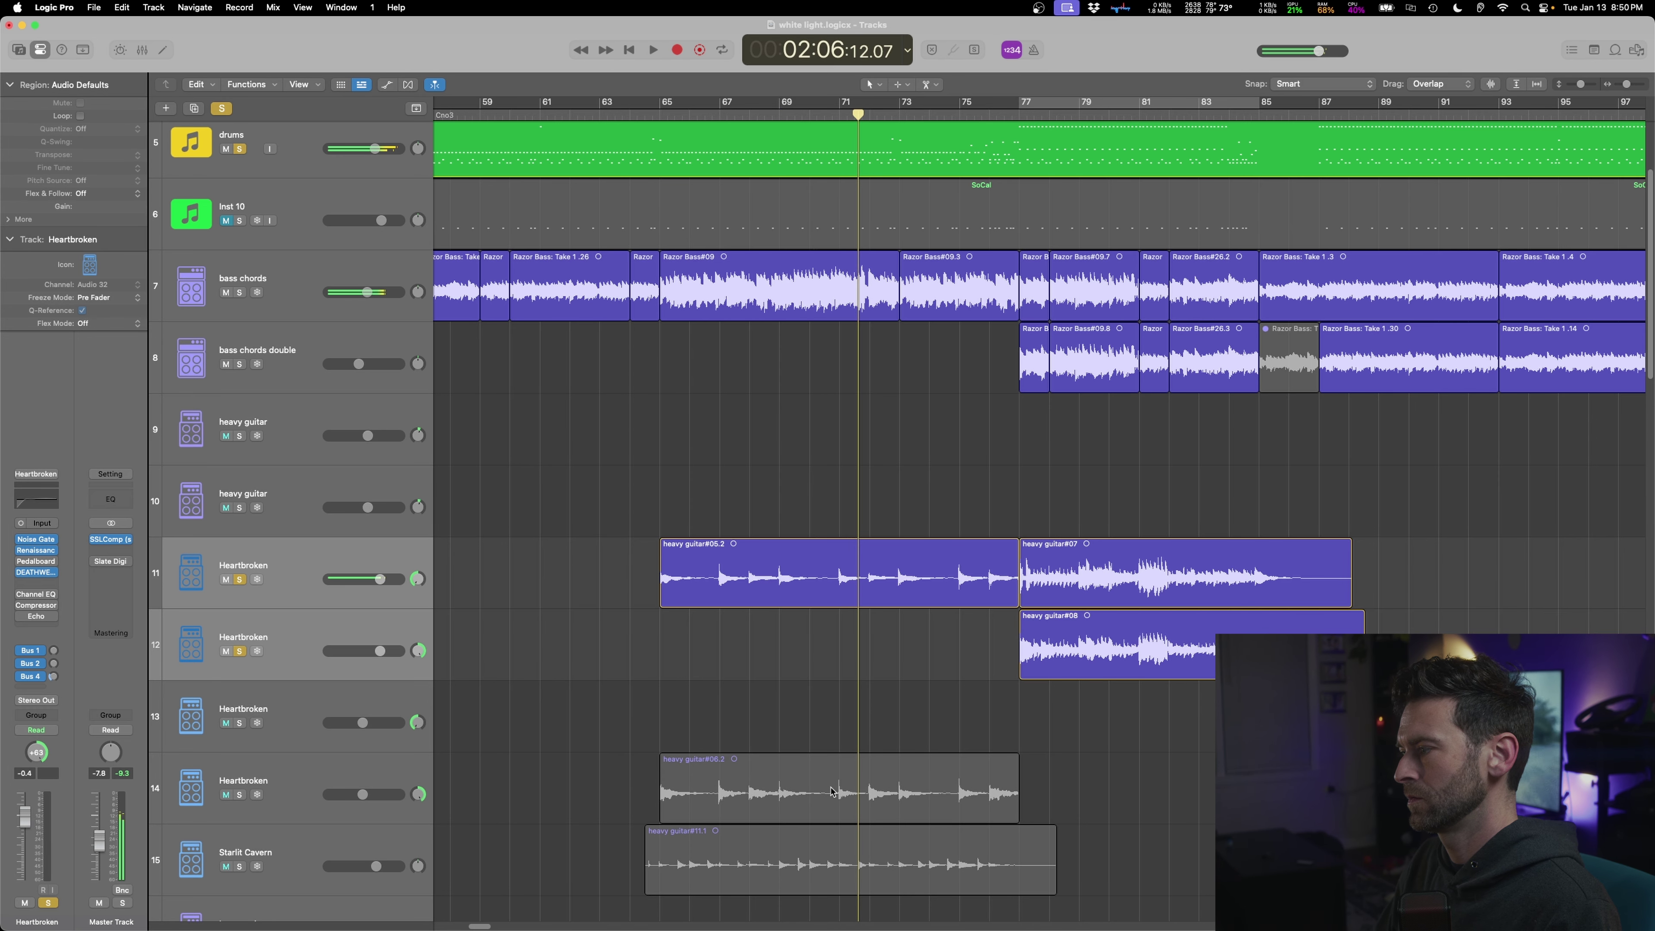
- Move the heavy guitar region at bars 65–77 from track 14 up to Heartbroken track 12 and play from bar 65
{"action": "left_click_drag", "start_coordinate": [847, 789], "coordinate": [847, 645]}
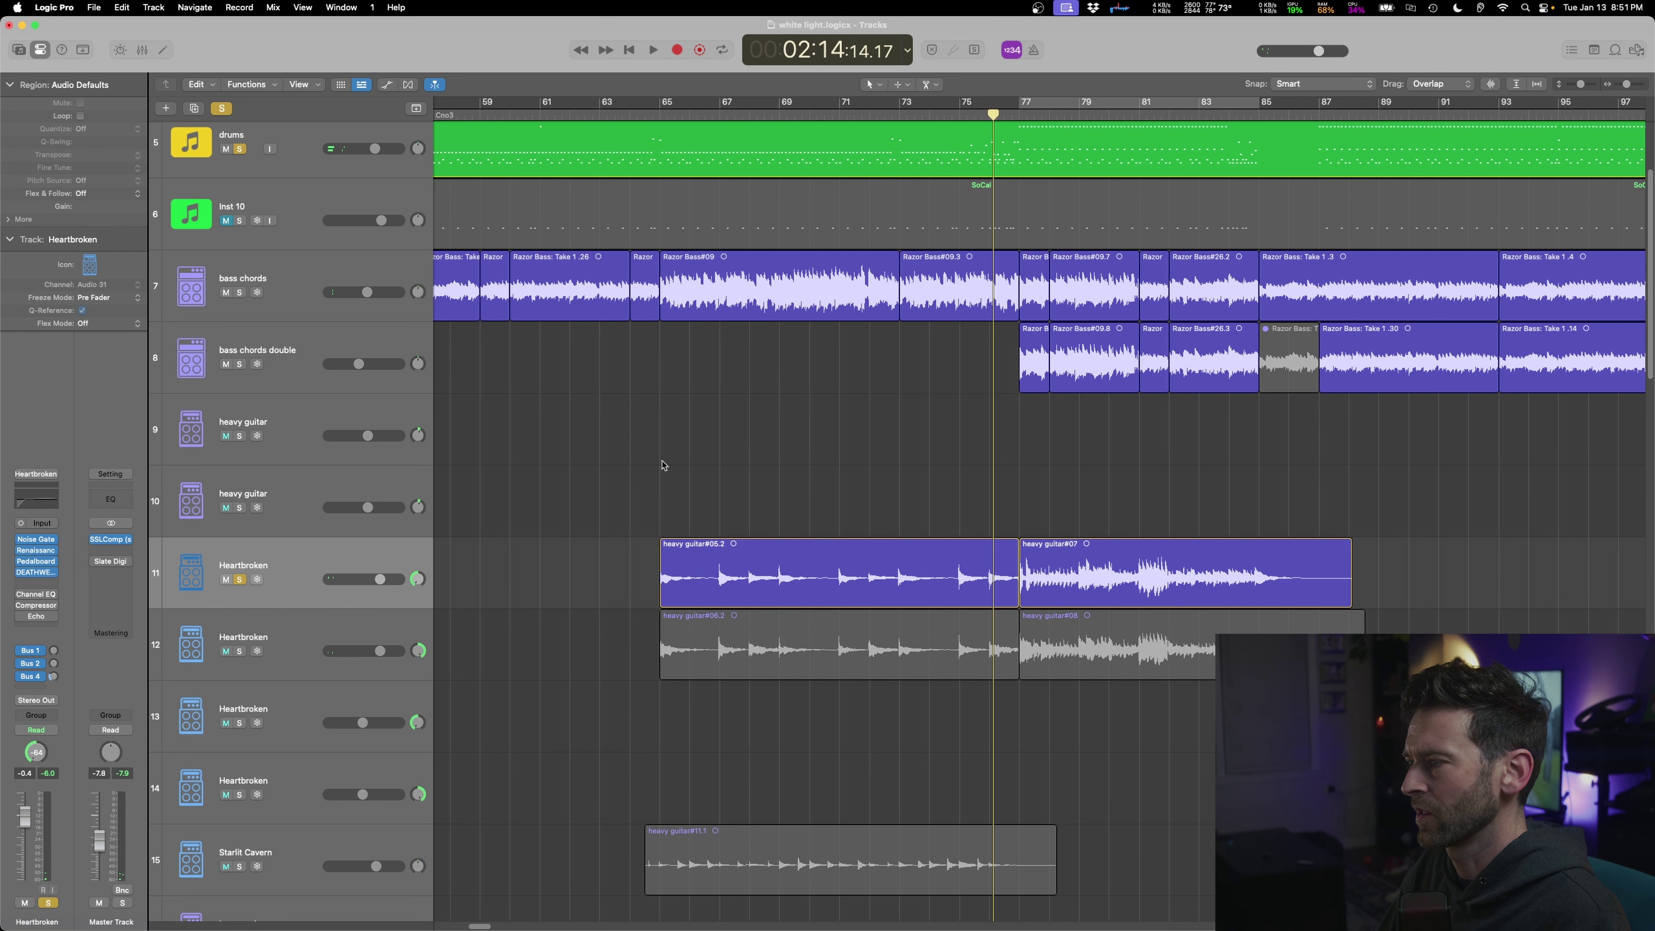
{"action": "left_click", "coordinate": [655, 462]}
{"action": "key", "text": "space"}
- Toggle the Happy Face Fuzz on track 11's Pedalboard and add a Tru-Tape Delay pedal after the Hi-Drive
{"action": "left_click", "coordinate": [36, 563]}
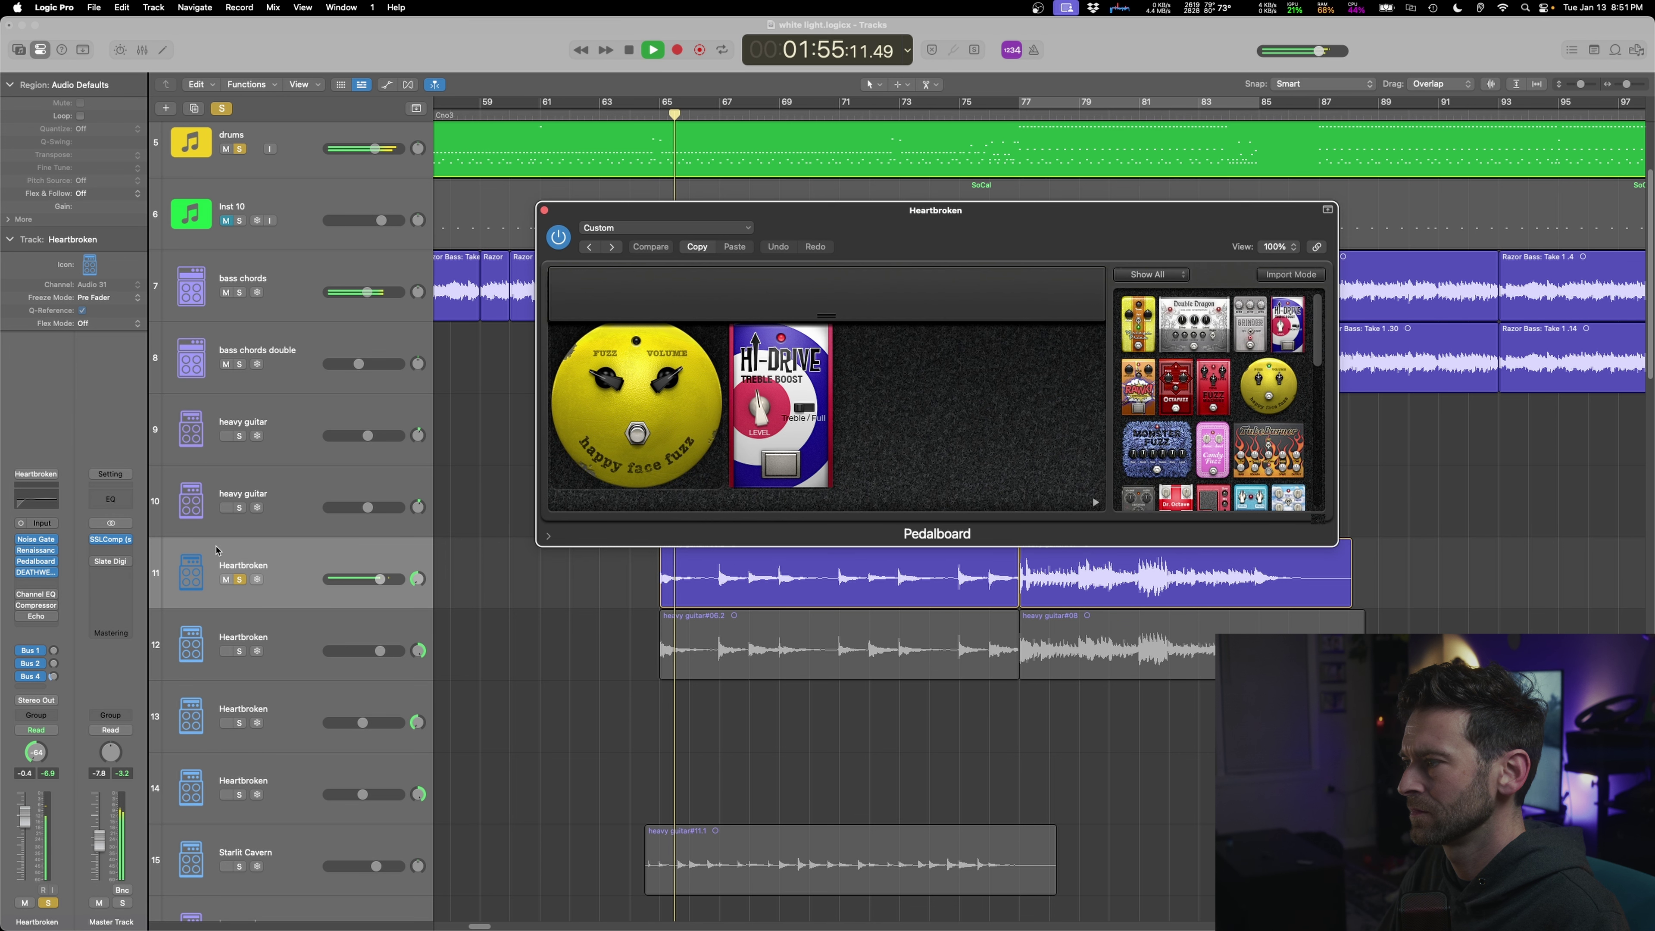
{"action": "left_click", "coordinate": [635, 436]}
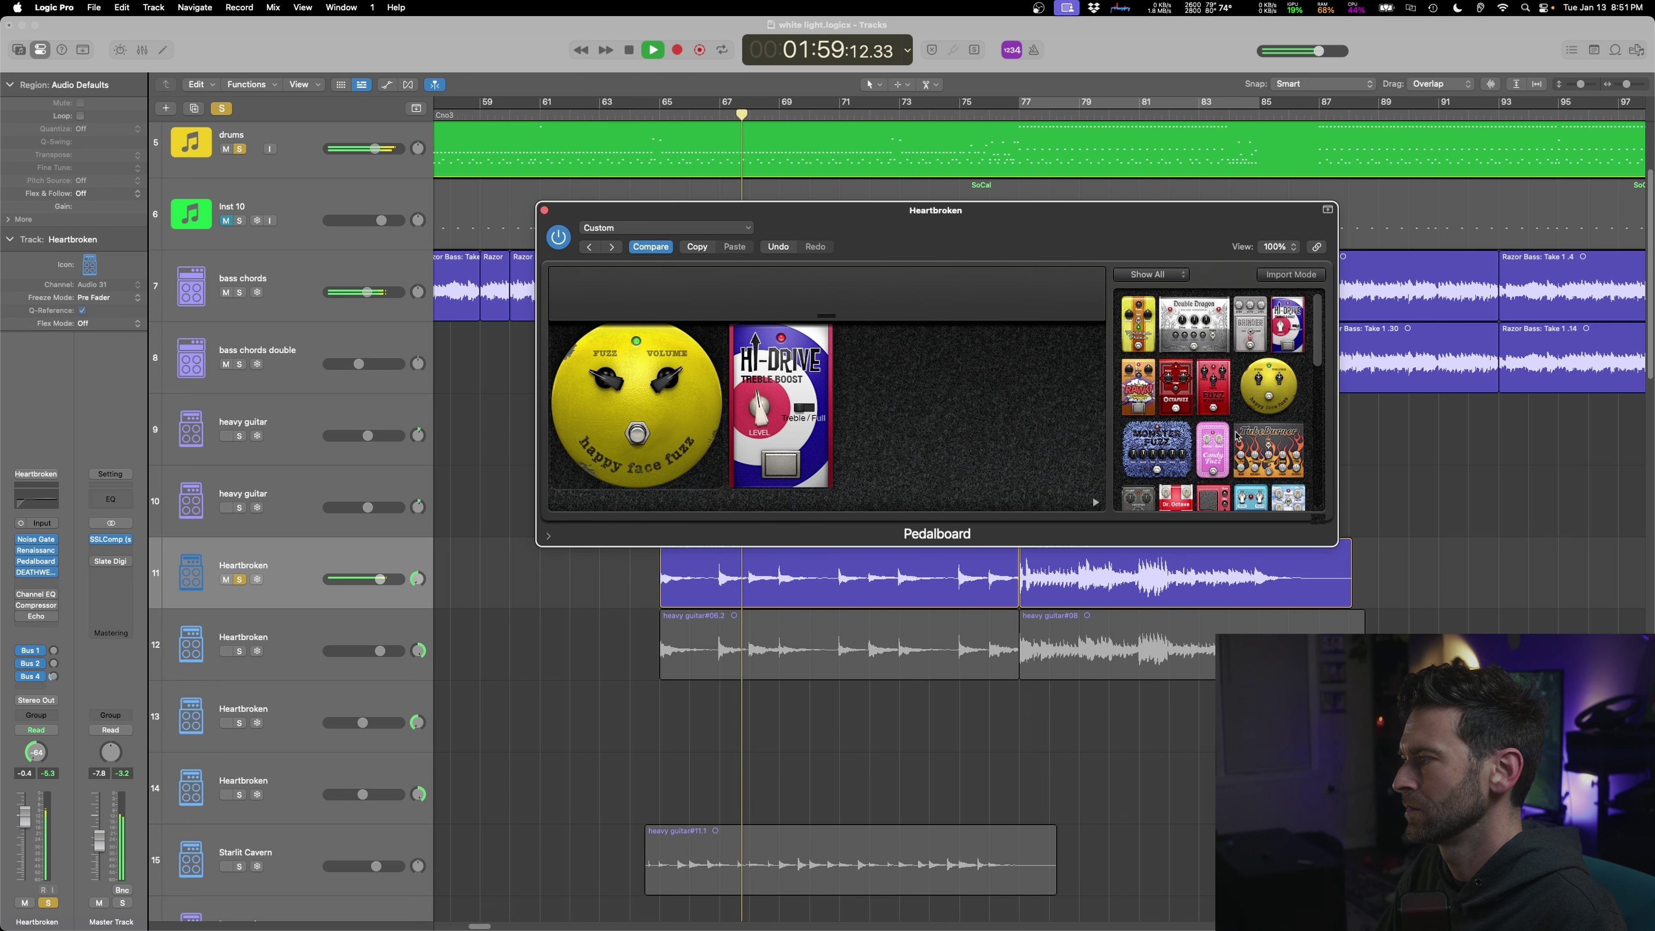
{"action": "scroll", "coordinate": [1225, 448], "scroll_direction": "down", "scroll_amount": 5}
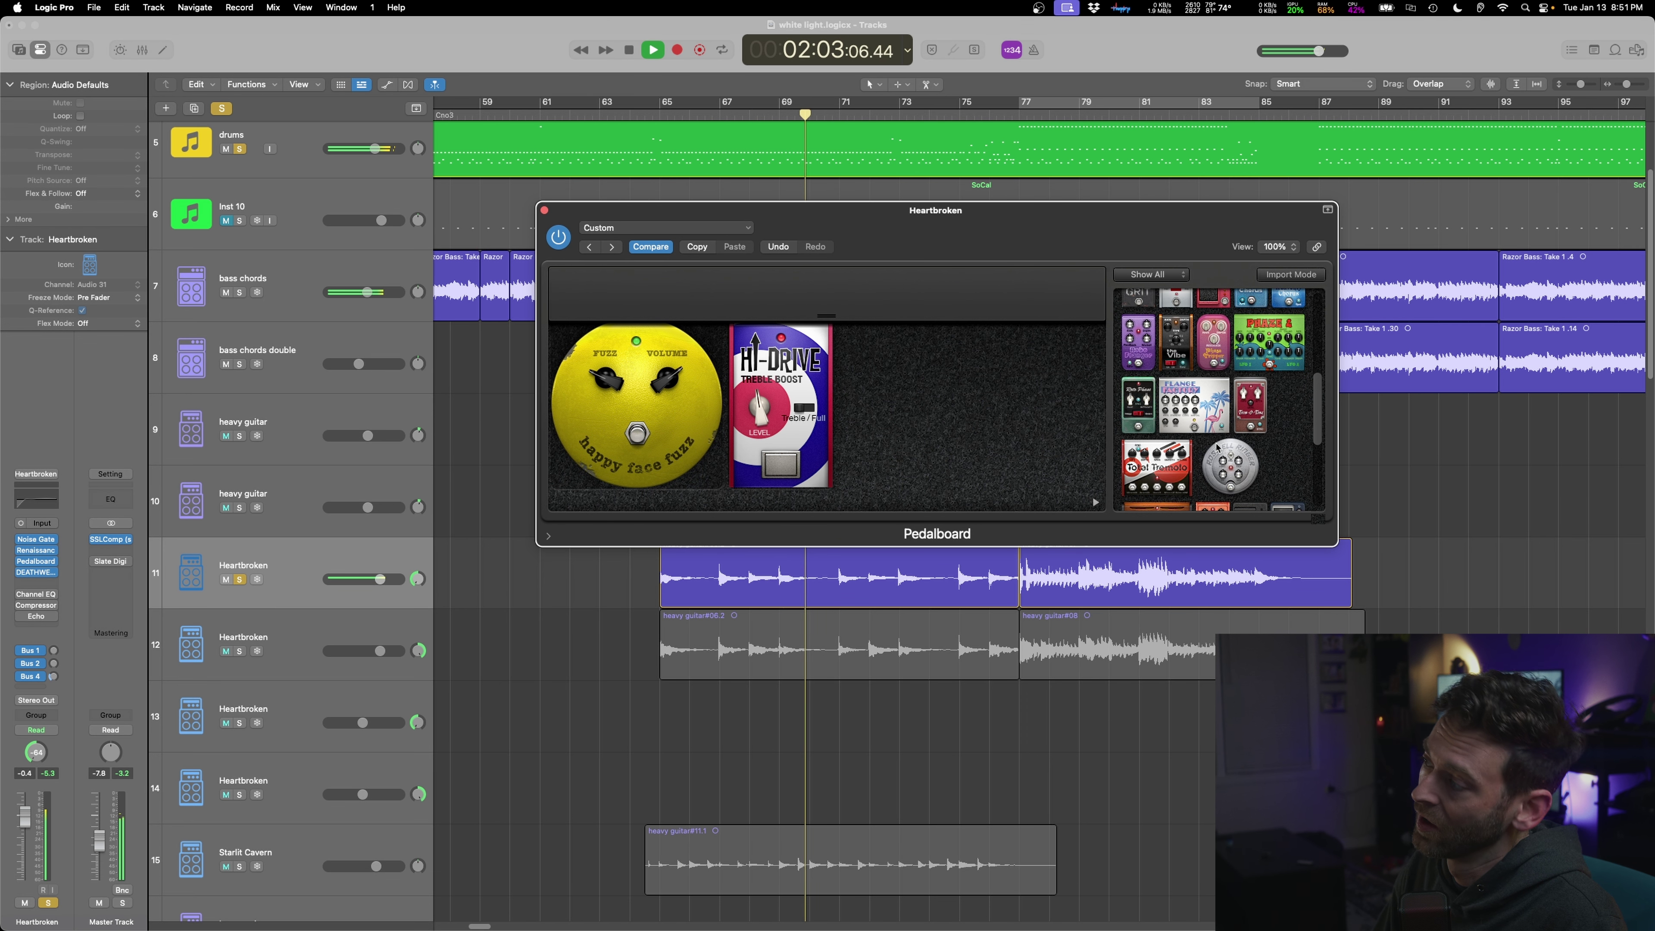
{"action": "scroll", "coordinate": [1218, 448], "scroll_direction": "down", "scroll_amount": 5}
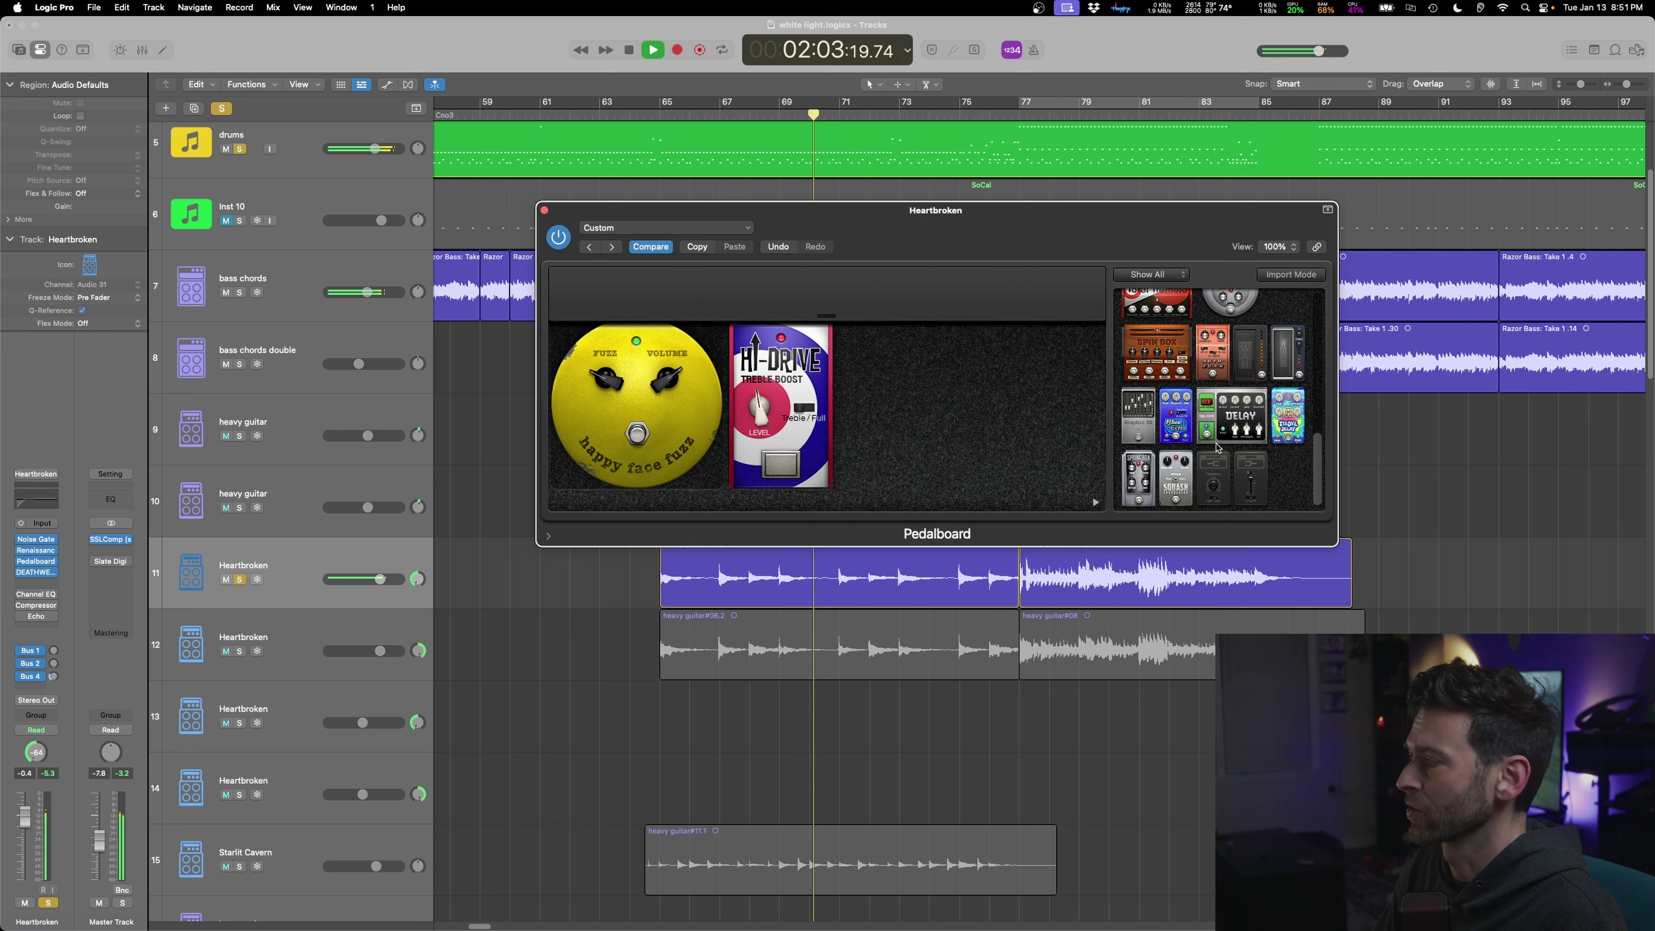
{"action": "left_click_drag", "start_coordinate": [1238, 425], "coordinate": [940, 450]}
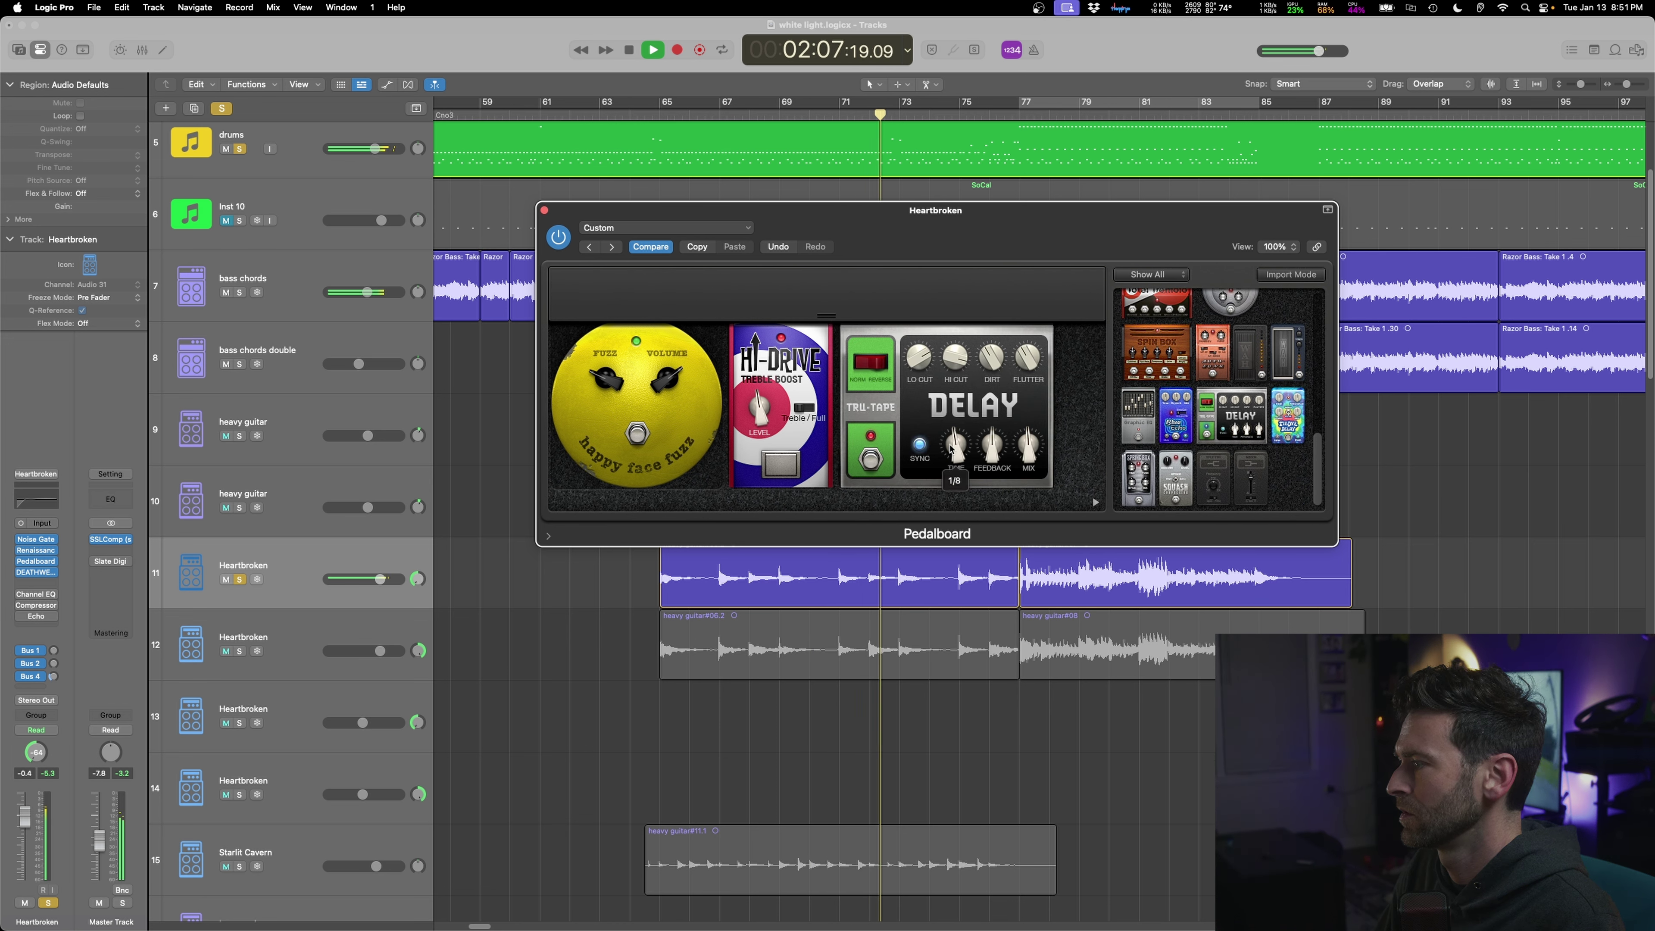
- Adjust the Tru-Tape Delay's time, set its feedback to 74%, and close the Pedalboard
{"action": "left_click_drag", "start_coordinate": [957, 441], "coordinate": [995, 460]}
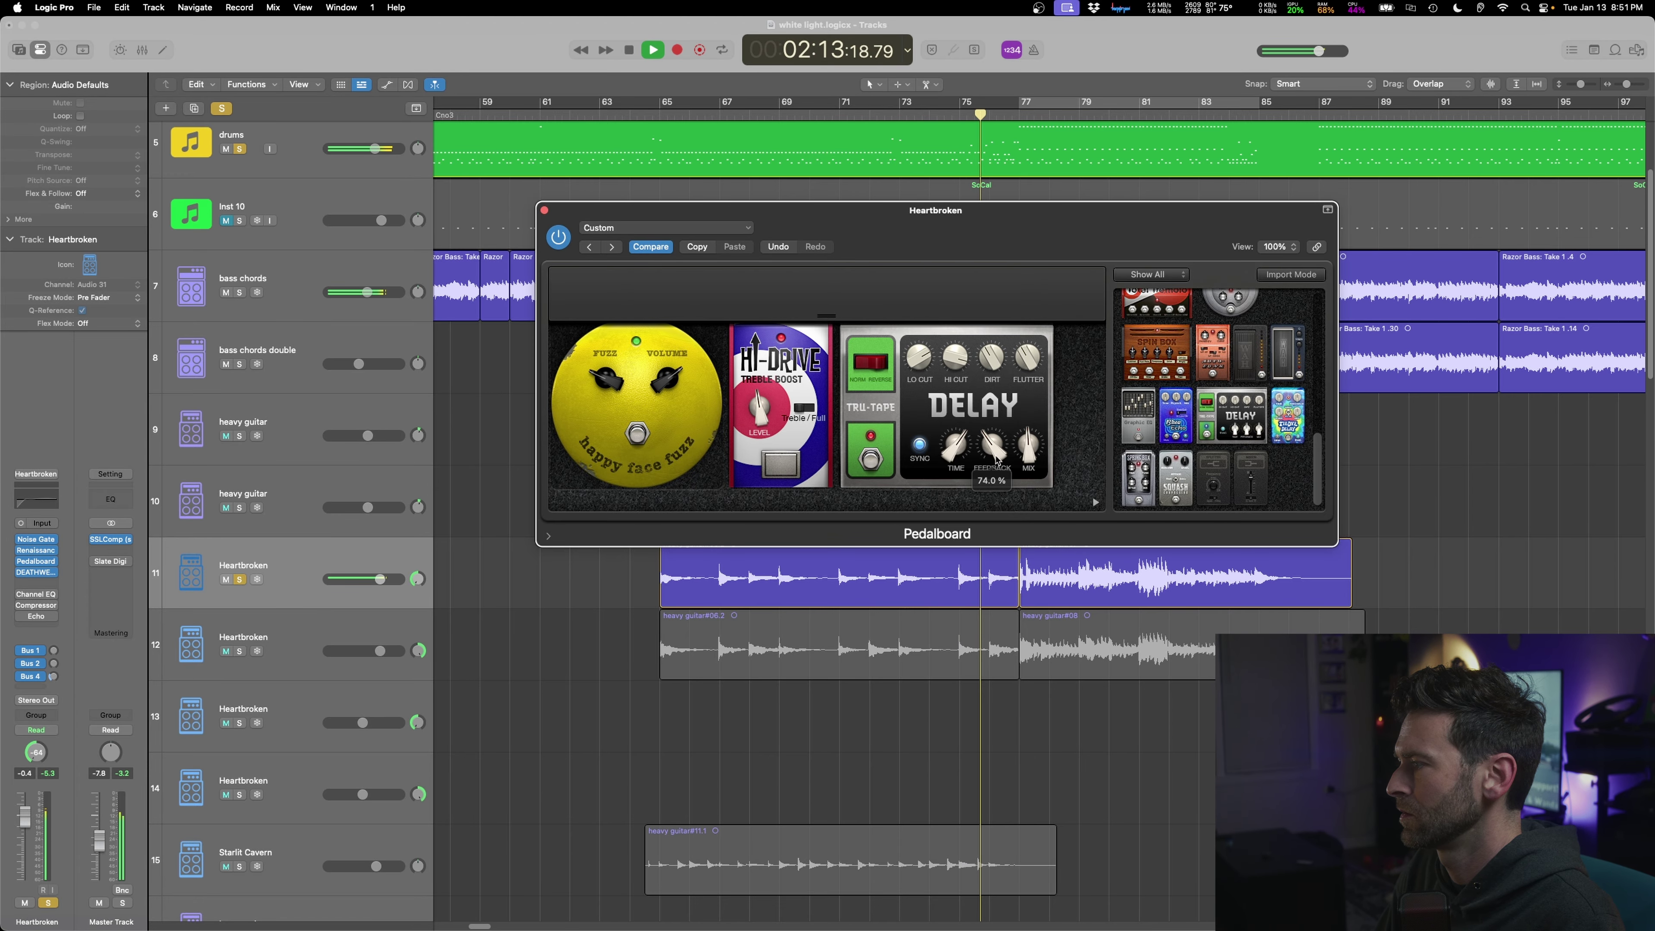
{"action": "mouse_move", "coordinate": [959, 453]}
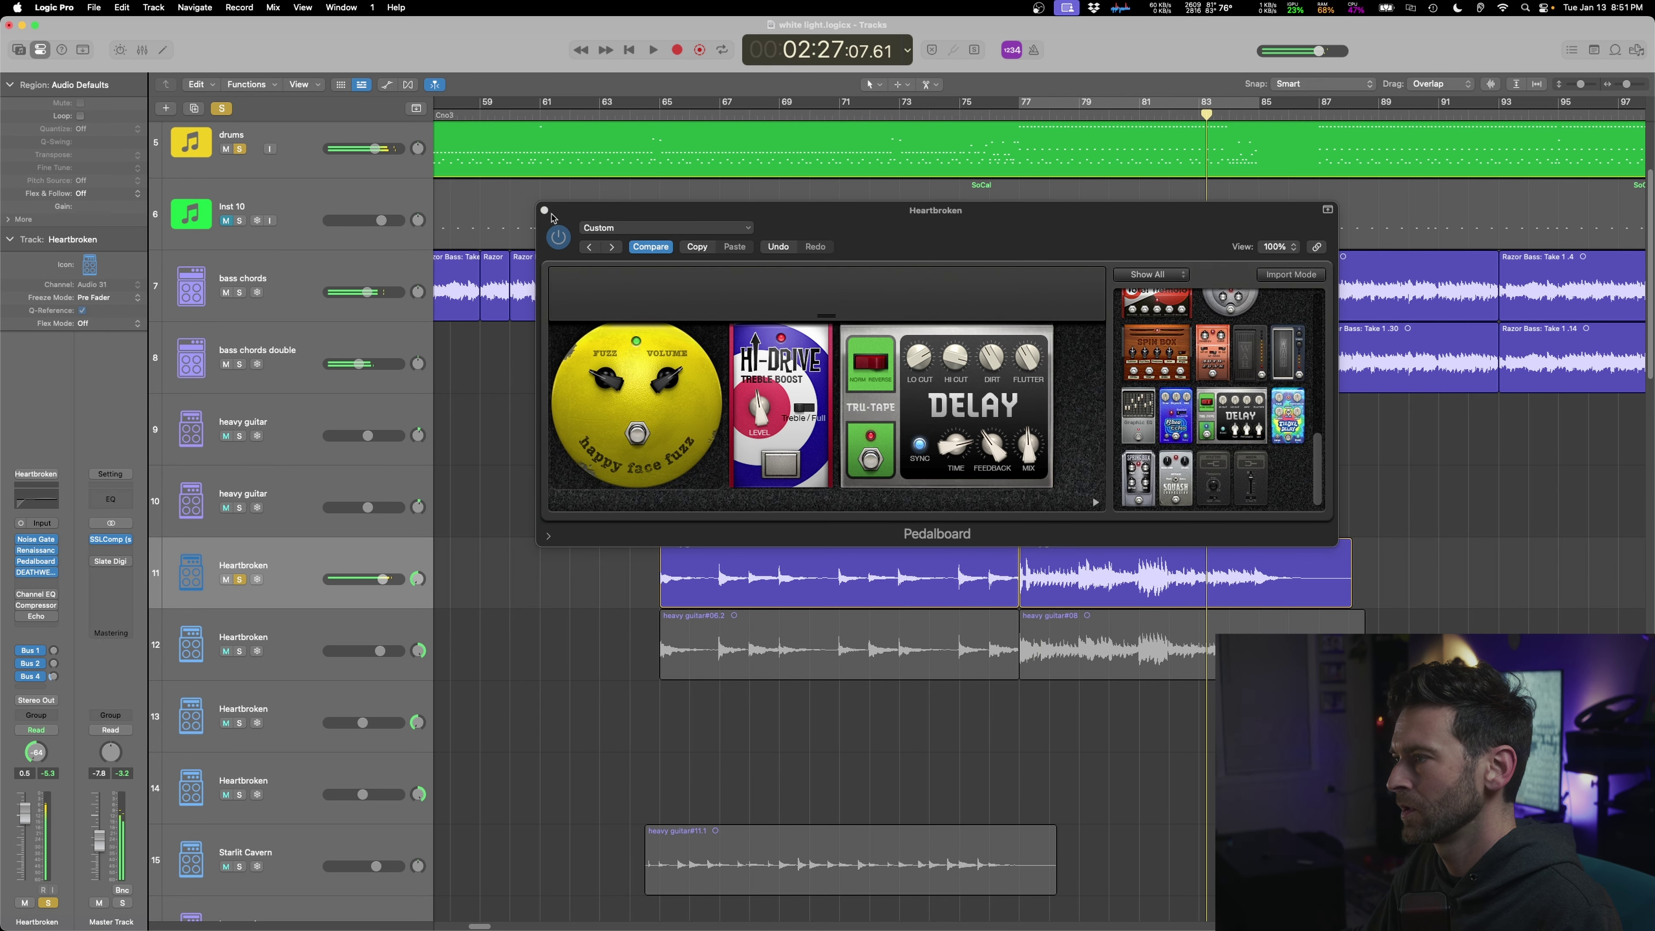
{"action": "left_click", "coordinate": [544, 210]}
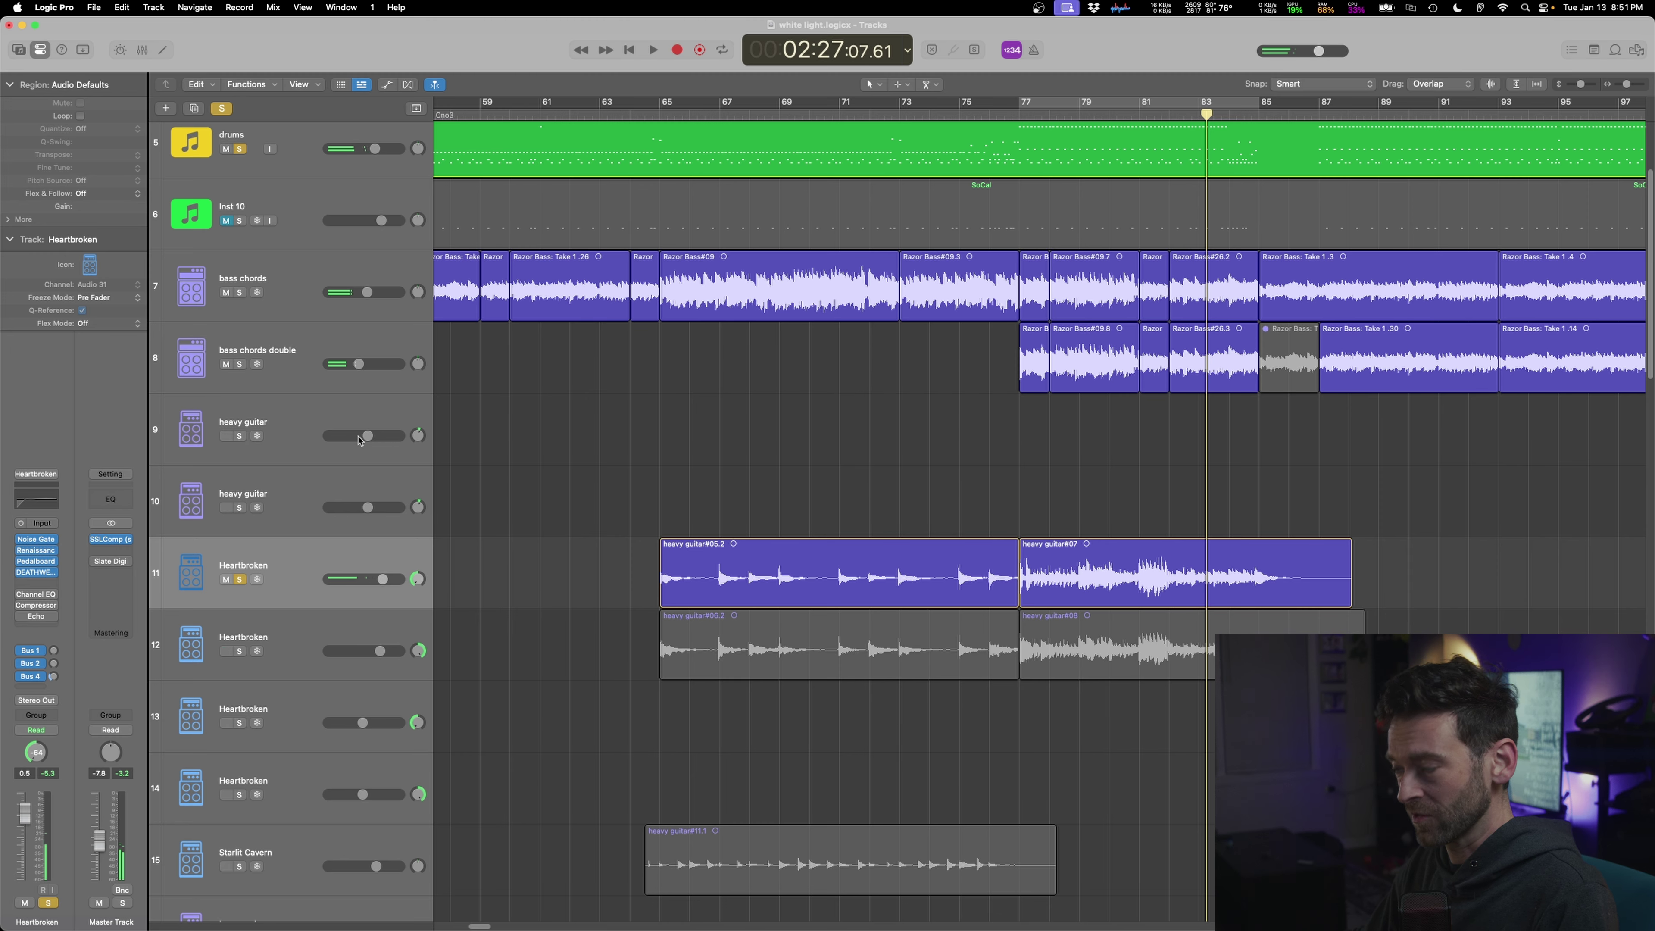
- Lower the volume of Heartbroken tracks 11 and 12 together to -3.6 dB while they play soloed with the bass and drums
{"action": "left_click", "coordinate": [315, 631]}
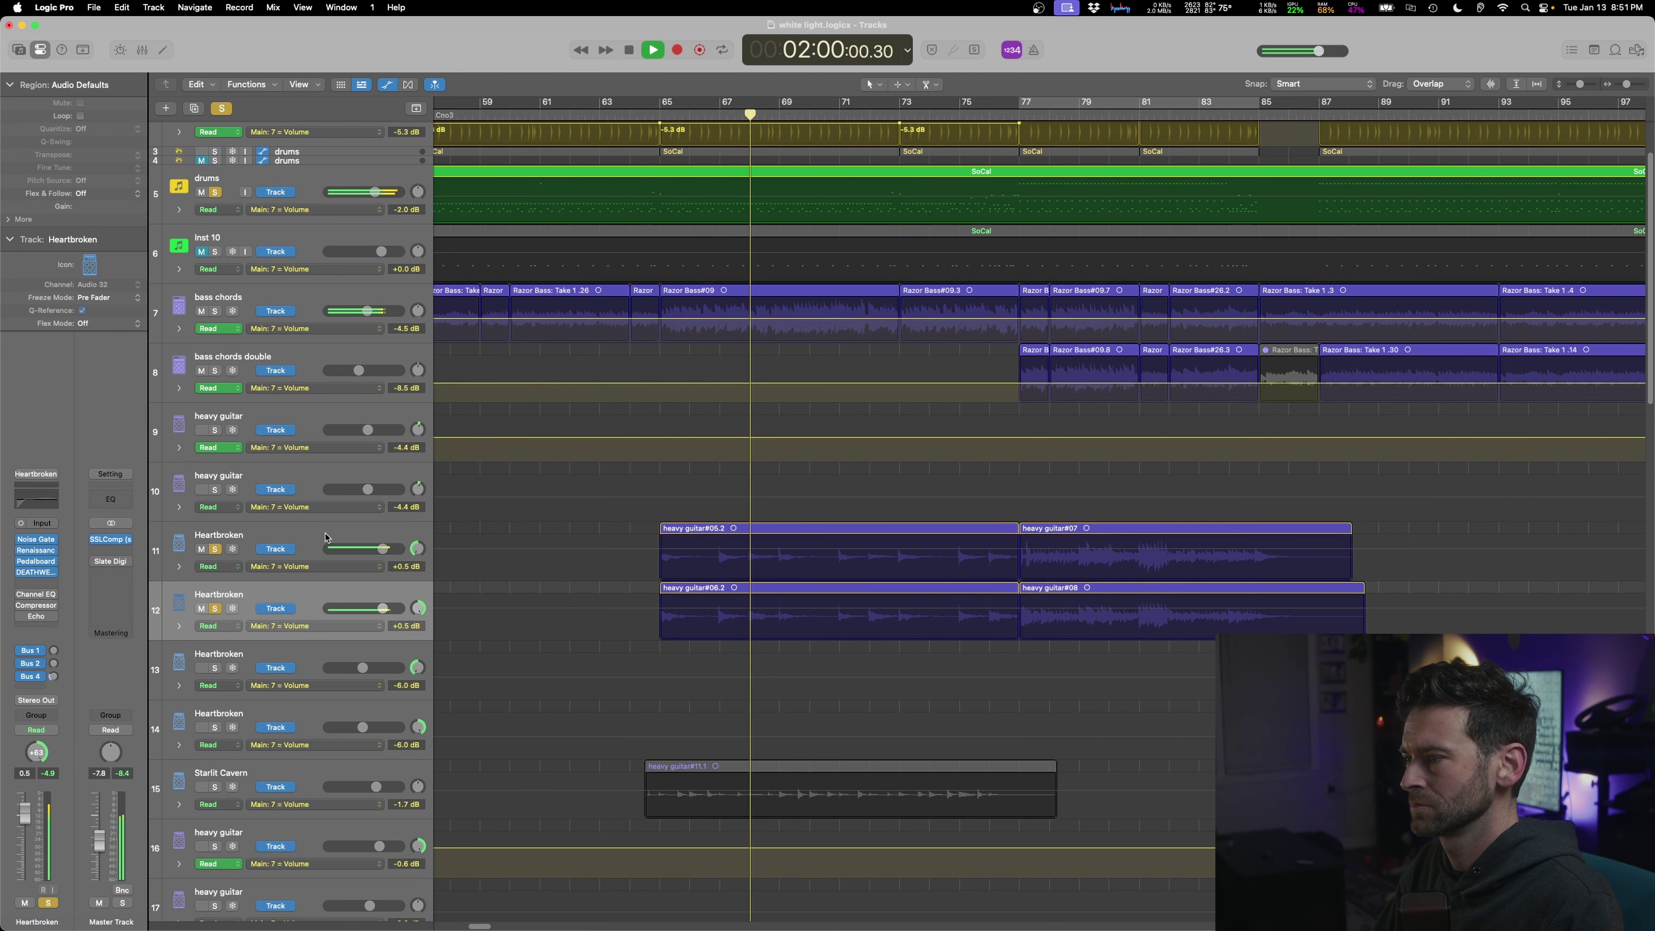
{"action": "left_click_drag", "start_coordinate": [383, 549], "coordinate": [369, 548]}
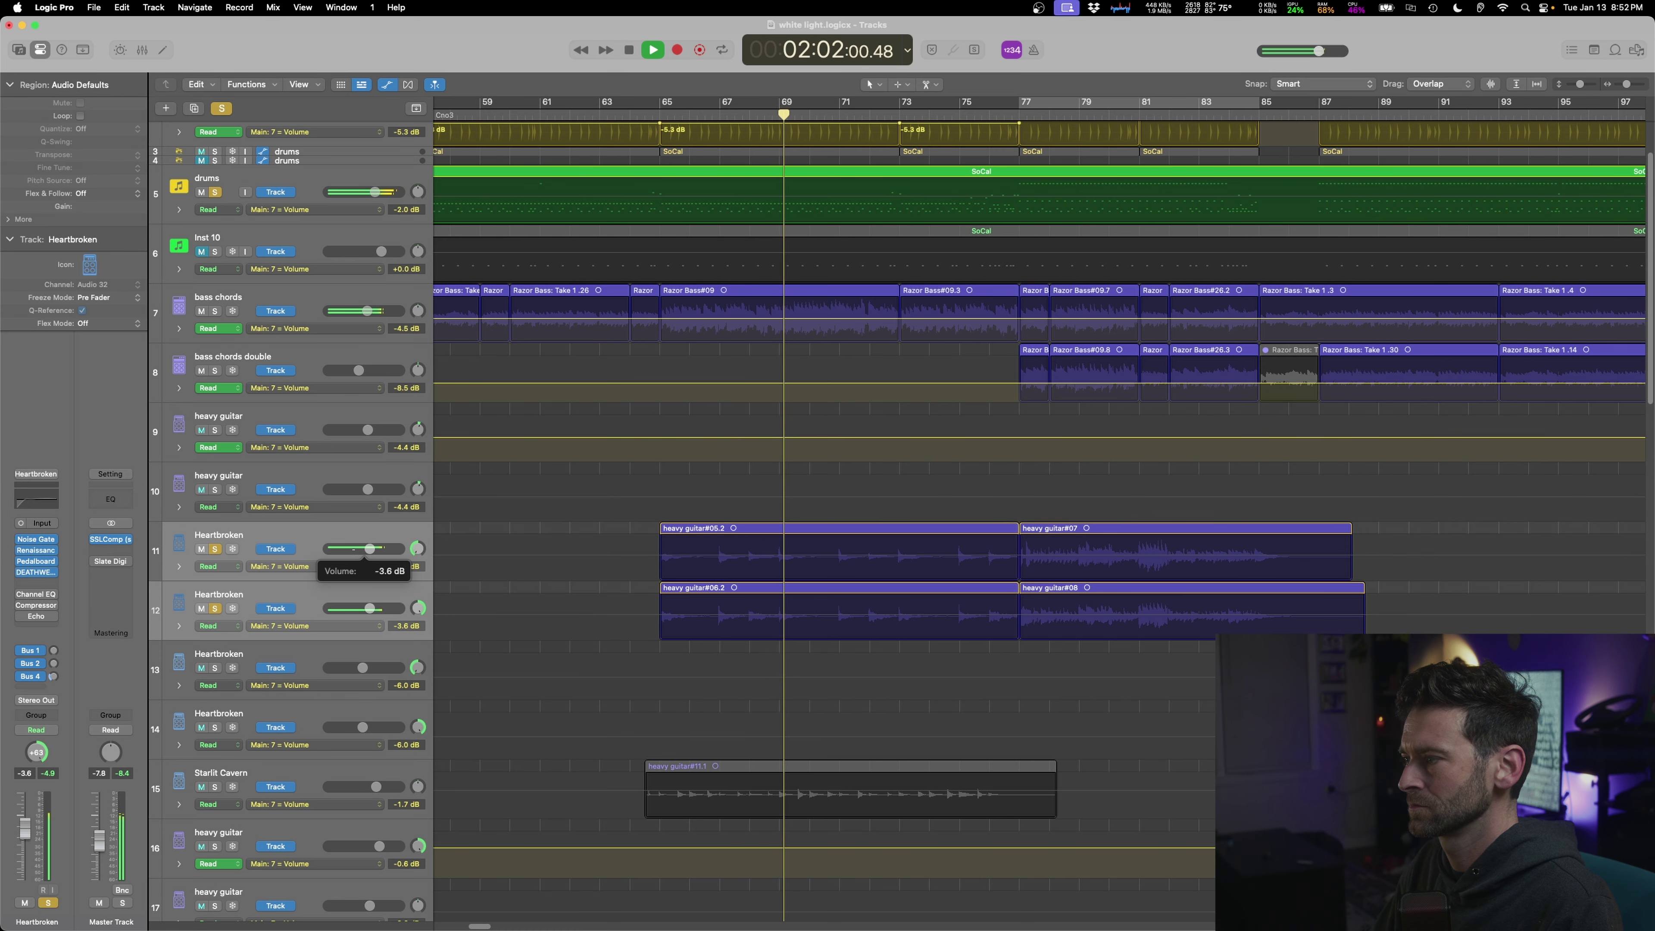
{"action": "key", "text": "a"}
{"action": "left_click", "coordinate": [764, 476]}
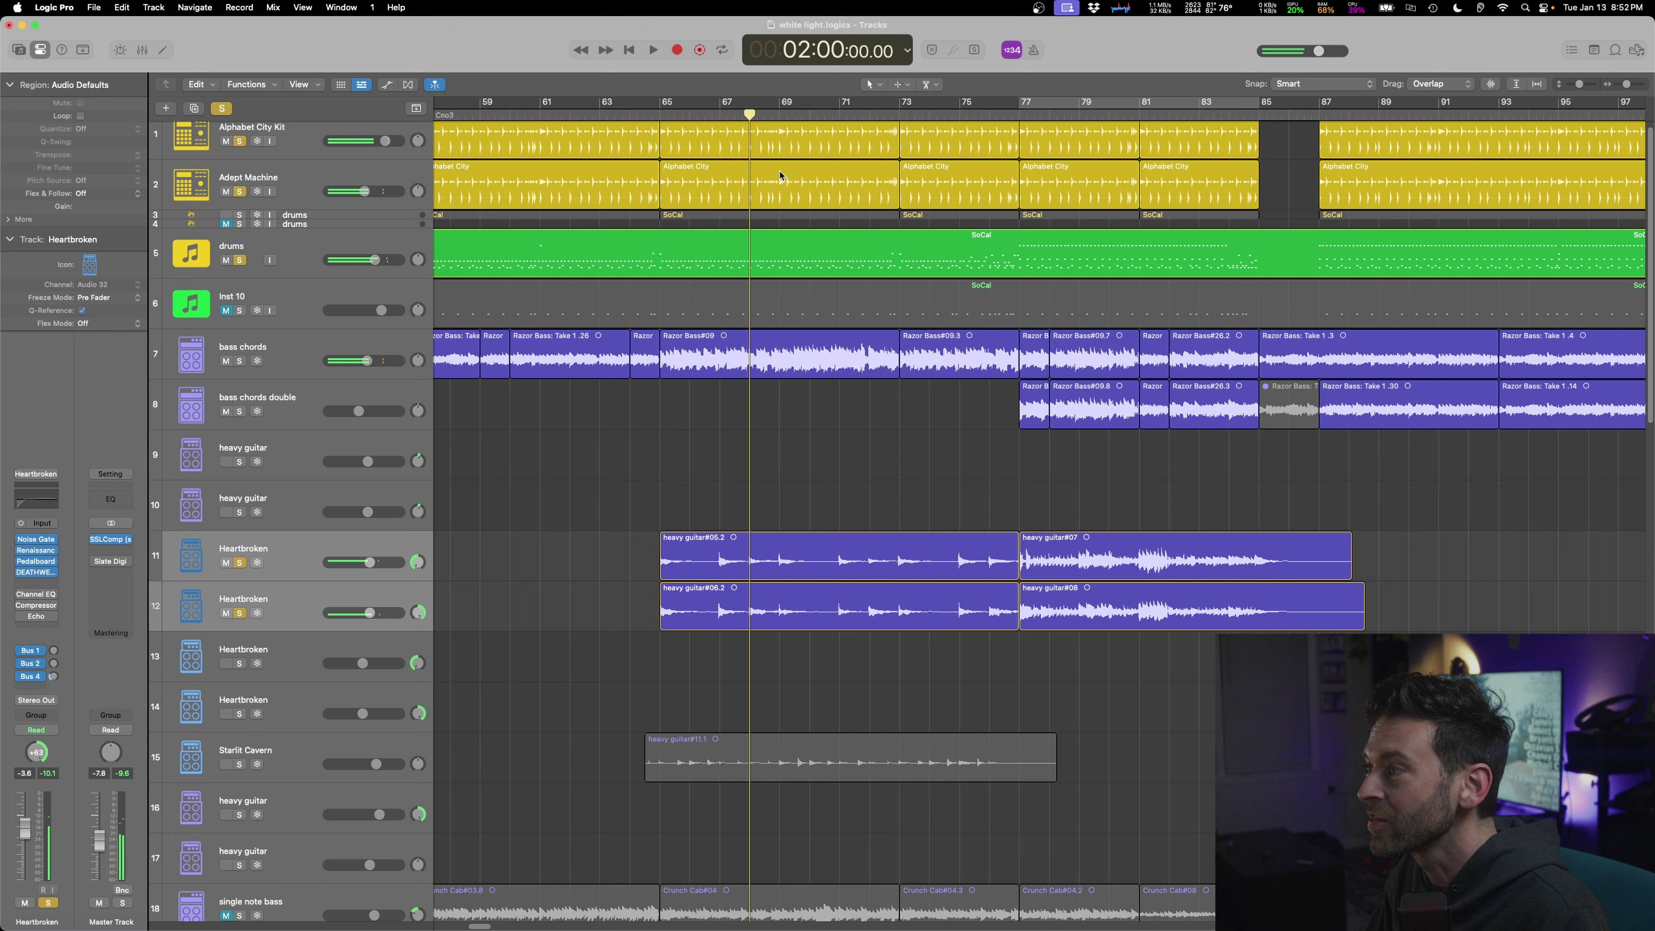
- Solo the two Alphabet City drum regions at bars 65–73 and loop playback over bars 68–70
{"action": "scroll", "coordinate": [763, 158], "scroll_direction": "up", "scroll_amount": 1}
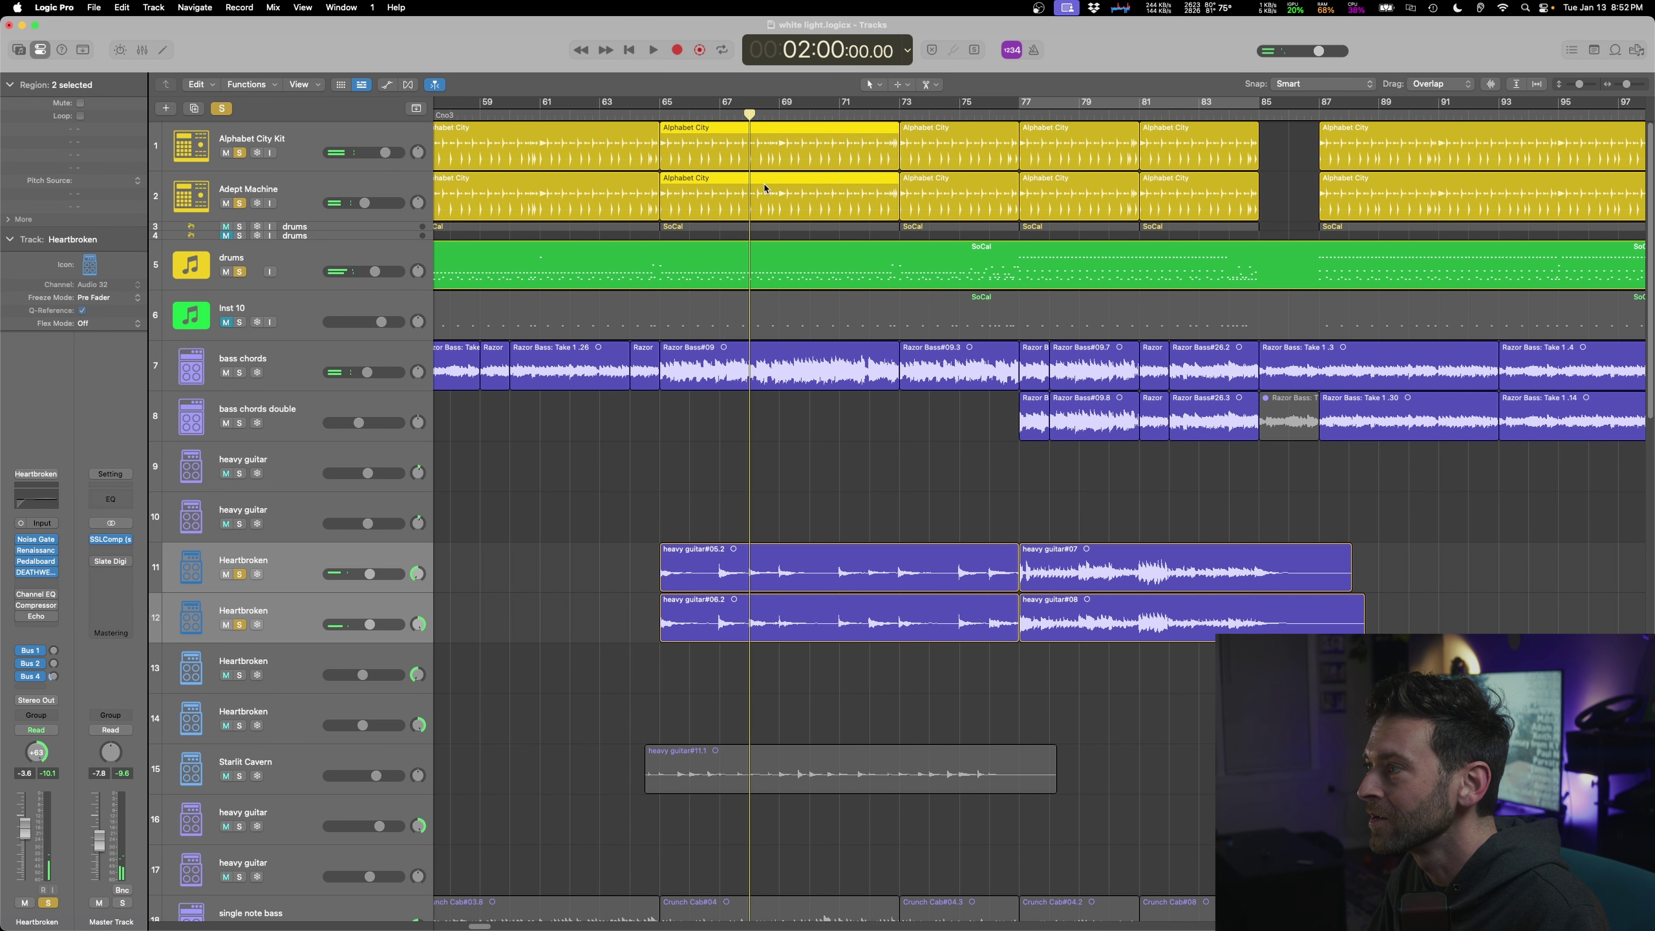
{"action": "key", "text": "ctrl+s"}
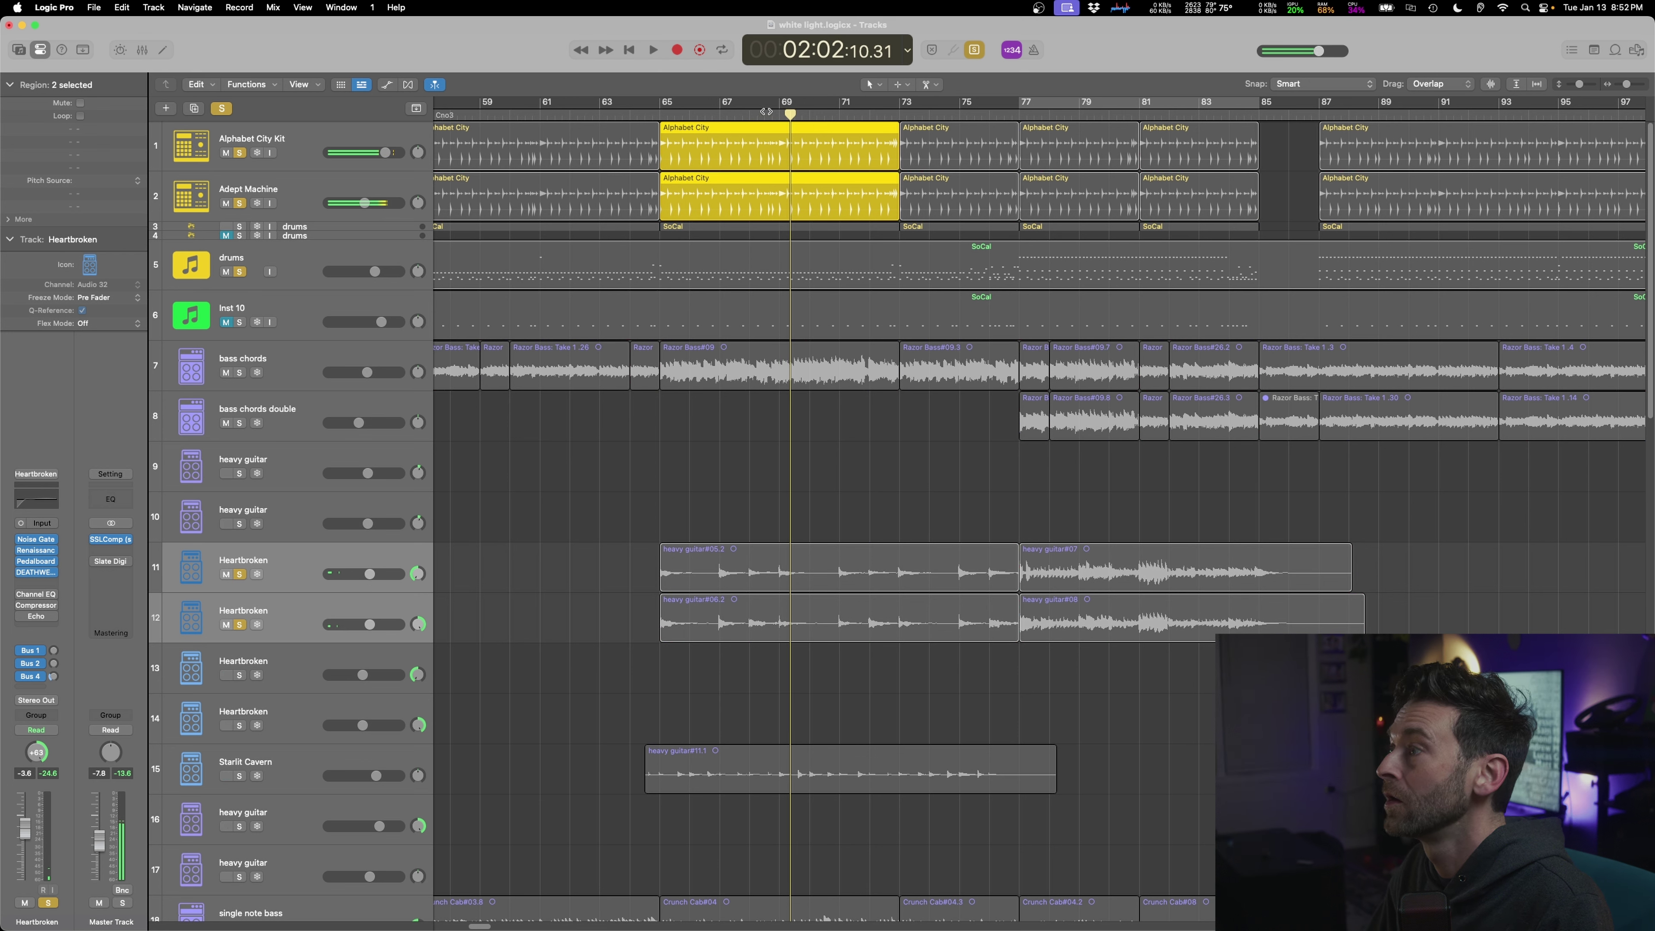
{"action": "left_click_drag", "start_coordinate": [754, 103], "coordinate": [810, 103]}
{"action": "key", "text": "space"}
- Solo the Alphabet City Kit and Adept Machine tracks in turn to compare their drum sounds in the loop
{"action": "left_click", "coordinate": [240, 204]}
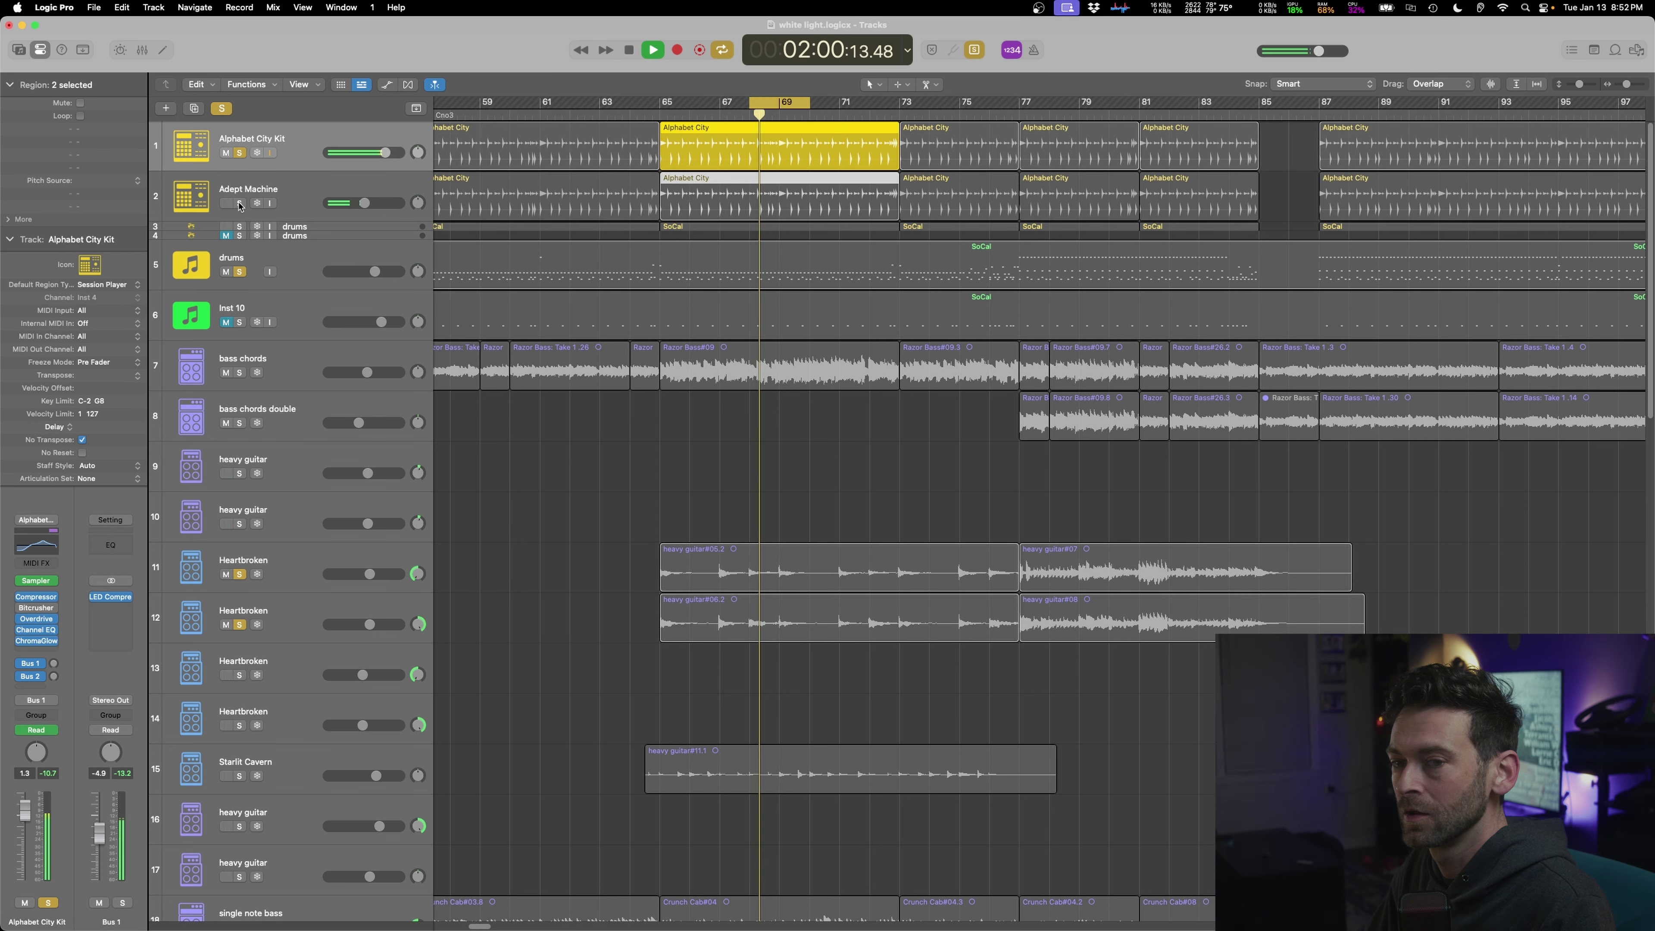
{"action": "left_click", "coordinate": [240, 154]}
{"action": "left_click", "coordinate": [240, 204]}
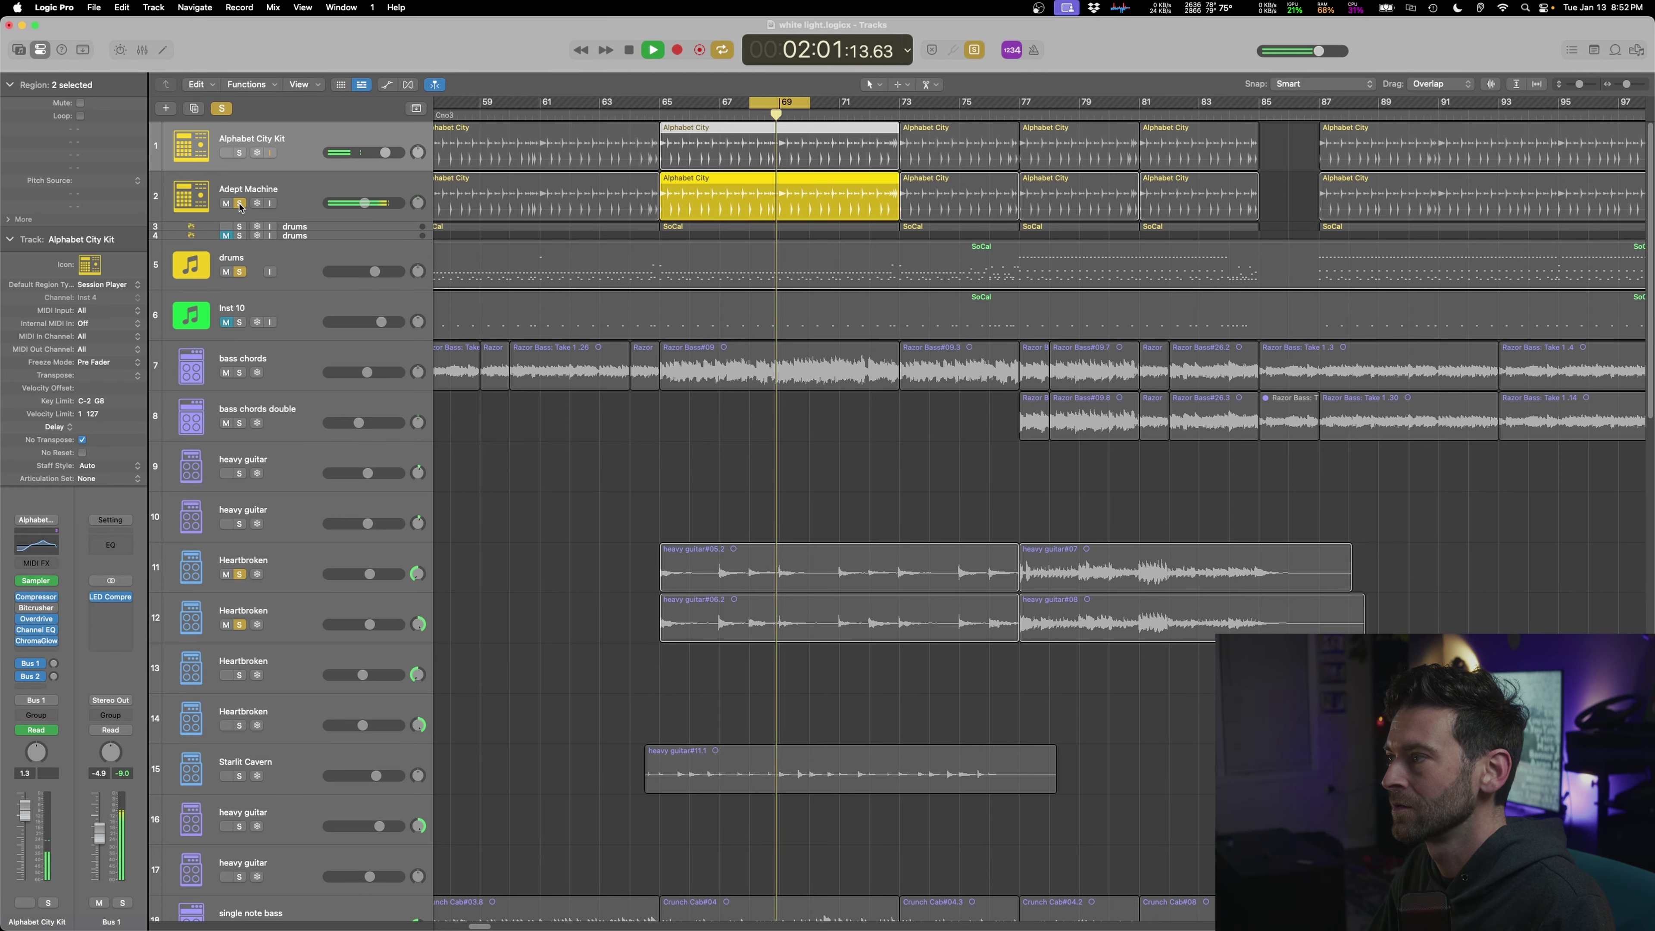
{"action": "left_click", "coordinate": [240, 203]}
{"action": "left_click", "coordinate": [240, 152]}
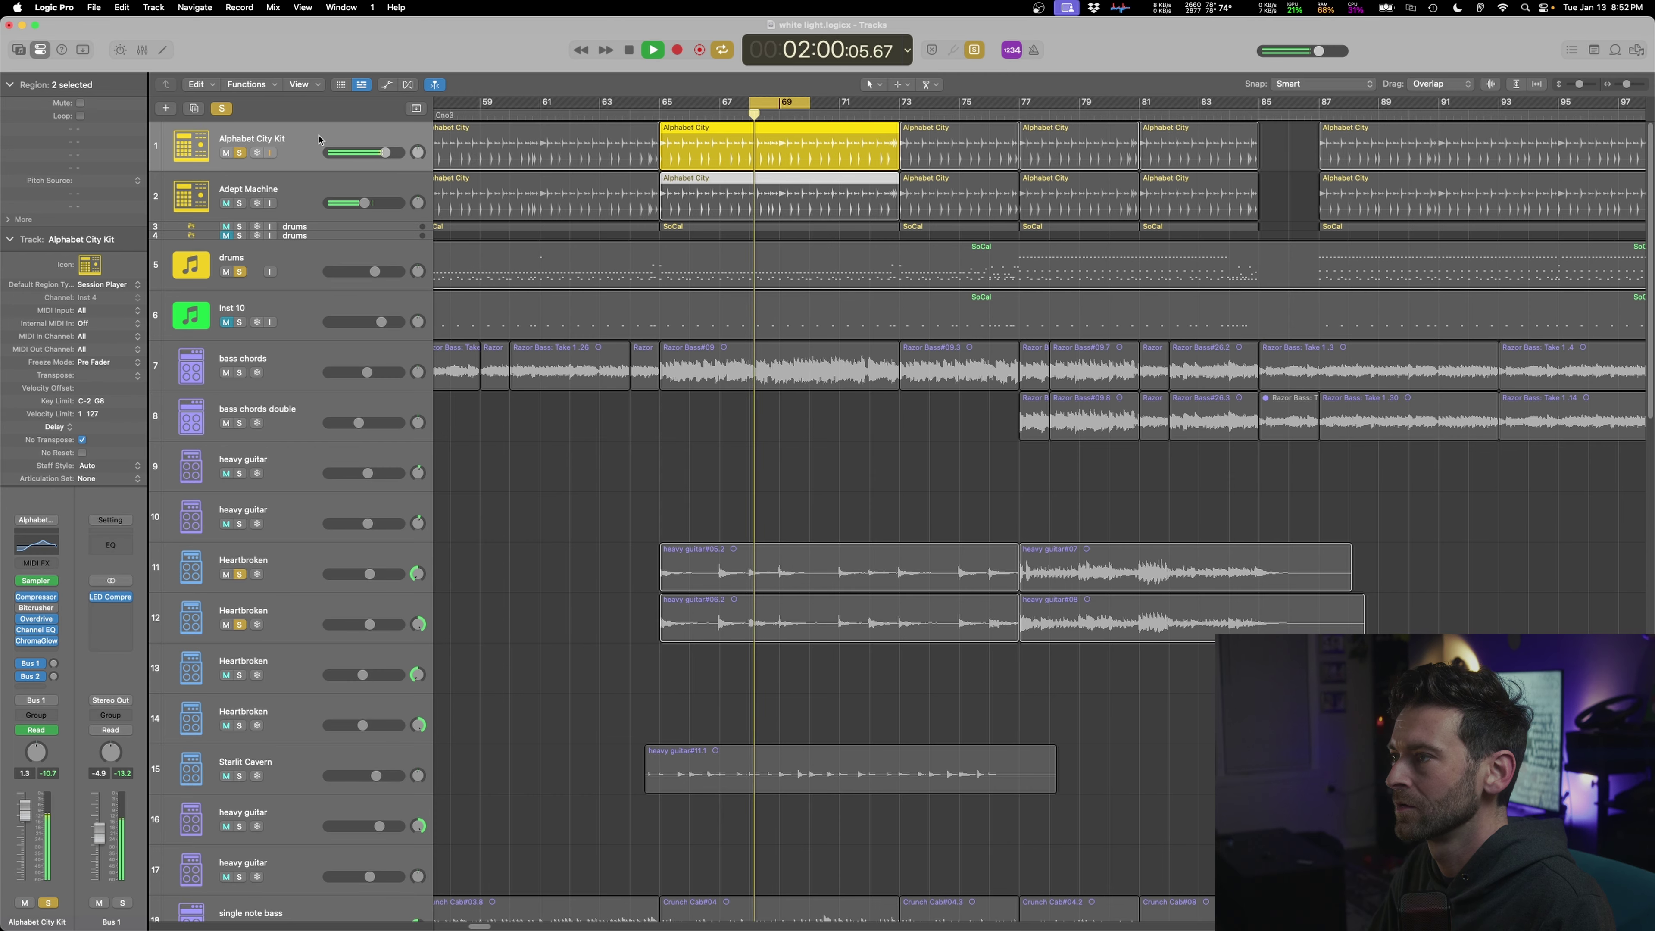
- Open the Alphabet City Kit's Sampler and audition its mapped percussion, cymbal and tom samples one by one
{"action": "key", "text": "space"}
{"action": "key", "text": "v"}
{"action": "key", "text": "space"}
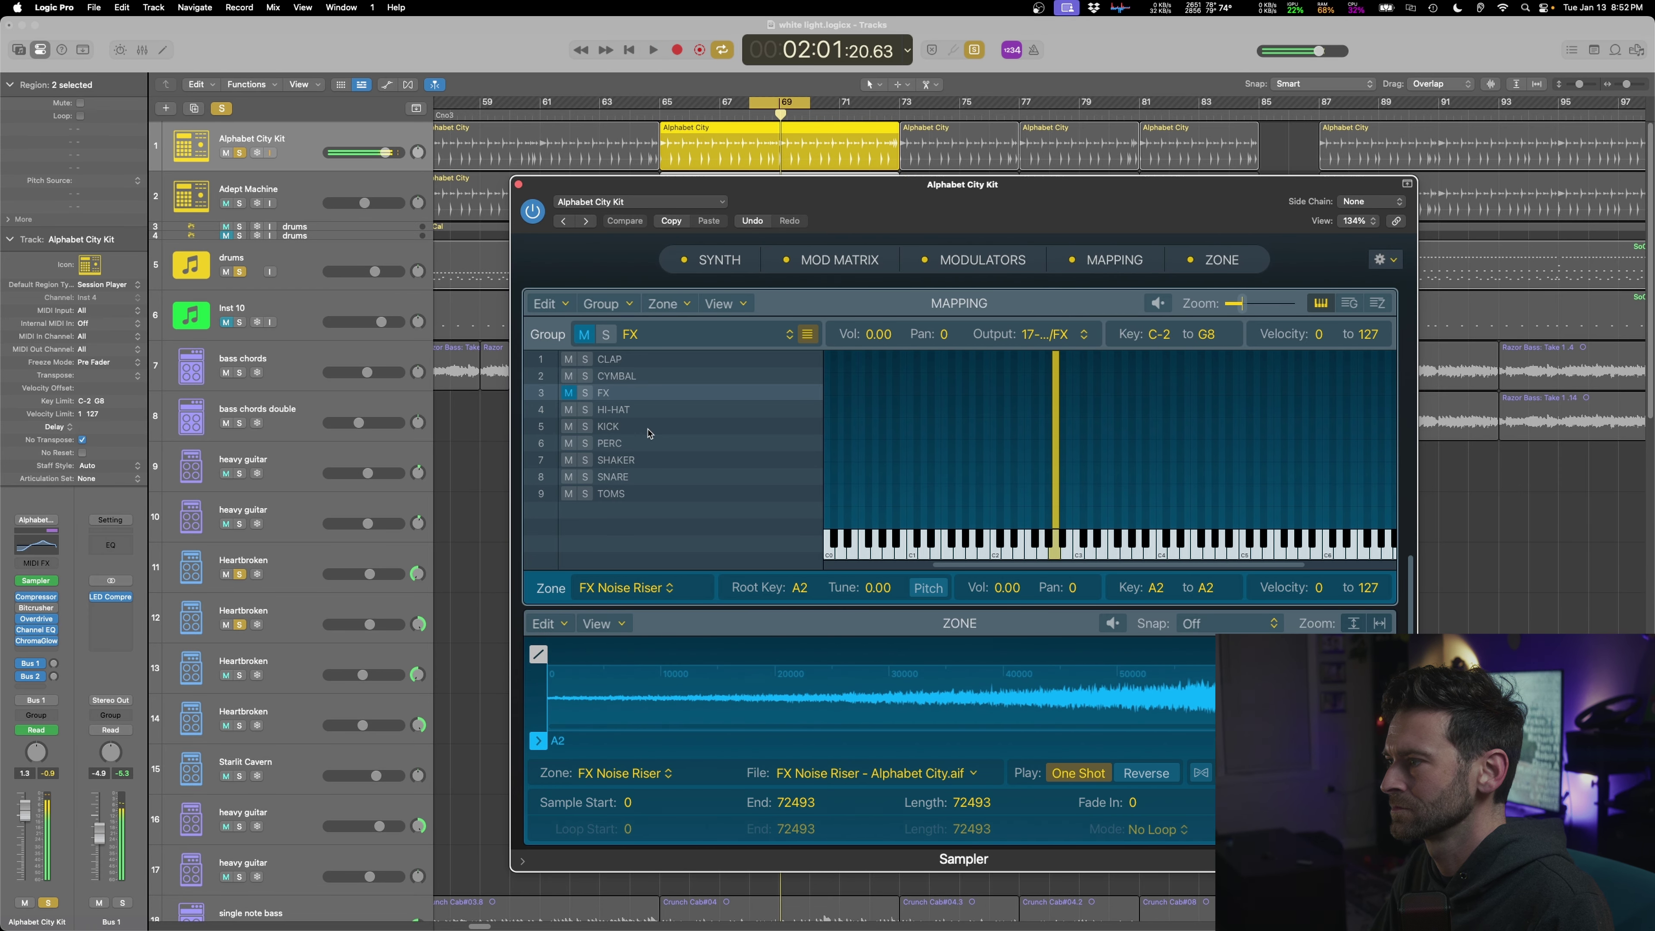
{"action": "left_click", "coordinate": [1091, 554]}
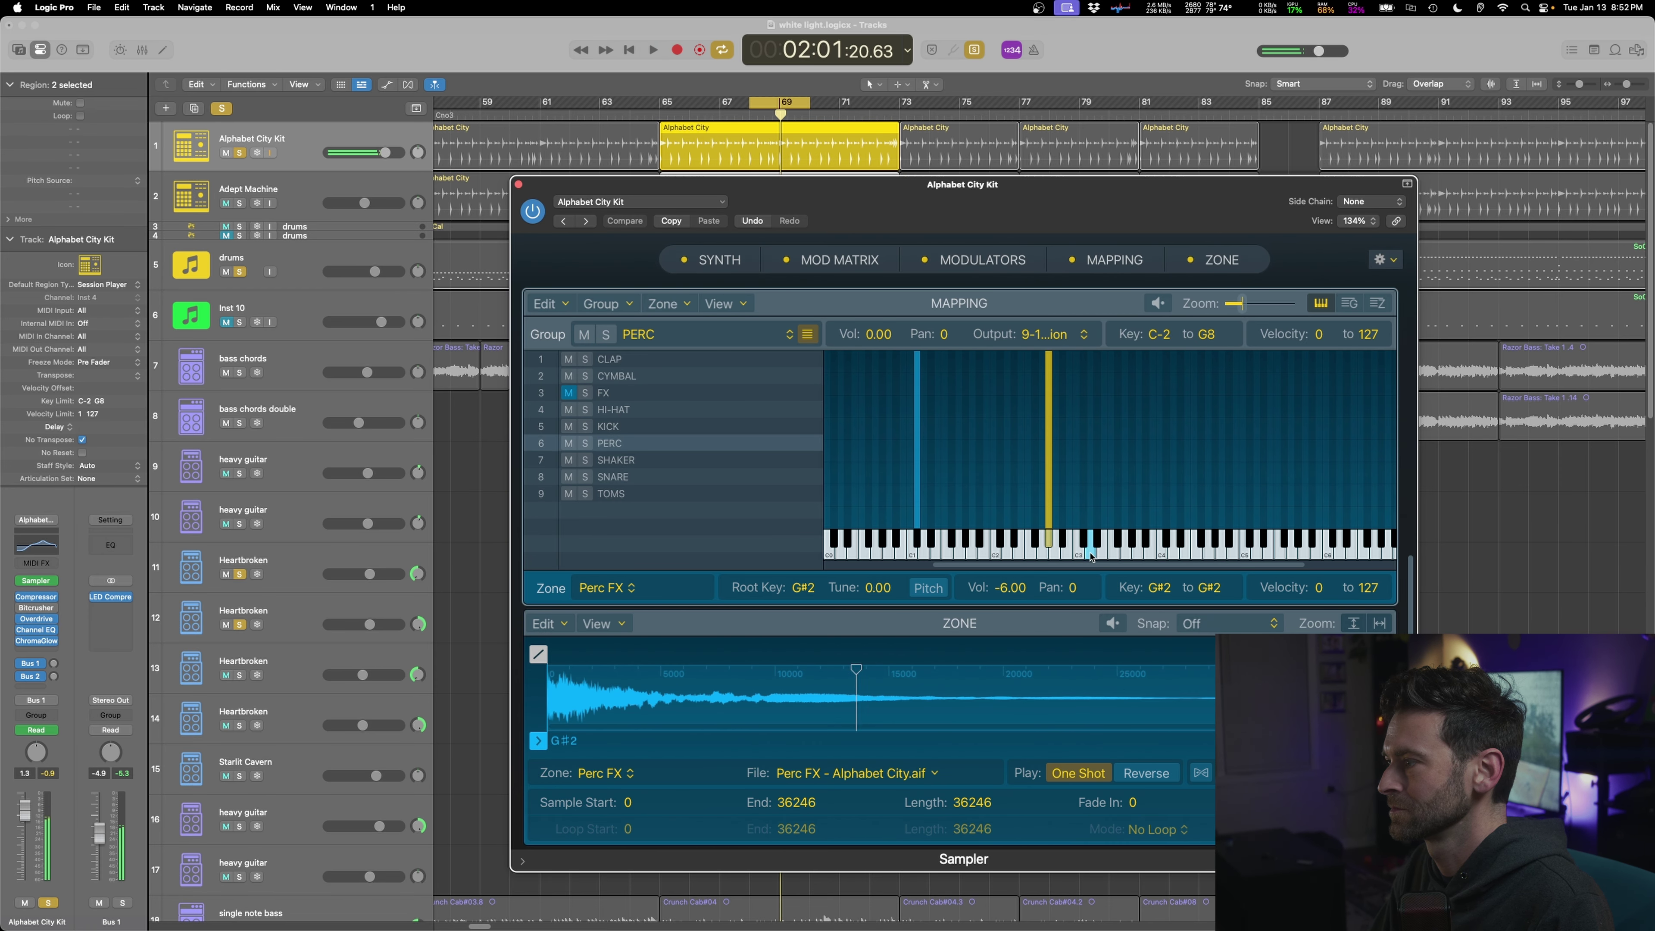
{"action": "left_click", "coordinate": [1036, 554]}
{"action": "left_click", "coordinate": [1048, 548]}
{"action": "left_click", "coordinate": [990, 548]}
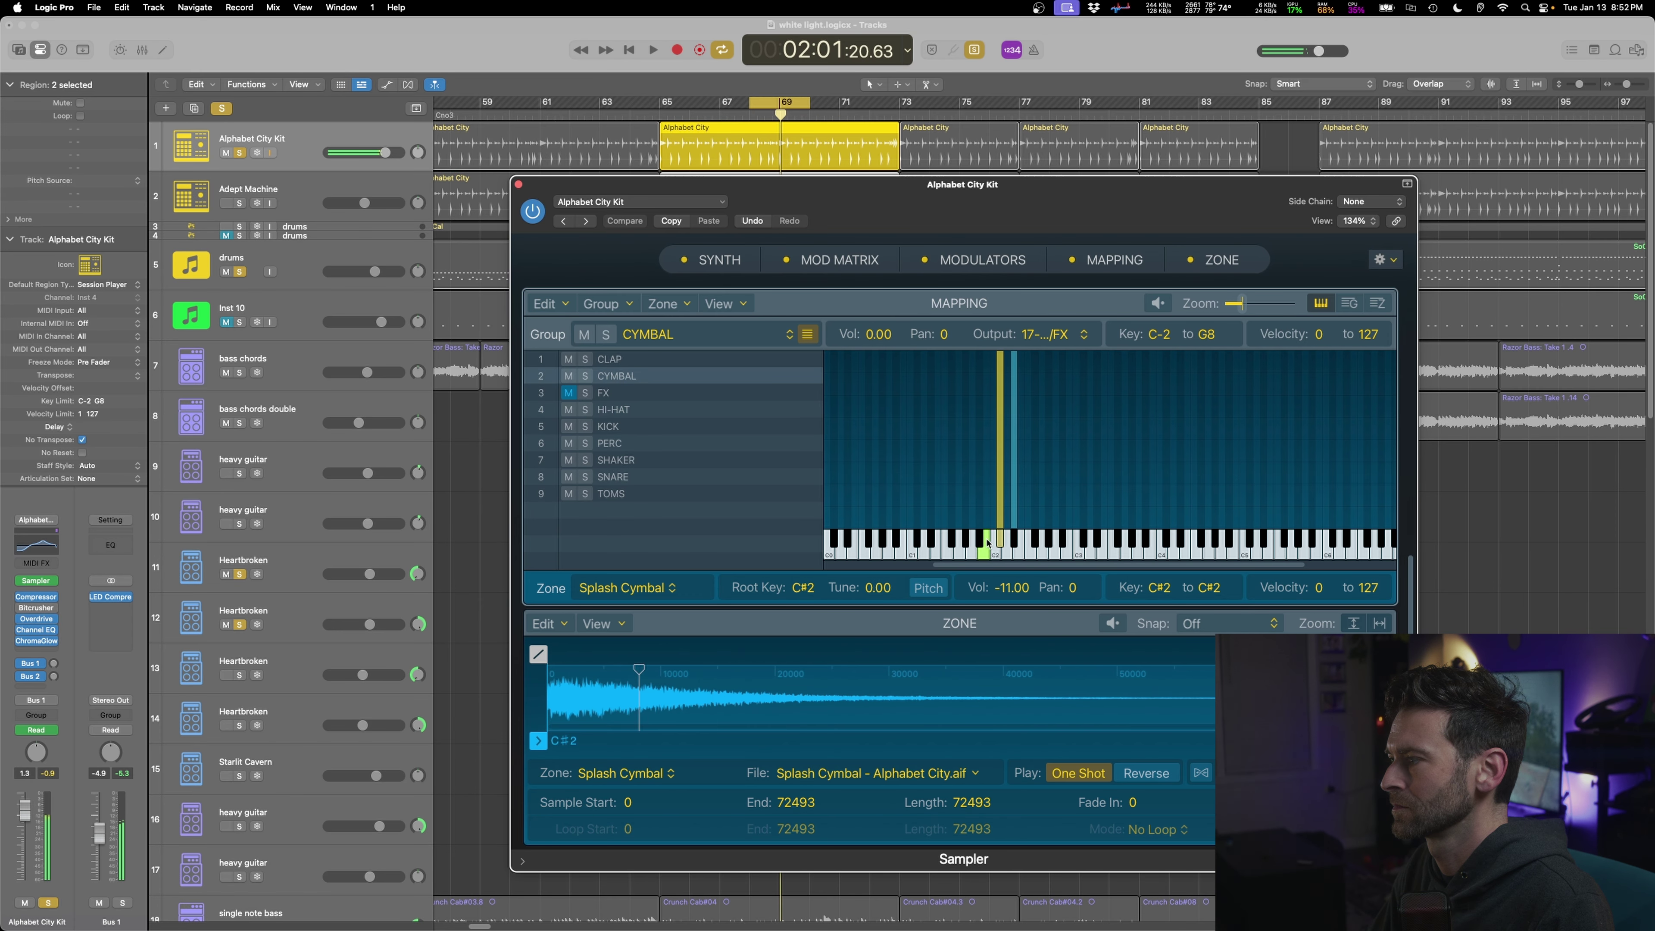
{"action": "left_click", "coordinate": [932, 548]}
{"action": "left_click", "coordinate": [953, 543]}
{"action": "left_click", "coordinate": [962, 541]}
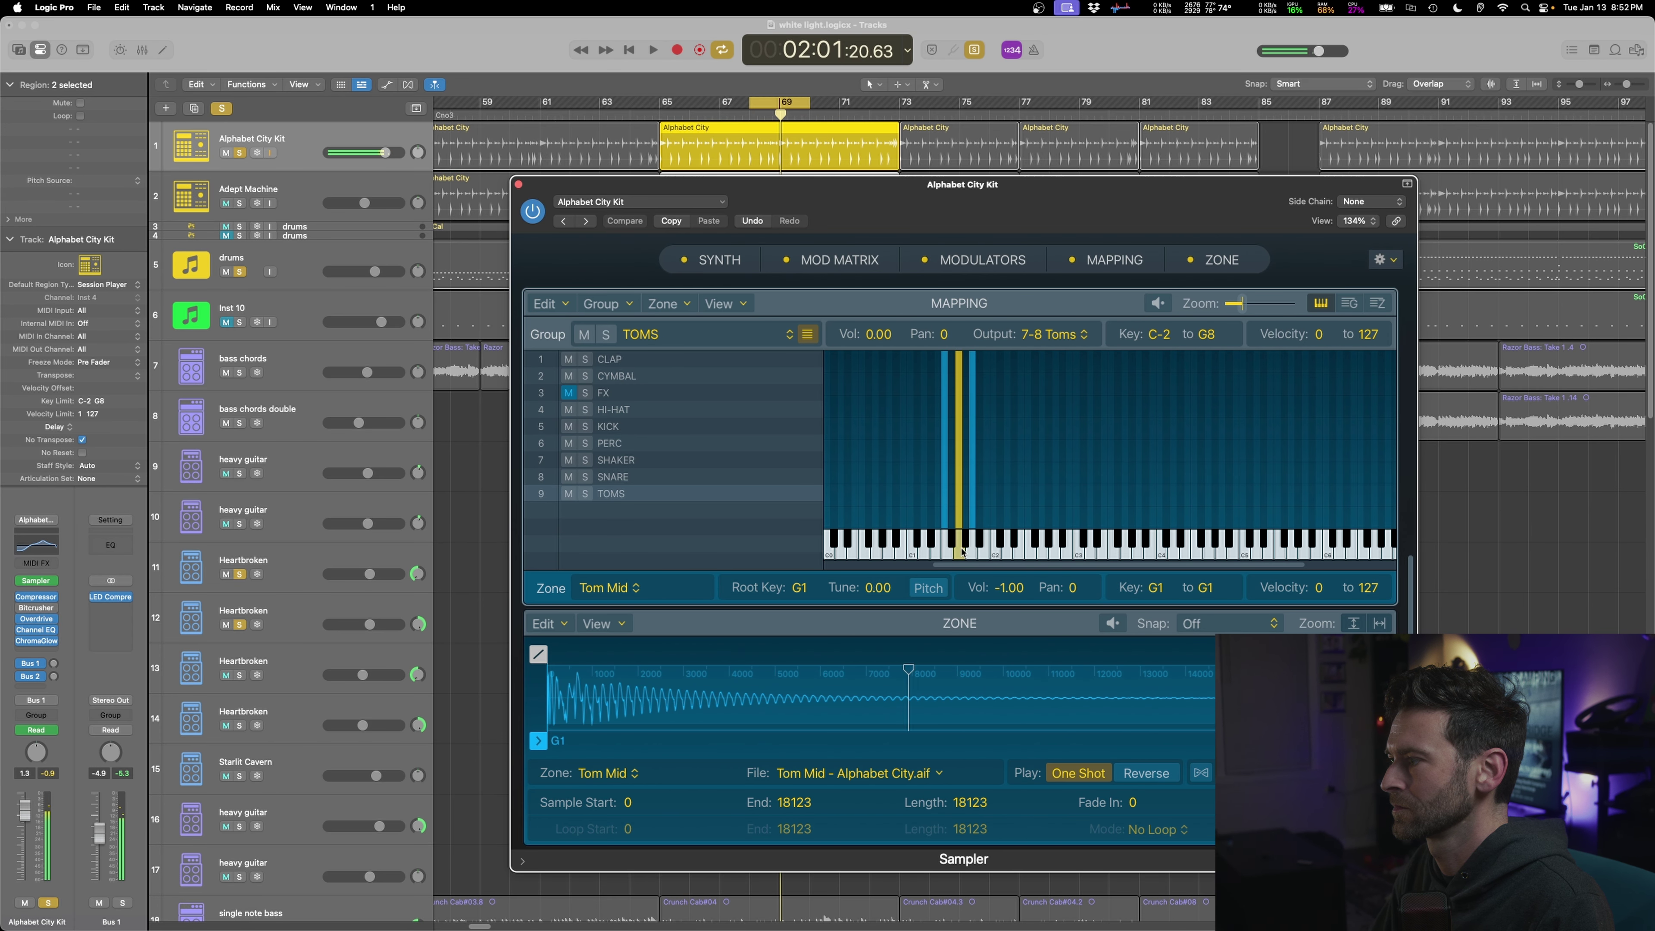
- Delete the Tom Mid zone at G1 from the TOMS group, play the loop, and close the Sampler
{"action": "right_click", "coordinate": [962, 551]}
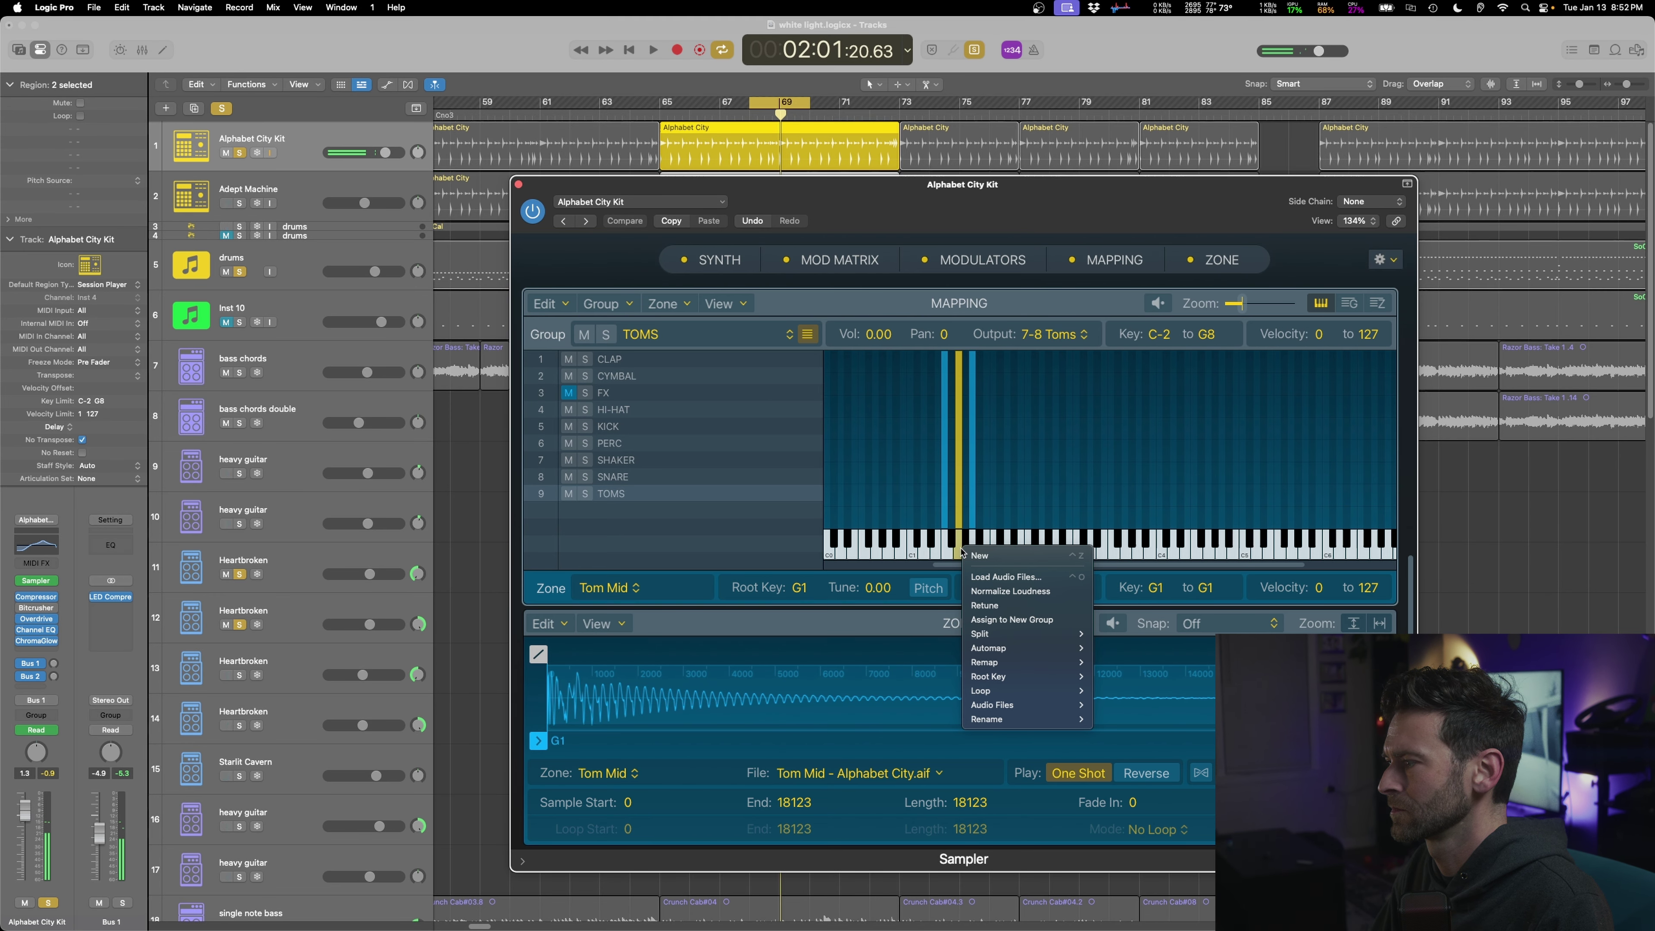
{"action": "left_click", "coordinate": [963, 554]}
{"action": "key", "text": "Delete"}
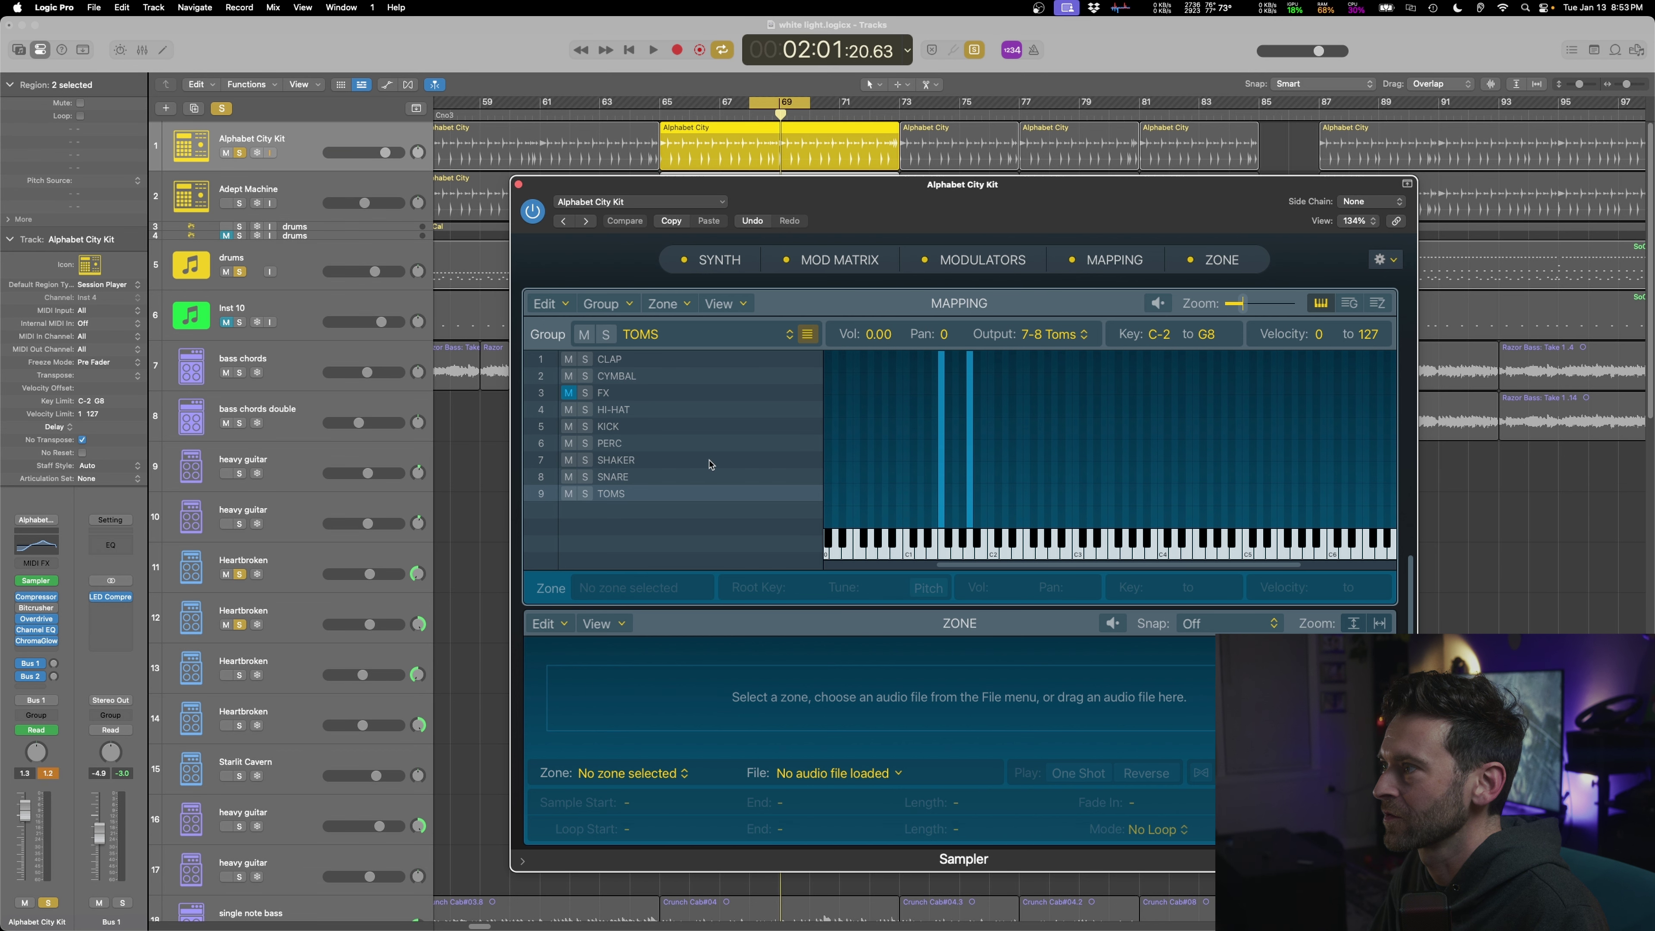
{"action": "key", "text": "space"}
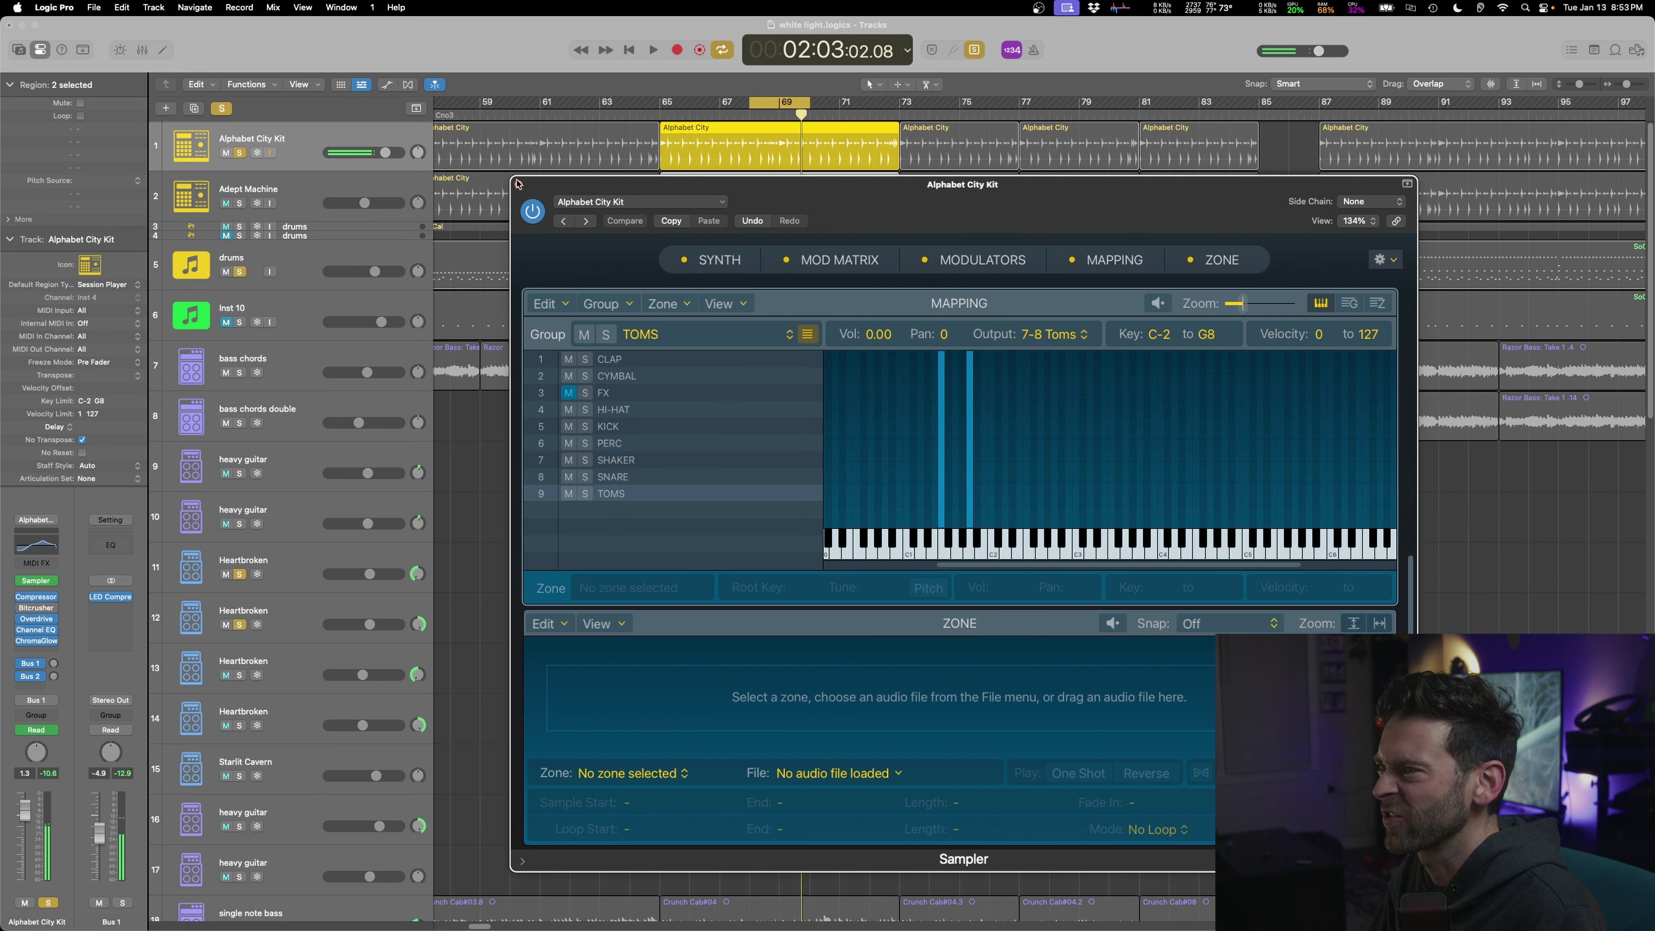
{"action": "left_click", "coordinate": [516, 183]}
- Clear all track solos and play the full mix
{"action": "left_click", "coordinate": [221, 108]}
{"action": "key", "text": "space"}
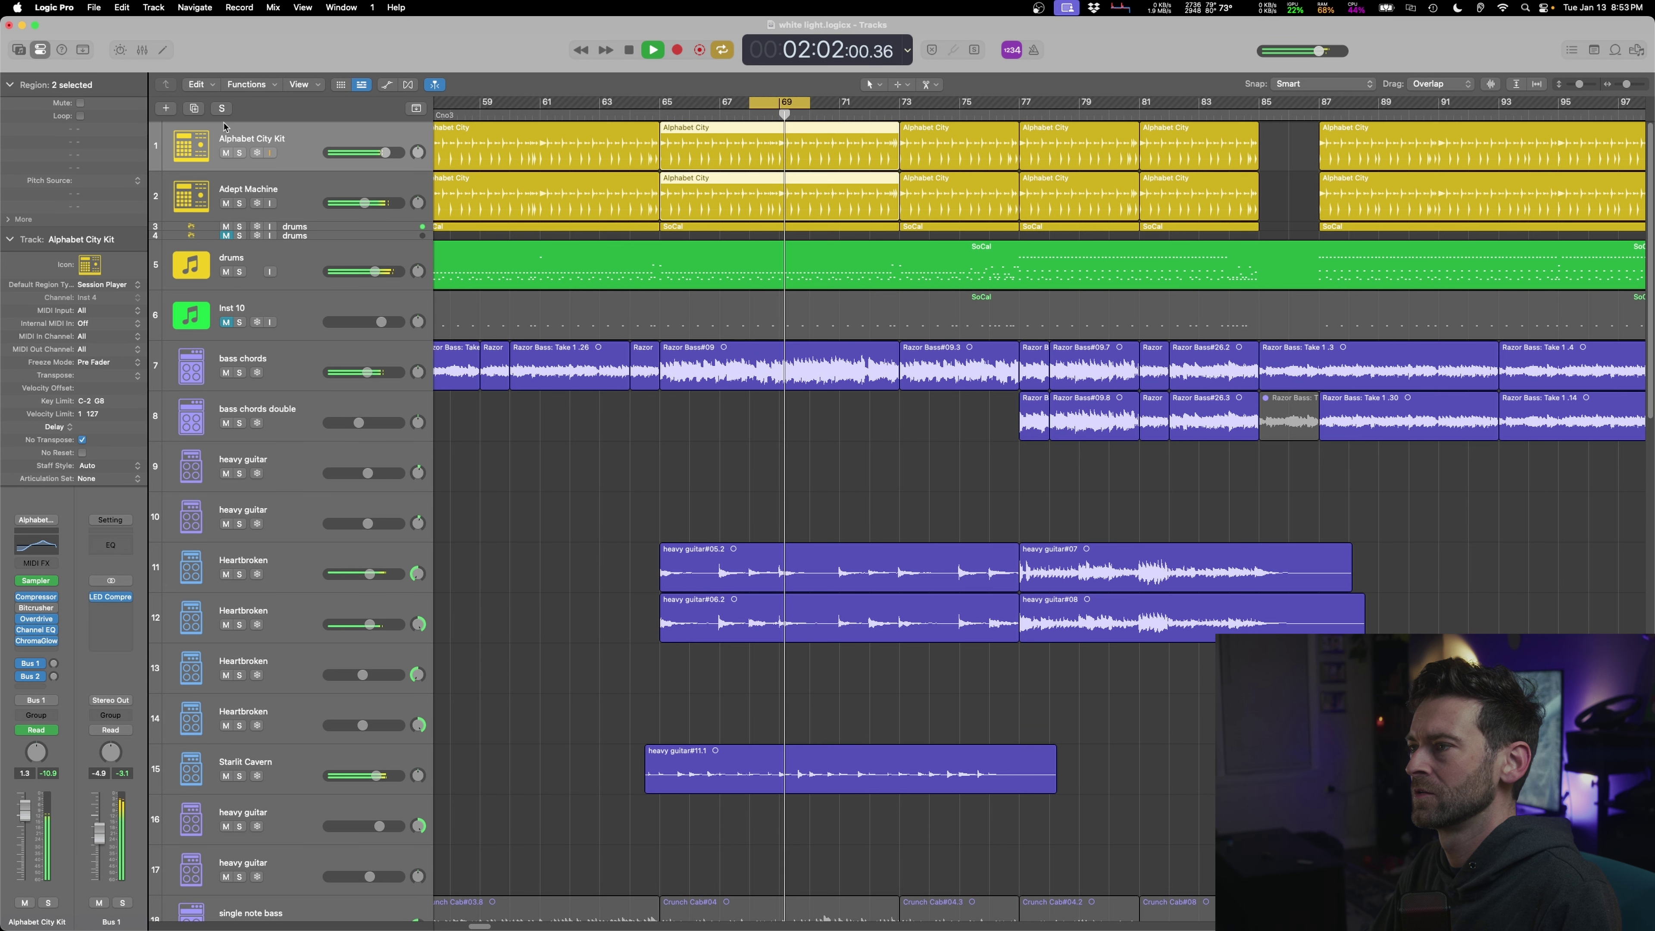
- Solo the Starlit Cavern track and play its heavy guitar region from just before bar 65
{"action": "left_click", "coordinate": [644, 469]}
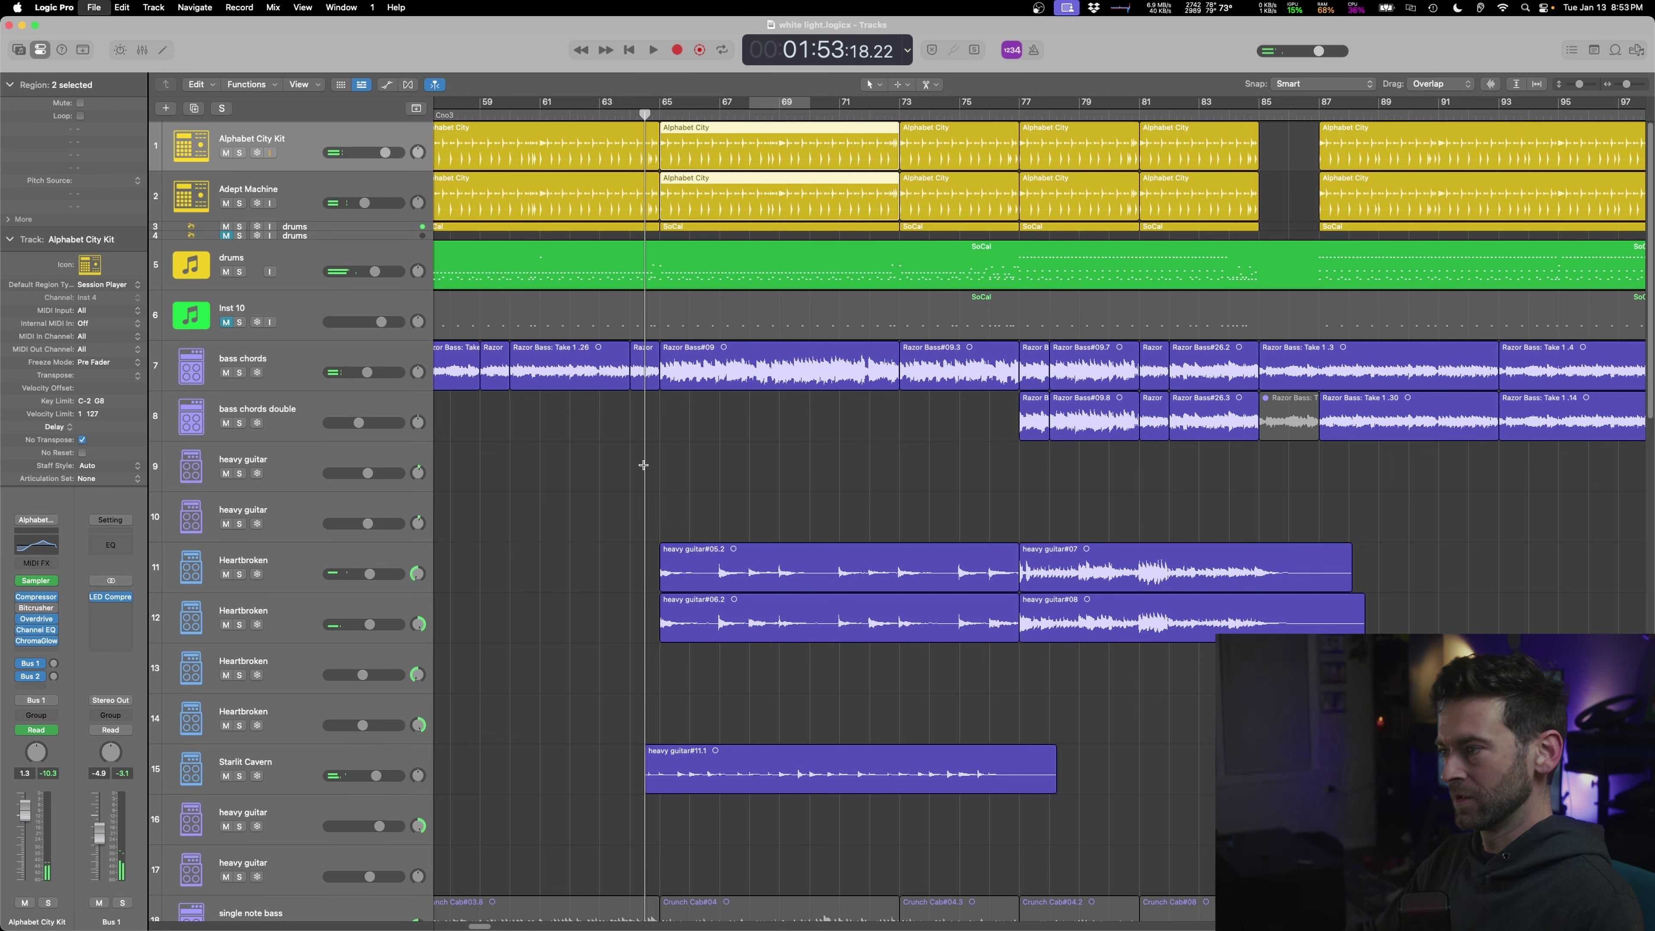
{"action": "left_click", "coordinate": [232, 765]}
{"action": "key", "text": "s"}
{"action": "key", "text": "space"}
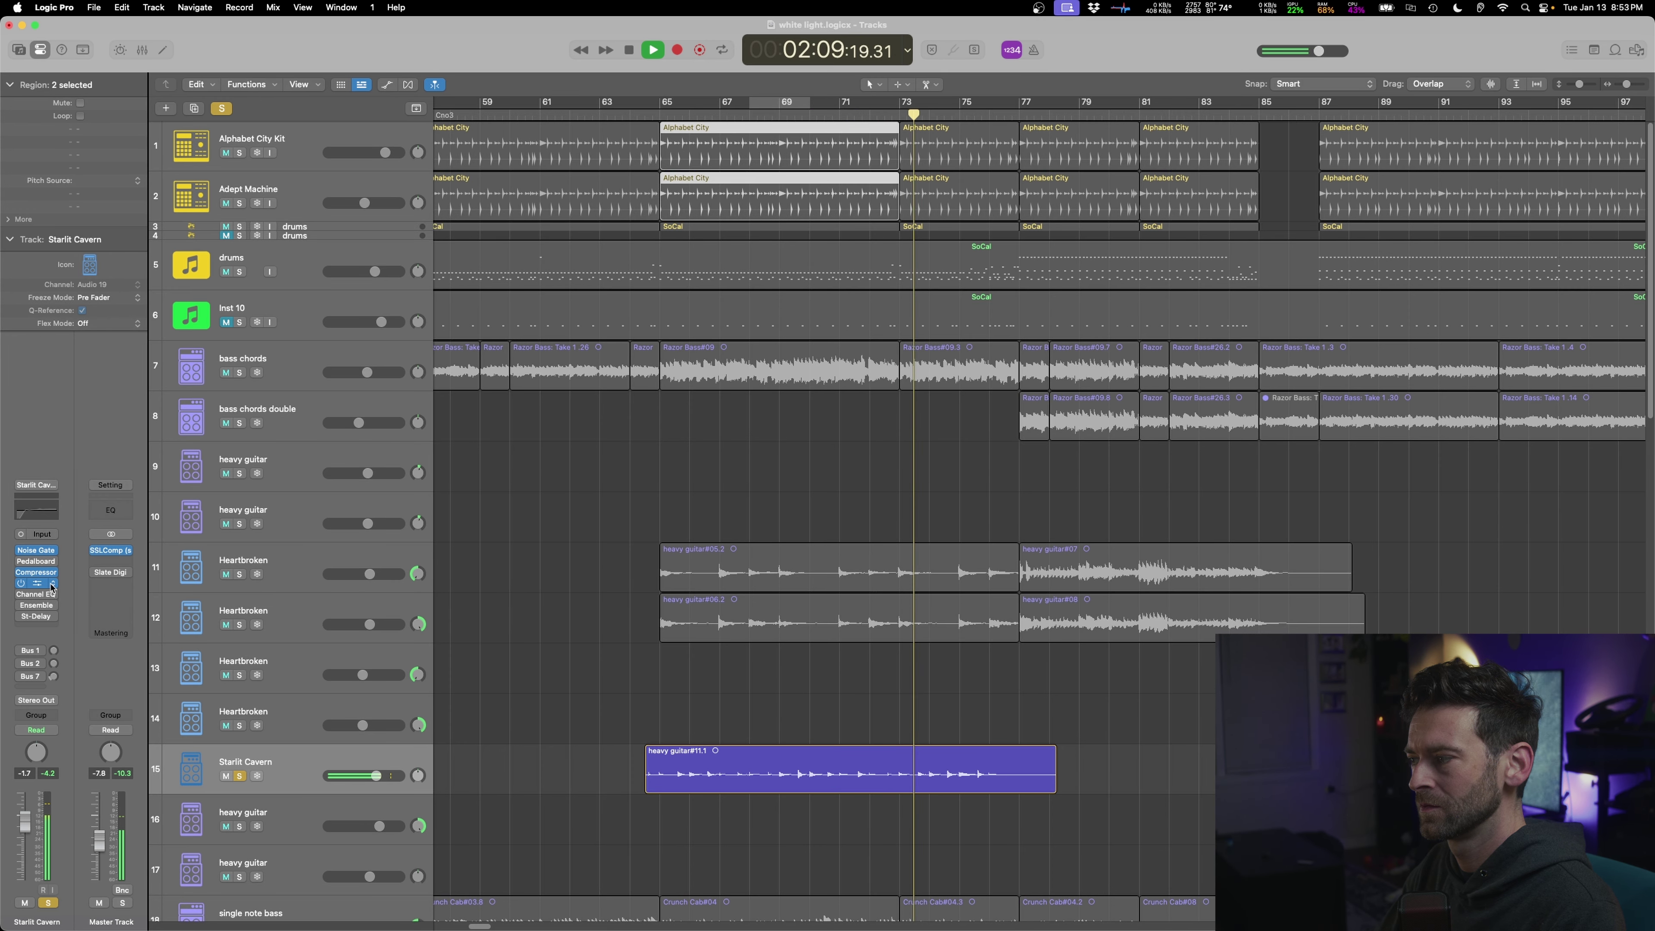
- Replace the DEATHWESTERN amp on the Starlit Cavern track with Neural DSP's Fortin Cali Suite
{"action": "left_click", "coordinate": [52, 584]}
{"action": "key", "text": "space"}
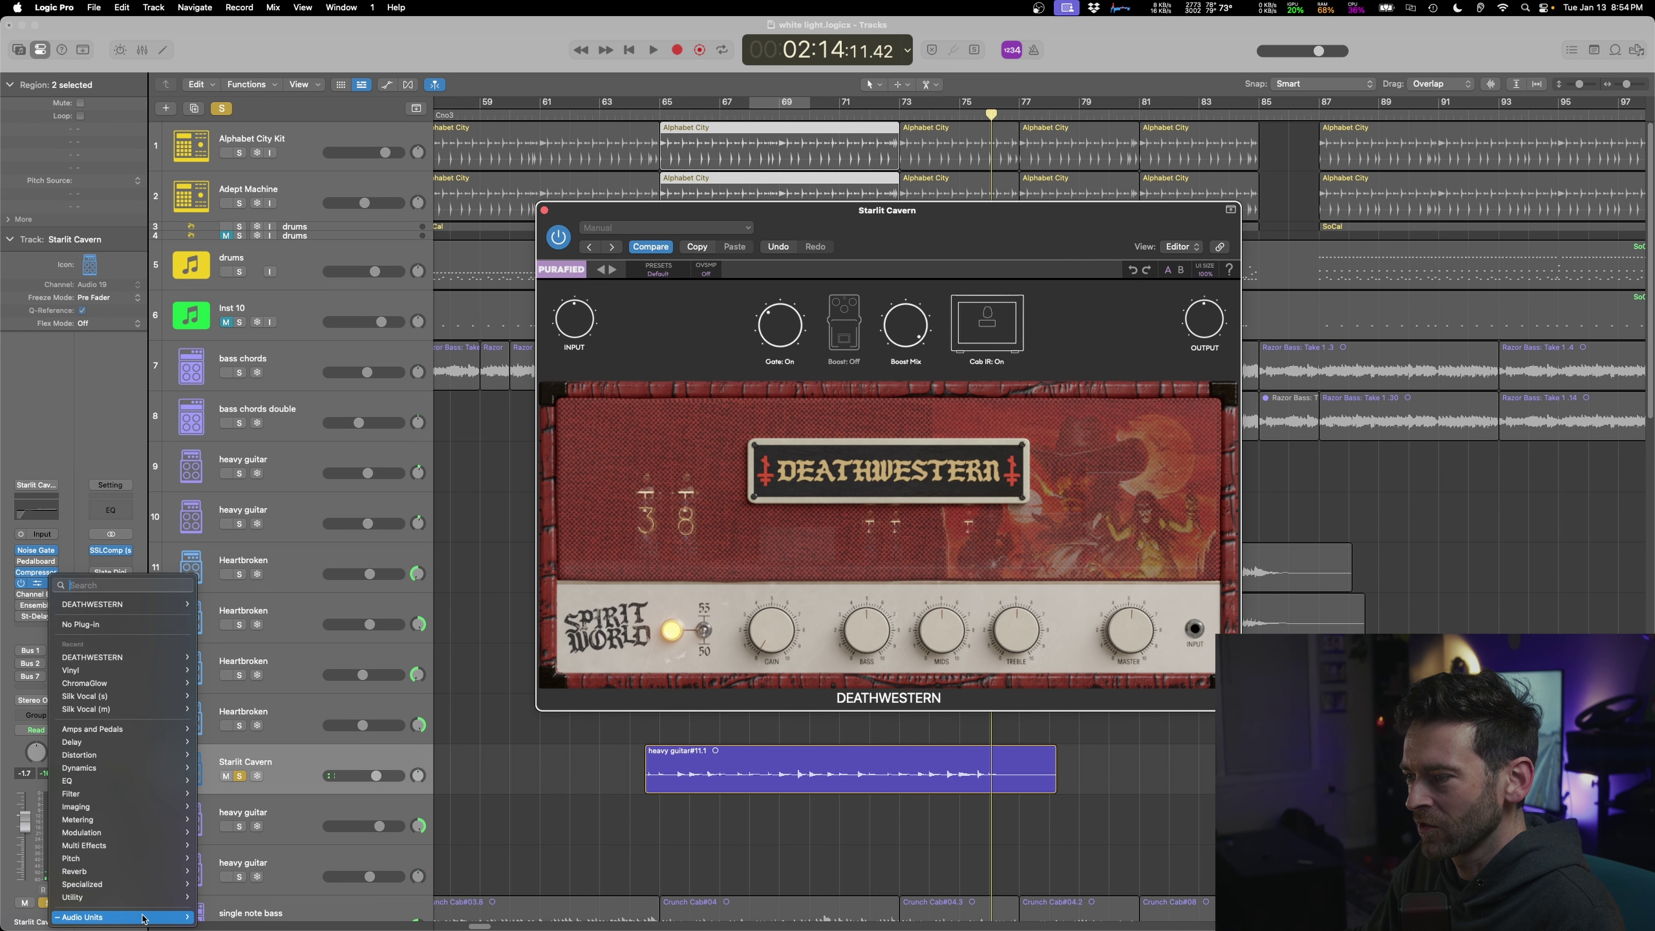
{"action": "mouse_move", "coordinate": [143, 919]}
{"action": "mouse_move", "coordinate": [270, 763]}
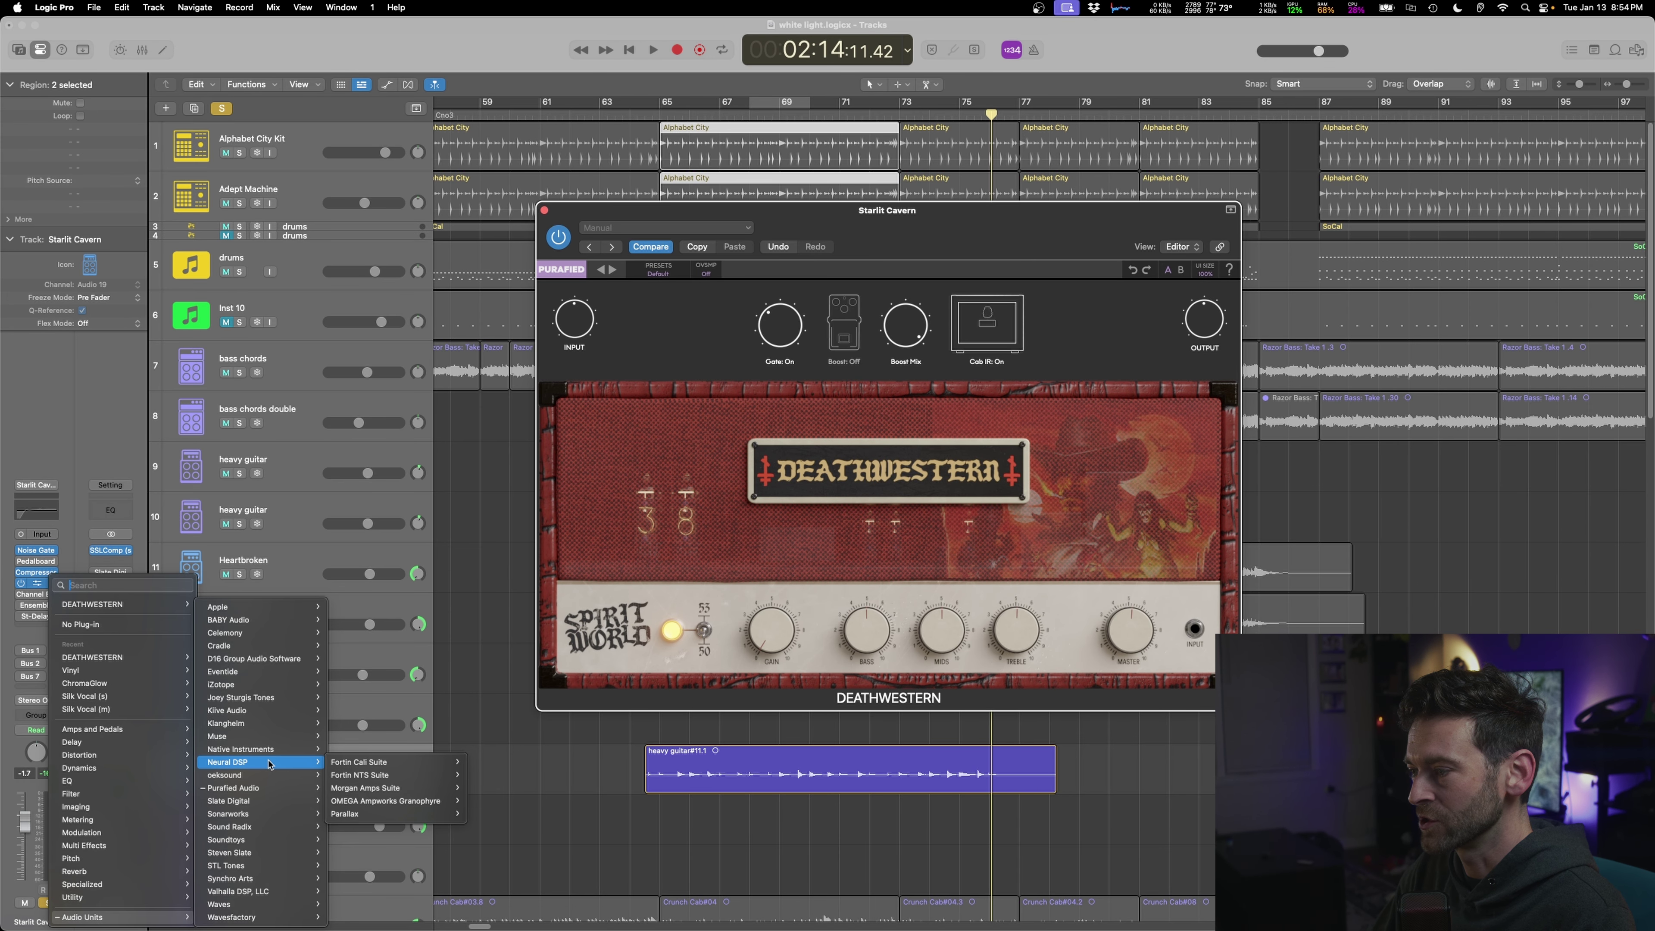
{"action": "left_click", "coordinate": [495, 763]}
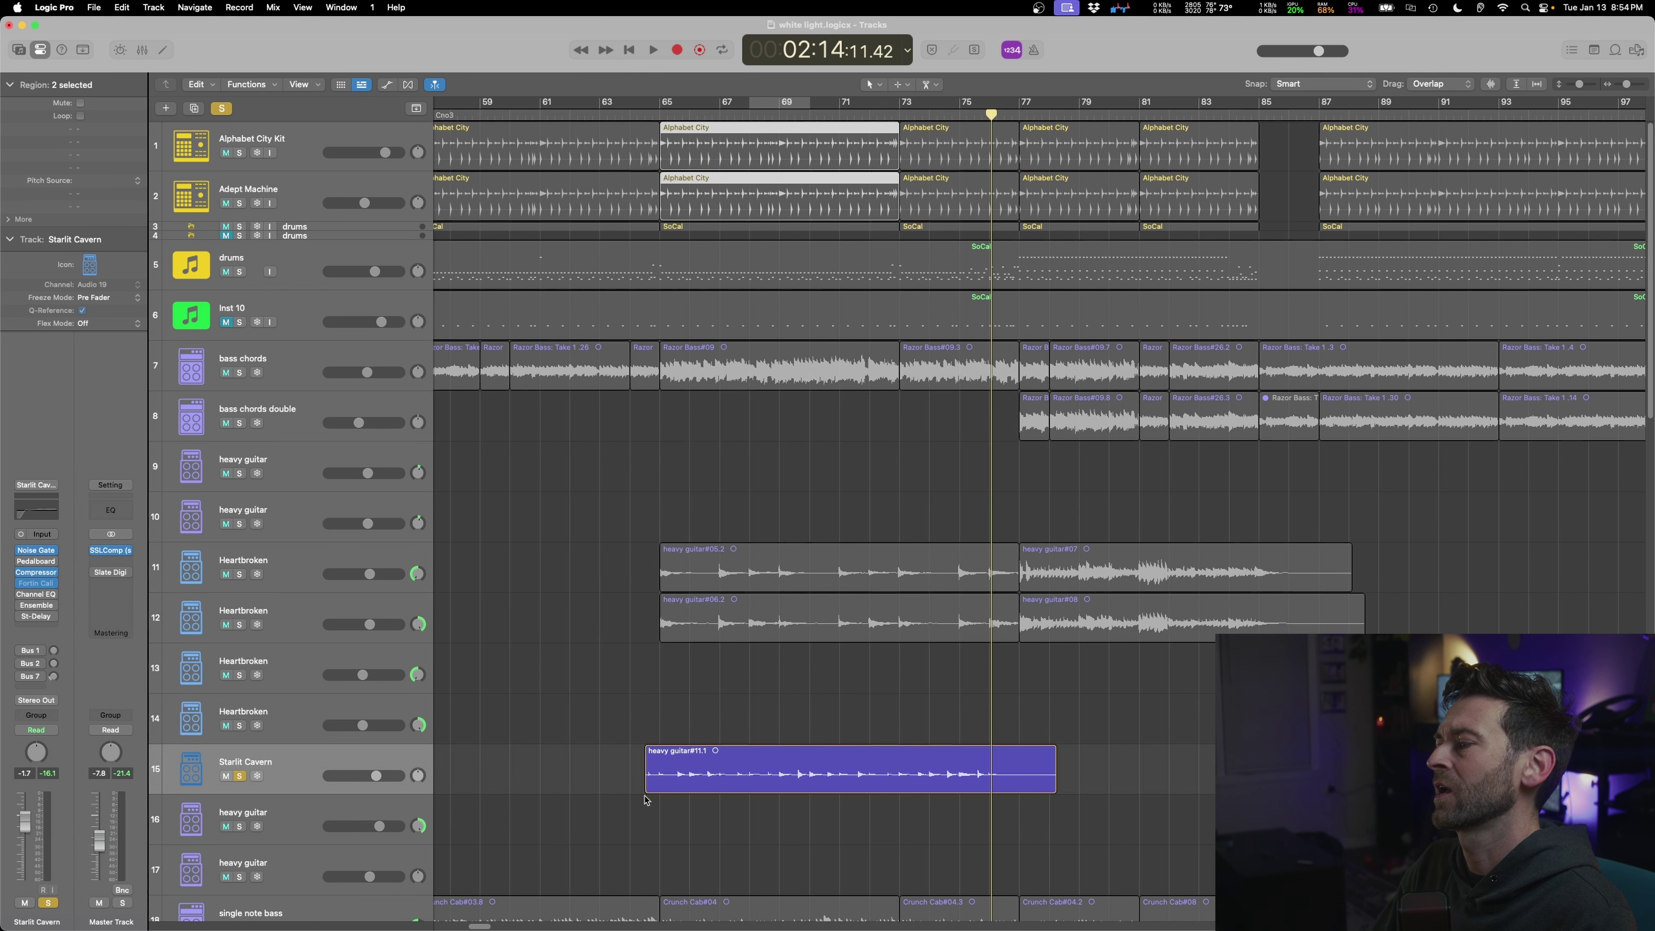
- Play the Starlit Cavern guitar from bar 65 and switch the Fortin Cali Suite to its clean amp
{"action": "key", "text": "shift+Return"}
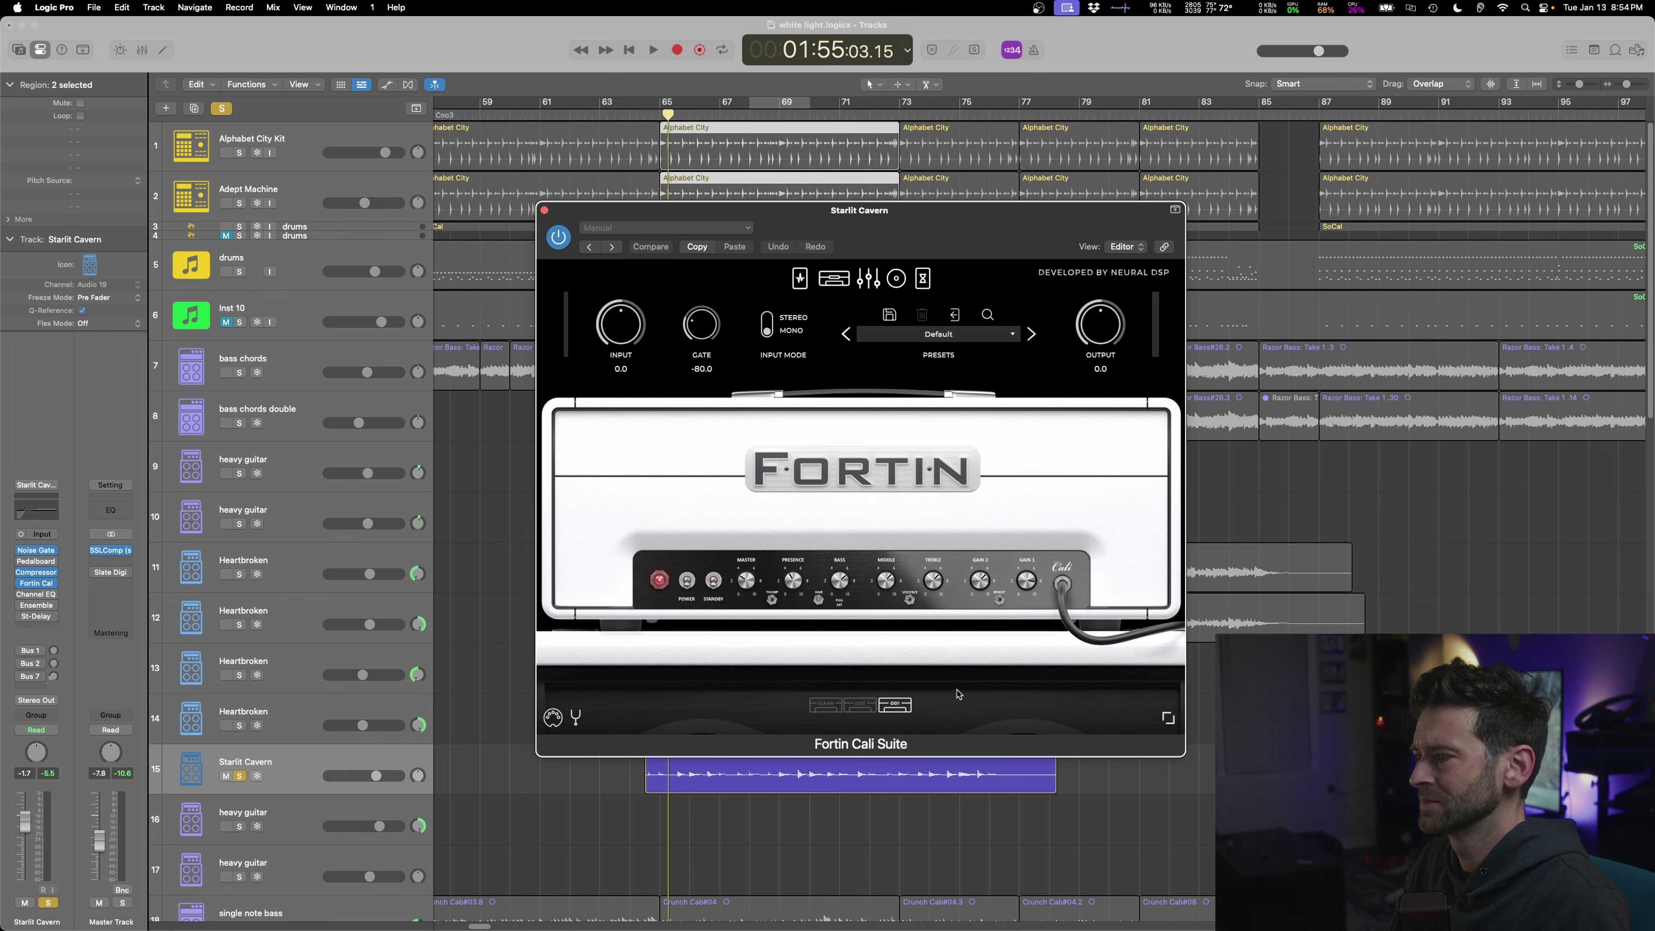
{"action": "key", "text": "space"}
{"action": "left_click", "coordinate": [826, 705]}
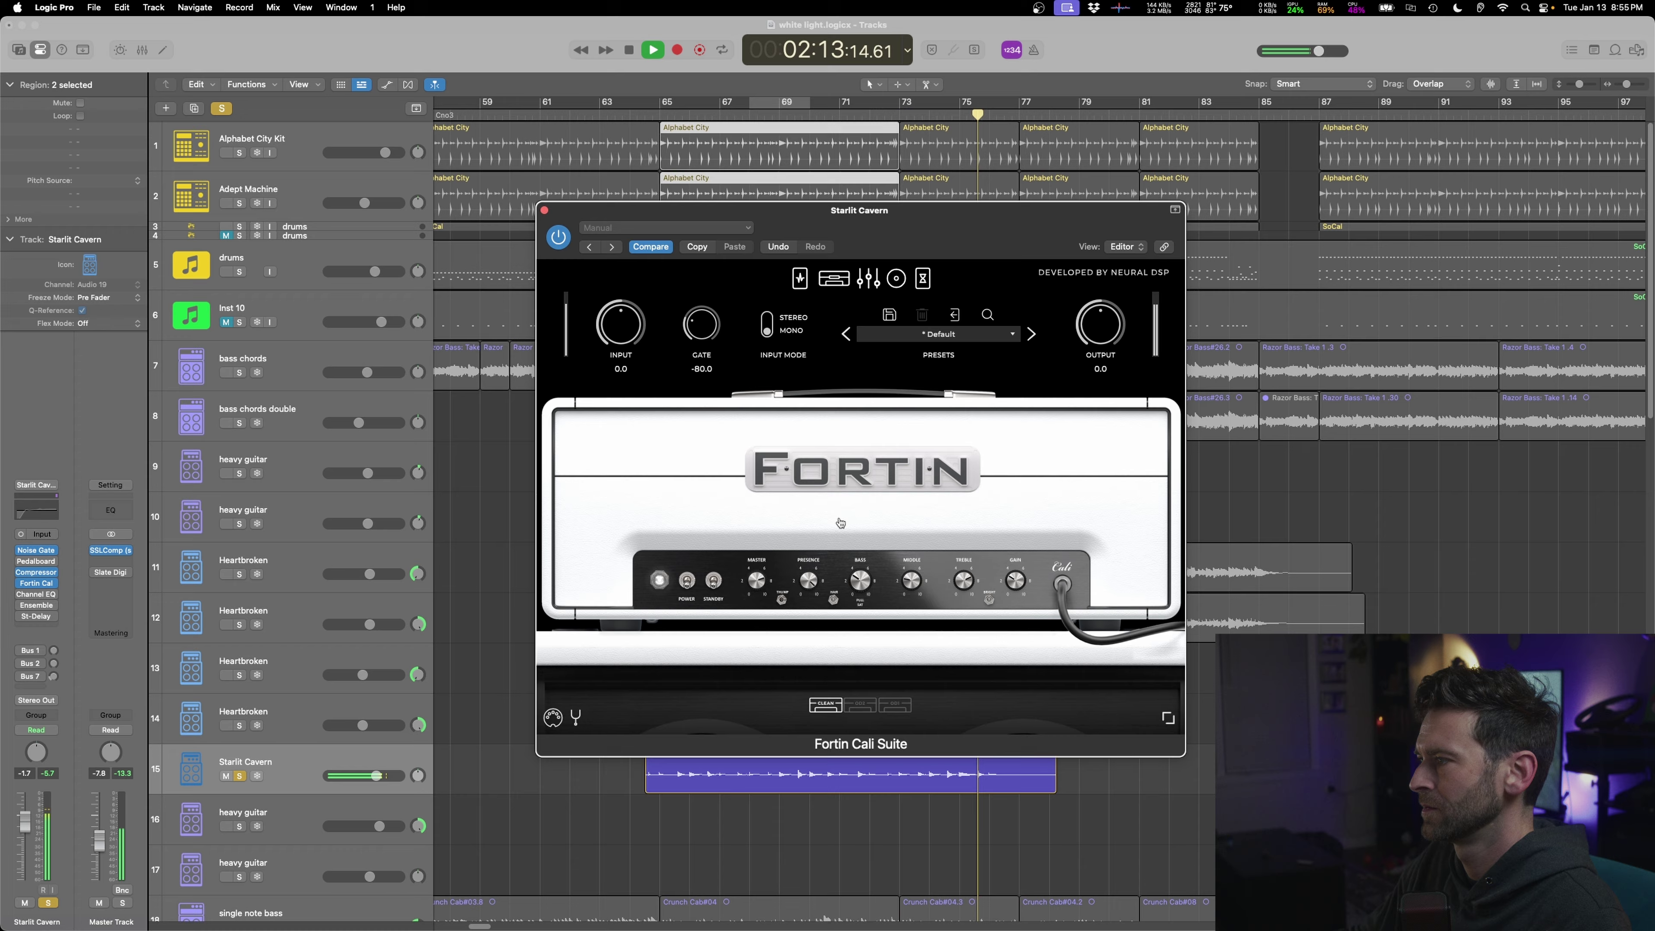
- Show the Fortin Cali Suite's pedals and unsolo Starlit Cavern to audition the guitar in the full mix
{"action": "left_click", "coordinate": [800, 279]}
{"action": "key", "text": "space"}
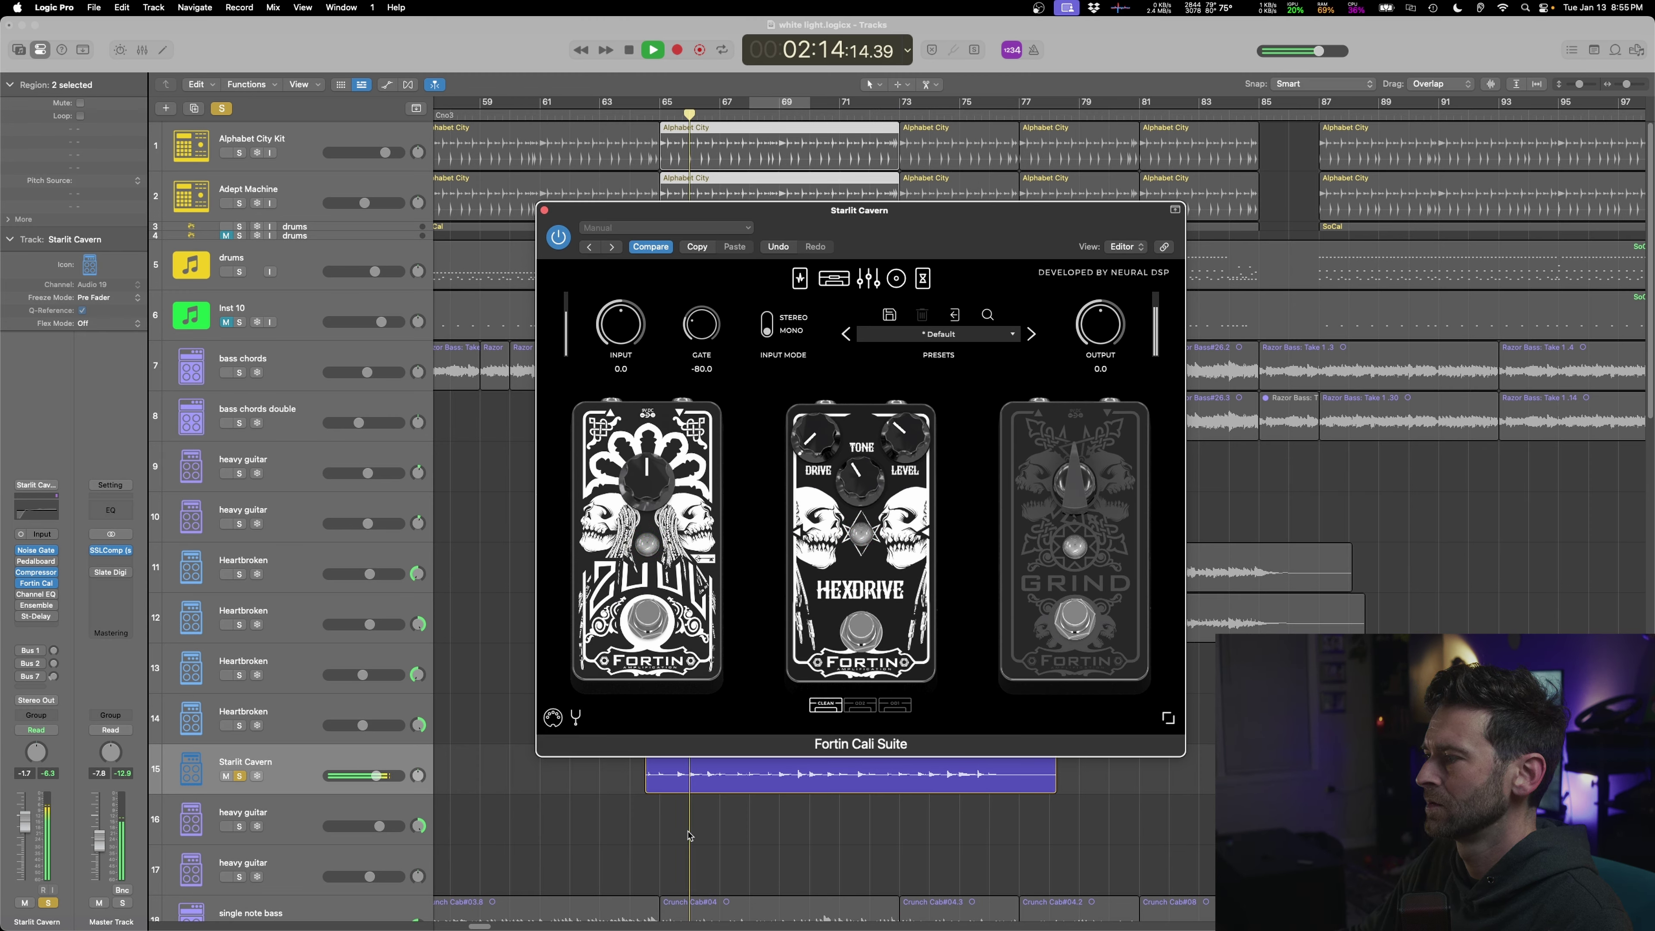
{"action": "left_click", "coordinate": [689, 836], "text": "shift"}
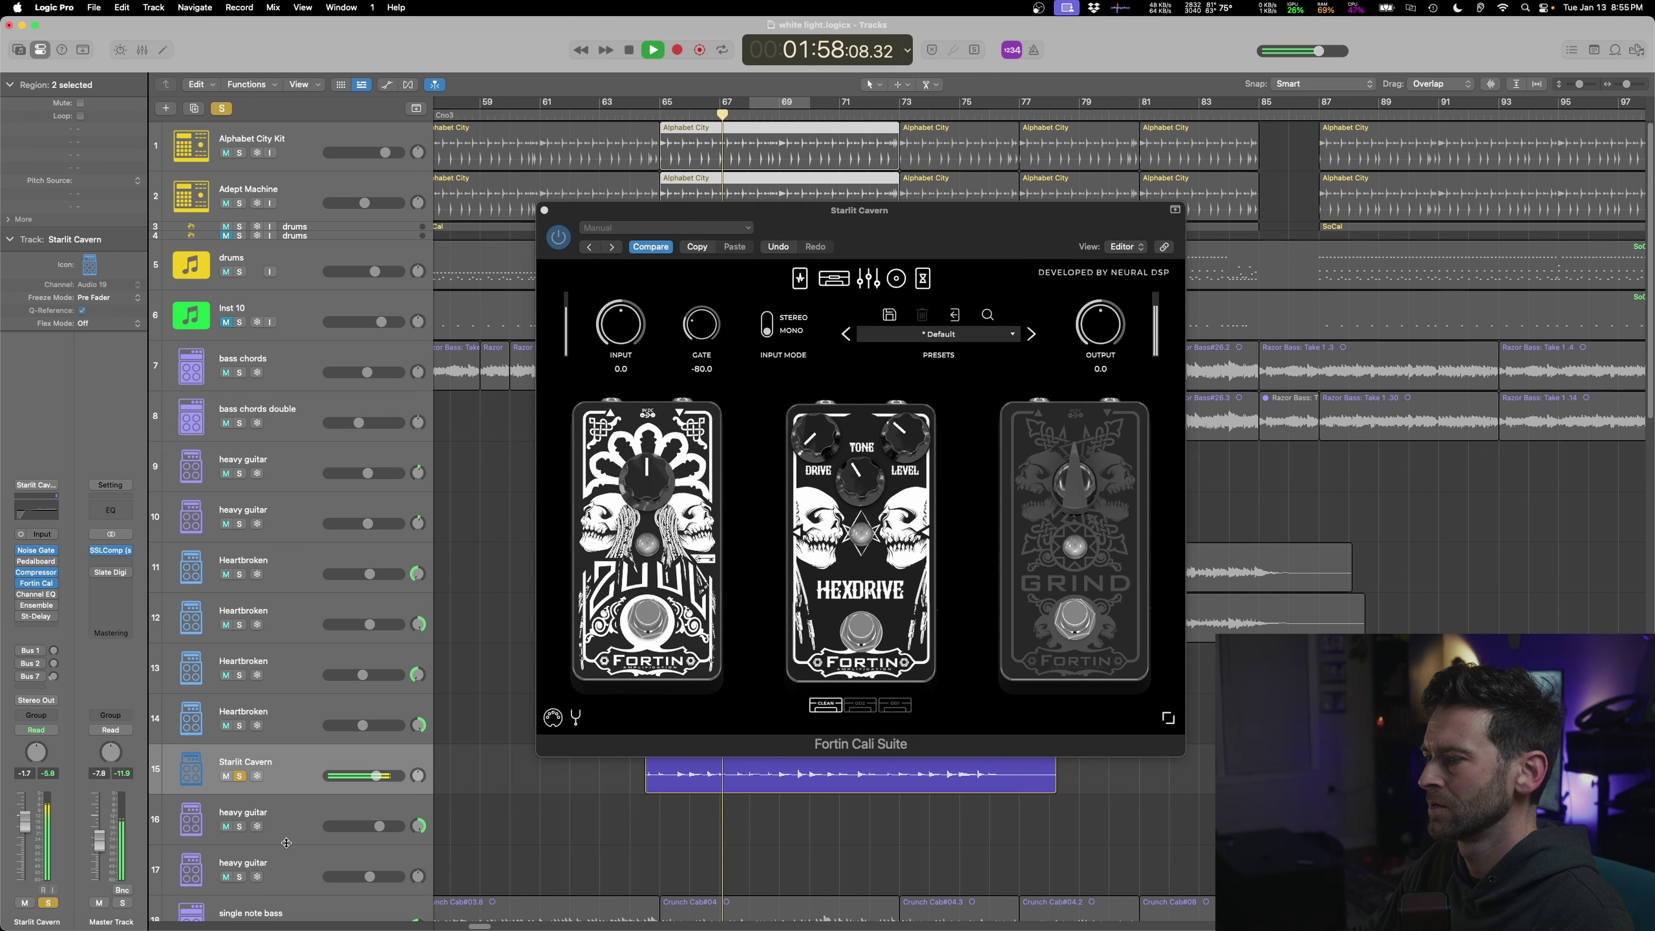
{"action": "left_click", "coordinate": [240, 776]}
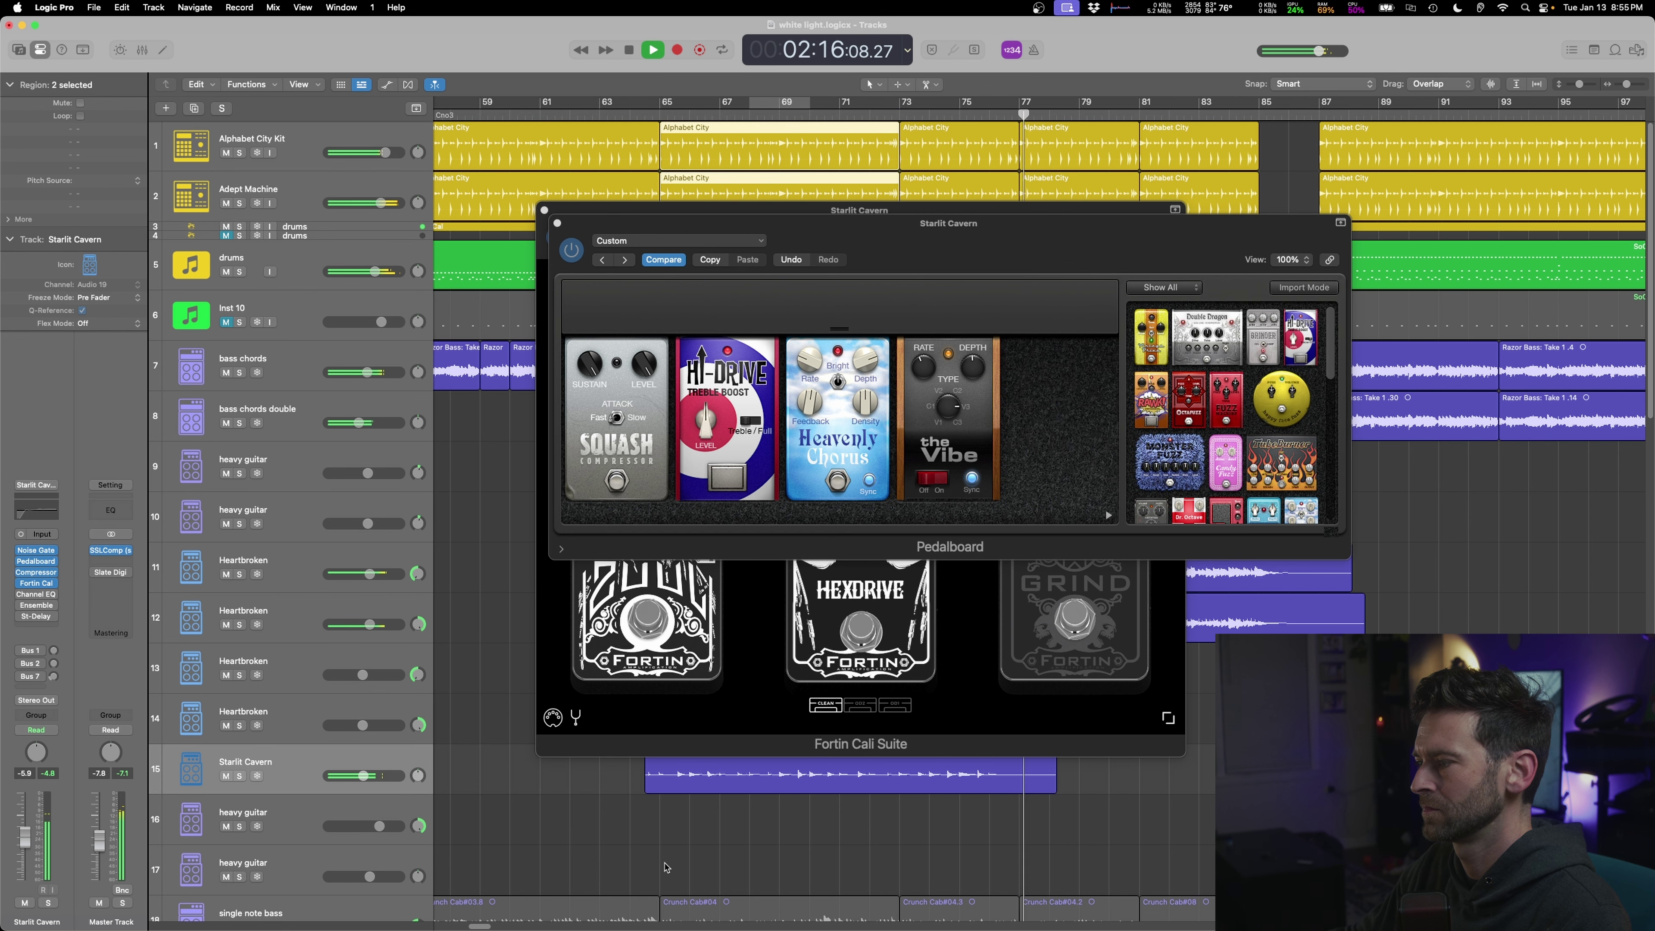
- Add the Tru-Tape Delay to the end of Starlit Cavern's Pedalboard and solo the track during playback from bar 65
{"action": "scroll", "coordinate": [1232, 411], "scroll_direction": "down", "scroll_amount": 5}
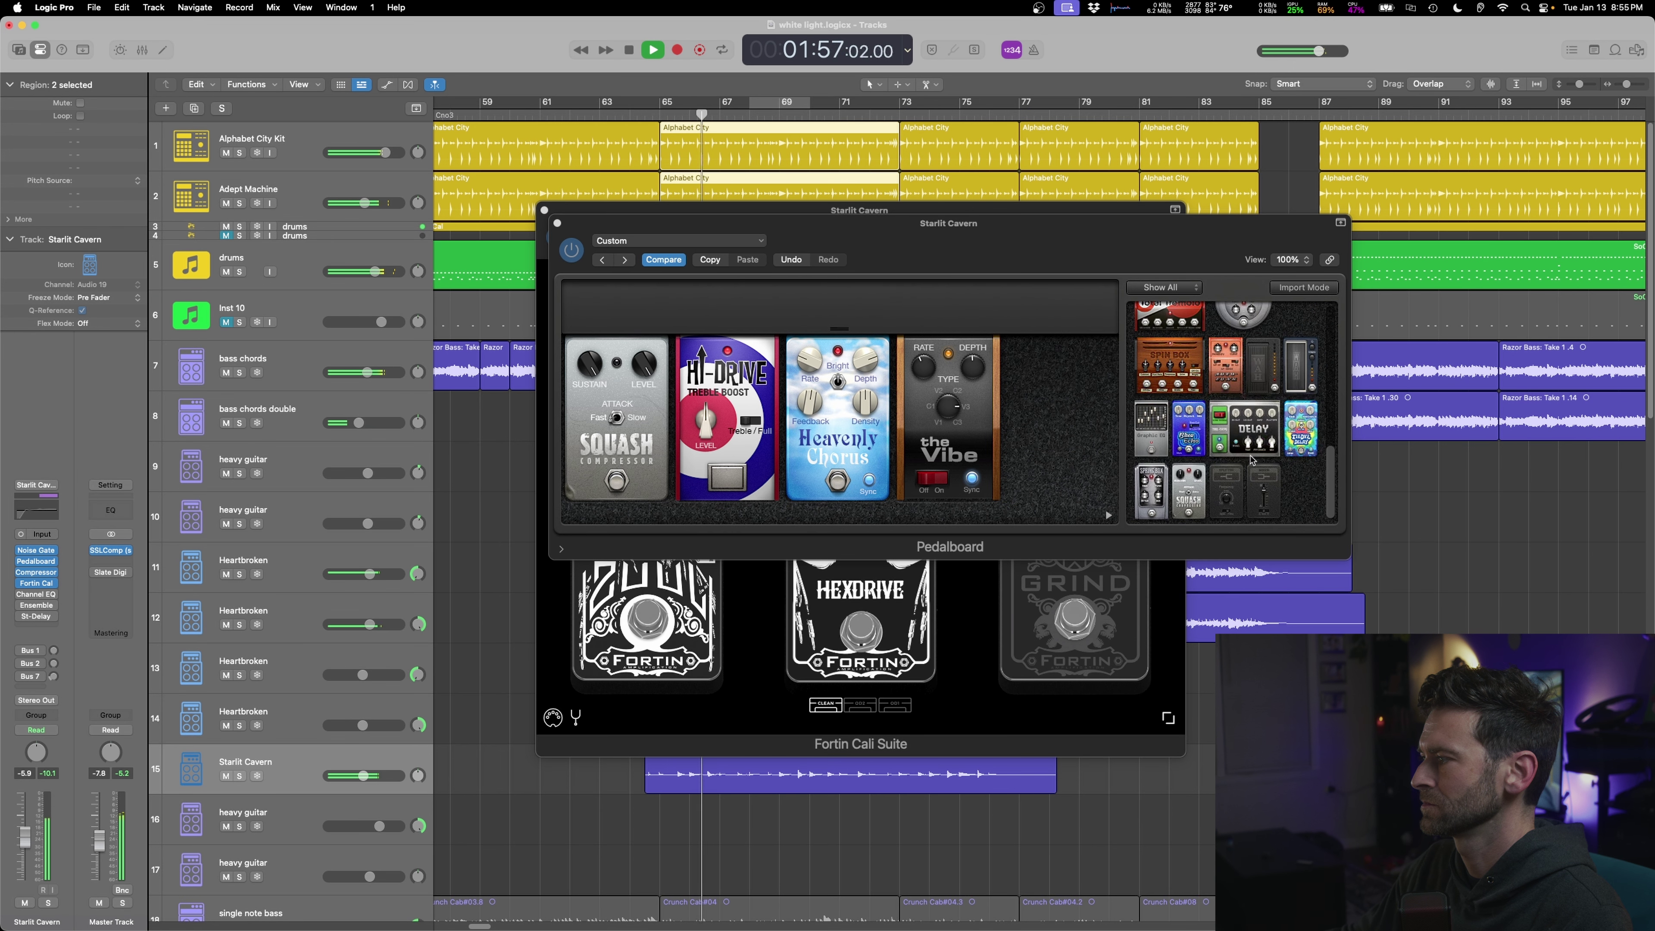
{"action": "left_click", "coordinate": [1059, 464]}
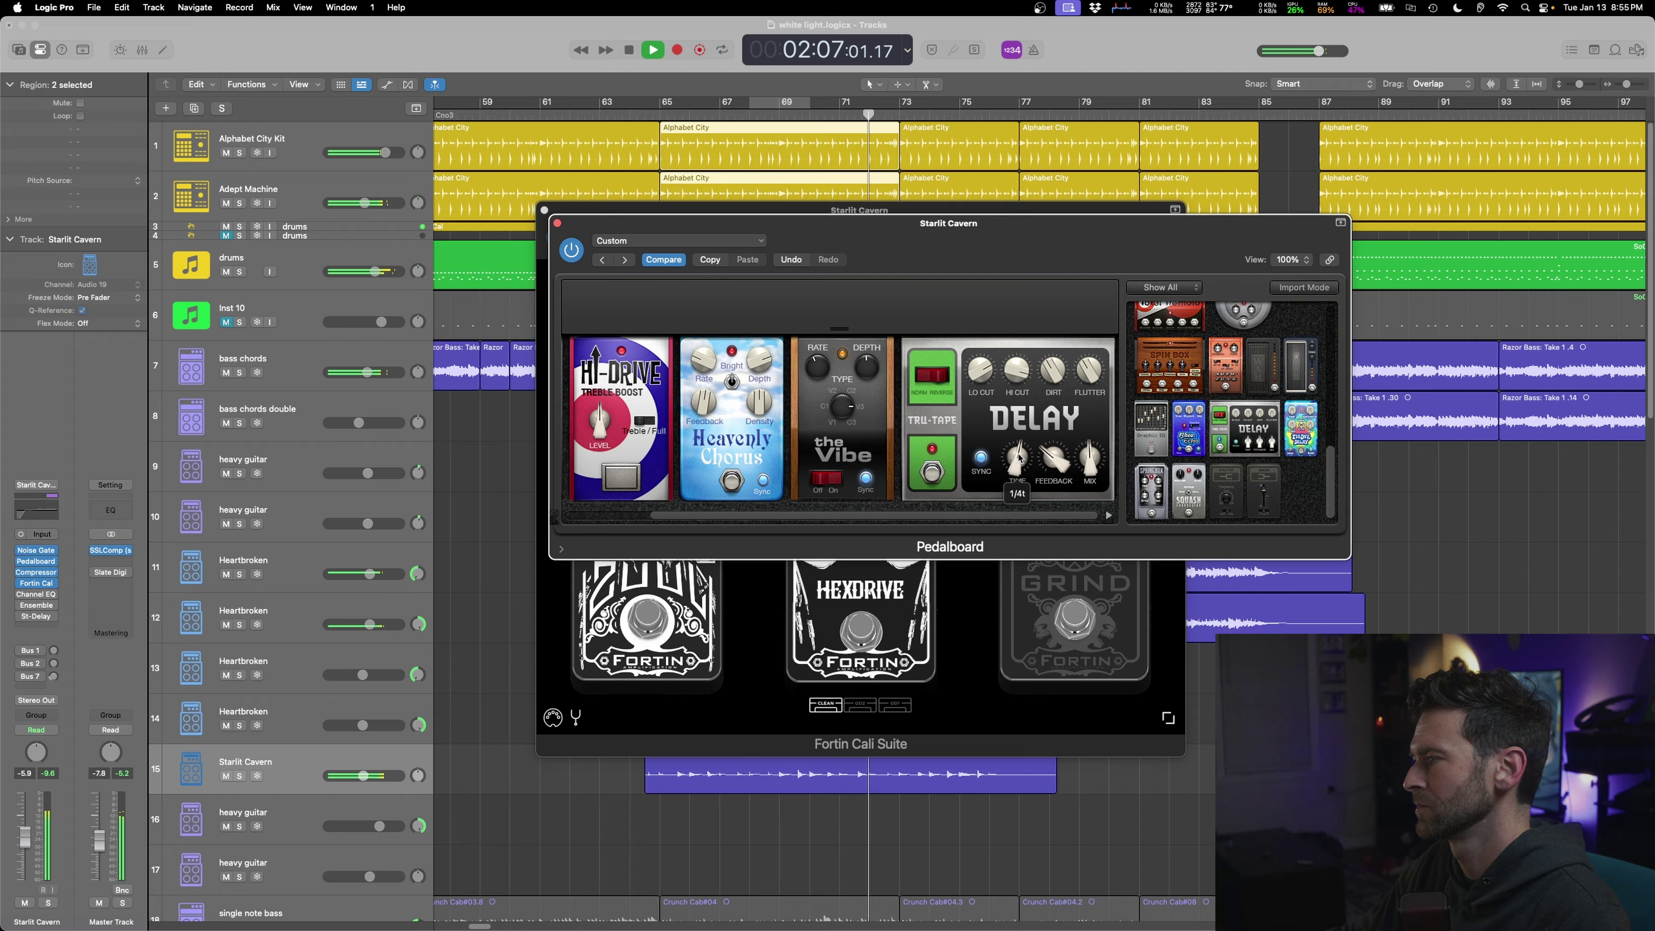
{"action": "left_click", "coordinate": [656, 813]}
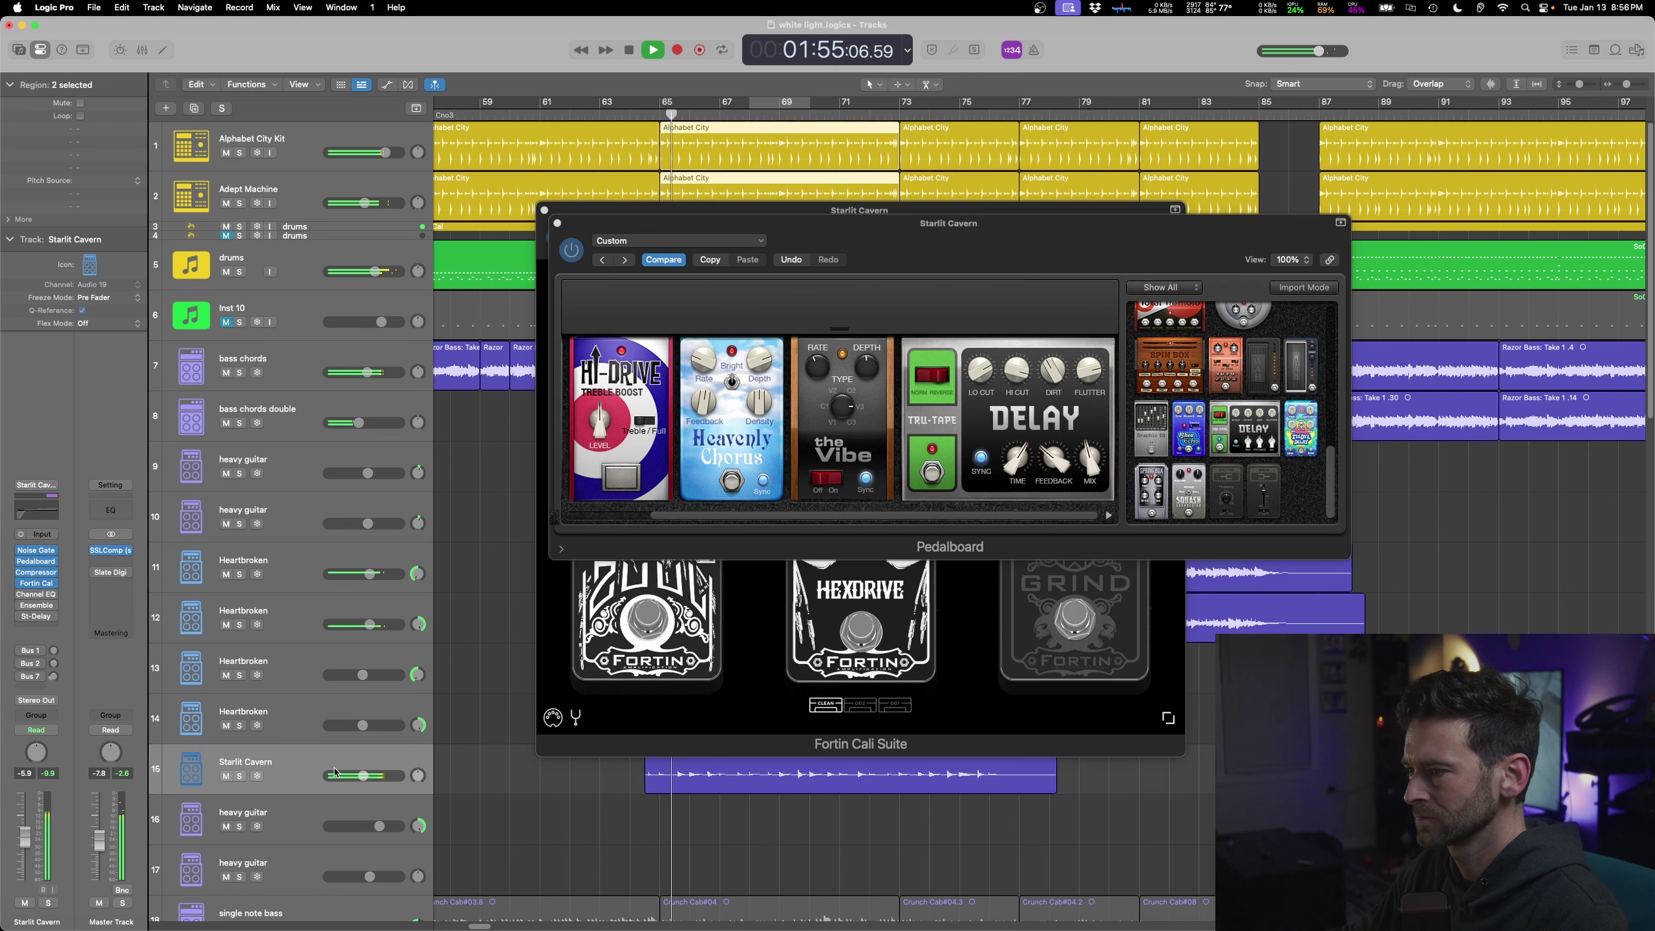
{"action": "left_click", "coordinate": [239, 776]}
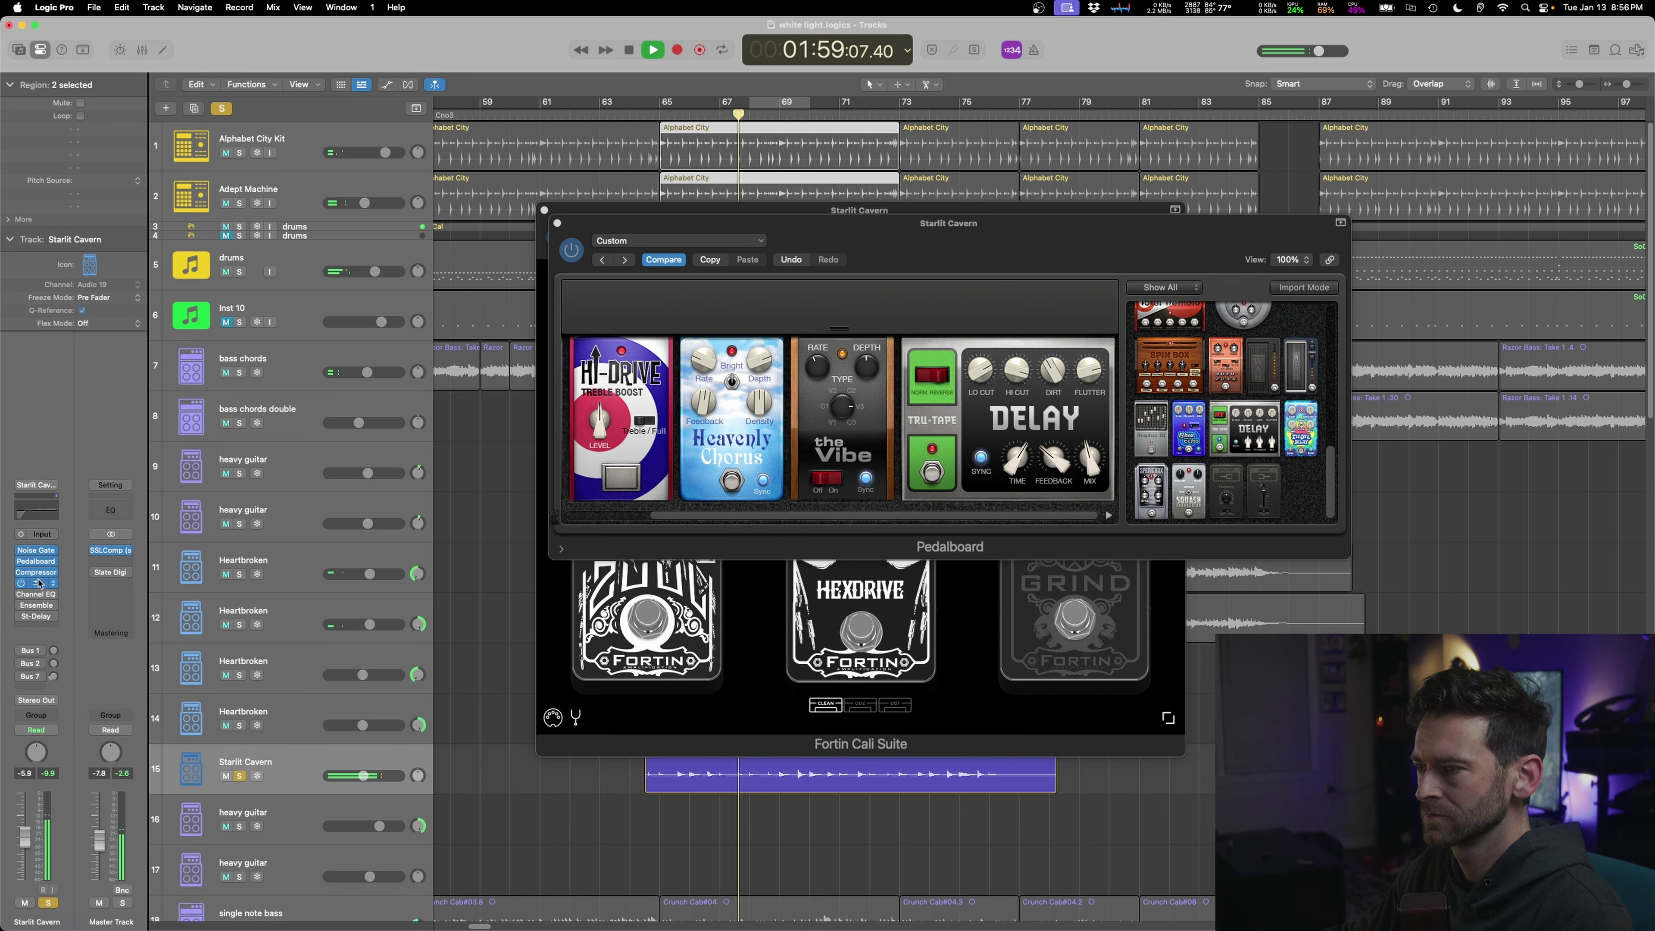
- Try the Compressor ahead of the Pedalboard on Starlit Cavern and return it to its original place in the chain
{"action": "left_click_drag", "start_coordinate": [36, 574], "coordinate": [39, 563]}
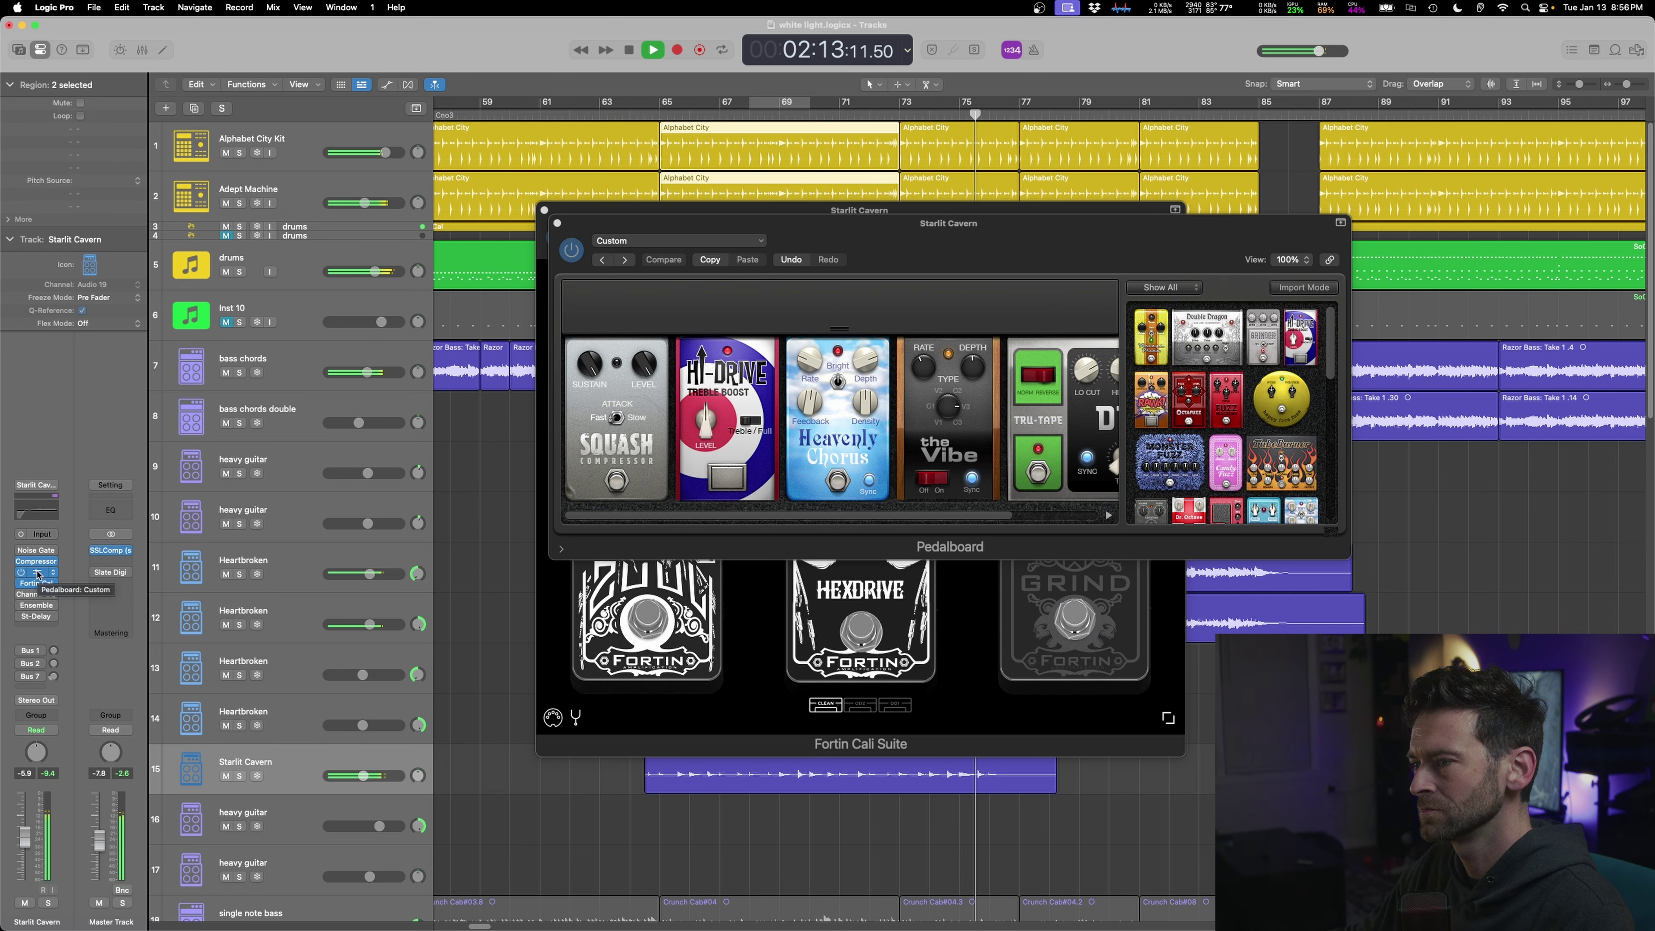
{"action": "left_click_drag", "start_coordinate": [36, 564], "coordinate": [36, 574]}
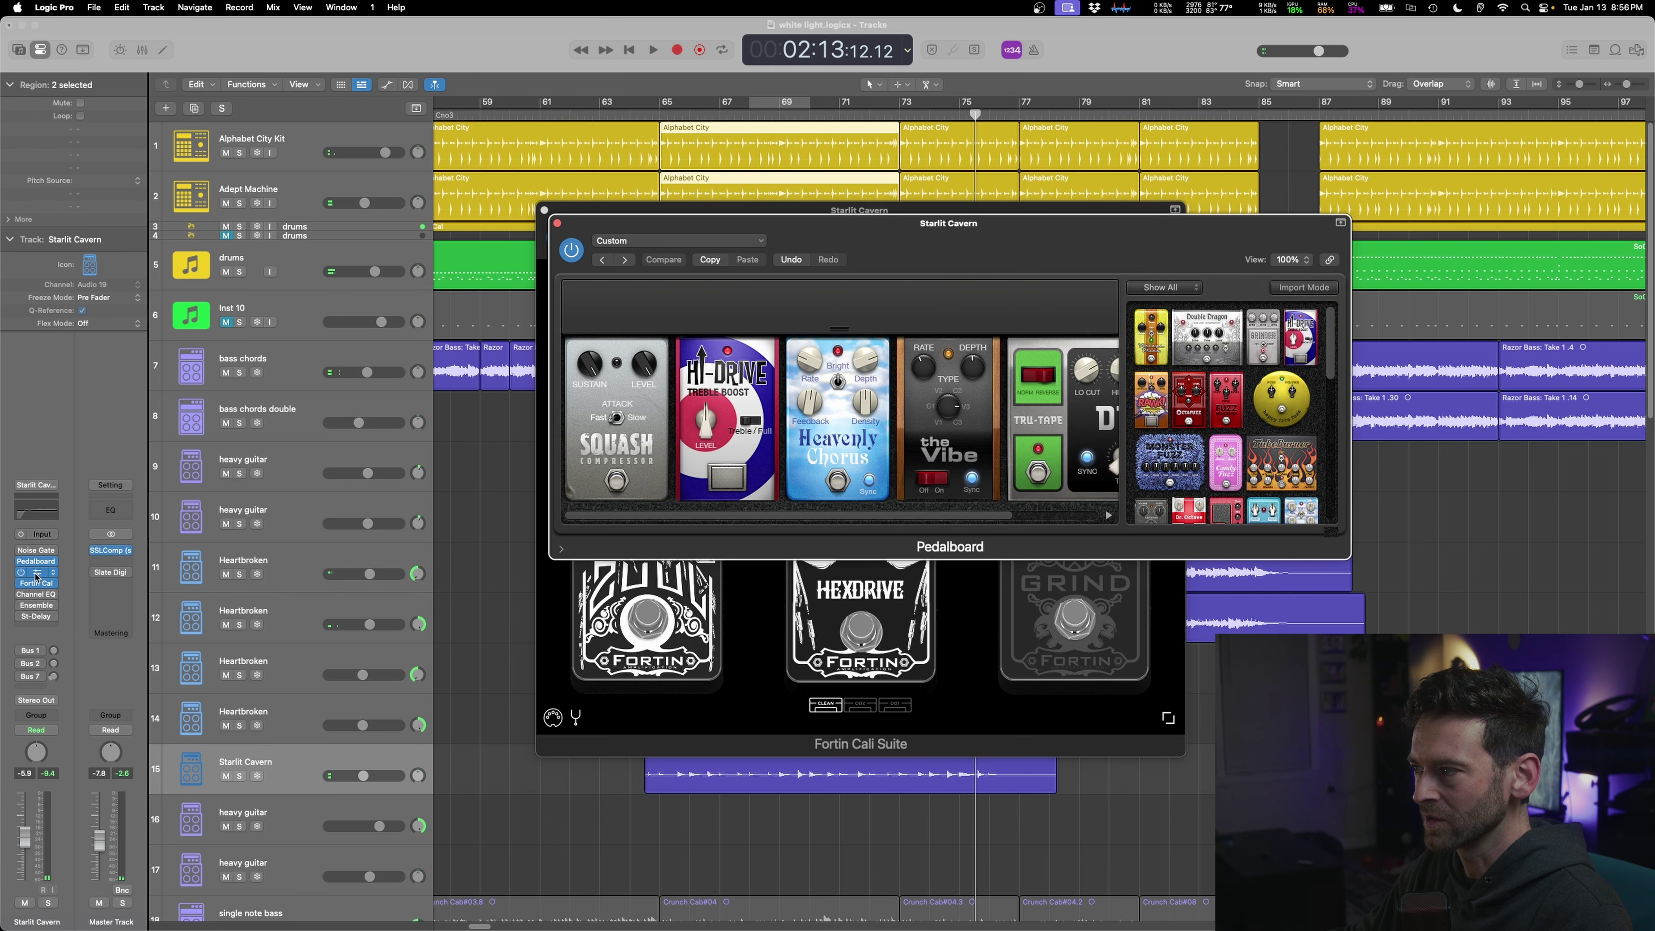
- Raise the ratio of Starlit Cavern's Compressor while playing the full mix from bar 65
{"action": "left_click", "coordinate": [37, 575]}
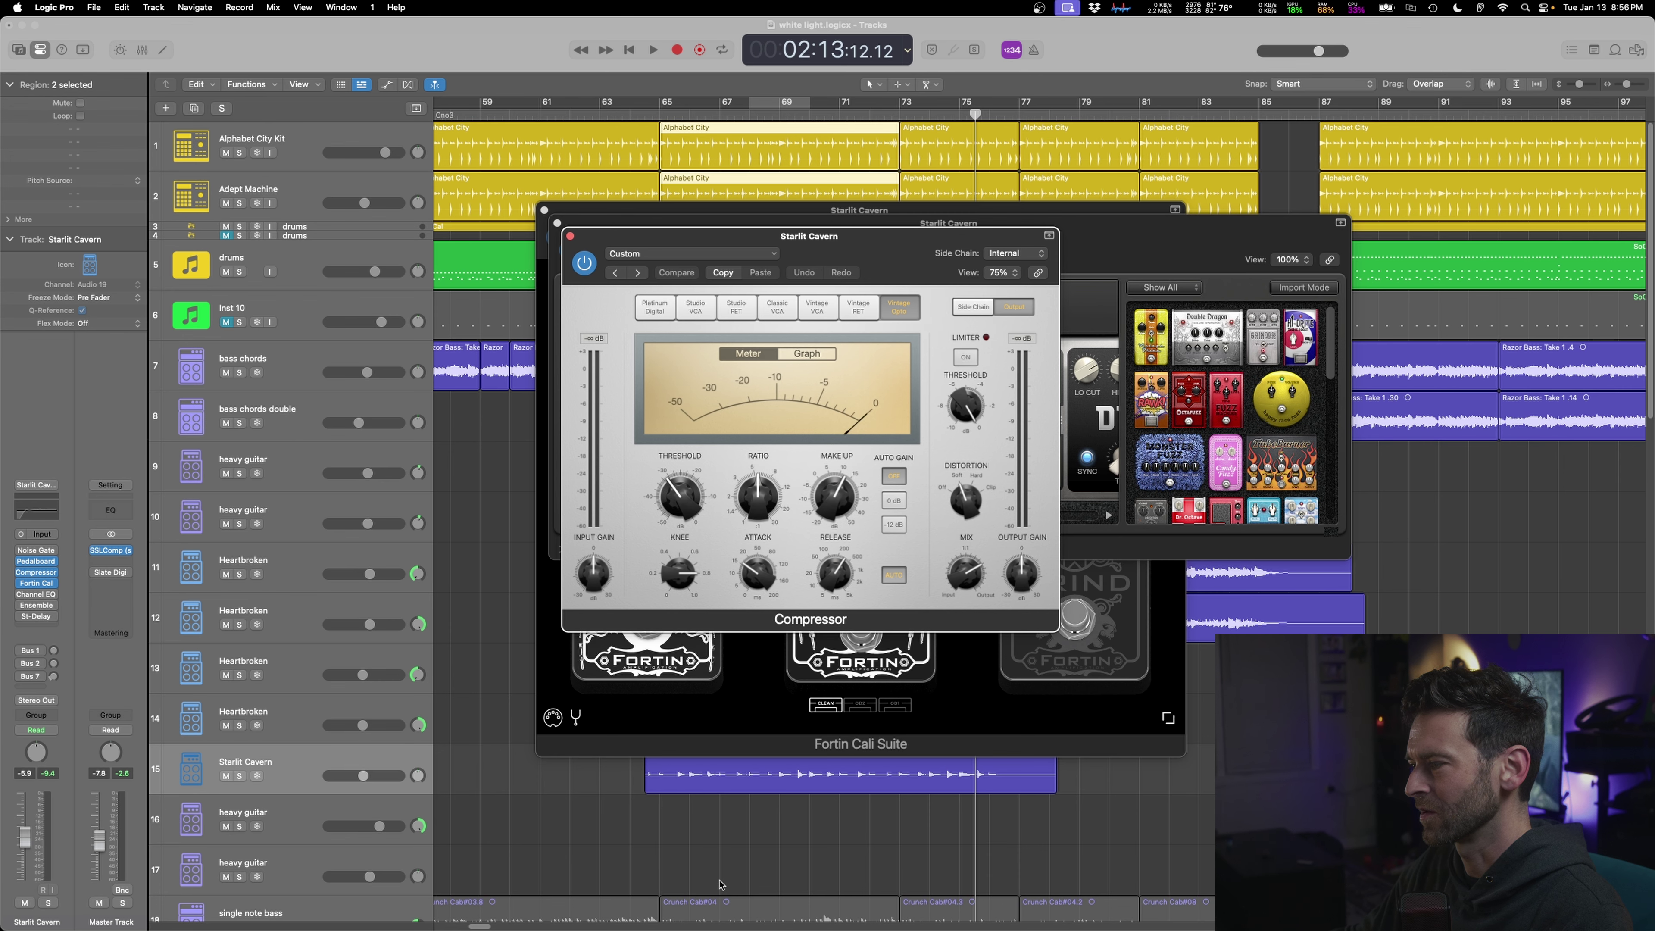
{"action": "left_click", "coordinate": [667, 839]}
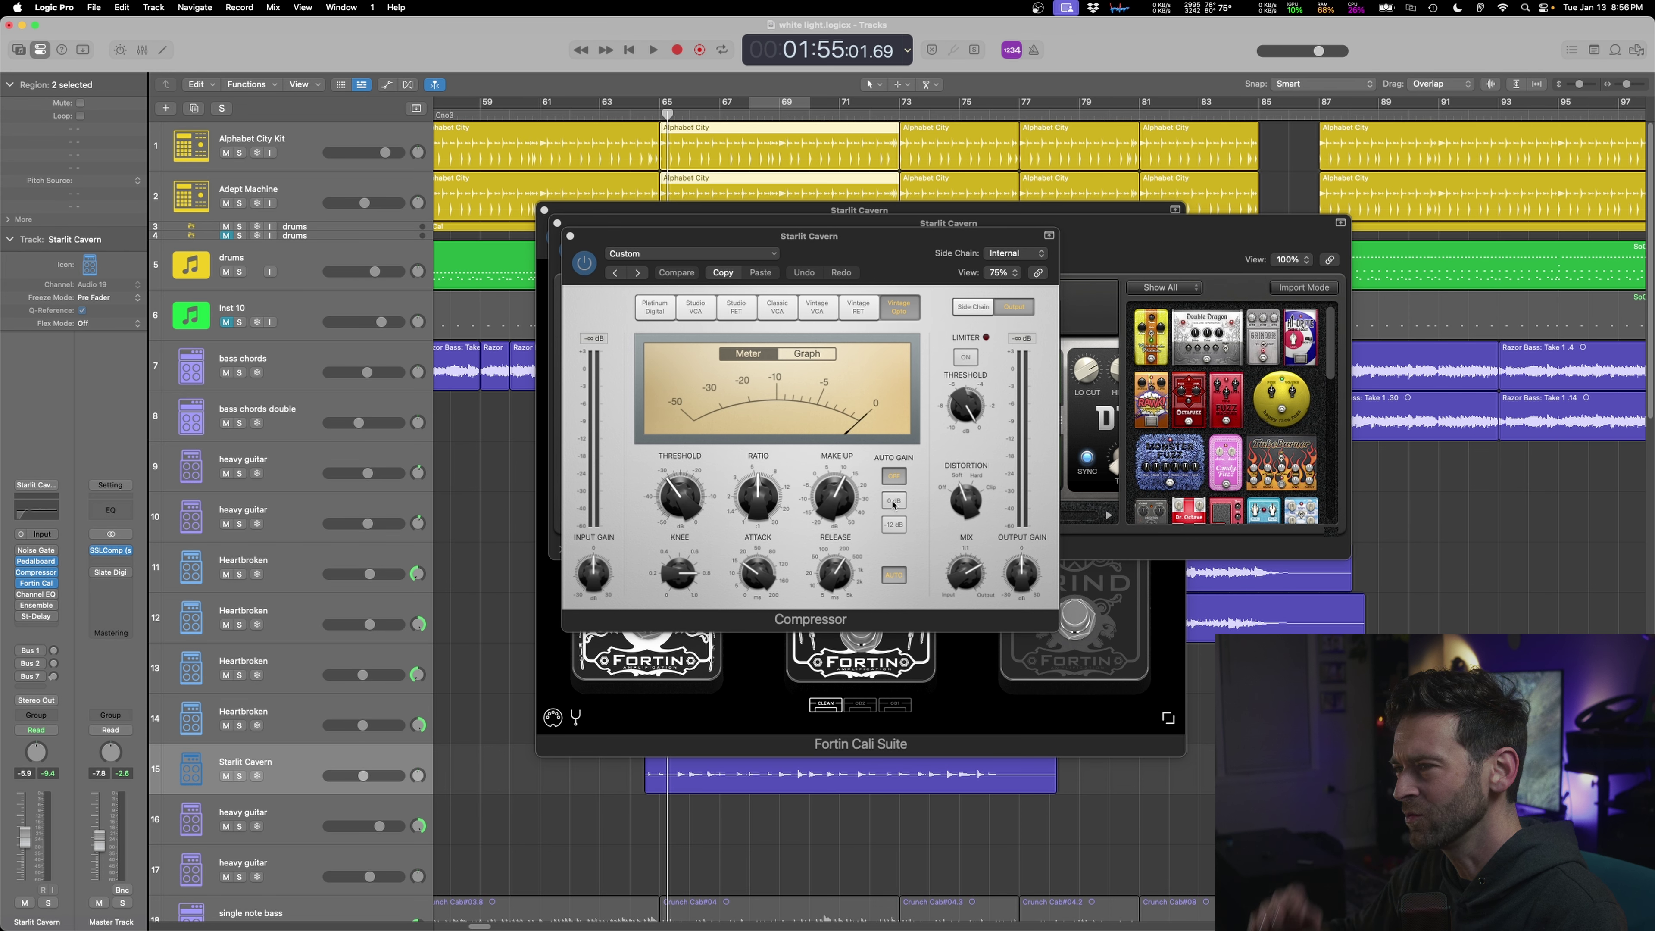
{"action": "key", "text": "space"}
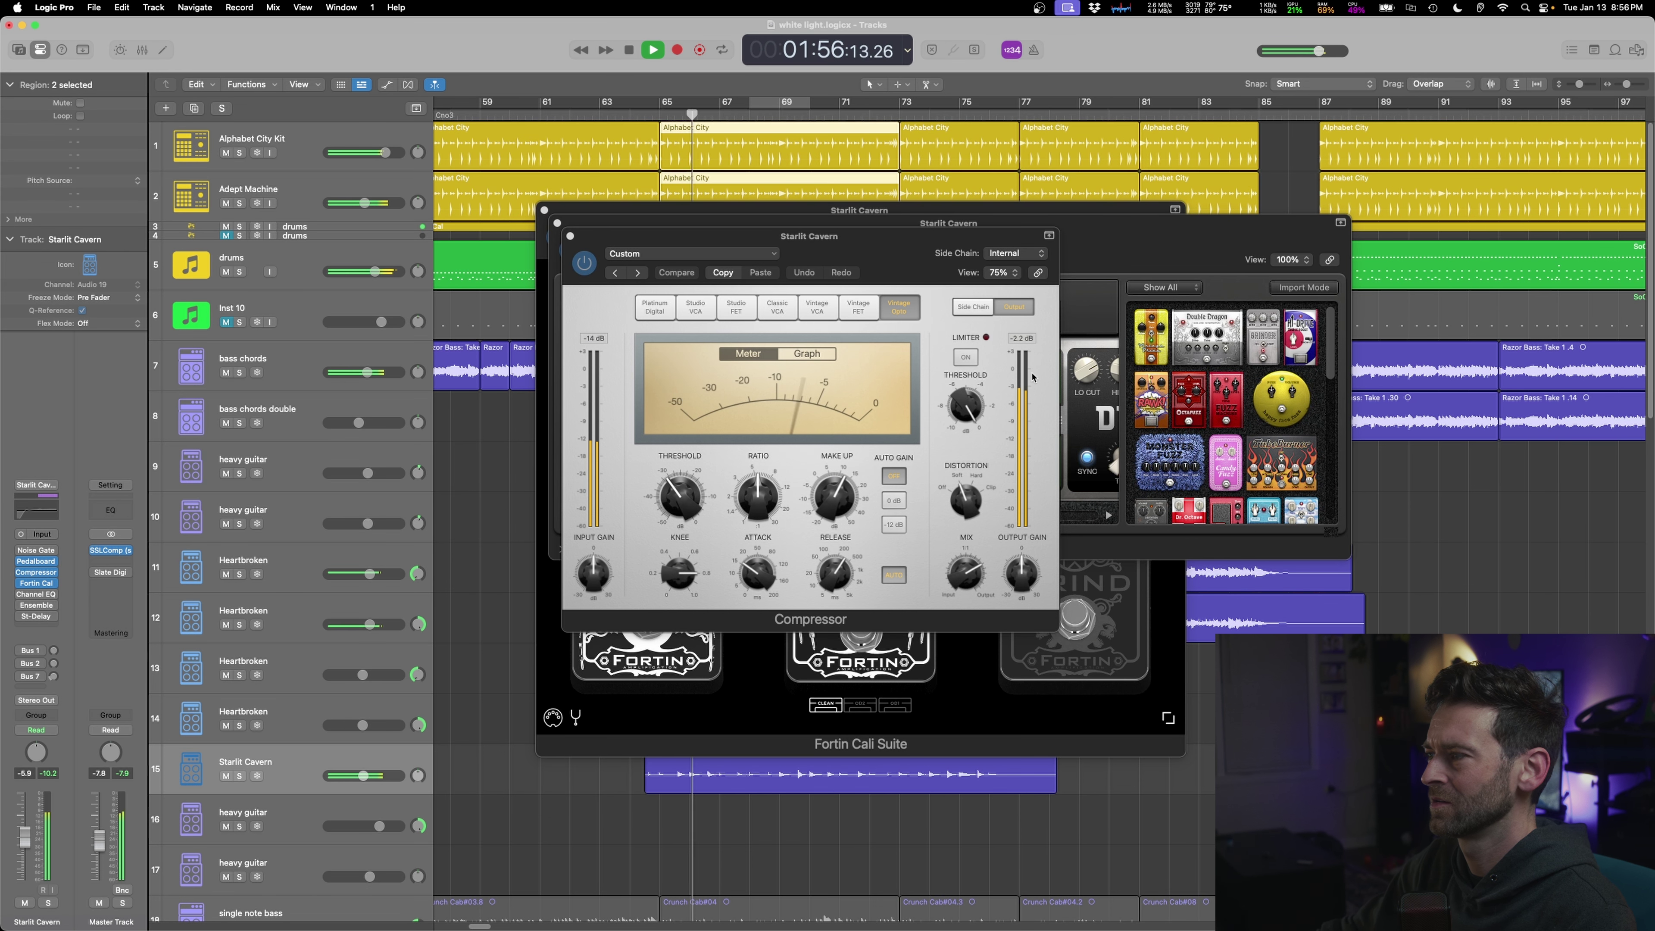
{"action": "left_click_drag", "start_coordinate": [758, 493], "coordinate": [767, 474]}
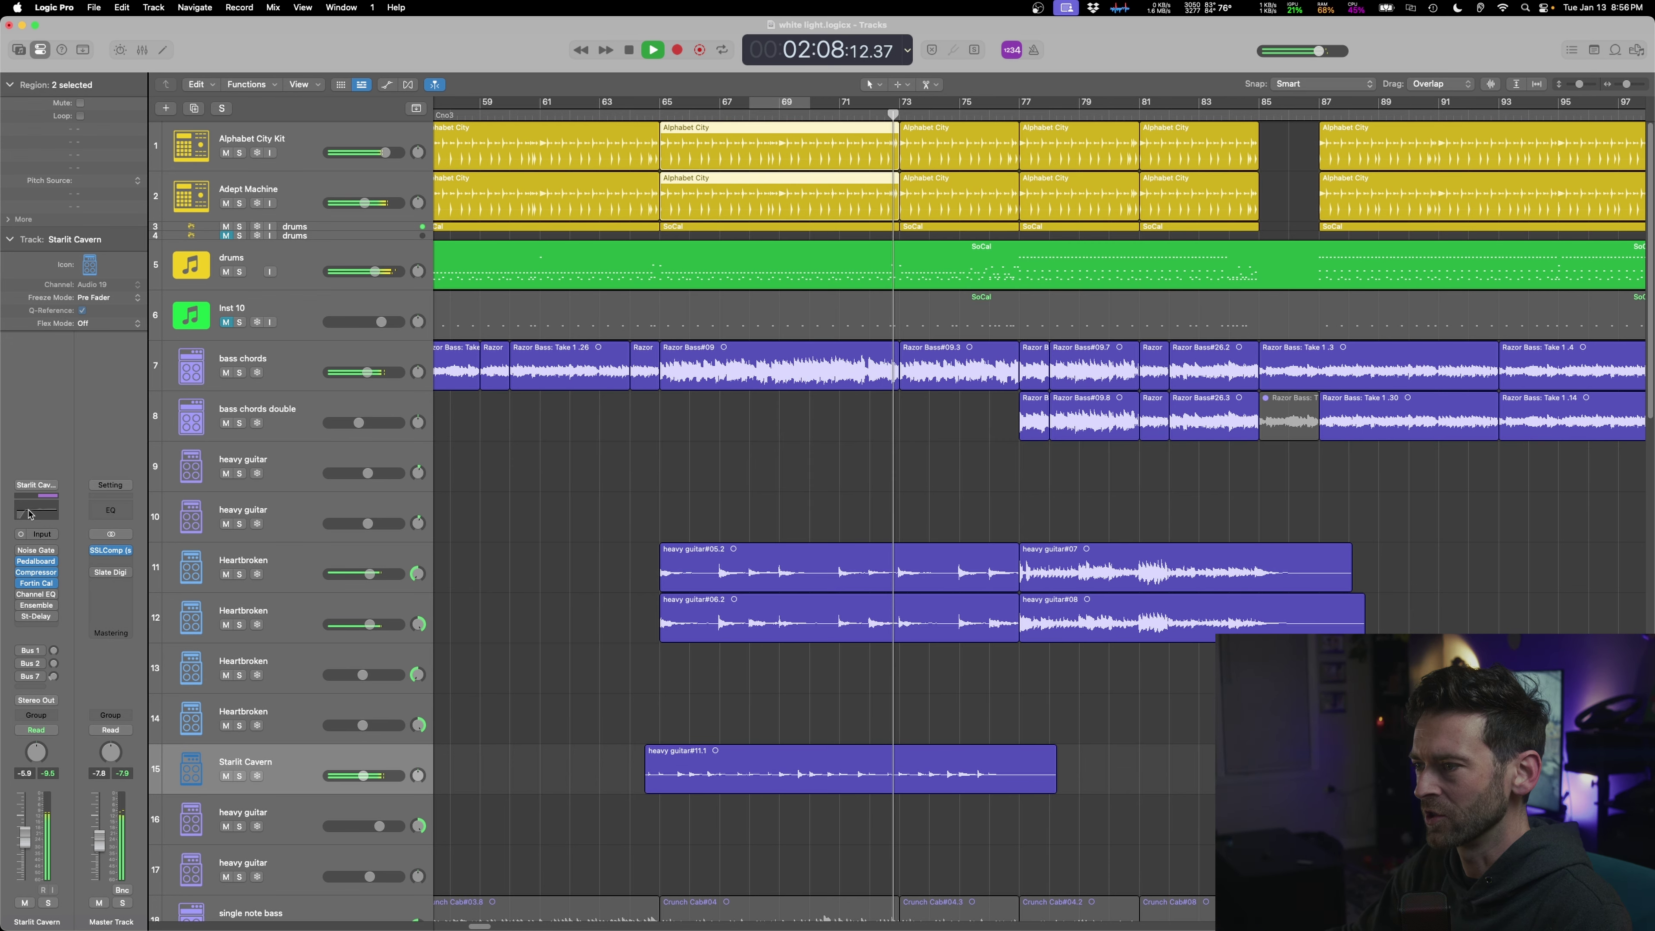
- Boost Starlit Cavern's Channel EQ by 6 dB at 1270 Hz and lower the track's volume to -15 dB
{"action": "left_click", "coordinate": [35, 594]}
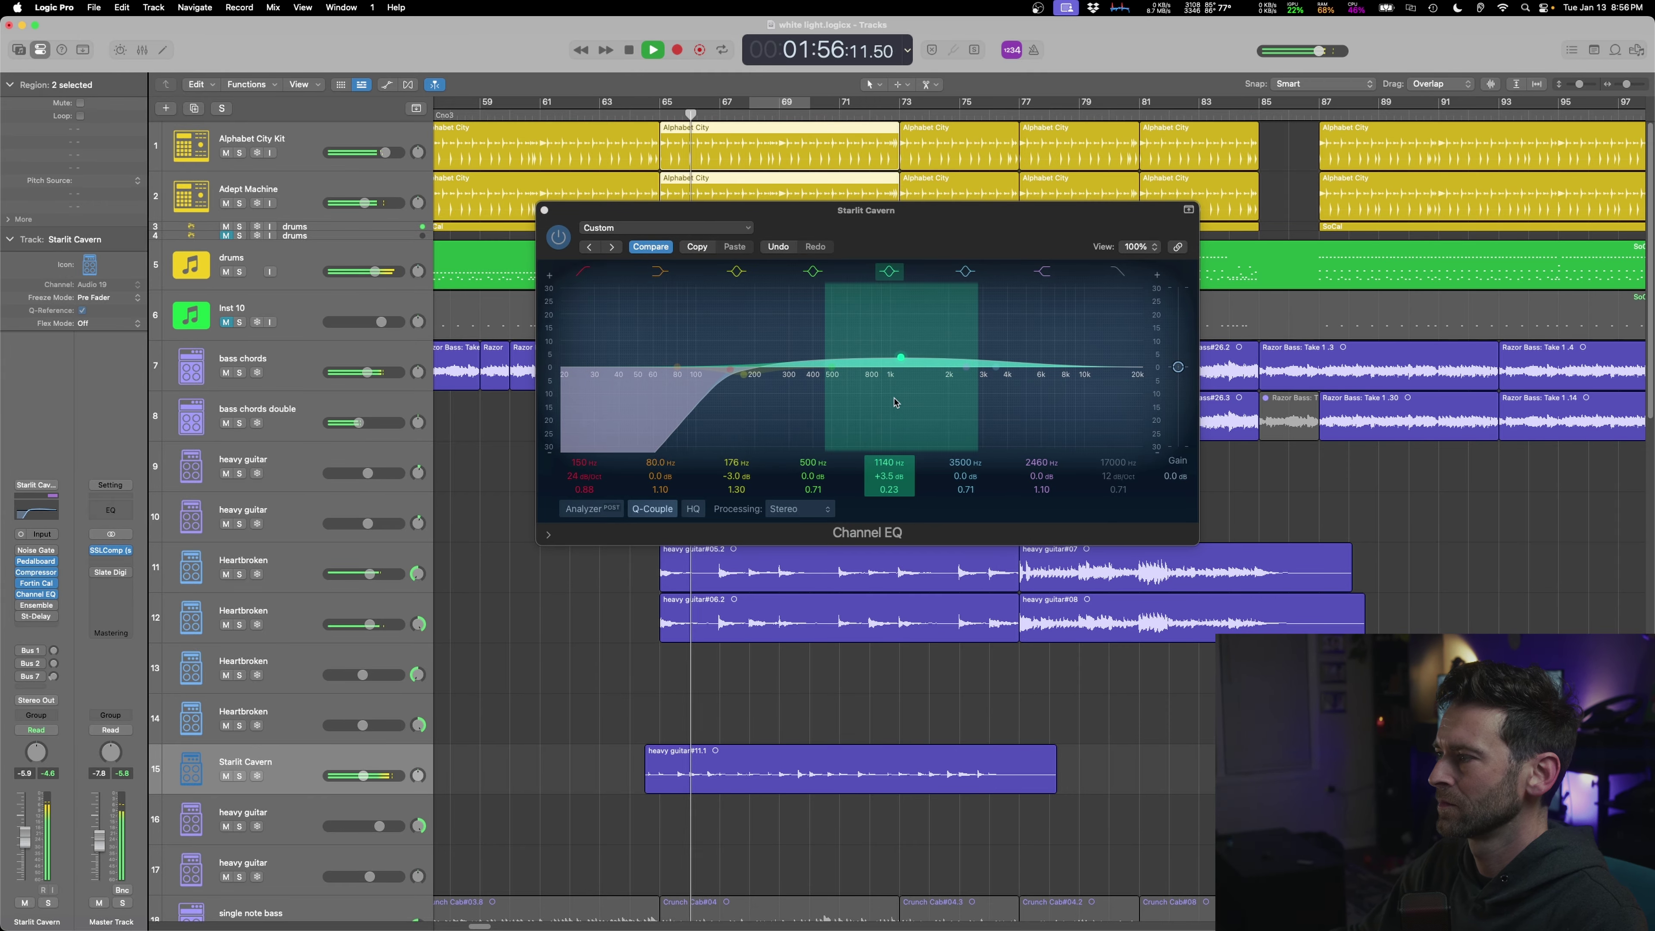
{"action": "mouse_move", "coordinate": [893, 346]}
{"action": "left_mouse_down"}
{"action": "mouse_move", "coordinate": [880, 312]}
{"action": "mouse_move", "coordinate": [919, 308]}
{"action": "mouse_move", "coordinate": [903, 316]}
{"action": "mouse_move", "coordinate": [911, 351]}
{"action": "left_mouse_up"}
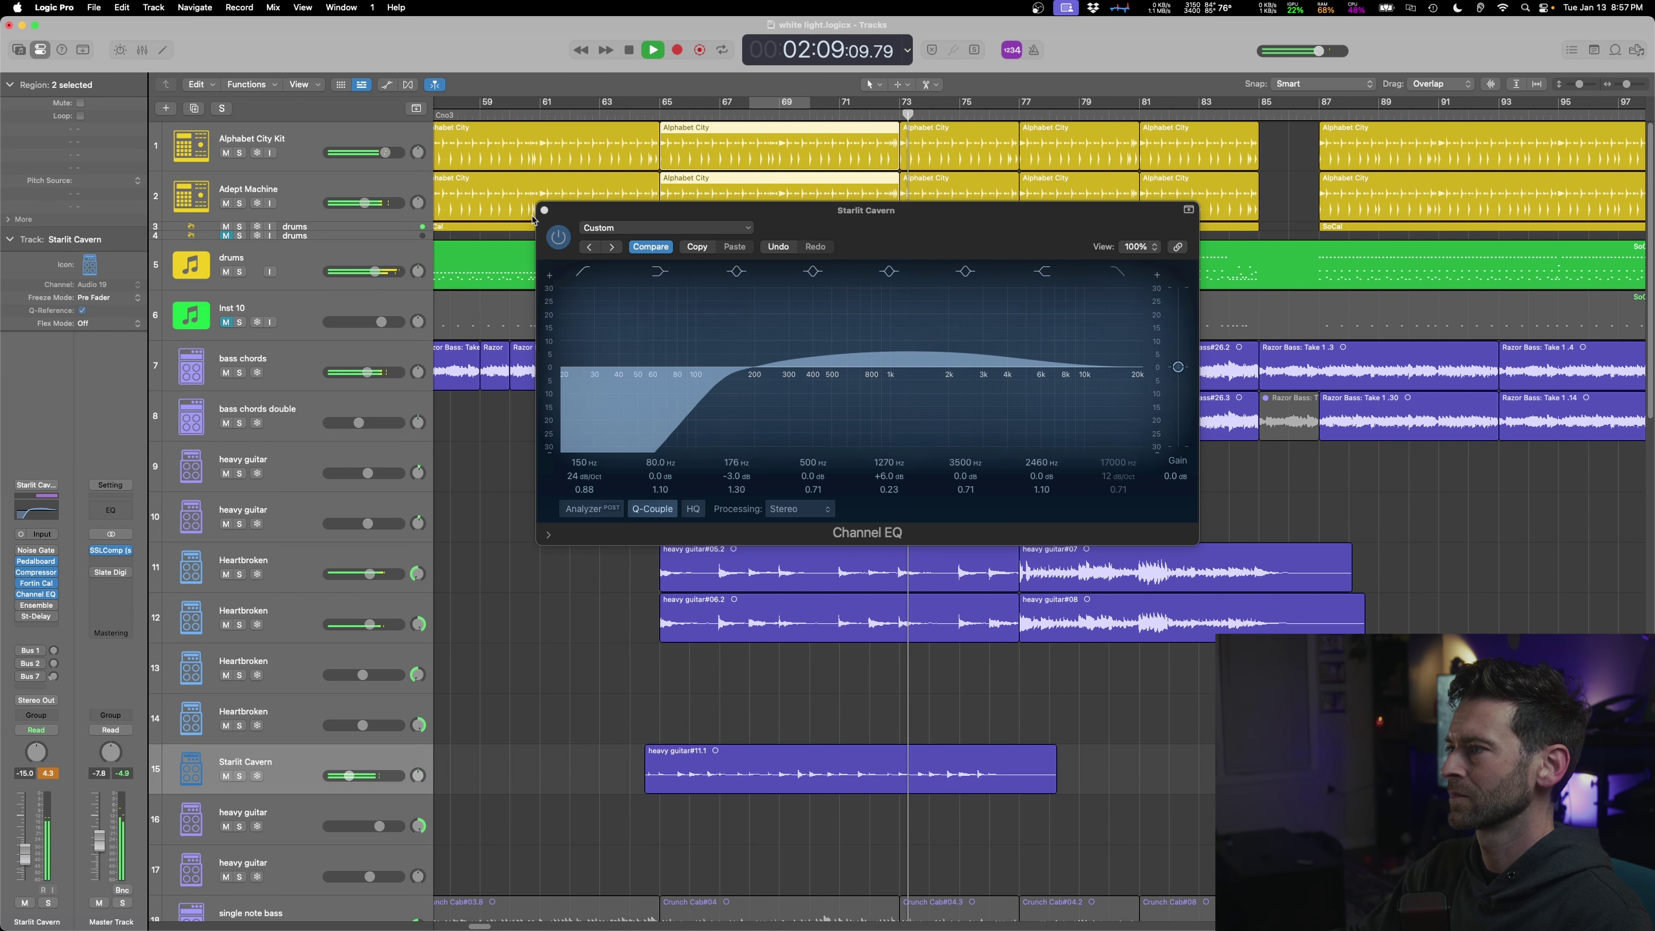
{"action": "left_click", "coordinate": [545, 212]}
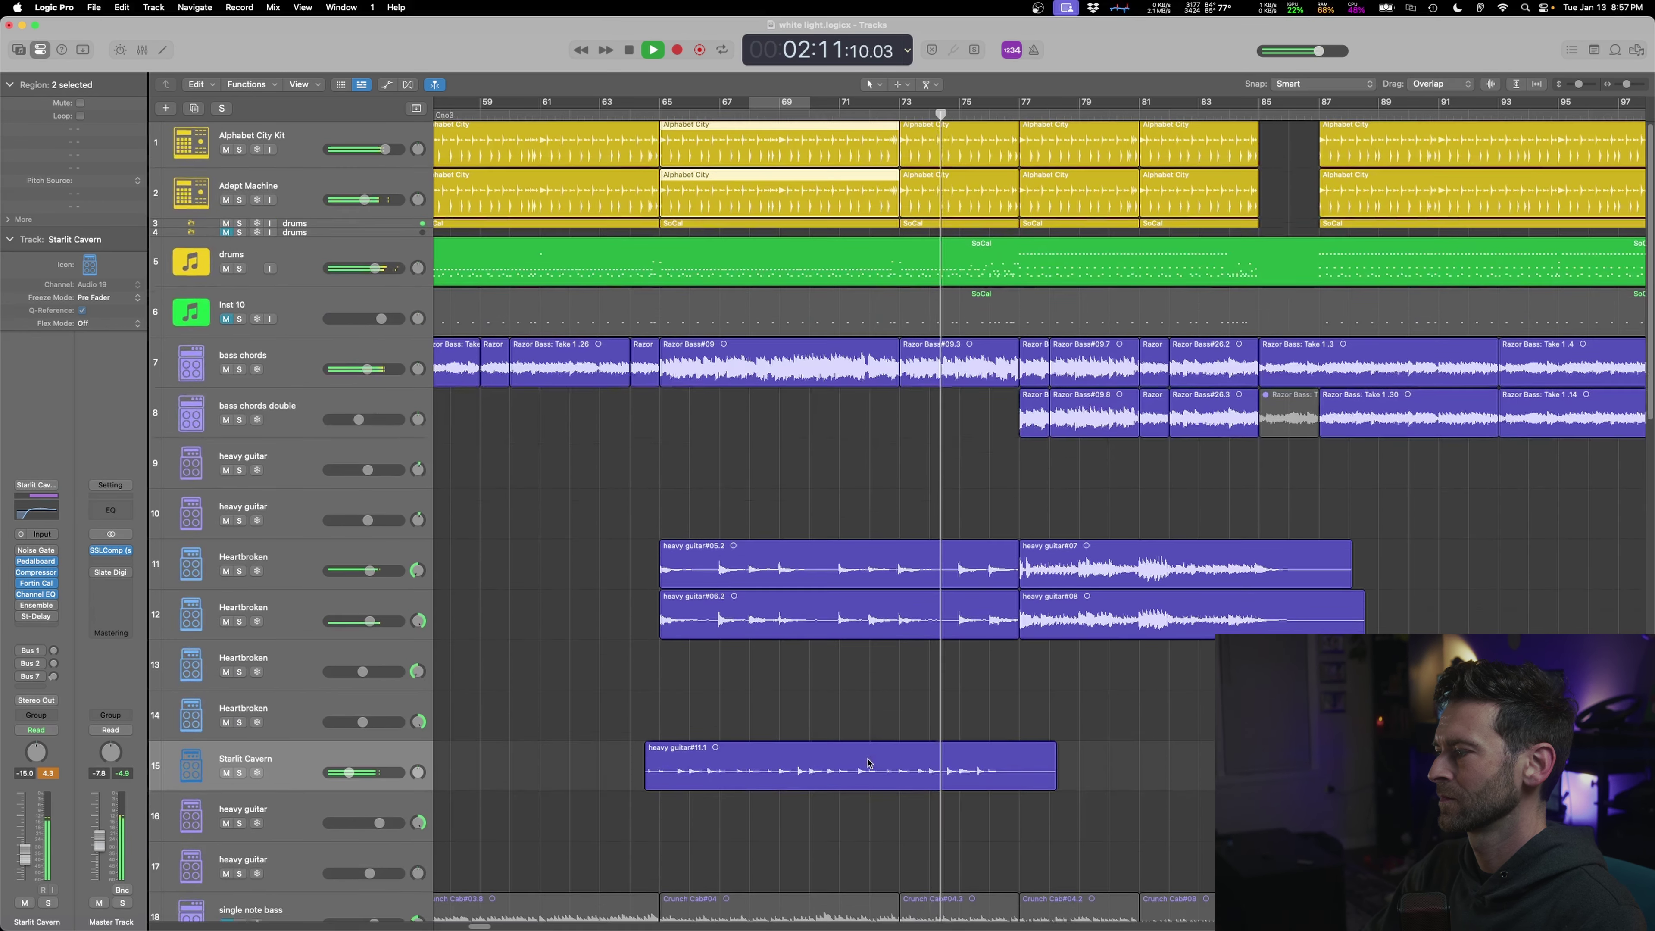
- In the Channel EQ of vocal track 31, lower the low-cut frequency and set 13700 Hz to -6 dB and the 7500 Hz shelf to -2 dB
{"action": "scroll", "coordinate": [874, 762], "scroll_direction": "down", "scroll_amount": 10}
{"action": "scroll", "coordinate": [873, 762], "scroll_direction": "down", "scroll_amount": 3}
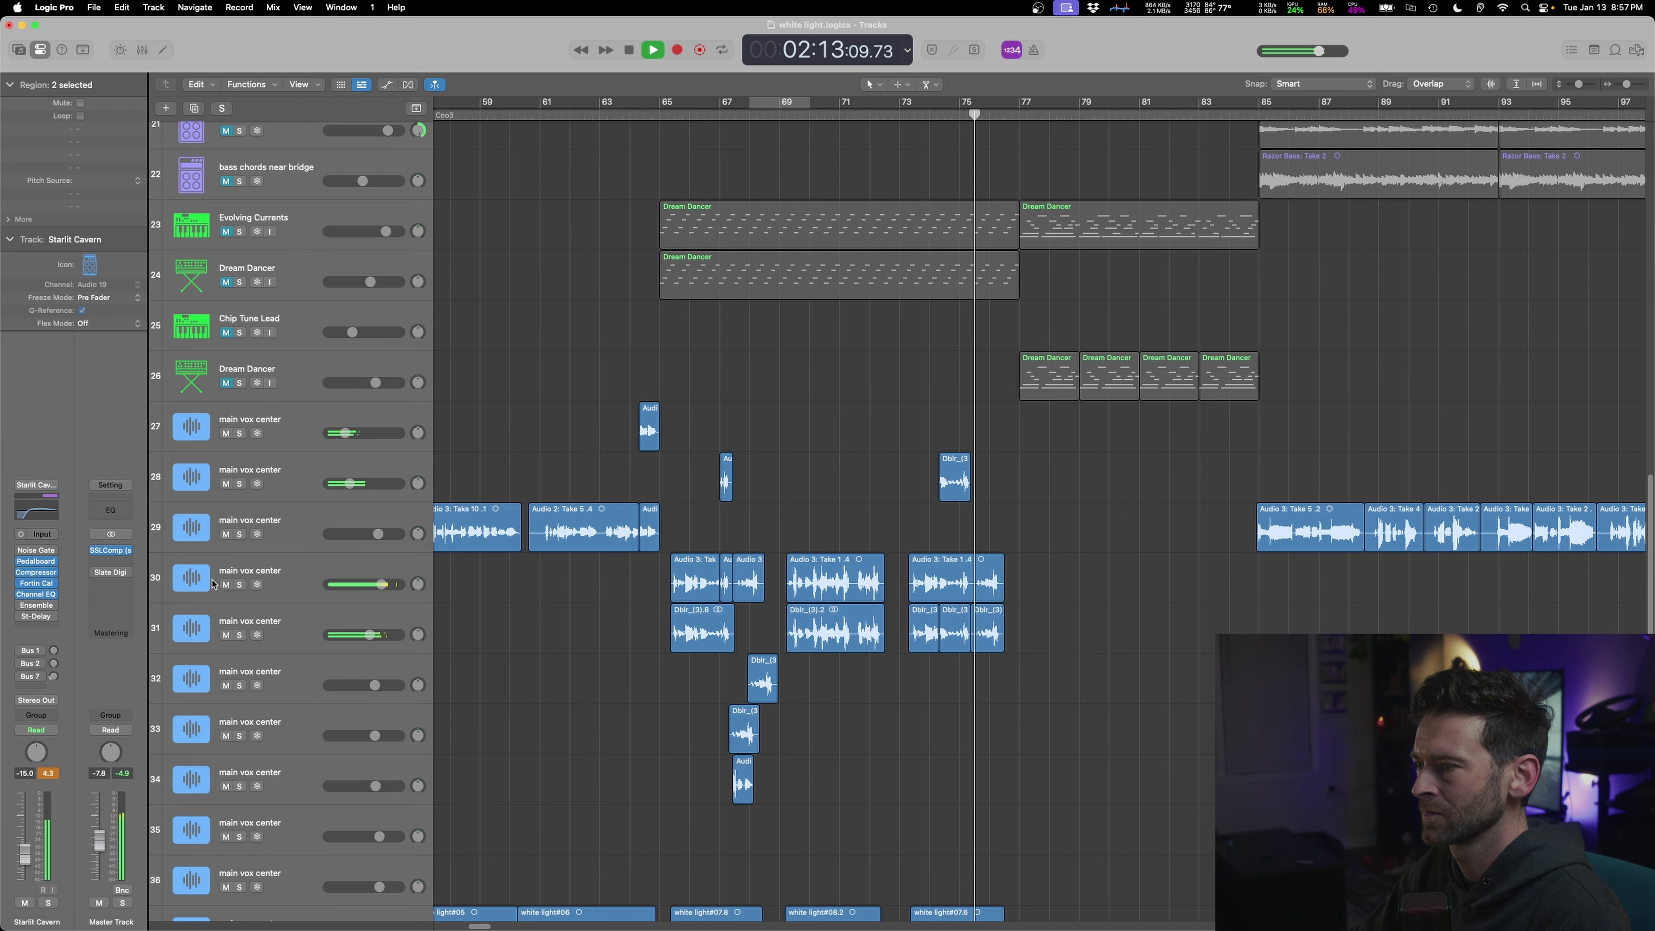
{"action": "left_click", "coordinate": [228, 586]}
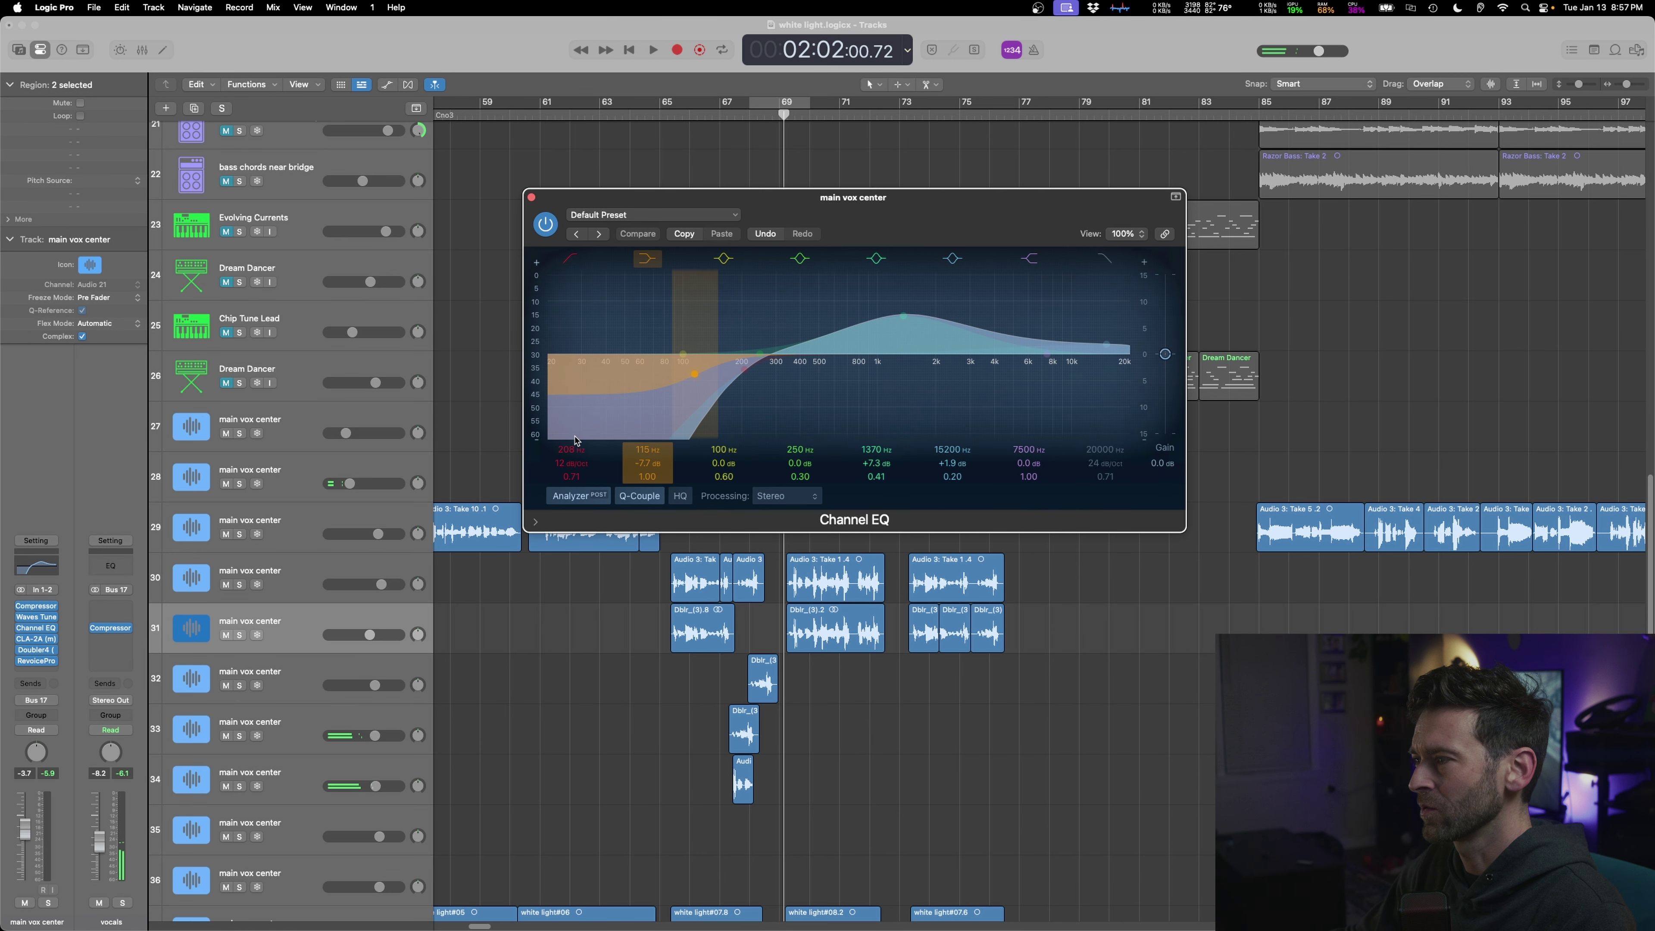
{"action": "left_click_drag", "start_coordinate": [571, 450], "coordinate": [572, 476]}
{"action": "left_click_drag", "start_coordinate": [1098, 359], "coordinate": [1089, 398]}
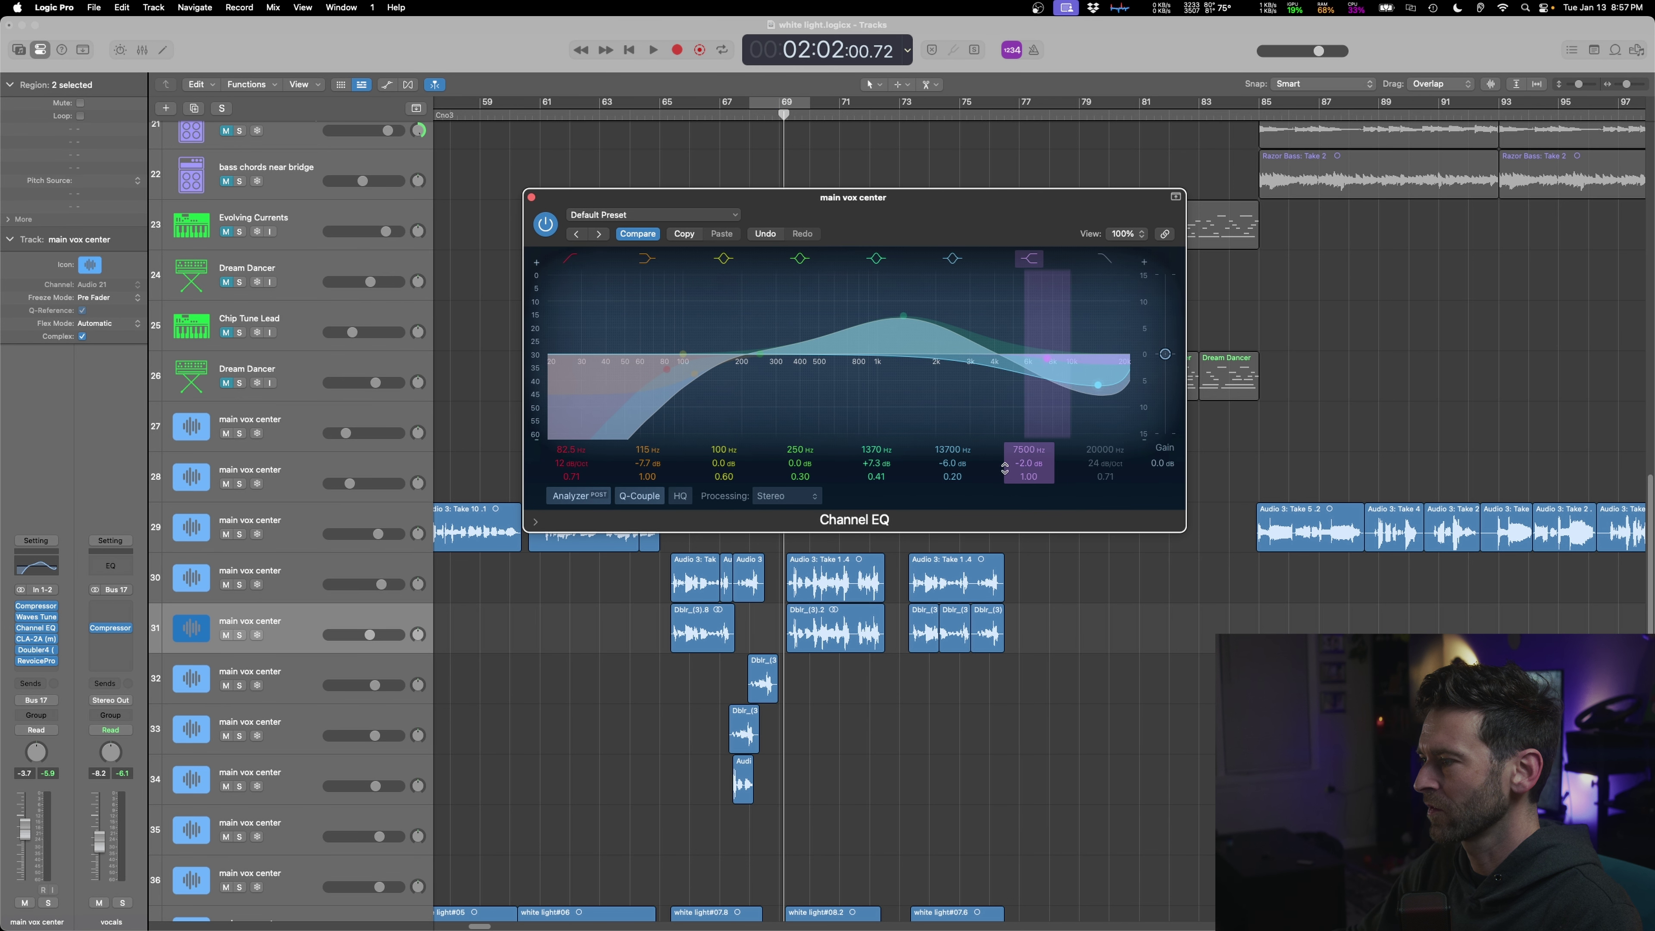
- Play vocal track 31 from around bar 65 and set its Channel EQ mid band to +3.4 dB at 1880 Hz
{"action": "left_click", "coordinate": [681, 677], "text": "shift"}
{"action": "key", "text": "space"}
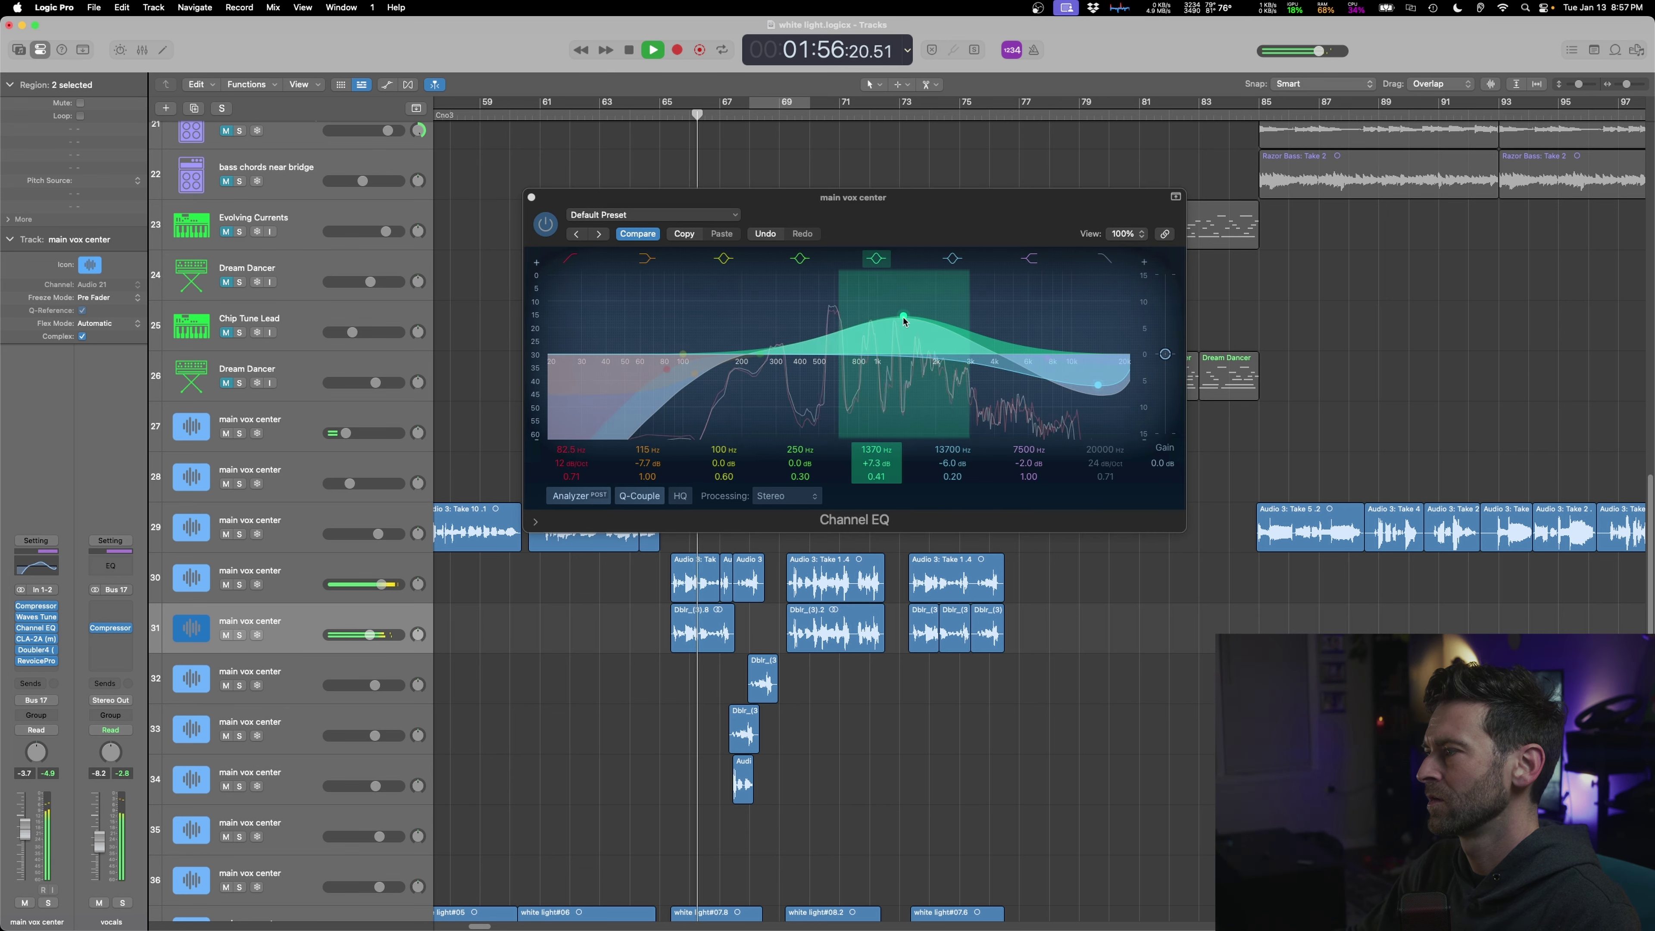
{"action": "left_click_drag", "start_coordinate": [904, 319], "coordinate": [877, 287]}
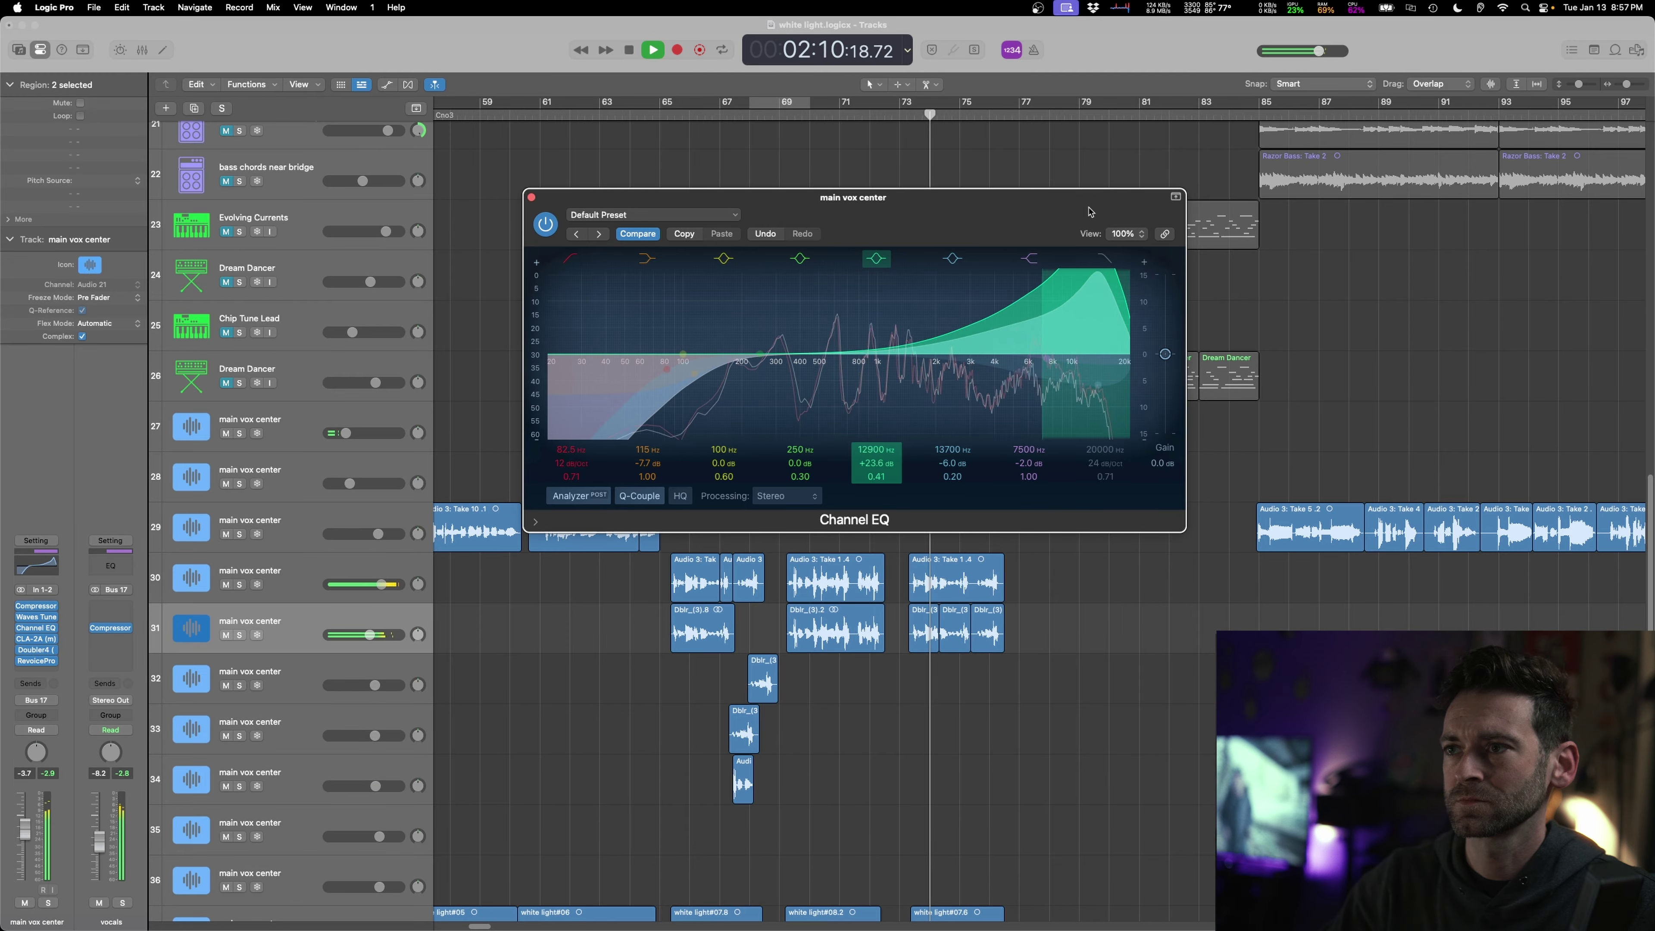
{"action": "left_click_drag", "start_coordinate": [913, 306], "coordinate": [930, 335]}
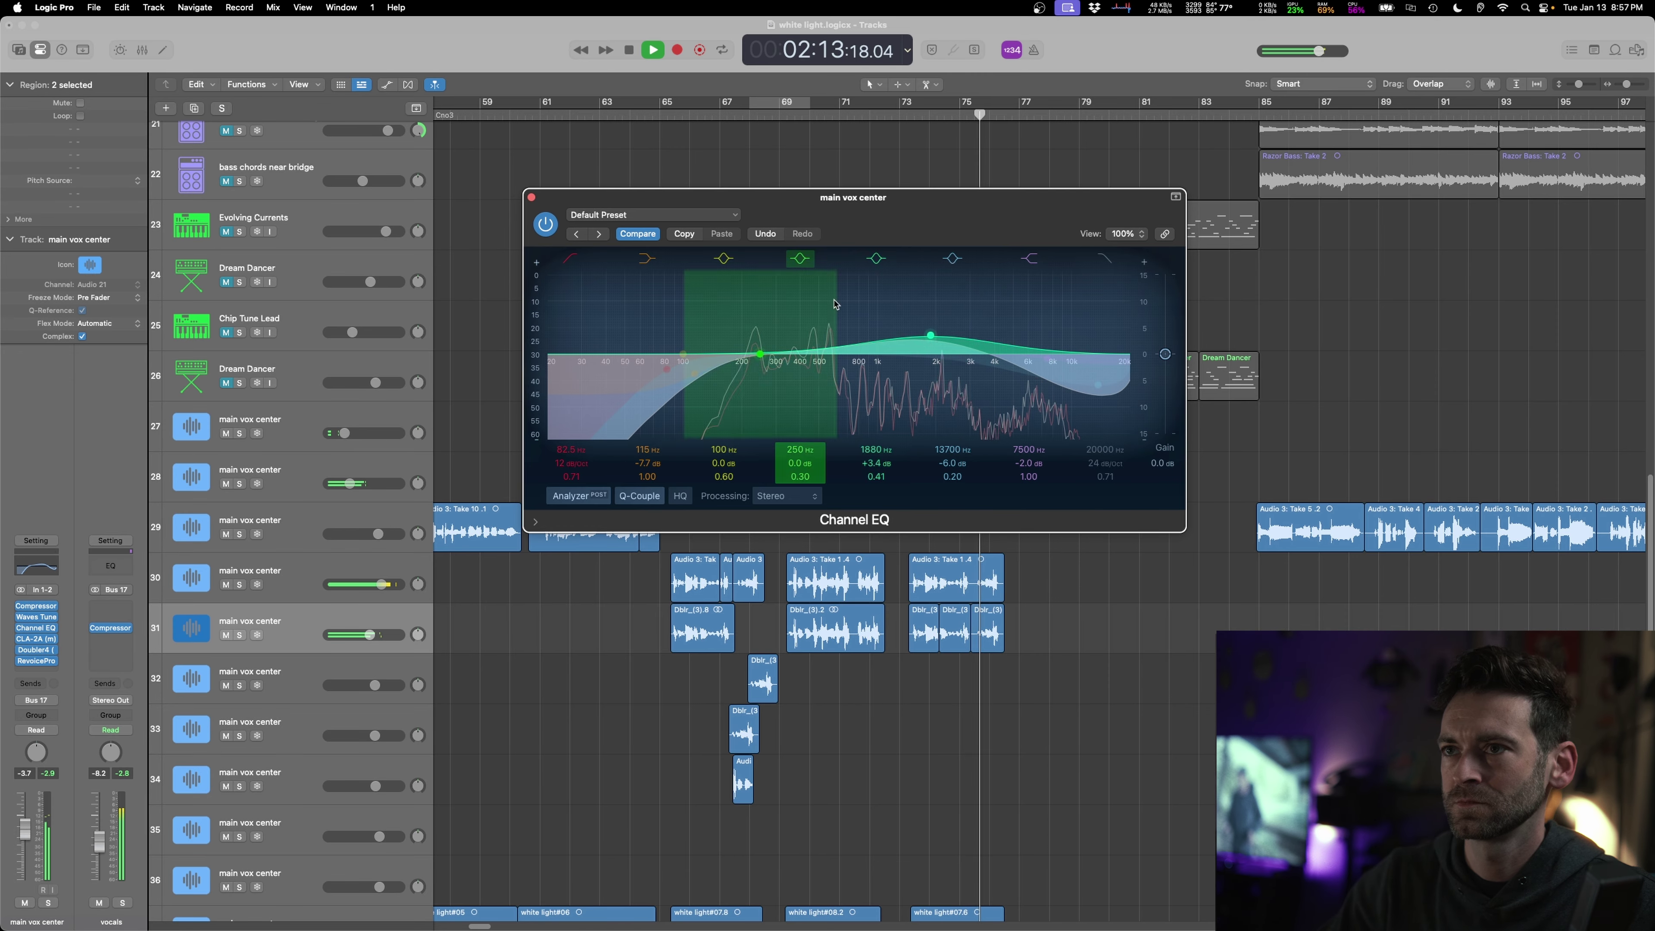
{"action": "key", "text": "v"}
{"action": "key", "text": "a"}
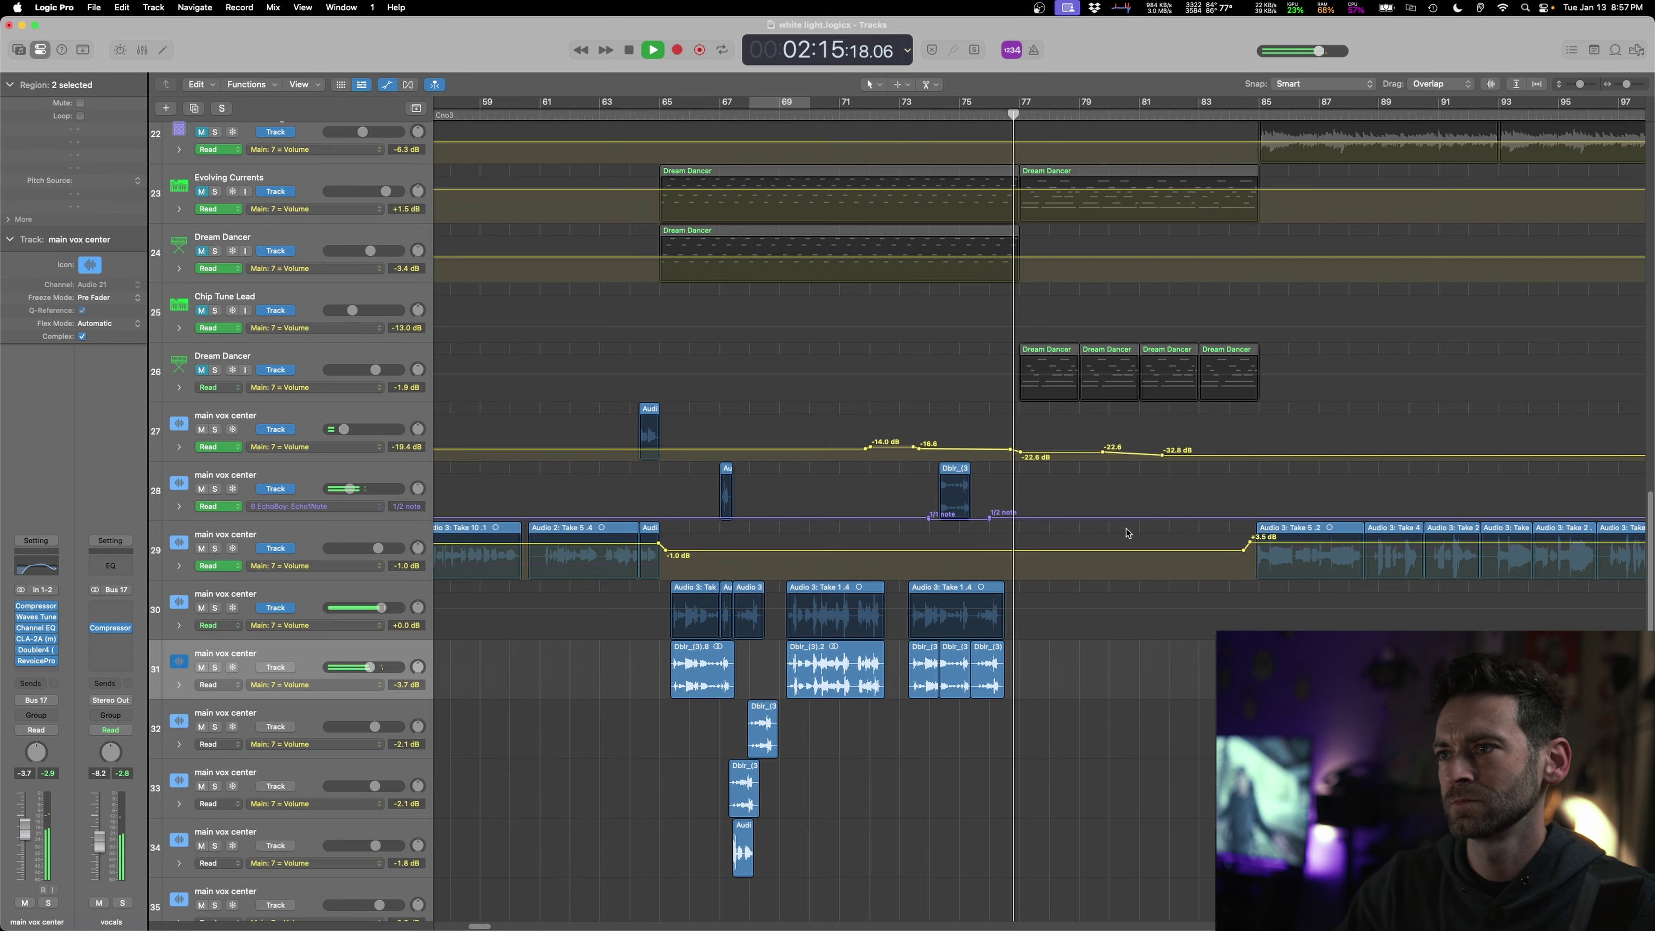
{"action": "key", "text": "a"}
- Split the first vocal region after bar 85 on track 29 just before bar 87 and stop playback
{"action": "scroll", "coordinate": [1109, 526], "scroll_direction": "up", "scroll_amount": 3}
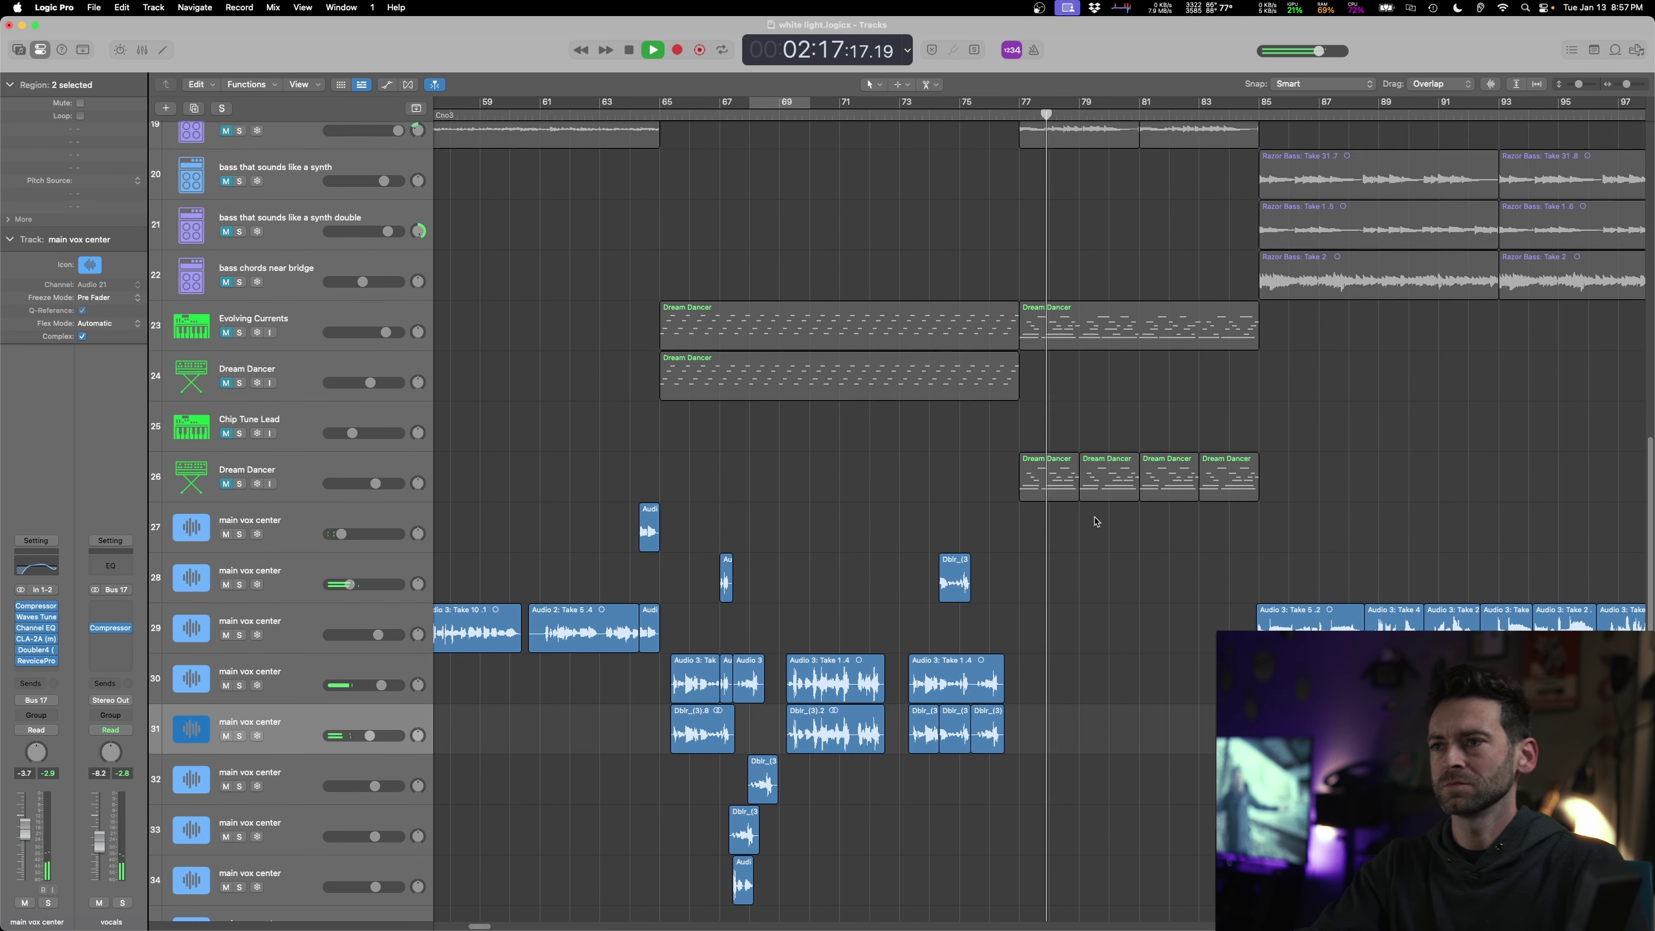
{"action": "scroll", "coordinate": [1095, 521], "scroll_direction": "up", "scroll_amount": 10}
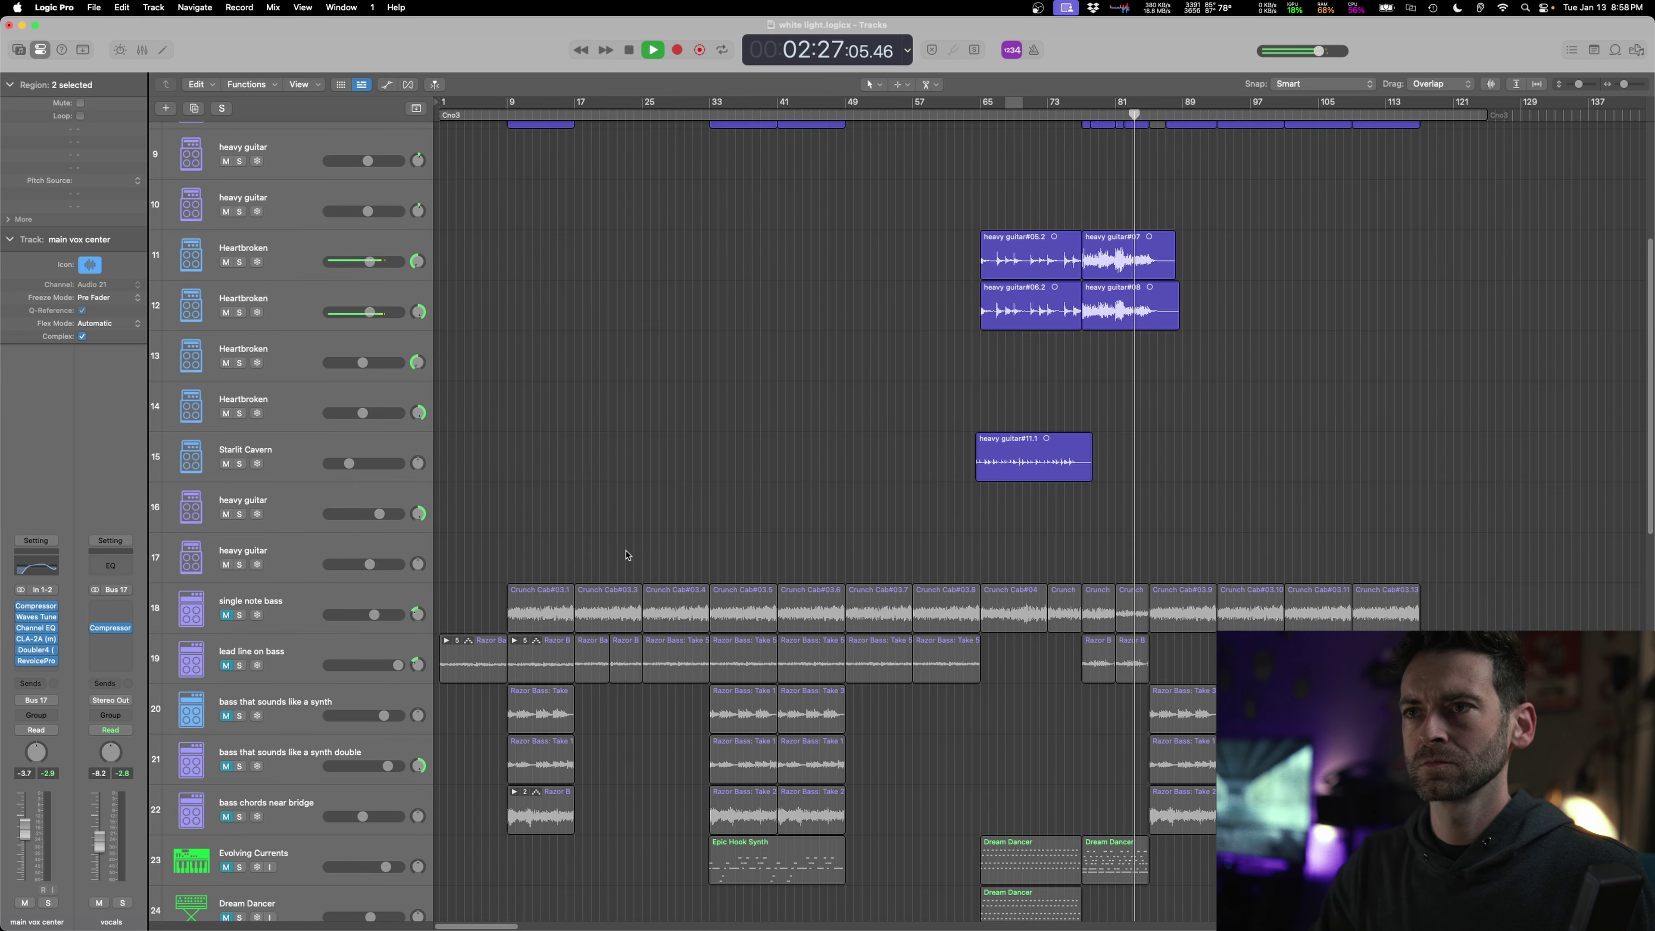
{"action": "scroll", "coordinate": [627, 558], "scroll_direction": "up", "scroll_amount": 5}
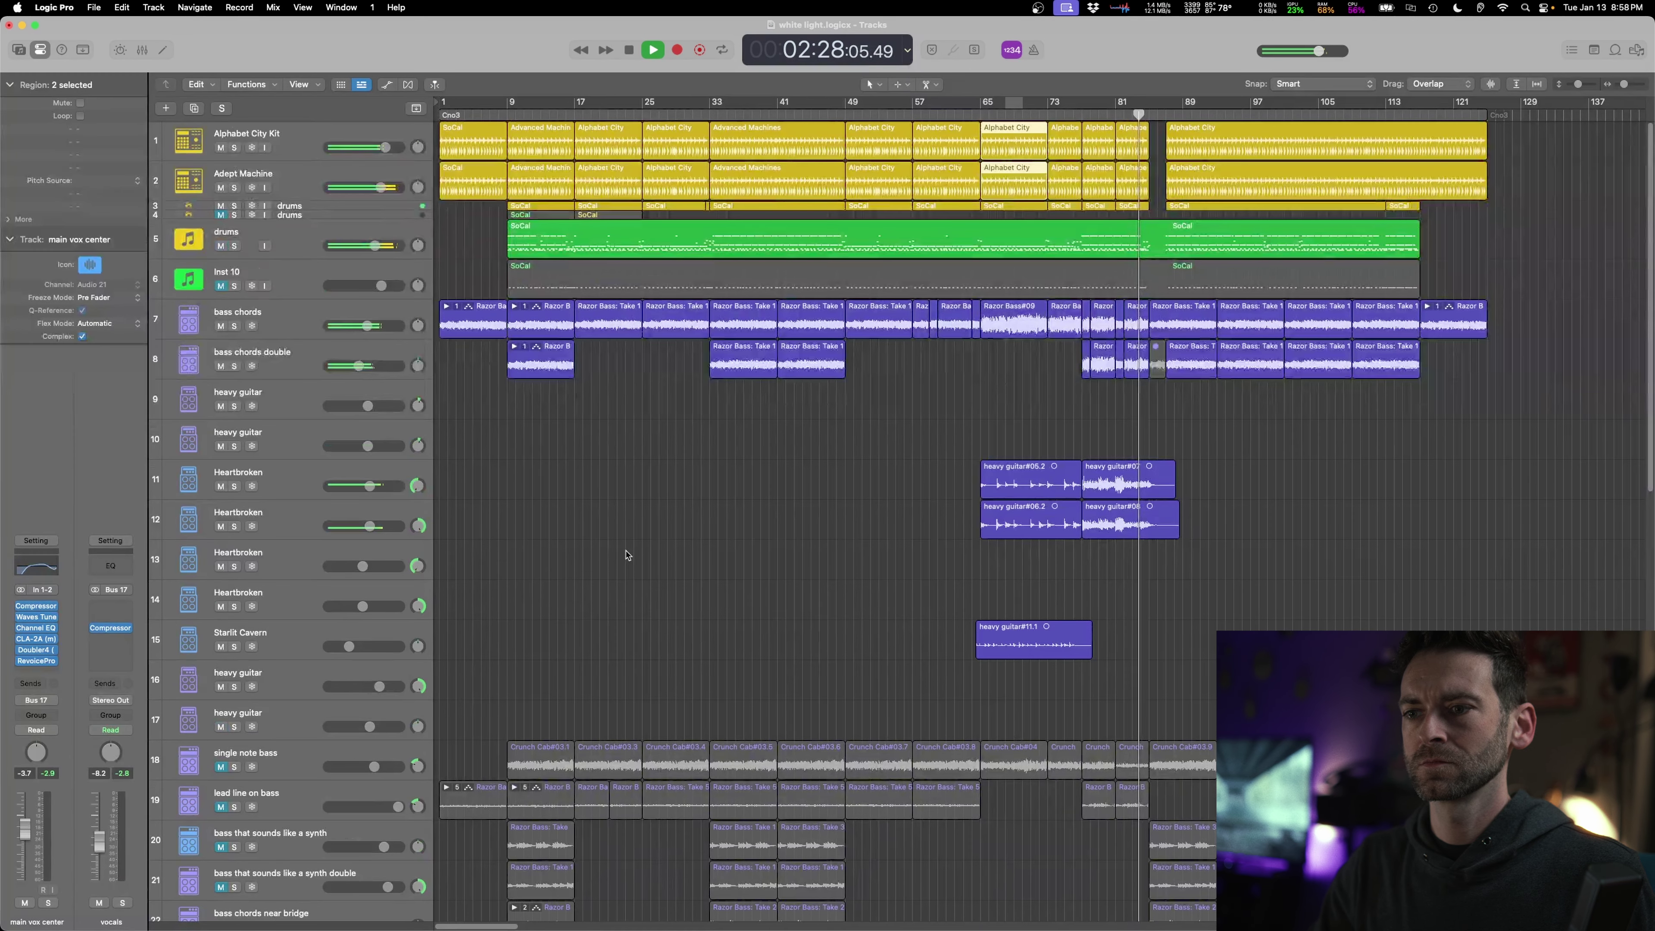
{"action": "scroll", "coordinate": [627, 555], "scroll_direction": "down", "scroll_amount": 8}
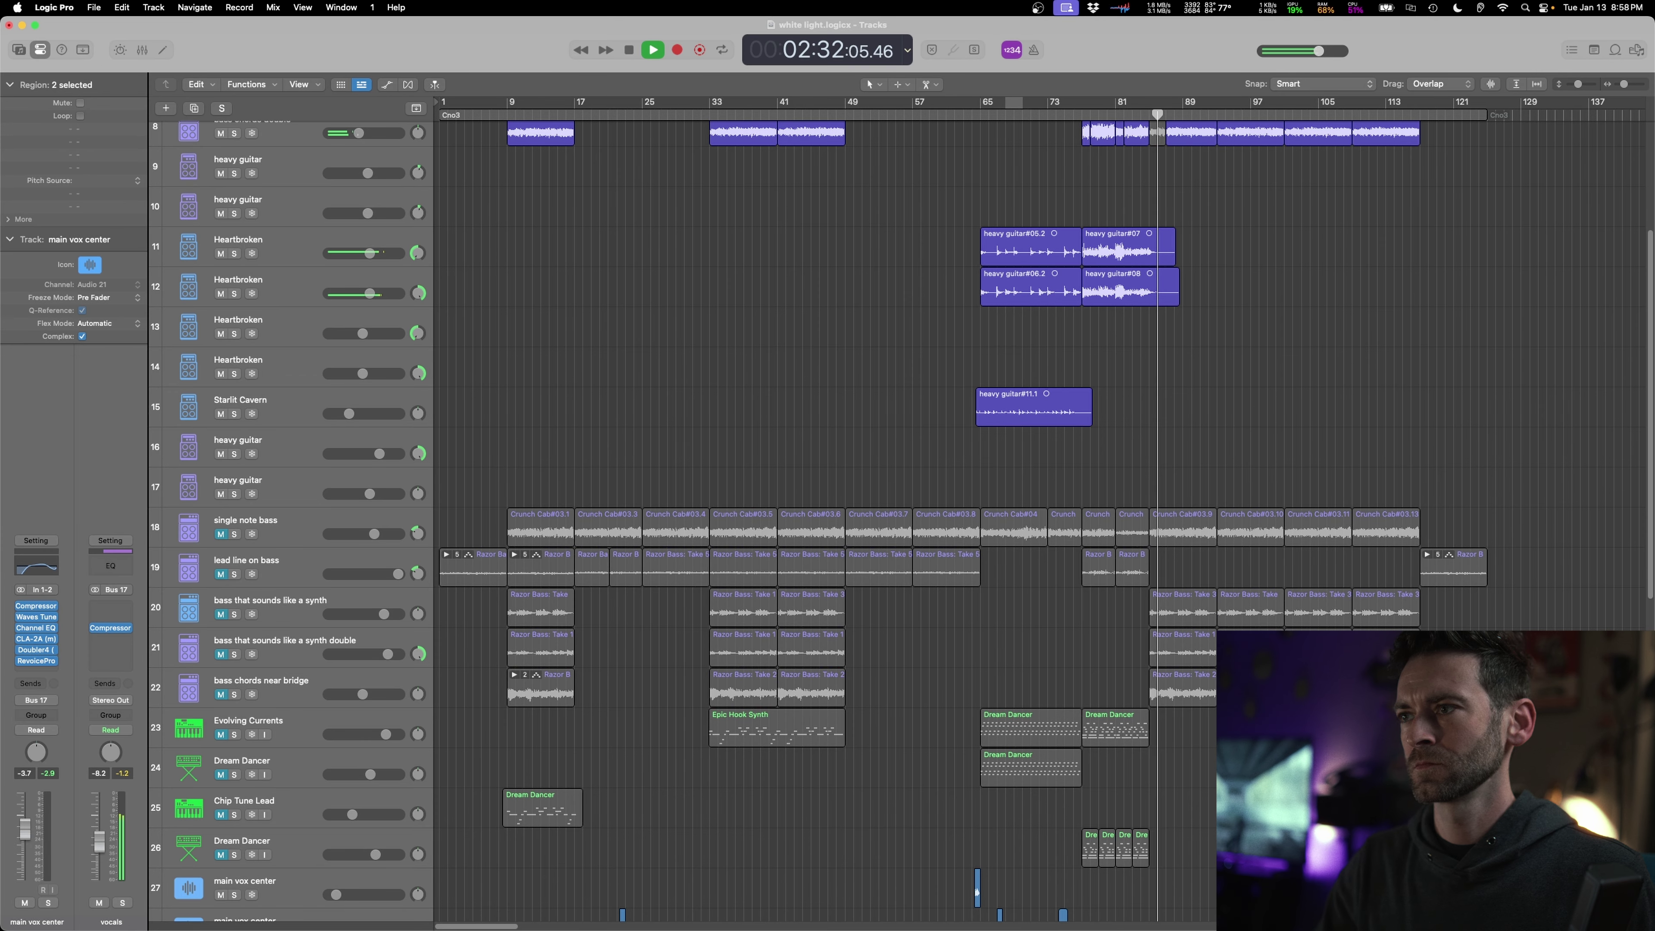
{"action": "scroll", "coordinate": [782, 646], "scroll_direction": "right", "scroll_amount": 5}
{"action": "scroll", "coordinate": [939, 732], "scroll_direction": "down", "scroll_amount": 8}
{"action": "scroll", "coordinate": [873, 685], "scroll_direction": "down", "scroll_amount": 5}
{"action": "scroll", "coordinate": [810, 576], "scroll_direction": "up", "scroll_amount": 6}
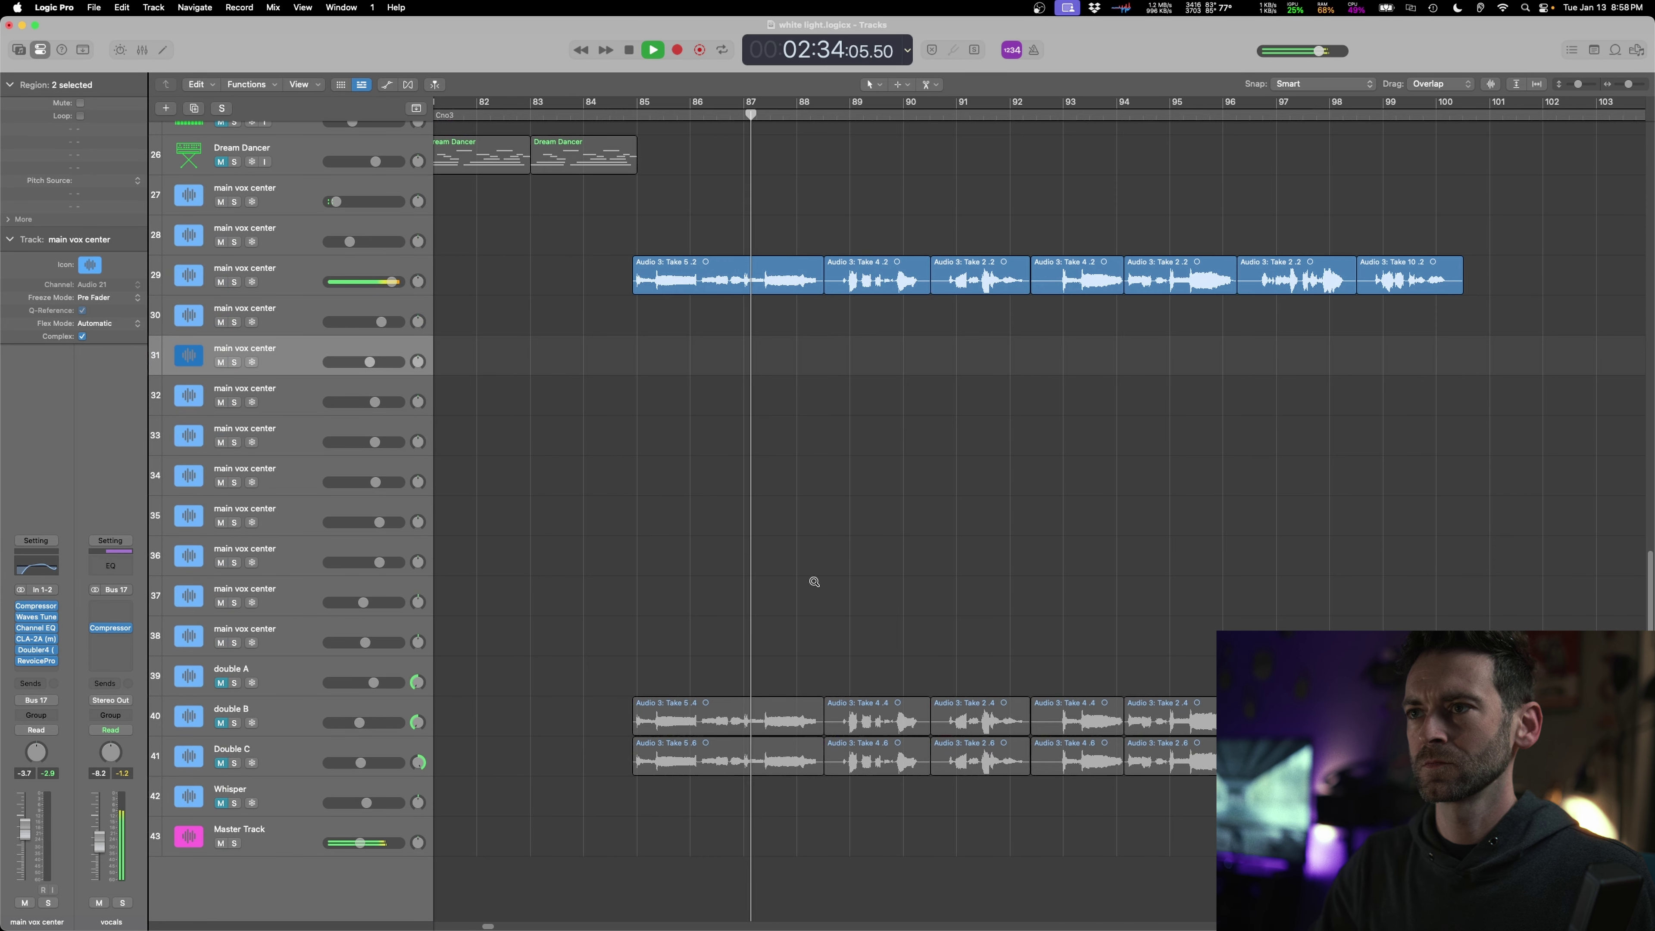
{"action": "right_click", "coordinate": [759, 275]}
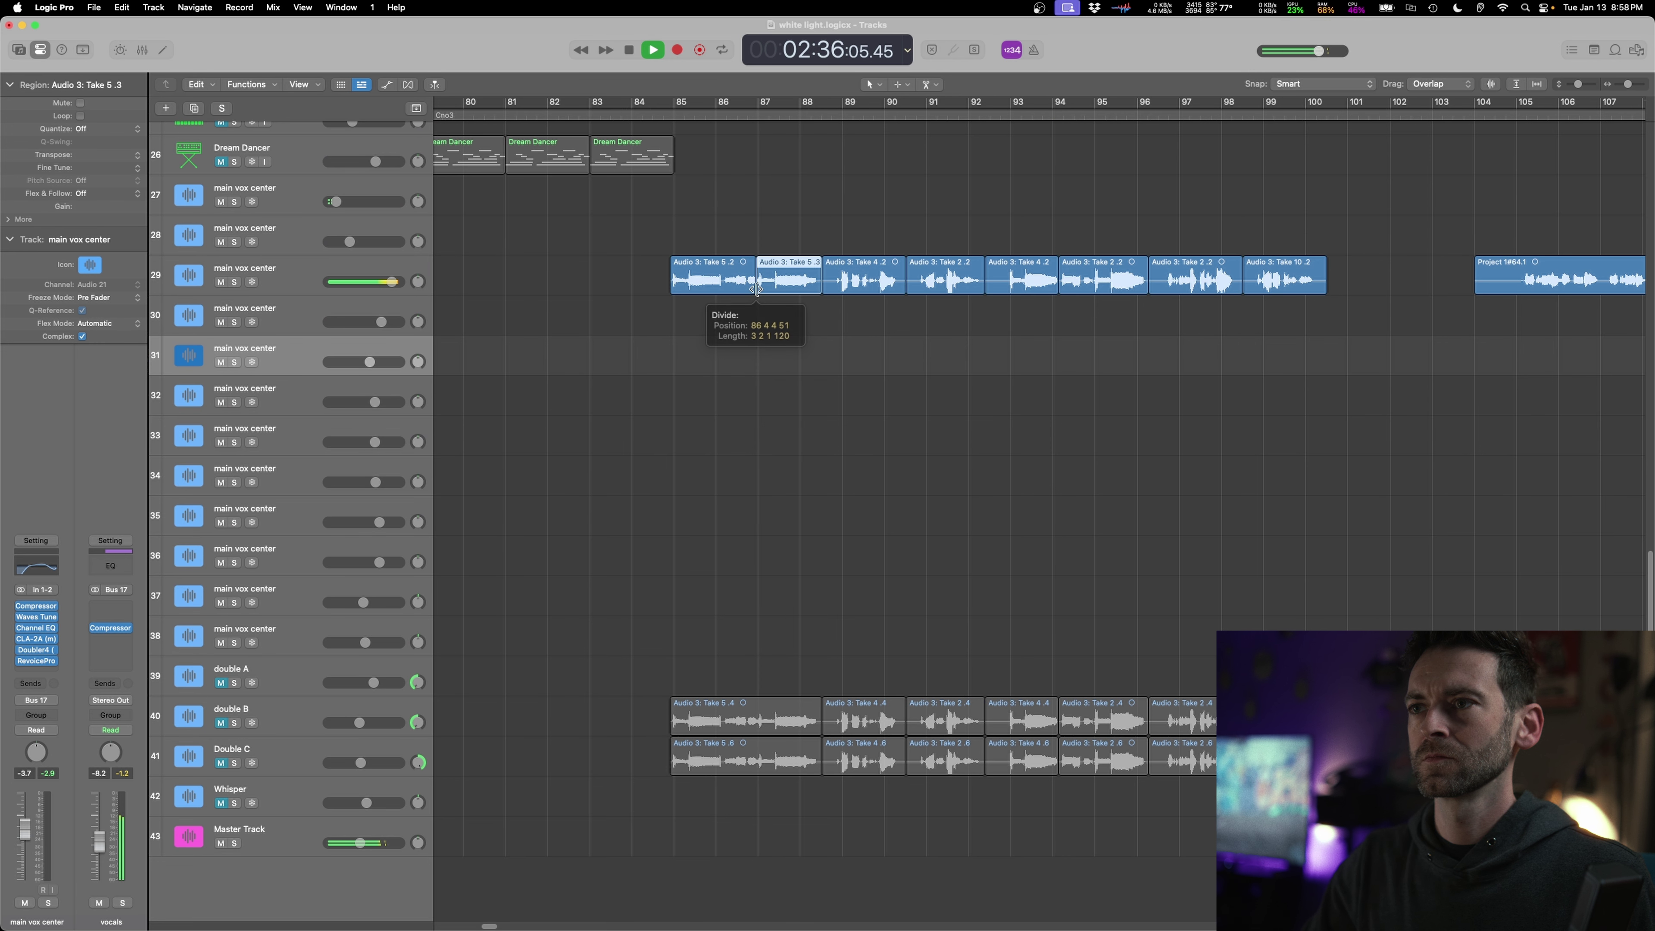
{"action": "key", "text": "space"}
- Duplicate vocal track 29, move the vocal phrase at bars 85–87 onto the new track, and place that track above the original
{"action": "left_click", "coordinate": [599, 323]}
{"action": "left_click", "coordinate": [269, 275]}
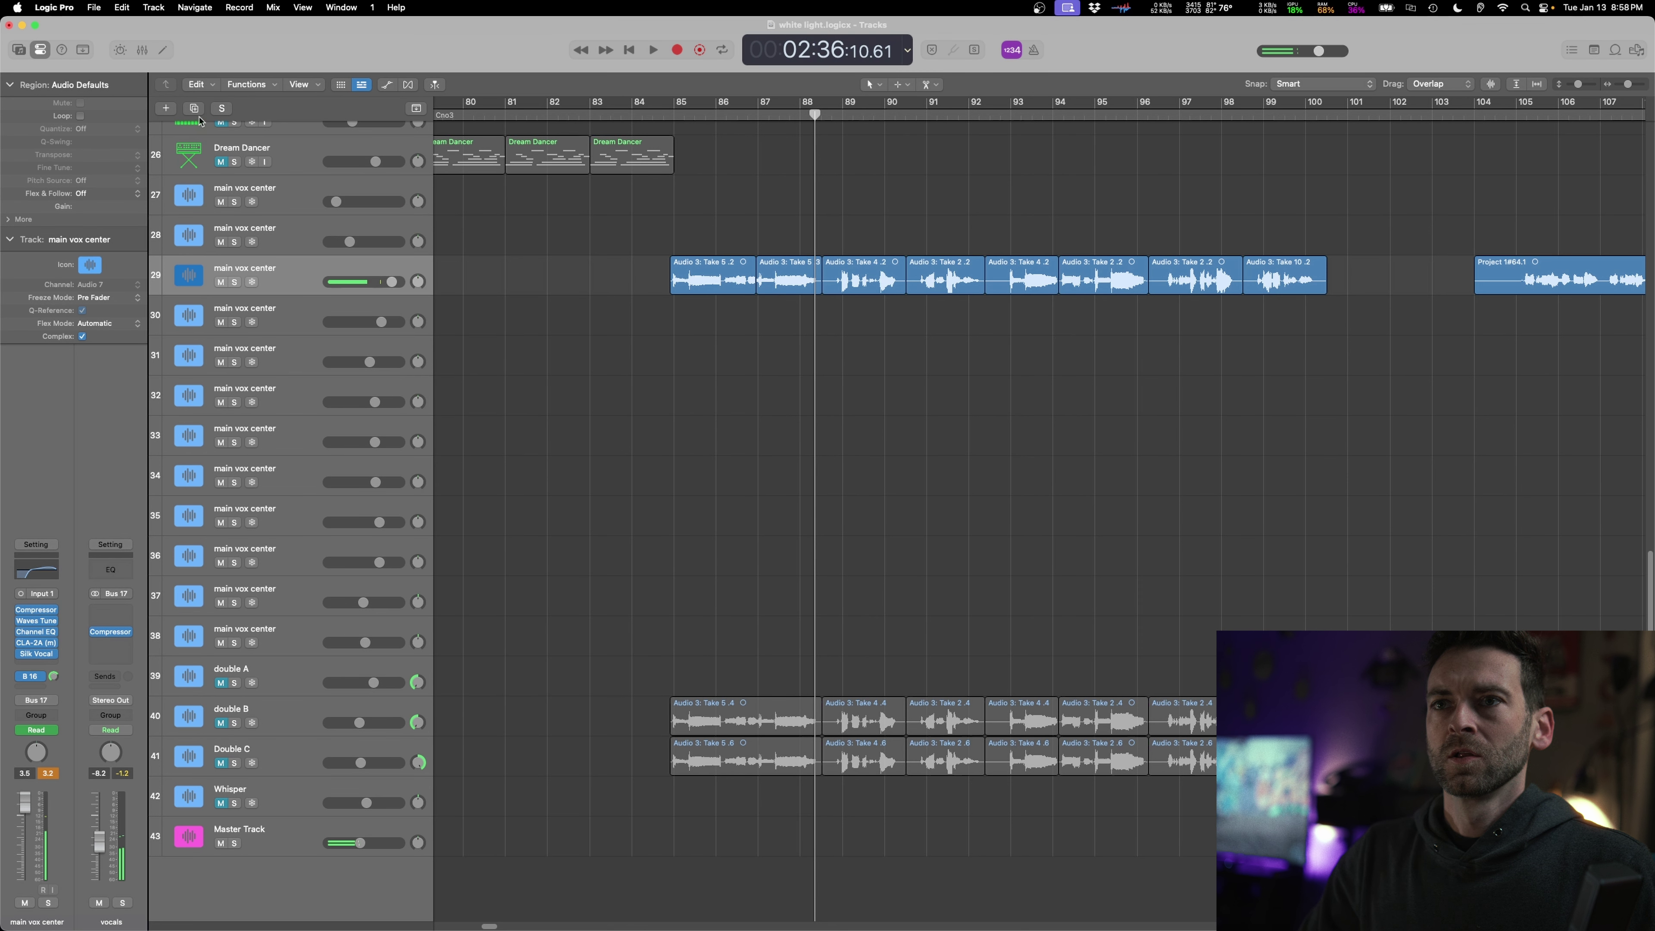
{"action": "key", "text": "super+d"}
{"action": "left_click_drag", "start_coordinate": [711, 276], "coordinate": [710, 316]}
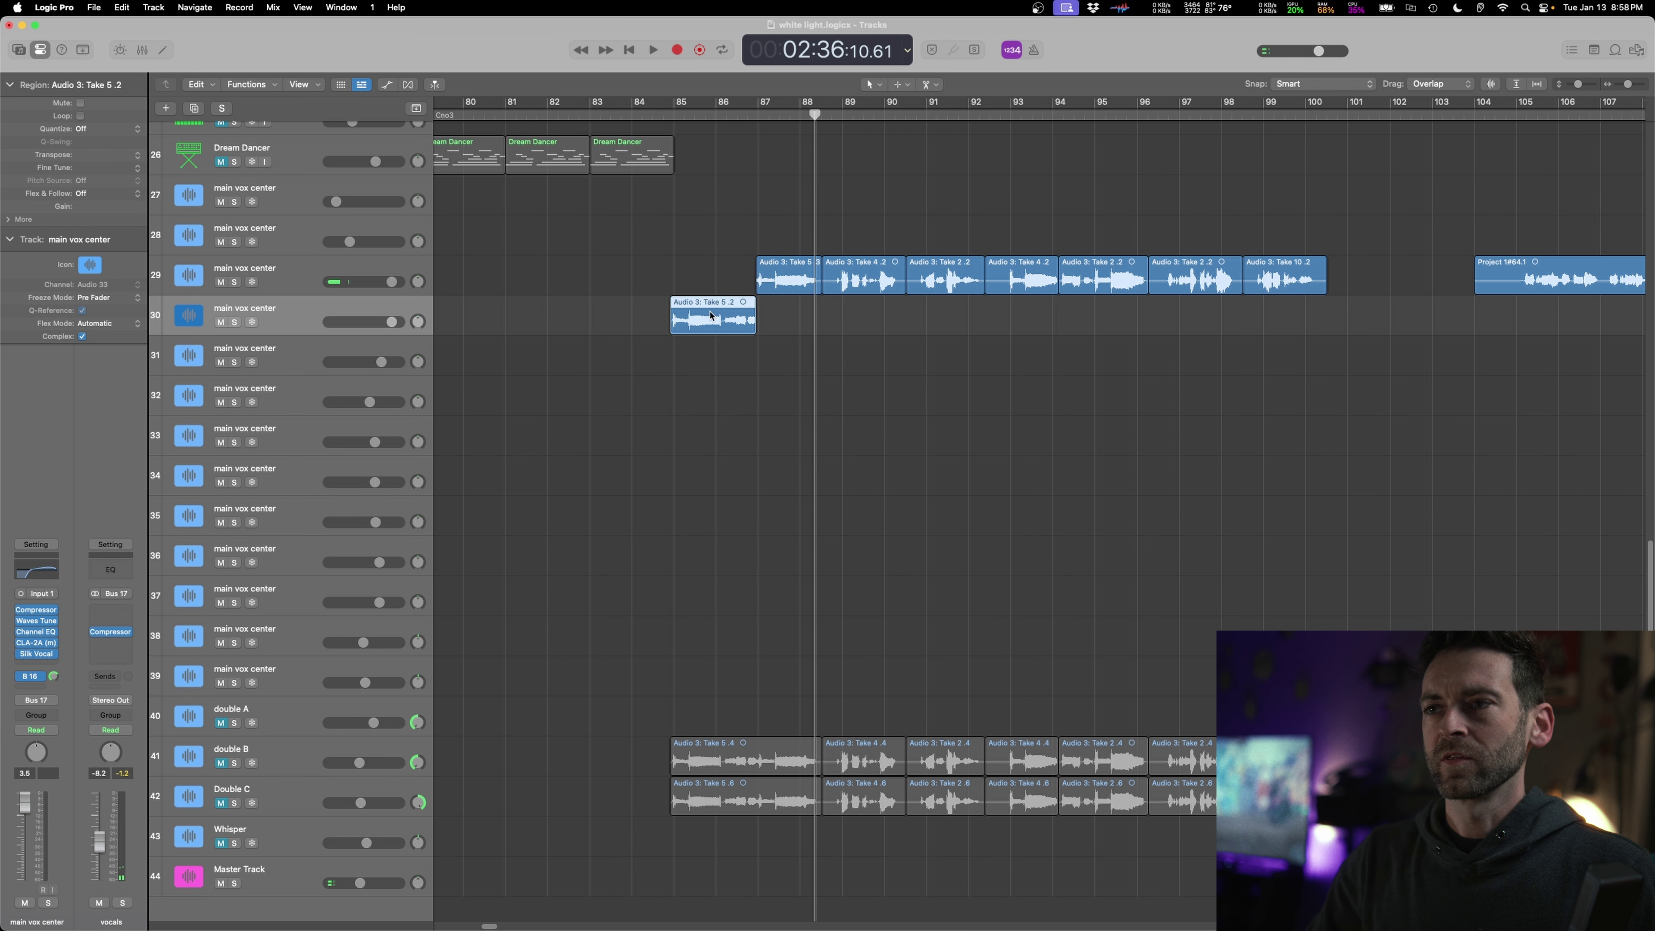
{"action": "left_click_drag", "start_coordinate": [233, 311], "coordinate": [233, 272]}
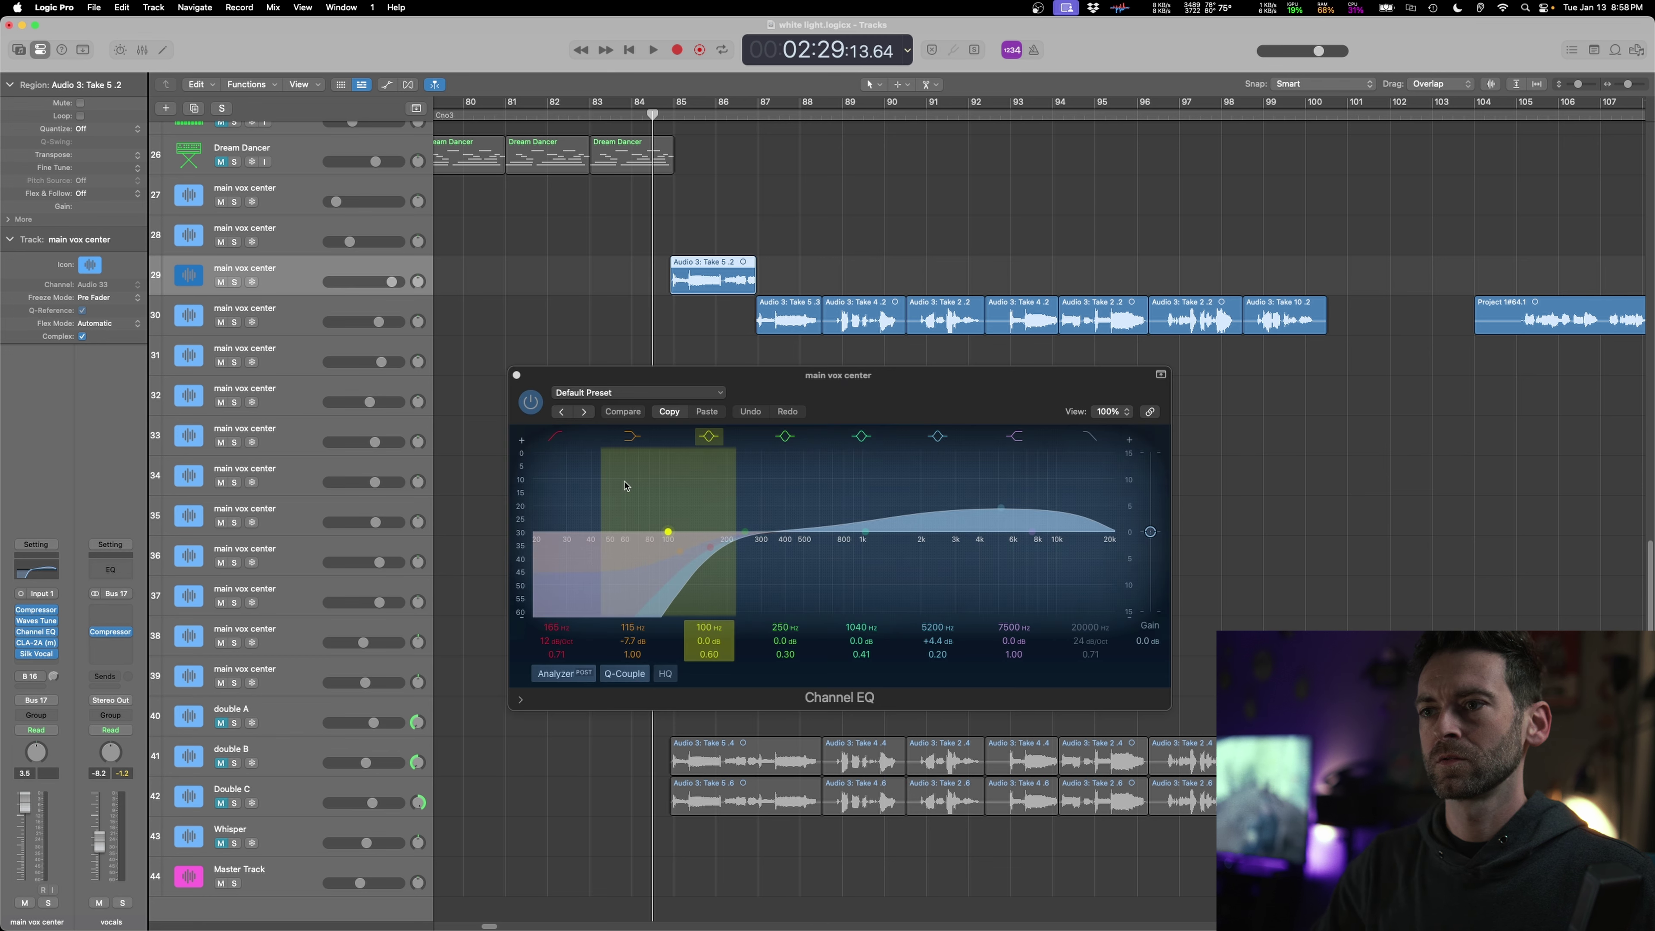
- Raise the Channel EQ low cut on the duplicated vocal track during playback and lower the track's volume to 0.7 dB
{"action": "key", "text": "space"}
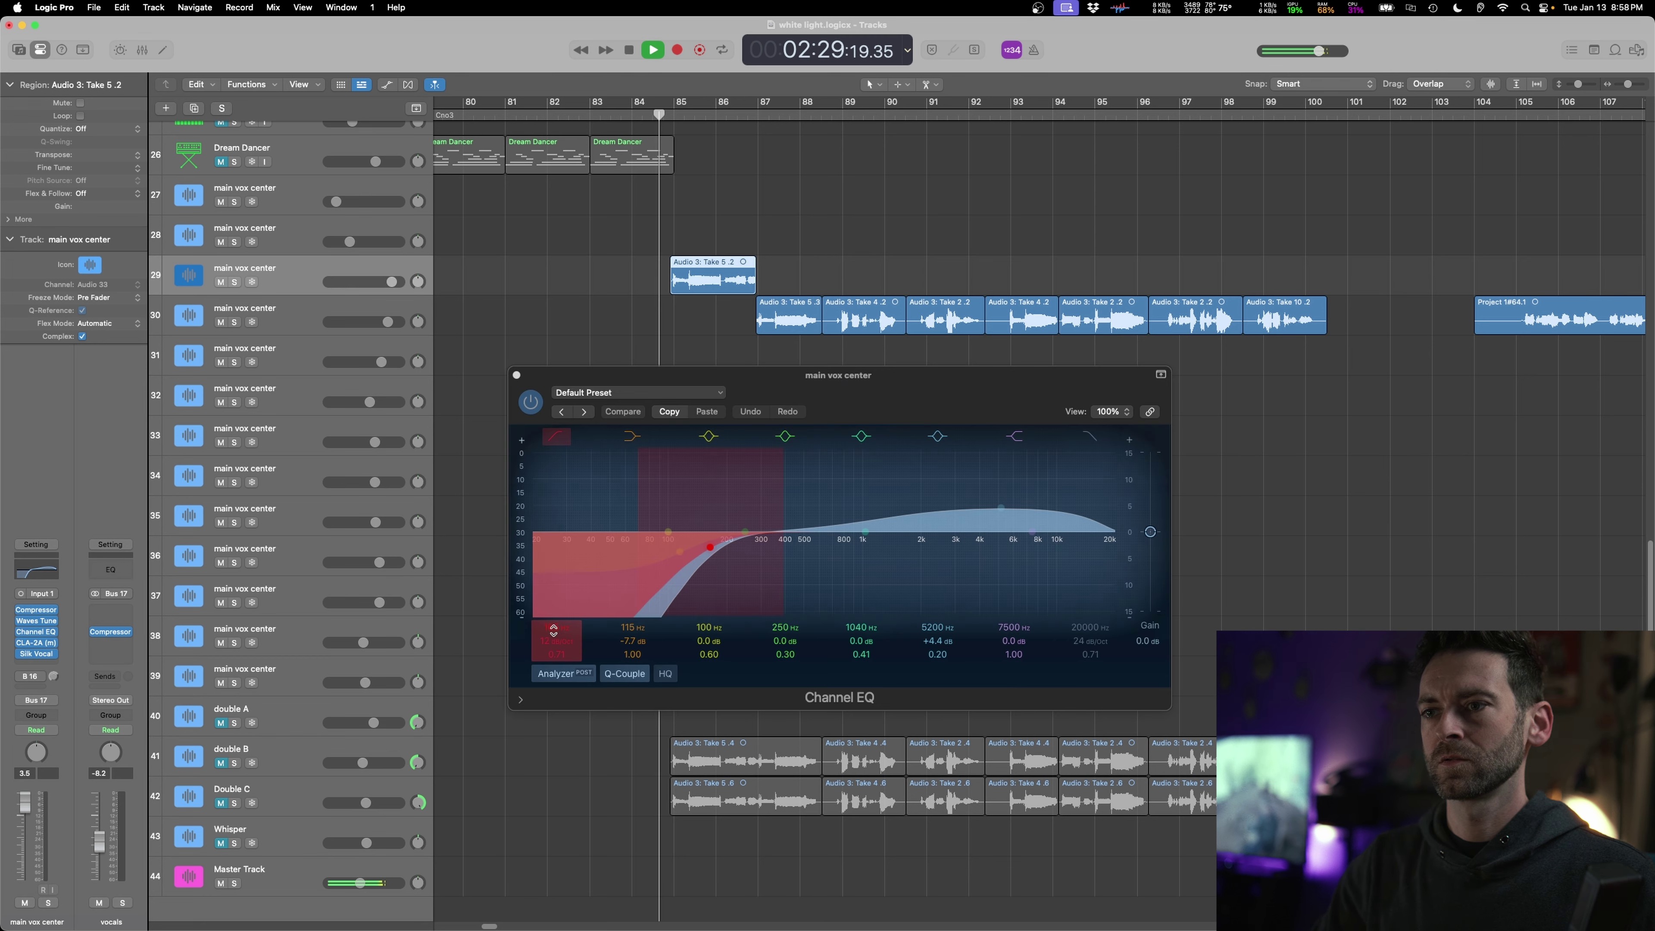
{"action": "left_click_drag", "start_coordinate": [709, 549], "coordinate": [764, 547]}
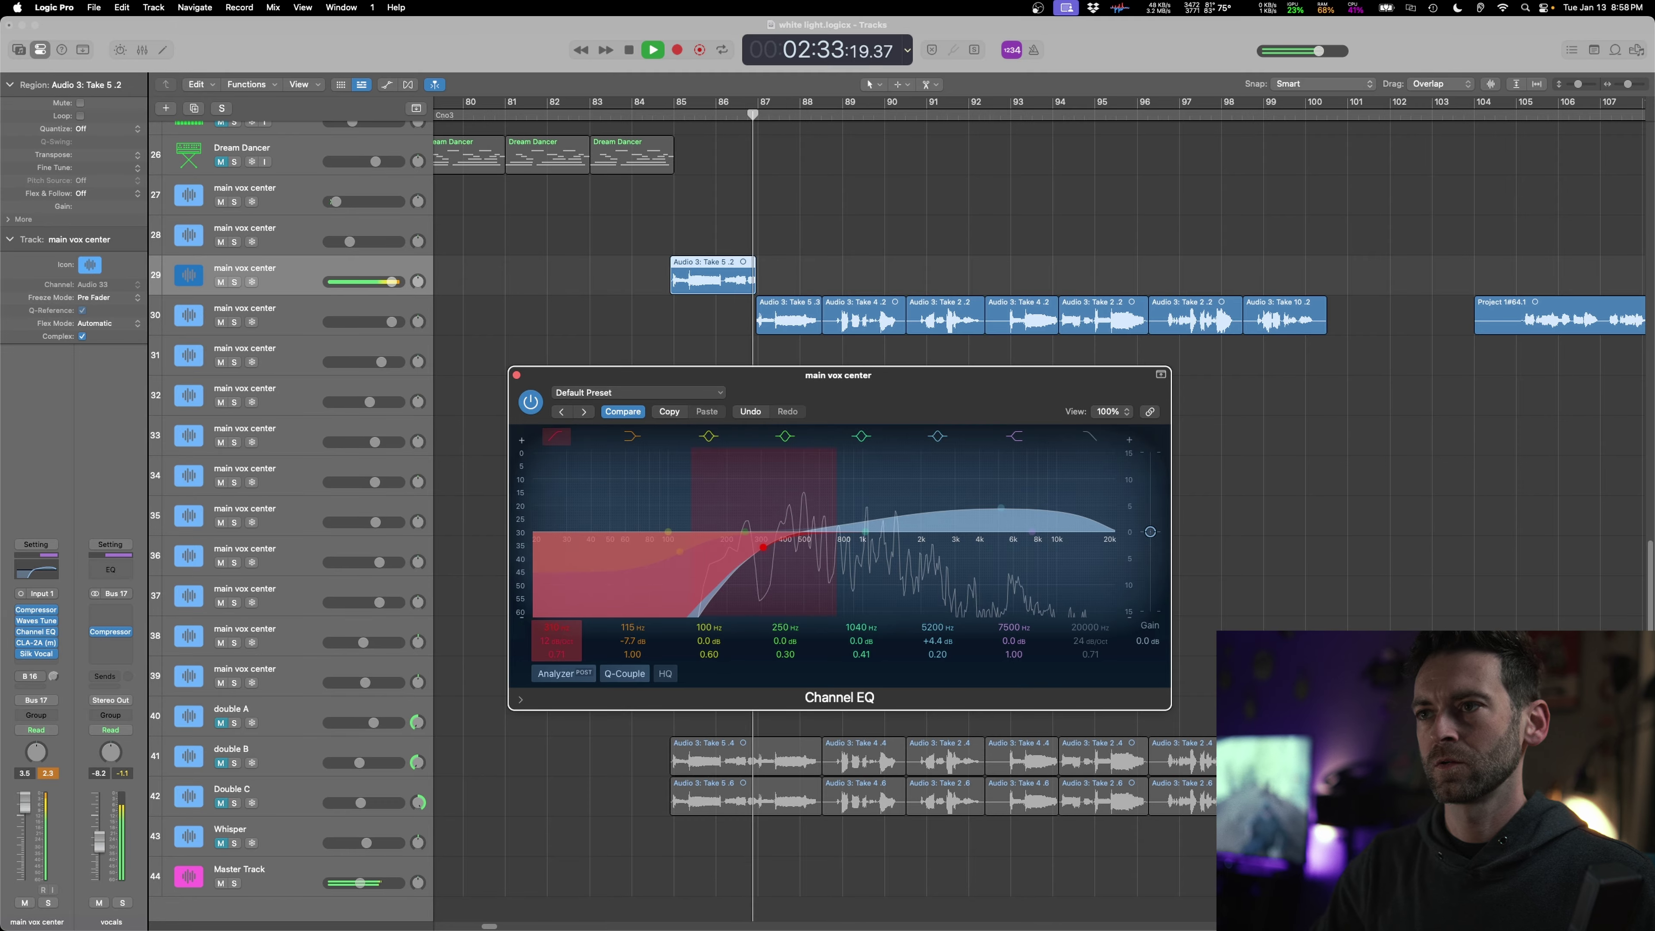
{"action": "left_click", "coordinate": [516, 375]}
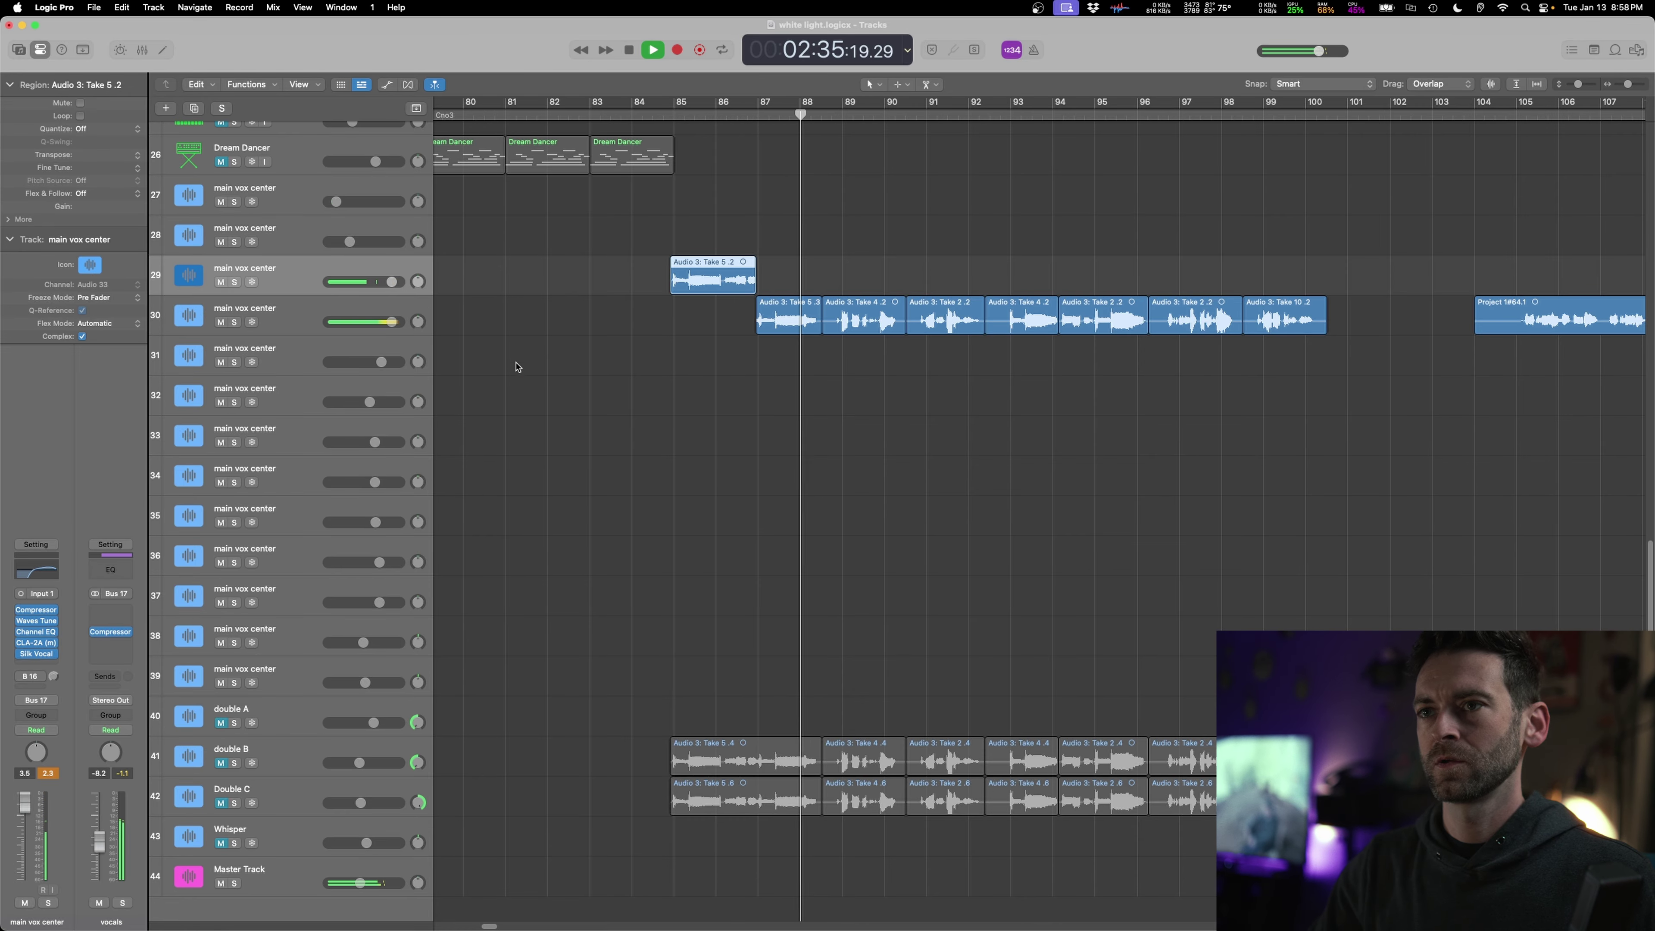
{"action": "left_click_drag", "start_coordinate": [392, 281], "coordinate": [383, 282]}
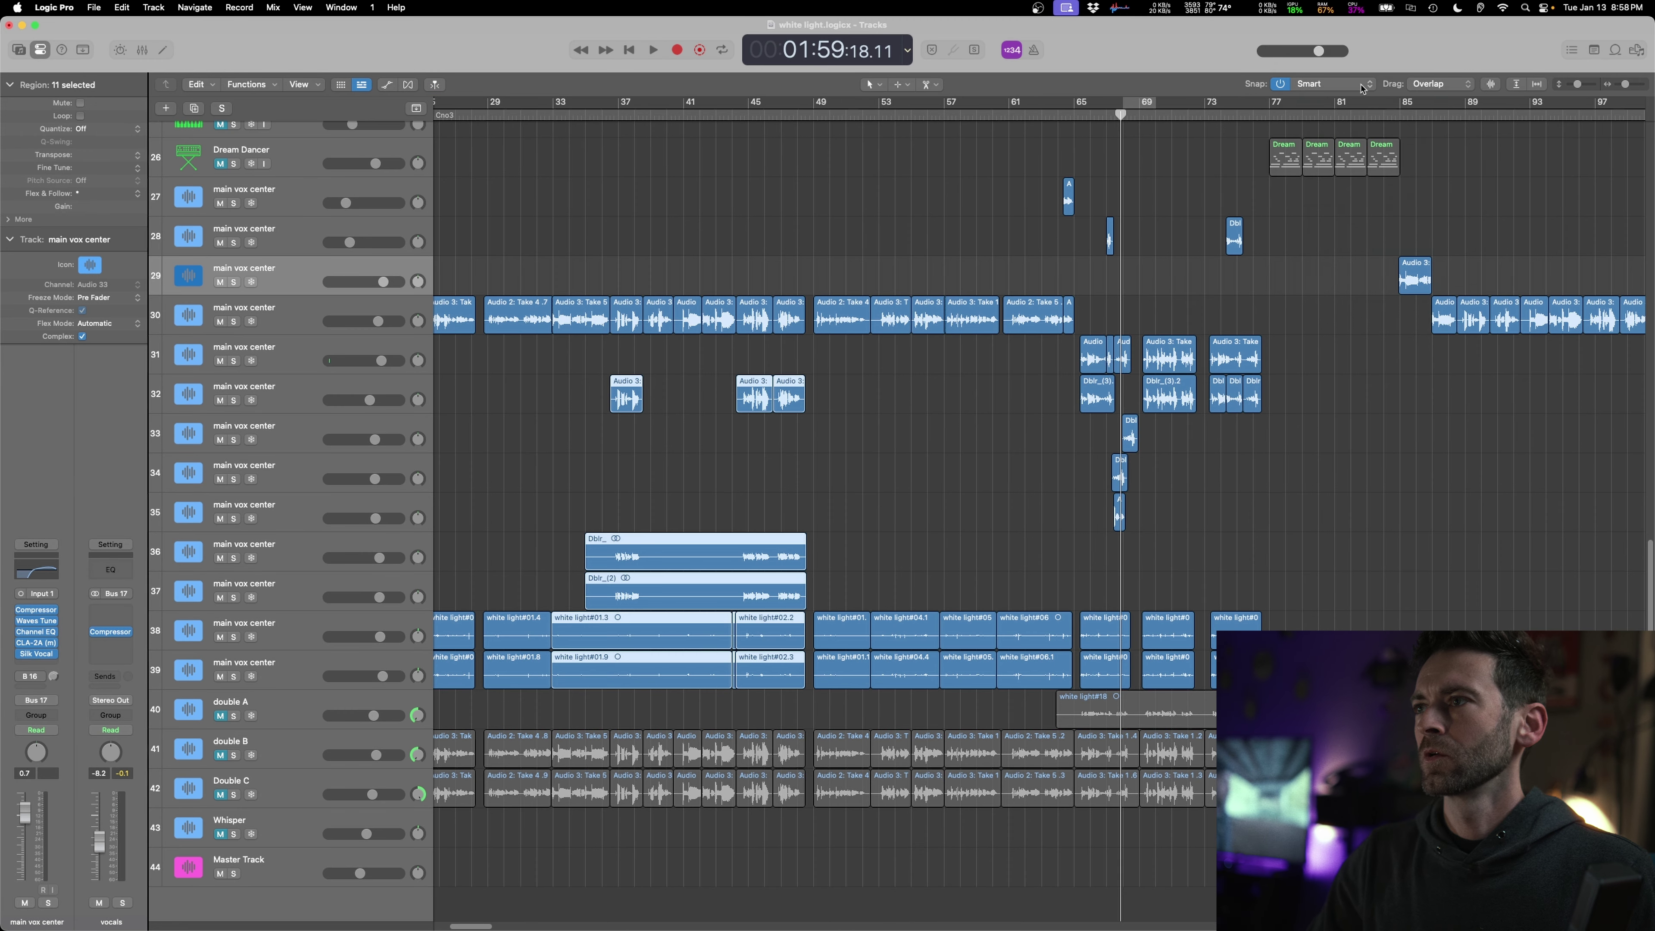
- Set the arrangement's snap mode to Bar
{"action": "left_click", "coordinate": [1358, 85]}
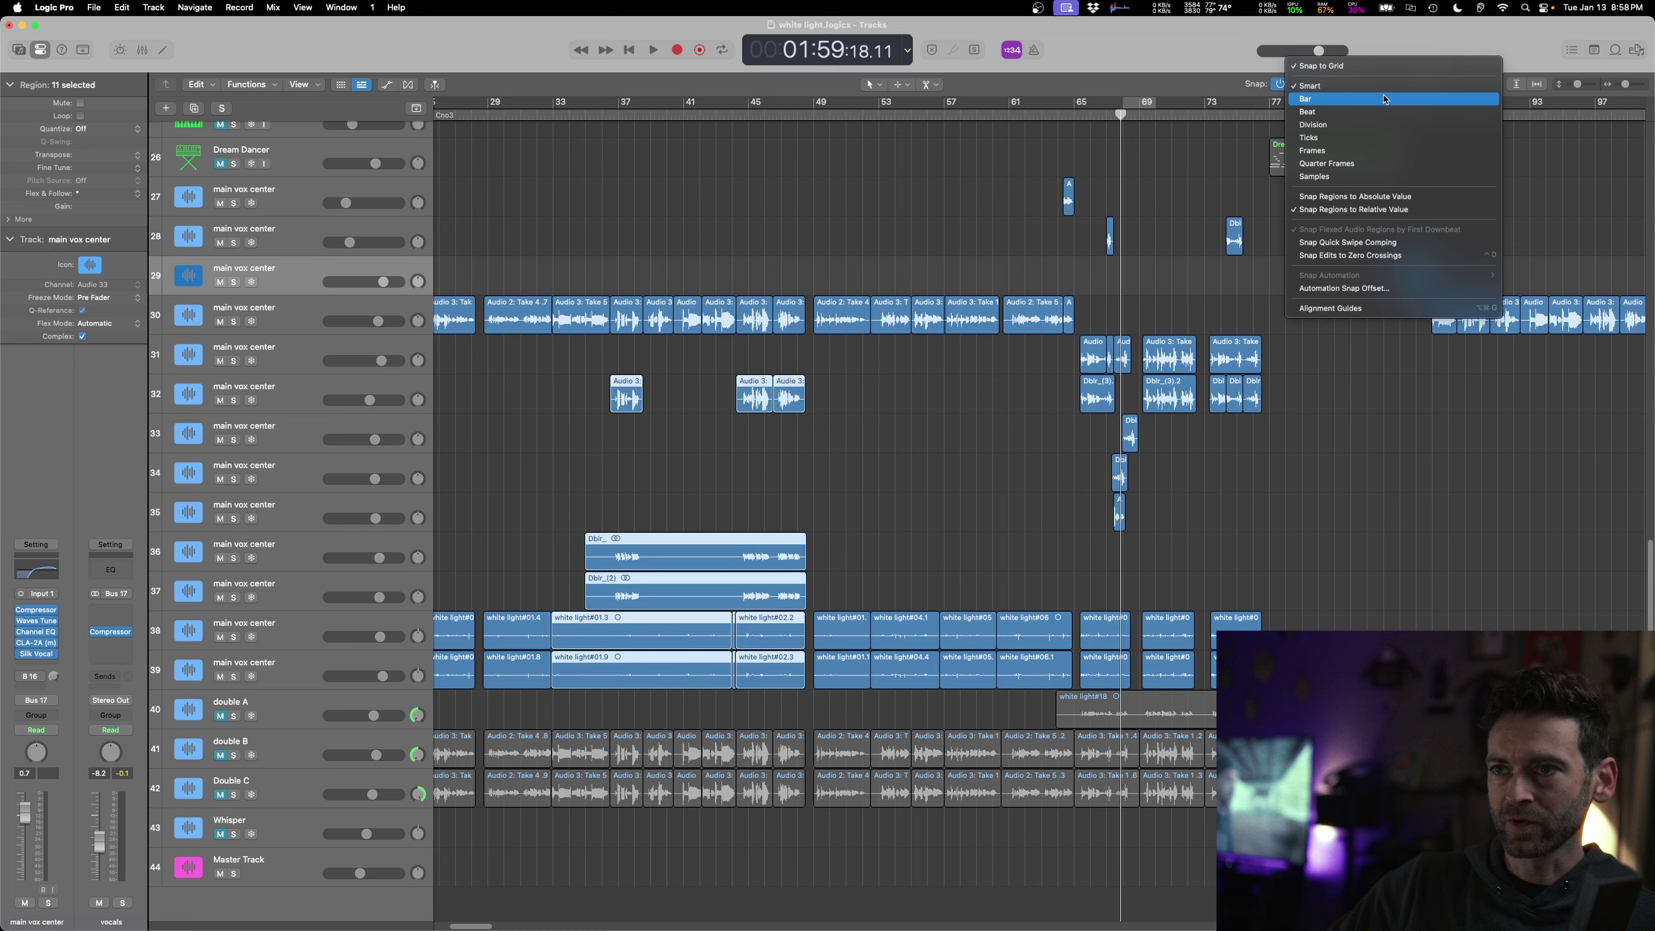
{"action": "left_click", "coordinate": [1384, 100]}
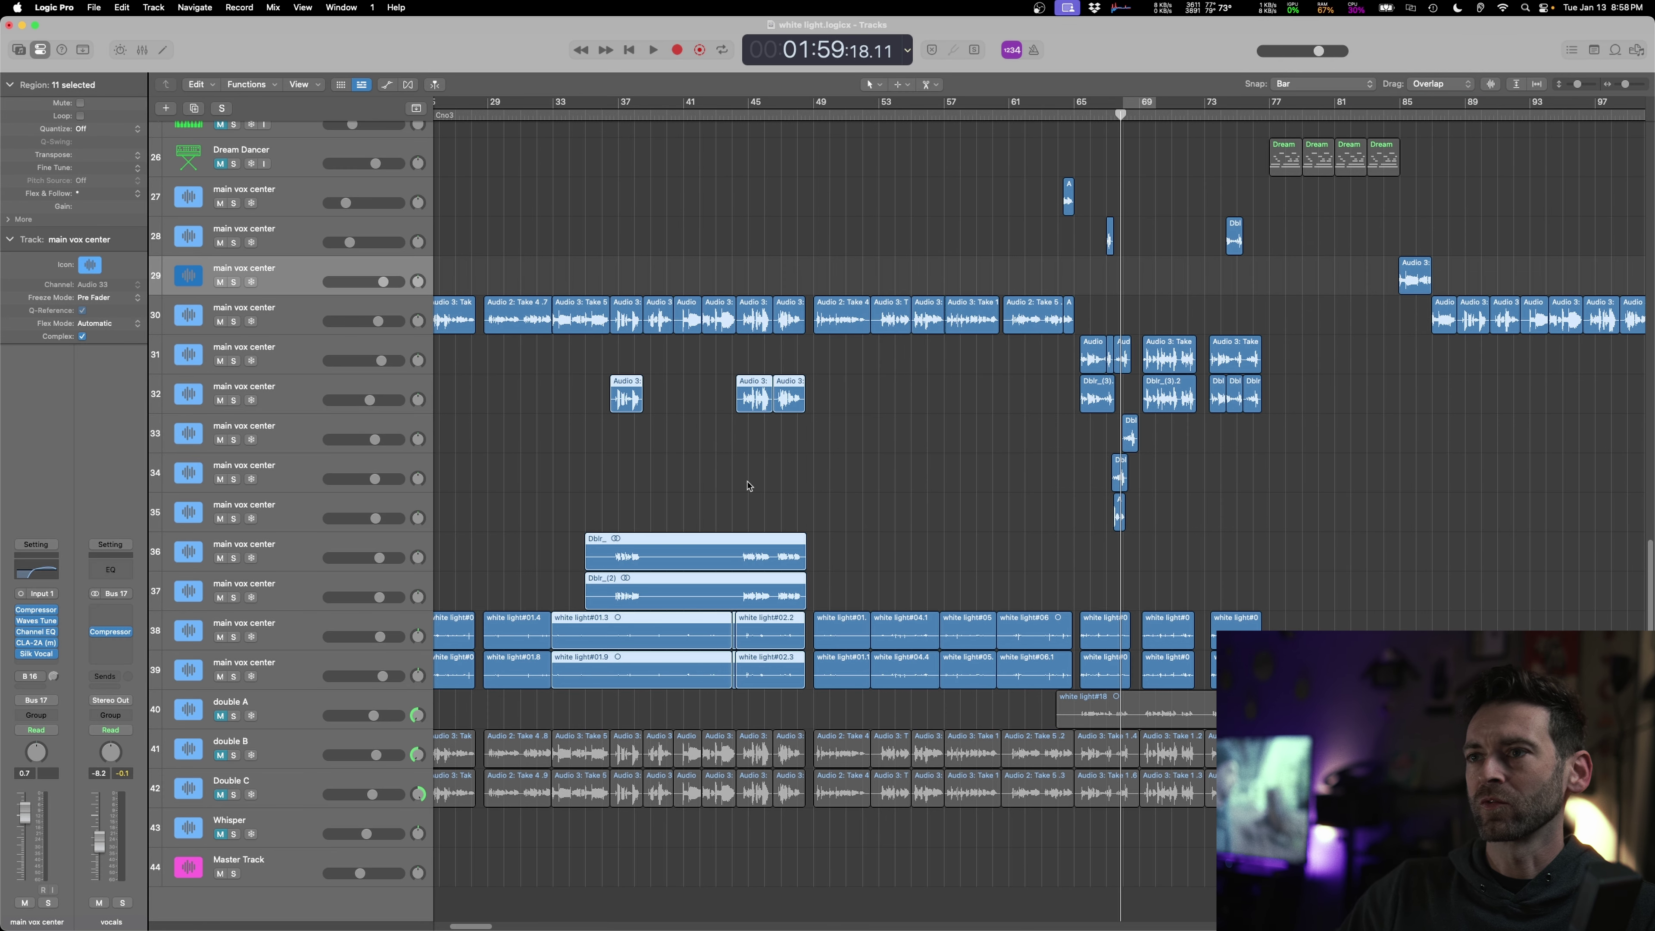
- Listen to the vocals from bar 85, and copy the selected vocal regions on tracks 32 and 36–39 forward by 48 bars
{"action": "scroll", "coordinate": [729, 510], "scroll_direction": "down", "scroll_amount": 2}
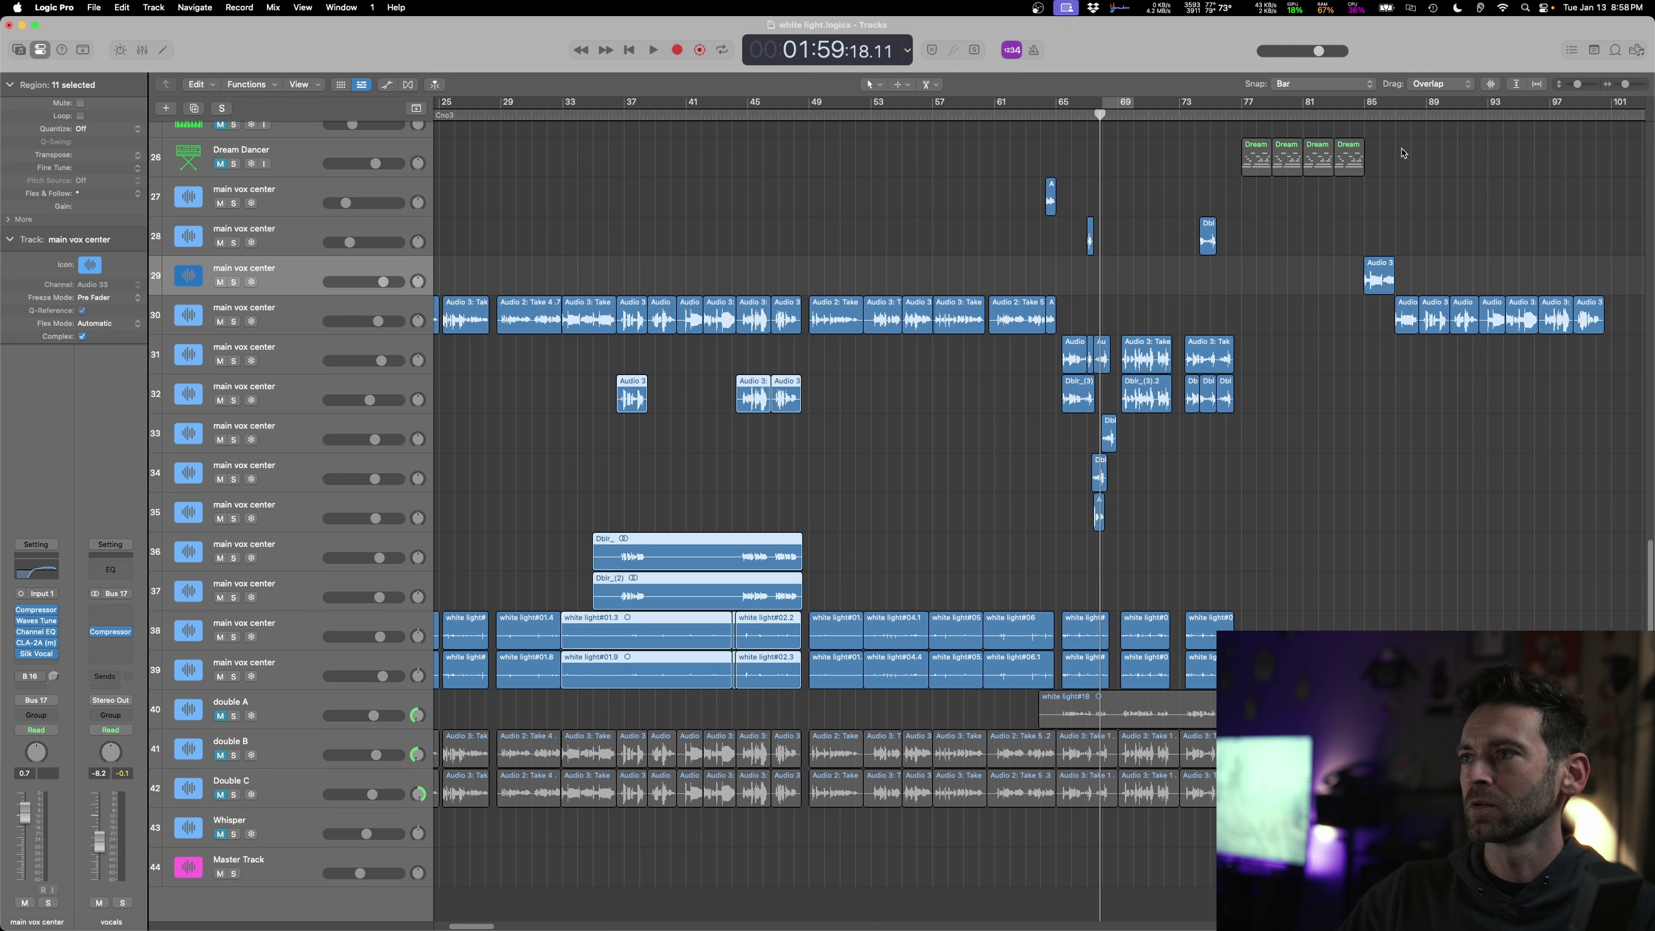
{"action": "left_click", "coordinate": [1410, 113]}
{"action": "key", "text": "space"}
{"action": "left_click", "coordinate": [1395, 113]}
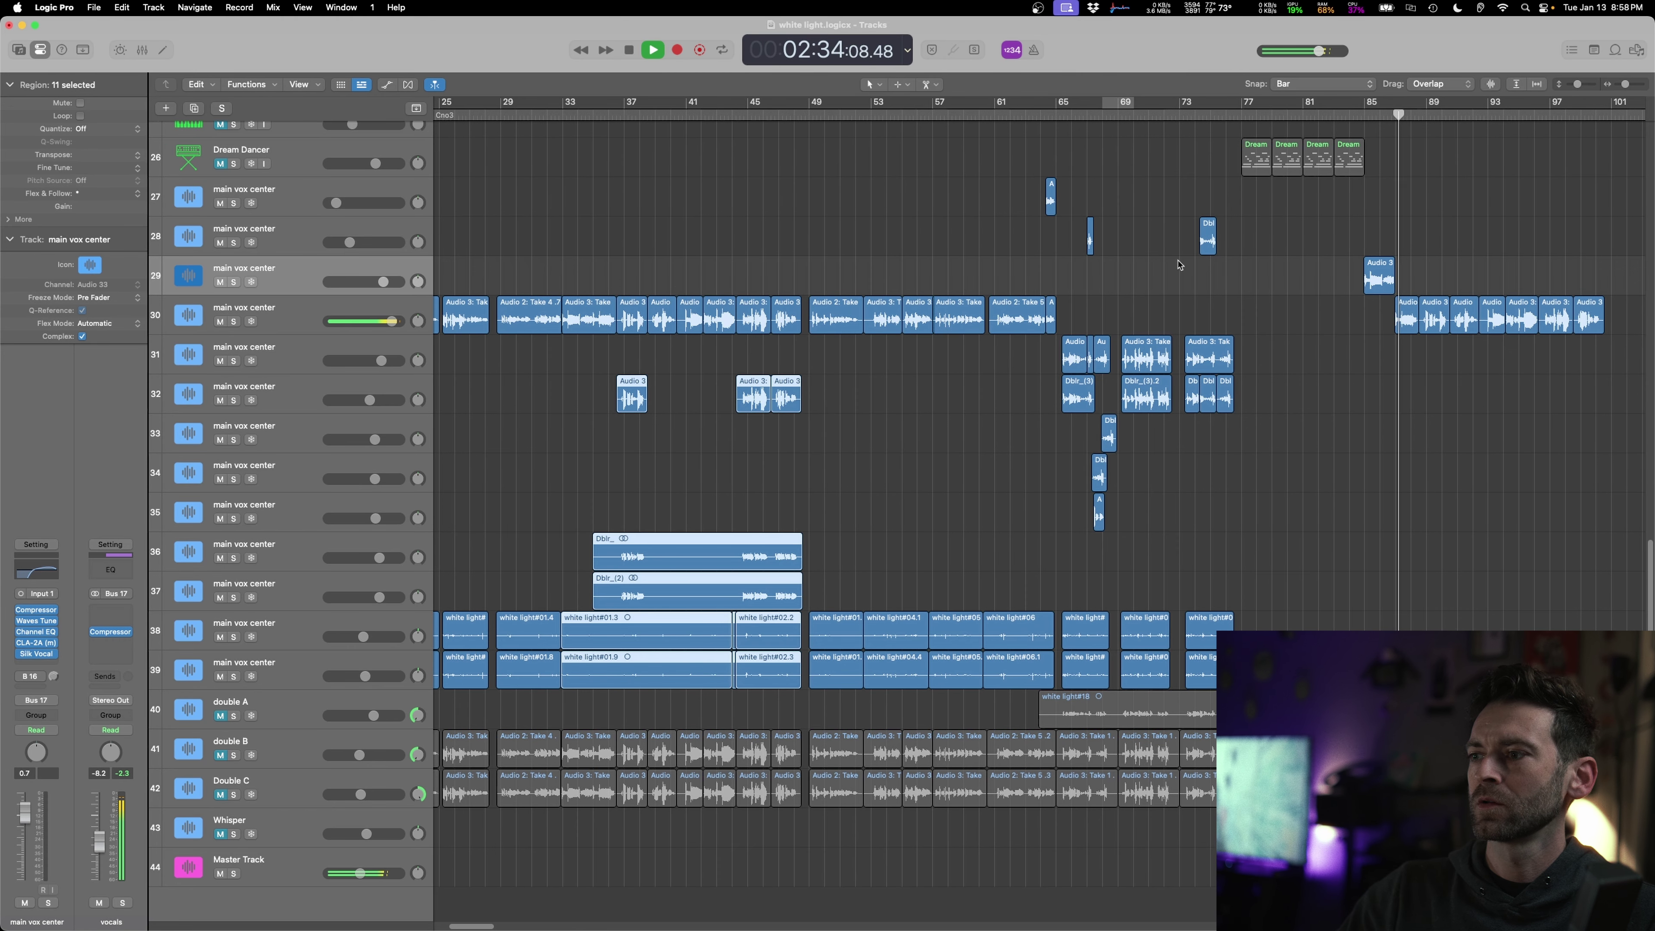
{"action": "left_click", "coordinate": [1460, 113]}
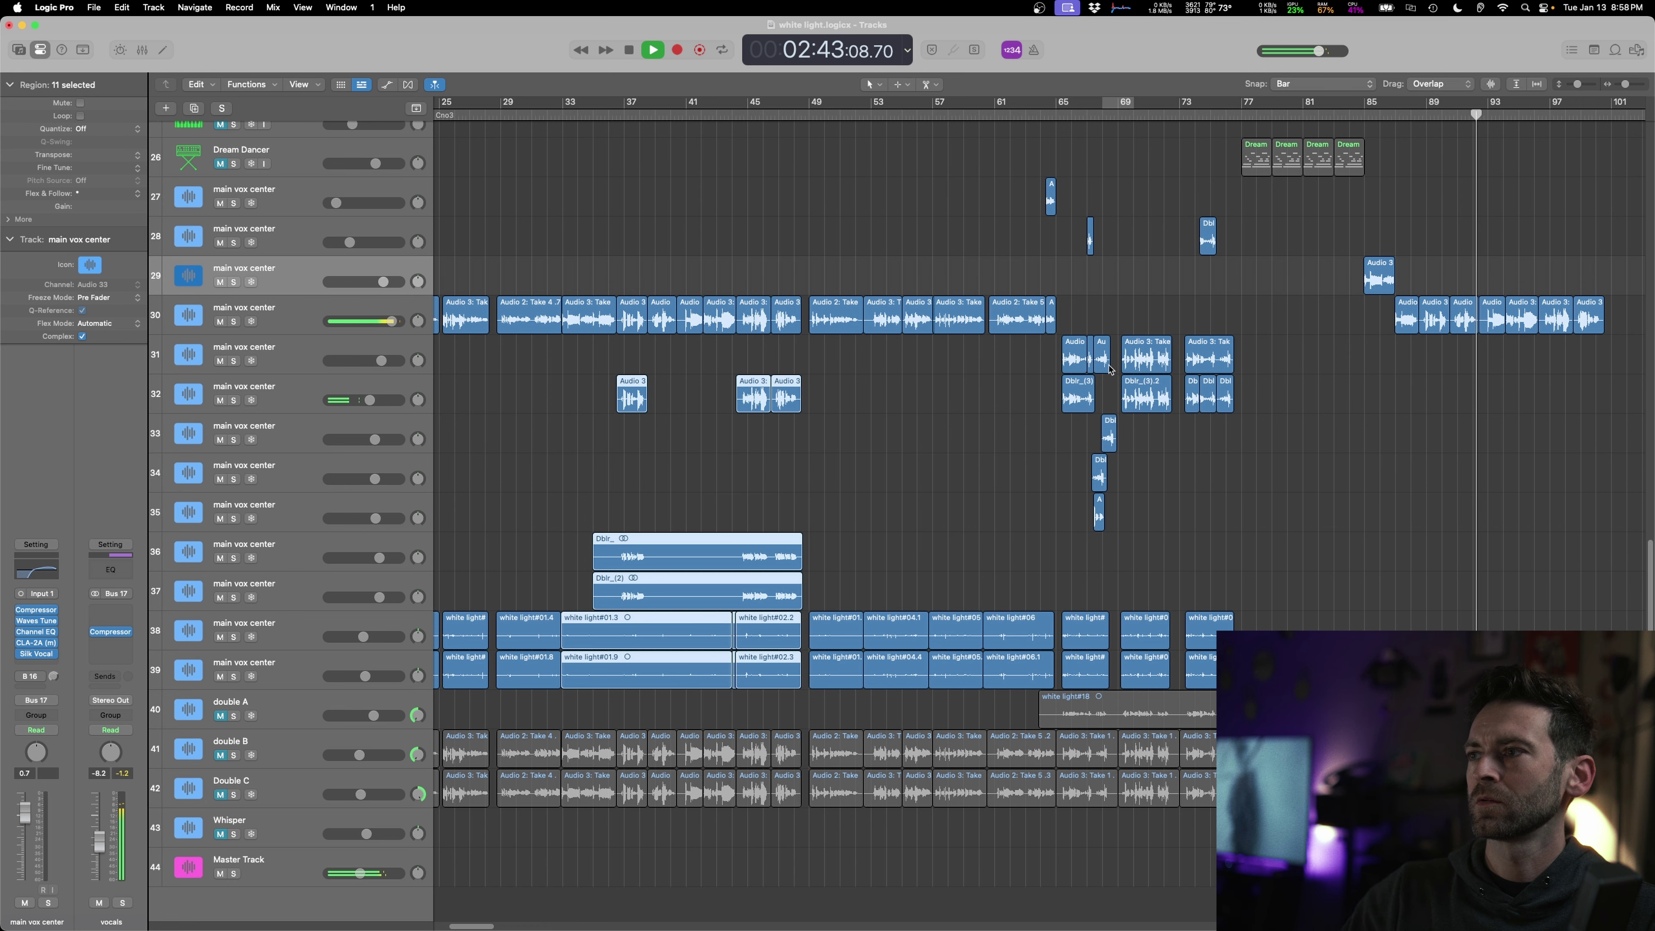
{"action": "left_click", "coordinate": [1365, 113]}
{"action": "key", "text": "space"}
{"action": "left_click_drag", "start_coordinate": [635, 554], "coordinate": [1380, 556]}
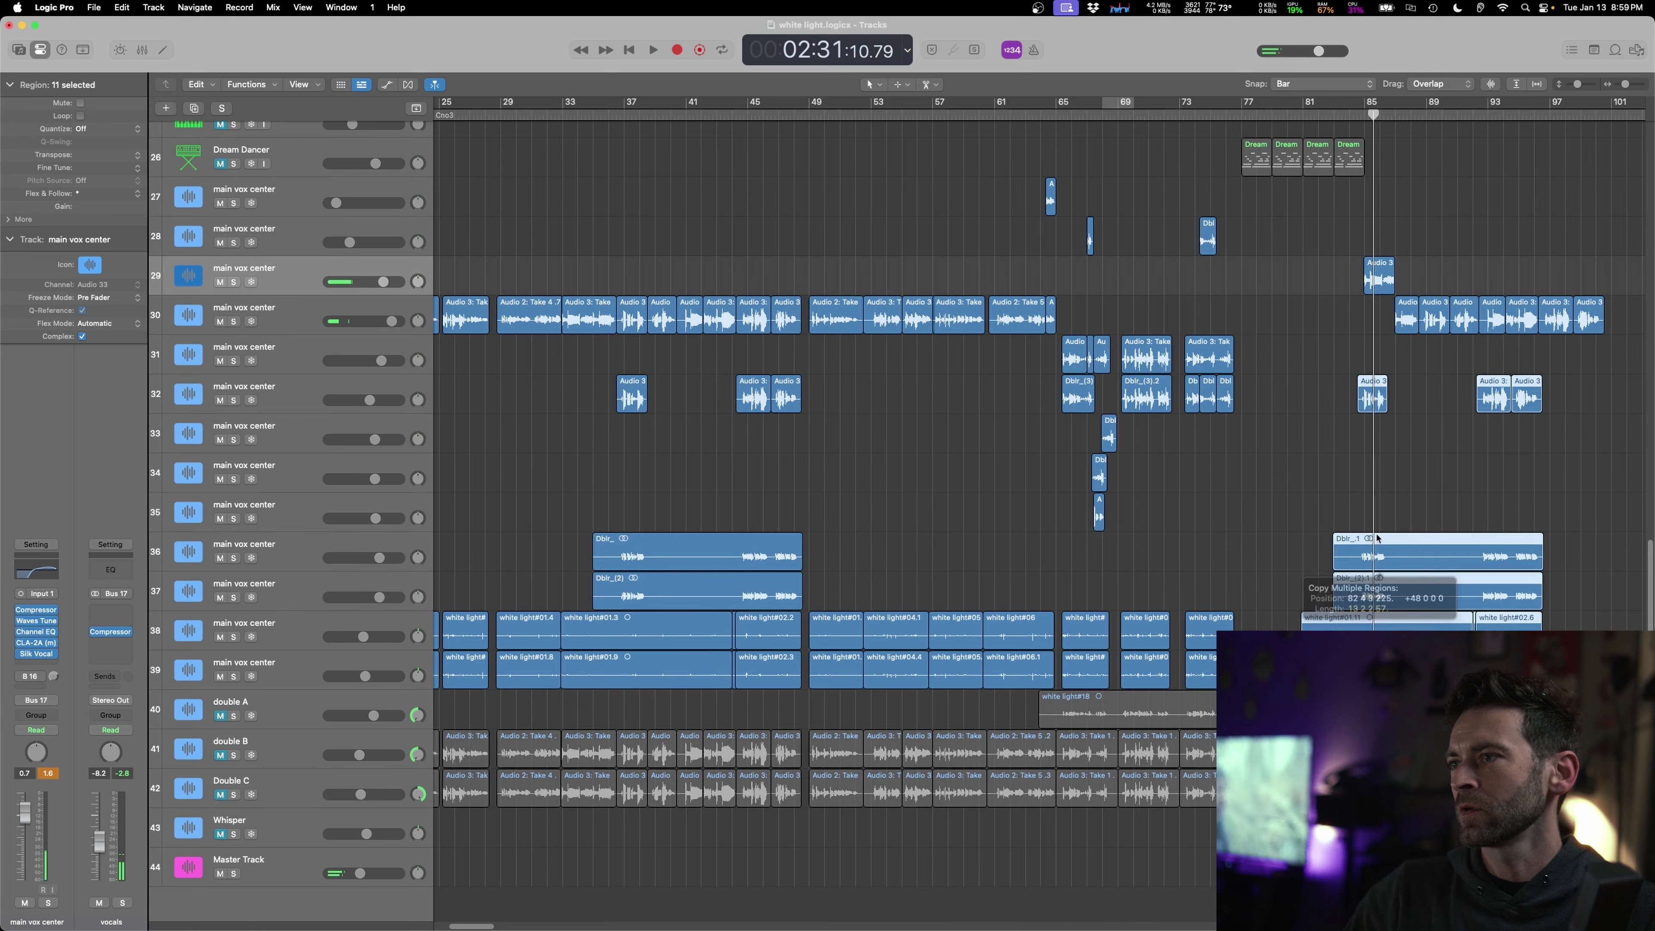
- Audition the copied vocal regions and move them another four bars later
{"action": "key", "text": "space"}
{"action": "scroll", "coordinate": [1401, 492], "scroll_direction": "up", "scroll_amount": 3}
{"action": "scroll", "coordinate": [1401, 492], "scroll_direction": "up", "scroll_amount": 3}
{"action": "key", "text": "space"}
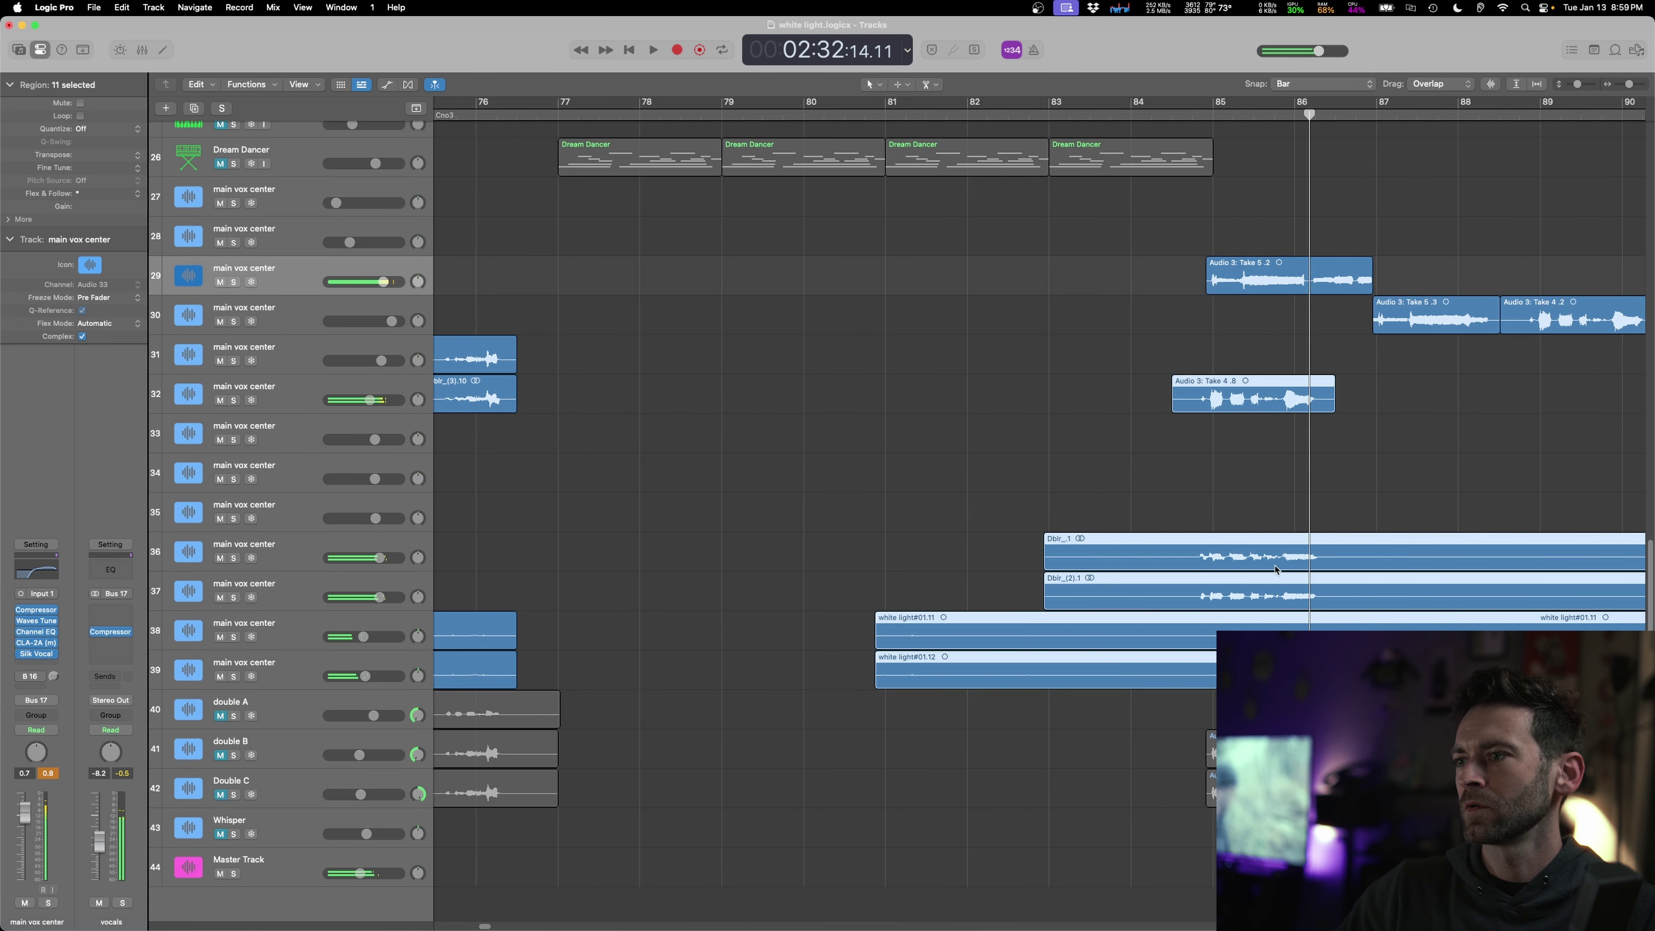
{"action": "scroll", "coordinate": [1262, 555], "scroll_direction": "down", "scroll_amount": 5}
{"action": "left_click_drag", "start_coordinate": [1342, 670], "coordinate": [1433, 670]}
{"action": "key", "text": "space"}
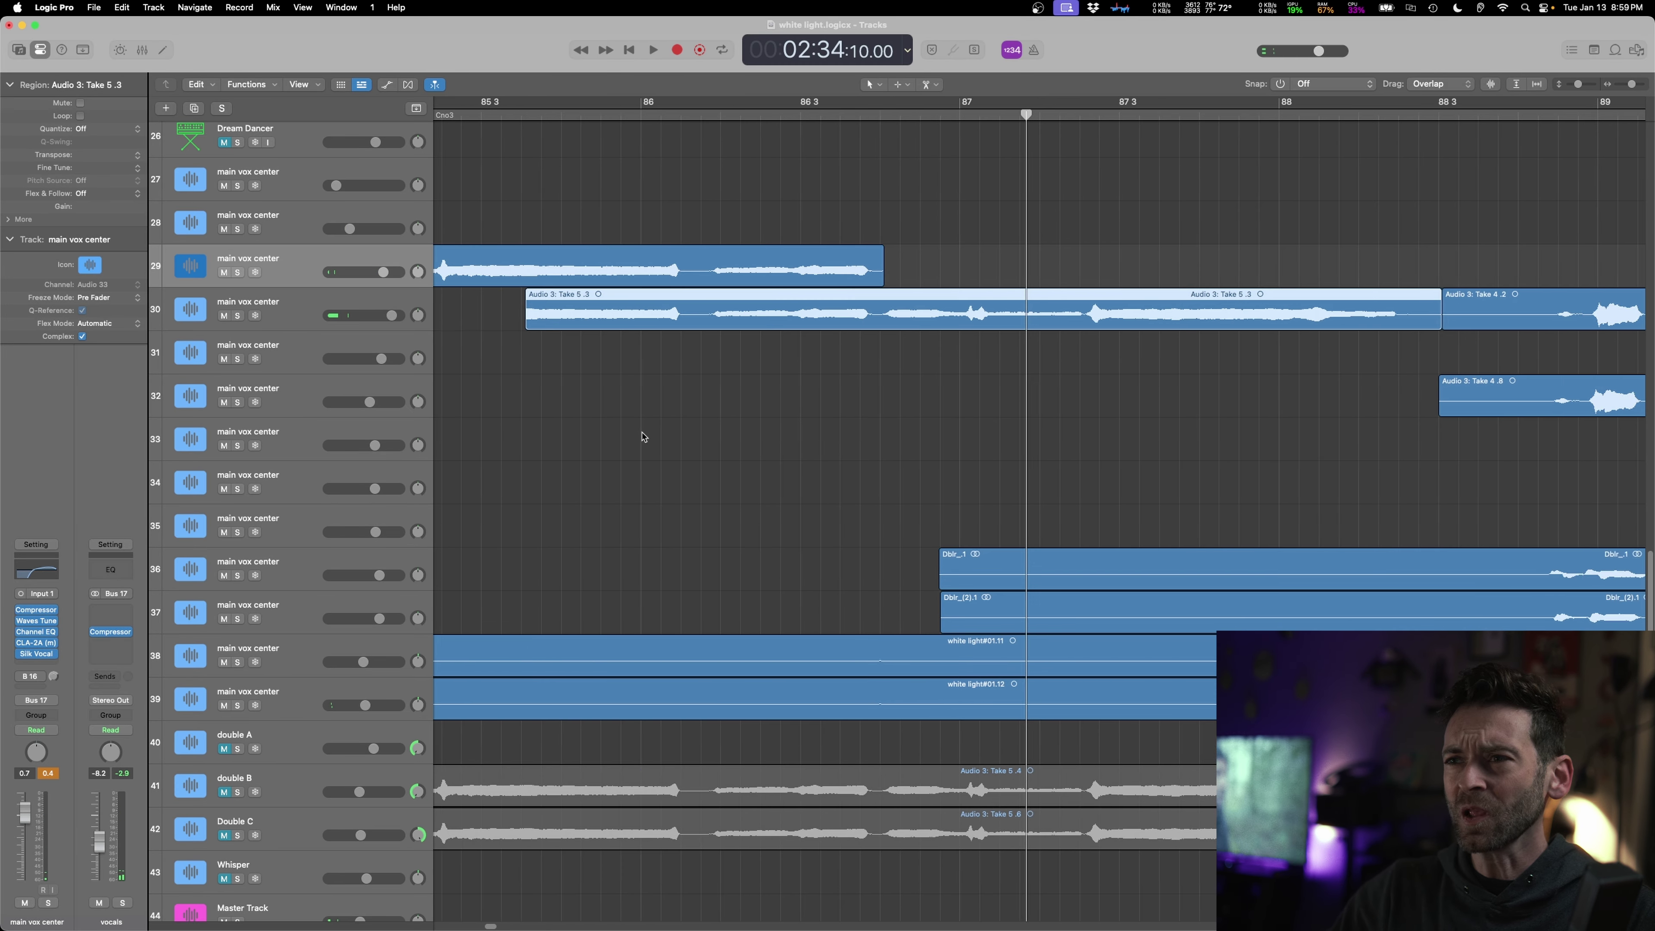
- Trim the overlapping vocal regions on tracks 29 and 30 to meet just after bar 86, and play back the changeover
{"action": "scroll", "coordinate": [645, 434], "scroll_direction": "left", "scroll_amount": 4}
{"action": "left_click_drag", "start_coordinate": [633, 325], "coordinate": [1171, 240]}
{"action": "key", "text": "Delete"}
{"action": "key", "text": "Delete"}
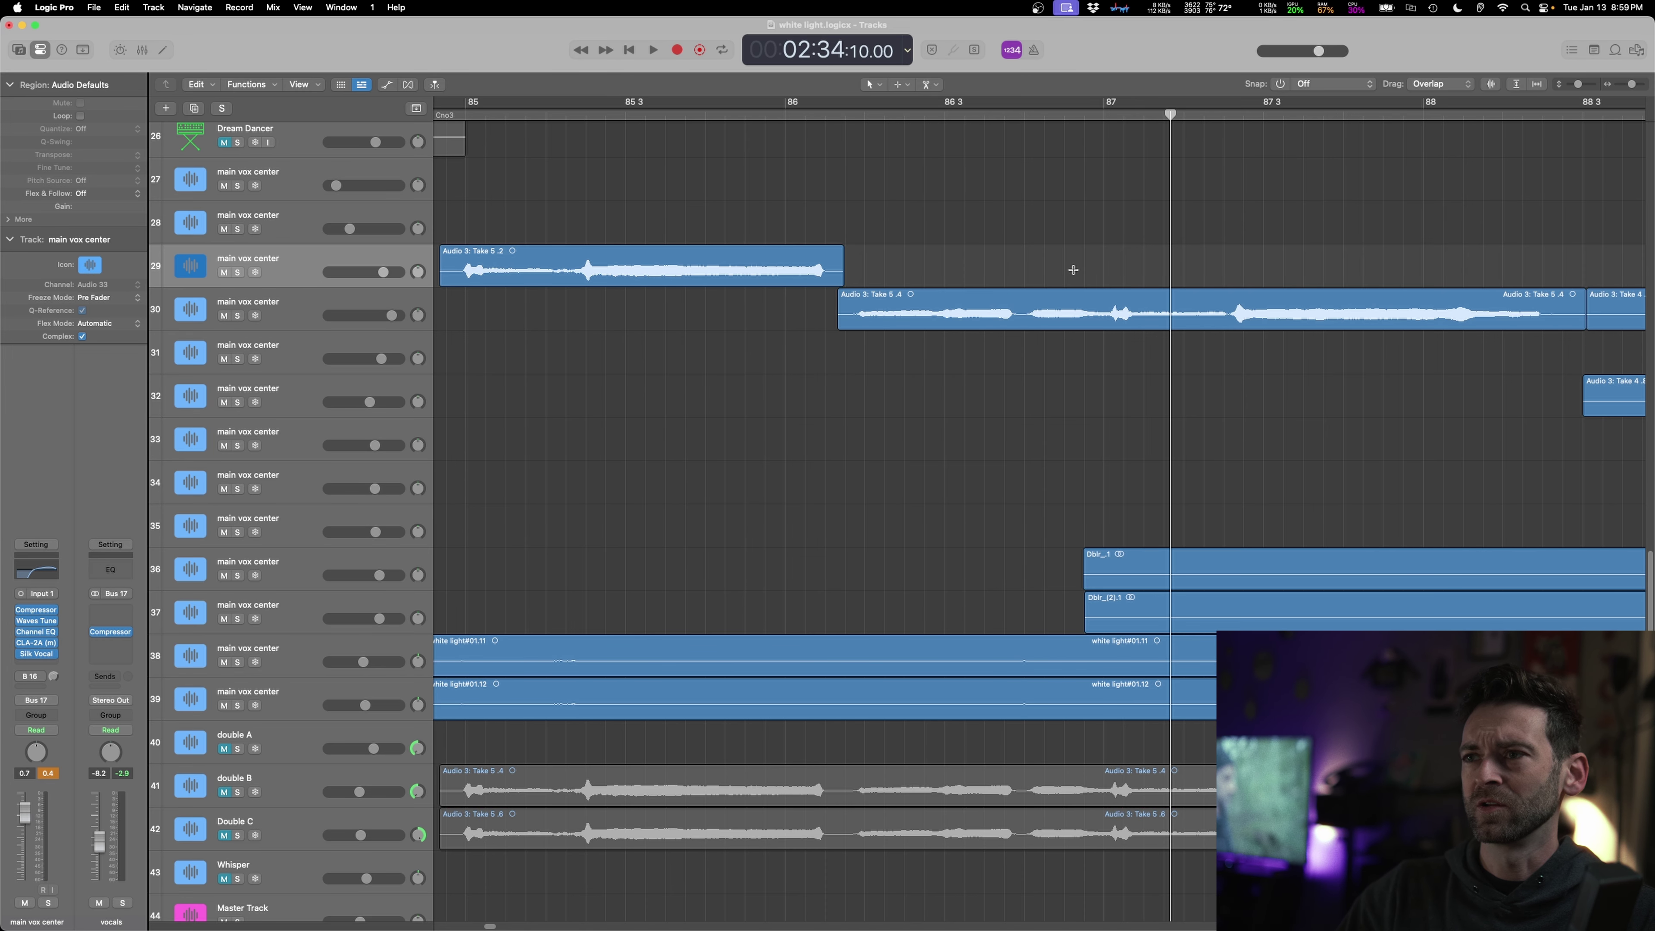
{"action": "scroll", "coordinate": [888, 340], "scroll_direction": "down", "scroll_amount": 2}
{"action": "scroll", "coordinate": [889, 345], "scroll_direction": "left", "scroll_amount": 2}
{"action": "key", "text": "space"}
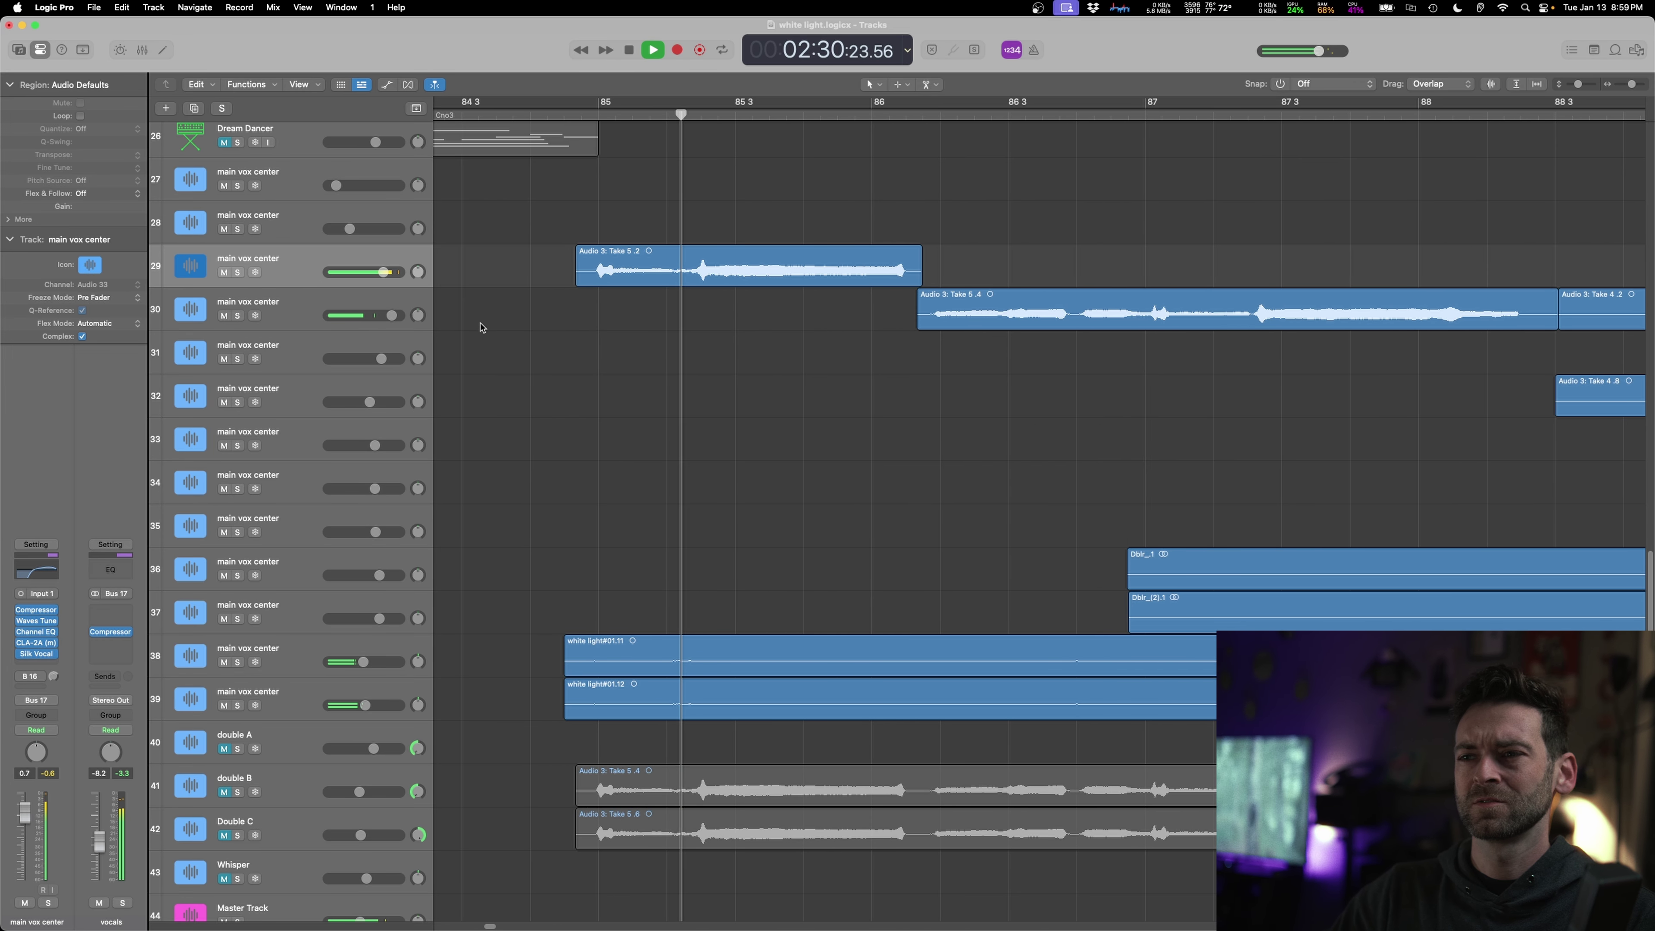
- Split the bass chords region at bar 87, mute its bar 85–87 part, and unmute the bass chords double region there
{"action": "key", "text": "a"}
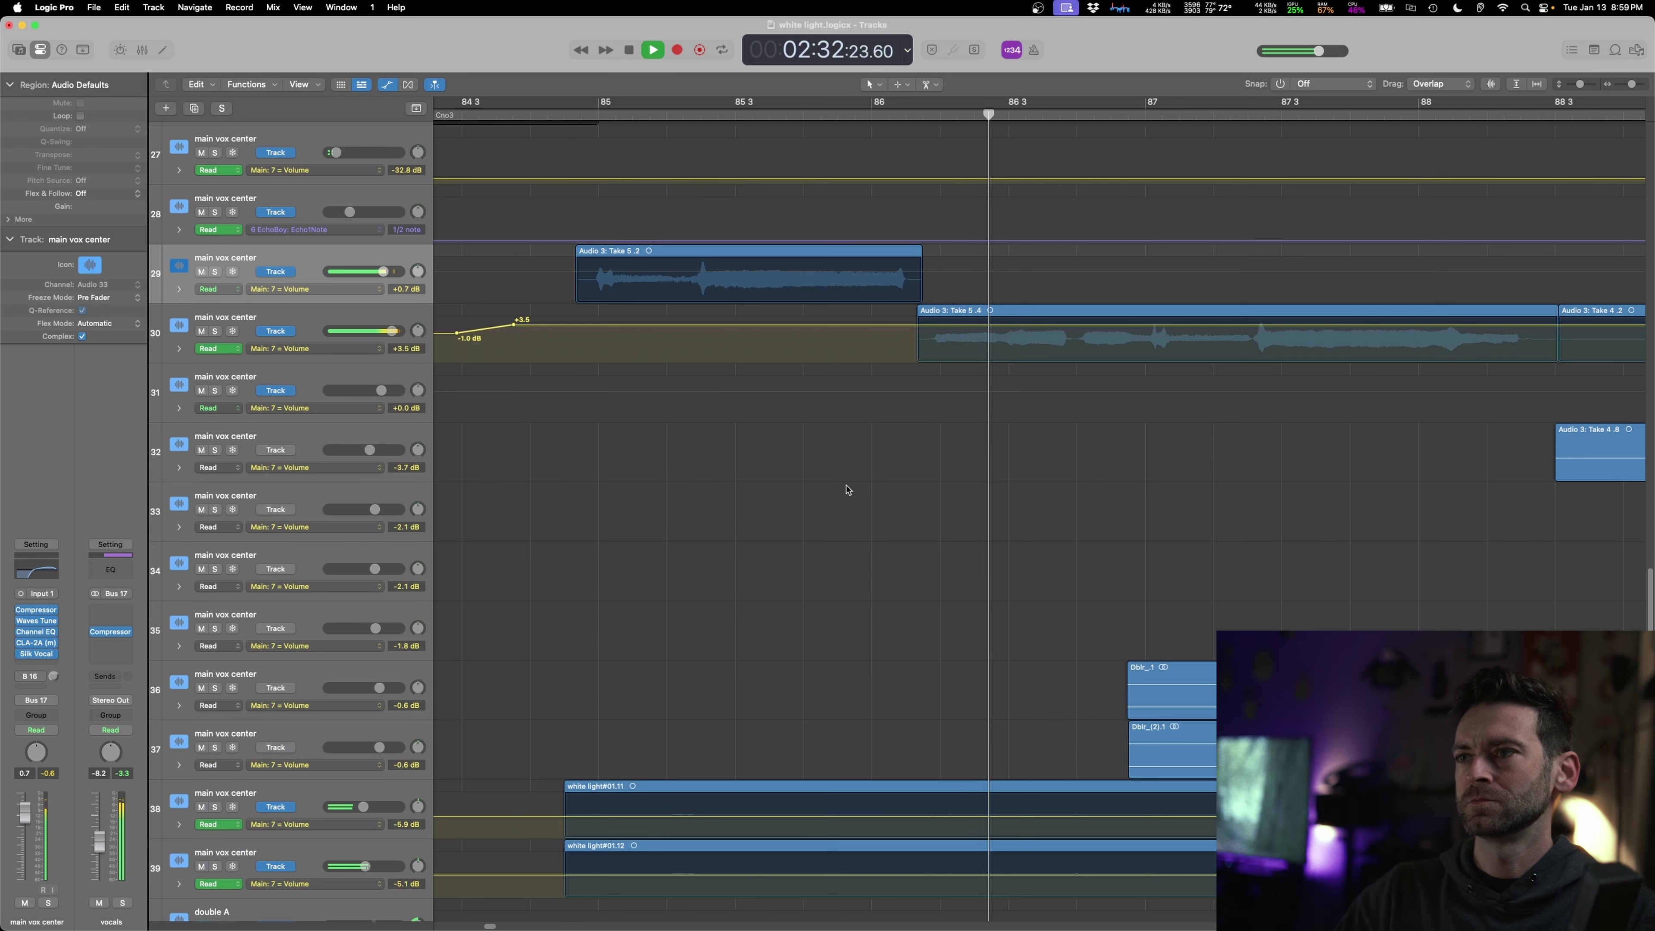
{"action": "key", "text": "a"}
{"action": "scroll", "coordinate": [900, 510], "scroll_direction": "down", "scroll_amount": 3}
{"action": "scroll", "coordinate": [938, 505], "scroll_direction": "down", "scroll_amount": 5}
{"action": "scroll", "coordinate": [1069, 514], "scroll_direction": "up", "scroll_amount": 10}
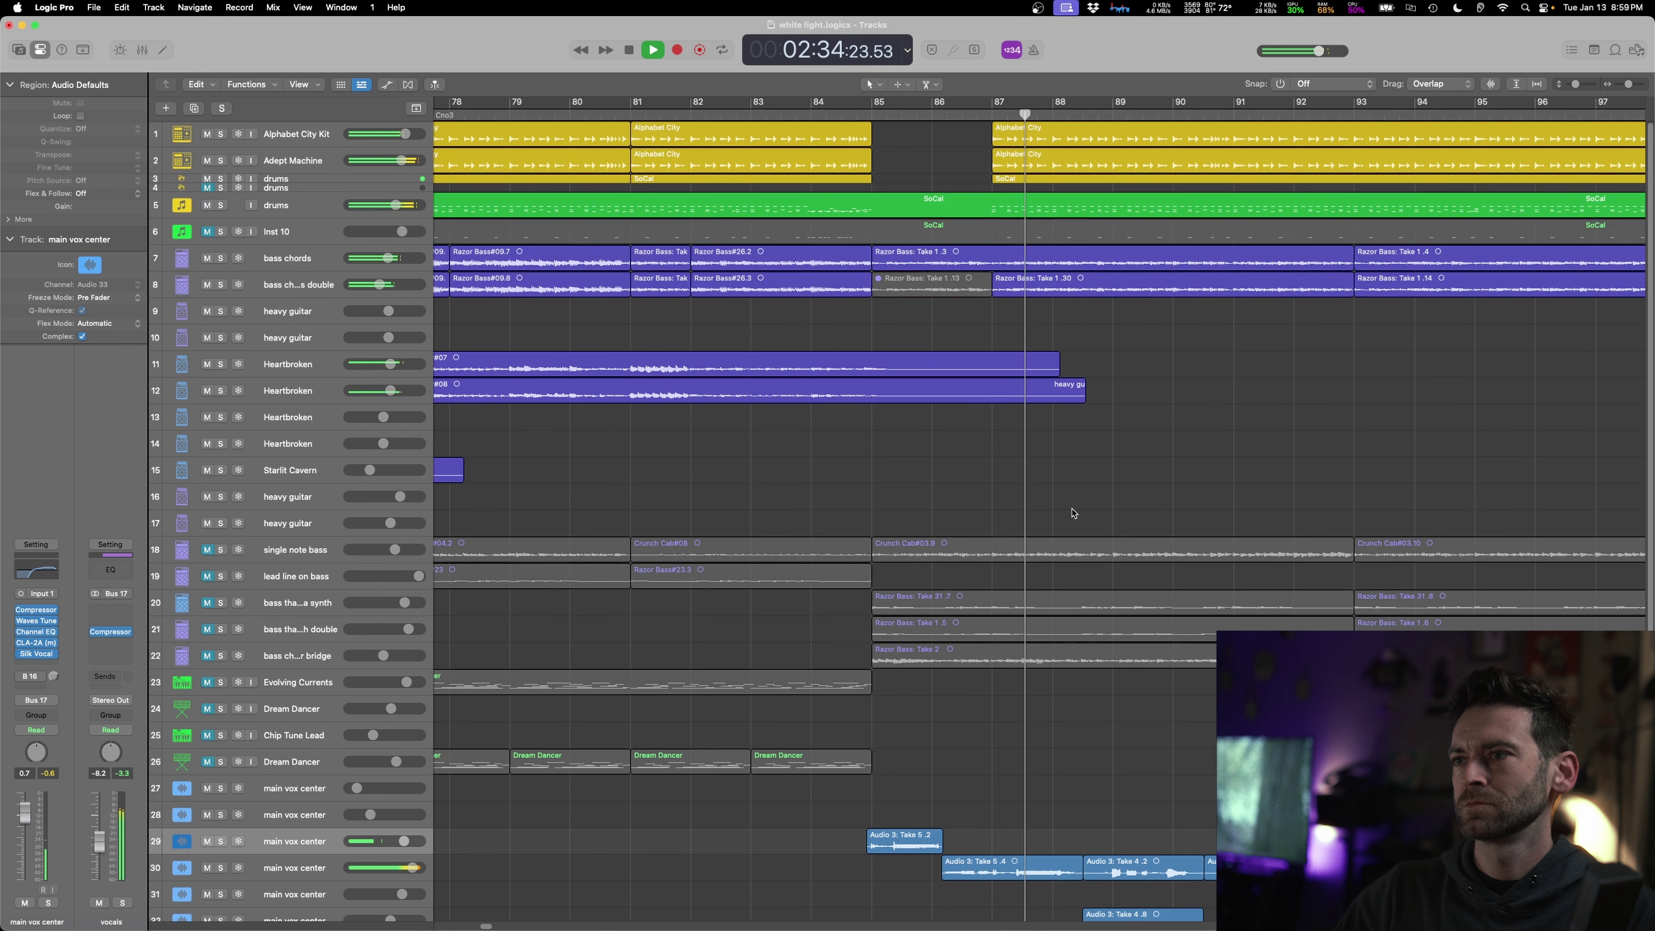
{"action": "key", "text": "space"}
{"action": "right_click", "coordinate": [1001, 267]}
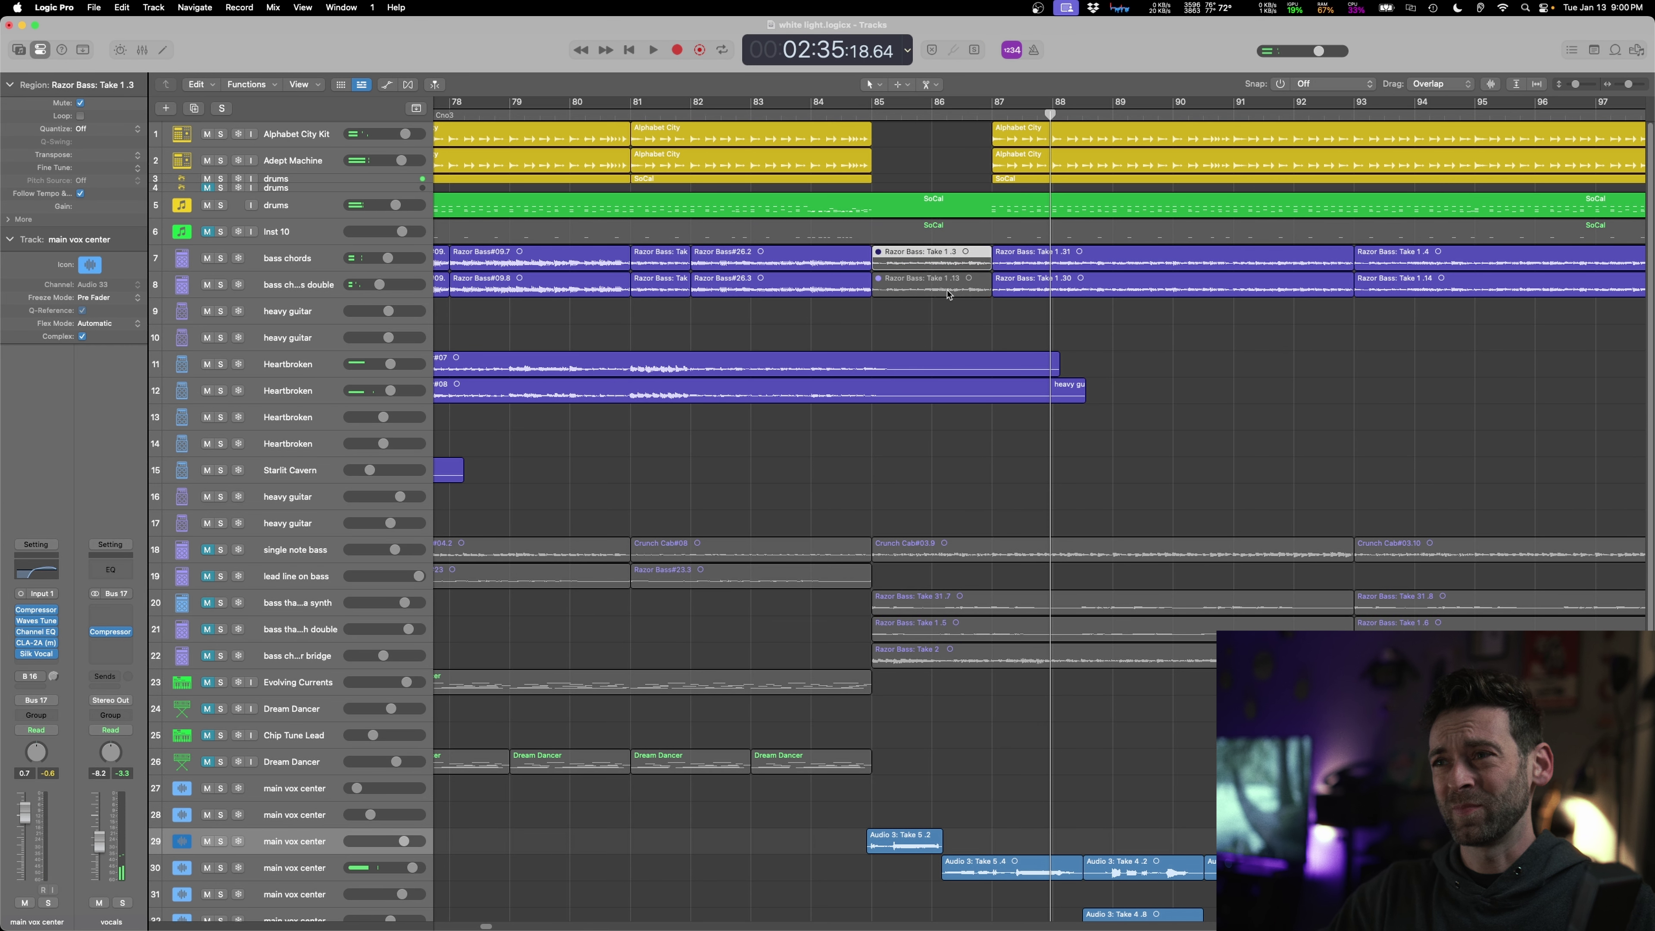
{"action": "left_click", "coordinate": [948, 295]}
{"action": "key", "text": "space"}
{"action": "key", "text": "shift+space"}
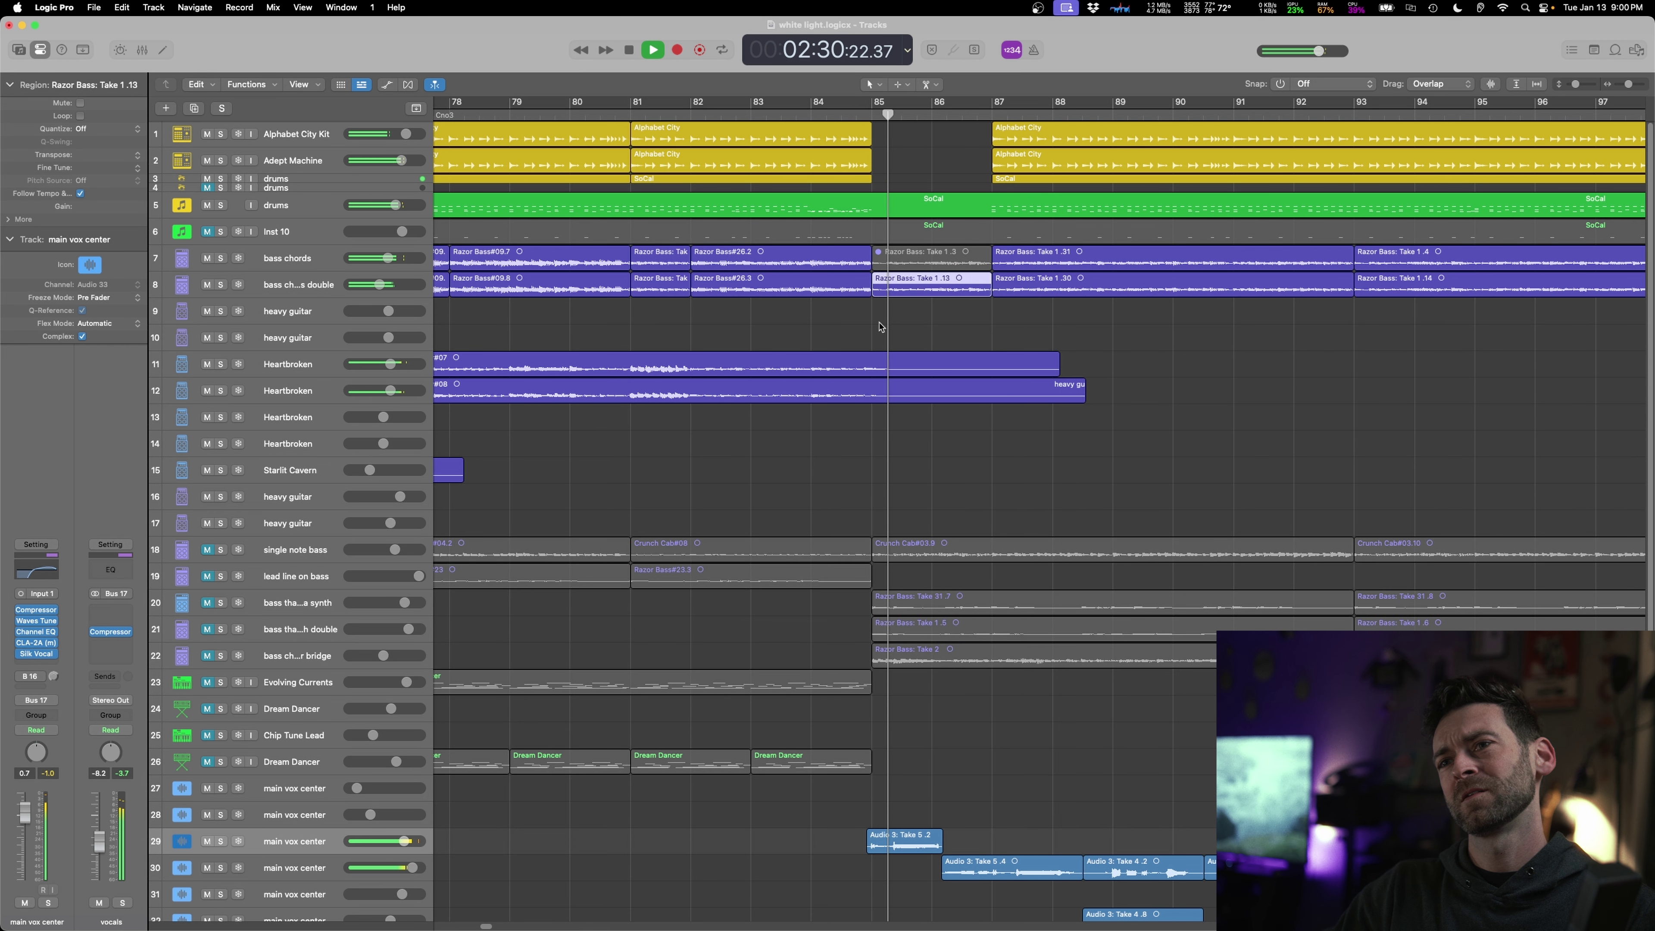
- Split the heavy guitar regions on Heartbroken tracks 11 and 12 at about bar 85 and mute everything after the split
{"action": "left_click_drag", "start_coordinate": [880, 364], "coordinate": [1171, 429]}
{"action": "left_click", "coordinate": [988, 385]}
{"action": "key", "text": "ctrl+m"}
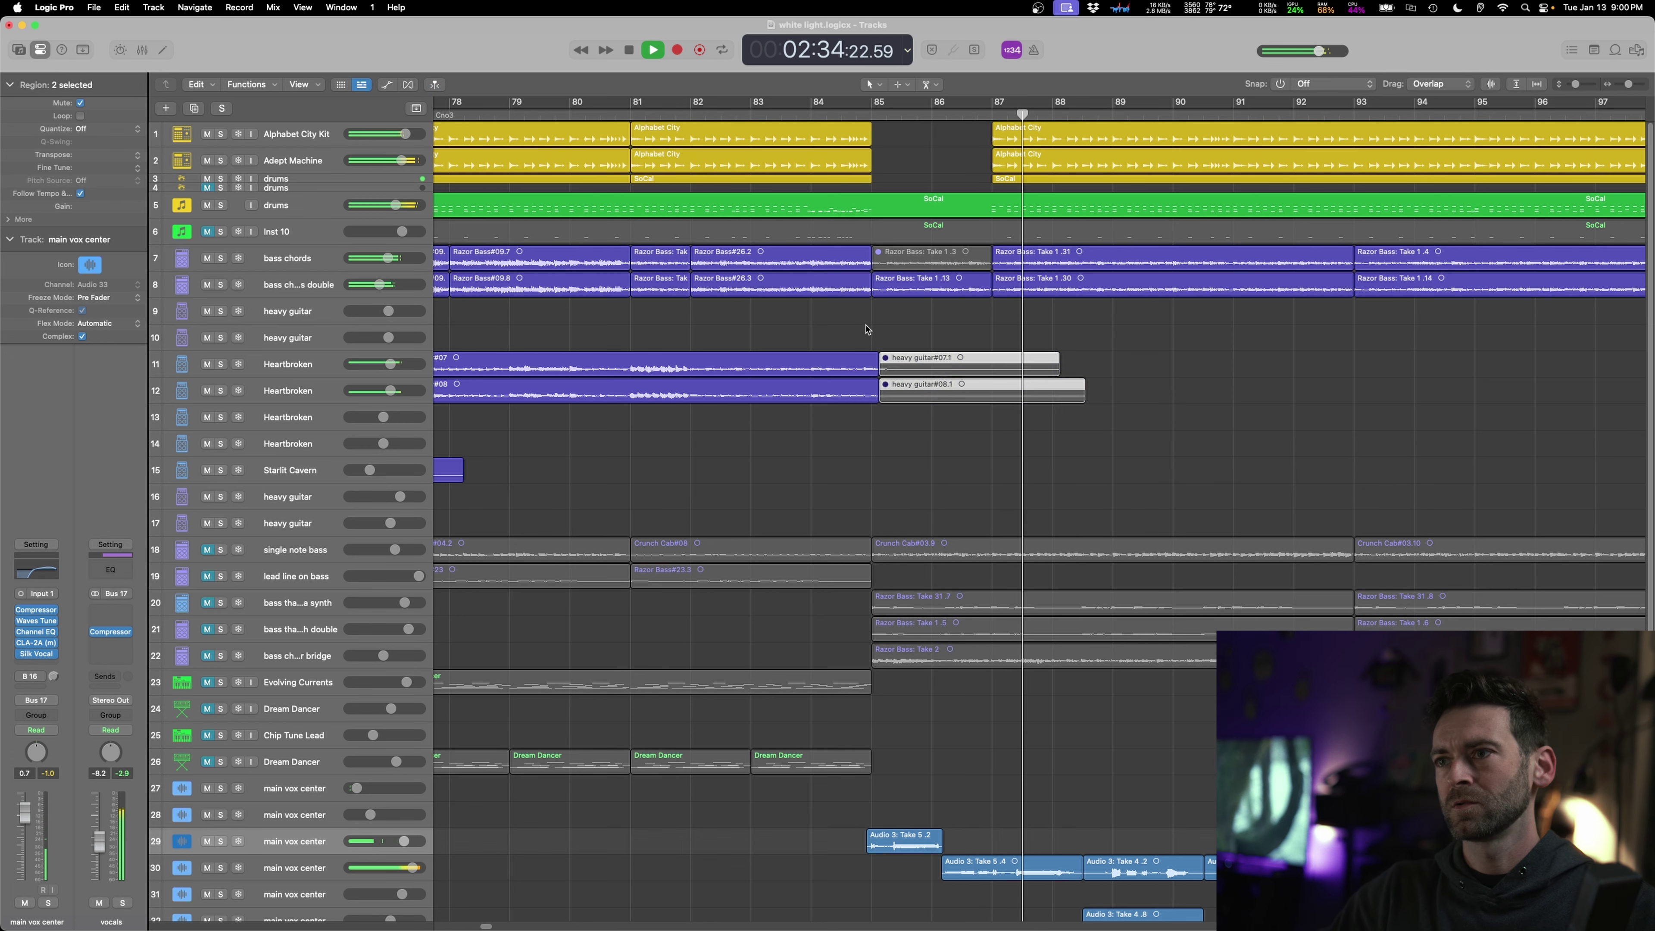
{"action": "left_click", "coordinate": [868, 334], "text": "shift"}
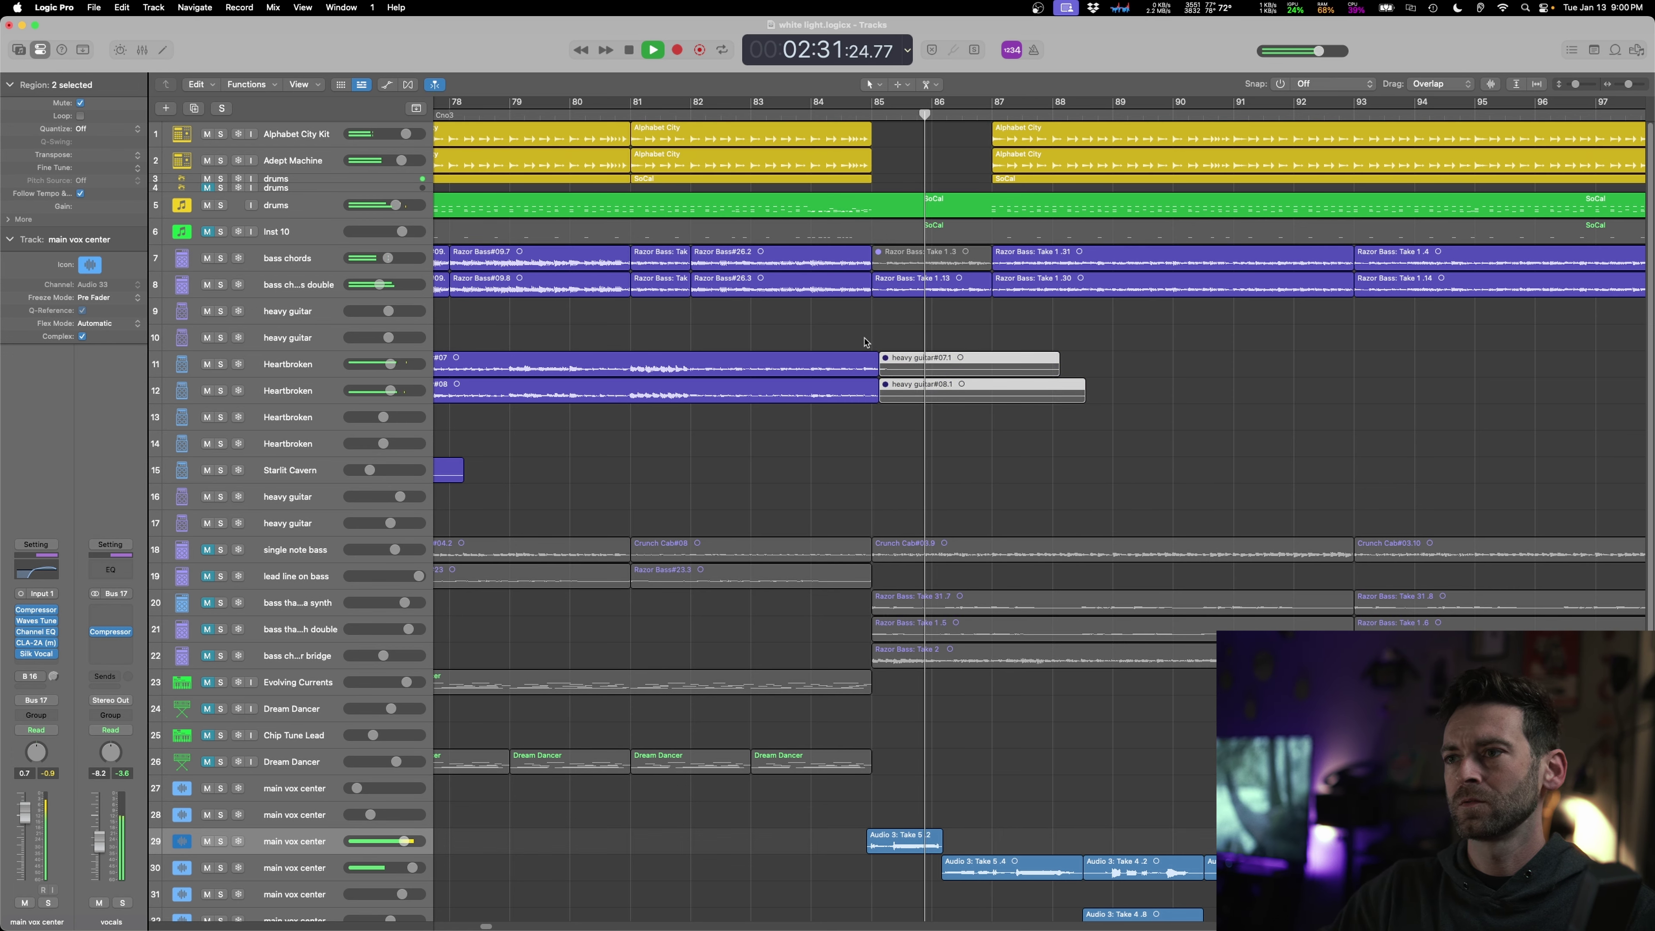
{"action": "left_click_drag", "start_coordinate": [868, 343], "coordinate": [867, 392]}
{"action": "right_click", "coordinate": [870, 391]}
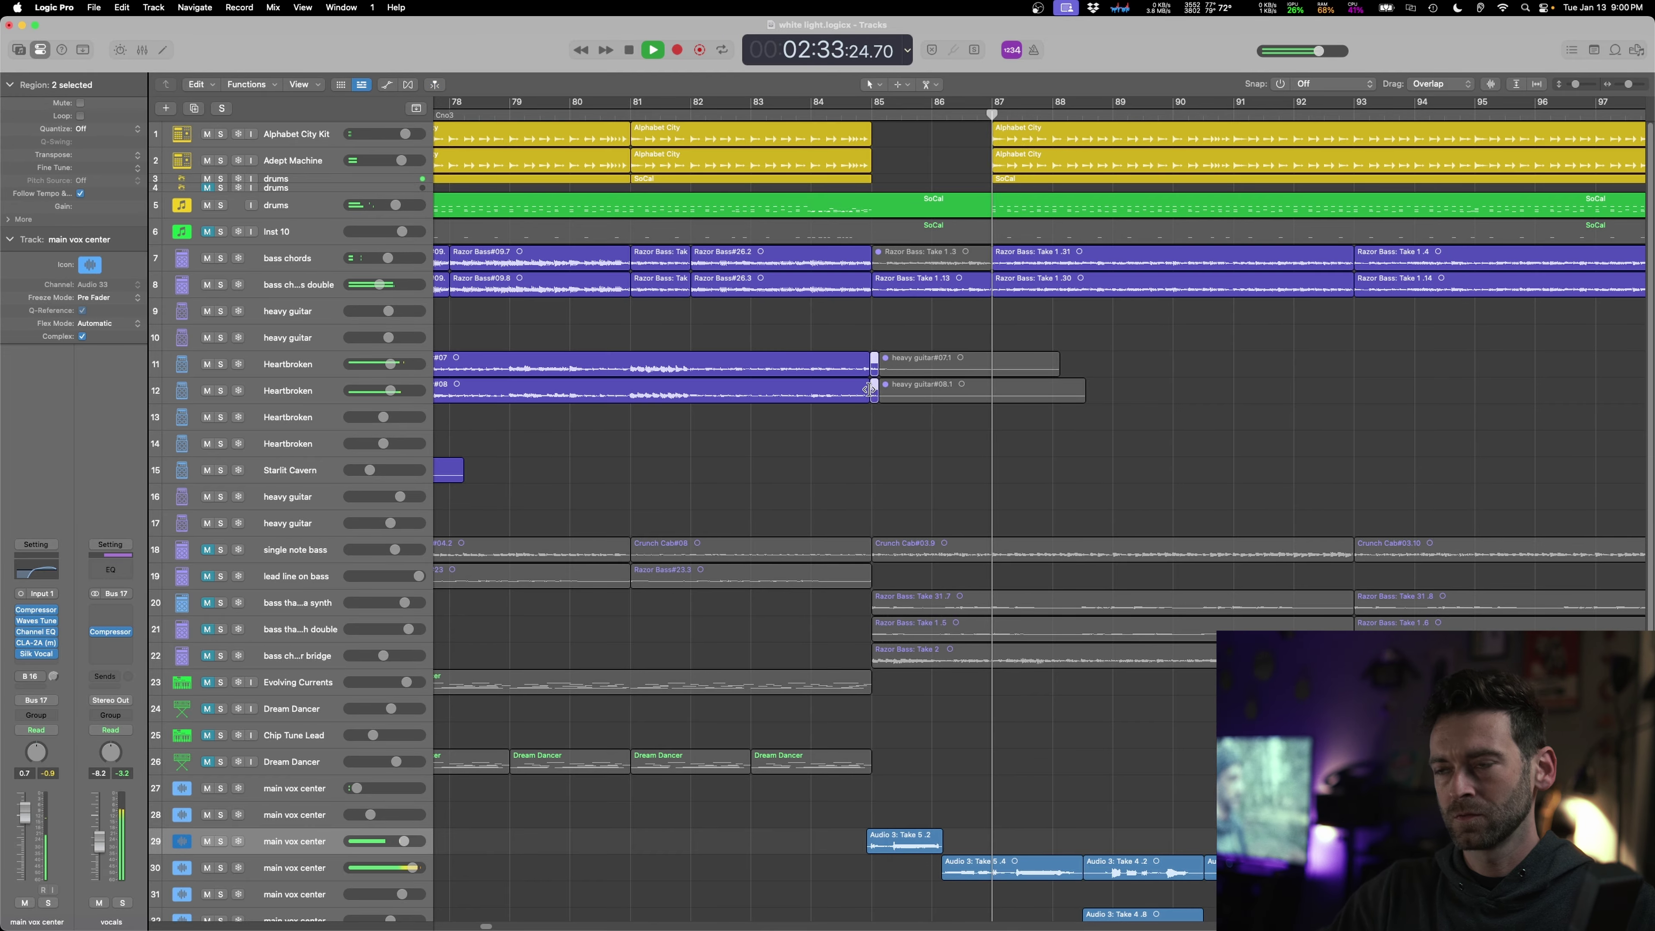
{"action": "key", "text": "ctrl+m"}
{"action": "left_click", "coordinate": [849, 333], "text": "shift"}
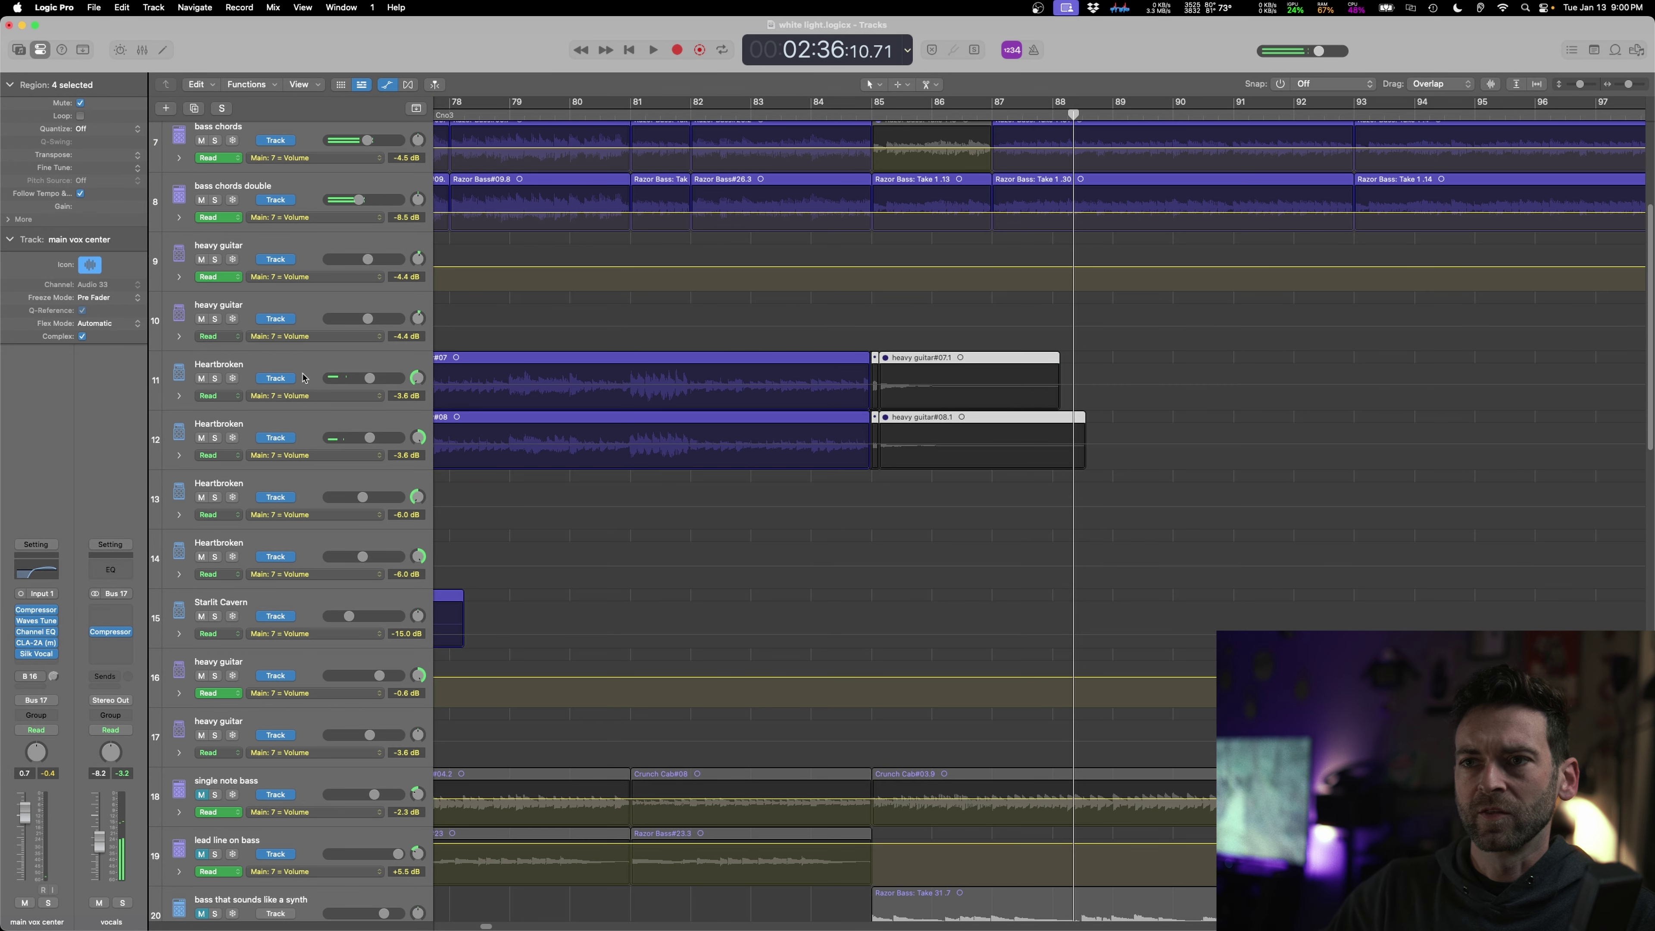
- Automate the volume of Heartbroken tracks 11 and 12 down to −∞ dB from bar 85 to about bar 92, and audition it
{"action": "left_click", "coordinate": [302, 396]}
{"action": "left_click", "coordinate": [314, 459]}
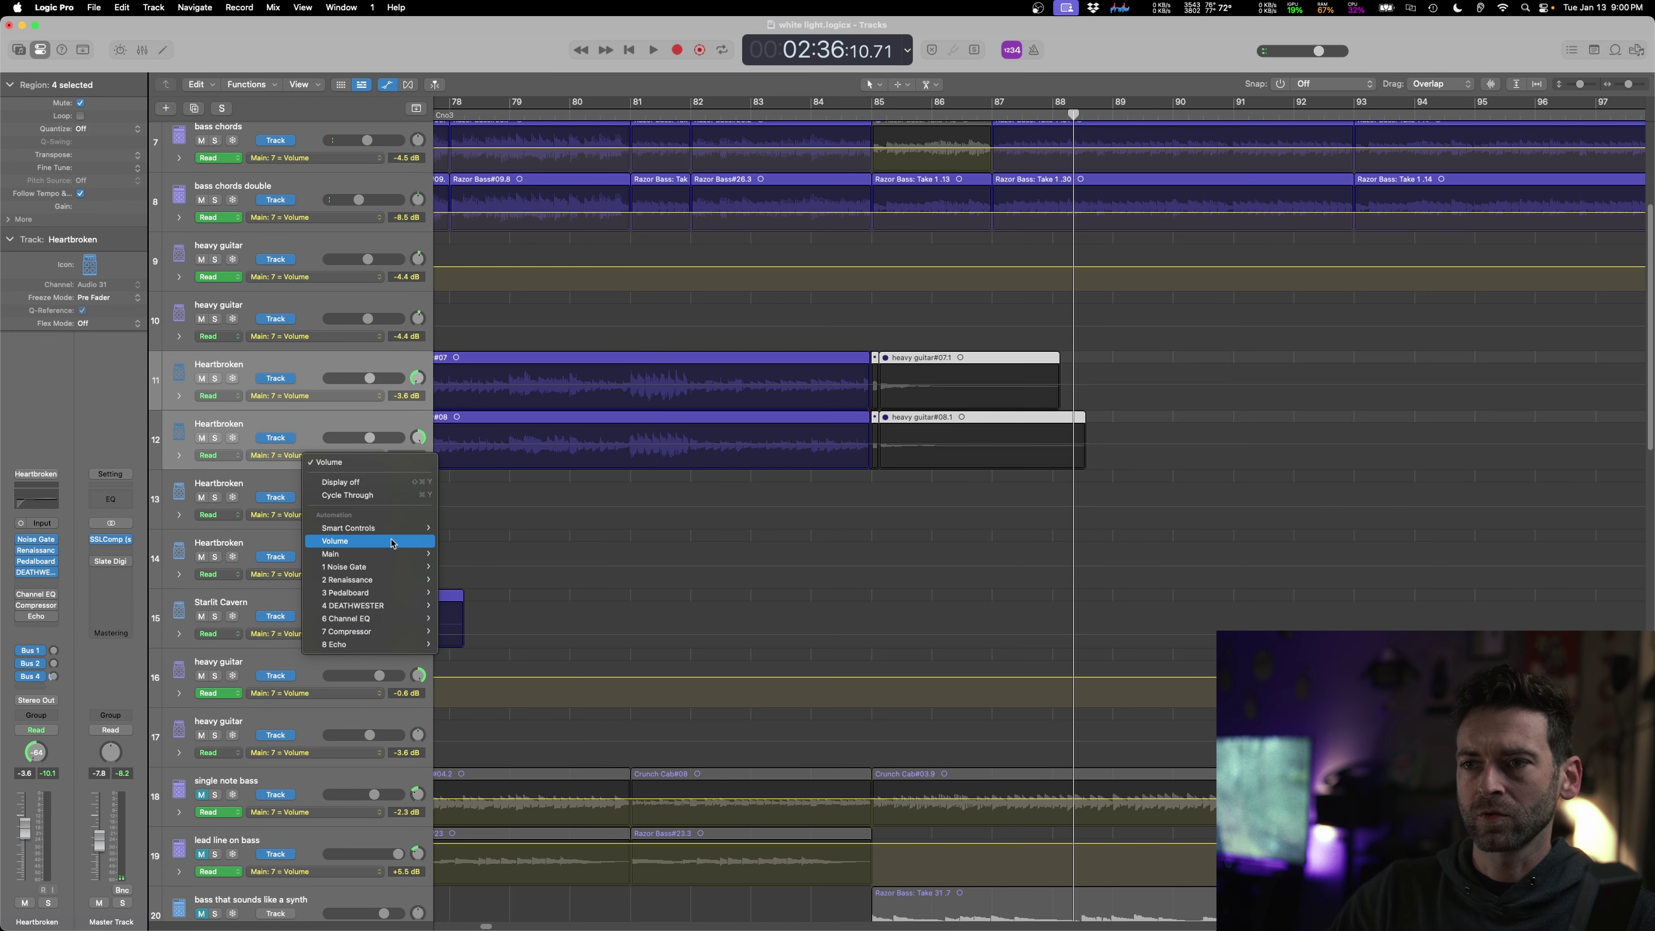
{"action": "left_click", "coordinate": [1068, 403]}
{"action": "left_click_drag", "start_coordinate": [872, 390], "coordinate": [1269, 450]}
{"action": "left_click", "coordinate": [1036, 394], "text": "super"}
{"action": "left_click", "coordinate": [959, 398]}
{"action": "left_click_drag", "start_coordinate": [872, 390], "coordinate": [1139, 392]}
{"action": "left_click_drag", "start_coordinate": [940, 389], "coordinate": [1298, 450]}
{"action": "left_click_drag", "start_coordinate": [1042, 445], "coordinate": [1043, 483]}
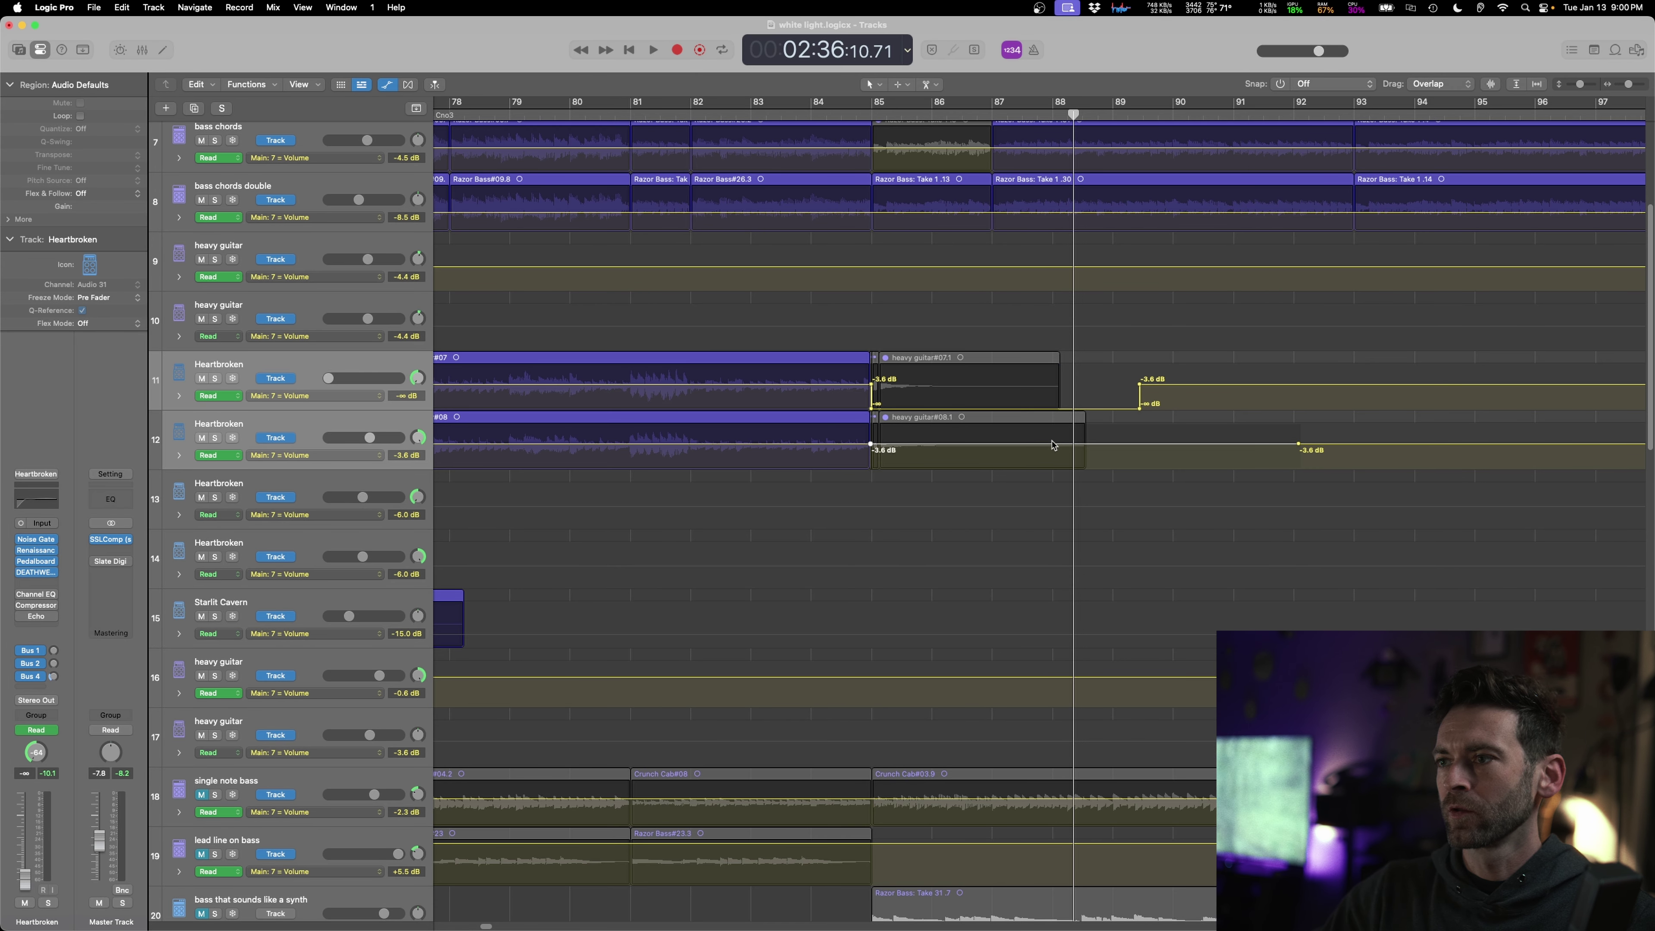
{"action": "left_click_drag", "start_coordinate": [1114, 386], "coordinate": [1301, 393]}
{"action": "key", "text": "space"}
{"action": "left_click", "coordinate": [825, 109]}
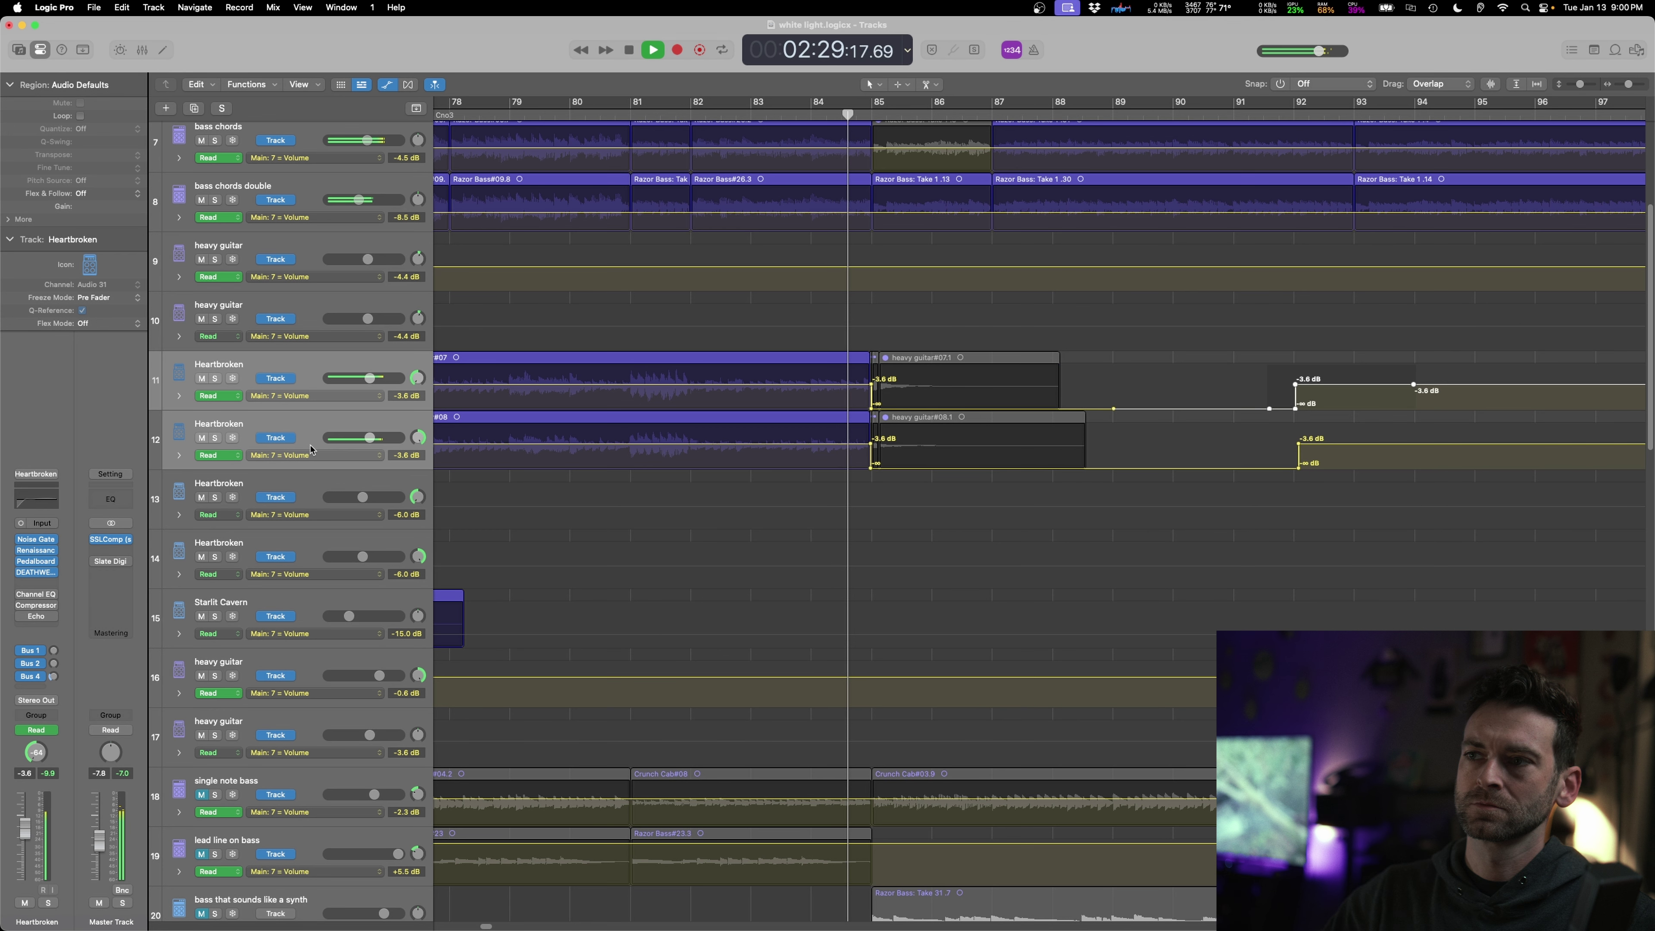
{"action": "key", "text": "a"}
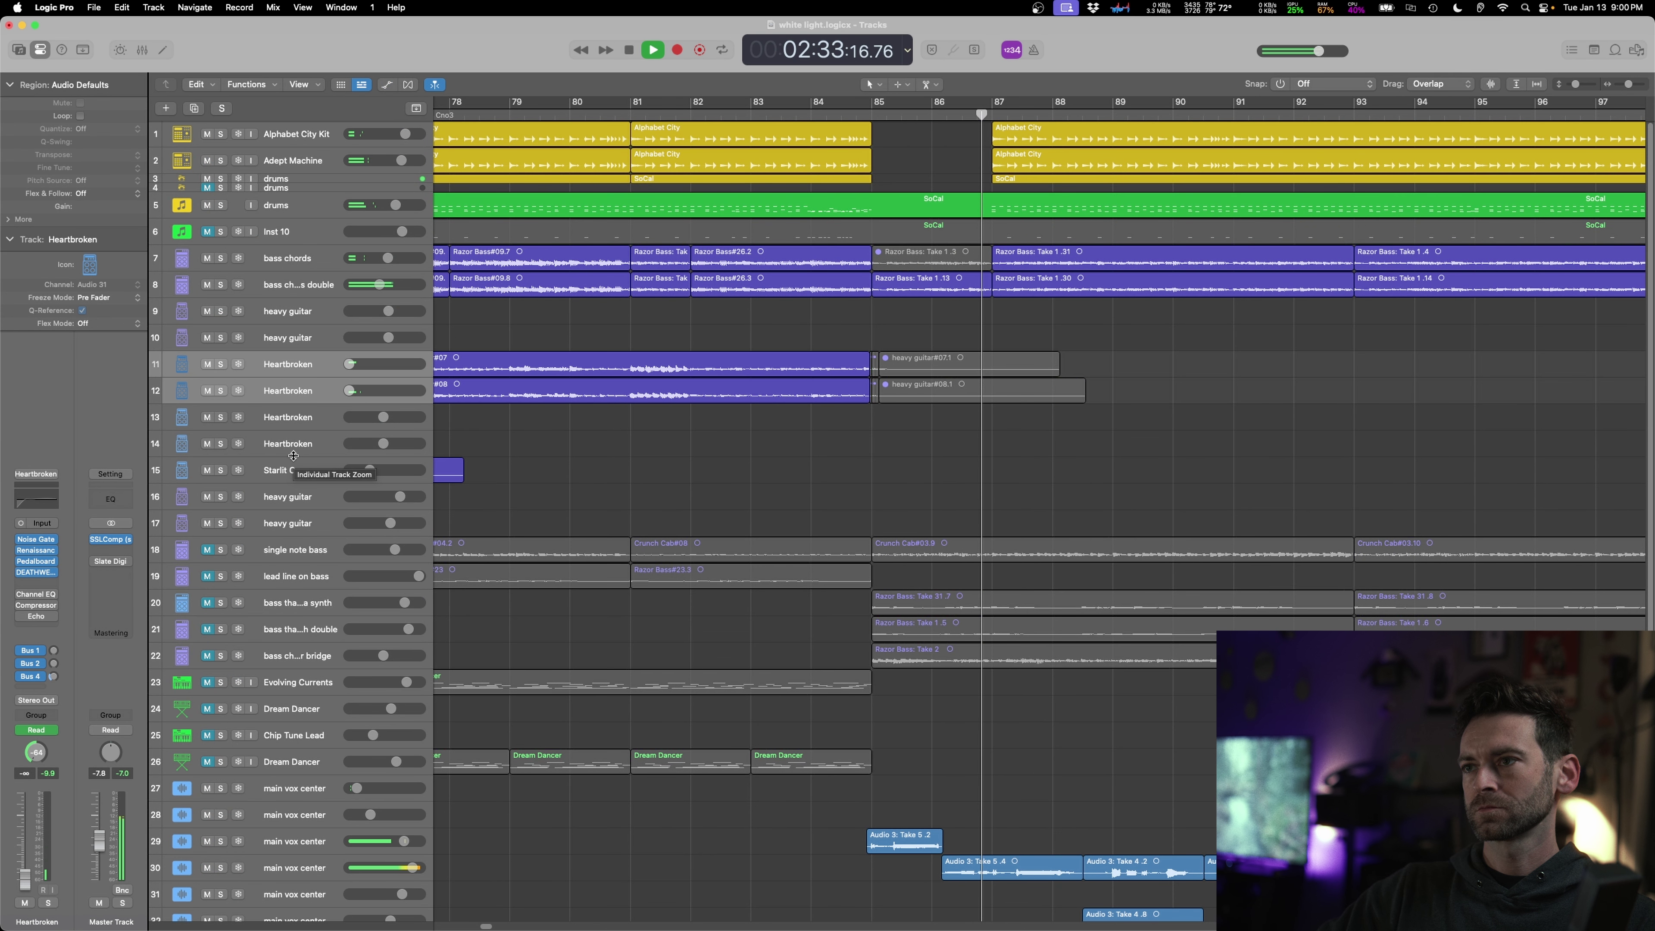
- Delete the beginning of the white light vocal regions on tracks 38 and 39 up to bar 86
{"action": "scroll", "coordinate": [1021, 793], "scroll_direction": "down", "scroll_amount": 6}
{"action": "key", "text": "space"}
{"action": "scroll", "coordinate": [924, 623], "scroll_direction": "up", "scroll_amount": 5}
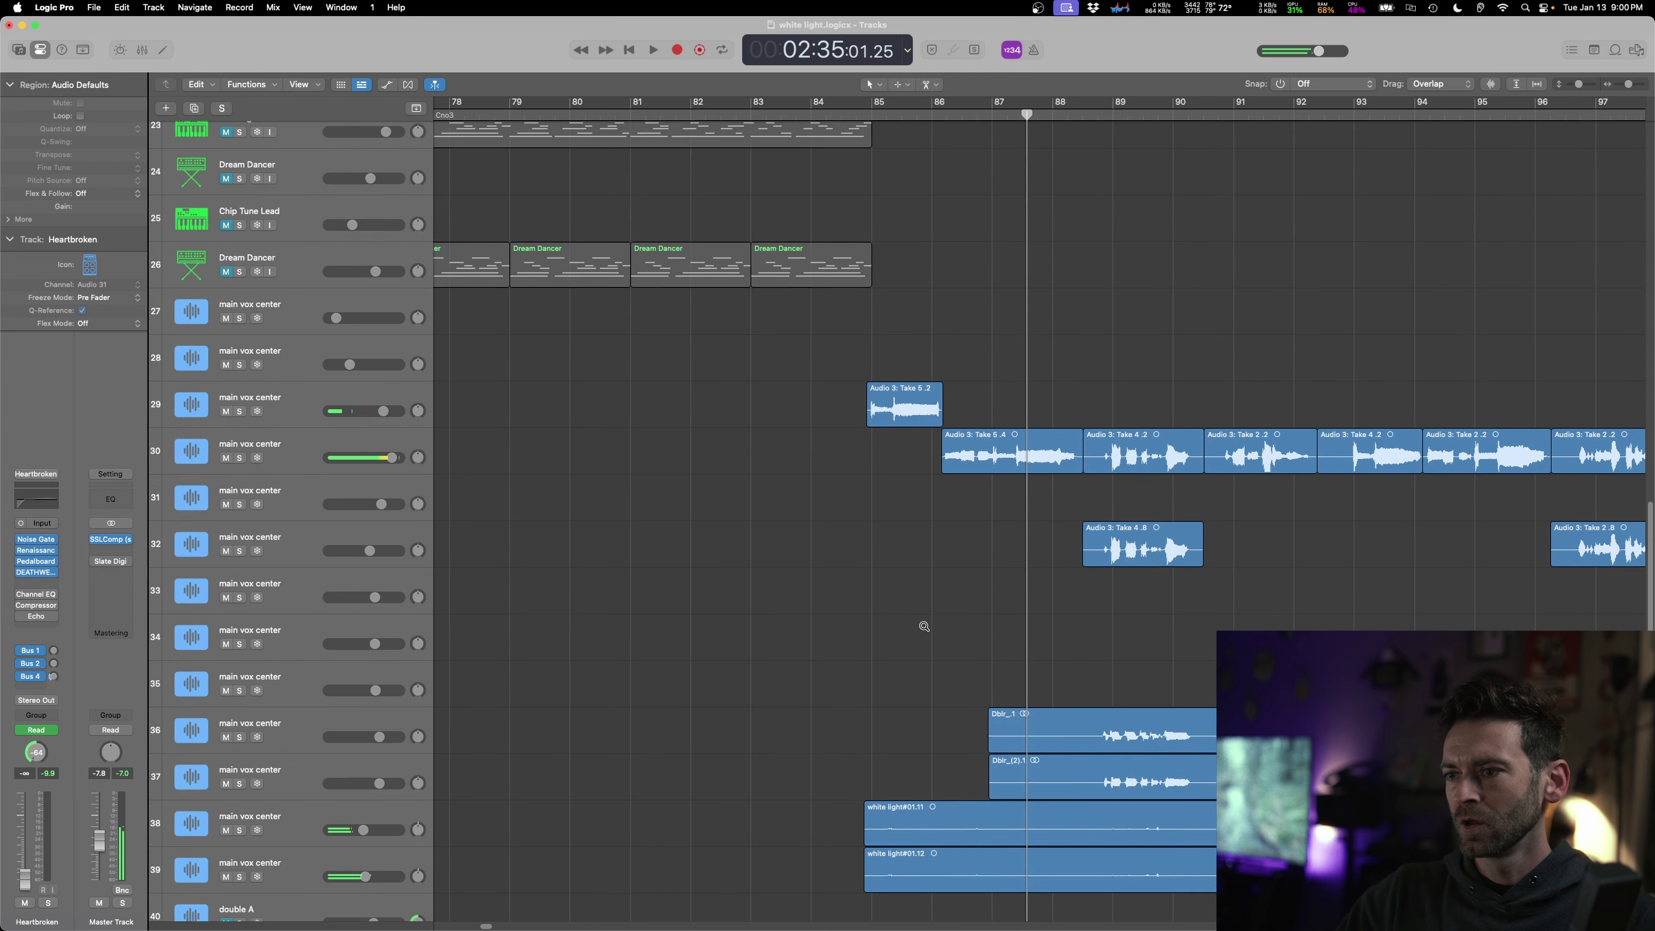
{"action": "scroll", "coordinate": [927, 646], "scroll_direction": "down", "scroll_amount": 6}
{"action": "scroll", "coordinate": [931, 650], "scroll_direction": "up", "scroll_amount": 2}
{"action": "left_click_drag", "start_coordinate": [778, 436], "coordinate": [931, 580]}
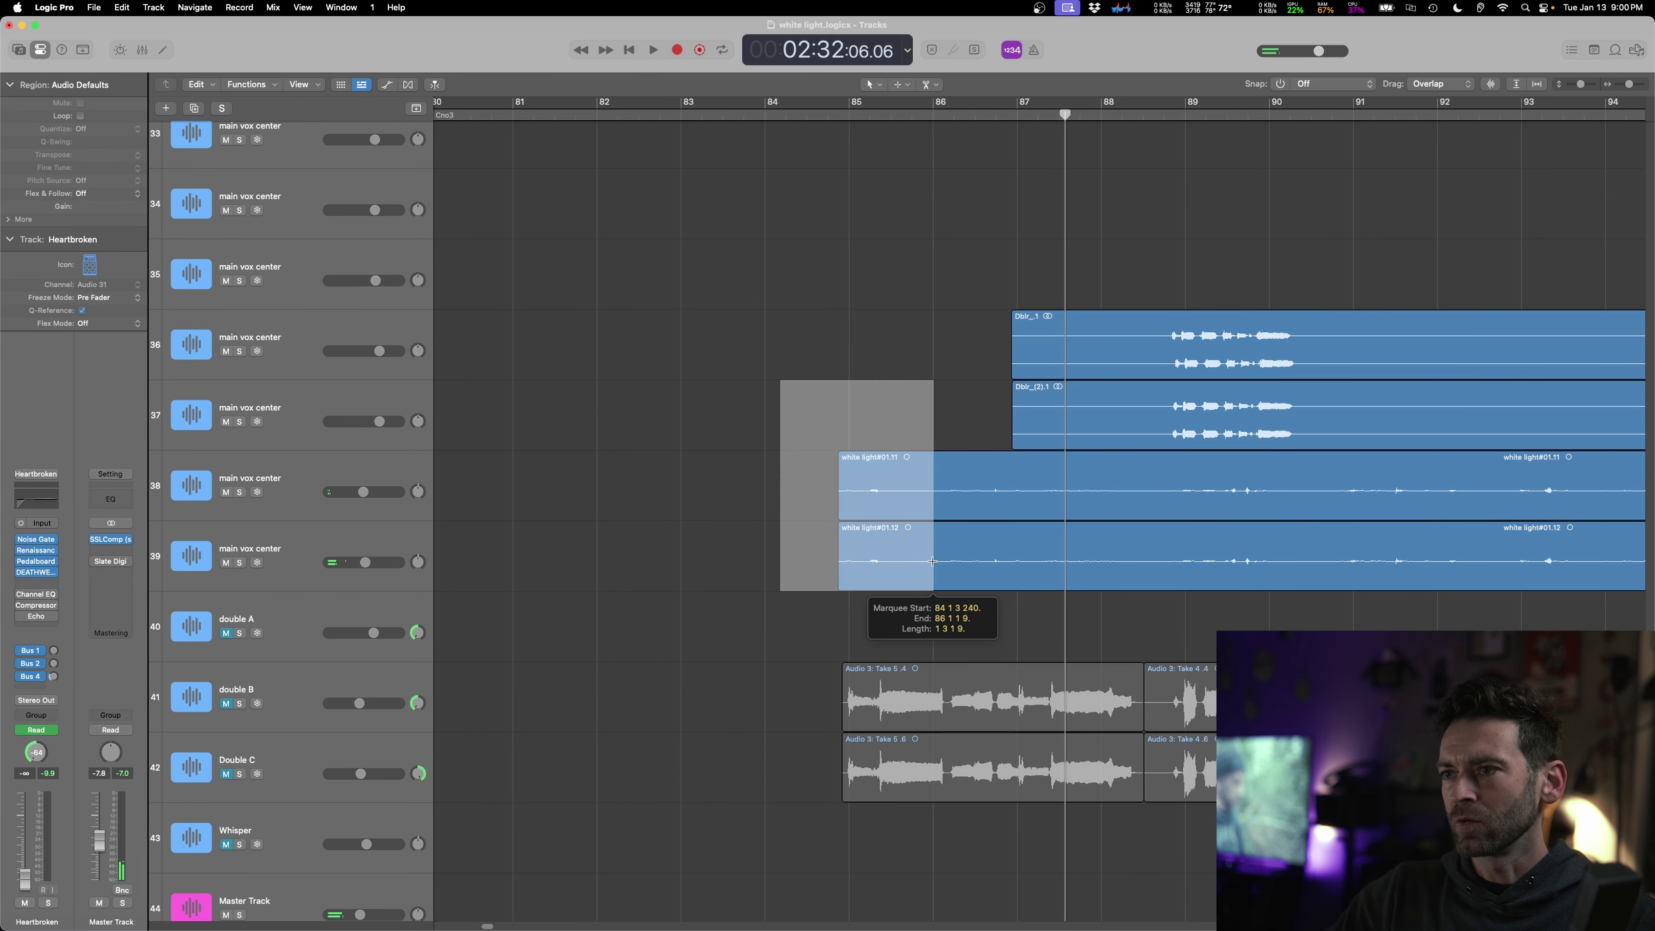
{"action": "key", "text": "Delete"}
- Raise the volume automation just after bar 85 to −2.8 dB on track 38 and −1.2 dB on track 39, and audition it
{"action": "key", "text": "a"}
{"action": "left_click_drag", "start_coordinate": [889, 496], "coordinate": [856, 465]}
{"action": "key", "text": "a"}
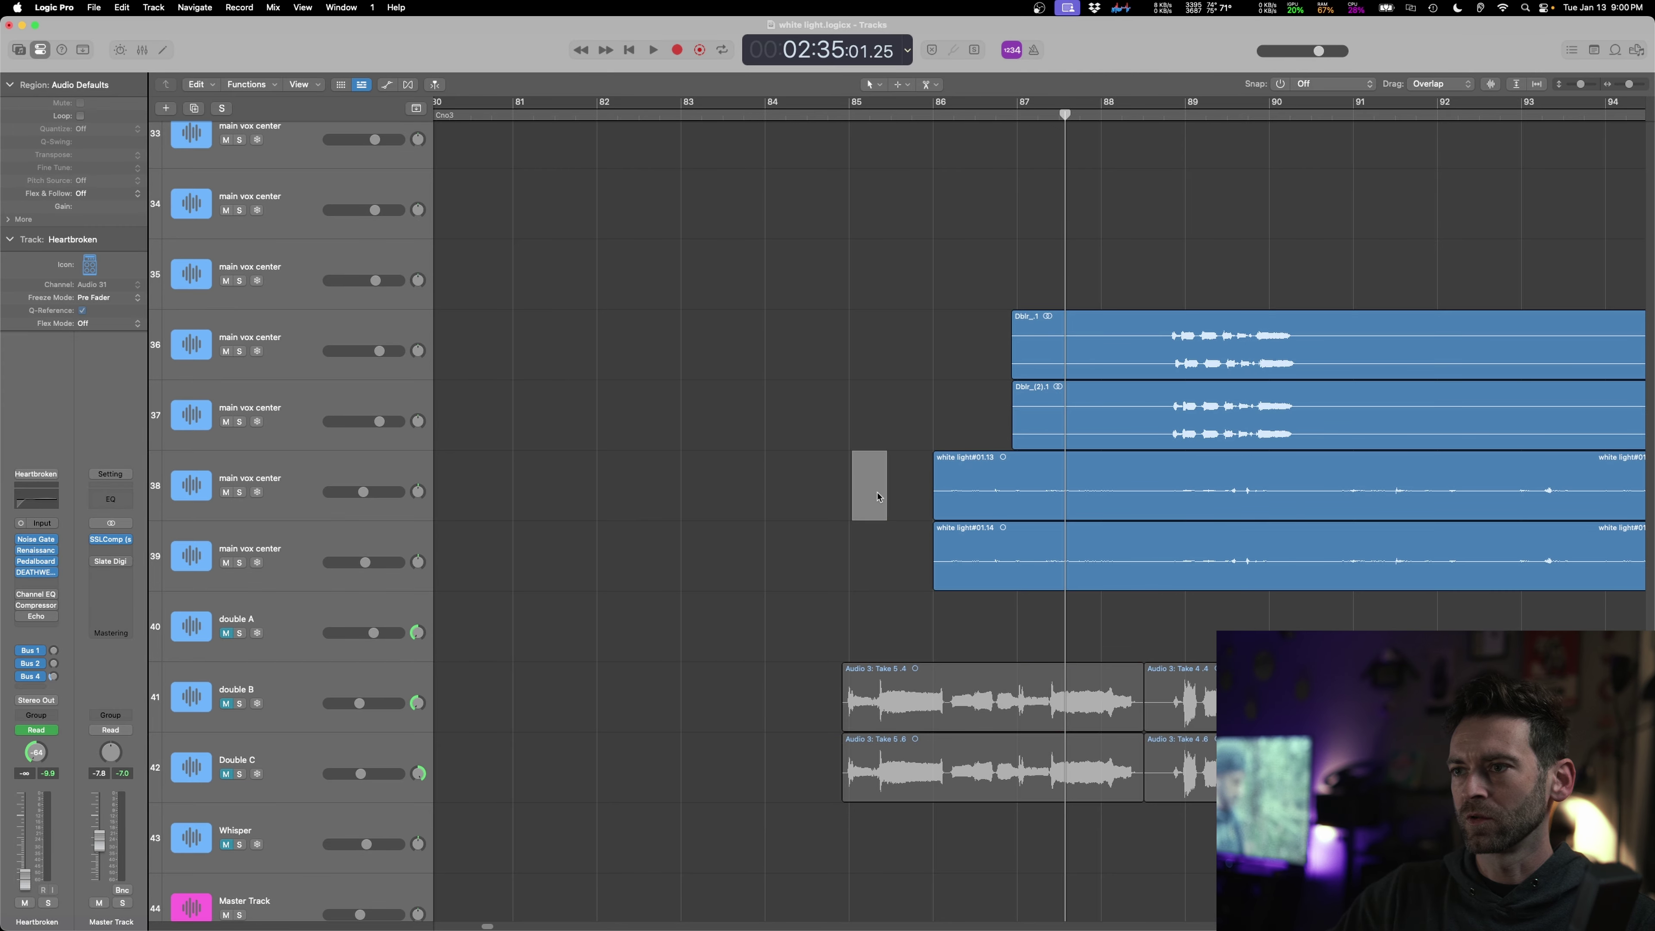
{"action": "key", "text": "a"}
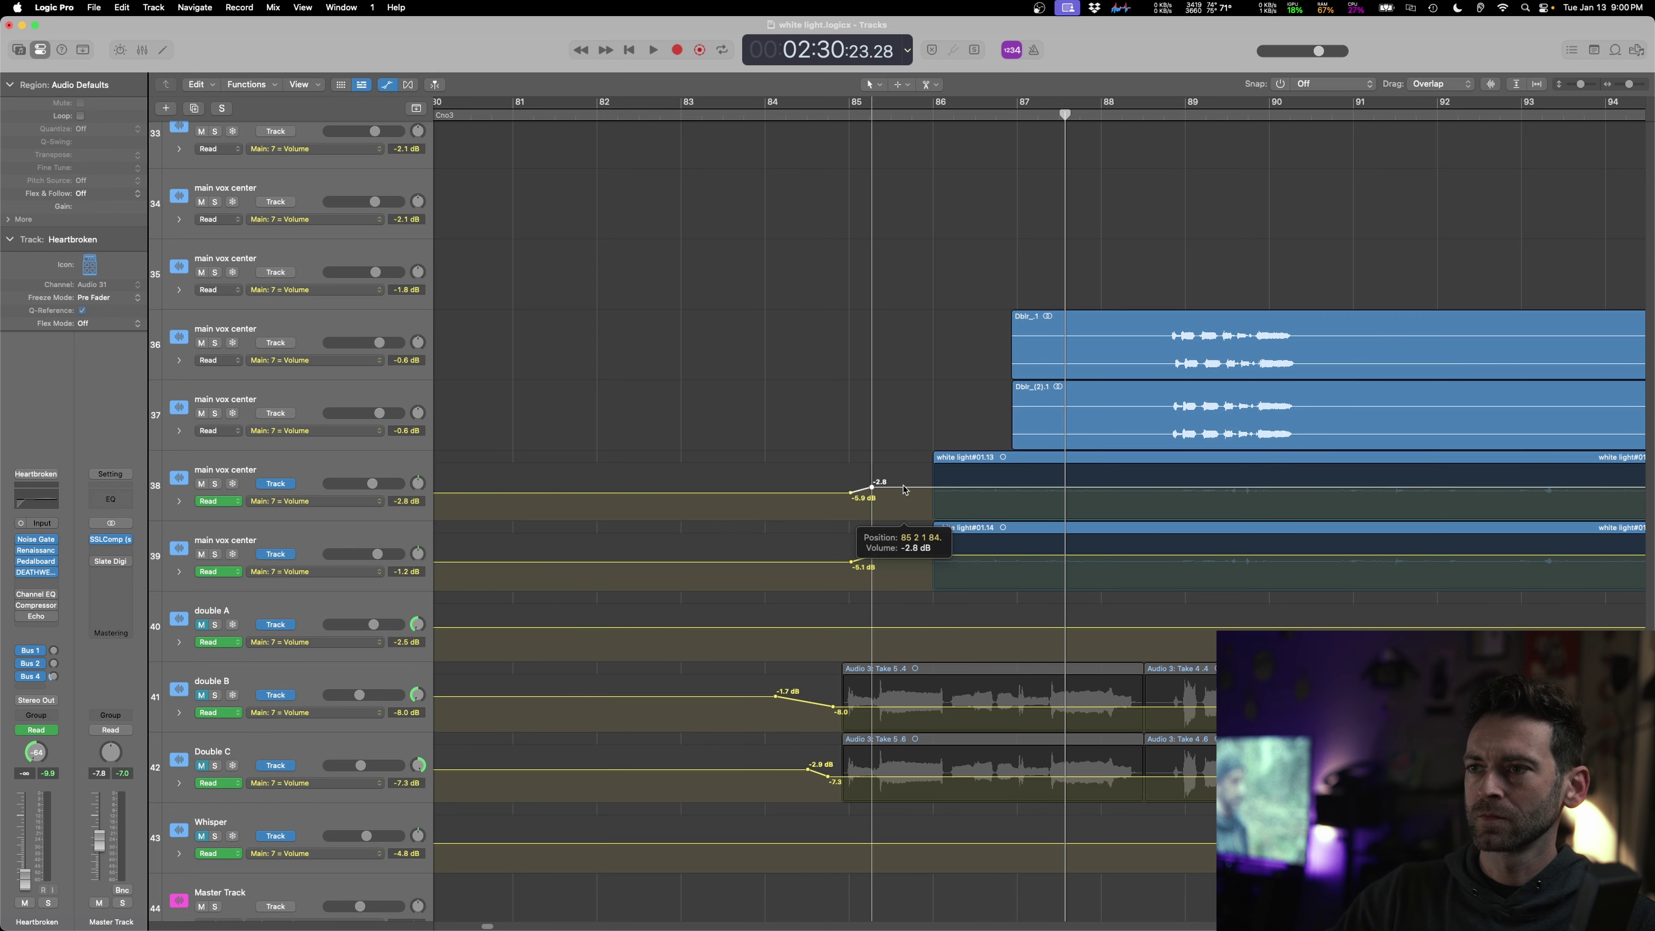
{"action": "key", "text": "a"}
{"action": "key", "text": "space"}
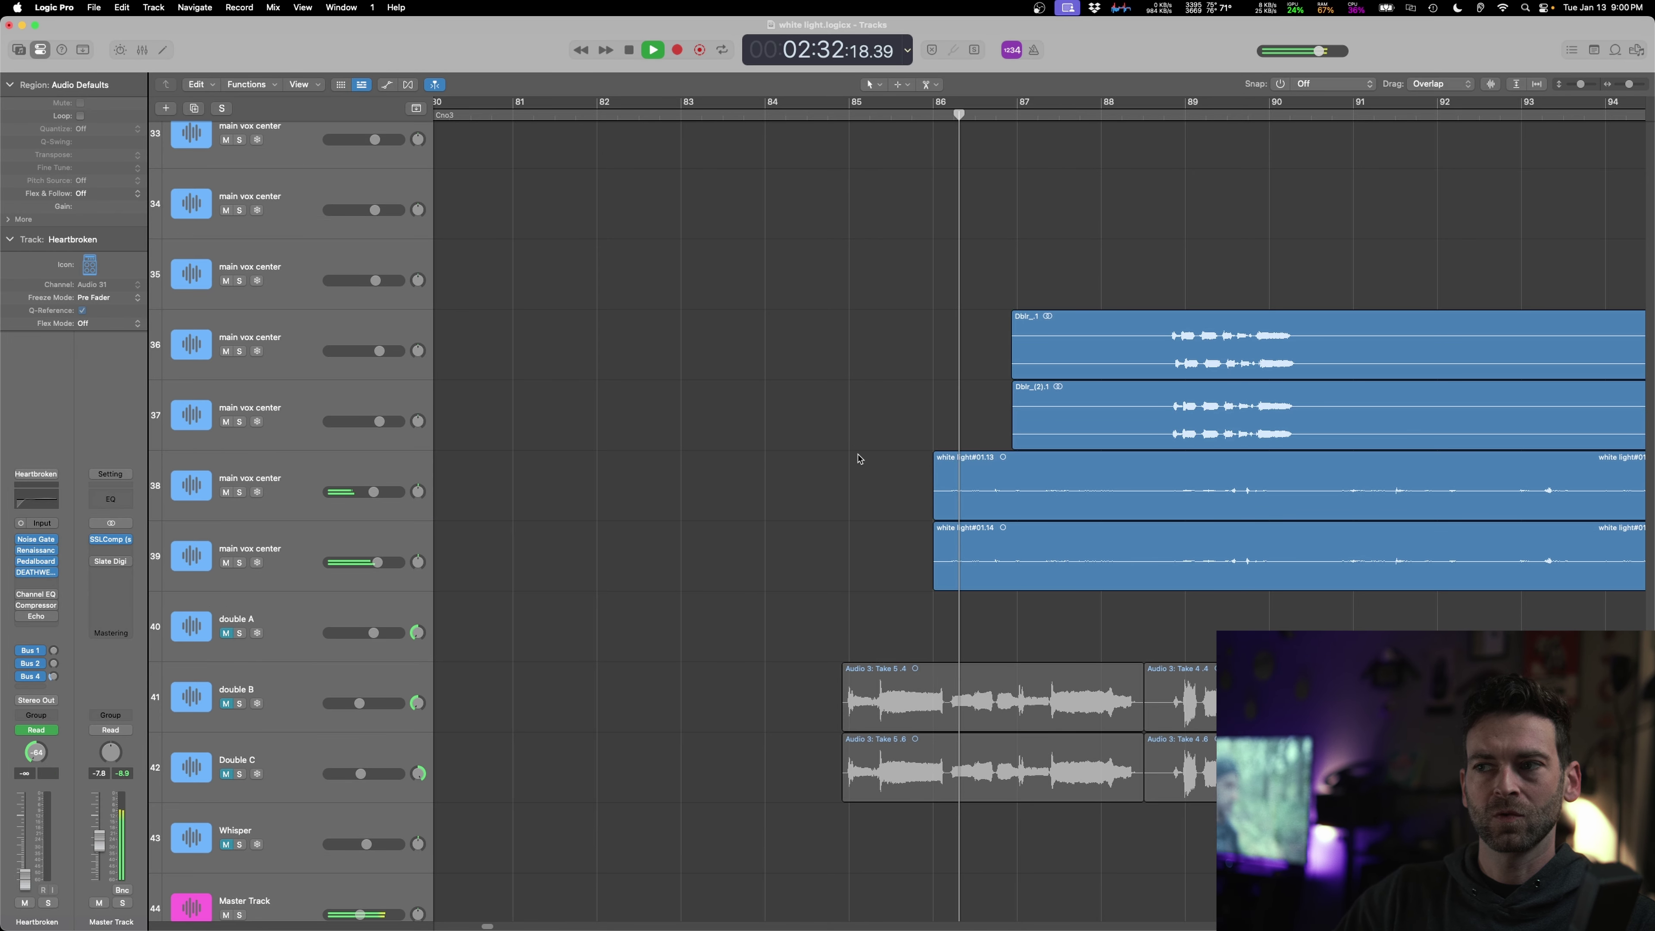
- Boost the volume automation from bar 85 to about bar 87 to +0.9 dB on track 38, and raise it similarly on track 39
{"action": "key", "text": "a"}
{"action": "left_click_drag", "start_coordinate": [966, 494], "coordinate": [967, 482]}
{"action": "key", "text": "space"}
{"action": "left_click_drag", "start_coordinate": [1079, 482], "coordinate": [989, 549]}
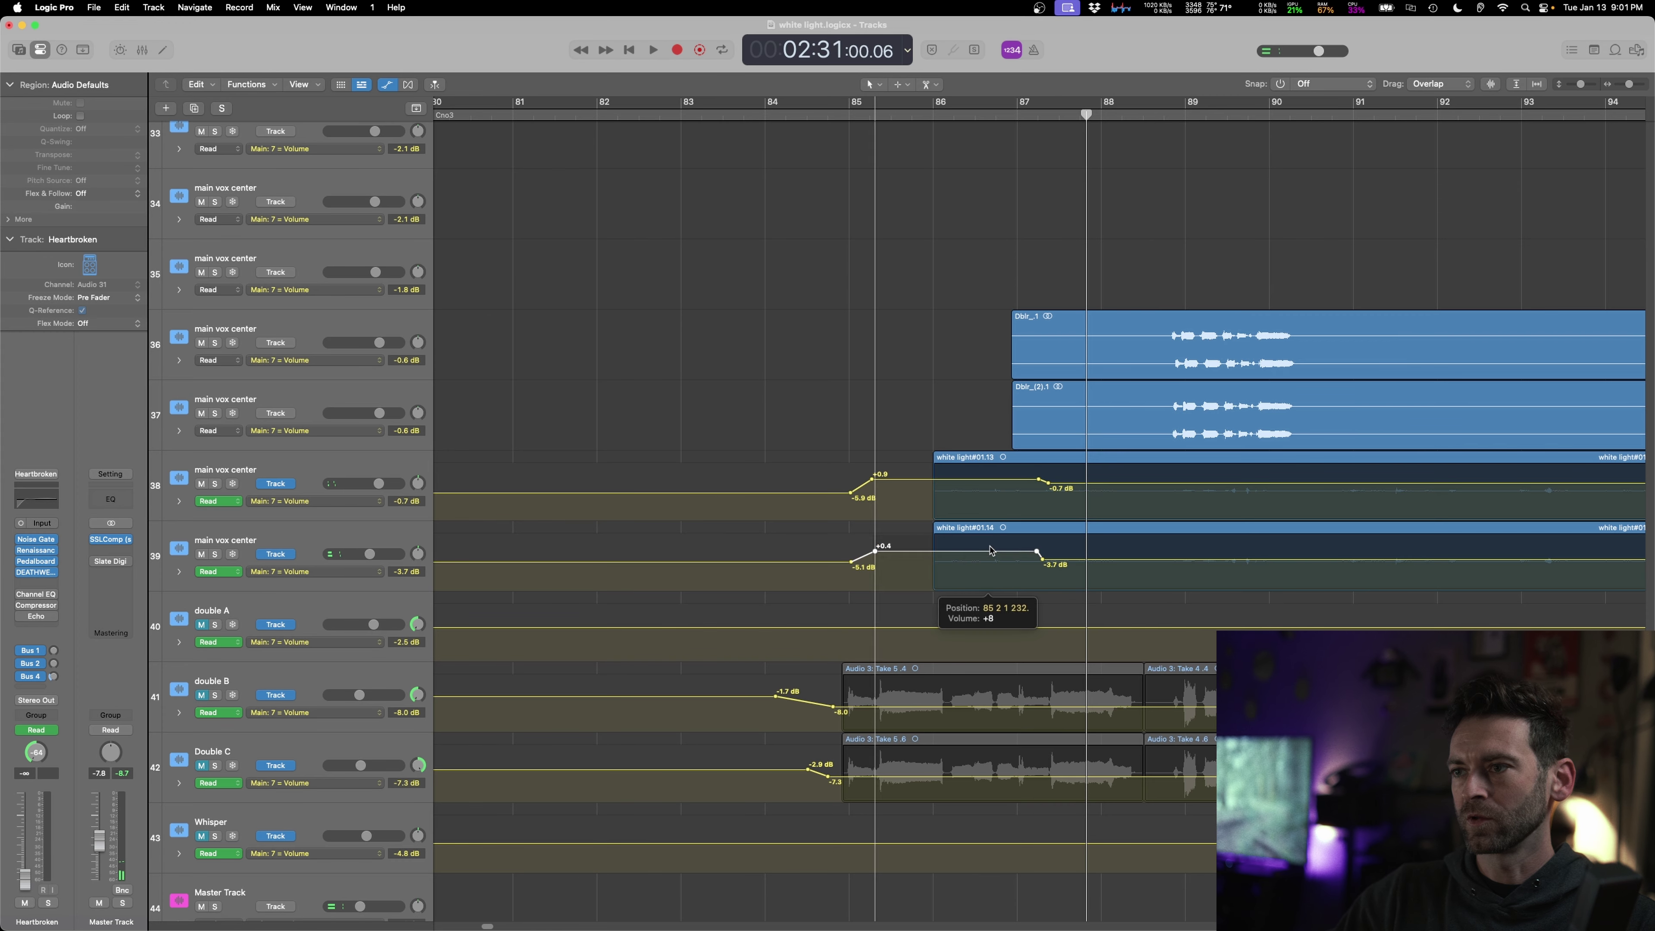
- Raise track 38's volume automation slightly between bars 85 and 87, hide the automation, and play back from just before bar 86
{"action": "left_click_drag", "start_coordinate": [981, 480], "coordinate": [982, 475]}
{"action": "key", "text": "a"}
{"action": "left_click", "coordinate": [917, 415], "text": "shift"}
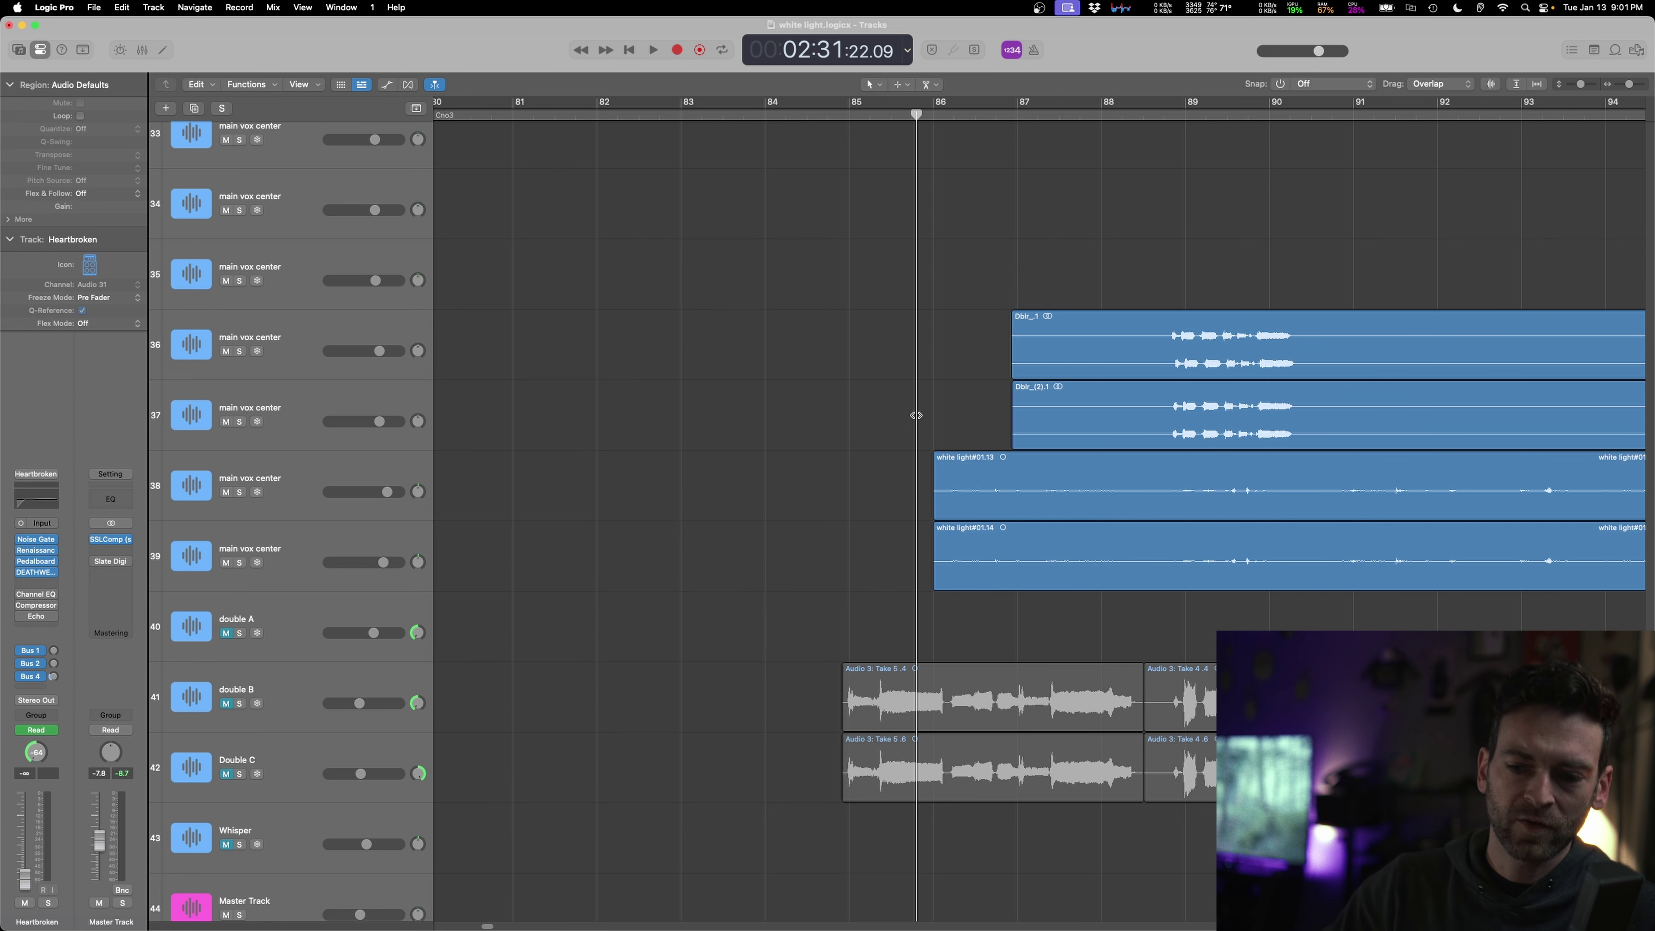
{"action": "key", "text": "space"}
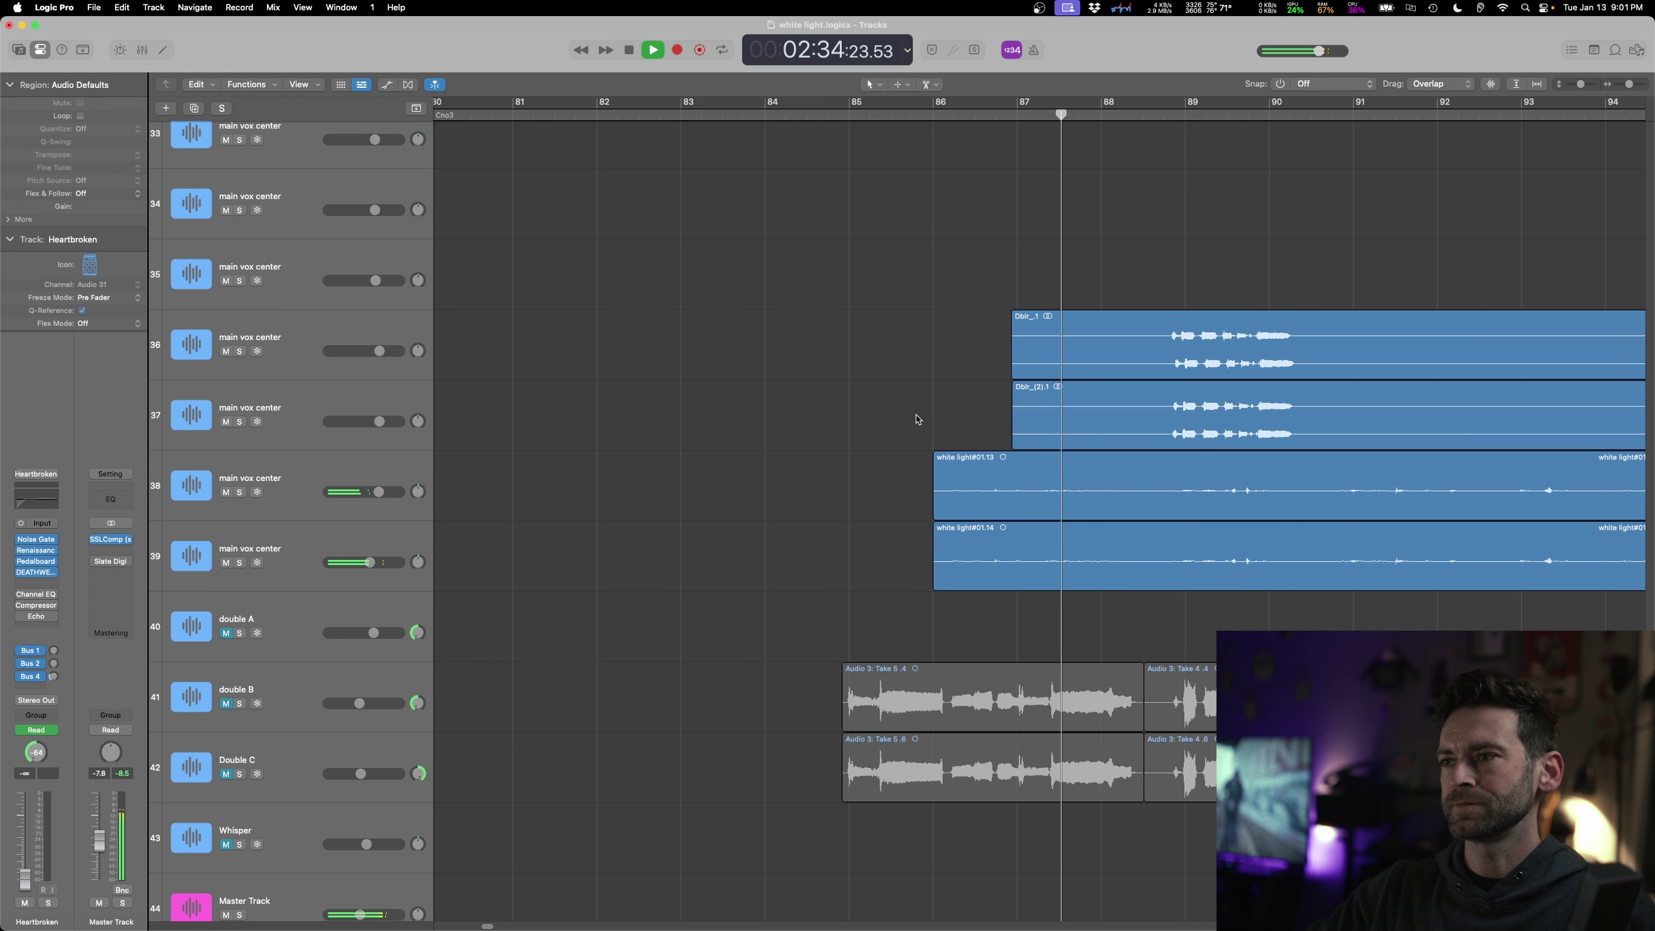
- Delete the silent opening of the stereo vocal regions on tracks 36 and 37, from bar 87 to about bar 88.6
{"action": "key", "text": "a"}
{"action": "key", "text": "a"}
{"action": "left_click_drag", "start_coordinate": [960, 337], "coordinate": [1153, 393]}
{"action": "key", "text": "Delete"}
{"action": "scroll", "coordinate": [1069, 422], "scroll_direction": "down", "scroll_amount": 2}
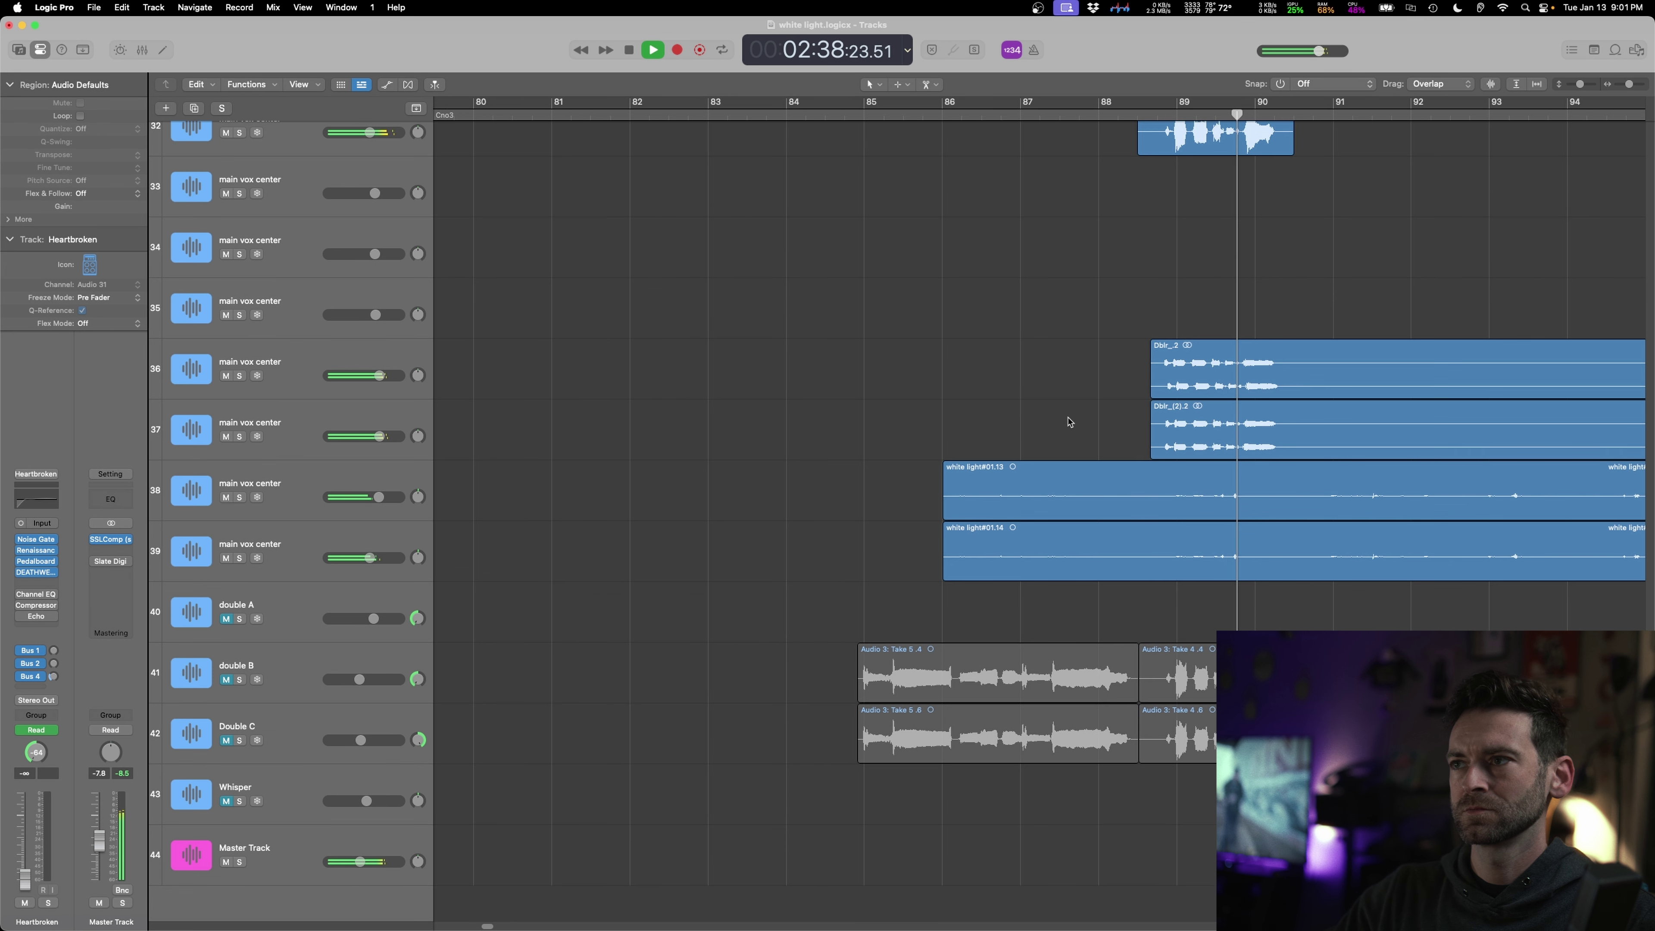
- Select main vox center track 30 and nudge the vocals bus level up to -7.0 dB while playing the section
{"action": "scroll", "coordinate": [1069, 422], "scroll_direction": "up", "scroll_amount": 3}
{"action": "scroll", "coordinate": [1069, 422], "scroll_direction": "up", "scroll_amount": 3}
{"action": "scroll", "coordinate": [1069, 422], "scroll_direction": "down", "scroll_amount": 4}
{"action": "scroll", "coordinate": [1070, 421], "scroll_direction": "down", "scroll_amount": 6}
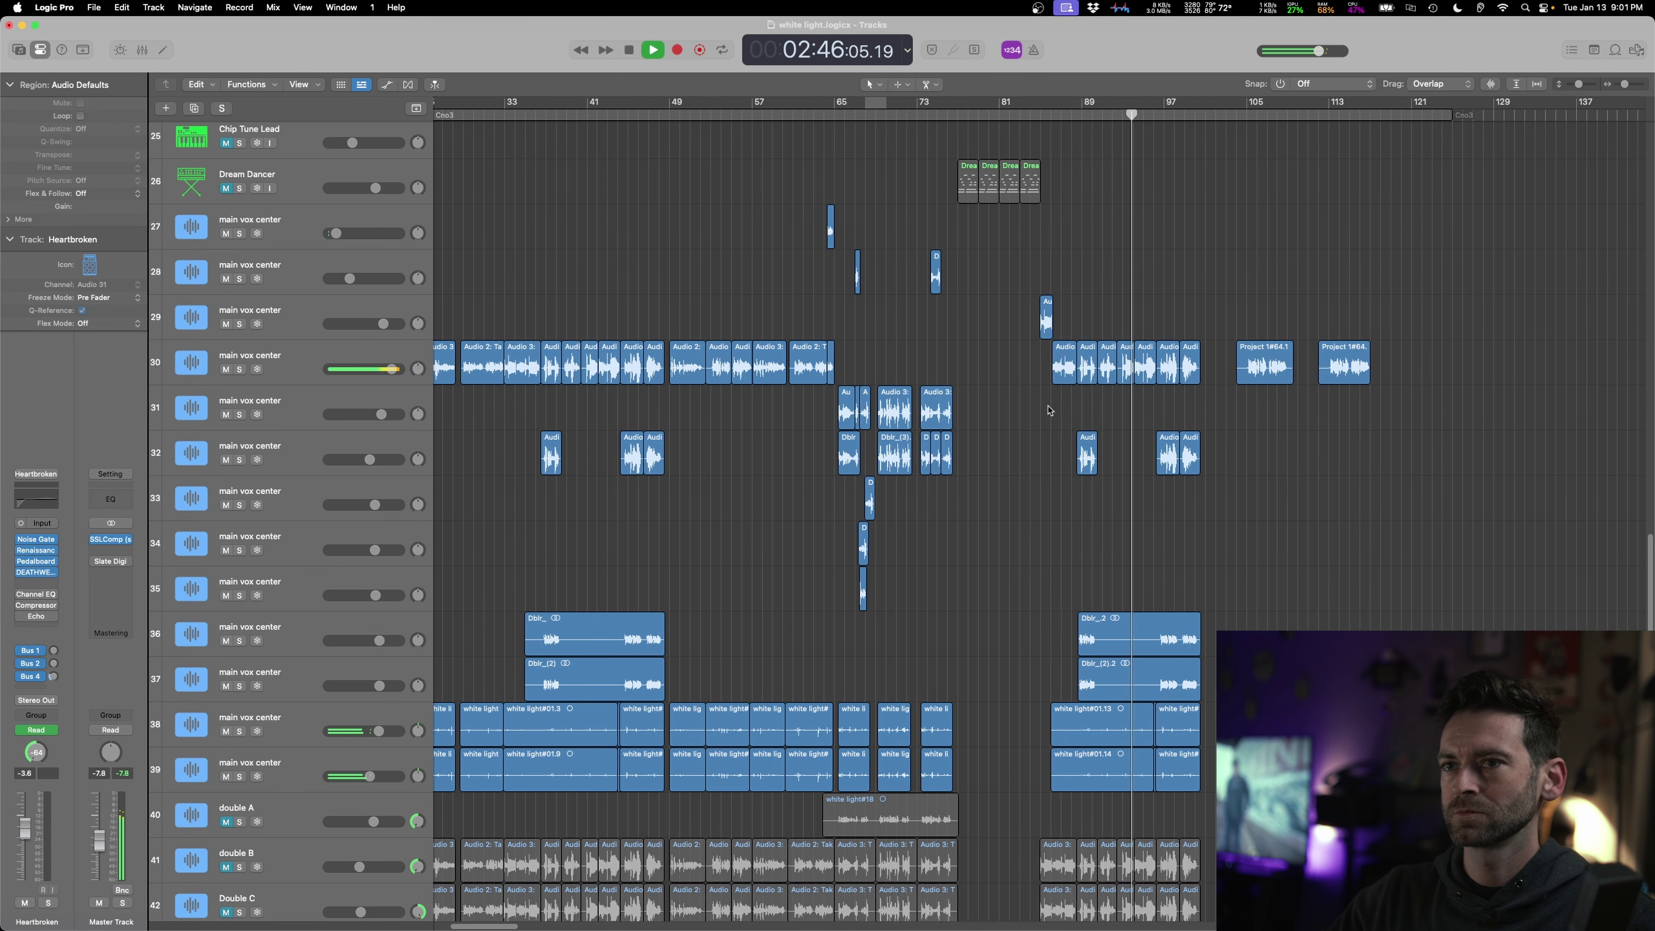
{"action": "left_click", "coordinate": [351, 361]}
{"action": "left_click_drag", "start_coordinate": [93, 847], "coordinate": [93, 843]}
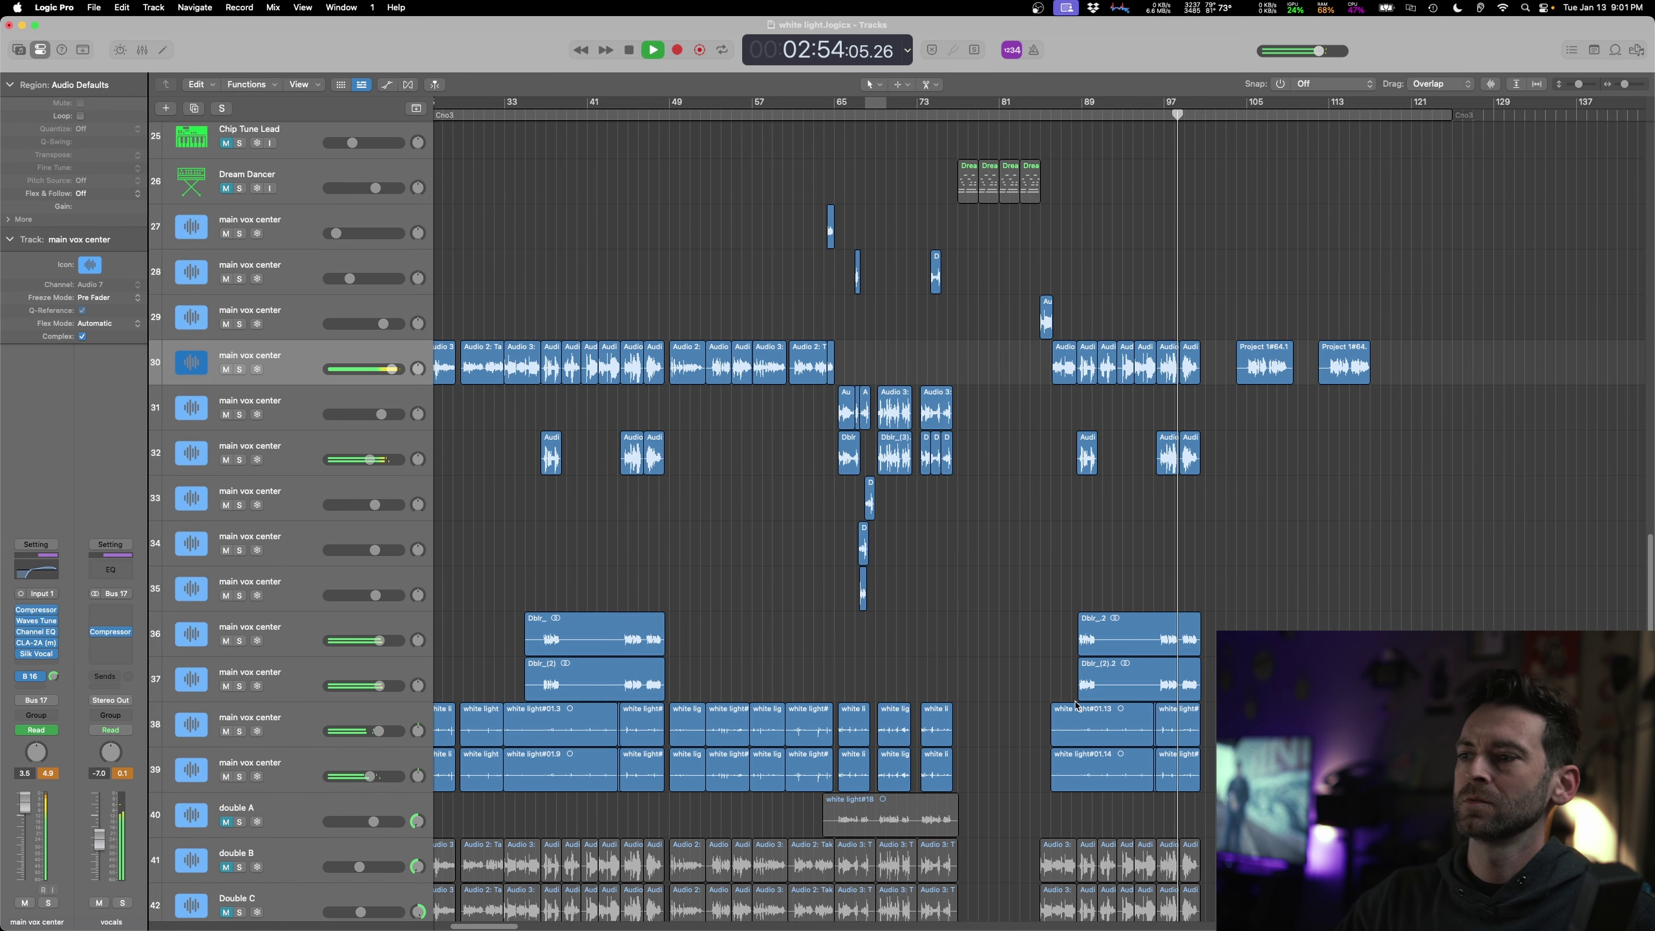
{"action": "scroll", "coordinate": [908, 507], "scroll_direction": "down", "scroll_amount": 3}
{"action": "key", "text": "space"}
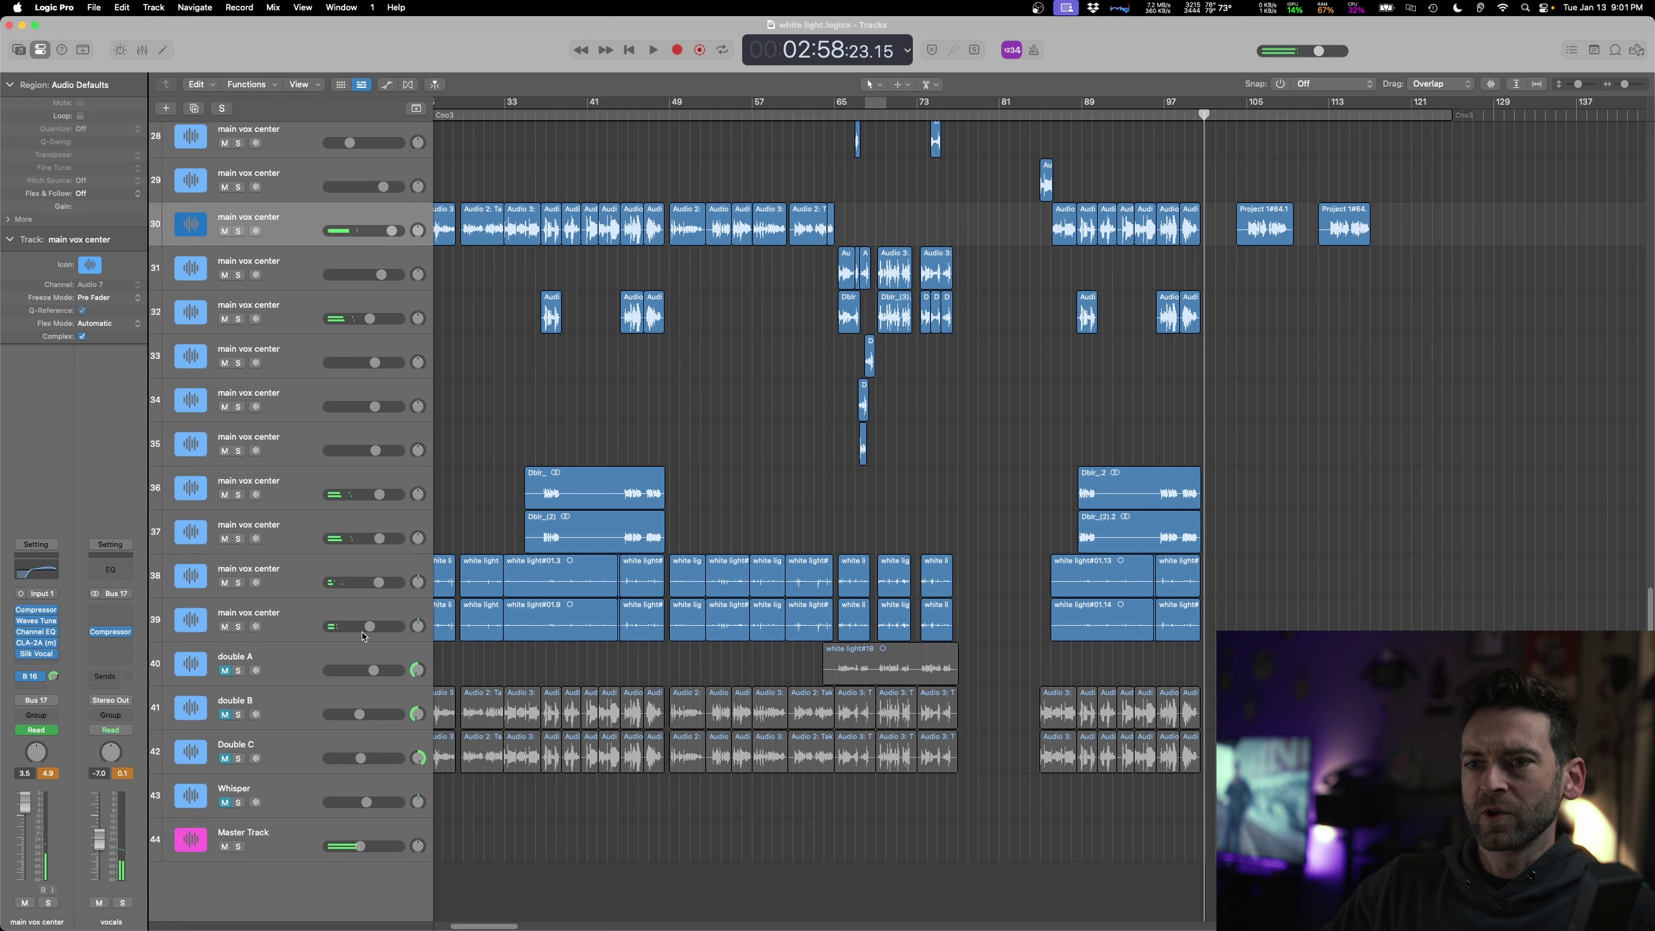
- Move the double A track up to position 33, directly below main vox center track 32, and unmute it
{"action": "left_click", "coordinate": [295, 653]}
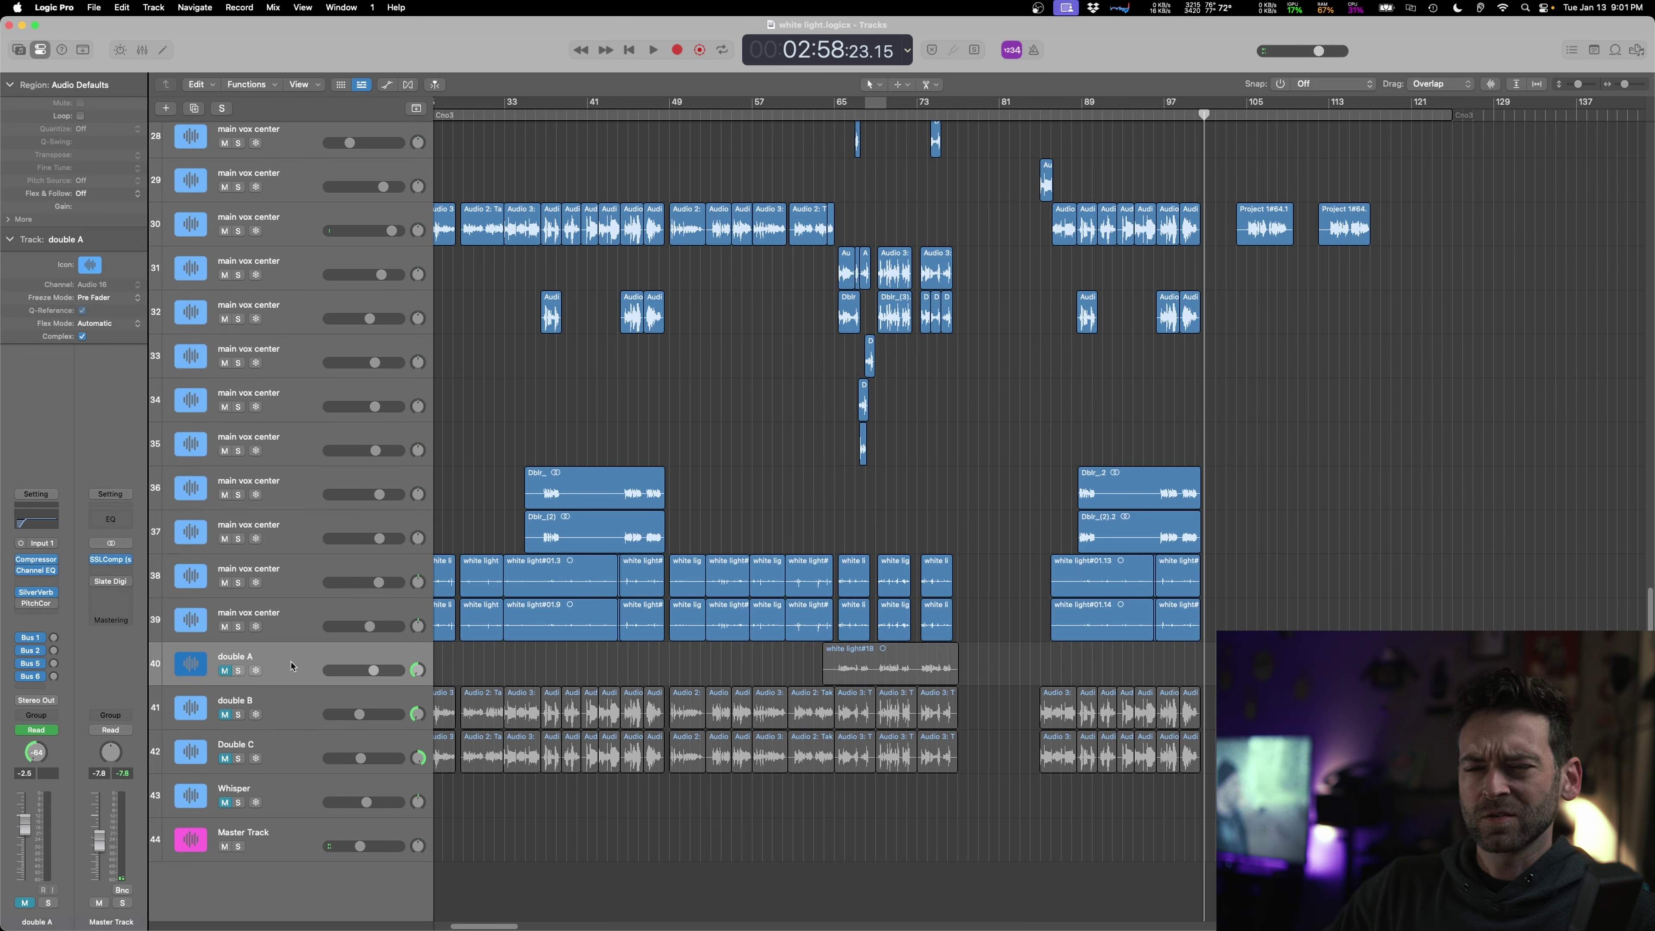
{"action": "left_click_drag", "start_coordinate": [292, 664], "coordinate": [296, 357]}
{"action": "left_click", "coordinate": [834, 400]}
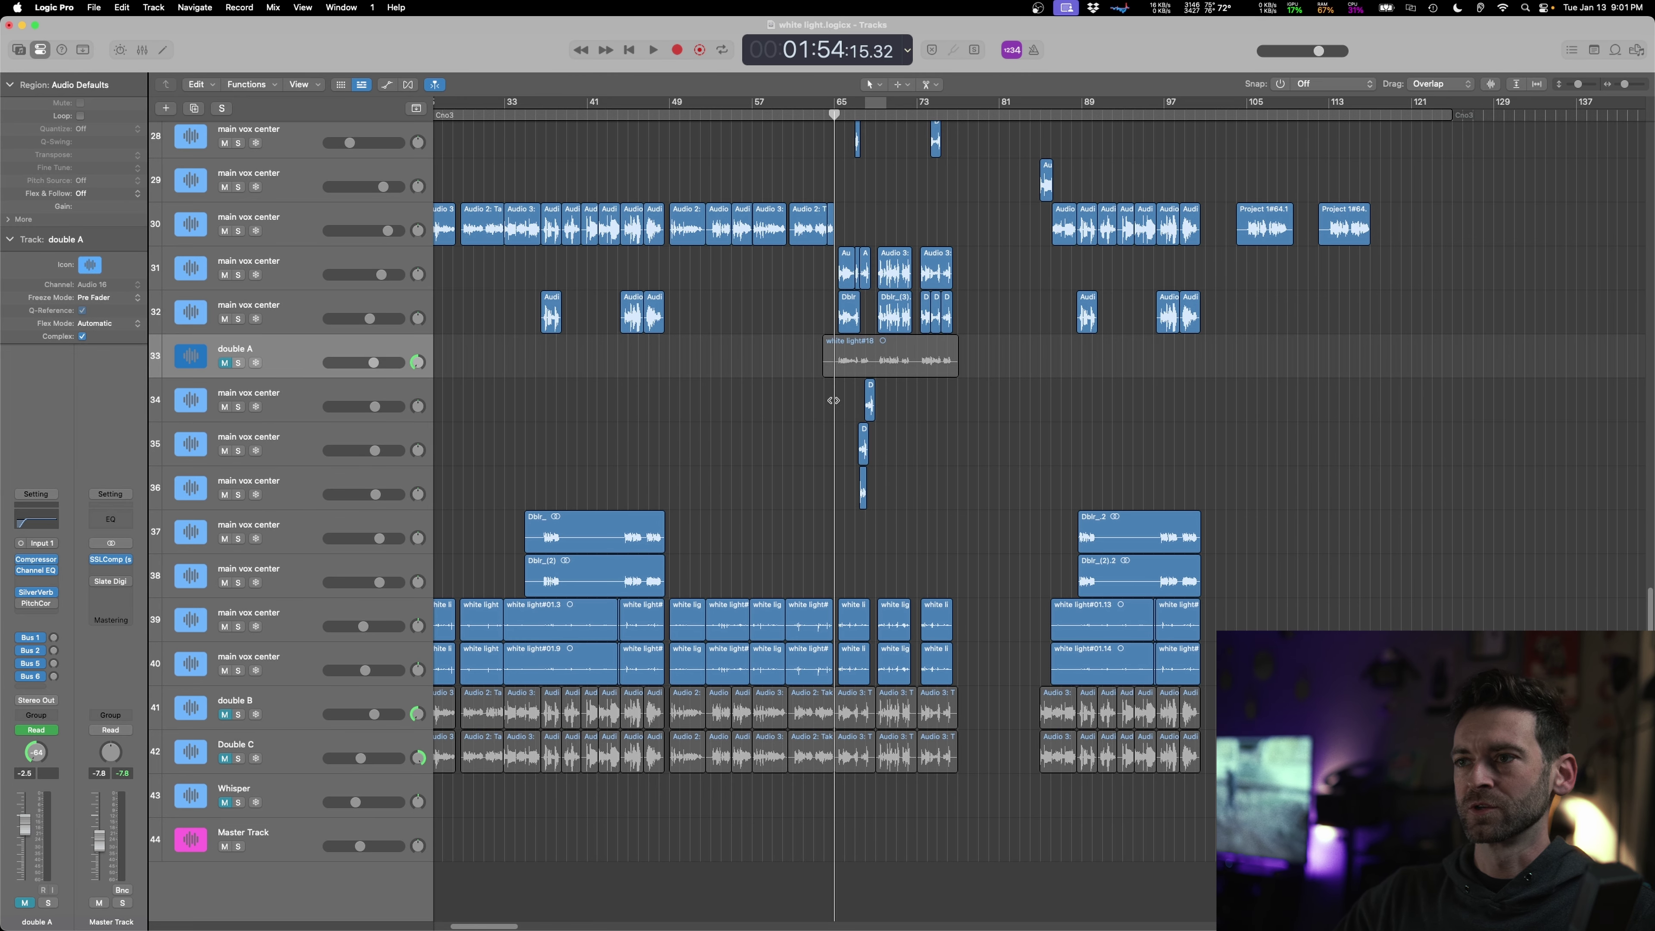
{"action": "left_click", "coordinate": [225, 362]}
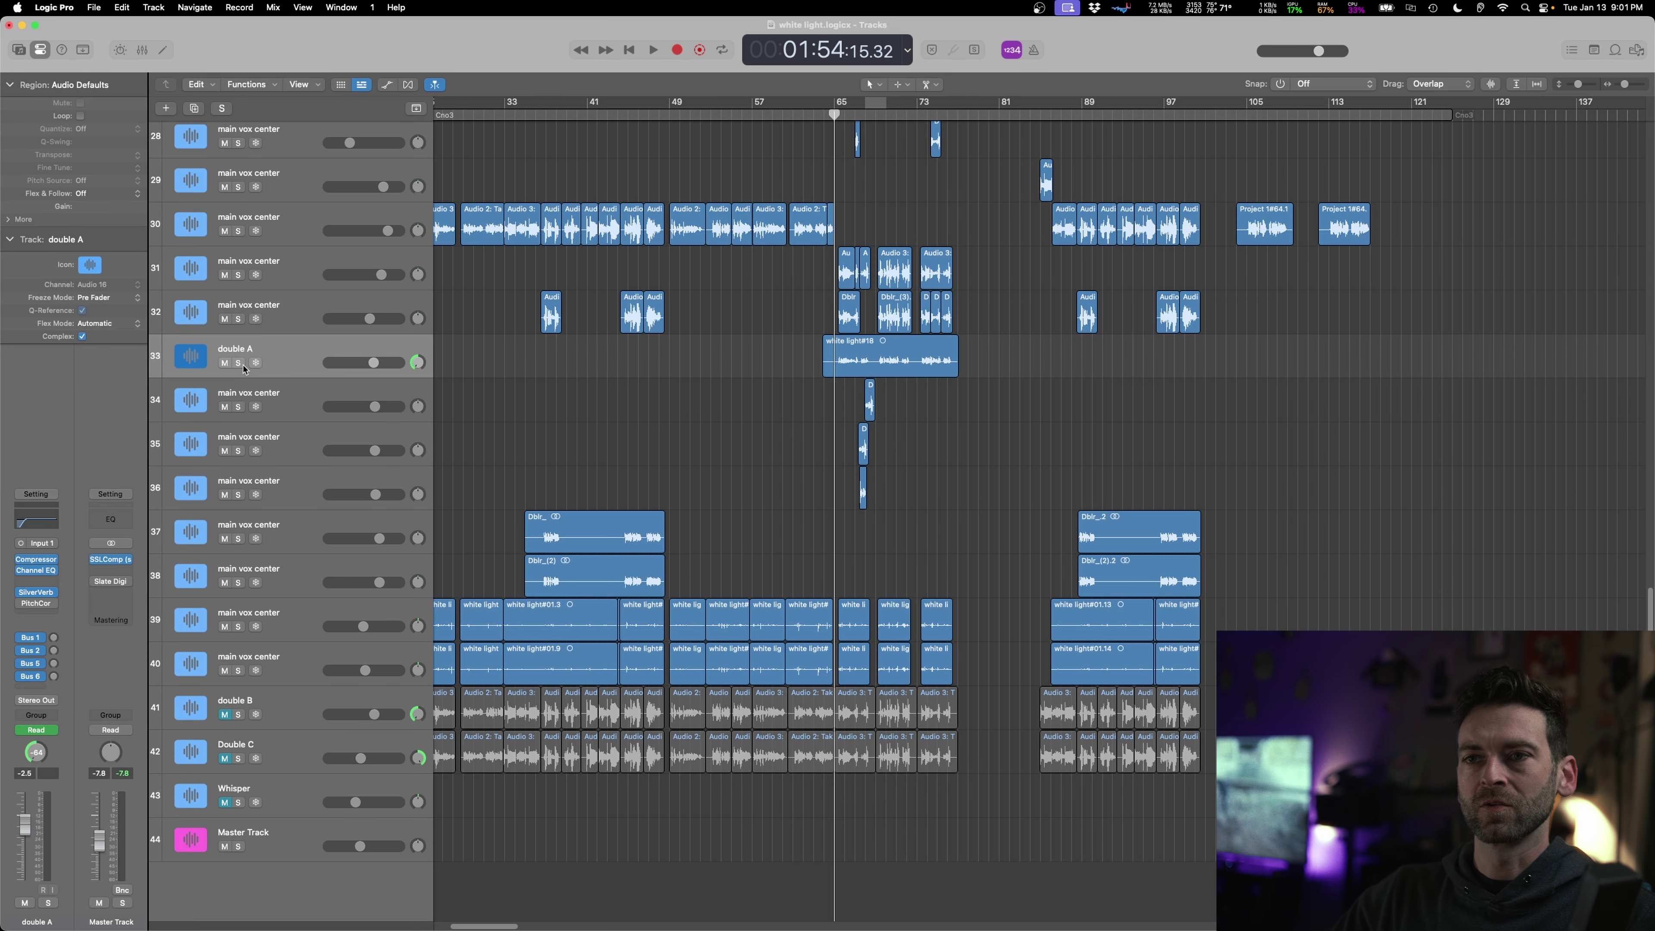
- Solo the double A track and play its region from bar 65, zoomed in on the waveform
{"action": "left_click", "coordinate": [238, 363]}
{"action": "key", "text": "space"}
{"action": "scroll", "coordinate": [829, 410], "scroll_direction": "up", "scroll_amount": 4}
{"action": "scroll", "coordinate": [830, 410], "scroll_direction": "up", "scroll_amount": 3}
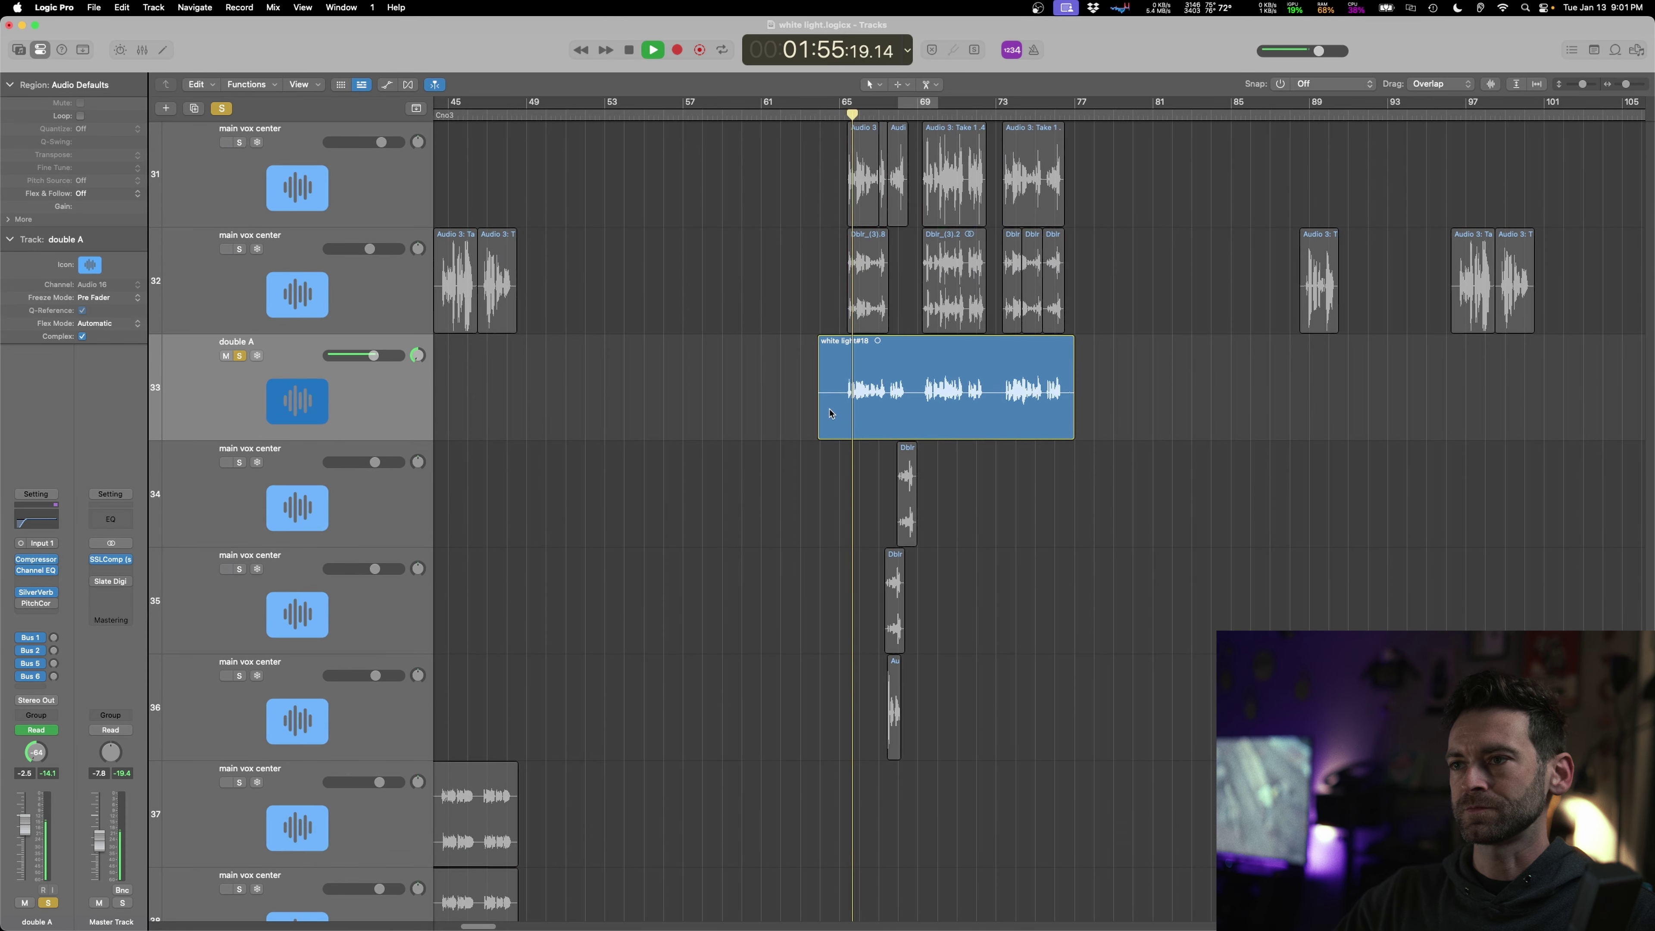
{"action": "key", "text": "space"}
{"action": "key", "text": "space"}
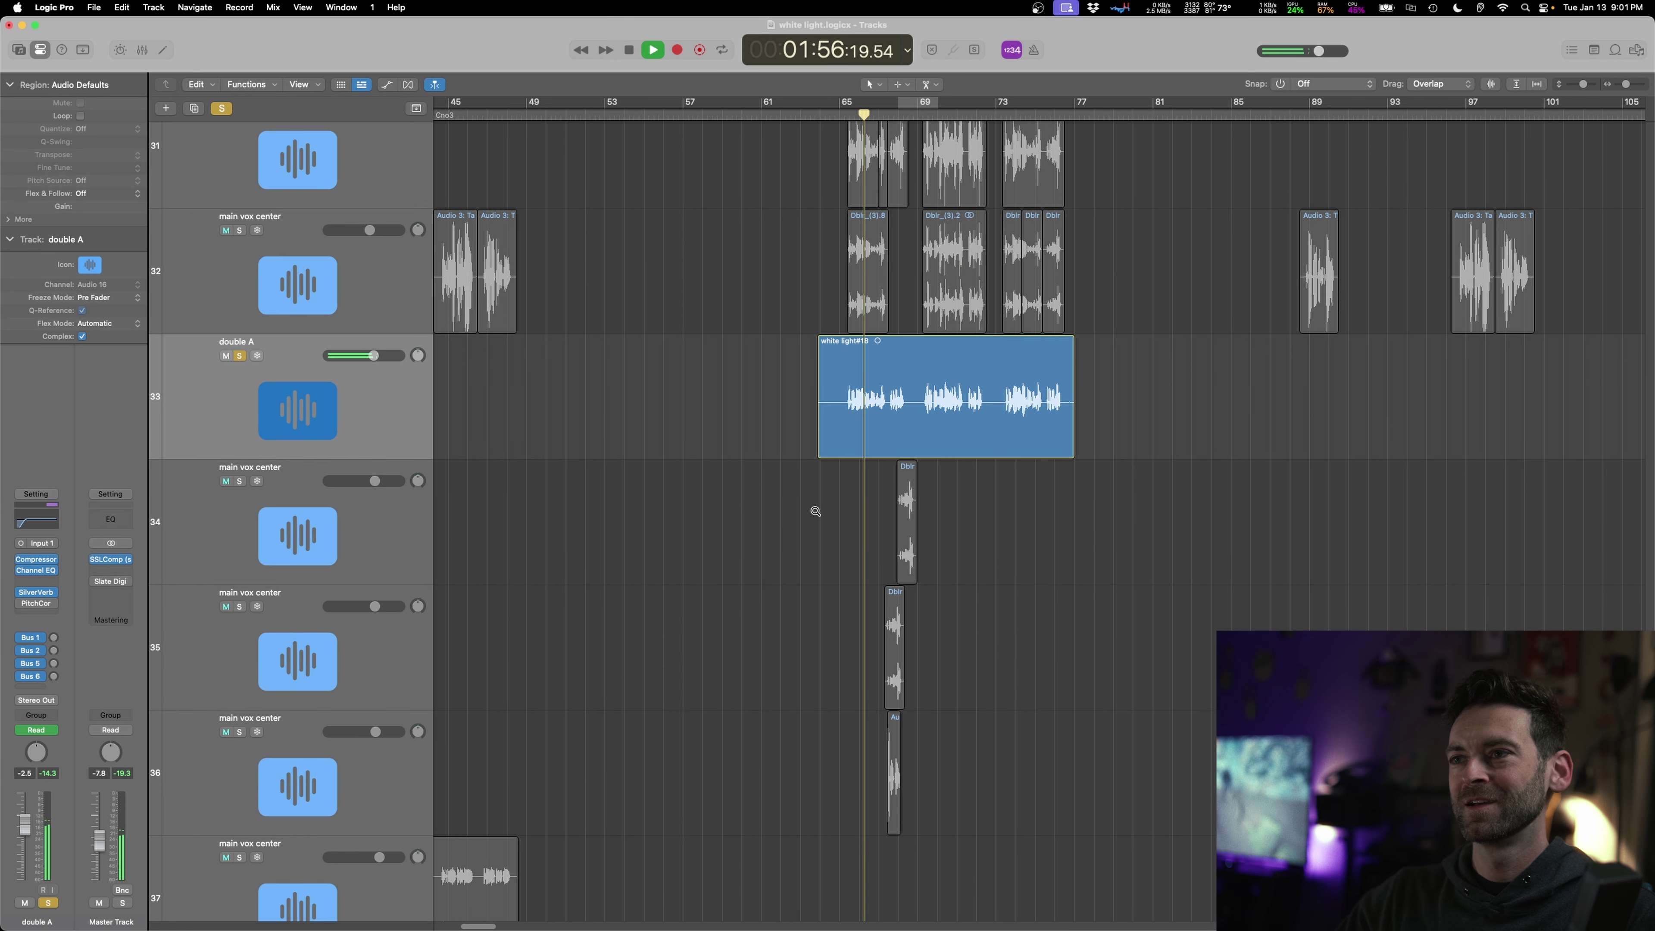
{"action": "scroll", "coordinate": [817, 513], "scroll_direction": "down", "scroll_amount": 5}
{"action": "scroll", "coordinate": [816, 515], "scroll_direction": "up", "scroll_amount": 3}
{"action": "scroll", "coordinate": [817, 515], "scroll_direction": "up", "scroll_amount": 3}
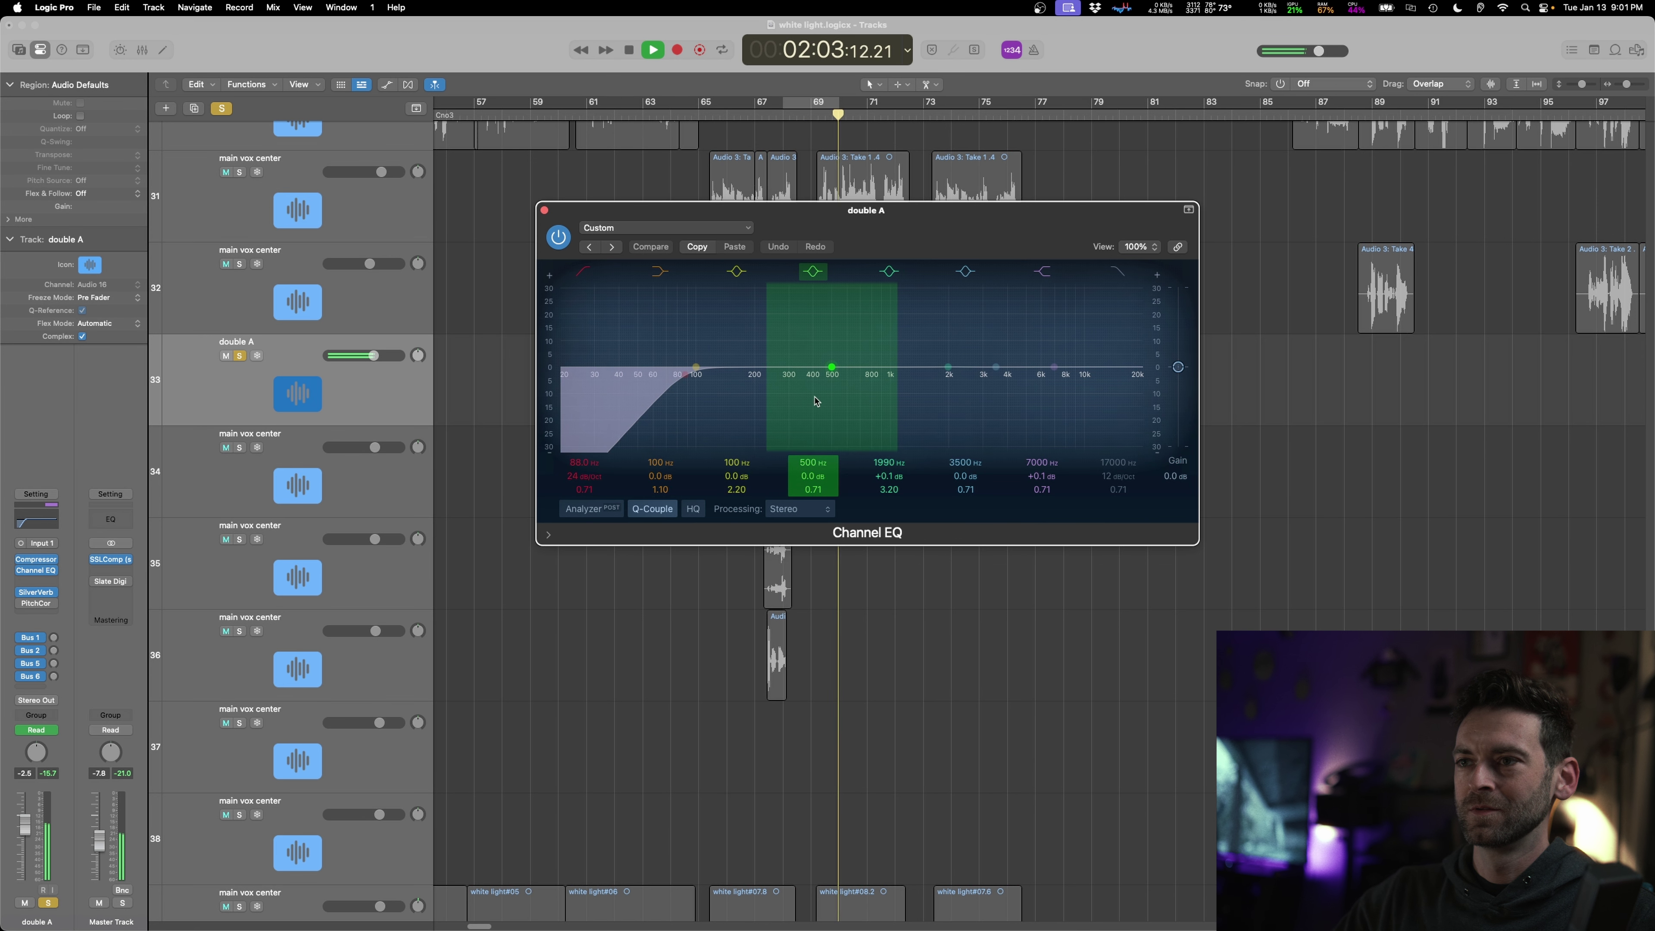
- Shape double A's Channel EQ with about an 11.7 dB cut at 166 Hz and a 3.2 dB boost at 3380 Hz
{"action": "left_click_drag", "start_coordinate": [837, 370], "coordinate": [750, 402]}
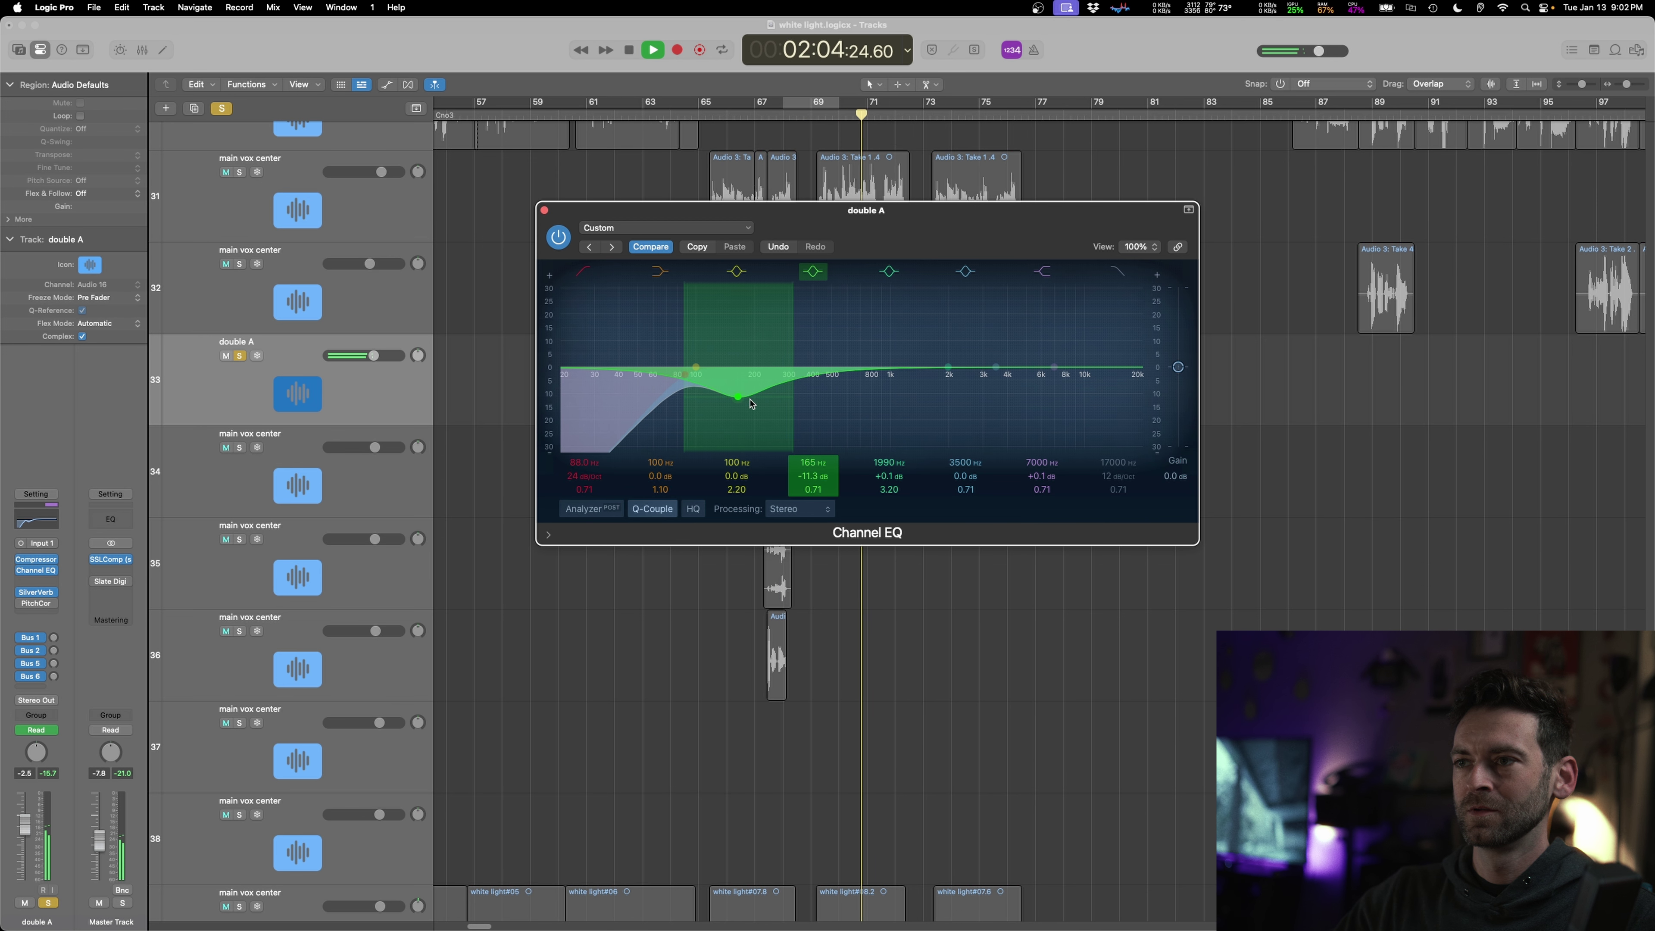
{"action": "left_click_drag", "start_coordinate": [949, 367], "coordinate": [993, 358]}
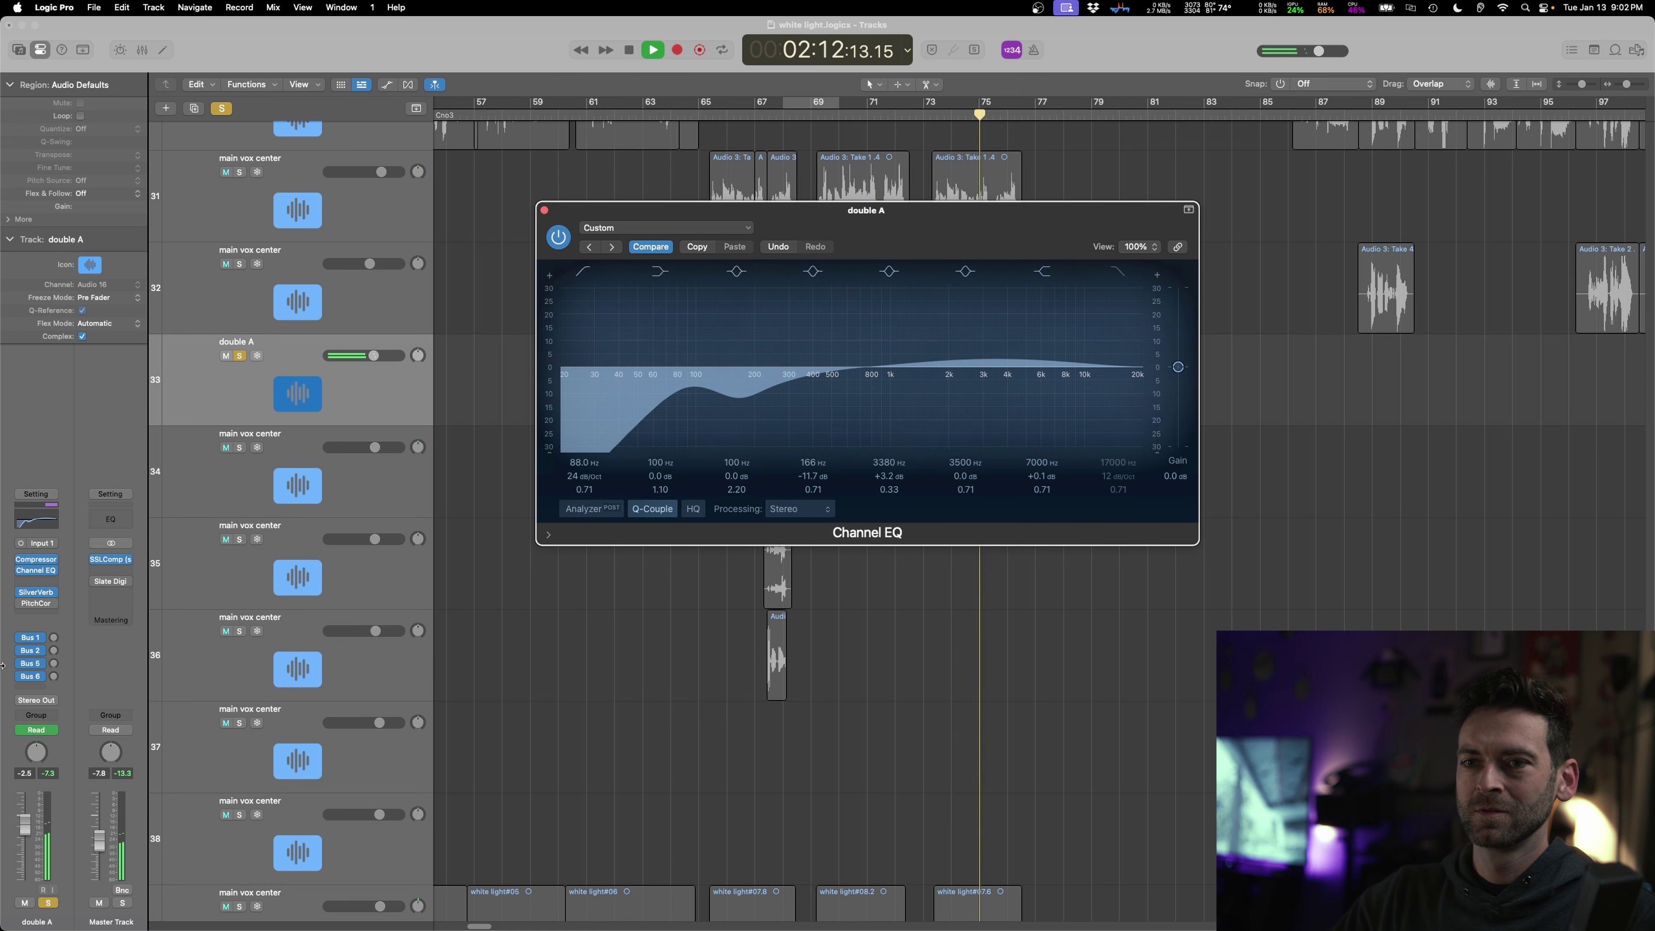
{"action": "left_click", "coordinate": [358, 381]}
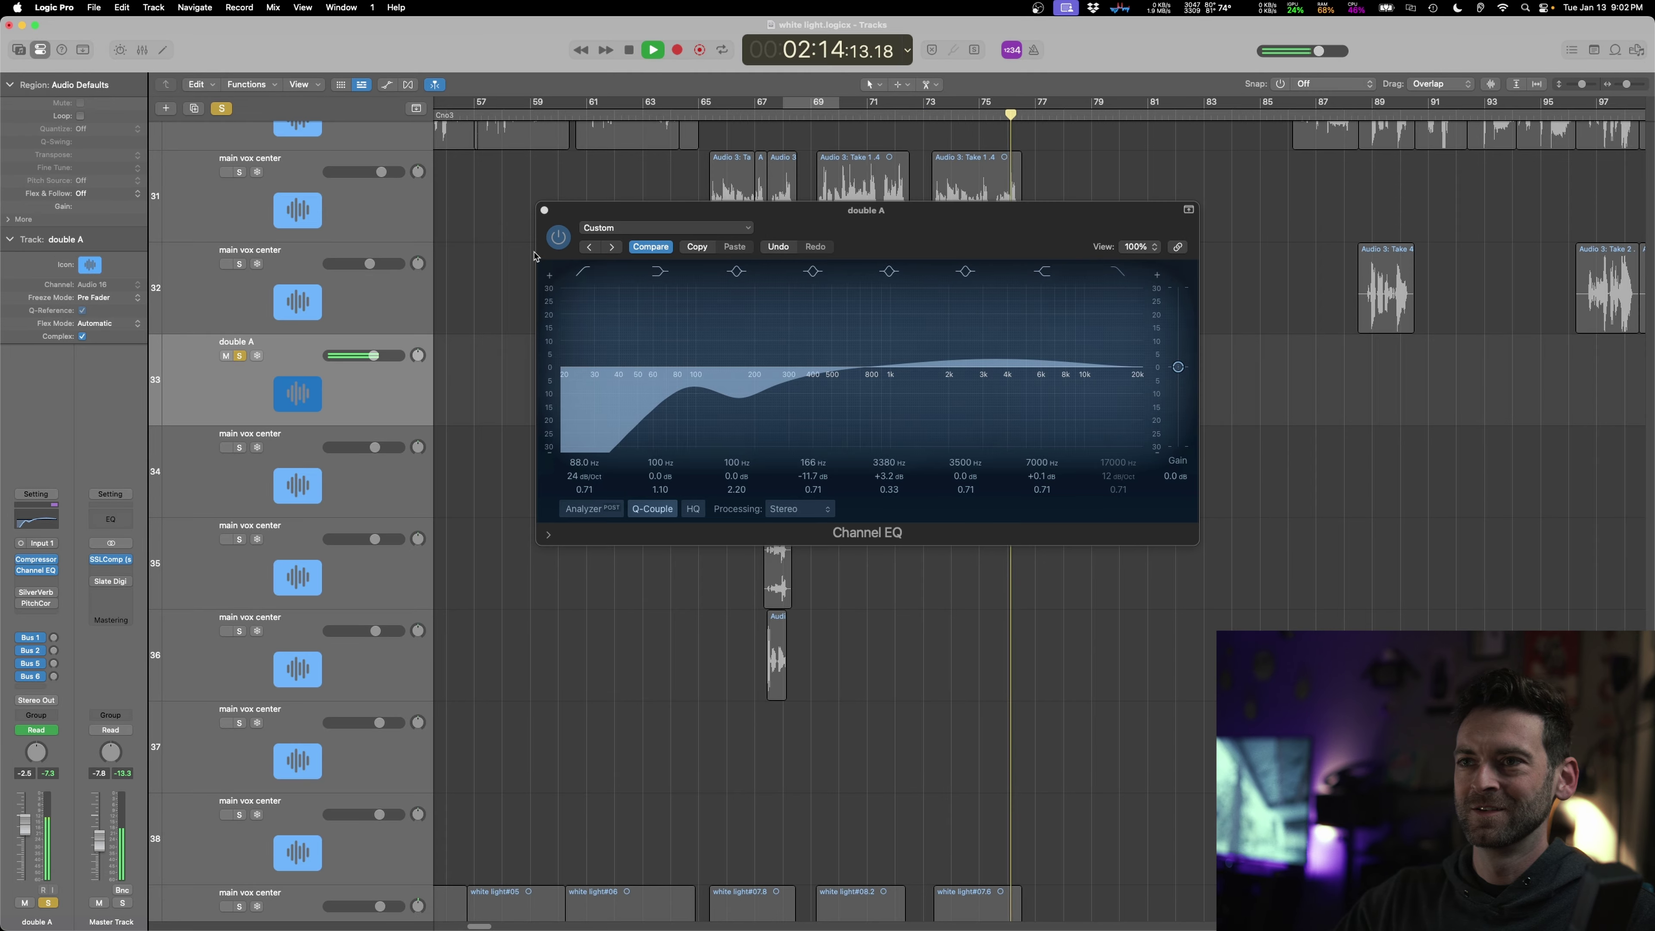
{"action": "left_click", "coordinate": [545, 211]}
{"action": "key", "text": "space"}
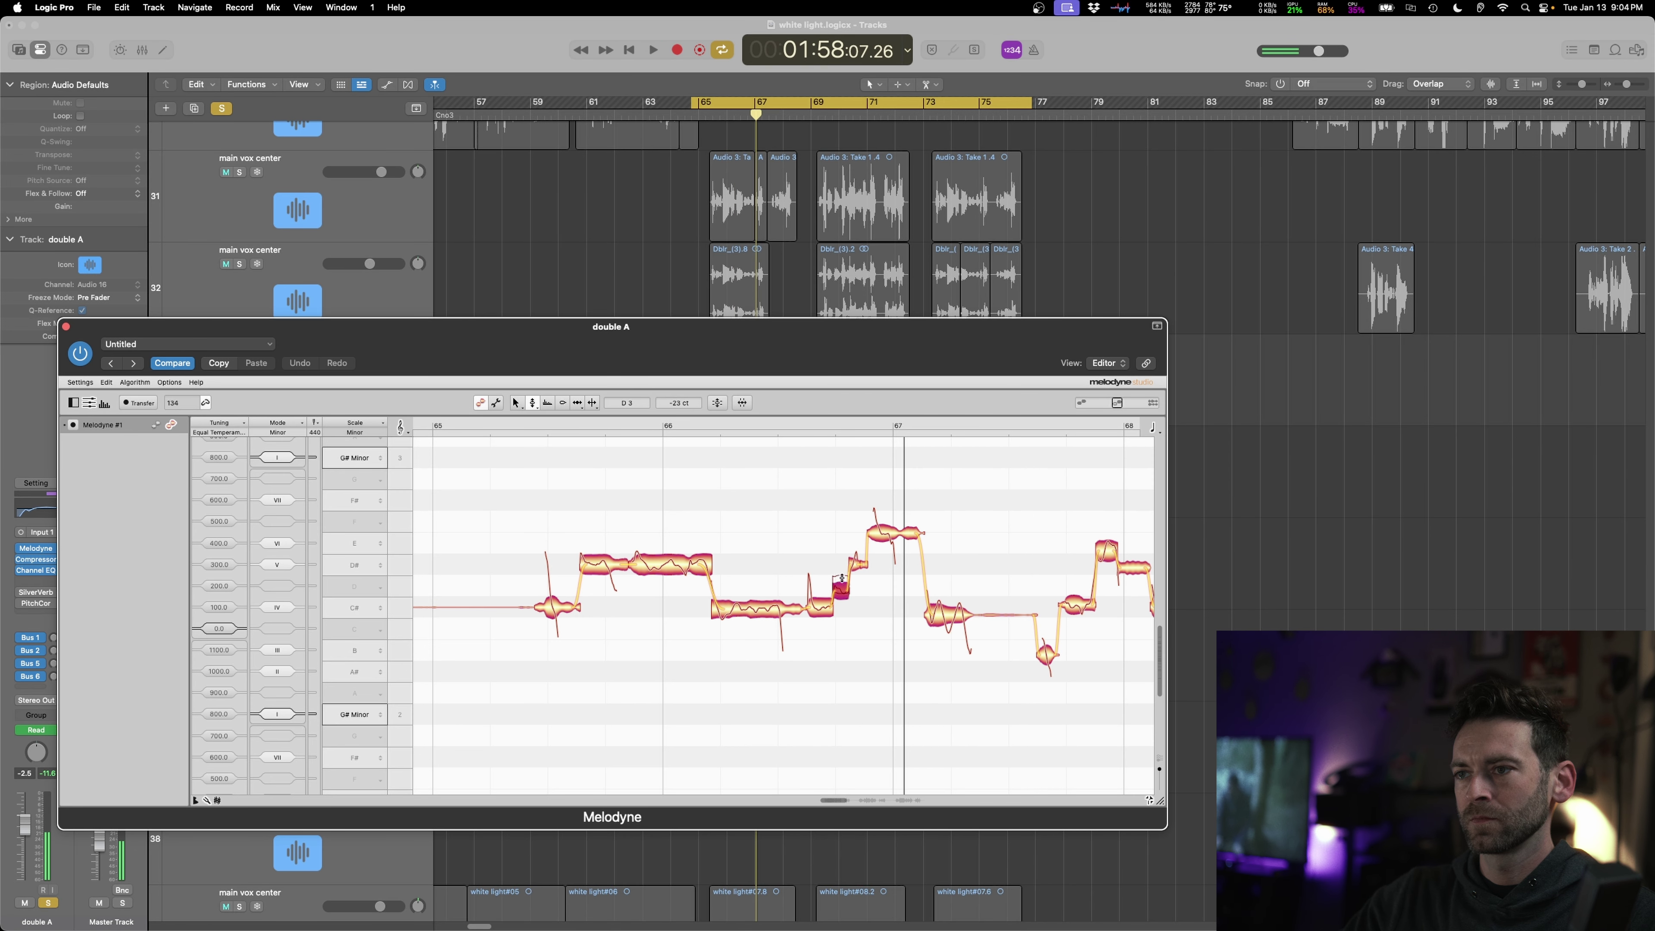
- Correct the short note just before bar 67 to C# 3 in Melodyne, turn off cycling, and start playback
{"action": "left_click_drag", "start_coordinate": [841, 578], "coordinate": [841, 564]}
{"action": "key", "text": "c"}
{"action": "key", "text": "space"}
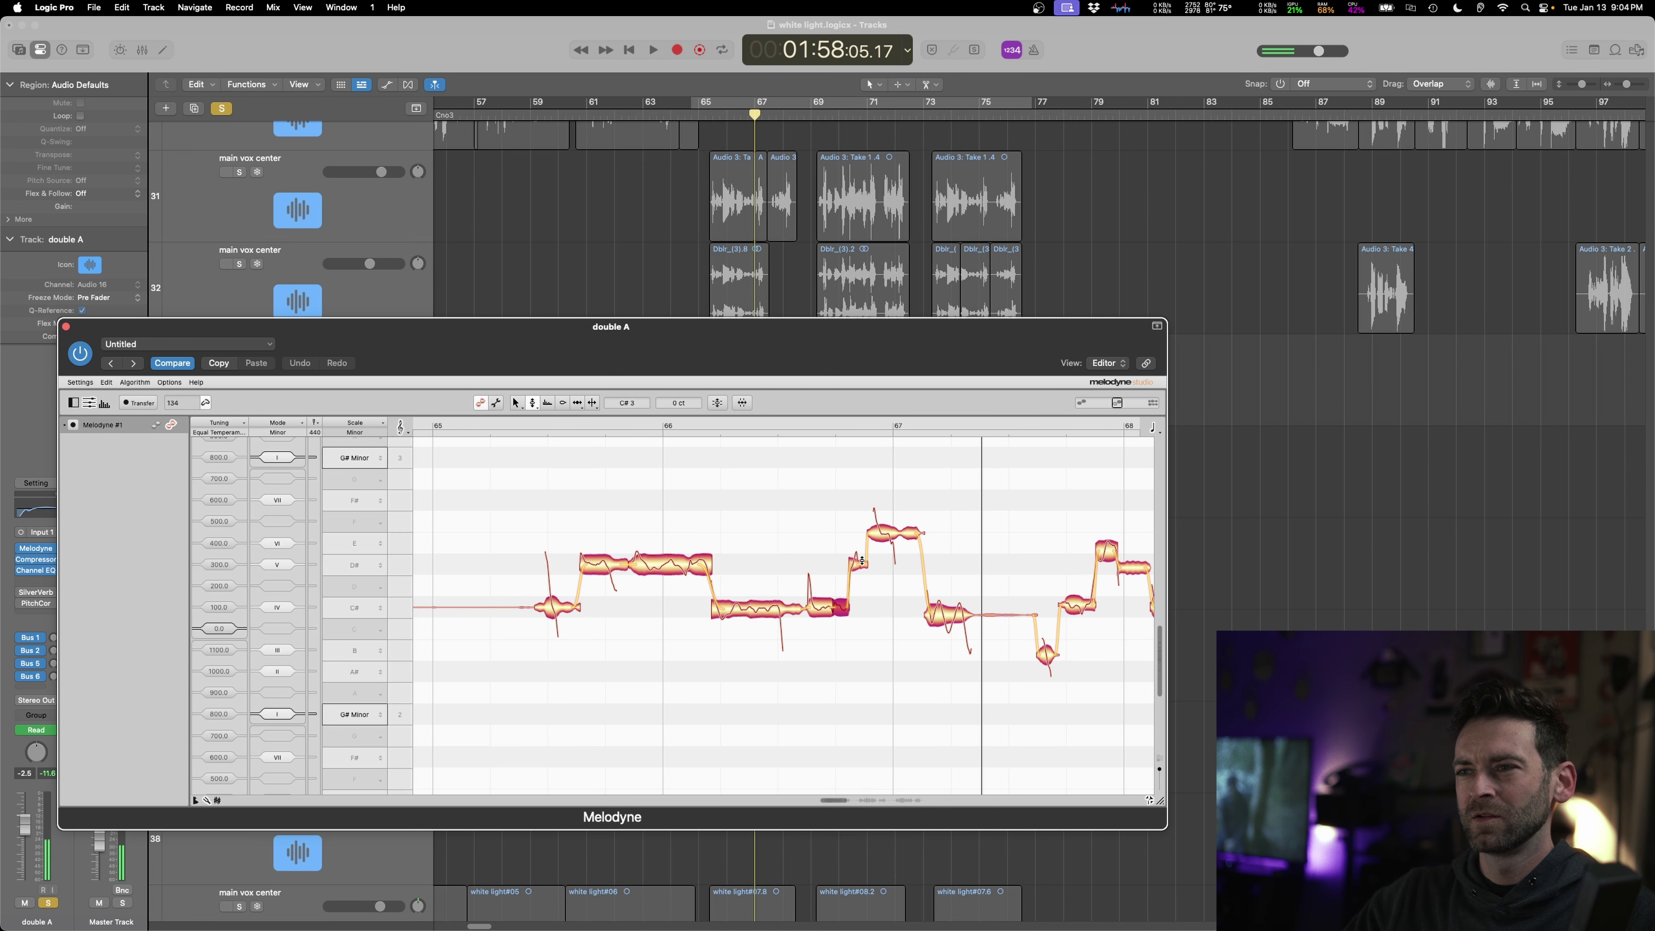
- Replay the phrase from bar 65 and briefly solo main vox center track 31 alongside double A to compare the pitch
{"action": "key", "text": "space"}
{"action": "key", "text": "space"}
{"action": "key", "text": "comma"}
{"action": "key", "text": "comma"}
{"action": "key", "text": "comma"}
{"action": "key", "text": "space"}
{"action": "key", "text": "space"}
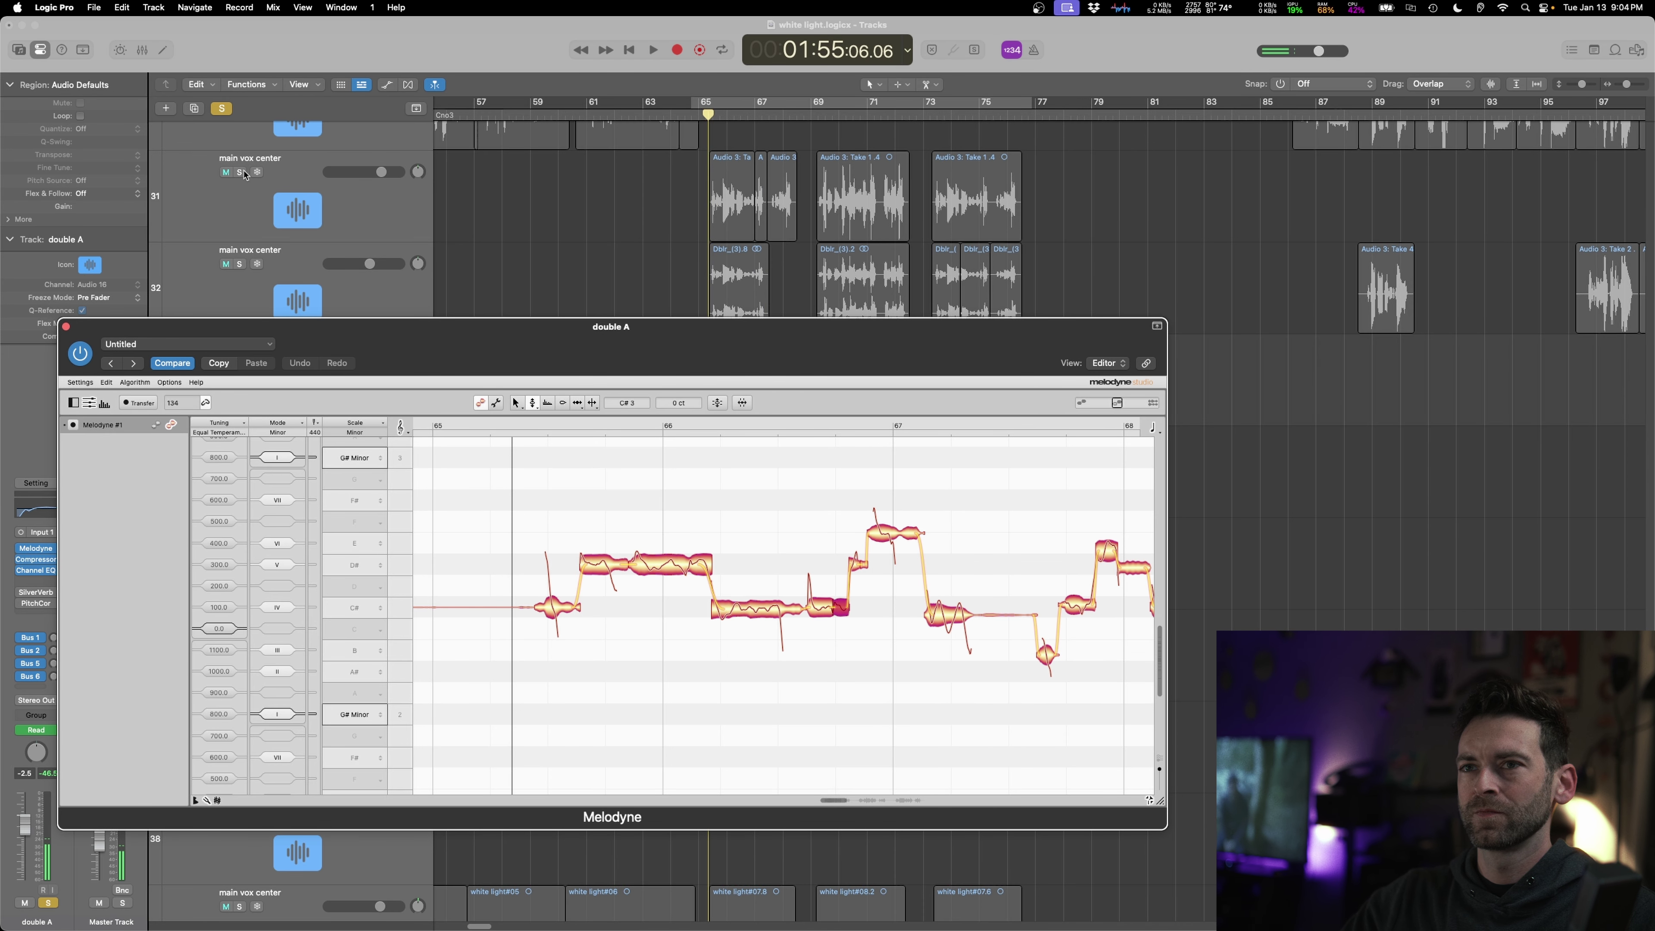
{"action": "left_click", "coordinate": [240, 172]}
{"action": "key", "text": "space"}
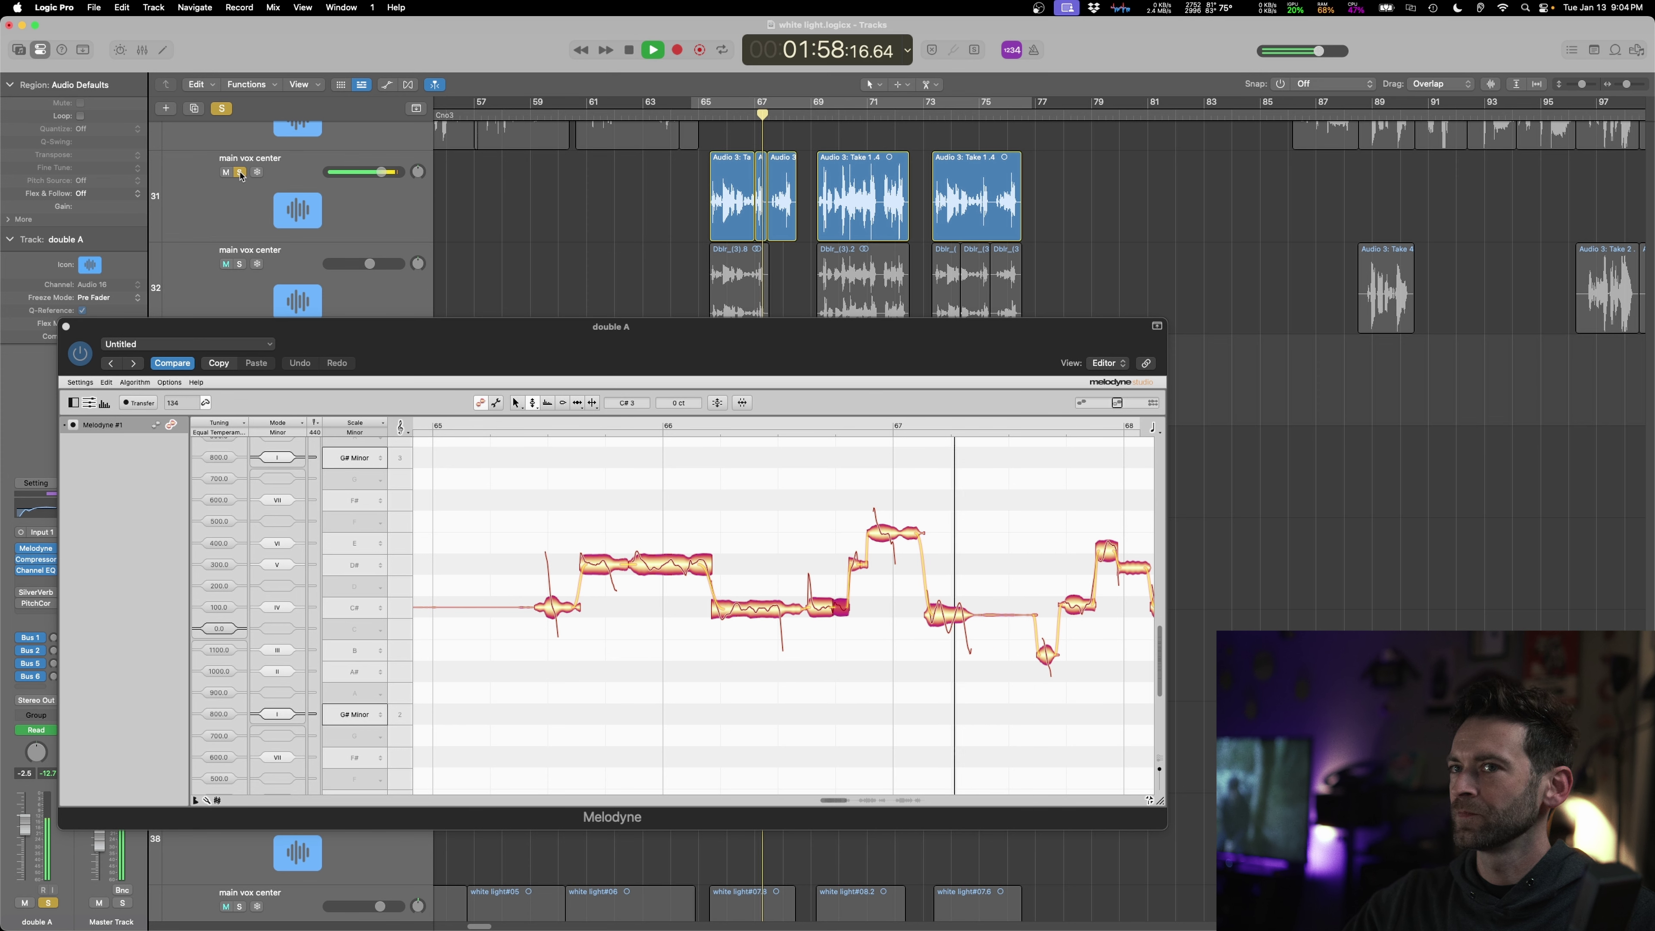
{"action": "left_click", "coordinate": [241, 172]}
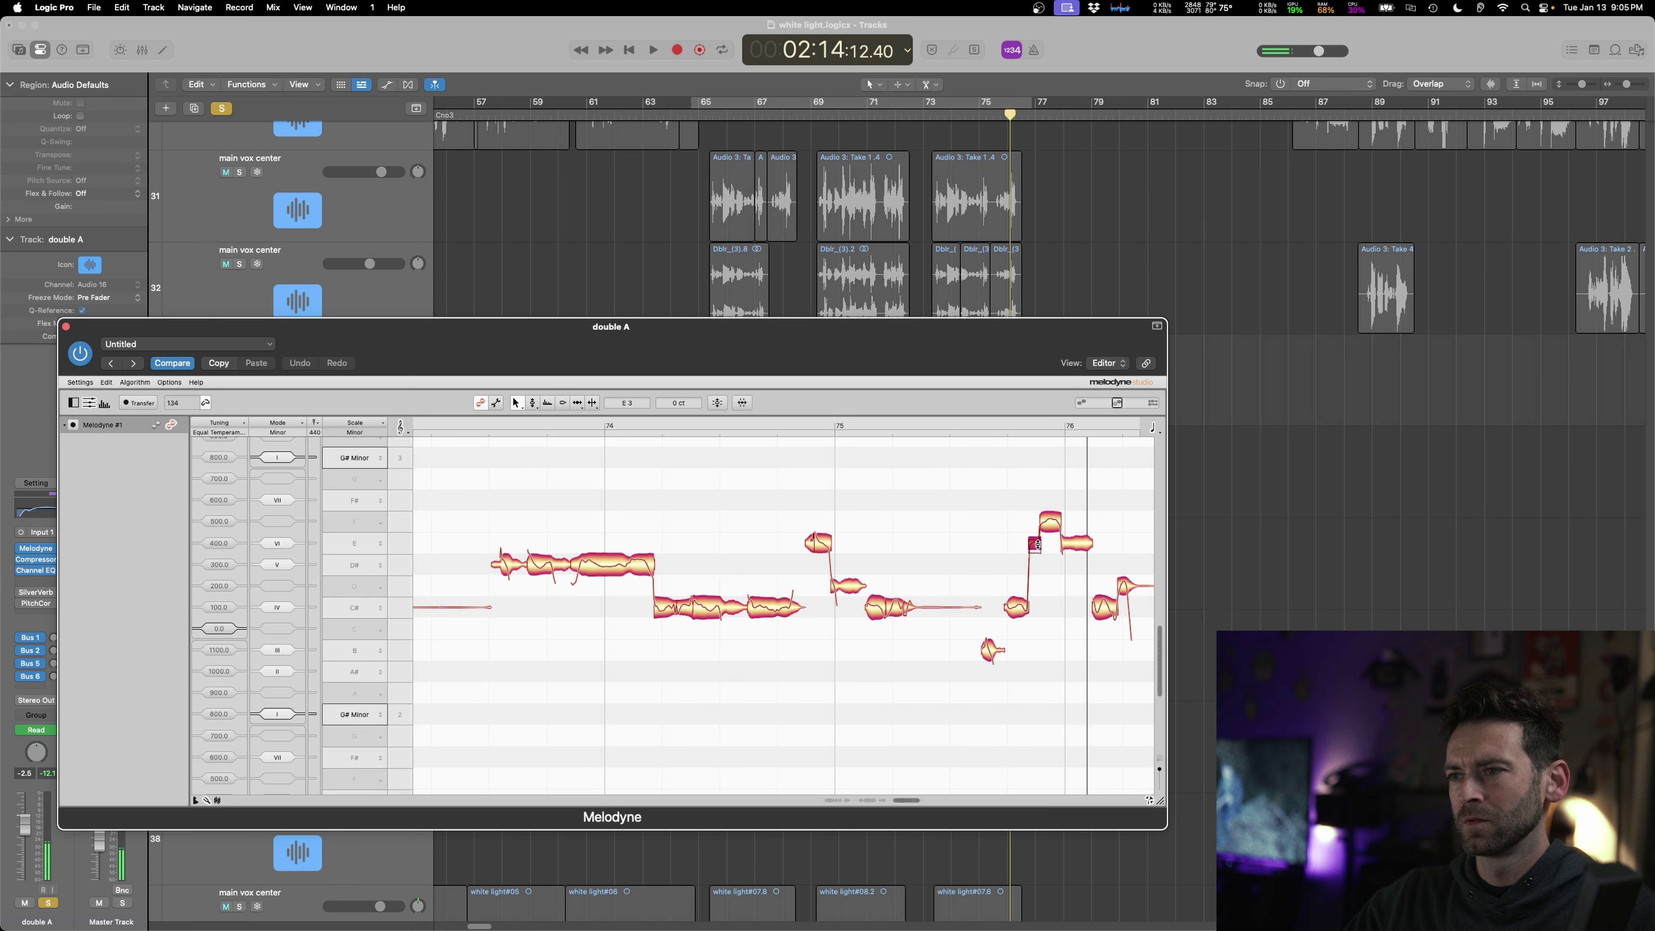
- Lower the selected short note just before bar 76 in Melodyne to the C# row
{"action": "left_click_drag", "start_coordinate": [1038, 545], "coordinate": [982, 606]}
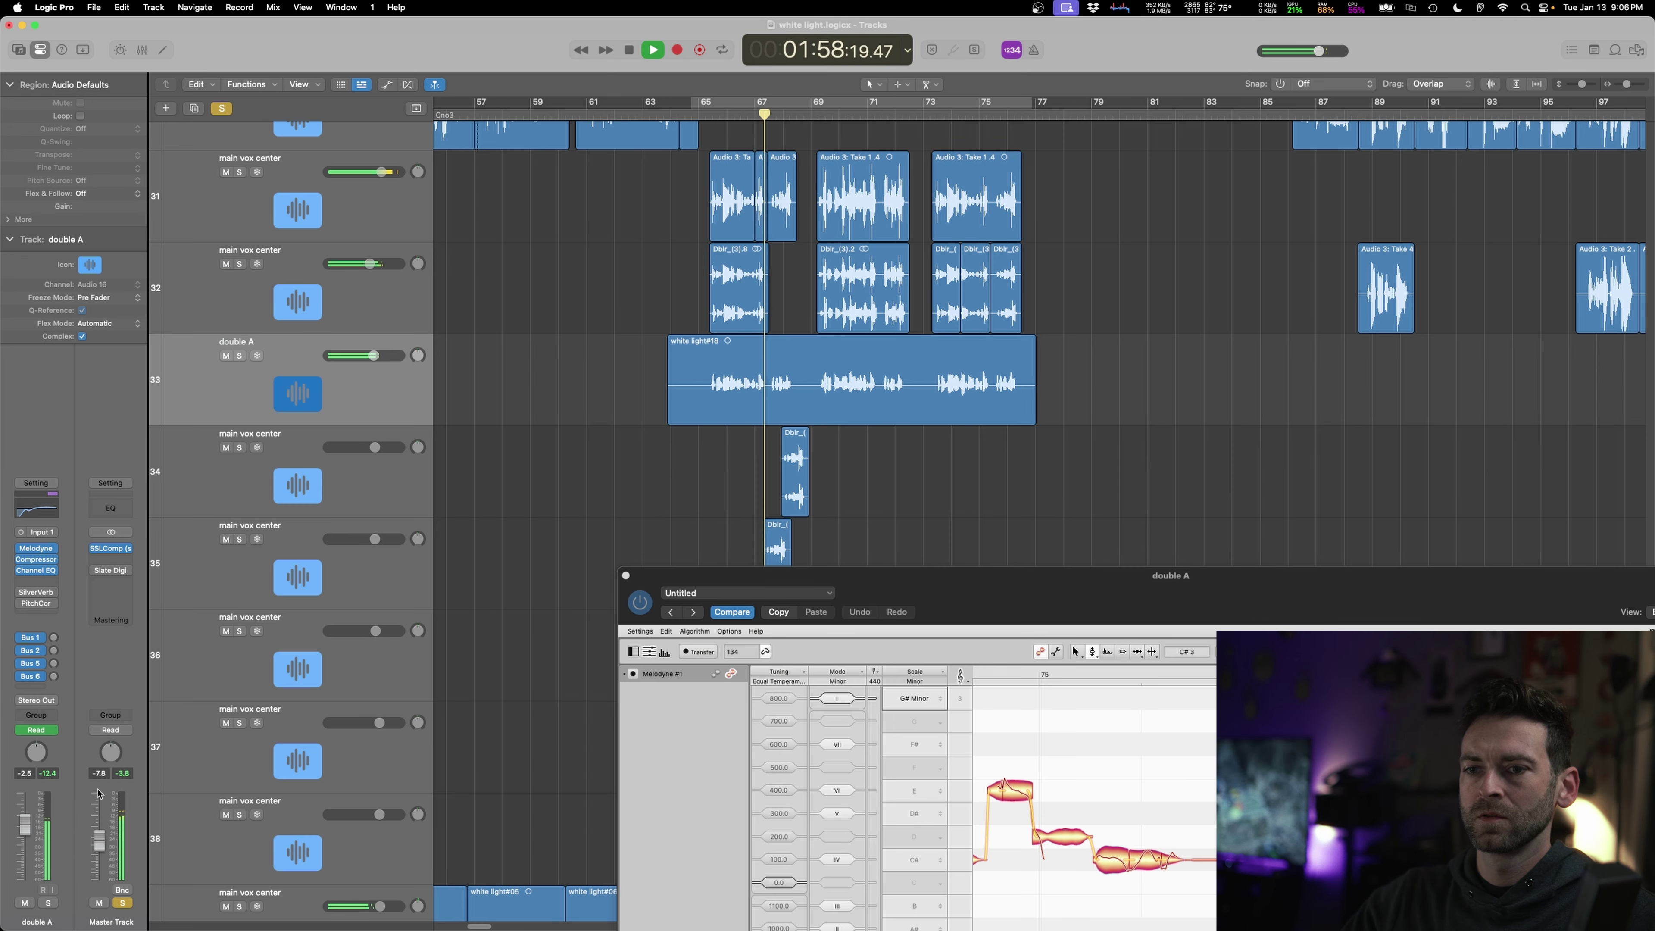
- Select main vox center track 32, solo its vocals bus during playback, and stop
{"action": "left_click", "coordinate": [377, 312]}
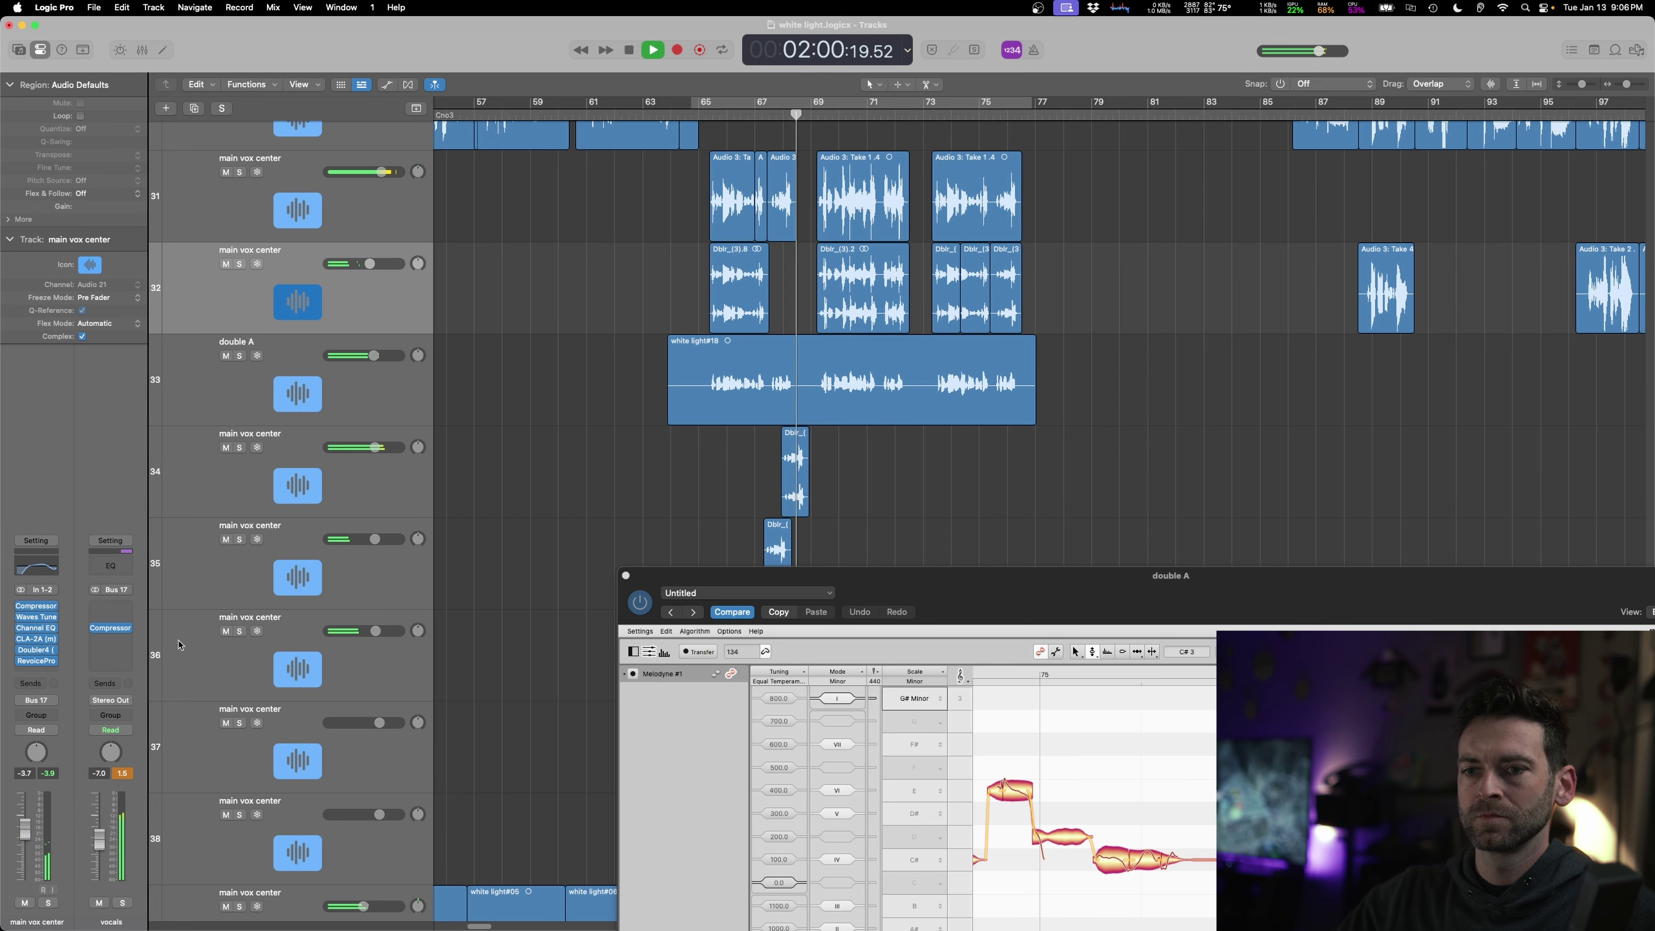
{"action": "left_click", "coordinate": [122, 903]}
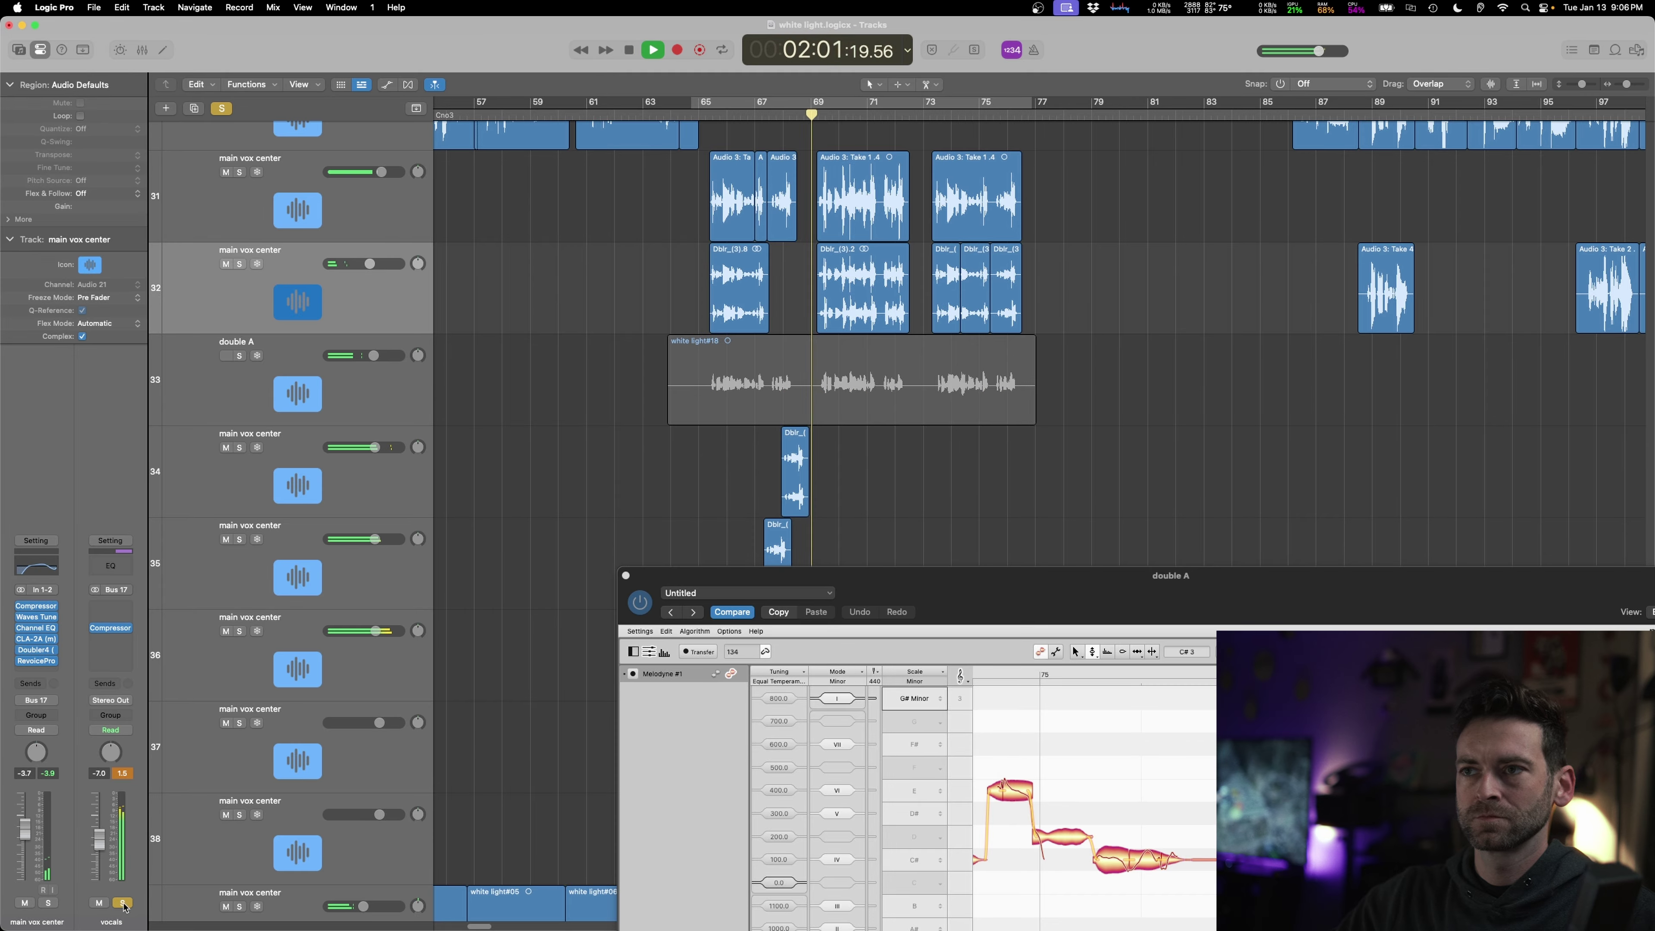
{"action": "key", "text": "space"}
- Open the mixer and add Waves Tune, CLA-2A and Silk Vocal to double A's insert chain, matching the main vocal processing
{"action": "left_click", "coordinate": [382, 227]}
{"action": "key", "text": "x"}
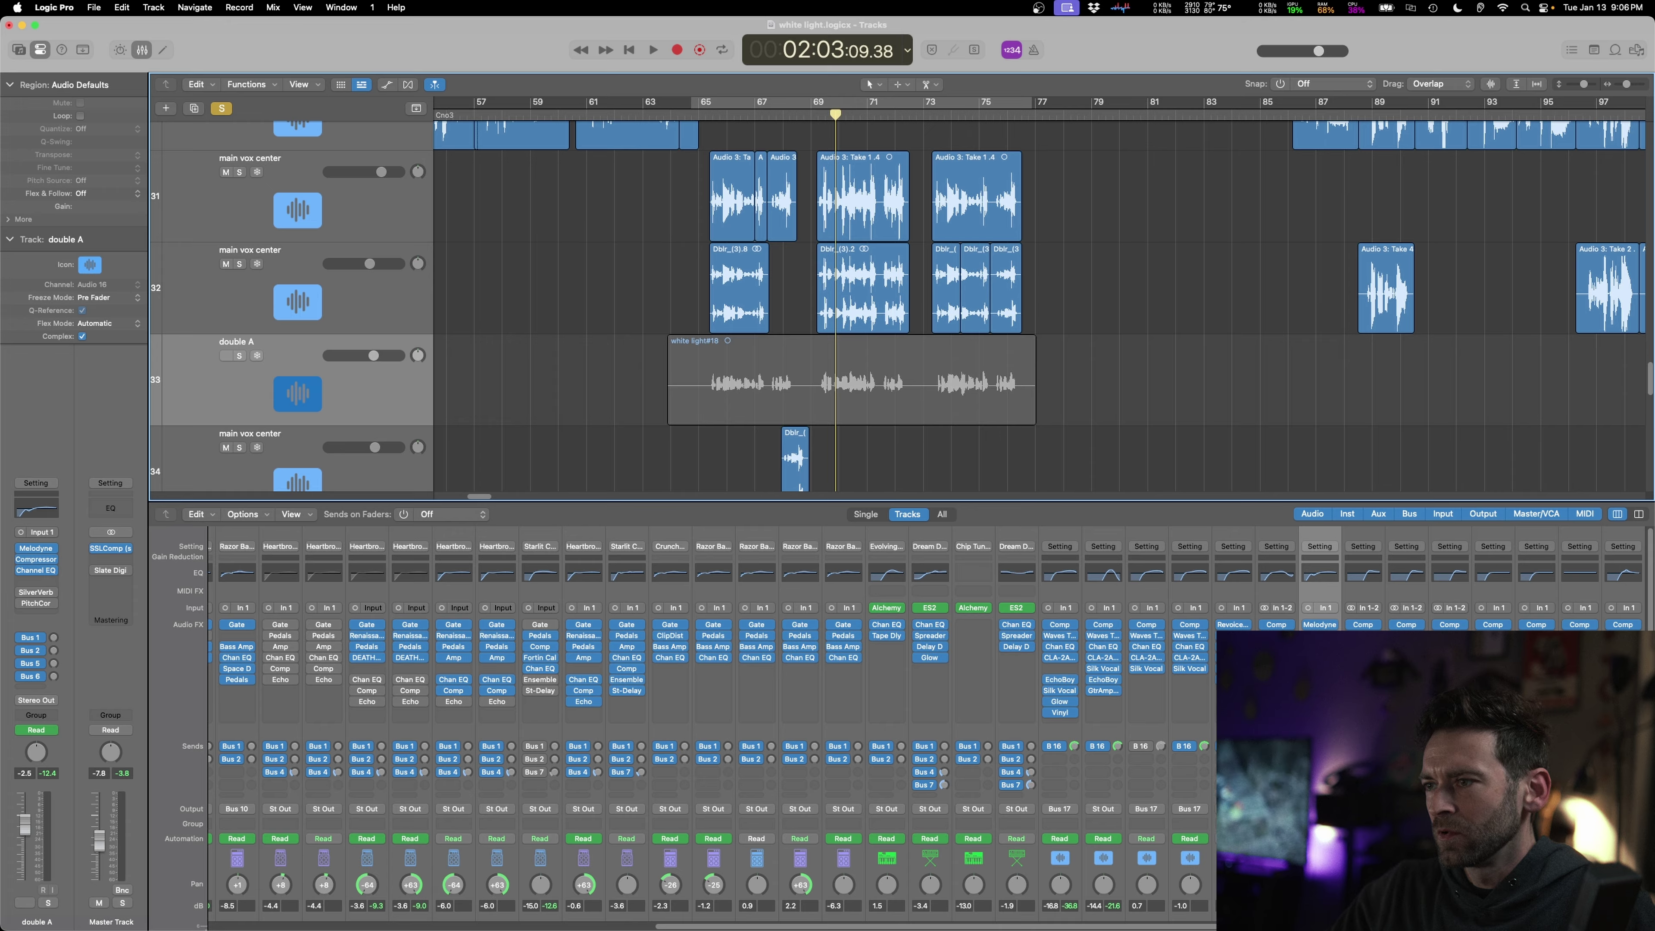
{"action": "left_click", "coordinate": [36, 592]}
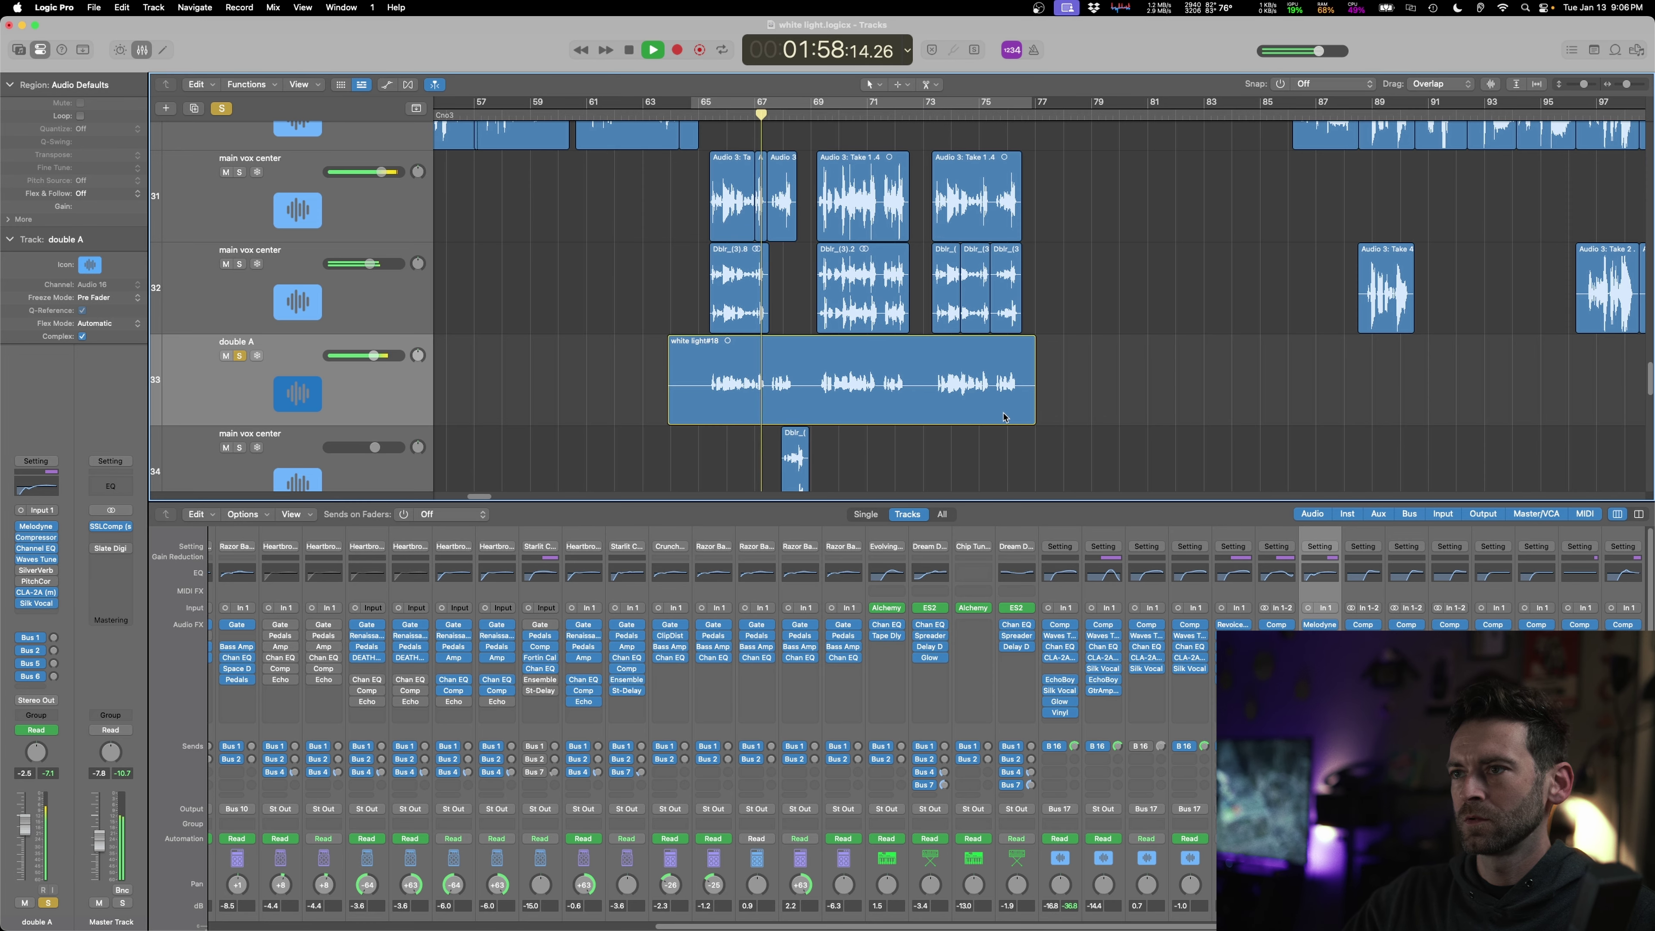
- Divide the double A region just after bar 69, where the lead phrase begins, and again just after bar 73
{"action": "key", "text": "super+Right"}
{"action": "key", "text": "super+Right"}
{"action": "key", "text": "super+Right"}
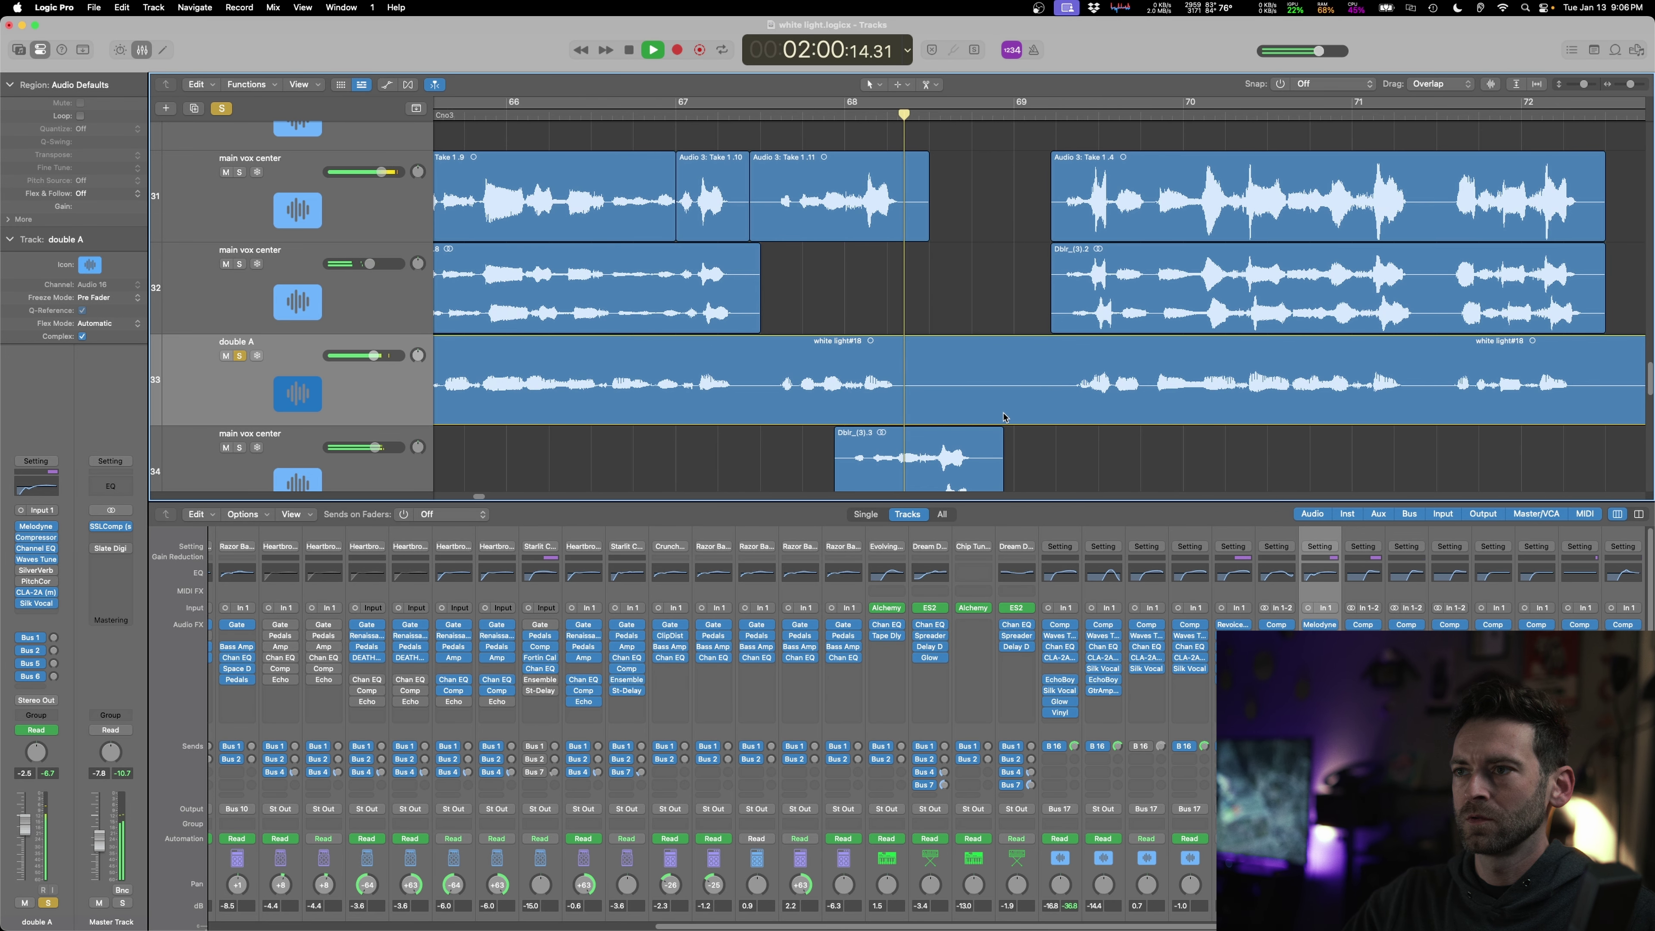
{"action": "left_click", "coordinate": [874, 407]}
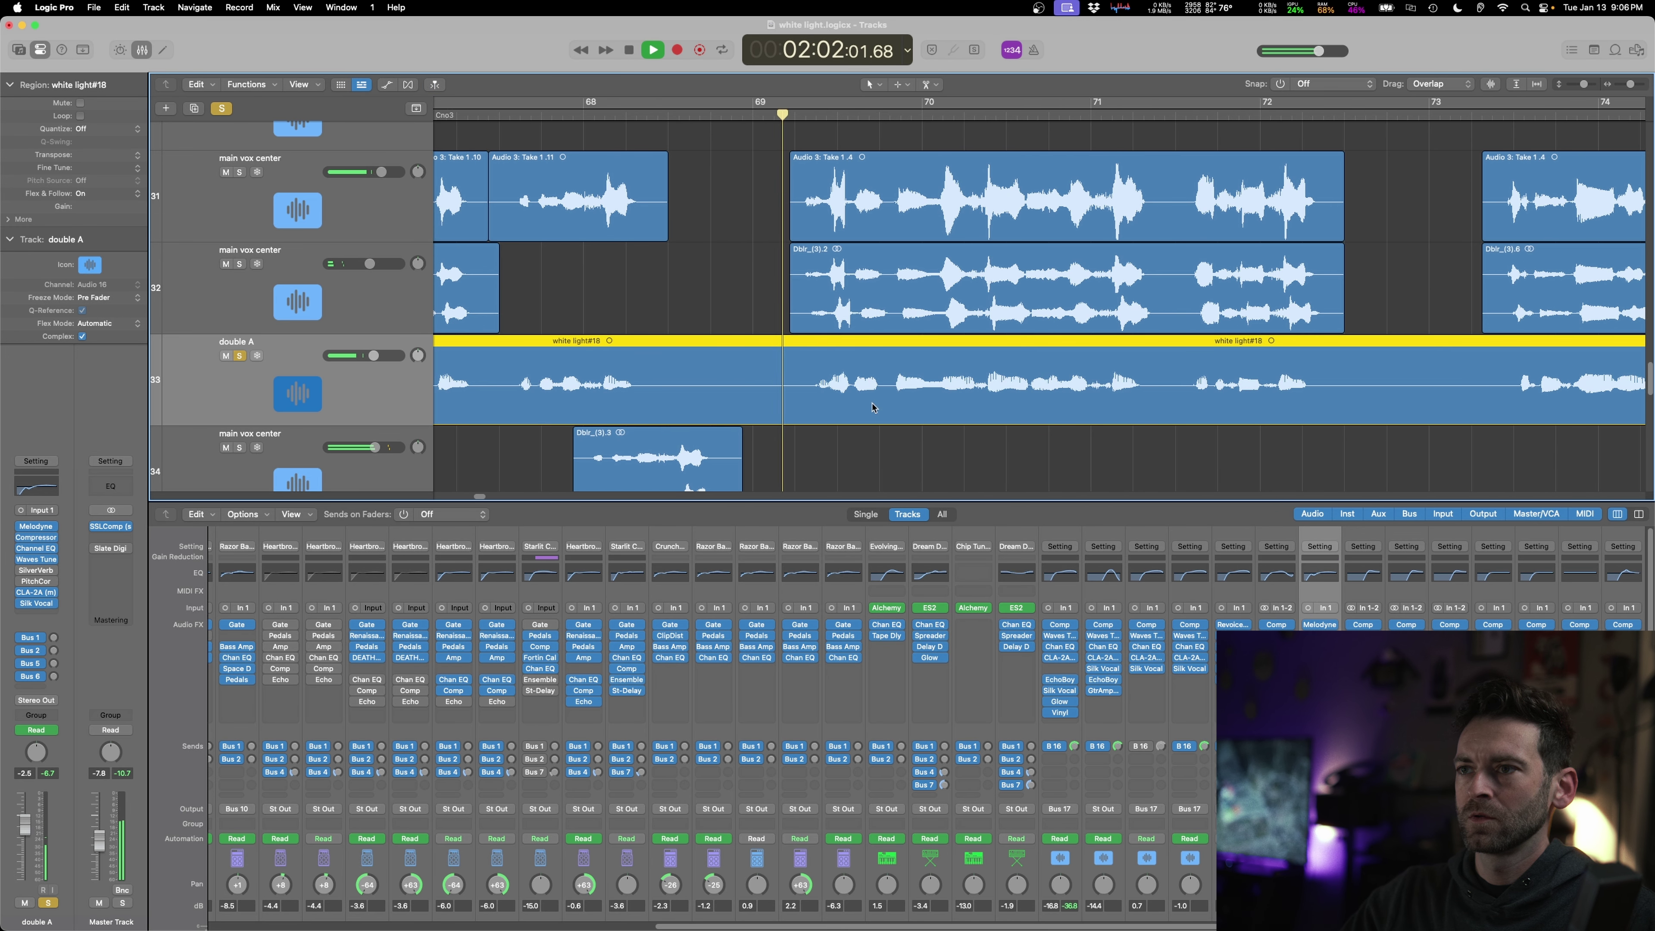
{"action": "left_click", "coordinate": [791, 391]}
{"action": "left_click", "coordinate": [1120, 398]}
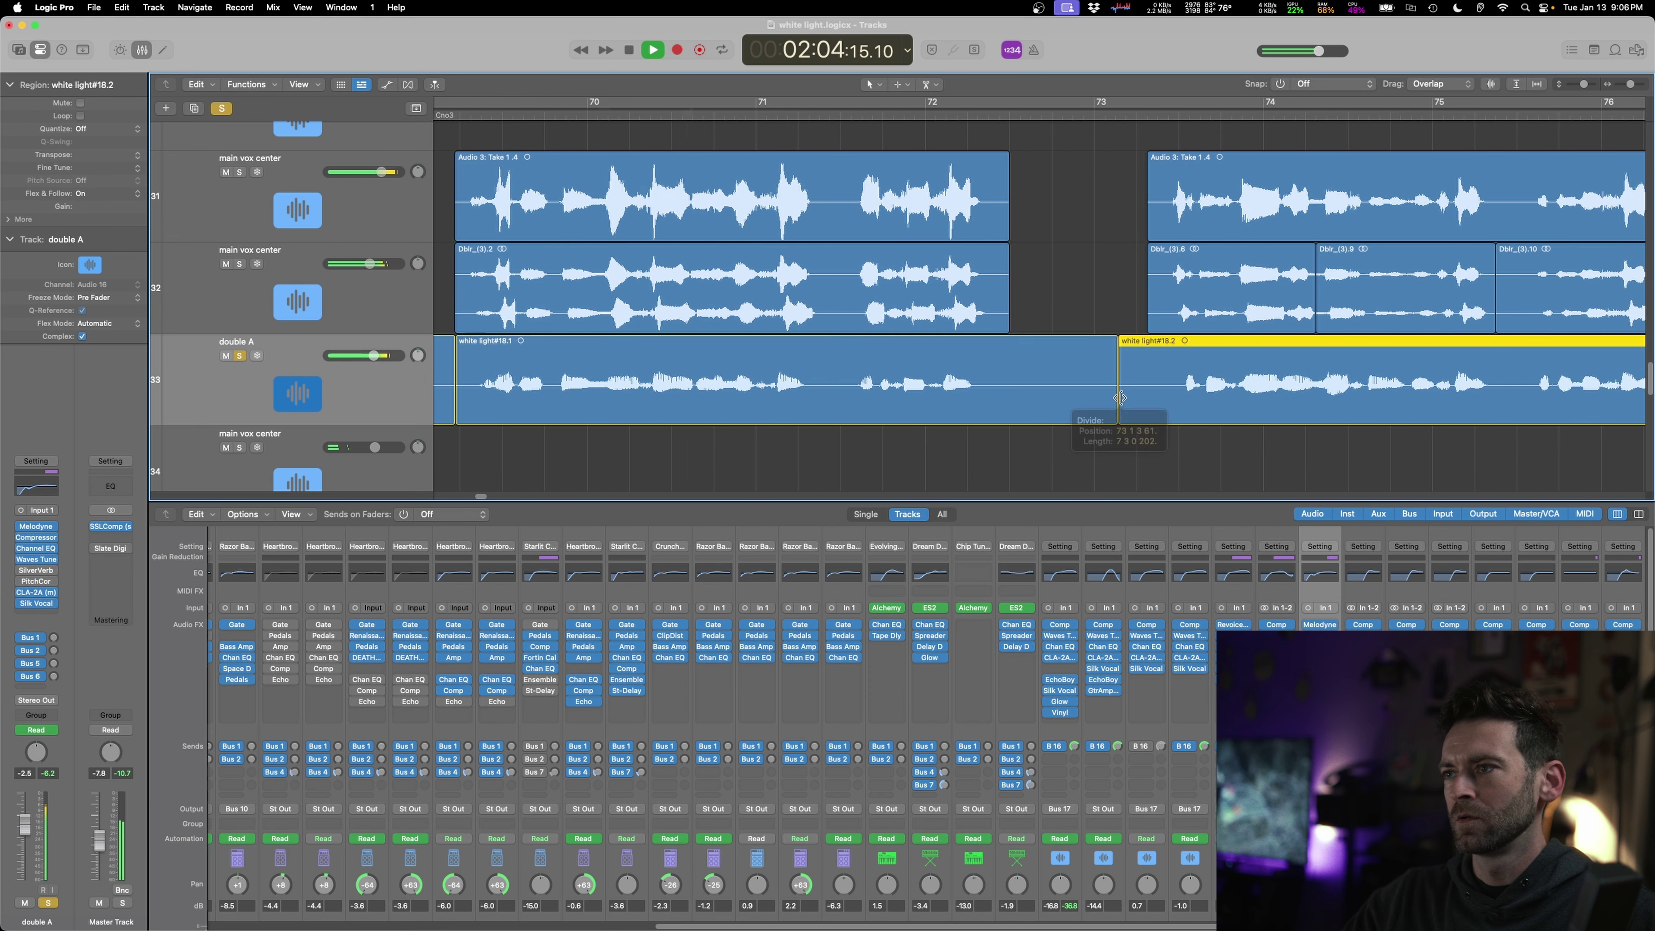
- Split double A after bar 74 at track 32's cut, move the earlier piece slightly ahead, and extend its end to close the gap
{"action": "key", "text": "super+Right"}
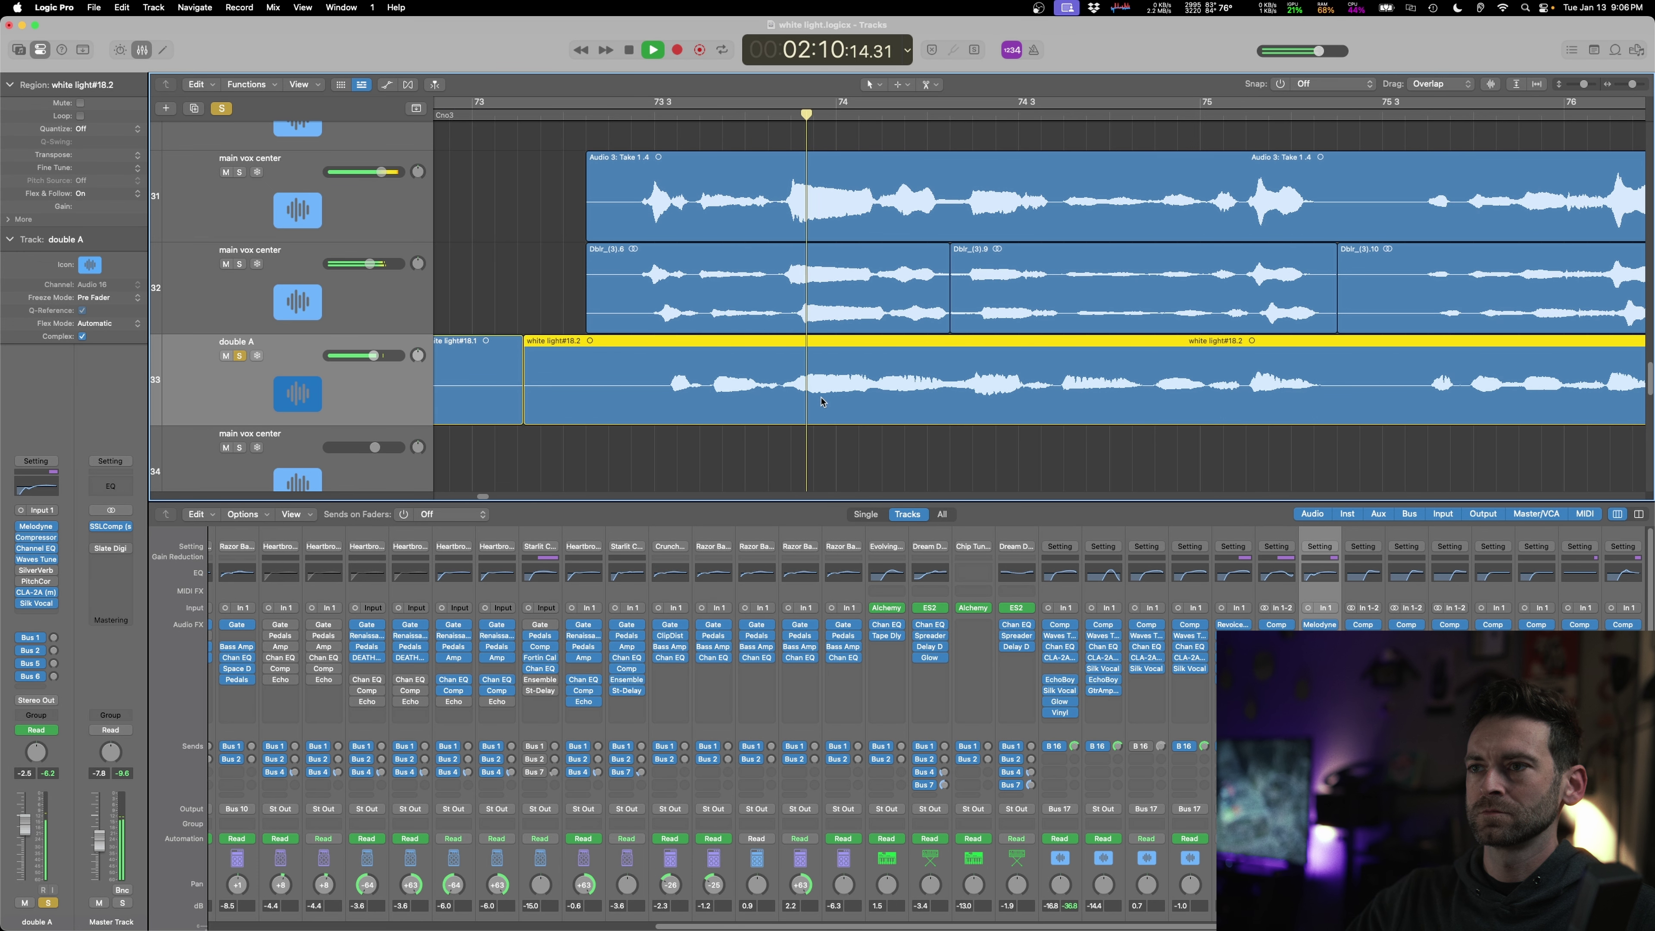
{"action": "left_click", "coordinate": [949, 396]}
{"action": "mouse_move", "coordinate": [945, 404]}
{"action": "left_mouse_down"}
{"action": "mouse_move", "coordinate": [926, 412]}
{"action": "mouse_move", "coordinate": [955, 417]}
{"action": "left_mouse_up"}
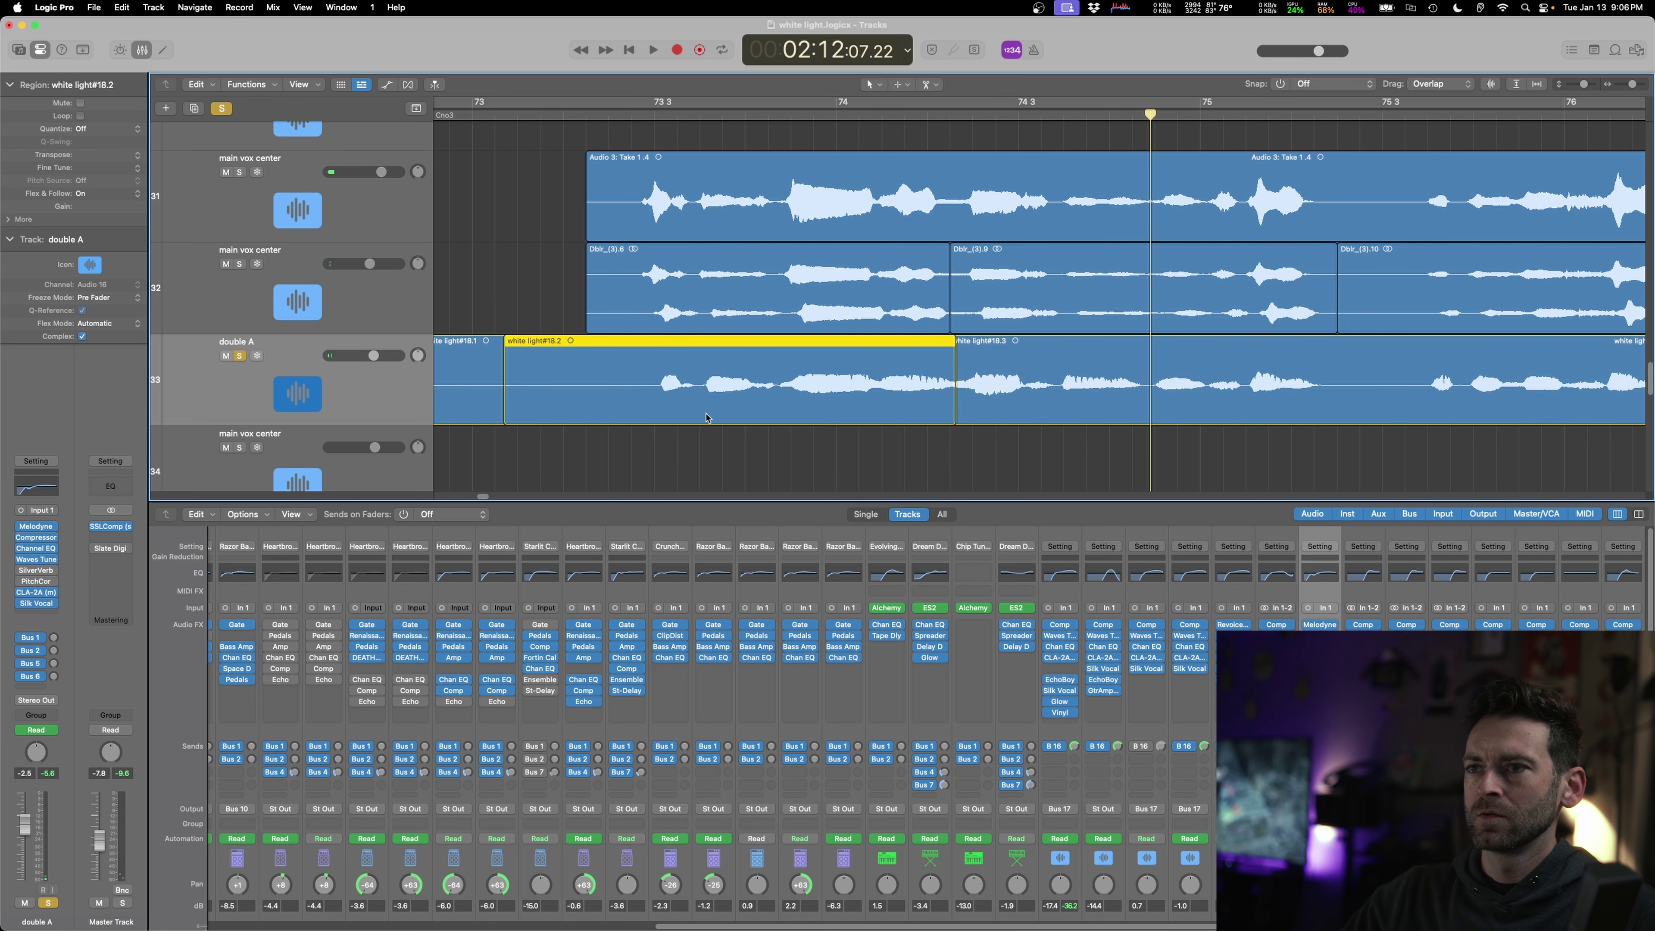
{"action": "left_click_drag", "start_coordinate": [740, 405], "coordinate": [724, 405]}
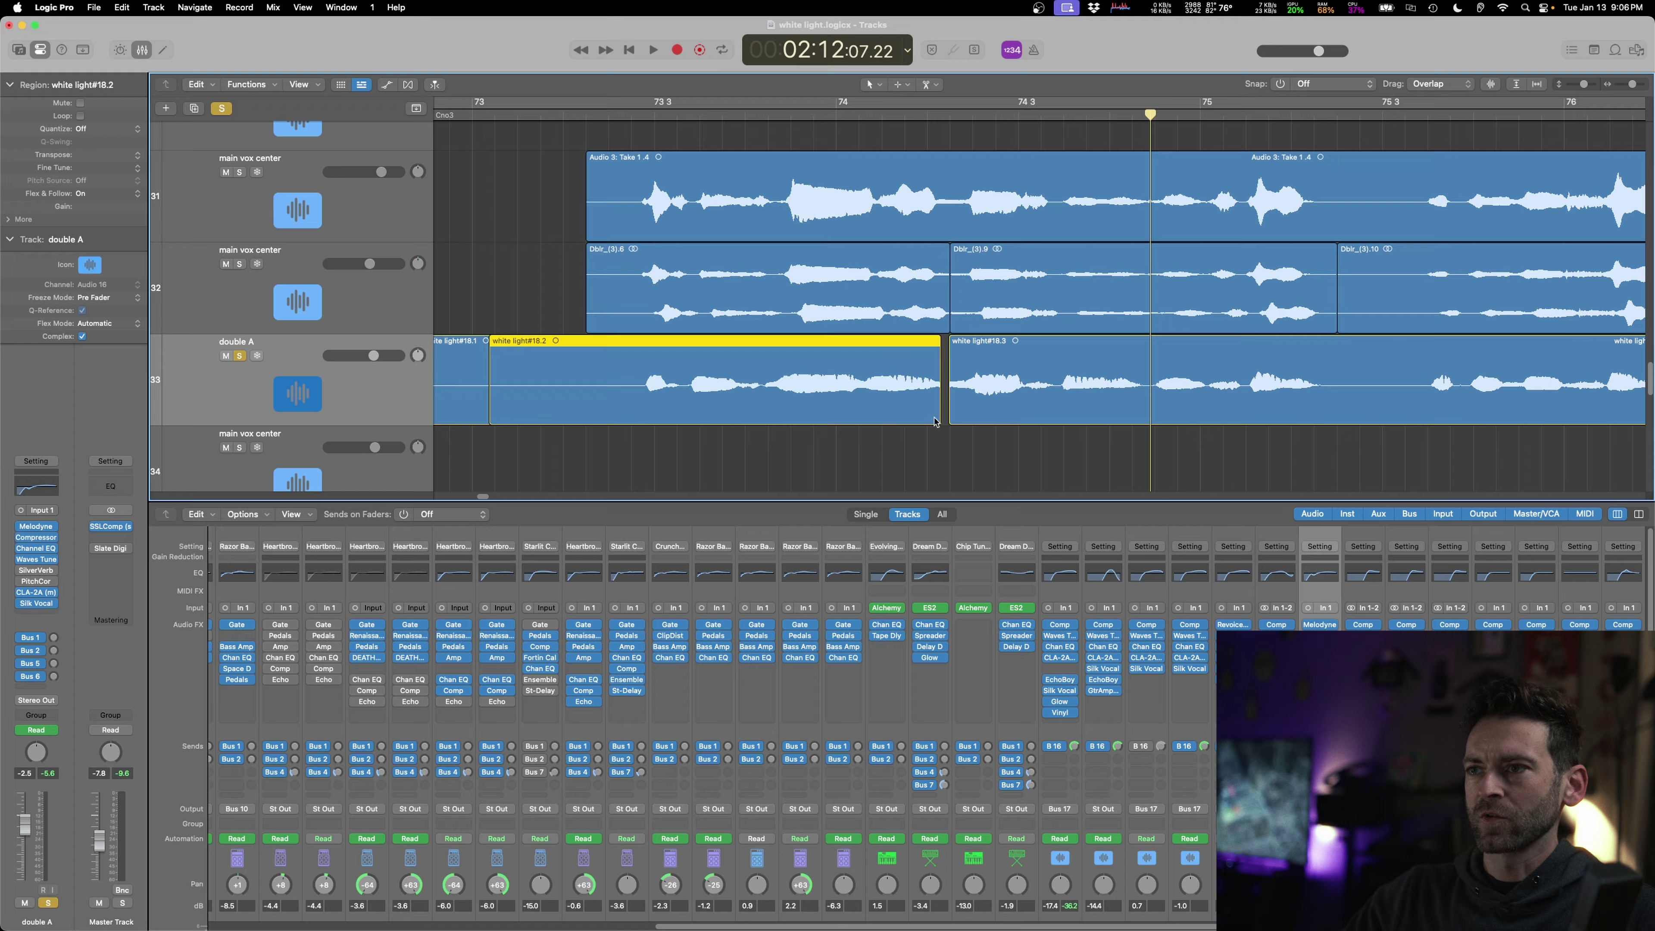
{"action": "left_click_drag", "start_coordinate": [939, 417], "coordinate": [954, 418]}
- Shift the start of the second note before bar 74 slightly earlier in Melodyne and replay the phrase to check its timing
{"action": "left_click", "coordinate": [612, 450], "text": "shift"}
{"action": "key", "text": "space"}
{"action": "key", "text": "v"}
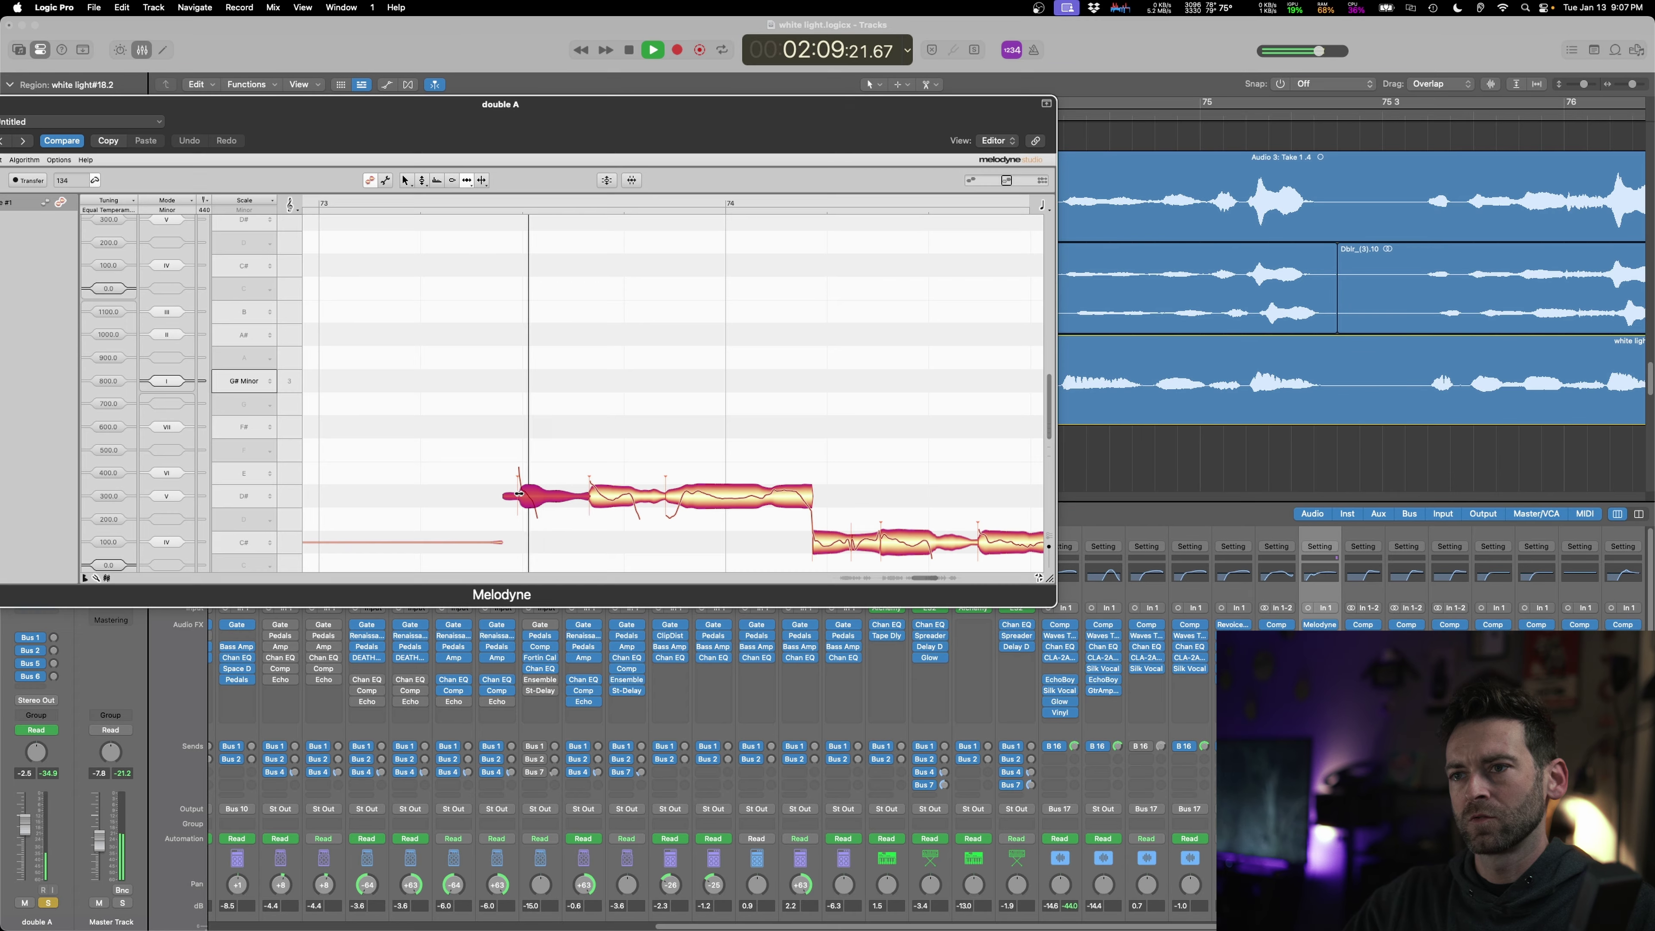
{"action": "left_click_drag", "start_coordinate": [590, 494], "coordinate": [576, 495]}
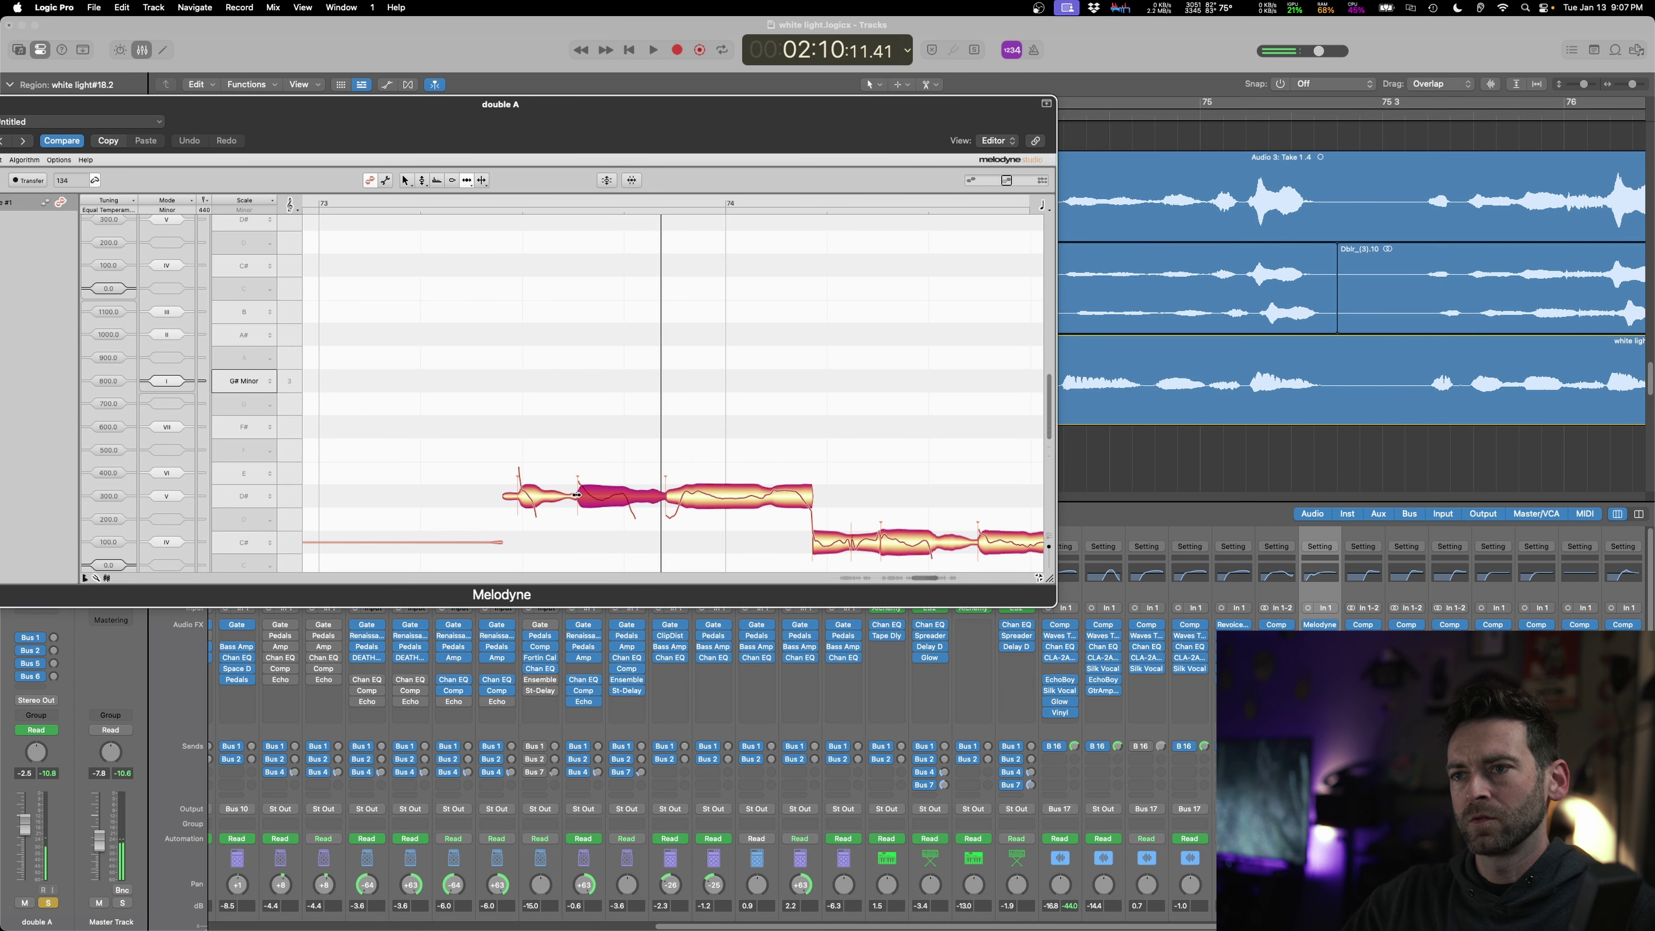
{"action": "key", "text": "space"}
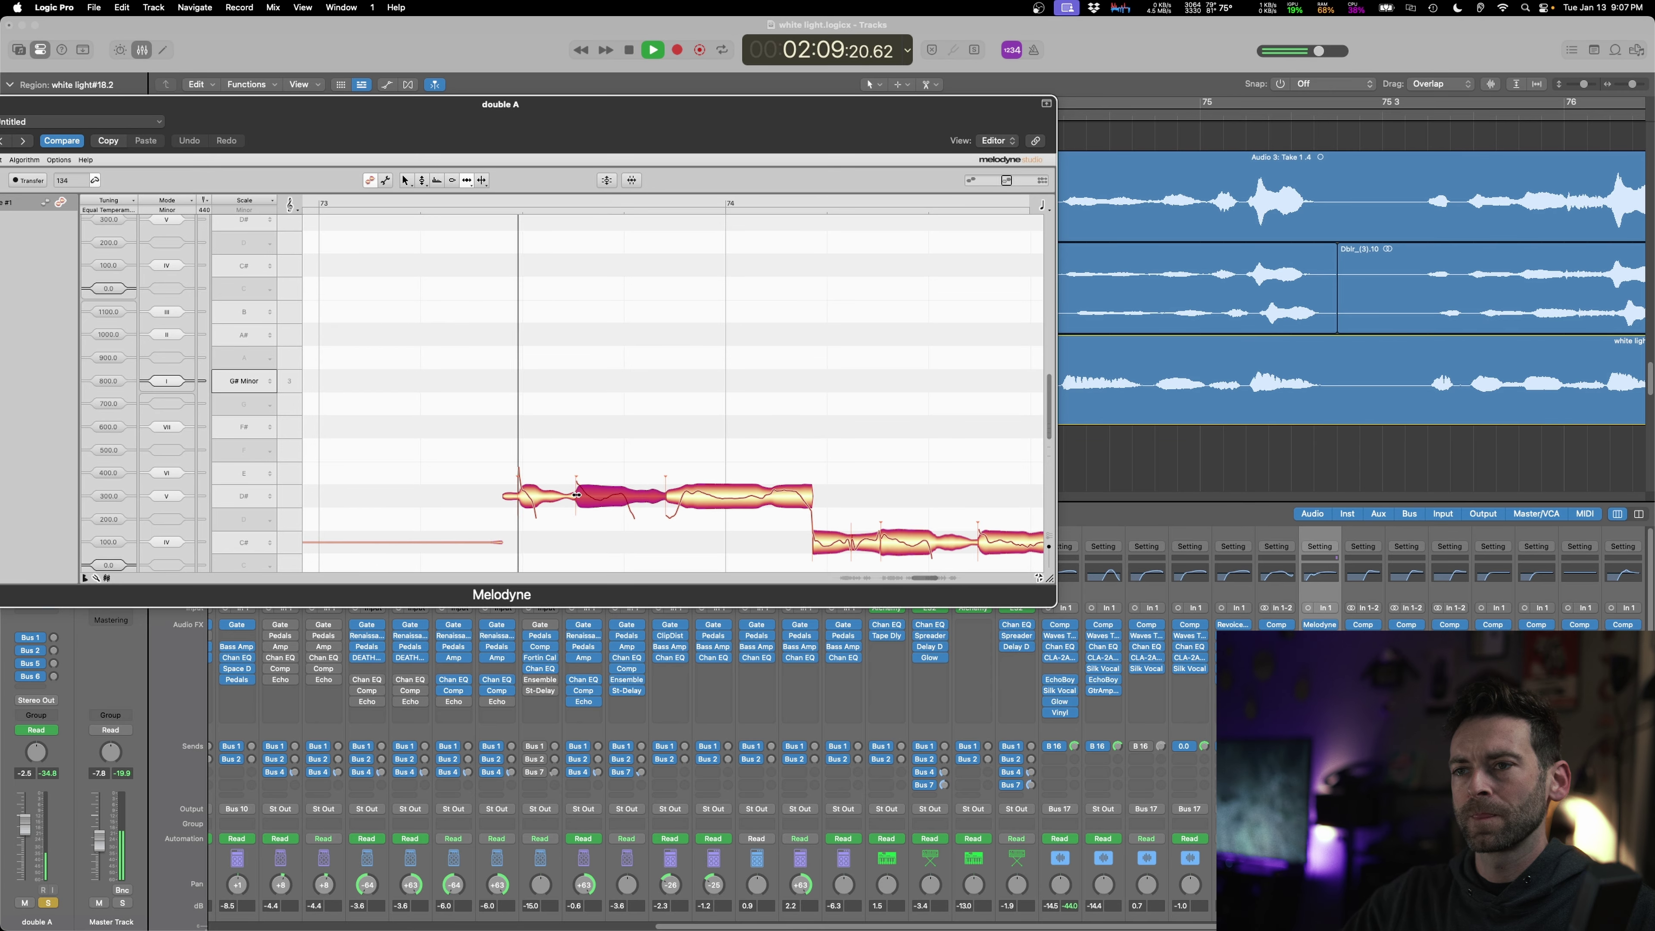
{"action": "key", "text": "space"}
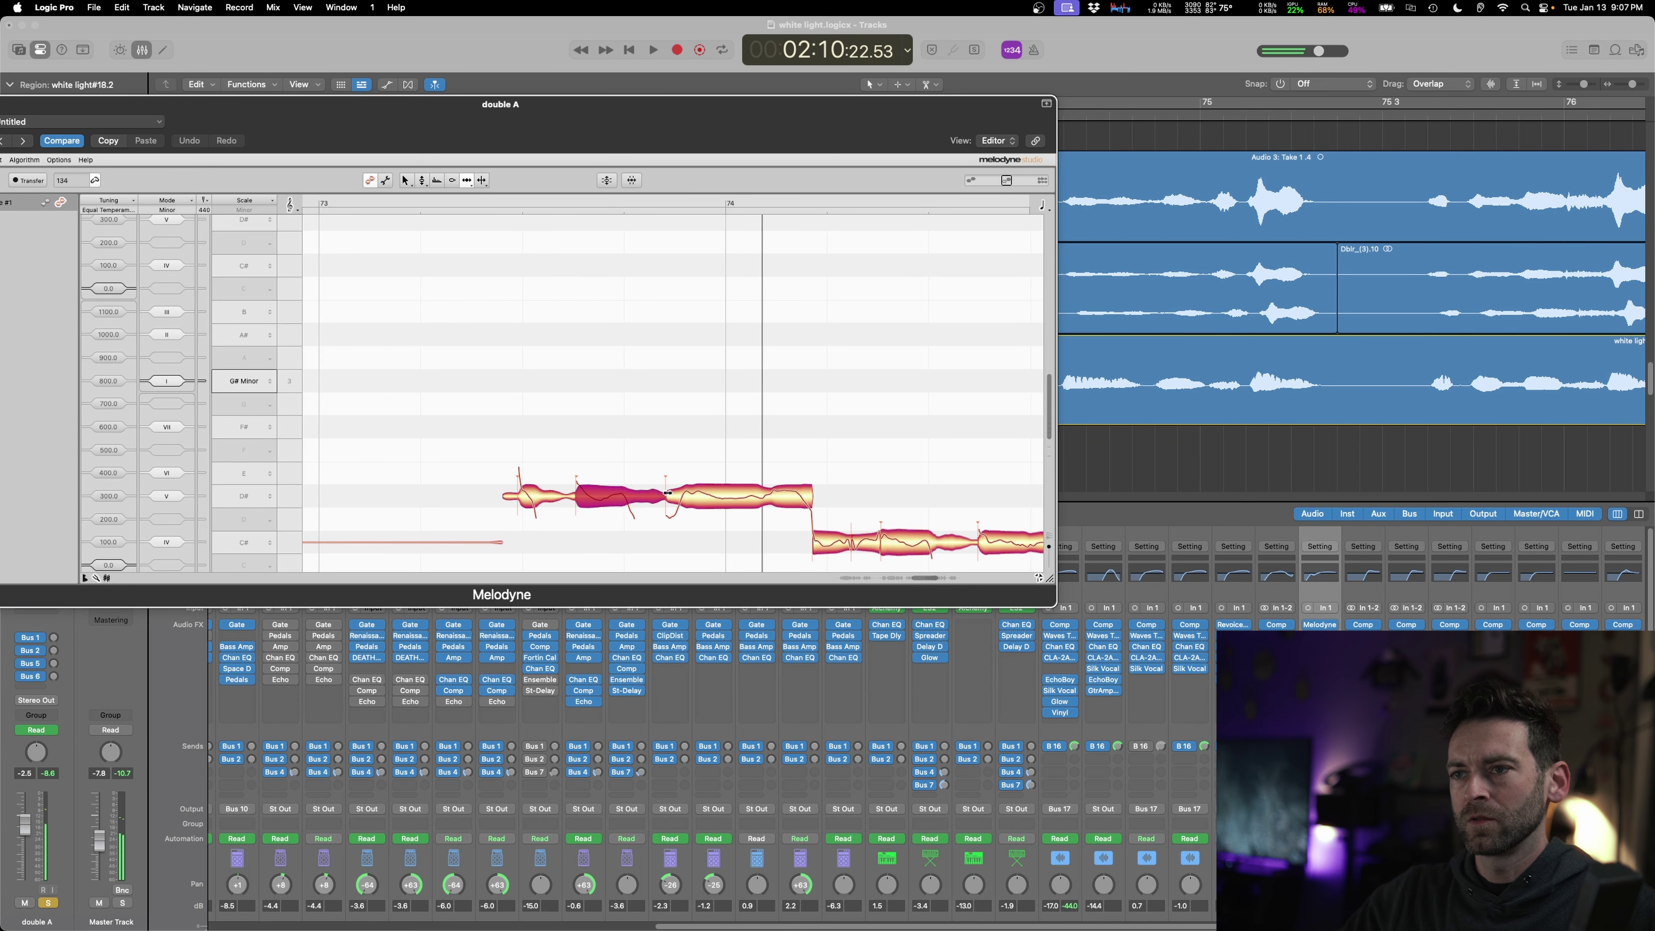
- Shift the start of the long note crossing bar 74 slightly earlier in Melodyne and replay the phrase
{"action": "left_click_drag", "start_coordinate": [668, 493], "coordinate": [656, 495]}
{"action": "key", "text": "space"}
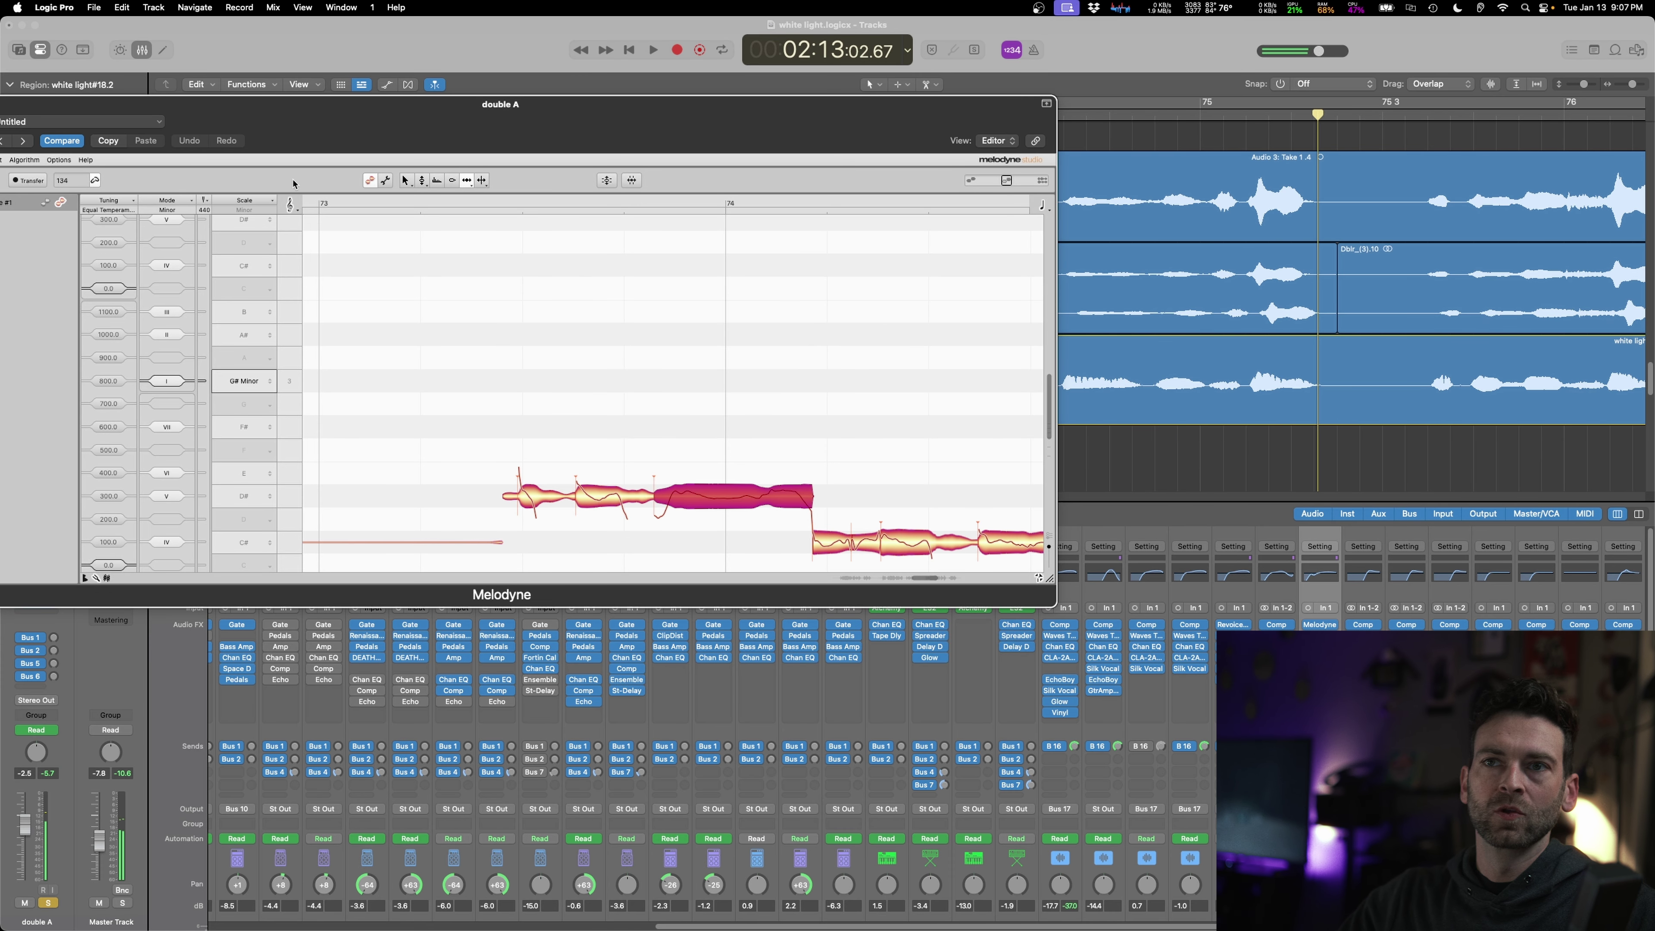
{"action": "left_click_drag", "start_coordinate": [236, 120], "coordinate": [620, 153]}
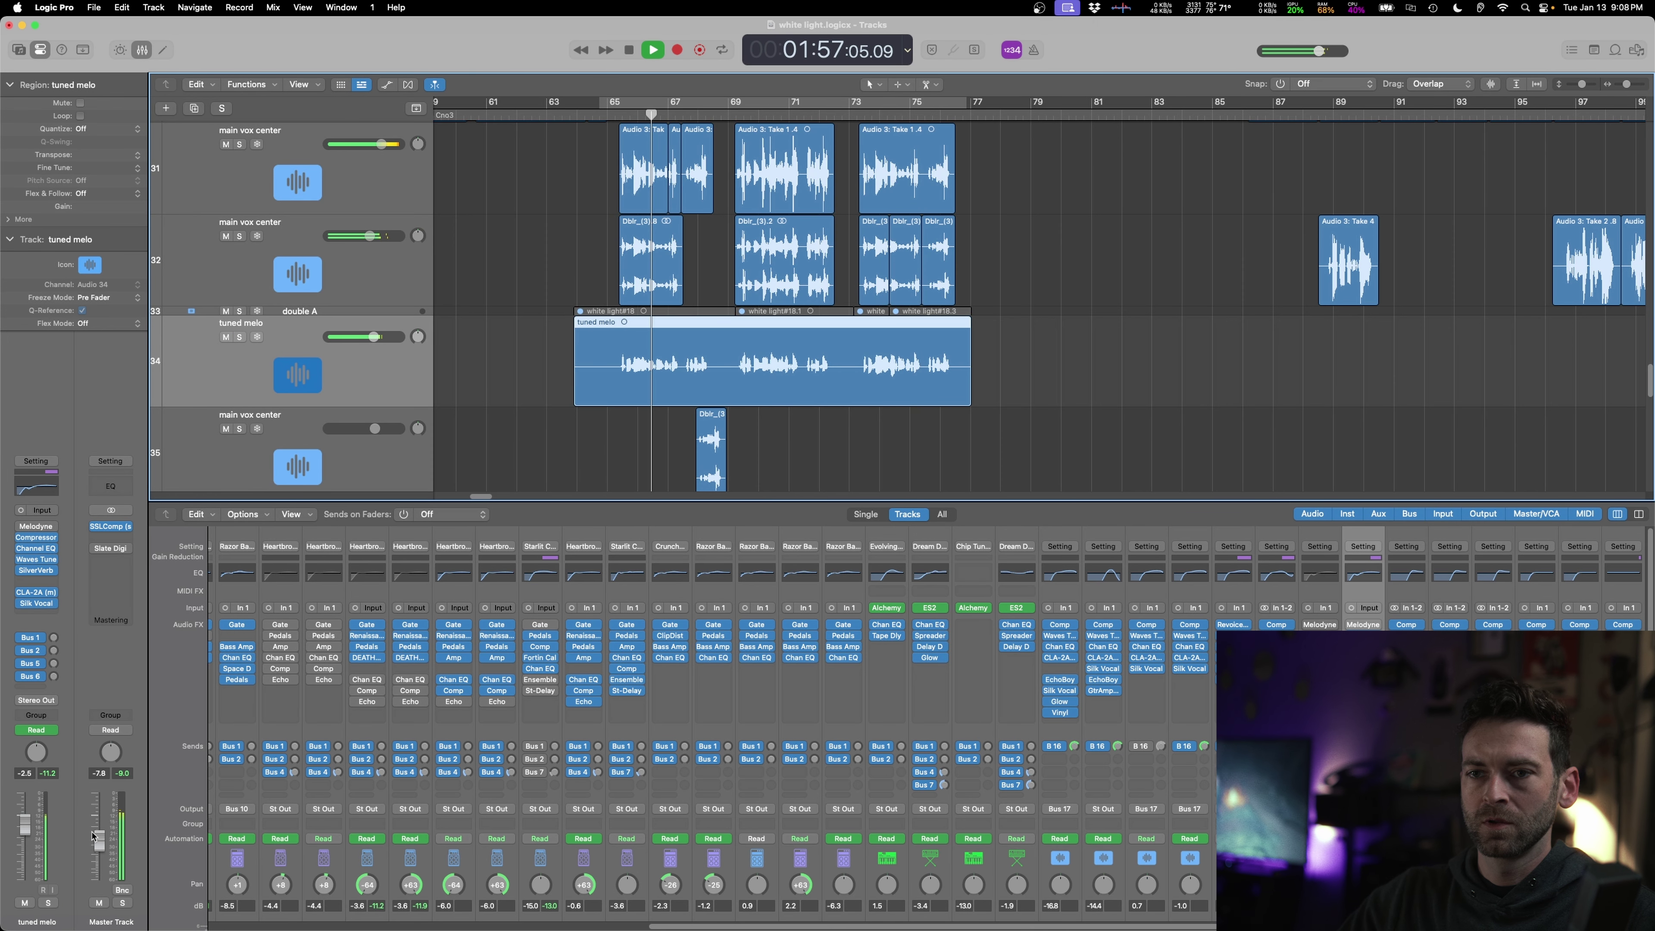
- Route the tuned melo track's output to Bus 17 (vocals) and toggle the vocals bus solo to check it
{"action": "left_click", "coordinate": [31, 688]}
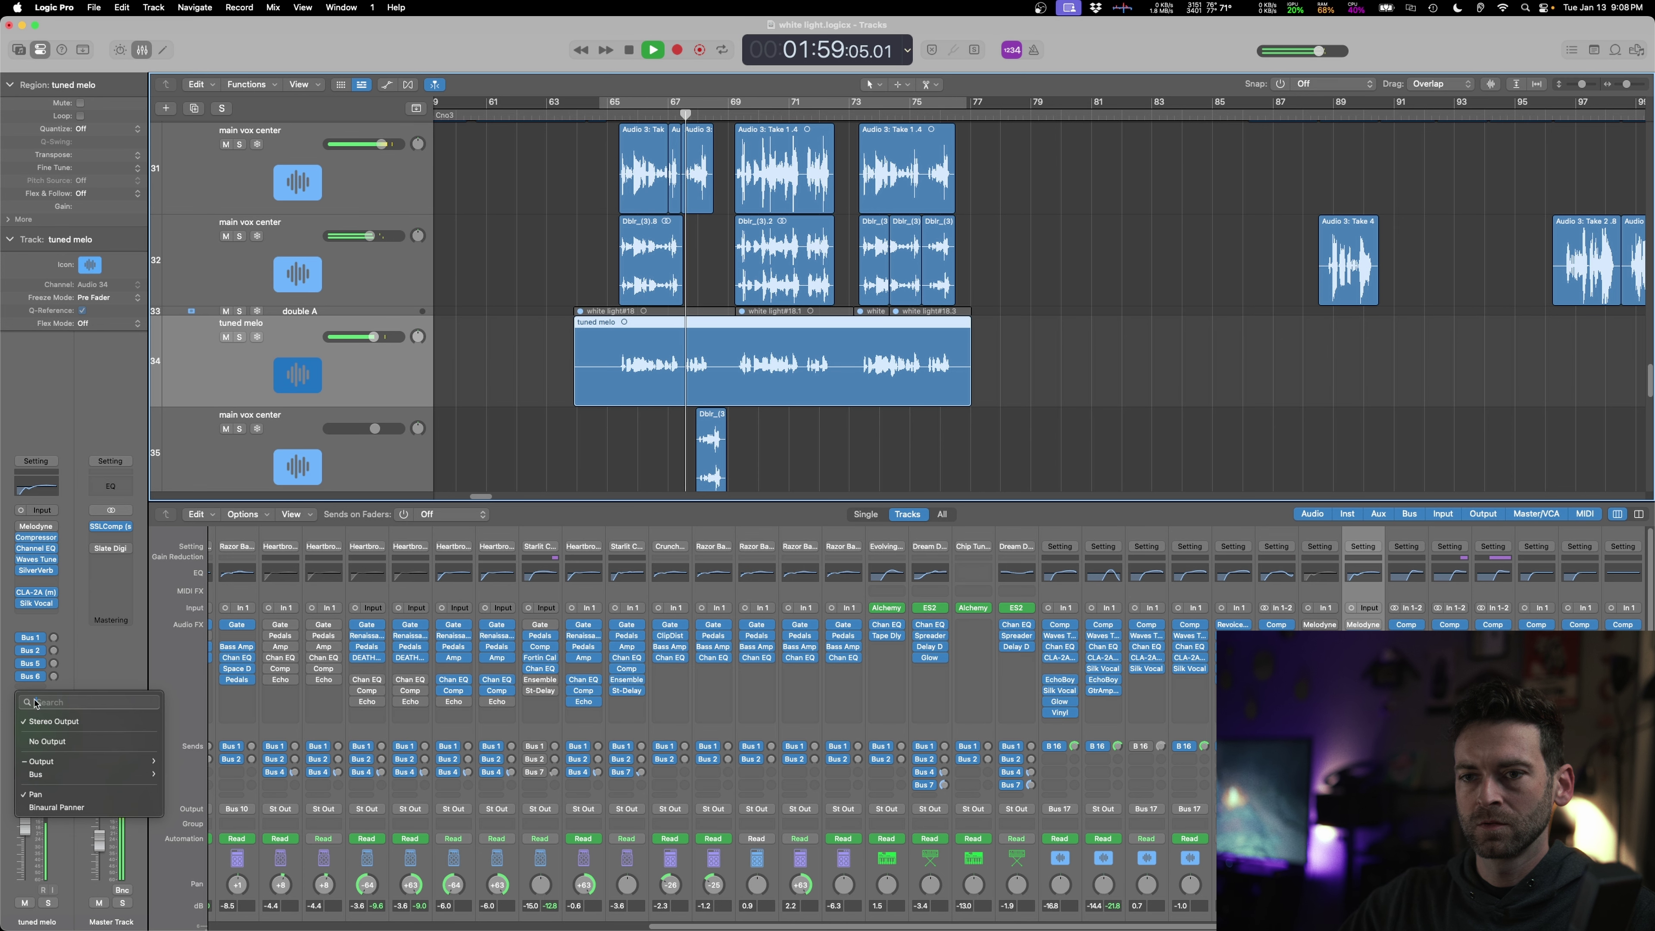
{"action": "mouse_move", "coordinate": [78, 774]}
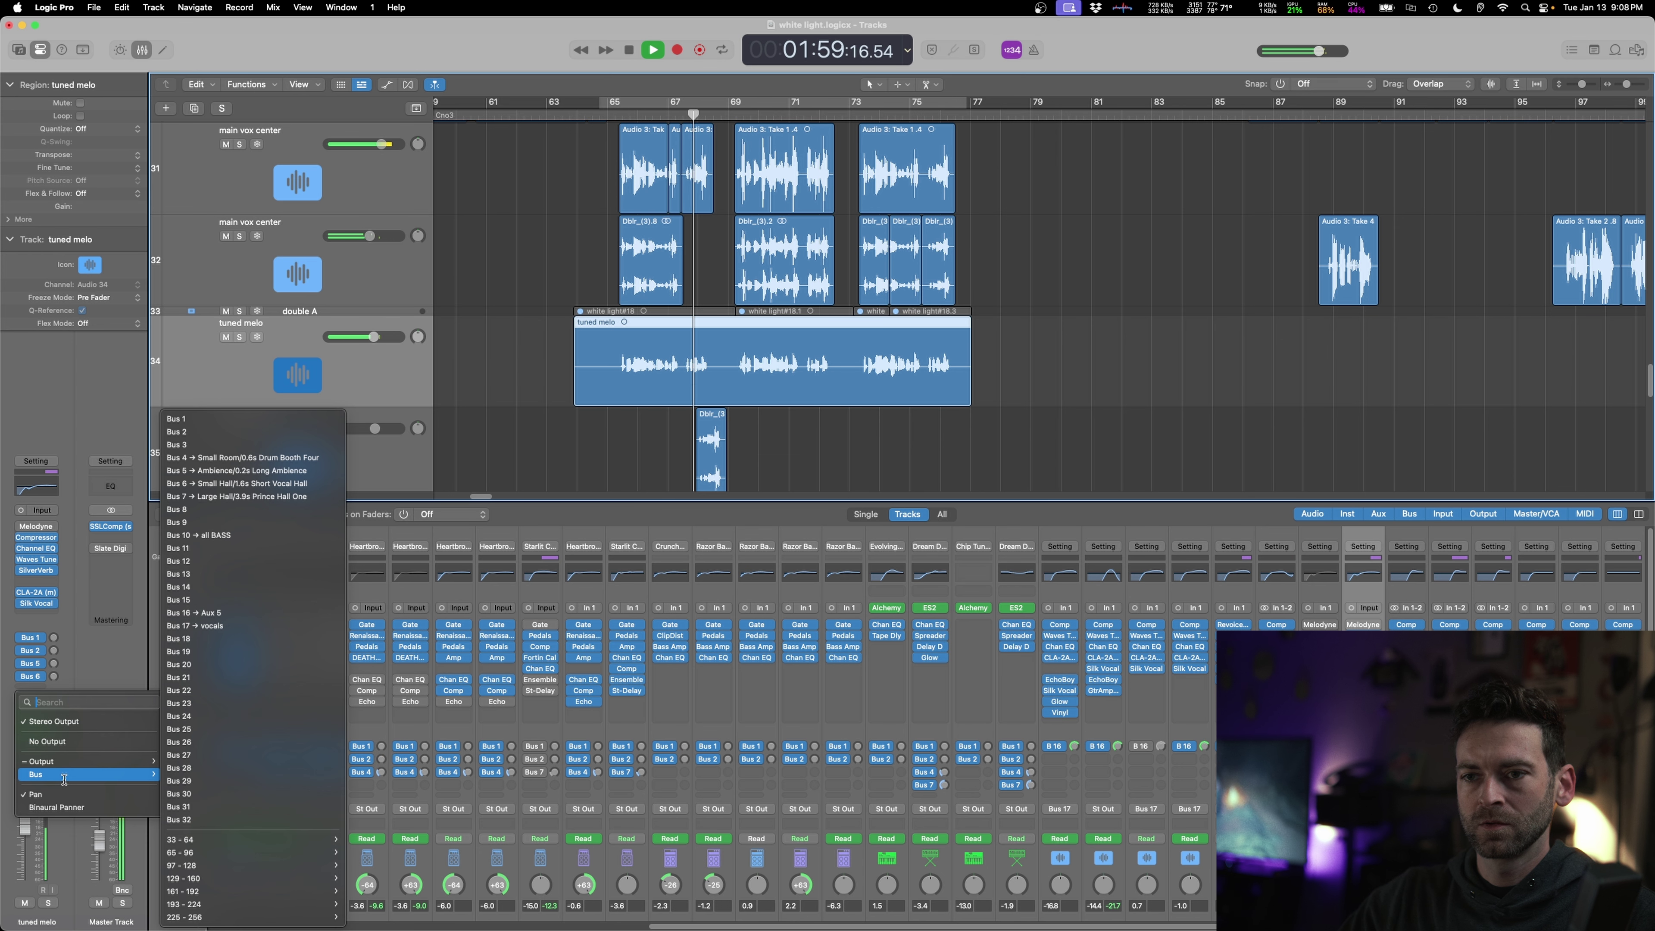
{"action": "left_click", "coordinate": [251, 626]}
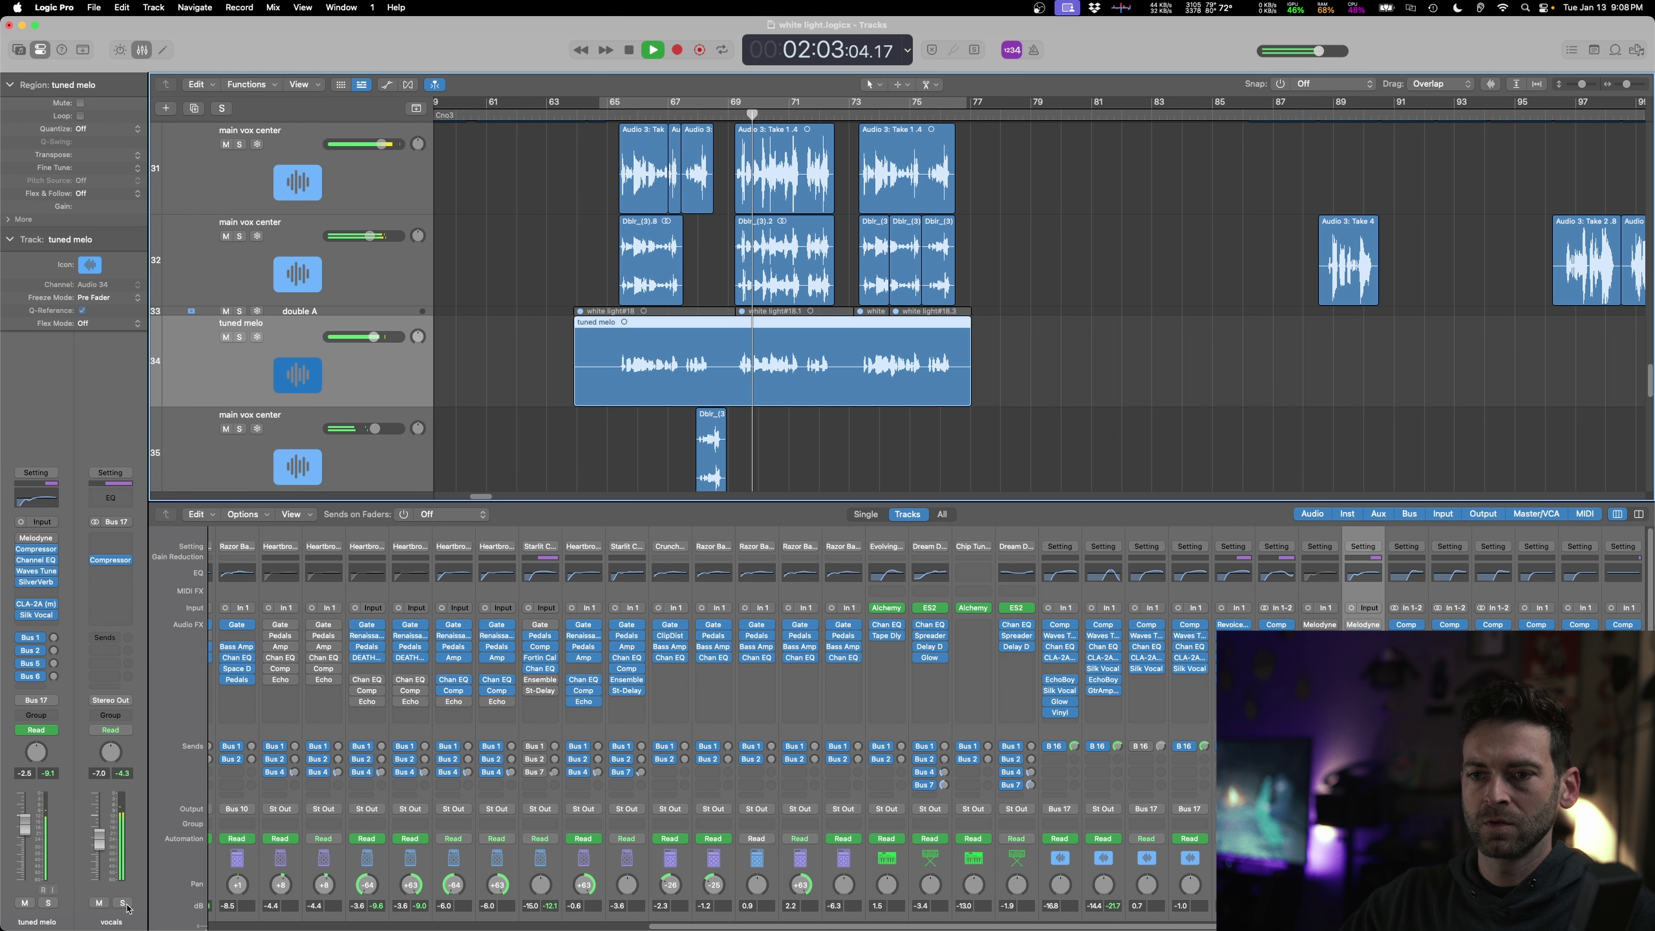
{"action": "left_click", "coordinate": [123, 904]}
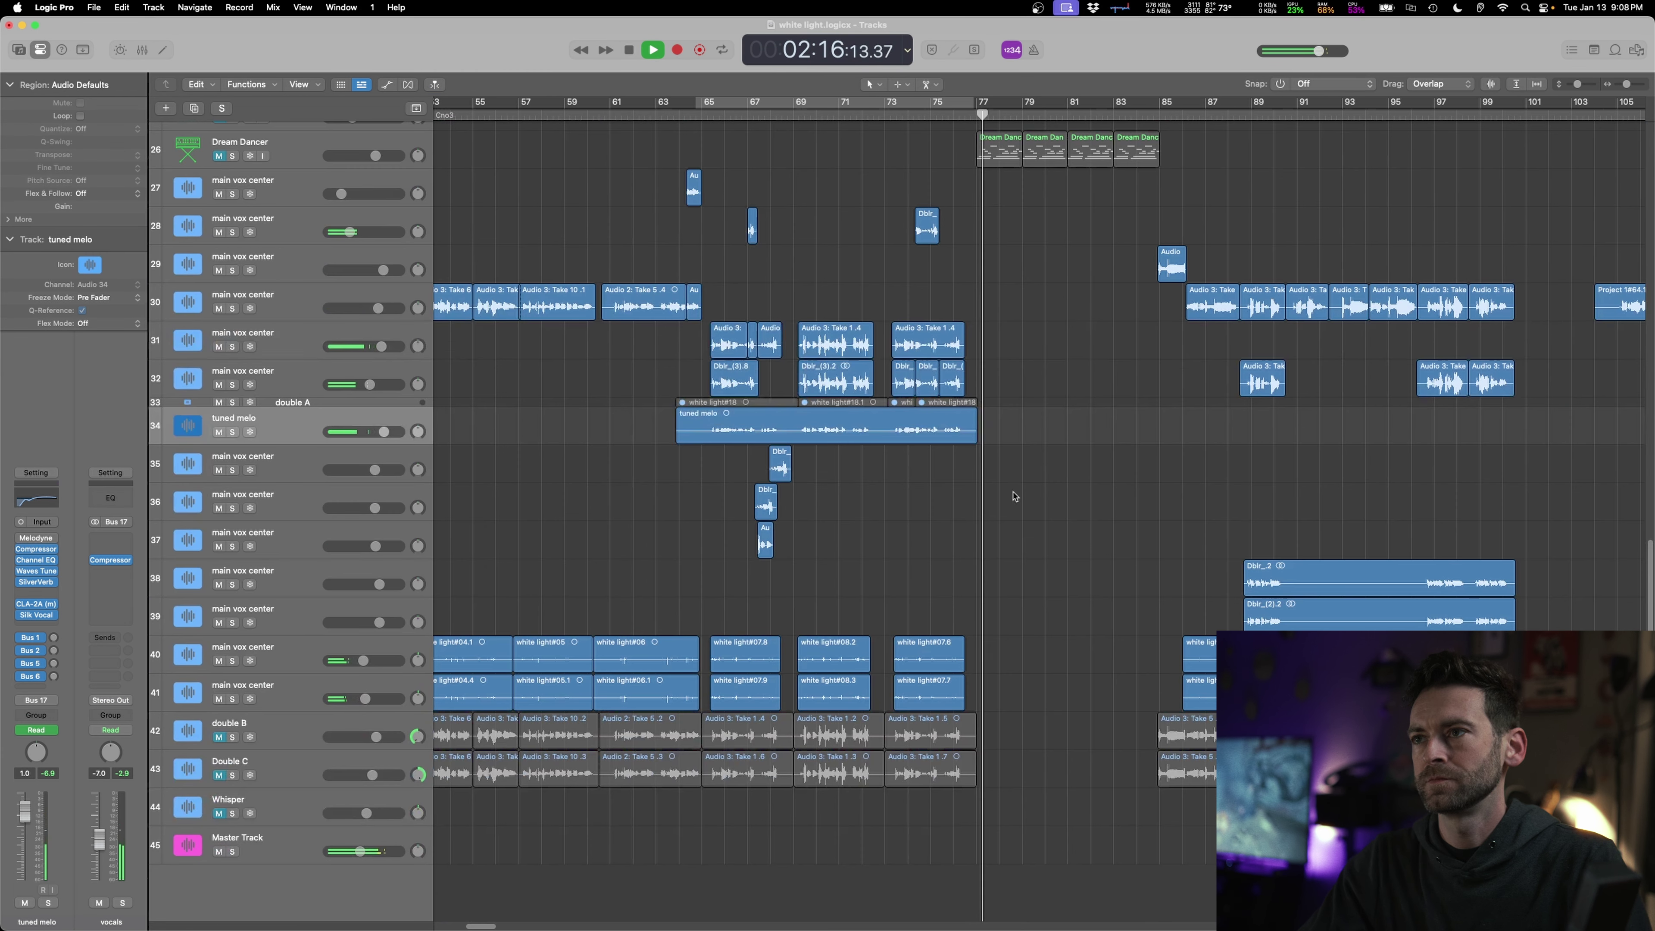
- Solo the single note bass track, play it from around bar 22, and select the track
{"action": "scroll", "coordinate": [1016, 490], "scroll_direction": "up", "scroll_amount": 4}
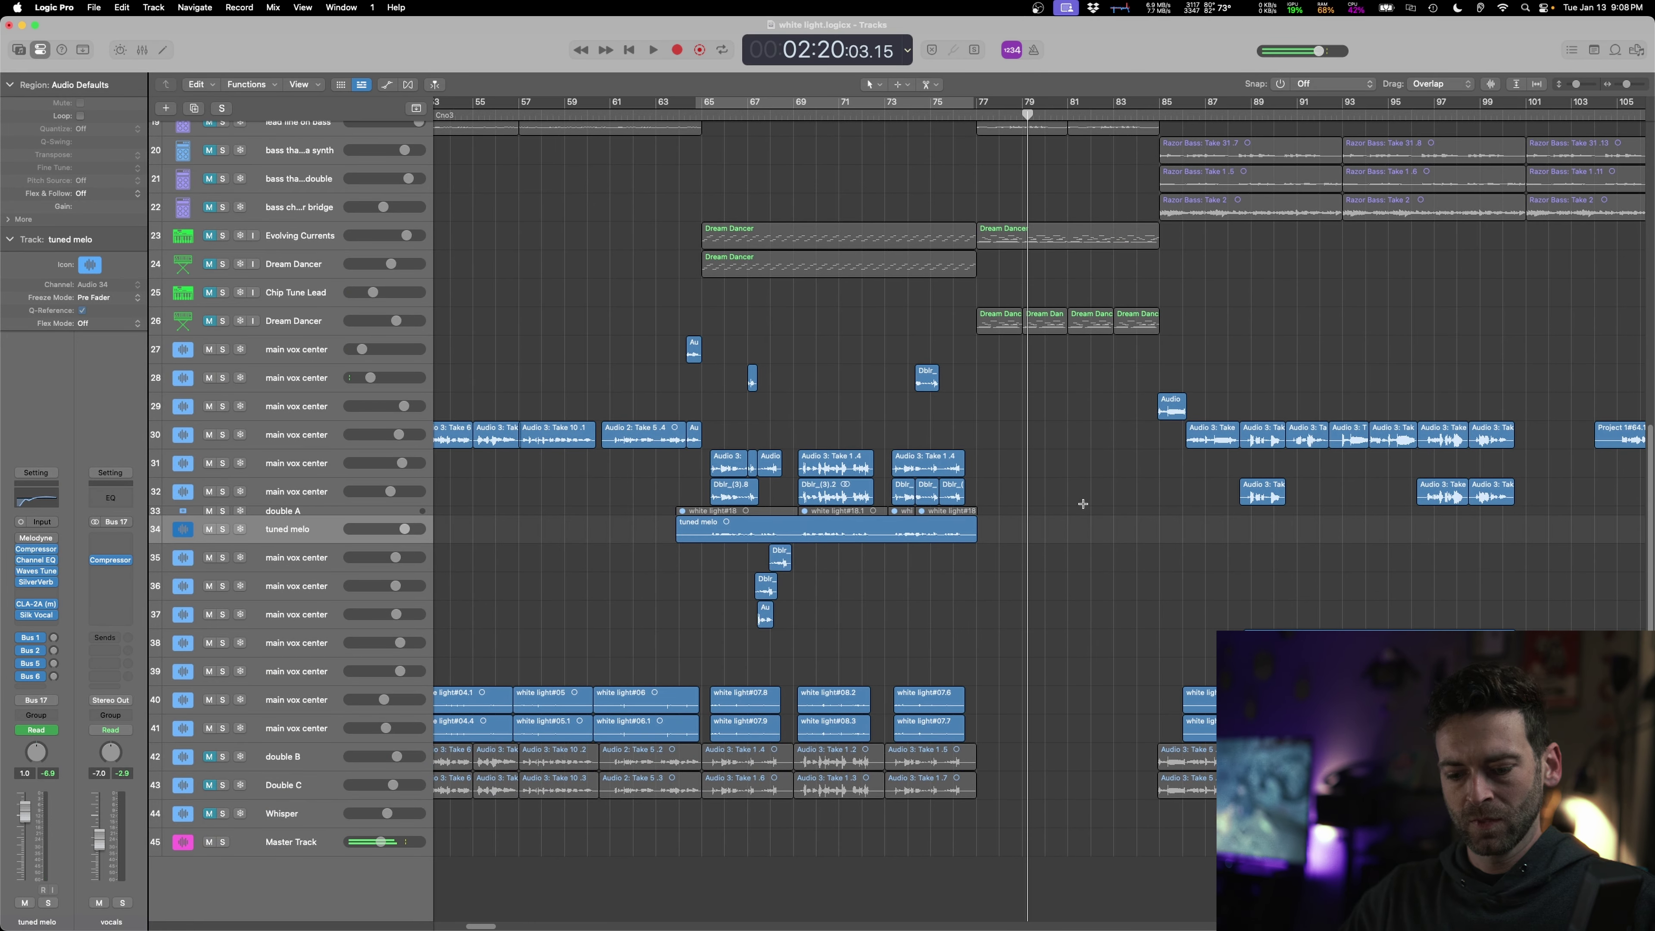
{"action": "key", "text": "z"}
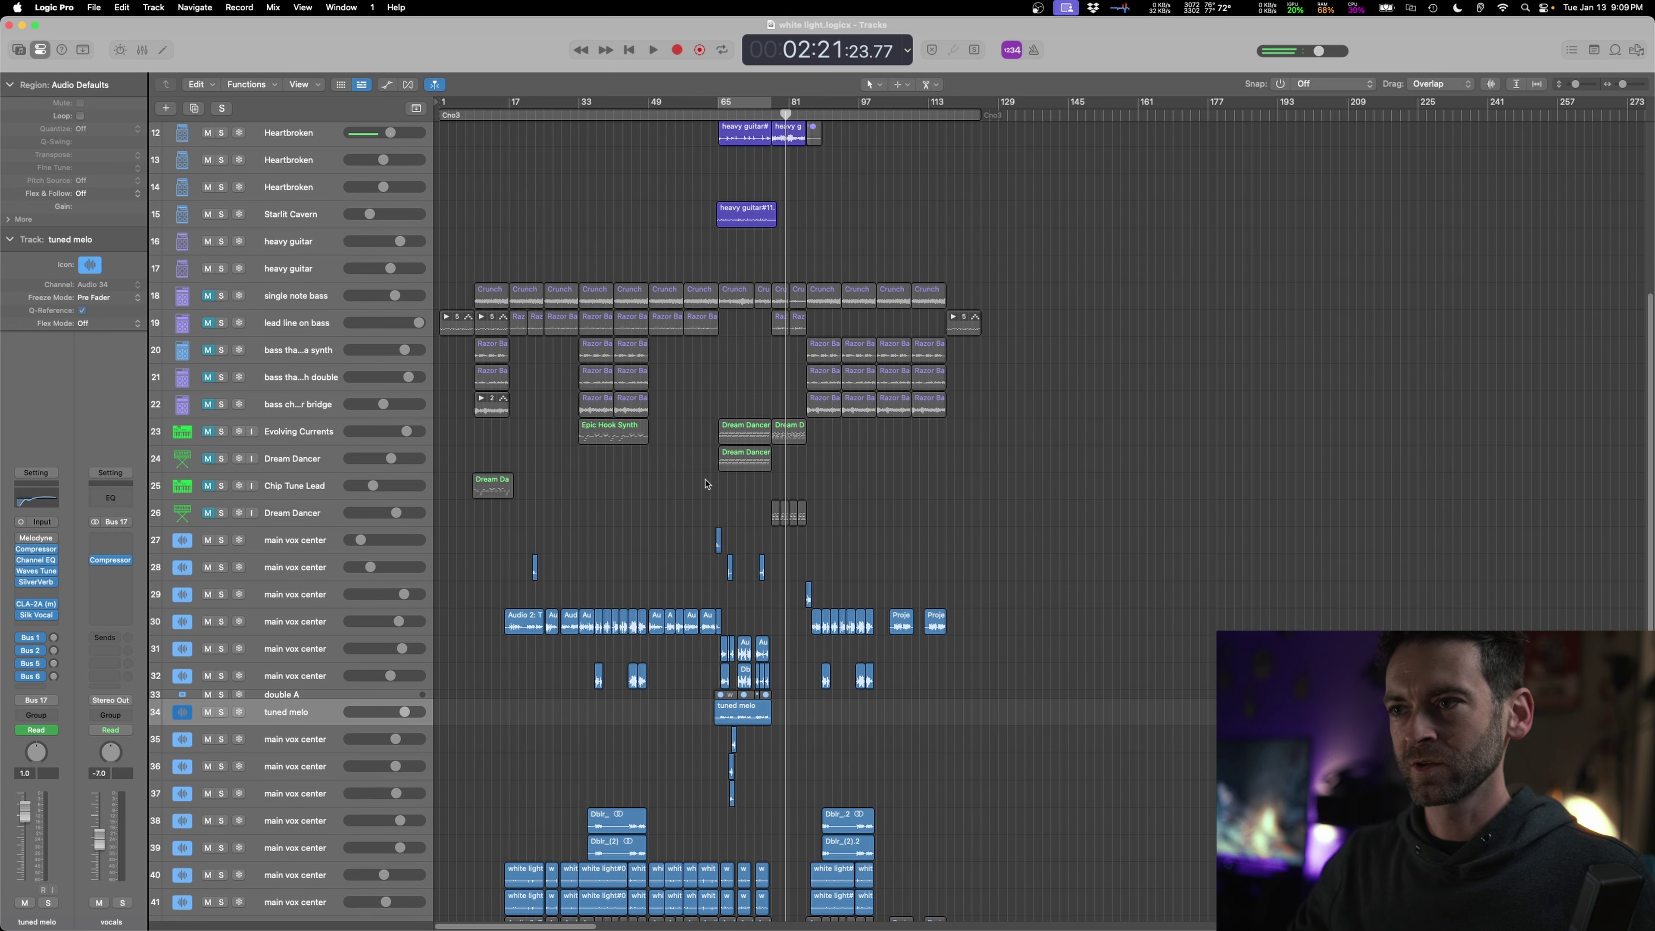
{"action": "scroll", "coordinate": [676, 500], "scroll_direction": "up", "scroll_amount": 1}
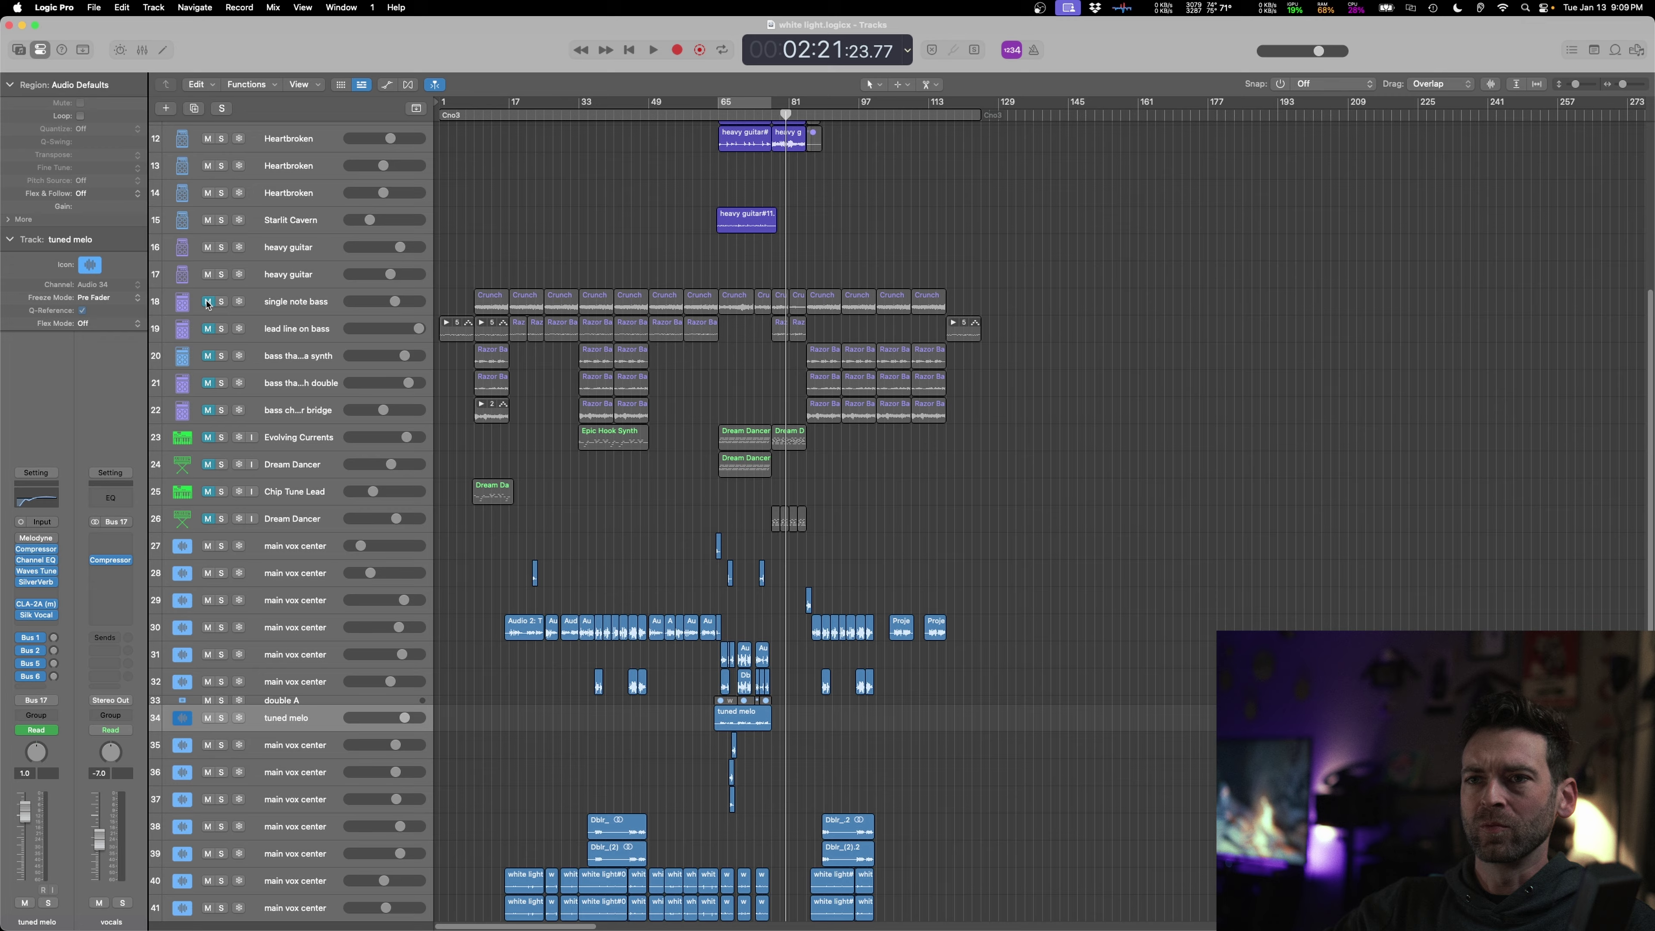
{"action": "left_click", "coordinate": [222, 302]}
{"action": "key", "text": "space"}
{"action": "left_click", "coordinate": [532, 254]}
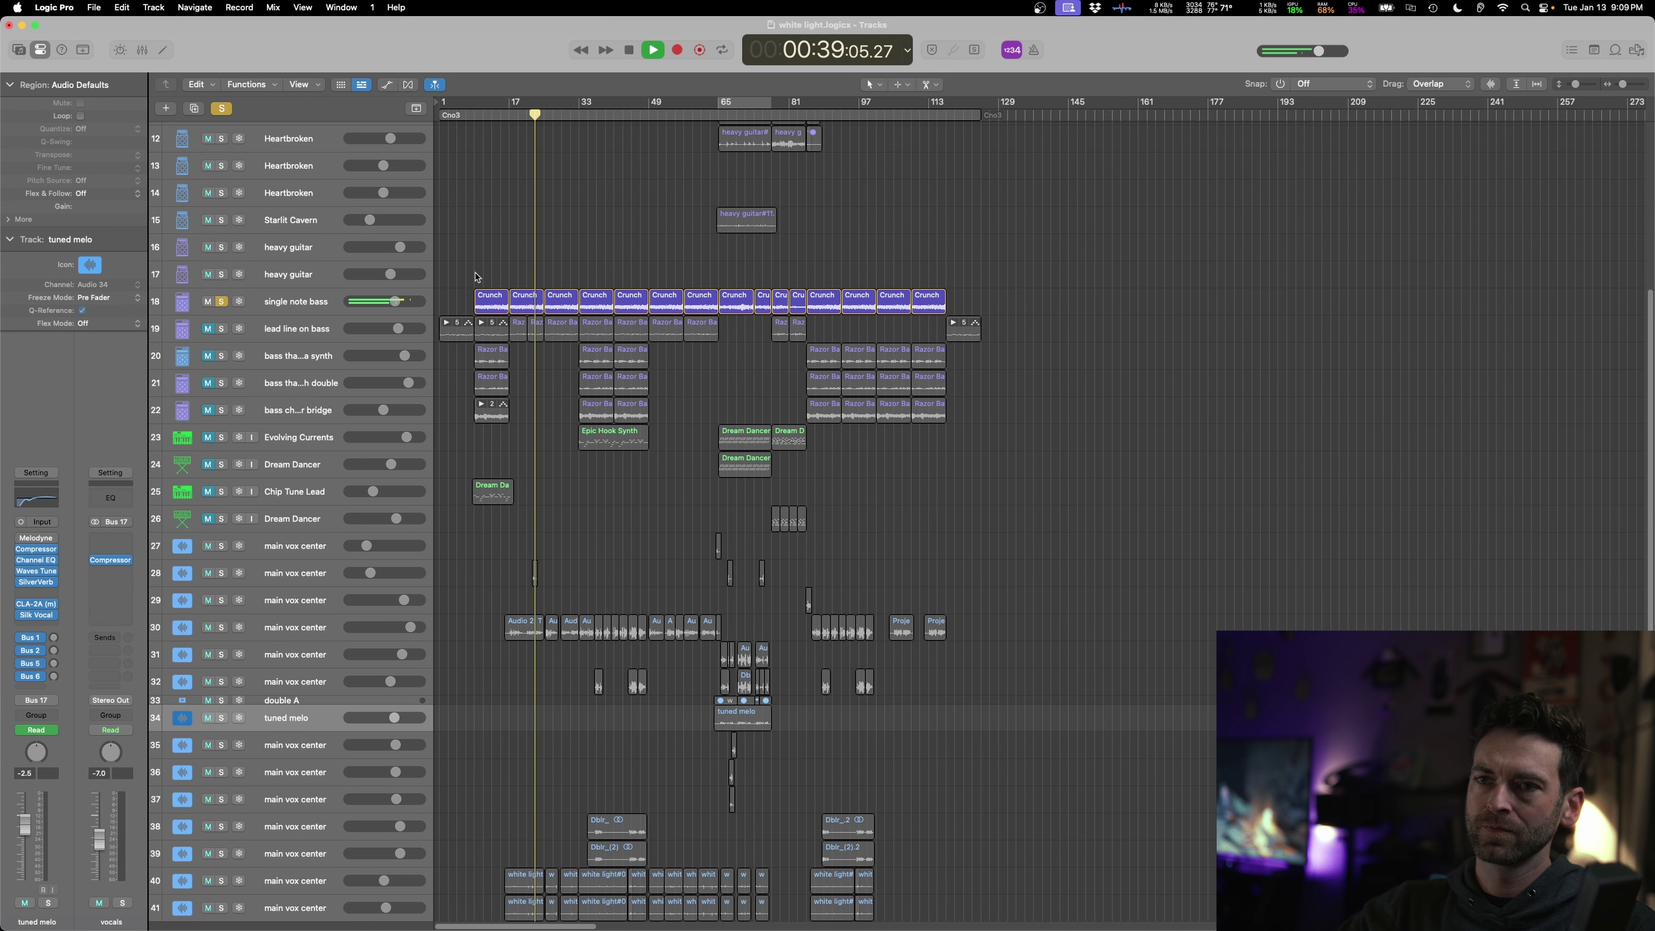
{"action": "left_click", "coordinate": [306, 301]}
- Audition lead line on bass, then tracks 20 to 22 together in solo, and stop playback with all solos cleared
{"action": "left_click", "coordinate": [221, 329]}
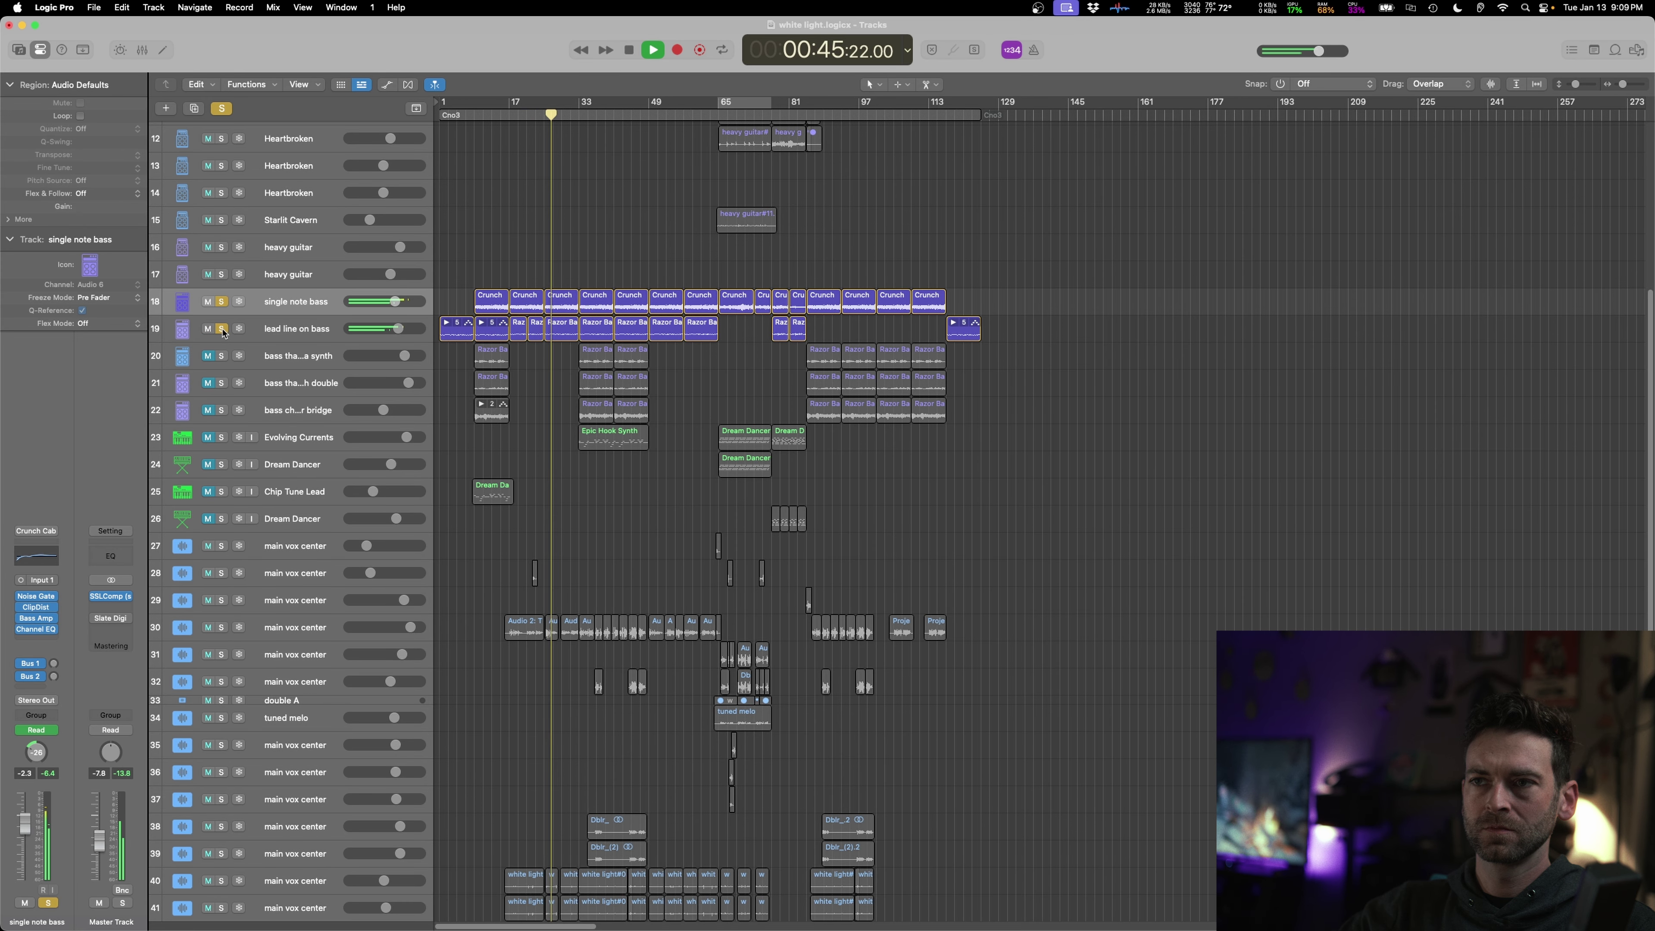
{"action": "left_click", "coordinate": [221, 301]}
{"action": "left_click", "coordinate": [222, 328]}
{"action": "left_click_drag", "start_coordinate": [221, 356], "coordinate": [222, 410]}
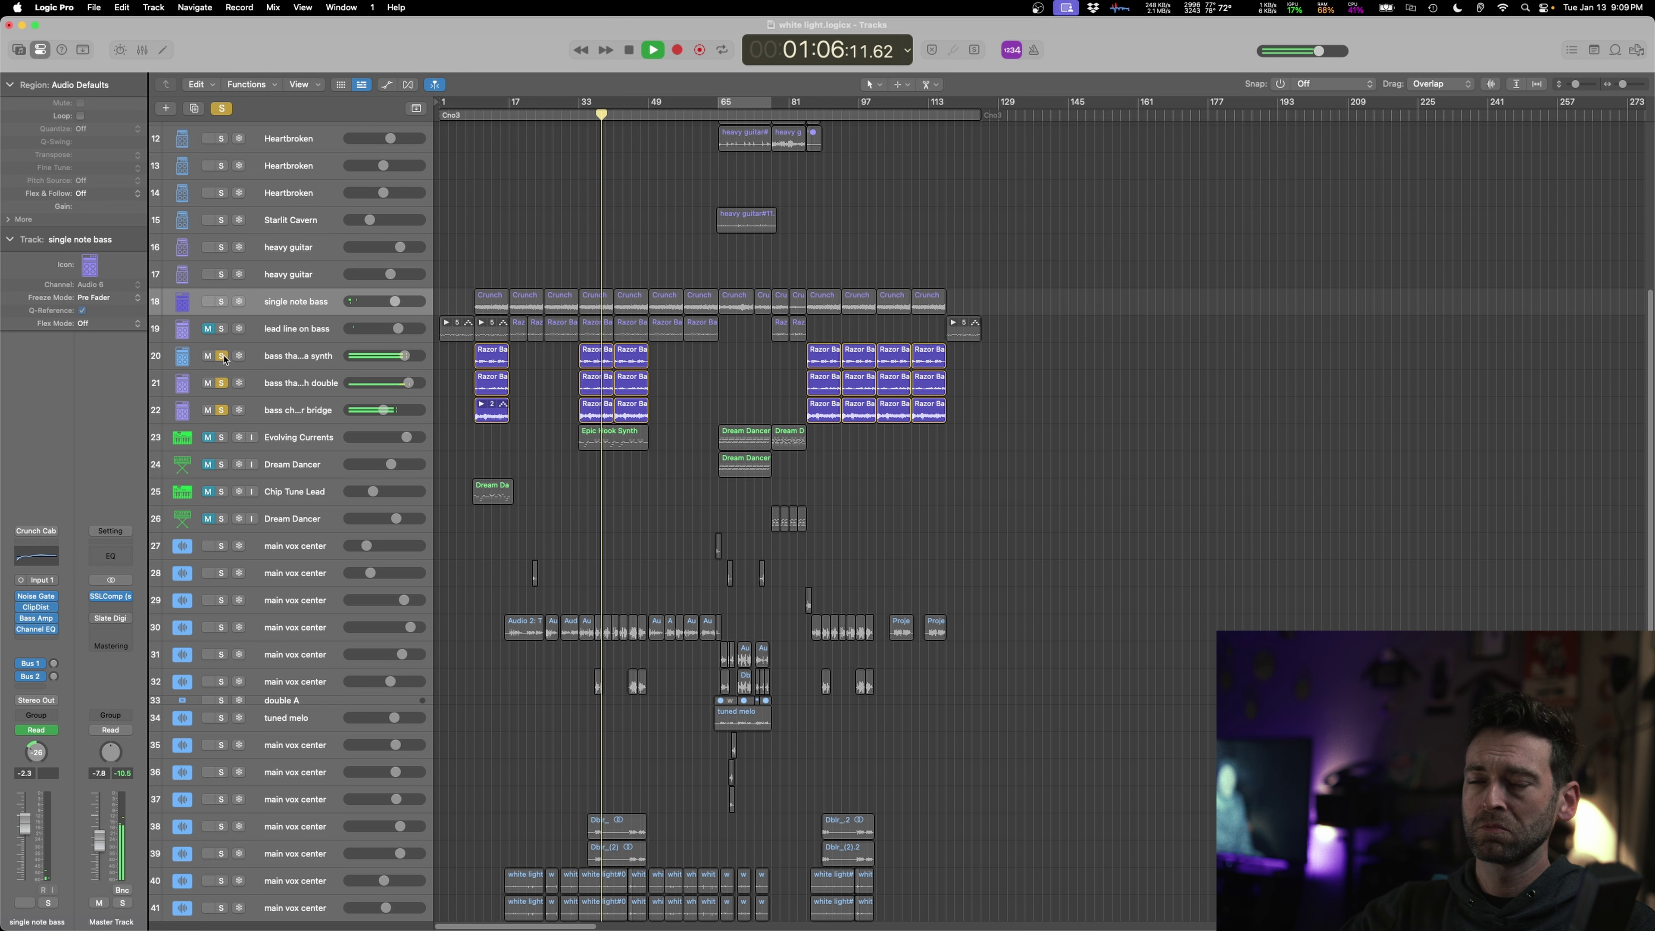
{"action": "key", "text": "space"}
{"action": "left_click_drag", "start_coordinate": [223, 358], "coordinate": [222, 416]}
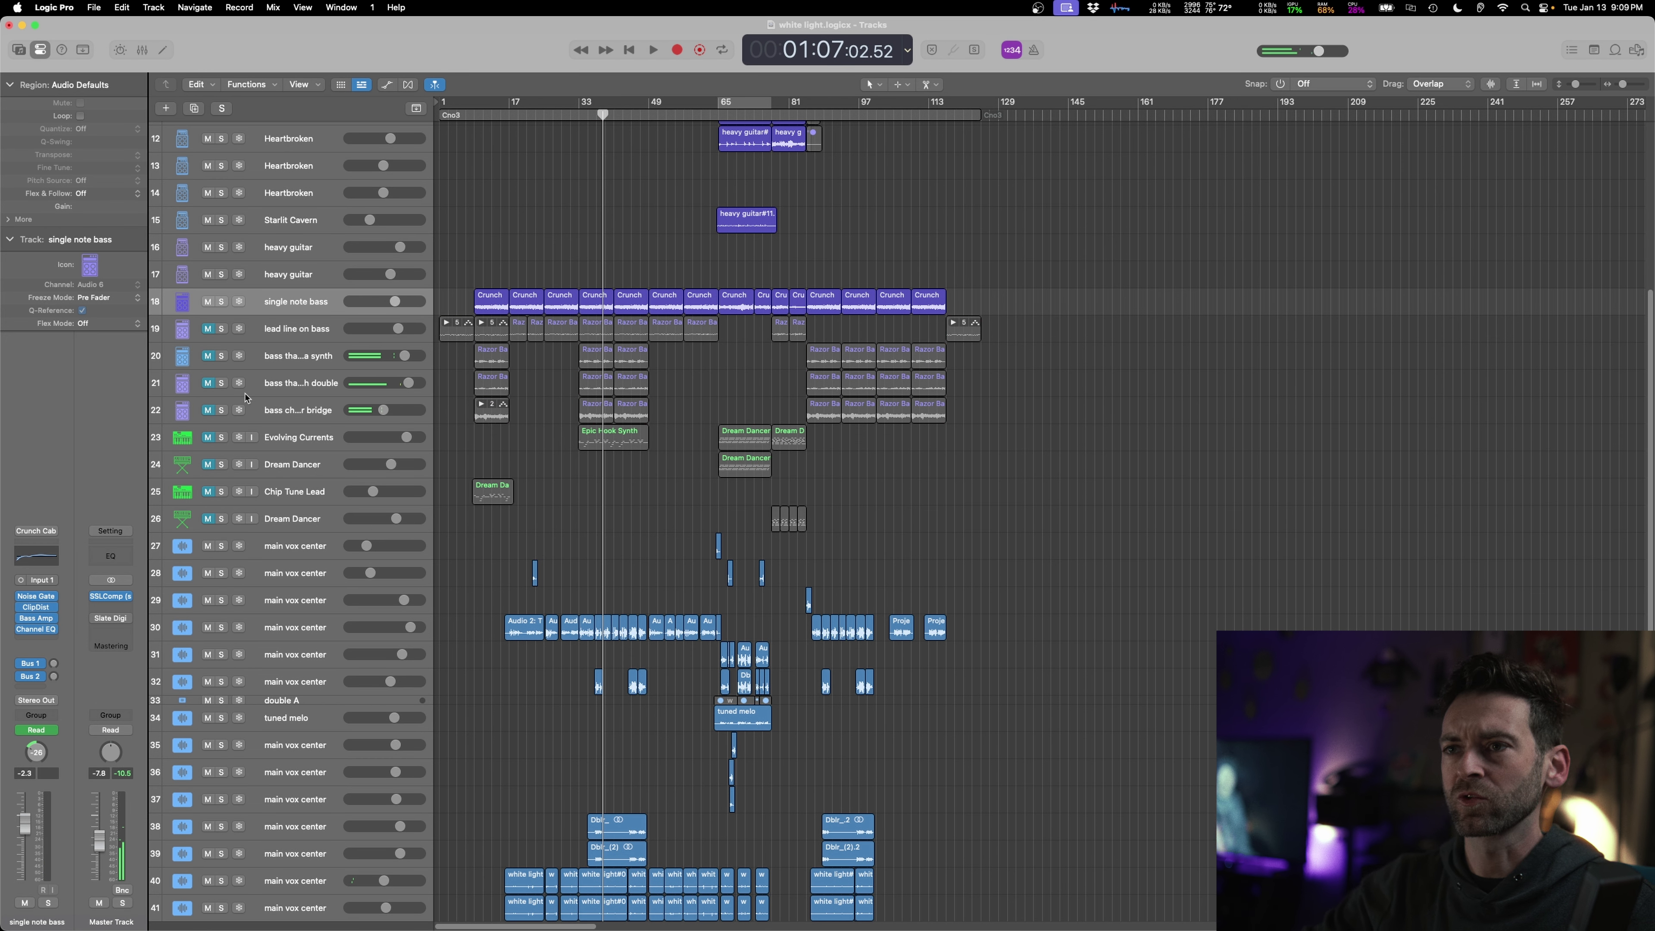
- Solo single note bass again and centre its pan while listening
{"action": "left_click", "coordinate": [222, 303]}
{"action": "key", "text": "space"}
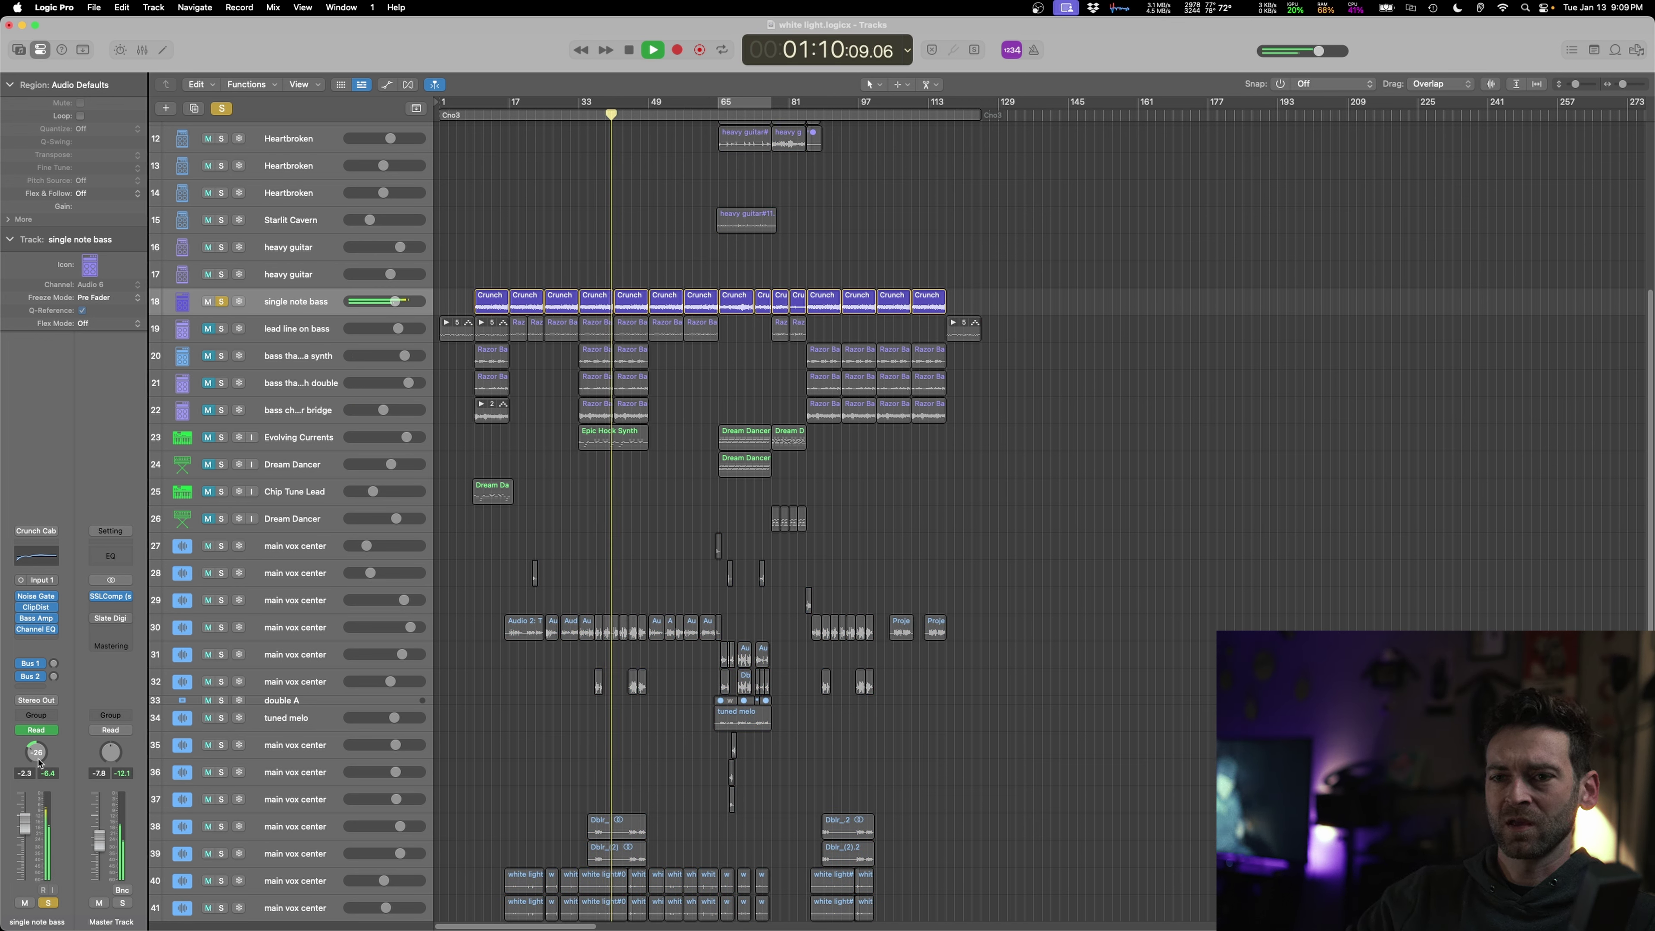
{"action": "key", "text": "space"}
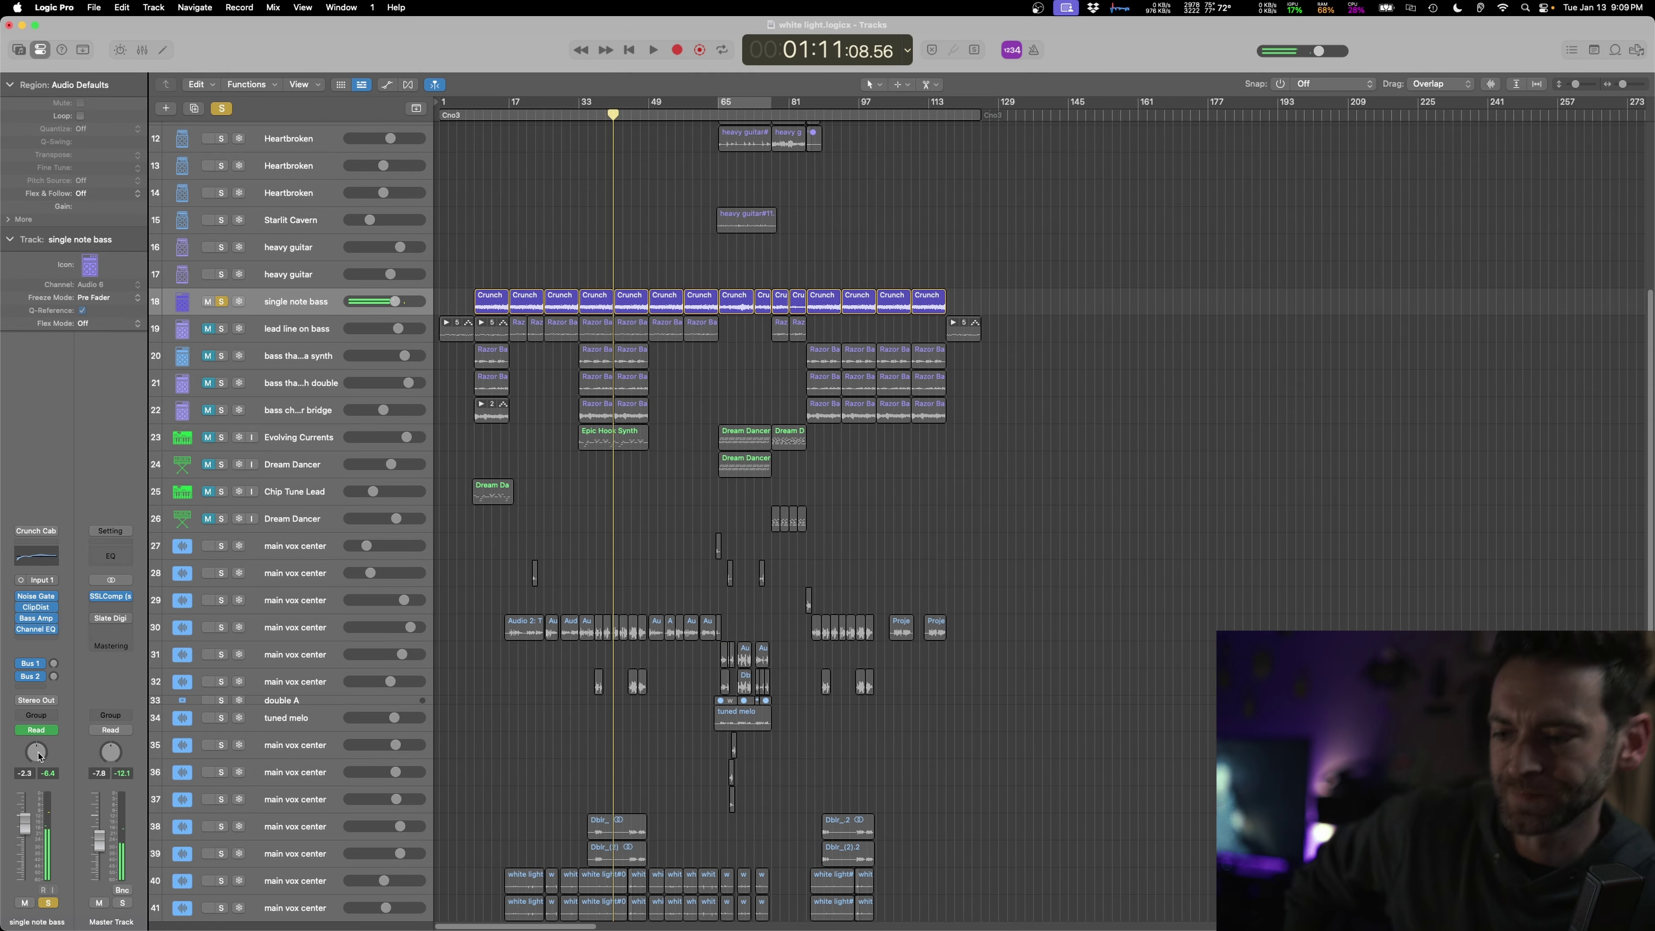
- Lower the fifth graphic EQ band in single note bass's Bass Amp Designer during playback
{"action": "key", "text": "space"}
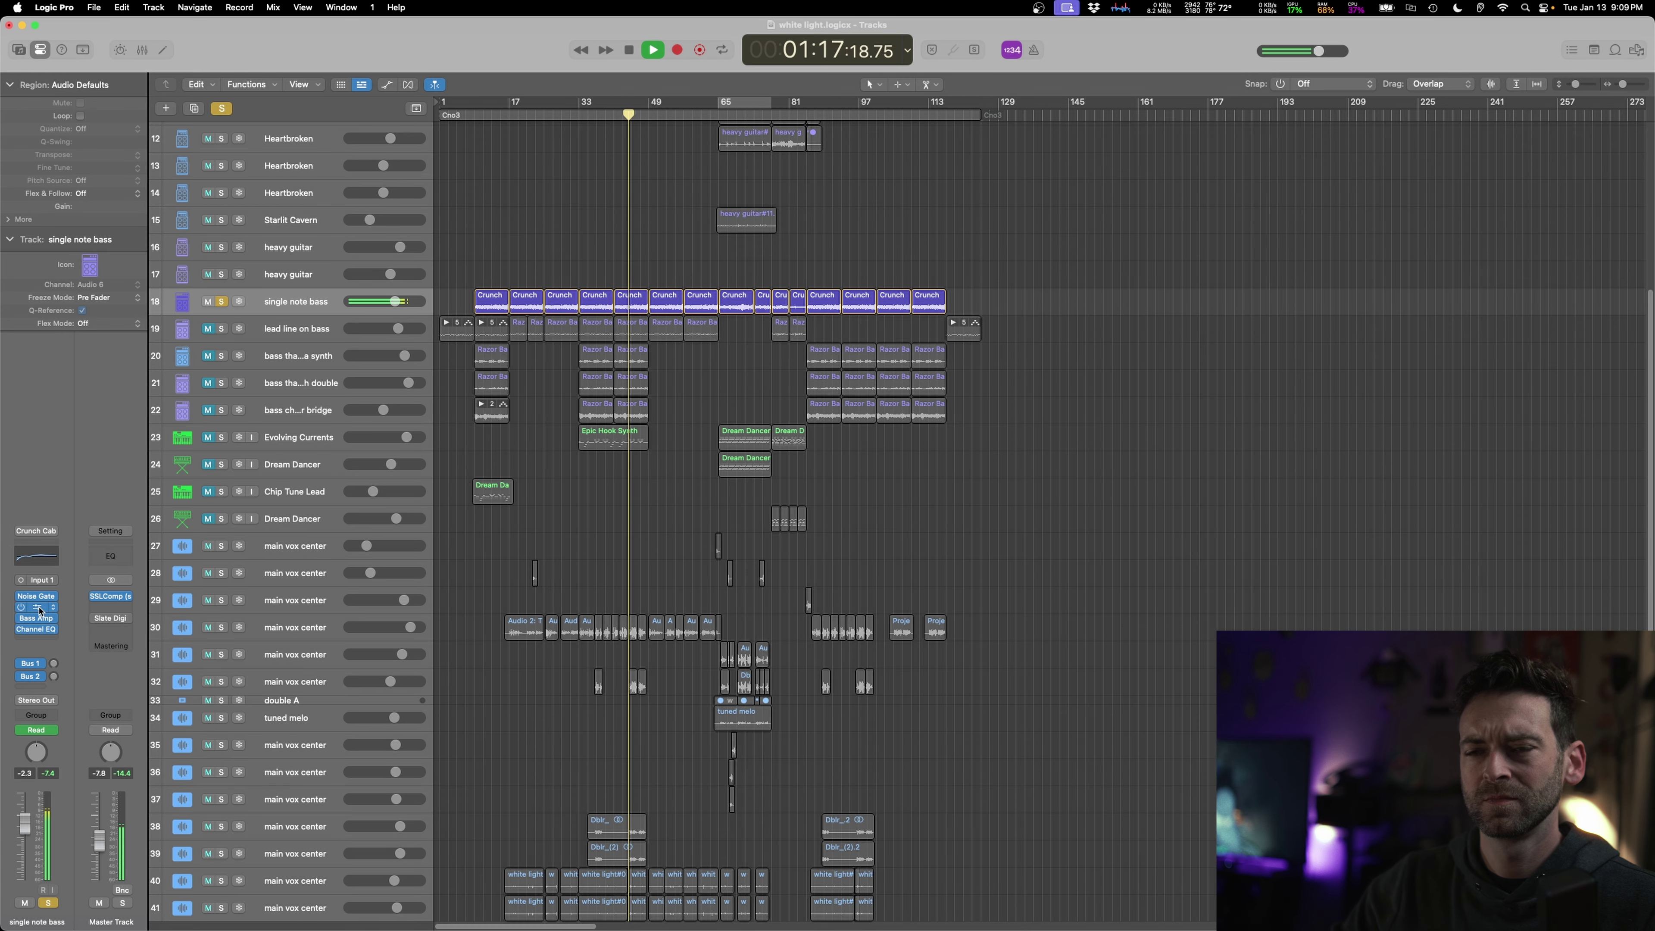
{"action": "left_click", "coordinate": [37, 617]}
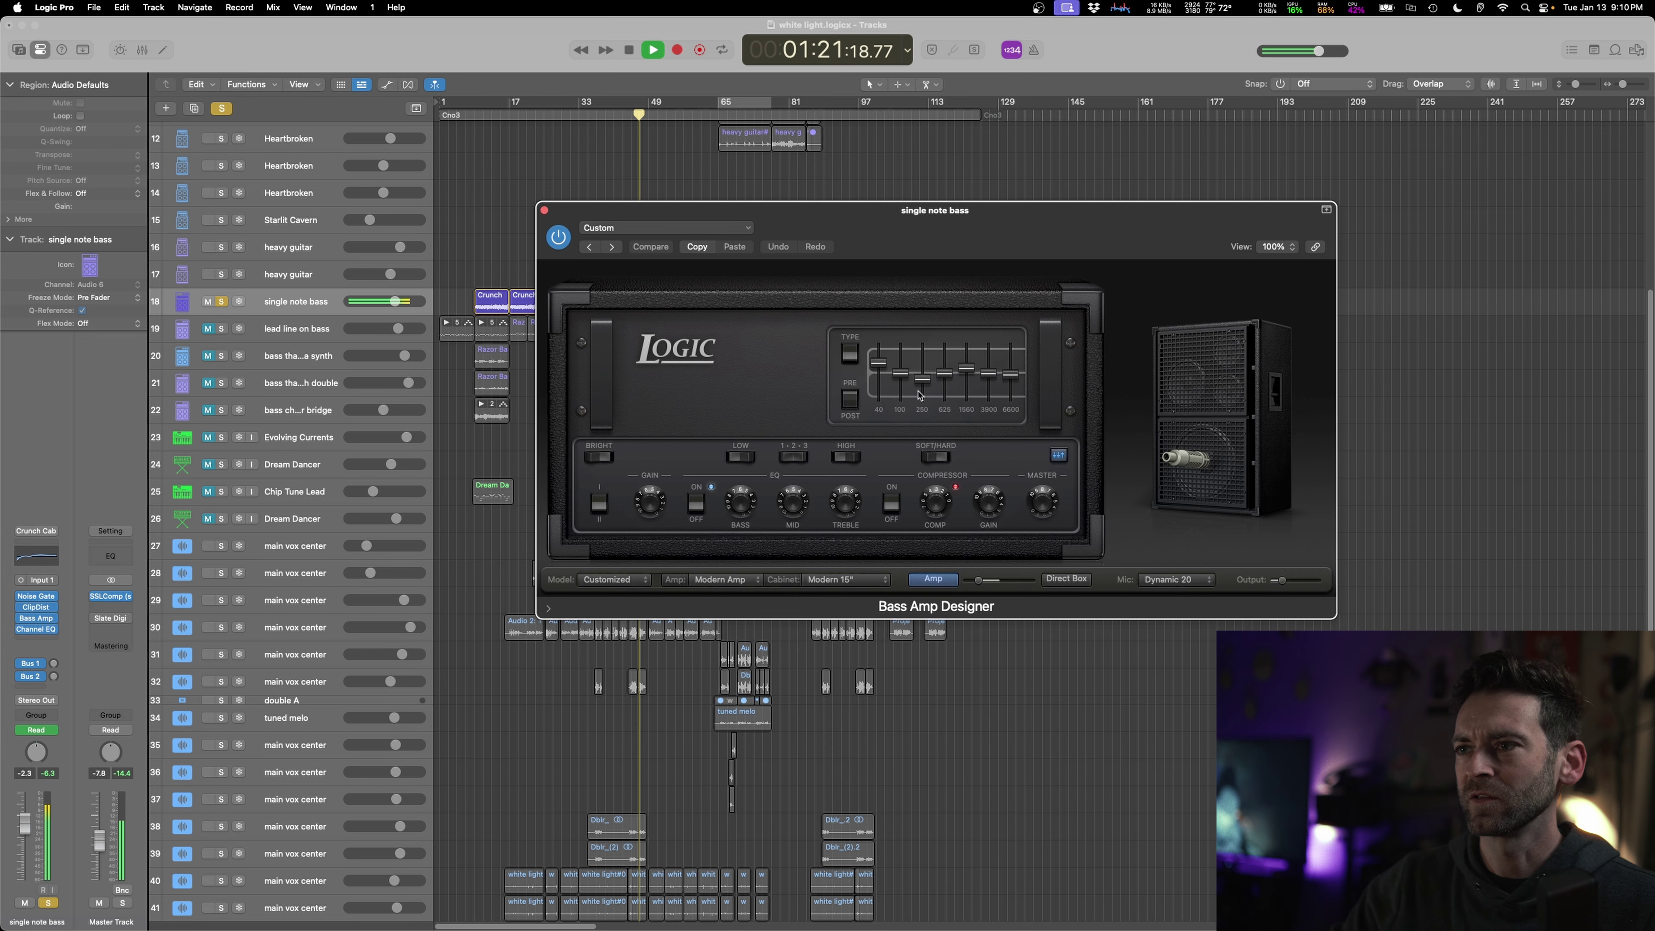
{"action": "left_click", "coordinate": [971, 381]}
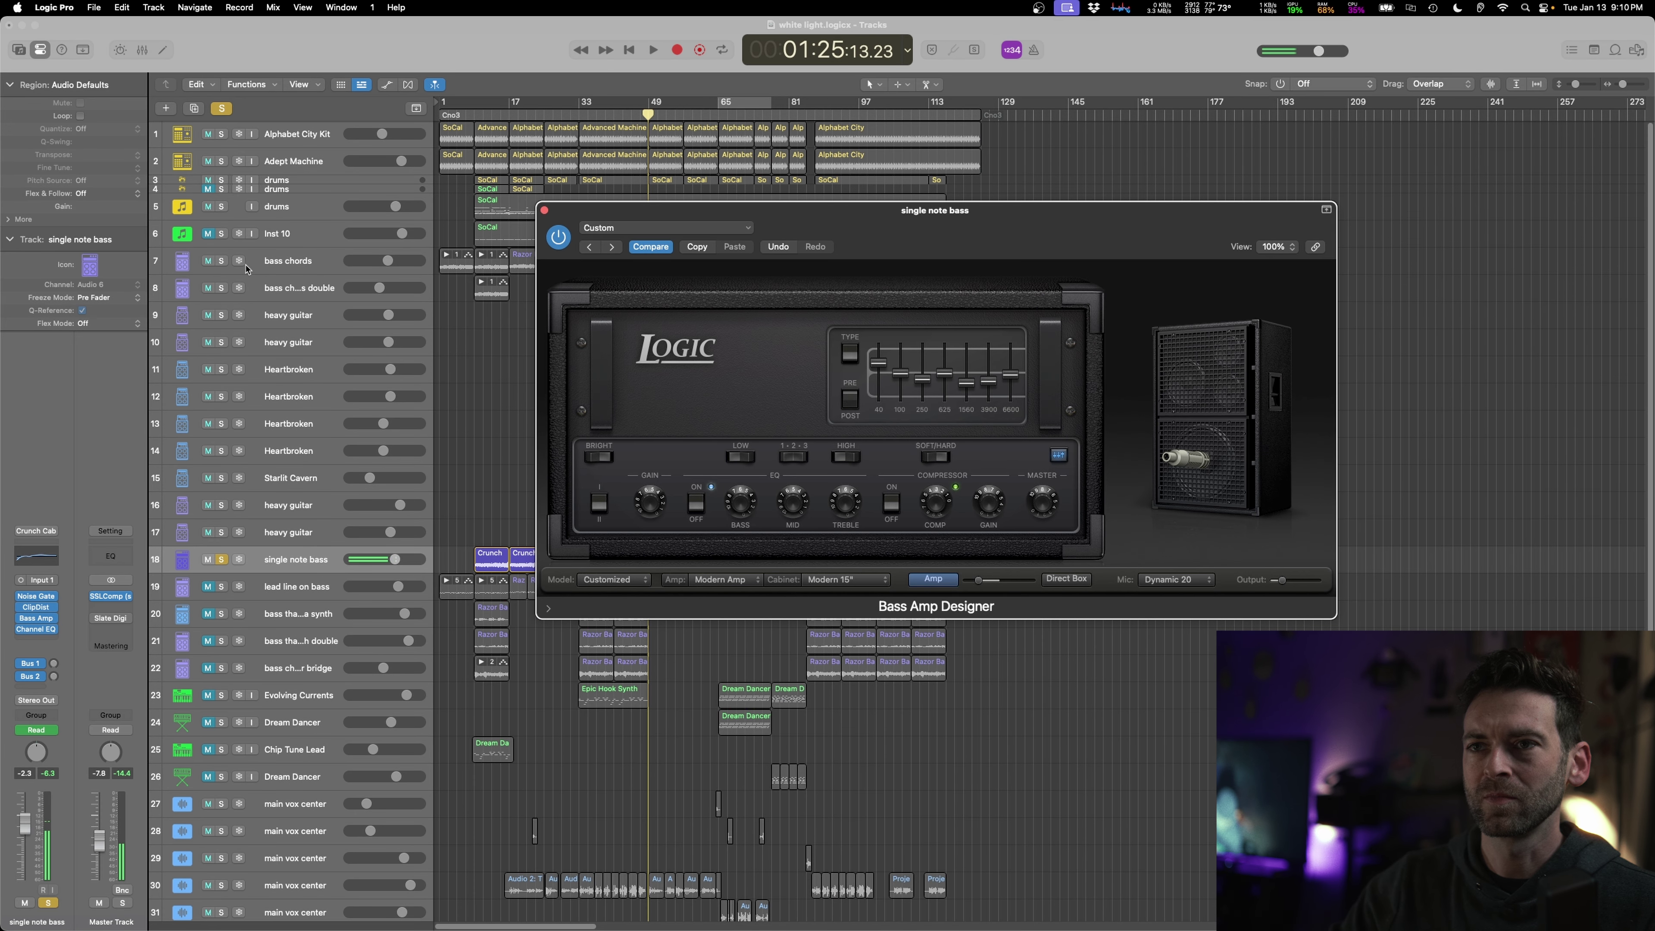
- Solo both bass chords tracks alongside single note bass, play them together, and move the Bass Amp Designer window aside
{"action": "left_click_drag", "start_coordinate": [221, 263], "coordinate": [221, 288]}
{"action": "key", "text": "space"}
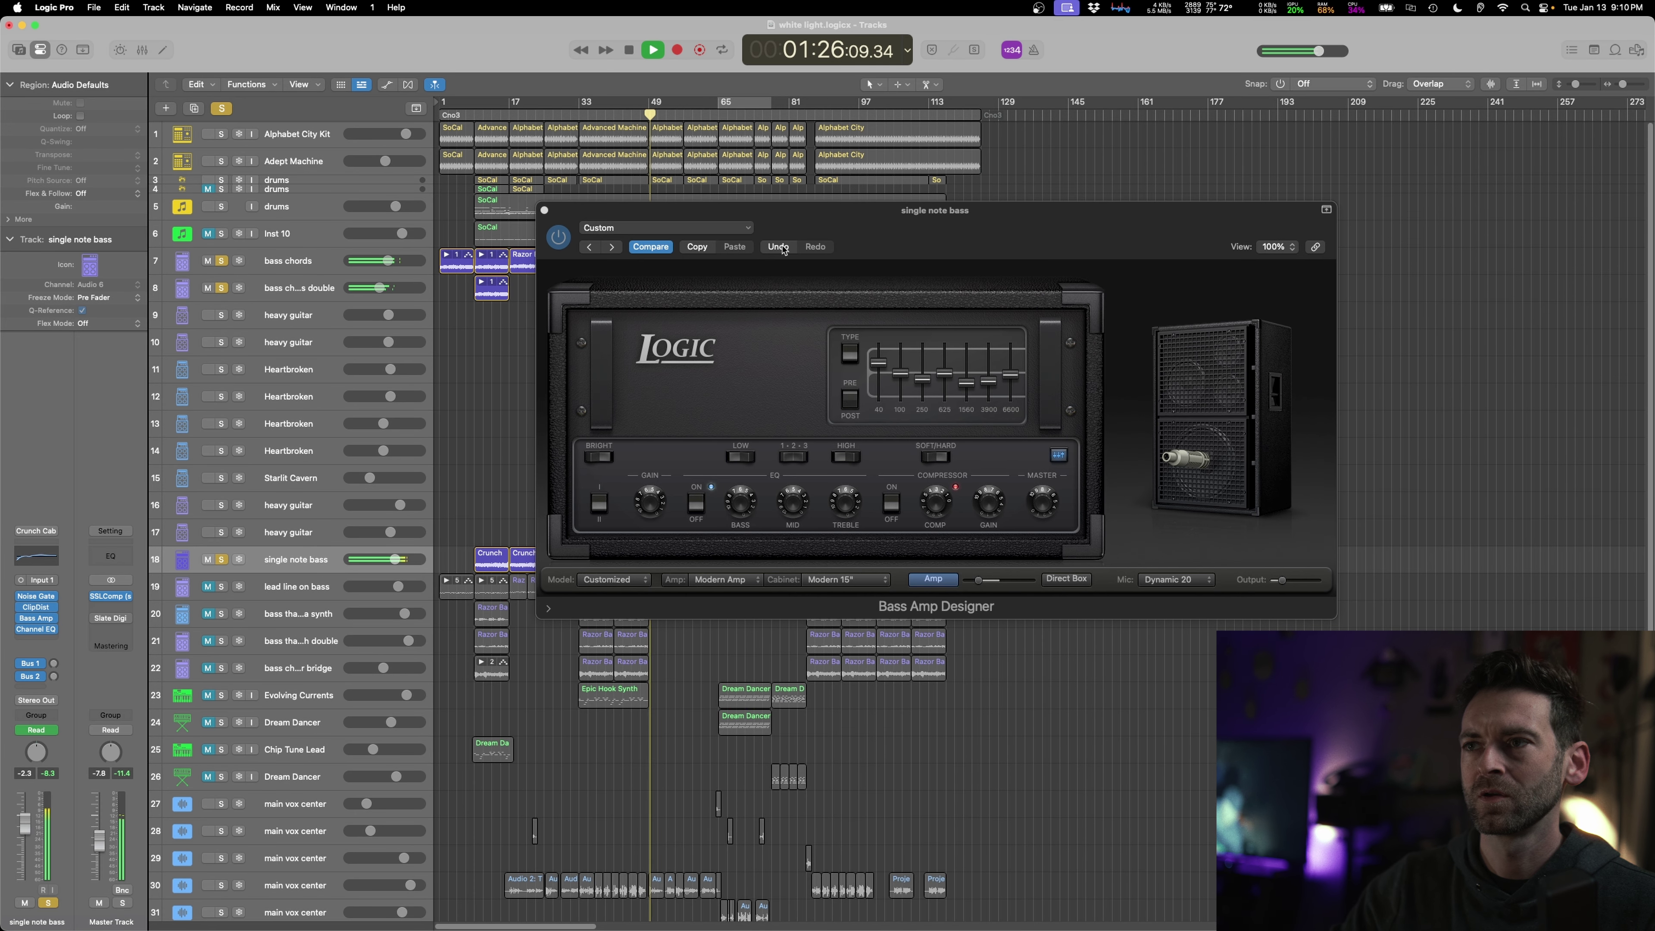
{"action": "left_click_drag", "start_coordinate": [897, 238], "coordinate": [1222, 346]}
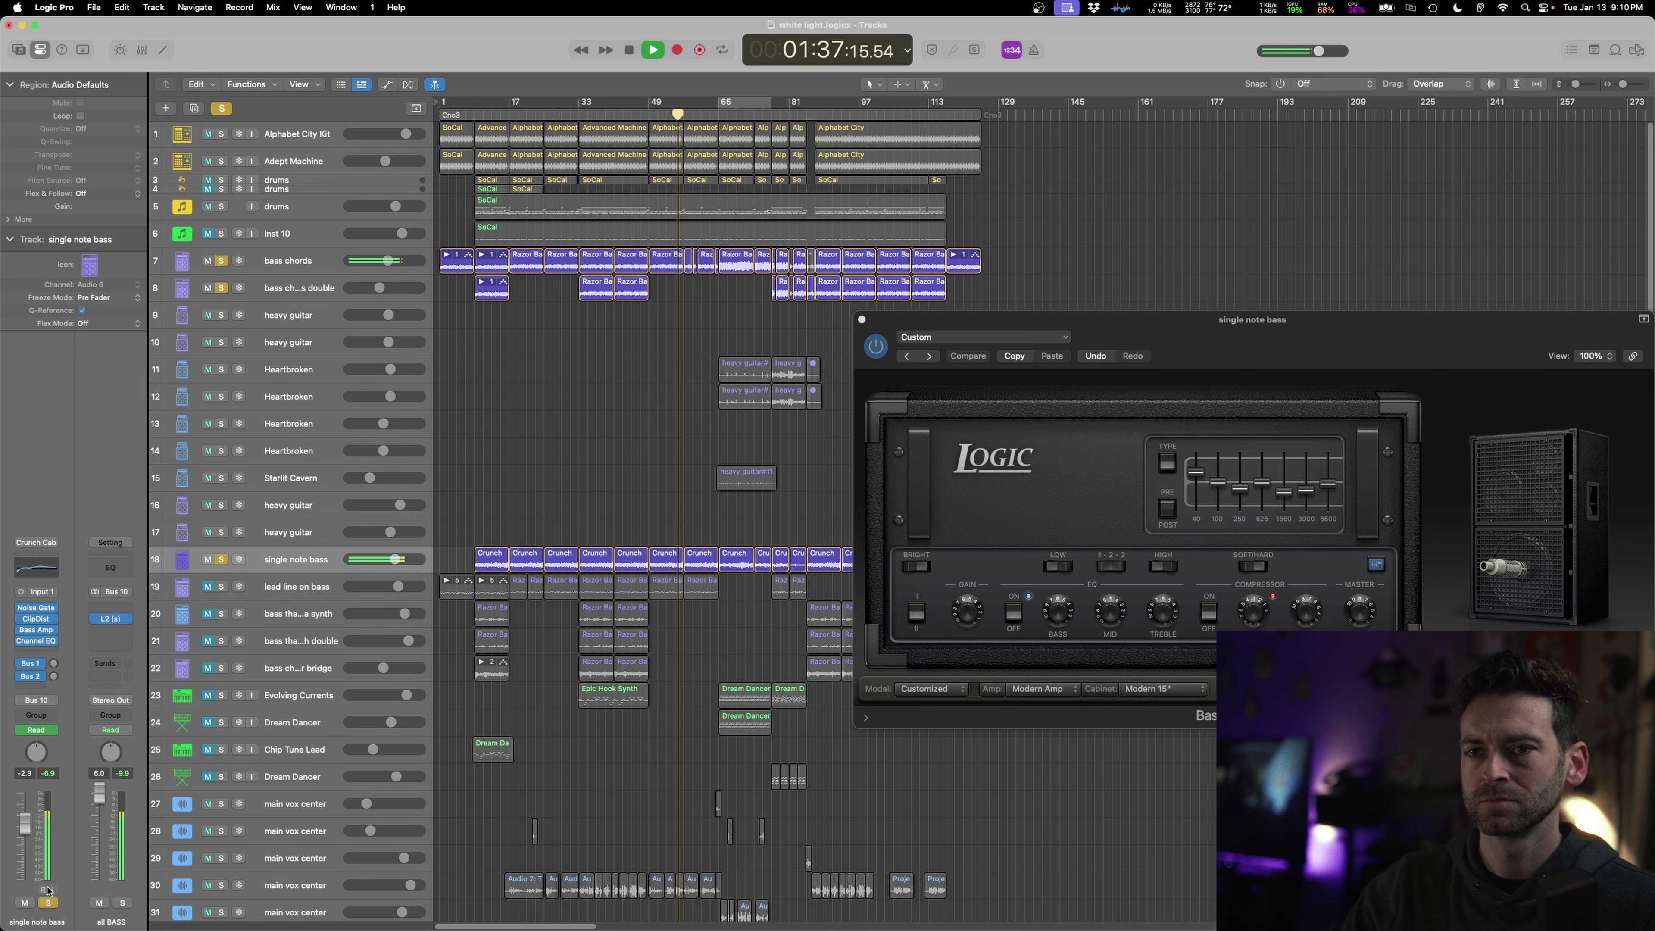
- Shape single note bass's Channel EQ with a cut of about 20.6 dB near 306 Hz and a 3.7 dB boost at 1430 Hz
{"action": "left_click", "coordinate": [37, 567]}
{"action": "left_click_drag", "start_coordinate": [847, 366], "coordinate": [753, 455]}
{"action": "left_click_drag", "start_coordinate": [967, 345], "coordinate": [892, 344]}
{"action": "mouse_move", "coordinate": [778, 429]}
{"action": "left_mouse_down"}
{"action": "mouse_move", "coordinate": [780, 352]}
{"action": "mouse_move", "coordinate": [777, 419]}
{"action": "mouse_move", "coordinate": [733, 421]}
{"action": "mouse_move", "coordinate": [774, 428]}
{"action": "left_mouse_up"}
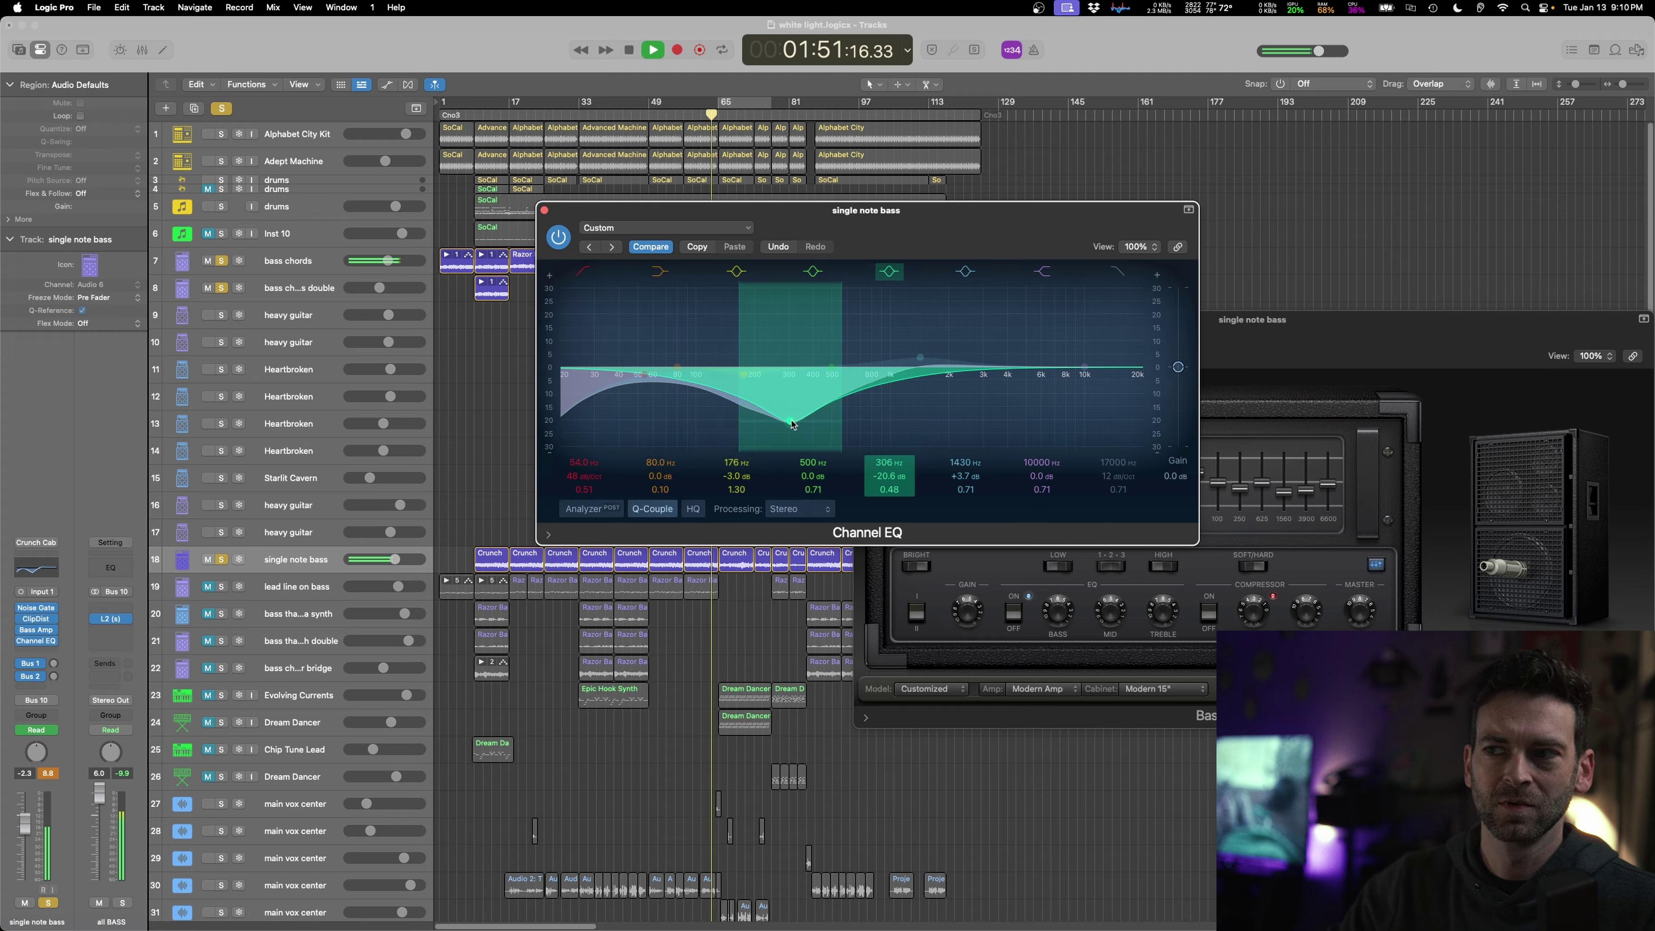
{"action": "key", "text": "space"}
{"action": "left_click", "coordinate": [545, 210]}
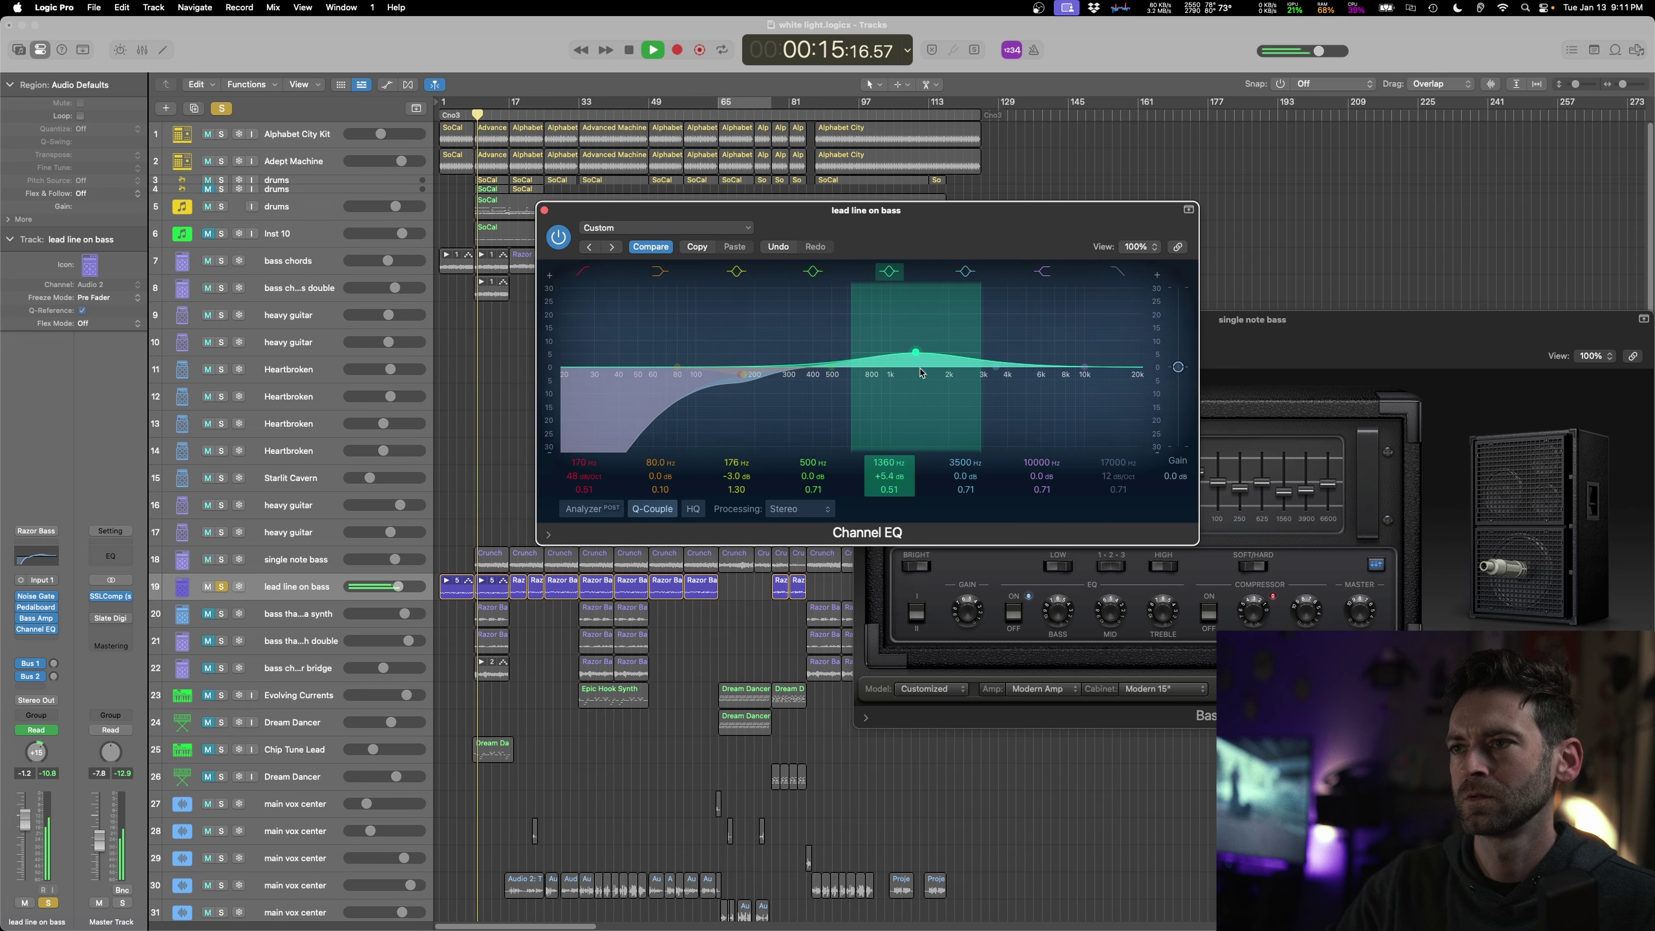
- Set the midrange boost in lead line on bass's Channel EQ to +8.8 dB at 1240 Hz and stop playback
{"action": "left_click_drag", "start_coordinate": [877, 367], "coordinate": [916, 361]}
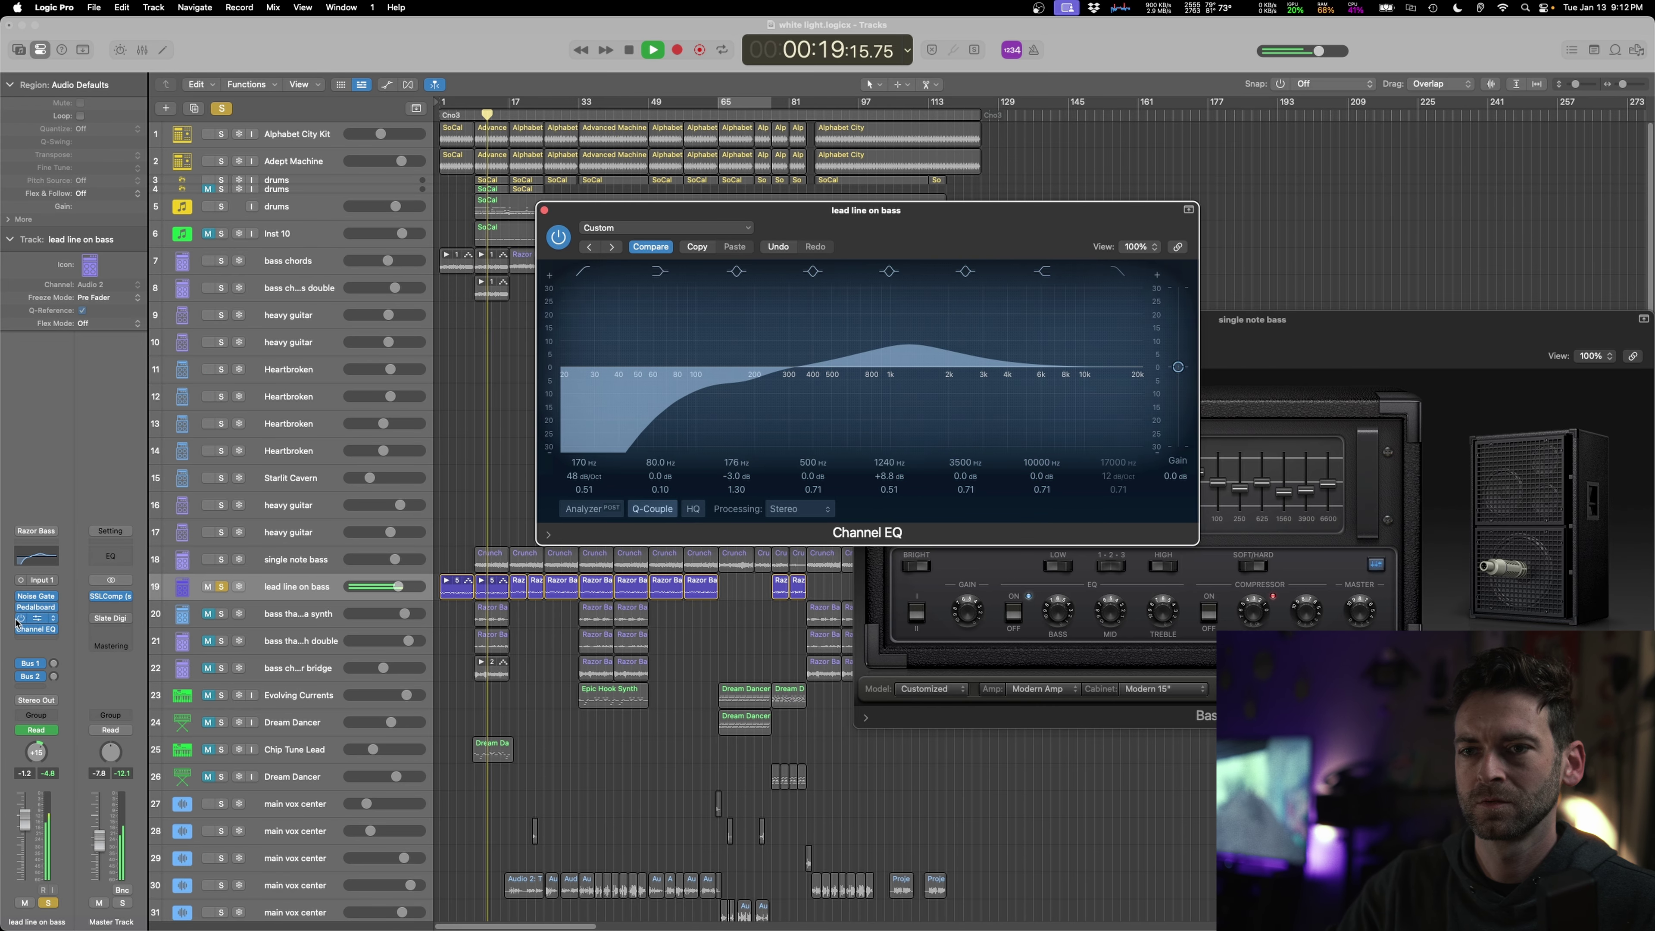
{"action": "key", "text": "space"}
- Insert Guitar Amp Pro after the Channel EQ on lead line on bass and play the track
{"action": "left_click", "coordinate": [45, 616]}
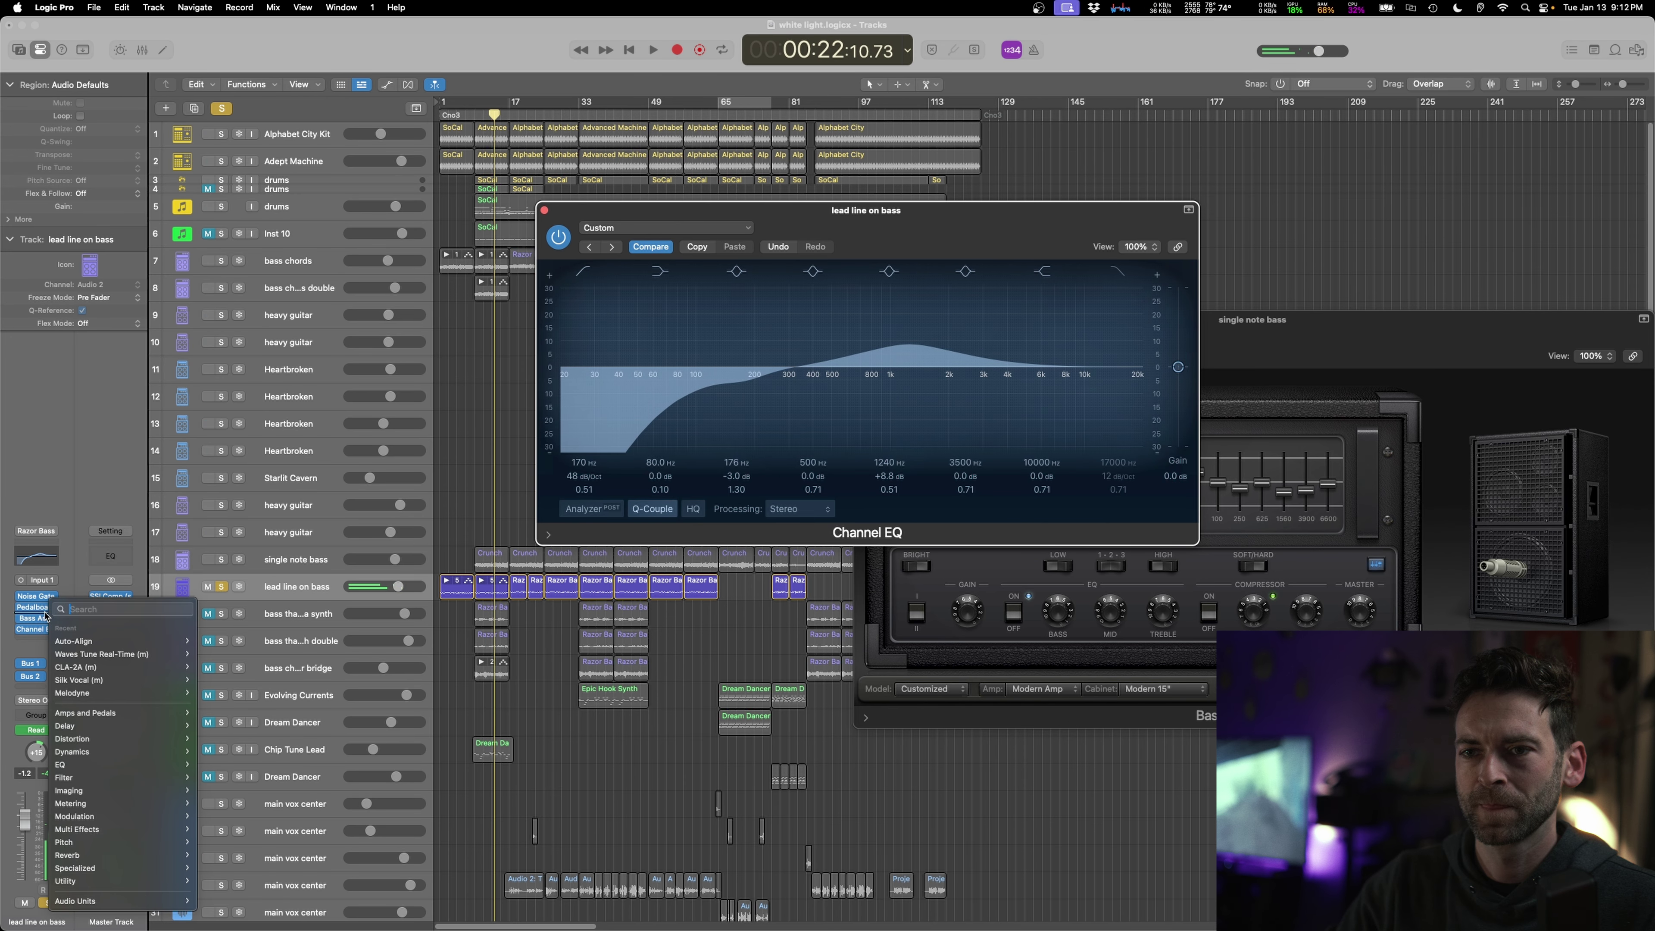
{"action": "left_click", "coordinate": [34, 586]}
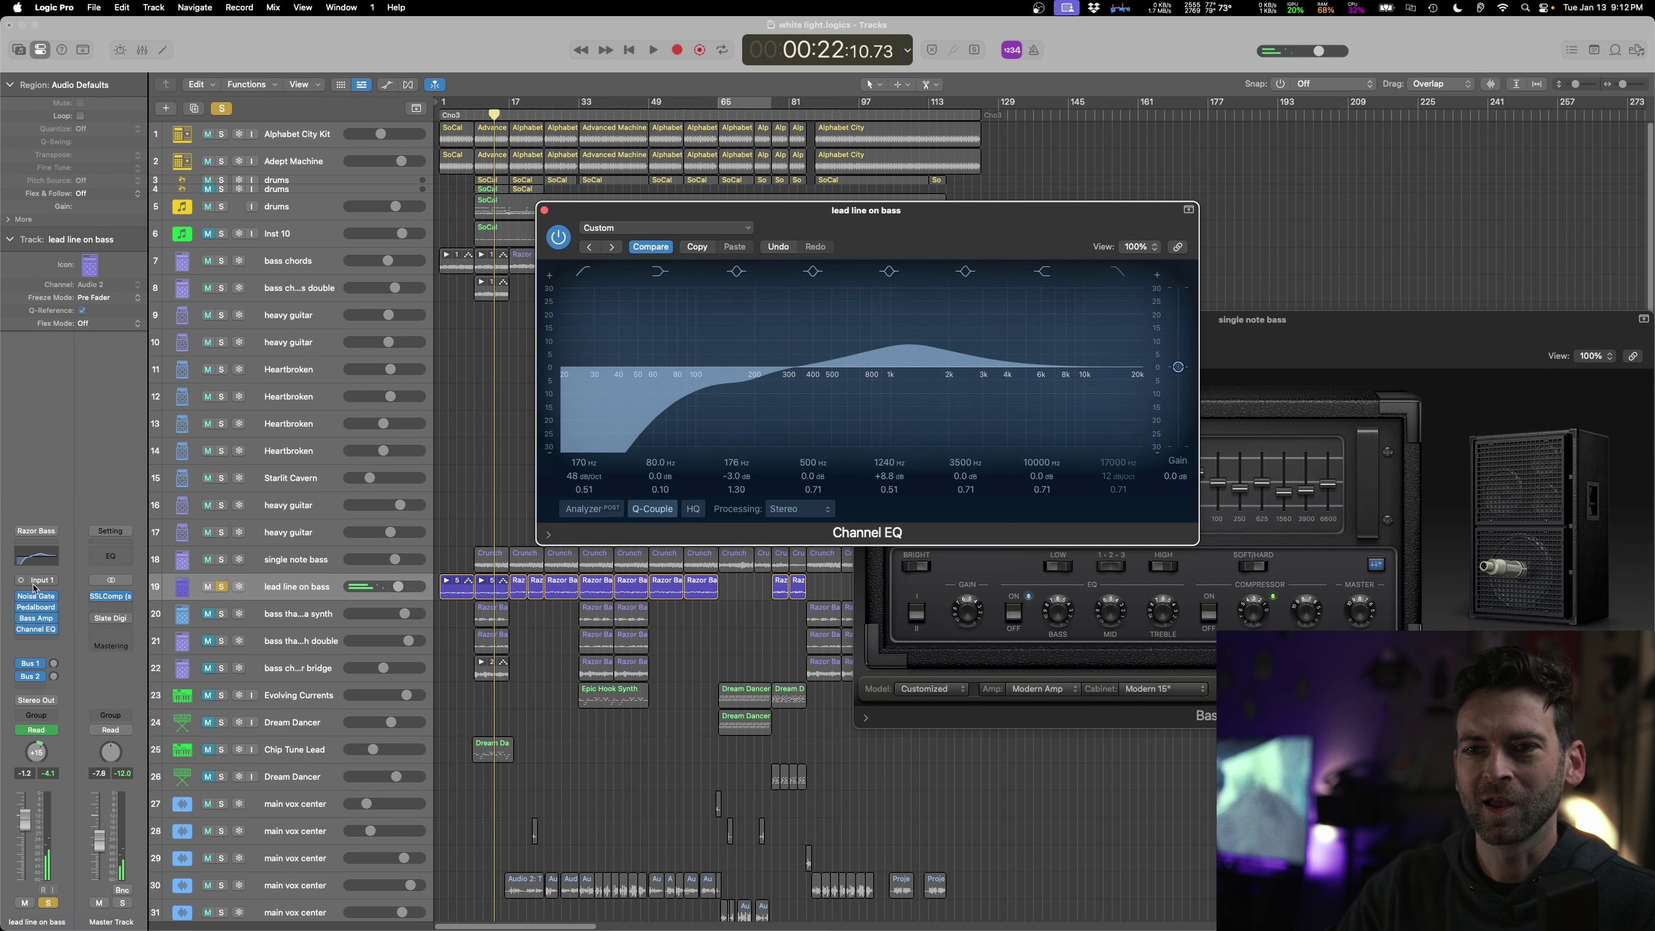
{"action": "left_click", "coordinate": [35, 641]}
{"action": "mouse_move", "coordinate": [72, 917]}
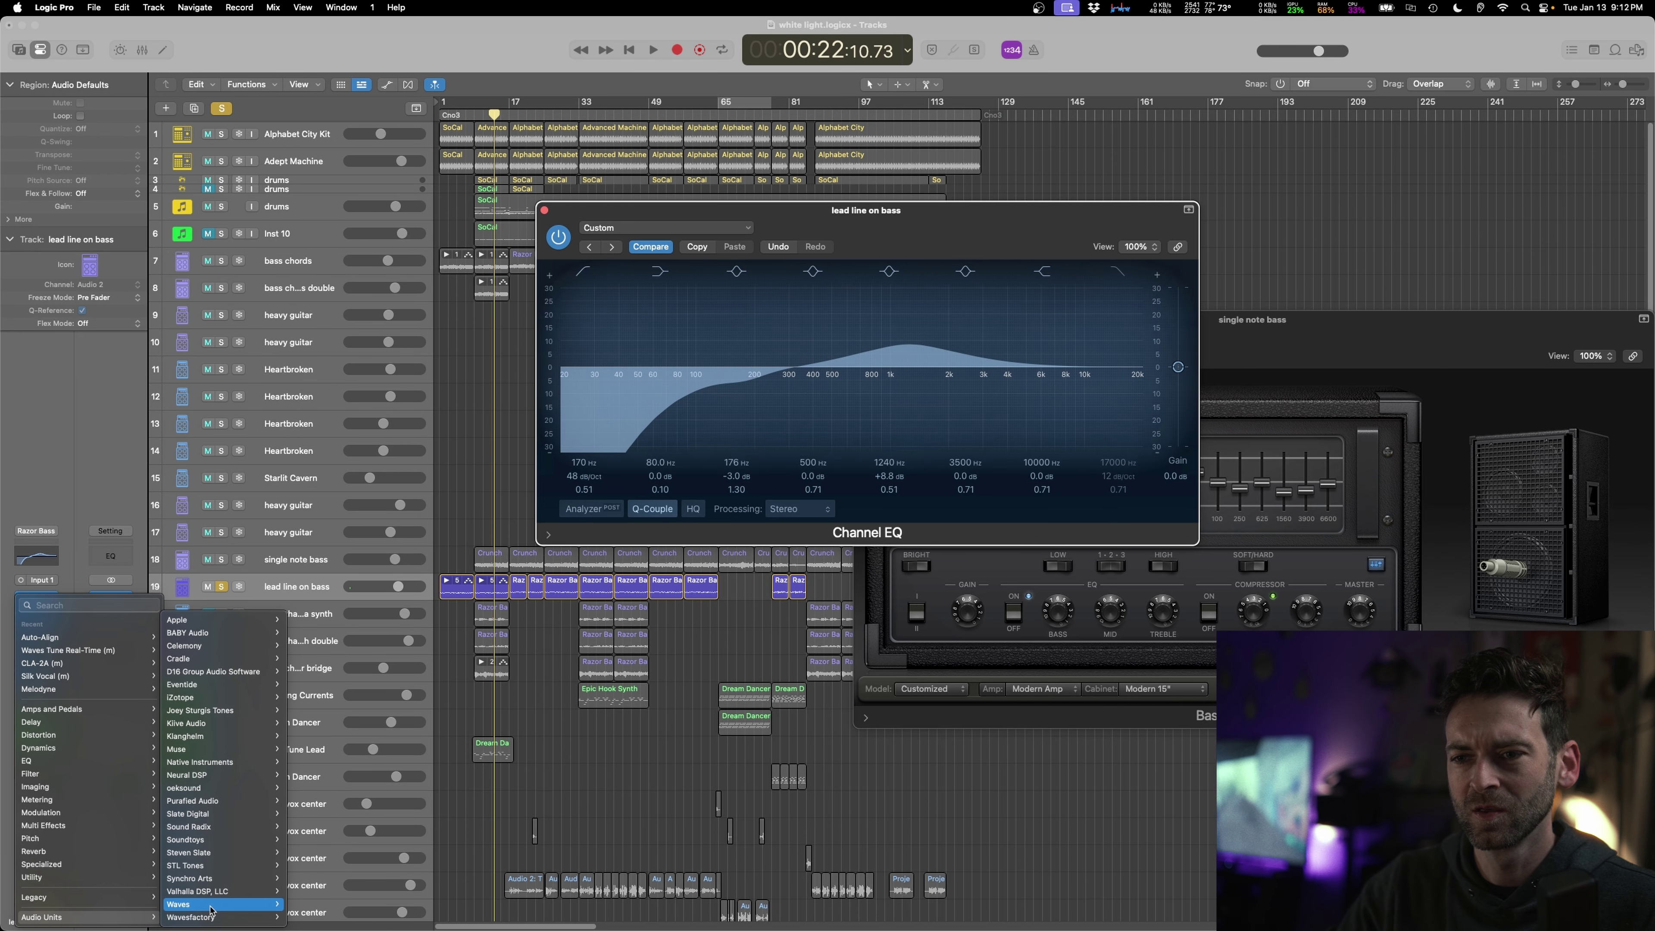
{"action": "mouse_move", "coordinate": [221, 843]}
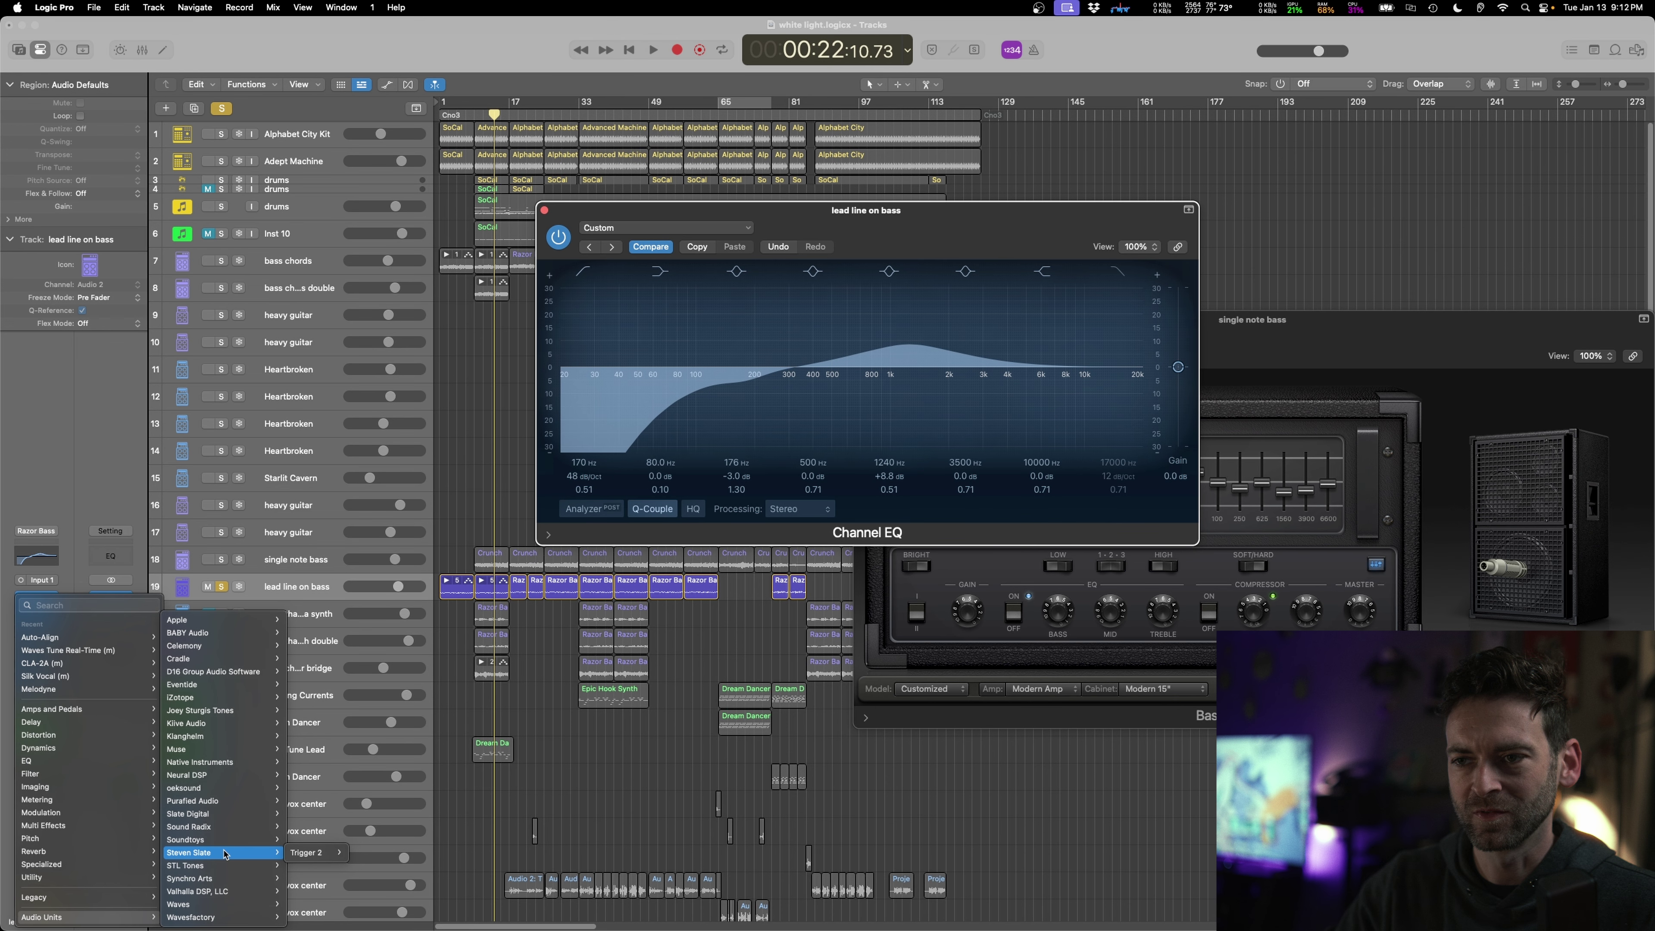
{"action": "mouse_move", "coordinate": [230, 787]}
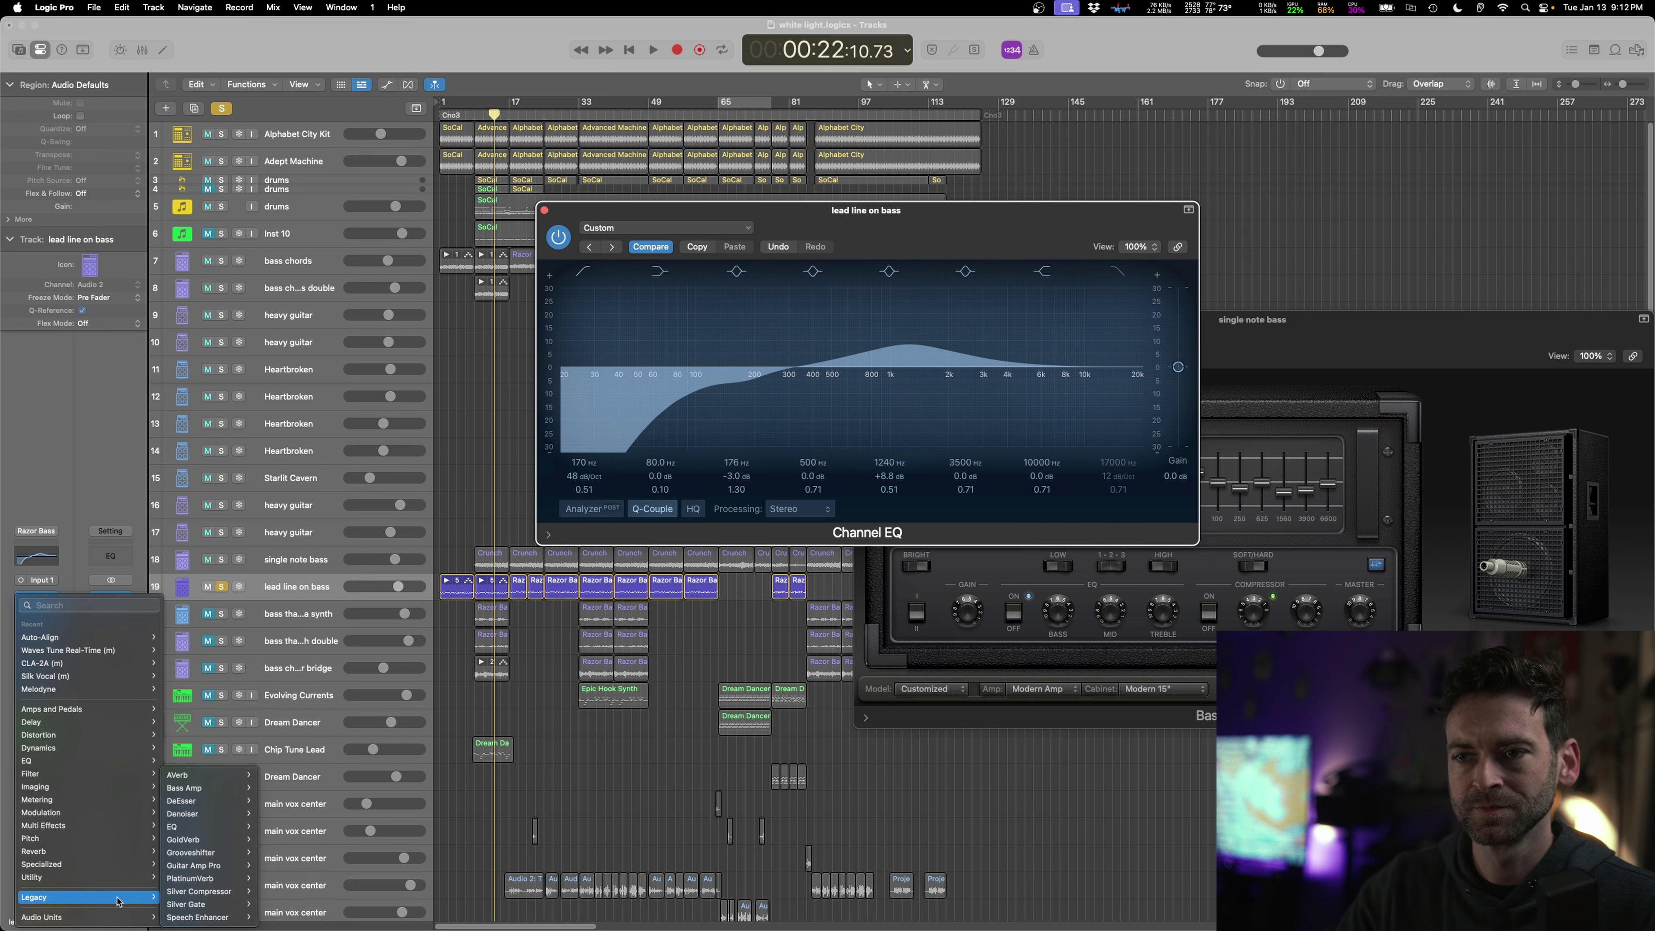
{"action": "left_click", "coordinate": [329, 810]}
{"action": "key", "text": "space"}
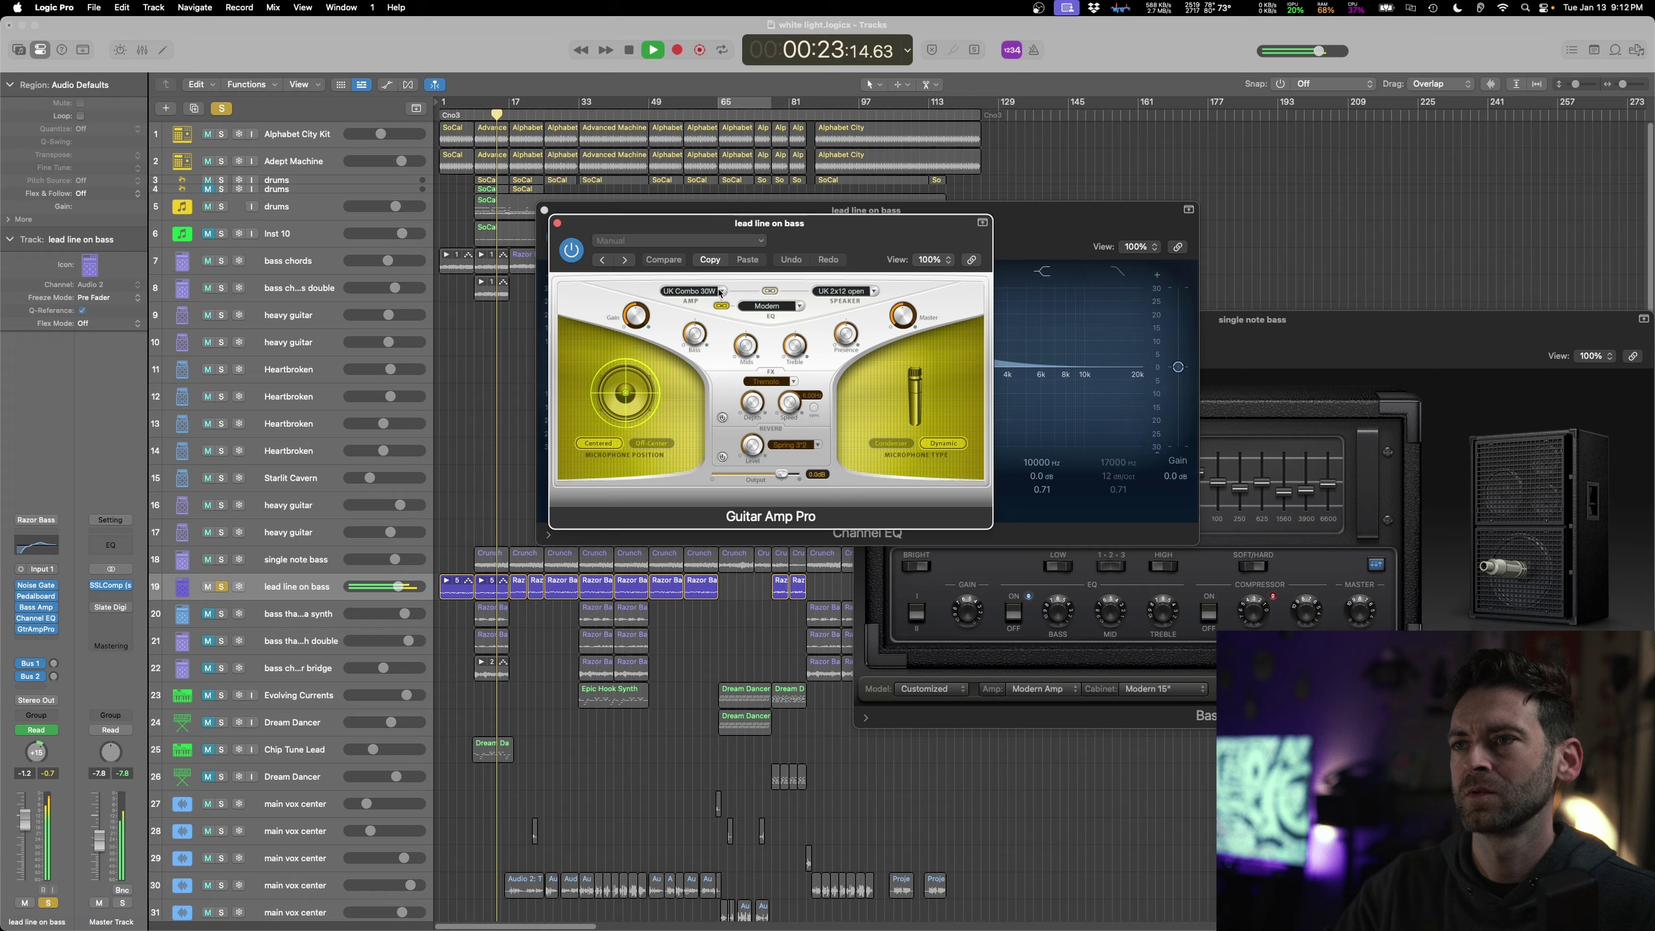
- Try American Gain in Guitar Amp Pro, settle on the US Hot Combo 40W amp, and set its gain to about 4.2
{"action": "left_click", "coordinate": [691, 291]}
{"action": "left_click", "coordinate": [704, 432]}
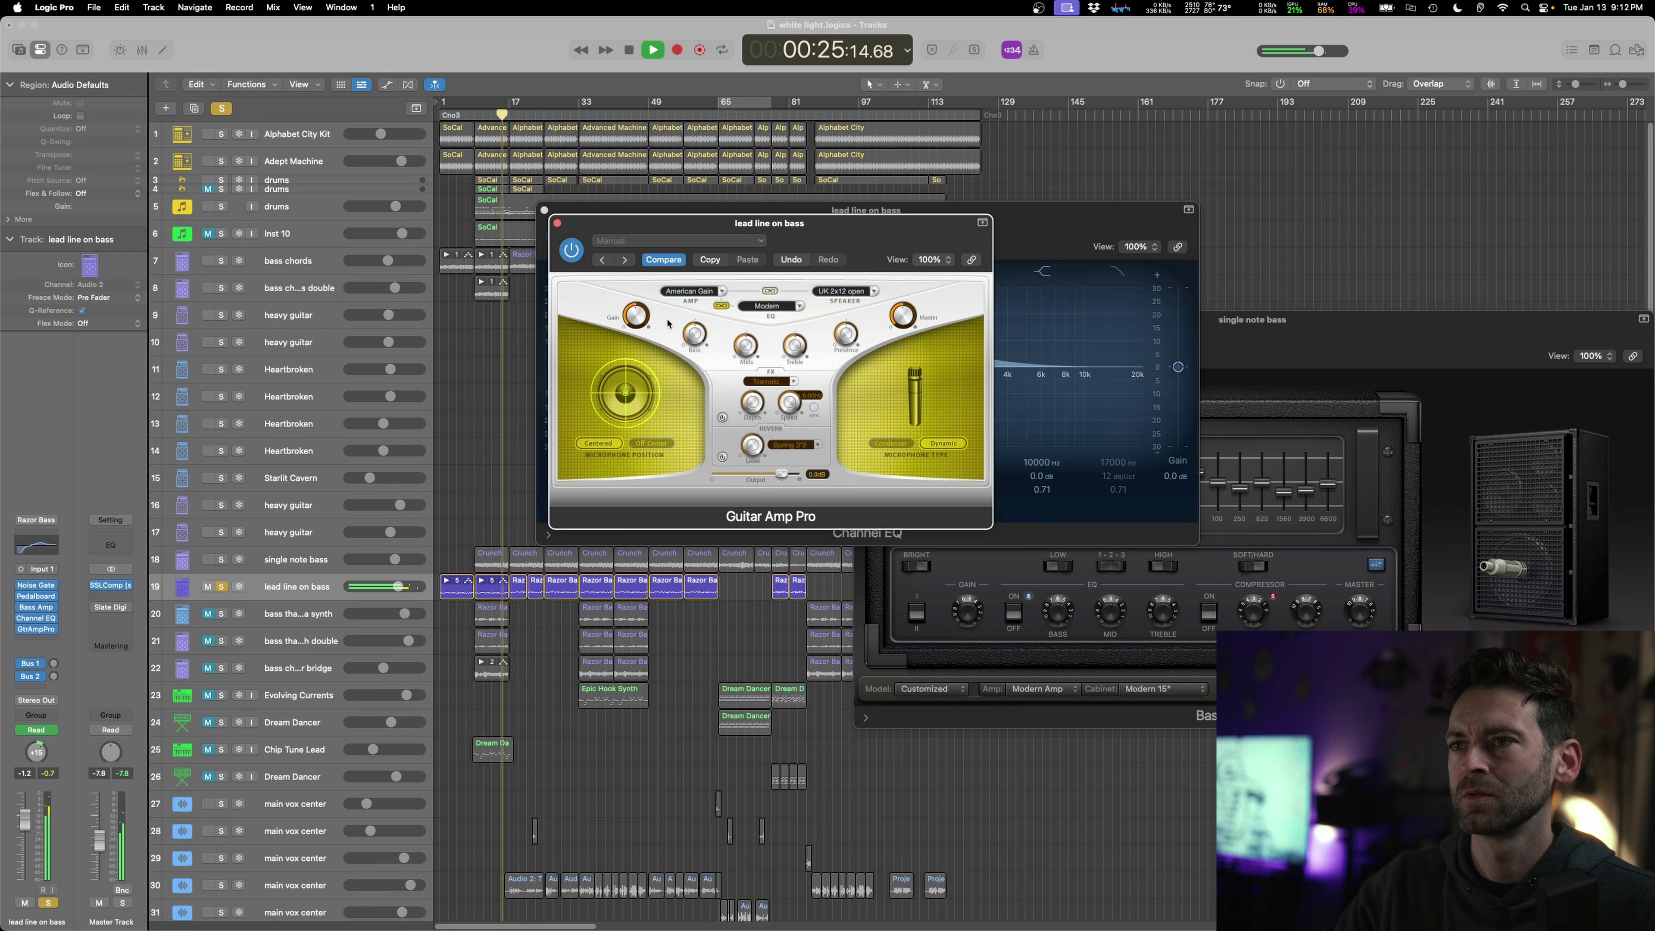
{"action": "left_click", "coordinate": [704, 291]}
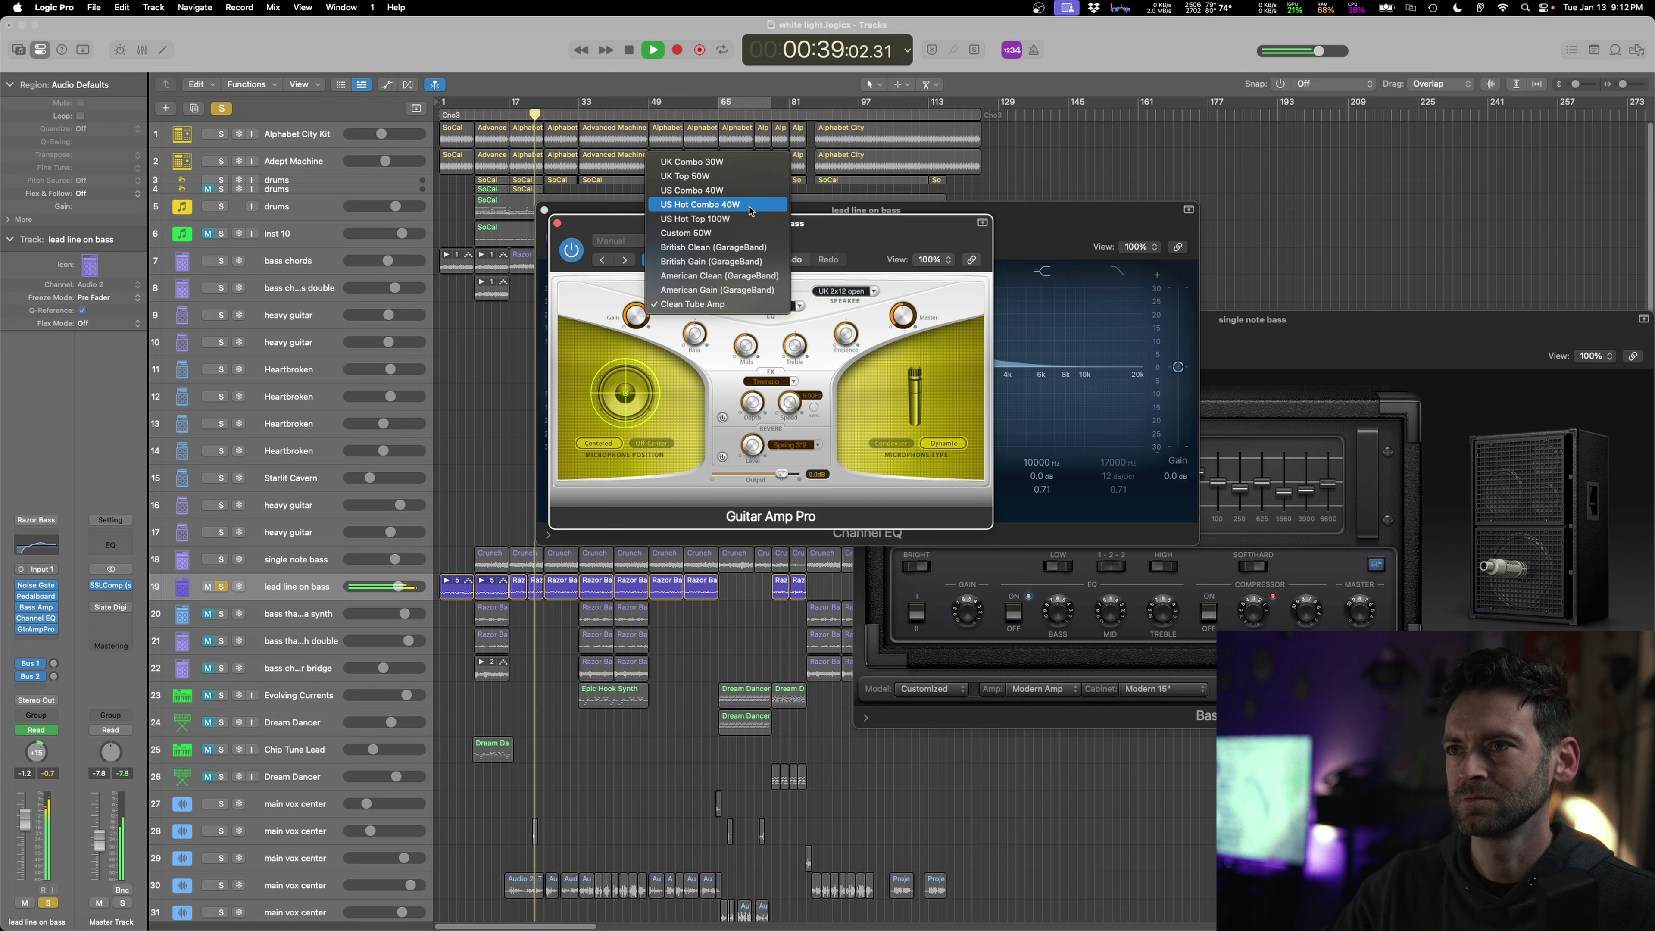
{"action": "left_click", "coordinate": [691, 203]}
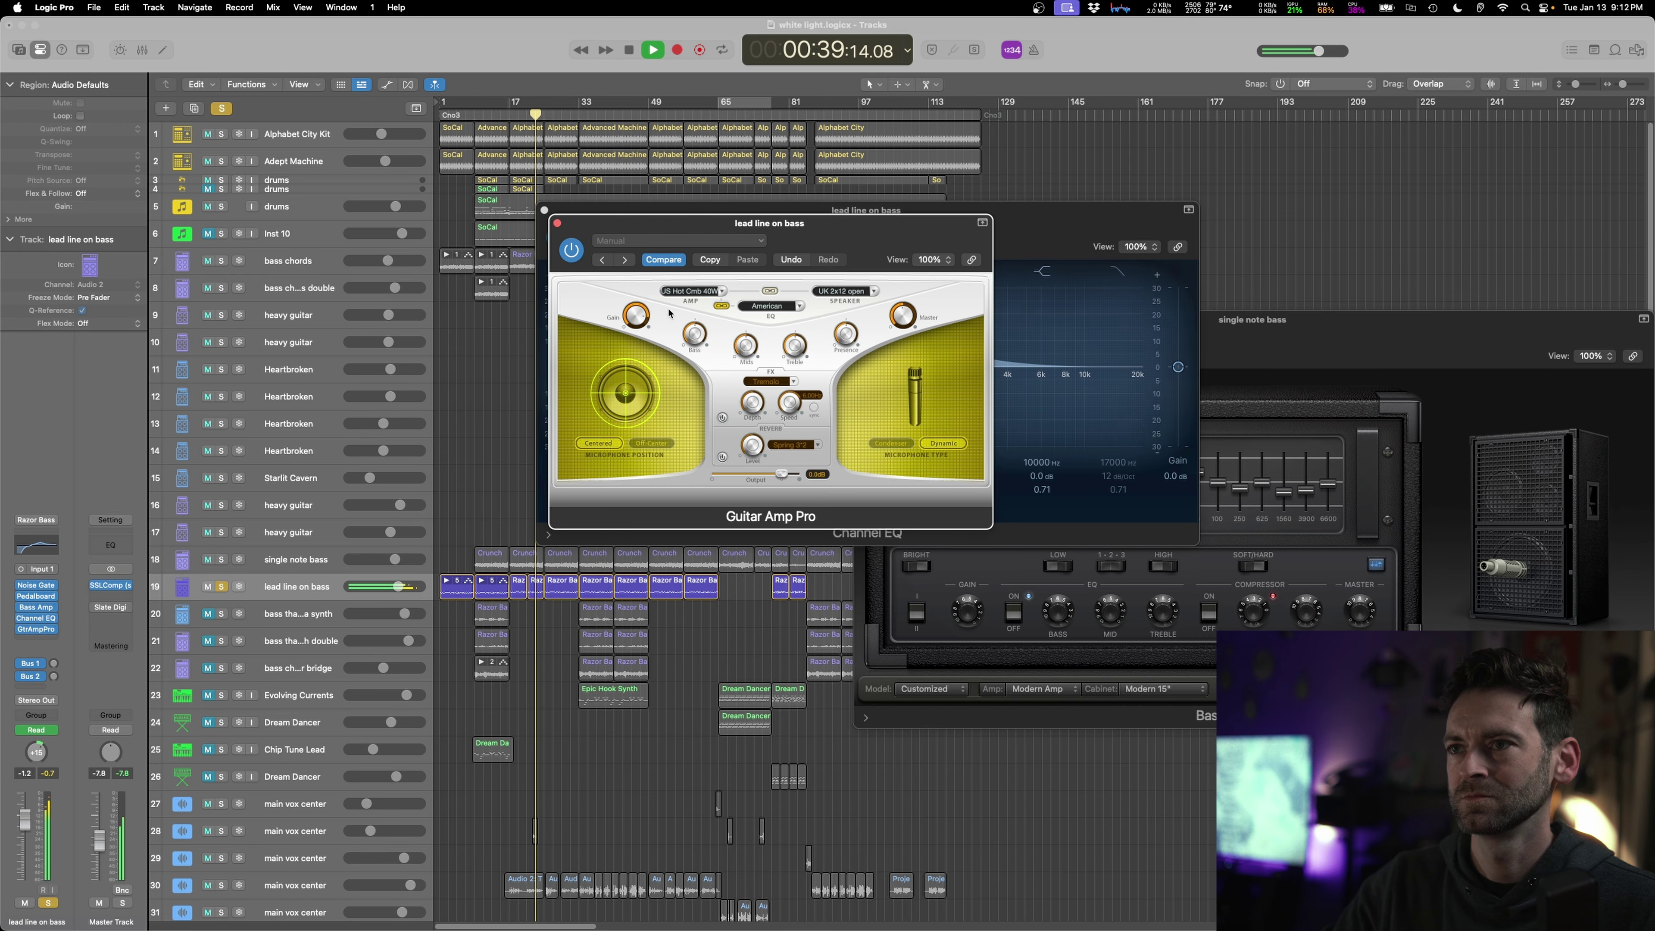
{"action": "left_click_drag", "start_coordinate": [632, 364], "coordinate": [632, 358]}
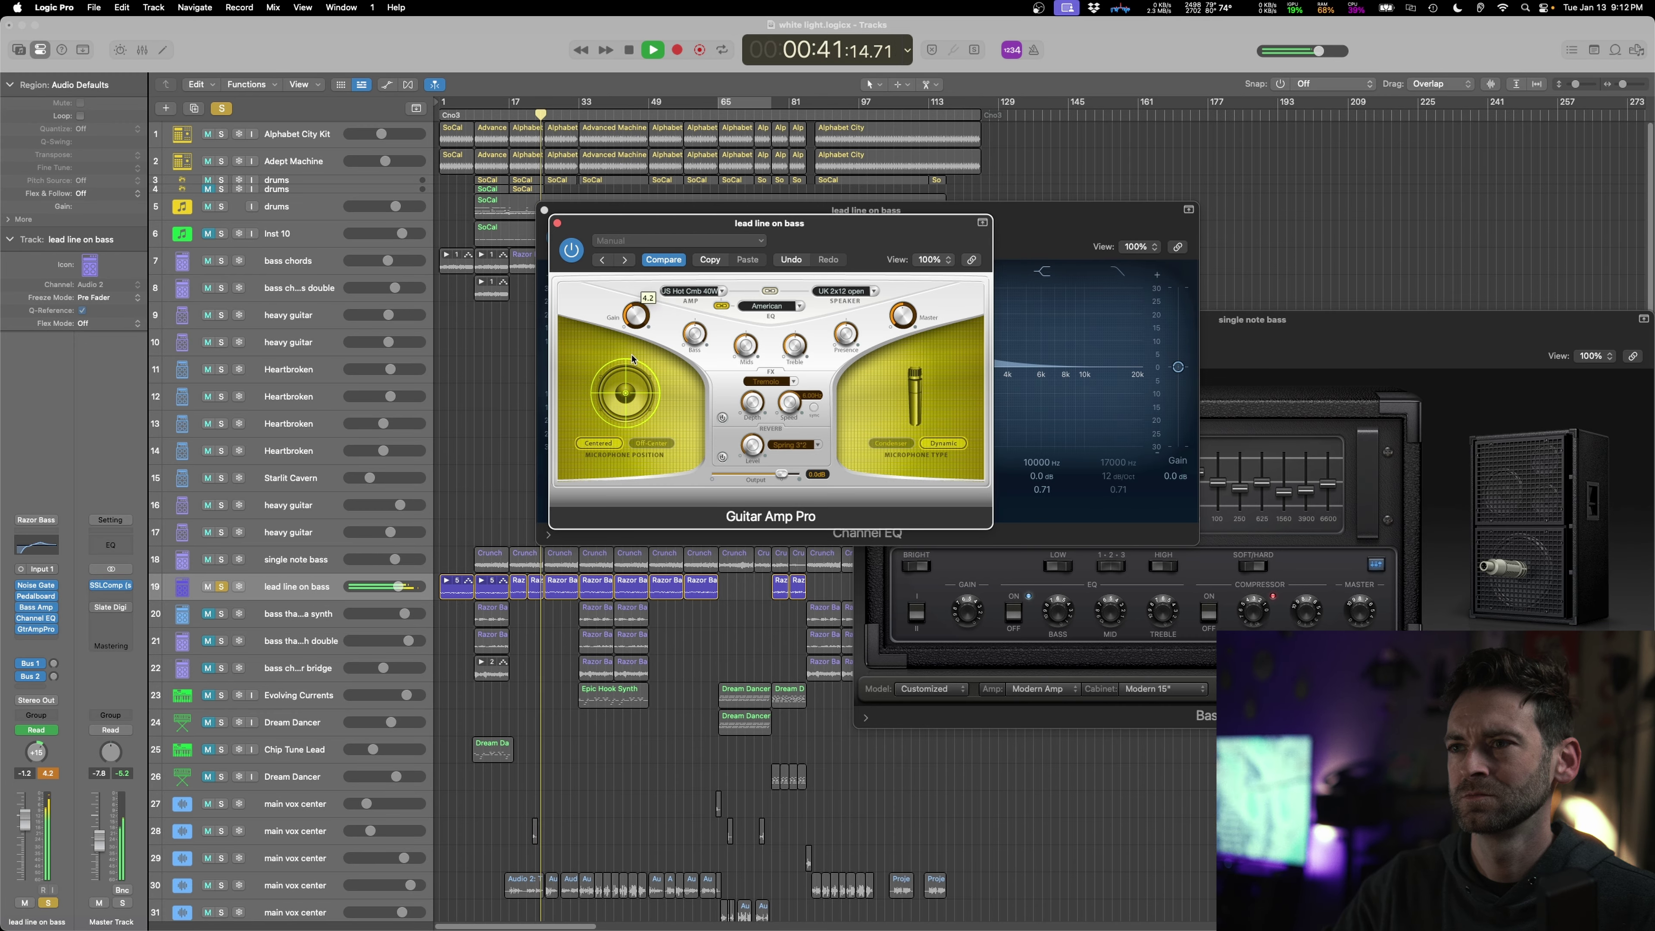
- Clear the solo on lead line on bass and replay the full mix from about bar 9
{"action": "left_click", "coordinate": [221, 588]}
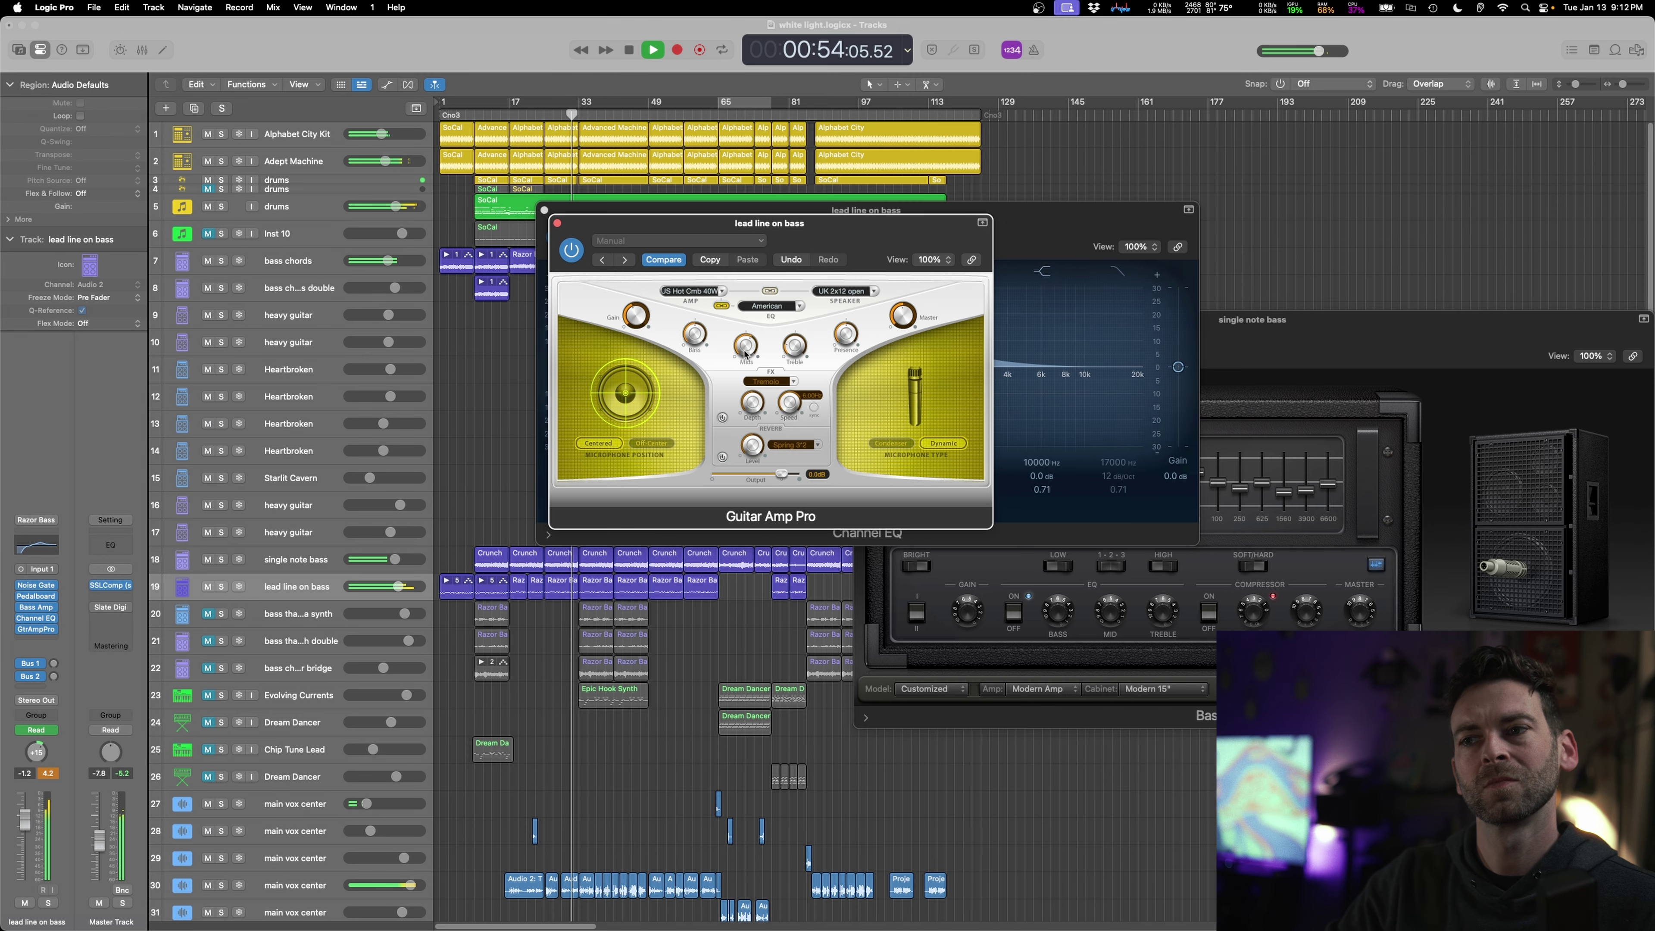
{"action": "left_click", "coordinate": [473, 504]}
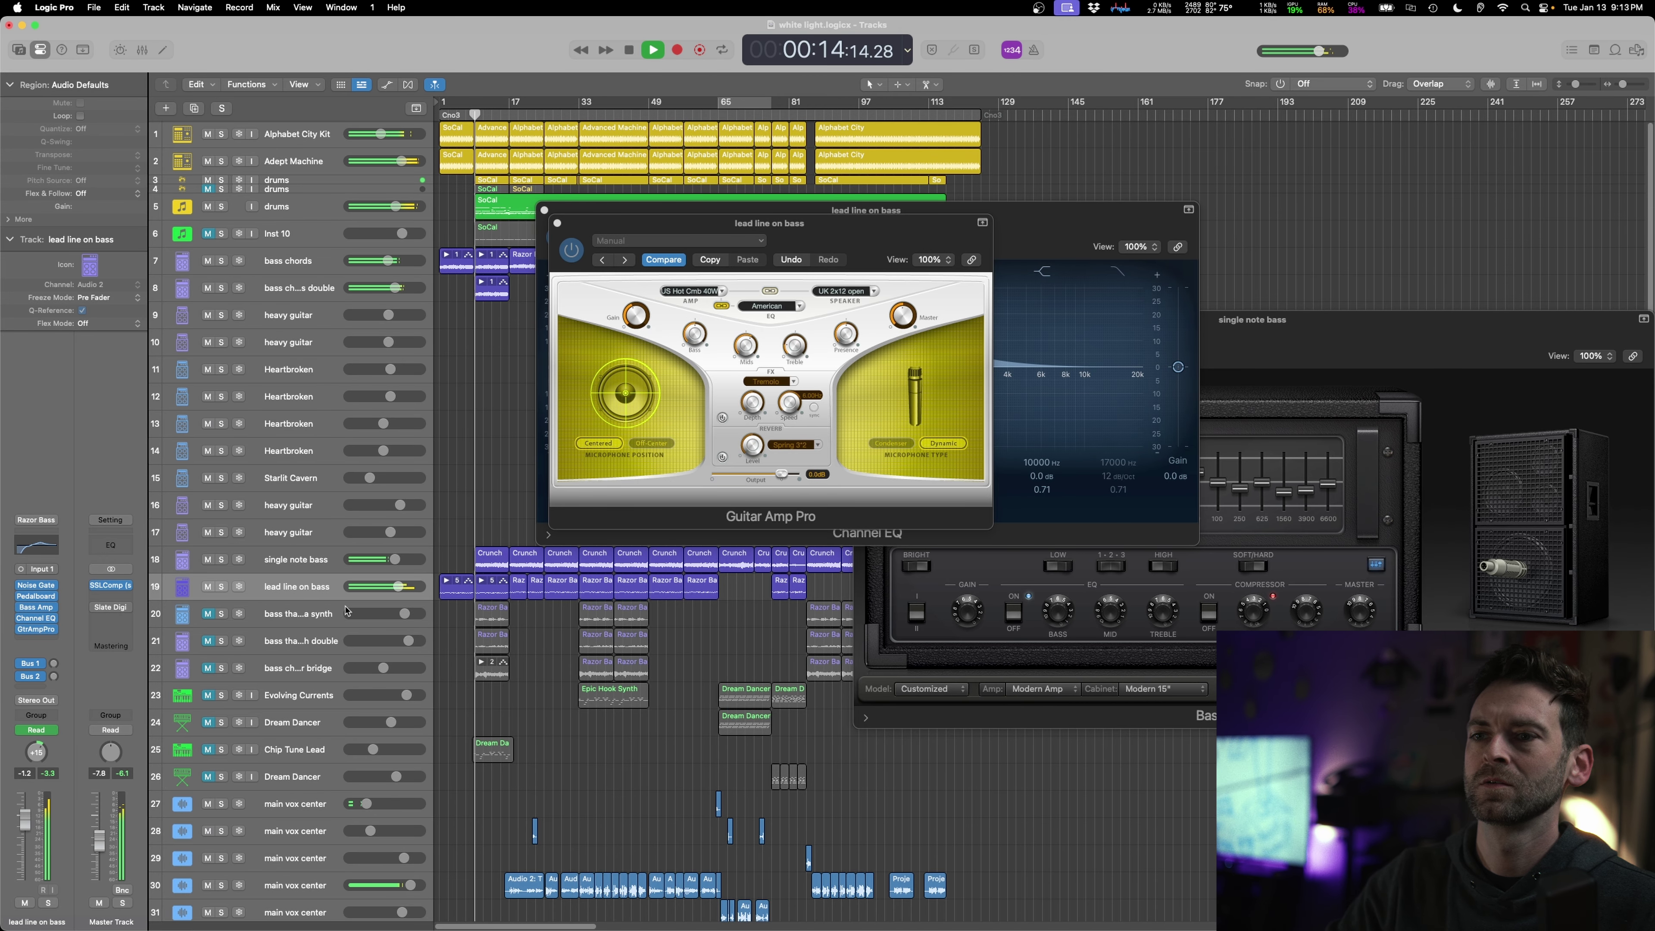
- Lower the volume automation of lead line on bass to -6.0 dB and close all open plug-in windows
{"action": "key", "text": "a"}
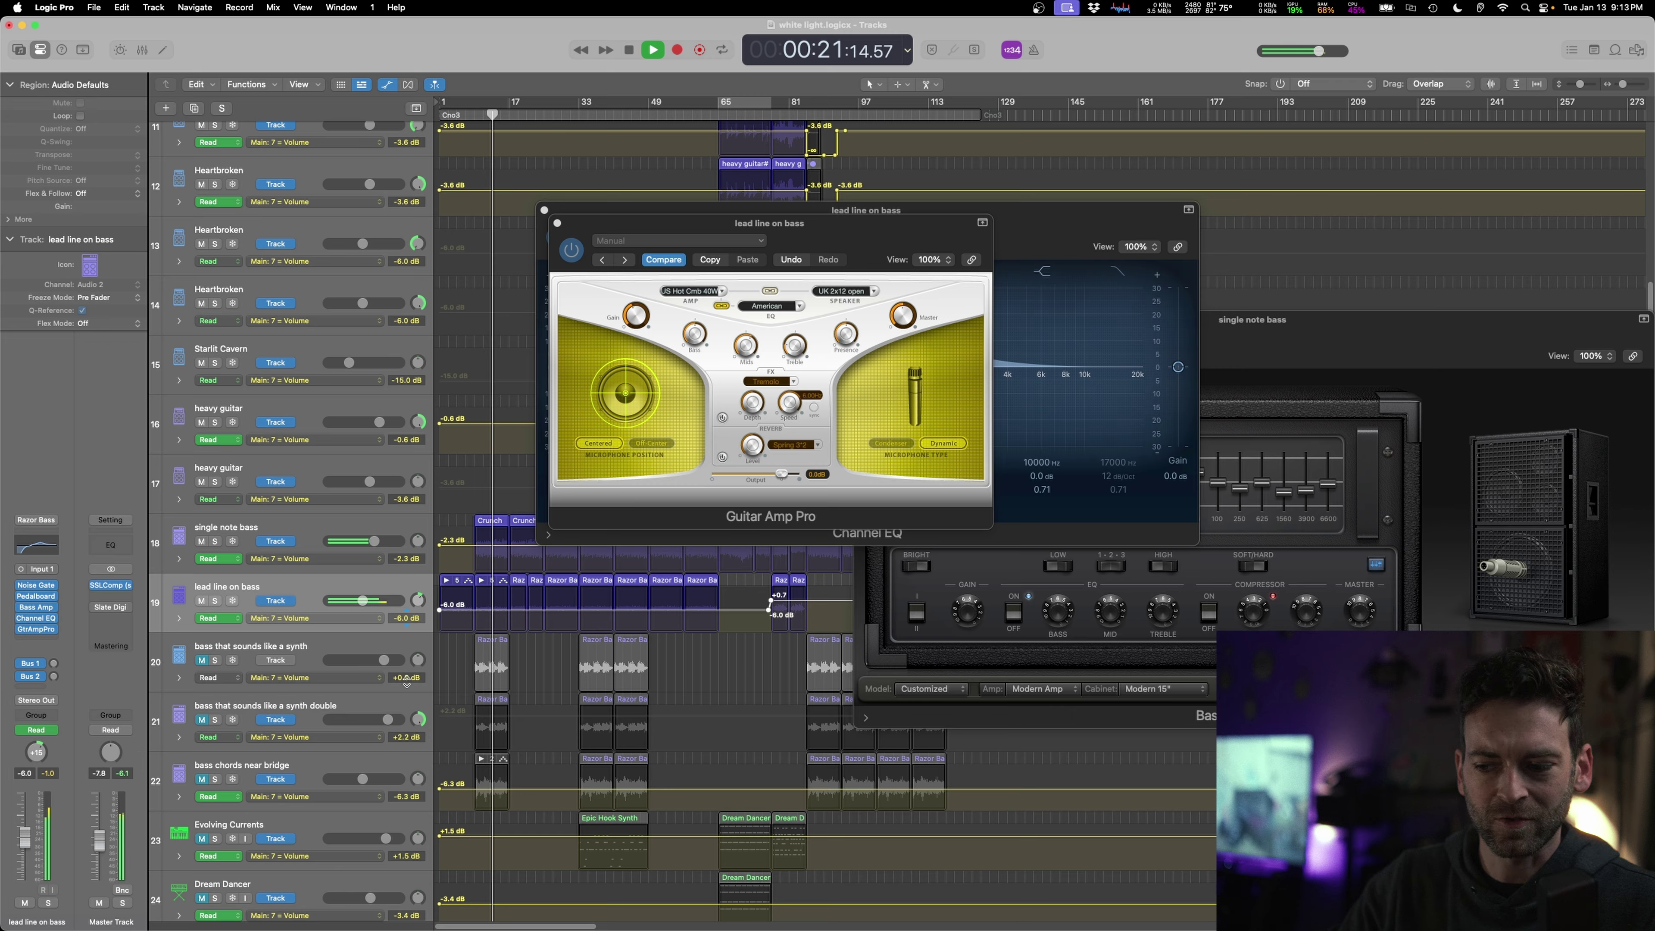
{"action": "left_click", "coordinate": [555, 223]}
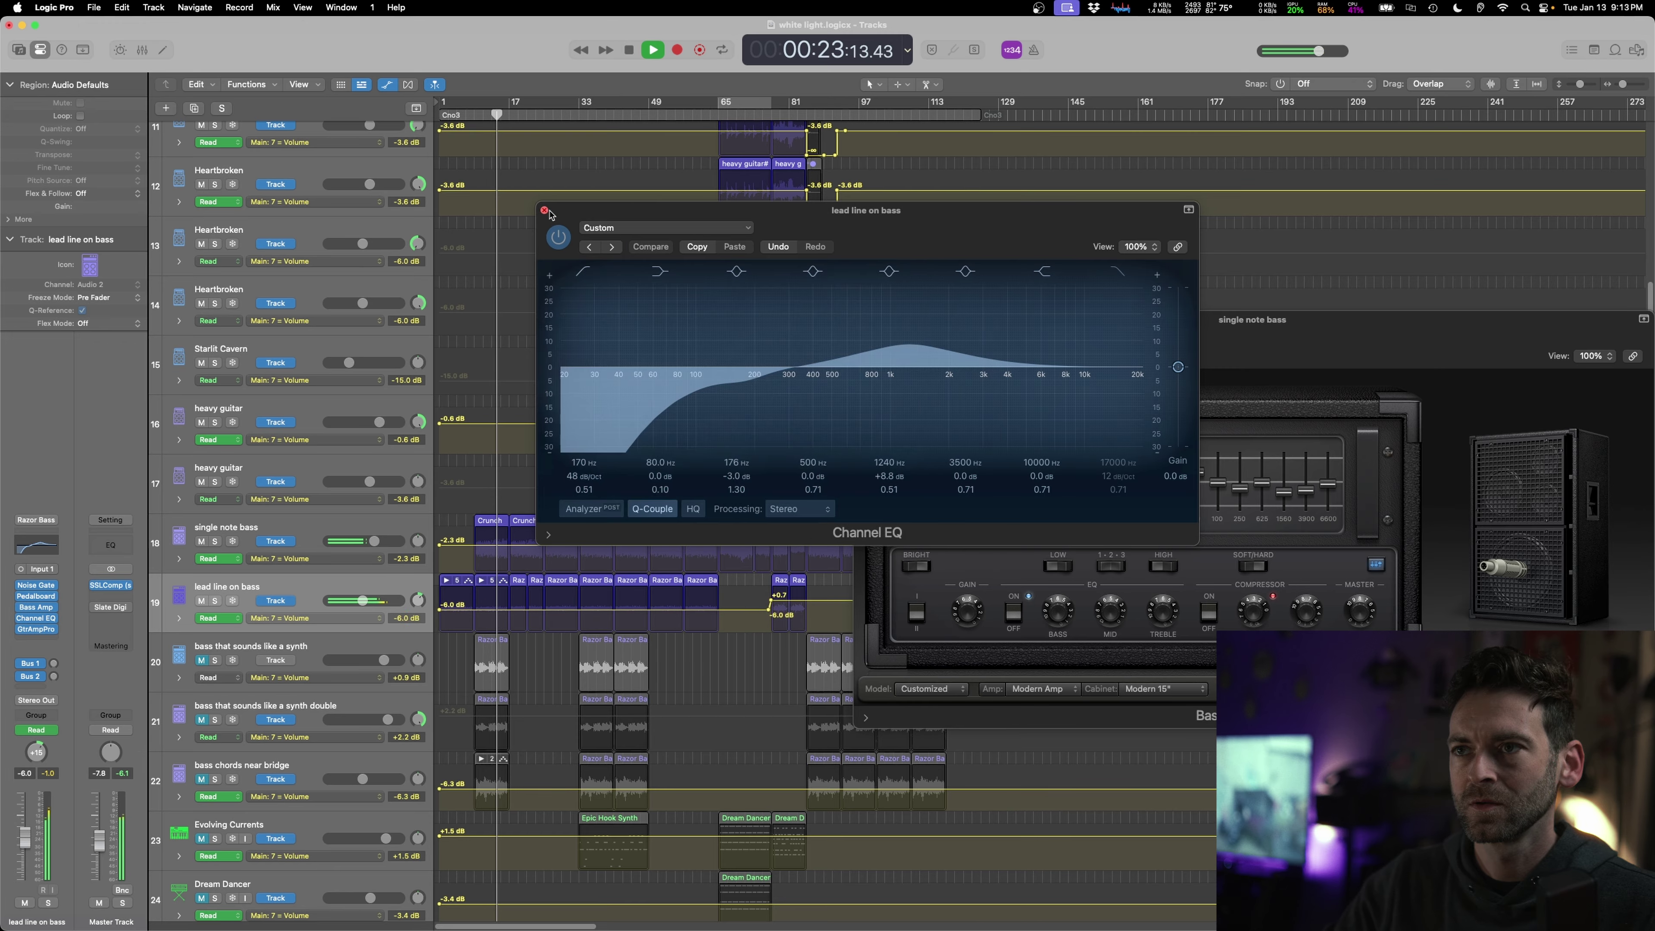
{"action": "left_click", "coordinate": [544, 210]}
{"action": "key", "text": "a"}
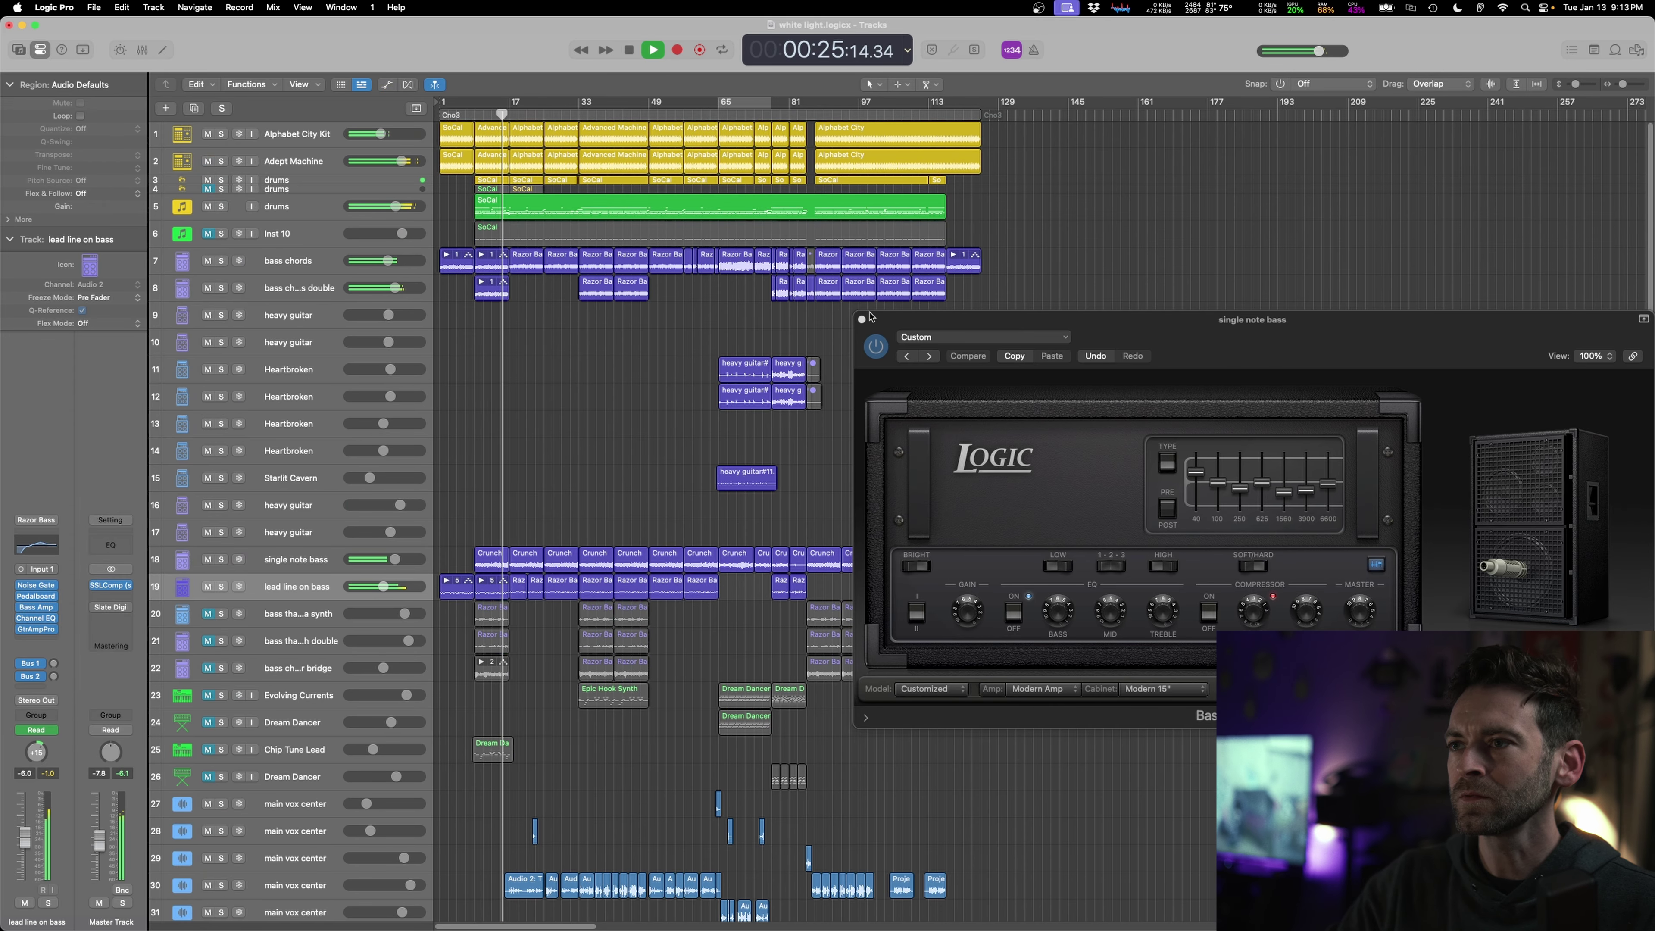
{"action": "left_click", "coordinate": [862, 320]}
- Compare the mix with the three lead line on bass regions between bars 17 and 33 muted and unmuted
{"action": "scroll", "coordinate": [628, 609], "scroll_direction": "up", "scroll_amount": 5}
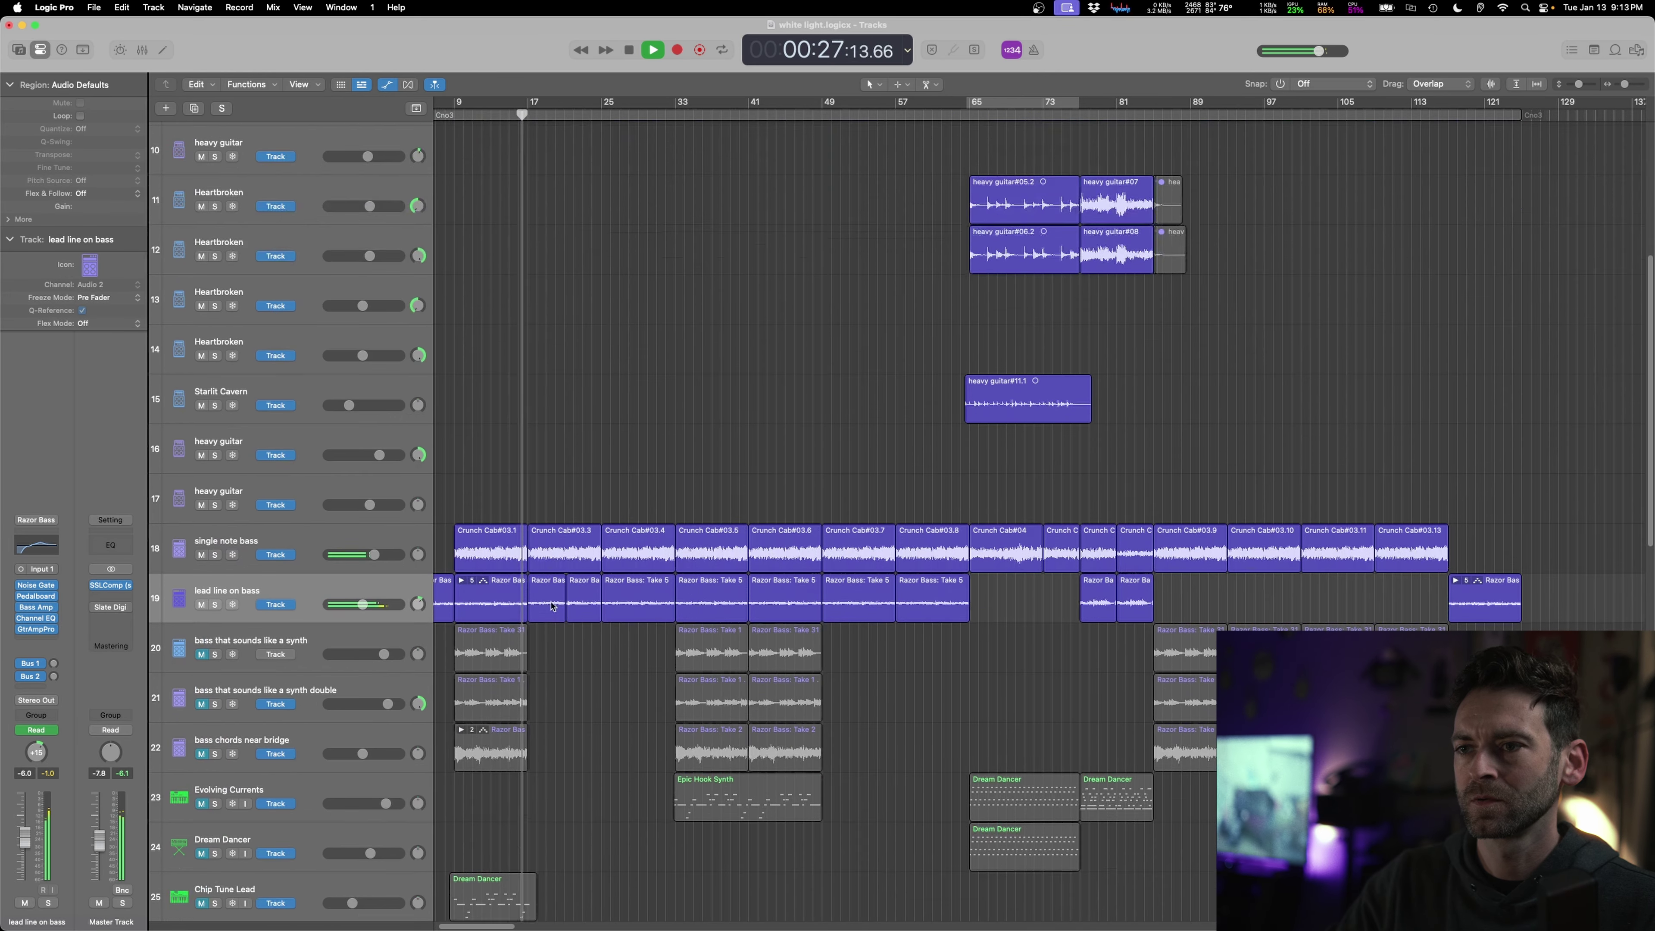
{"action": "key", "text": "a"}
{"action": "key", "text": "a"}
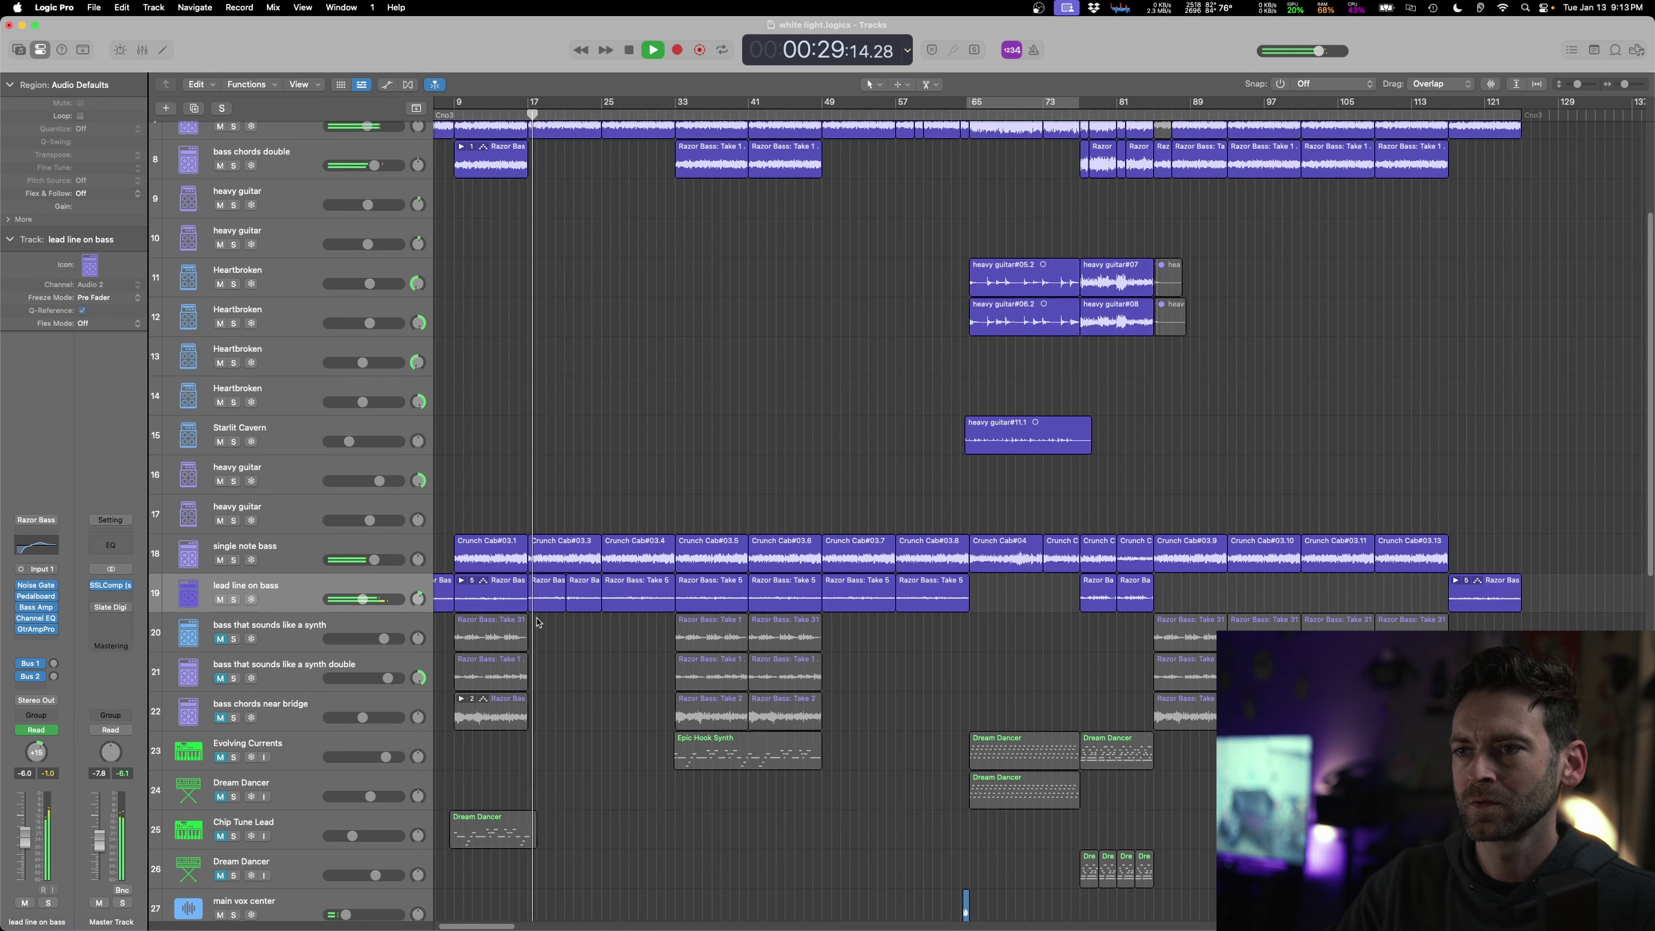
{"action": "left_click_drag", "start_coordinate": [543, 627], "coordinate": [625, 605]}
{"action": "key", "text": "ctrl+m"}
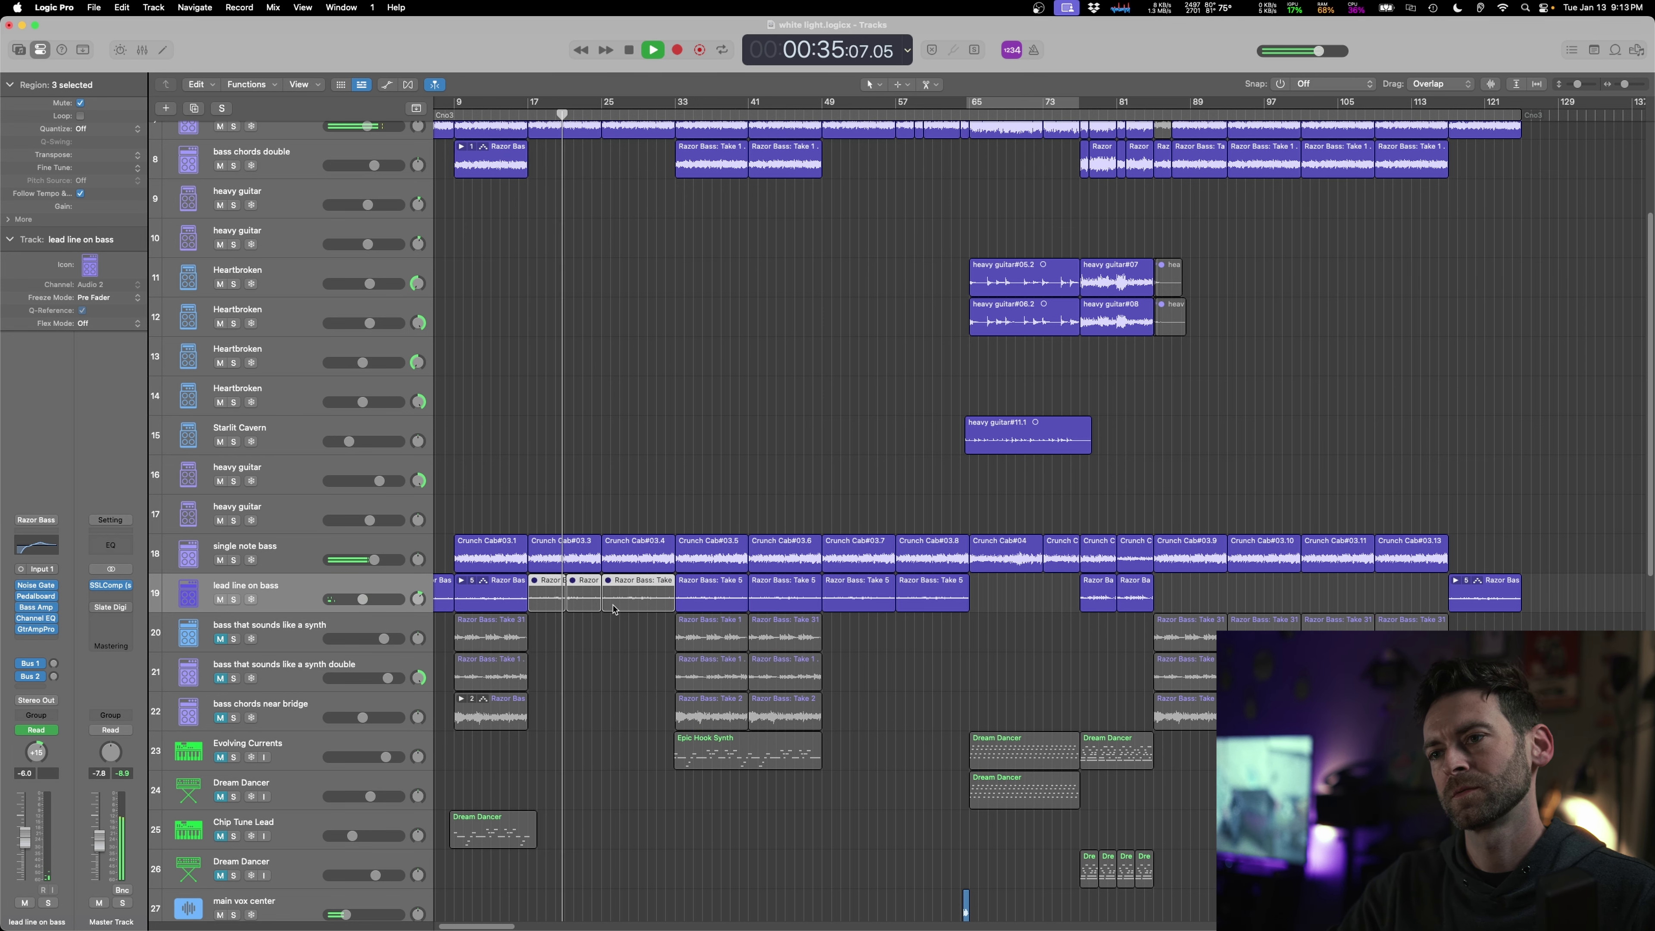
{"action": "key", "text": "ctrl+m"}
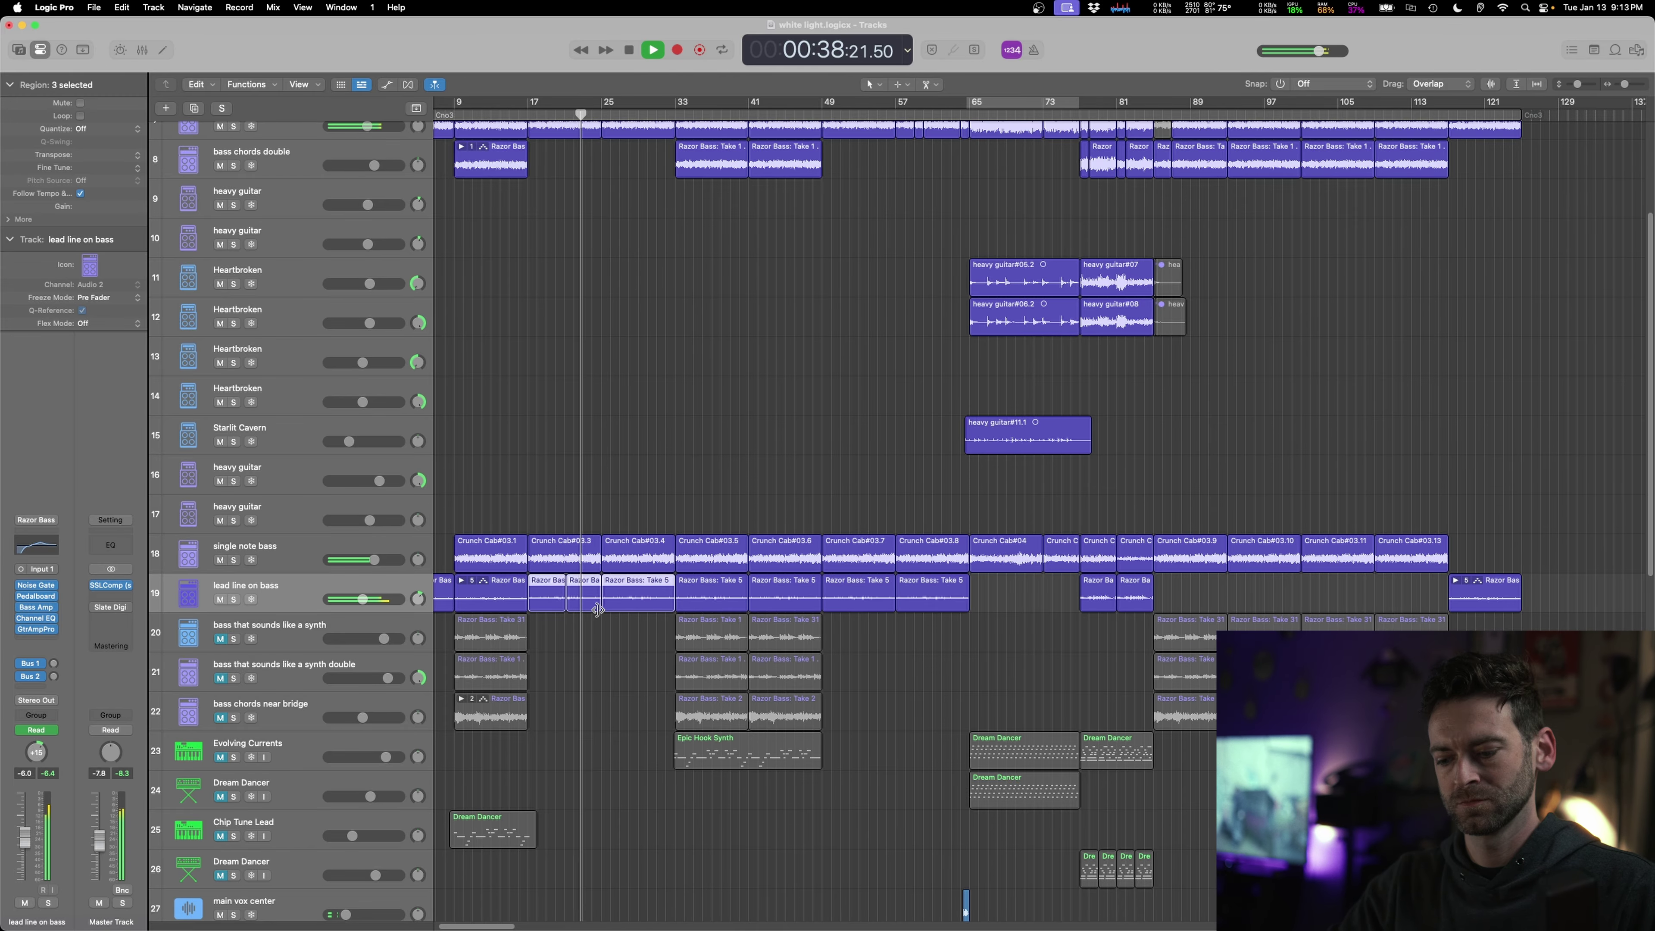
- Lower the lead line on bass volume automation to -13.2 dB over bars 17 to 33 and bars 49 to 65
{"action": "key", "text": "a"}
{"action": "left_click_drag", "start_coordinate": [631, 618], "coordinate": [632, 619]}
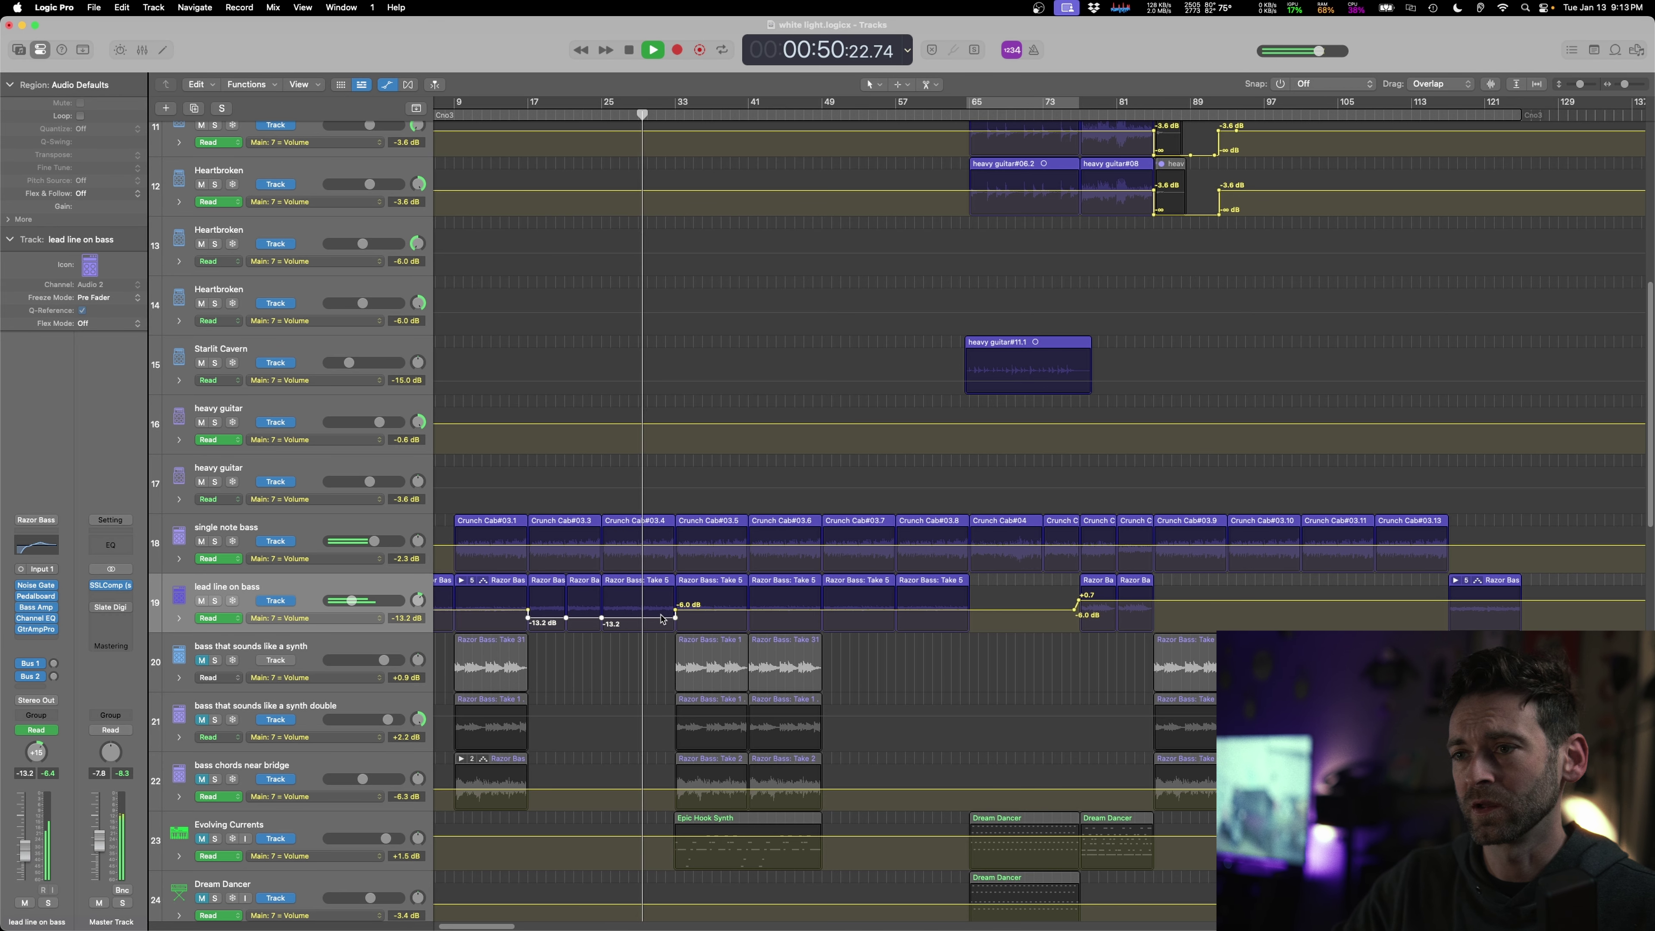
{"action": "left_click", "coordinate": [852, 587]}
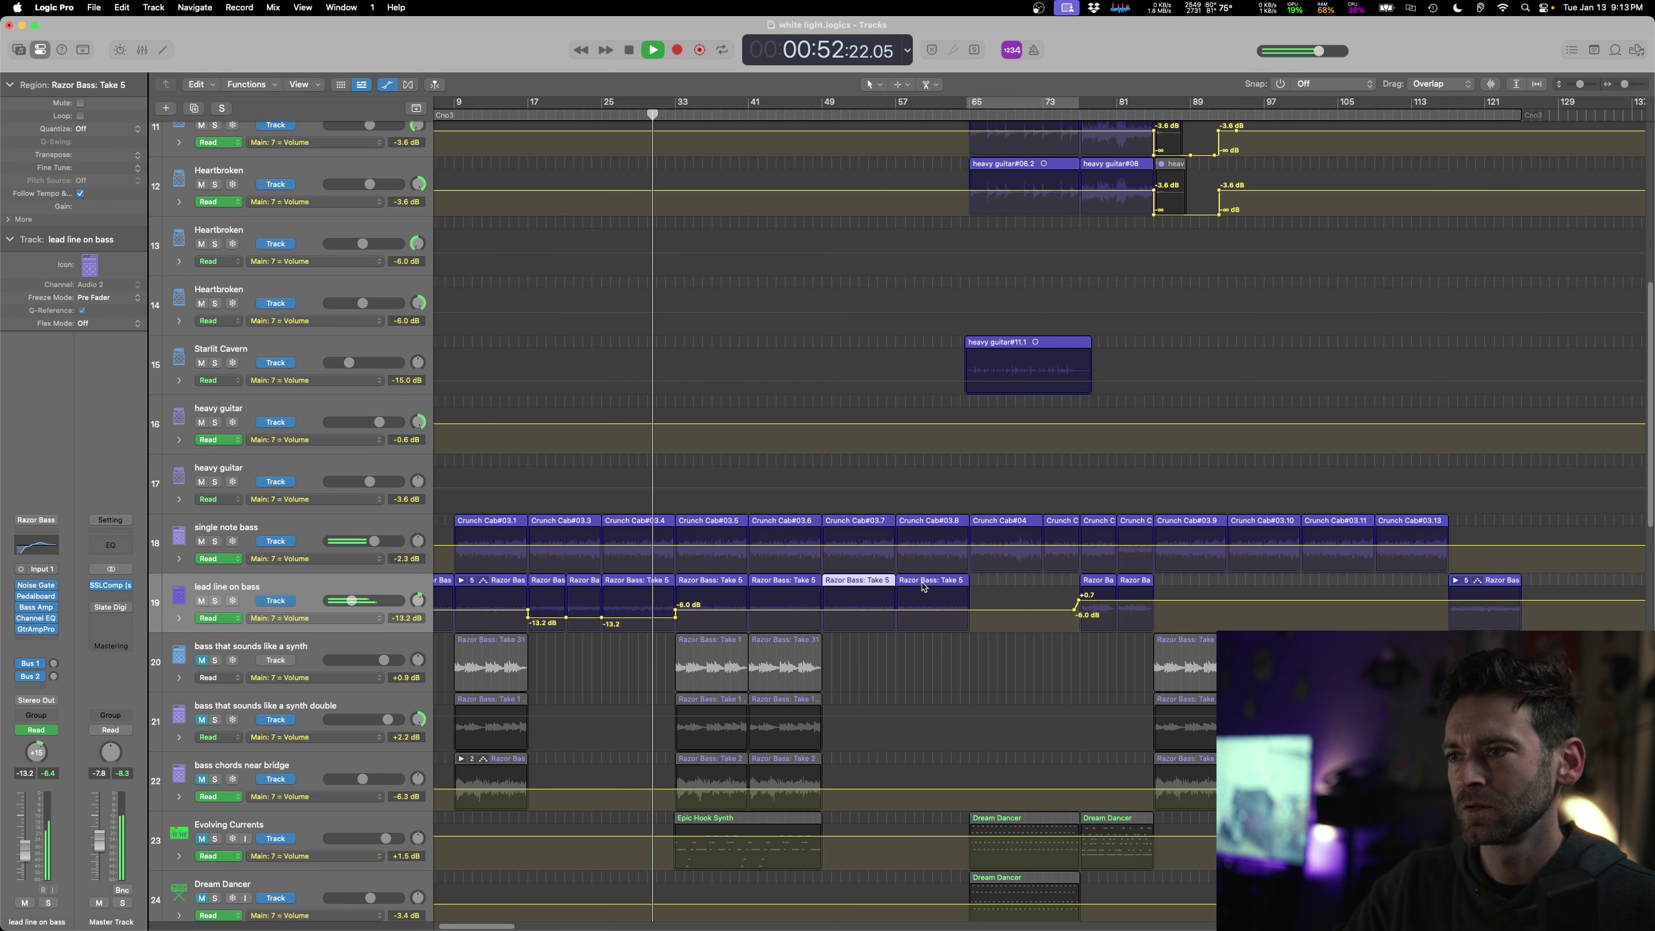
{"action": "left_click", "coordinate": [932, 587], "text": "shift"}
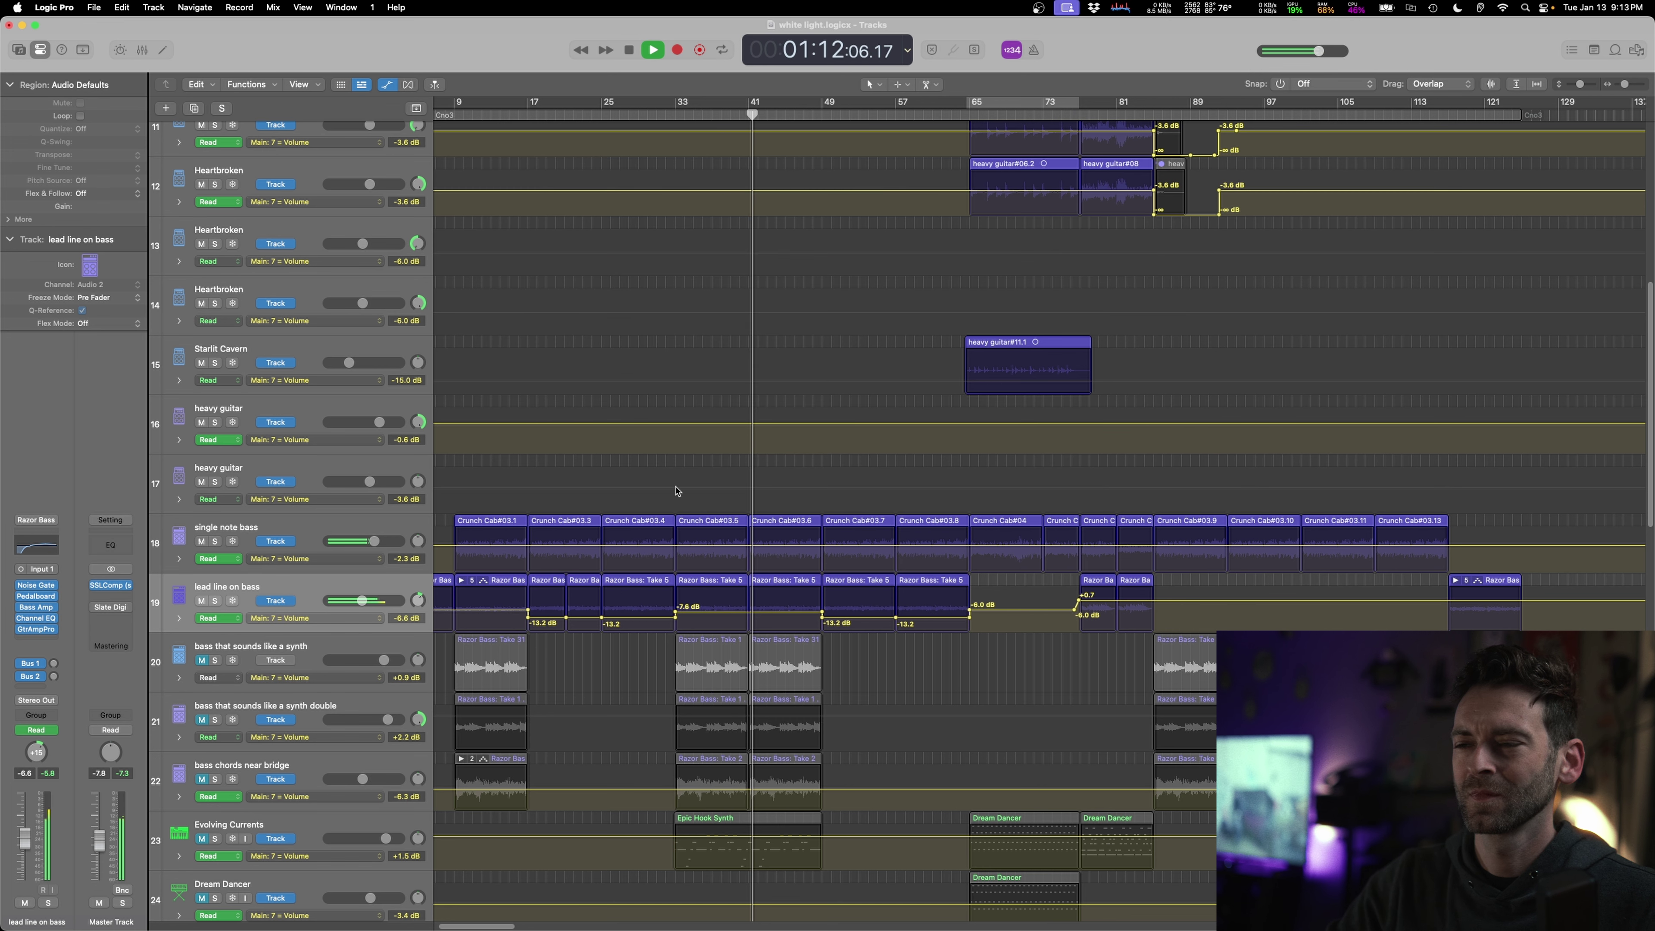
- Lower the lead line on bass volume automation to -8.2 dB between bars 33 and 49, hide automation and resume playback
{"action": "key", "text": "space"}
{"action": "left_click", "coordinate": [774, 617]}
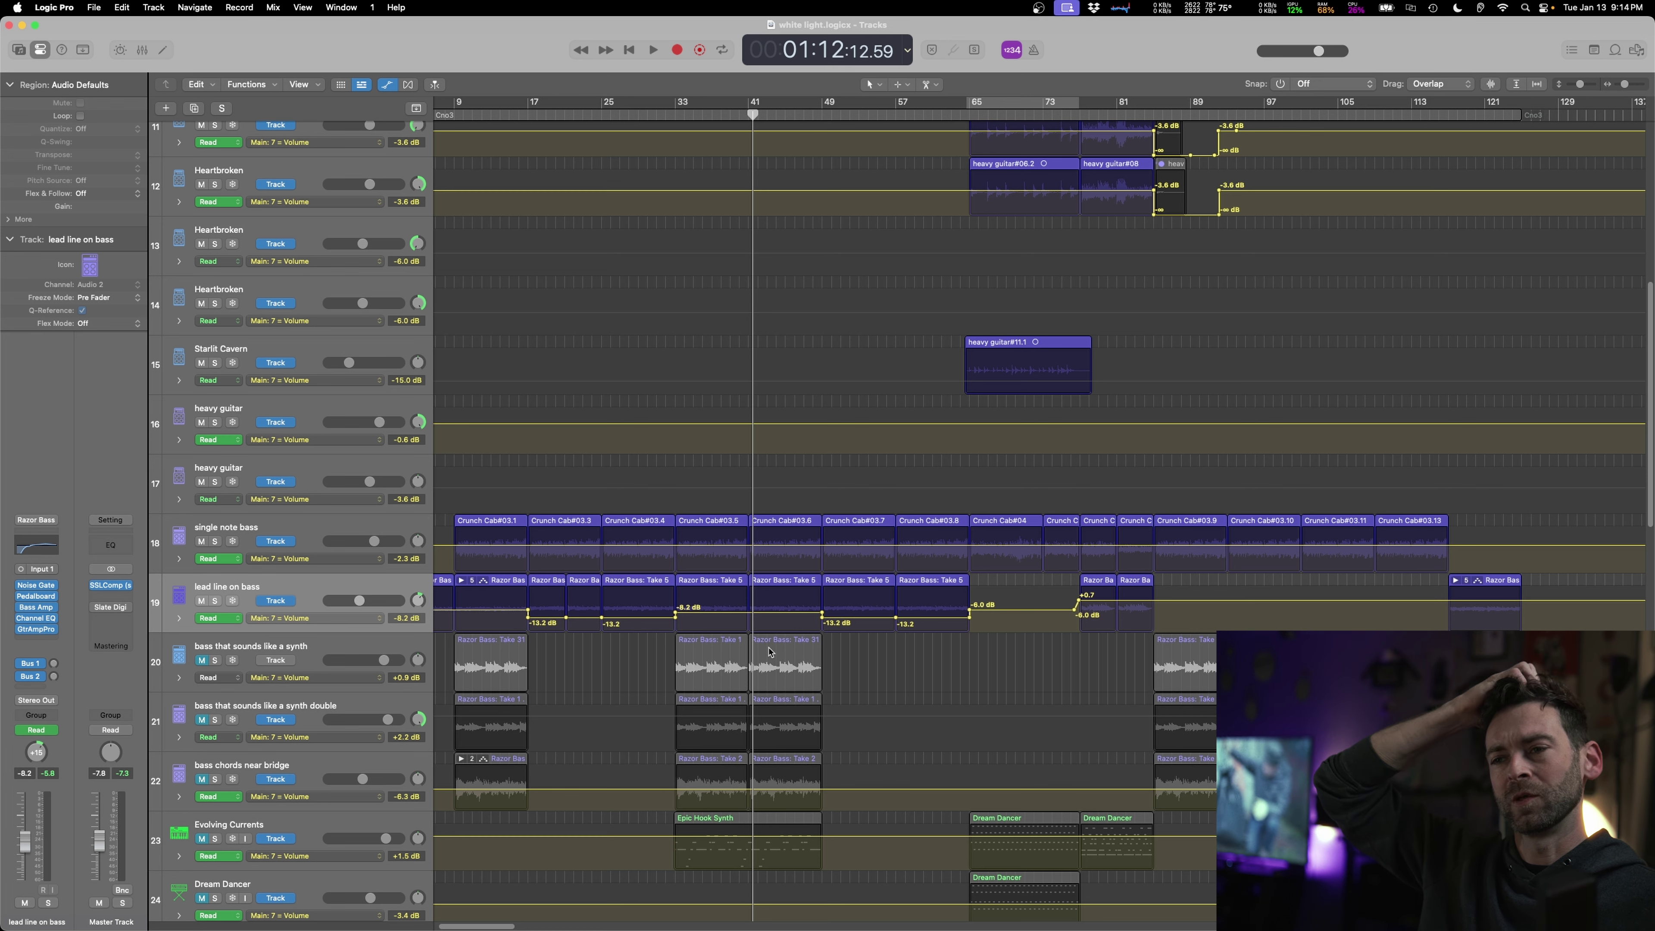
{"action": "key", "text": "space"}
{"action": "key", "text": "a"}
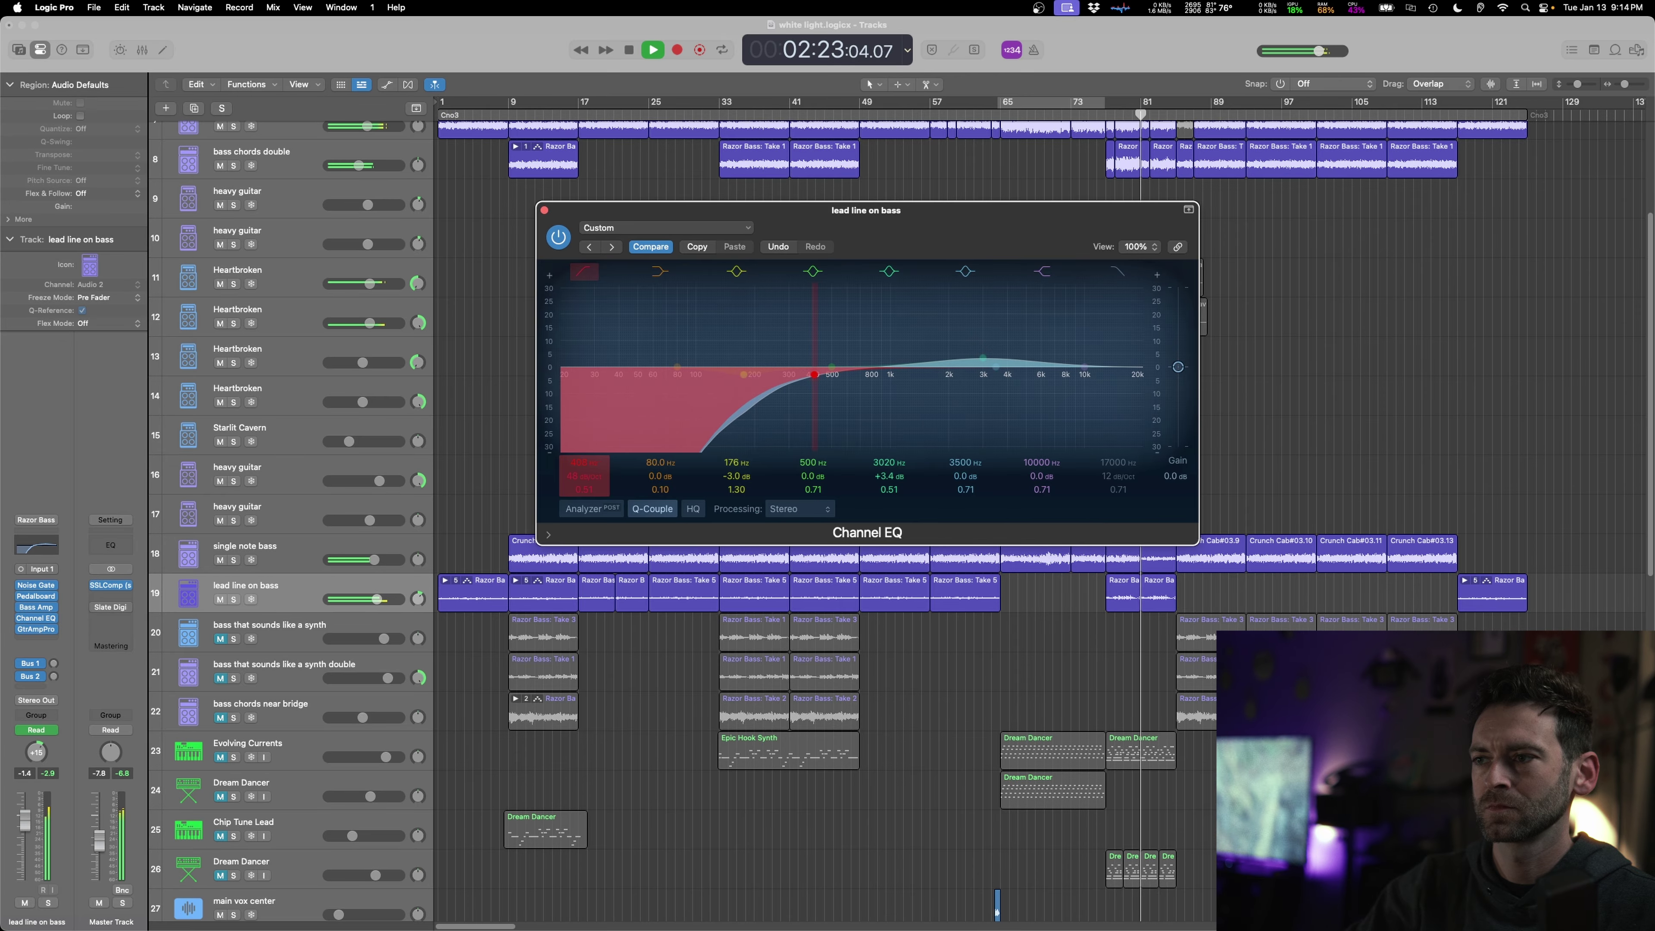
- In lead line on bass's Channel EQ, move the low cut down to about 239 Hz and set the 10000 Hz high shelf to -21.6 dB
{"action": "left_click_drag", "start_coordinate": [815, 375], "coordinate": [753, 374]}
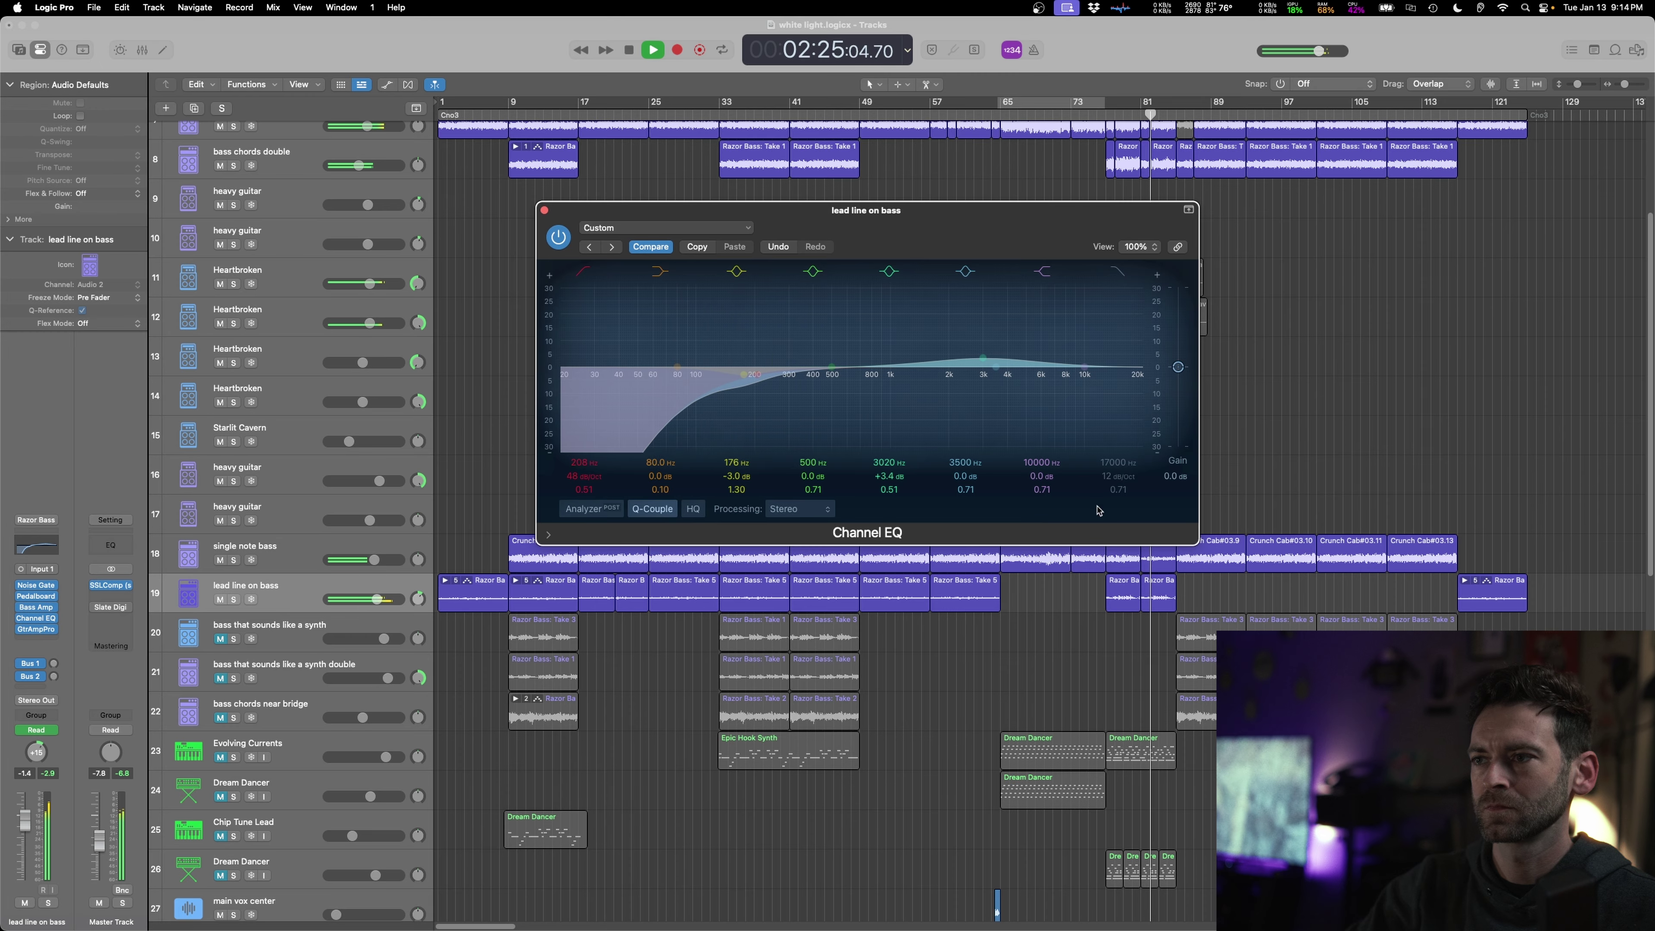
{"action": "mouse_move", "coordinate": [1040, 476]}
{"action": "left_mouse_down"}
{"action": "mouse_move", "coordinate": [1040, 525]}
{"action": "mouse_move", "coordinate": [1041, 470]}
{"action": "left_mouse_up"}
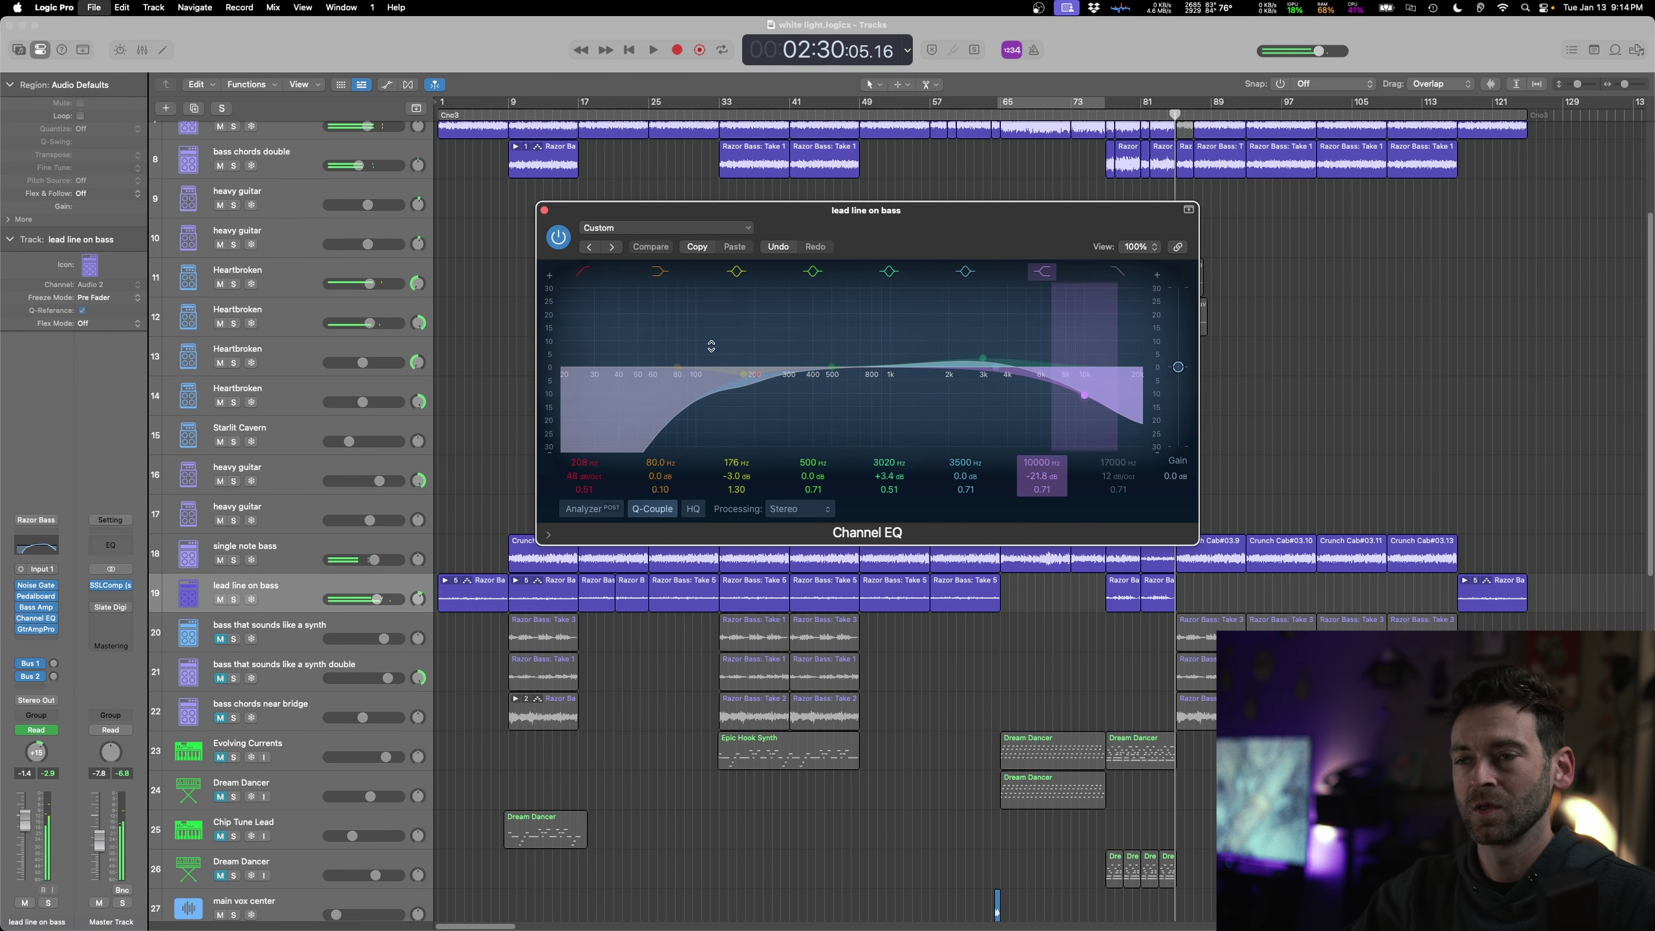
{"action": "left_click", "coordinate": [545, 210]}
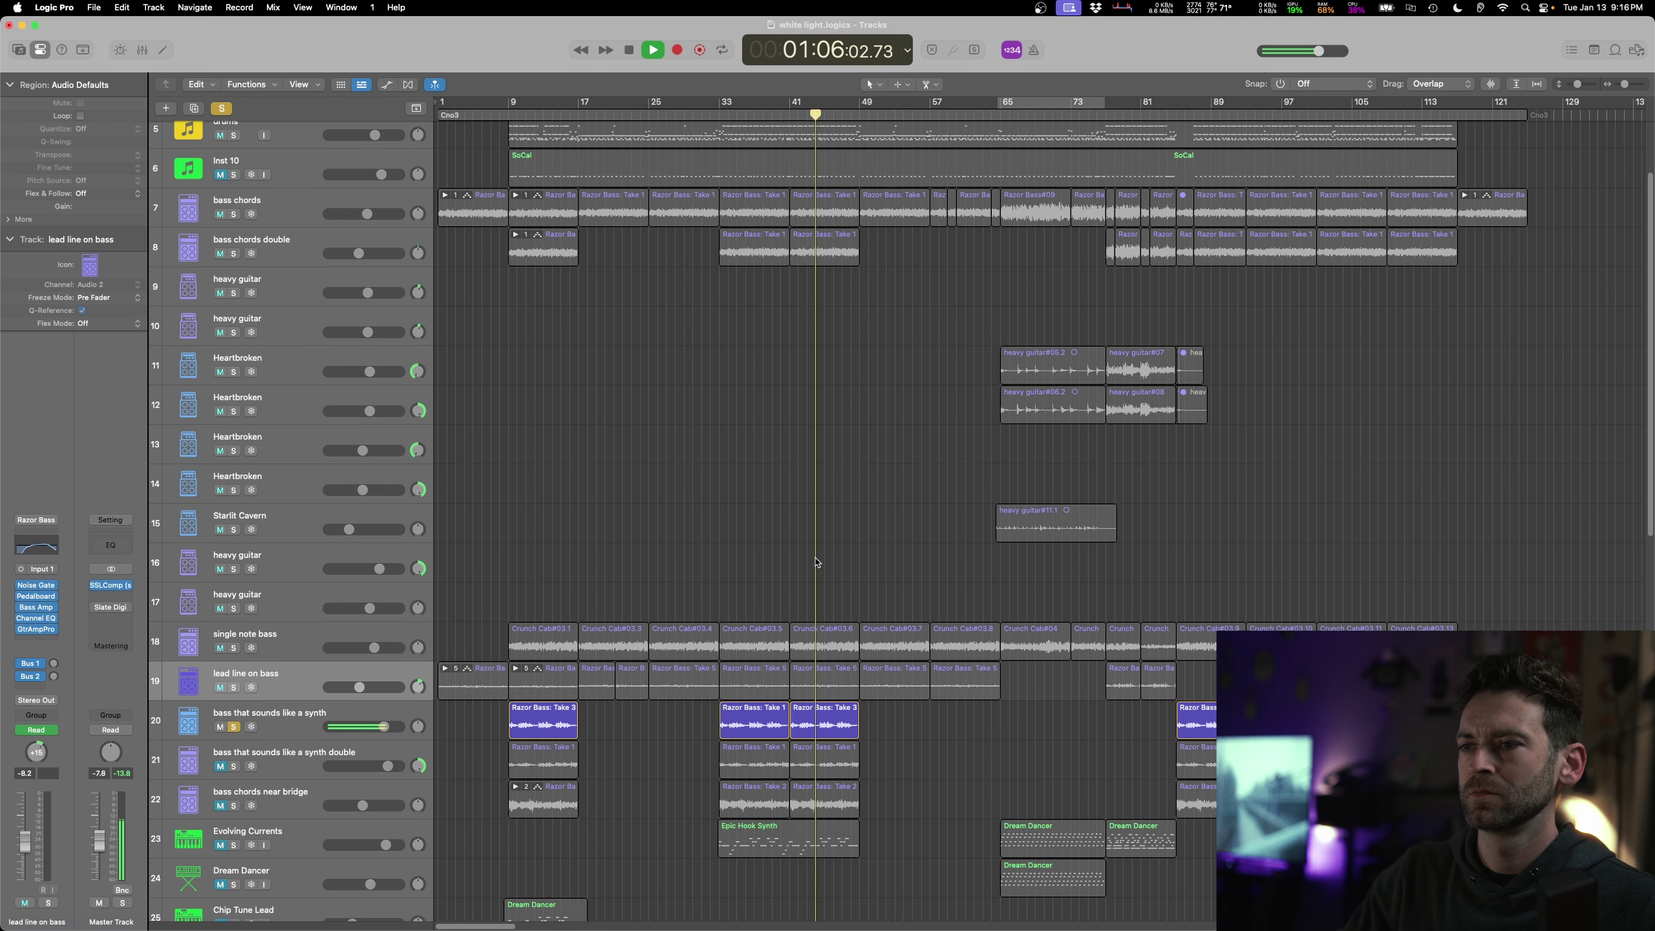
- Open Bass Amp Designer and Pedalboard on bass that sounds like a synth and replay the soloed track from about bar 10
{"action": "left_click", "coordinate": [529, 559], "text": "shift"}
{"action": "left_click", "coordinate": [285, 718]}
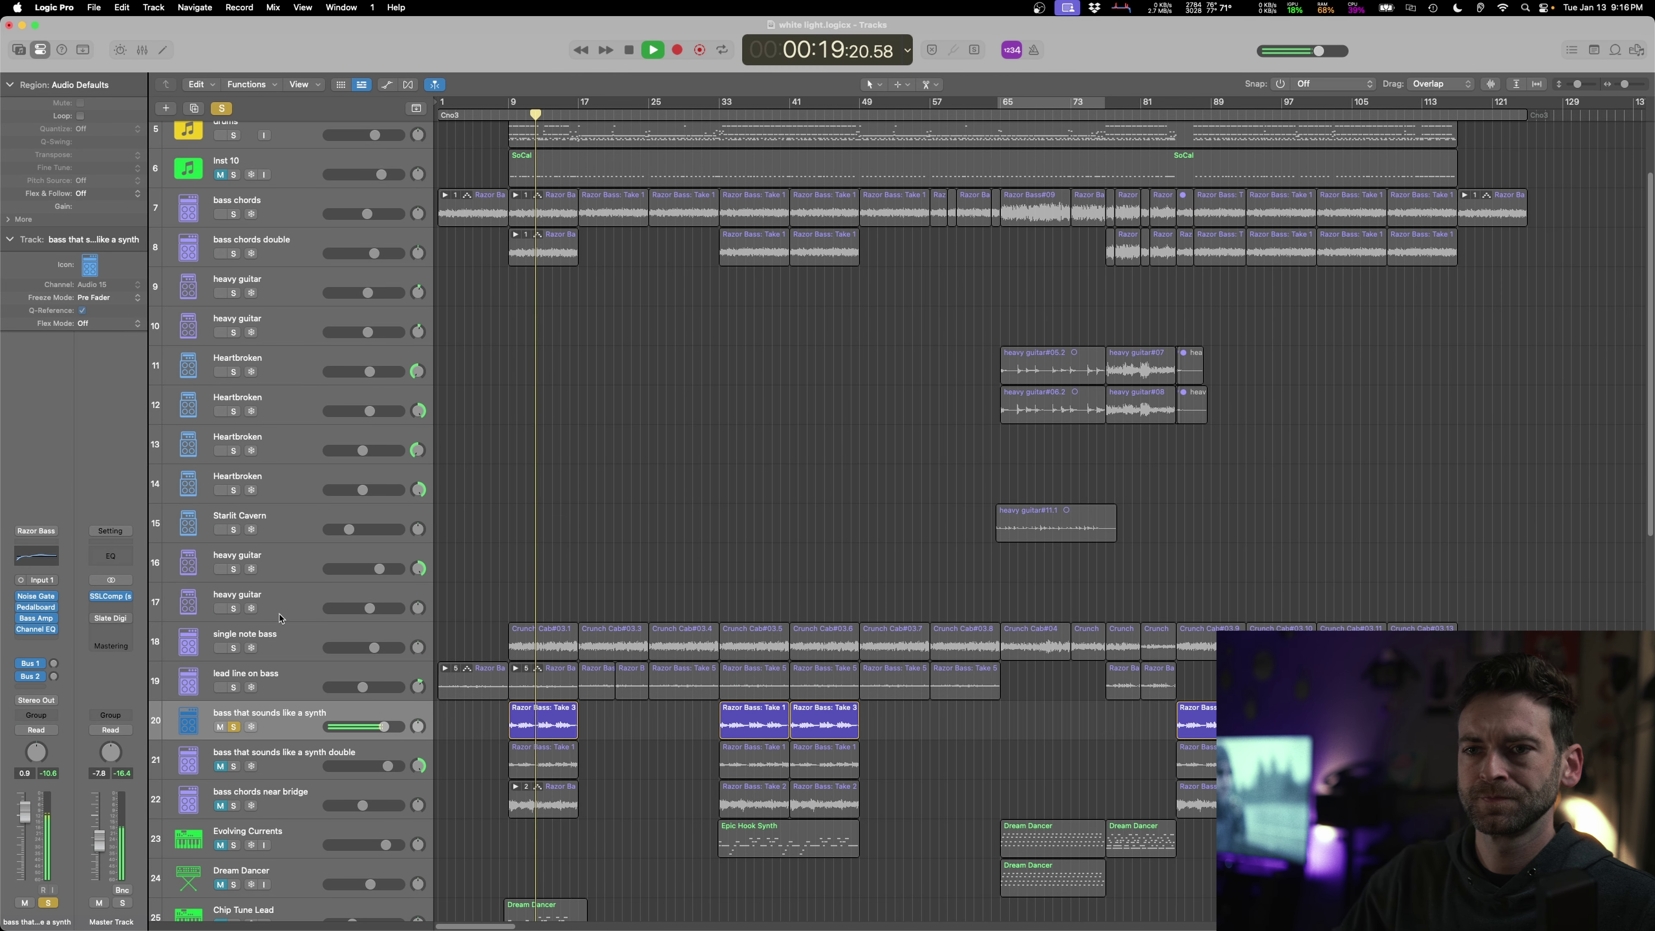
{"action": "key", "text": "space"}
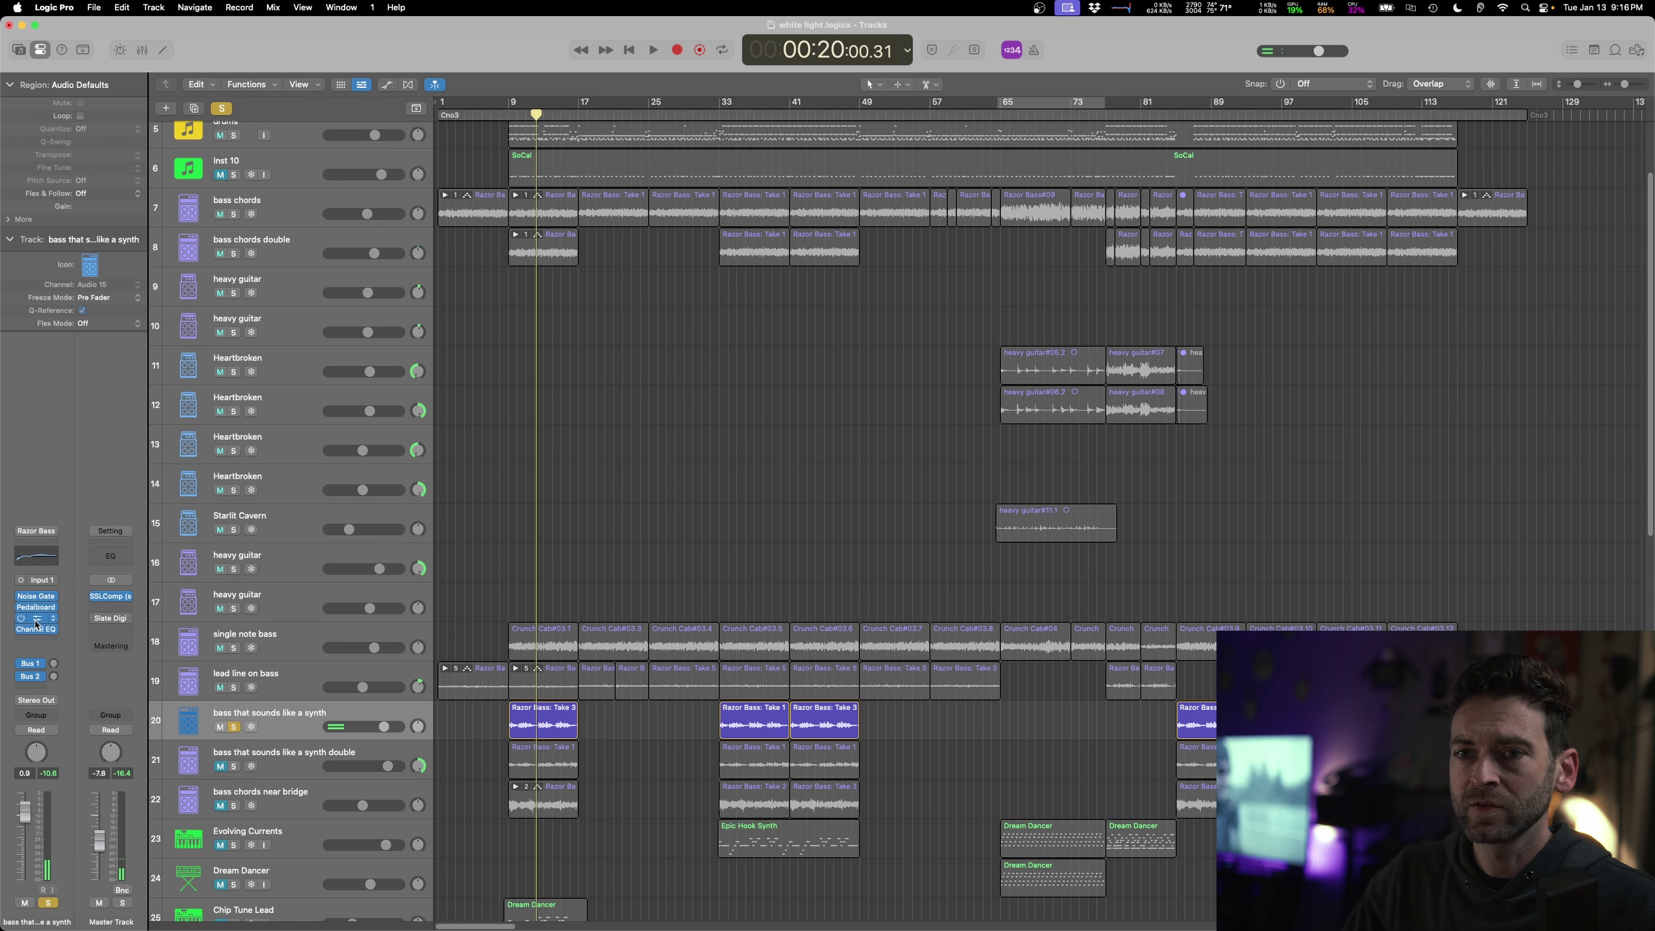
{"action": "left_click", "coordinate": [28, 620]}
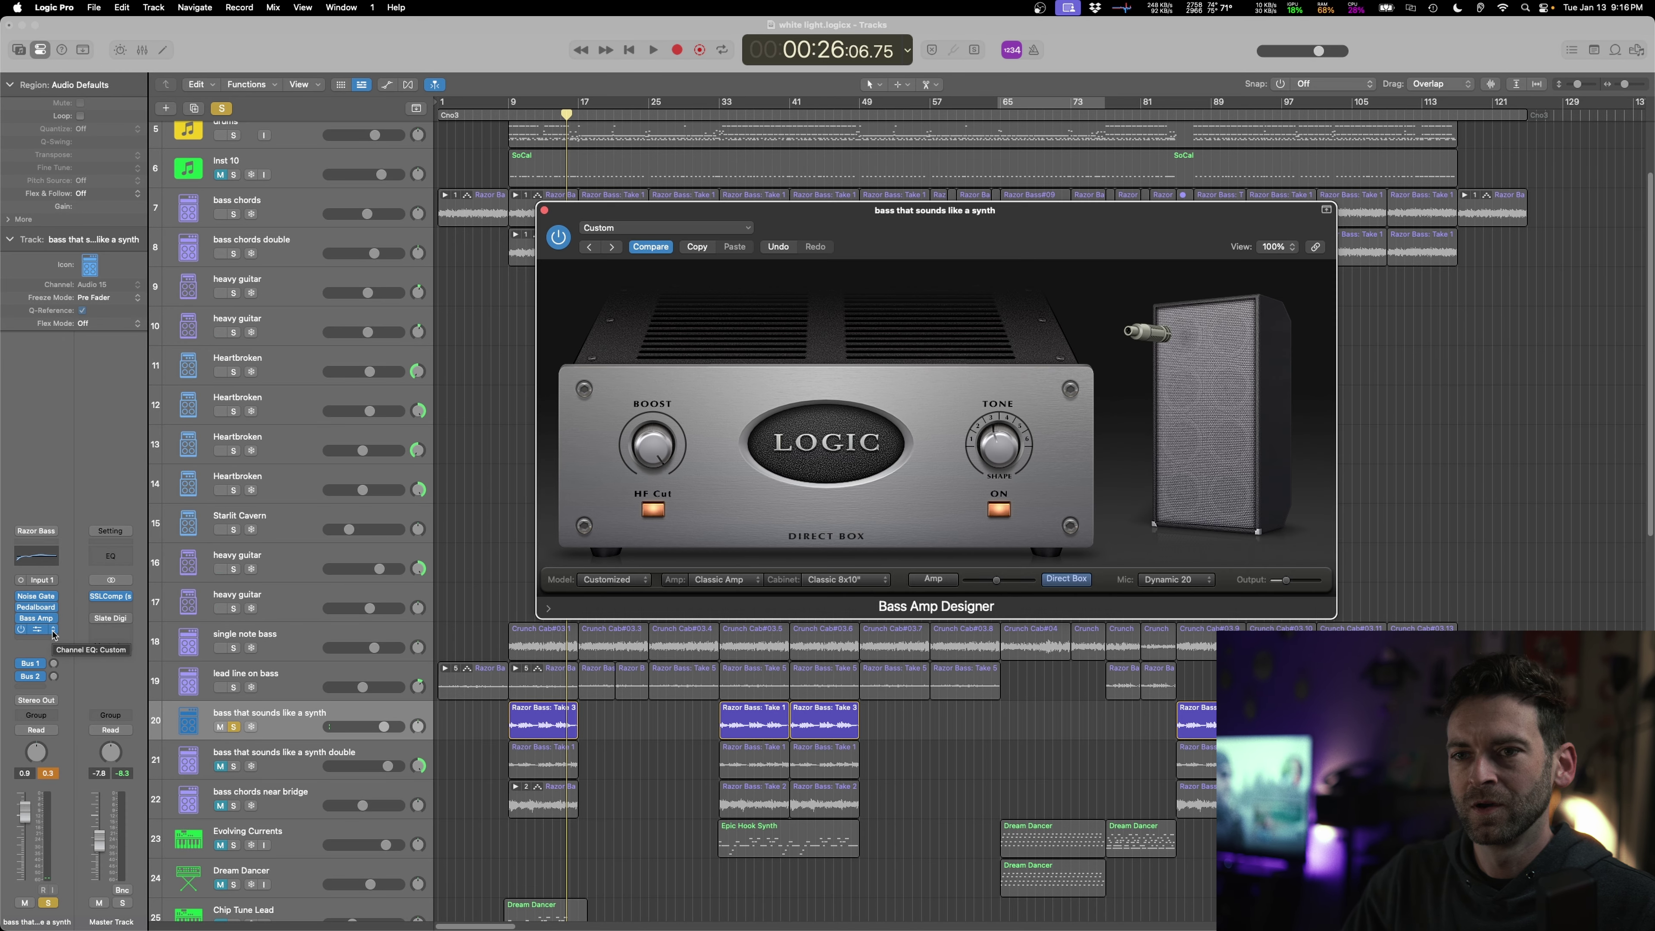
{"action": "left_click", "coordinate": [38, 608]}
{"action": "key", "text": "space"}
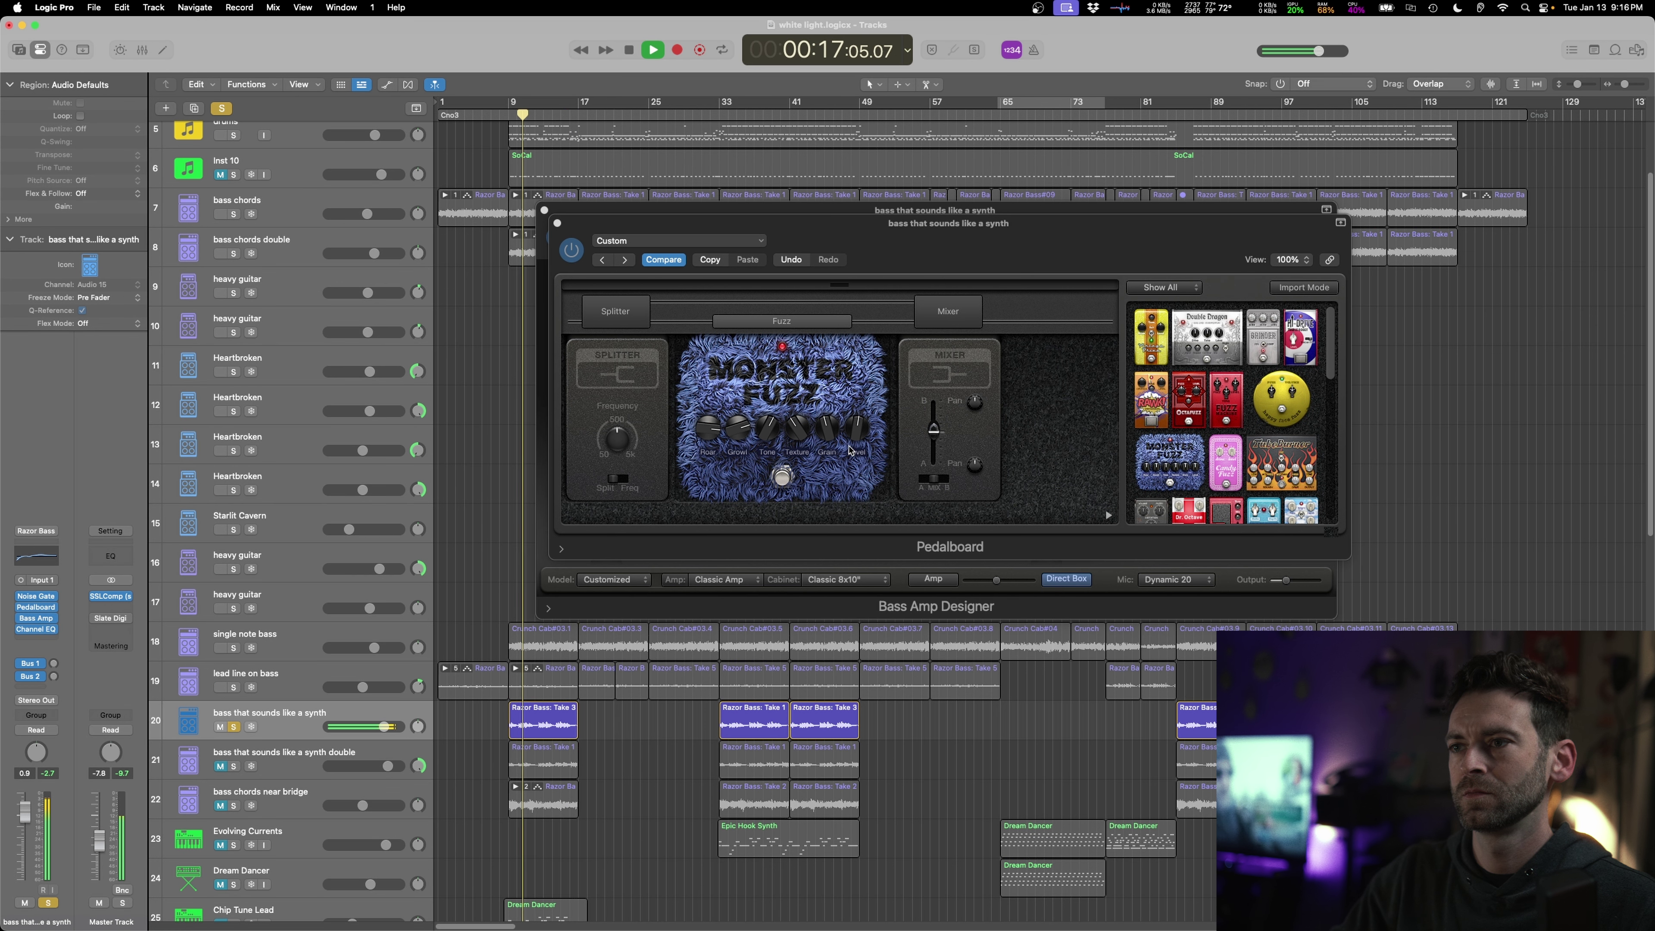
- Adjust the Monster Fuzz Level control and shift the Pedalboard mixer balance strongly towards A
{"action": "left_click_drag", "start_coordinate": [857, 432], "coordinate": [795, 448]}
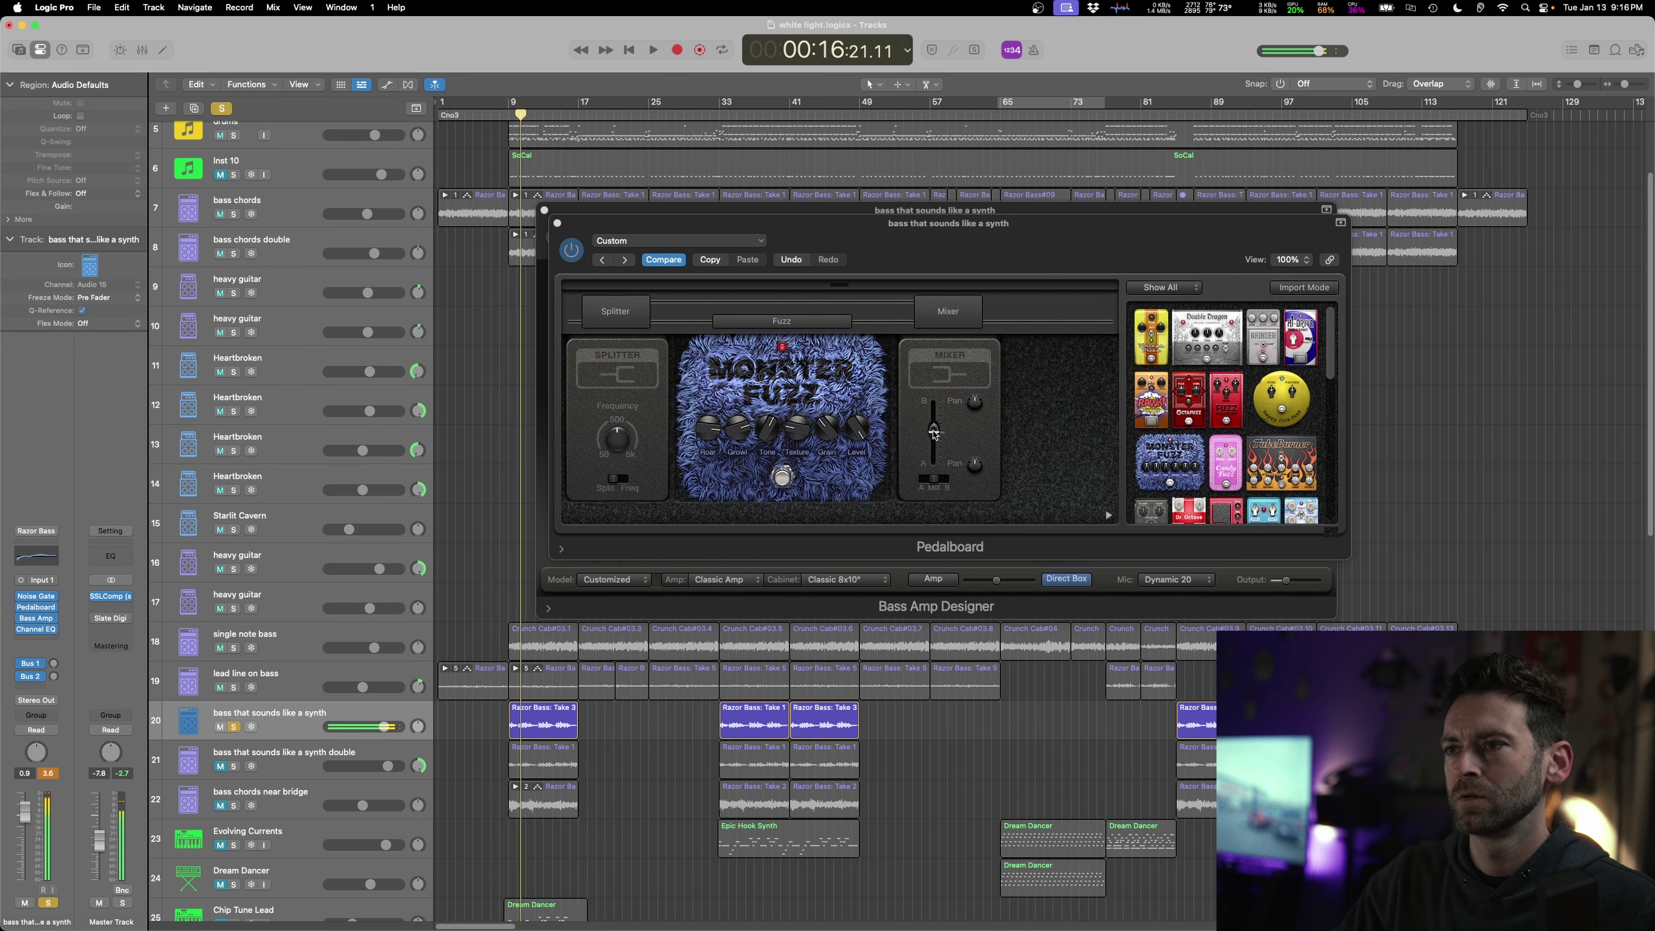
{"action": "left_click_drag", "start_coordinate": [933, 431], "coordinate": [934, 459]}
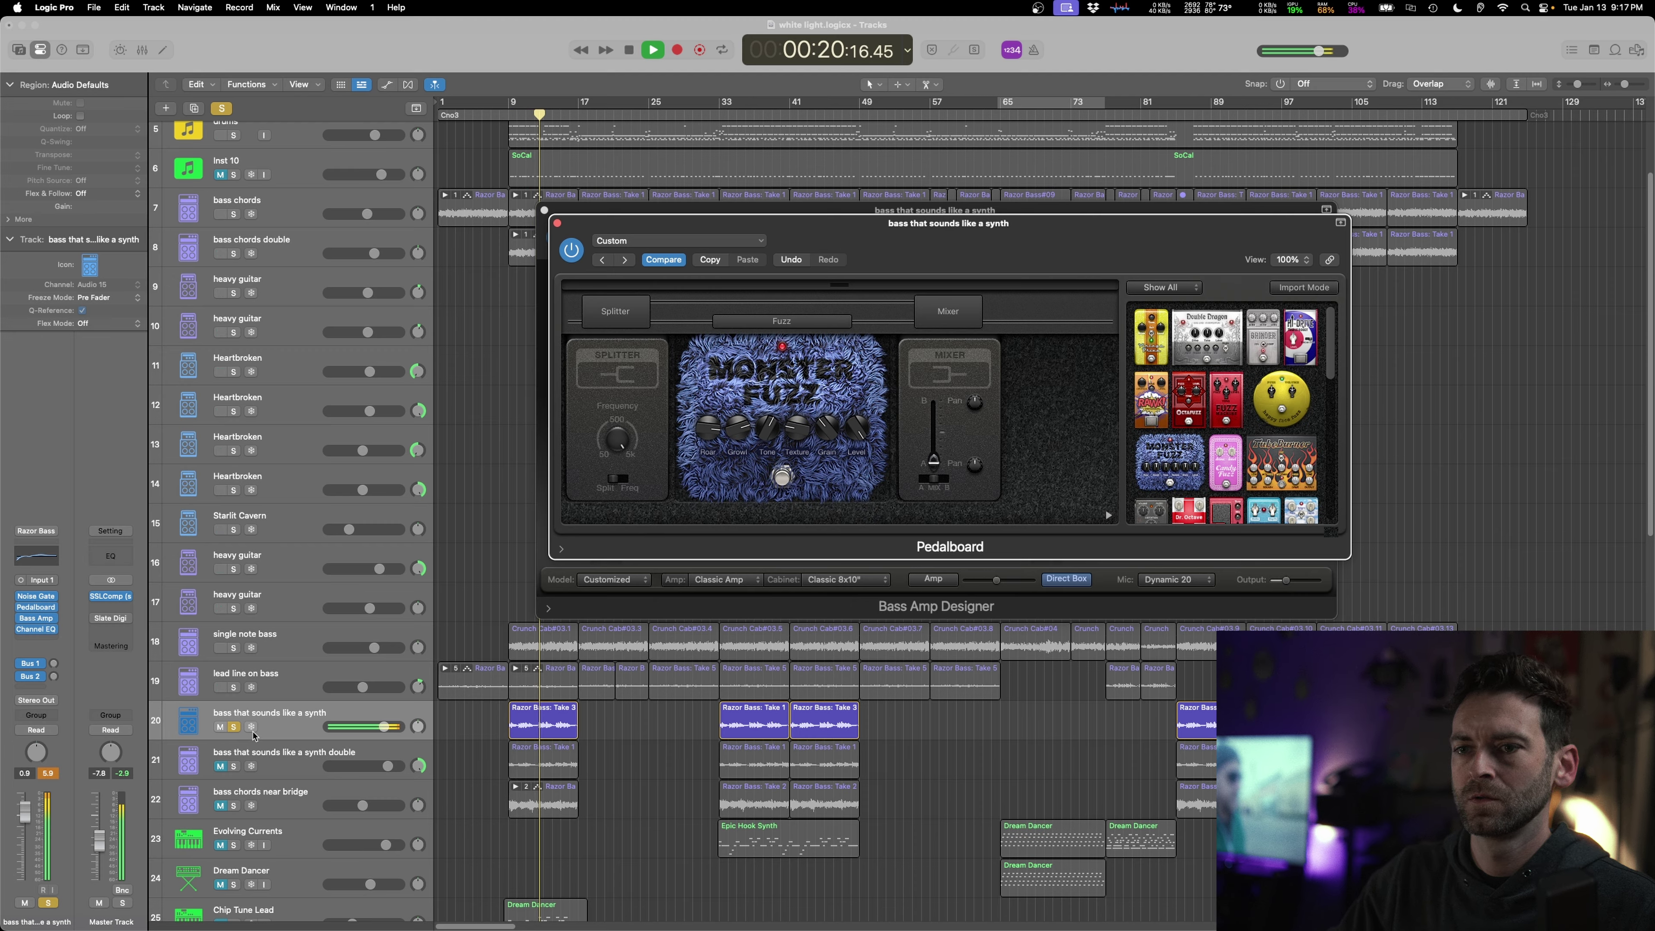
{"action": "key", "text": "space"}
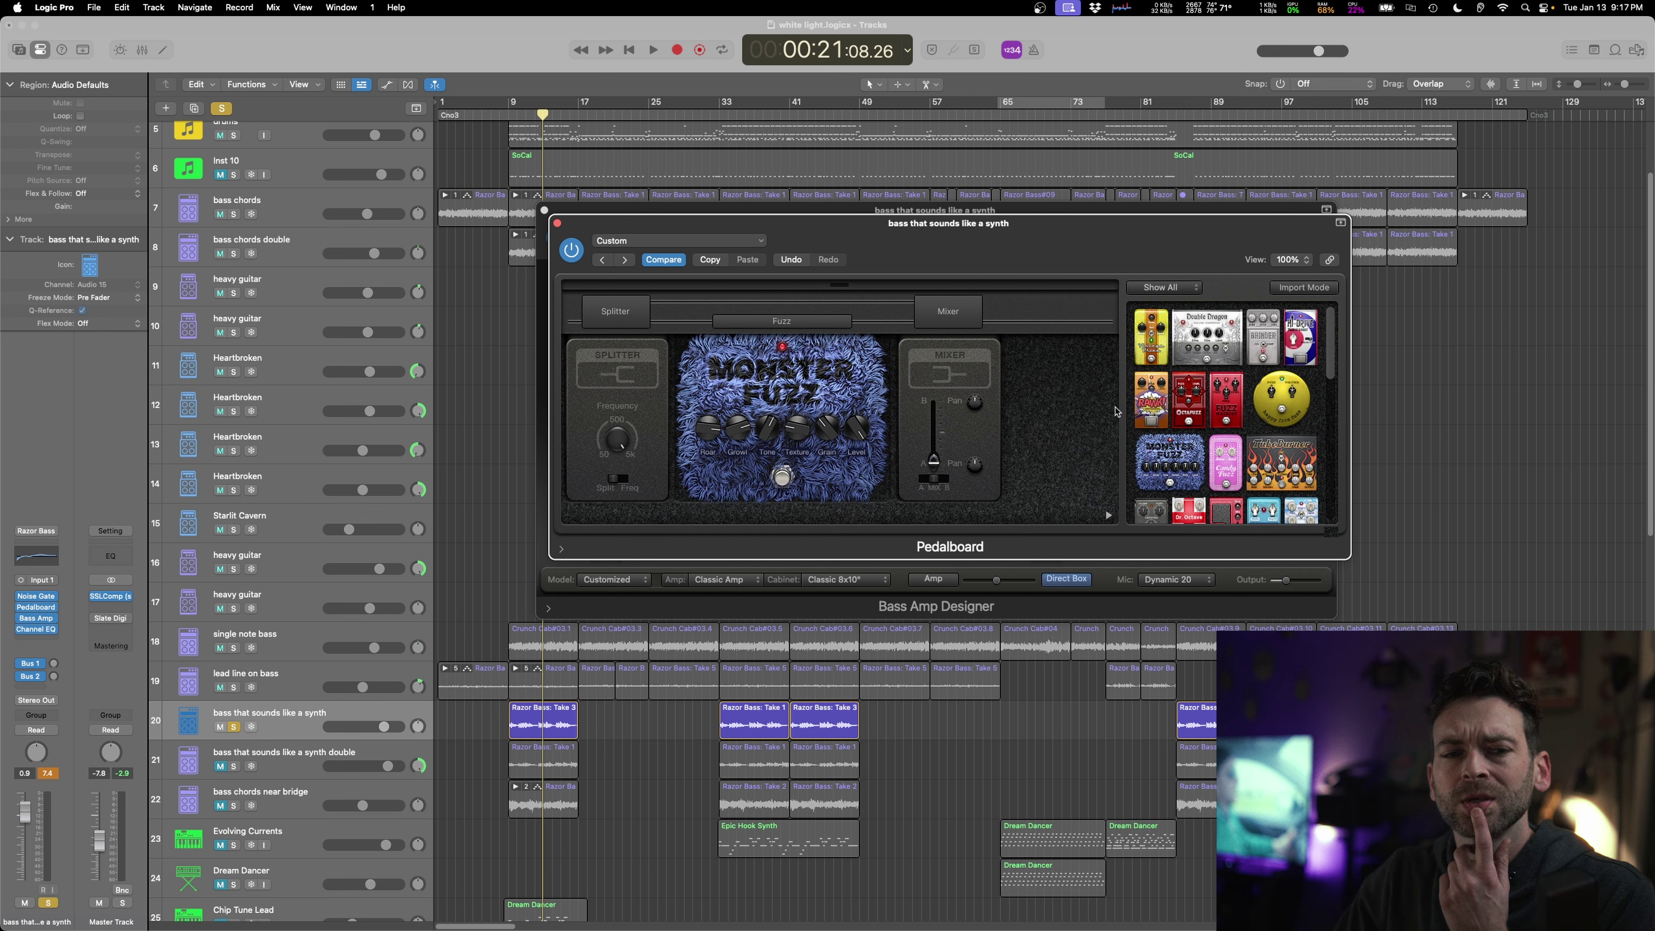
- Add a Spring Box reverb pedal before Monster Fuzz in the Pedalboard and play the track
{"action": "scroll", "coordinate": [1276, 409], "scroll_direction": "down", "scroll_amount": 10}
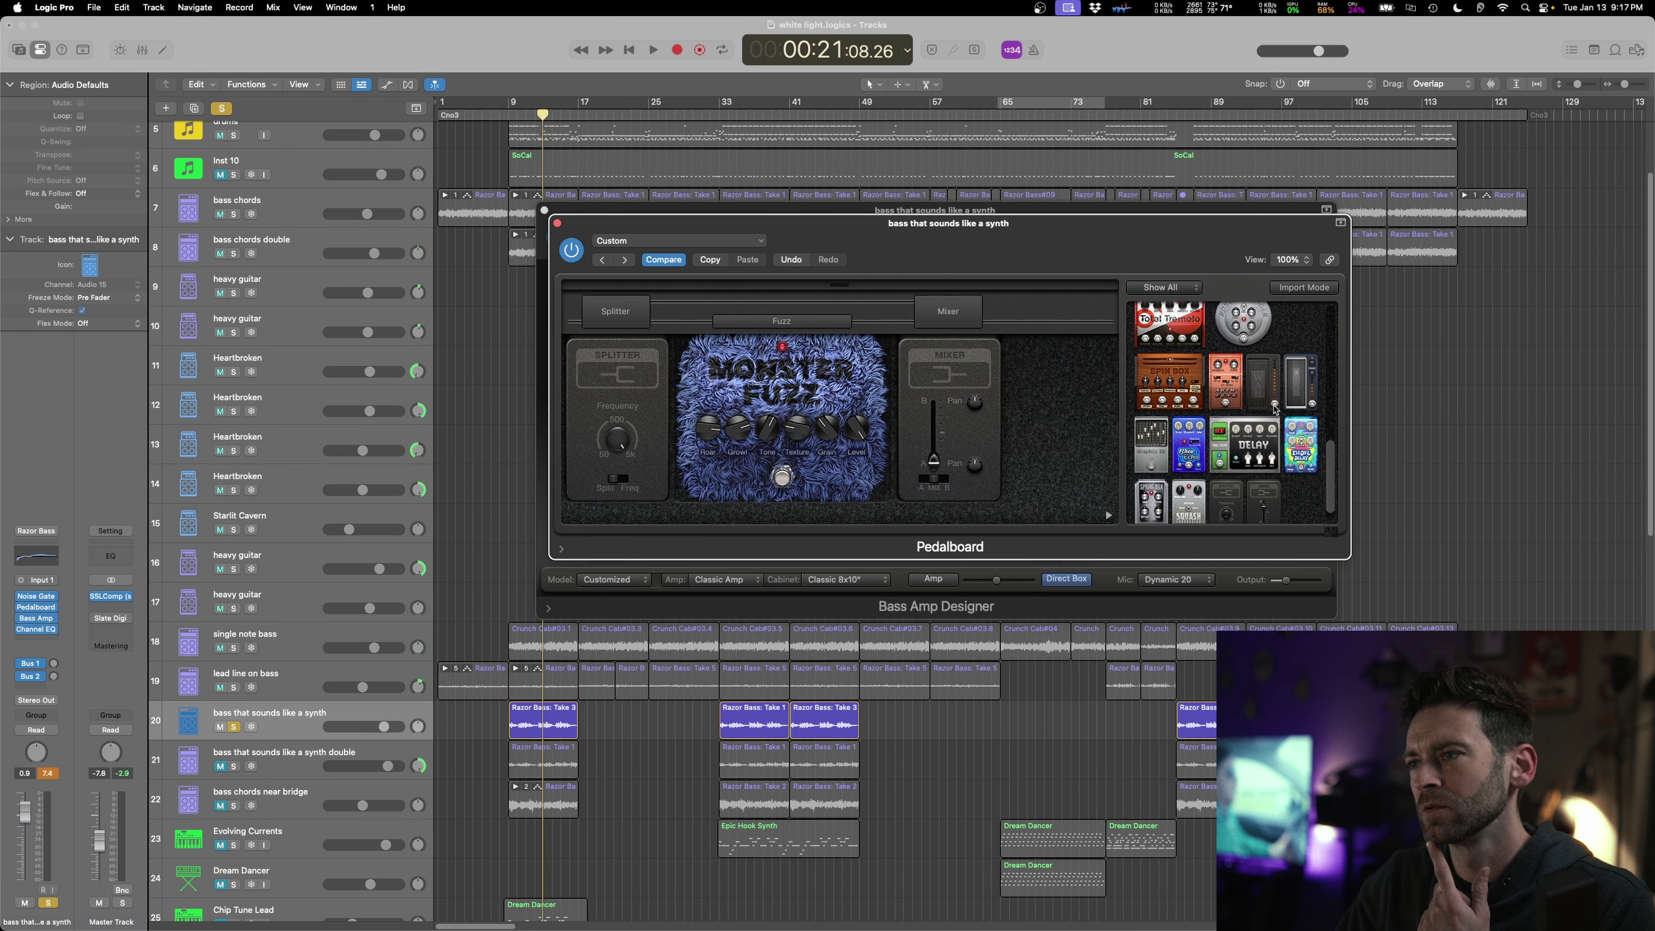
{"action": "left_click_drag", "start_coordinate": [1151, 490], "coordinate": [619, 424]}
{"action": "key", "text": "space"}
{"action": "key", "text": "b"}
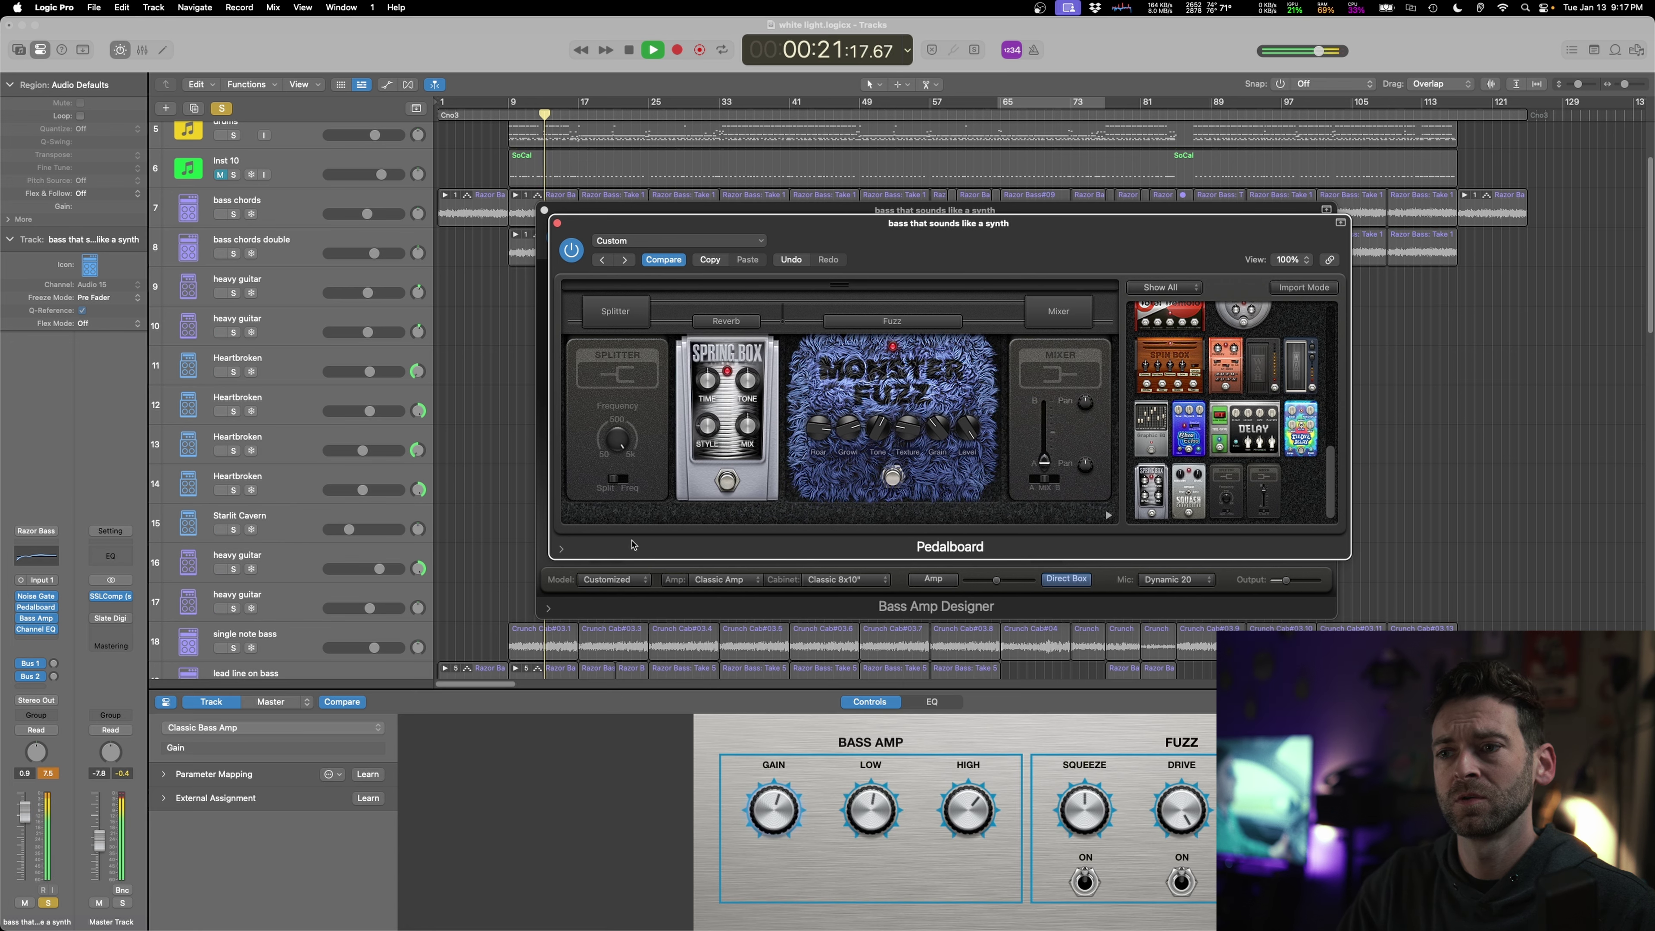
{"action": "key", "text": "b"}
- Replay the soloed track from about bar 9 and raise the Spring Box mix to 70
{"action": "key", "text": "space"}
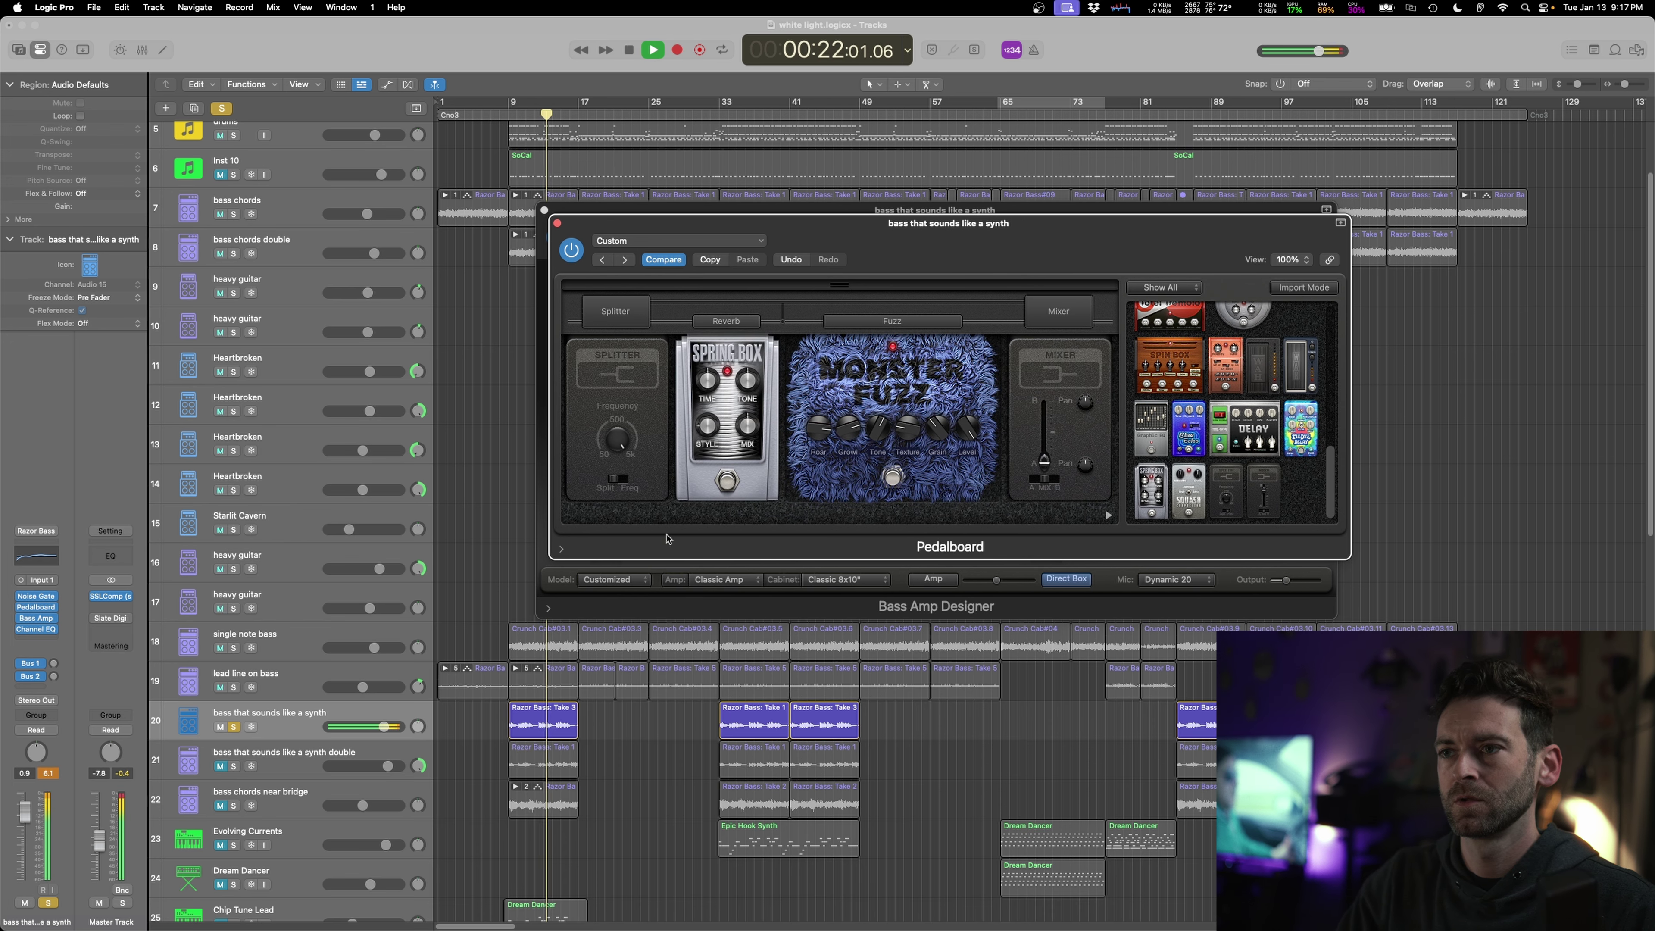
{"action": "left_click", "coordinate": [515, 574]}
{"action": "key", "text": "space"}
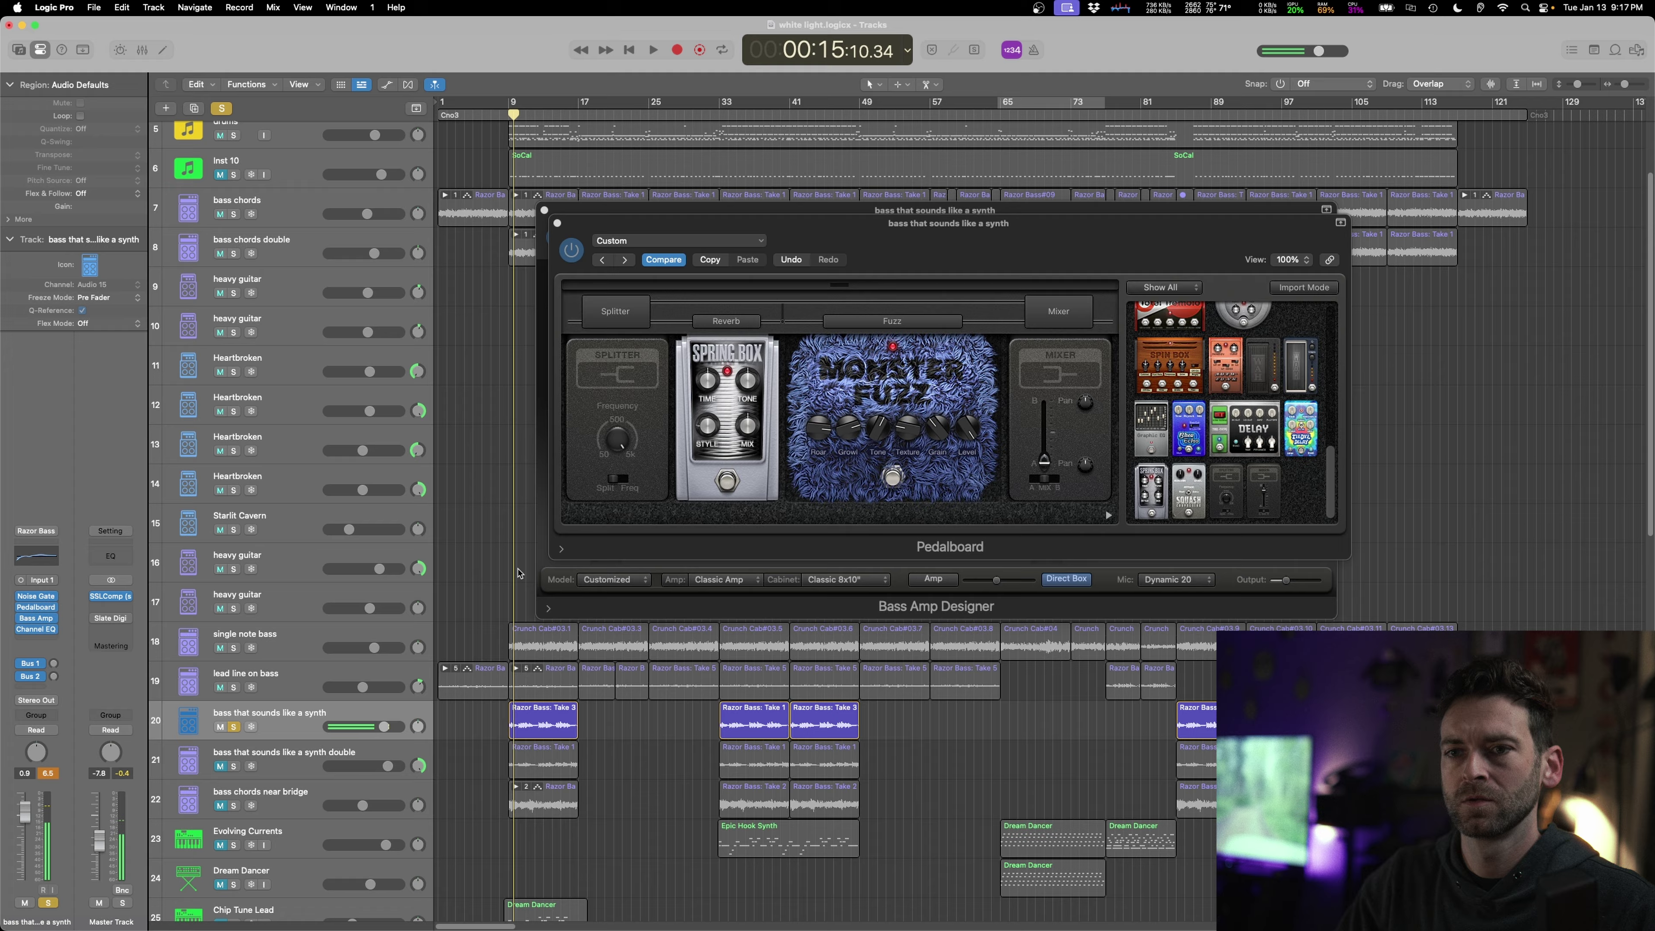
{"action": "key", "text": "space"}
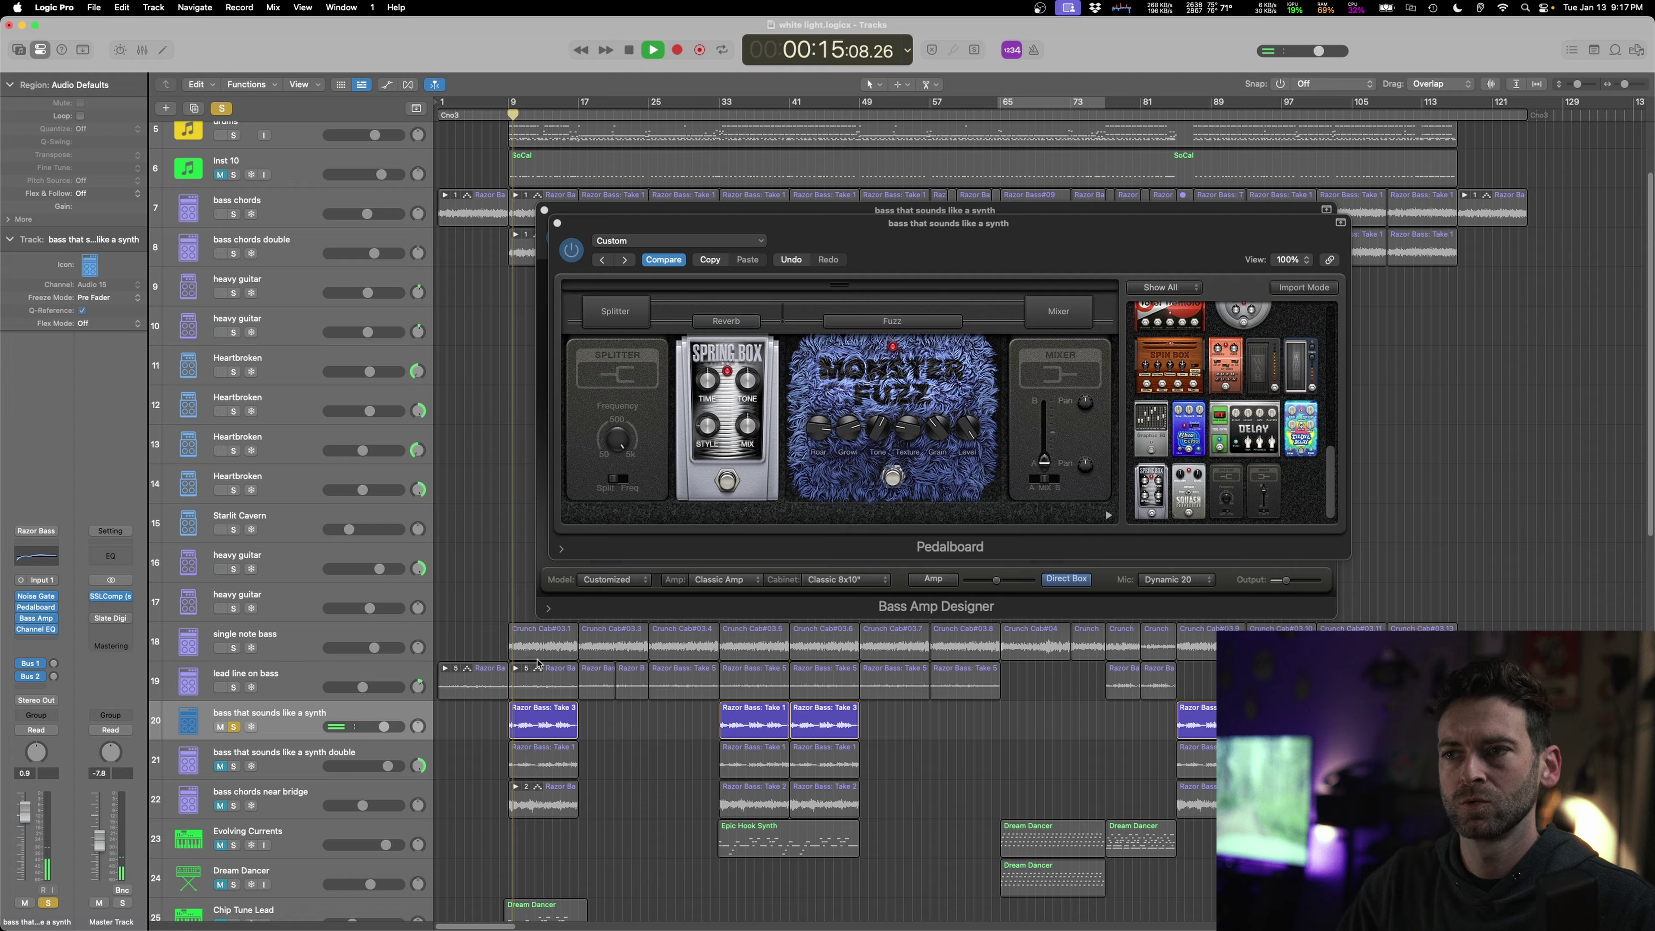
{"action": "left_click", "coordinate": [758, 399]}
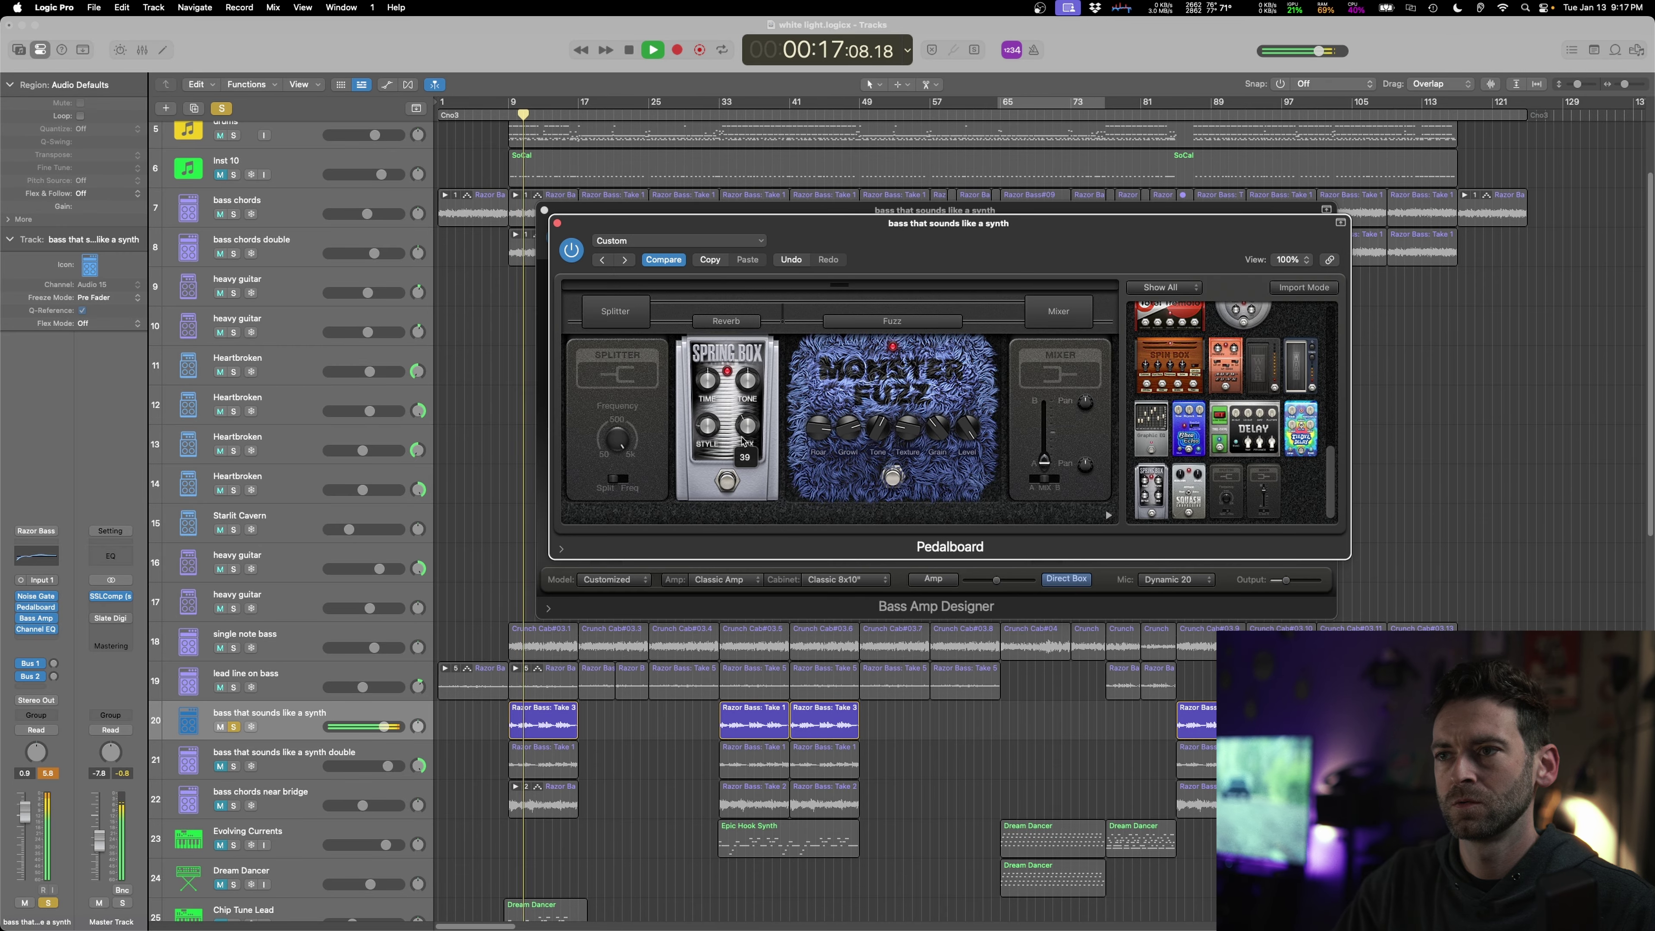
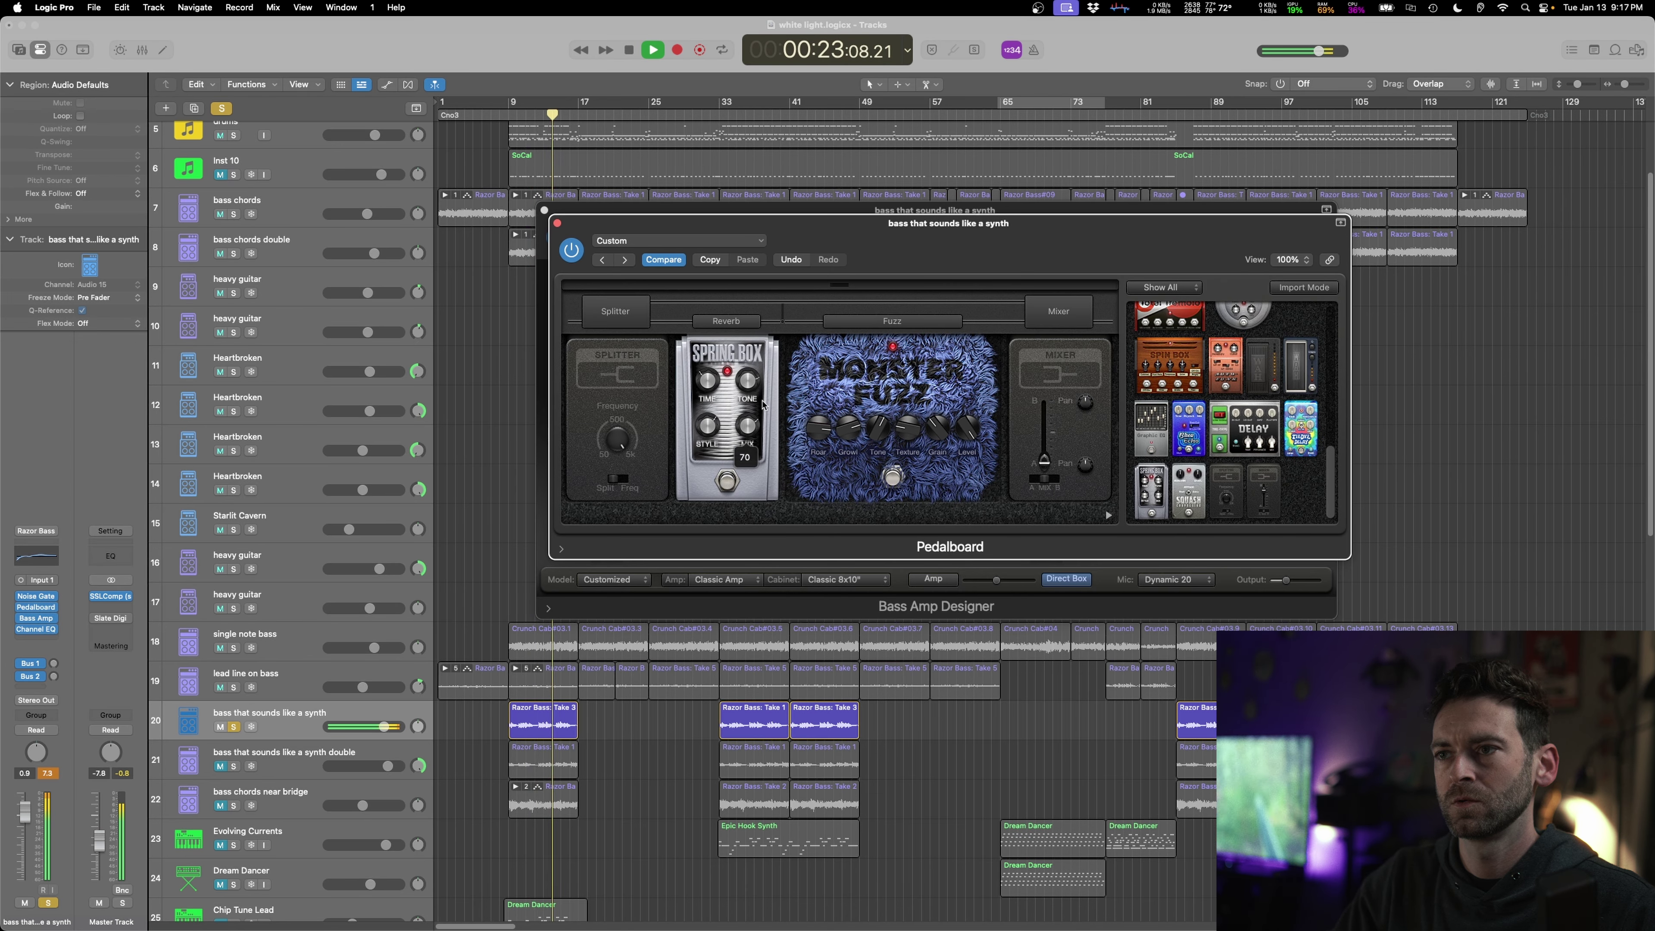
- Replay from about bar 9, adjust a Monster Fuzz control and nudge the Pedalboard mixer balance slightly towards B
{"action": "left_click", "coordinate": [508, 595], "text": "shift"}
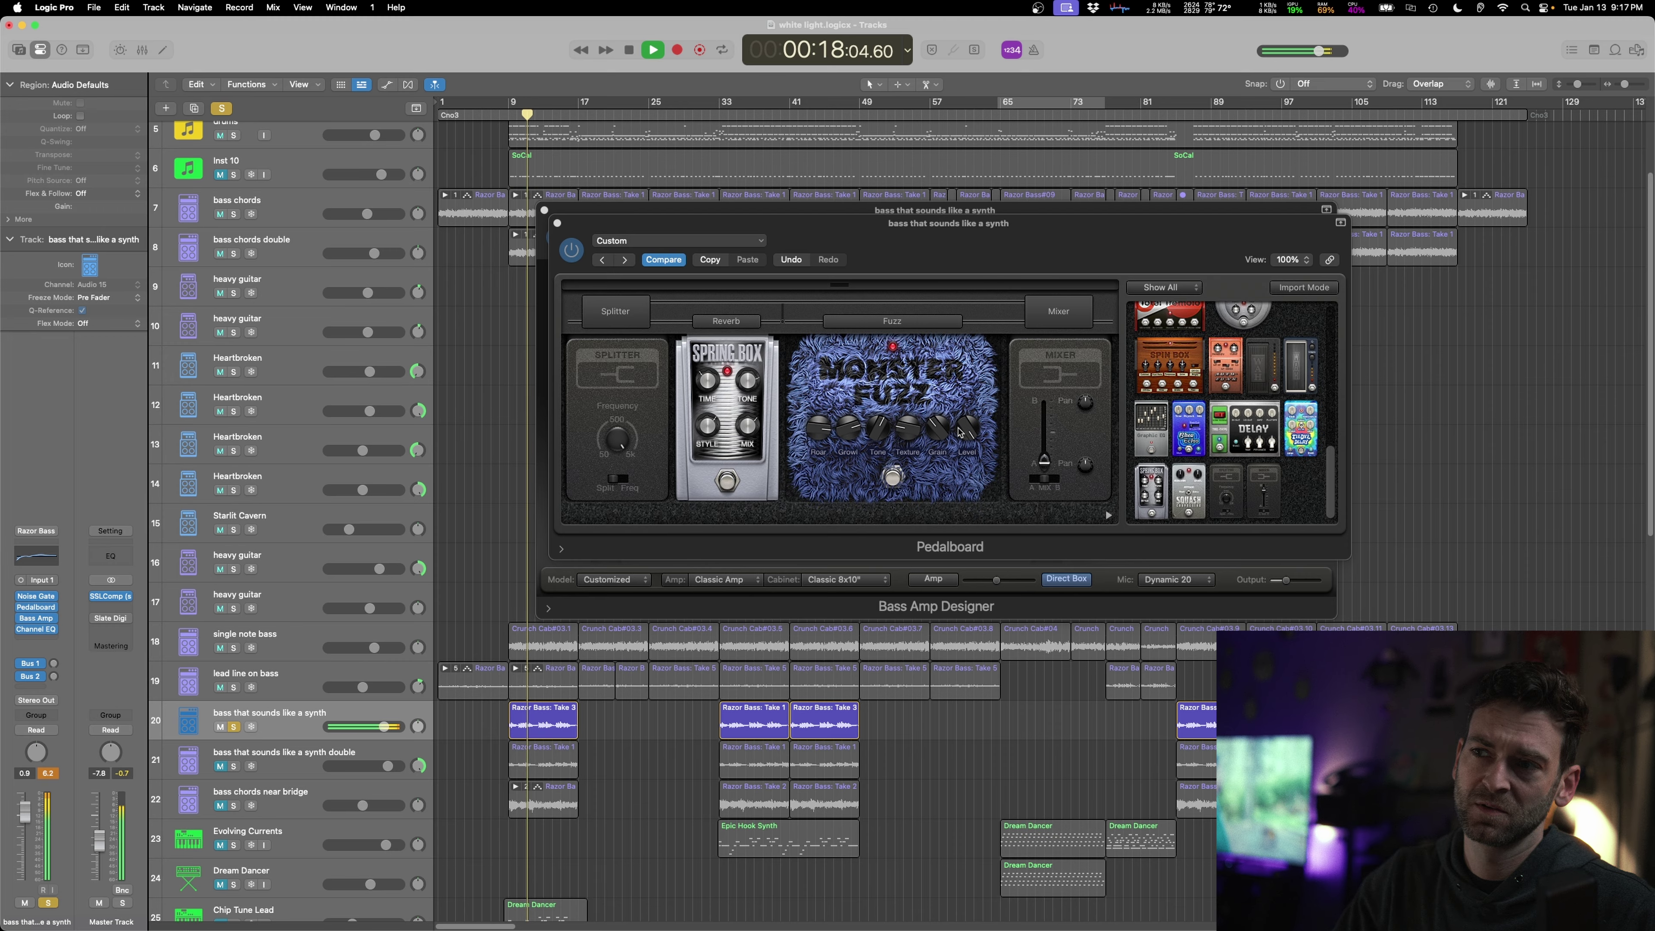
{"action": "left_click", "coordinate": [847, 432]}
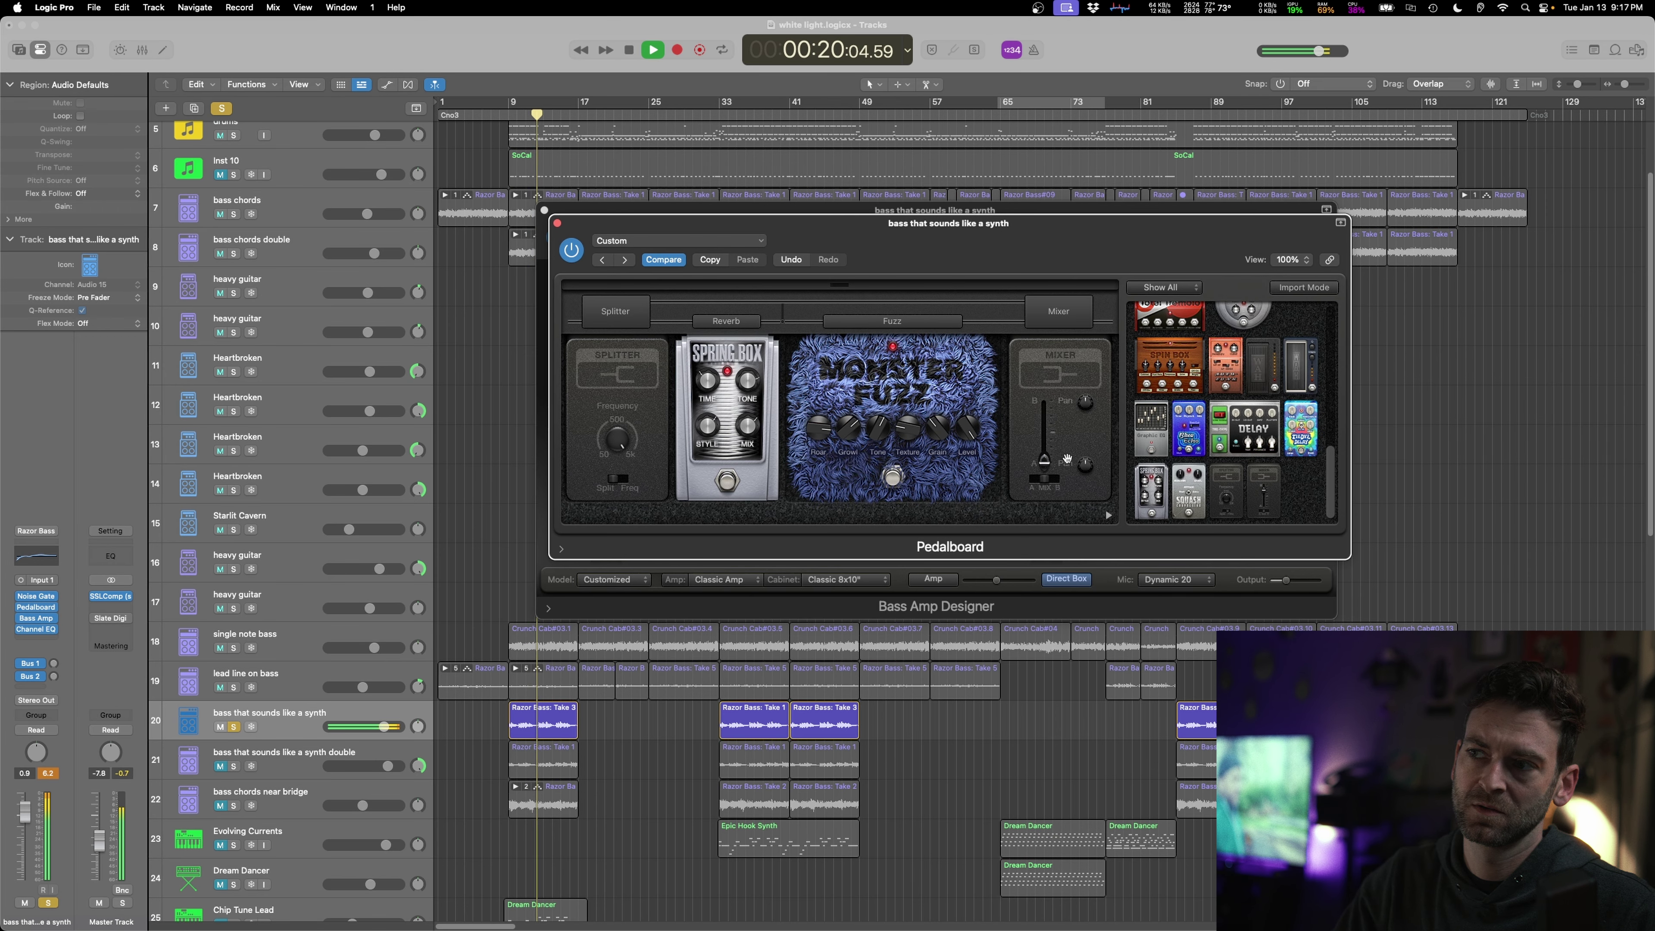
{"action": "mouse_move", "coordinate": [1043, 452]}
{"action": "left_mouse_down"}
{"action": "mouse_move", "coordinate": [1045, 421]}
{"action": "mouse_move", "coordinate": [1044, 453]}
{"action": "left_mouse_up"}
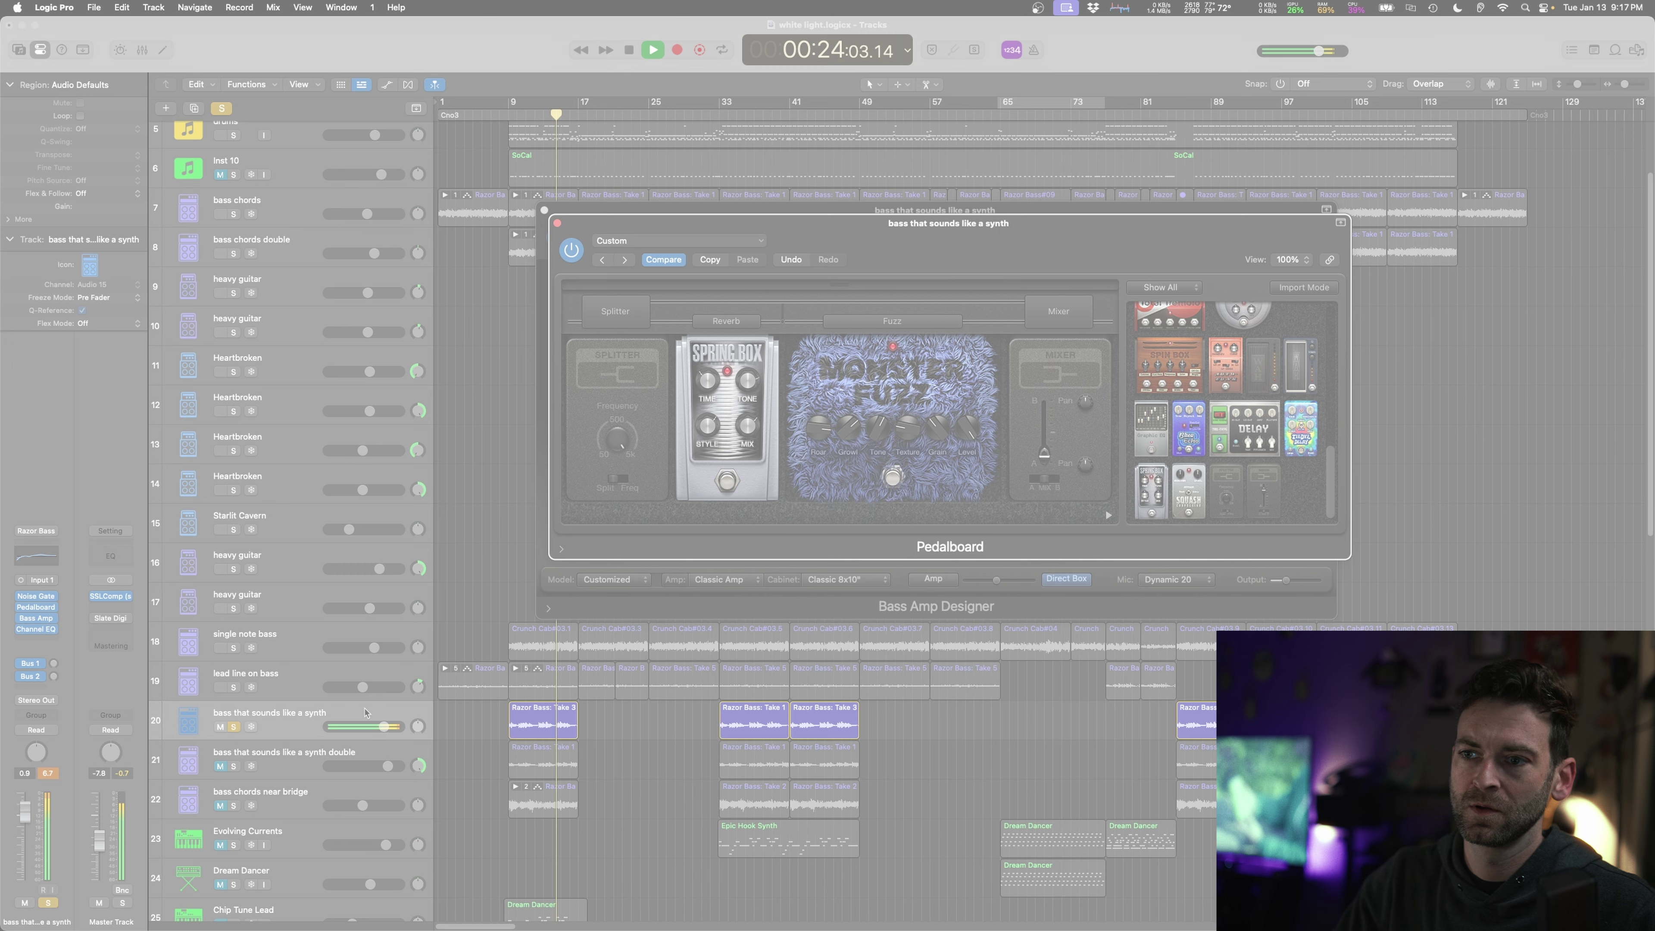
- Clear the solo on bass that sounds like a synth, replay the full mix from about bar 9 and lower the track's volume to -11.0 dB
{"action": "left_click", "coordinate": [233, 728]}
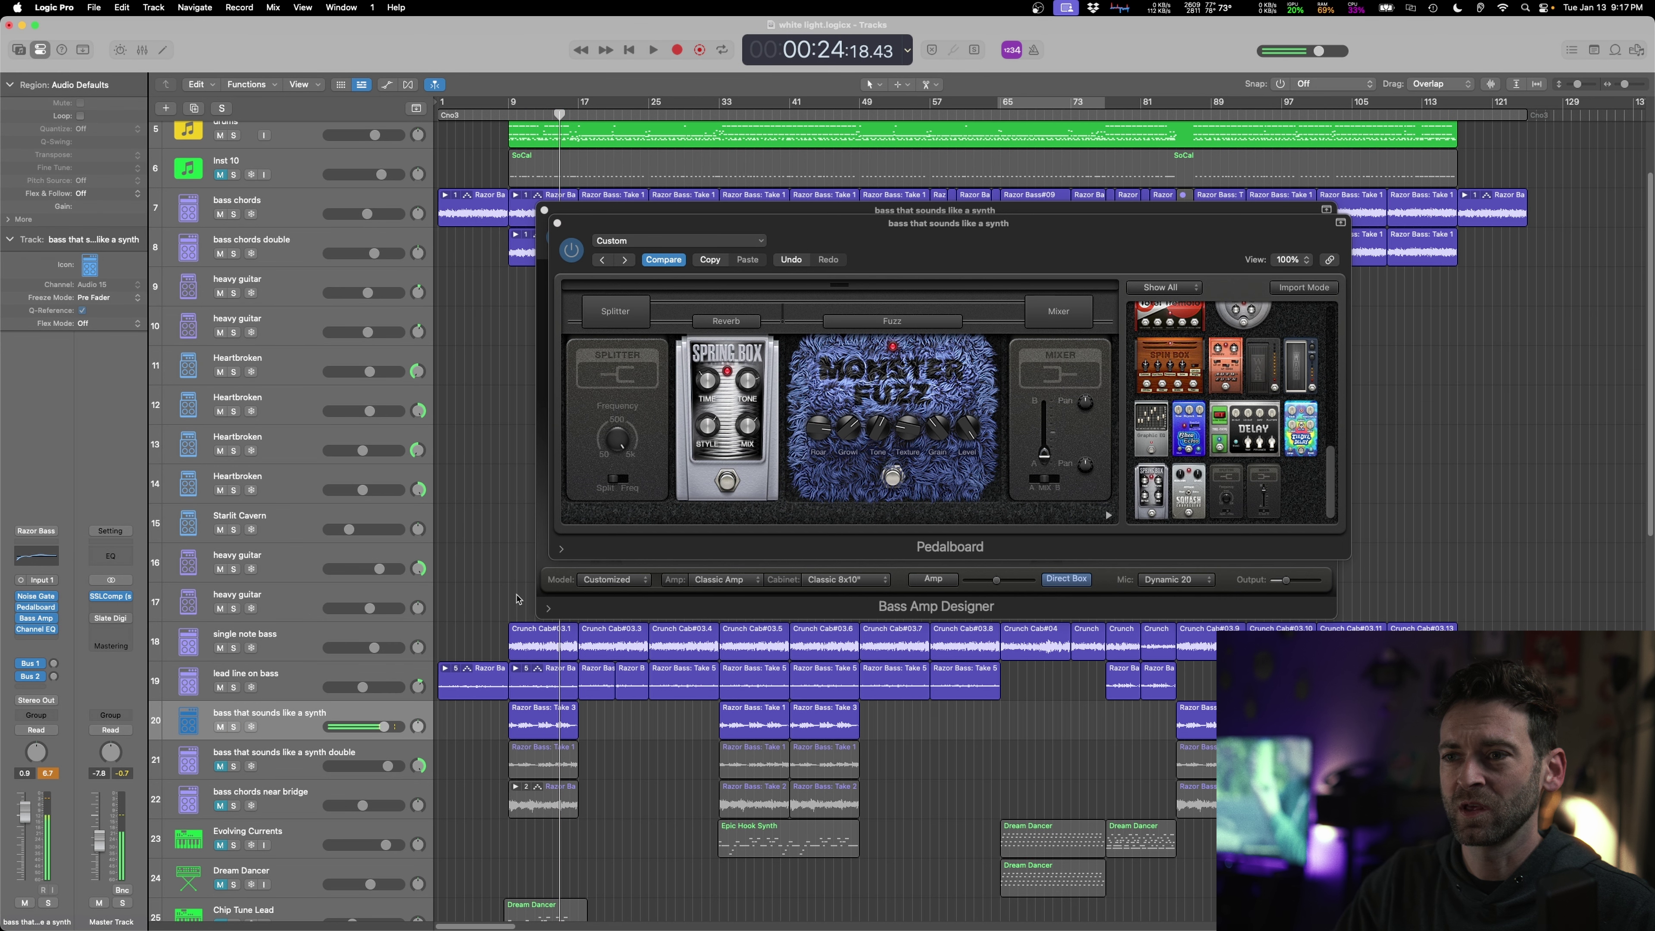
{"action": "left_click", "coordinate": [501, 577]}
{"action": "key", "text": "space"}
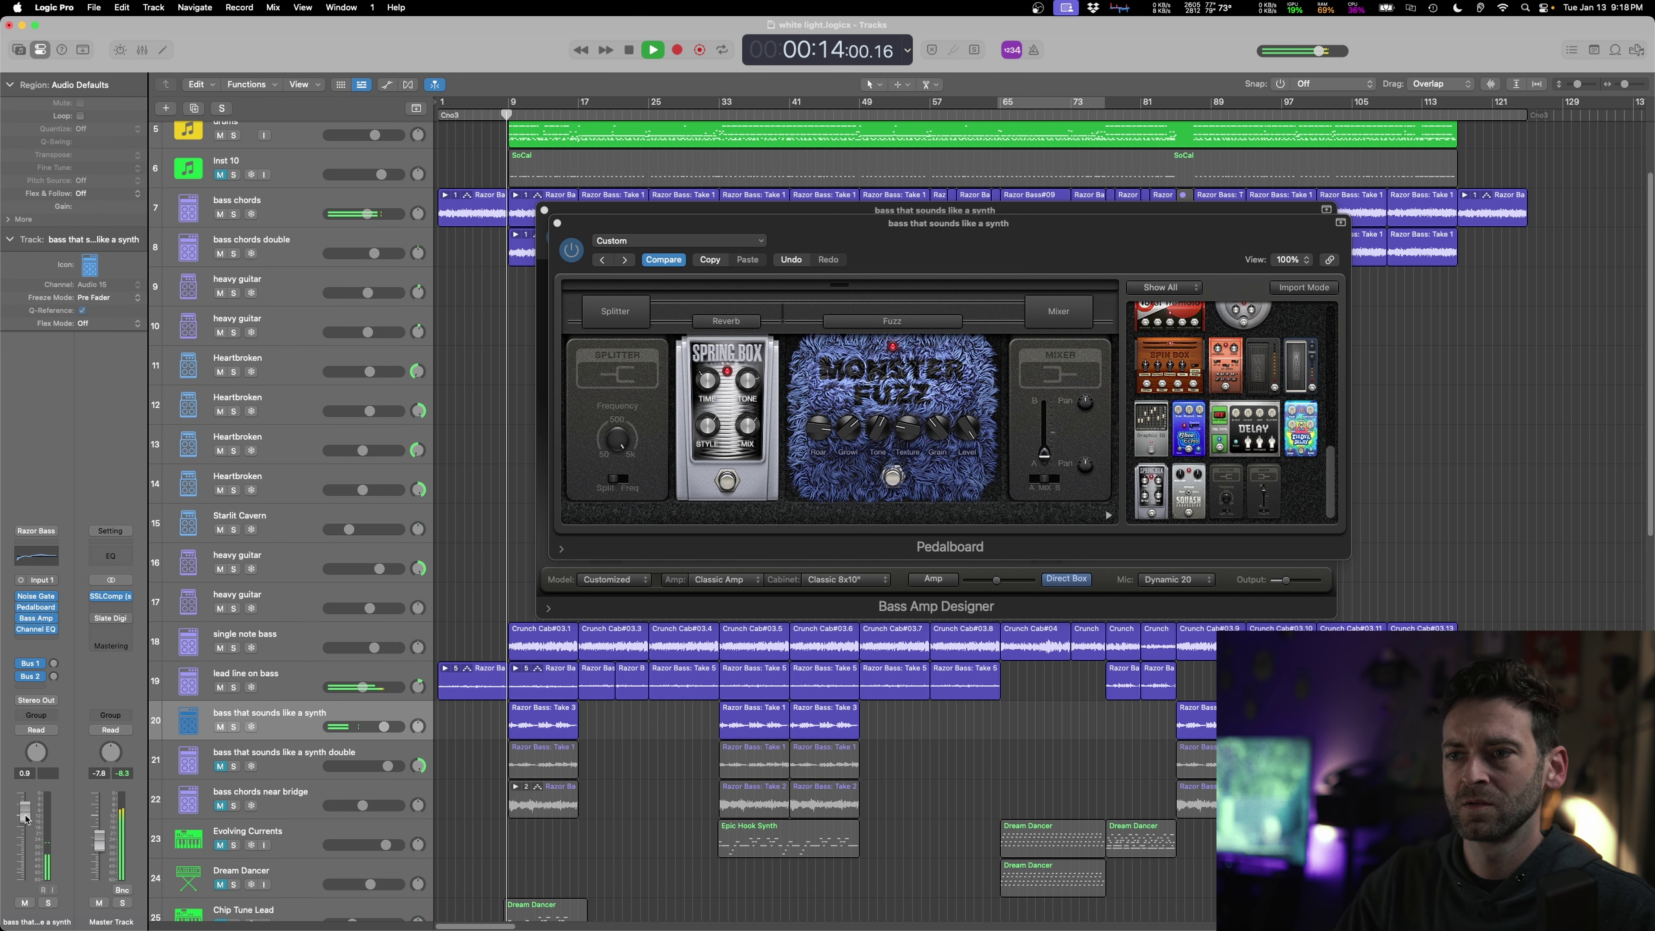
{"action": "left_click_drag", "start_coordinate": [26, 820], "coordinate": [27, 869]}
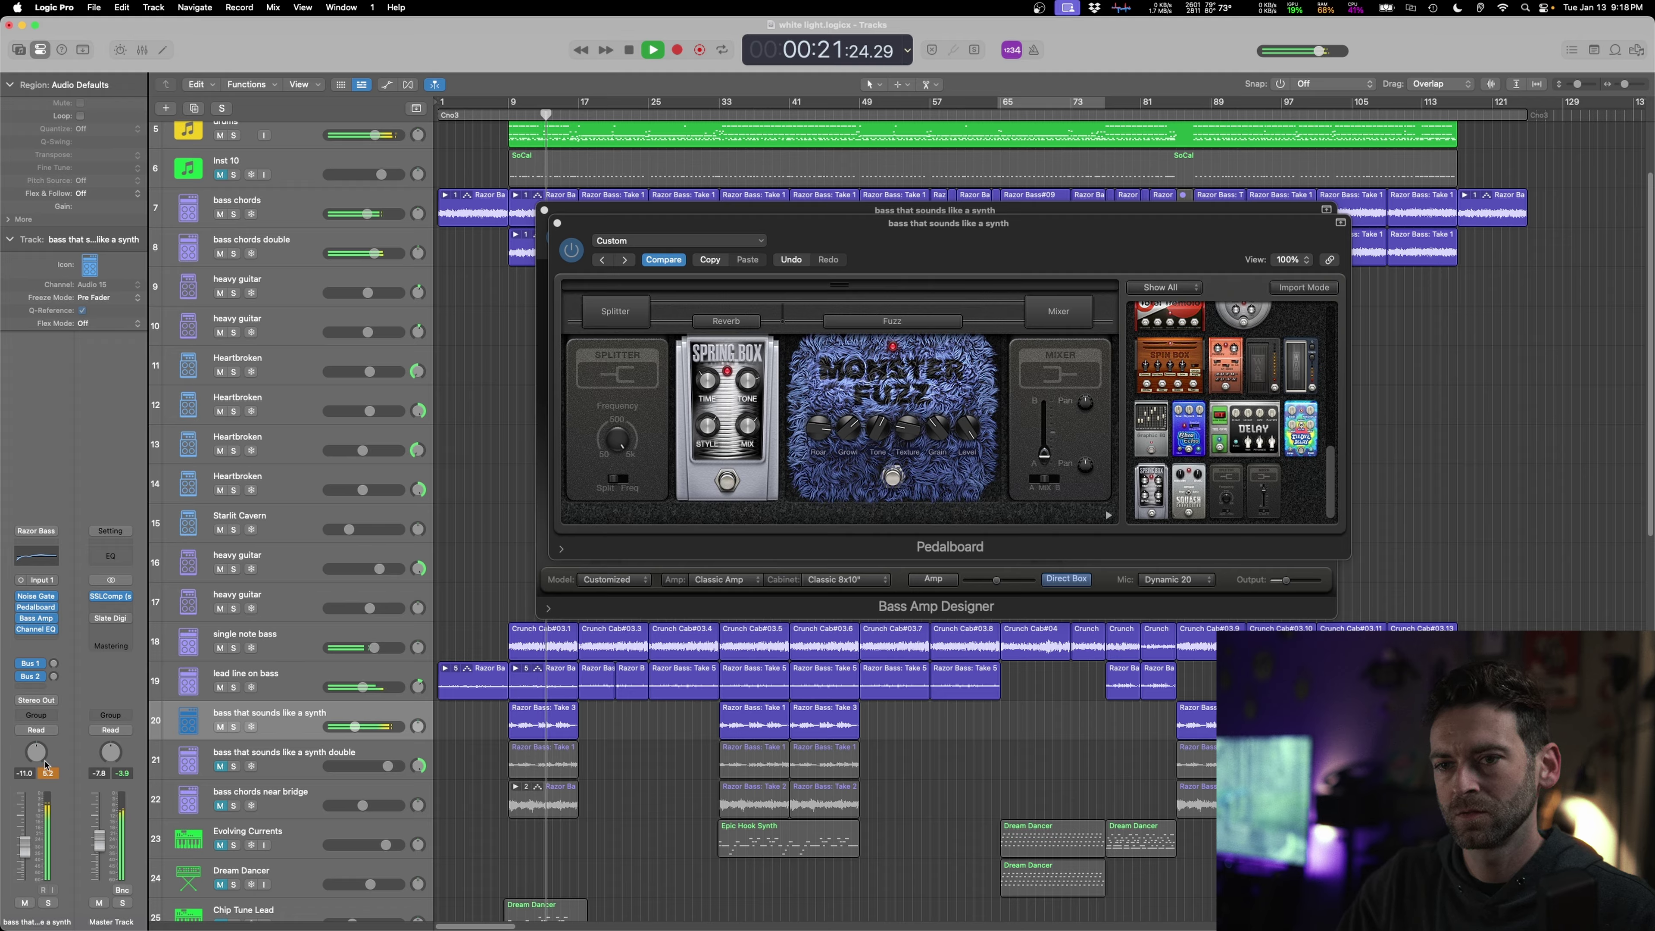
- Pan bass that sounds like a synth to -21, raise its volume to -9.8 dB and stop playback
{"action": "left_click_drag", "start_coordinate": [44, 762], "coordinate": [44, 777]}
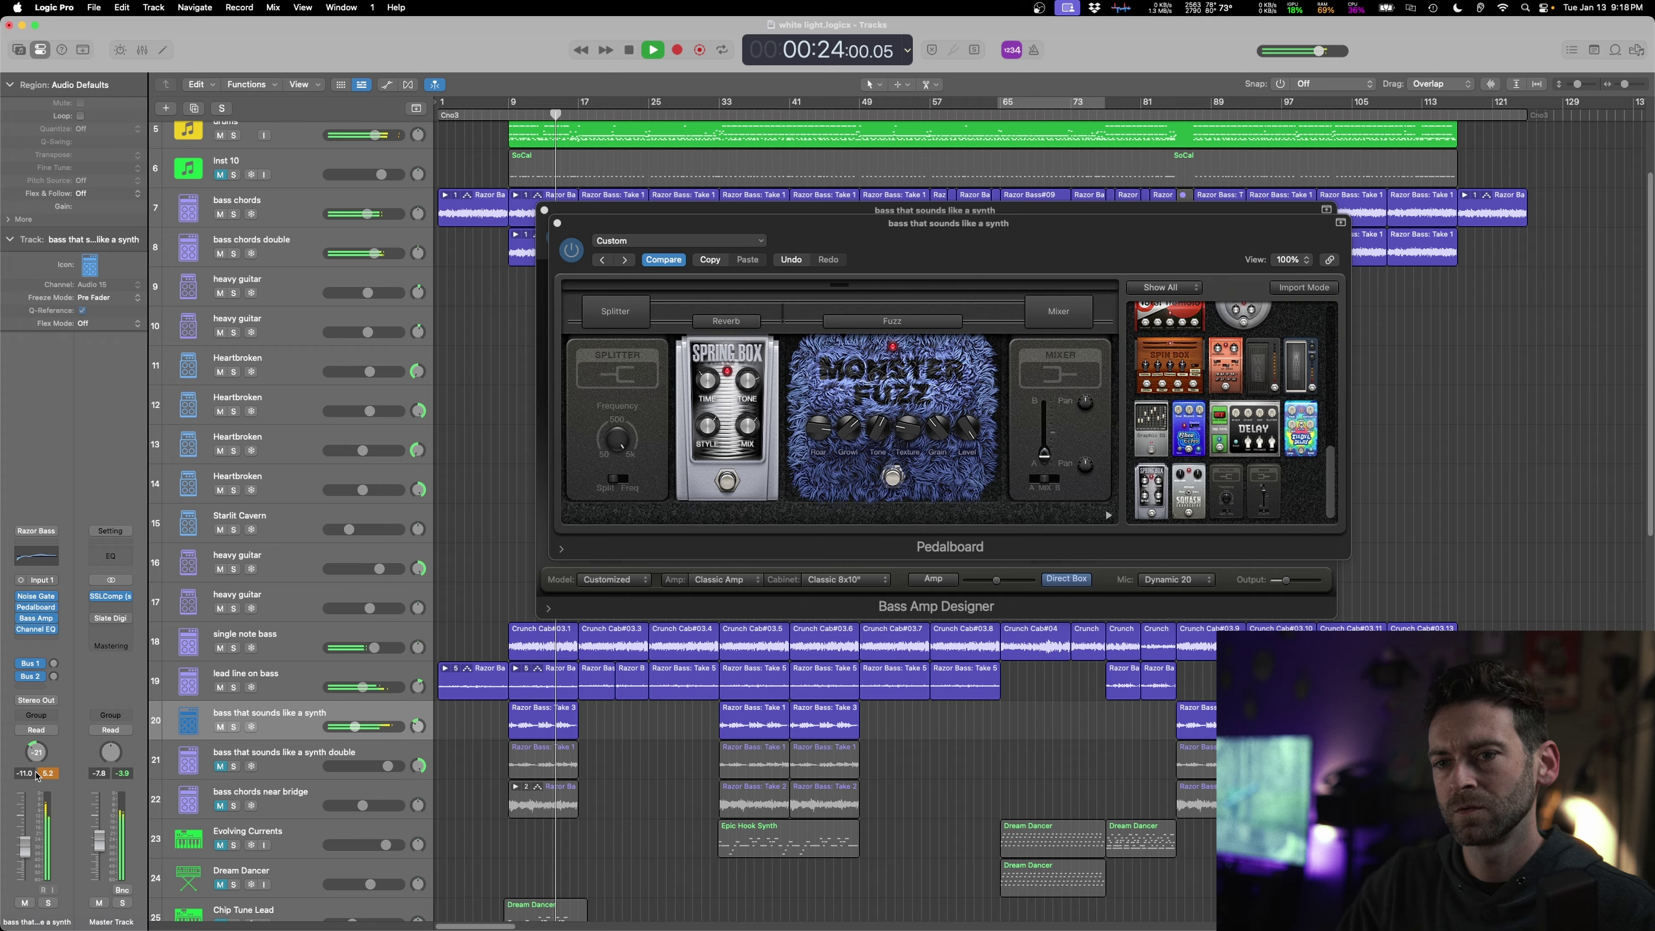
{"action": "left_click_drag", "start_coordinate": [25, 849], "coordinate": [26, 845]}
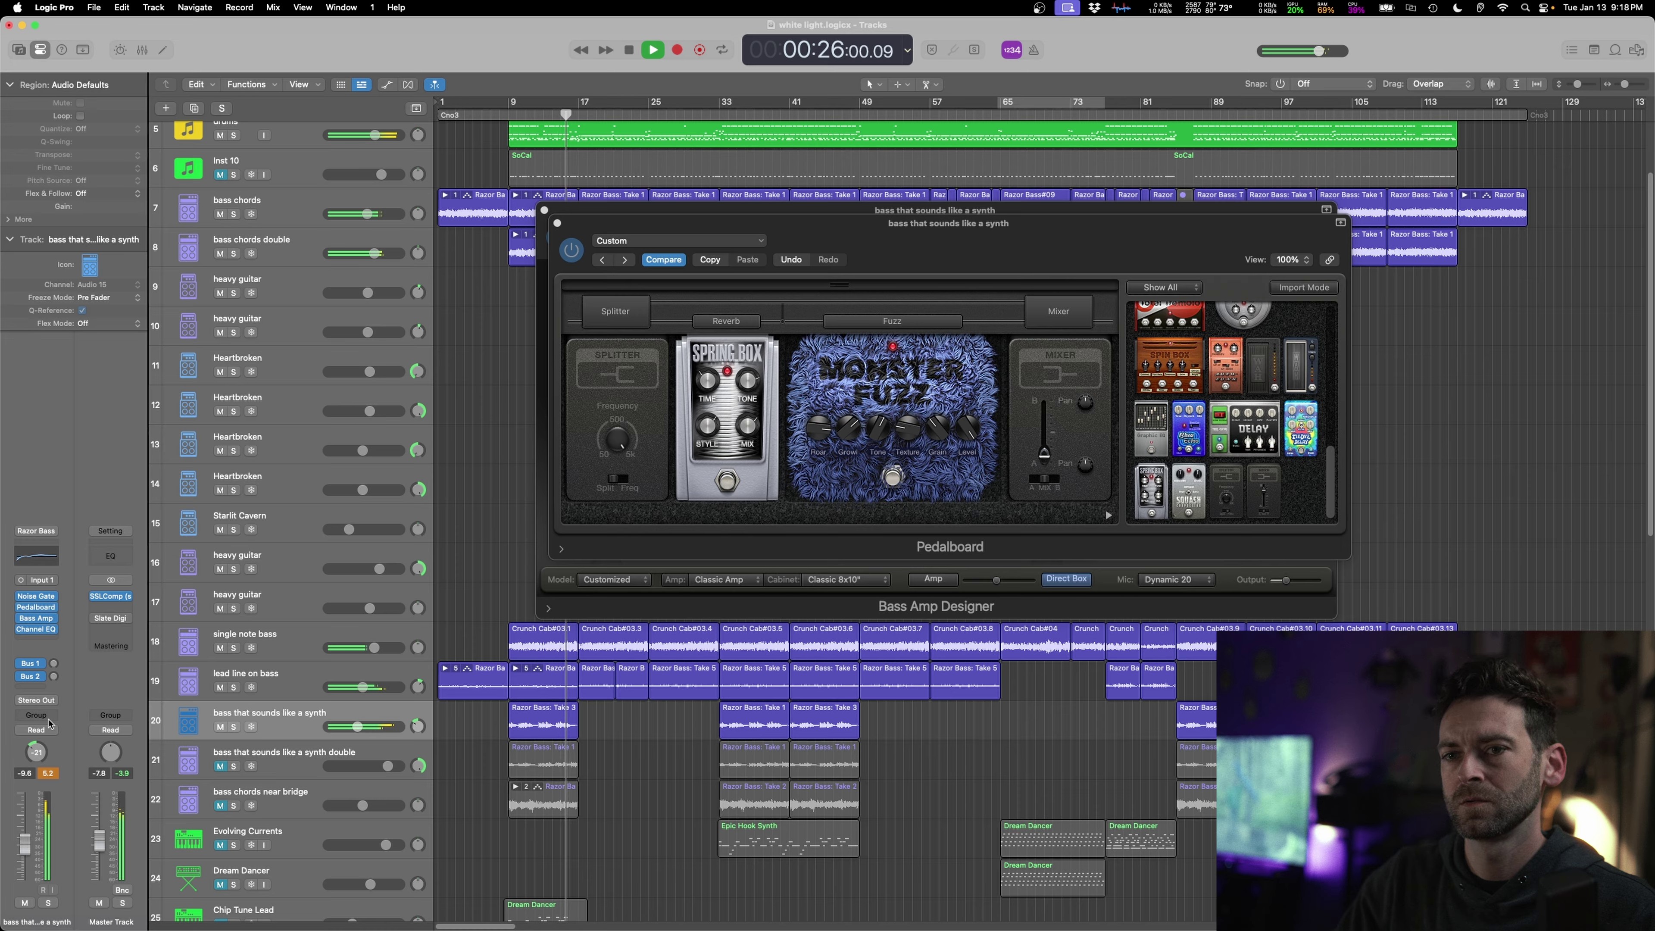
{"action": "key", "text": "space"}
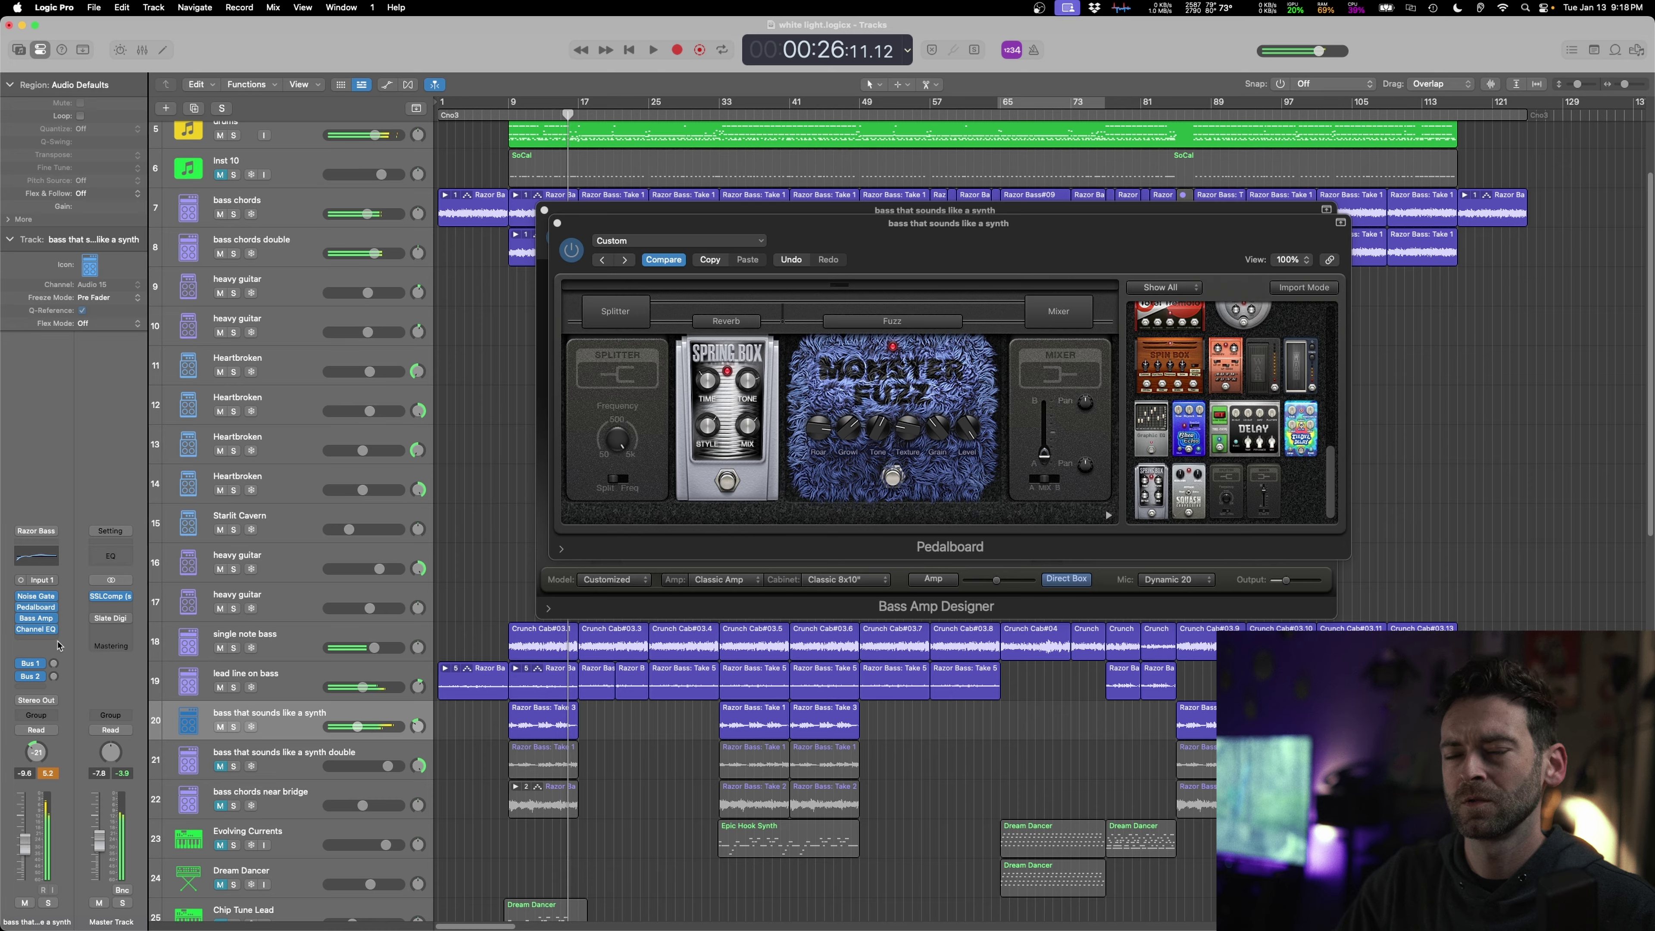
- Add the Soundtoys MicroShift plug-in after Channel EQ on bass that sounds like a synth
{"action": "left_click", "coordinate": [46, 596]}
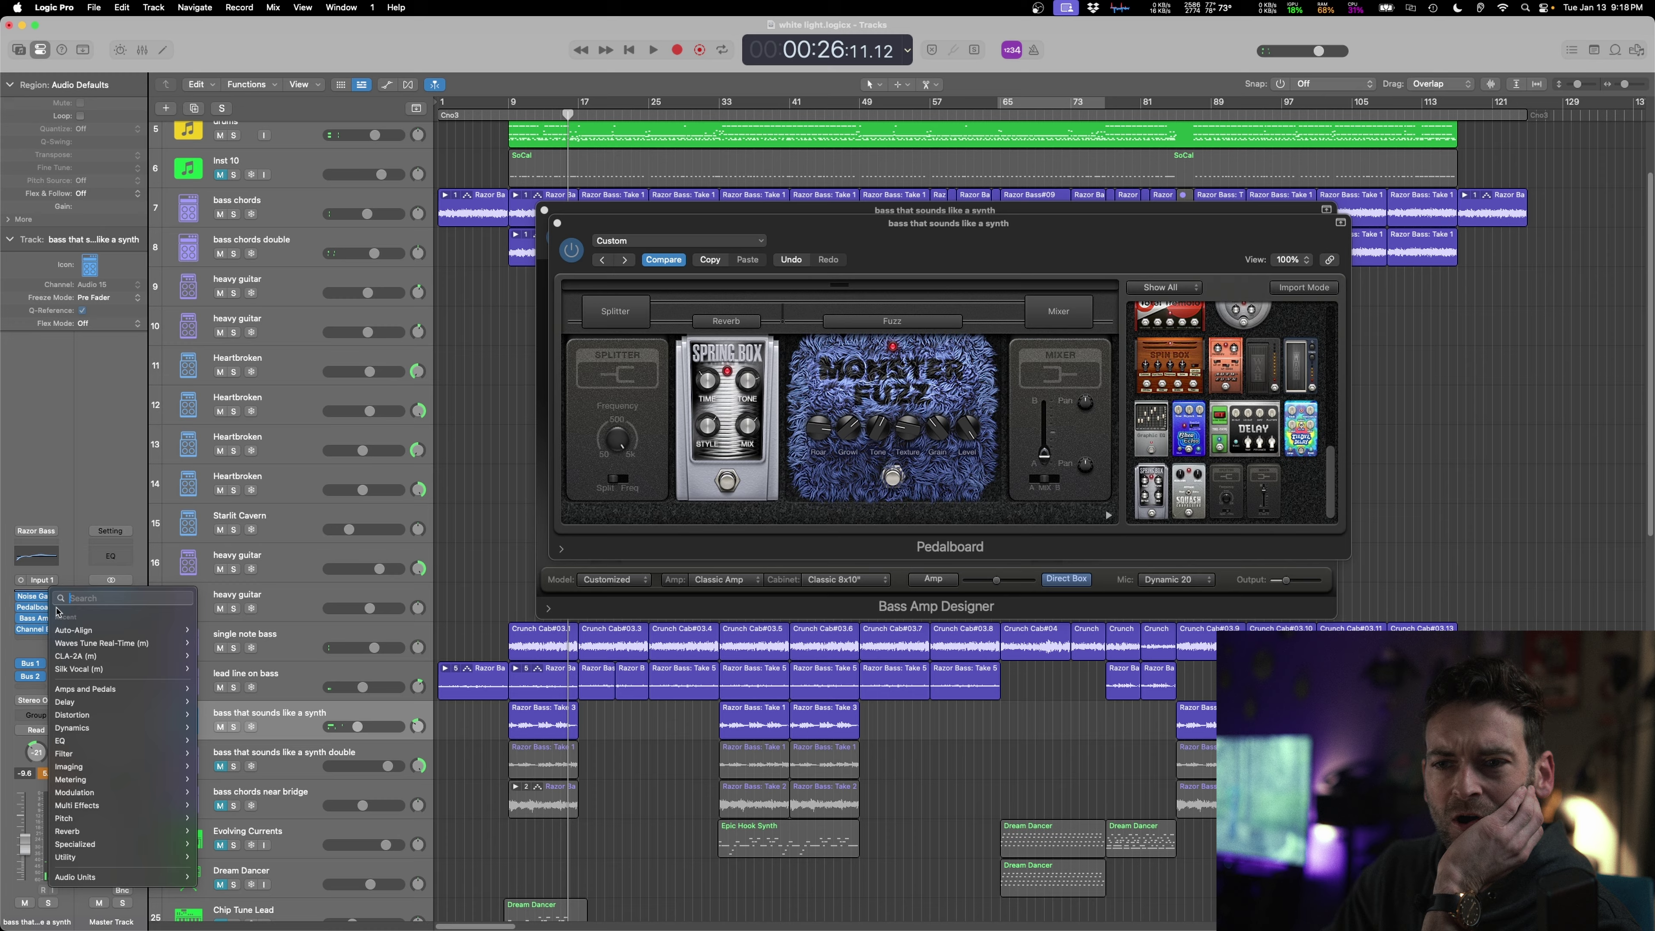
{"action": "mouse_move", "coordinate": [150, 877]}
{"action": "mouse_move", "coordinate": [269, 843]}
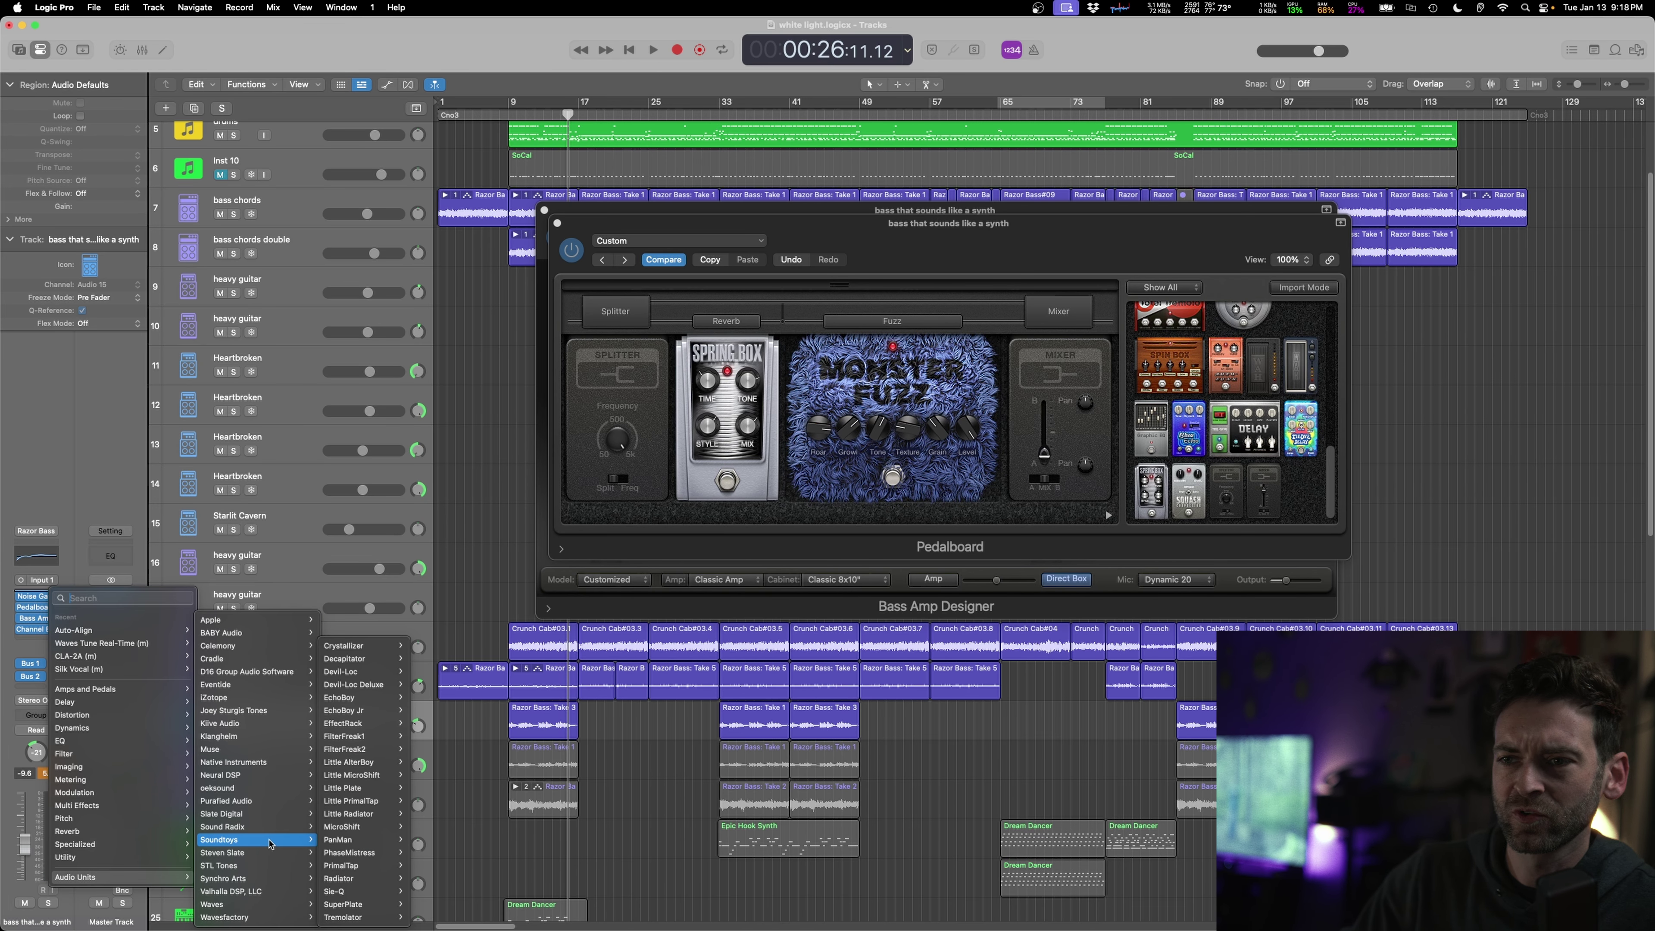
{"action": "mouse_move", "coordinate": [384, 699]}
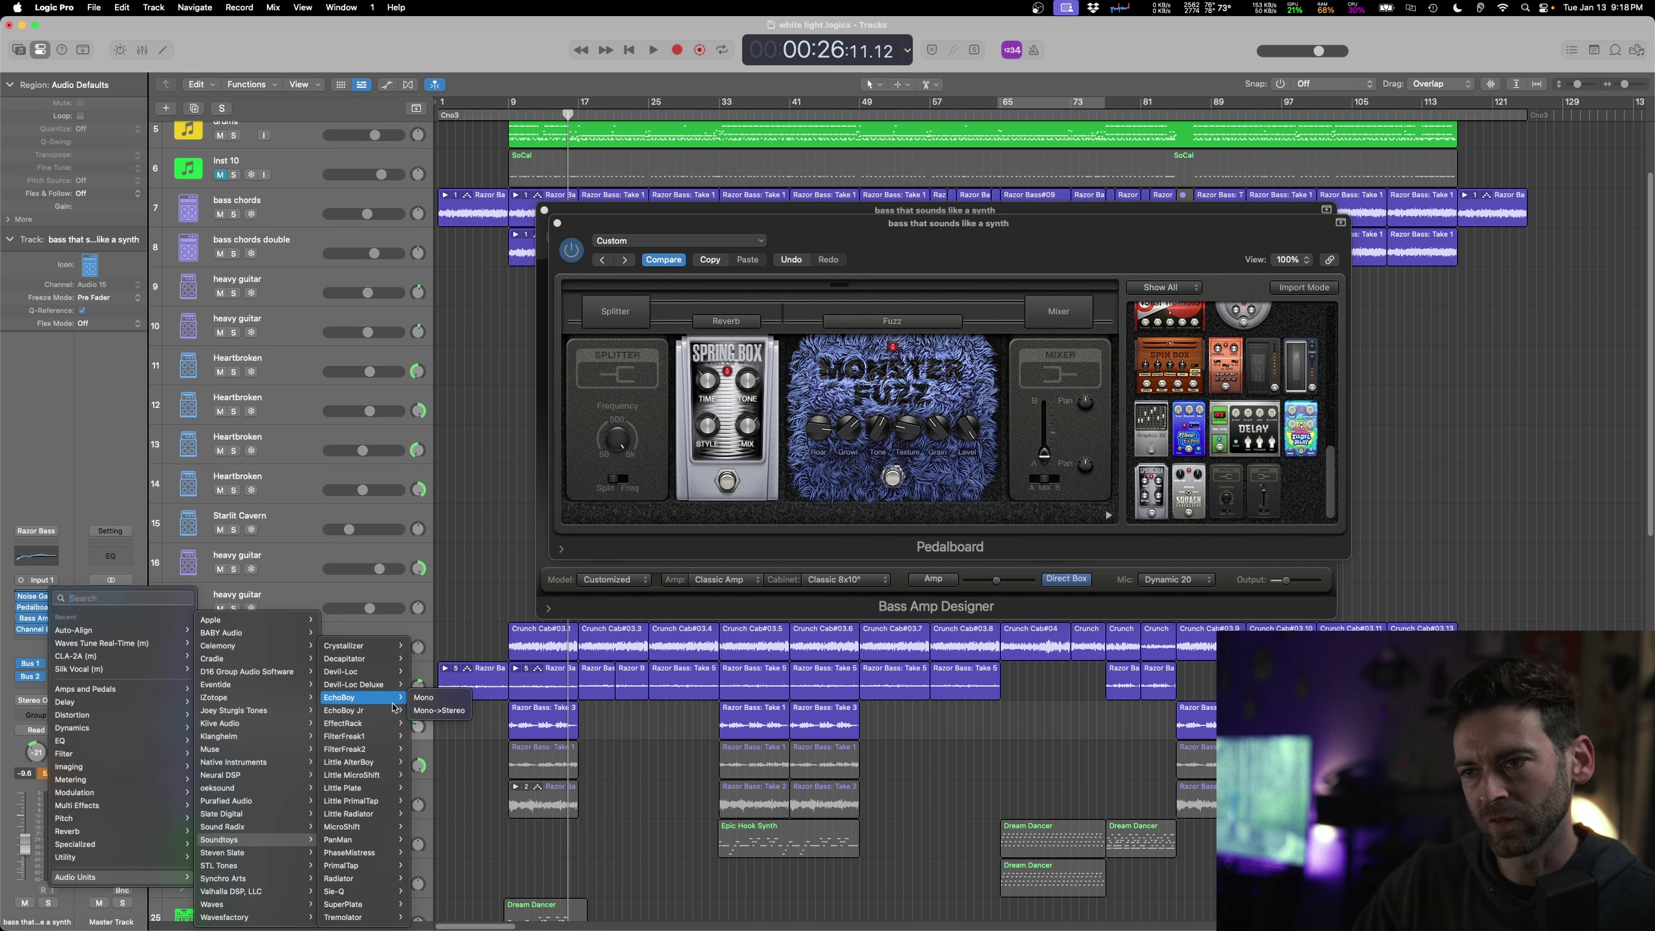
{"action": "left_click", "coordinate": [341, 775]}
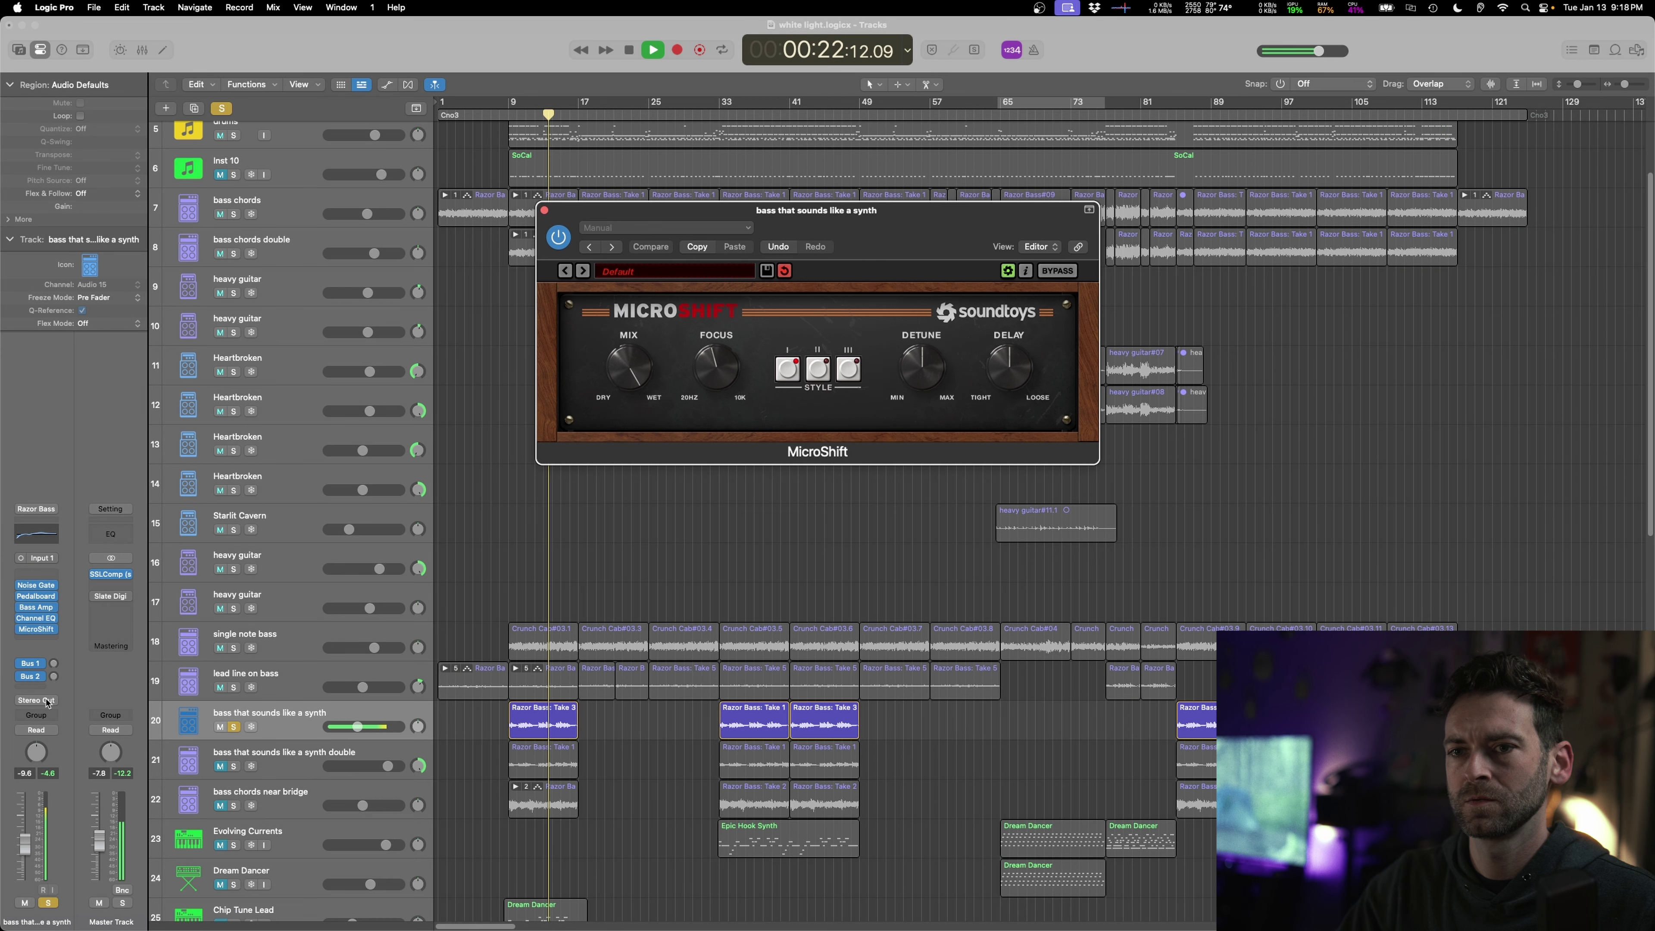
- Reload MicroShift in its slot with stereo output and play the track both soloed and in the full mix
{"action": "left_click", "coordinate": [53, 630]}
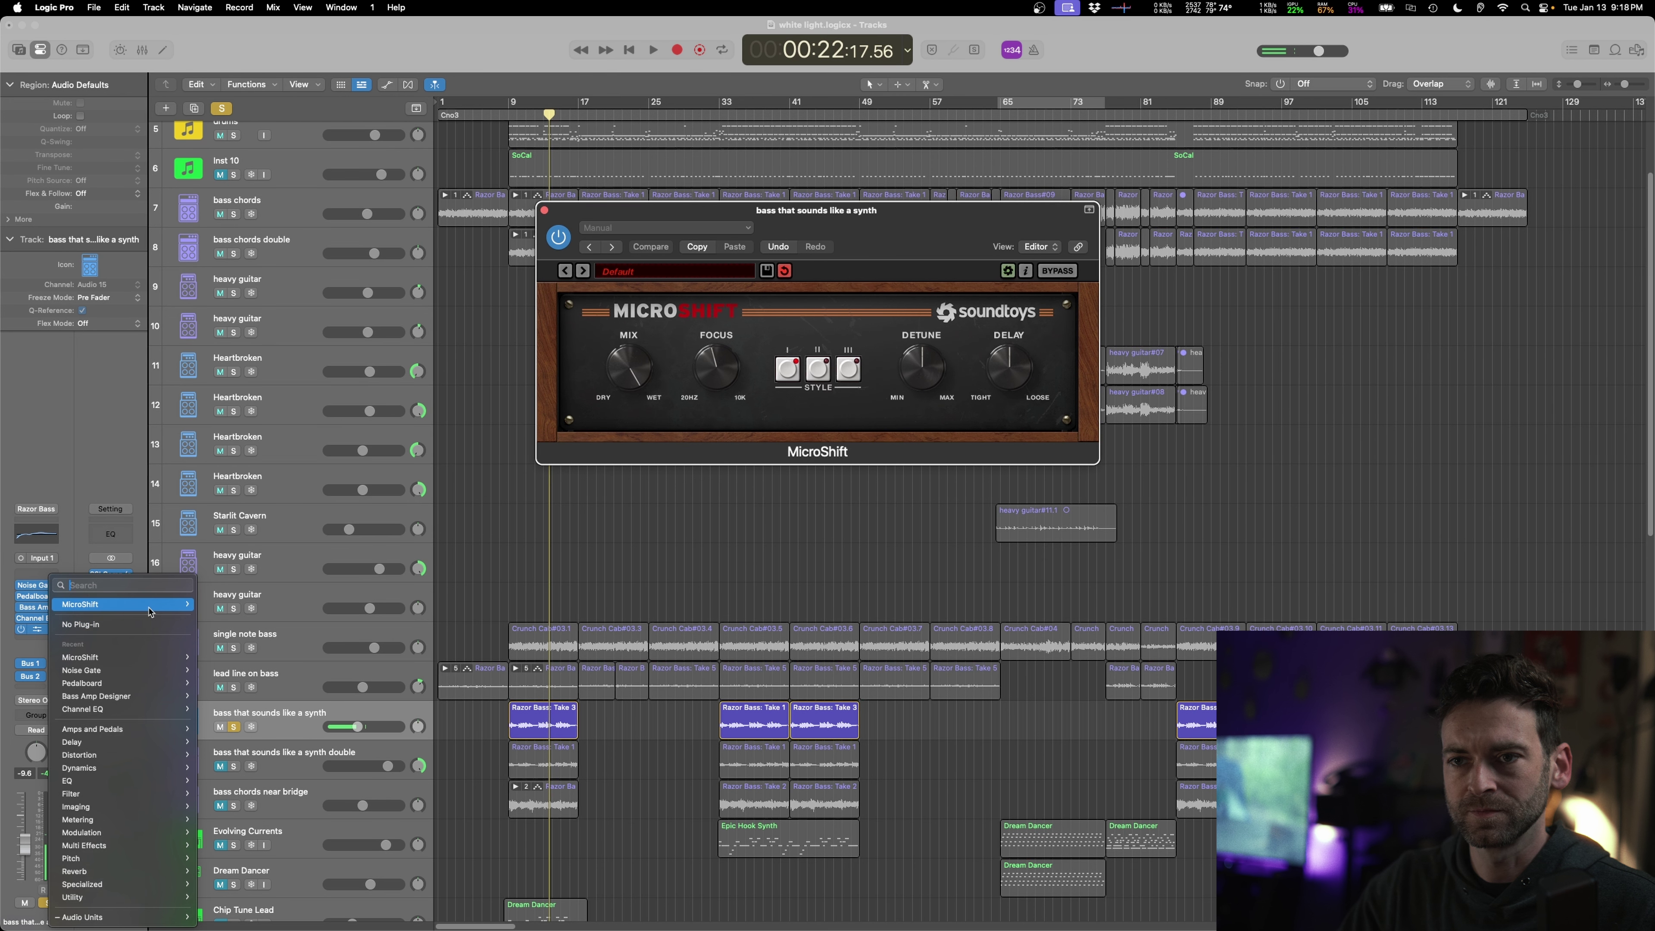
{"action": "mouse_move", "coordinate": [150, 610]}
{"action": "left_click", "coordinate": [218, 604]}
{"action": "key", "text": "space"}
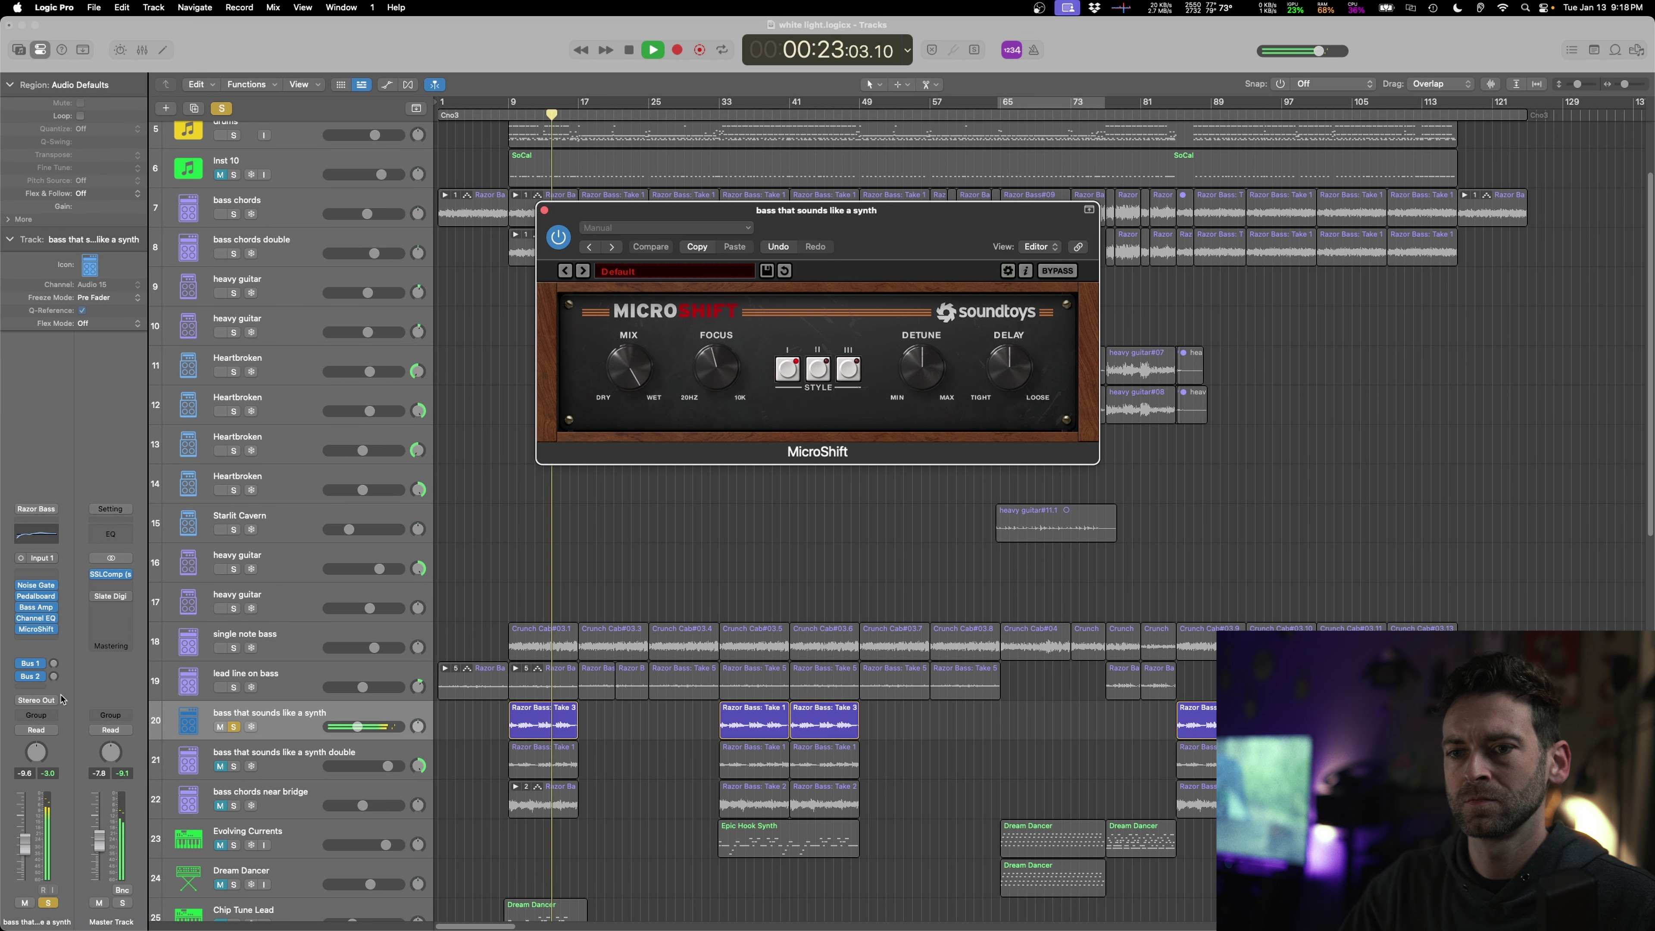
{"action": "left_click", "coordinate": [48, 903]}
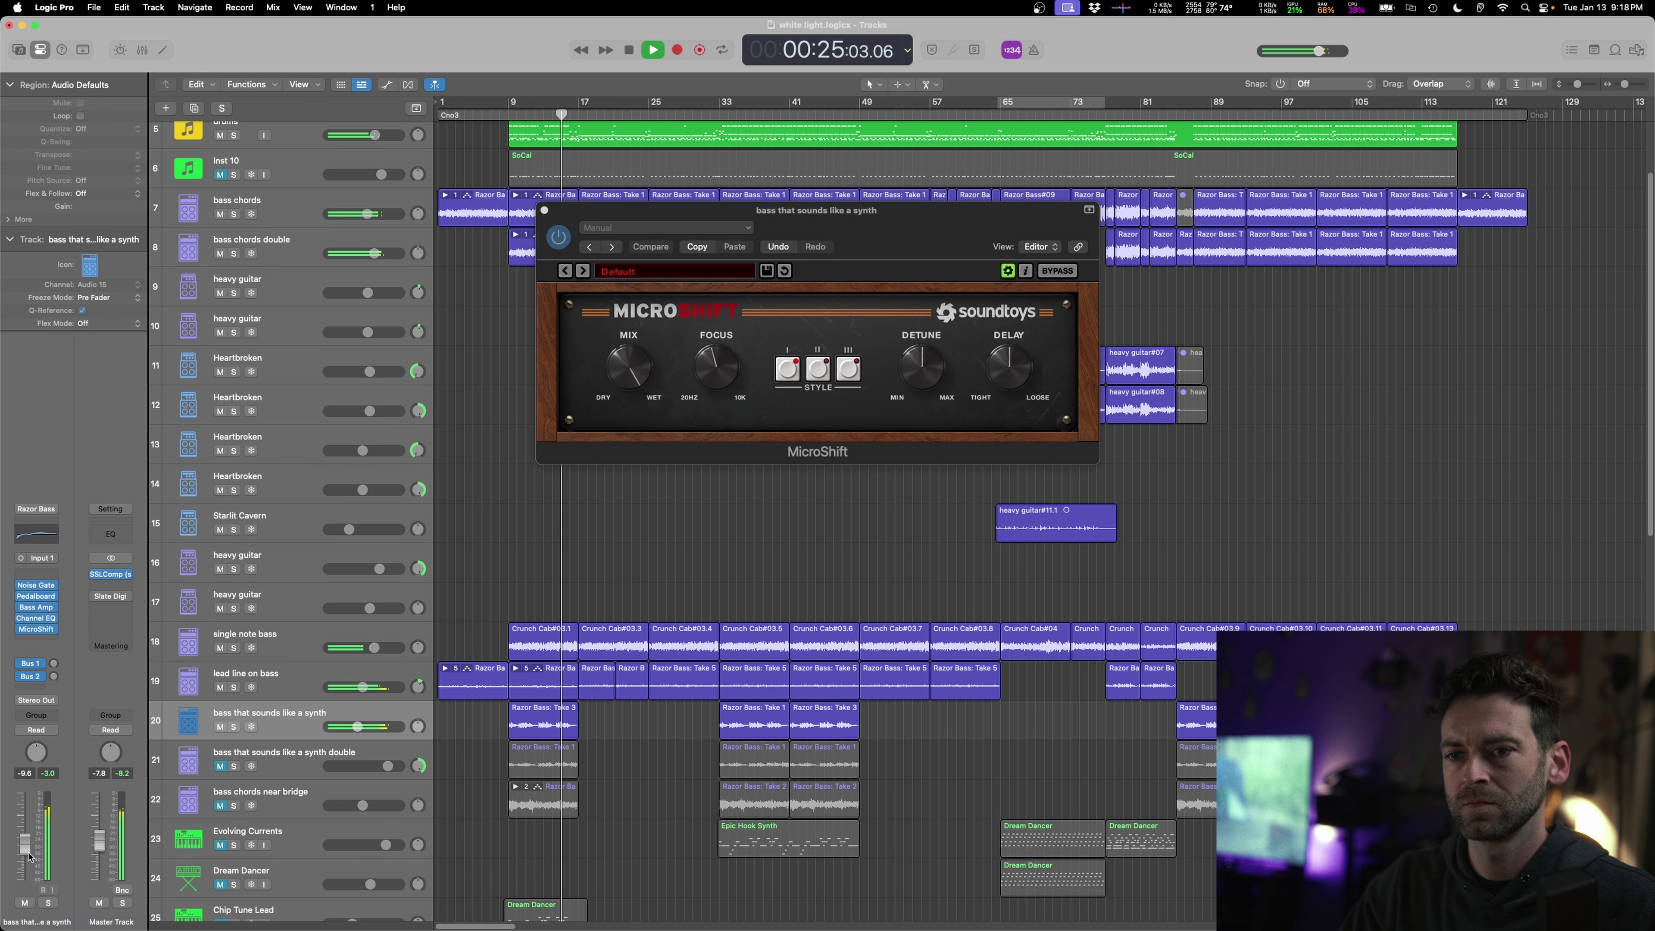
{"action": "key", "text": "space"}
- Insert the Soundtoys Little AlterBoy plug-in ahead of Noise Gate on bass that sounds like a synth
{"action": "left_click", "coordinate": [44, 575]}
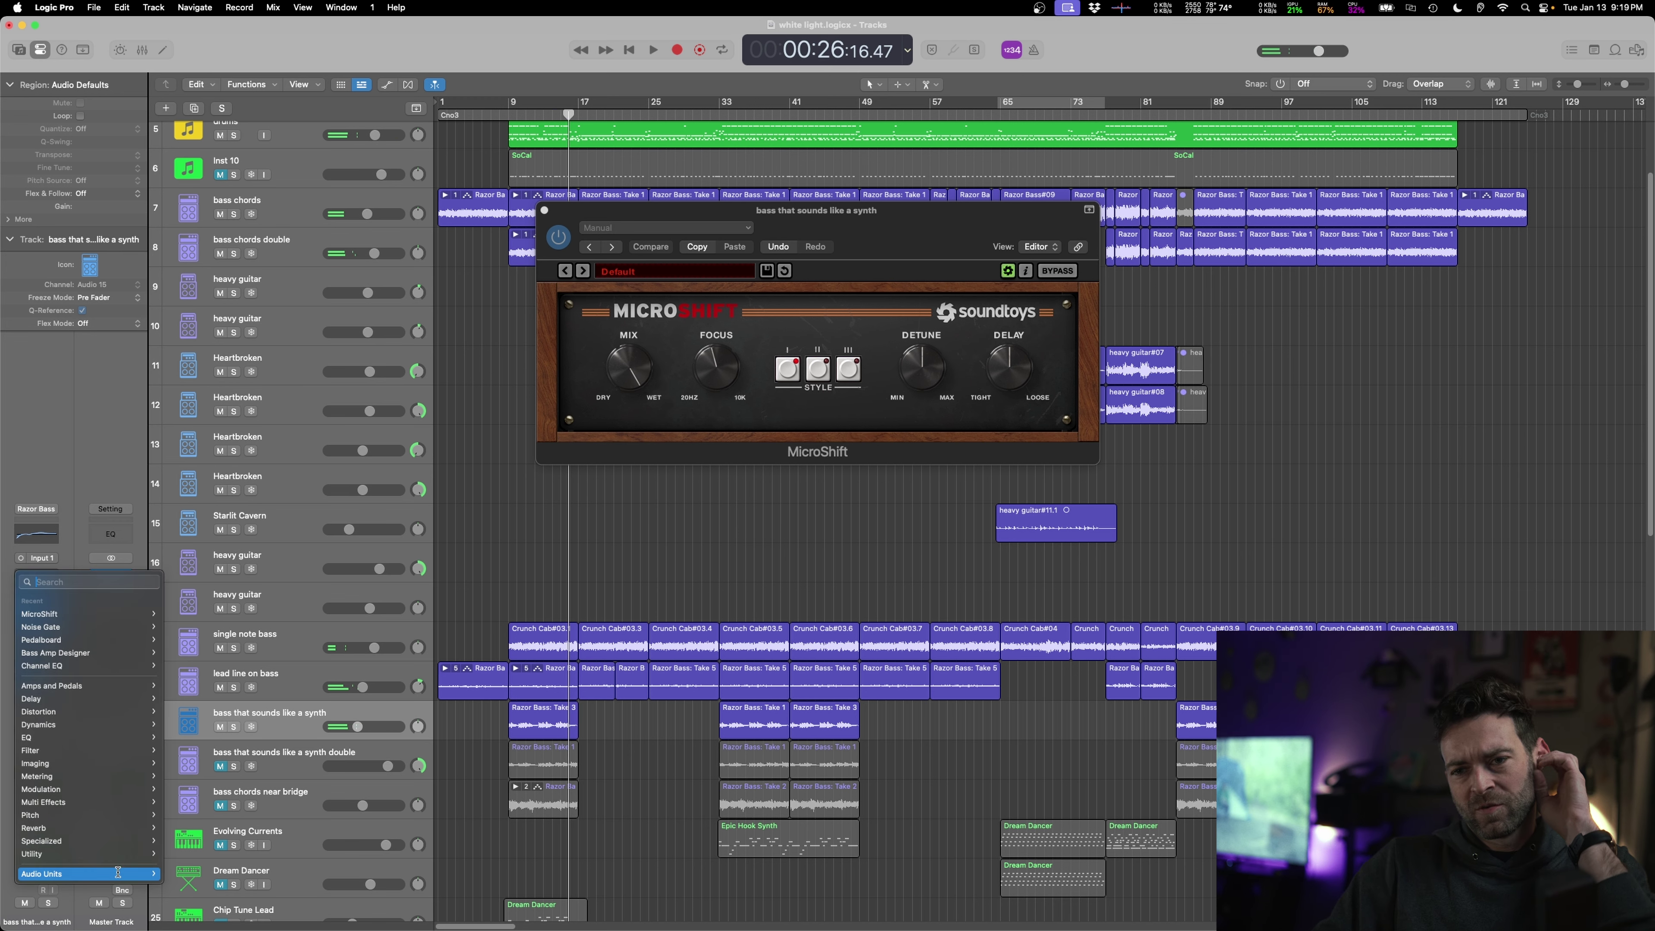
{"action": "mouse_move", "coordinate": [118, 873]}
{"action": "mouse_move", "coordinate": [246, 827]}
{"action": "mouse_move", "coordinate": [245, 780]}
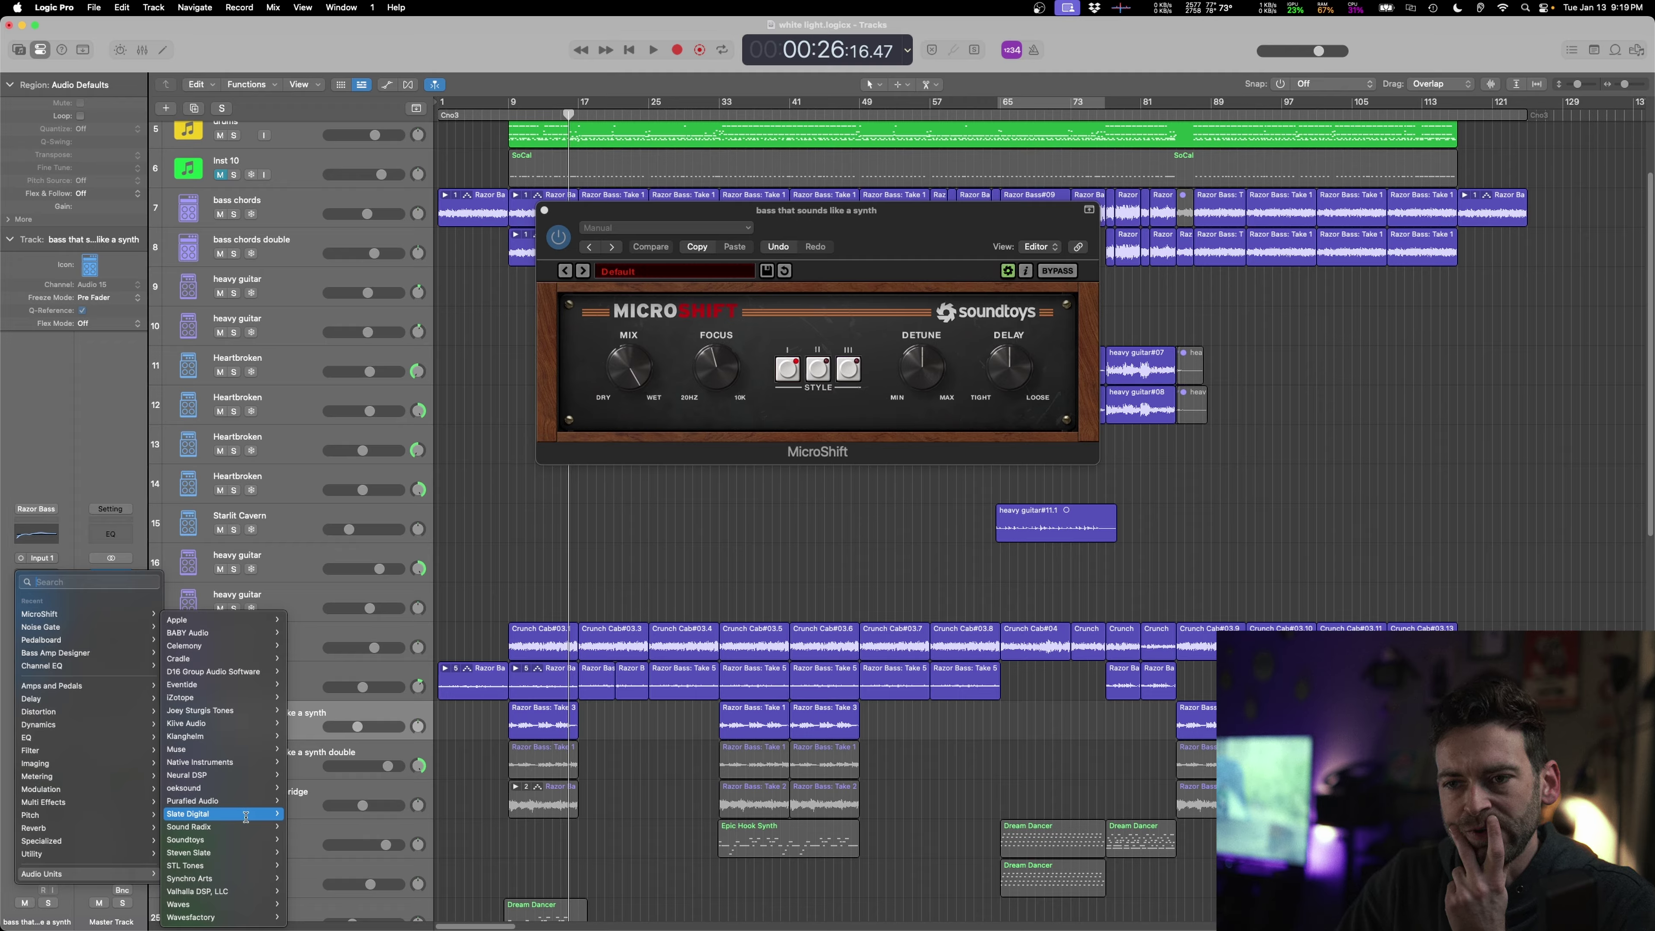
{"action": "mouse_move", "coordinate": [338, 815]}
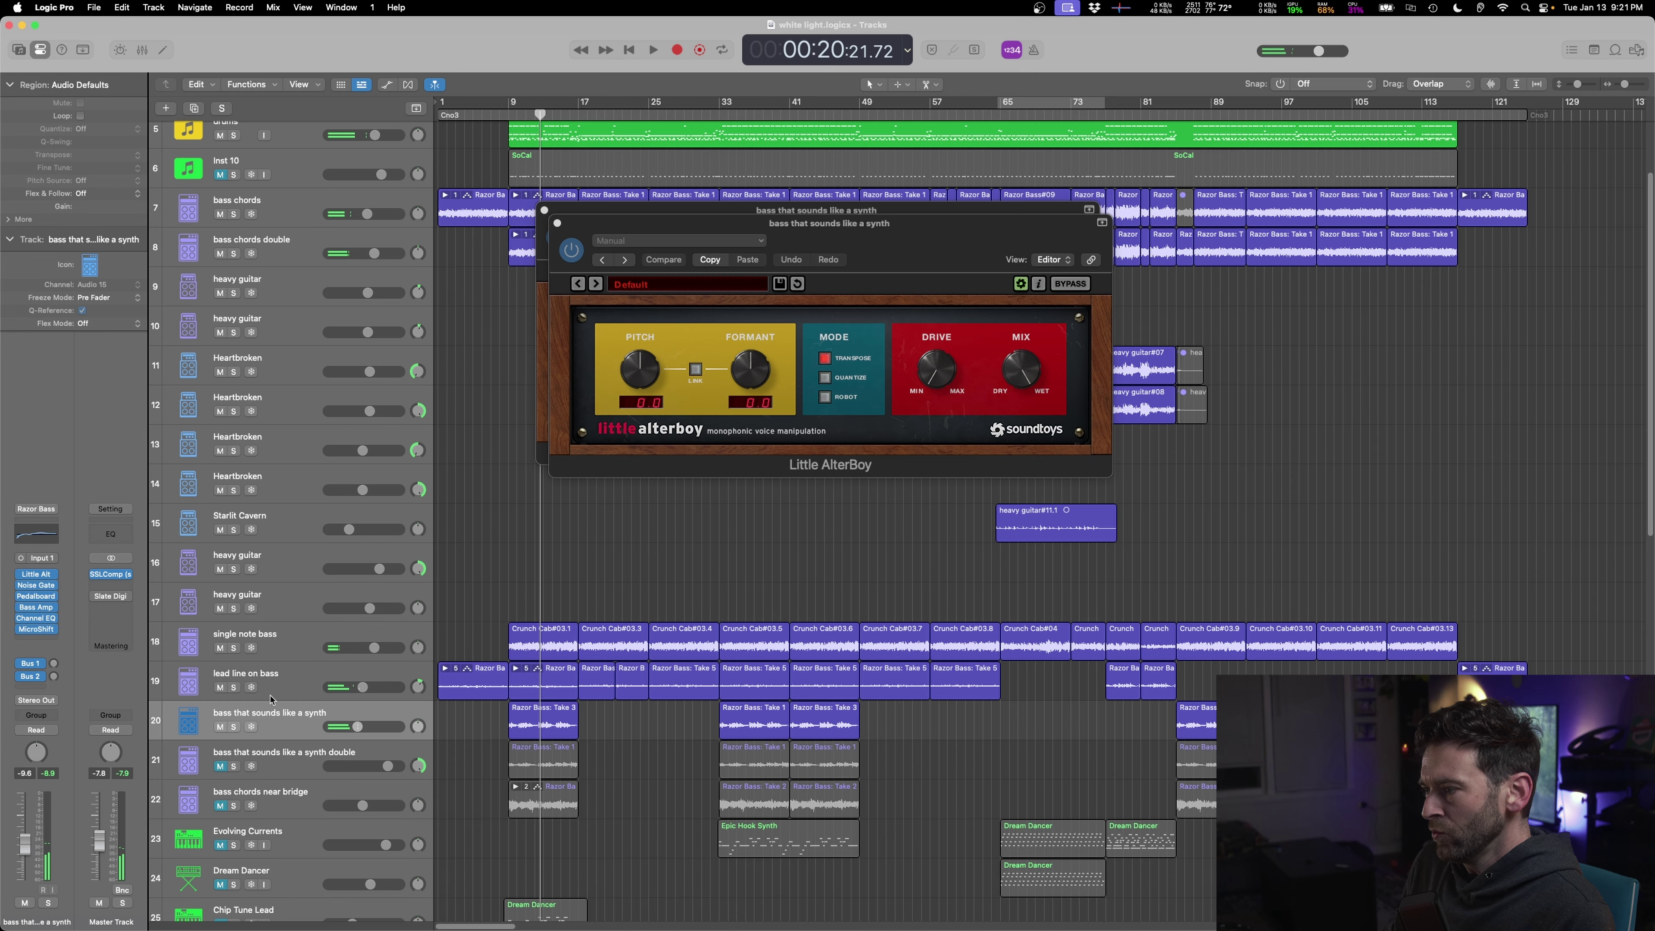
- Solo the track, play it from about bar 11 and set Little AlterBoy to pitch 12.0 in Quantize mode
{"action": "left_click", "coordinate": [234, 728]}
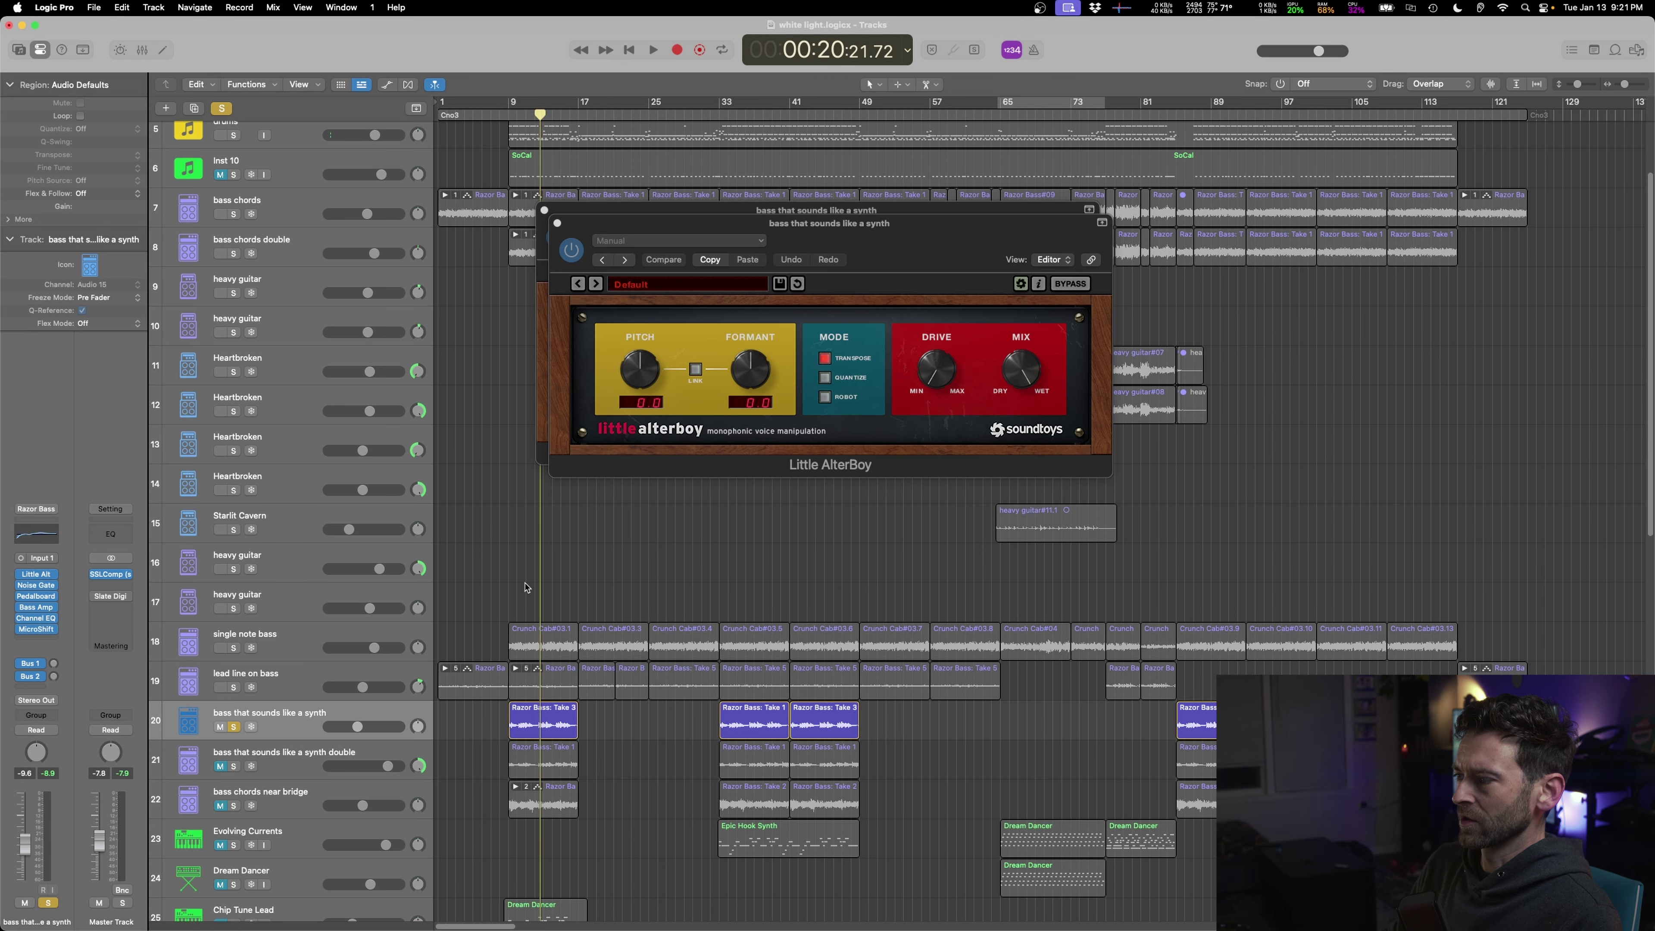
{"action": "left_click_drag", "start_coordinate": [540, 587], "coordinate": [525, 585]}
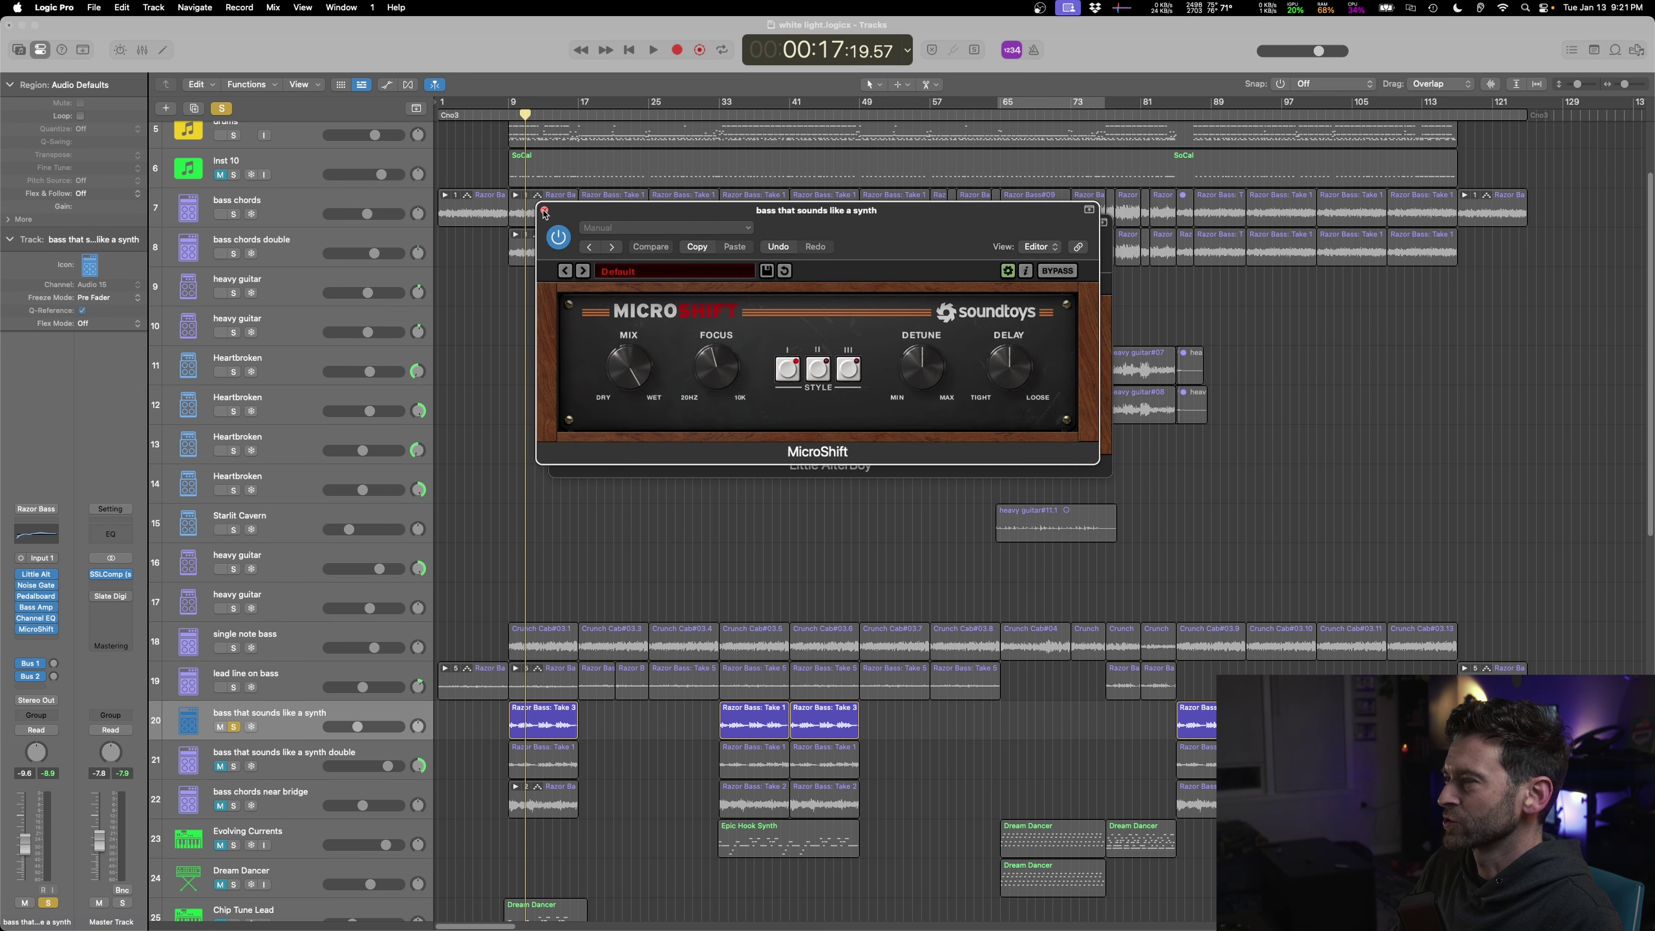
{"action": "left_click_drag", "start_coordinate": [801, 241], "coordinate": [752, 298]}
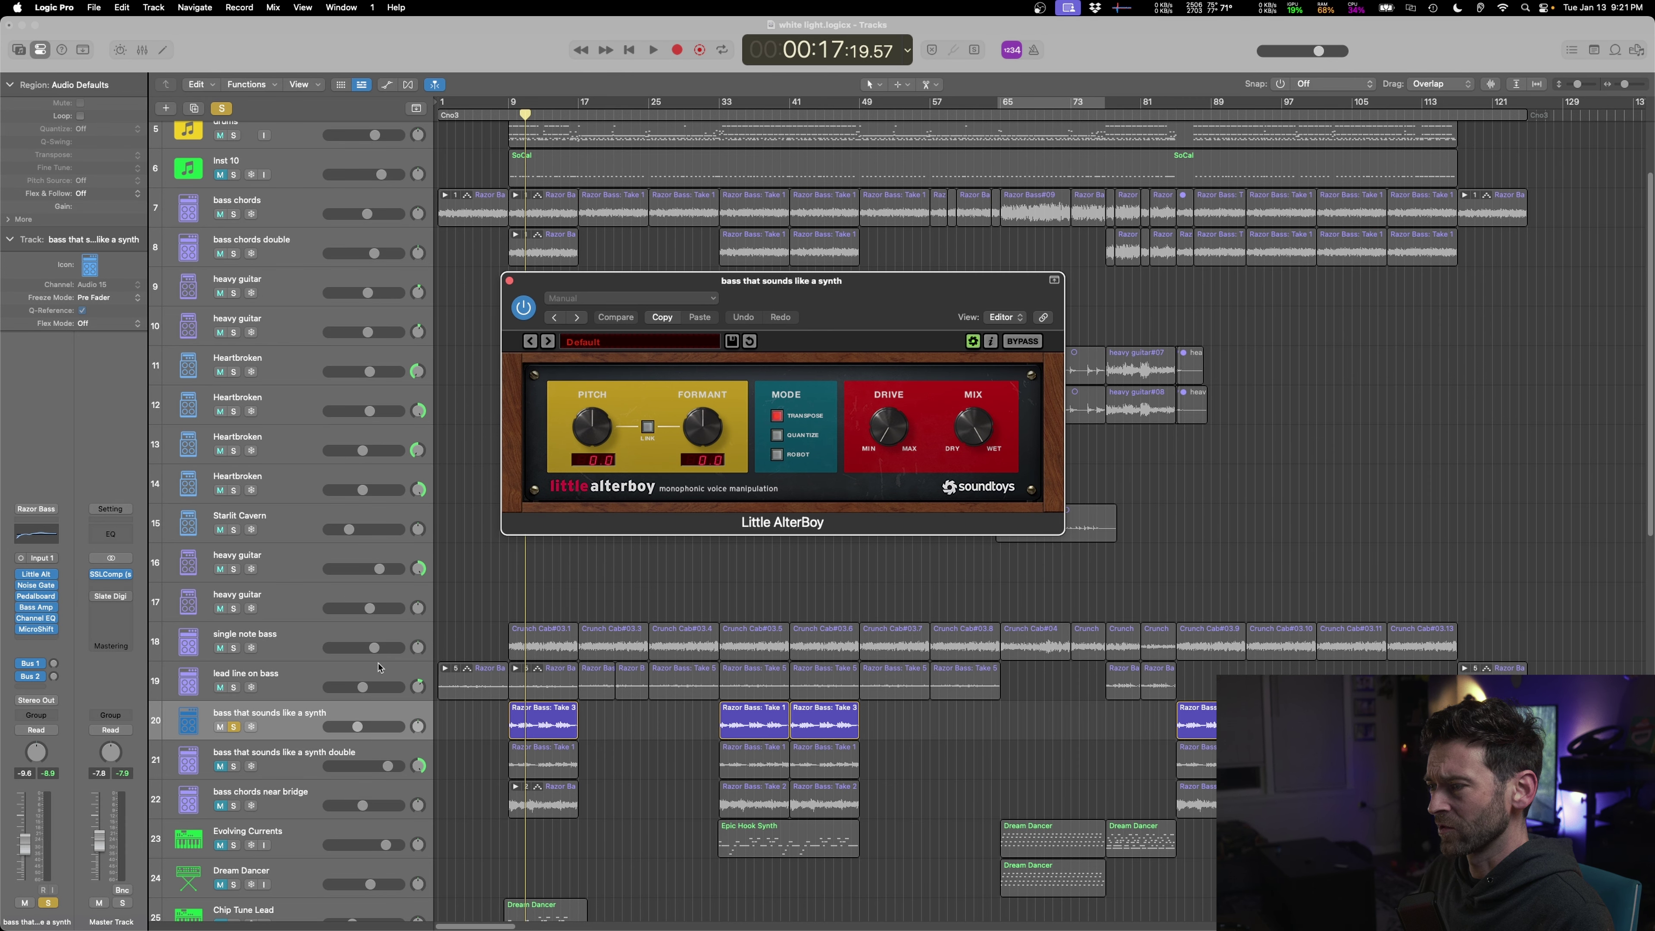
{"action": "key", "text": "space"}
{"action": "left_click_drag", "start_coordinate": [591, 426], "coordinate": [729, 365]}
{"action": "left_click", "coordinate": [778, 436]}
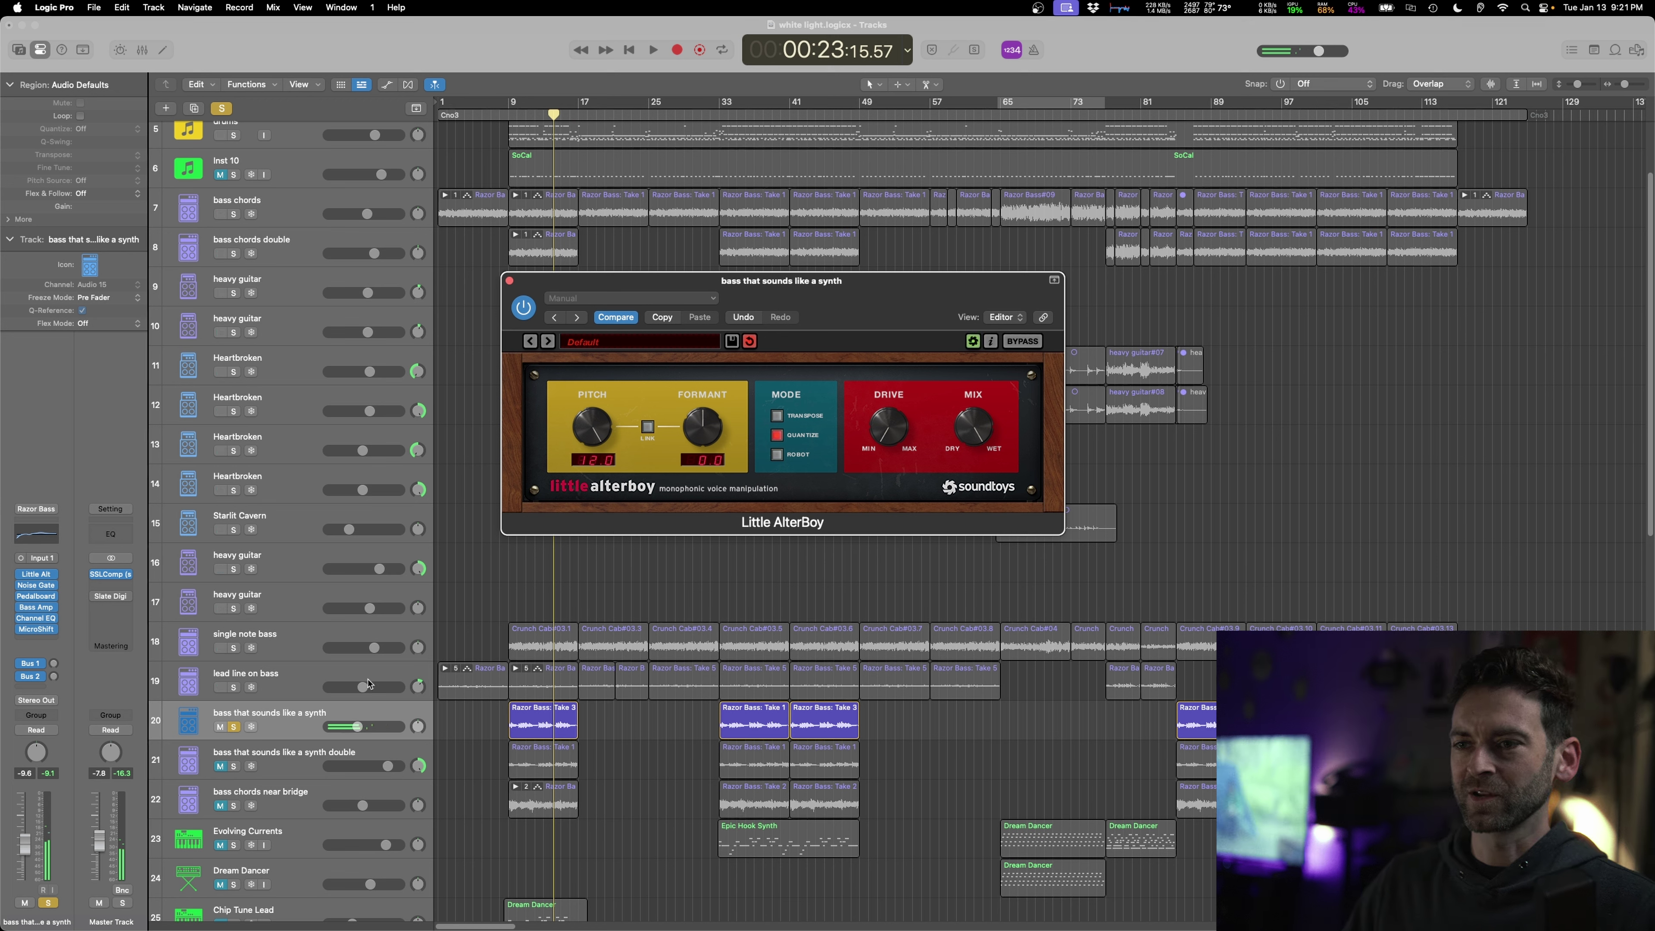
- Raise the track's volume to -7.4 dB and move MicroShift directly before Pedalboard, comparing the soloed track with the full mix
{"action": "left_click", "coordinate": [234, 727]}
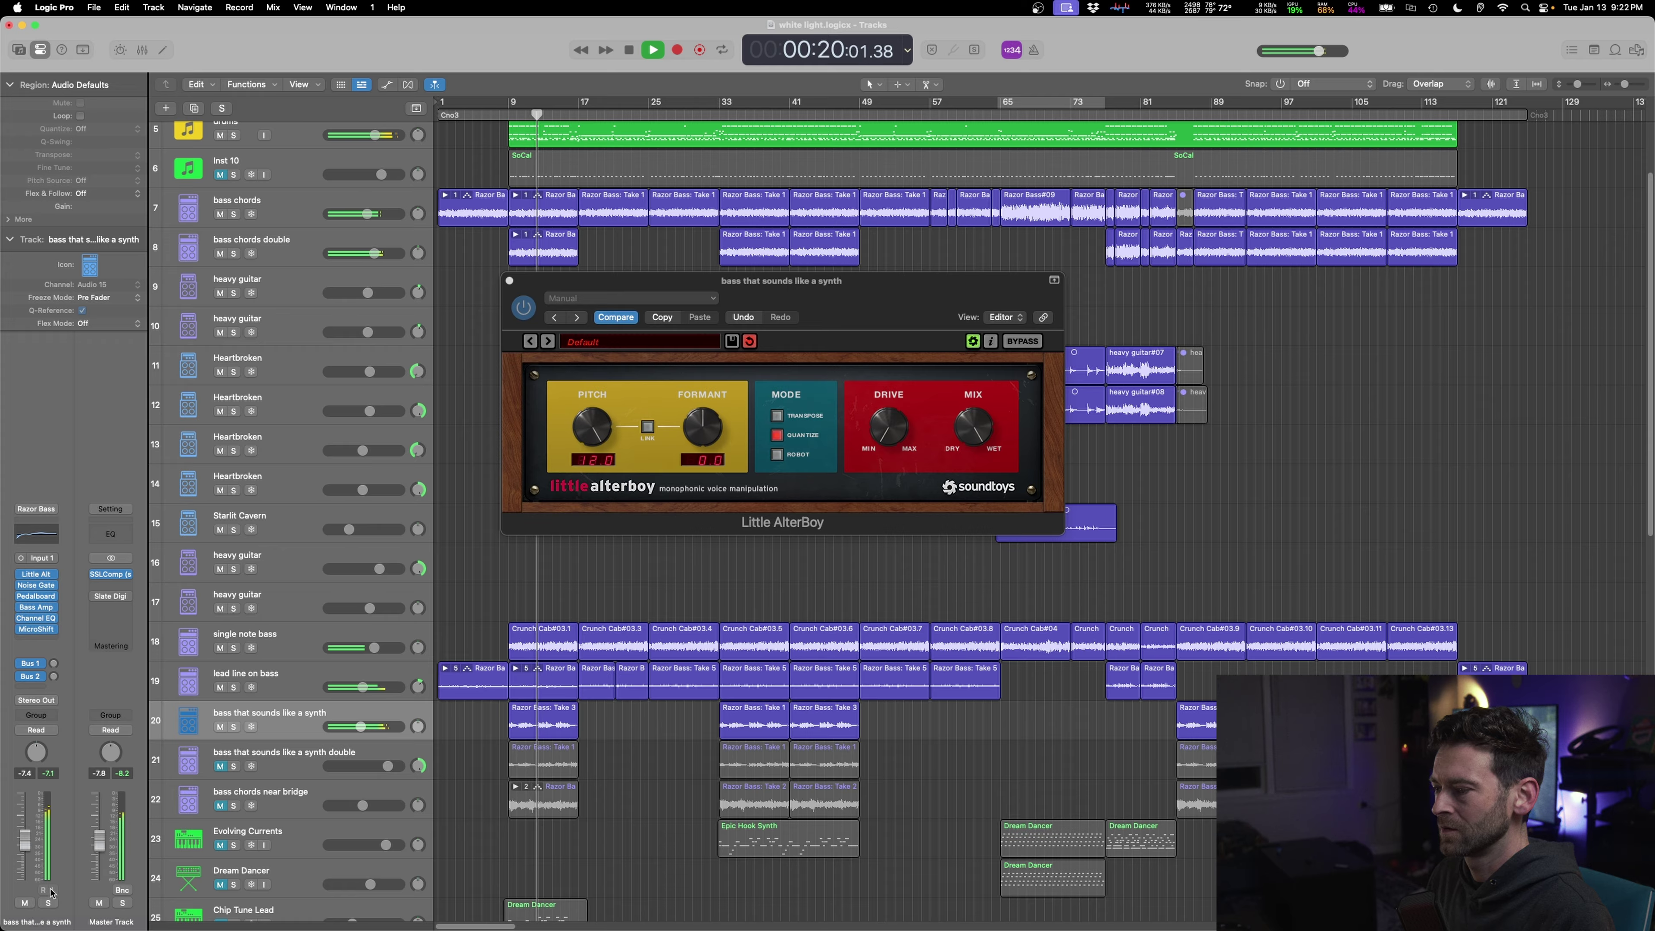
{"action": "left_click", "coordinate": [48, 903]}
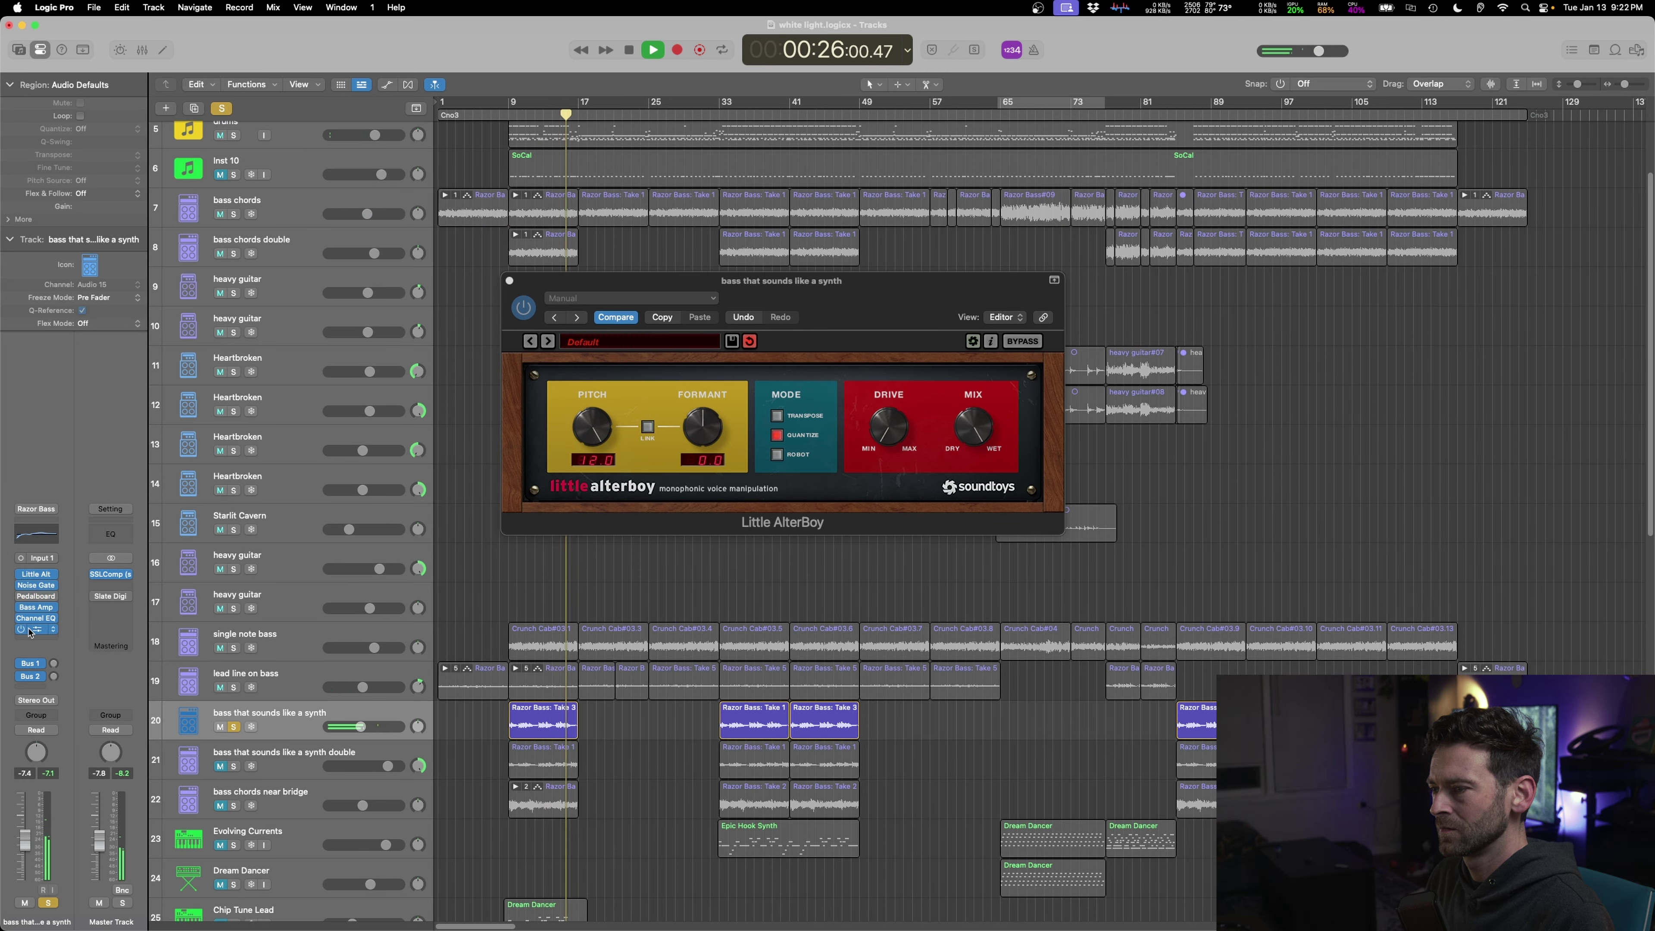
{"action": "left_click_drag", "start_coordinate": [35, 635], "coordinate": [43, 593]}
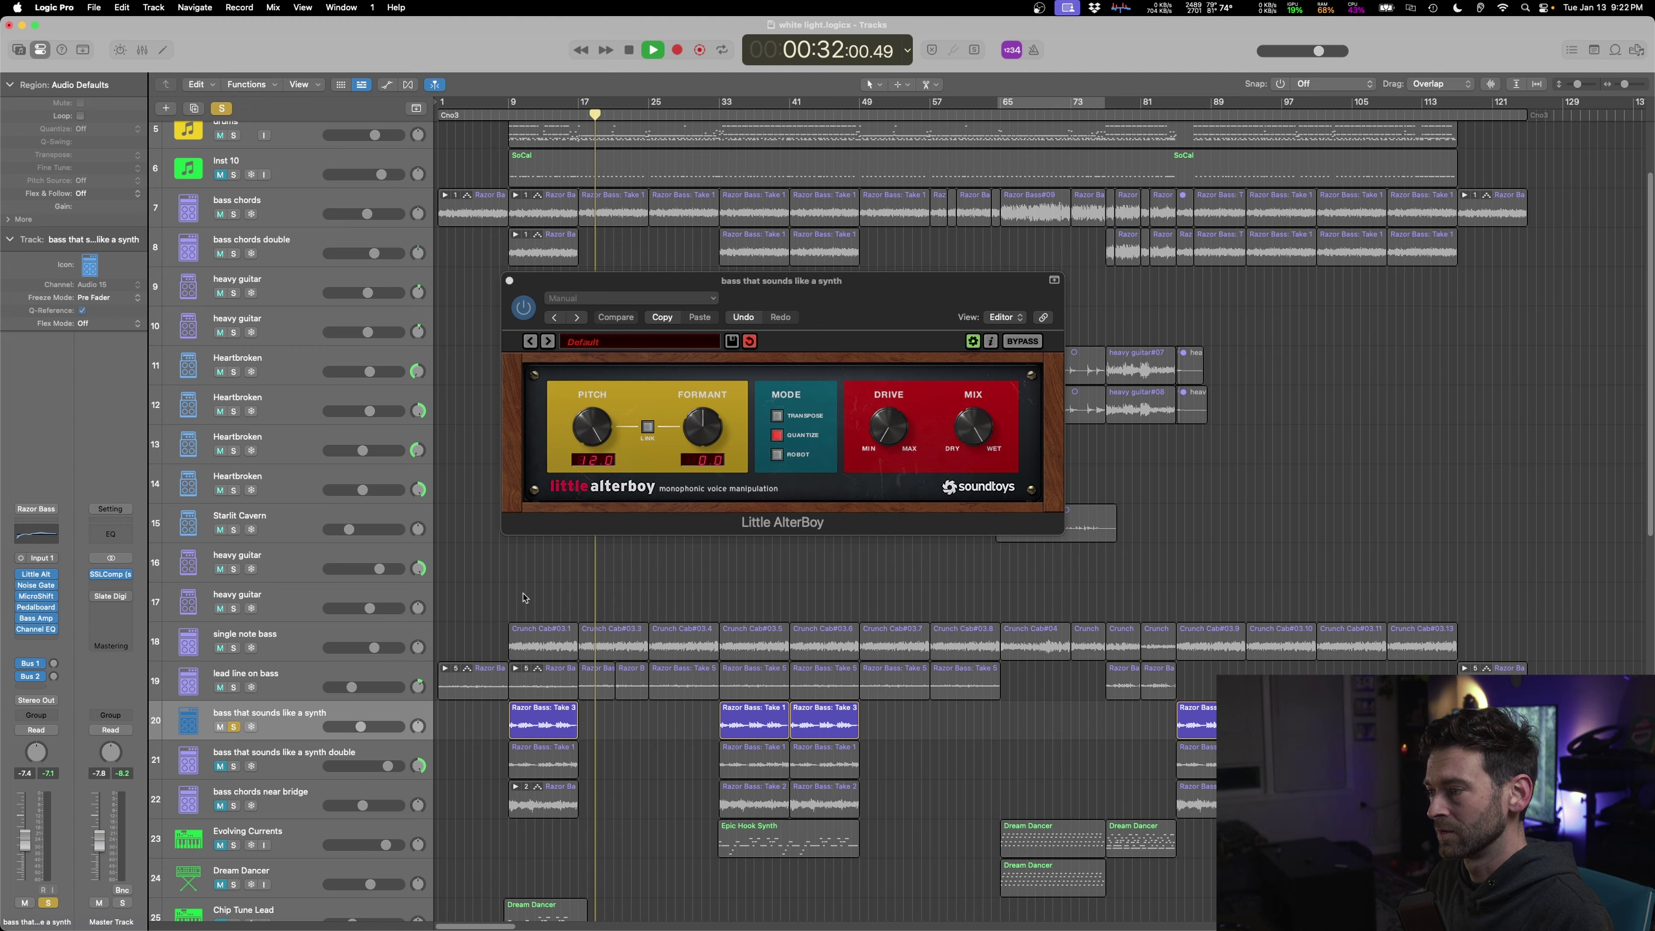
{"action": "left_click", "coordinate": [517, 592]}
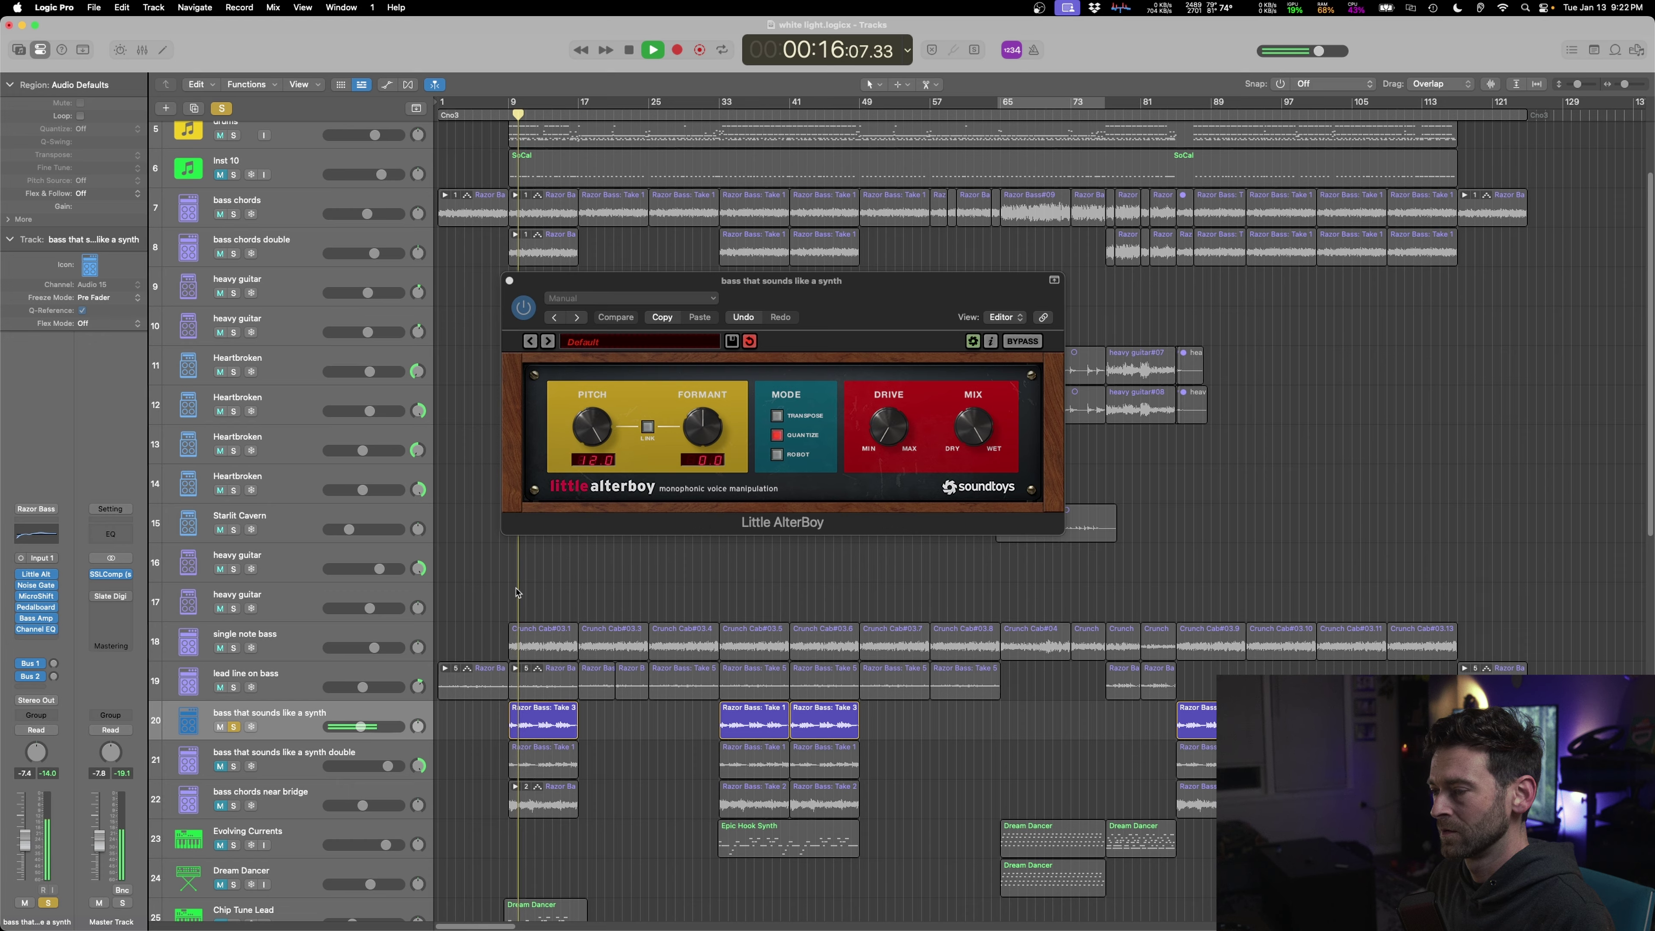
{"action": "left_click", "coordinate": [47, 903]}
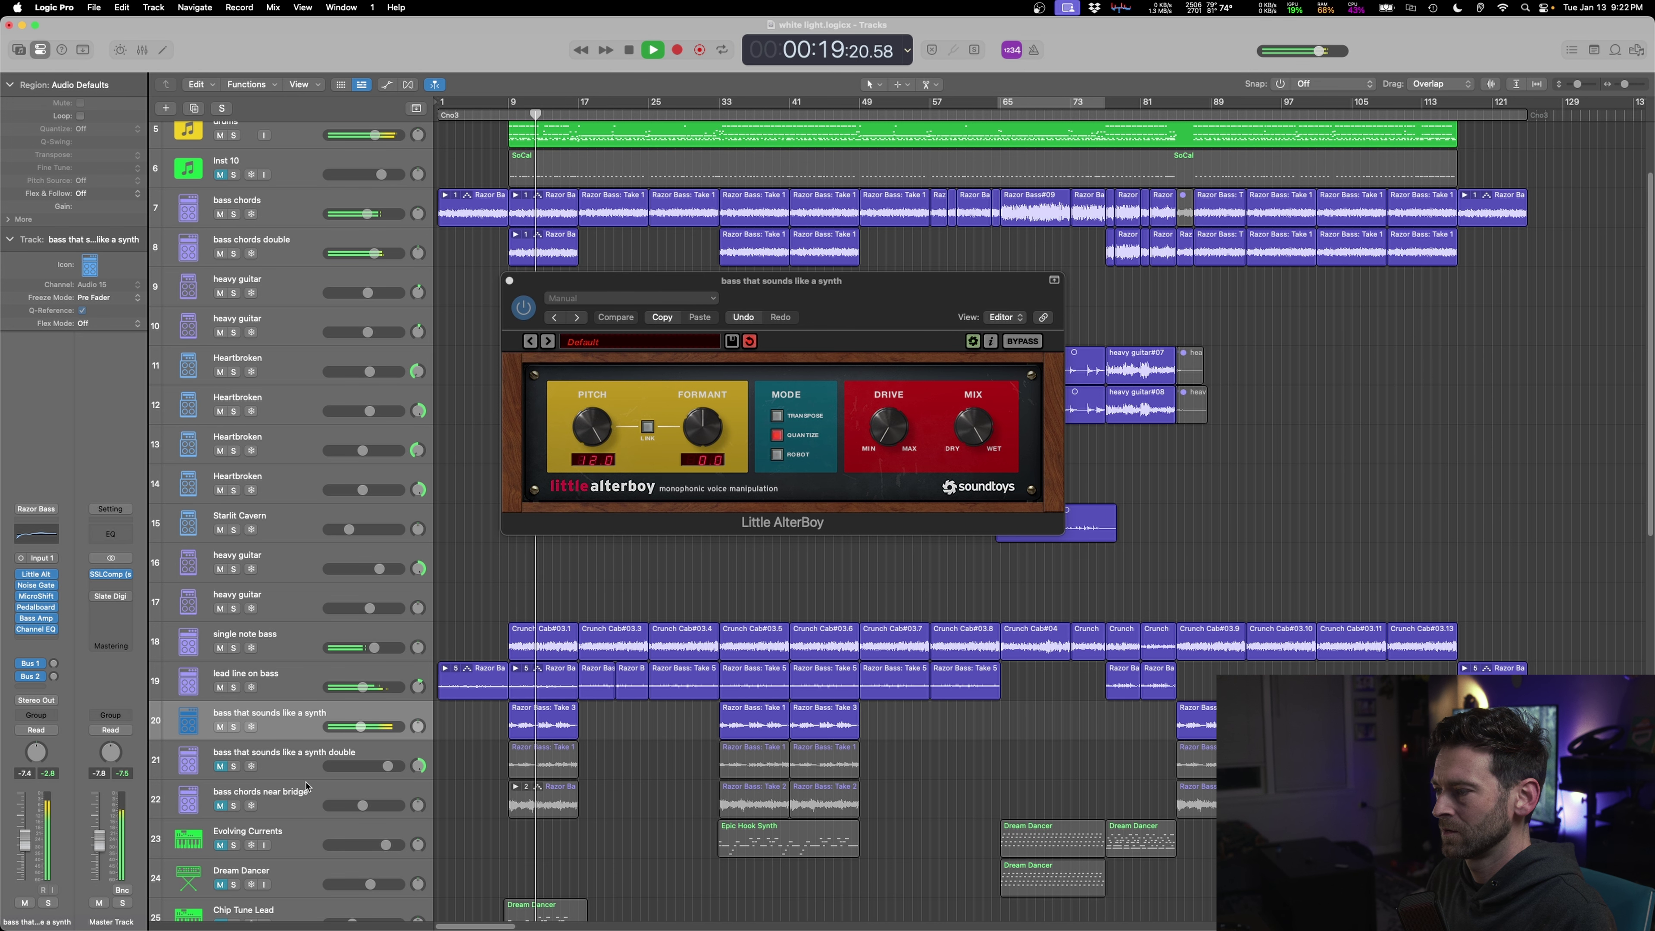
- Lower the track's volume to -12.6 dB, move Channel EQ to the start of its plug-in chain and replay from about bar 9
{"action": "key", "text": "a"}
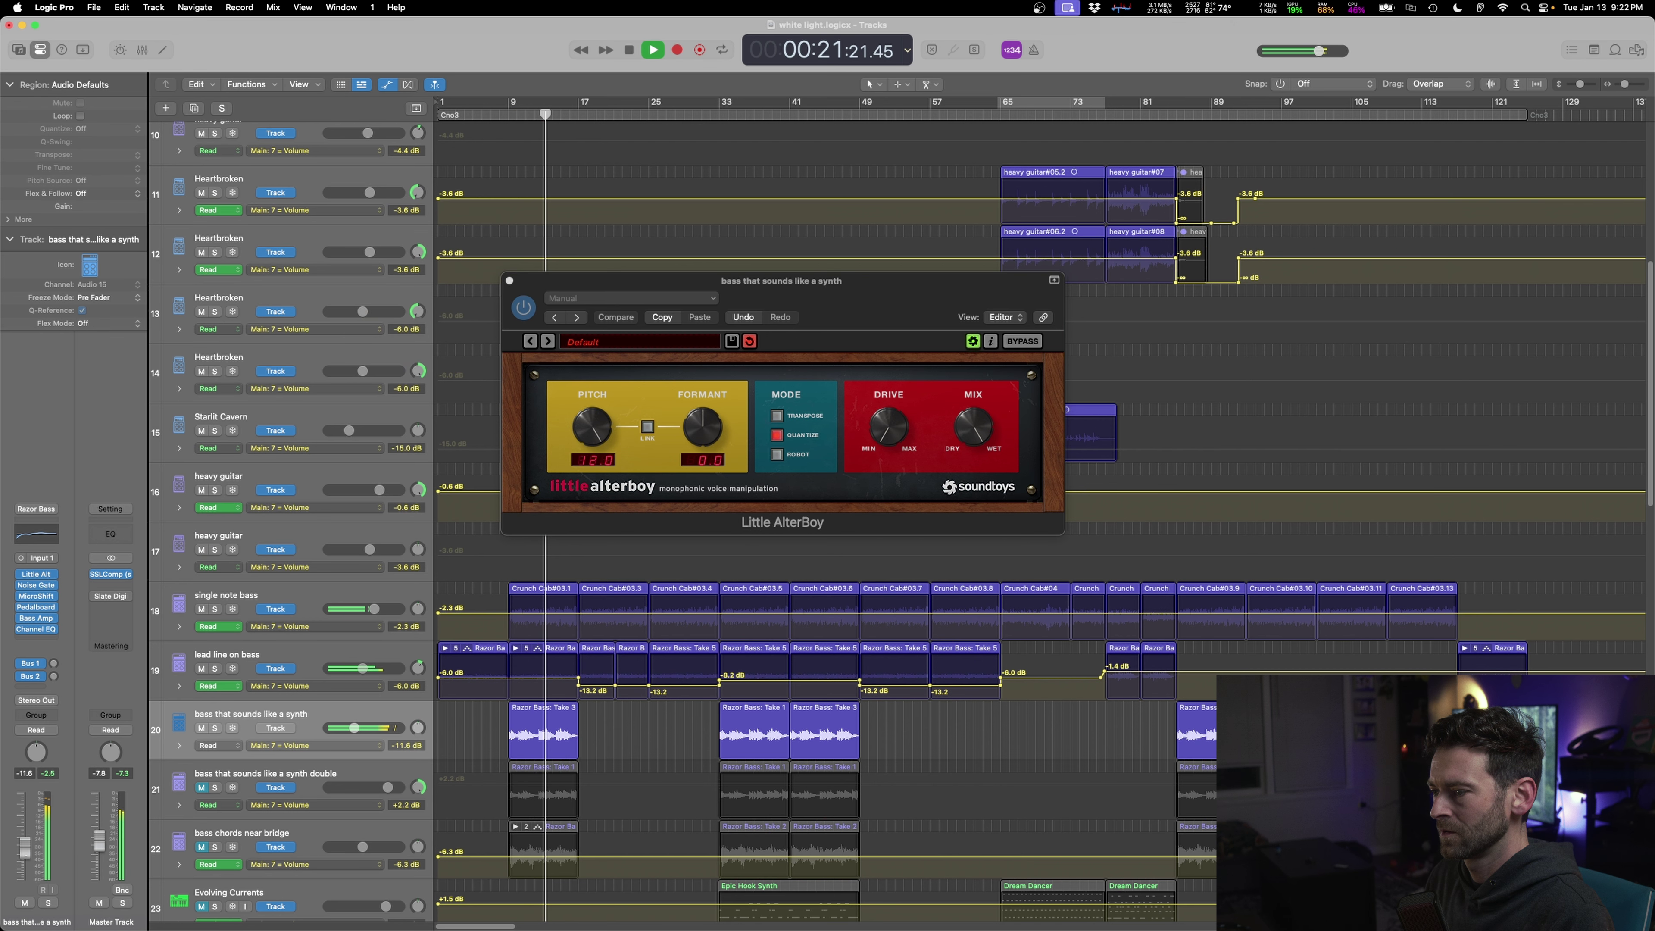
{"action": "left_click_drag", "start_coordinate": [24, 841], "coordinate": [24, 849]}
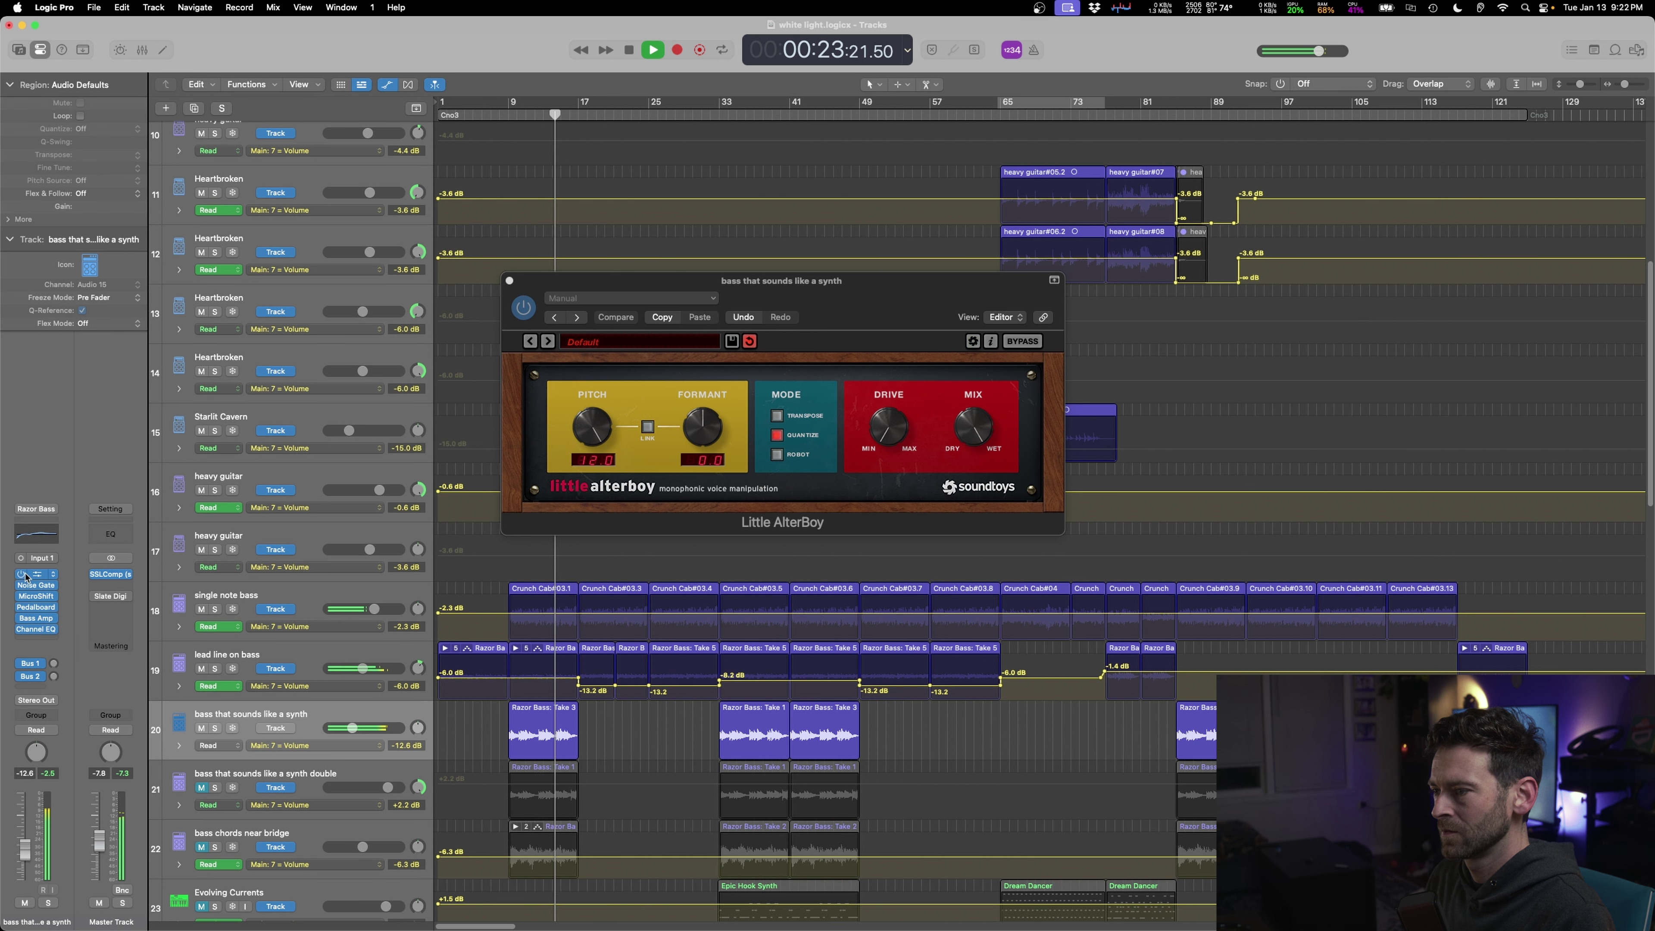
{"action": "left_click_drag", "start_coordinate": [36, 630], "coordinate": [43, 589]}
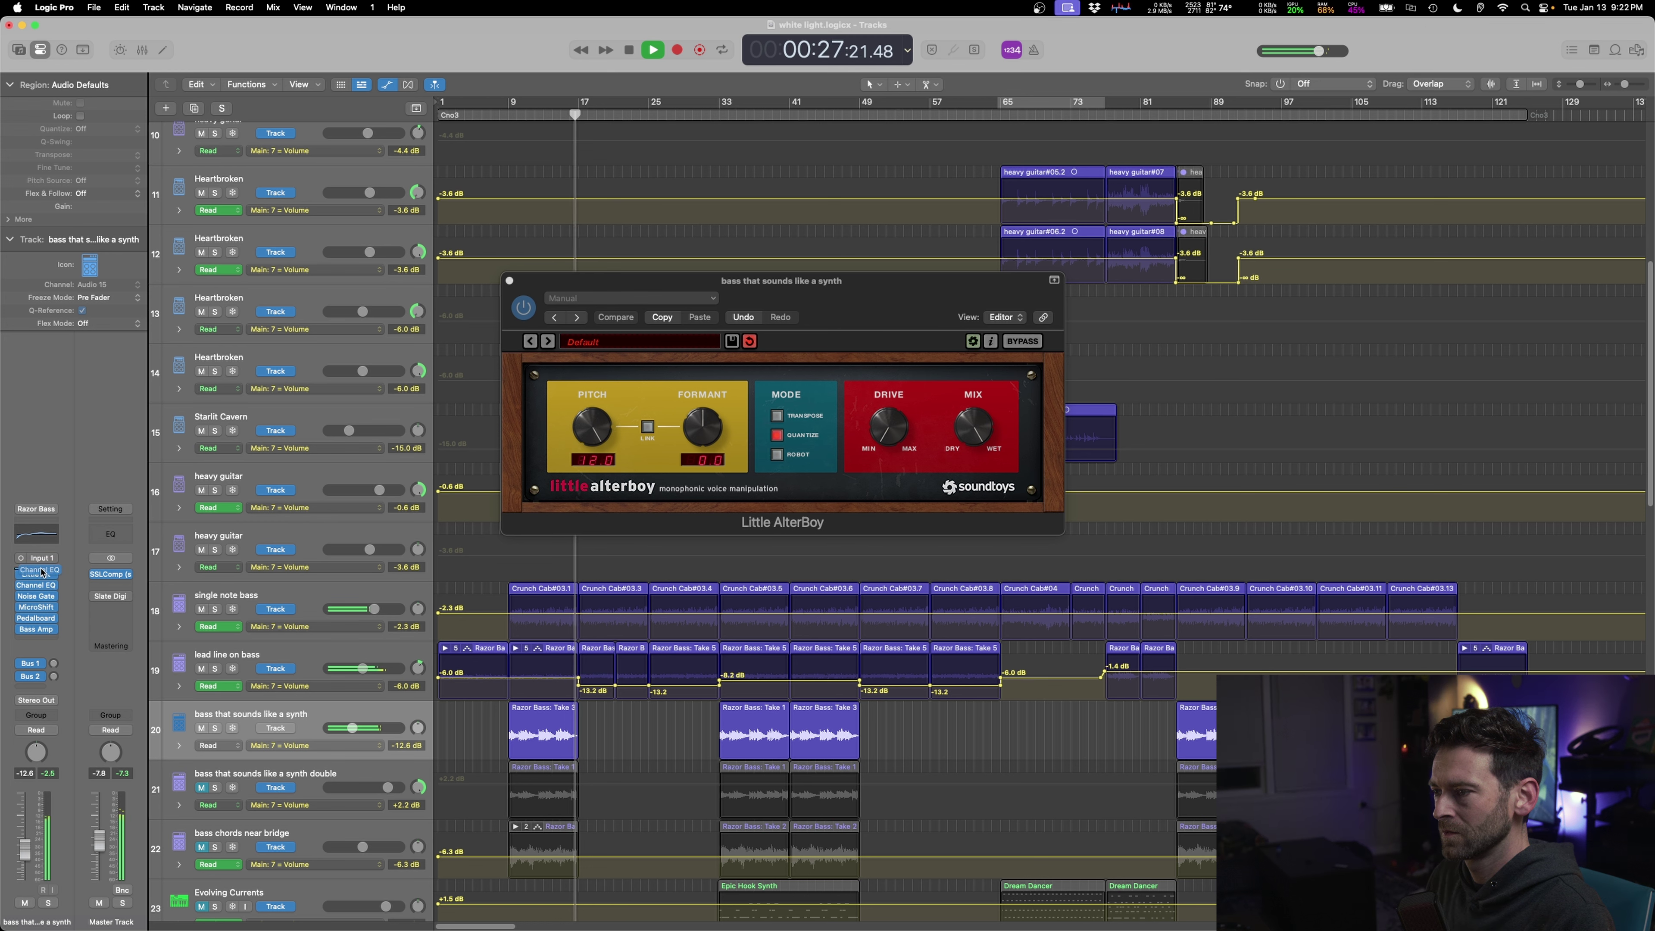
{"action": "left_click_drag", "start_coordinate": [42, 572], "coordinate": [42, 575]}
{"action": "key", "text": "super+w"}
{"action": "key", "text": "a"}
{"action": "key", "text": "space"}
{"action": "key", "text": "space"}
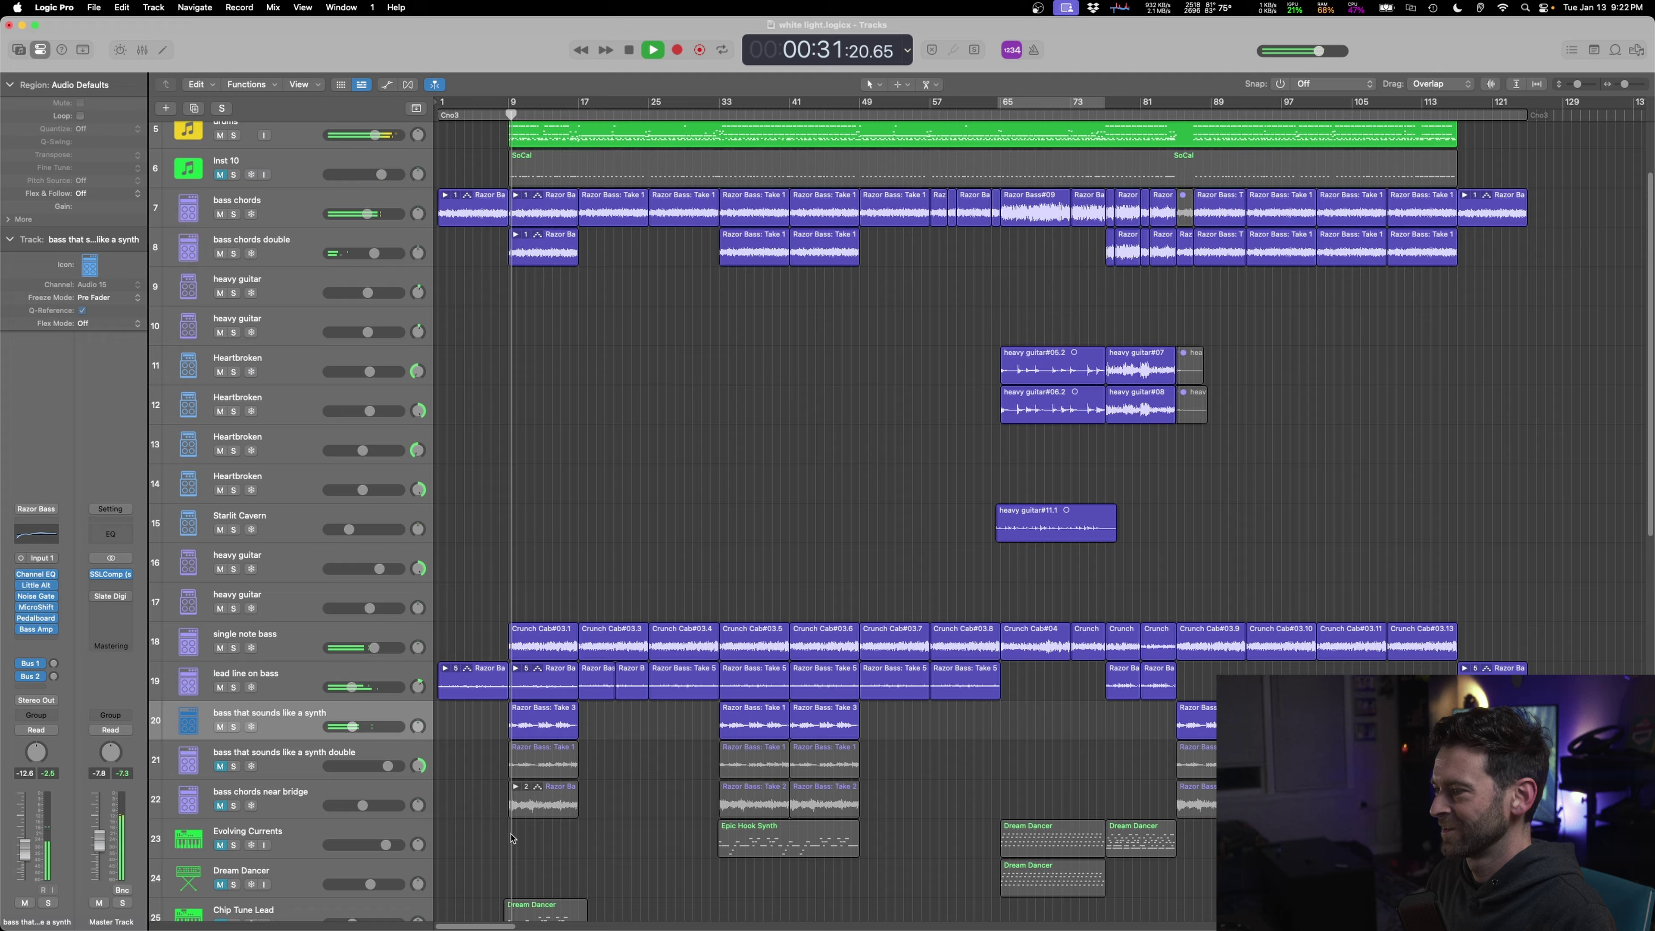
- Set the track's Channel EQ low cut to 575 Hz and boost 2340 Hz by +20.4 dB while playing from about bar 9
{"action": "left_click", "coordinate": [16, 538]}
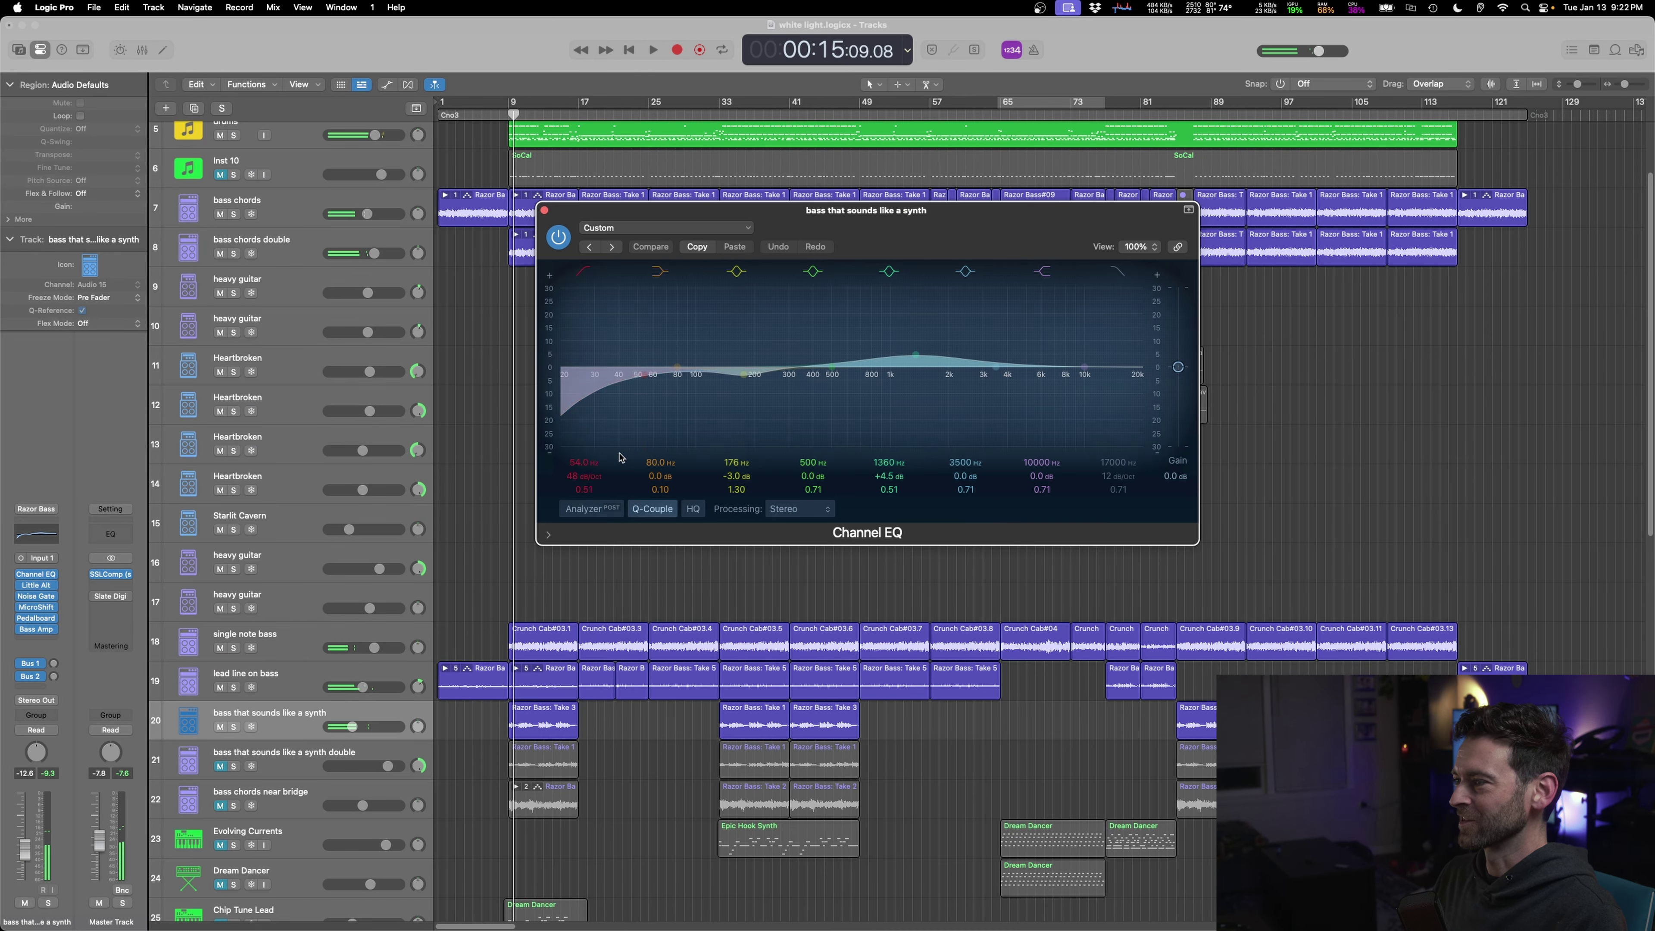
{"action": "key", "text": "space"}
{"action": "left_click_drag", "start_coordinate": [573, 375], "coordinate": [963, 315]}
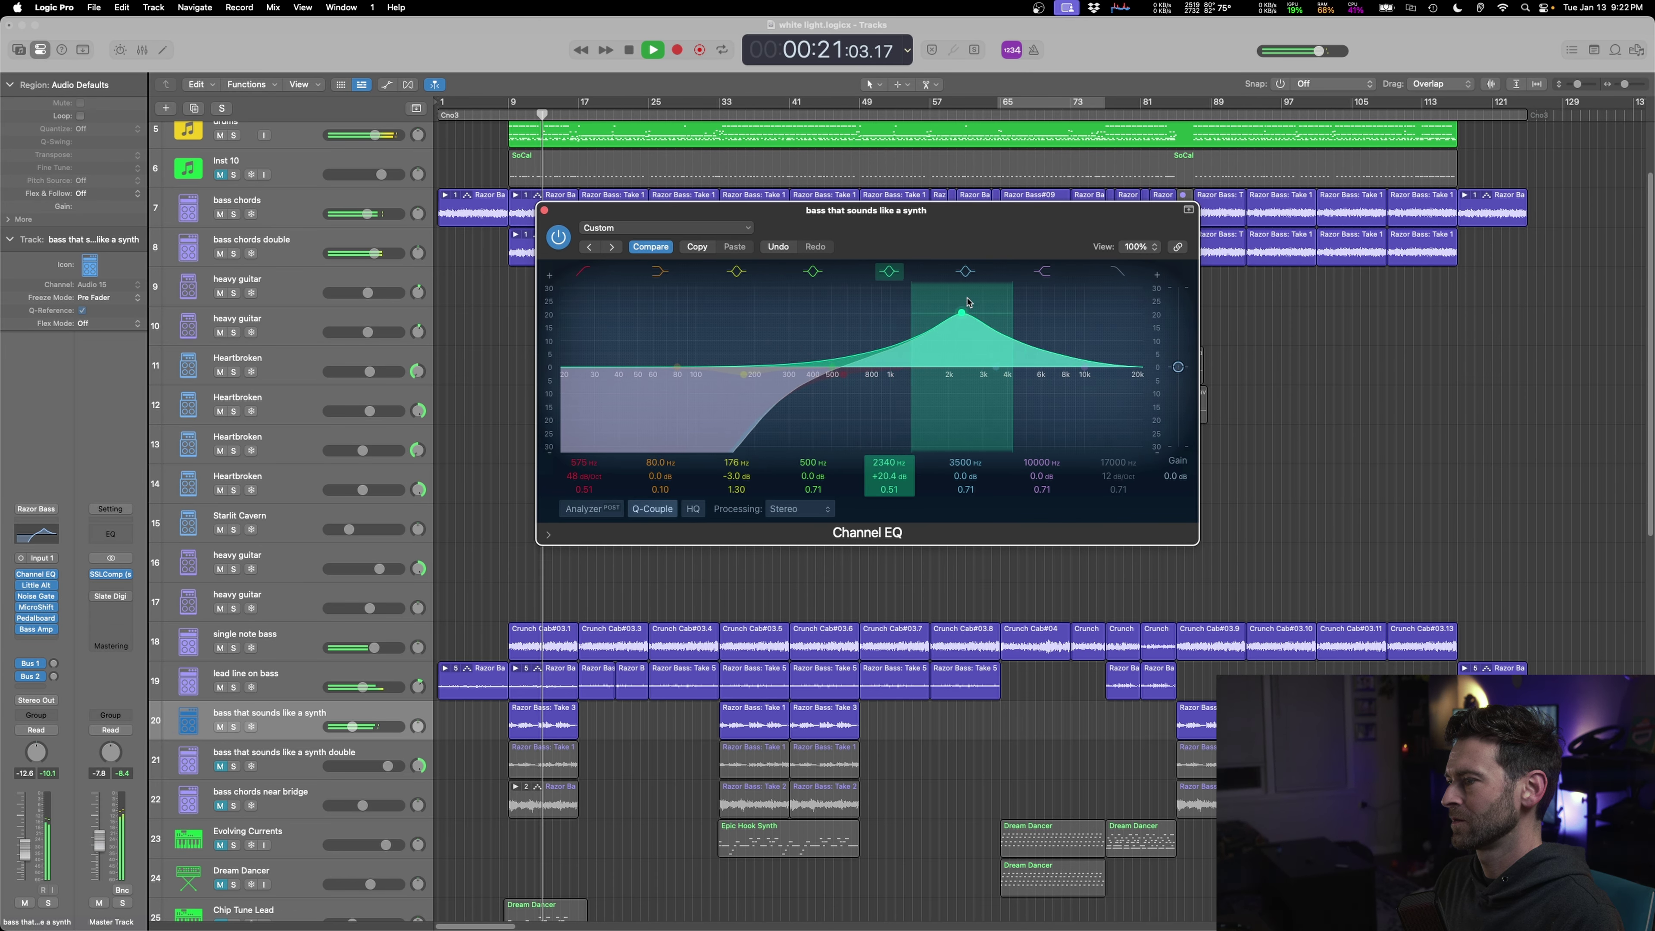
{"action": "left_click", "coordinate": [515, 602]}
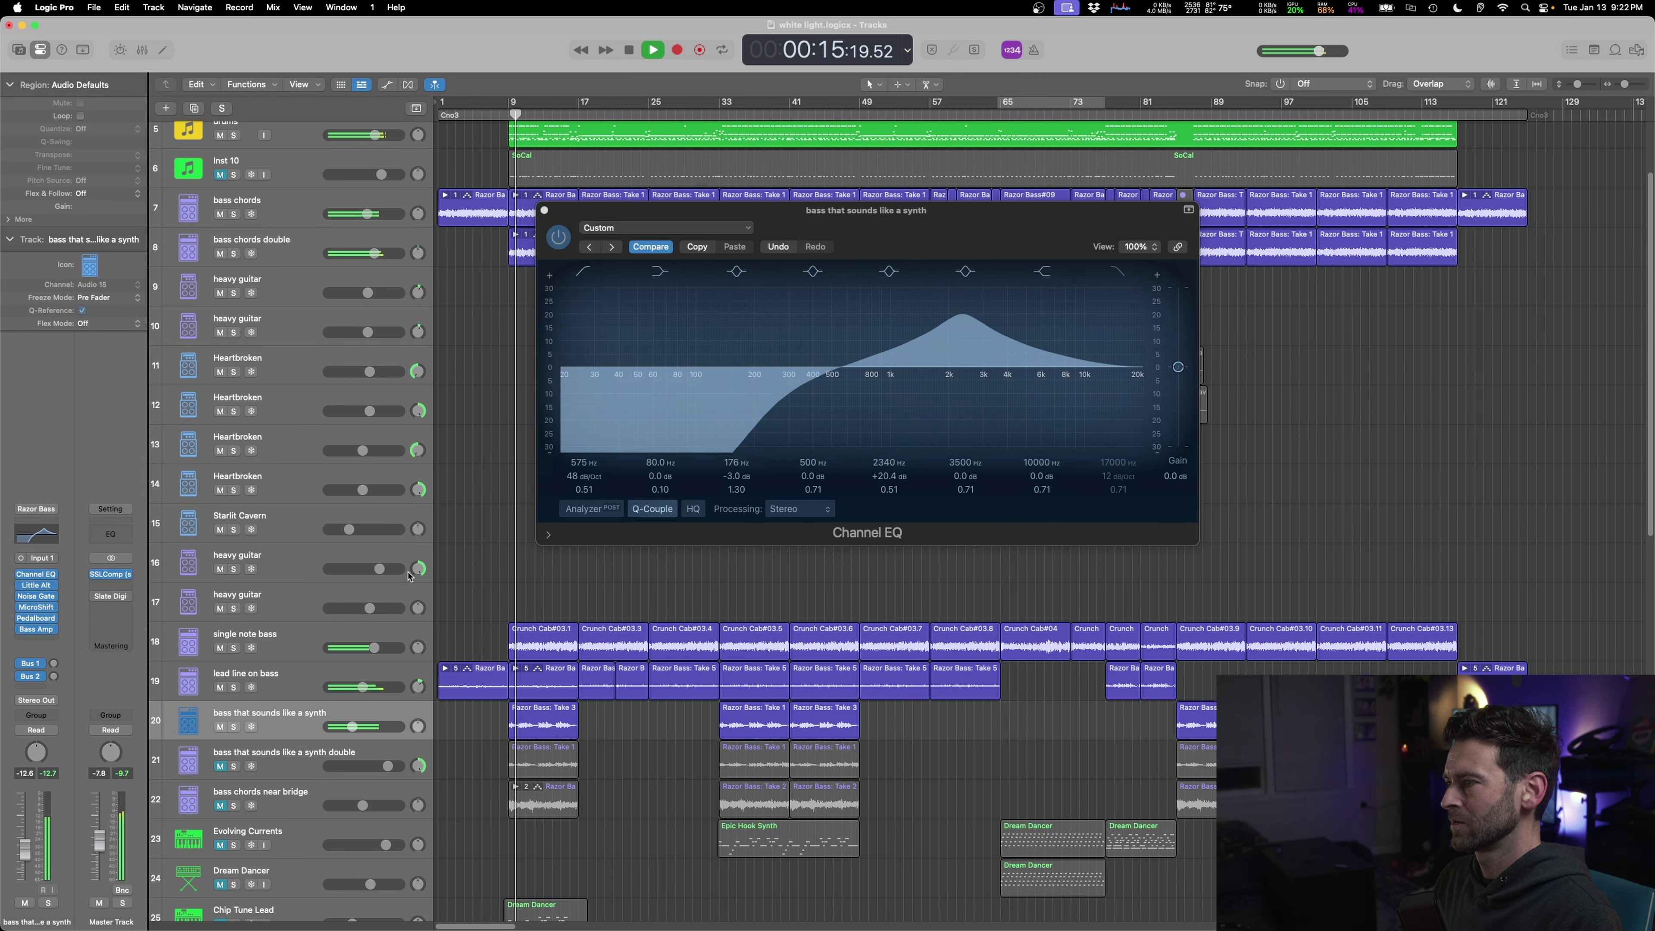
- Bypass Channel EQ, check Little AlterBoy during playback and close both plug-in windows
{"action": "left_click", "coordinate": [558, 237]}
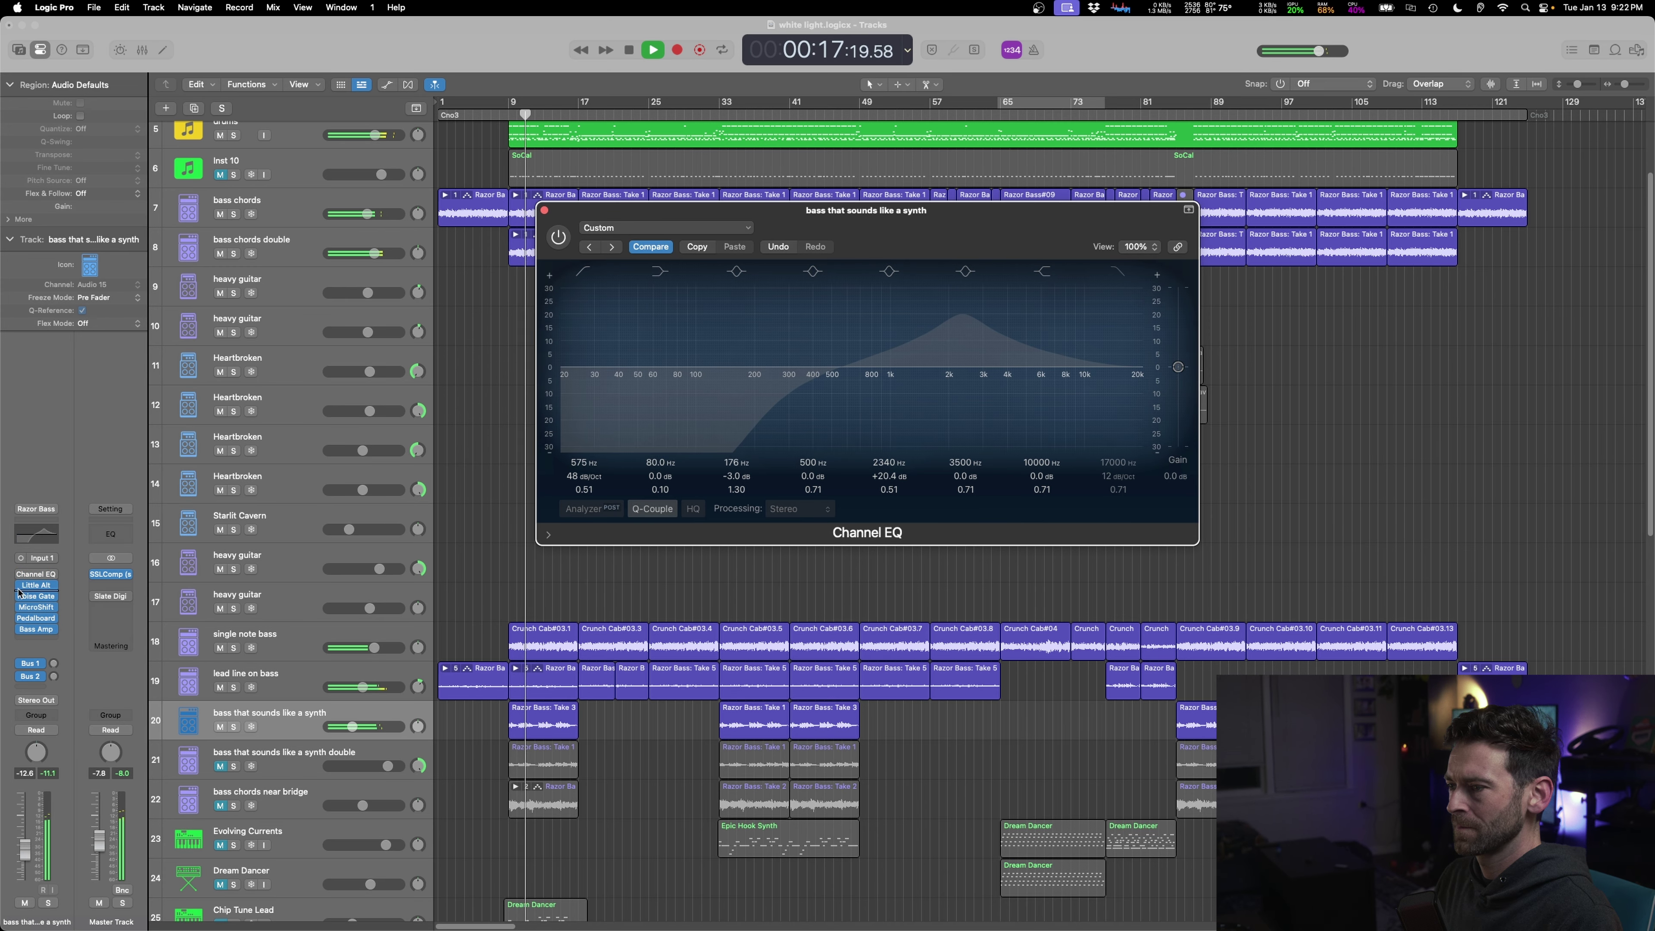
{"action": "left_click", "coordinate": [36, 585]}
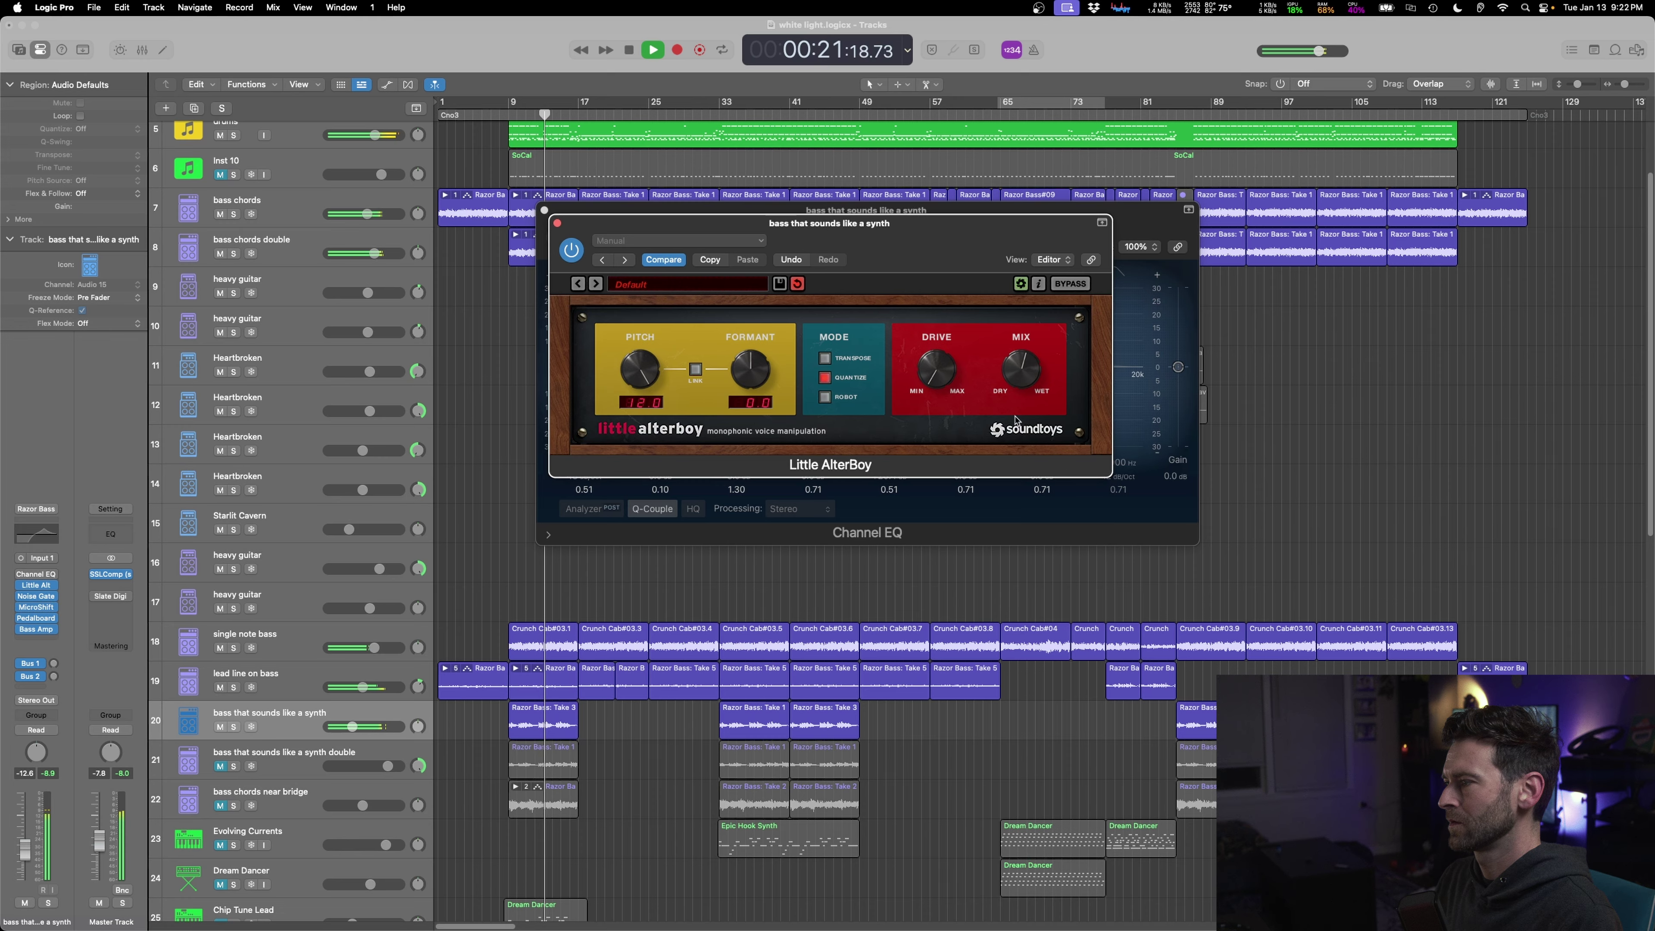
{"action": "left_click", "coordinate": [557, 223]}
{"action": "left_click", "coordinate": [544, 210]}
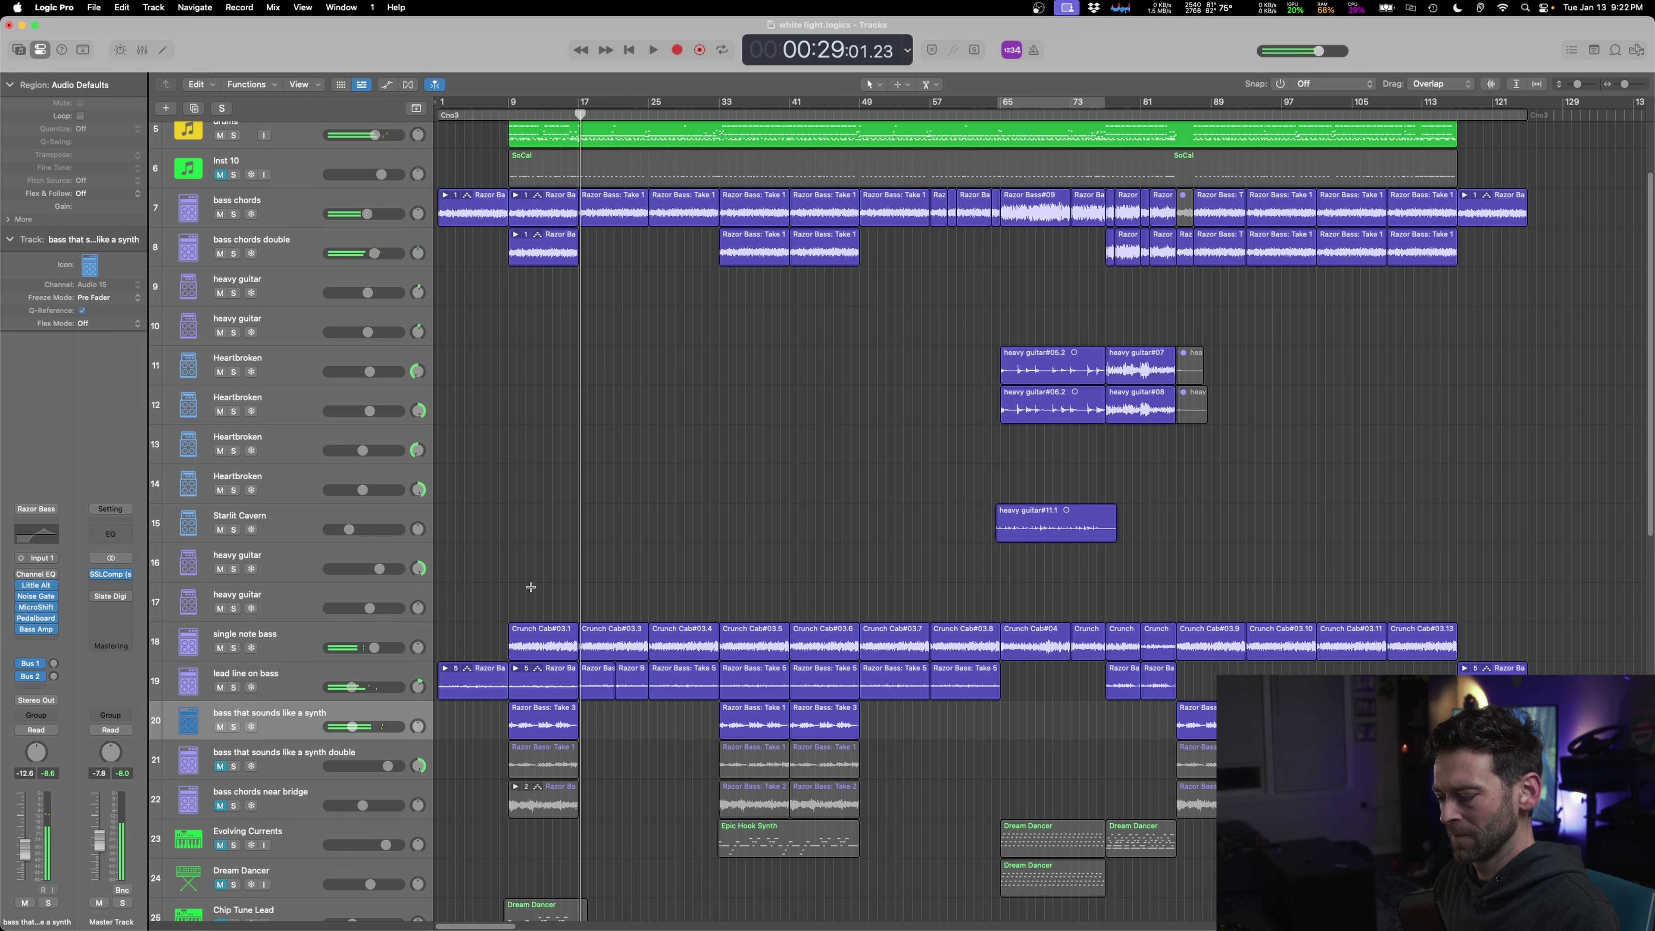
- Play from about bar 35, solo bass that sounds like a synth together with its double and select the double track
{"action": "left_click", "coordinate": [732, 585]}
{"action": "key", "text": "space"}
{"action": "left_click", "coordinate": [233, 766]}
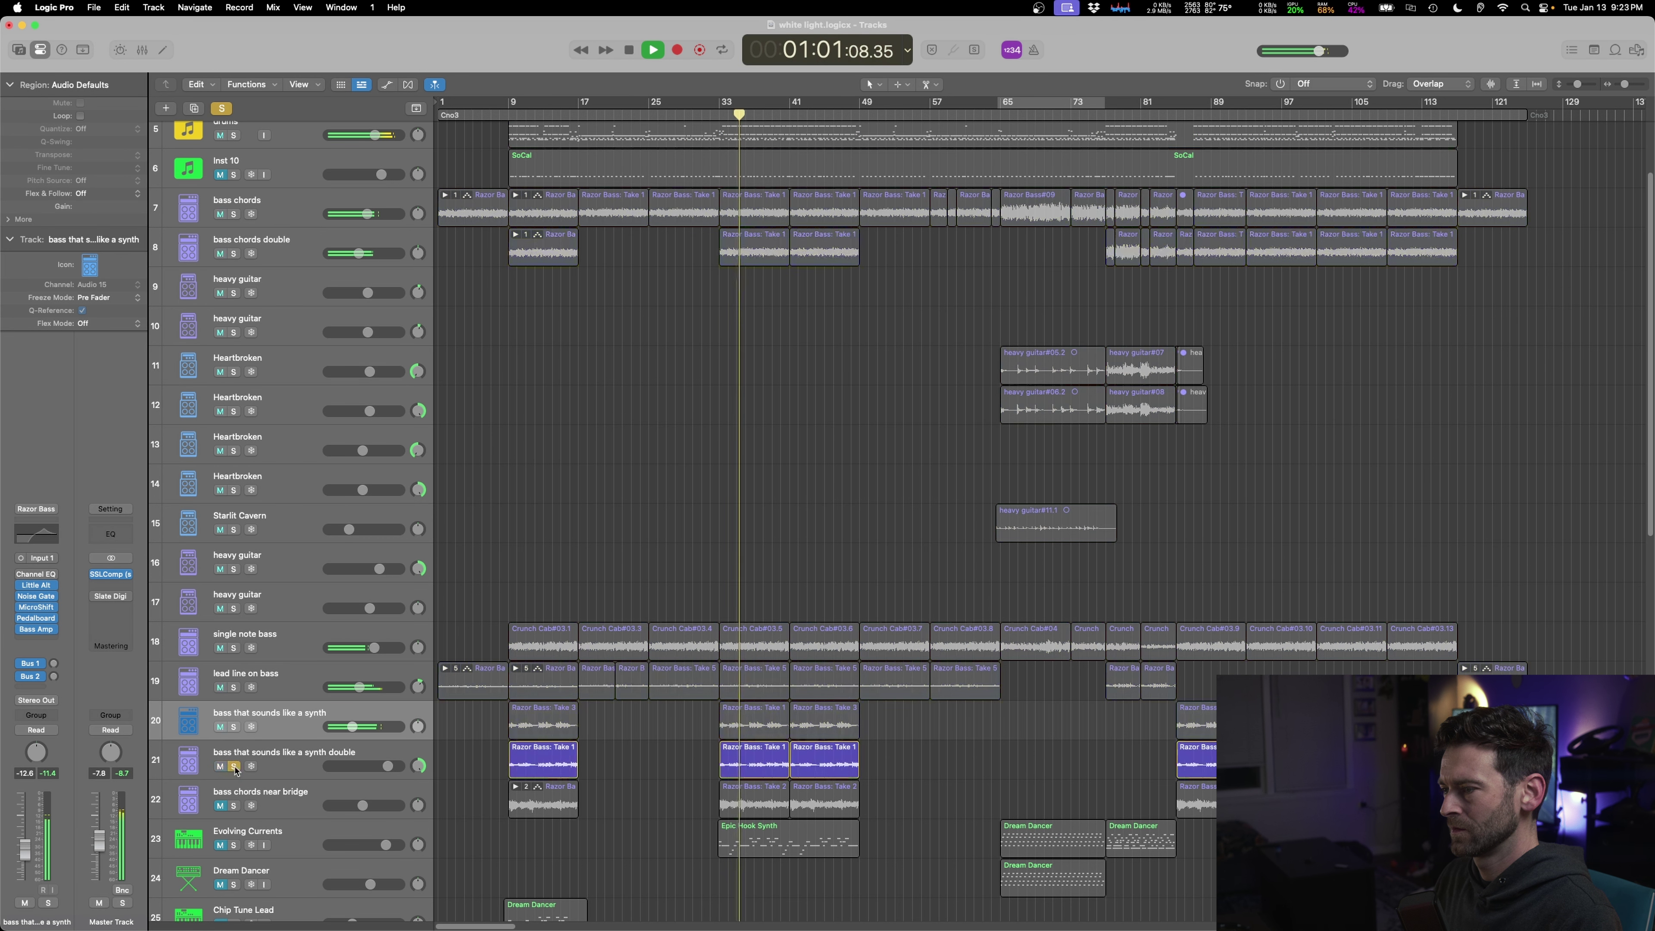
{"action": "left_click", "coordinate": [233, 727]}
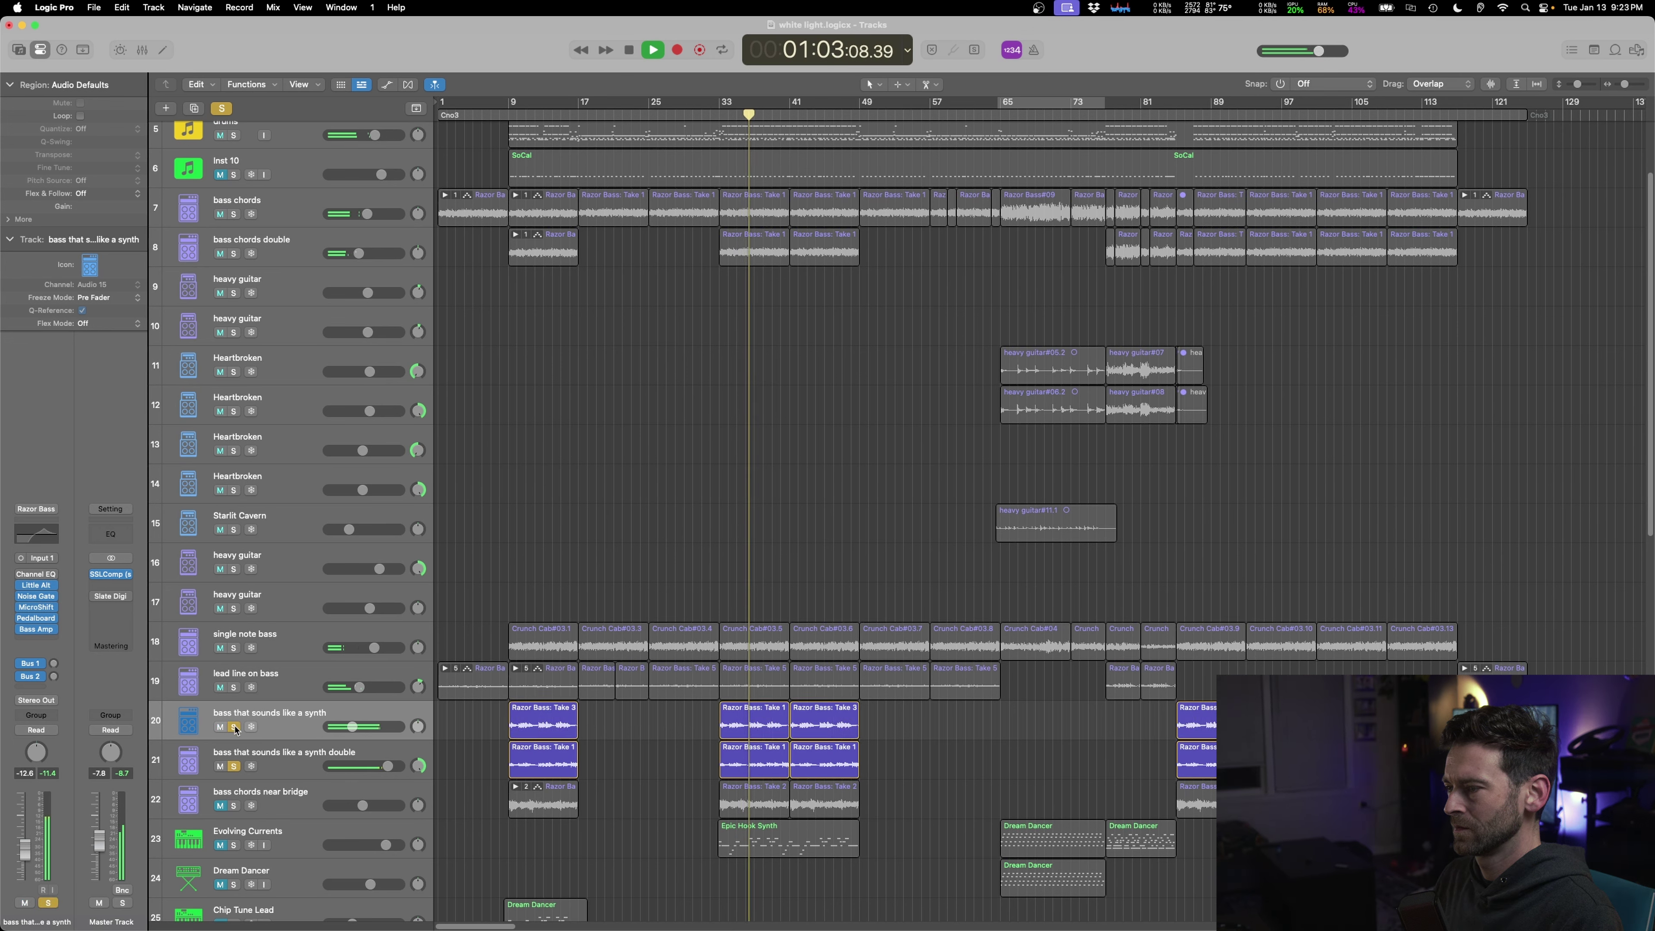
{"action": "left_click", "coordinate": [293, 759]}
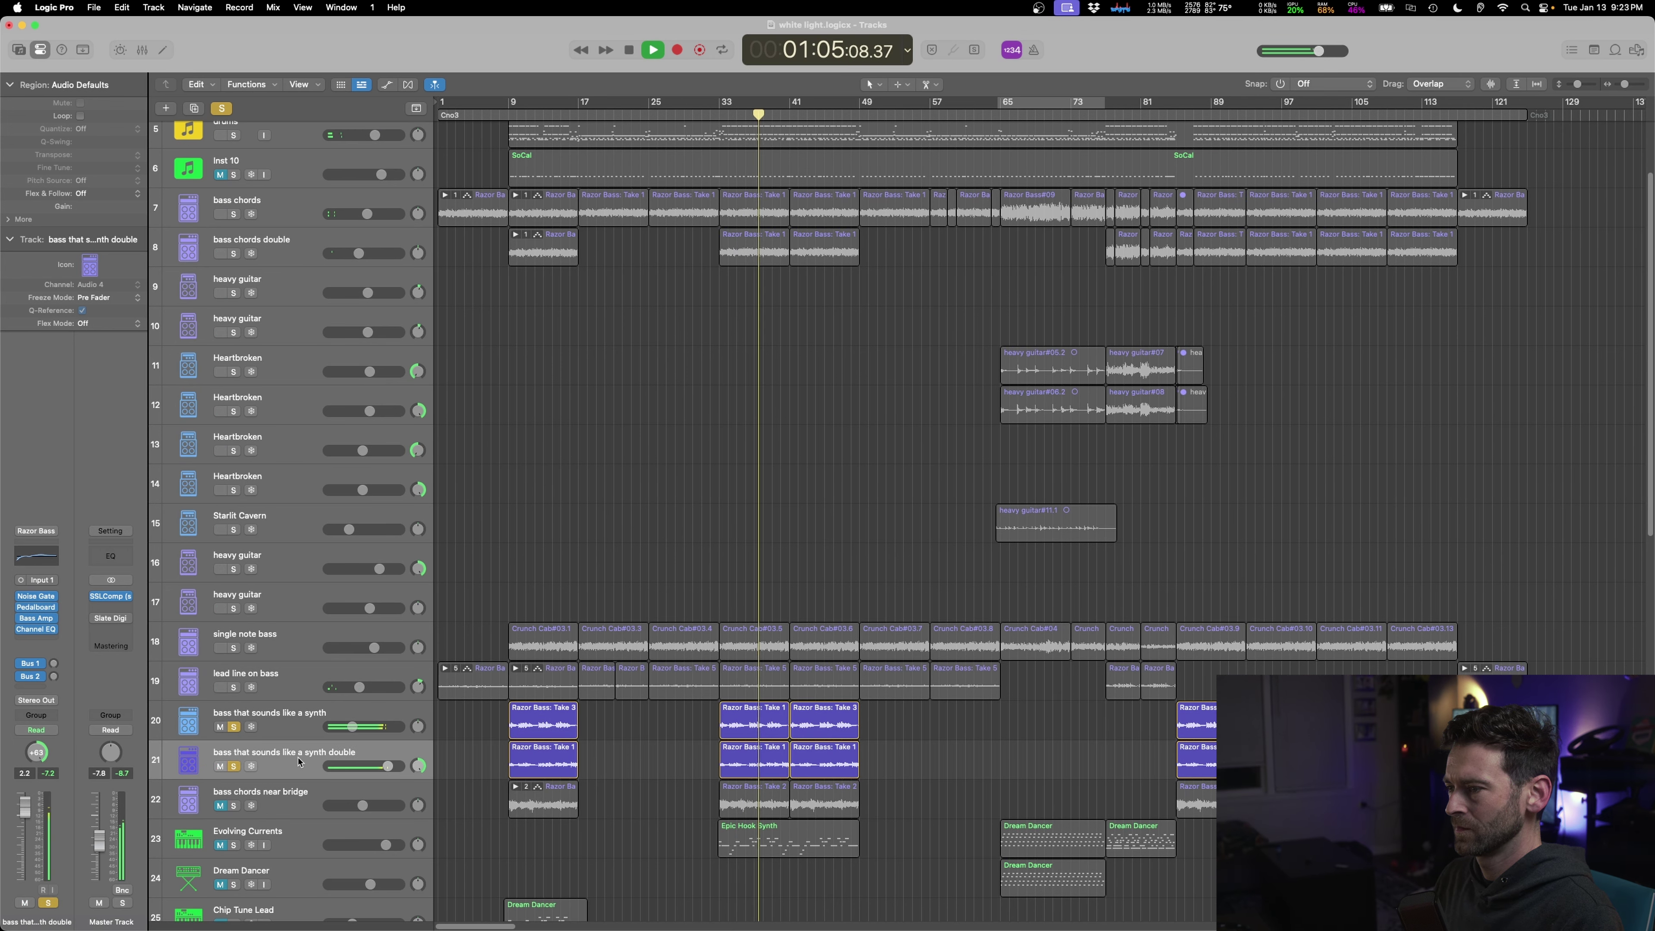
- Set the double track's Channel EQ low cut to 690 Hz and raise its volume to 3.0 dB during playback
{"action": "left_click", "coordinate": [36, 630]}
{"action": "left_click_drag", "start_coordinate": [571, 371], "coordinate": [934, 374]}
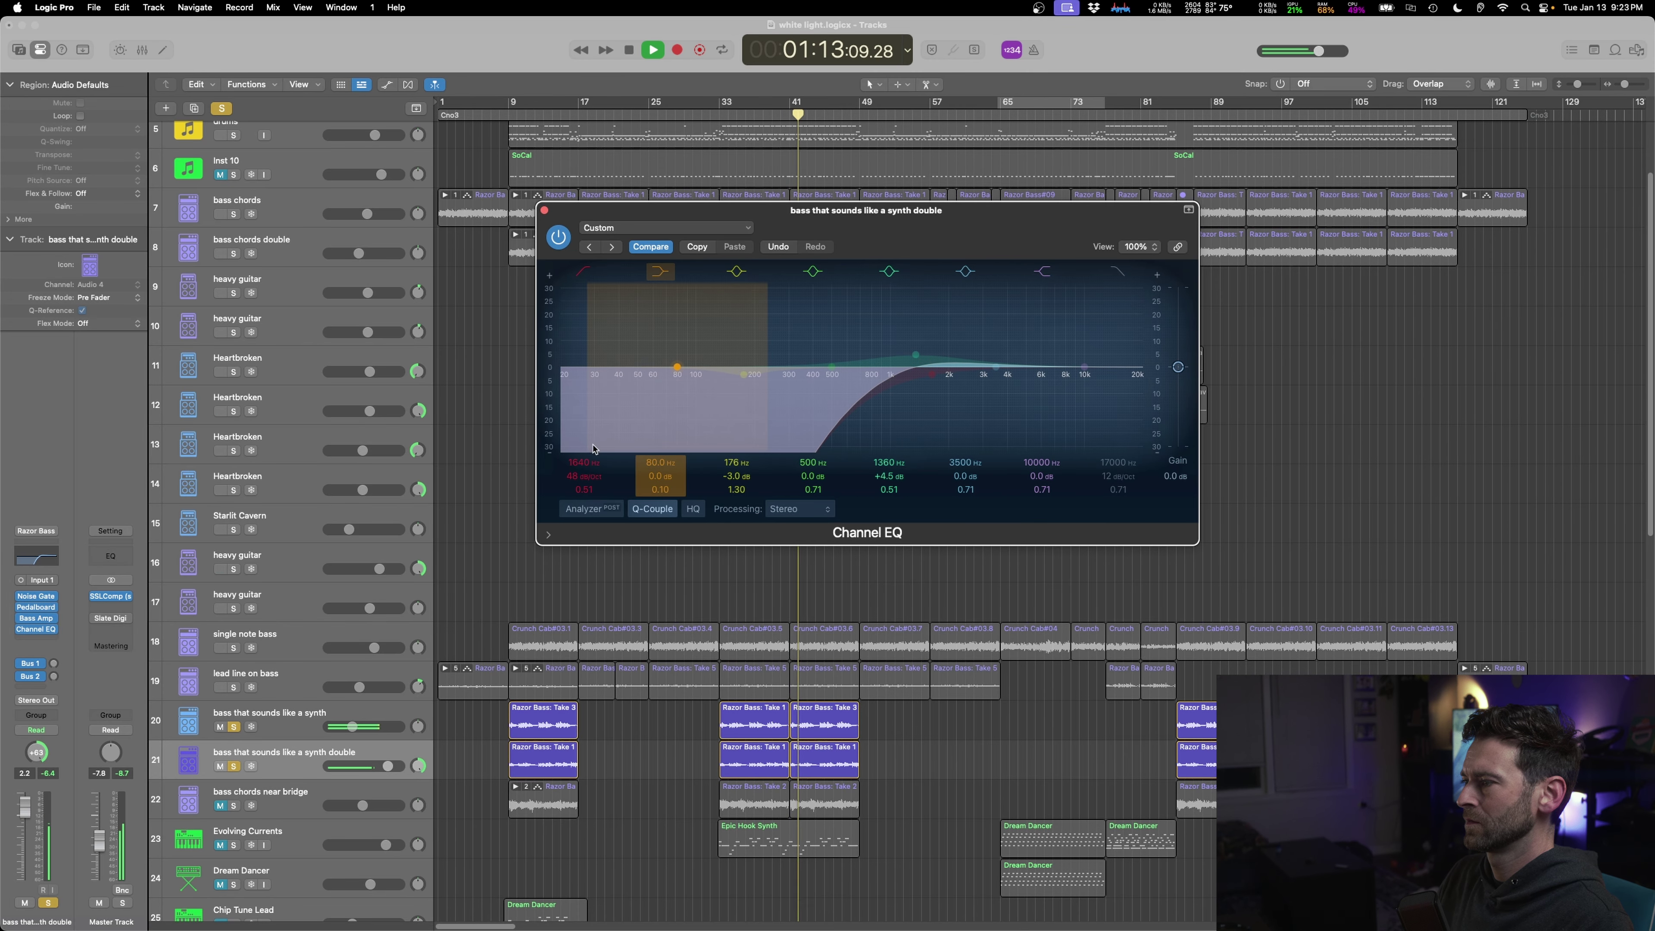
{"action": "left_click_drag", "start_coordinate": [930, 374], "coordinate": [859, 374]}
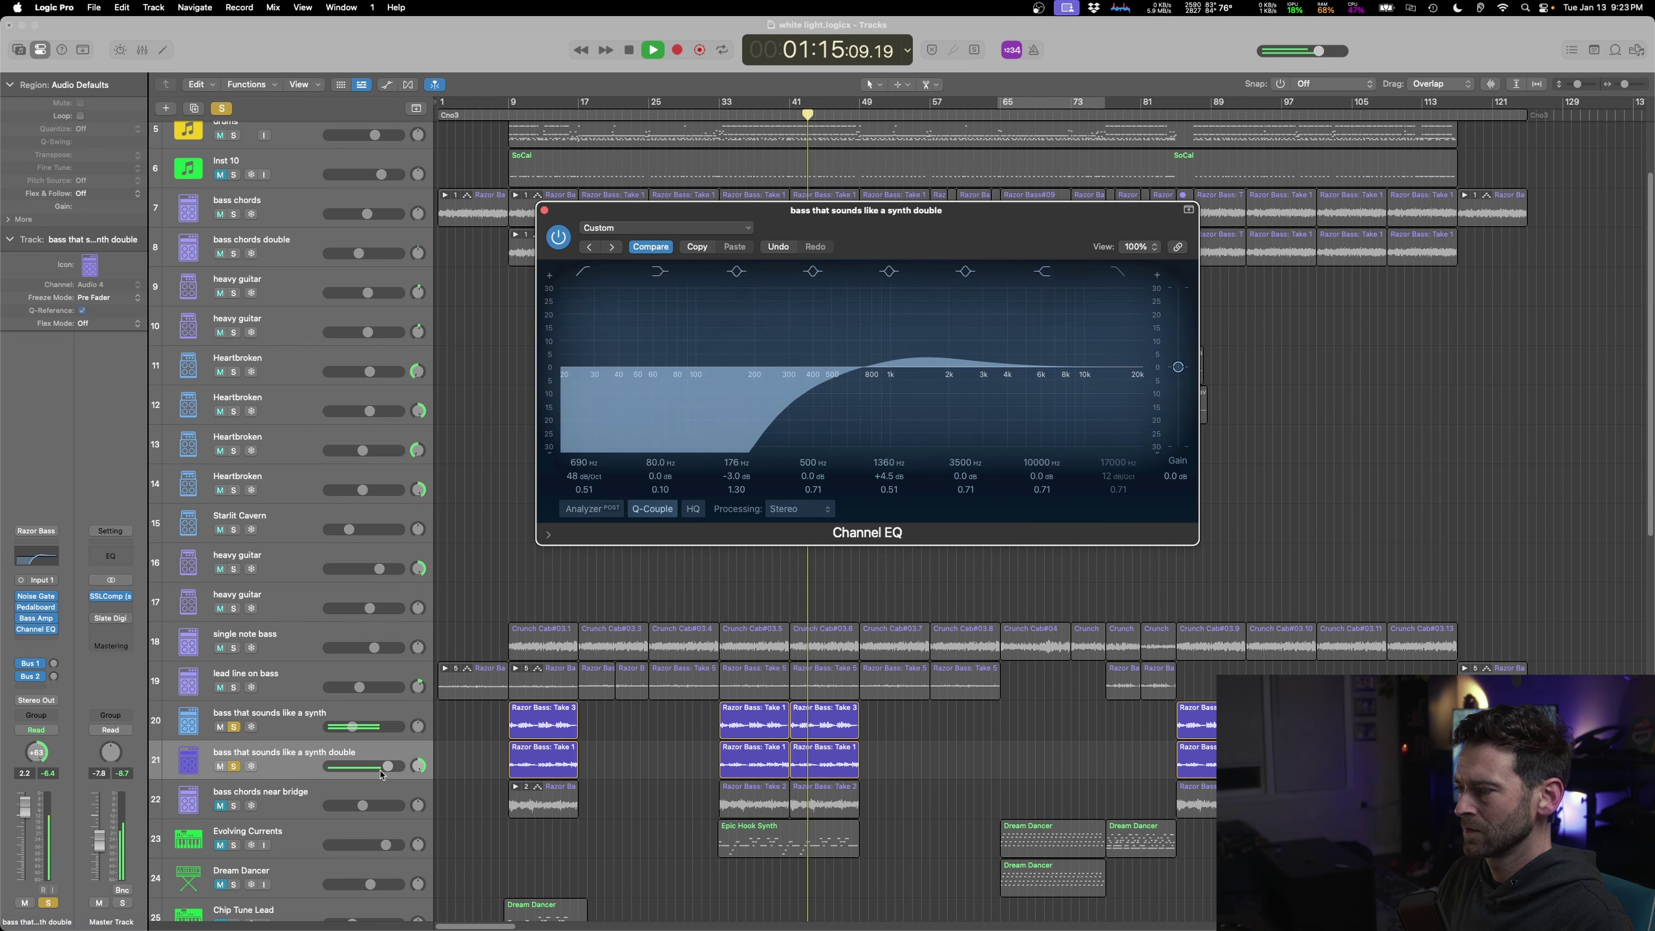
{"action": "left_click_drag", "start_coordinate": [389, 767], "coordinate": [398, 767]}
{"action": "key", "text": "space"}
- Unsolo both synth-like bass tracks and unmute bass chords near bridge
{"action": "left_click", "coordinate": [234, 647]}
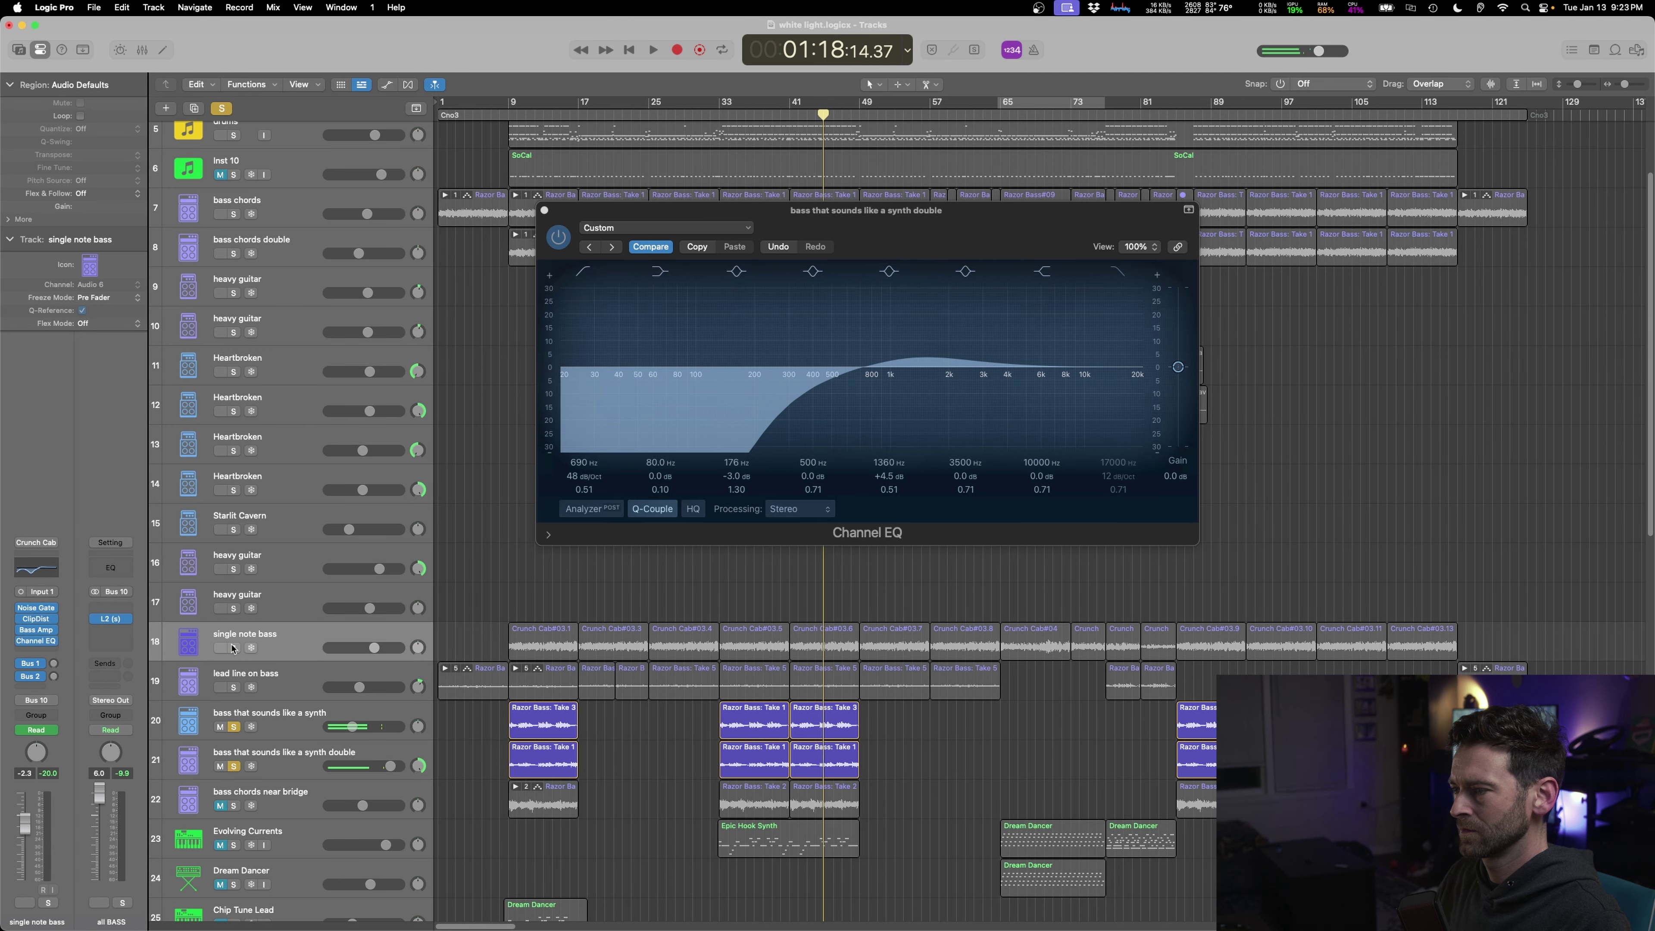
{"action": "left_click_drag", "start_coordinate": [236, 672], "coordinate": [227, 806]}
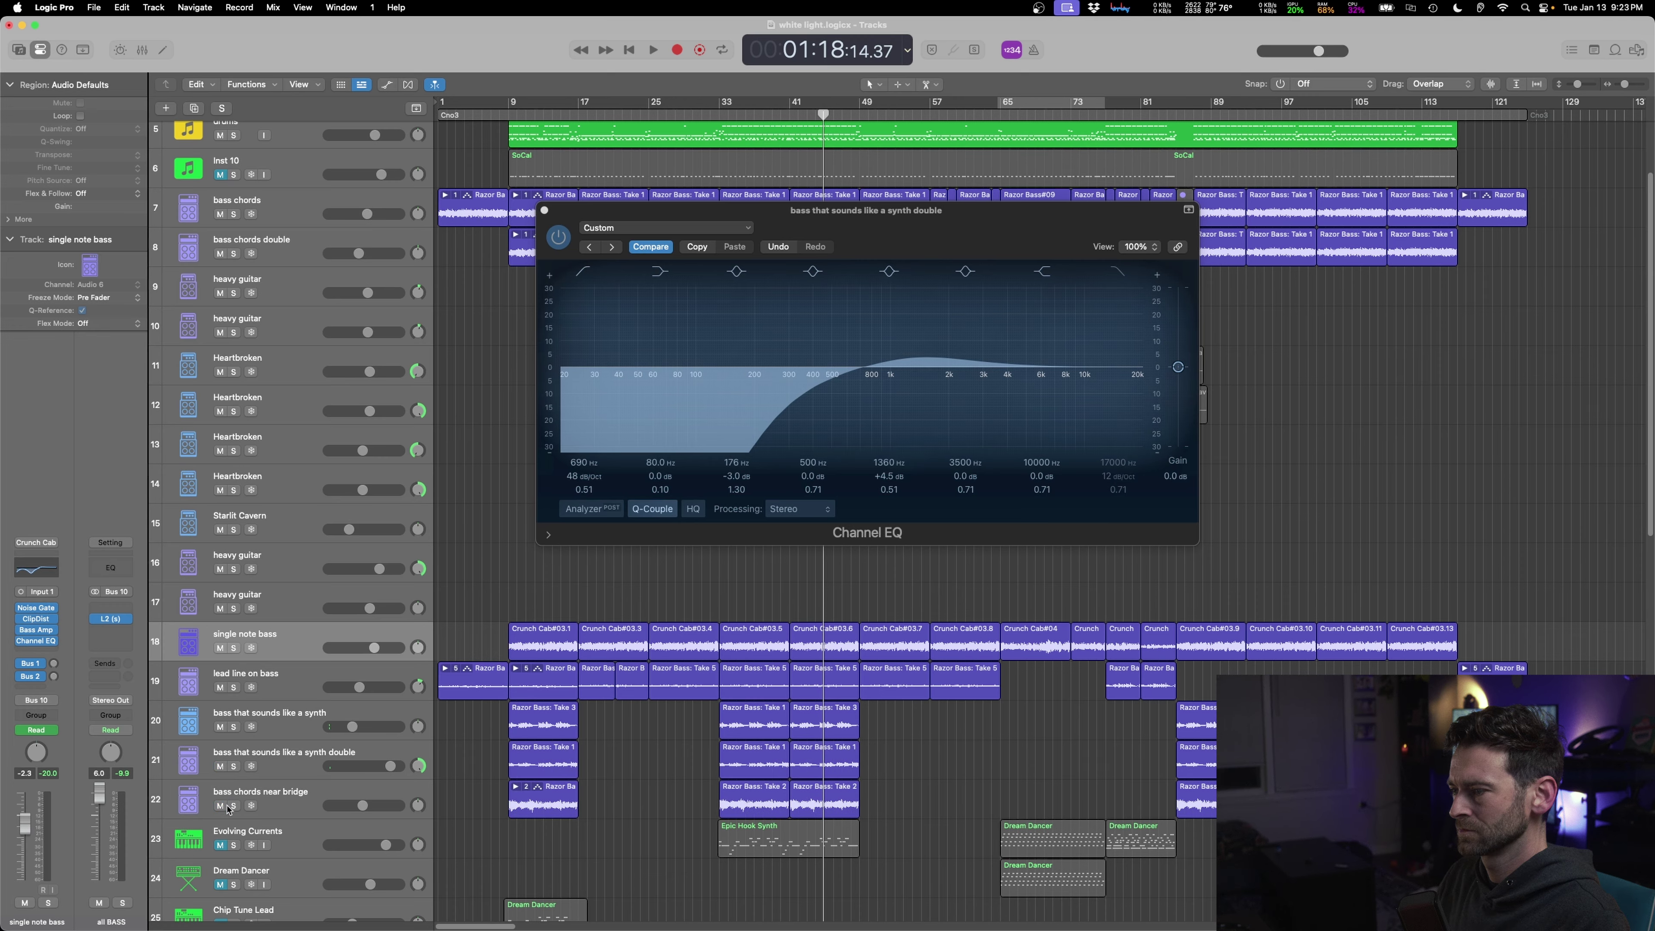
{"action": "left_click", "coordinate": [236, 767]}
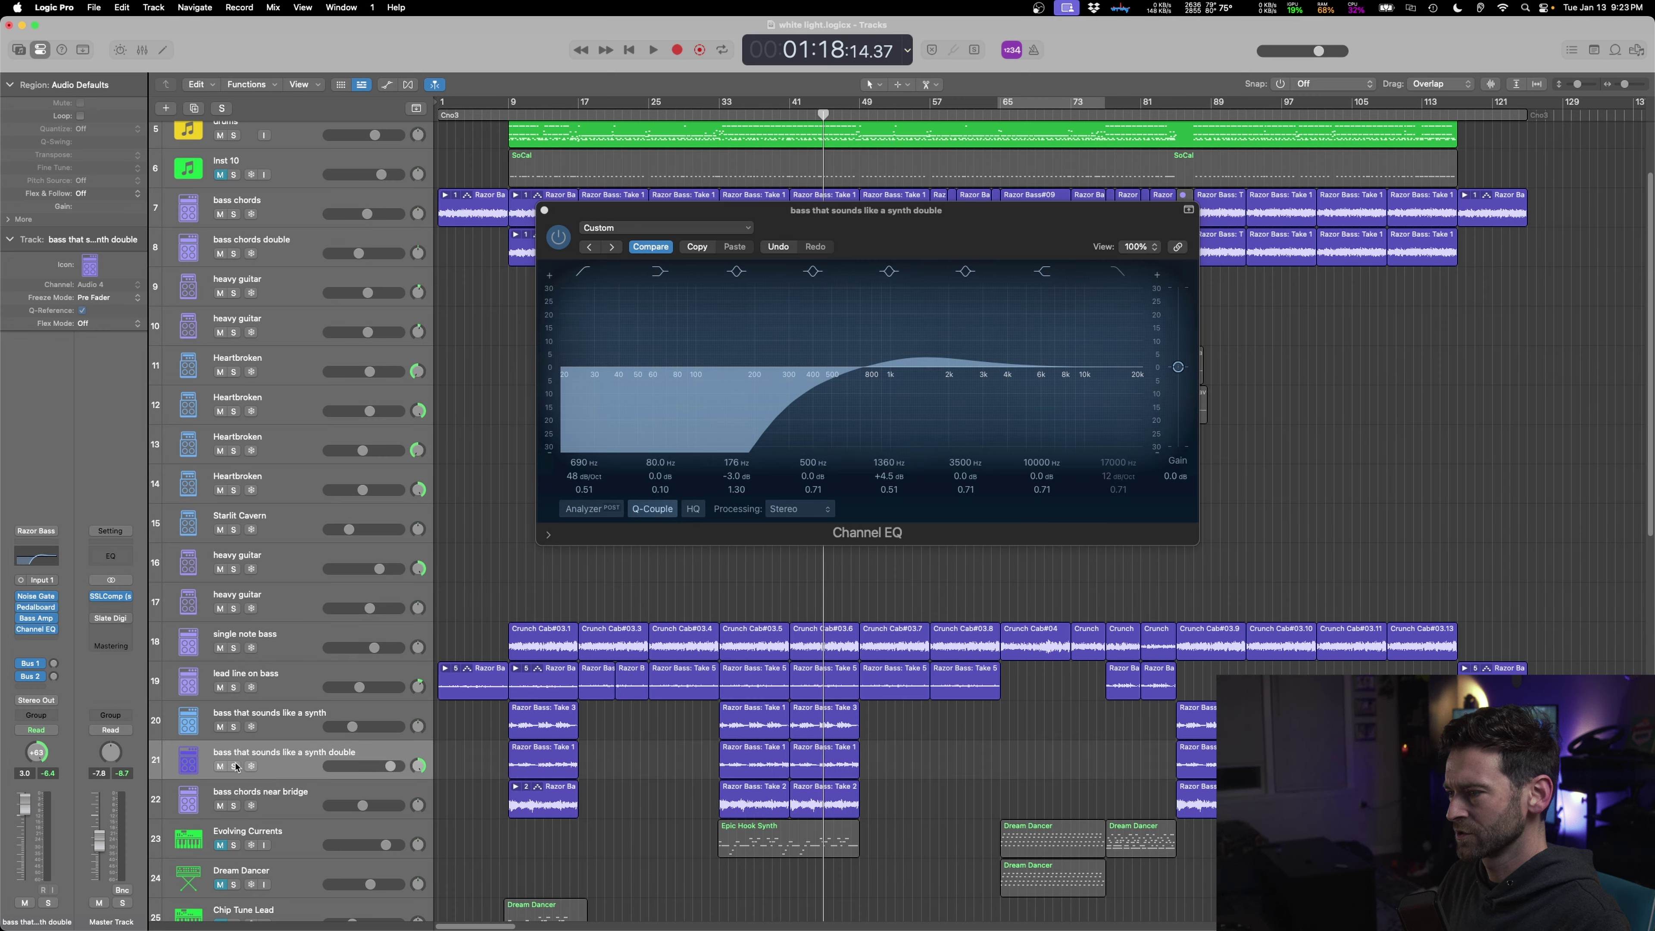
- Audition bass chords near bridge in solo and with the full mix from about bar 12
{"action": "left_click", "coordinate": [234, 806]}
{"action": "key", "text": "space"}
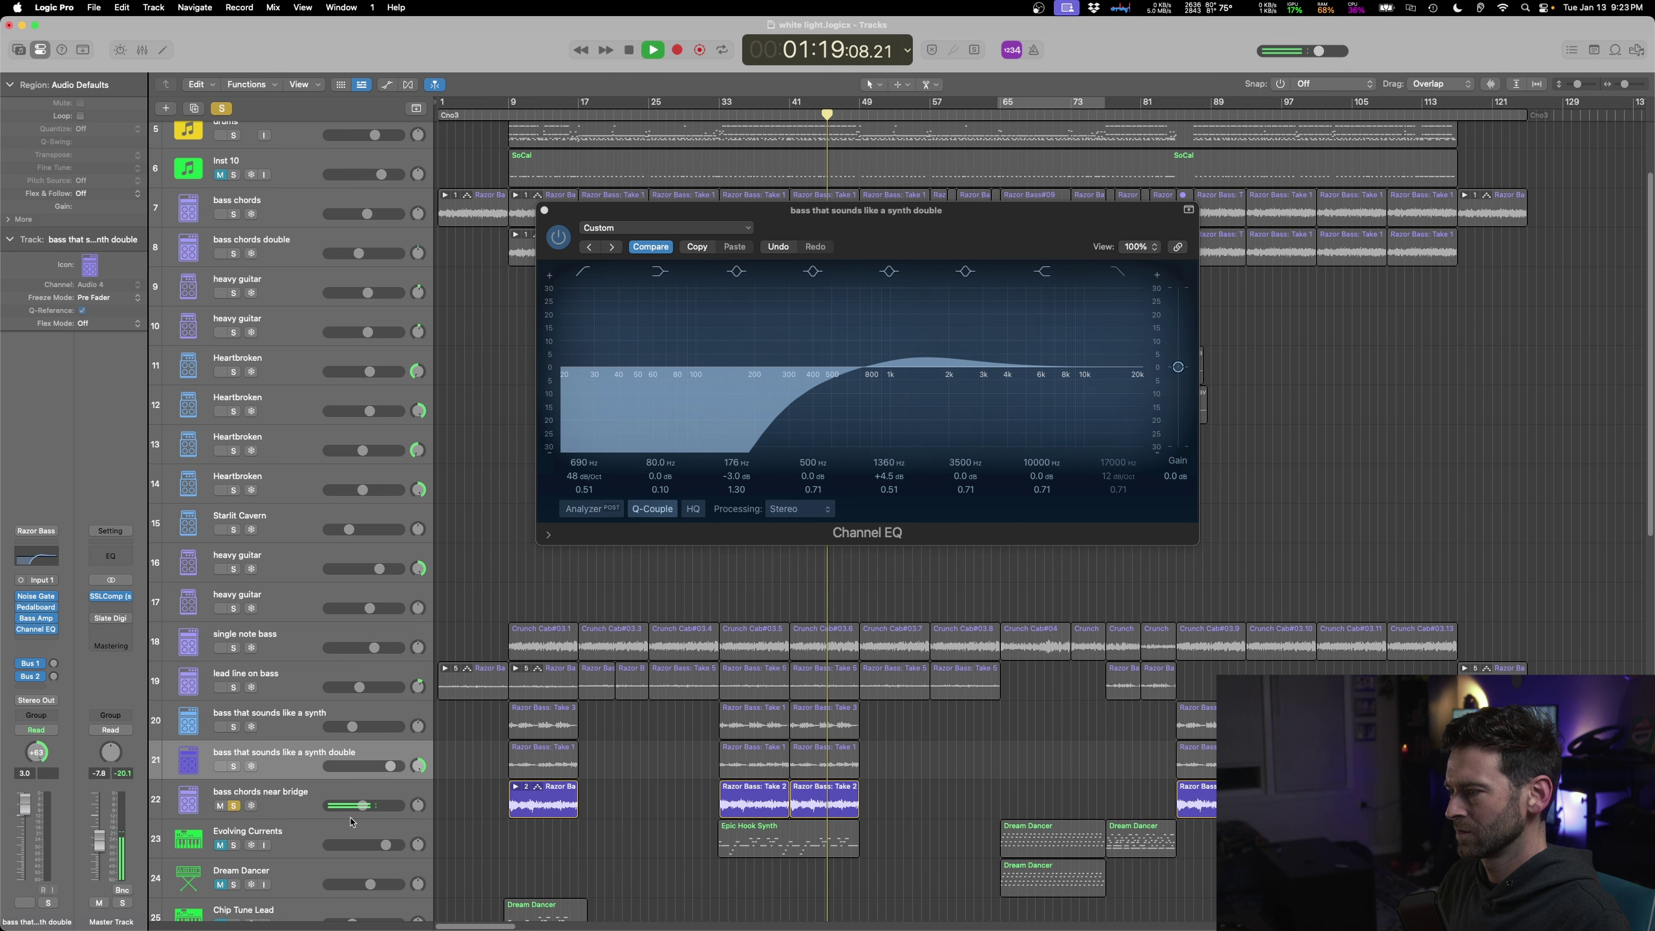
{"action": "left_click", "coordinate": [538, 837]}
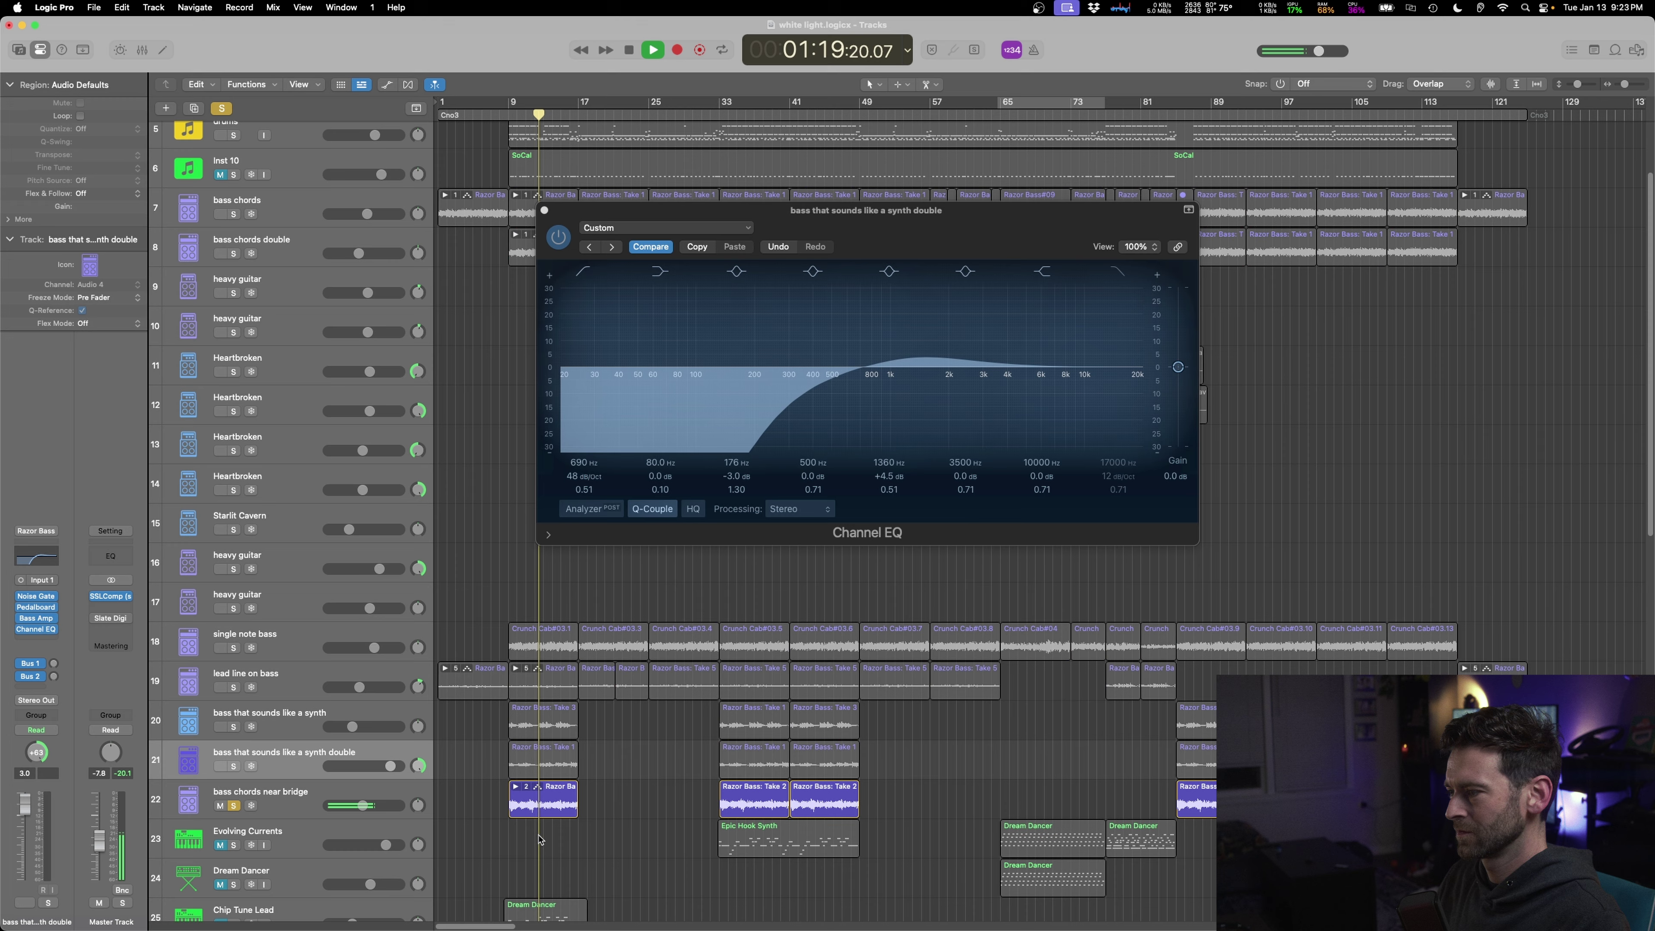
{"action": "left_click", "coordinate": [234, 808]}
{"action": "left_click", "coordinate": [195, 811]}
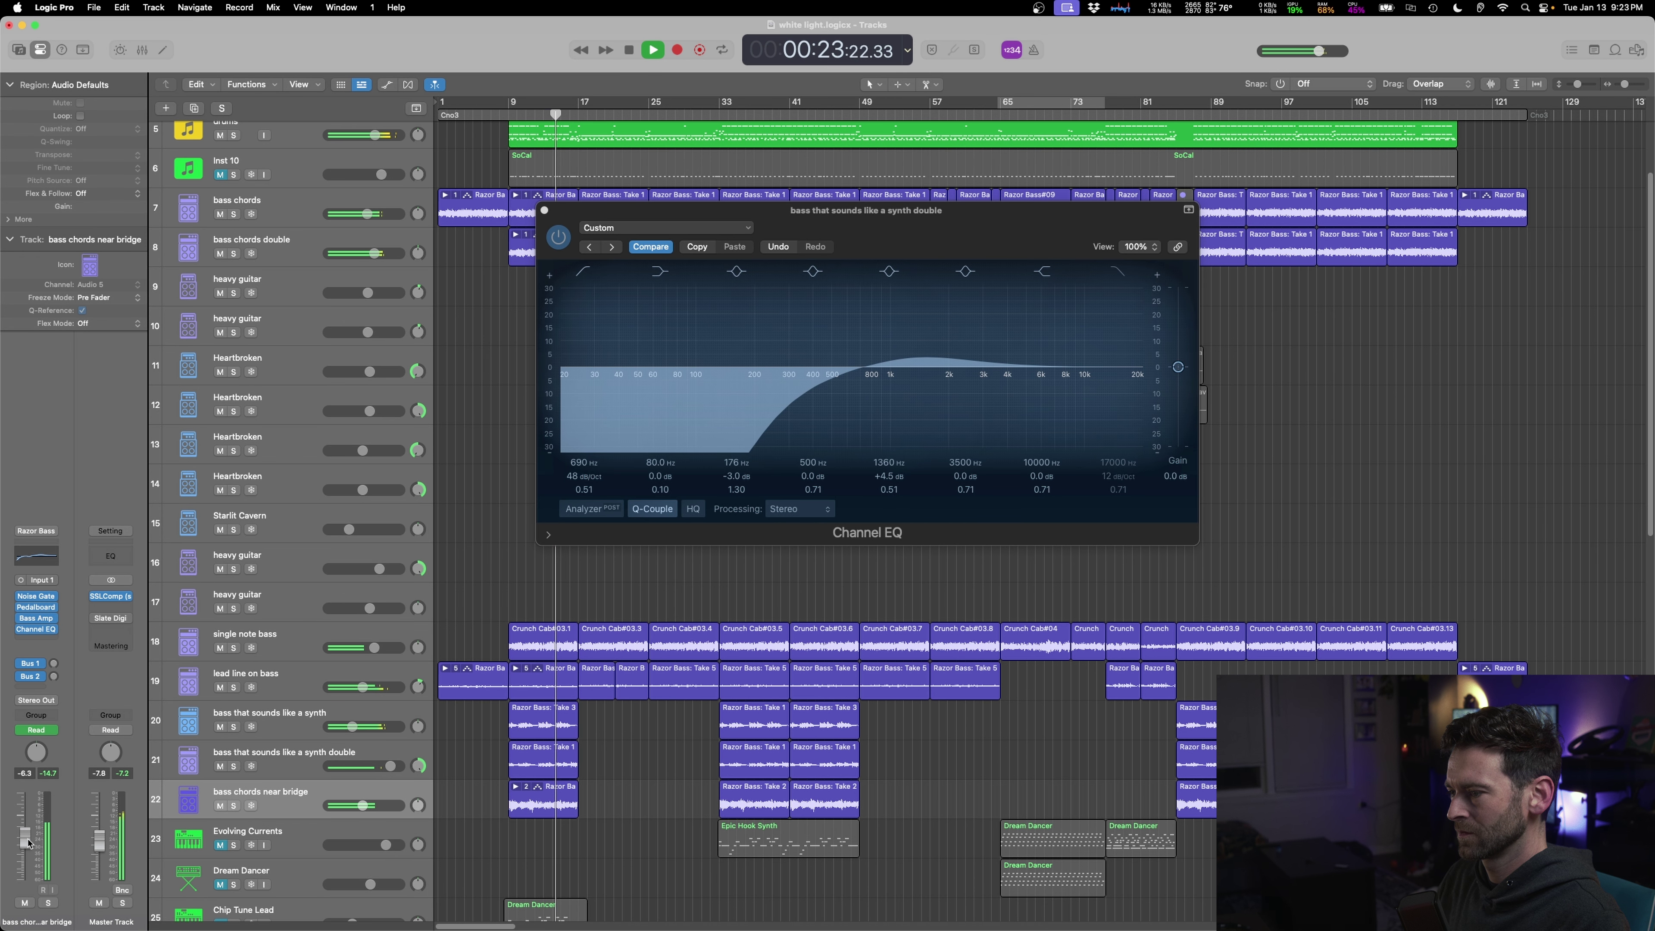
- Stop playback, route the four bass tracks 18 to 21 to Bus 11 and name that bus channel synth bass
{"action": "key", "text": "space"}
{"action": "key", "text": "Up"}
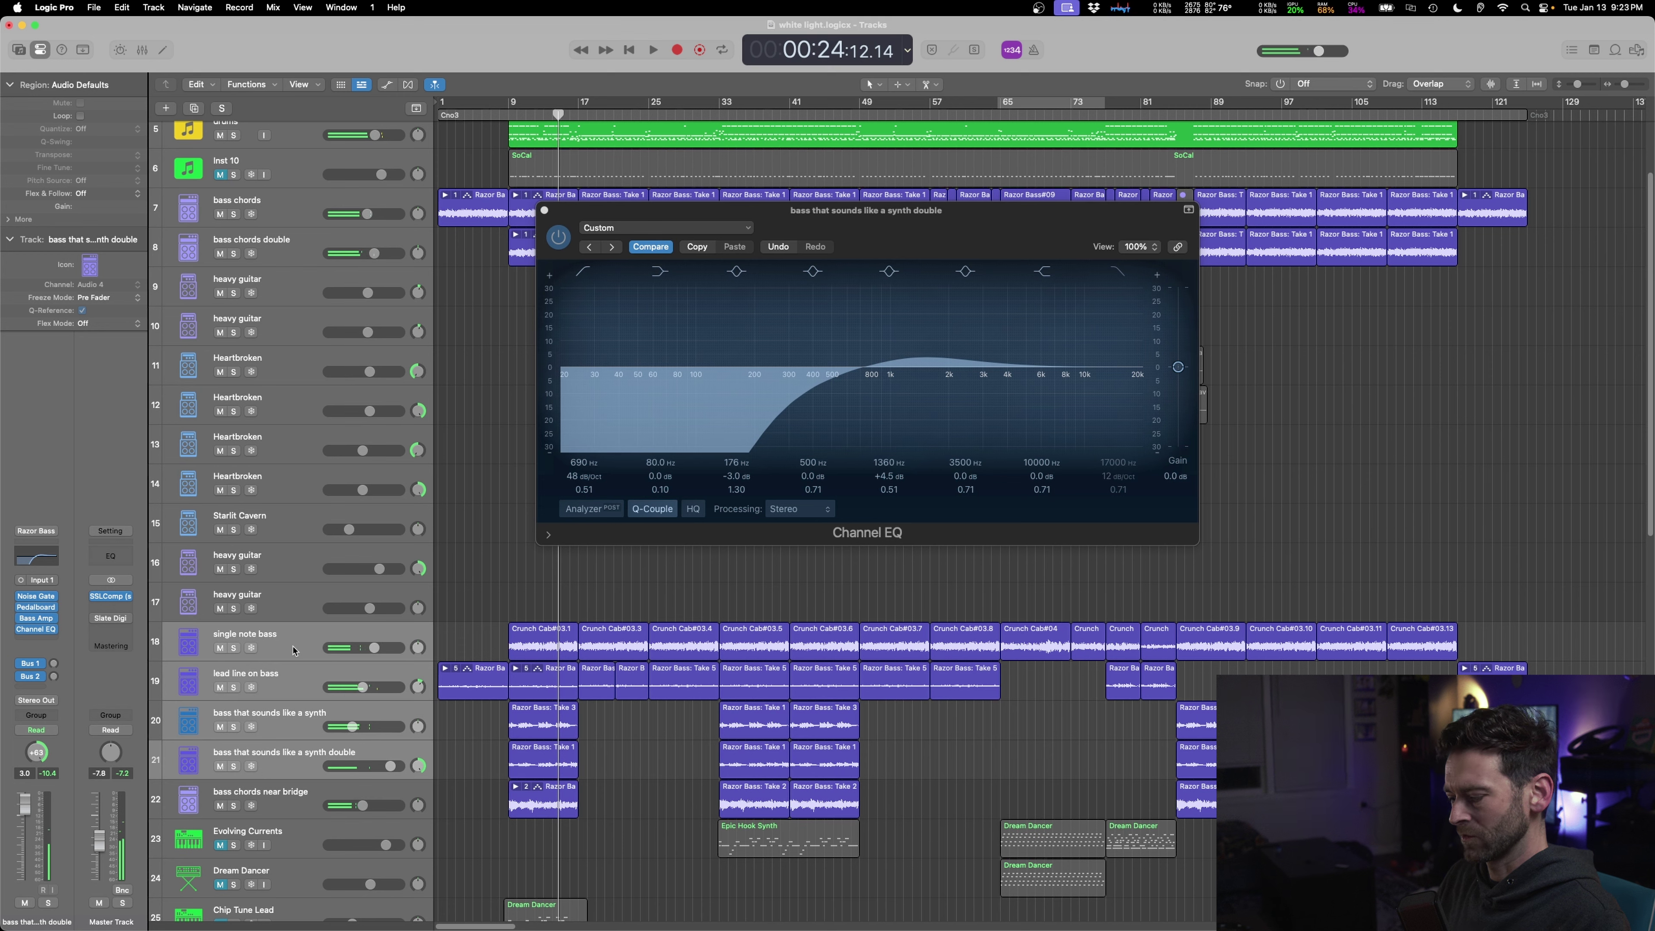
{"action": "key", "text": "x"}
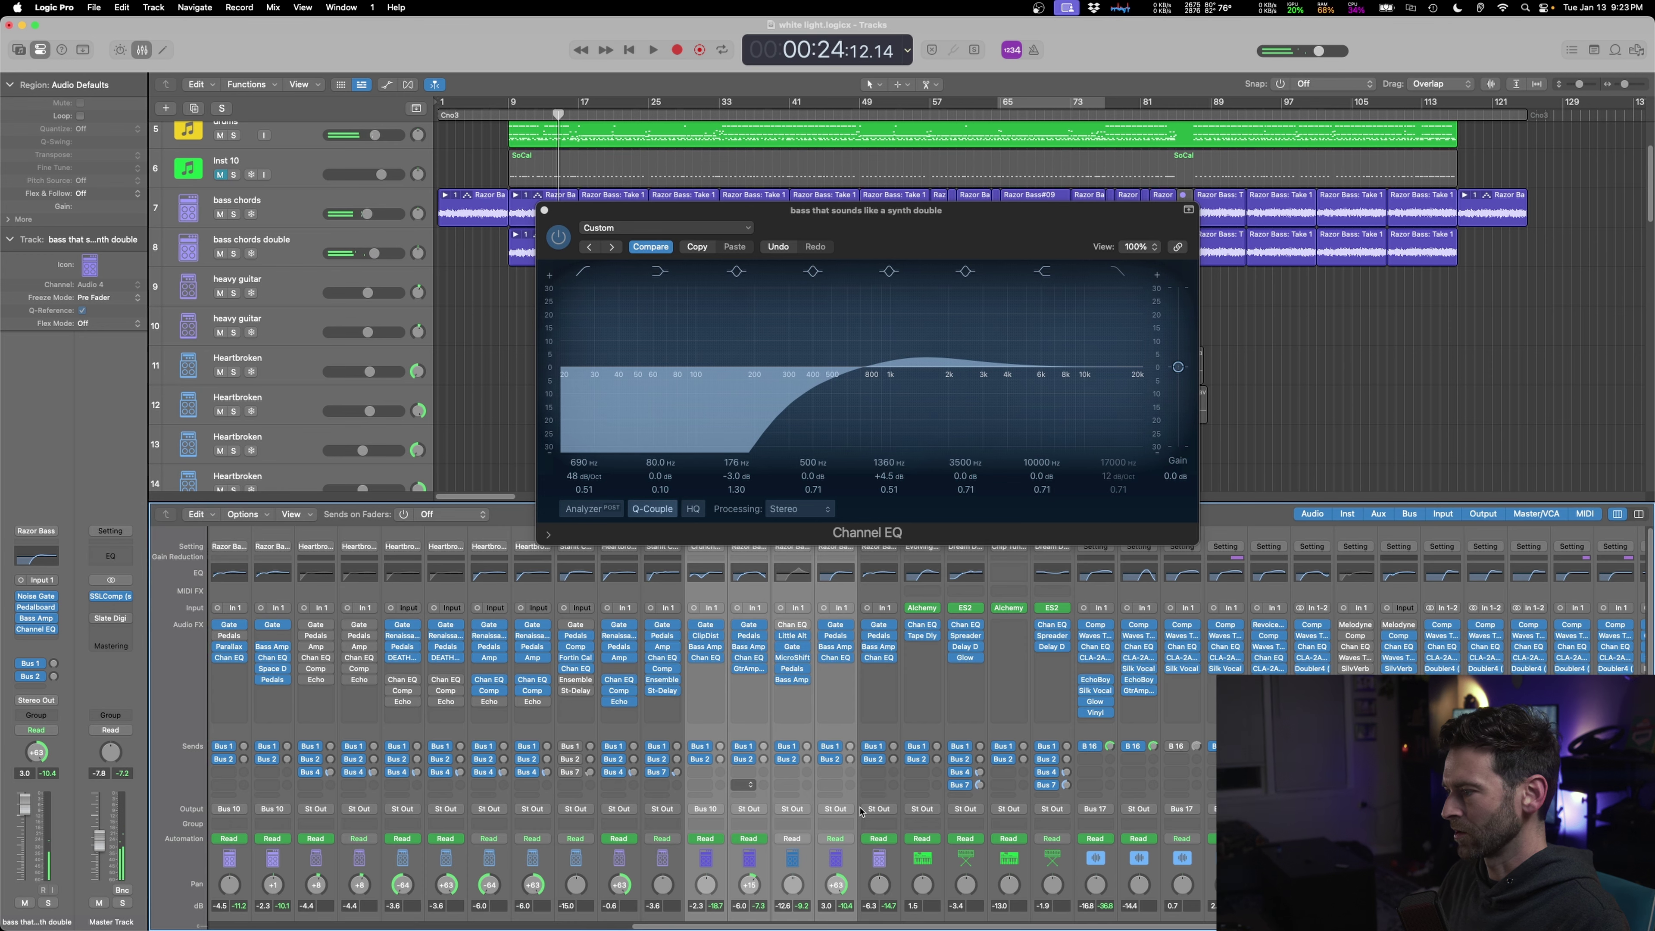
{"action": "left_click", "coordinate": [706, 810]}
{"action": "mouse_move", "coordinate": [754, 873]}
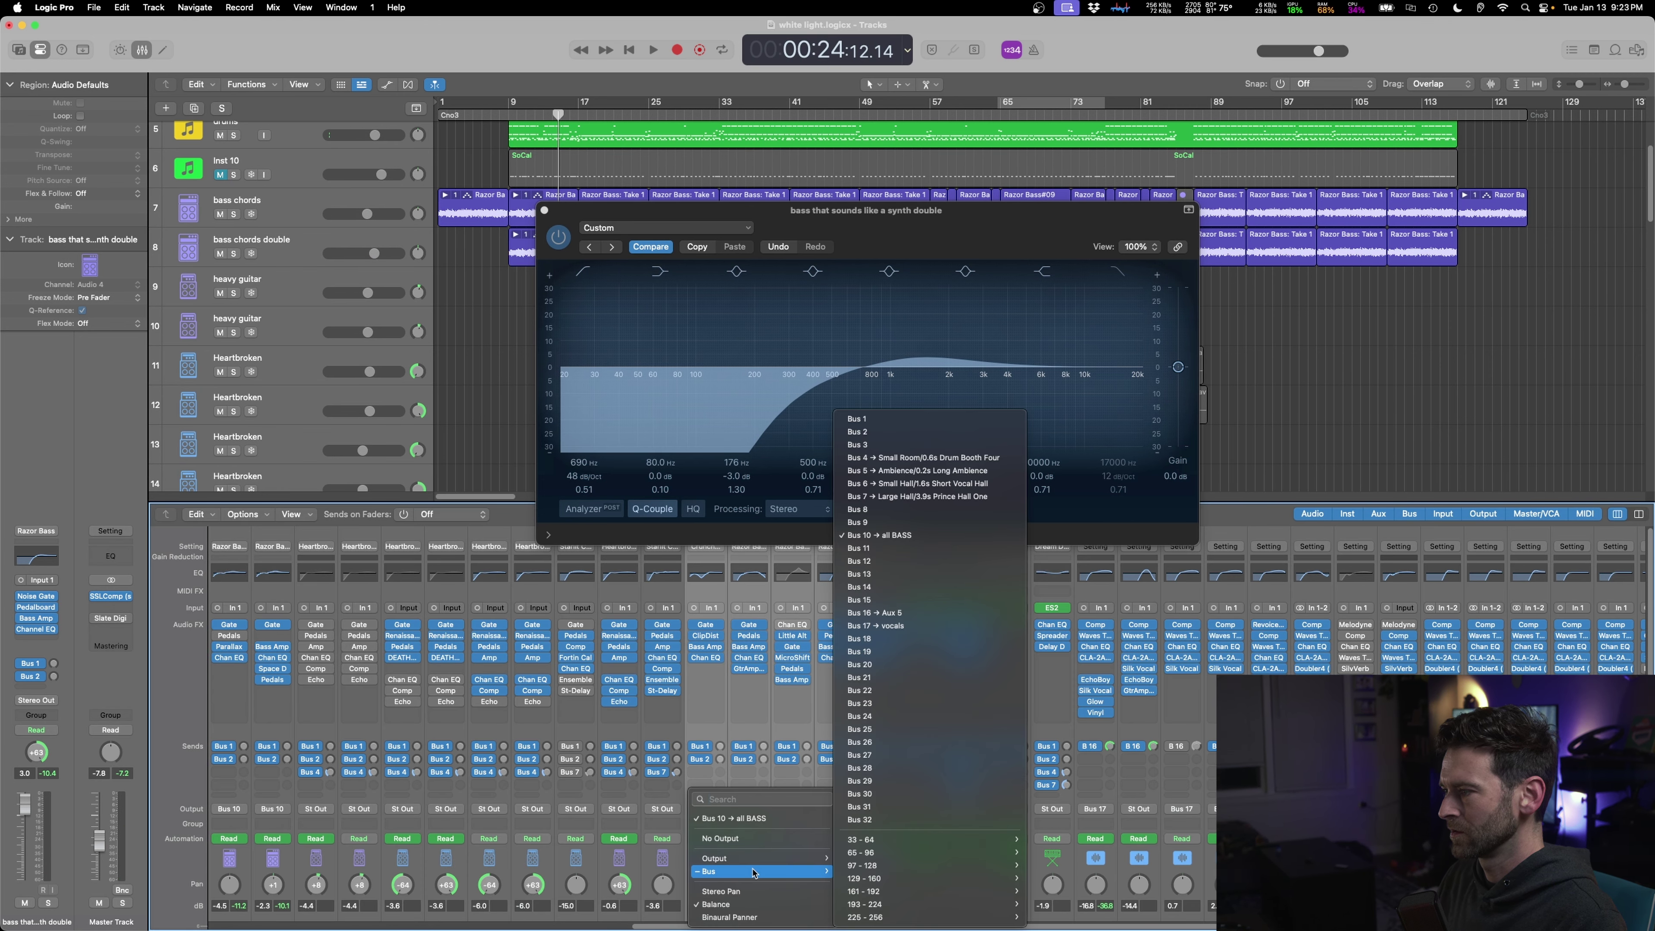
{"action": "left_click", "coordinate": [877, 548]}
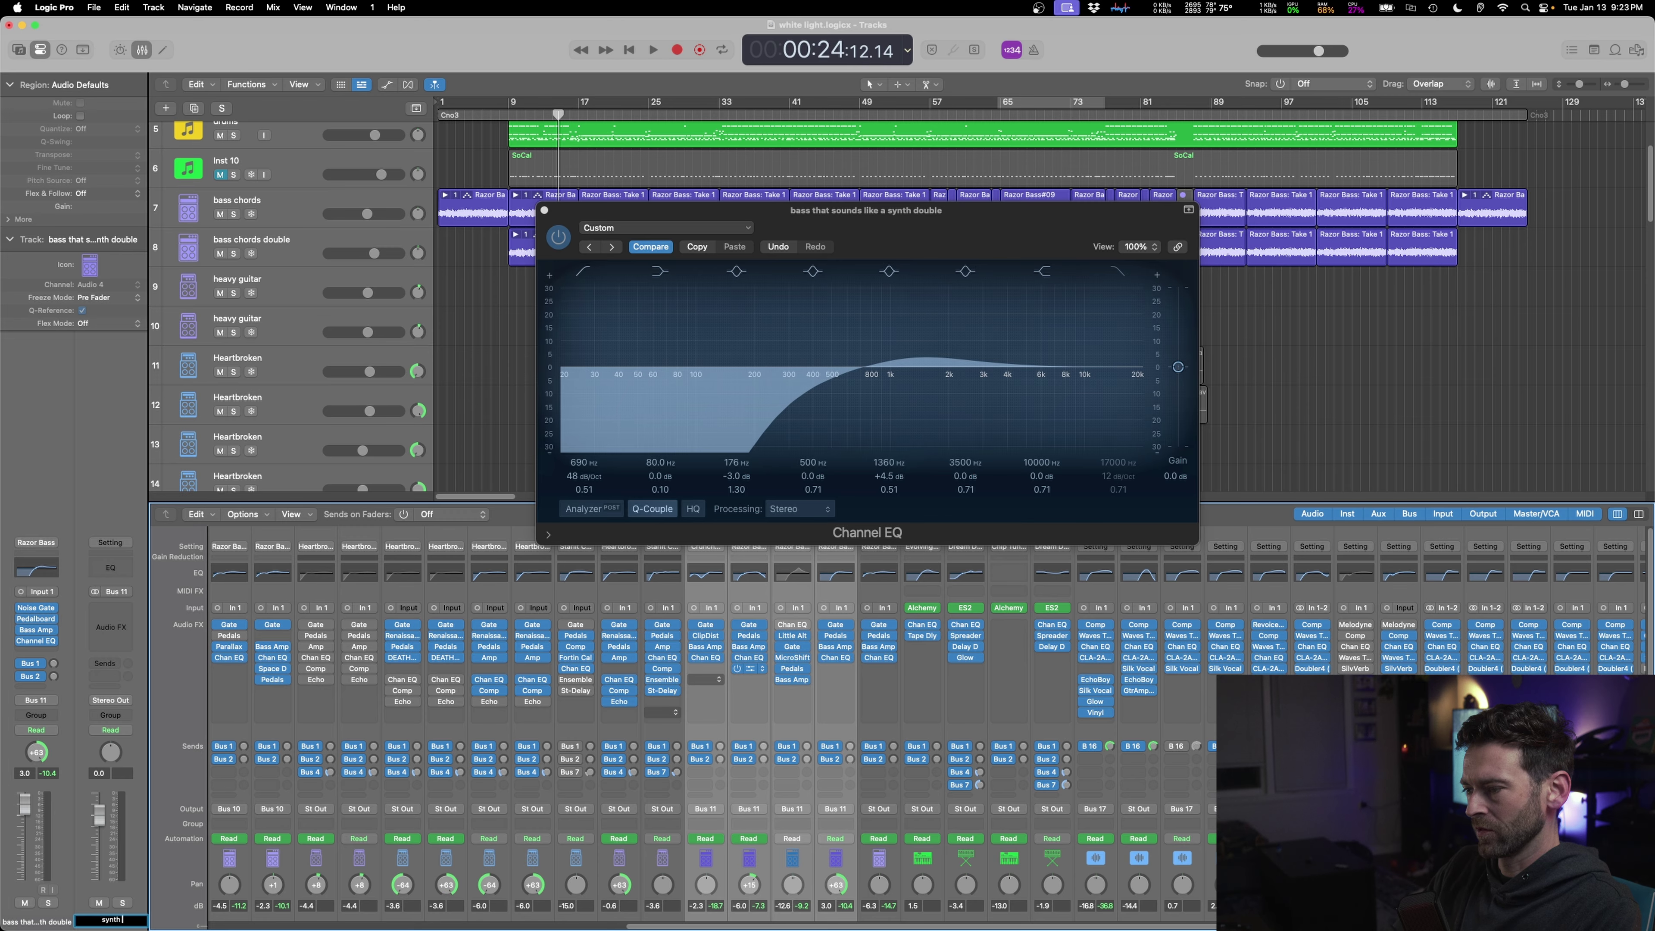
- Listen to the soloed synth bass bus during playback with the mixer and Channel EQ window closed
{"action": "key", "text": "space"}
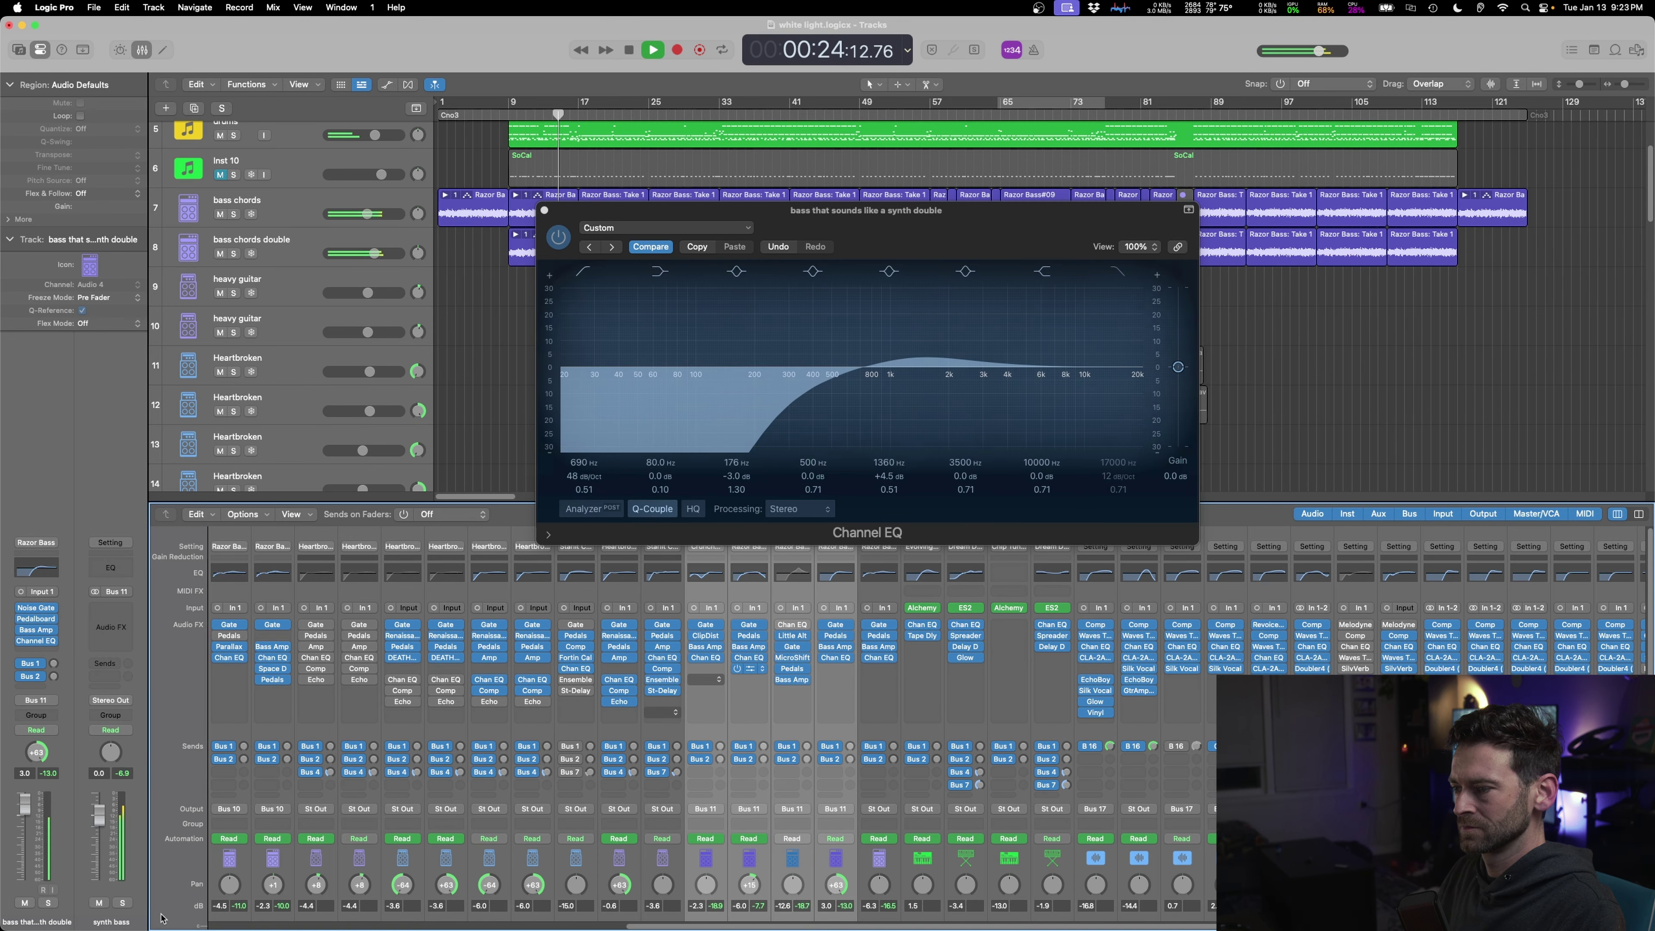
{"action": "left_click", "coordinate": [122, 902]}
{"action": "key", "text": "x"}
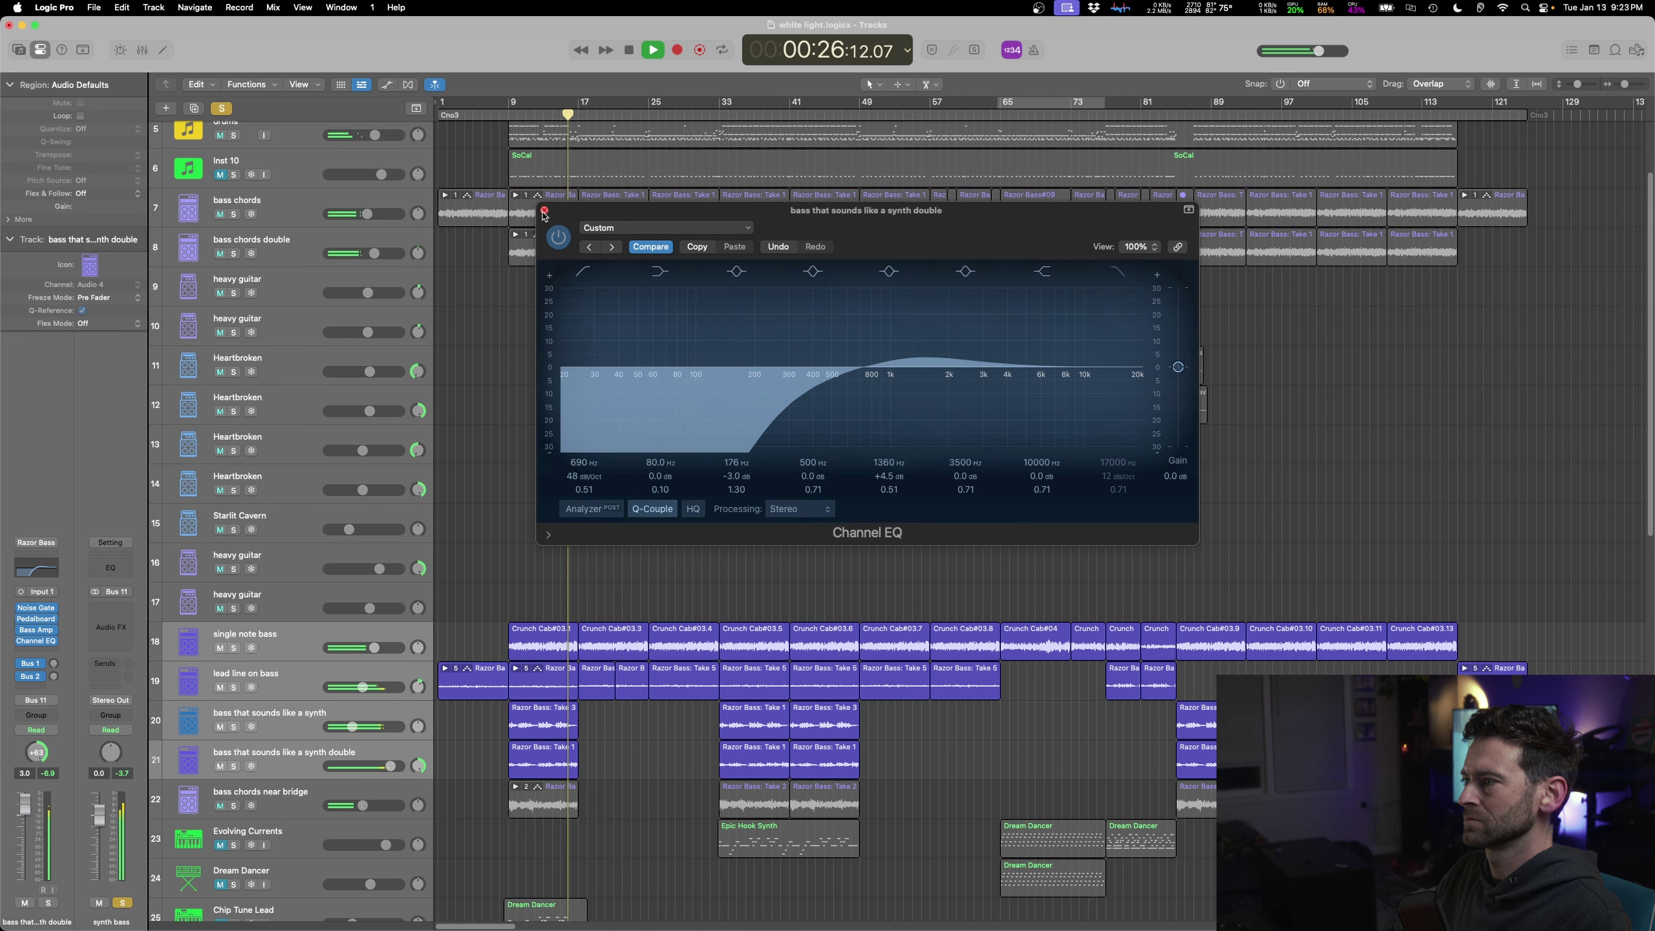
{"action": "left_click", "coordinate": [544, 210]}
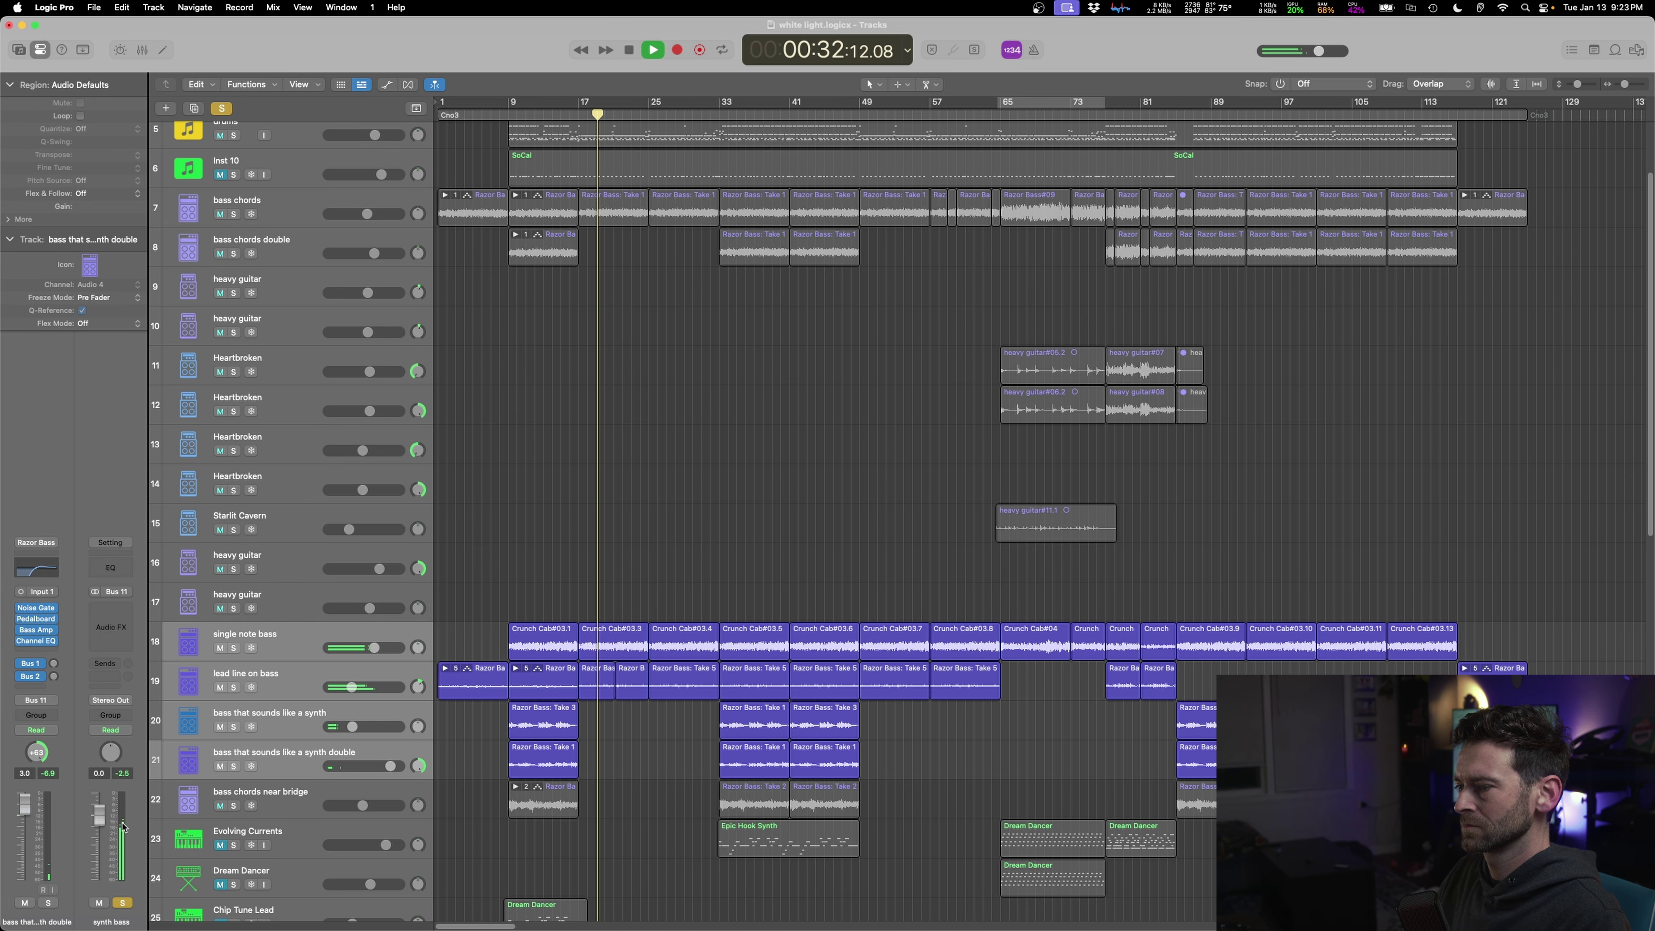
{"action": "left_click", "coordinate": [121, 902]}
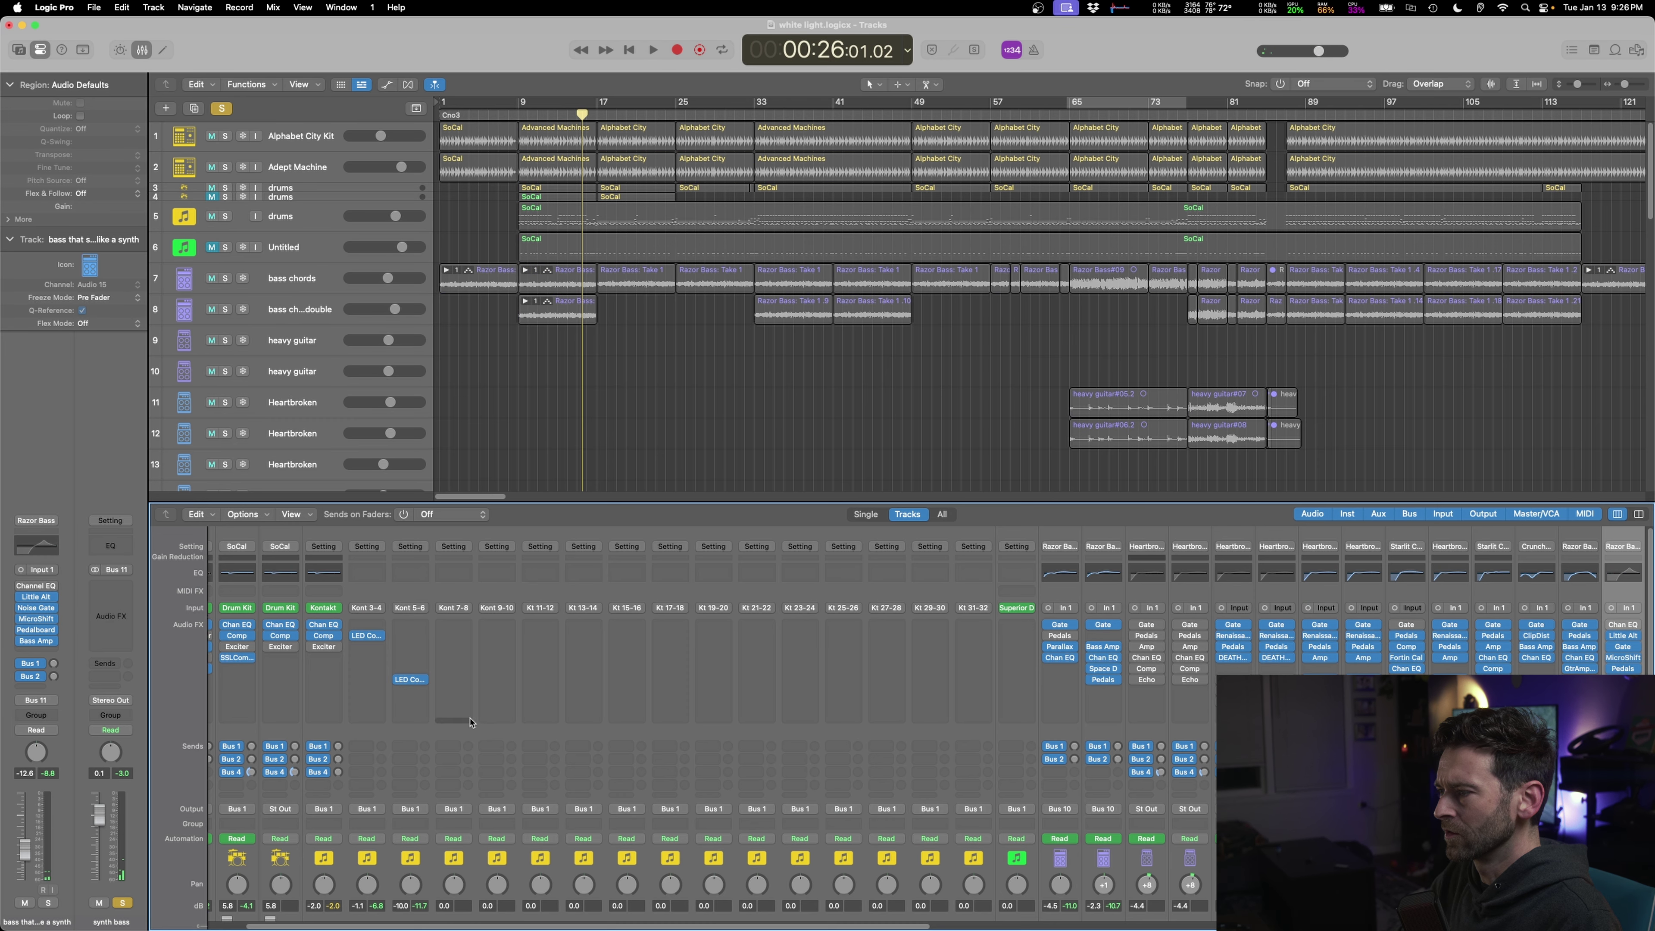
- Insert Slate Digital's Virtual Mix Rack across the mixer's selected channels
{"action": "left_click", "coordinate": [456, 626]}
{"action": "left_click", "coordinate": [1076, 721]}
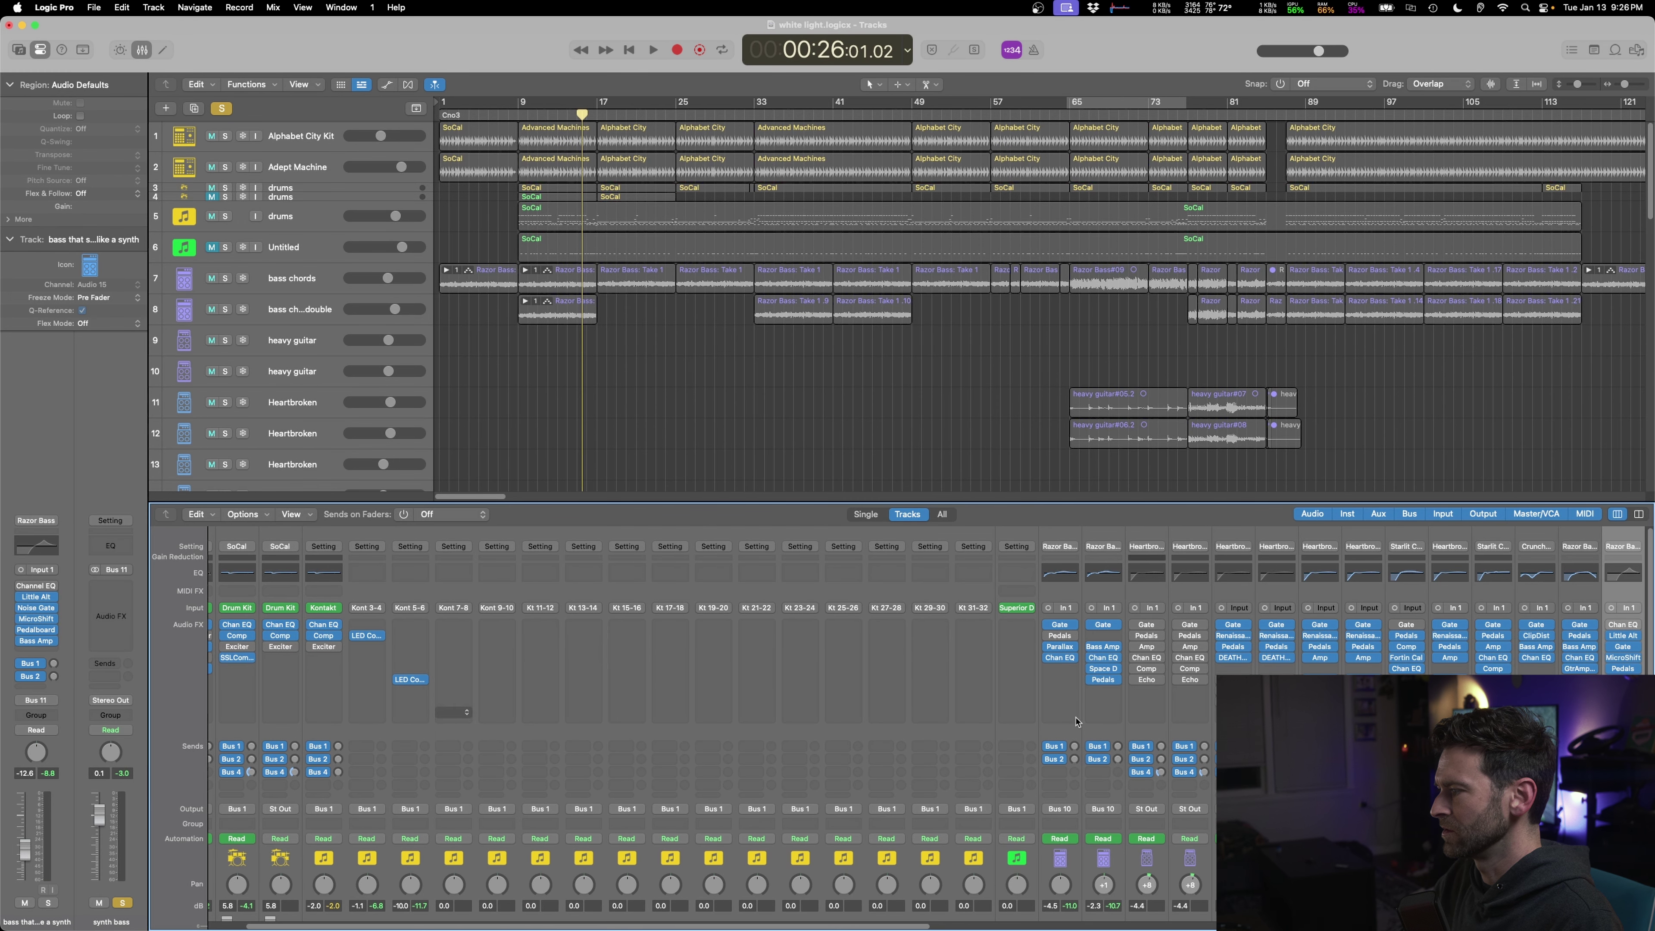
{"action": "left_click", "coordinate": [1060, 712]}
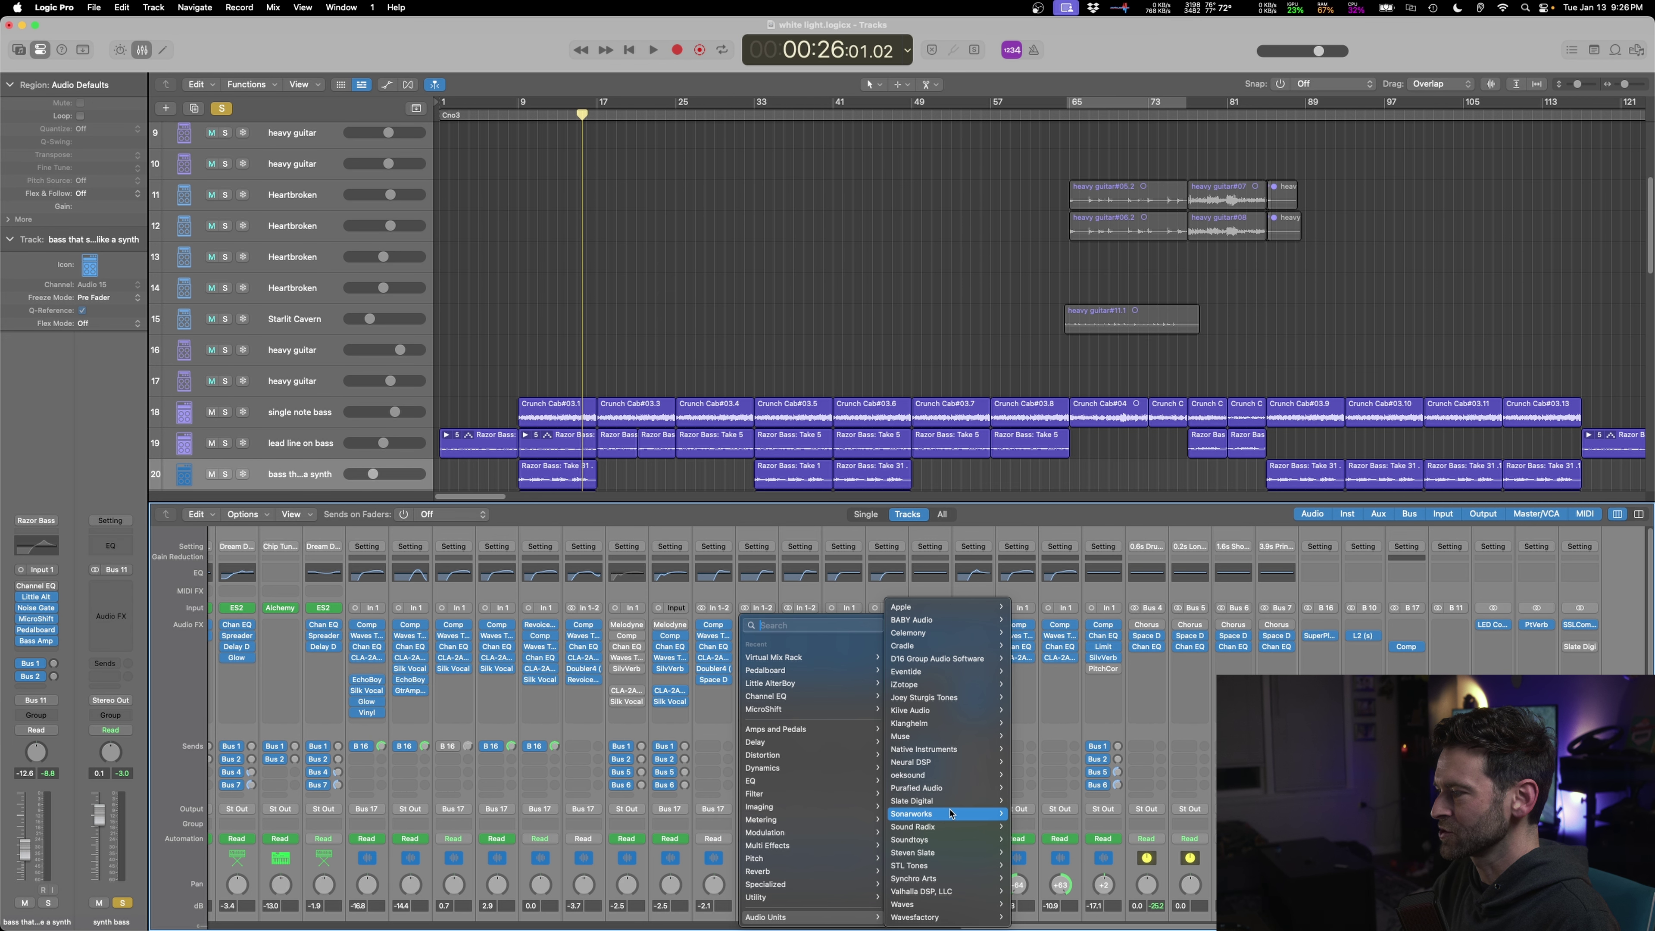
{"action": "mouse_move", "coordinate": [948, 817]}
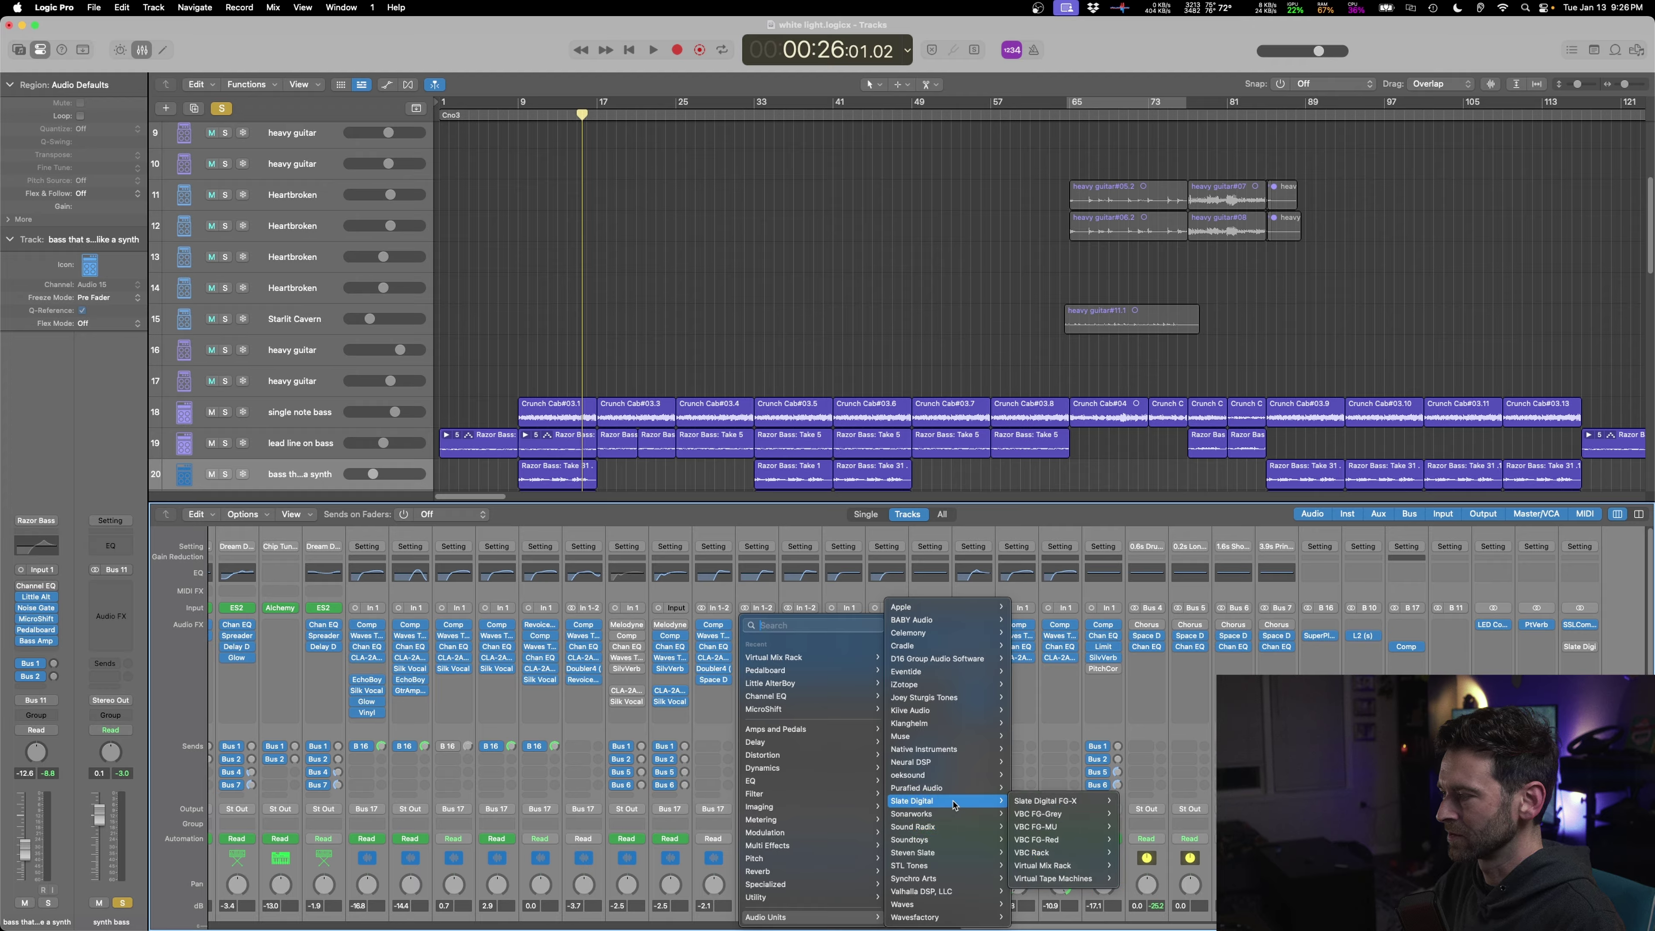
{"action": "left_click", "coordinate": [1134, 867]}
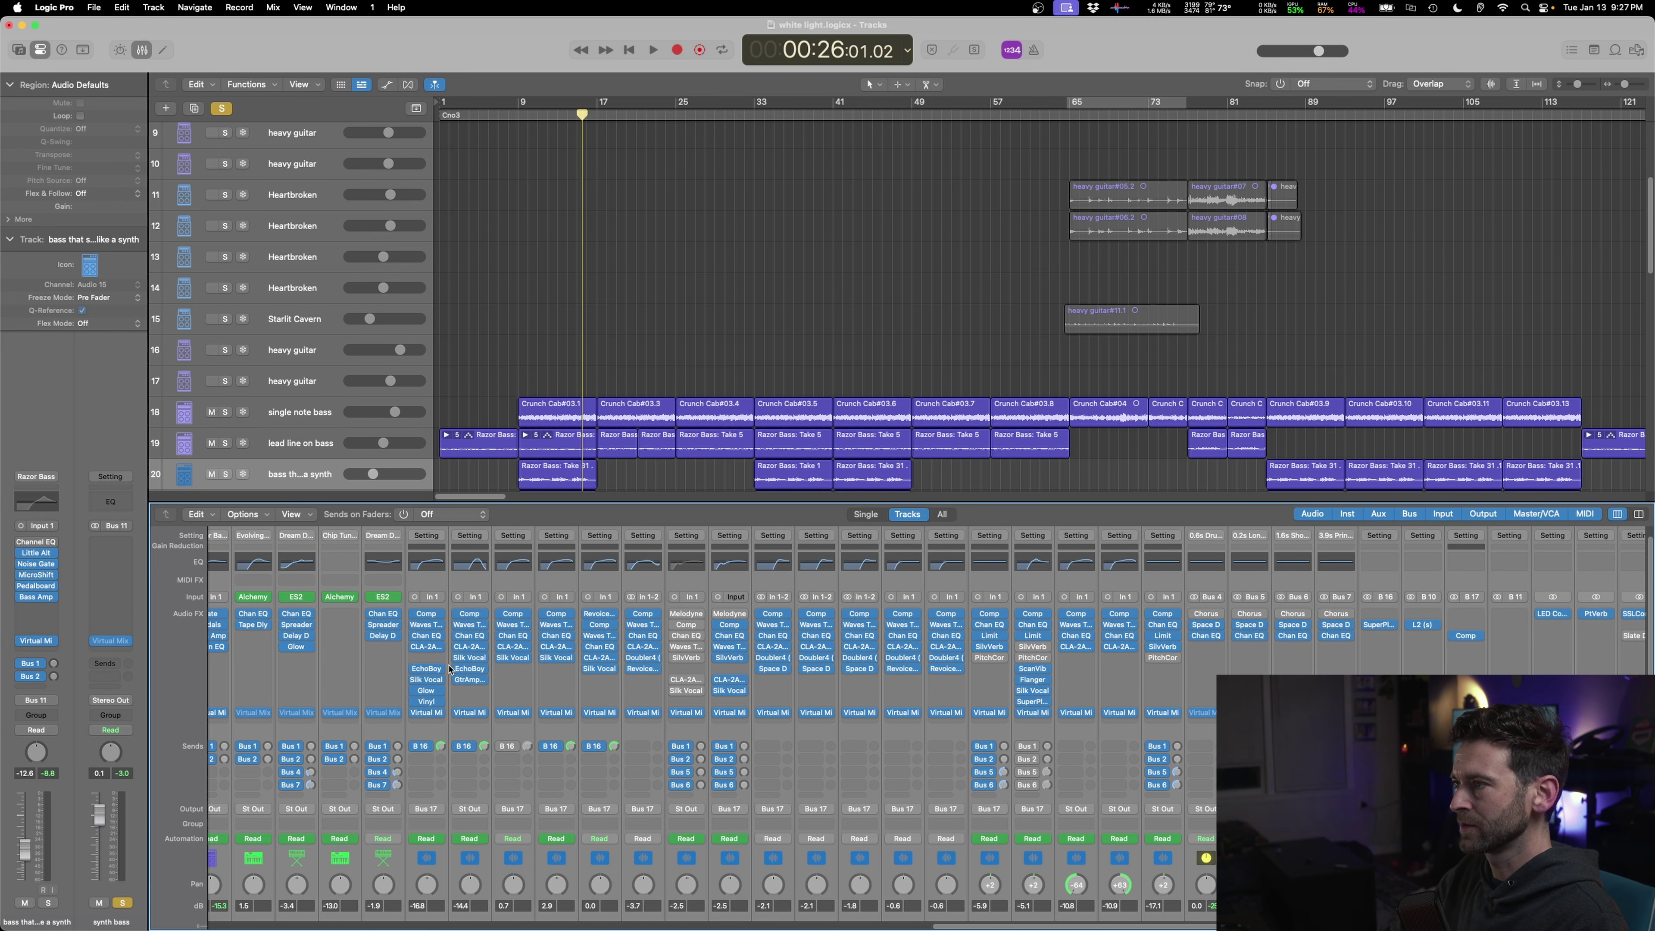
- Clear all solos, hide the mixer and play the full mix from about bar 16
{"action": "scroll", "coordinate": [456, 704], "scroll_direction": "left", "scroll_amount": 20}
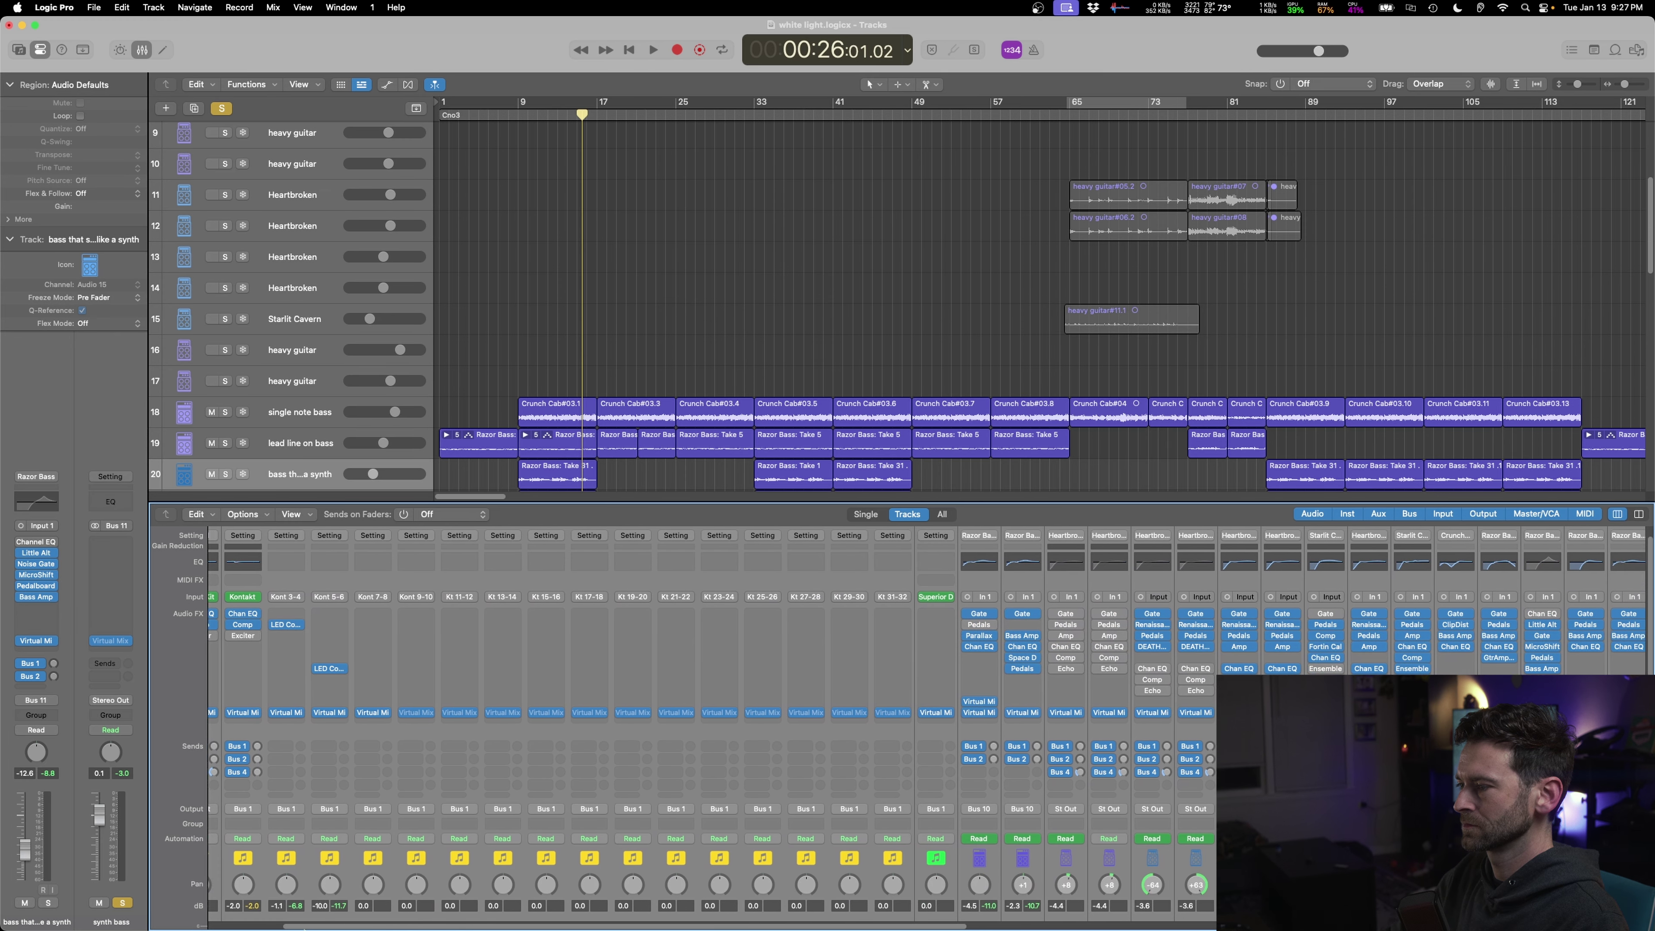
{"action": "scroll", "coordinate": [1145, 888], "scroll_direction": "left", "scroll_amount": 3}
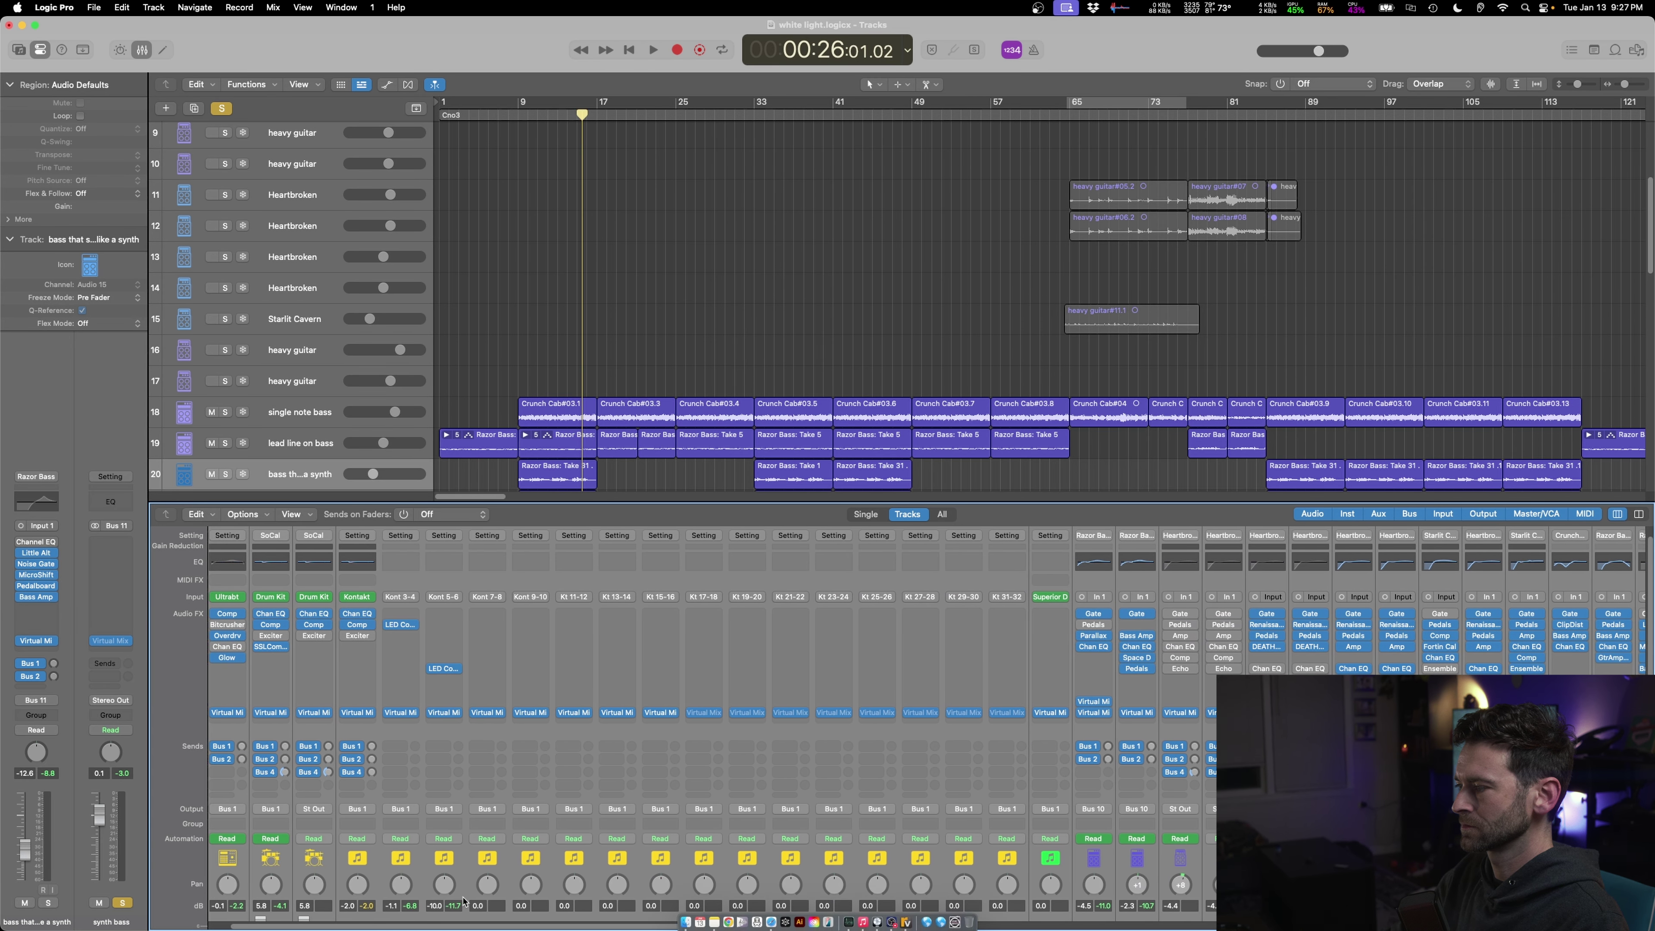
{"action": "key", "text": "space"}
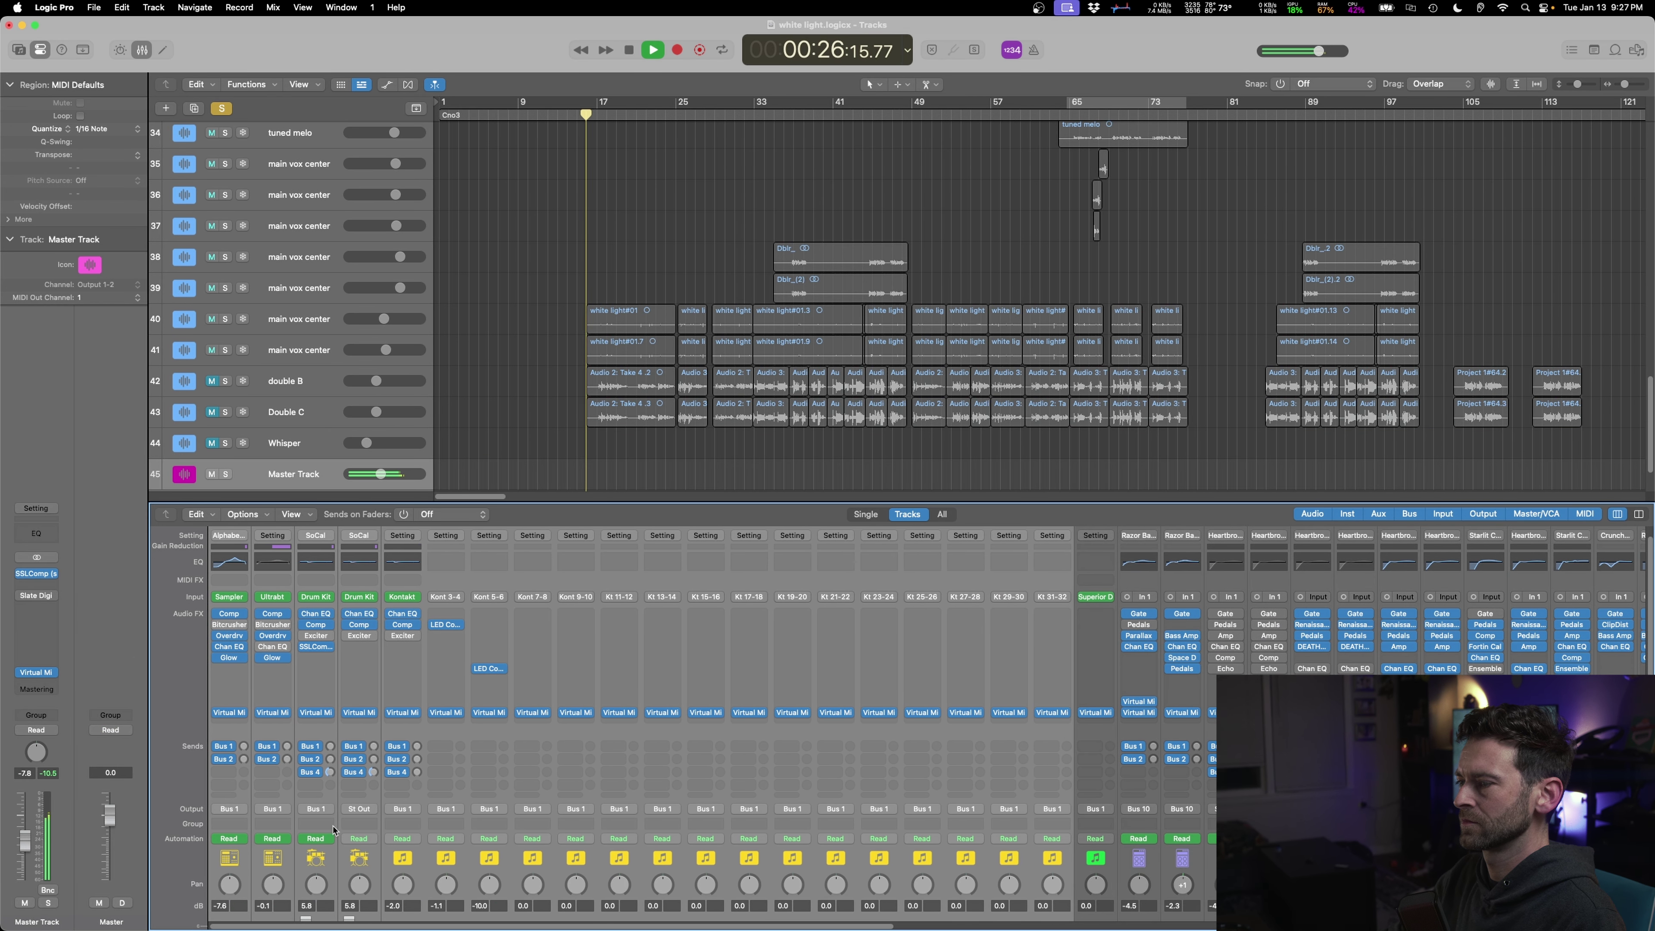
{"action": "key", "text": "x"}
{"action": "key", "text": "ctrl+alt+super+s"}
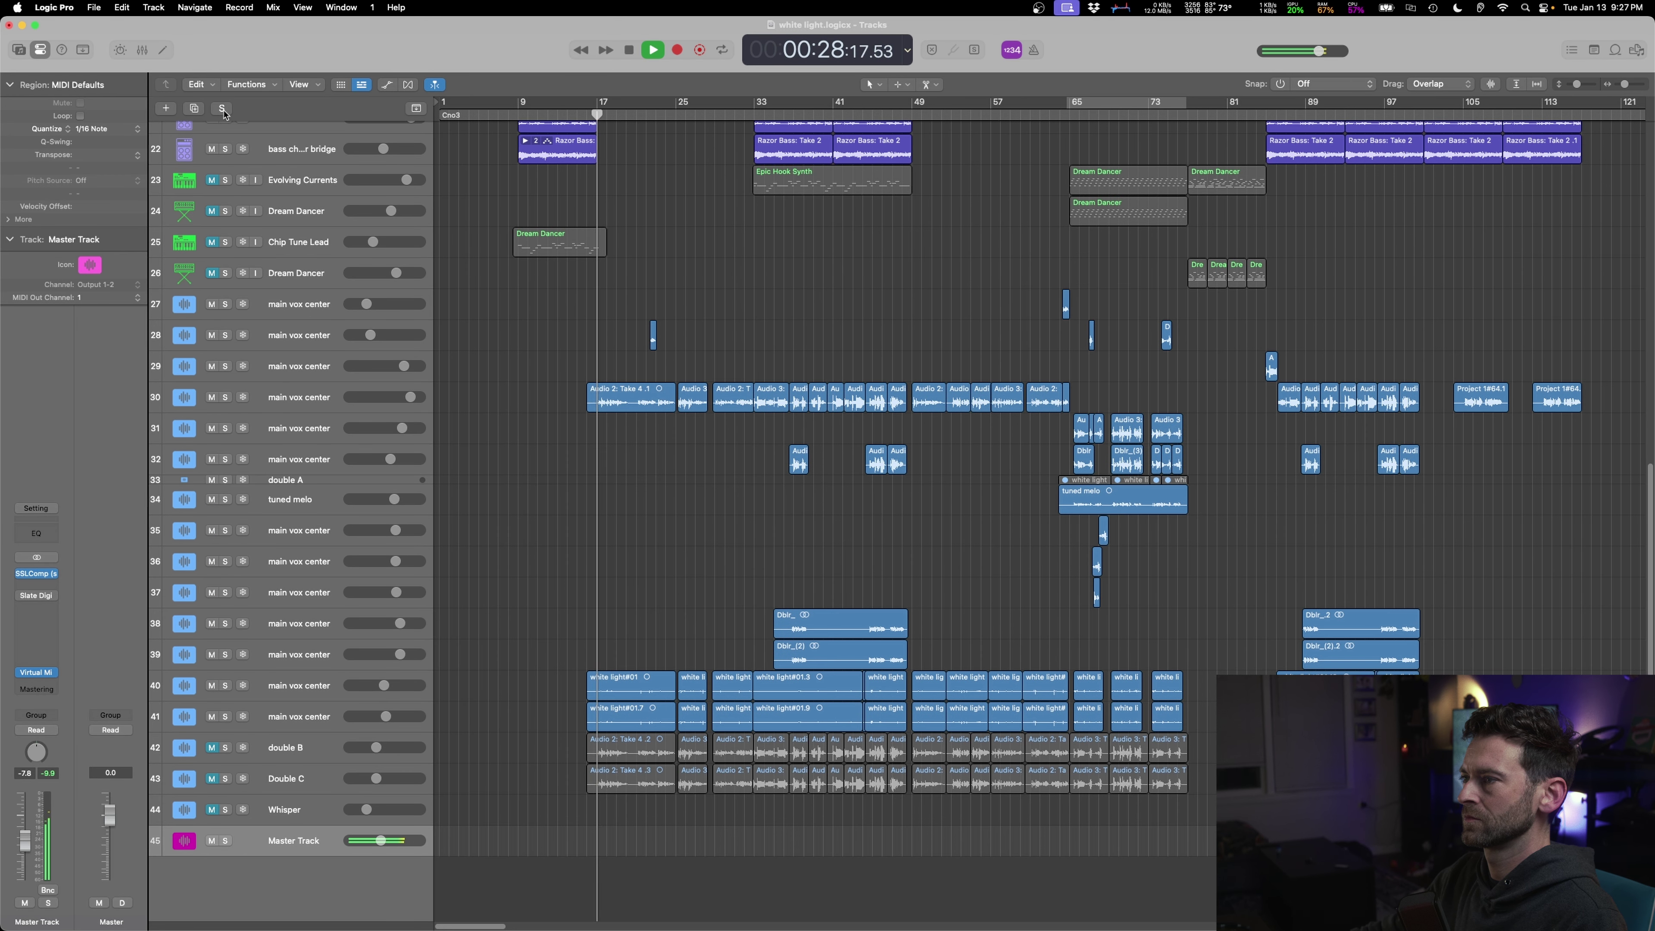
{"action": "key", "text": "super+Up"}
{"action": "key", "text": "super+Up"}
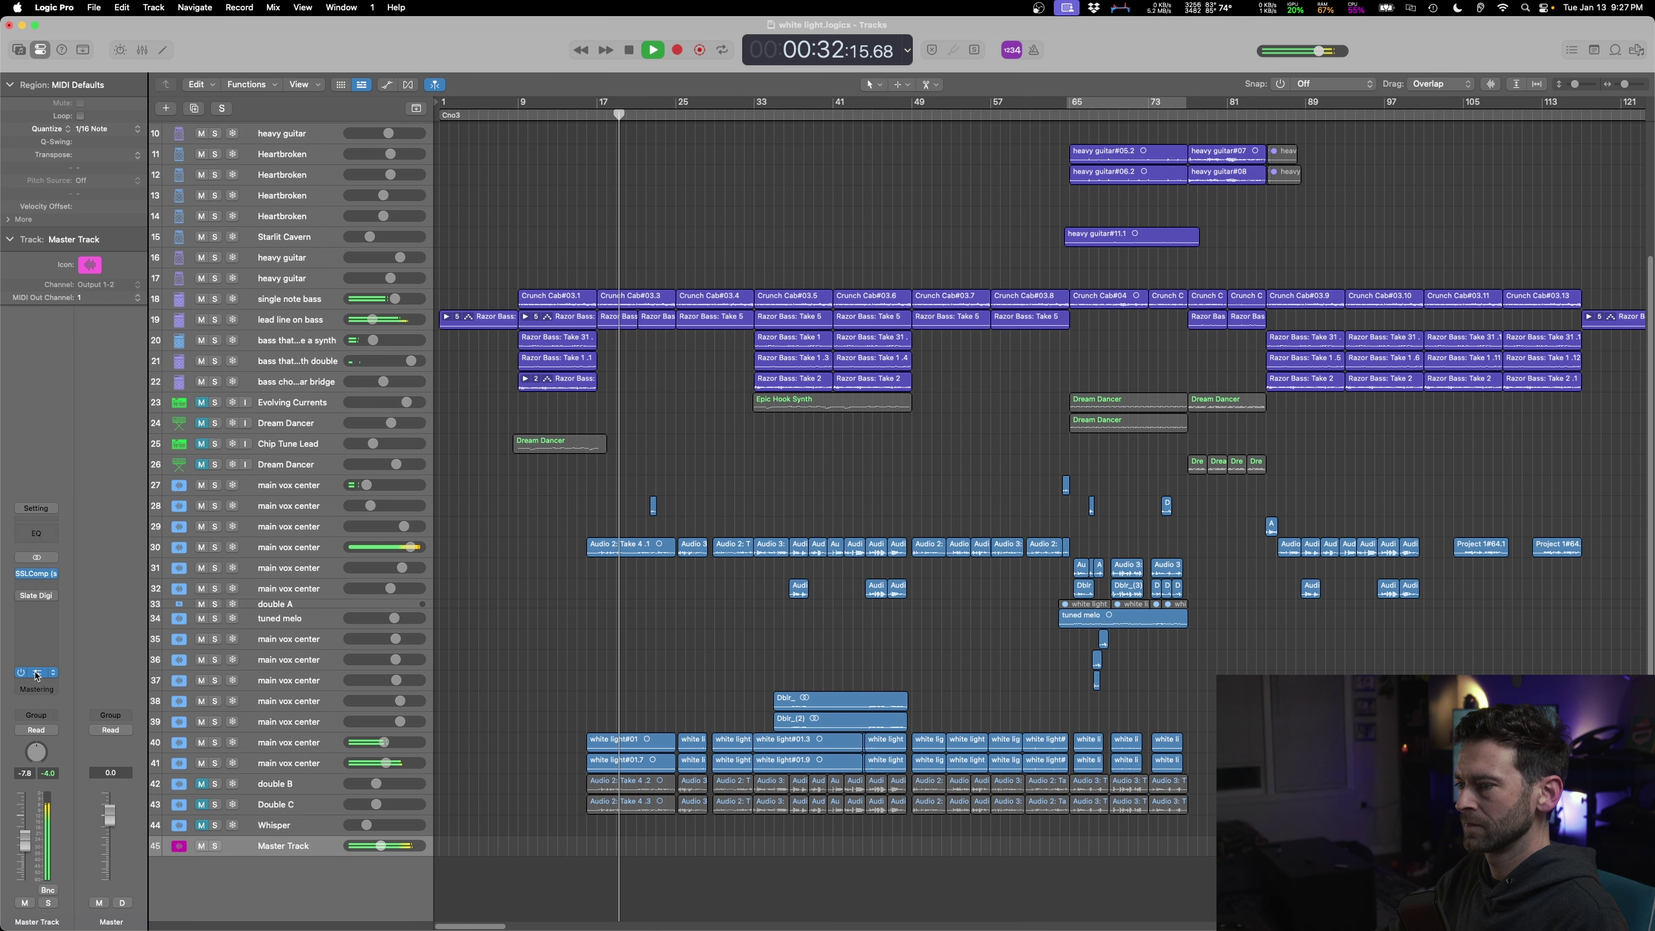
{"action": "key", "text": "v"}
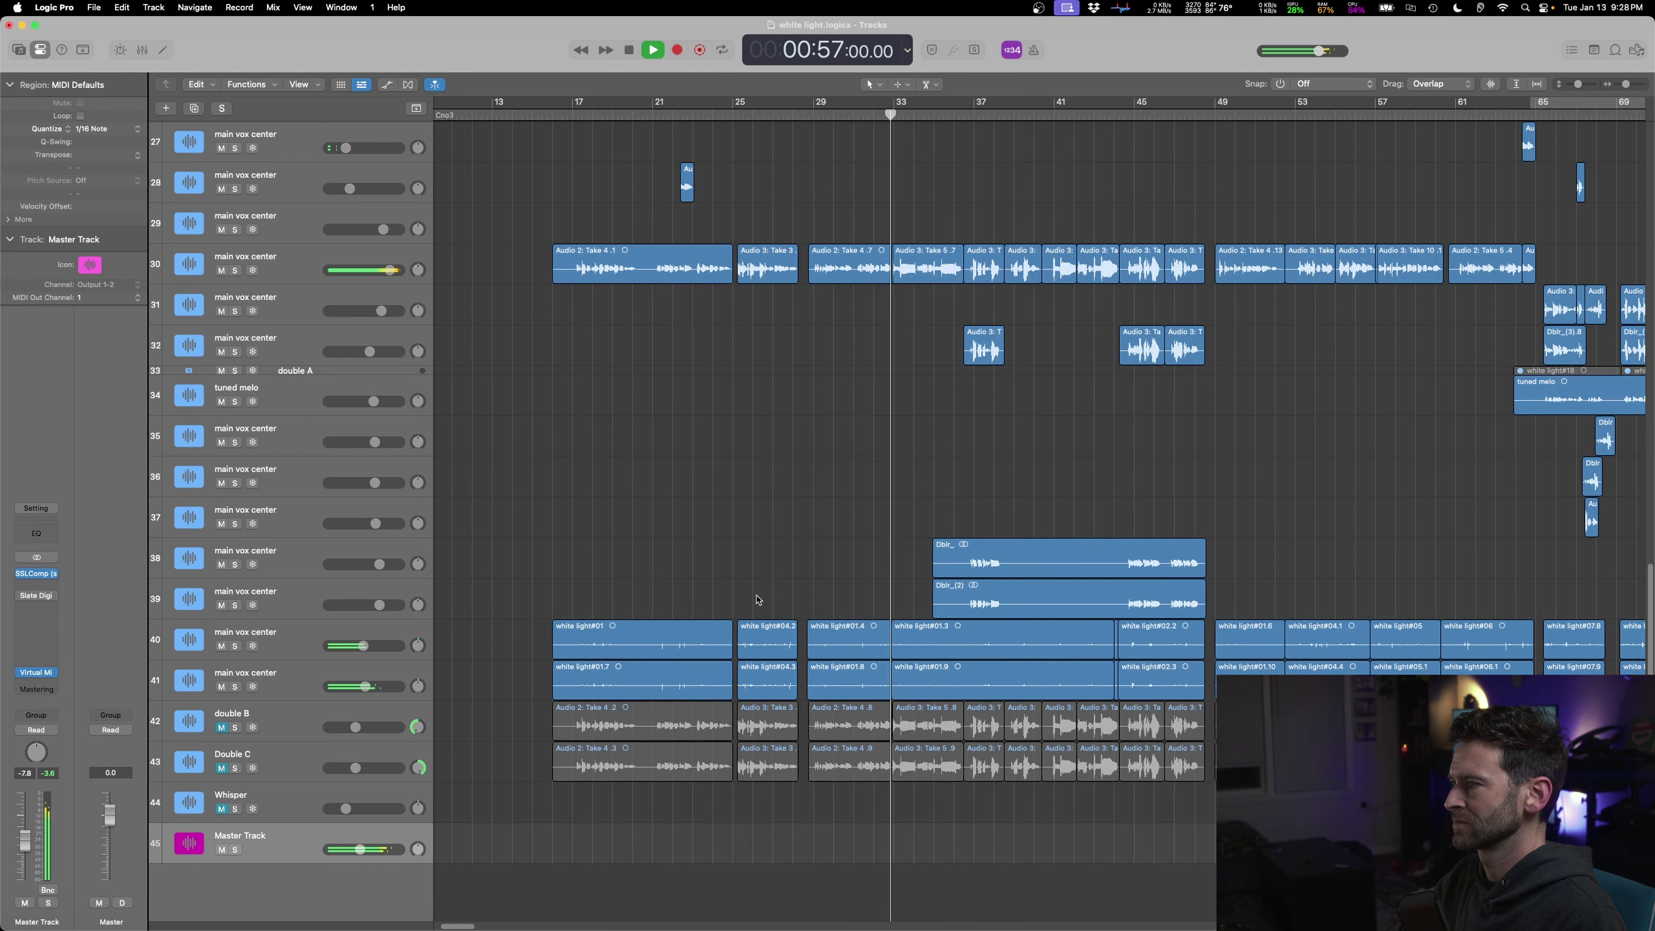
- Stop playback and cut the silent gap at about bar 31 out of the main vocal on track 30
{"action": "key", "text": "z"}
{"action": "scroll", "coordinate": [824, 594], "scroll_direction": "up", "scroll_amount": 4}
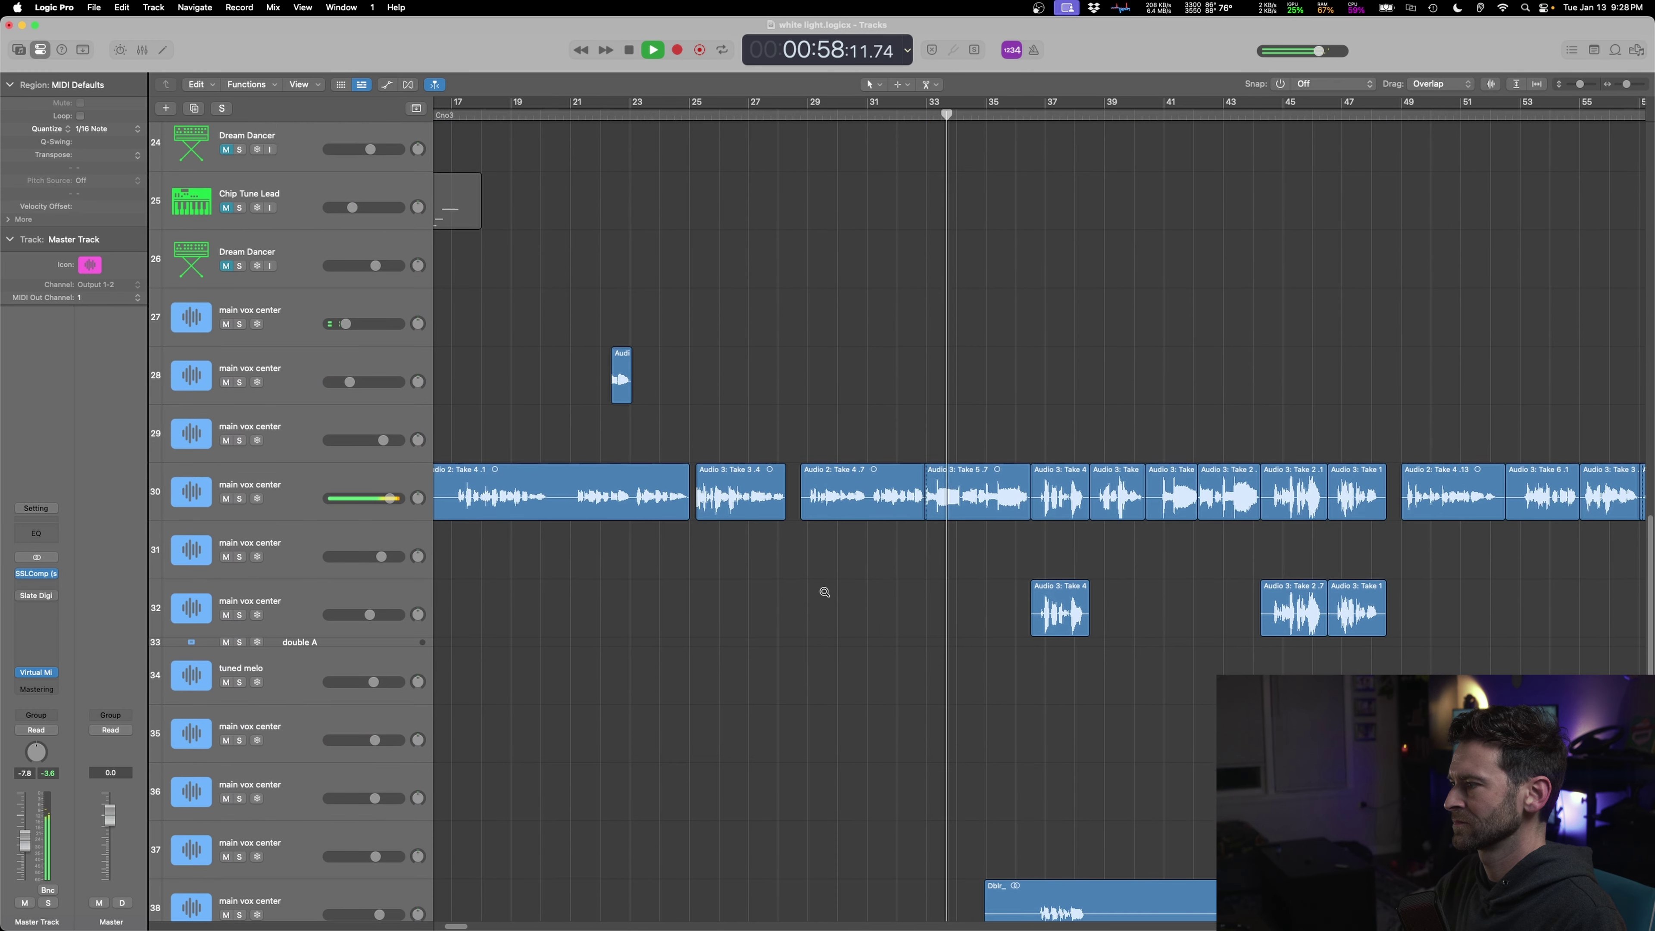
{"action": "left_click", "coordinate": [849, 360], "text": "shift"}
{"action": "scroll", "coordinate": [871, 397], "scroll_direction": "up", "scroll_amount": 10}
{"action": "scroll", "coordinate": [868, 403], "scroll_direction": "up", "scroll_amount": 4}
{"action": "key", "text": "space"}
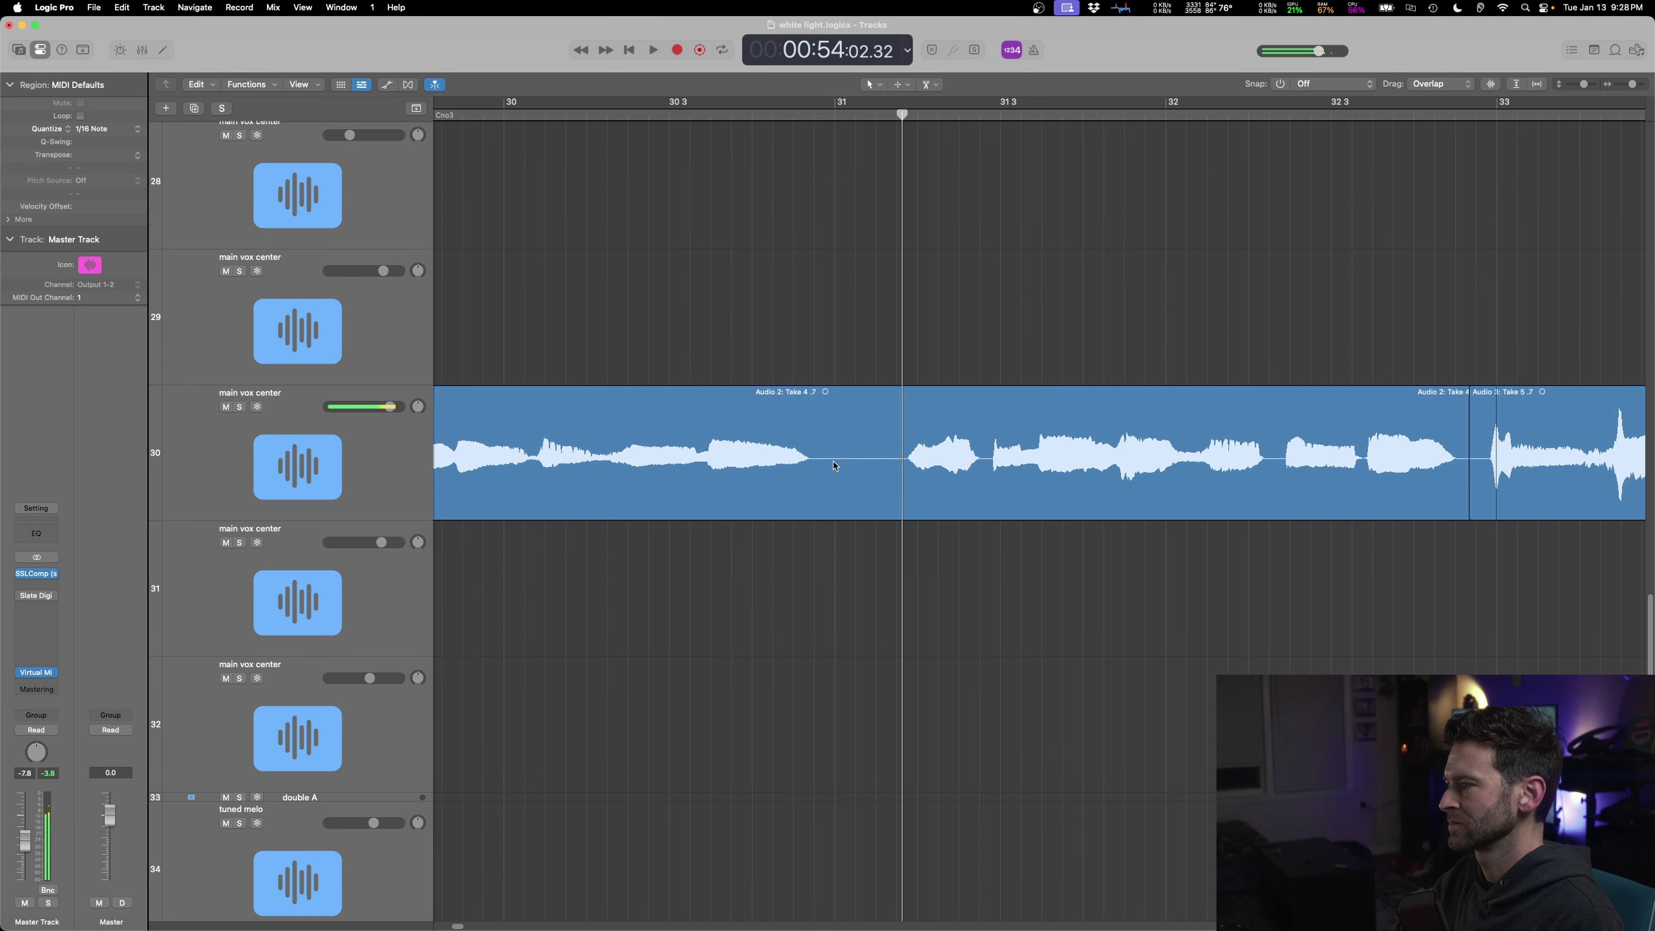
{"action": "left_click_drag", "start_coordinate": [835, 468], "coordinate": [879, 480]}
{"action": "key", "text": "Delete"}
- Extend the start of the vocal region Audio 3: Take 3 .4 near bar 25 slightly earlier
{"action": "scroll", "coordinate": [841, 477], "scroll_direction": "down", "scroll_amount": 5}
{"action": "scroll", "coordinate": [847, 476], "scroll_direction": "left", "scroll_amount": 10}
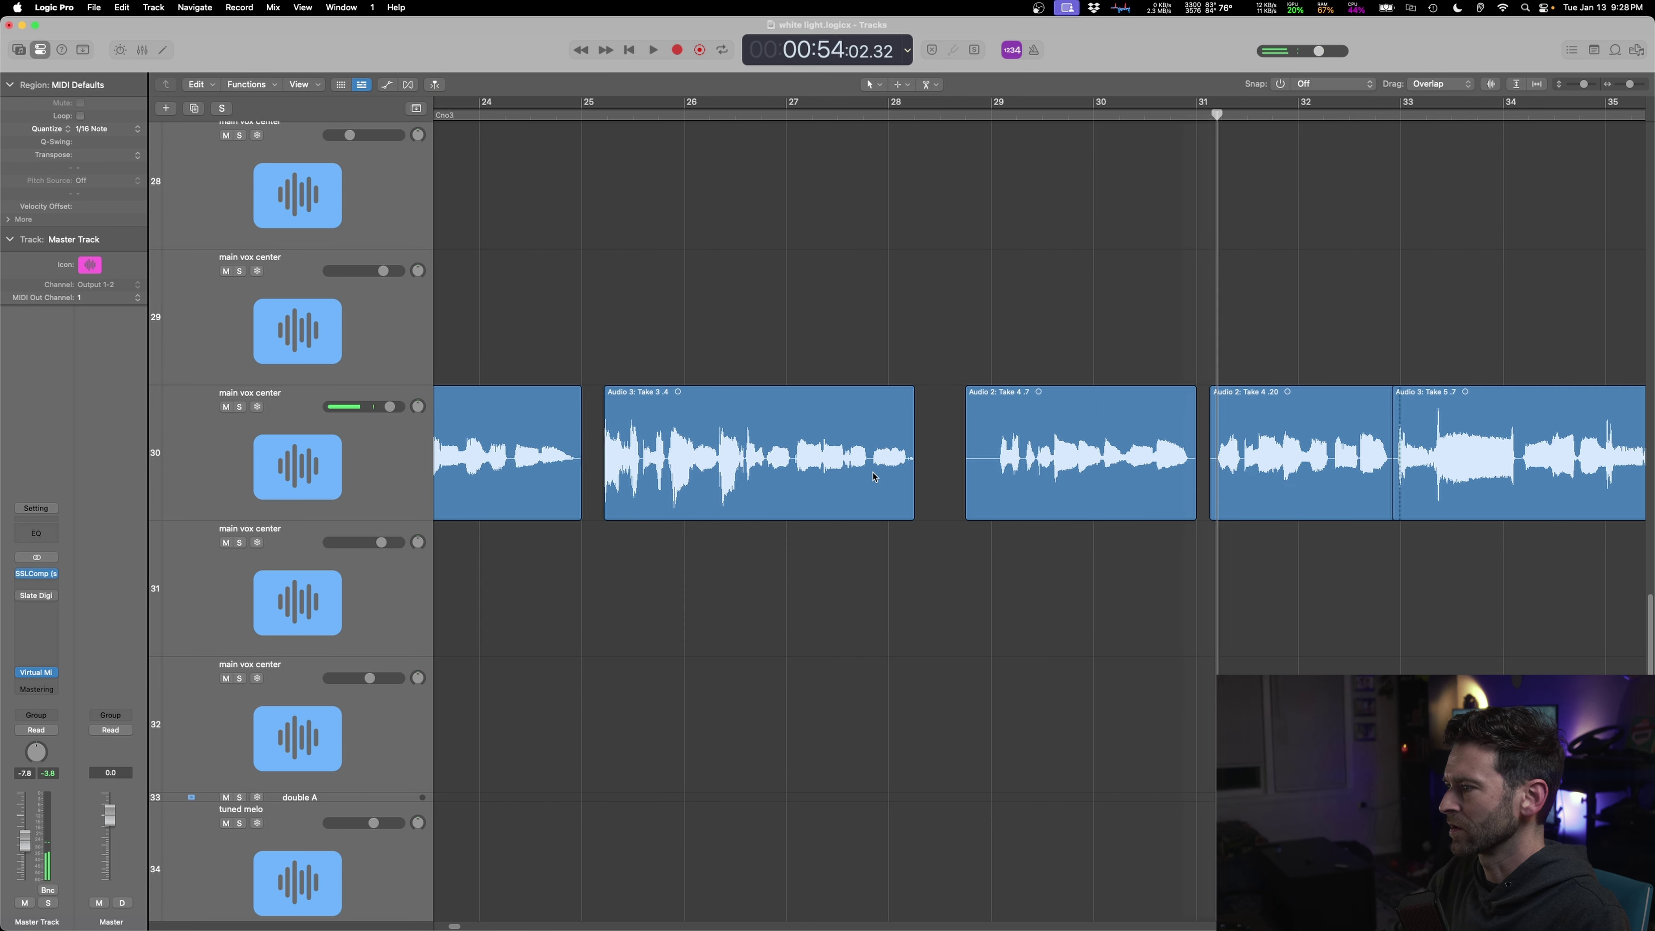
{"action": "left_click", "coordinate": [1138, 488]}
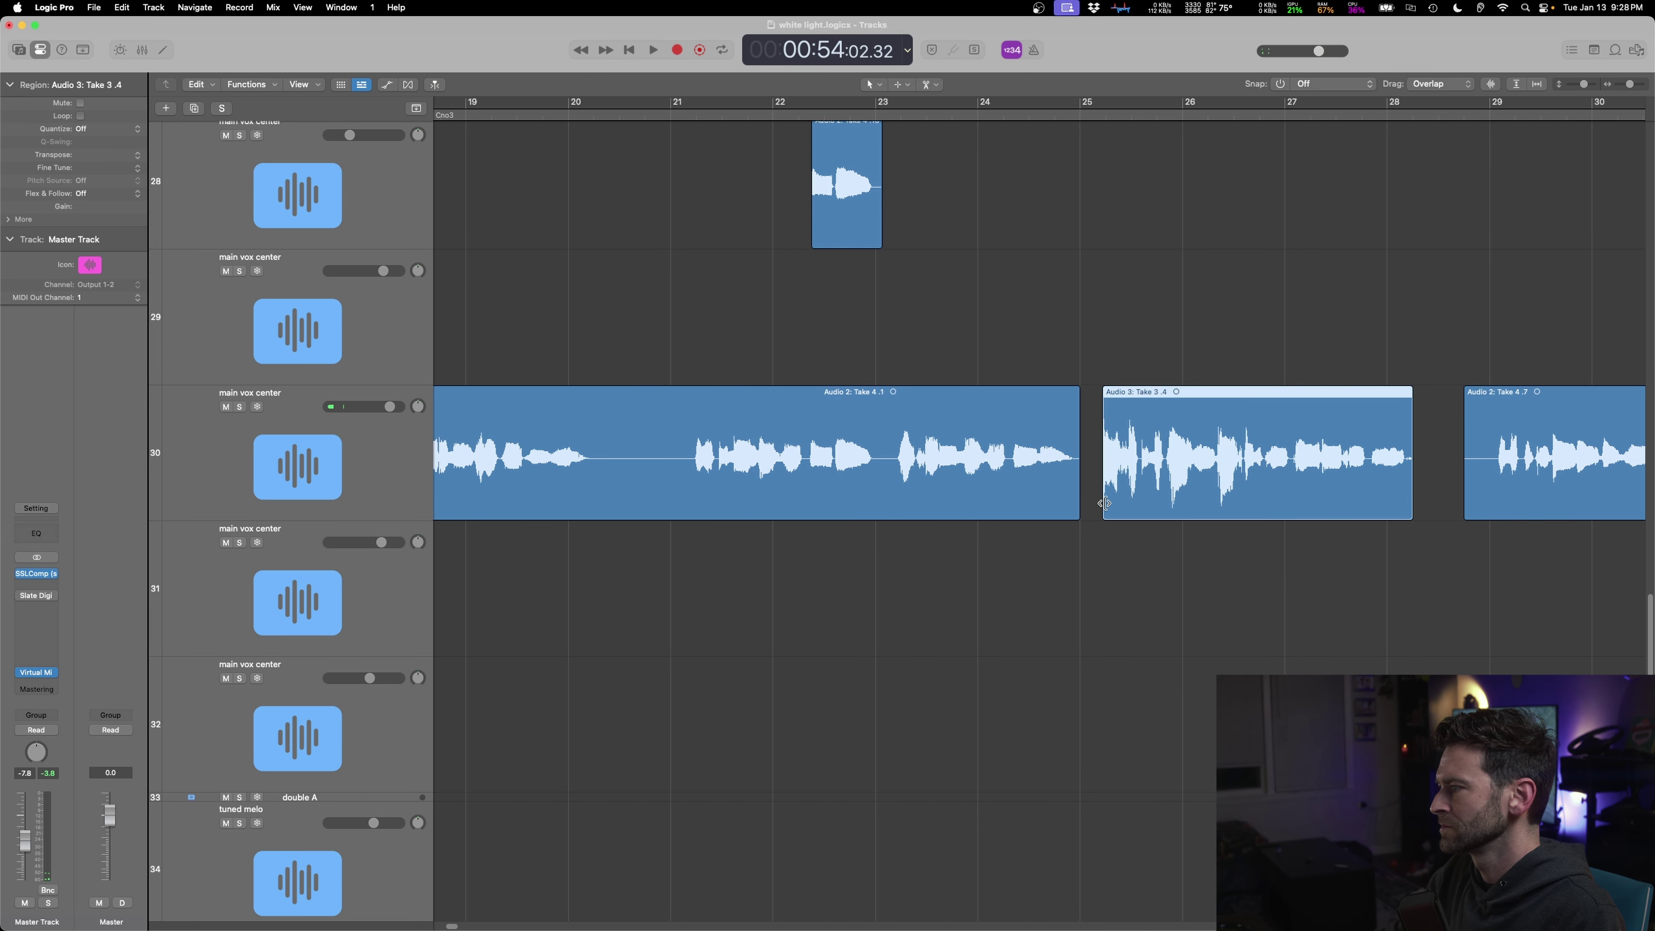
{"action": "left_click_drag", "start_coordinate": [1105, 502], "coordinate": [1101, 503]}
- Delete the main vocal's silent sections between about bars 20 and 21 and before about bar 17
{"action": "left_click_drag", "start_coordinate": [604, 483], "coordinate": [688, 483]}
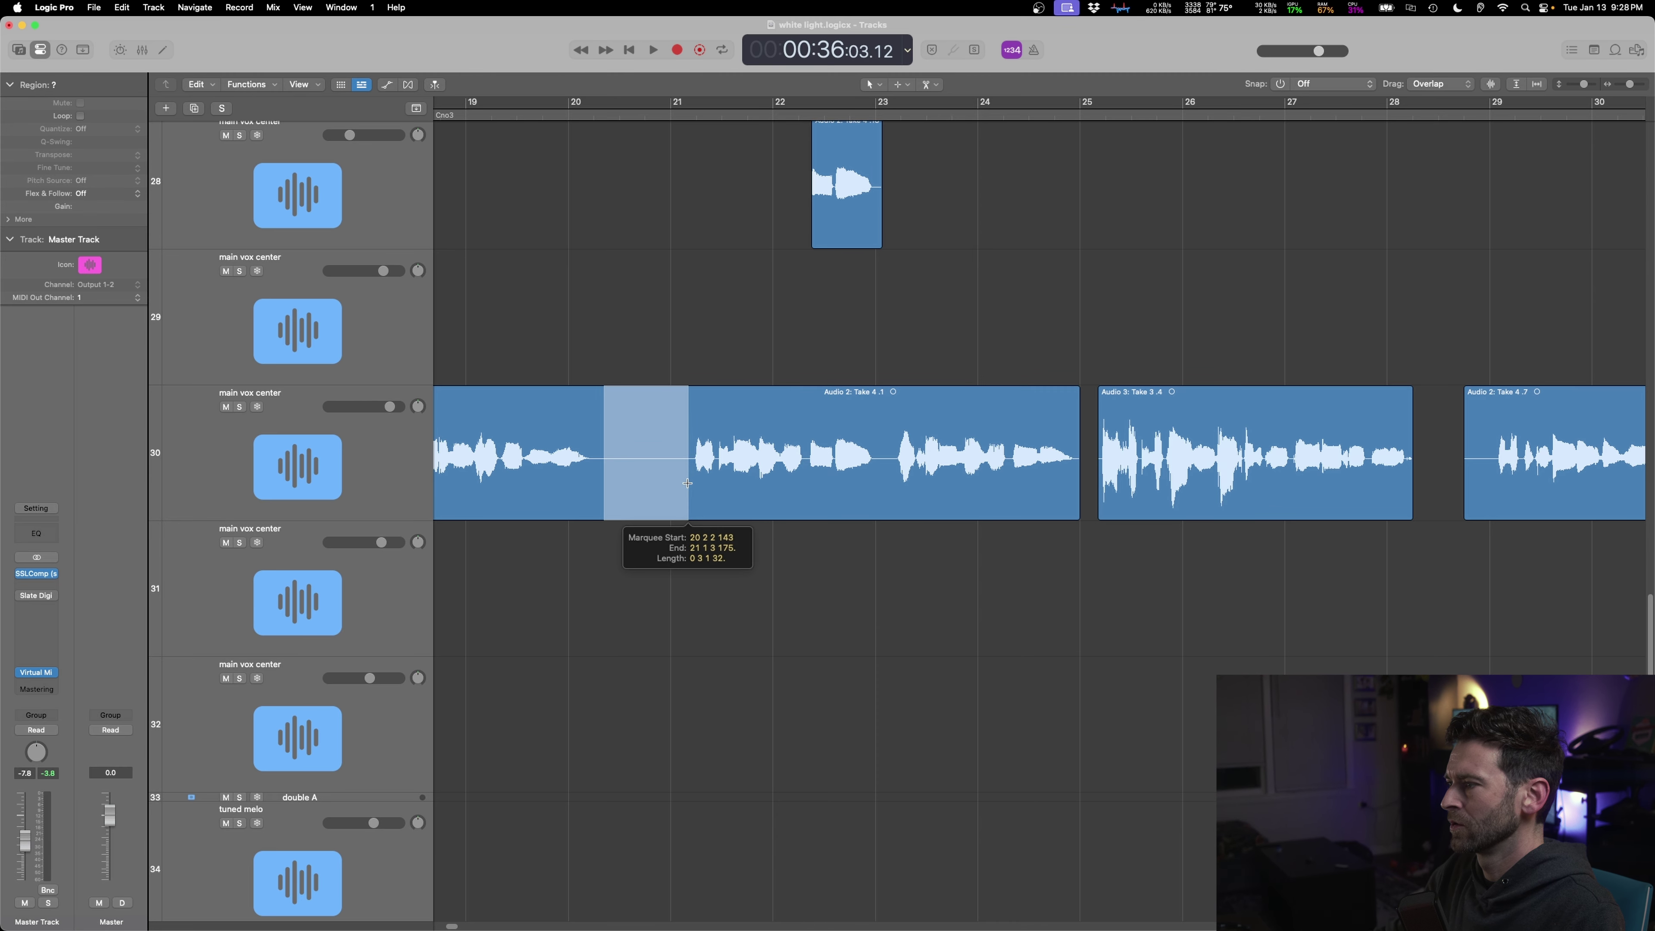
{"action": "key", "text": "Delete"}
{"action": "scroll", "coordinate": [688, 483], "scroll_direction": "left", "scroll_amount": 8}
{"action": "left_click_drag", "start_coordinate": [528, 483], "coordinate": [678, 483]}
{"action": "key", "text": "Delete"}
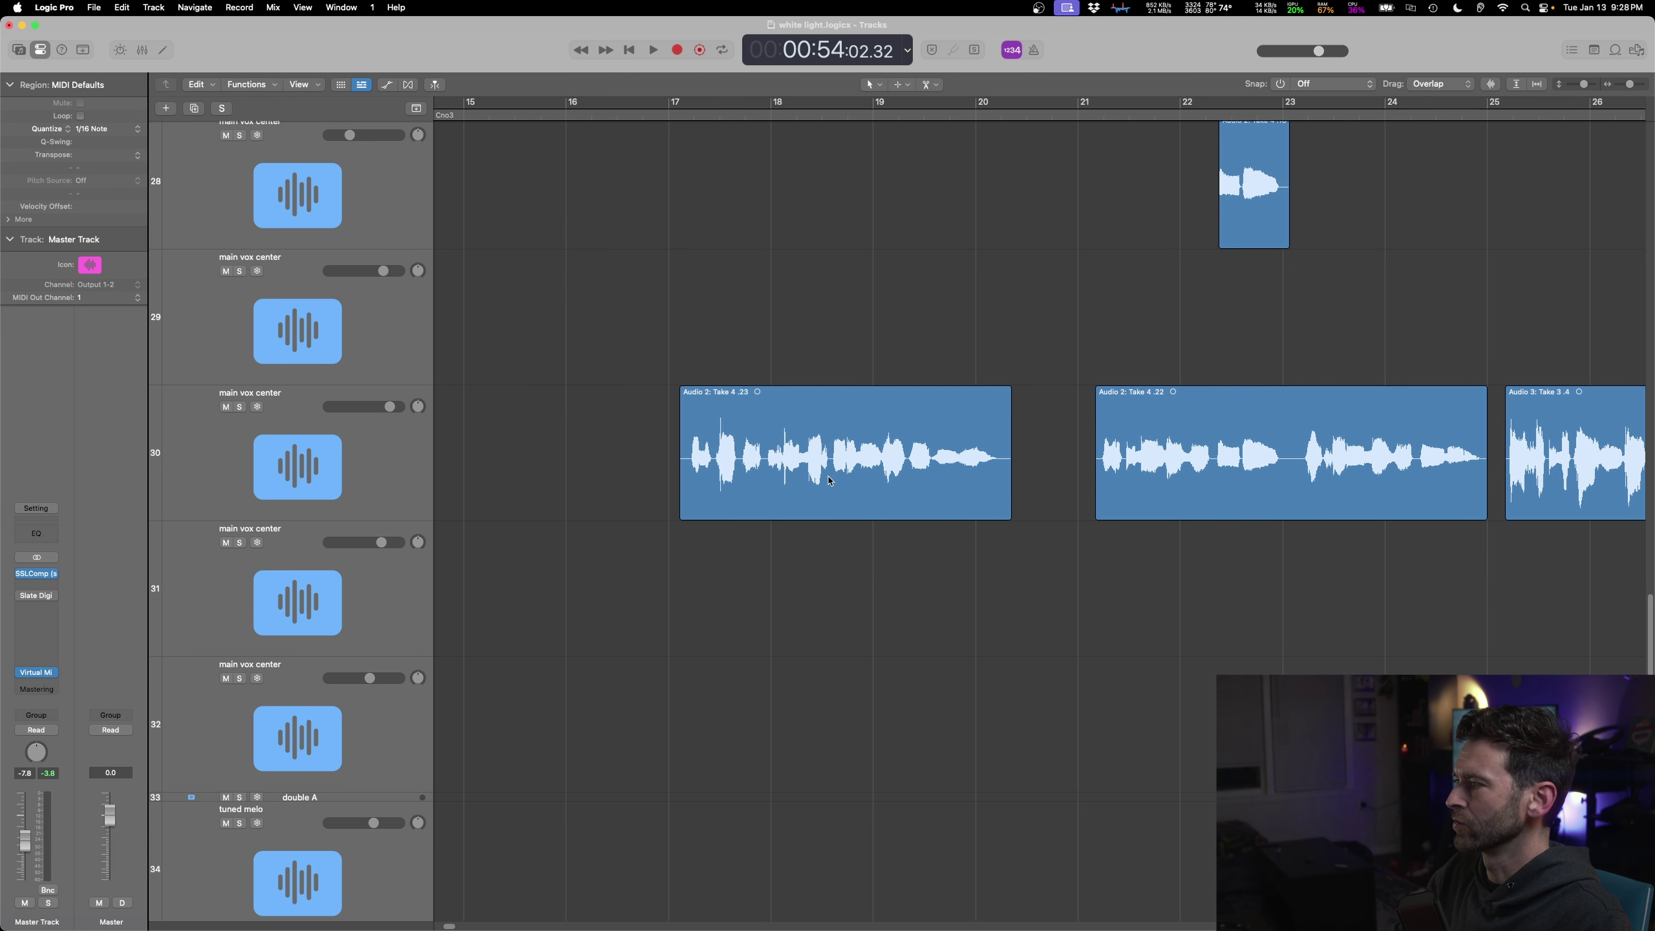
- Delete the silent gaps in the track 30 vocal around bar 36 and bar 38
{"action": "scroll", "coordinate": [830, 481], "scroll_direction": "right", "scroll_amount": 15}
{"action": "left_click_drag", "start_coordinate": [874, 481], "coordinate": [915, 482]}
{"action": "key", "text": "Delete"}
{"action": "left_click_drag", "start_coordinate": [1072, 496], "coordinate": [1115, 496]}
{"action": "key", "text": "Delete"}
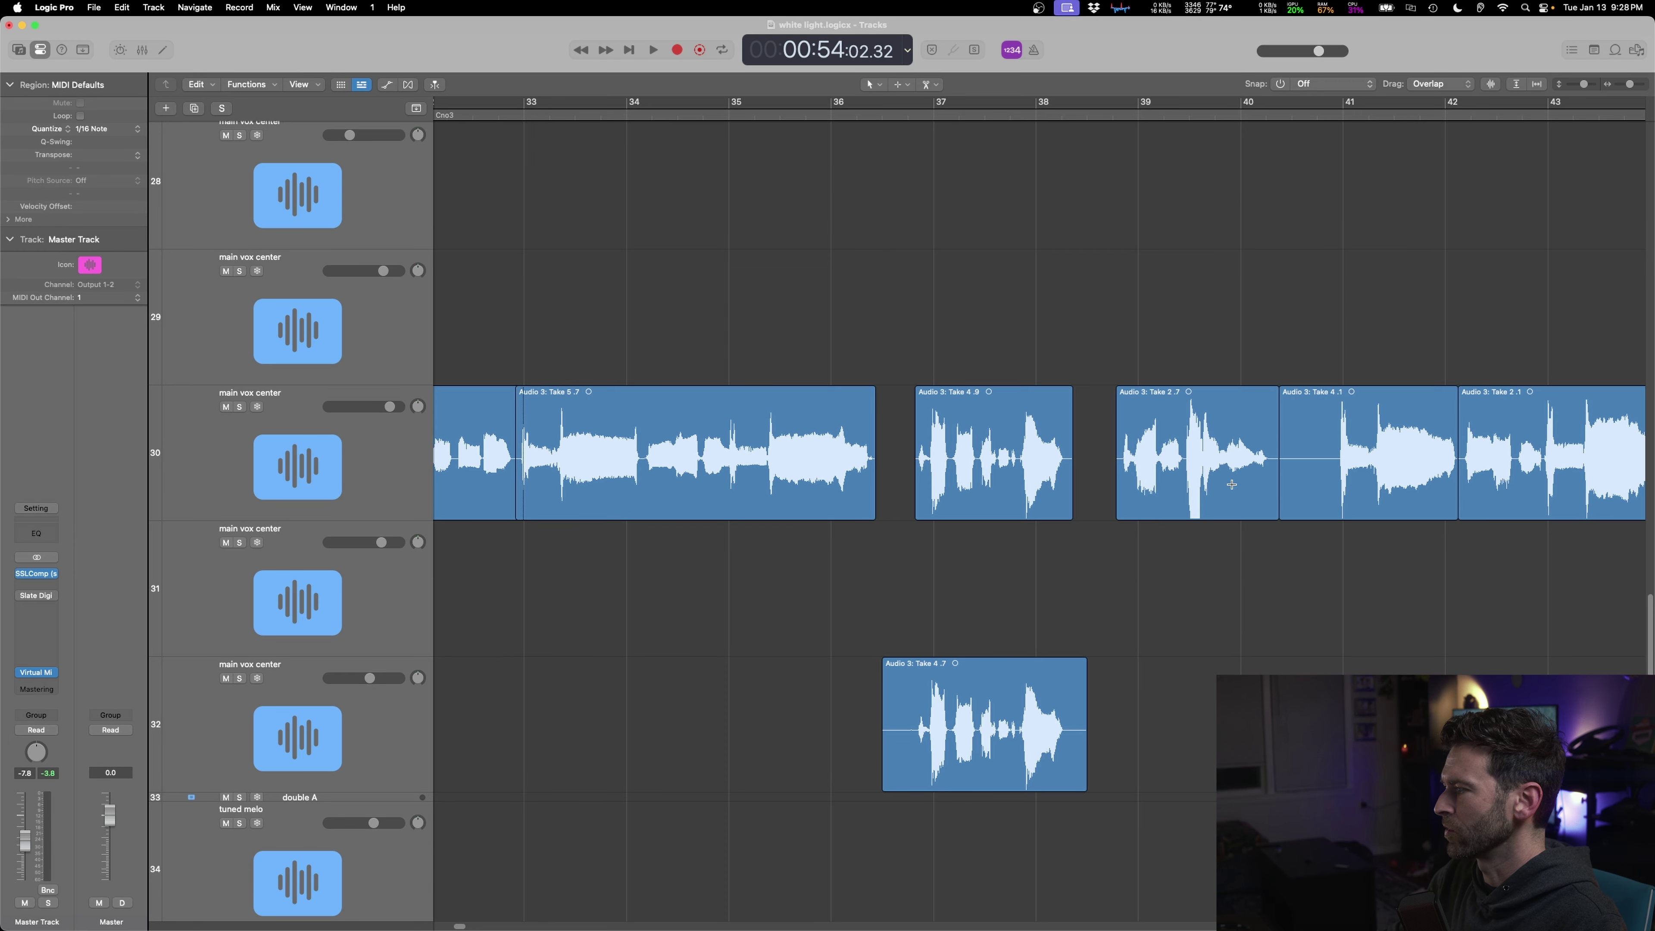
- Delete the silence after bar 40 on track 30 and trim the silent start of the track 32 region near bar 36
{"action": "left_click_drag", "start_coordinate": [1277, 478], "coordinate": [1327, 479]}
{"action": "key", "text": "Delete"}
{"action": "left_click_drag", "start_coordinate": [854, 748], "coordinate": [894, 747]}
{"action": "key", "text": "Delete"}
- Trim the silent start of the vocal regions after bar 44 on tracks 30 and 32
{"action": "scroll", "coordinate": [897, 683], "scroll_direction": "right", "scroll_amount": 10}
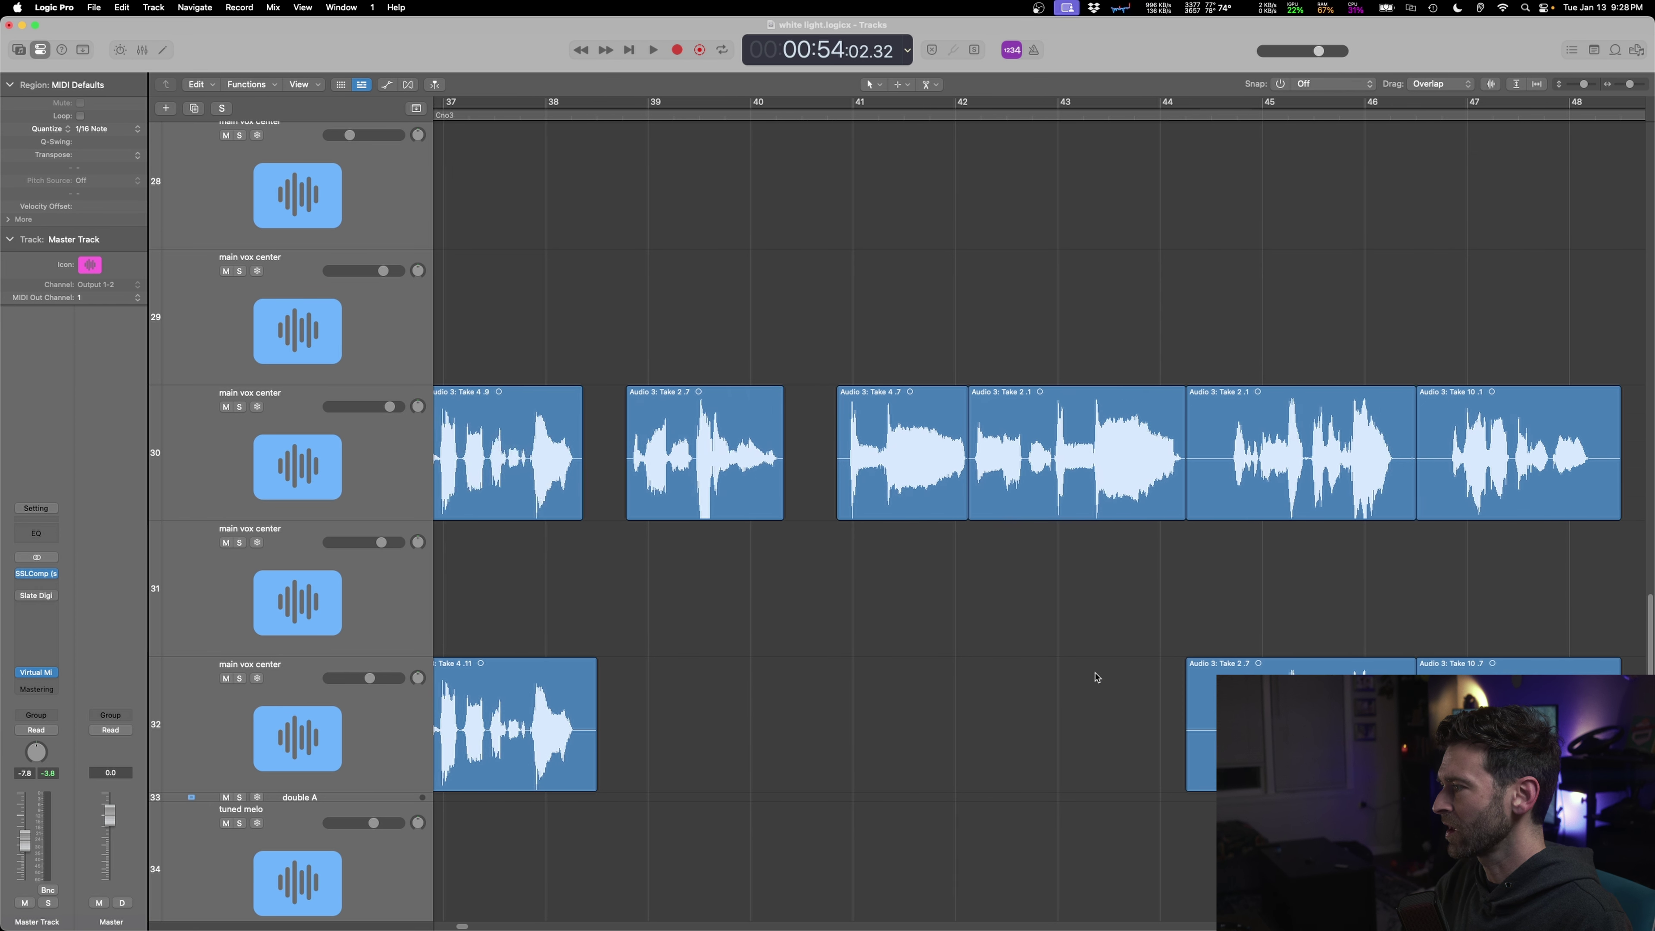
{"action": "right_click", "coordinate": [1110, 481]}
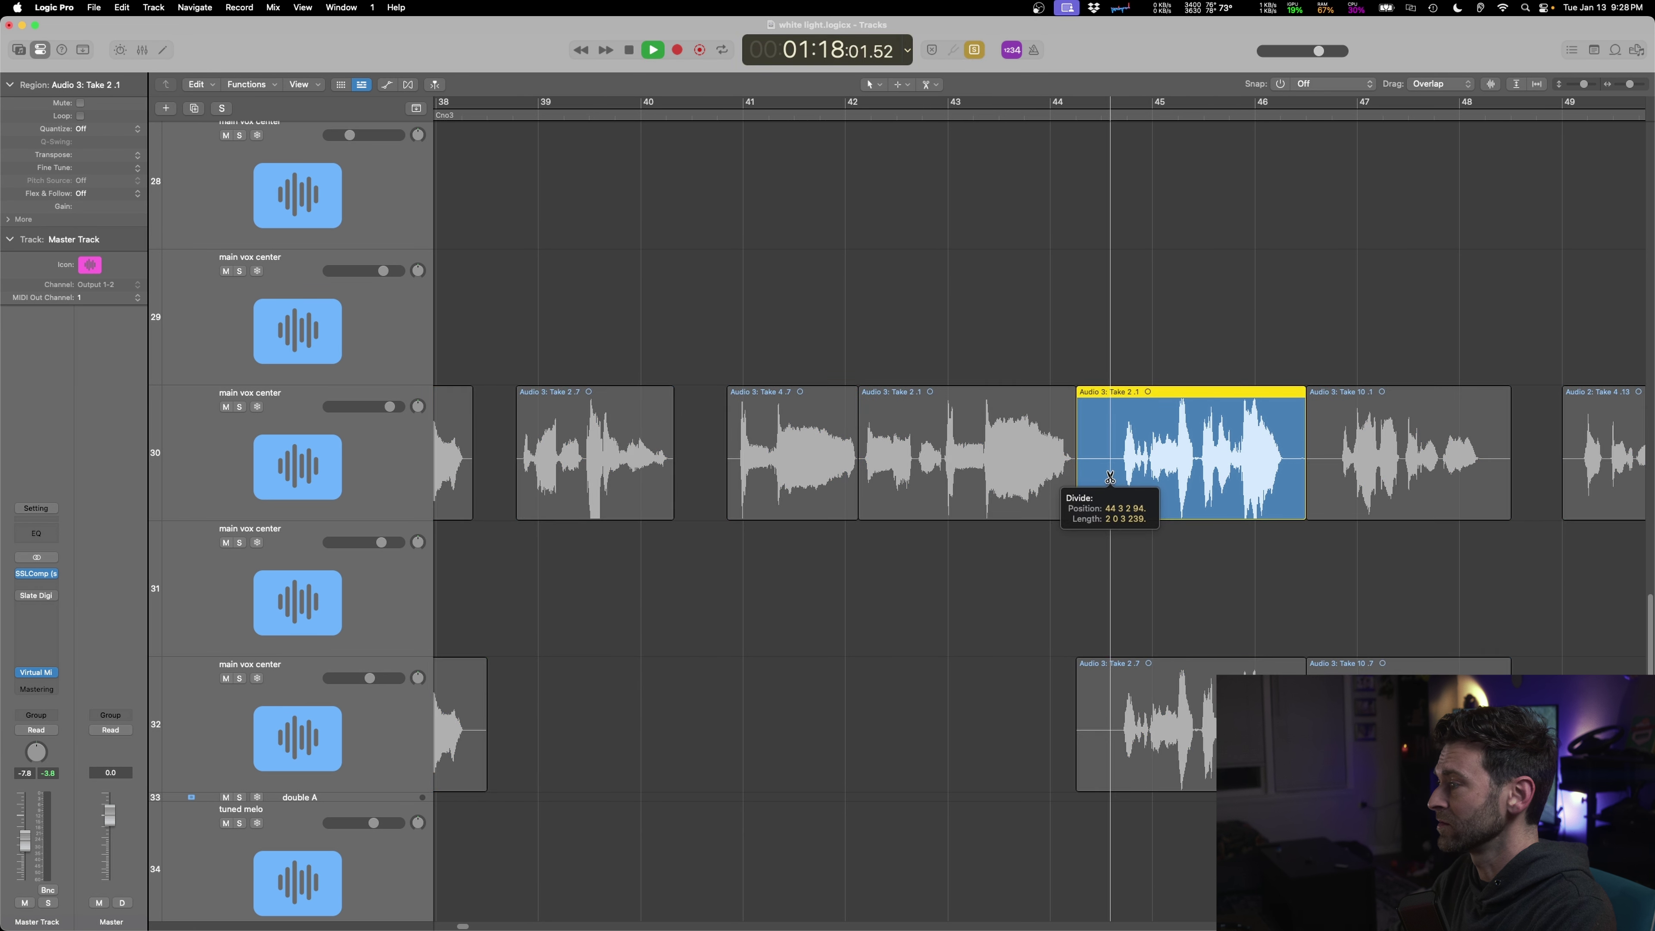
{"action": "left_click", "coordinate": [1093, 492]}
{"action": "key", "text": "Delete"}
{"action": "left_click_drag", "start_coordinate": [1062, 736], "coordinate": [1118, 736]}
{"action": "key", "text": "Delete"}
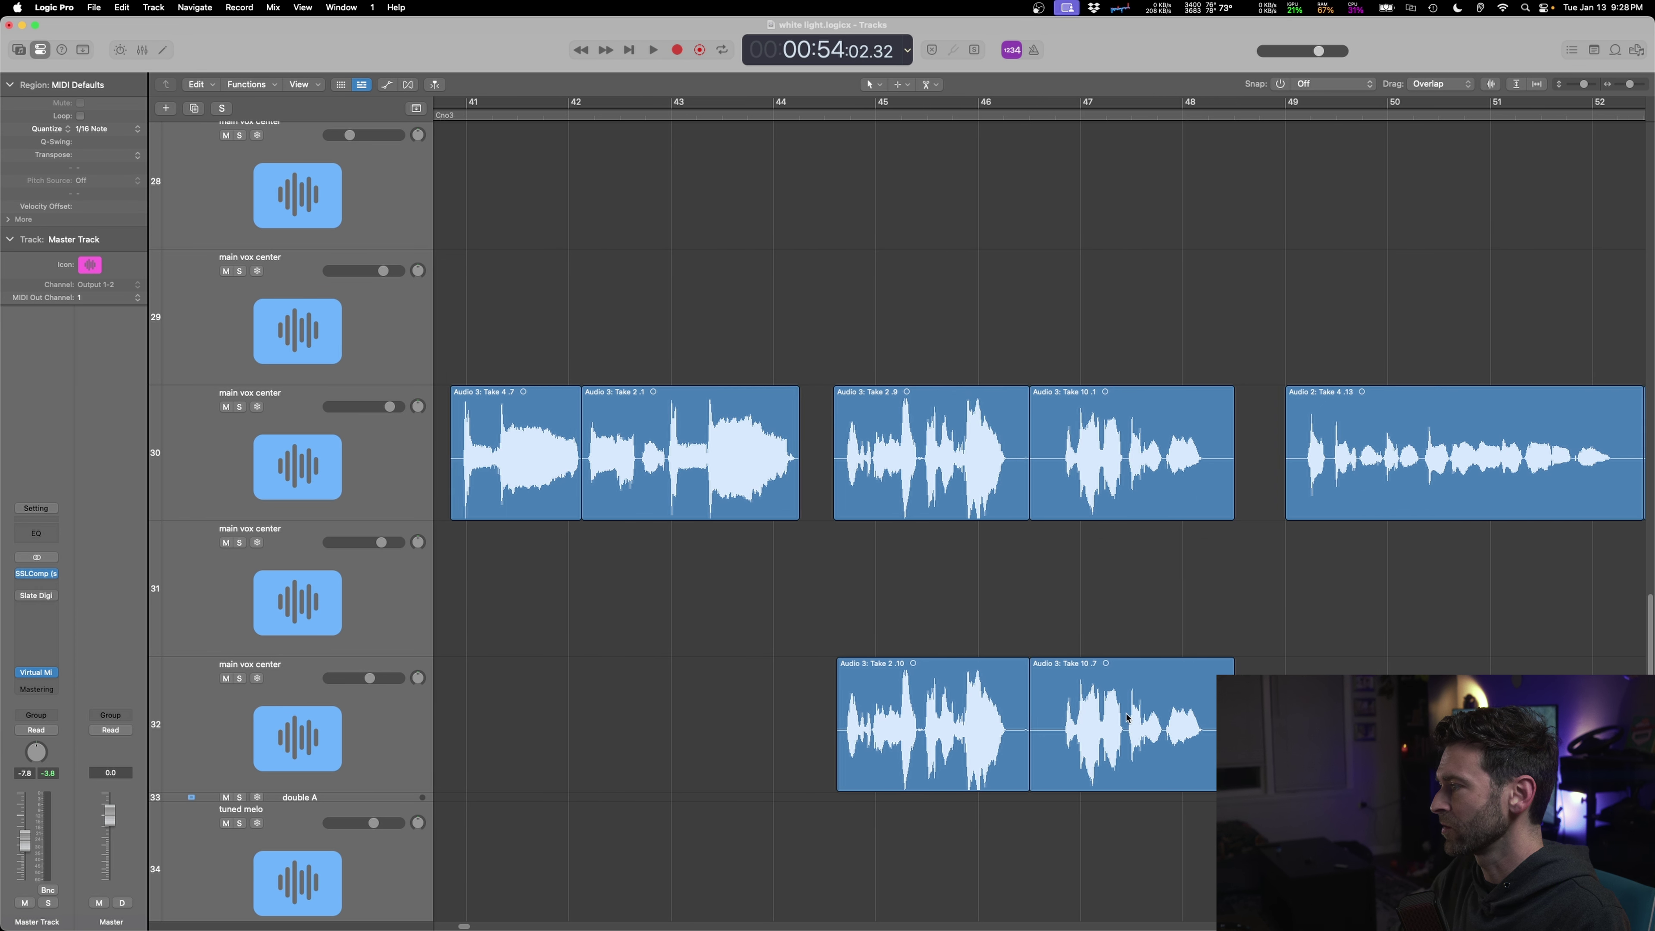
- Delete the silent gap around bar 46 and the silence after bar 48 on track 32
{"action": "scroll", "coordinate": [1118, 735], "scroll_direction": "right", "scroll_amount": 6}
{"action": "left_click_drag", "start_coordinate": [1011, 755], "coordinate": [1042, 755]}
{"action": "key", "text": "Delete"}
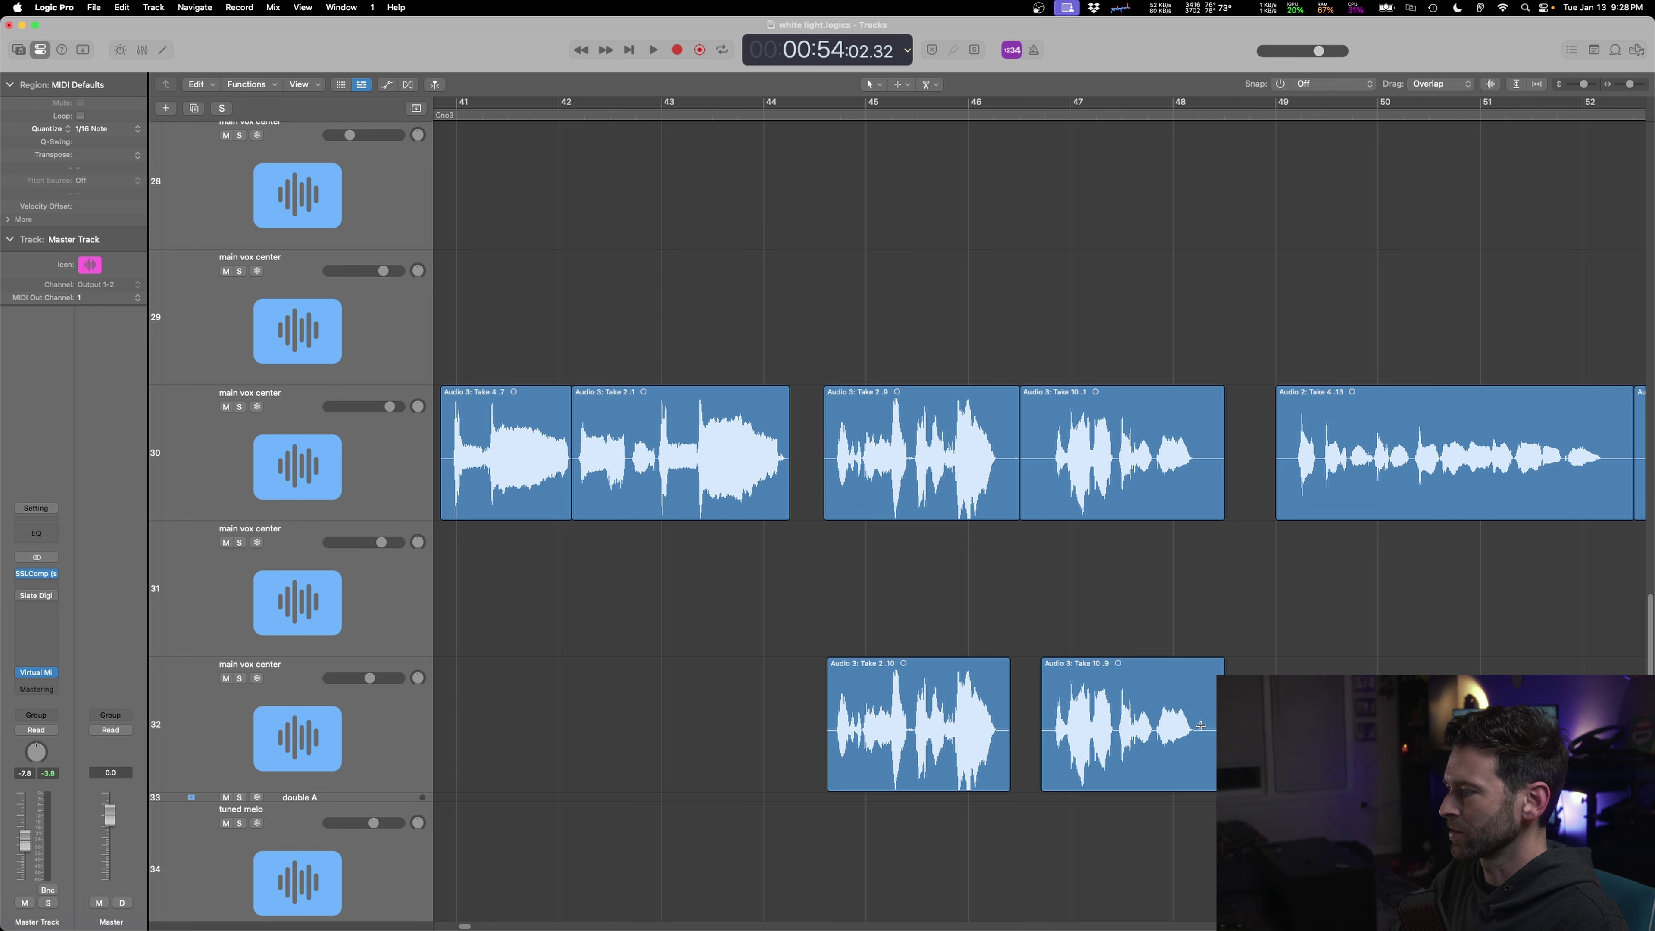
{"action": "left_click_drag", "start_coordinate": [1201, 752], "coordinate": [1241, 751]}
{"action": "key", "text": "Delete"}
- Delete the matching silence around bar 46 and after bar 48 in the track 30 vocal
{"action": "left_click_drag", "start_coordinate": [1005, 457], "coordinate": [1048, 457]}
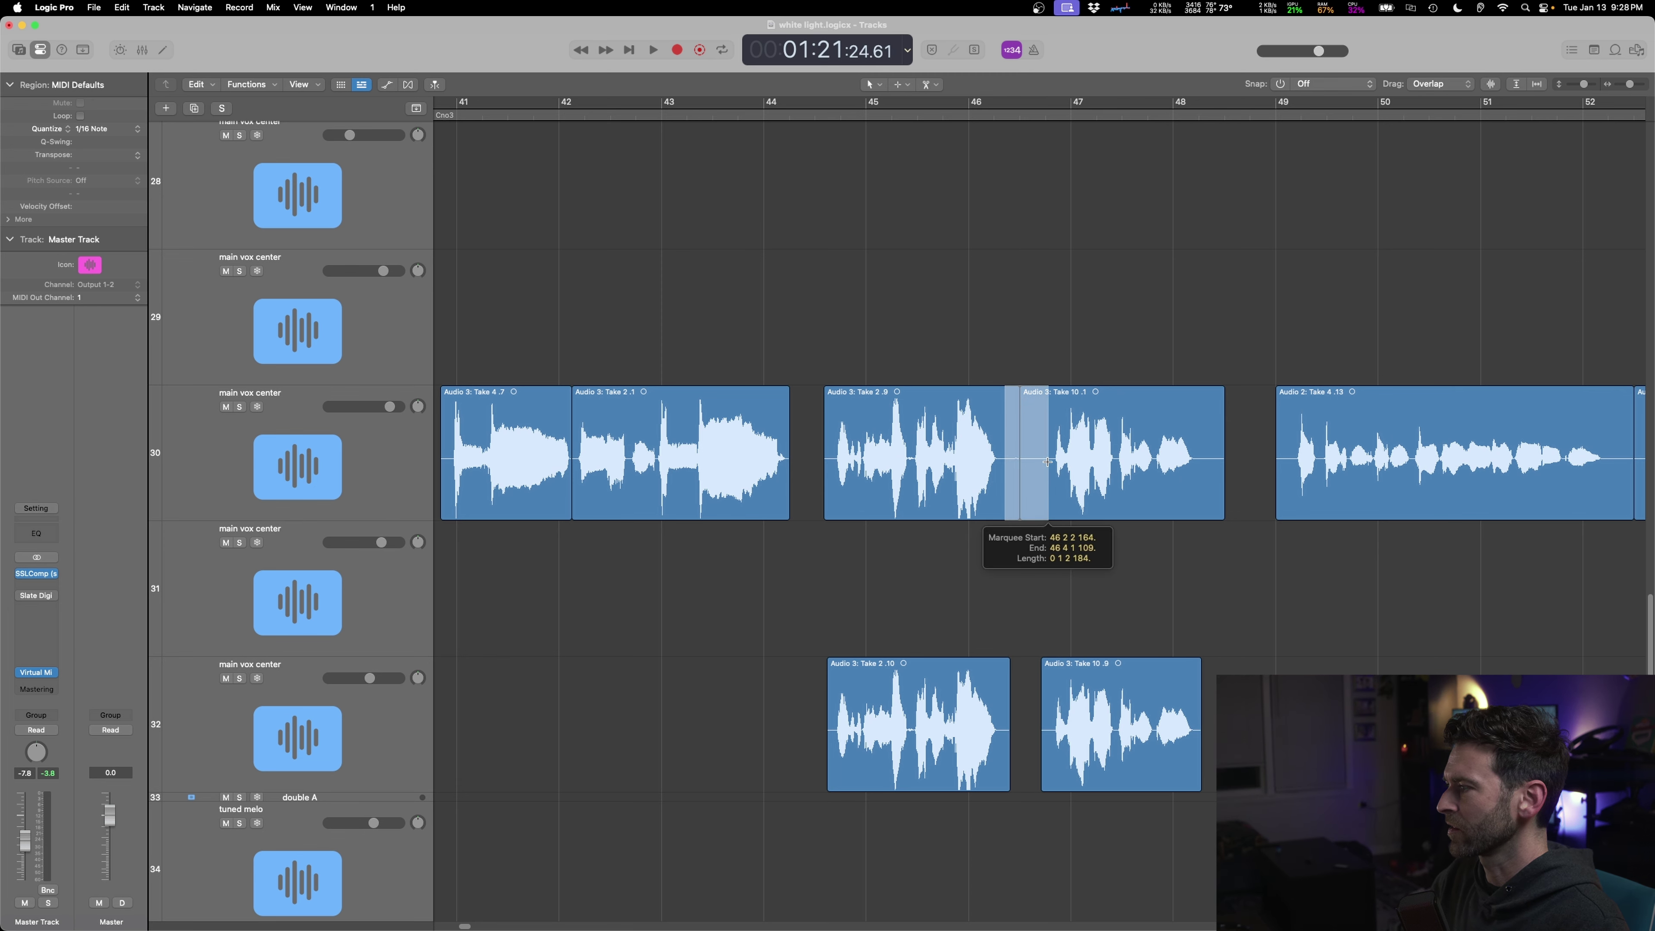
{"action": "key", "text": "Delete"}
{"action": "left_click_drag", "start_coordinate": [1214, 457], "coordinate": [1245, 457]}
{"action": "key", "text": "Delete"}
- Delete the silent sections between about bars 52 and 55 in the track 30 vocal
{"action": "scroll", "coordinate": [1162, 457], "scroll_direction": "right", "scroll_amount": 10}
{"action": "mouse_move", "coordinate": [1095, 458]}
{"action": "left_mouse_down"}
{"action": "mouse_move", "coordinate": [1174, 457]}
{"action": "mouse_move", "coordinate": [1168, 482]}
{"action": "mouse_move", "coordinate": [1181, 471]}
{"action": "mouse_move", "coordinate": [1092, 560]}
{"action": "left_mouse_up"}
{"action": "key", "text": "Delete"}
{"action": "scroll", "coordinate": [1175, 457], "scroll_direction": "right", "scroll_amount": 4}
{"action": "key", "text": "Delete"}
{"action": "scroll", "coordinate": [1200, 482], "scroll_direction": "right", "scroll_amount": 4}
{"action": "key", "text": "Delete"}
- Move the region Audio 3: Take 10 .8 down to track 31 and delete the silence before about bar 57
{"action": "left_click", "coordinate": [1164, 519]}
{"action": "left_click_drag", "start_coordinate": [1247, 466], "coordinate": [1246, 548]}
{"action": "left_click_drag", "start_coordinate": [1234, 465], "coordinate": [1105, 495]}
{"action": "key", "text": "Delete"}
- Return the regions Take 10 .8 and Take 3 .4 to track 30 and delete the remaining silence after about bar 60
{"action": "left_click_drag", "start_coordinate": [1287, 583], "coordinate": [1281, 463]}
{"action": "left_click", "coordinate": [1083, 577]}
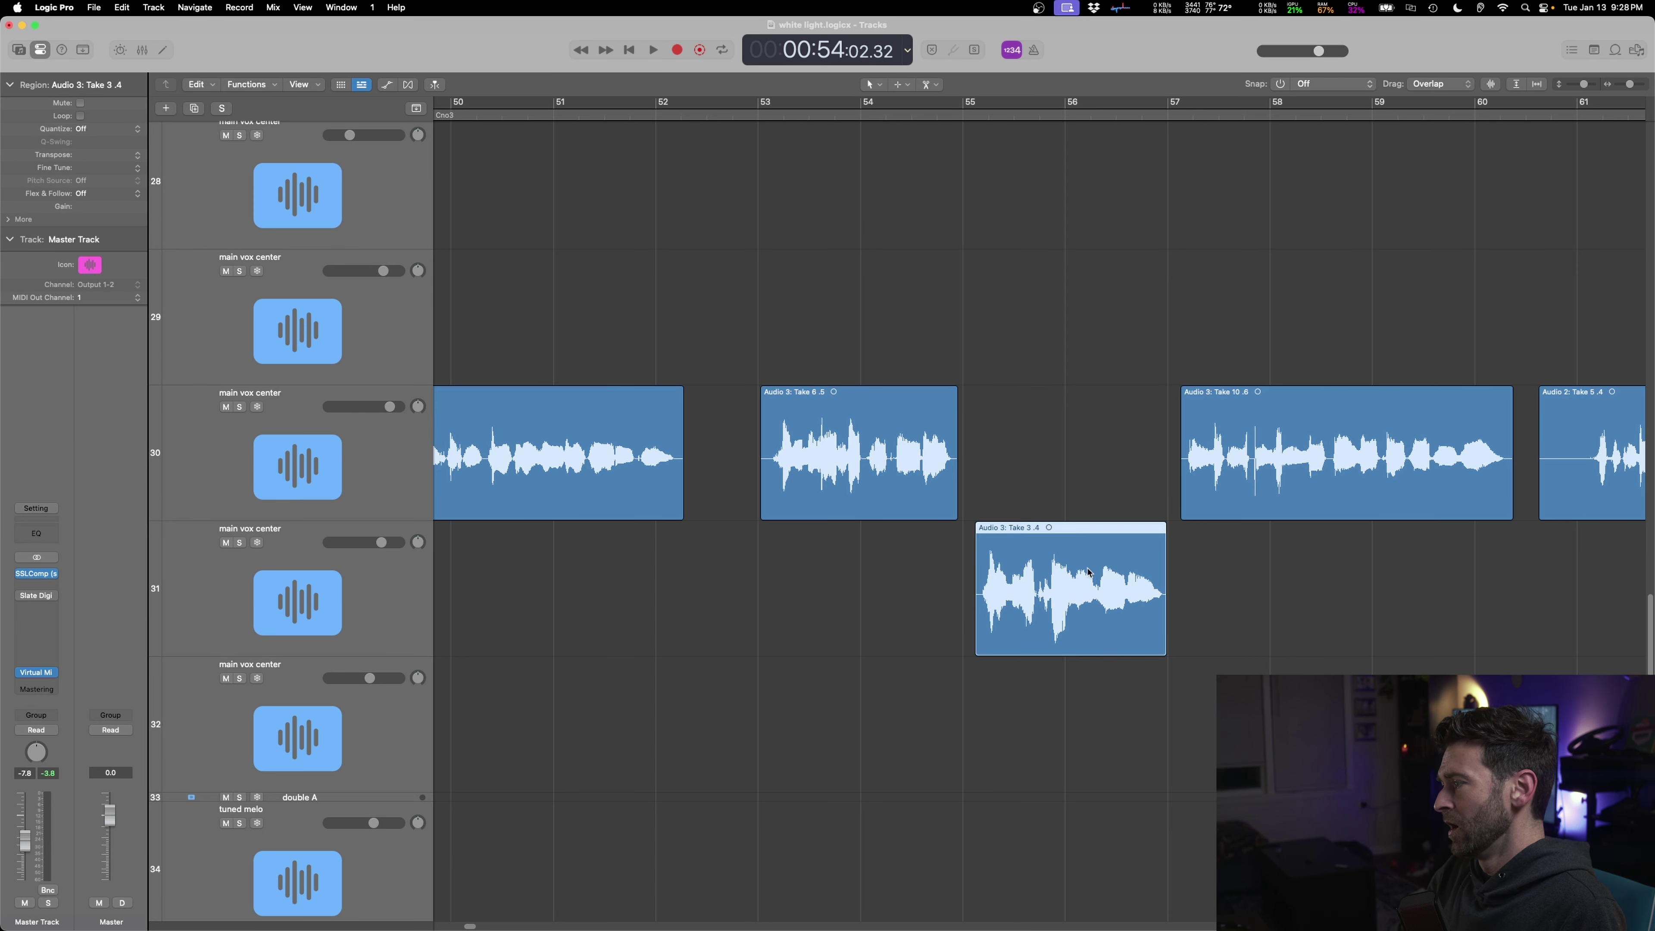
{"action": "left_click_drag", "start_coordinate": [1085, 577], "coordinate": [1088, 460]}
{"action": "scroll", "coordinate": [1256, 522], "scroll_direction": "right", "scroll_amount": 5}
{"action": "left_click_drag", "start_coordinate": [1208, 467], "coordinate": [540, 490]}
{"action": "key", "text": "Delete"}
- Set fade-in 10 and fade-out 44 on the 18 selected track 30 vocal regions between about bars 17 and 65
{"action": "scroll", "coordinate": [1245, 497], "scroll_direction": "right", "scroll_amount": 9}
{"action": "scroll", "coordinate": [1246, 501], "scroll_direction": "down", "scroll_amount": 8}
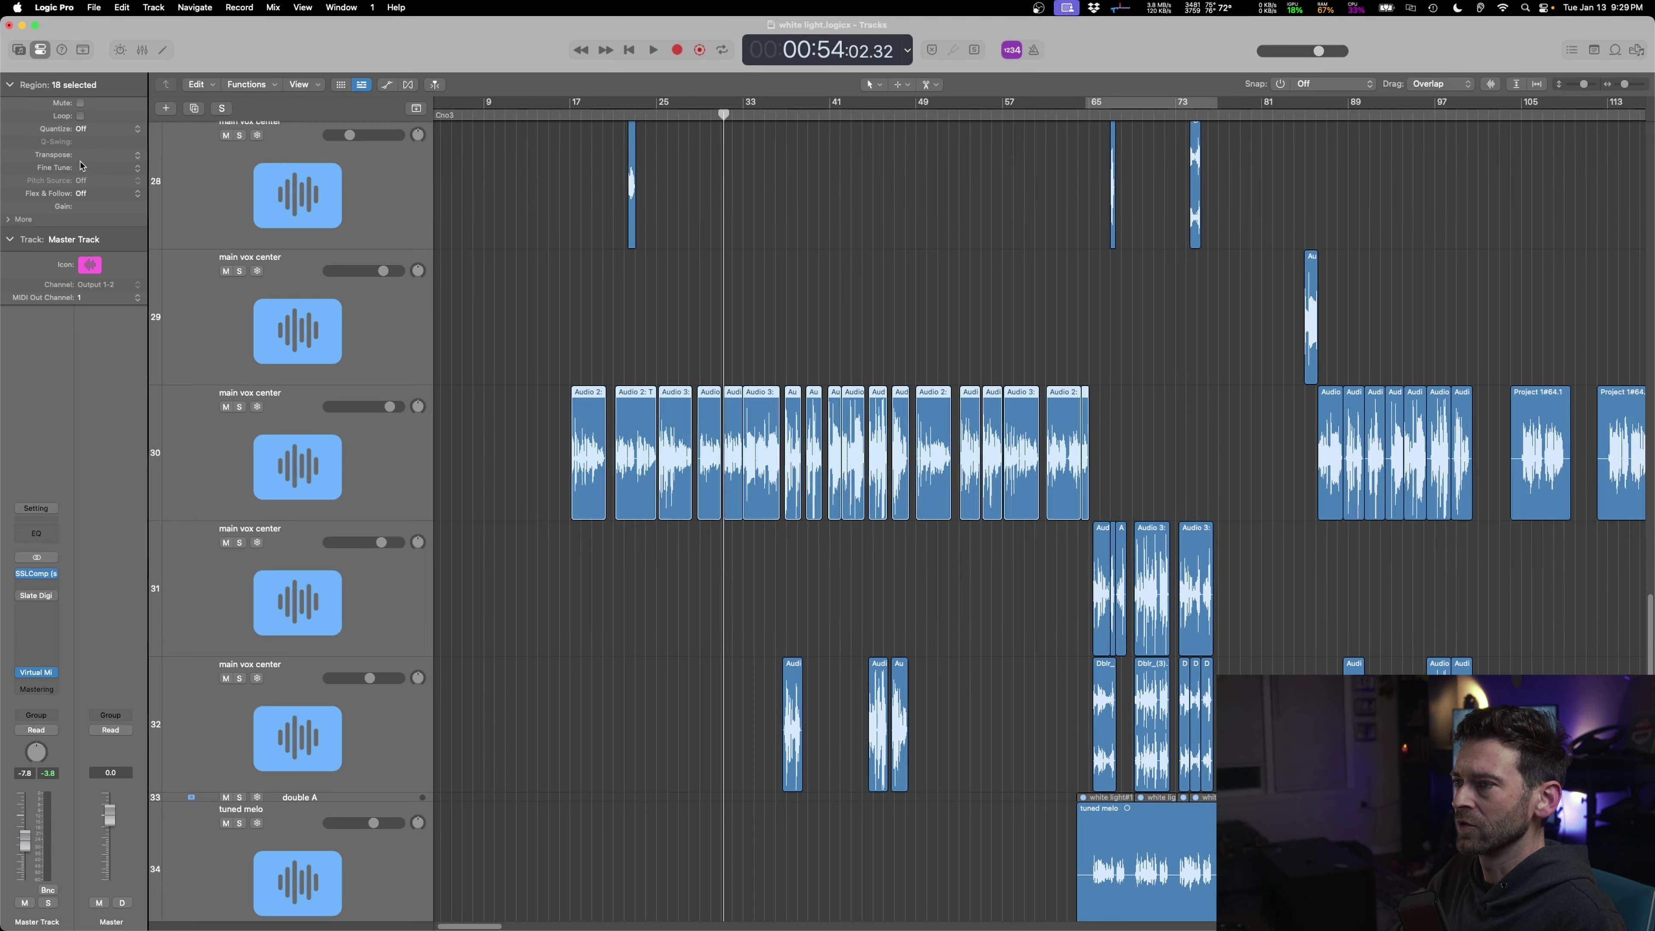
{"action": "left_click", "coordinate": [12, 240]}
{"action": "left_click_drag", "start_coordinate": [108, 246], "coordinate": [109, 243]}
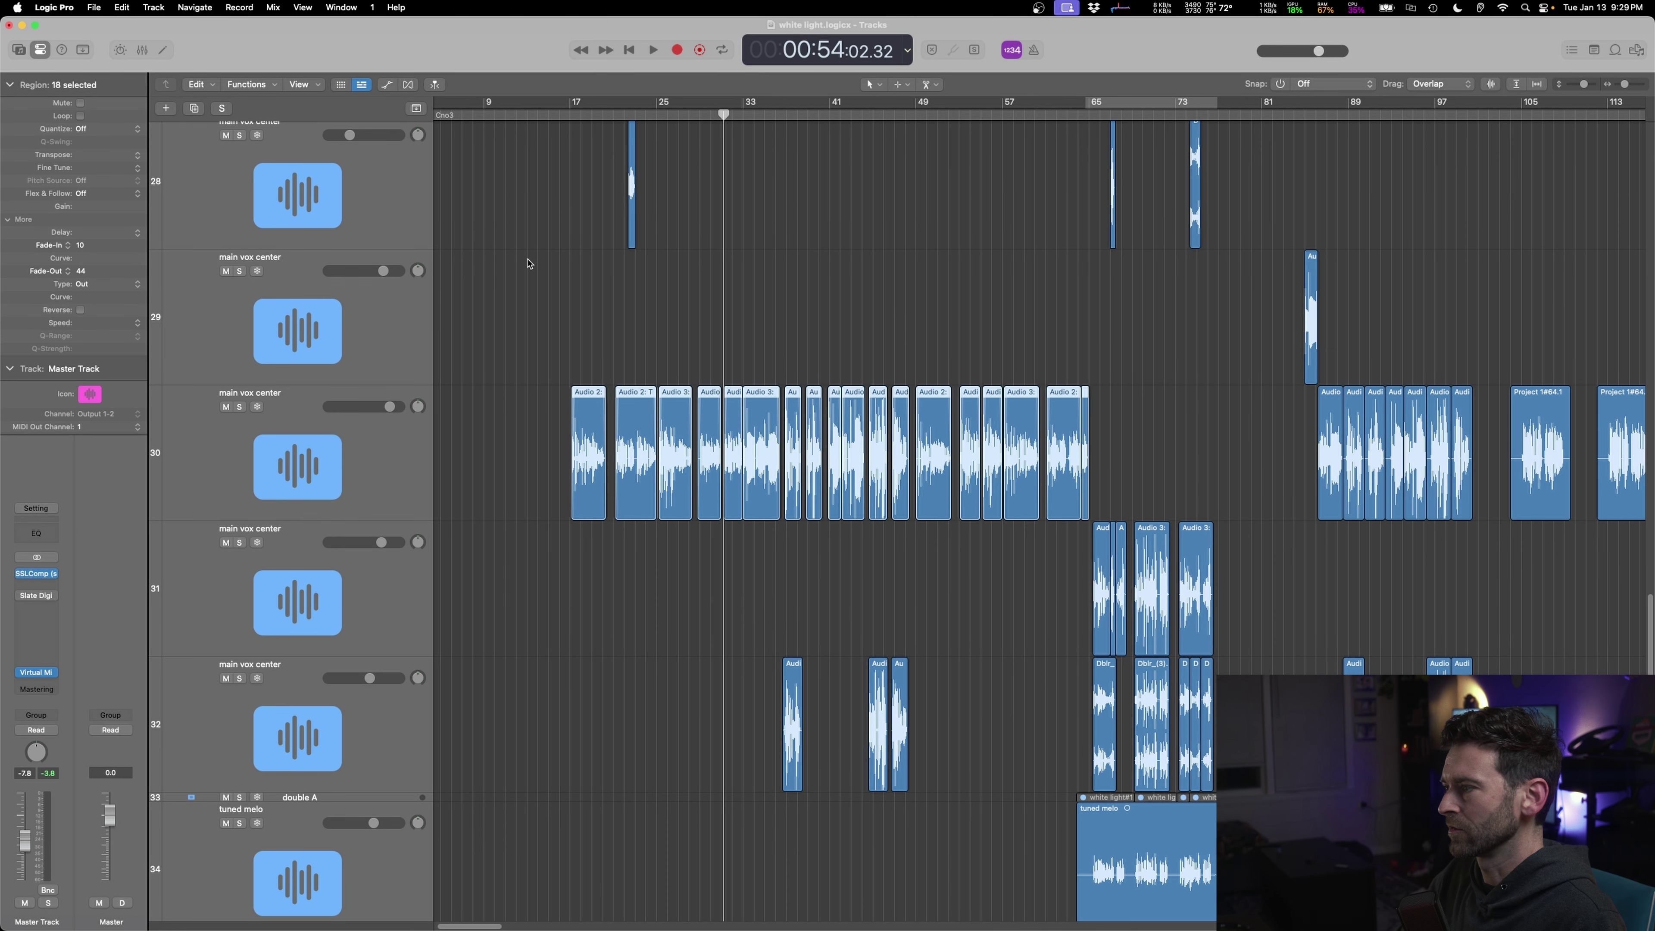
- Delete the silence between the two track 30 vocal regions just after bar 88
{"action": "left_click", "coordinate": [1271, 442]}
{"action": "left_click", "coordinate": [1383, 452]}
{"action": "scroll", "coordinate": [1383, 452], "scroll_direction": "up", "scroll_amount": 6}
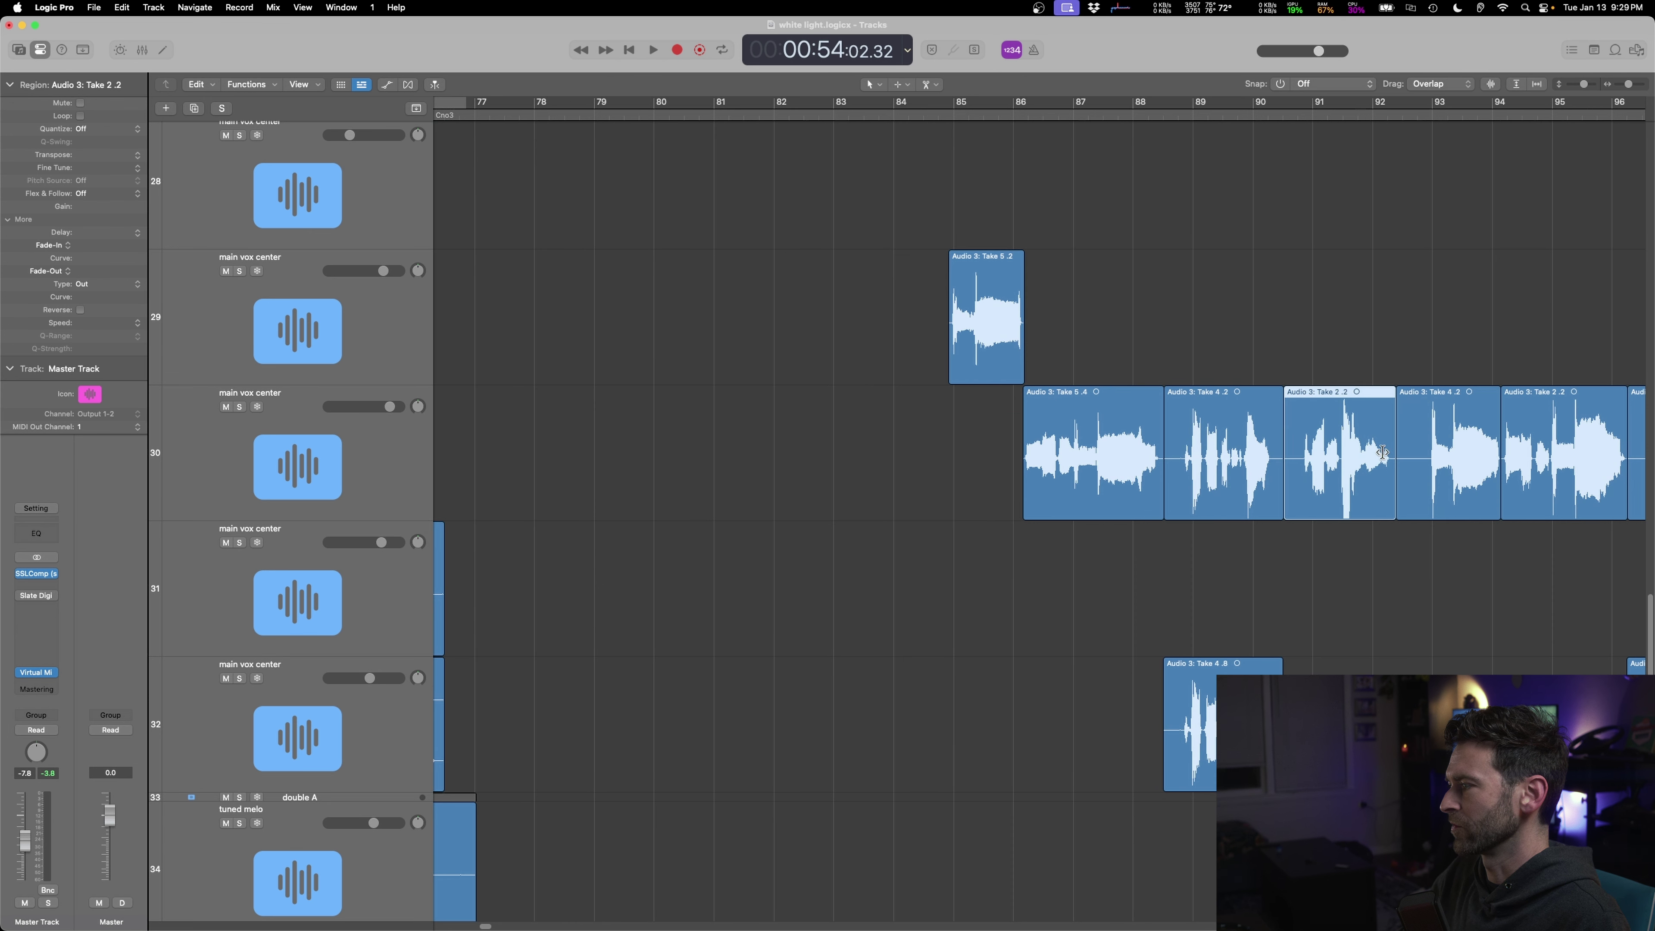
{"action": "left_click_drag", "start_coordinate": [1165, 475], "coordinate": [1178, 477]}
{"action": "key", "text": "Delete"}
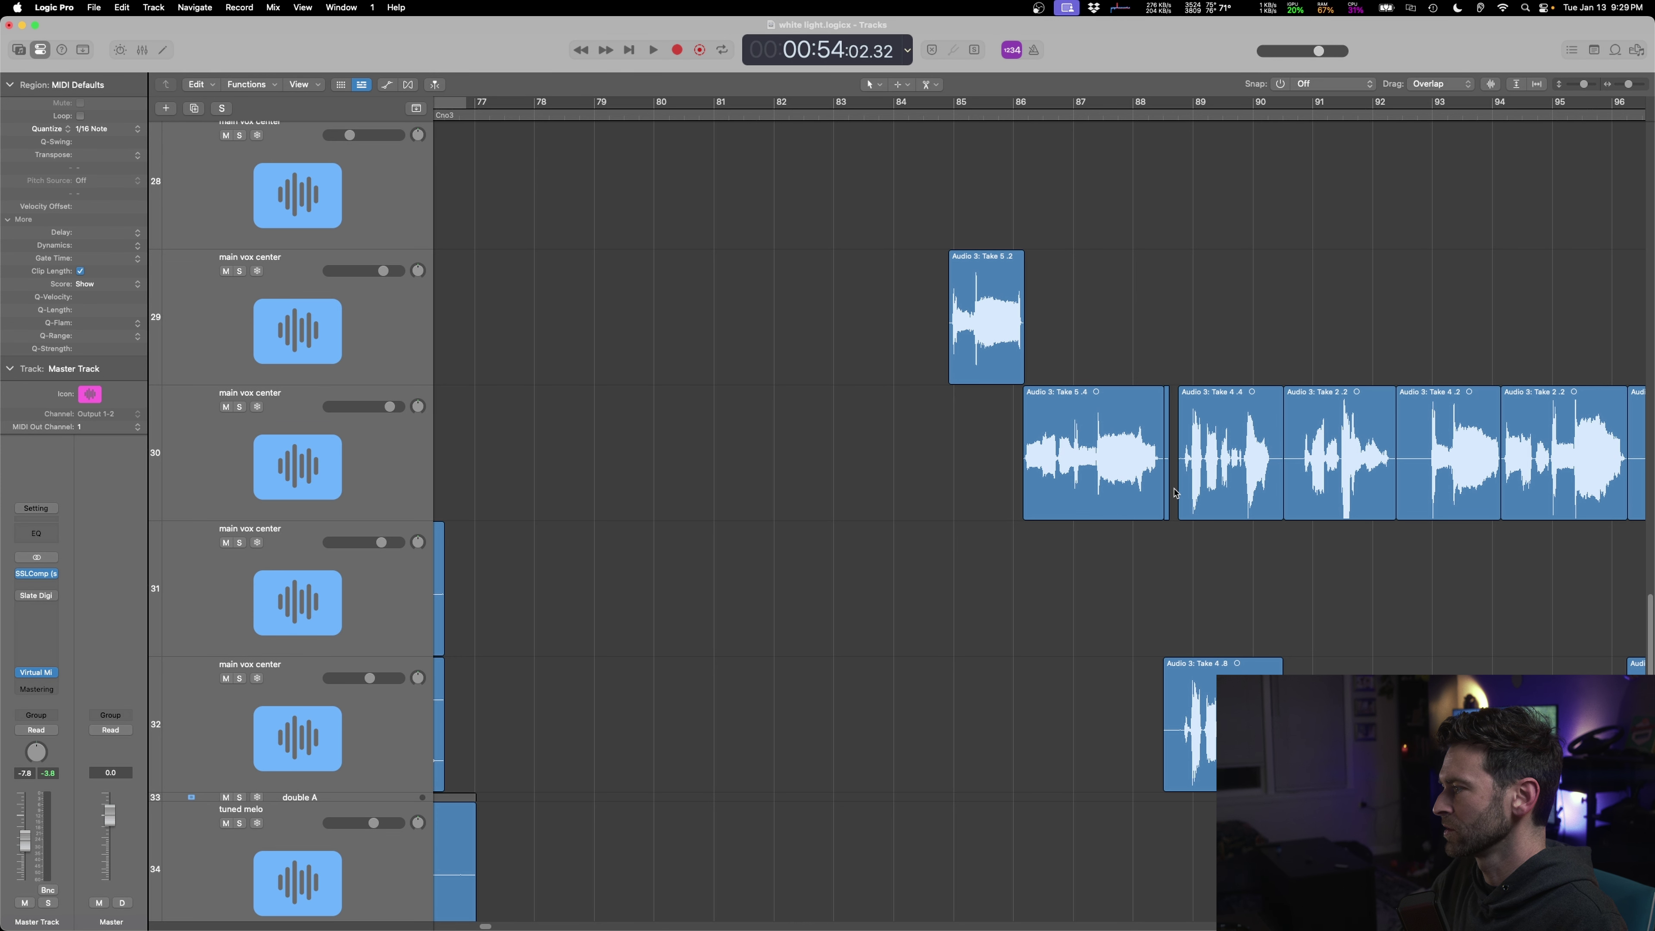
- Trim the silent end of the region Audio 3: Take 5 .4 and delete the leftover sliver after it
{"action": "scroll", "coordinate": [1175, 493], "scroll_direction": "up", "scroll_amount": 5}
{"action": "left_click", "coordinate": [1148, 462]}
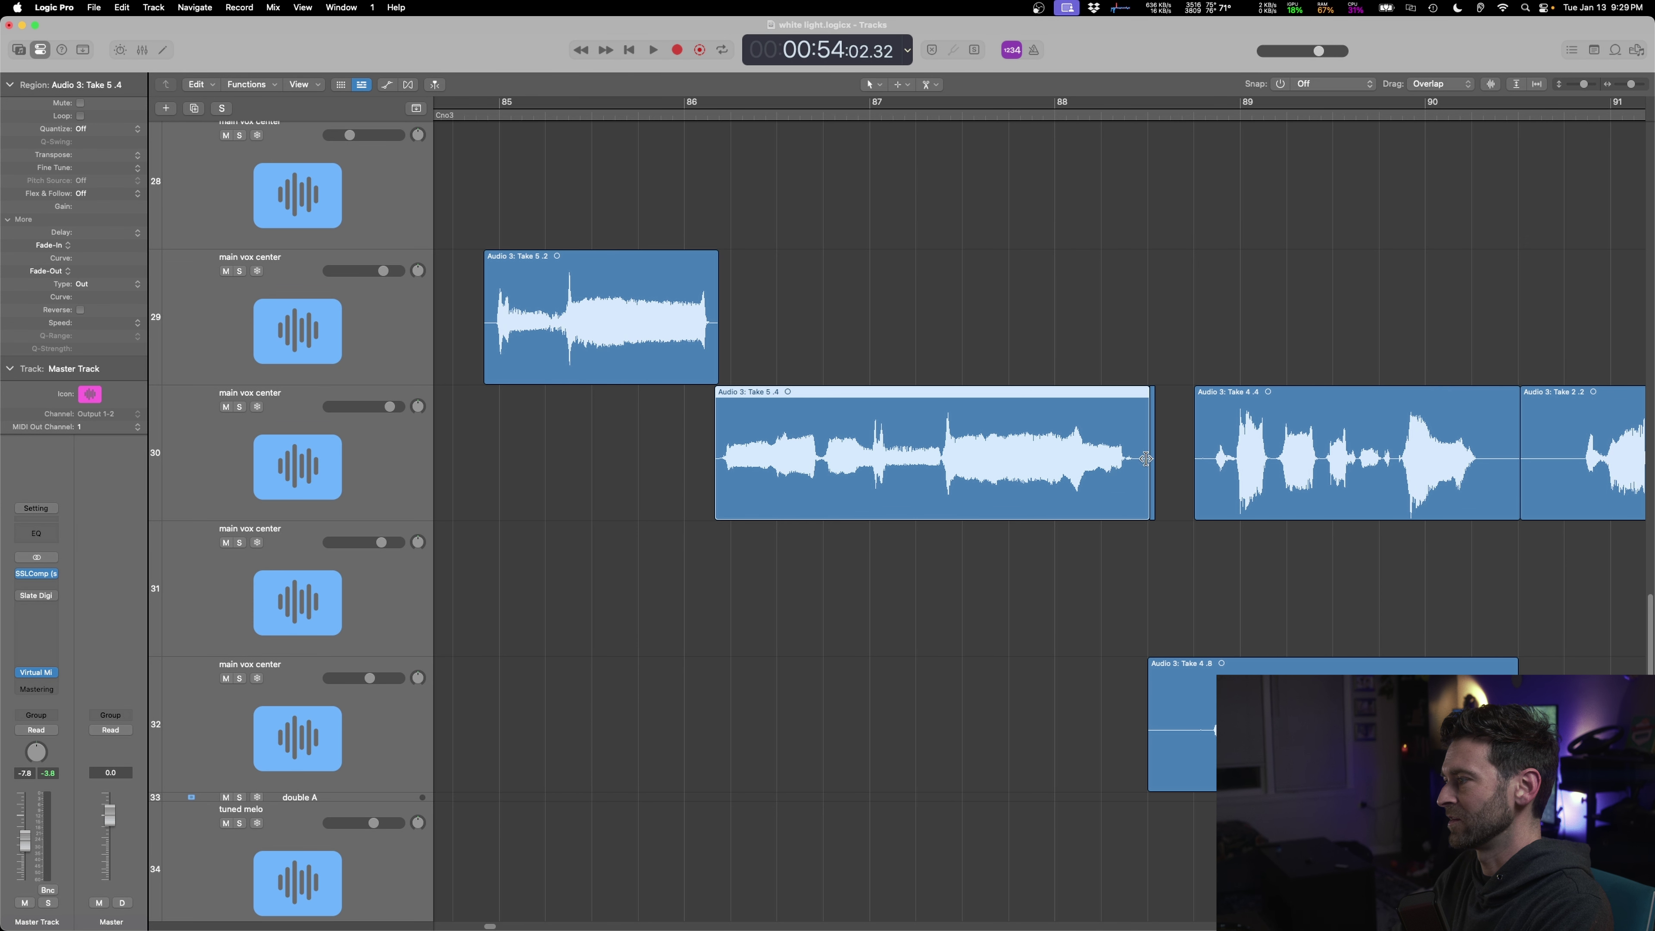
{"action": "left_click", "coordinate": [1140, 467]}
{"action": "key", "text": "Delete"}
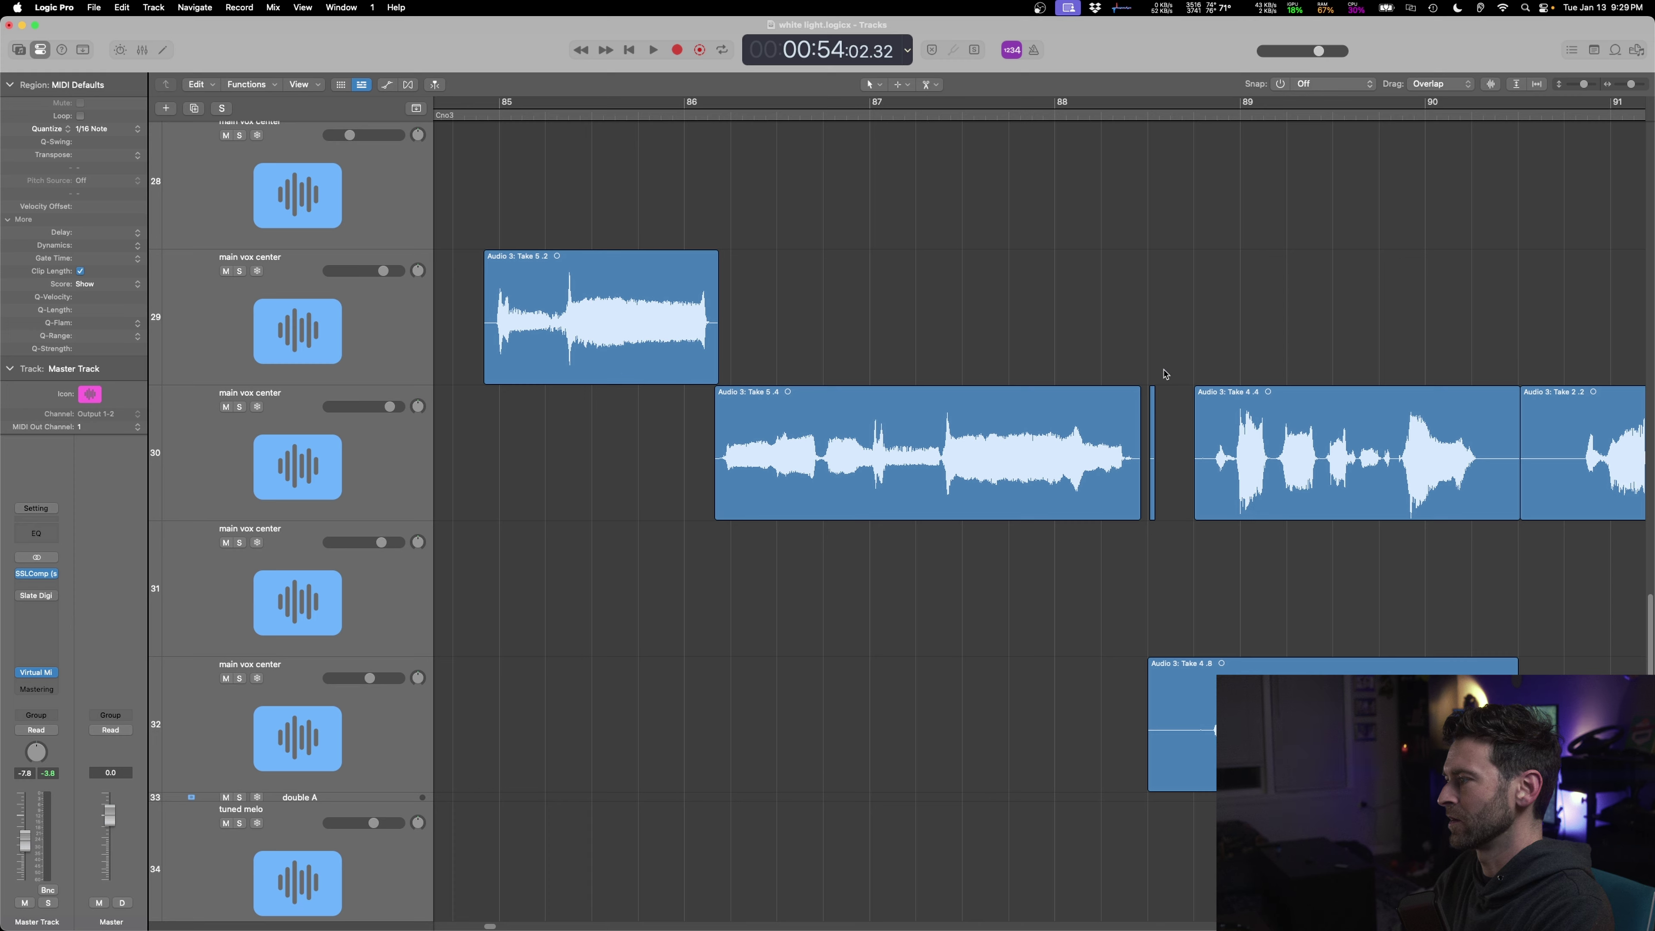
{"action": "left_click", "coordinate": [1152, 474]}
{"action": "key", "text": "Delete"}
- Delete the silent gaps around bar 90 and bar 92 in the track 30 vocal
{"action": "scroll", "coordinate": [1149, 477], "scroll_direction": "right", "scroll_amount": 3}
{"action": "left_click_drag", "start_coordinate": [1320, 488], "coordinate": [1382, 488]}
{"action": "key", "text": "Delete"}
{"action": "scroll", "coordinate": [1144, 488], "scroll_direction": "right", "scroll_amount": 8}
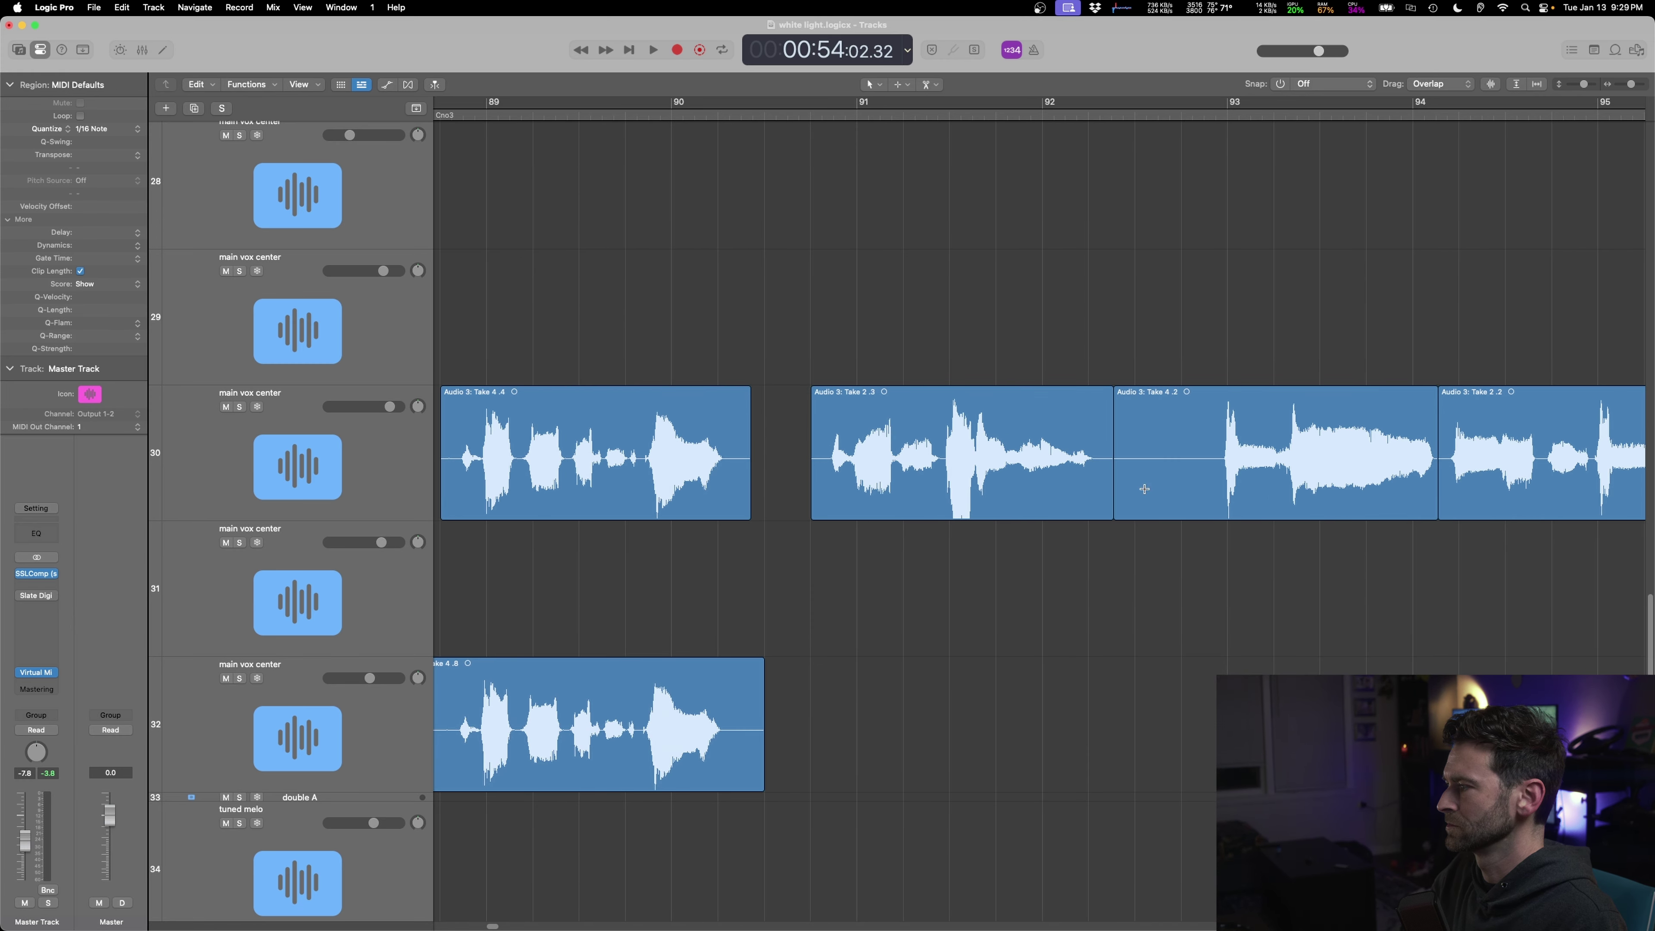
{"action": "left_click_drag", "start_coordinate": [1114, 488], "coordinate": [1209, 490]}
{"action": "key", "text": "Delete"}
- Delete the silent gaps around bar 96 and bar 98 in the track 30 vocal
{"action": "scroll", "coordinate": [1147, 496], "scroll_direction": "right", "scroll_amount": 5}
{"action": "left_click_drag", "start_coordinate": [1090, 496], "coordinate": [1284, 473]}
{"action": "key", "text": "Delete"}
{"action": "scroll", "coordinate": [1173, 489], "scroll_direction": "right", "scroll_amount": 5}
{"action": "key", "text": "Delete"}
- Delete the silent gap around bar 98 on track 32 and trim the silent region start after bar 96
{"action": "left_click_drag", "start_coordinate": [1209, 682], "coordinate": [1267, 695]}
{"action": "key", "text": "Delete"}
{"action": "left_click_drag", "start_coordinate": [755, 730], "coordinate": [887, 730]}
{"action": "key", "text": "Delete"}
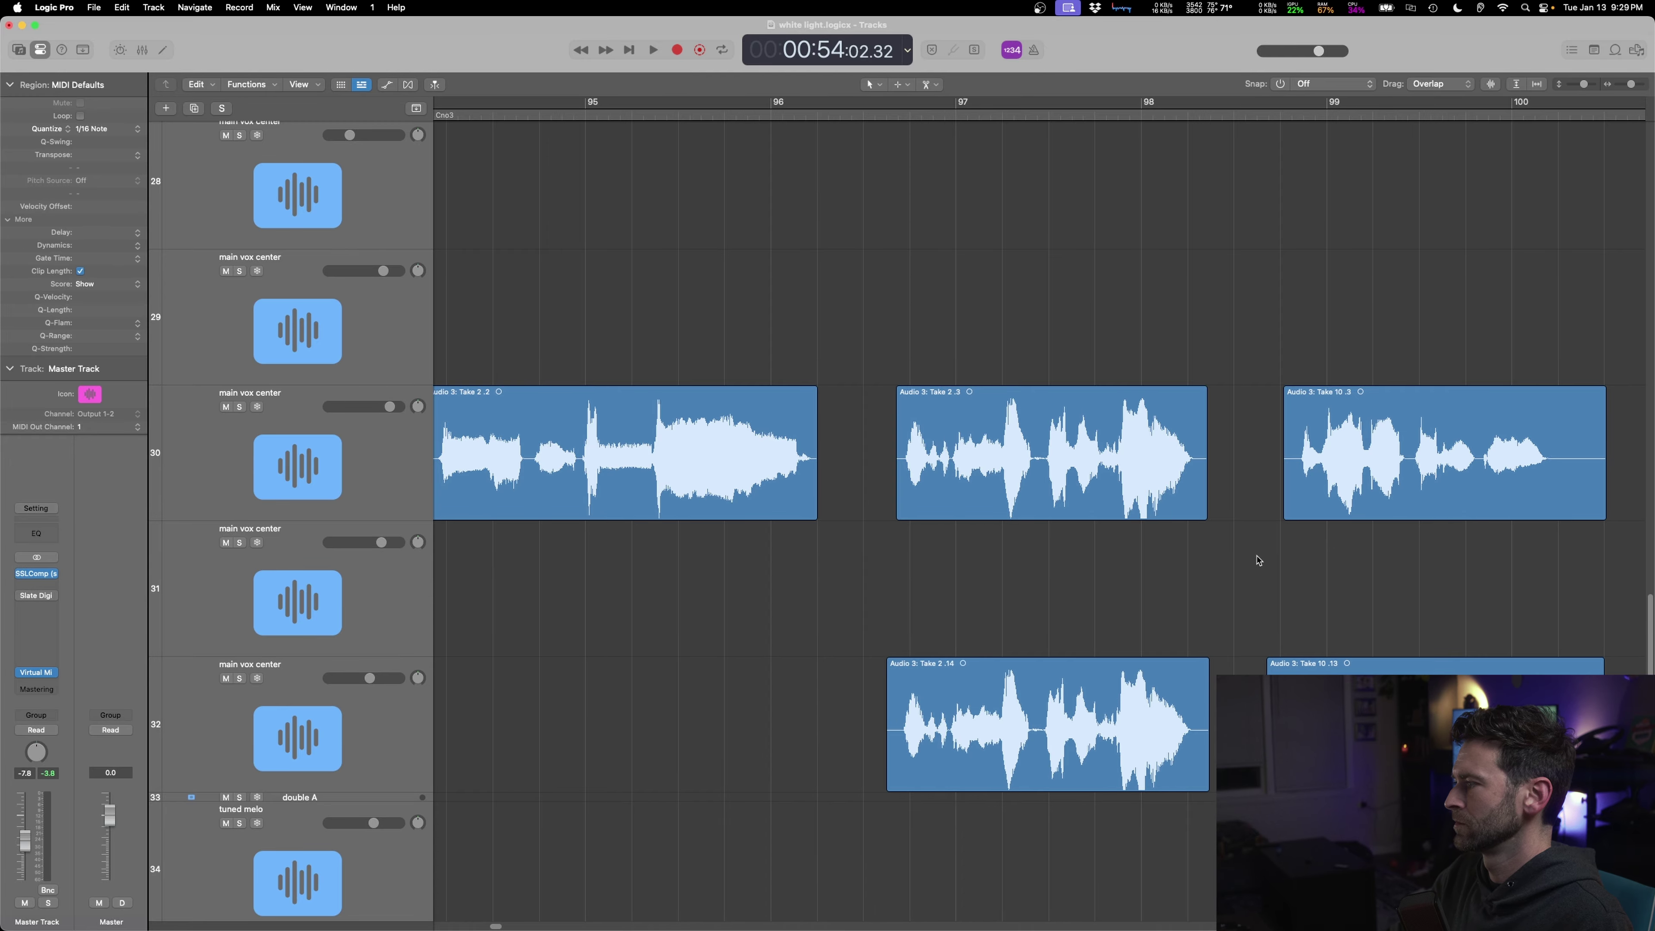
- Delete the silent sections in the track 30 vocal regions after about bar 100
{"action": "scroll", "coordinate": [1258, 561], "scroll_direction": "down", "scroll_amount": 5}
{"action": "scroll", "coordinate": [1375, 540], "scroll_direction": "right", "scroll_amount": 5}
{"action": "scroll", "coordinate": [1212, 522], "scroll_direction": "up", "scroll_amount": 4}
{"action": "left_click_drag", "start_coordinate": [598, 476], "coordinate": [677, 476]}
{"action": "key", "text": "Delete"}
{"action": "left_click_drag", "start_coordinate": [890, 477], "coordinate": [1077, 484]}
{"action": "key", "text": "Delete"}
{"action": "key", "text": "Delete"}
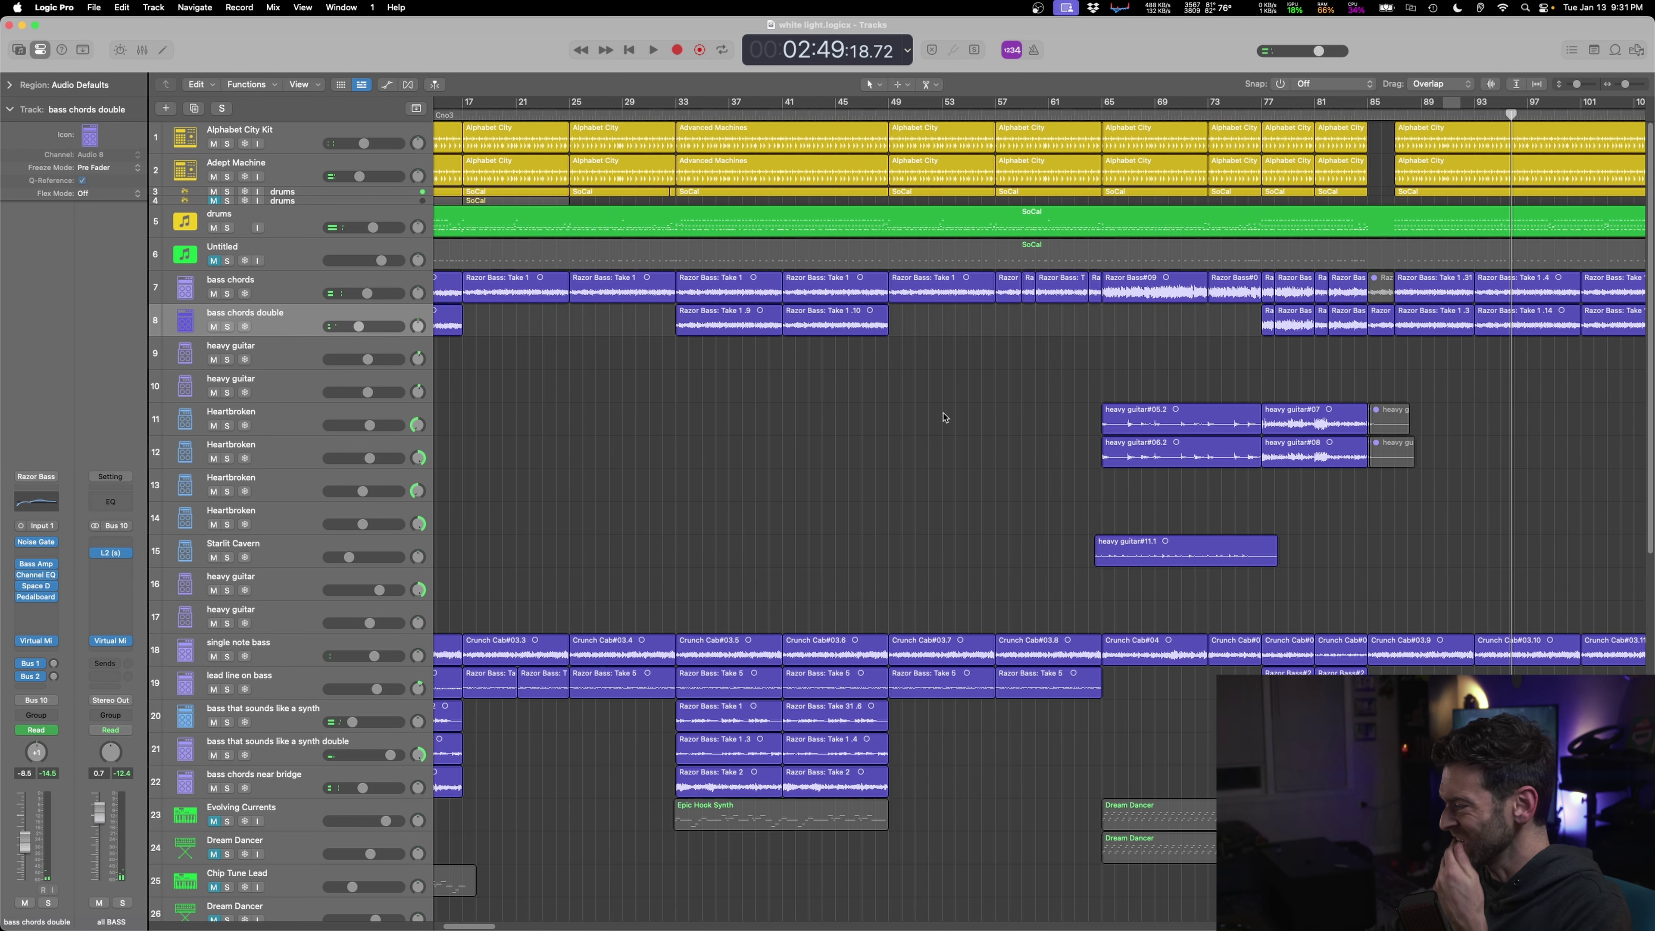
- Unmute the Chip Tune Lead and lower Dream Dancer tracks and place the playhead just before bar 9
{"action": "scroll", "coordinate": [936, 428], "scroll_direction": "down", "scroll_amount": 5}
{"action": "scroll", "coordinate": [936, 428], "scroll_direction": "down", "scroll_amount": 5}
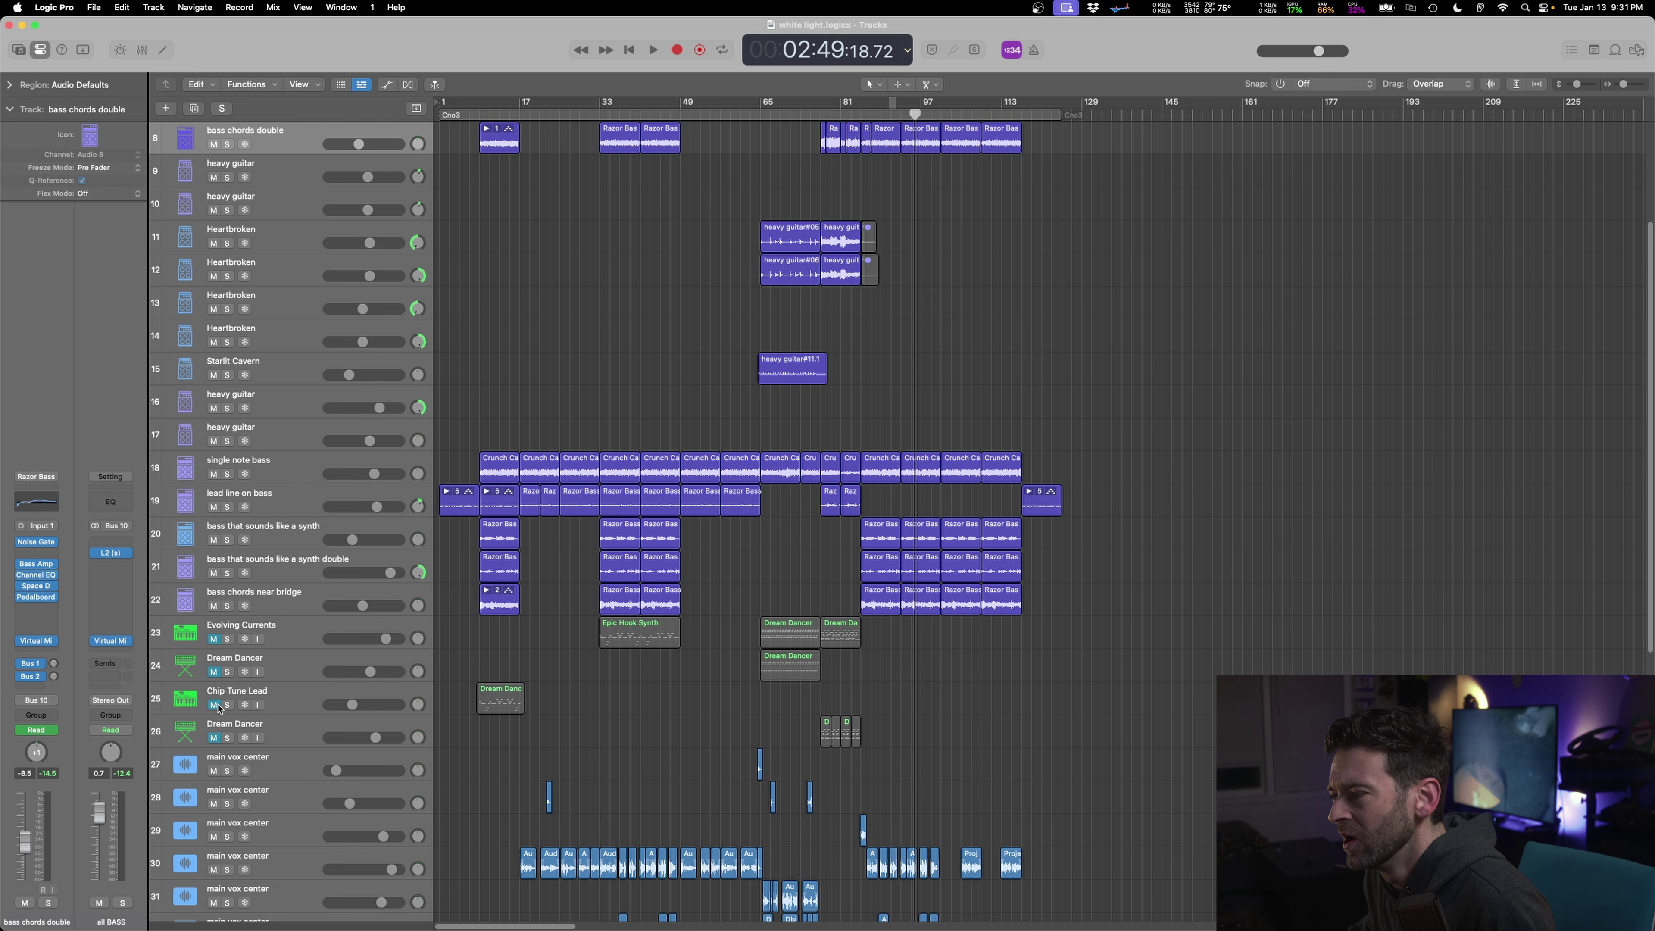
{"action": "left_click_drag", "start_coordinate": [213, 705], "coordinate": [213, 738]}
{"action": "left_click", "coordinate": [478, 657]}
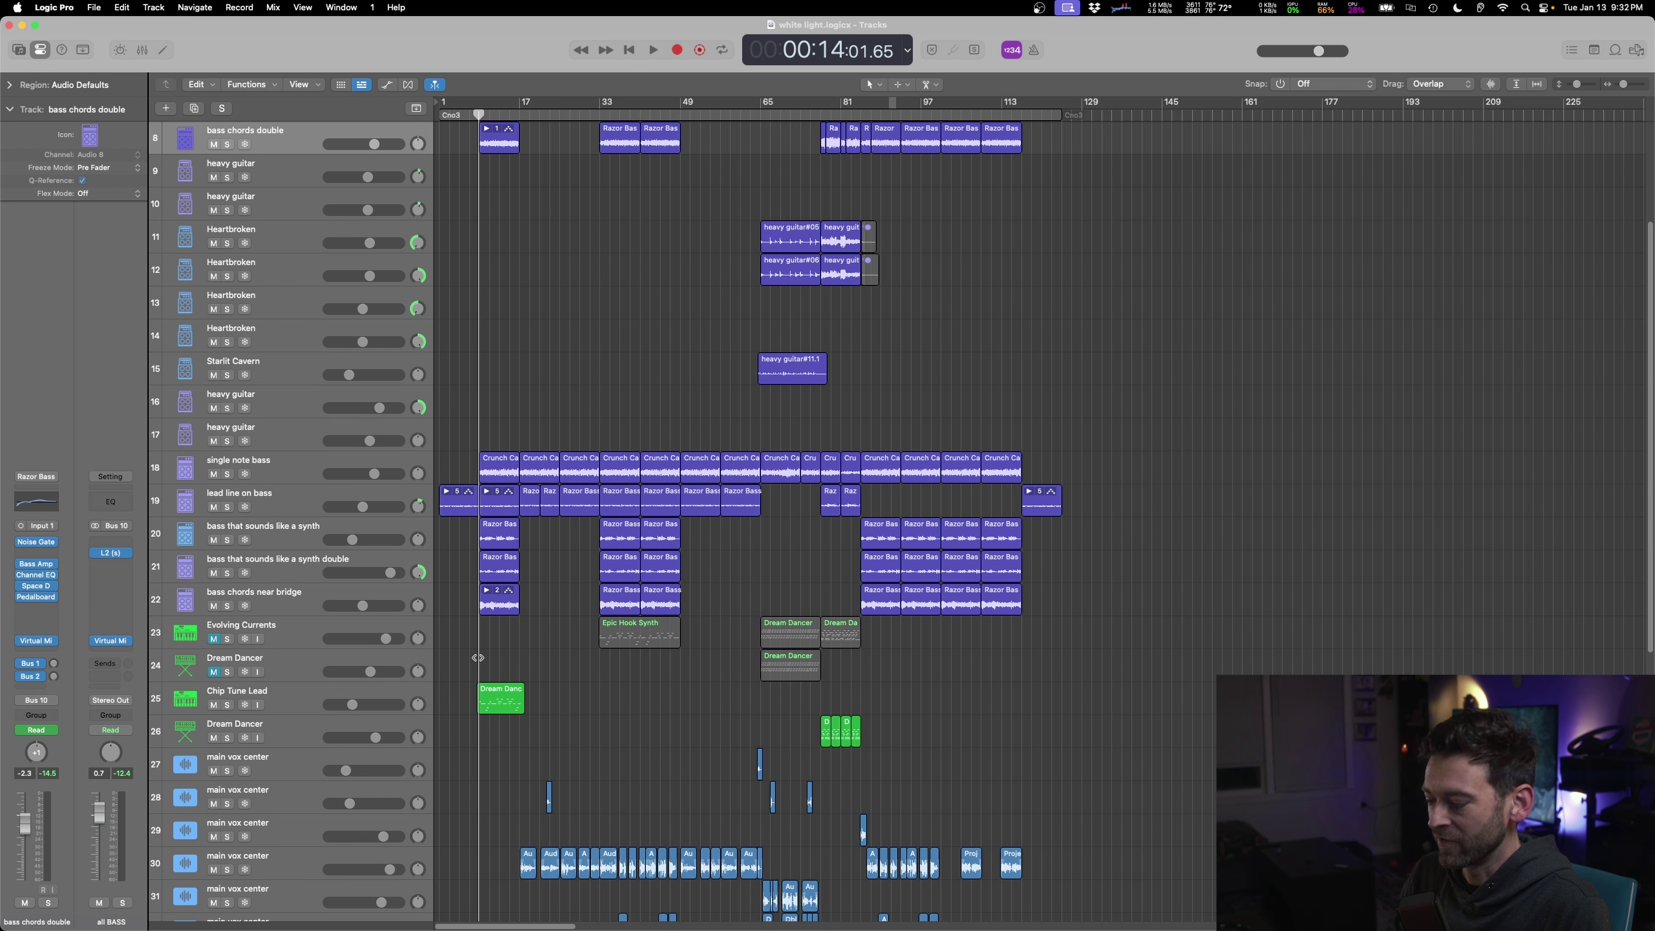
- Solo the Chip Tune Lead track and listen to its Dream Dancer region from about bar 9
{"action": "scroll", "coordinate": [477, 658], "scroll_direction": "up", "scroll_amount": 5}
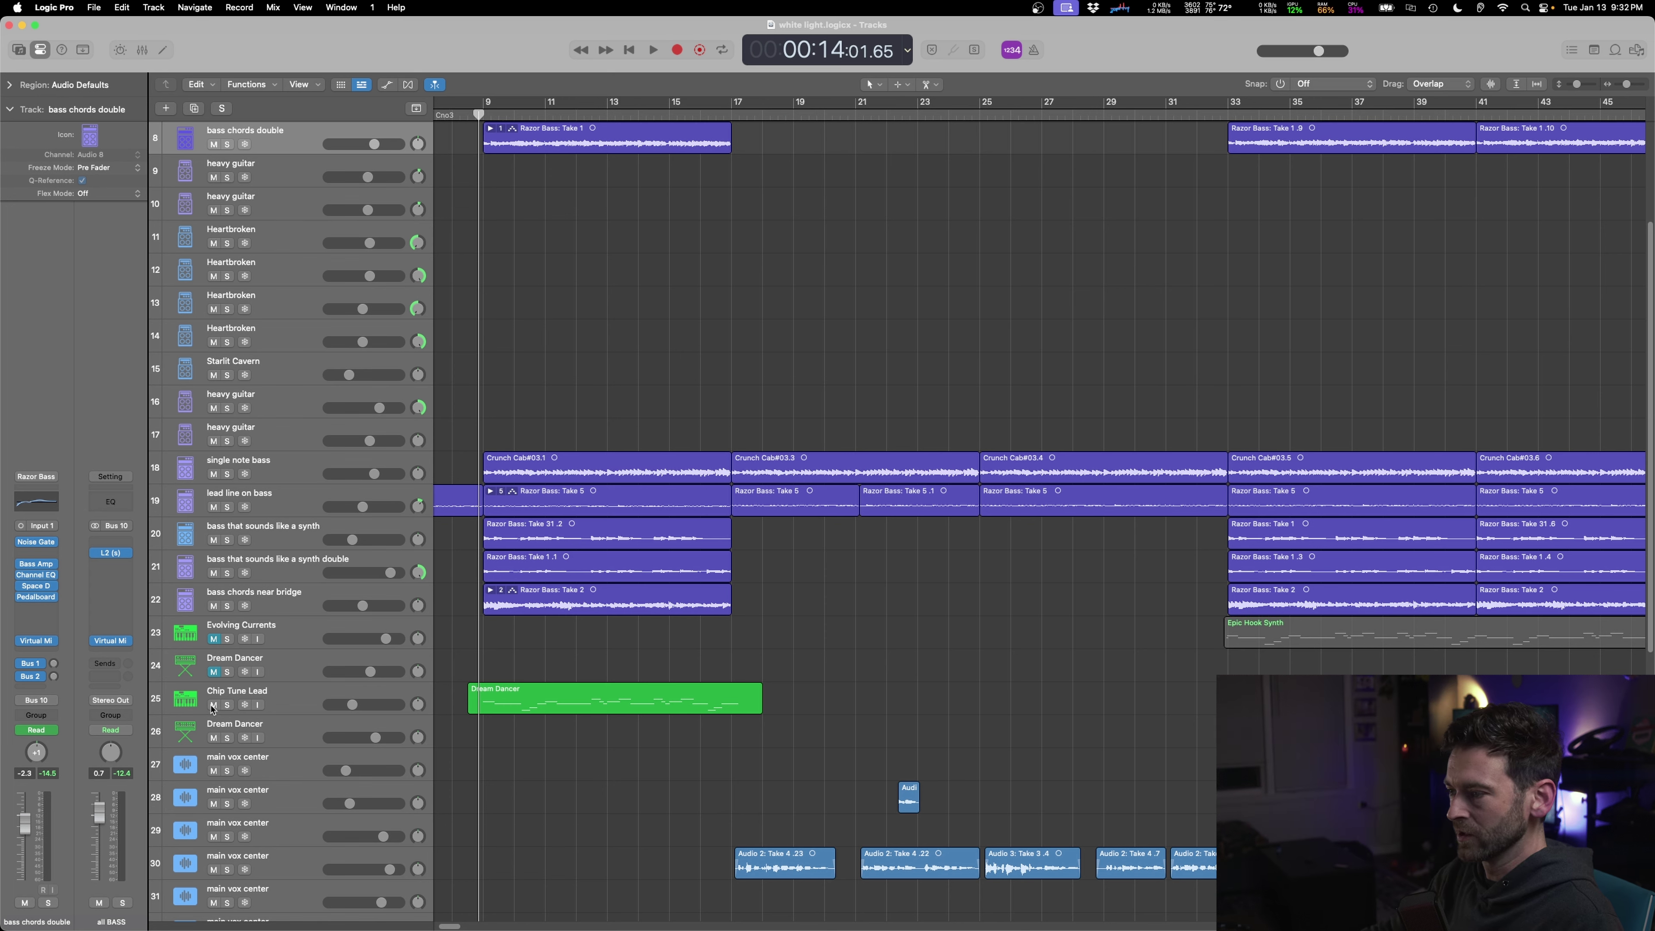
{"action": "left_click", "coordinate": [251, 707]}
{"action": "left_click", "coordinate": [227, 706]}
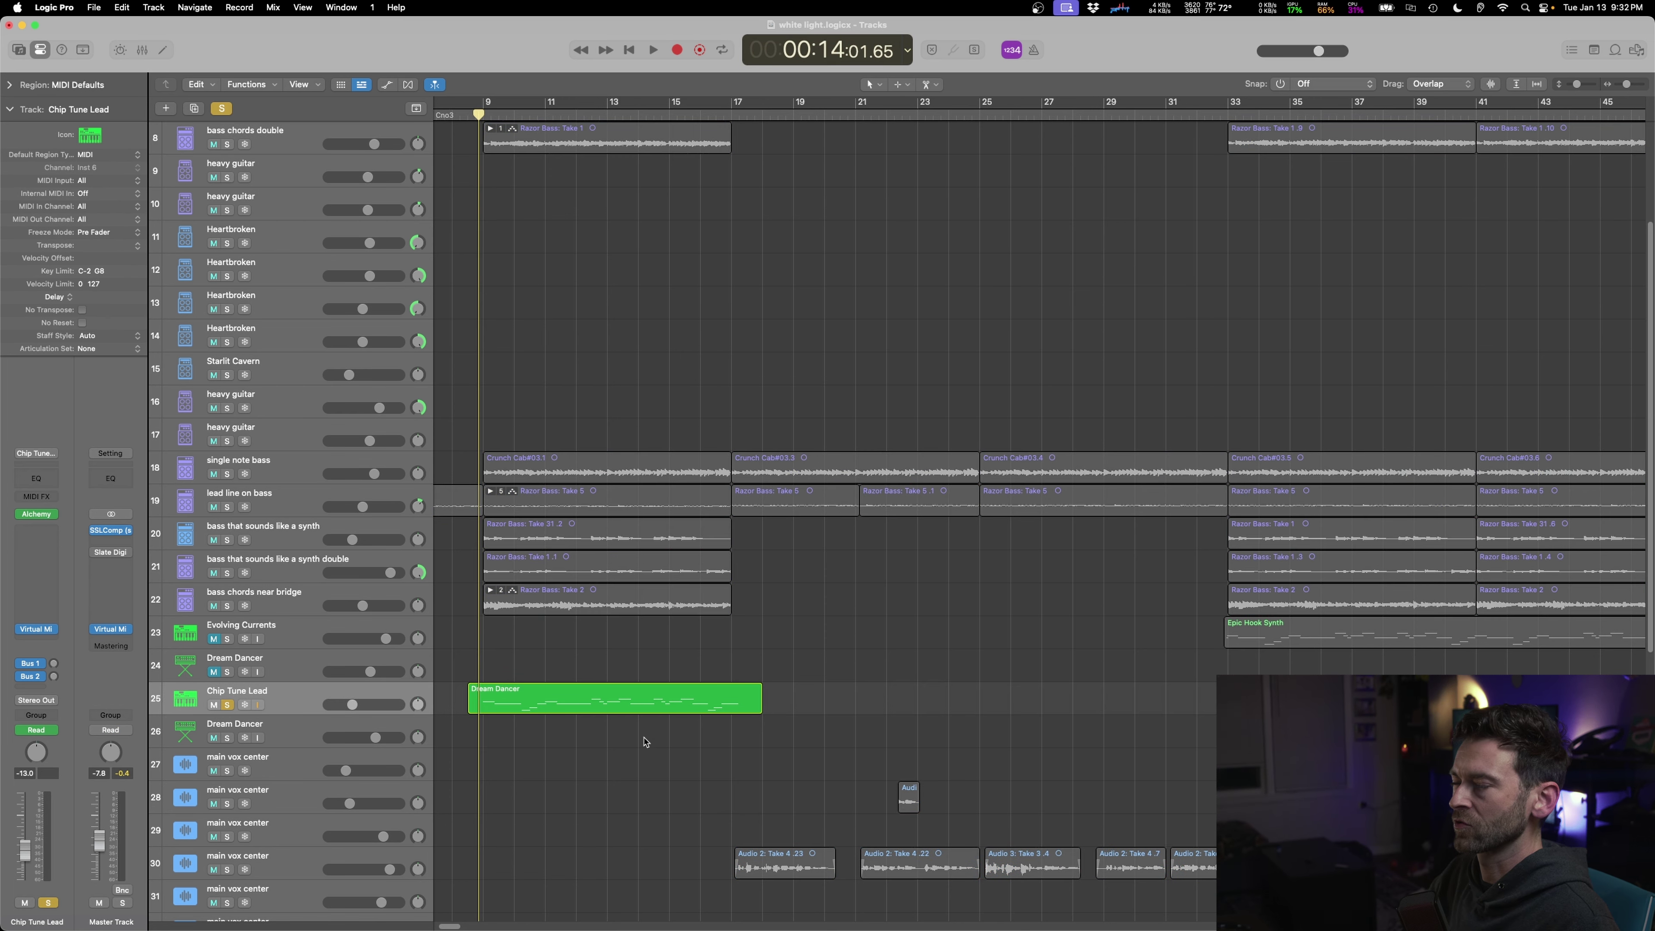
{"action": "scroll", "coordinate": [631, 747], "scroll_direction": "up", "scroll_amount": 3}
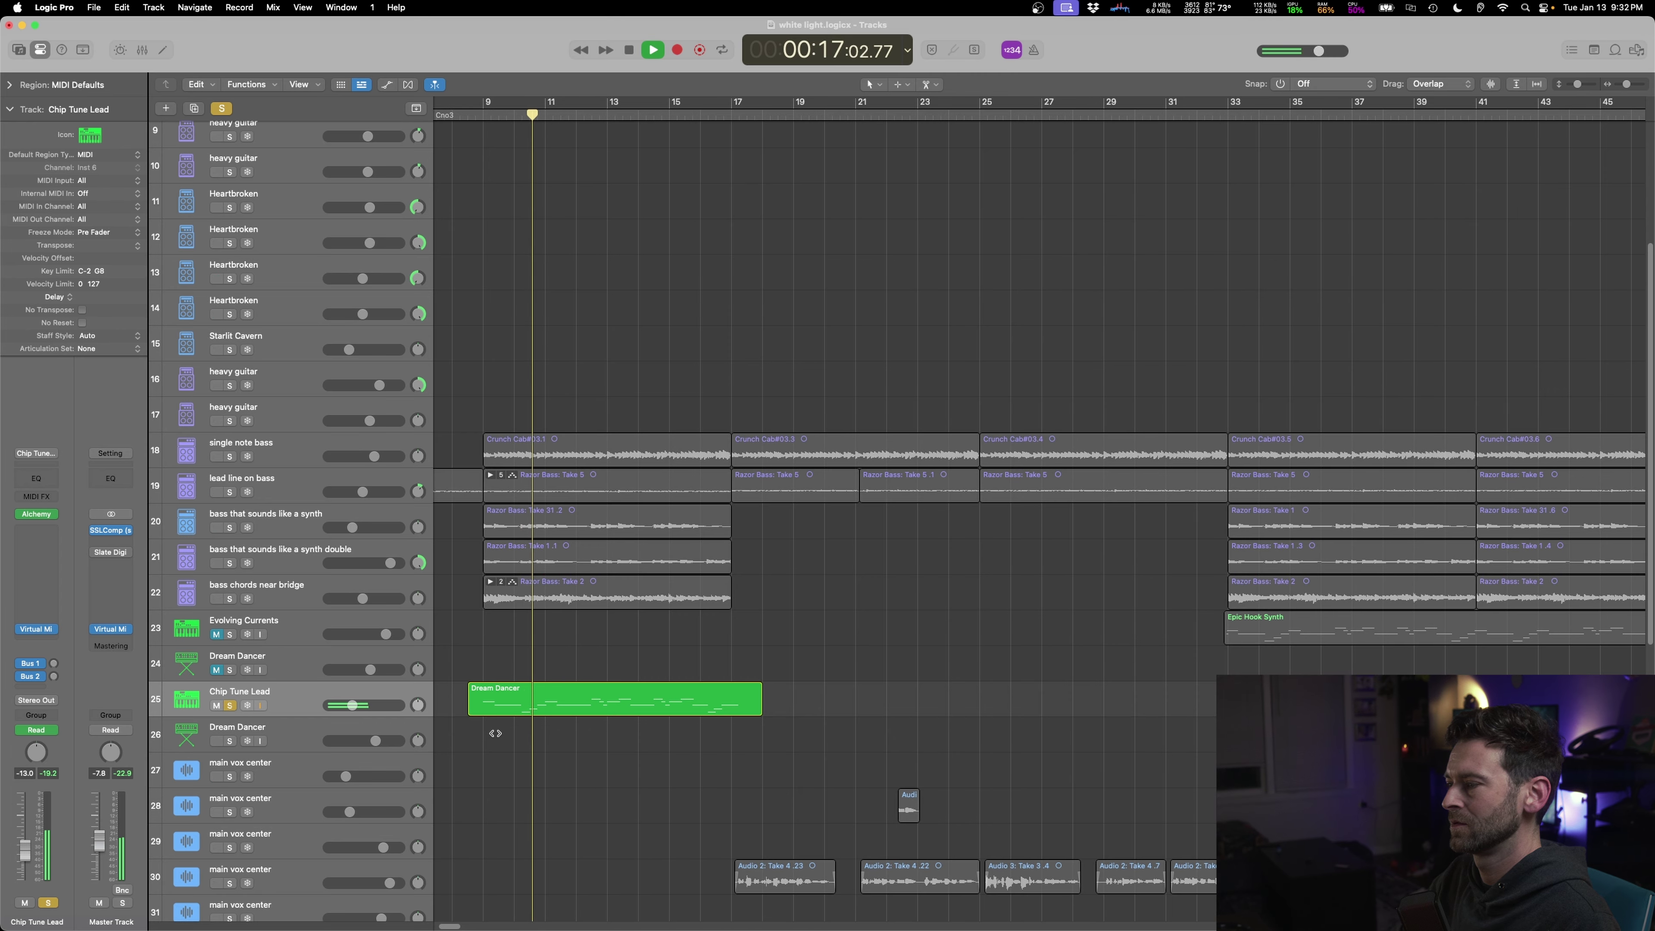
{"action": "key", "text": "space"}
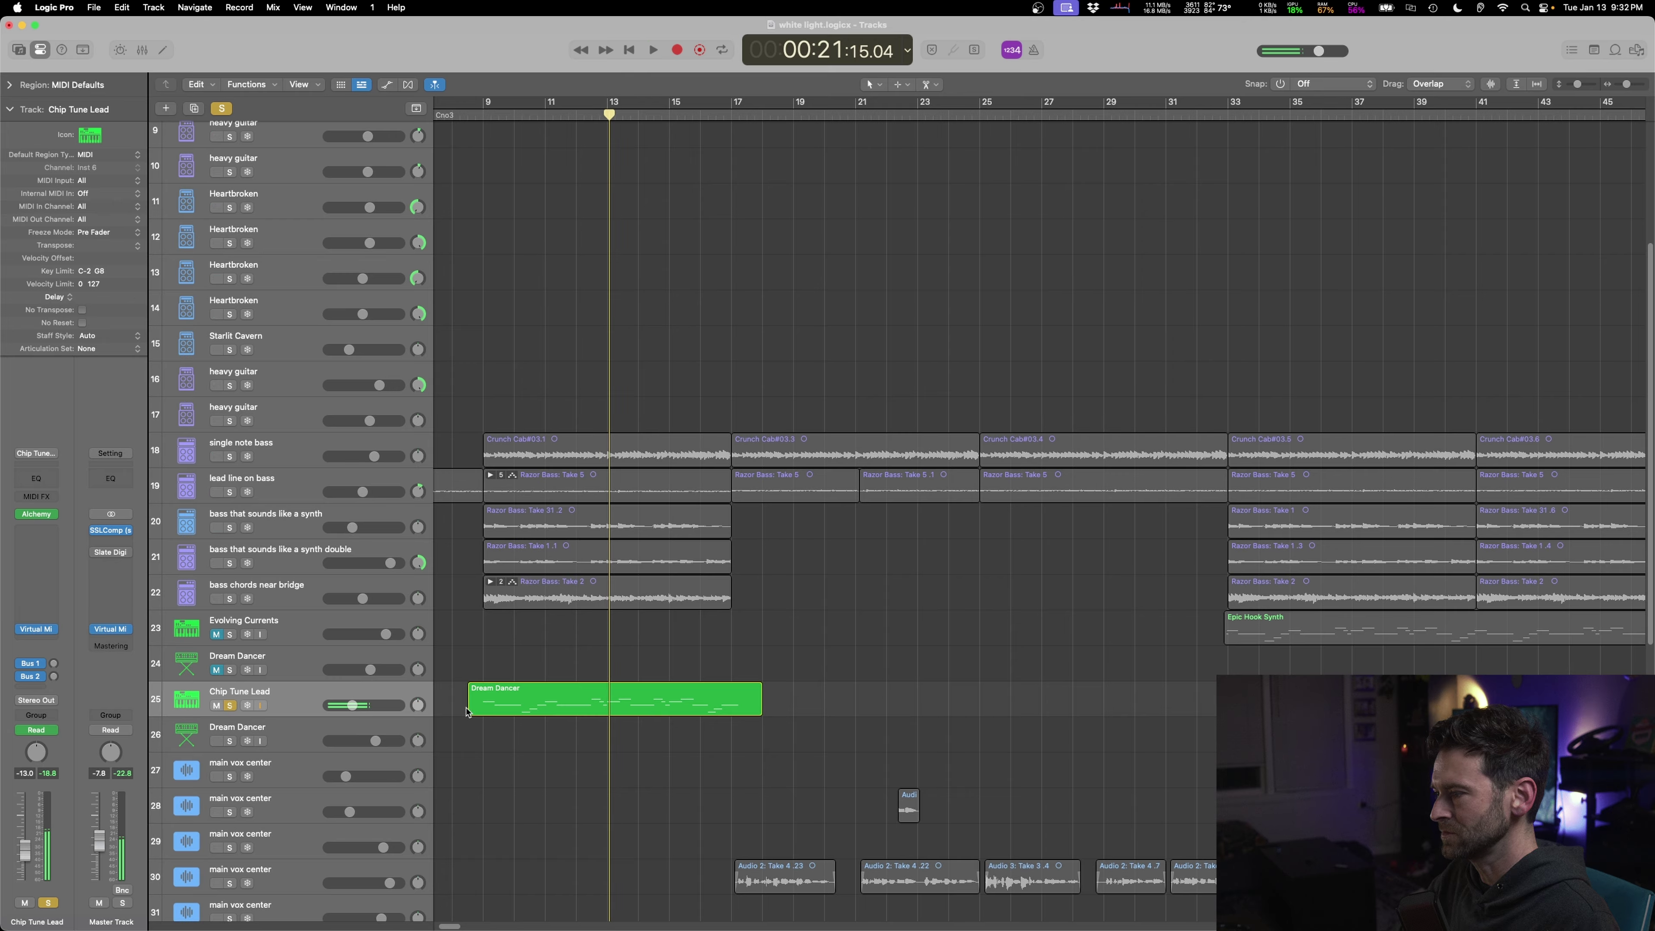
- Create a duplicate Chip Tune Lead track directly below the original
{"action": "left_click", "coordinate": [472, 704]}
{"action": "key", "text": "x"}
{"action": "key", "text": "x"}
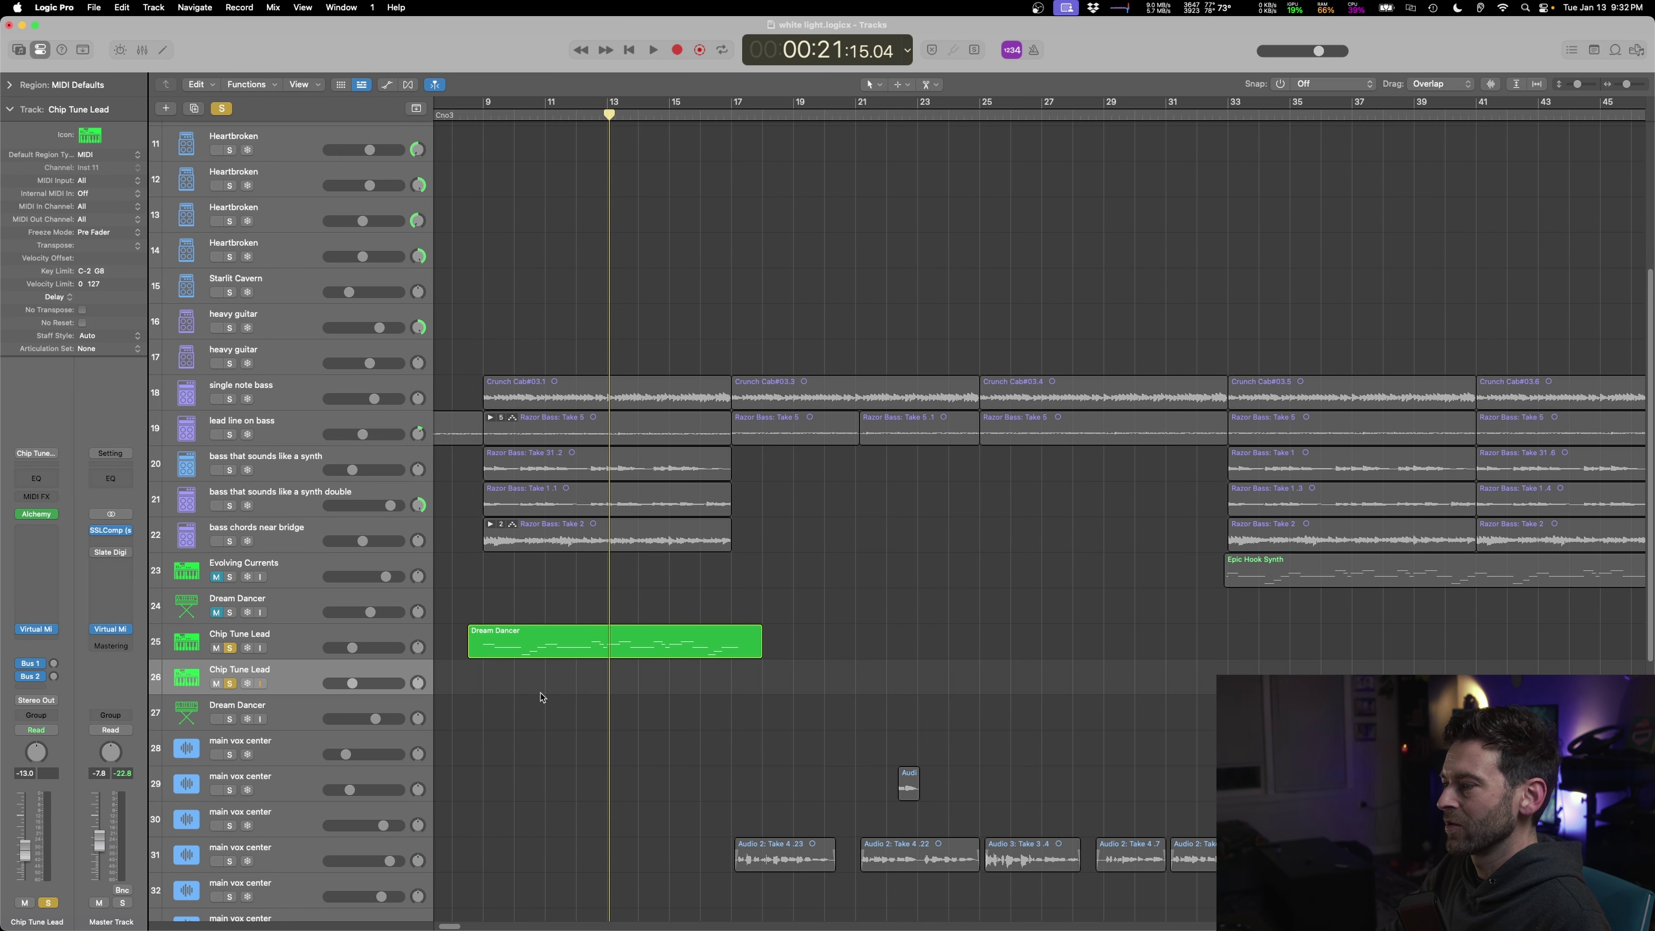
- Copy all notes of the Dream Dancer region an octave higher in the Piano Roll and play the result
{"action": "double_click", "coordinate": [636, 655]}
{"action": "key", "text": "super+a"}
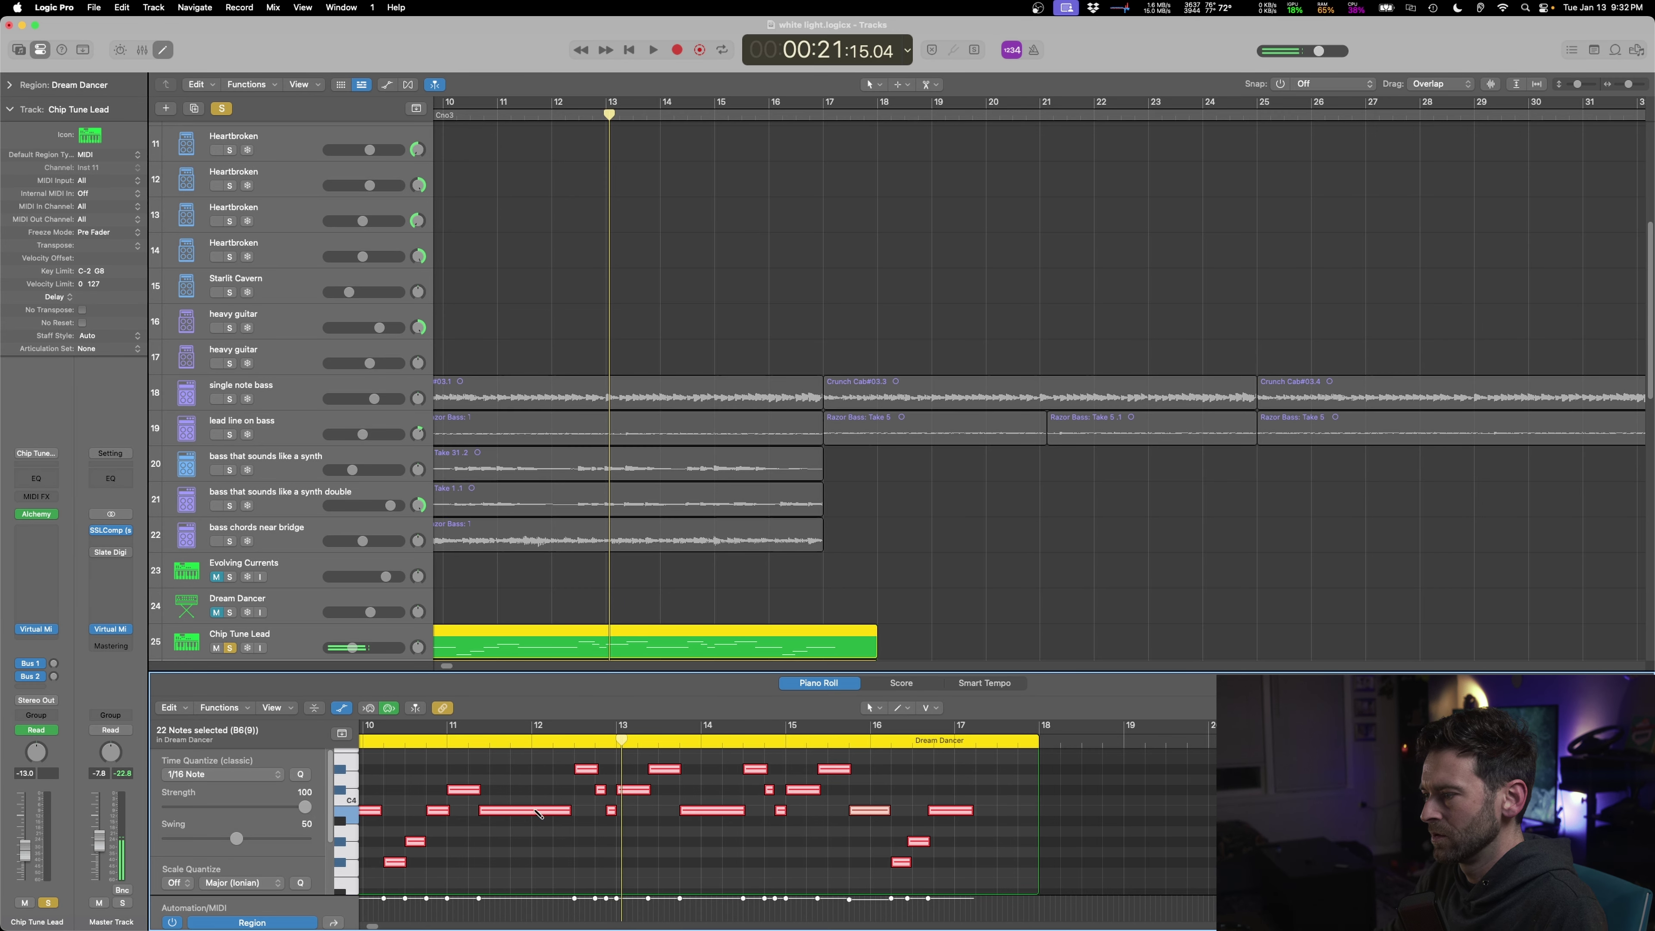
{"action": "scroll", "coordinate": [526, 813], "scroll_direction": "down", "scroll_amount": 5}
{"action": "left_click_drag", "start_coordinate": [526, 817], "coordinate": [528, 788]}
{"action": "key", "text": "space"}
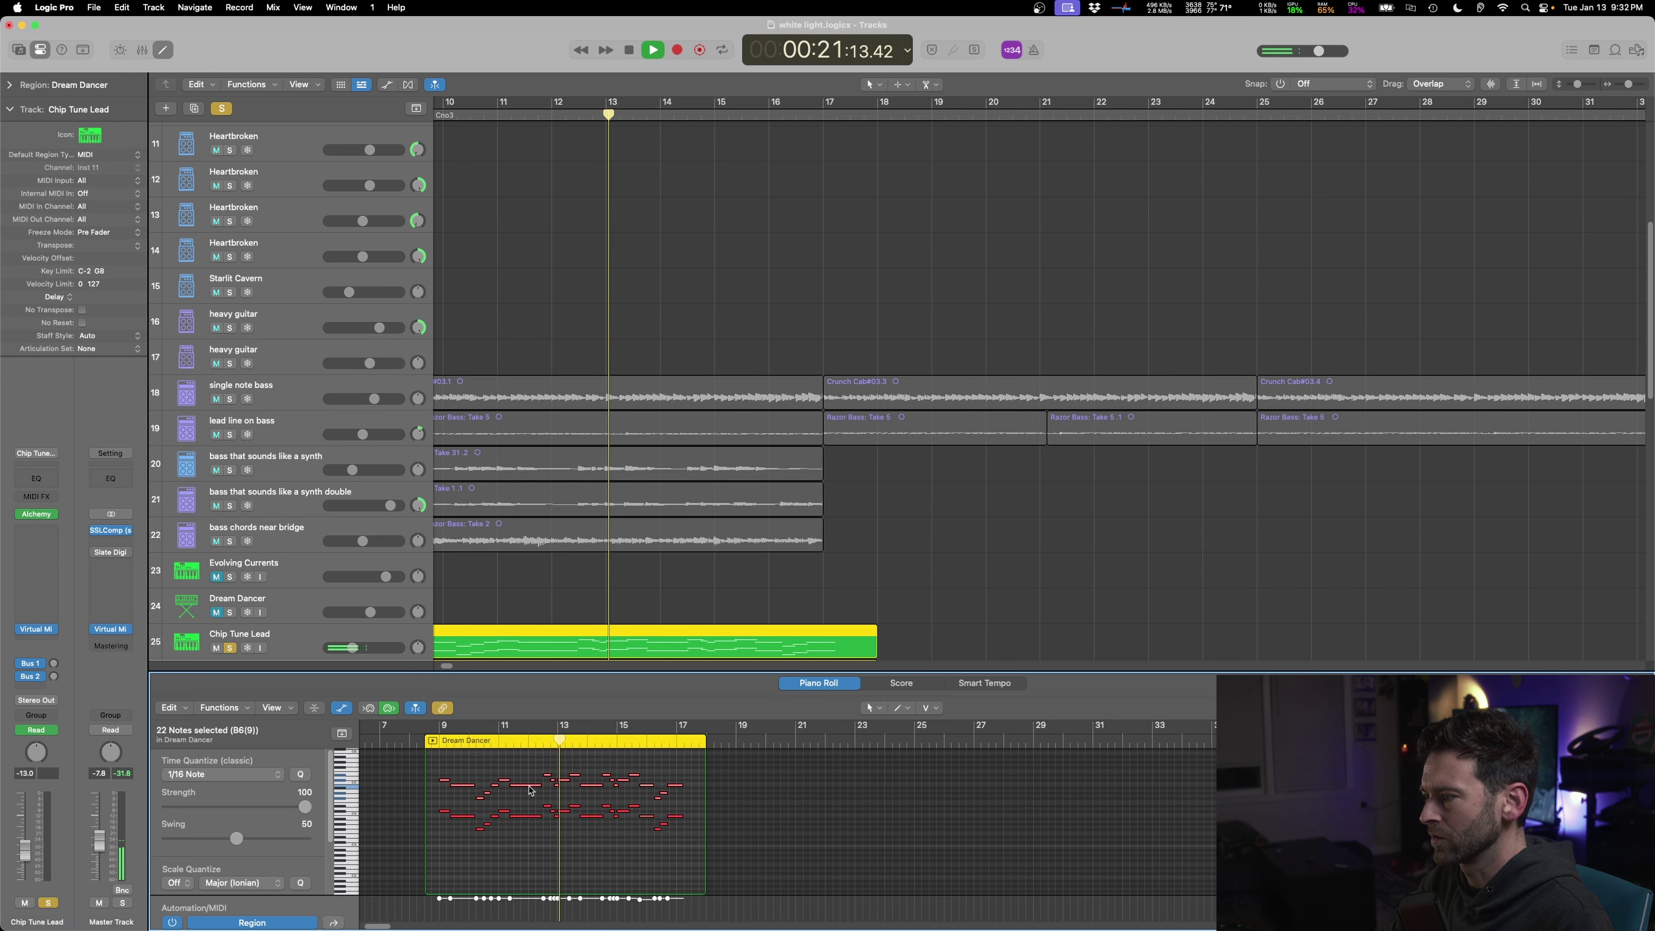
- Delete the original lower notes from the Dream Dancer region and put a copy of the region on the duplicate Chip Tune Lead track
{"action": "left_click_drag", "start_coordinate": [424, 803], "coordinate": [698, 872]}
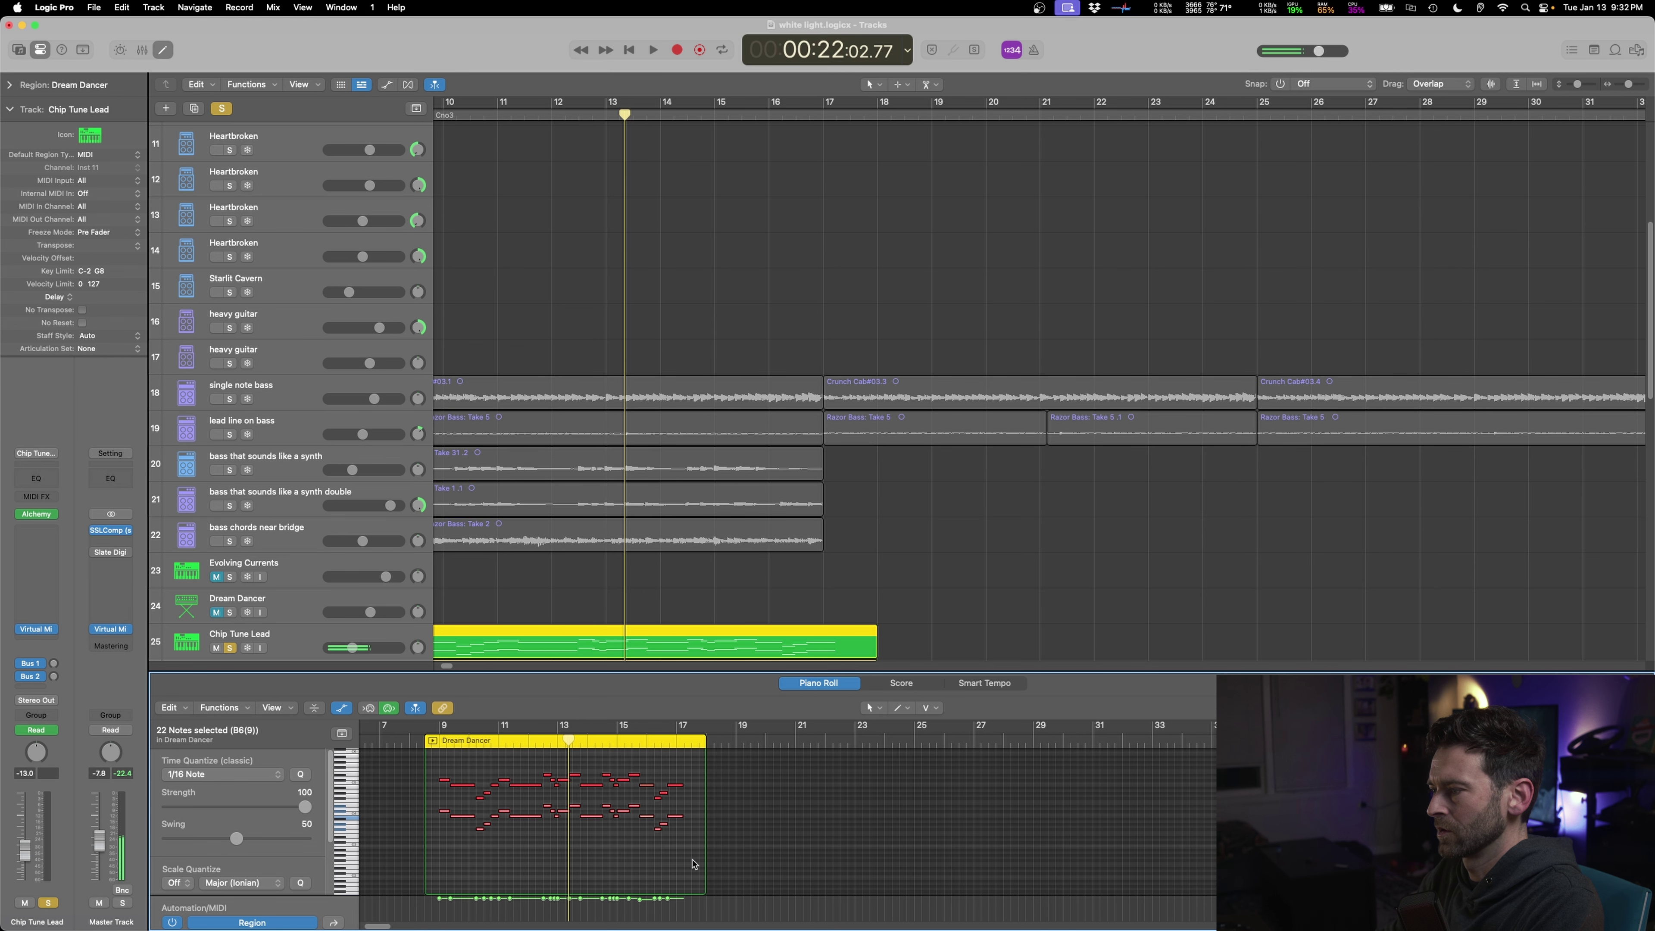
{"action": "key", "text": "Delete"}
{"action": "key", "text": "space"}
{"action": "key", "text": "super+d"}
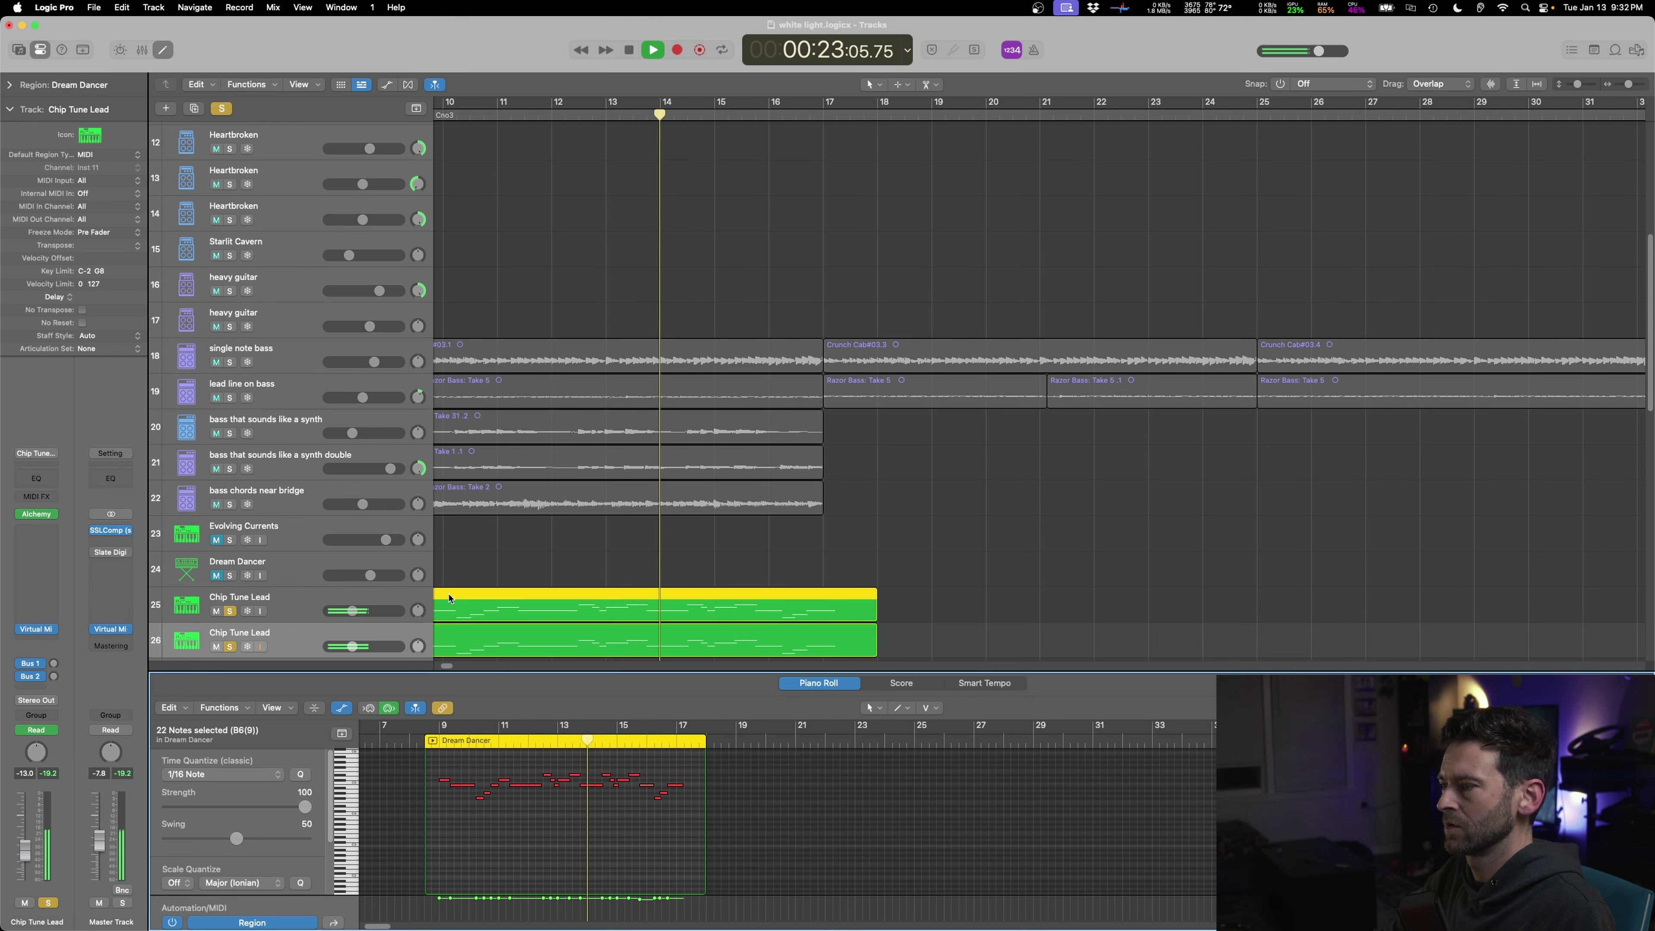
- Close the Piano Roll, turn off solo and slightly lower the duplicate Chip Tune Lead track's volume during playback from bar 9
{"action": "key", "text": "x"}
{"action": "key", "text": "x"}
{"action": "scroll", "coordinate": [502, 602], "scroll_direction": "down", "scroll_amount": 3}
{"action": "scroll", "coordinate": [529, 599], "scroll_direction": "left", "scroll_amount": 5}
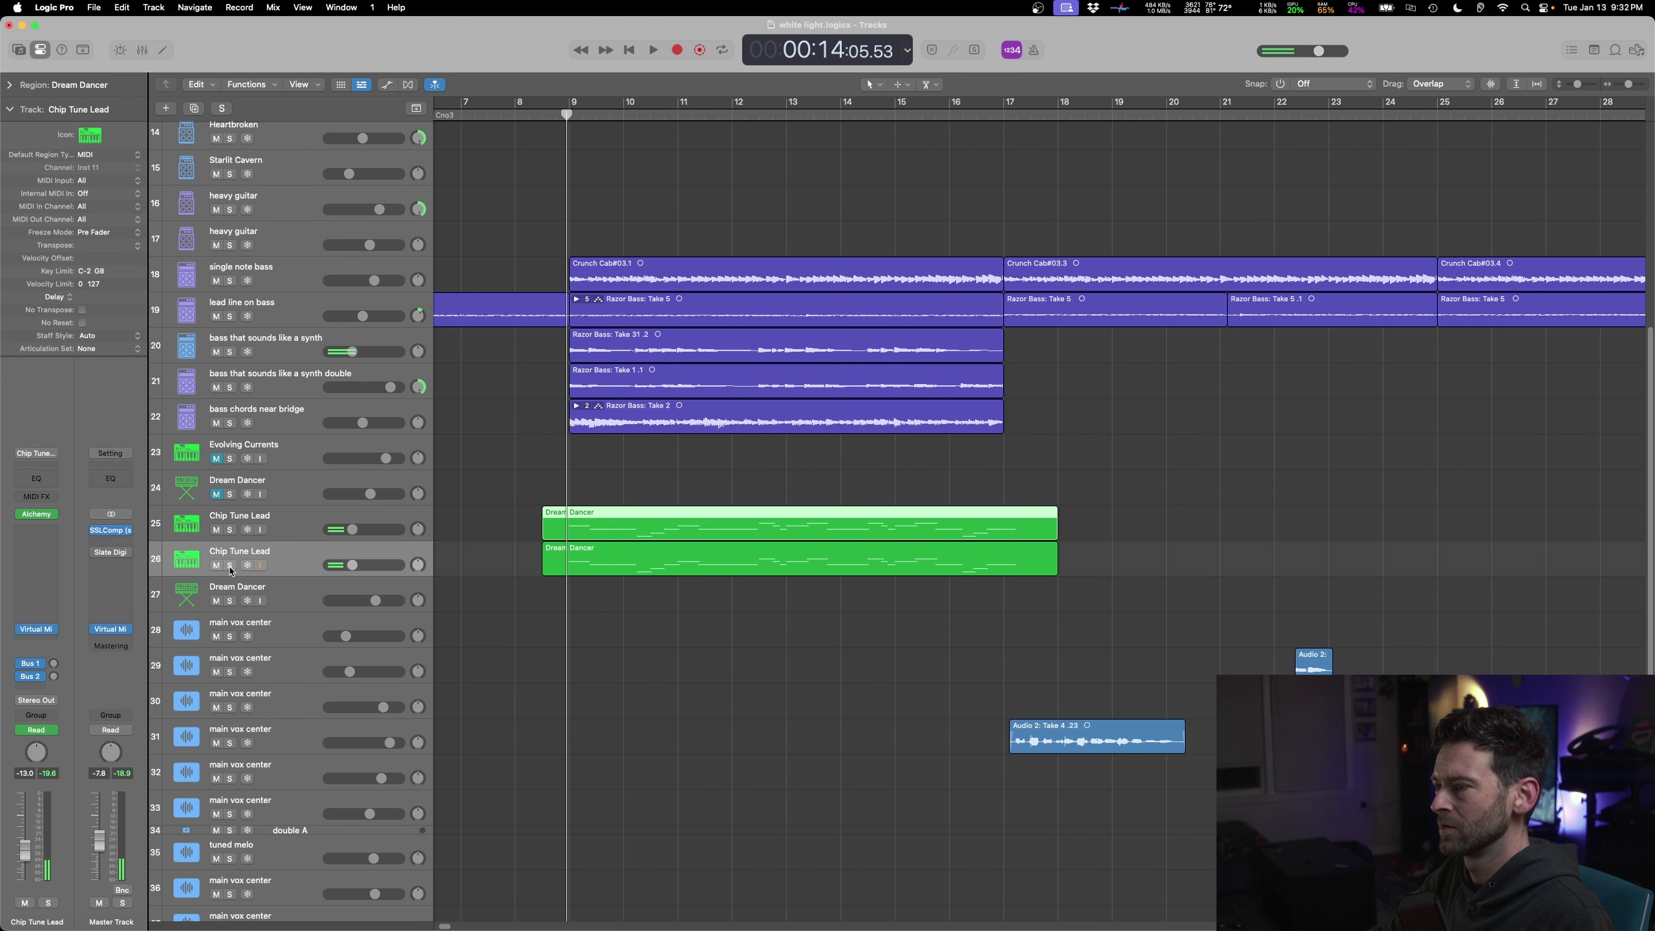
{"action": "key", "text": "space"}
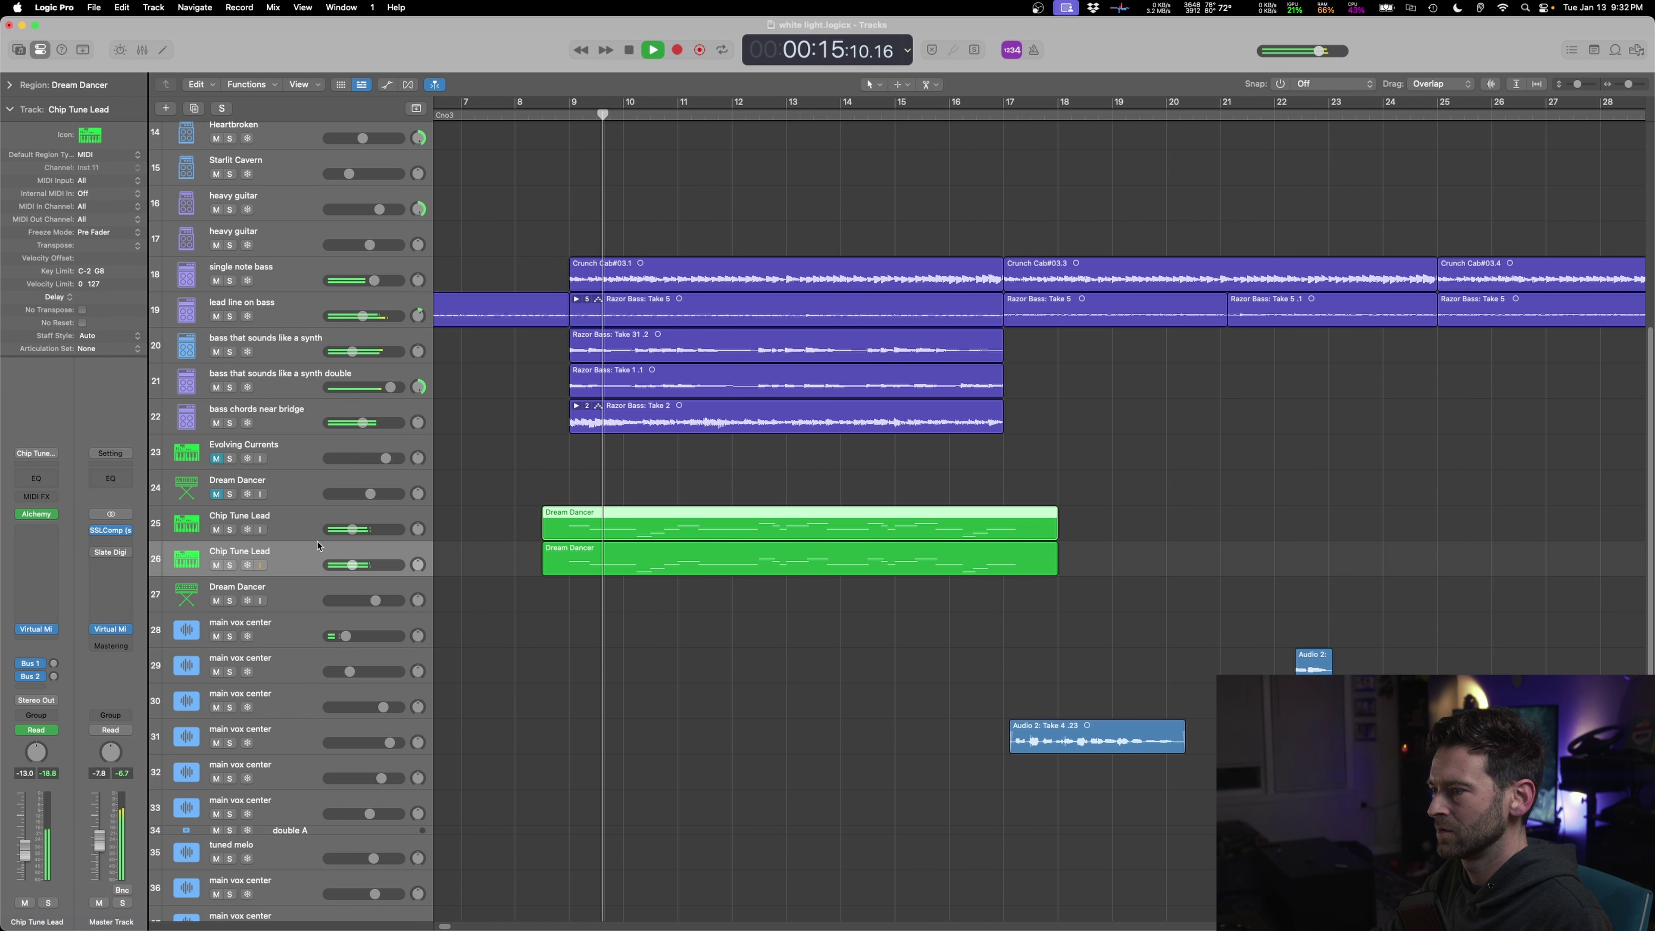
{"action": "left_click", "coordinate": [351, 564]}
{"action": "left_click_drag", "start_coordinate": [352, 565], "coordinate": [356, 530]}
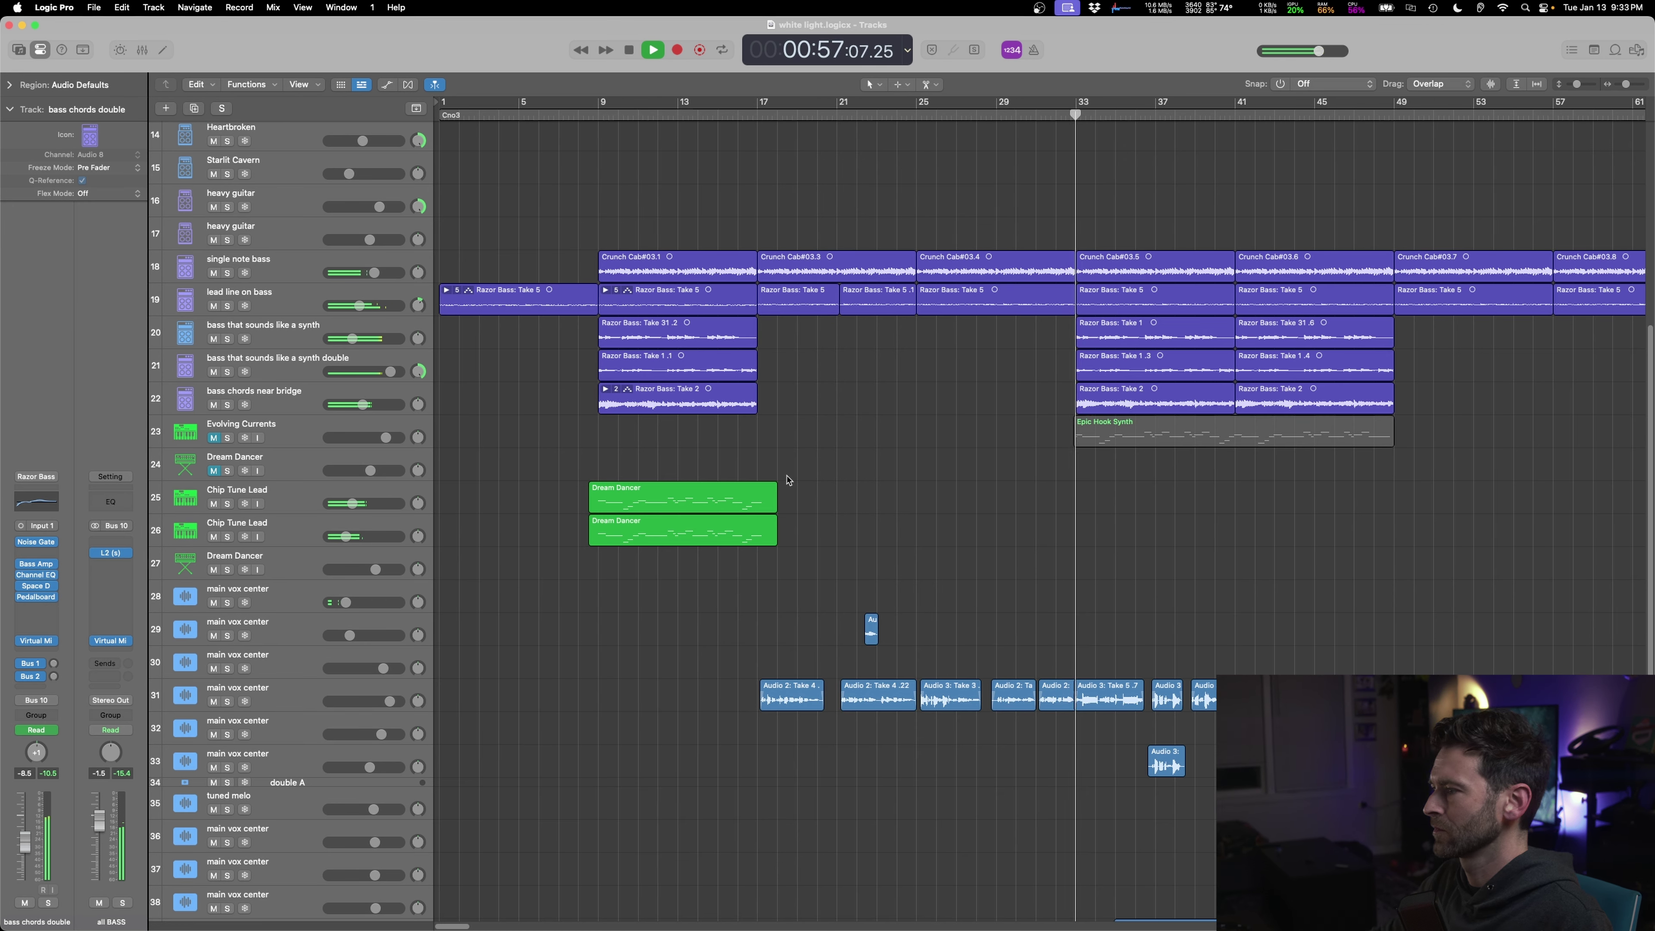
- Unmute and solo the Evolving Currents track and open its Alchemy instrument
{"action": "left_click", "coordinate": [213, 437]}
{"action": "left_click", "coordinate": [228, 437]}
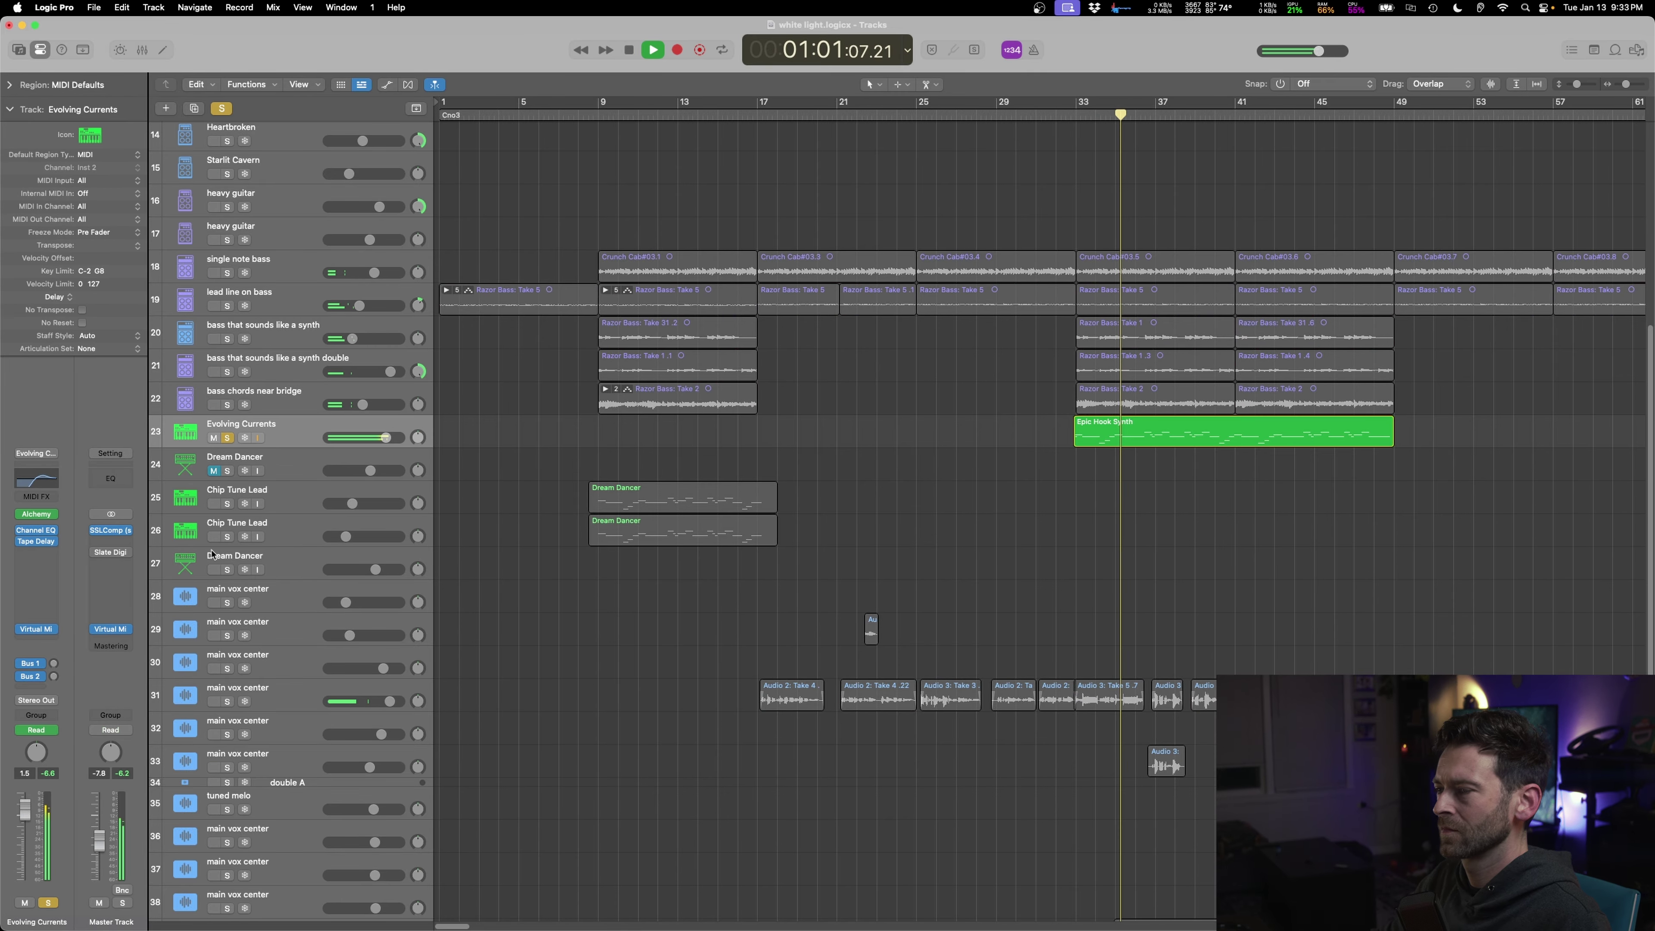
{"action": "left_click", "coordinate": [36, 515]}
{"action": "key", "text": "space"}
- Adjust Alchemy's Cutoff performance control and listen to the Epic Hook Synth region from about bar 43
{"action": "mouse_move", "coordinate": [924, 636]}
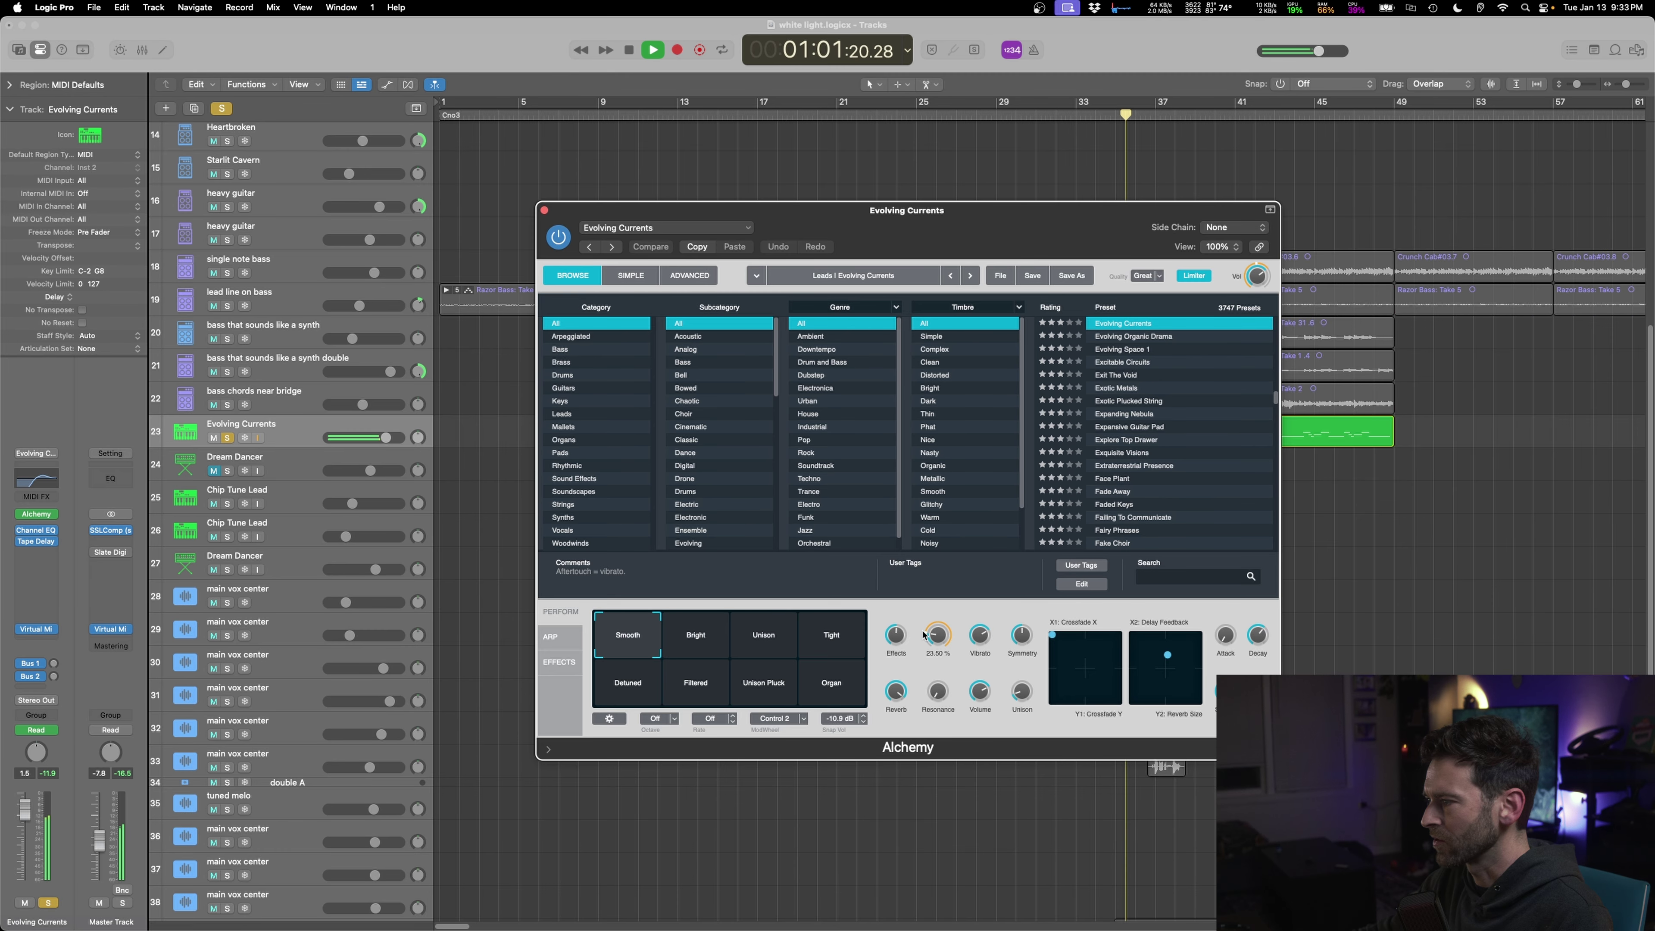
{"action": "left_click_drag", "start_coordinate": [949, 645], "coordinate": [941, 672]}
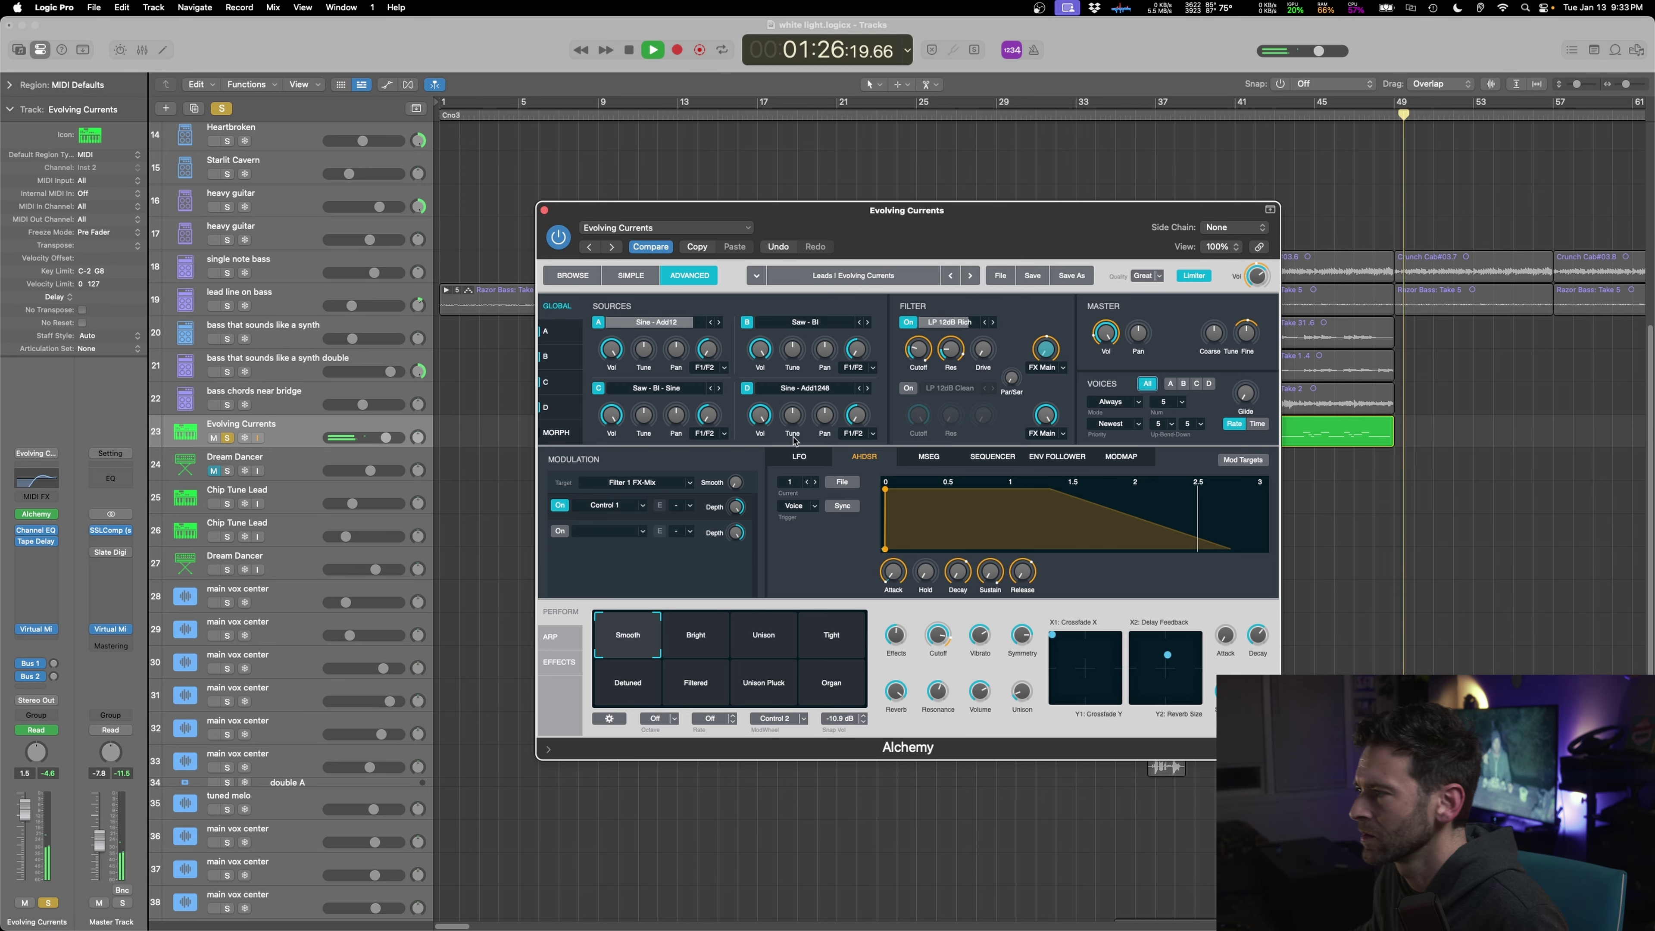
{"action": "left_click", "coordinate": [1207, 123]}
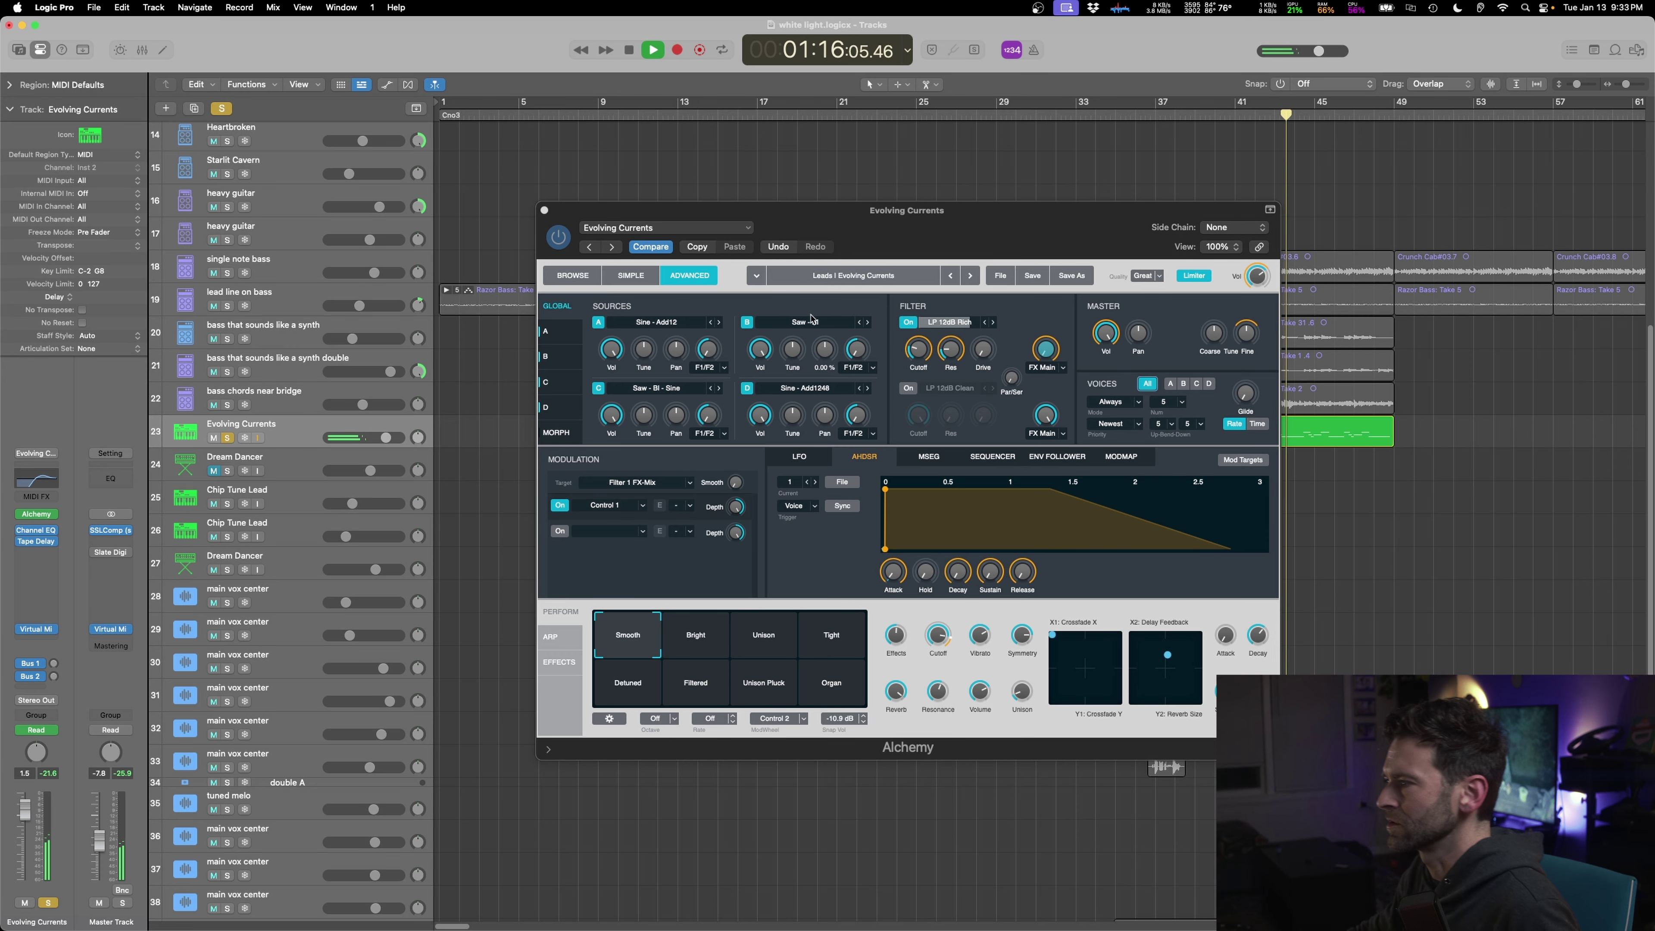
{"action": "key", "text": "space"}
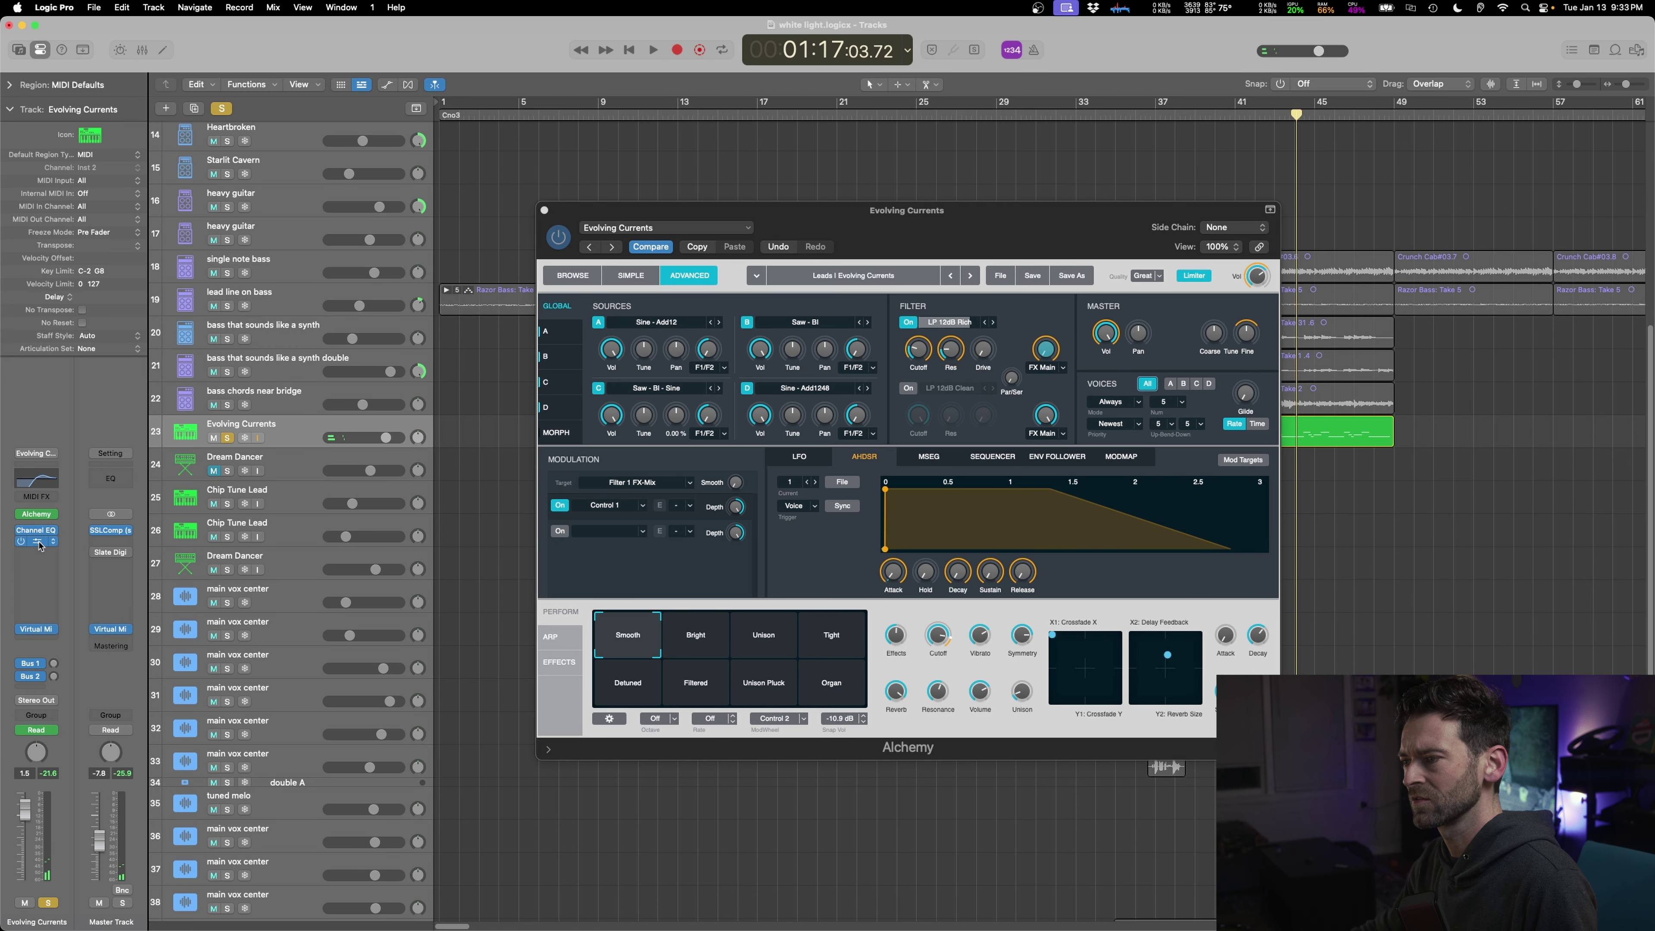
- Insert a stereo Clip Distortion between Channel EQ and Tape Delay on the Evolving Currents track
{"action": "left_click", "coordinate": [37, 551]}
{"action": "mouse_move", "coordinate": [84, 853]}
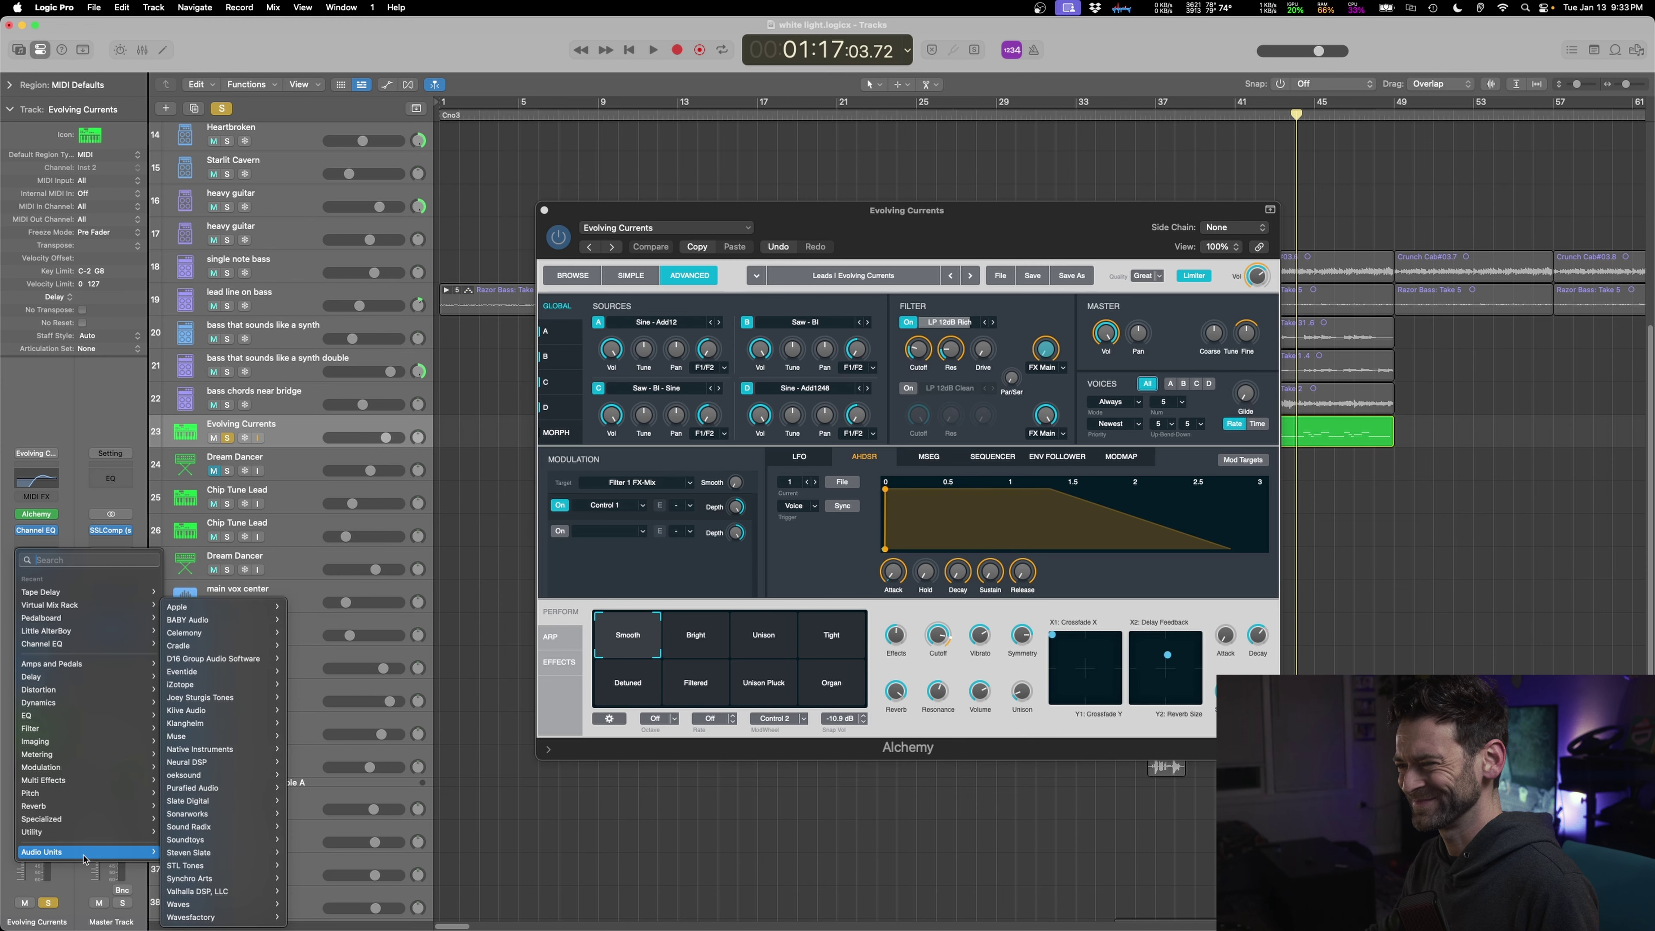
{"action": "key", "text": "Escape"}
{"action": "left_click", "coordinate": [50, 553]}
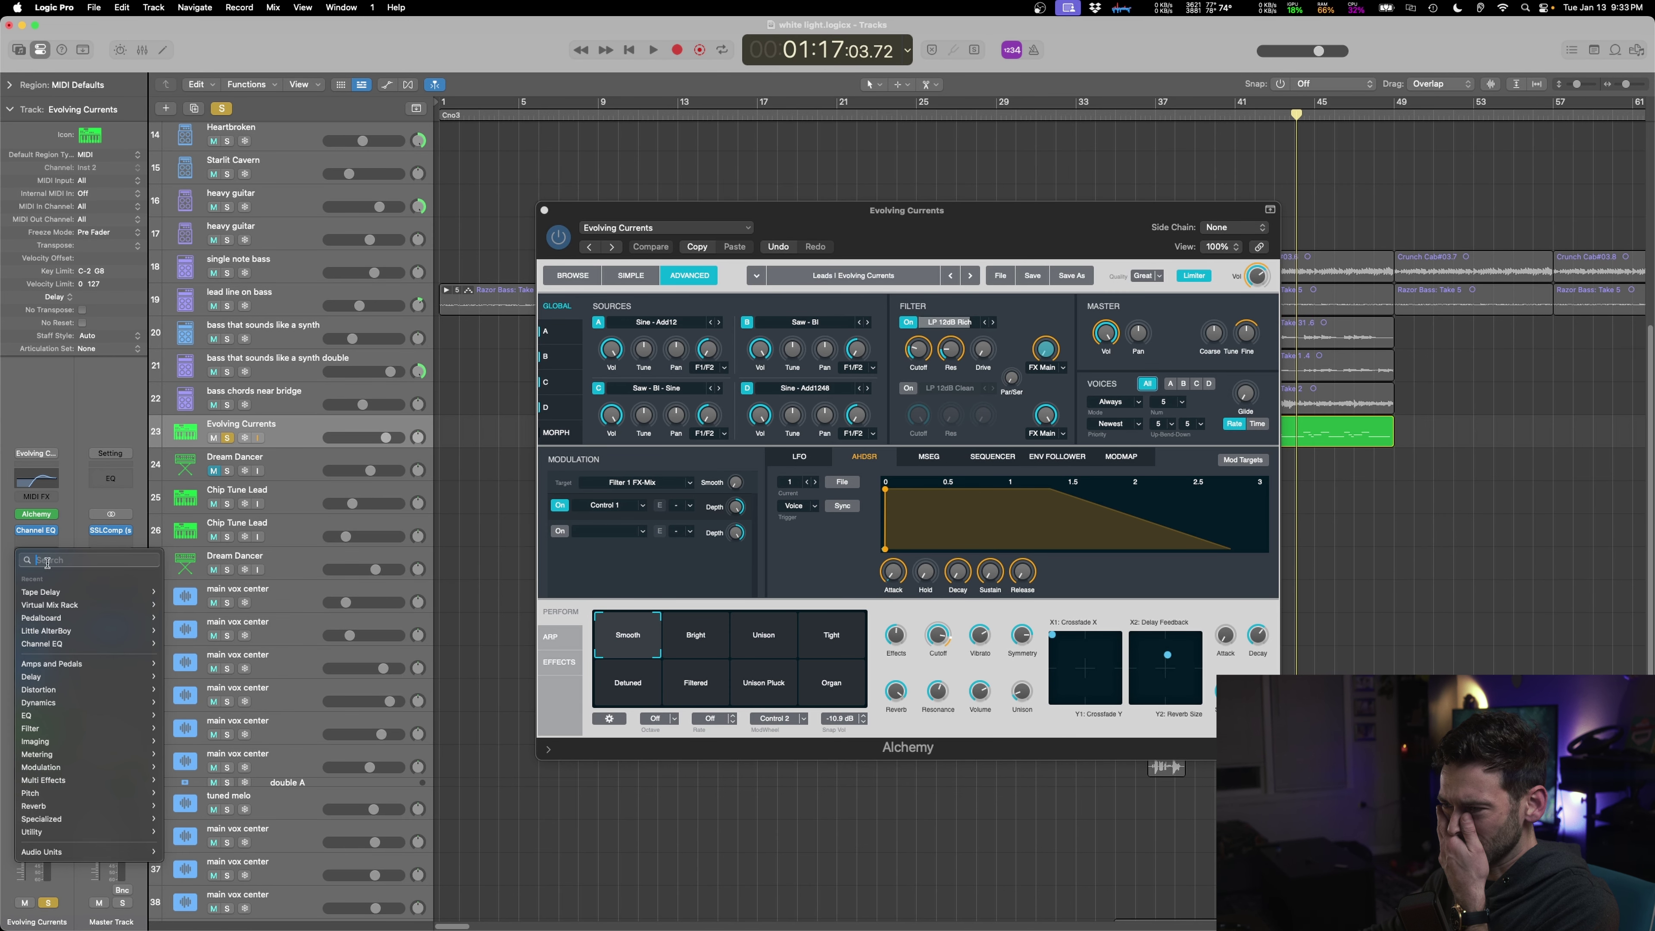
{"action": "mouse_move", "coordinate": [115, 695]}
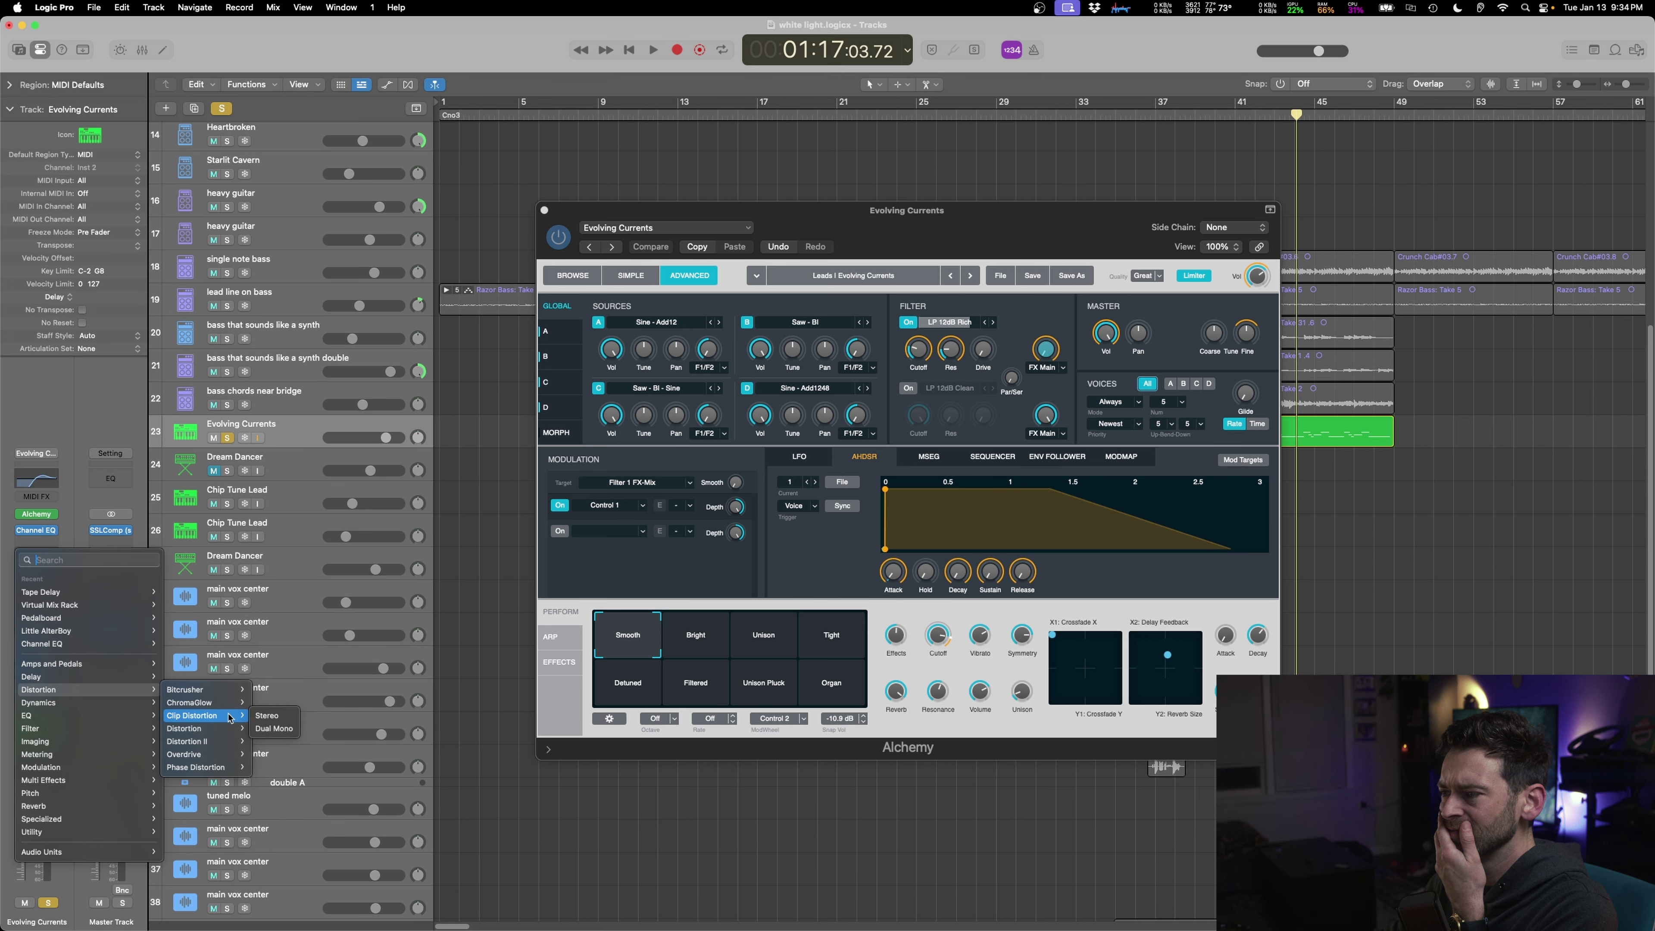
{"action": "left_click", "coordinate": [274, 718]}
- Set Clip Distortion's mix to 68% and its LP filter and high shelving to 20000 Hz, turn off solo and close both plug-in windows
{"action": "key", "text": "space"}
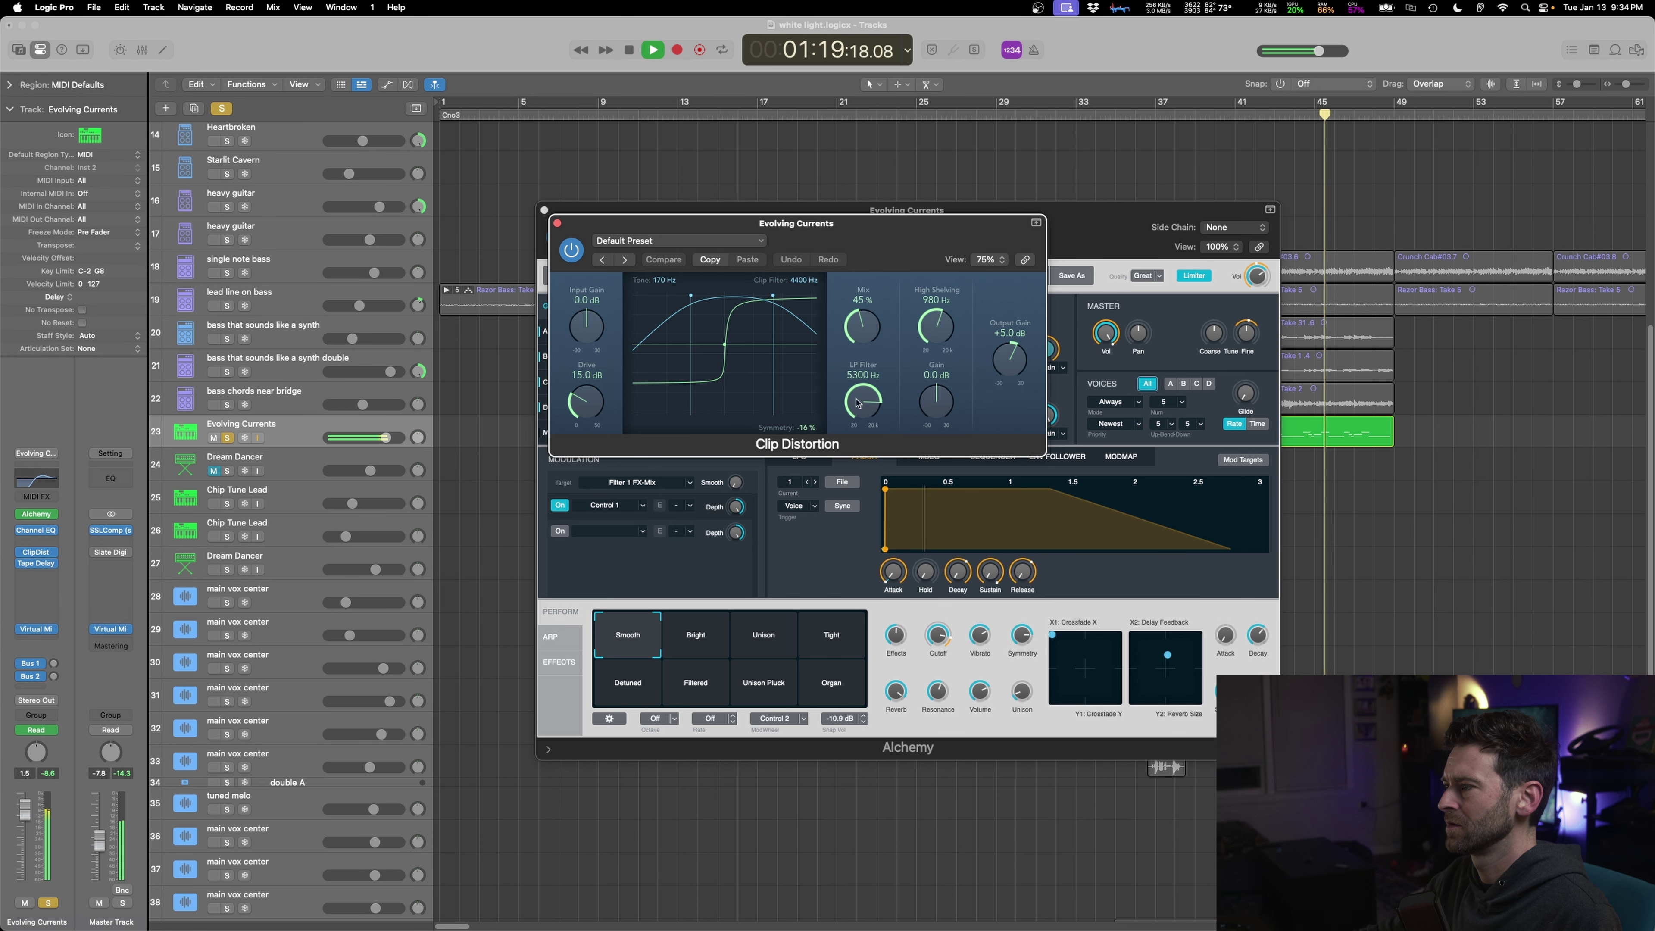
{"action": "left_click_drag", "start_coordinate": [867, 412], "coordinate": [867, 392]}
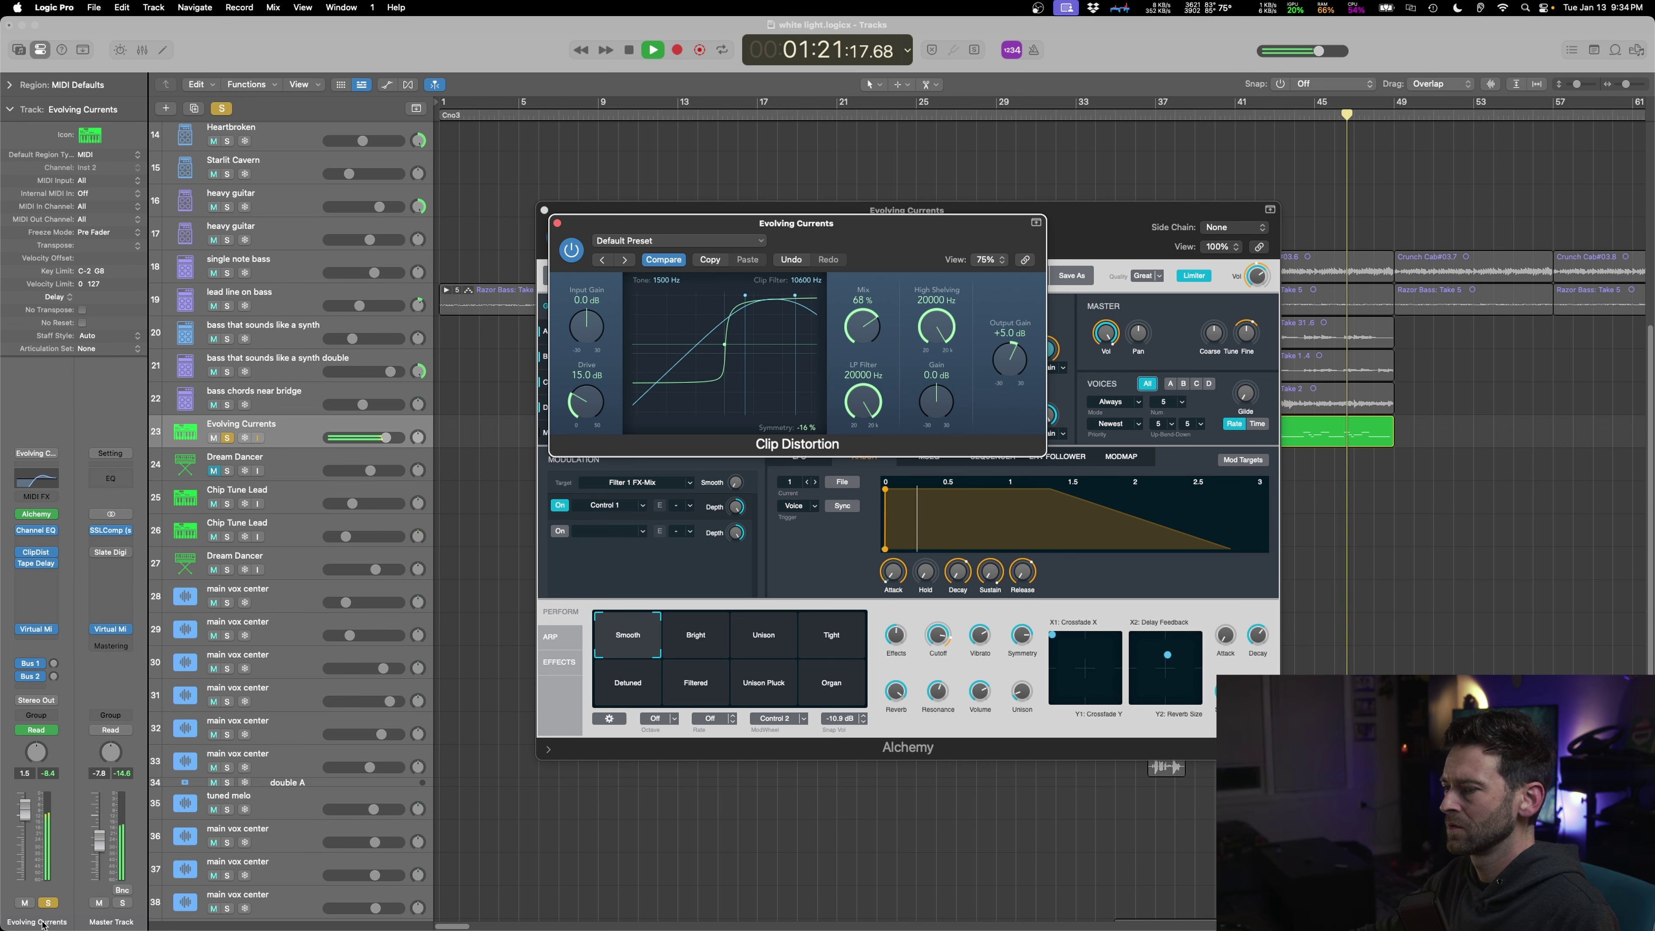
{"action": "left_click", "coordinate": [227, 438]}
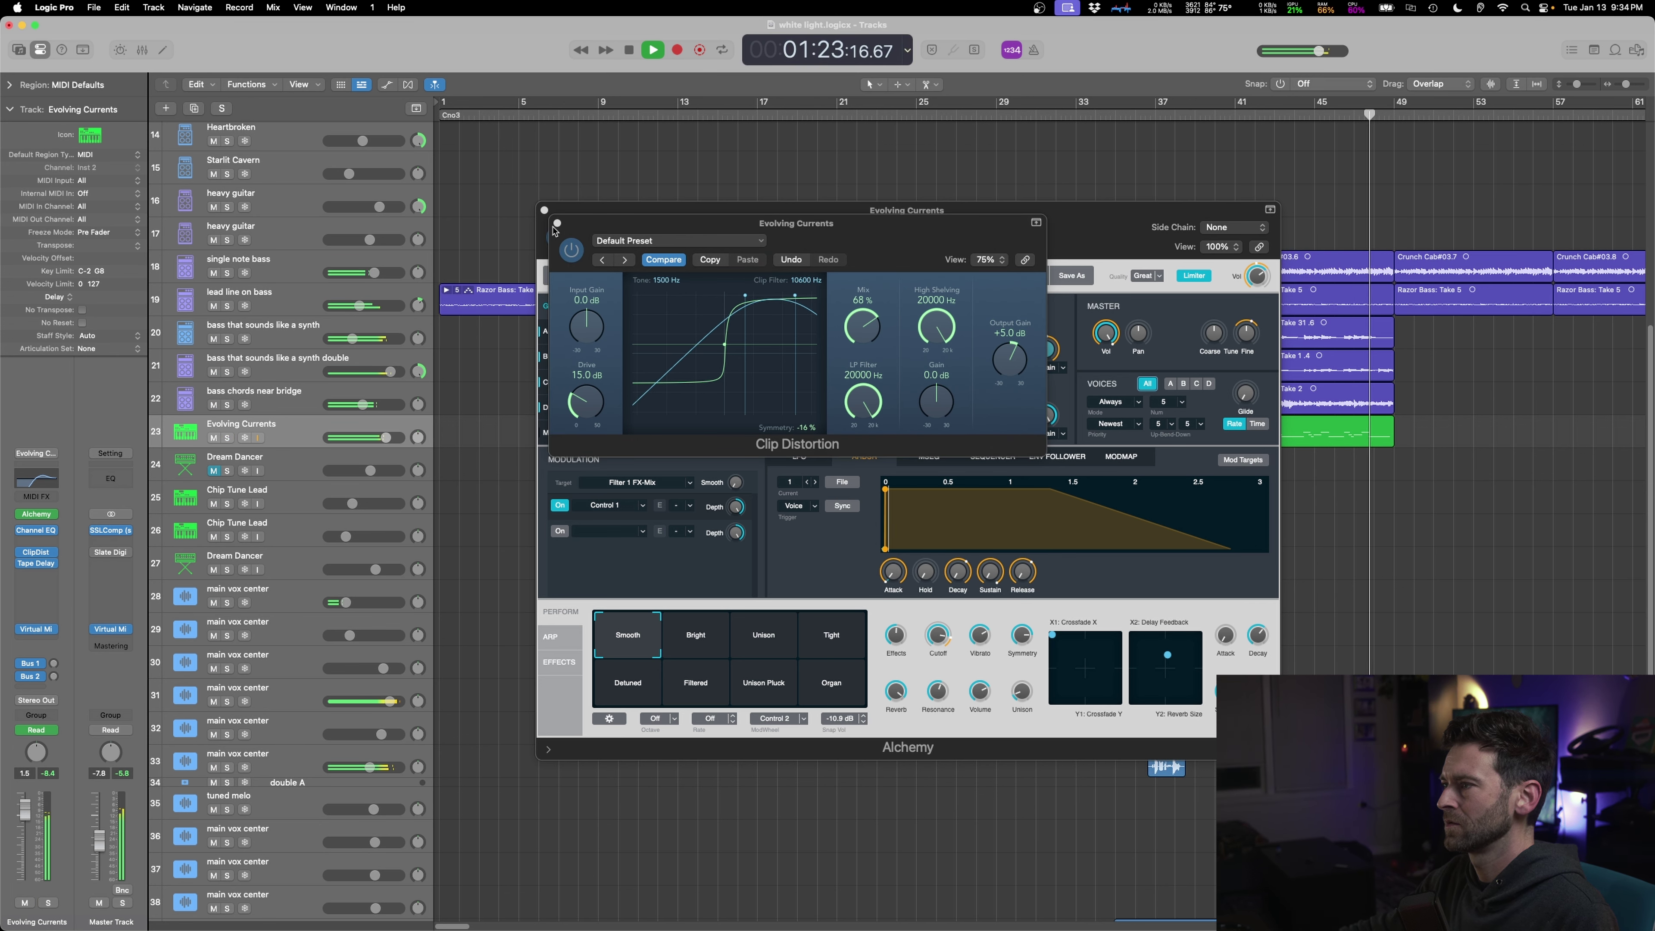
{"action": "left_click", "coordinate": [558, 223]}
{"action": "left_click", "coordinate": [544, 210]}
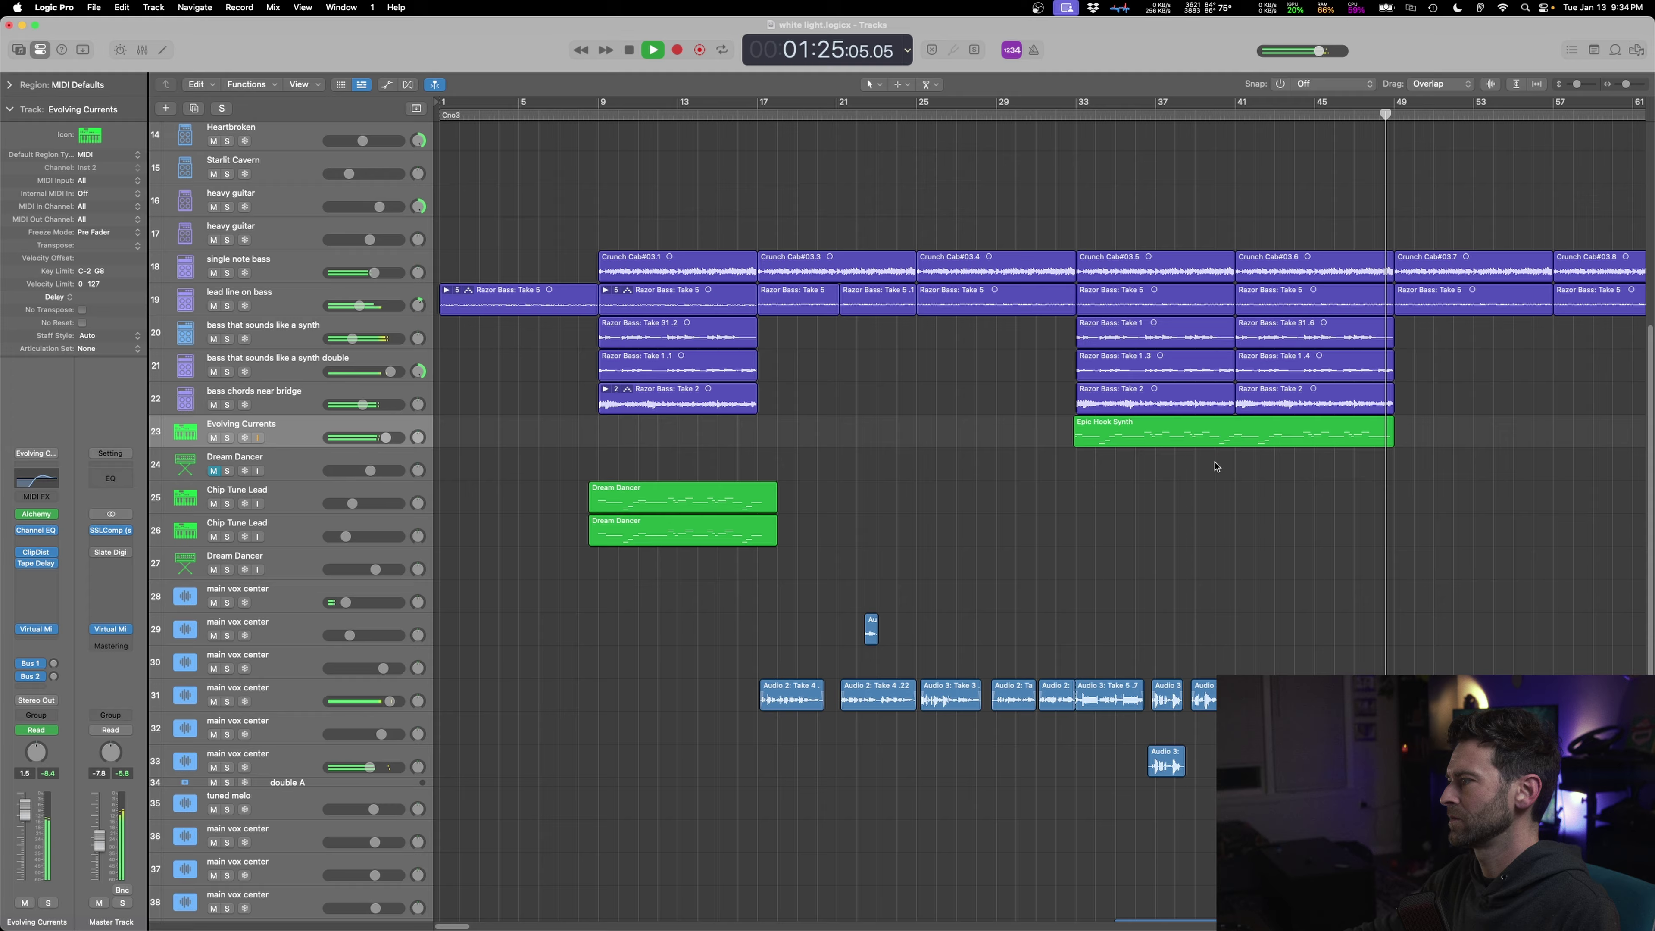
- Compare the mix from about bar 34 with and without the lead line, synth-like and chord basses, and check the bass chords in solo
{"action": "left_click", "coordinate": [1096, 516]}
{"action": "left_click", "coordinate": [213, 405]}
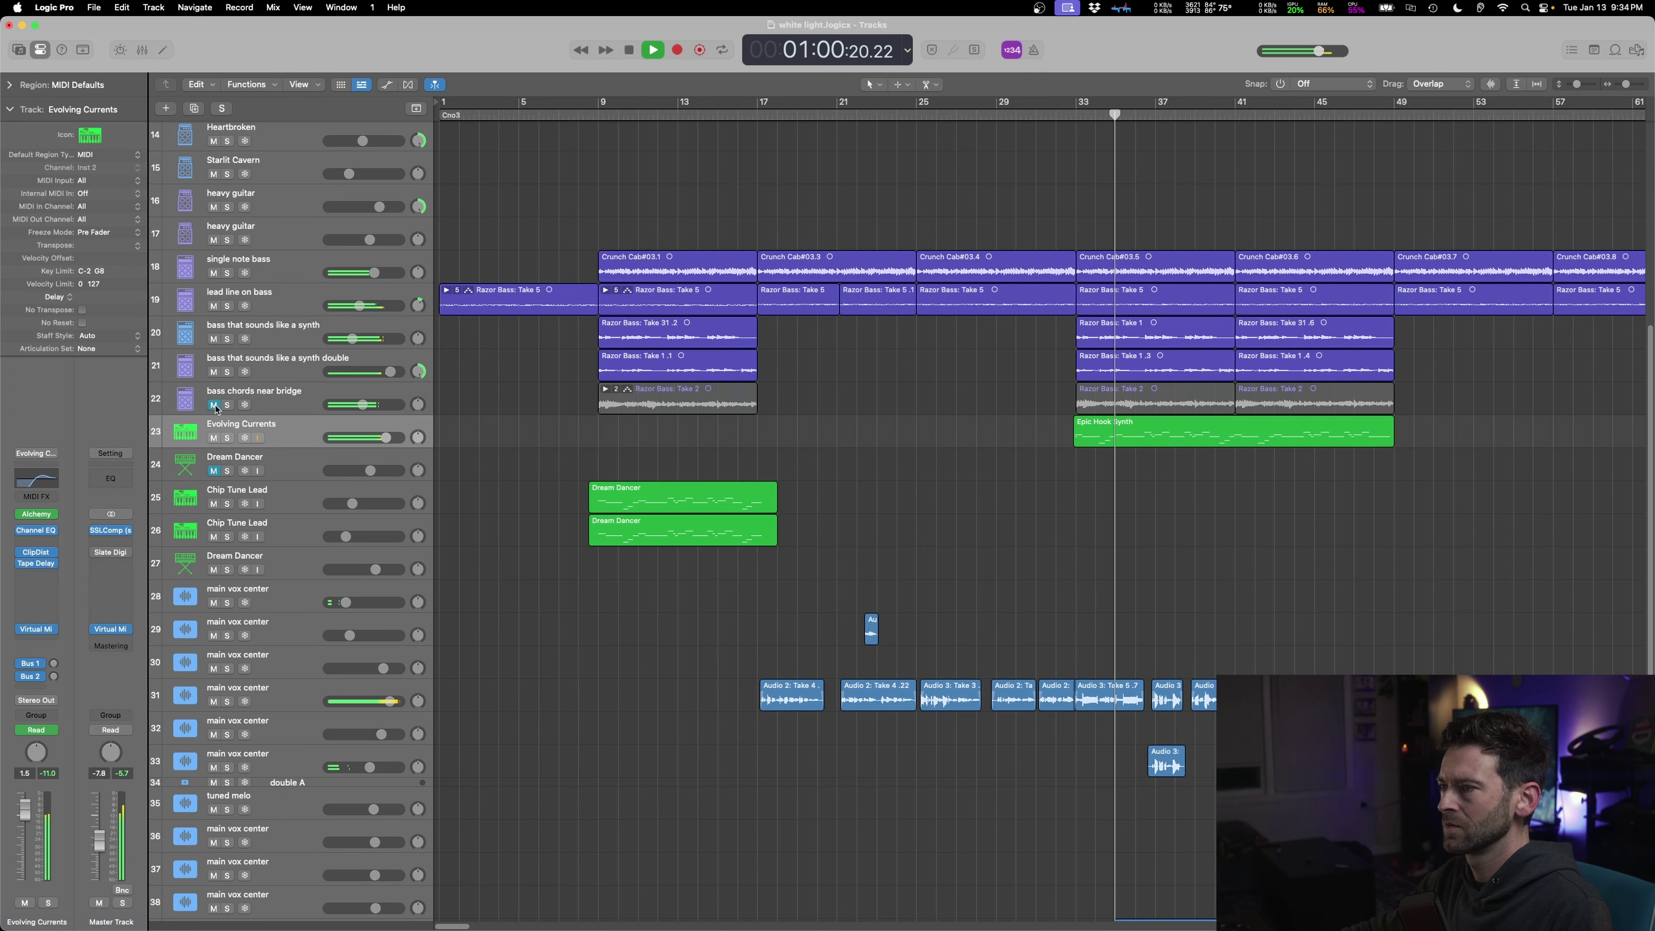
{"action": "left_click_drag", "start_coordinate": [213, 372], "coordinate": [220, 288]}
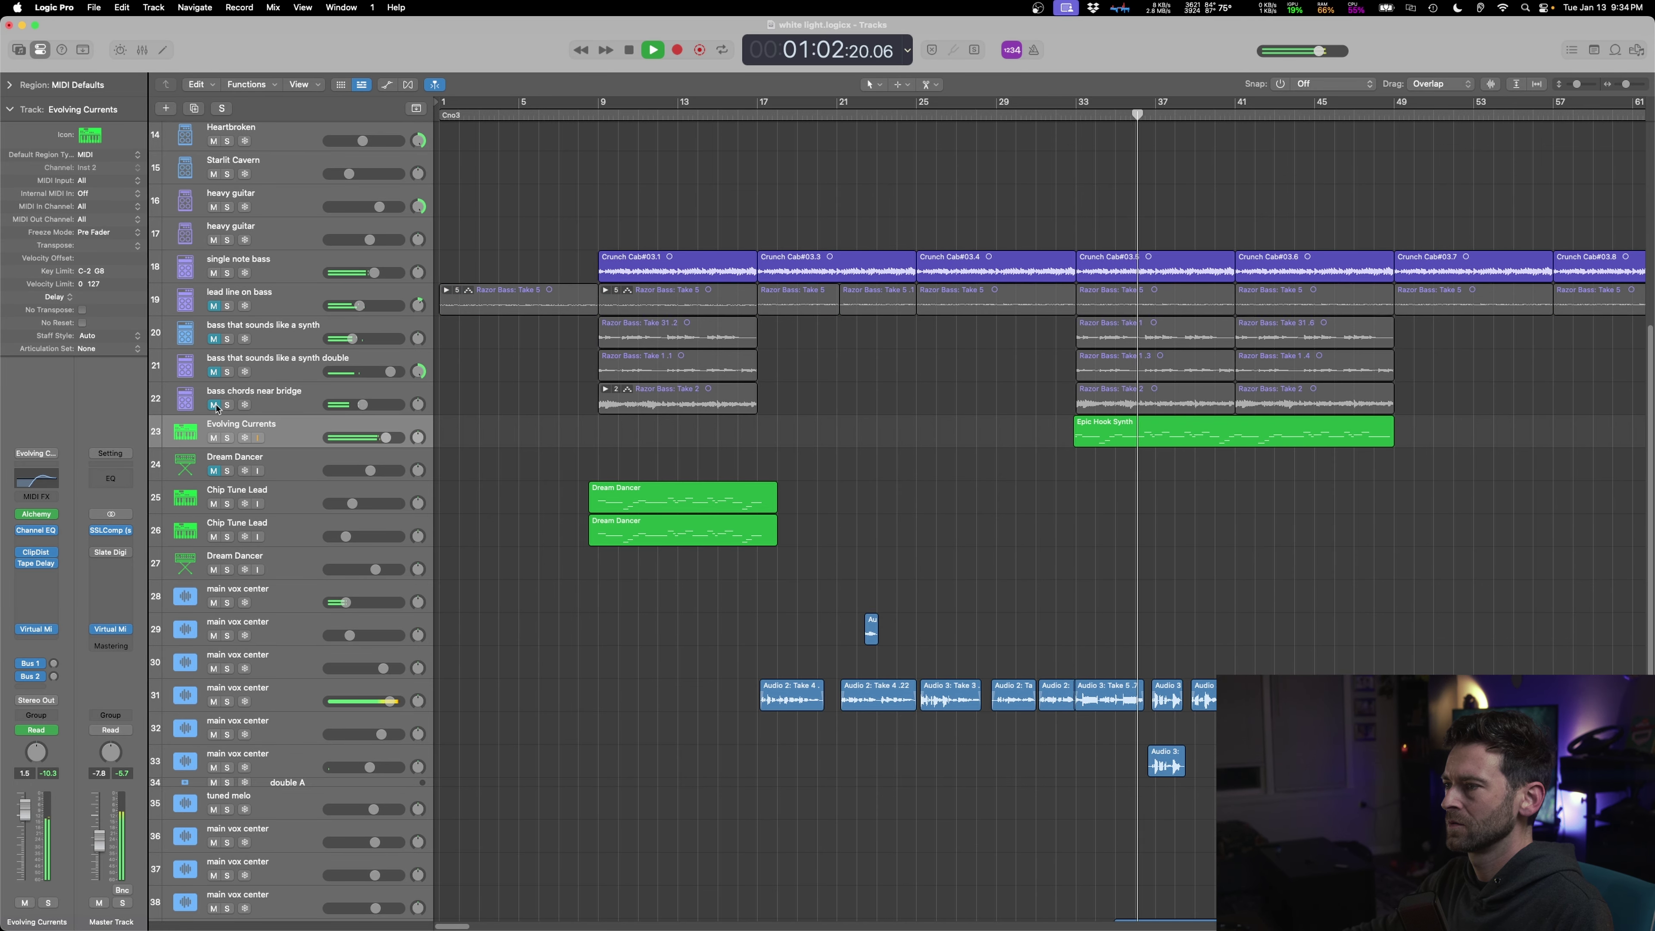
{"action": "left_click_drag", "start_coordinate": [214, 405], "coordinate": [214, 306]}
{"action": "left_click", "coordinate": [255, 402]}
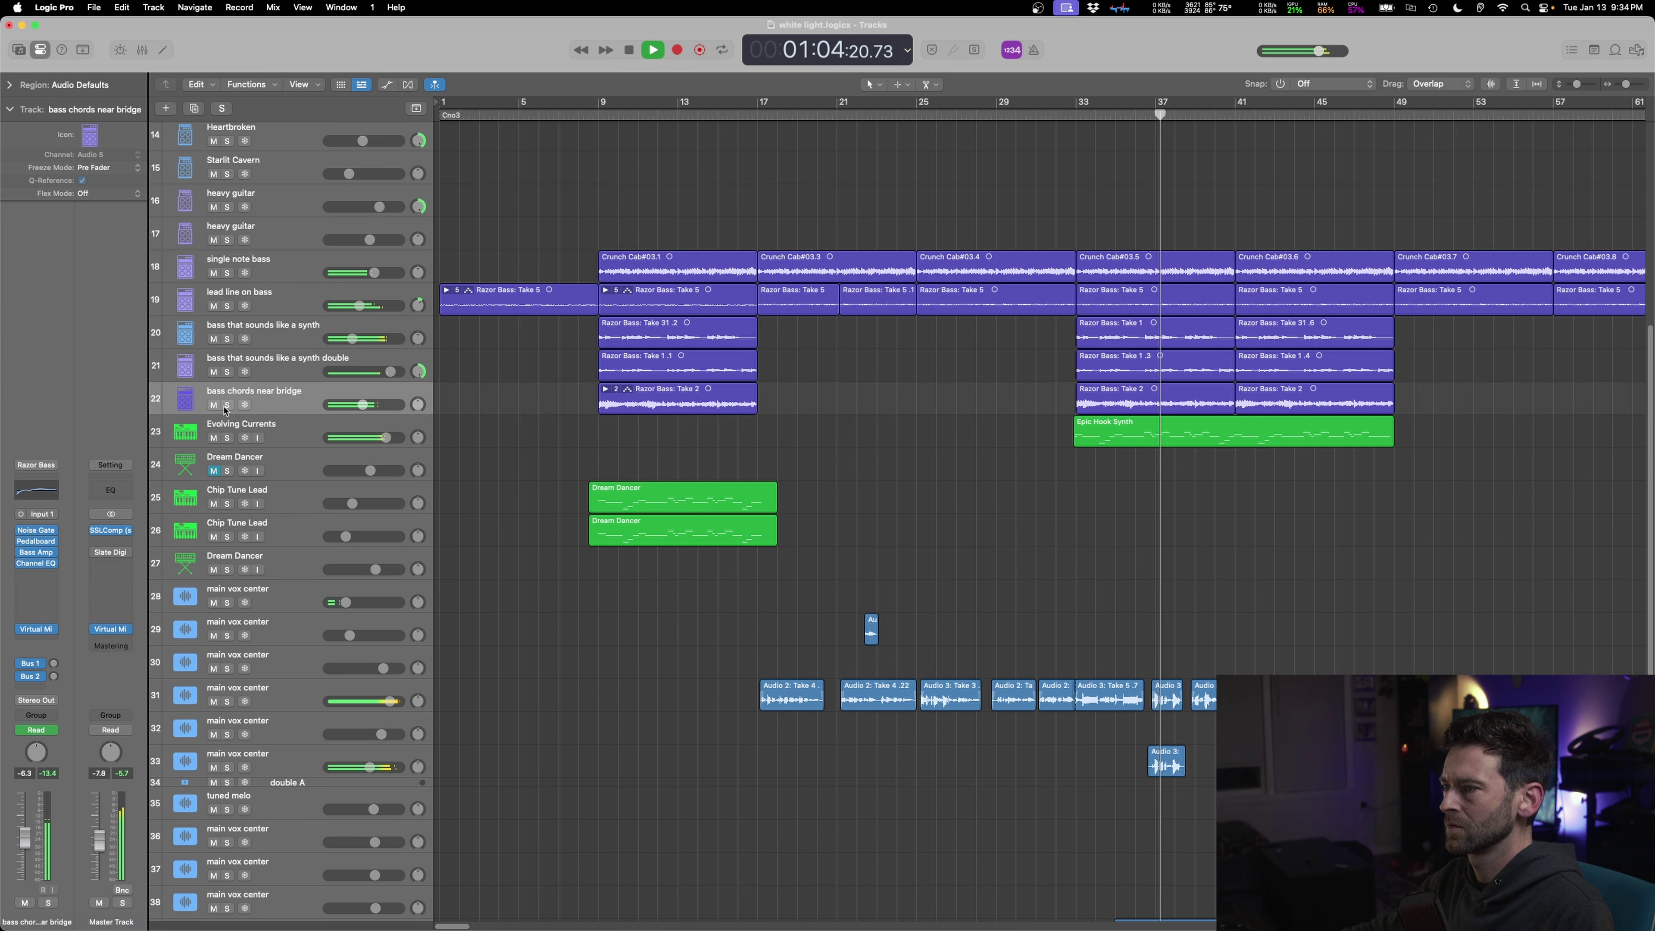
{"action": "left_click", "coordinate": [226, 405]}
{"action": "left_click", "coordinate": [227, 405]}
- Check the synth-like bass double with solo and mute during playback, unmute it and lower its volume to 0.7 dB
{"action": "left_click", "coordinate": [218, 372]}
{"action": "left_click", "coordinate": [226, 372]}
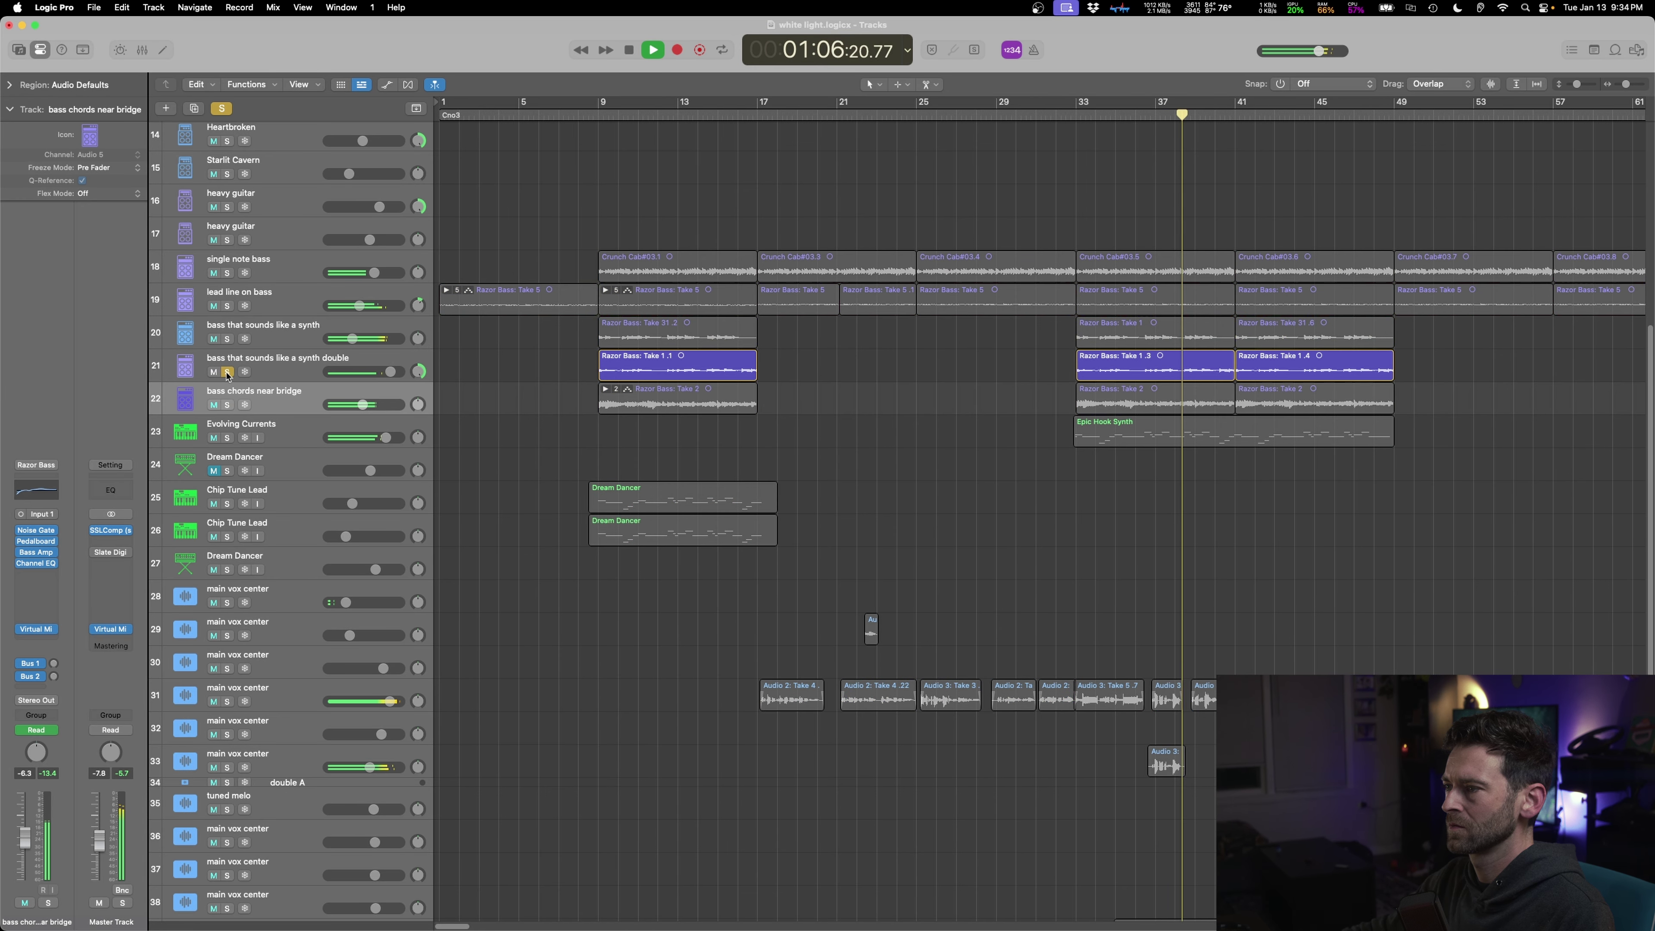
{"action": "left_click", "coordinate": [227, 373]}
{"action": "left_click", "coordinate": [259, 373]}
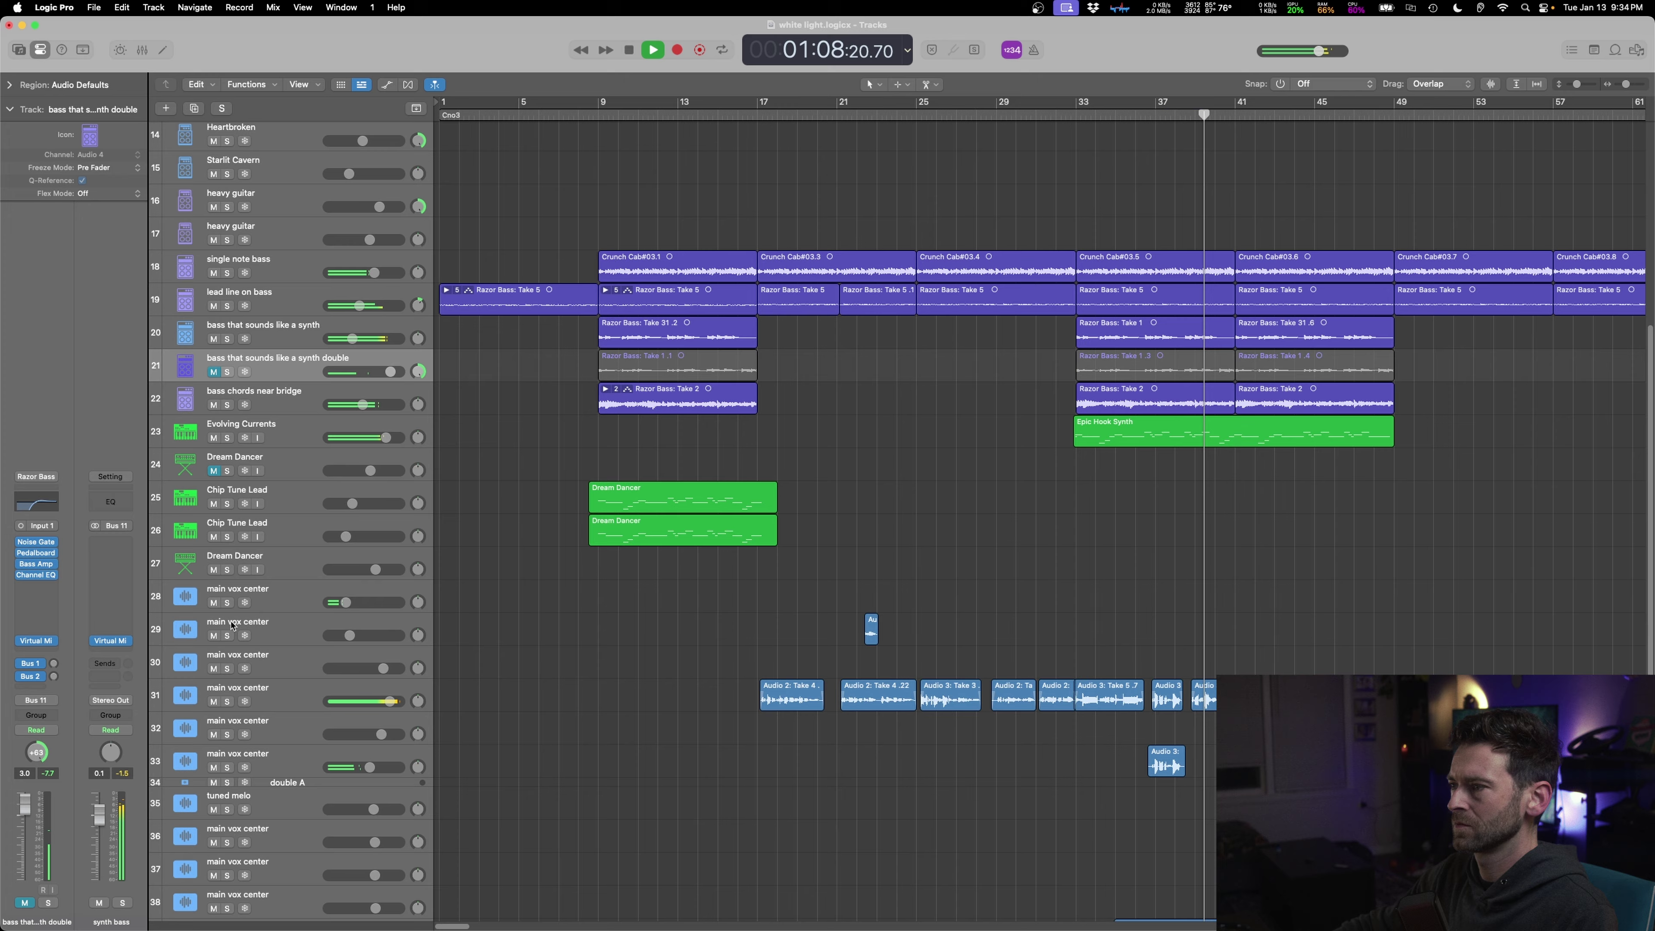
{"action": "left_click", "coordinate": [212, 372]}
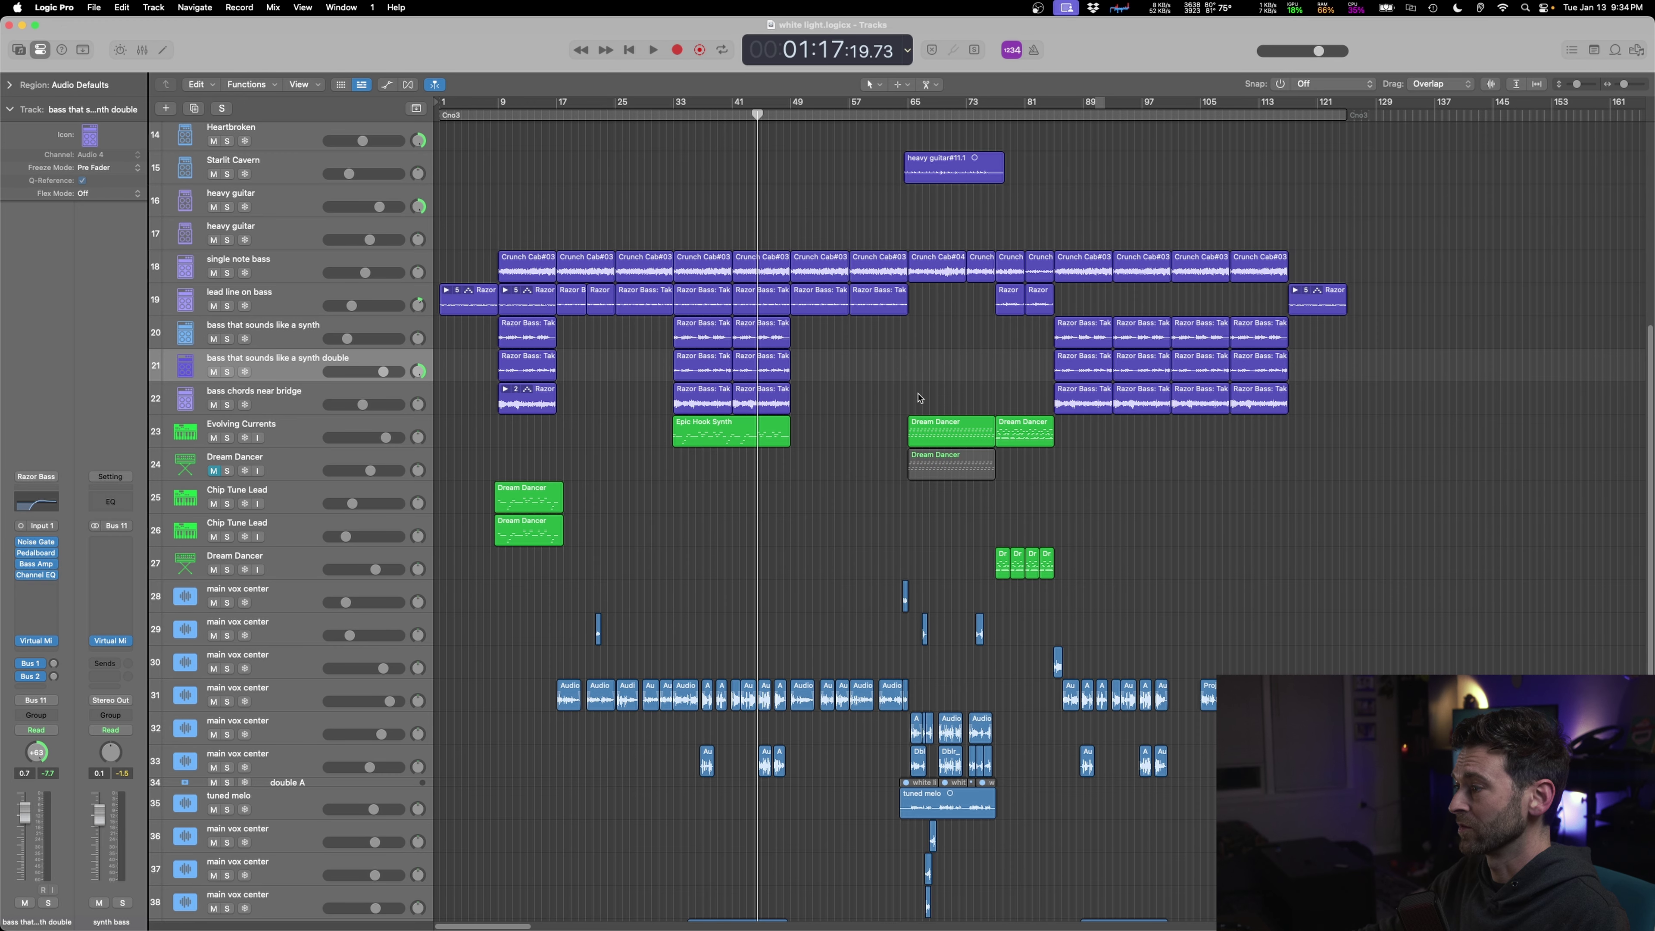
- Listen to the Evolving Currents track in solo from about bar 65, turn solo off and select the track
{"action": "left_click", "coordinate": [913, 389]}
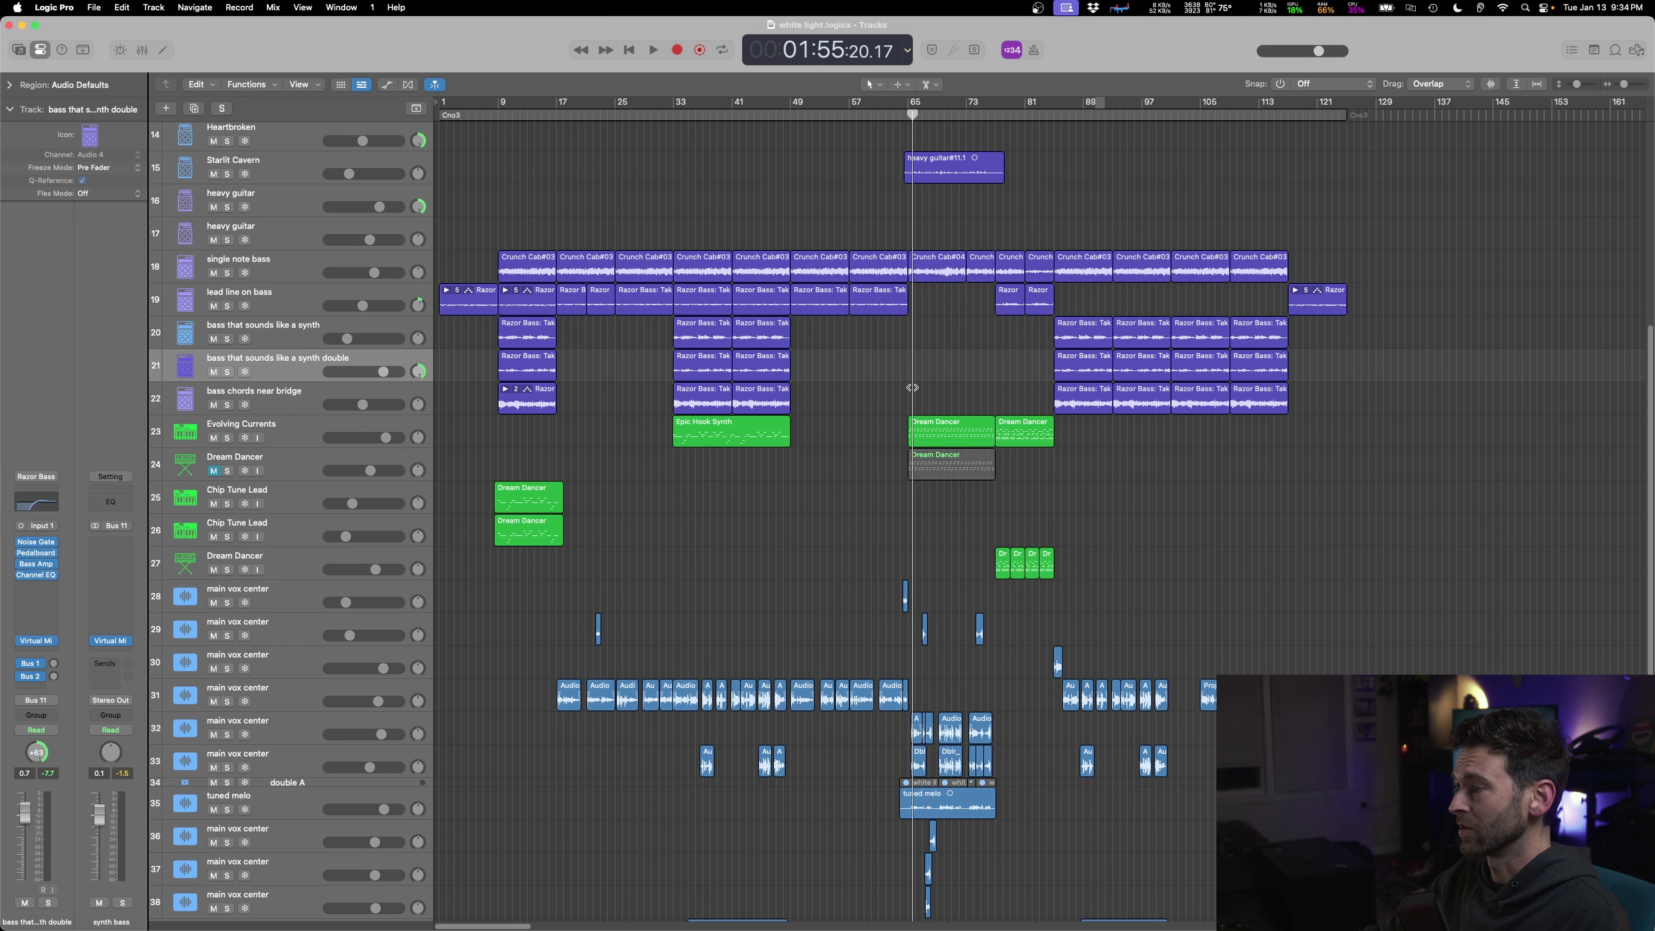
{"action": "left_click", "coordinate": [227, 437]}
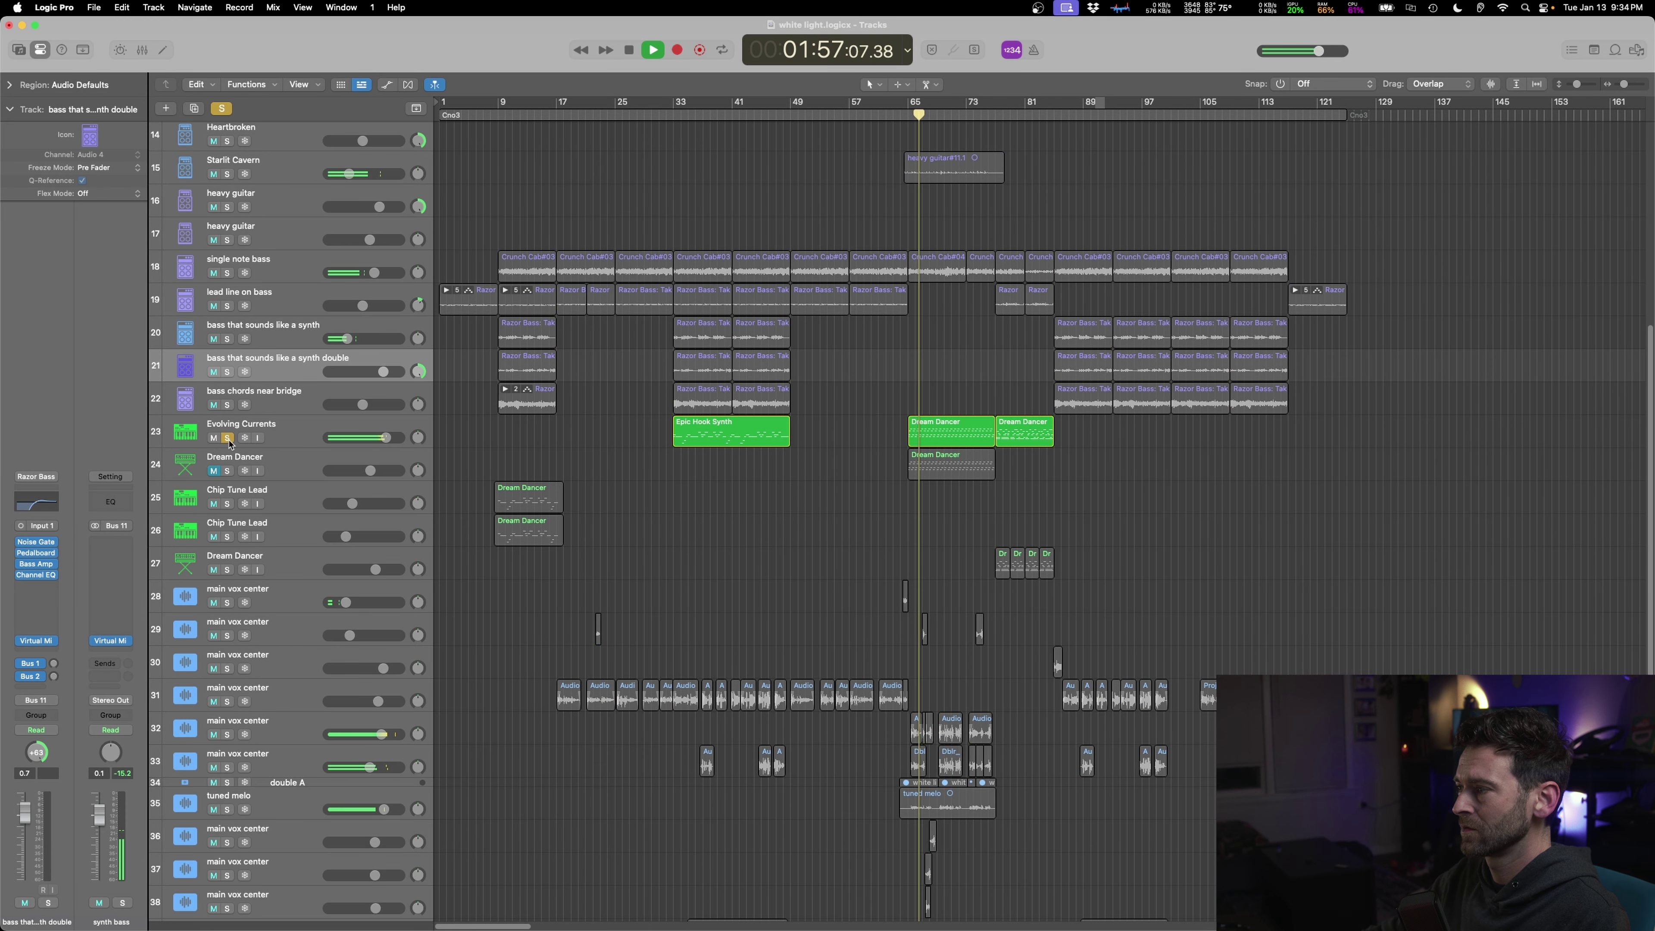
{"action": "left_click", "coordinate": [227, 439]}
{"action": "left_click", "coordinate": [285, 429]}
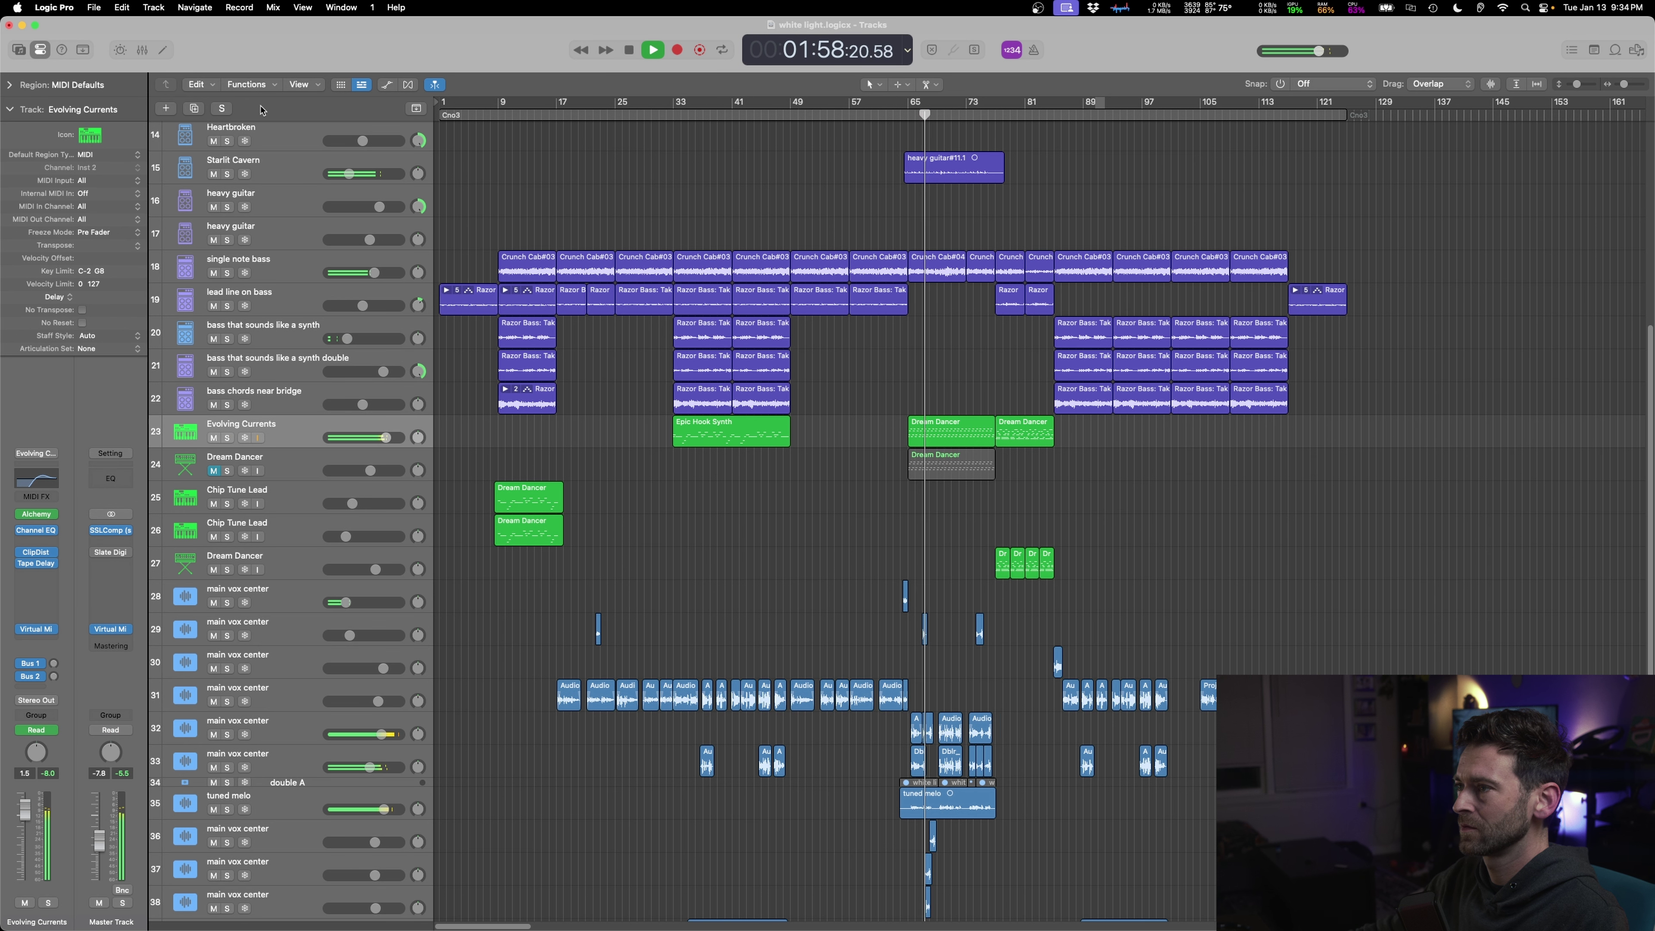
- Duplicate the Evolving Currents track, move its Dream Dancer region at bar 77 onto the Dream Dancer track and turn off solo
{"action": "left_click", "coordinate": [193, 109]}
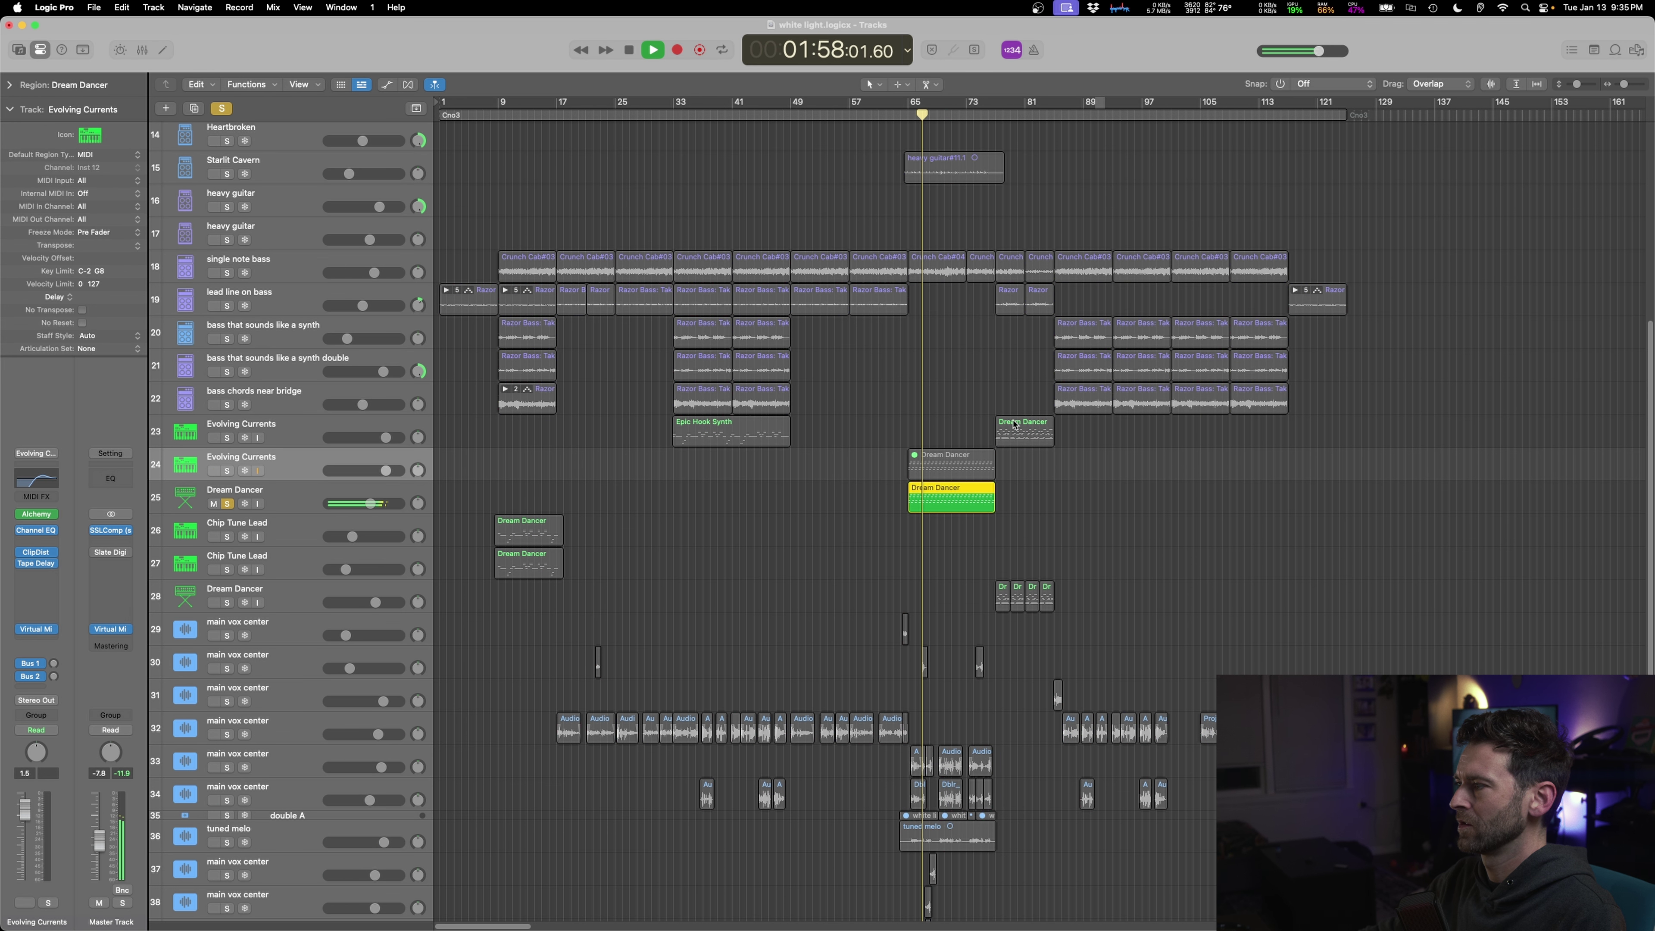
{"action": "left_click_drag", "start_coordinate": [1024, 435], "coordinate": [1024, 502]}
{"action": "left_click", "coordinate": [227, 504]}
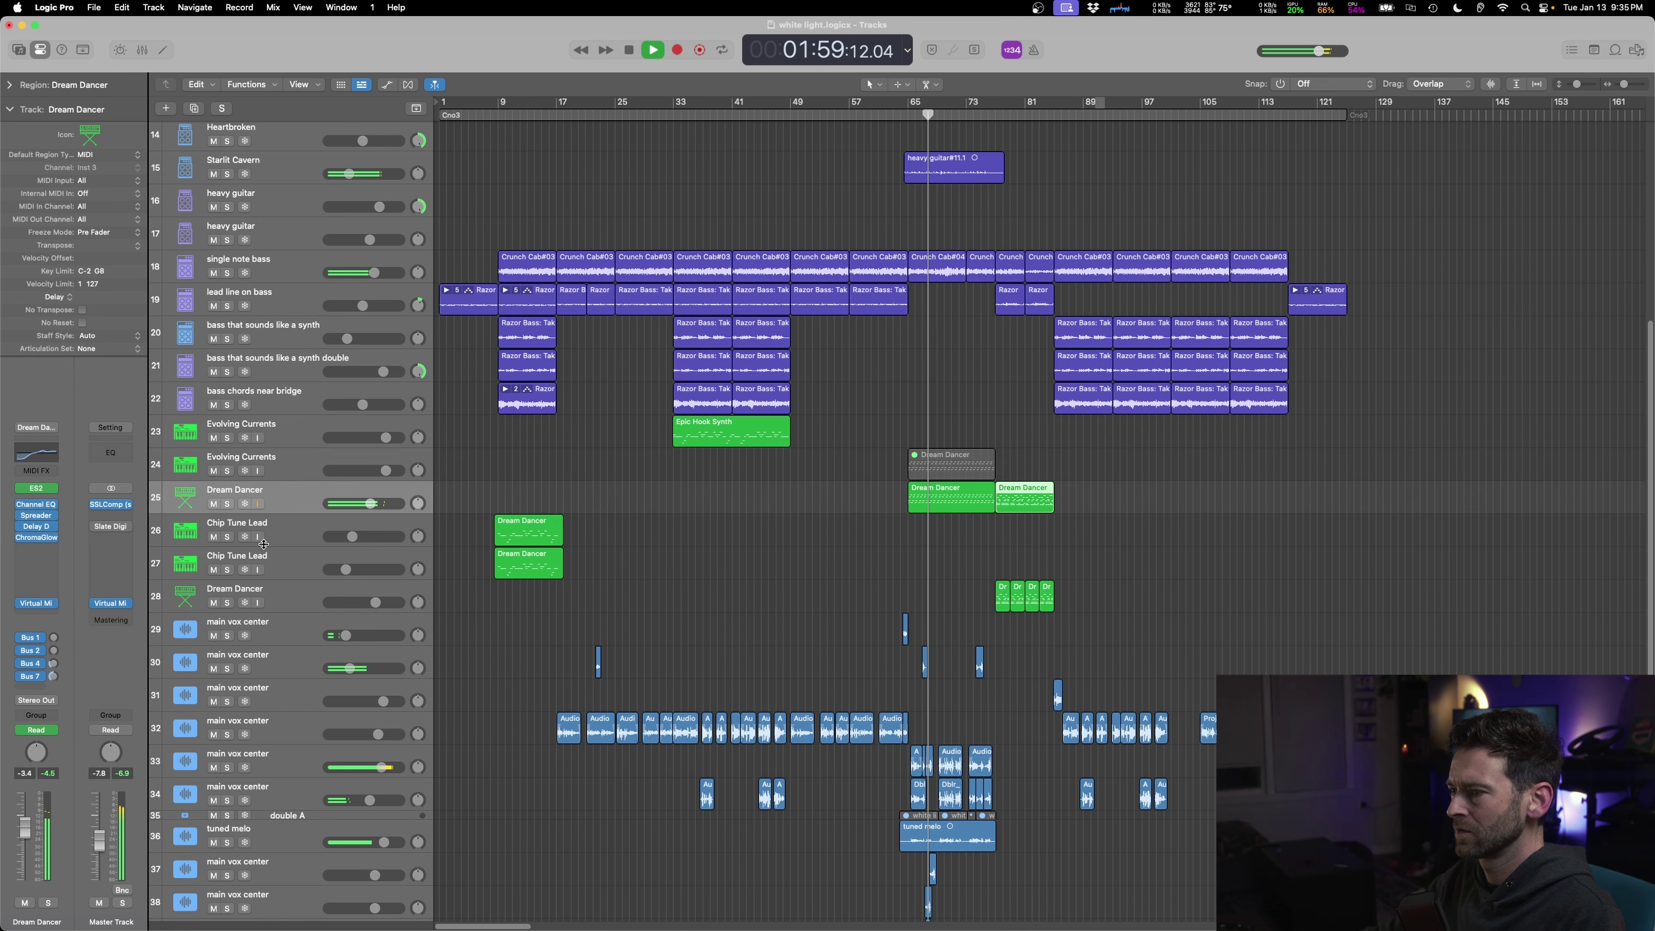
- Lower the Dream Dancer track's volume automation line to -11.5 dB
{"action": "key", "text": "a"}
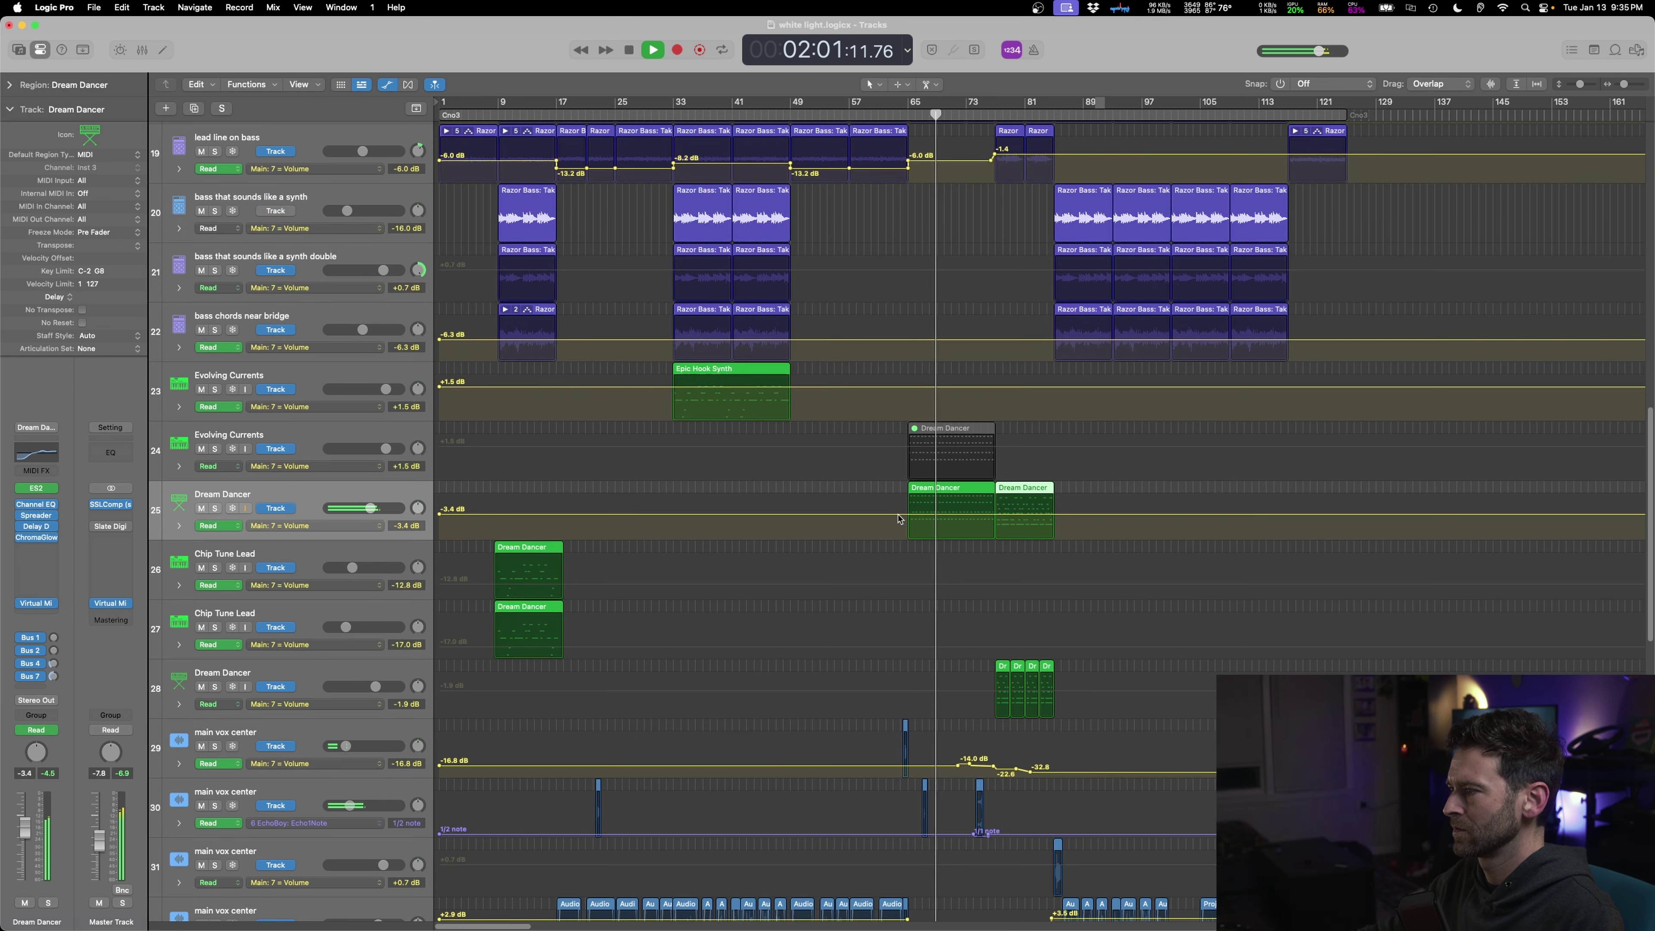
{"action": "left_click_drag", "start_coordinate": [899, 519], "coordinate": [896, 529]}
{"action": "key", "text": "a"}
- Solo the tuned melo track, open its Waves Tune Real-Time plug-in and set the speed to 12.9 ms during playback
{"action": "scroll", "coordinate": [926, 670], "scroll_direction": "down", "scroll_amount": 10}
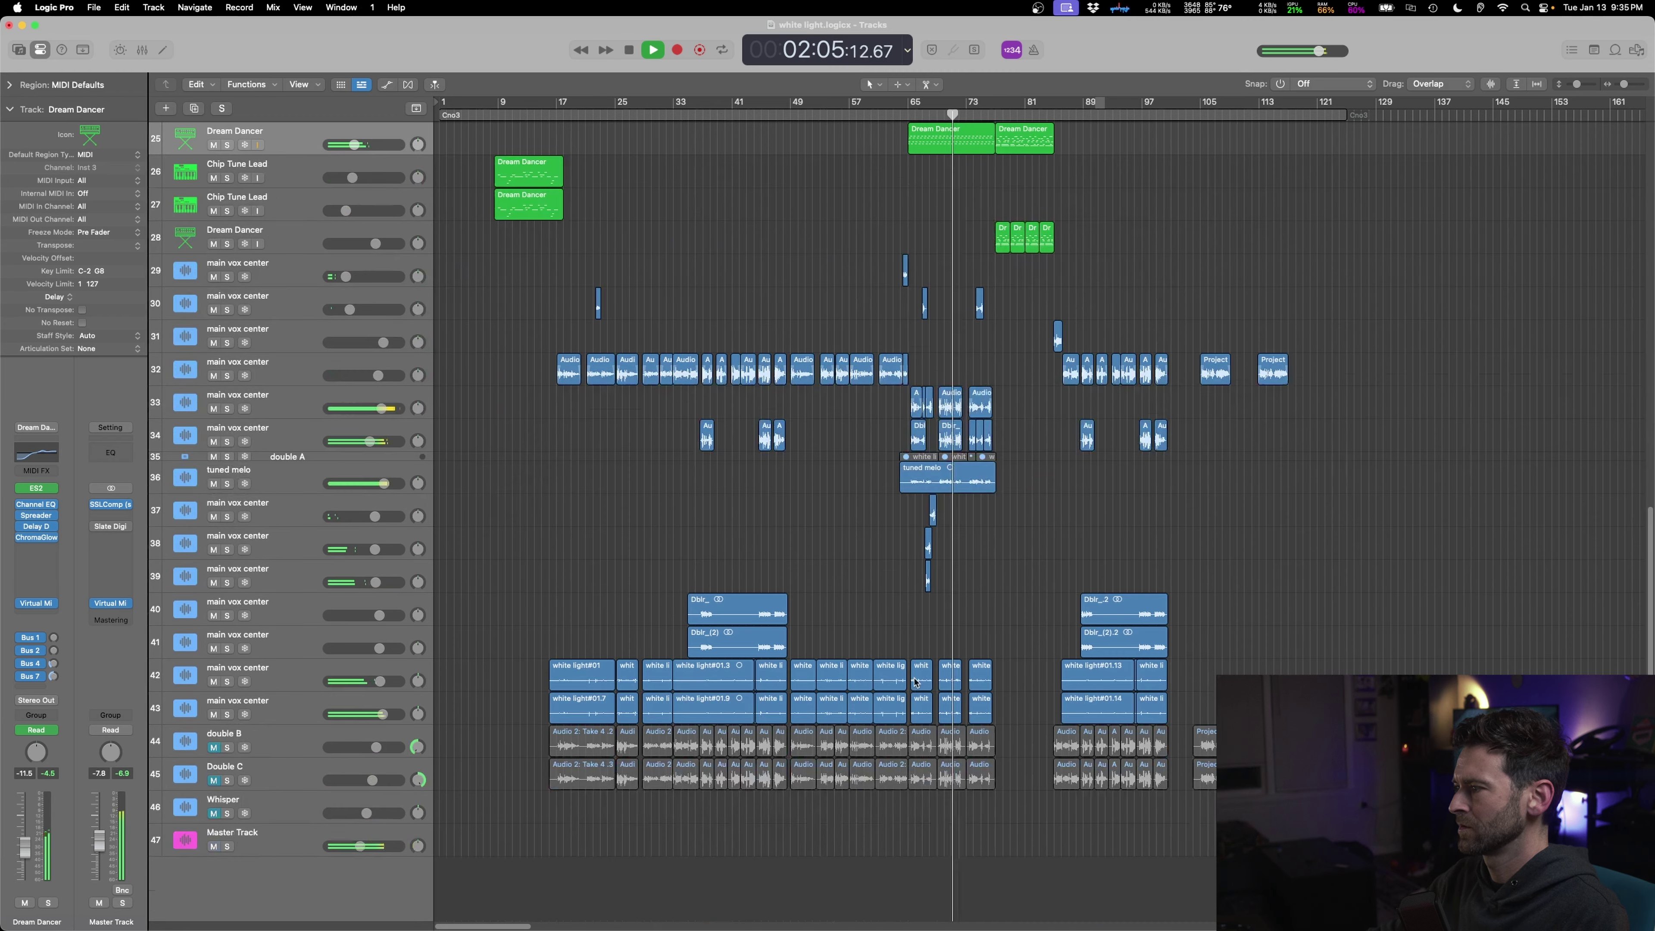
{"action": "scroll", "coordinate": [926, 670], "scroll_direction": "up", "scroll_amount": 5}
{"action": "scroll", "coordinate": [926, 671], "scroll_direction": "up", "scroll_amount": 4}
{"action": "scroll", "coordinate": [926, 670], "scroll_direction": "right", "scroll_amount": 3}
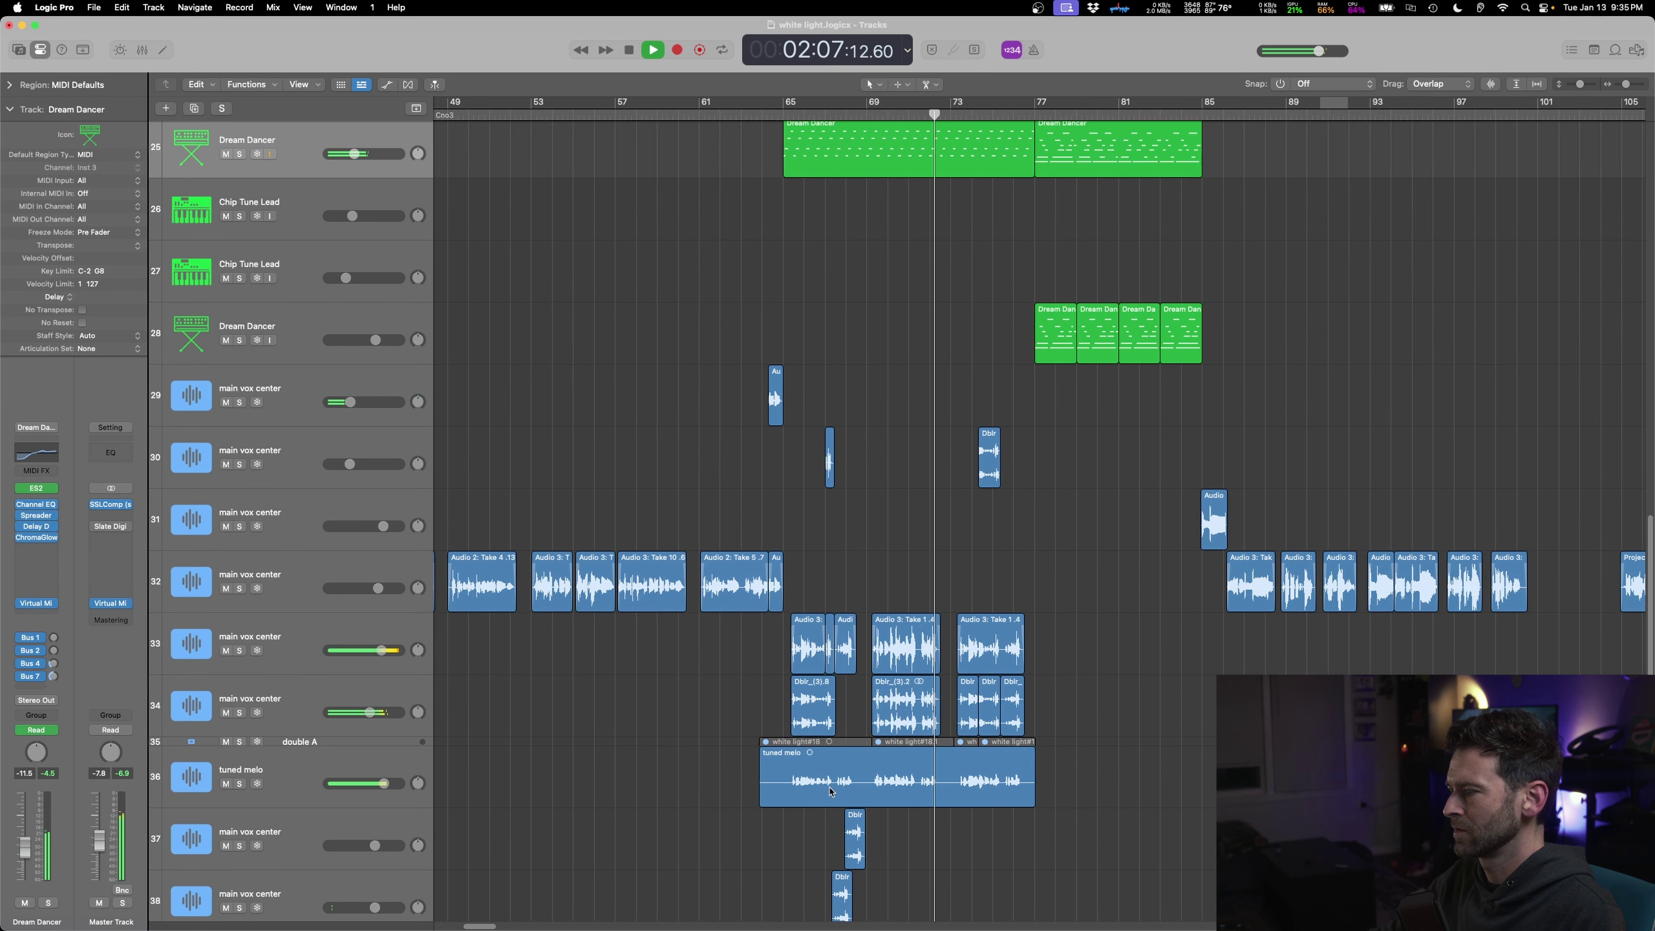
{"action": "scroll", "coordinate": [832, 791], "scroll_direction": "down", "scroll_amount": 5}
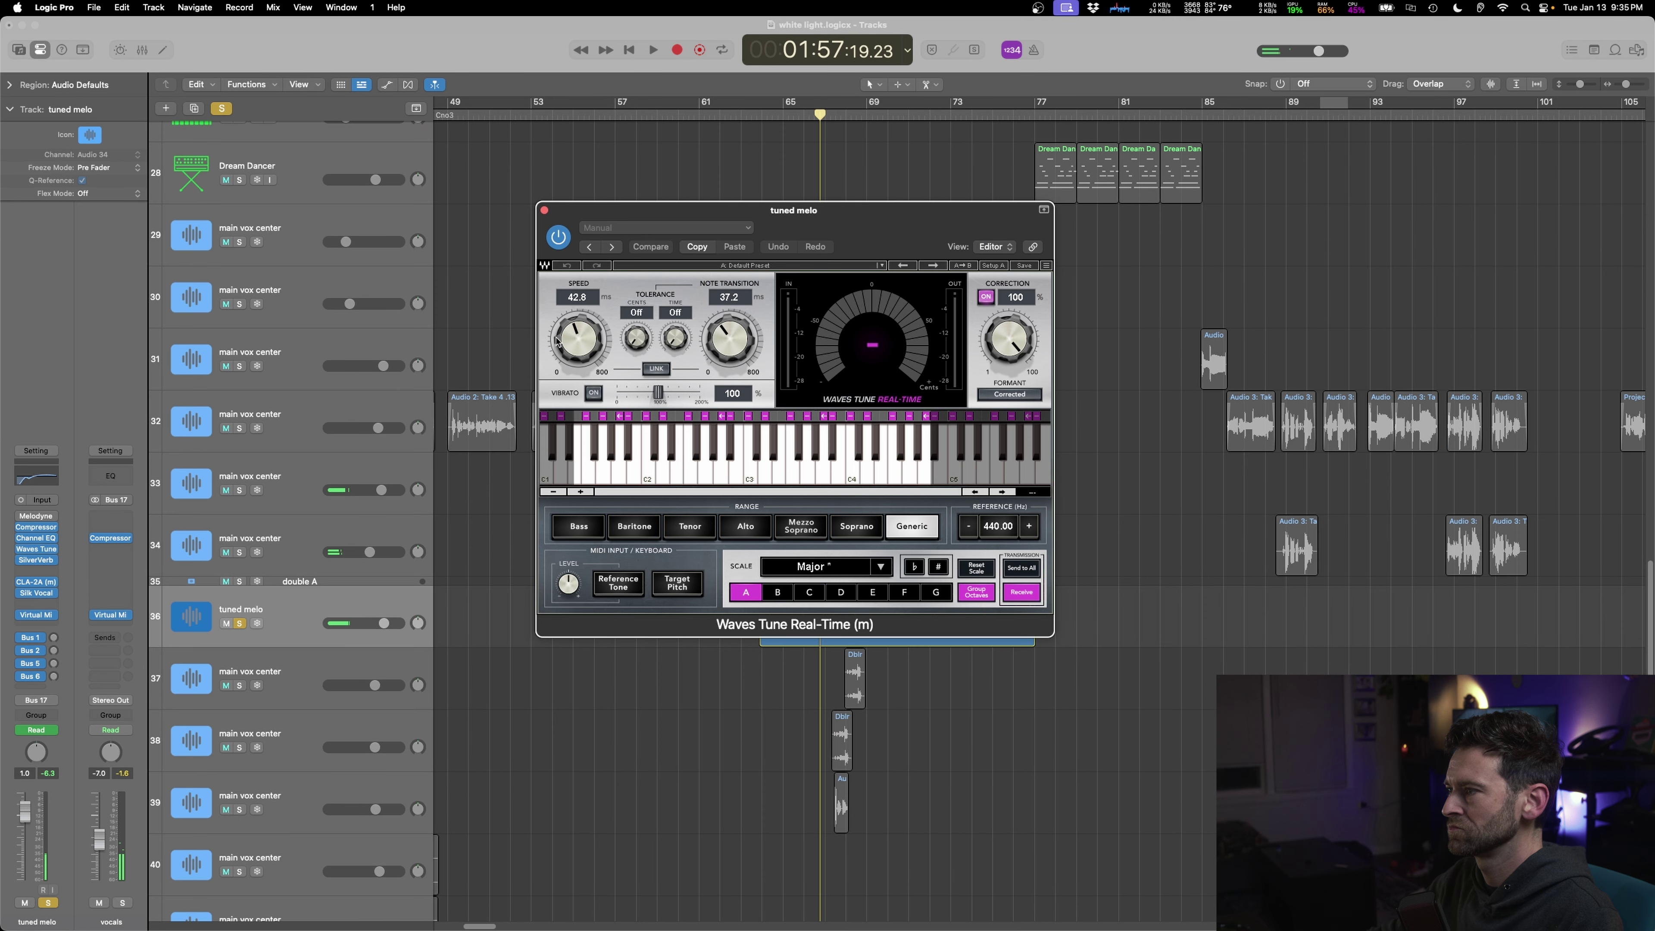
{"action": "key", "text": "space"}
{"action": "left_click_drag", "start_coordinate": [558, 340], "coordinate": [557, 385]}
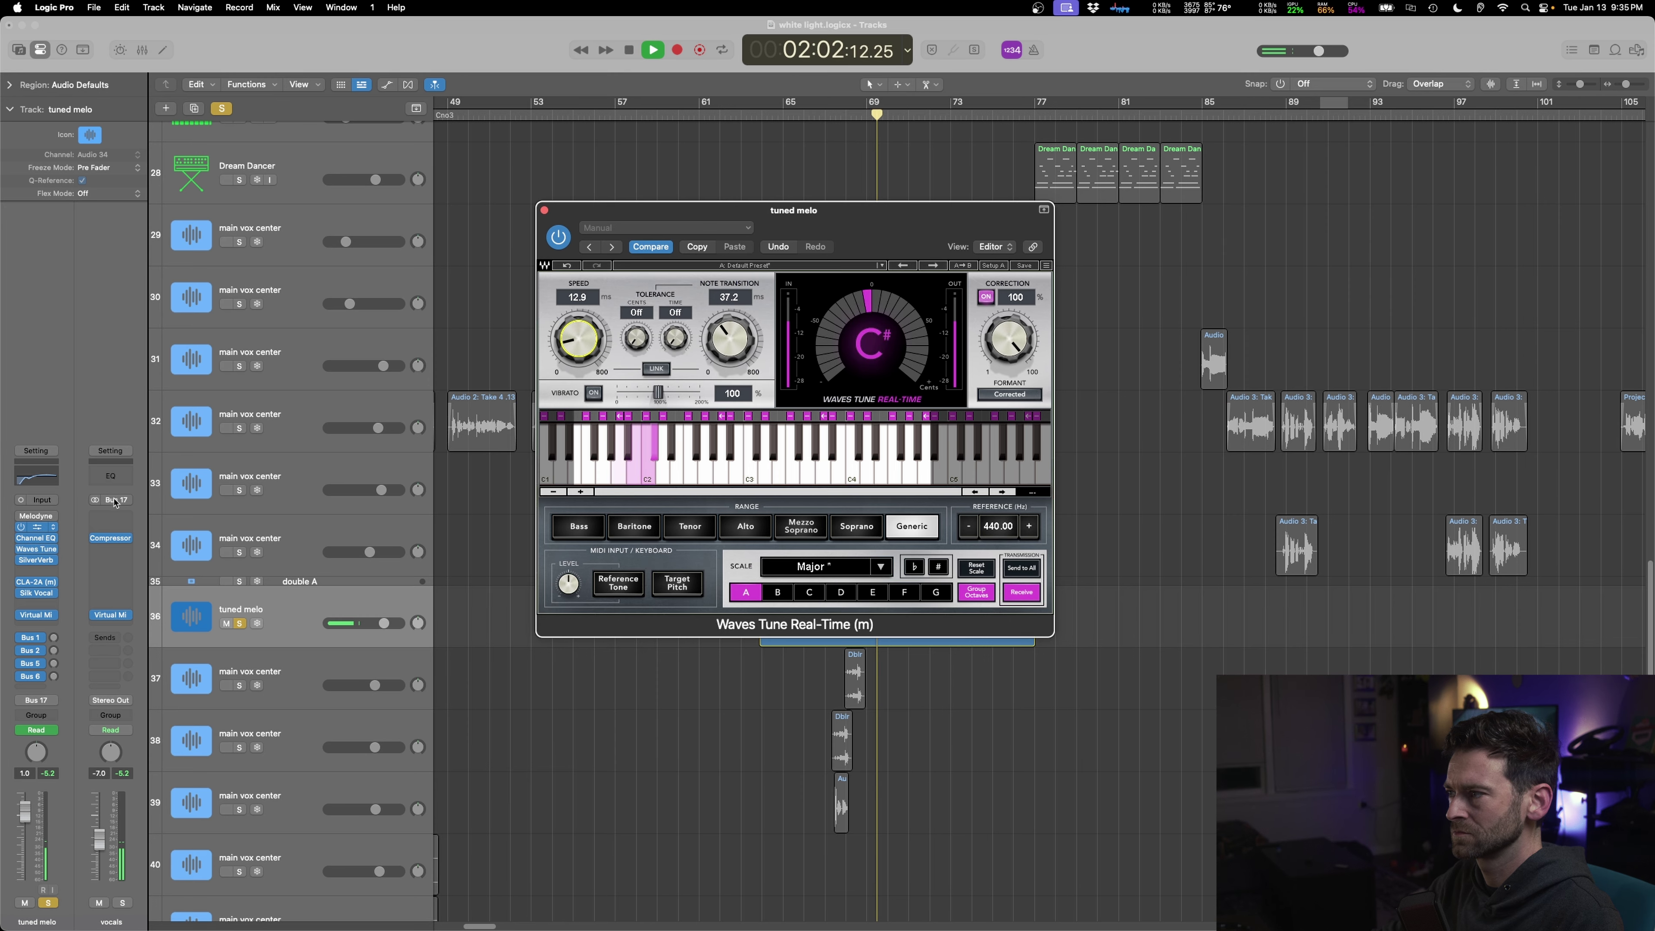
- Open tuned melo's Compressor, Channel EQ and CLA-2A, setting the EQ's low cut to 346 Hz at 24 dB/Oct
{"action": "left_click", "coordinate": [37, 527]}
{"action": "left_click", "coordinate": [37, 538]}
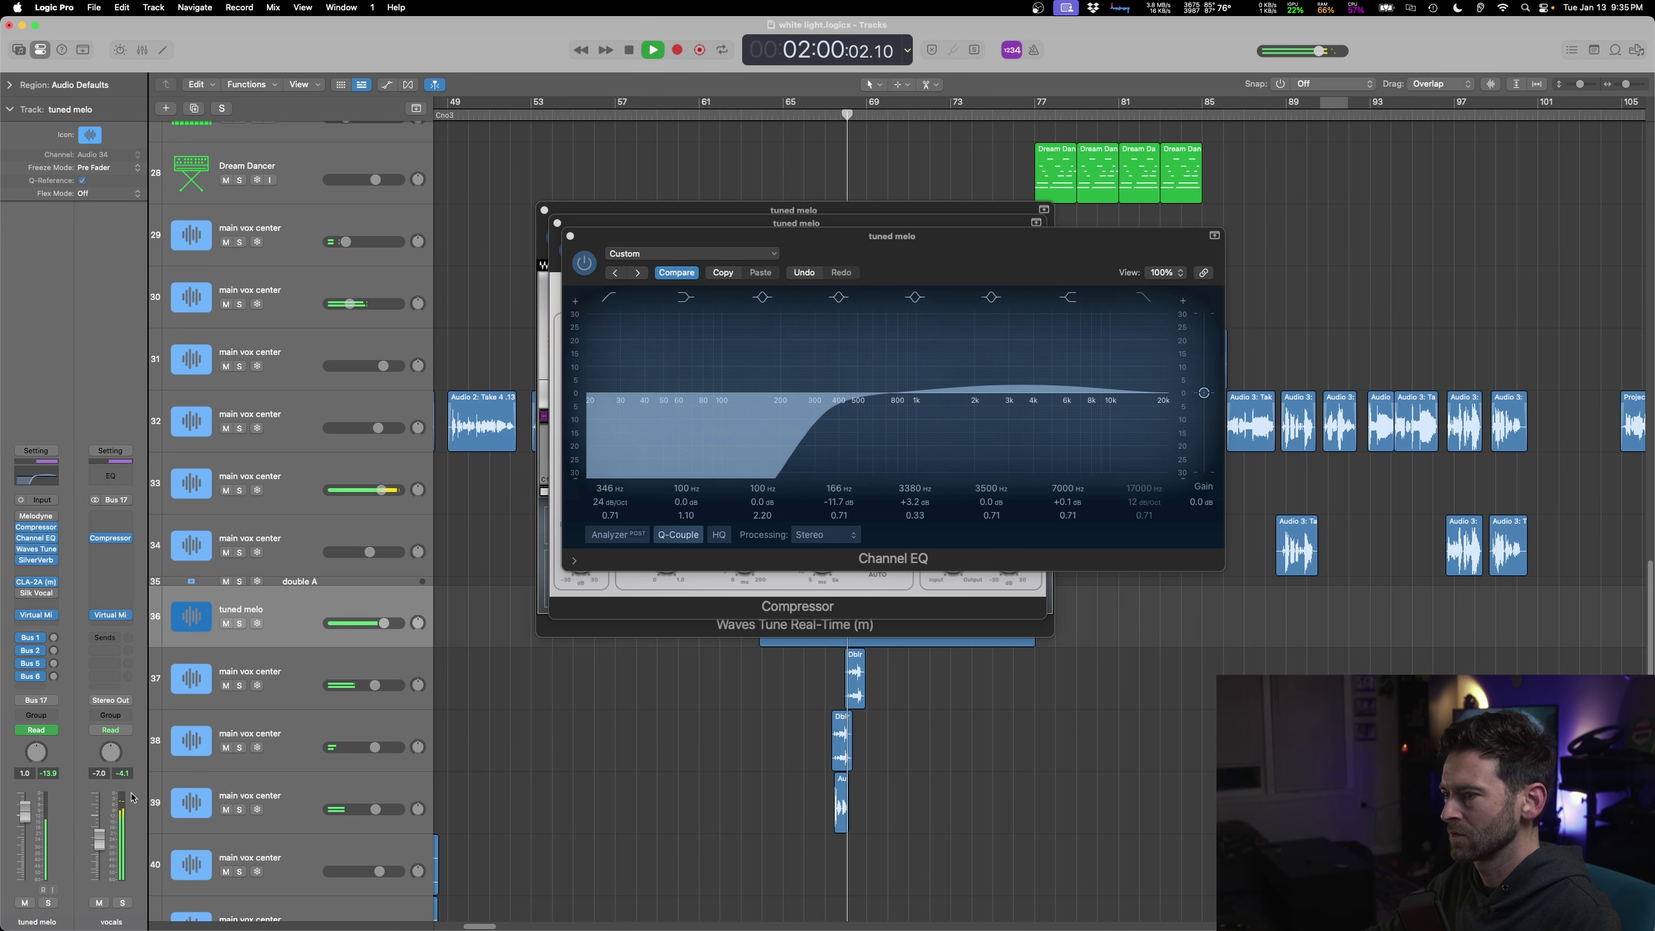
{"action": "left_click", "coordinate": [37, 582]}
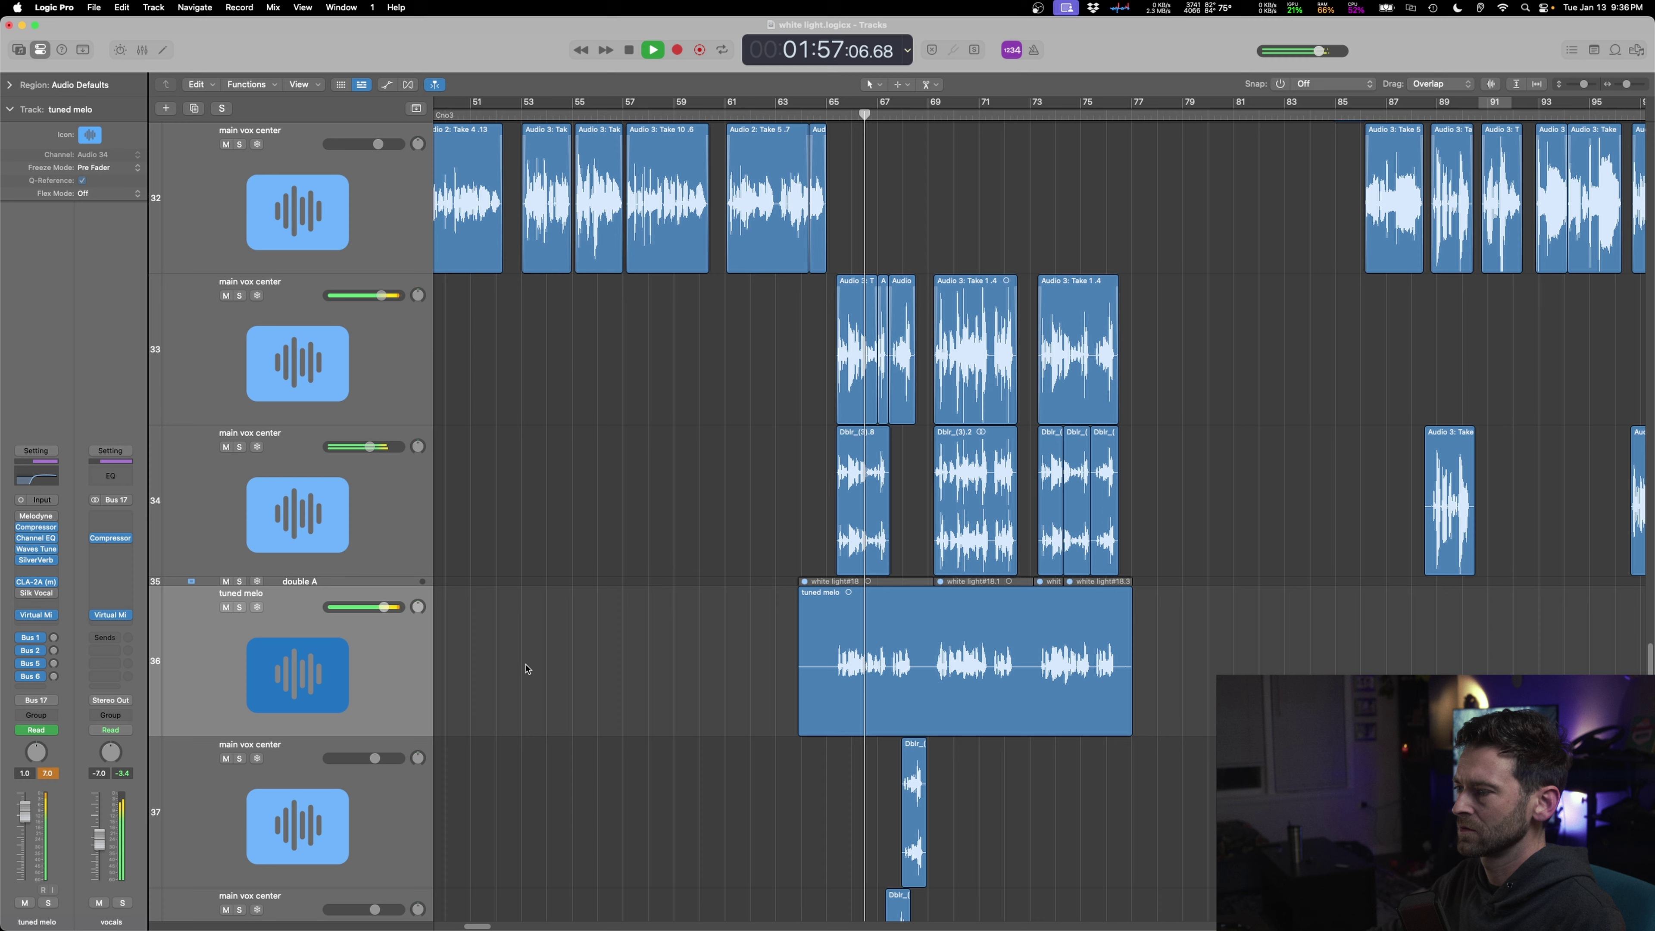
- Solo the vocals bus and lower the tuned melo track's volume to -1.3 dB
{"action": "left_click", "coordinate": [914, 719]}
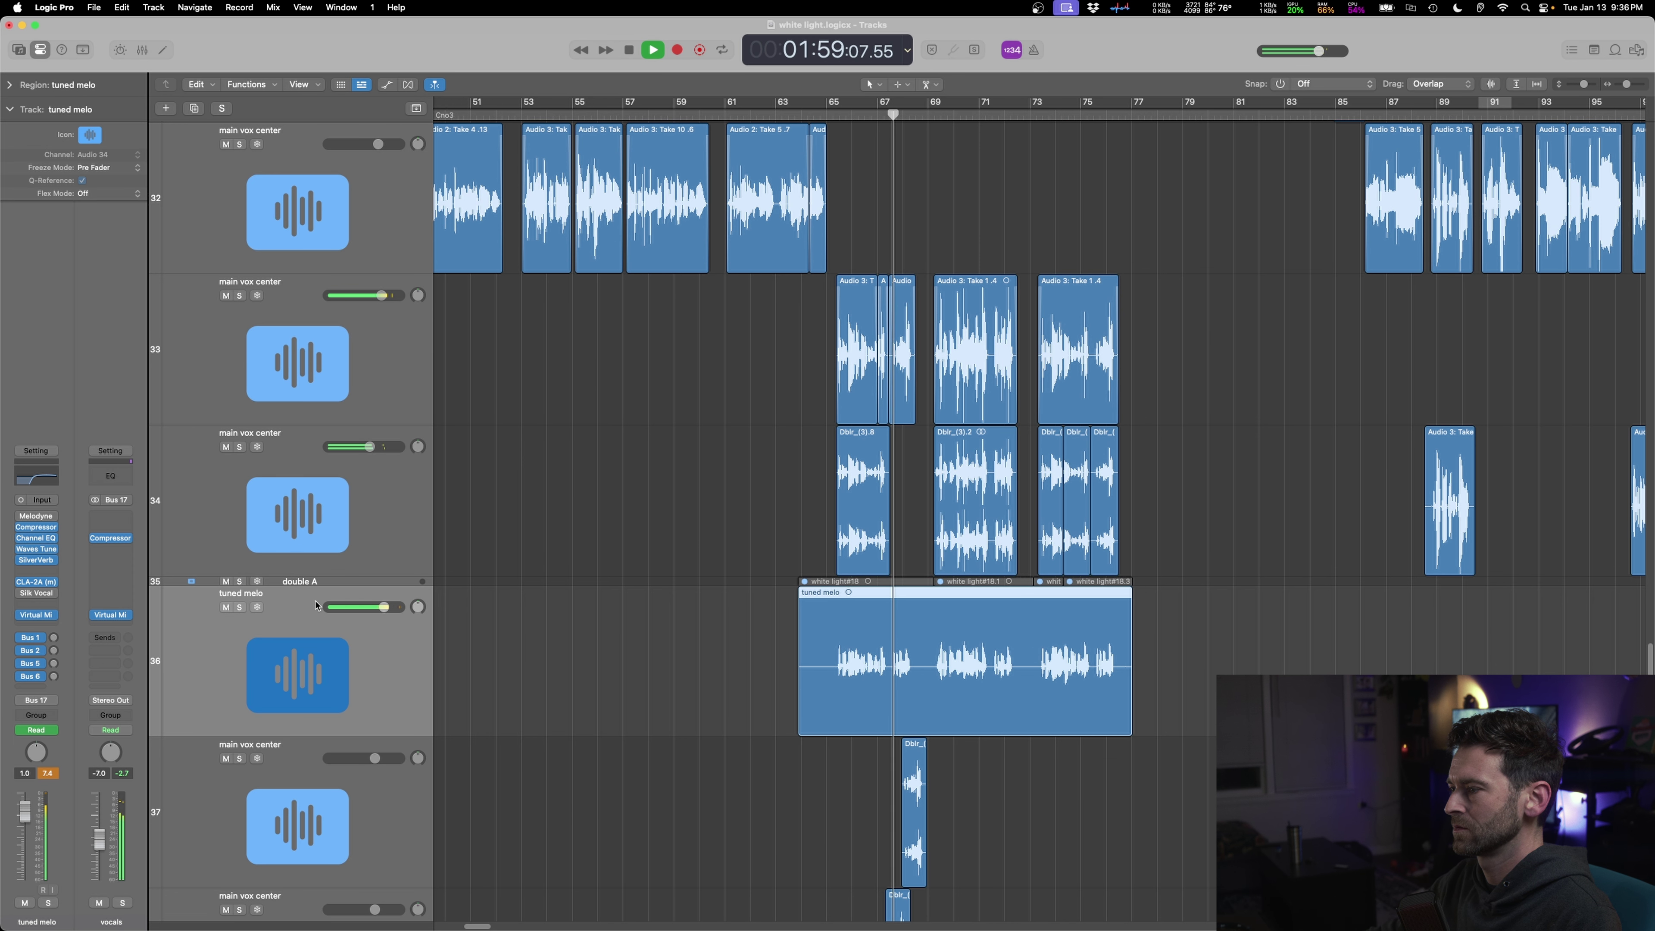
{"action": "left_click_drag", "start_coordinate": [385, 607], "coordinate": [376, 607]}
{"action": "right_click", "coordinate": [369, 608]}
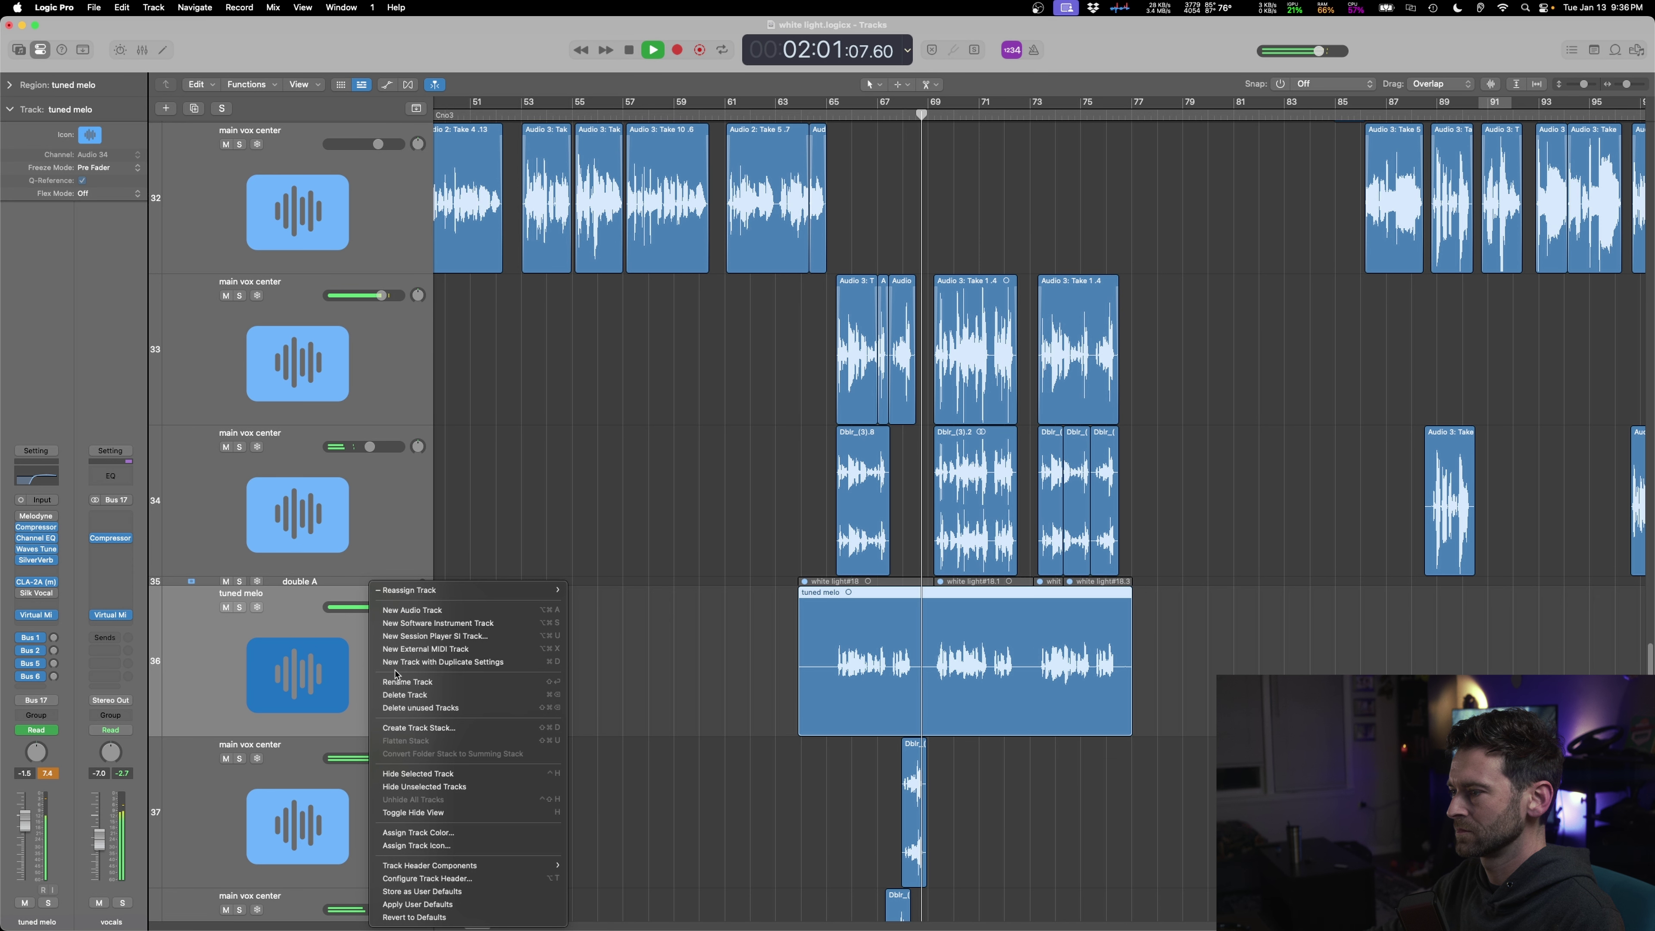
{"action": "left_click", "coordinate": [618, 512]}
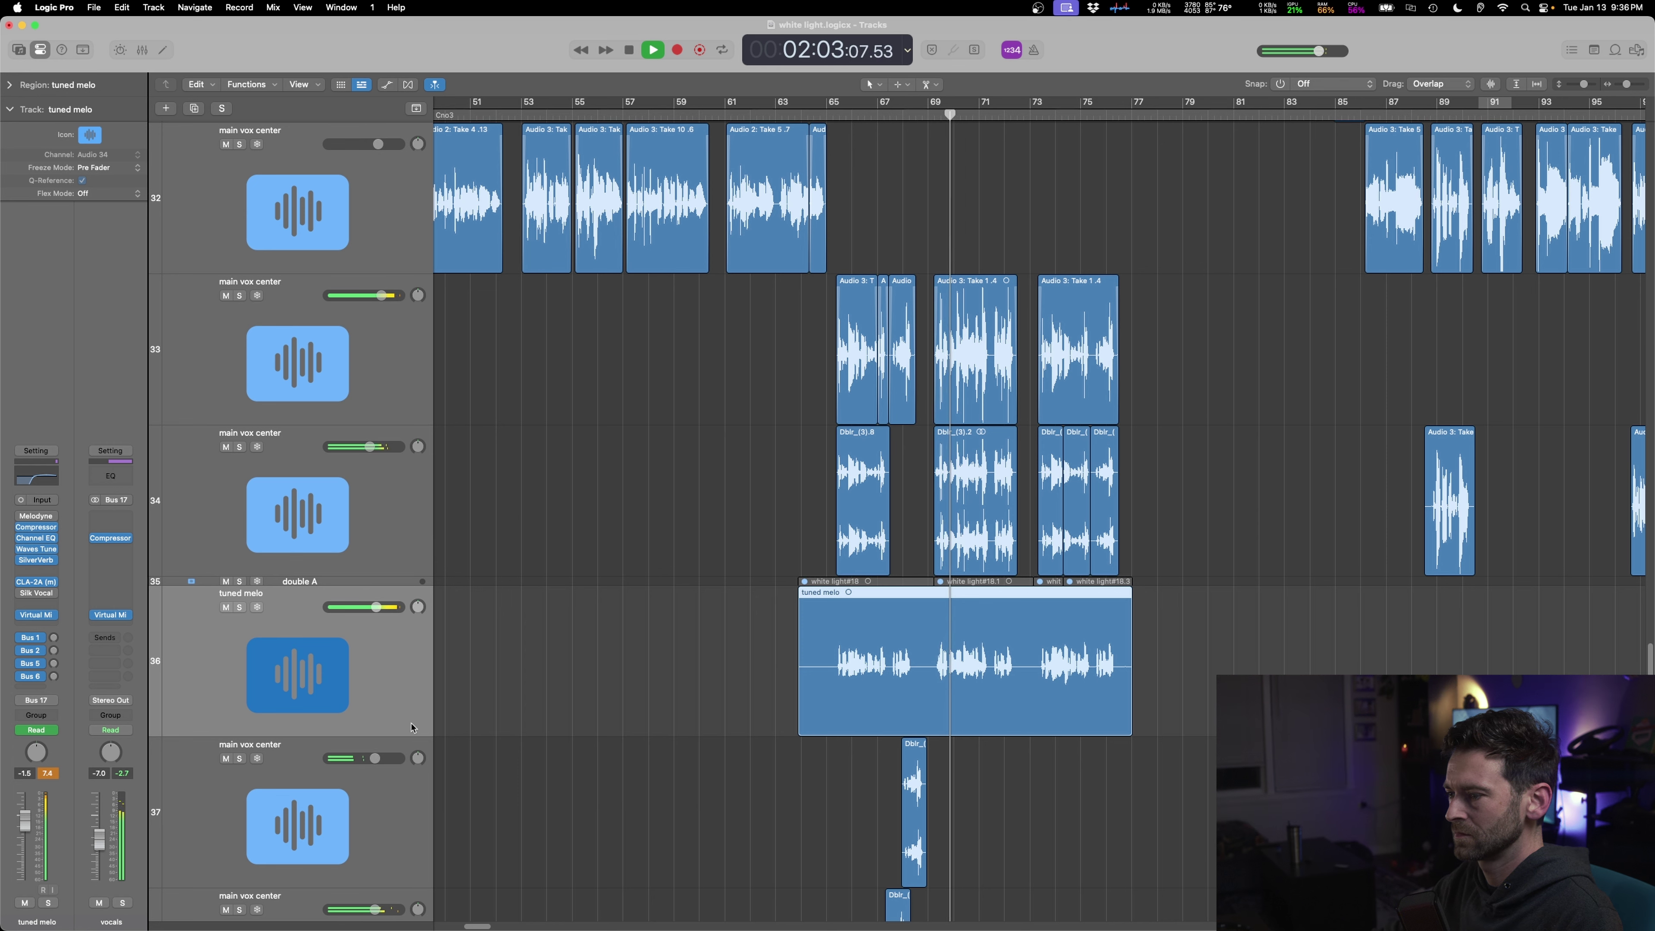
{"action": "left_click", "coordinate": [123, 904]}
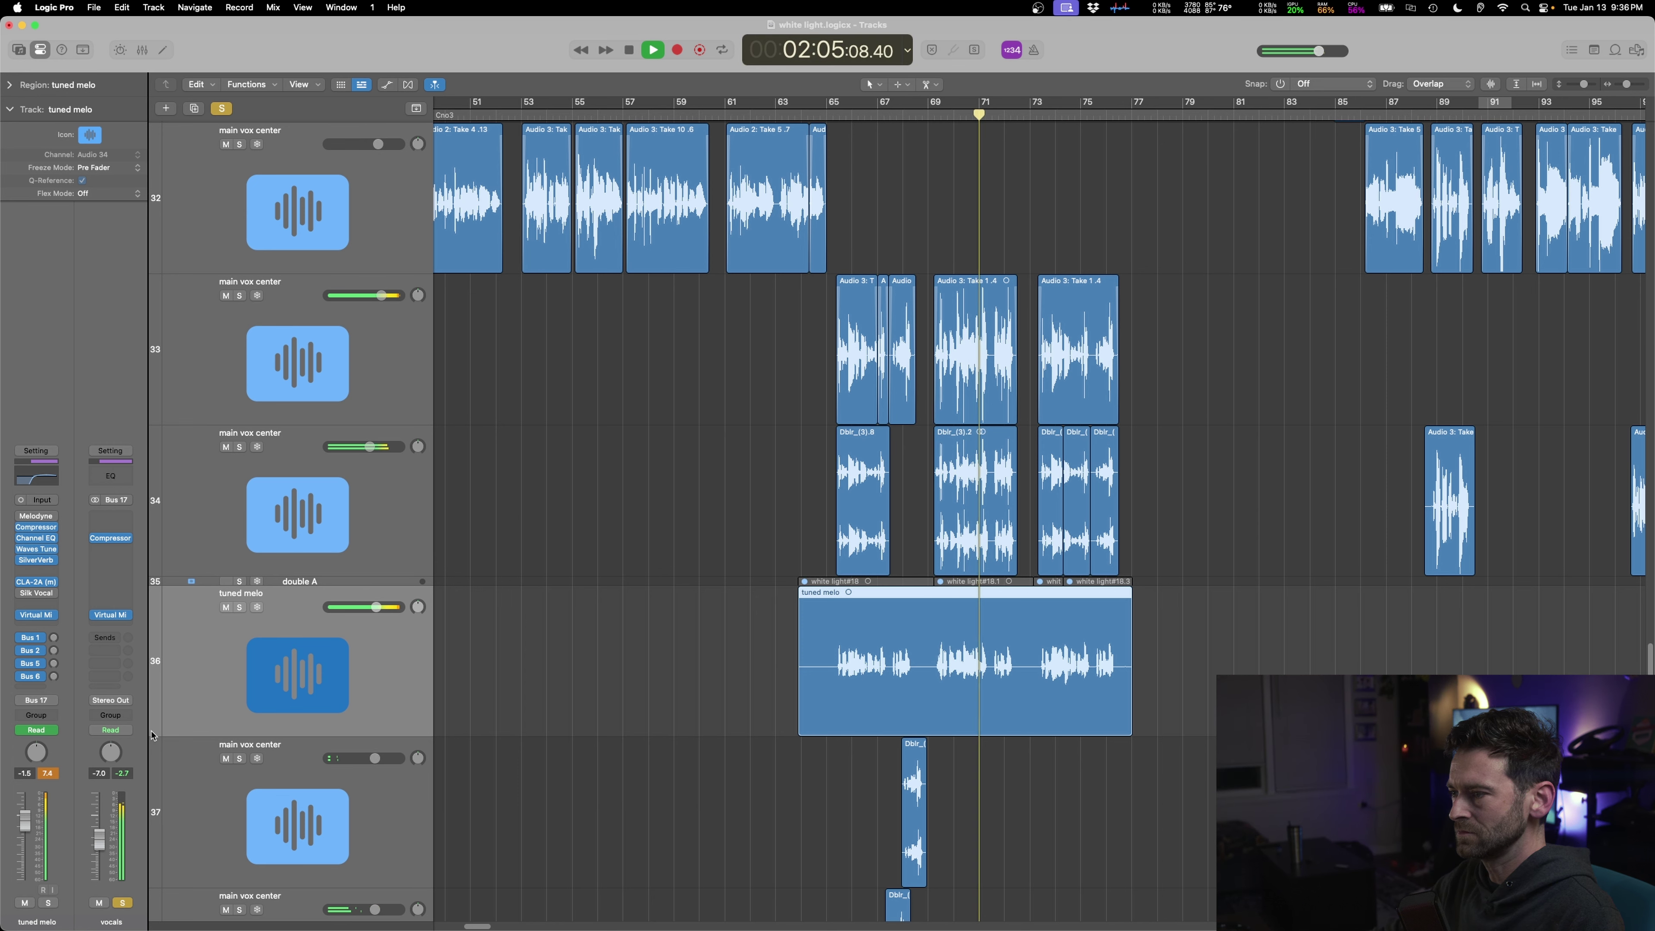
{"action": "key", "text": "a"}
{"action": "left_click_drag", "start_coordinate": [871, 651], "coordinate": [871, 648]}
{"action": "key", "text": "a"}
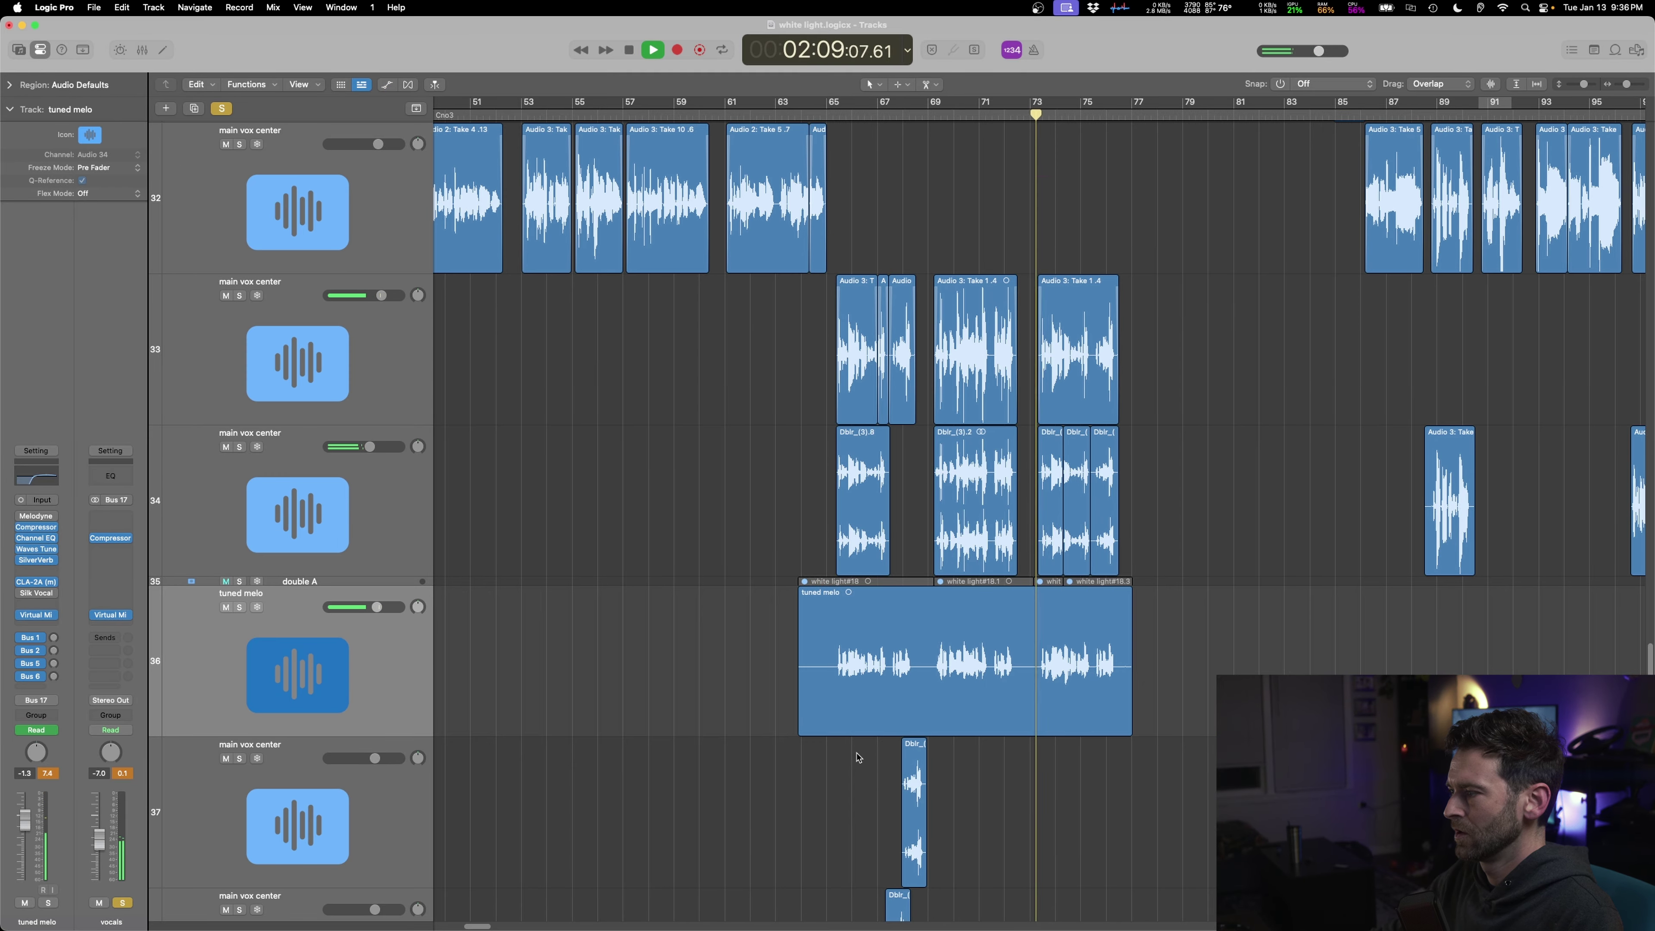
- Delete the silent parts of the tuned melo region before, between and after its three vocal passages
{"action": "scroll", "coordinate": [858, 758], "scroll_direction": "up", "scroll_amount": 3}
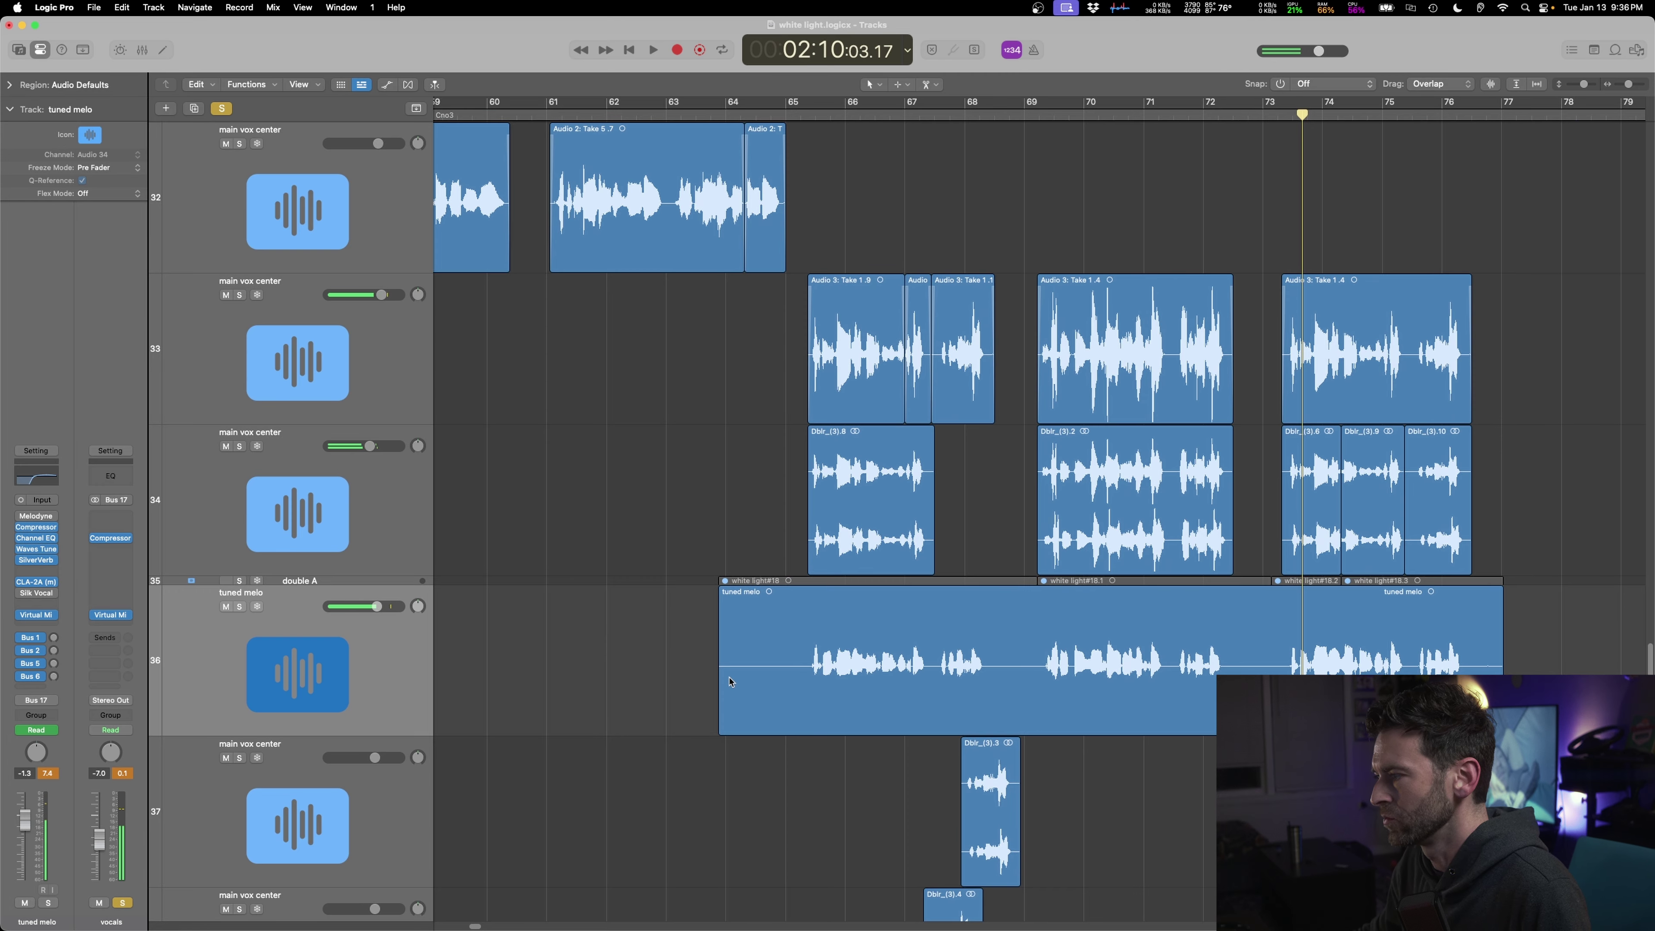
{"action": "left_click_drag", "start_coordinate": [668, 680], "coordinate": [809, 682]}
{"action": "key", "text": "Delete"}
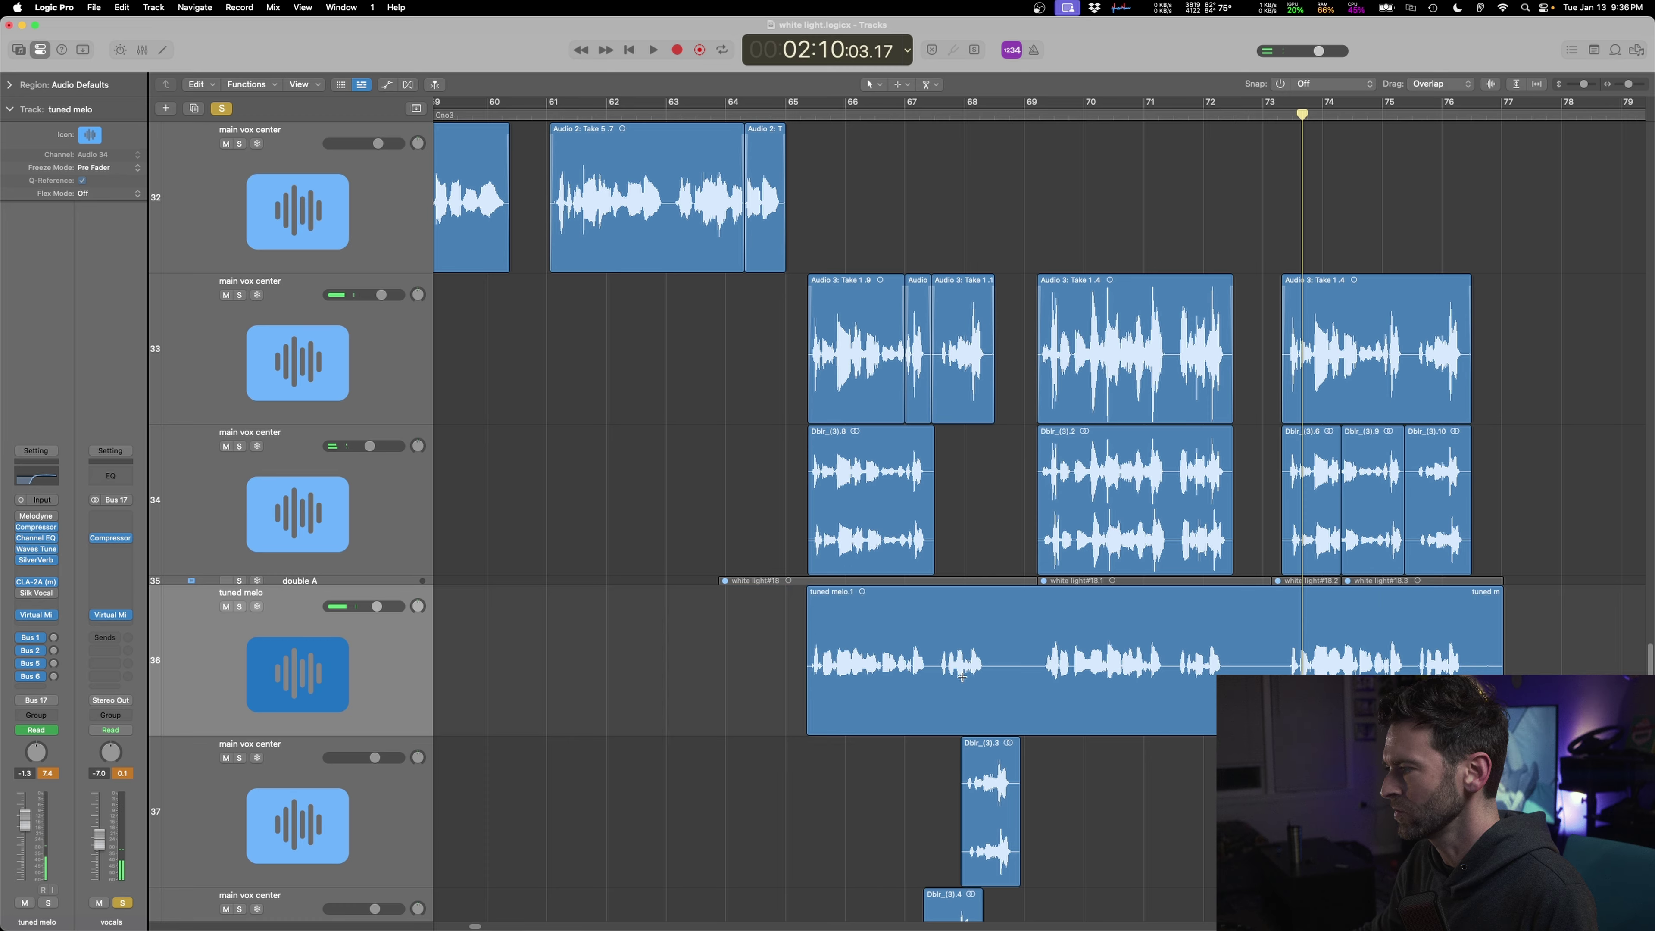
{"action": "left_click_drag", "start_coordinate": [995, 681], "coordinate": [1037, 683]}
{"action": "key", "text": "Delete"}
{"action": "left_click_drag", "start_coordinate": [1234, 684], "coordinate": [1280, 683]}
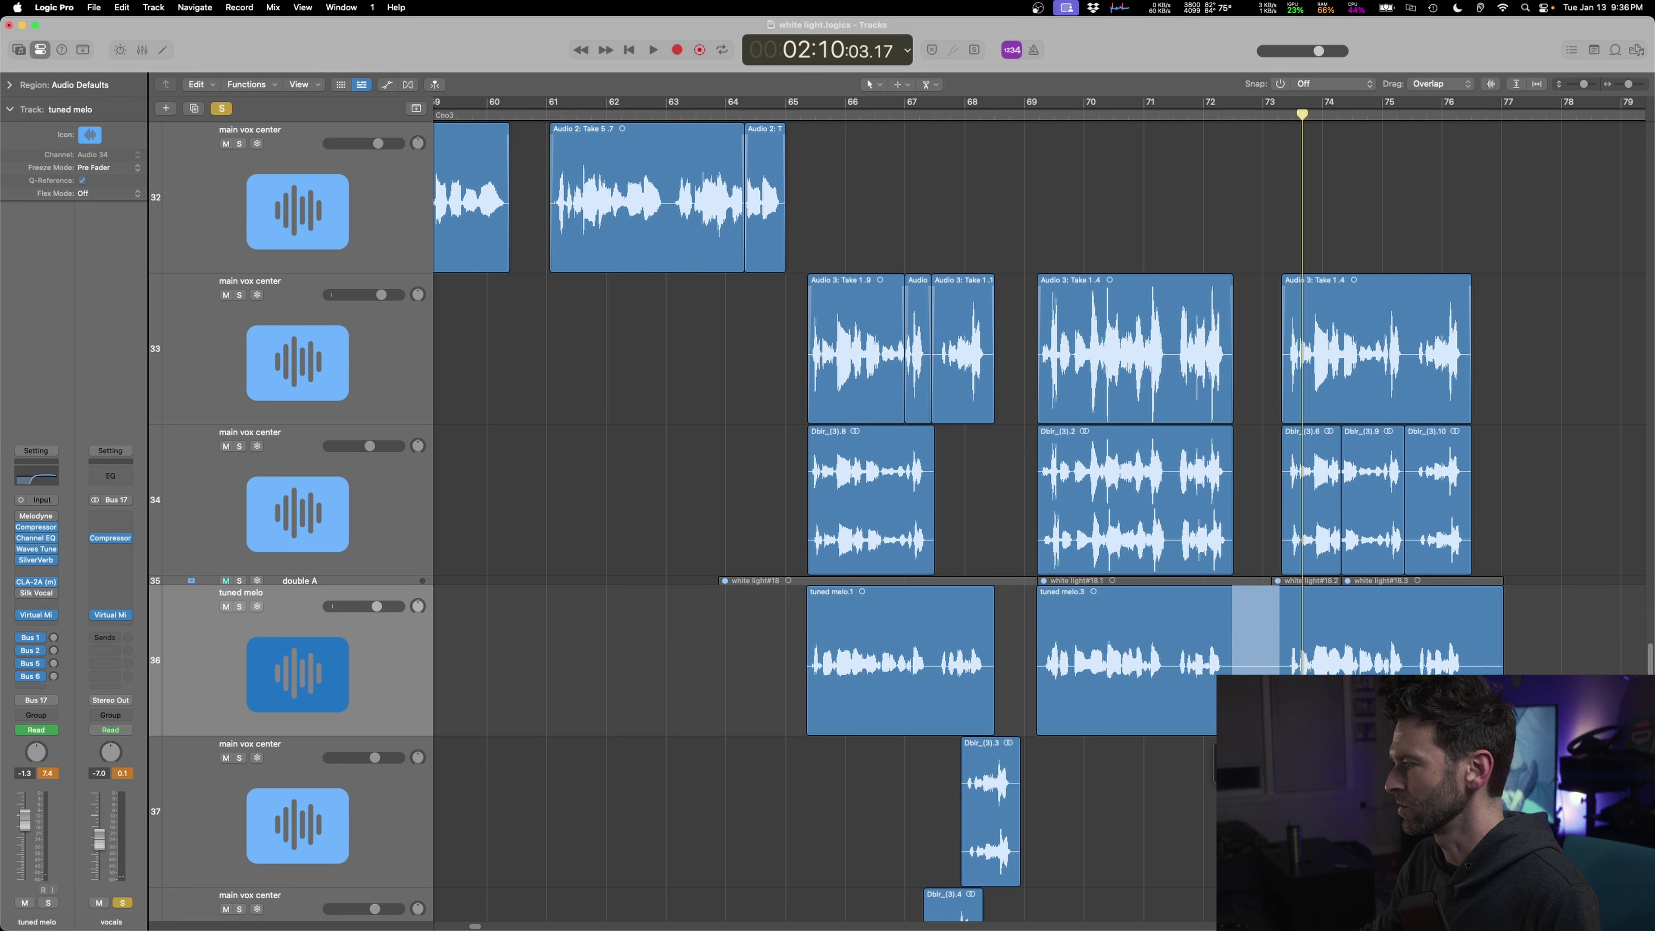
{"action": "key", "text": "Delete"}
- Reshape tuned melo's Channel EQ during playback, setting the low cut to 494 Hz, 18 dB/Oct, Q 0.10, and the -11.7 dB band to 158 Hz
{"action": "left_click", "coordinate": [31, 481]}
{"action": "key", "text": "space"}
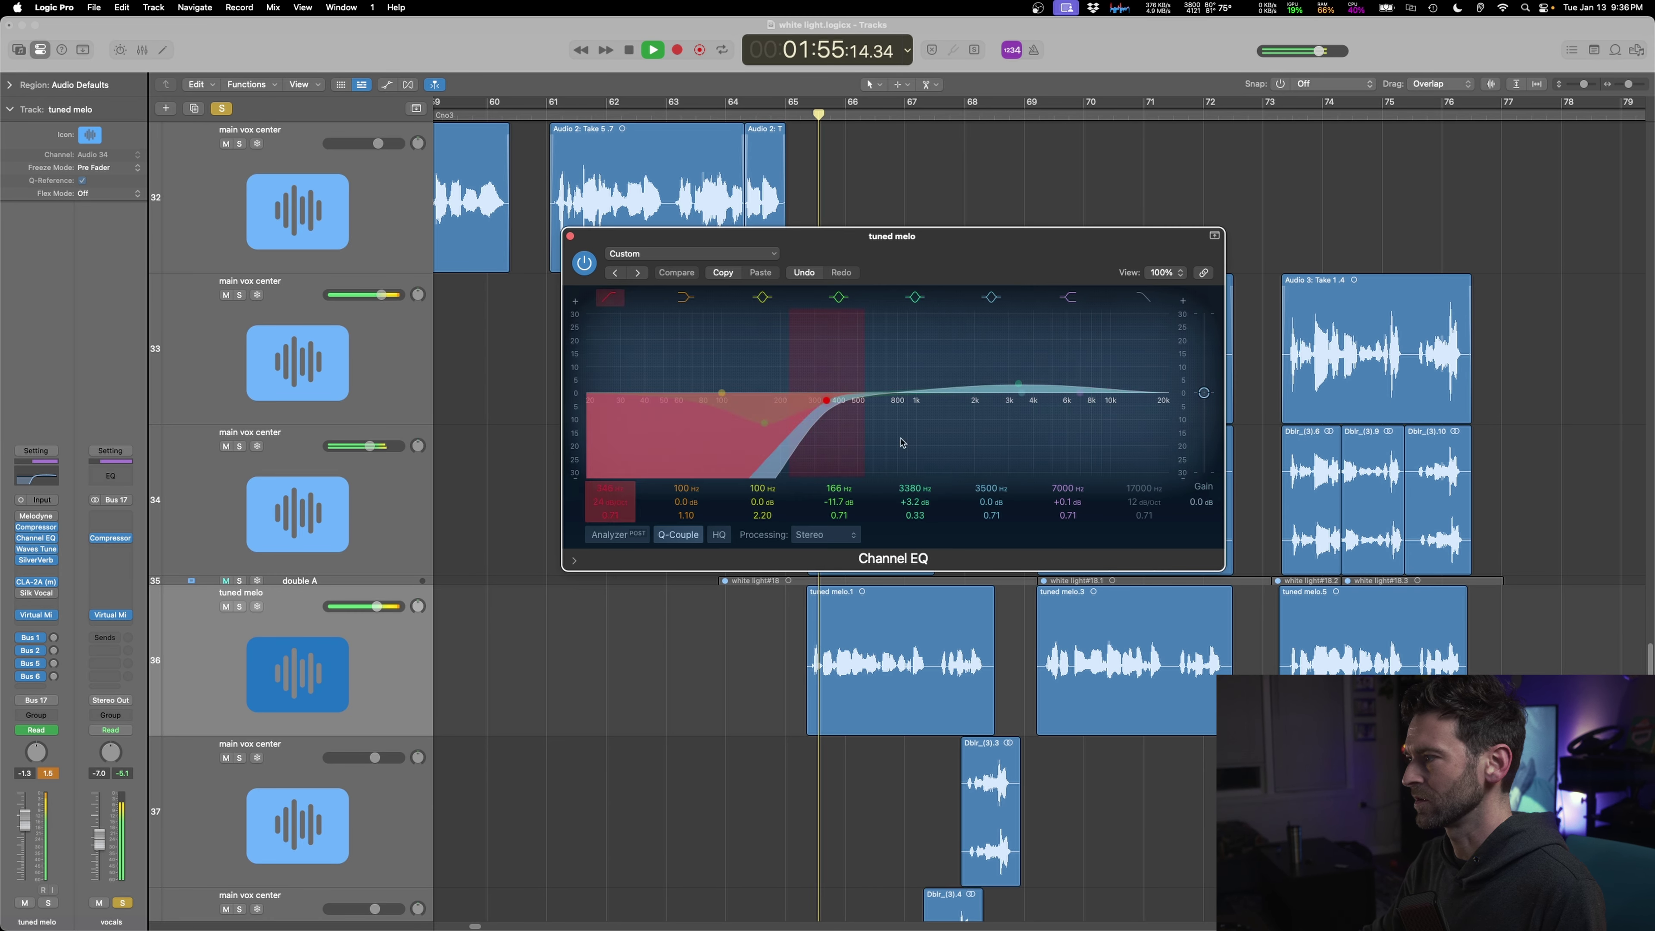
{"action": "left_click_drag", "start_coordinate": [906, 456], "coordinate": [760, 423]}
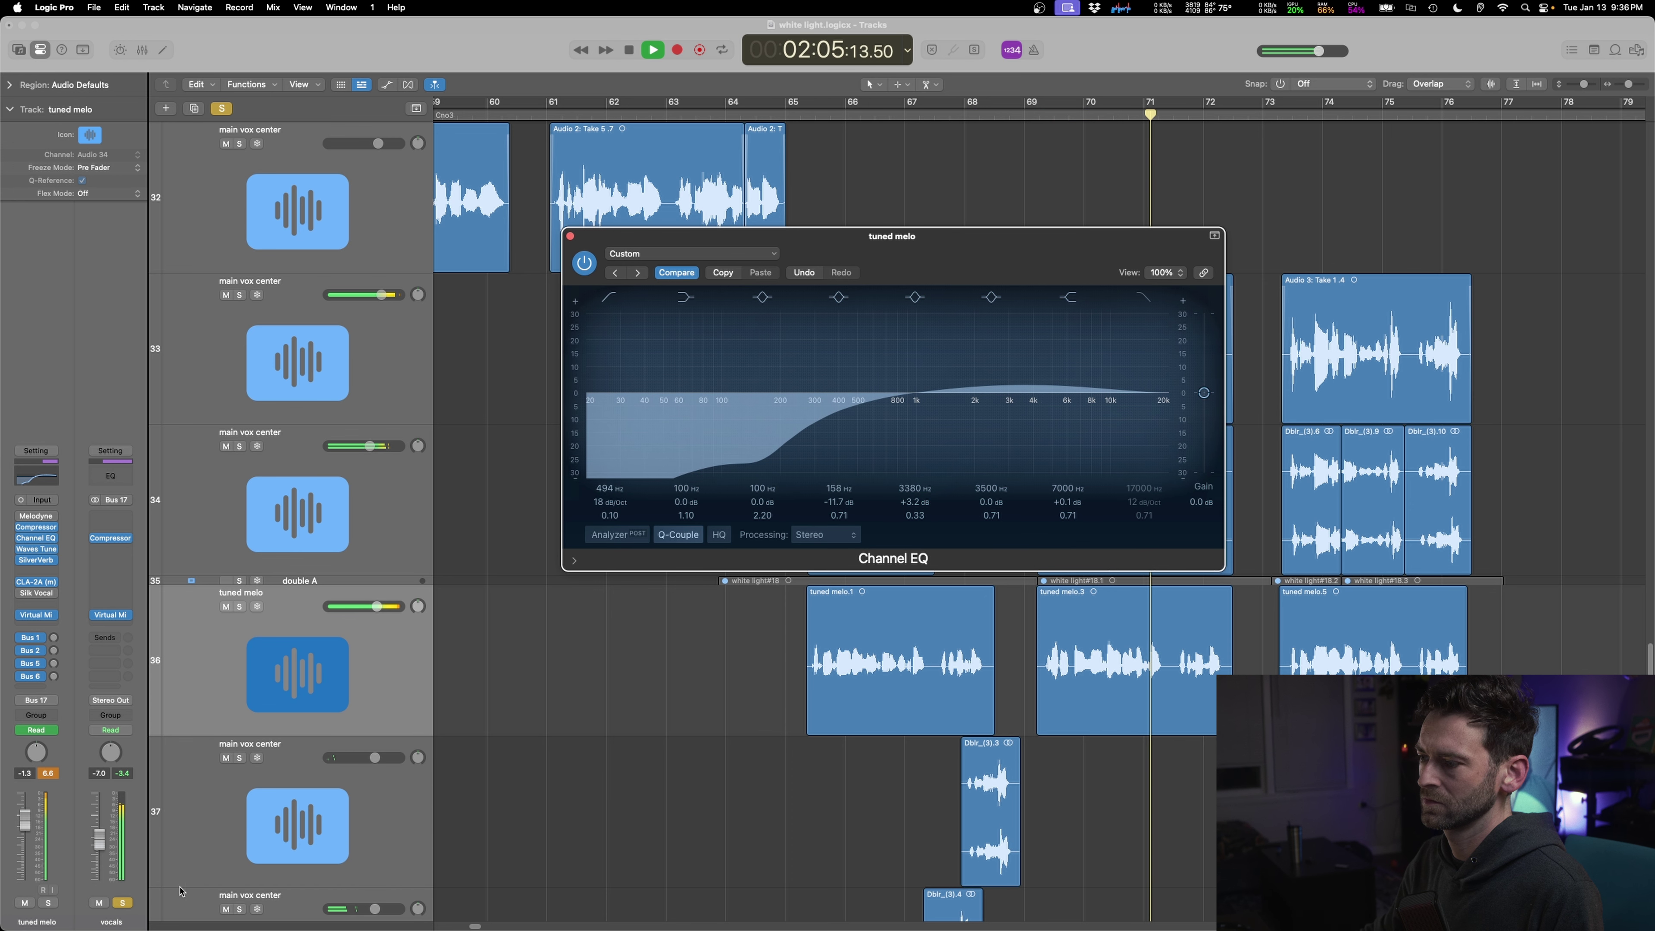
- Turn off the vocals bus solo and close tuned melo's Channel EQ and the vocals bus's Compressor
{"action": "left_click", "coordinate": [123, 903]}
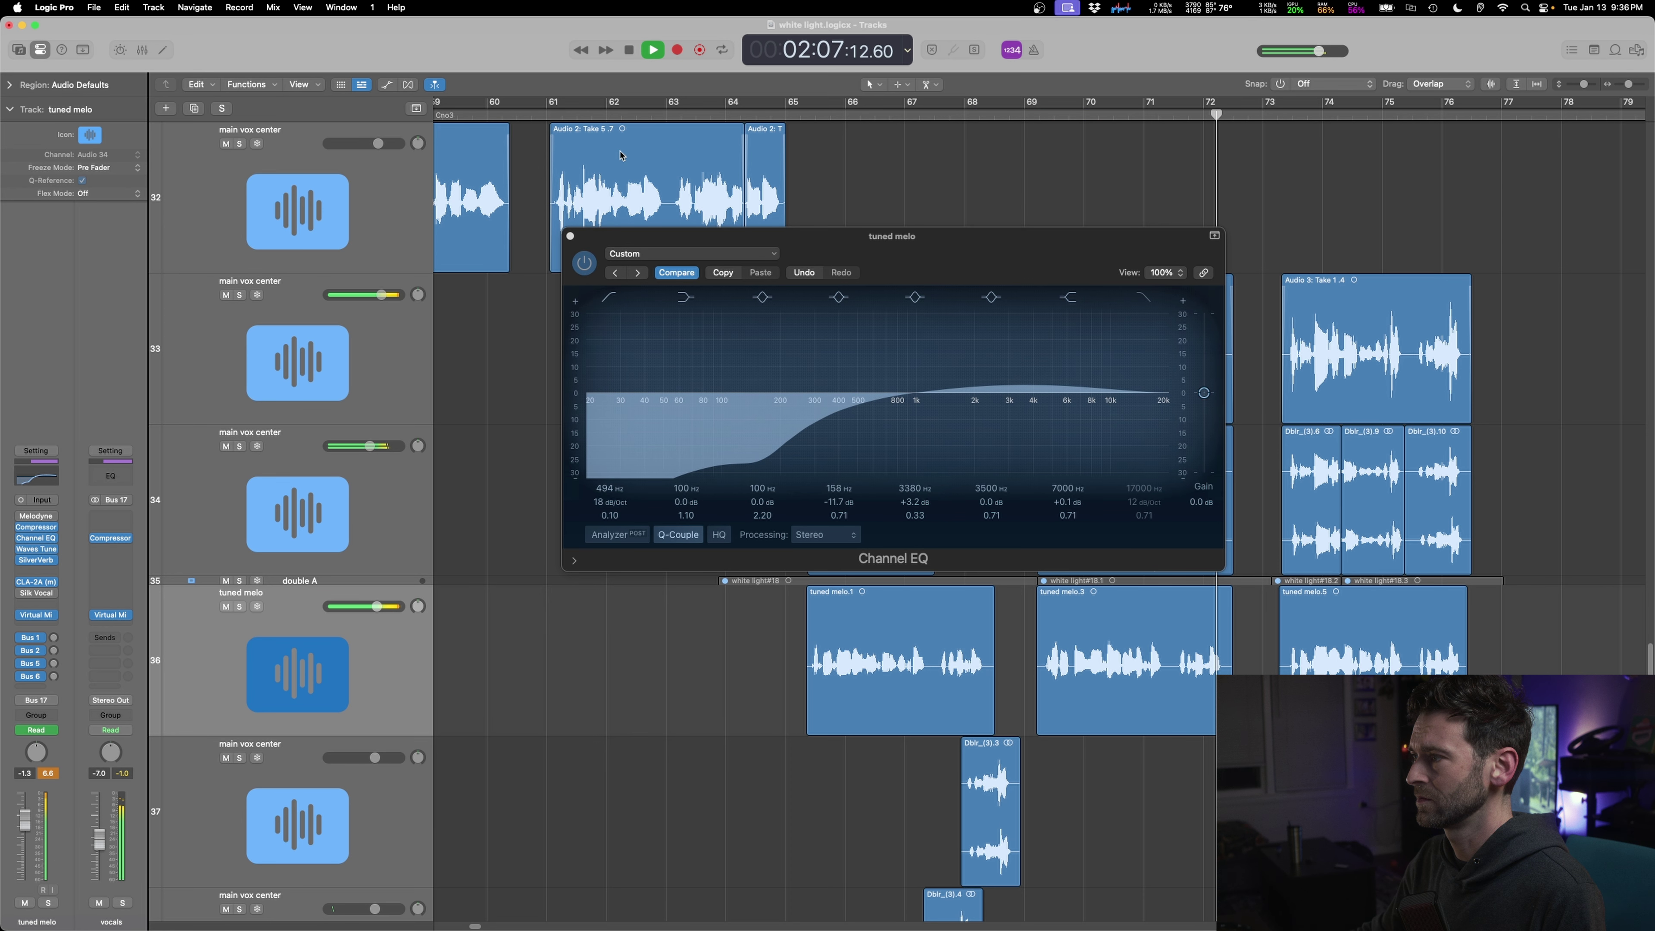
{"action": "left_click", "coordinate": [571, 238]}
{"action": "scroll", "coordinate": [1212, 737], "scroll_direction": "down", "scroll_amount": 5}
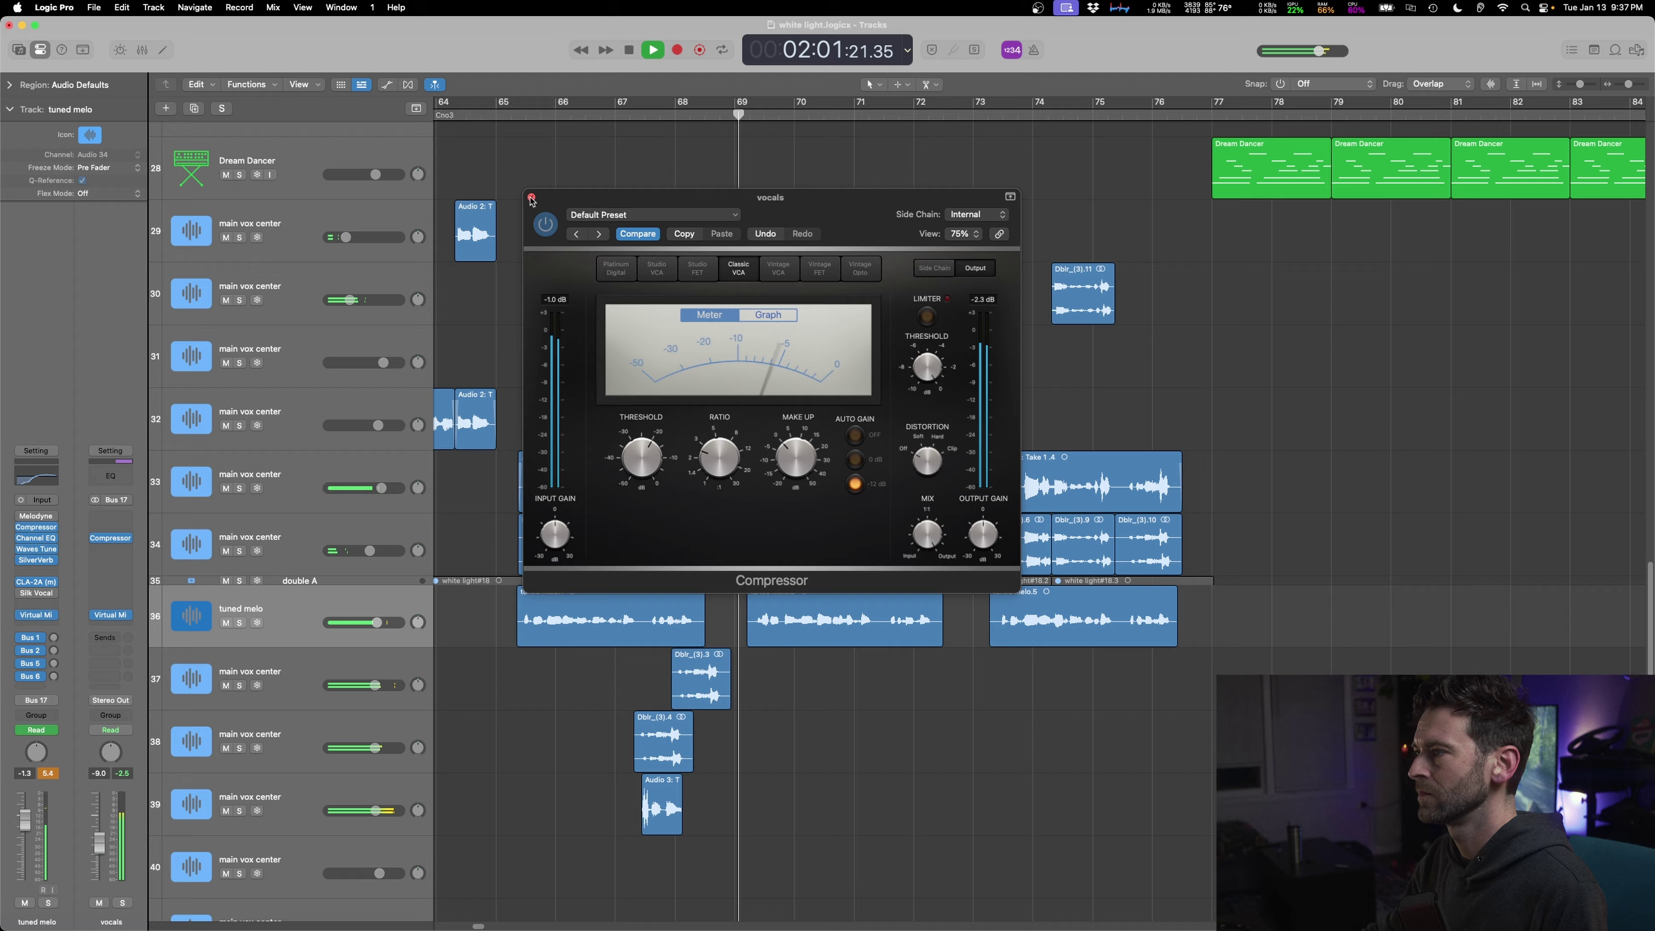
{"action": "left_click", "coordinate": [532, 198]}
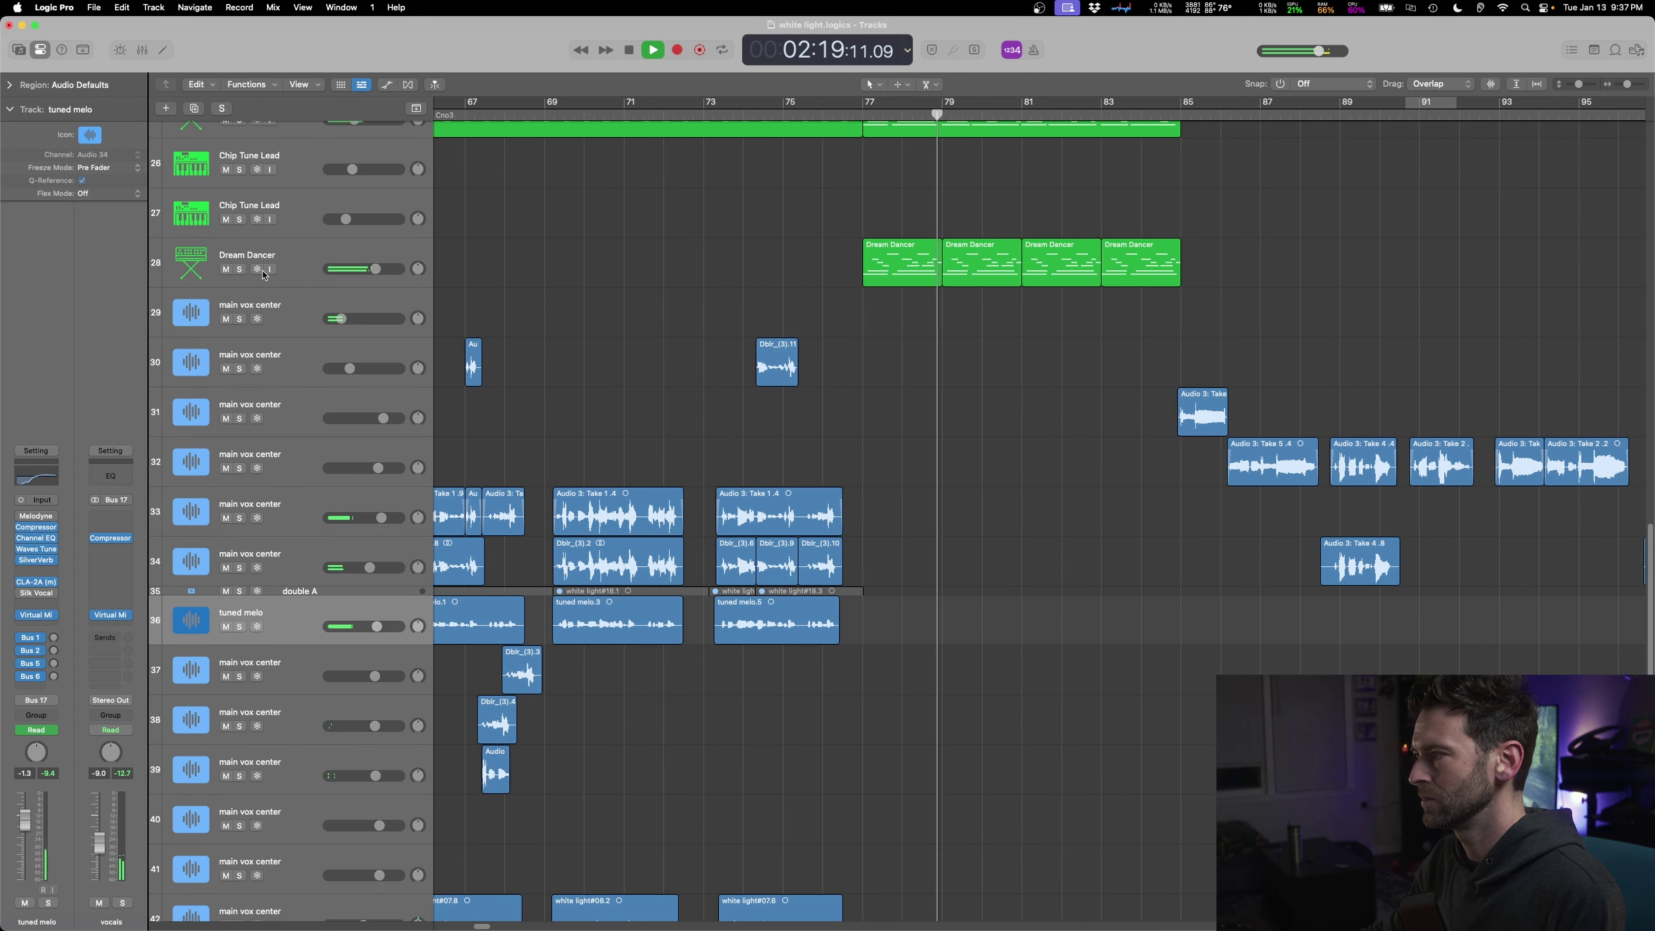
- Show track automation and boost the 10000 Hz high shelf in lead line on bass's Channel EQ to +21.0 dB during playback
{"action": "scroll", "coordinate": [972, 565], "scroll_direction": "up", "scroll_amount": 10}
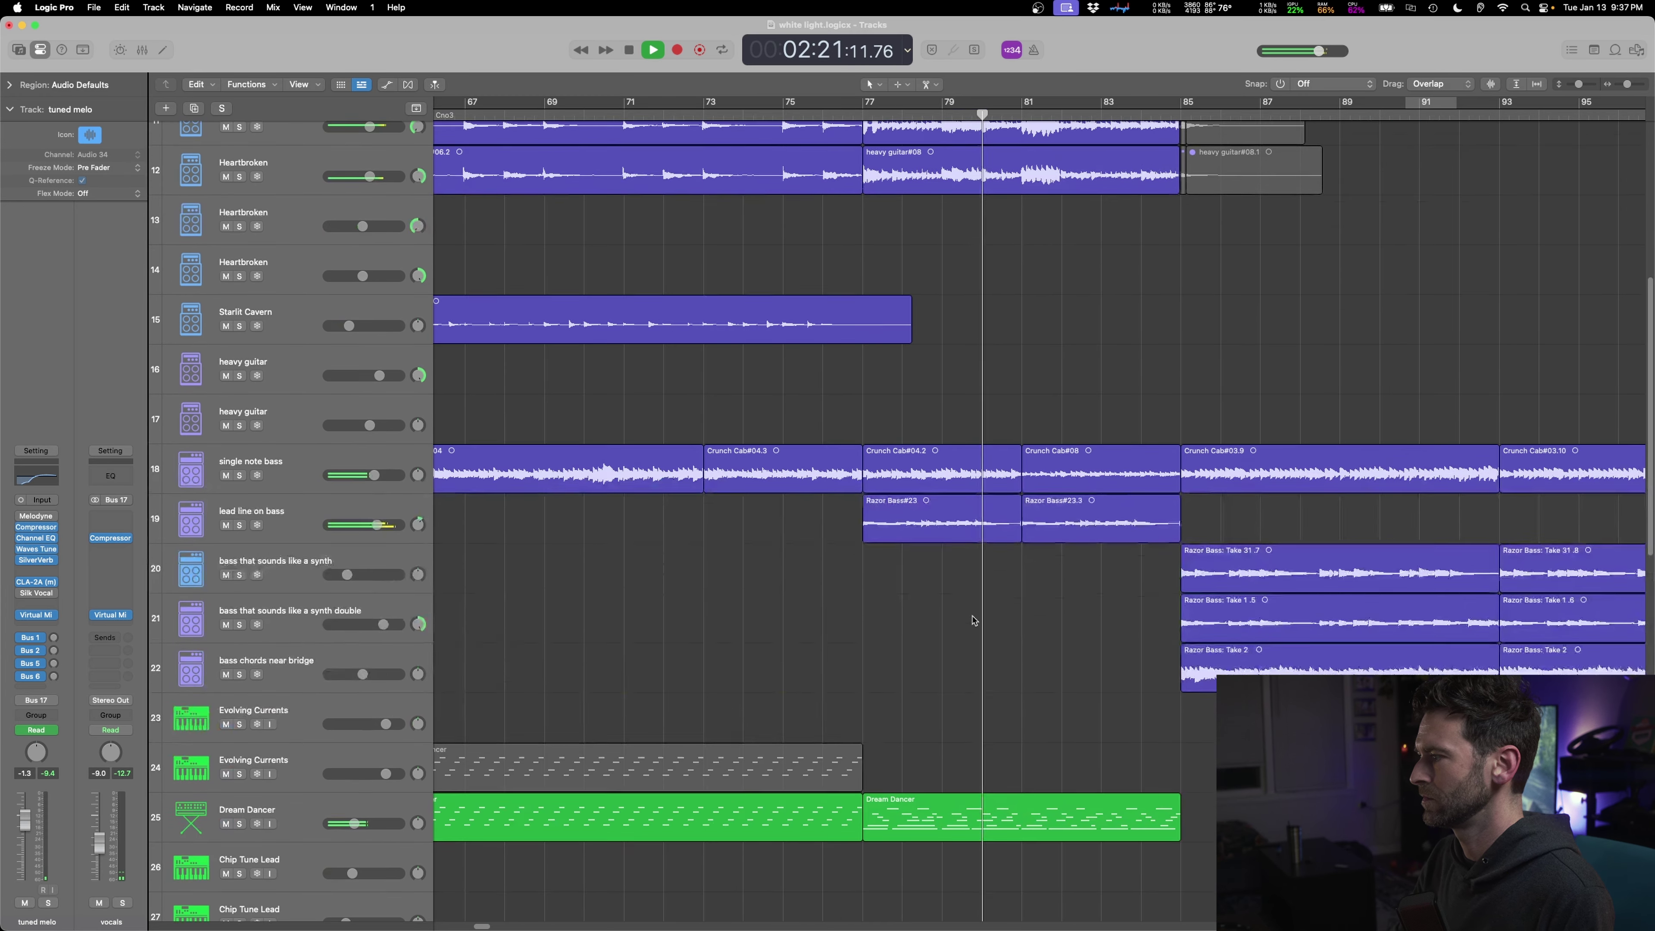
{"action": "scroll", "coordinate": [974, 620], "scroll_direction": "up", "scroll_amount": 1}
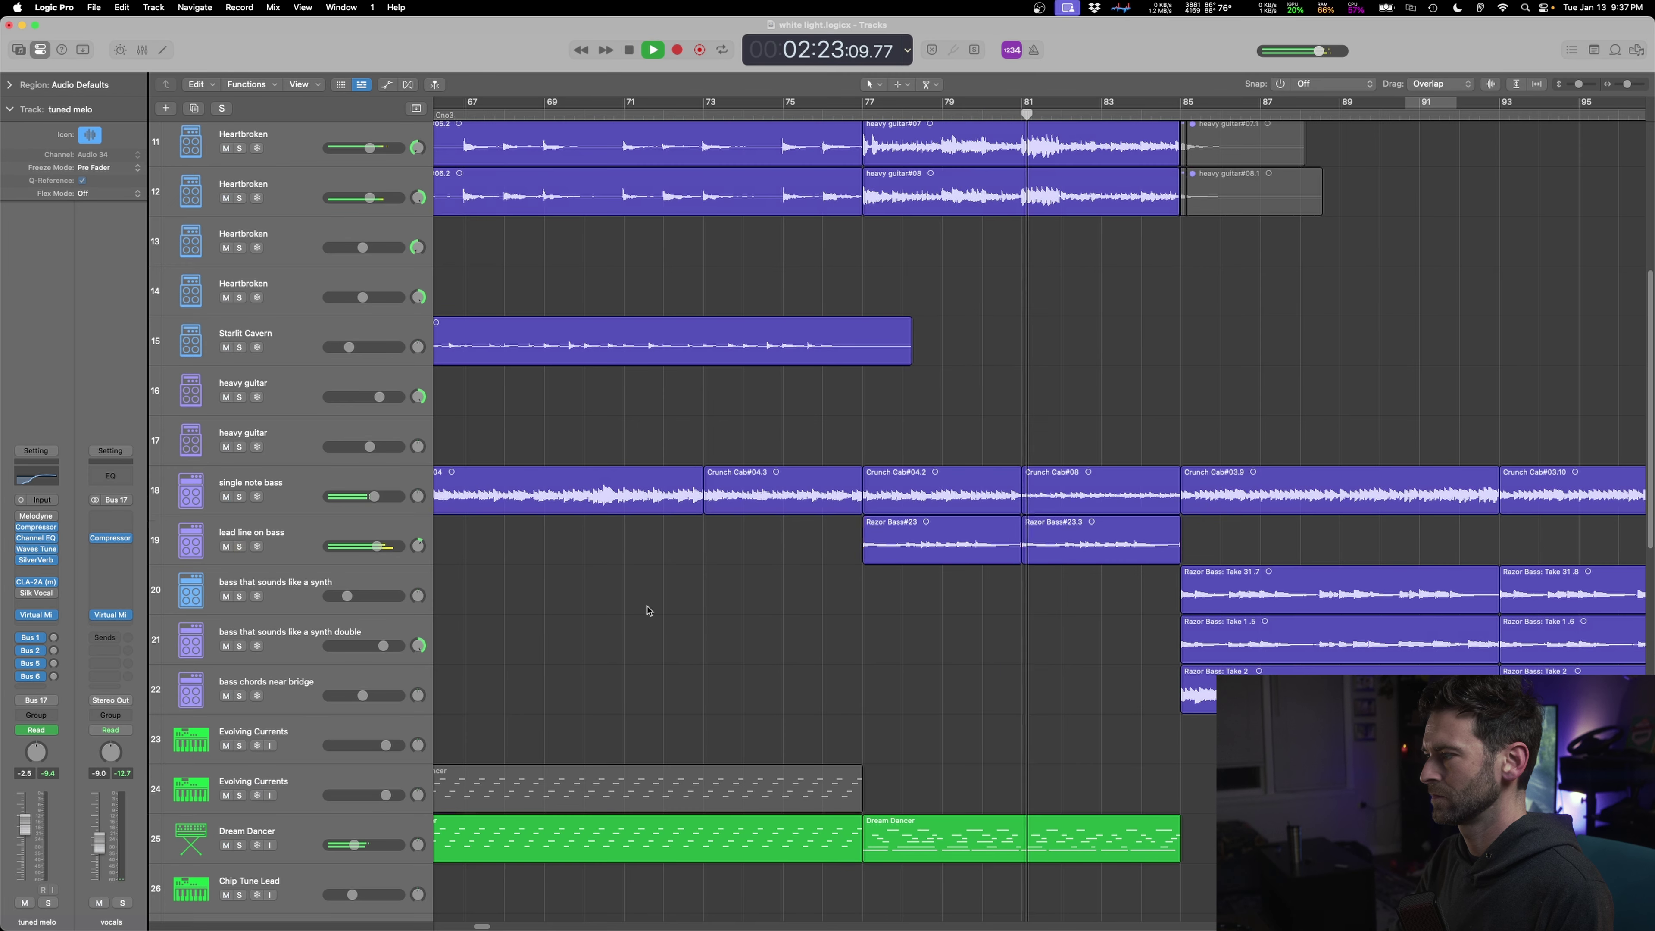
{"action": "key", "text": "a"}
{"action": "left_click", "coordinate": [220, 566]}
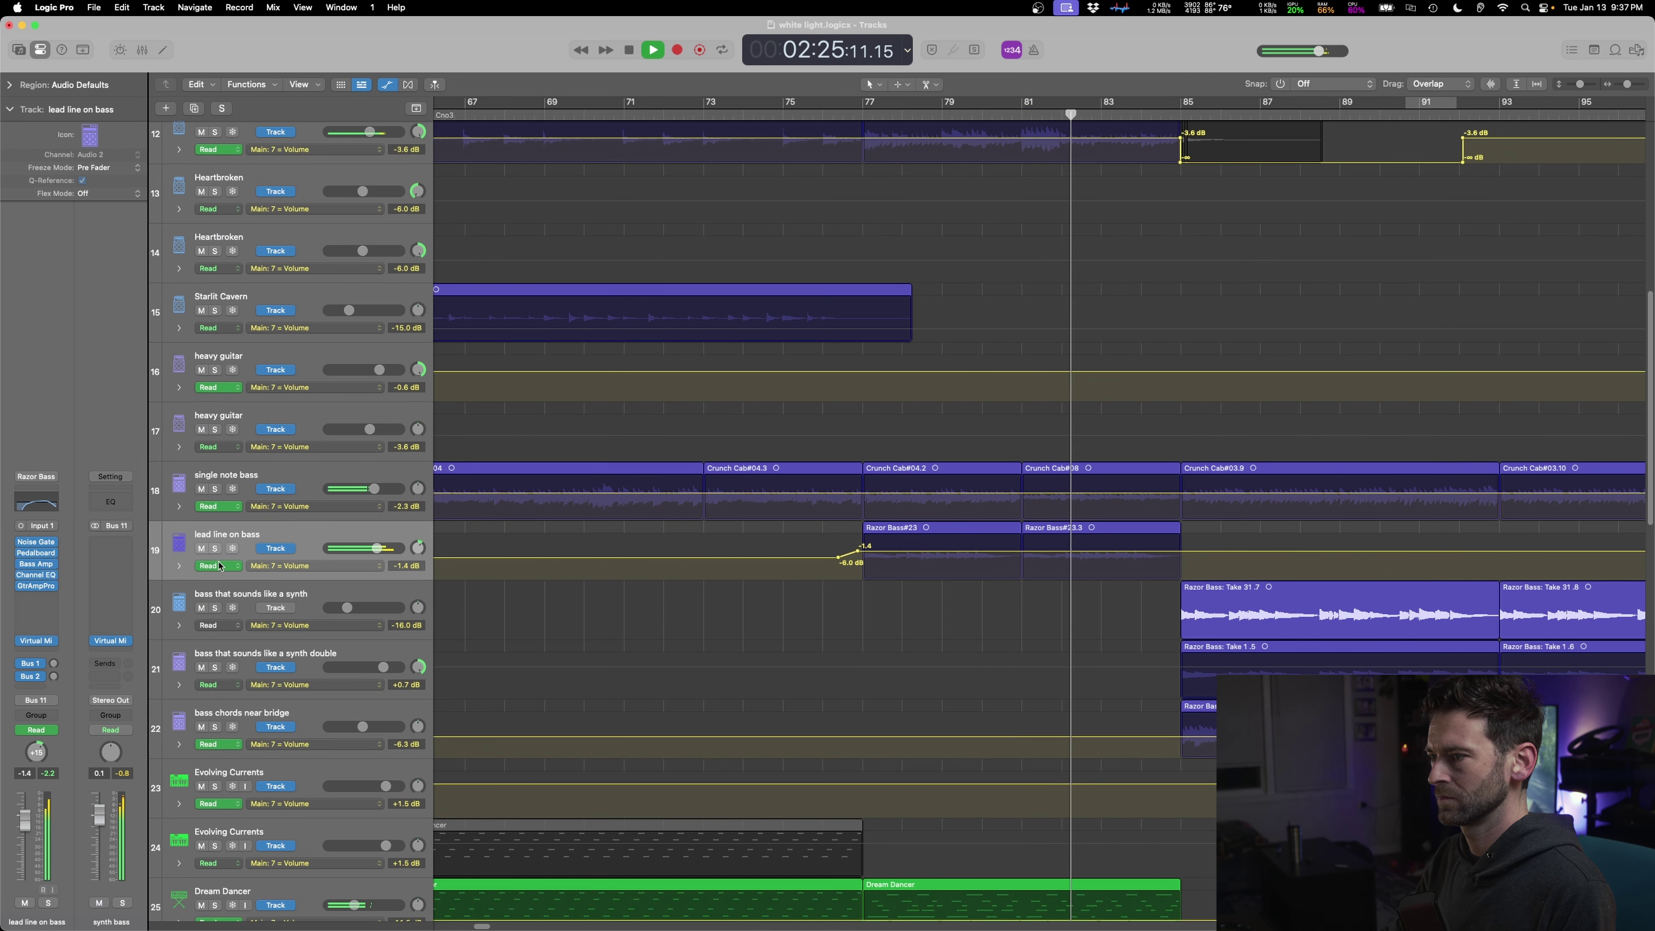
{"action": "left_click", "coordinate": [35, 575]}
{"action": "left_click_drag", "start_coordinate": [1043, 477], "coordinate": [1043, 401]}
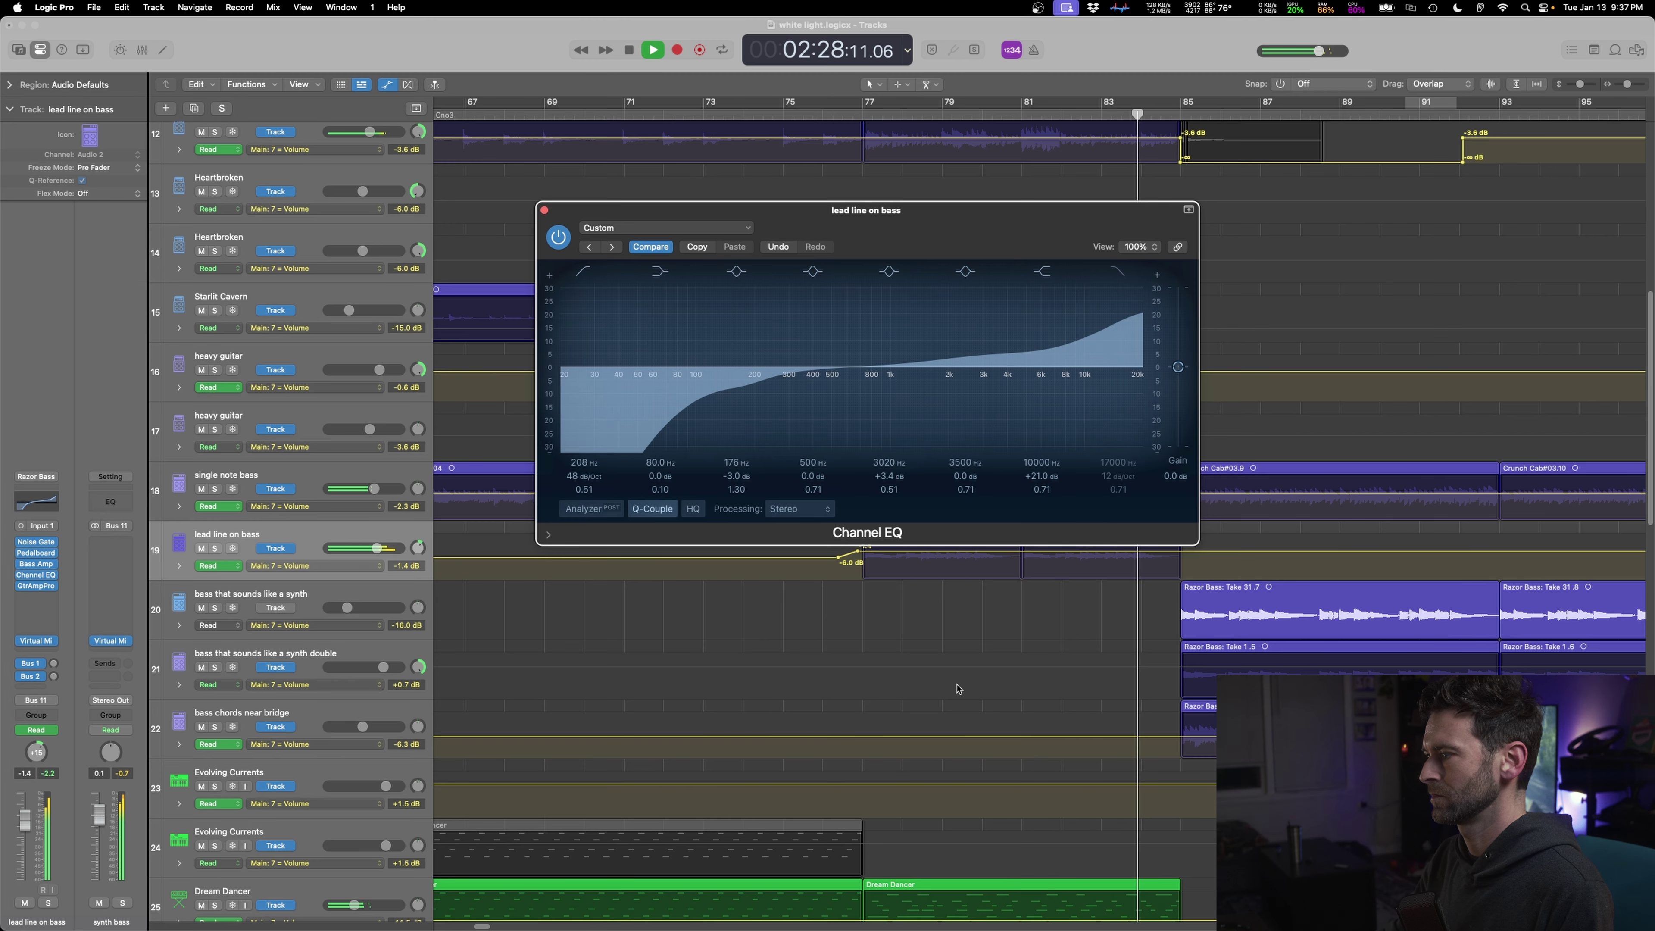
{"action": "key", "text": "a"}
{"action": "left_click", "coordinate": [862, 611]}
{"action": "key", "text": "a"}
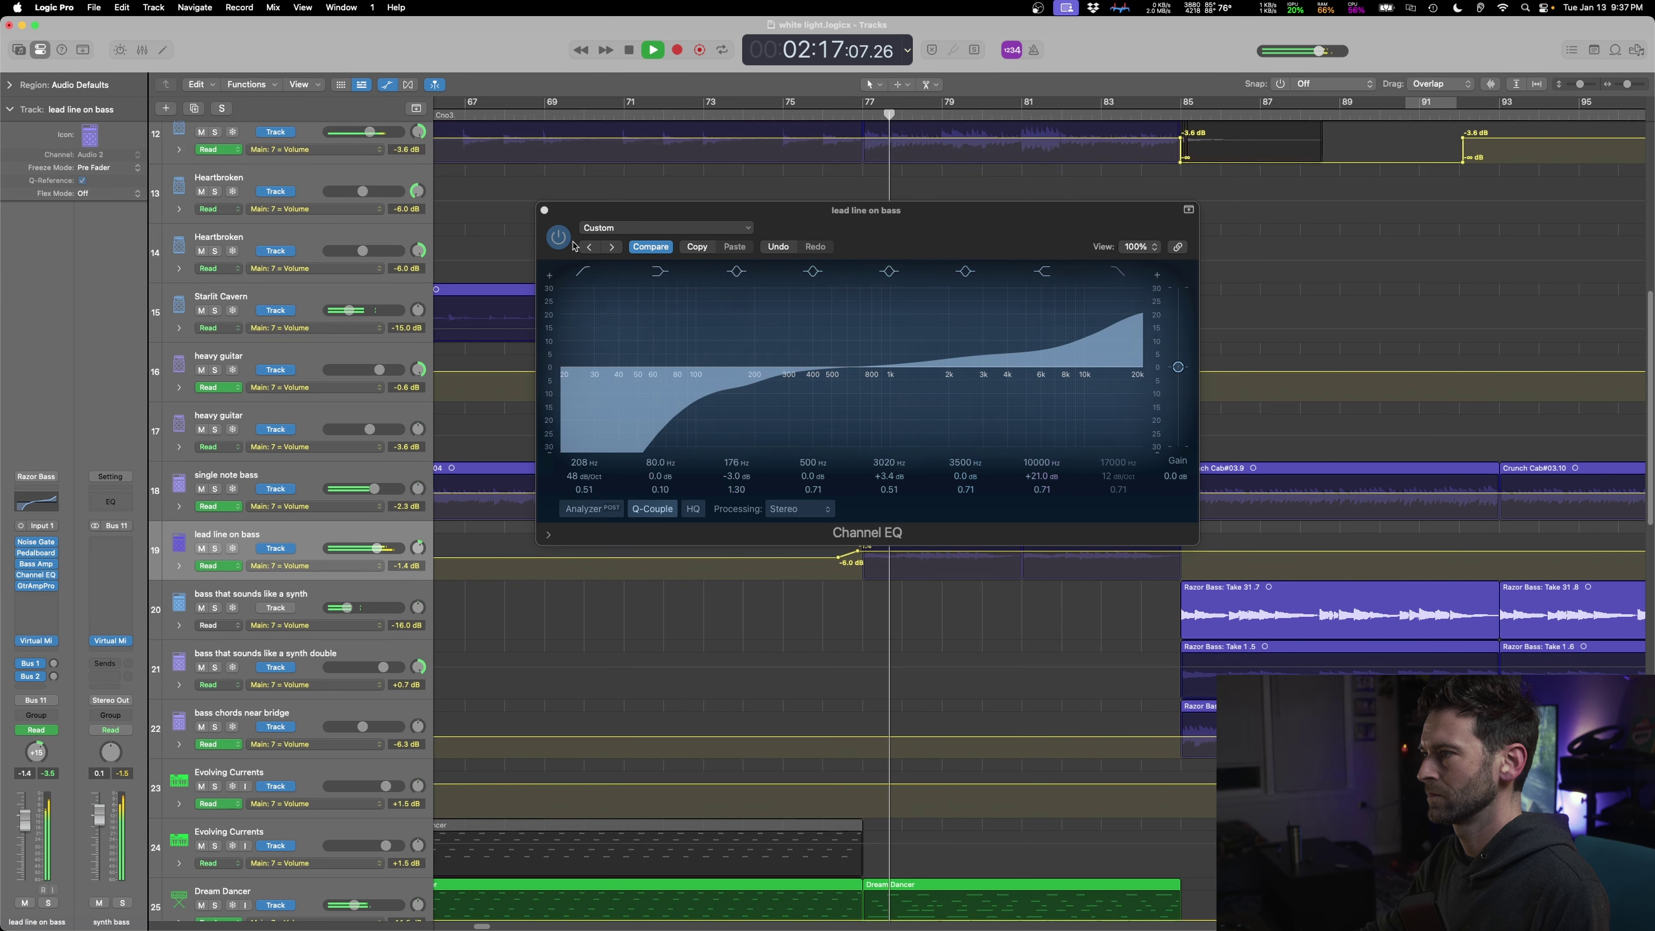
{"action": "left_click", "coordinate": [545, 211]}
- Lower lead line on bass's volume automation to -7.4 dB from bar 77 and raise the upper Dream Dancer track's to -5.1 dB for bars 77–85
{"action": "left_click", "coordinate": [857, 557]}
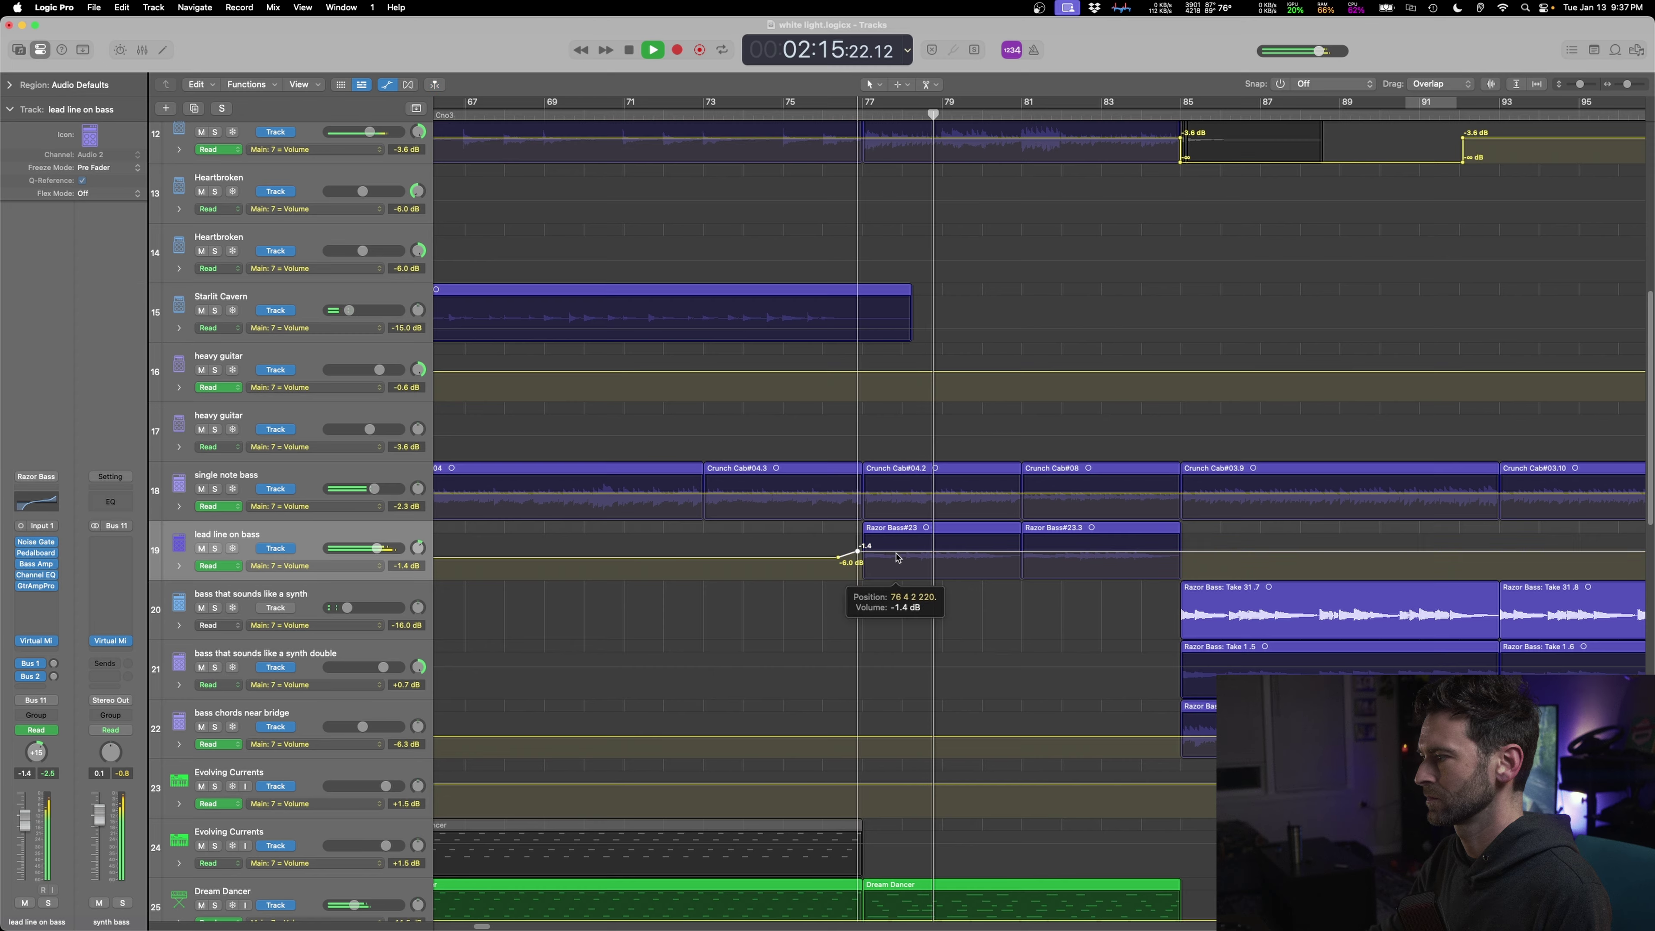
{"action": "left_click_drag", "start_coordinate": [898, 562], "coordinate": [898, 565]}
{"action": "scroll", "coordinate": [880, 763], "scroll_direction": "down", "scroll_amount": 3}
{"action": "left_click", "coordinate": [986, 765]}
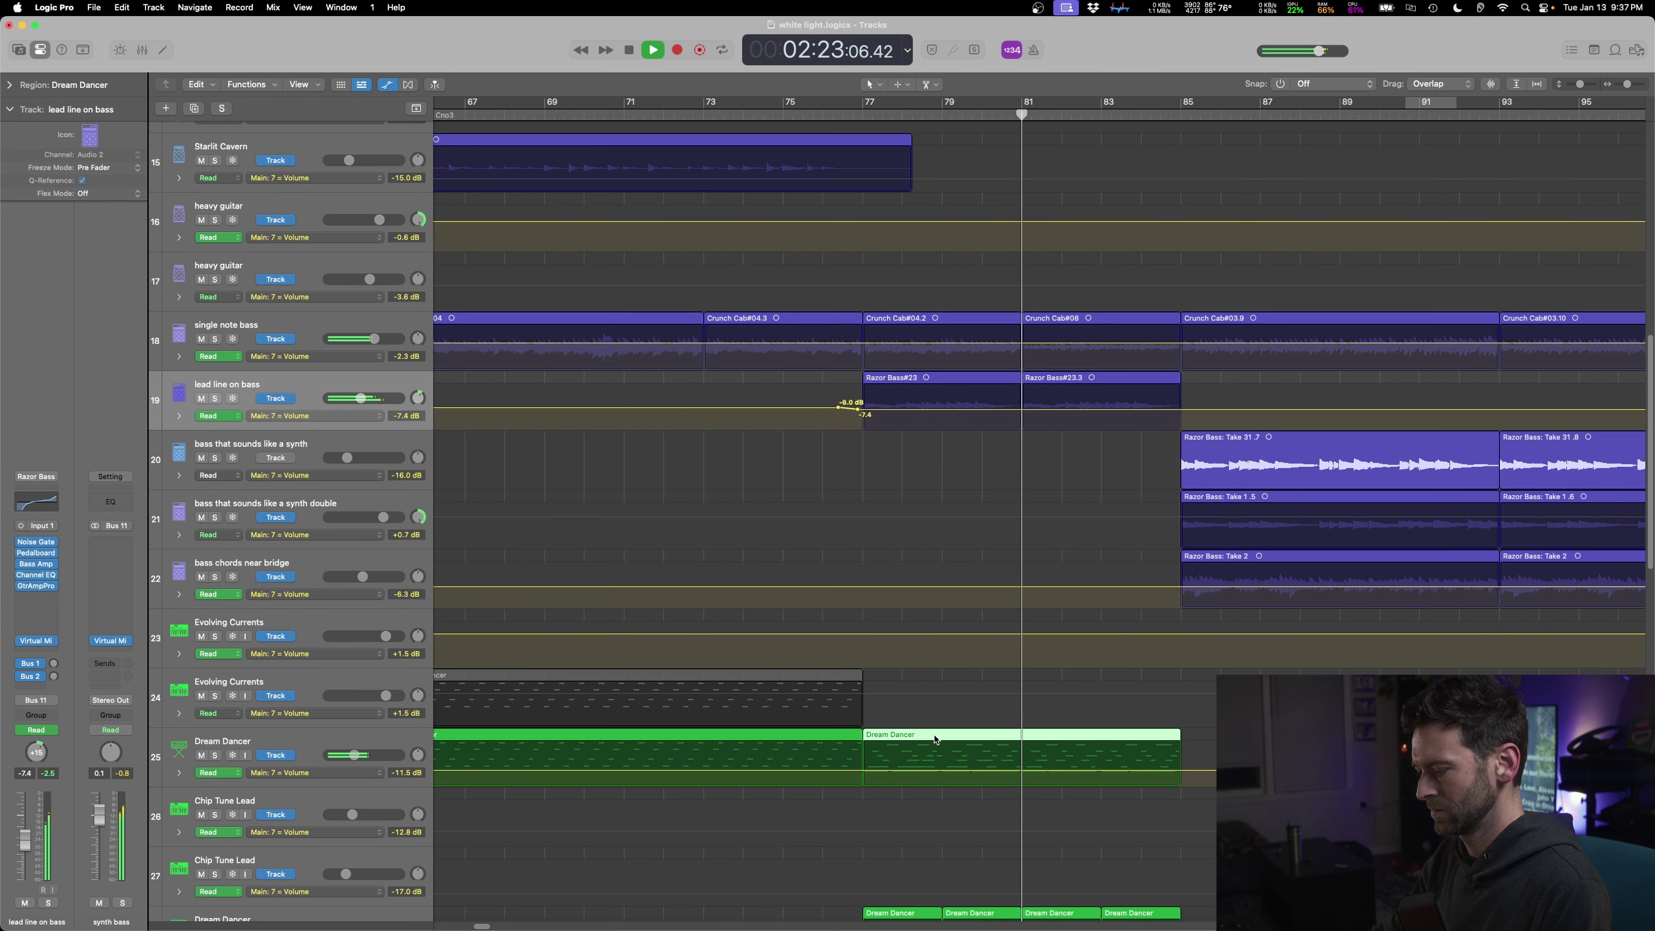
{"action": "left_click_drag", "start_coordinate": [985, 768], "coordinate": [1014, 762]}
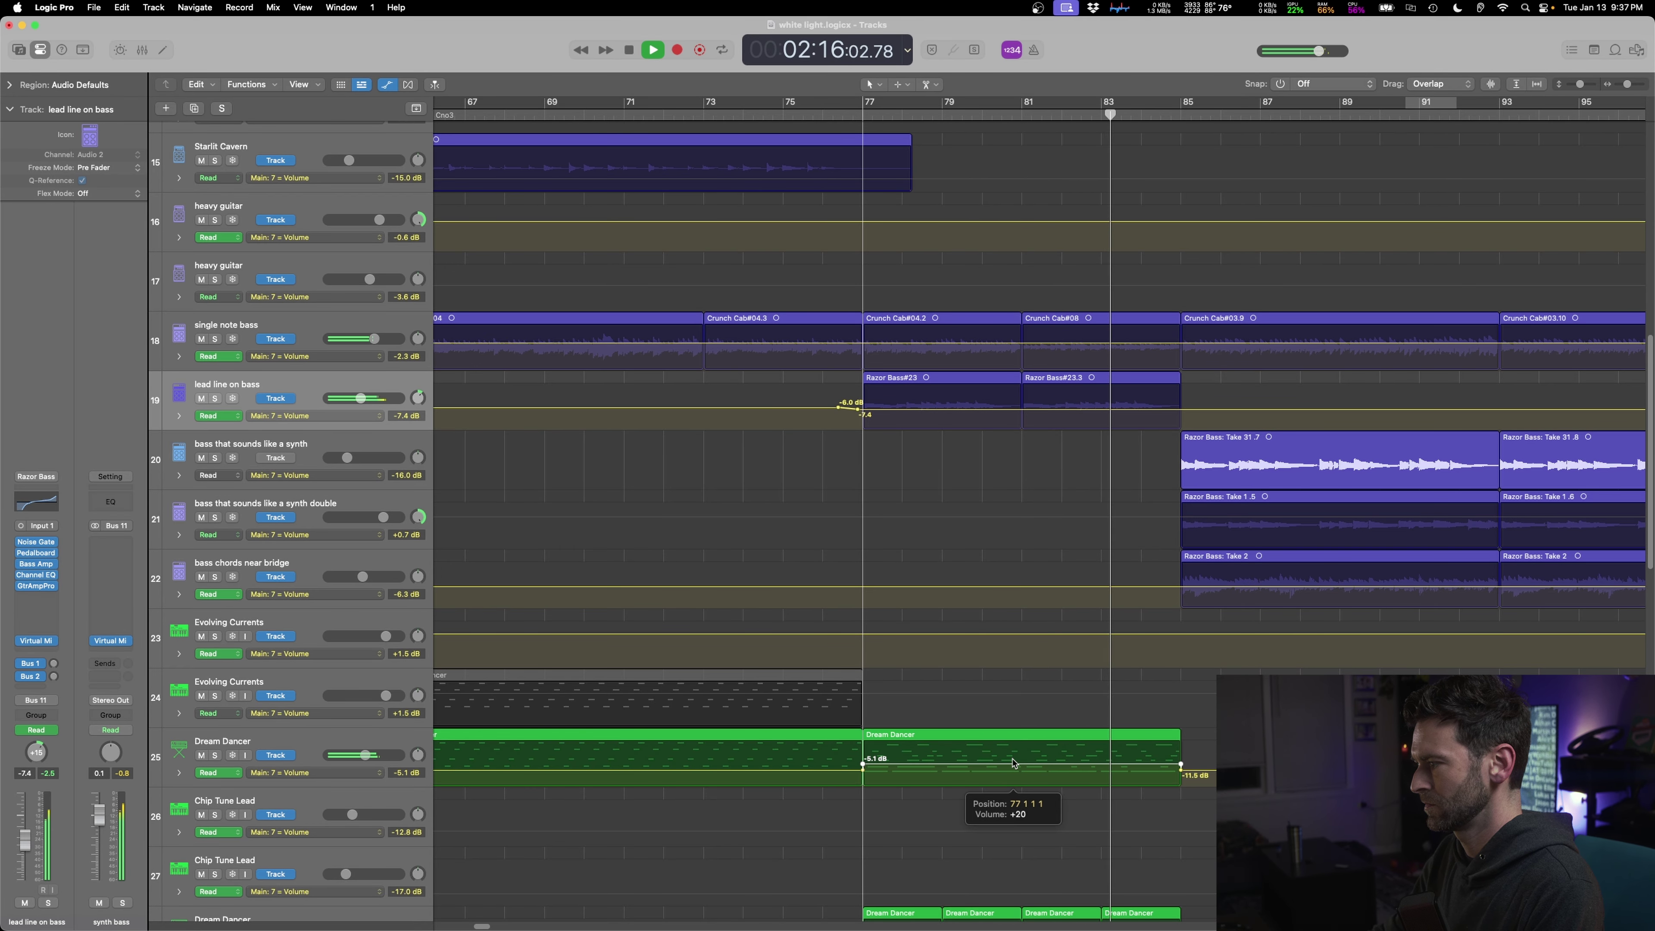
{"action": "scroll", "coordinate": [1014, 770], "scroll_direction": "down", "scroll_amount": 1}
{"action": "scroll", "coordinate": [1014, 770], "scroll_direction": "down", "scroll_amount": 5}
- Split single note bass and the three lower bass tracks at bar 87, mute their regions from bar 85 to 87, and play the transition
{"action": "left_click_drag", "start_coordinate": [838, 754], "coordinate": [1201, 745]}
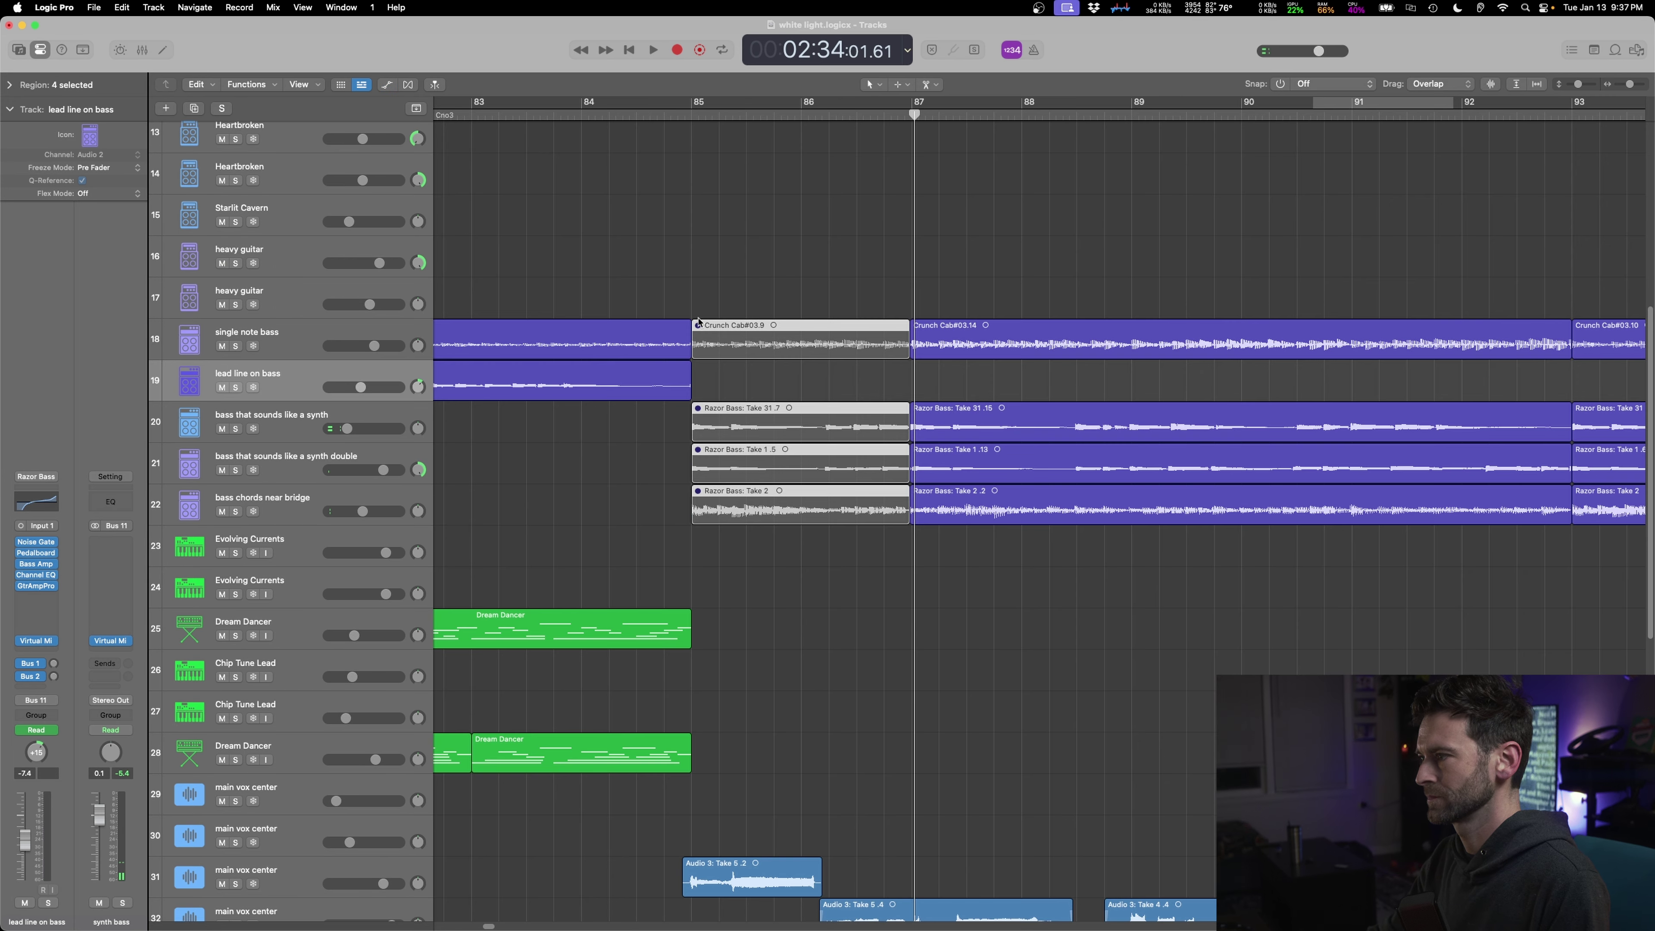
{"action": "left_click", "coordinate": [664, 291]}
{"action": "key", "text": "space"}
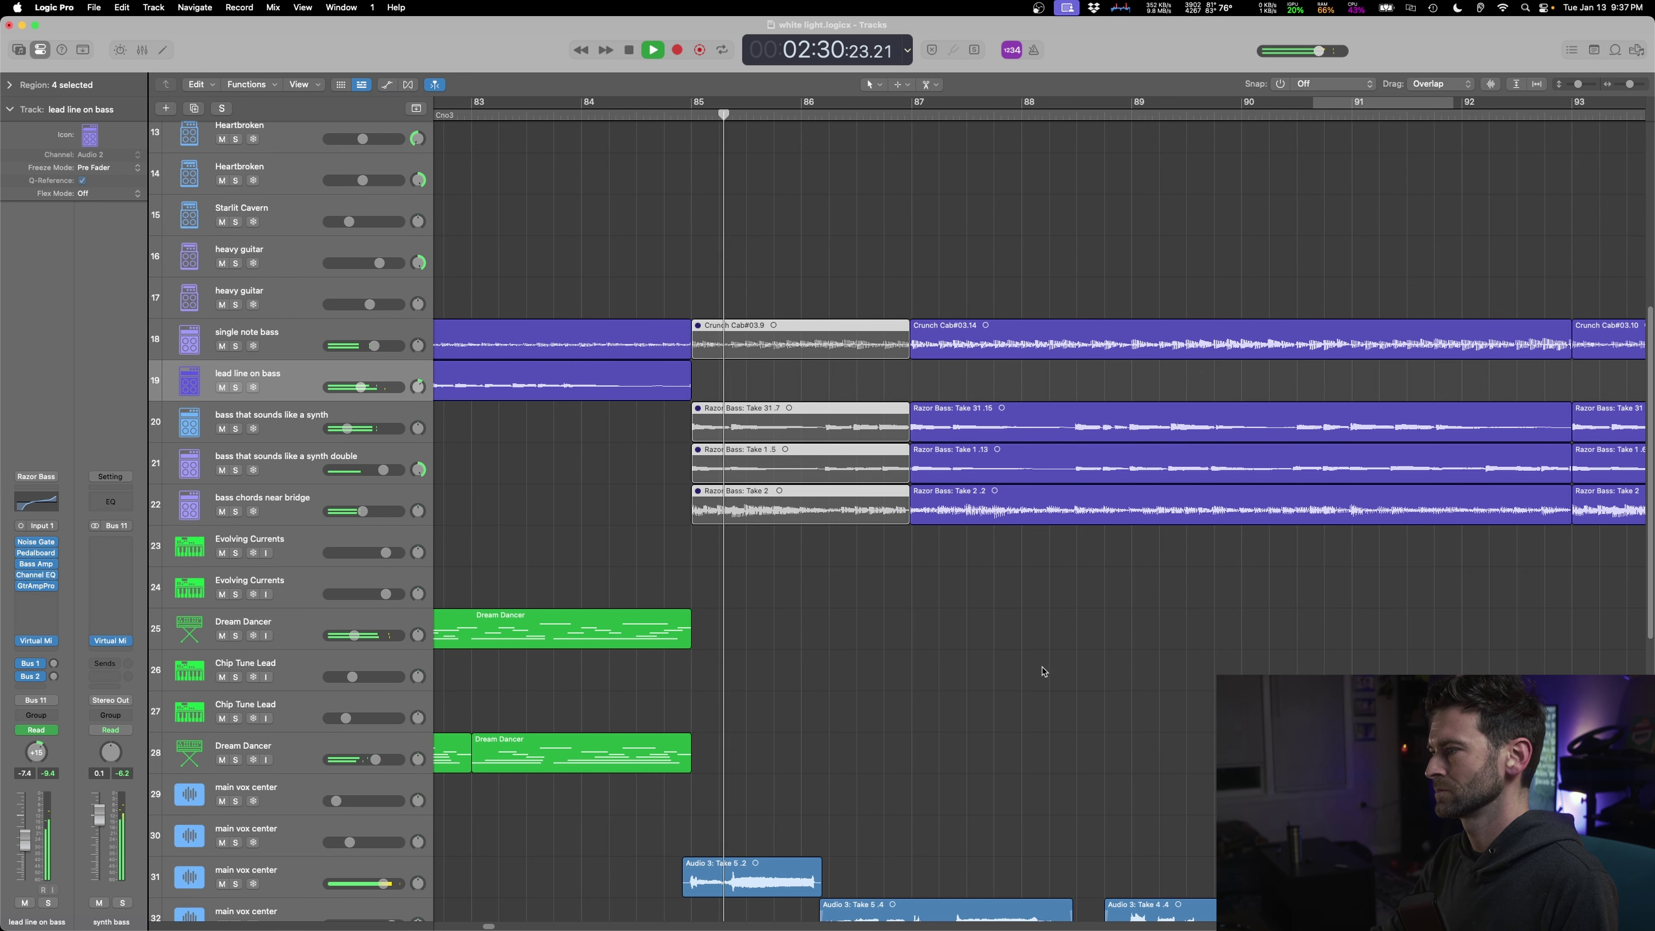
{"action": "left_click", "coordinate": [1013, 695], "text": "ctrl+alt"}
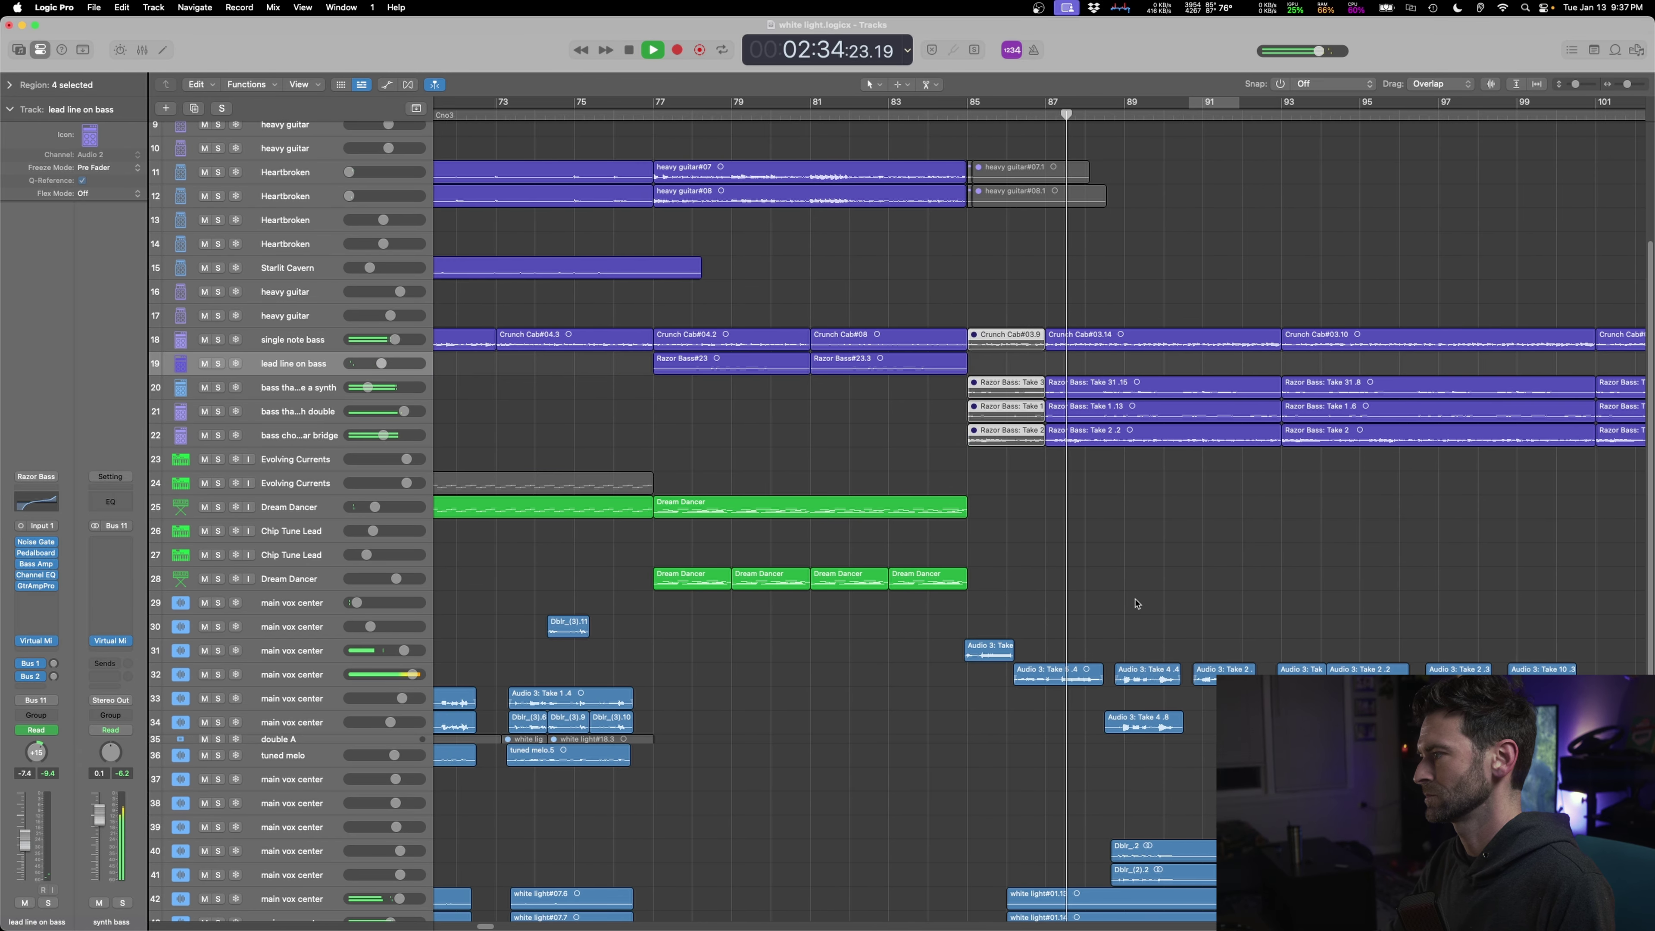
{"action": "left_click", "coordinate": [893, 551], "text": "ctrl+alt"}
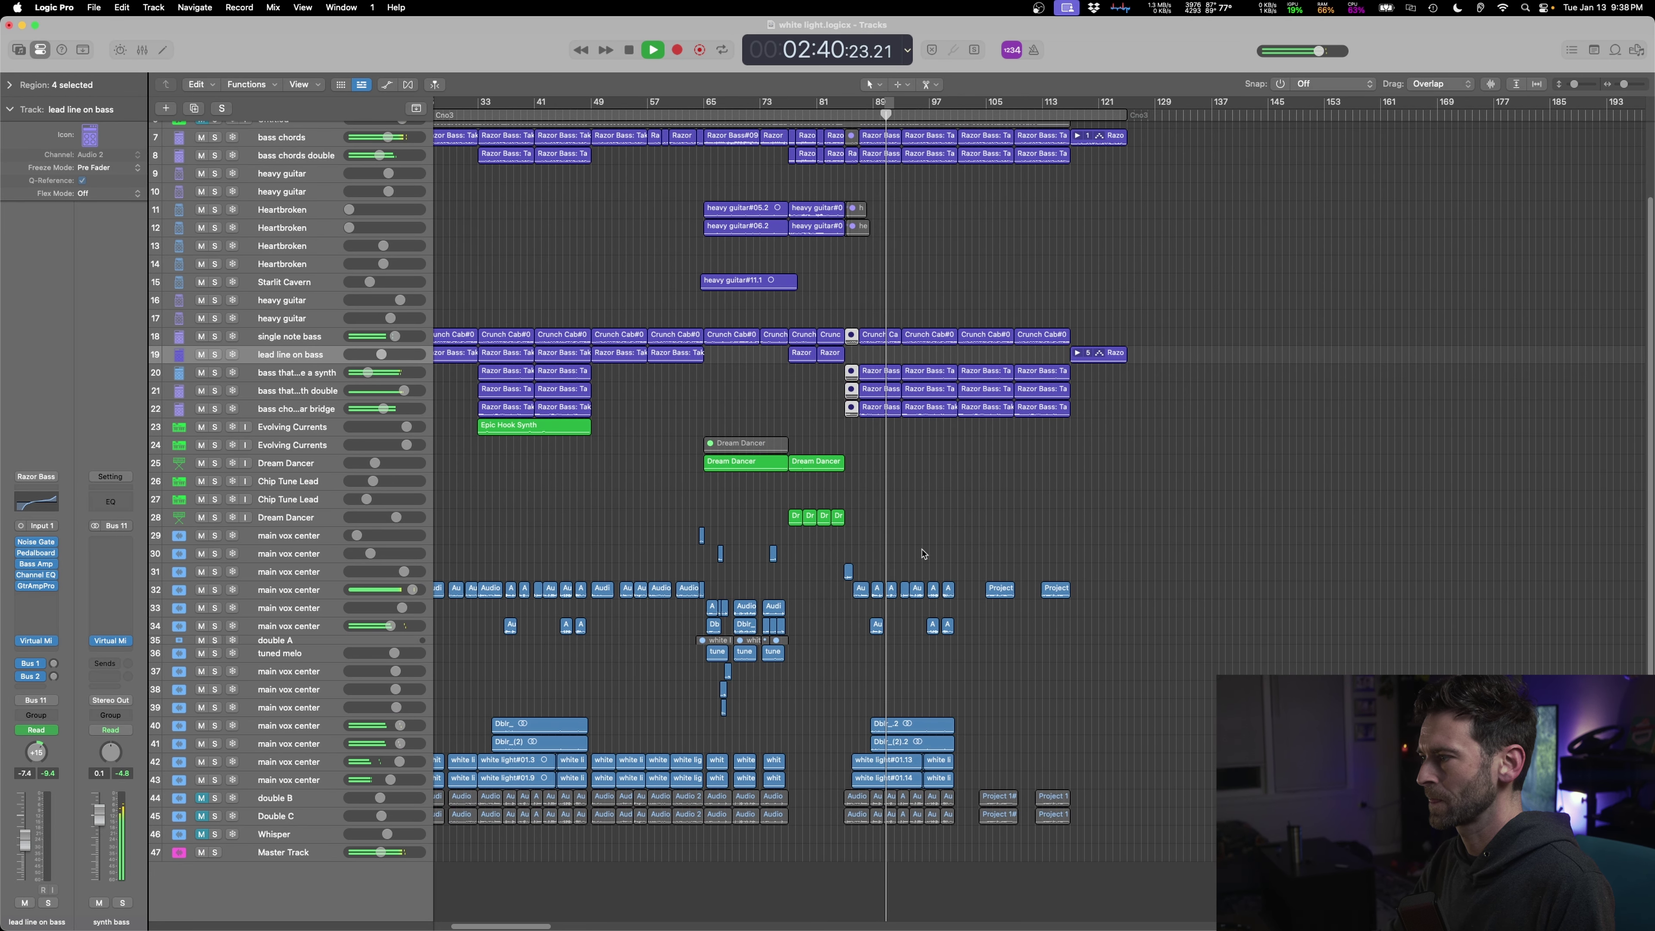
{"action": "scroll", "coordinate": [913, 553], "scroll_direction": "up", "scroll_amount": 3}
{"action": "scroll", "coordinate": [782, 544], "scroll_direction": "down", "scroll_amount": 3}
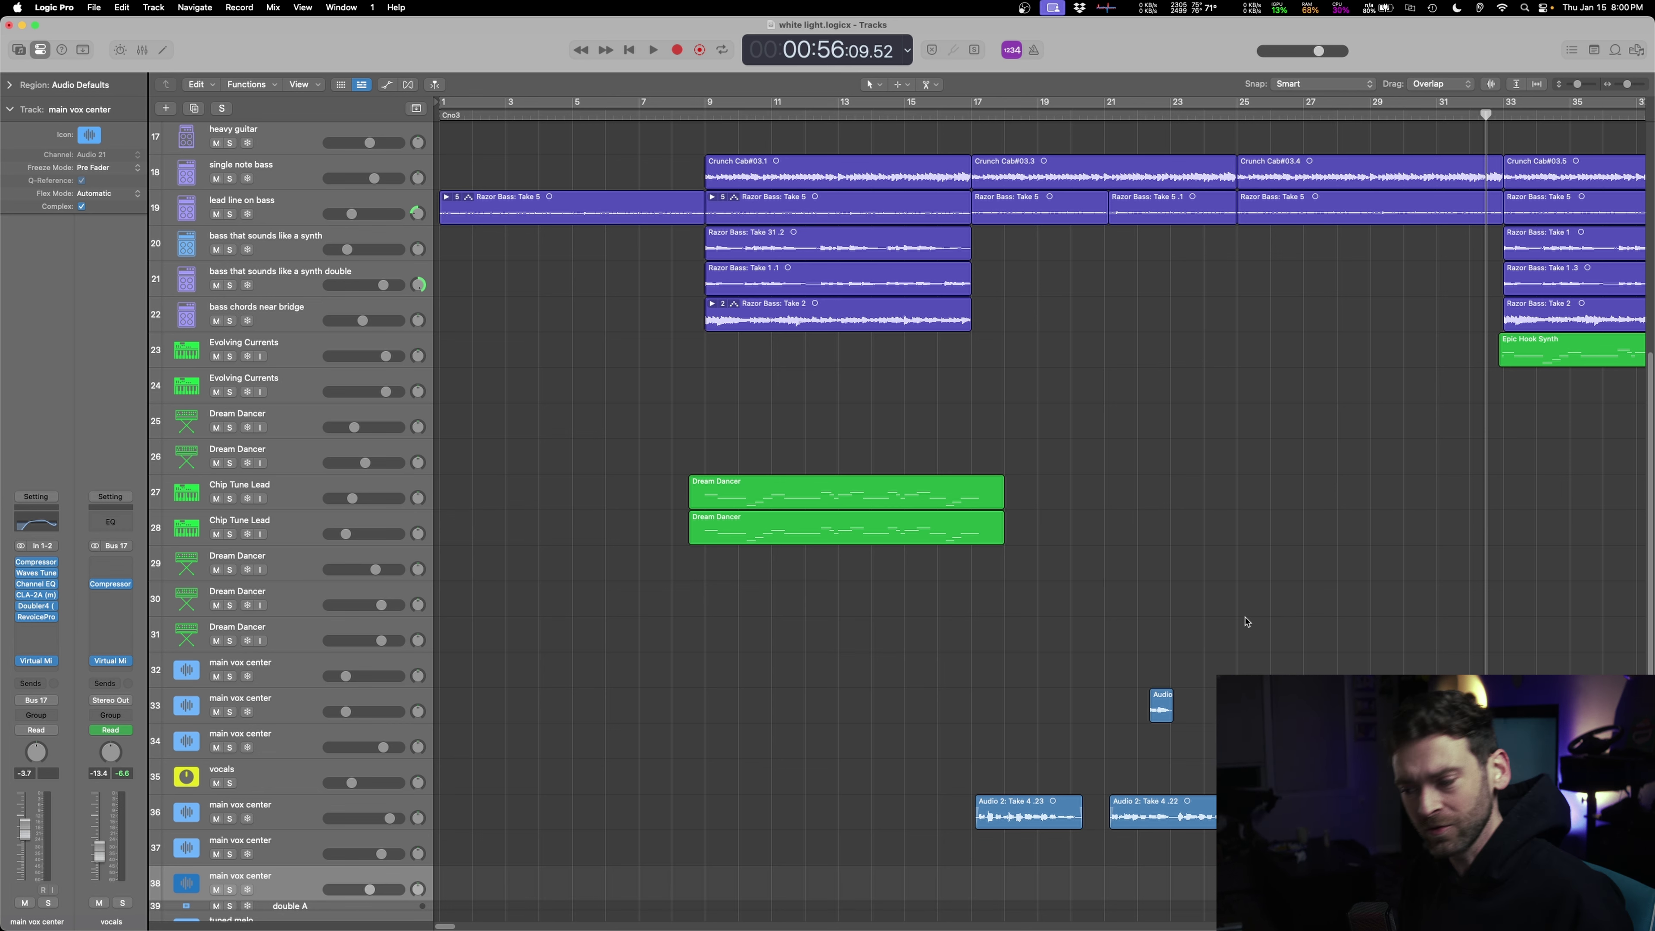
{"action": "scroll", "coordinate": [916, 584], "scroll_direction": "up", "scroll_amount": 4}
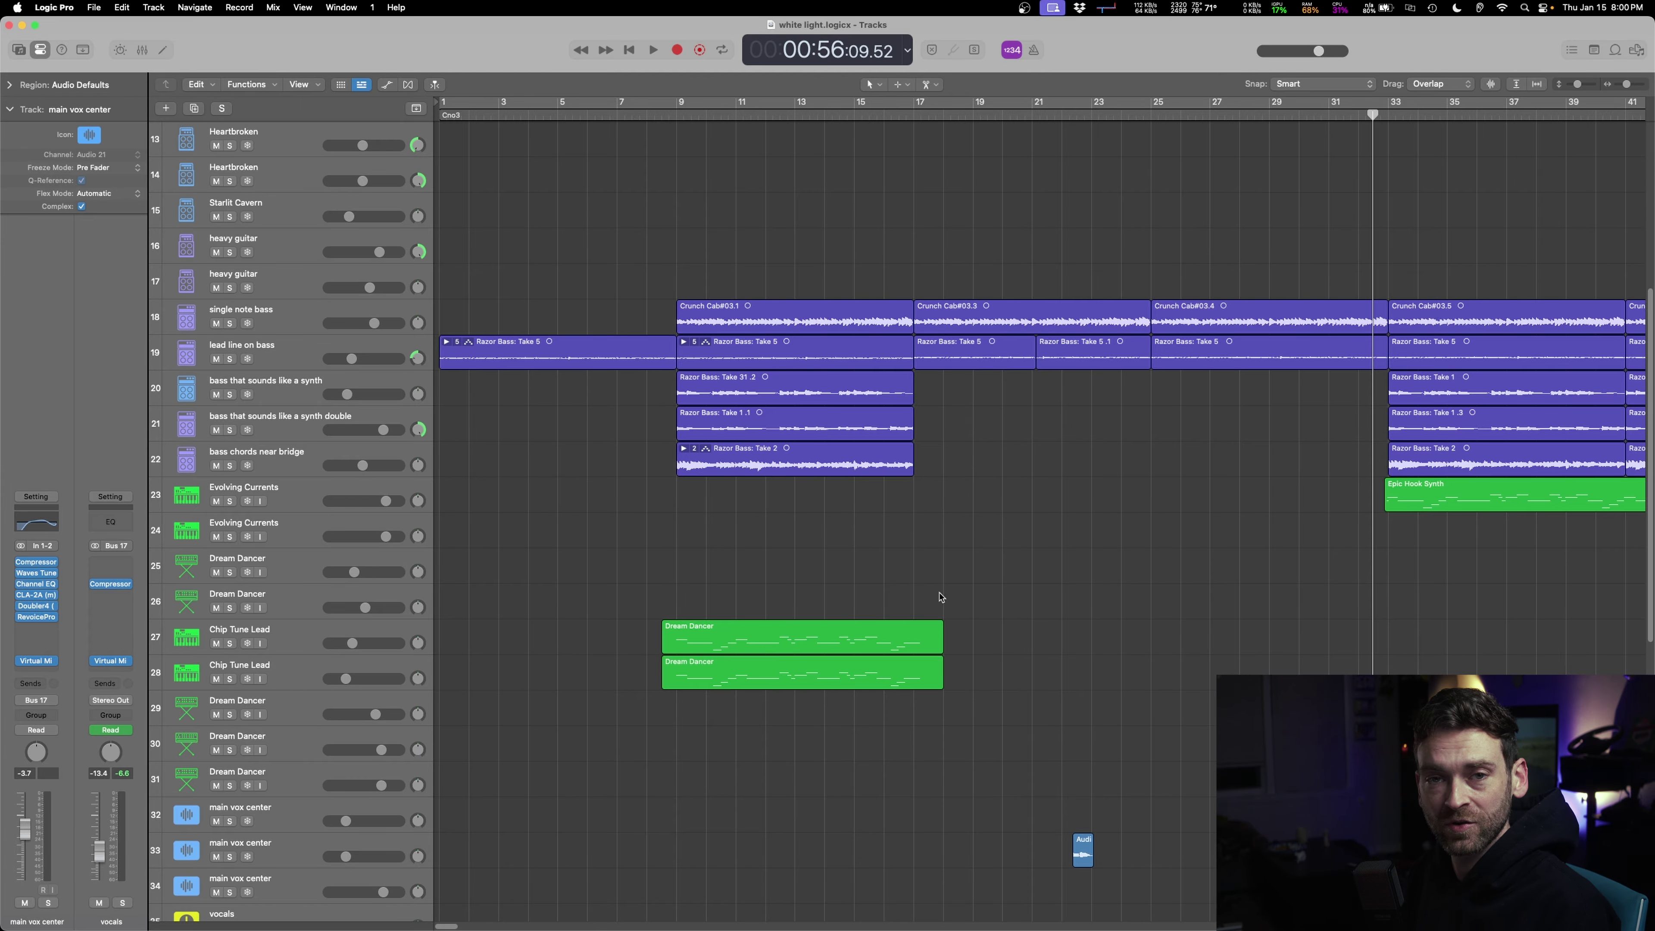
{"action": "scroll", "coordinate": [1129, 720], "scroll_direction": "down", "scroll_amount": 10}
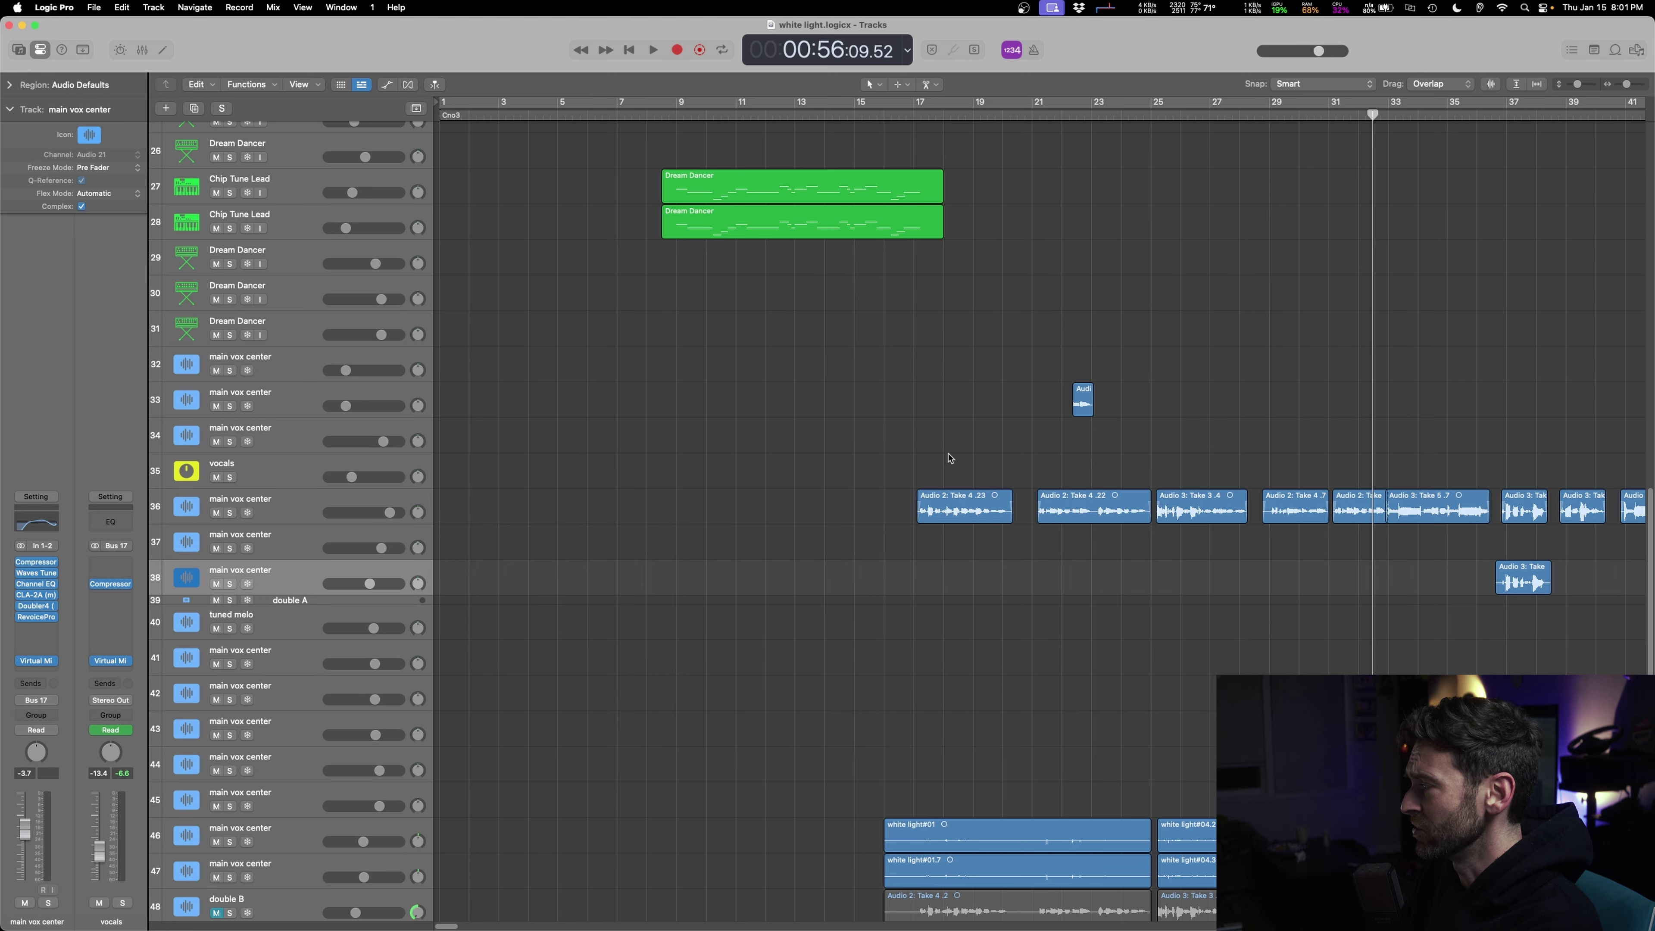
{"action": "scroll", "coordinate": [990, 460], "scroll_direction": "up", "scroll_amount": 15}
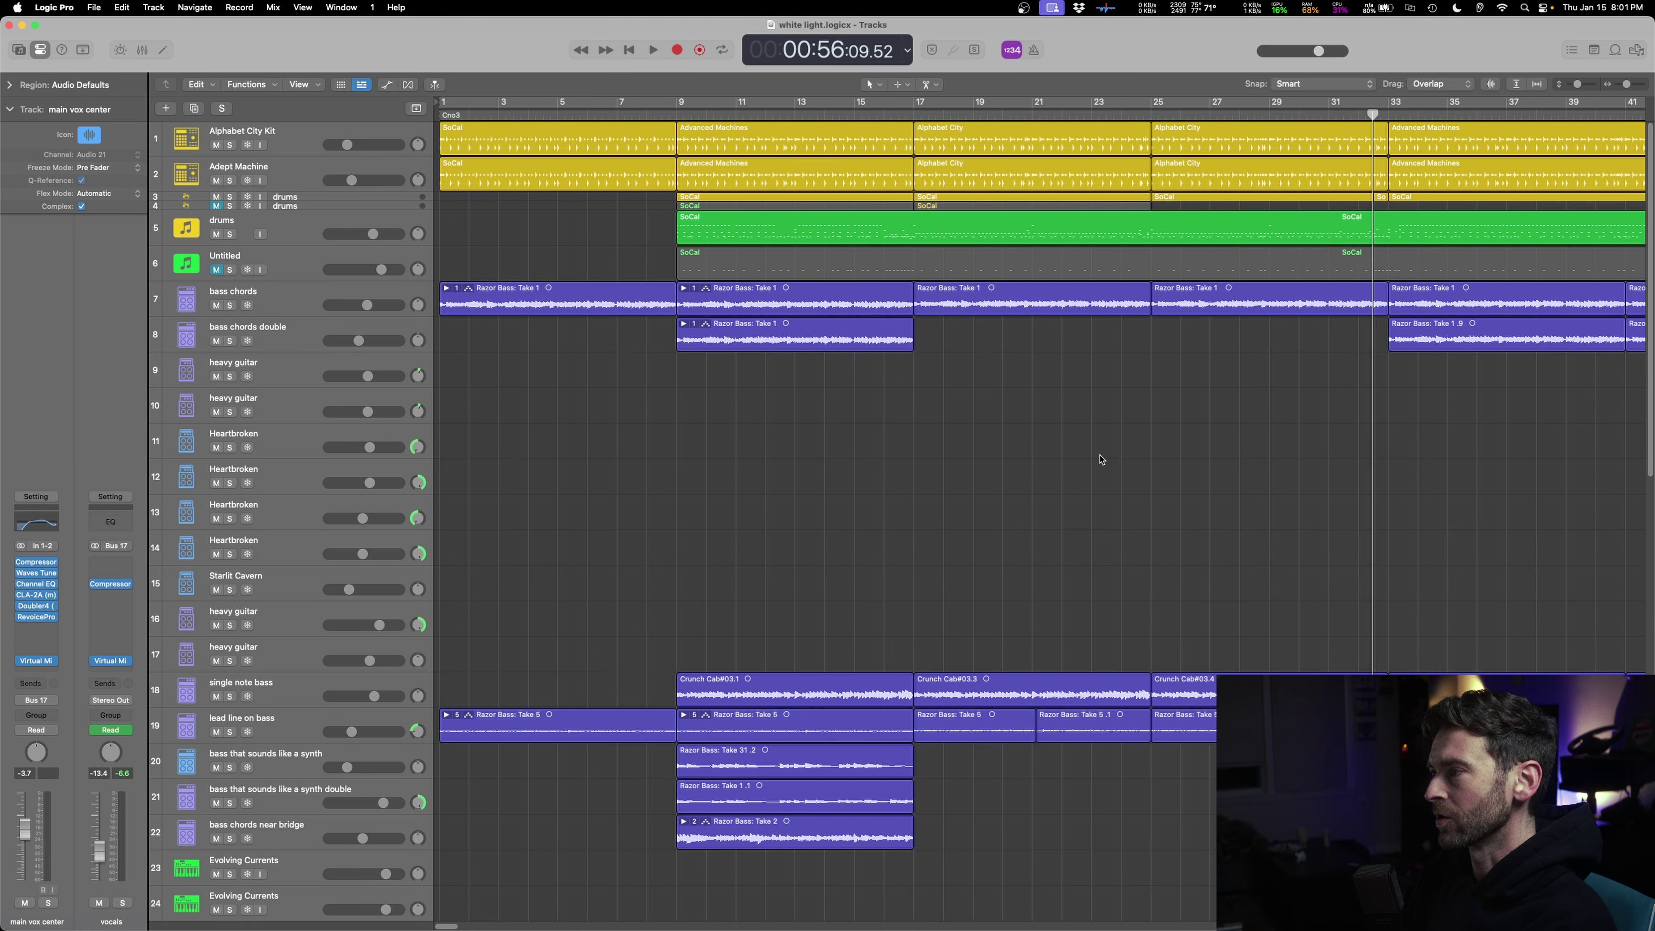
{"action": "key", "text": "Return"}
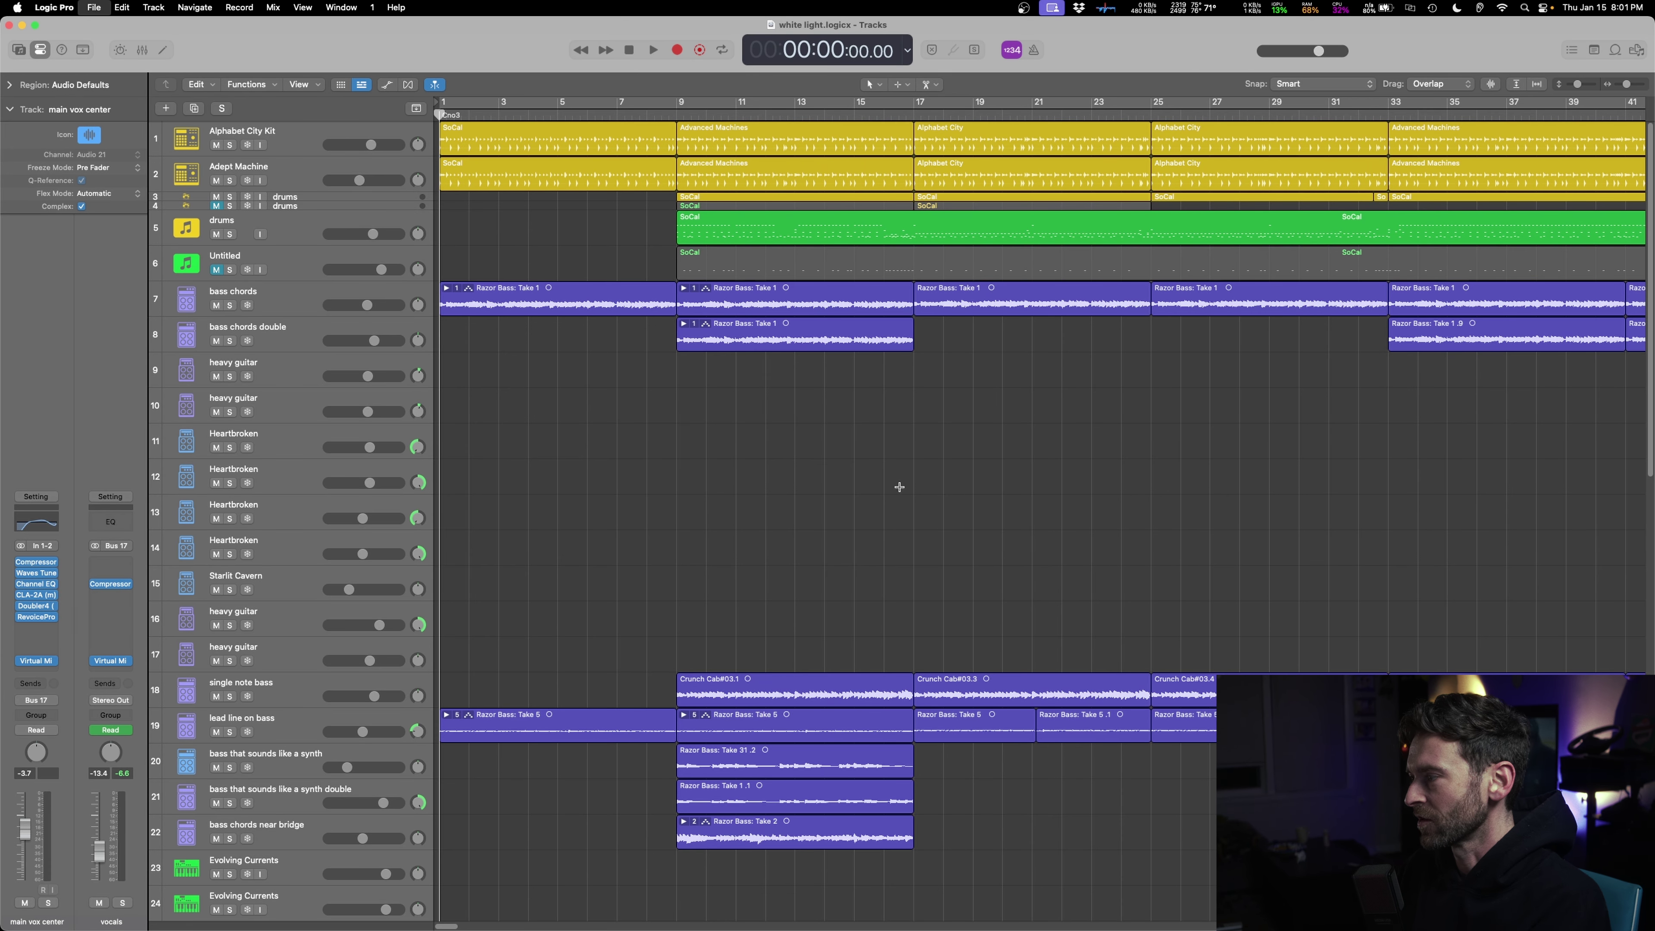
- Save the project as "white light - addl gtr/vox" in the Dropbox folder, select its Audio 7 track and play from bar 7
{"action": "mouse_move", "coordinate": [759, 929]}
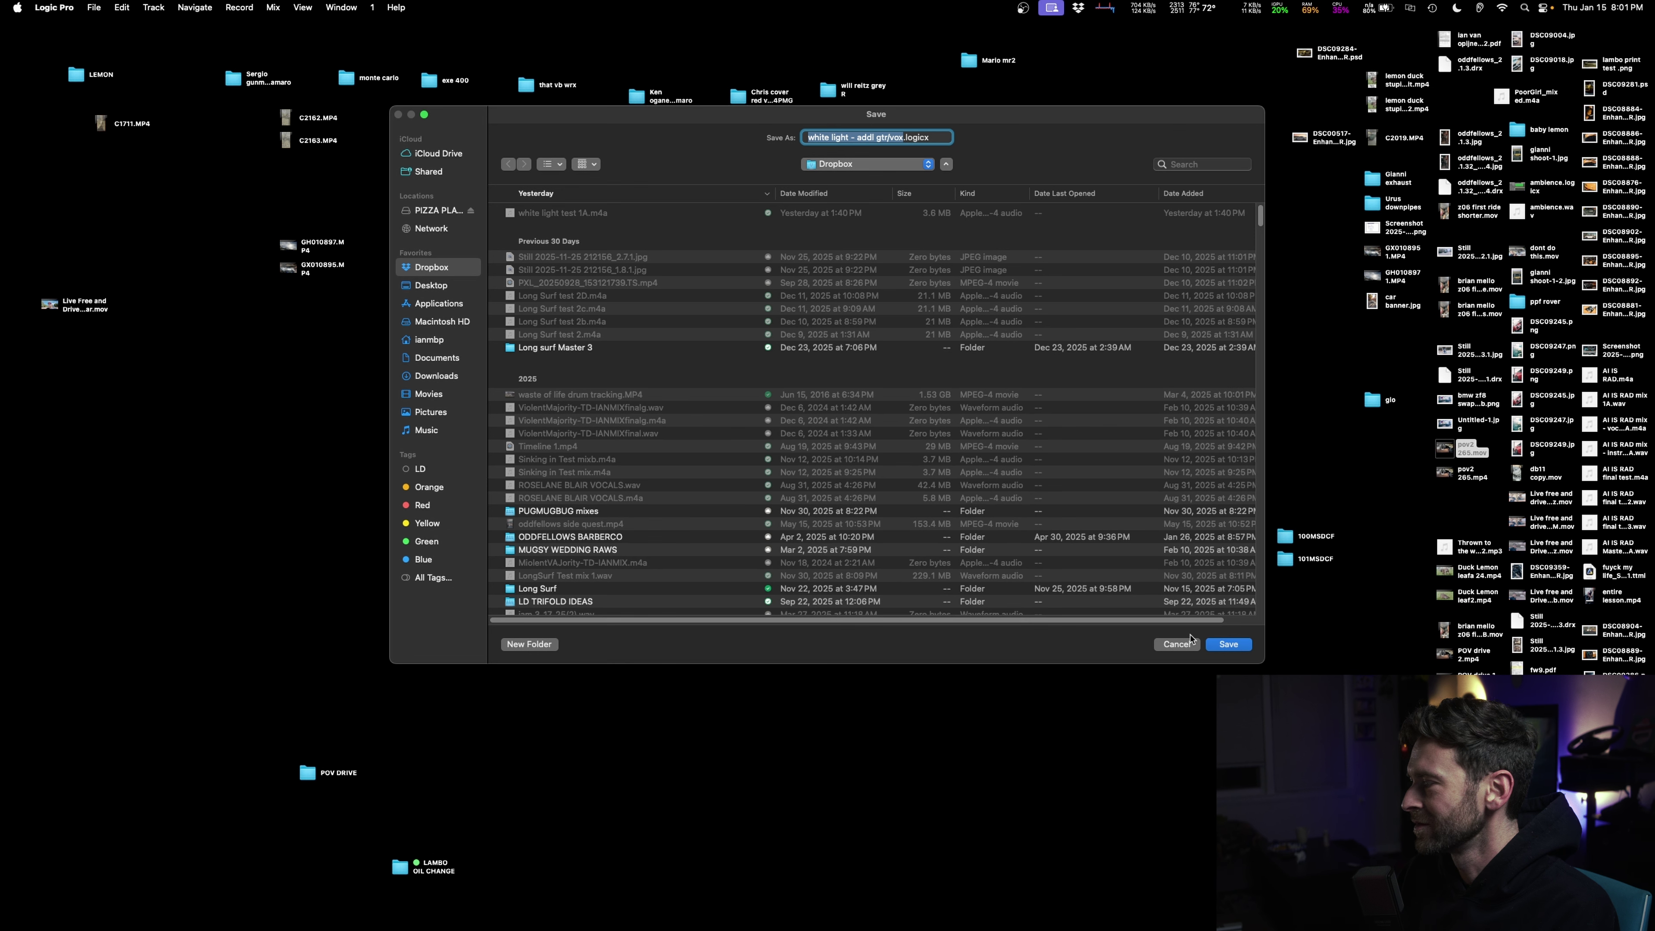
{"action": "left_click", "coordinate": [1234, 646]}
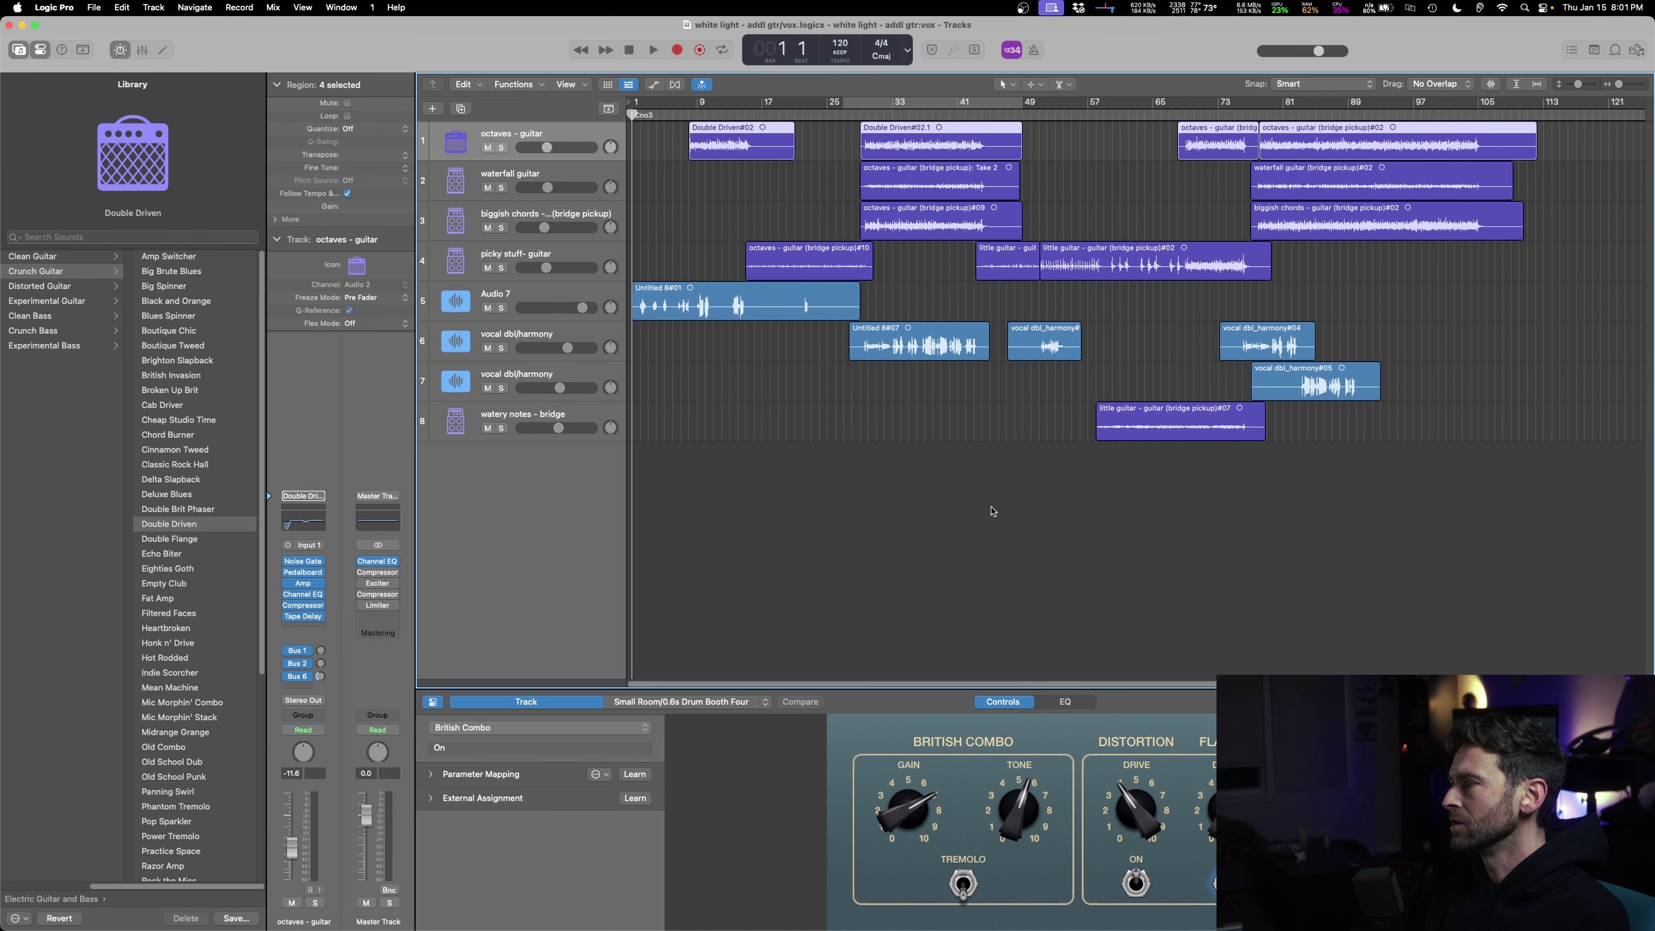
{"action": "key", "text": "space"}
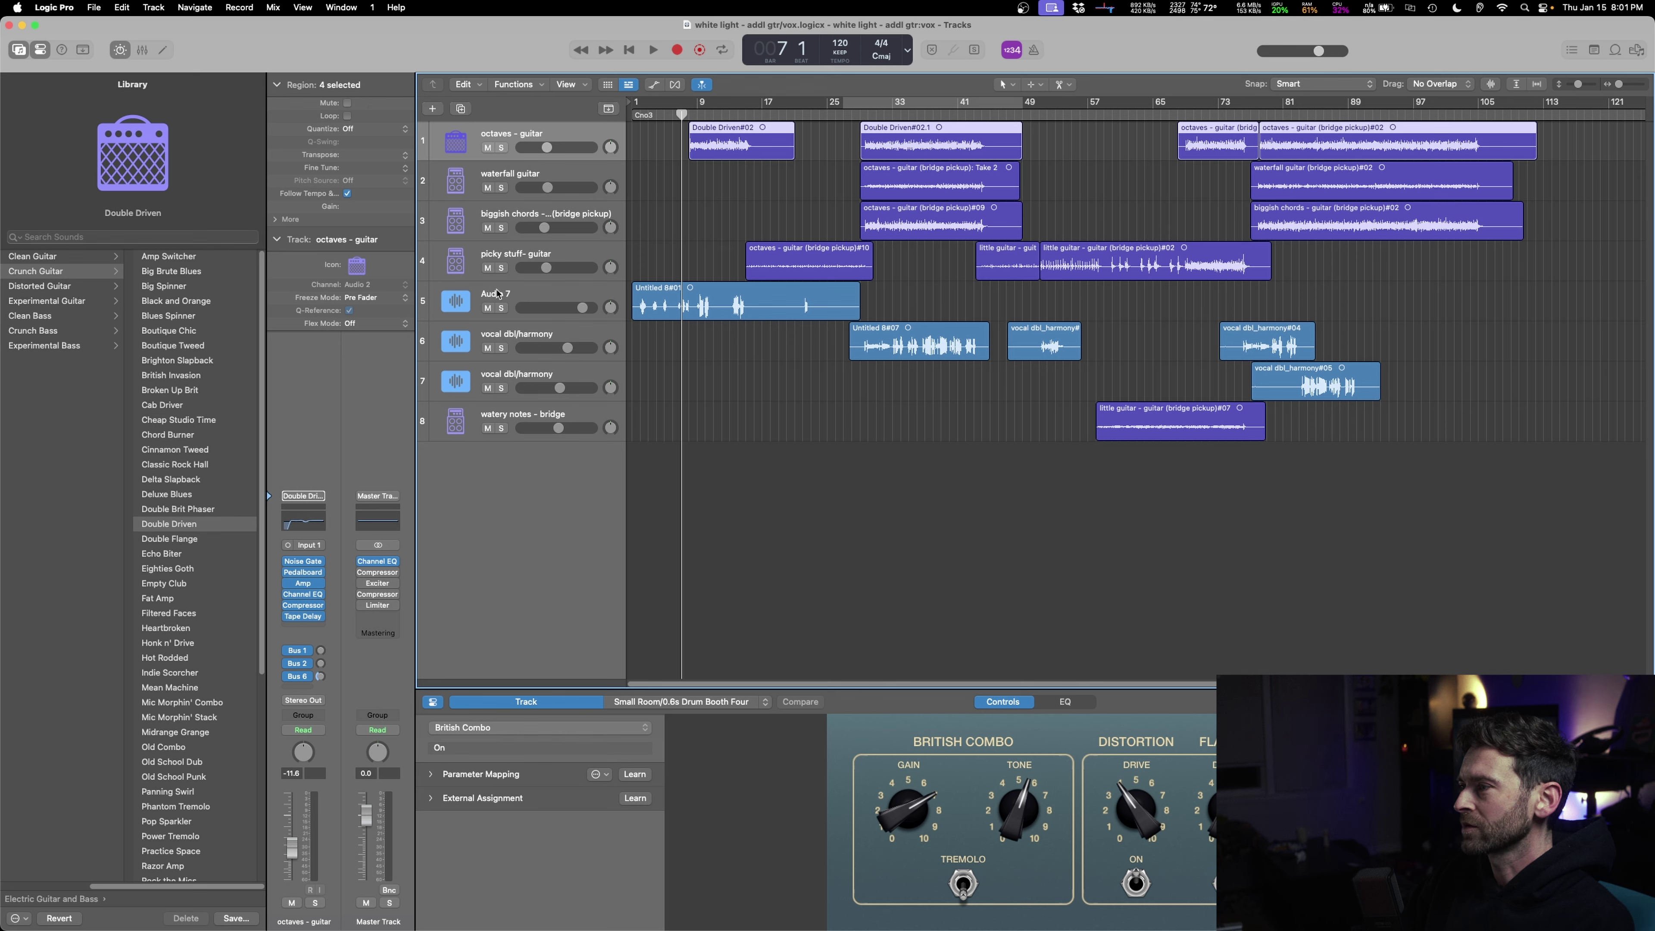
{"action": "left_click", "coordinate": [498, 294]}
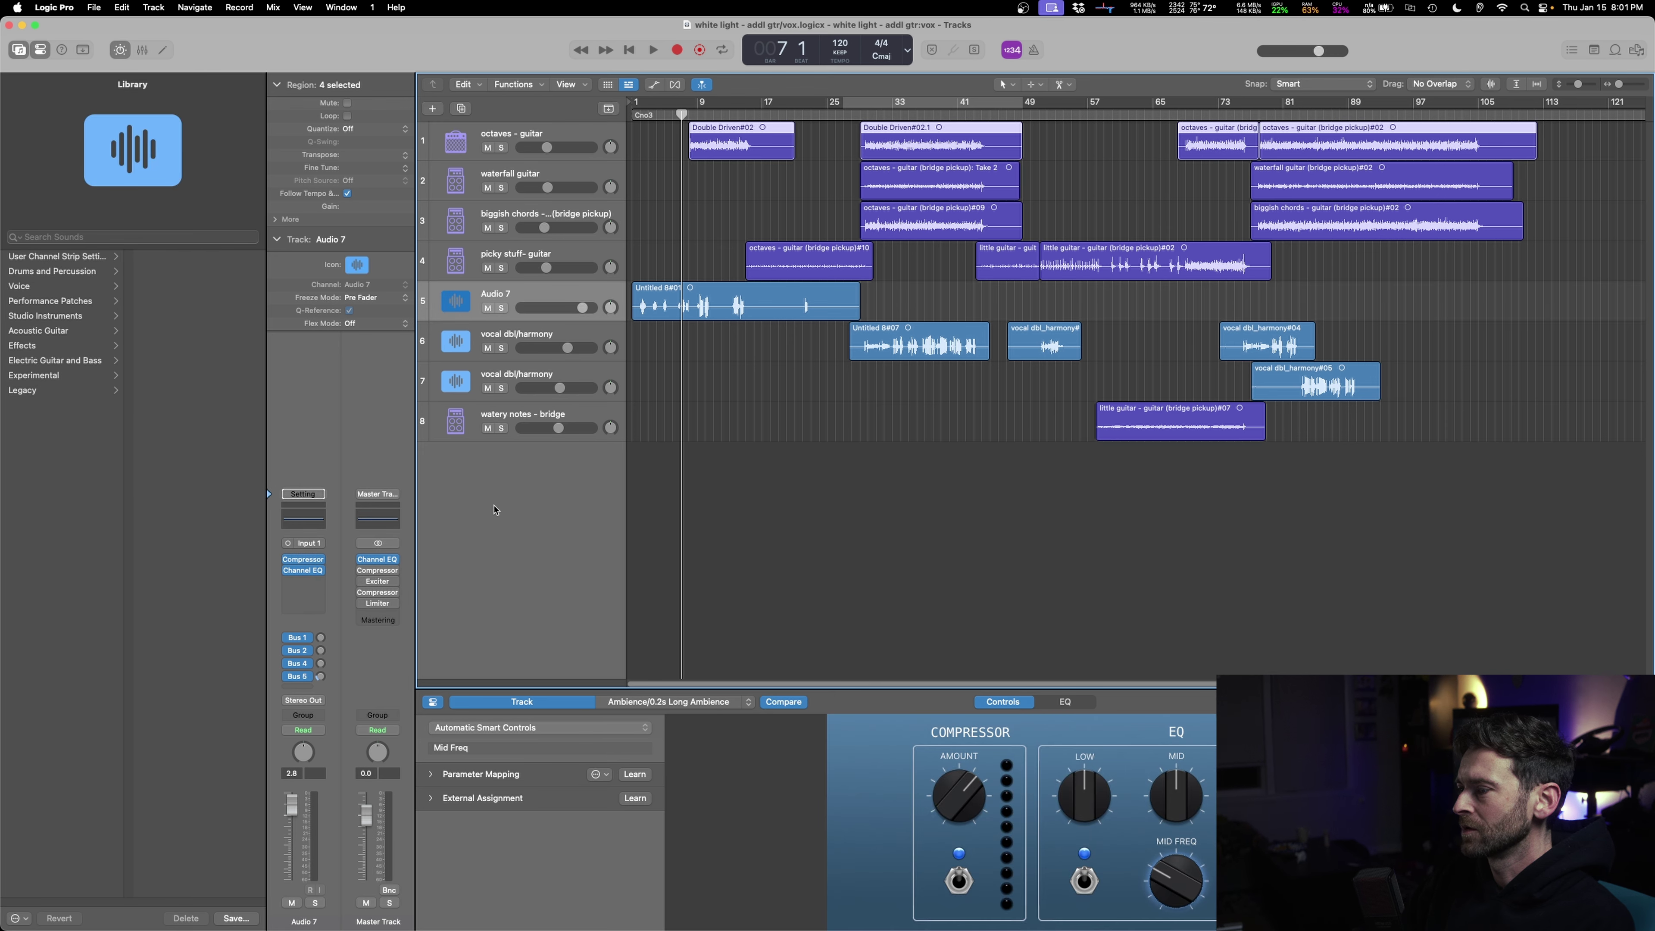
{"action": "key", "text": "space"}
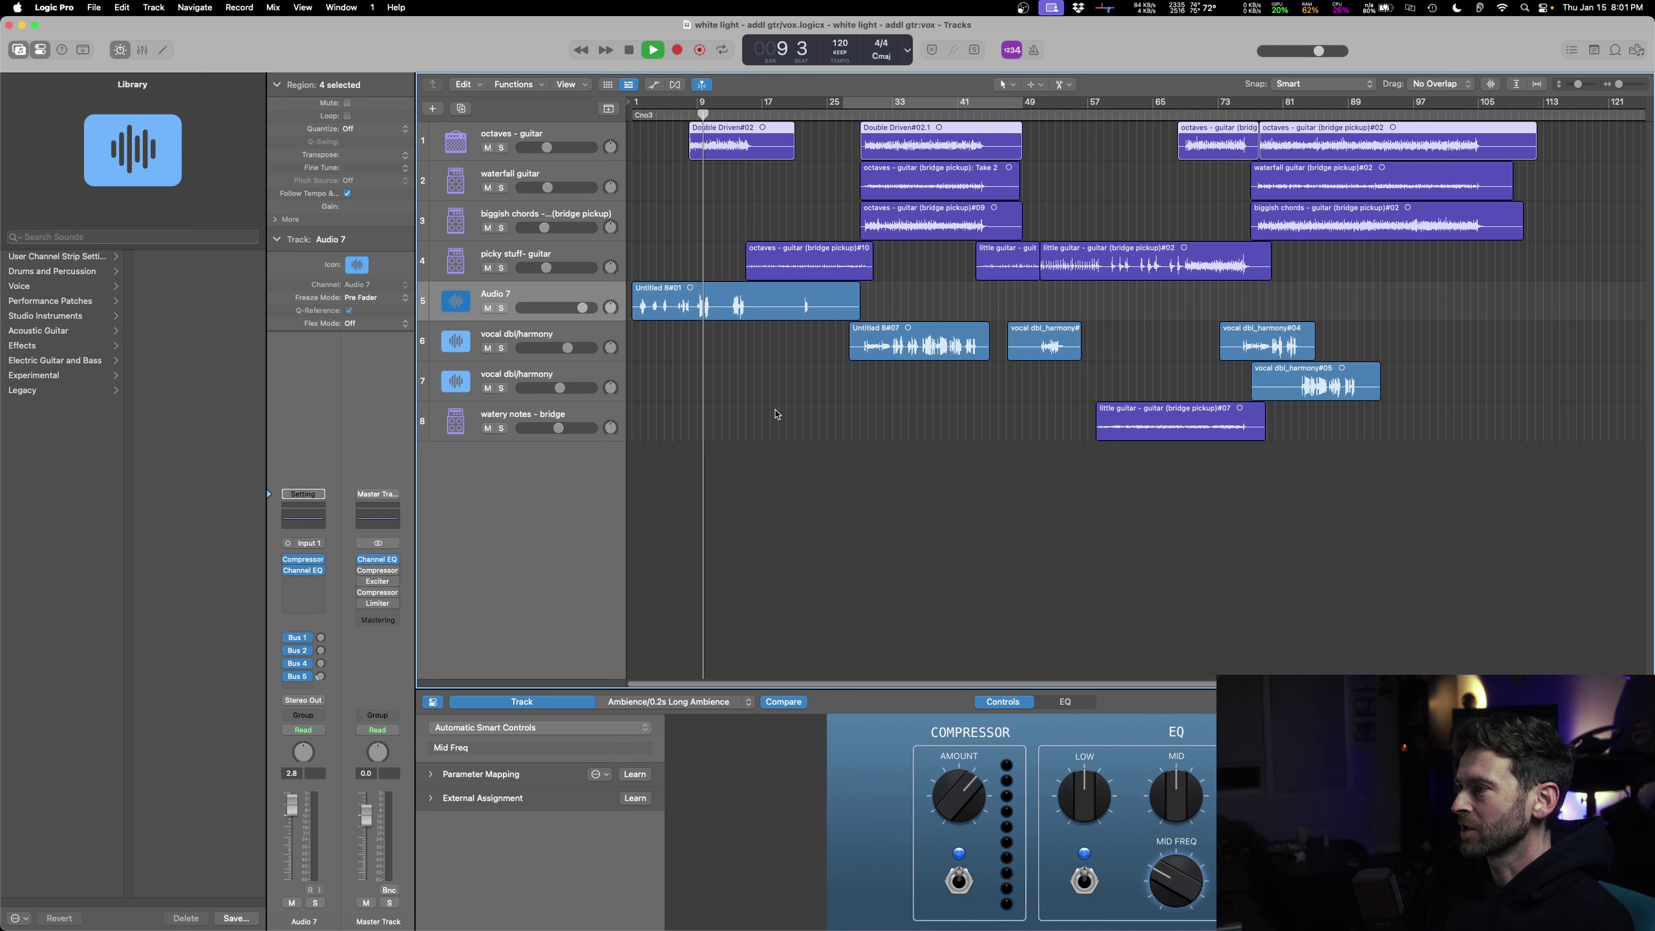
{"action": "key", "text": "space"}
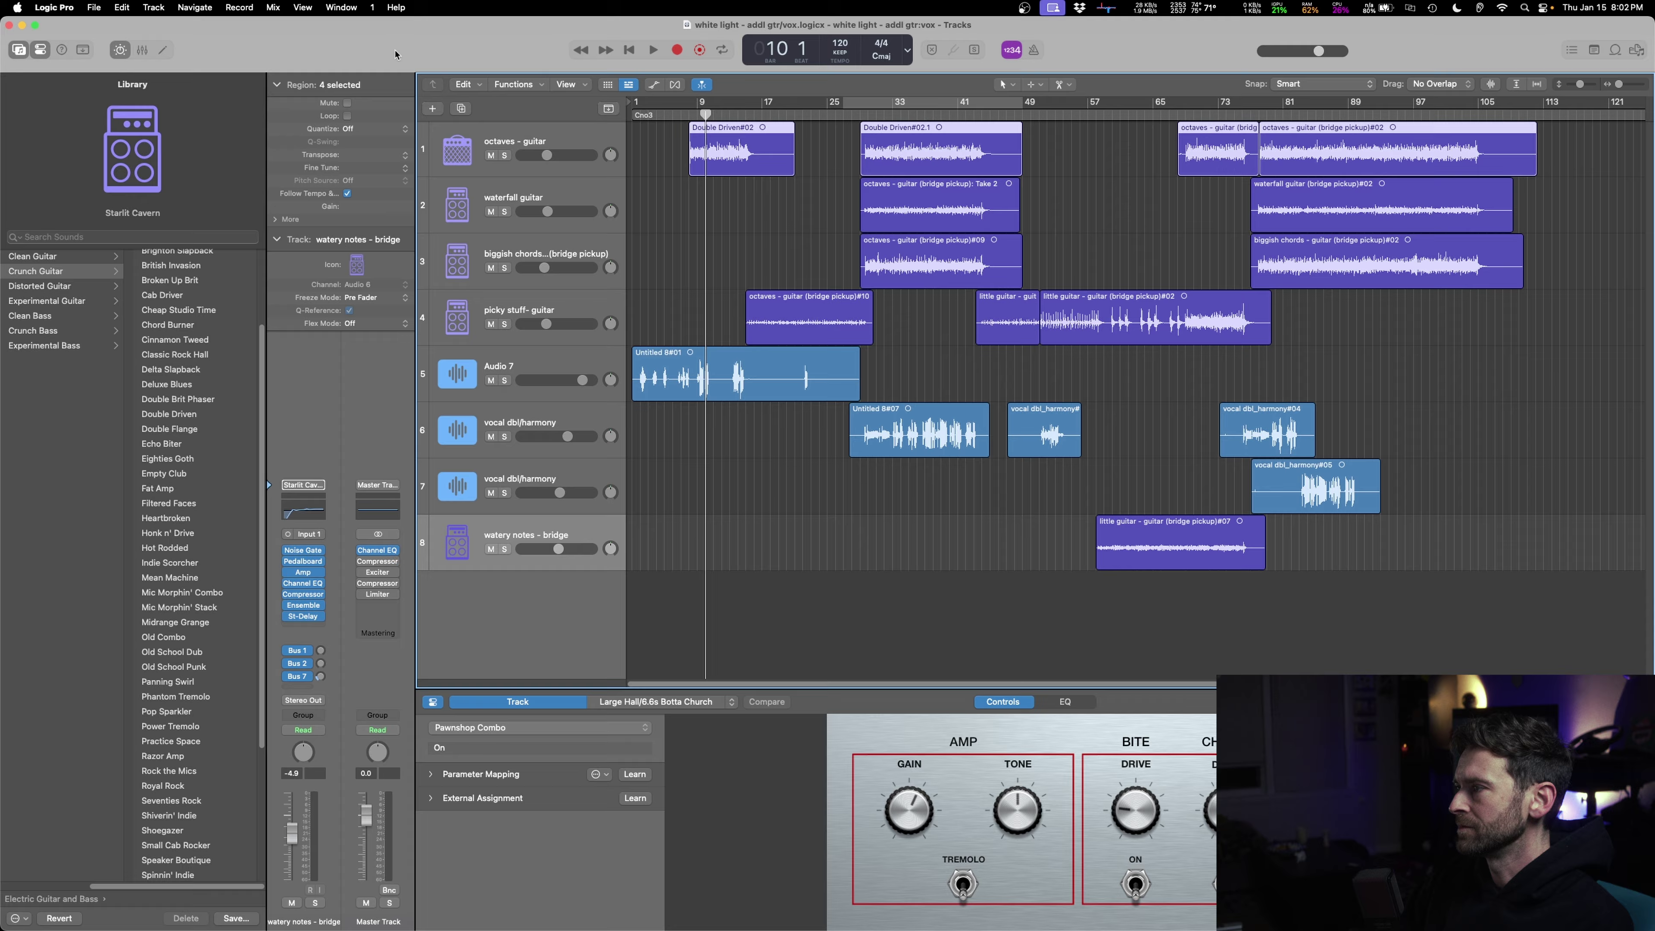
- Listen to the octaves - guitar track in solo around bar 10 and clear the solo
{"action": "left_click", "coordinate": [515, 134]}
{"action": "left_click", "coordinate": [504, 155]}
{"action": "key", "text": "space"}
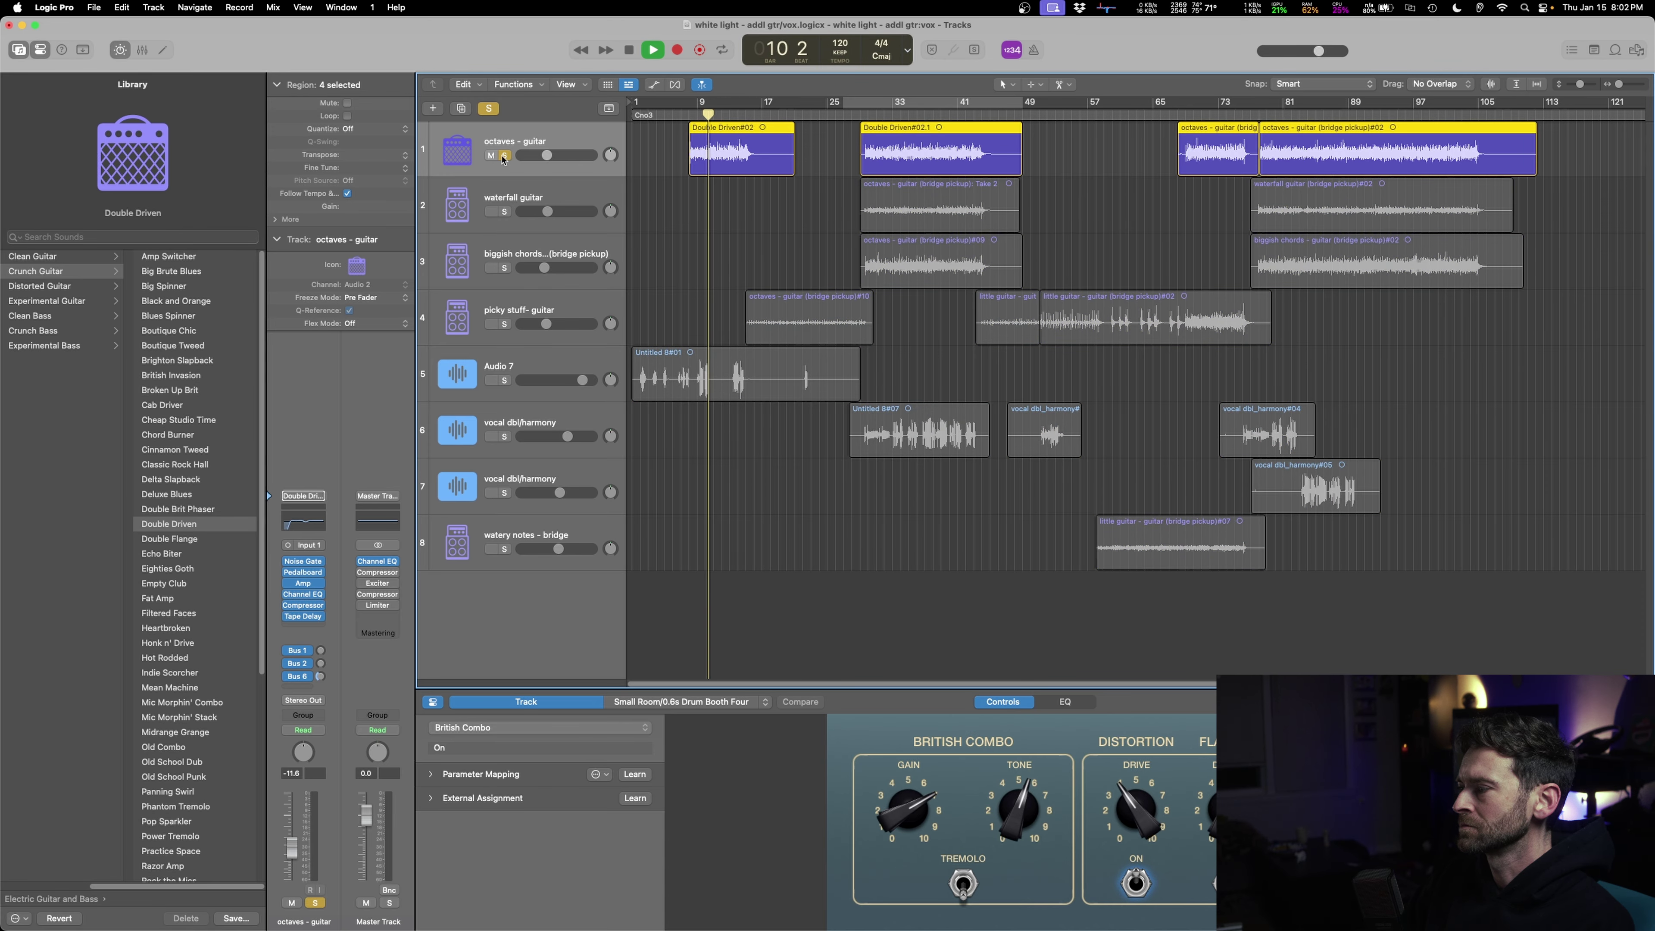
{"action": "left_click", "coordinate": [504, 155]}
{"action": "key", "text": "space"}
- Show track automation and the mixer, and bypass all insert effects on the octaves - guitar channel during playback
{"action": "key", "text": "a"}
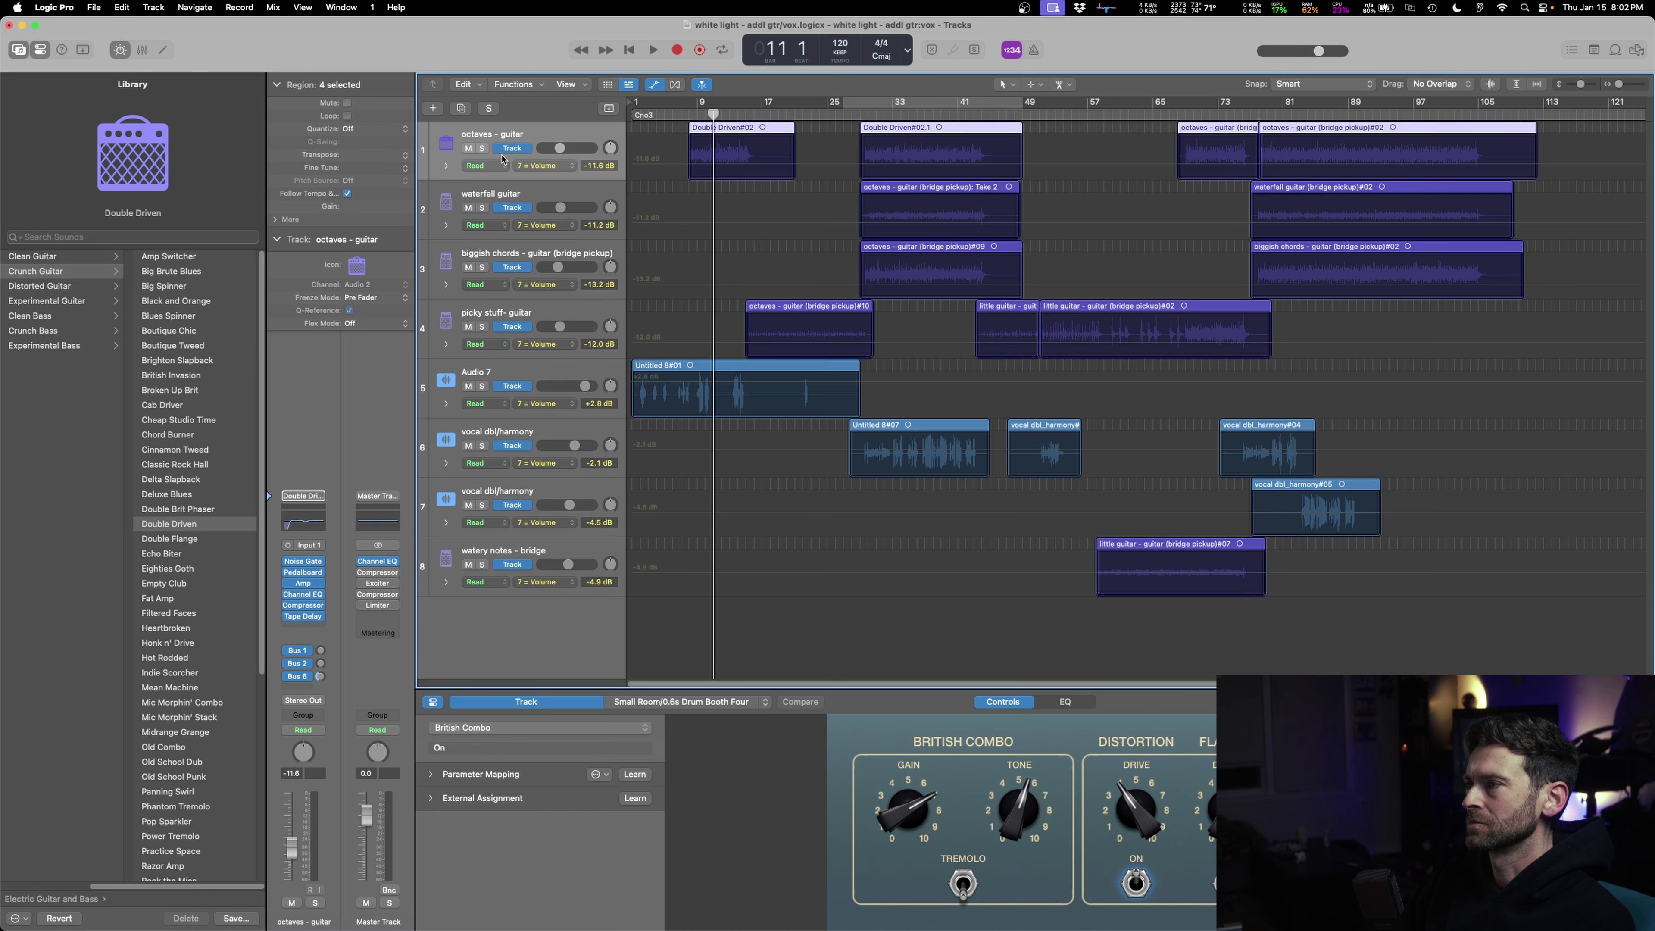
{"action": "key", "text": "space"}
{"action": "key", "text": "x"}
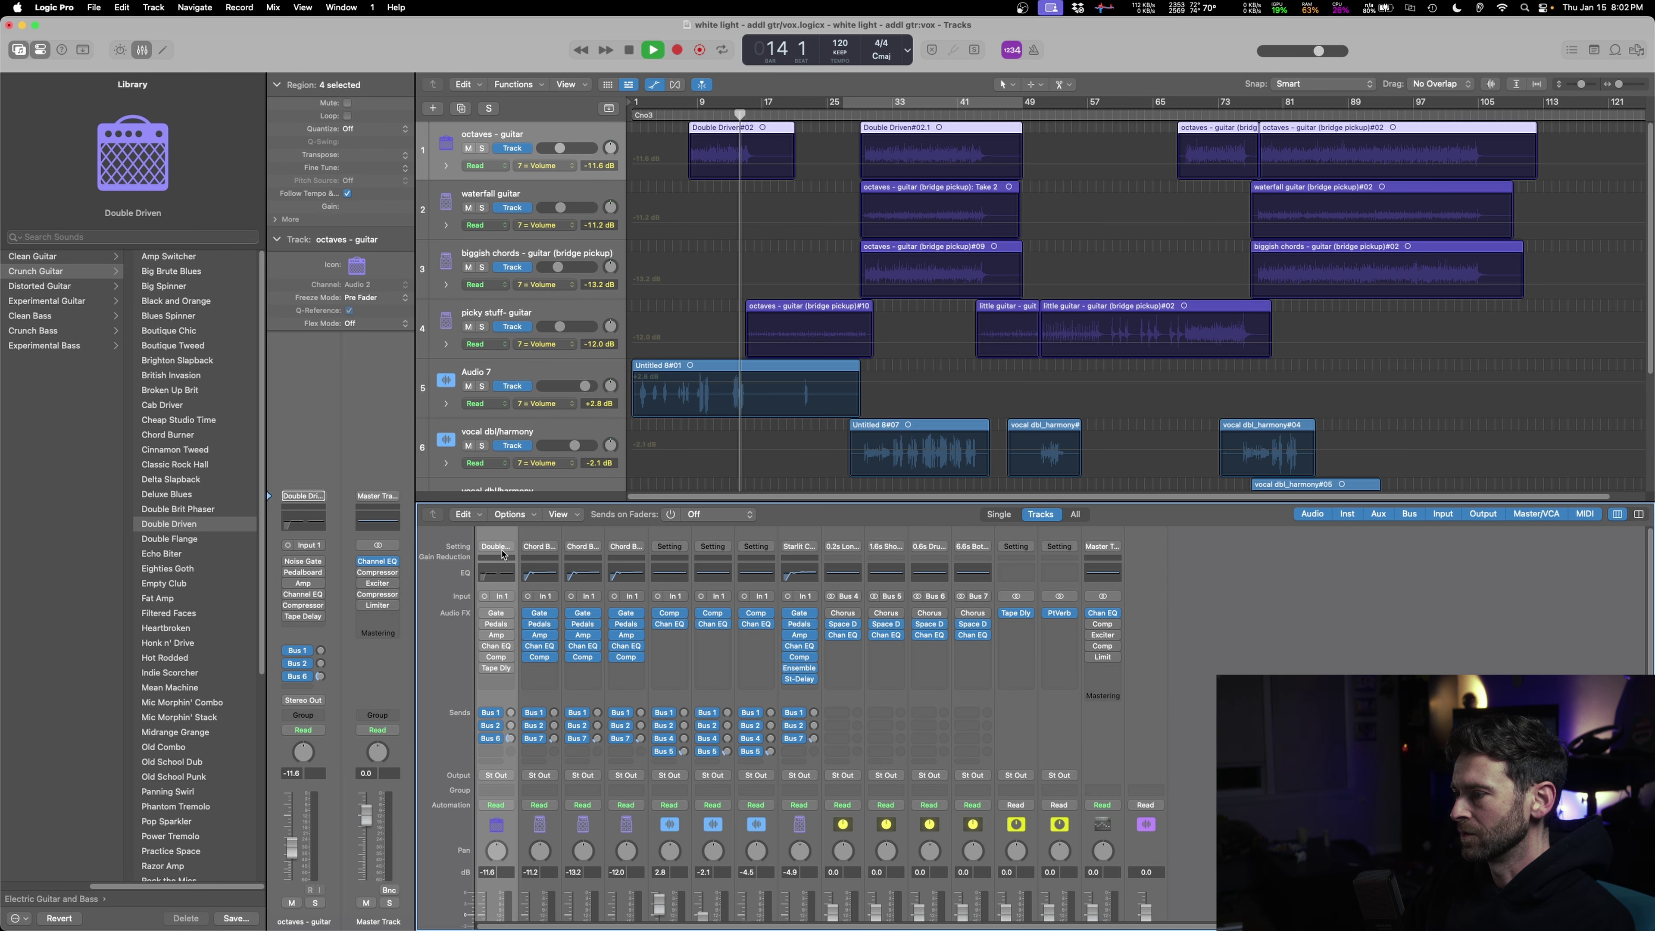
- Create six mic/line audio tracks with no input and ascending outputs starting at Bus 1
{"action": "key", "text": "alt+super+n"}
{"action": "left_click", "coordinate": [759, 360]}
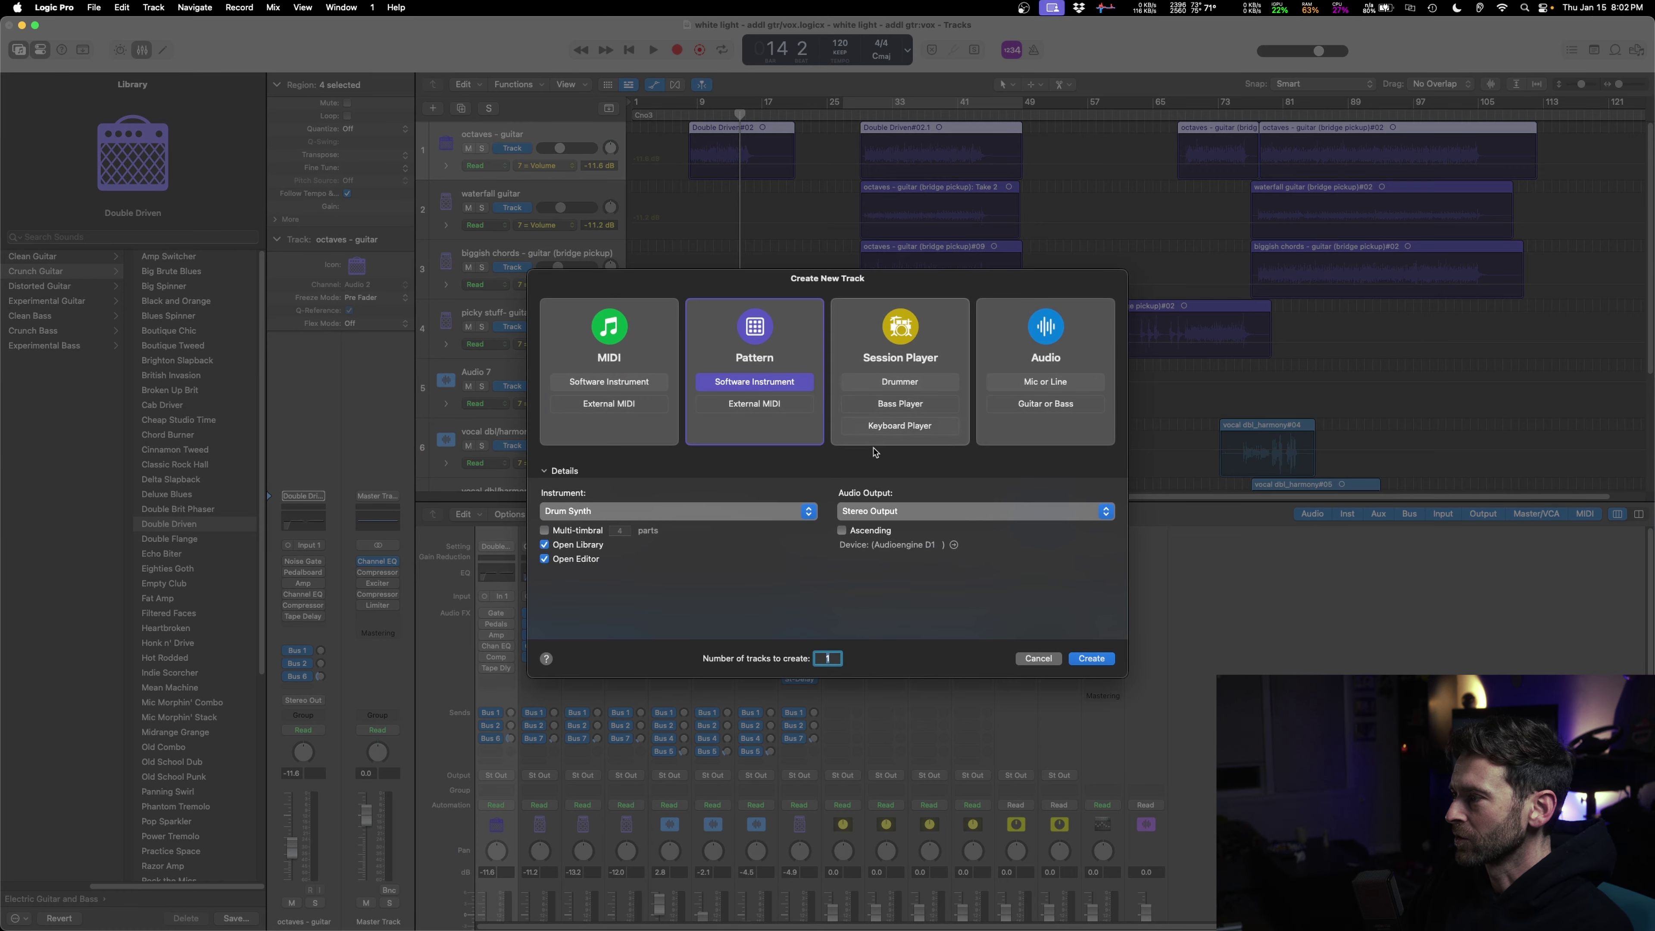
{"action": "left_click", "coordinate": [630, 348]}
{"action": "left_click", "coordinate": [900, 349]}
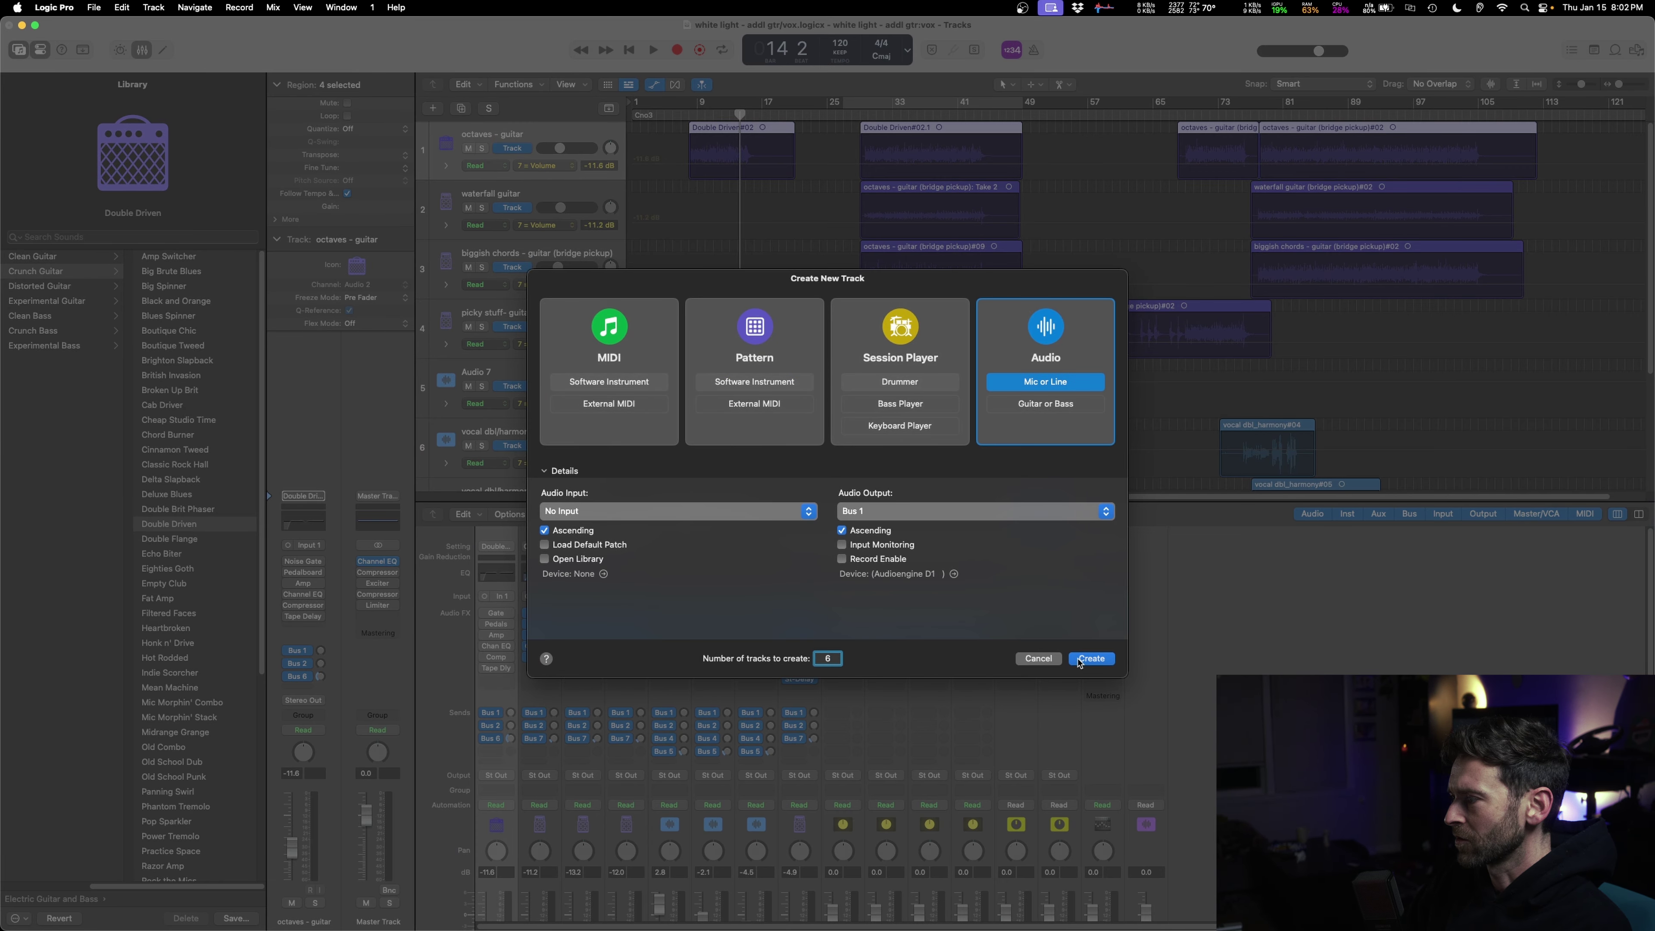
{"action": "left_click", "coordinate": [1078, 660]}
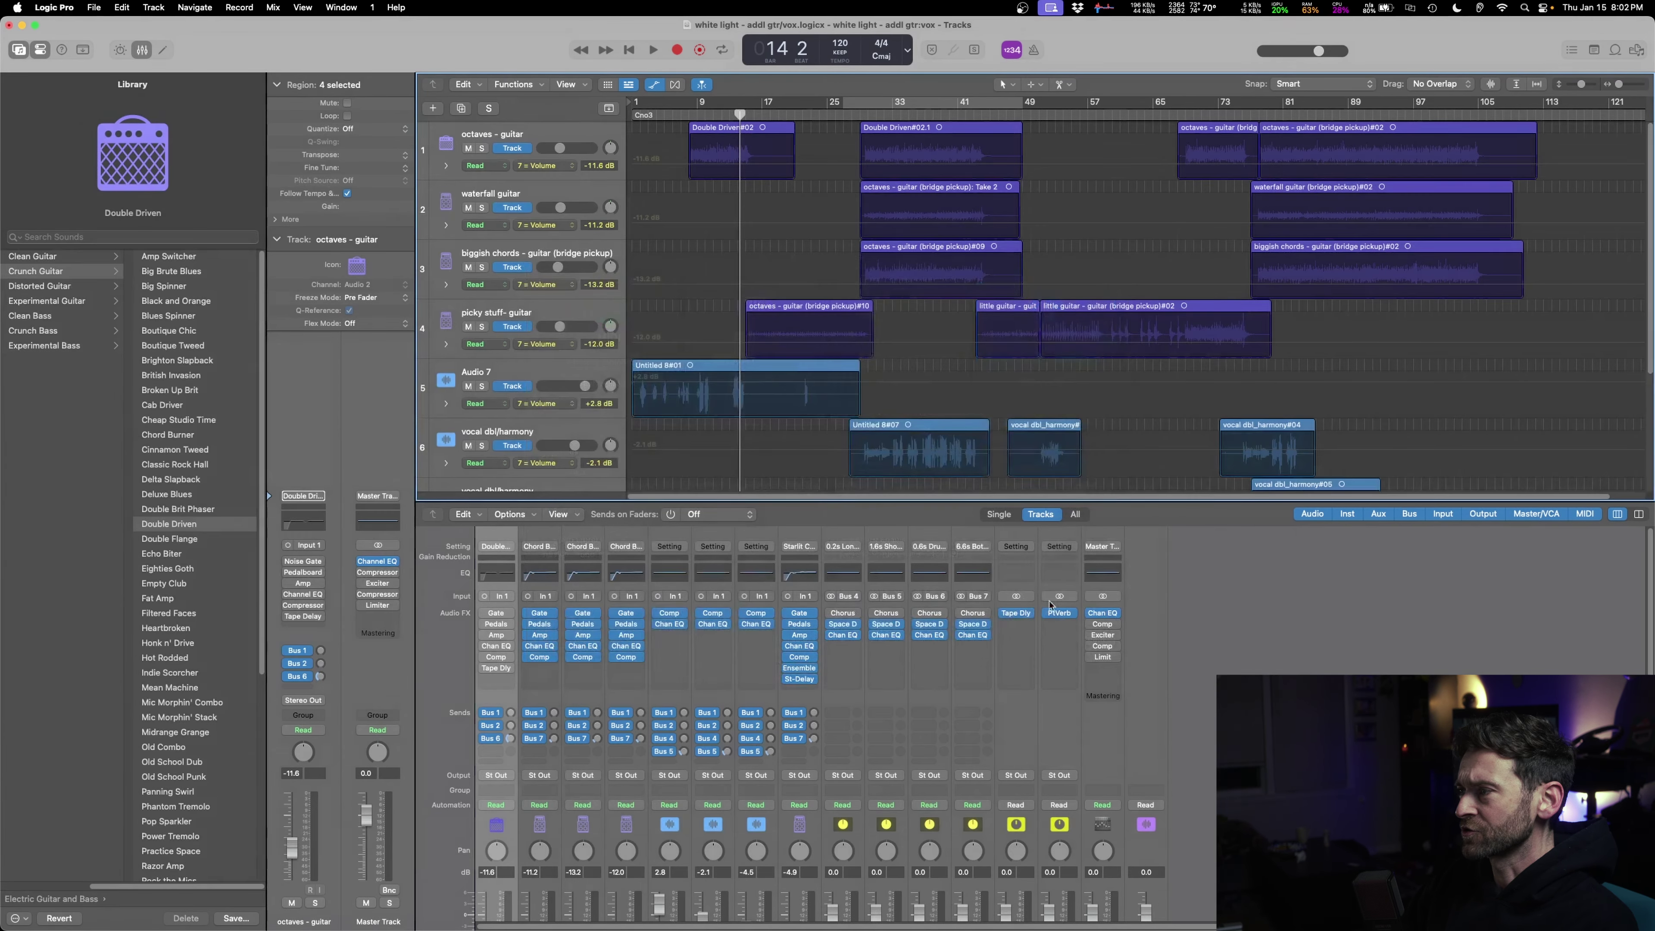
- Hide the mixer and automation, move the four octaves - guitar regions to the Audio 1 track, and play them from about bar 12
{"action": "key", "text": "x"}
{"action": "key", "text": "a"}
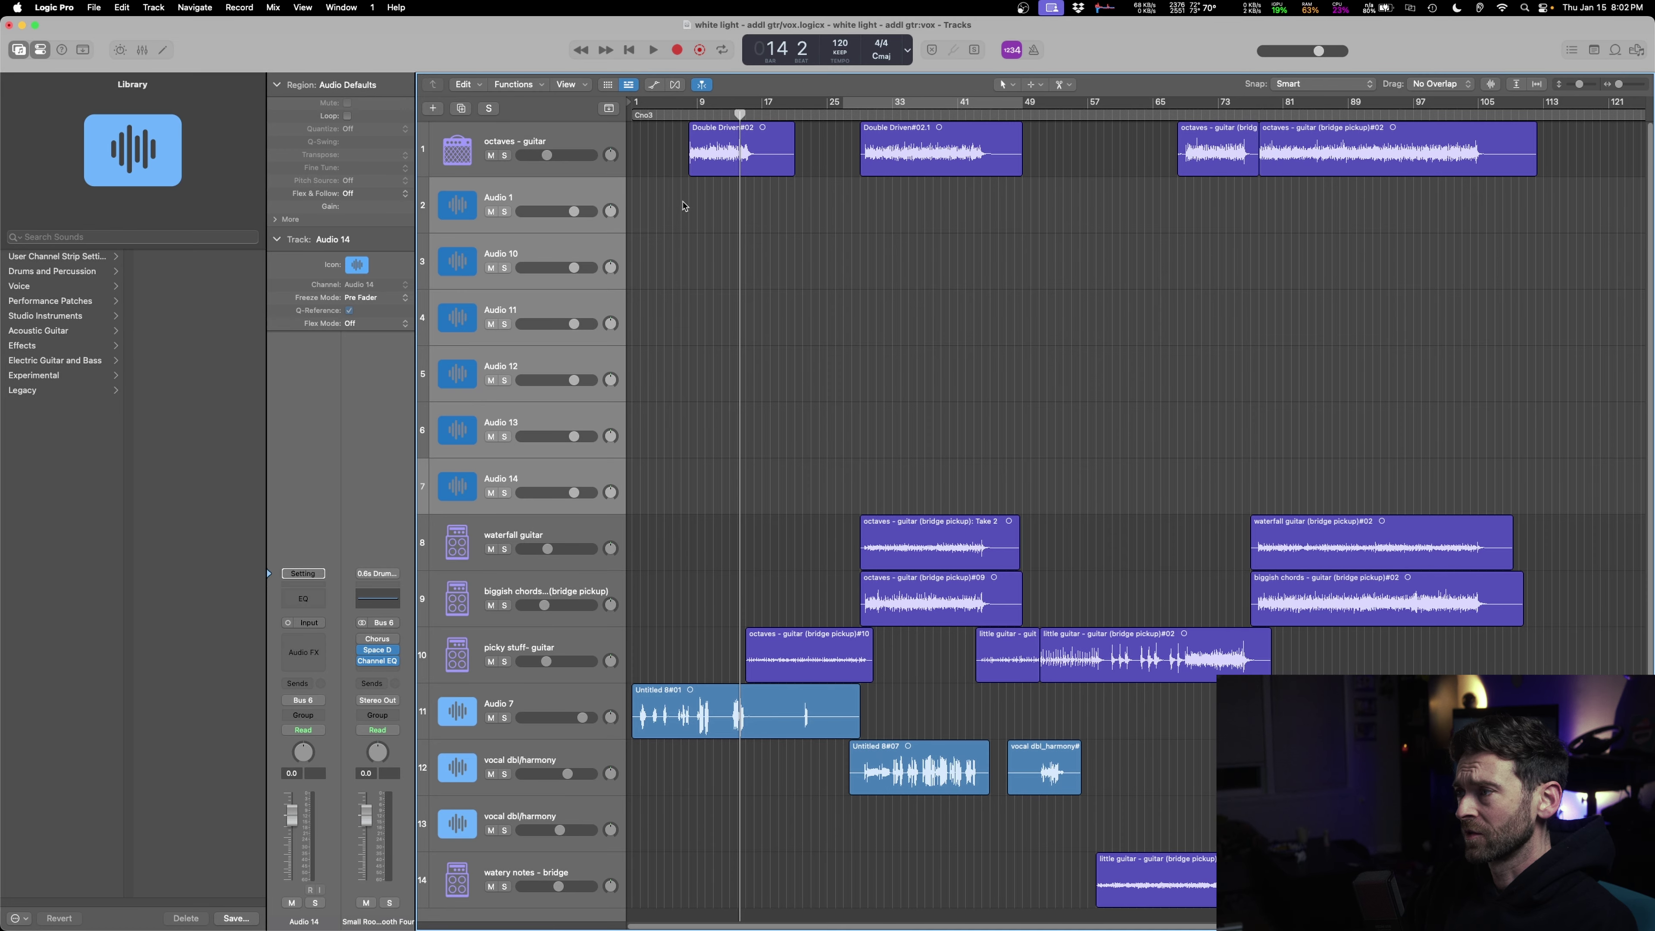
{"action": "left_click_drag", "start_coordinate": [682, 206], "coordinate": [1395, 198]}
{"action": "key", "text": "space"}
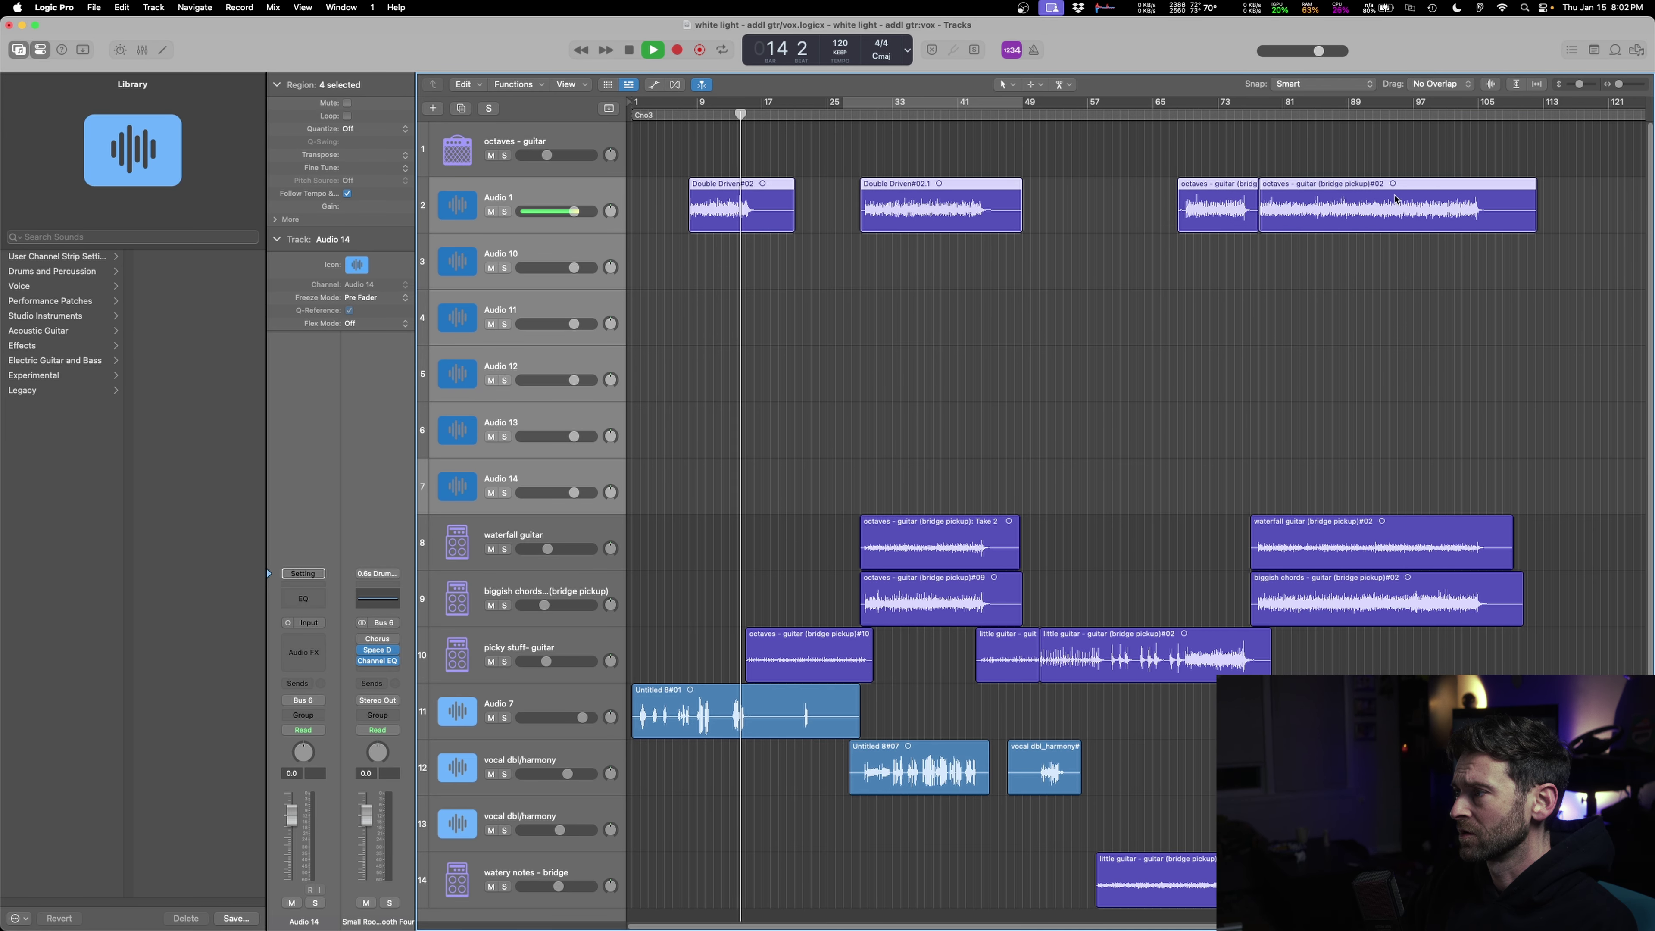
{"action": "left_click", "coordinate": [718, 151], "text": "shift"}
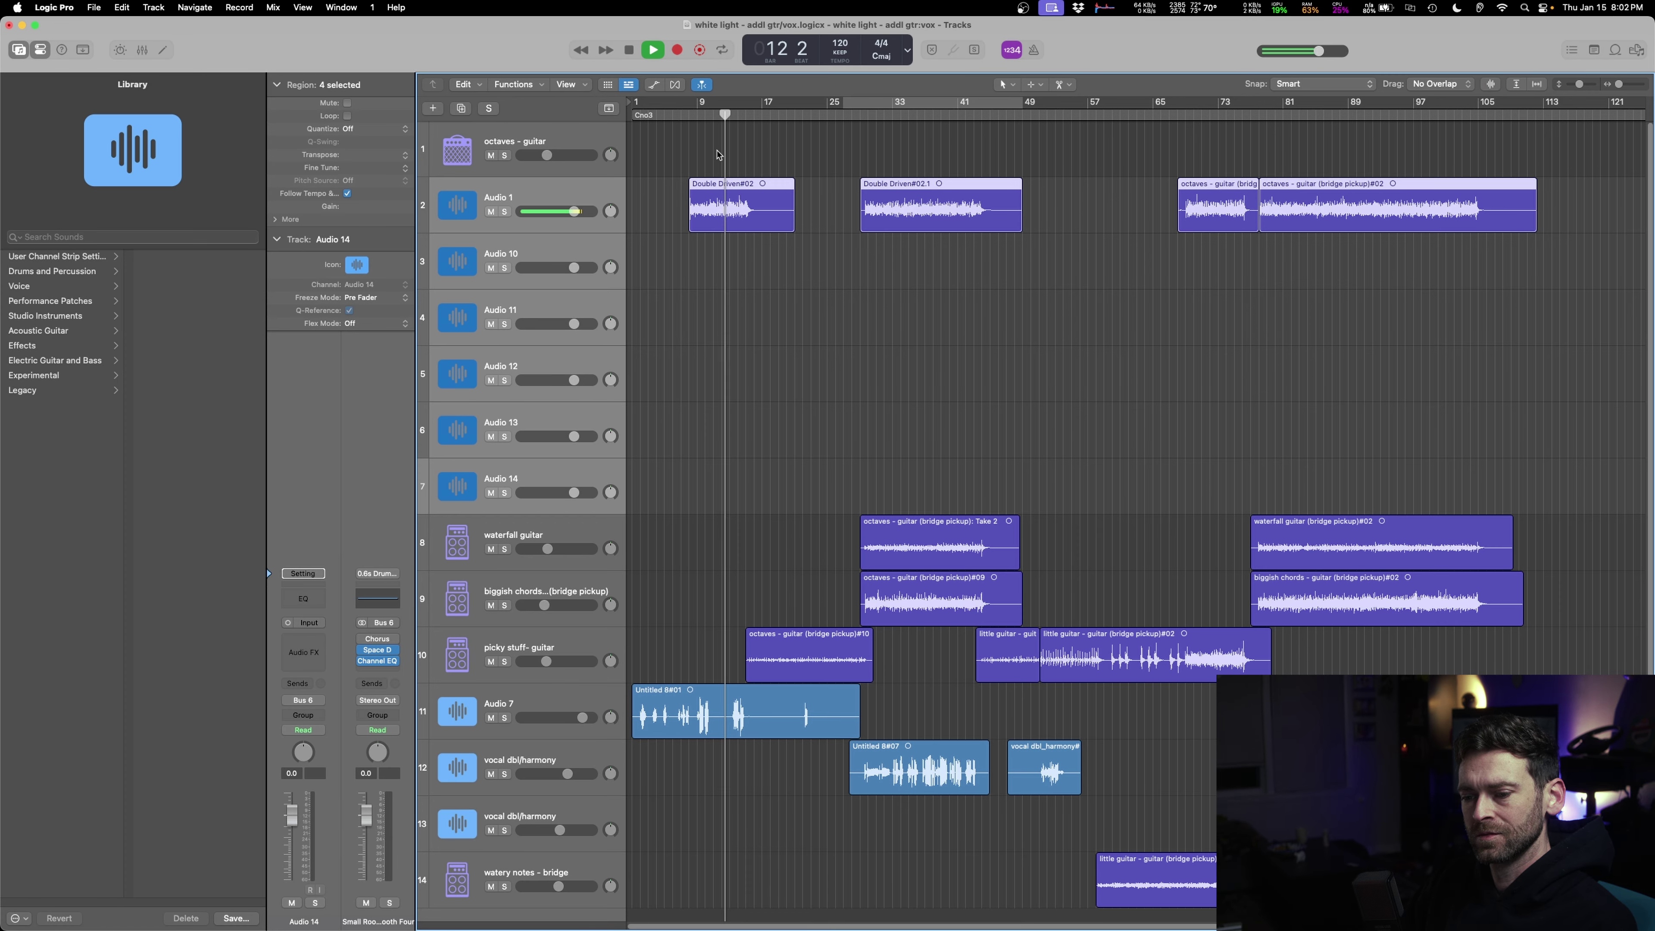
- Copy the octaves - guitar channel strip settings onto the Audio 1 track and play back its regions briefly
{"action": "key", "text": "space"}
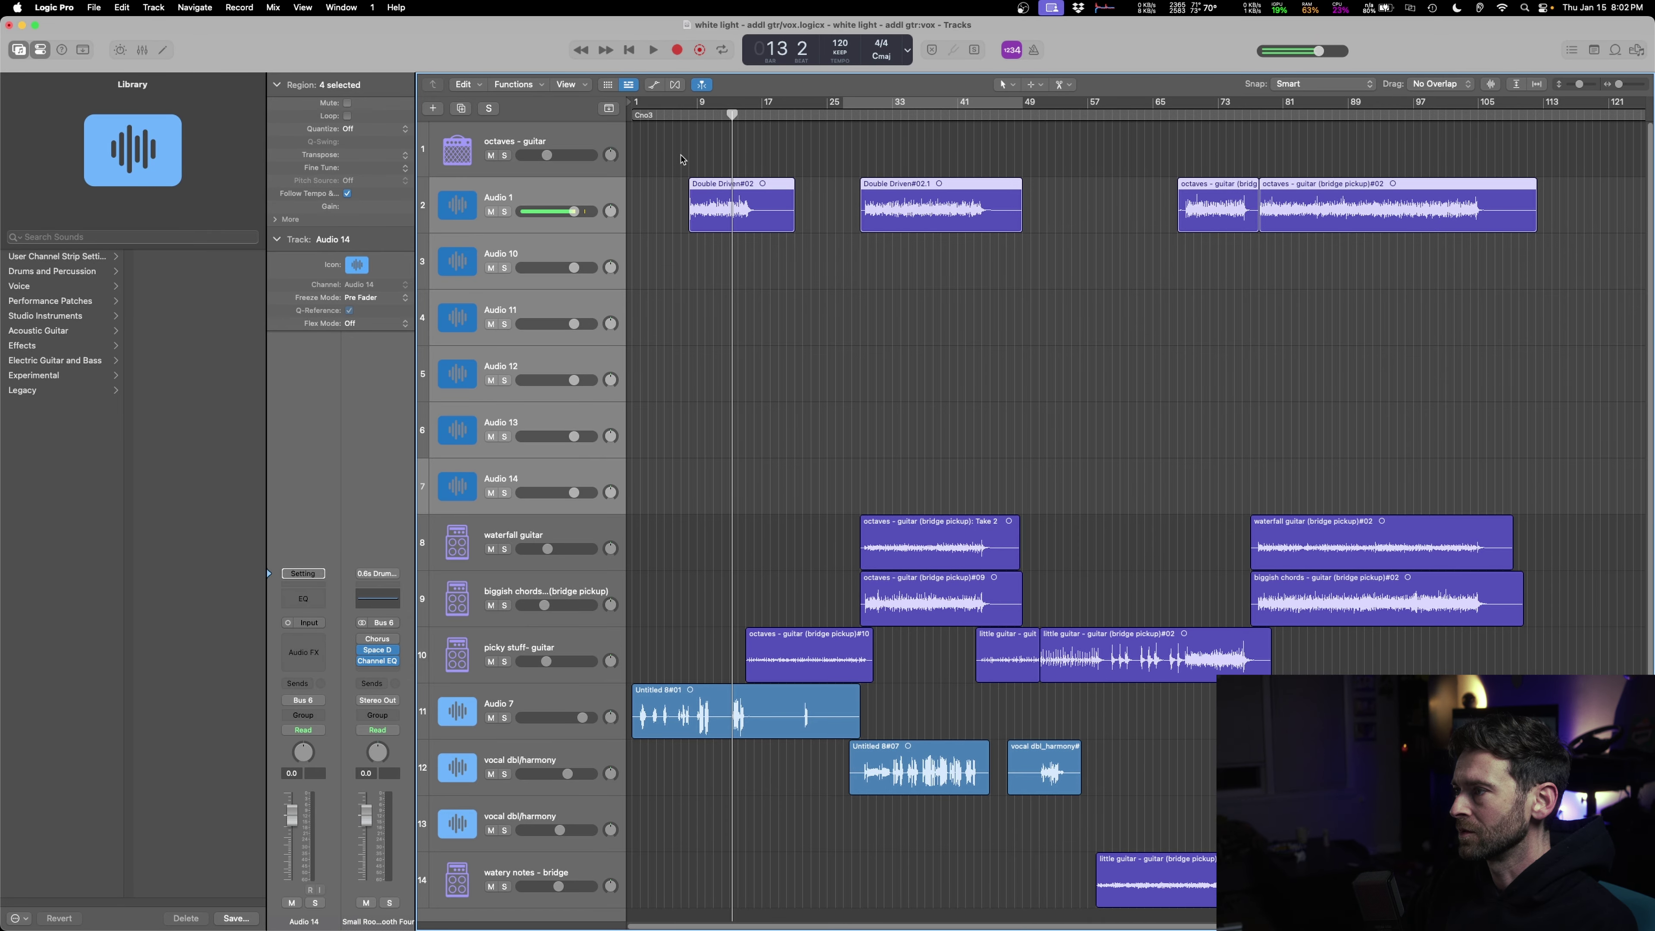
{"action": "left_click", "coordinate": [550, 197]}
{"action": "left_click", "coordinate": [549, 145]}
{"action": "left_click", "coordinate": [548, 197]}
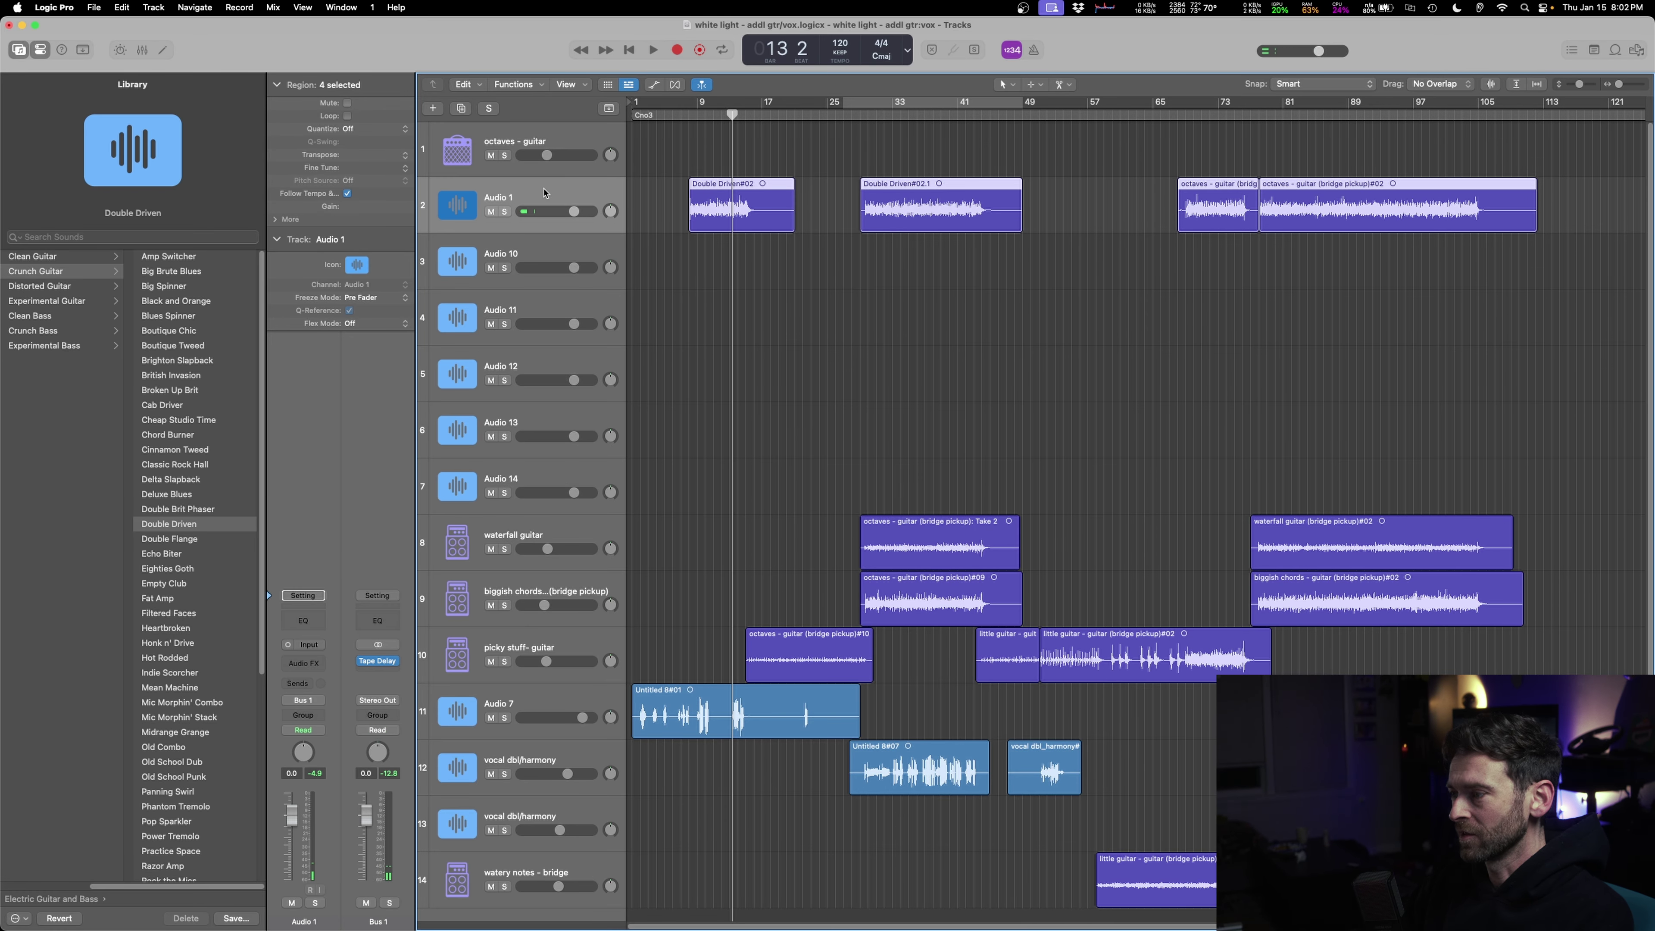
{"action": "key", "text": "alt+super+v"}
{"action": "key", "text": "space"}
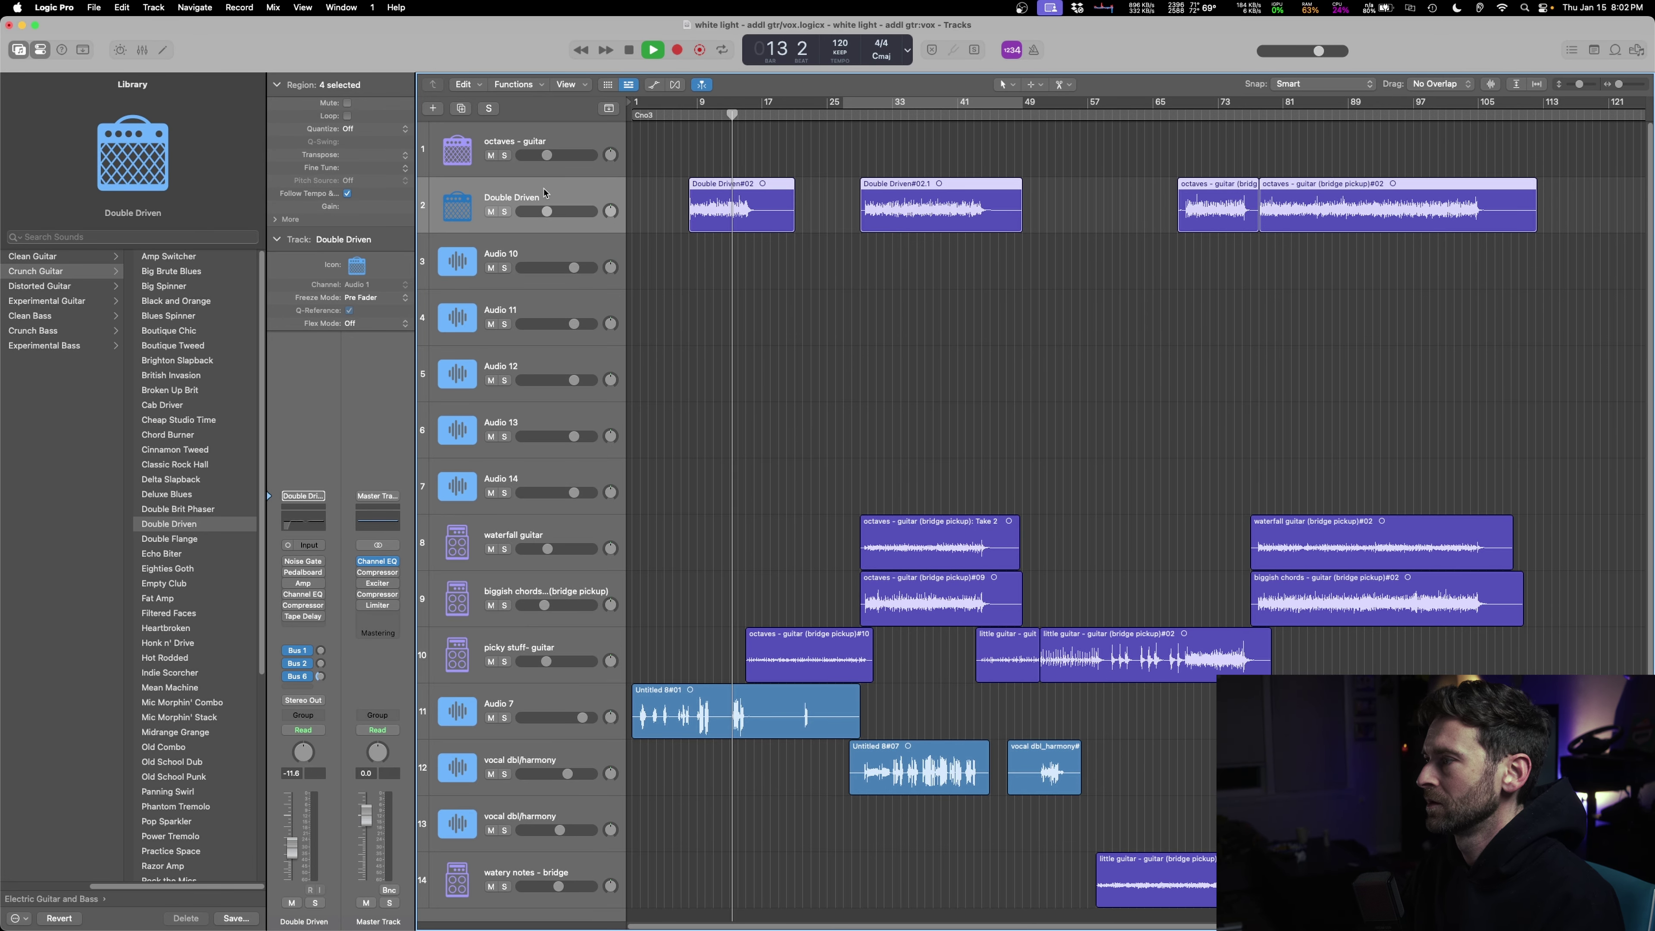
{"action": "key", "text": "space"}
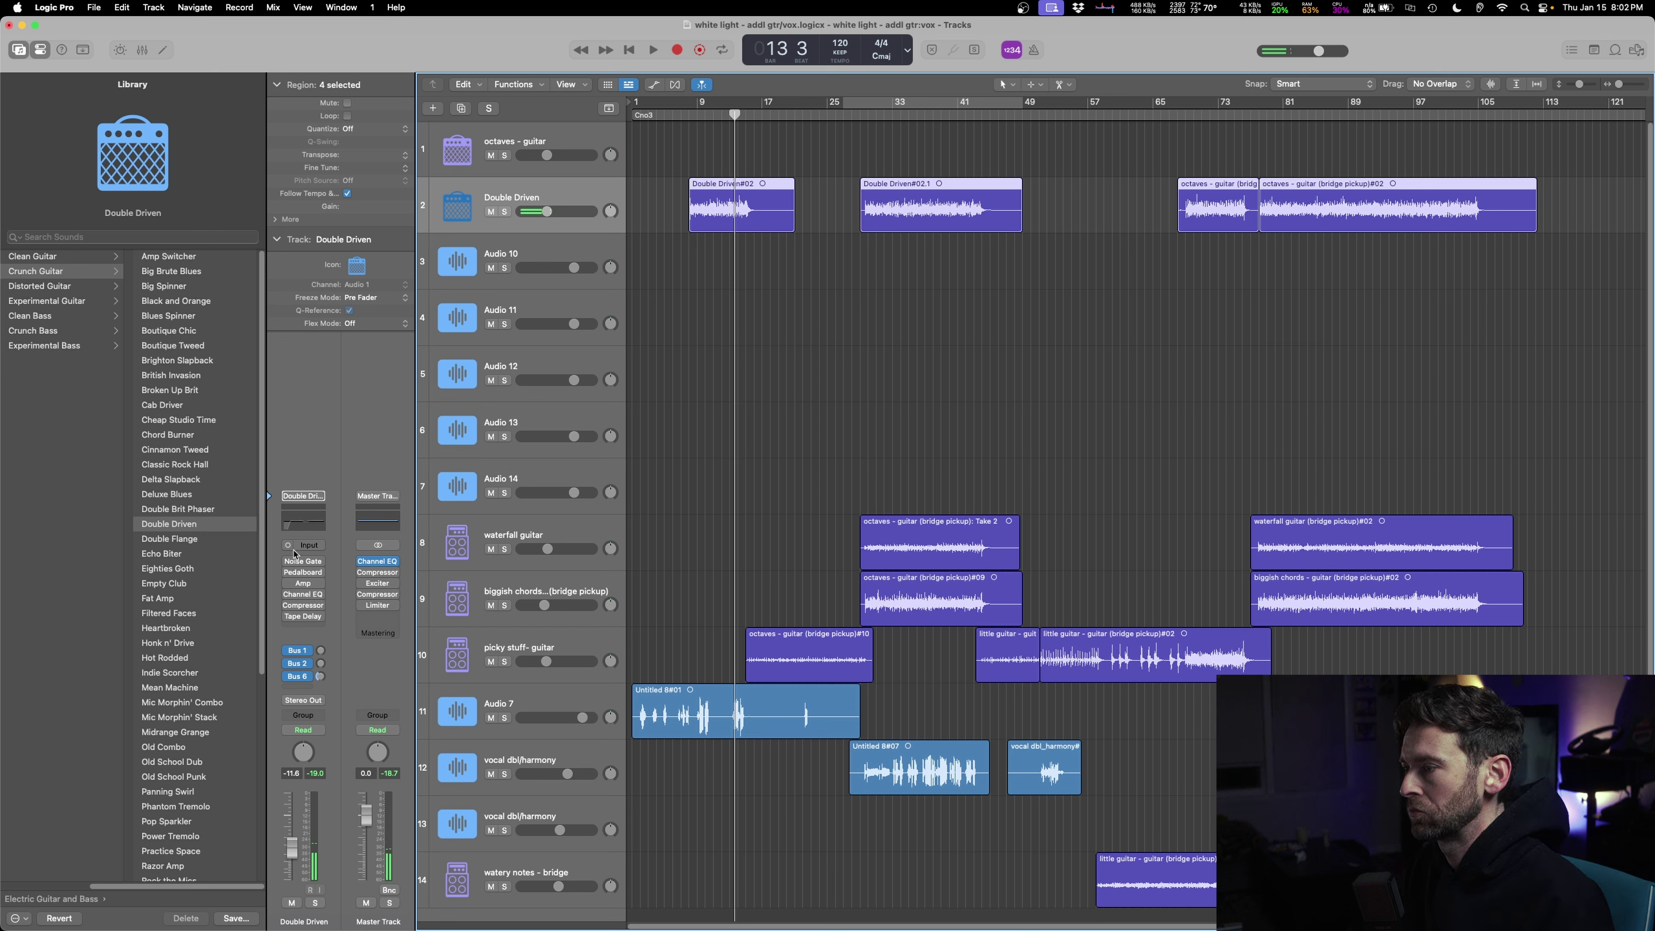
- Re-enable all the insert effects on the Double Driven channel and listen to its guitar region around bar 13
{"action": "left_click", "coordinate": [288, 572]}
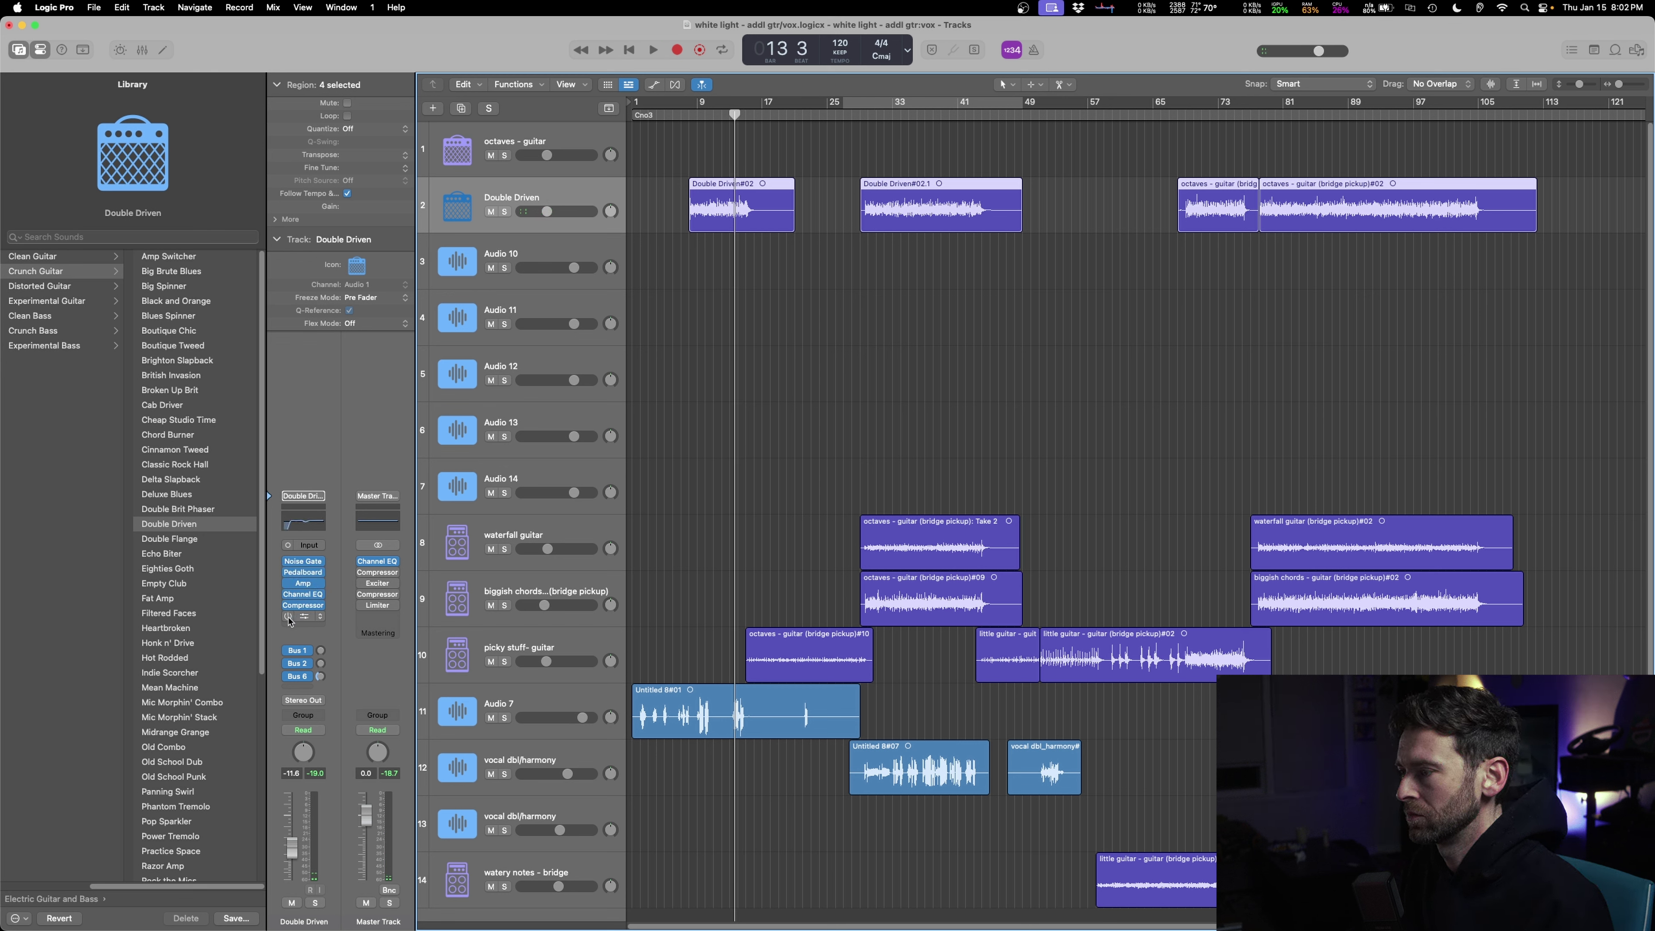
{"action": "key", "text": "space"}
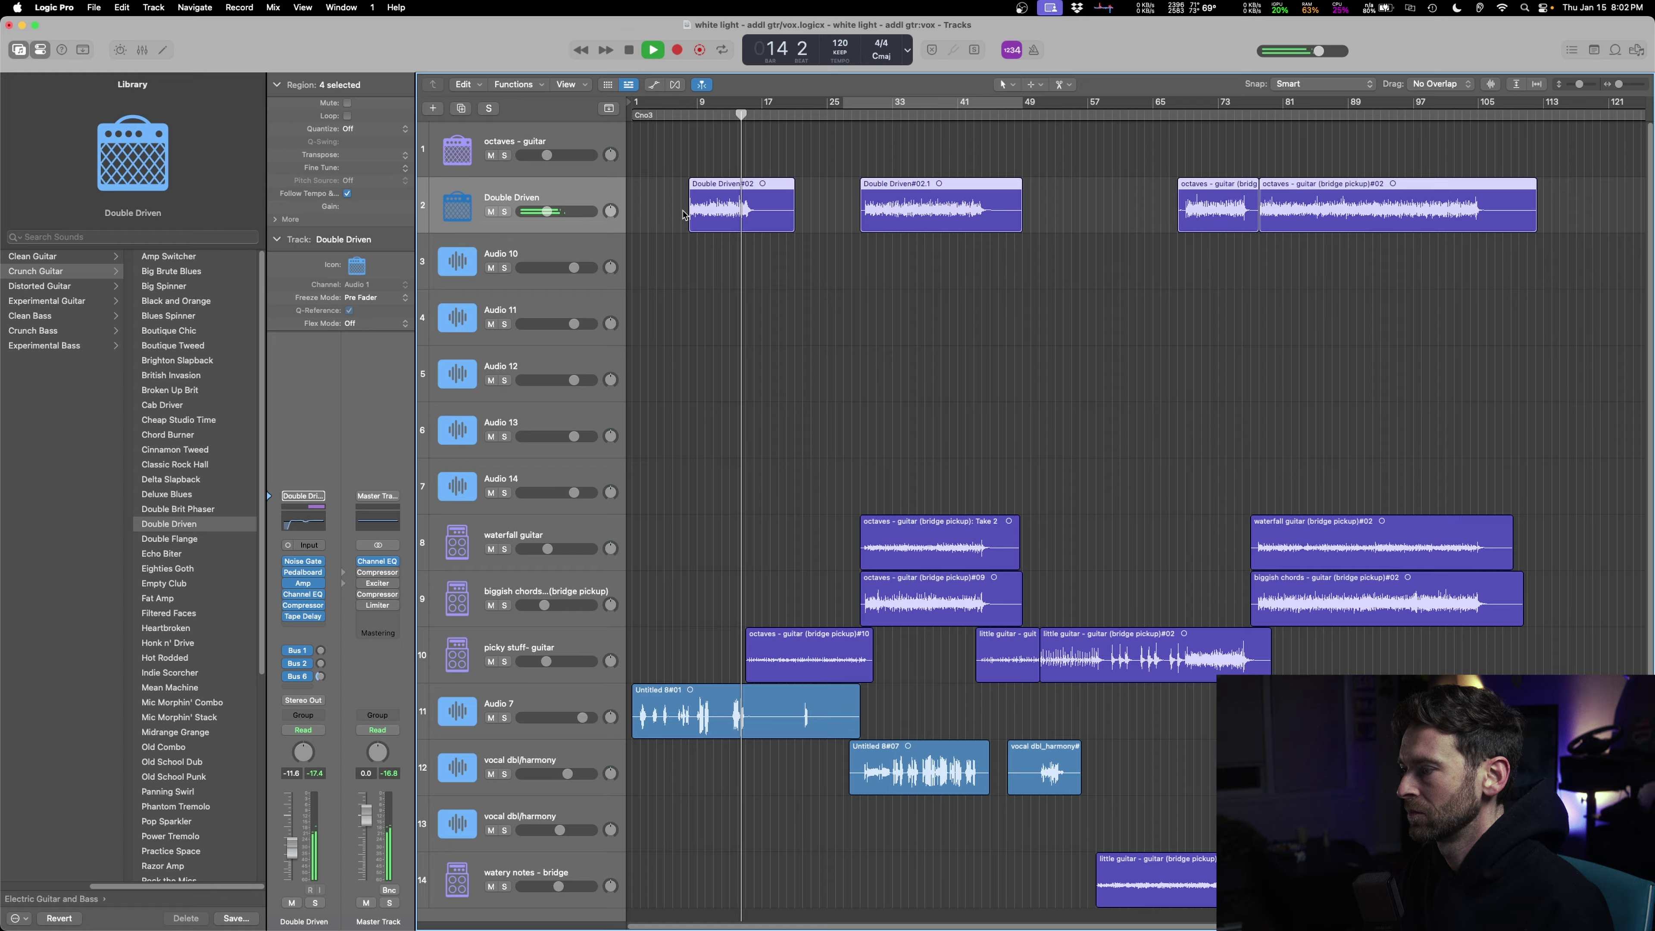
{"action": "key", "text": "space"}
{"action": "key", "text": "space"}
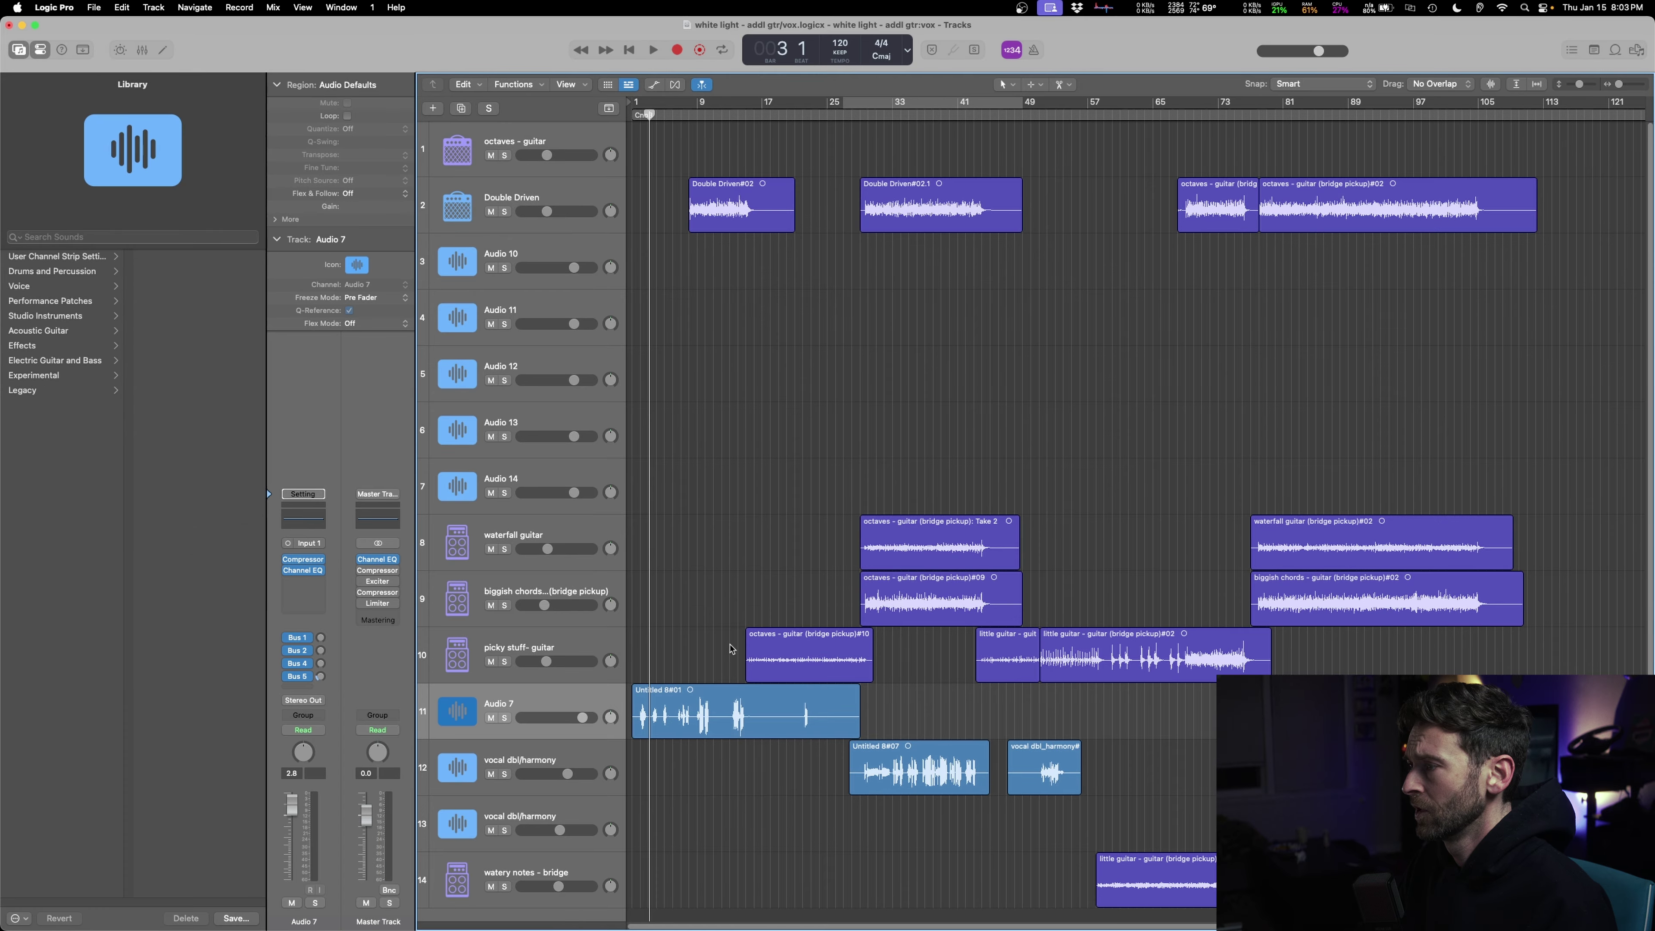
- Move the vocal region from Audio 7 to the Audio 10 track and listen to it with that track selected
{"action": "left_click_drag", "start_coordinate": [728, 708], "coordinate": [728, 259]}
{"action": "key", "text": "space"}
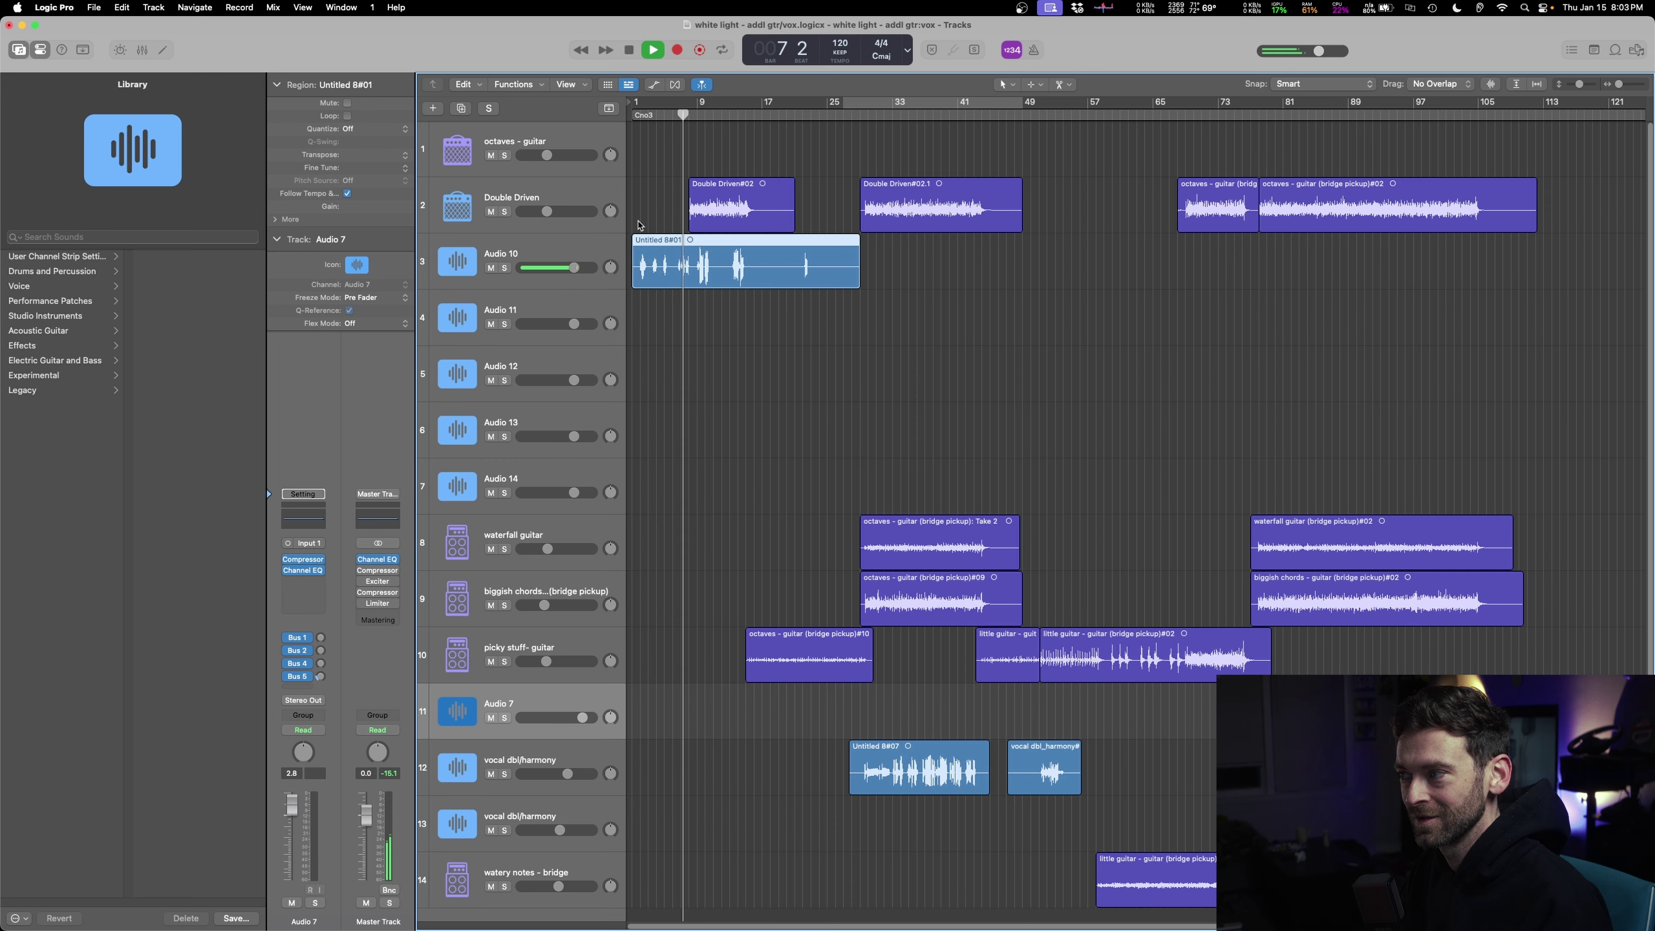
{"action": "left_click", "coordinate": [512, 248]}
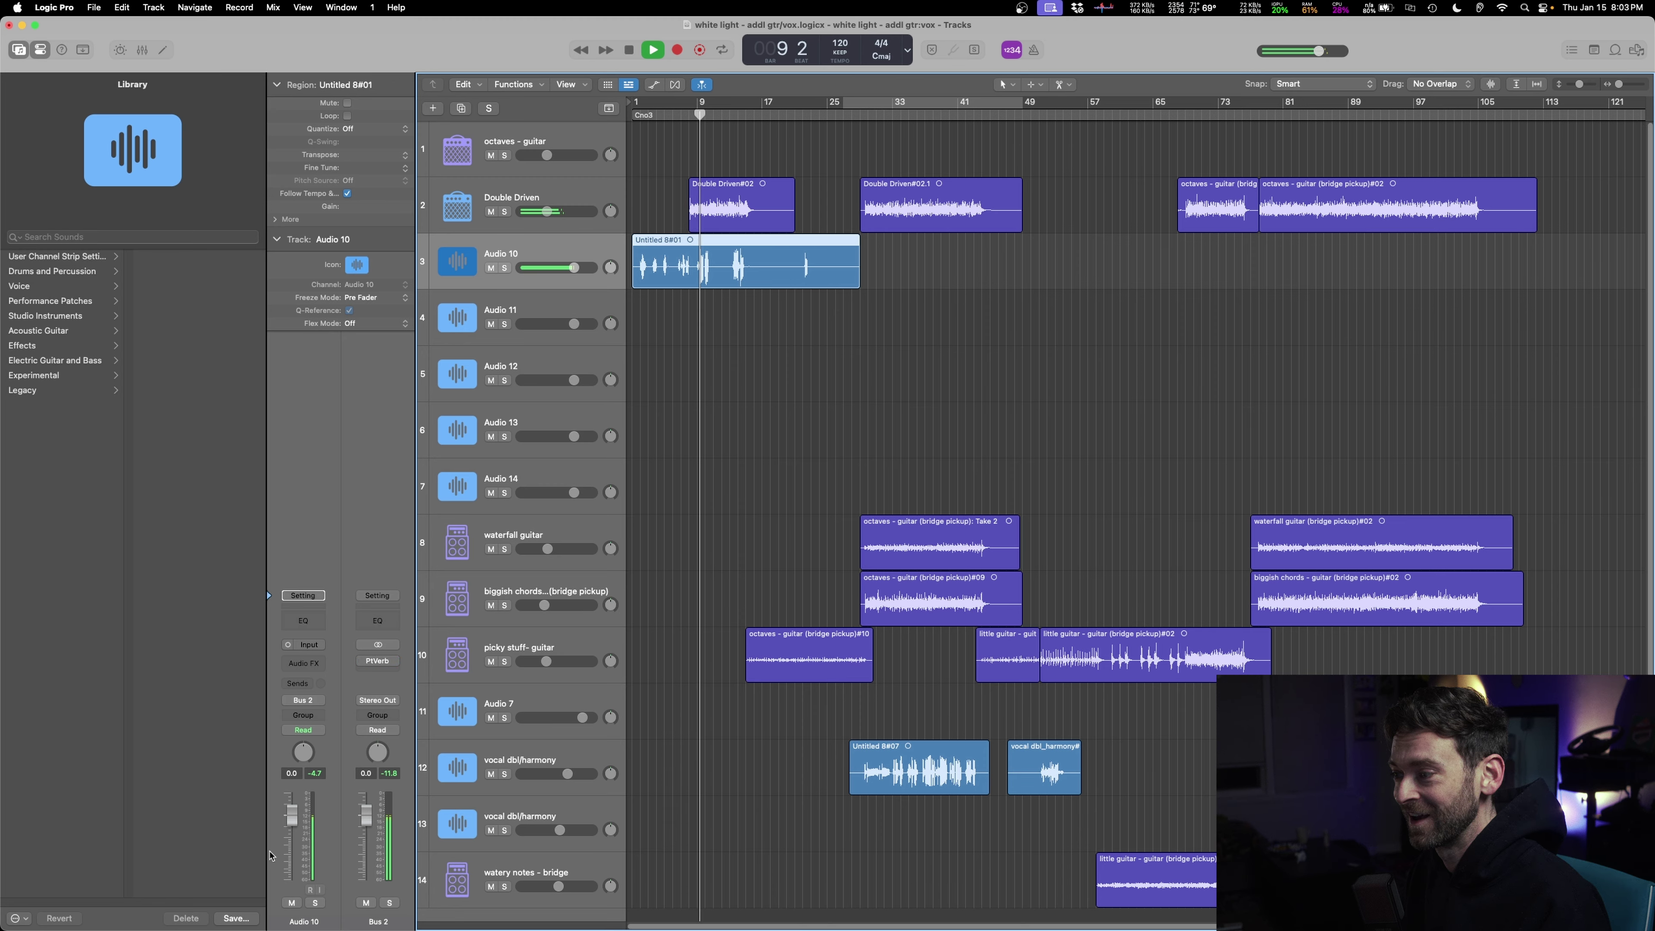
{"action": "mouse_move", "coordinate": [365, 663]}
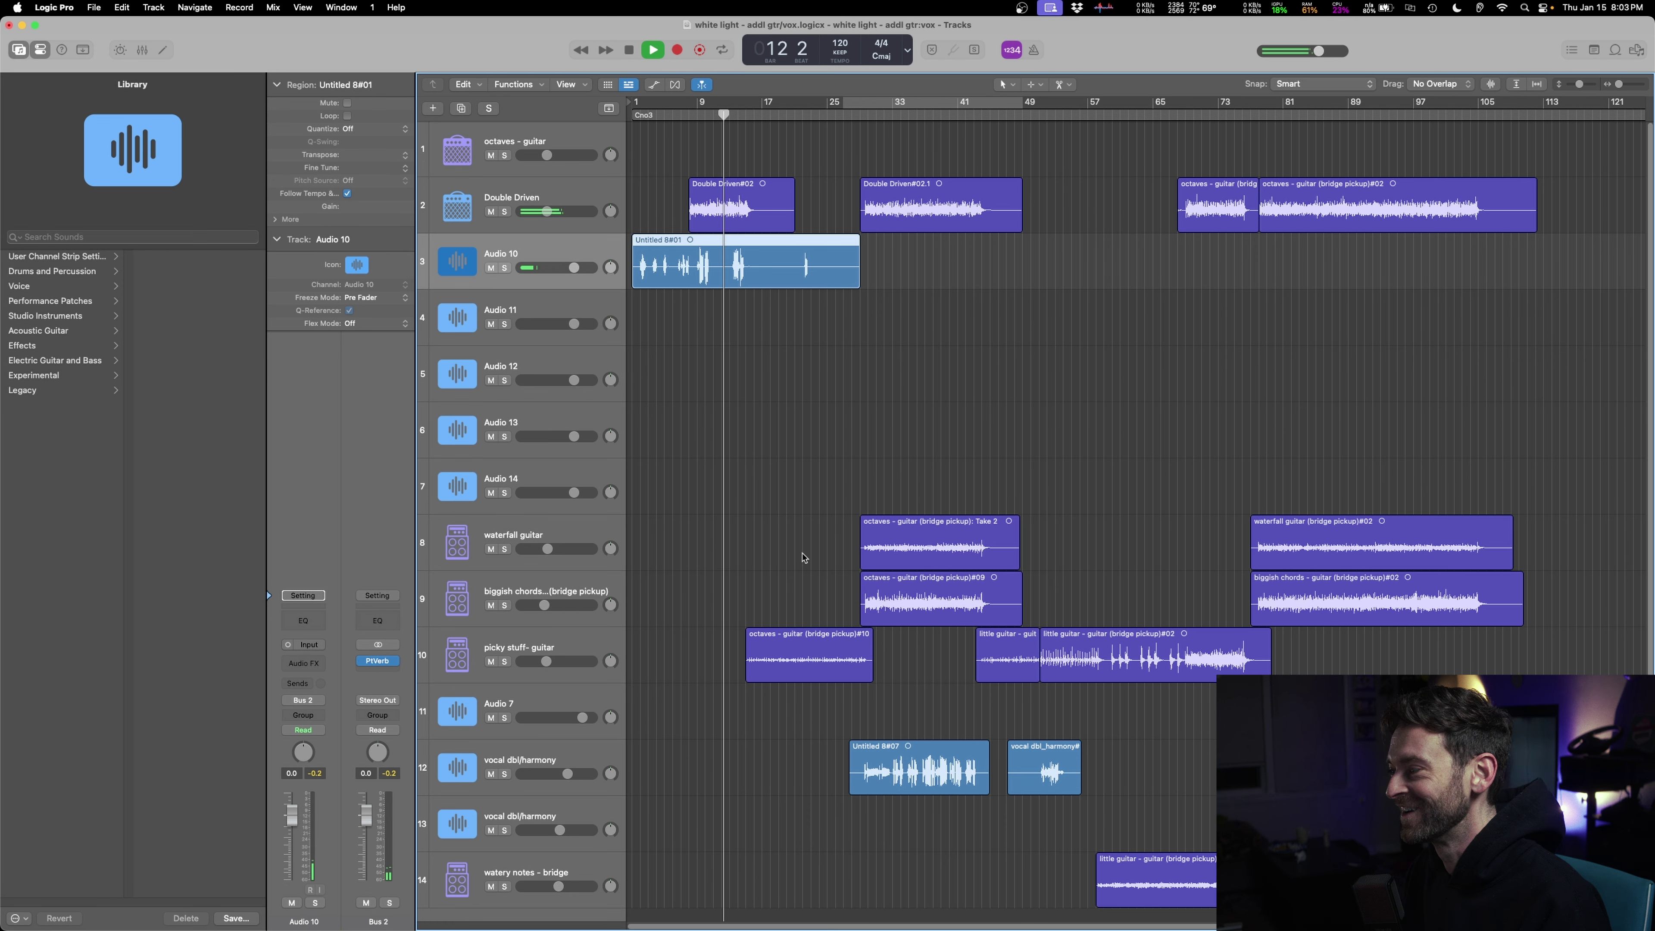
- Copy short vocal slices to bar 1 on Audio 11, 12 and 13, and join the Audio 11 and 12 regions into full-length ones
{"action": "left_click_drag", "start_coordinate": [775, 349], "coordinate": [636, 349]}
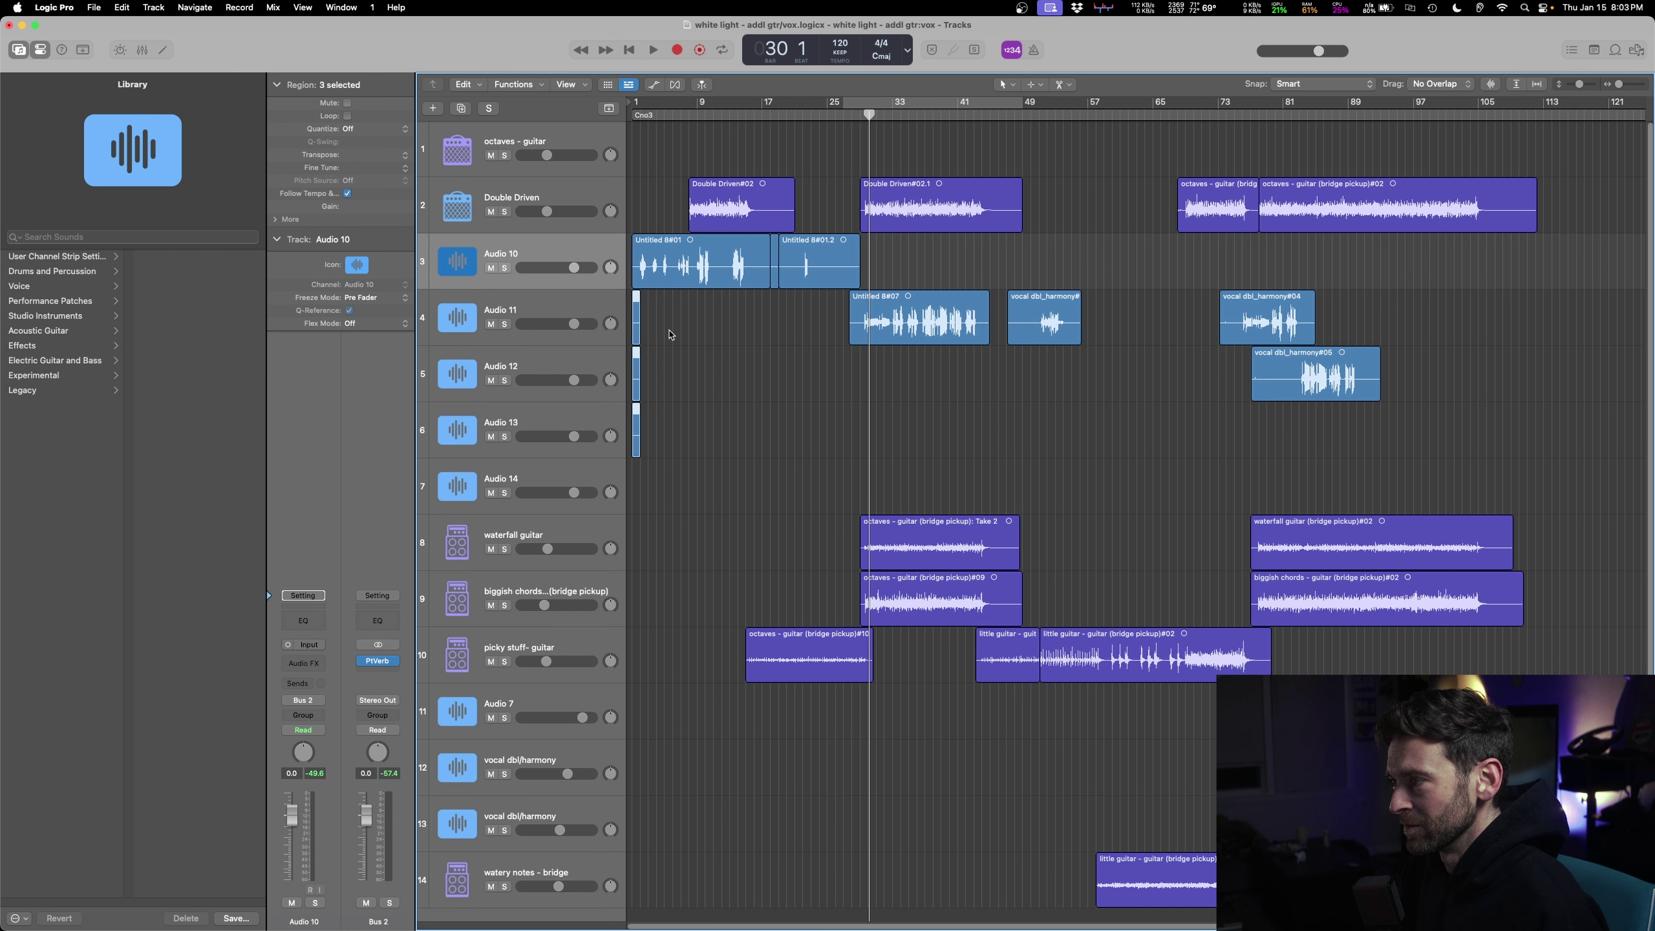
{"action": "left_click", "coordinate": [747, 398]}
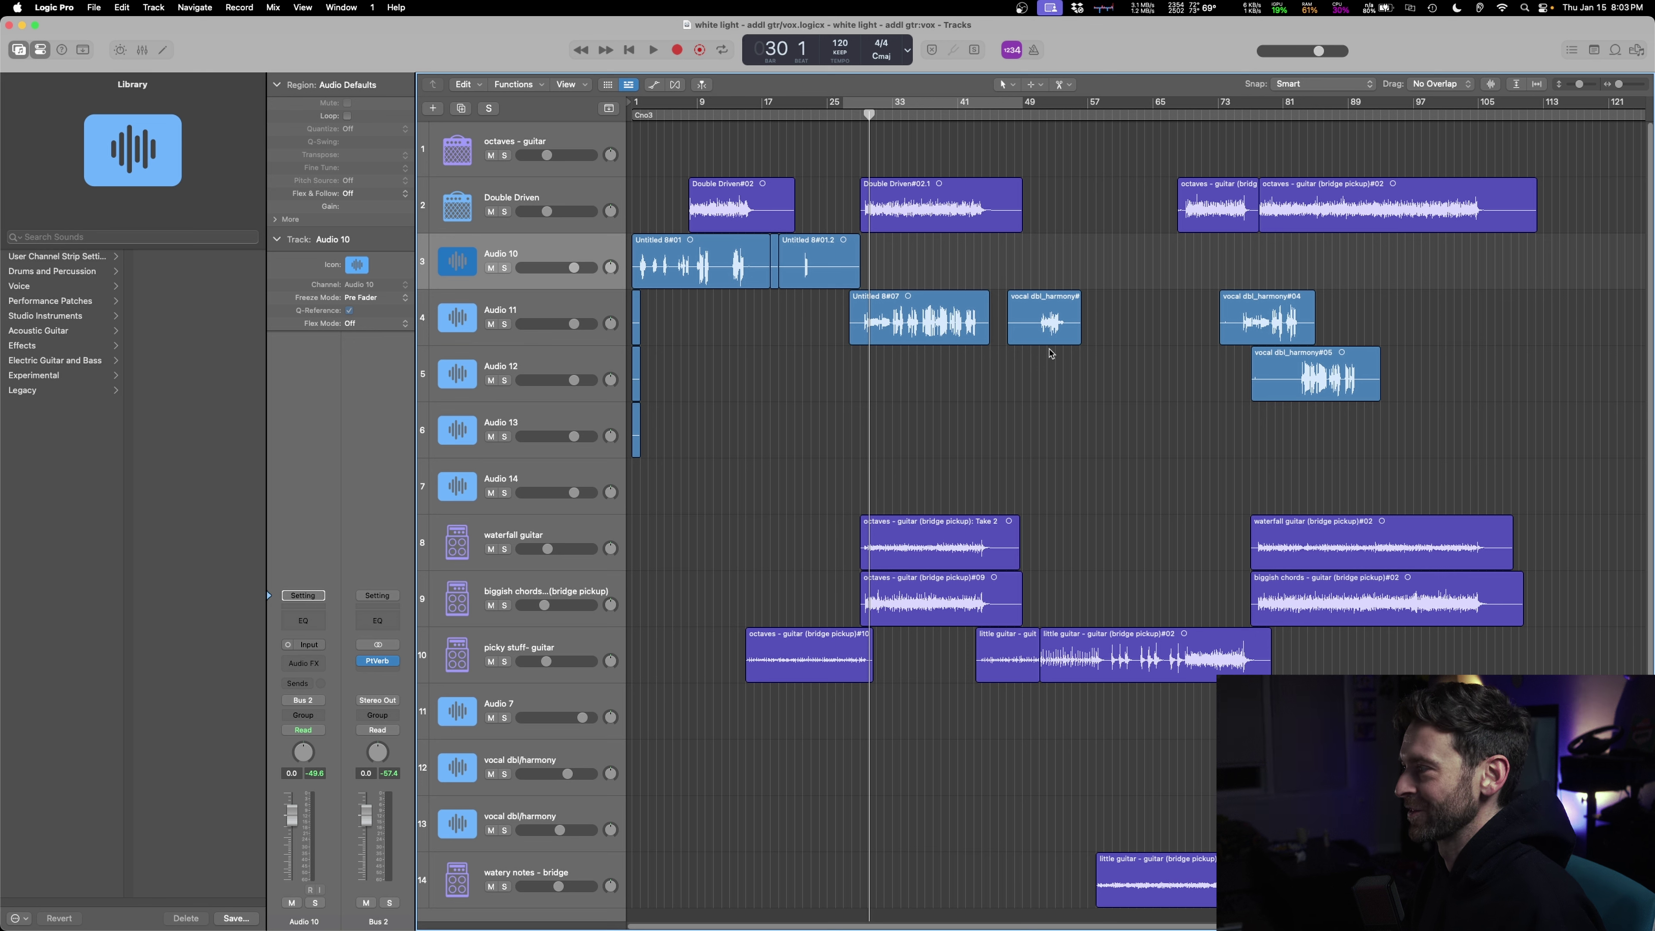
{"action": "left_click_drag", "start_coordinate": [1445, 388], "coordinate": [513, 265]}
{"action": "left_click", "coordinate": [513, 266]}
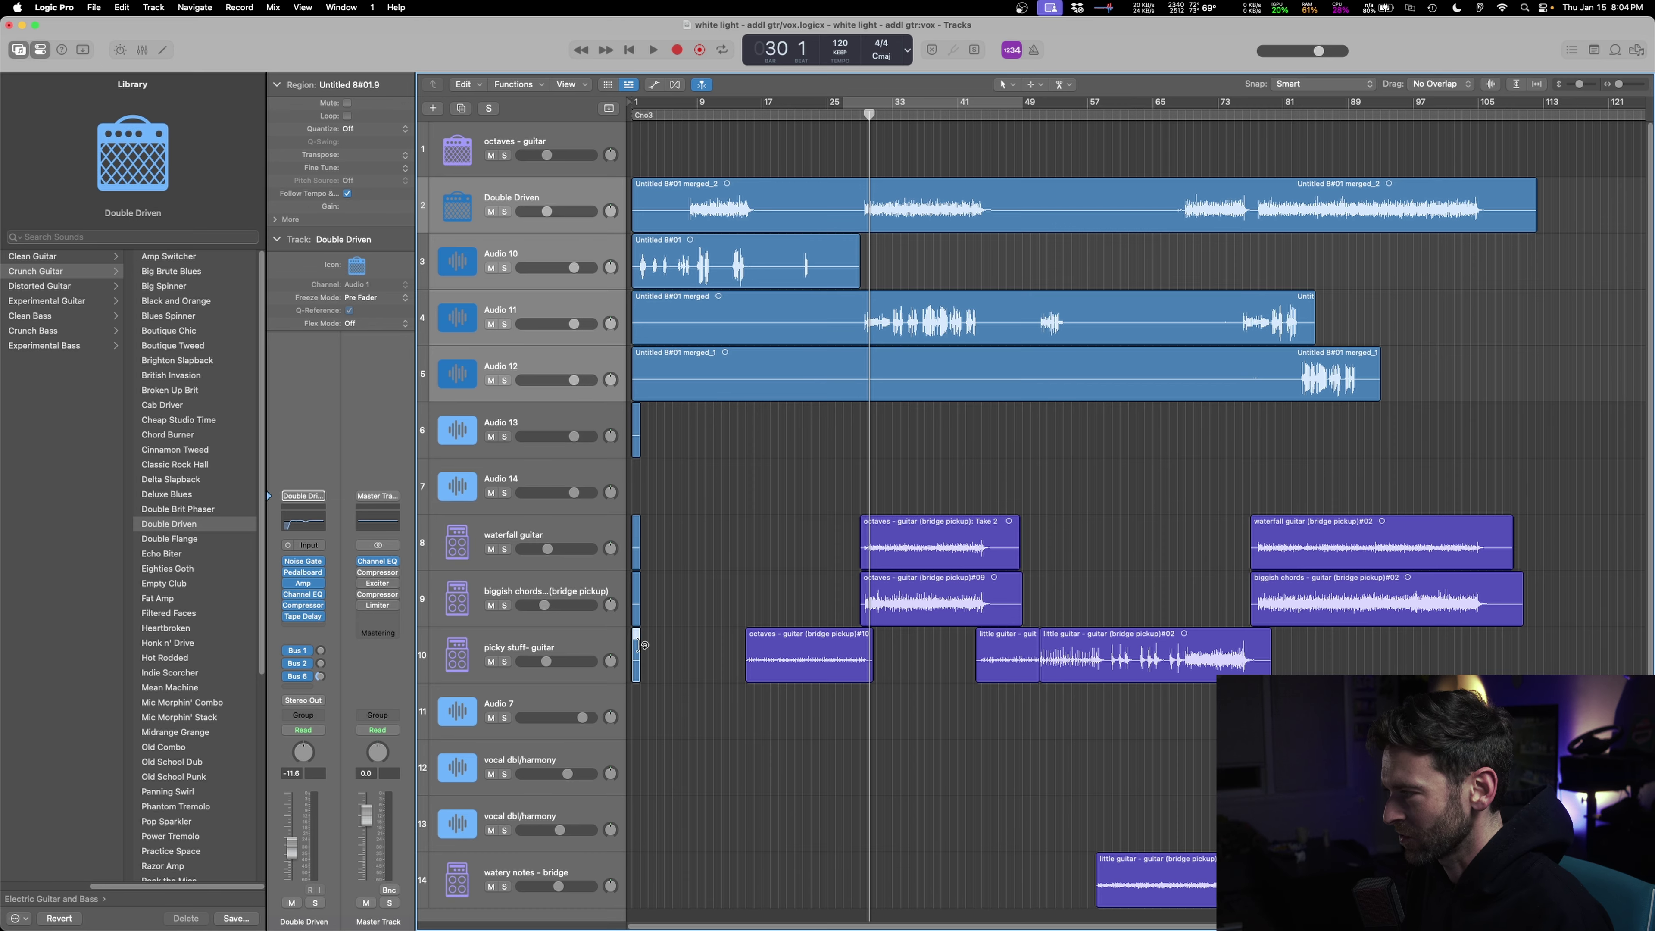
- Move the watery notes - bridge track below picky stuff- guitar and join the regions on each of the four lower guitar tracks from bar 1
{"action": "scroll", "coordinate": [780, 737], "scroll_direction": "down", "scroll_amount": 2}
{"action": "left_click", "coordinate": [779, 736]}
{"action": "left_click_drag", "start_coordinate": [503, 824], "coordinate": [926, 653]}
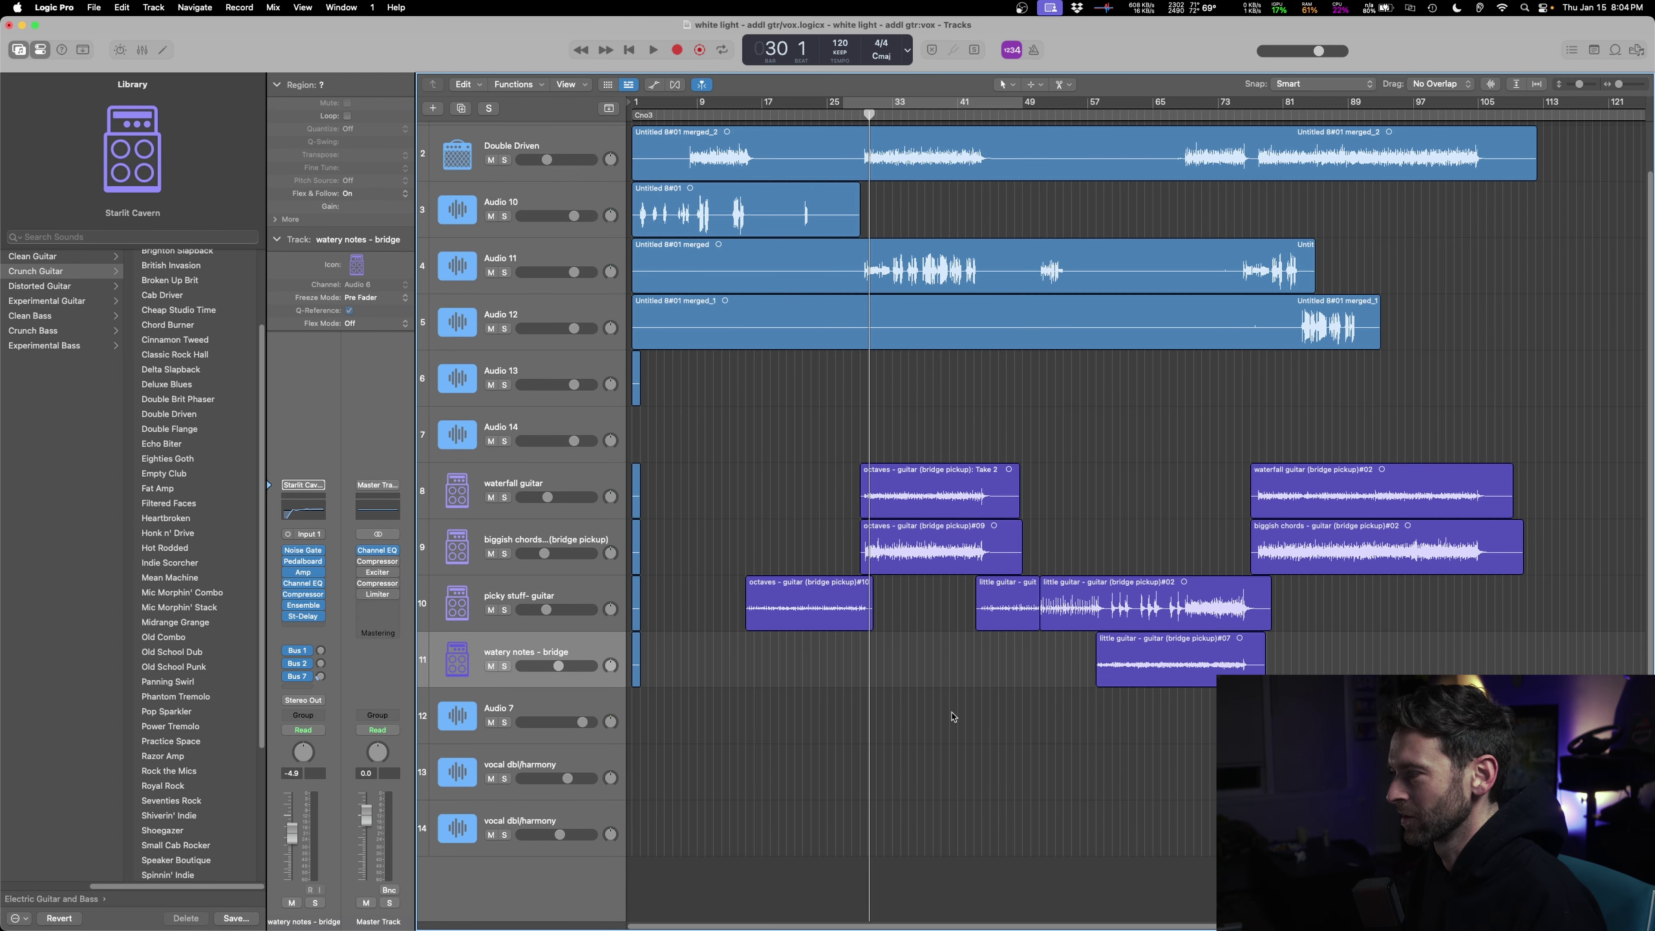
{"action": "left_click_drag", "start_coordinate": [1588, 471], "coordinate": [606, 711]}
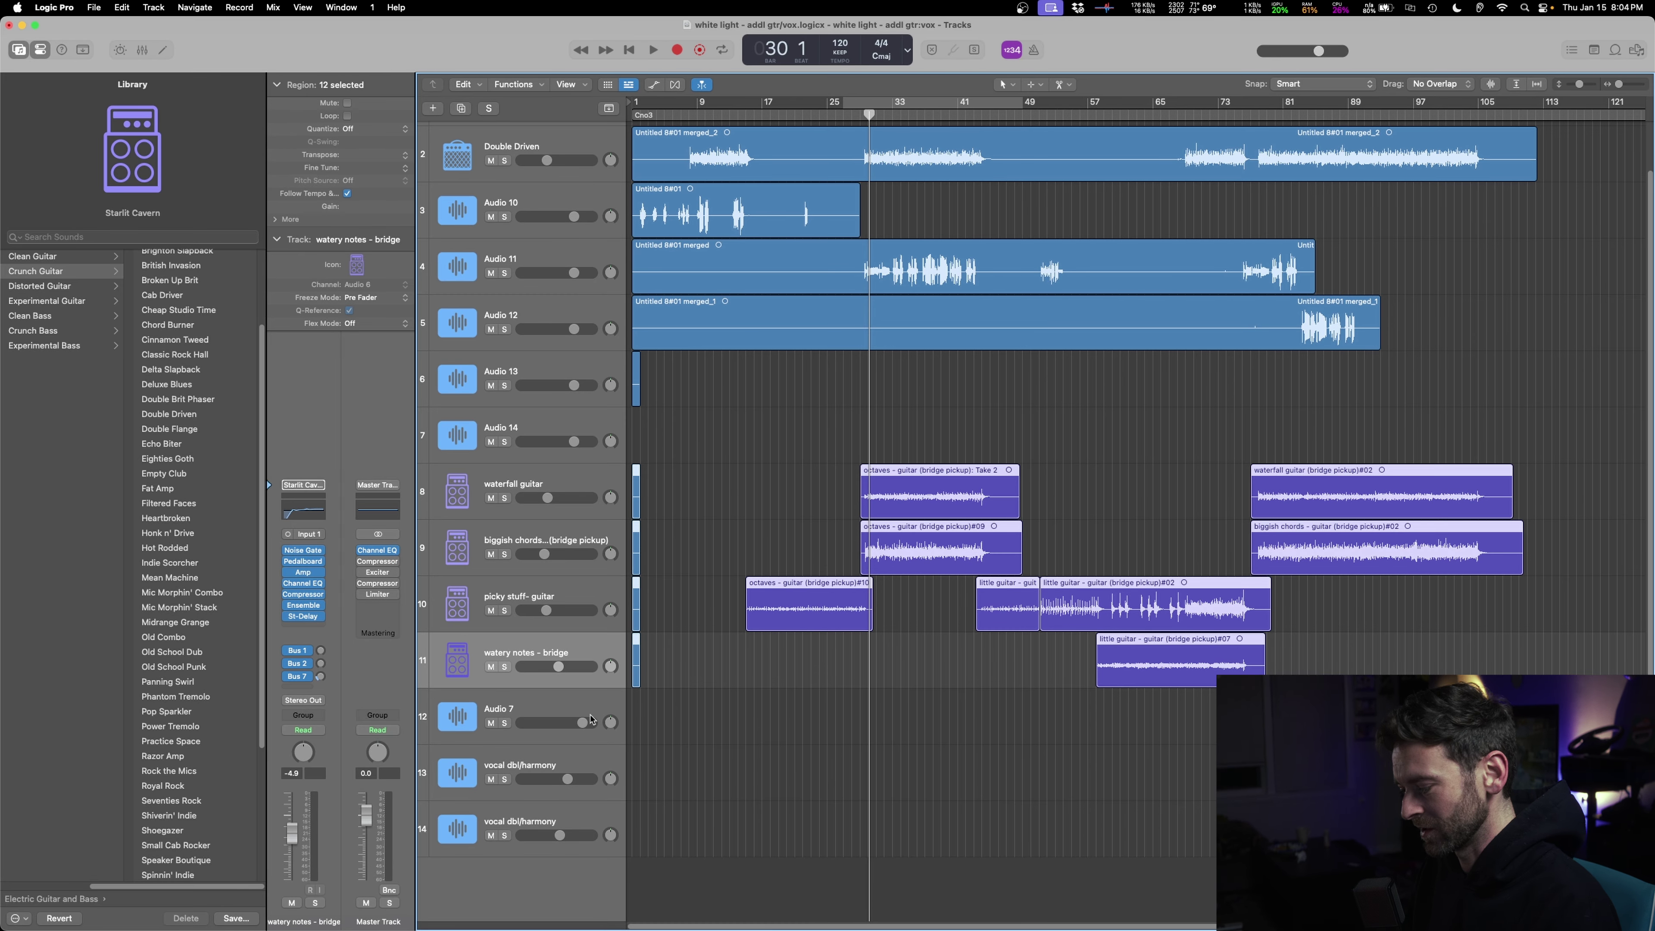
{"action": "key", "text": "super+j"}
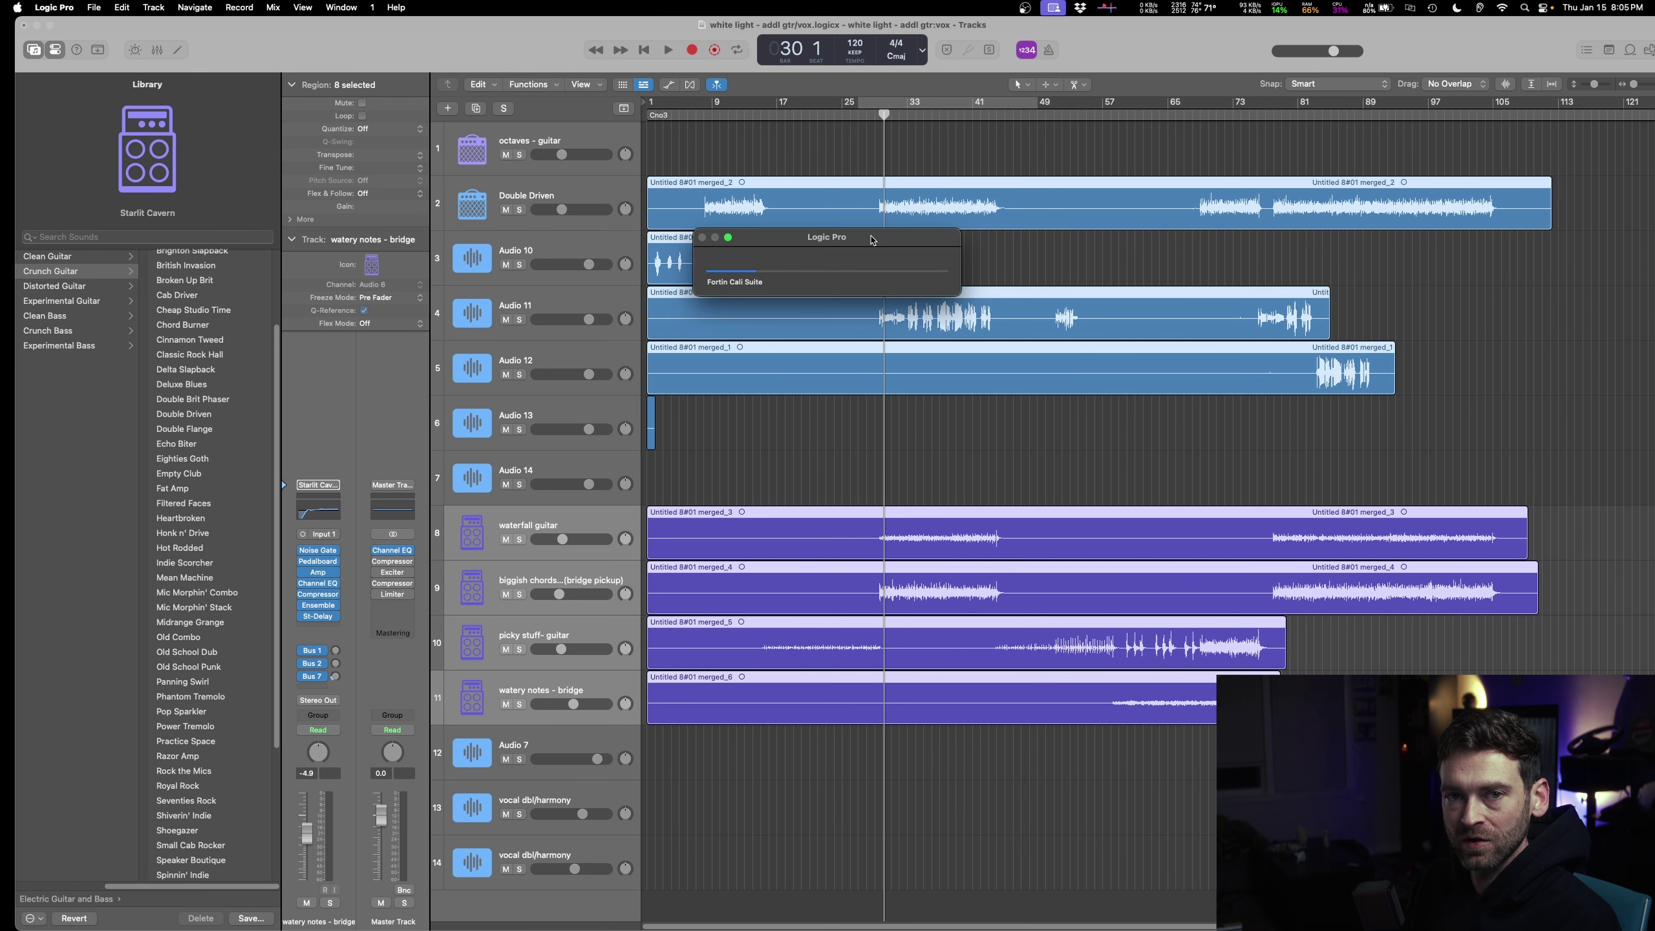
- In the white light project, create 12 mic/line audio tracks with no input below the bass chords double track
{"action": "left_click_drag", "start_coordinate": [872, 241], "coordinate": [1147, 233]}
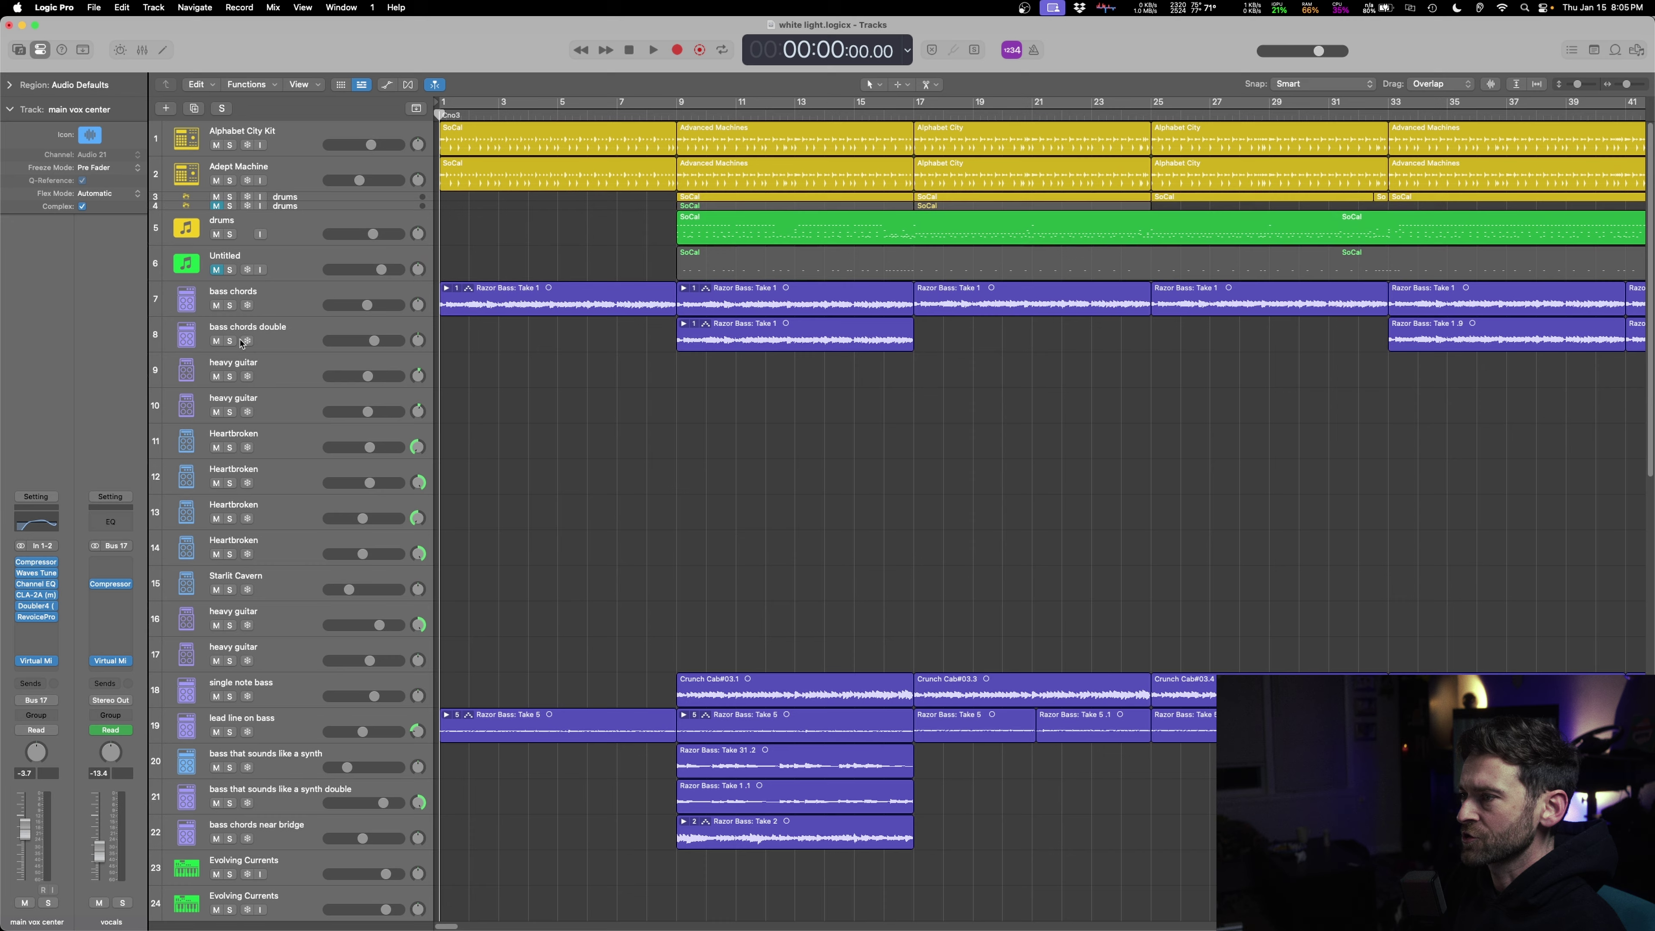
{"action": "left_click", "coordinate": [241, 344]}
{"action": "left_click", "coordinate": [167, 109]}
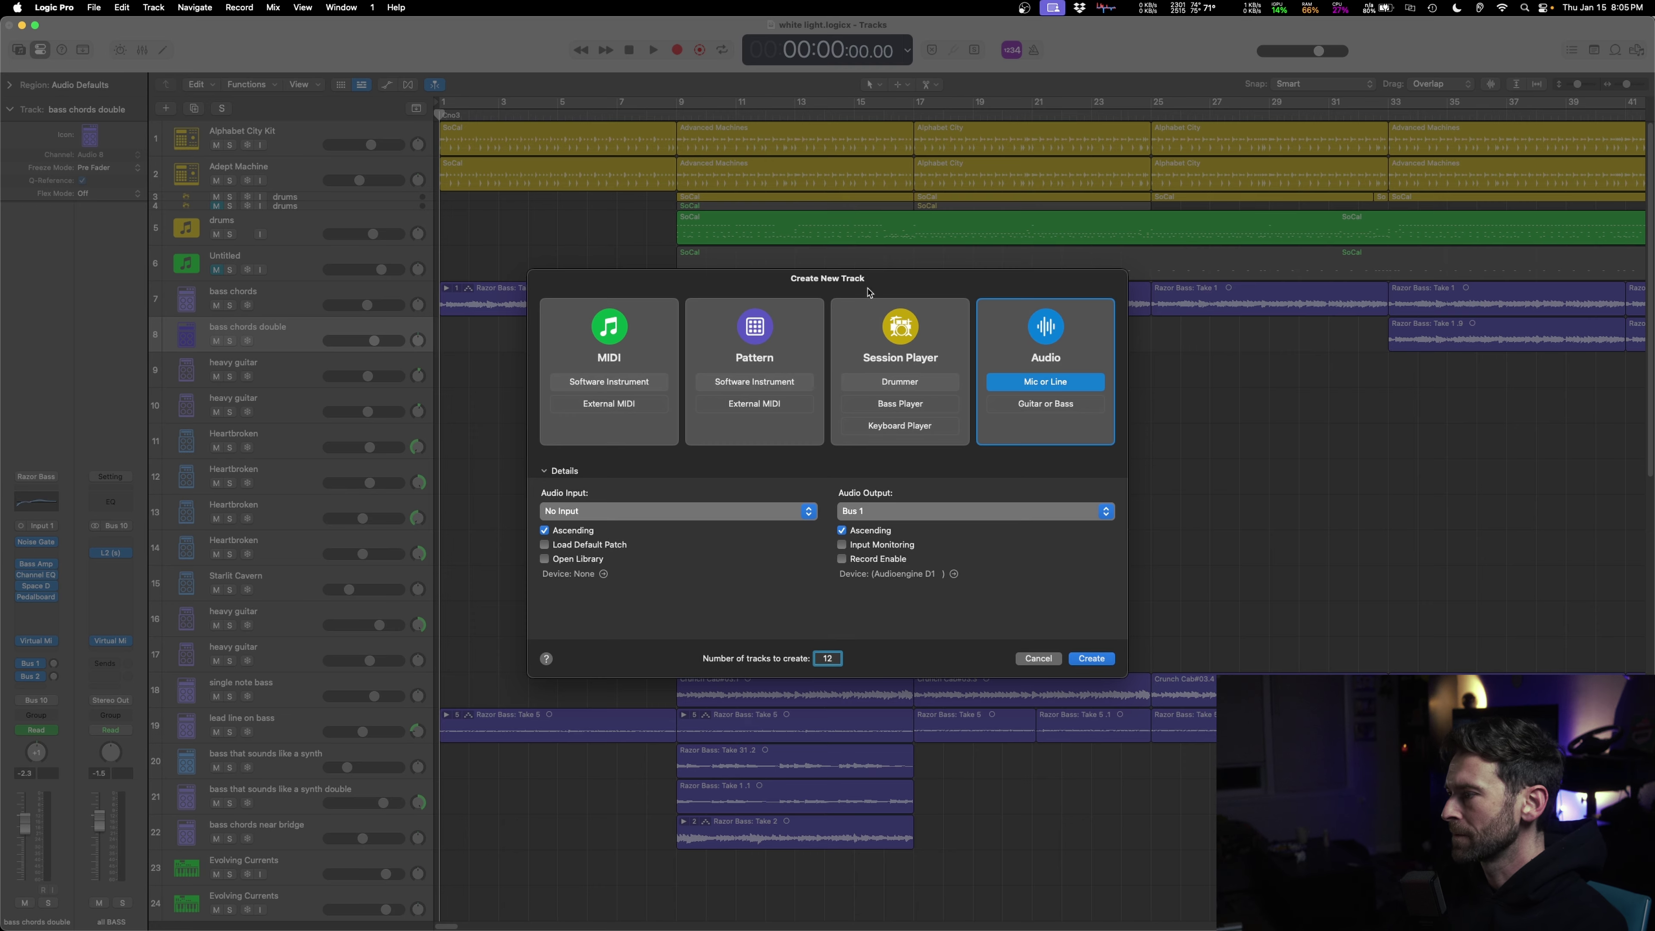
{"action": "key", "text": "Return"}
- Paste the copied guitar and vocal regions onto the selected and following tracks, starting at Audio 35 from bar 1
{"action": "key", "text": "super+v"}
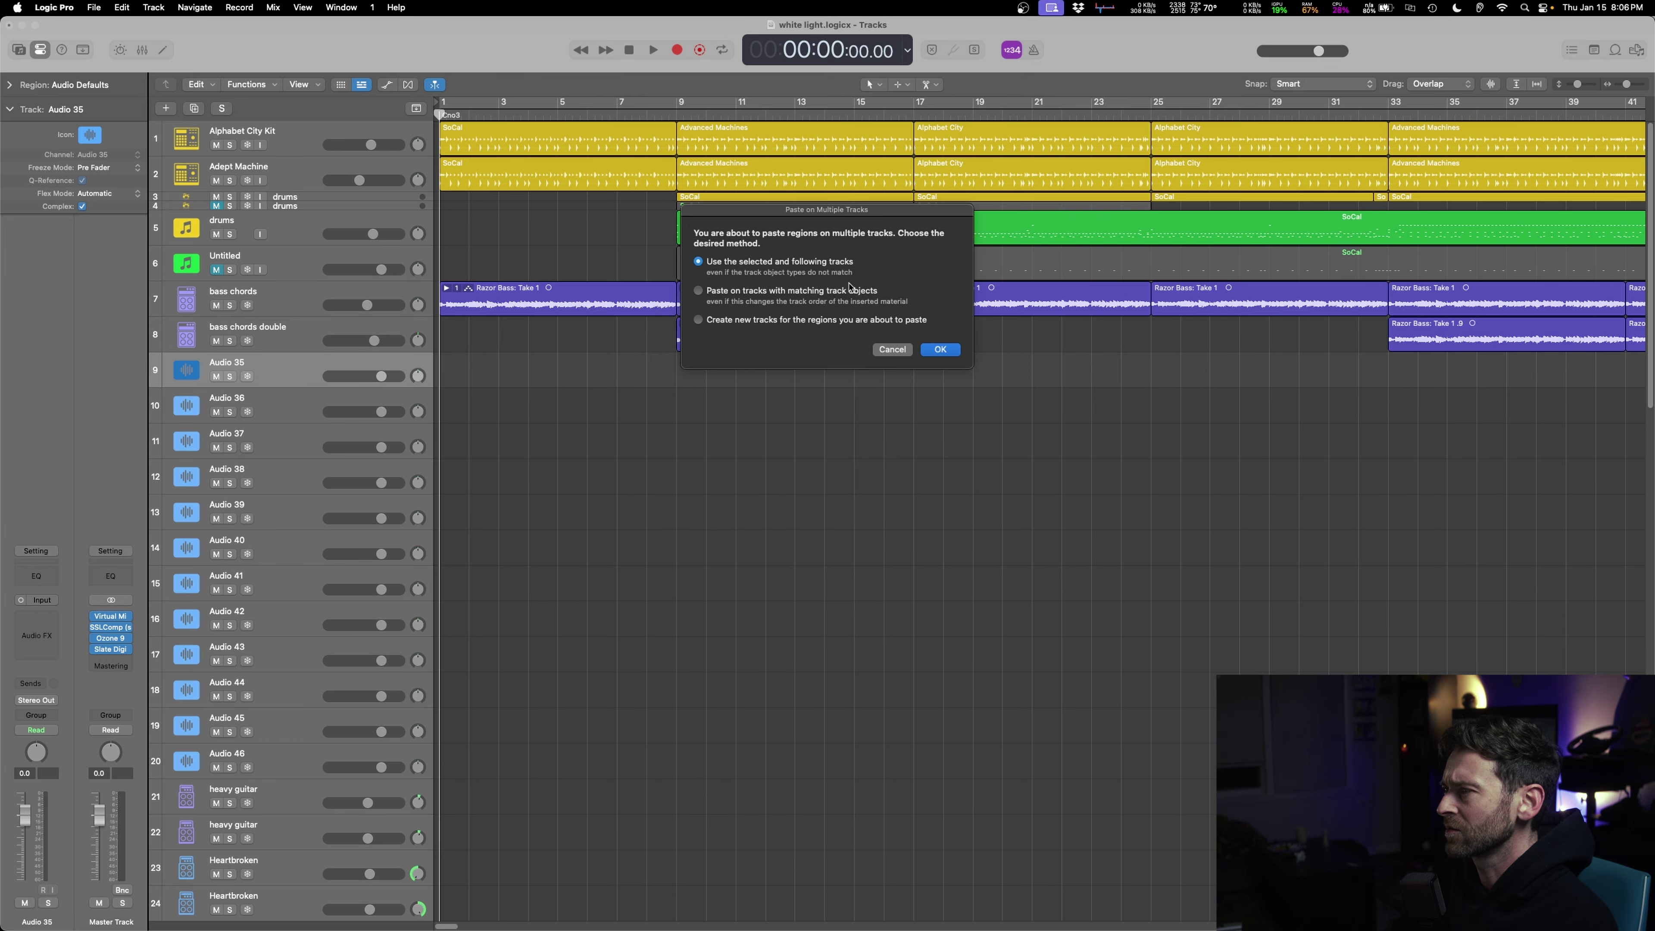
{"action": "left_click", "coordinate": [936, 353]}
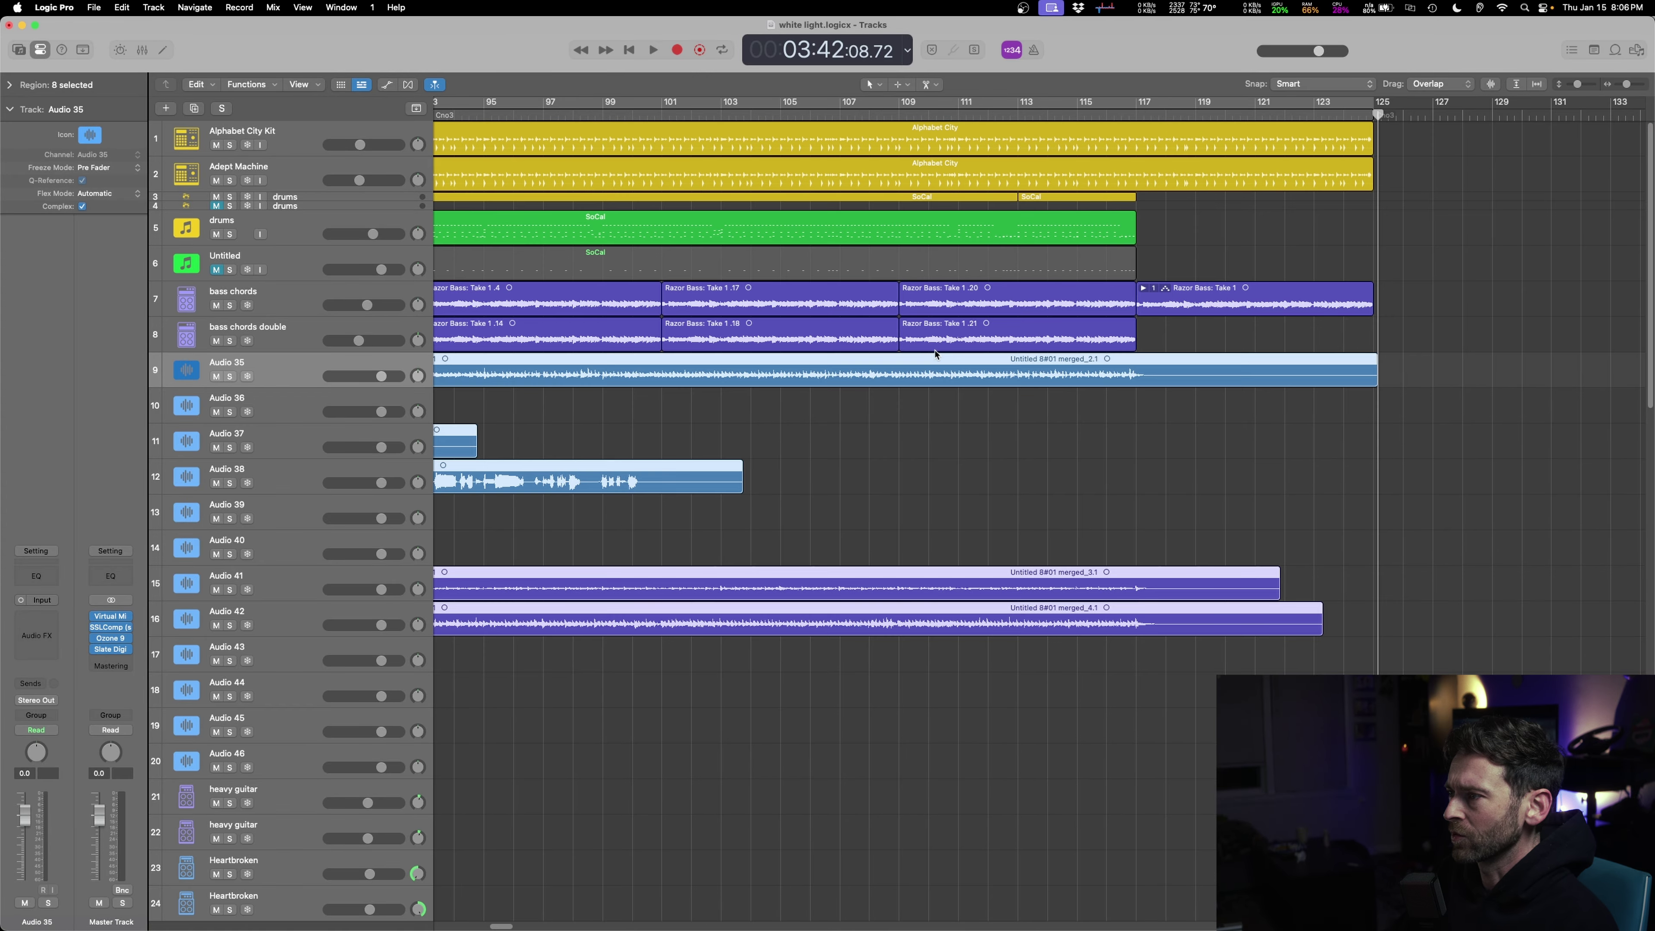
{"action": "key", "text": "super+Left"}
{"action": "key", "text": "super+Left"}
{"action": "key", "text": "super+Left"}
{"action": "key", "text": "super+Left"}
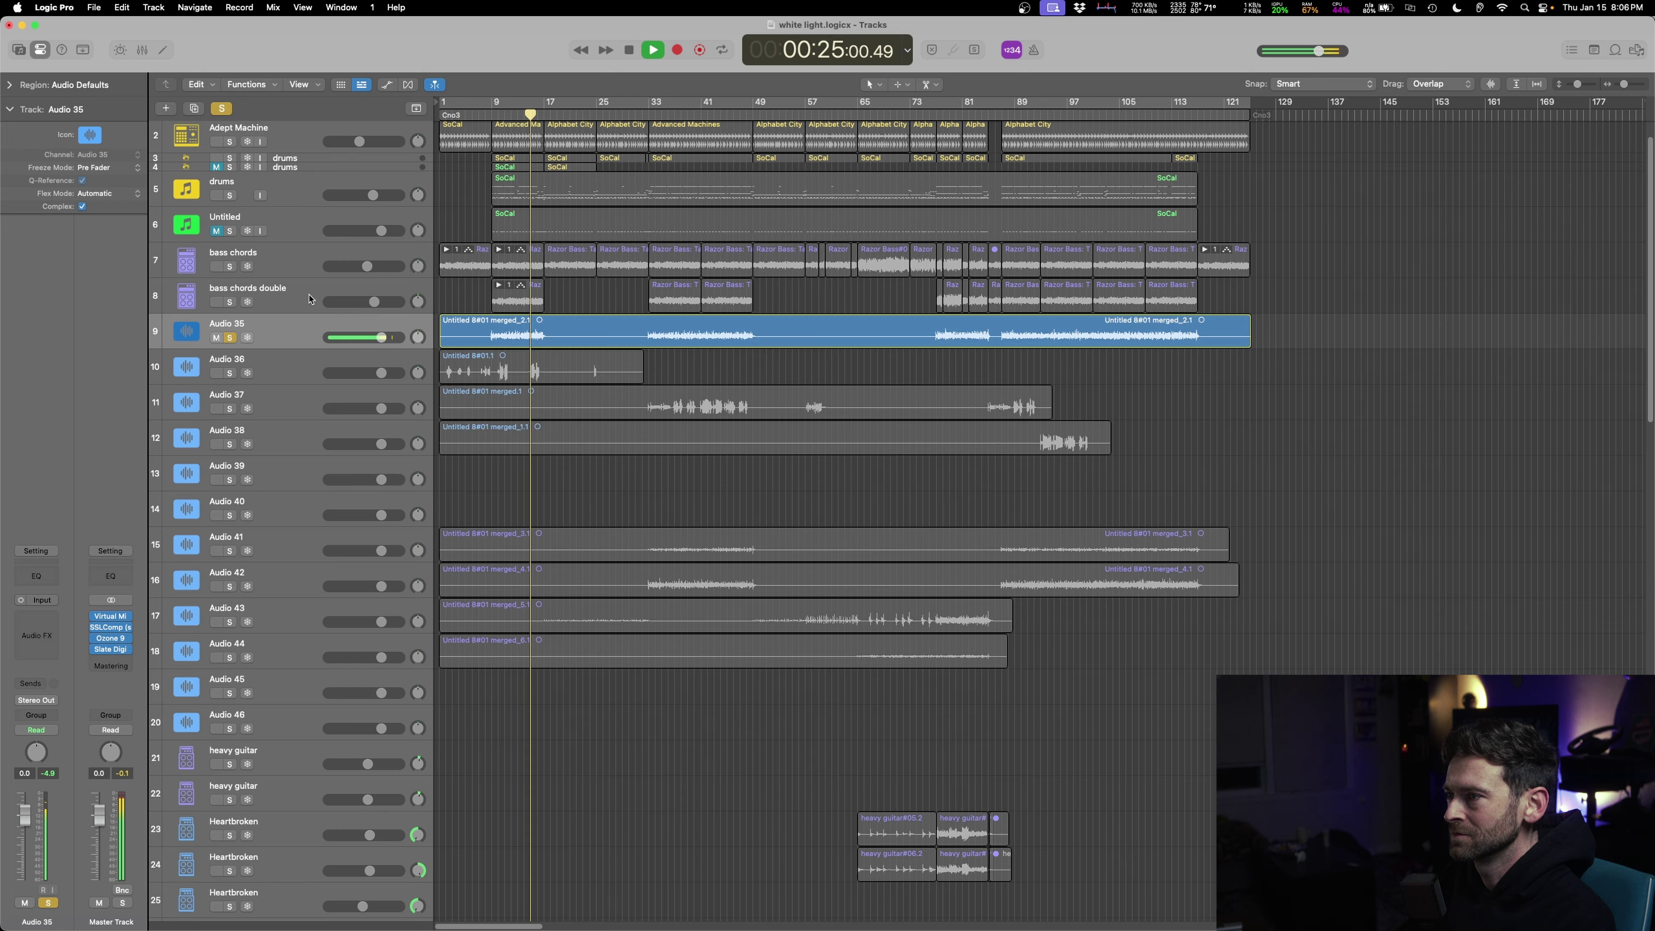
- Insert a mono STL Tonality - Will Putney amp on Audio 35, play it in solo, and clear the solo to hear the mix
{"action": "key", "text": "space"}
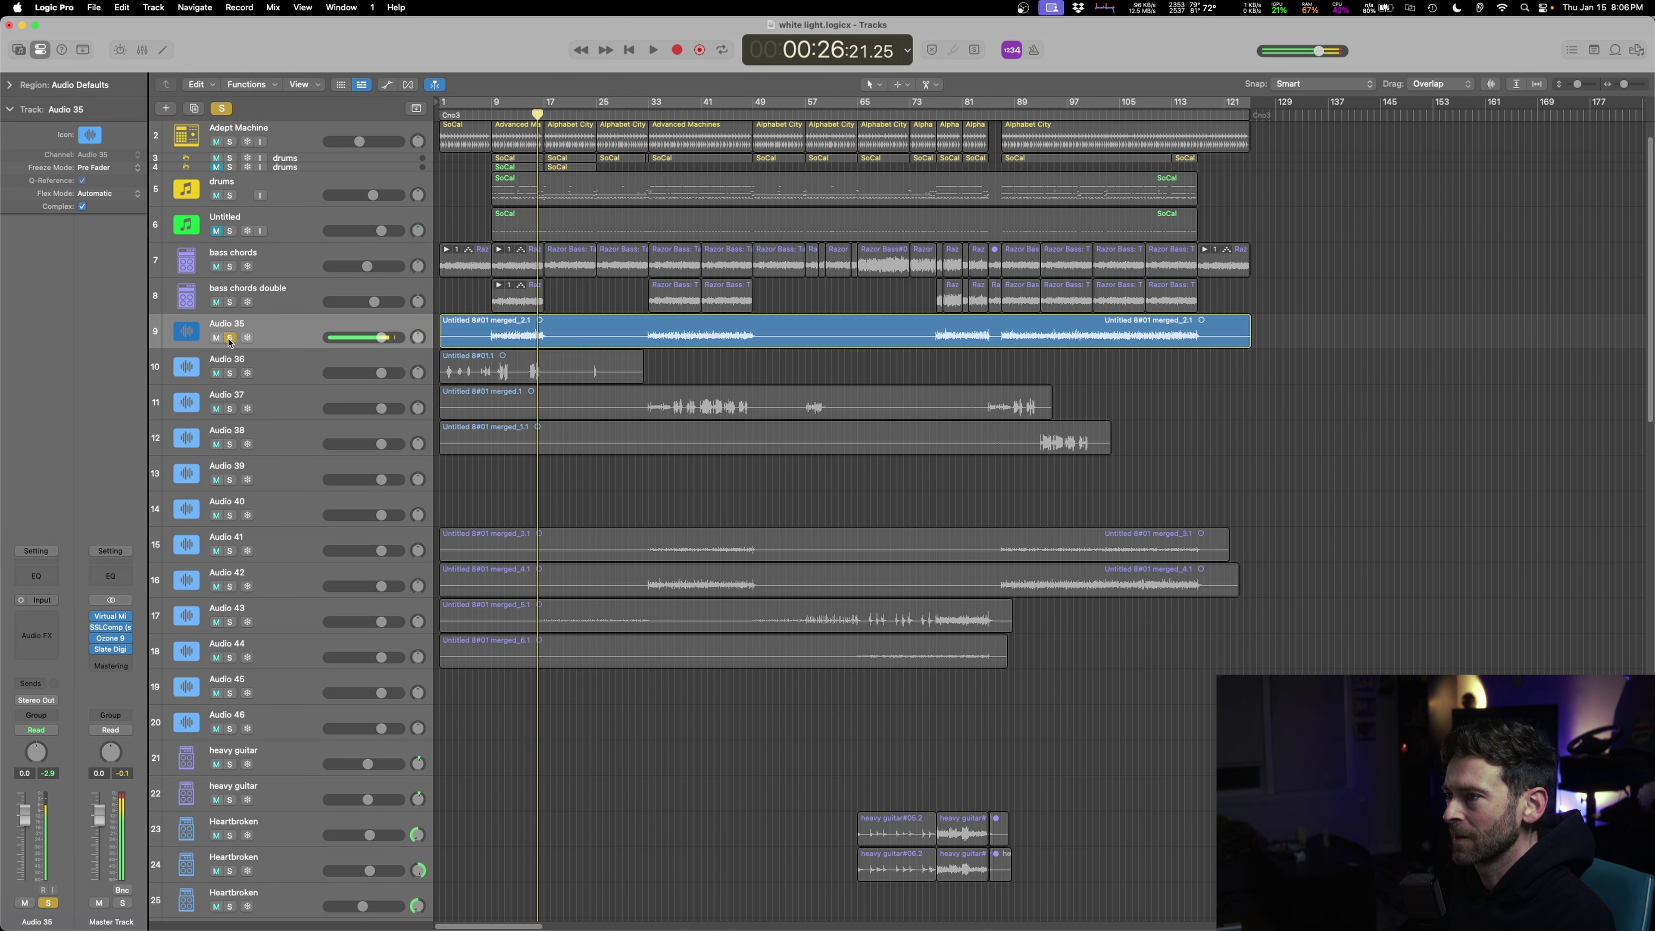
{"action": "key", "text": "s"}
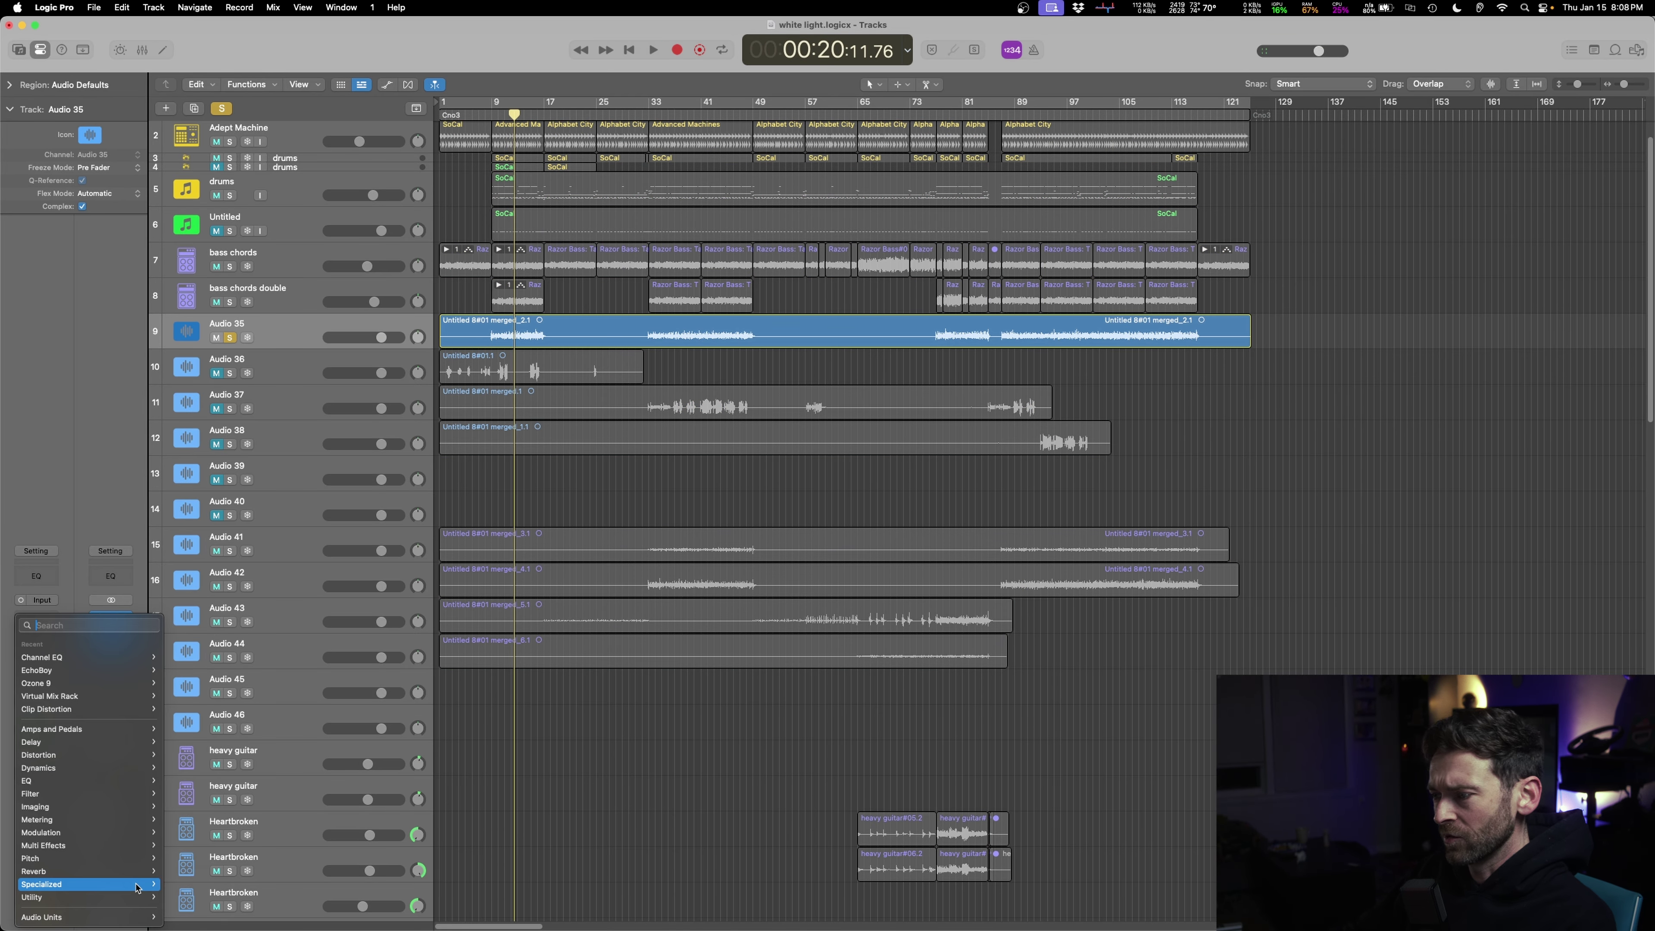
{"action": "mouse_move", "coordinate": [134, 921]}
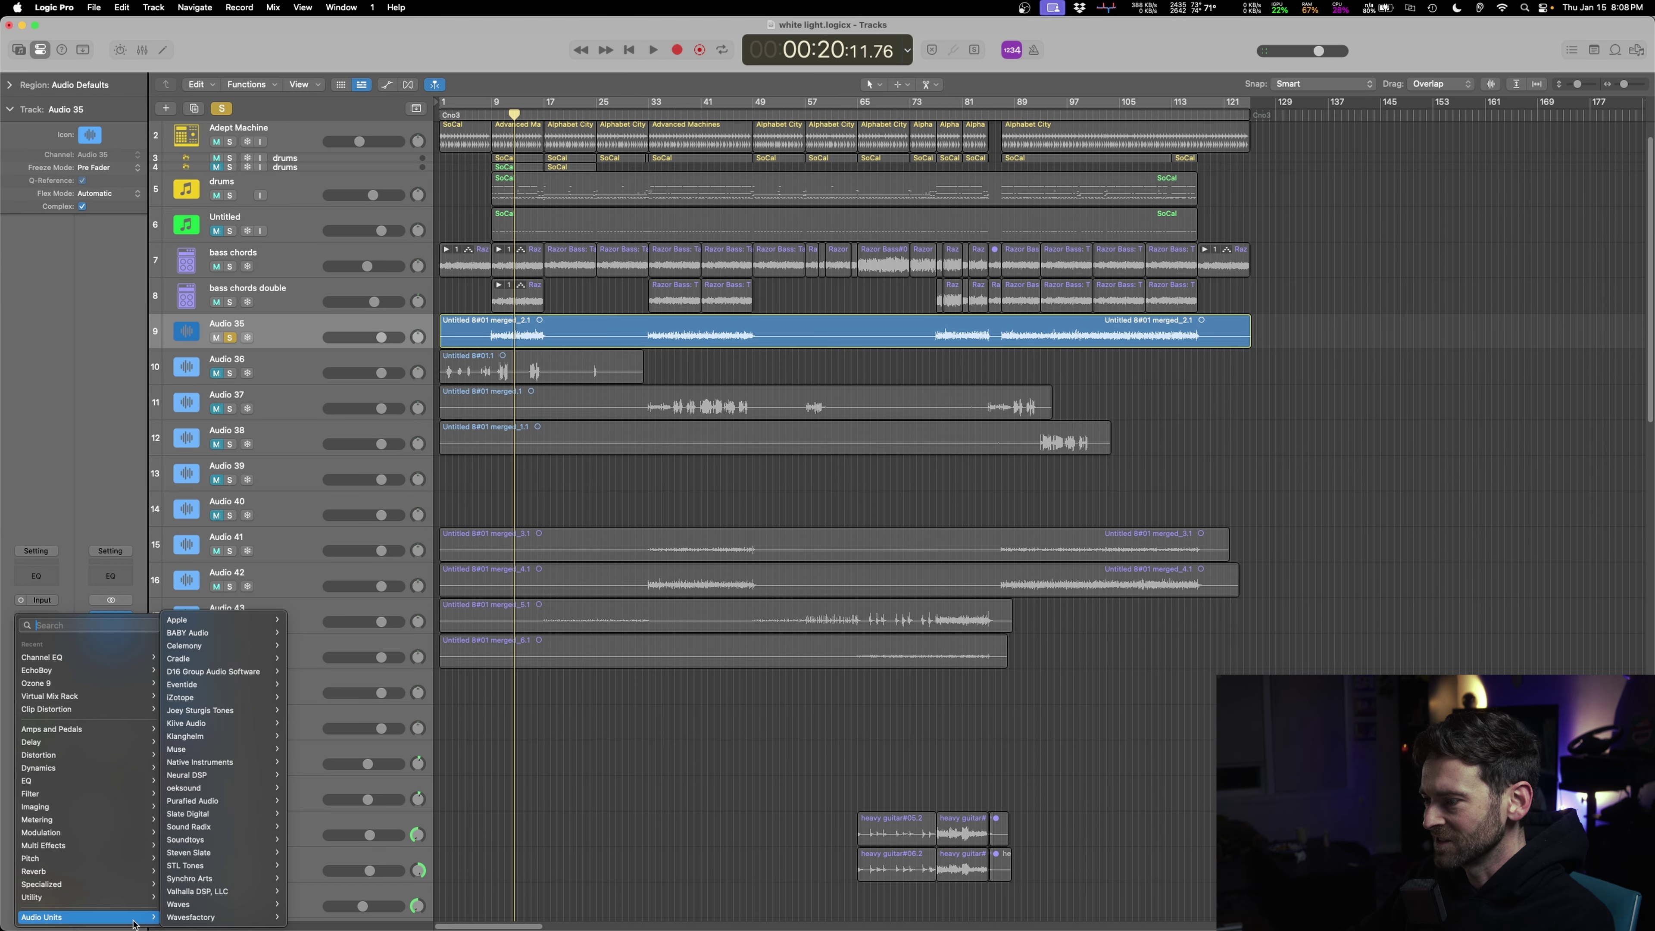
{"action": "mouse_move", "coordinate": [215, 865]}
{"action": "mouse_move", "coordinate": [381, 895]}
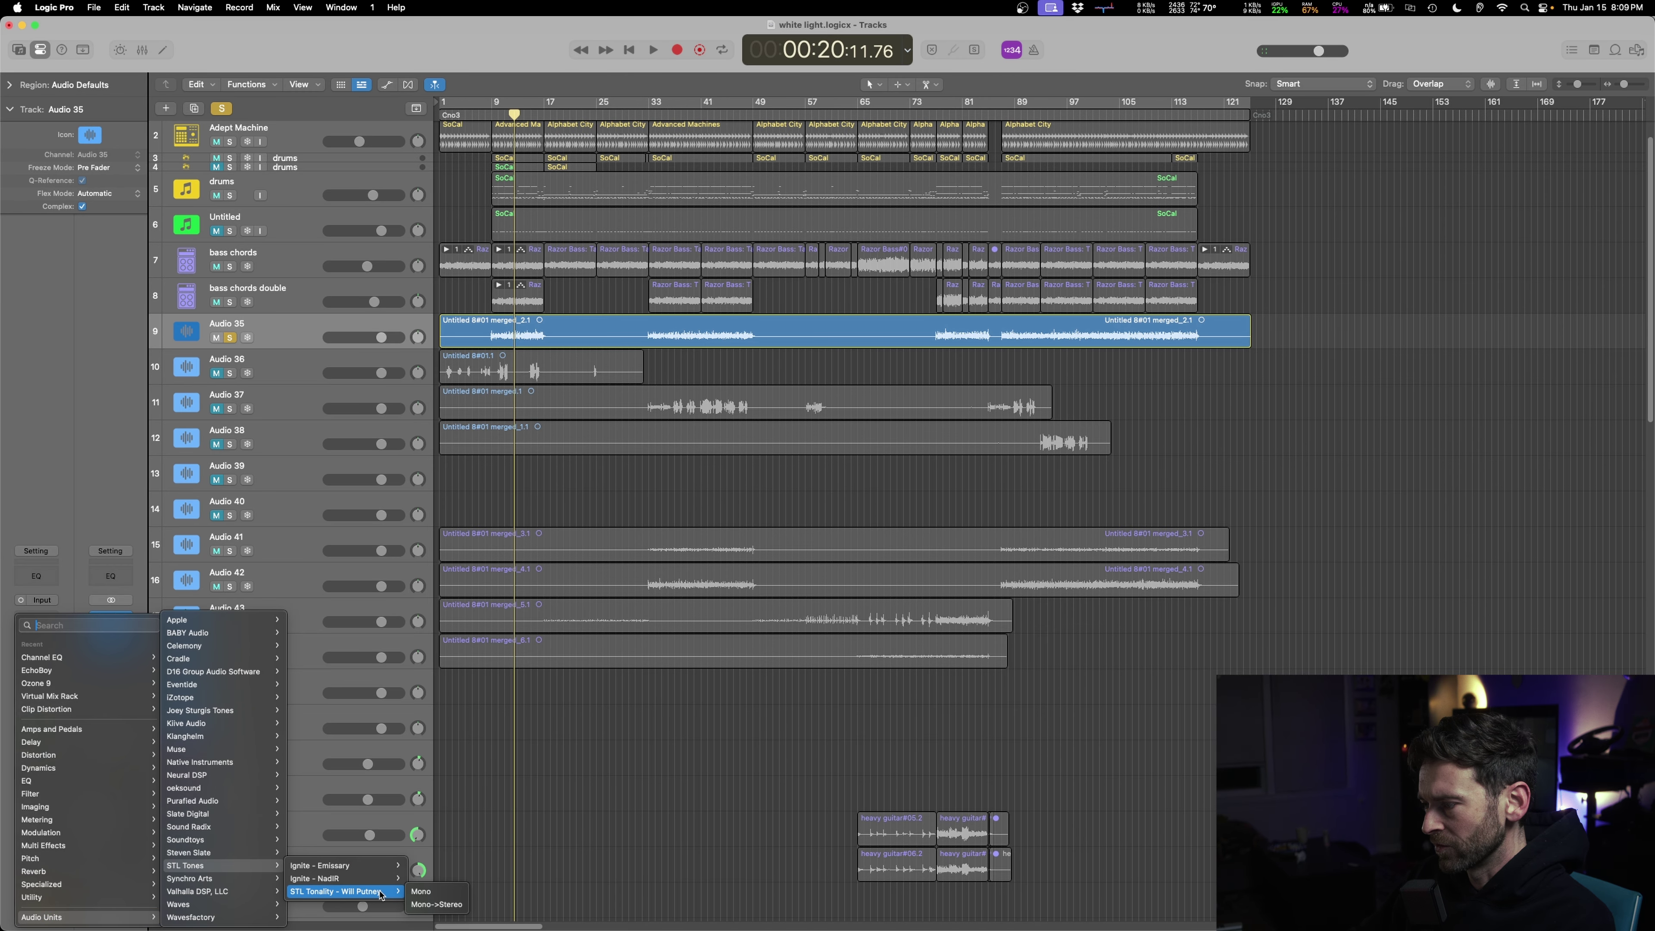
{"action": "left_click", "coordinate": [421, 892]}
{"action": "key", "text": "space"}
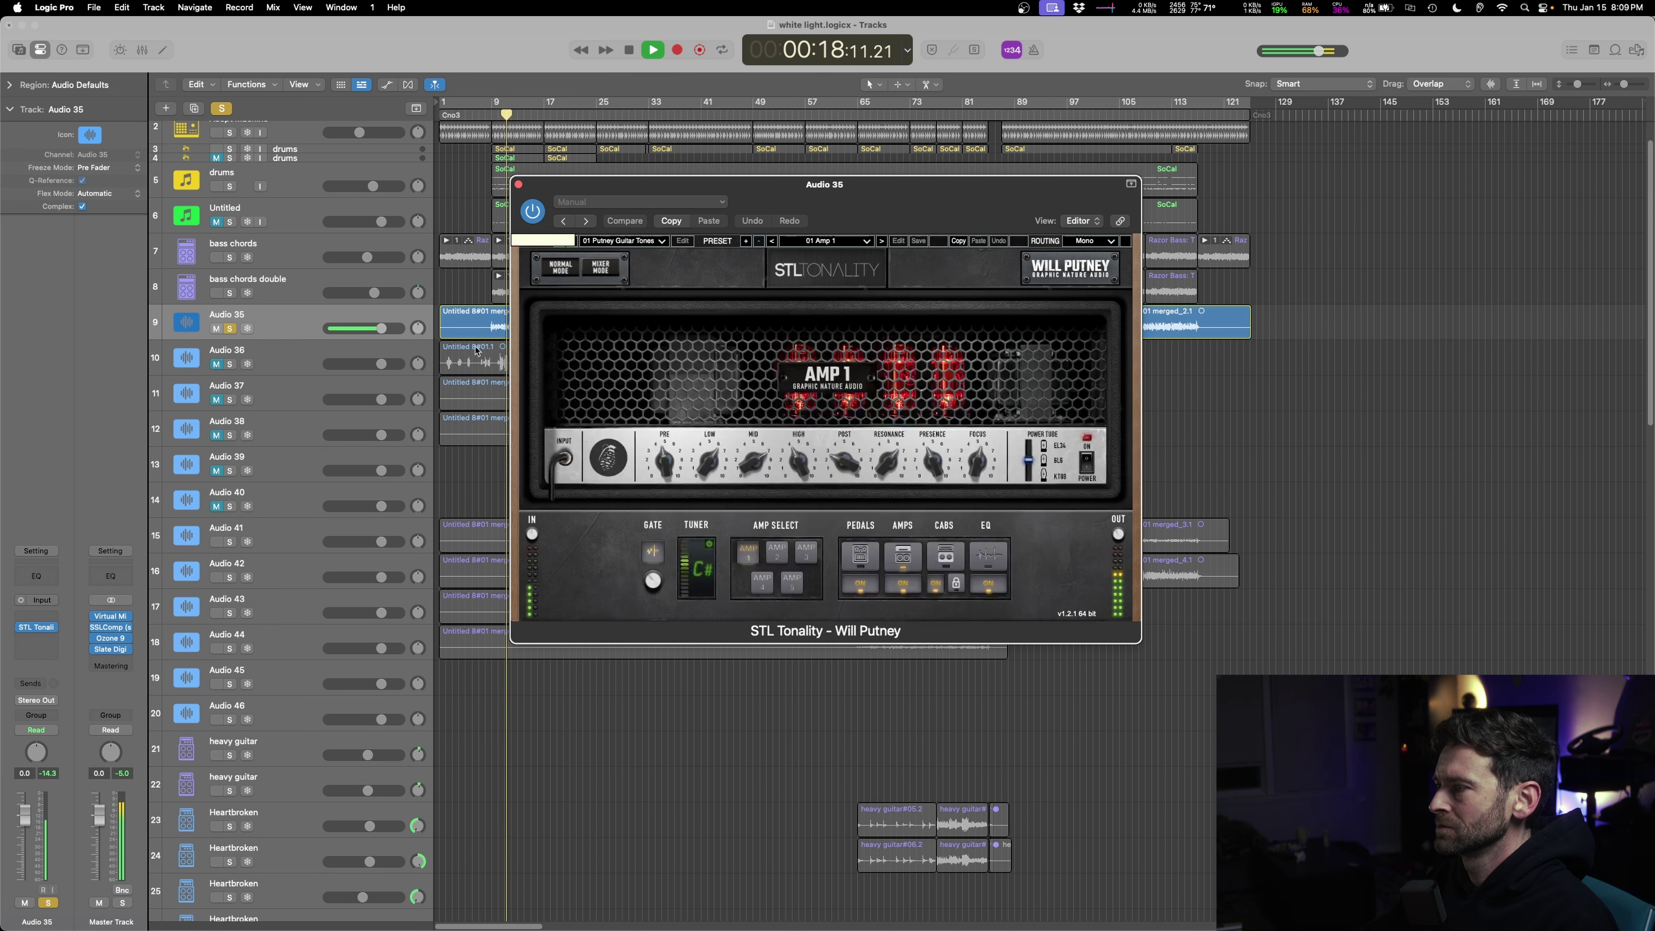
{"action": "left_click", "coordinate": [47, 903]}
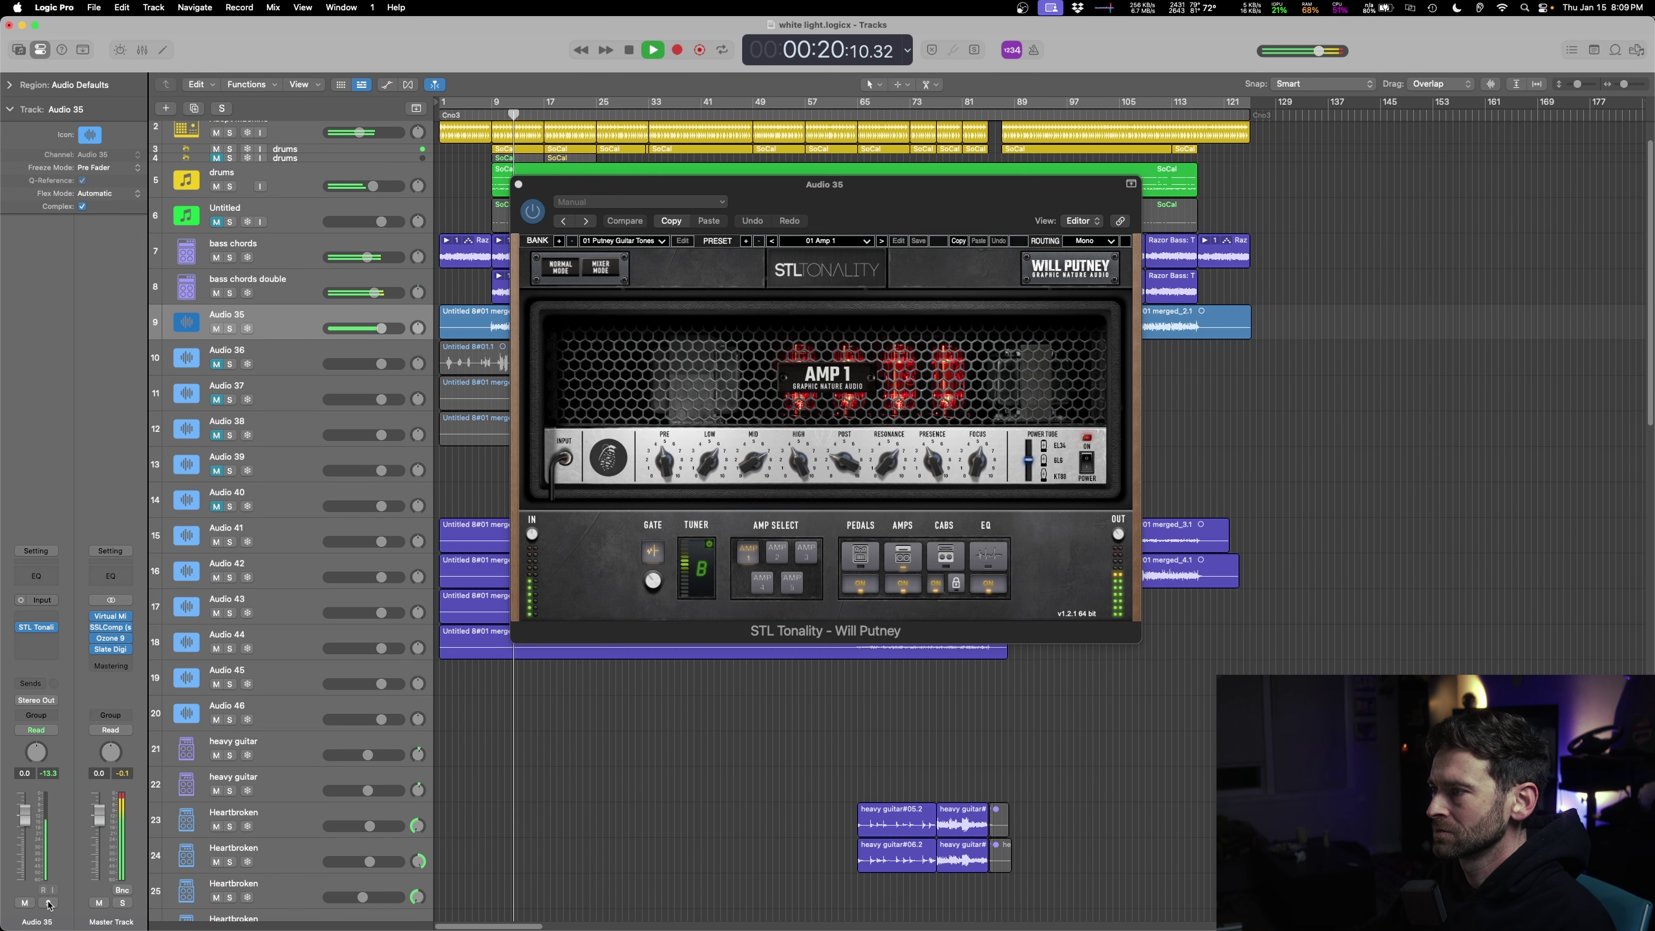
- Move the amp plug-in window aside and audition the upper Chip Tune Lead track by toggling its solo during playback
{"action": "left_click_drag", "start_coordinate": [549, 191], "coordinate": [939, 311]}
{"action": "scroll", "coordinate": [510, 695], "scroll_direction": "down", "scroll_amount": 15}
{"action": "scroll", "coordinate": [510, 695], "scroll_direction": "up", "scroll_amount": 5}
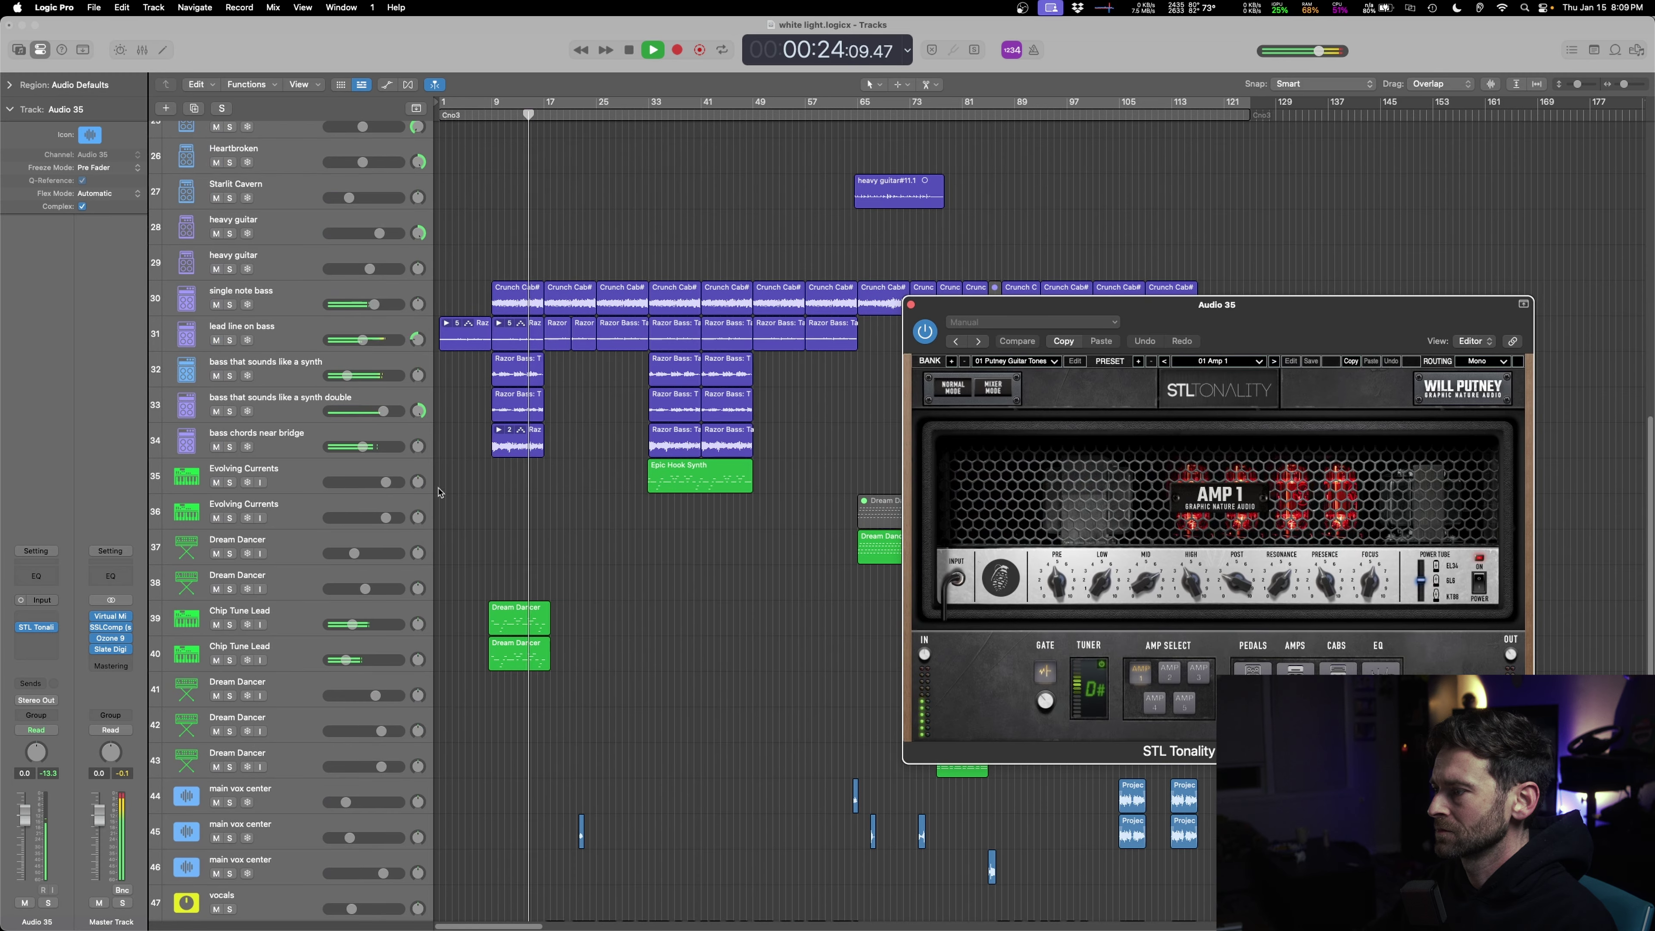
{"action": "left_click", "coordinate": [229, 625]}
{"action": "left_click", "coordinate": [229, 624]}
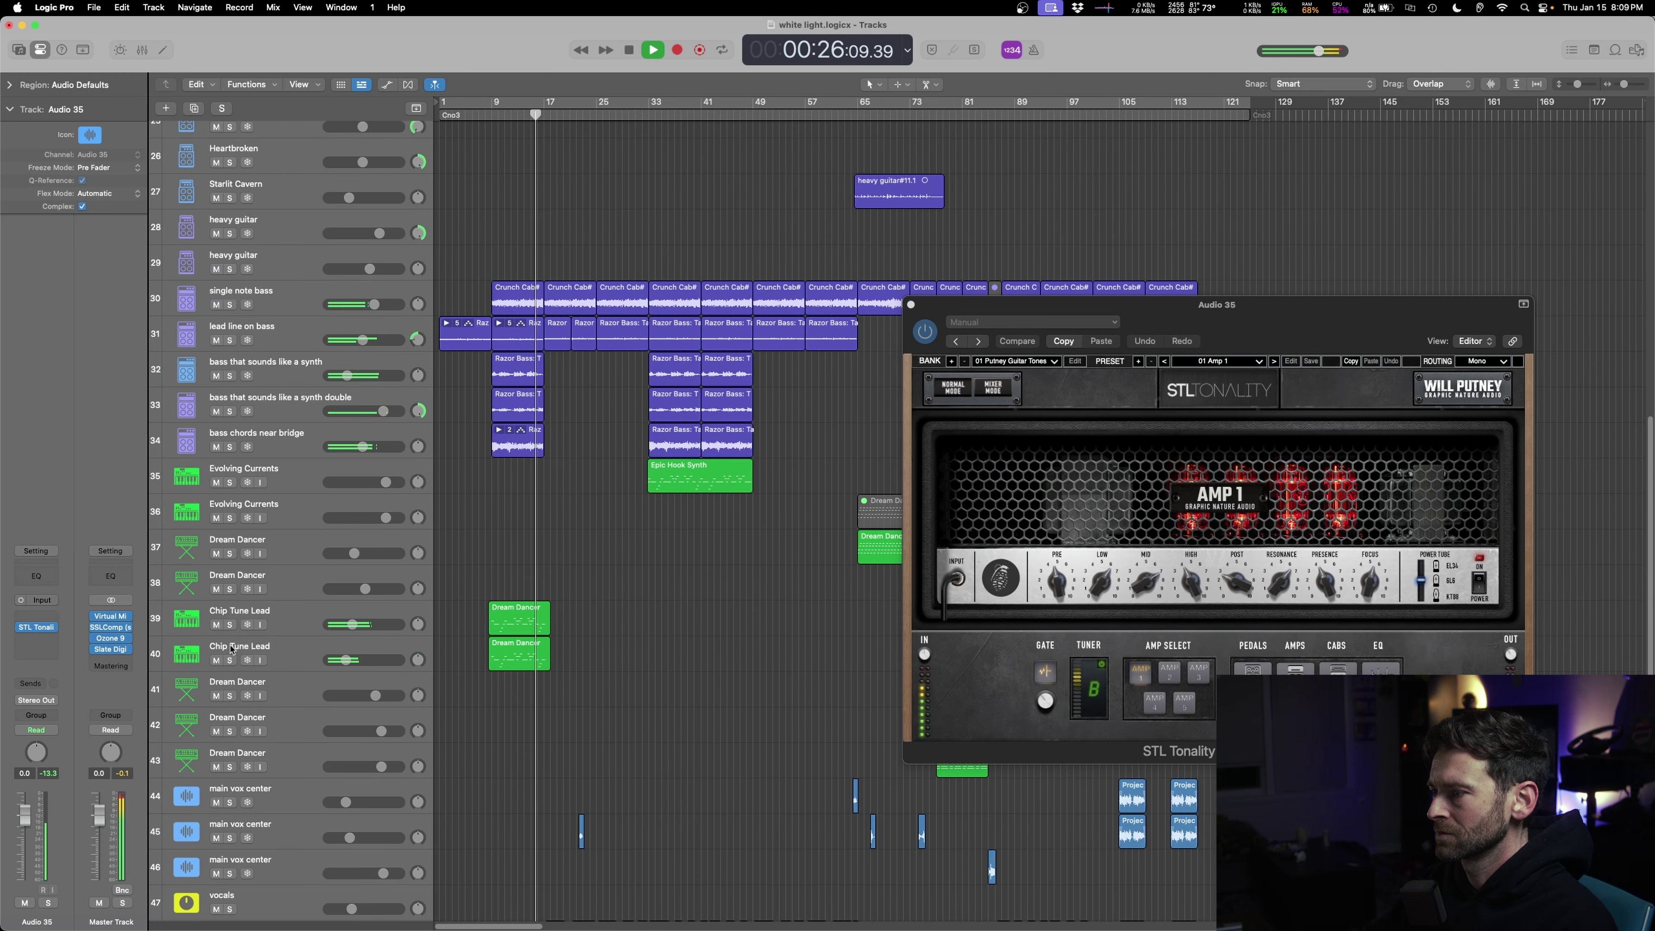
{"action": "left_click", "coordinate": [230, 624]}
{"action": "left_click", "coordinate": [230, 624]}
- Show track automation, replay from about bar 9, and lower the upper Chip Tune Lead track's volume to about -17 dB
{"action": "left_click", "coordinate": [384, 624]}
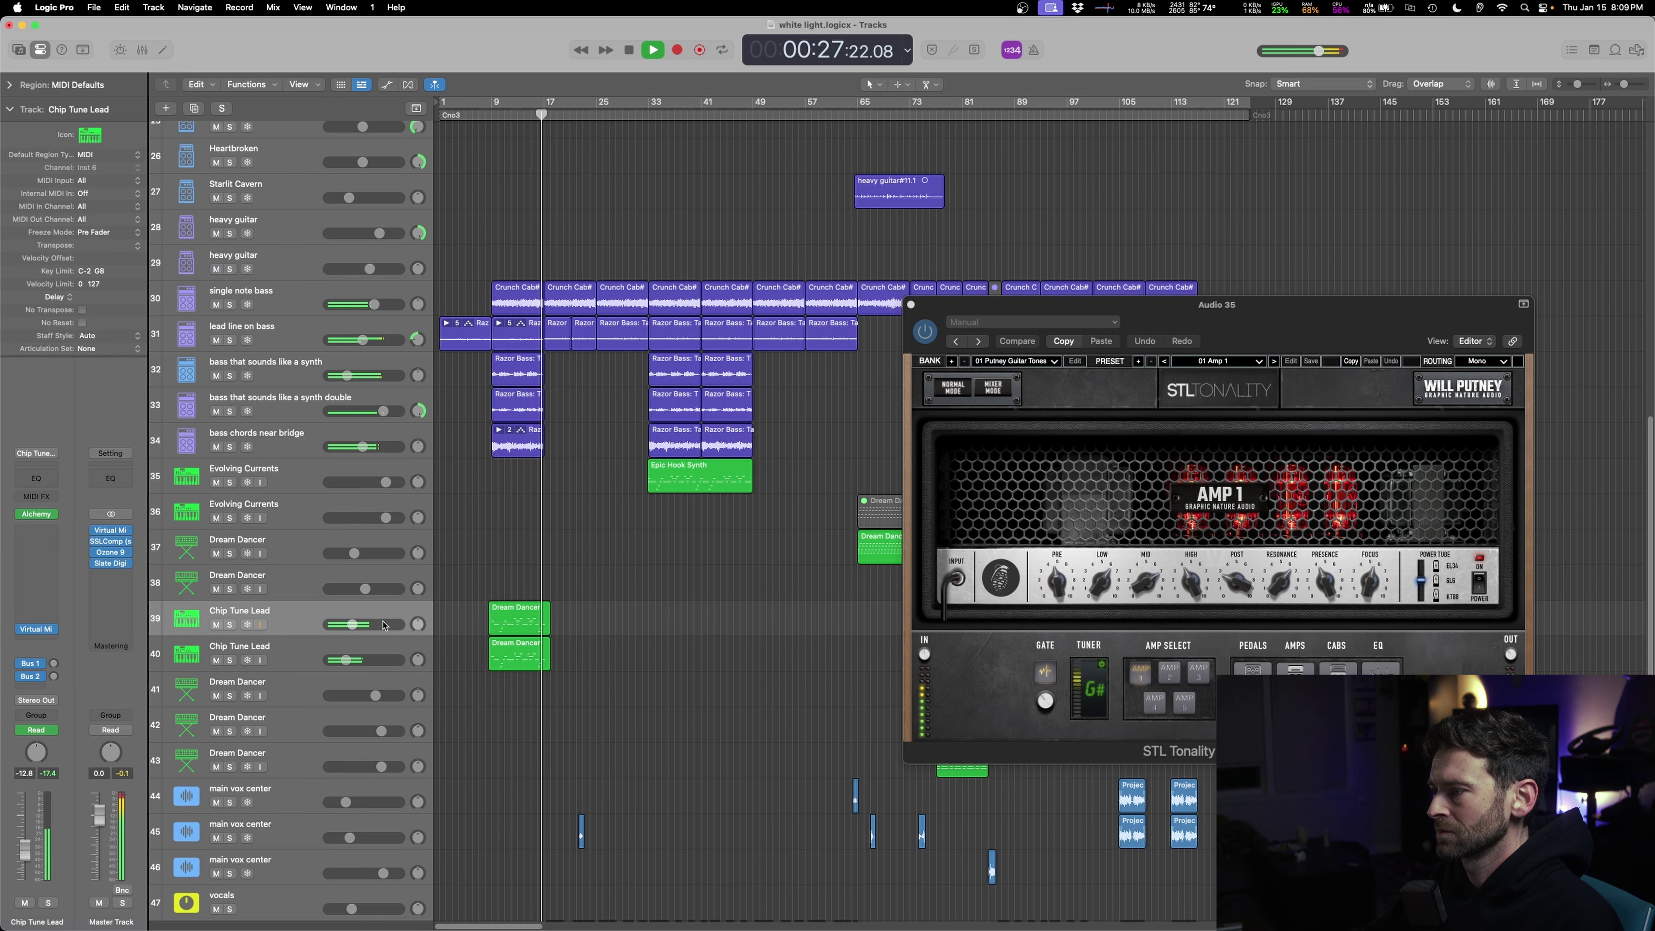
{"action": "left_click", "coordinate": [493, 577], "text": "shift"}
{"action": "key", "text": "a"}
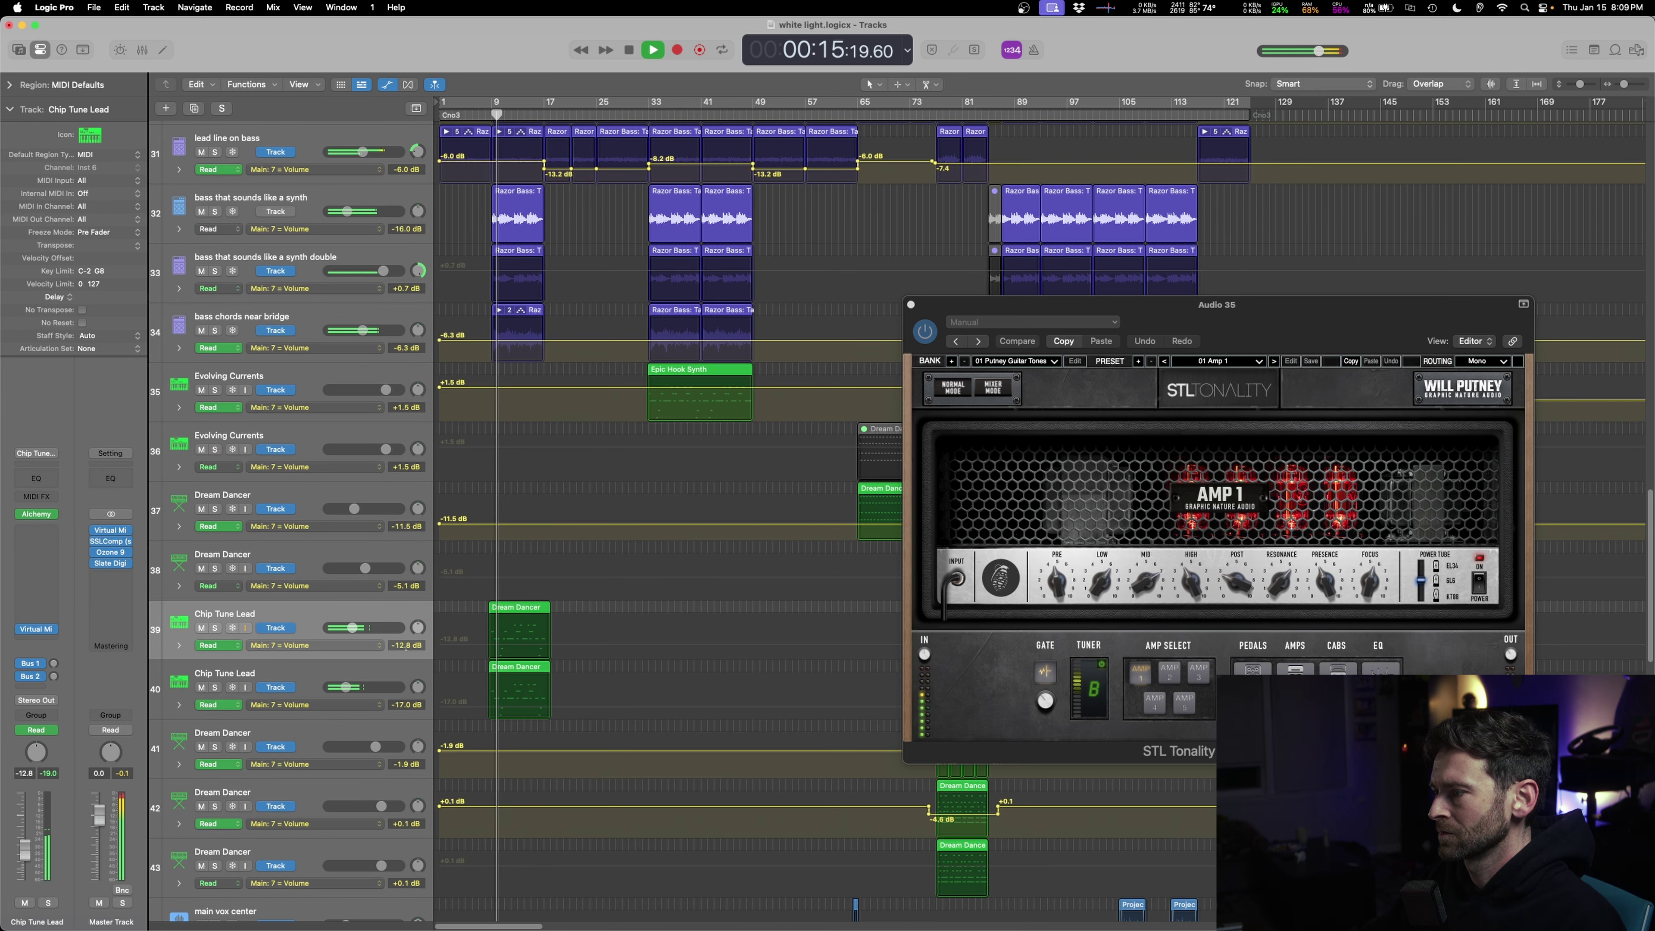
{"action": "left_click_drag", "start_coordinate": [352, 628], "coordinate": [345, 628]}
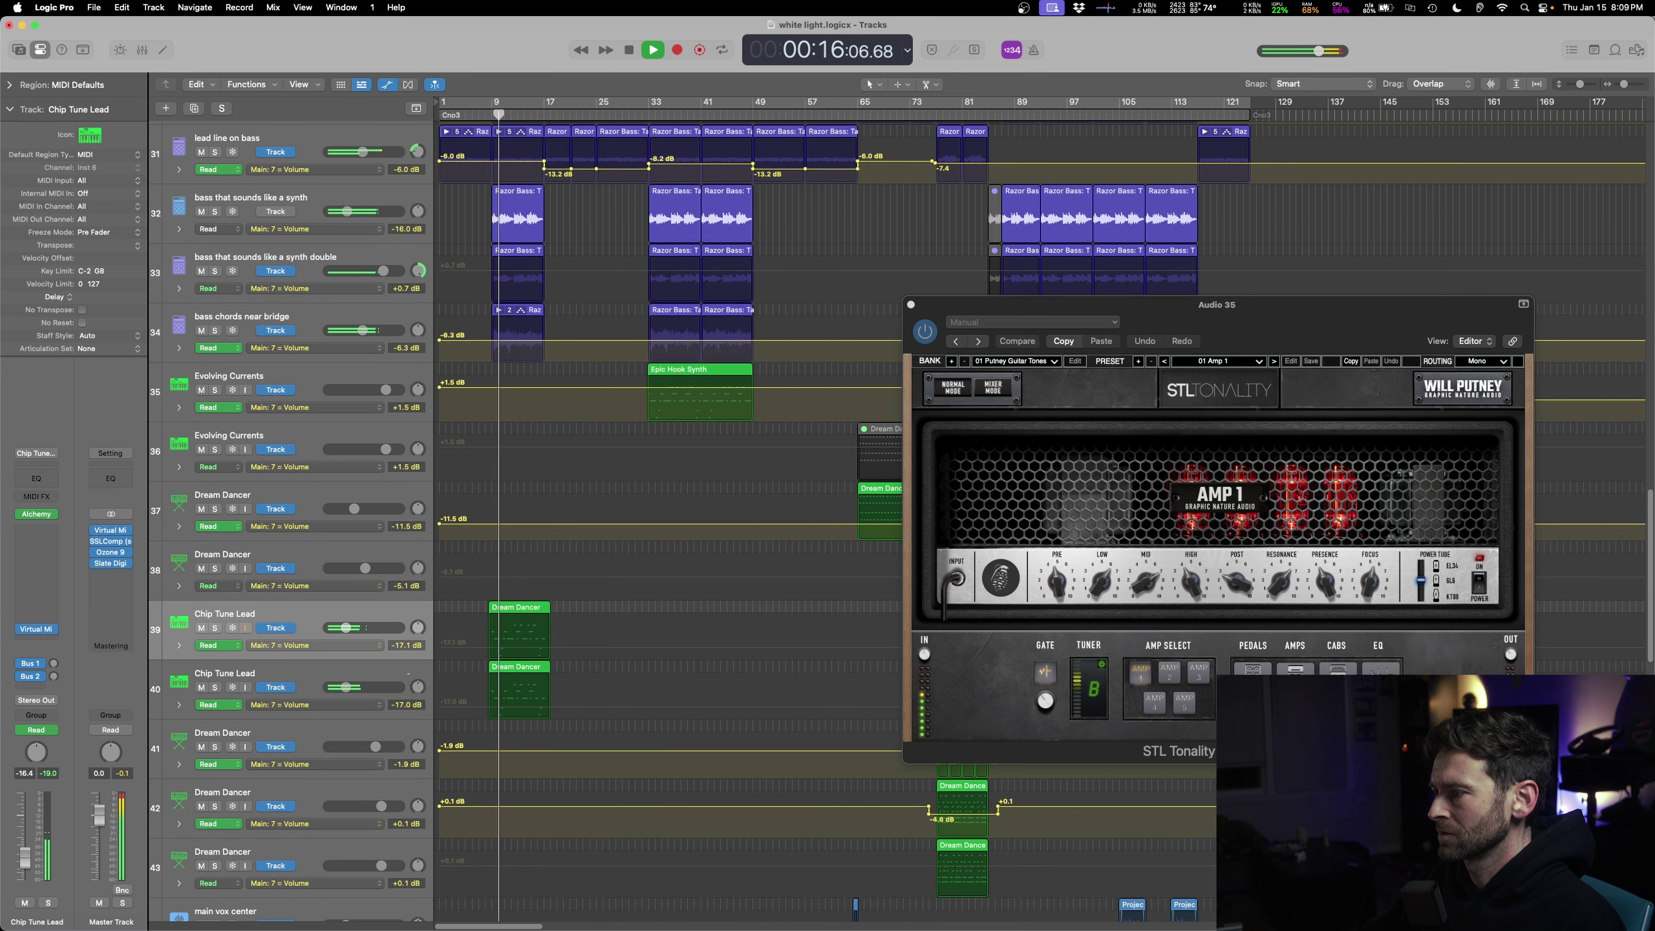
{"action": "left_click", "coordinate": [93, 553]}
{"action": "left_click", "coordinate": [93, 563]}
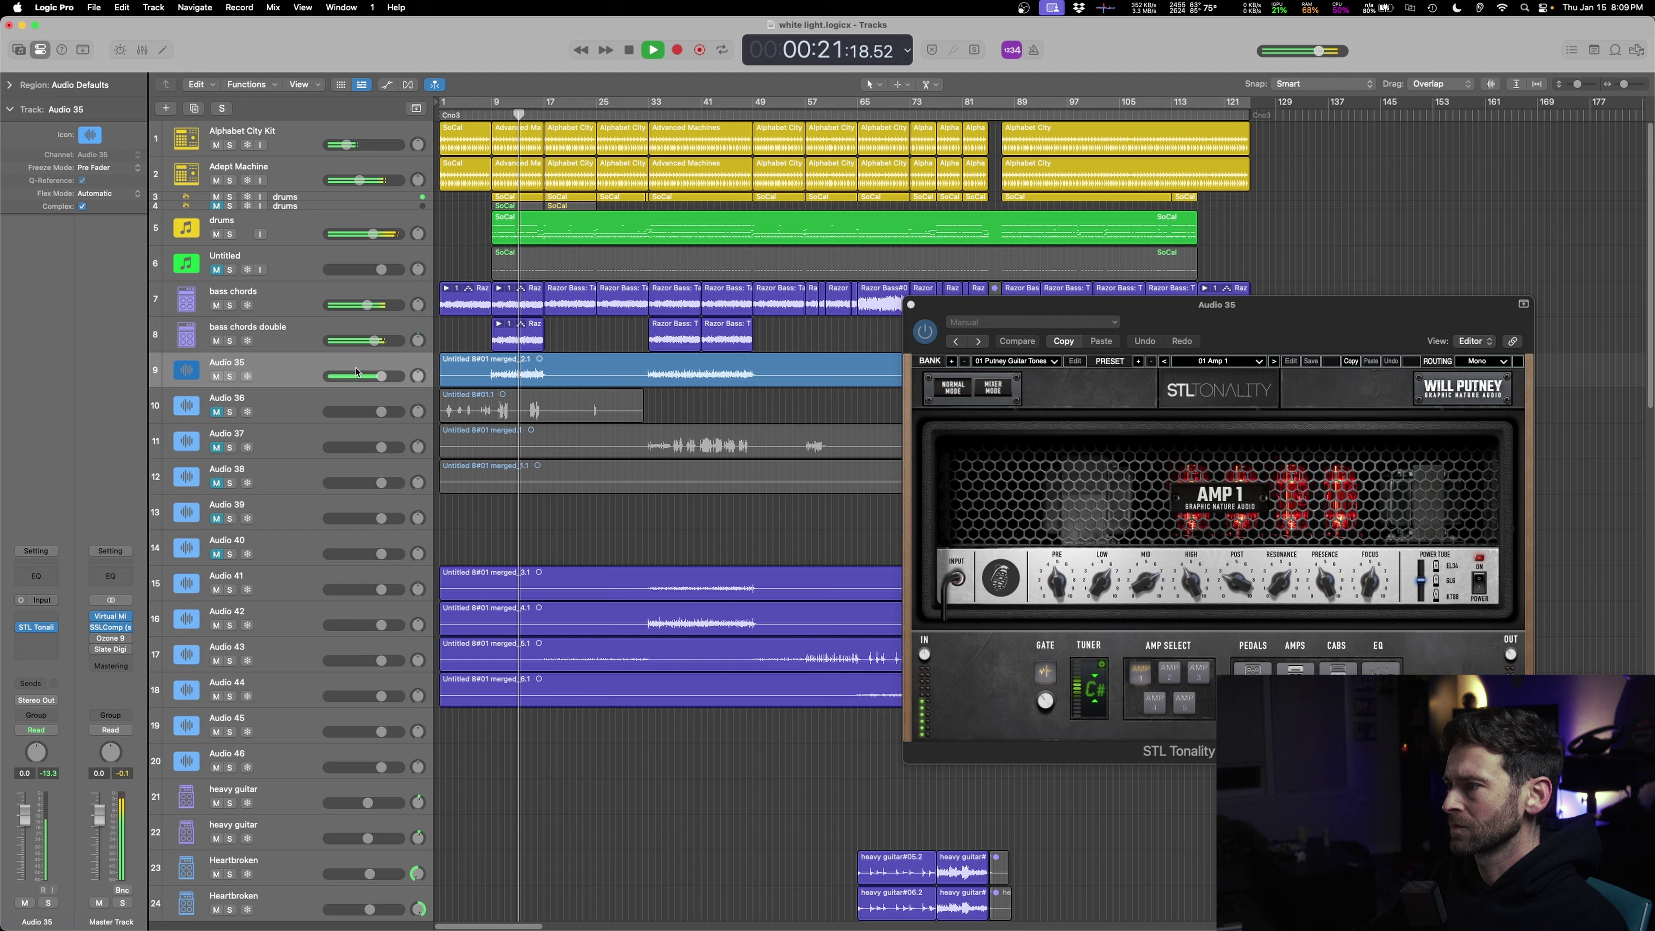
- Pan Audio 35 to the right, raise its volume to 0.8 dB, and replay the section from about bar 9
{"action": "left_click_drag", "start_coordinate": [420, 378], "coordinate": [420, 372]}
{"action": "left_click", "coordinate": [492, 526], "text": "shift"}
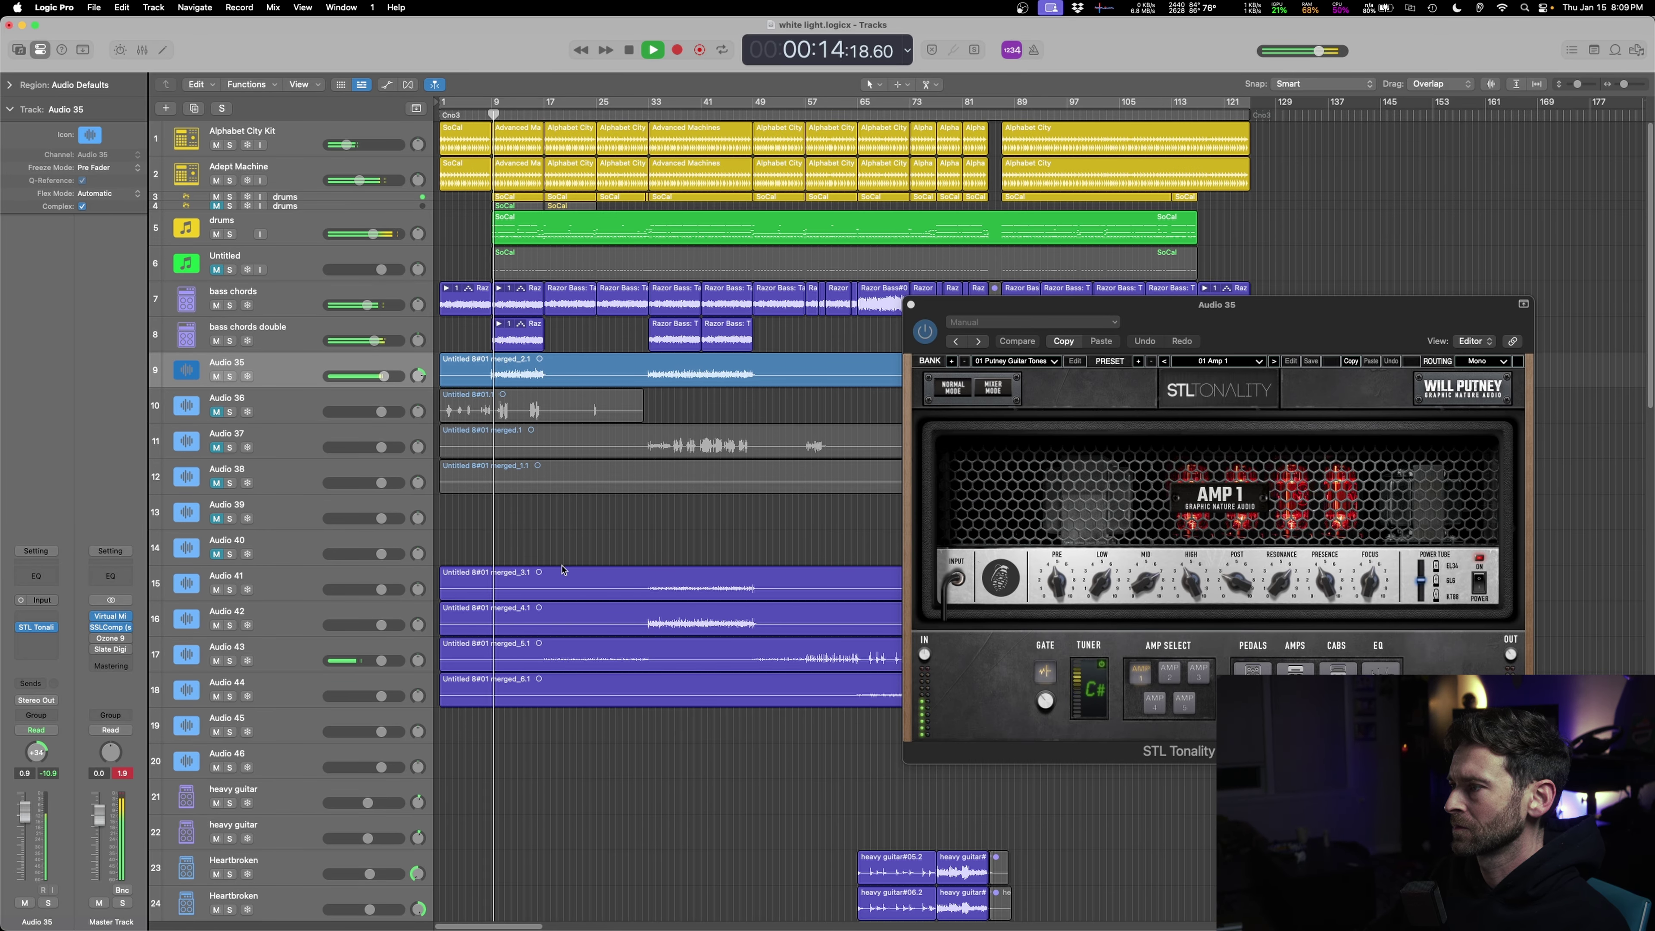
{"action": "scroll", "coordinate": [378, 683], "scroll_direction": "down", "scroll_amount": 15}
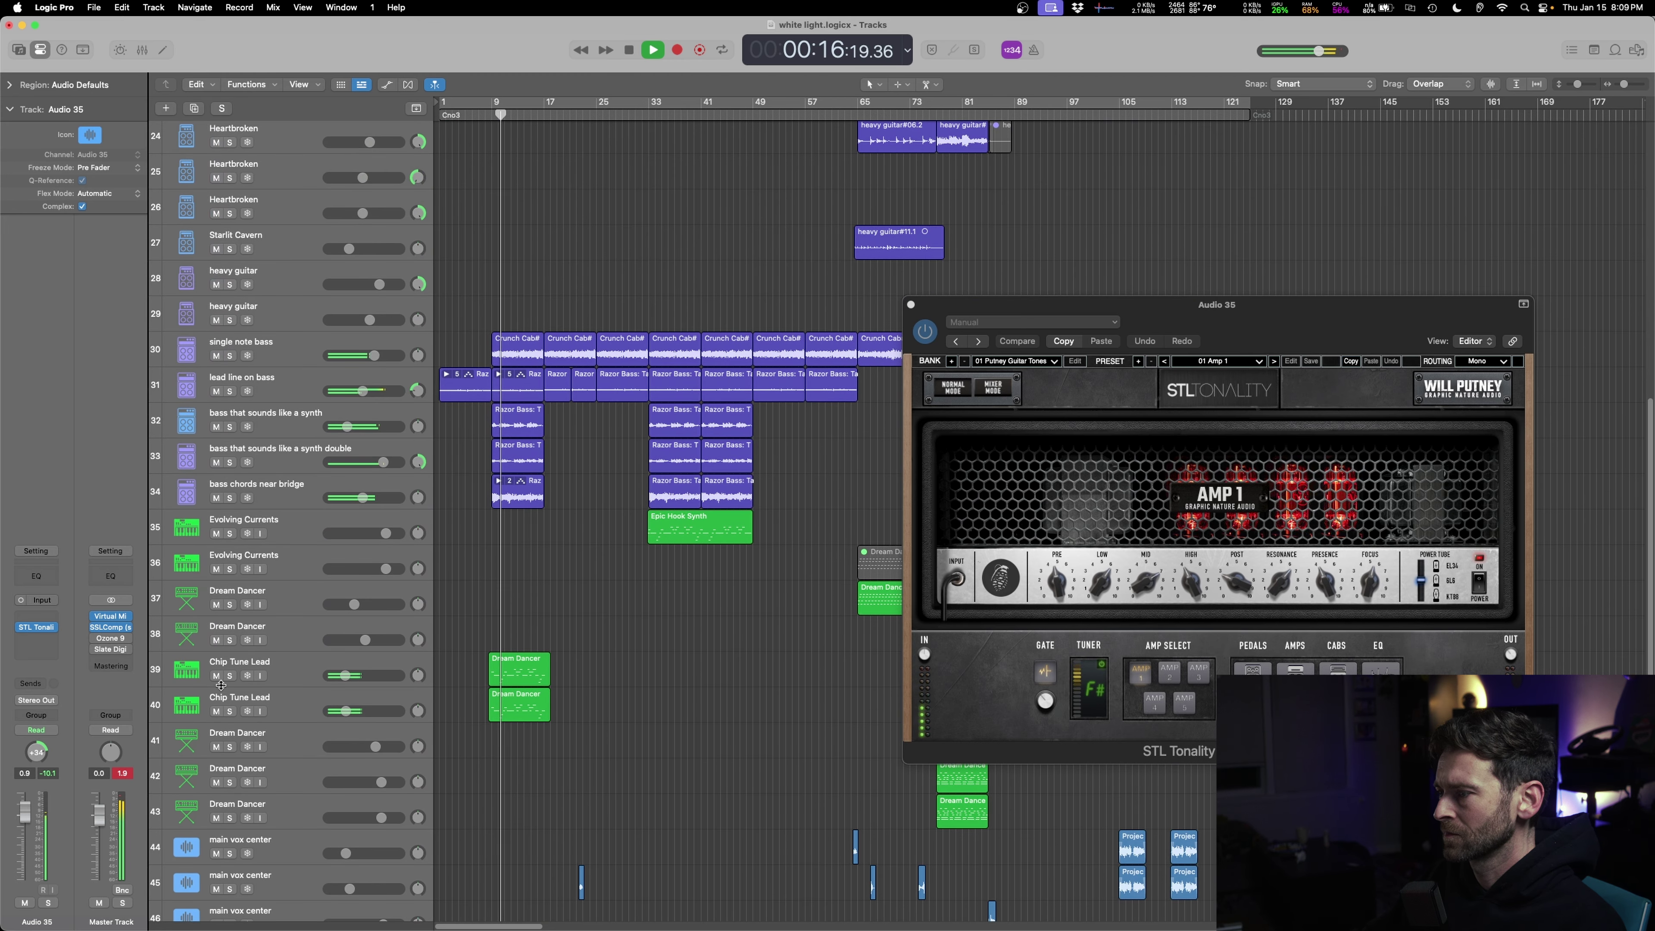
- Audition both Chip Tune Lead tracks by toggling their mutes during playback, and close the Audio 35 amp window
{"action": "left_click_drag", "start_coordinate": [216, 677], "coordinate": [217, 711]}
{"action": "key", "text": "space"}
{"action": "scroll", "coordinate": [944, 235], "scroll_direction": "up", "scroll_amount": 3}
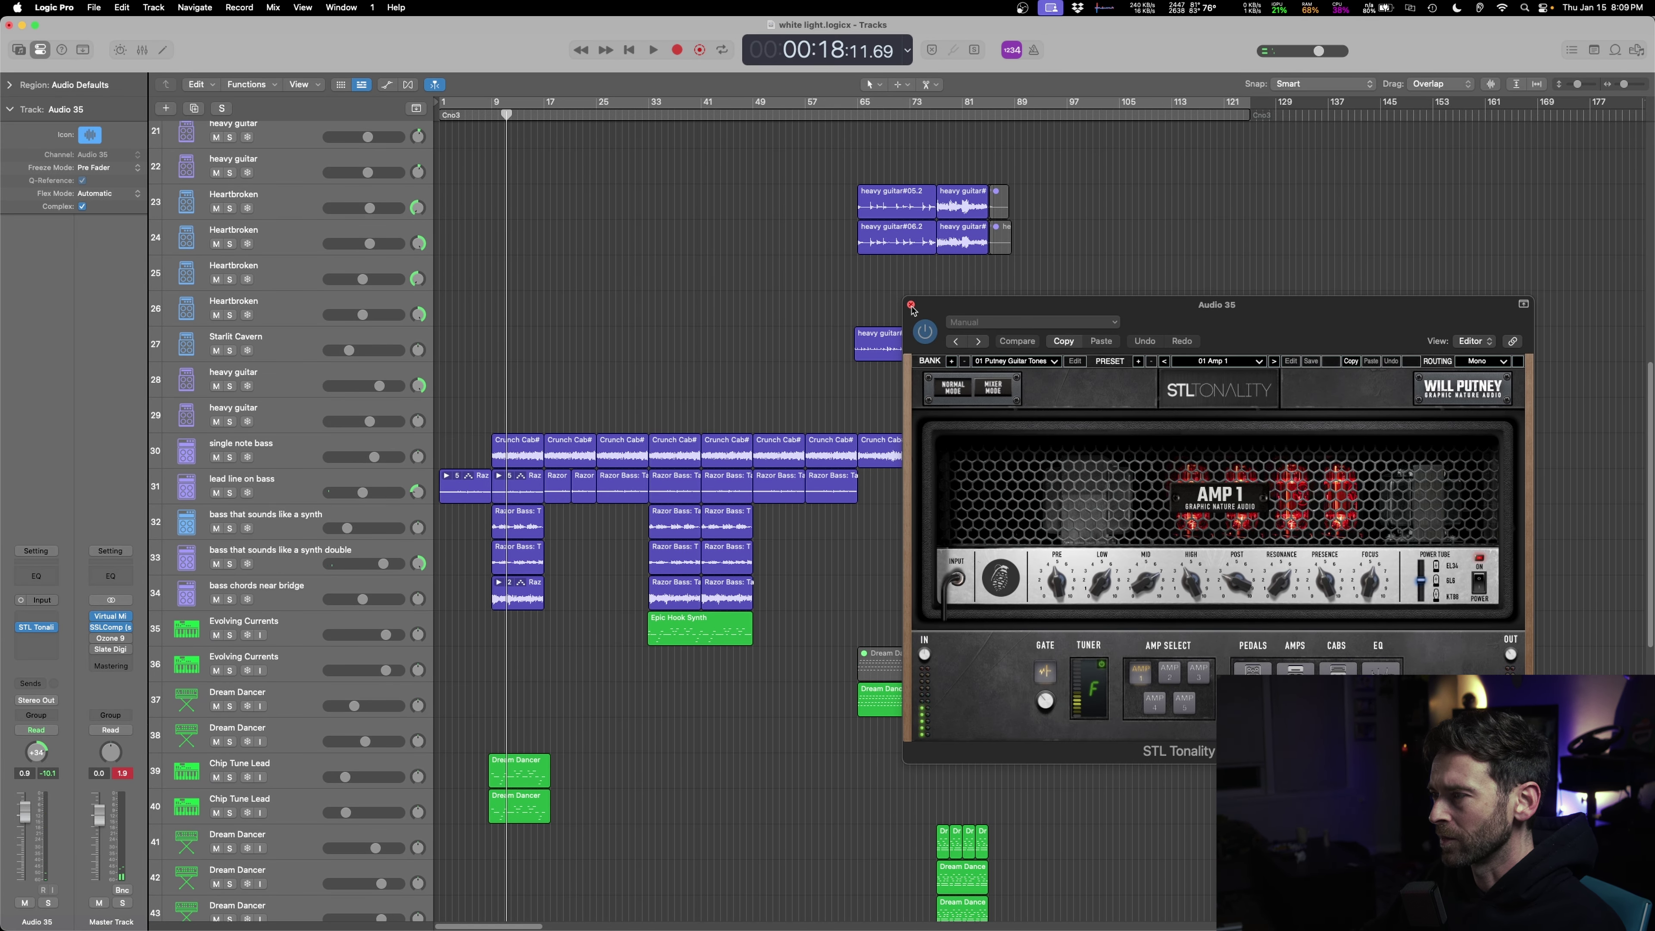
{"action": "left_click", "coordinate": [911, 306]}
- Replay from about bar 9, briefly solo the "bass that sounds like a synth double" track, and listen on past bar 17
{"action": "left_click", "coordinate": [485, 405]}
{"action": "key", "text": "space"}
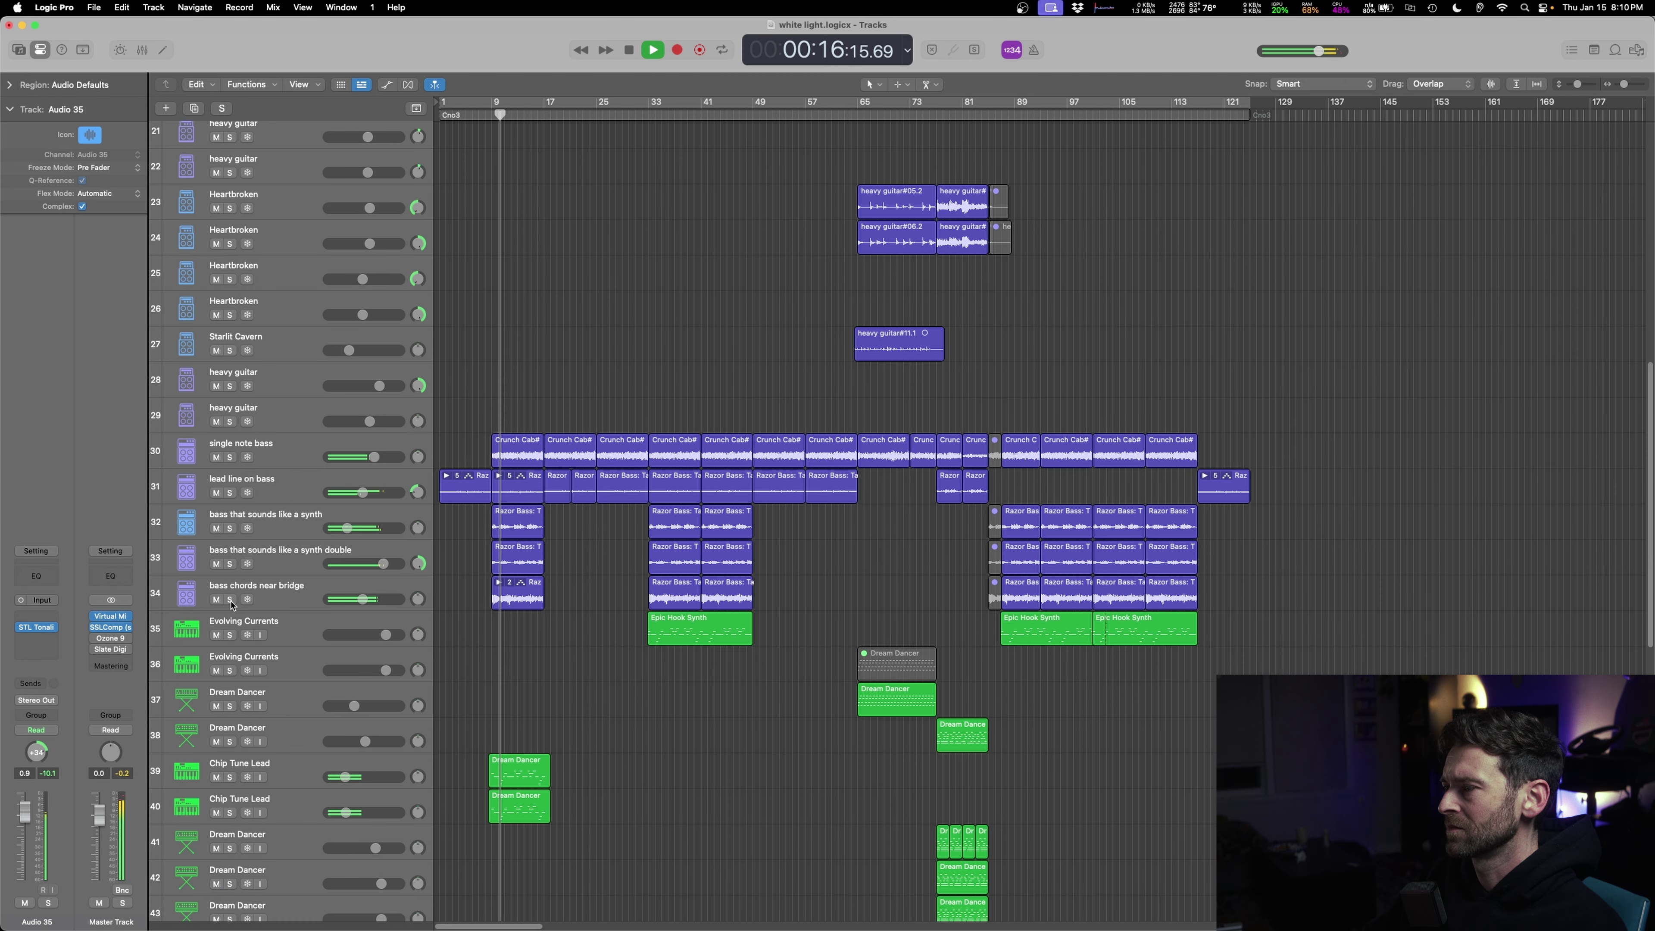
{"action": "left_click", "coordinate": [231, 564]}
{"action": "left_click", "coordinate": [230, 564]}
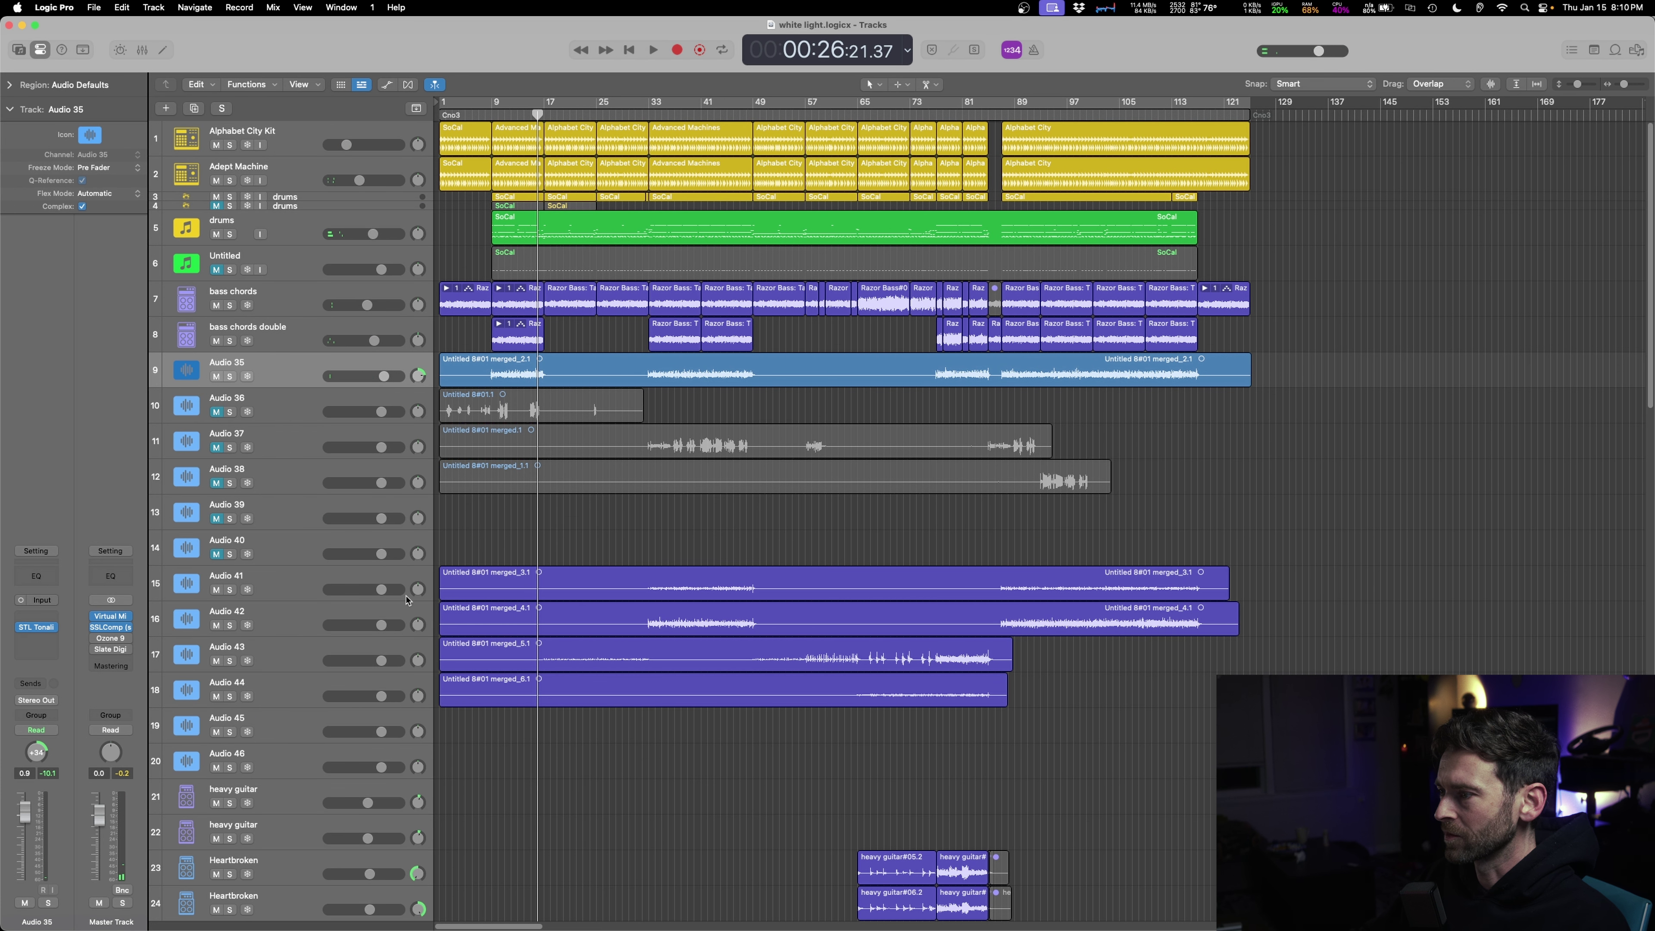
{"action": "key", "text": "space"}
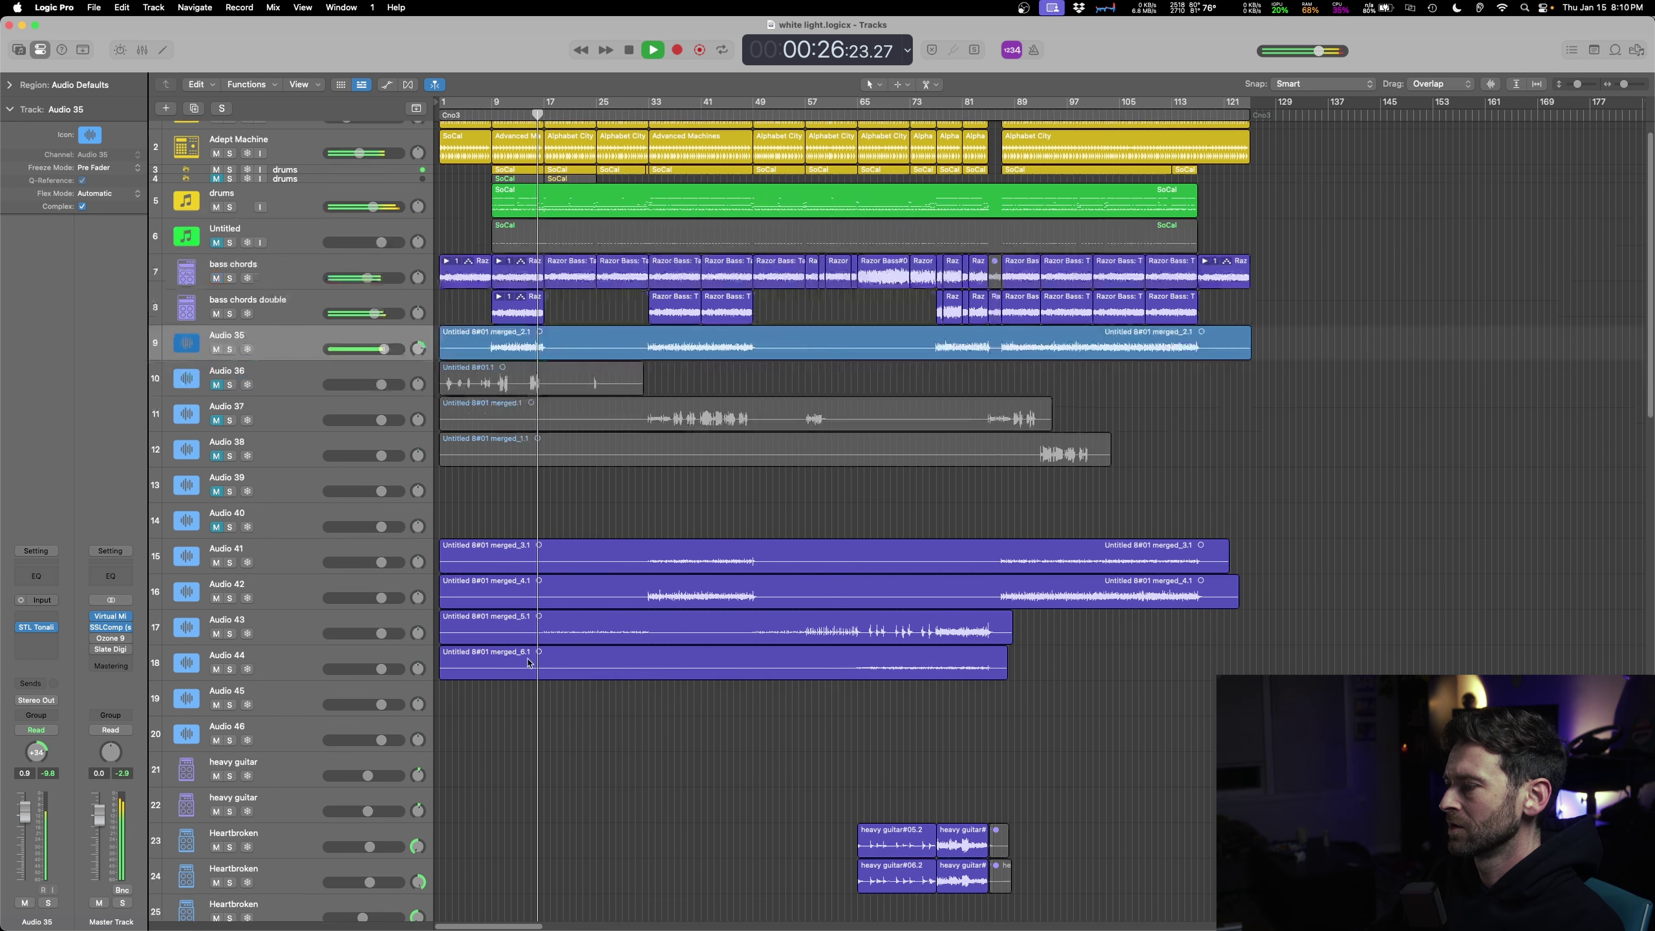
{"action": "scroll", "coordinate": [495, 620], "scroll_direction": "down", "scroll_amount": 10}
{"action": "scroll", "coordinate": [473, 638], "scroll_direction": "up", "scroll_amount": 5}
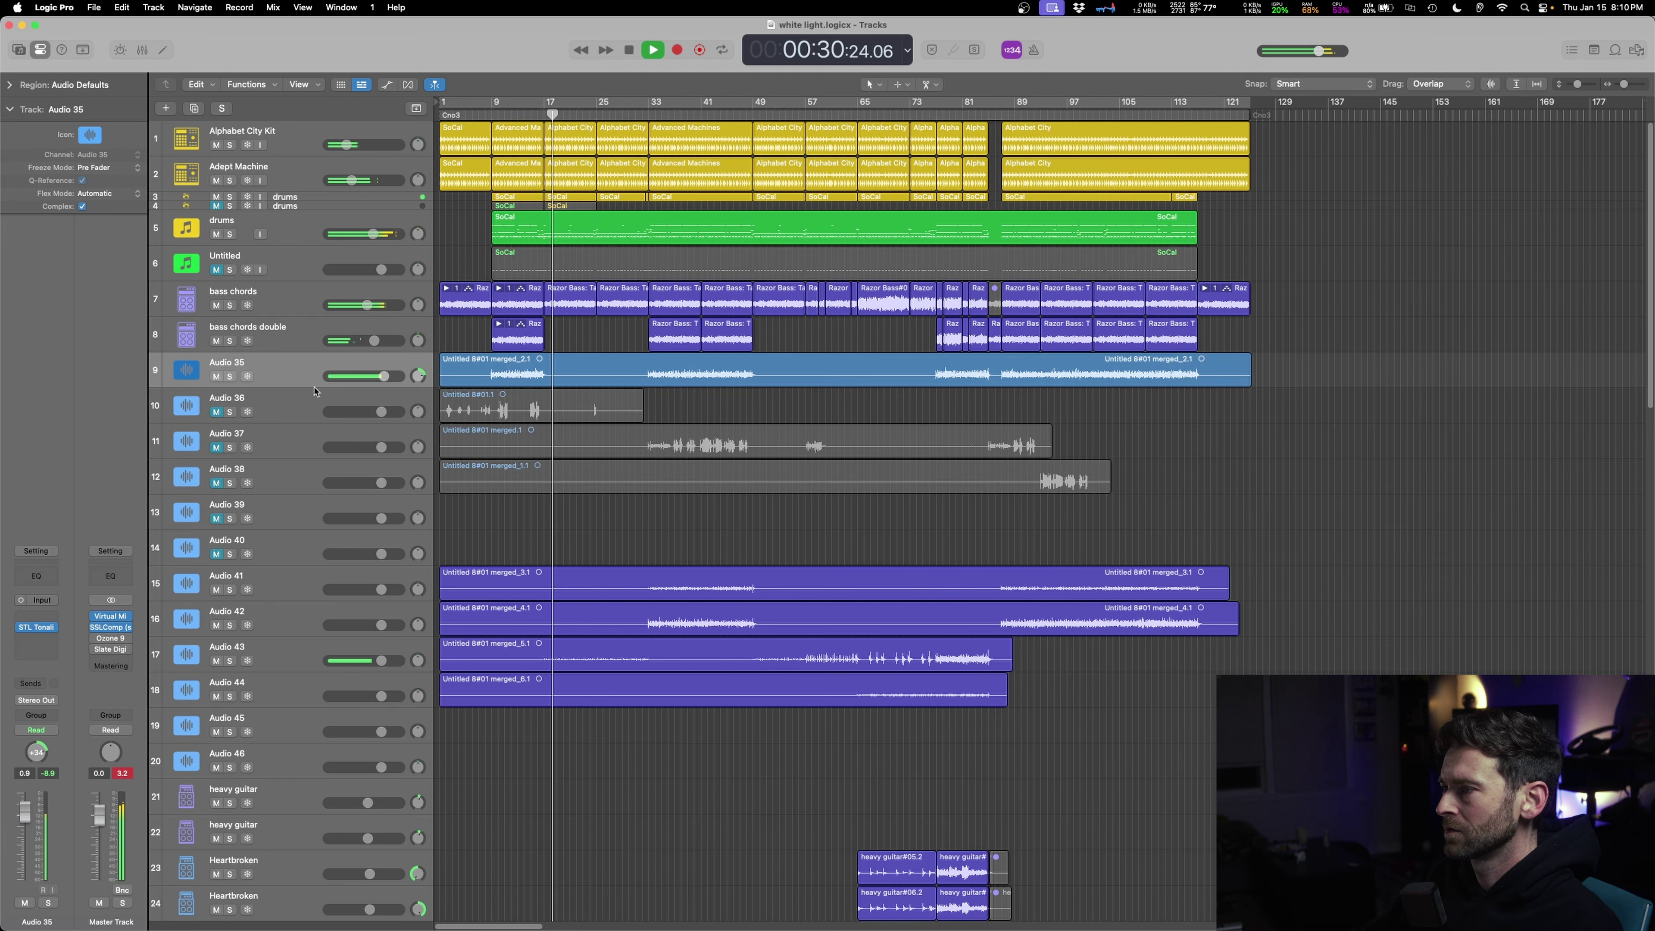
- Move the three muted vocal regions from Audio 36, 37 and 38 onto three added main vox center tracks below the main vocal
{"action": "left_click", "coordinate": [596, 412]}
{"action": "left_click_drag", "start_coordinate": [892, 536], "coordinate": [549, 681]}
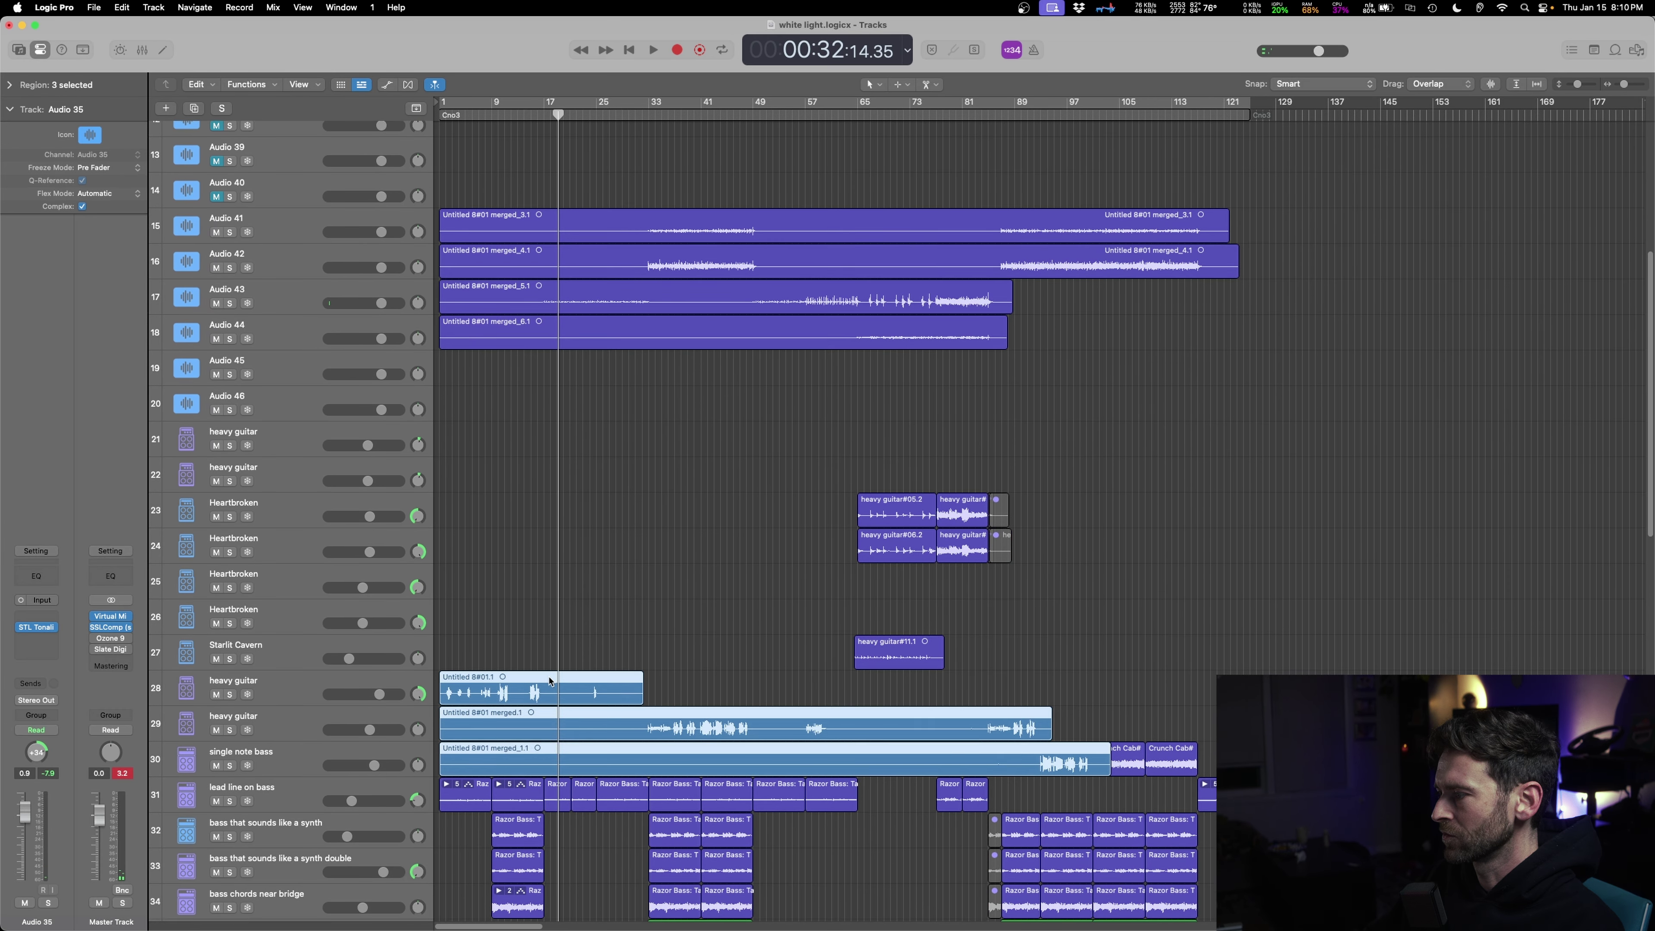
{"action": "key", "text": "super+z"}
{"action": "key", "text": "super+z"}
{"action": "key", "text": "super+z"}
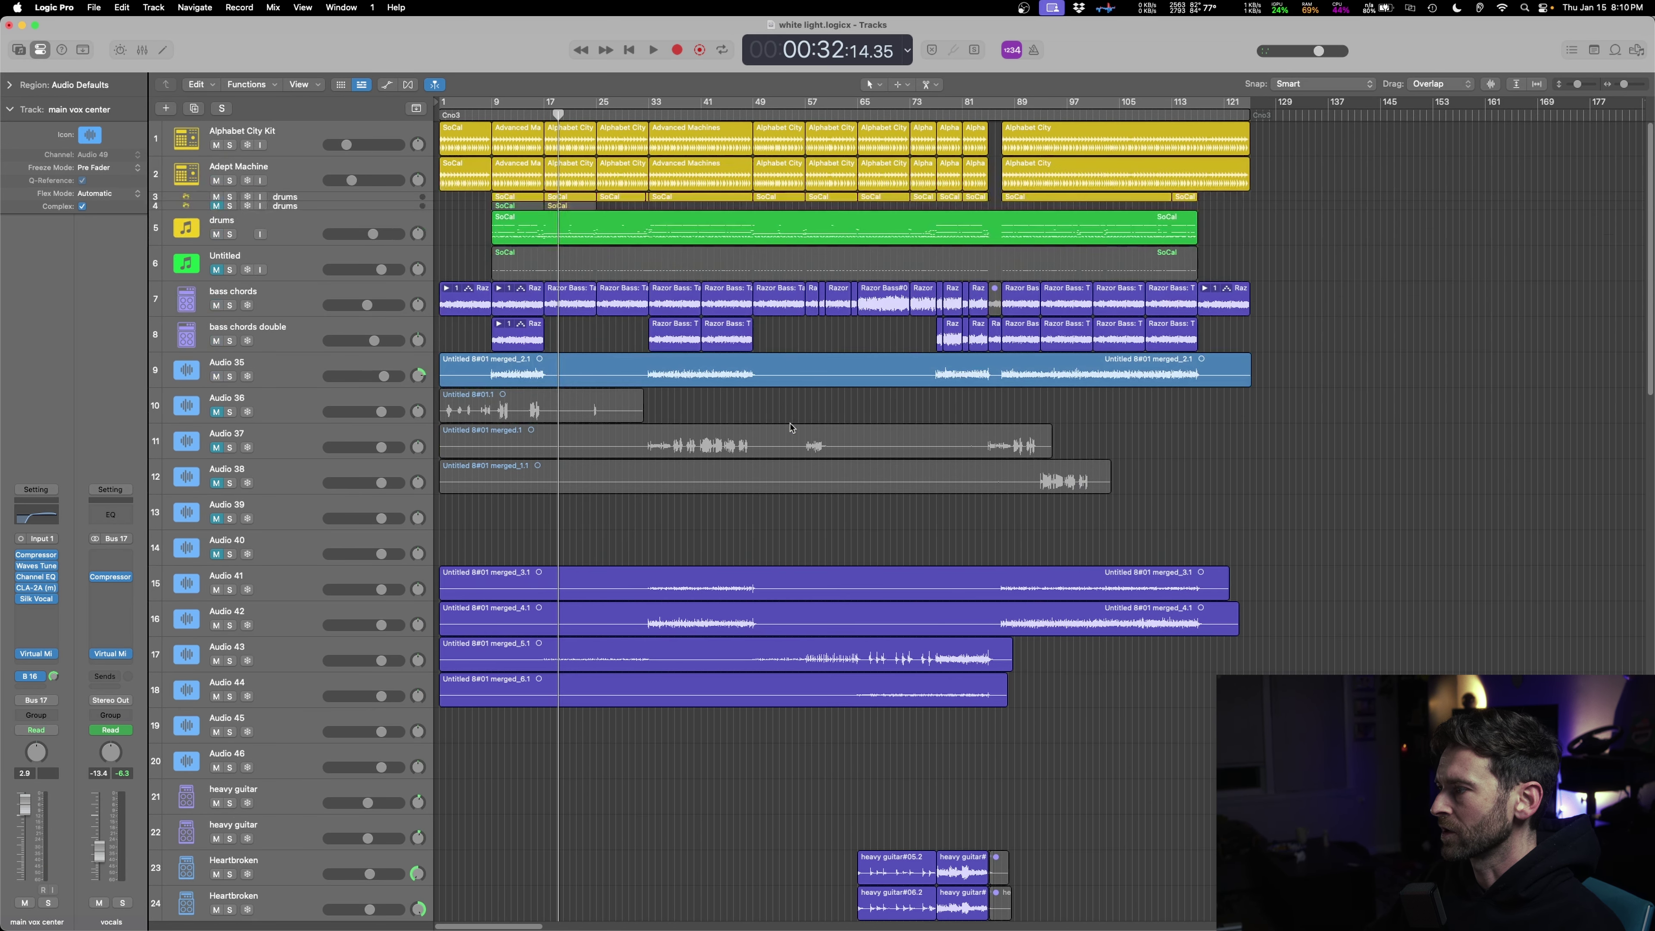
{"action": "left_click_drag", "start_coordinate": [632, 532], "coordinate": [610, 407]}
{"action": "left_click_drag", "start_coordinate": [607, 406], "coordinate": [607, 558]}
- Play the moved vocal regions in the mix through the intro and into the main vocal's entry near bar 17
{"action": "key", "text": "space"}
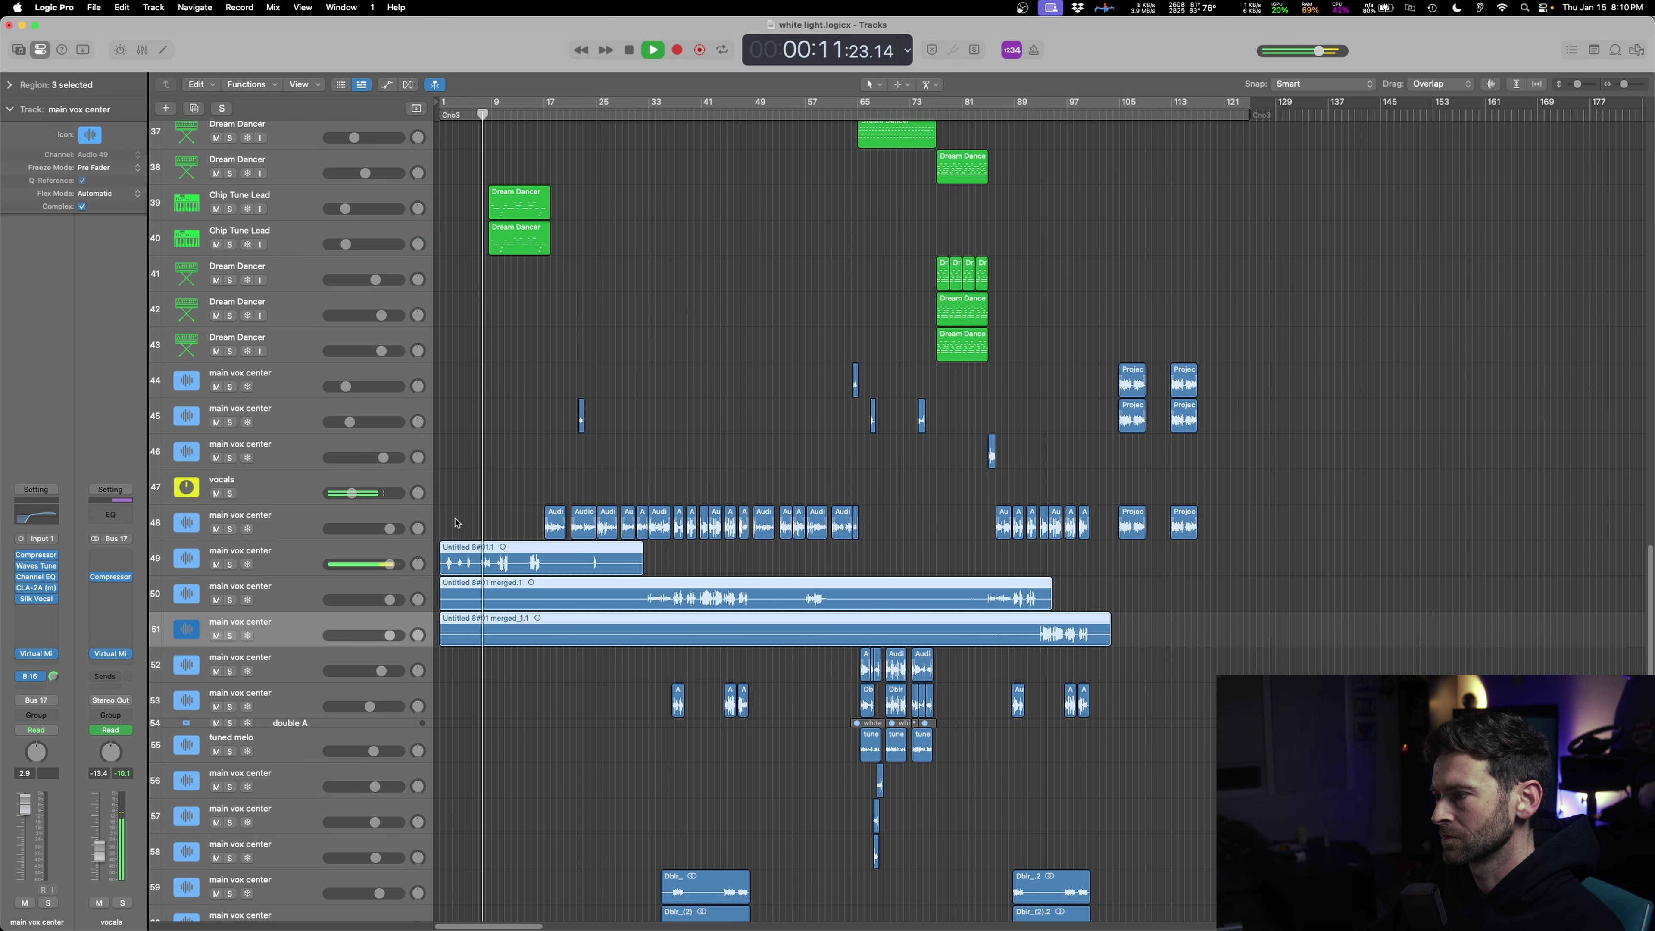
{"action": "left_click", "coordinate": [495, 515]}
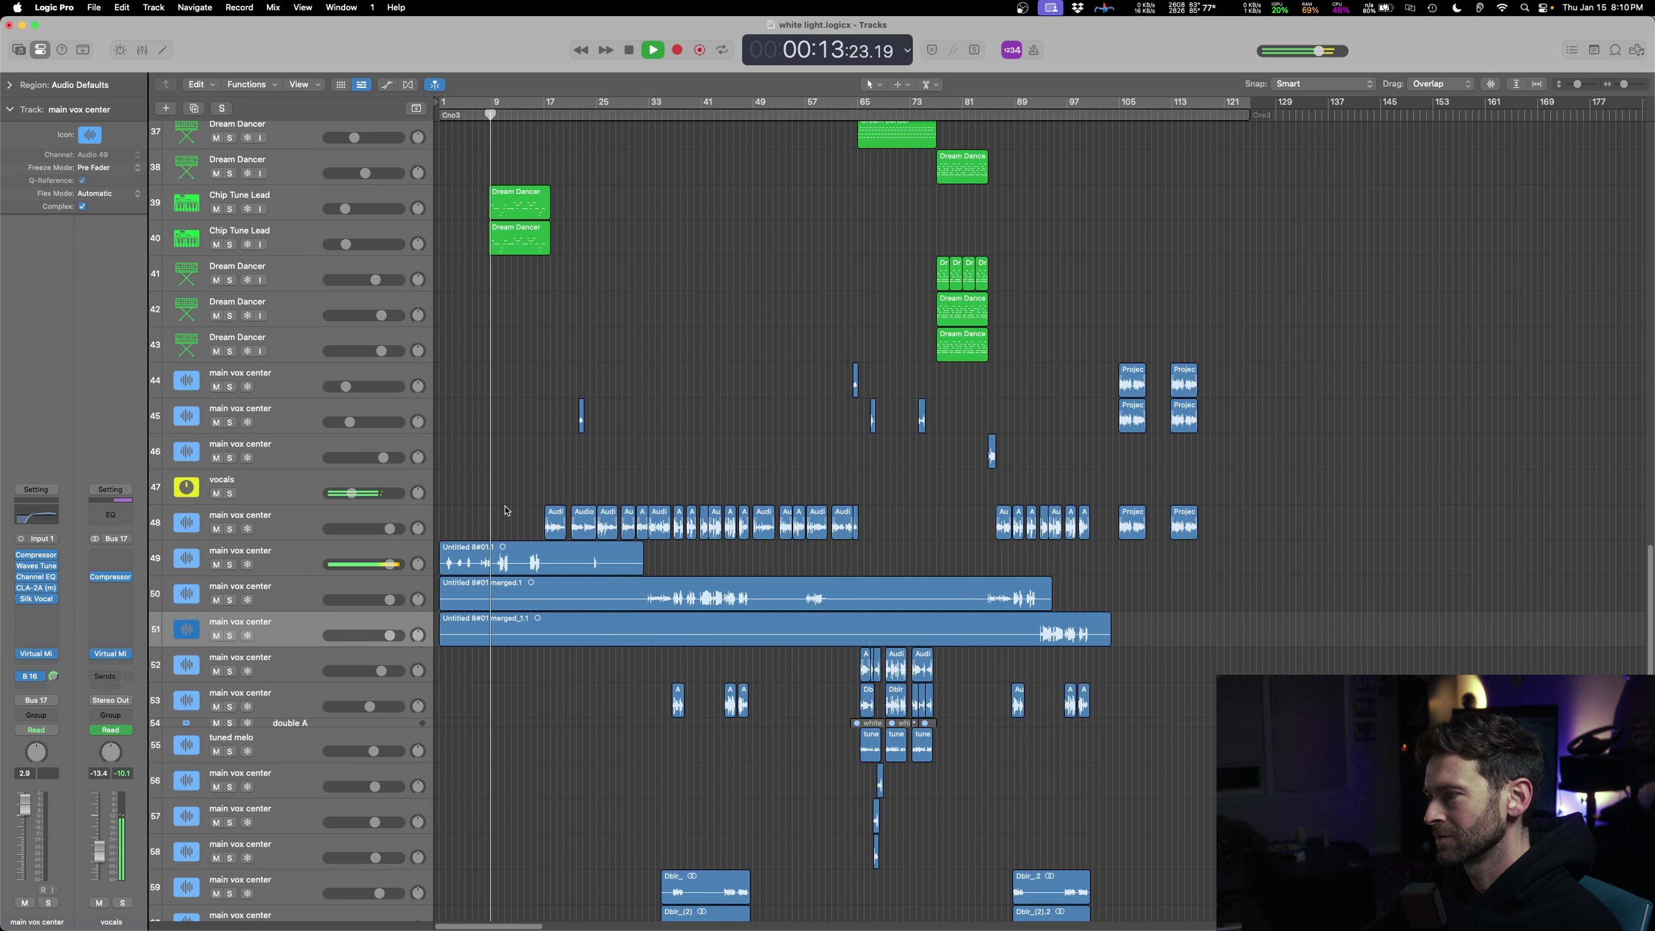
{"action": "key", "text": "super+Right"}
{"action": "key", "text": "super+Right"}
{"action": "key", "text": "super+Right"}
{"action": "key", "text": "super+Down"}
{"action": "key", "text": "super+Down"}
{"action": "scroll", "coordinate": [507, 510], "scroll_direction": "left", "scroll_amount": 2}
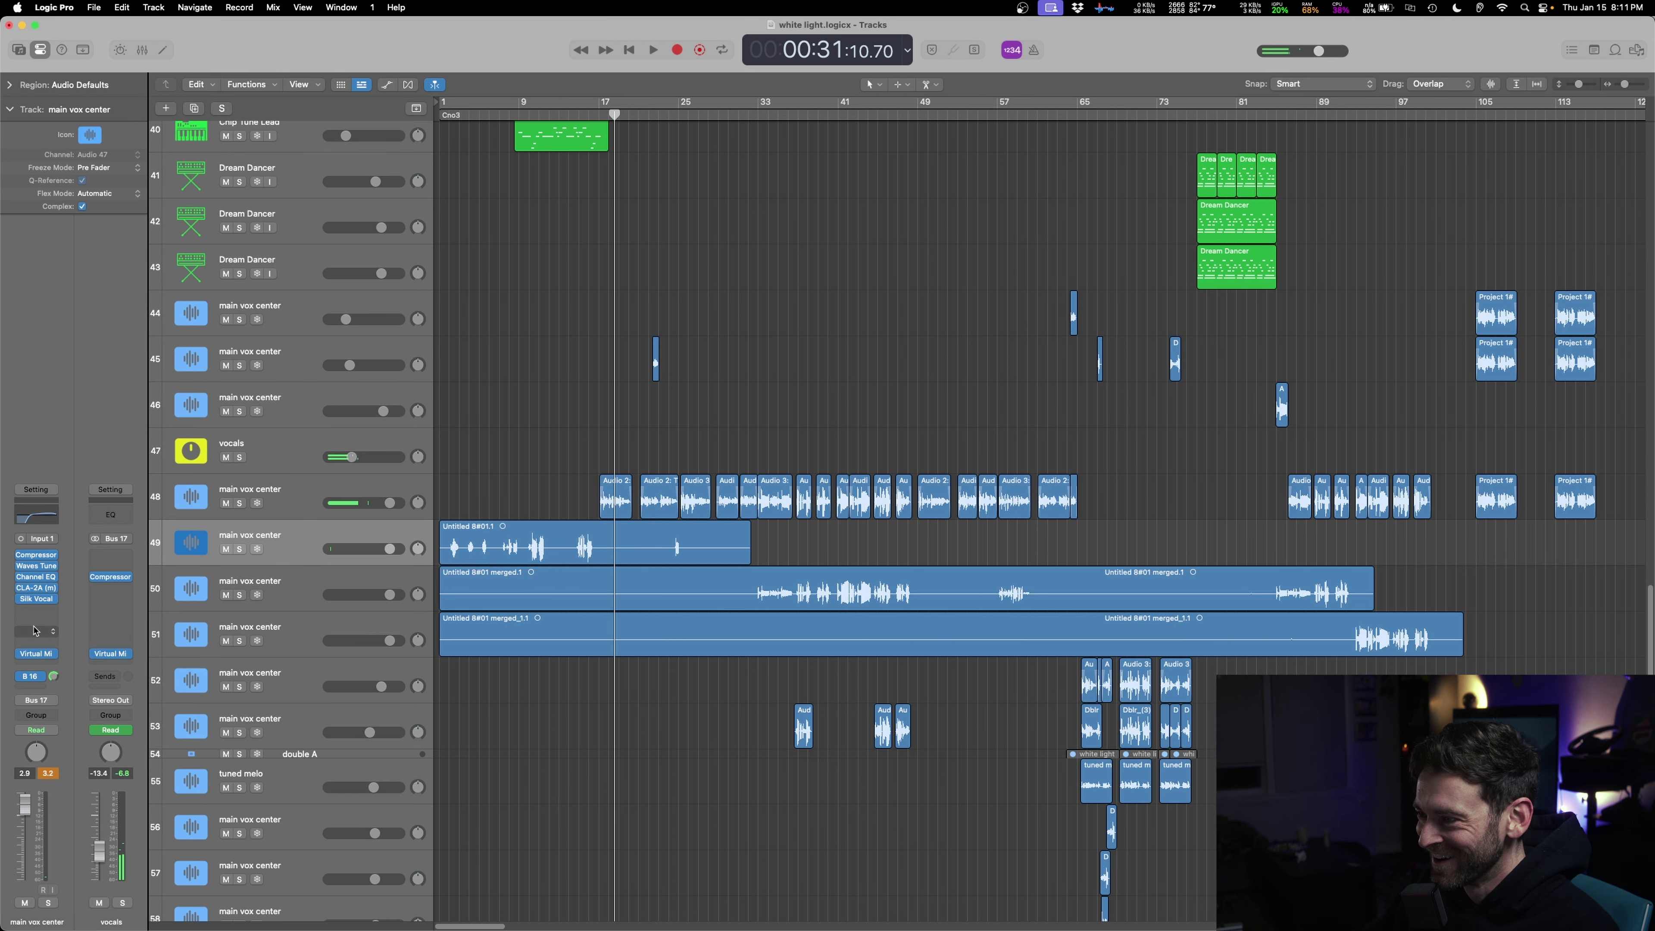
- Play the first added vocal track in solo from the start and insert a Pedalboard effect ahead of its Compressor
{"action": "left_click", "coordinate": [34, 627]}
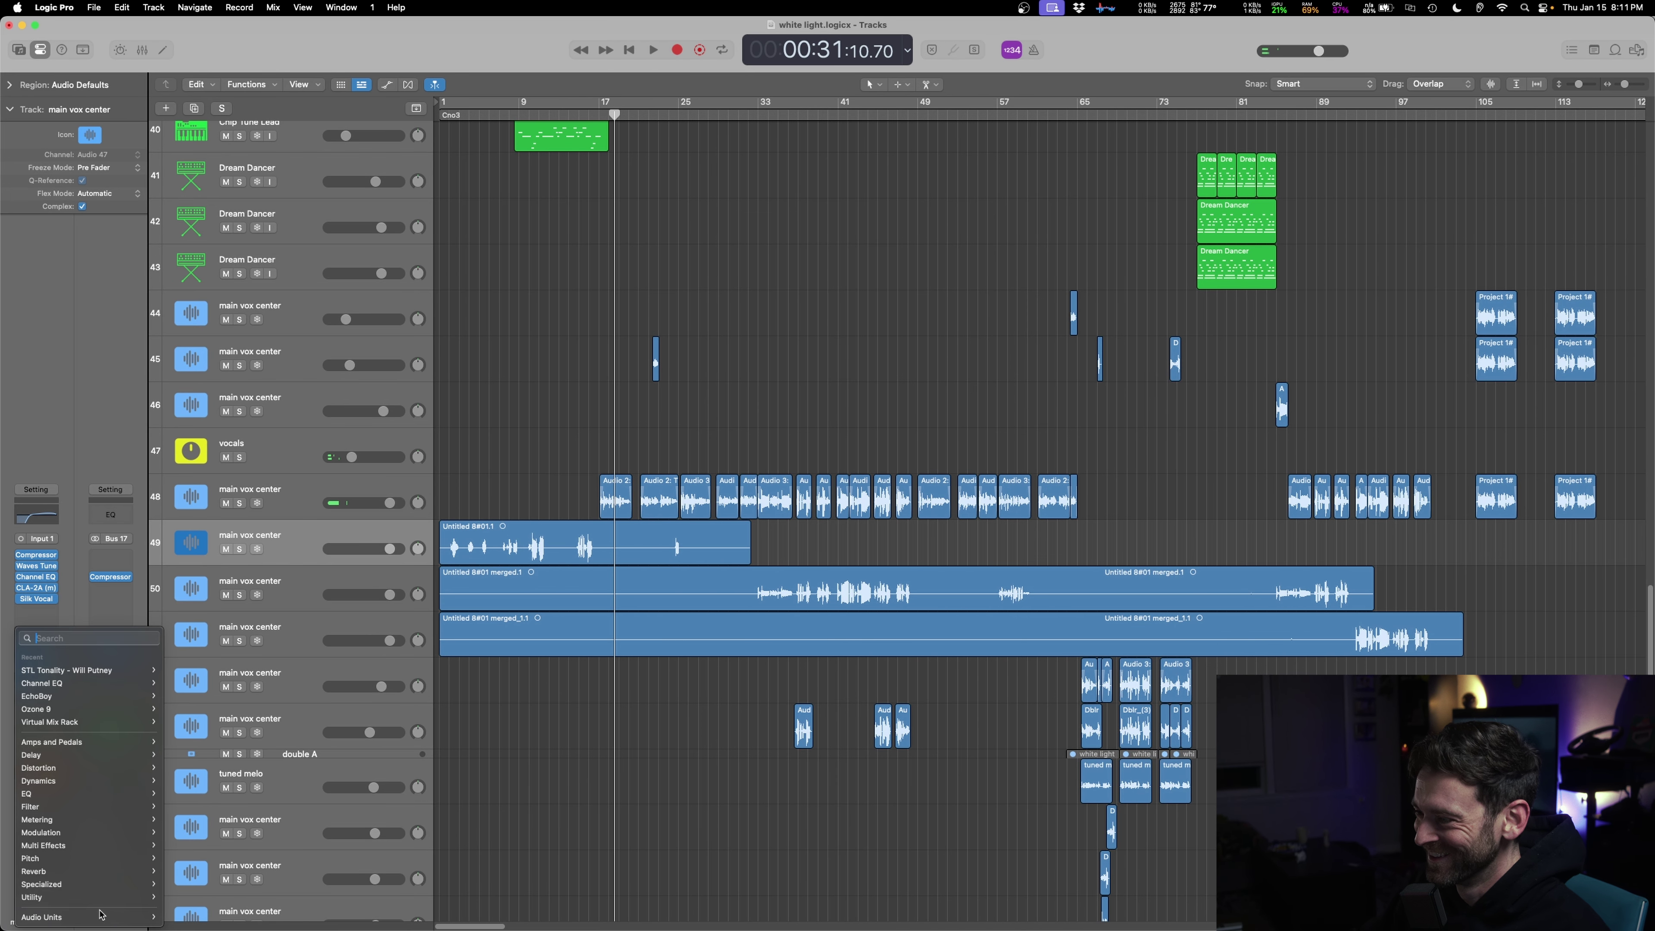
{"action": "mouse_move", "coordinate": [104, 920]}
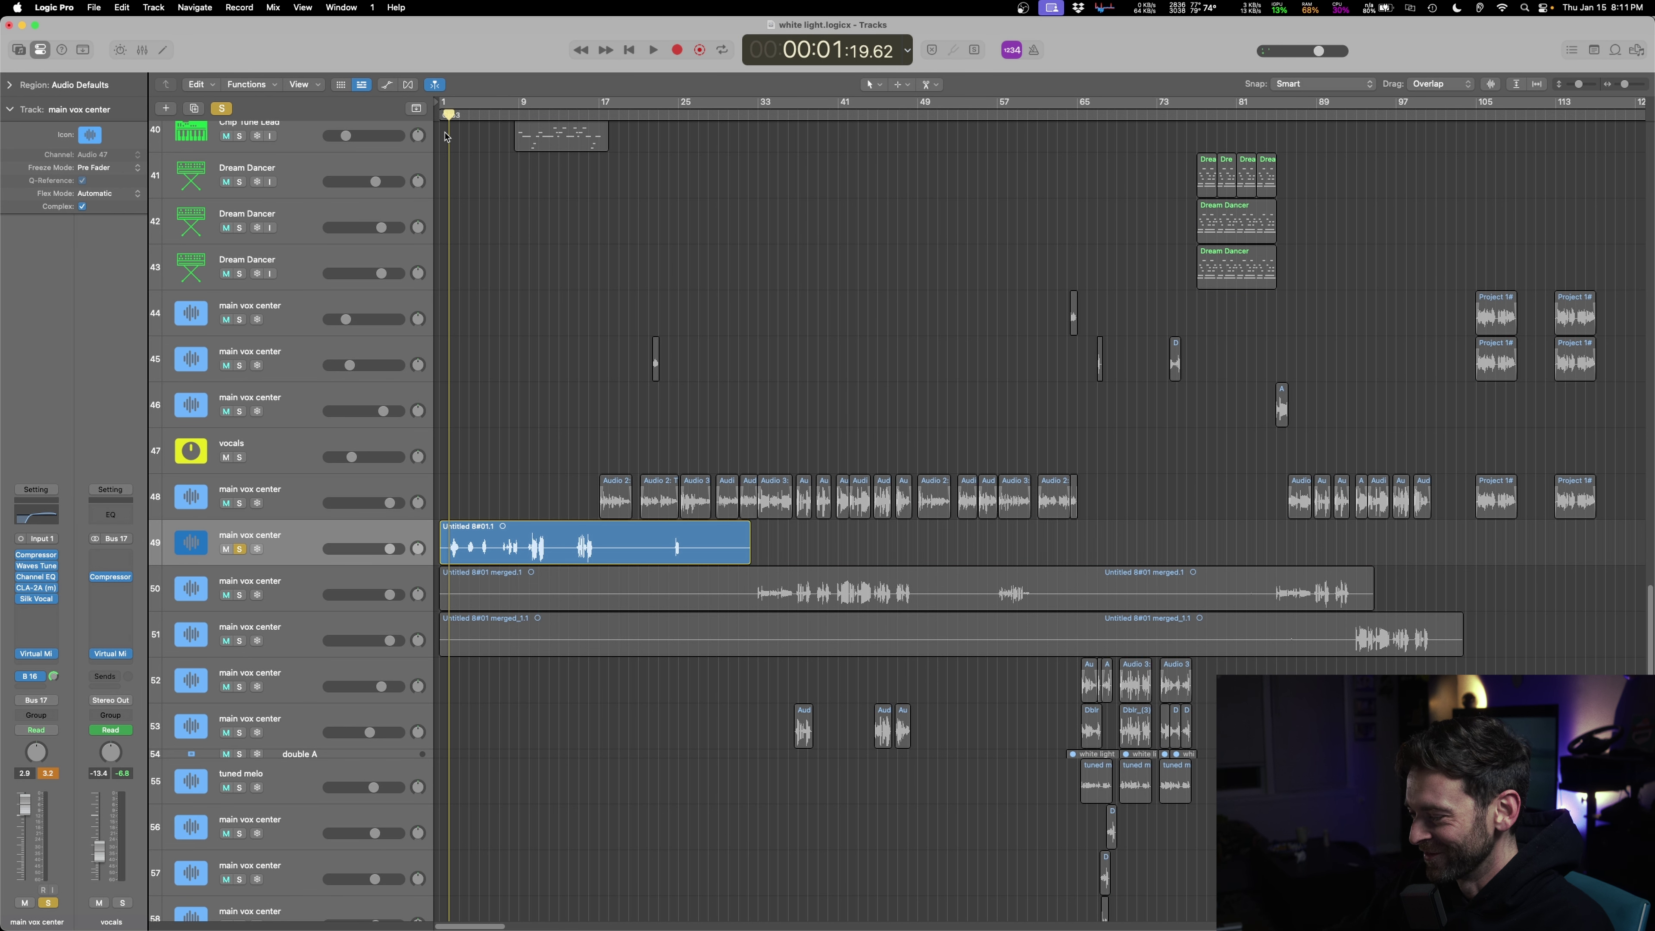
{"action": "key", "text": "space"}
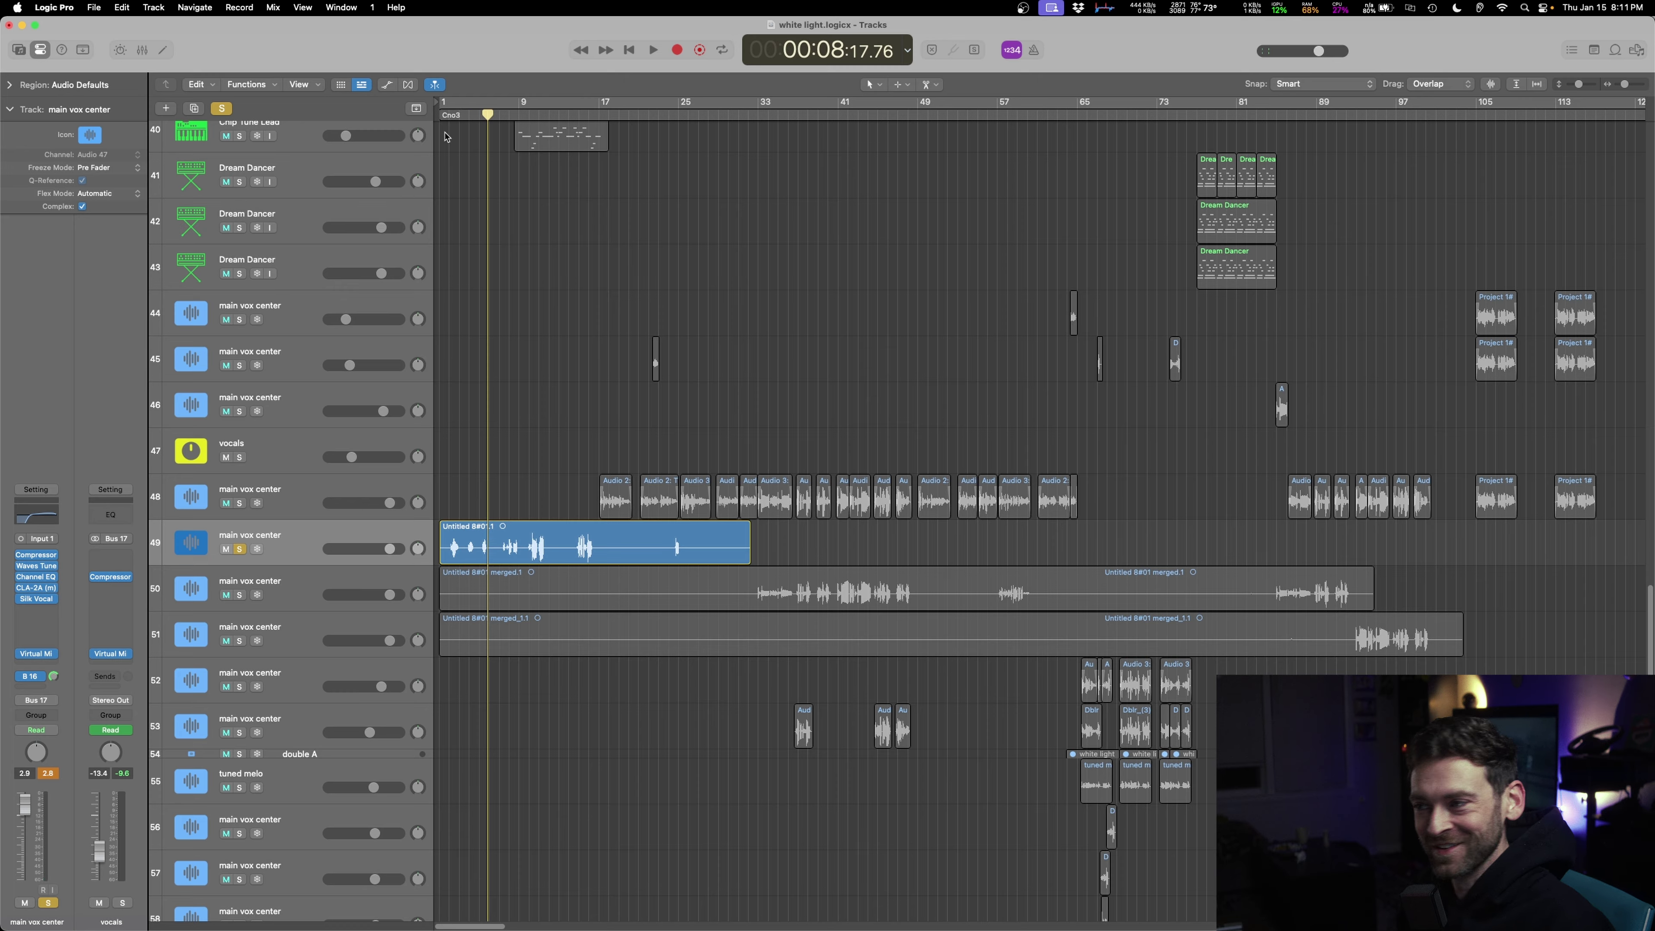
{"action": "left_click", "coordinate": [44, 555]}
{"action": "mouse_move", "coordinate": [172, 837]}
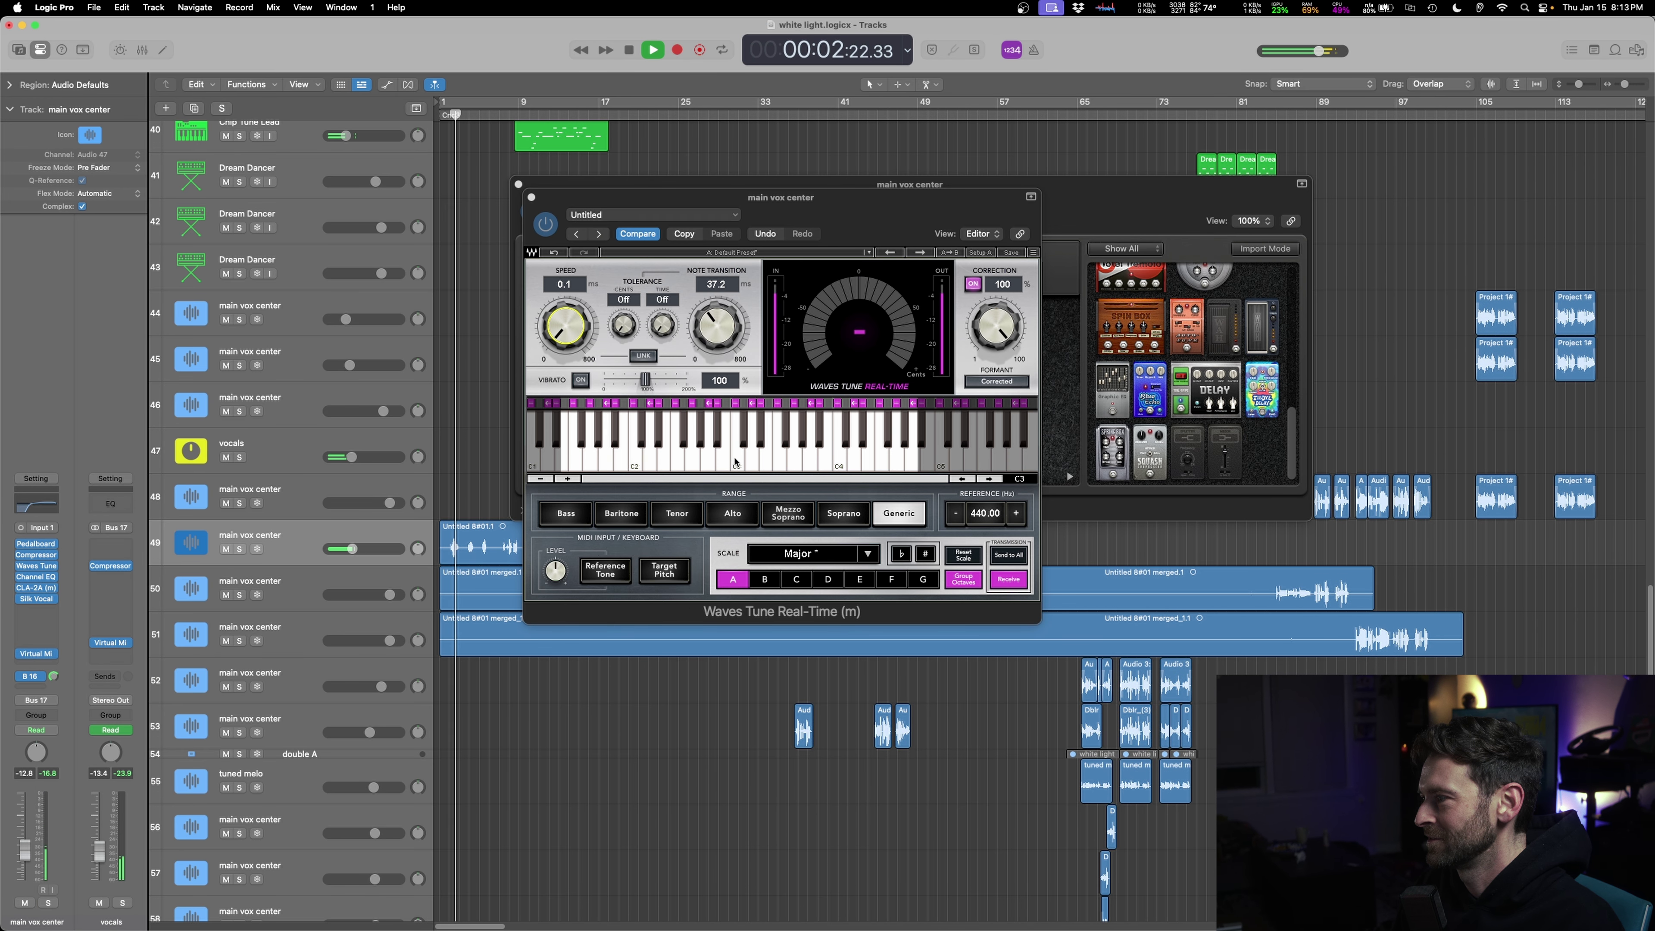
- Mute the first added vocal track, solo the vocals bus, and play the doubled vocal phrase around bars 36 to 38
{"action": "left_click", "coordinate": [745, 439]}
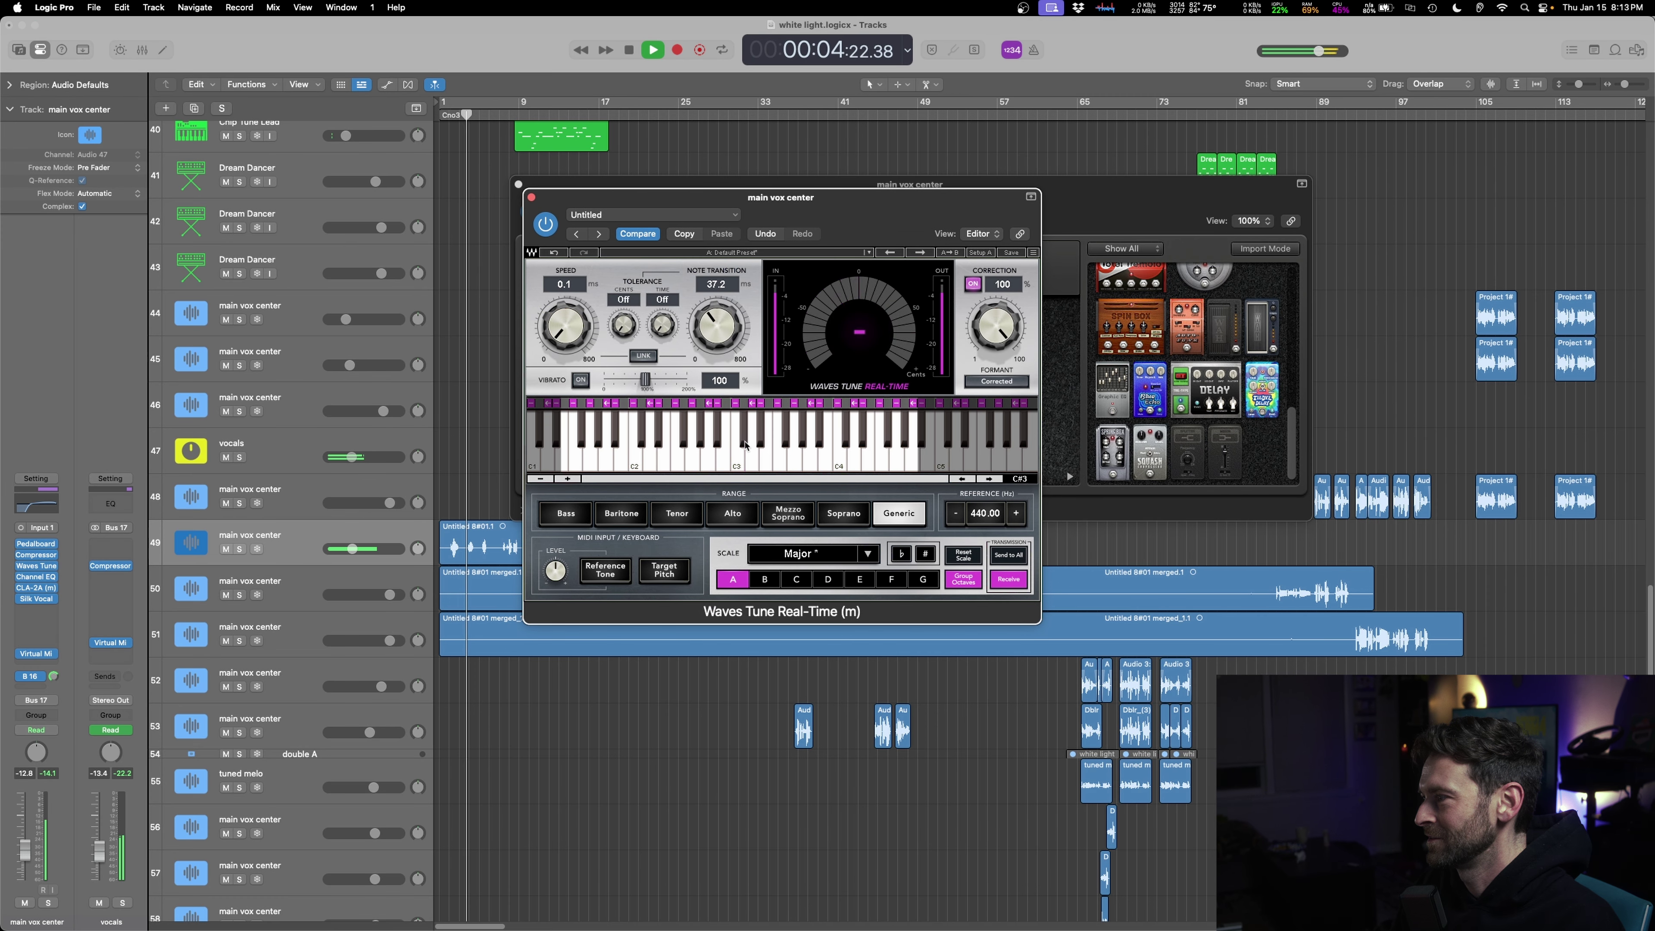
{"action": "left_click", "coordinate": [226, 550]}
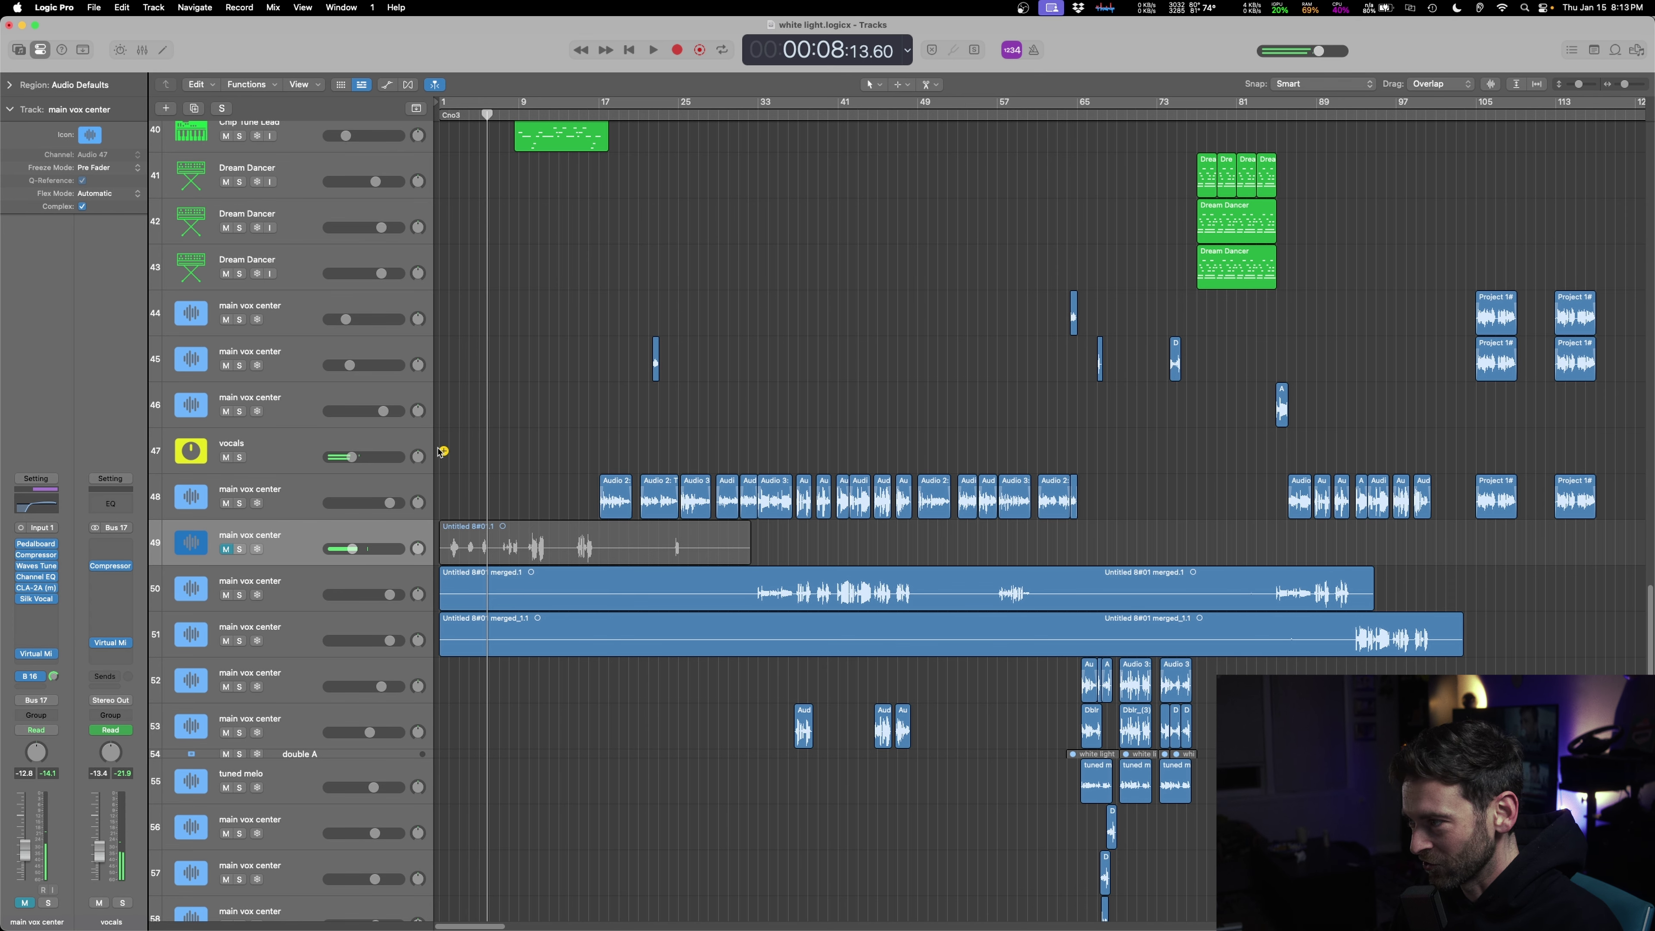
{"action": "left_click", "coordinate": [124, 902]}
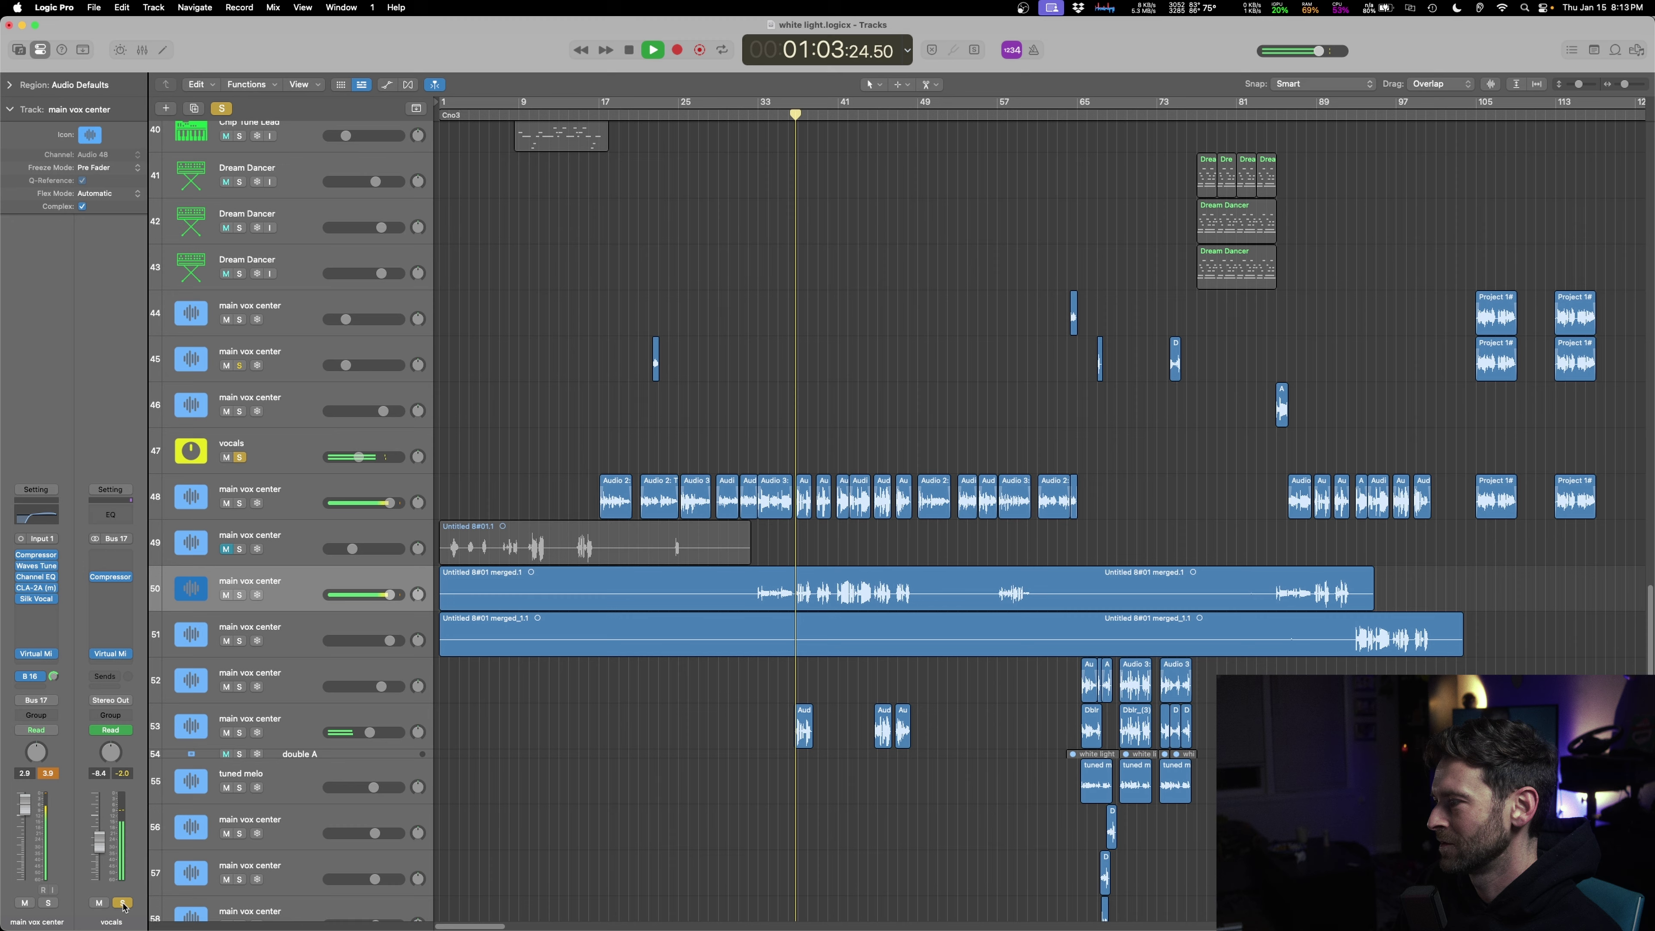
{"action": "scroll", "coordinate": [750, 739], "scroll_direction": "up", "scroll_amount": 5}
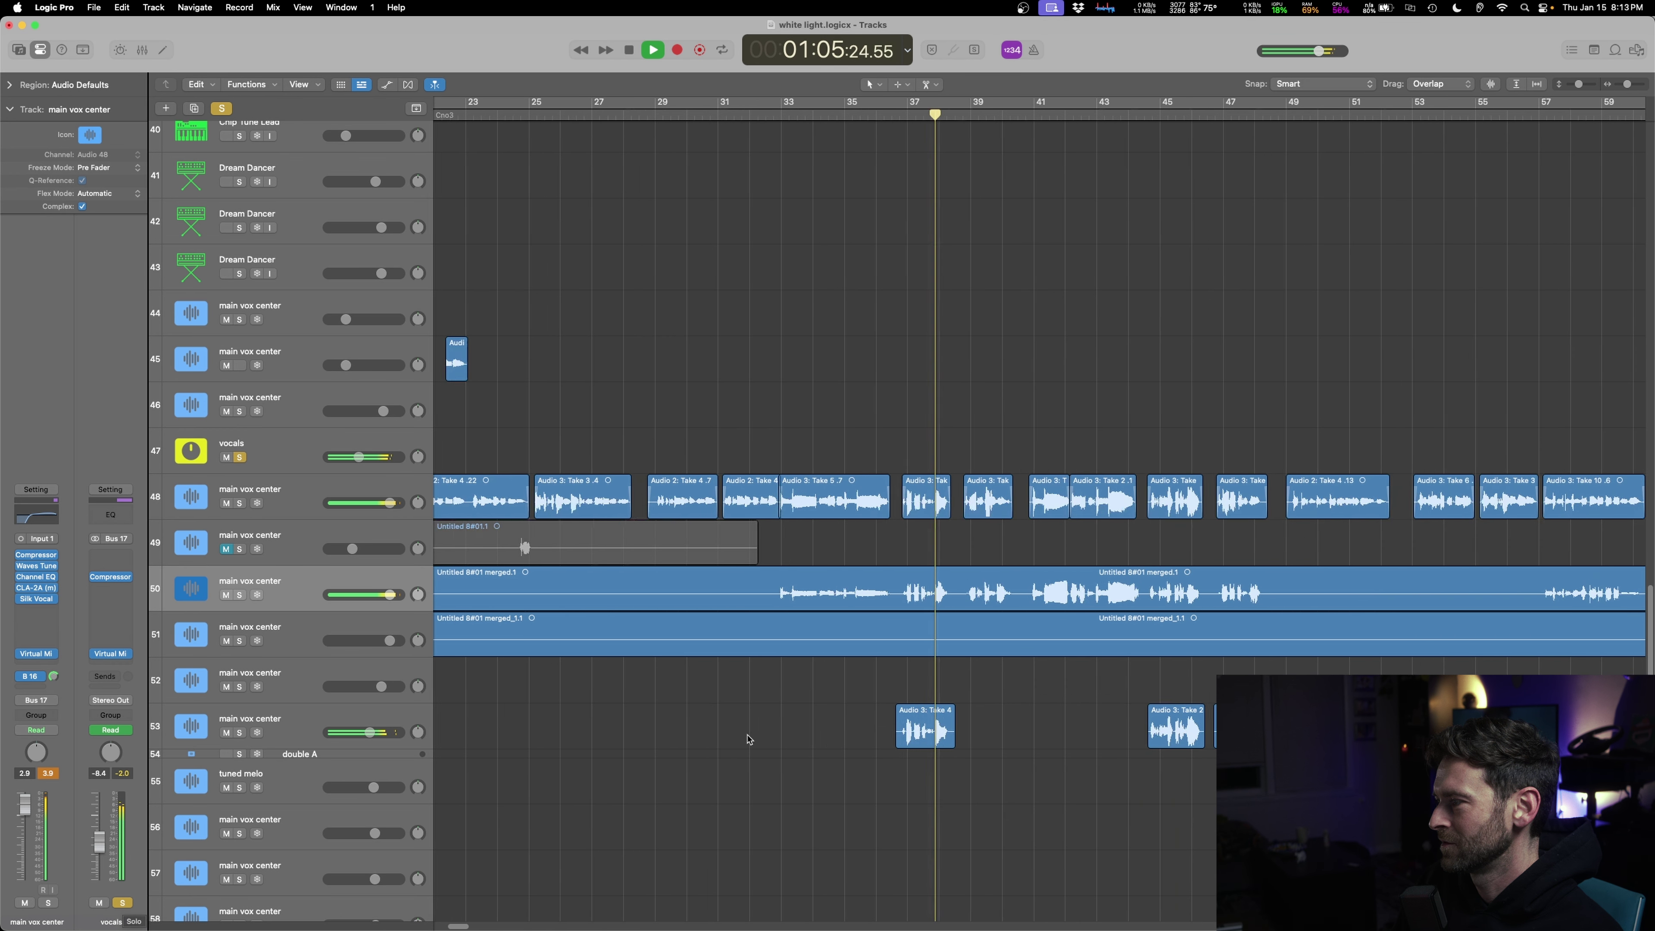
{"action": "scroll", "coordinate": [753, 738], "scroll_direction": "right", "scroll_amount": 3}
{"action": "scroll", "coordinate": [763, 736], "scroll_direction": "up", "scroll_amount": 5}
{"action": "scroll", "coordinate": [769, 736], "scroll_direction": "right", "scroll_amount": 5}
{"action": "key", "text": "space"}
{"action": "scroll", "coordinate": [750, 723], "scroll_direction": "left", "scroll_amount": 8}
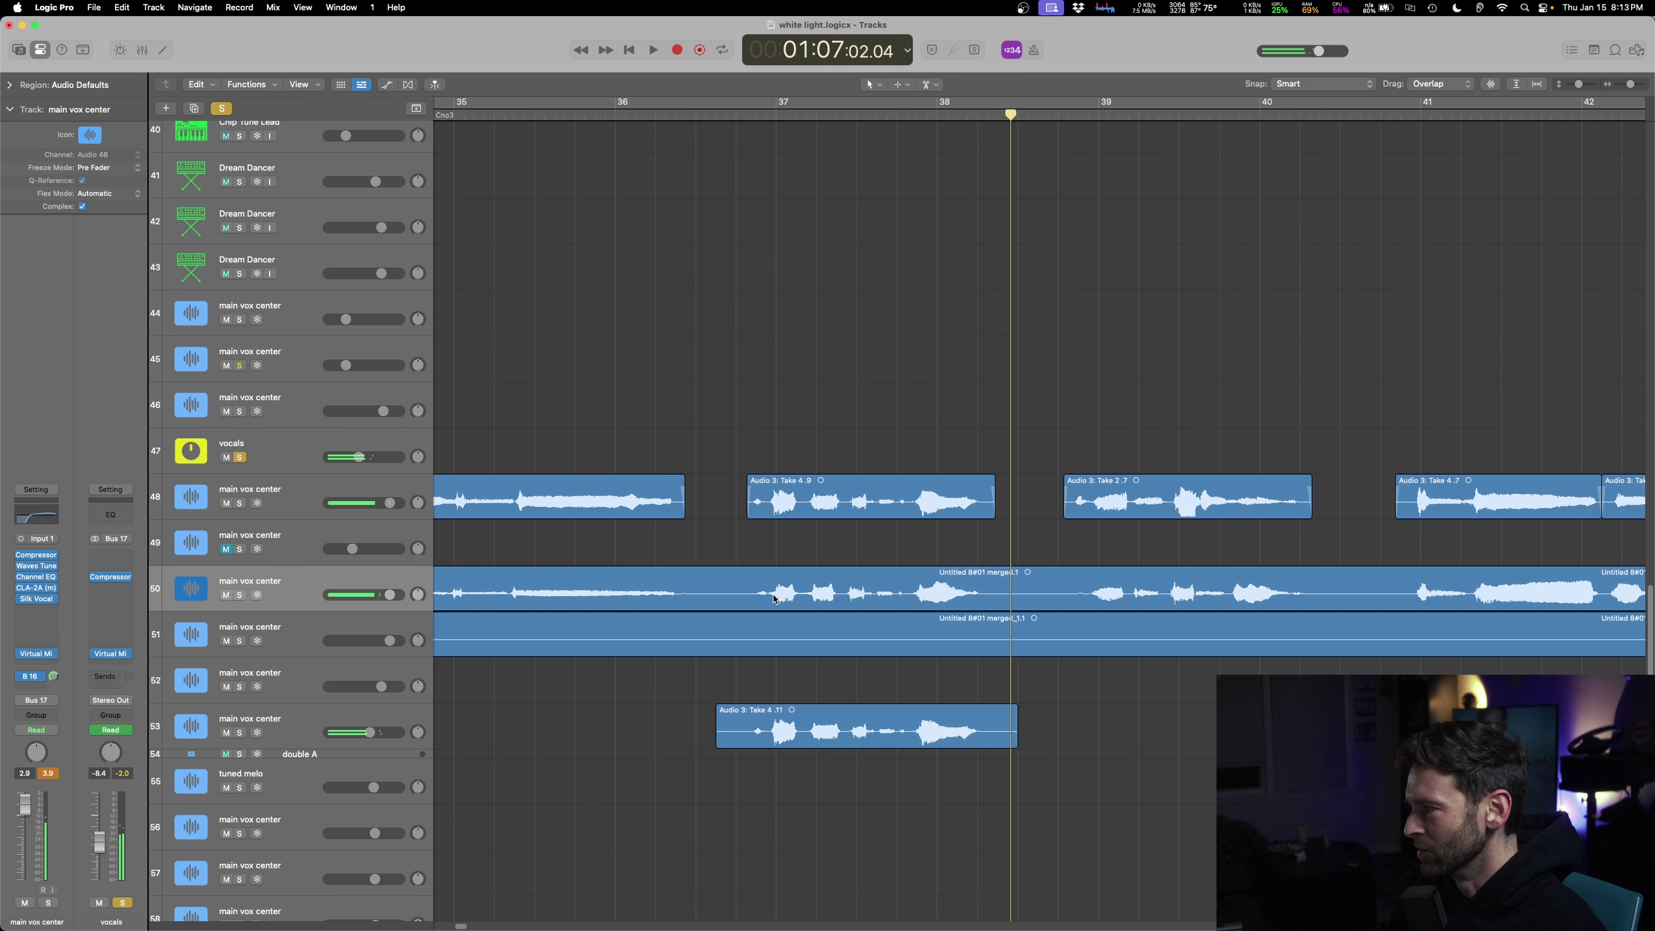
- Cut the phrase around bars 37 to 38 on the second added vocal track into its own region and split it after the first word
{"action": "left_click_drag", "start_coordinate": [739, 595], "coordinate": [1018, 600]}
{"action": "left_click", "coordinate": [897, 602]}
{"action": "scroll", "coordinate": [892, 601], "scroll_direction": "up", "scroll_amount": 8}
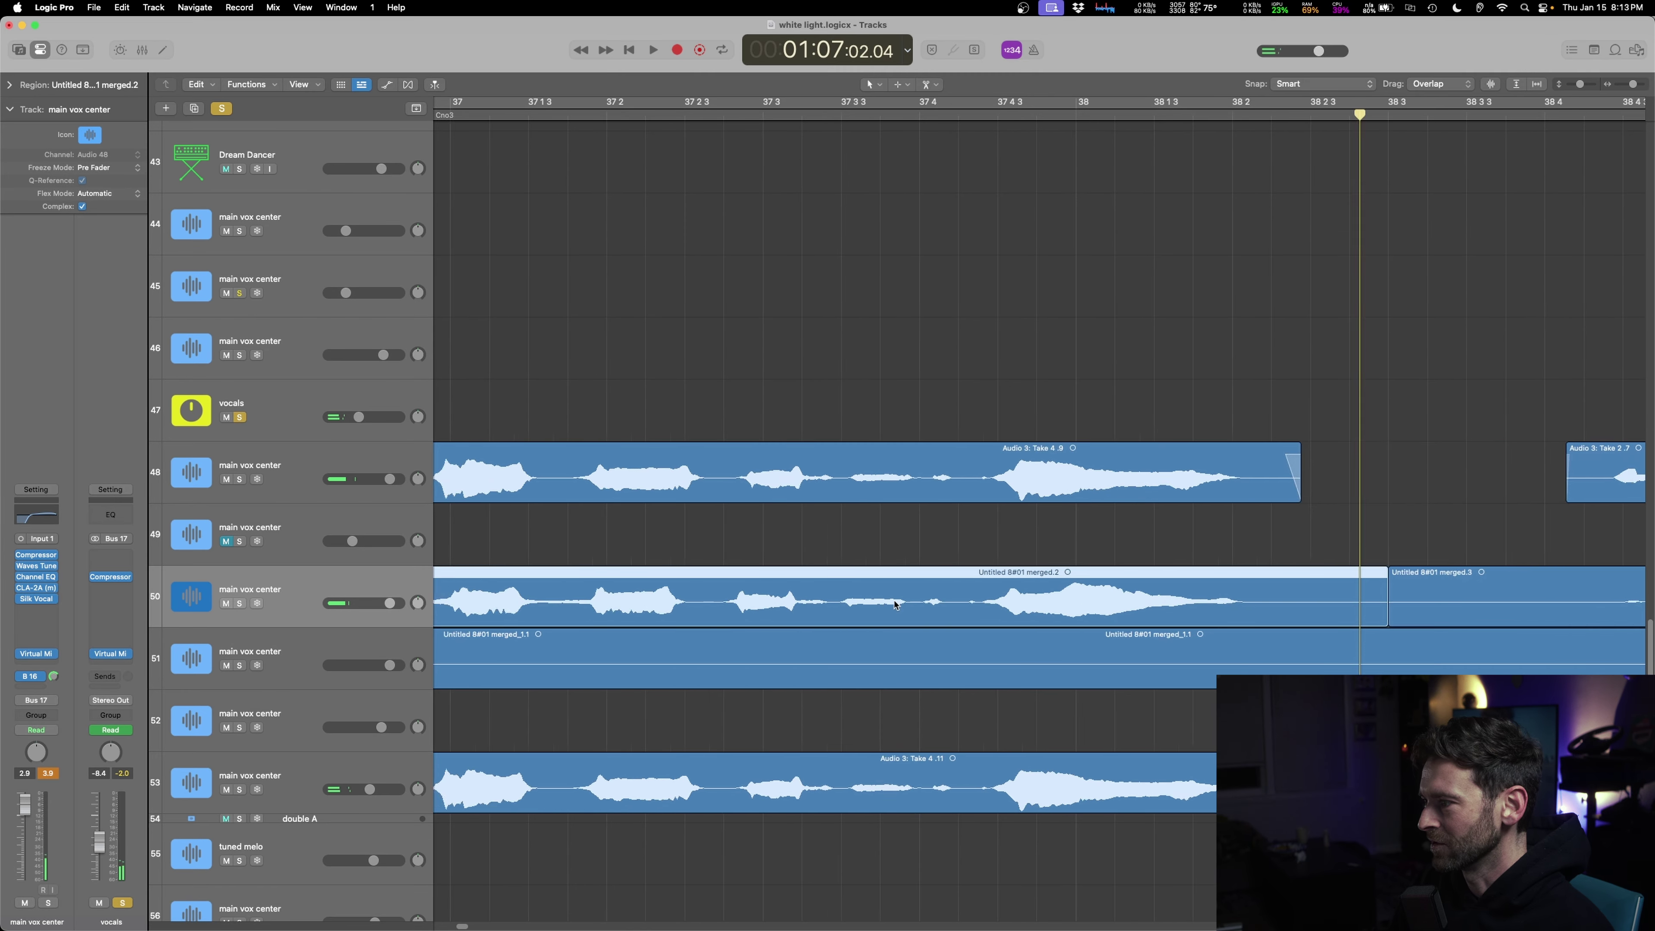
{"action": "scroll", "coordinate": [895, 605], "scroll_direction": "left", "scroll_amount": 3}
{"action": "left_click_drag", "start_coordinate": [764, 606], "coordinate": [751, 608]}
{"action": "right_click", "coordinate": [737, 611]}
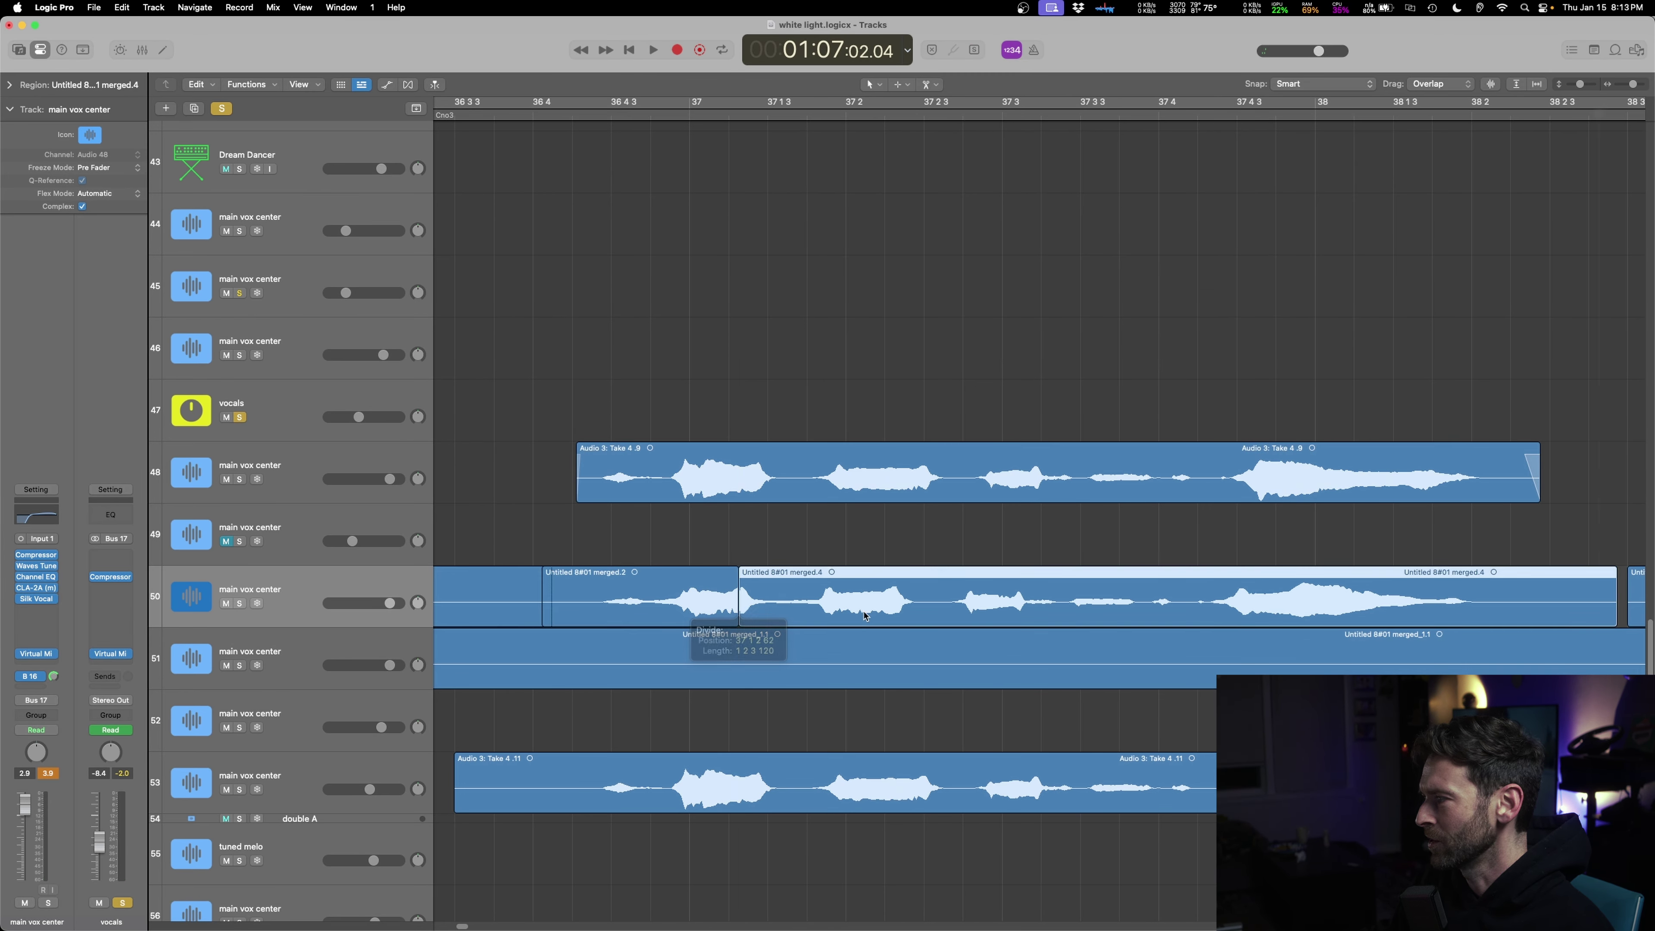
- Shift the phrase's second part slightly later to match the main vocal, extend the first part to meet it, and replay
{"action": "left_click_drag", "start_coordinate": [900, 620], "coordinate": [911, 621]}
{"action": "left_click_drag", "start_coordinate": [733, 620], "coordinate": [750, 620]}
{"action": "left_click", "coordinate": [592, 553], "text": "shift"}
{"action": "key", "text": "space"}
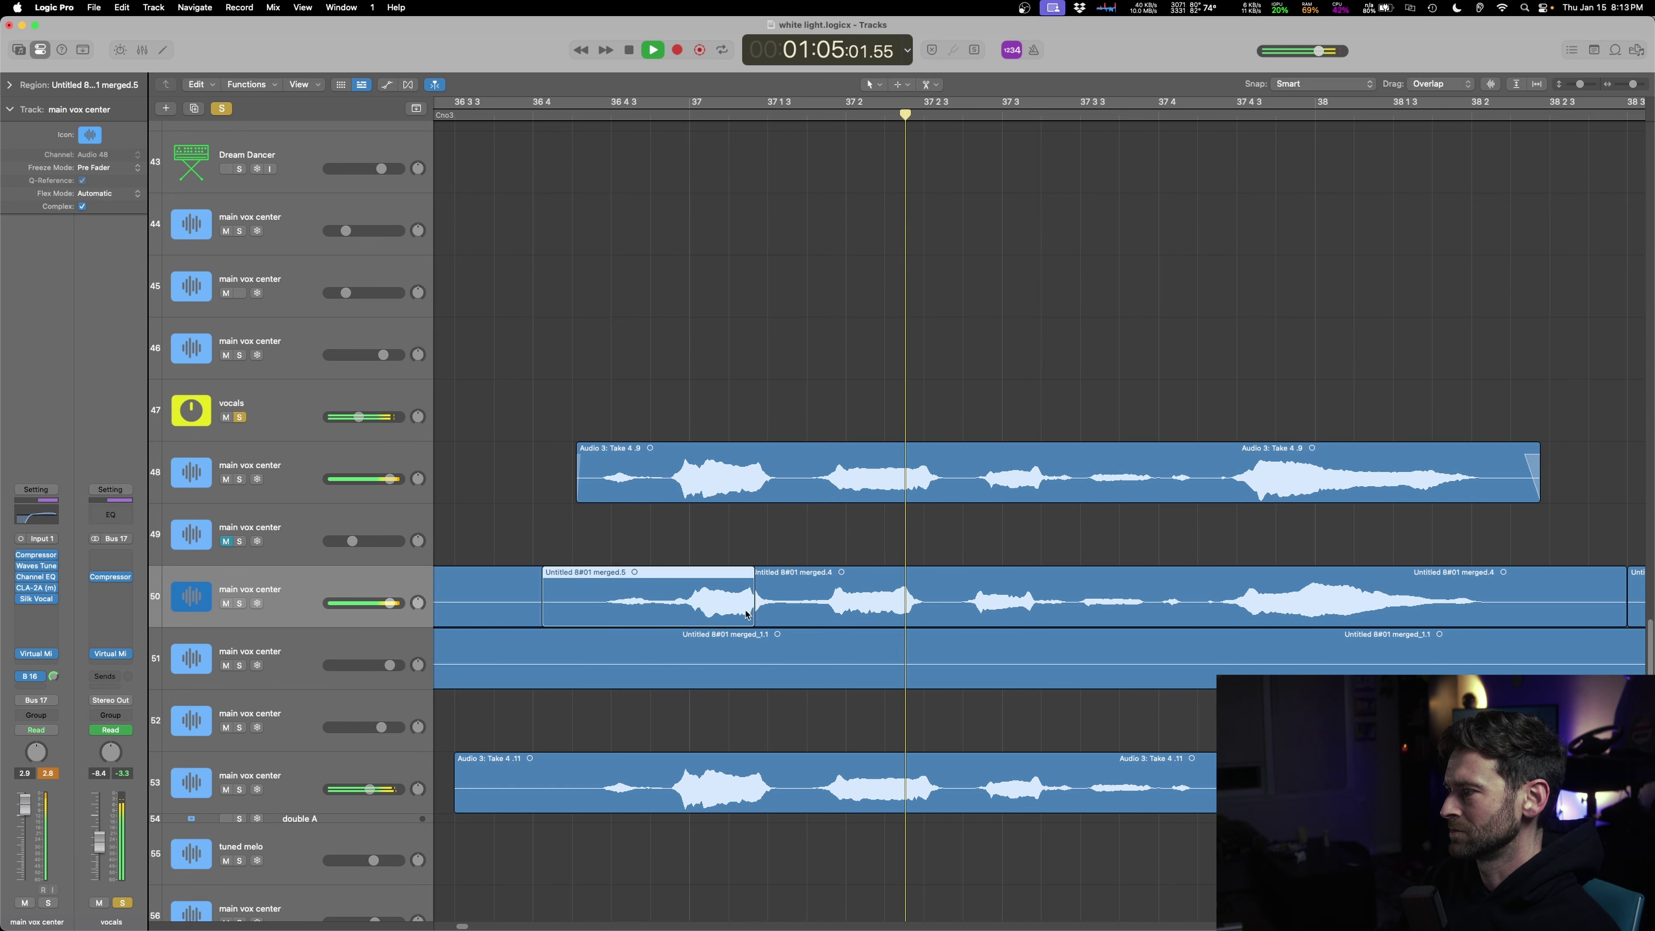
- Set the region drag mode to X-Fade and extend the second part's start earlier over the first part to crossfade them
{"action": "scroll", "coordinate": [730, 598], "scroll_direction": "down", "scroll_amount": 1}
{"action": "left_click", "coordinate": [745, 556]}
{"action": "key", "text": "space"}
{"action": "left_click", "coordinate": [751, 620]}
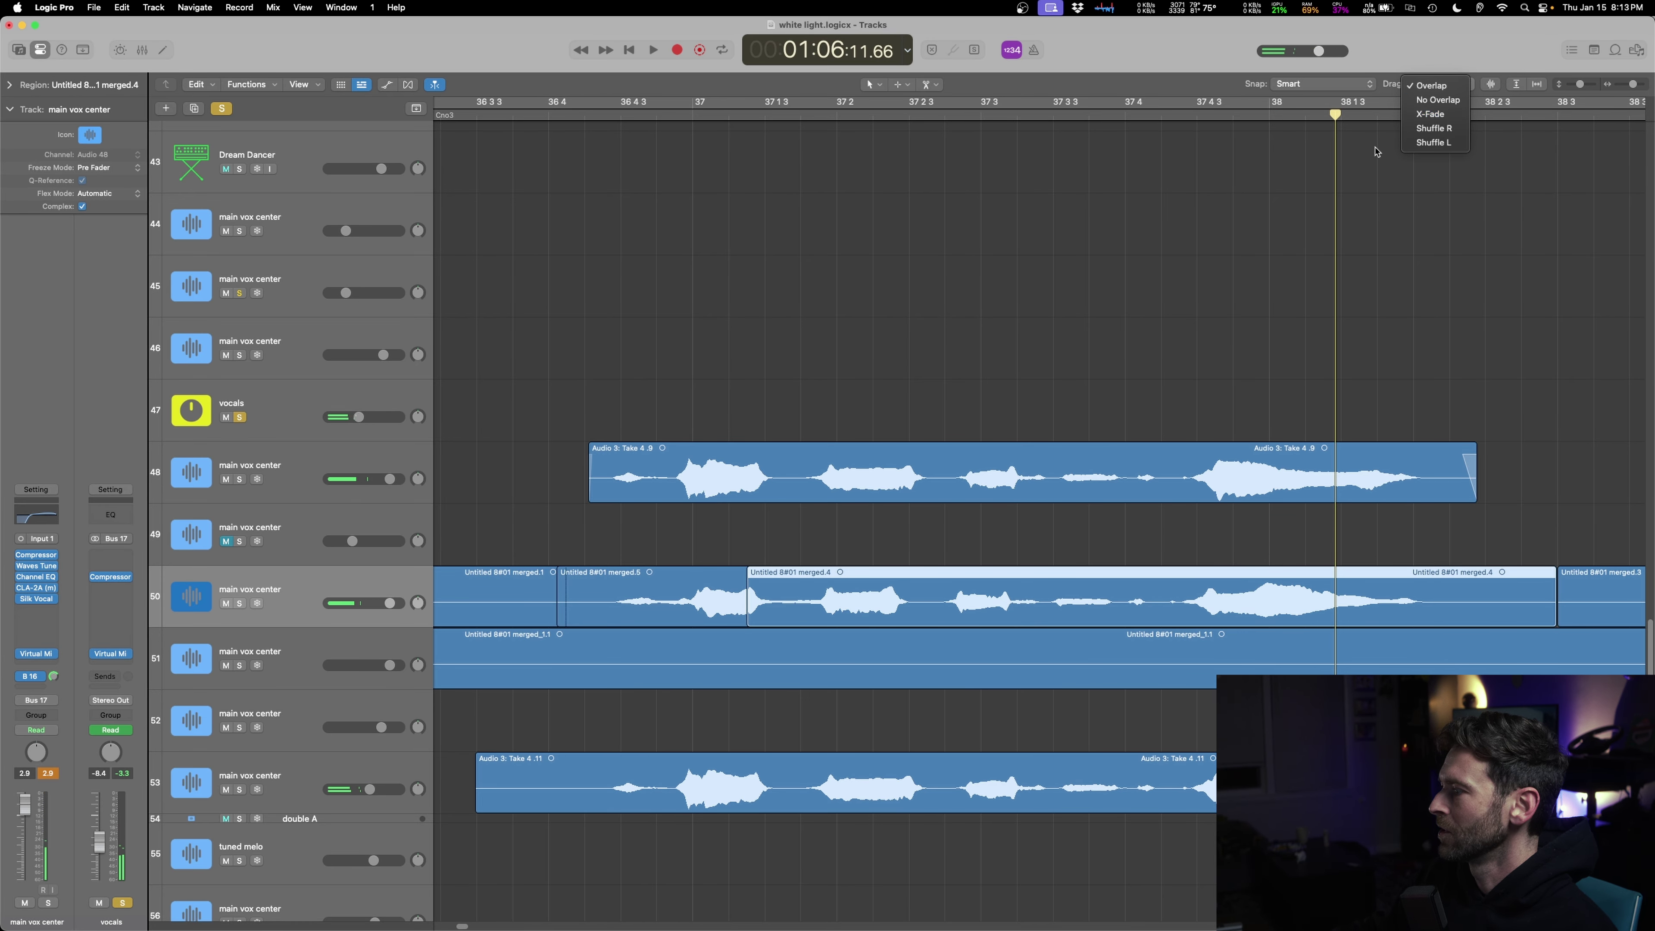
{"action": "left_click_drag", "start_coordinate": [753, 620], "coordinate": [742, 619]}
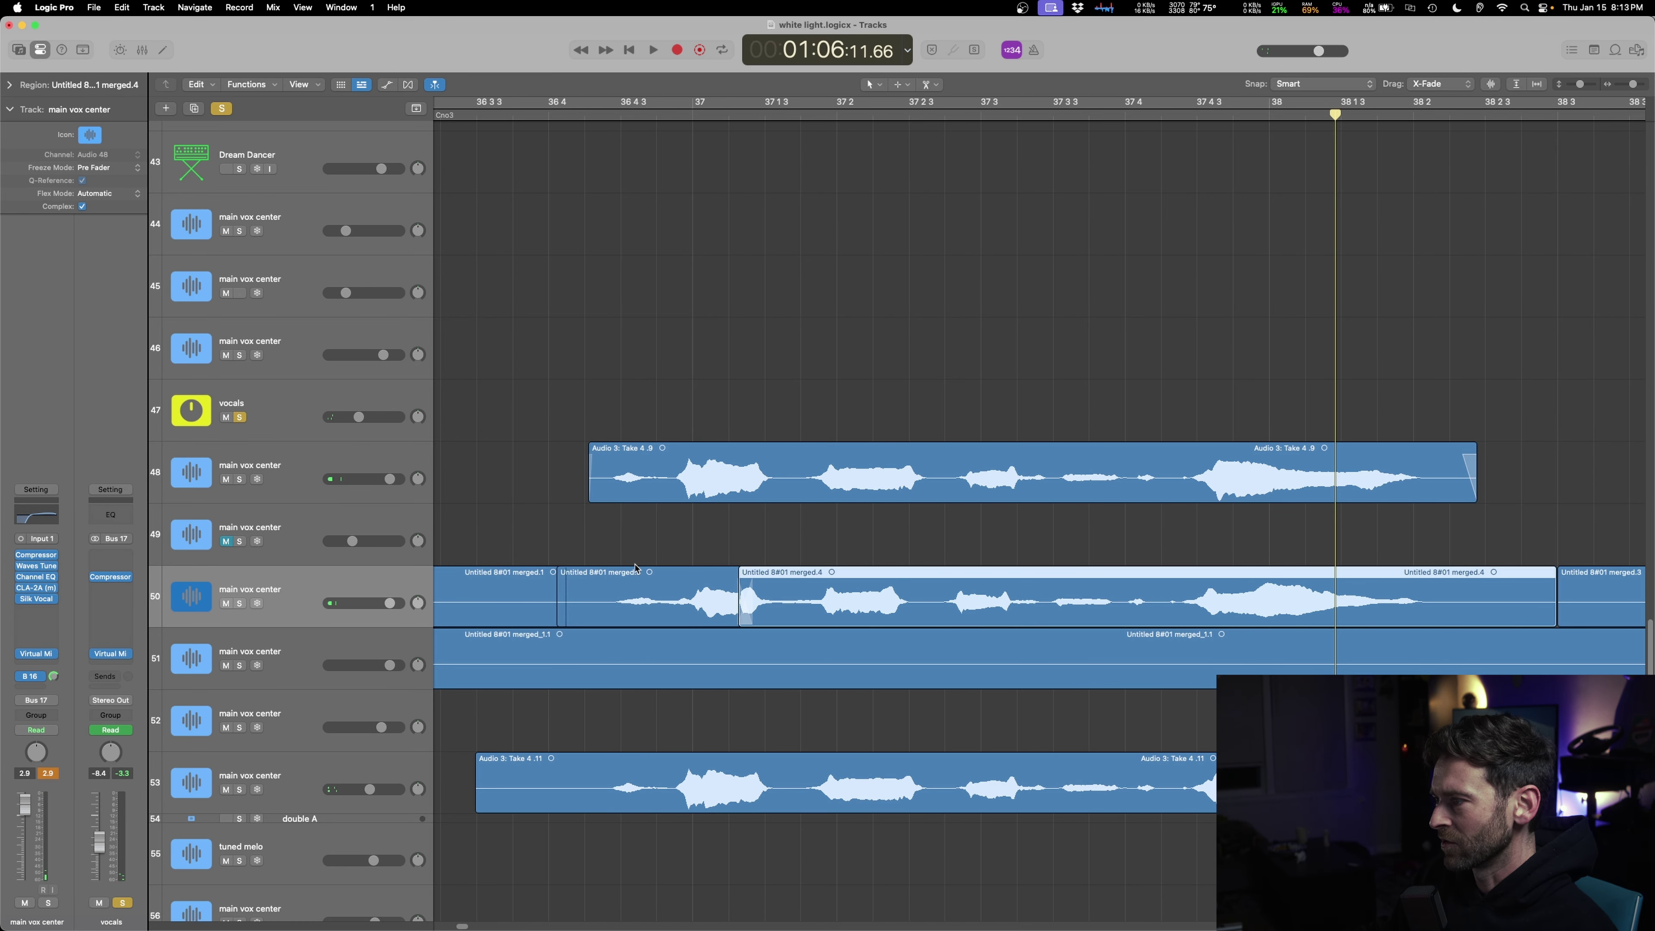
- Listen to the soloed vocals from around bar 38 through bar 42
{"action": "key", "text": "space"}
{"action": "scroll", "coordinate": [768, 603], "scroll_direction": "down", "scroll_amount": 5}
{"action": "scroll", "coordinate": [768, 603], "scroll_direction": "right", "scroll_amount": 6}
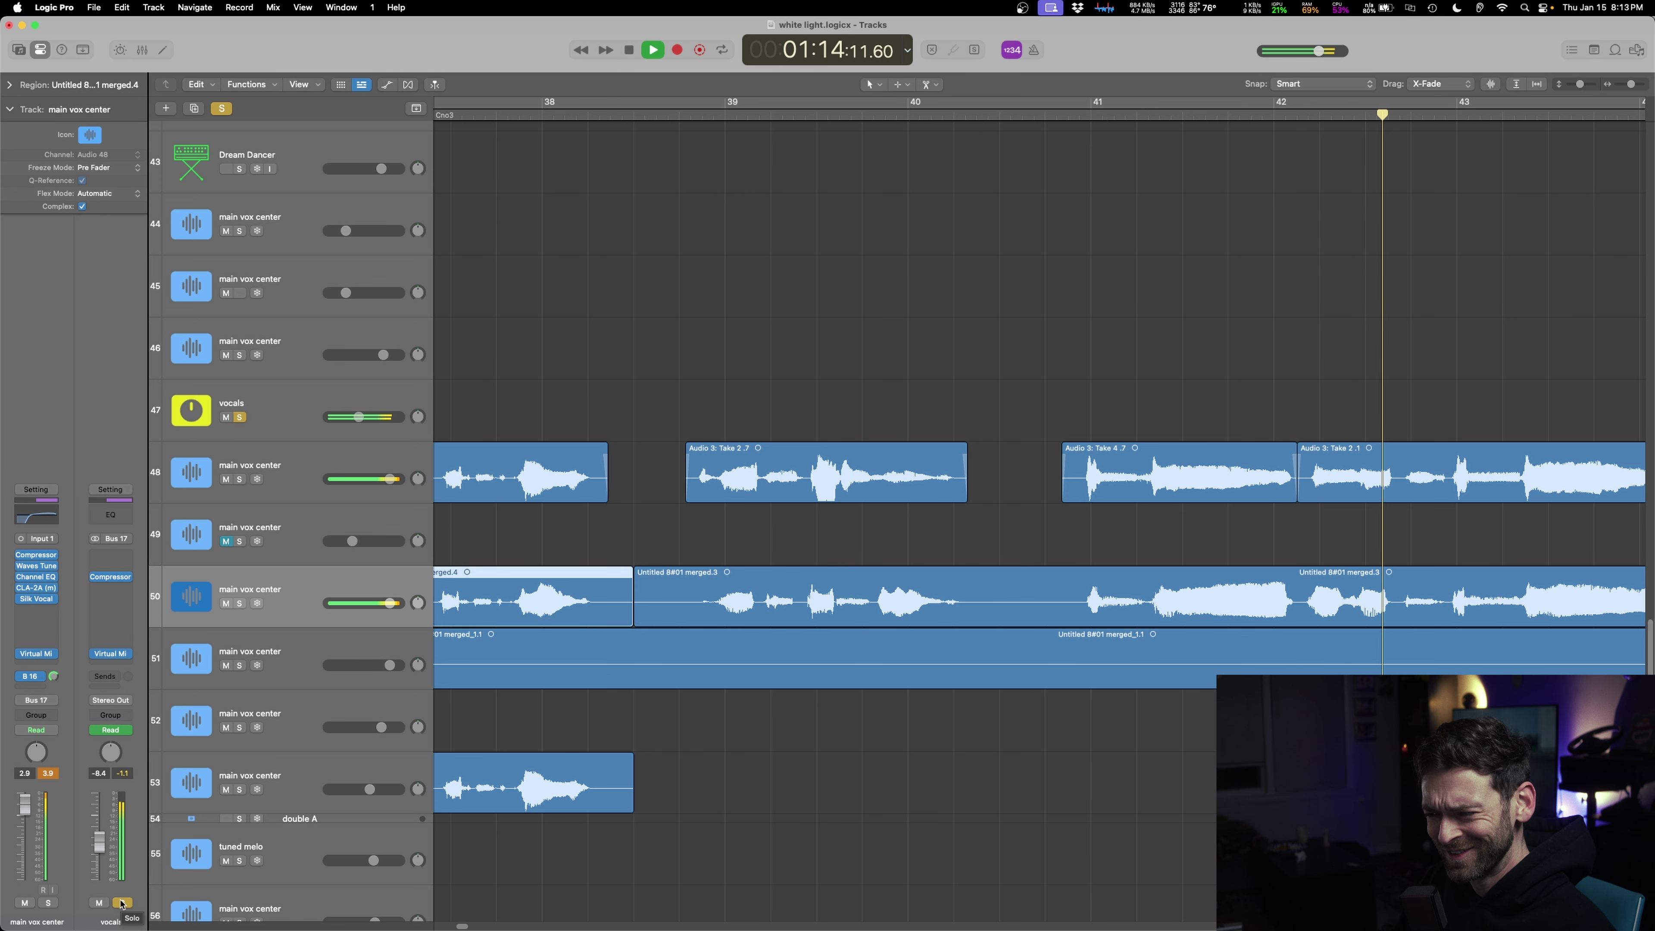
- Toggle the Eb3 note in the track 50 vocal's Waves Tune Real-Time plug-in and audition the phrase near bar 43
{"action": "left_click", "coordinate": [35, 565]}
{"action": "key", "text": "space"}
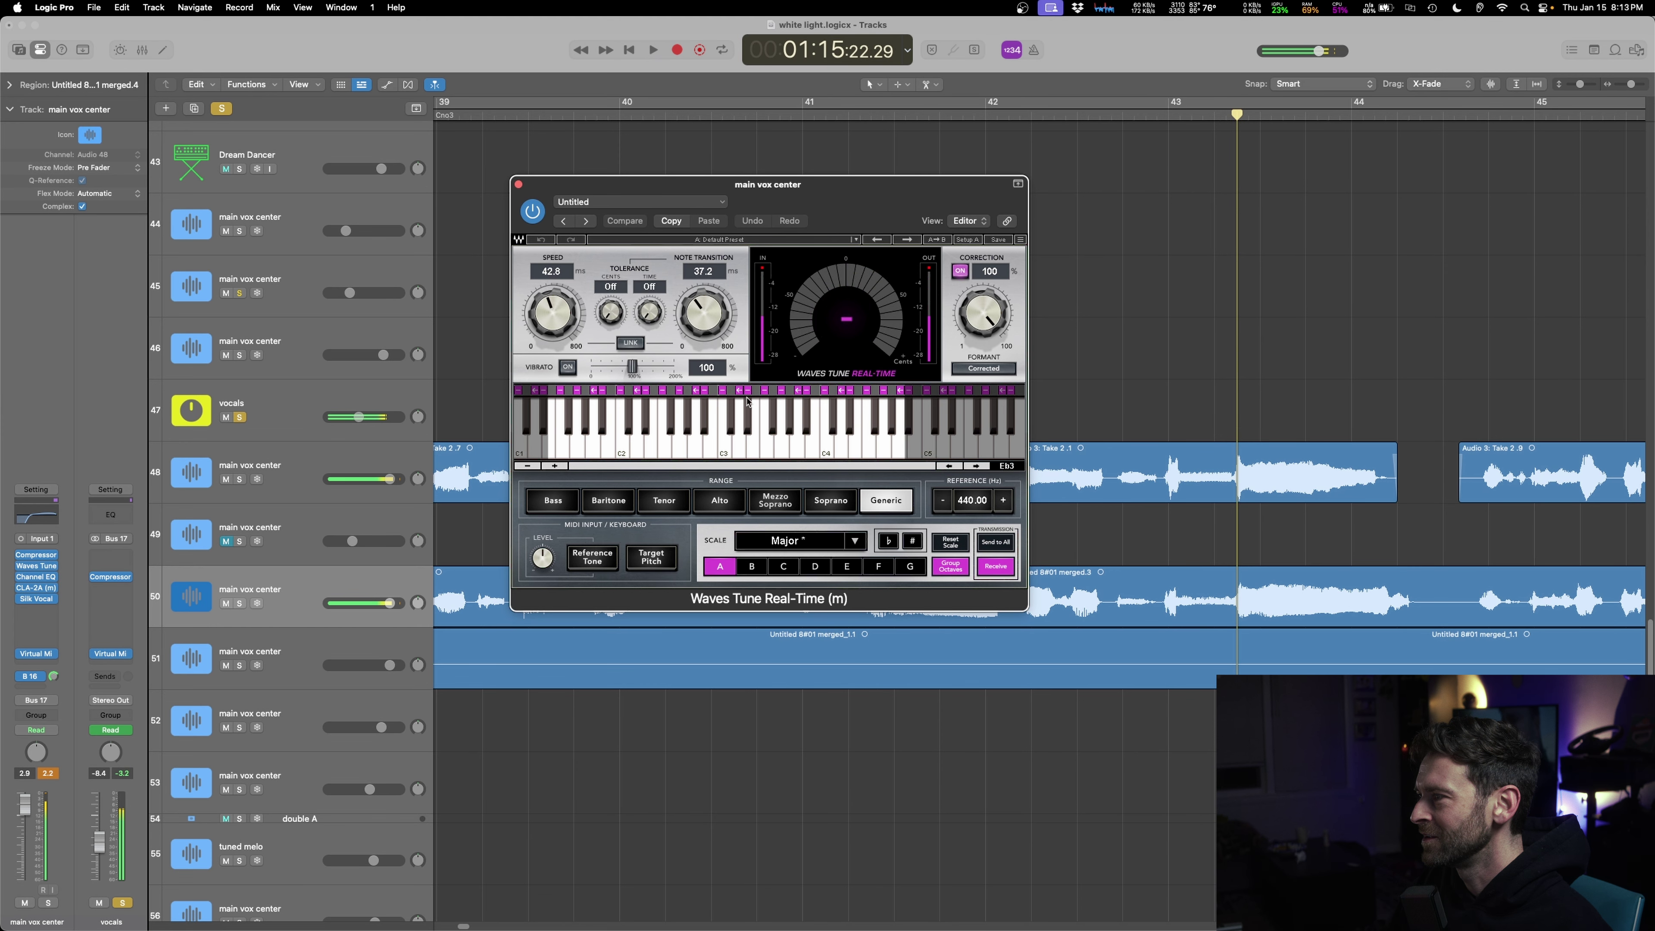
{"action": "left_click", "coordinate": [748, 390]}
{"action": "key", "text": "space"}
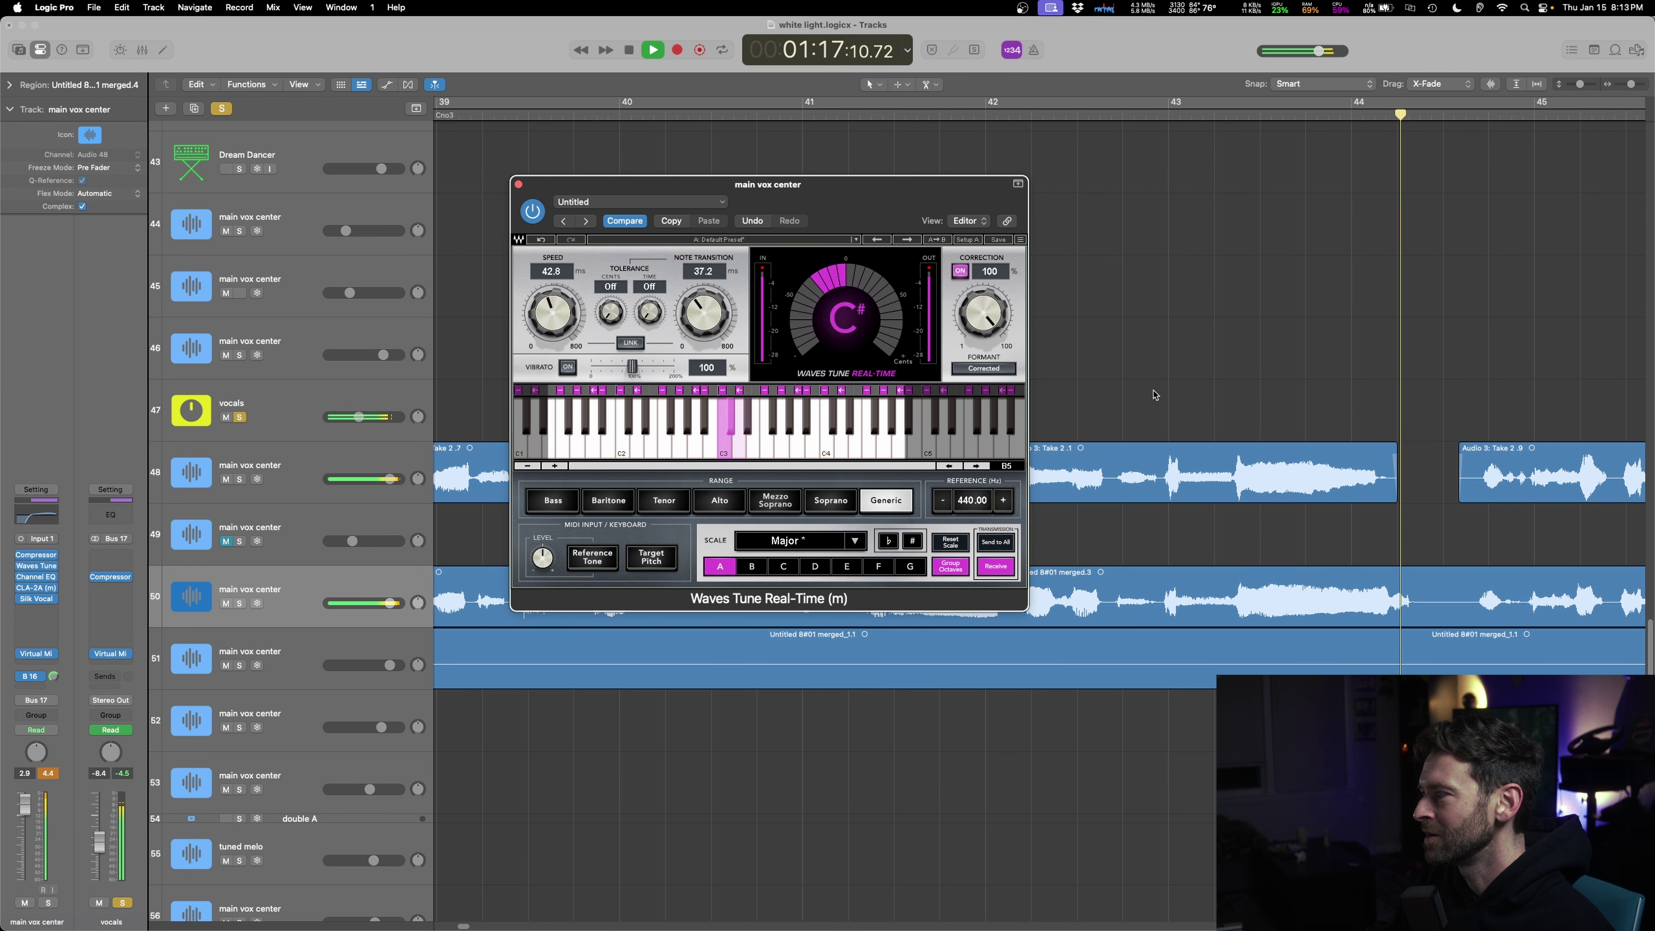
{"action": "left_click", "coordinate": [1175, 359]}
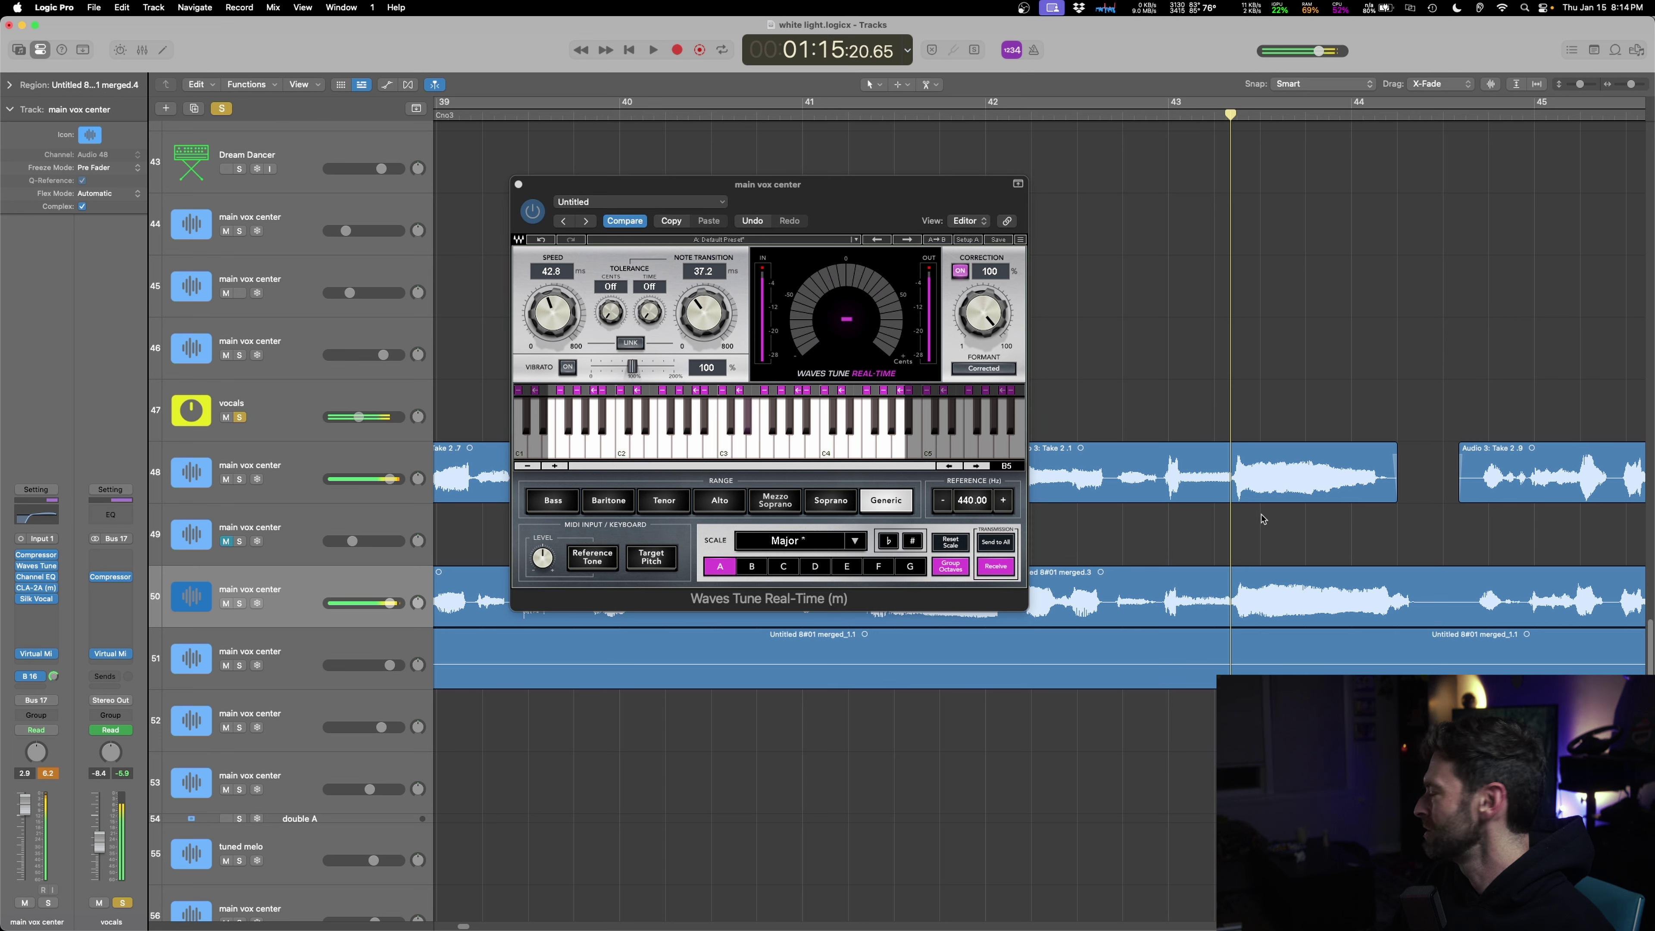
- Split the held note on track 48 near bar 44 and separate the short track 50 phrase just after bar 42
{"action": "left_click", "coordinate": [1366, 486]}
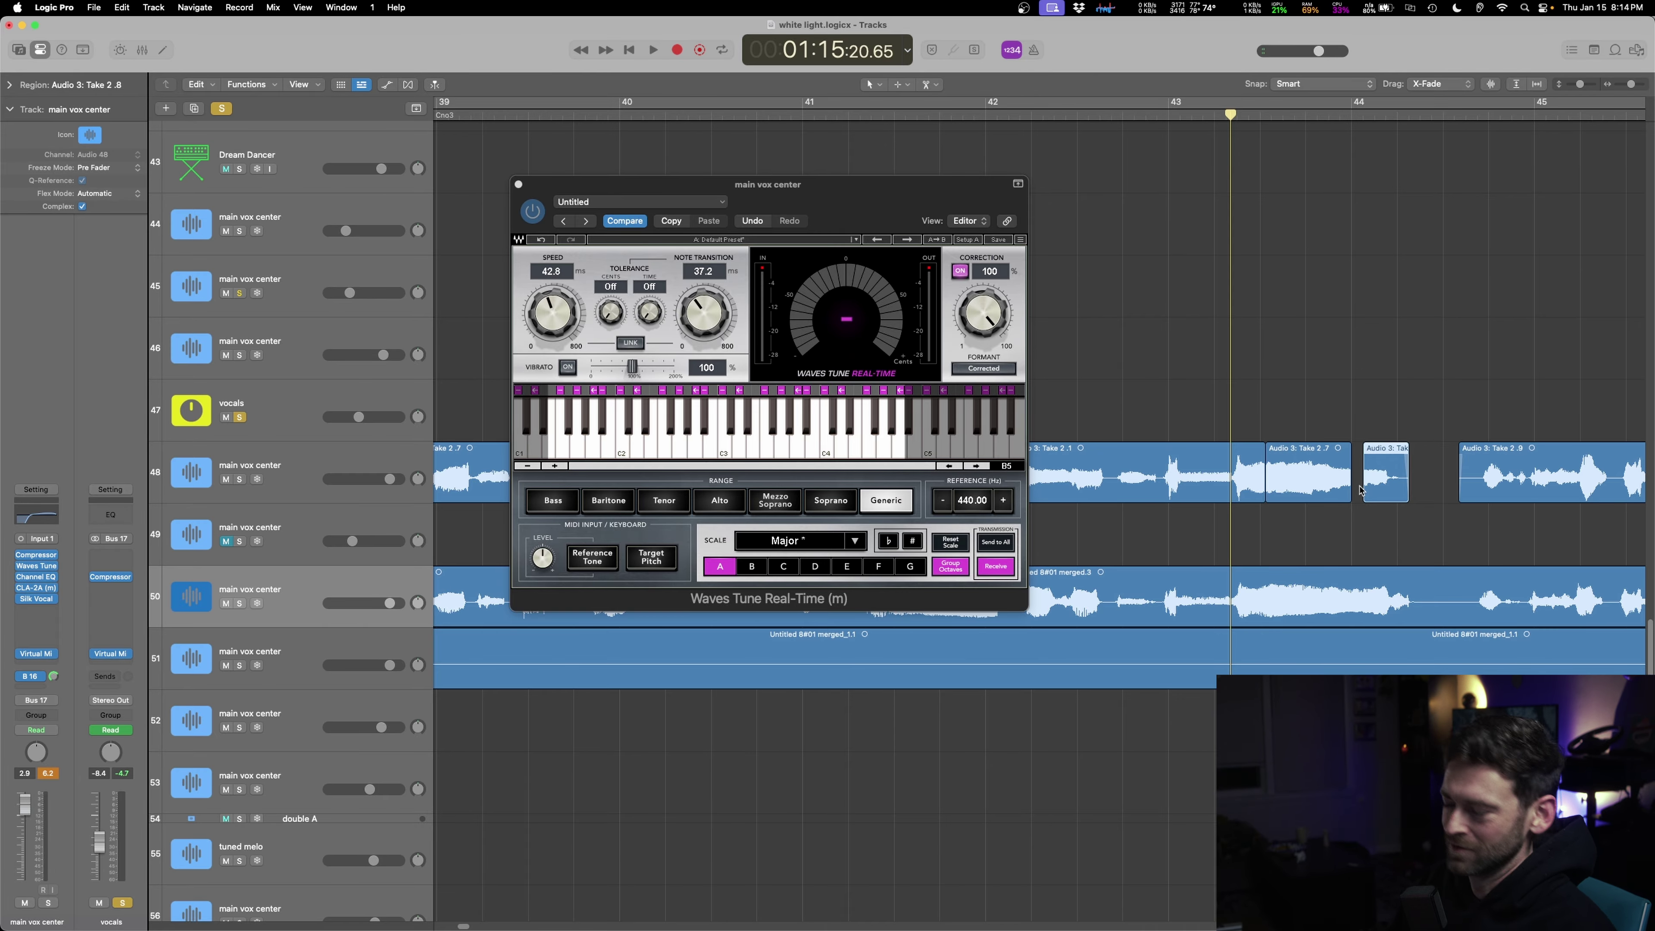
{"action": "key", "text": "space"}
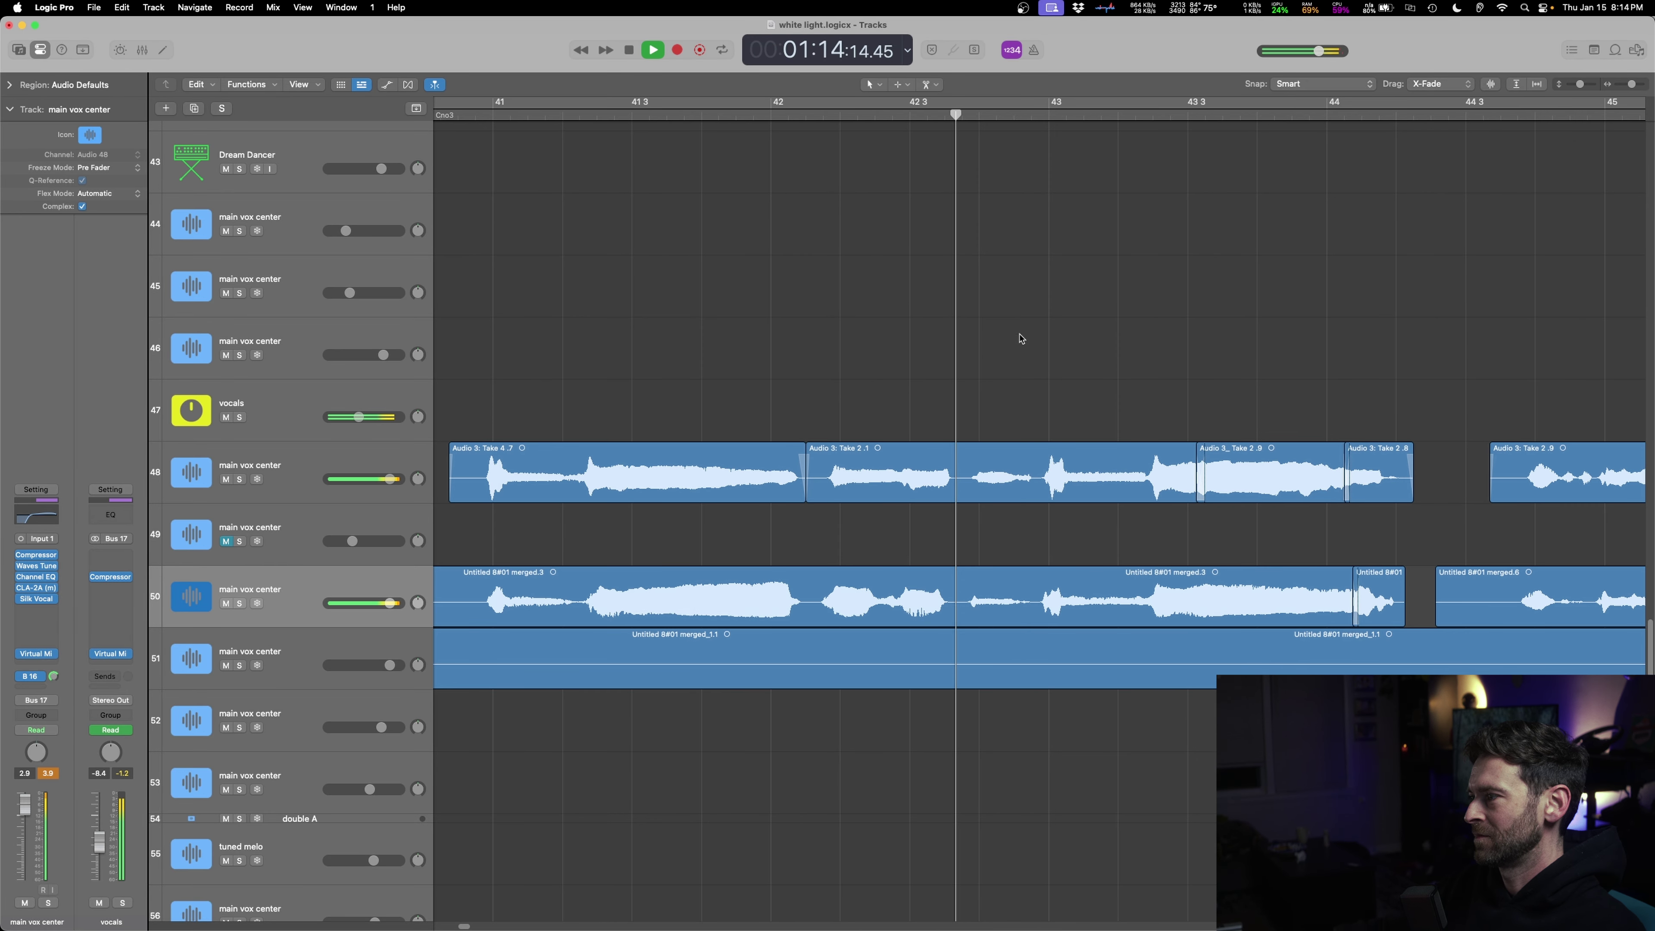
{"action": "left_click", "coordinate": [811, 607]}
{"action": "left_click_drag", "start_coordinate": [948, 610], "coordinate": [821, 623]}
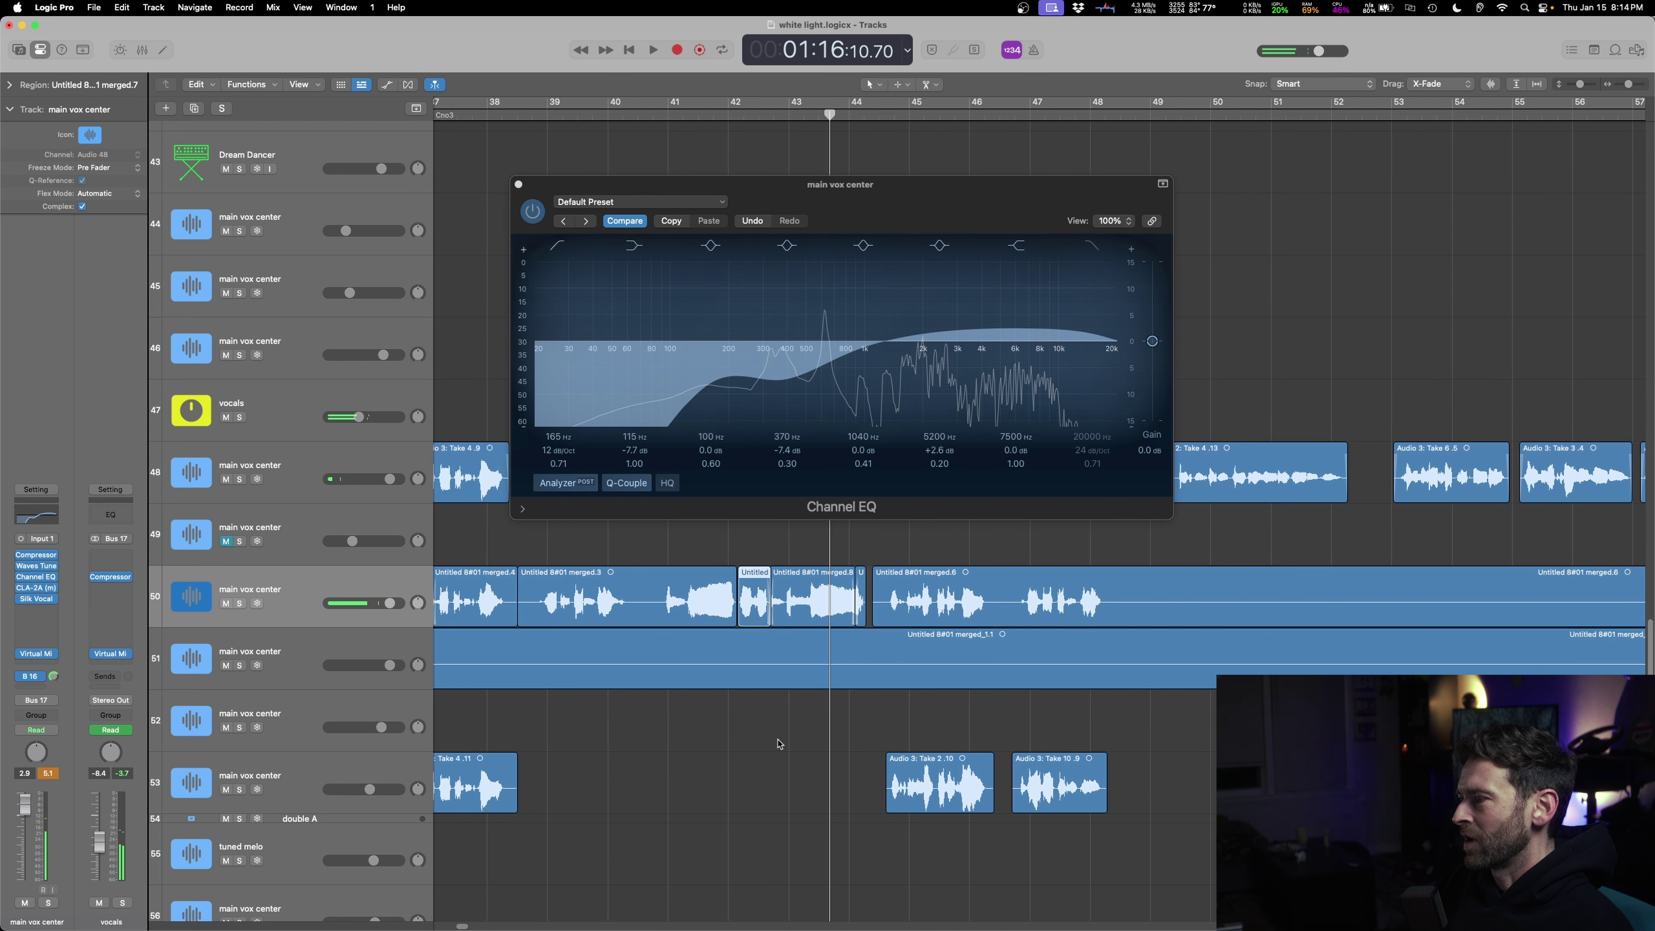
- Close the Channel EQ window and audition the vocals from bar 33 and again from around bar 30
{"action": "scroll", "coordinate": [779, 743], "scroll_direction": "left", "scroll_amount": 10}
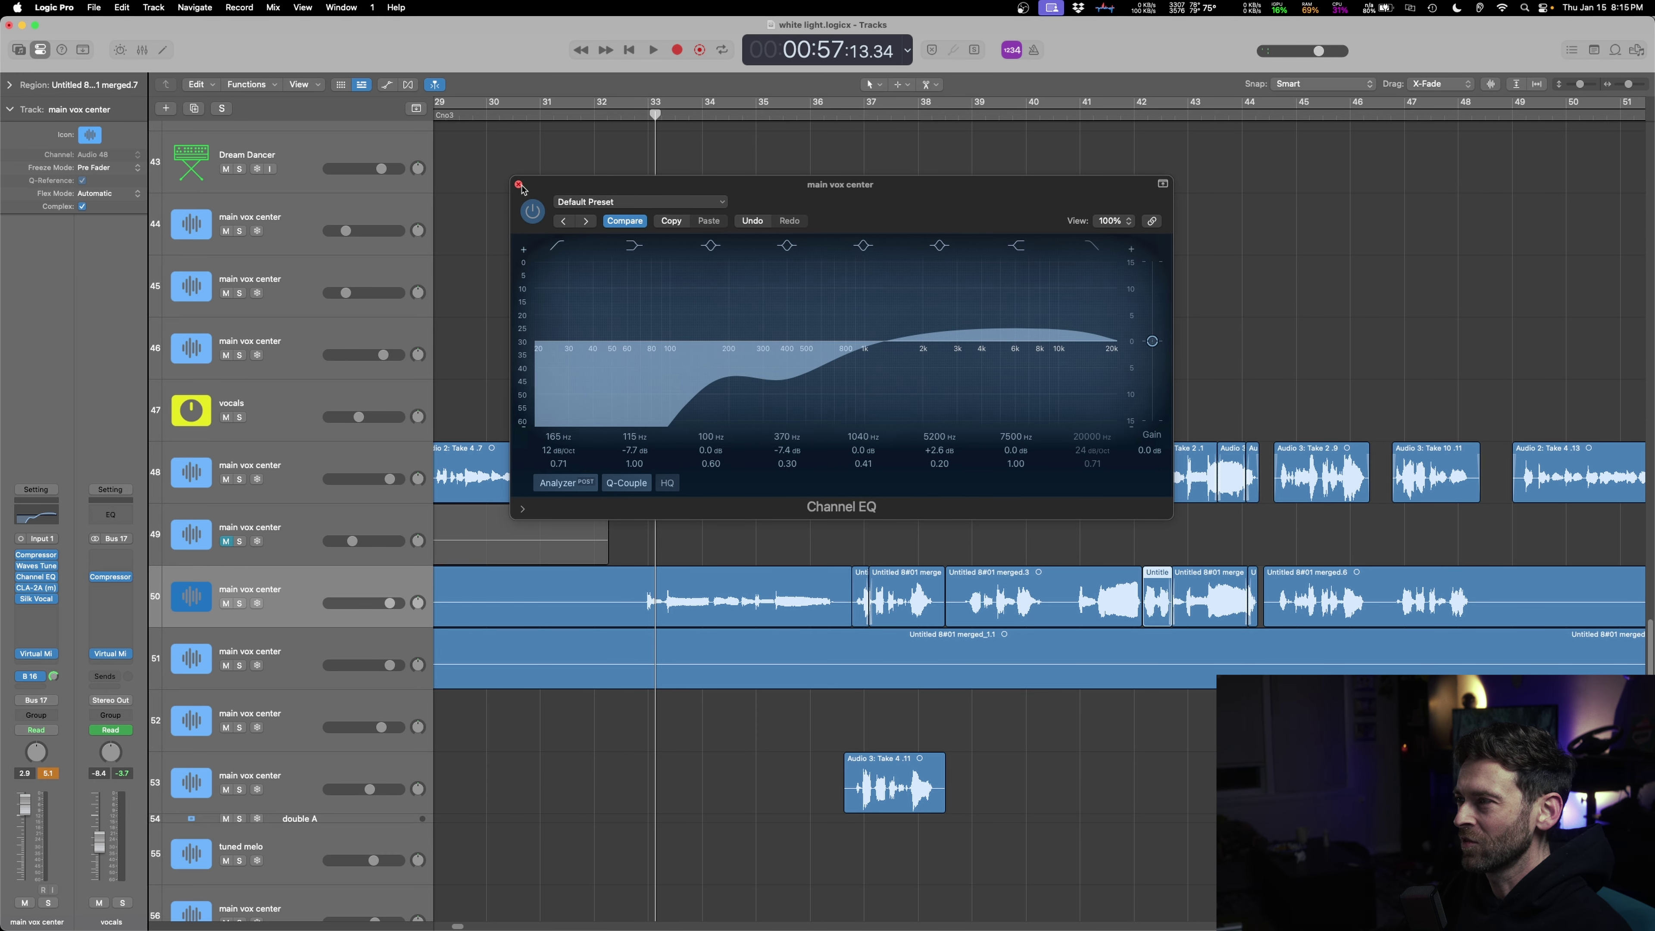
{"action": "left_click", "coordinate": [519, 186]}
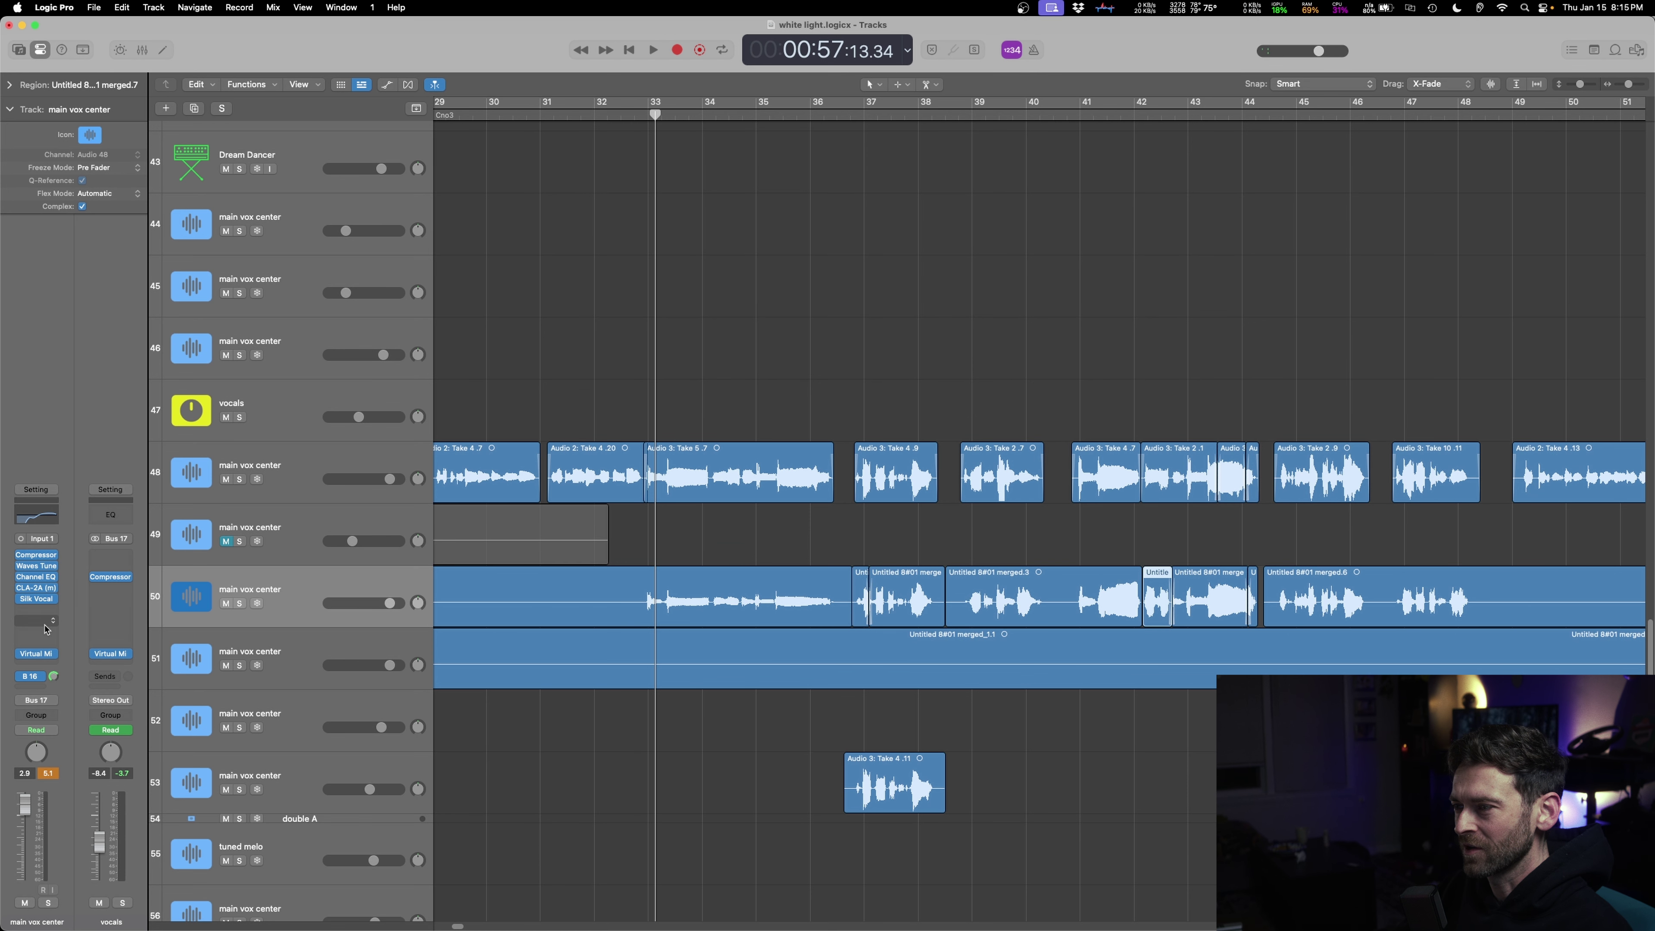
{"action": "key", "text": "space"}
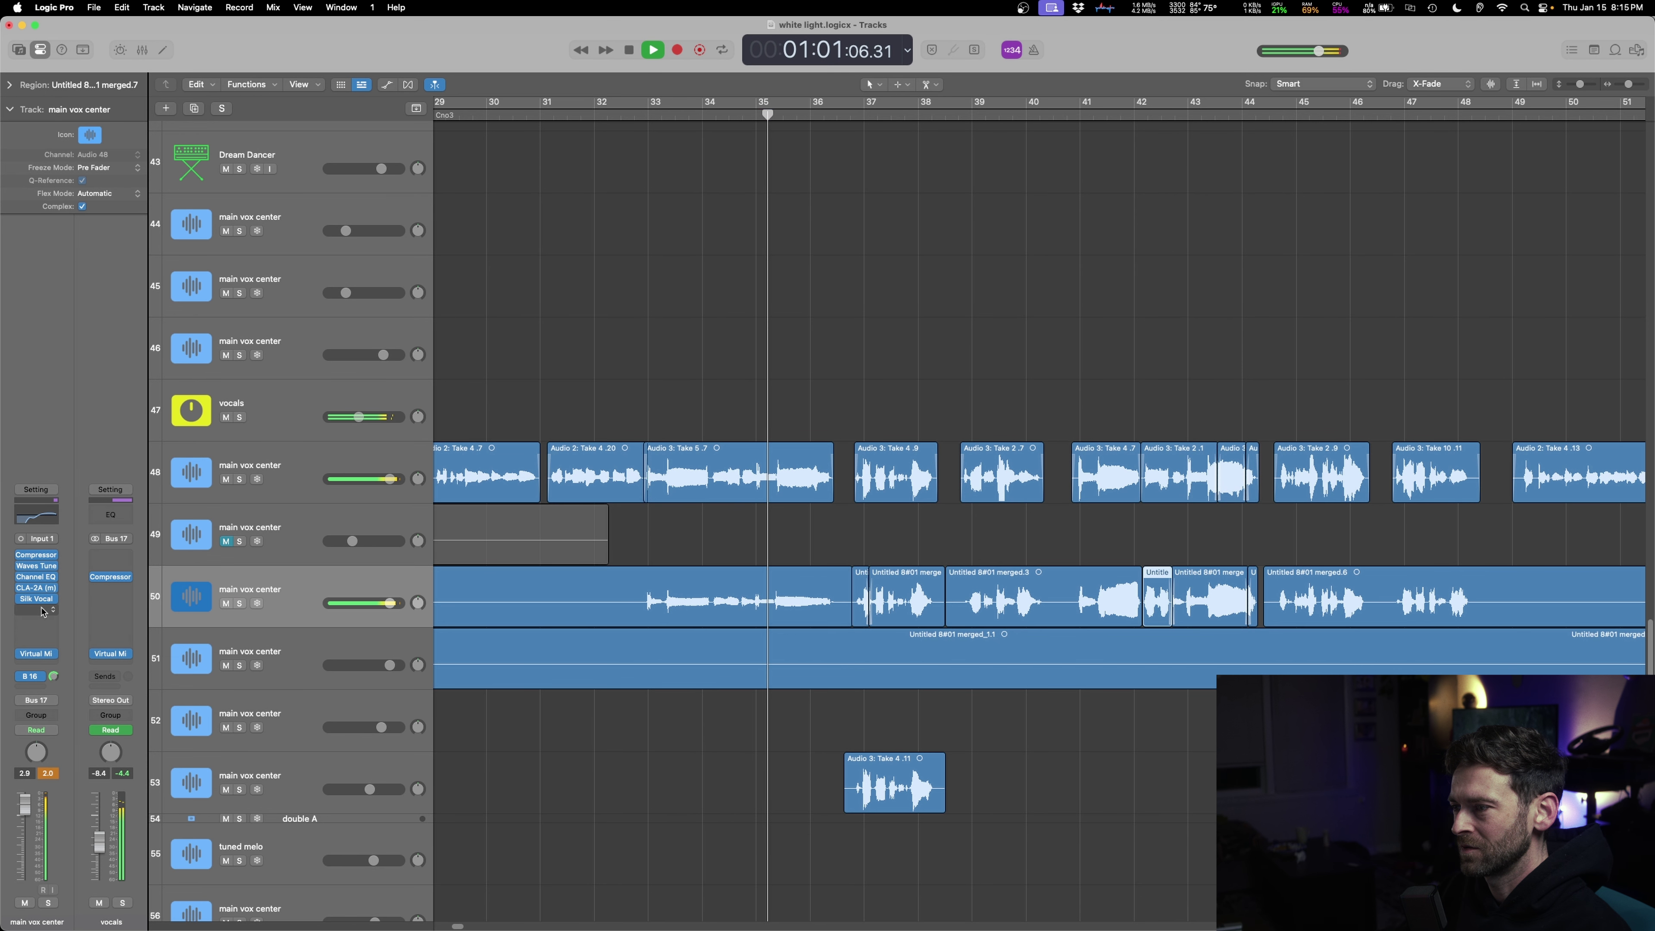
{"action": "left_click", "coordinate": [57, 610]}
{"action": "left_click", "coordinate": [540, 826]}
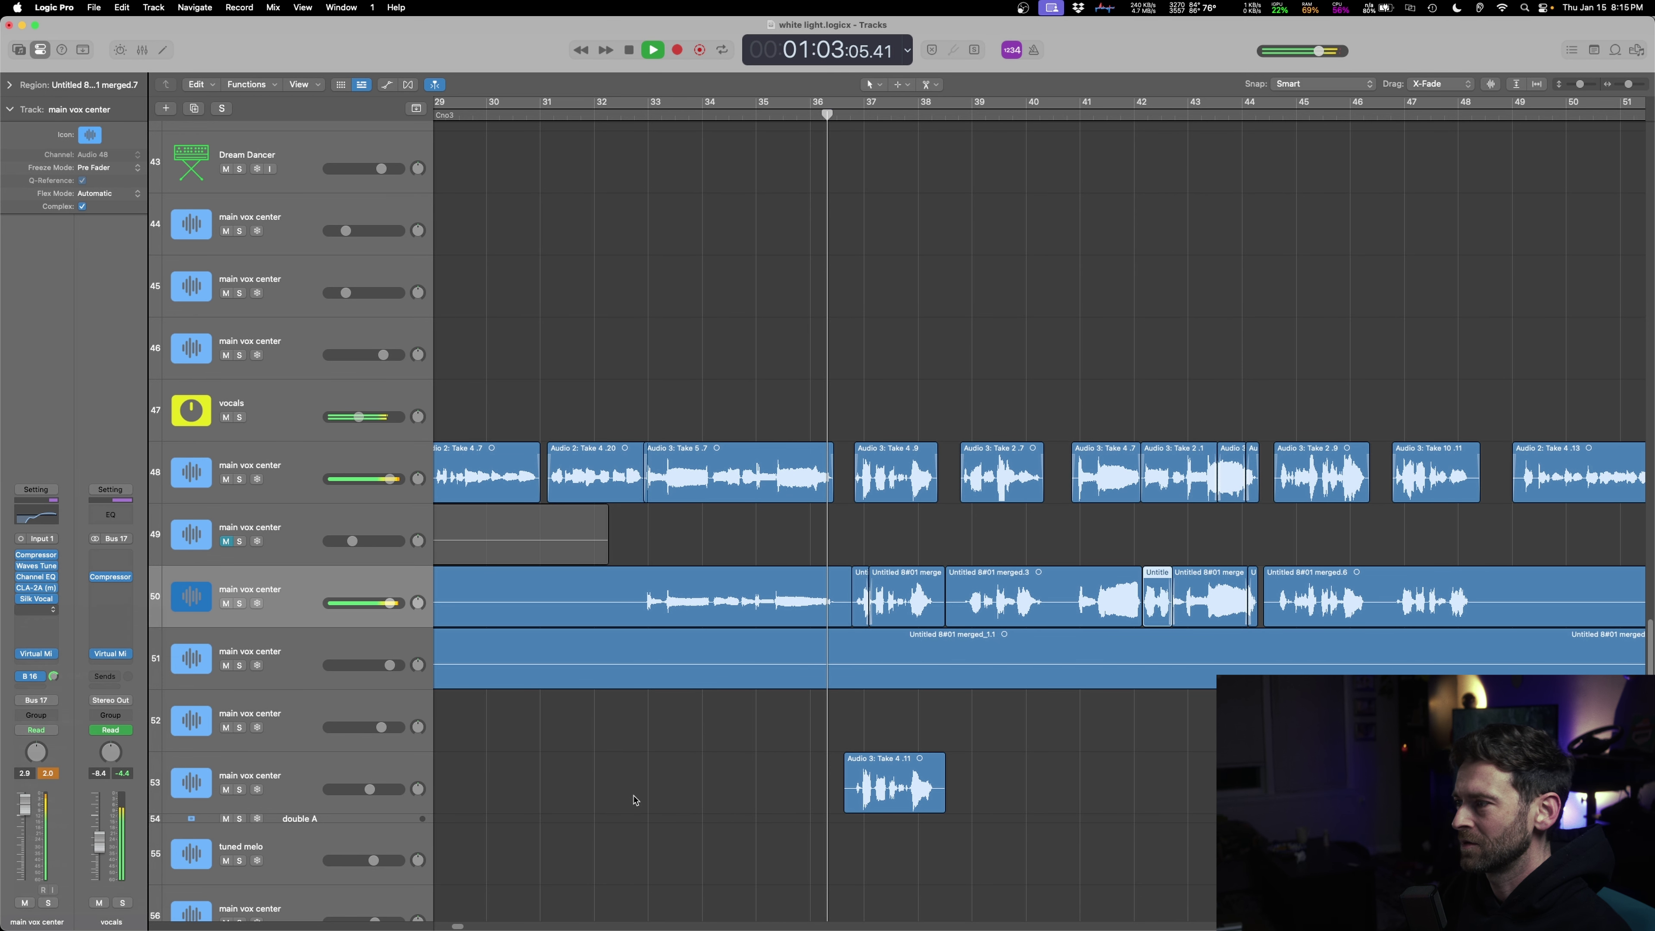
{"action": "scroll", "coordinate": [683, 744], "scroll_direction": "left", "scroll_amount": 3}
{"action": "left_click", "coordinate": [640, 295], "text": "shift"}
{"action": "key", "text": "space"}
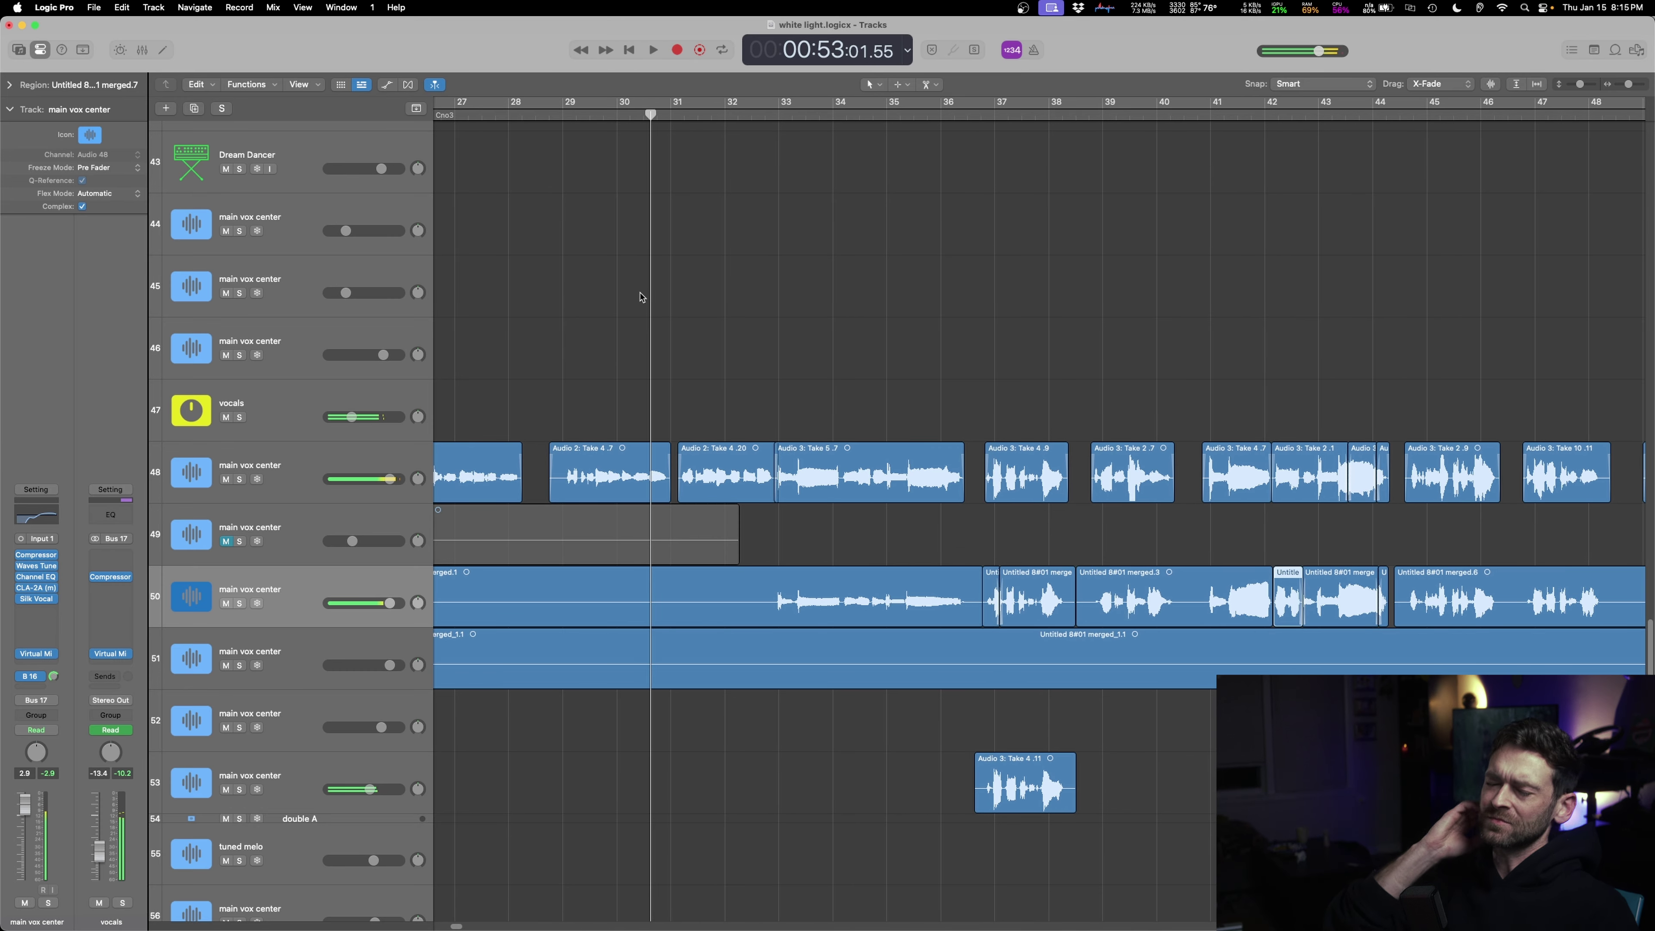
{"action": "key", "text": "space"}
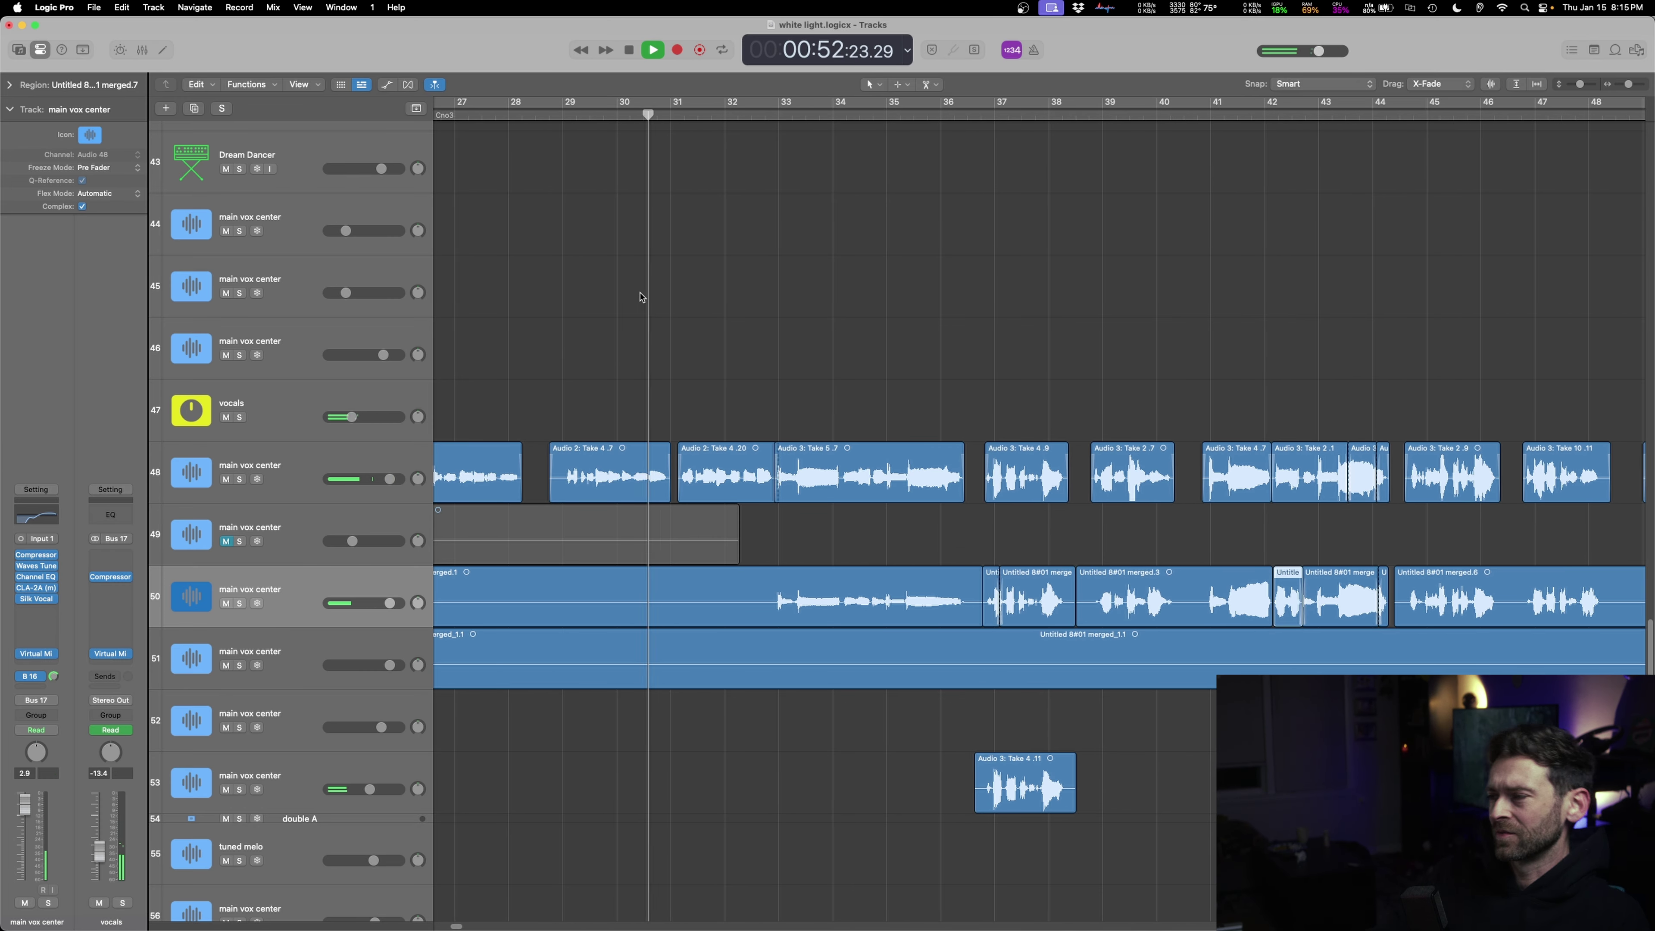
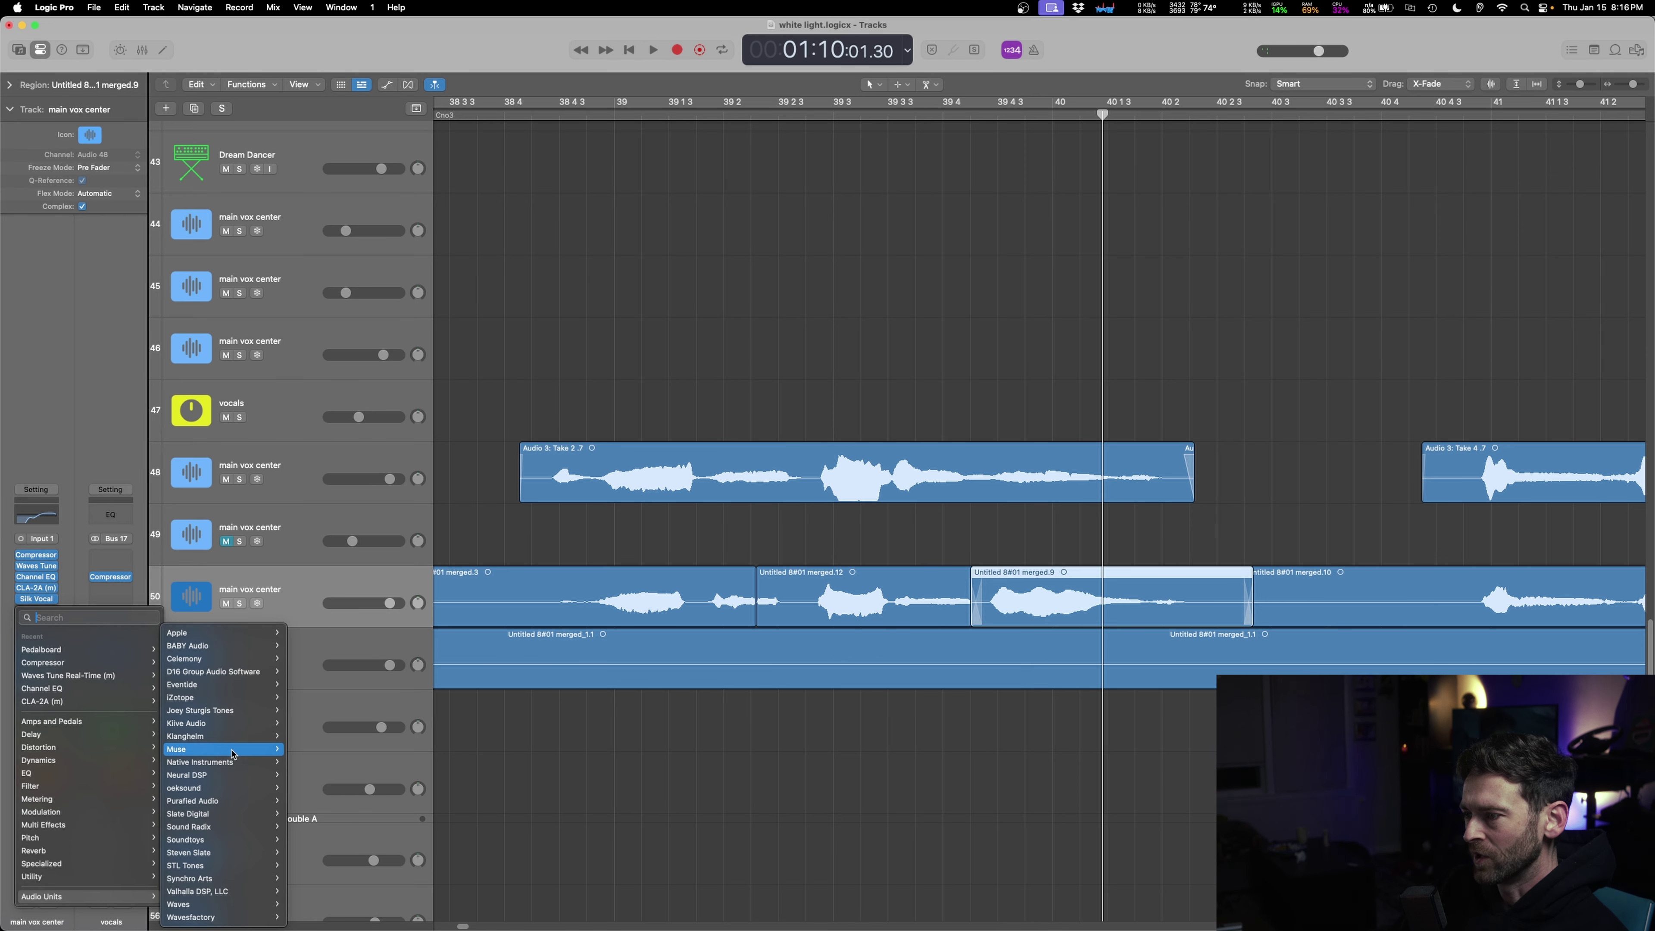
- Insert the iZotope Vinyl plug-in on the track 50 vocal with Lo-fi enabled and audition it around bar 37
{"action": "mouse_move", "coordinate": [221, 695]}
{"action": "left_click", "coordinate": [329, 917]}
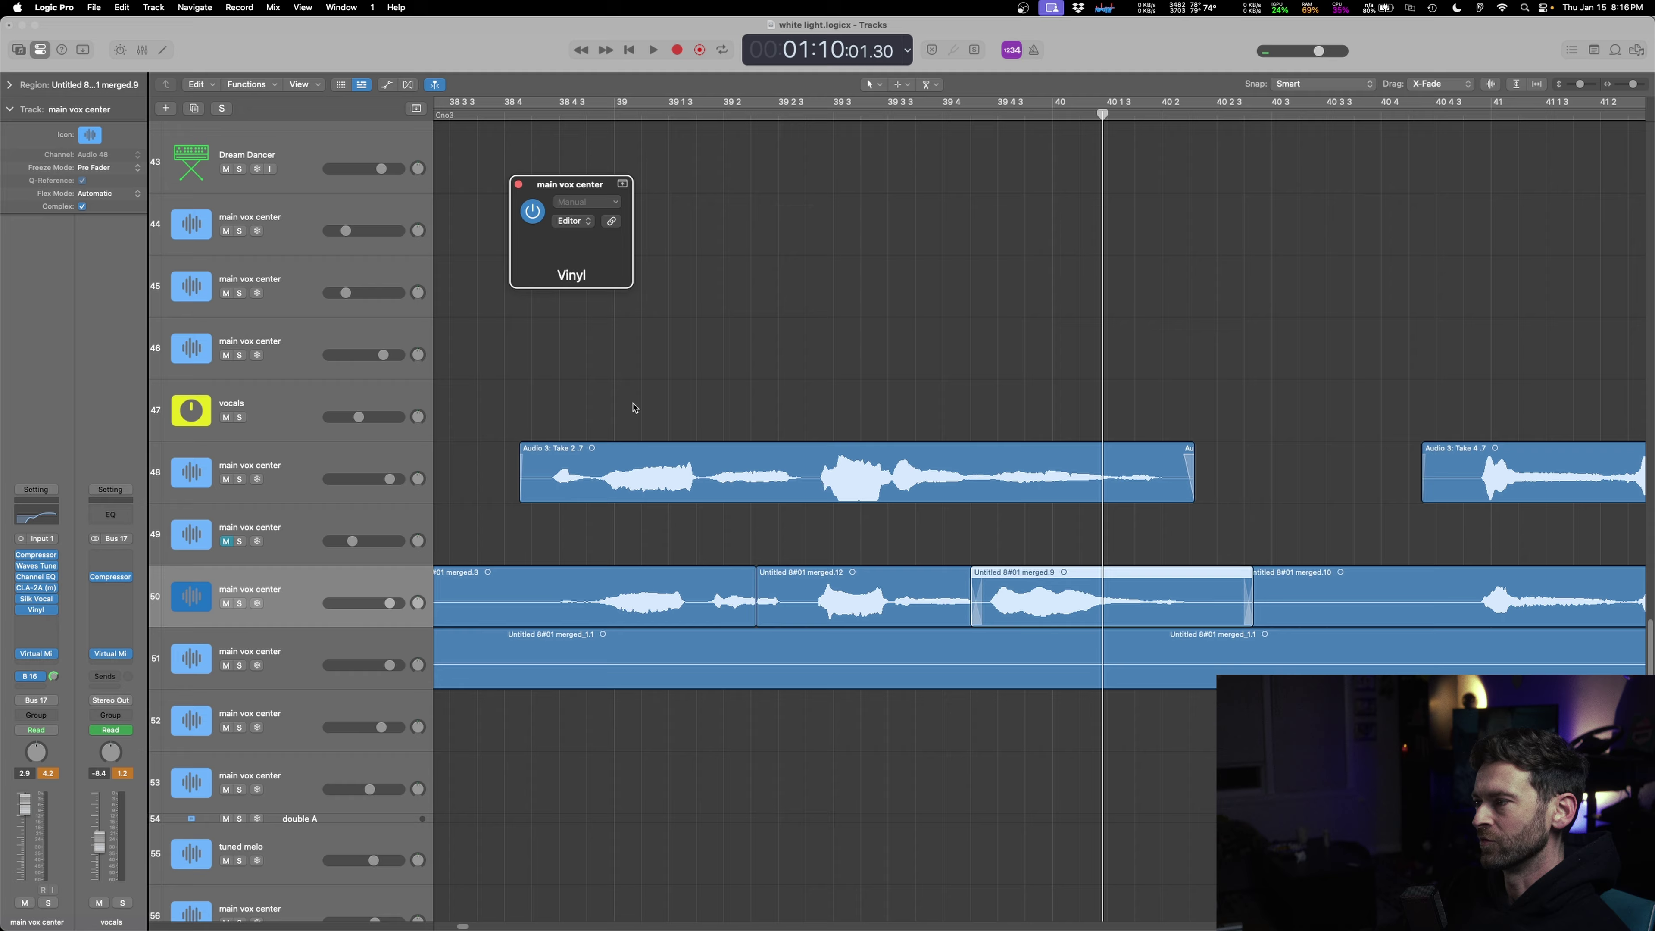
{"action": "scroll", "coordinate": [812, 479], "scroll_direction": "down", "scroll_amount": 4}
{"action": "scroll", "coordinate": [746, 739], "scroll_direction": "left", "scroll_amount": 5}
{"action": "left_click", "coordinate": [610, 711], "text": "shift"}
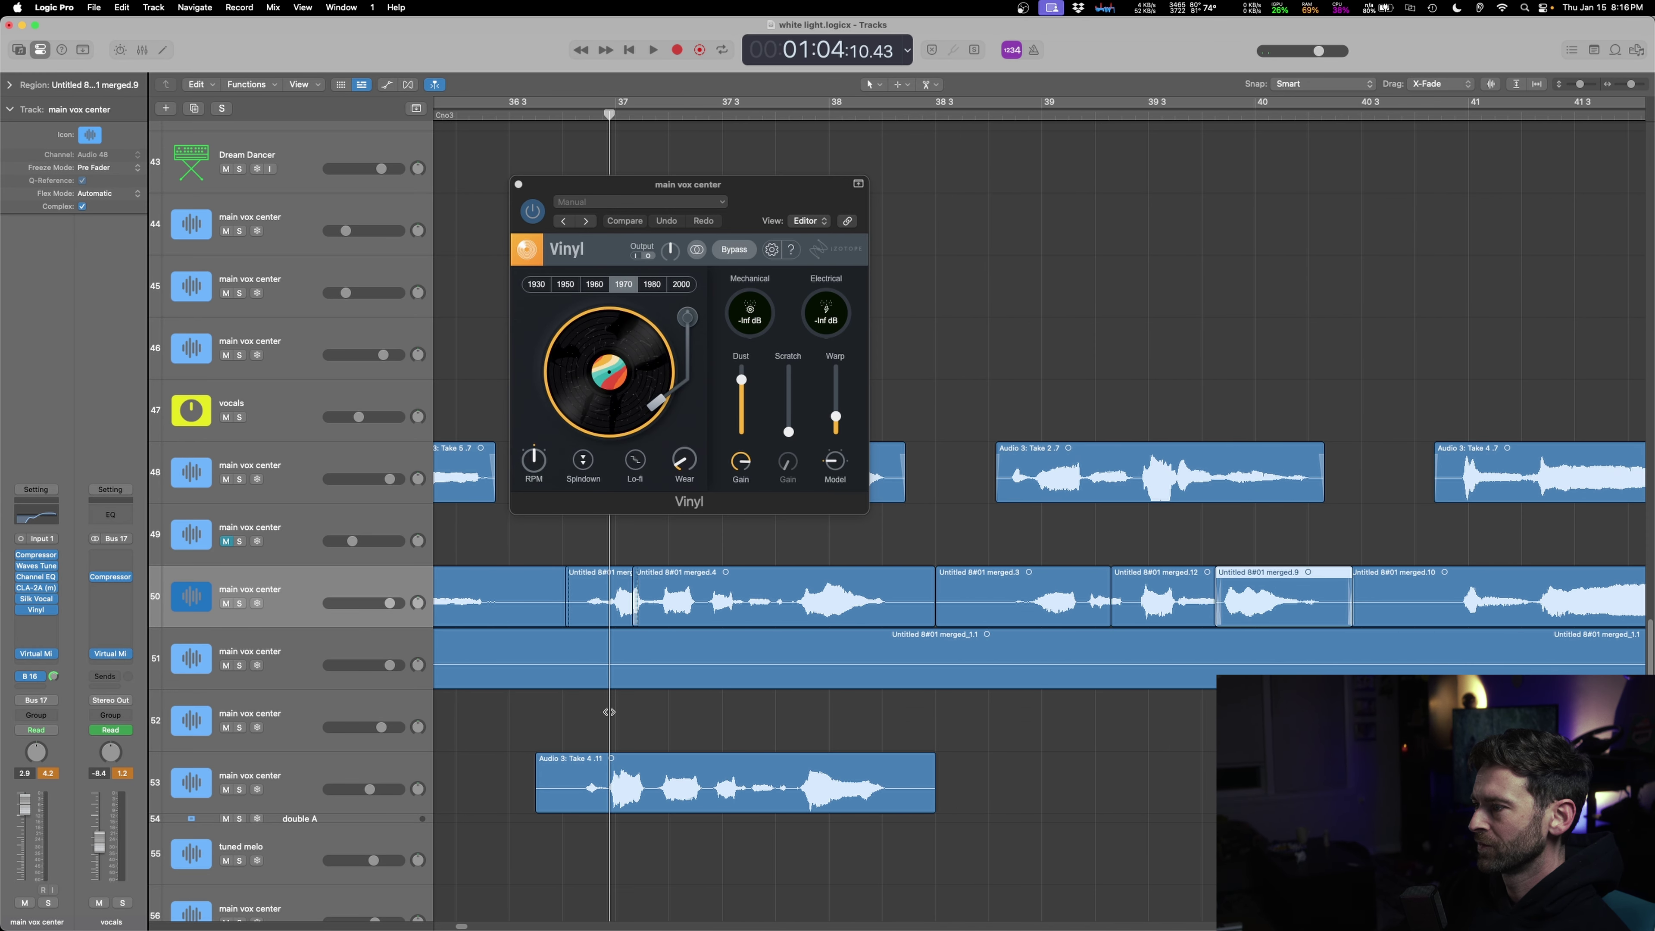
{"action": "key", "text": "space"}
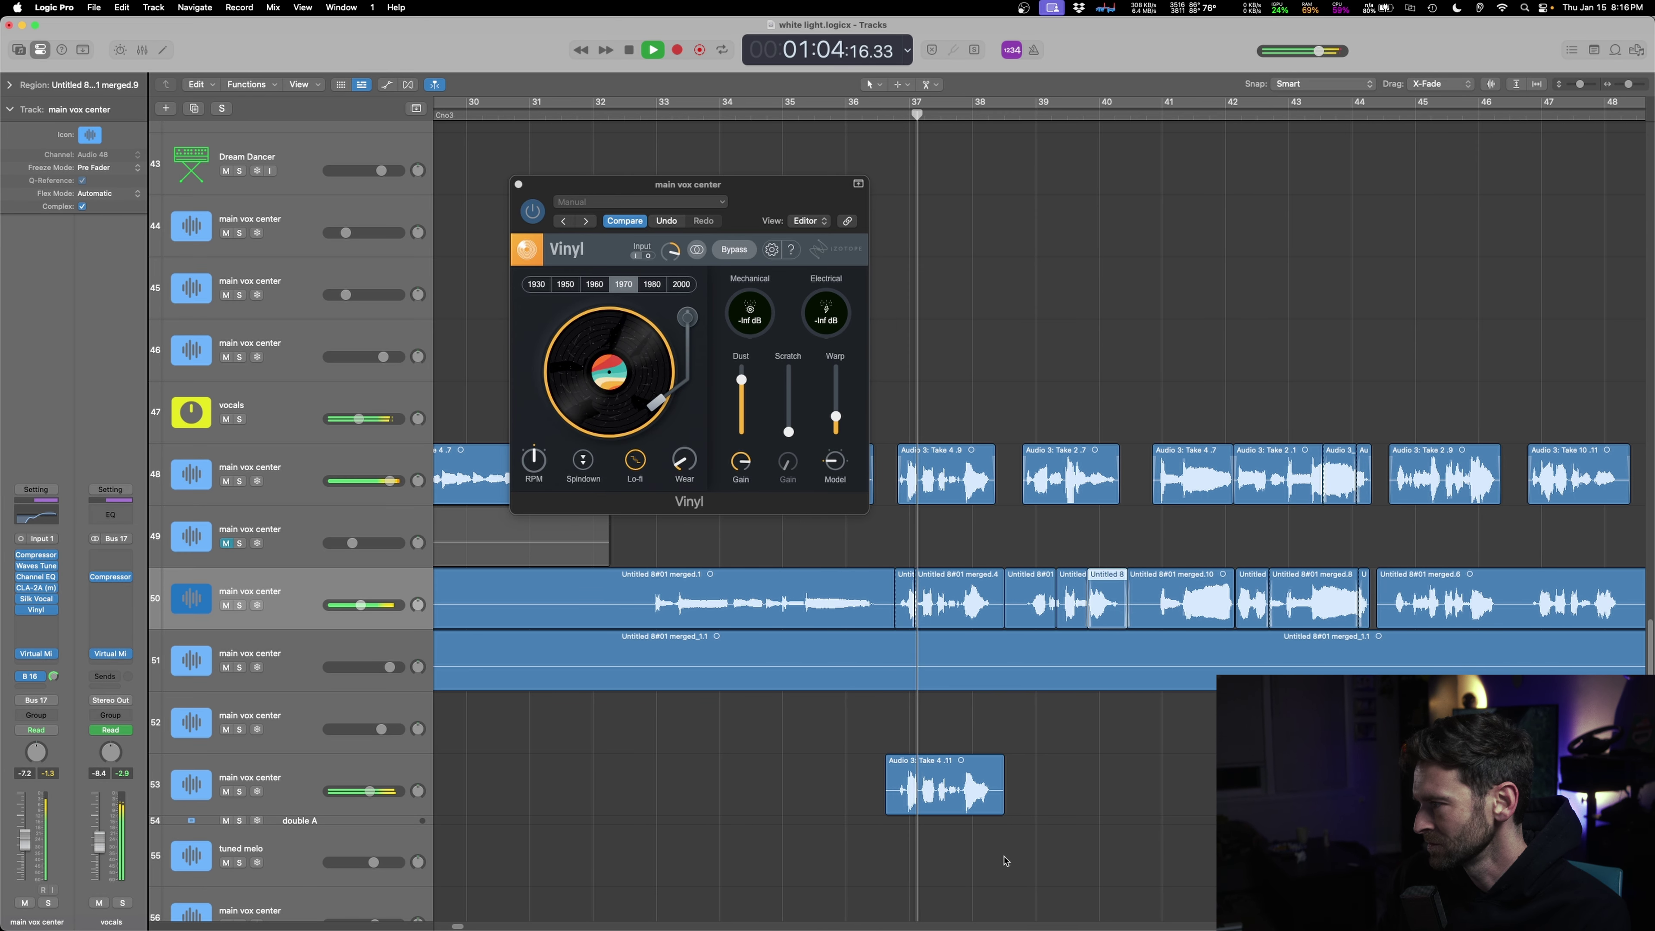
{"action": "left_click", "coordinate": [519, 185]}
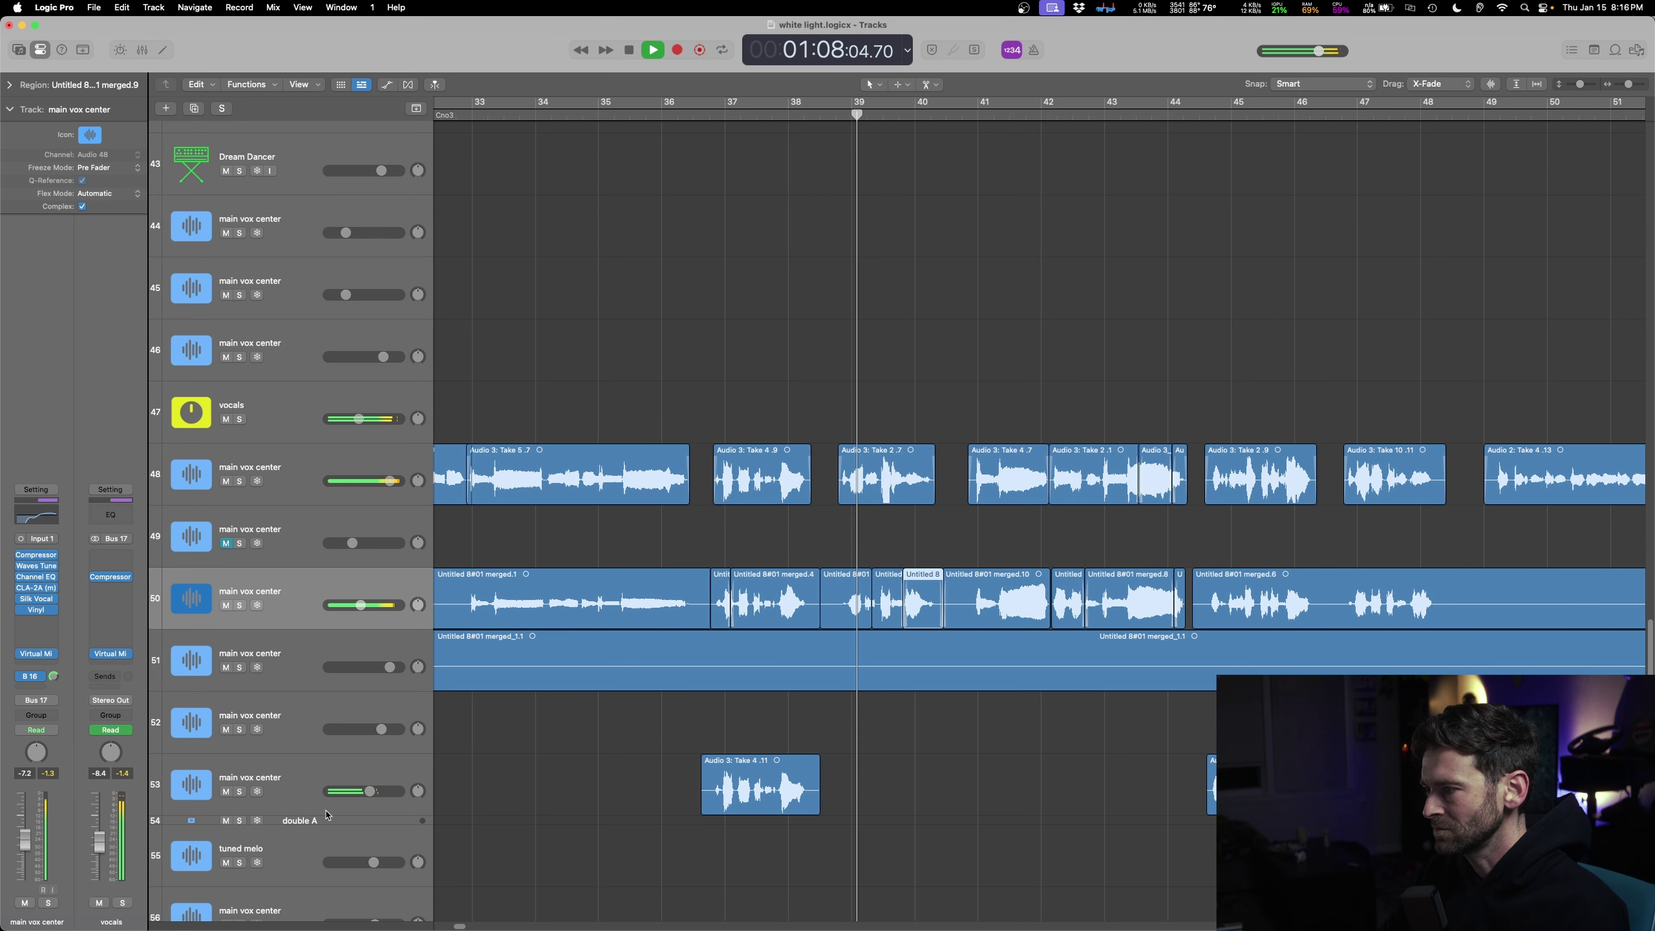
- Create two duplicates of vocal track 53 with the same channel settings directly below it
{"action": "left_click", "coordinate": [303, 796]}
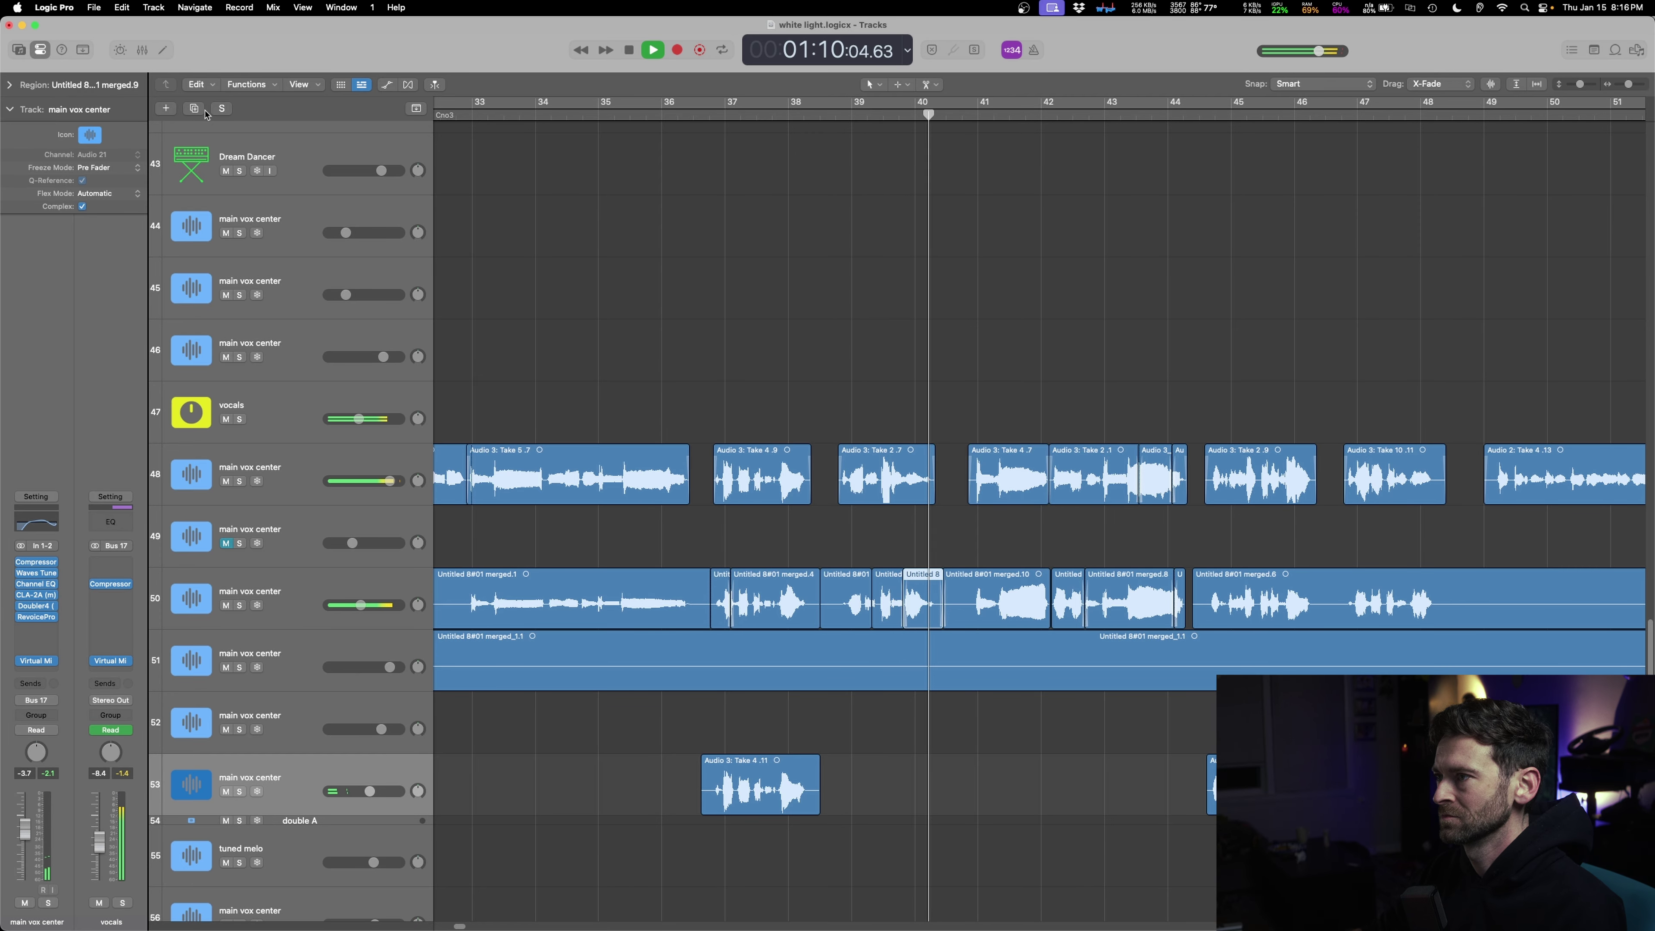
{"action": "key", "text": "super+d"}
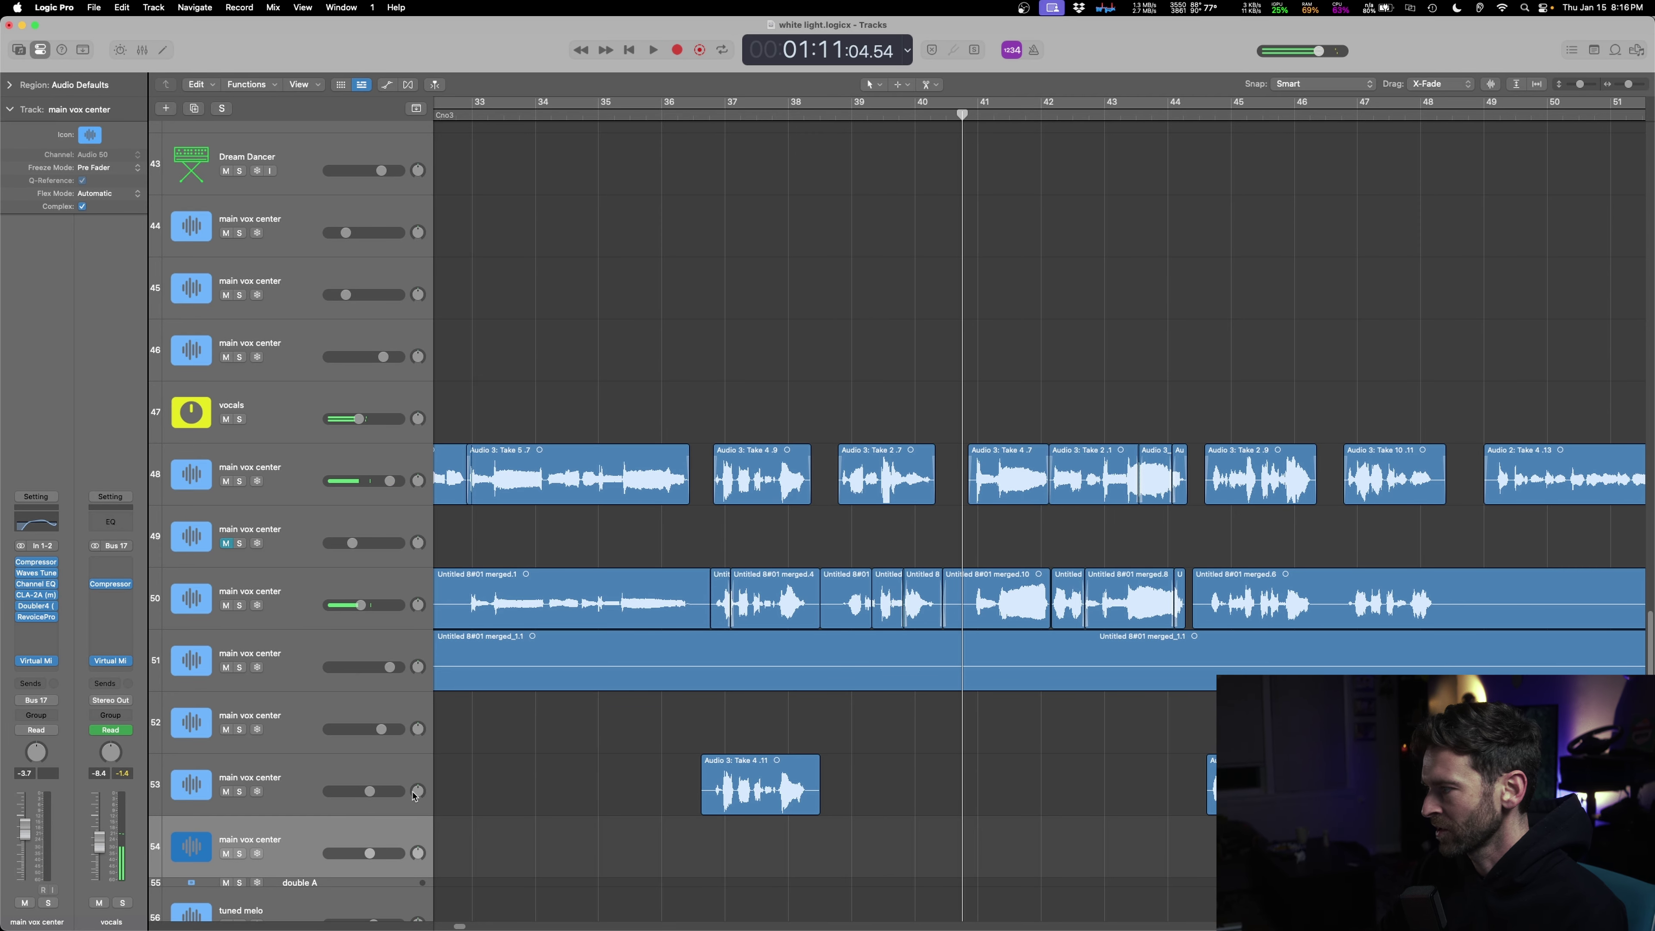
{"action": "key", "text": "super+d"}
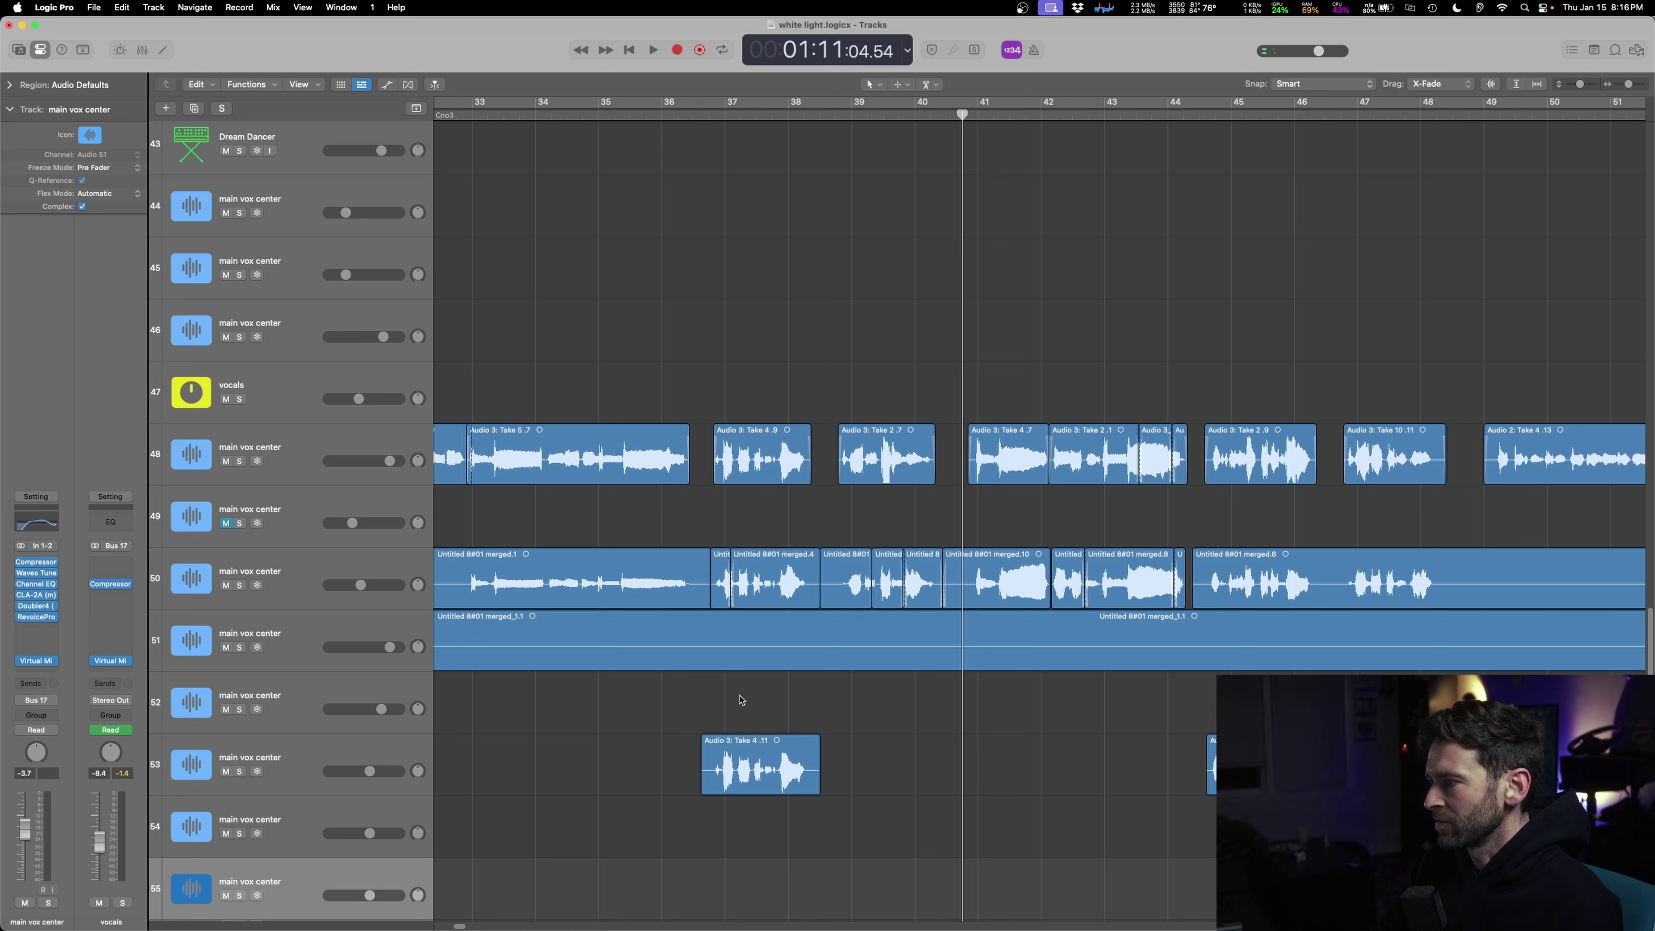
- Move track 53's regions to track 54 and the matching track 50 phrases to track 55, panned -64 and +63
{"action": "left_click_drag", "start_coordinate": [715, 521], "coordinate": [787, 574]}
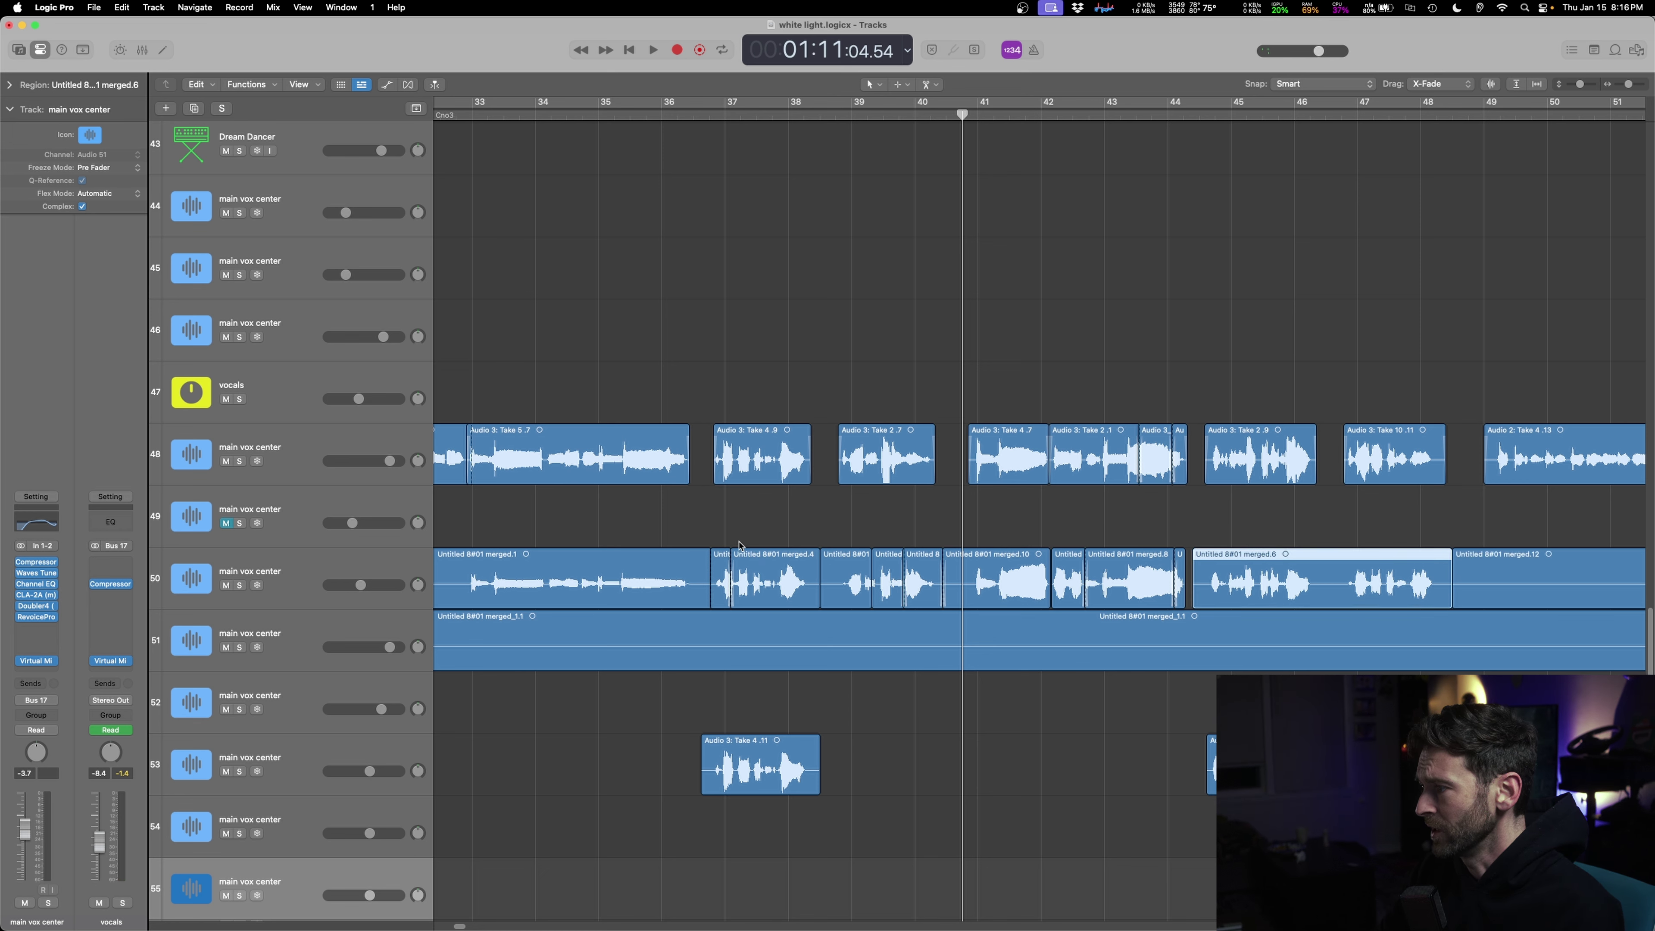
{"action": "key", "text": "shift+super+t"}
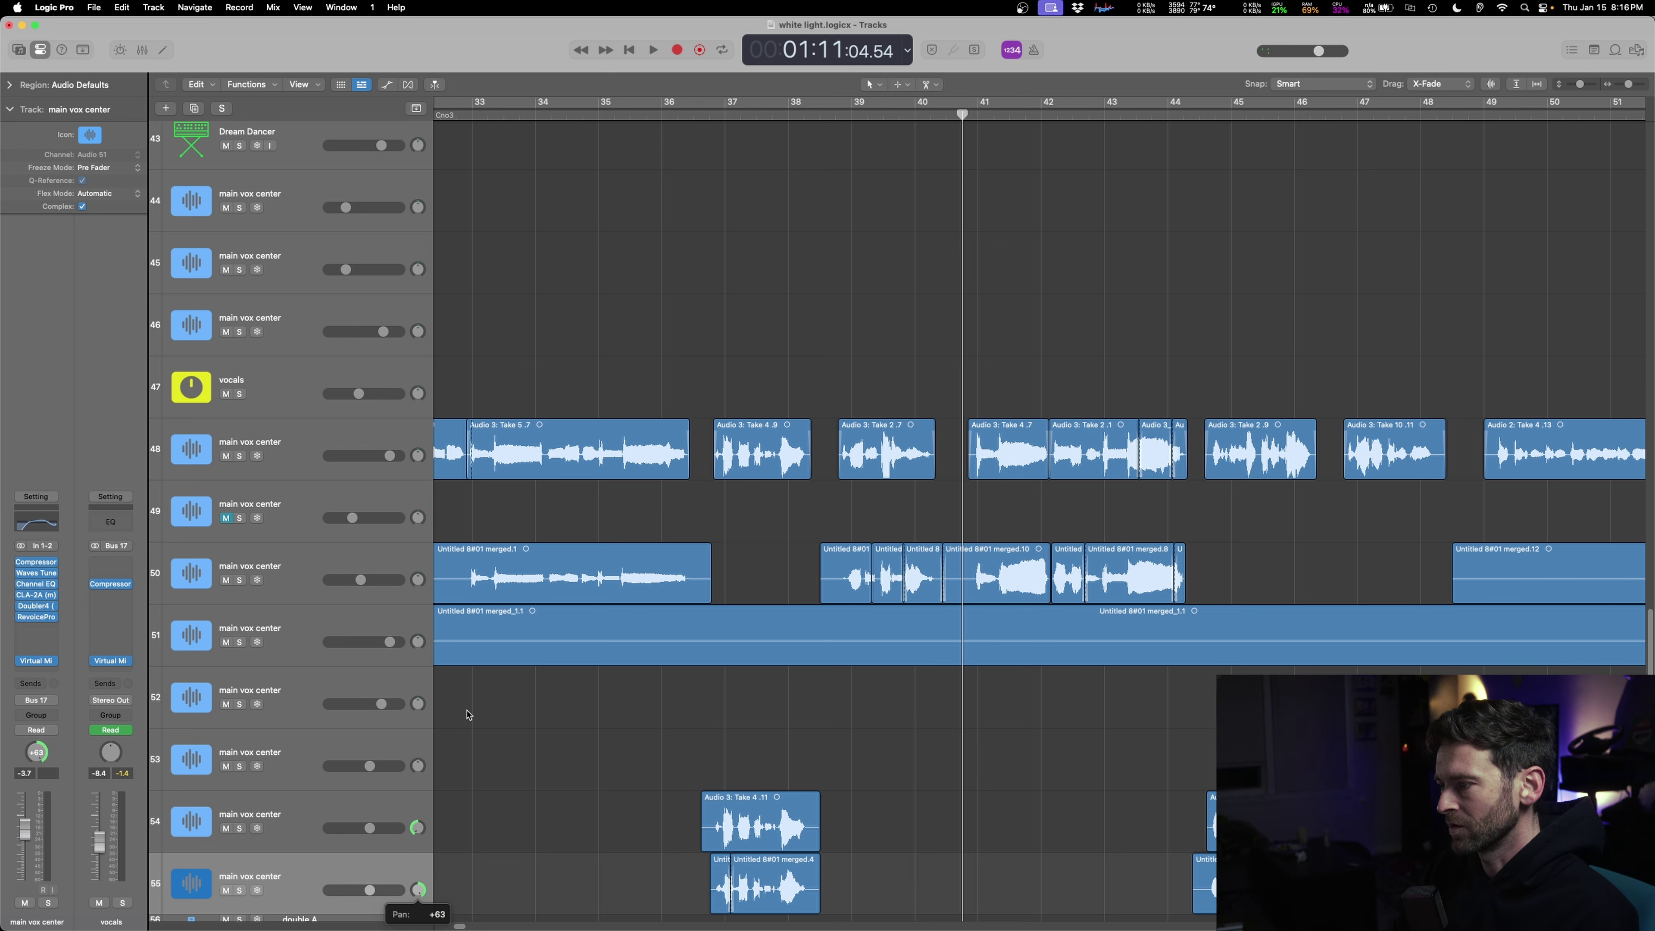
{"action": "key", "text": "shift+space"}
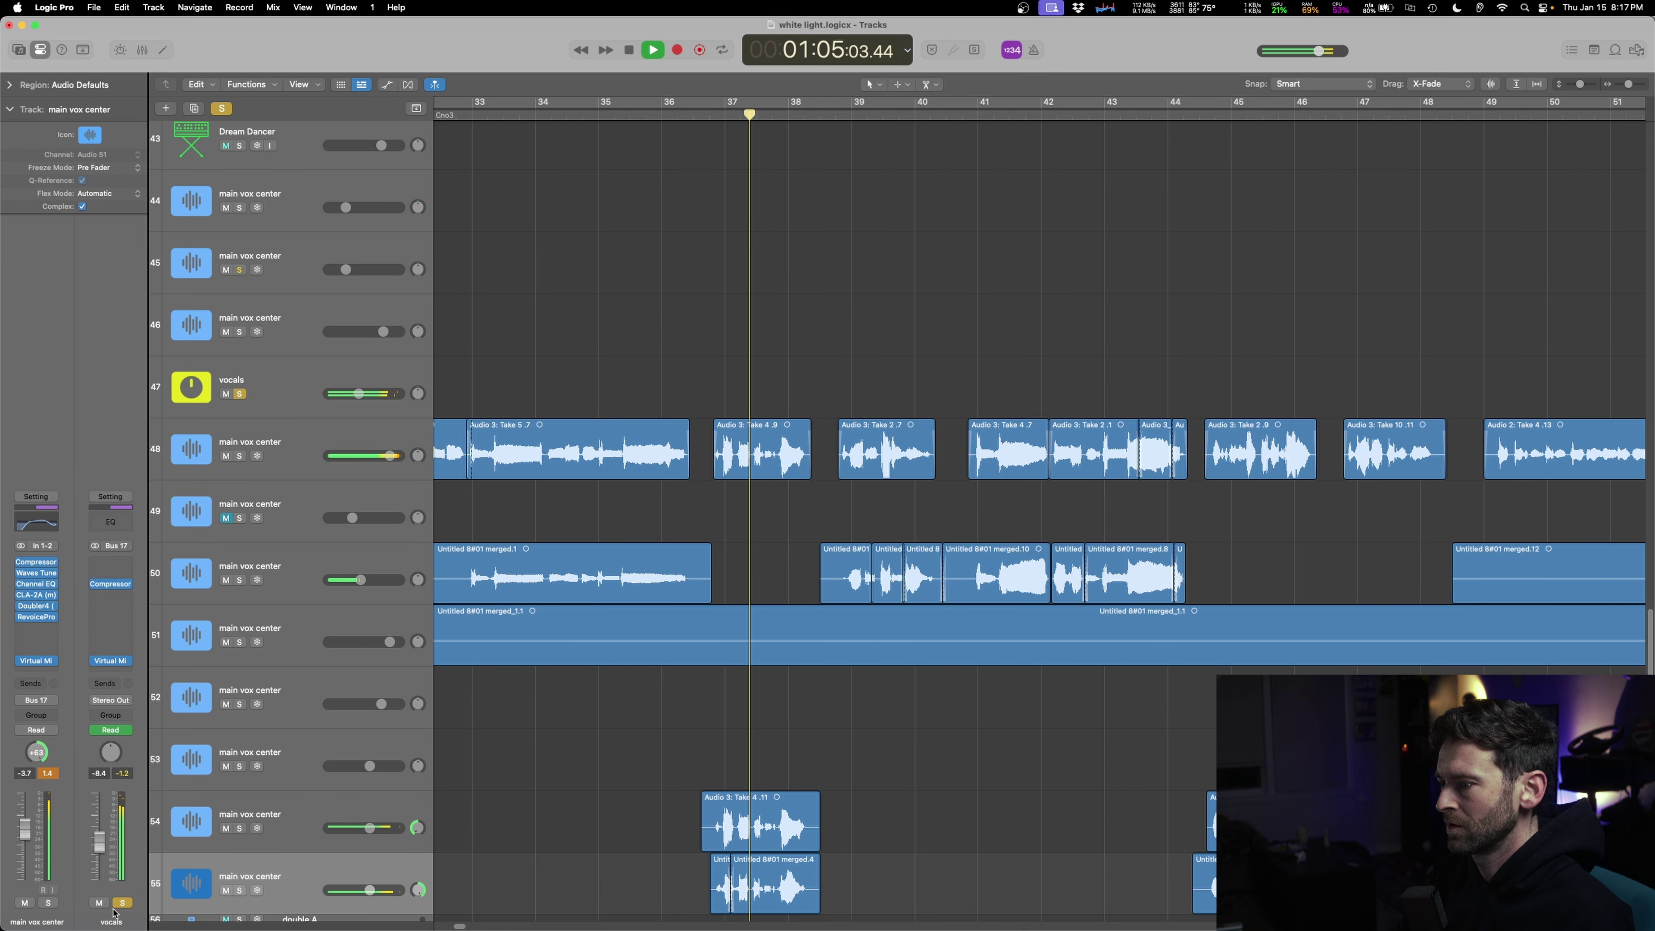
- Unsolo the vocals bus, select vocal track 49 and play the full mix from around bar 35
{"action": "left_click", "coordinate": [122, 902]}
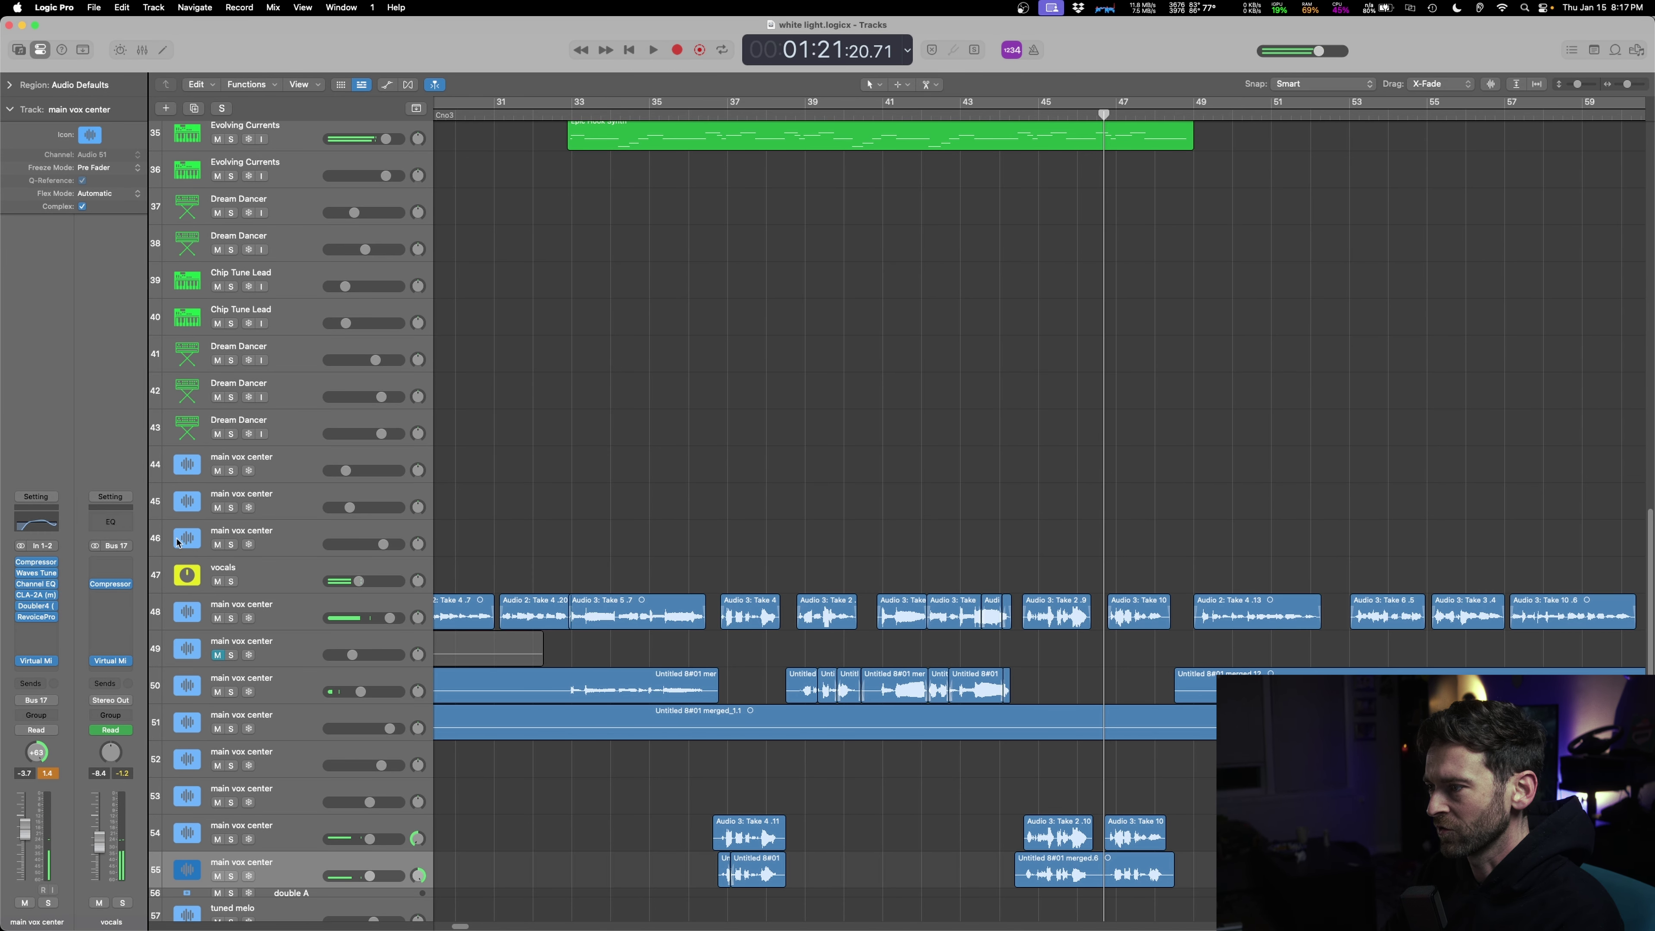
{"action": "scroll", "coordinate": [592, 897], "scroll_direction": "down", "scroll_amount": 5}
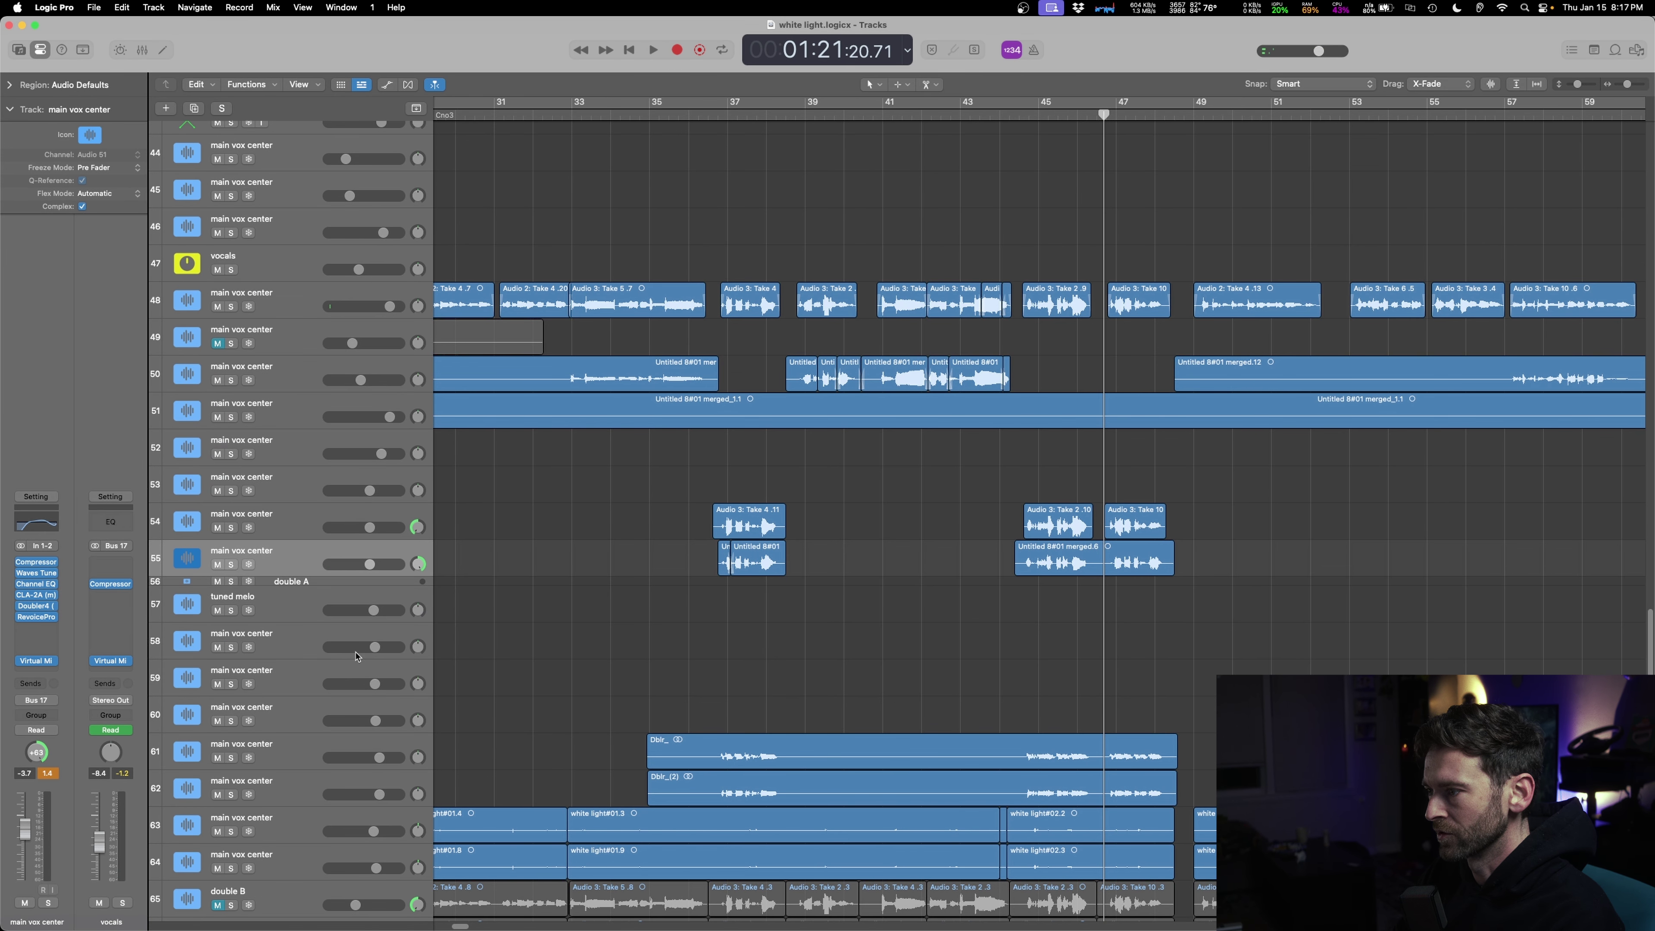
{"action": "key", "text": "Up"}
{"action": "key", "text": "Up"}
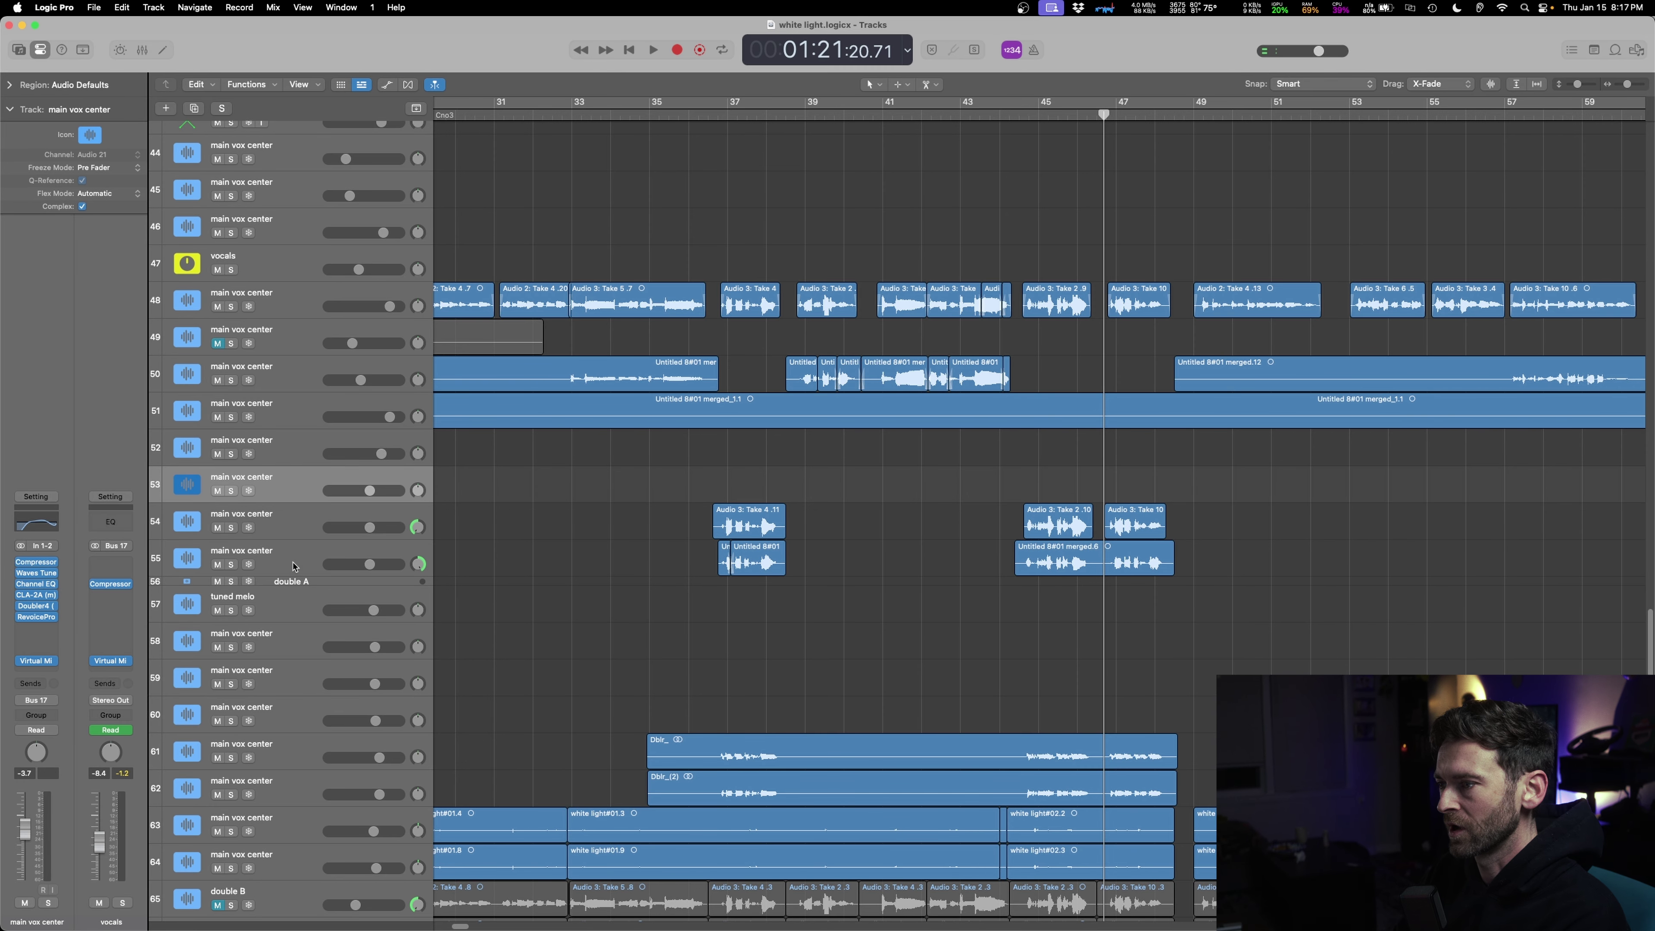
{"action": "key", "text": "Up"}
{"action": "key", "text": "Up"}
{"action": "key", "text": "Up"}
{"action": "key", "text": "Up"}
{"action": "left_click", "coordinate": [678, 486]}
{"action": "key", "text": "space"}
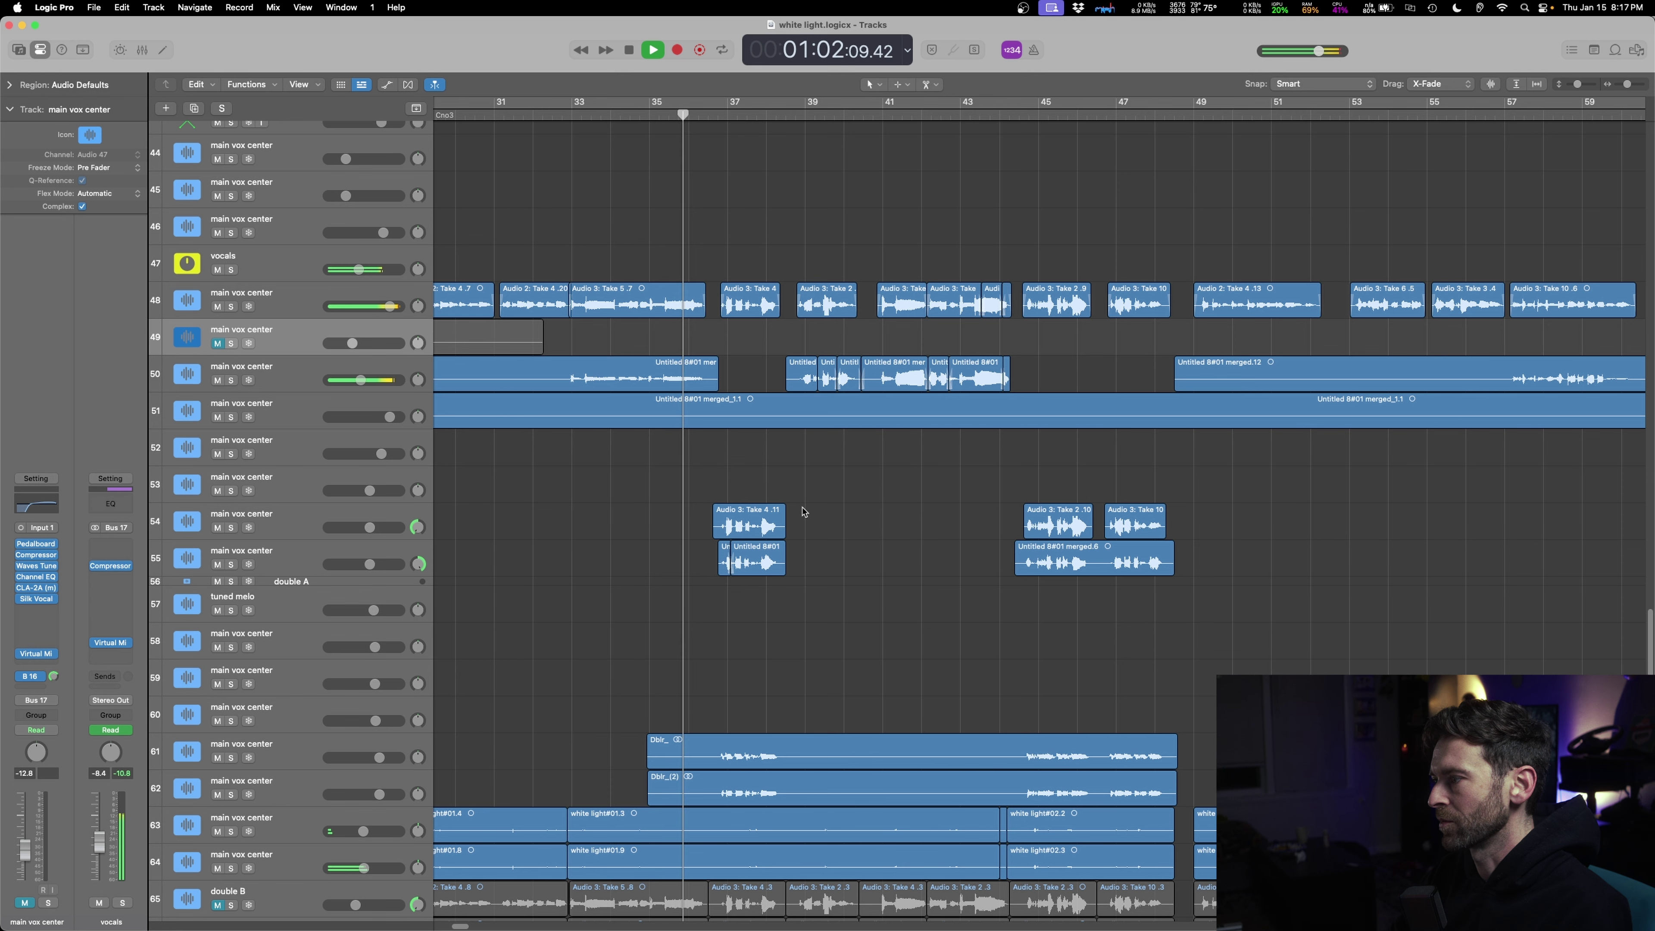
- Send vocal track 54 to Bus 19 and insert the Soundtoys EchoBoy plug-in on that 1/4 delay bus
{"action": "scroll", "coordinate": [804, 508], "scroll_direction": "up", "scroll_amount": 2}
{"action": "scroll", "coordinate": [803, 509], "scroll_direction": "up", "scroll_amount": 1}
{"action": "scroll", "coordinate": [804, 509], "scroll_direction": "up", "scroll_amount": 2}
{"action": "scroll", "coordinate": [802, 640], "scroll_direction": "down", "scroll_amount": 3}
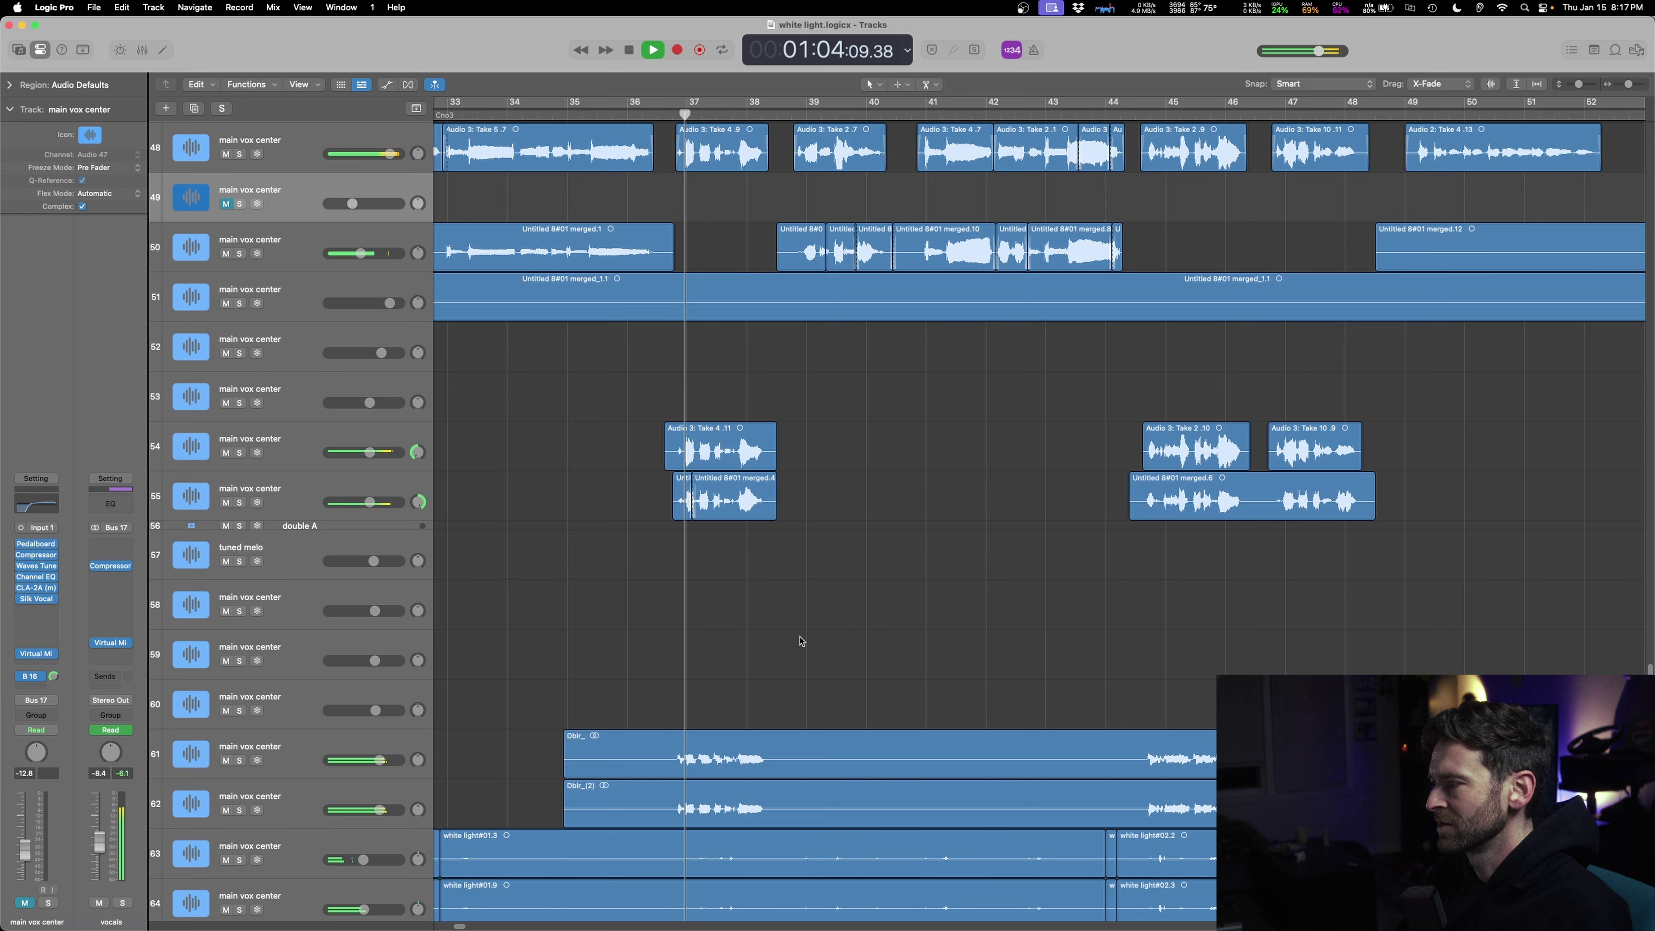
{"action": "scroll", "coordinate": [802, 641], "scroll_direction": "up", "scroll_amount": 1}
{"action": "scroll", "coordinate": [802, 641], "scroll_direction": "up", "scroll_amount": 4}
{"action": "left_click", "coordinate": [321, 614]}
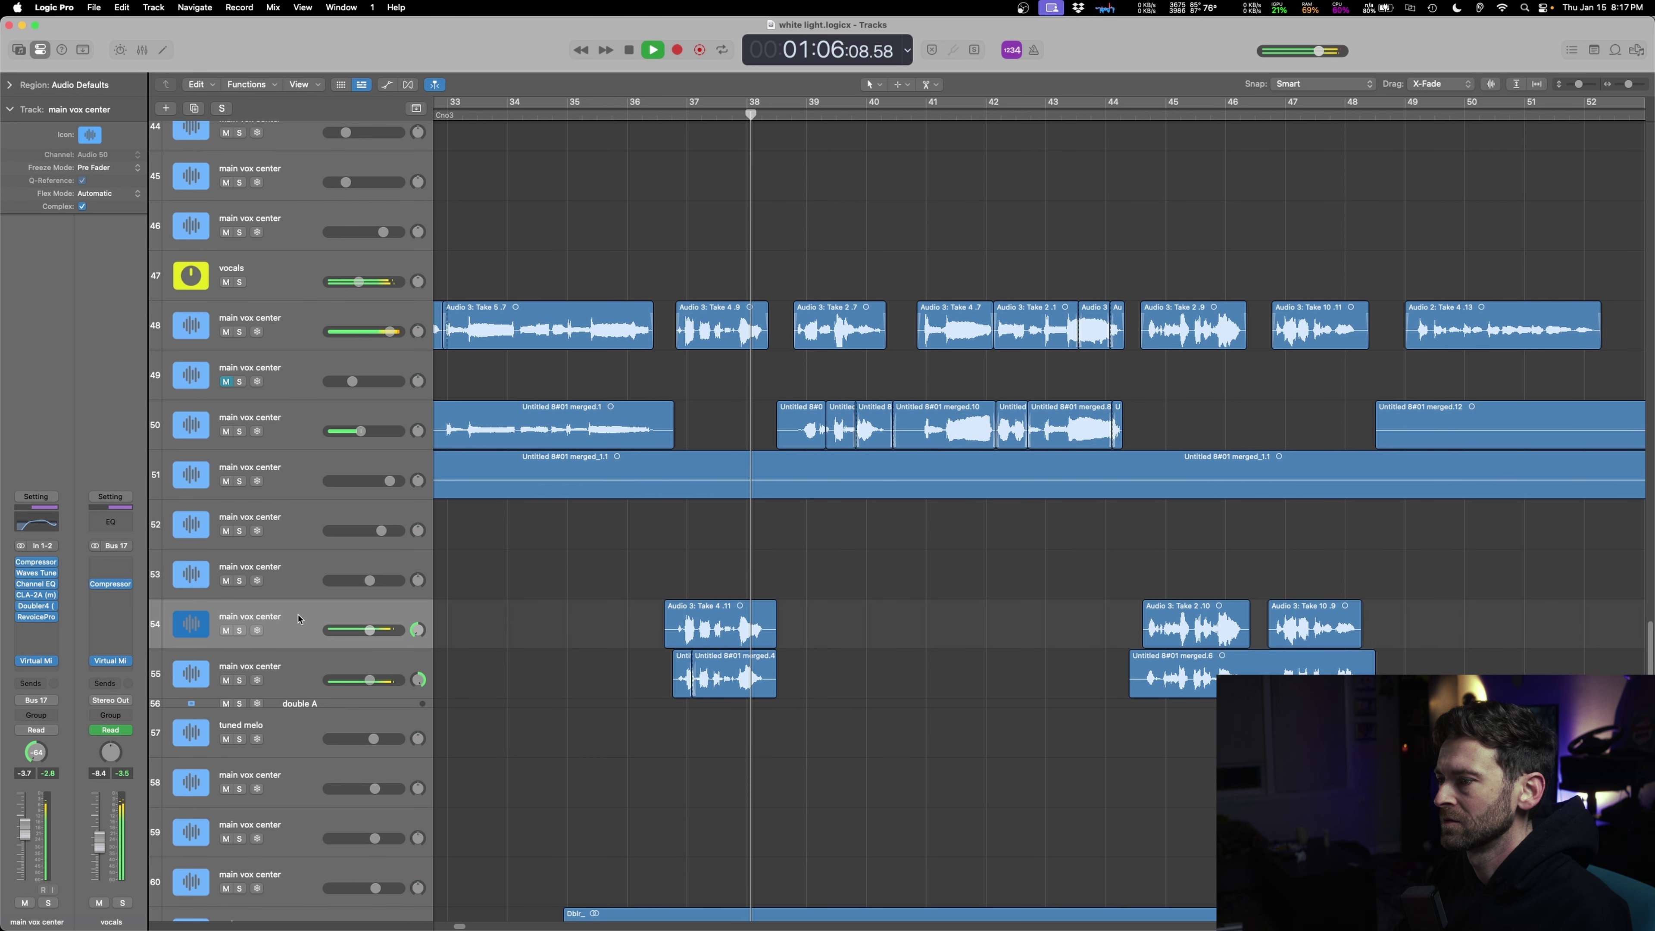
{"action": "key", "text": "space"}
{"action": "left_click", "coordinate": [36, 684]}
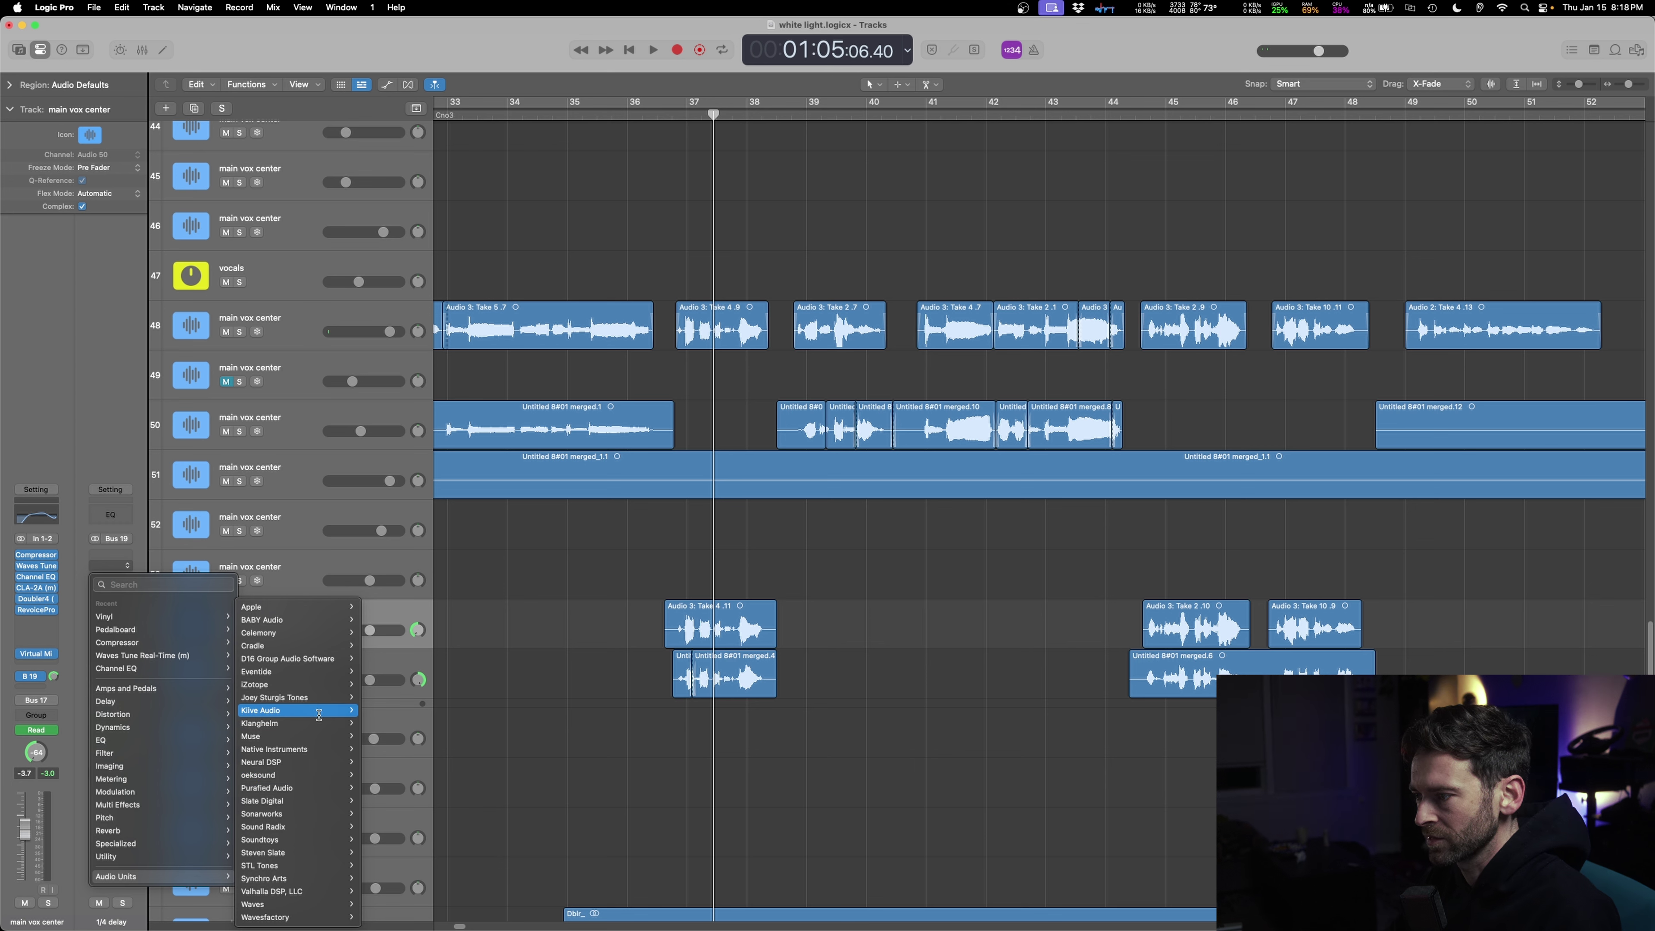
{"action": "mouse_move", "coordinate": [315, 842]}
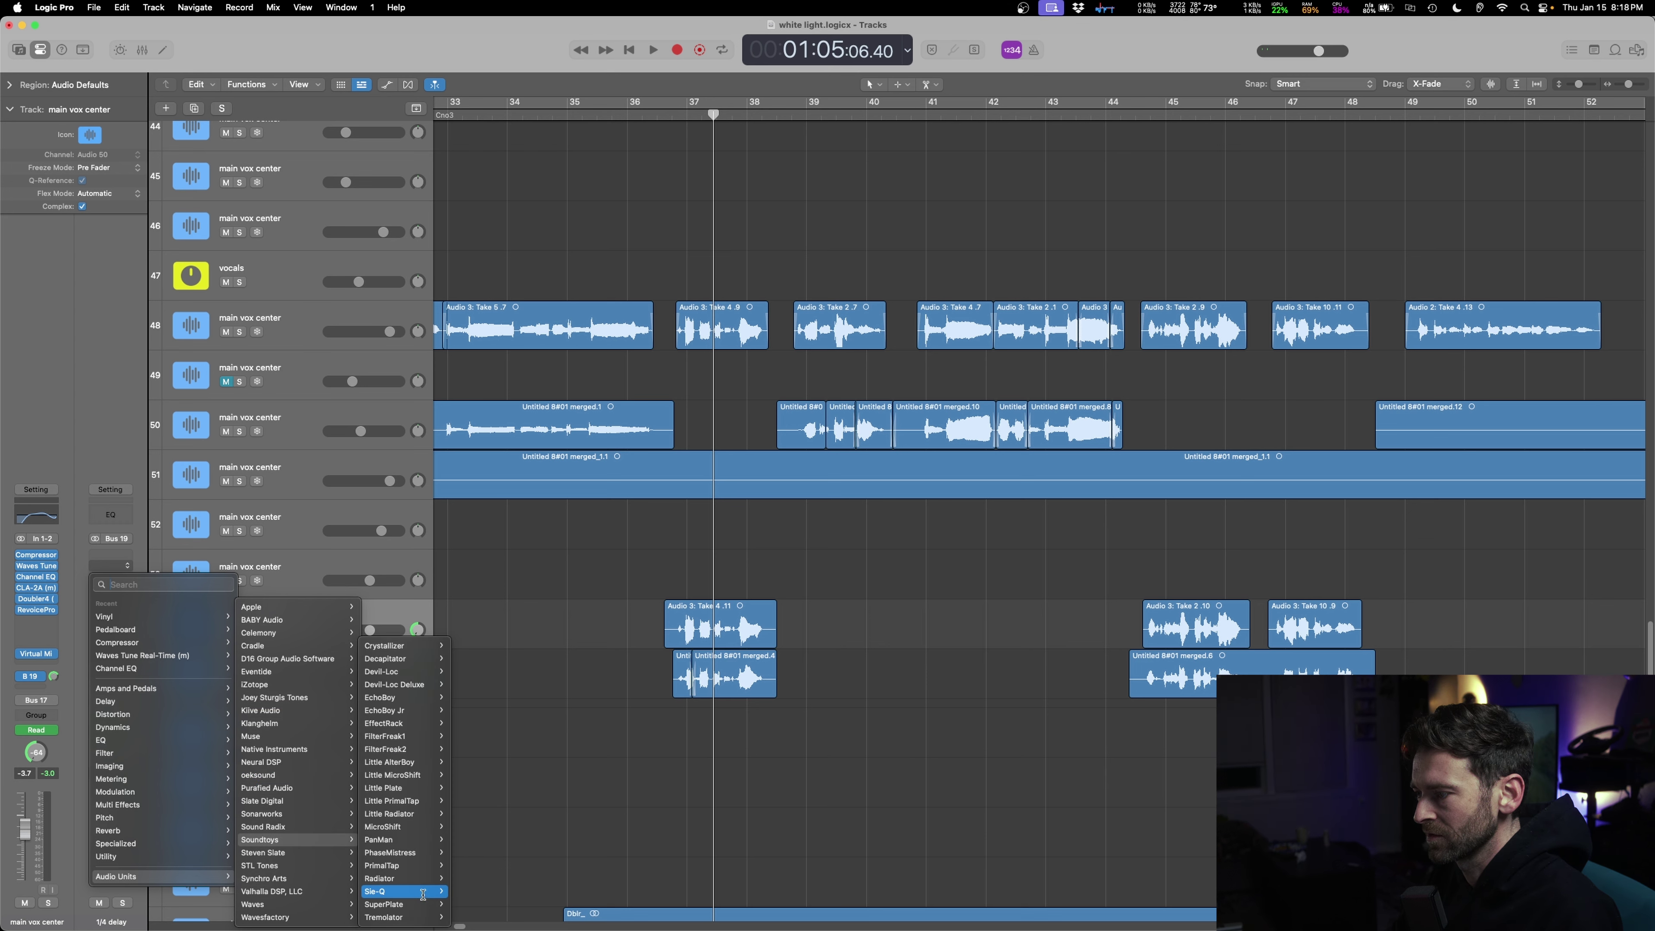
{"action": "left_click", "coordinate": [380, 697]}
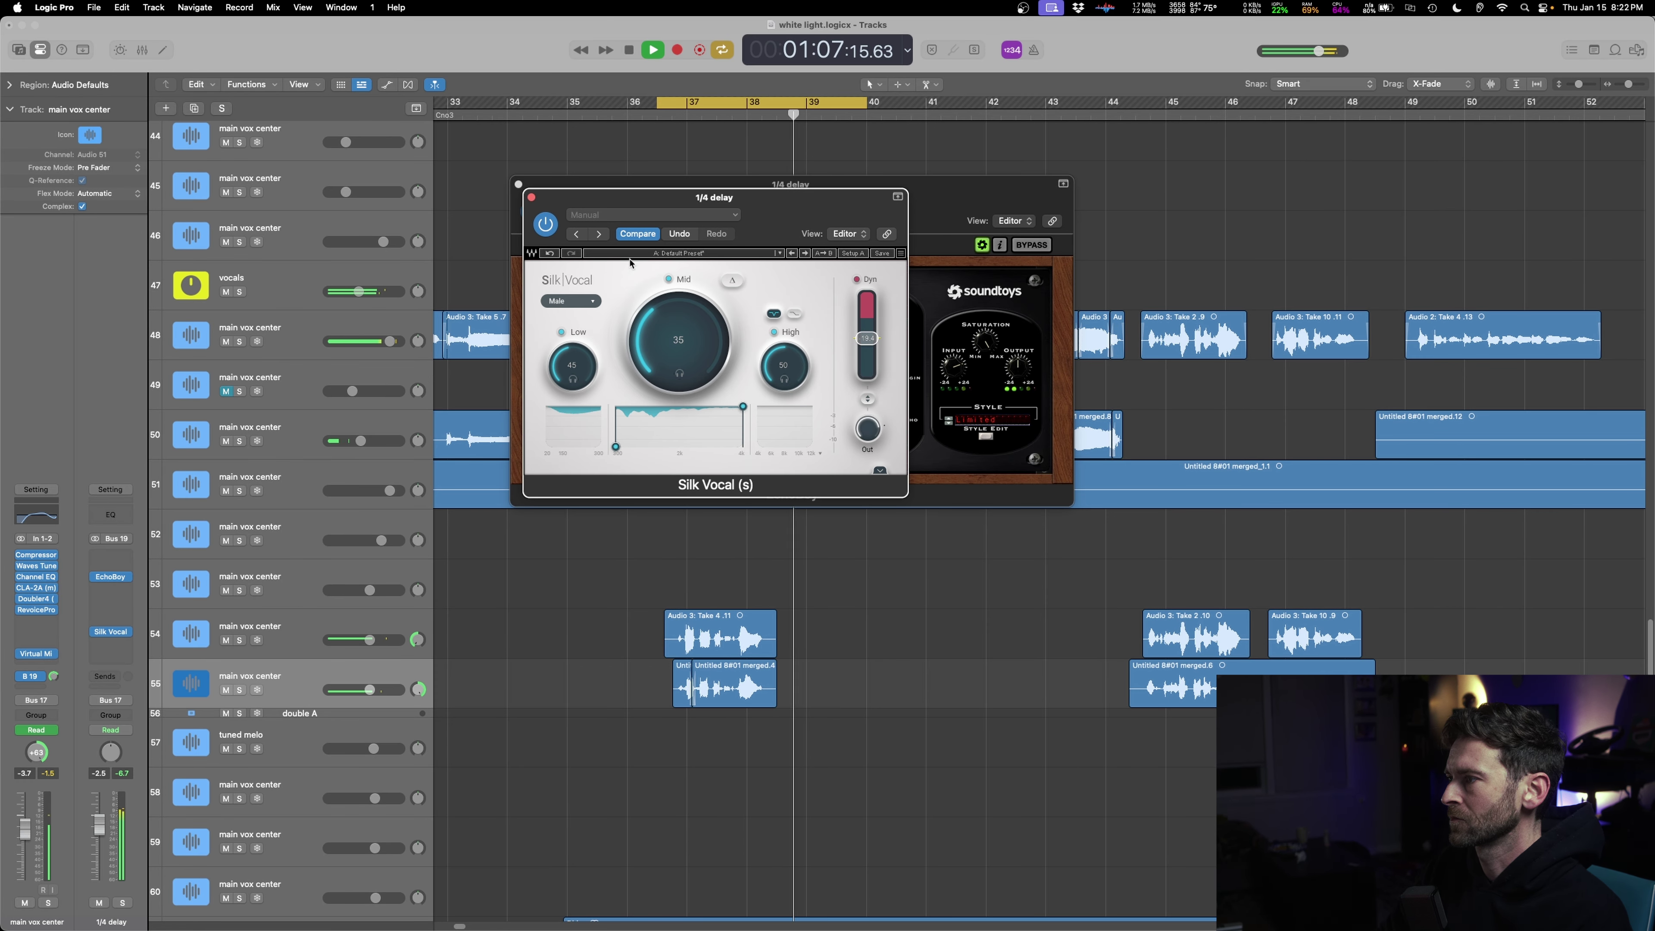
- Close the Silk Vocal and EchoBoy windows and play the section from about bar 36 with cycle mode off
{"action": "left_click", "coordinate": [531, 197]}
{"action": "key", "text": "space"}
{"action": "left_click", "coordinate": [518, 184]}
{"action": "key", "text": "c"}
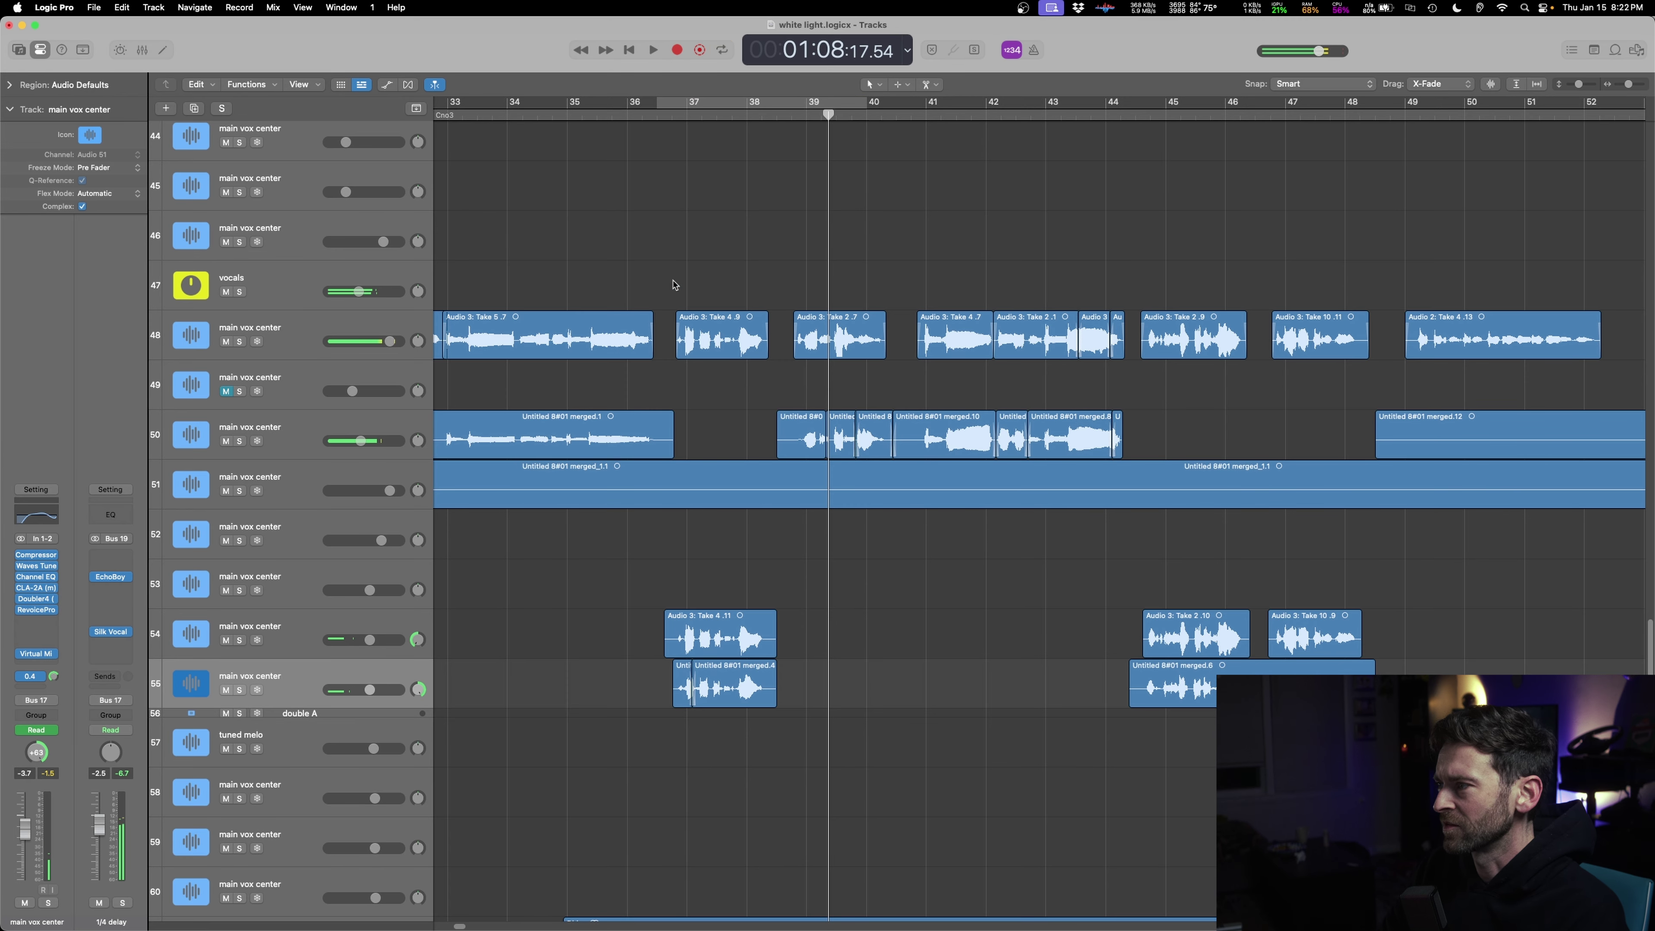
{"action": "left_click", "coordinate": [641, 215]}
{"action": "key", "text": "space"}
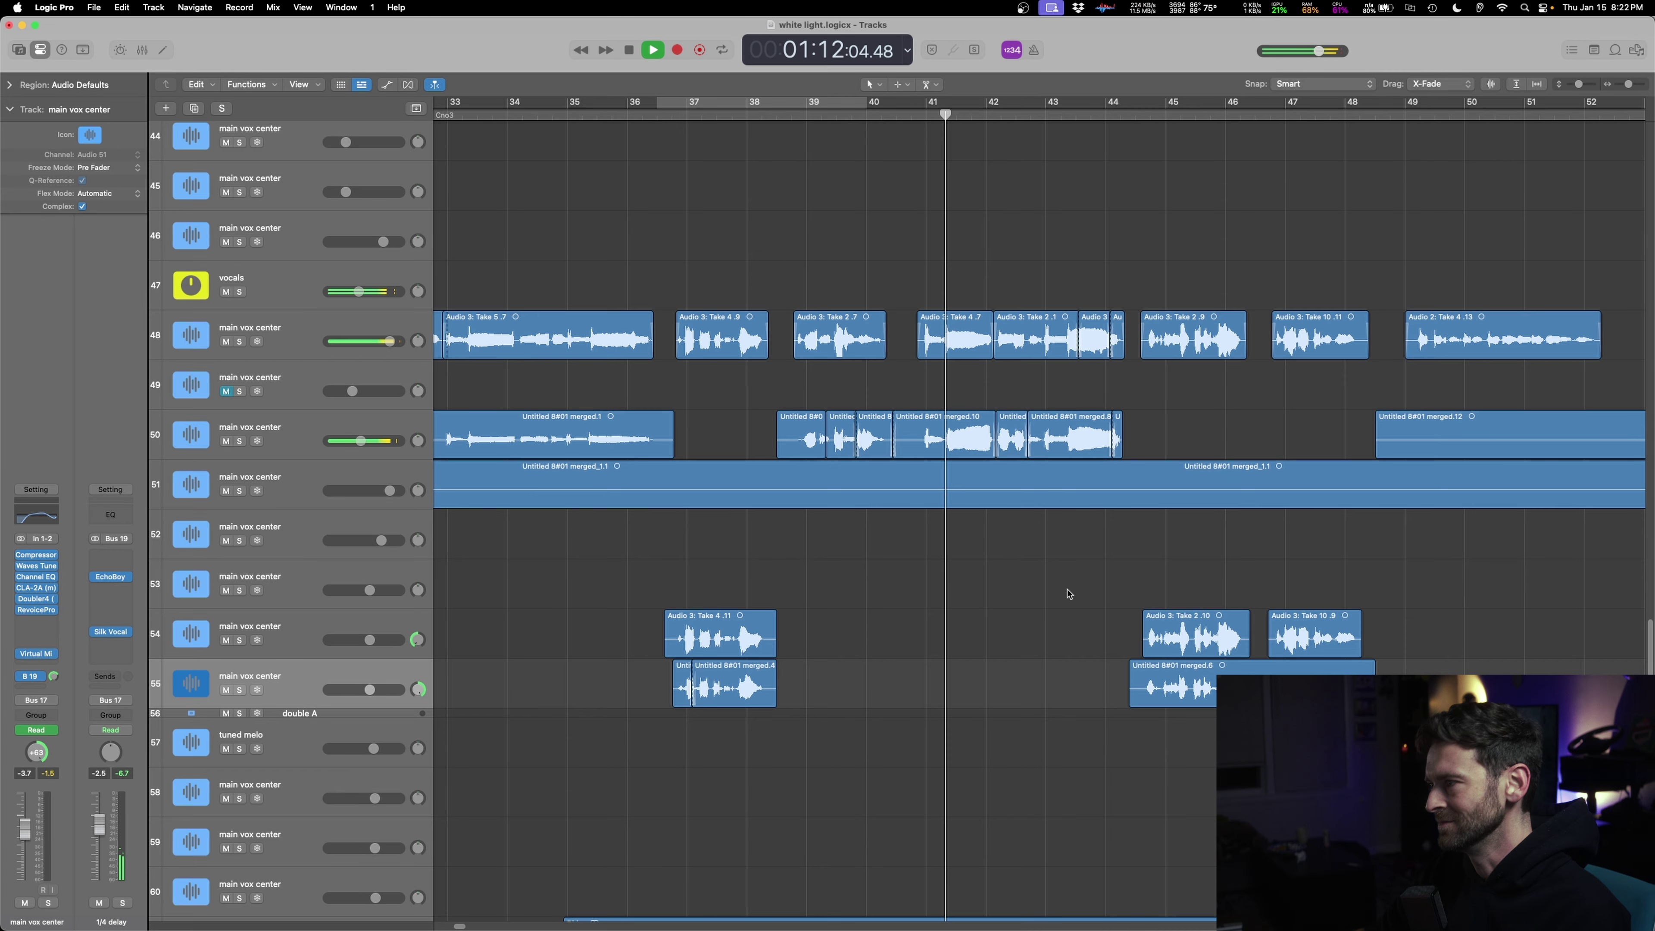
- Adjust the volume automation of vocal track 50 slightly around bar 41 while the mix plays
{"action": "scroll", "coordinate": [1066, 592], "scroll_direction": "right", "scroll_amount": 3}
{"action": "key", "text": "a"}
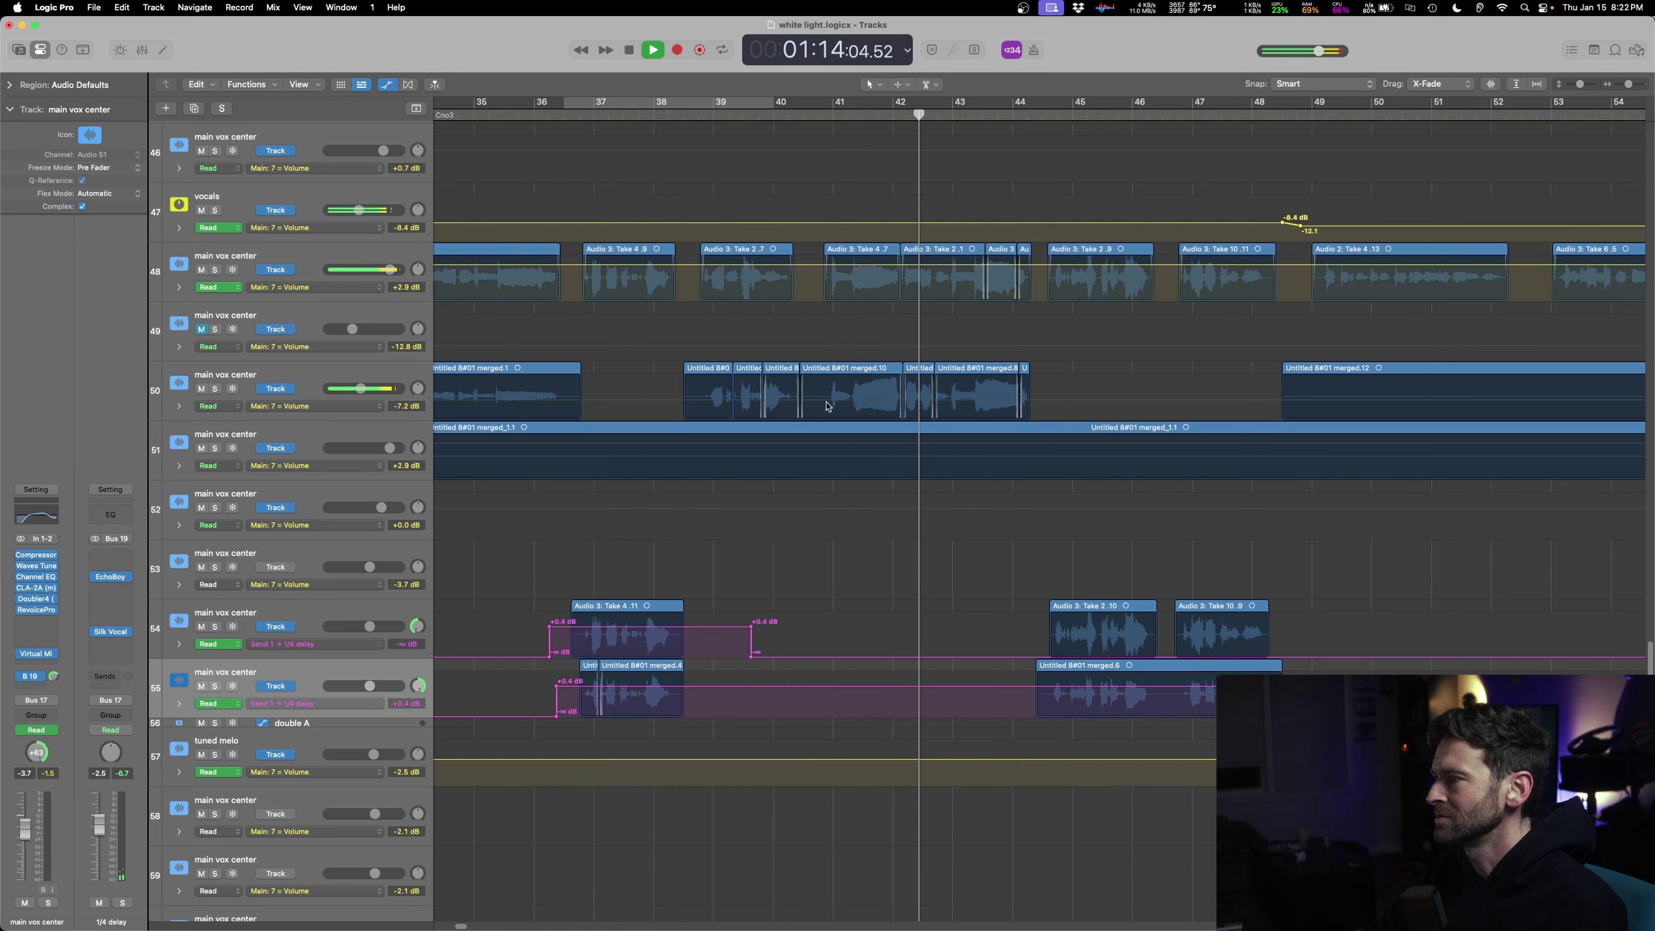
{"action": "left_click_drag", "start_coordinate": [820, 400], "coordinate": [821, 405]}
{"action": "key", "text": "a"}
{"action": "left_click", "coordinate": [826, 594]}
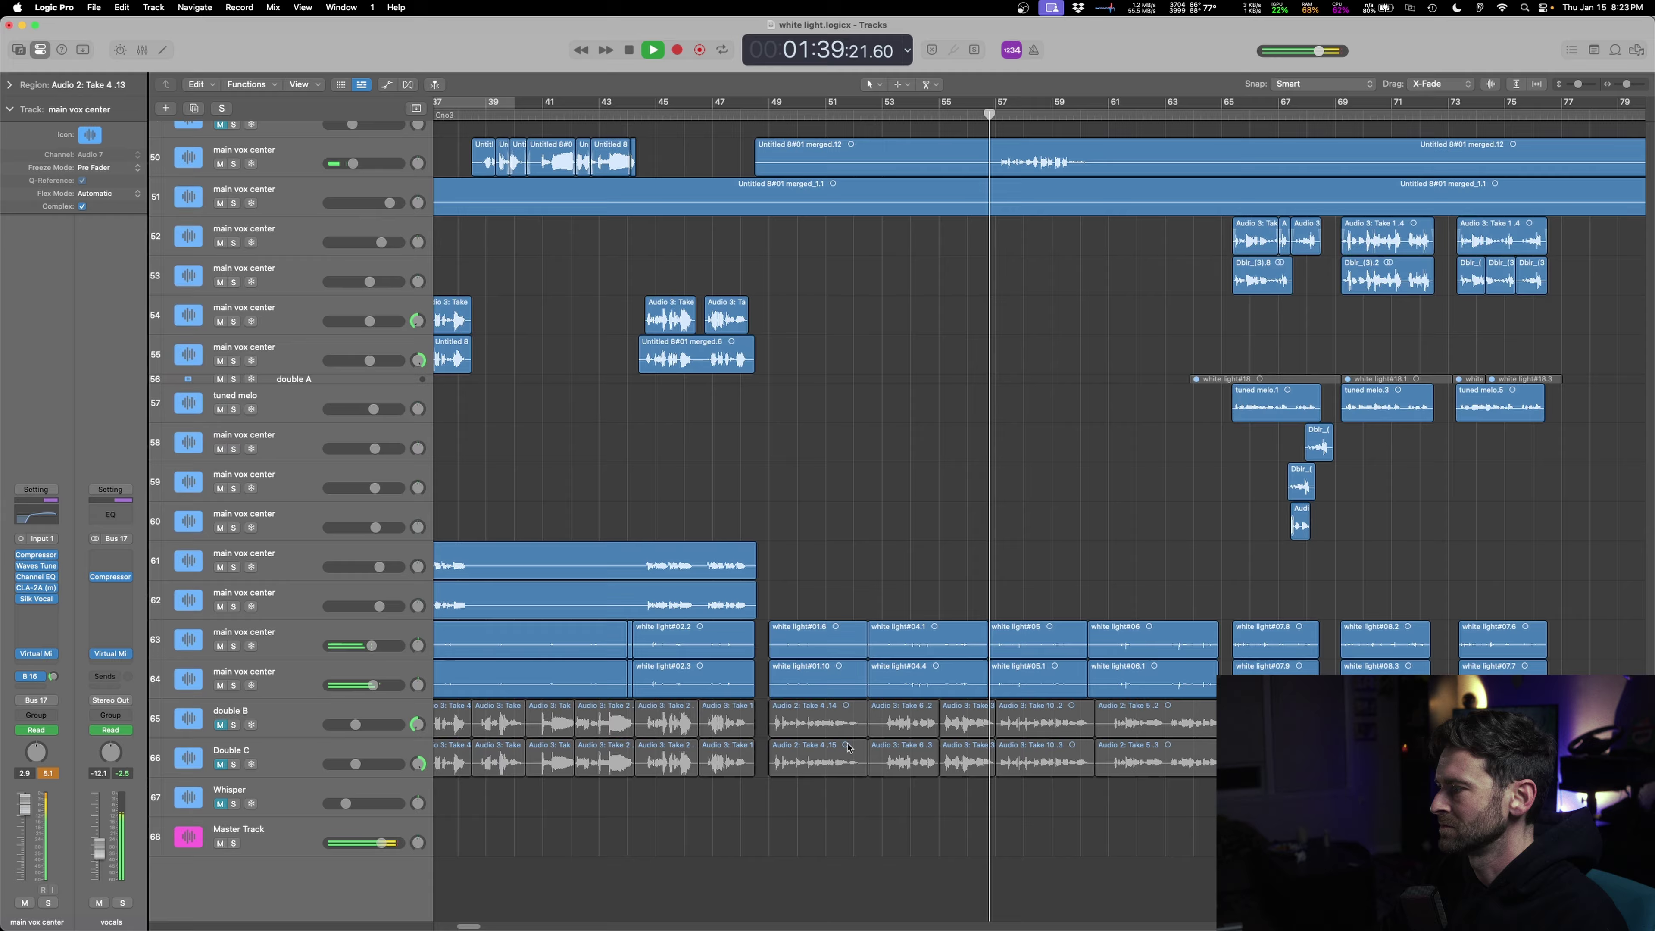
- Play the mix from around bar 58 and check vocal track 50 by briefly soloing it
{"action": "key", "text": "a"}
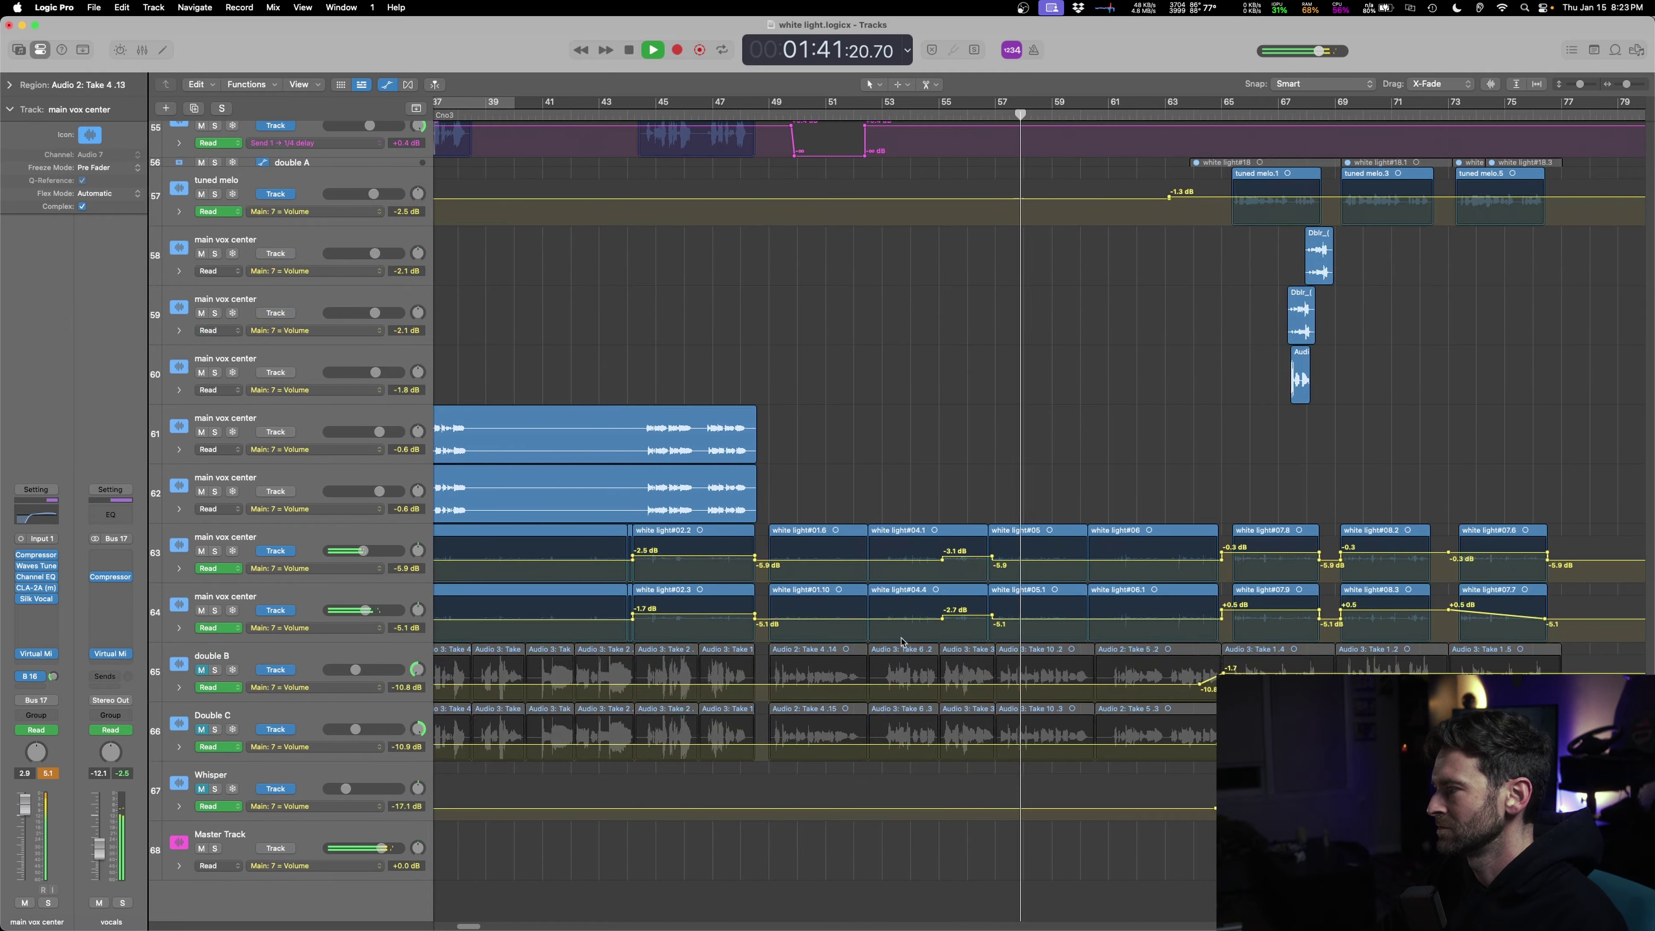
{"action": "key", "text": "a"}
{"action": "scroll", "coordinate": [920, 635], "scroll_direction": "up", "scroll_amount": 10}
{"action": "key", "text": "space"}
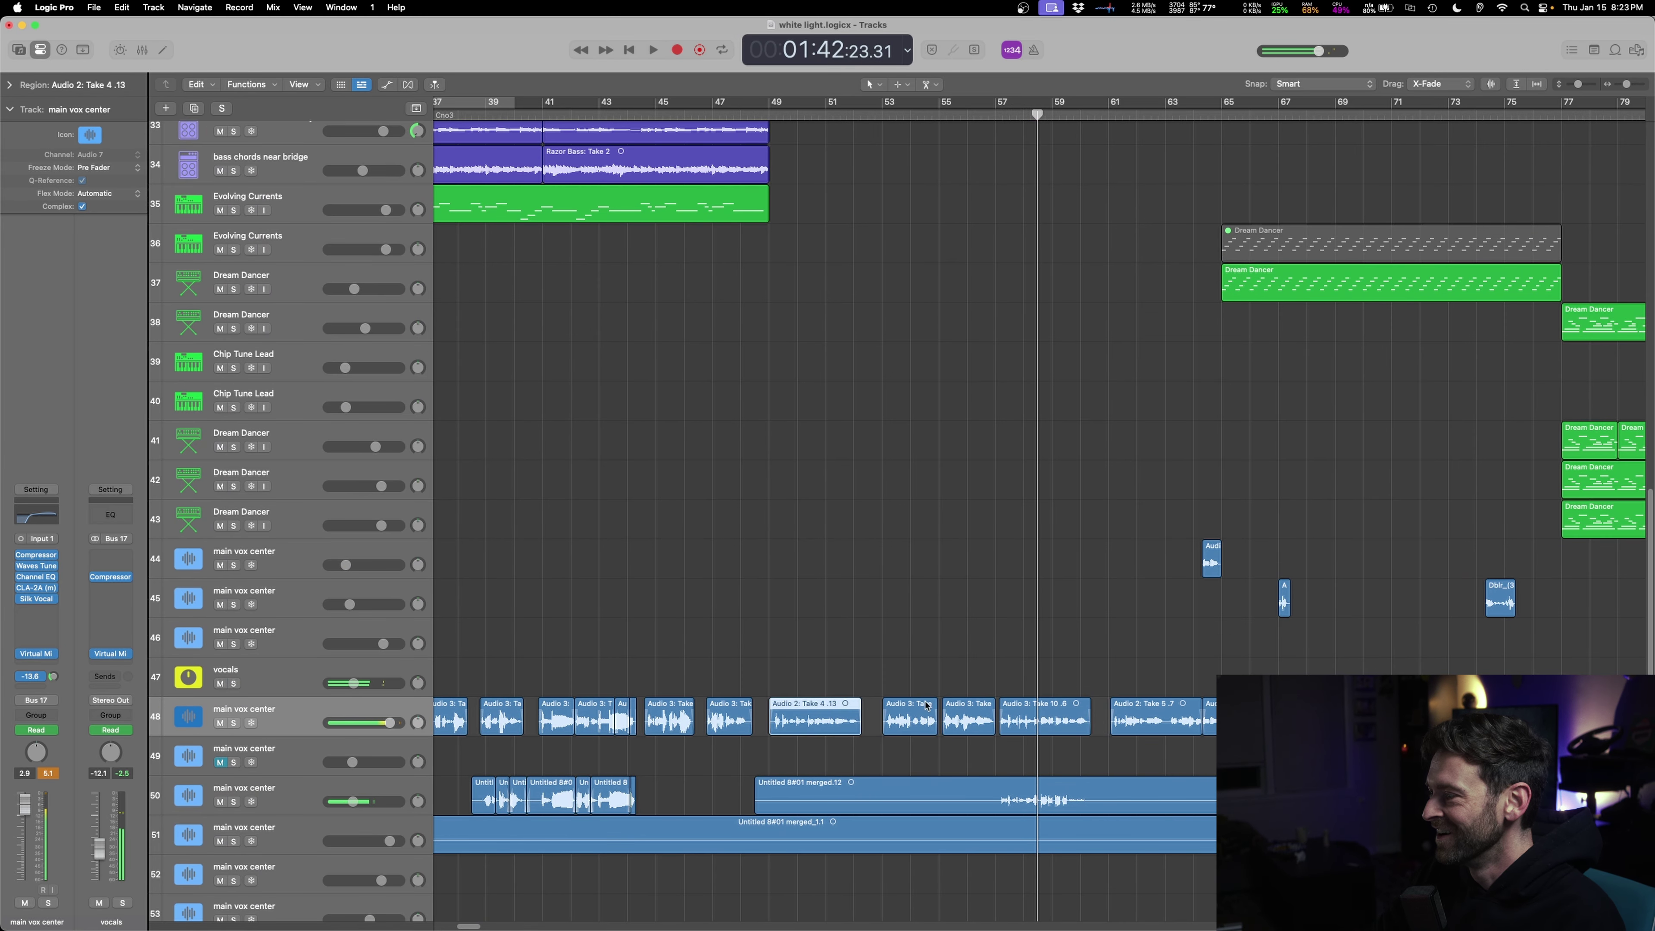
{"action": "key", "text": "space"}
{"action": "left_click", "coordinate": [235, 802]}
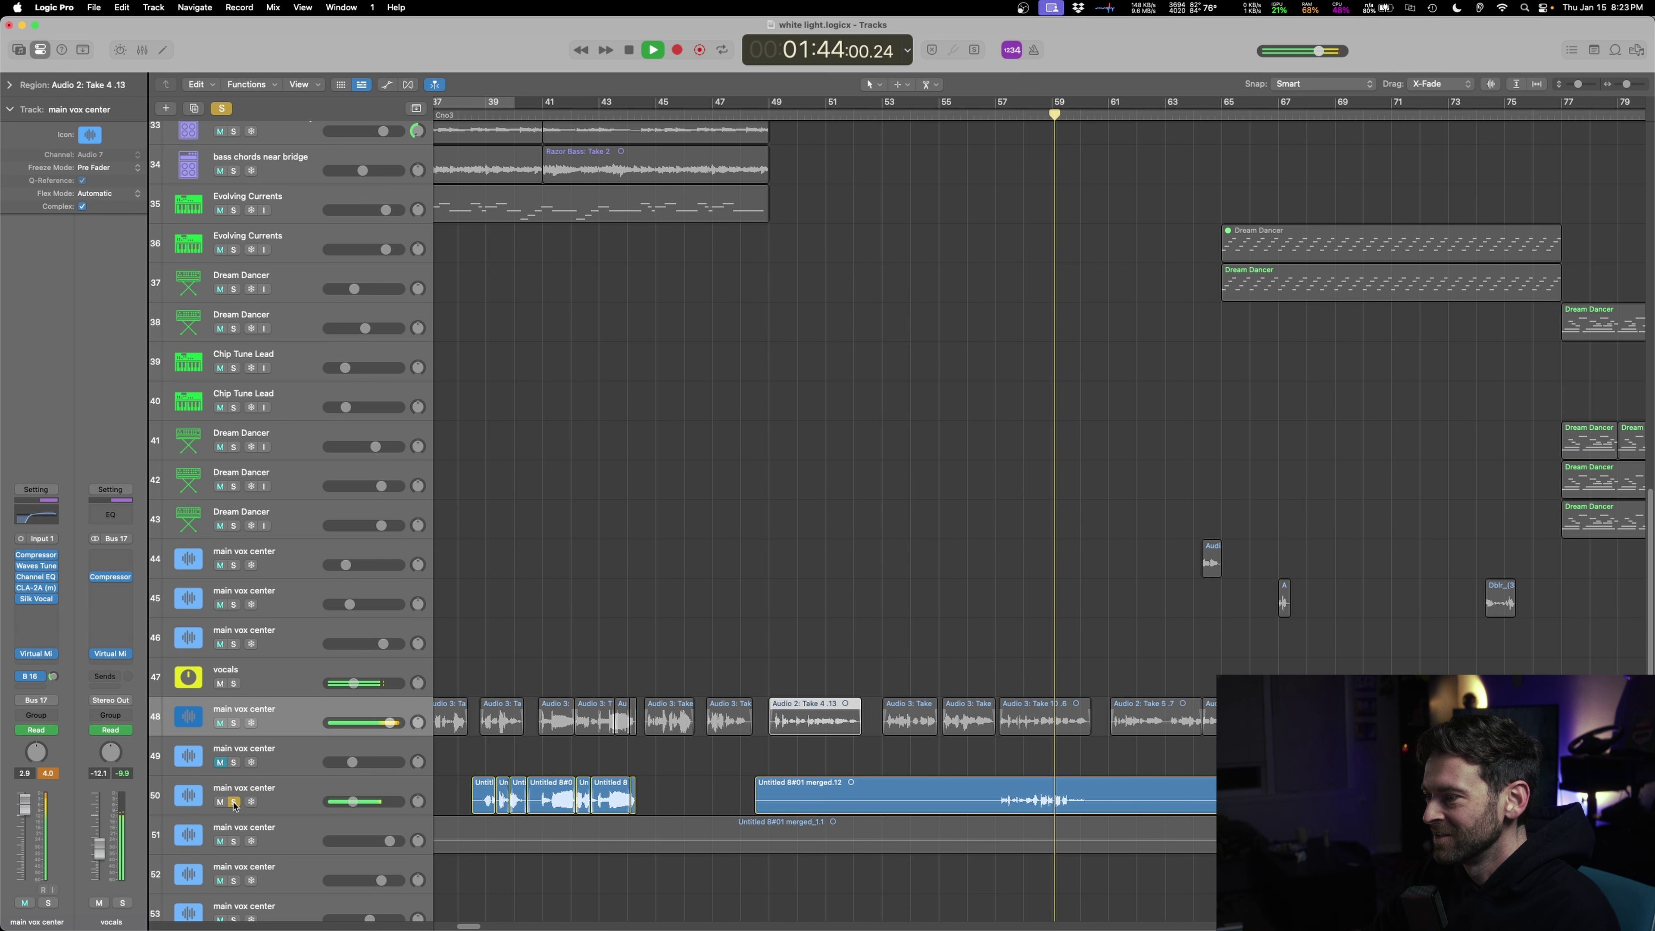
{"action": "left_click", "coordinate": [234, 802]}
- Create a raised volume automation section at -5.3 dB on vocal track 50 from about bar 56 to bar 64
{"action": "key", "text": "a"}
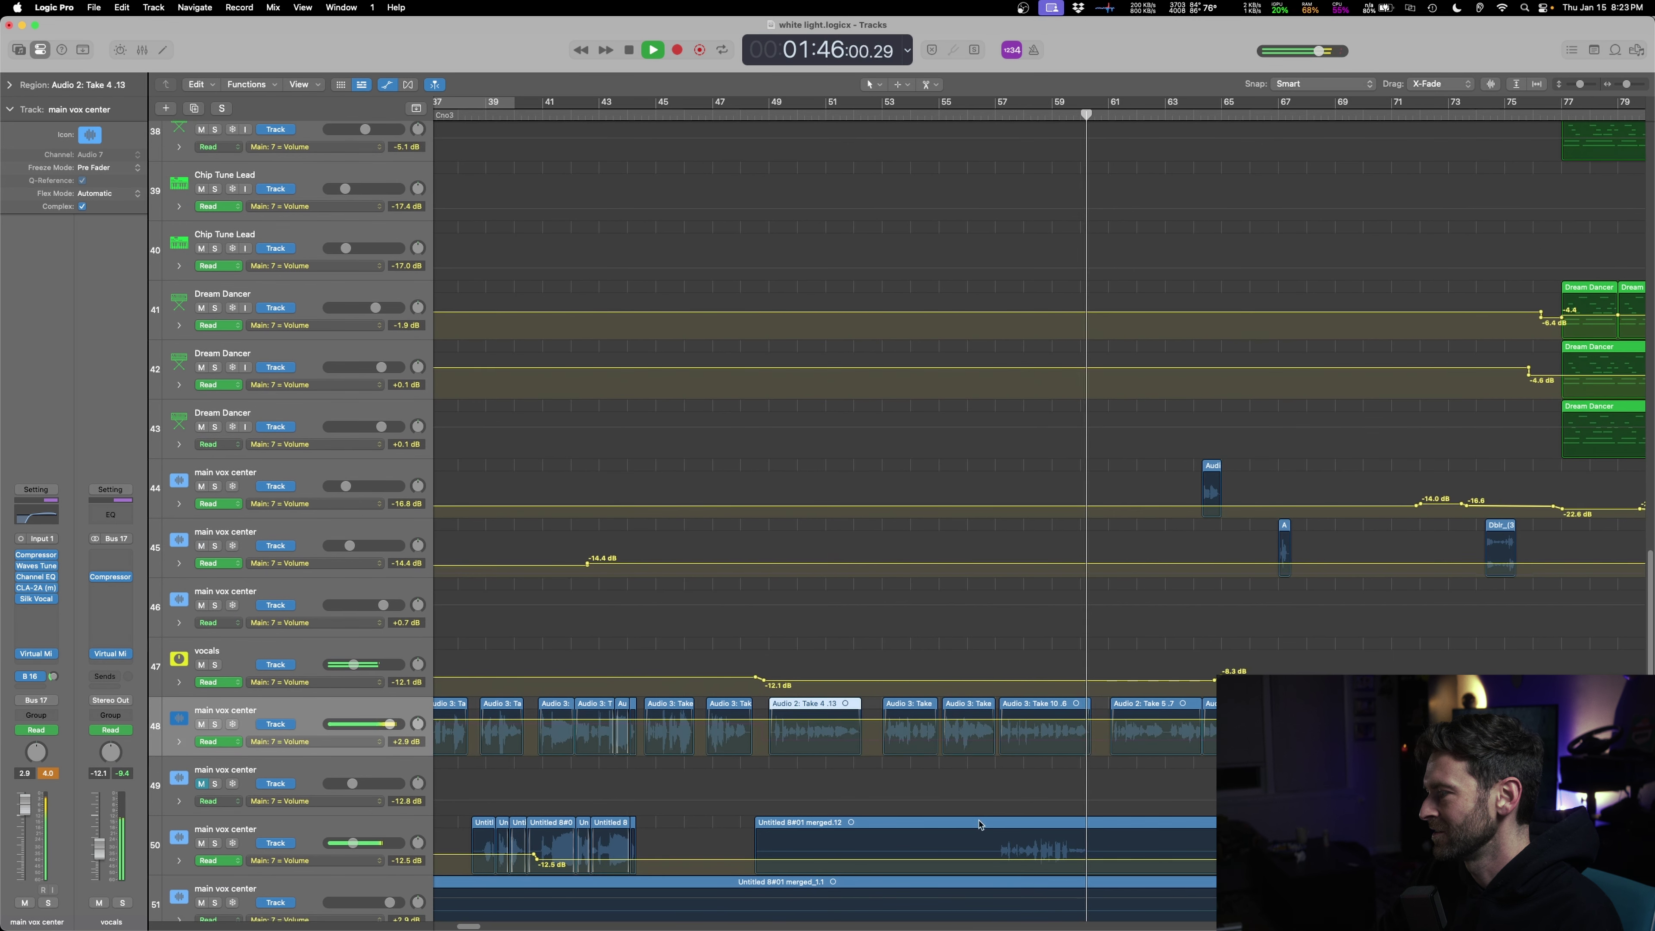
{"action": "key", "text": "space"}
{"action": "left_click_drag", "start_coordinate": [975, 809], "coordinate": [1197, 809]}
{"action": "left_click", "coordinate": [1043, 806]}
{"action": "left_click_drag", "start_coordinate": [1043, 804], "coordinate": [1042, 798]}
{"action": "key", "text": "a"}
{"action": "left_click", "coordinate": [999, 742]}
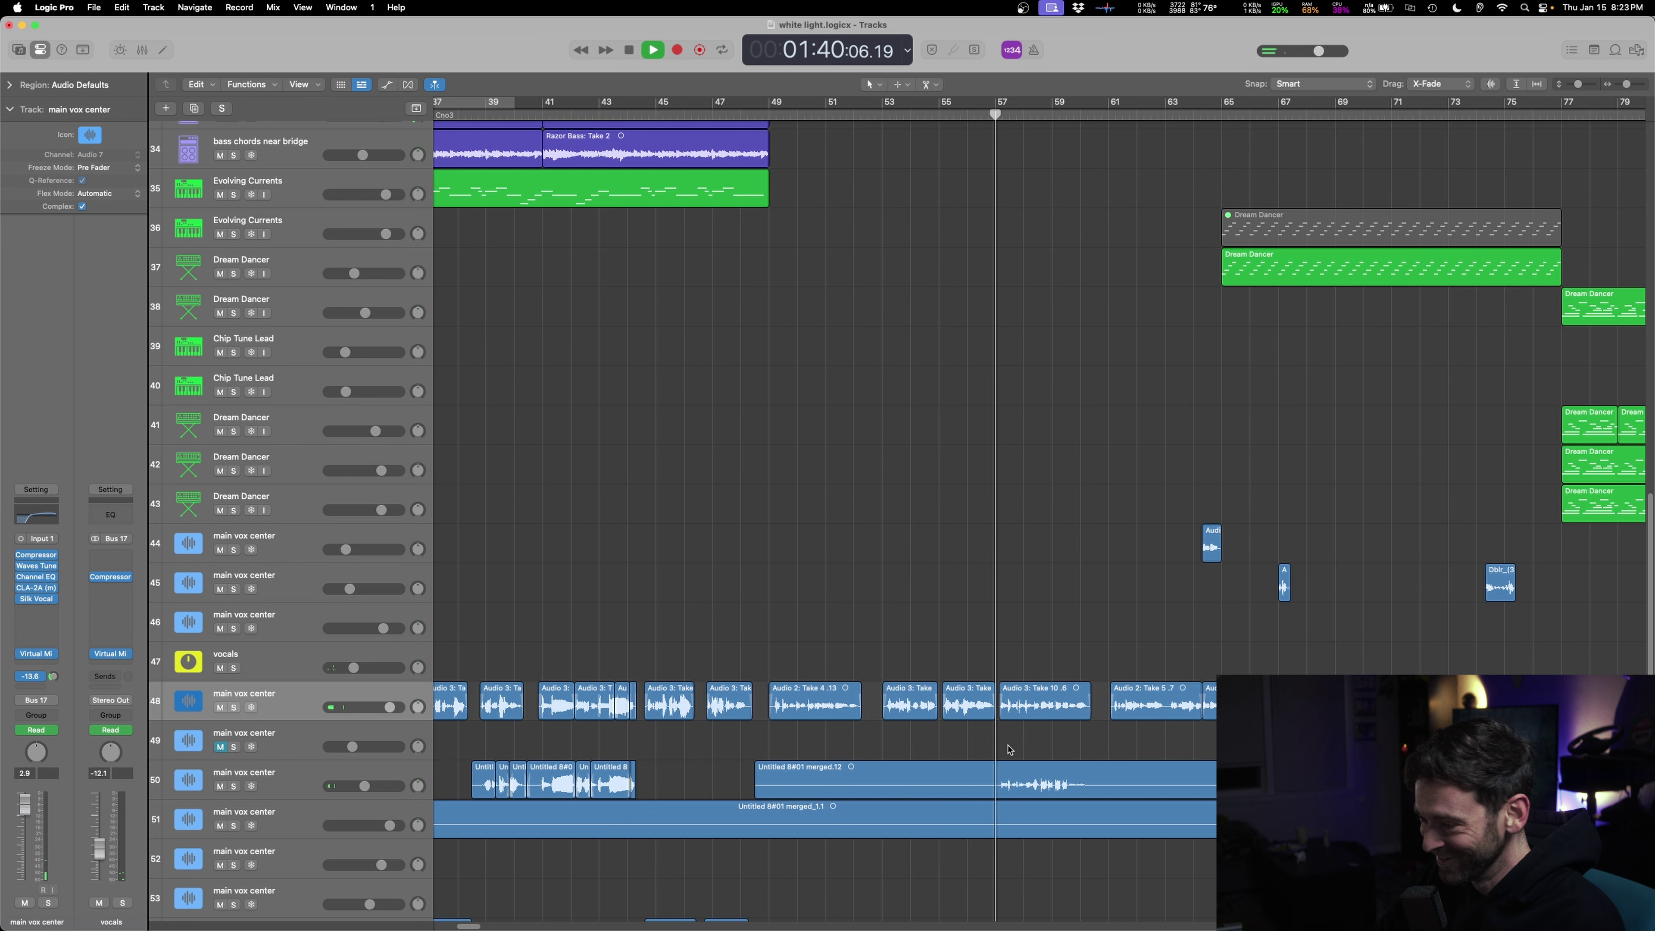
- Lower the raised volume automation section on vocal track 50 to -7.3 dB
{"action": "key", "text": "a"}
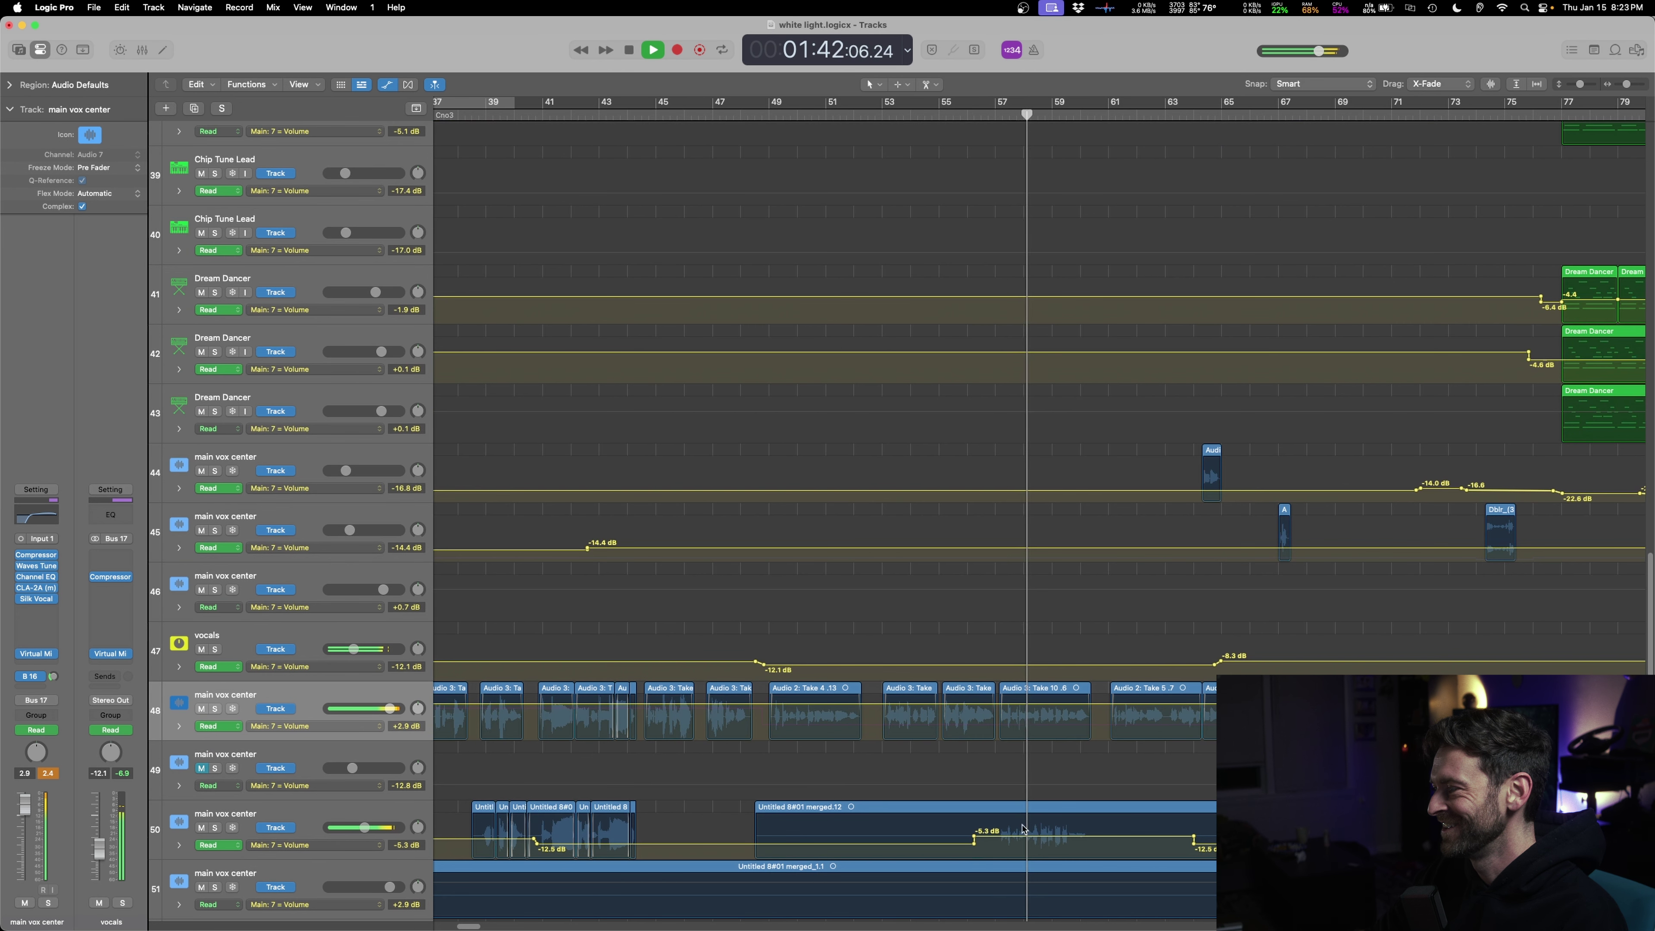
{"action": "left_click_drag", "start_coordinate": [1022, 832], "coordinate": [1024, 845]}
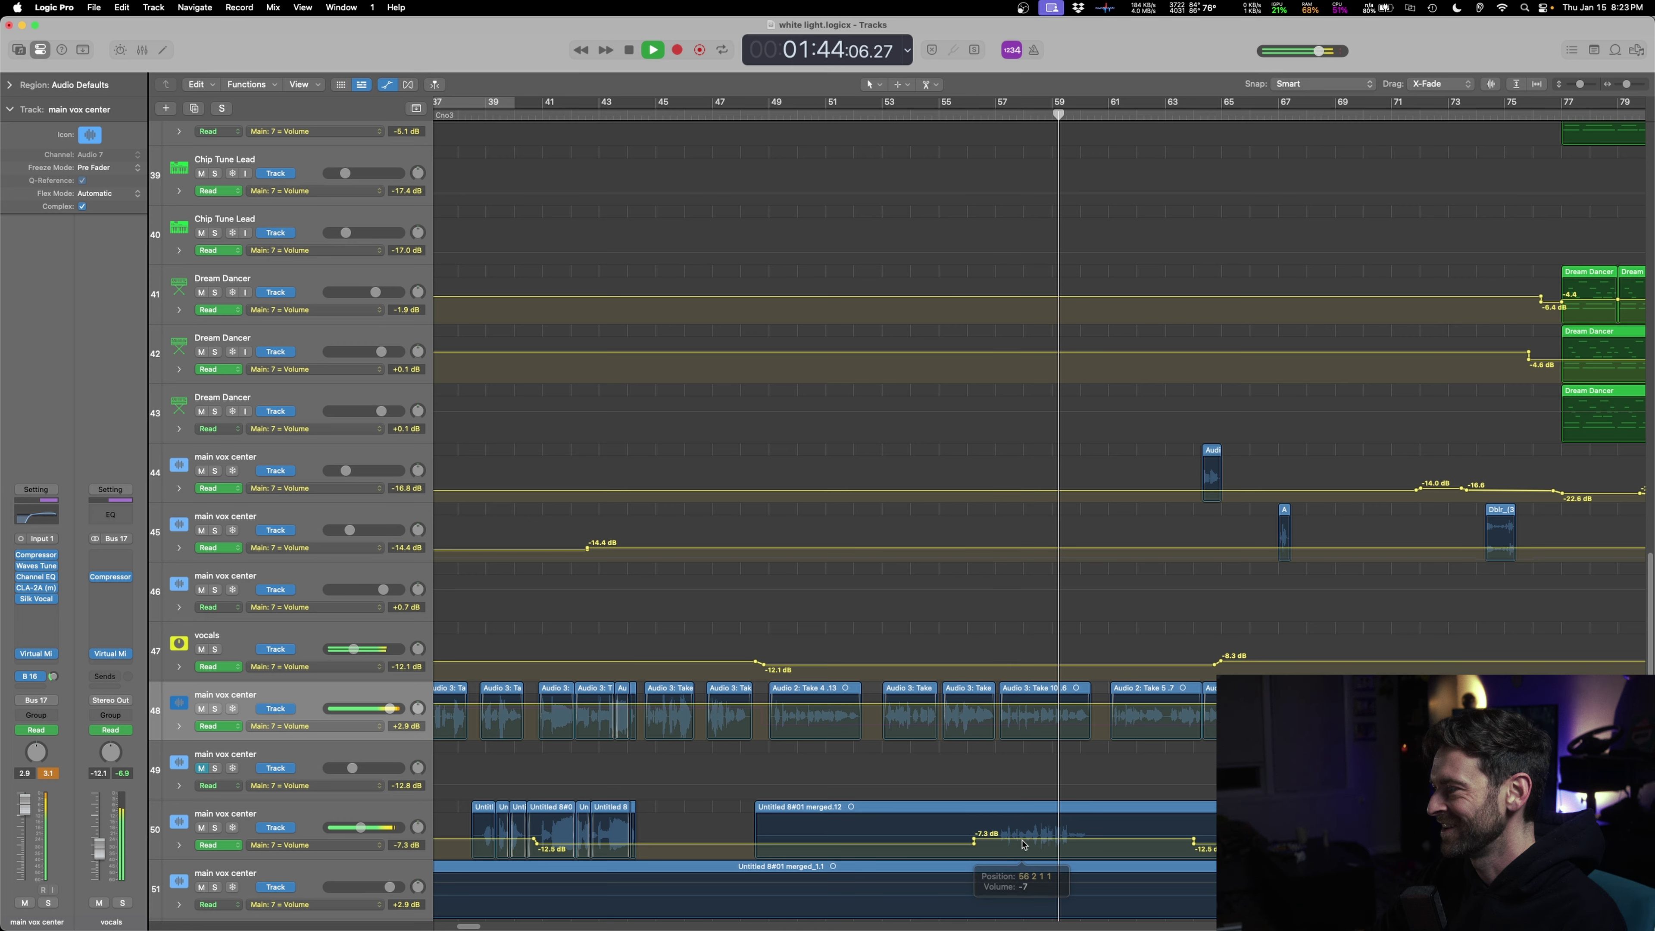
{"action": "key", "text": "a"}
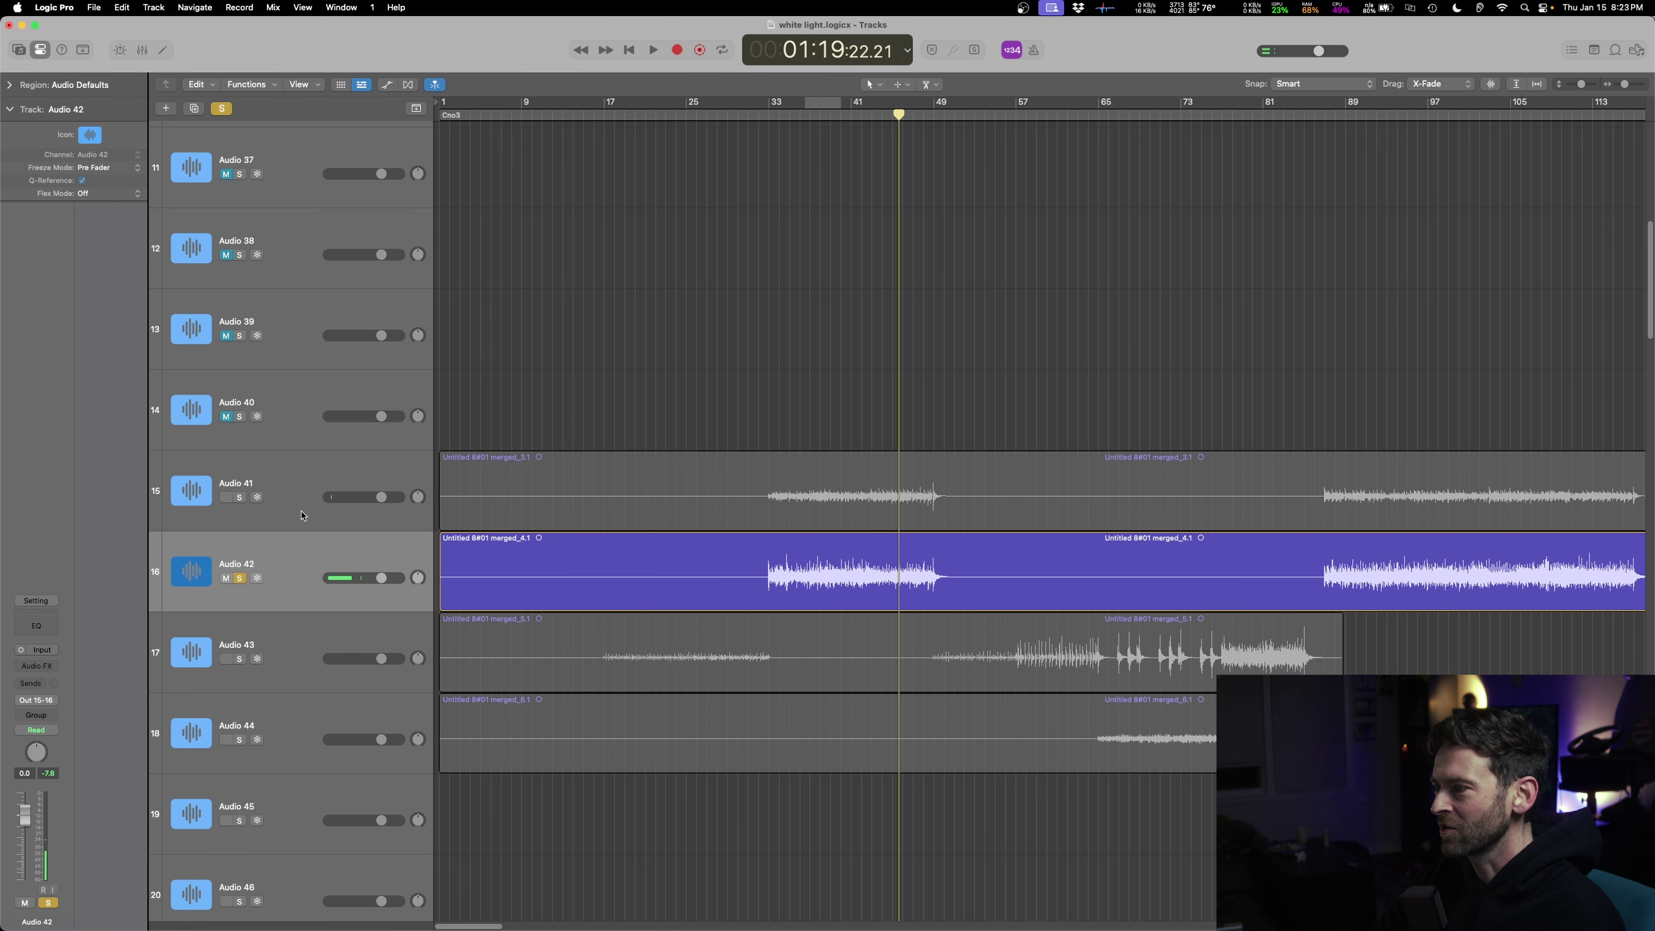
- Solo Audio 41 instead of Audio 42, play it and pan Audio 41 to -64
{"action": "left_click", "coordinate": [301, 516]}
{"action": "left_click", "coordinate": [38, 704]}
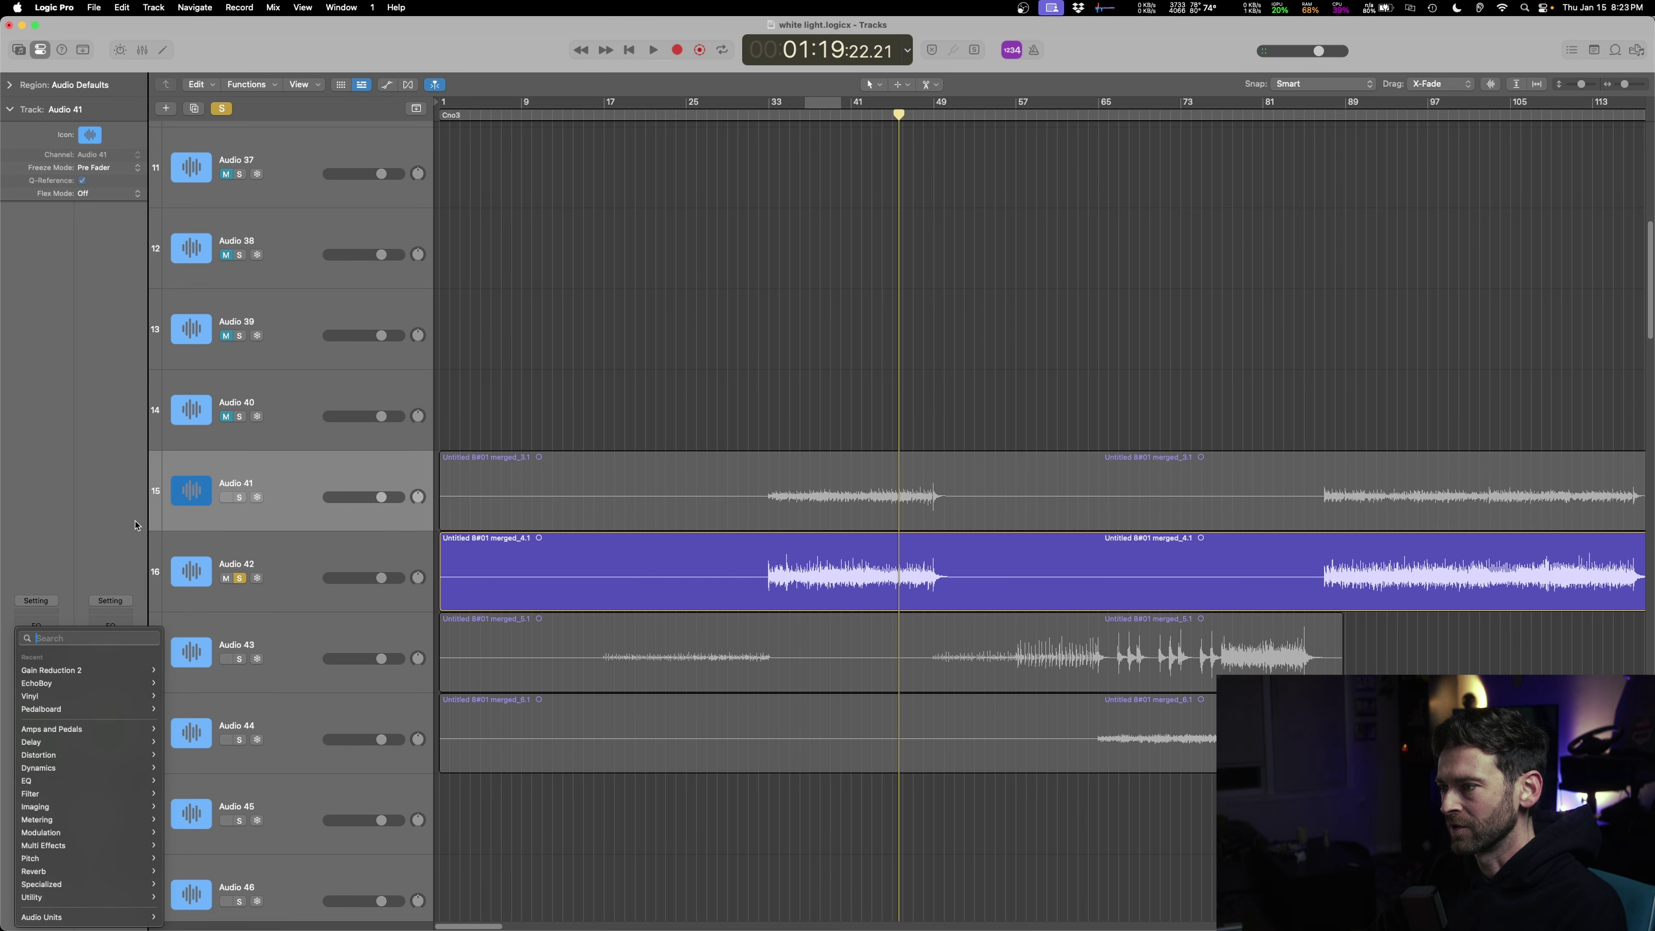
{"action": "left_click", "coordinate": [135, 525]}
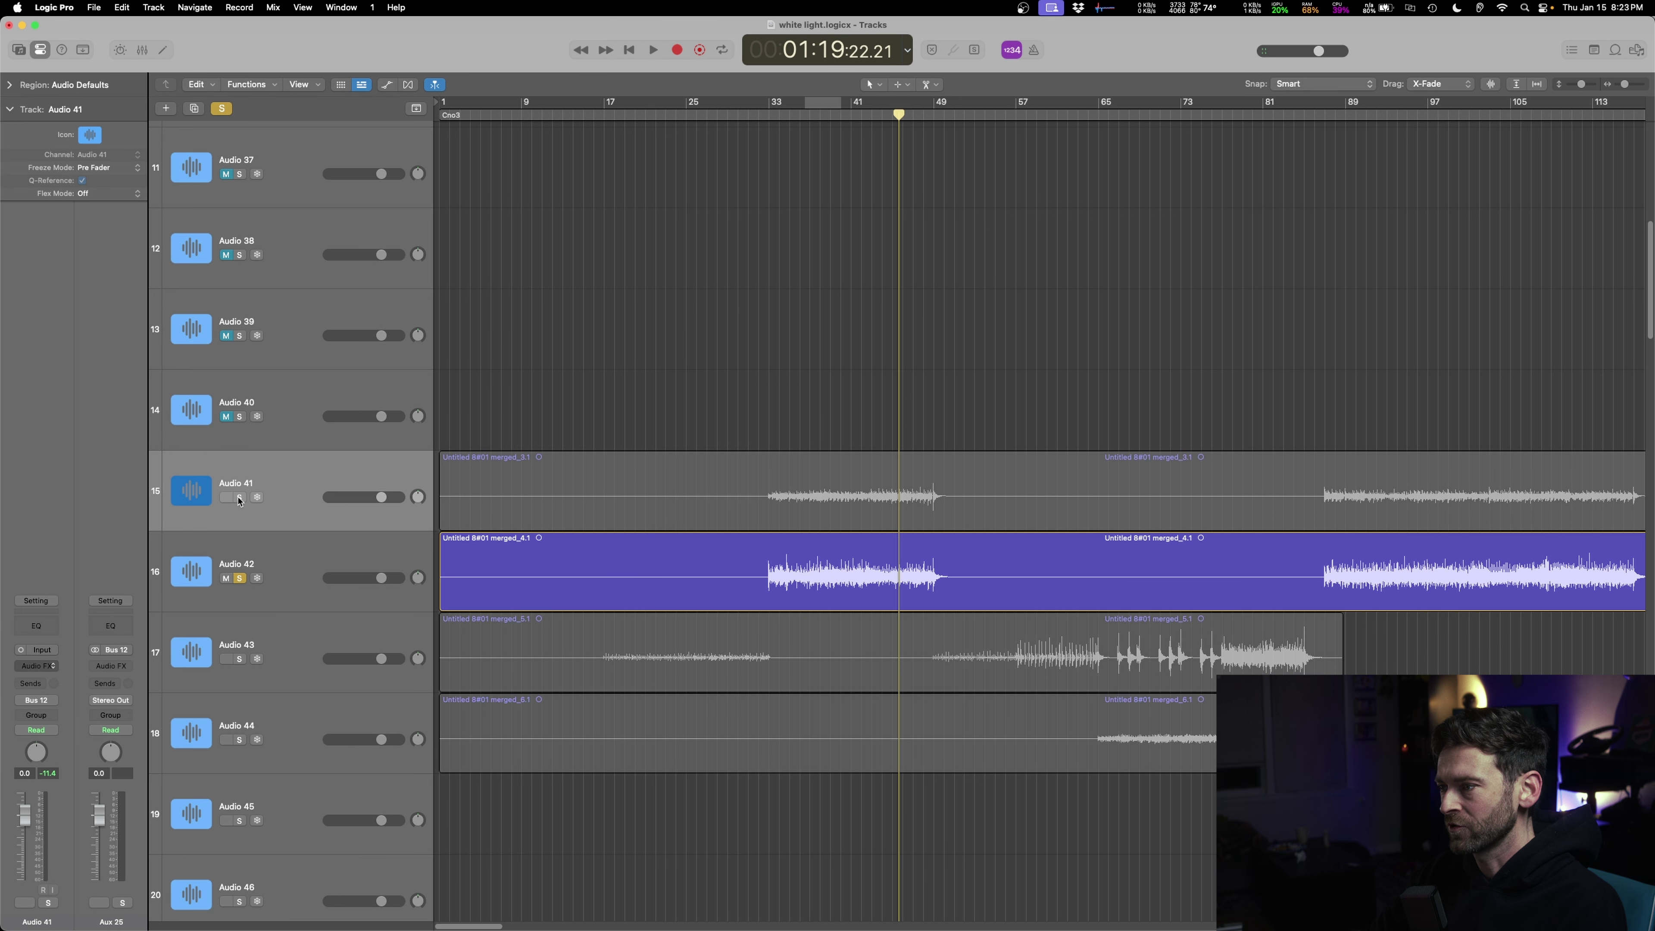
{"action": "left_click", "coordinate": [239, 498]}
{"action": "key", "text": "space"}
{"action": "left_click", "coordinate": [240, 579]}
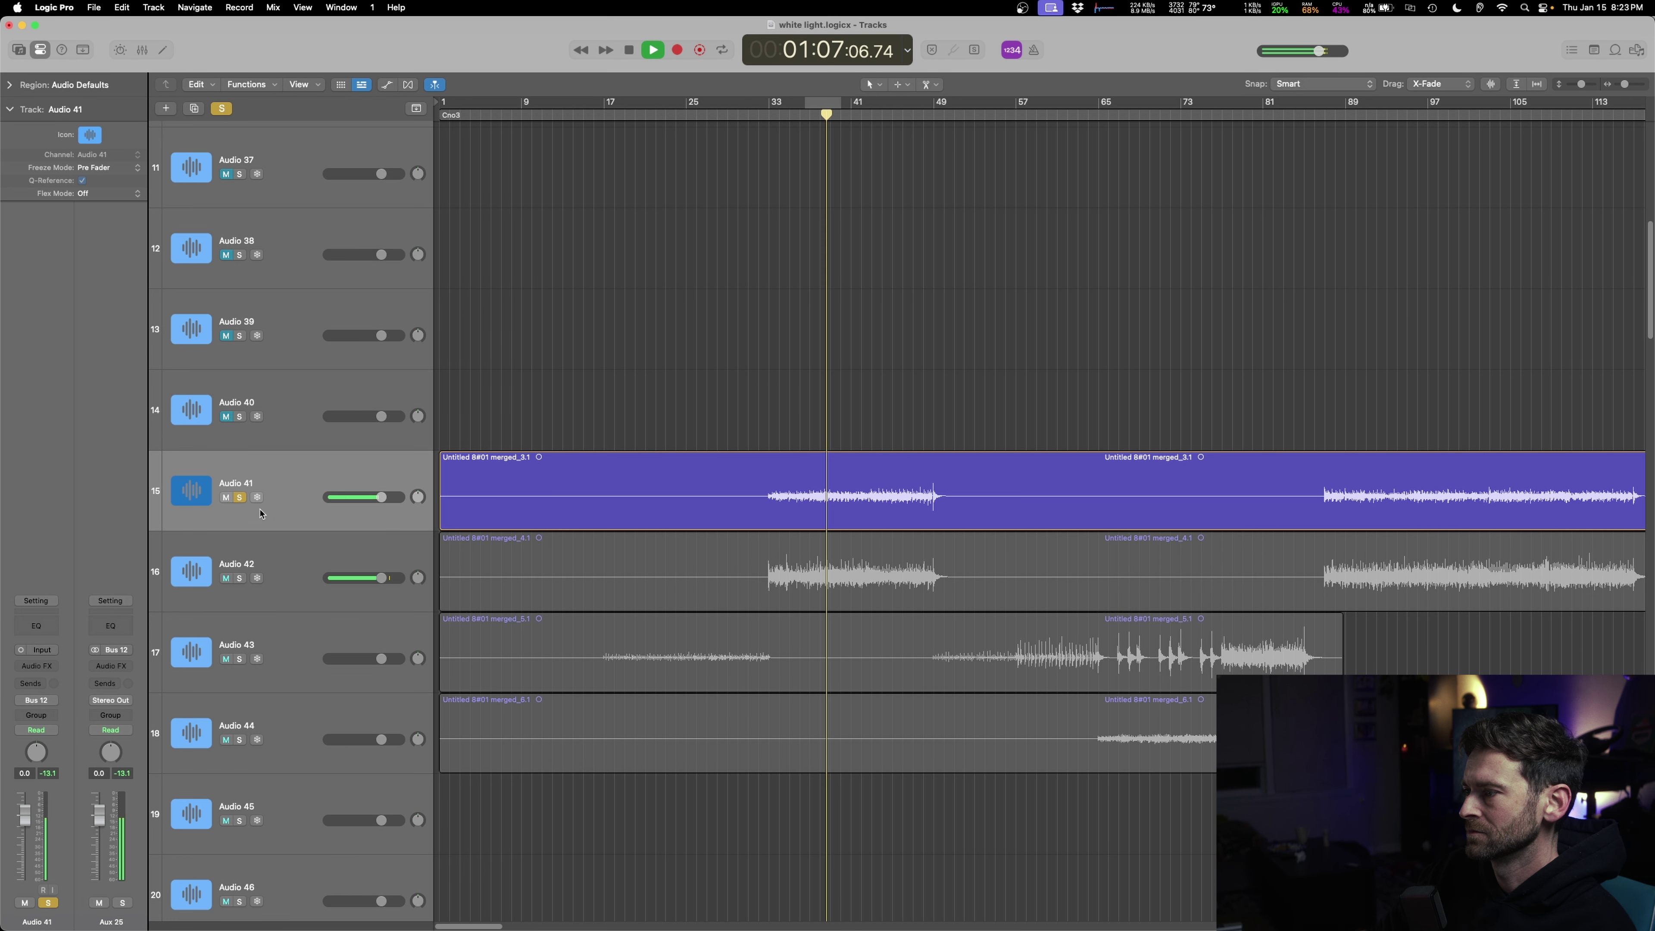
{"action": "left_click_drag", "start_coordinate": [418, 497], "coordinate": [415, 583]}
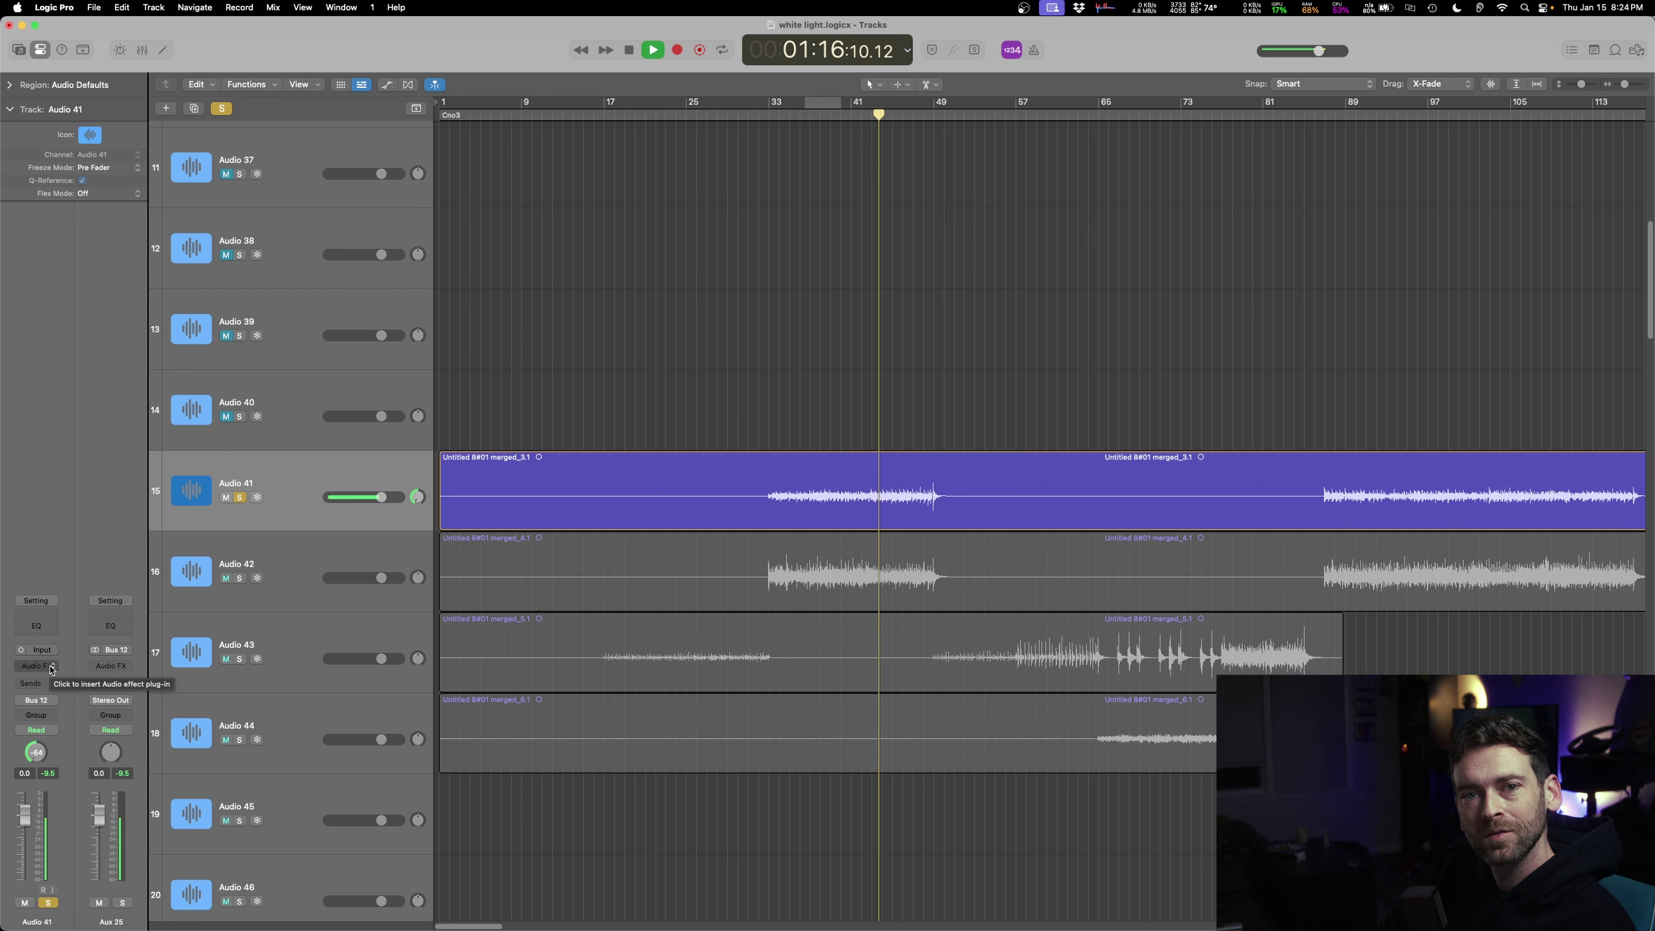
- Insert Amp Designer followed by Neural DSP's OMEGA Ampworks Granophyre on Audio 41
{"action": "left_click", "coordinate": [51, 666]}
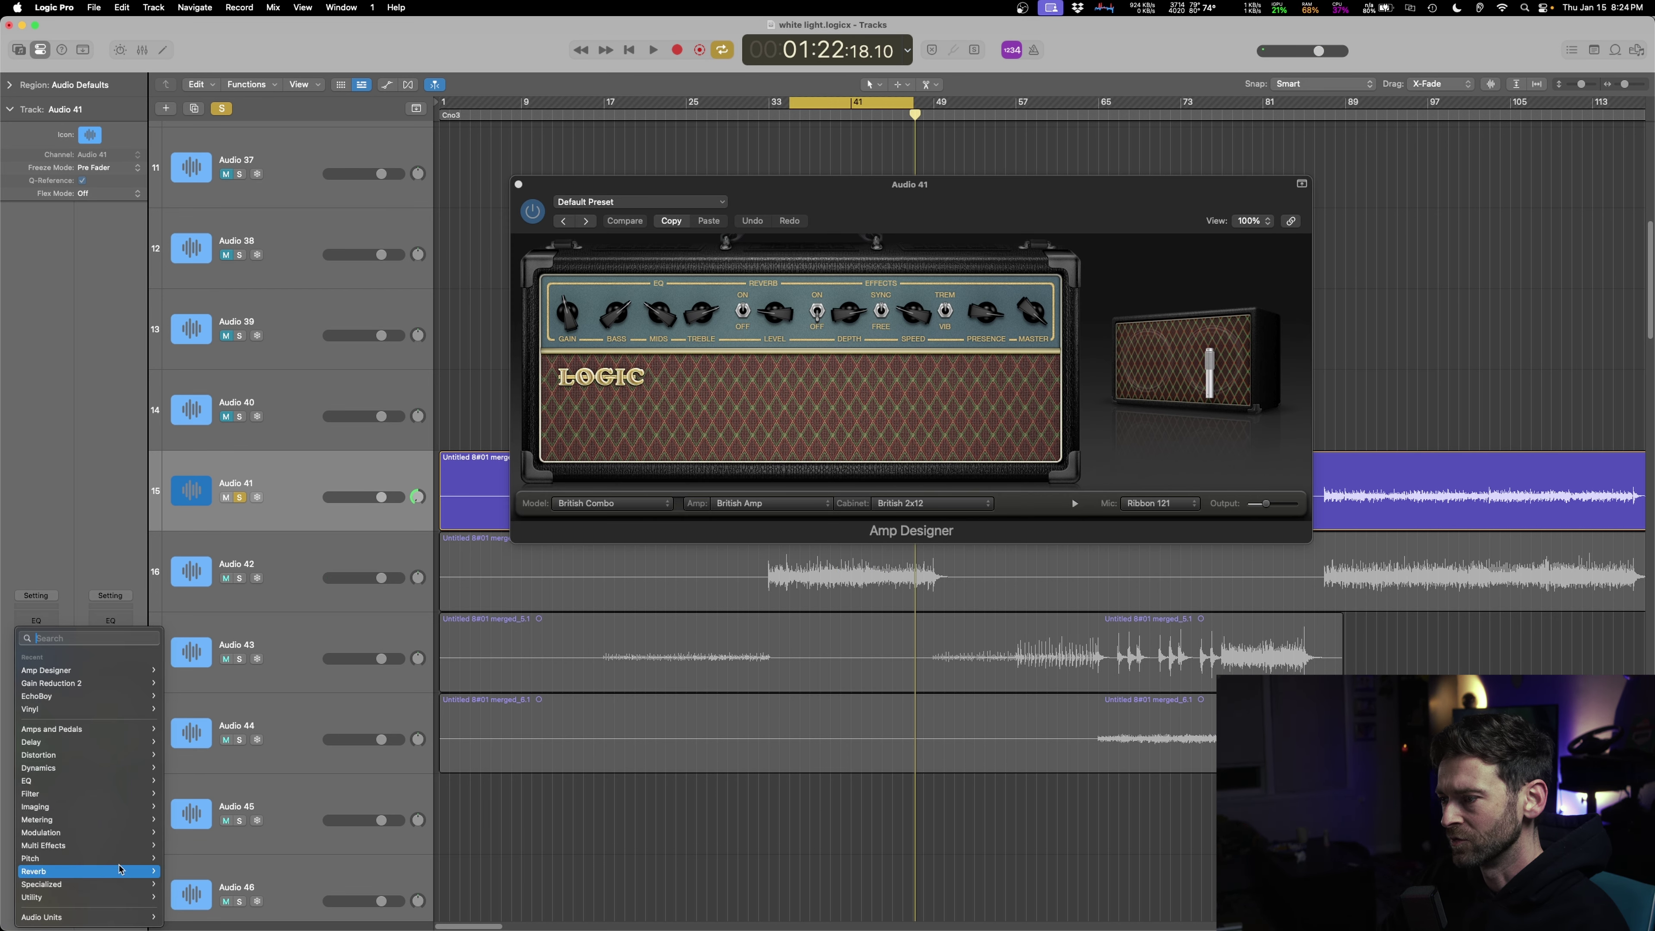
{"action": "mouse_move", "coordinate": [109, 809]}
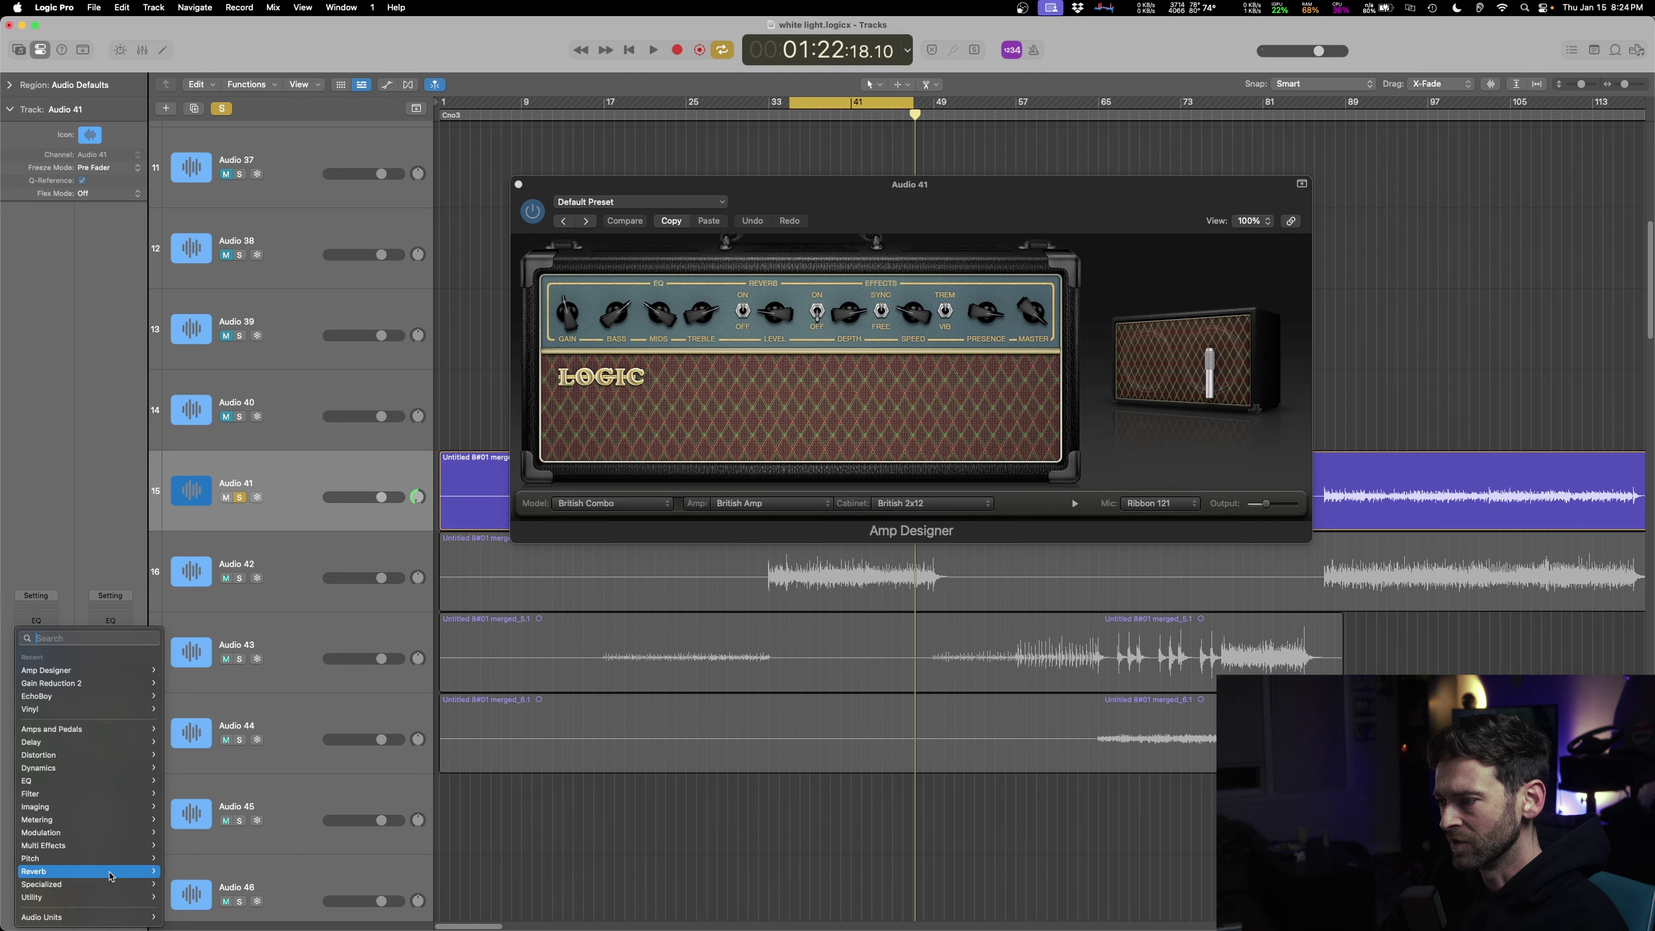
{"action": "mouse_move", "coordinate": [117, 918]}
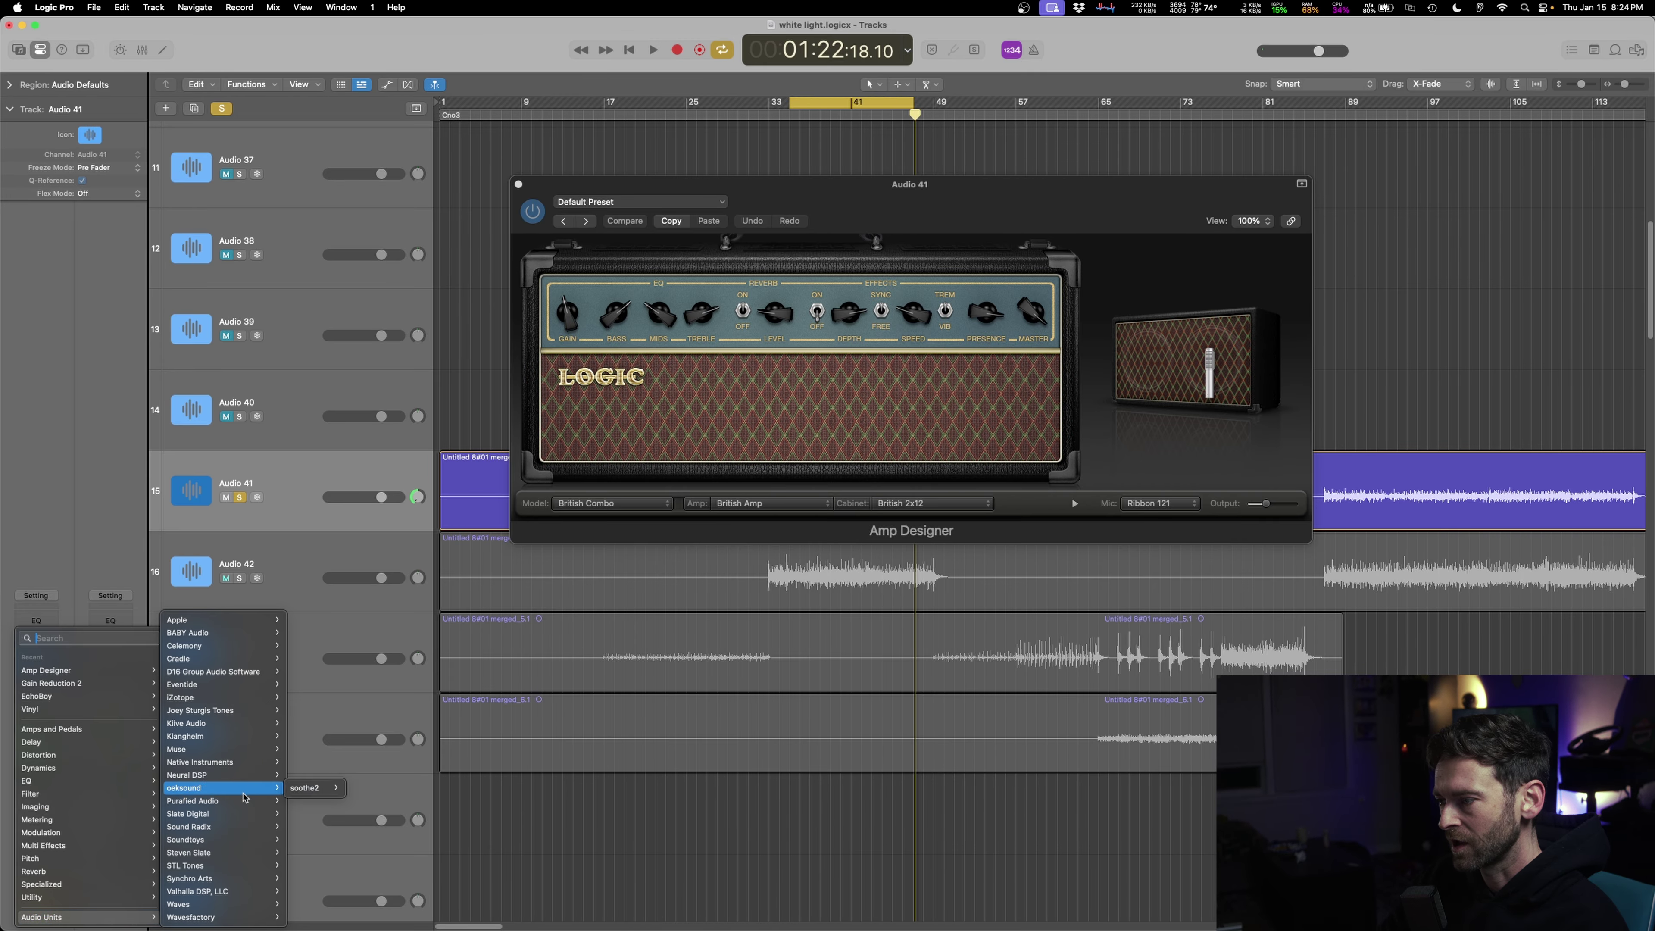
{"action": "mouse_move", "coordinate": [251, 713]}
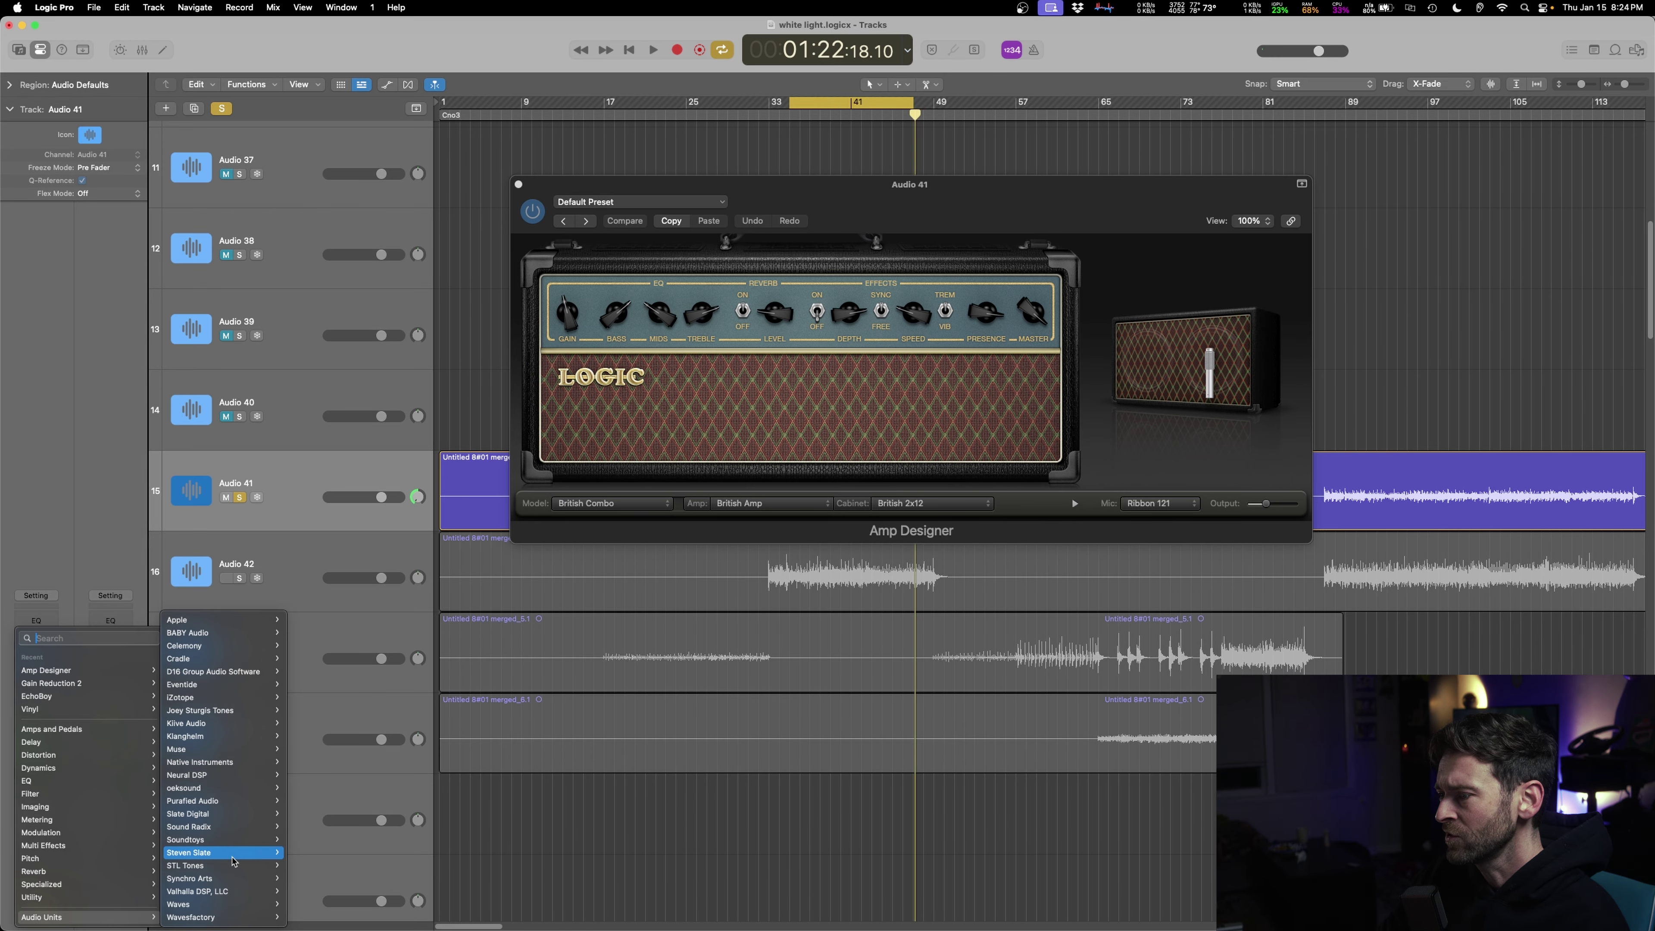
{"action": "mouse_move", "coordinate": [246, 802]}
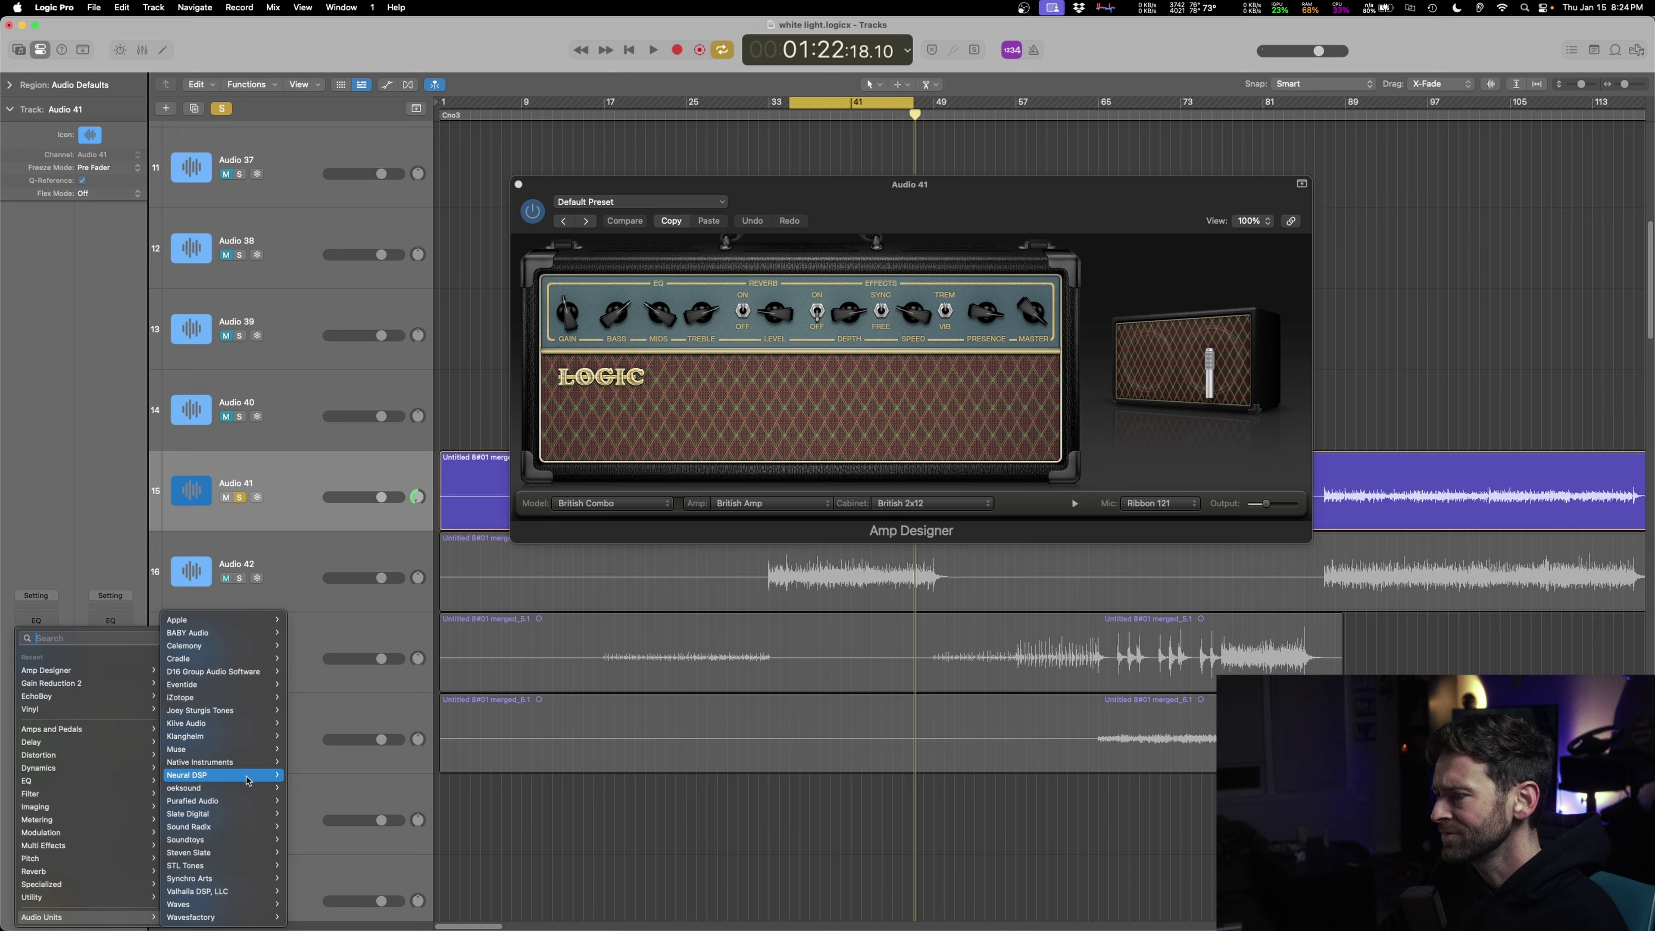
{"action": "left_click", "coordinate": [344, 814]}
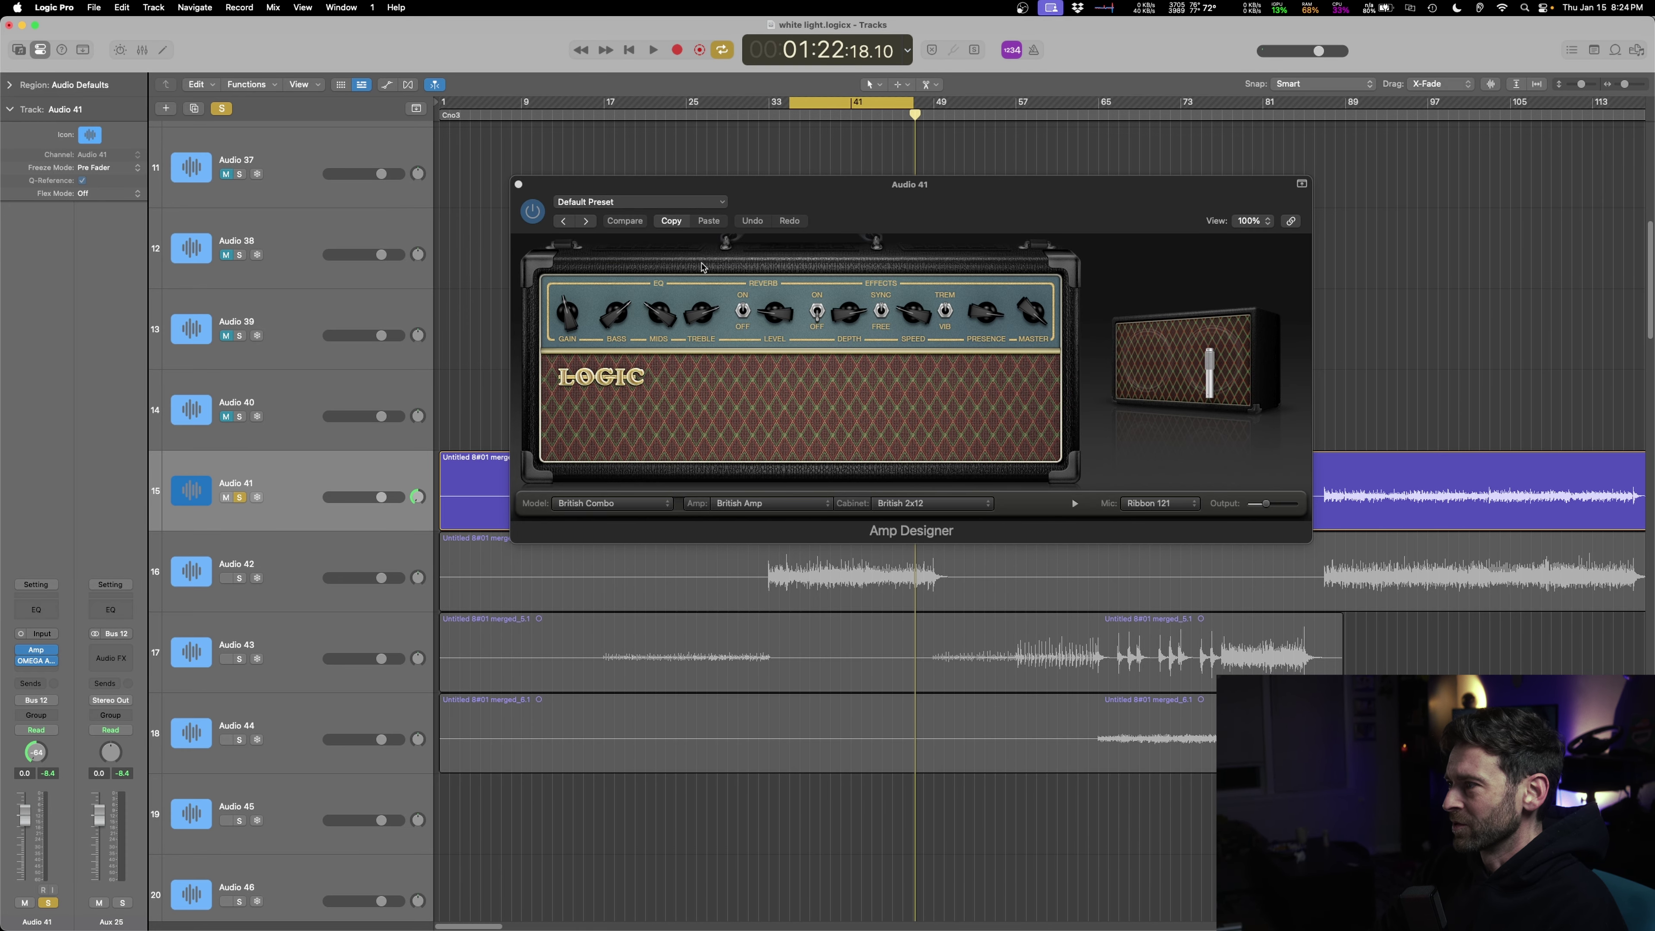
- Open the Granophyre plug-in, switch off its nine-band graphic EQ and play the cycled section
{"action": "left_click", "coordinate": [38, 664]}
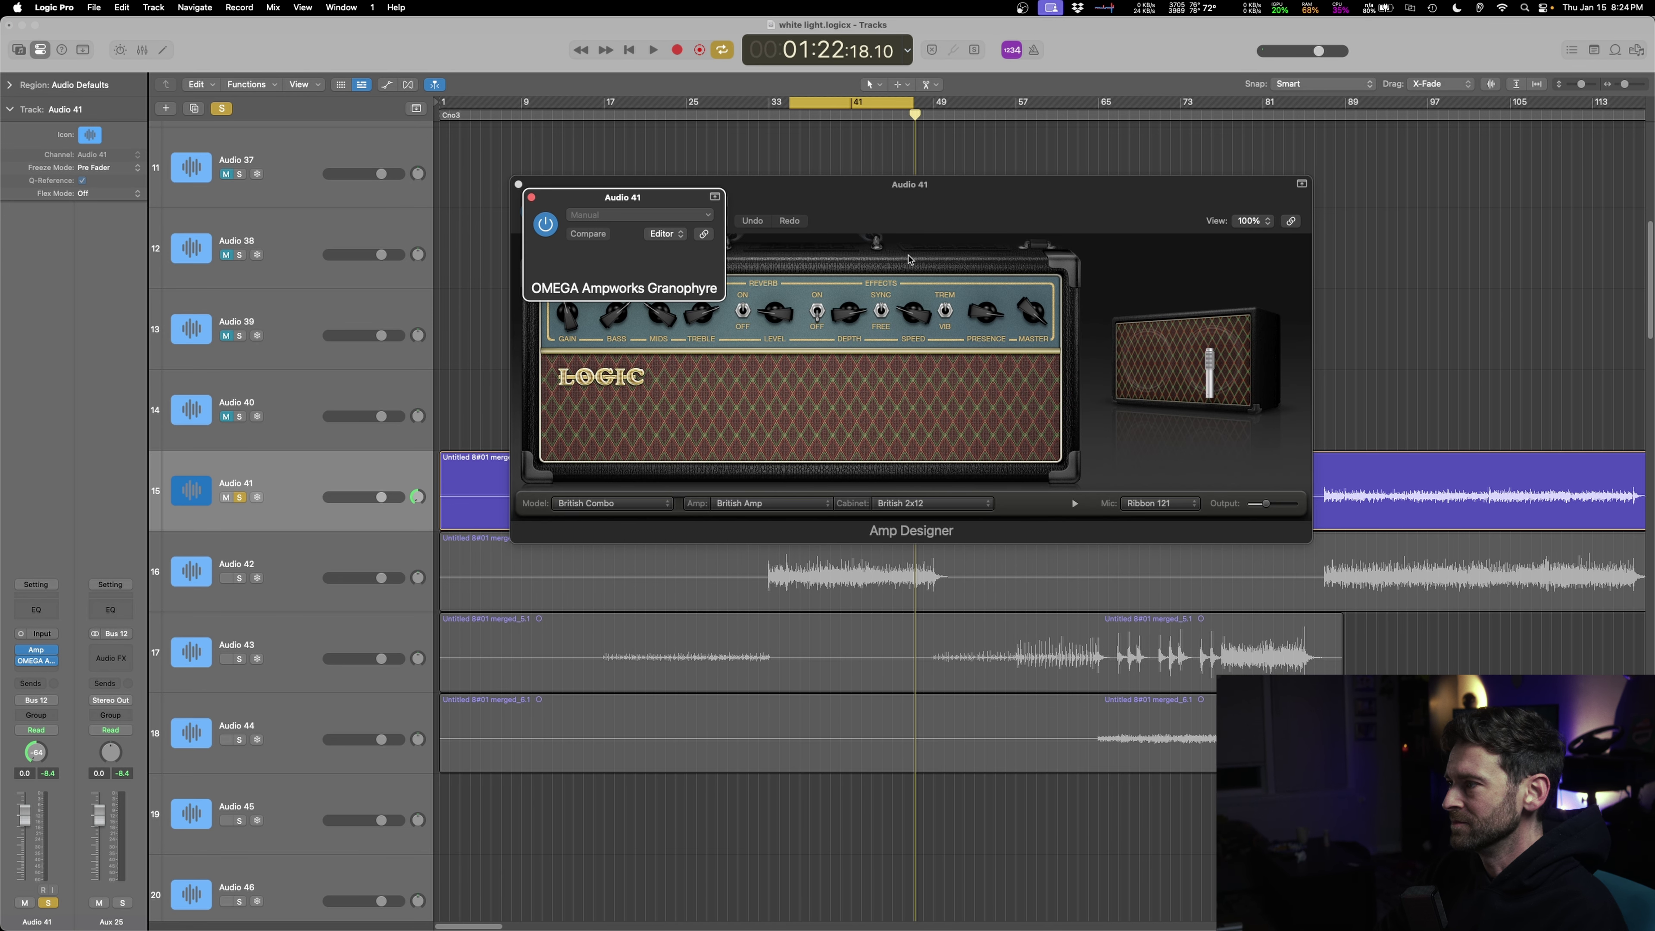
{"action": "left_click", "coordinate": [988, 272]}
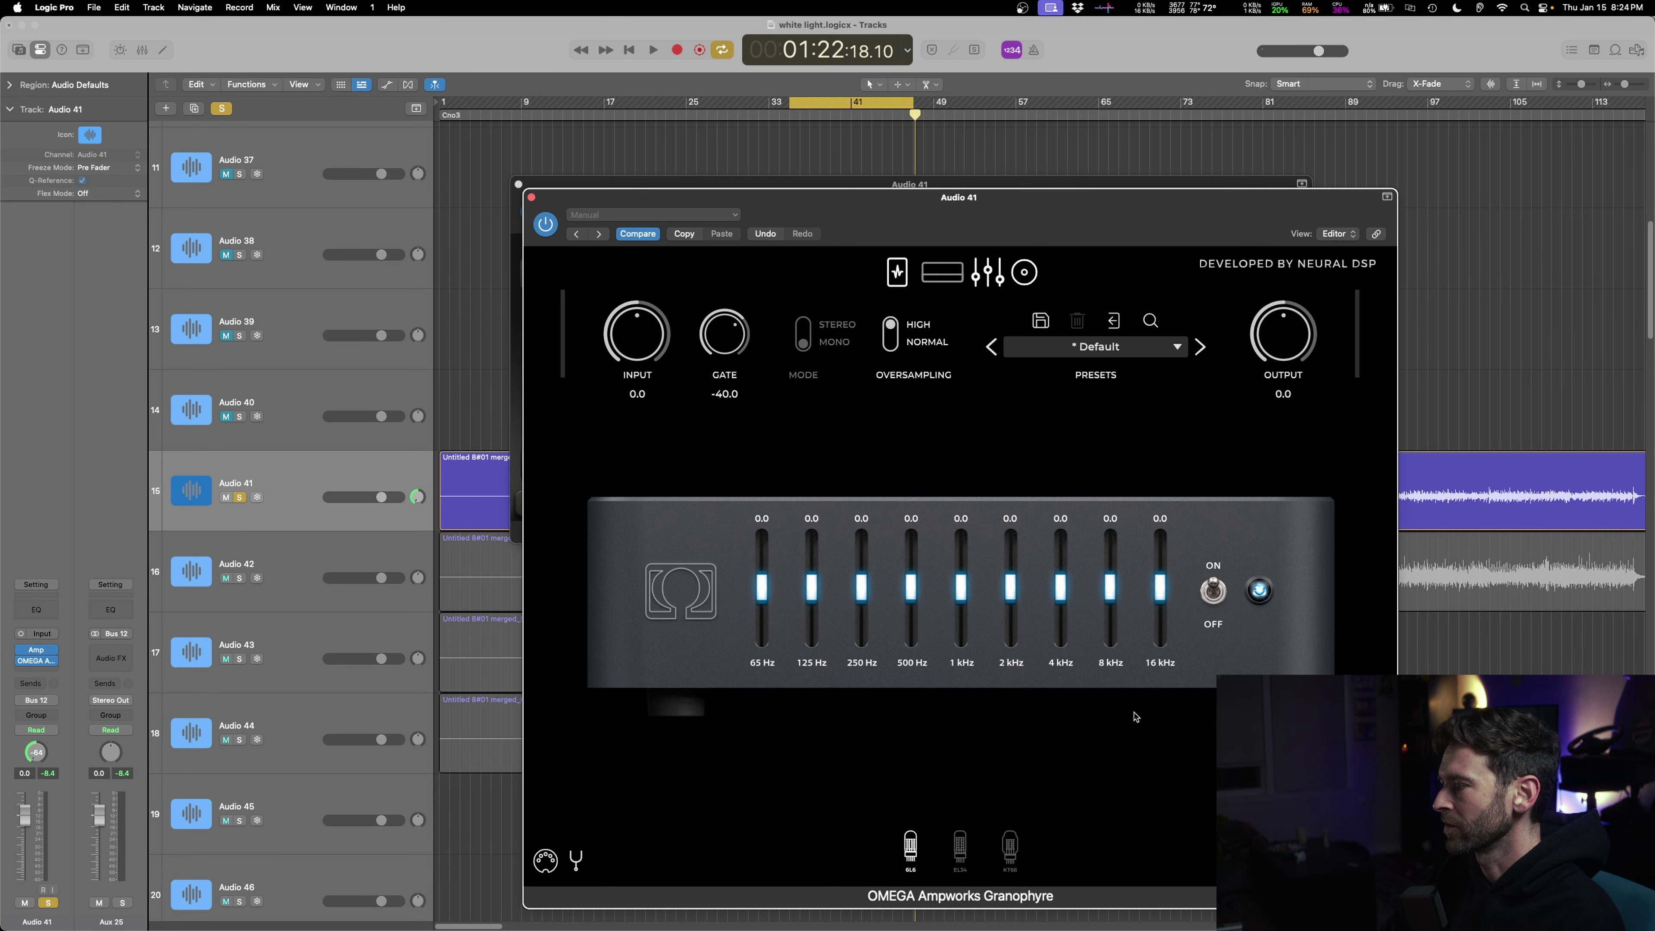
{"action": "left_click", "coordinate": [1216, 594]}
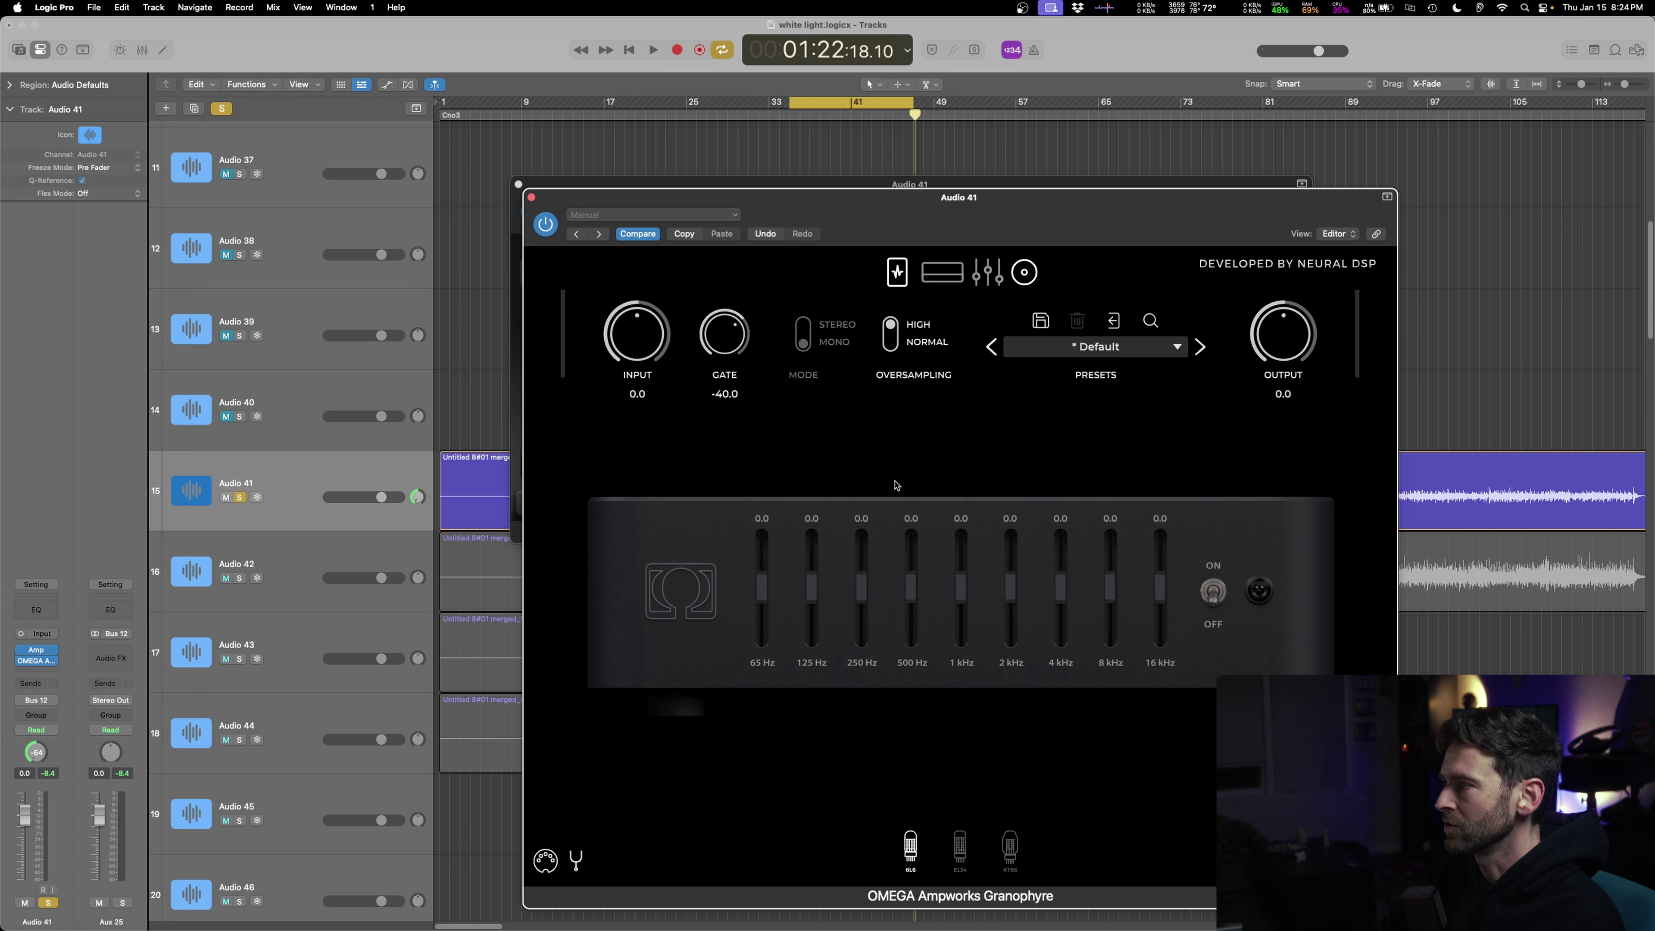
{"action": "key", "text": "space"}
{"action": "left_click_drag", "start_coordinate": [897, 222], "coordinate": [1038, 276]}
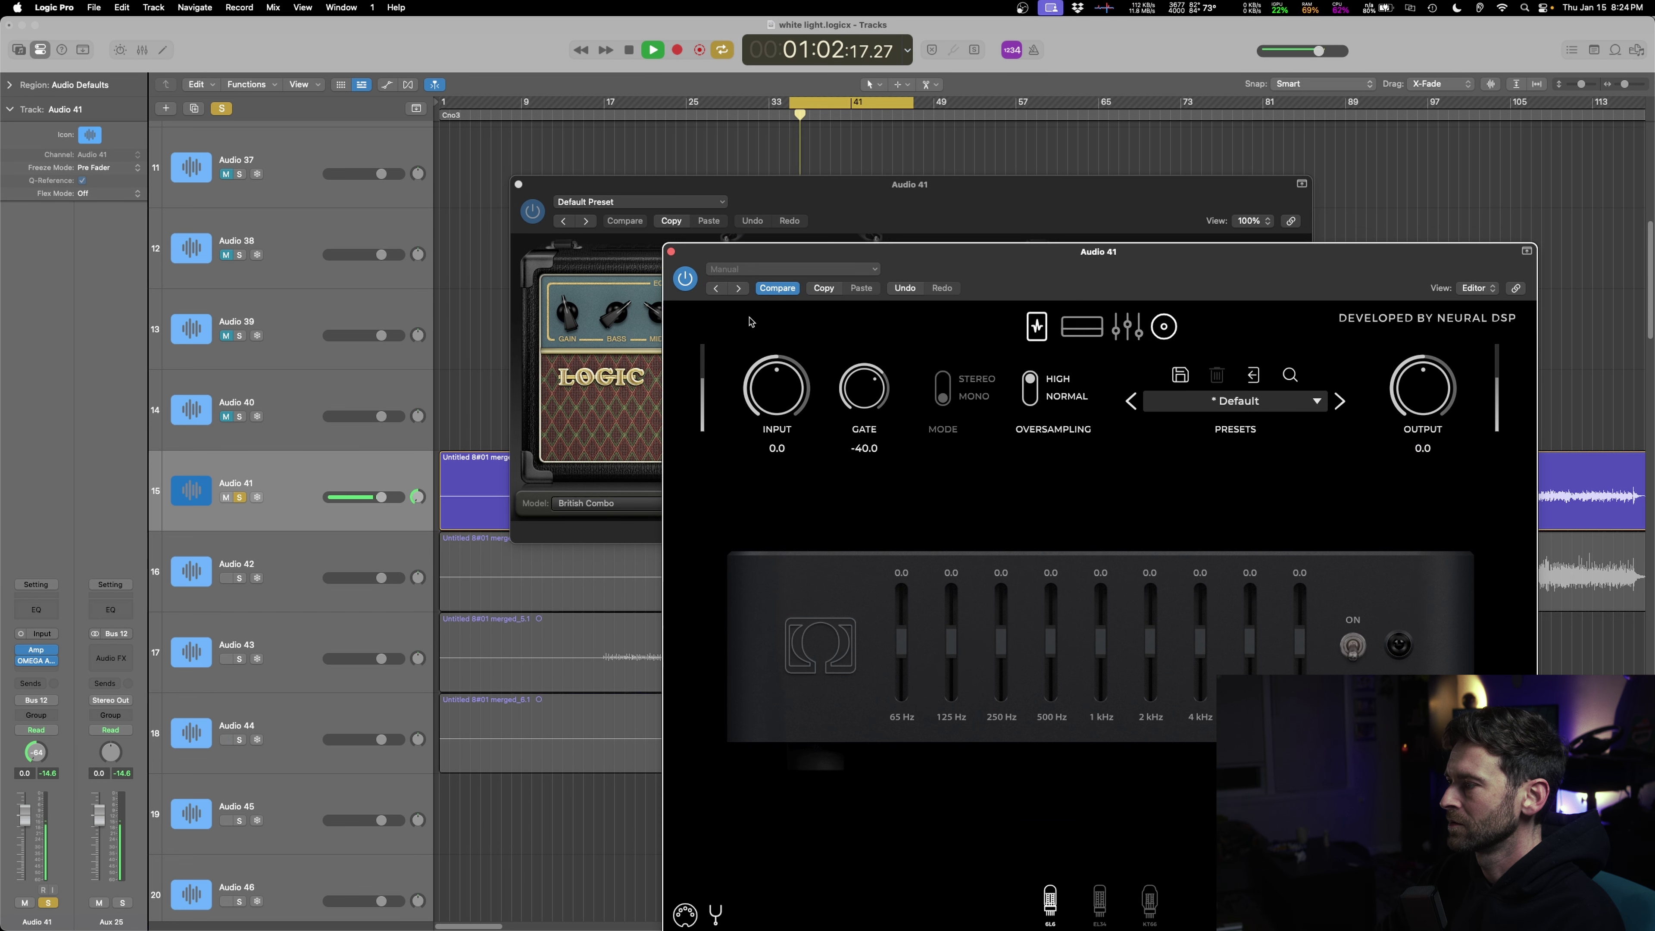
- Raise the reverb level in Audio 41's Amp Designer and set its cabinet to Direct
{"action": "left_click", "coordinate": [1125, 483]}
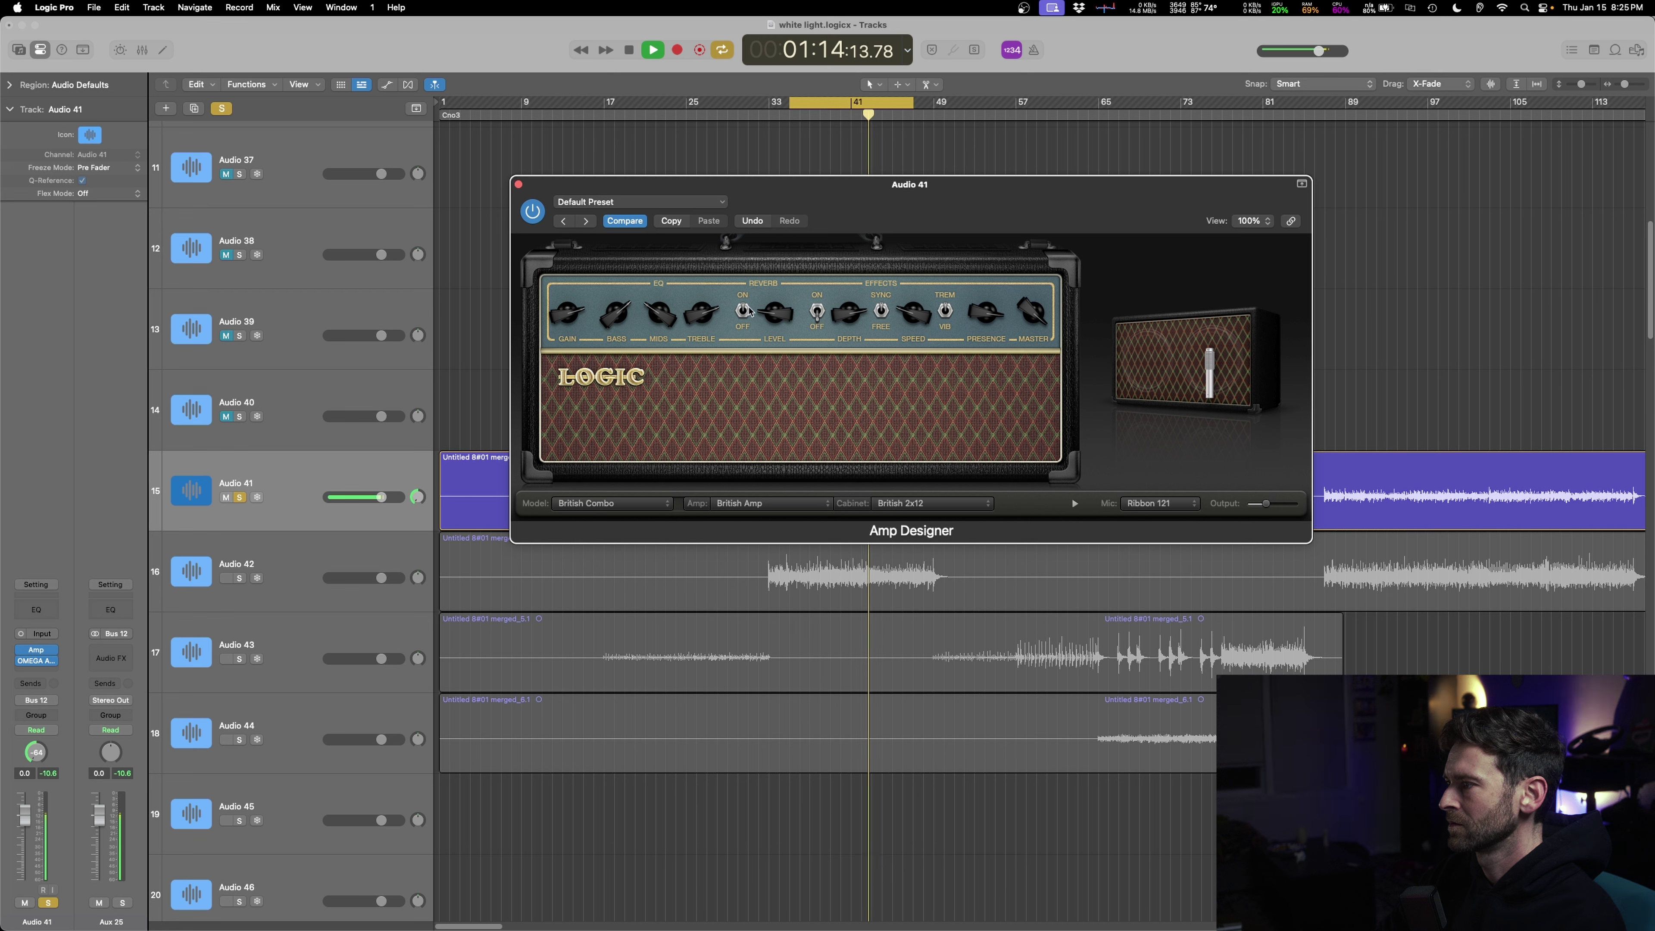
{"action": "left_click_drag", "start_coordinate": [775, 313], "coordinate": [779, 264]}
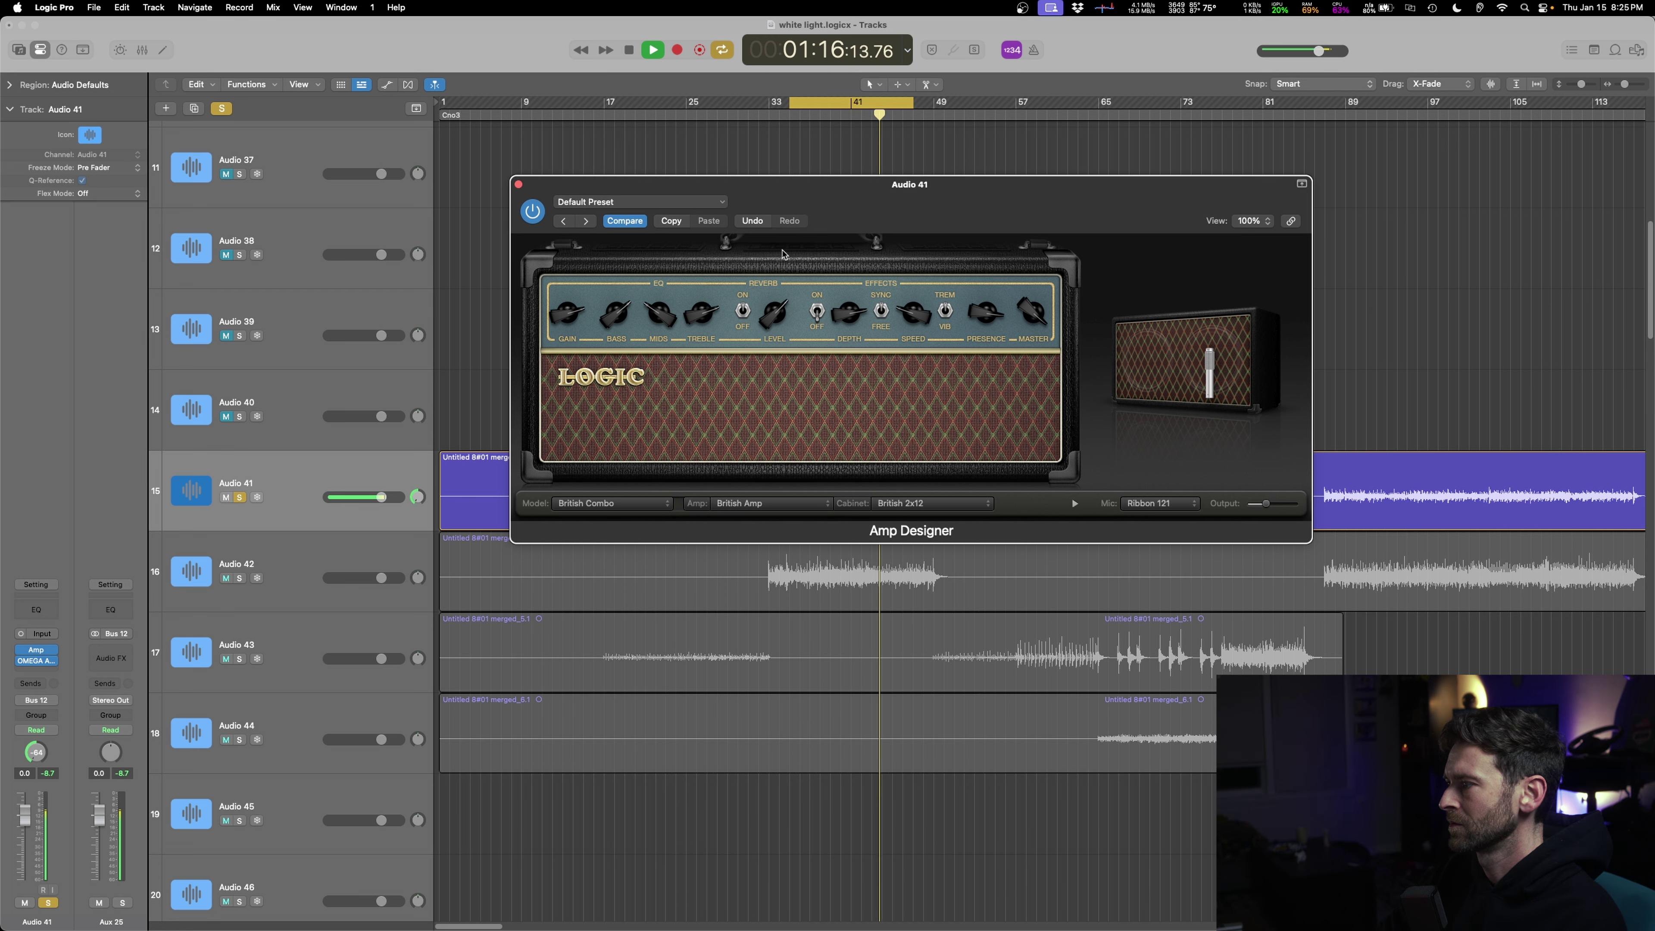
{"action": "left_click", "coordinate": [932, 503]}
{"action": "left_click", "coordinate": [926, 817]}
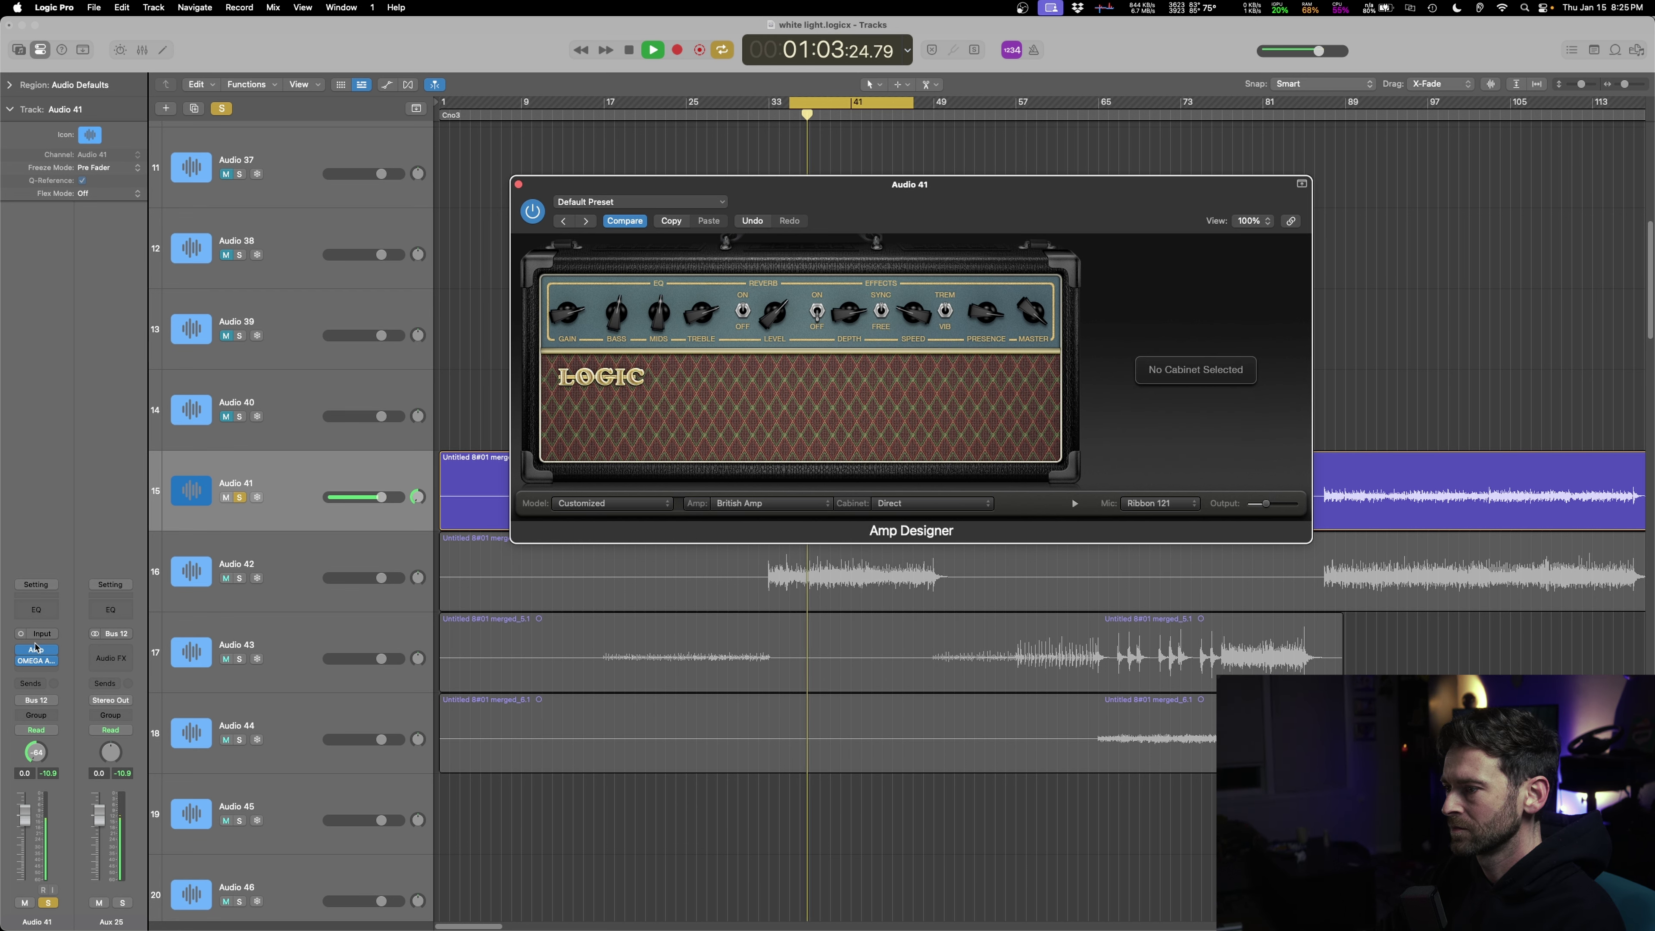
- Insert a Compressor before Amp Designer on Audio 41 and add a Channel EQ with a +0.6 dB boost at 10500 Hz
{"action": "left_click", "coordinate": [36, 647]}
{"action": "mouse_move", "coordinate": [126, 784]}
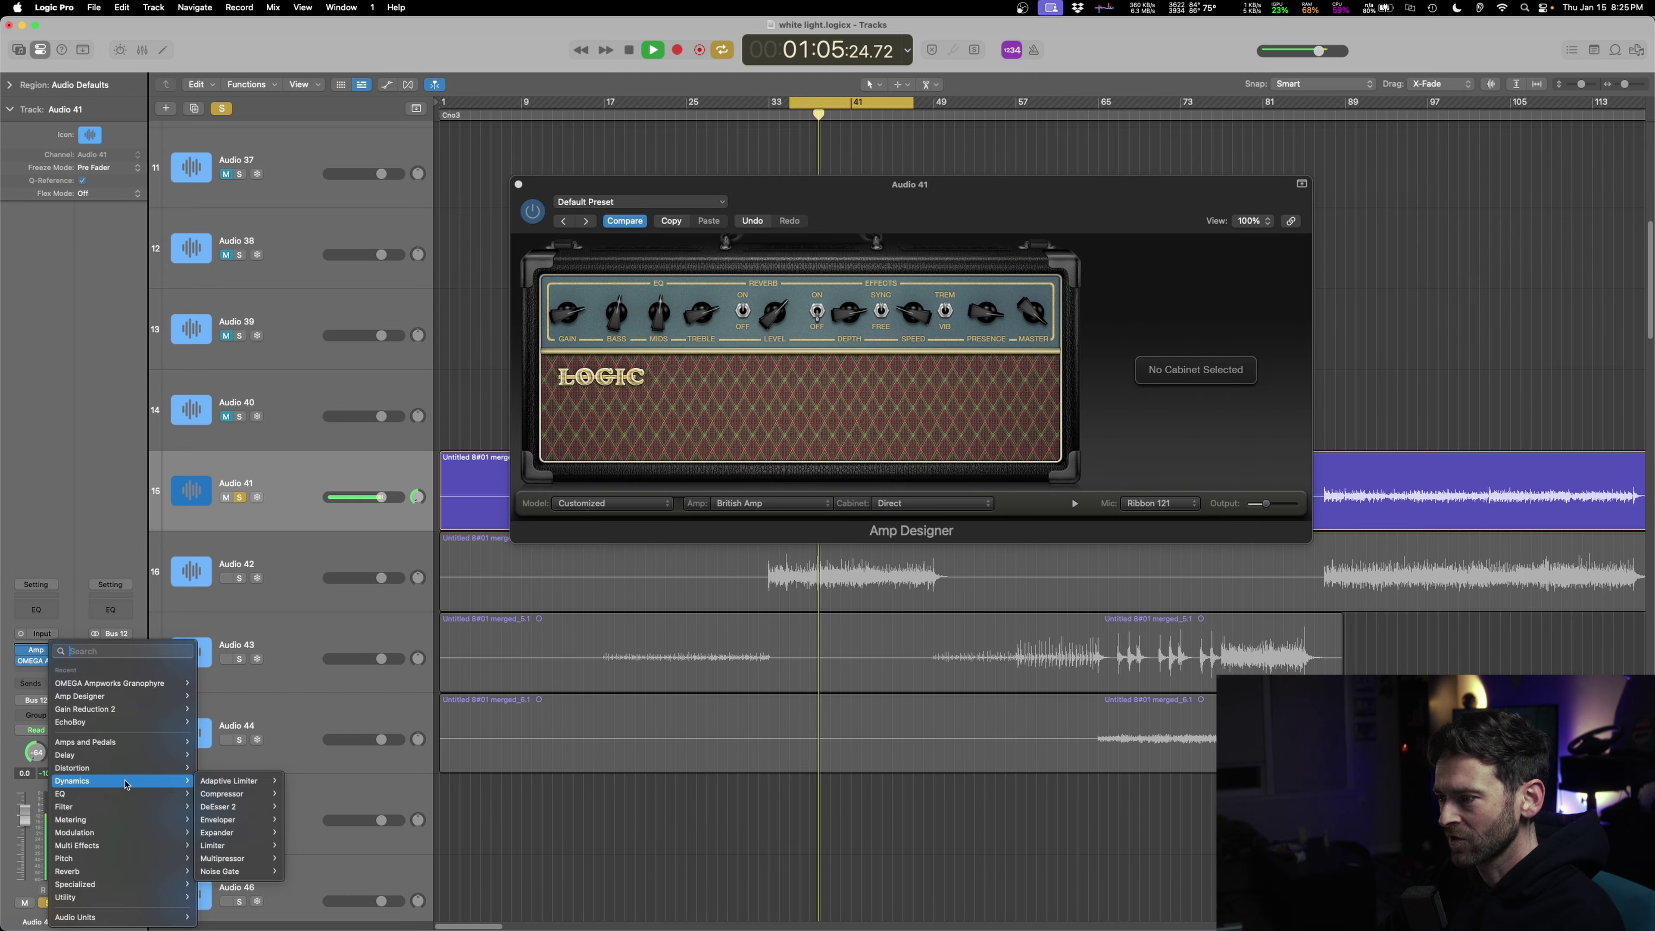
{"action": "mouse_move", "coordinate": [235, 793]}
{"action": "left_click", "coordinate": [298, 792]}
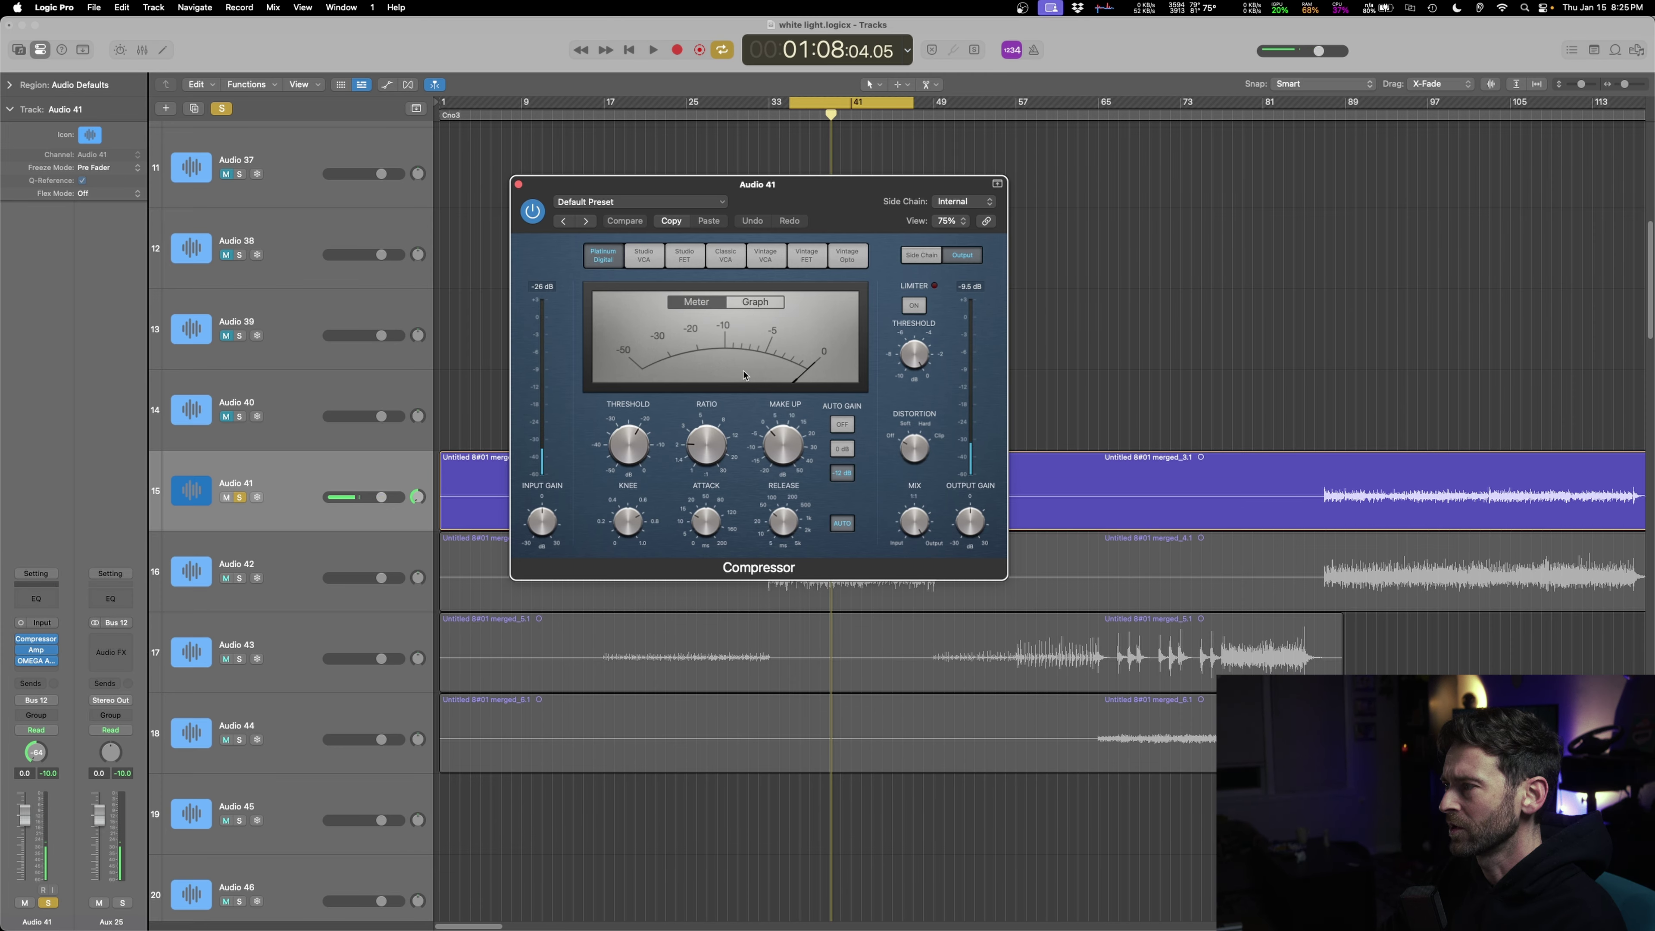
{"action": "key", "text": "space"}
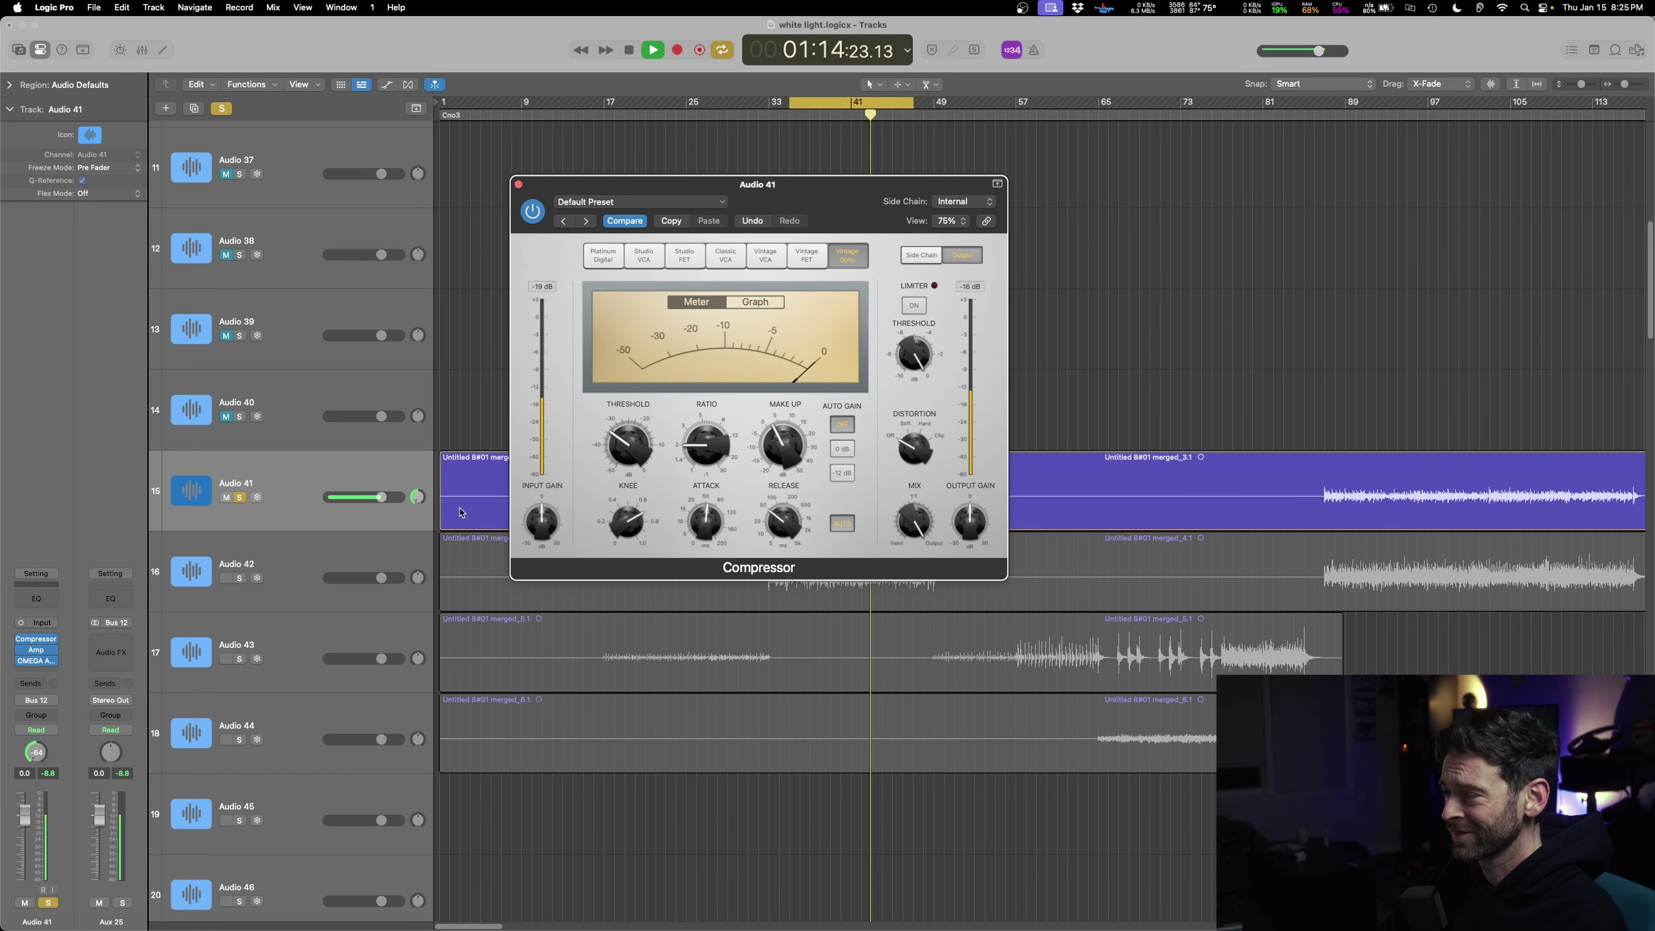
{"action": "left_click", "coordinate": [36, 598]}
{"action": "left_click_drag", "start_coordinate": [760, 354], "coordinate": [1076, 350]}
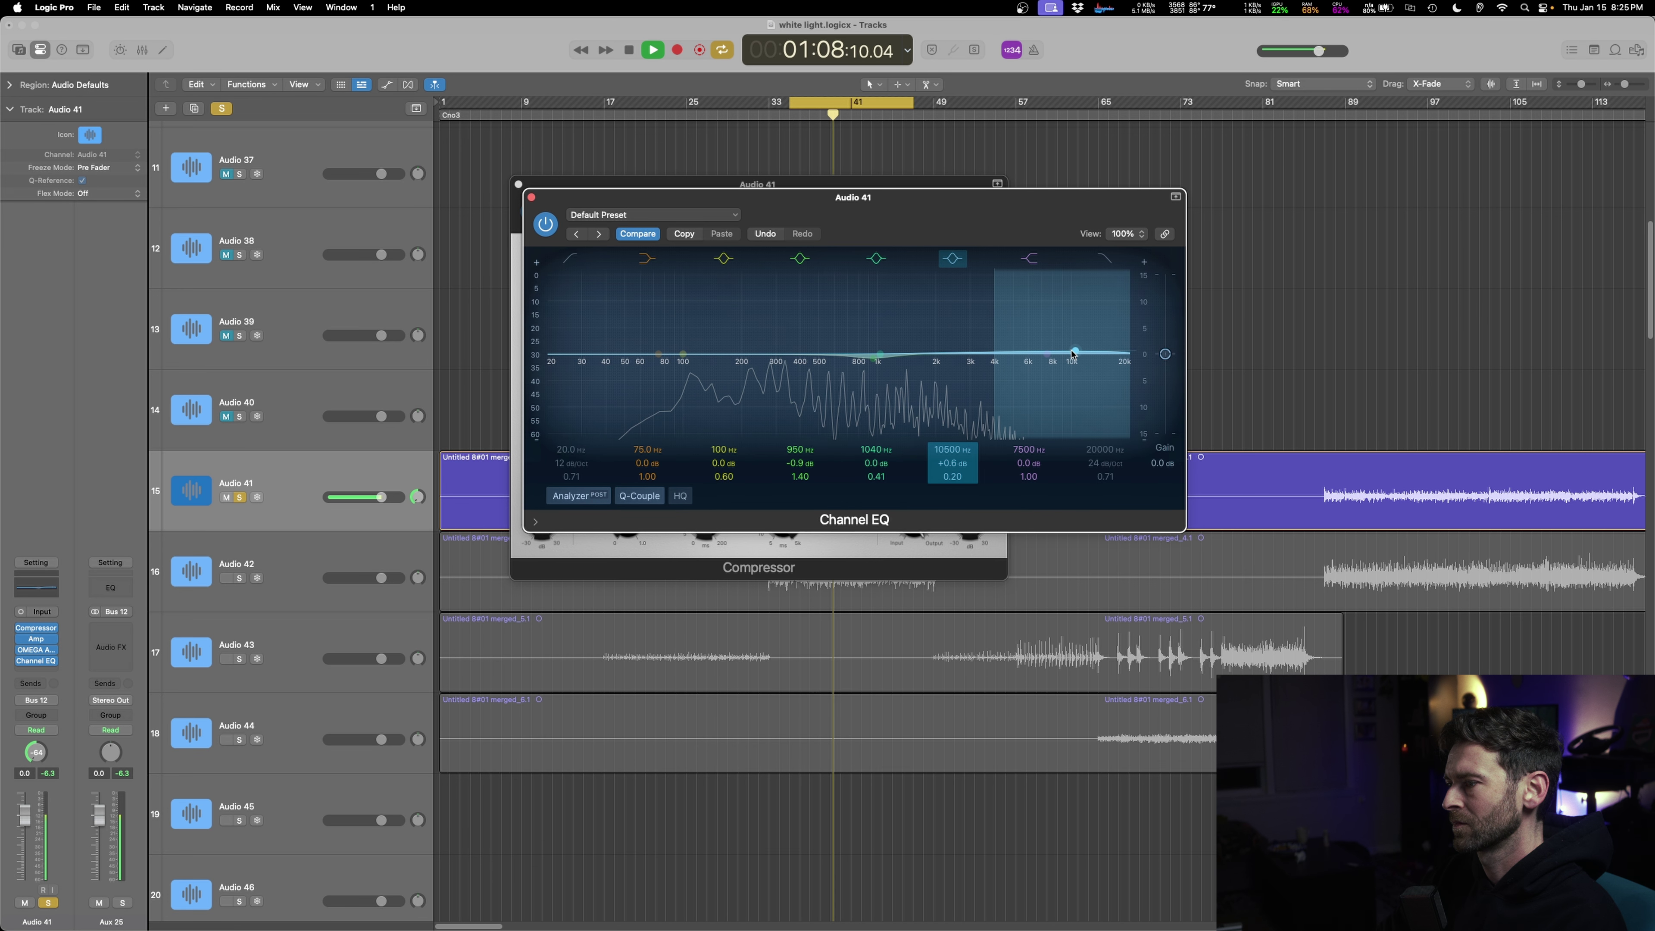
- Insert an Exciter before the Compressor on Audio 41, with Harmonics at 25.9% and Color 2
{"action": "left_click", "coordinate": [49, 626]}
{"action": "mouse_move", "coordinate": [120, 898]}
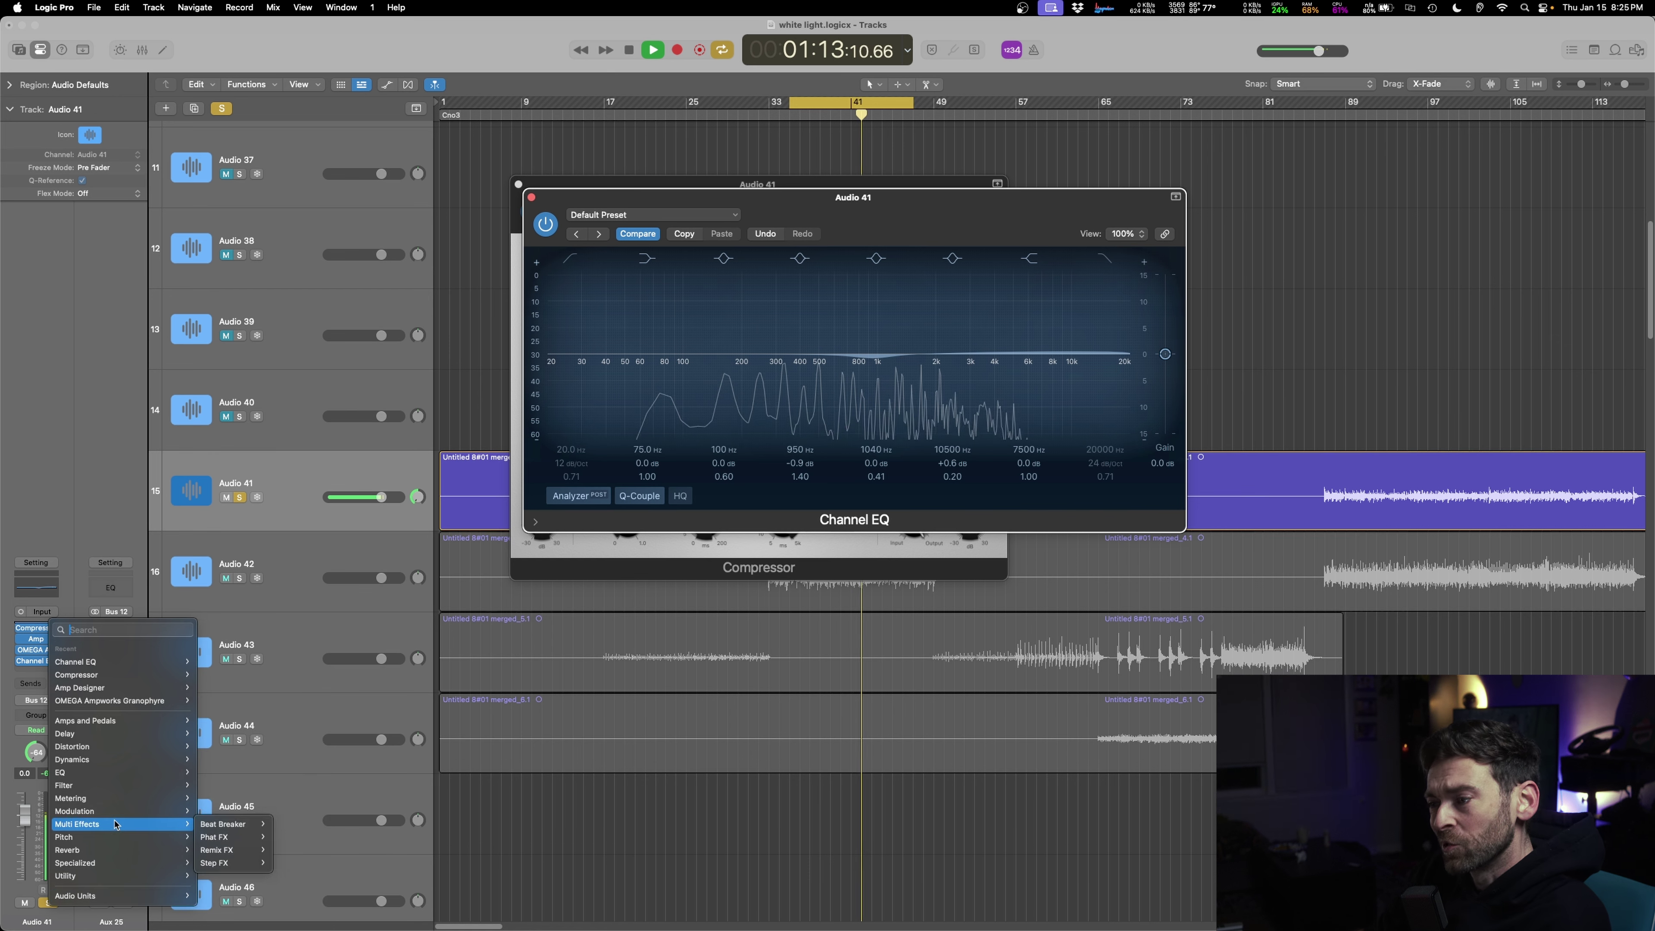
{"action": "mouse_move", "coordinate": [132, 855]}
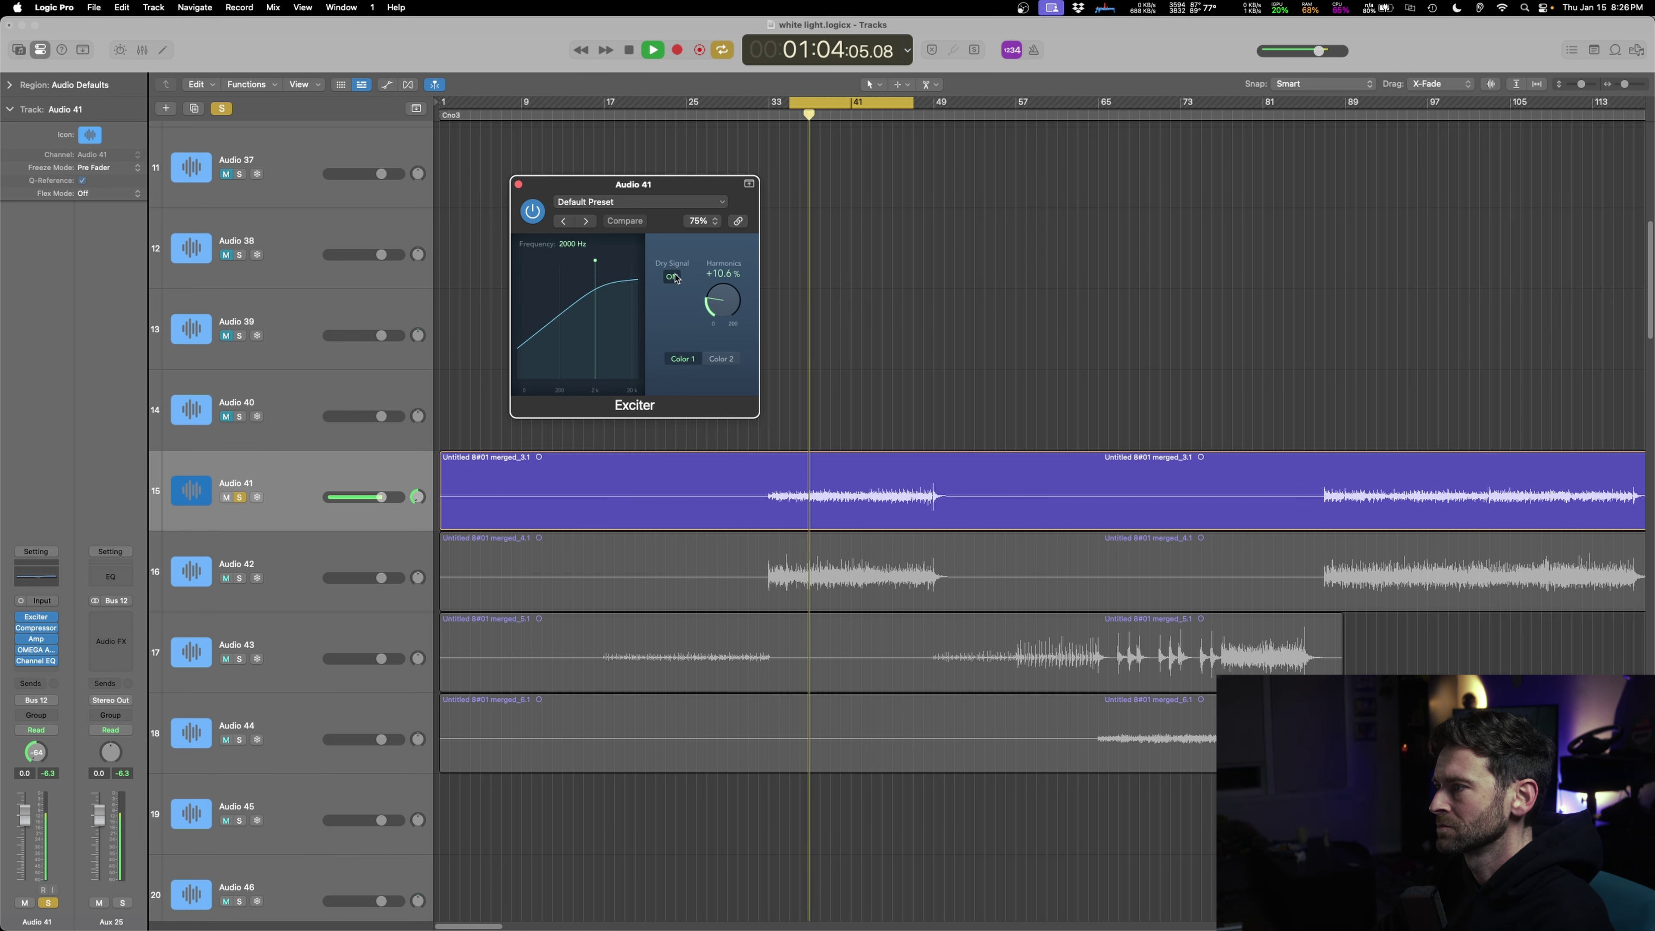
{"action": "left_click_drag", "start_coordinate": [729, 309], "coordinate": [728, 290]}
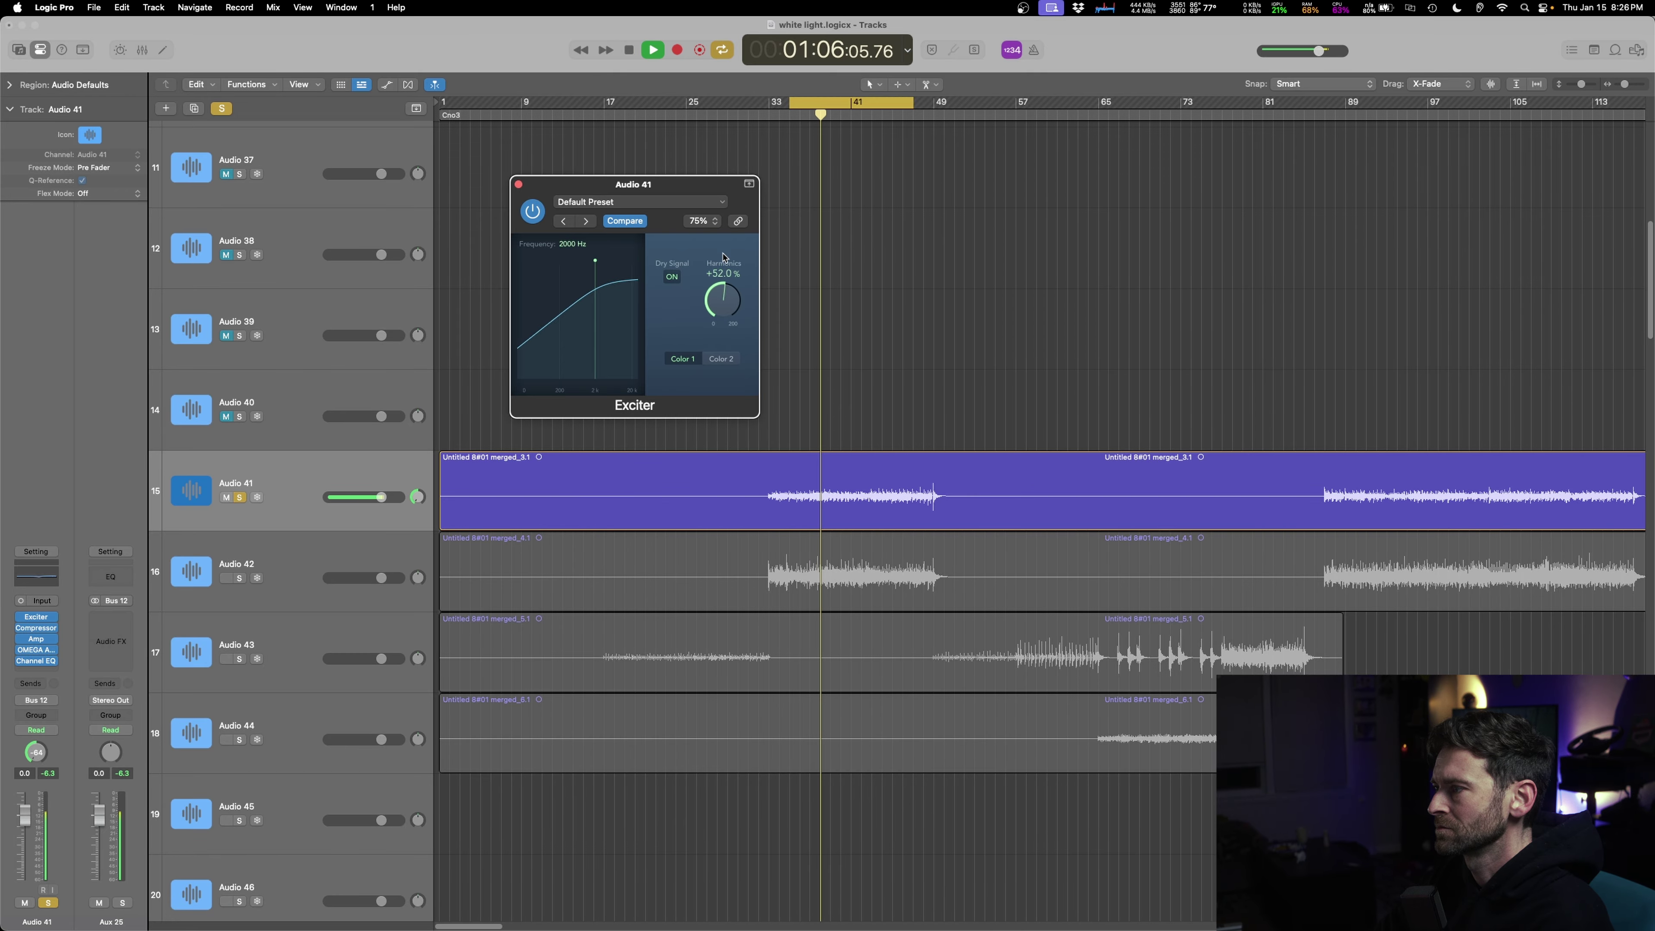
{"action": "left_click", "coordinate": [726, 361]}
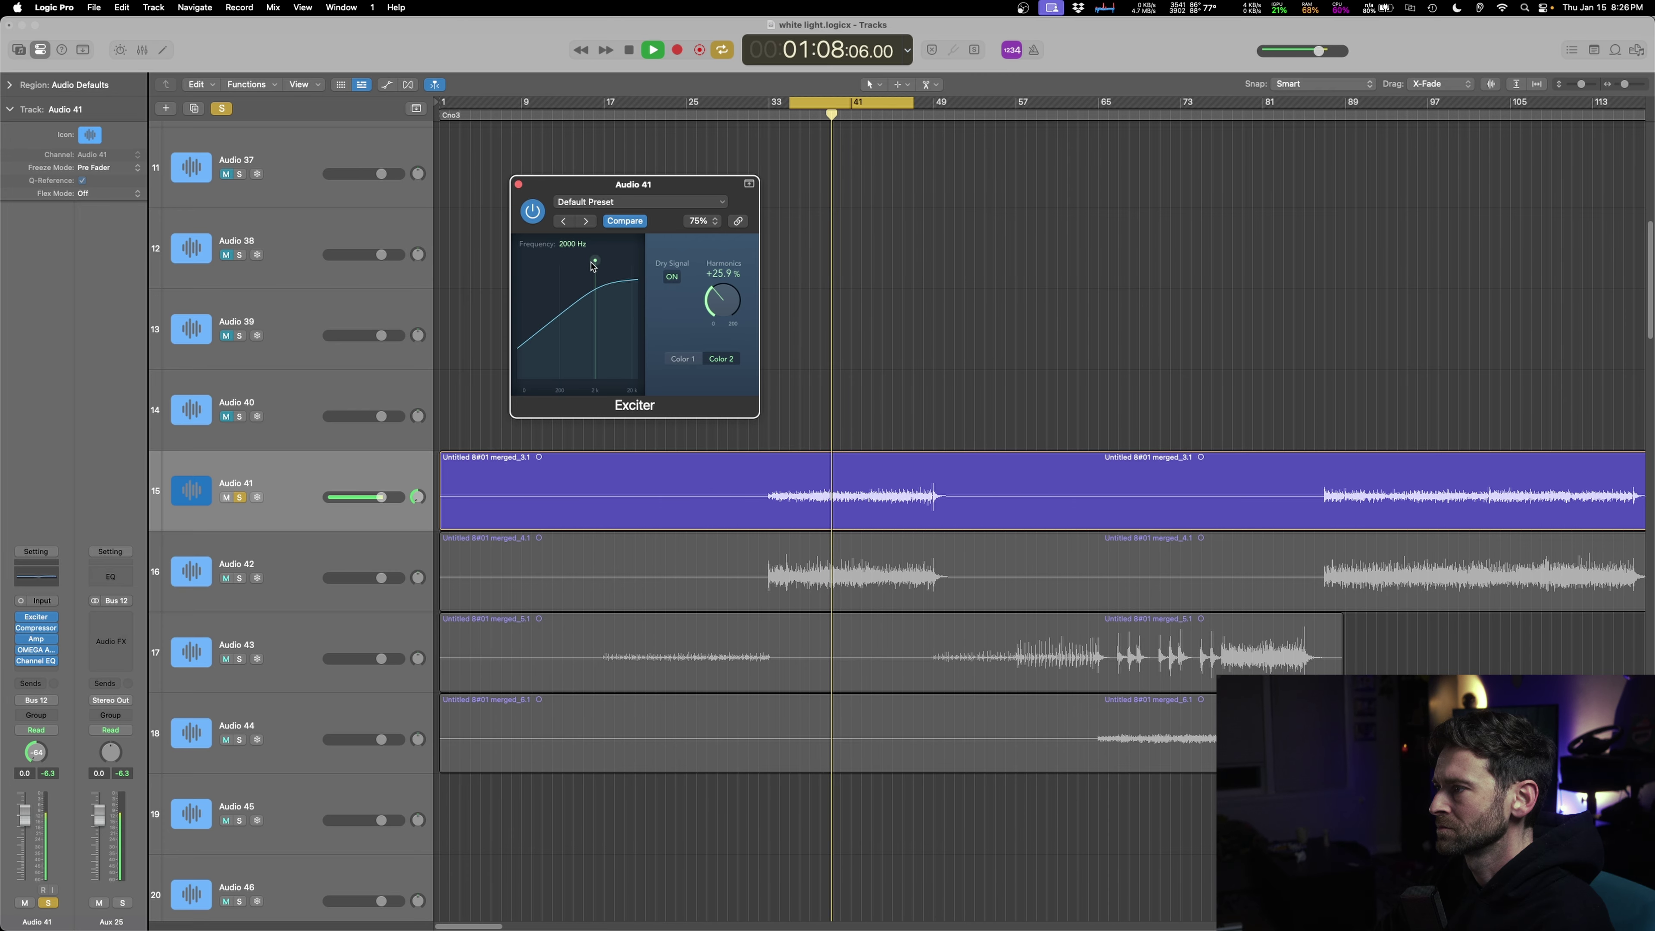
- Set the Exciter on Audio 41 to a frequency of 5900 Hz and raise its harmonics to 38.7%
{"action": "left_click_drag", "start_coordinate": [594, 260], "coordinate": [612, 266]}
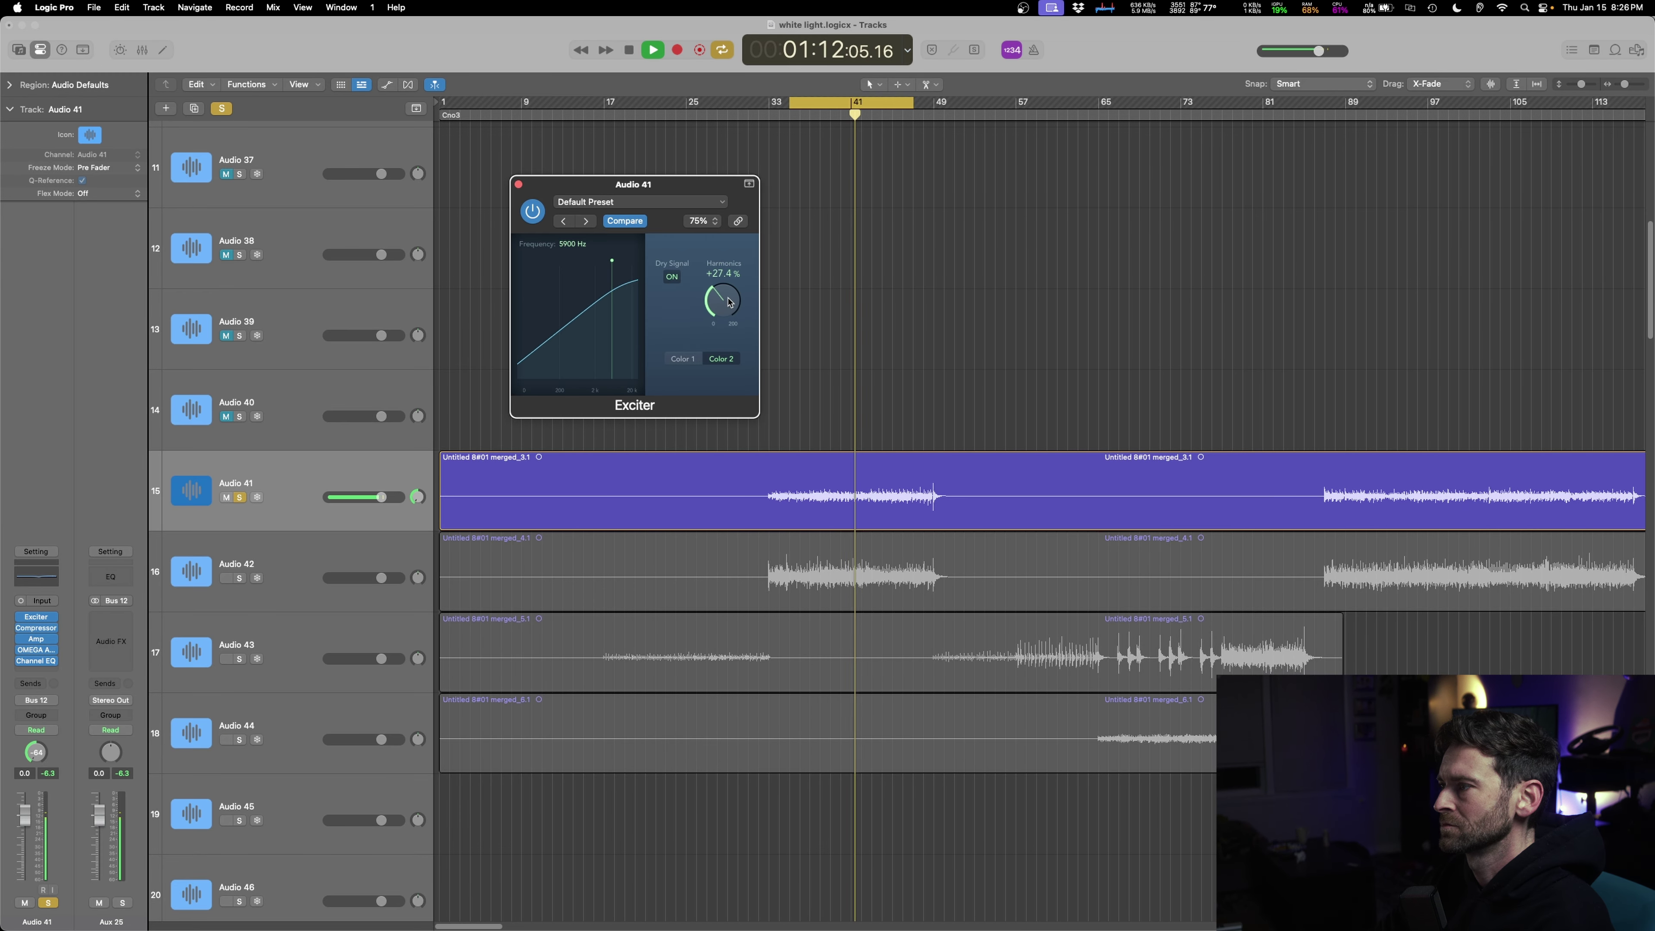
{"action": "left_click_drag", "start_coordinate": [725, 302], "coordinate": [724, 288]}
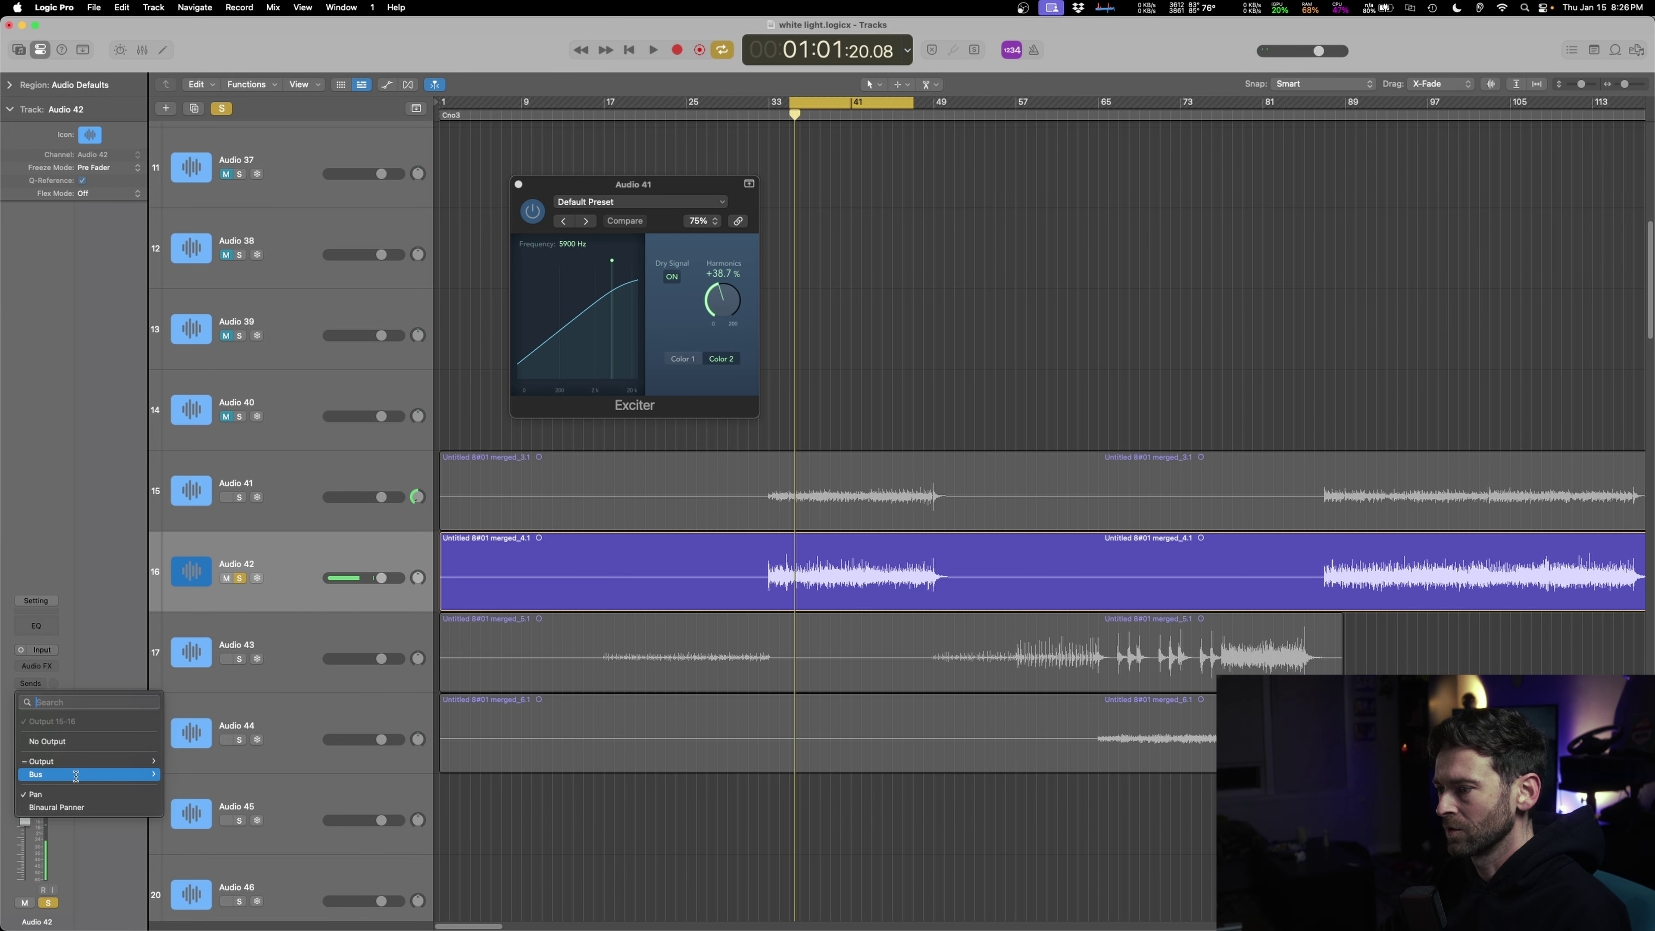
- Route Audio 42 to Bus 12 with a copy of Audio 41's effects chain and adjust its Channel EQ during playback
{"action": "left_click", "coordinate": [91, 409]}
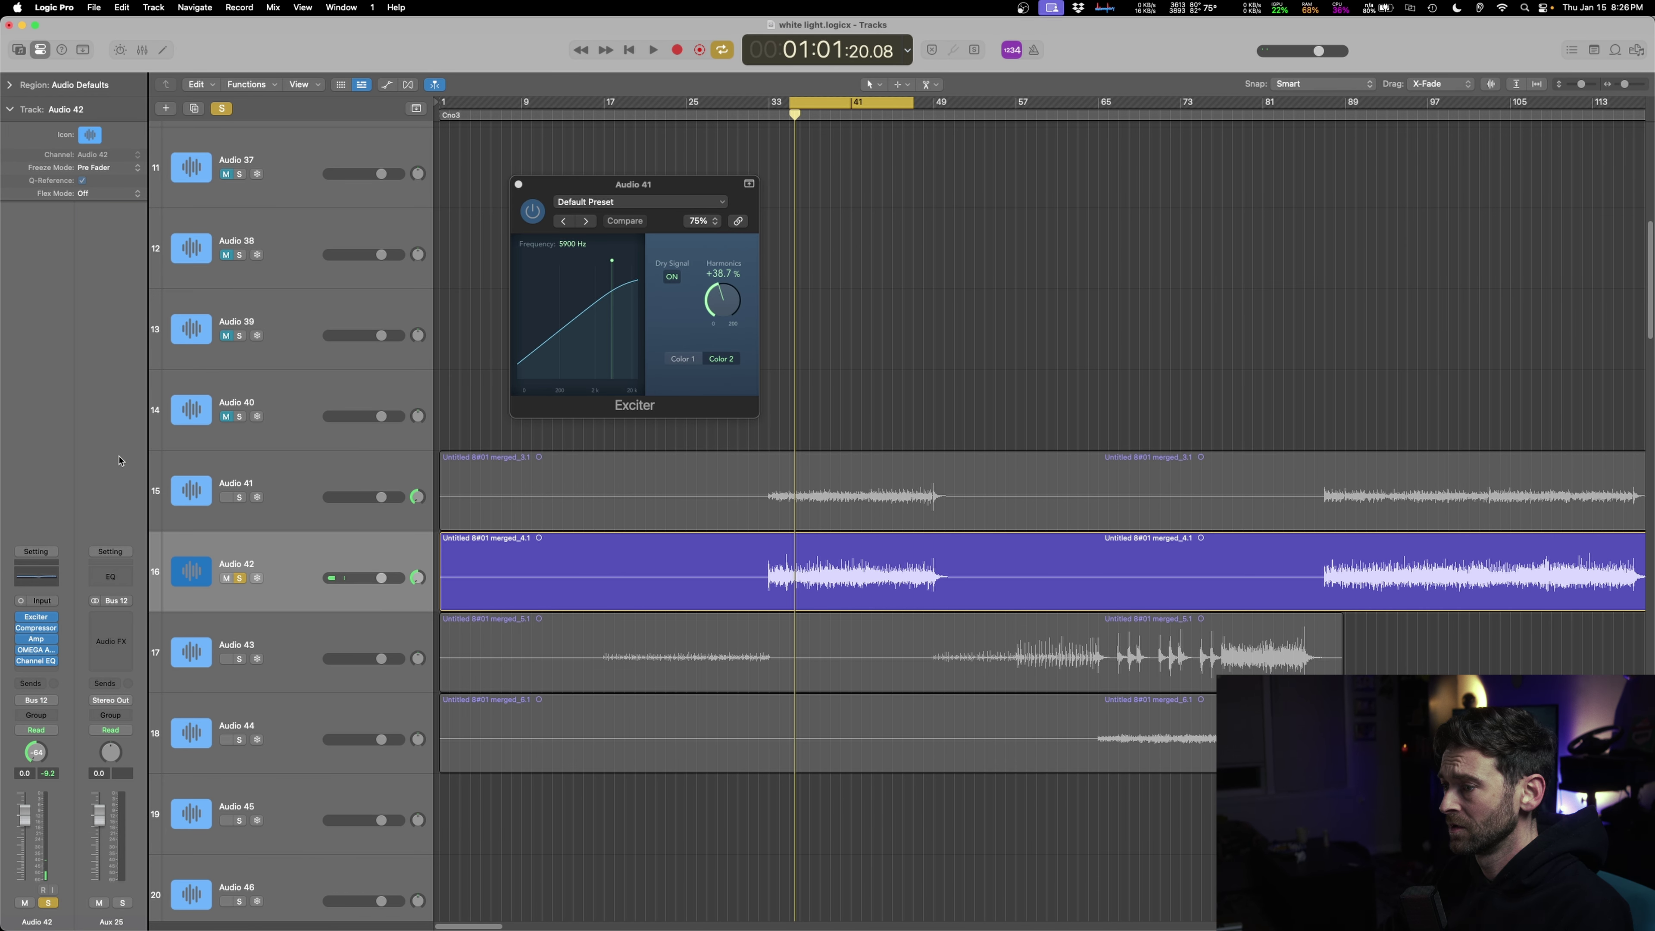
{"action": "key", "text": "space"}
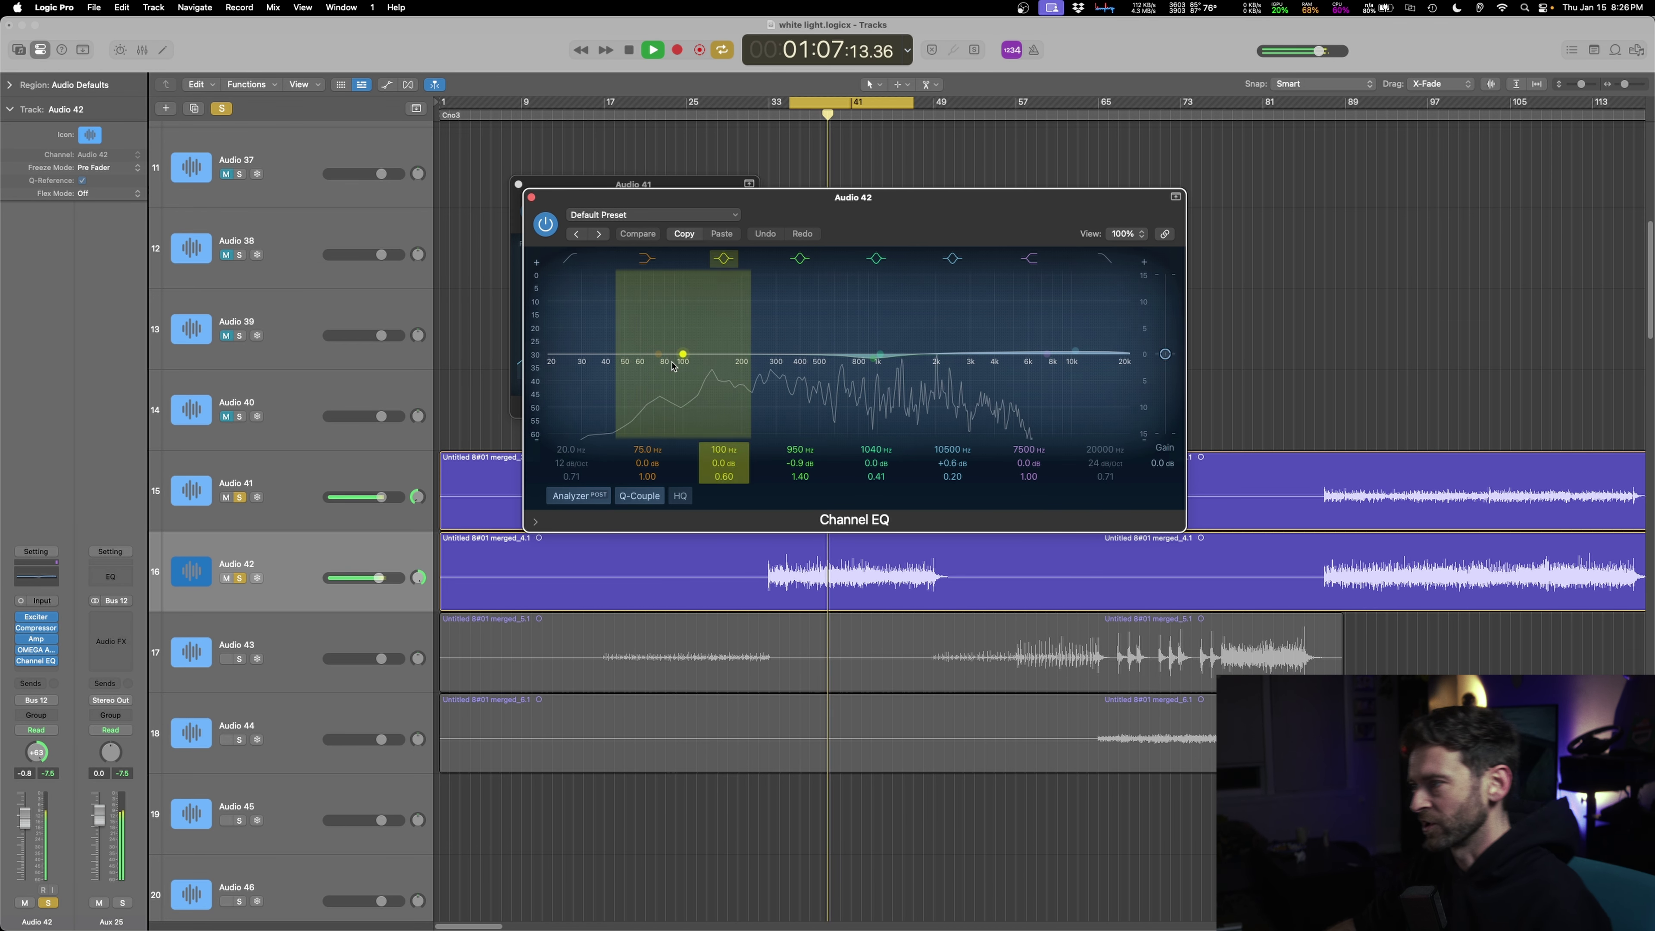
{"action": "left_click_drag", "start_coordinate": [655, 365], "coordinate": [660, 496]}
{"action": "left_click_drag", "start_coordinate": [848, 354], "coordinate": [663, 358]}
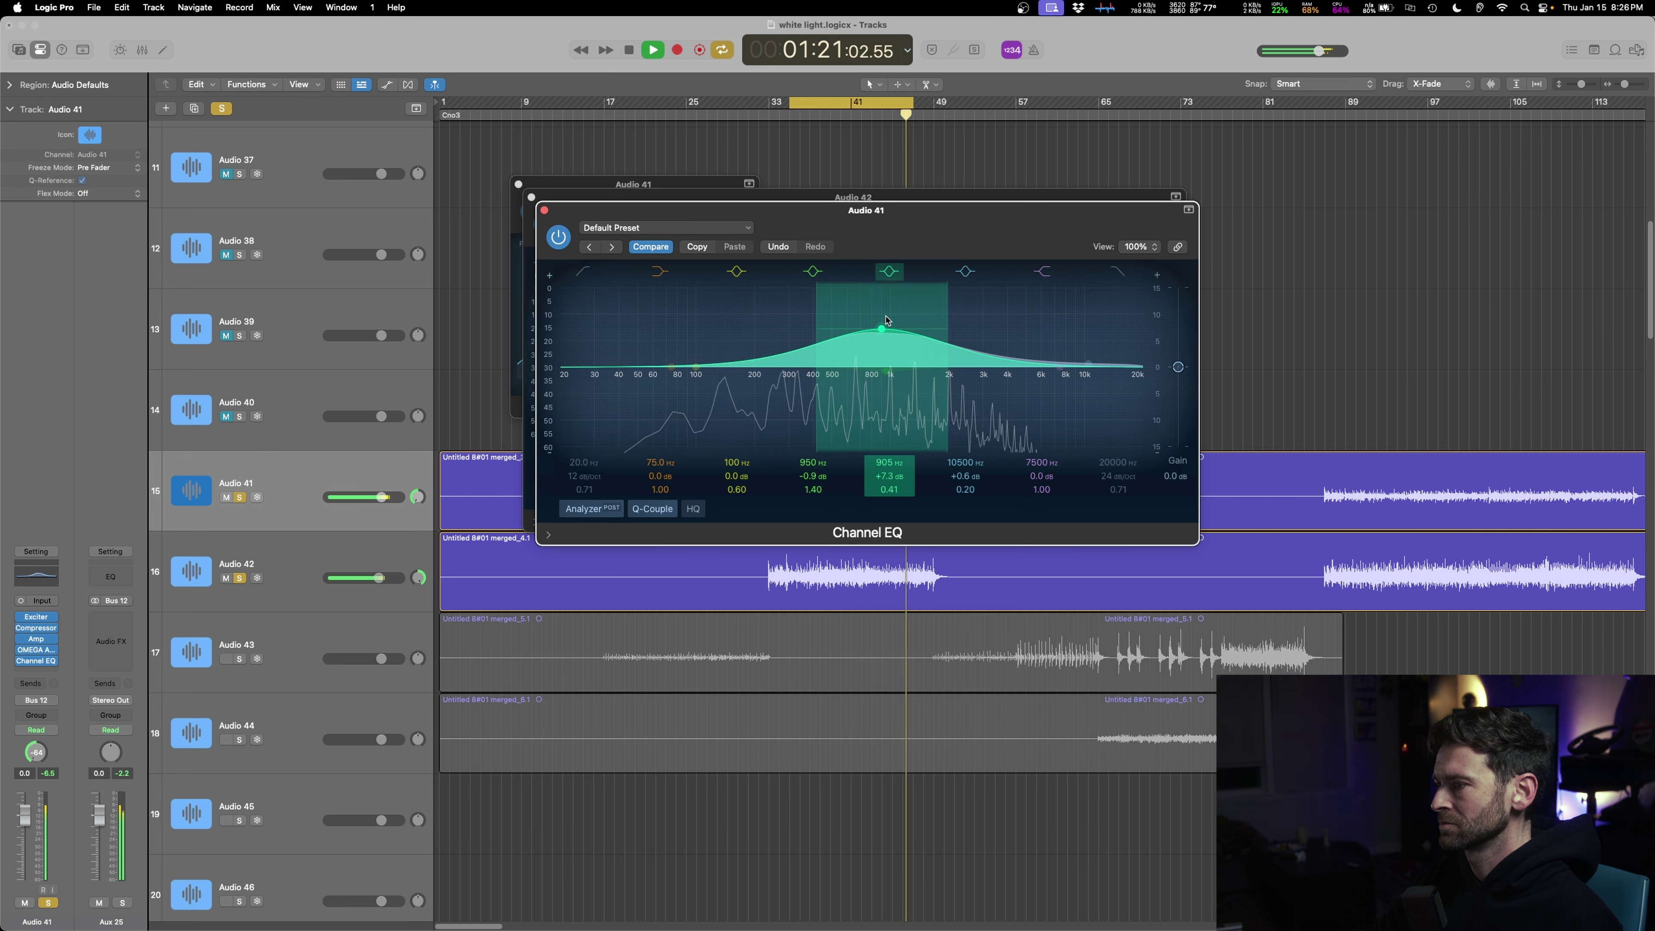
- Set Audio 41's Channel EQ to +2.3 dB at 2360 Hz and -2.0 dB at 950 Hz, and close the plug-in windows
{"action": "left_click_drag", "start_coordinate": [886, 320], "coordinate": [958, 340]}
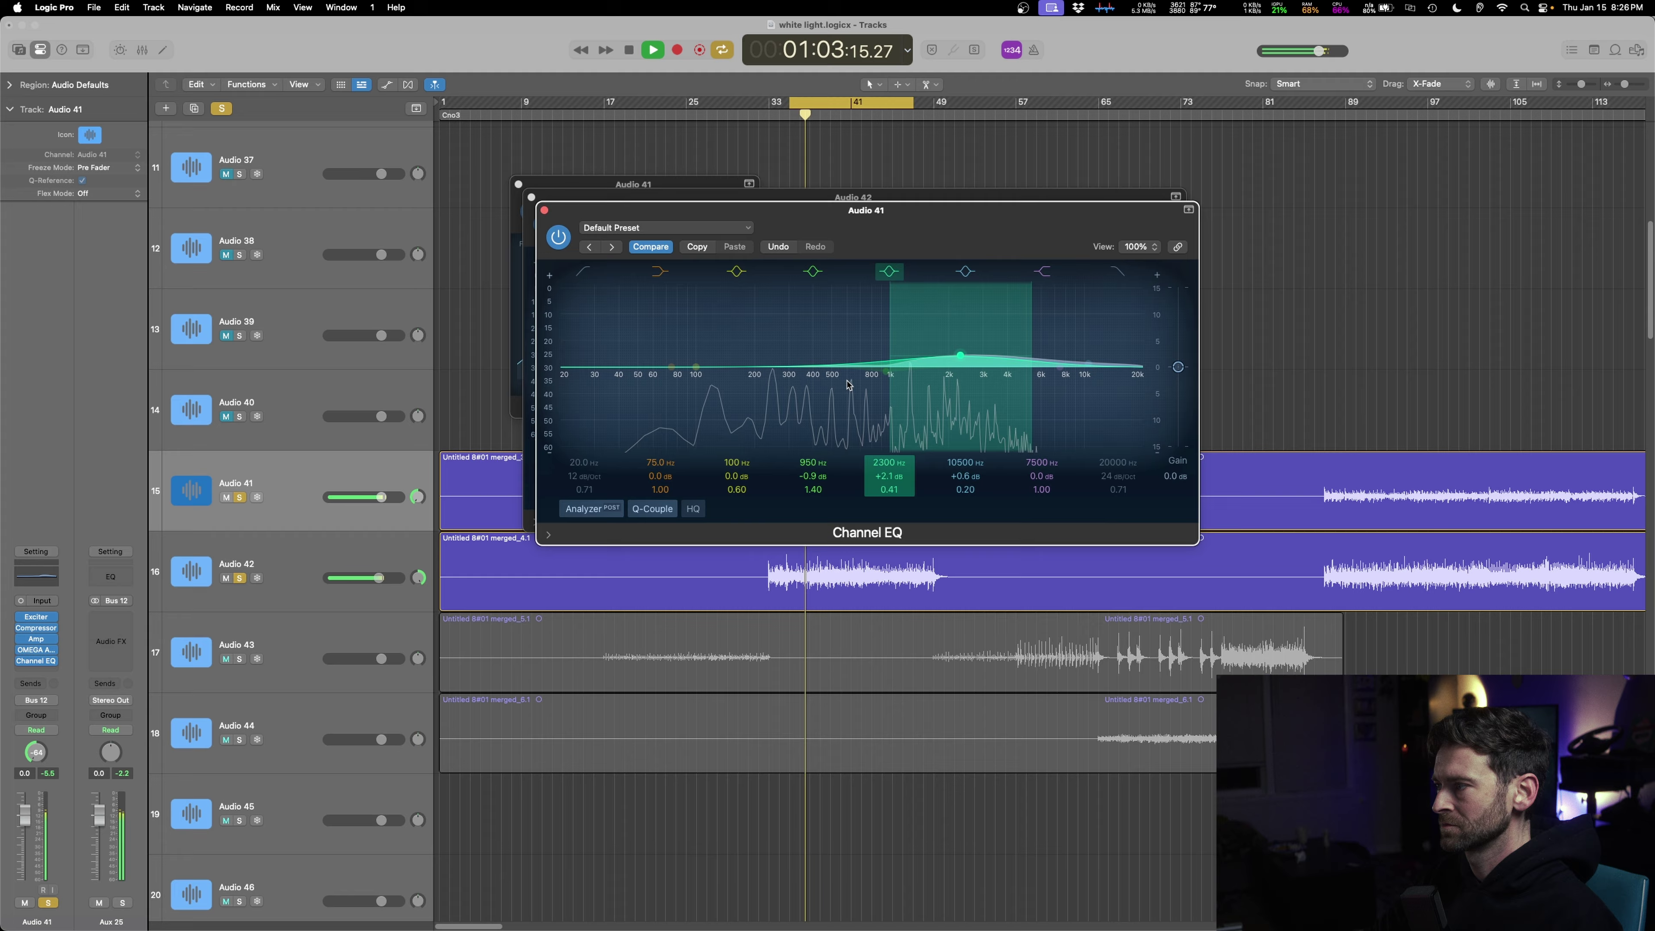
{"action": "left_click", "coordinate": [810, 479]}
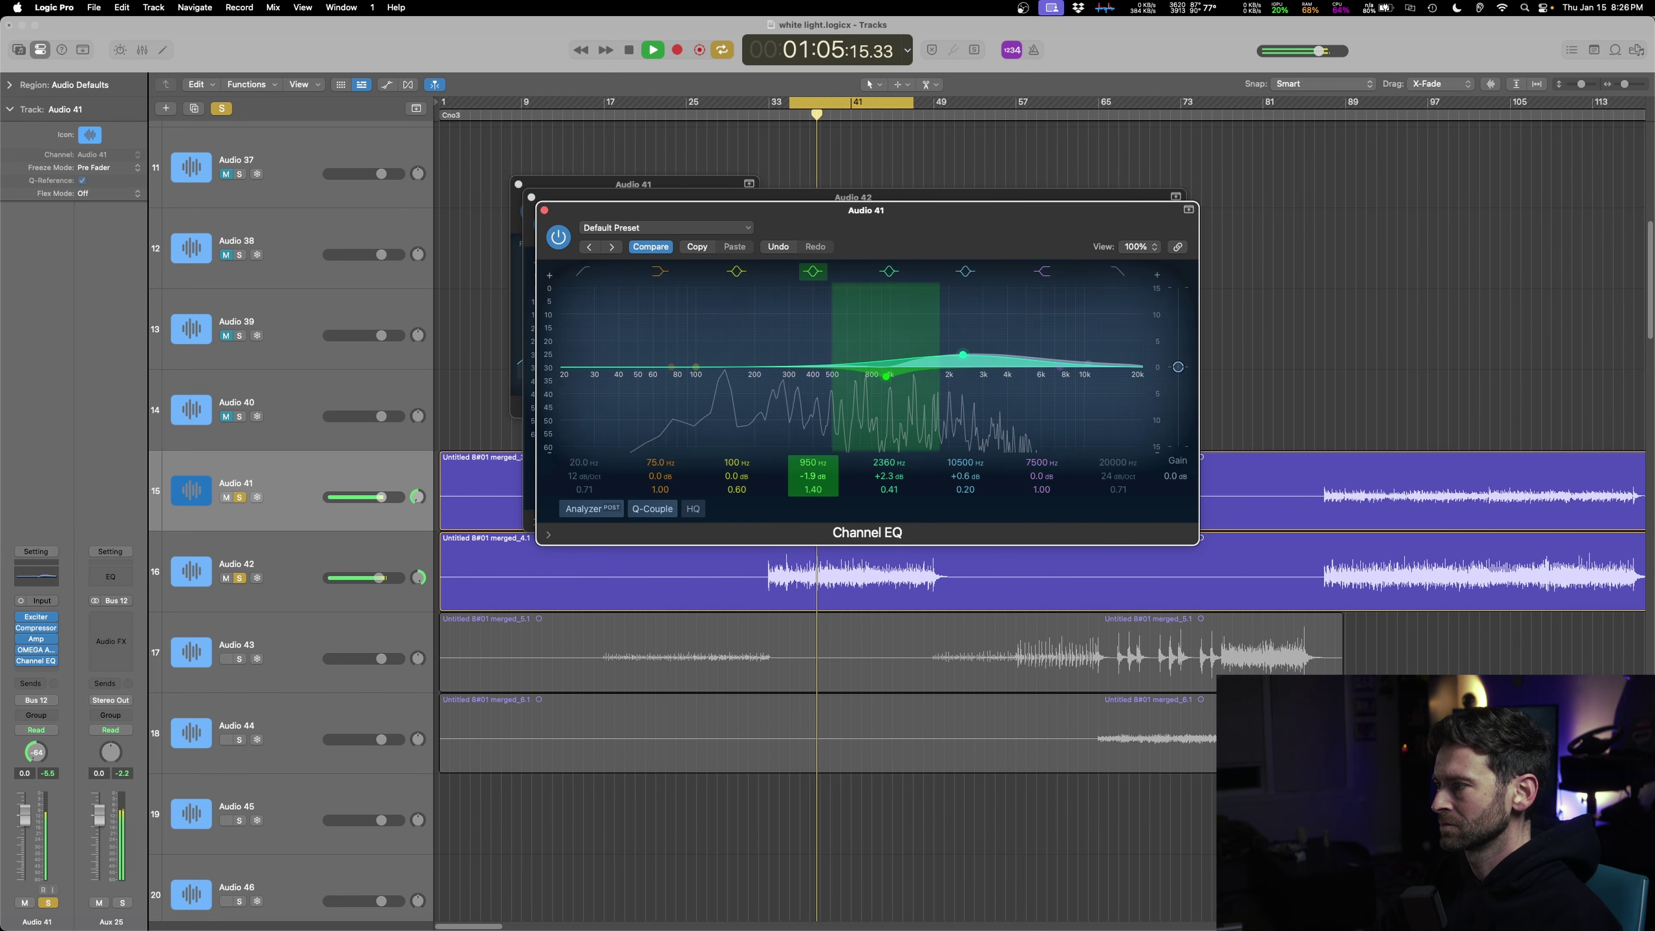
{"action": "left_click_drag", "start_coordinate": [809, 479], "coordinate": [810, 485]}
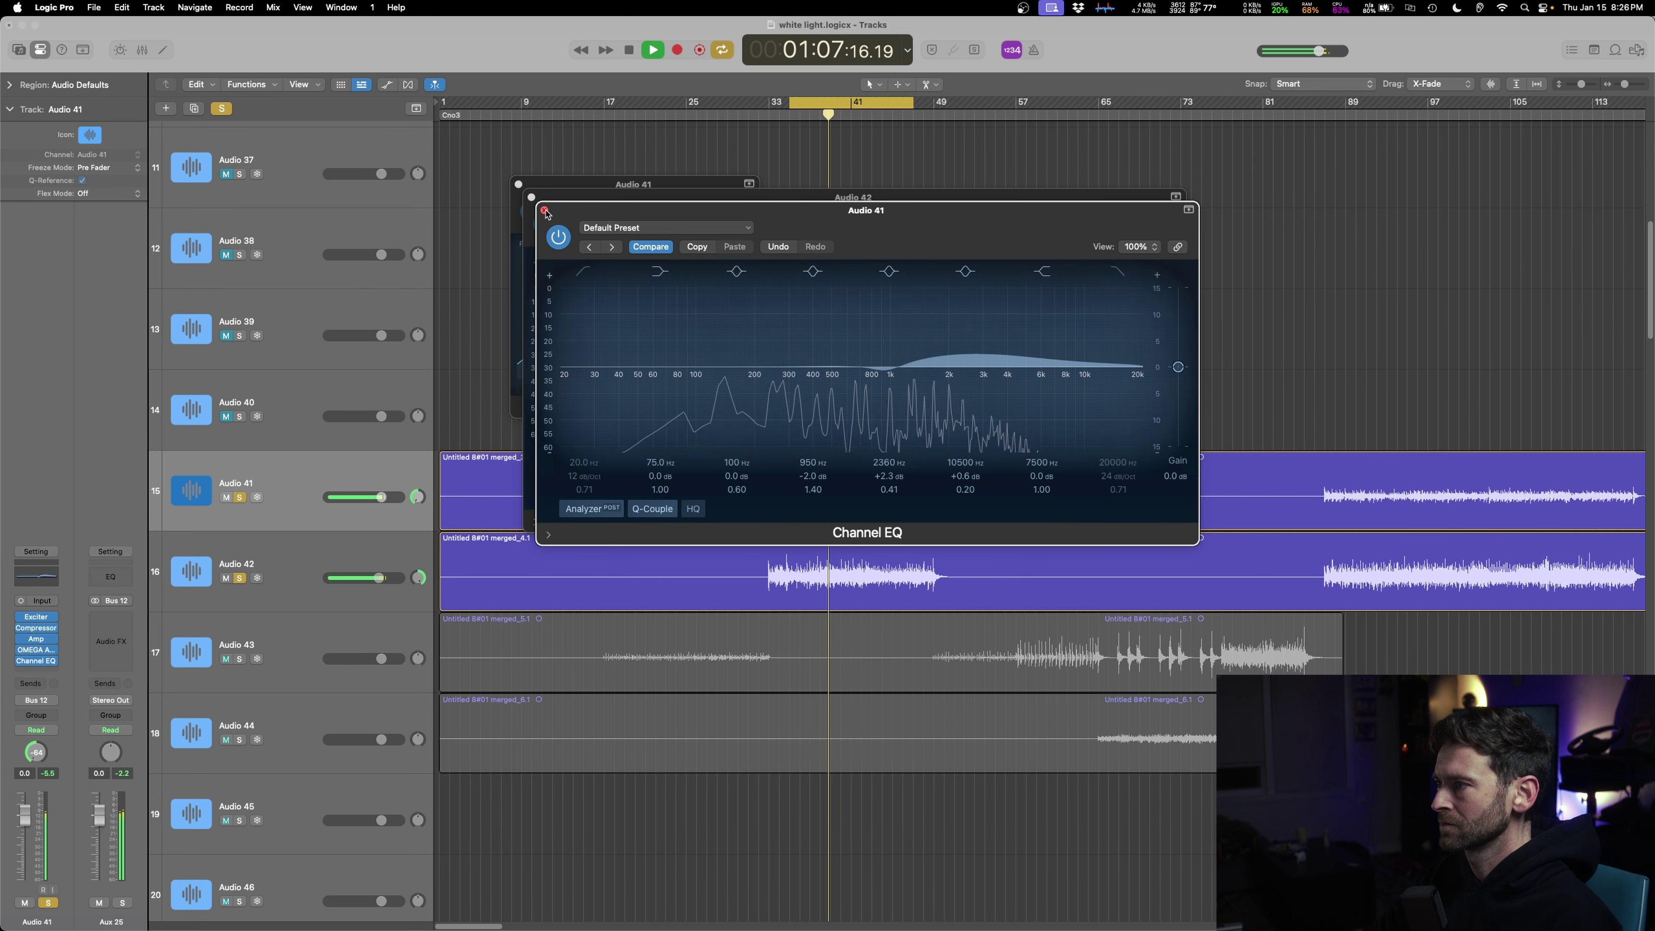
{"action": "left_click", "coordinate": [544, 212]}
{"action": "left_click", "coordinate": [531, 198]}
{"action": "left_click", "coordinate": [518, 184]}
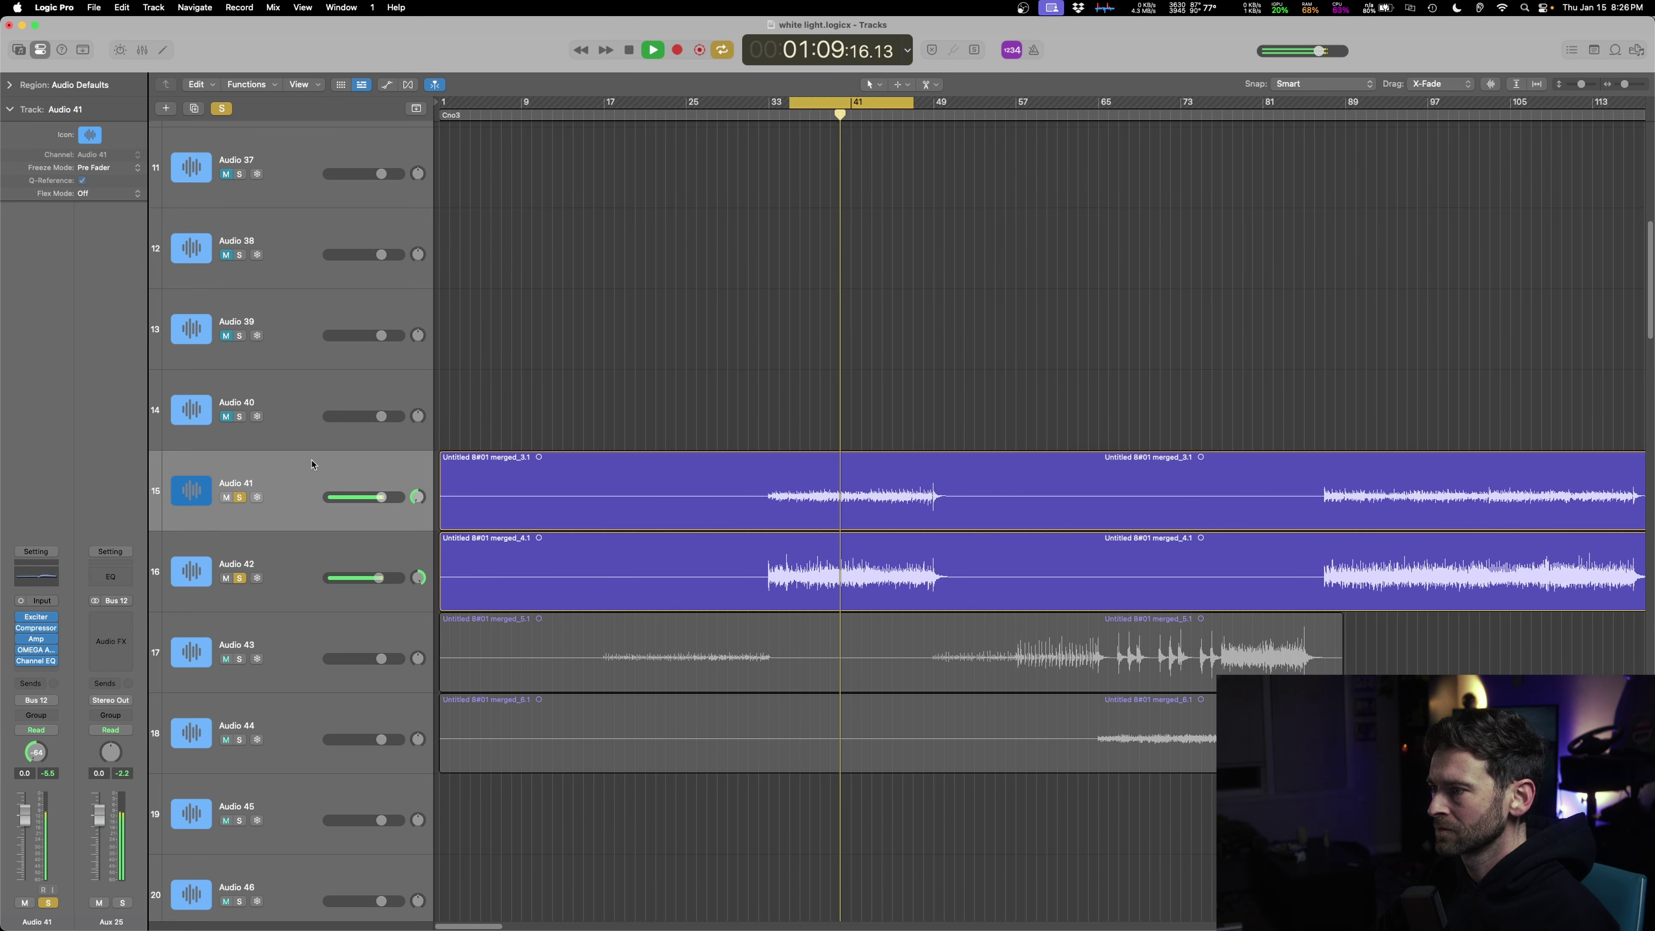
- Insert EchoBoy after the Channel EQ on Audio 41, unsolo Audio 42 and open the echo's controls during playback
{"action": "key", "text": "space"}
{"action": "left_click", "coordinate": [43, 671]}
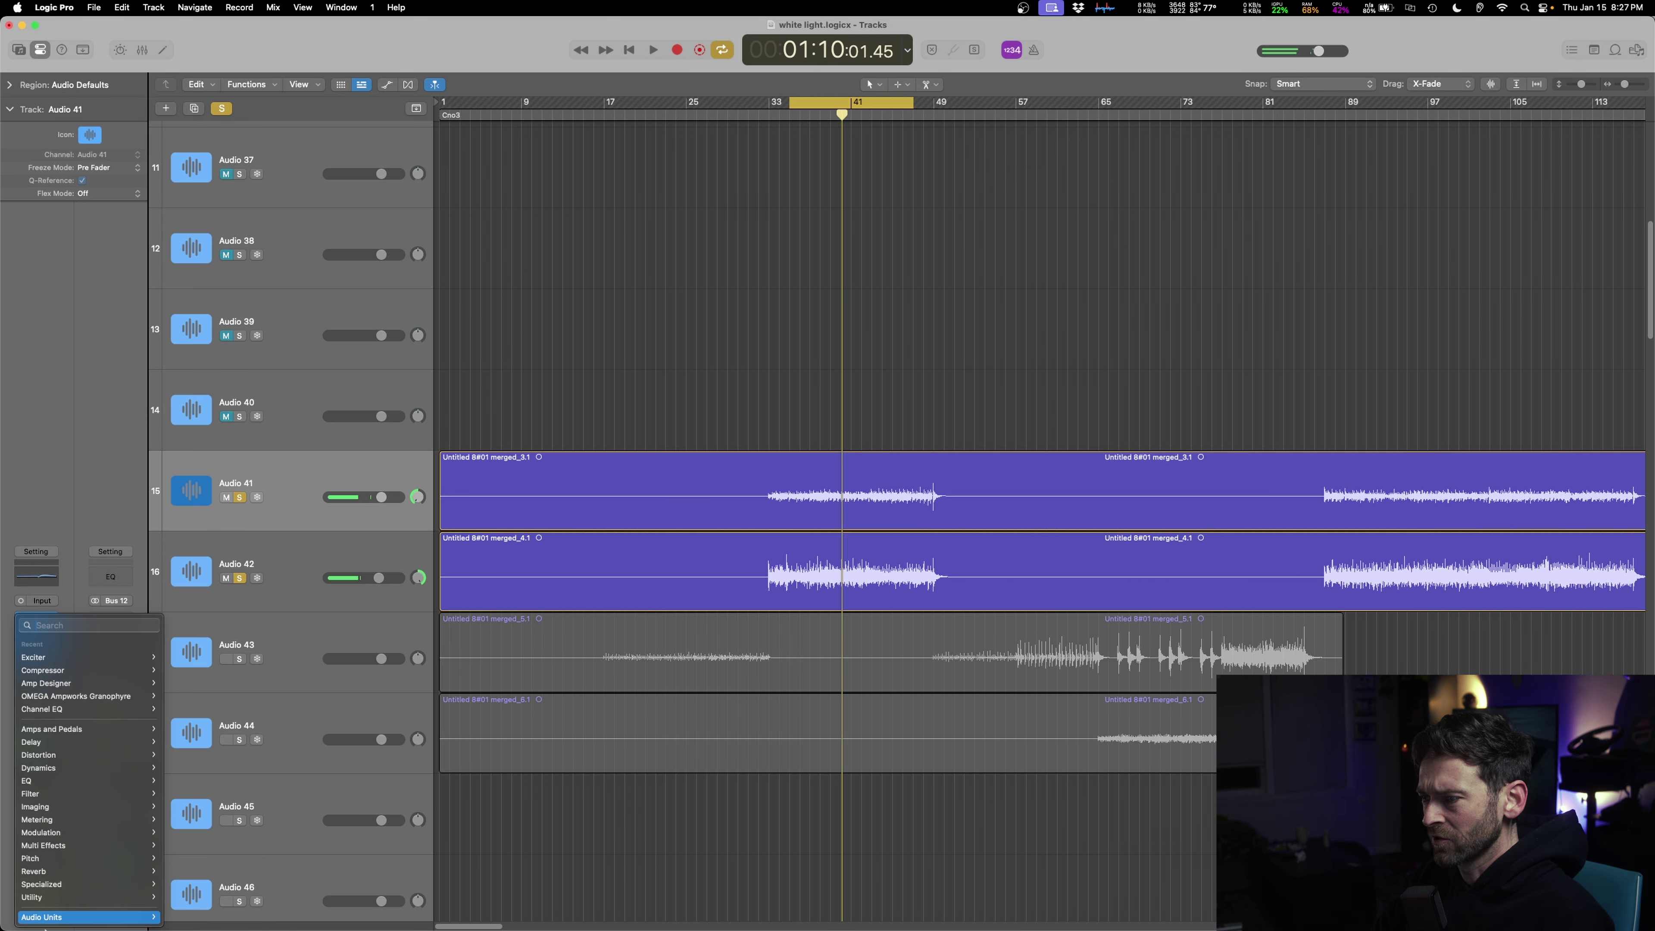
{"action": "mouse_move", "coordinate": [75, 921]}
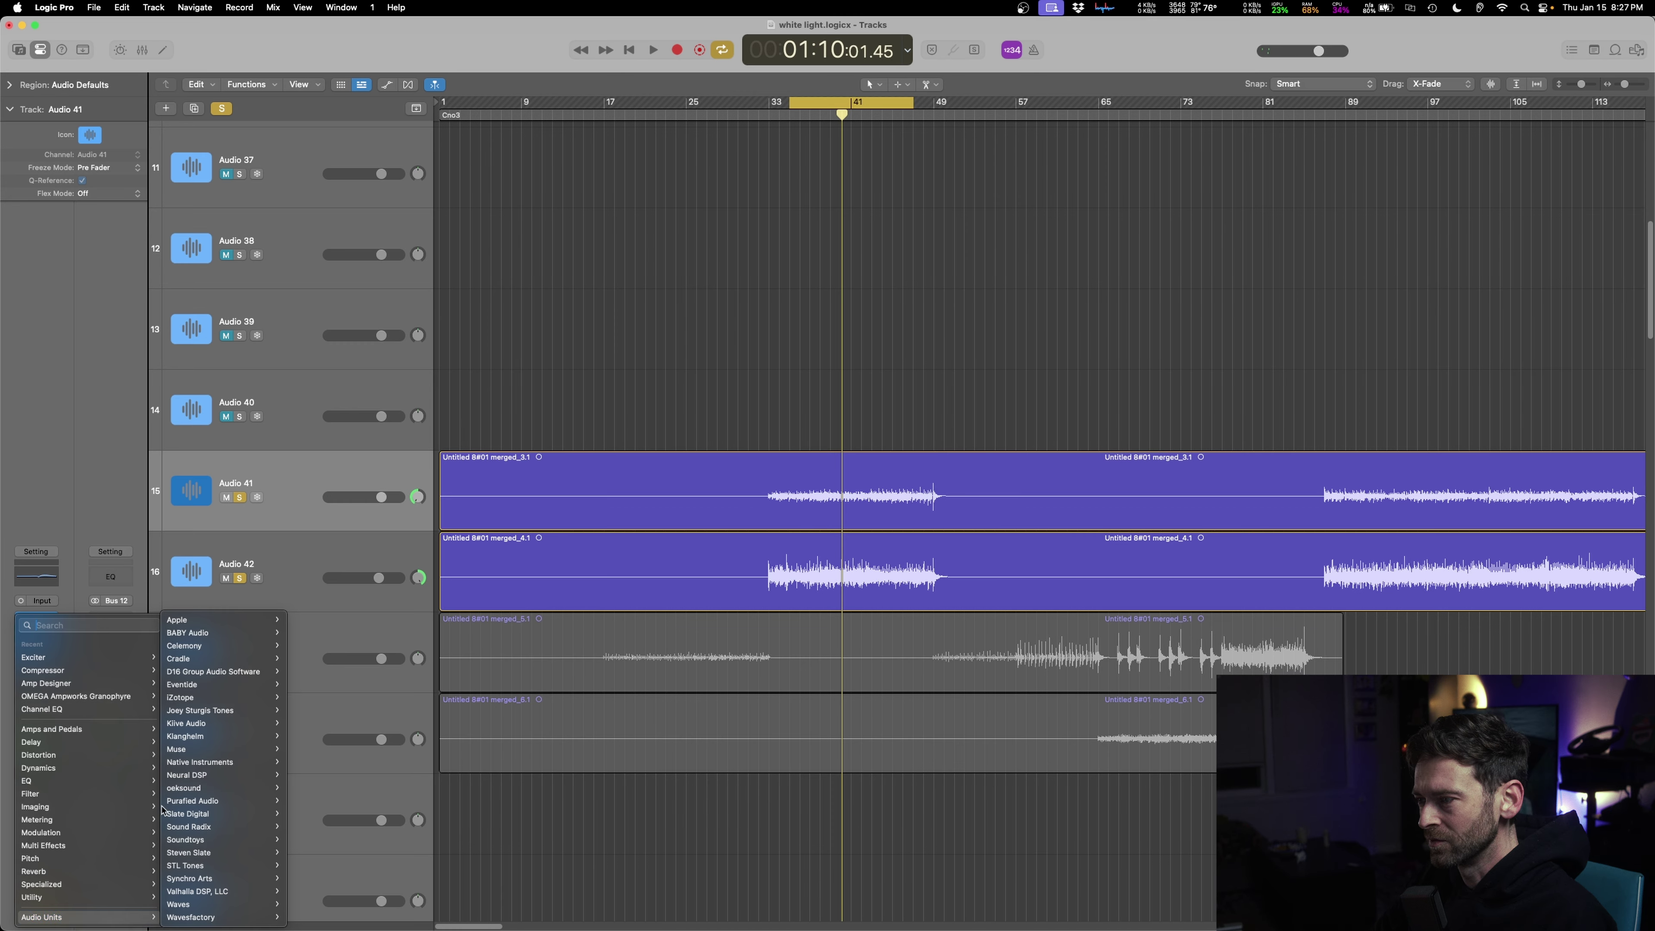
{"action": "key", "text": "space"}
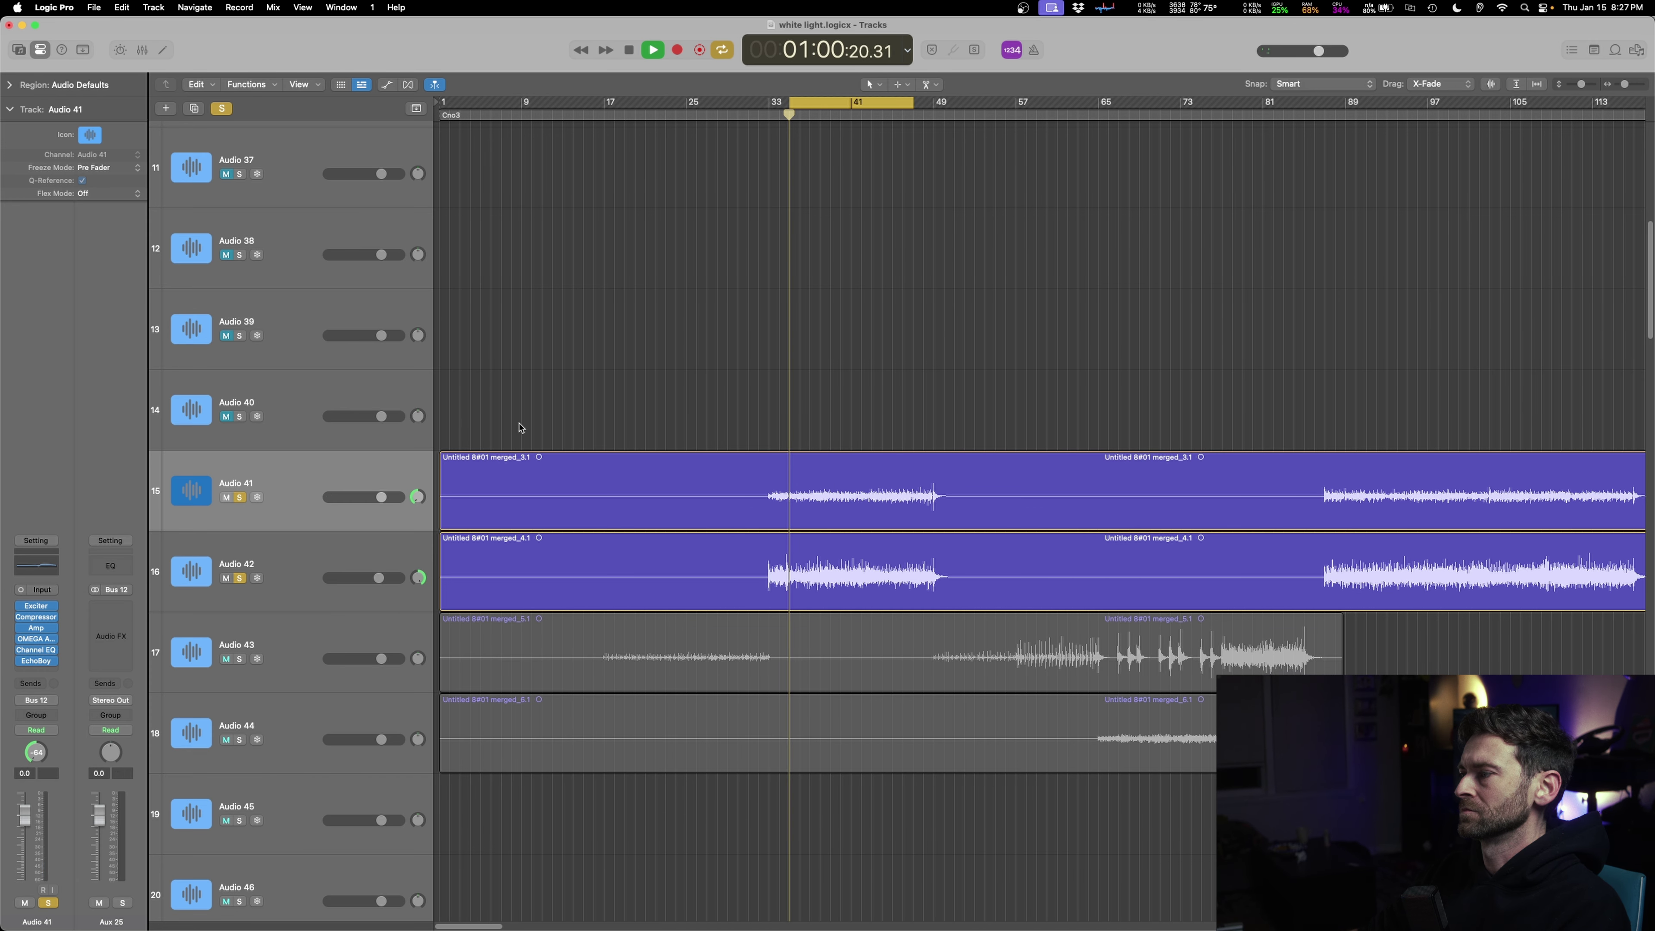
{"action": "left_click", "coordinate": [239, 579]}
{"action": "left_click", "coordinate": [38, 661]}
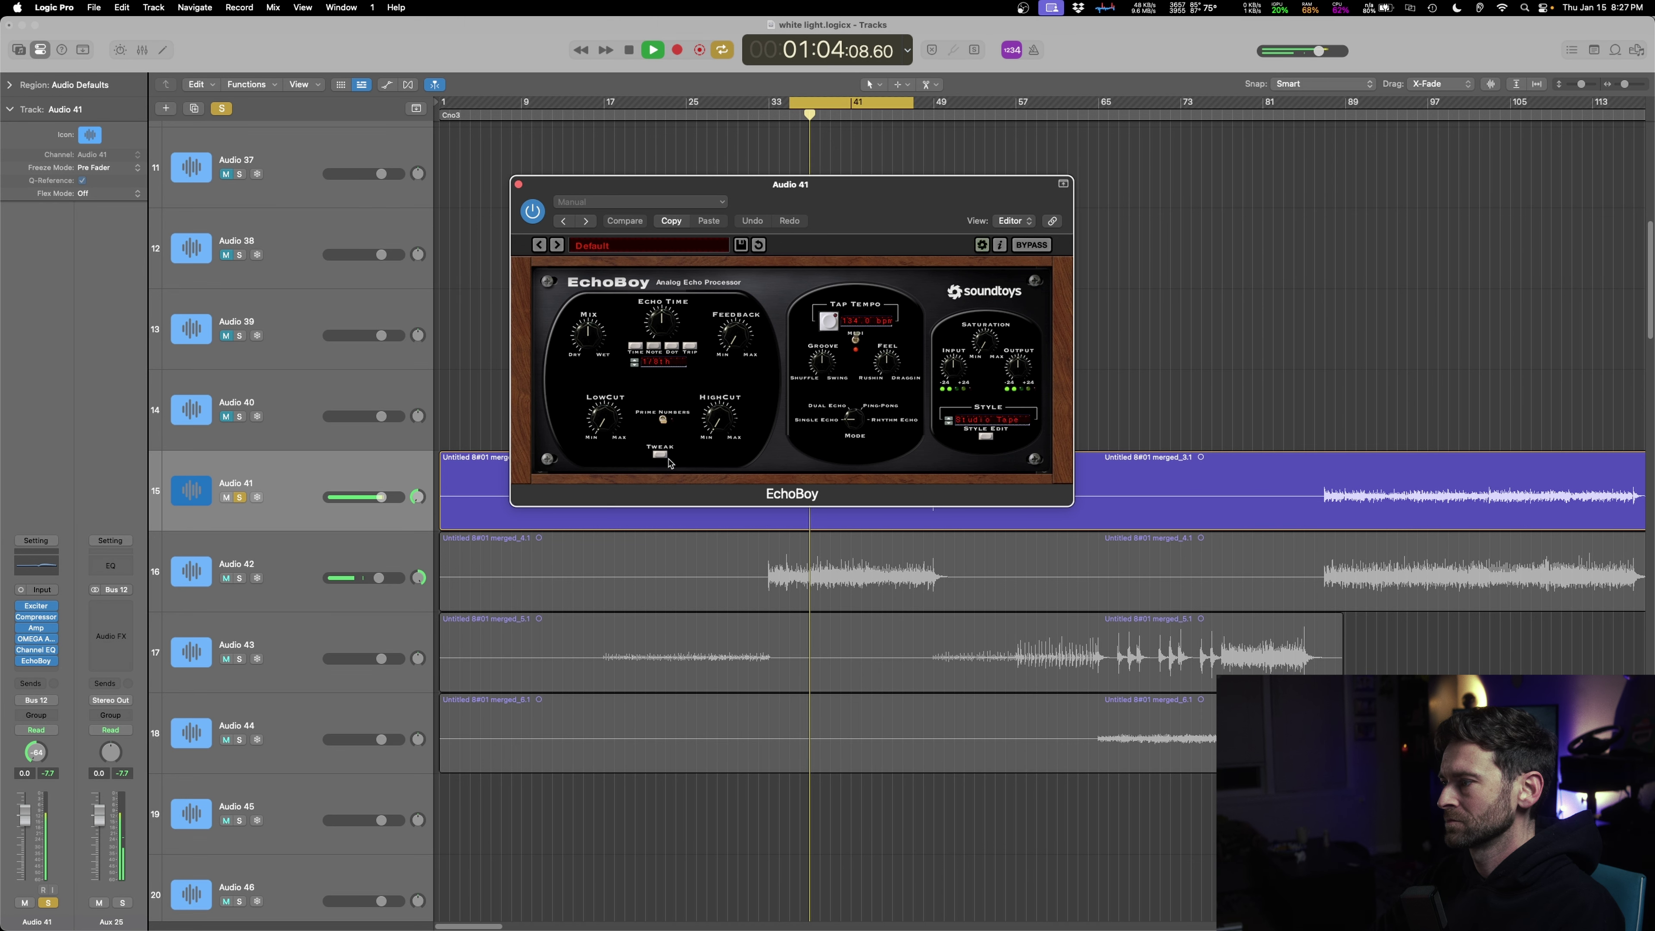
- Set EchoBoy's echo time to a dotted eighth, adjust its low cut, high cut and feedback, and reduce its mix
{"action": "left_click_drag", "start_coordinate": [601, 437], "coordinate": [637, 352]}
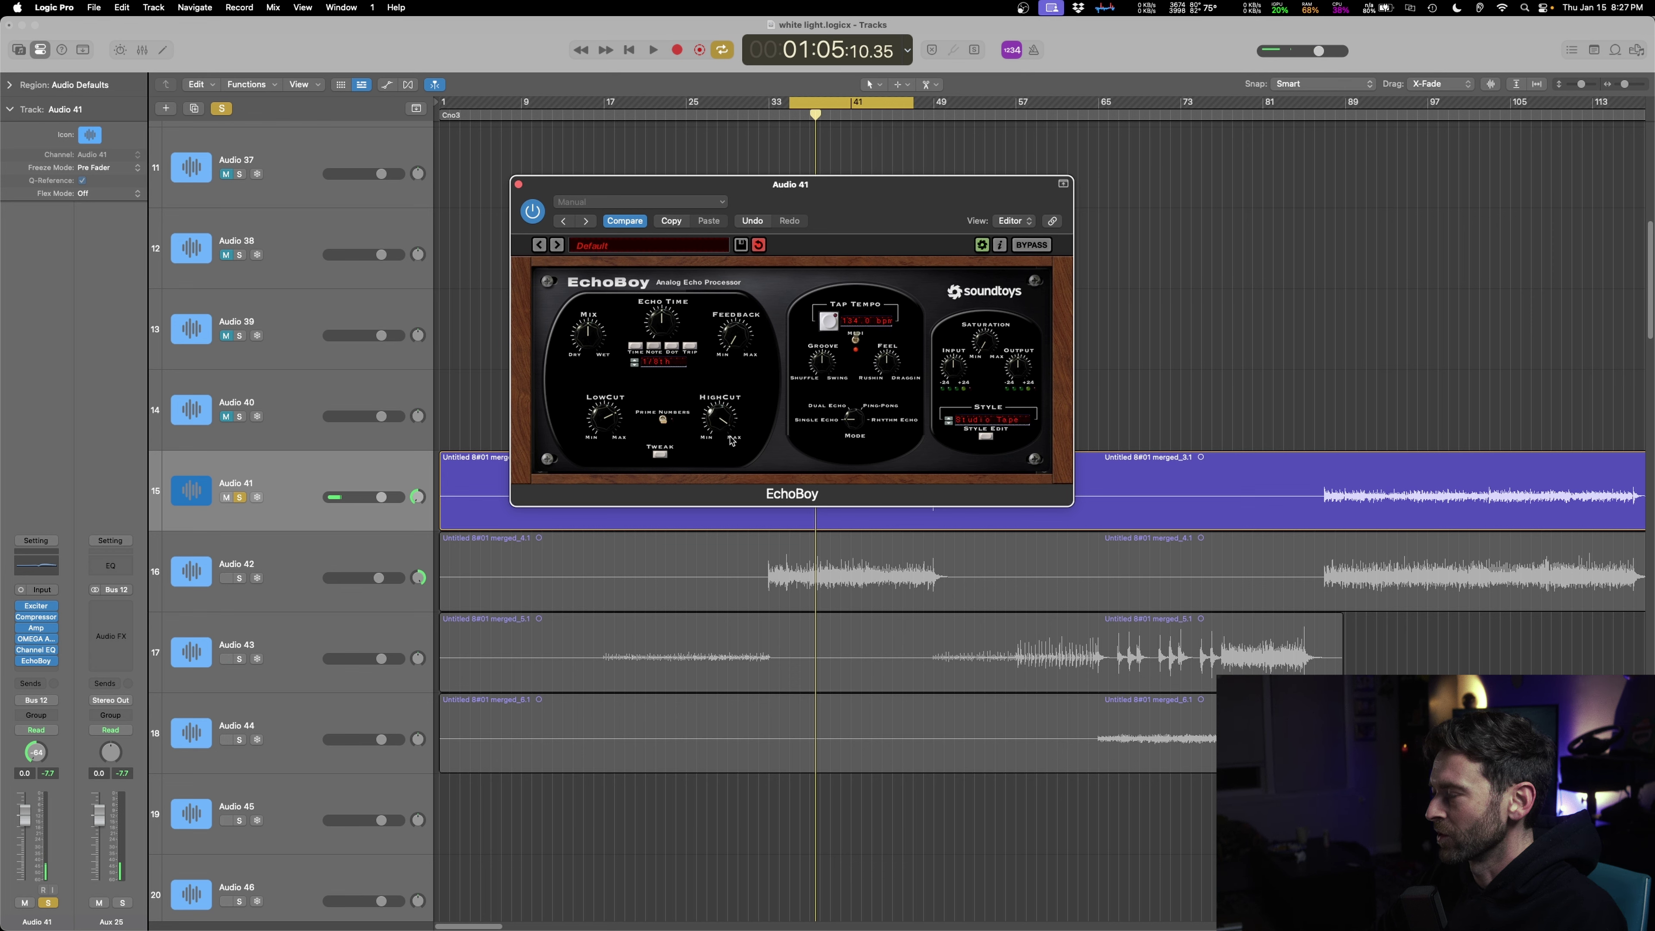
{"action": "key", "text": "space"}
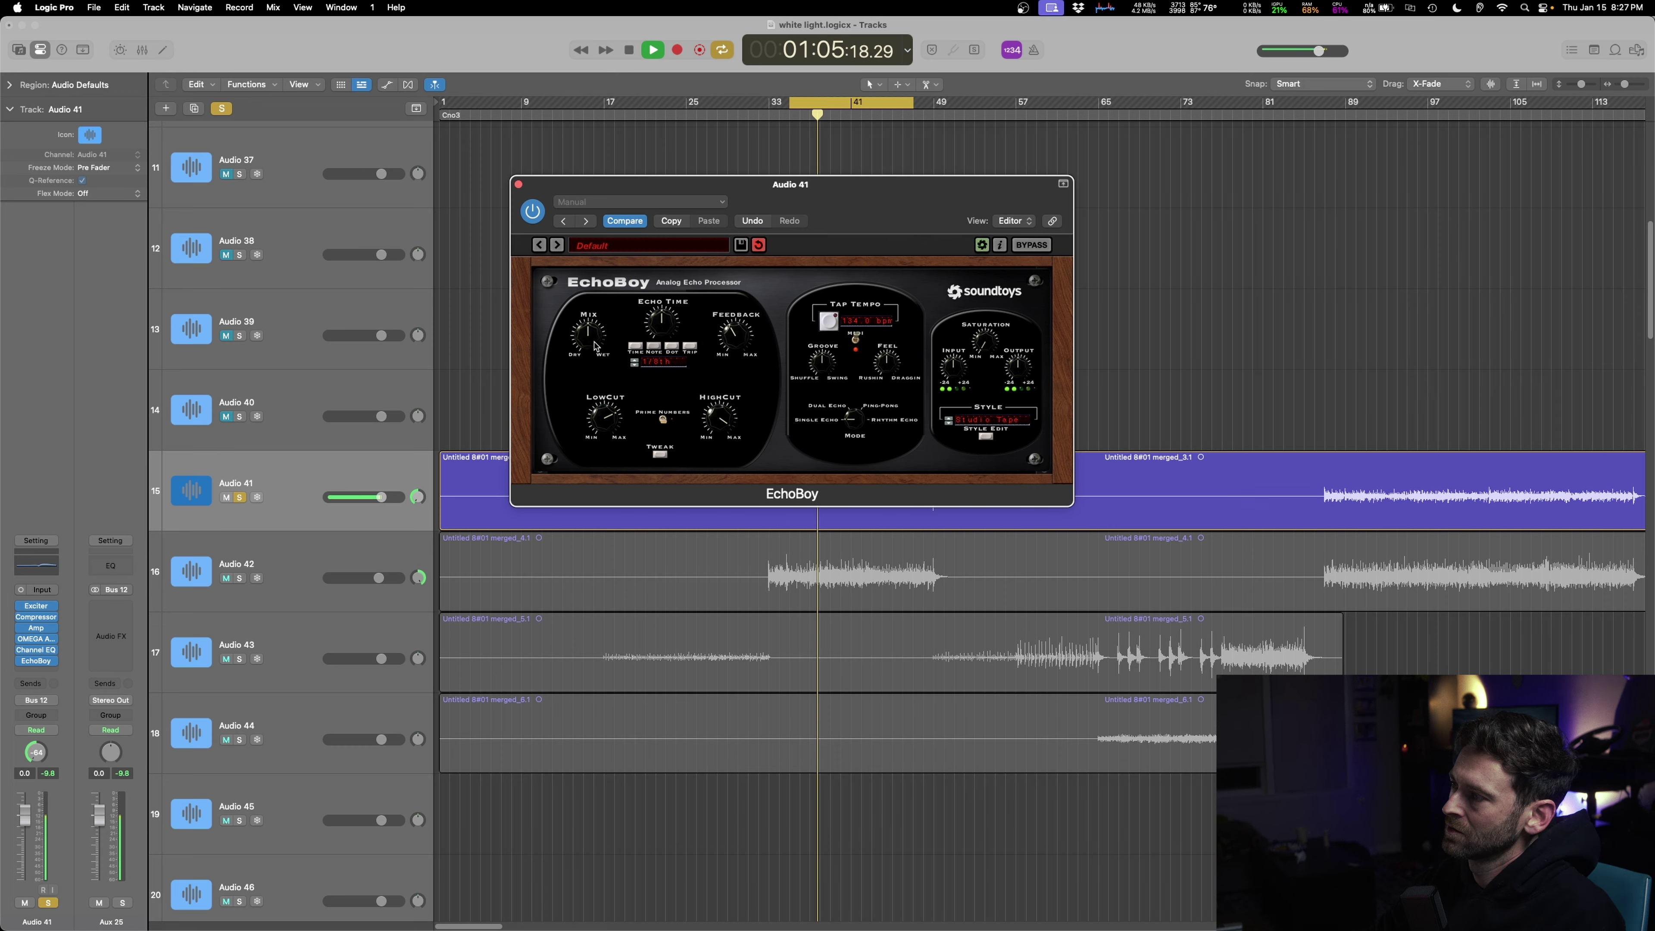
{"action": "left_click", "coordinate": [635, 364]}
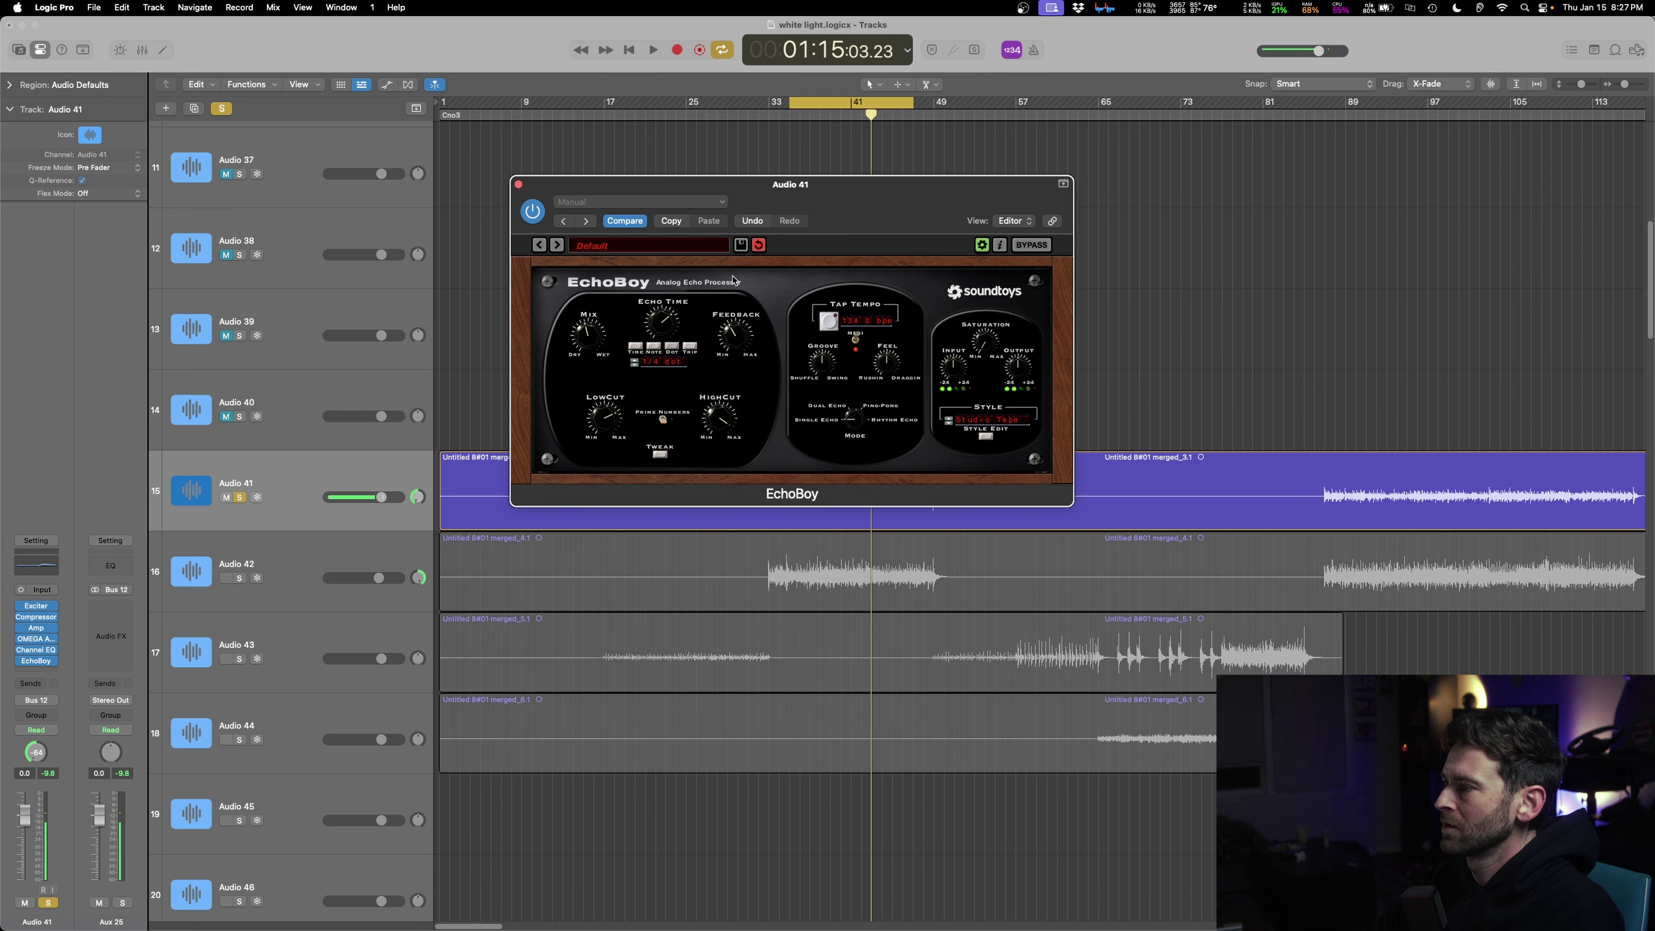
{"action": "key", "text": "space"}
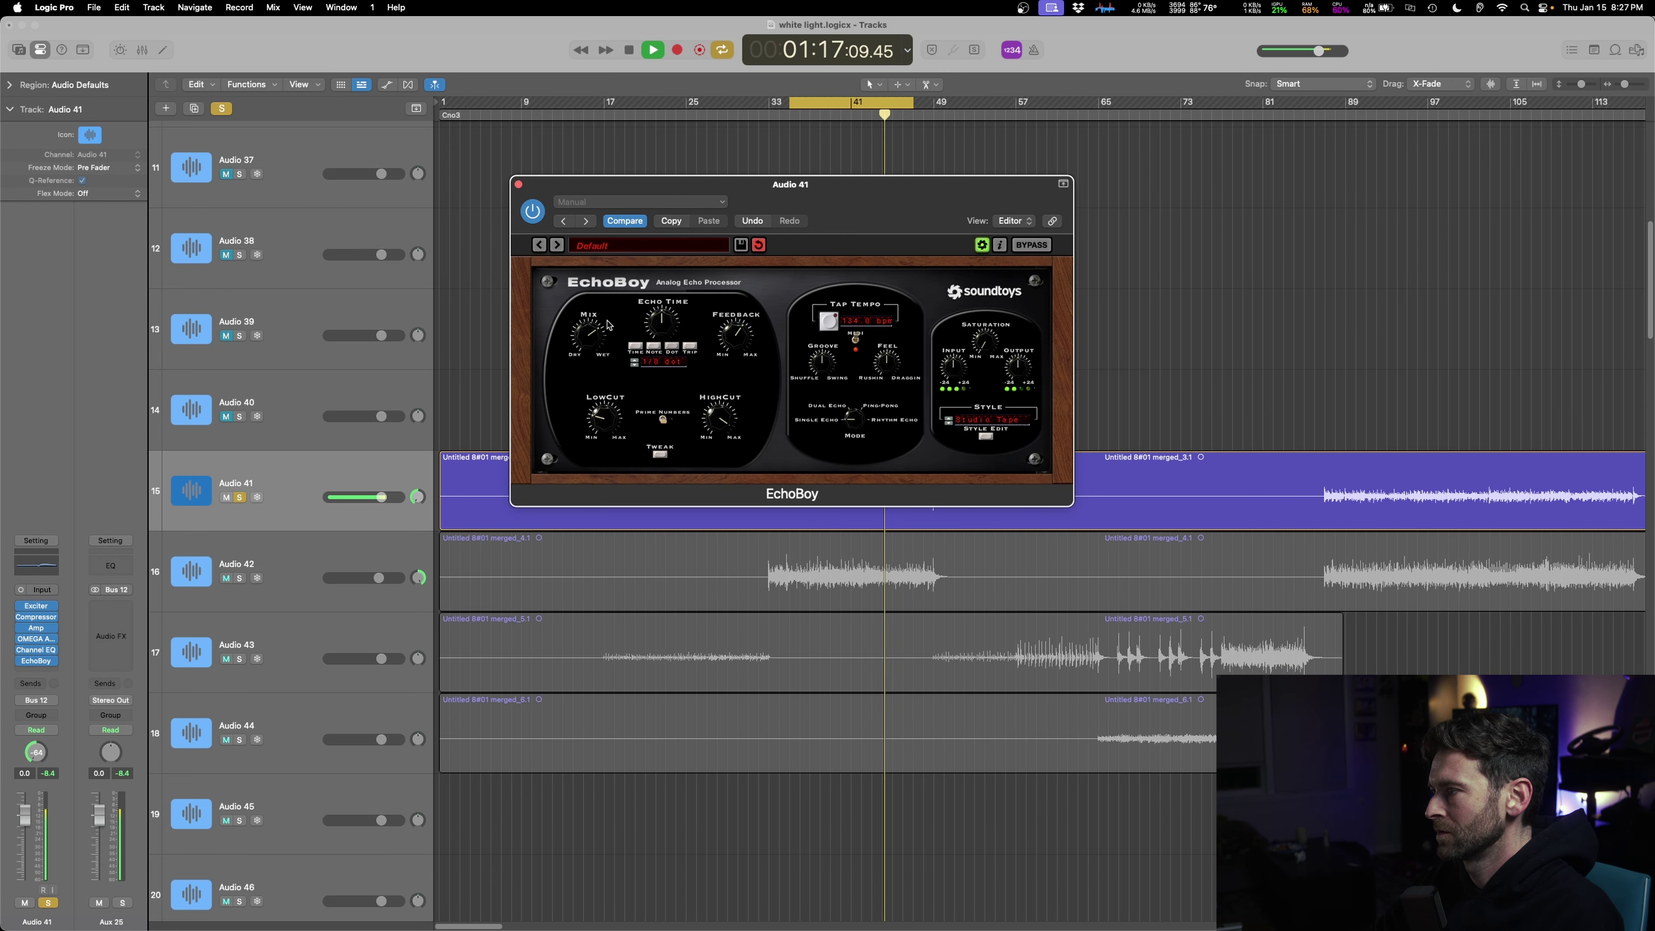
{"action": "left_click_drag", "start_coordinate": [608, 324], "coordinate": [602, 358]}
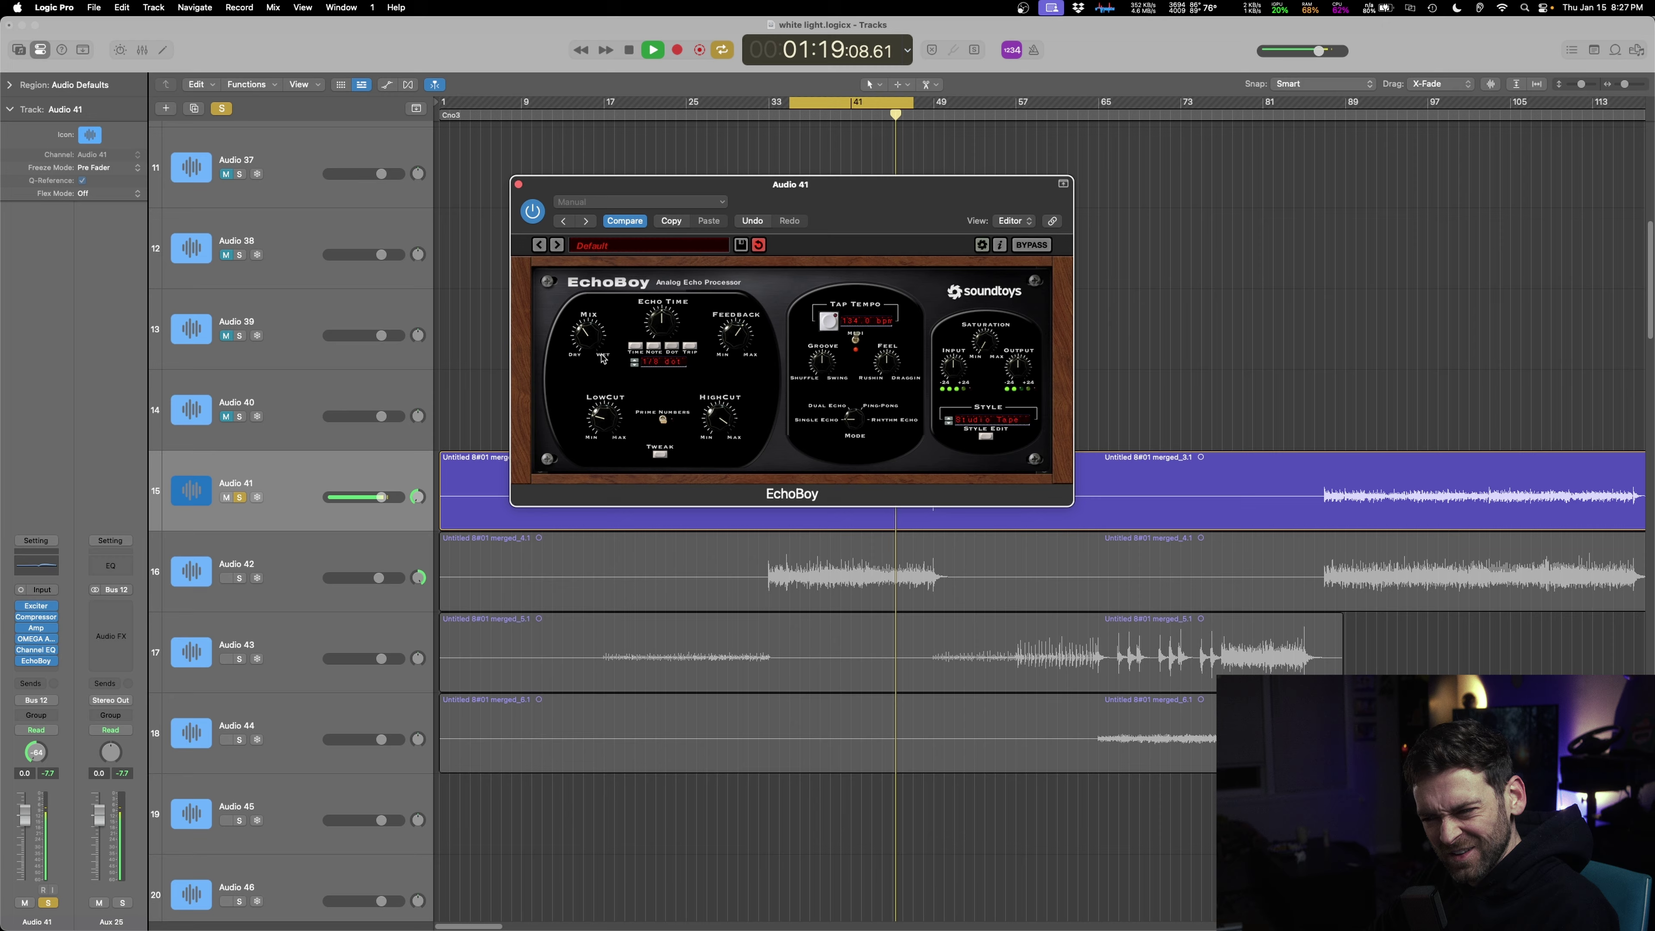
- Turn off cycling, unsolo Audio 41 and raise its level to 2.0 dB while playing the full mix around bar 33
{"action": "key", "text": "c"}
{"action": "left_click", "coordinate": [791, 116]}
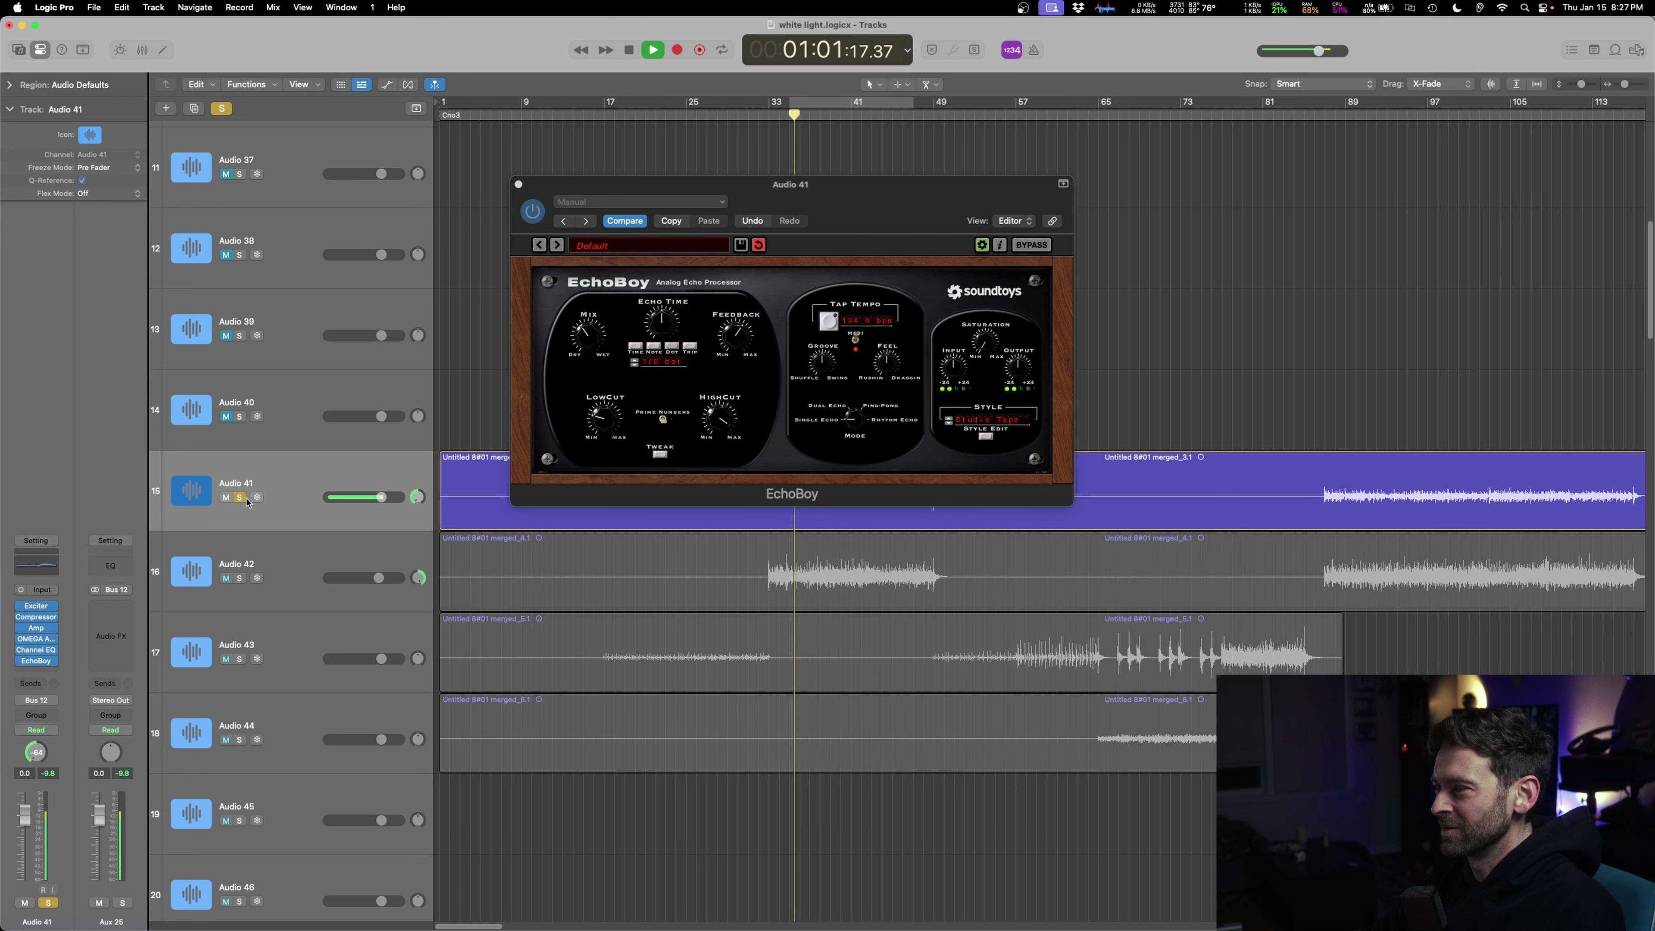
{"action": "left_click", "coordinate": [240, 497]}
{"action": "left_click", "coordinate": [518, 186]}
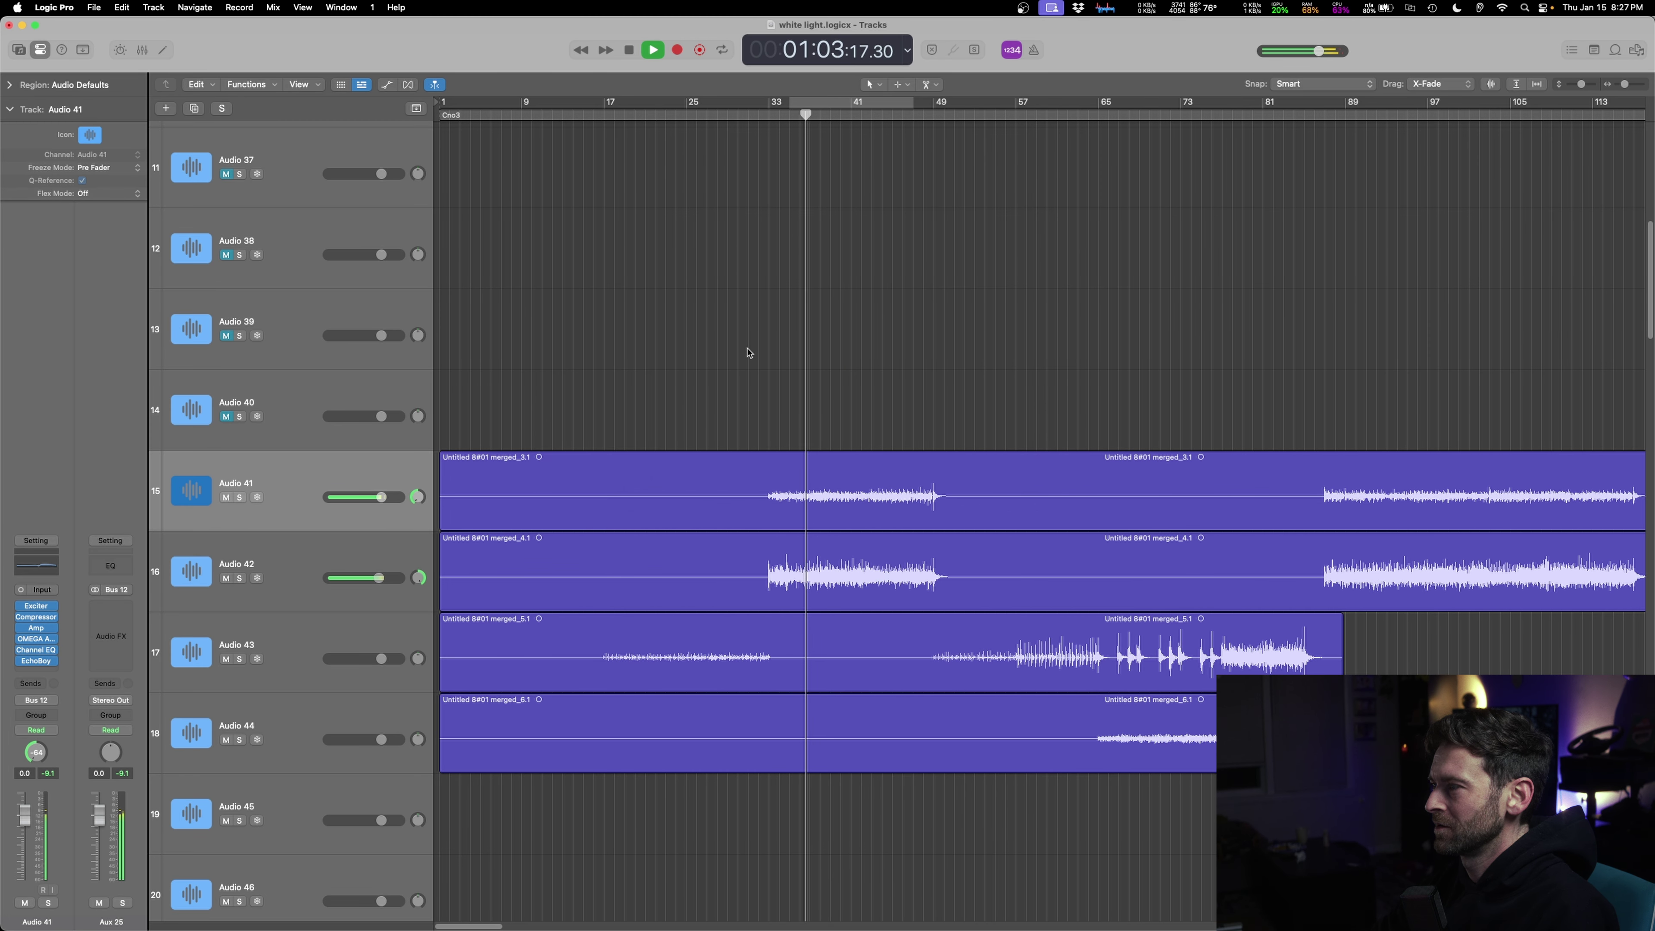
{"action": "left_click", "coordinate": [760, 383], "text": "shift"}
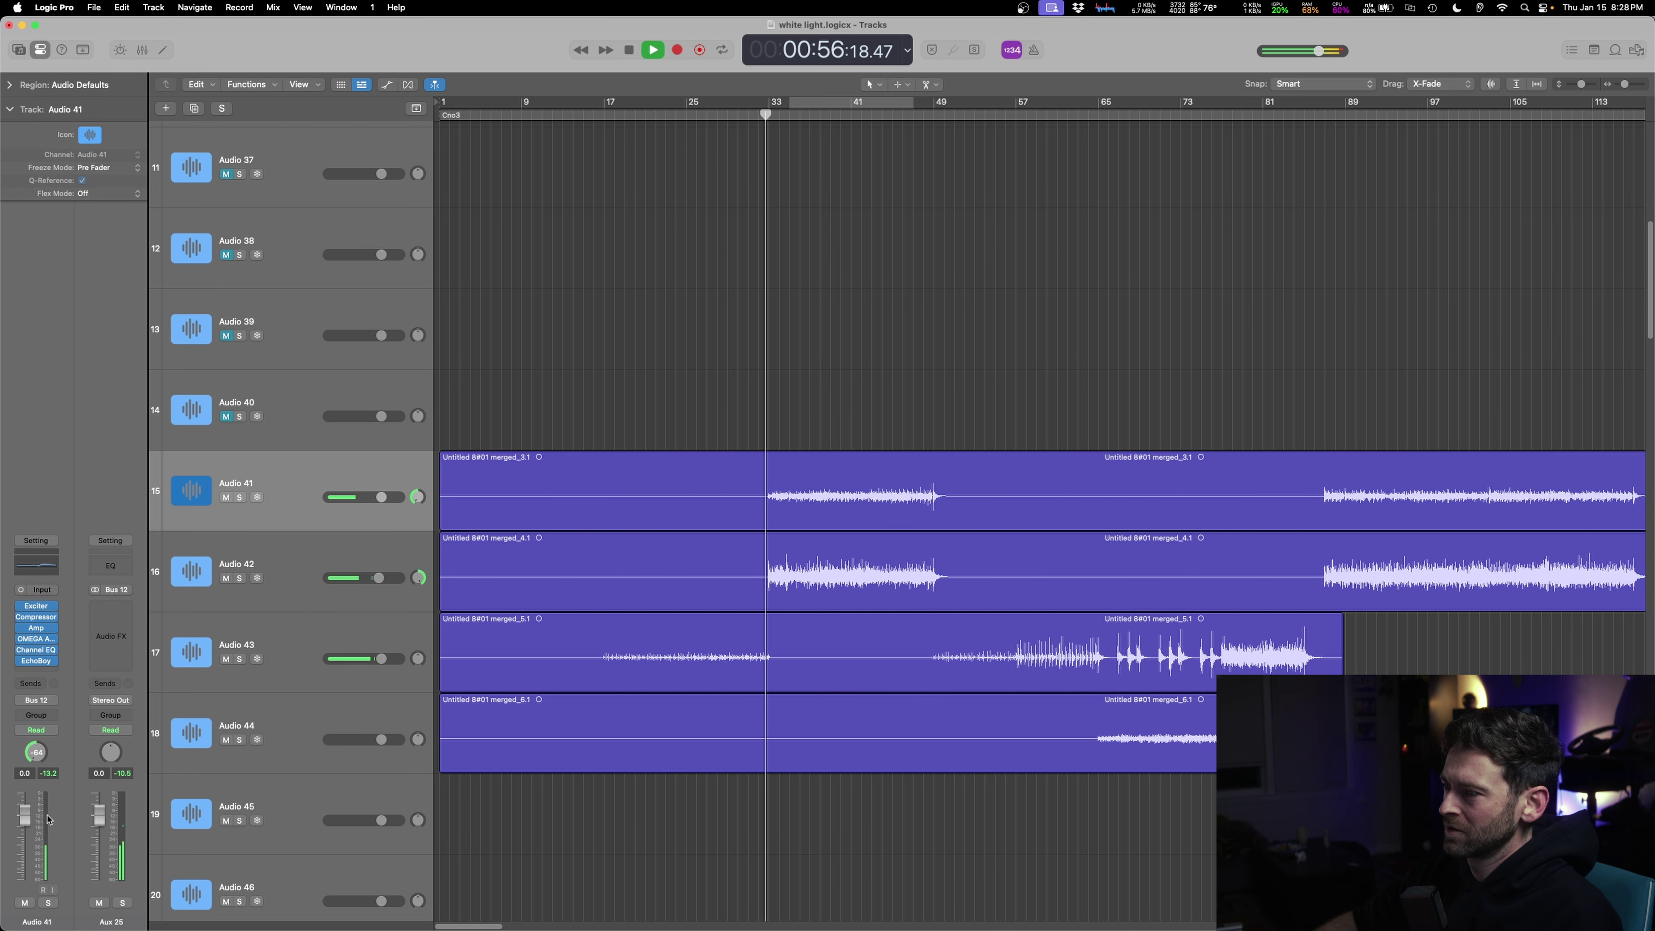
{"action": "left_click_drag", "start_coordinate": [382, 498], "coordinate": [396, 497]}
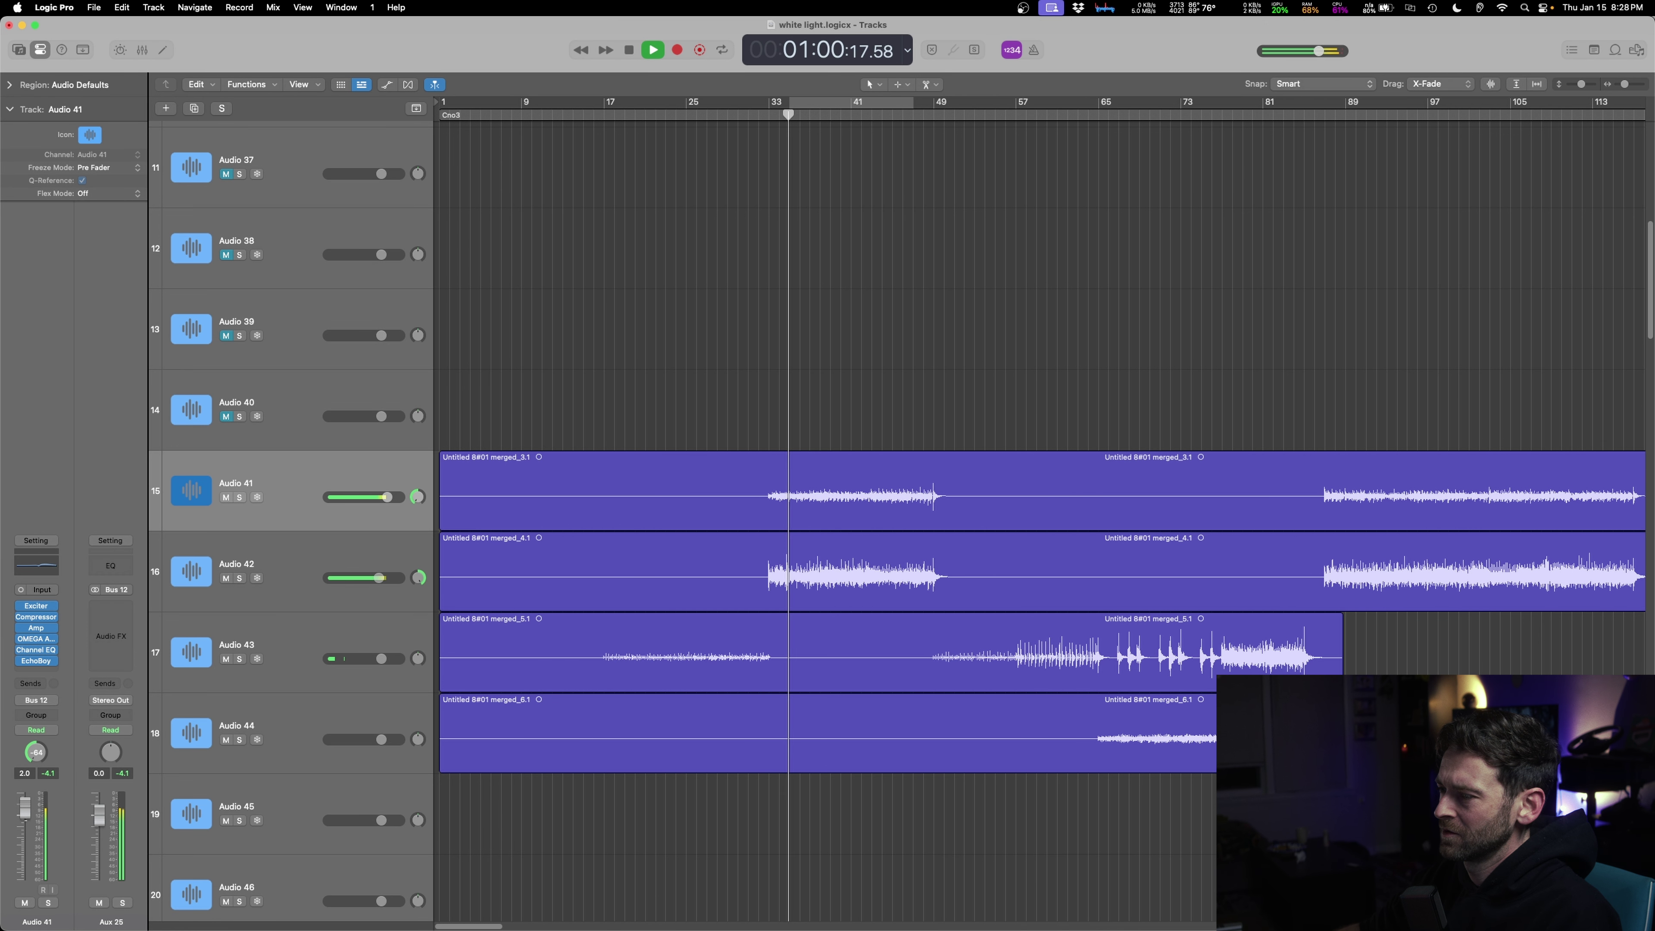
- Solo Aux 25 and stop playback
{"action": "left_click", "coordinate": [125, 903]}
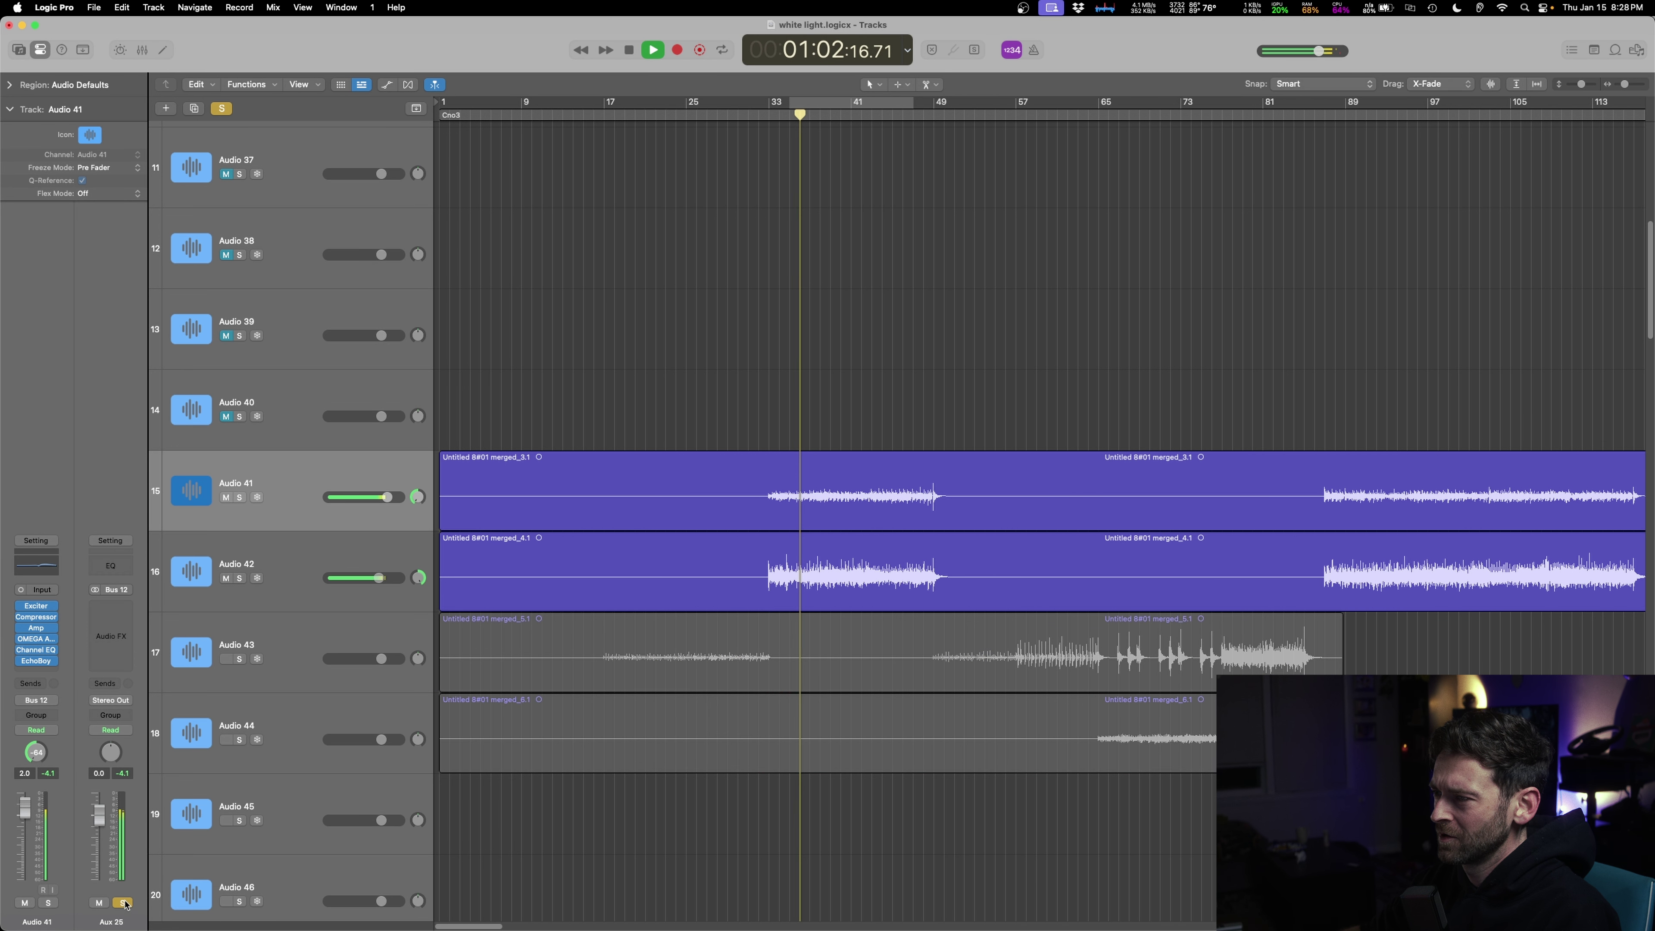
{"action": "key", "text": "space"}
{"action": "left_click", "coordinate": [116, 636]}
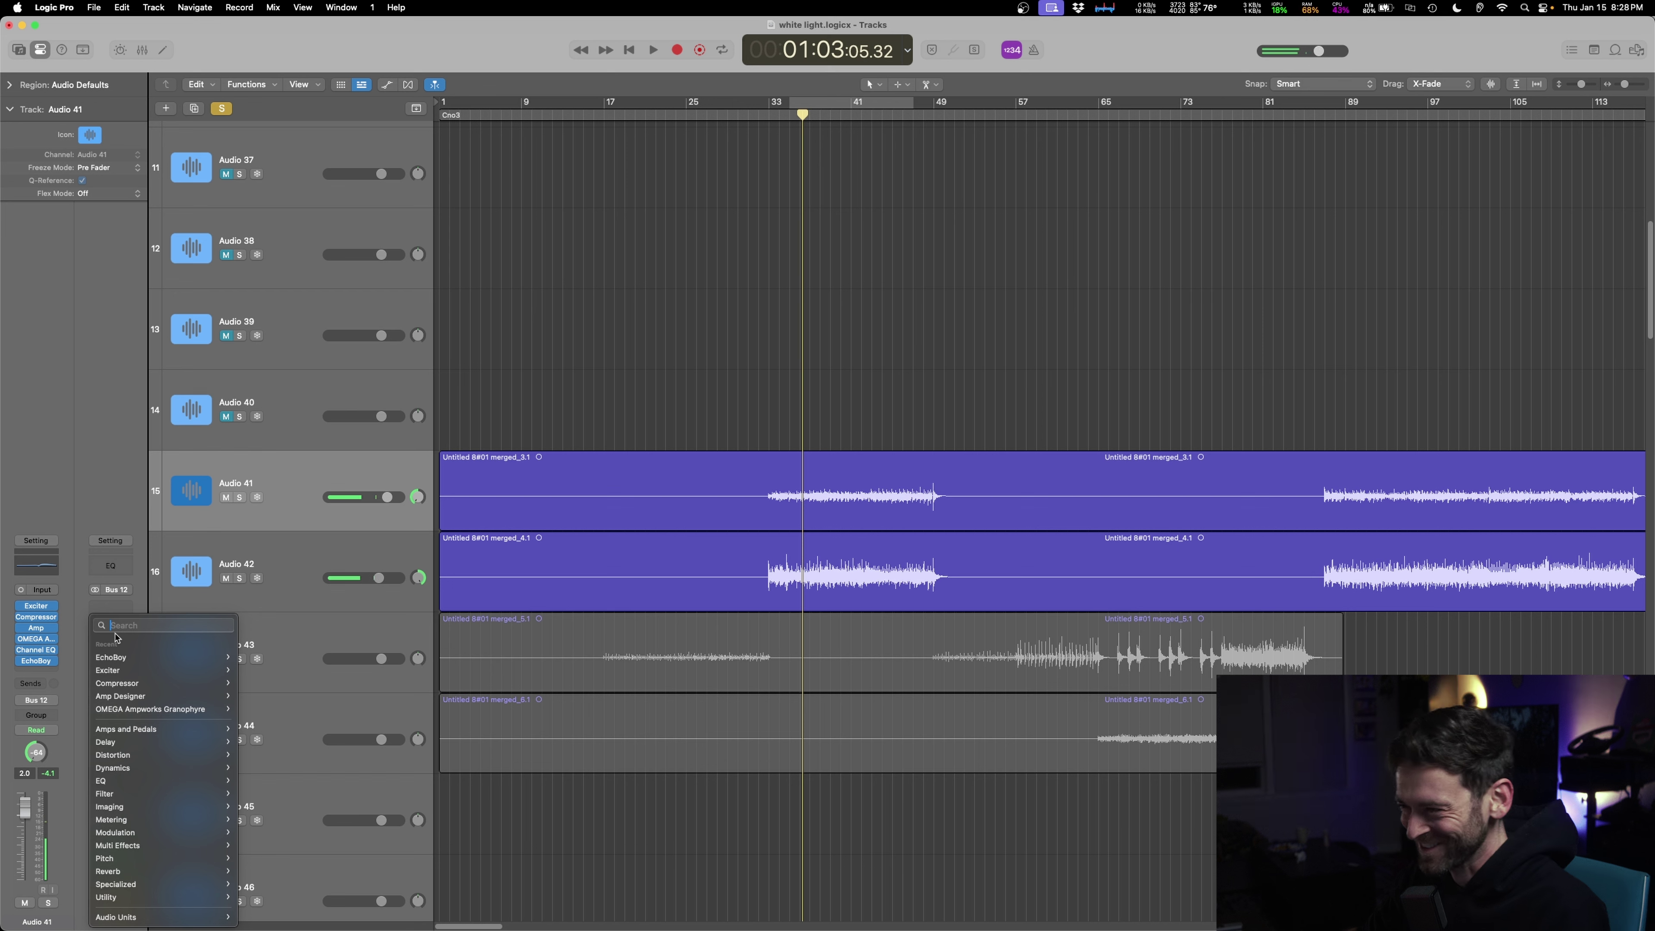
{"action": "mouse_move", "coordinate": [163, 917]}
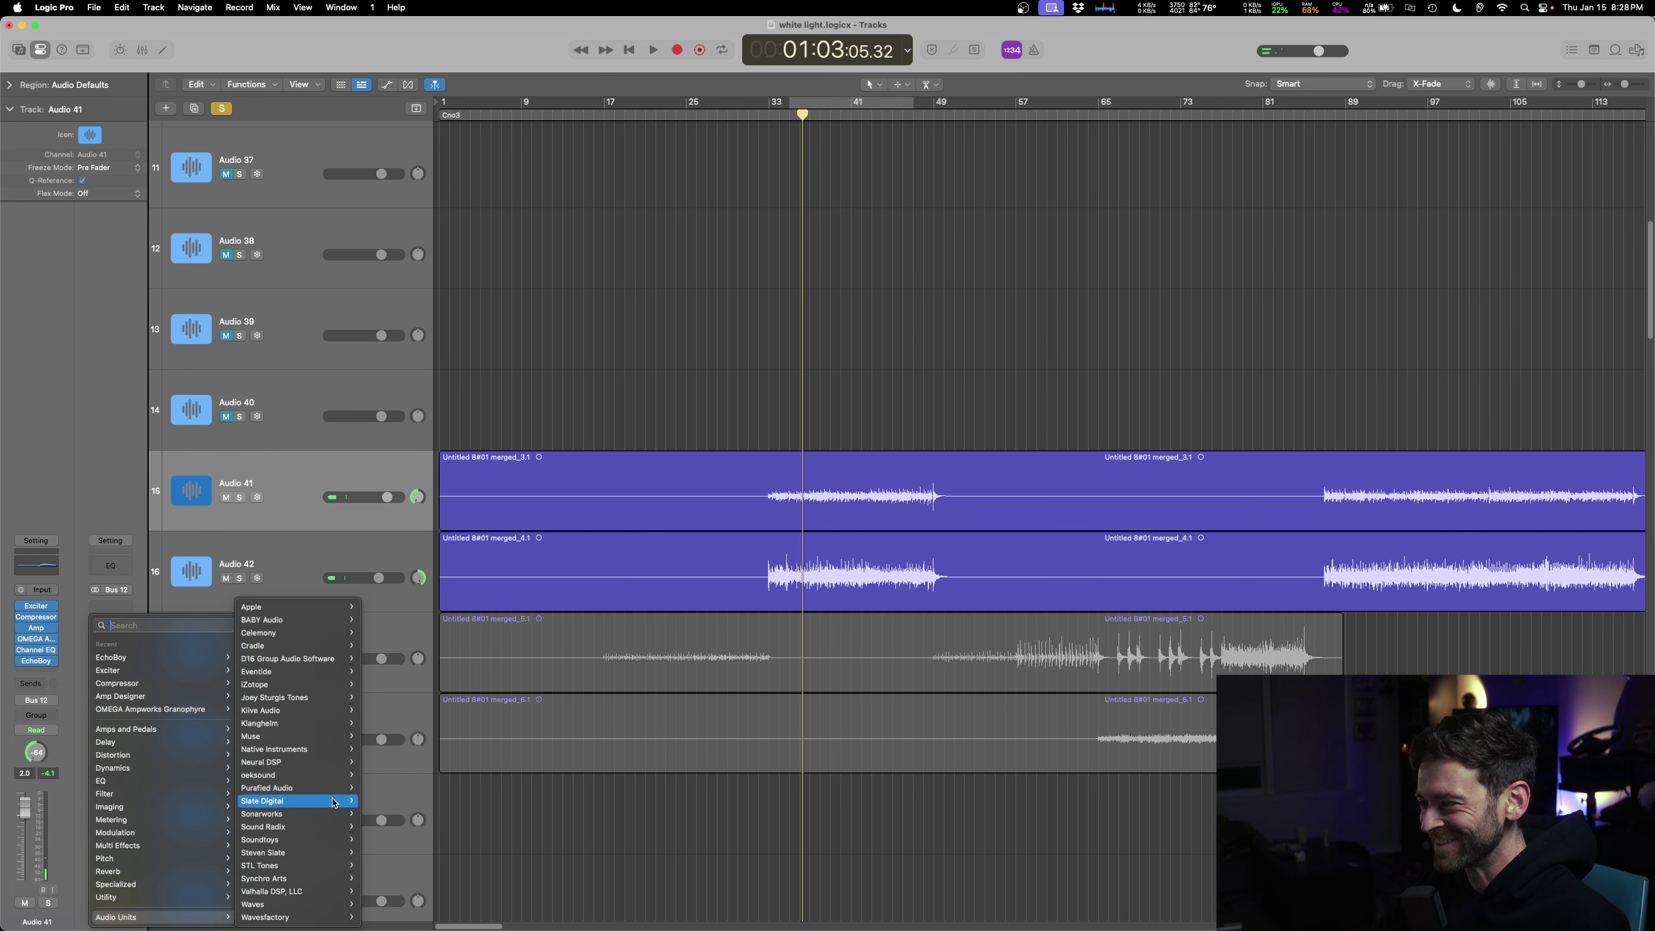
{"action": "mouse_move", "coordinate": [333, 800]}
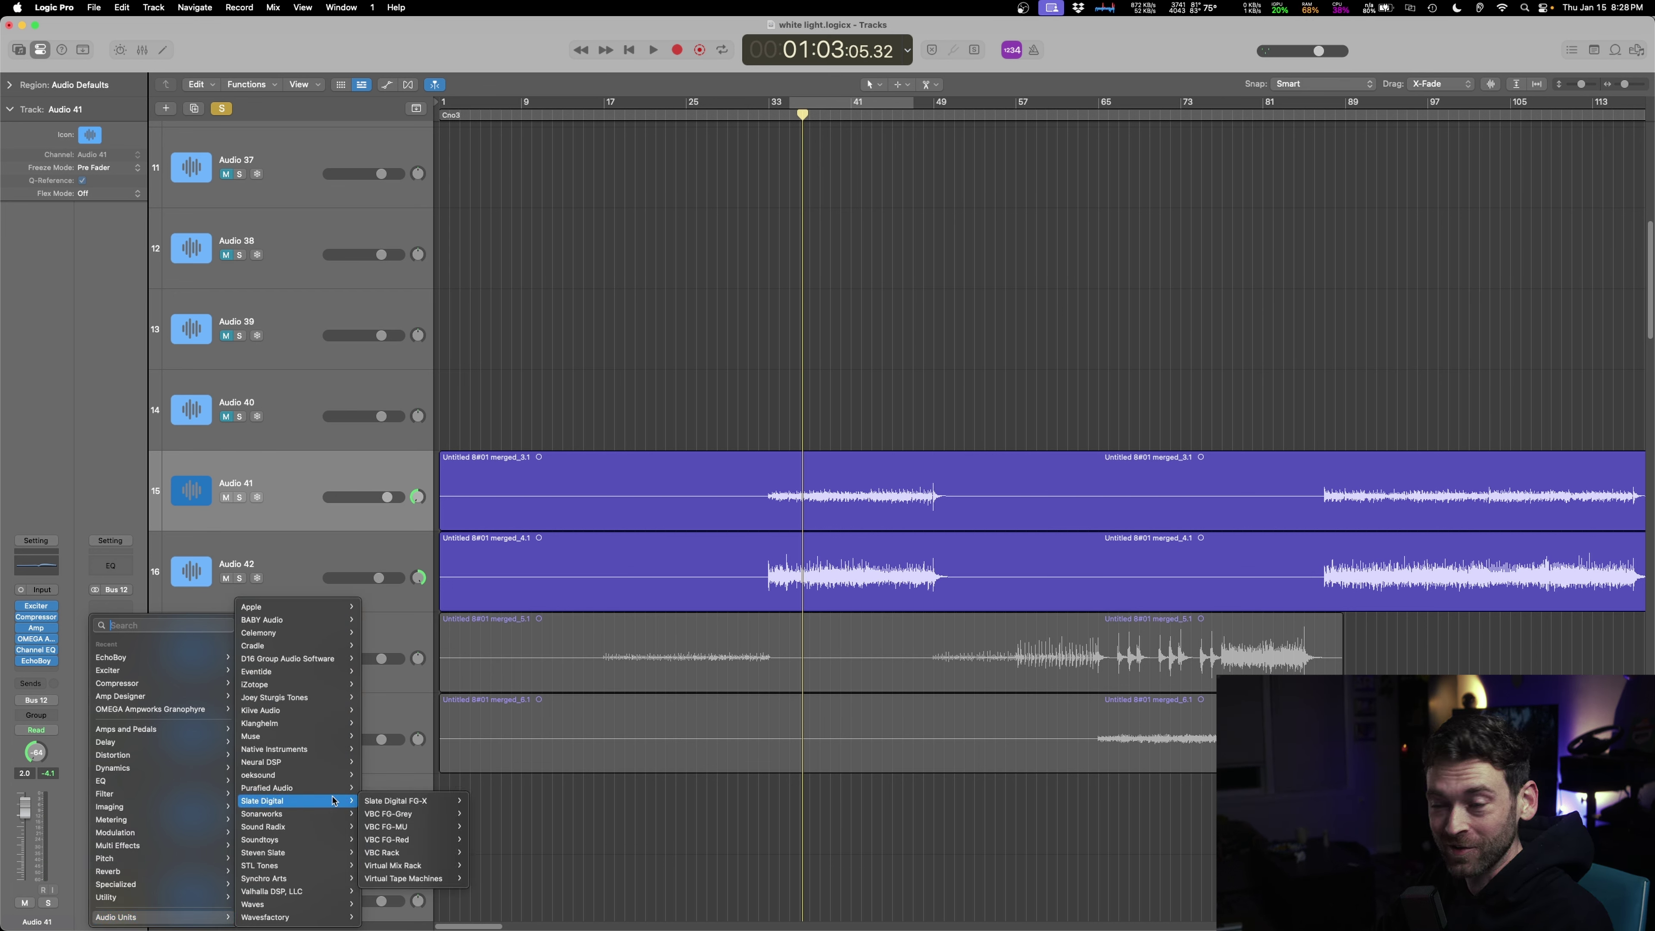
{"action": "left_click", "coordinate": [627, 819]}
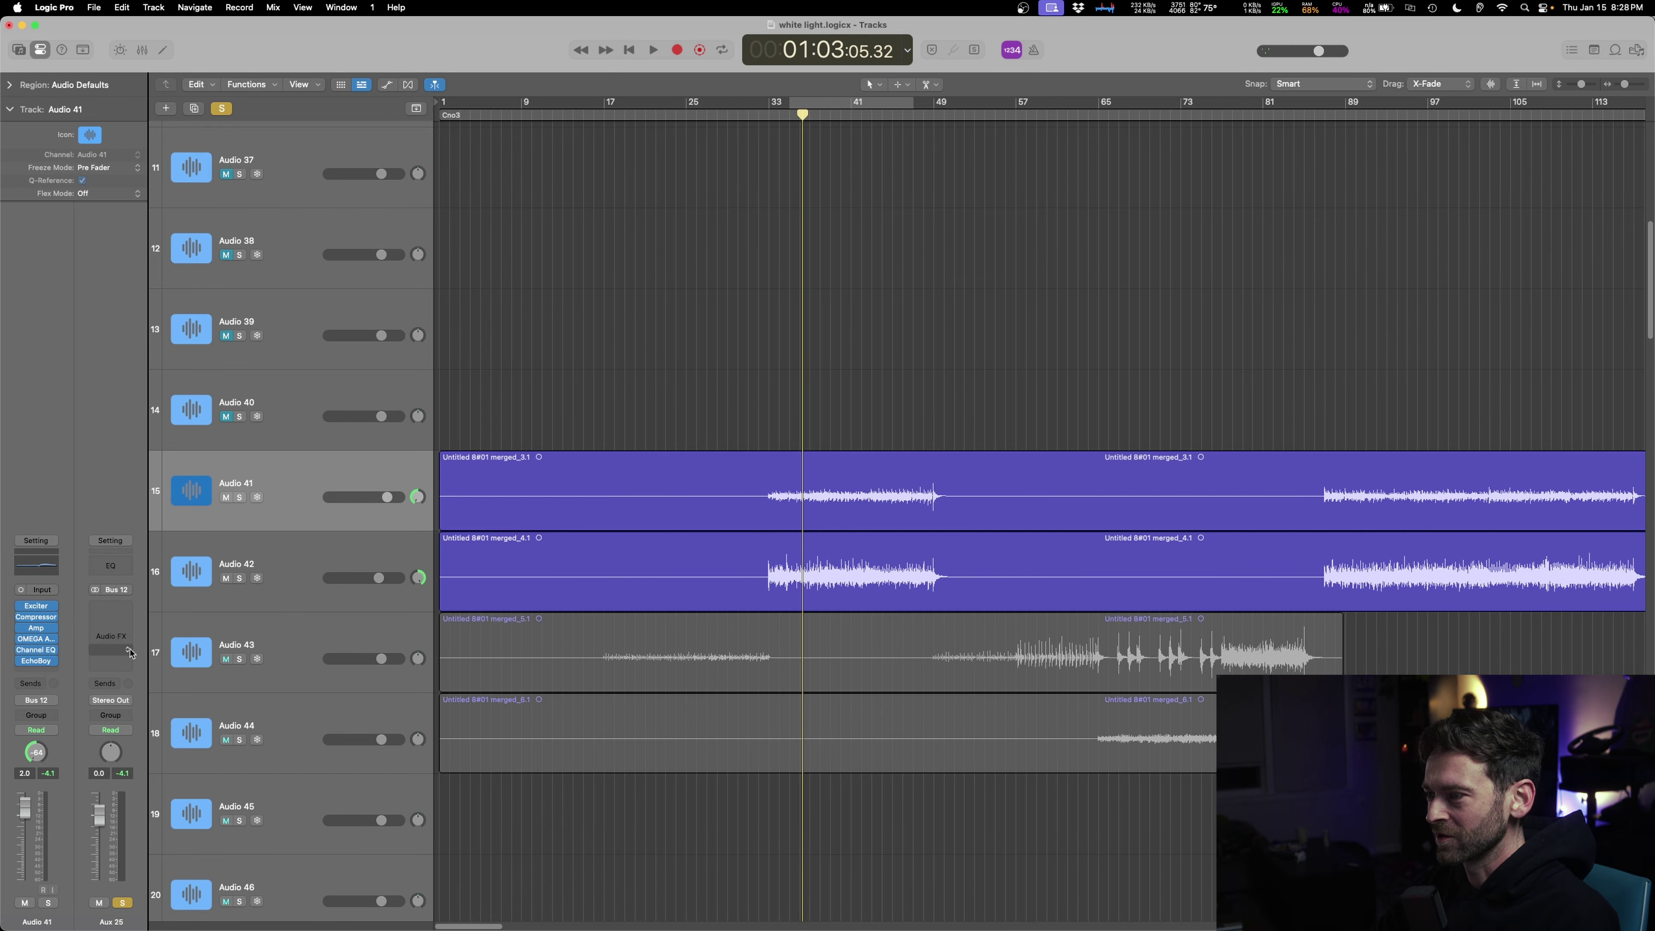
- Add a Channel EQ to Aux 25 with a -9.5 dB low shelf at 75 Hz, unsolo the aux and replay the section
{"action": "key", "text": "space"}
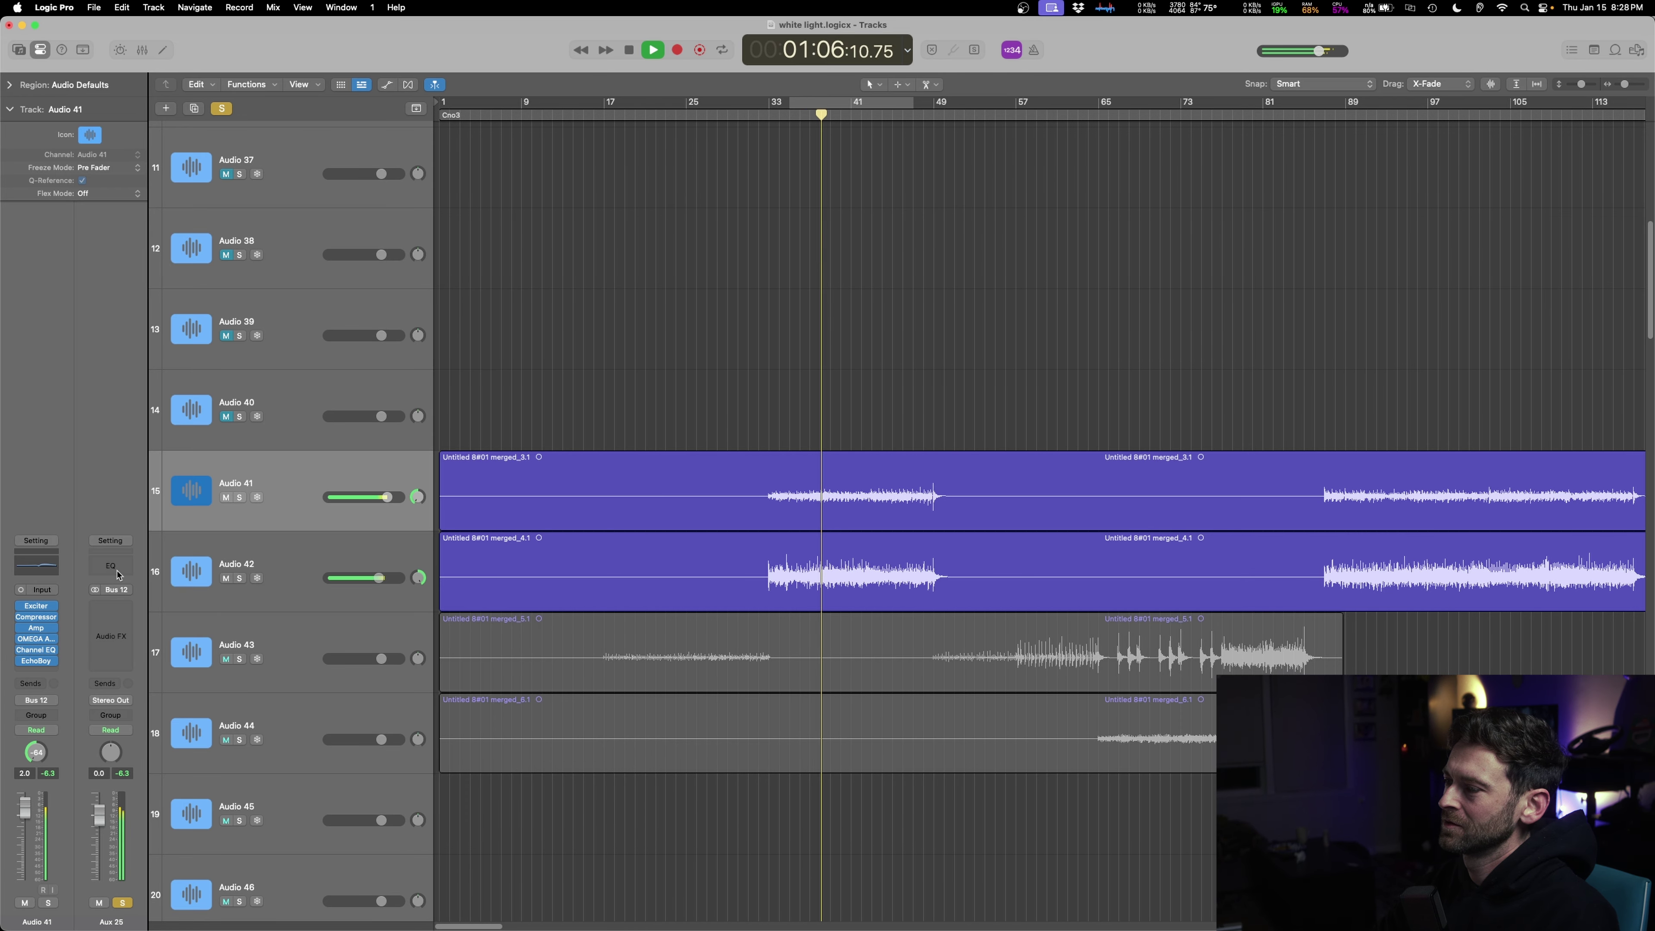
{"action": "key", "text": "space"}
{"action": "left_click", "coordinate": [119, 608]}
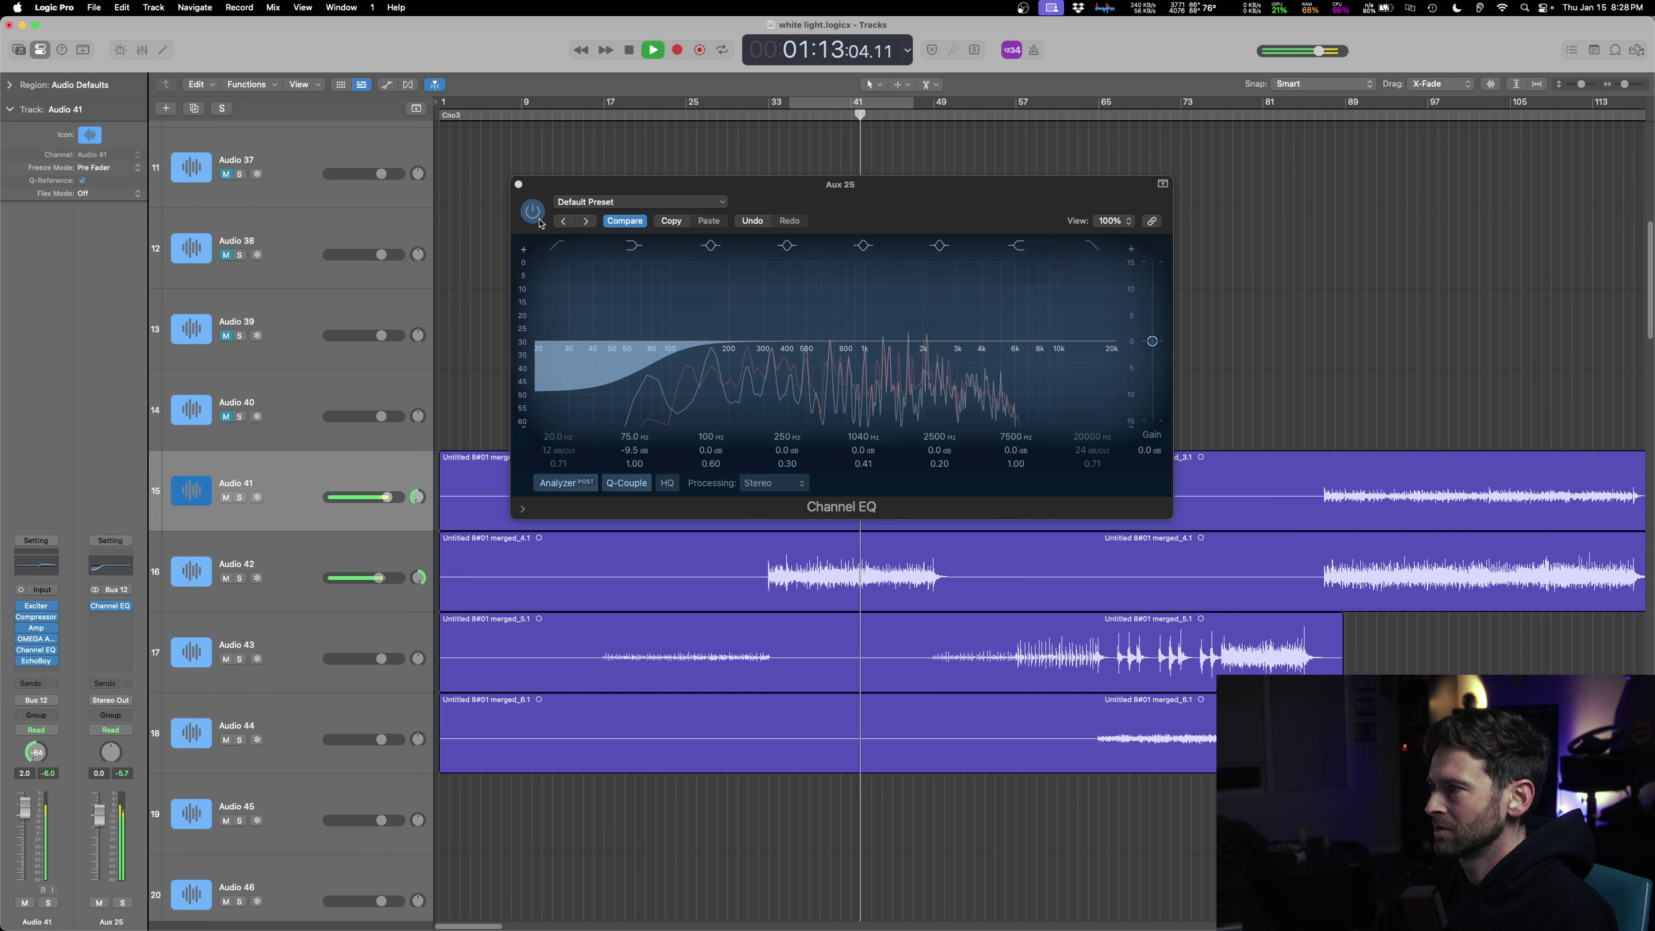
{"action": "left_click", "coordinate": [520, 186]}
{"action": "left_click", "coordinate": [750, 407]}
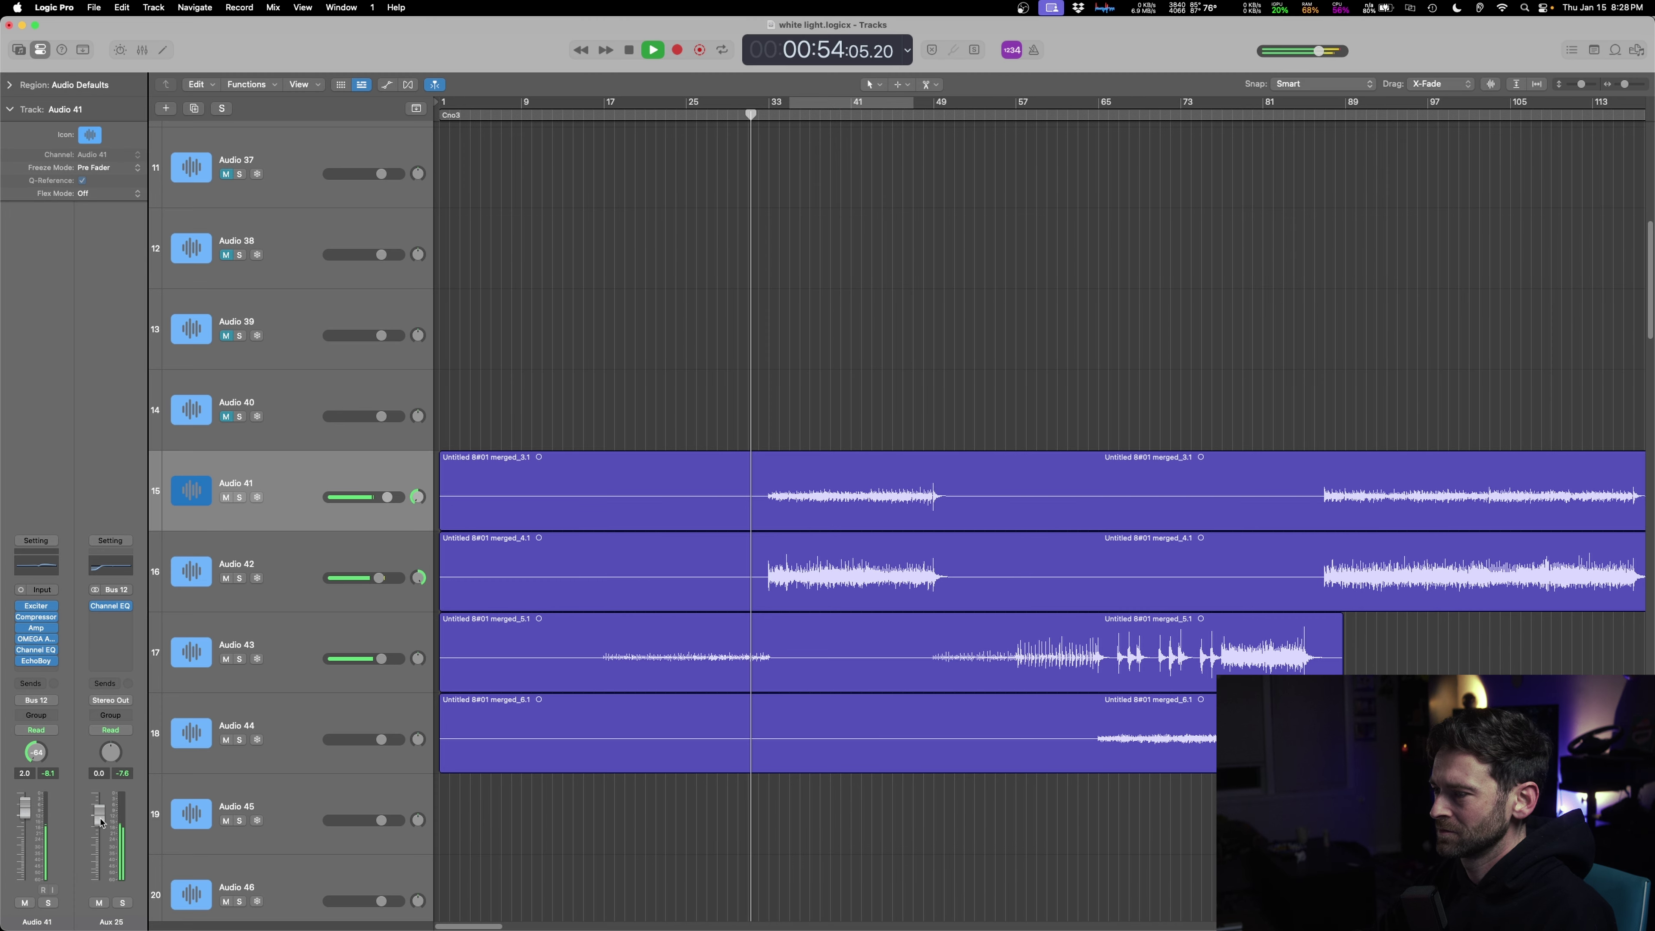
- Solo Audio 43 briefly during playback, return to the full mix and select its track
{"action": "left_click", "coordinate": [46, 670]}
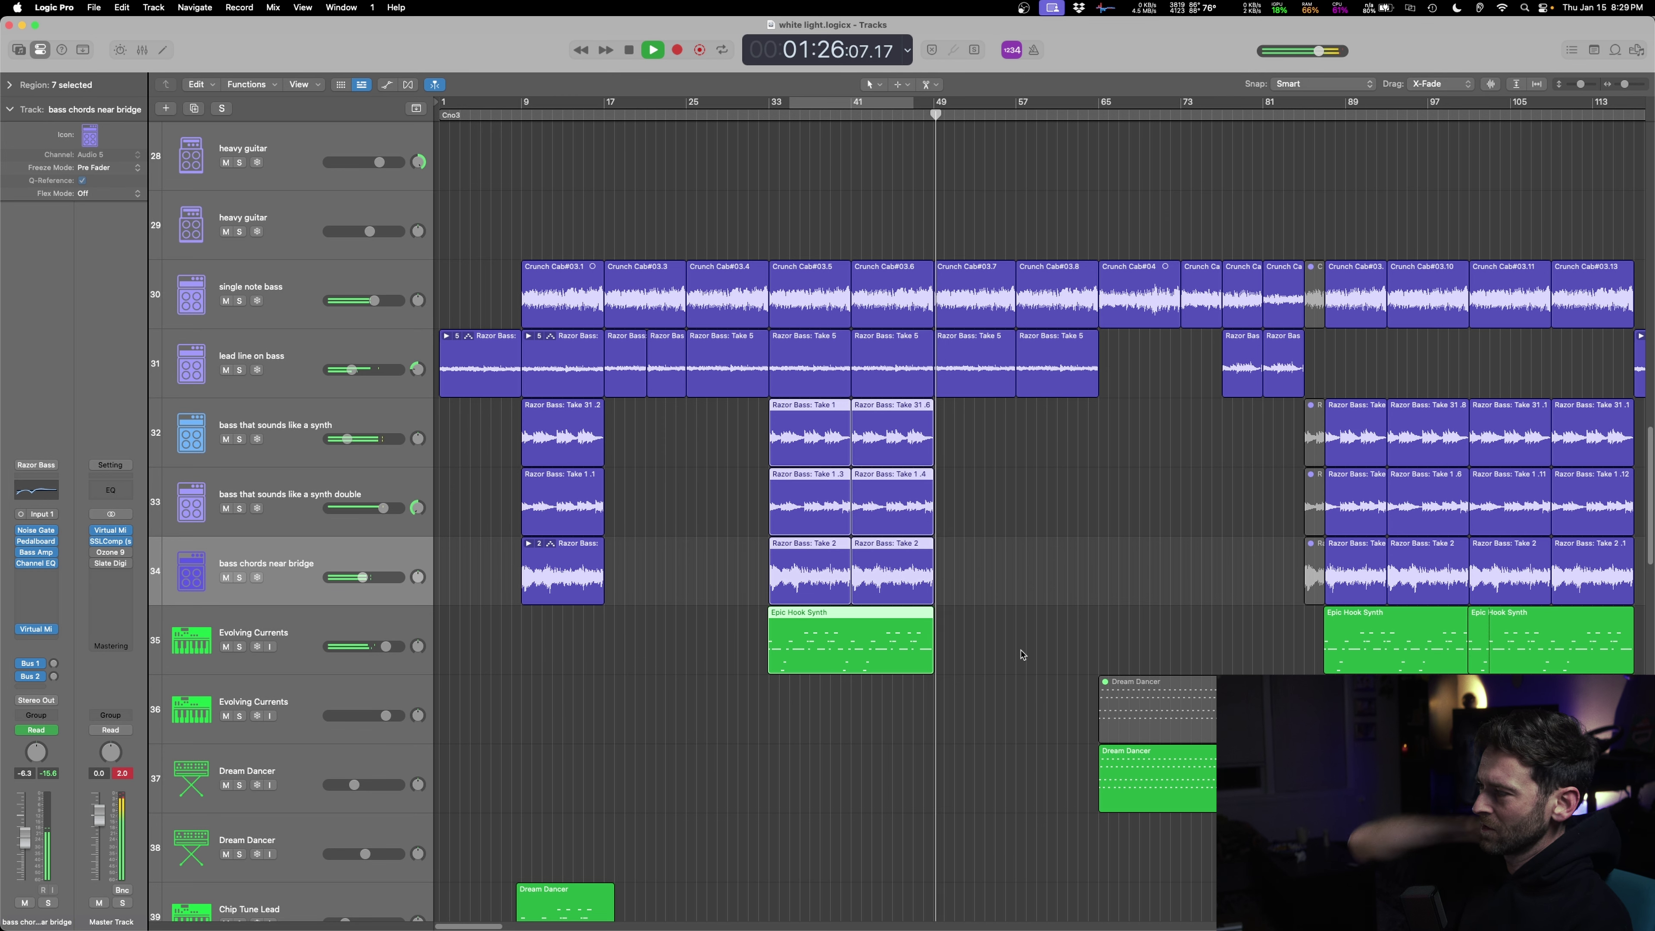
{"action": "scroll", "coordinate": [1036, 545], "scroll_direction": "up", "scroll_amount": 10}
{"action": "scroll", "coordinate": [1035, 546], "scroll_direction": "up", "scroll_amount": 9}
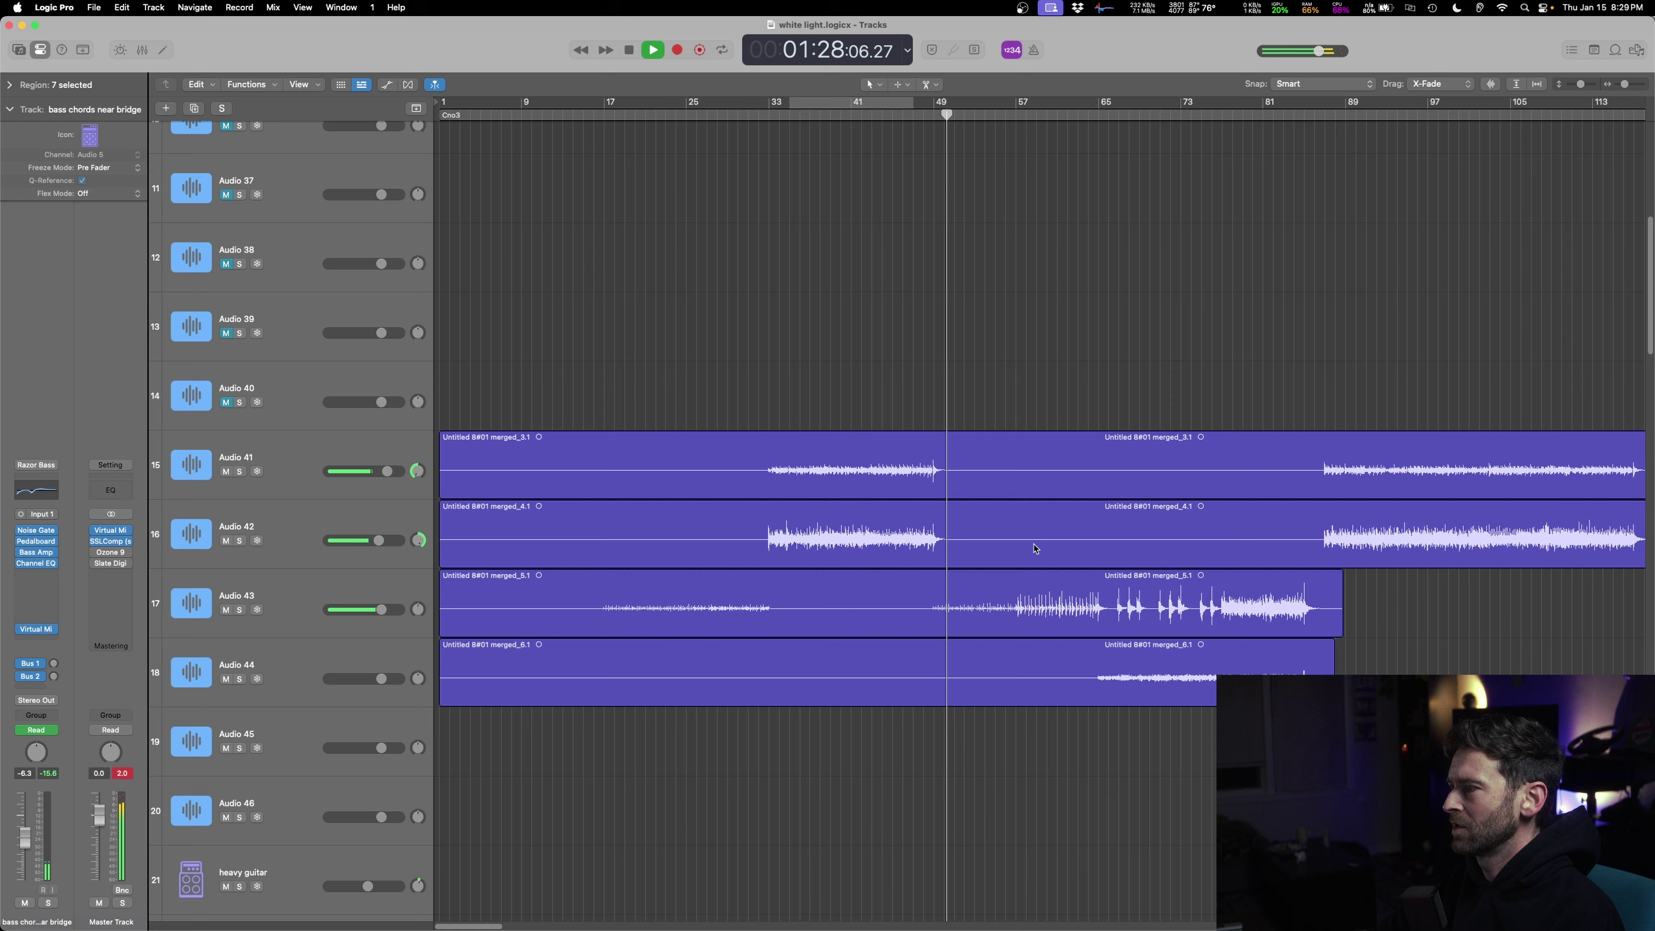
{"action": "left_click", "coordinate": [596, 631]}
{"action": "left_click", "coordinate": [240, 610]}
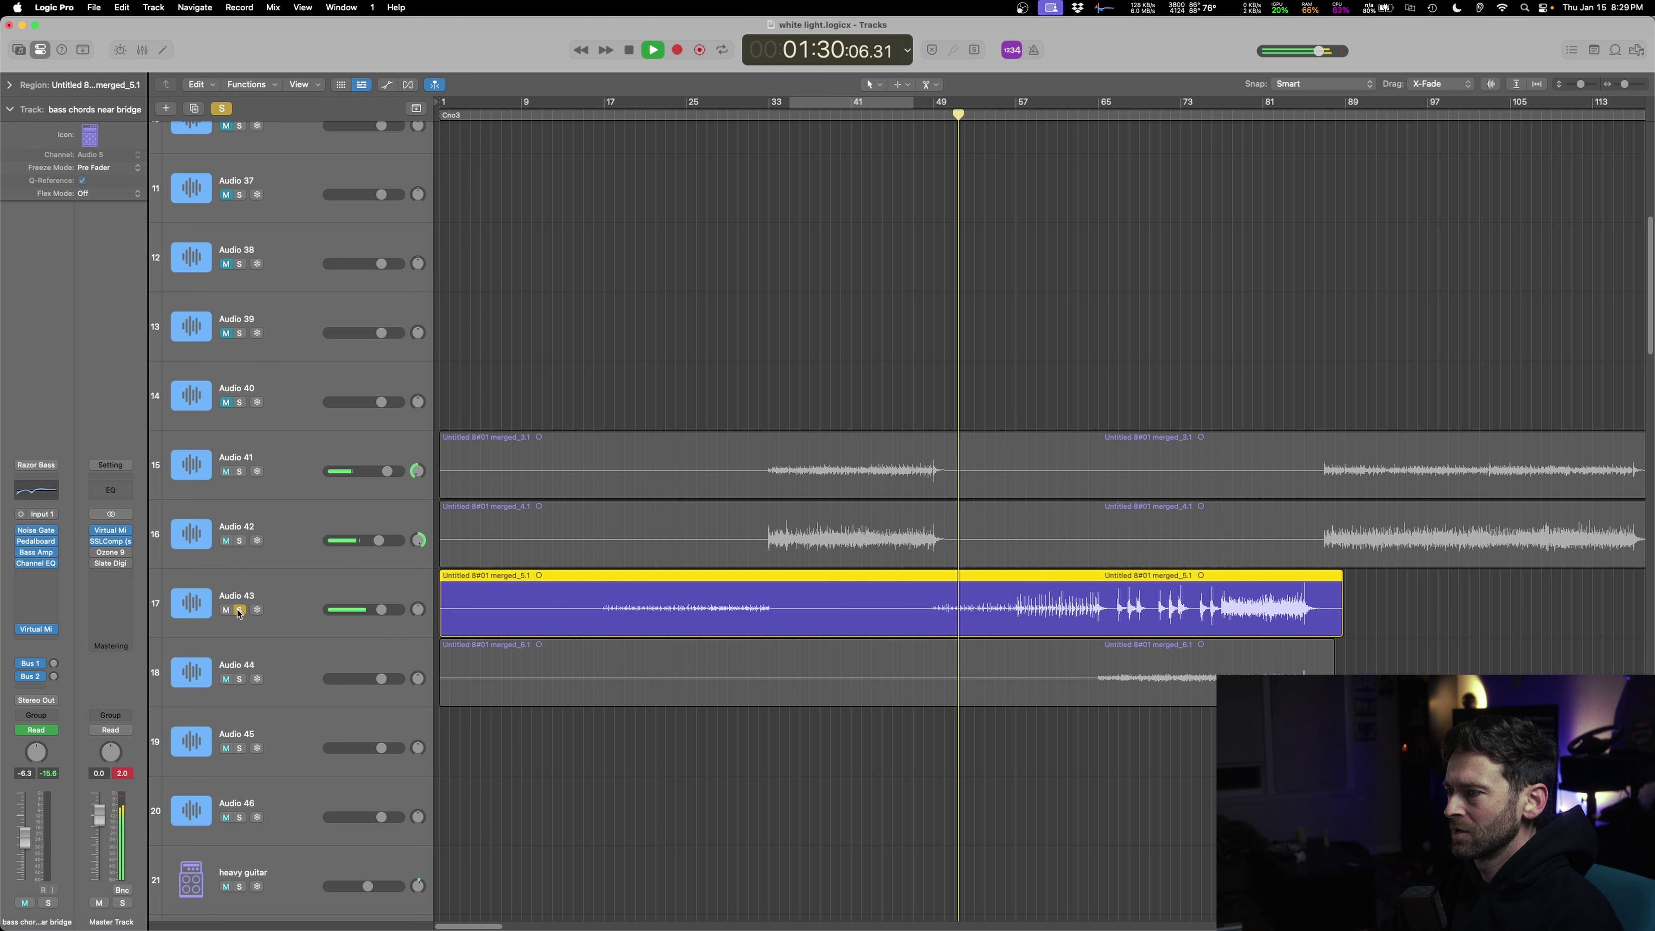
{"action": "left_click", "coordinate": [240, 610]}
{"action": "left_click", "coordinate": [237, 604]}
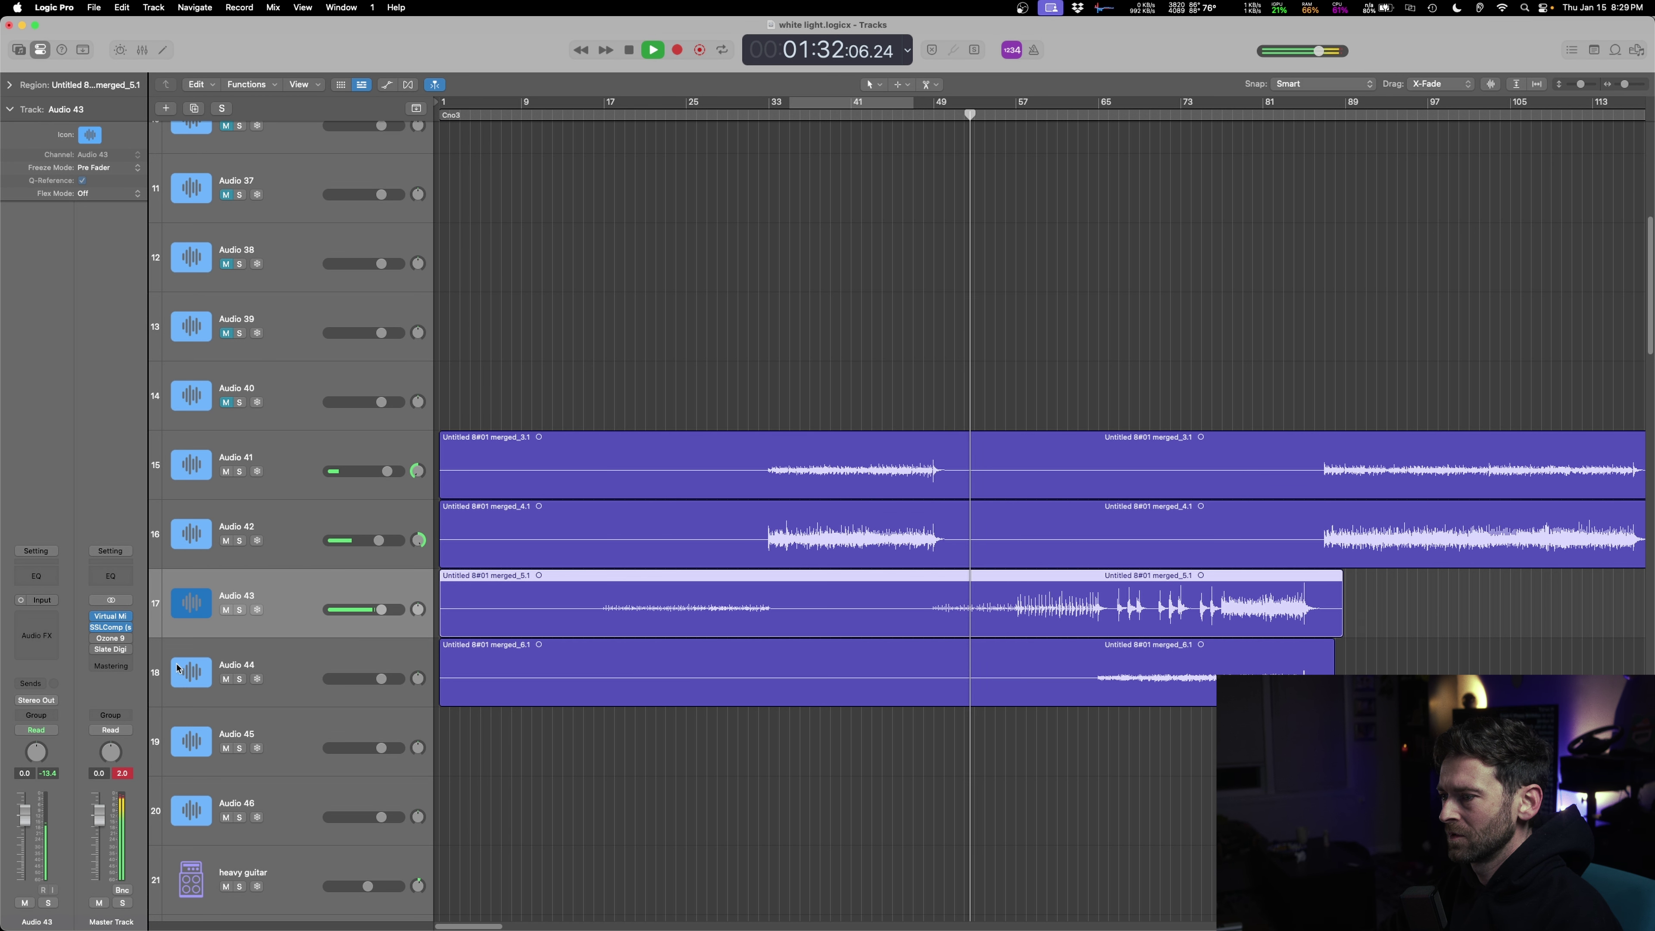
- Stop playback and copy Audio 41's channel strip setting onto Audio 43
{"action": "key", "text": "space"}
{"action": "left_click", "coordinate": [36, 630]}
{"action": "left_click", "coordinate": [622, 645]}
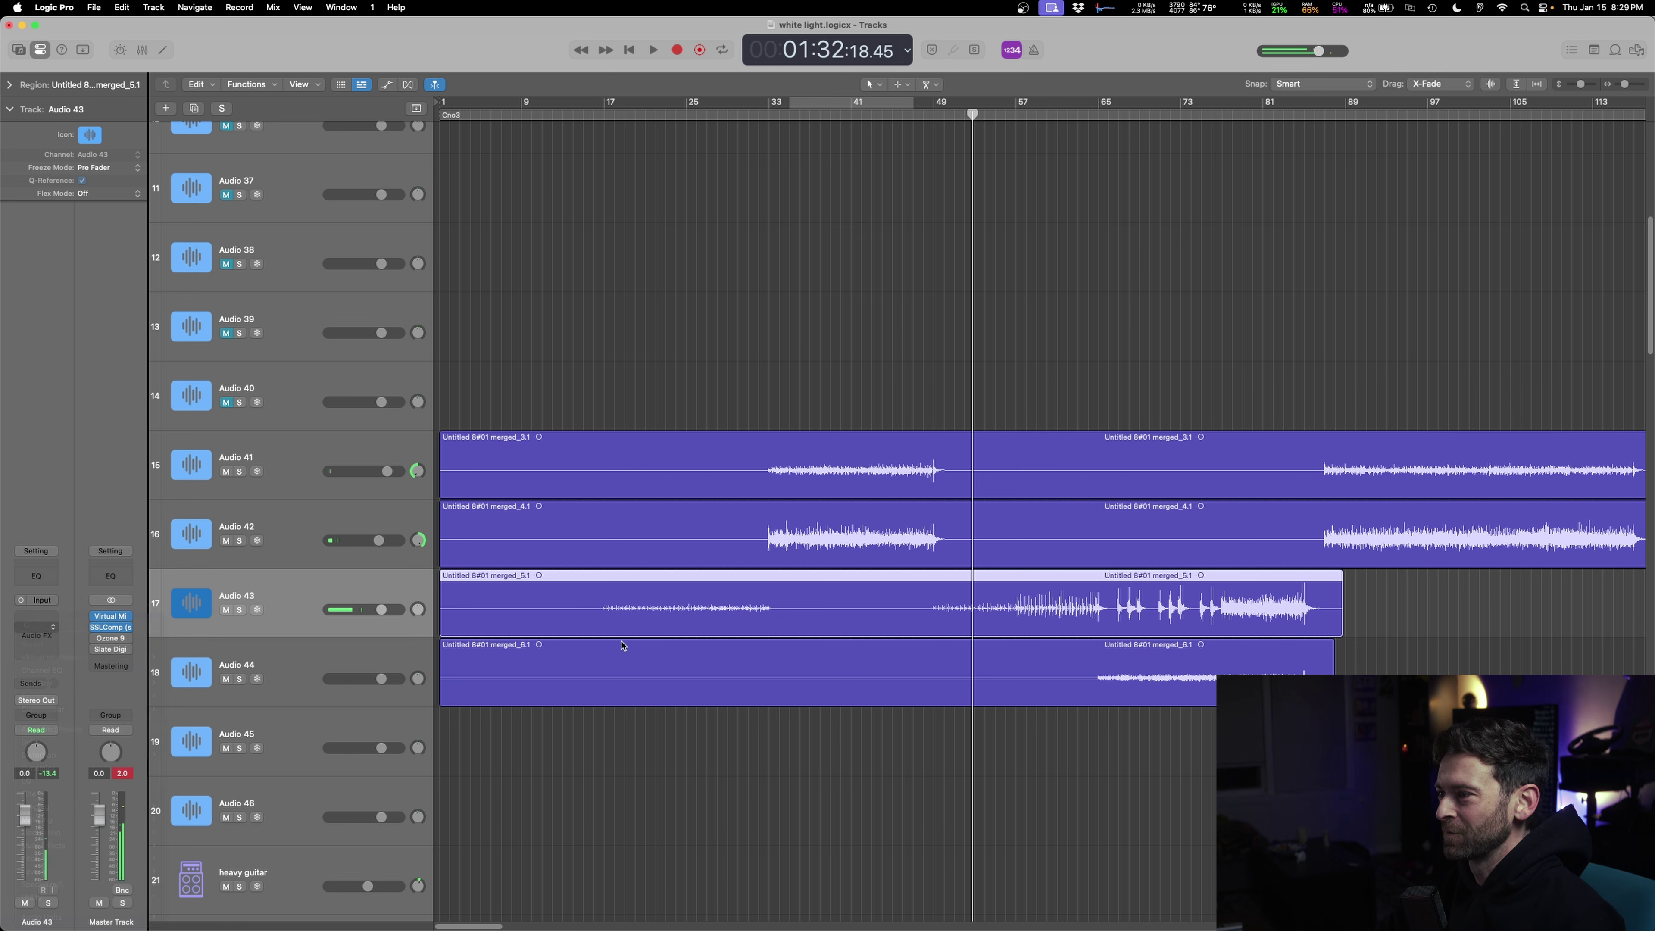
{"action": "left_click", "coordinate": [295, 476]}
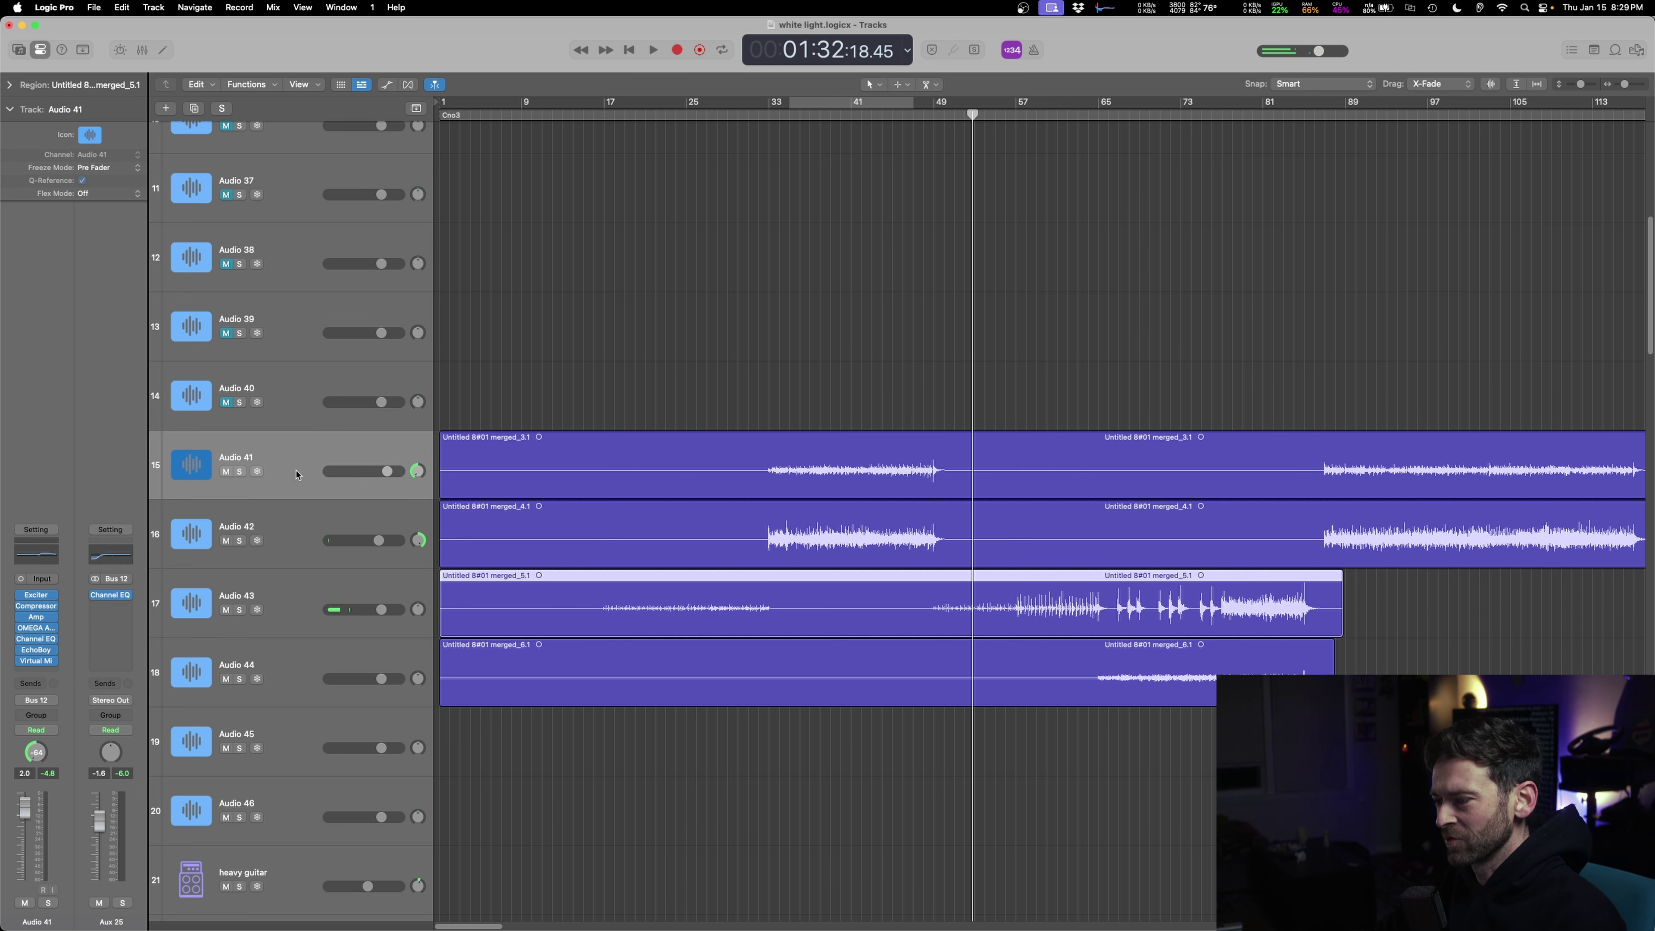
{"action": "left_click", "coordinate": [304, 593]}
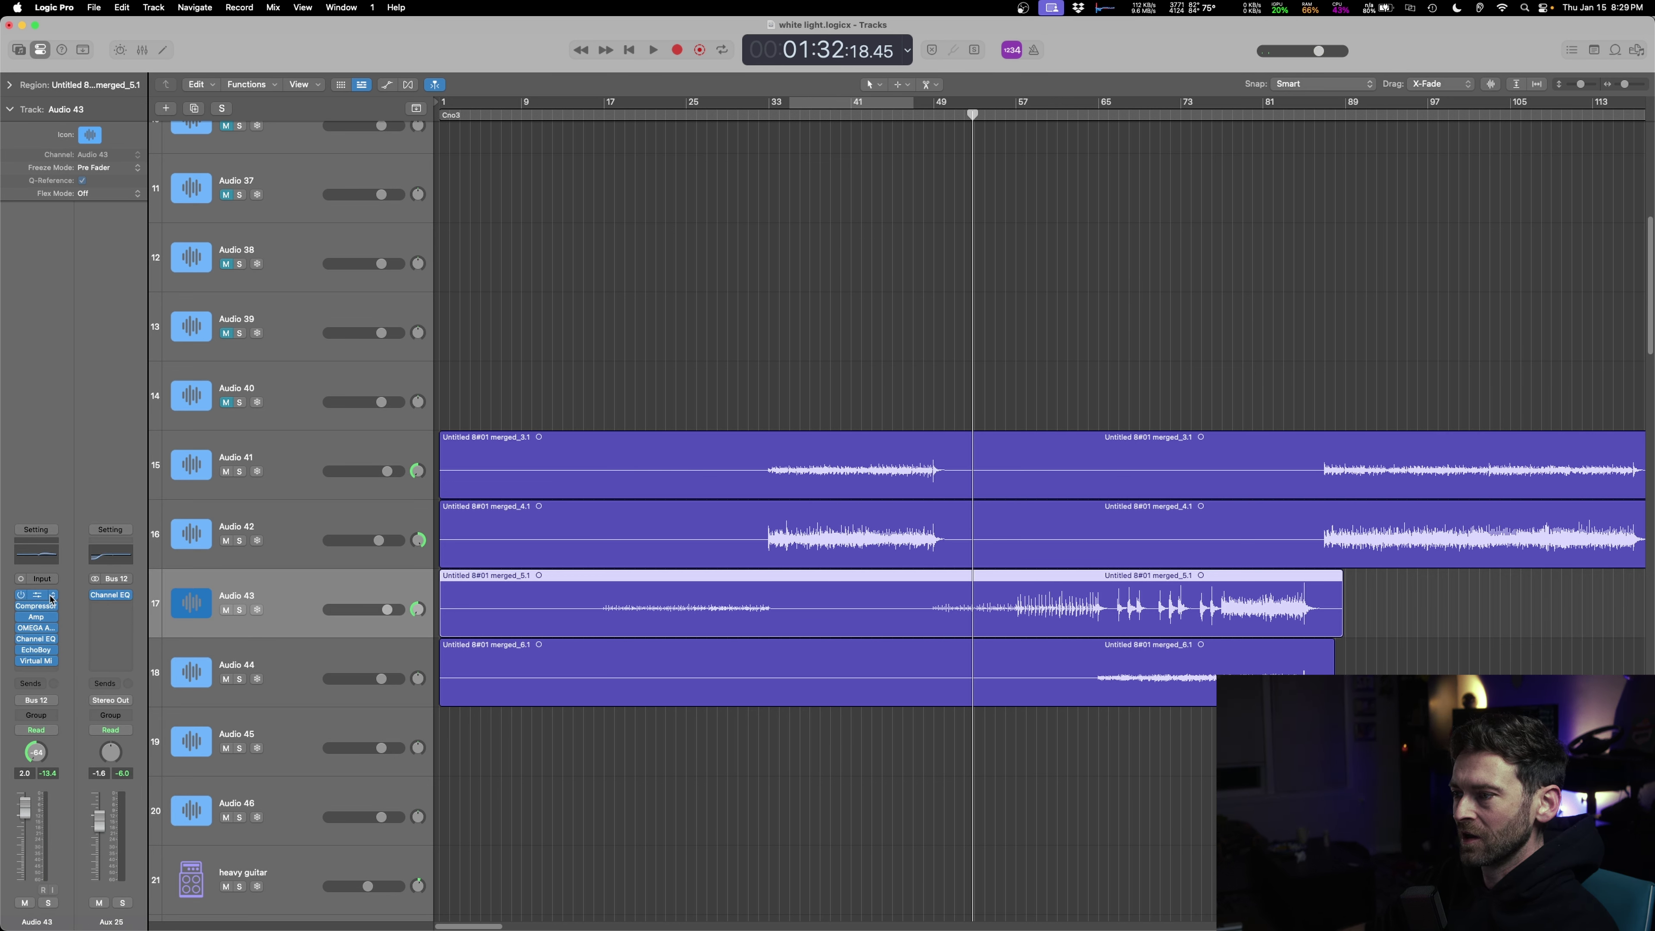
- Open Audio 43's Amp Designer, solo the track during playback, centre its pan and bypass EchoBoy
{"action": "left_click", "coordinate": [37, 617]}
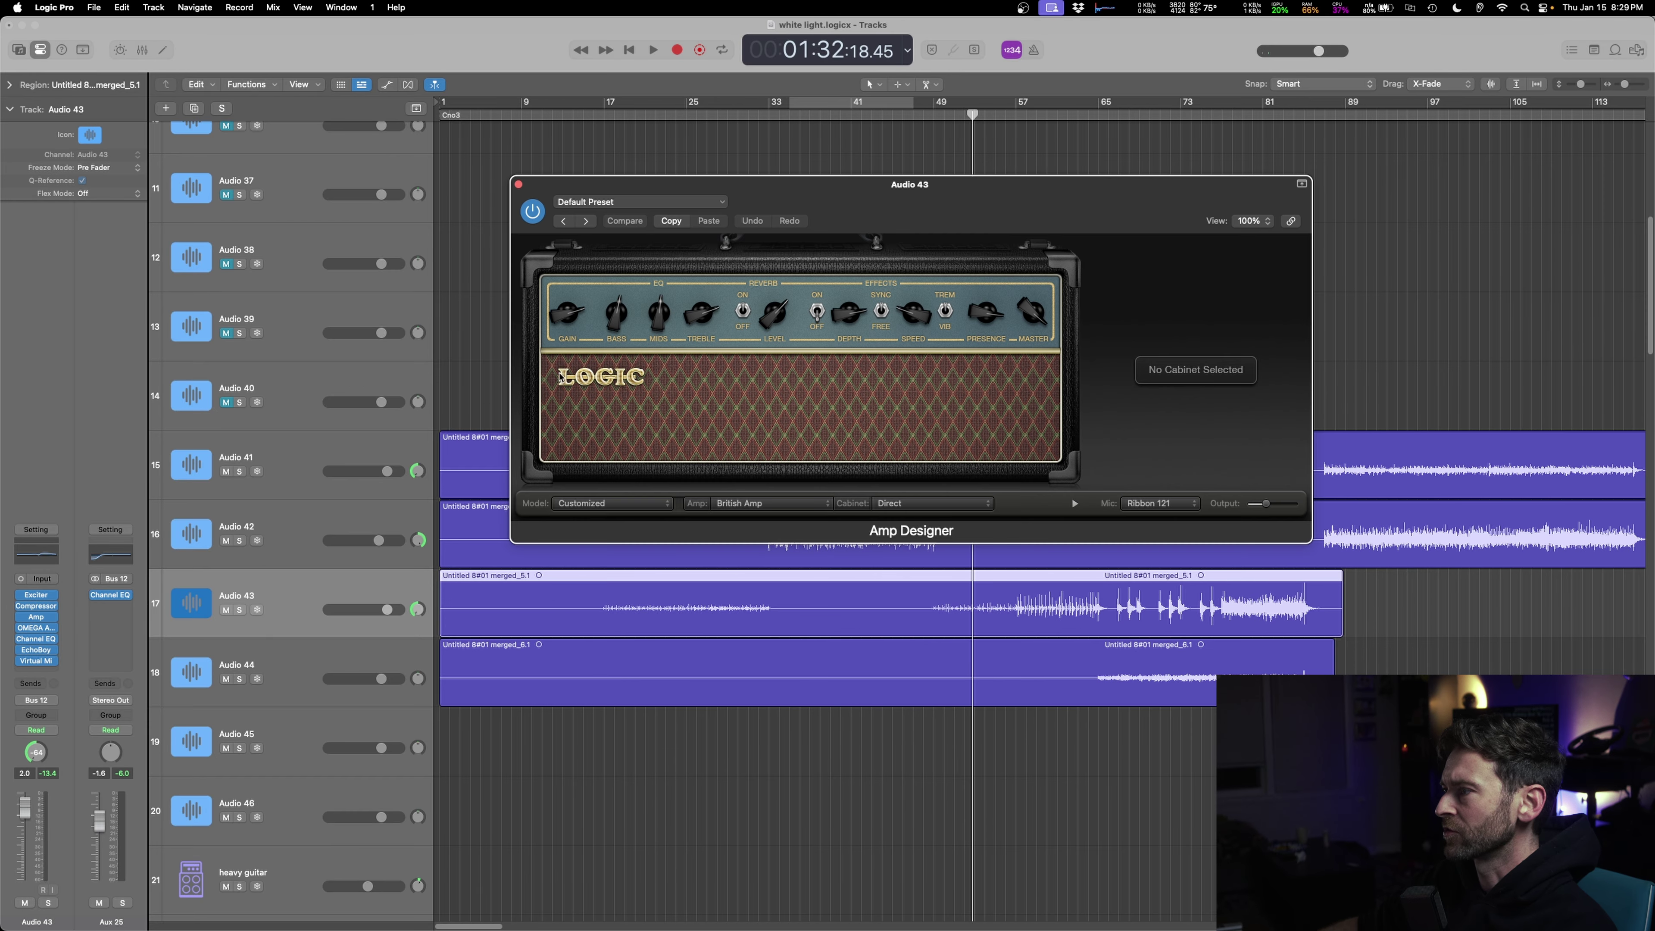
{"action": "key", "text": "space"}
{"action": "left_click", "coordinate": [240, 609]}
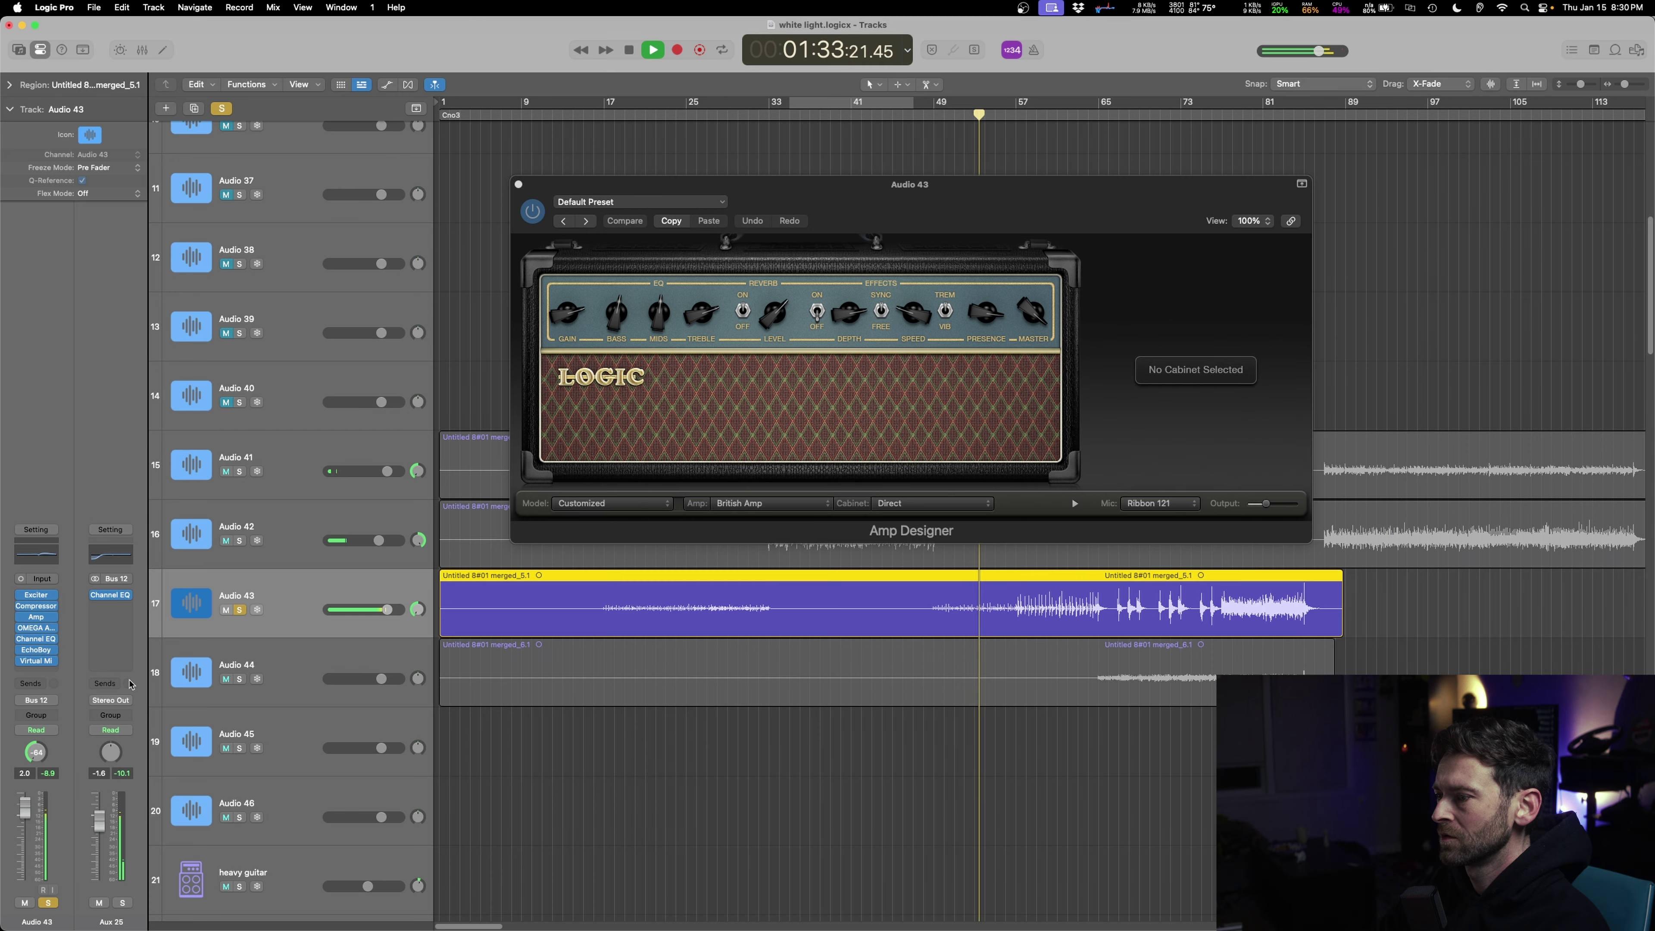
{"action": "left_click", "coordinate": [37, 752], "text": "alt"}
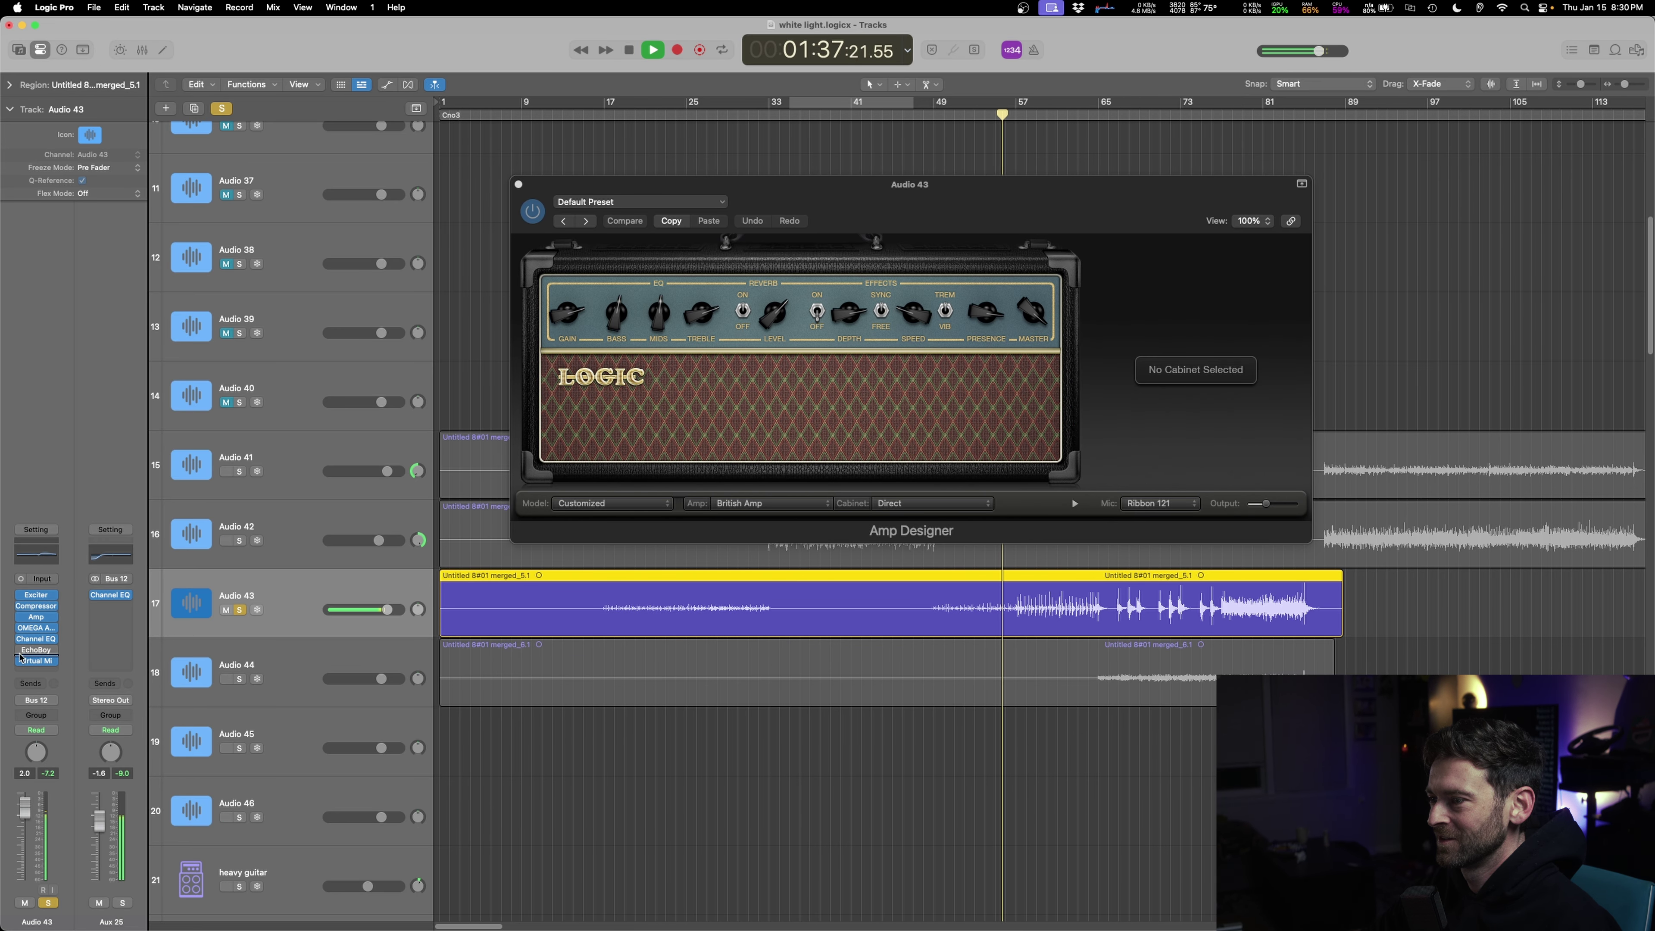
- Step through Audio 43's Amp Designer presets to Boutique Retro Clean and adjust the amp's treble
{"action": "left_click", "coordinate": [586, 221]}
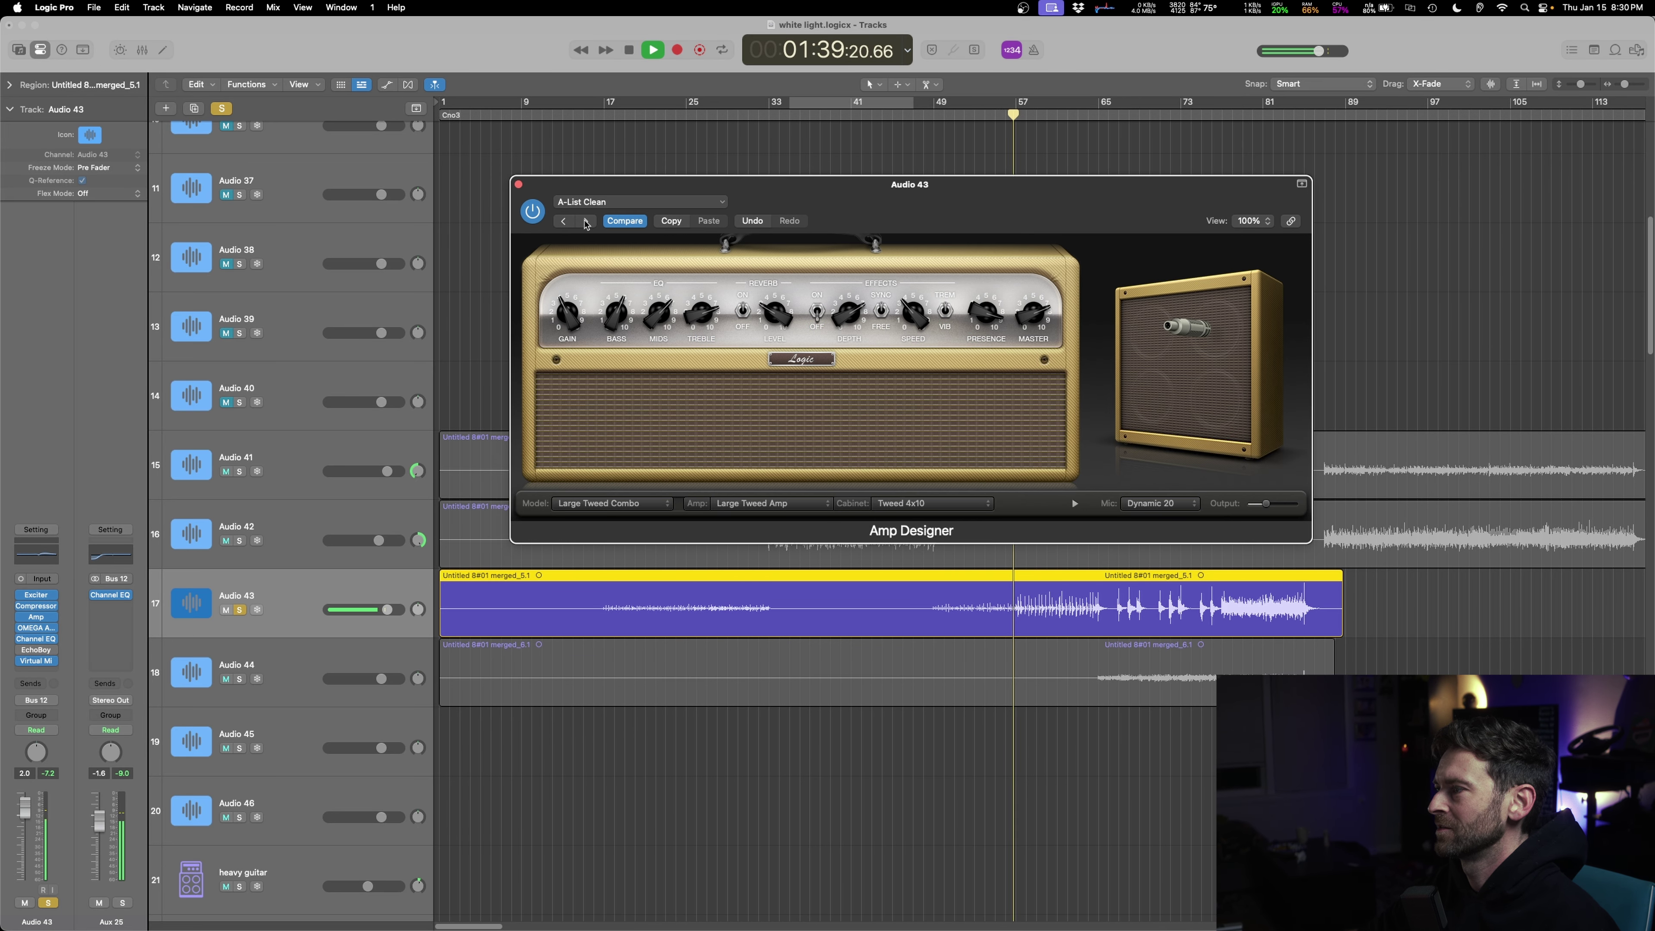
{"action": "left_click", "coordinate": [585, 221]}
{"action": "left_click", "coordinate": [586, 221]}
{"action": "left_click", "coordinate": [586, 221]}
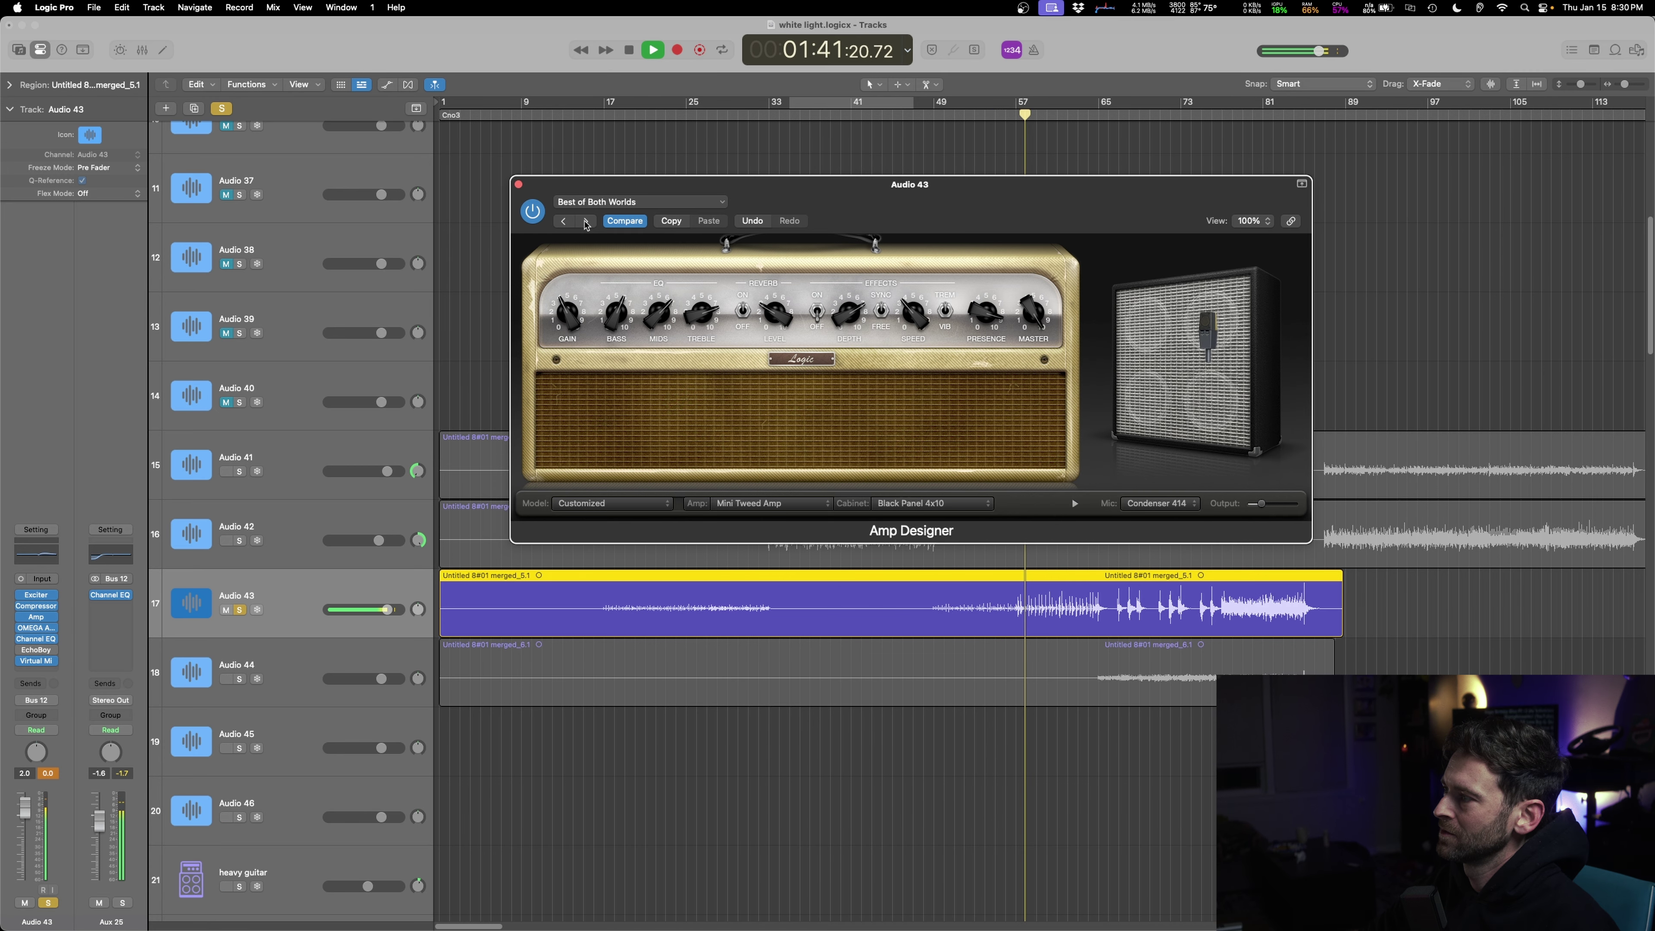
{"action": "left_click", "coordinate": [586, 221]}
{"action": "left_click", "coordinate": [586, 221]}
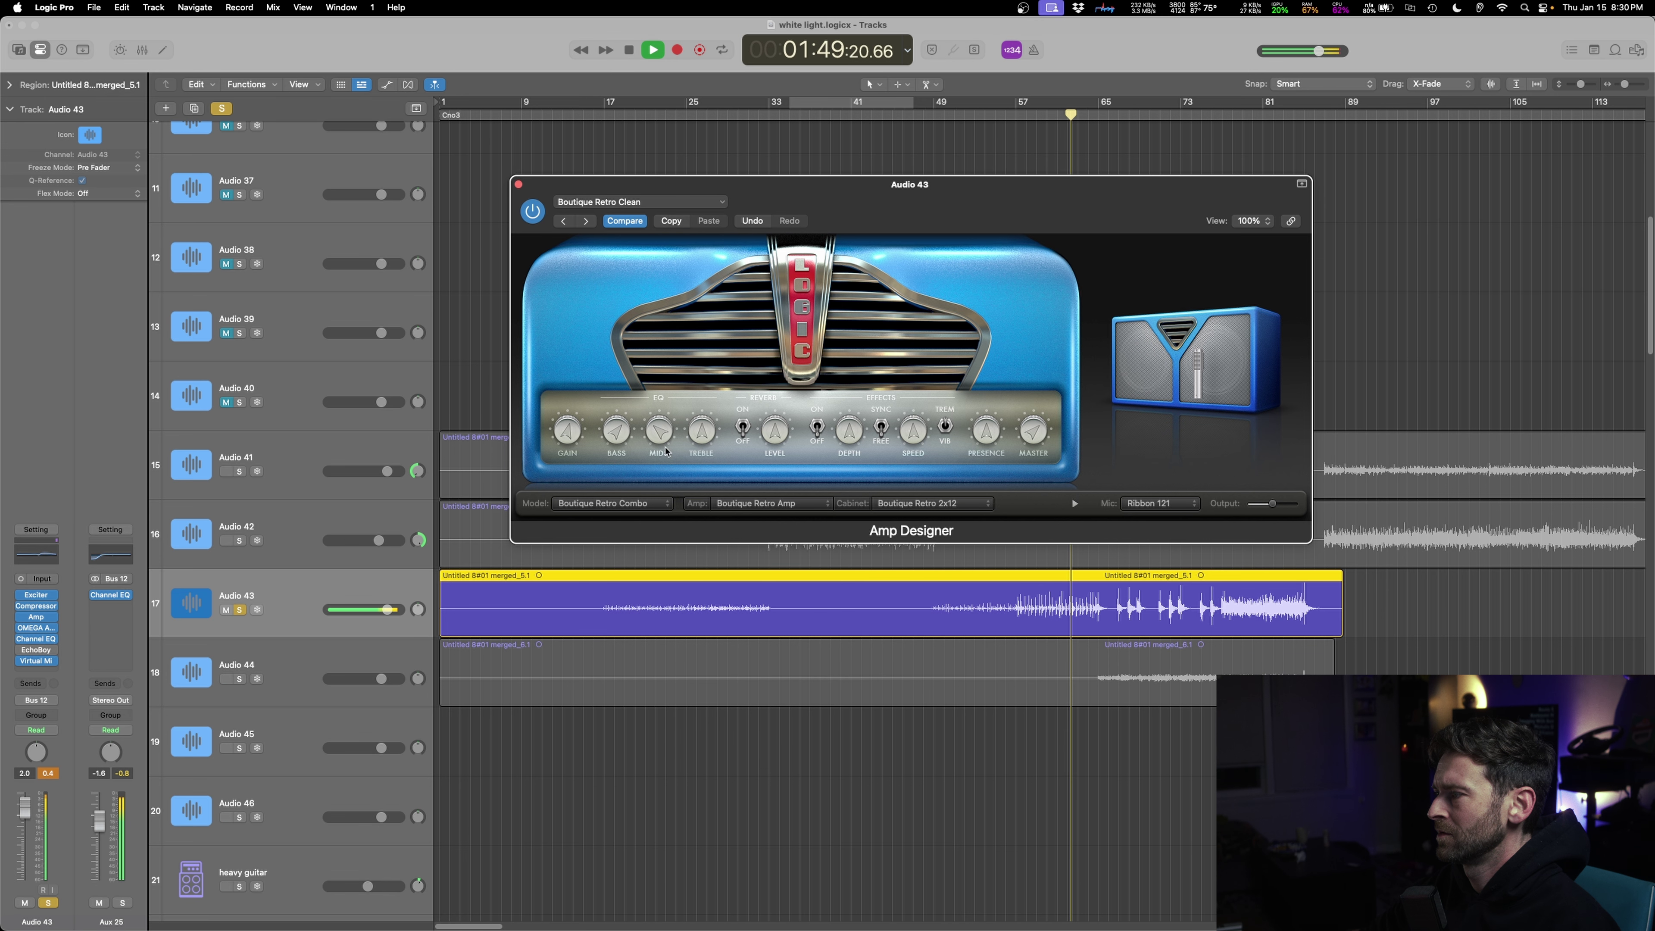
{"action": "left_click_drag", "start_coordinate": [685, 422], "coordinate": [718, 408]}
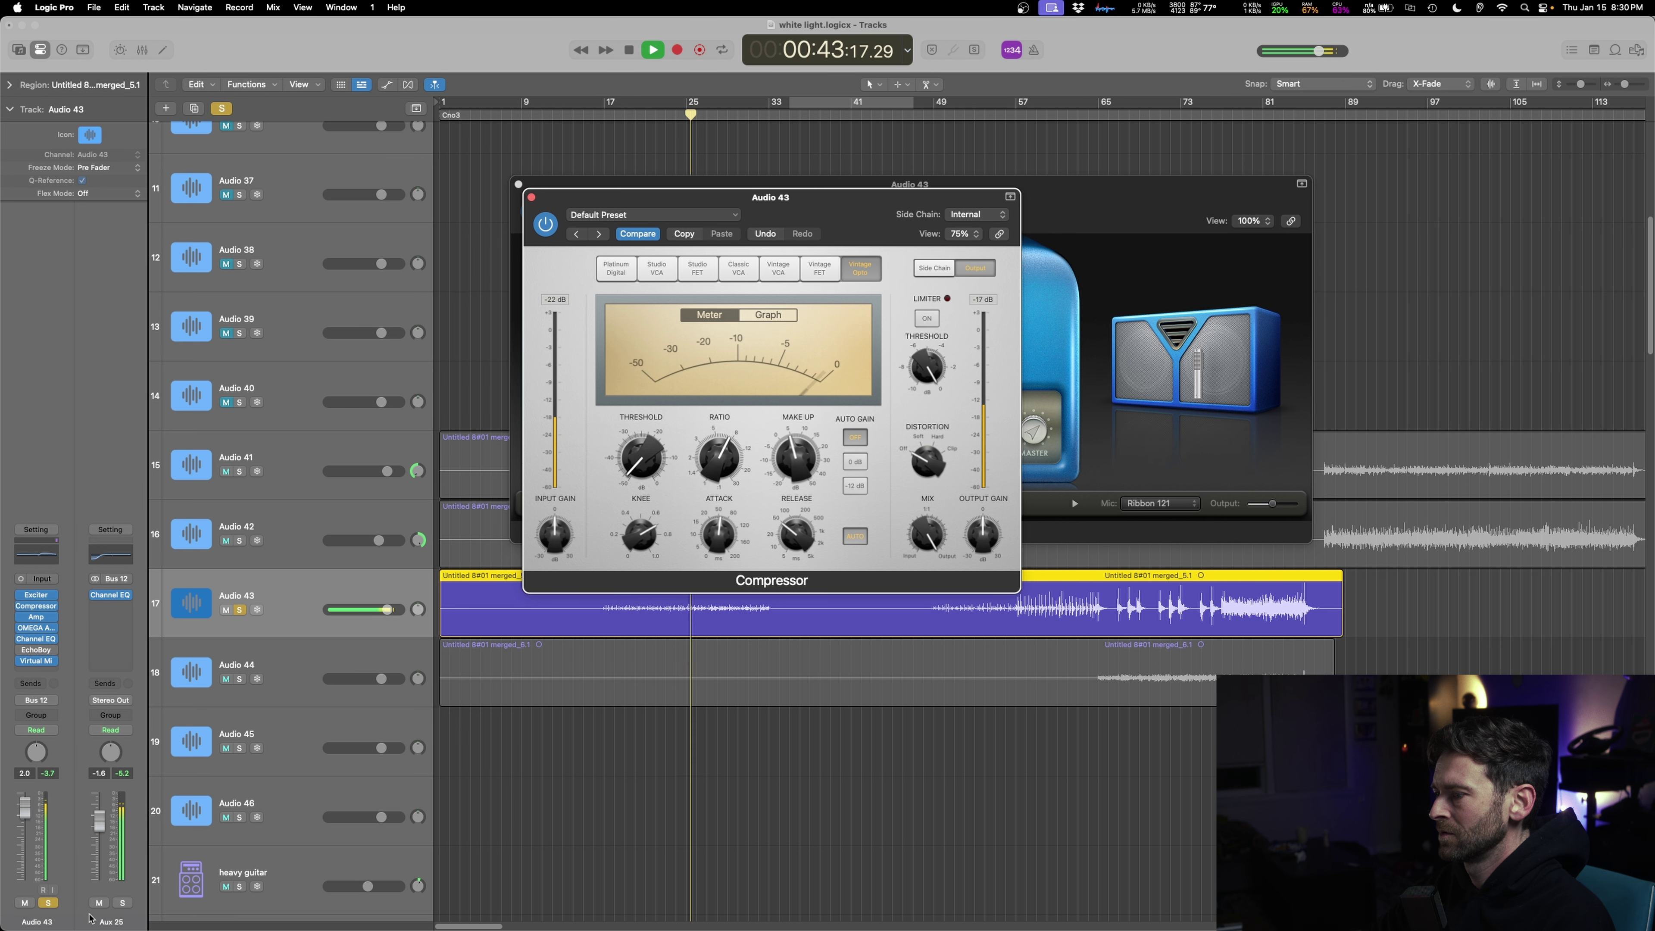
- Unsolo Audio 43, lower its level to -1.0 dB, stop playback and close the Compressor
{"action": "left_click", "coordinate": [49, 903]}
{"action": "left_click_drag", "start_coordinate": [24, 809], "coordinate": [24, 819]}
{"action": "key", "text": "space"}
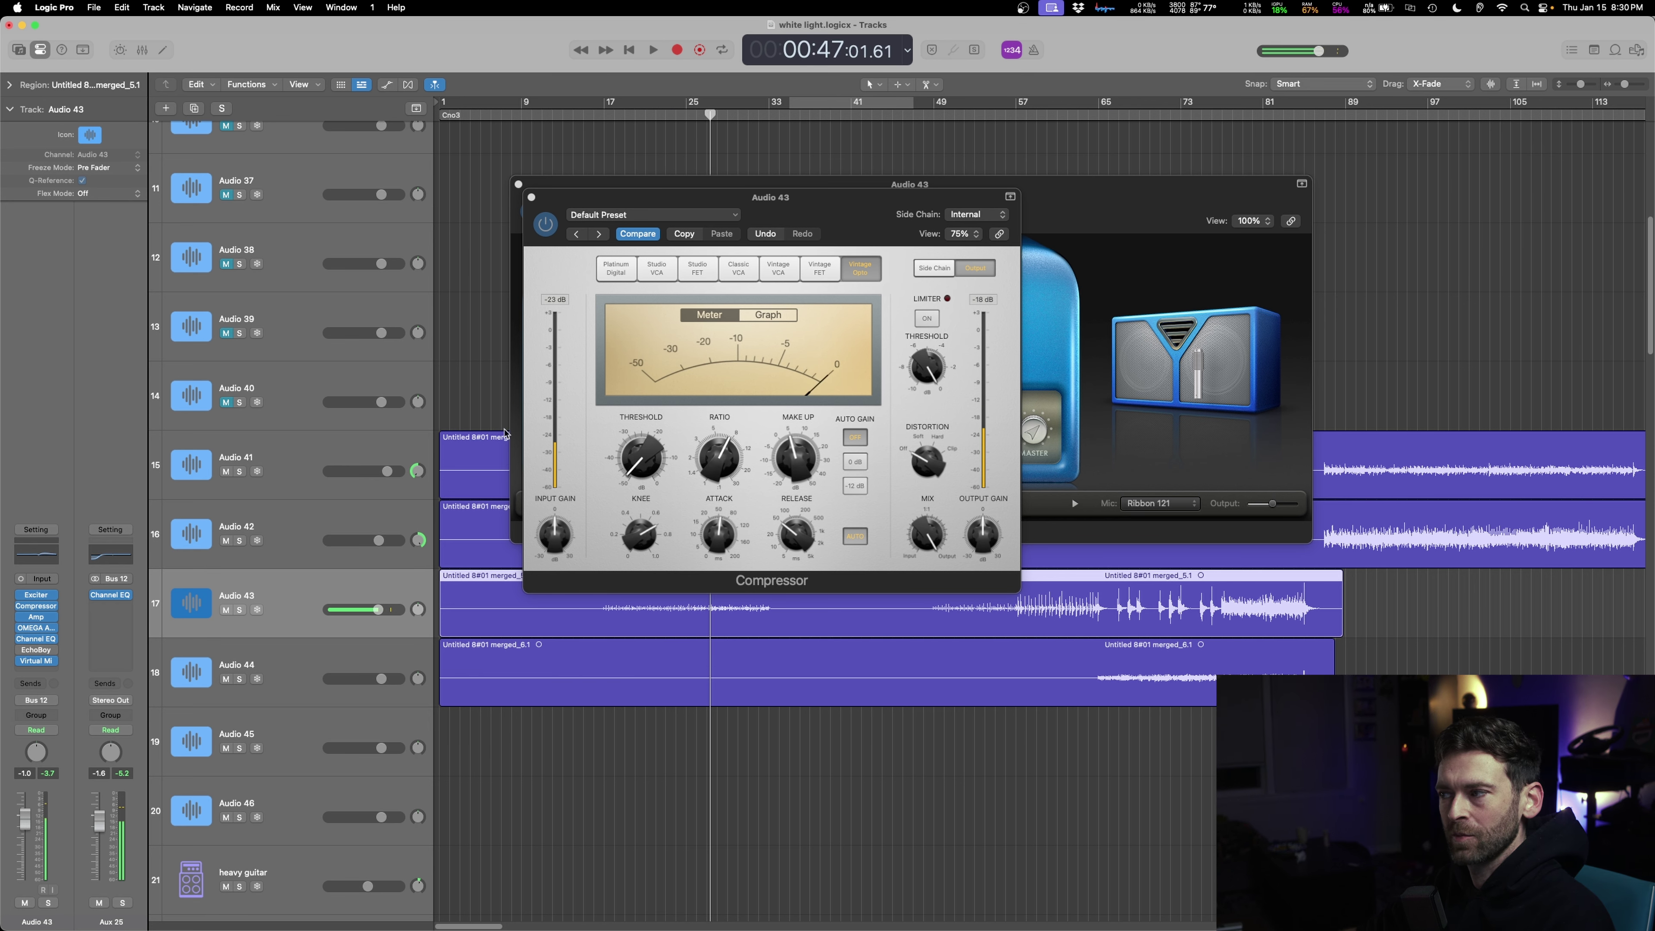
{"action": "left_click", "coordinate": [533, 200]}
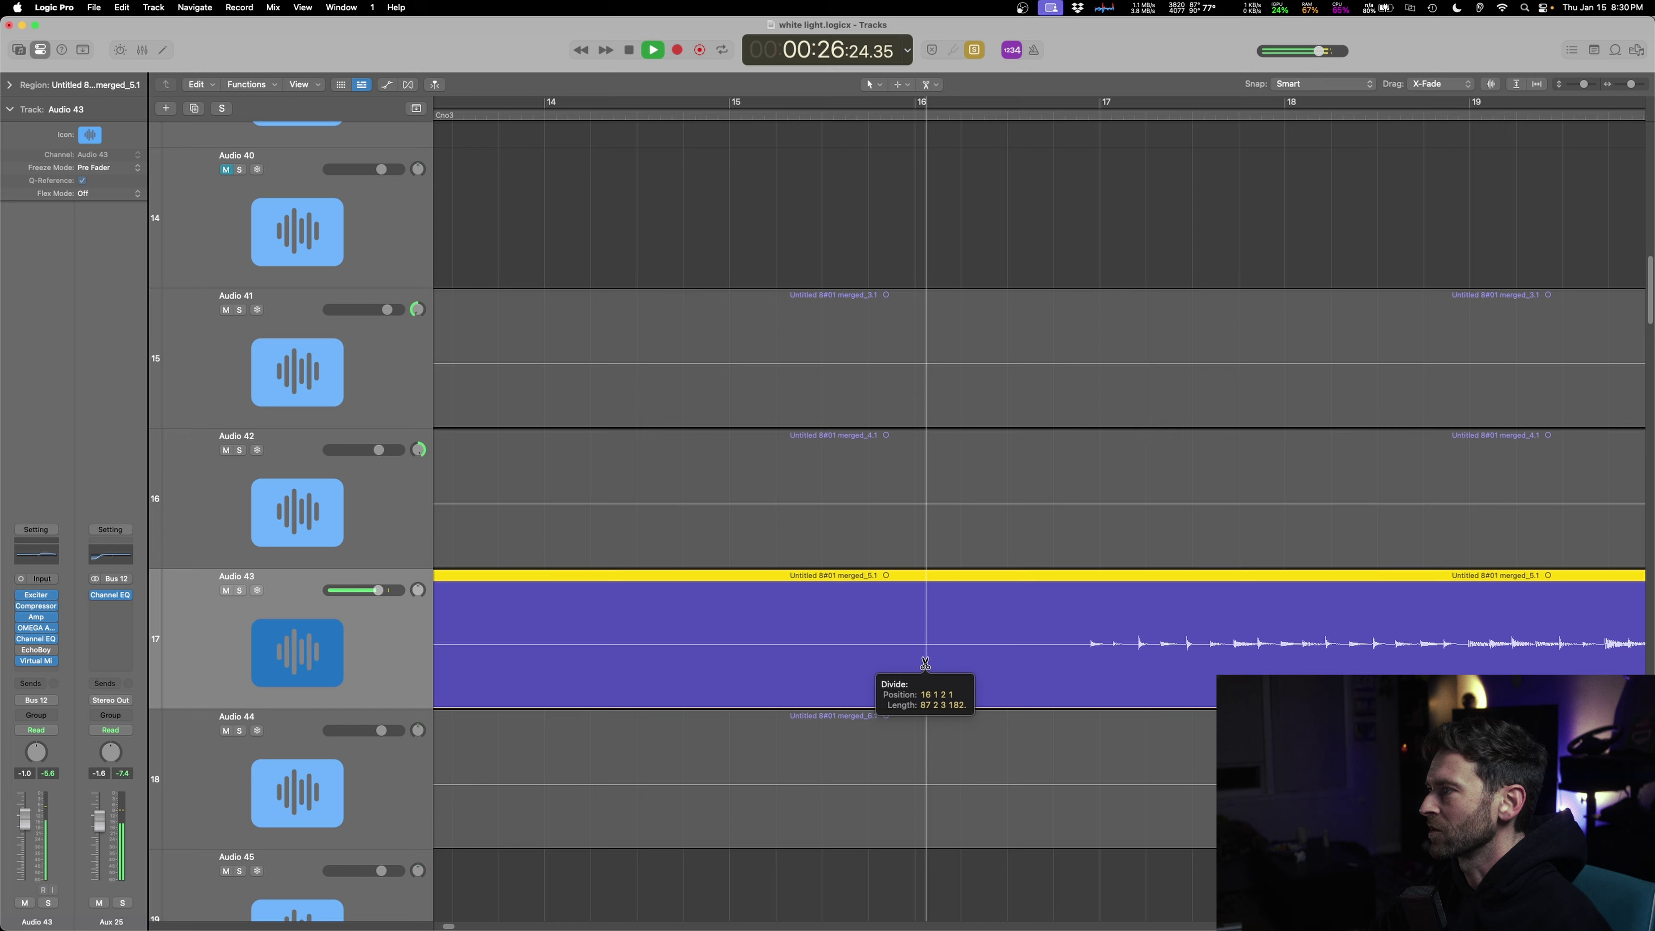
- Split the Audio 43 region at bars 16, 33 and 39
{"action": "right_click", "coordinate": [915, 668]}
{"action": "scroll", "coordinate": [1049, 675], "scroll_direction": "down", "scroll_amount": 5}
{"action": "scroll", "coordinate": [1050, 676], "scroll_direction": "down", "scroll_amount": 5}
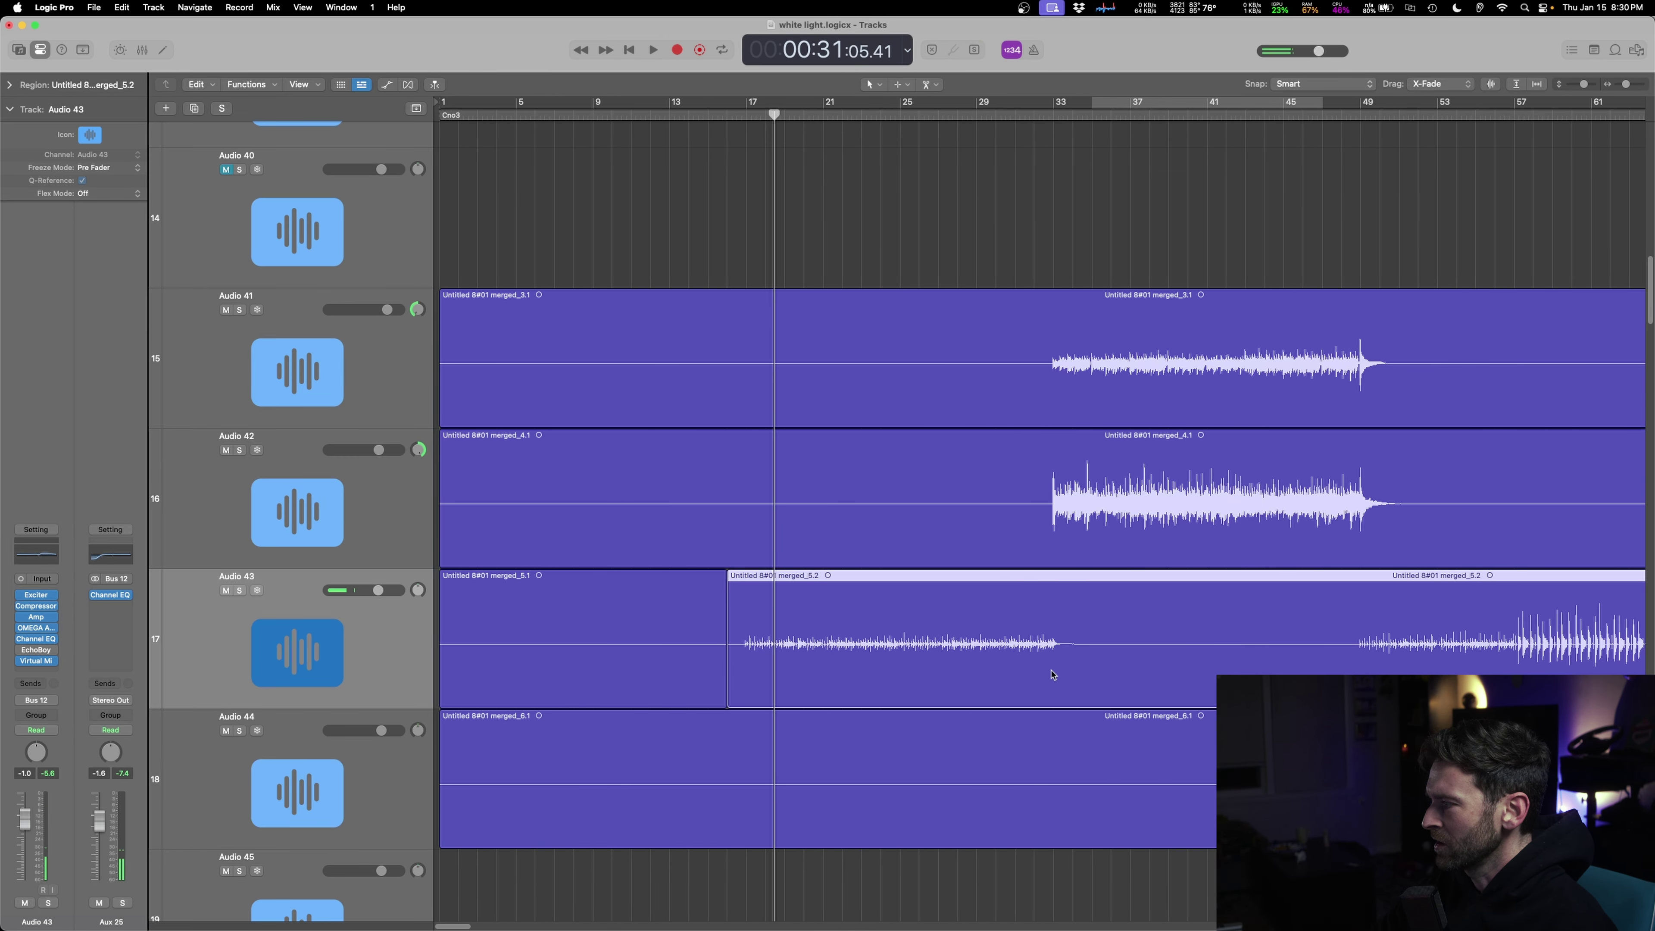
{"action": "scroll", "coordinate": [1148, 677], "scroll_direction": "right", "scroll_amount": 5}
{"action": "right_click", "coordinate": [882, 666]}
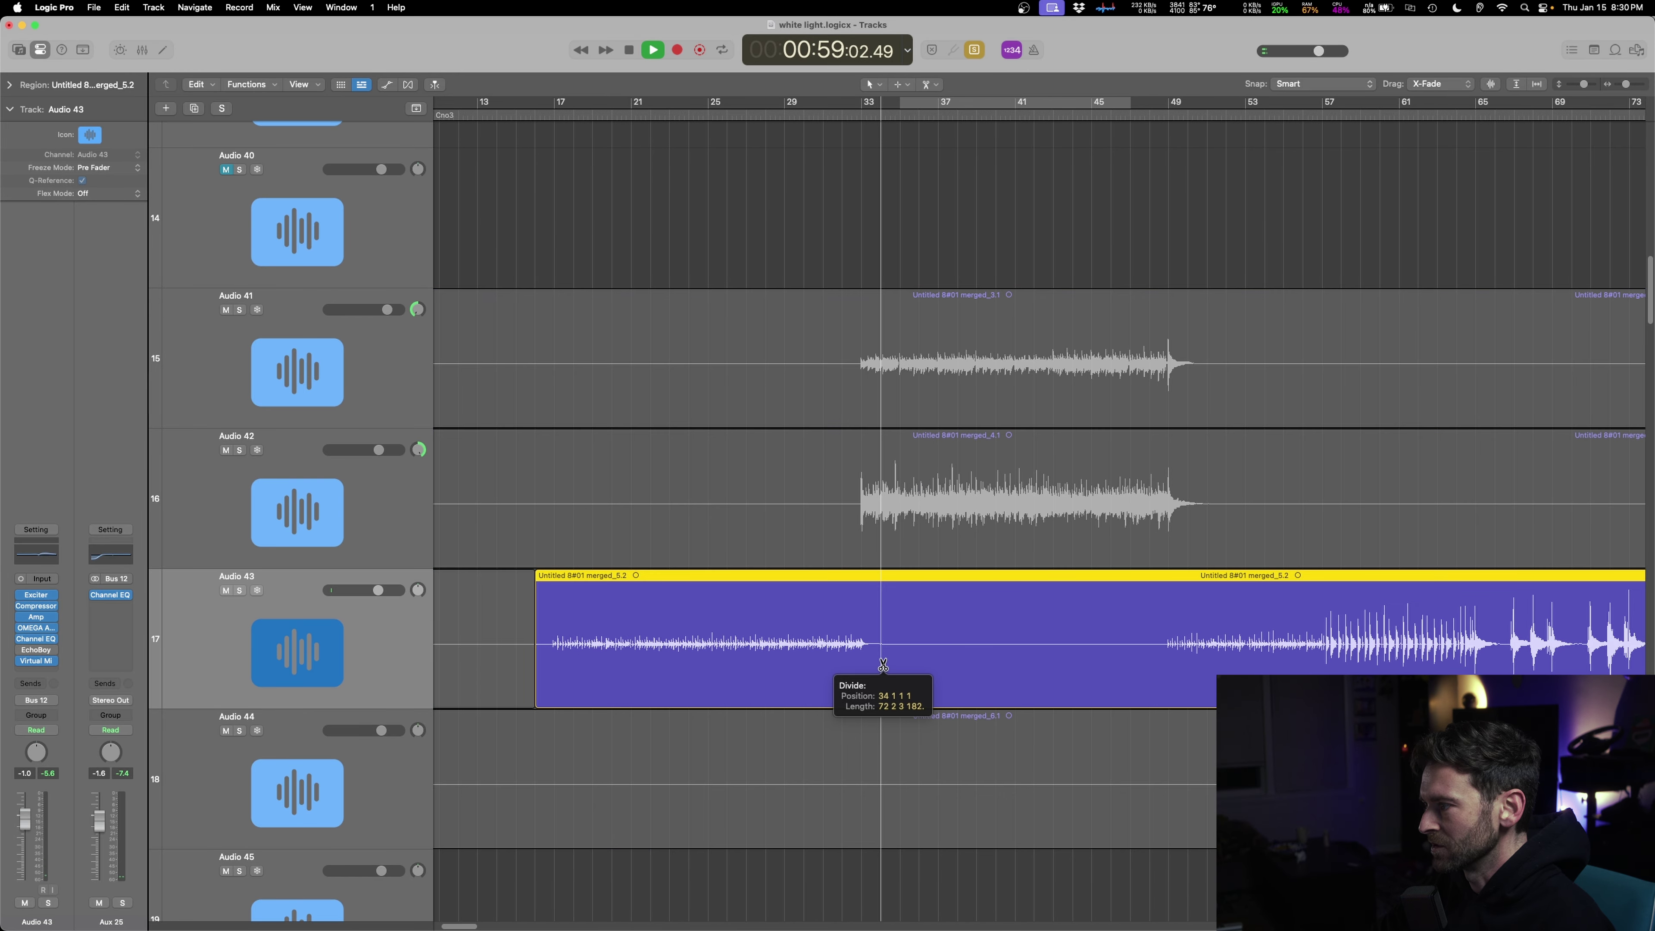
{"action": "left_click_drag", "start_coordinate": [871, 672], "coordinate": [863, 672]}
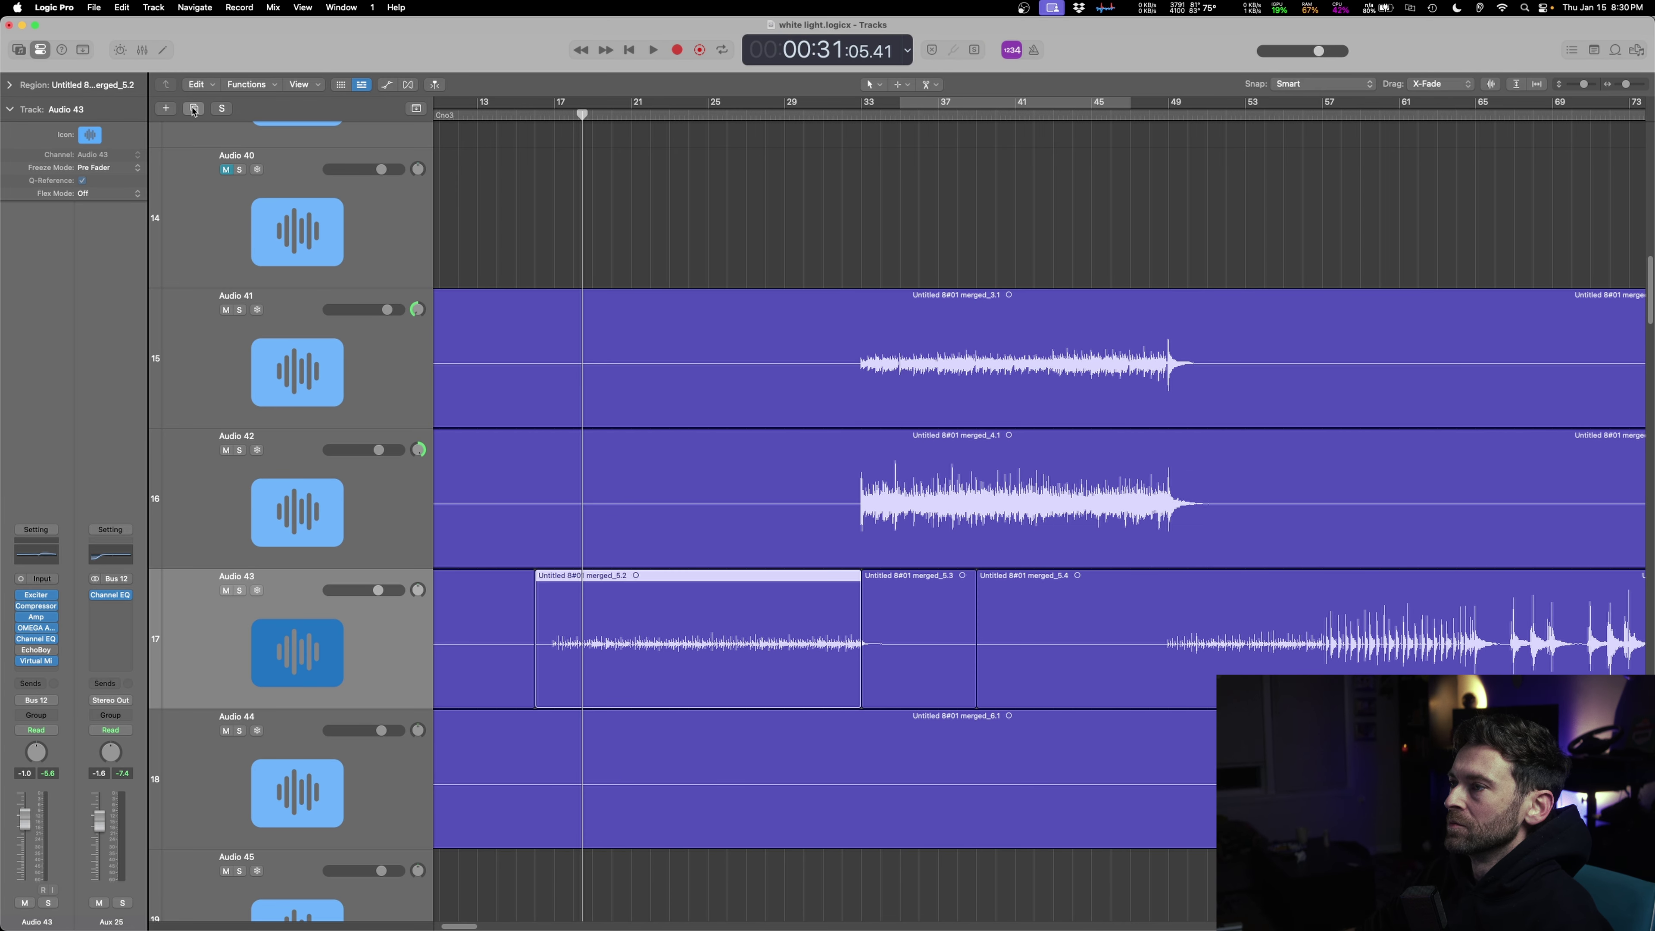
- Duplicate Audio 43's track with its settings, move the bar 16–33 region onto it and show Flex controls
{"action": "left_click", "coordinate": [194, 109]}
{"action": "left_click_drag", "start_coordinate": [653, 672], "coordinate": [651, 809]}
{"action": "left_click", "coordinate": [660, 674]}
{"action": "key", "text": "super+f"}
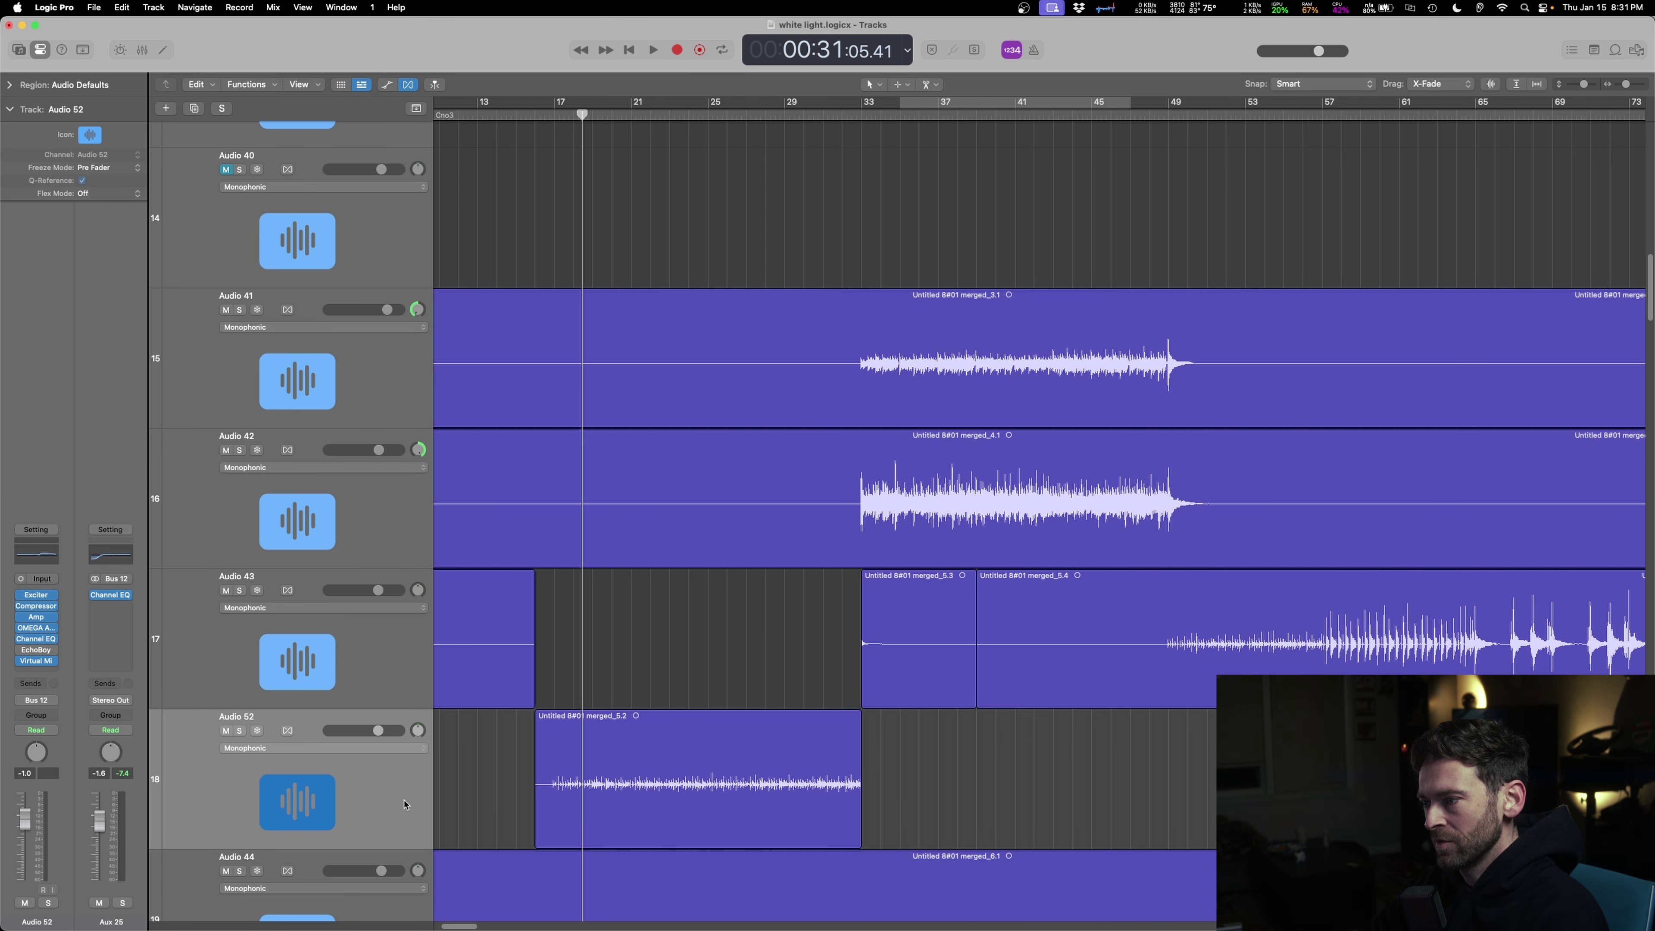
- Try the Flex Time - Polyphonic mode on Audio 52, then undo it
{"action": "left_click", "coordinate": [391, 747]}
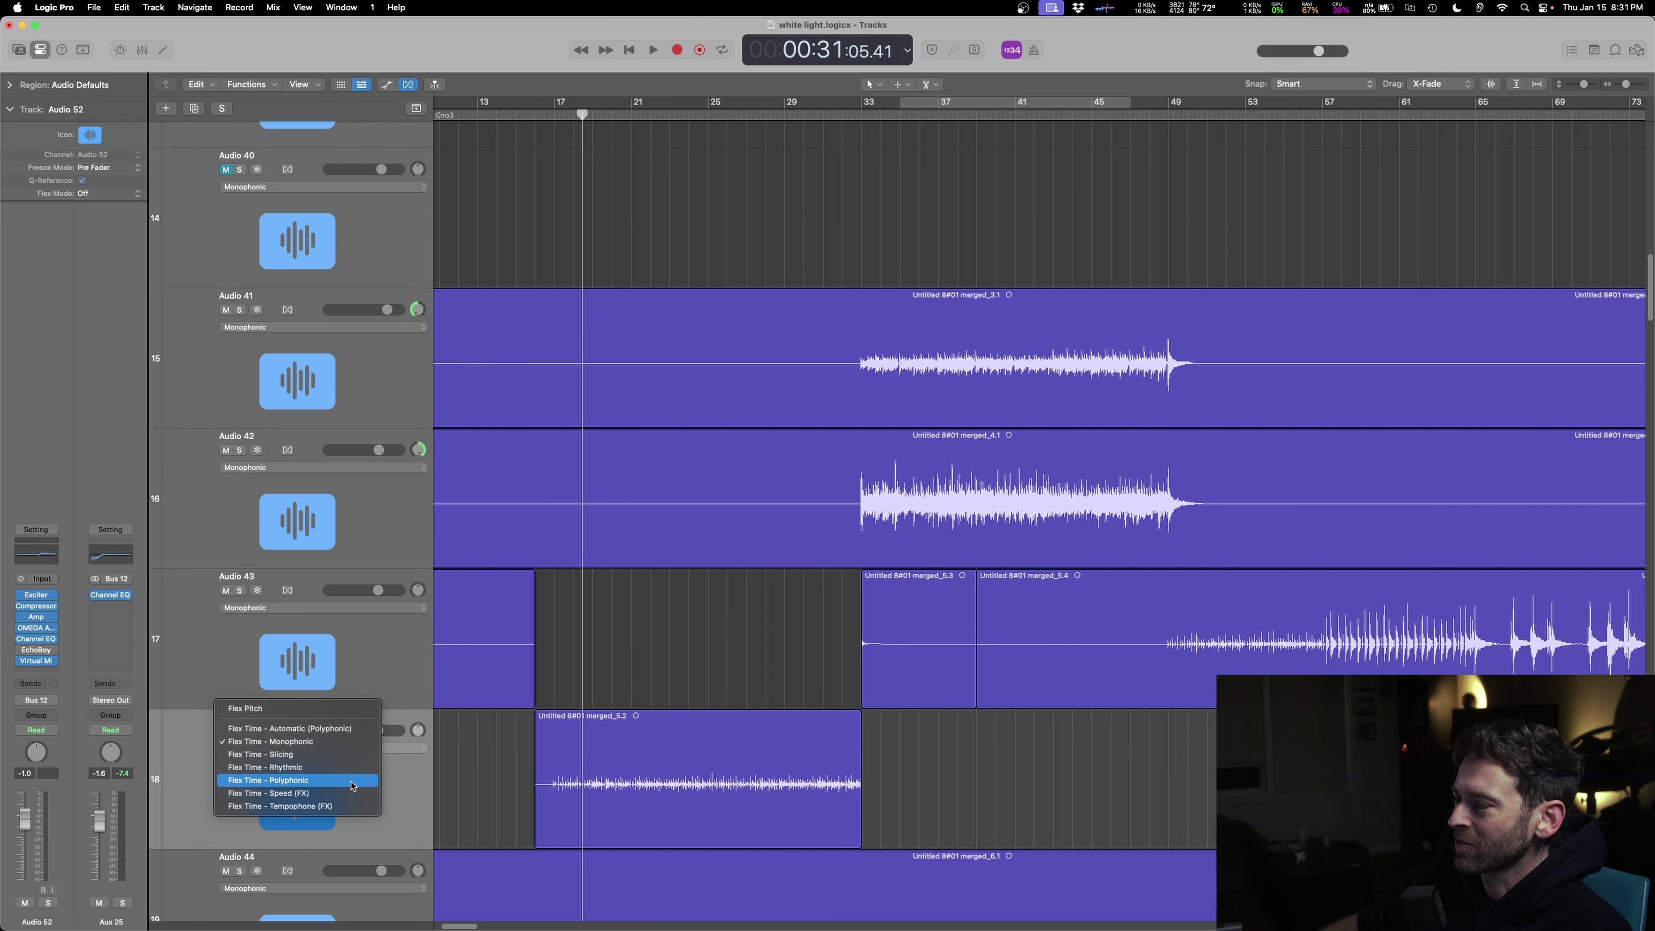
{"action": "left_click", "coordinate": [352, 780]}
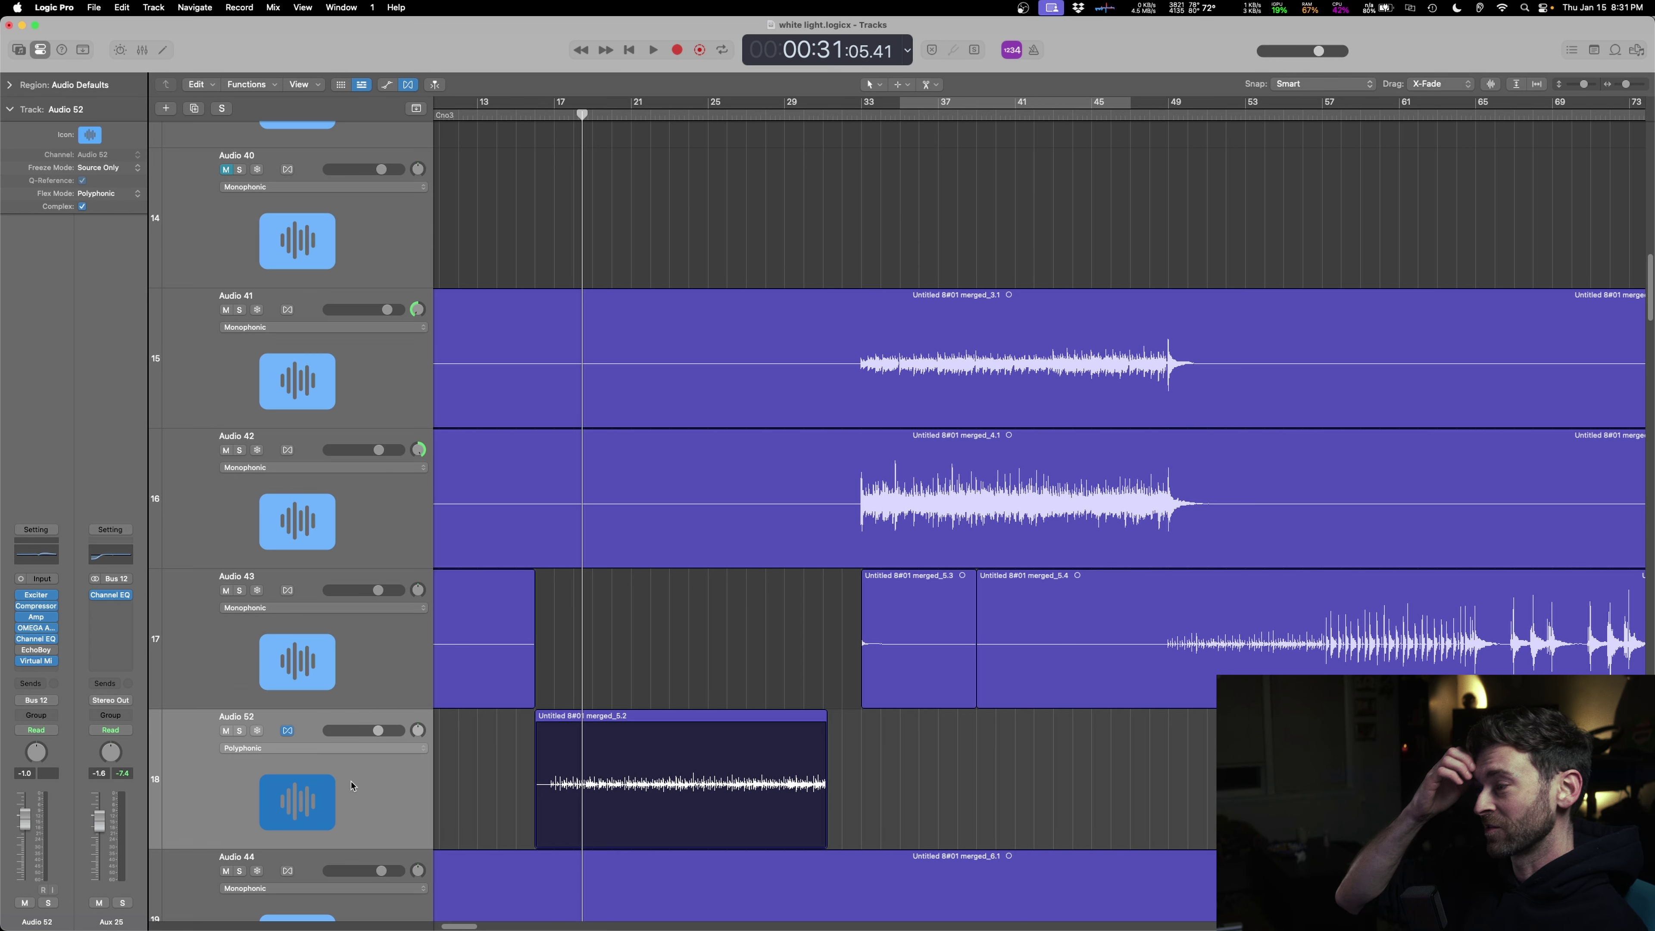
{"action": "key", "text": "super+z"}
- Normalize the Audio 52 region in its audio file, creating an undo file, and close the editor
{"action": "double_click", "coordinate": [710, 771]}
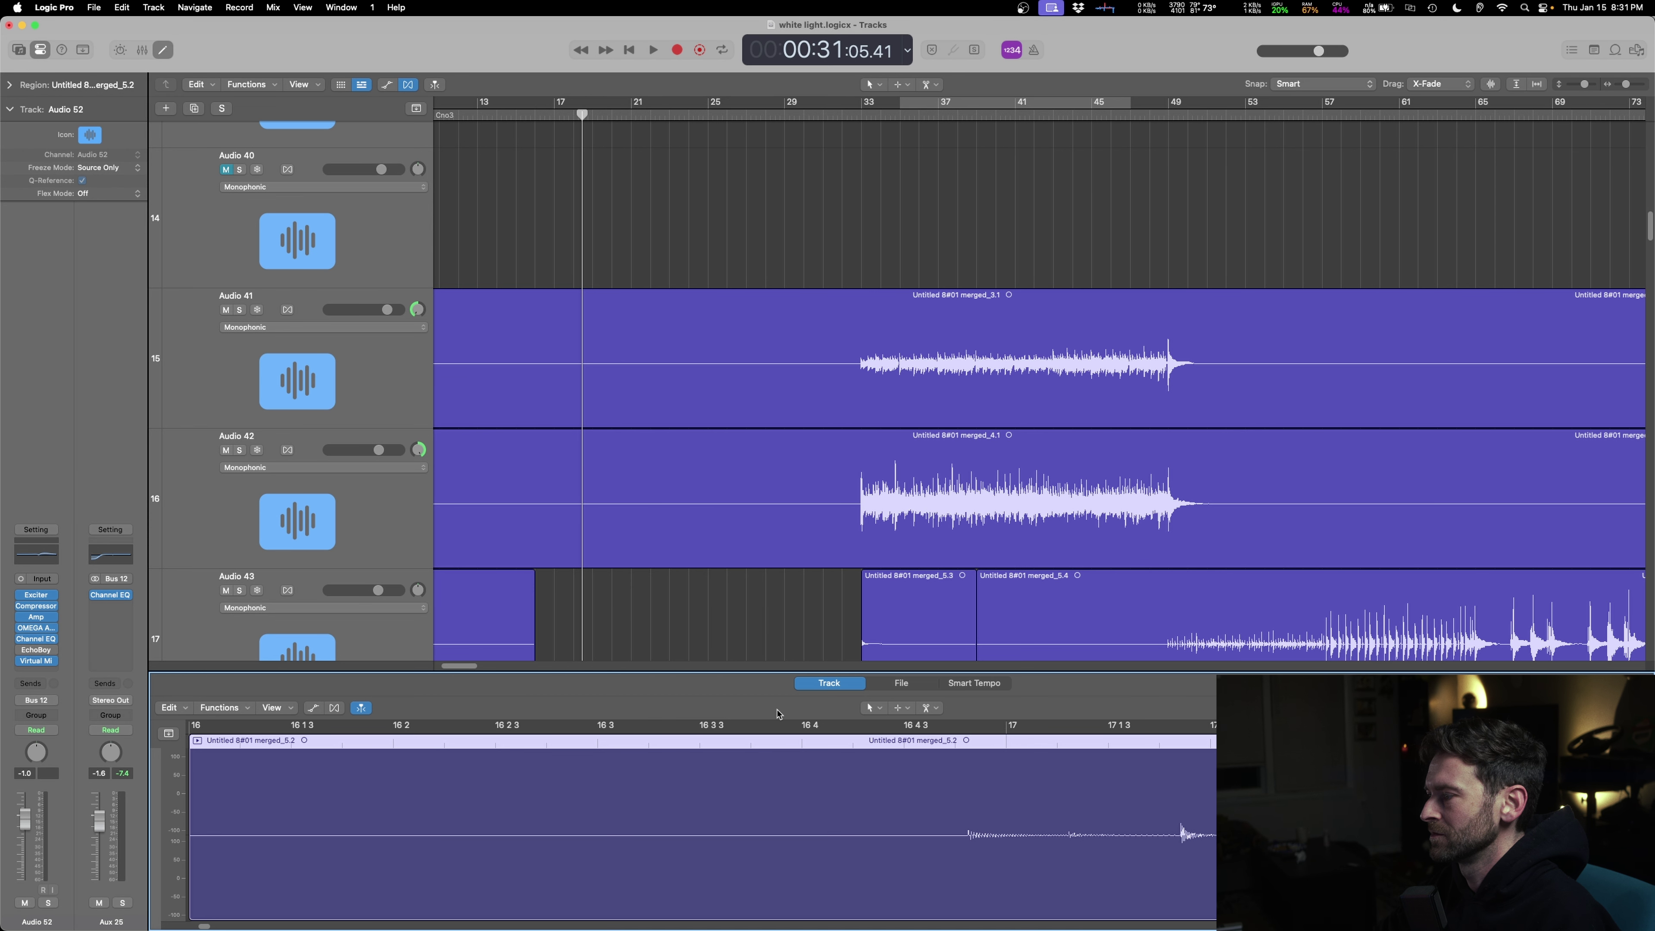
{"action": "left_click", "coordinate": [902, 683]}
{"action": "left_click", "coordinate": [281, 708]}
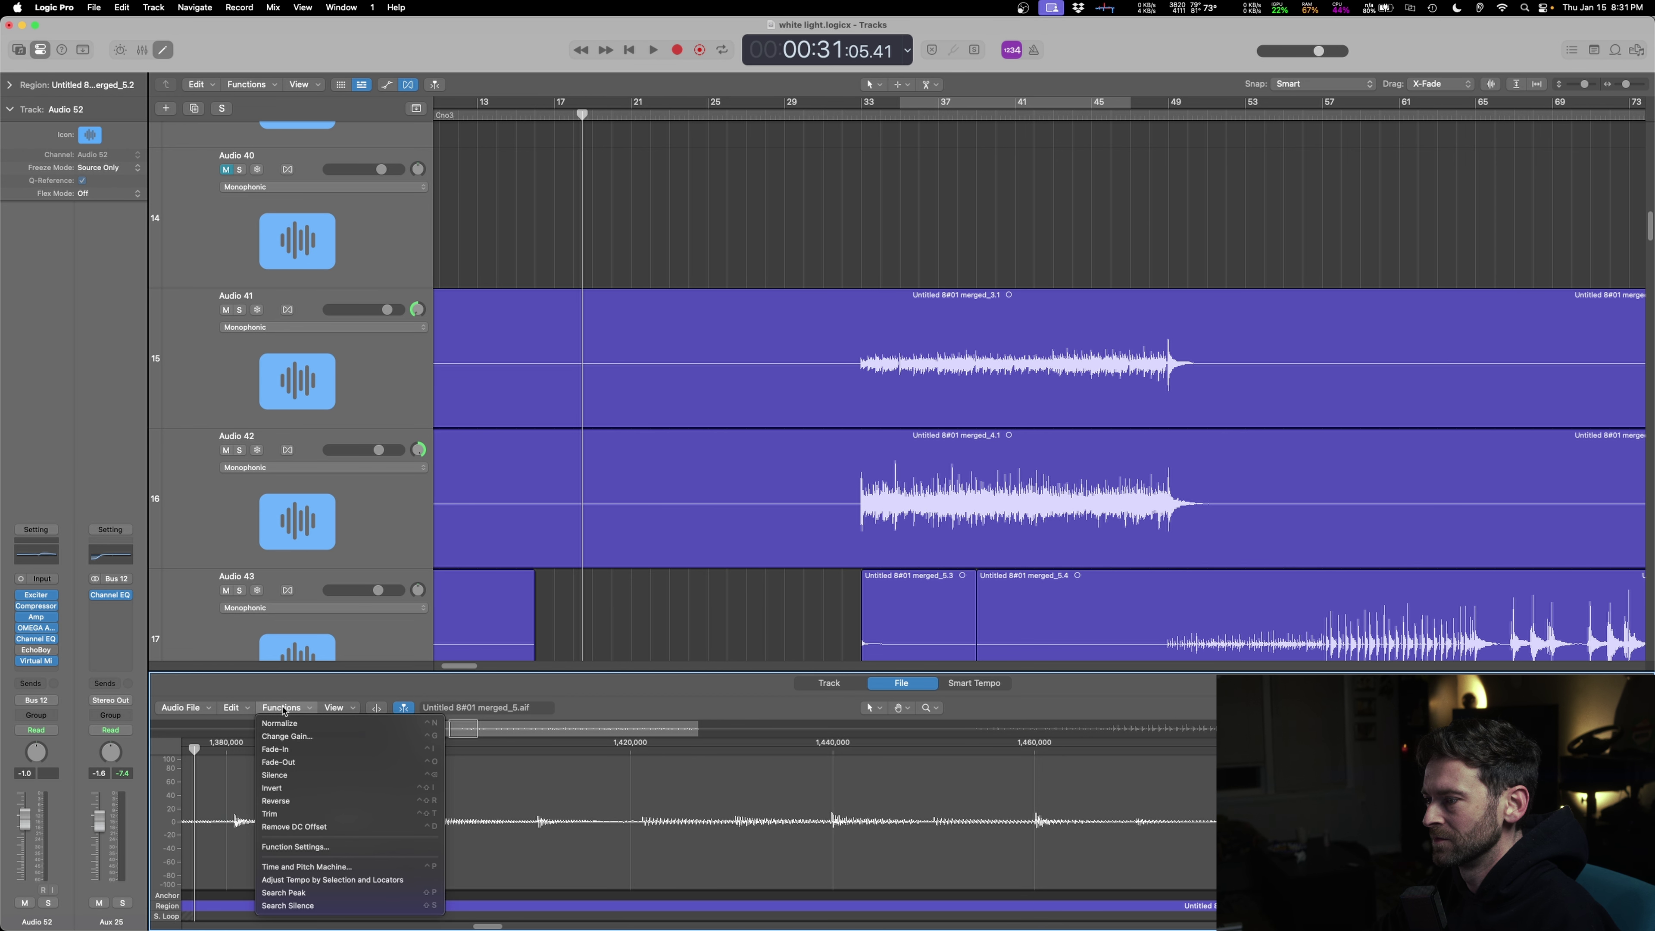
{"action": "left_click", "coordinate": [293, 725]}
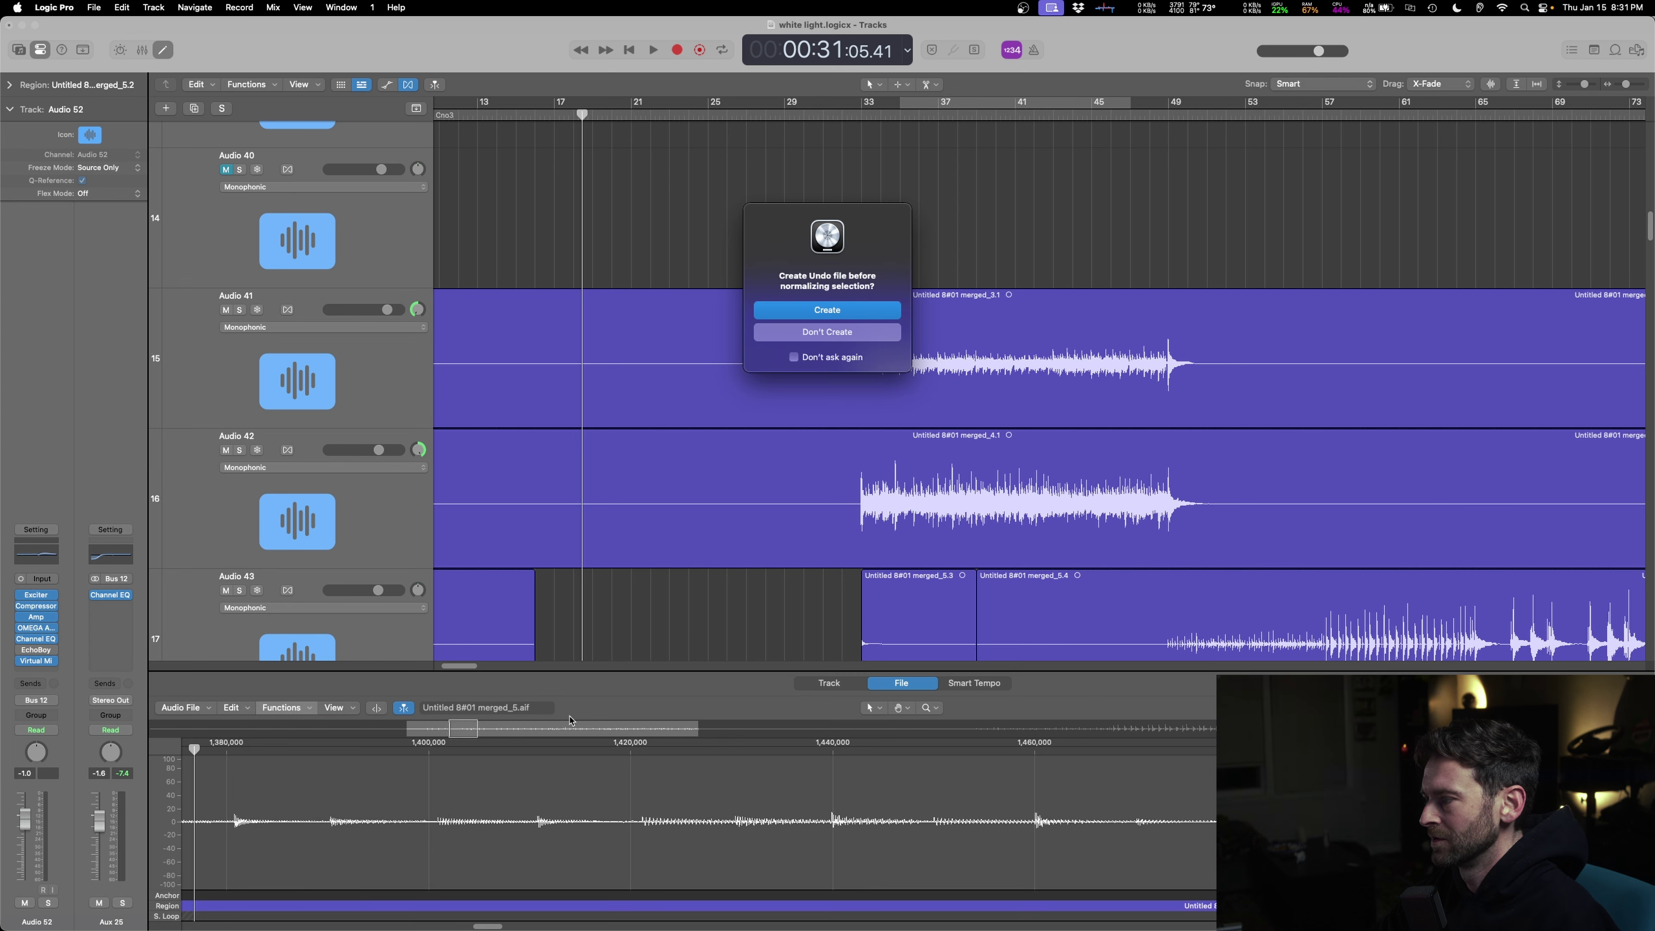
{"action": "left_click", "coordinate": [828, 310]}
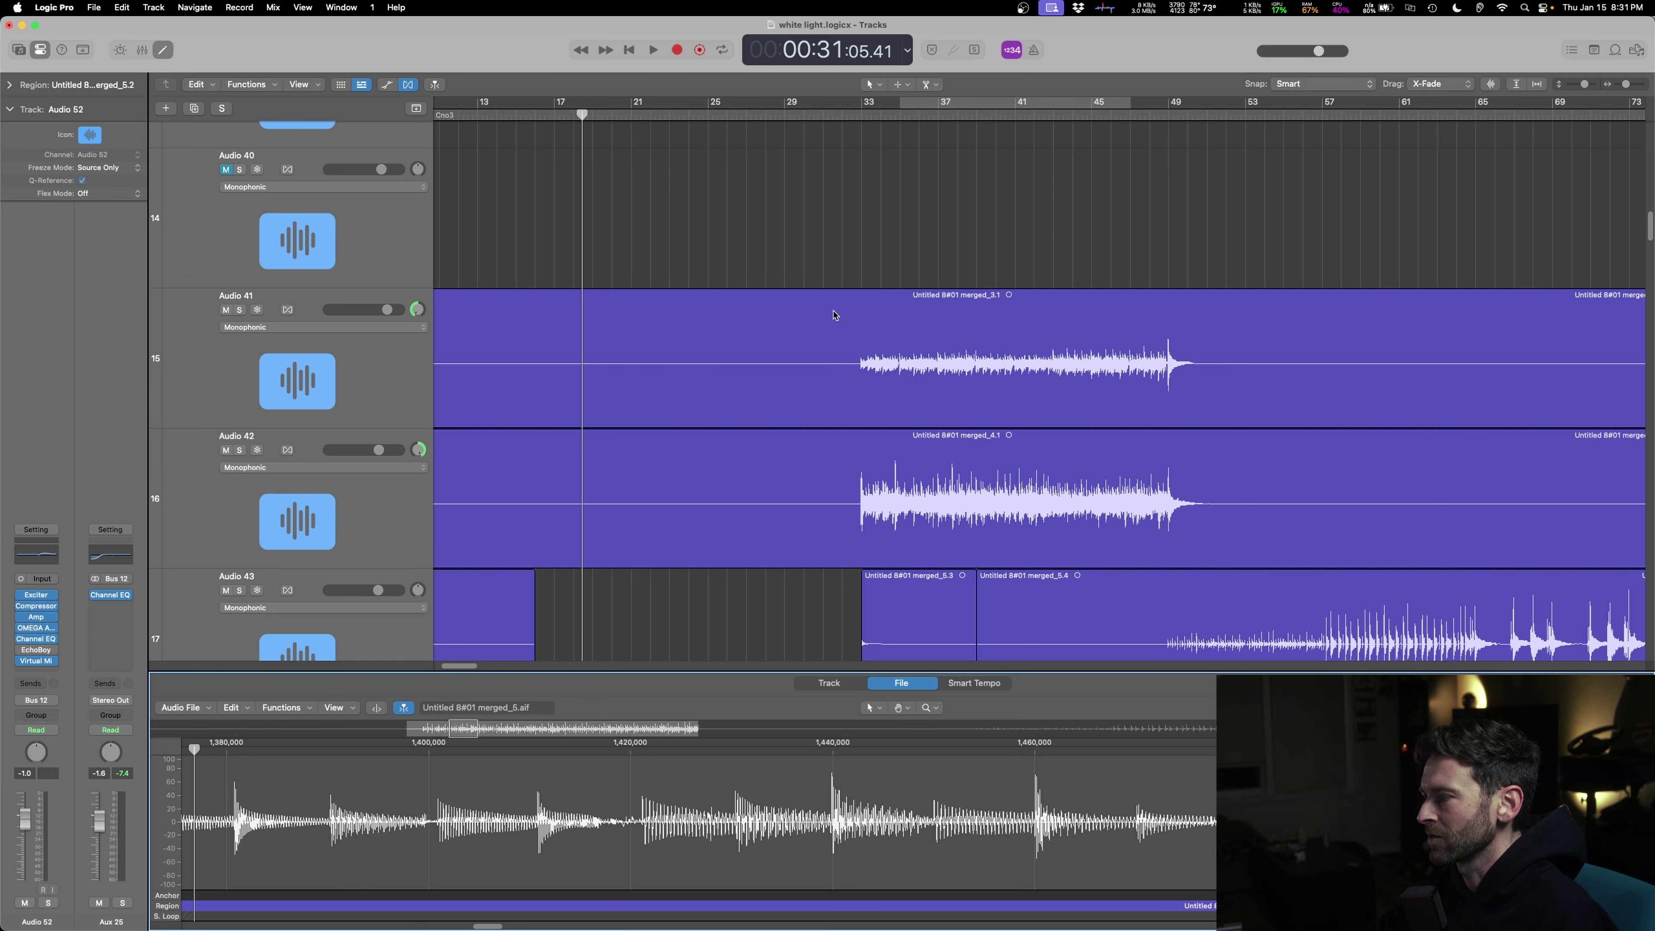
{"action": "key", "text": "x"}
{"action": "key", "text": "x"}
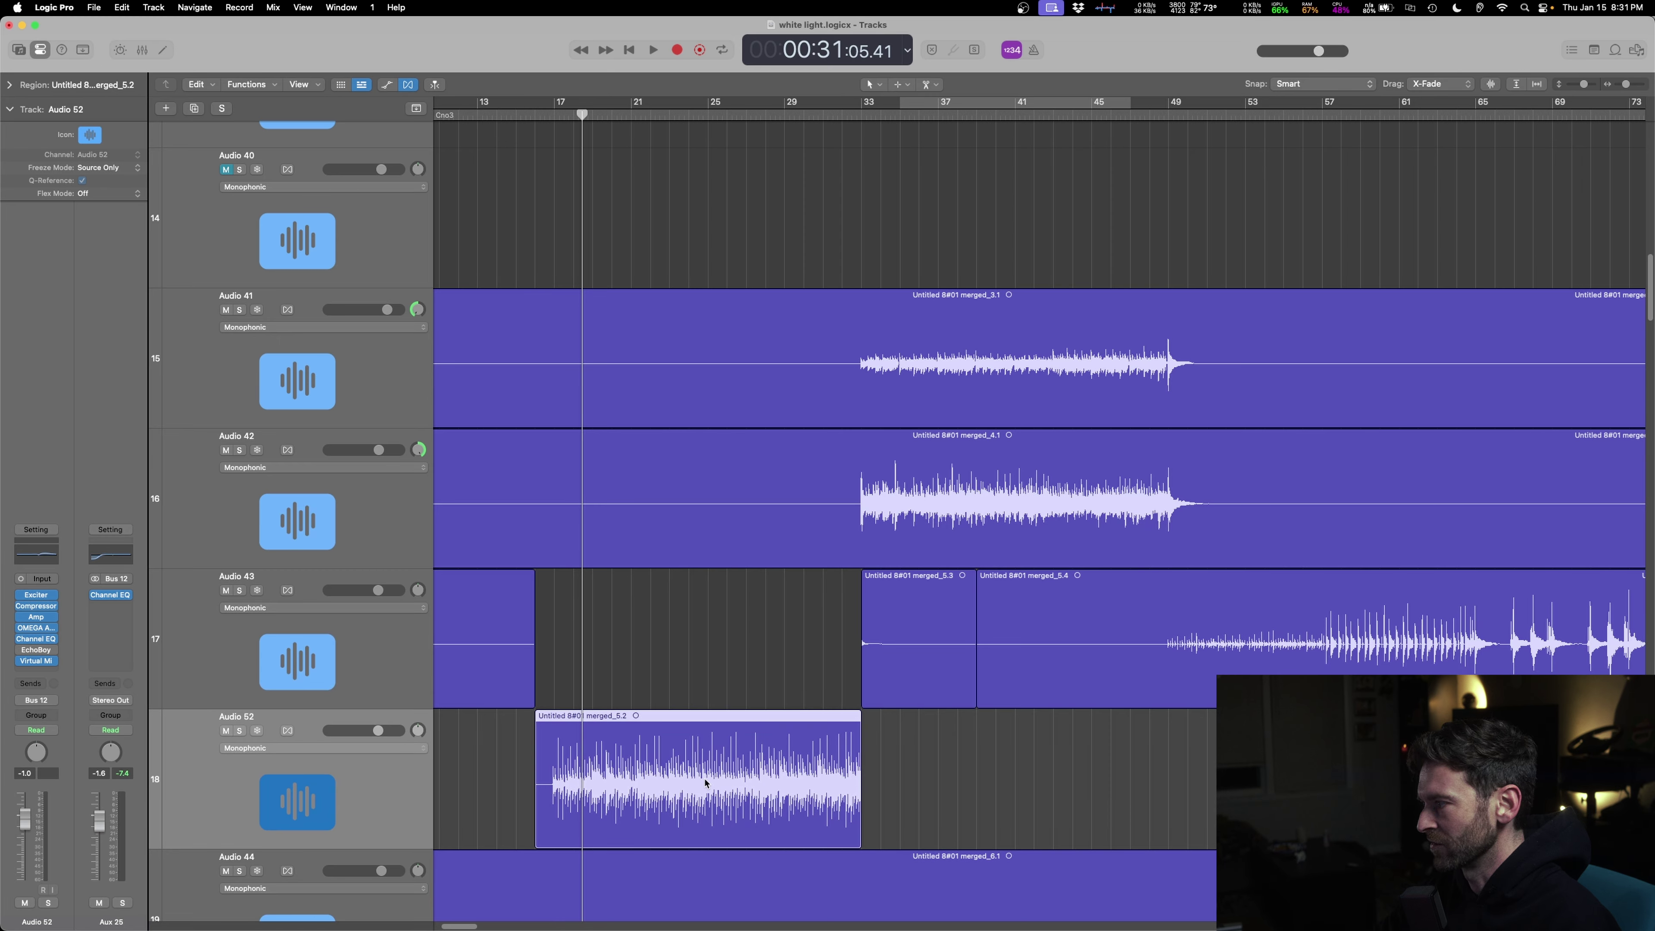
{"action": "left_click", "coordinate": [667, 664]}
{"action": "left_click", "coordinate": [577, 771]}
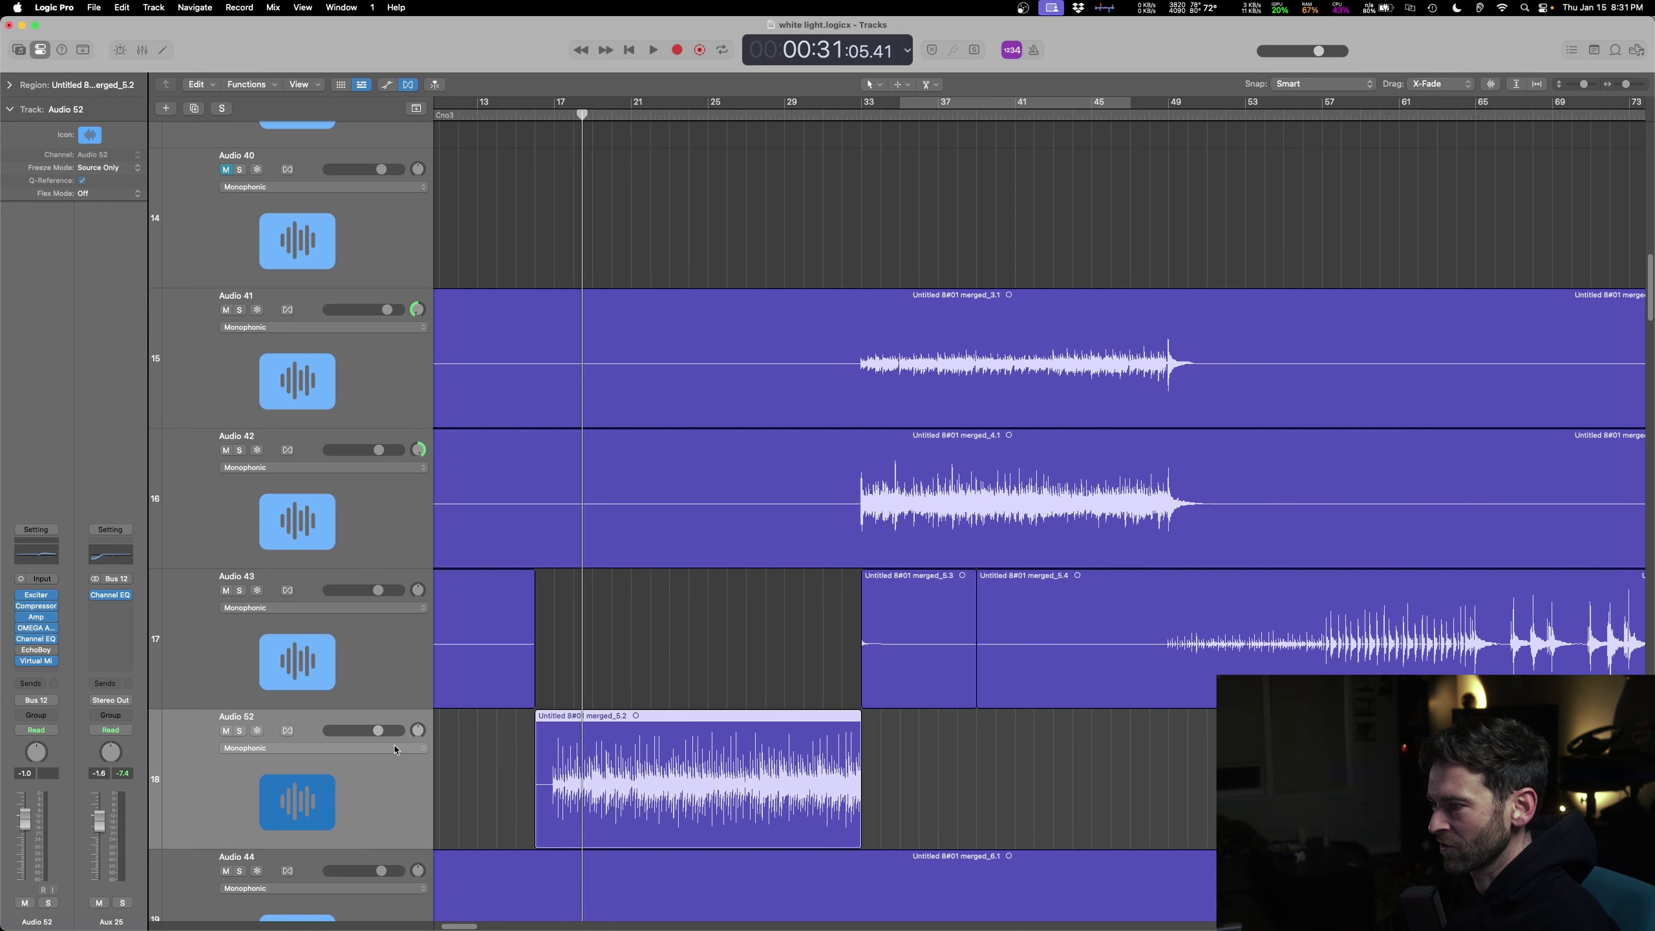
- Enable Flex on Audio 52, extend its region's end to about bar 33 and audition the section
{"action": "left_click", "coordinate": [287, 731]}
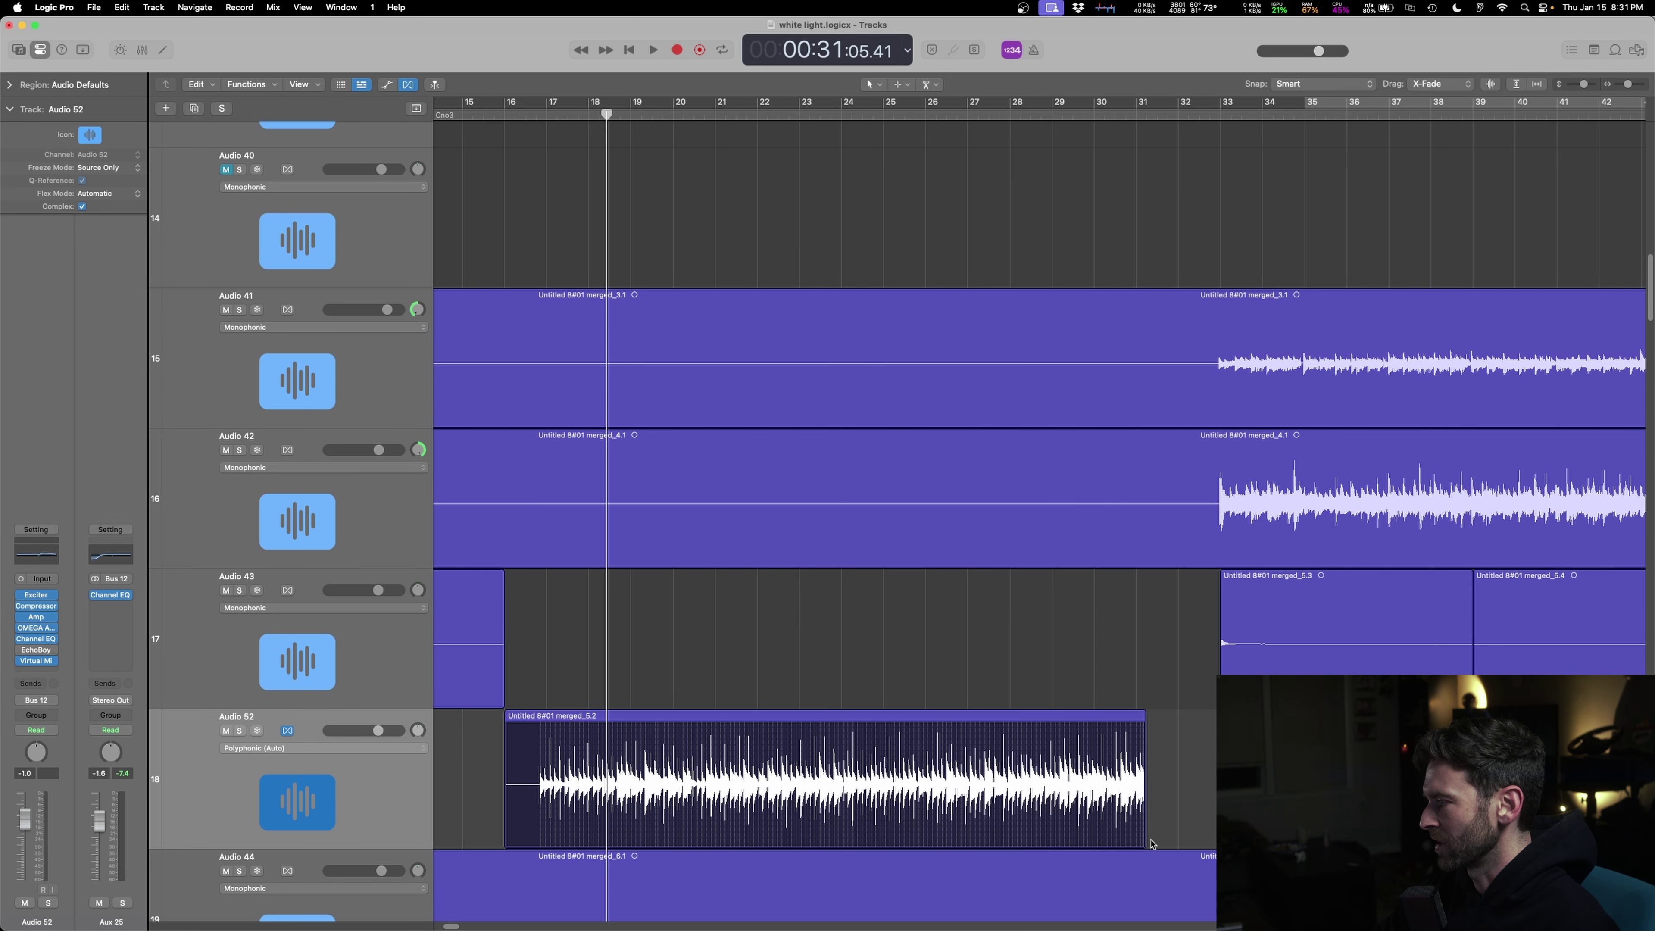
{"action": "left_click_drag", "start_coordinate": [1151, 843], "coordinate": [1216, 847]}
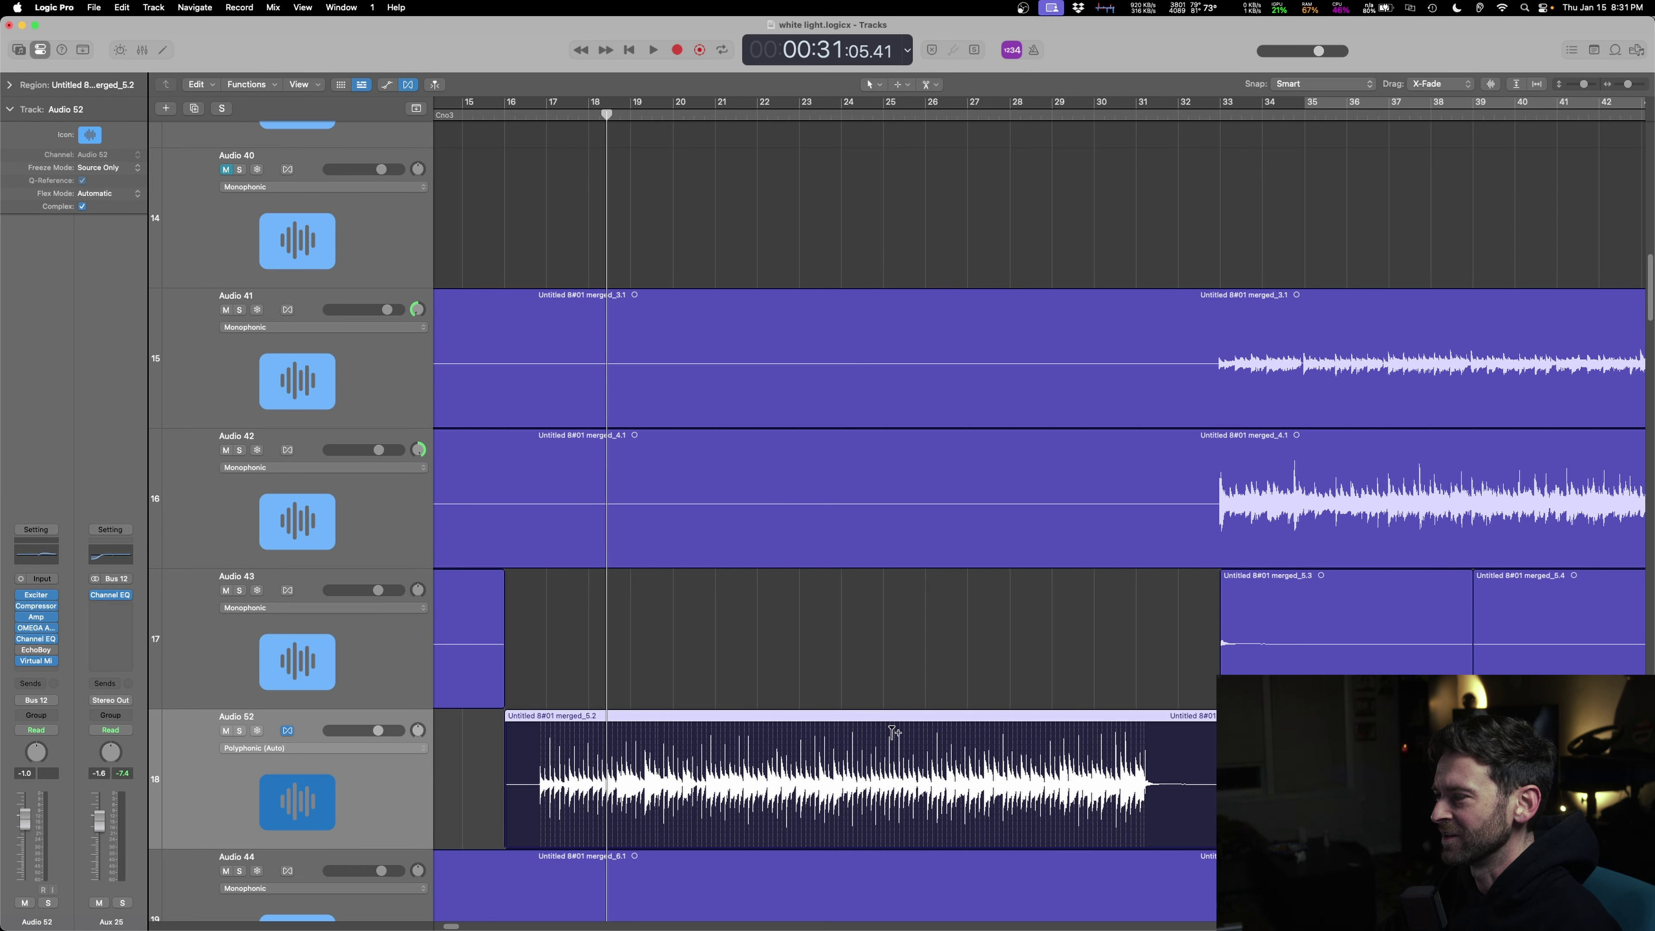
{"action": "key", "text": "space"}
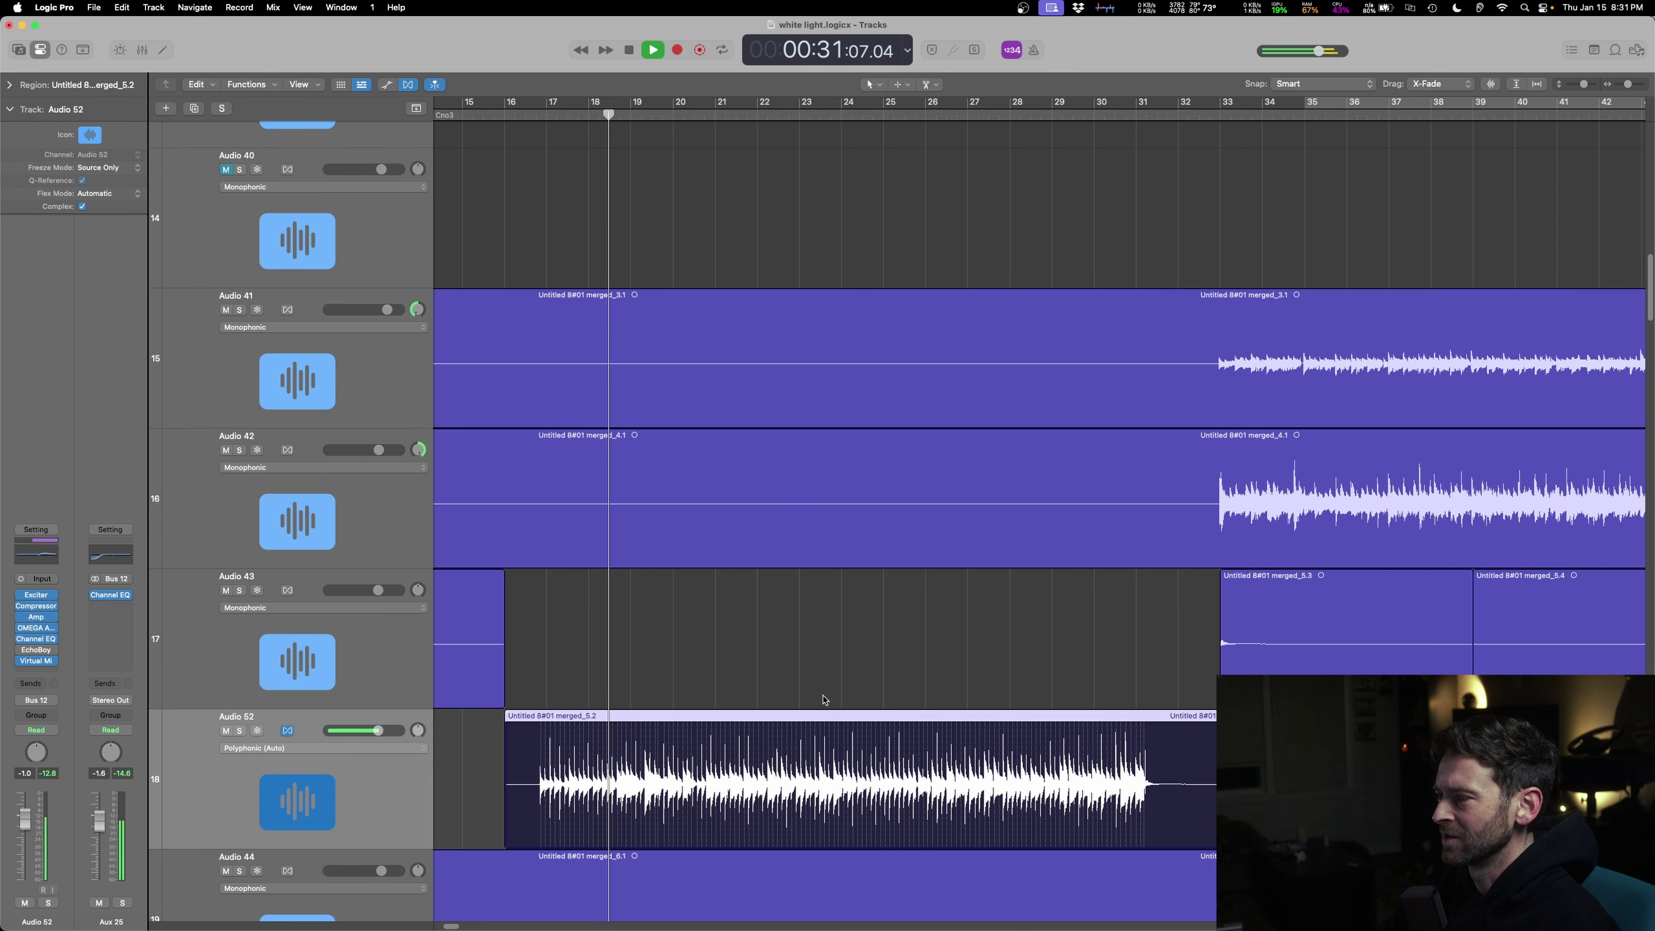
{"action": "left_click", "coordinate": [239, 731]}
{"action": "left_click", "coordinate": [240, 731]}
{"action": "key", "text": "space"}
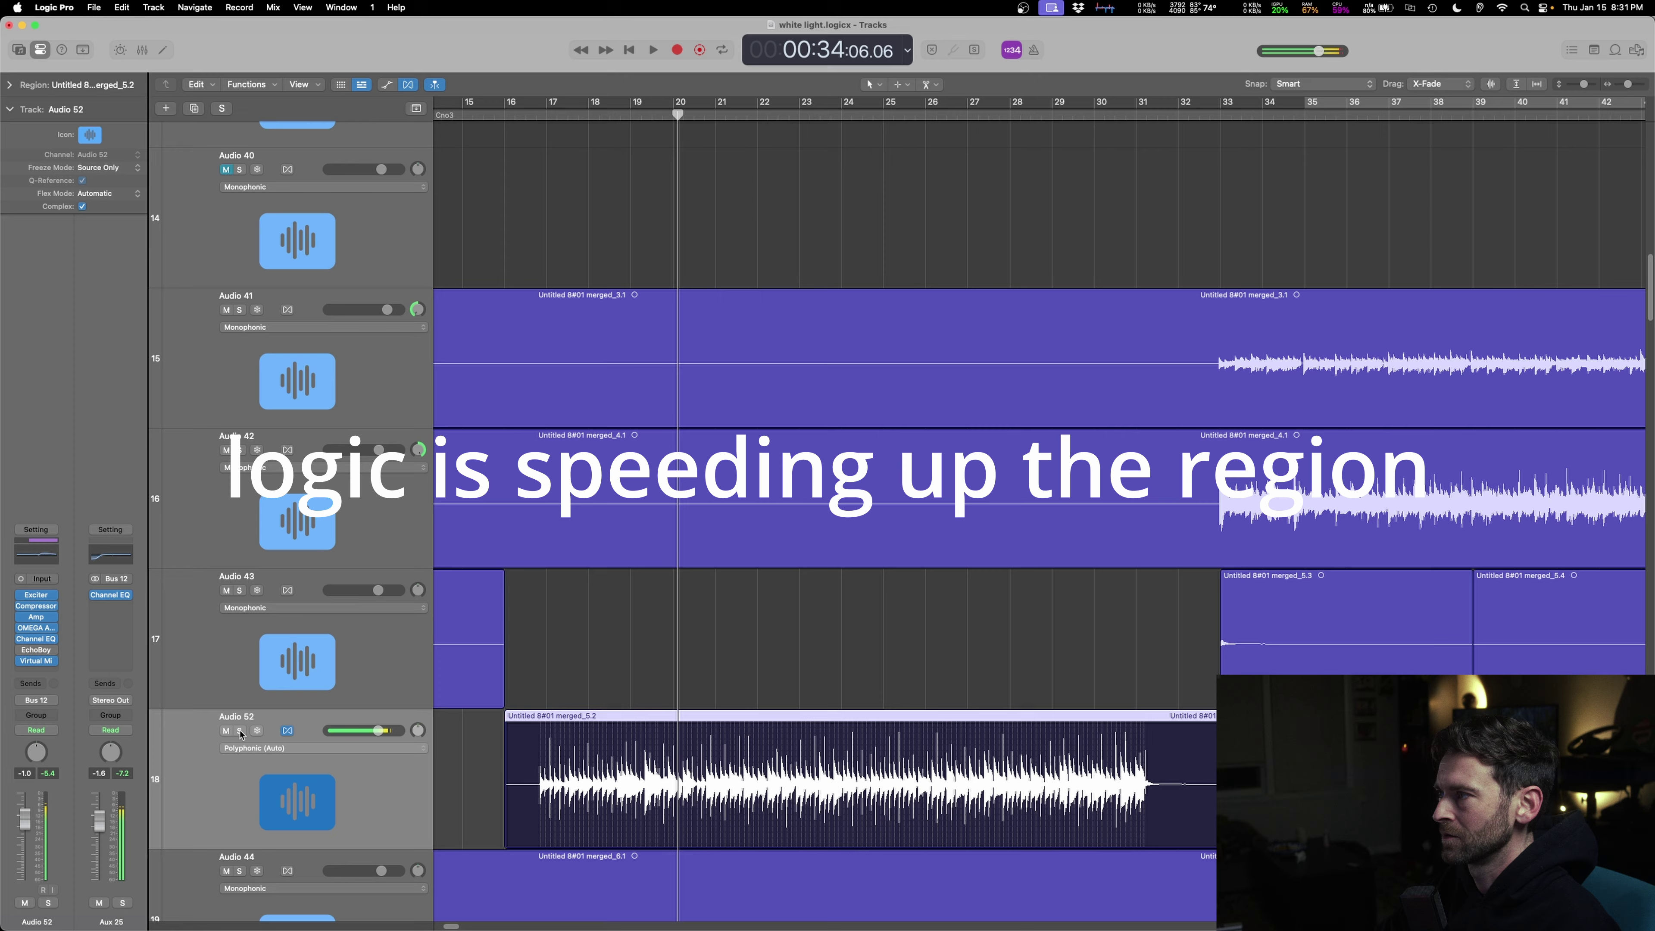
{"action": "key", "text": "space"}
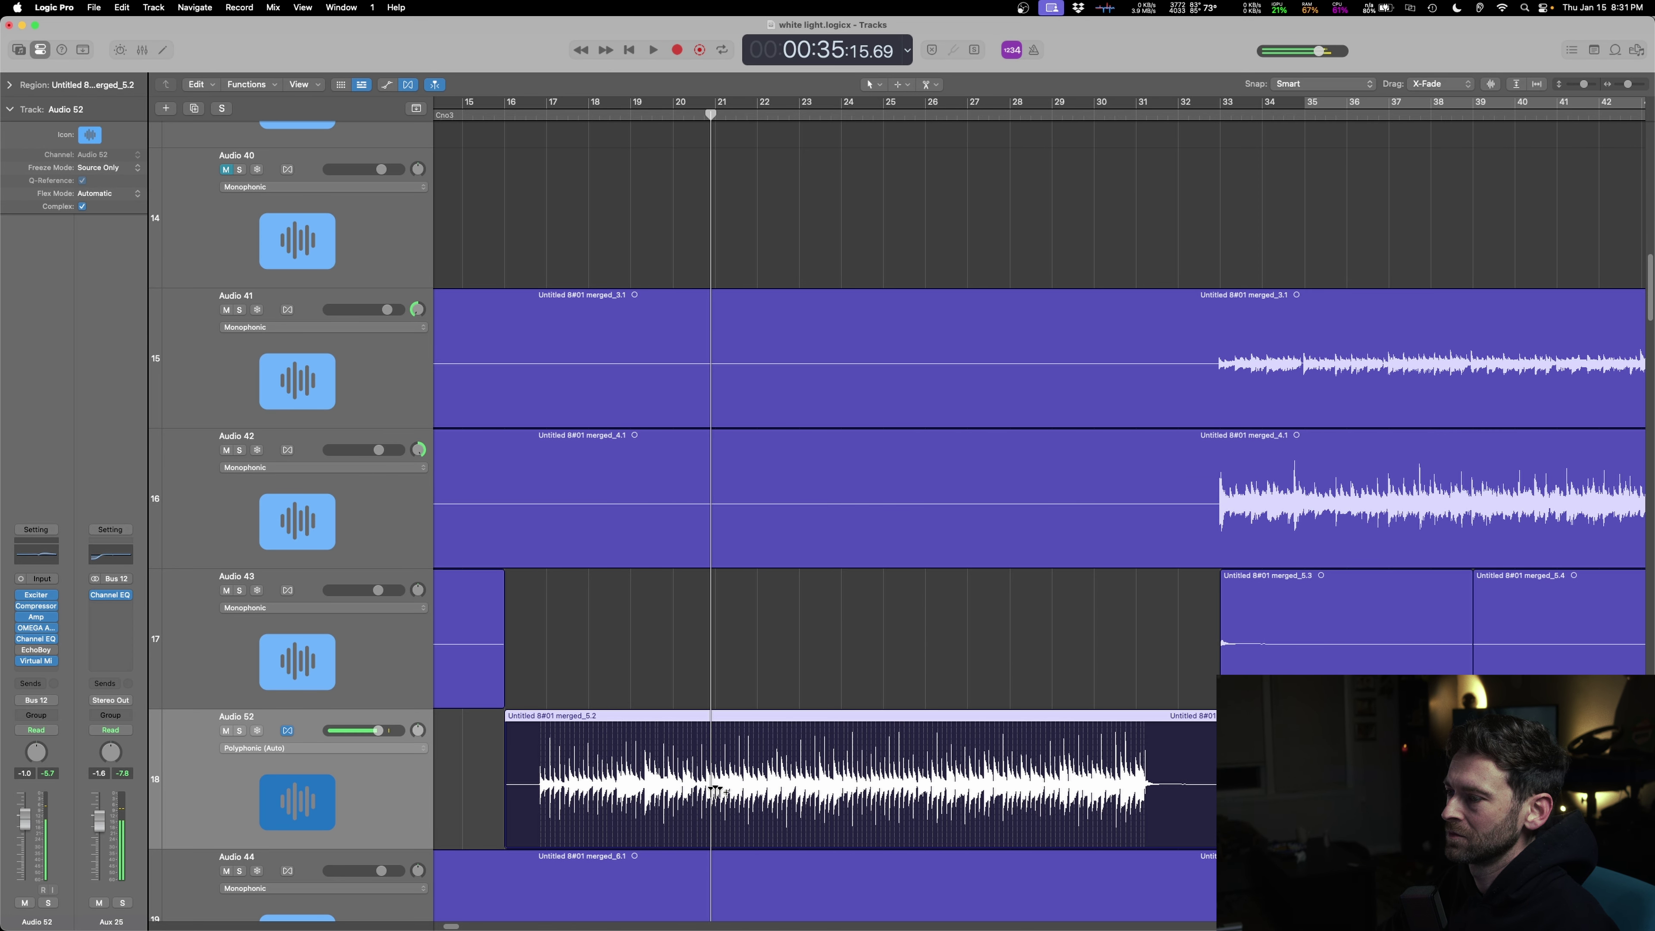
- Set Flex & Follow to Off for the Audio 52 region and play the section
{"action": "left_click", "coordinate": [9, 84]}
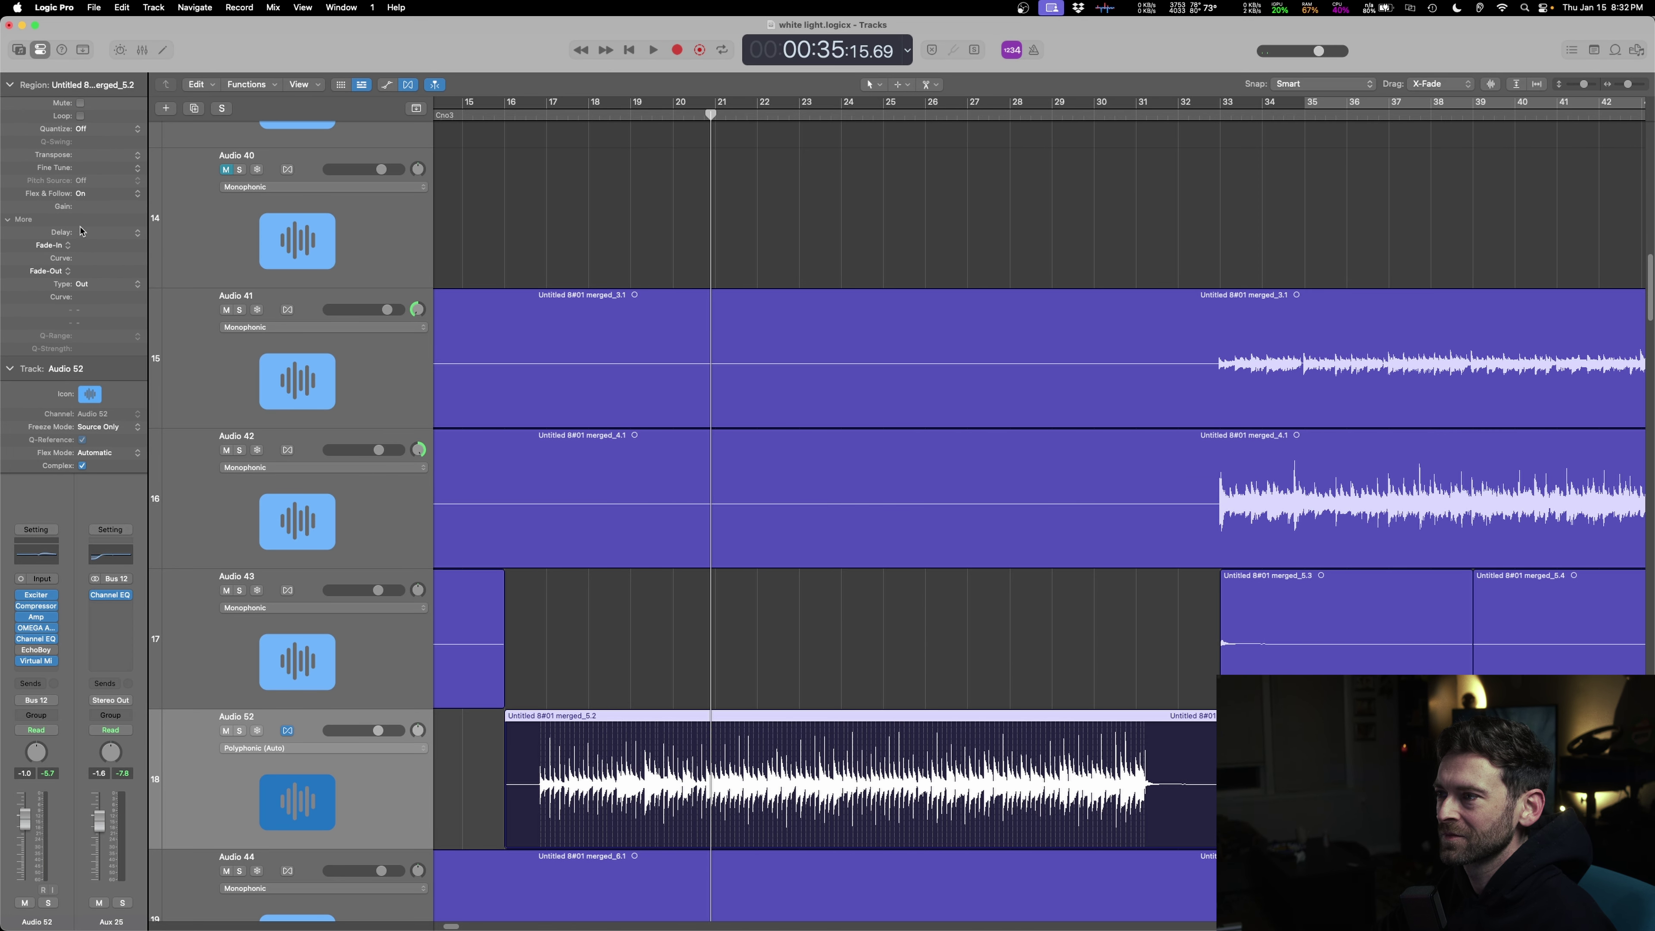
{"action": "left_click", "coordinate": [86, 194]}
{"action": "left_click", "coordinate": [94, 182]}
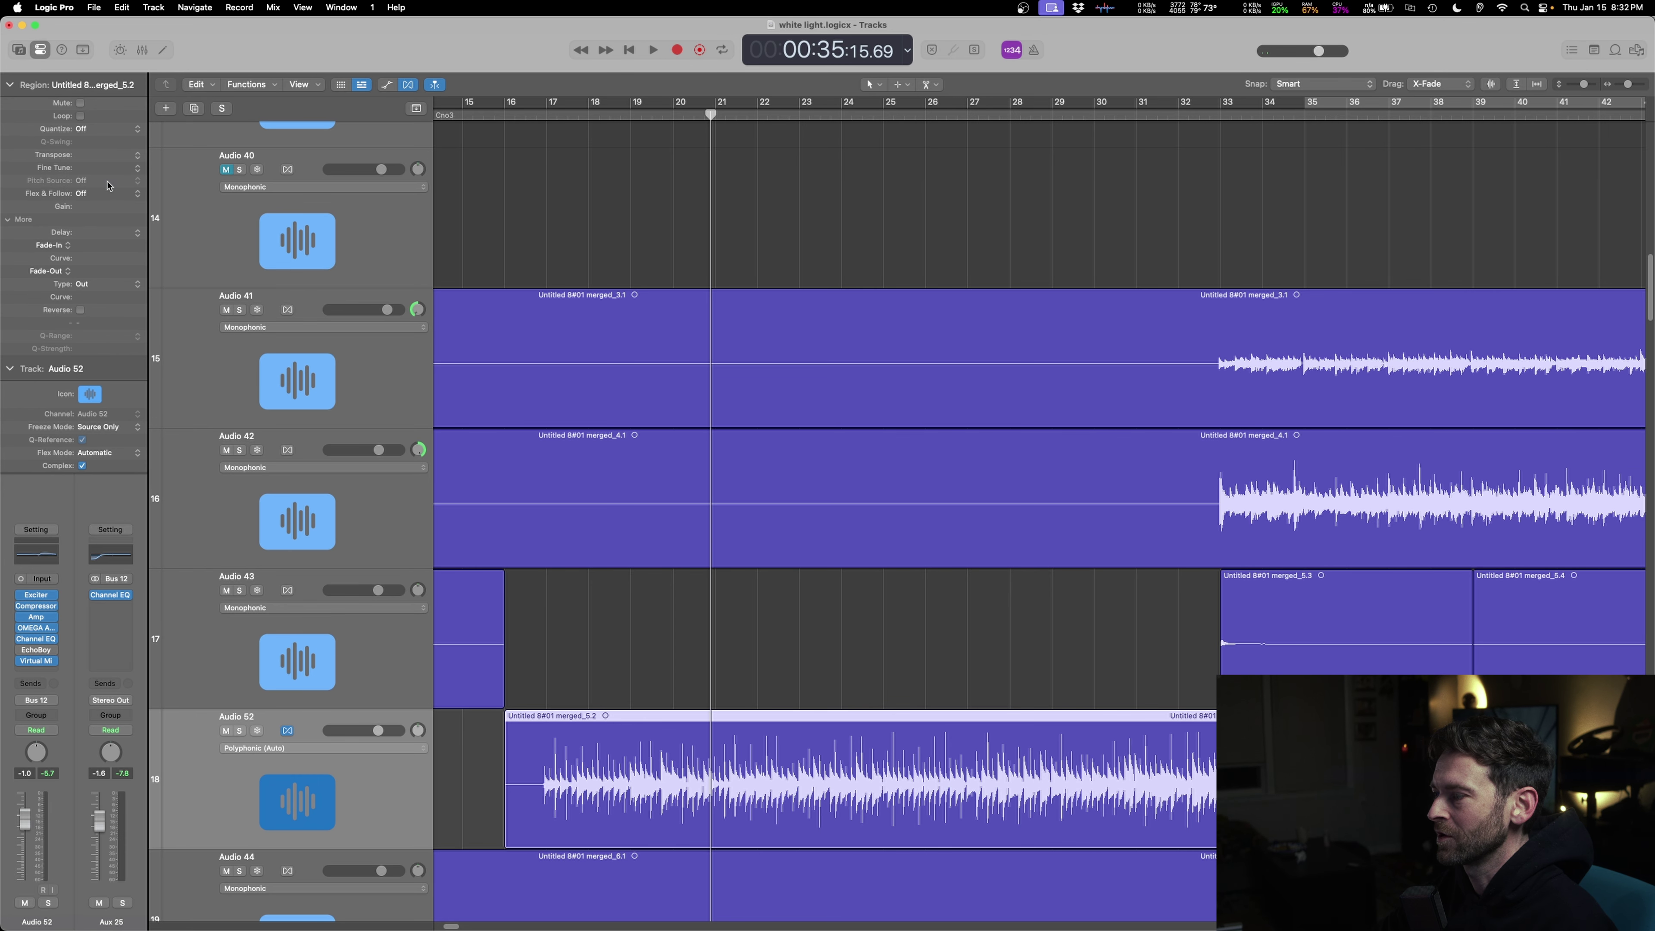
{"action": "key", "text": "space"}
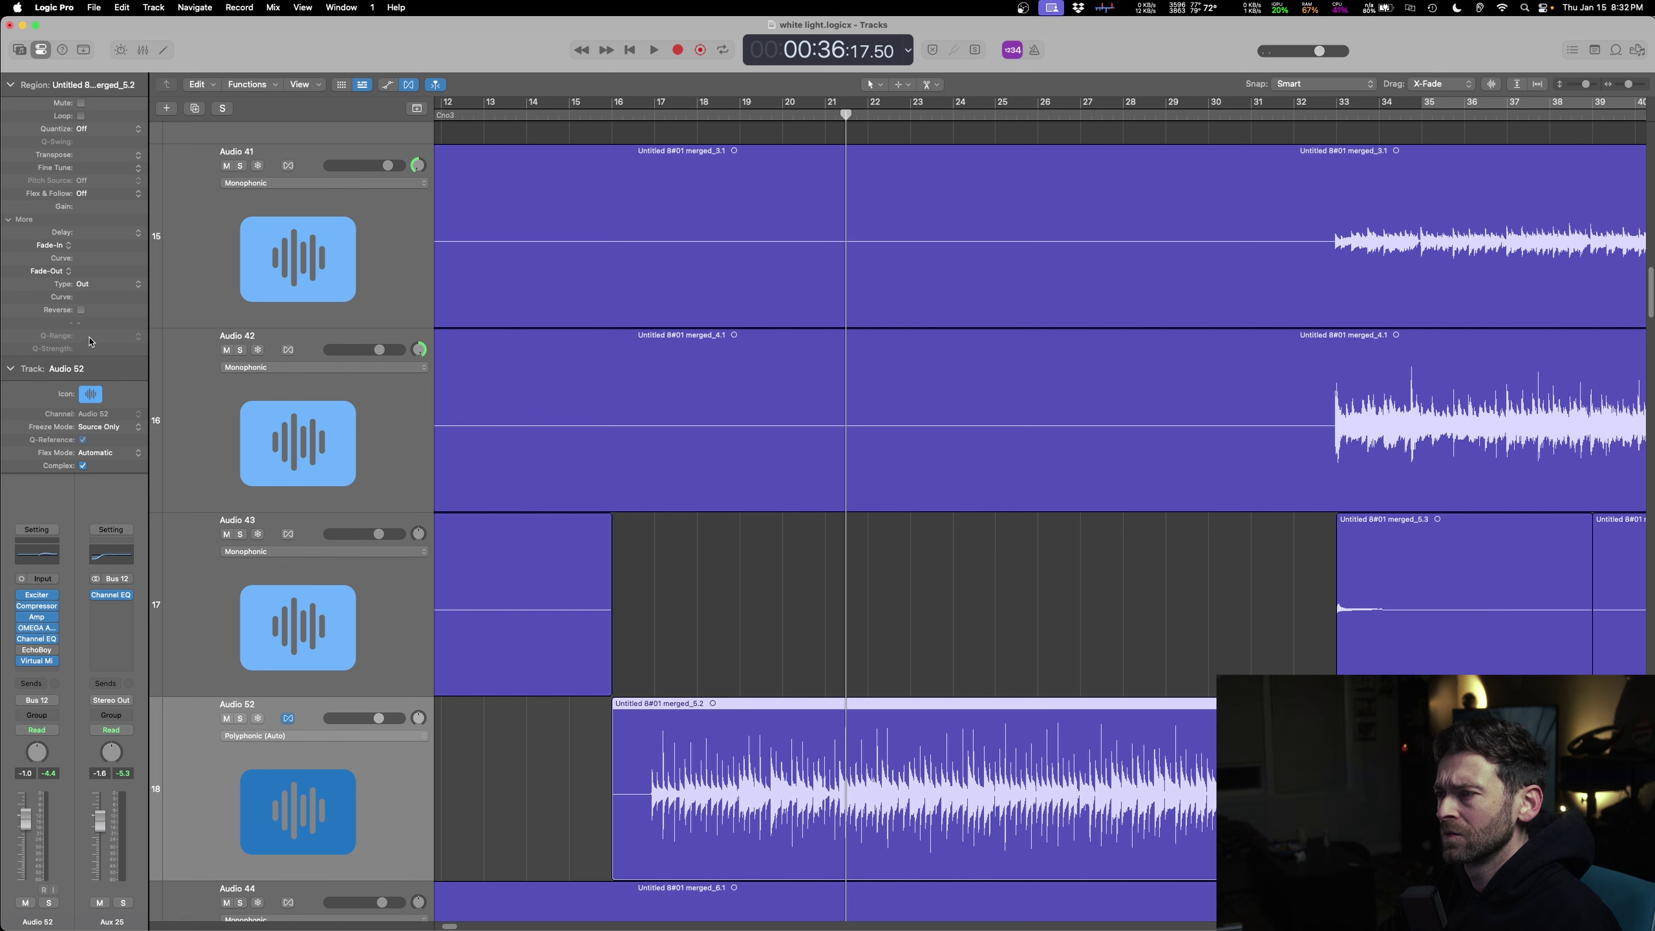
- Set Flex & Follow back to On for the Audio 52 region, keeping Polyphonic (Auto) flex mode
{"action": "left_click", "coordinate": [684, 678]}
{"action": "left_click", "coordinate": [768, 752]}
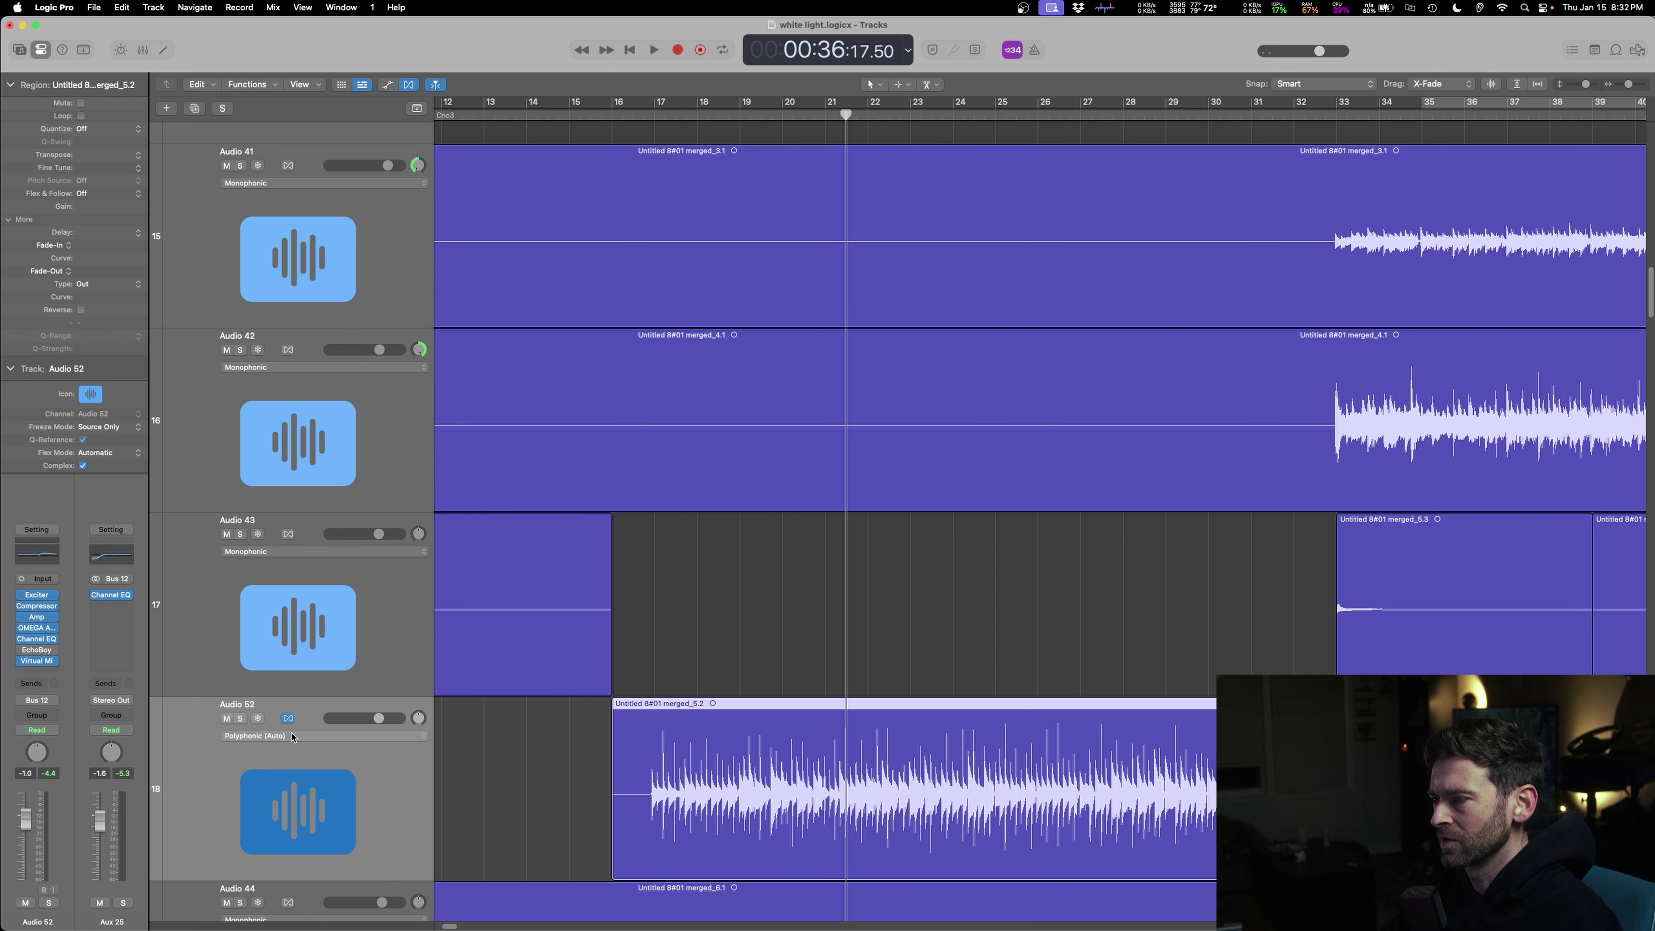
{"action": "left_click", "coordinate": [265, 736]}
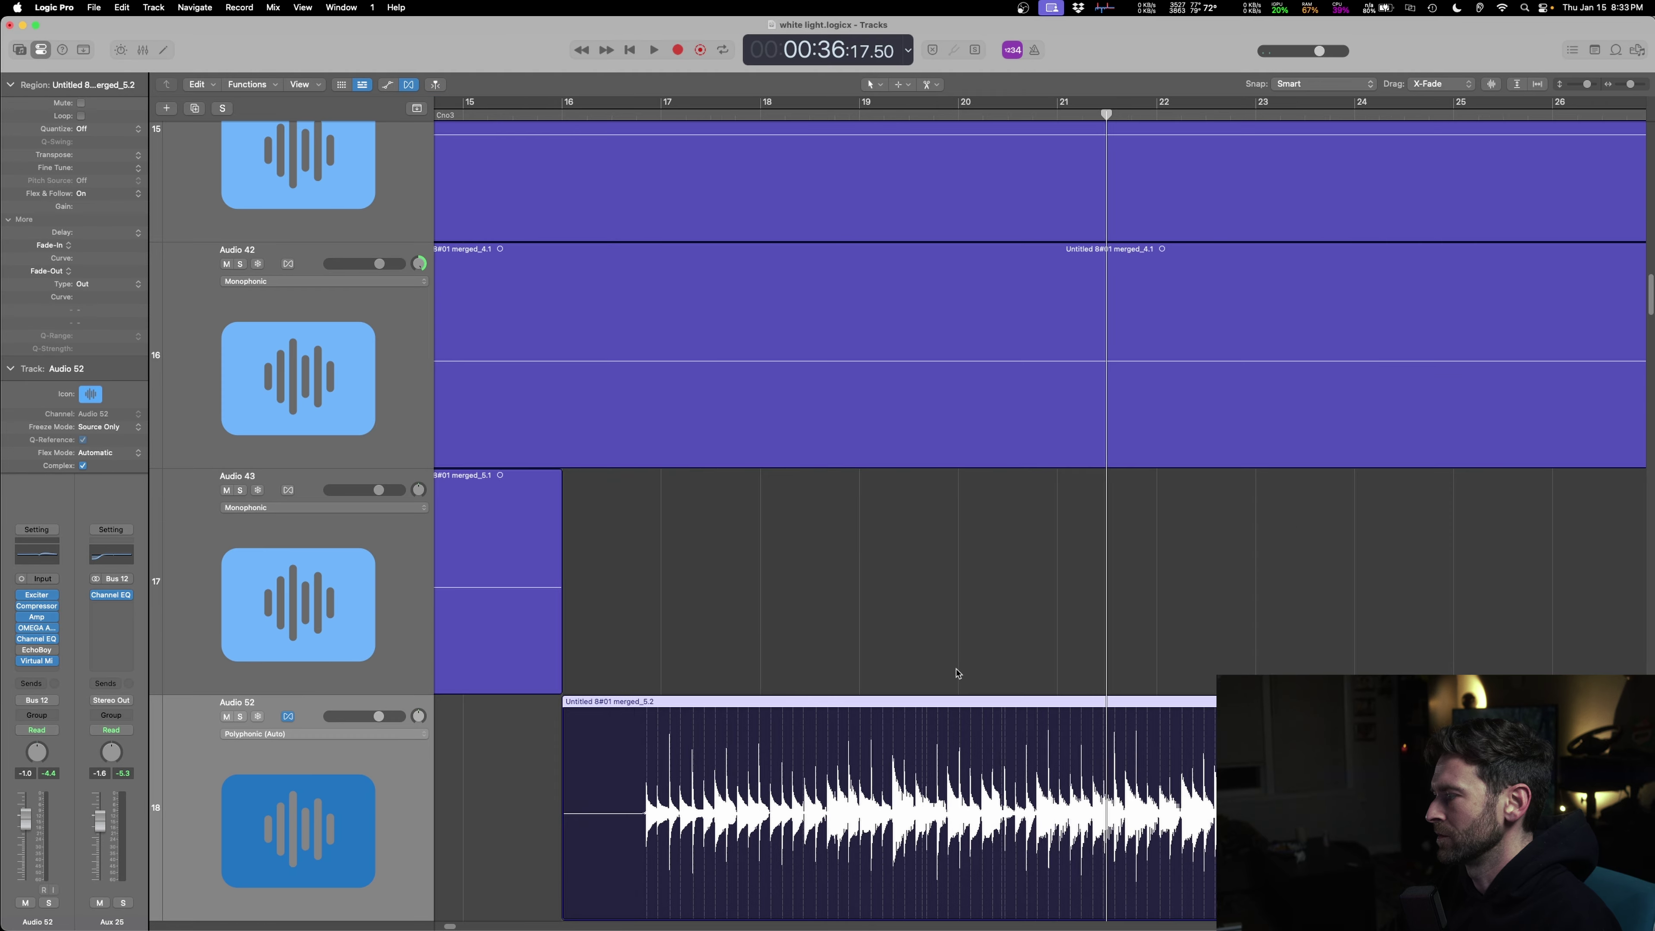
{"action": "scroll", "coordinate": [958, 675], "scroll_direction": "down", "scroll_amount": 4}
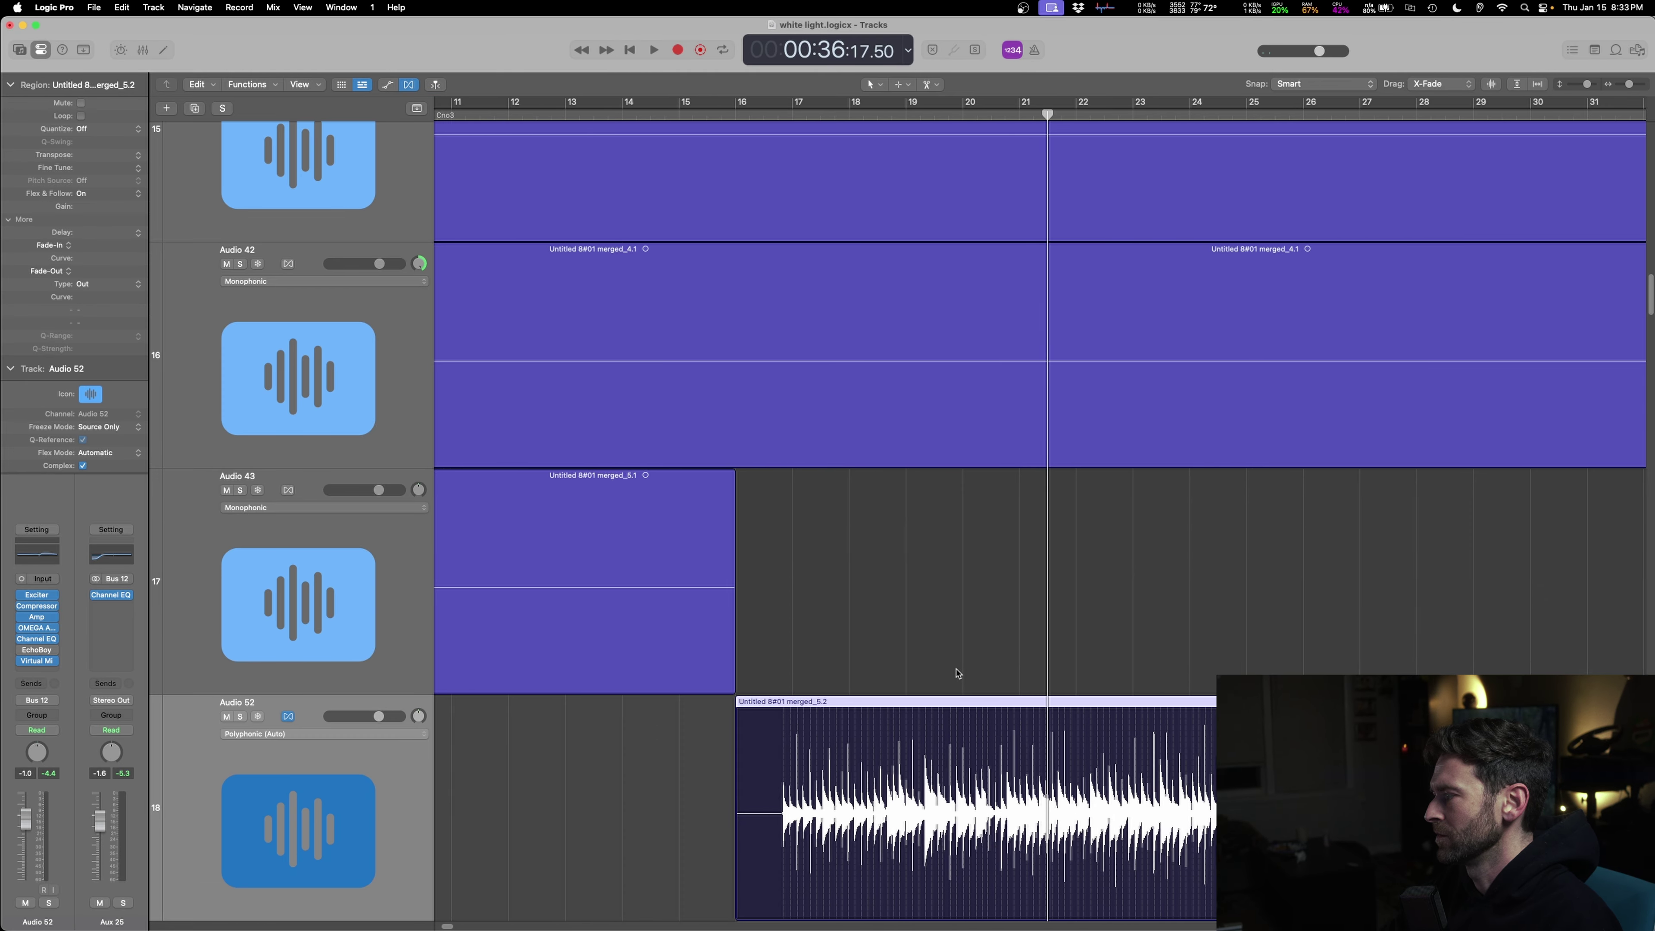
- Try quantizing the Audio 52 region to 1/16 Note and audition it from about bar 17
{"action": "scroll", "coordinate": [957, 674], "scroll_direction": "right", "scroll_amount": 5}
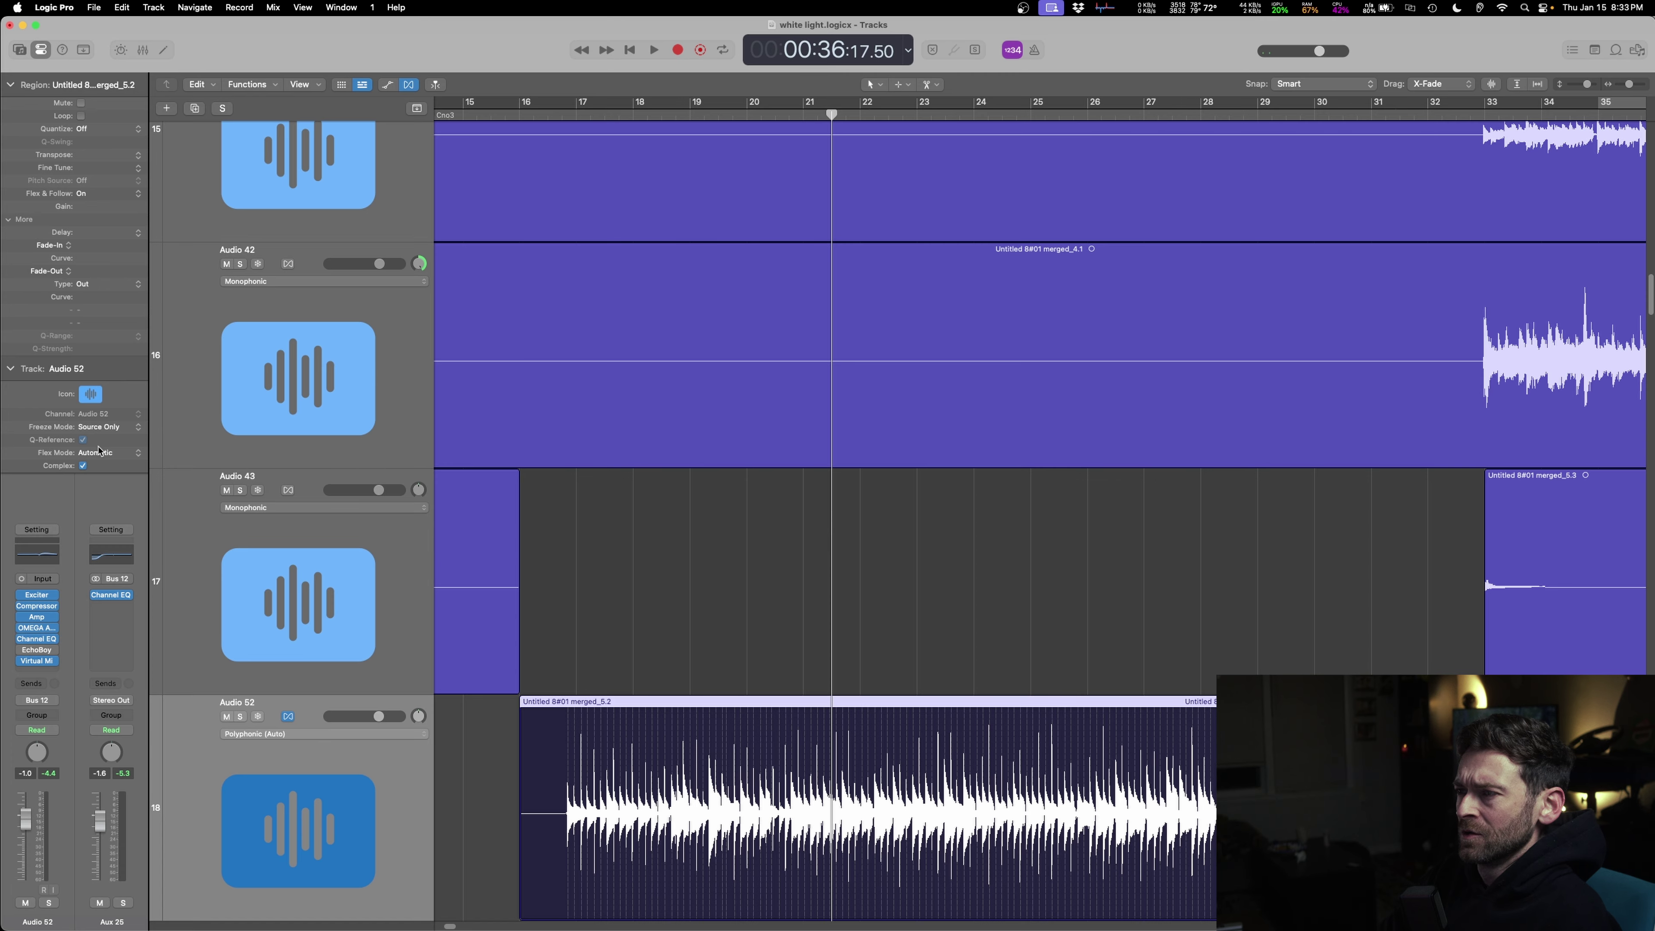
{"action": "left_click", "coordinate": [111, 193]}
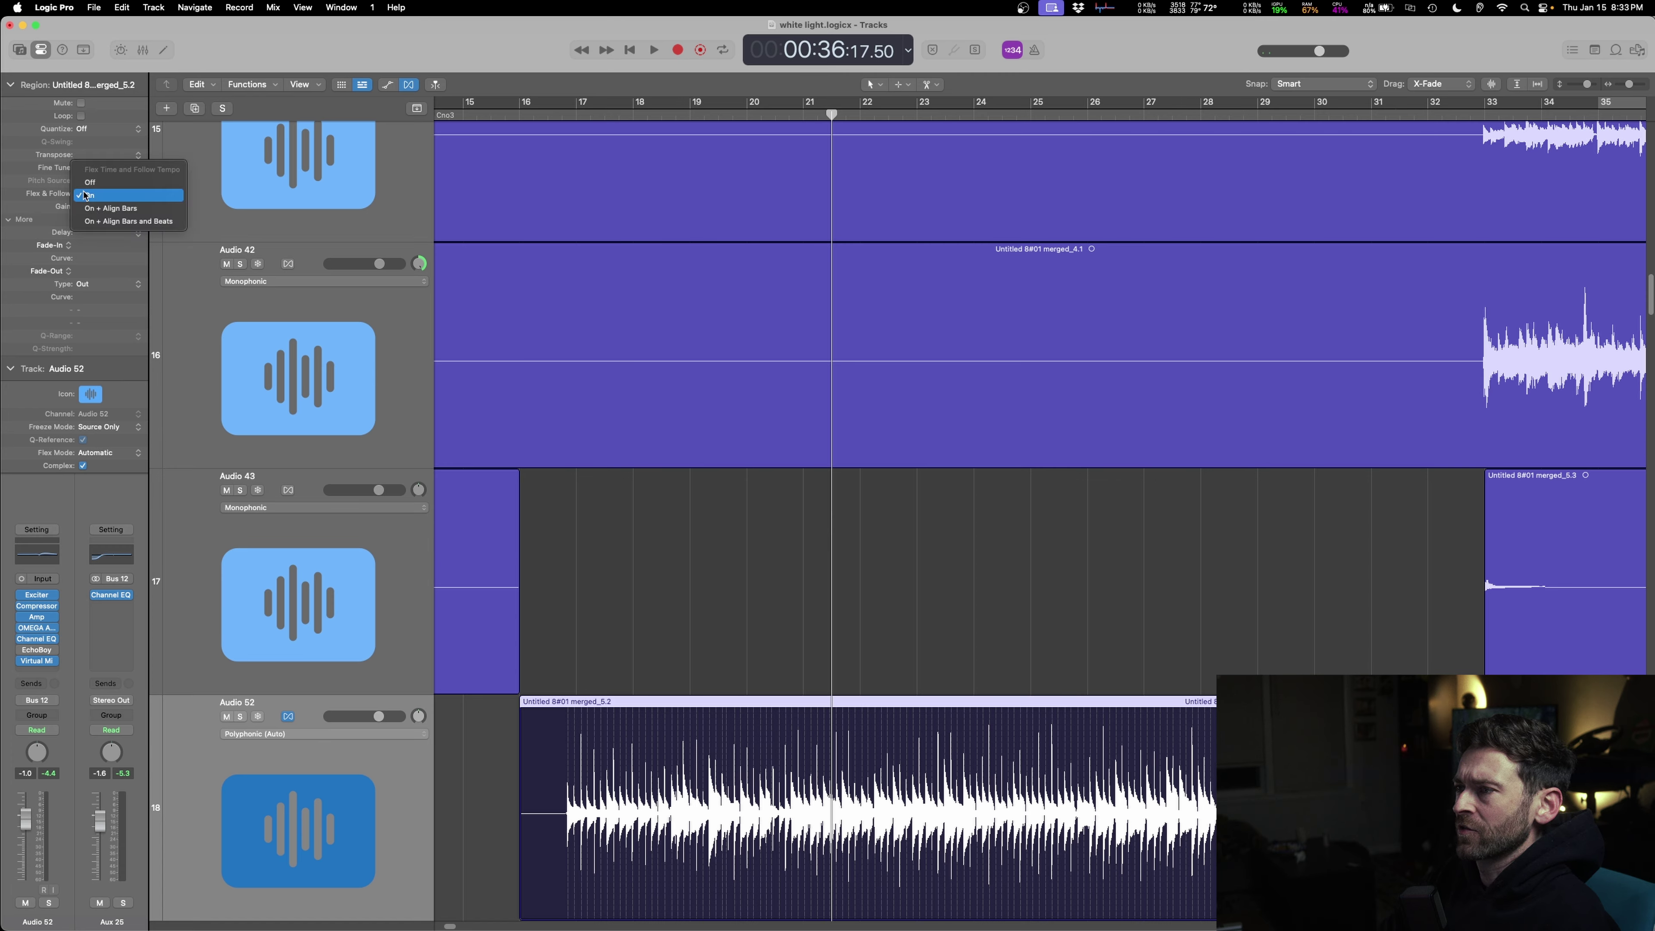
{"action": "left_click", "coordinate": [124, 186]}
{"action": "left_click", "coordinate": [108, 128]}
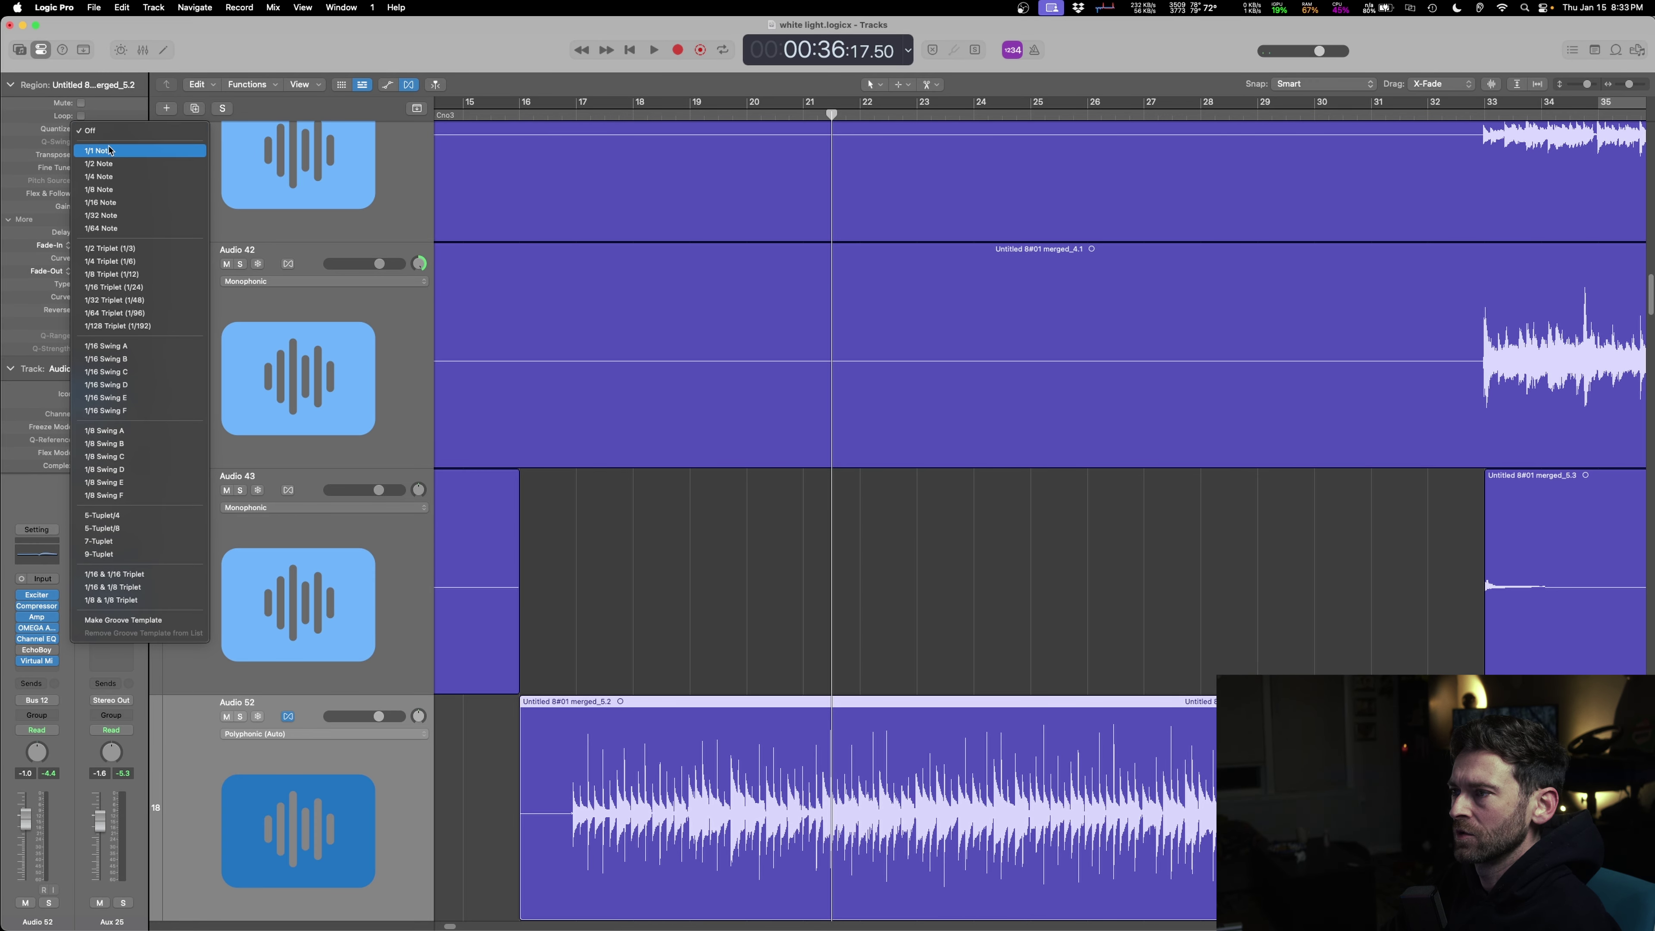
{"action": "left_click", "coordinate": [122, 202]}
{"action": "key", "text": "space"}
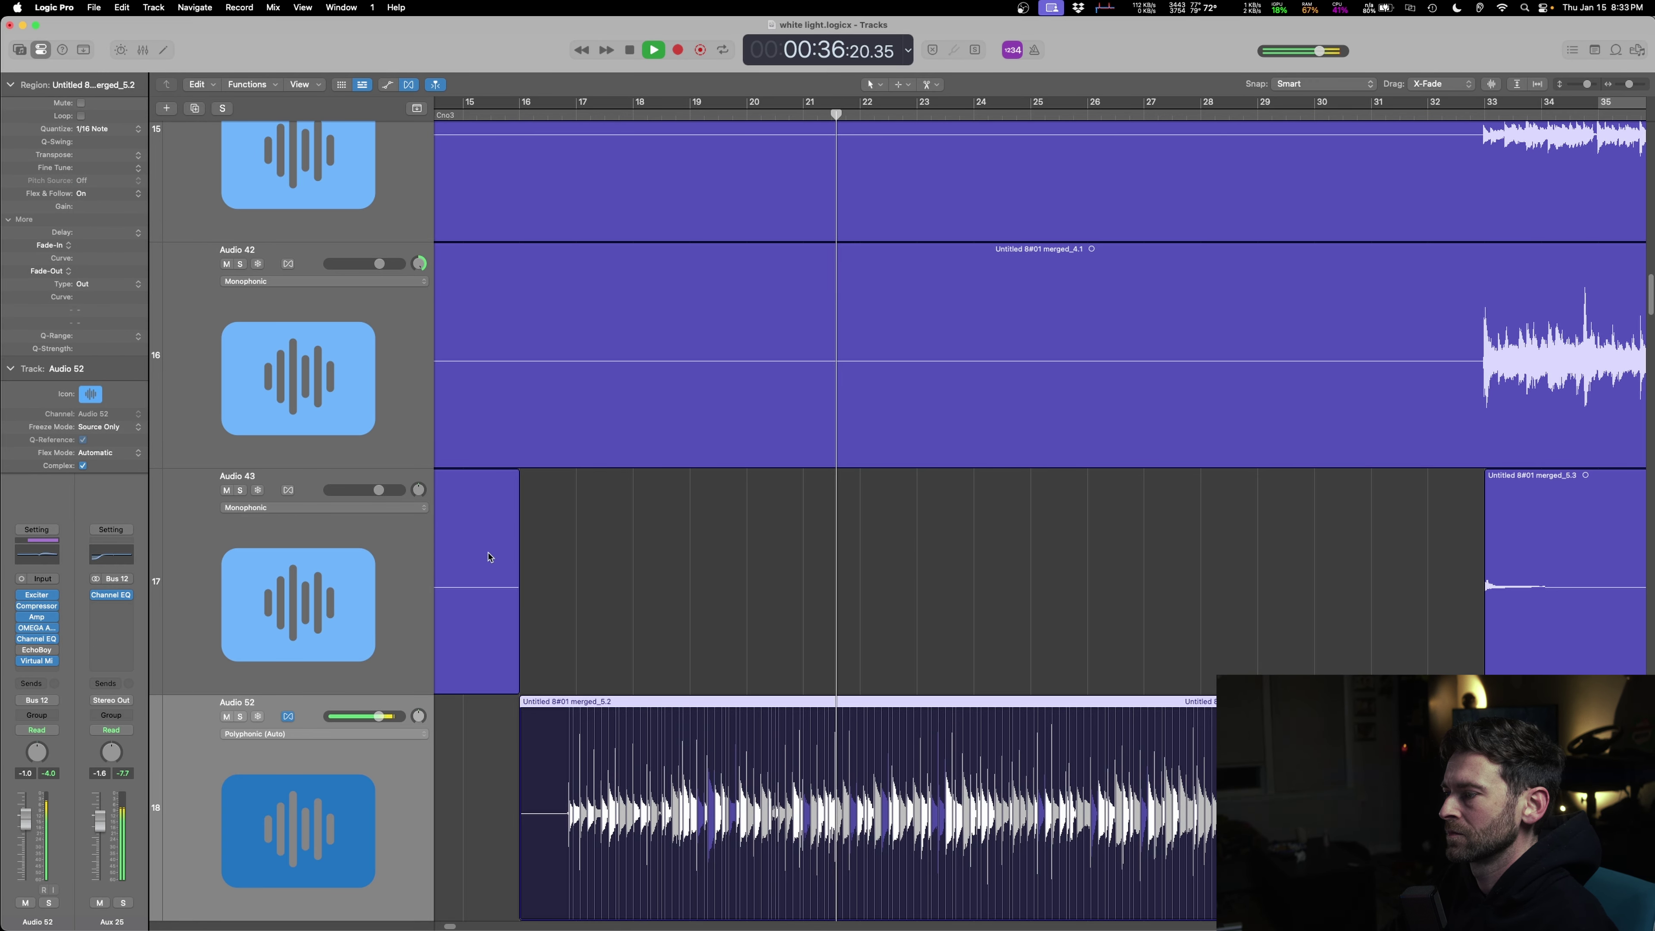
{"action": "left_click", "coordinate": [568, 661]}
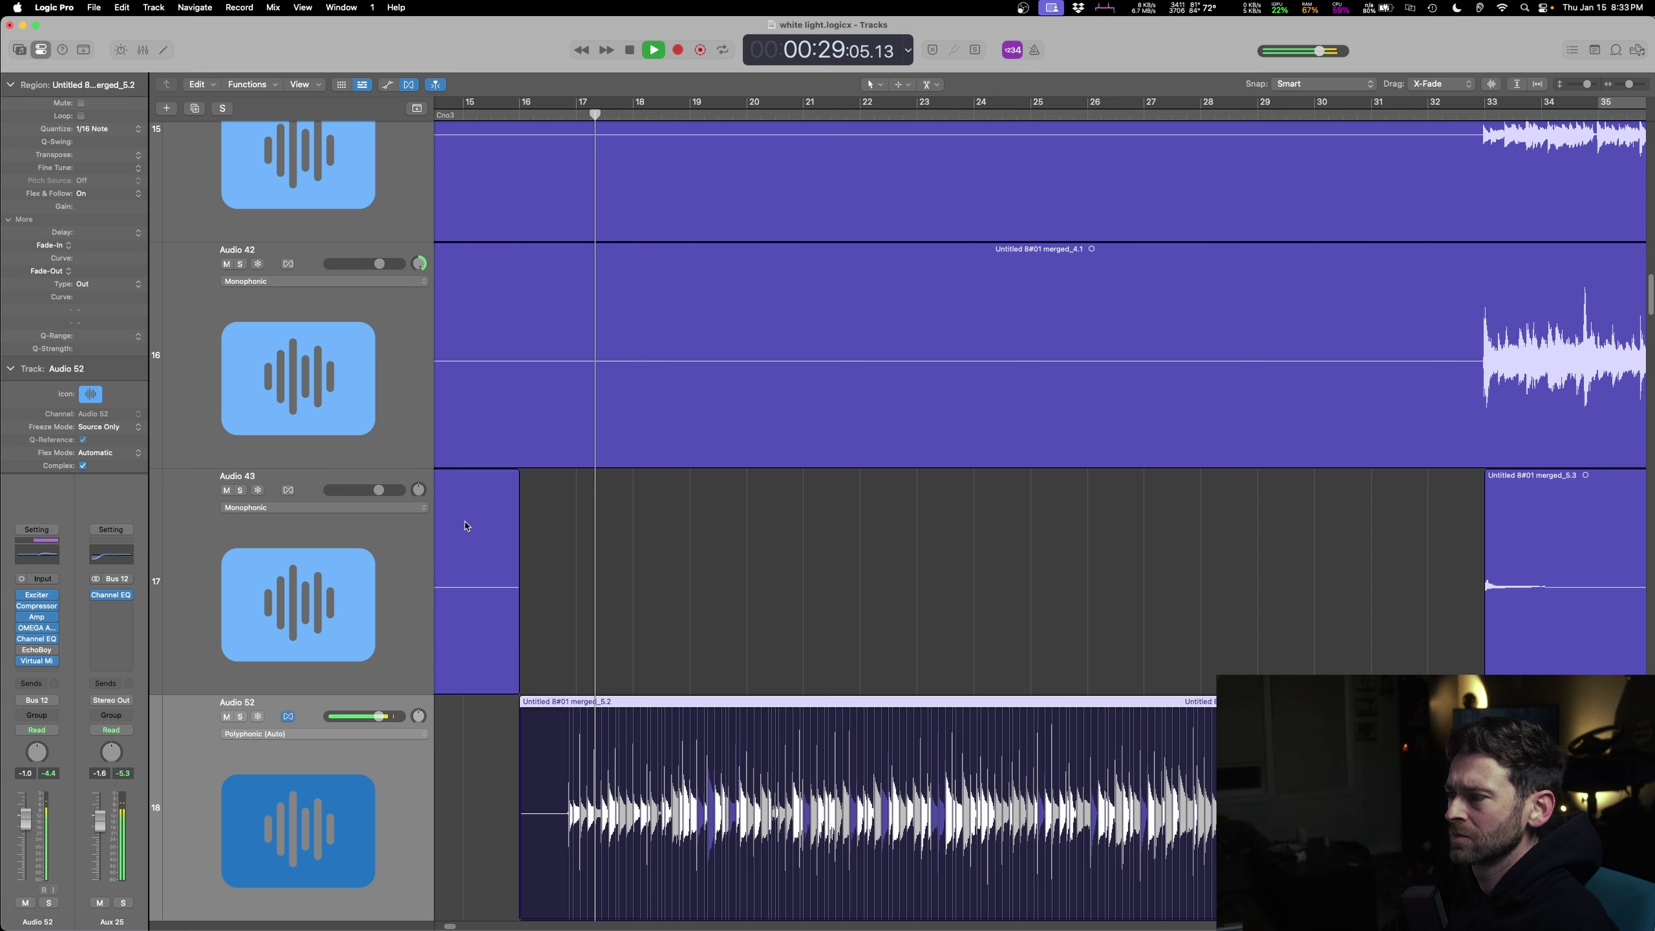
{"action": "key", "text": "space"}
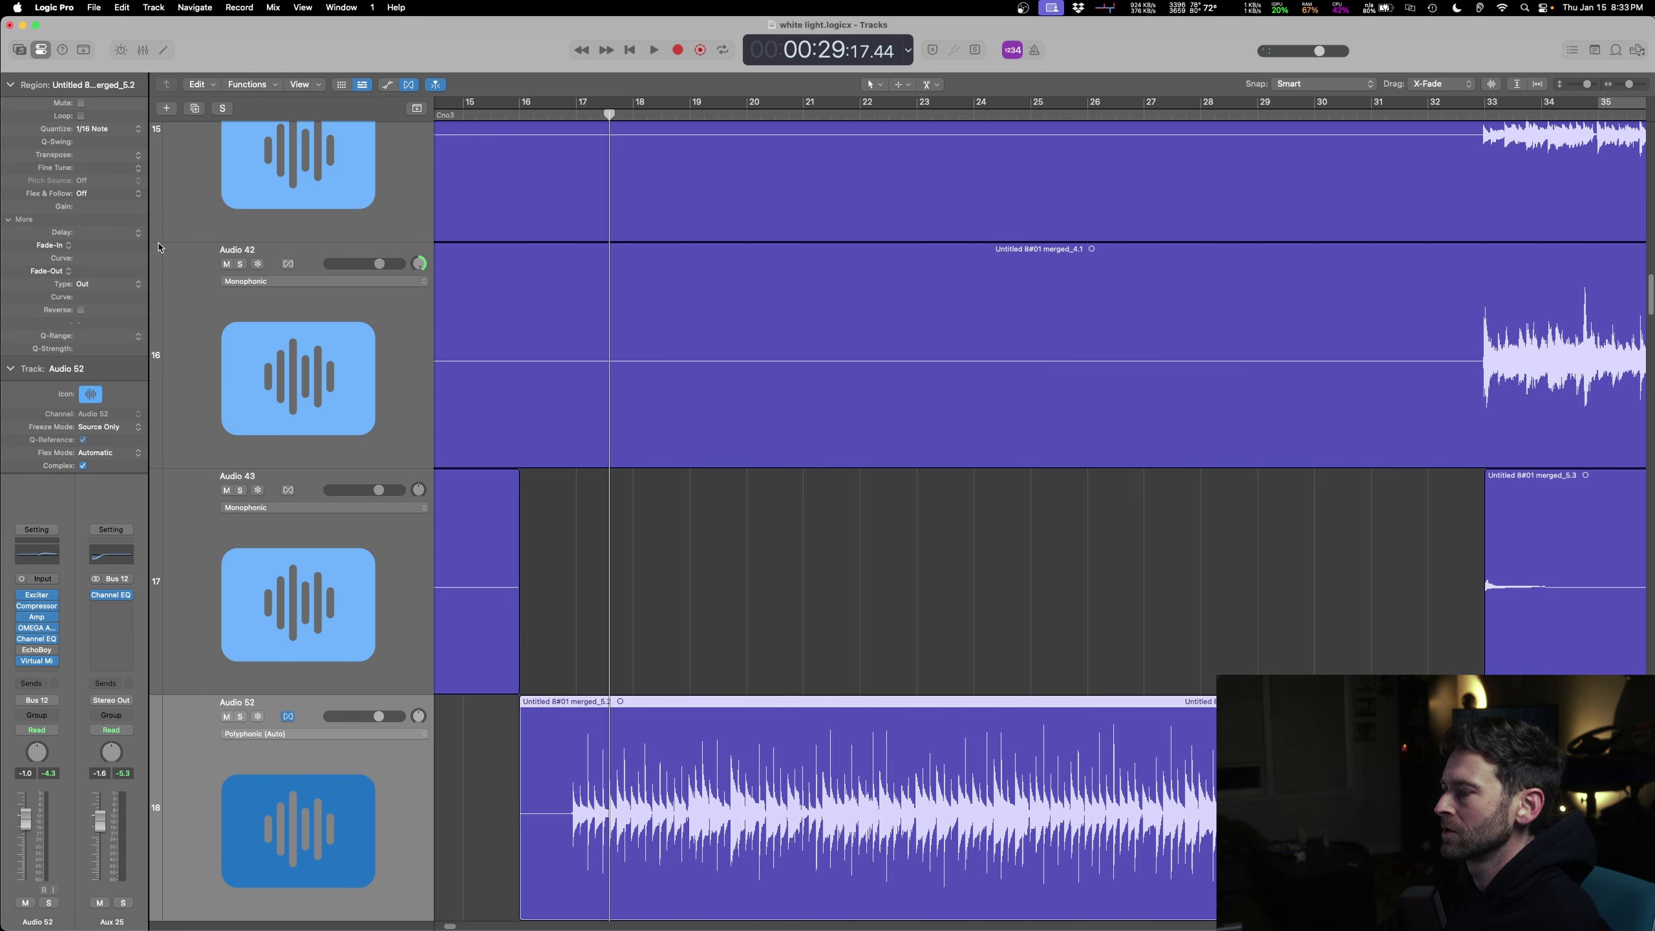
- Play the Audio 52 region around bars 17 to 18 with Flex & Follow off, and undo the flex edits
{"action": "key", "text": "space"}
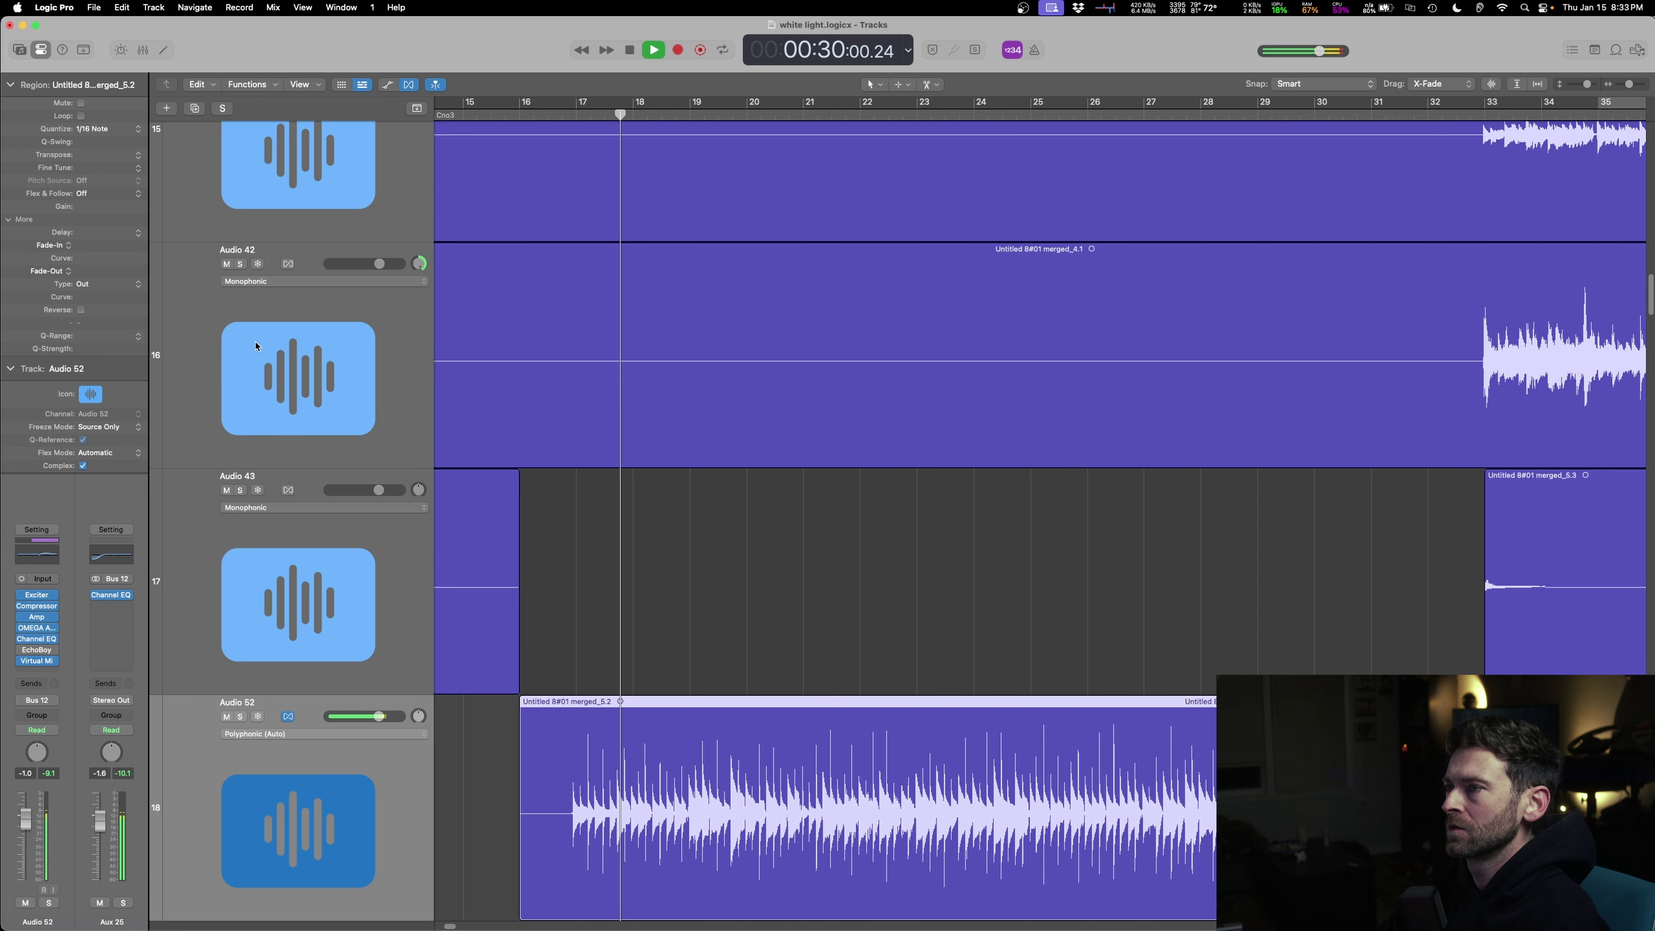
{"action": "scroll", "coordinate": [698, 654], "scroll_direction": "up", "scroll_amount": 5}
{"action": "key", "text": "space"}
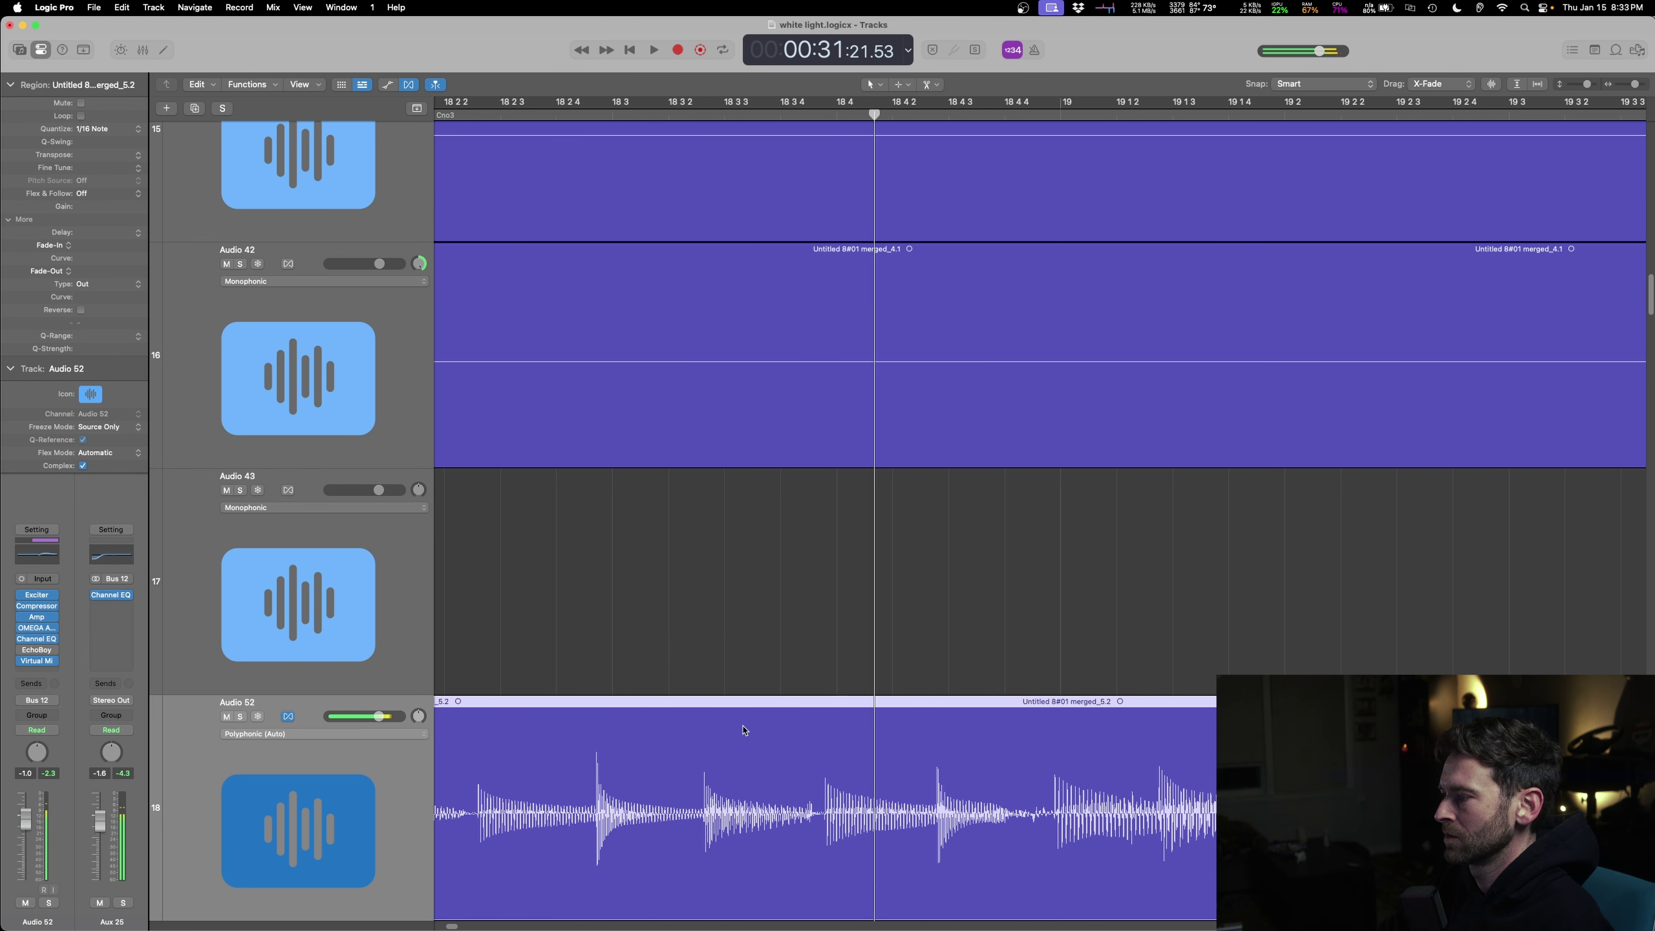
{"action": "scroll", "coordinate": [743, 691], "scroll_direction": "down", "scroll_amount": 5}
{"action": "key", "text": "super+z"}
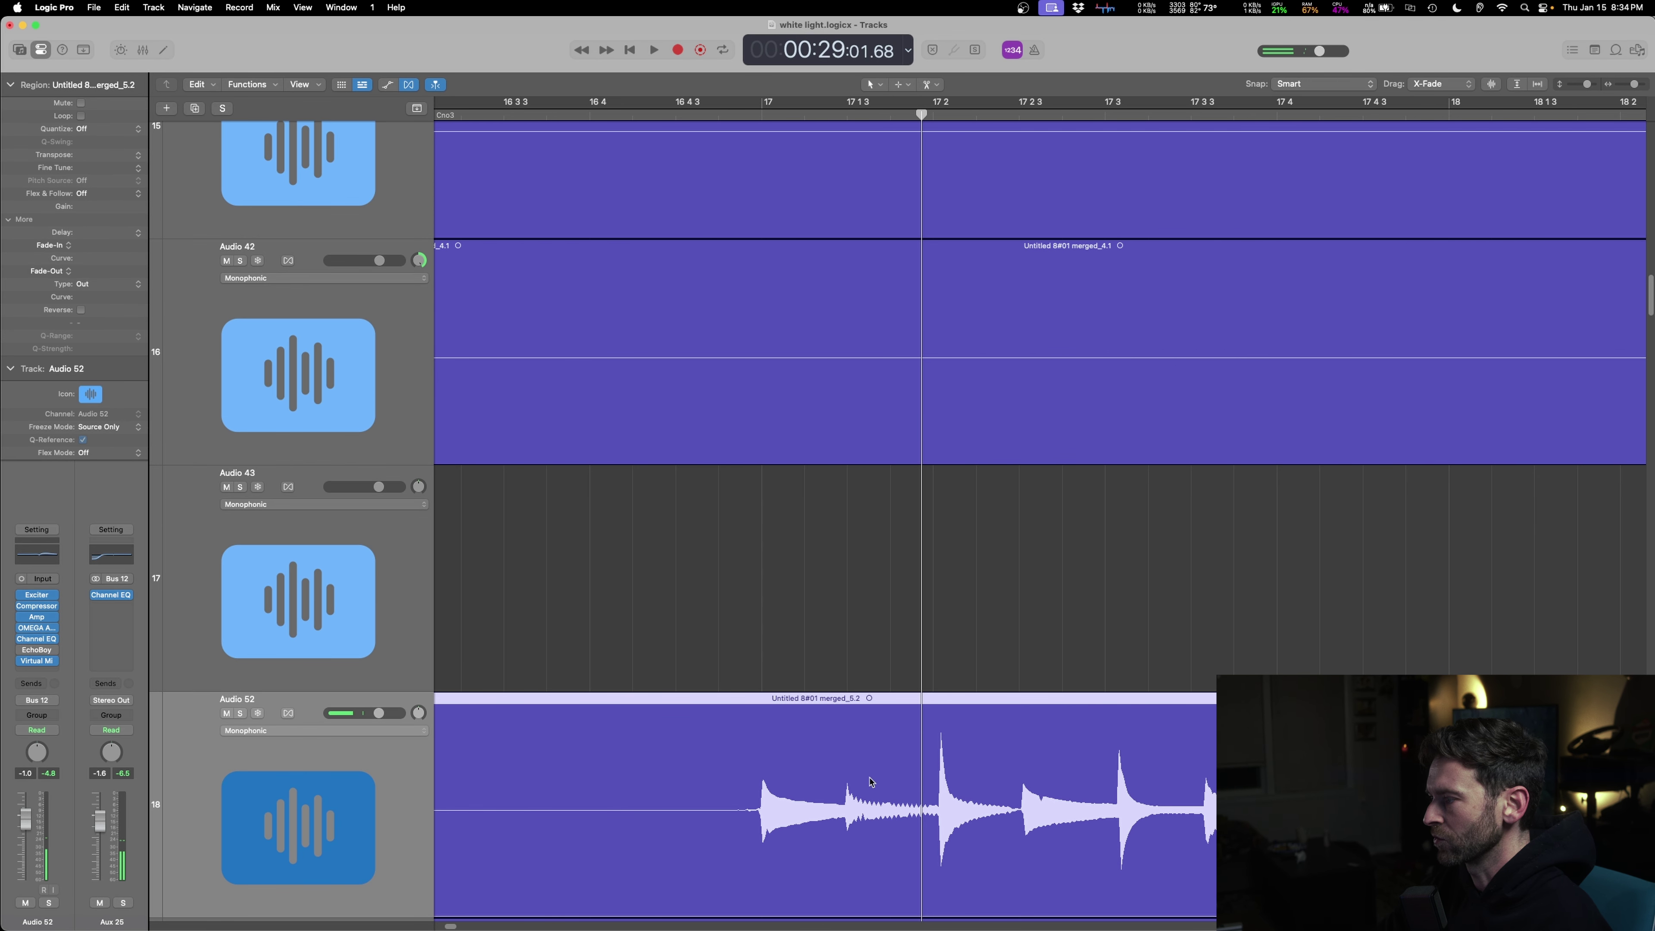
- Split the Audio 52 region just before the hits between 17 2 and about 17 4 3, nudging the pieces slightly into time during playback
{"action": "scroll", "coordinate": [880, 781], "scroll_direction": "right", "scroll_amount": 3}
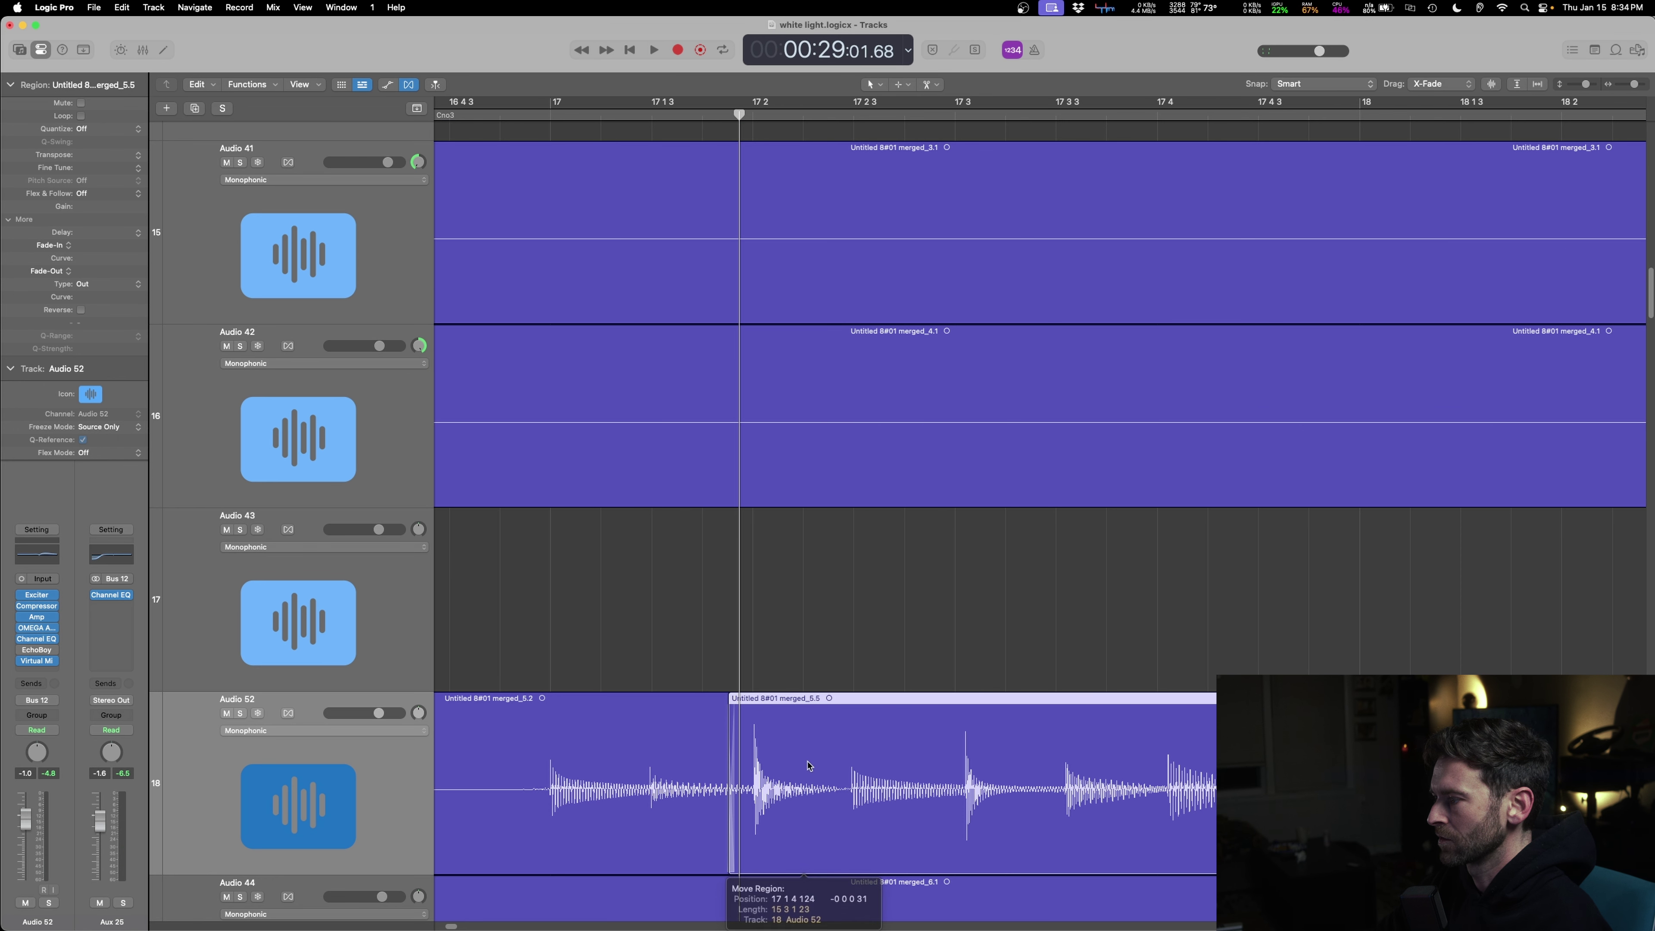
{"action": "left_click_drag", "start_coordinate": [810, 769], "coordinate": [808, 769]}
{"action": "key", "text": "space"}
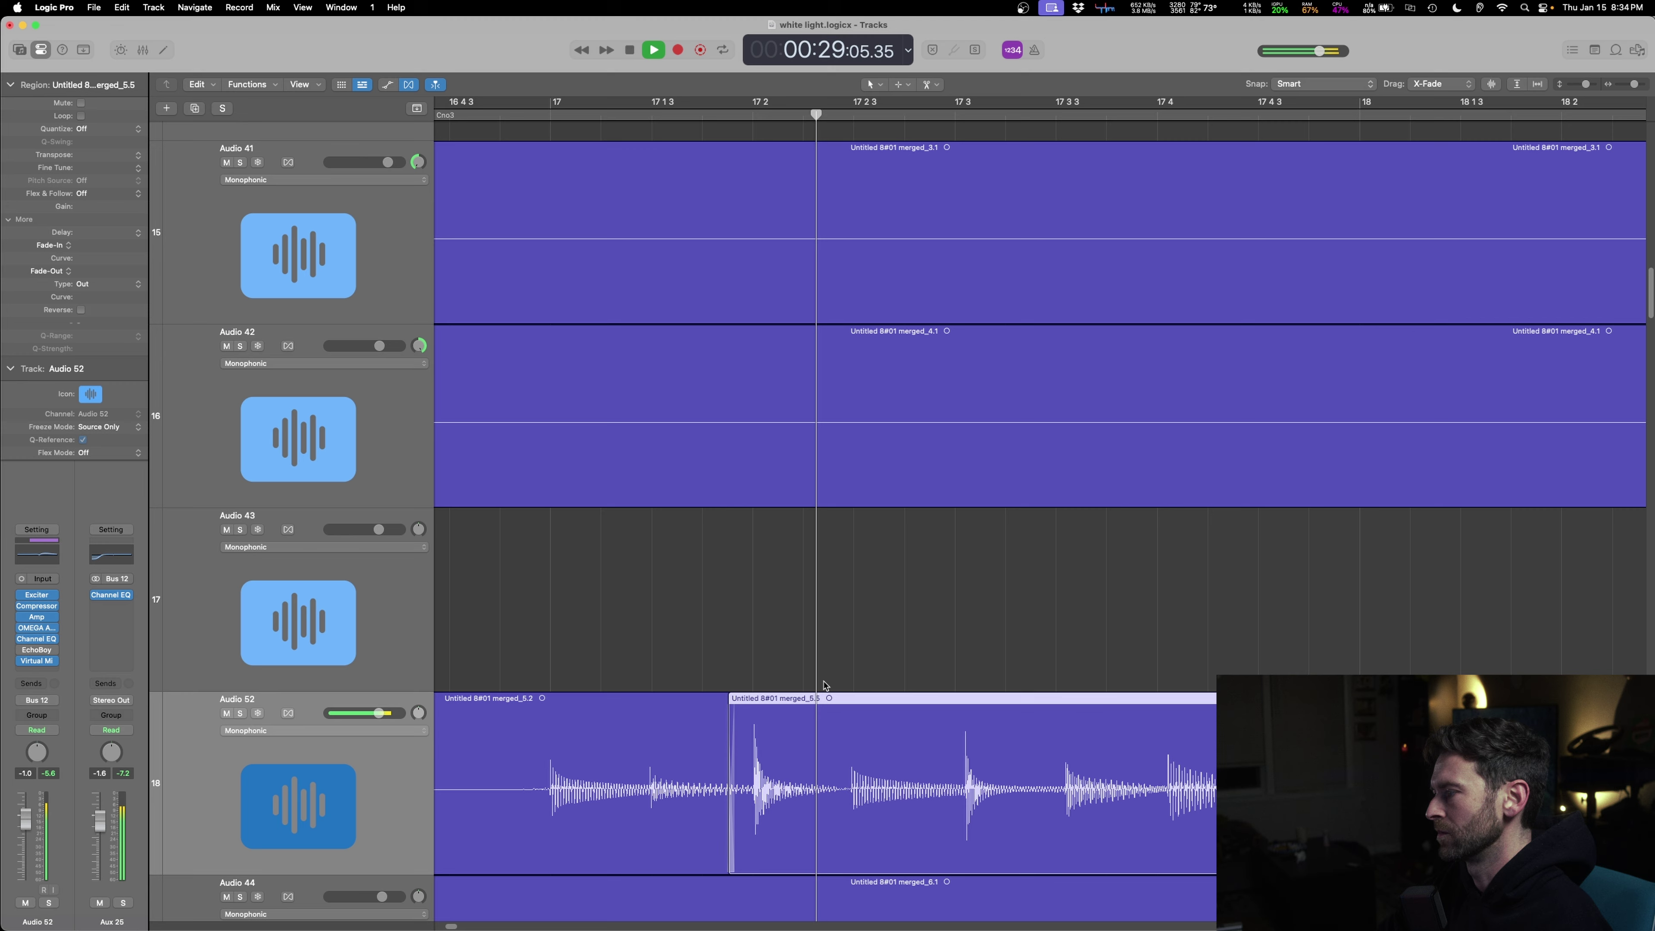
{"action": "right_click", "coordinate": [930, 760]}
{"action": "left_click_drag", "start_coordinate": [982, 768], "coordinate": [976, 768]}
{"action": "scroll", "coordinate": [976, 769], "scroll_direction": "right", "scroll_amount": 6}
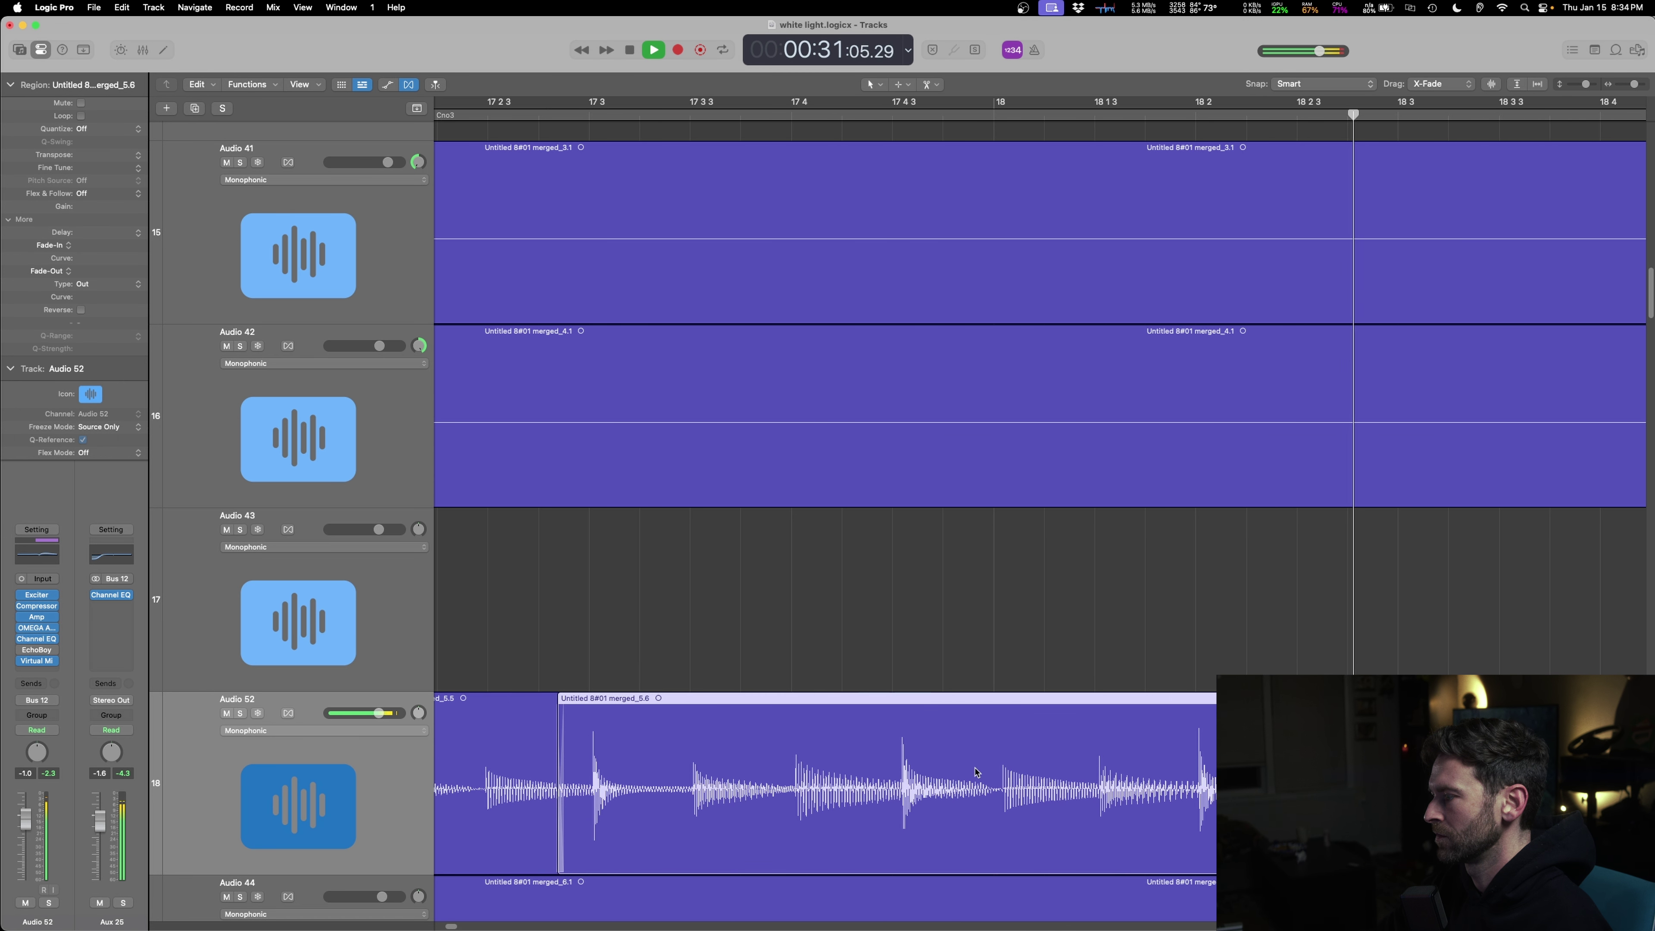
{"action": "key", "text": "space"}
{"action": "right_click", "coordinate": [879, 770]}
{"action": "scroll", "coordinate": [895, 782], "scroll_direction": "right", "scroll_amount": 6}
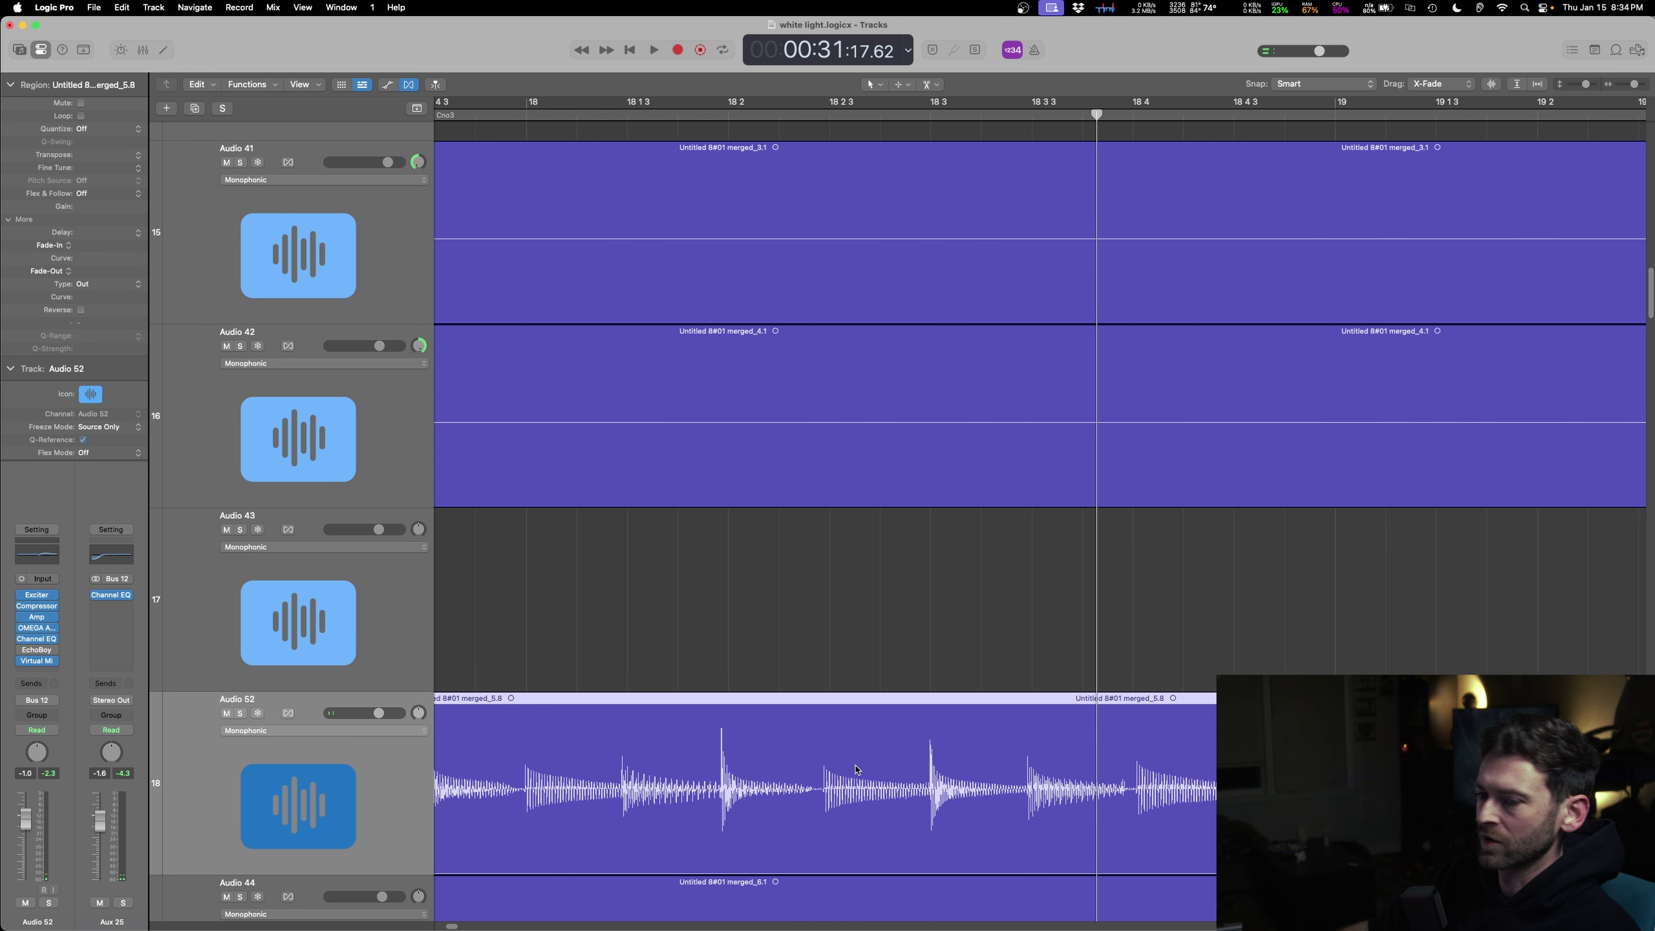
- Split Audio 52 just before 19 and 19 2, nudge the first piece earlier and the second later, and extend its start to close the gap
{"action": "scroll", "coordinate": [858, 748], "scroll_direction": "right", "scroll_amount": 5}
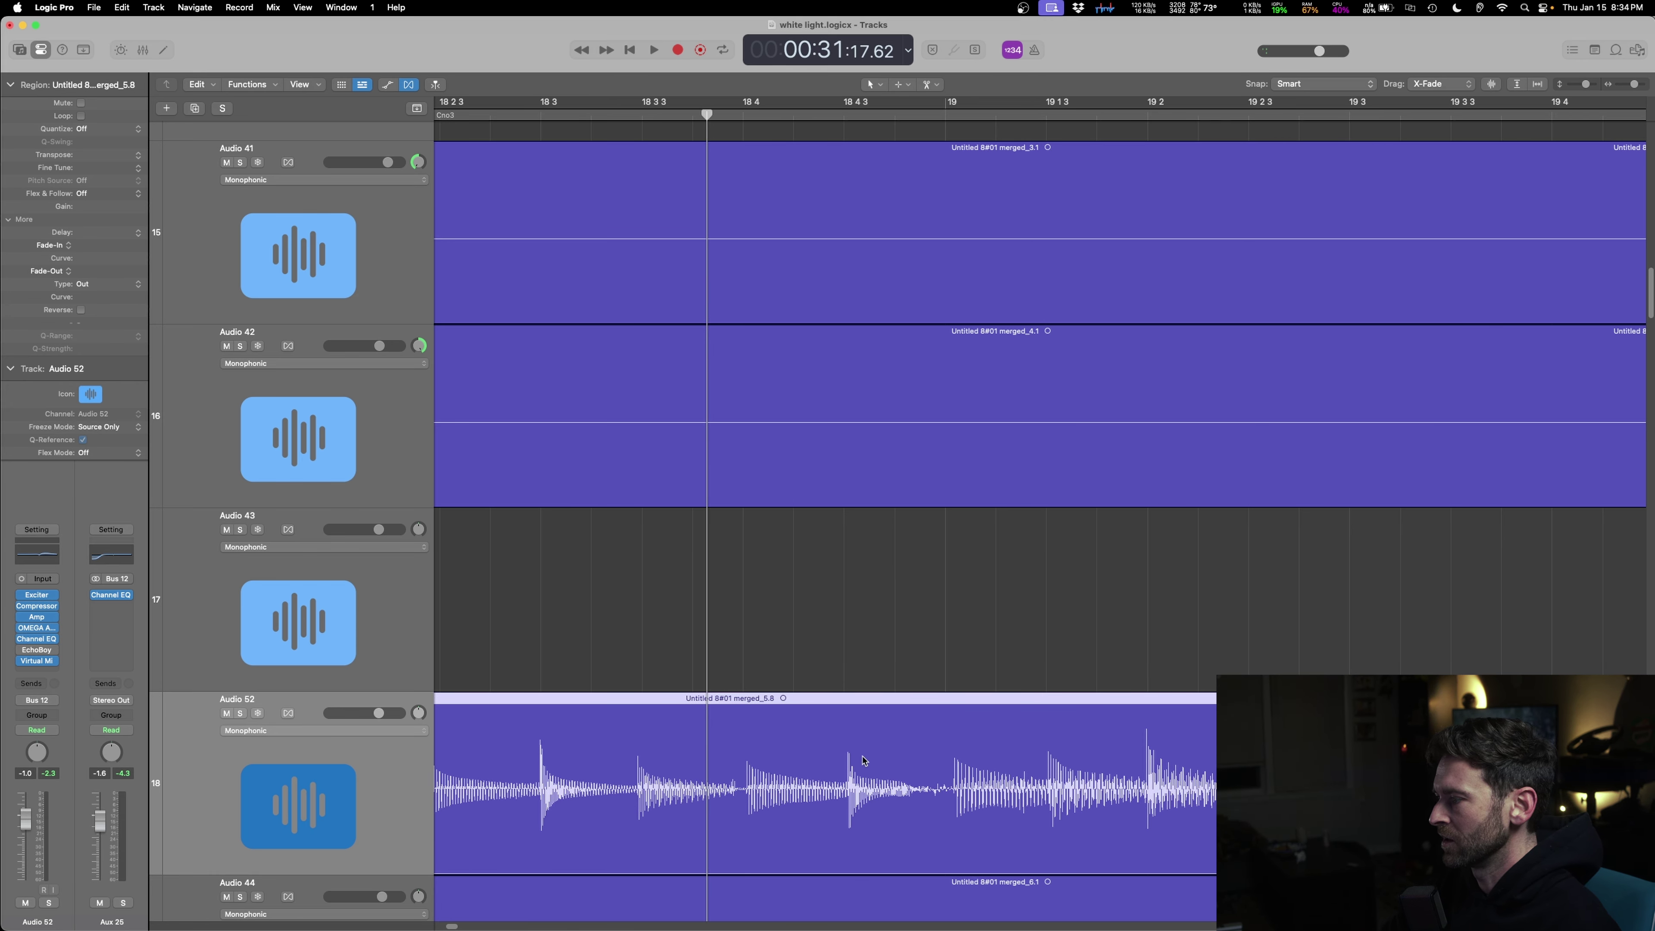
{"action": "scroll", "coordinate": [864, 761], "scroll_direction": "right", "scroll_amount": 2}
{"action": "left_click", "coordinate": [770, 763], "text": "super"}
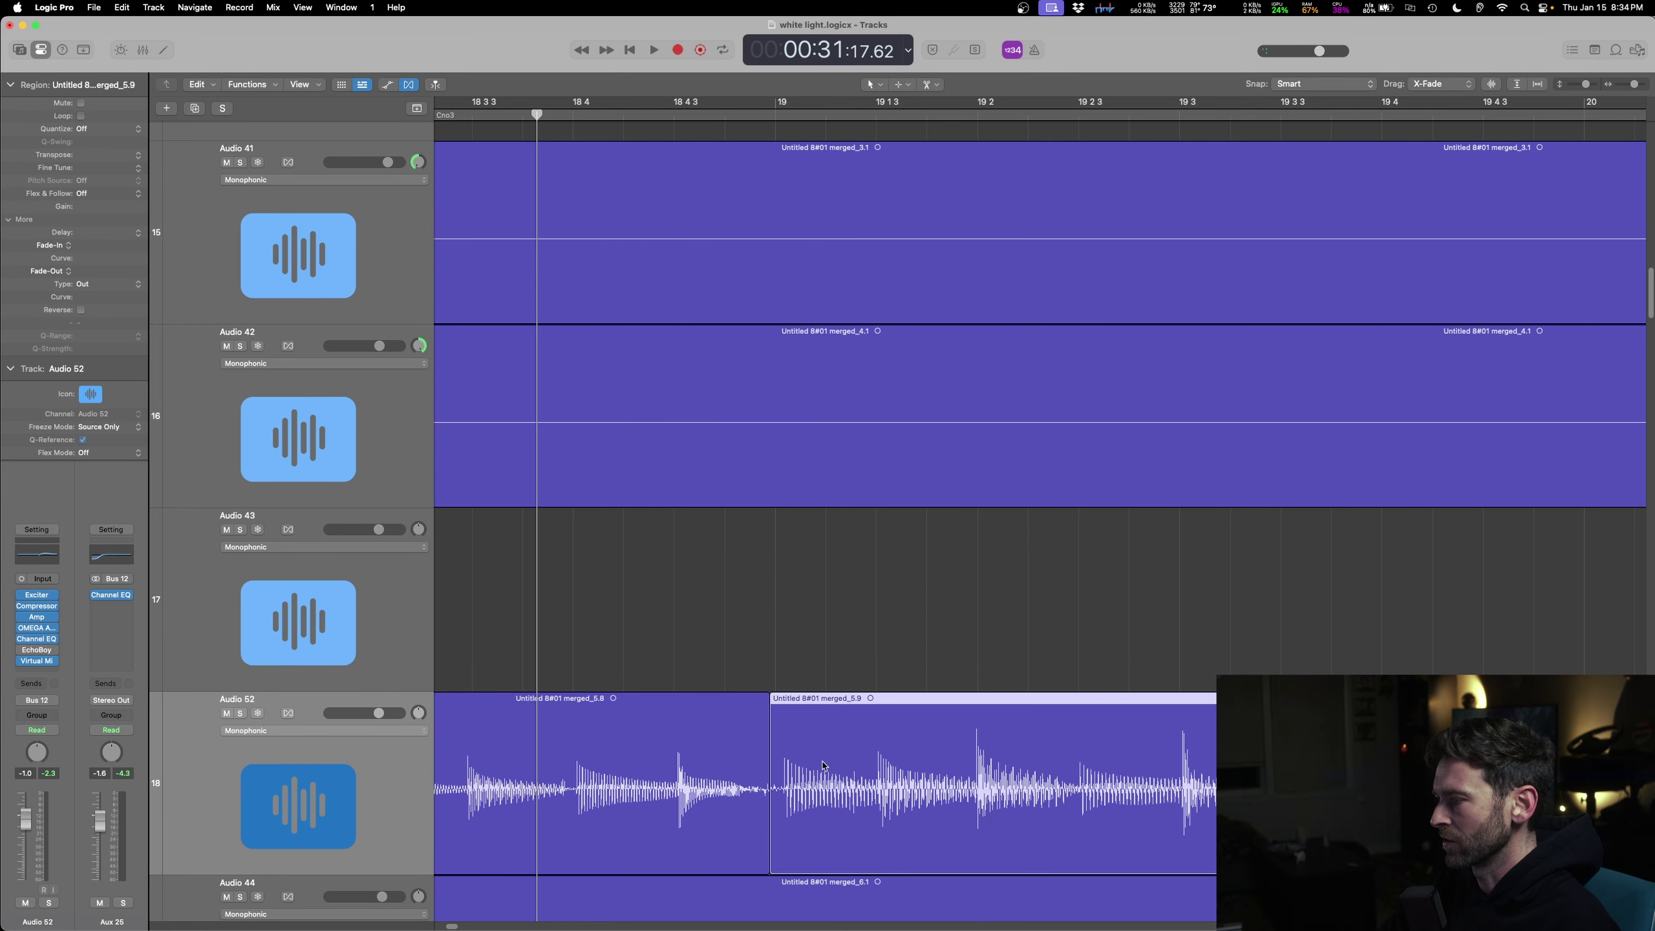
{"action": "right_click", "coordinate": [818, 764]}
{"action": "key", "text": "Escape"}
{"action": "left_click_drag", "start_coordinate": [818, 765], "coordinate": [807, 758]}
{"action": "scroll", "coordinate": [807, 758], "scroll_direction": "right", "scroll_amount": 2}
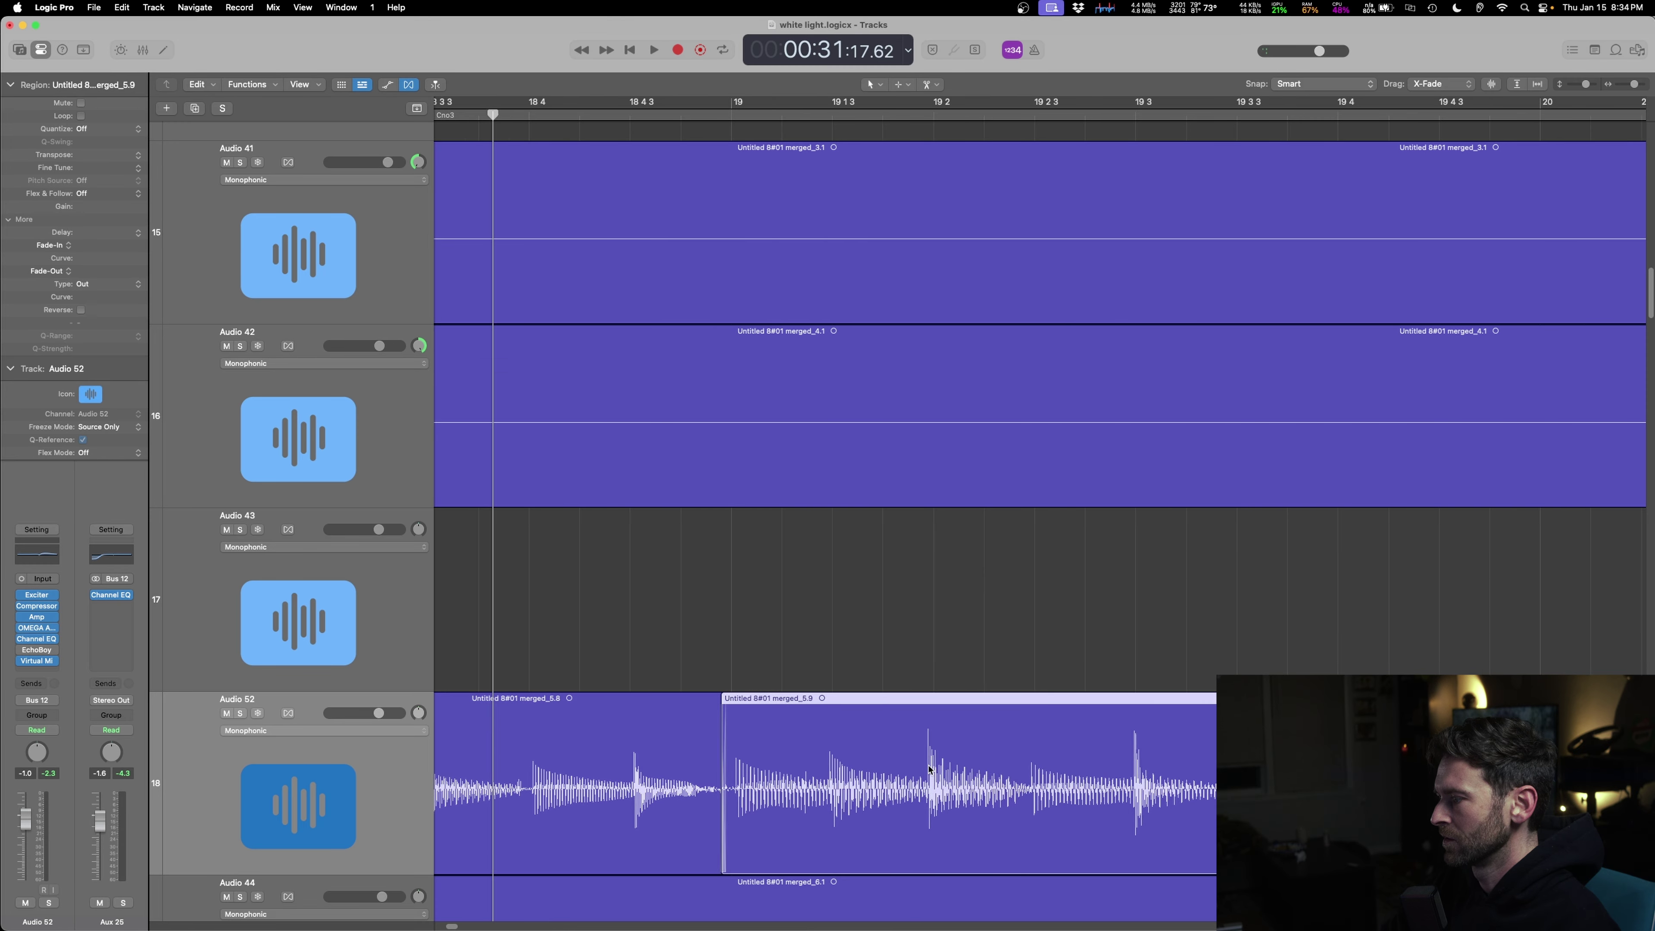
{"action": "left_click", "coordinate": [853, 763], "text": "super"}
{"action": "left_click_drag", "start_coordinate": [907, 766], "coordinate": [912, 767]}
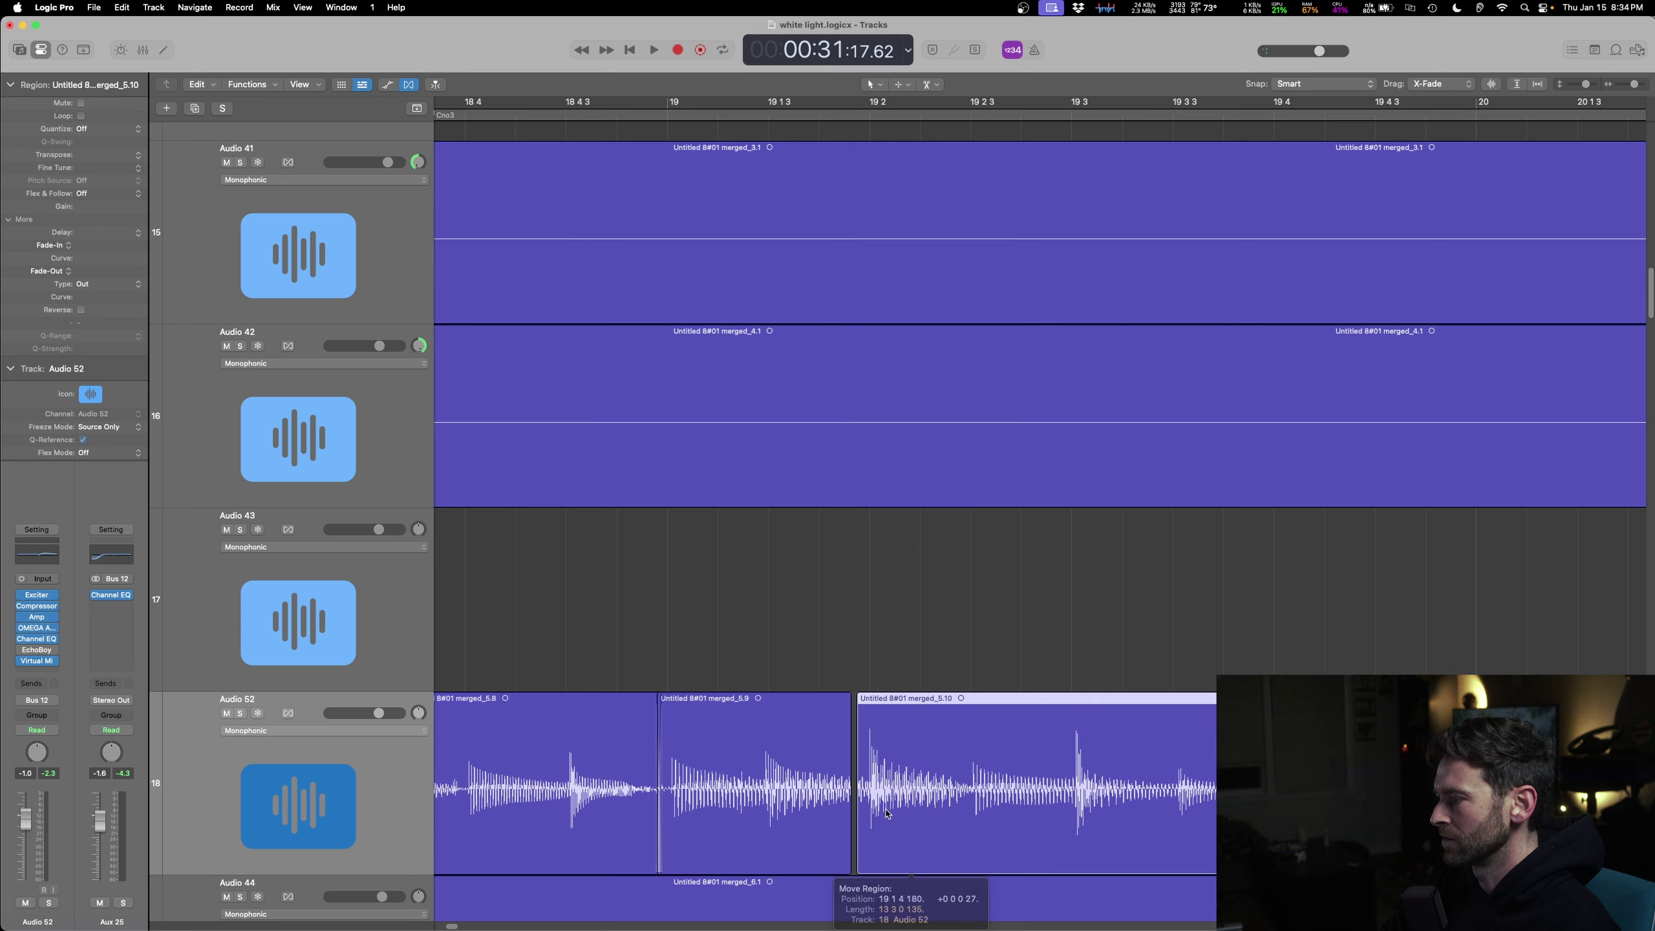
{"action": "left_click_drag", "start_coordinate": [859, 862], "coordinate": [844, 863]}
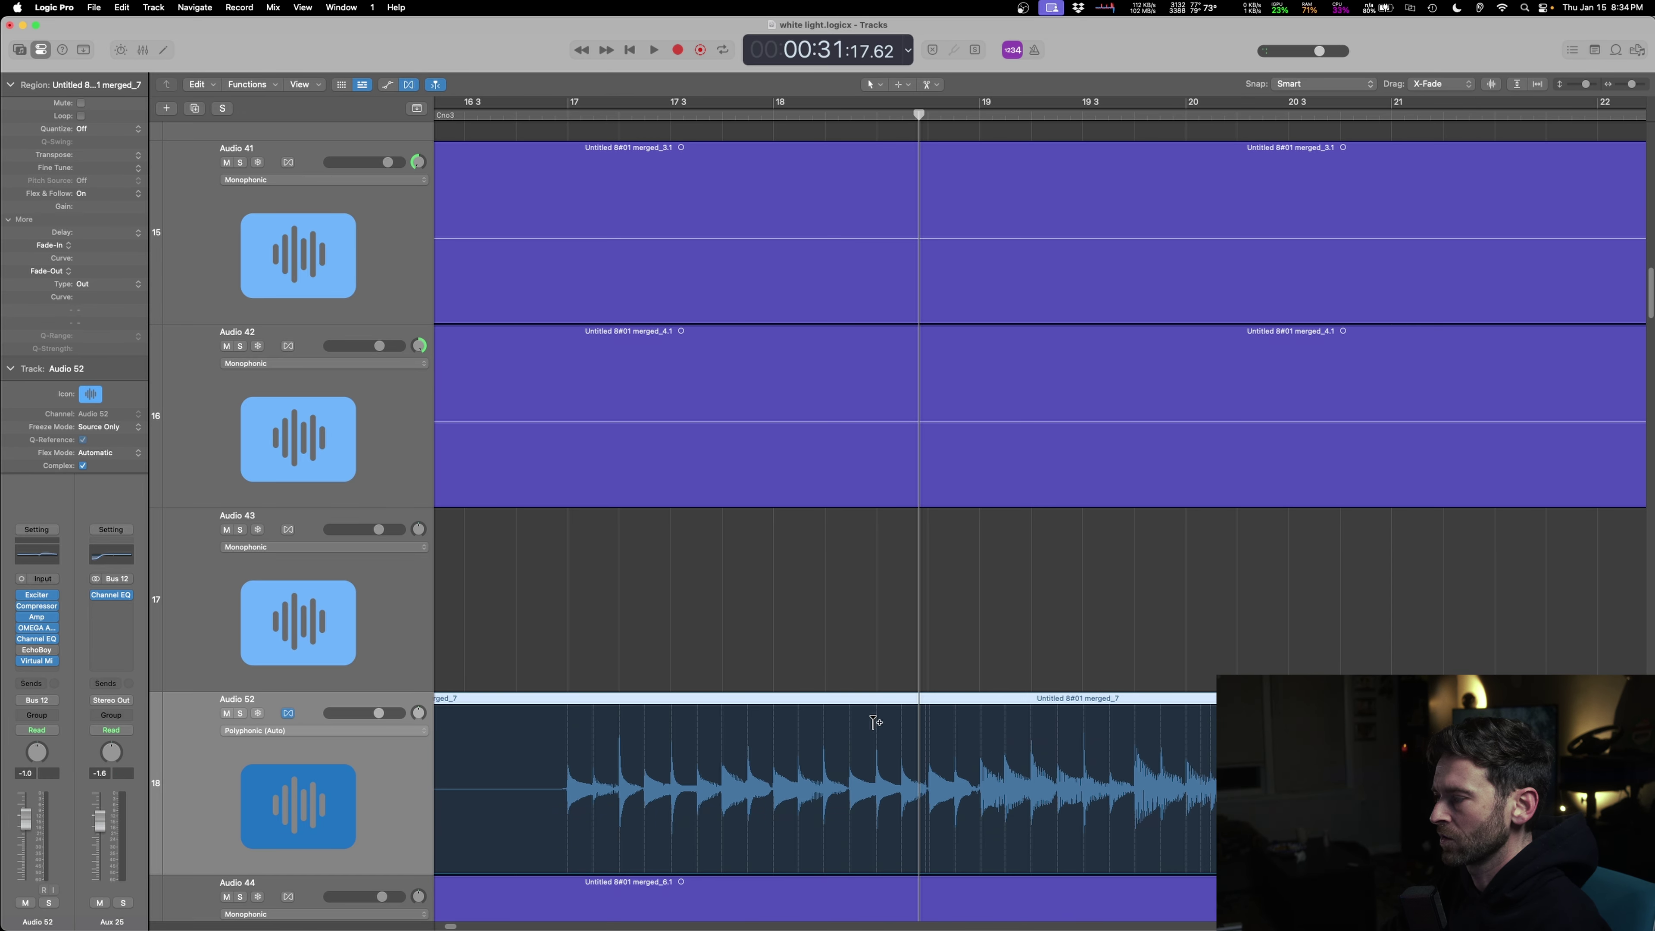
- Open the consolidated Audio 52 region in the audio file editor to examine its transient markers
{"action": "double_click", "coordinate": [856, 701]}
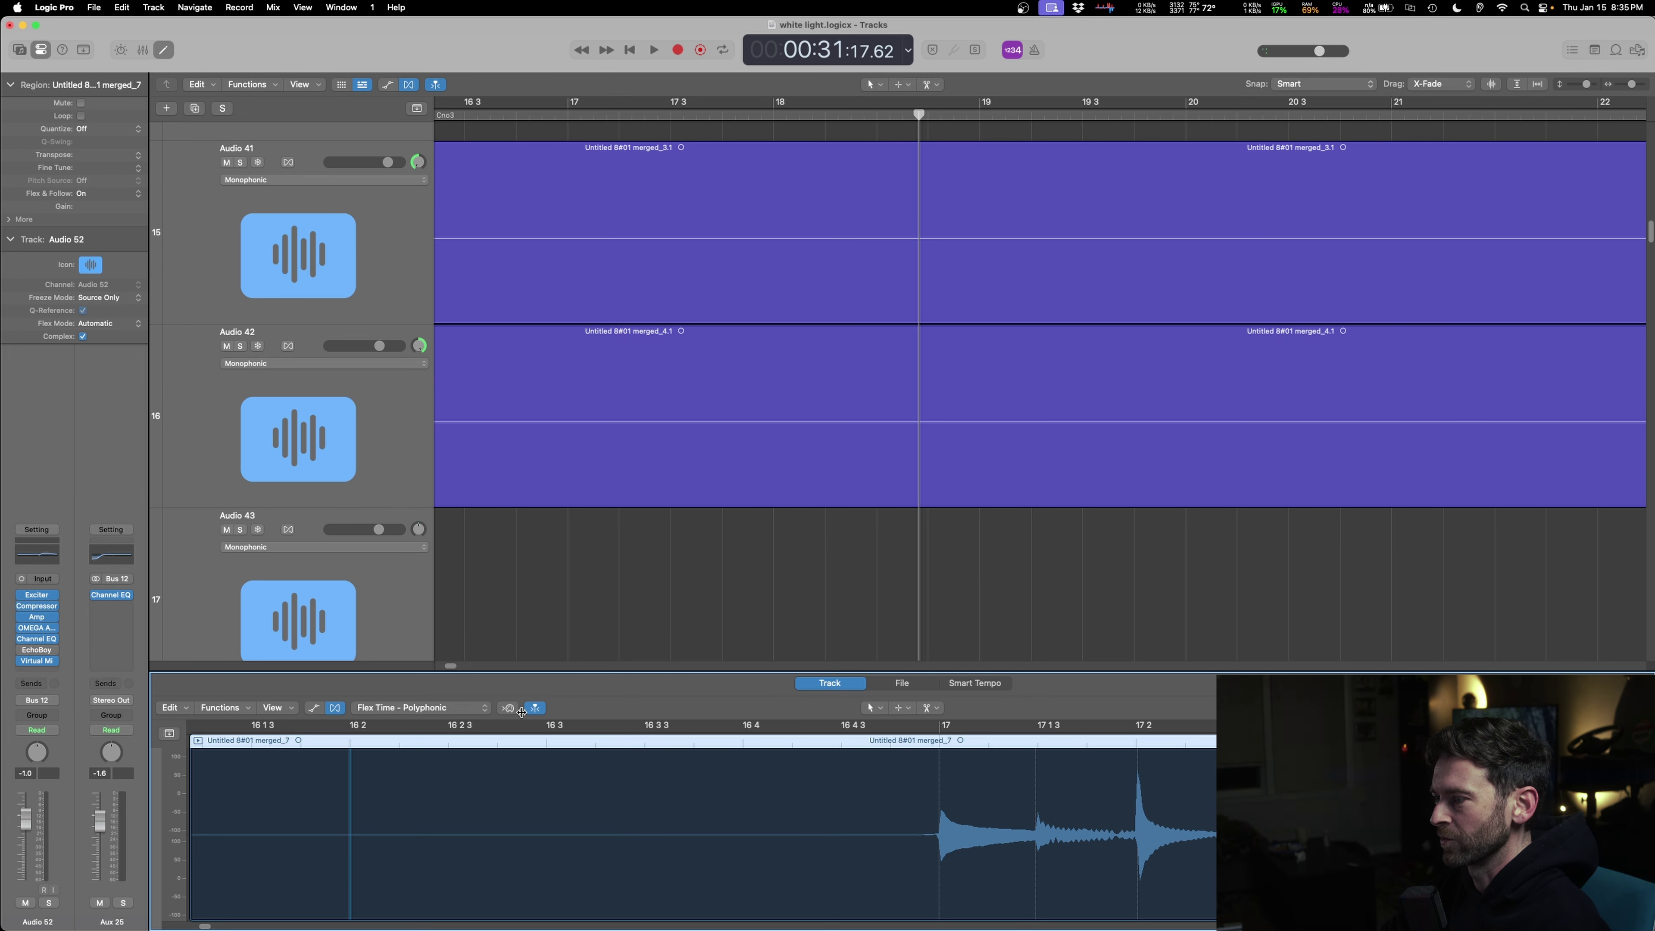
{"action": "left_click", "coordinate": [902, 683]}
{"action": "scroll", "coordinate": [977, 586], "scroll_direction": "down", "scroll_amount": 5}
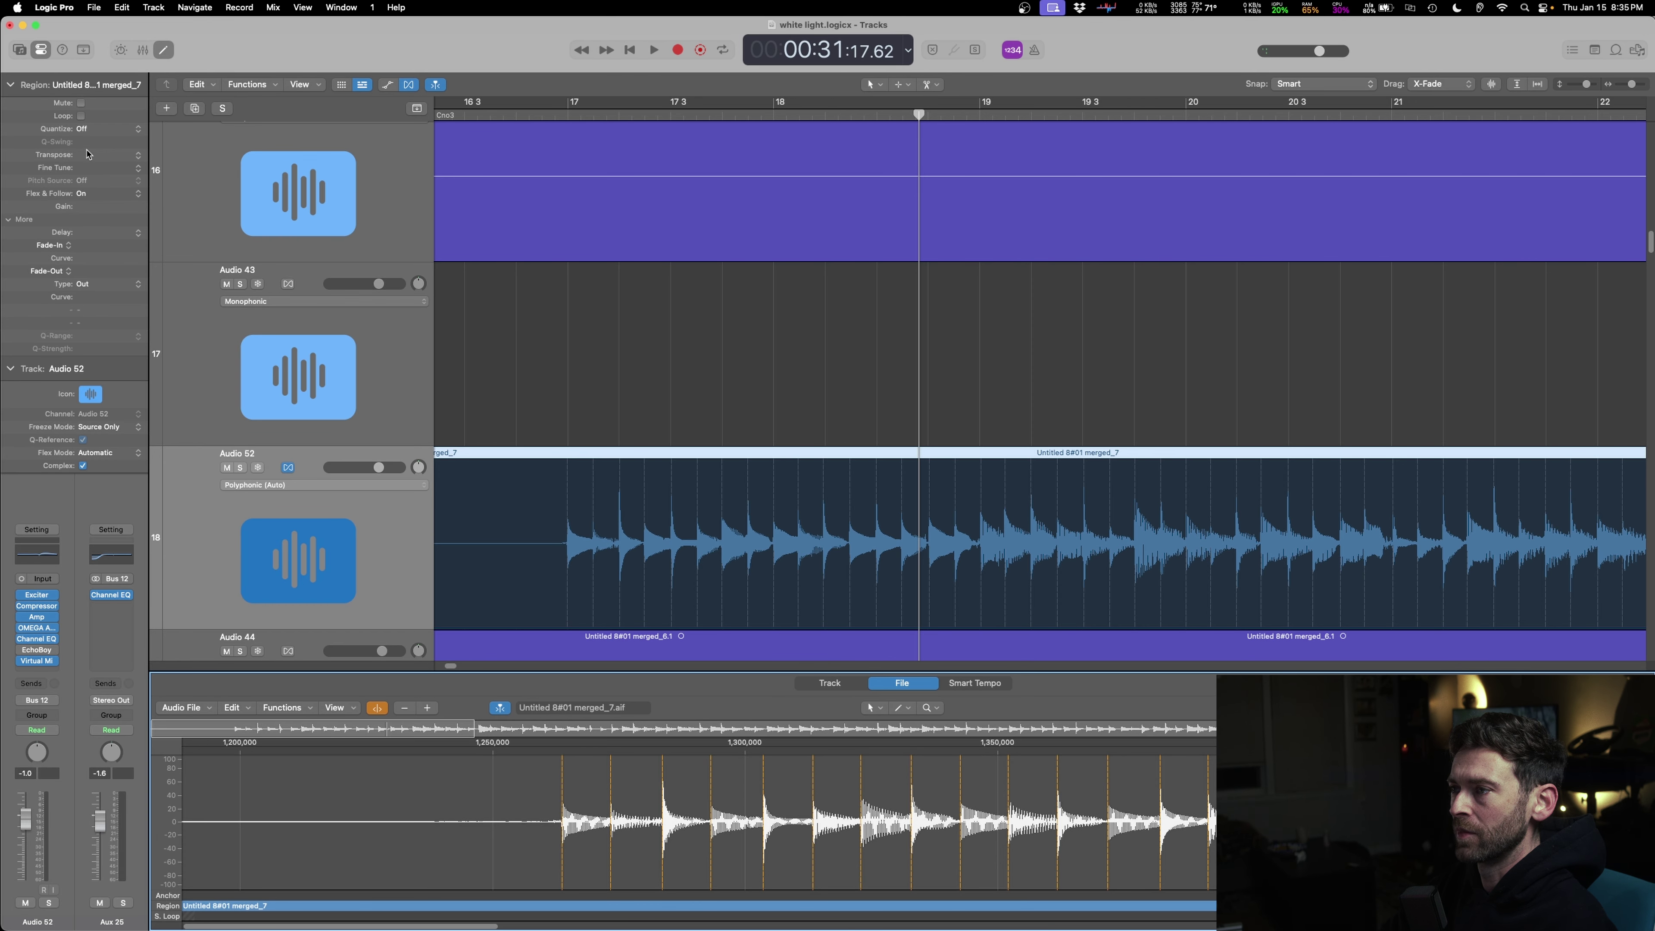
- Set Quantize to 1/16 Note for the consolidated Audio 52 region and audition it, briefly soloing the track
{"action": "left_click", "coordinate": [89, 129]}
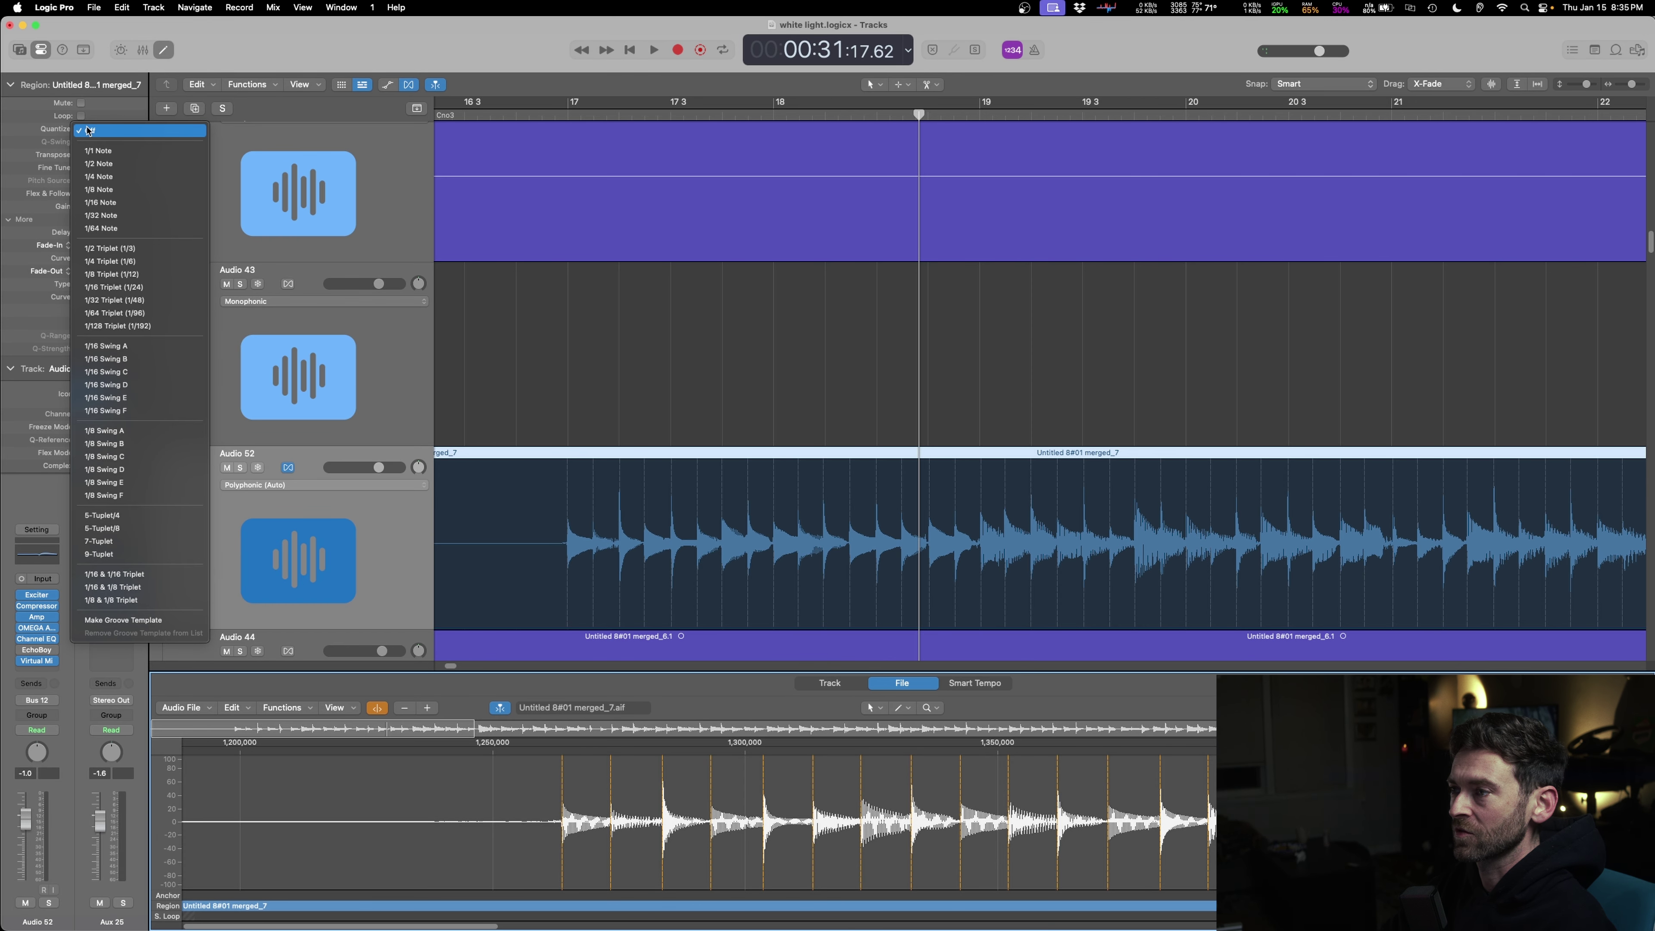
{"action": "left_click", "coordinate": [126, 203]}
{"action": "left_click", "coordinate": [530, 362]}
{"action": "key", "text": "space"}
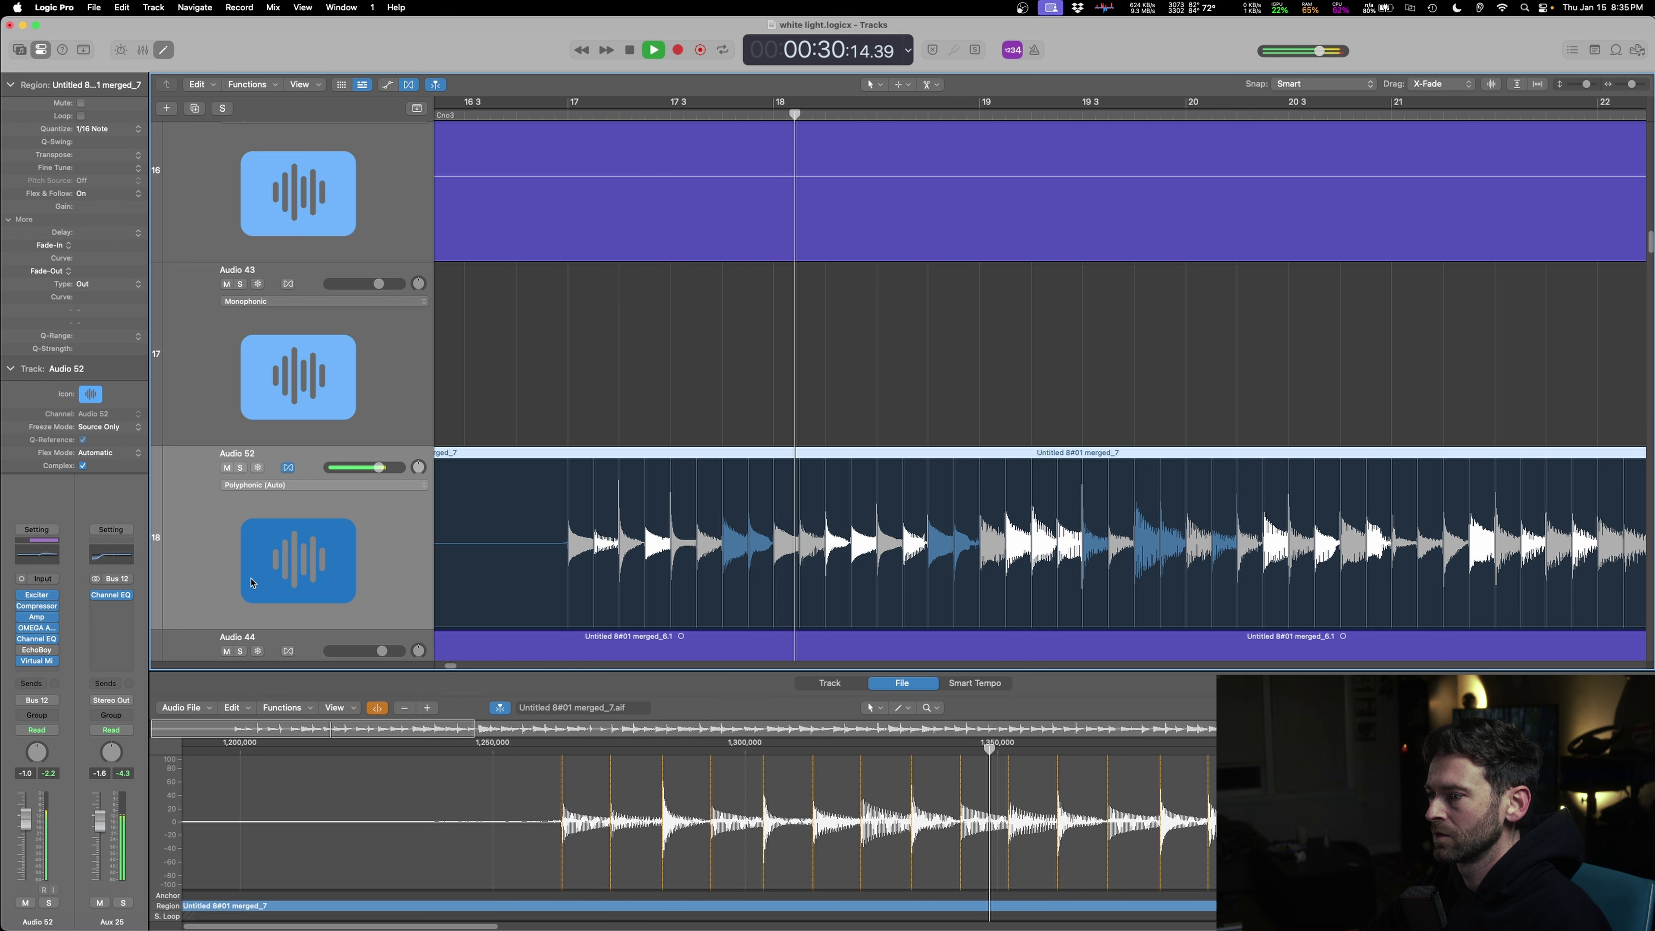
{"action": "left_click", "coordinate": [51, 904]}
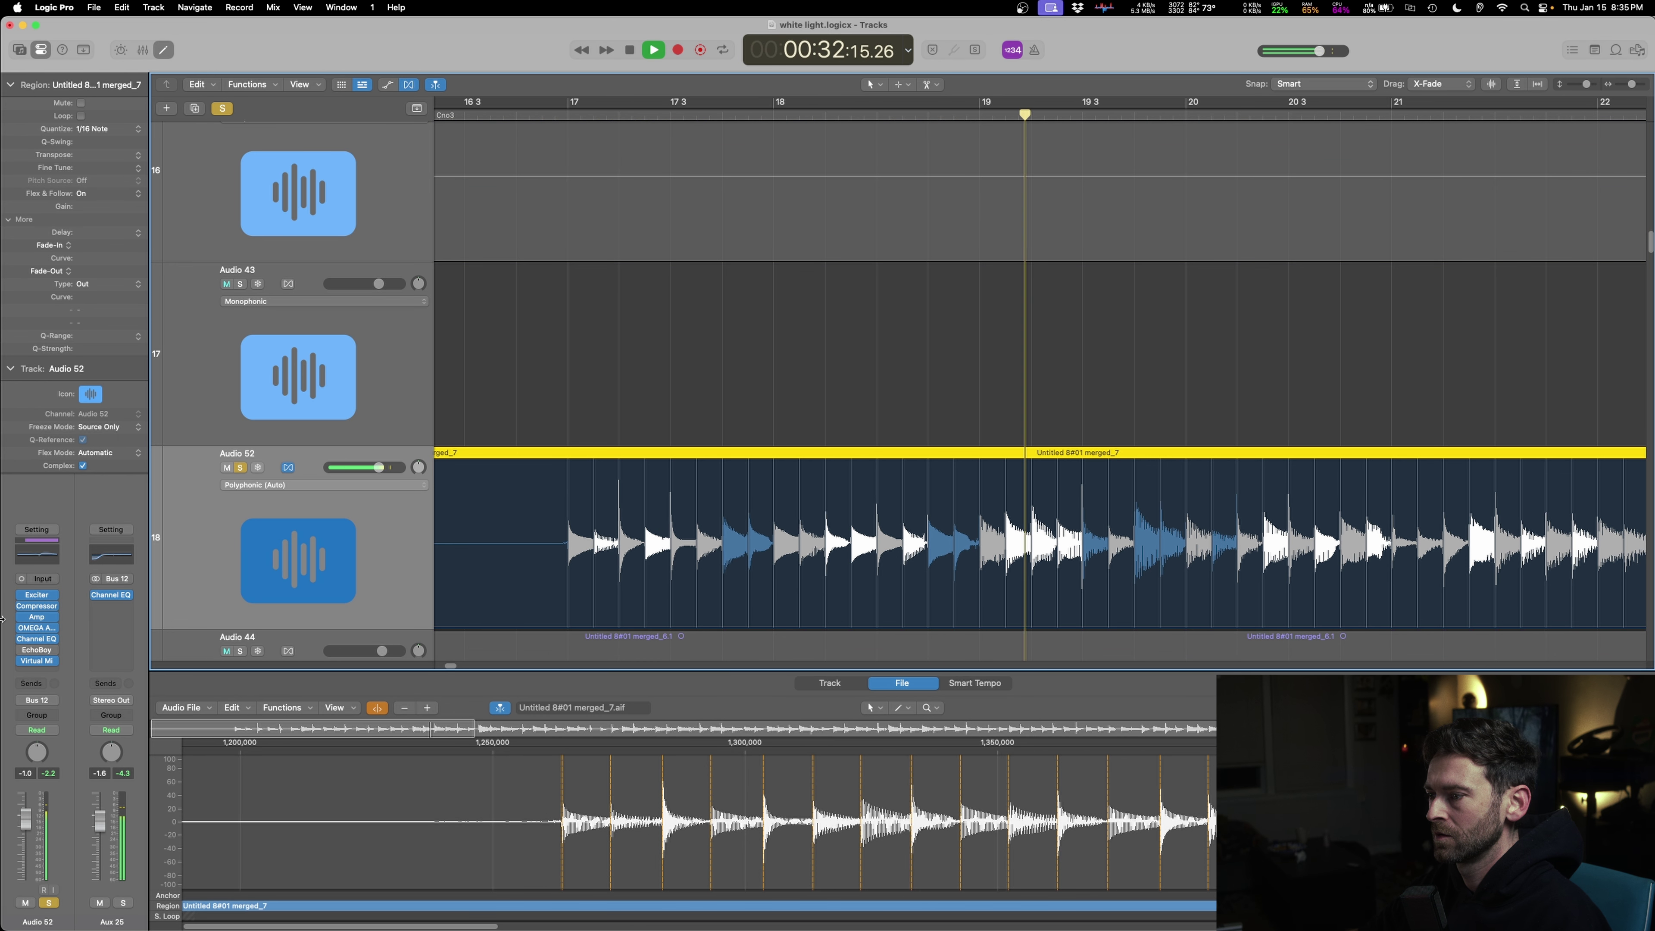
{"action": "left_click", "coordinate": [50, 903]}
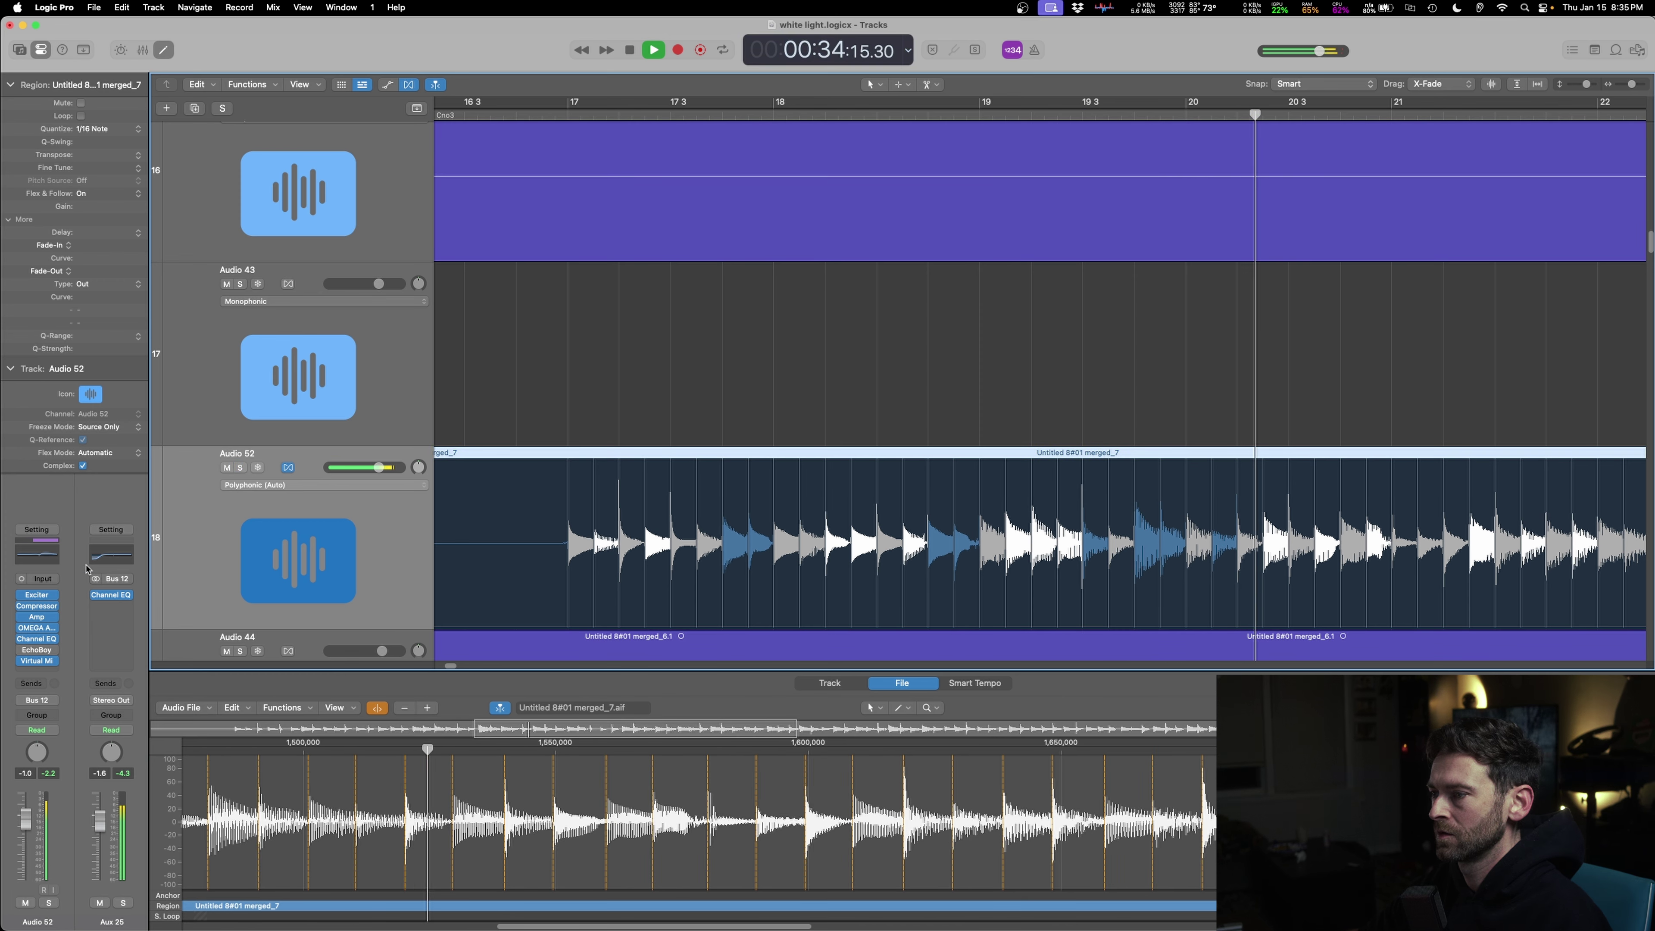
- Open Amp Designer on Audio 52 and browse its microphone and cabinet options during playback
{"action": "mouse_move", "coordinate": [39, 629]}
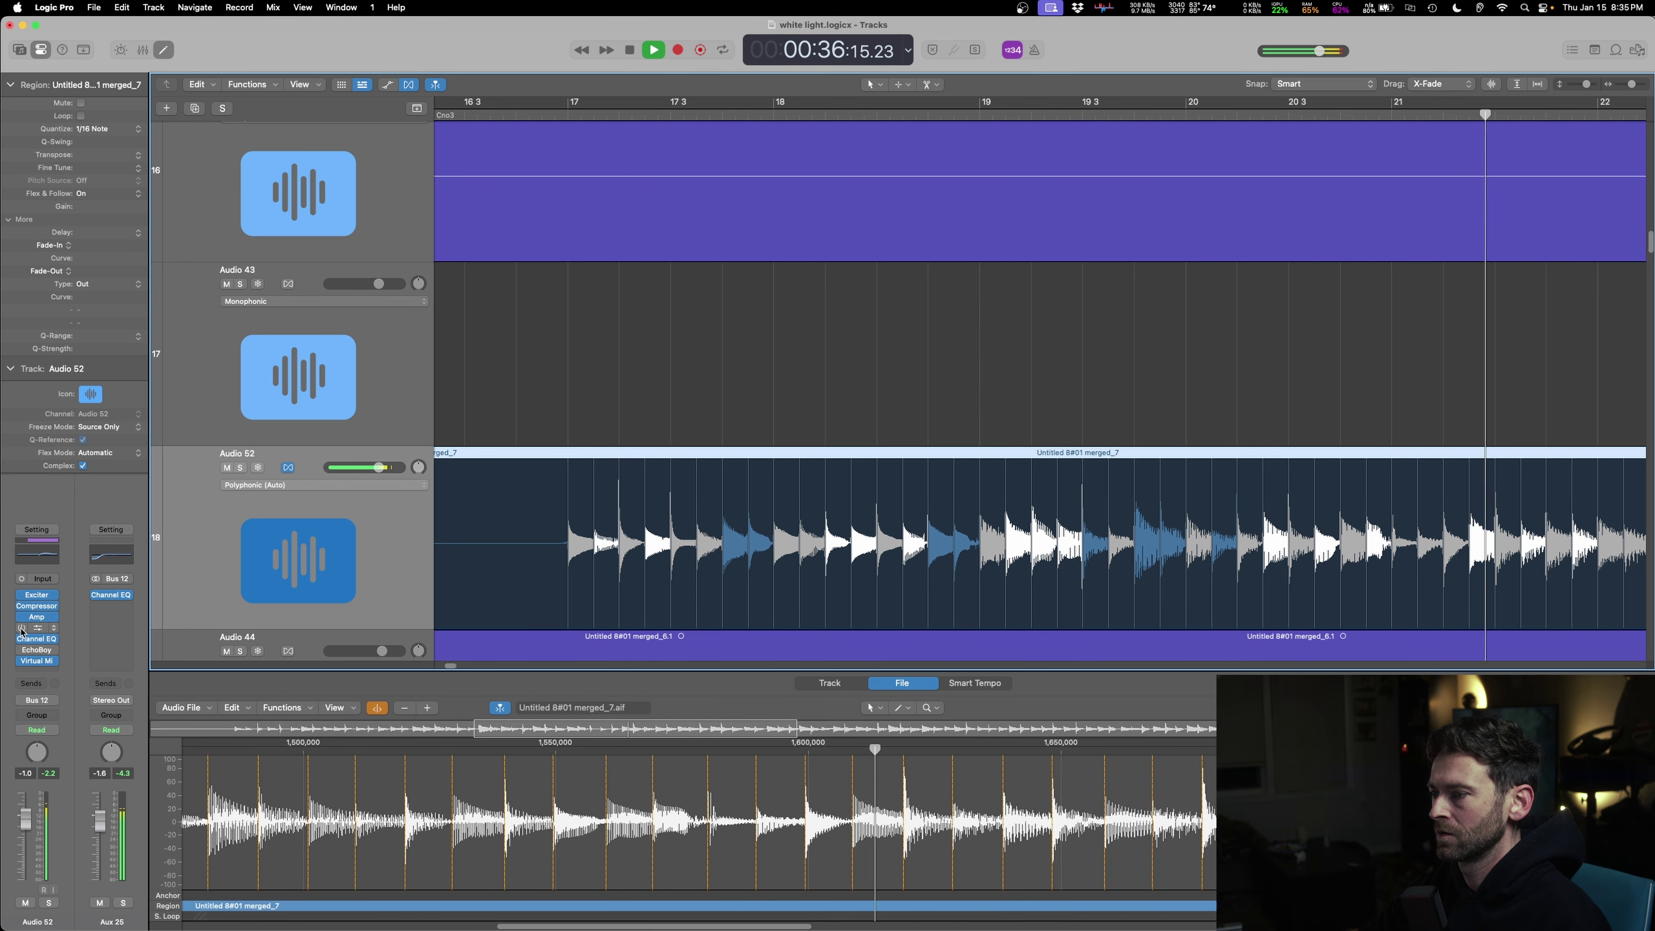
{"action": "left_click", "coordinate": [38, 617]}
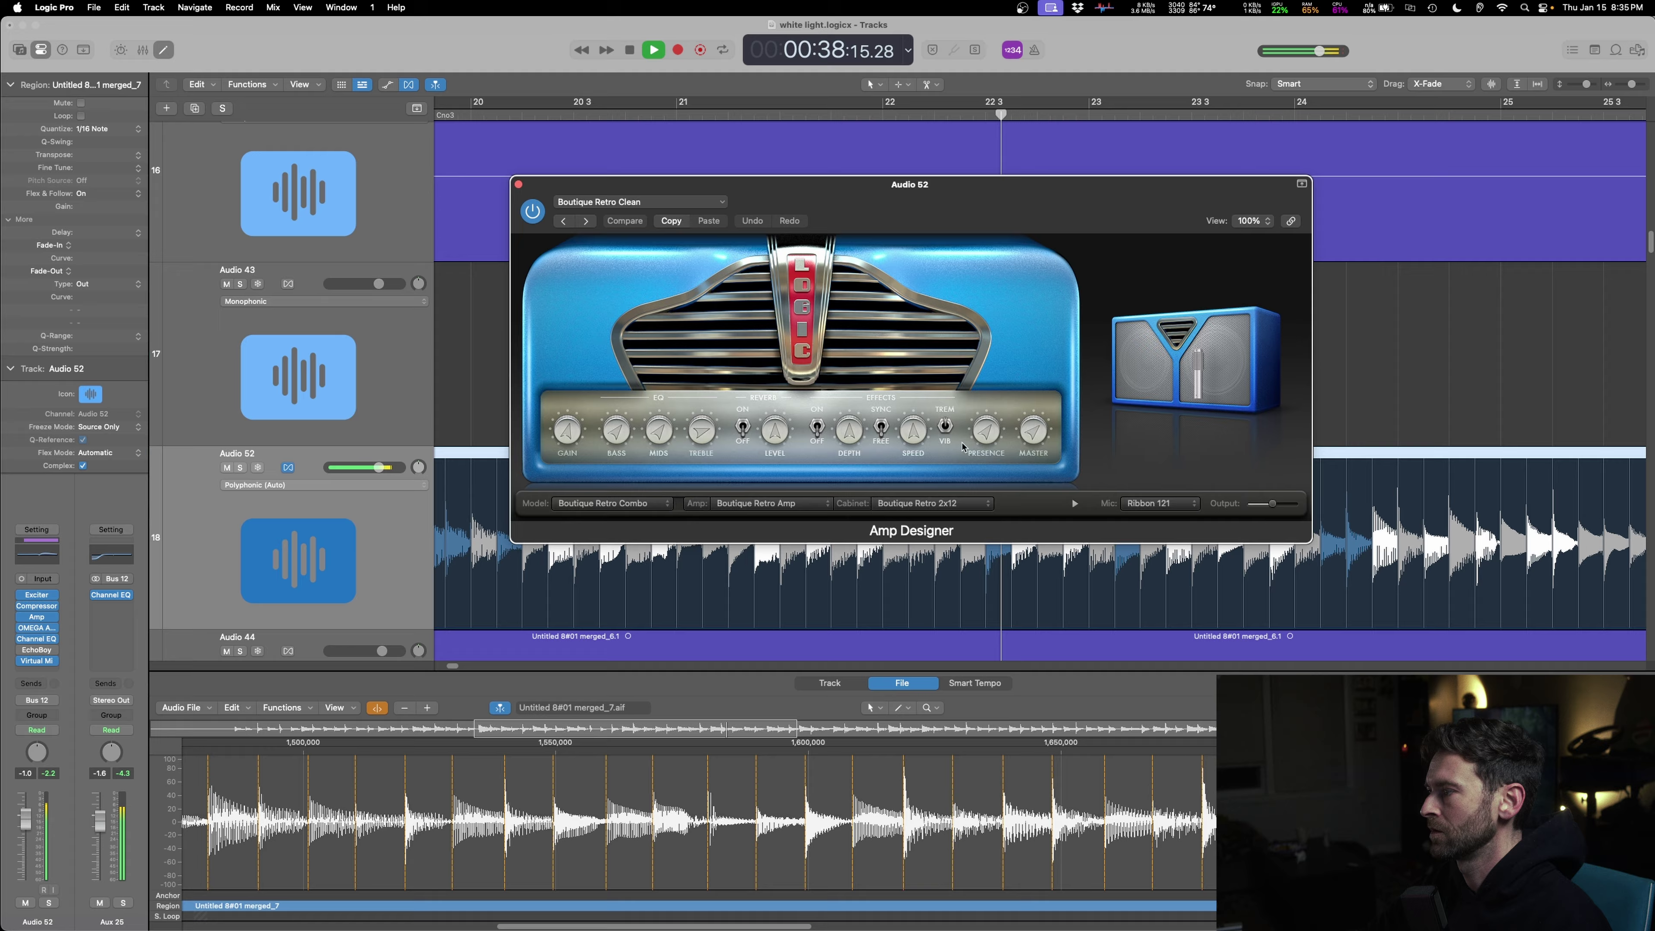
{"action": "left_click", "coordinate": [1160, 504]}
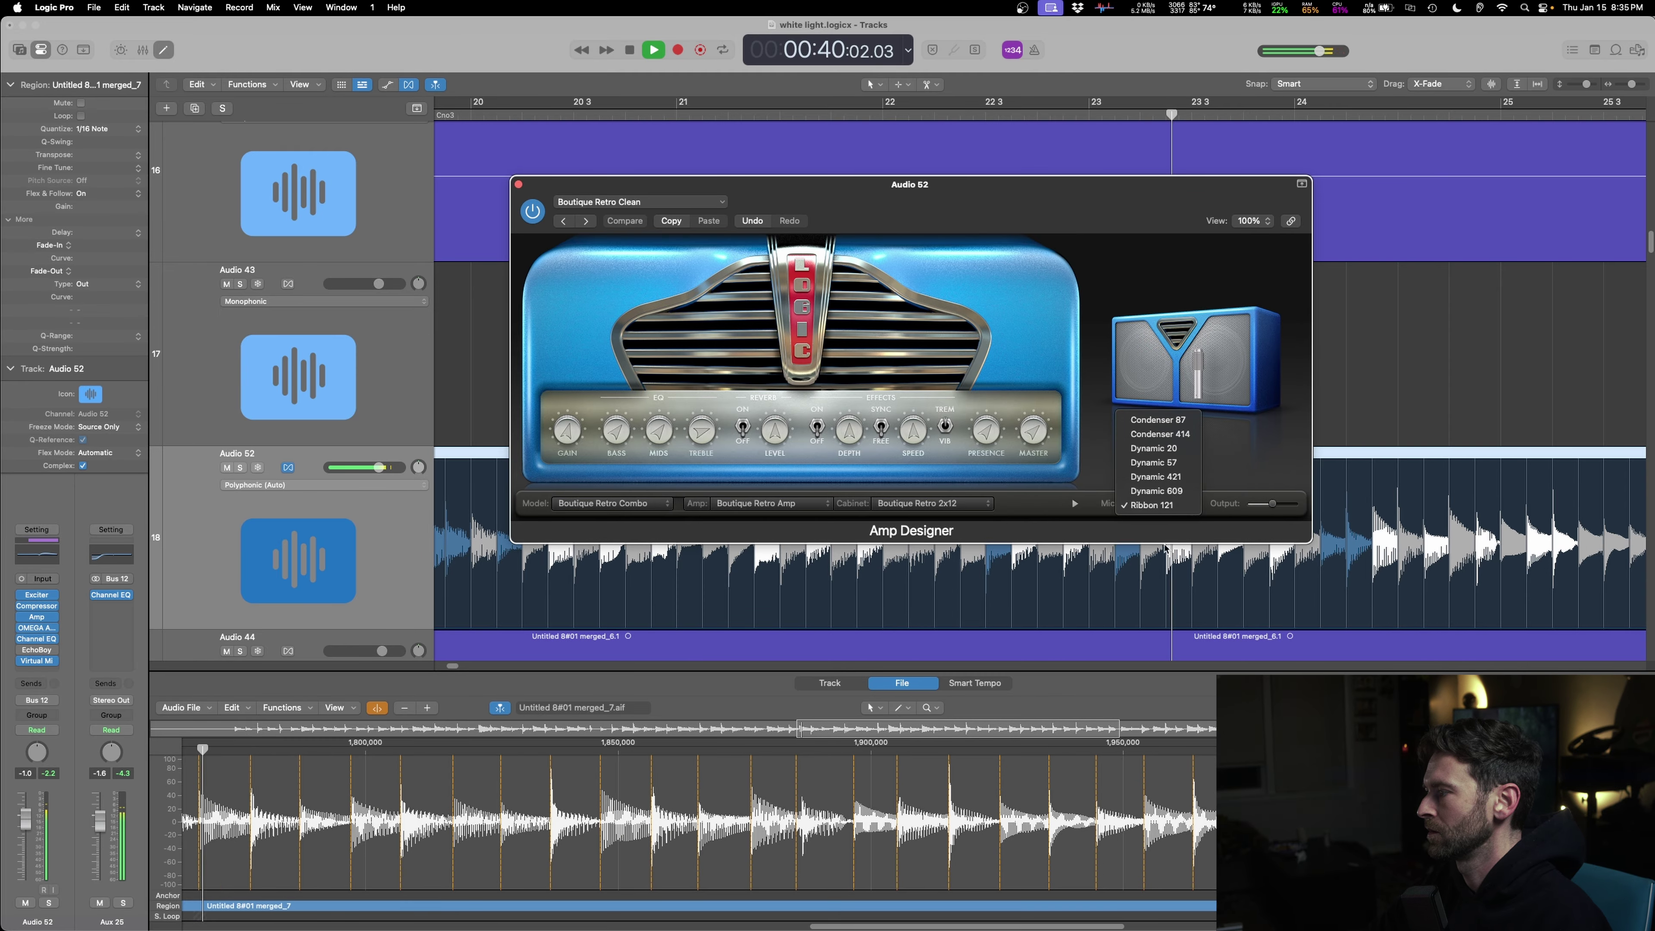
{"action": "left_click", "coordinate": [1104, 506]}
{"action": "left_click", "coordinate": [949, 504]}
{"action": "left_click", "coordinate": [953, 562]}
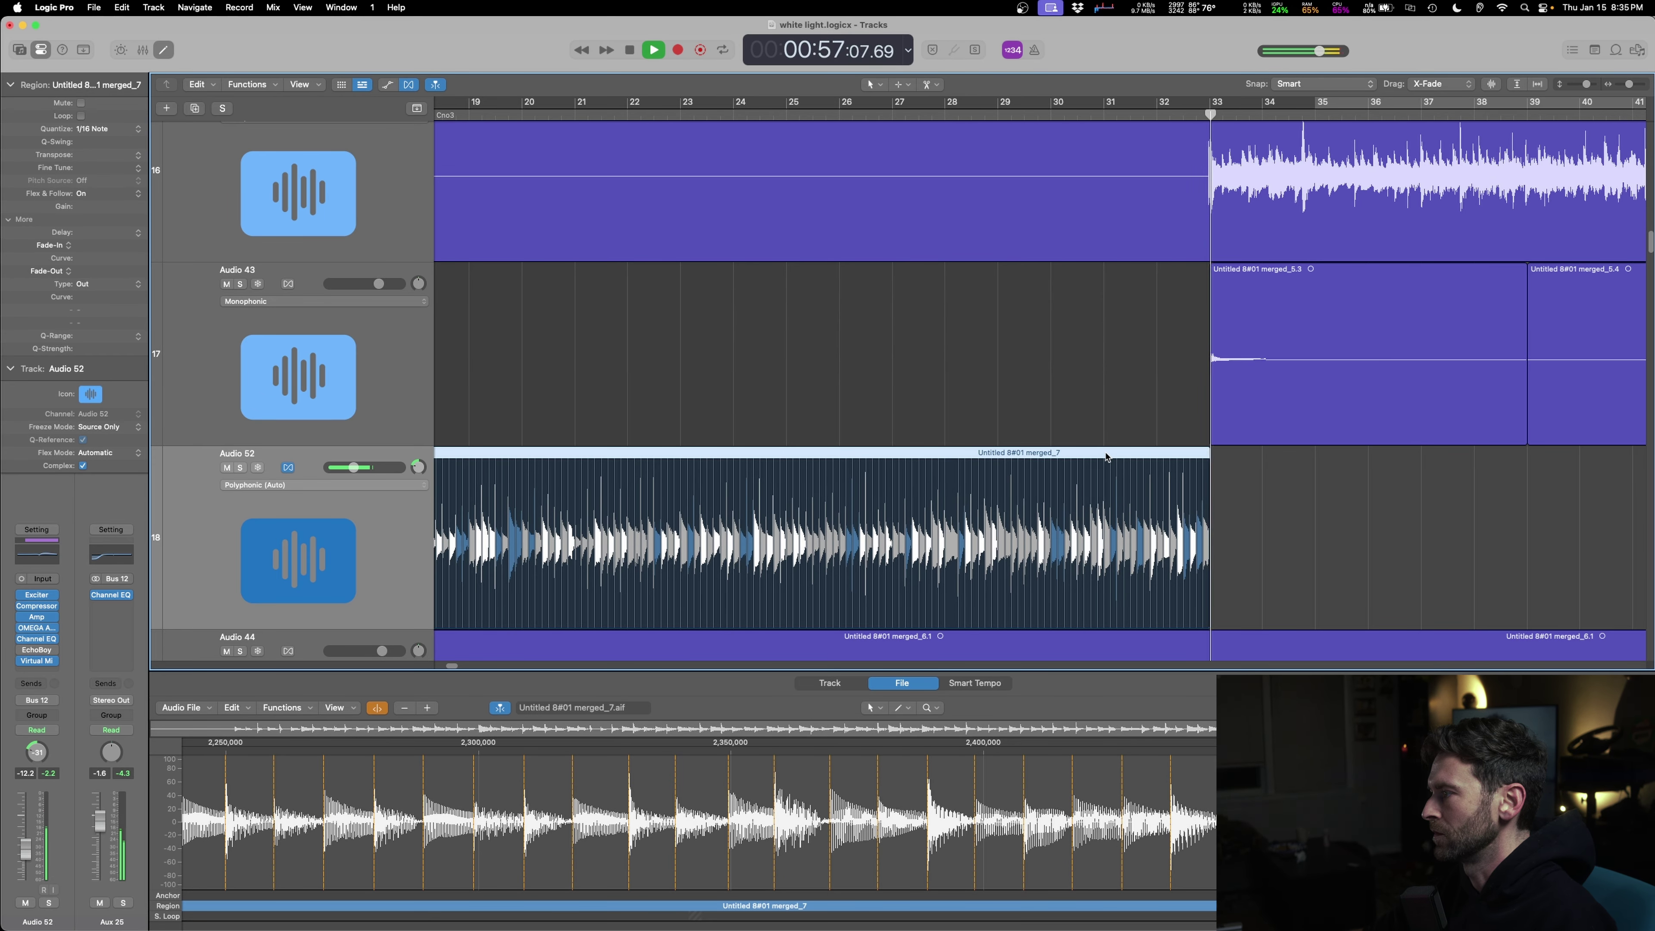
- Deselect the Audio 52 region and close the audio editor, returning to an overview of the arrangement
{"action": "key", "text": "super+Up"}
{"action": "key", "text": "super+Left"}
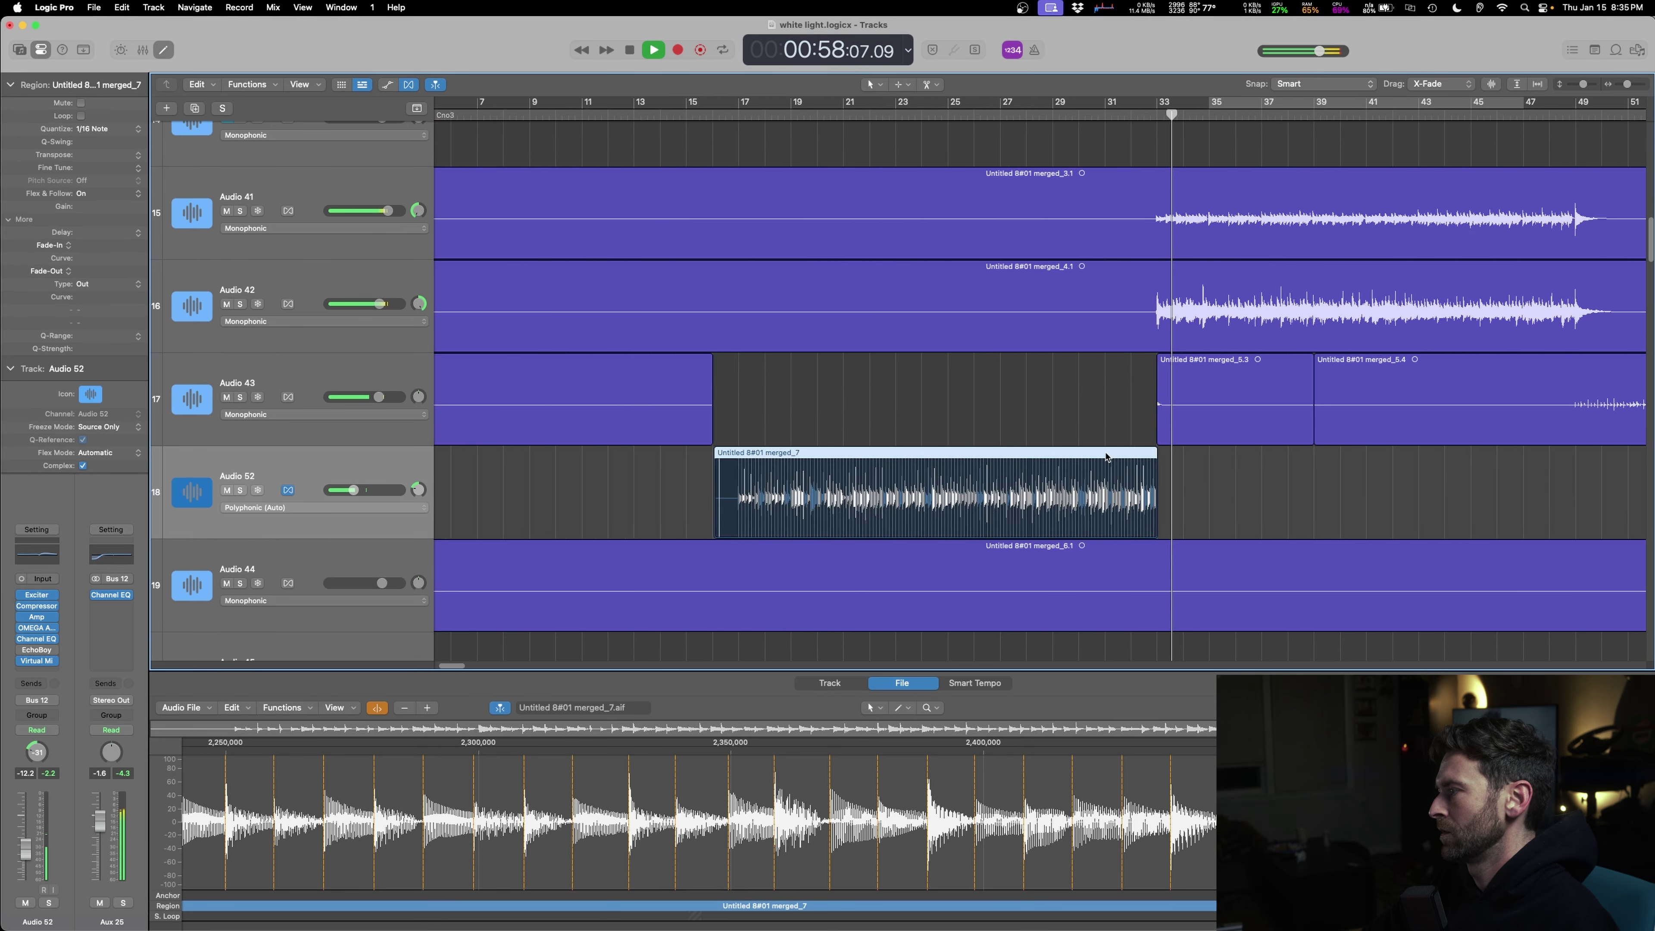
{"action": "key", "text": "super+Left"}
{"action": "left_click", "coordinate": [1061, 408]}
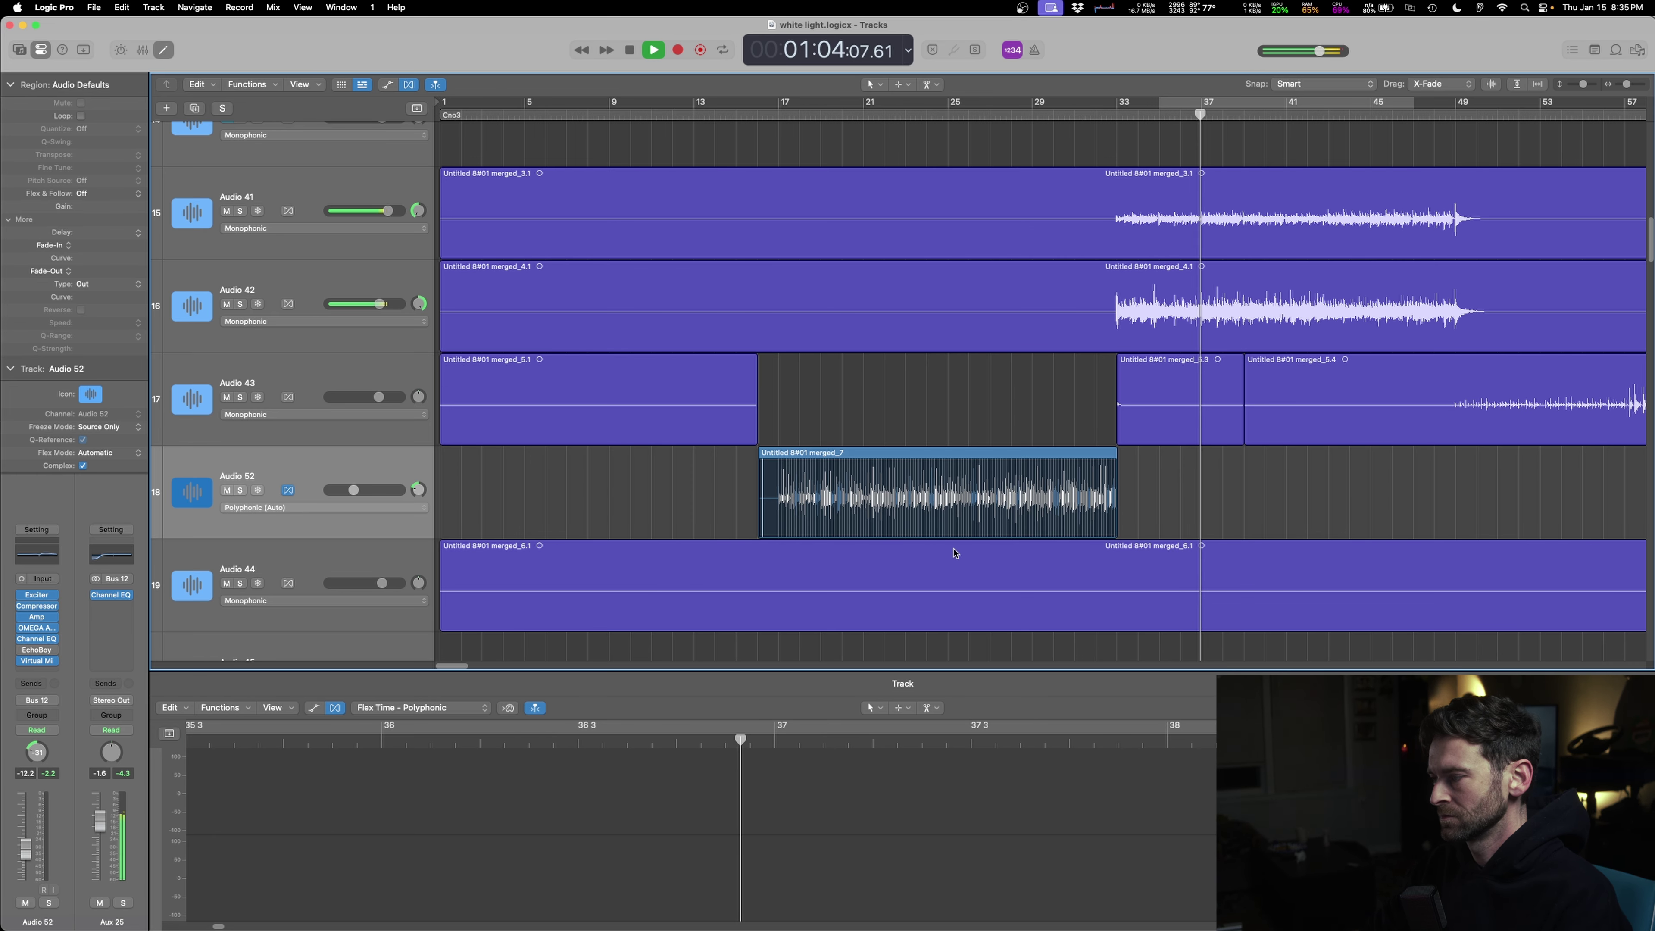
{"action": "key", "text": "e"}
{"action": "key", "text": "super+Up"}
{"action": "key", "text": "super+Up"}
{"action": "key", "text": "super+Up"}
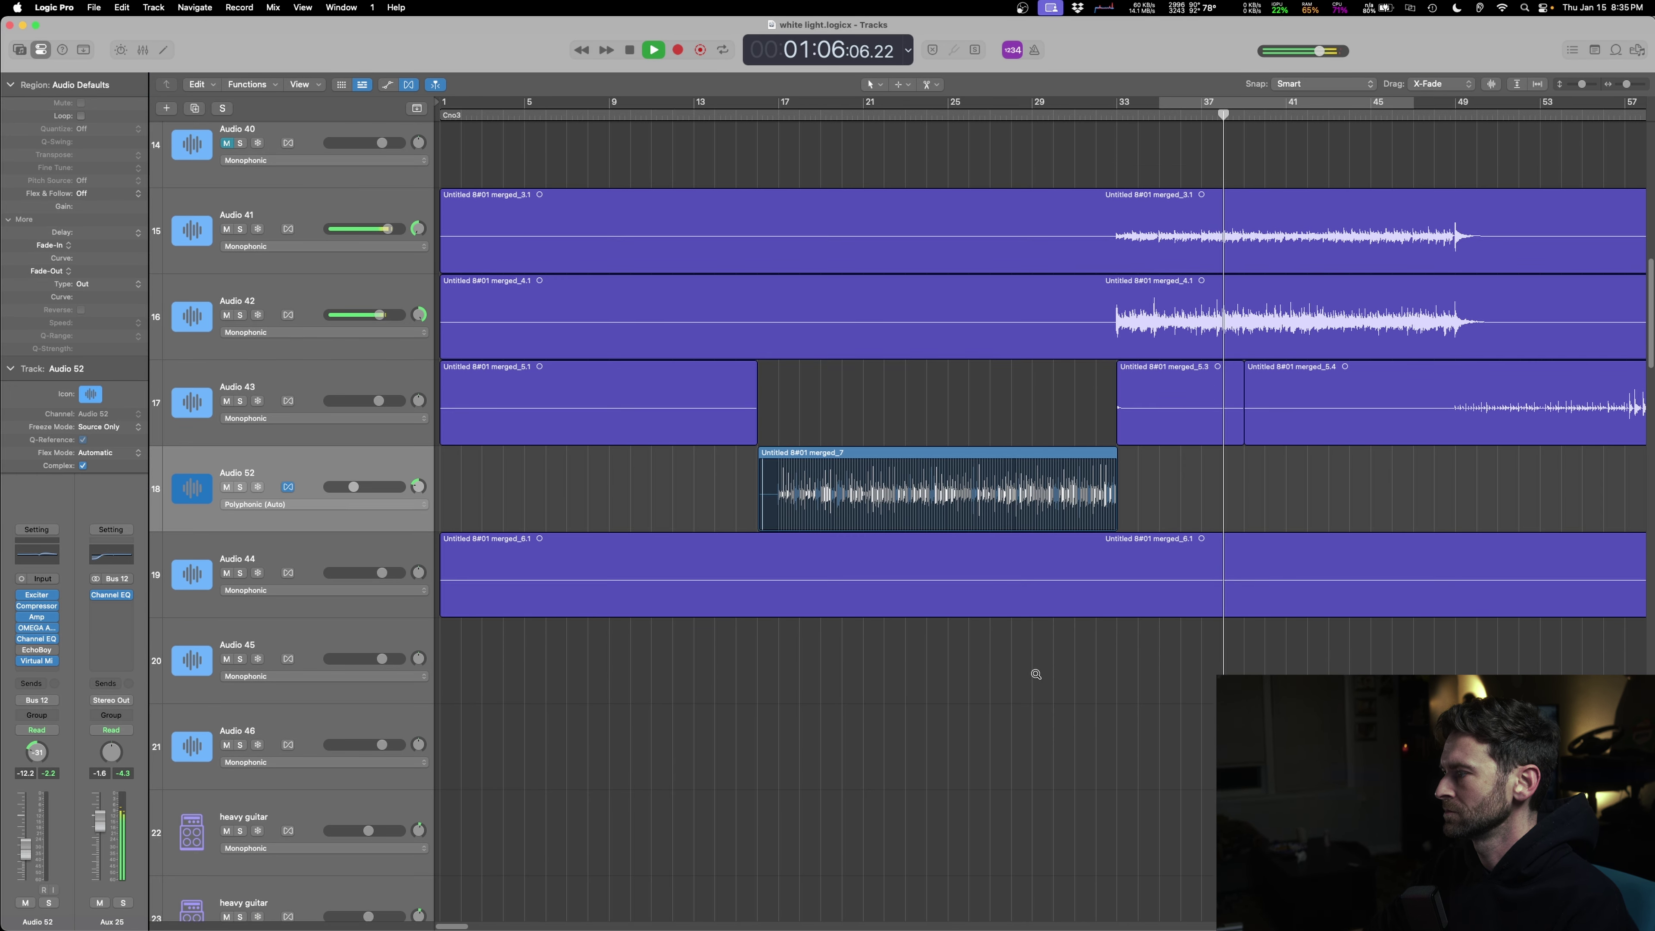
- Go to the main vox center tracks and audition the vocal section from about bar 34
{"action": "scroll", "coordinate": [1037, 678], "scroll_direction": "down", "scroll_amount": 4}
{"action": "scroll", "coordinate": [1037, 678], "scroll_direction": "right", "scroll_amount": 3}
{"action": "key", "text": "space"}
{"action": "scroll", "coordinate": [1037, 678], "scroll_direction": "down", "scroll_amount": 5}
{"action": "scroll", "coordinate": [1037, 678], "scroll_direction": "right", "scroll_amount": 3}
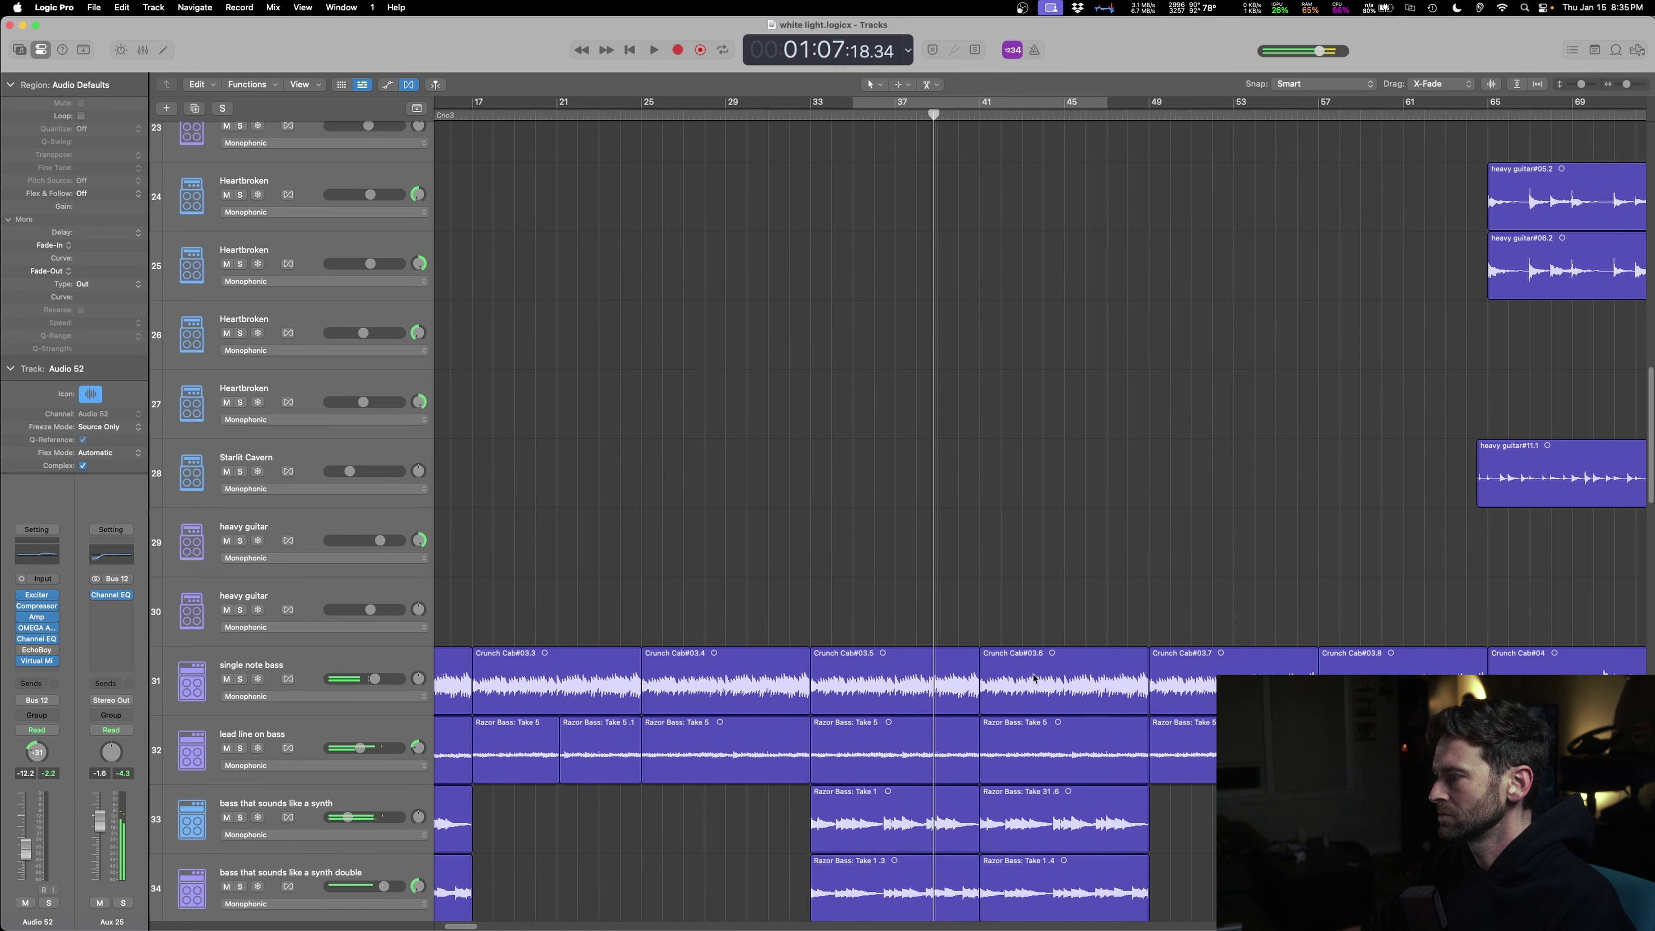
{"action": "scroll", "coordinate": [977, 668], "scroll_direction": "down", "scroll_amount": 4}
{"action": "scroll", "coordinate": [884, 720], "scroll_direction": "down", "scroll_amount": 5}
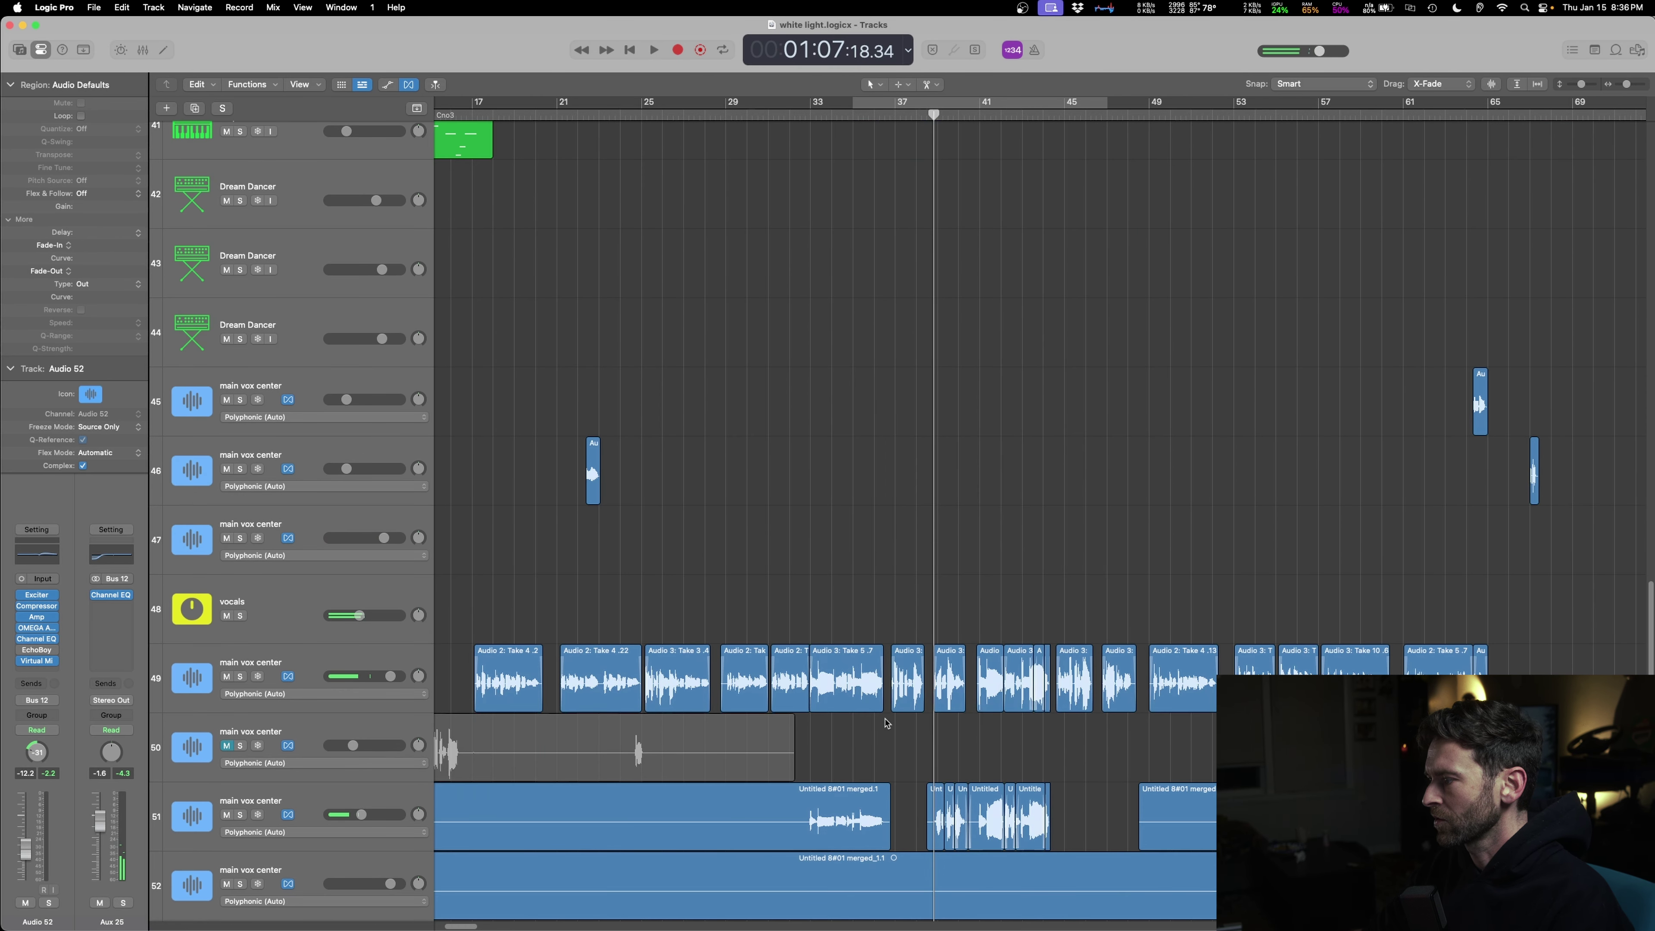
{"action": "left_click", "coordinate": [848, 549]}
{"action": "key", "text": "space"}
{"action": "scroll", "coordinate": [815, 620], "scroll_direction": "down", "scroll_amount": 4}
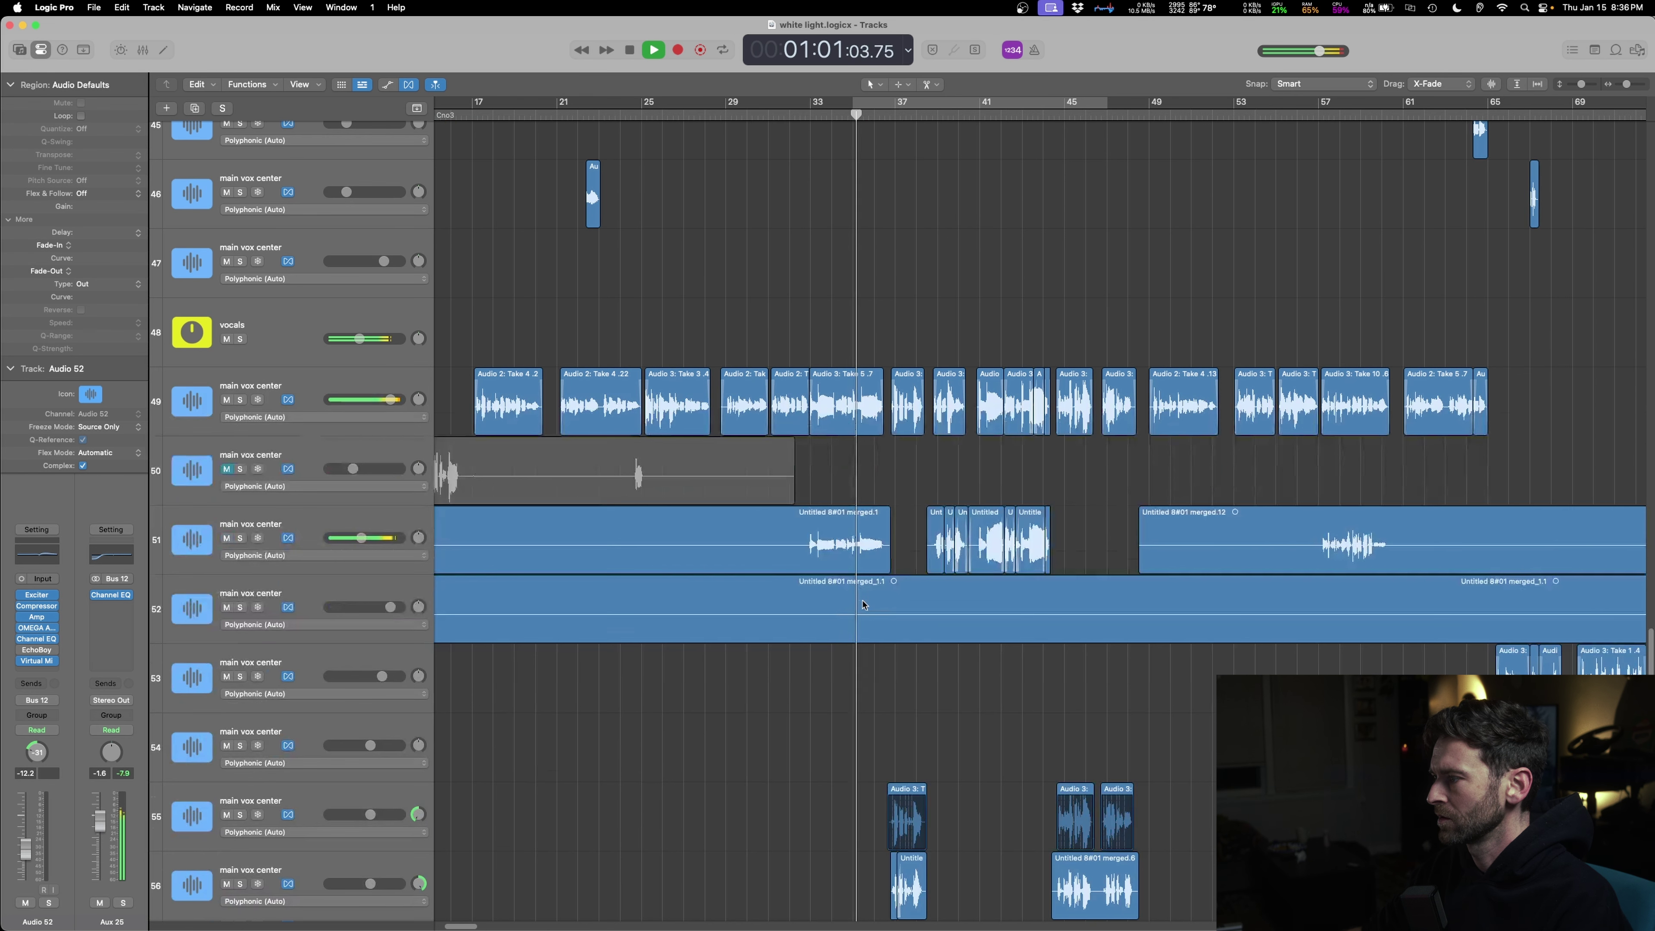
{"action": "scroll", "coordinate": [765, 636], "scroll_direction": "down", "scroll_amount": 3}
{"action": "scroll", "coordinate": [920, 622], "scroll_direction": "up", "scroll_amount": 12}
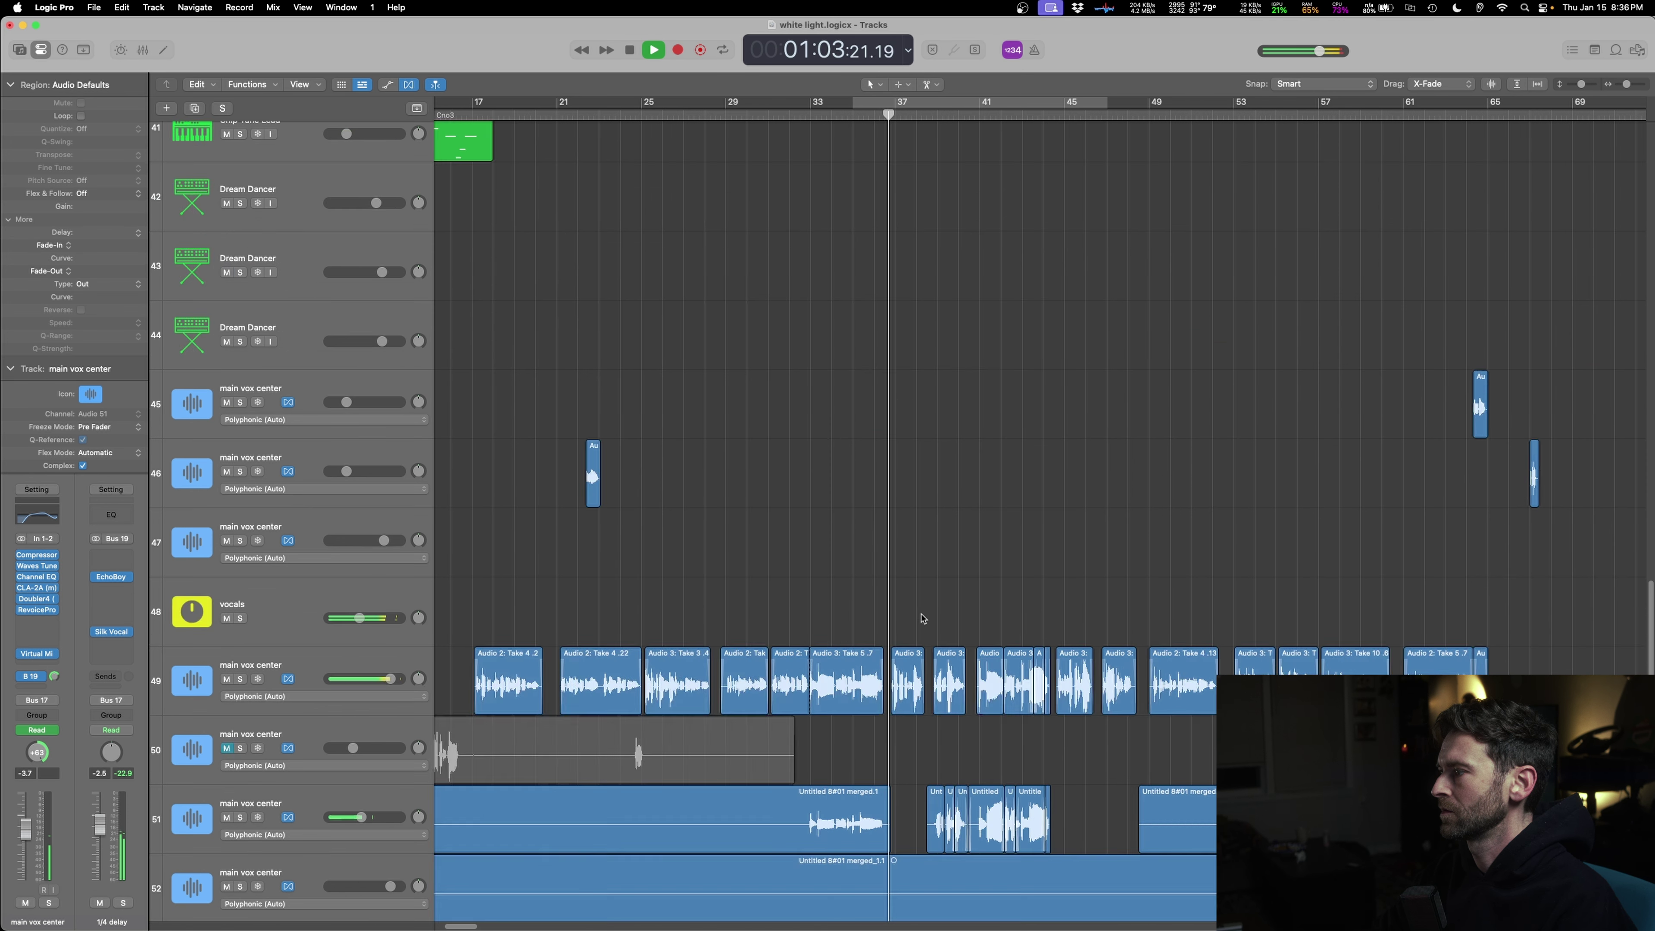
- Select the four regions on Audio 41, 42 and 43 around bar 37 and audition them soloed and in the mix
{"action": "scroll", "coordinate": [906, 619], "scroll_direction": "up", "scroll_amount": 15}
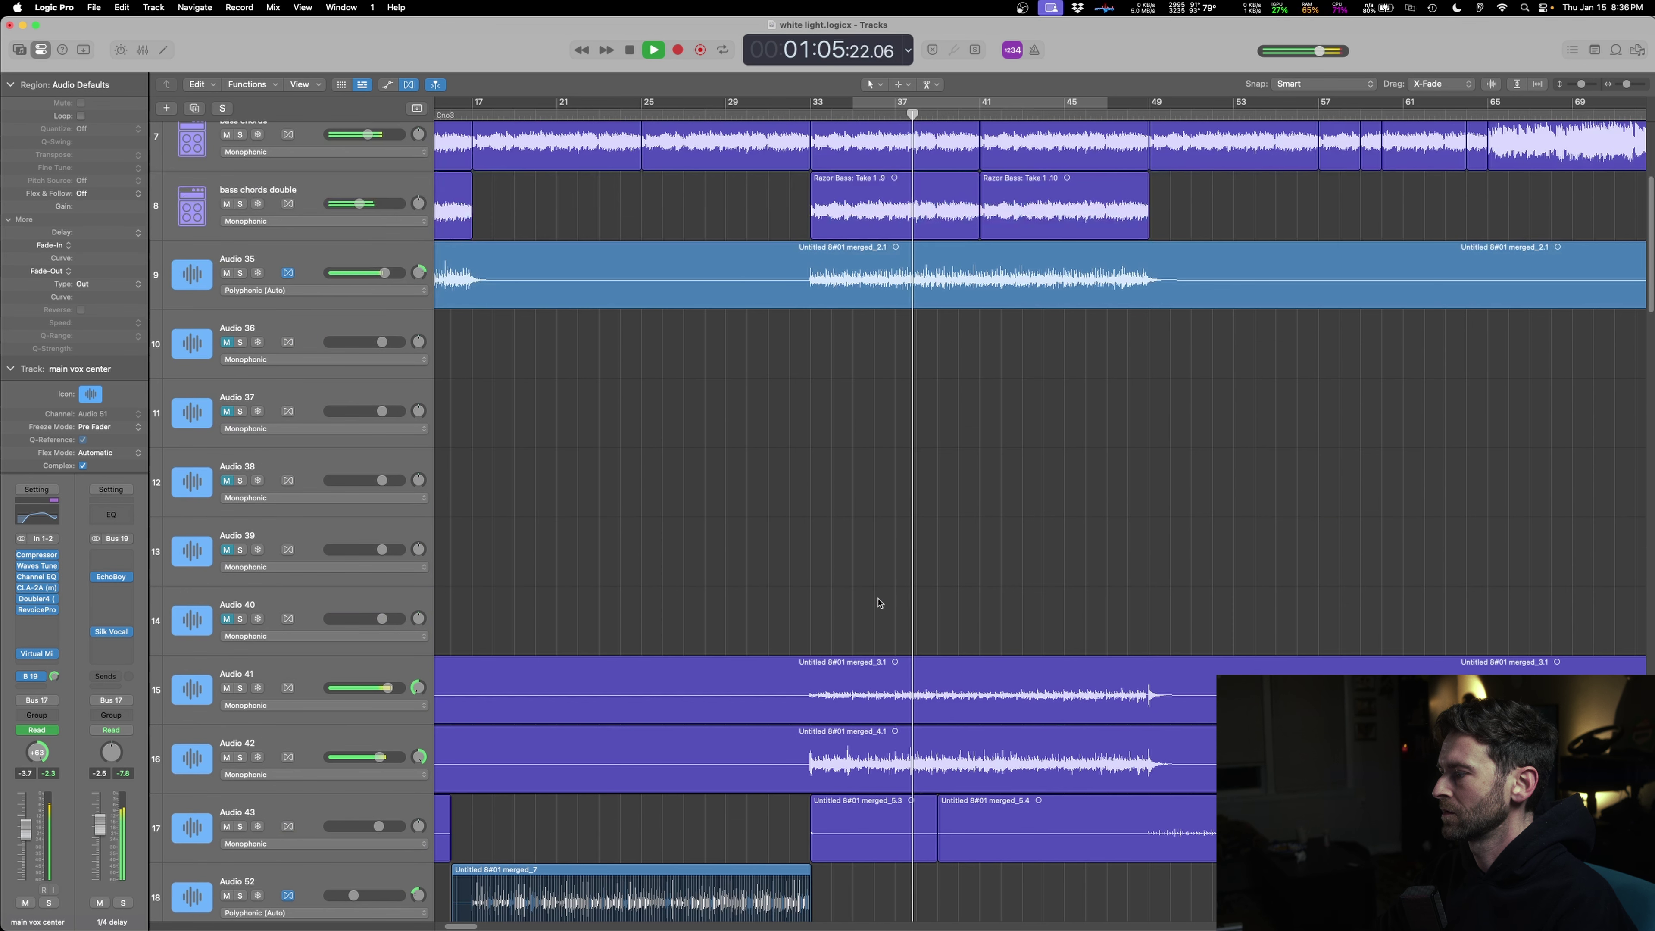
{"action": "left_click_drag", "start_coordinate": [1011, 618], "coordinate": [894, 814]}
{"action": "key", "text": "ctrl+s"}
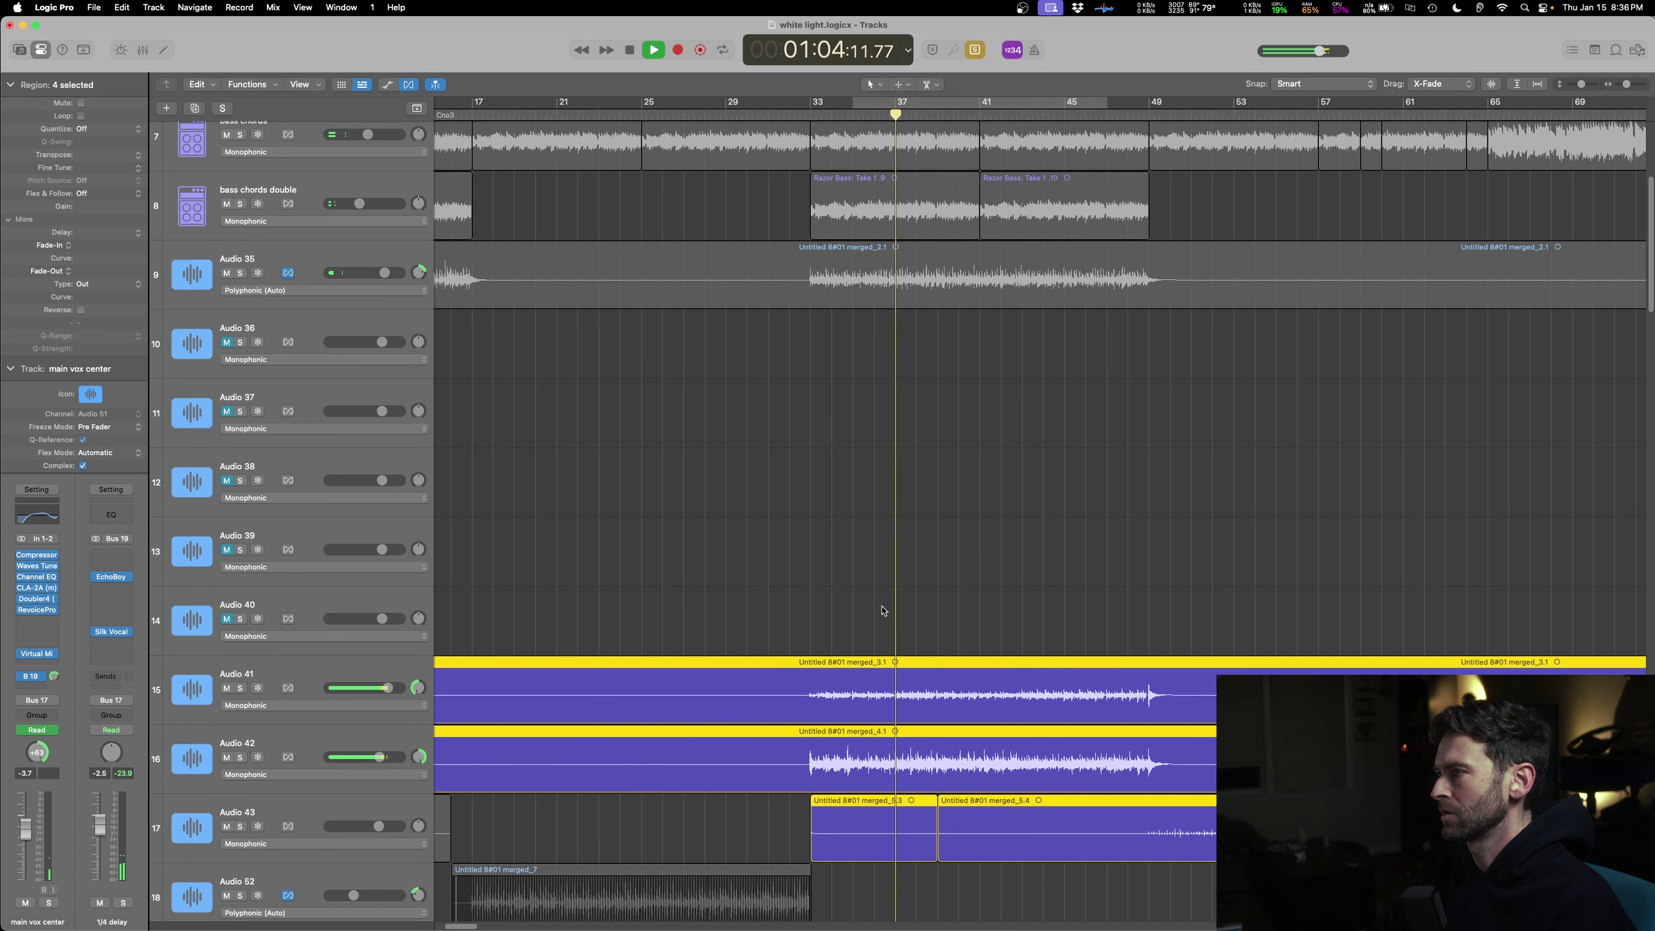
{"action": "key", "text": "ctrl+s"}
{"action": "key", "text": "space"}
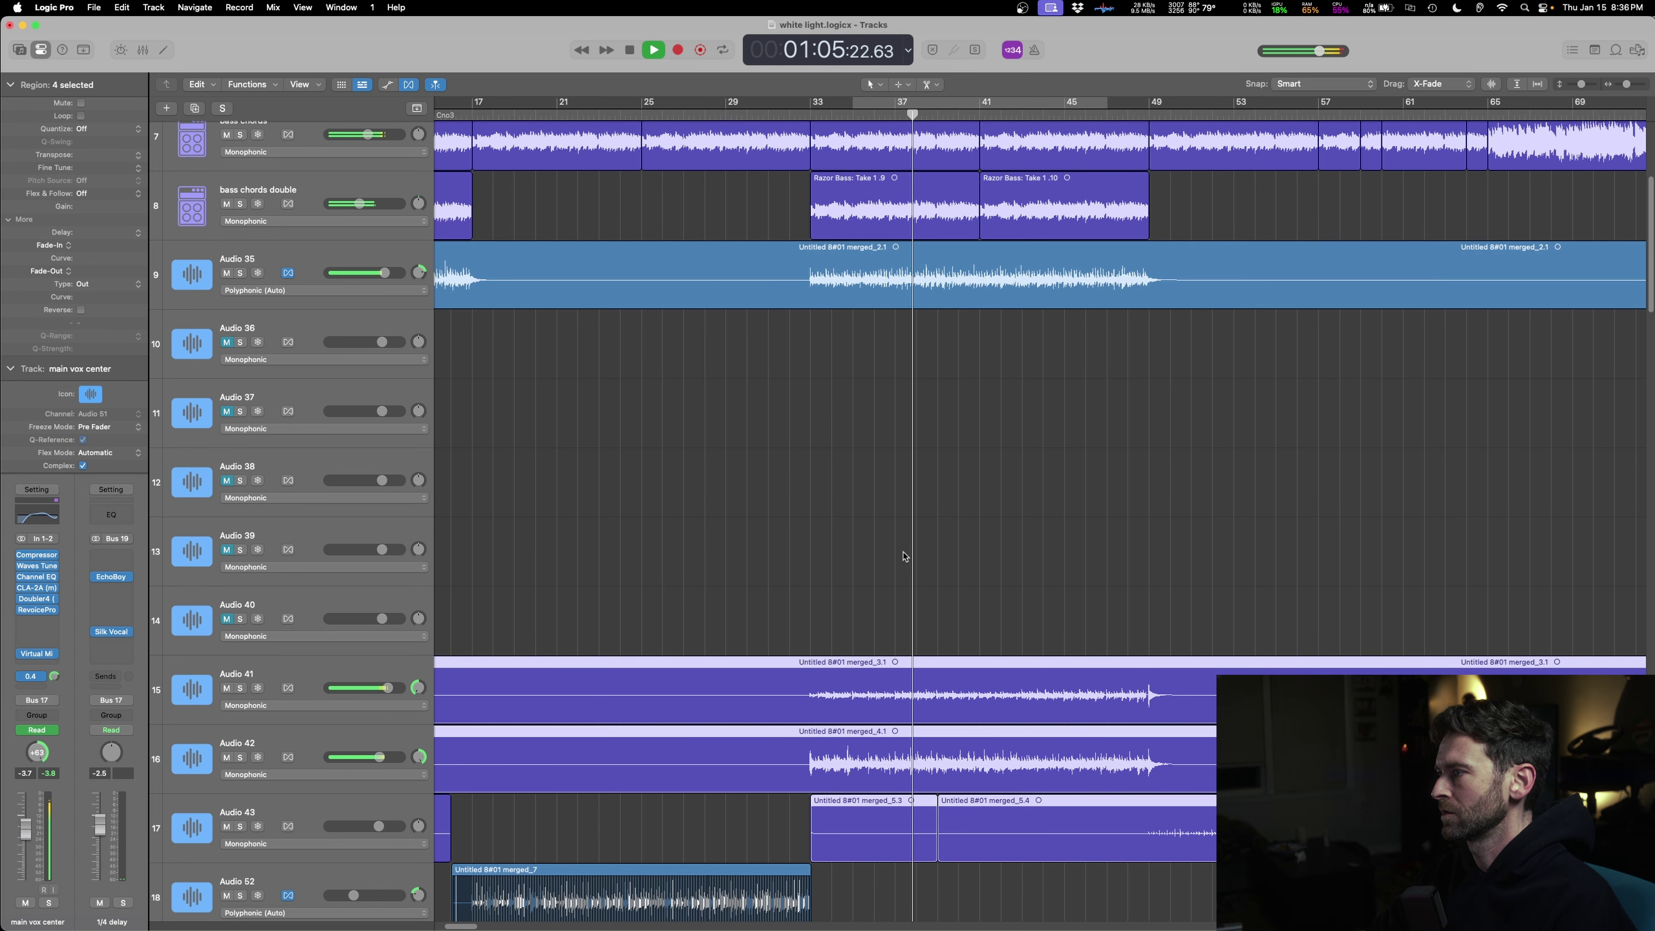
- Compare the mix with the selected Audio 41, 42 and 43 regions muted and unmuted from about bar 34
{"action": "scroll", "coordinate": [548, 672], "scroll_direction": "up", "scroll_amount": 1}
{"action": "left_click_drag", "start_coordinate": [935, 734], "coordinate": [855, 586]}
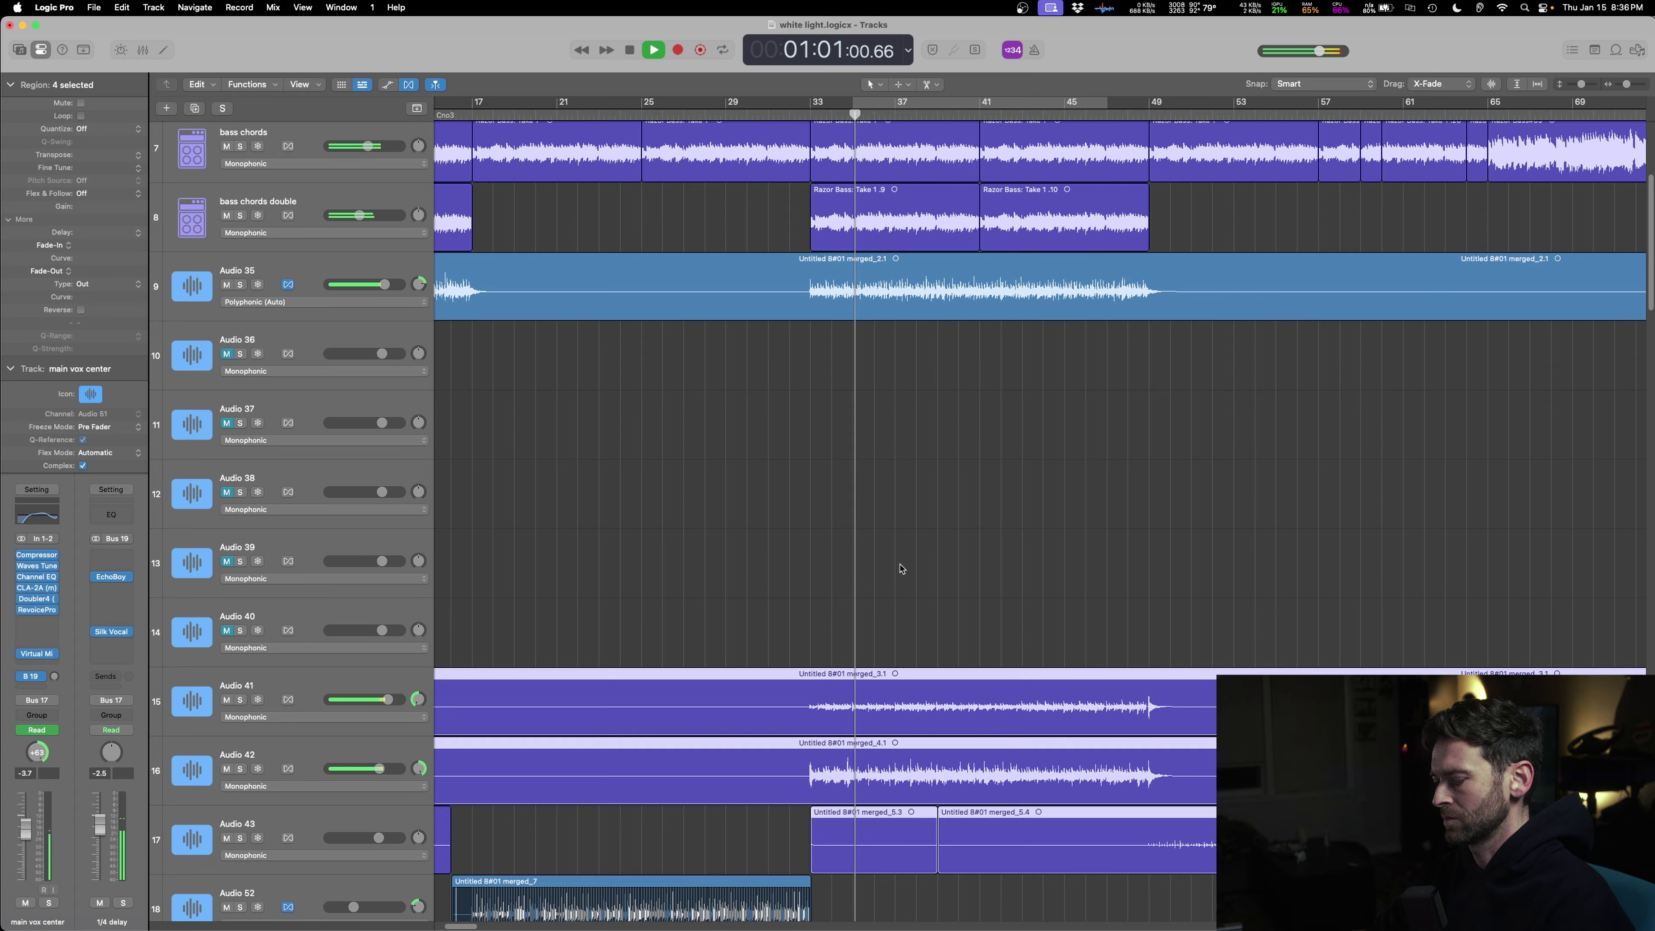
{"action": "key", "text": "ctrl+m"}
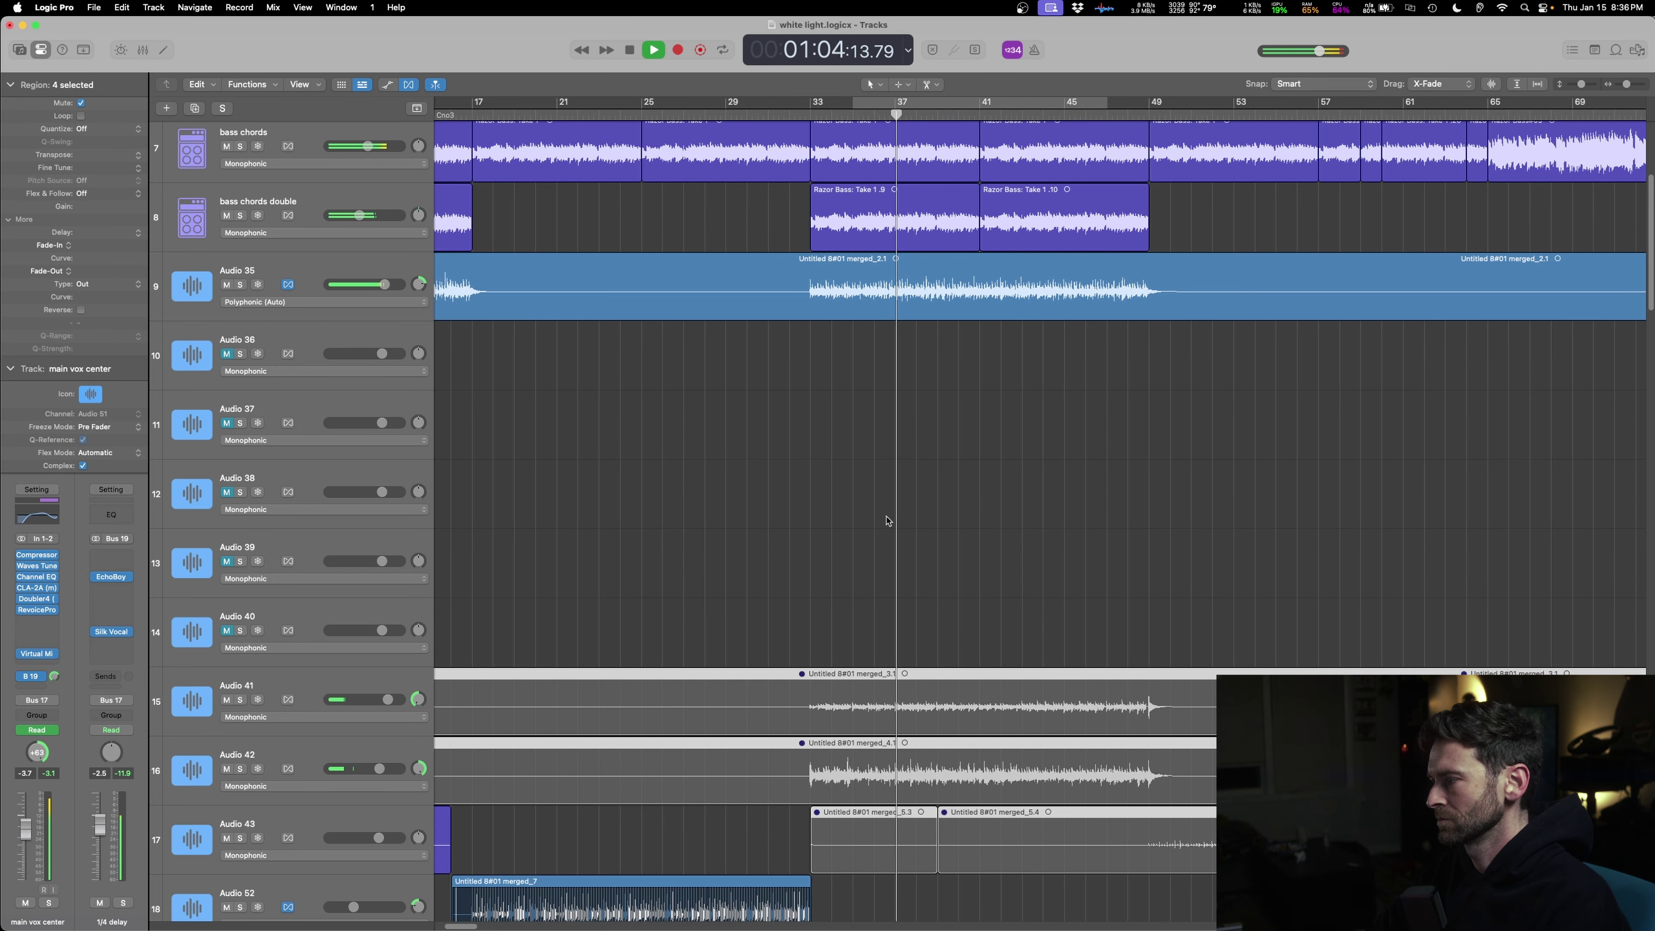
{"action": "key", "text": "ctrl+m"}
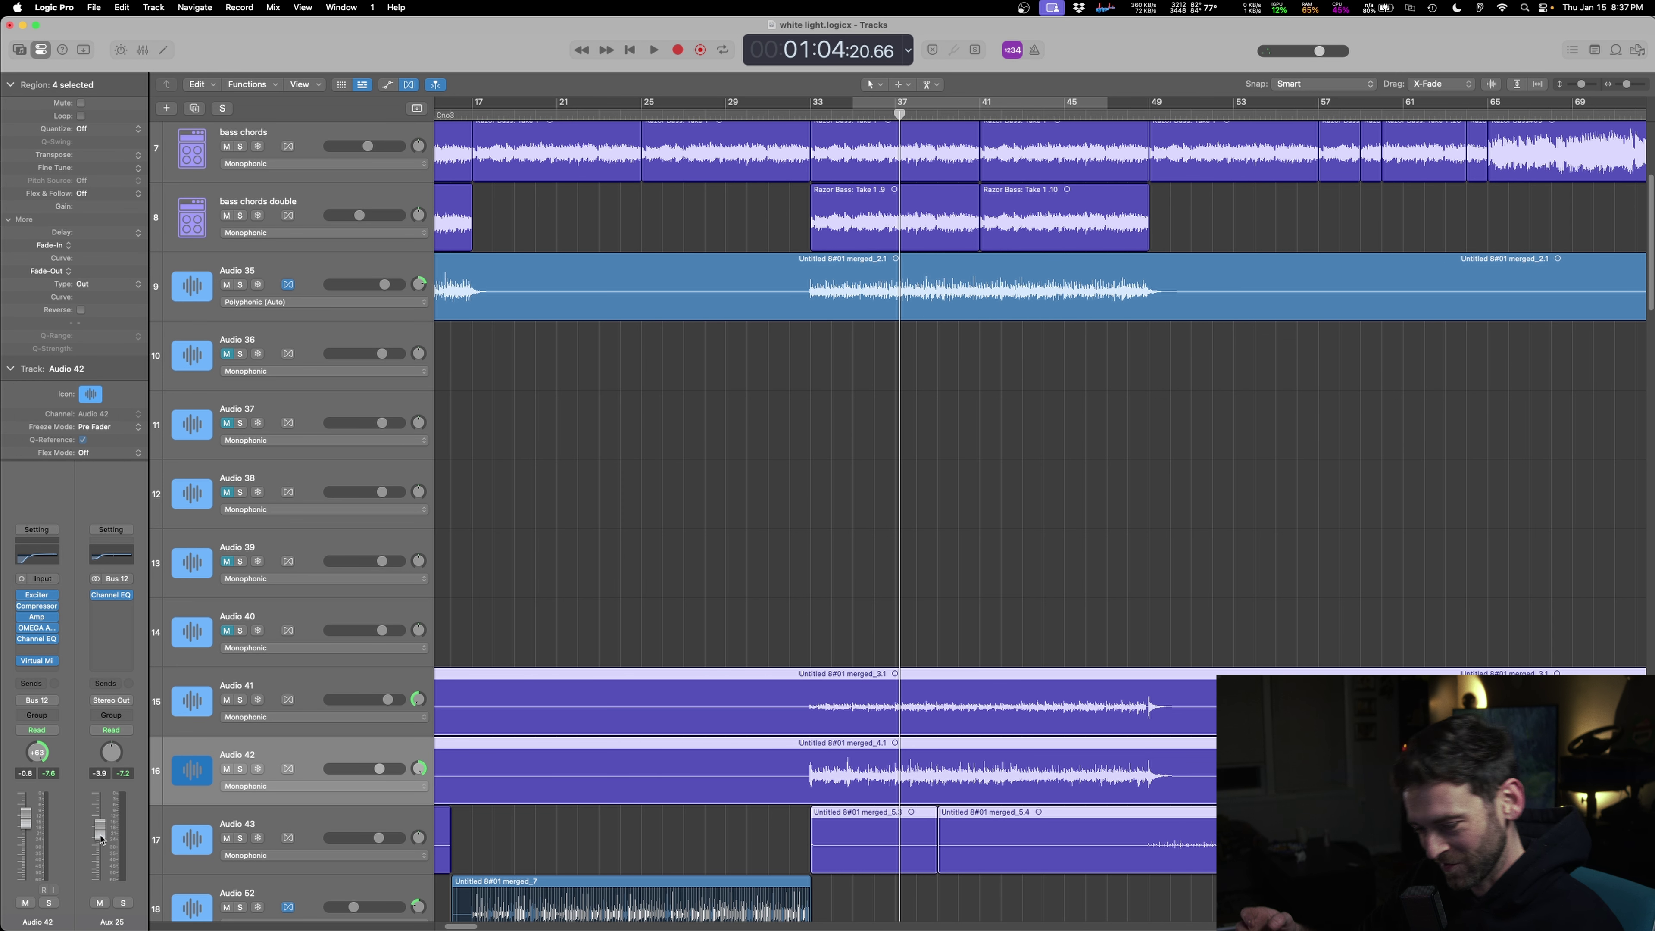
{"action": "key", "text": "space"}
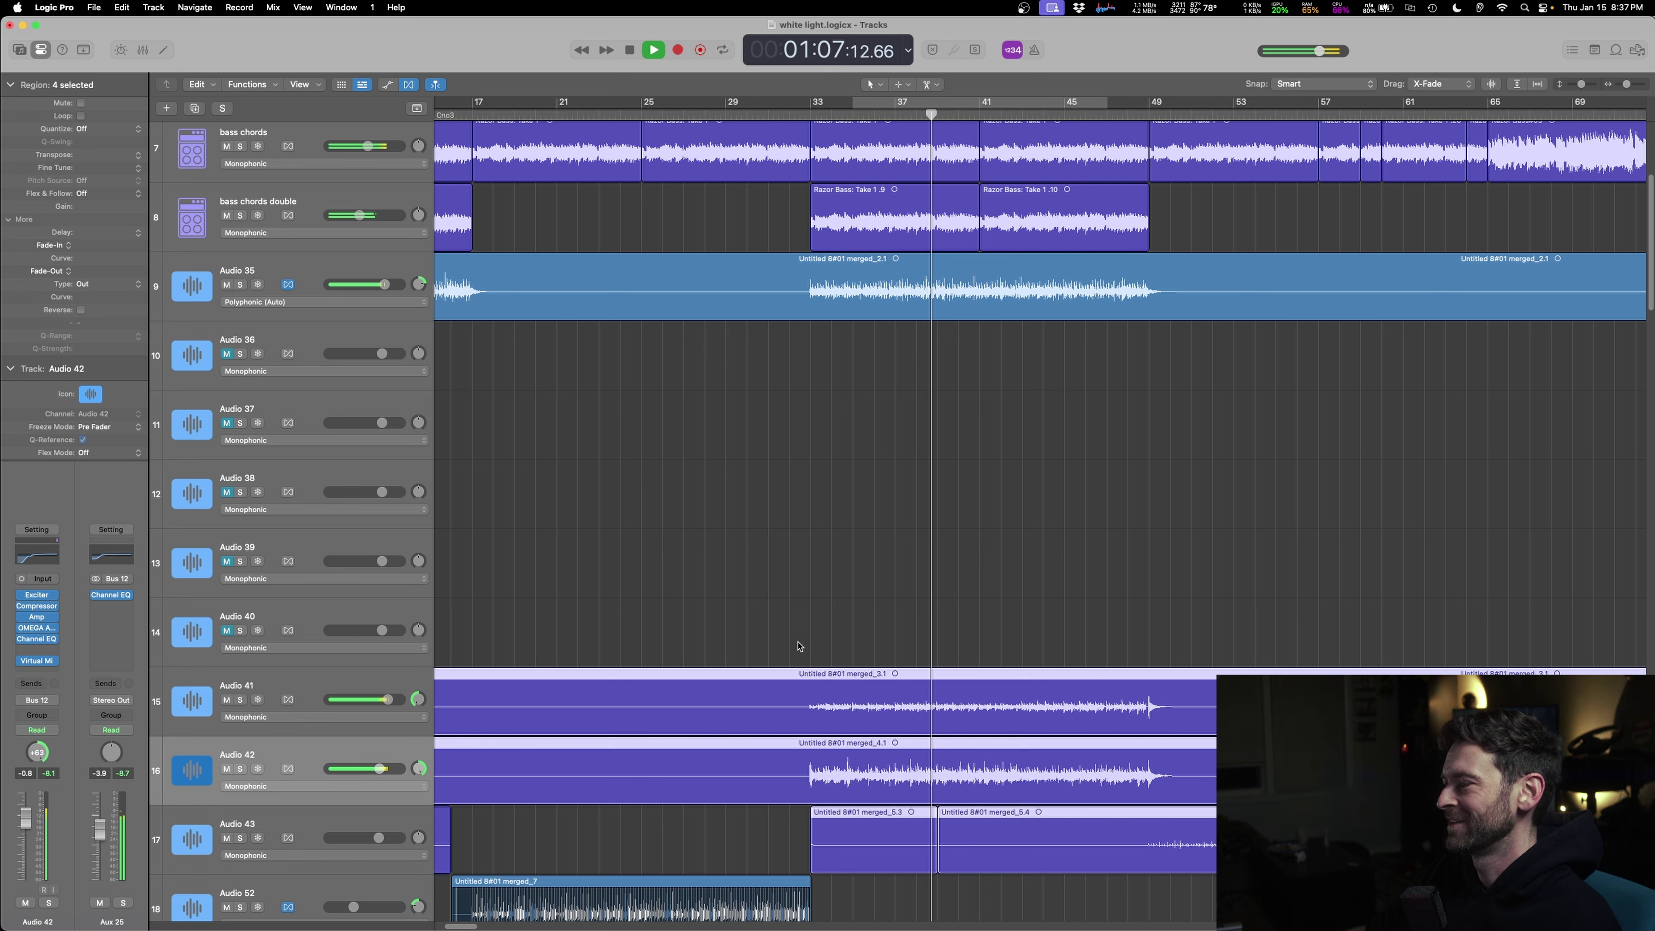
- Check Aux 25 in solo and shape its Channel EQ with -8.2 dB at 206 Hz and +3.4 dB at 2360 Hz
{"action": "left_click", "coordinate": [101, 903]}
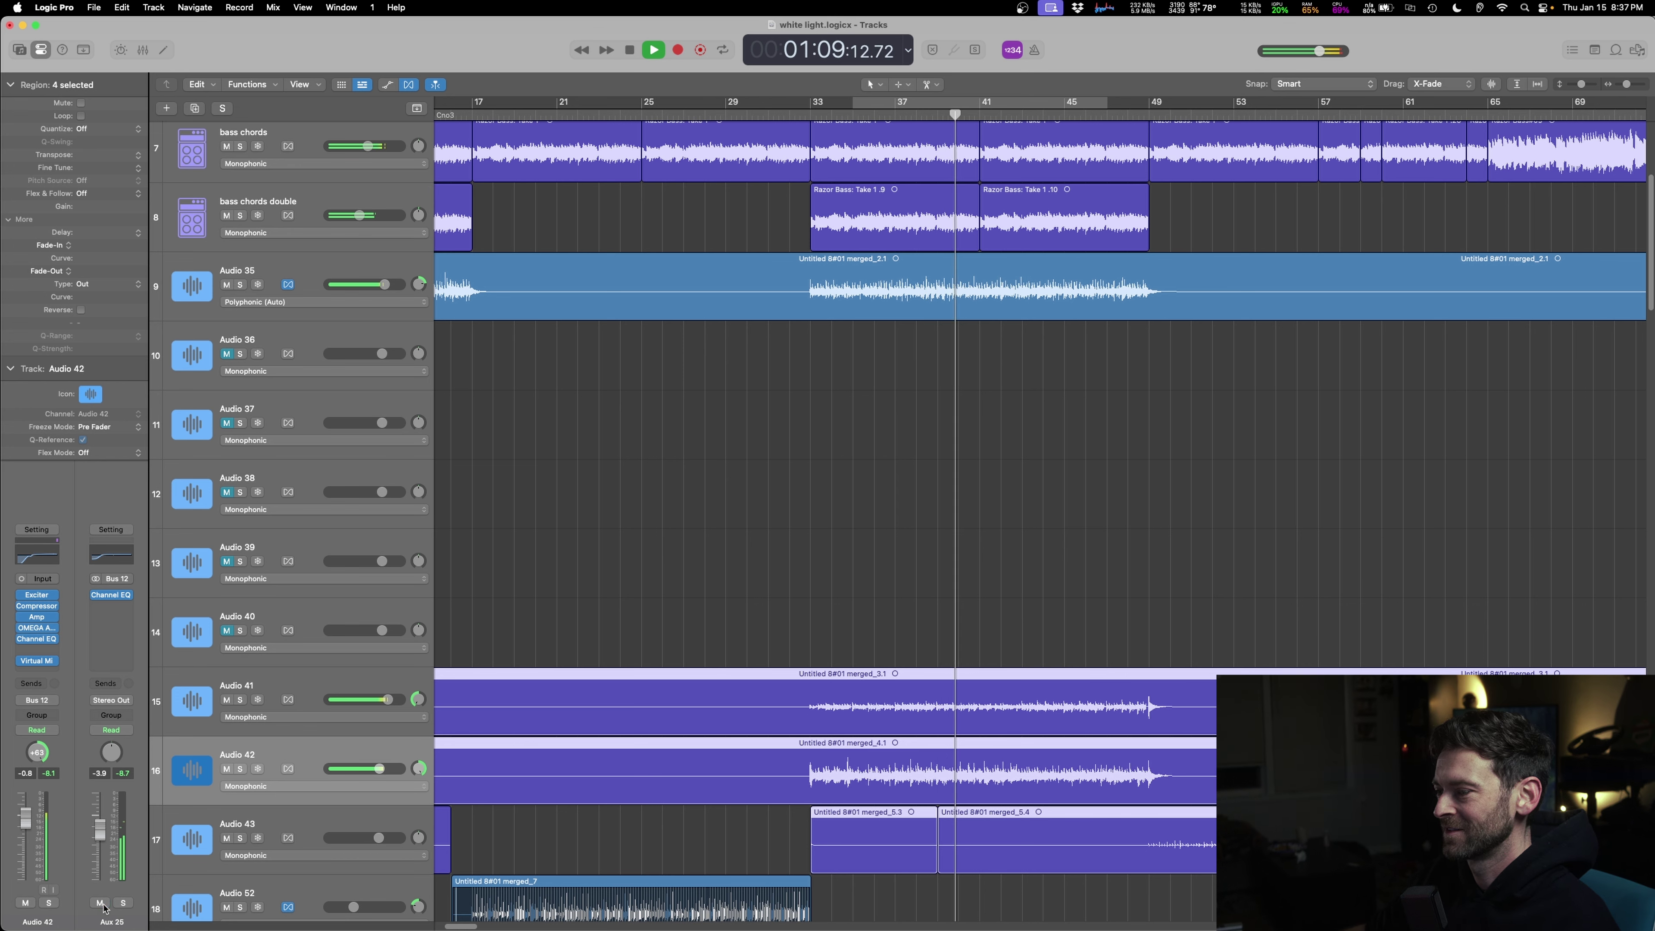
{"action": "left_click", "coordinate": [123, 903]}
{"action": "left_click", "coordinate": [111, 594]}
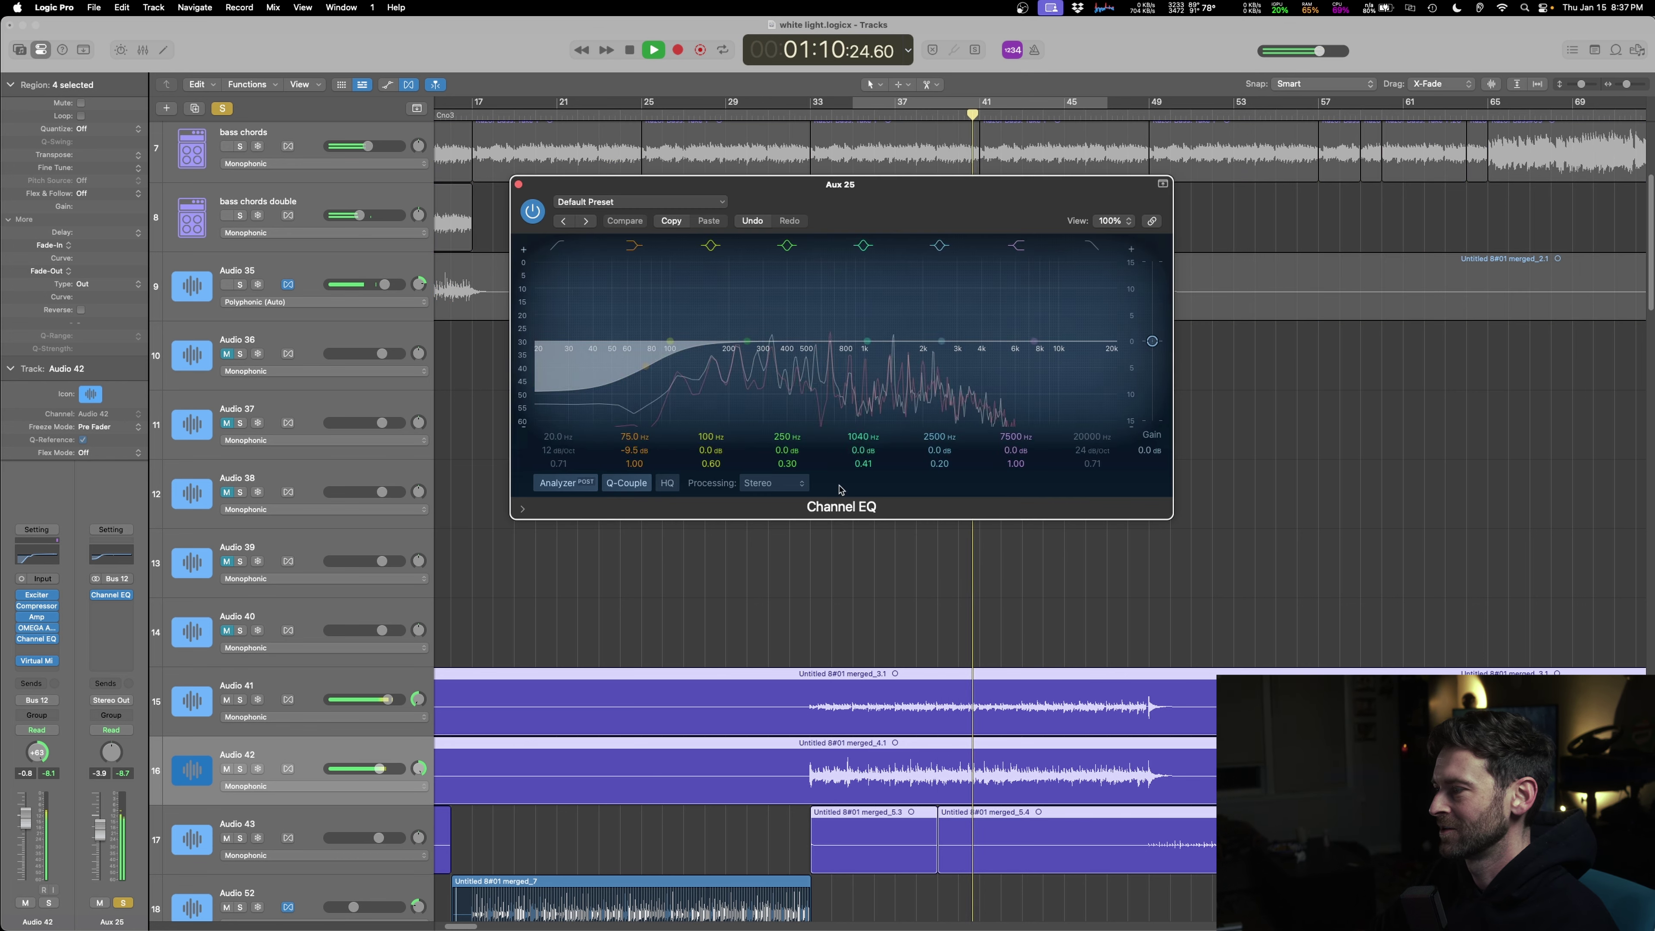
{"action": "left_click", "coordinate": [832, 603], "text": "shift"}
{"action": "left_click", "coordinate": [123, 903]}
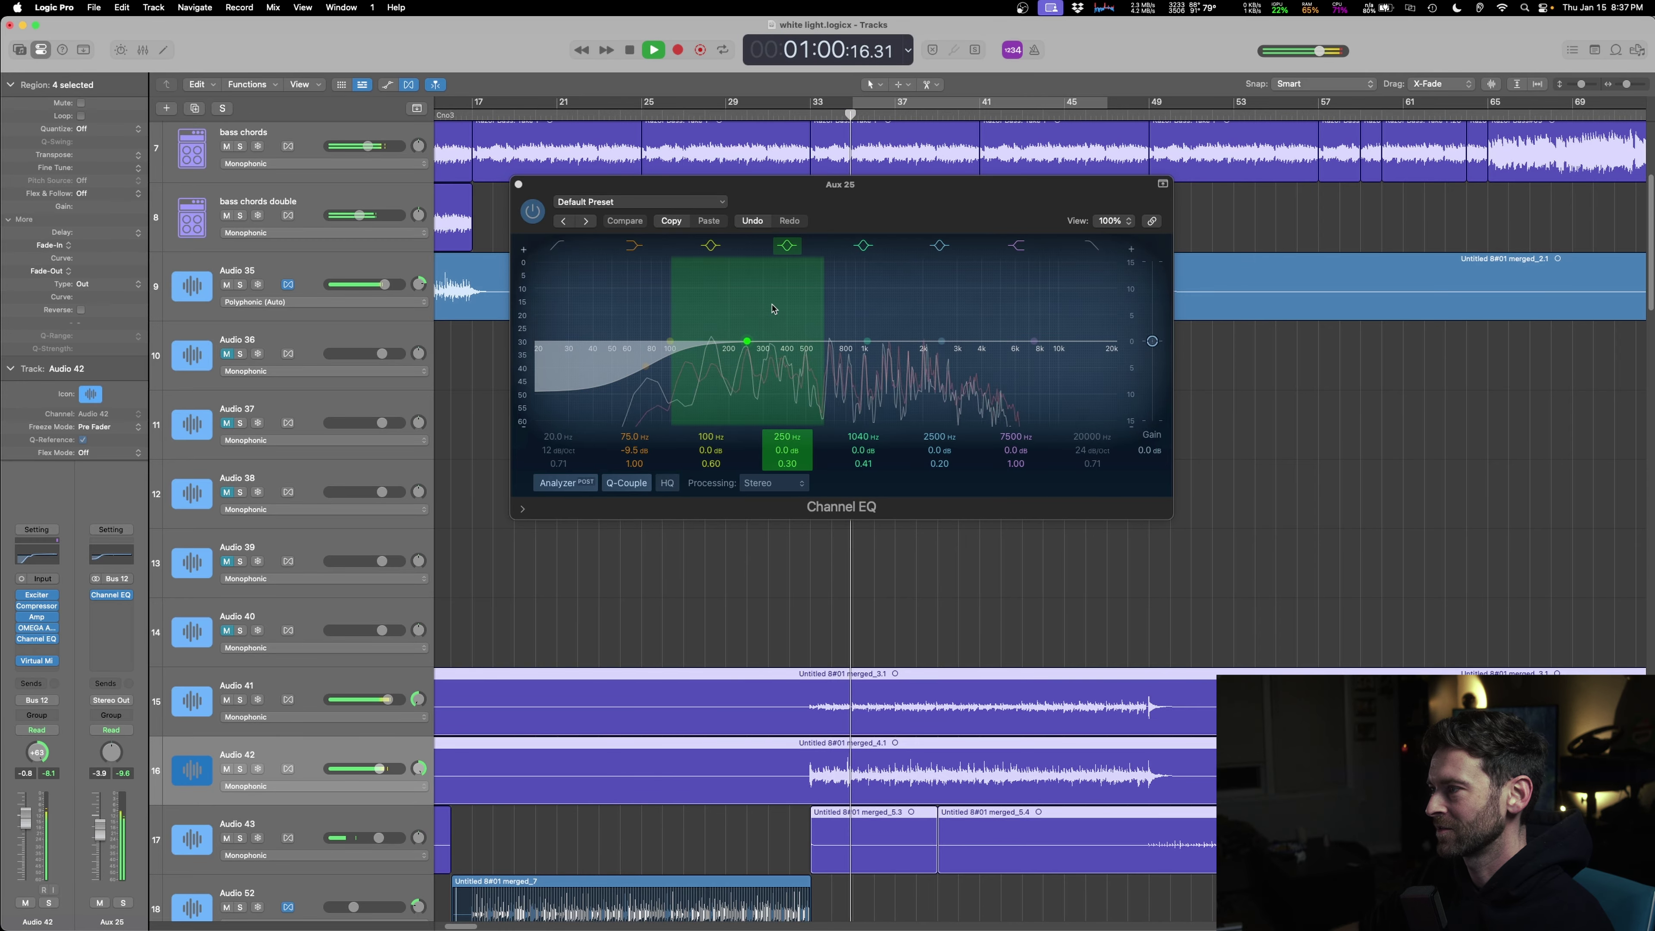
{"action": "left_click_drag", "start_coordinate": [773, 310], "coordinate": [760, 352]}
{"action": "left_click_drag", "start_coordinate": [898, 329], "coordinate": [963, 316]}
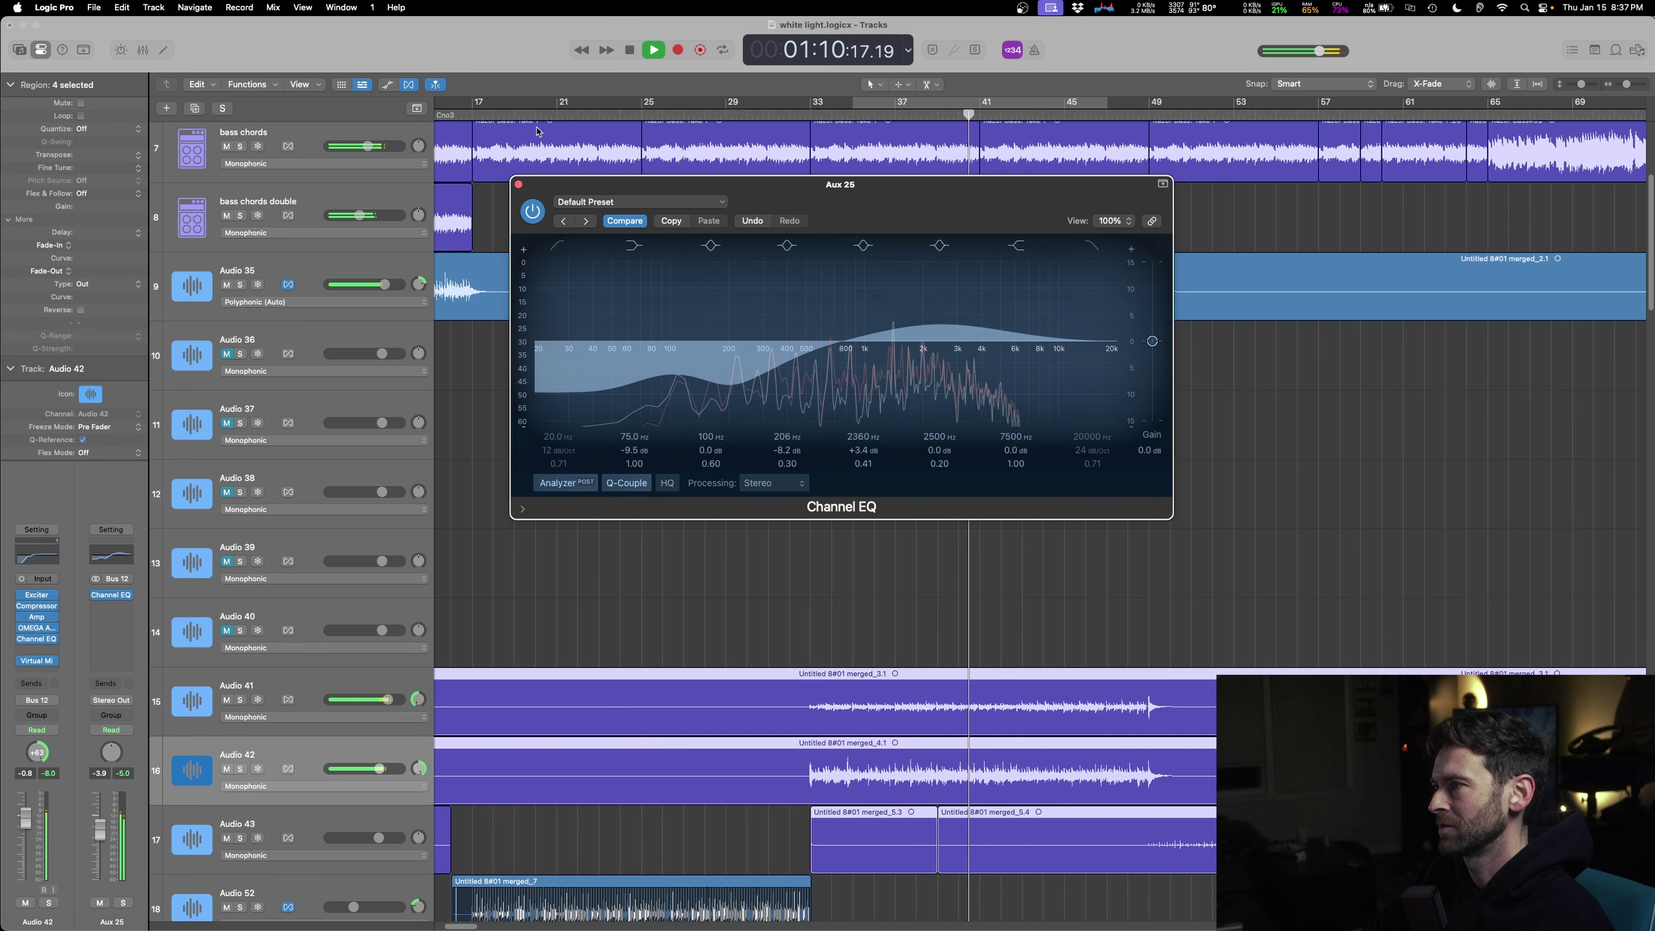
{"action": "left_click", "coordinate": [518, 186]}
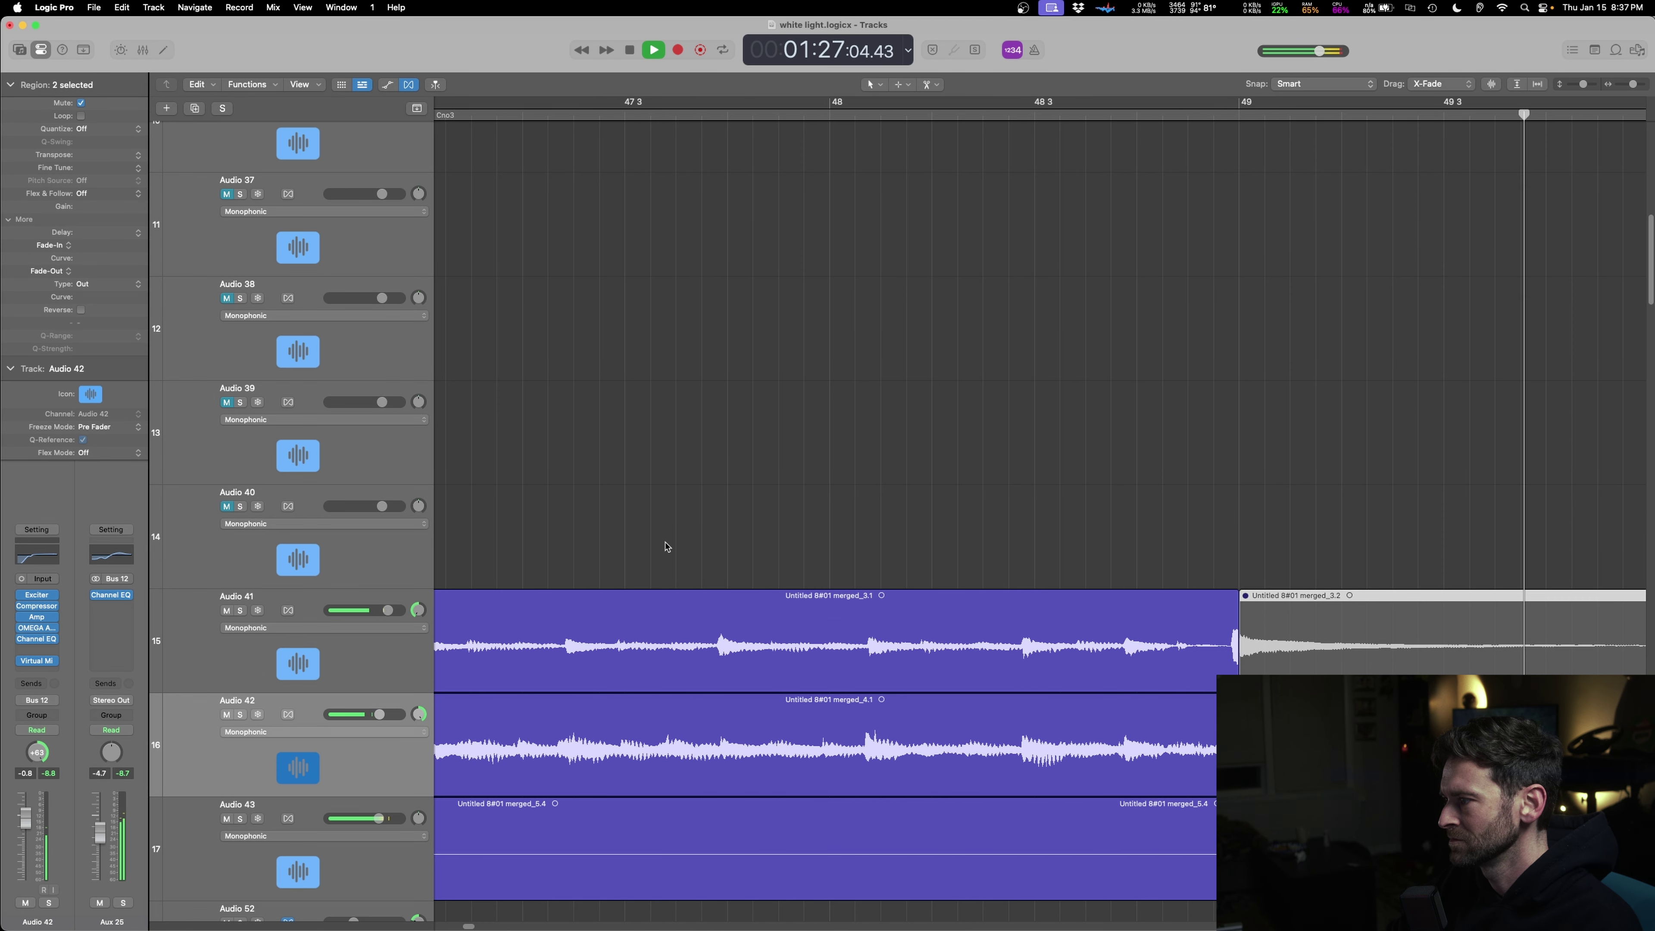
- Add short fade-outs at bar 49 to the Audio 41 and Audio 42 regions, using a fade-out of 22 on Audio 42
{"action": "key", "text": "space"}
{"action": "left_click", "coordinate": [658, 621]}
{"action": "scroll", "coordinate": [653, 645], "scroll_direction": "left", "scroll_amount": 15}
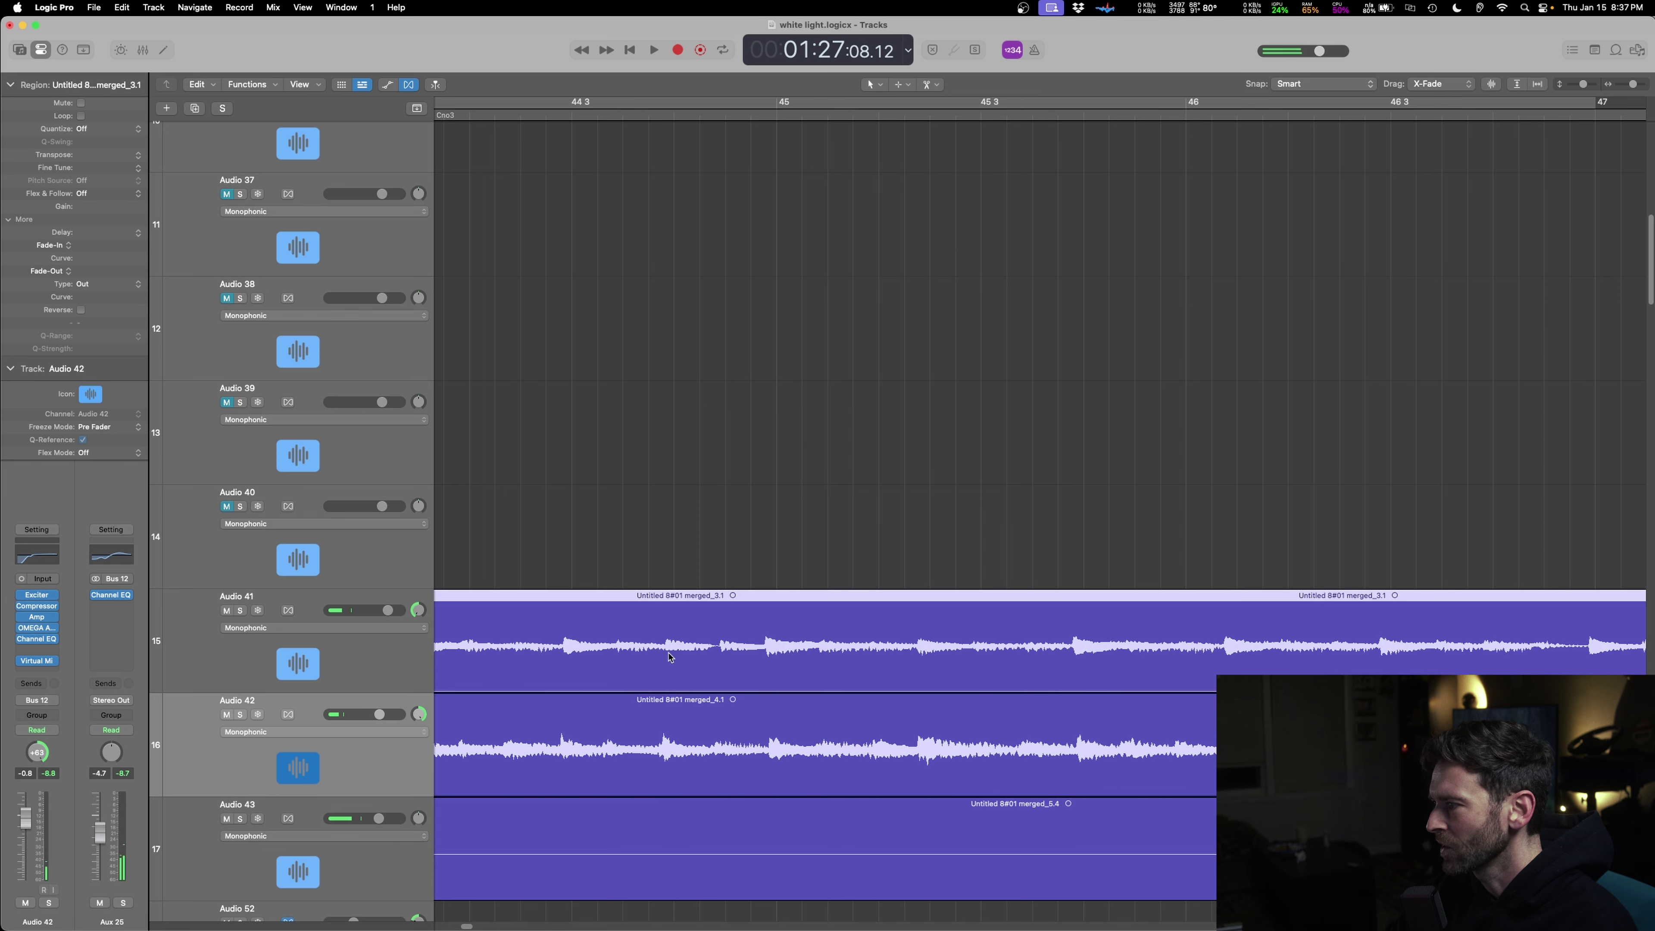
{"action": "left_click_drag", "start_coordinate": [742, 654], "coordinate": [750, 654]}
{"action": "left_click_drag", "start_coordinate": [819, 762], "coordinate": [825, 766]}
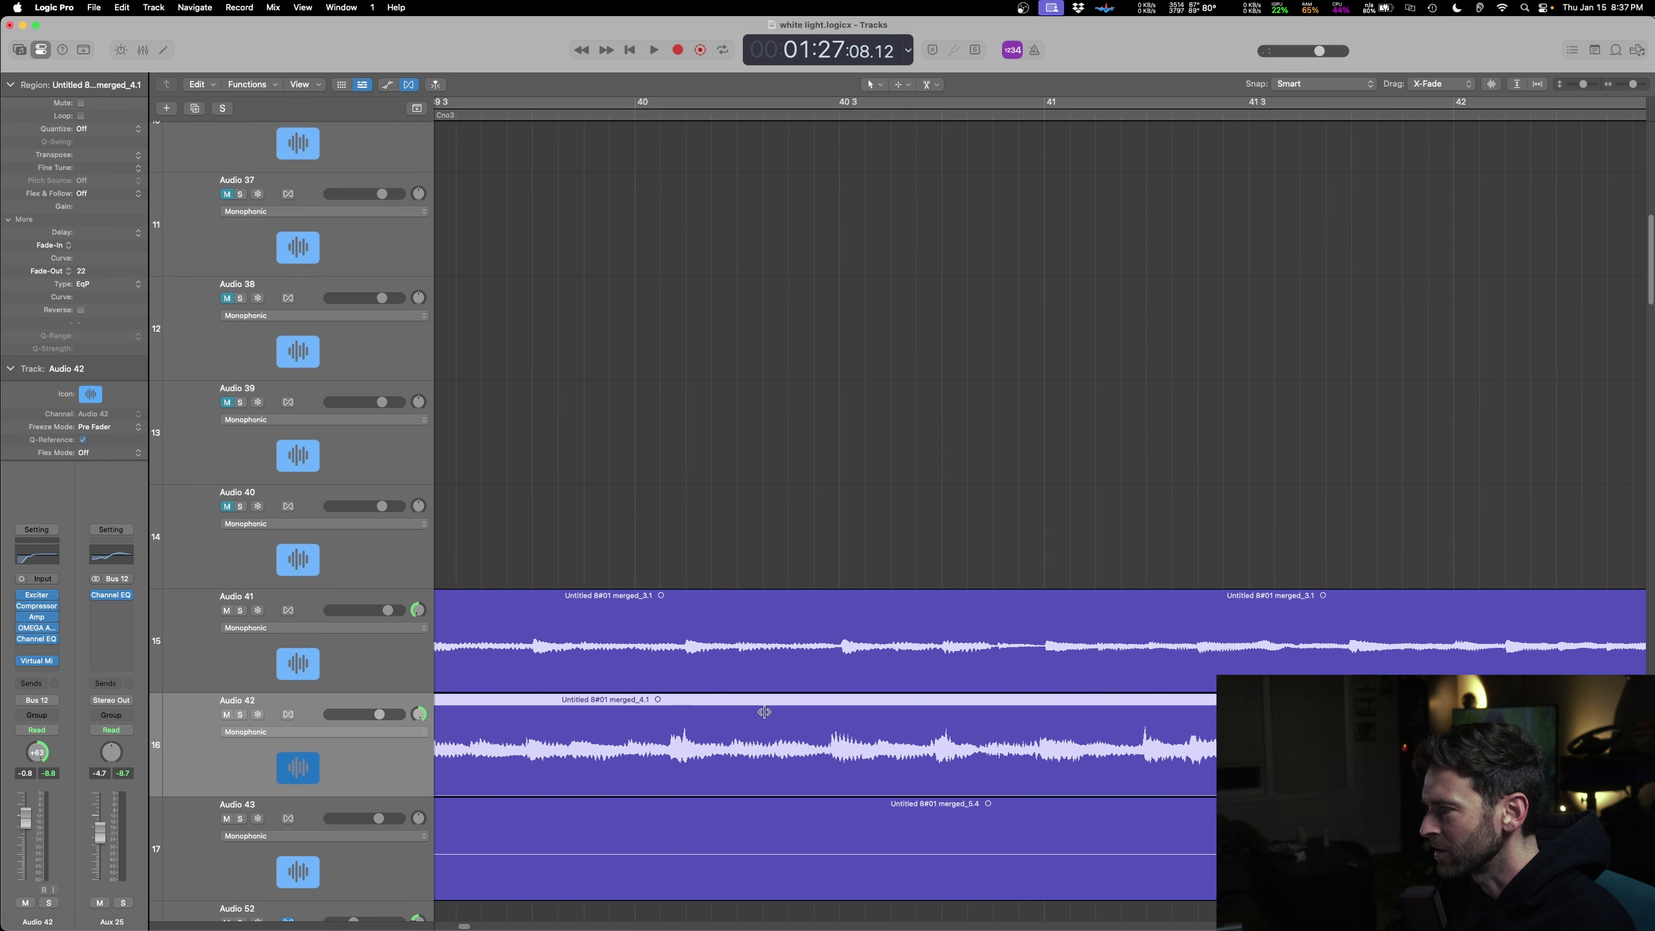
{"action": "scroll", "coordinate": [762, 714], "scroll_direction": "left", "scroll_amount": 5}
- Audition from about bar 37 with Aux 25 briefly soloed and set the Aux 25 level to about -2.8 dB
{"action": "left_click", "coordinate": [621, 476], "text": "shift"}
{"action": "key", "text": "space"}
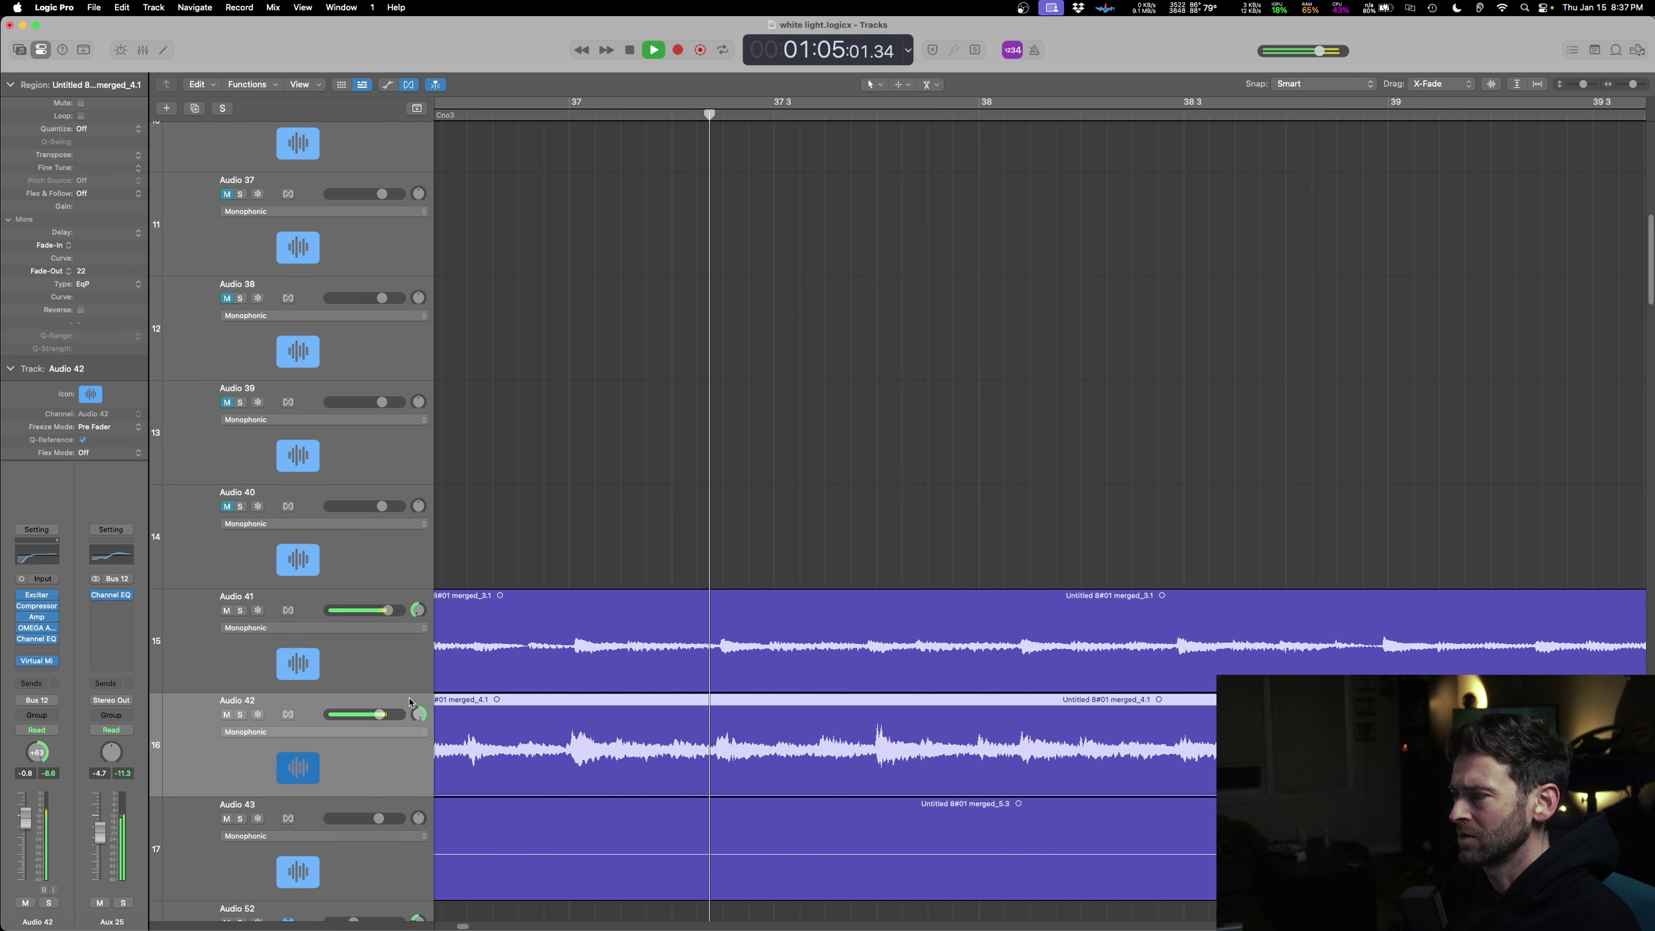
{"action": "scroll", "coordinate": [545, 710], "scroll_direction": "down", "scroll_amount": 3}
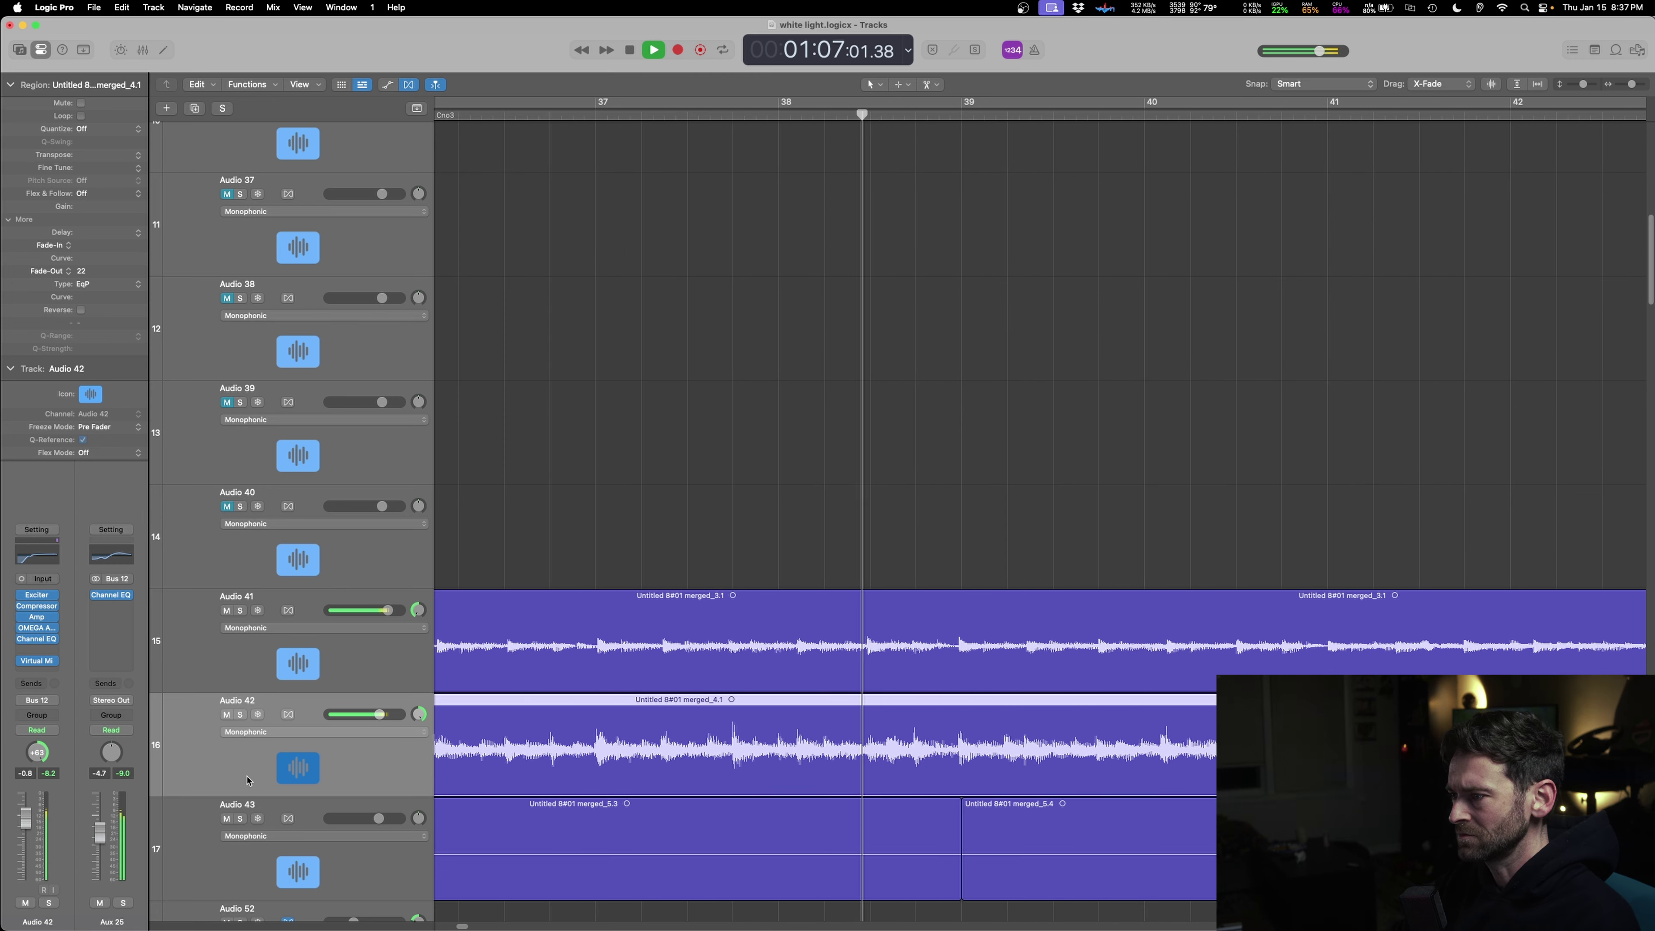
{"action": "left_click", "coordinate": [123, 902]}
{"action": "left_click", "coordinate": [122, 902]}
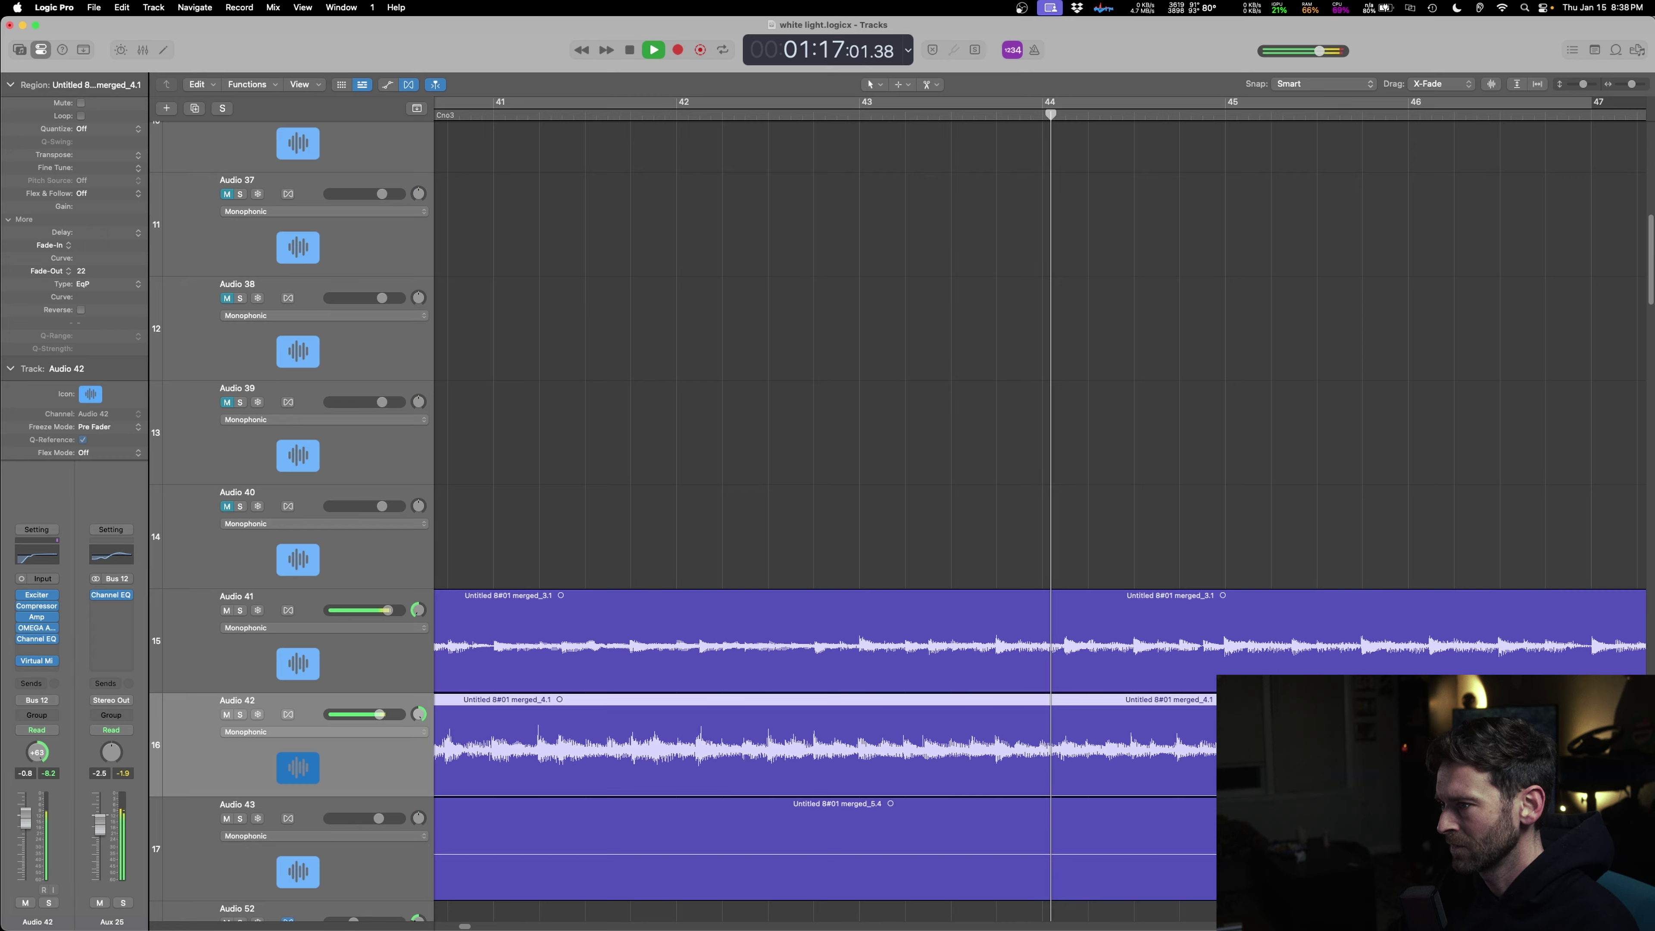
{"action": "left_click_drag", "start_coordinate": [104, 818], "coordinate": [105, 828]}
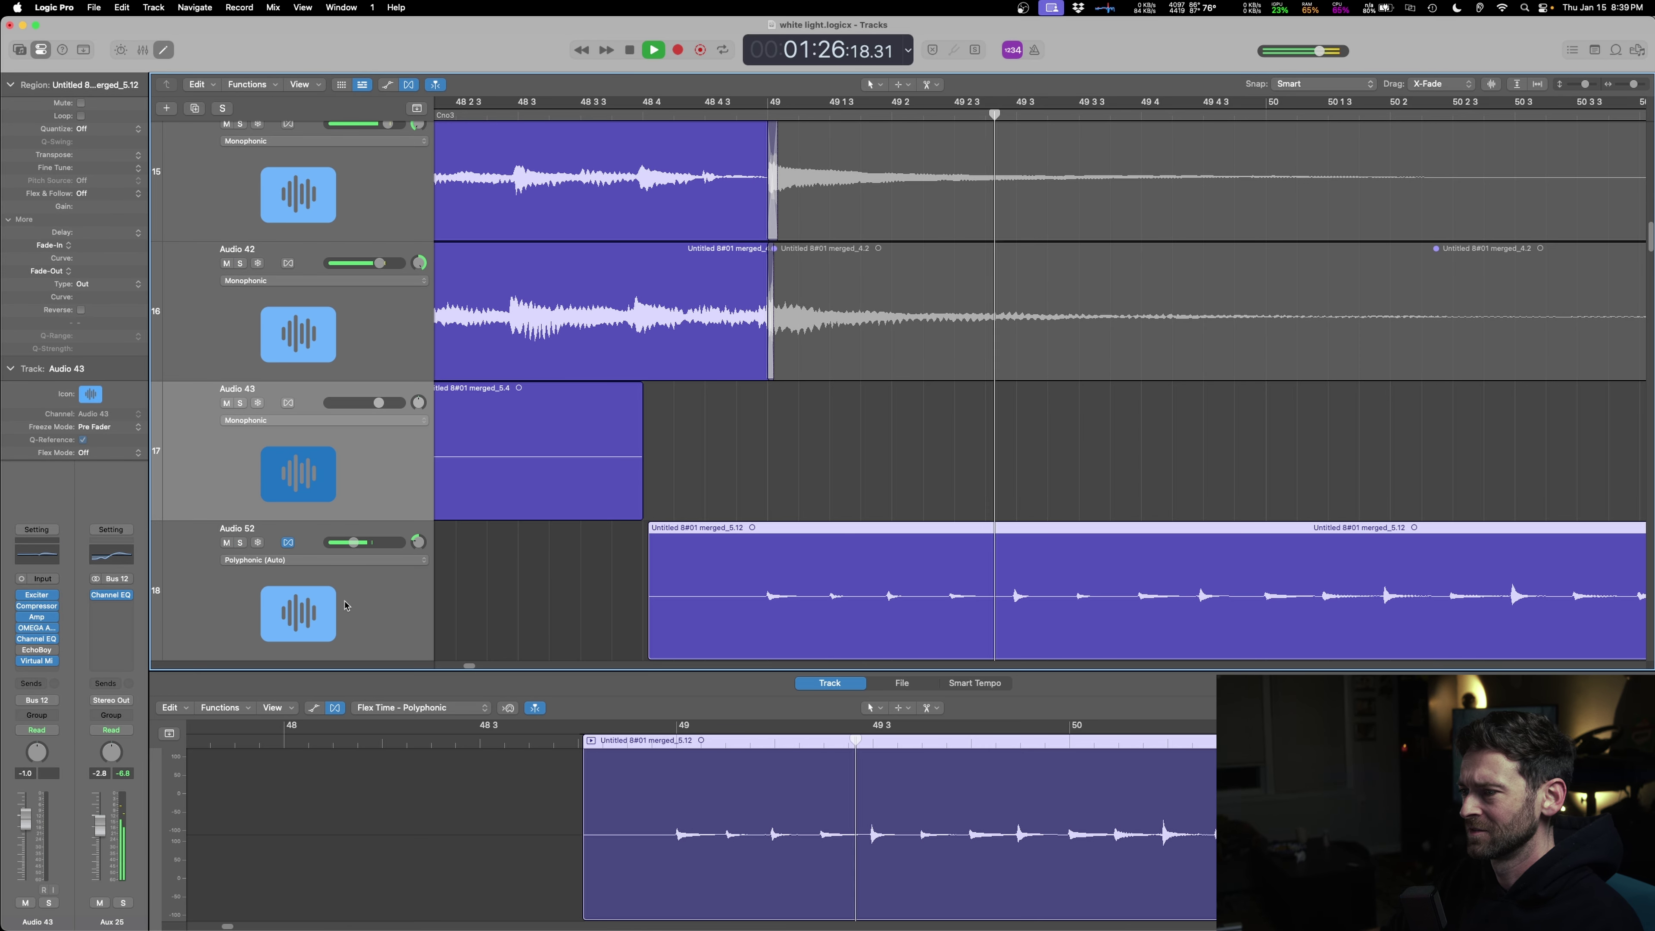
- Select Audio 52 and briefly solo it while playing the part that enters around bar 49
{"action": "left_click", "coordinate": [347, 610]}
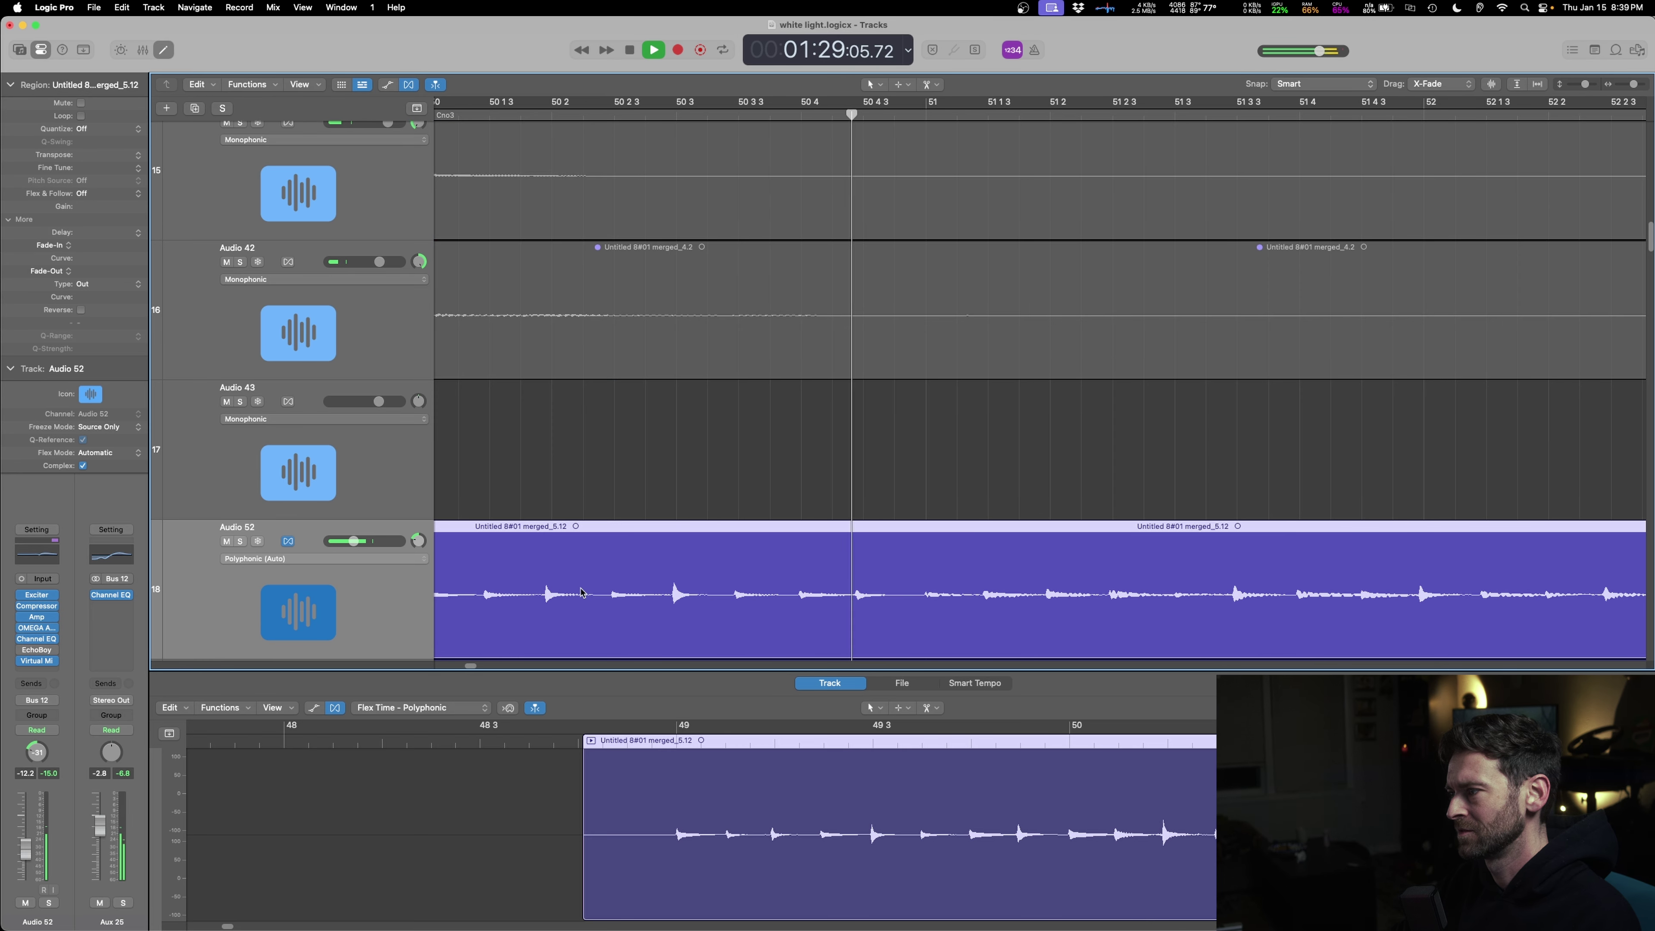
{"action": "scroll", "coordinate": [581, 592], "scroll_direction": "down", "scroll_amount": 5}
{"action": "left_click", "coordinate": [241, 543]}
{"action": "left_click", "coordinate": [242, 542]}
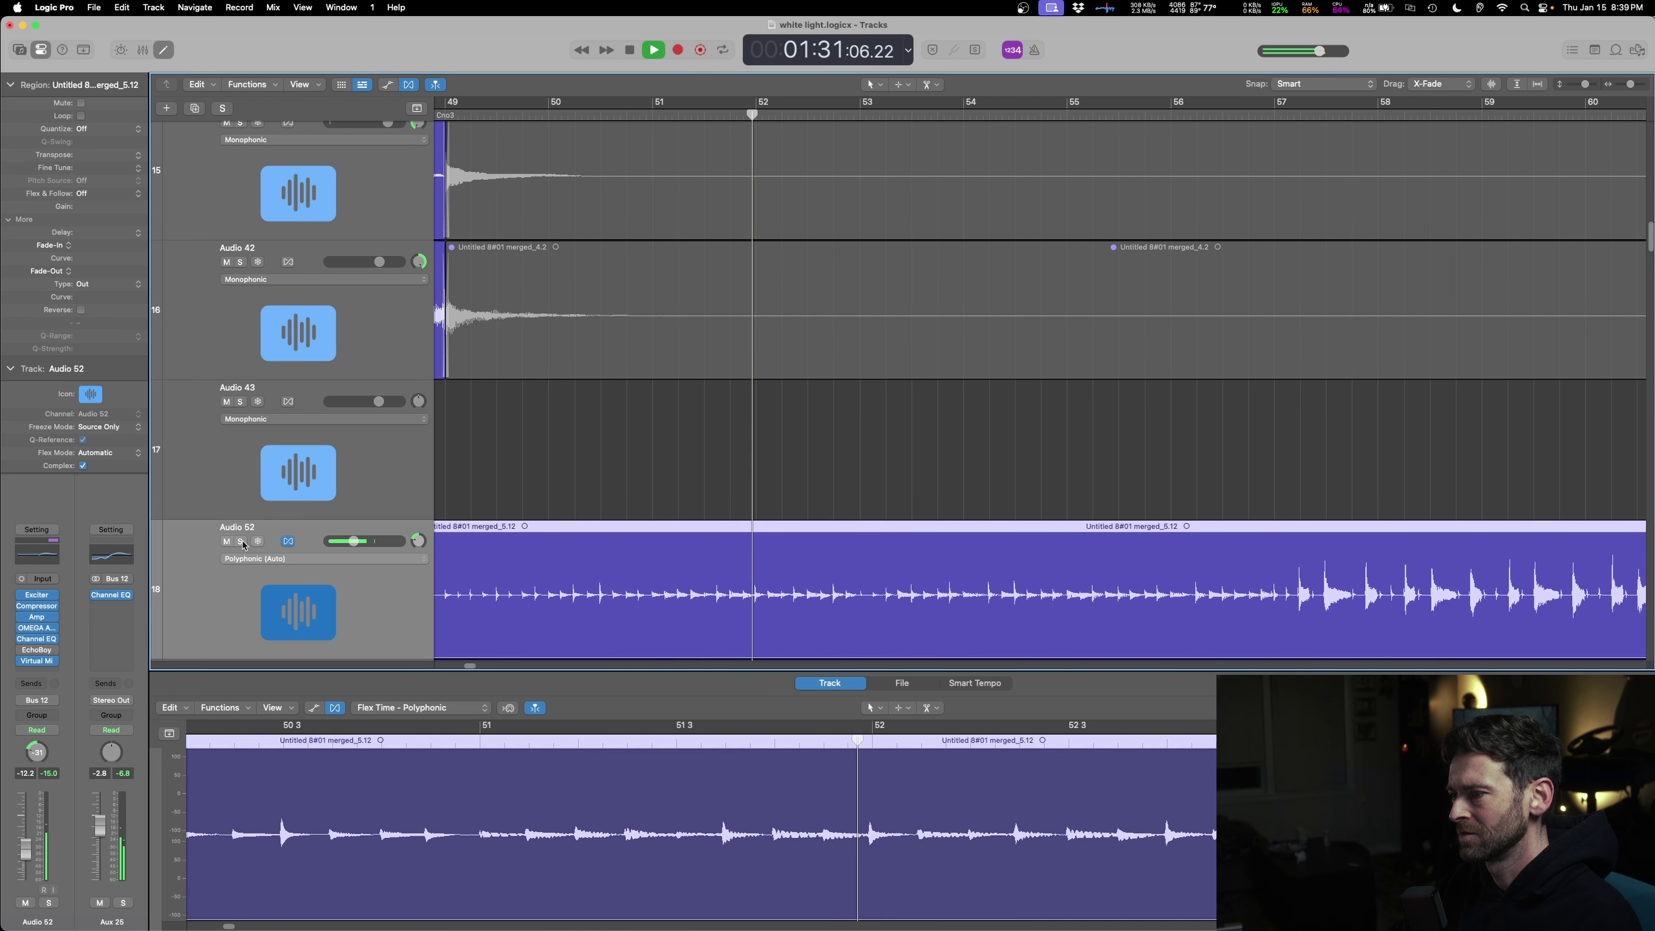
- Automate Audio 52's volume to -9.3 dB from about bar 49 and -7.8 dB from bar 57, then hide the automation
{"action": "key", "text": "a"}
{"action": "scroll", "coordinate": [534, 612], "scroll_direction": "down", "scroll_amount": 5}
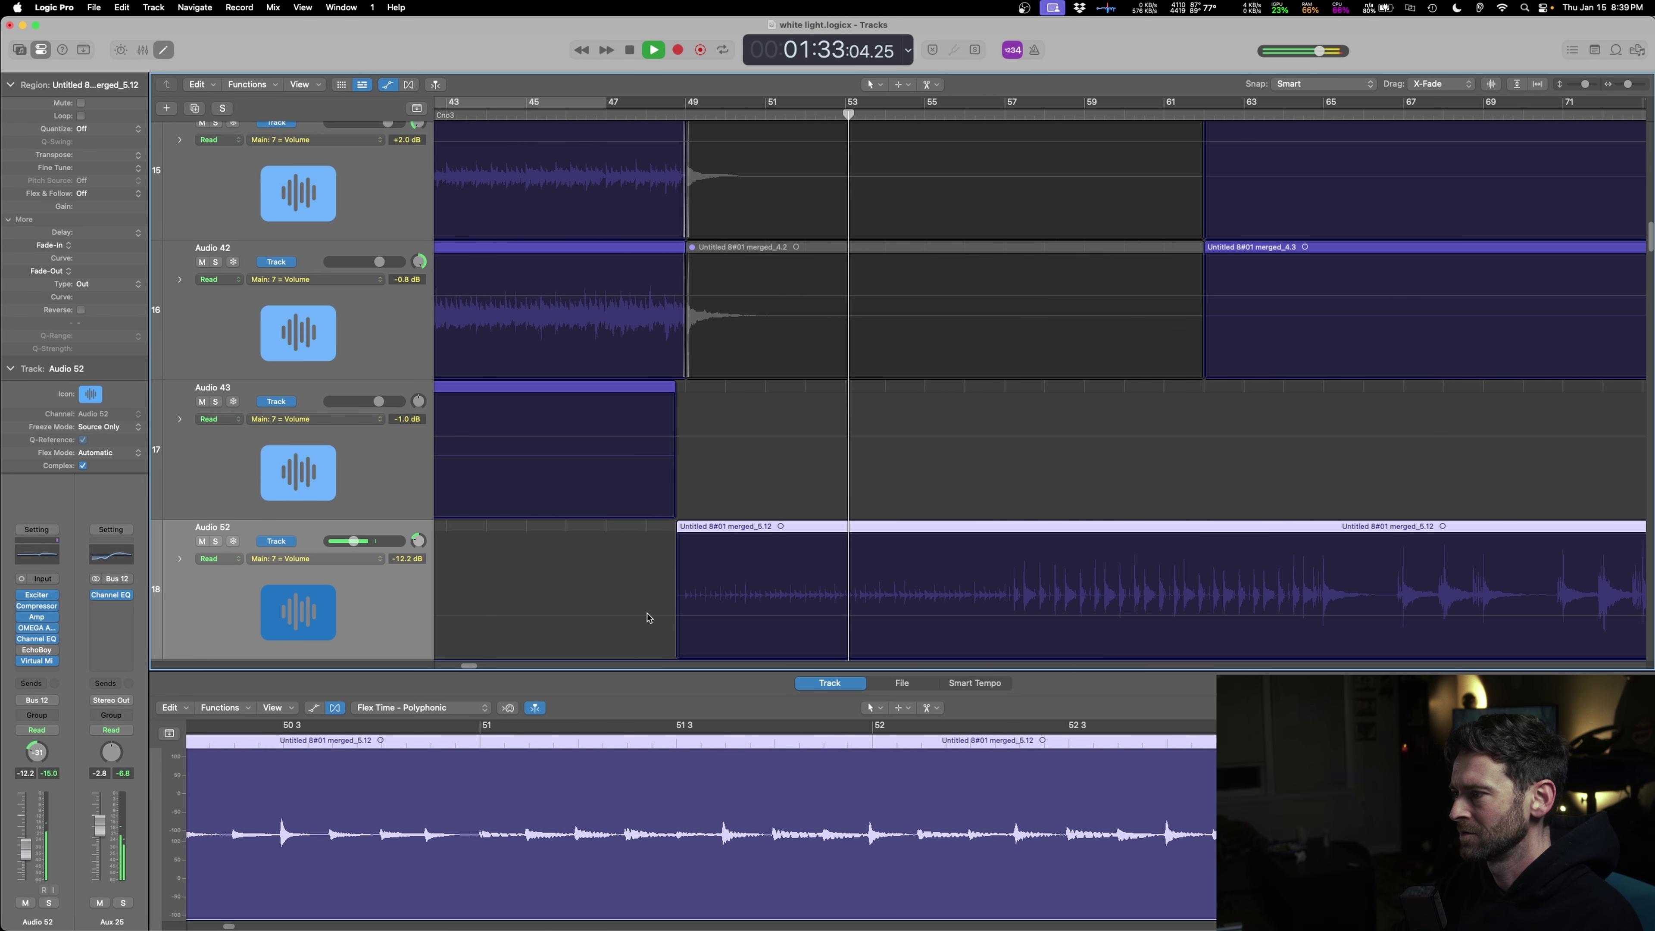
{"action": "left_click", "coordinate": [635, 618]}
{"action": "left_click_drag", "start_coordinate": [644, 616], "coordinate": [681, 612]}
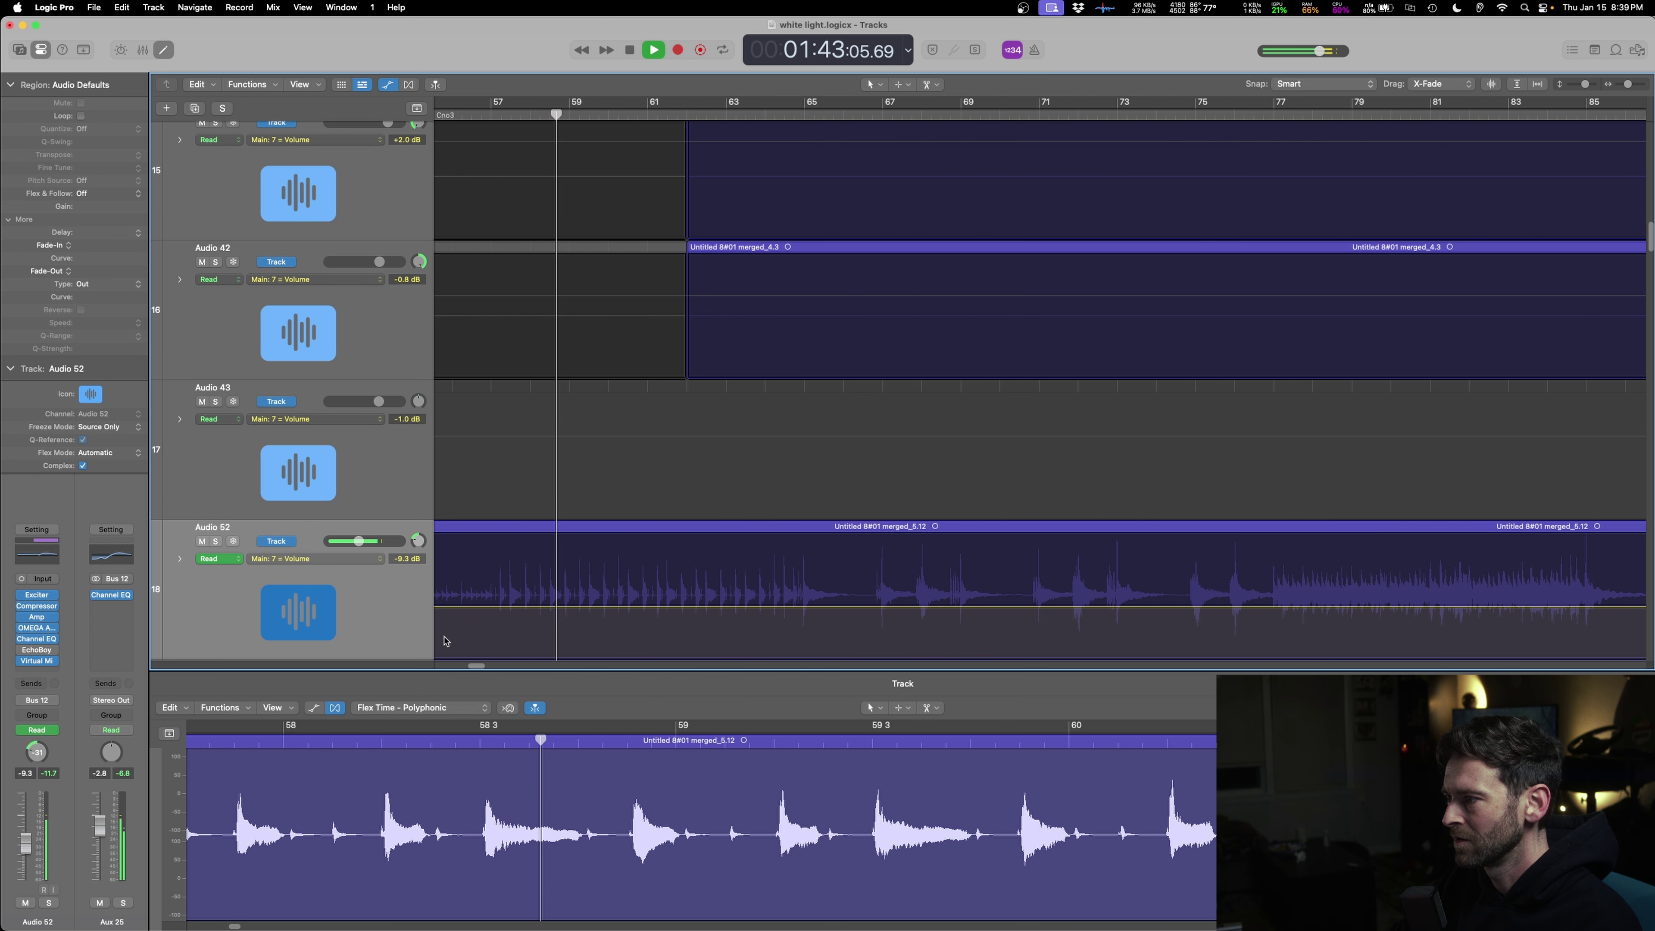
{"action": "left_click_drag", "start_coordinate": [495, 607], "coordinate": [534, 603]}
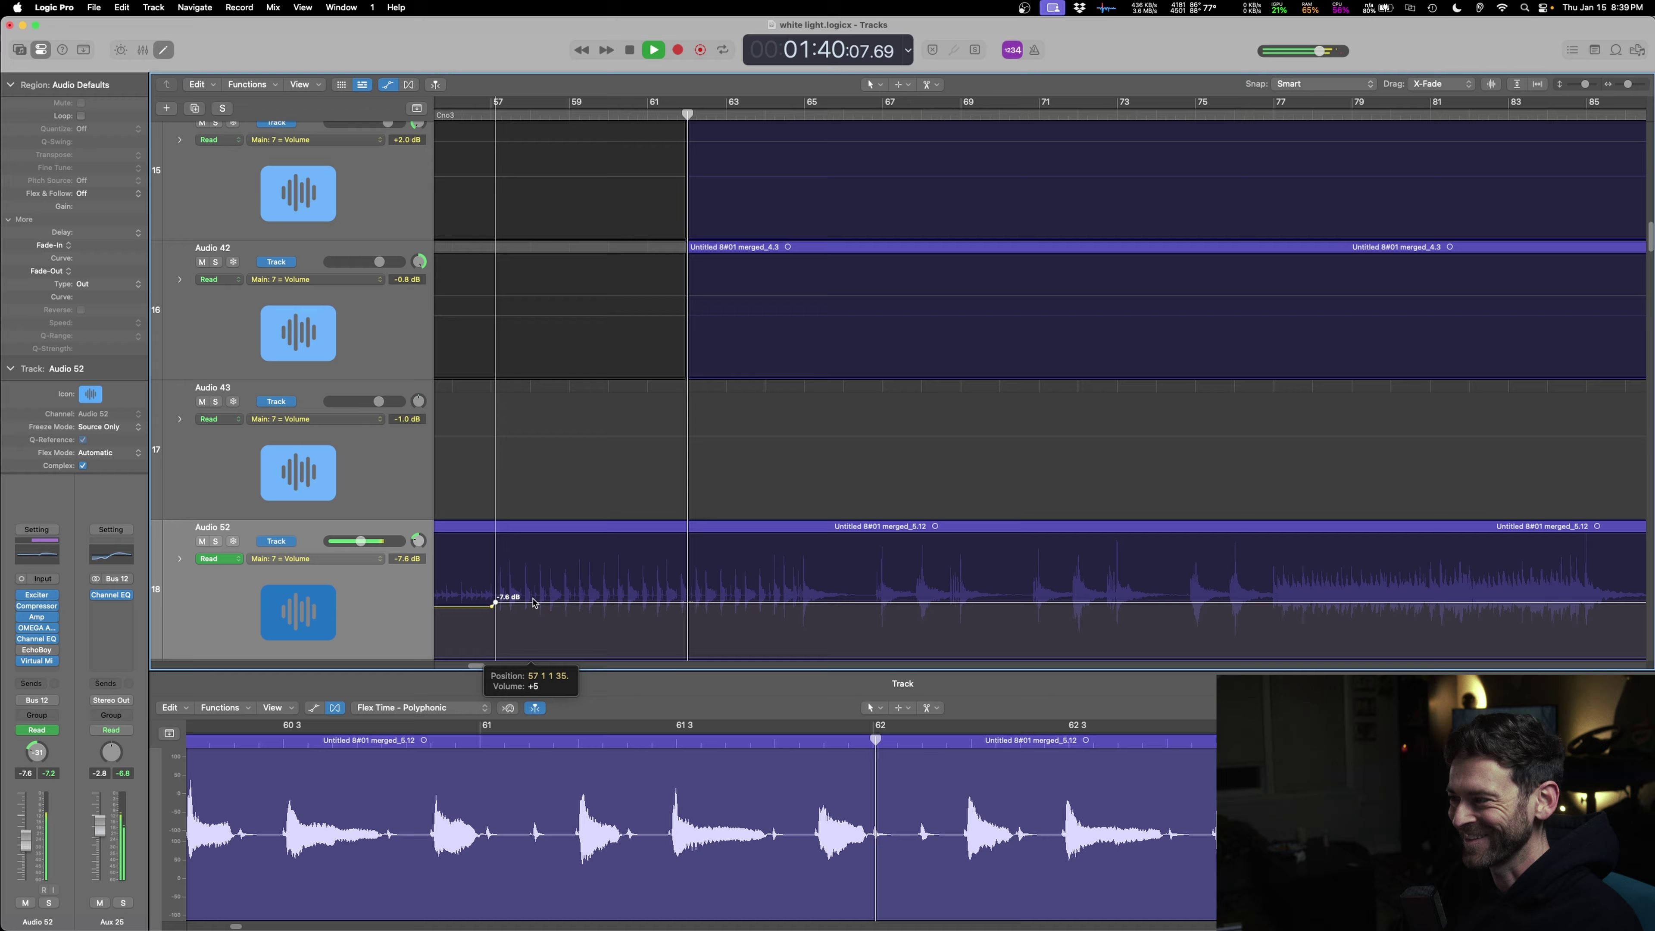
{"action": "key", "text": "a"}
{"action": "key", "text": "super+f"}
- Solo Audio 44, route its output to Stereo Output and resume playback
{"action": "scroll", "coordinate": [760, 590], "scroll_direction": "down", "scroll_amount": 2}
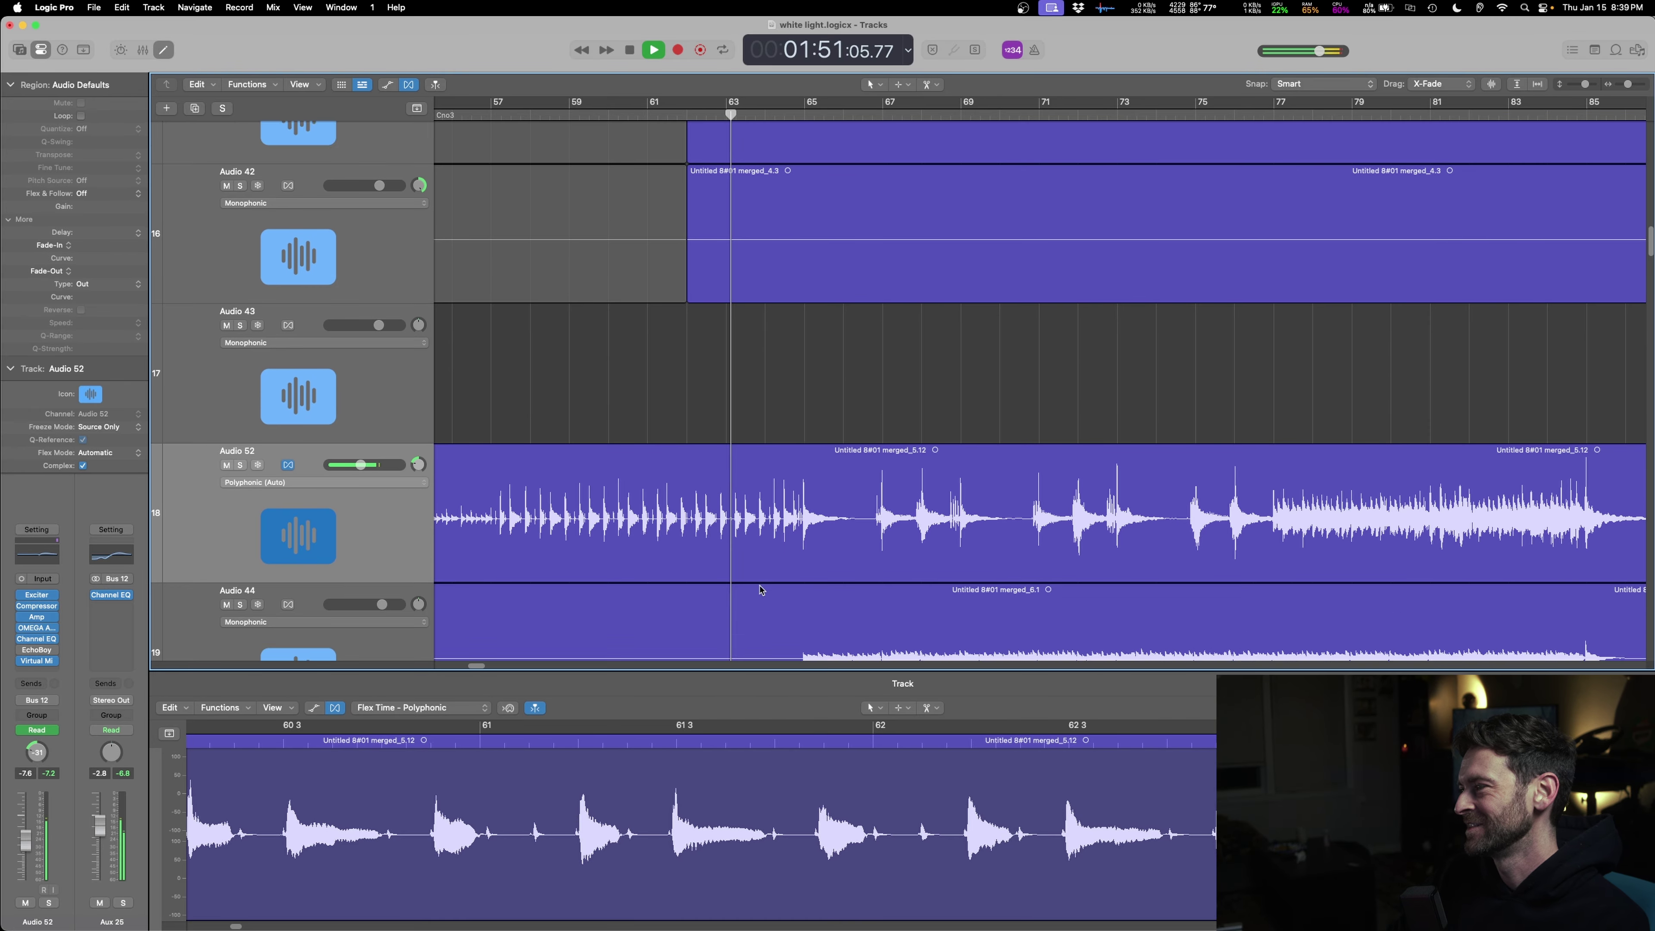
{"action": "scroll", "coordinate": [760, 591], "scroll_direction": "down", "scroll_amount": 2}
{"action": "left_click", "coordinate": [760, 590]}
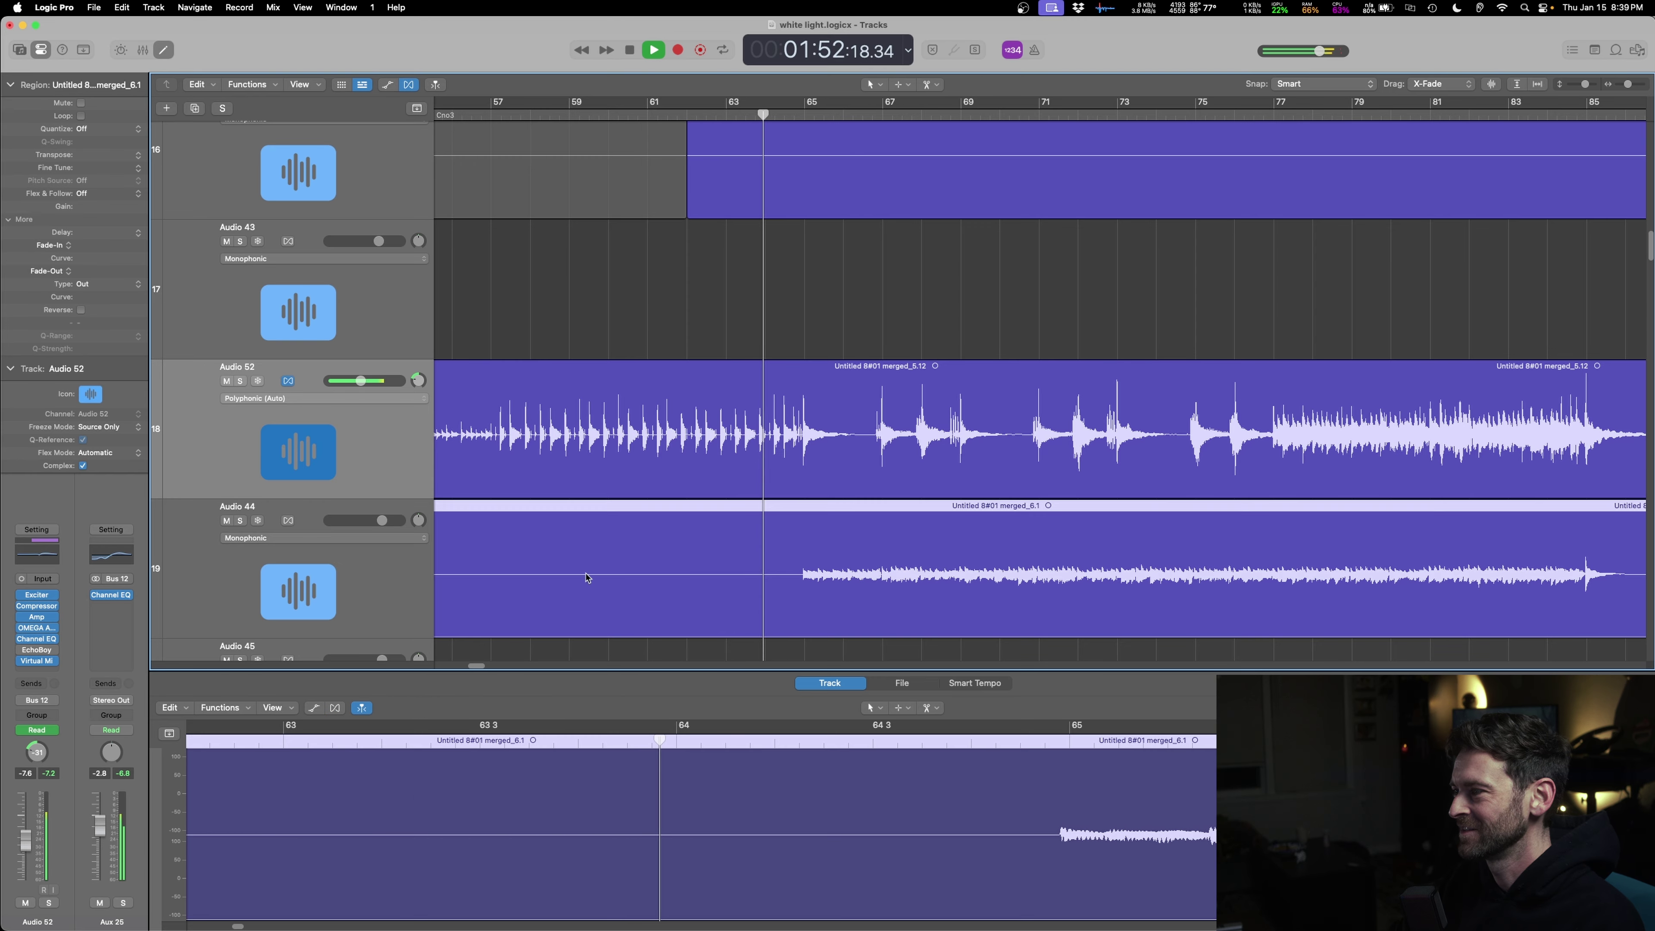
{"action": "left_click", "coordinate": [240, 520]}
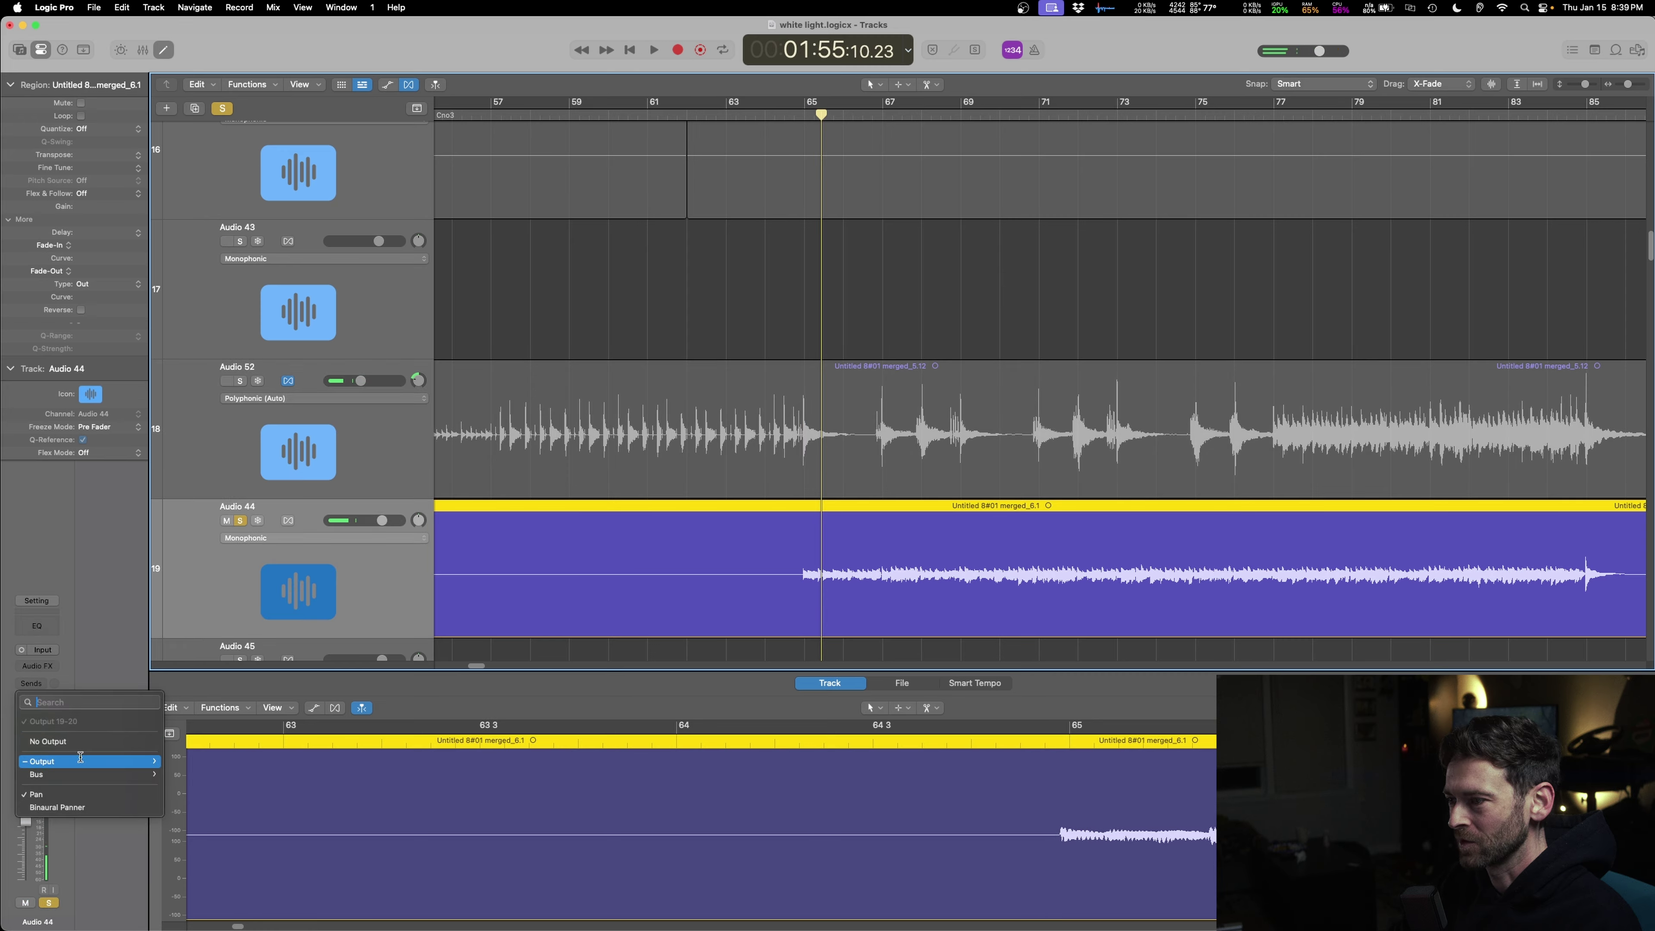
{"action": "mouse_move", "coordinate": [80, 761]}
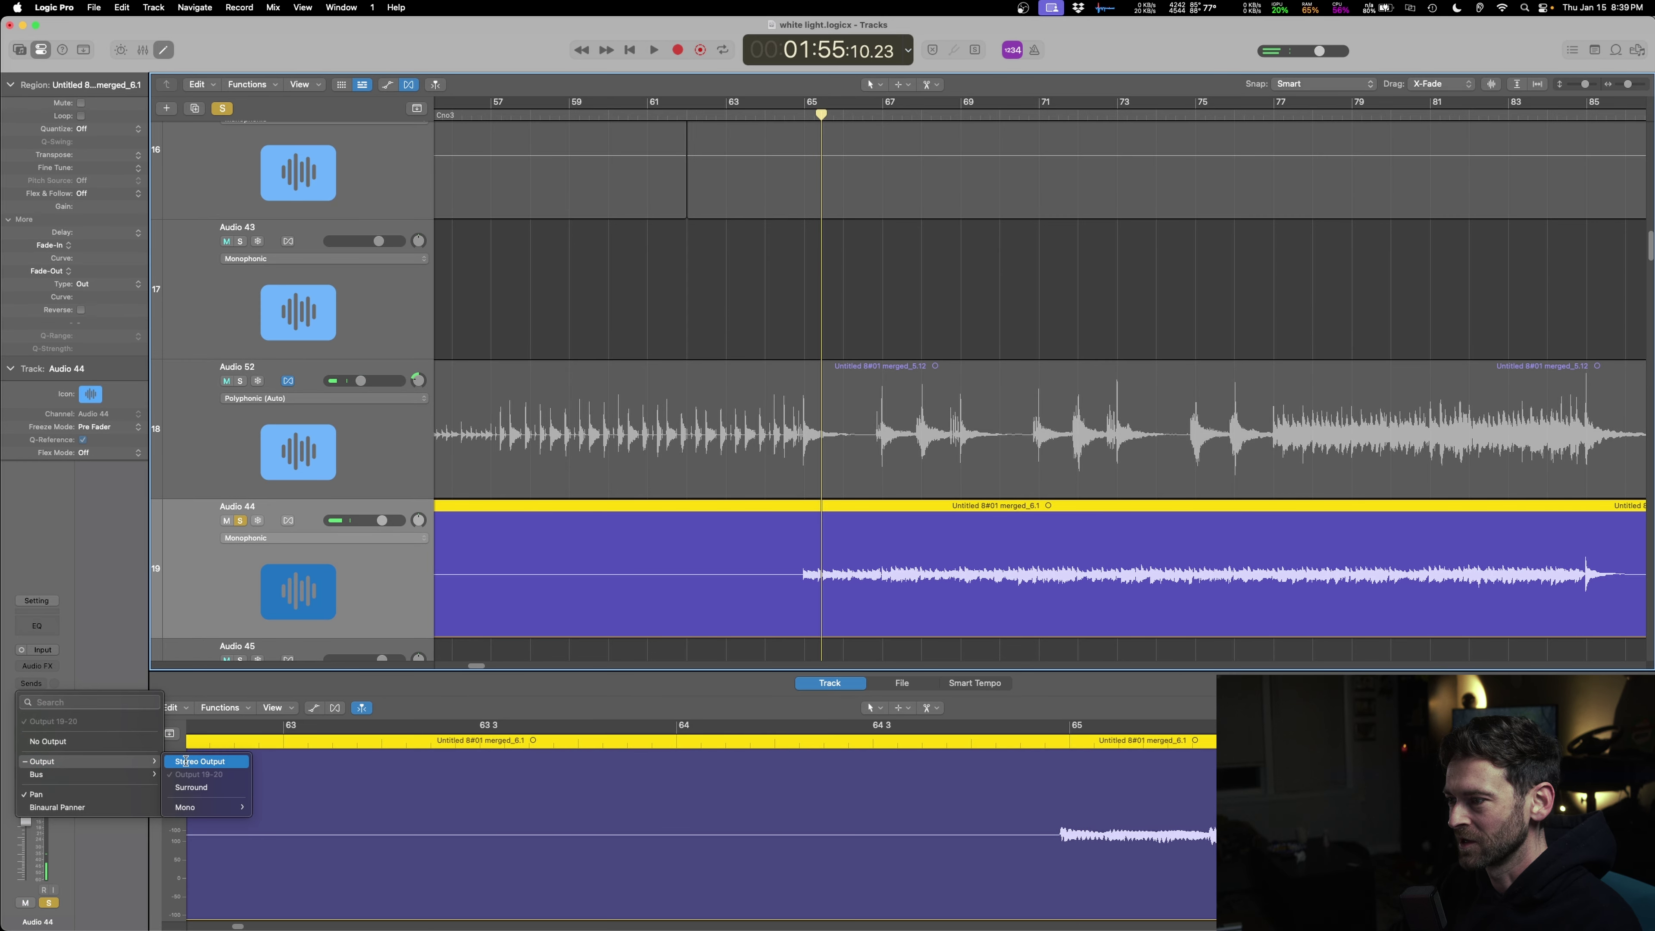
{"action": "left_click", "coordinate": [185, 761]}
{"action": "key", "text": "space"}
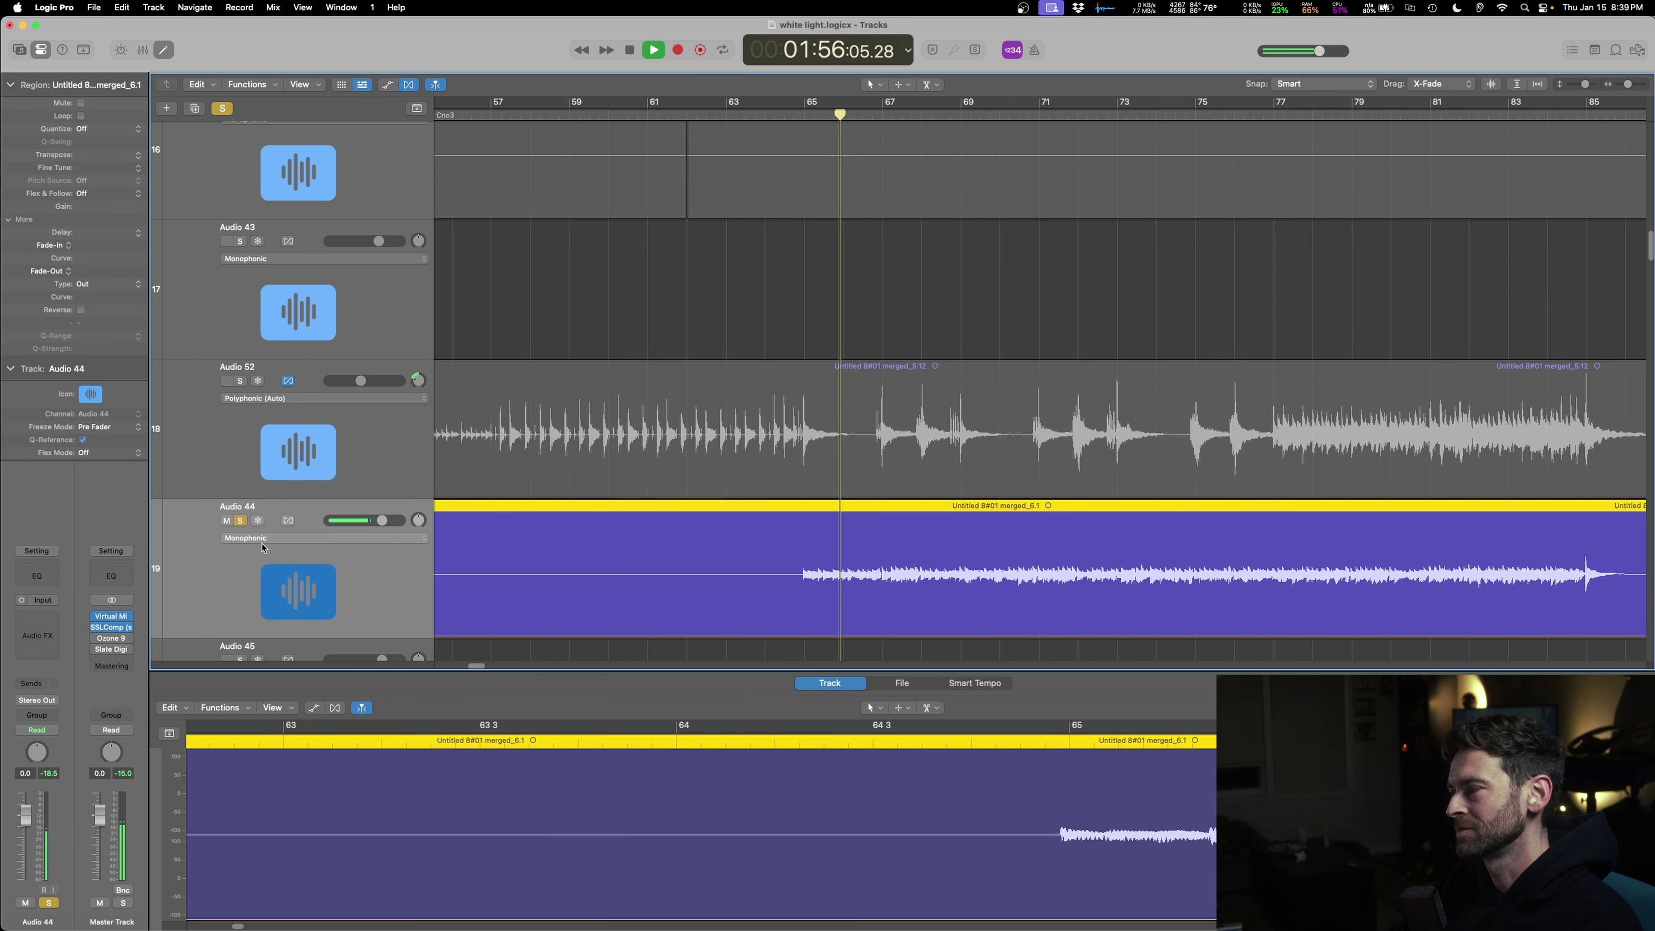
- Split the Audio 44 region at about bar 65, just before its part starts
{"action": "right_click", "coordinate": [797, 603]}
{"action": "scroll", "coordinate": [801, 601], "scroll_direction": "down", "scroll_amount": 5}
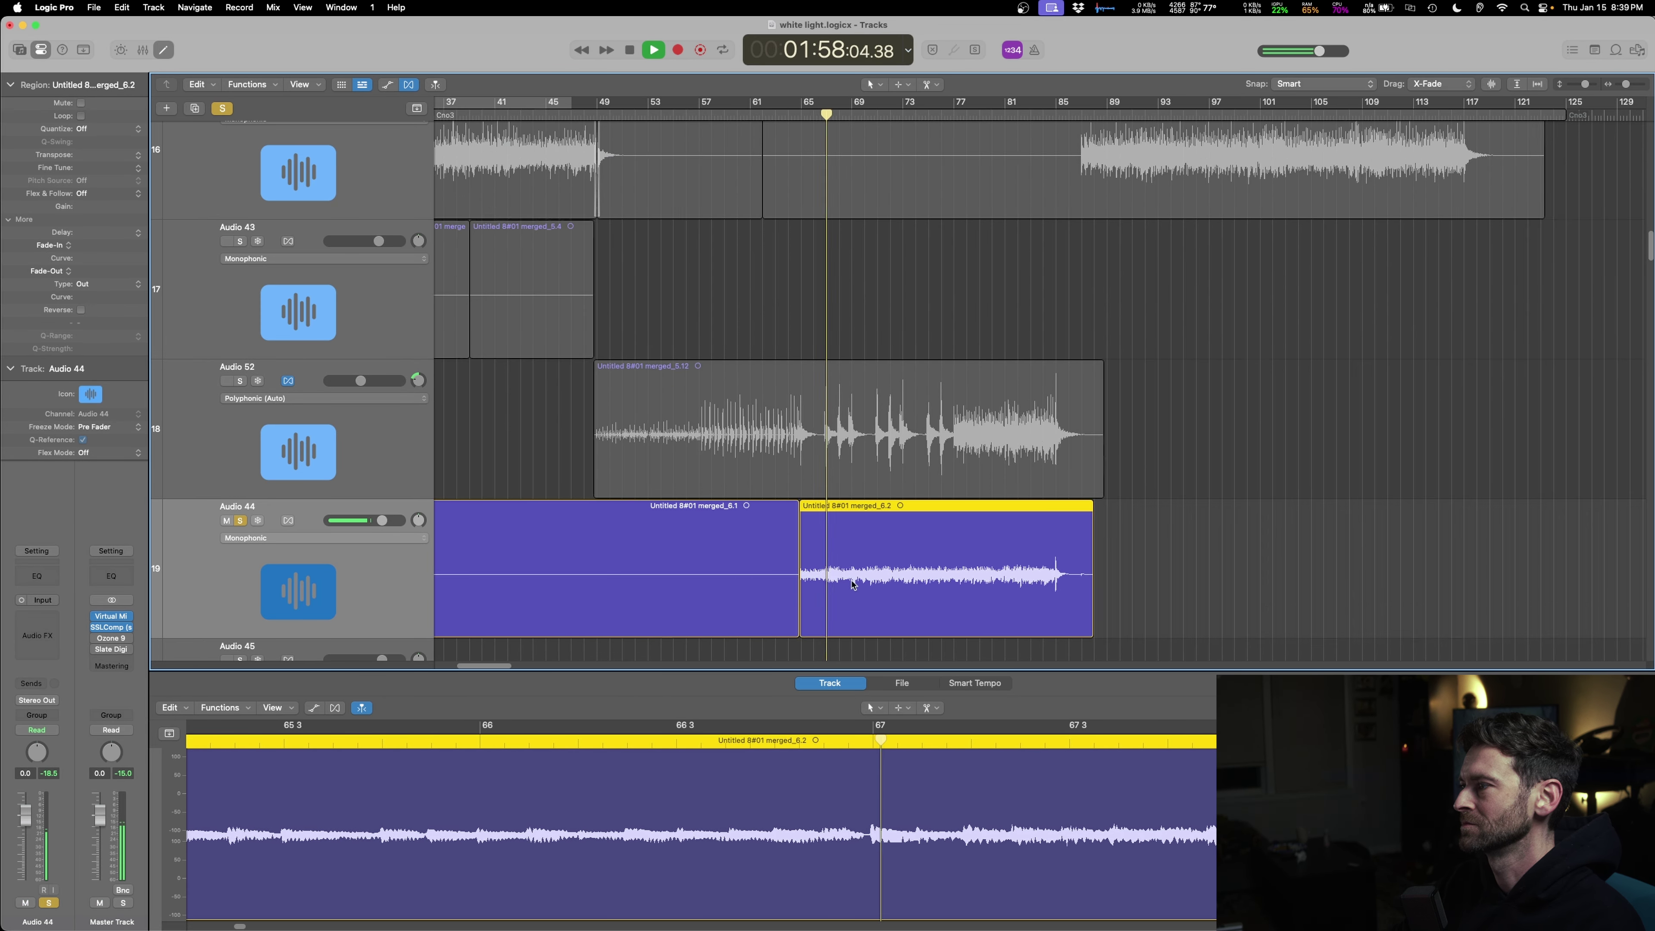
{"action": "key", "text": "super+Up"}
{"action": "key", "text": "super+Up"}
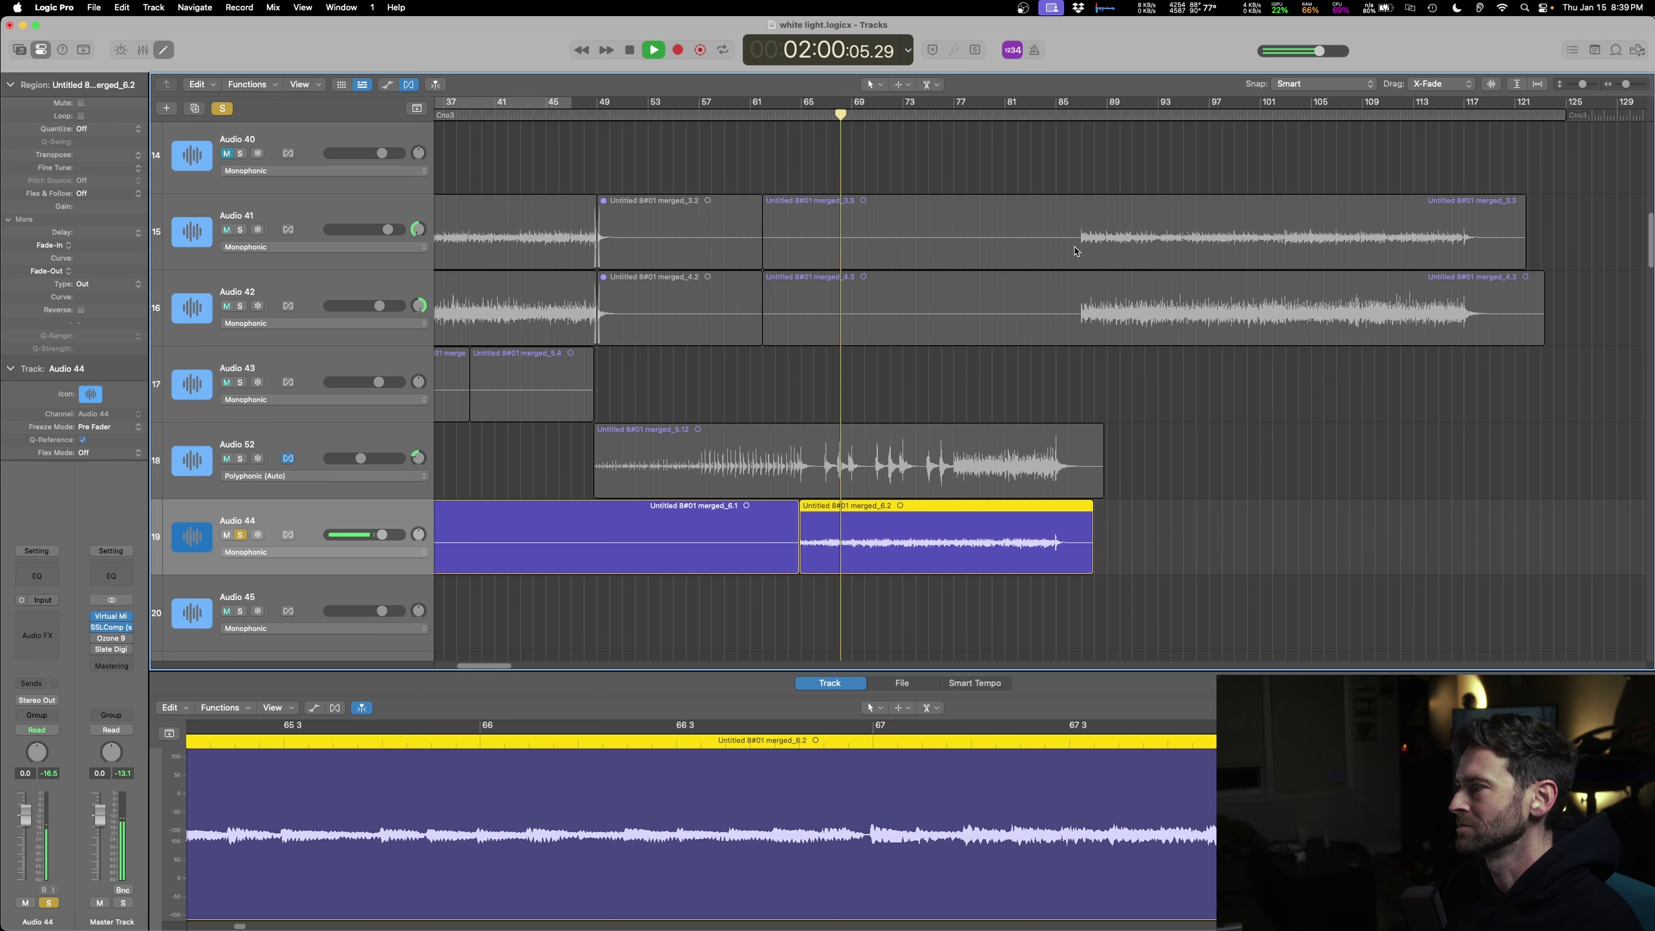
- Split Audio 41's region near bar 86, delete its silent first section, and move the second Audio 44 region onto Audio 41
{"action": "right_click", "coordinate": [1070, 251]}
{"action": "left_click", "coordinate": [985, 252]}
{"action": "key", "text": "Delete"}
{"action": "left_click_drag", "start_coordinate": [916, 538], "coordinate": [916, 255]}
- Audition the moved region on Audio 41 and clear all track solos
{"action": "key", "text": "space"}
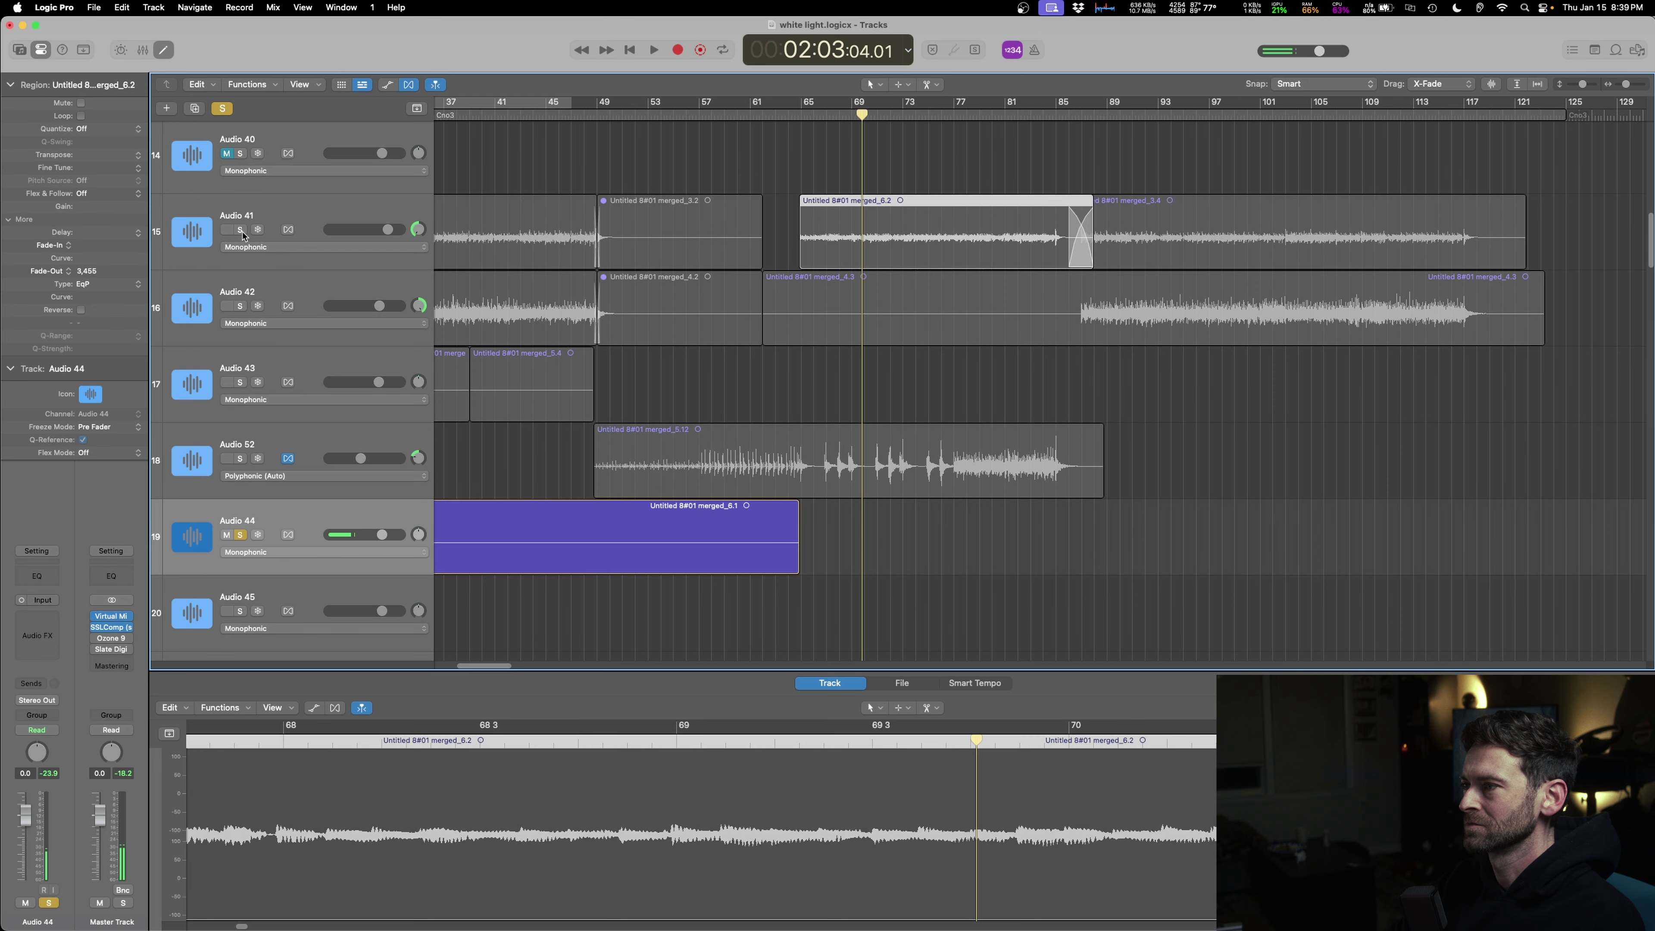
{"action": "key", "text": "space"}
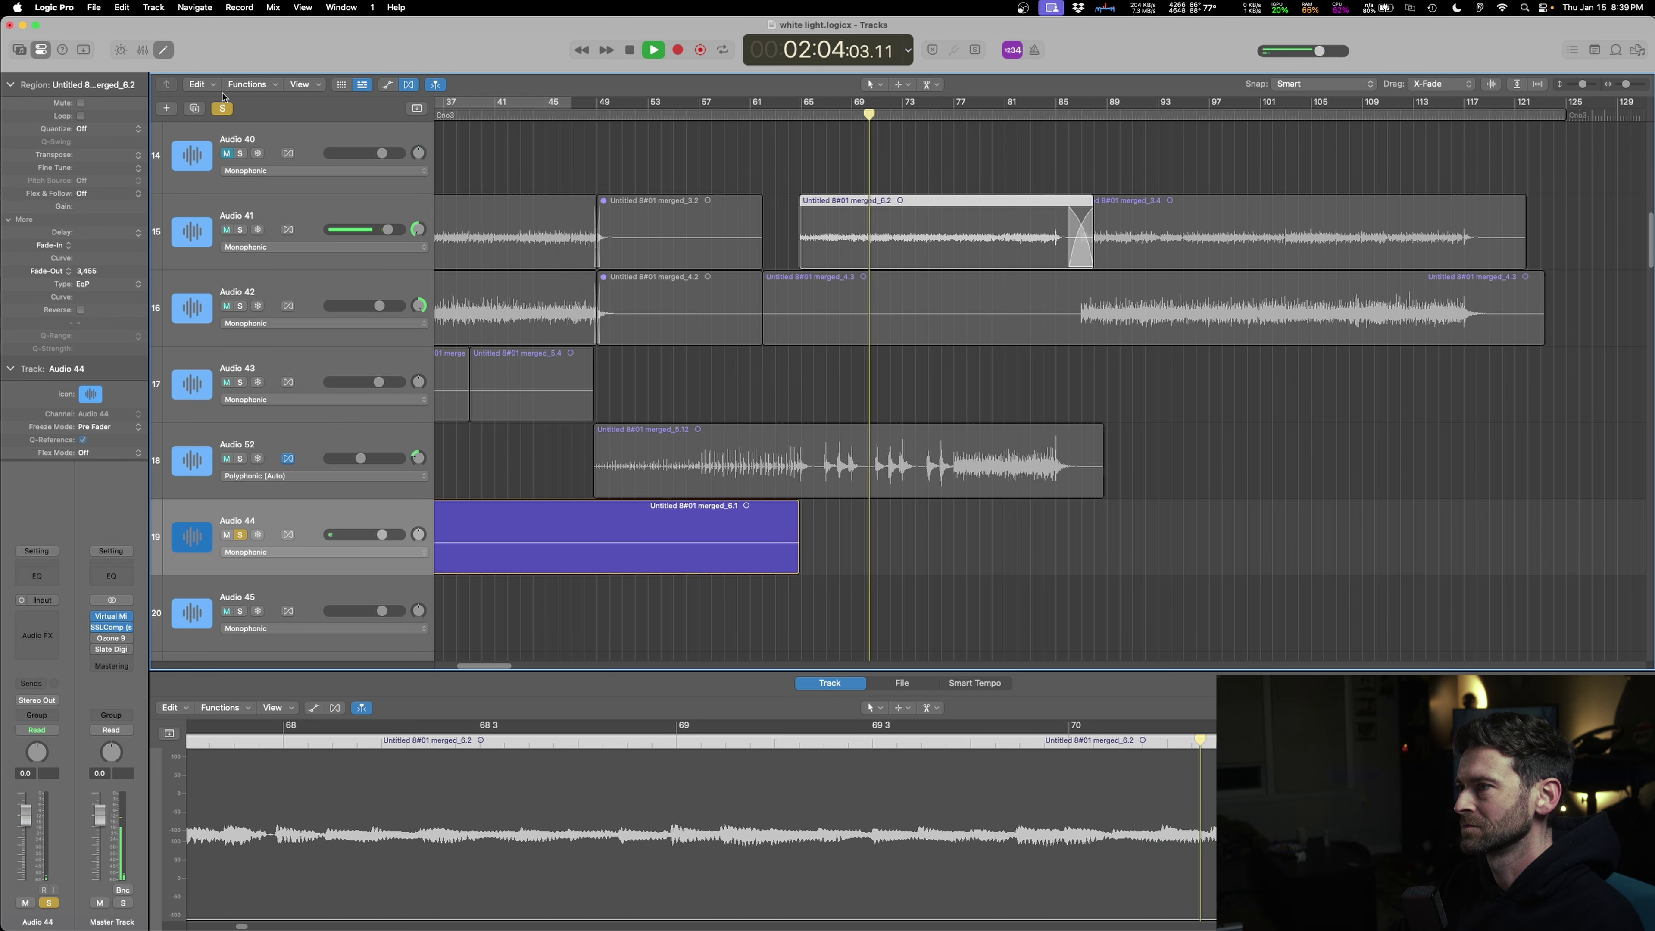
{"action": "key", "text": "space"}
{"action": "left_click", "coordinate": [223, 109]}
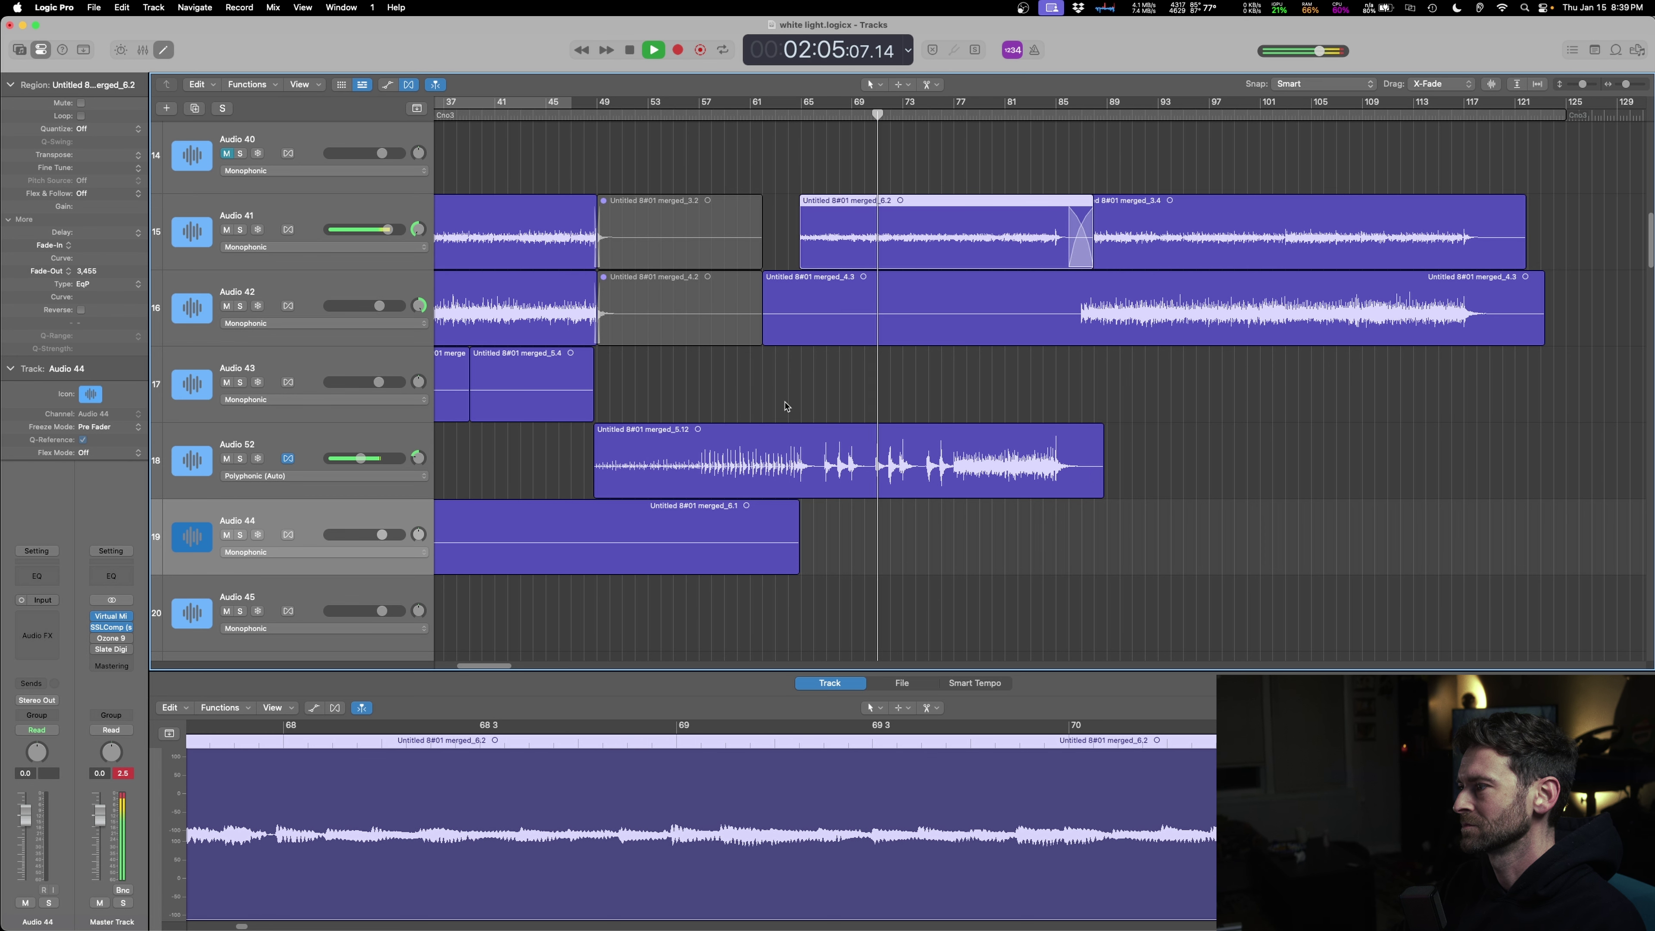
- Play the full mix from about bar 64 and solo Audio 52
{"action": "left_click", "coordinate": [786, 407], "text": "shift"}
{"action": "scroll", "coordinate": [762, 460], "scroll_direction": "up", "scroll_amount": 8}
{"action": "scroll", "coordinate": [750, 481], "scroll_direction": "down", "scroll_amount": 1}
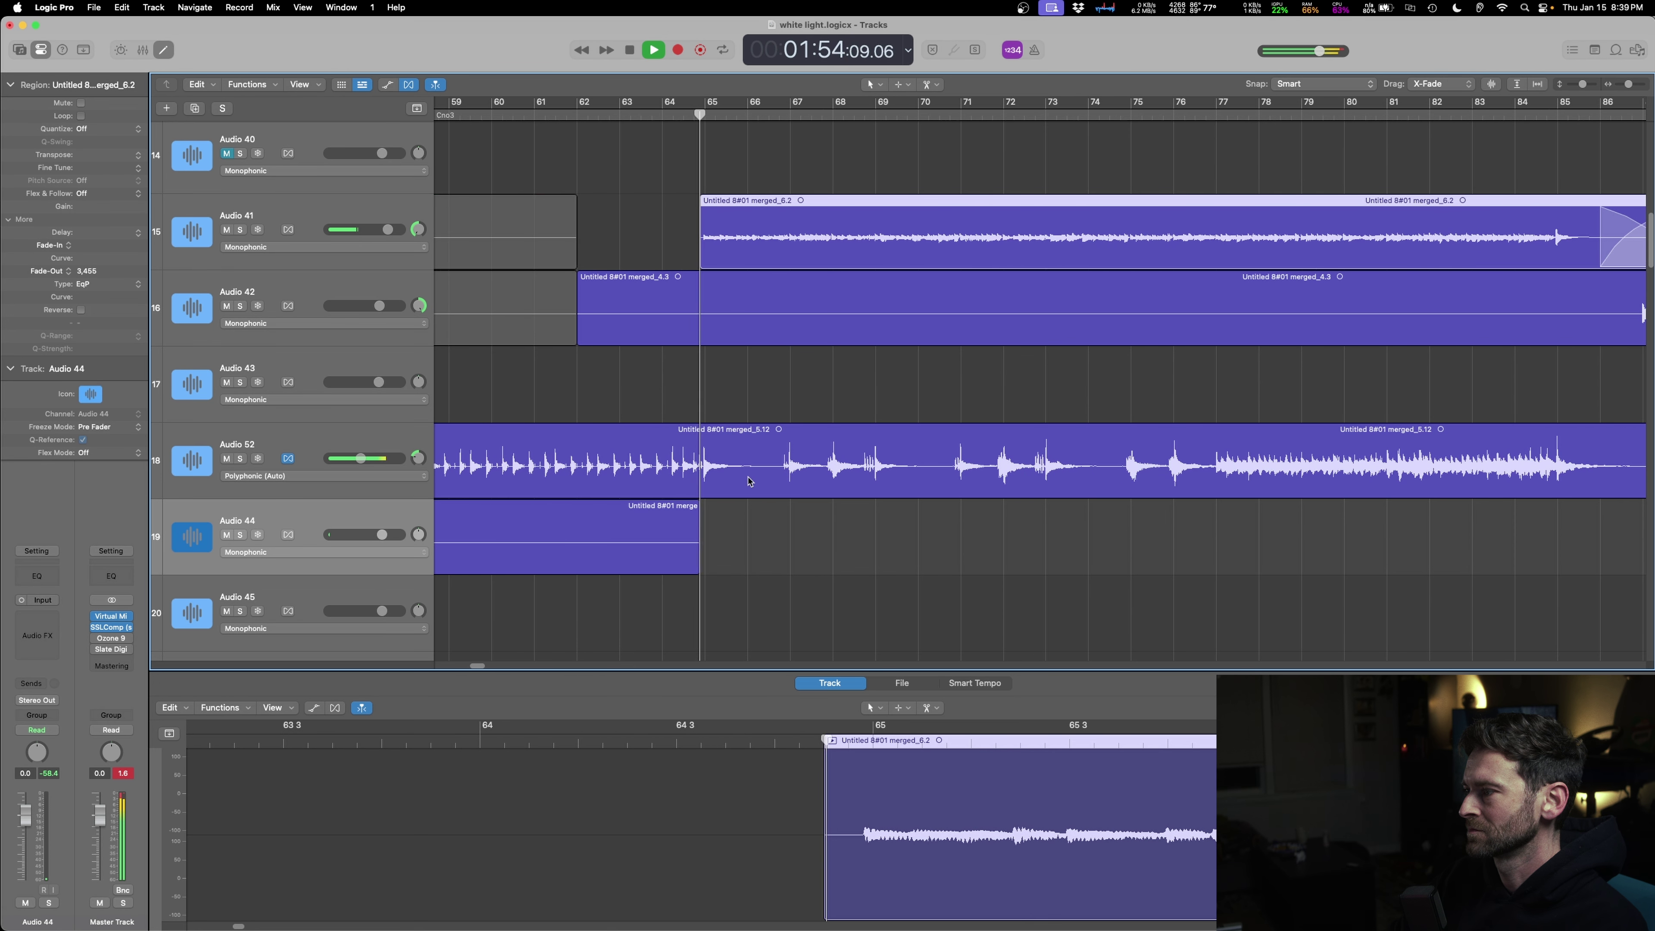
{"action": "left_click", "coordinate": [240, 459]}
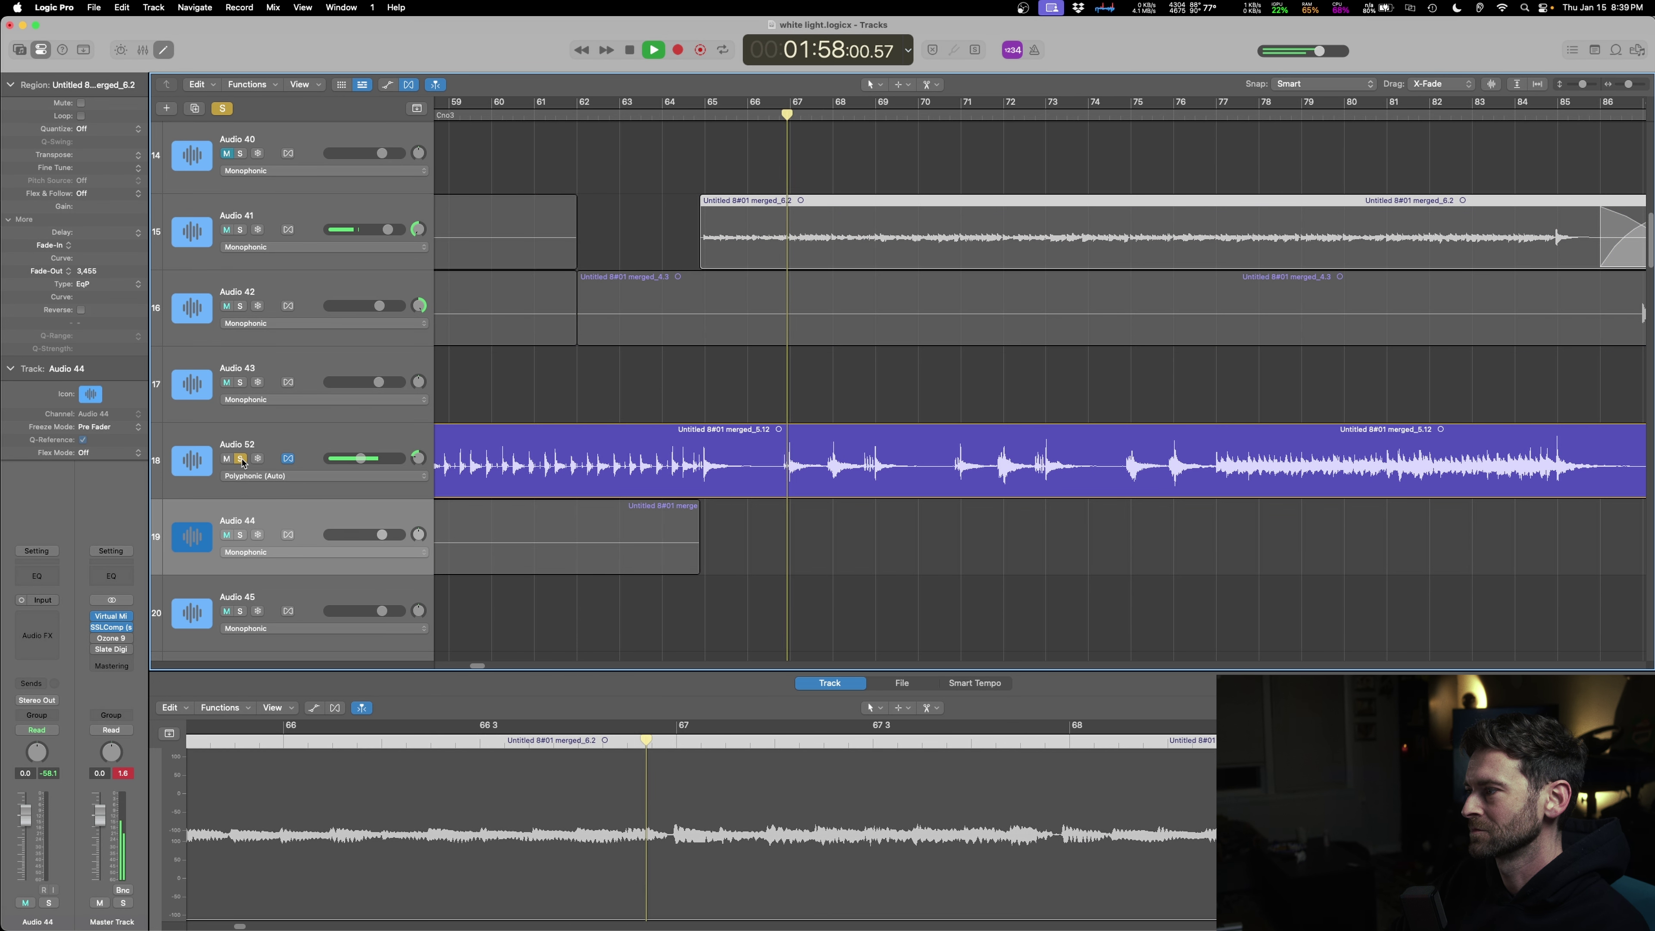
- Unsolo Audio 52 and split its region just before bar 65
{"action": "left_click", "coordinate": [240, 459]}
{"action": "right_click", "coordinate": [697, 489]}
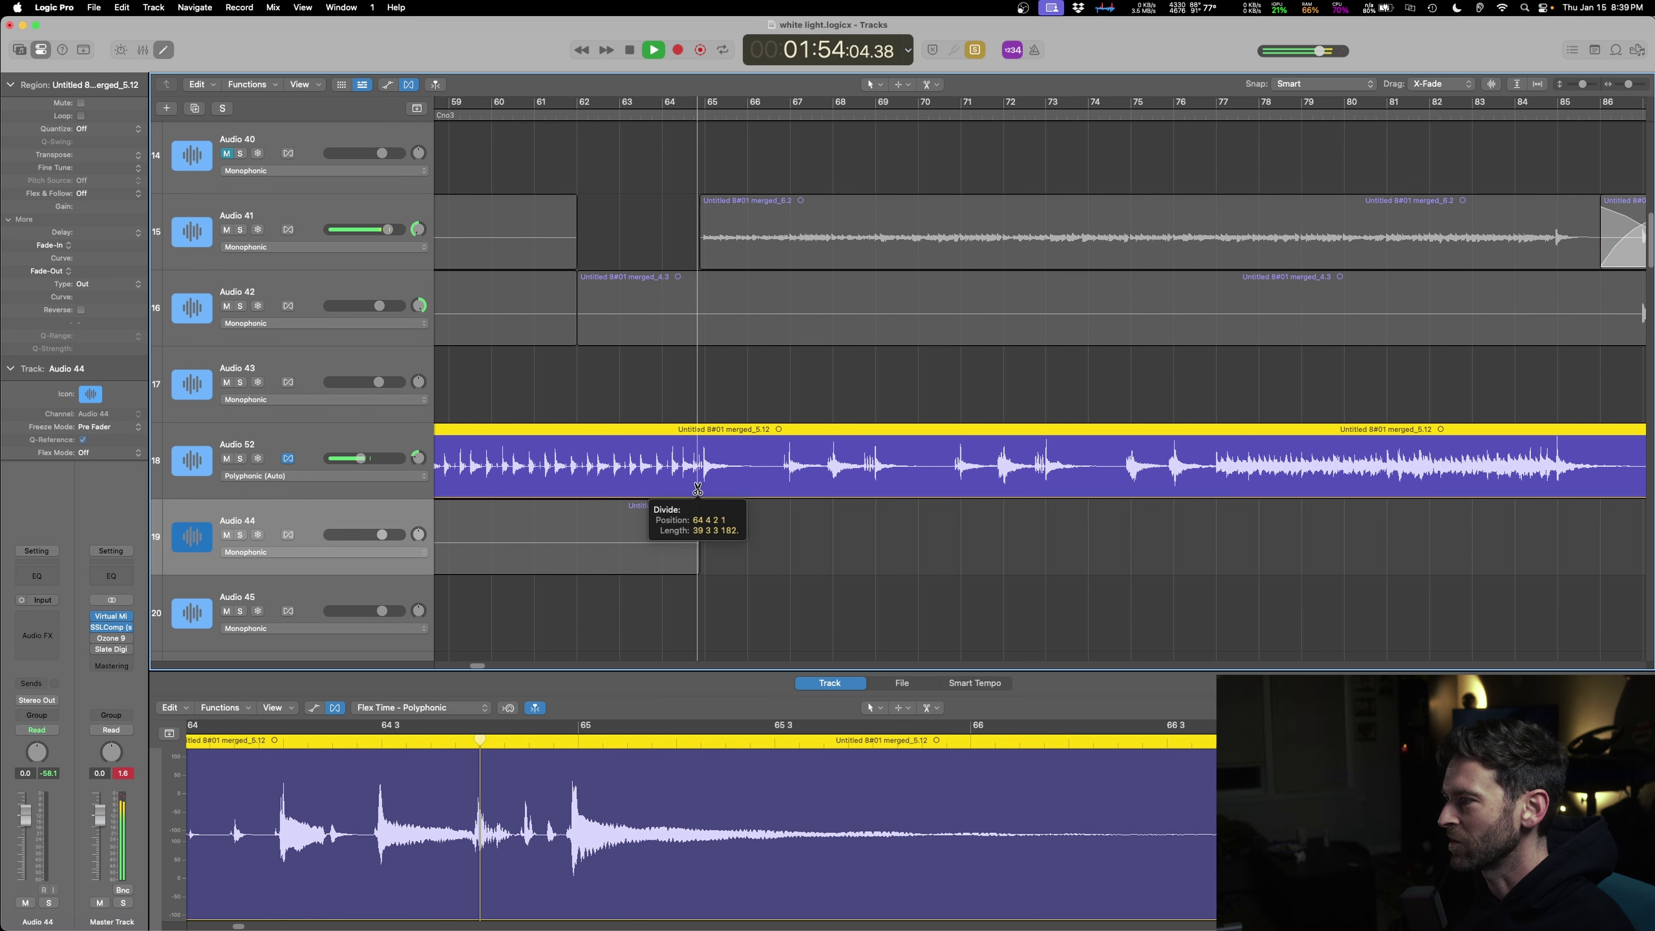
{"action": "left_click_drag", "start_coordinate": [697, 489], "coordinate": [701, 488]}
{"action": "left_click_drag", "start_coordinate": [700, 488], "coordinate": [700, 488]}
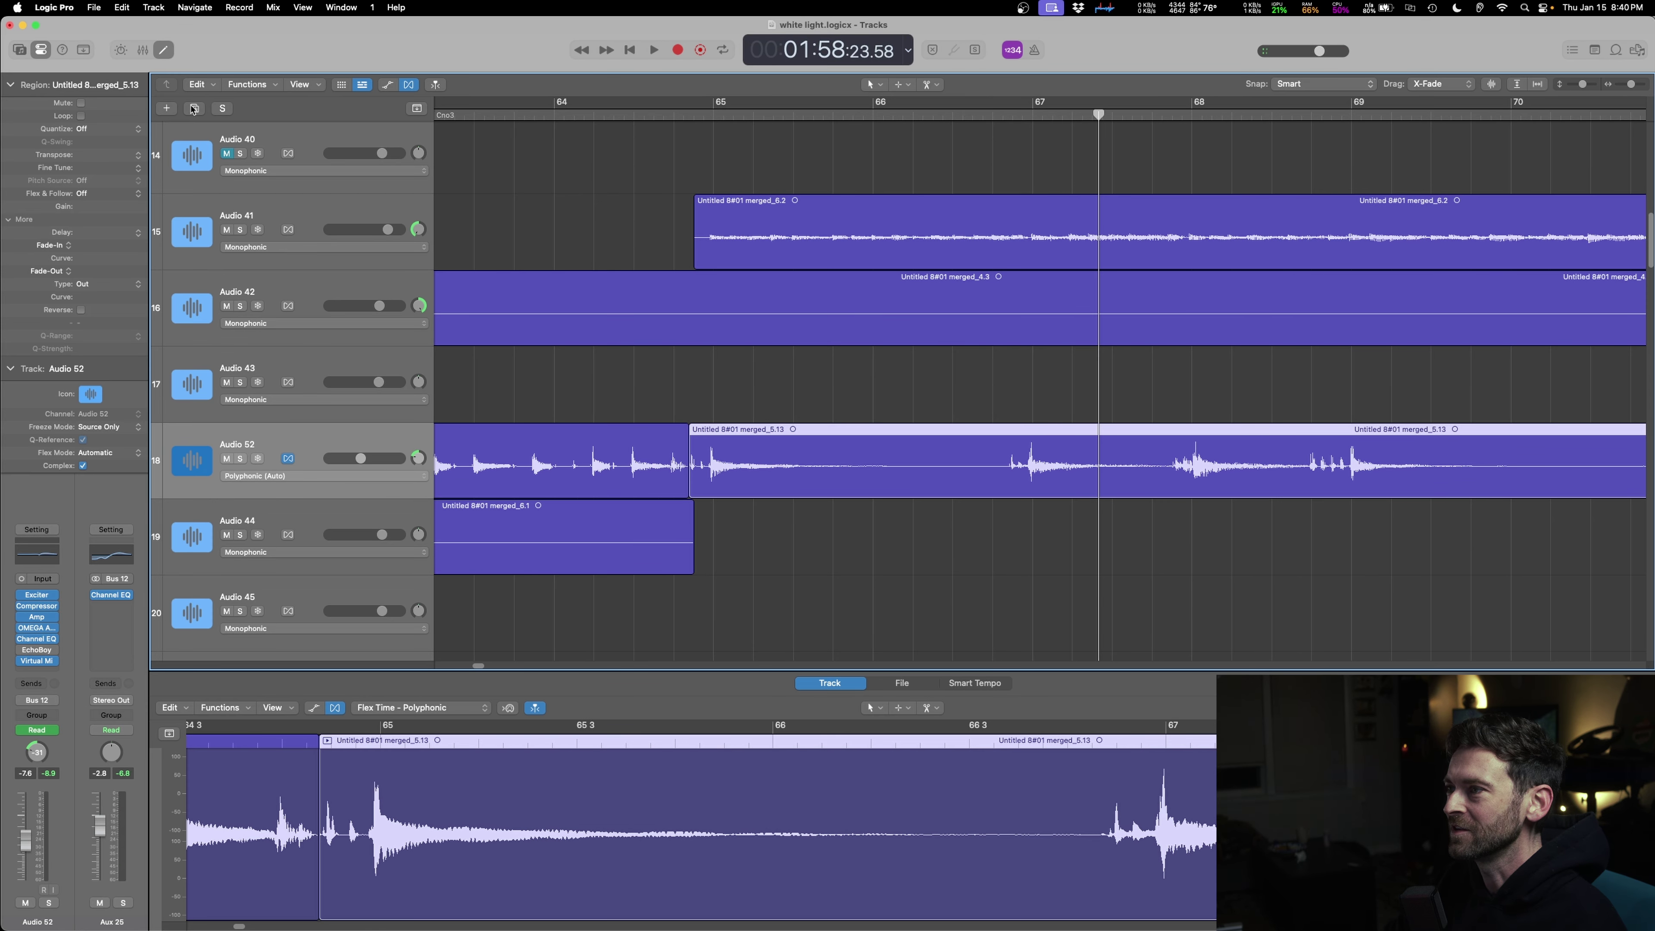
- Duplicate Audio 52's track for the split-off region, then solo the new track and raise its volume to 1.4 dB
{"action": "left_click", "coordinate": [193, 109]}
{"action": "key", "text": "space"}
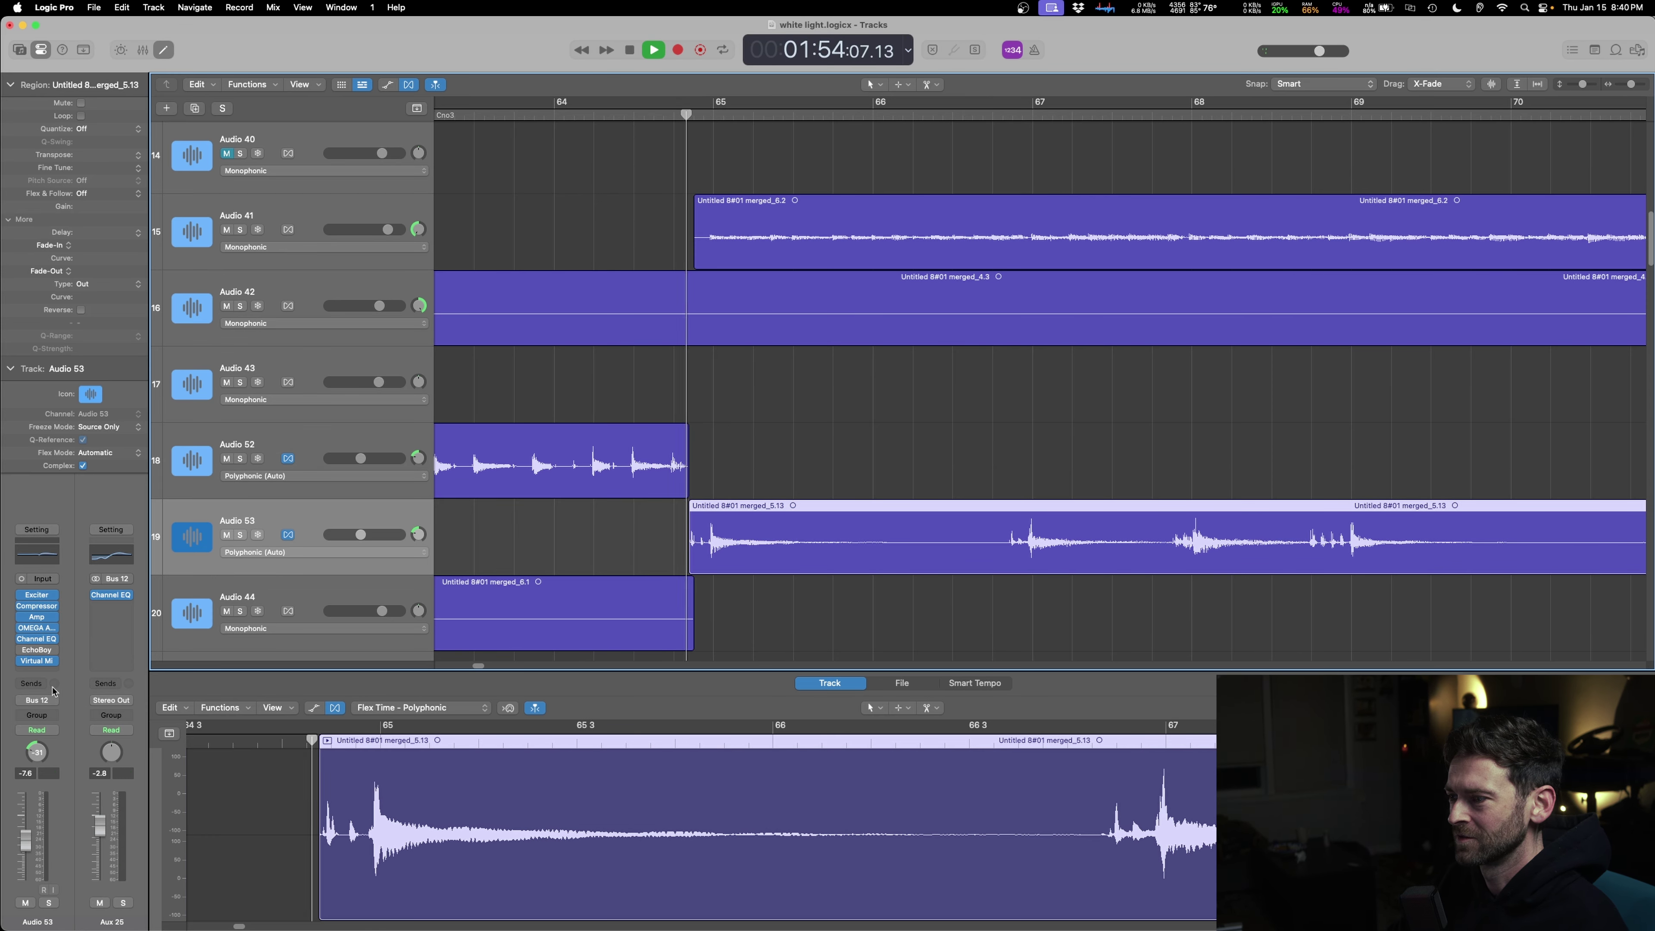
{"action": "left_click", "coordinate": [49, 903]}
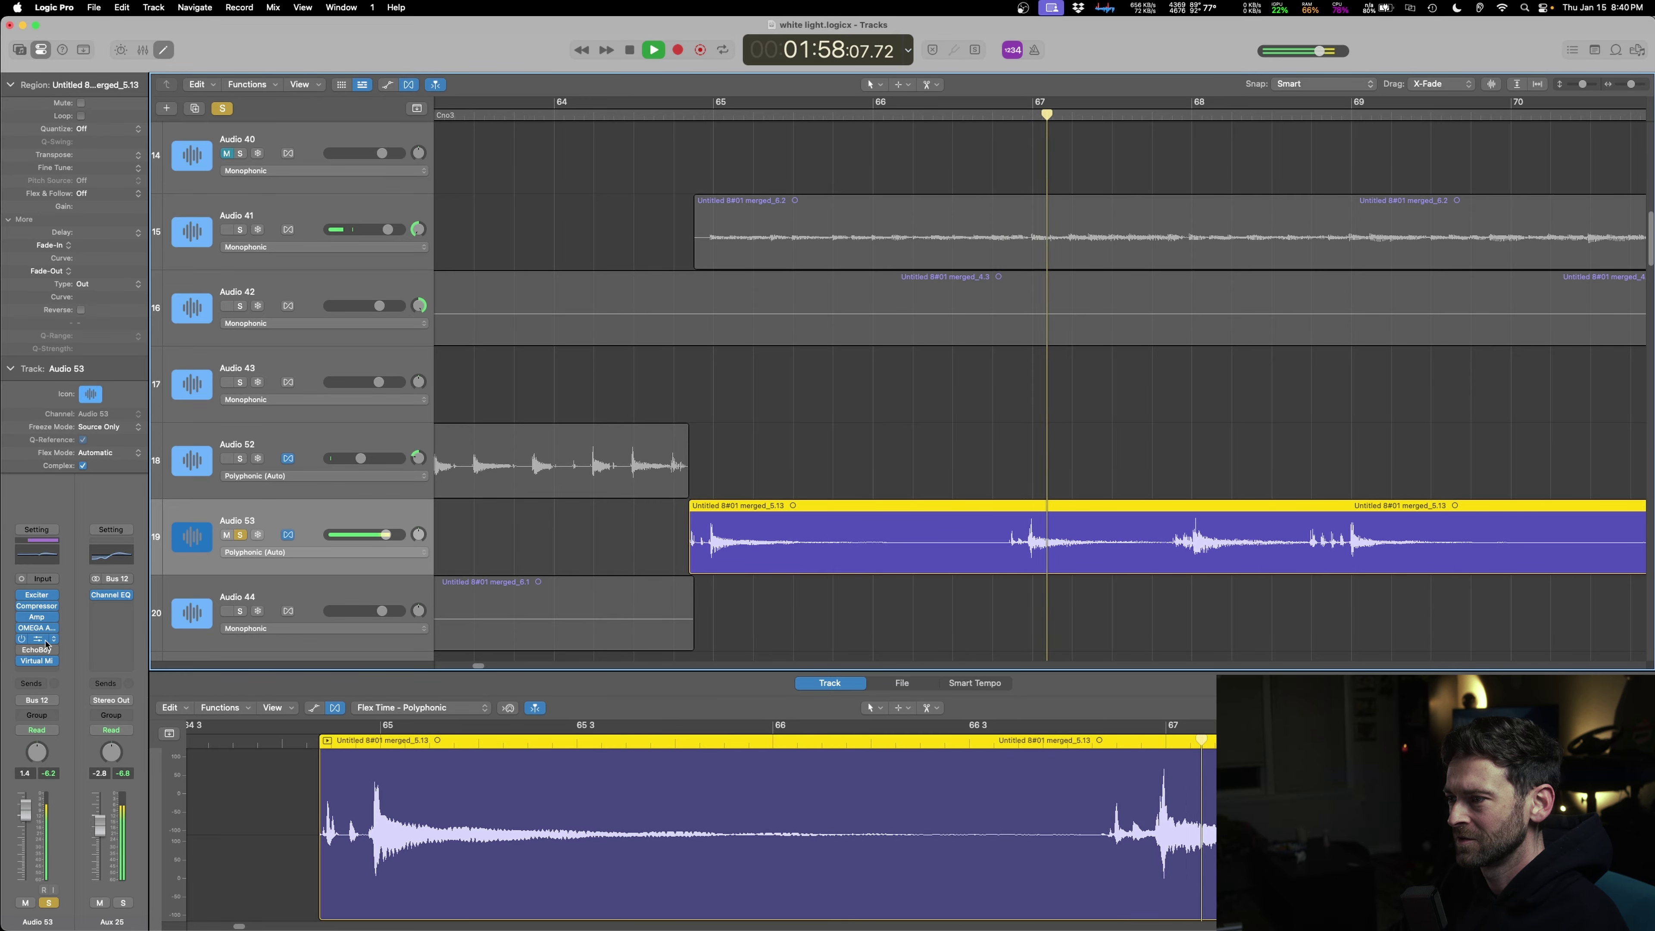
- Lower the Compressor's ratio to 2.6:1 and raise its make-up gain on Audio 53
{"action": "left_click", "coordinate": [36, 606]}
{"action": "left_click_drag", "start_coordinate": [694, 472], "coordinate": [696, 502]}
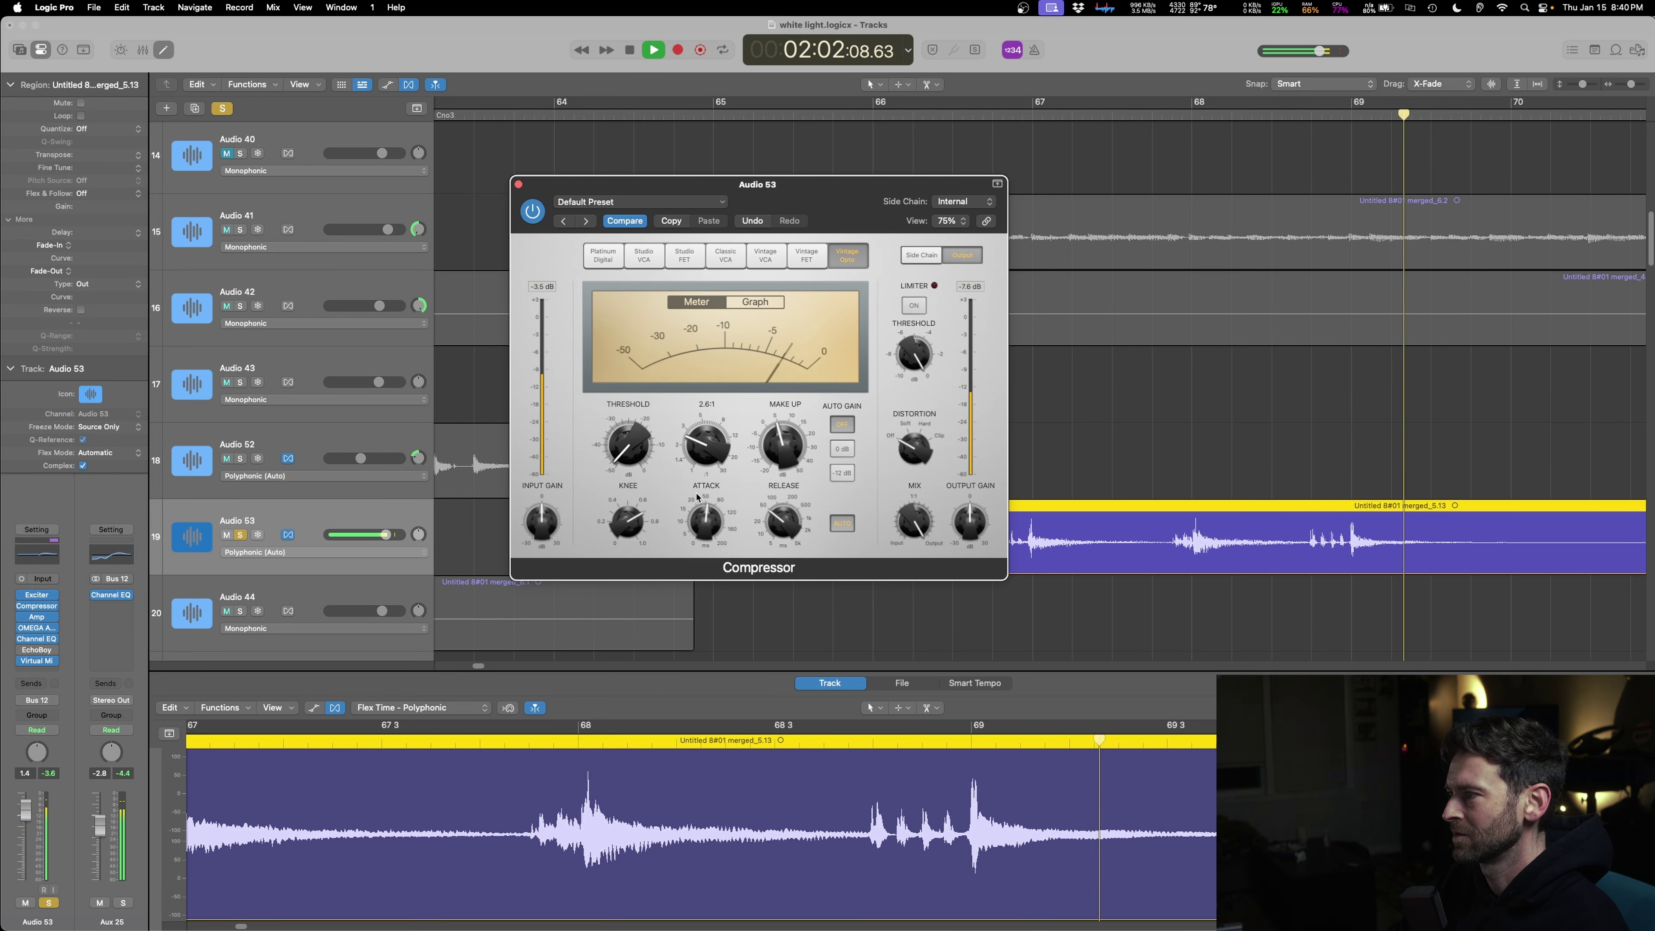
{"action": "left_click_drag", "start_coordinate": [785, 457], "coordinate": [793, 435]}
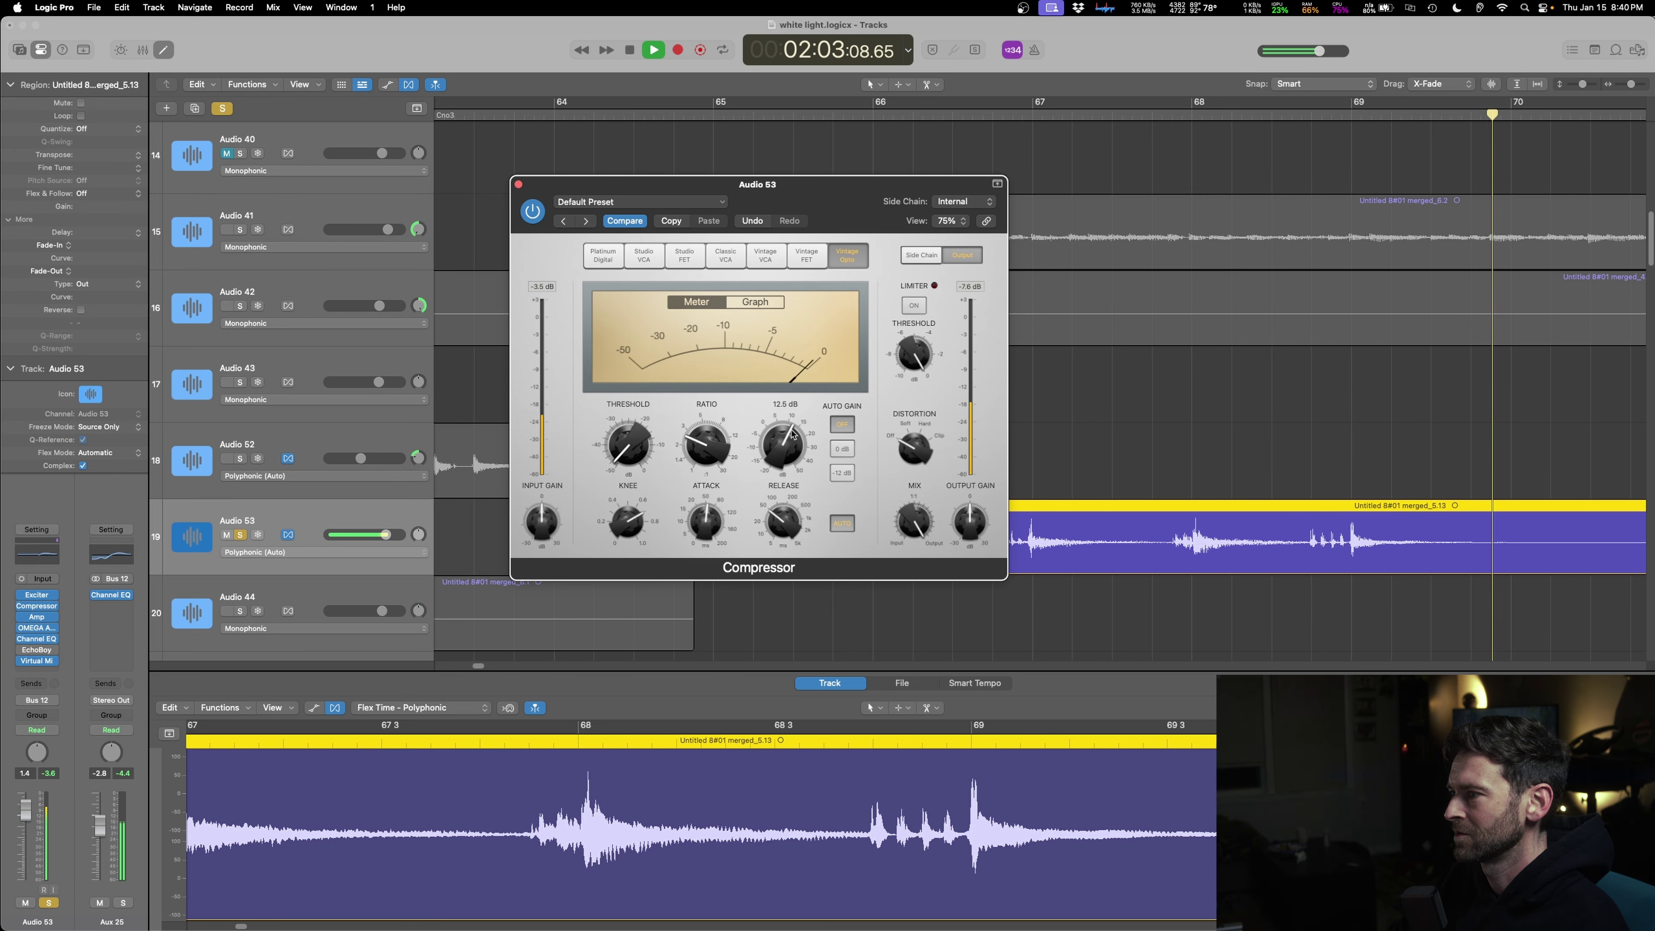
- Enable EchoBoy on Audio 53 with the Space Echo style and place it ahead of Amp Designer
{"action": "left_click", "coordinate": [37, 617]}
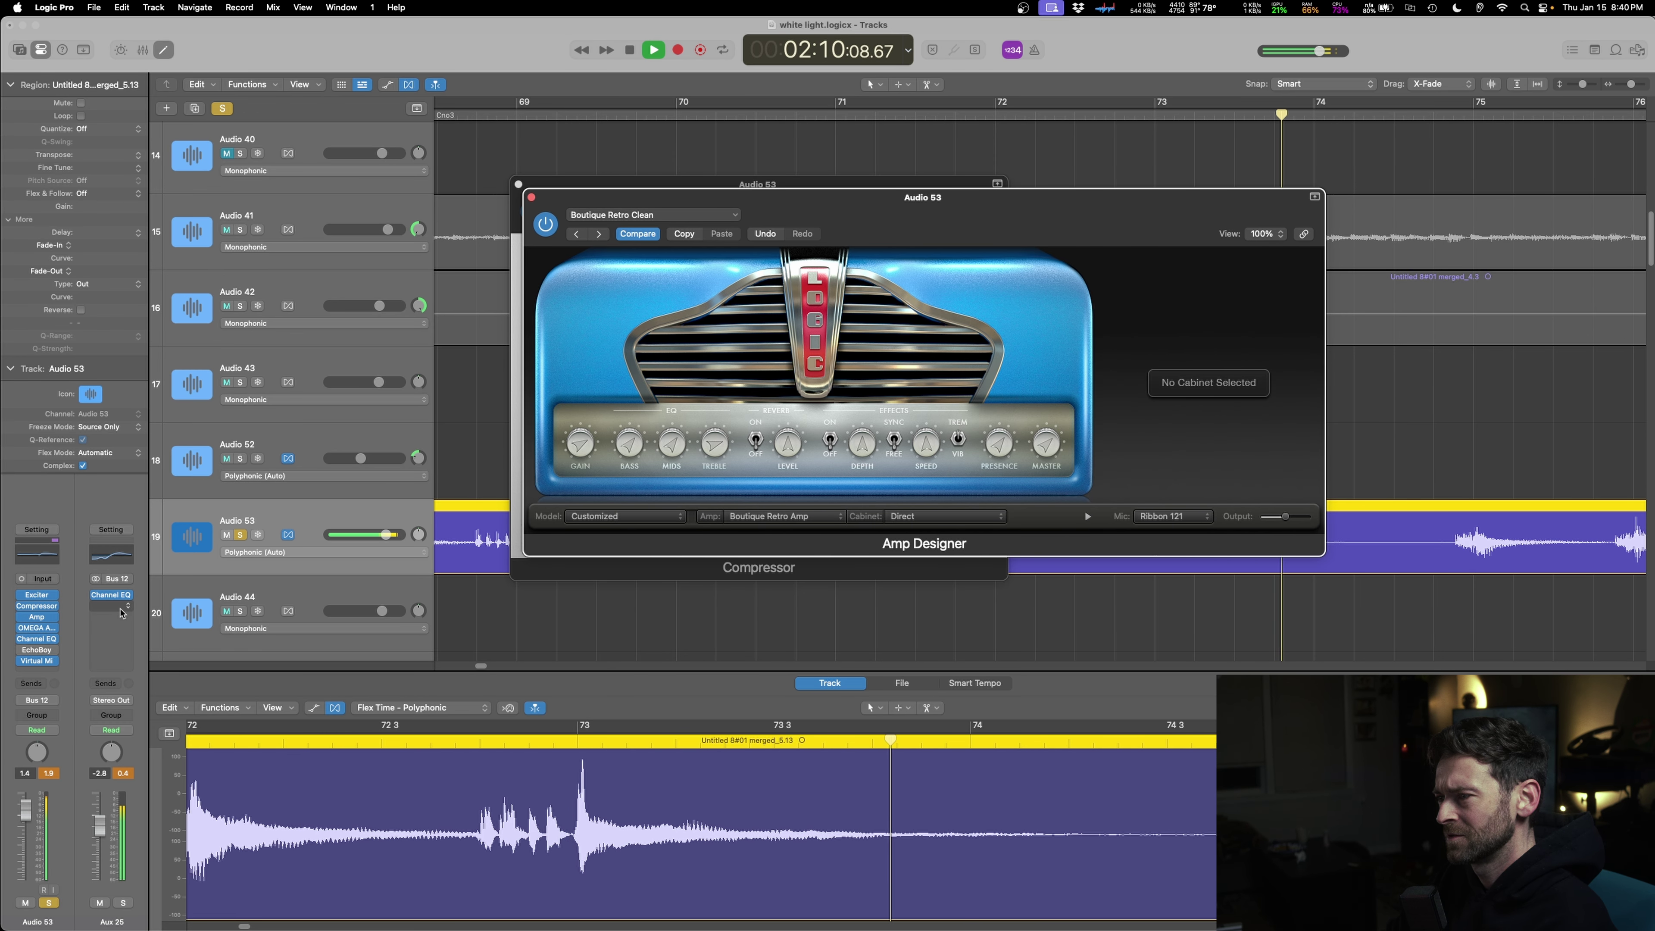
{"action": "left_click", "coordinate": [43, 659]}
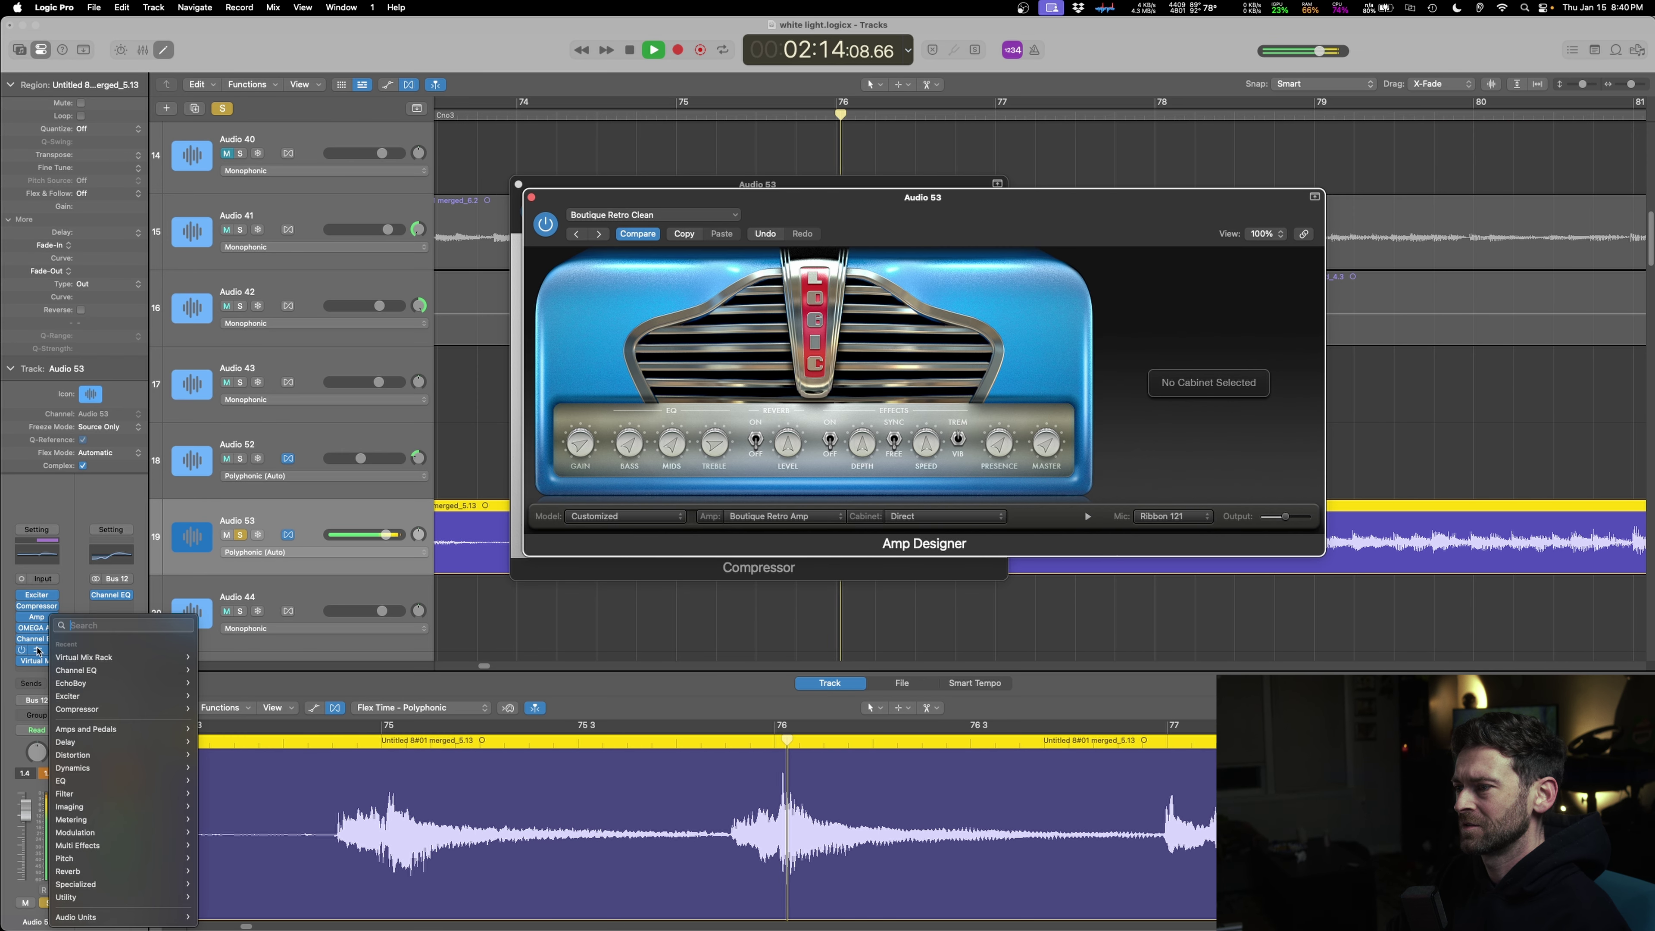
{"action": "left_click", "coordinate": [37, 651]}
{"action": "left_click", "coordinate": [38, 651]}
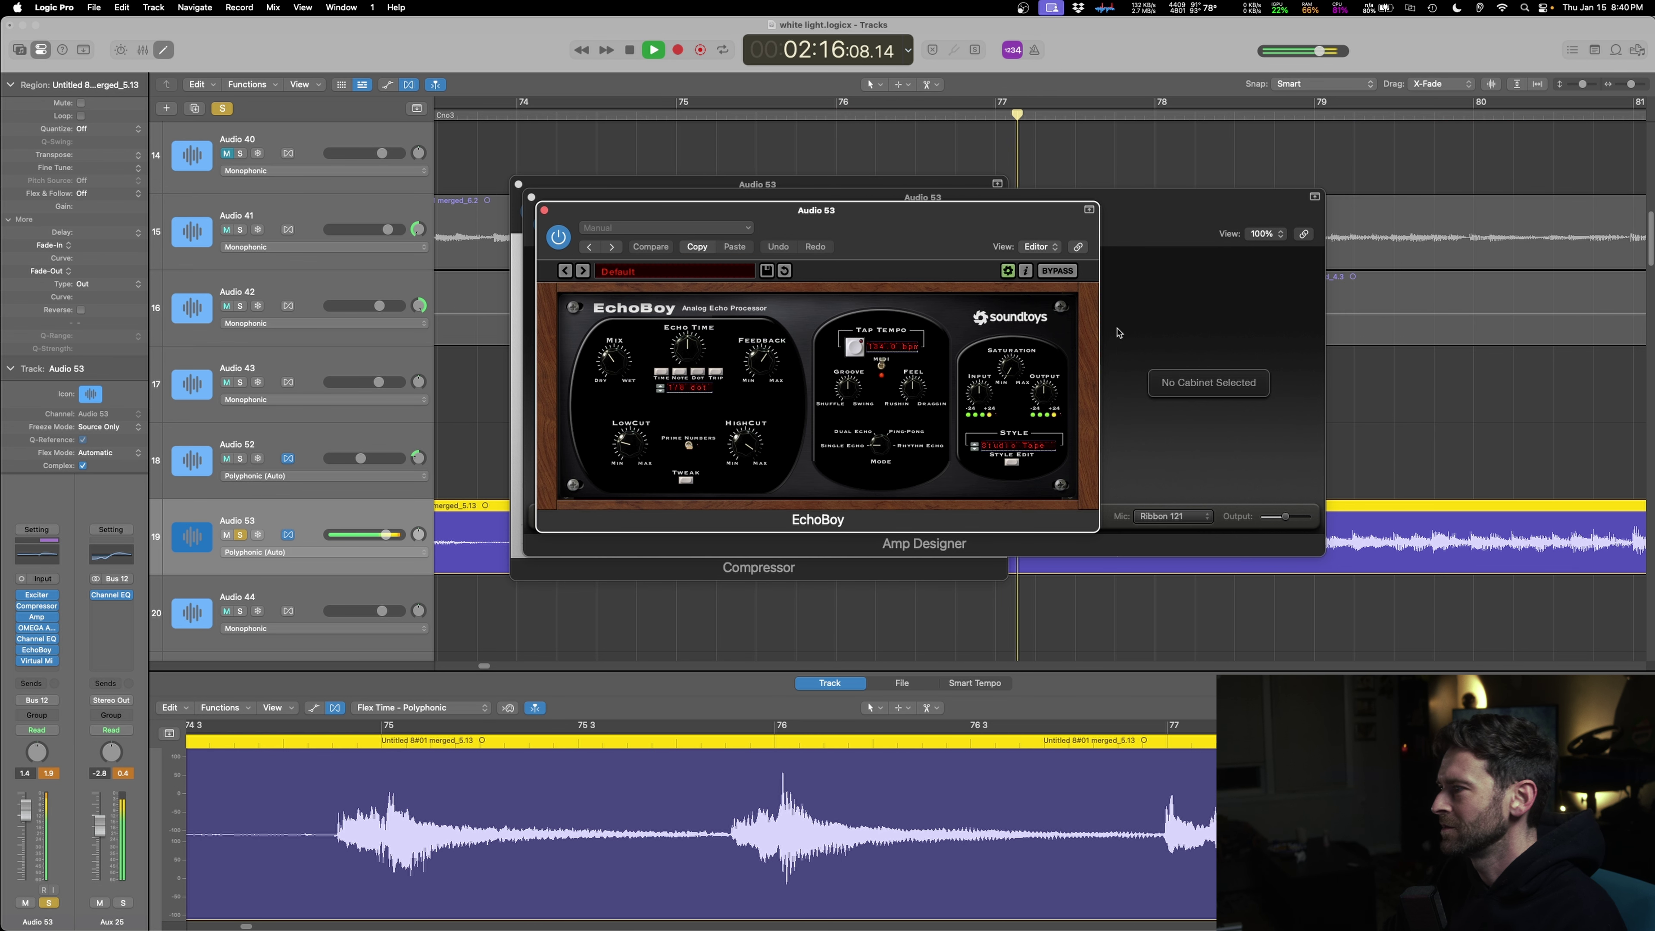
{"action": "left_click", "coordinate": [1012, 463]}
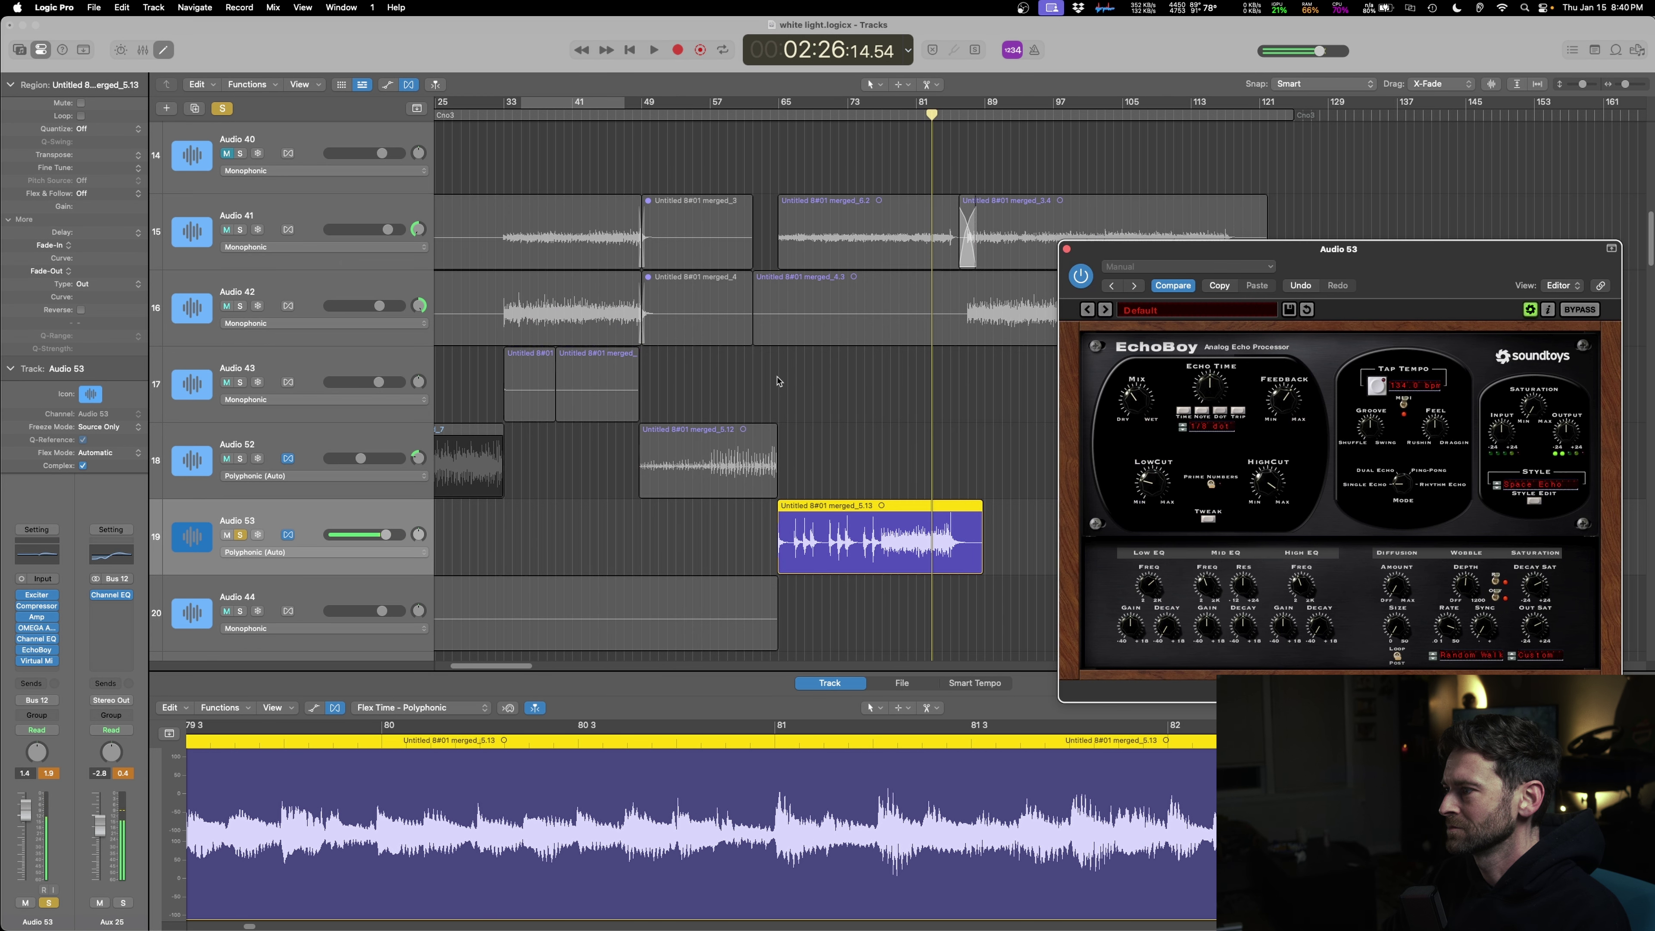
{"action": "key", "text": "shift+space"}
{"action": "left_click_drag", "start_coordinate": [1401, 248], "coordinate": [1222, 221]}
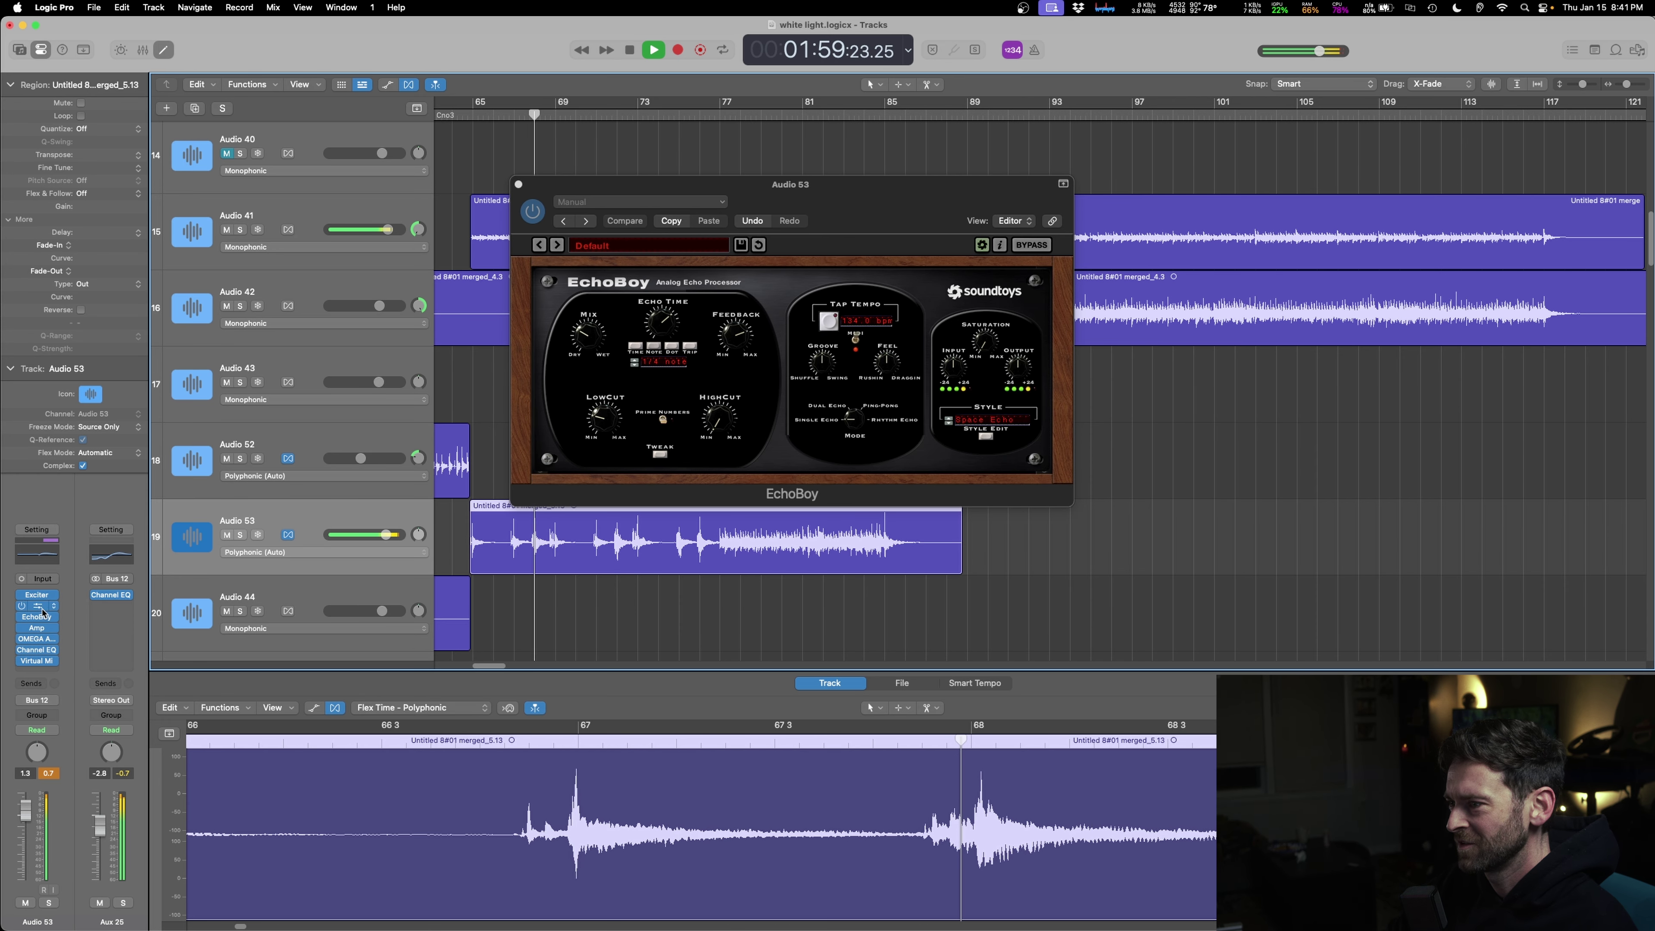
- Raise the Compressor's ratio and threshold on Audio 53 and turn off its automatic release
{"action": "left_click", "coordinate": [40, 630]}
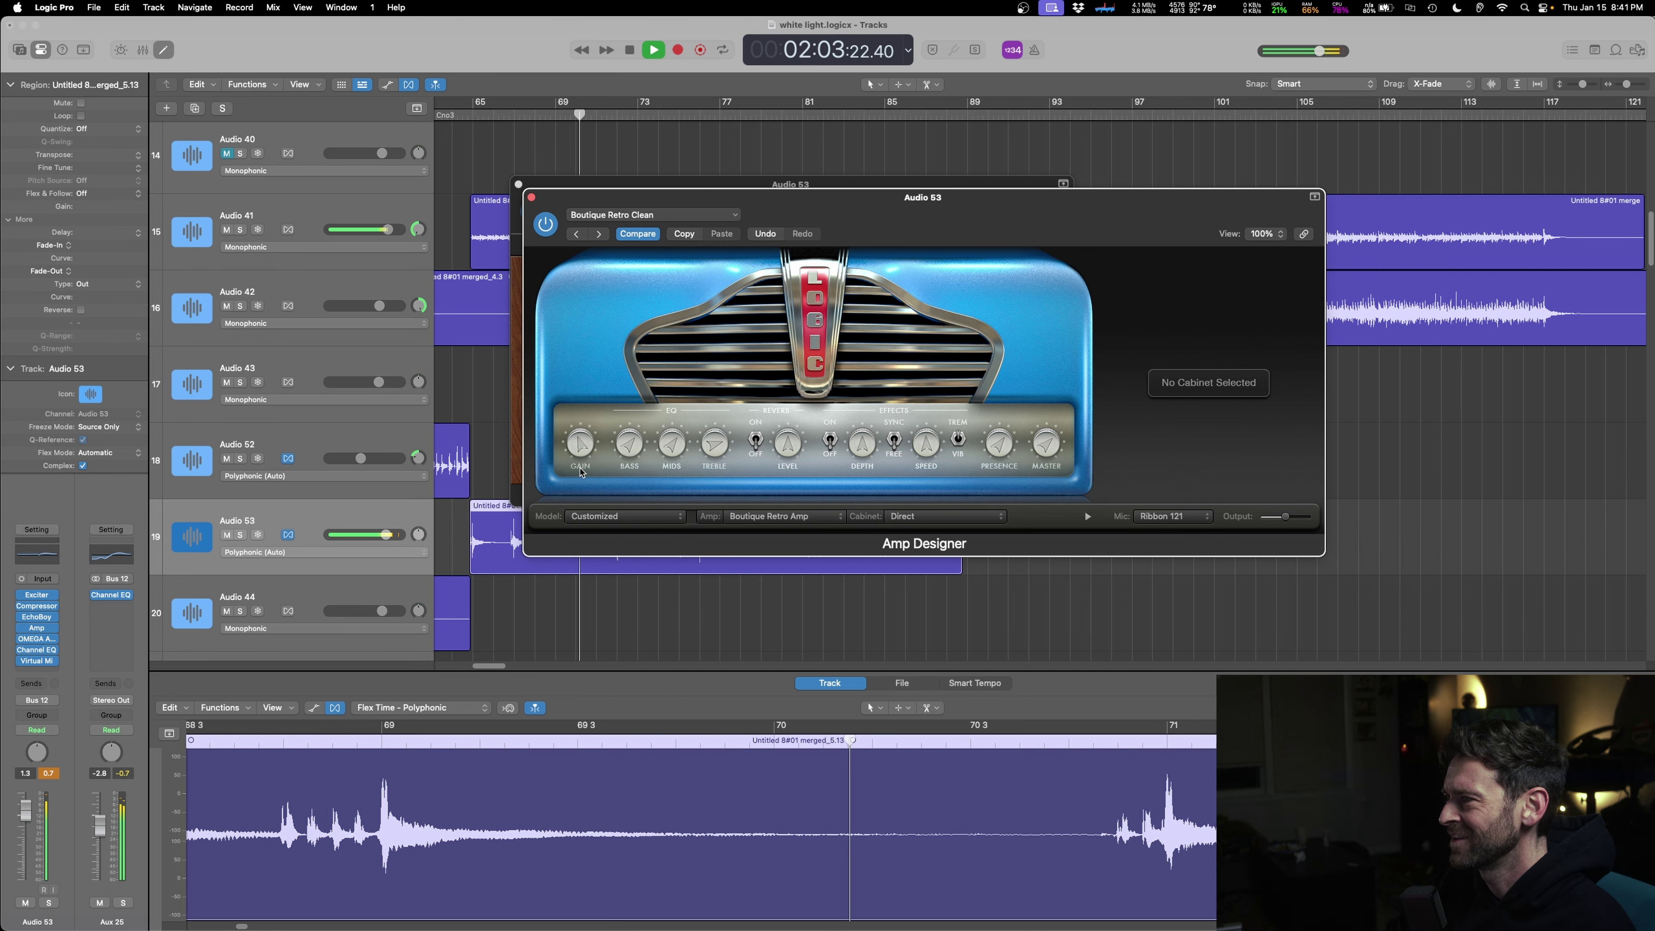
{"action": "left_click", "coordinate": [37, 606]}
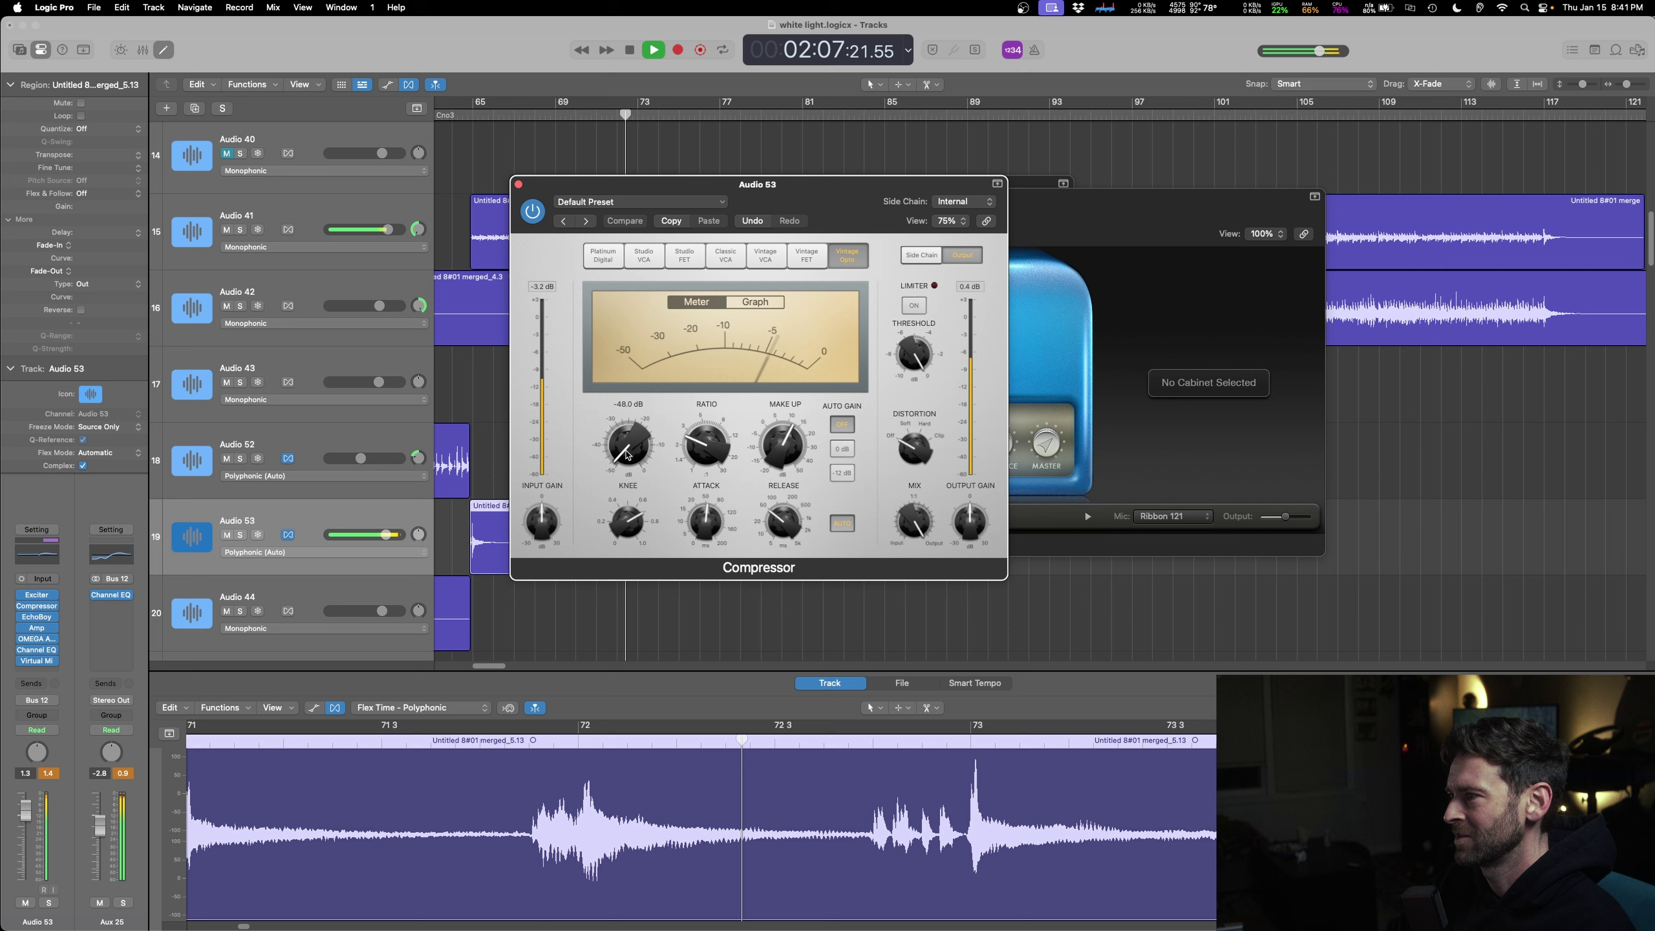
{"action": "left_click_drag", "start_coordinate": [724, 450], "coordinate": [713, 427]}
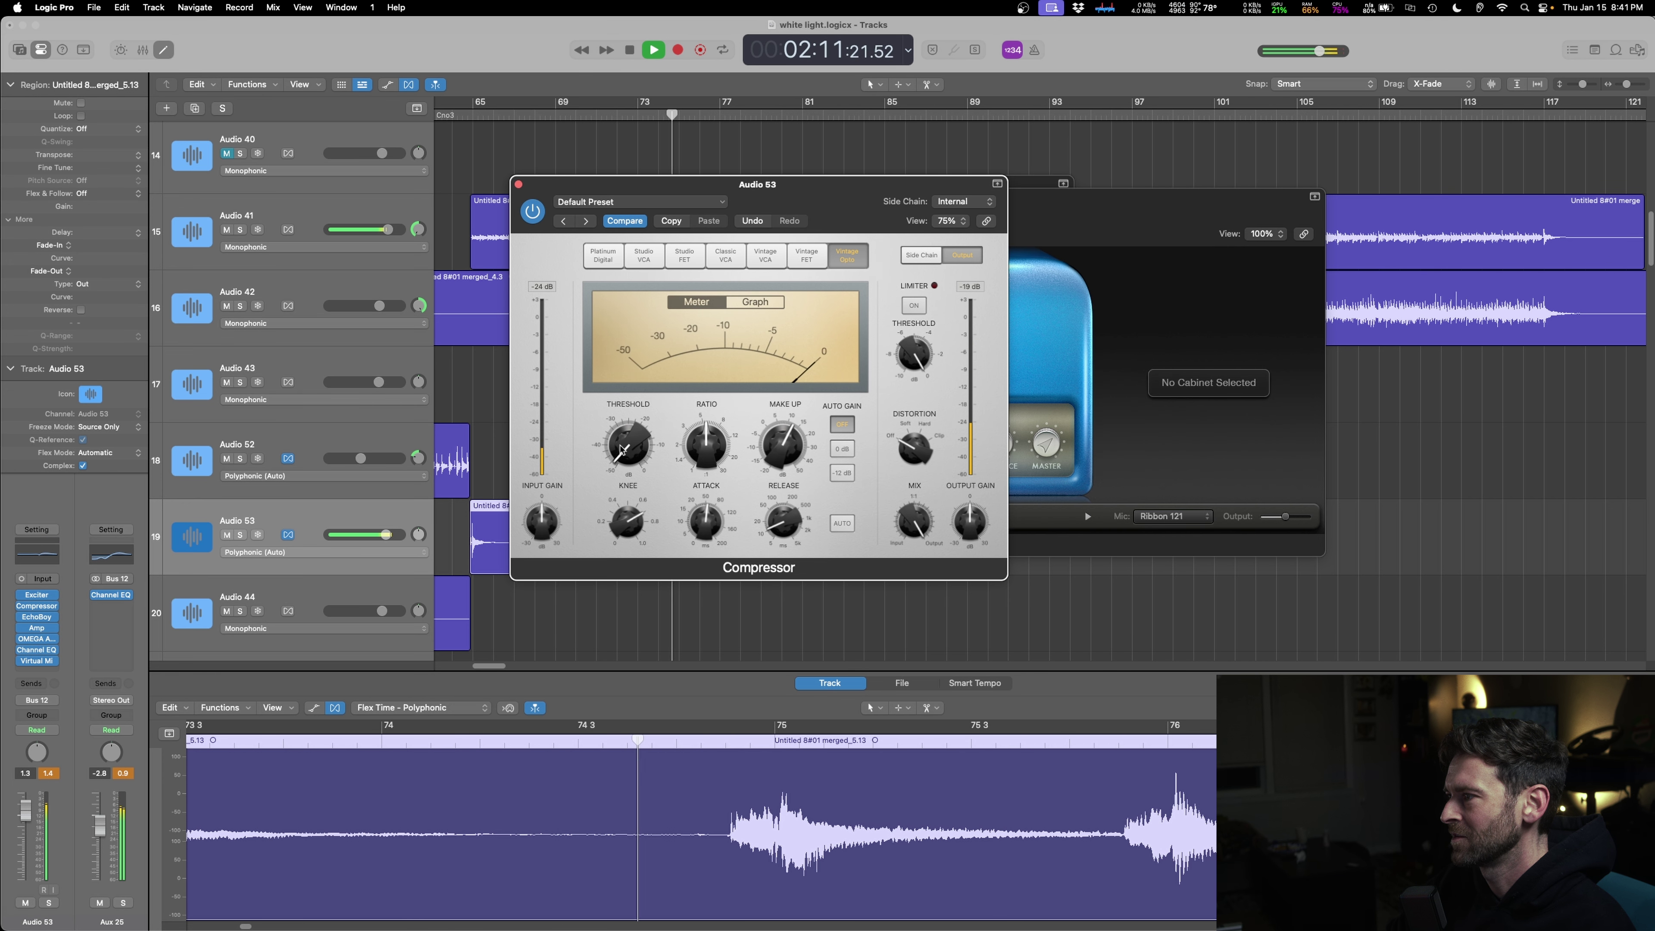
- Check the Exciter settings on Audio 53, close all plug-in windows and stop playback
{"action": "left_click", "coordinate": [41, 598]}
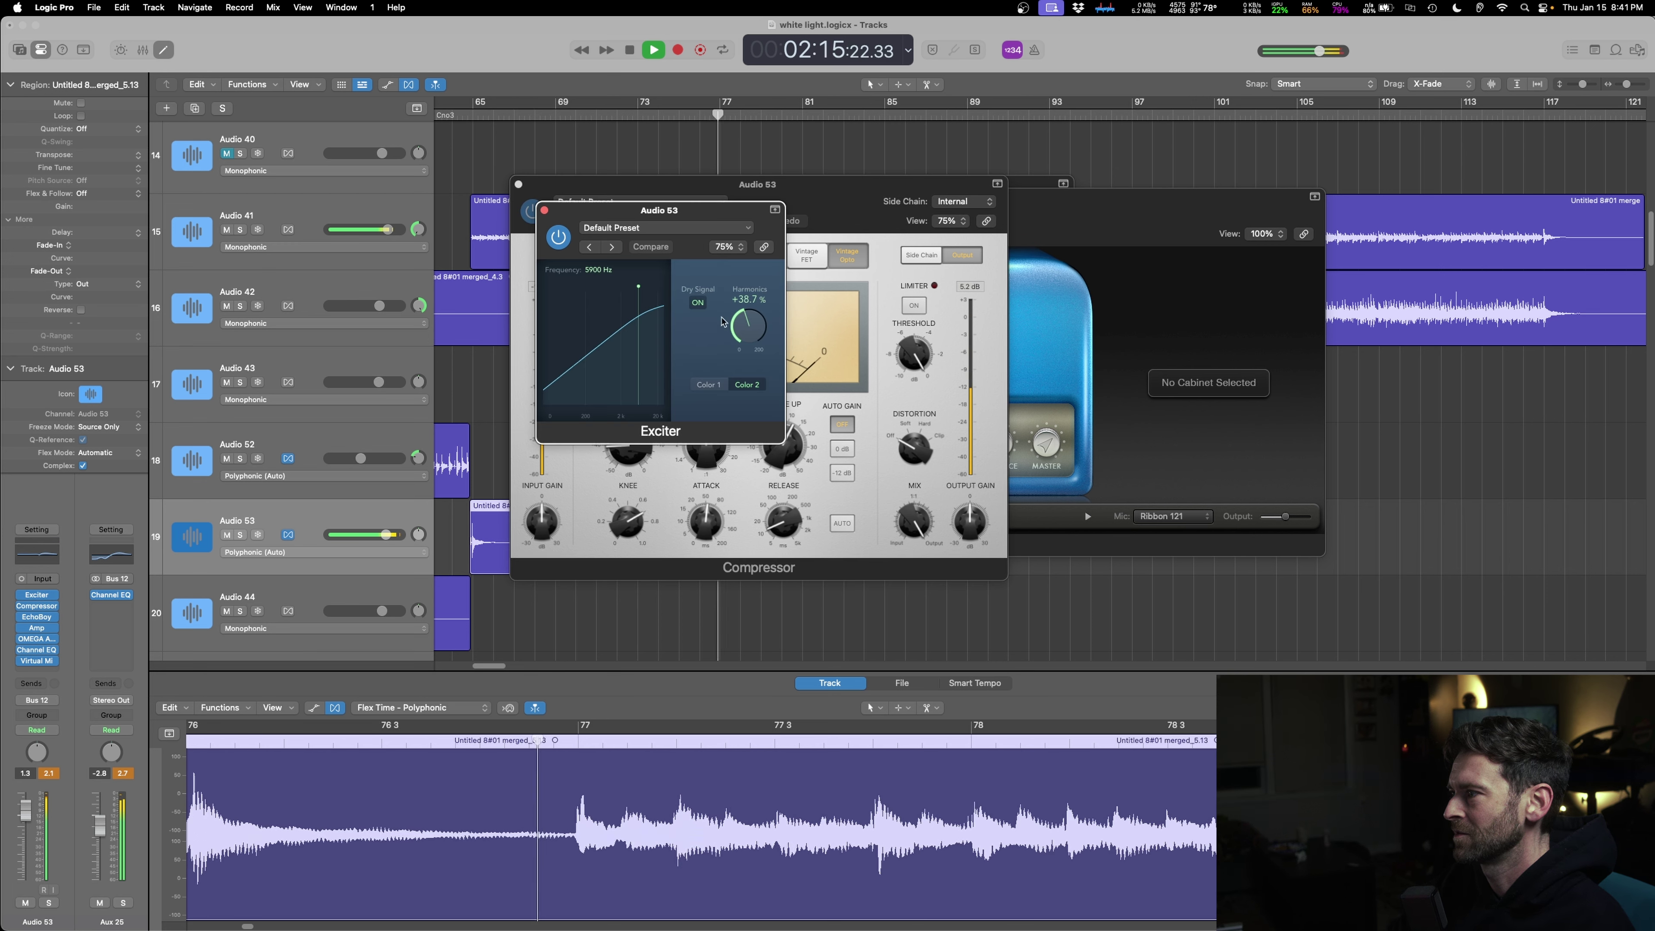
{"action": "left_click", "coordinate": [545, 210]}
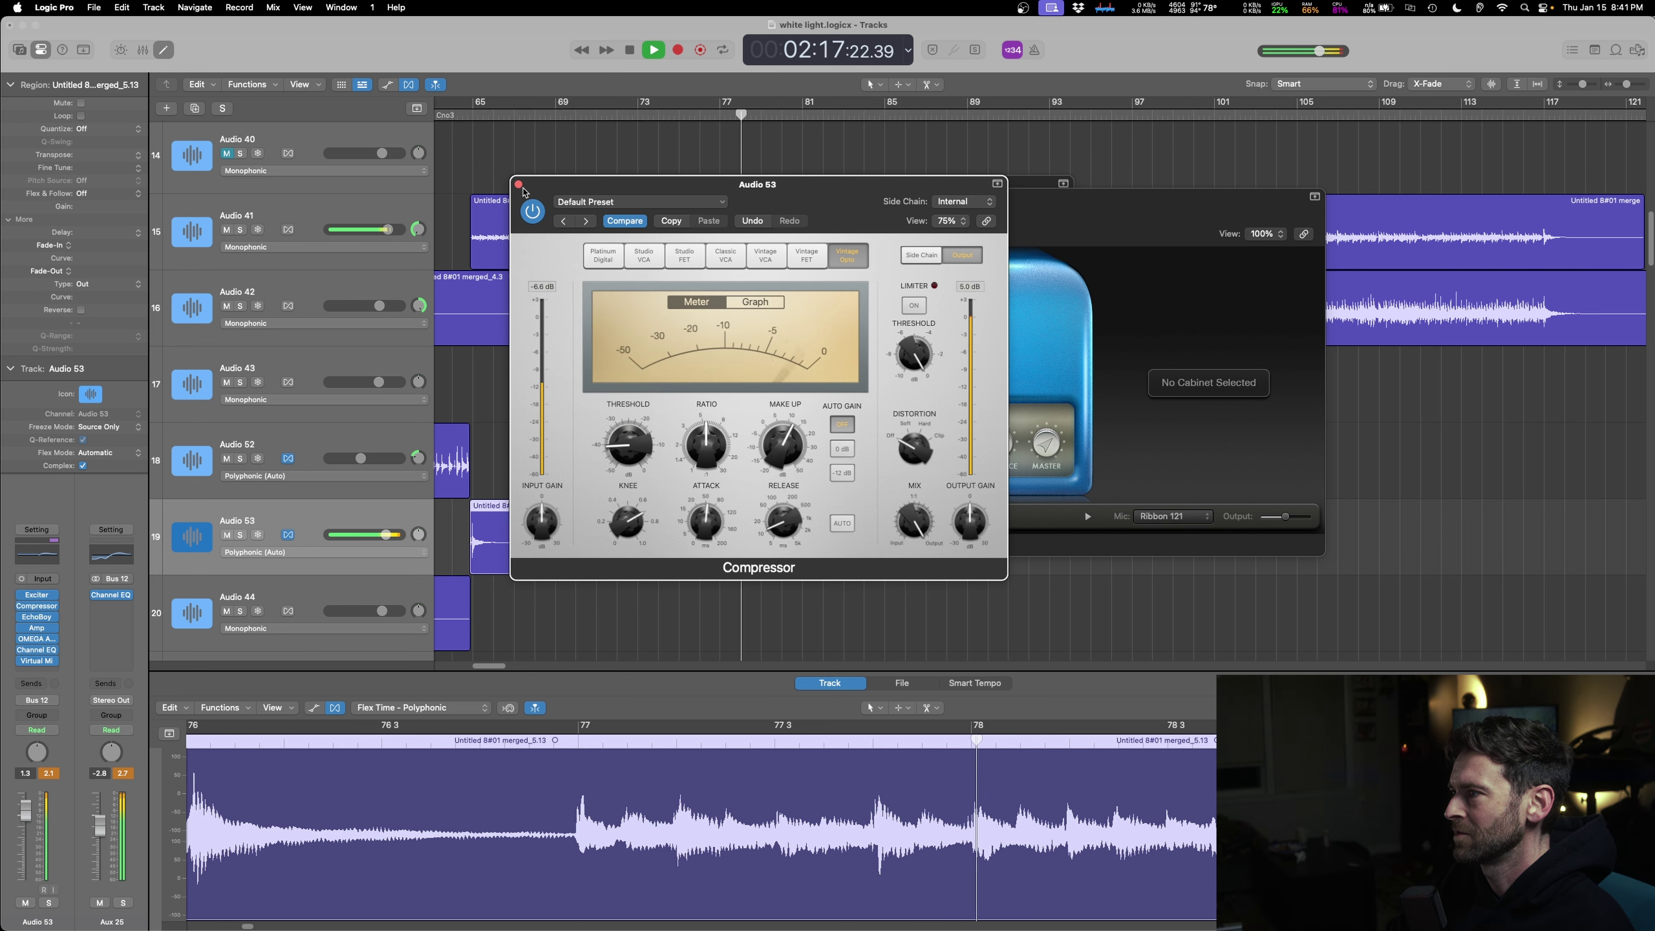
{"action": "left_click", "coordinate": [518, 184]}
{"action": "left_click", "coordinate": [532, 196]}
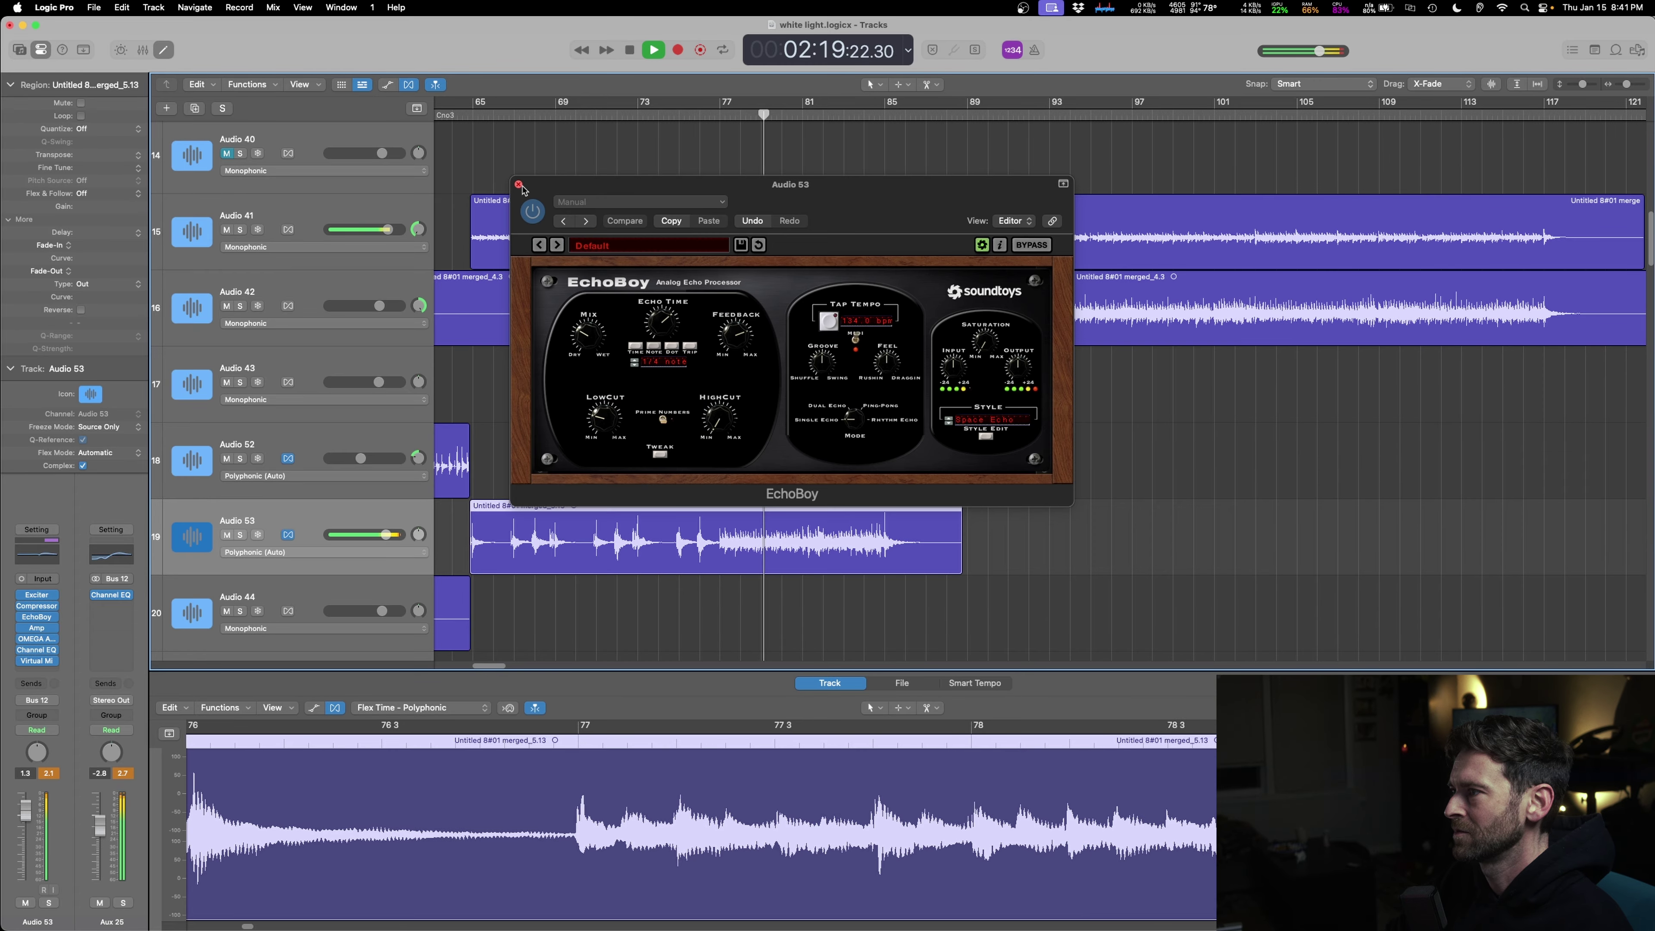
{"action": "left_click", "coordinate": [765, 183]}
{"action": "key", "text": "space"}
- Place EchoBoy ahead of the Compressor on Audio 53 and add Soundtoys MicroShift at the end of its effects chain
{"action": "left_click", "coordinate": [36, 617]}
{"action": "mouse_move", "coordinate": [108, 918]}
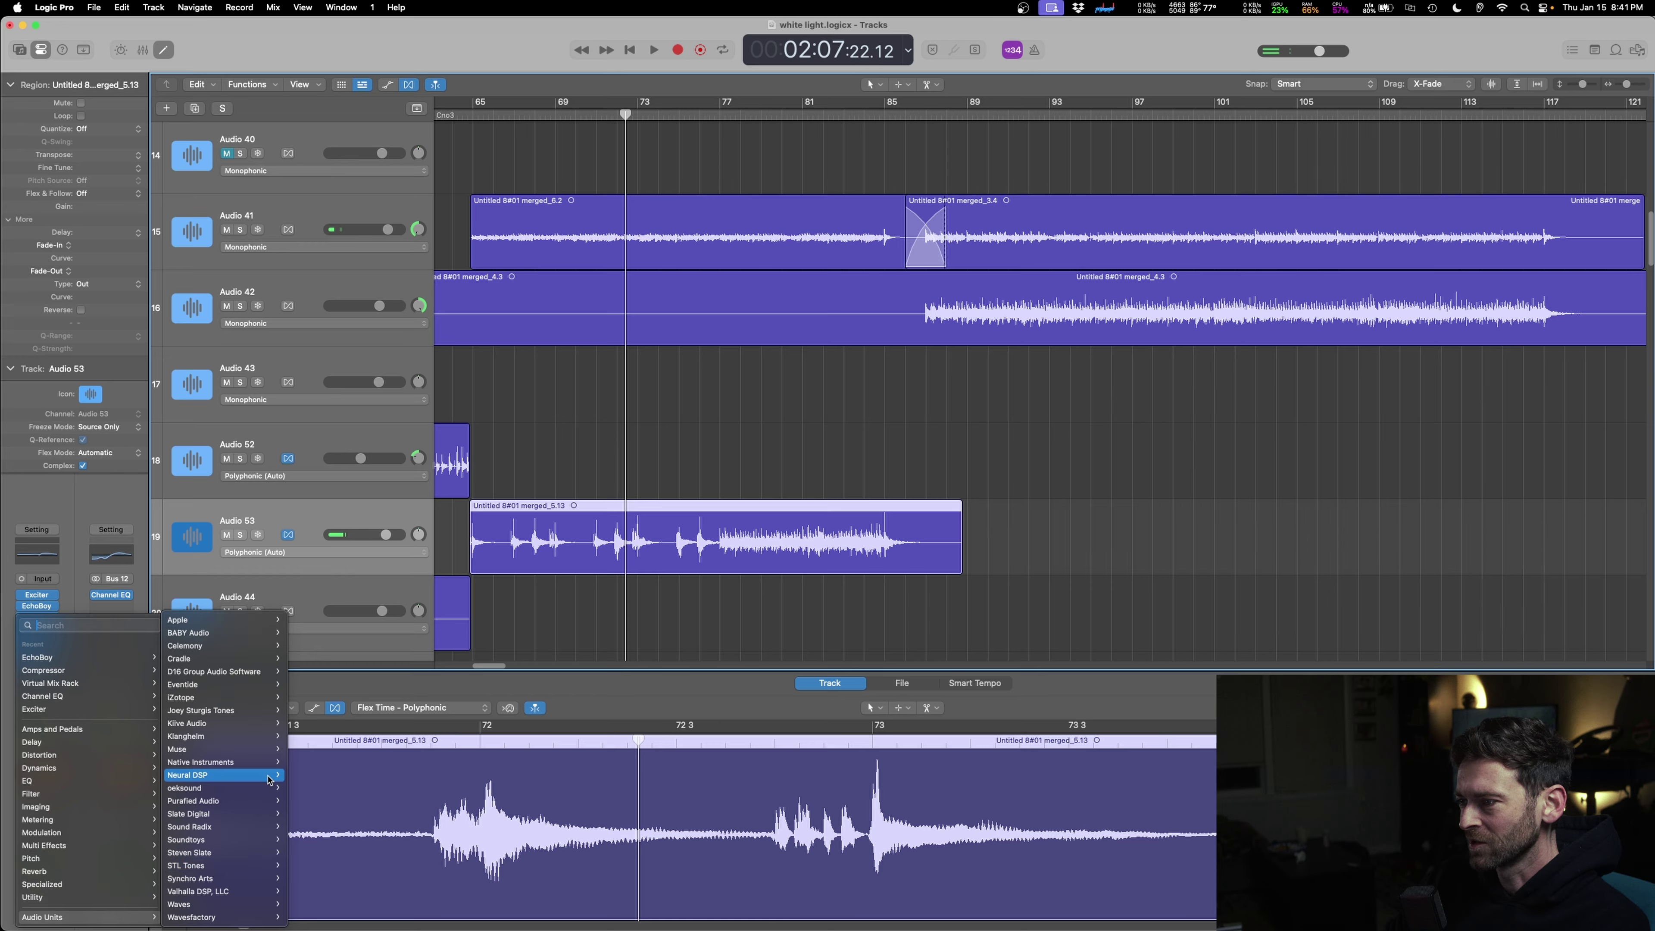
{"action": "mouse_move", "coordinate": [249, 843]}
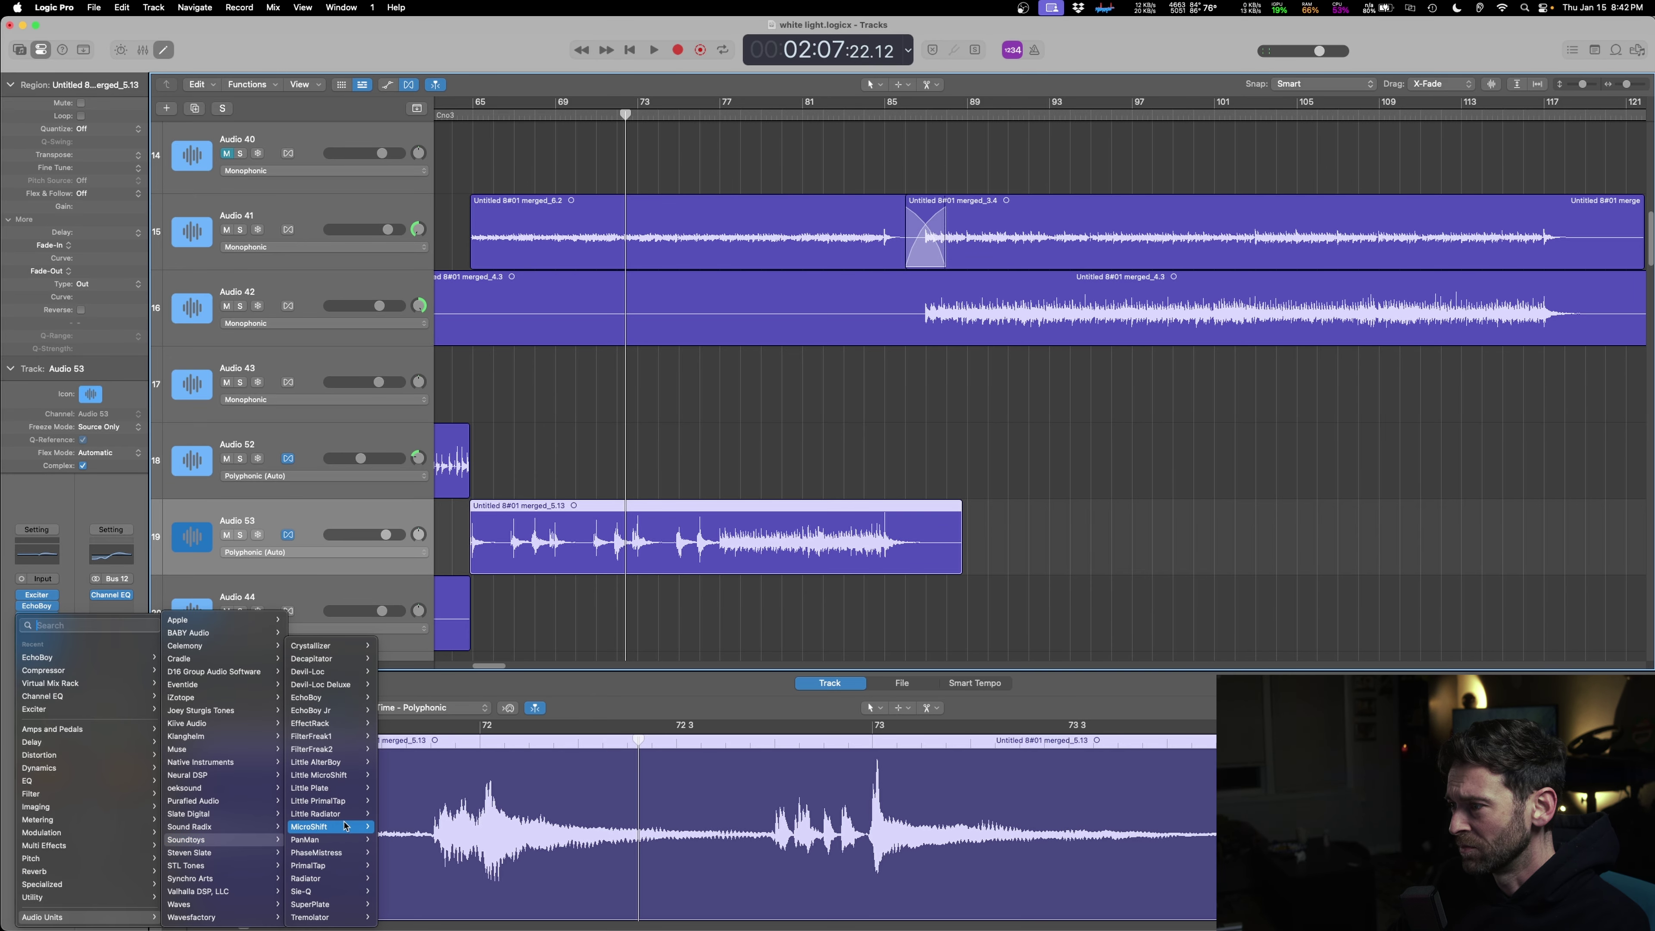
{"action": "left_click", "coordinate": [397, 839]}
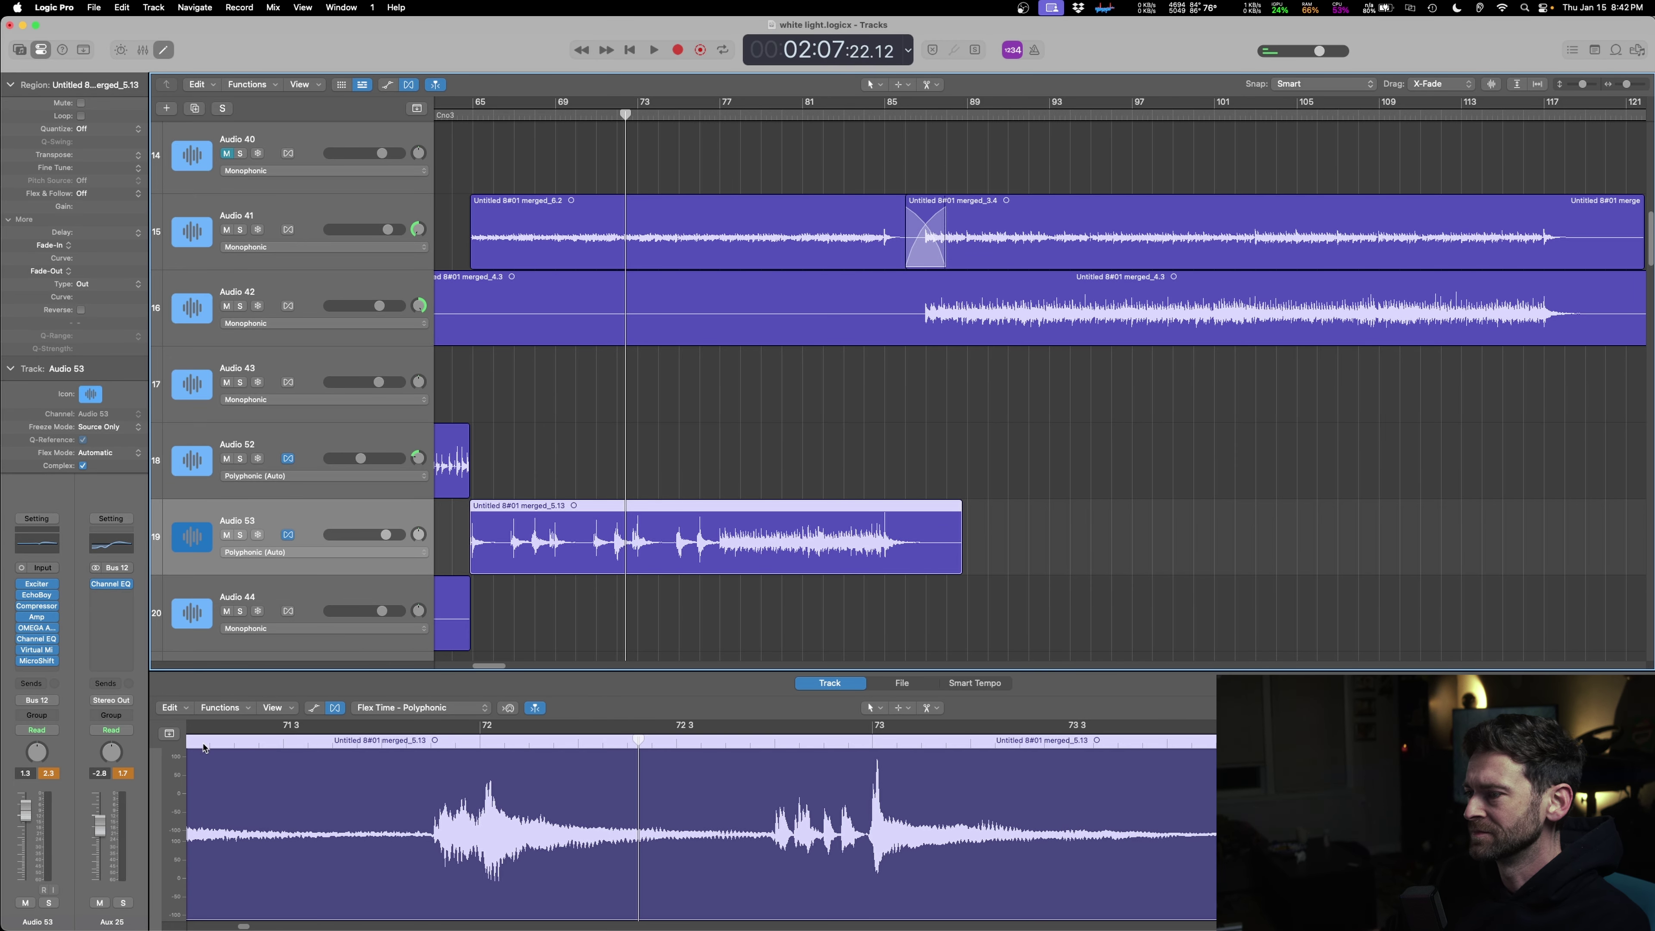
- Audition Audio 53 soloed and in the mix, and lower its volume to about -2.9 dB
{"action": "key", "text": "space"}
{"action": "left_click", "coordinate": [49, 904]}
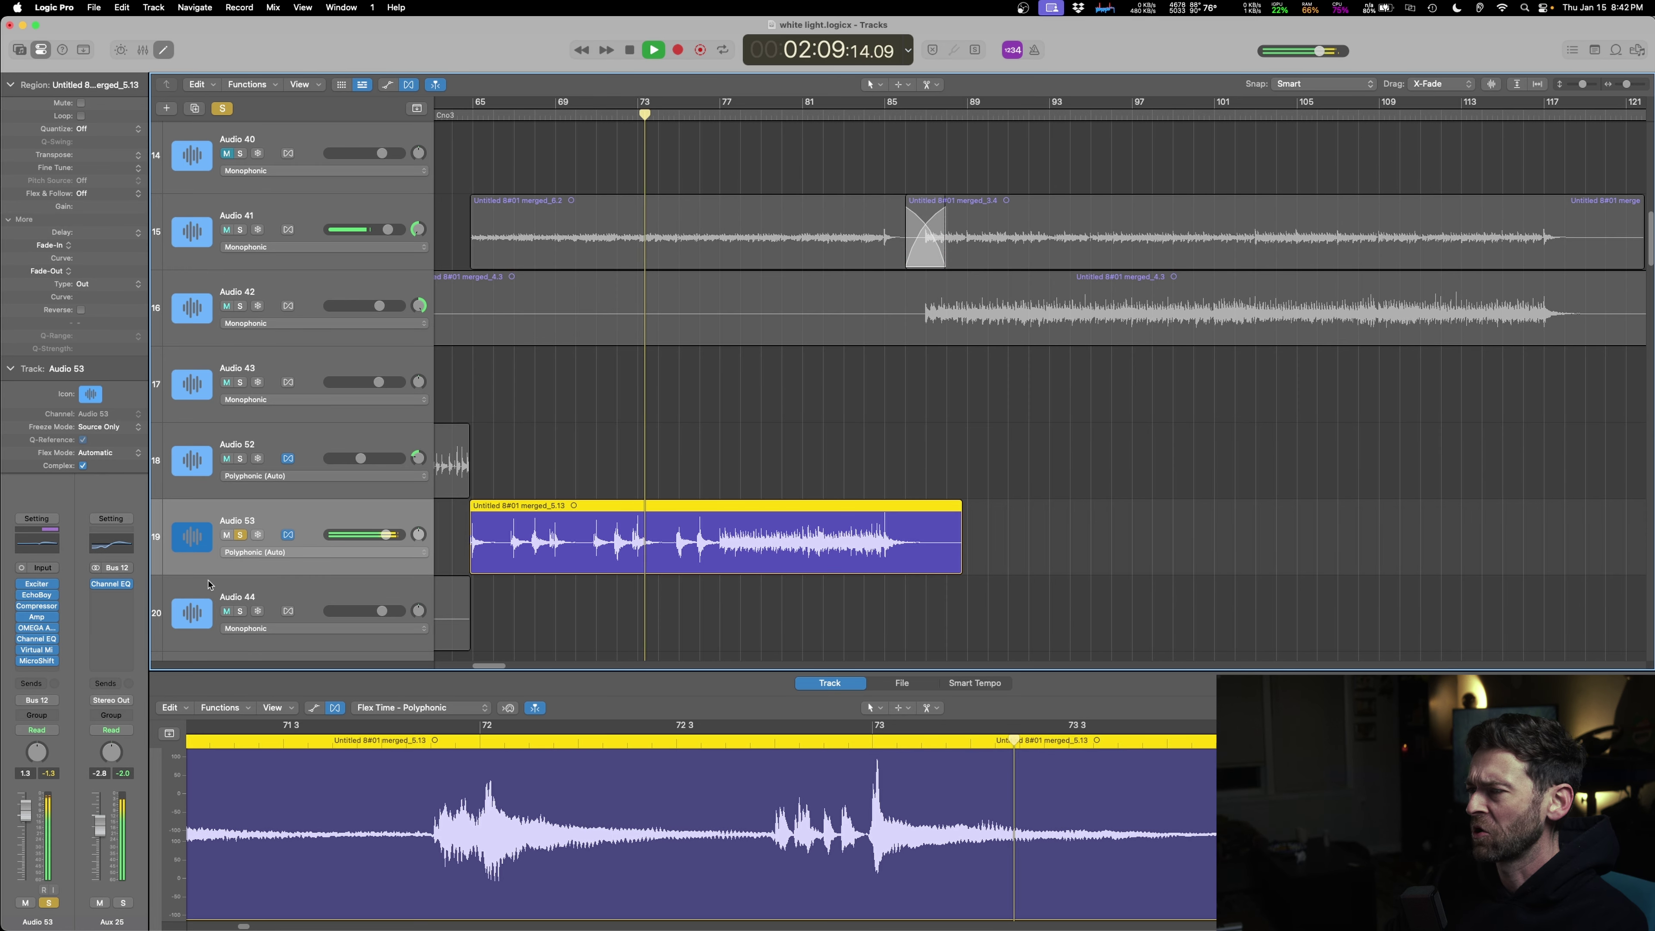
{"action": "left_click", "coordinate": [50, 903]}
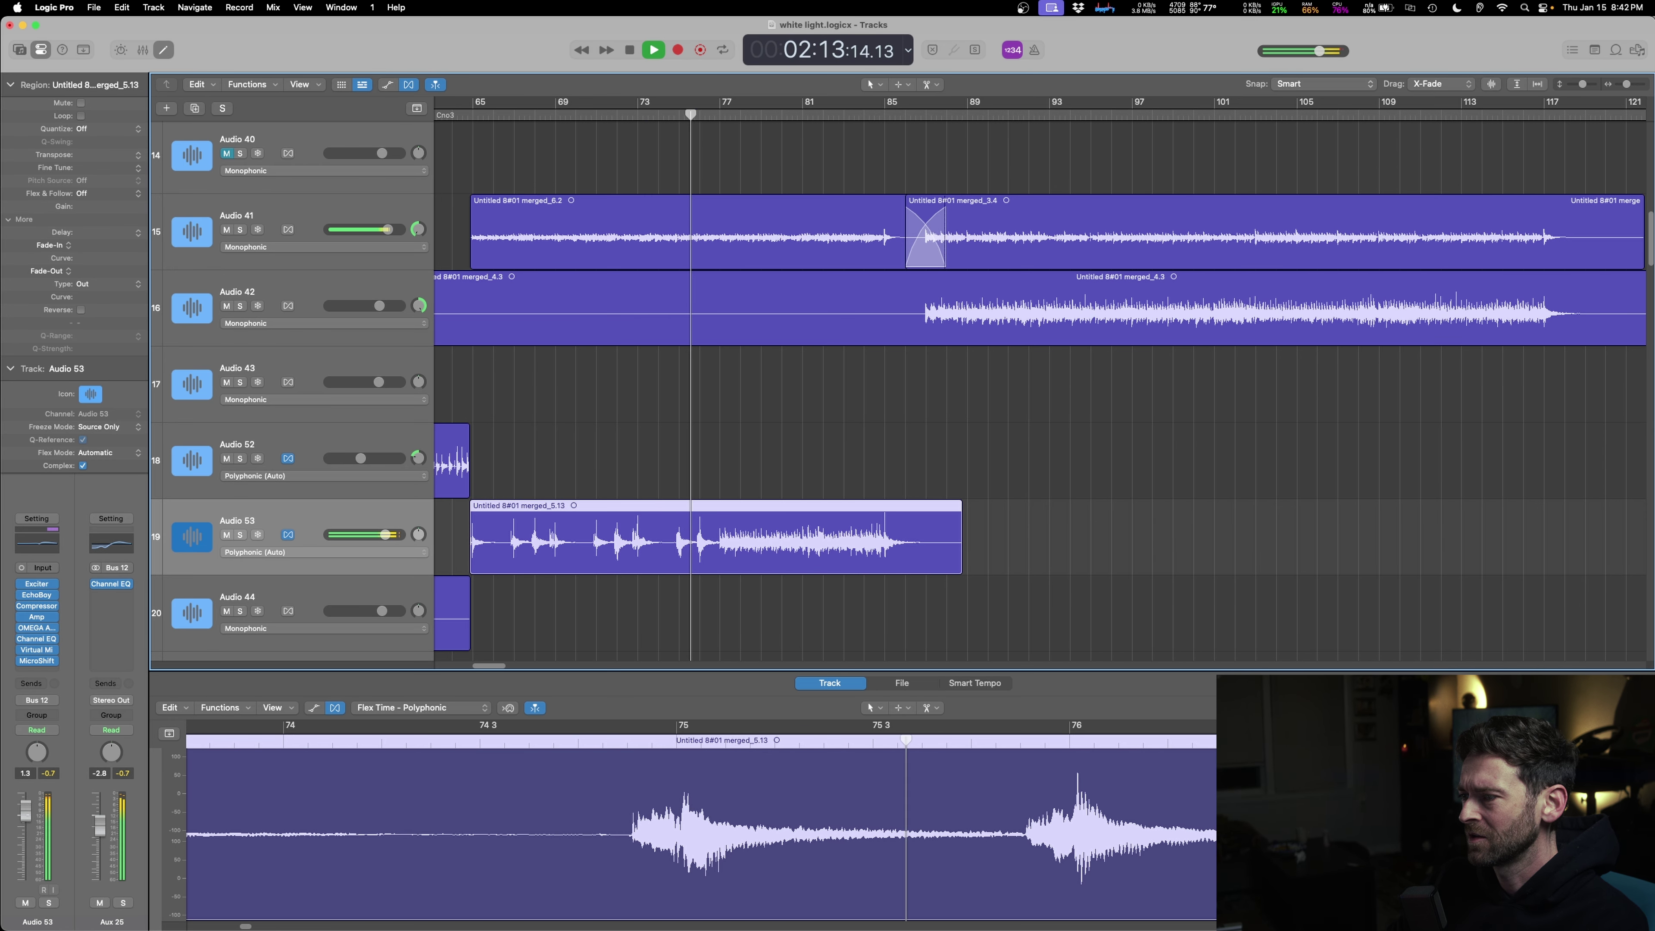
{"action": "left_click_drag", "start_coordinate": [27, 809], "coordinate": [27, 825]}
- Split Audio 53's region at bar 77 and briefly audition the track soloed
{"action": "scroll", "coordinate": [691, 545], "scroll_direction": "up", "scroll_amount": 10}
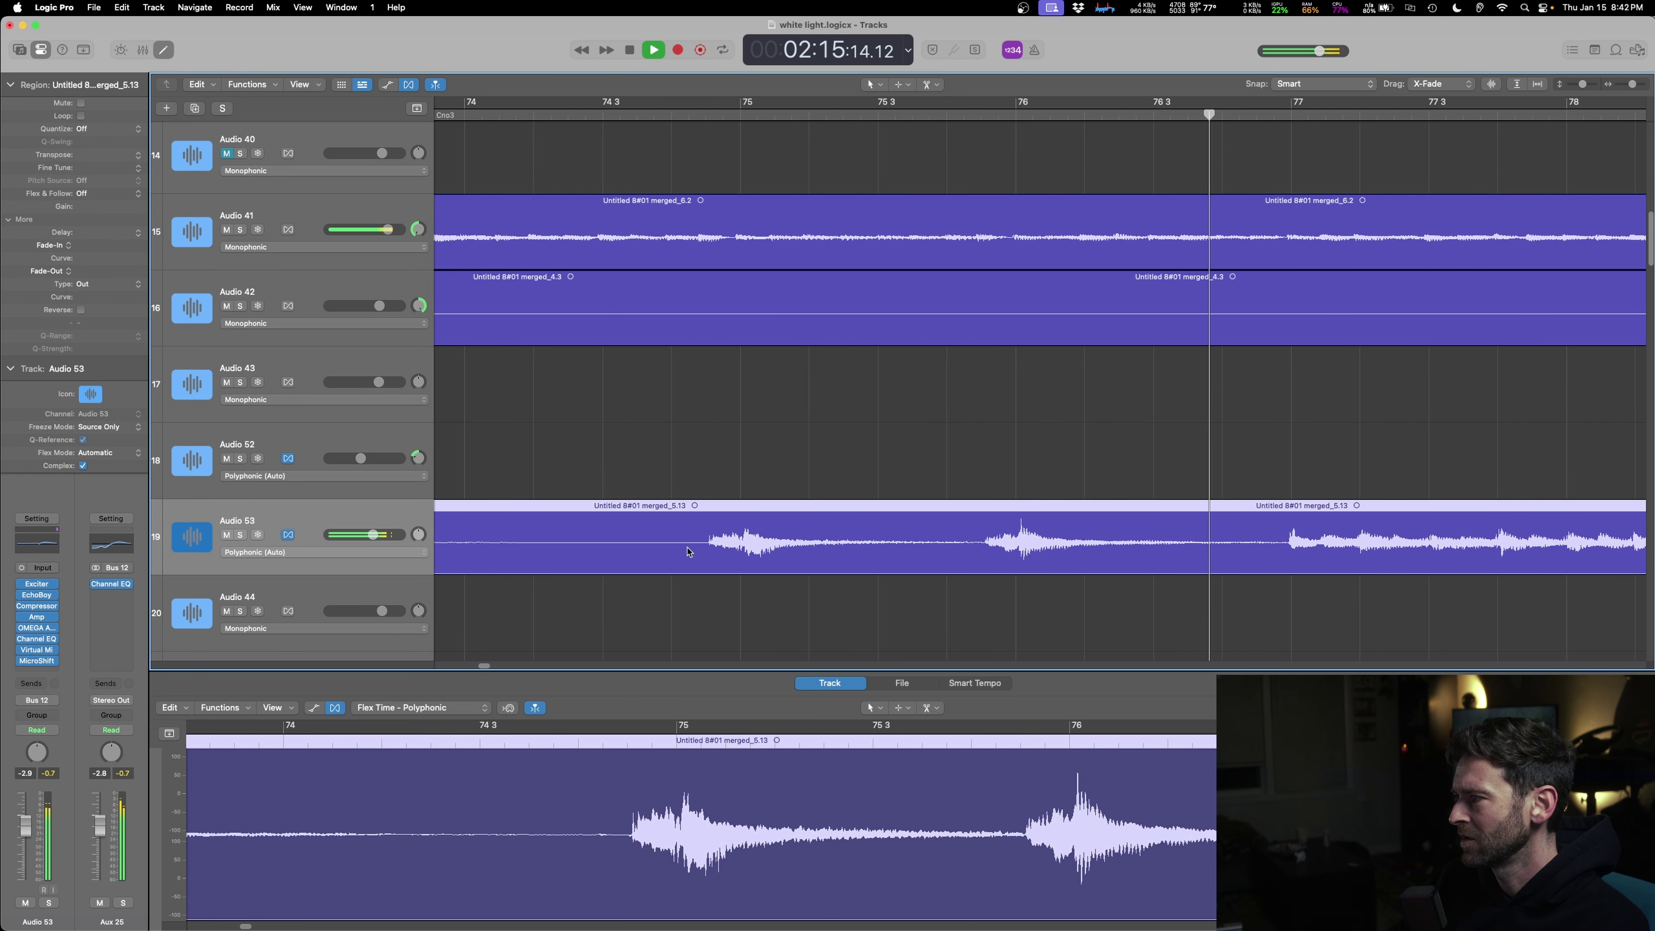
{"action": "scroll", "coordinate": [852, 532], "scroll_direction": "down", "scroll_amount": 8}
{"action": "right_click", "coordinate": [891, 561]}
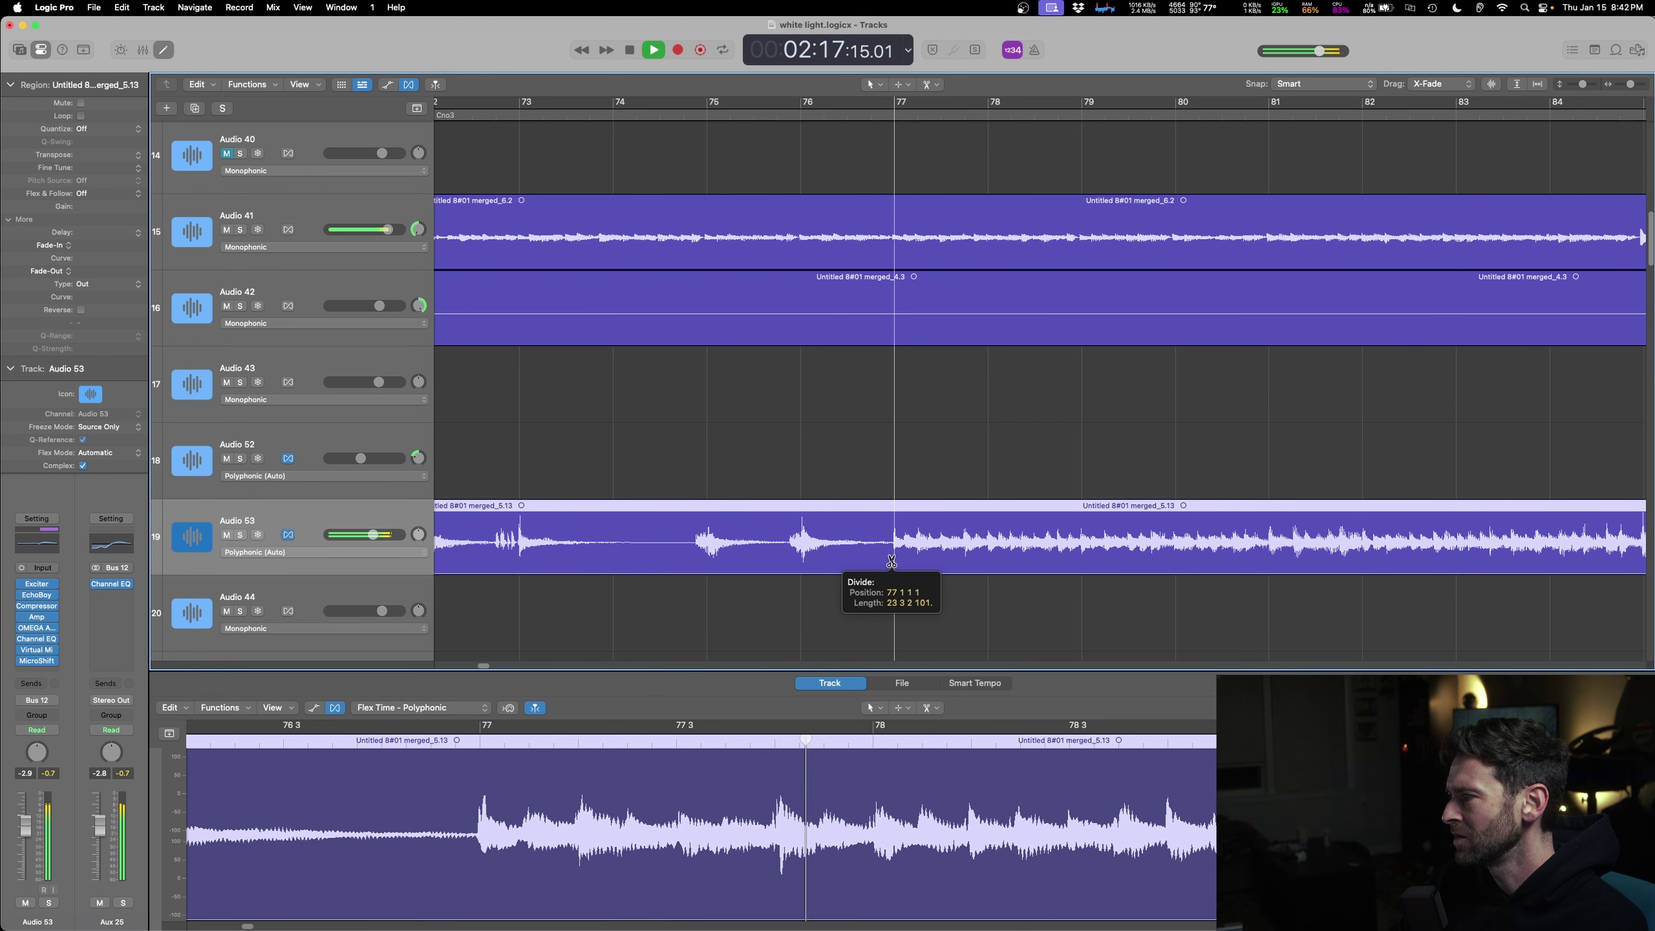
{"action": "left_click", "coordinate": [240, 534]}
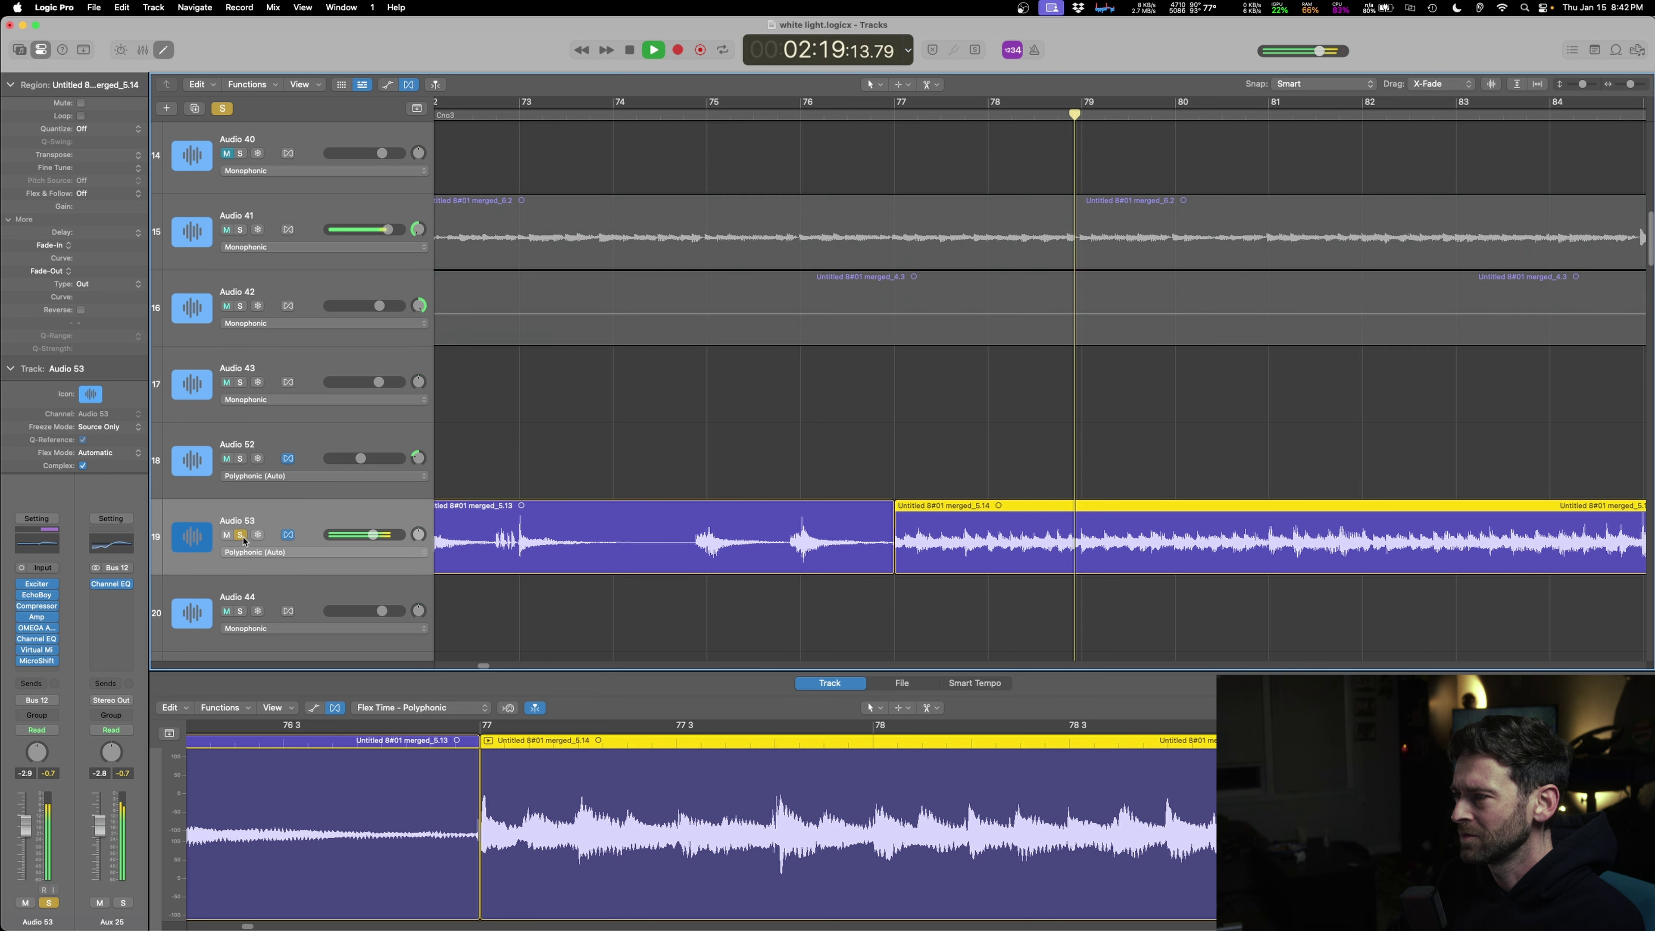
{"action": "left_click", "coordinate": [240, 535]}
- Delete Audio 42's silent stretch from about bar 73 to 87 and move Audio 53's second region onto Audio 42 at bar 77
{"action": "scroll", "coordinate": [633, 522], "scroll_direction": "down", "scroll_amount": 6}
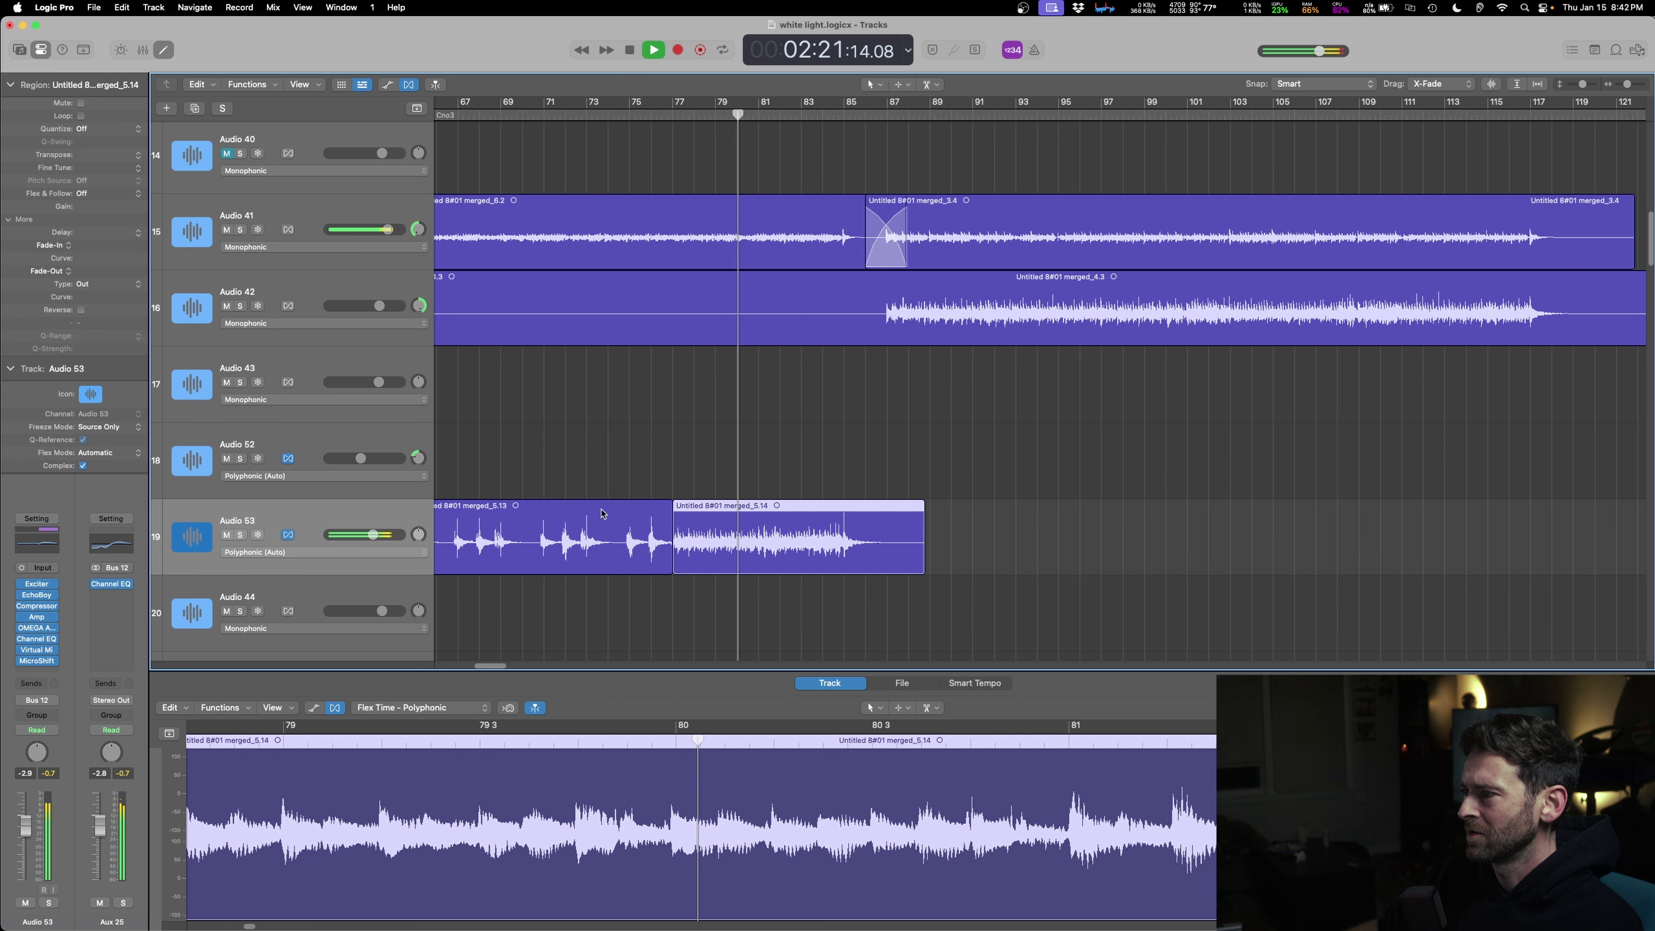
{"action": "scroll", "coordinate": [633, 522], "scroll_direction": "down", "scroll_amount": 2}
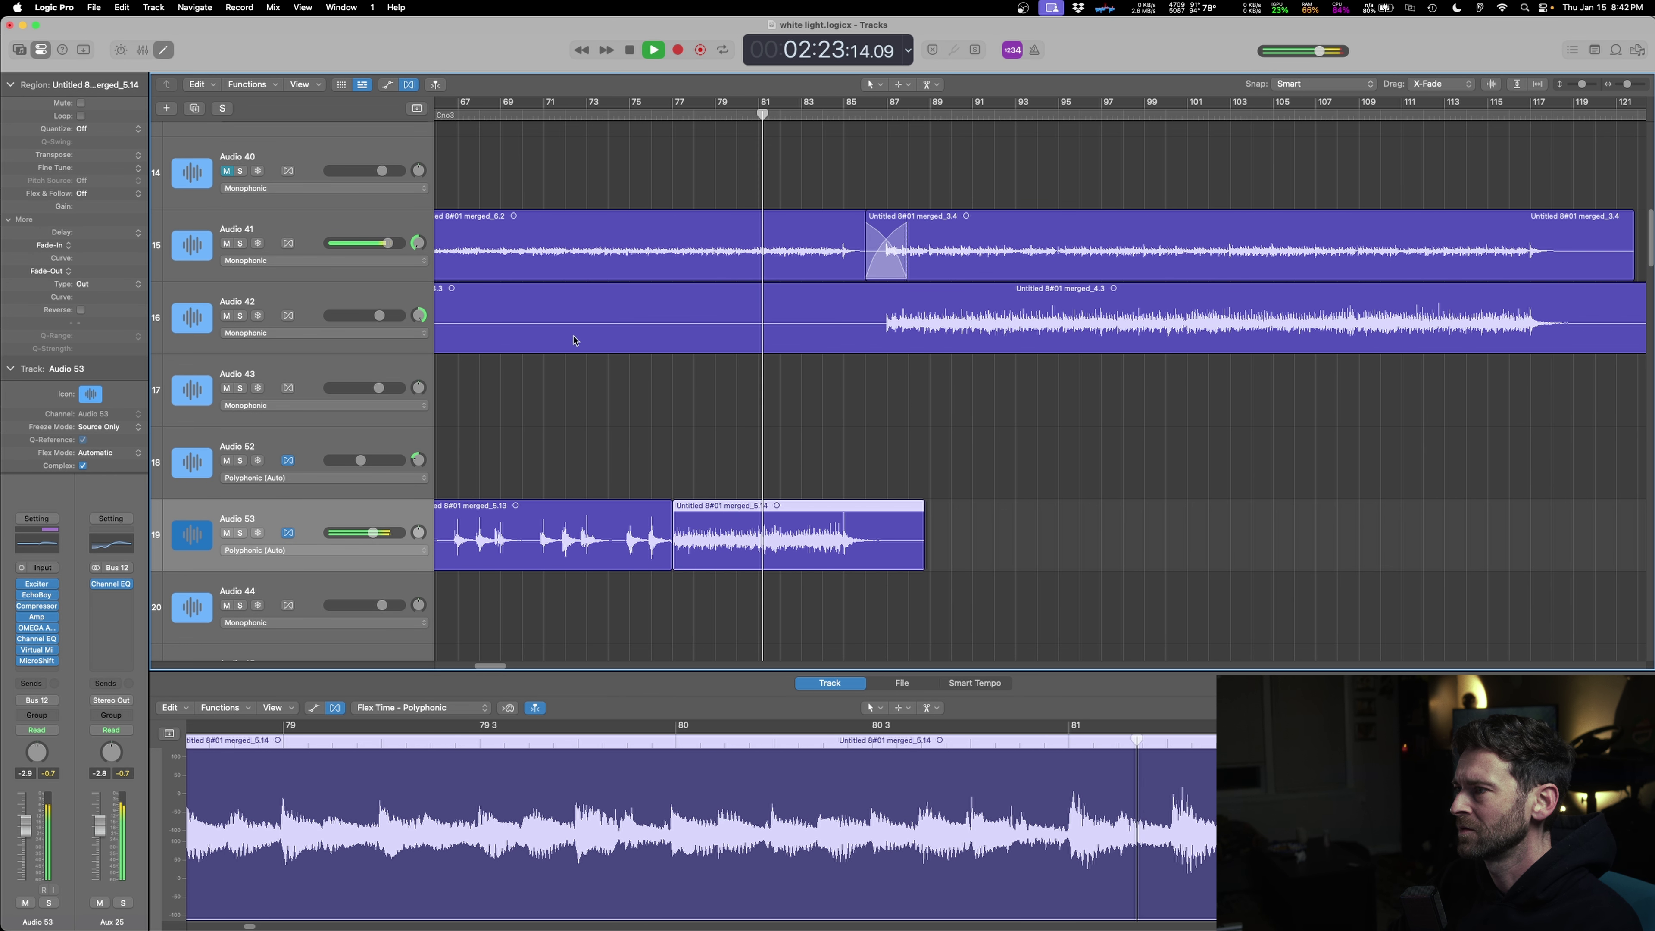
{"action": "left_click_drag", "start_coordinate": [599, 335], "coordinate": [882, 337]}
{"action": "key", "text": "Delete"}
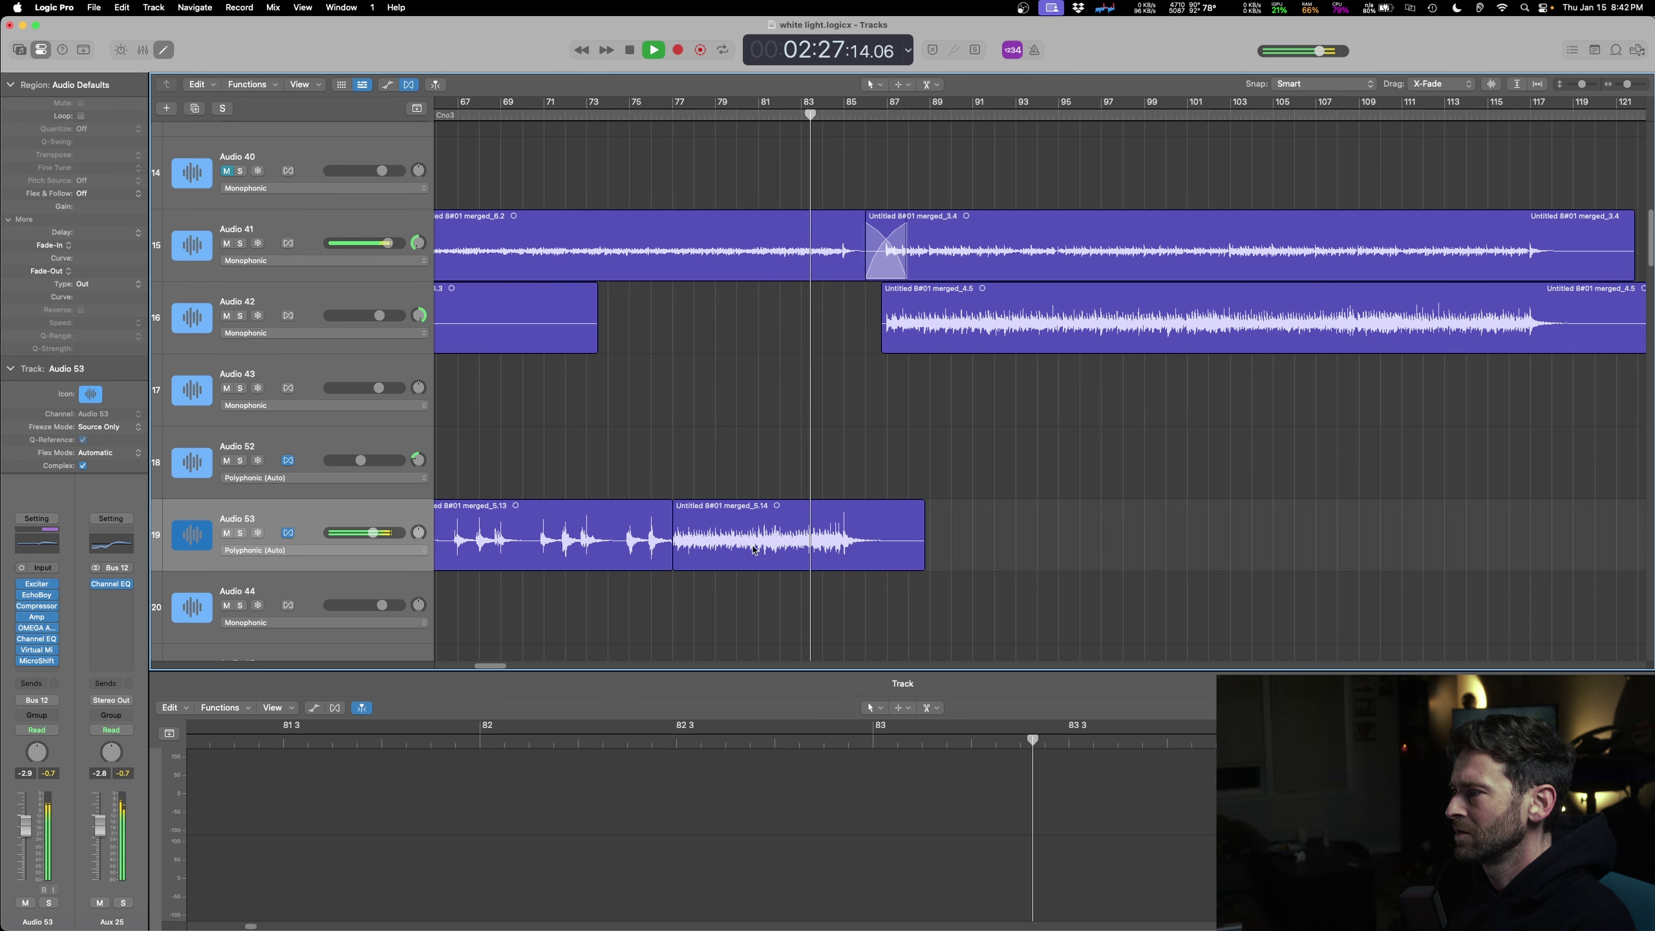
{"action": "left_click_drag", "start_coordinate": [765, 500], "coordinate": [768, 289]}
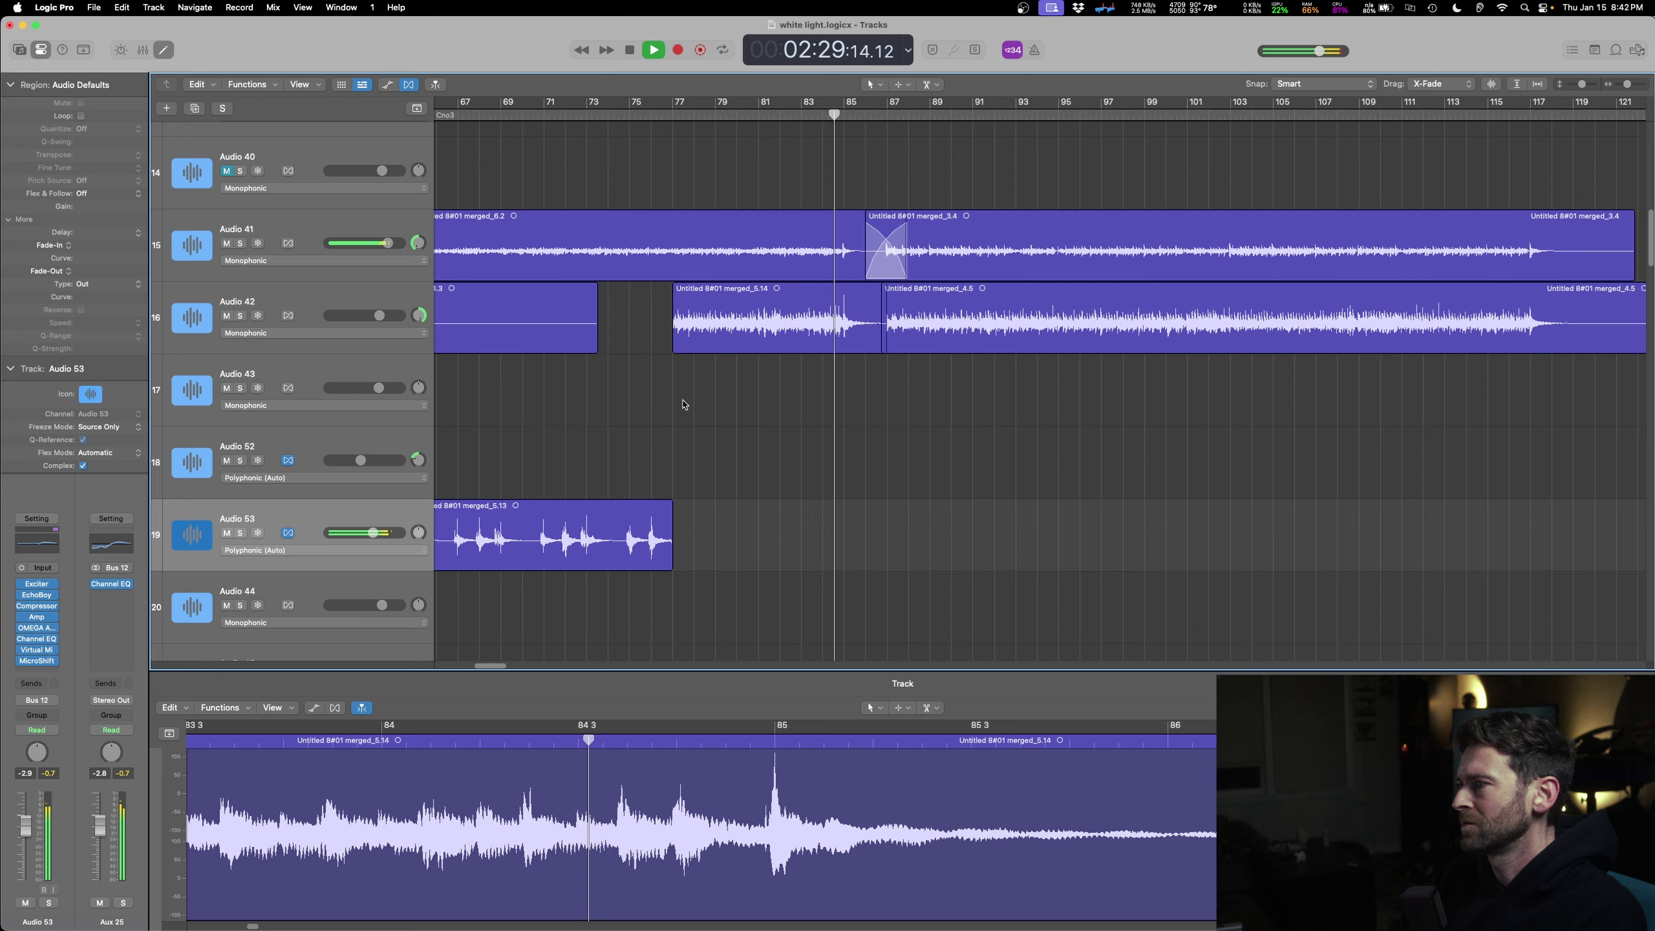
- Play from about bar 77, select Audio 42, audition its Aux 25 bus soloed, clear the solo and stop
{"action": "left_click", "coordinate": [656, 370]}
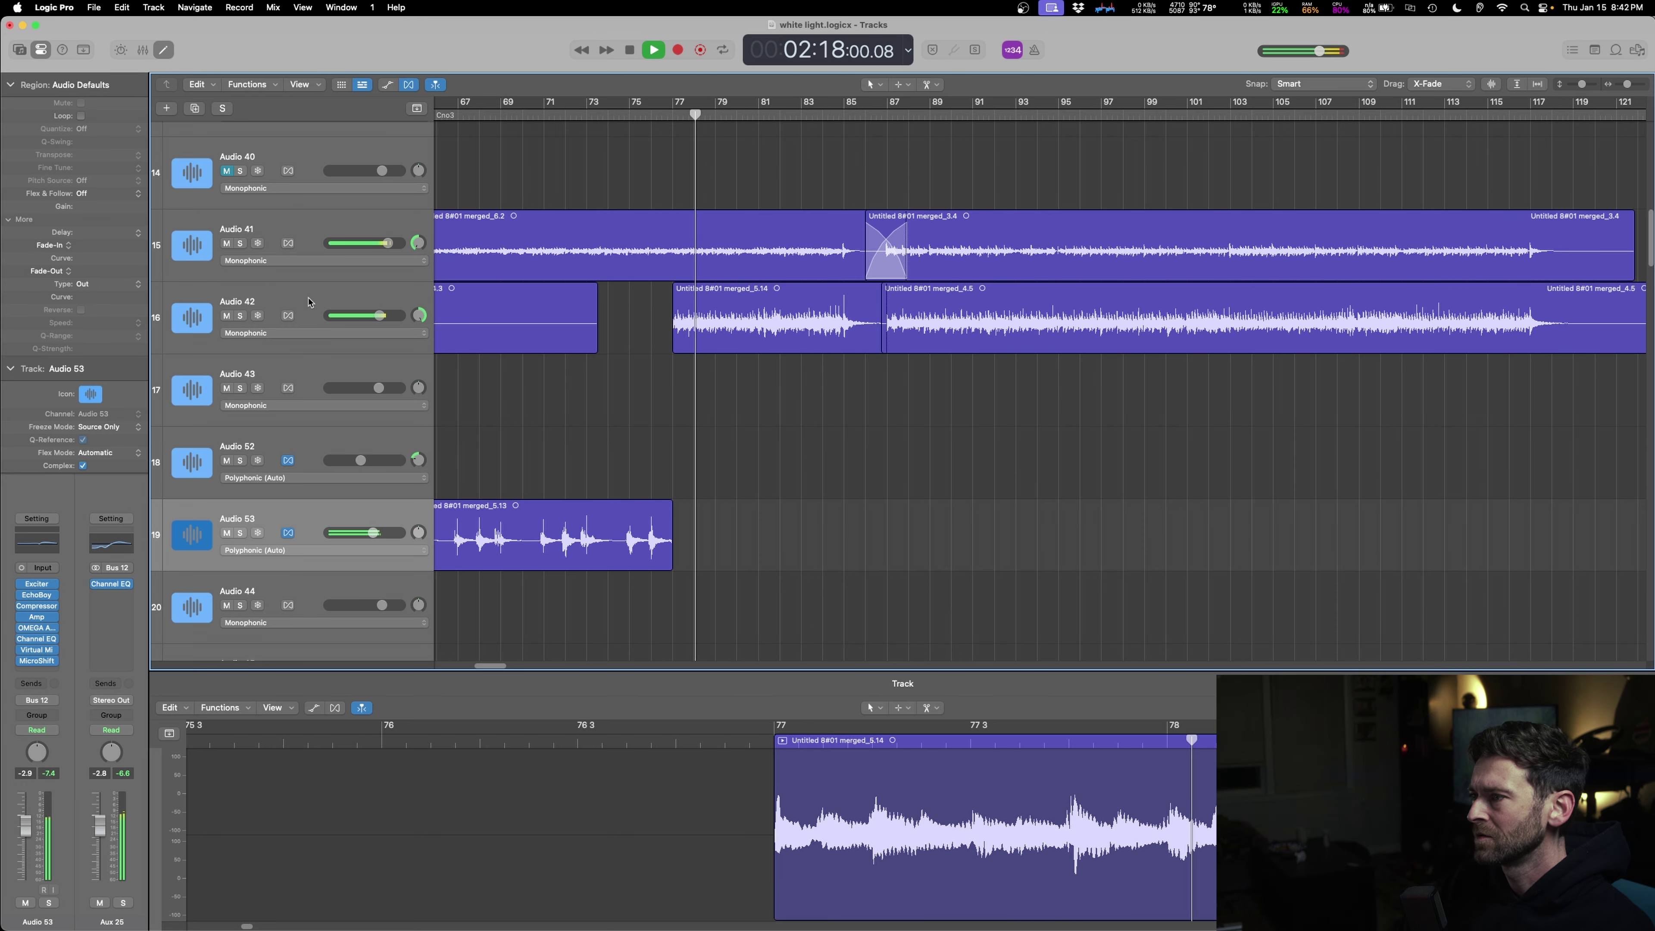
{"action": "left_click", "coordinate": [206, 297]}
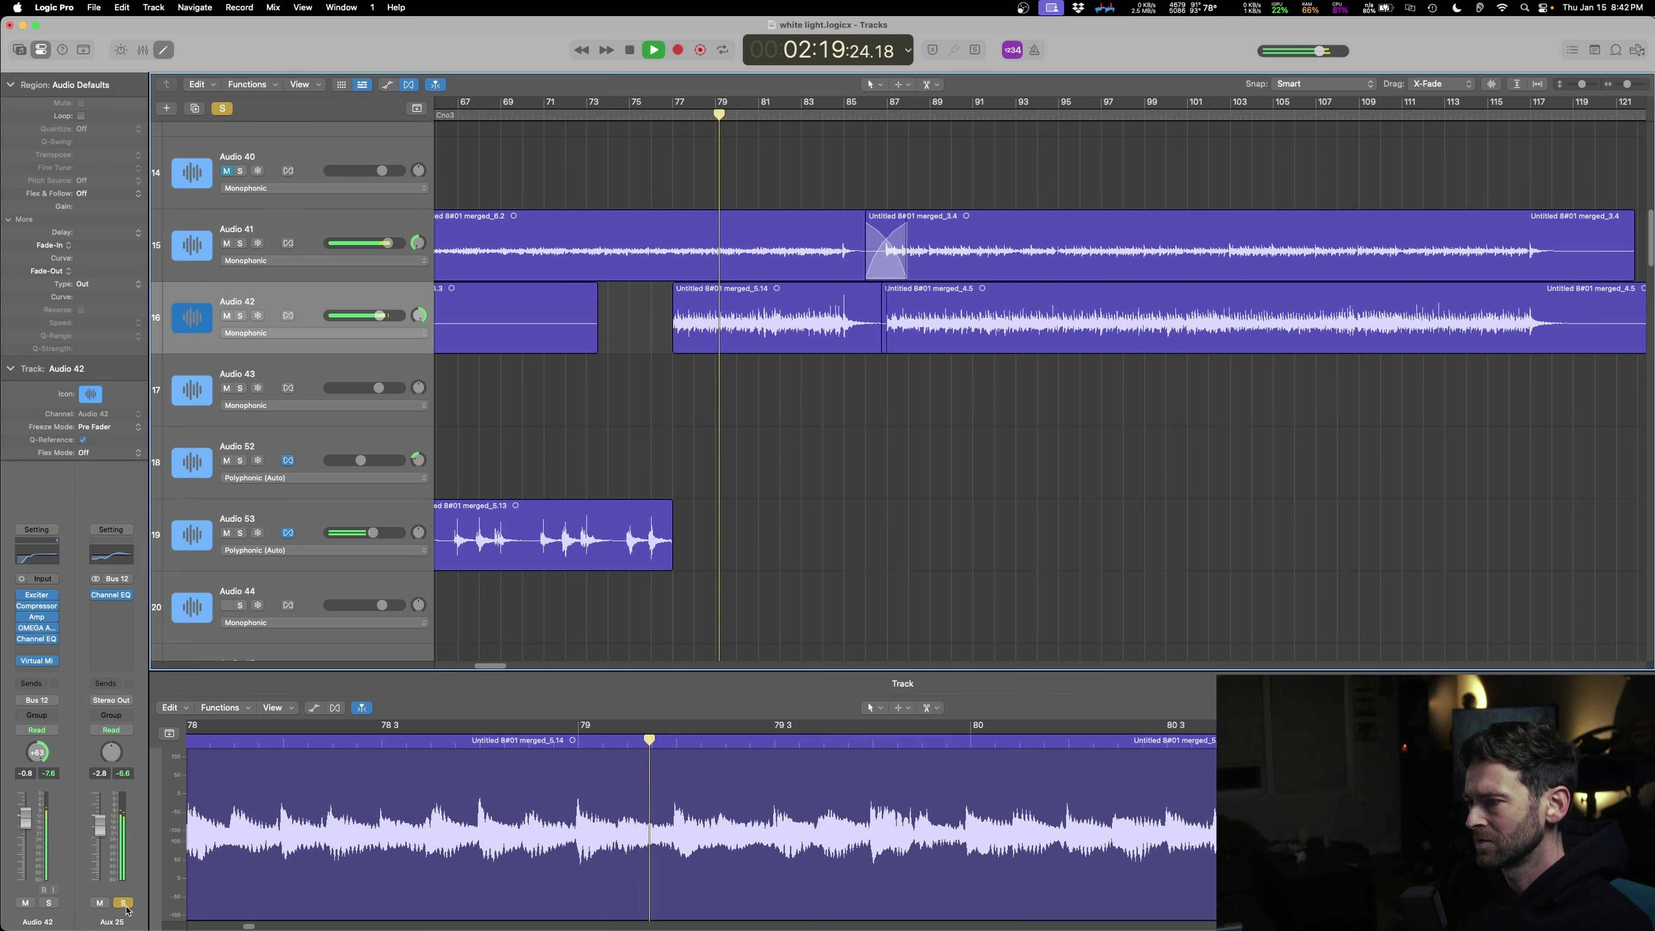
{"action": "key", "text": "space"}
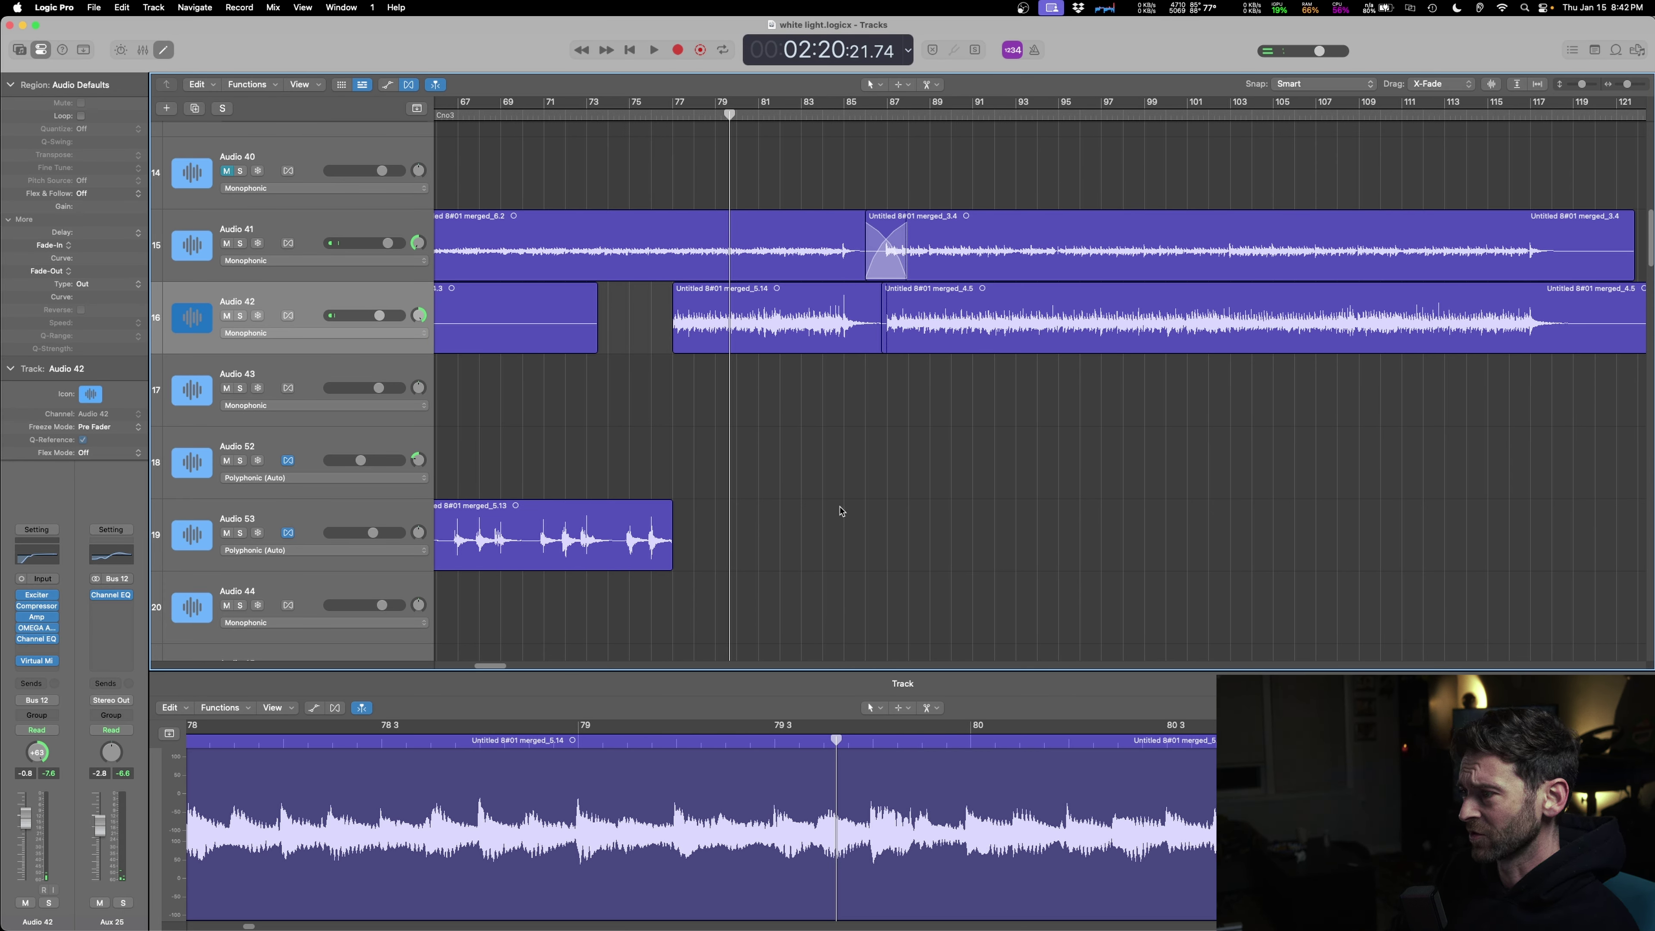
- Save the project and delete Audio 42's silent region between about bars 62 and 73
{"action": "left_click", "coordinate": [655, 521]}
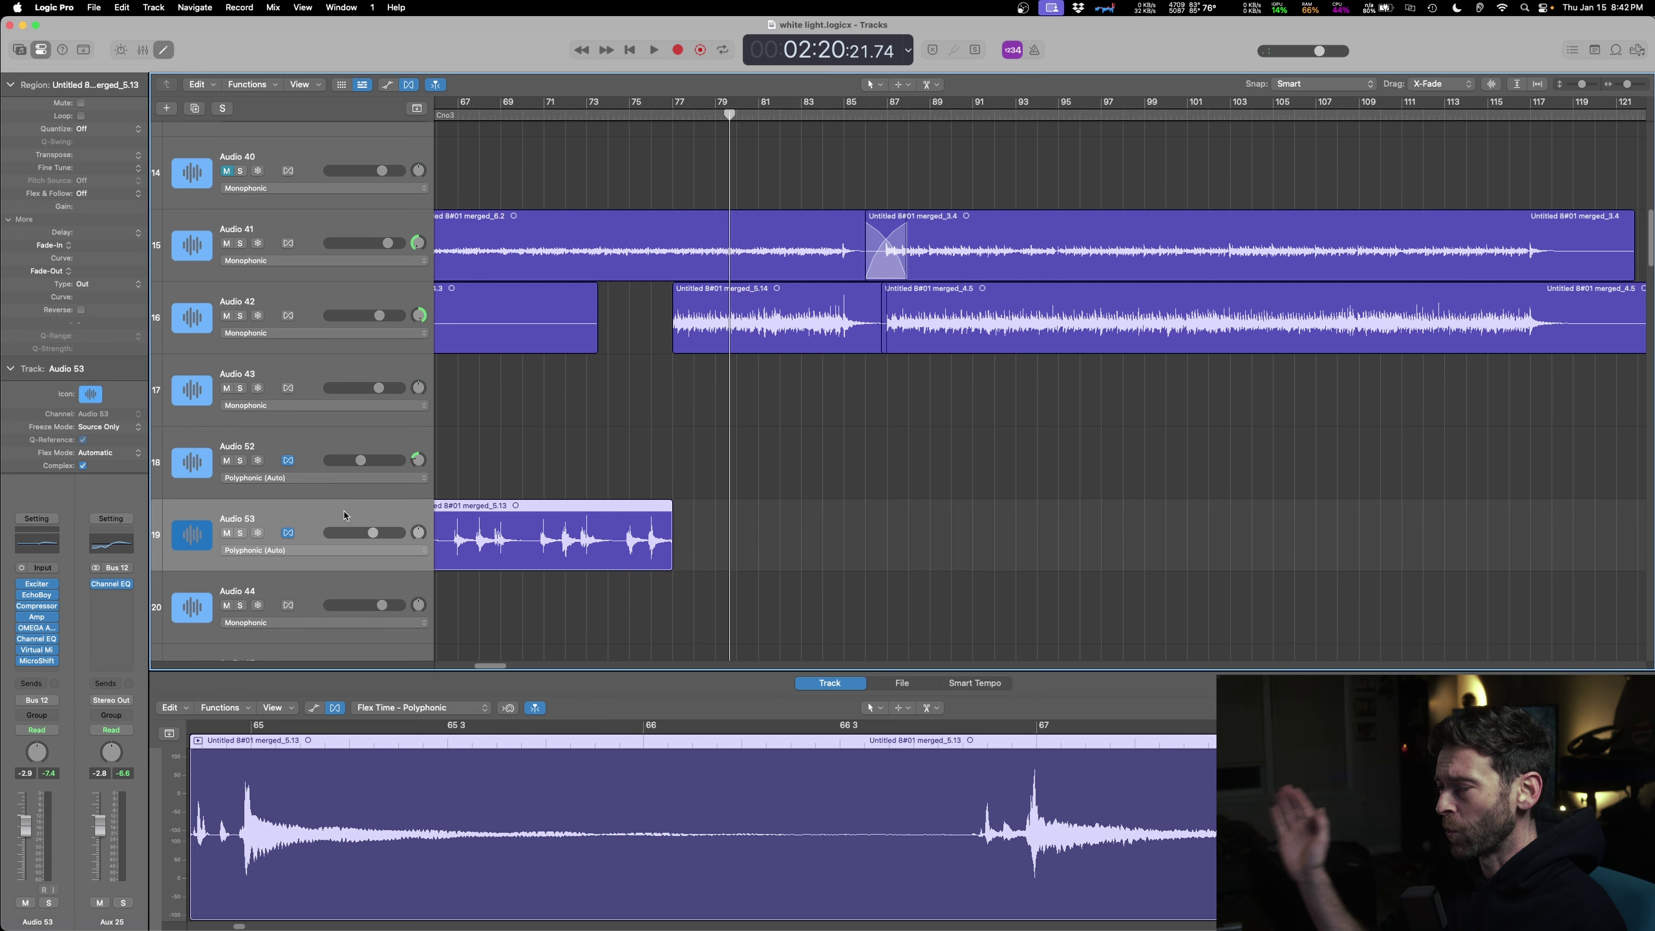
{"action": "scroll", "coordinate": [714, 476], "scroll_direction": "left", "scroll_amount": 5}
{"action": "left_click", "coordinate": [822, 456]}
{"action": "key", "text": "super+s"}
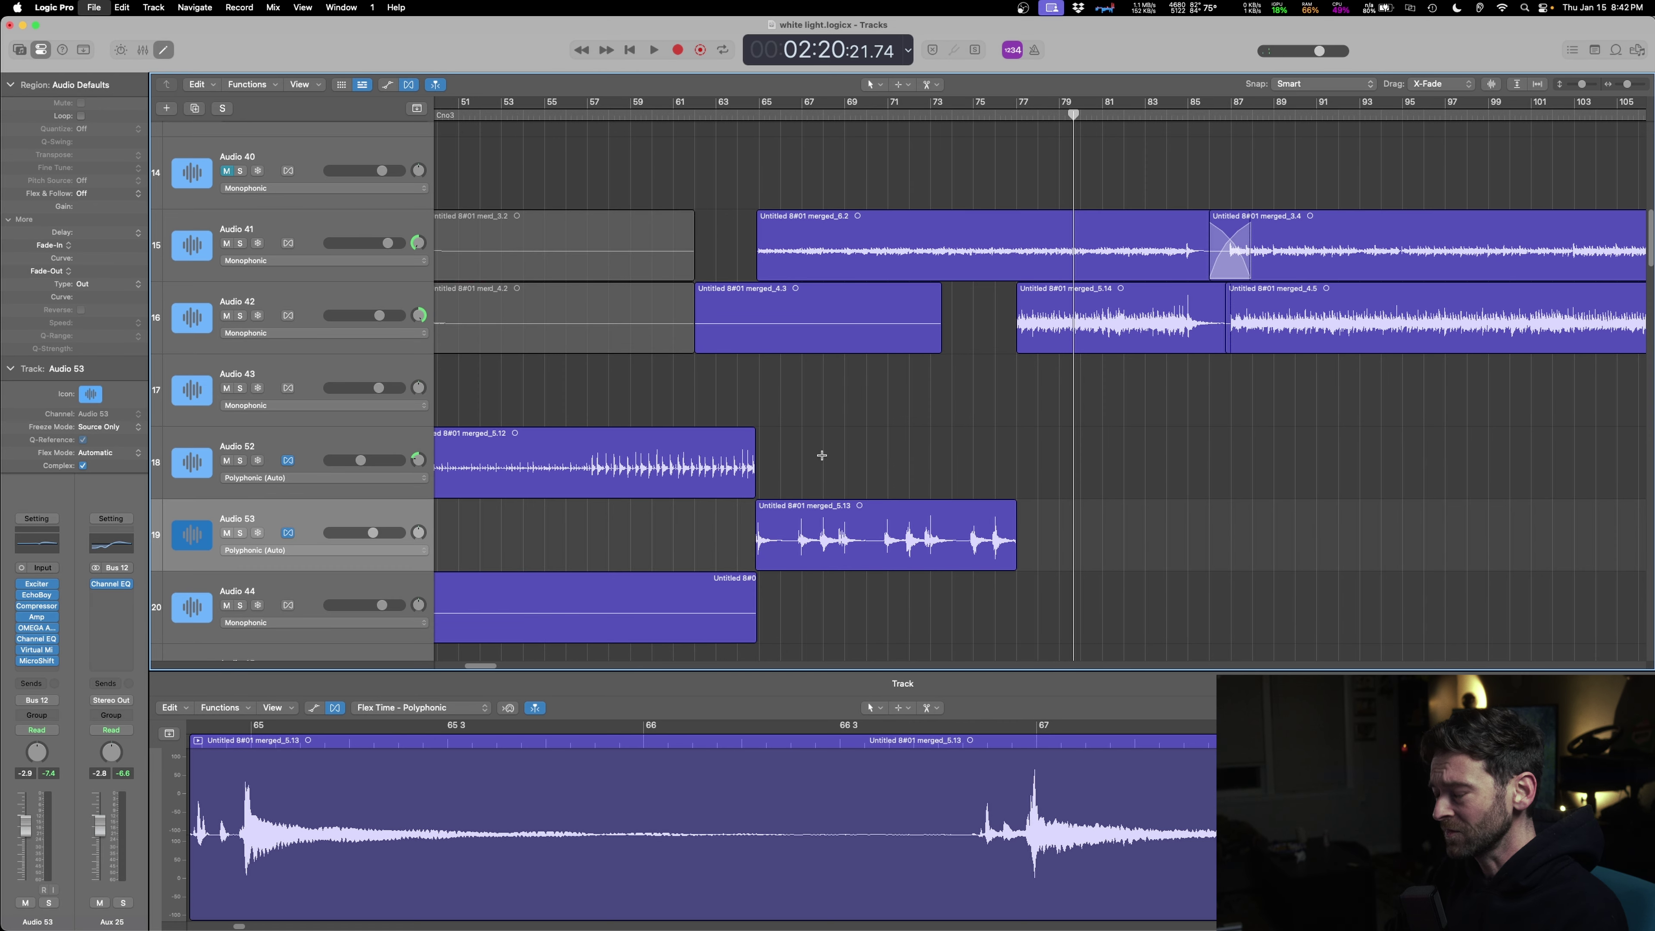
{"action": "left_click", "coordinate": [837, 340]}
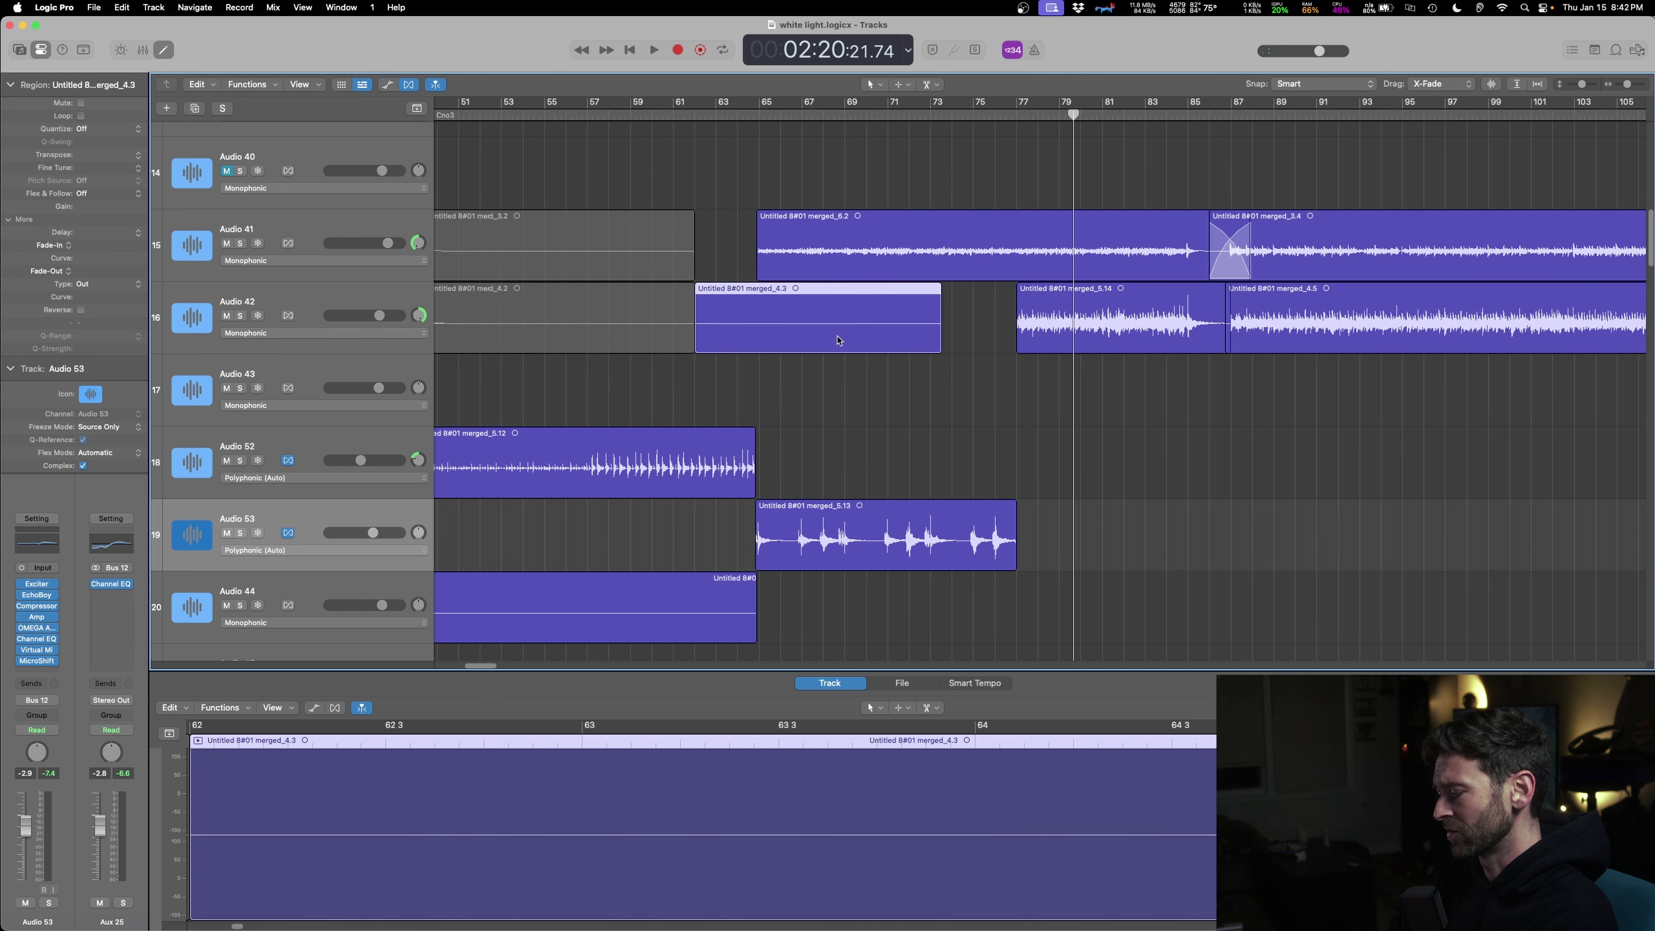
{"action": "key", "text": "Delete"}
{"action": "left_click_drag", "start_coordinate": [1028, 536], "coordinate": [1435, 536]}
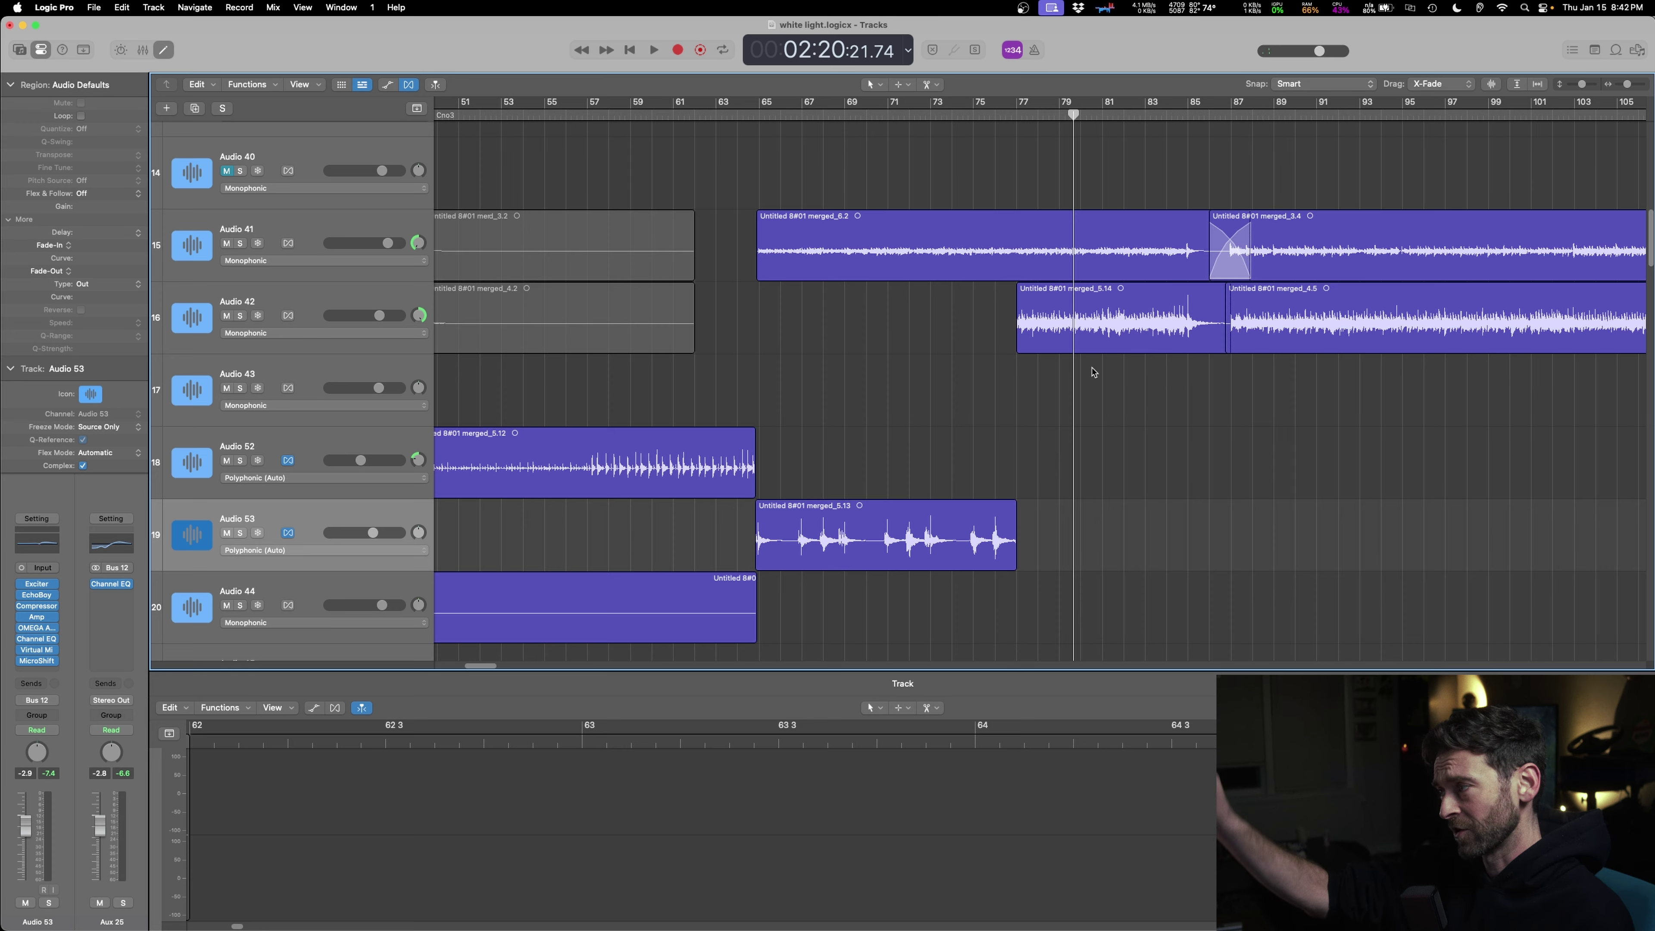
- Remove the crossfade between Audio 41's regions near bar 86 and trim the second region's start to just before bar 87
{"action": "left_click", "coordinate": [909, 424]}
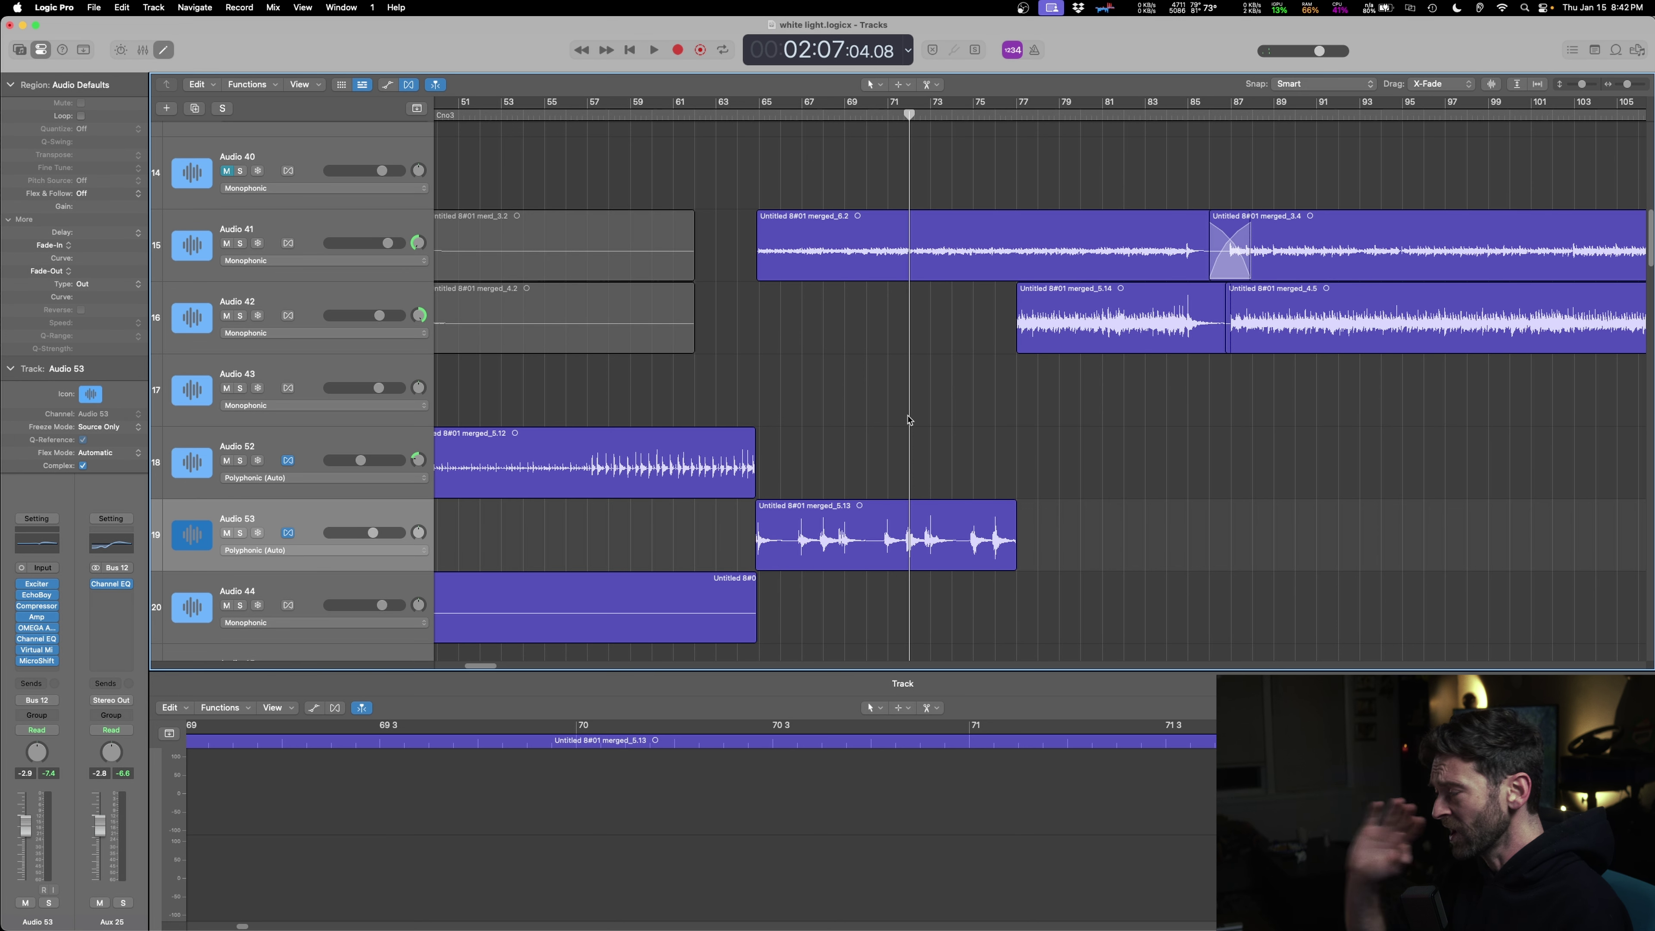
{"action": "left_click", "coordinate": [1149, 278]}
{"action": "right_click", "coordinate": [1212, 262]}
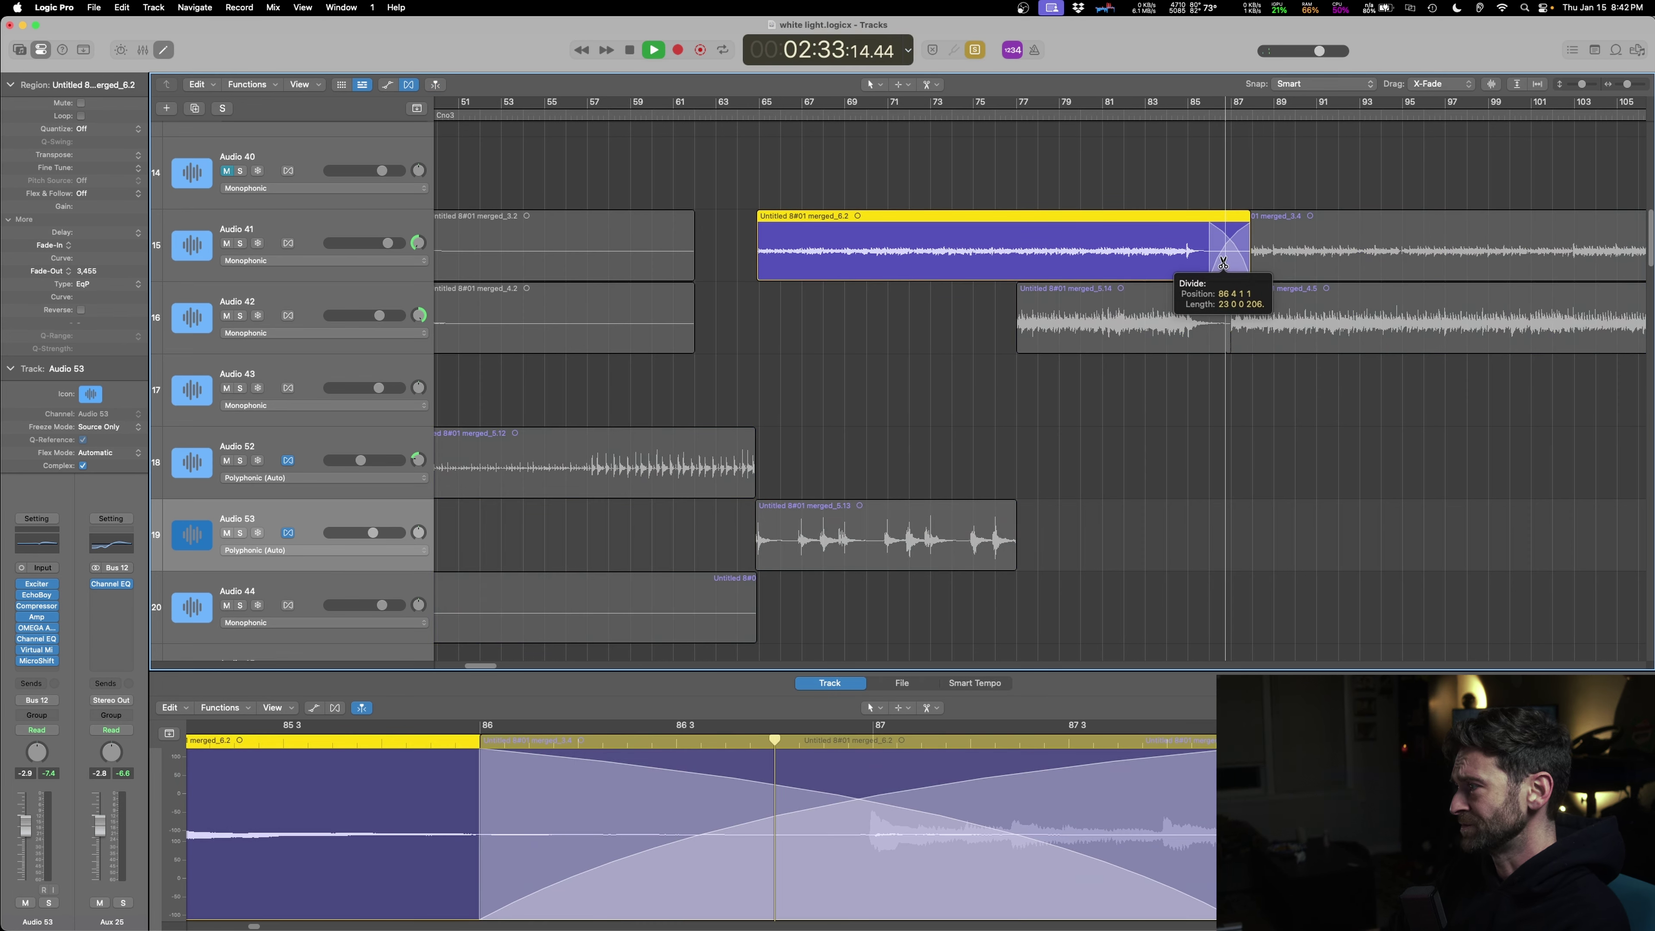
{"action": "key", "text": "Delete"}
{"action": "left_click", "coordinate": [1224, 268]}
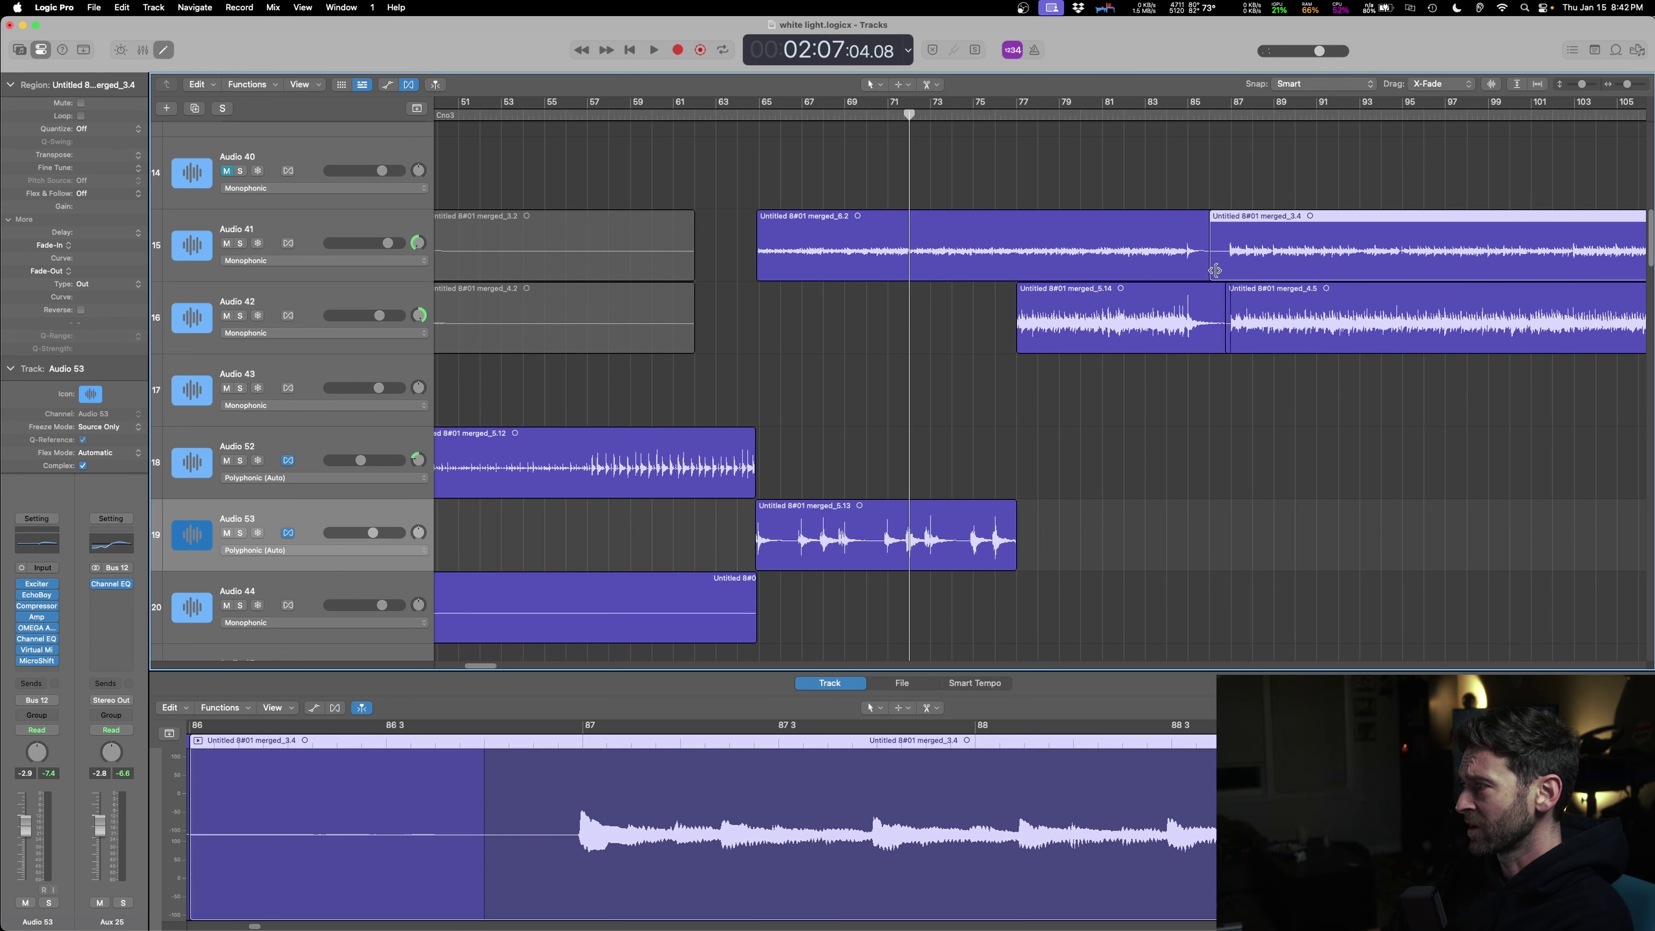
{"action": "left_click_drag", "start_coordinate": [1216, 270], "coordinate": [1232, 267]}
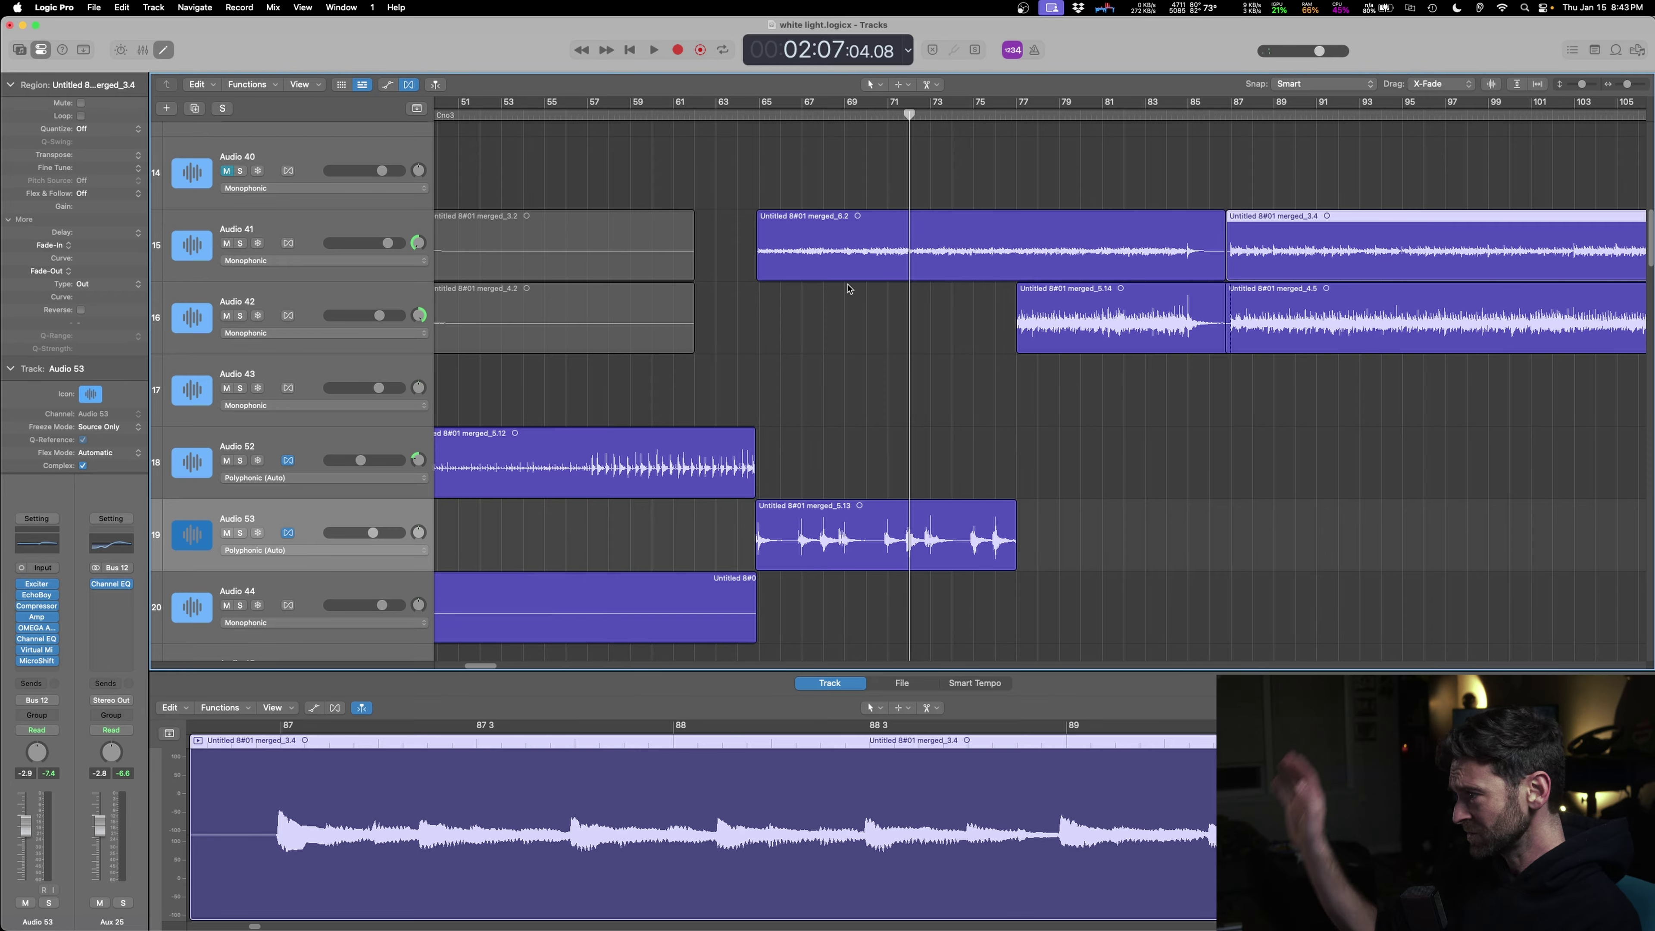
- Play the arrangement from about bar 76 and look over the guitar, bass and Dream Dancer tracks active in that section
{"action": "left_click", "coordinate": [1004, 366]}
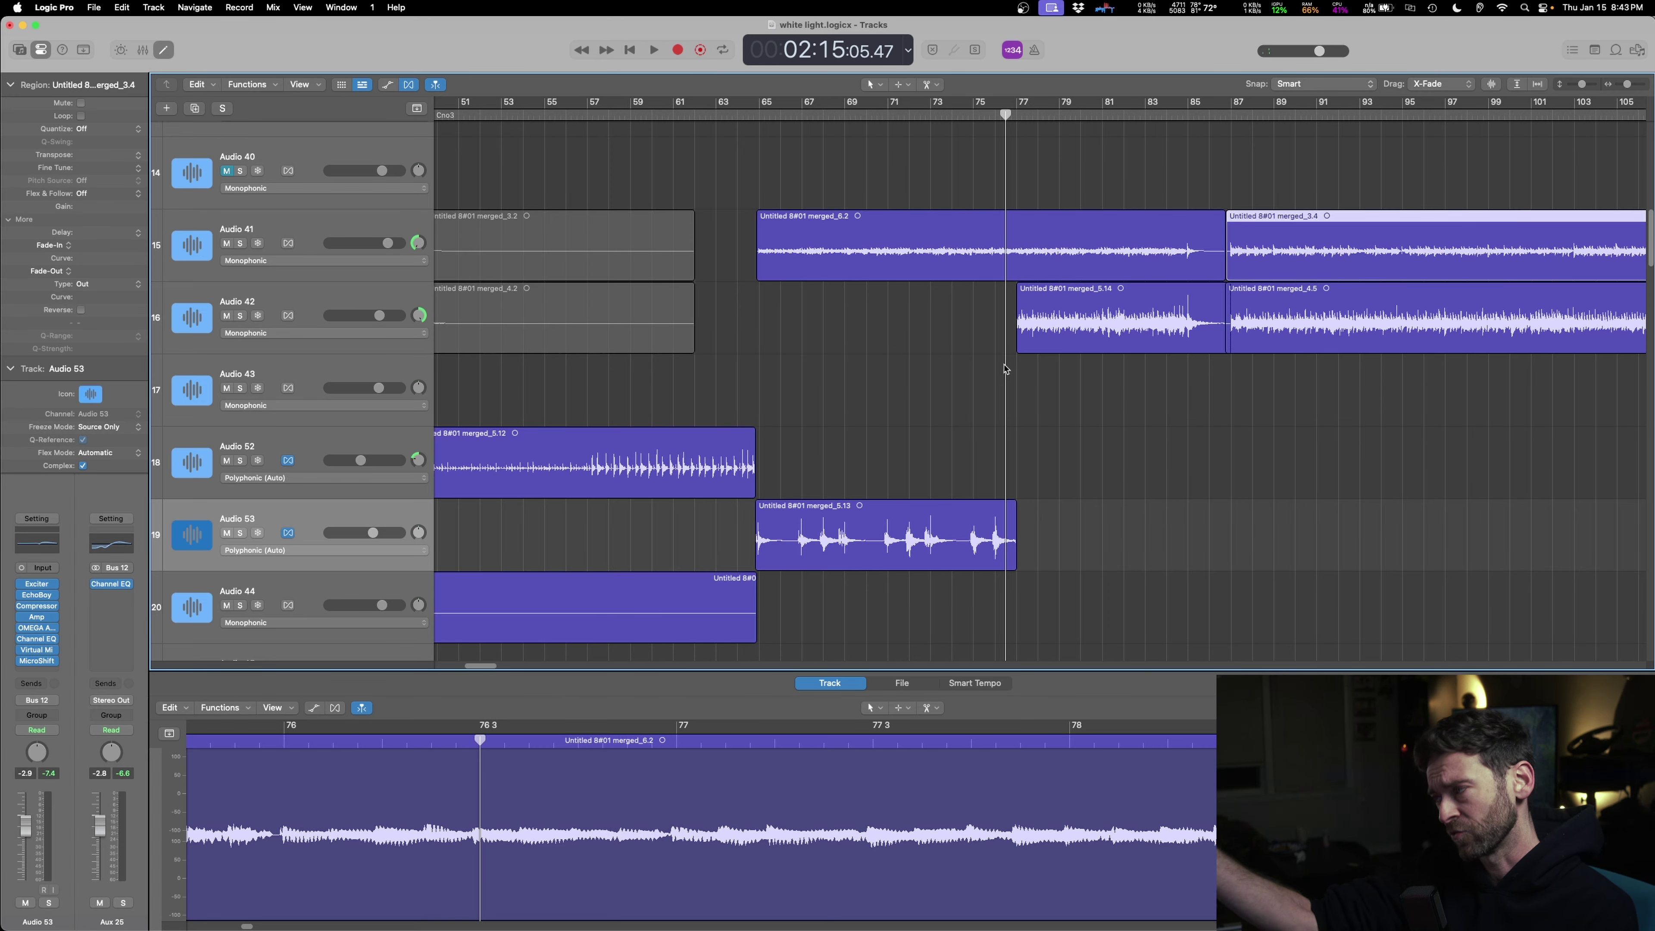
{"action": "key", "text": "space"}
{"action": "left_click", "coordinate": [978, 377]}
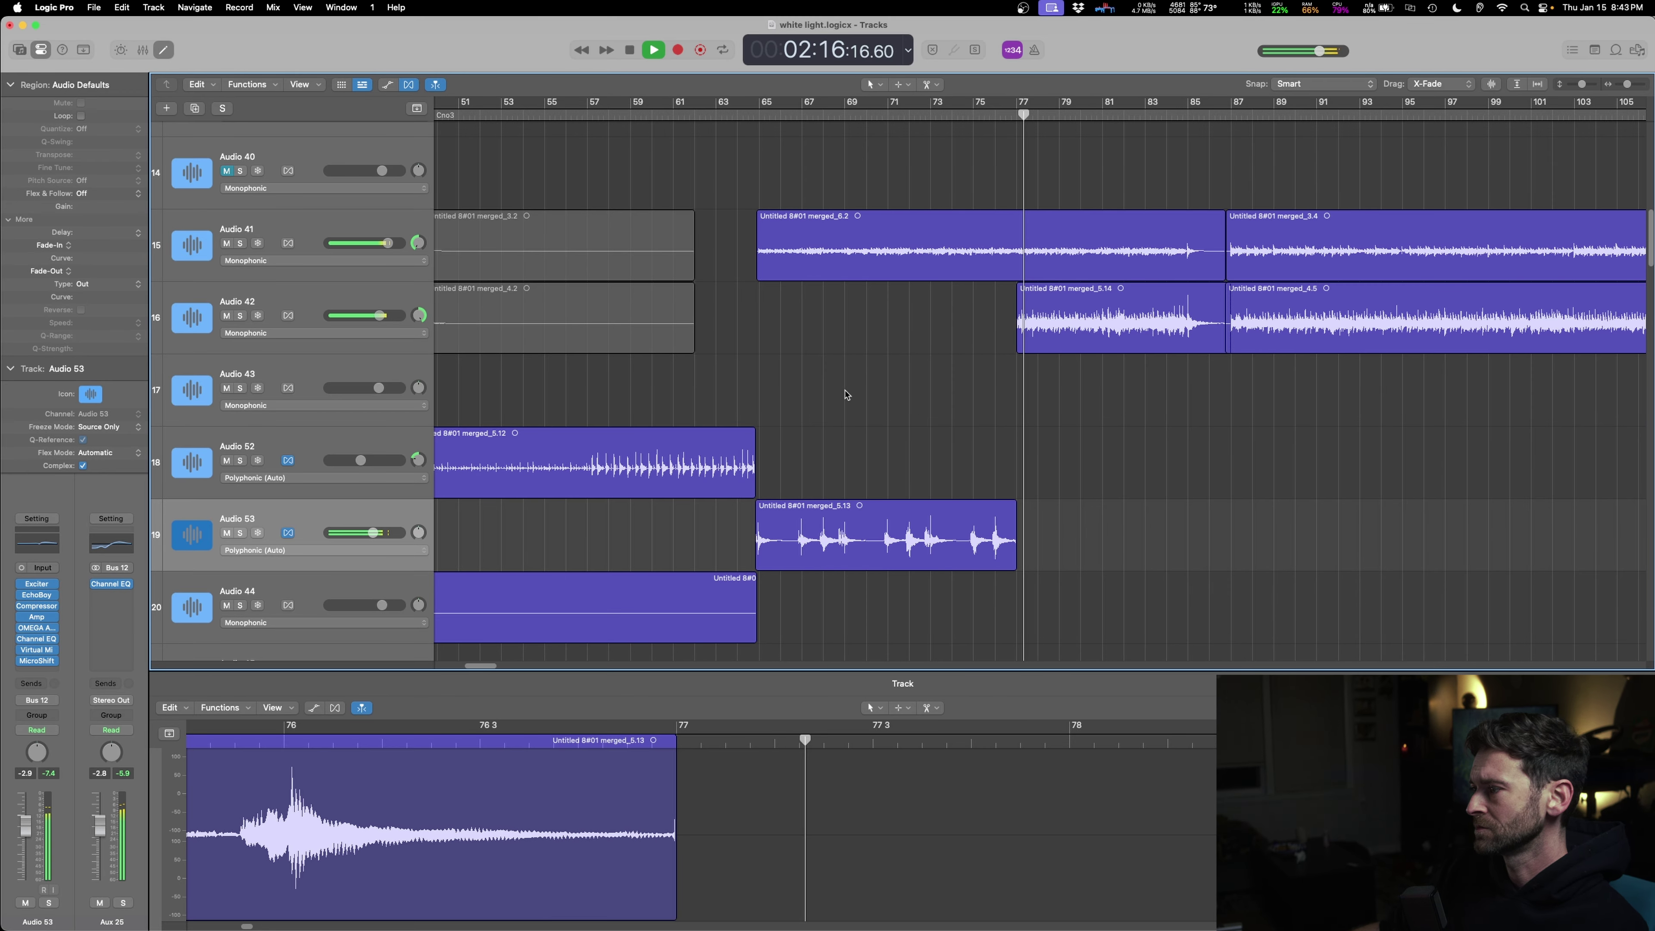
{"action": "scroll", "coordinate": [1165, 474], "scroll_direction": "down", "scroll_amount": 3}
{"action": "key", "text": "x"}
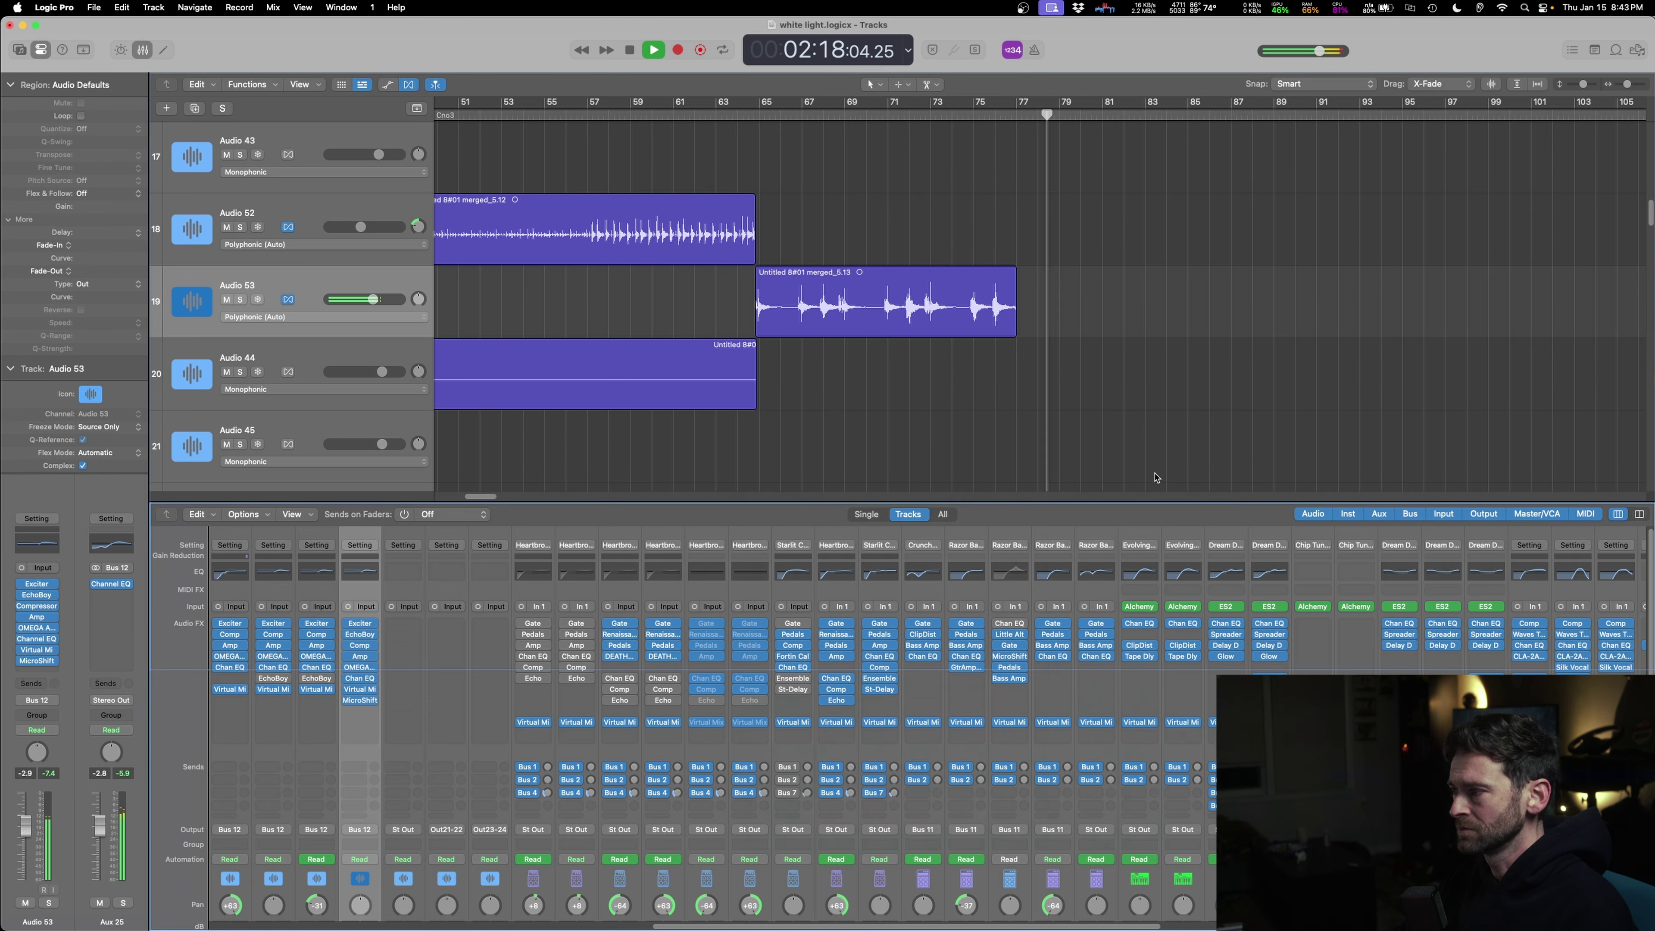
{"action": "key", "text": "x"}
{"action": "scroll", "coordinate": [1108, 514], "scroll_direction": "down", "scroll_amount": 3}
{"action": "scroll", "coordinate": [1120, 519], "scroll_direction": "down", "scroll_amount": 1}
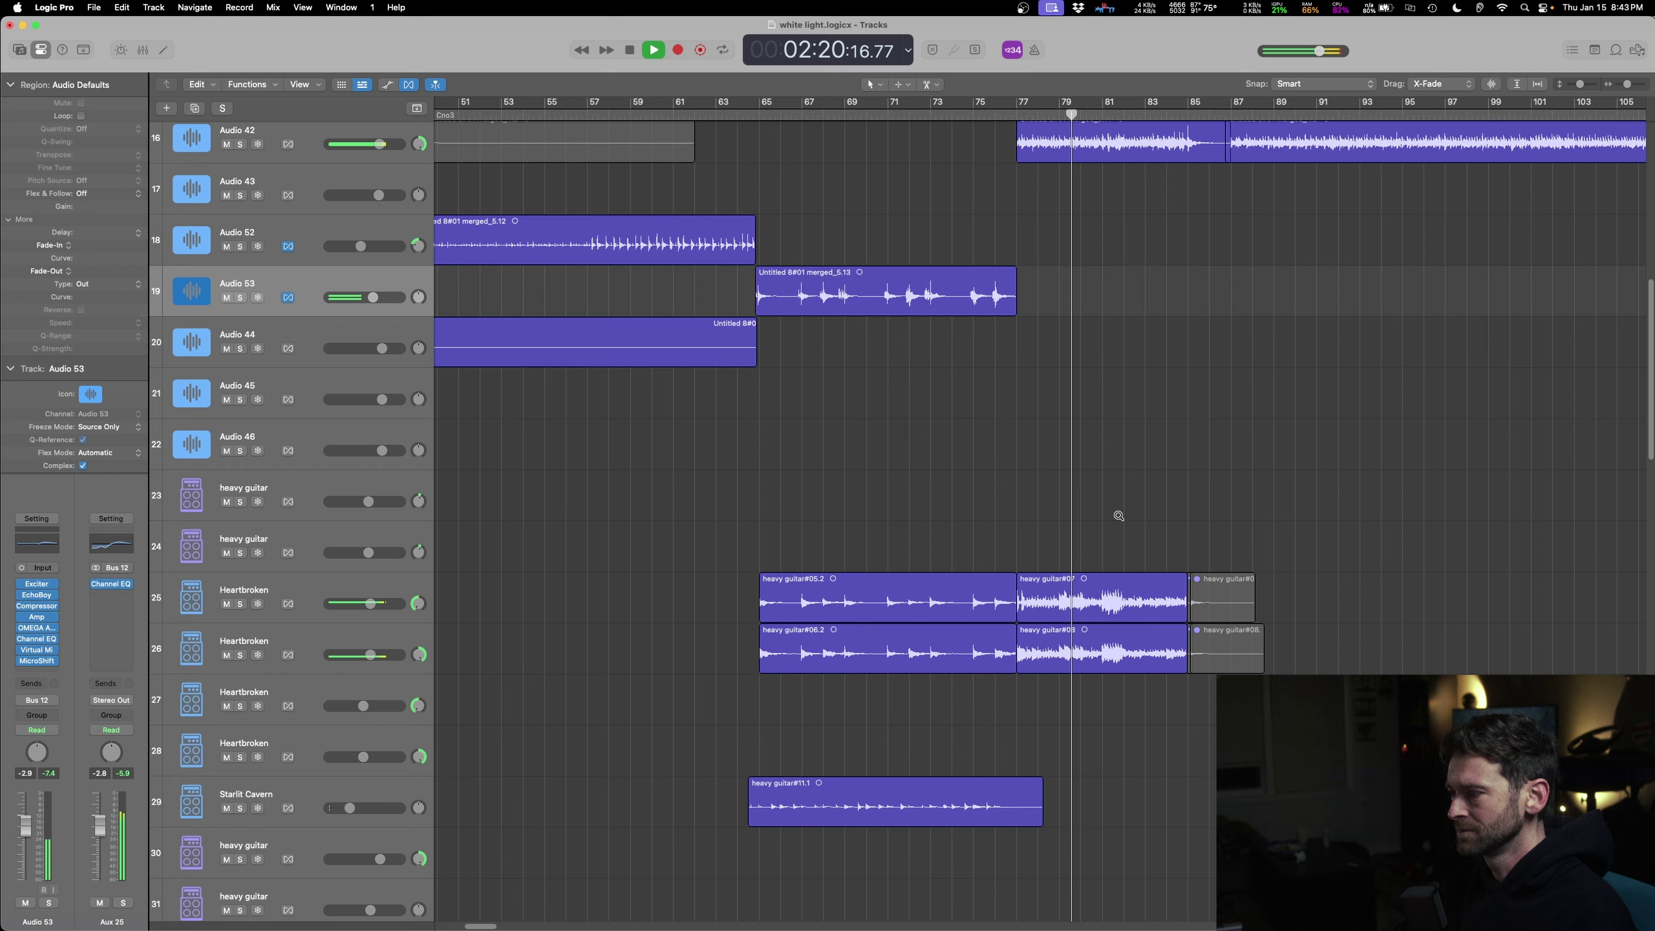
{"action": "scroll", "coordinate": [1259, 492], "scroll_direction": "down", "scroll_amount": 13}
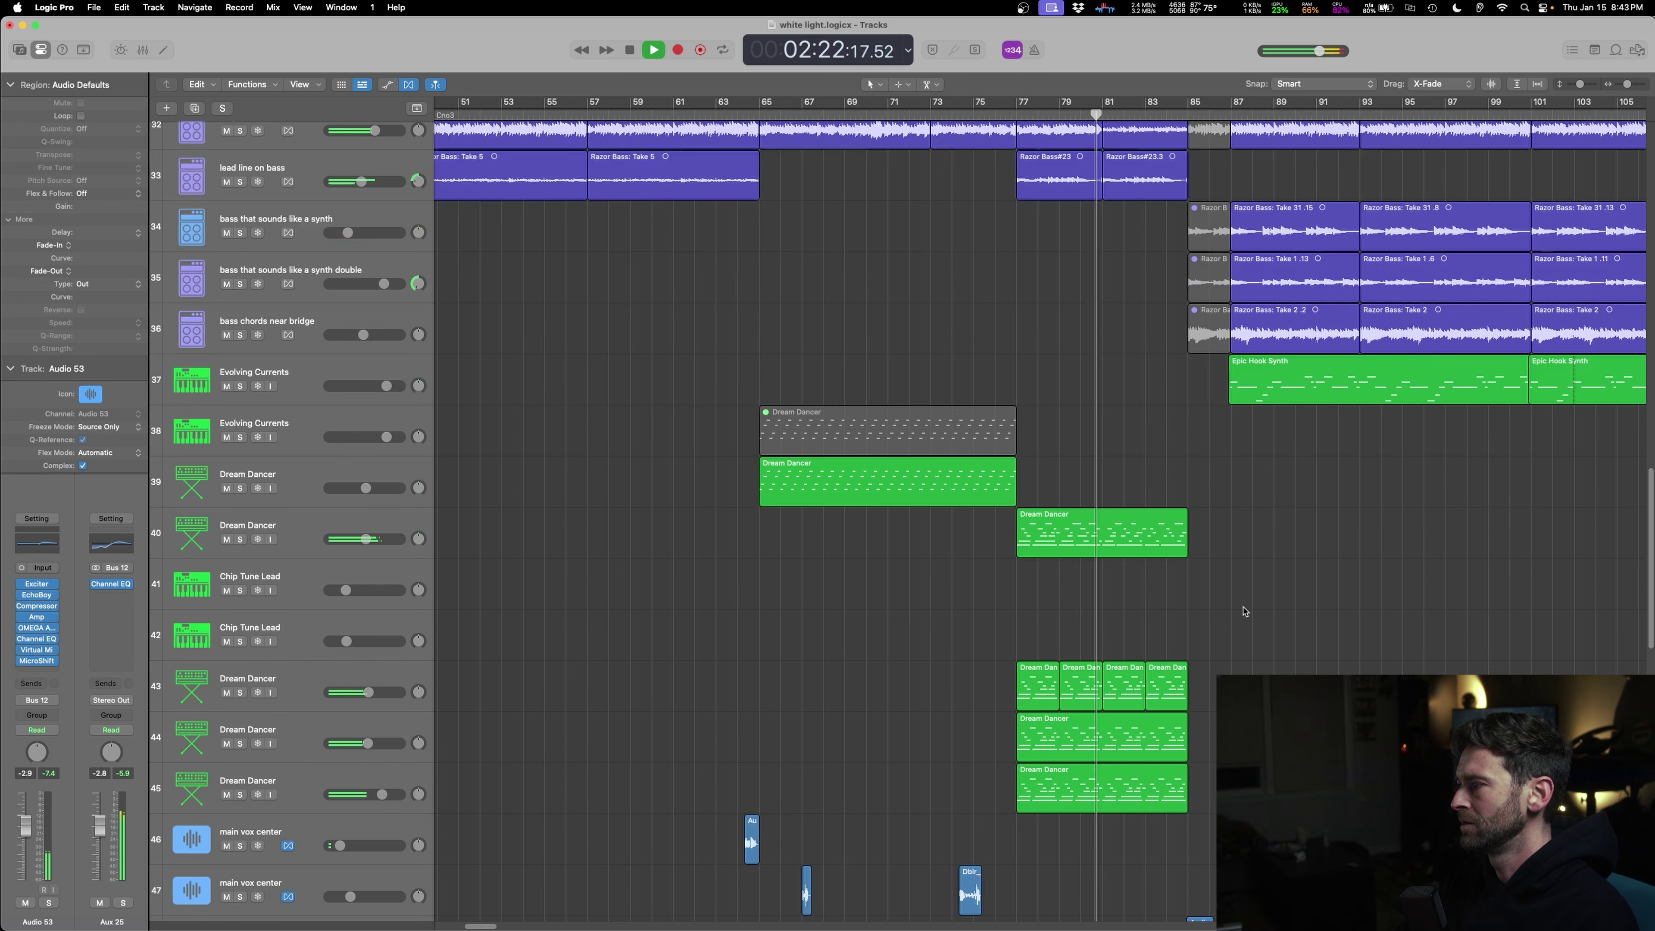
{"action": "scroll", "coordinate": [1247, 613], "scroll_direction": "up", "scroll_amount": 4}
{"action": "scroll", "coordinate": [1246, 613], "scroll_direction": "down", "scroll_amount": 1}
- Briefly audition the lead line on bass and the Dream Dancer part on track 40 soloed, clearing each solo
{"action": "left_click", "coordinate": [240, 434]}
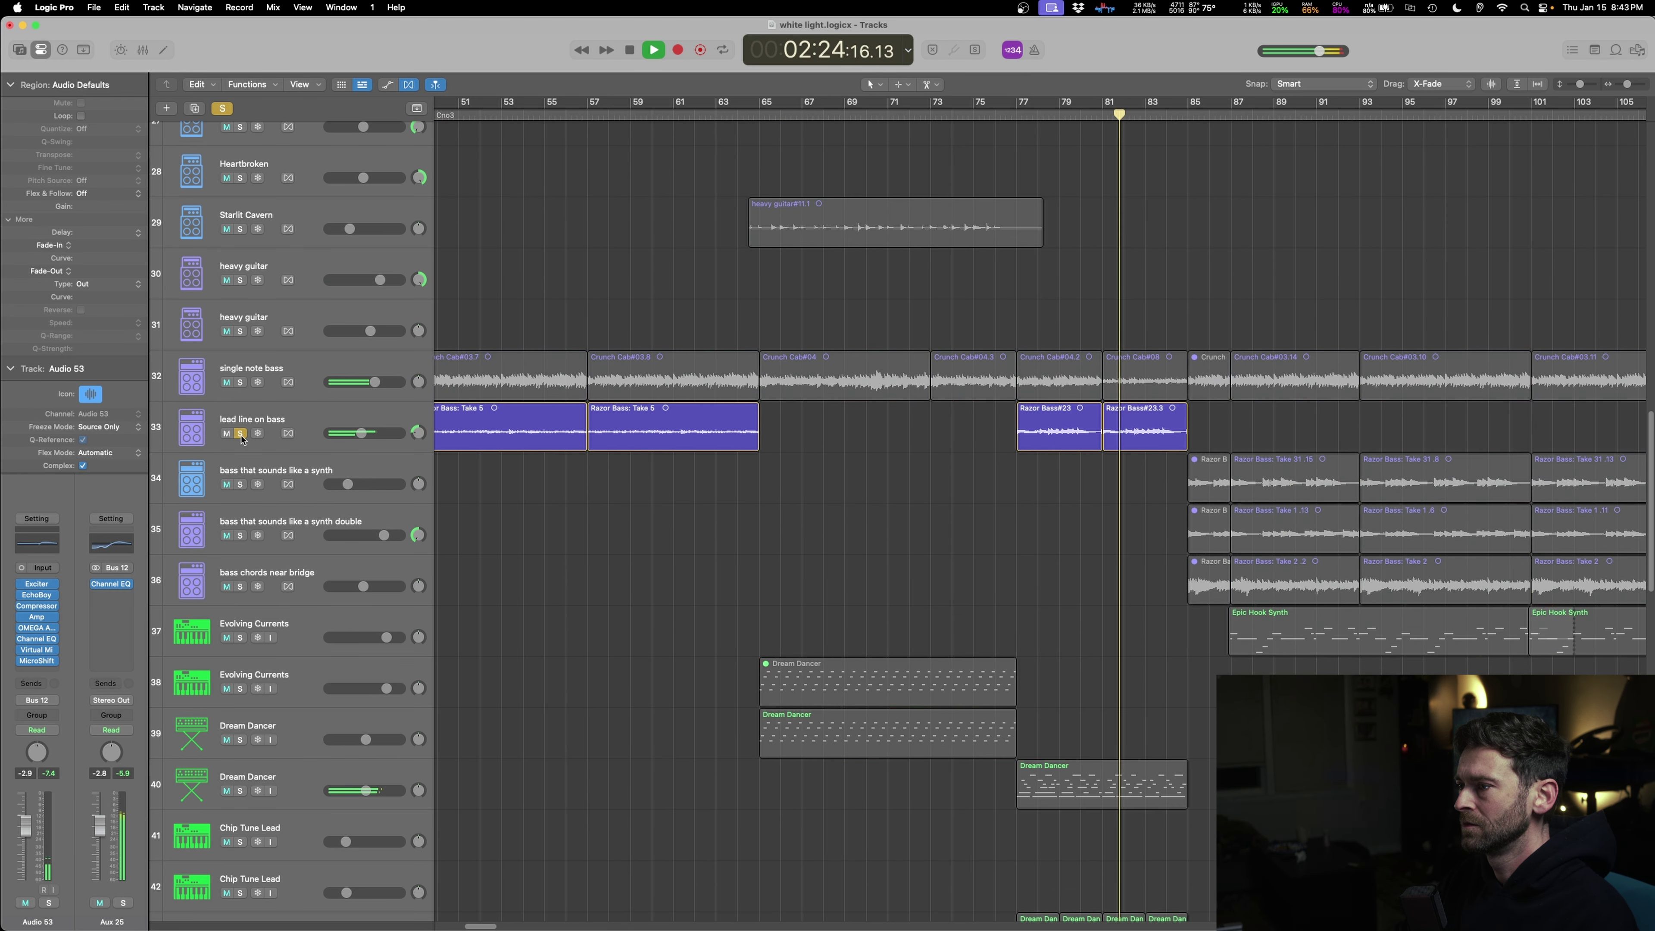
{"action": "left_click", "coordinate": [240, 434]}
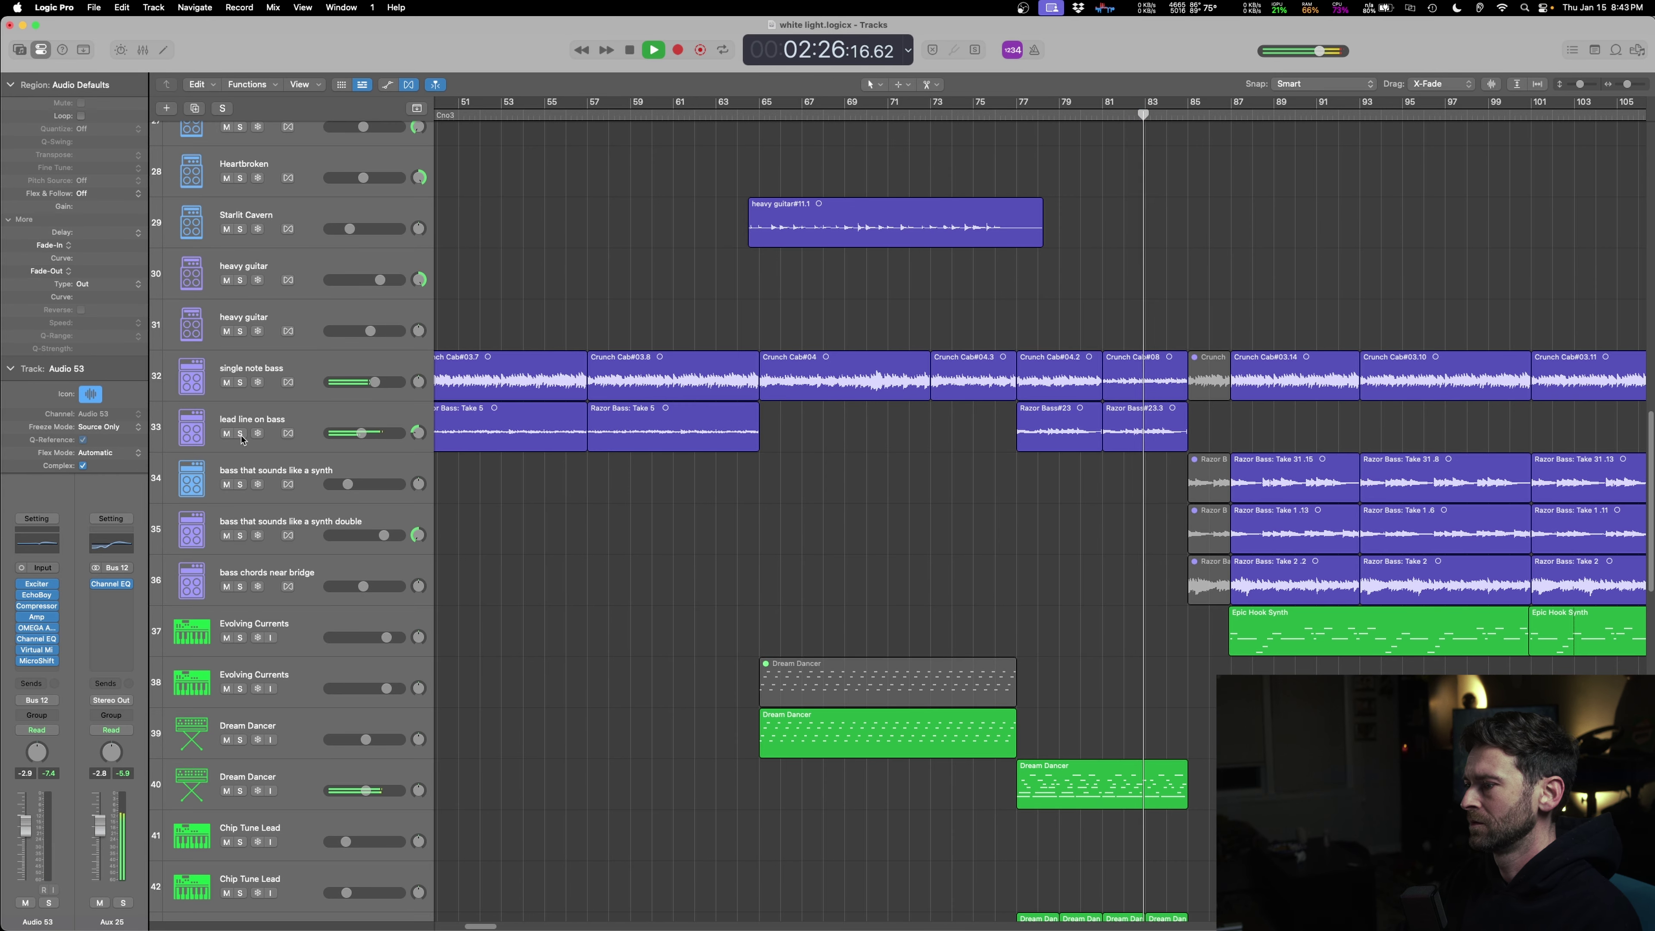
{"action": "left_click", "coordinate": [240, 791]}
{"action": "left_click", "coordinate": [240, 791]}
{"action": "scroll", "coordinate": [894, 675], "scroll_direction": "down", "scroll_amount": 4}
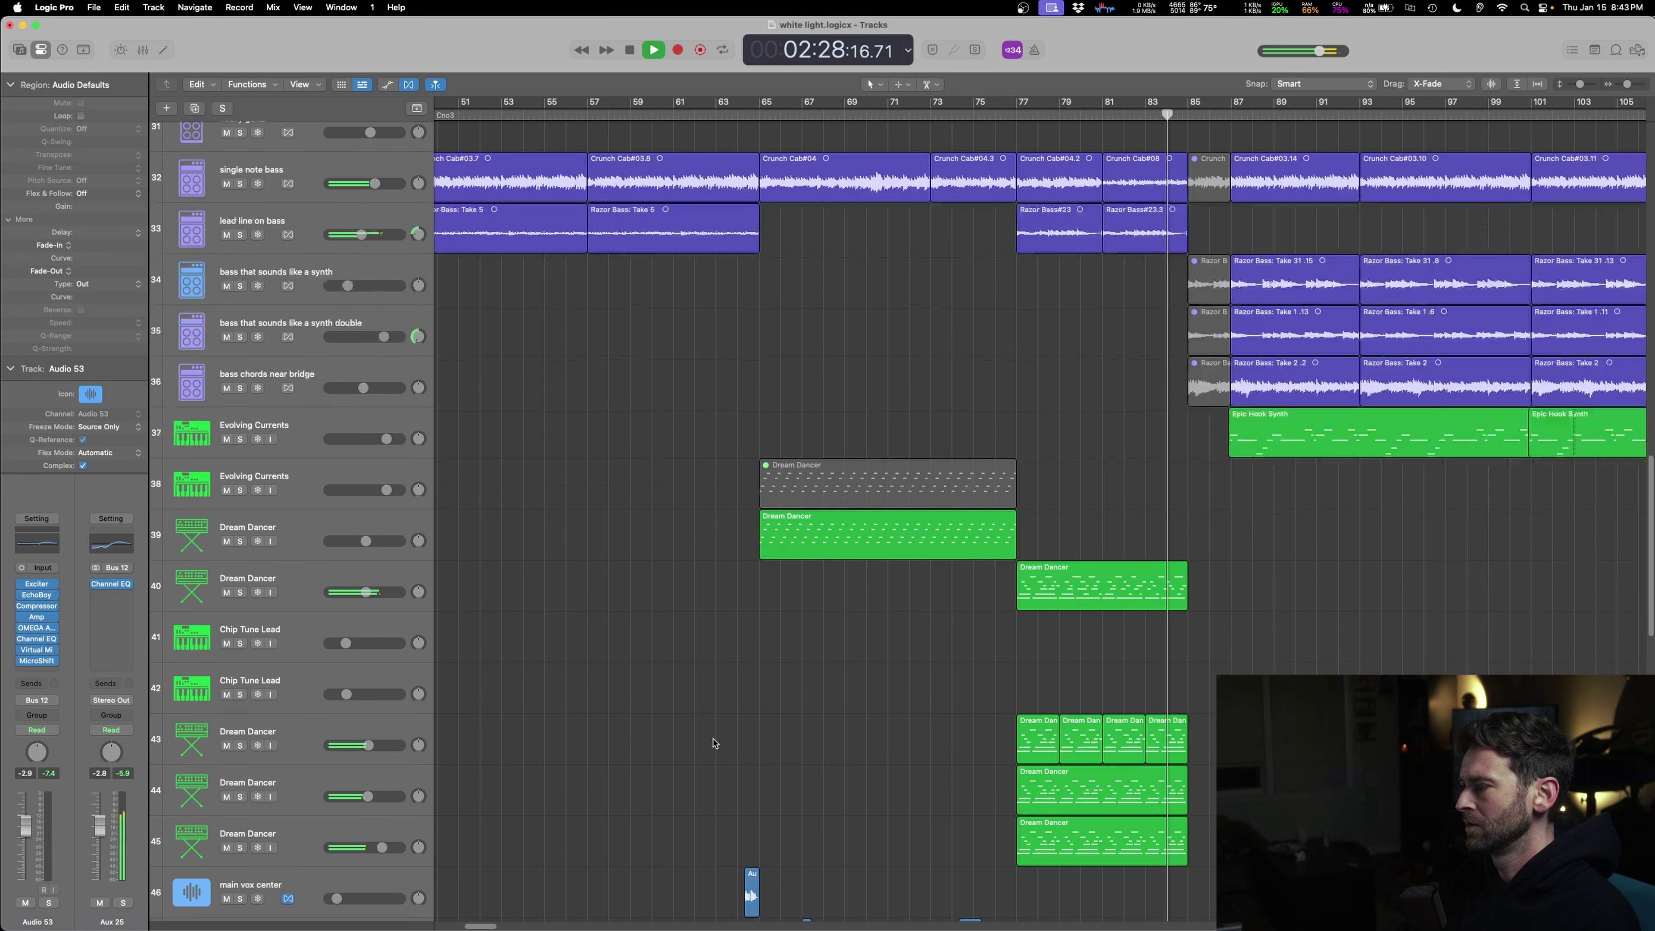
{"action": "scroll", "coordinate": [953, 668], "scroll_direction": "up", "scroll_amount": 7}
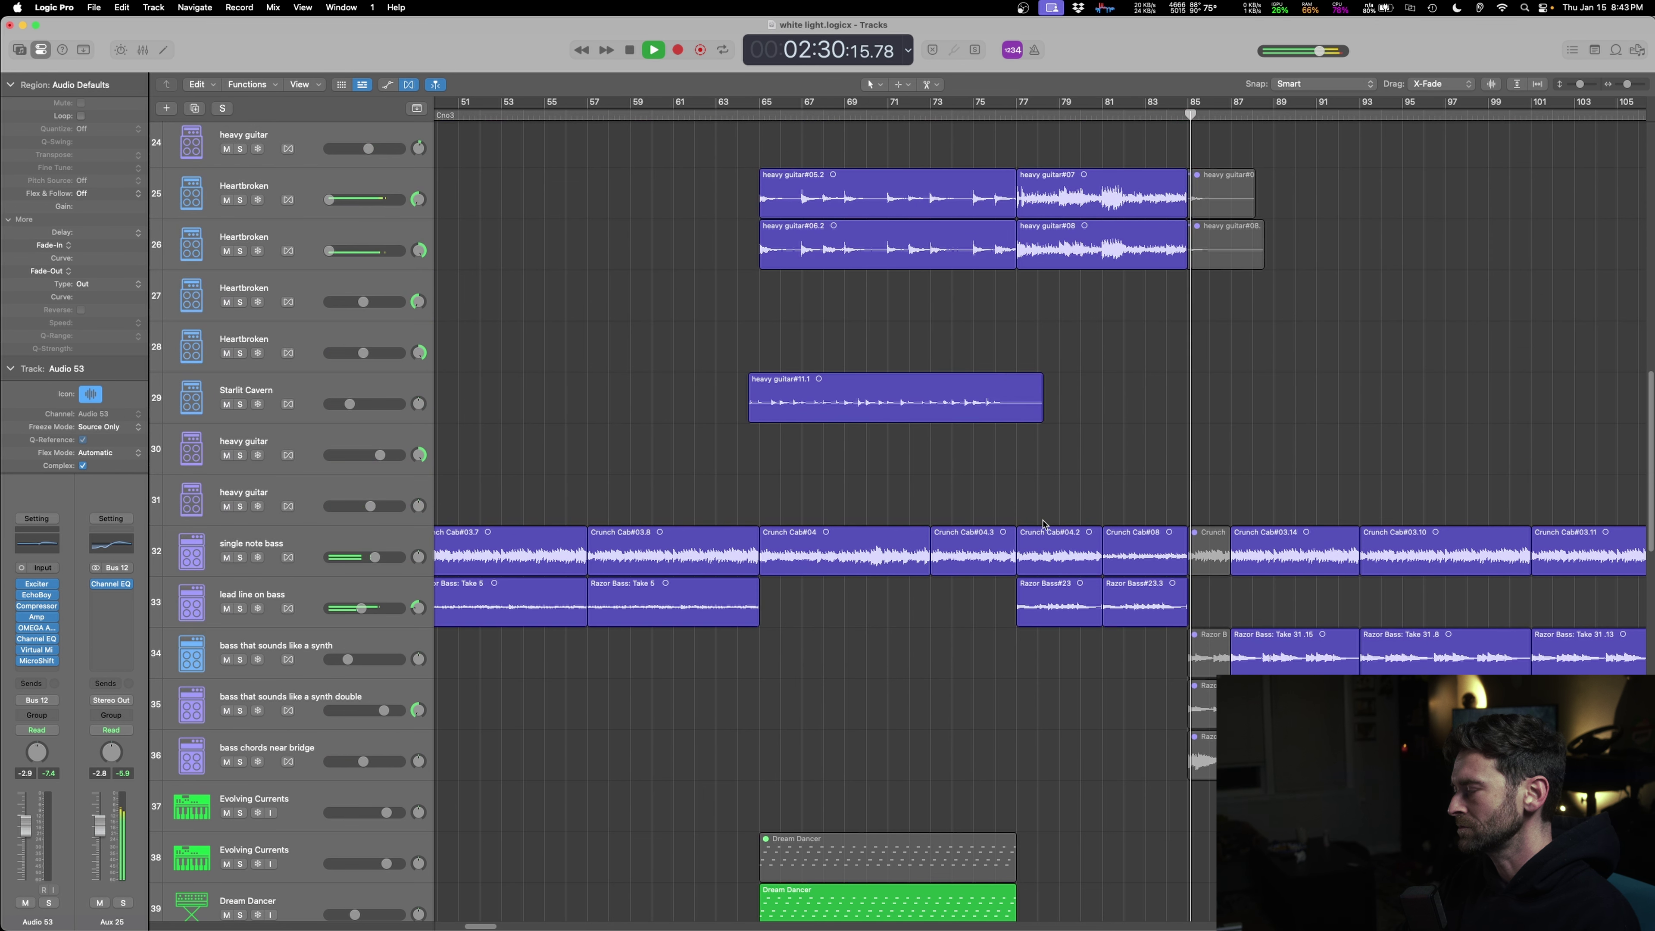
- Split the Audio 41 and Audio 42 regions at bar 85 and mute the leftover pieces before bar 87
{"action": "scroll", "coordinate": [1055, 495], "scroll_direction": "right", "scroll_amount": 5}
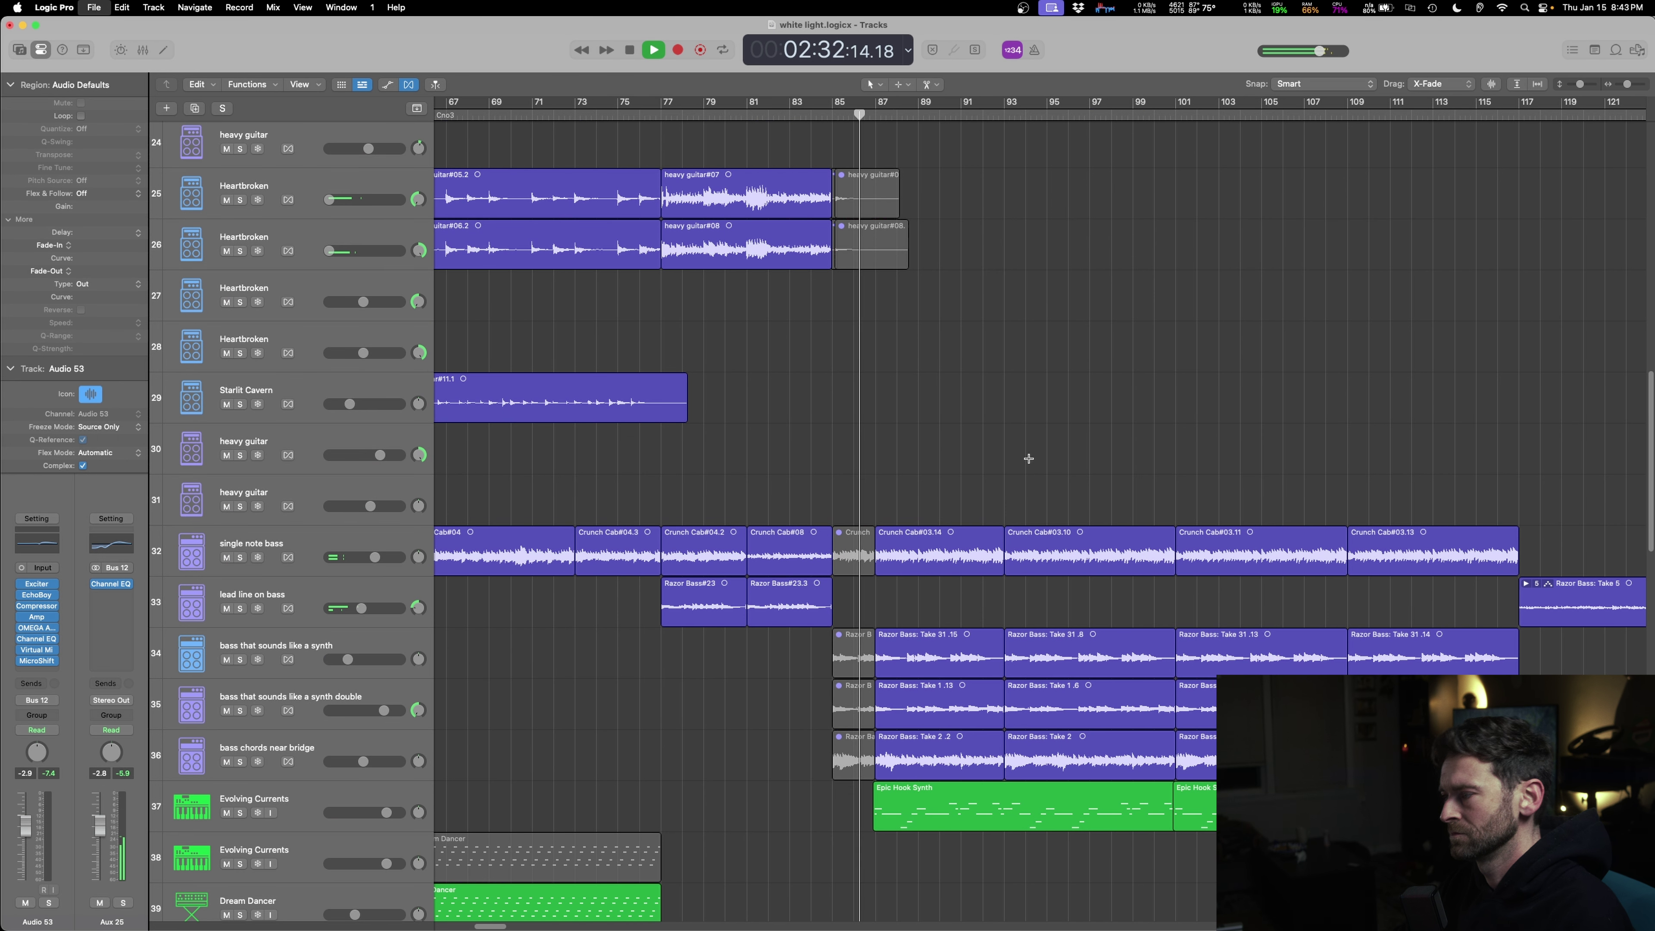
{"action": "key", "text": "super+Up"}
{"action": "key", "text": "super+Up"}
{"action": "key", "text": "super+Up"}
{"action": "scroll", "coordinate": [949, 473], "scroll_direction": "up", "scroll_amount": 6}
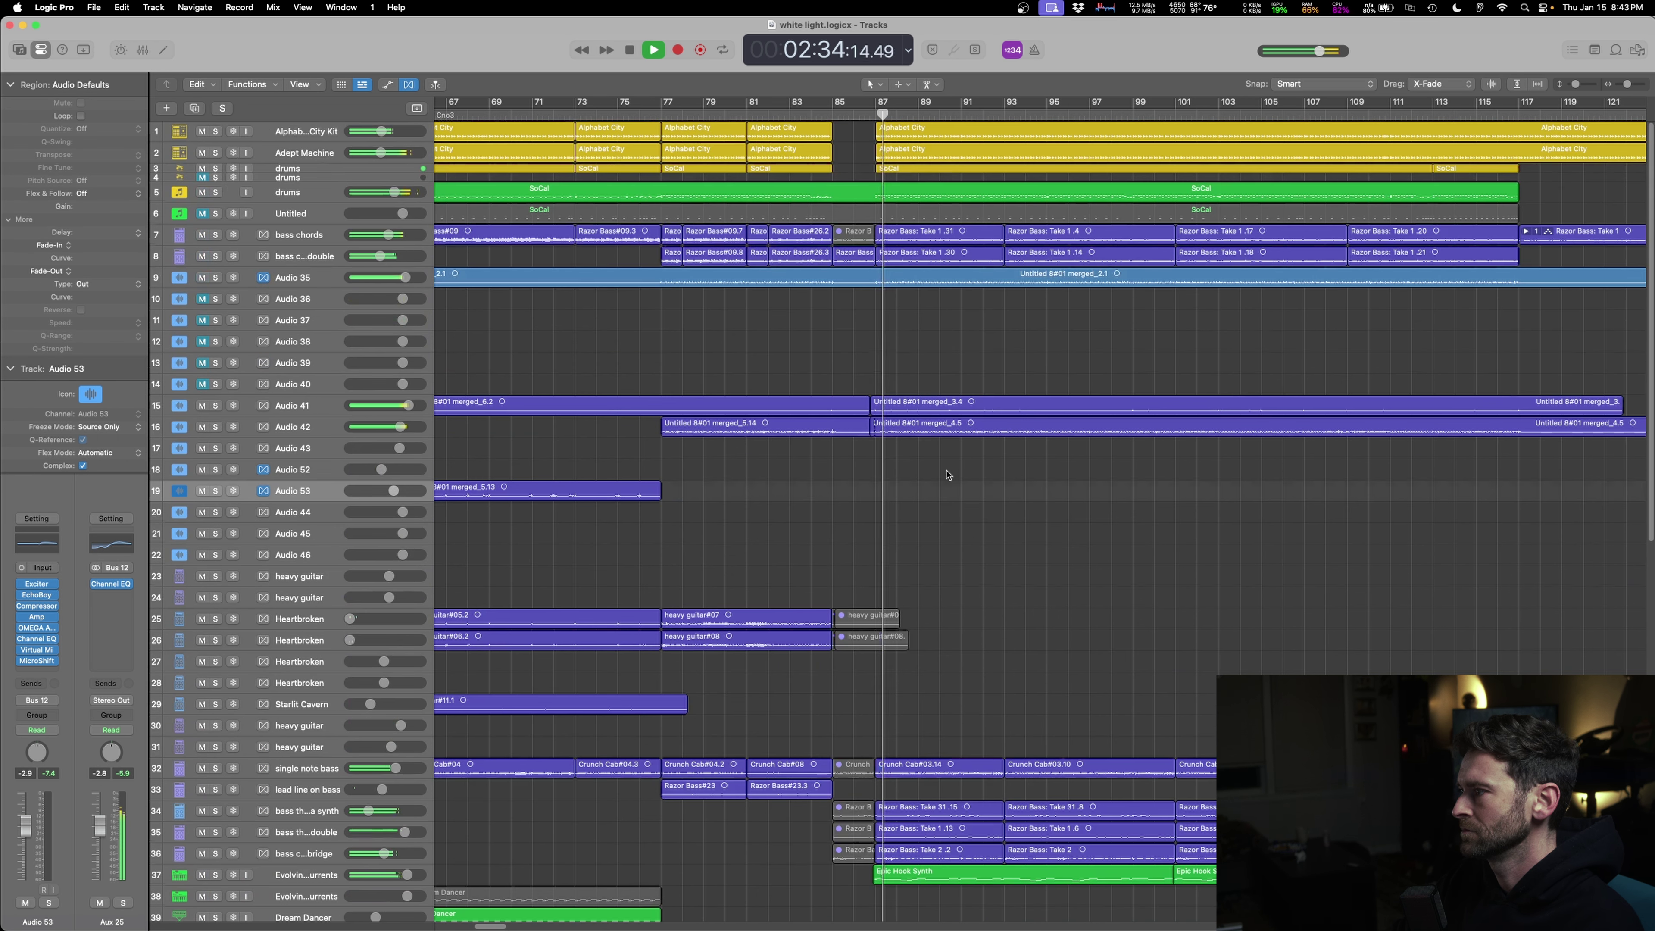
{"action": "left_click", "coordinate": [816, 471]}
{"action": "scroll", "coordinate": [918, 502], "scroll_direction": "up", "scroll_amount": 3}
{"action": "scroll", "coordinate": [917, 503], "scroll_direction": "up", "scroll_amount": 5}
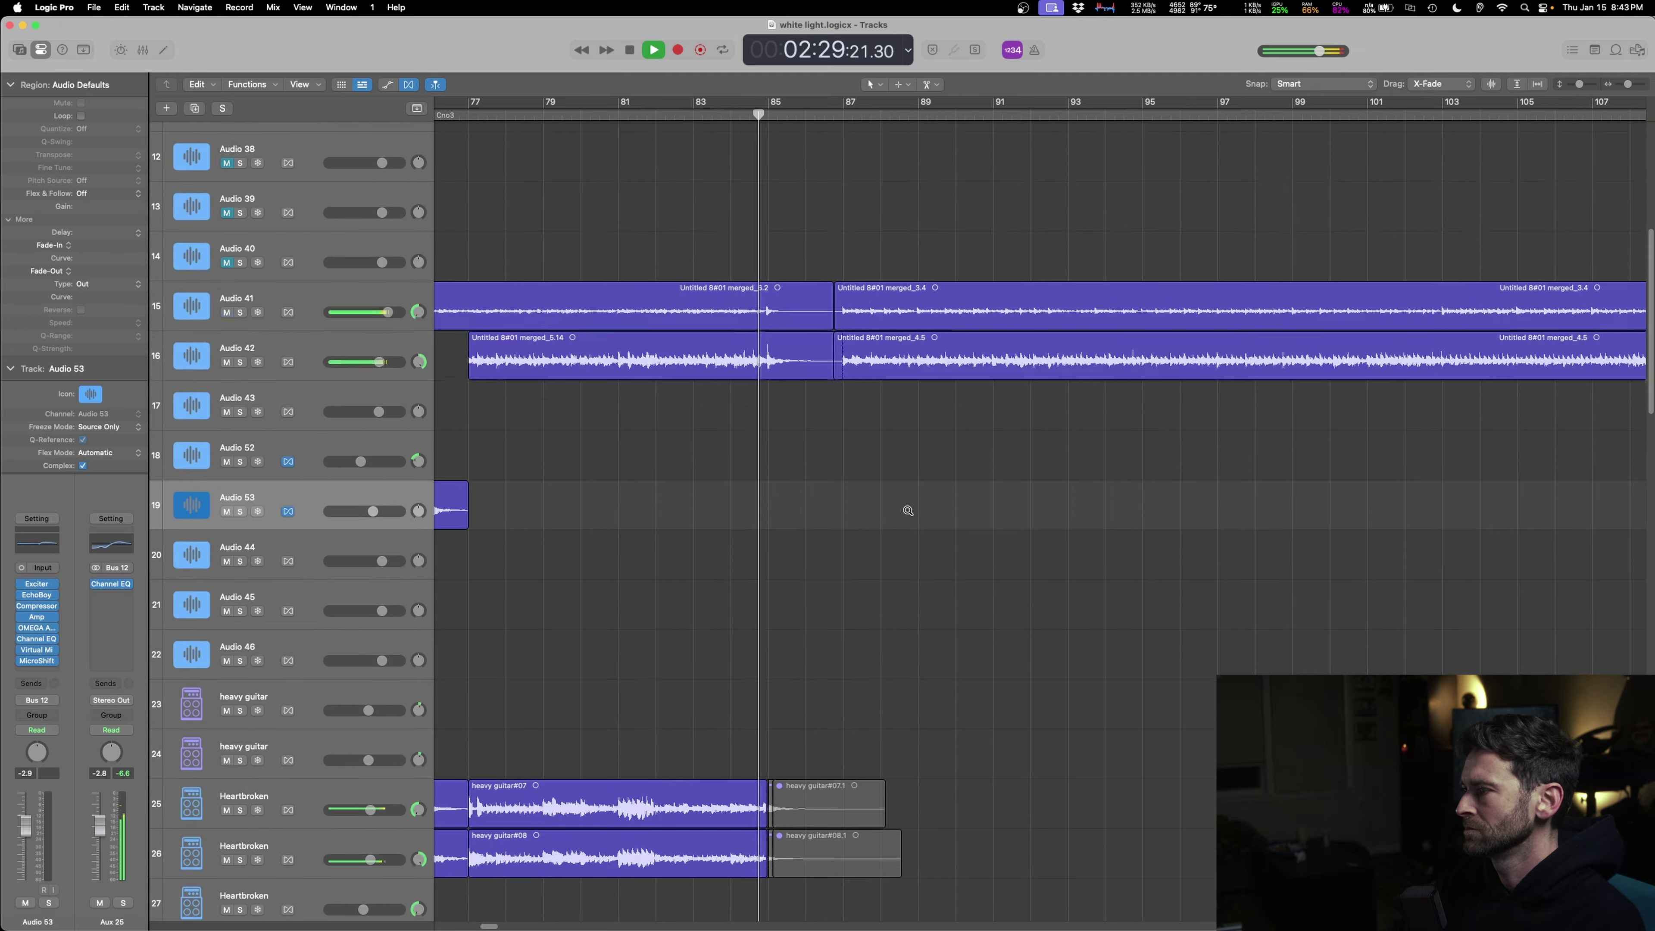
{"action": "scroll", "coordinate": [874, 498], "scroll_direction": "up", "scroll_amount": 5}
{"action": "left_click_drag", "start_coordinate": [771, 721], "coordinate": [771, 482]}
{"action": "right_click", "coordinate": [769, 591]}
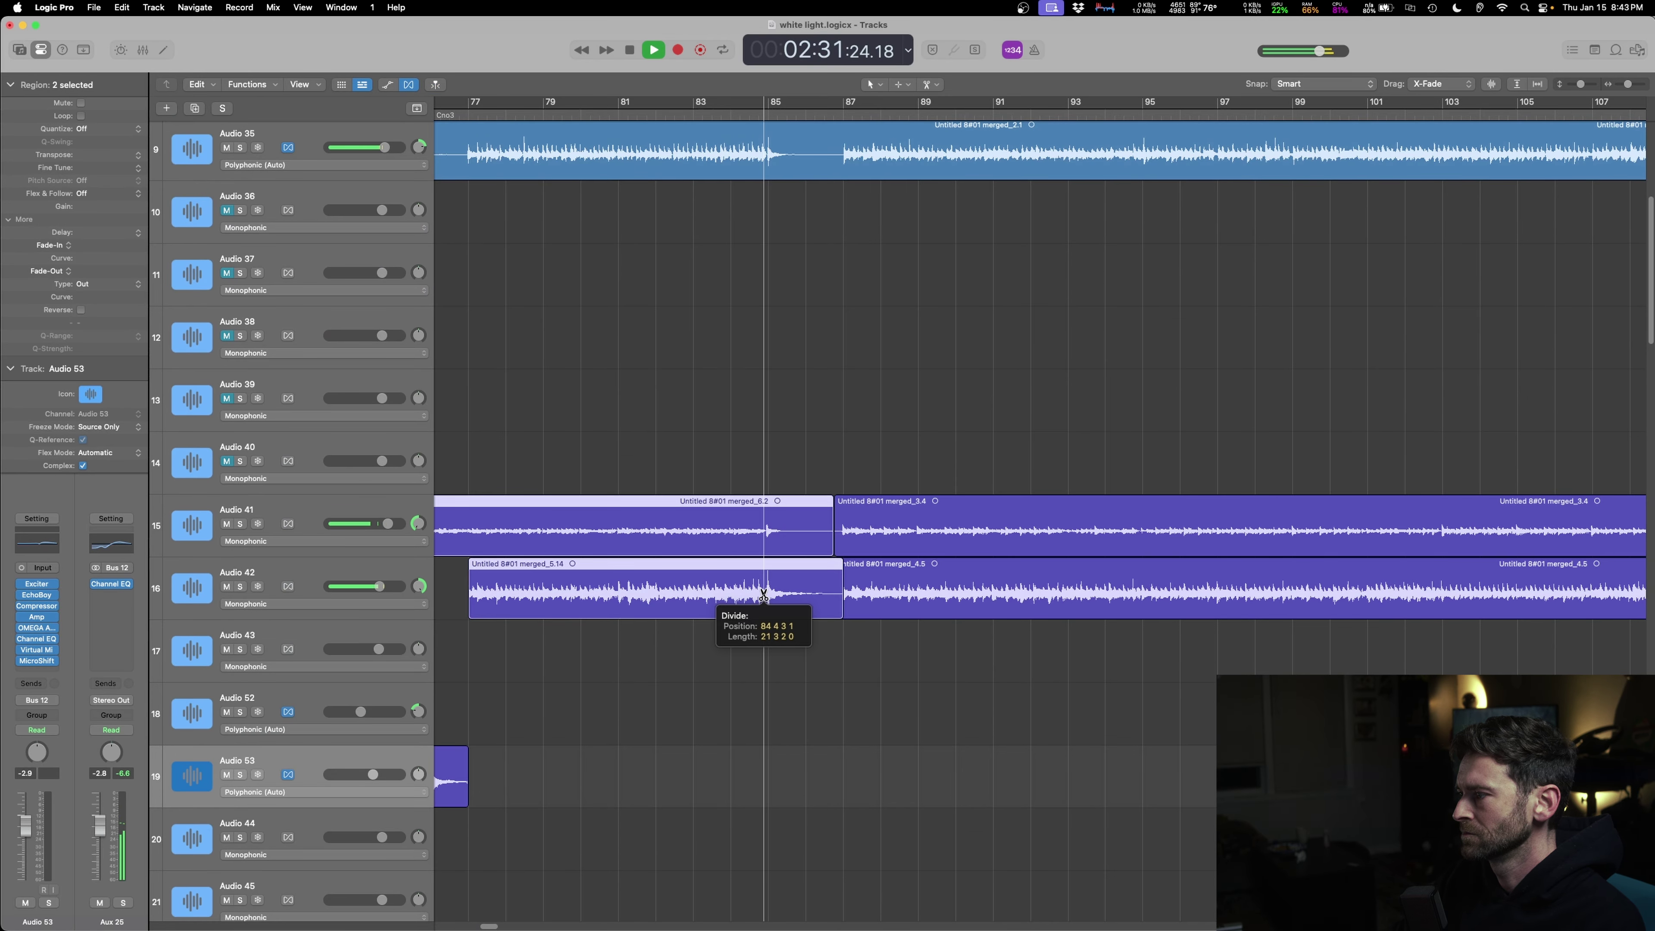
{"action": "key", "text": "super+z"}
{"action": "left_click", "coordinate": [769, 574]}
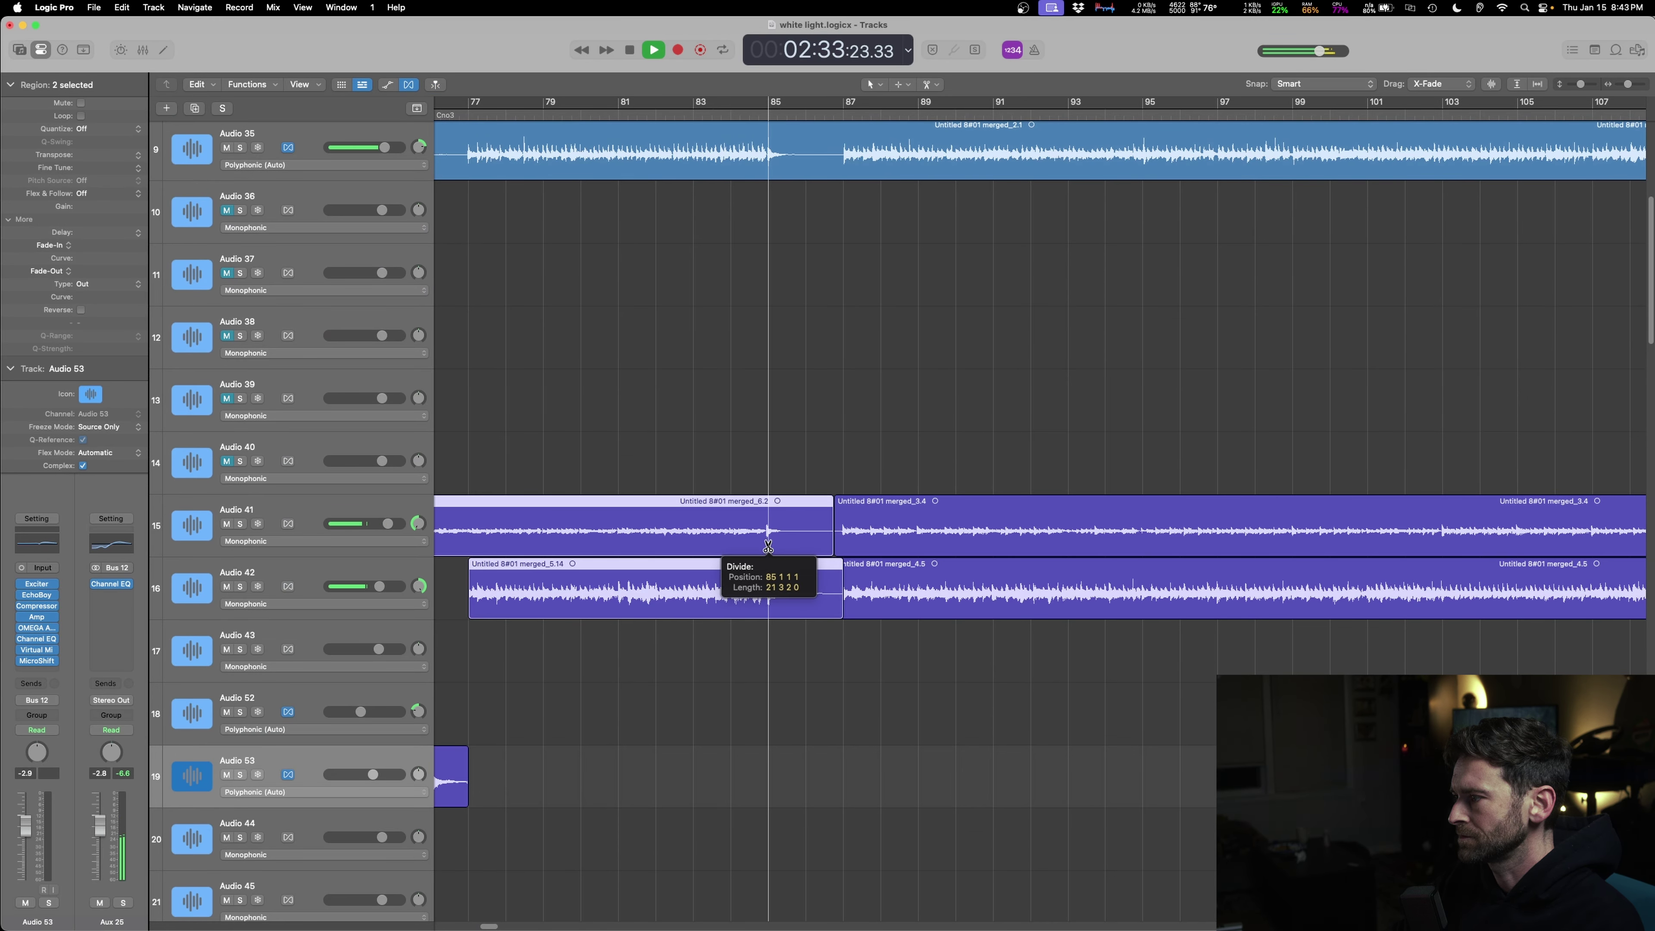
{"action": "key", "text": "ctrl+m"}
- Play on through the vocal tracks of the last section, hide the track automation and save the project
{"action": "left_click", "coordinate": [746, 393]}
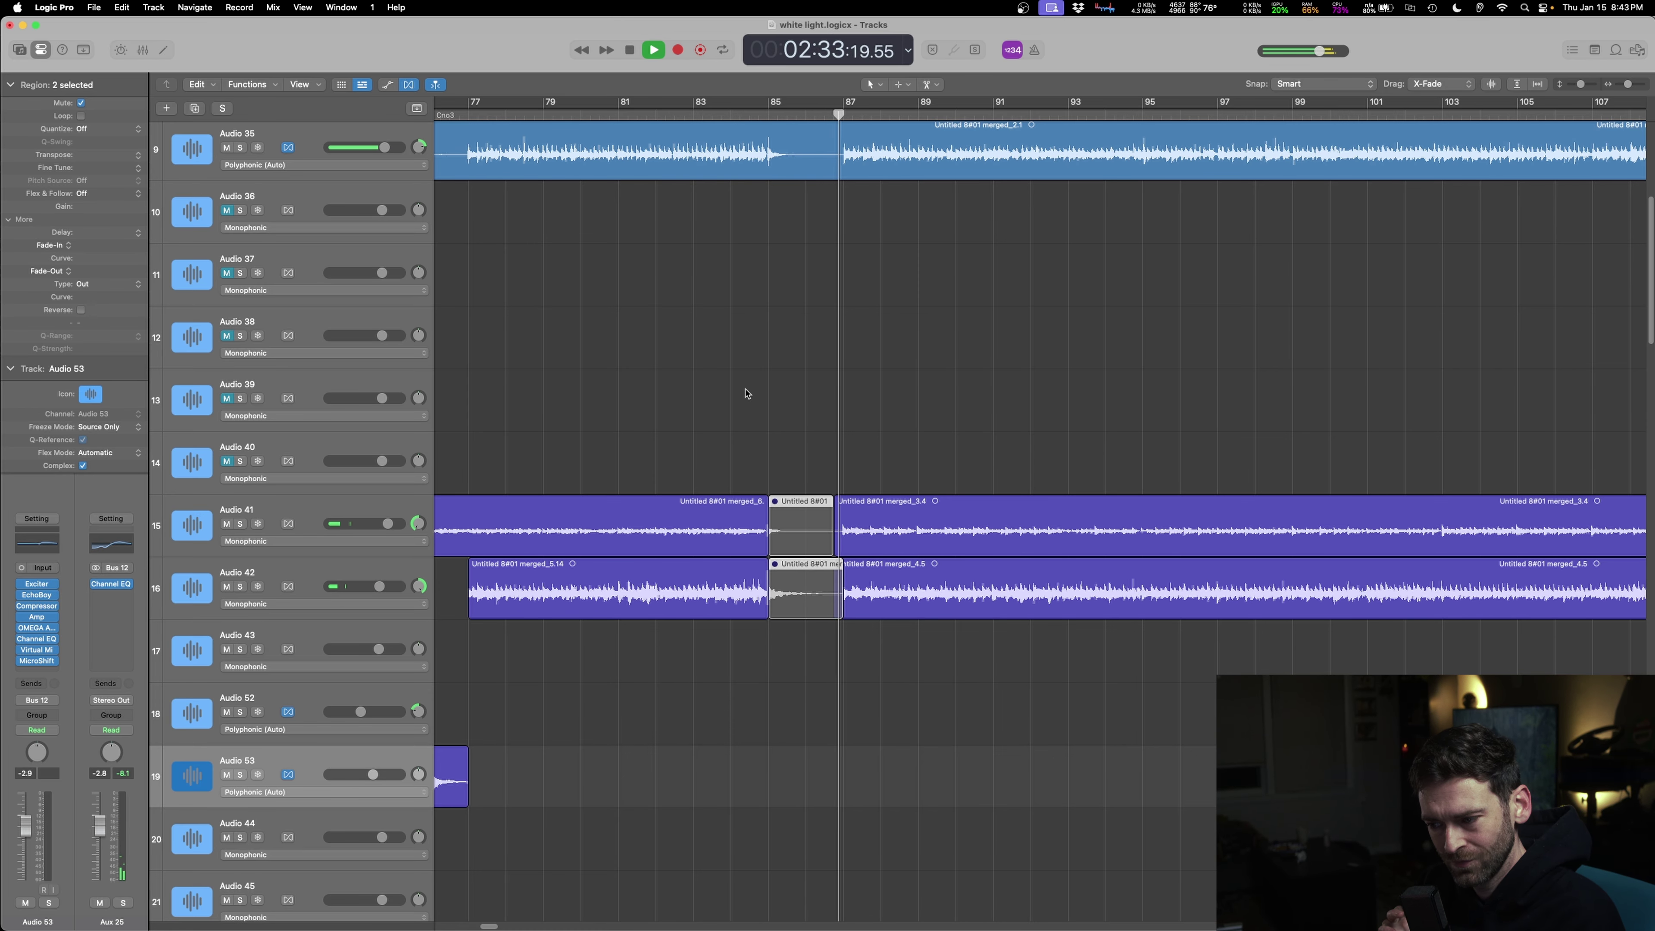
{"action": "key", "text": "super+s"}
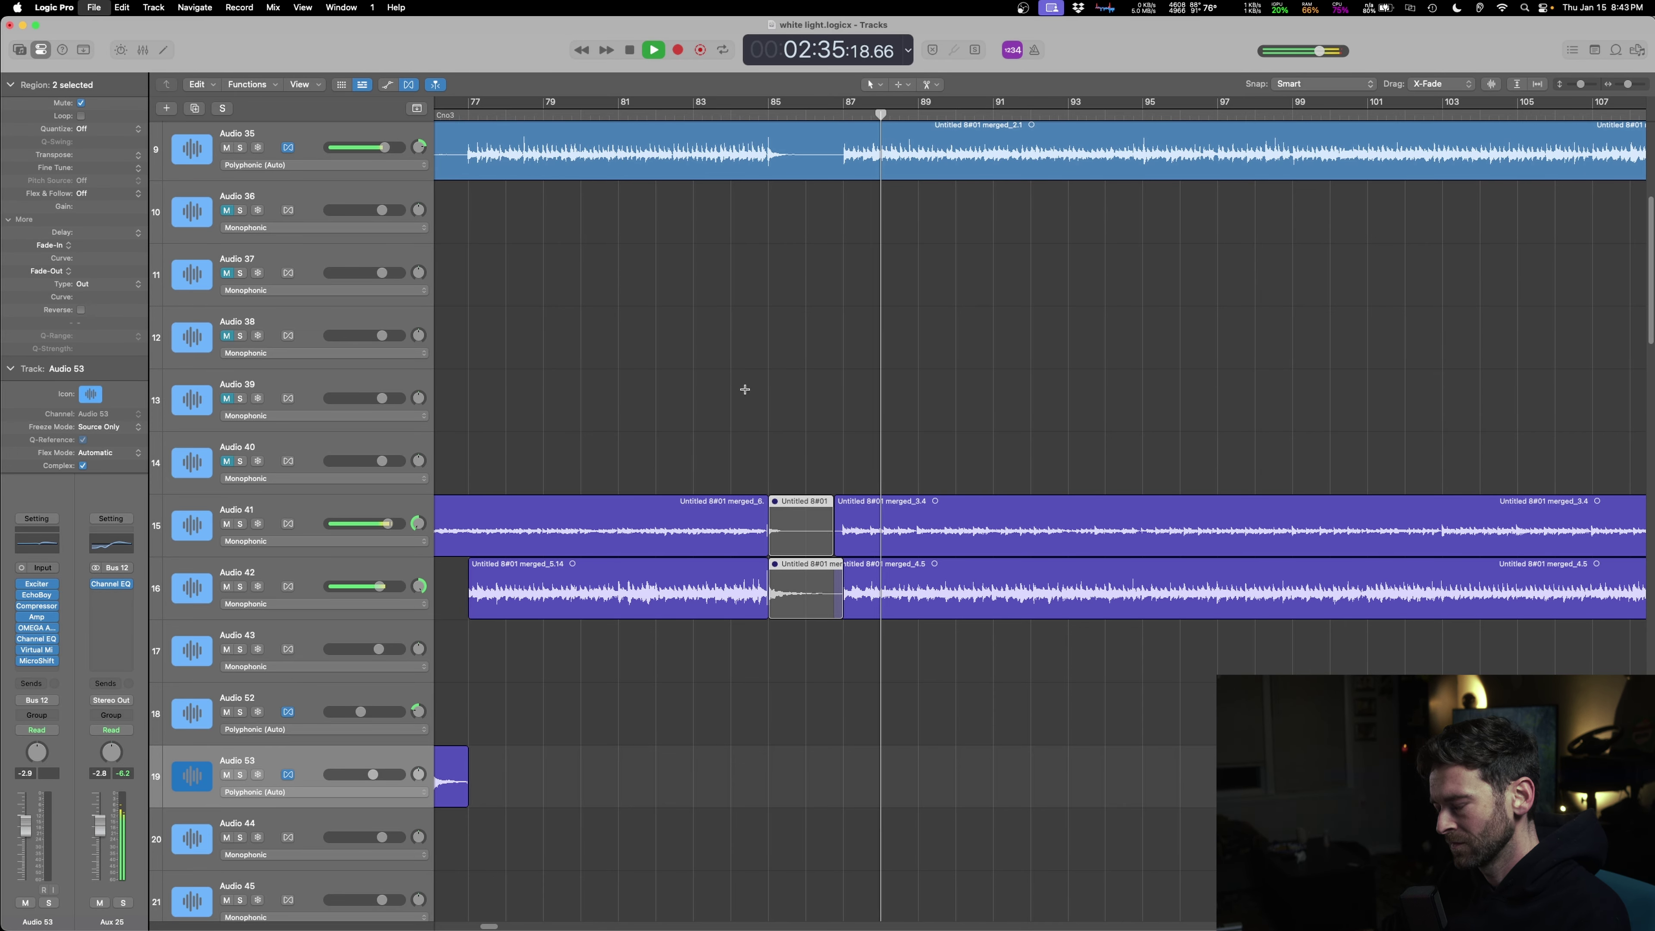
{"action": "key", "text": "super+Up"}
{"action": "key", "text": "super+Up"}
{"action": "key", "text": "super+Up"}
{"action": "key", "text": "super+Left"}
{"action": "key", "text": "super+Left"}
{"action": "key", "text": "super+Left"}
{"action": "key", "text": "super+Left"}
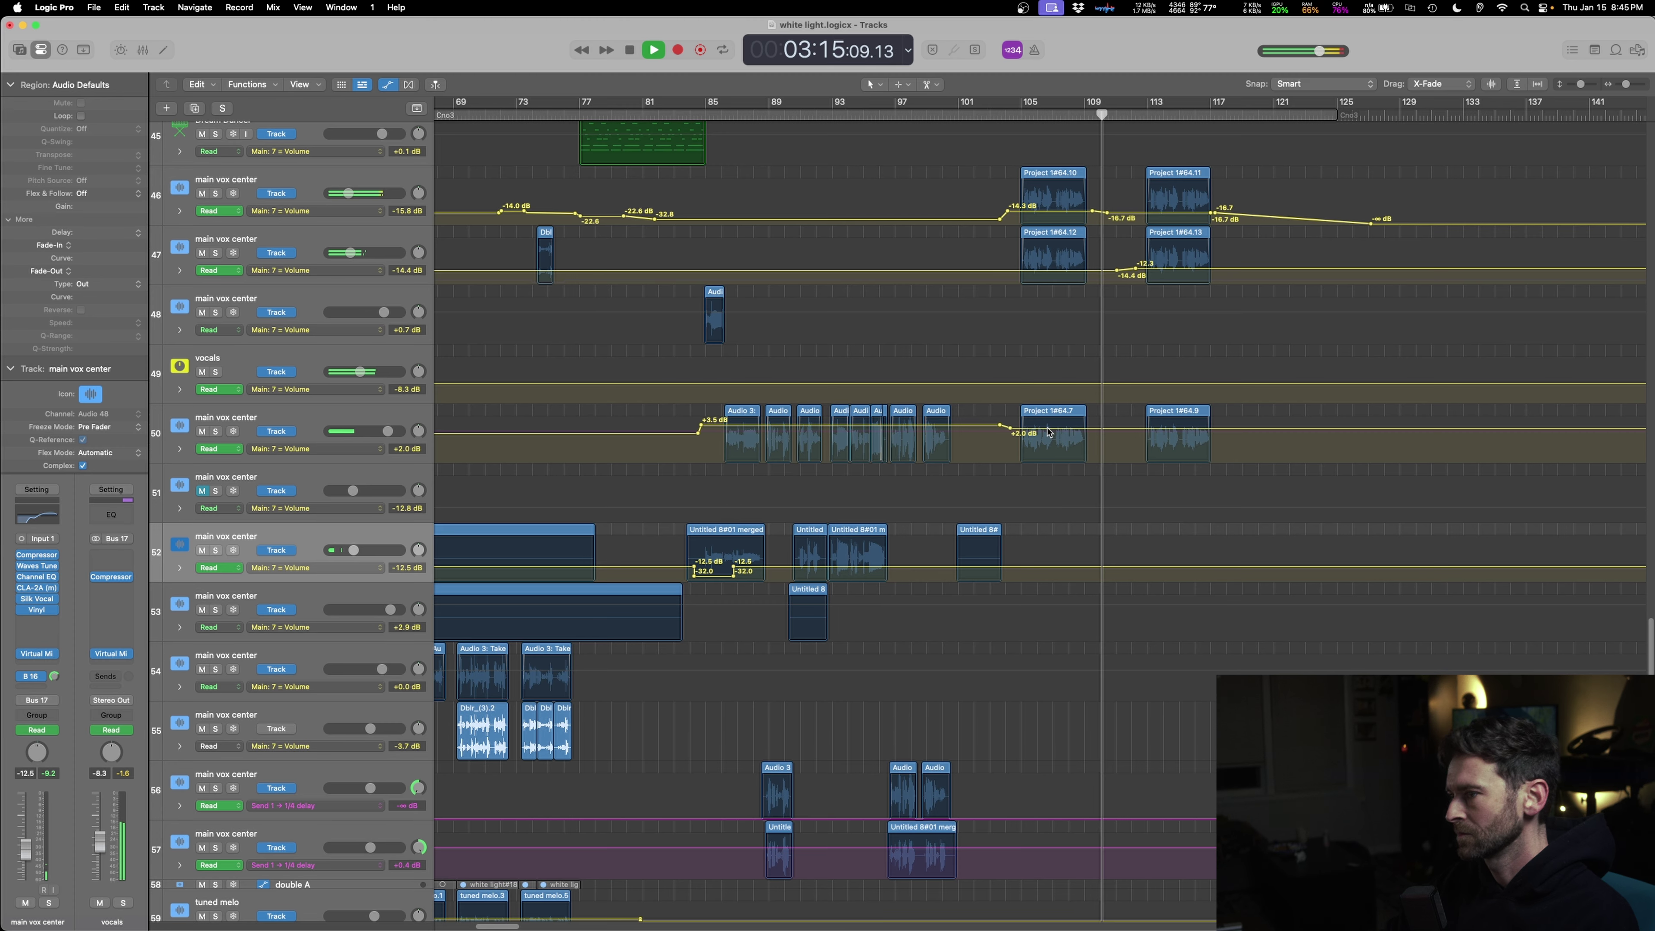
{"action": "key", "text": "a"}
{"action": "key", "text": "super+f"}
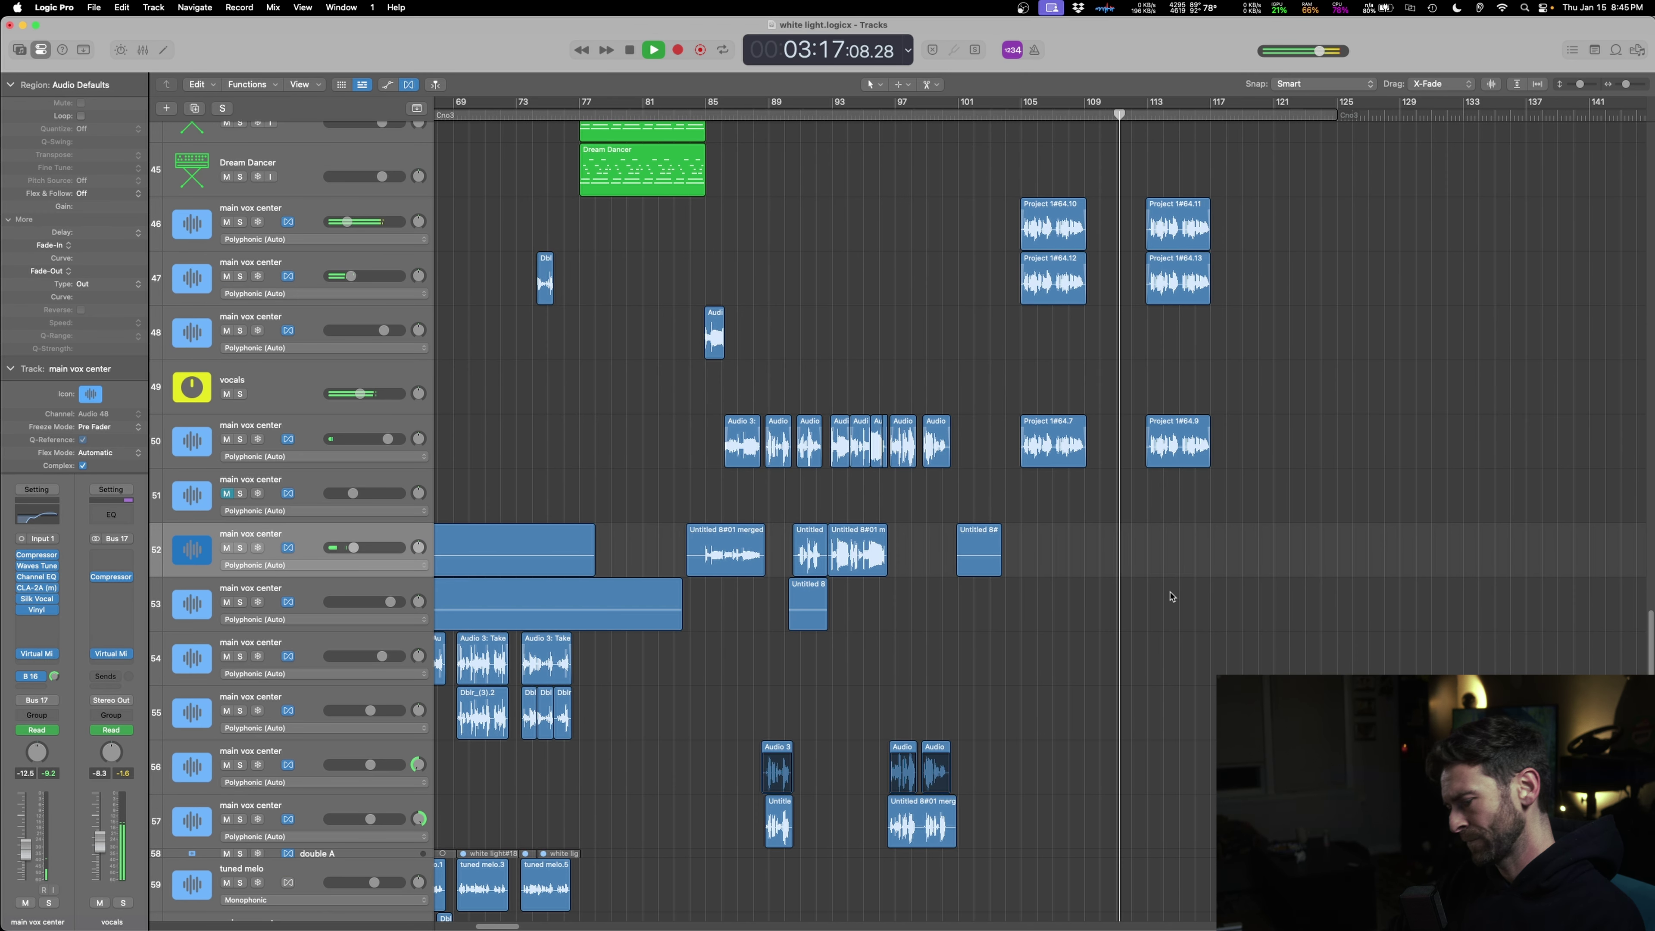
{"action": "key", "text": "super+s"}
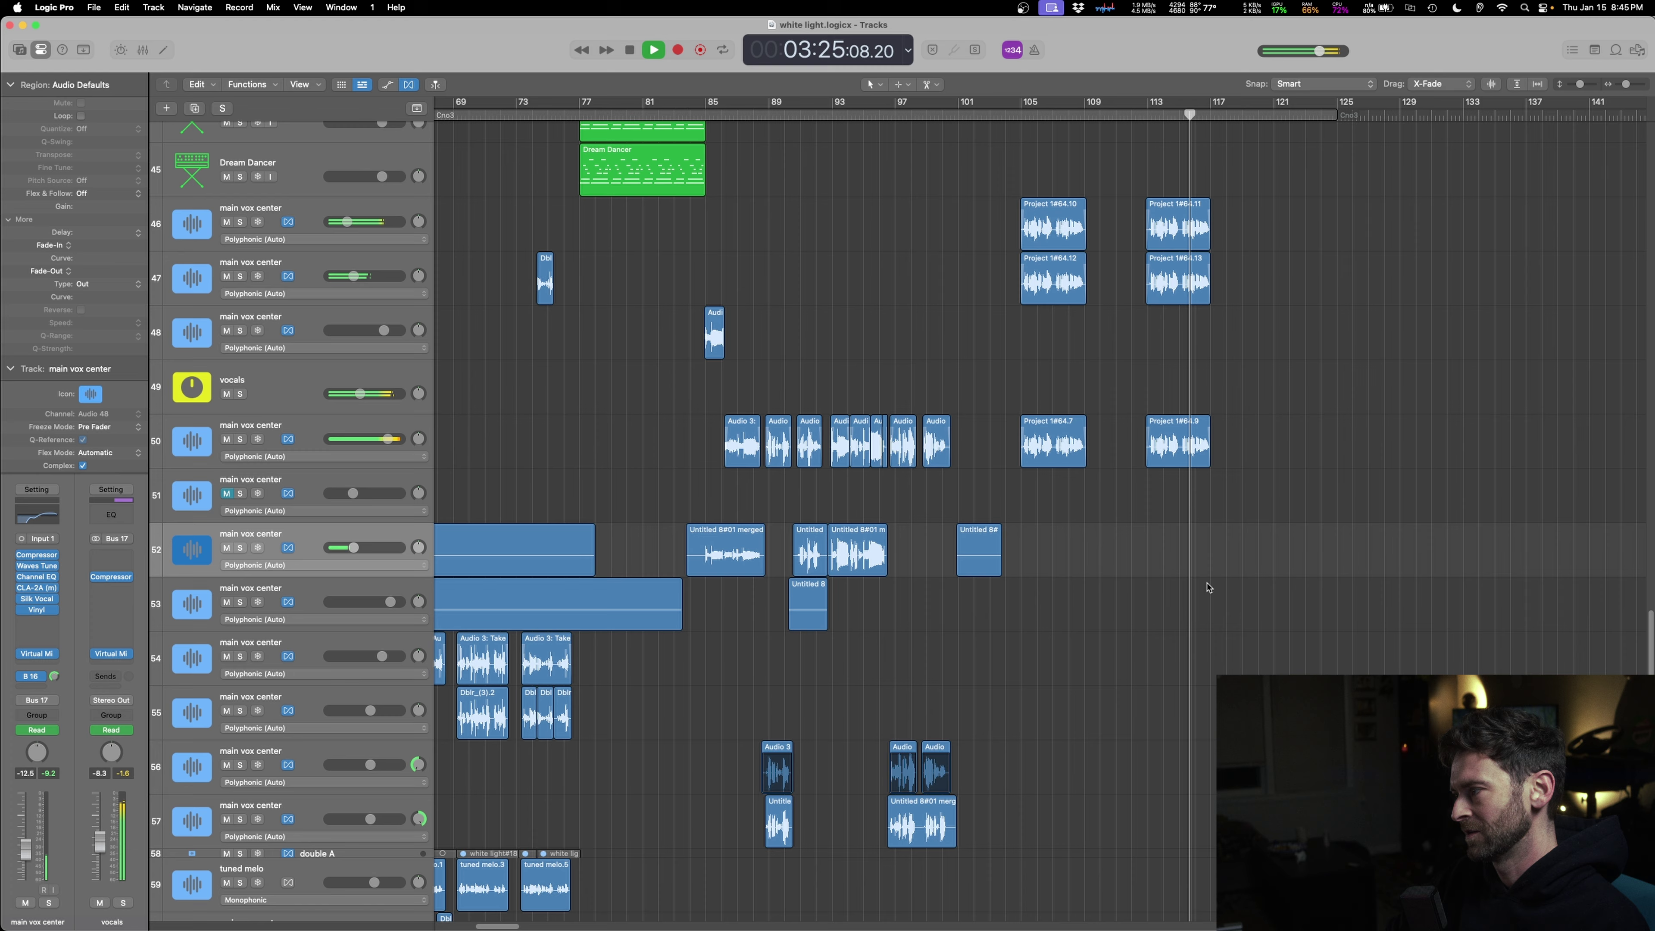
- Show the whole arrangement and play the song from the beginning
{"action": "left_click", "coordinate": [1148, 620], "text": "ctrl+alt"}
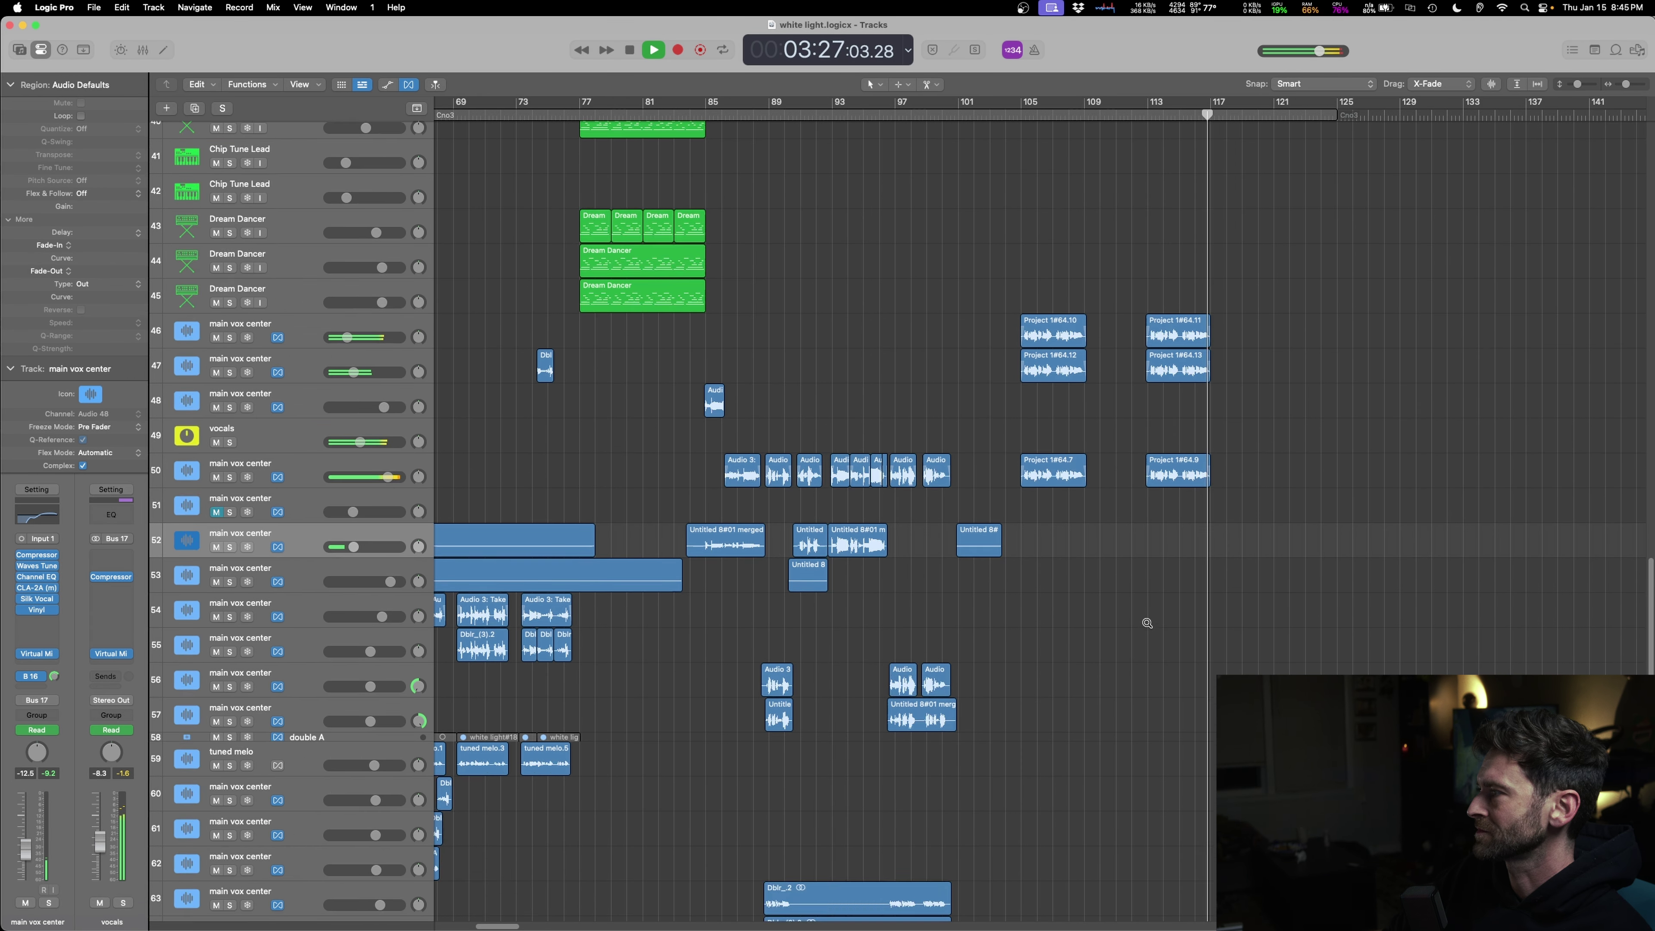
{"action": "left_click", "coordinate": [1147, 623], "text": "ctrl+alt"}
{"action": "left_click", "coordinate": [1147, 624], "text": "ctrl+alt"}
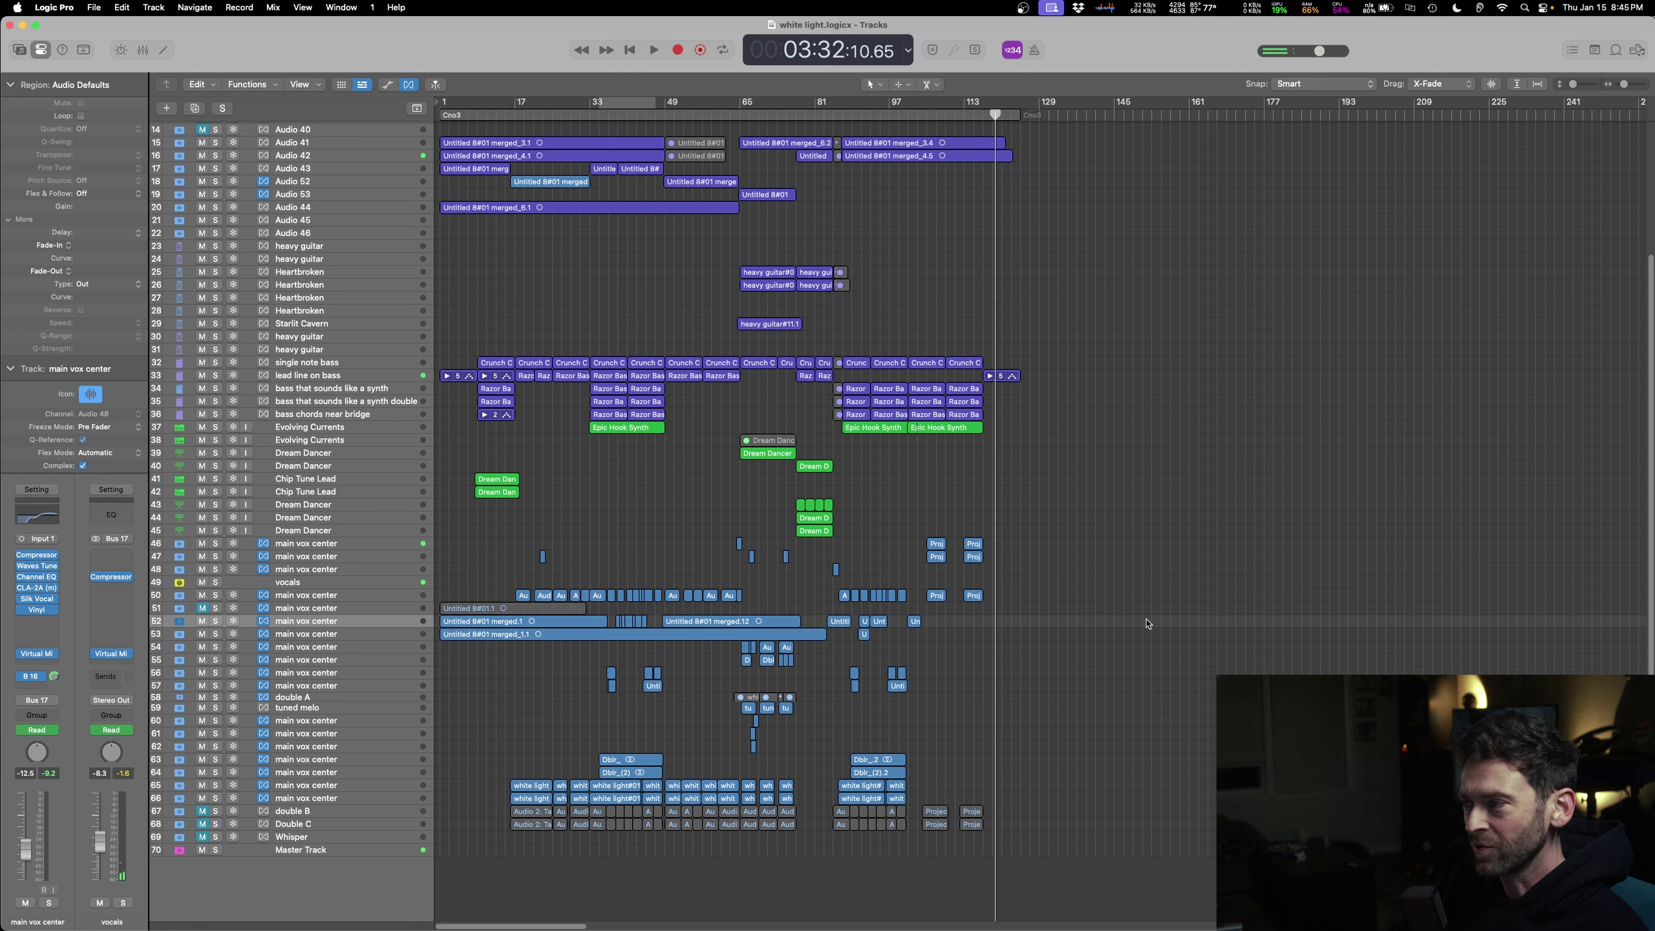
{"action": "key", "text": "Return"}
{"action": "key", "text": "space"}
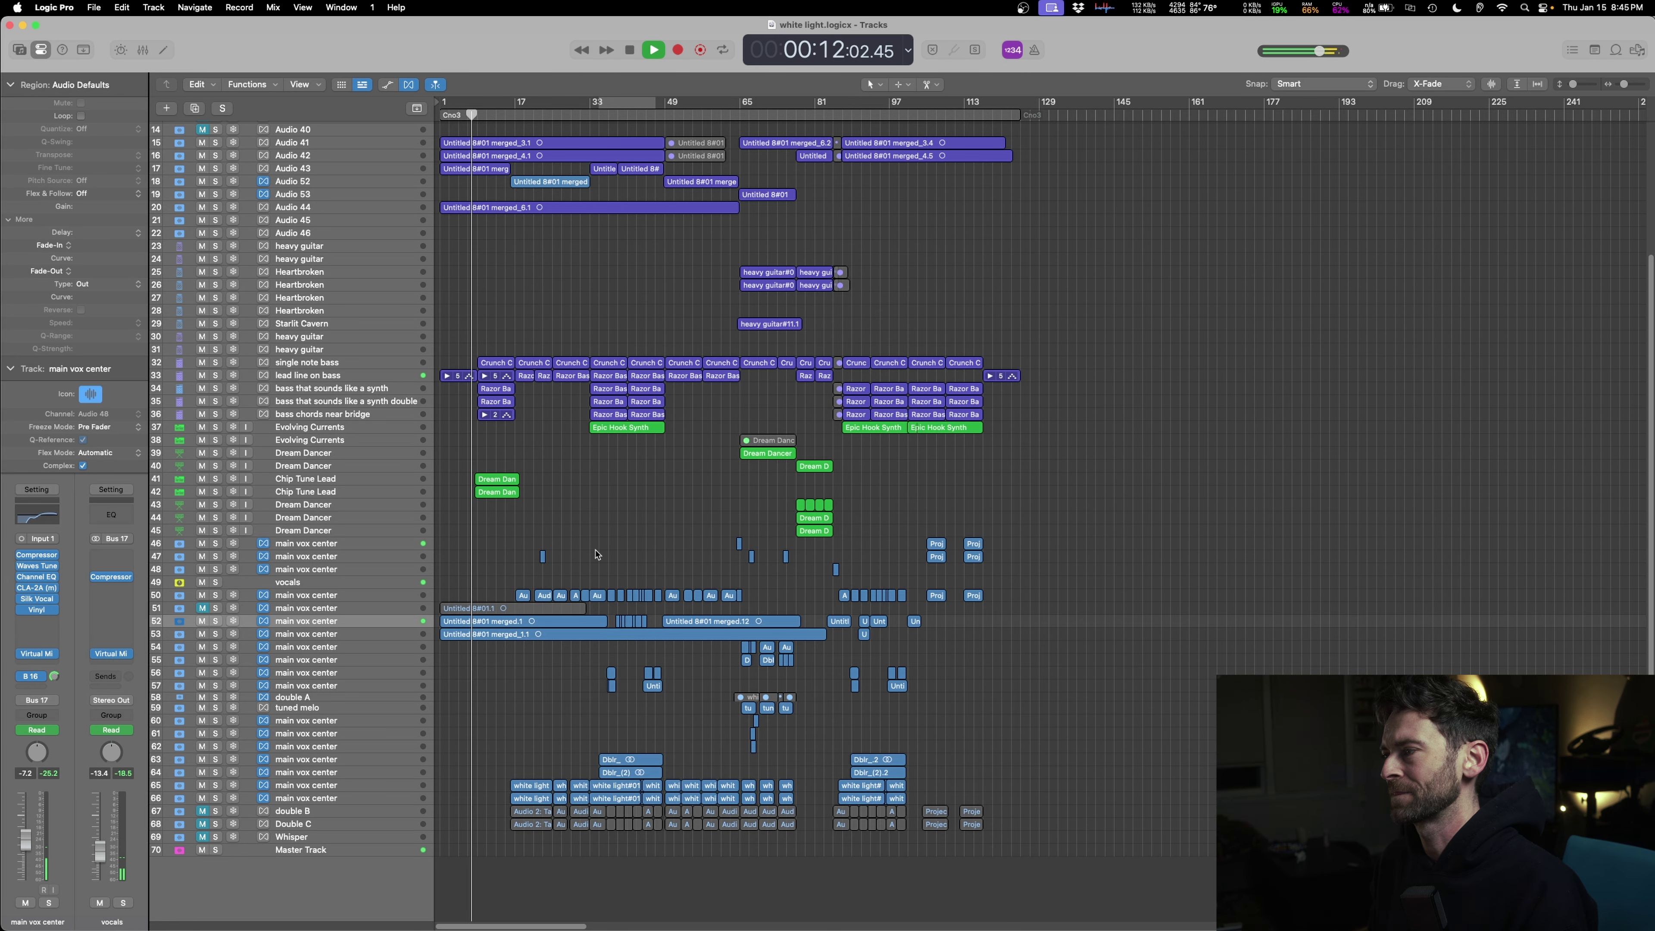
- Split the Alphabet City Kit and Adept Machine regions midway through bar 8, mute the pieces before bar 9 and play the transition
{"action": "key", "text": "super+Right"}
{"action": "key", "text": "super+Right"}
{"action": "key", "text": "super+Right"}
{"action": "key", "text": "super+Down"}
{"action": "key", "text": "super+Down"}
{"action": "key", "text": "super+Down"}
{"action": "key", "text": "super+Down"}
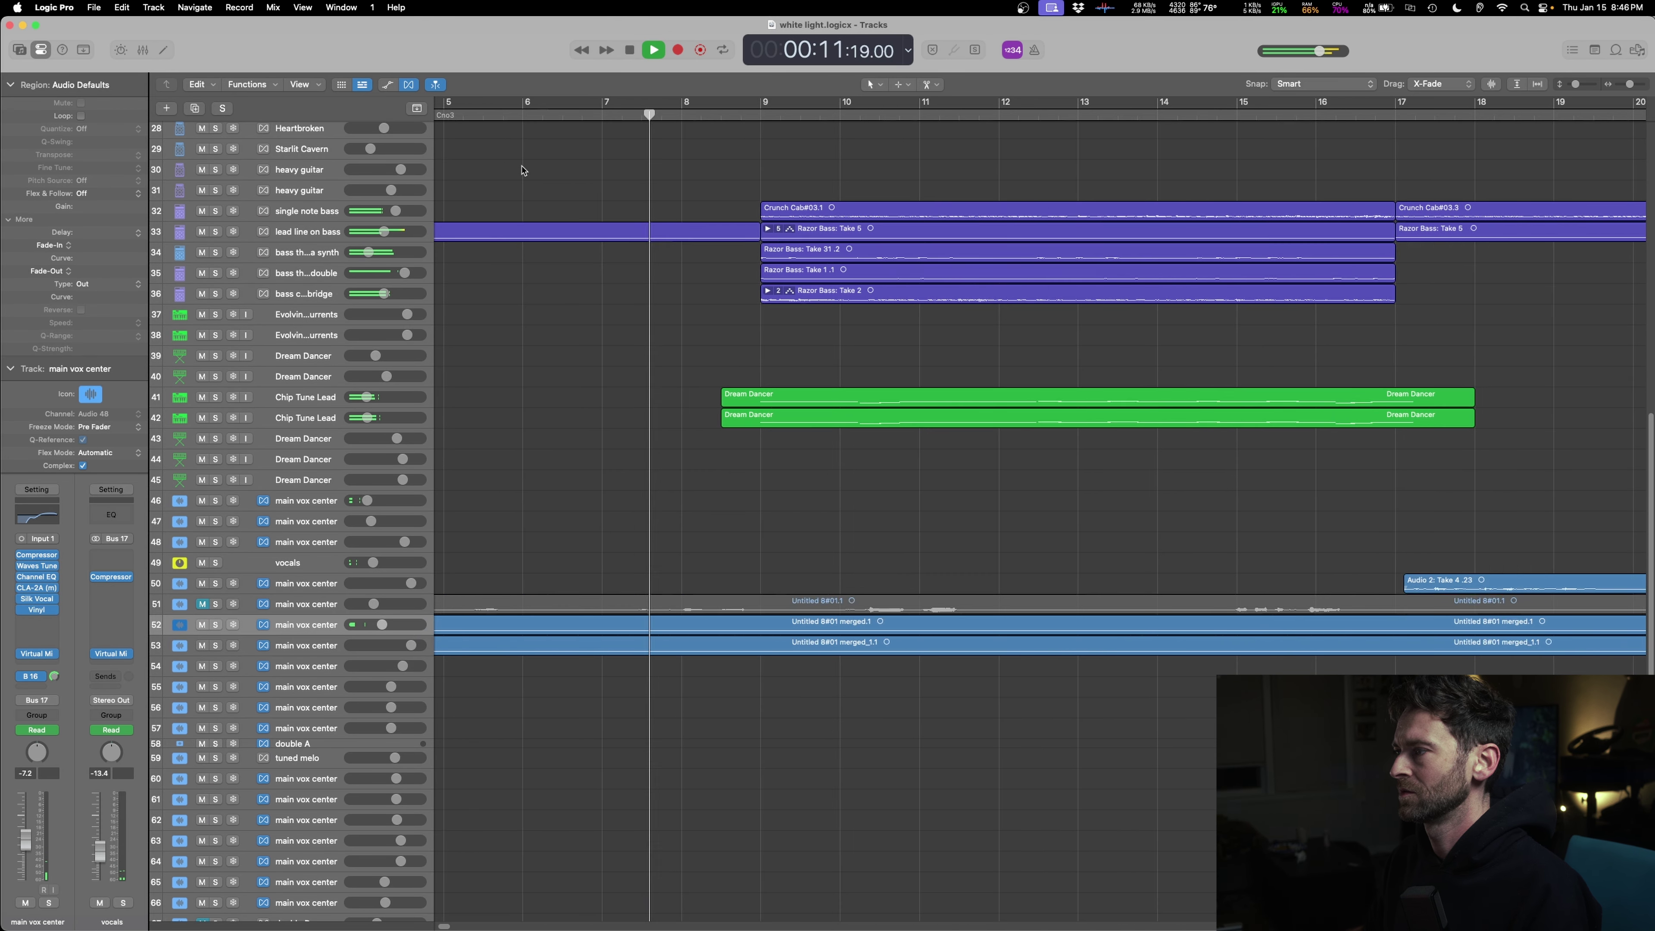
{"action": "key", "text": "super+Right"}
{"action": "key", "text": "super+Down"}
{"action": "key", "text": "super+Down"}
{"action": "key", "text": "super+Down"}
{"action": "scroll", "coordinate": [720, 308], "scroll_direction": "up", "scroll_amount": 10}
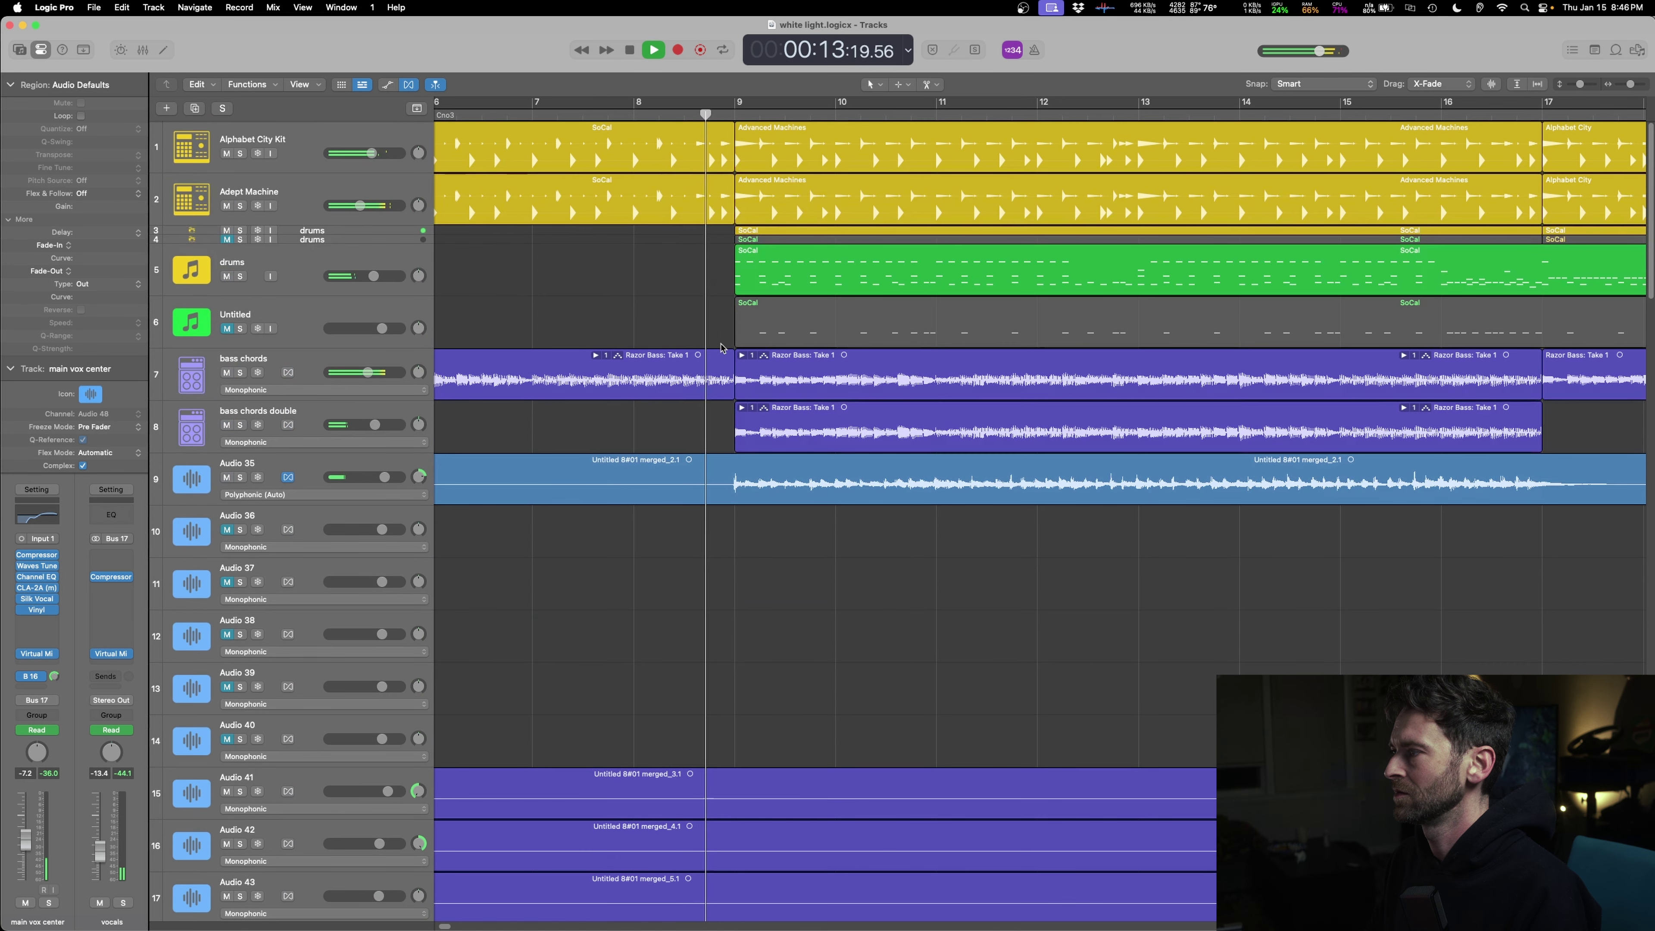
{"action": "key", "text": "space"}
{"action": "left_click", "coordinate": [695, 158]}
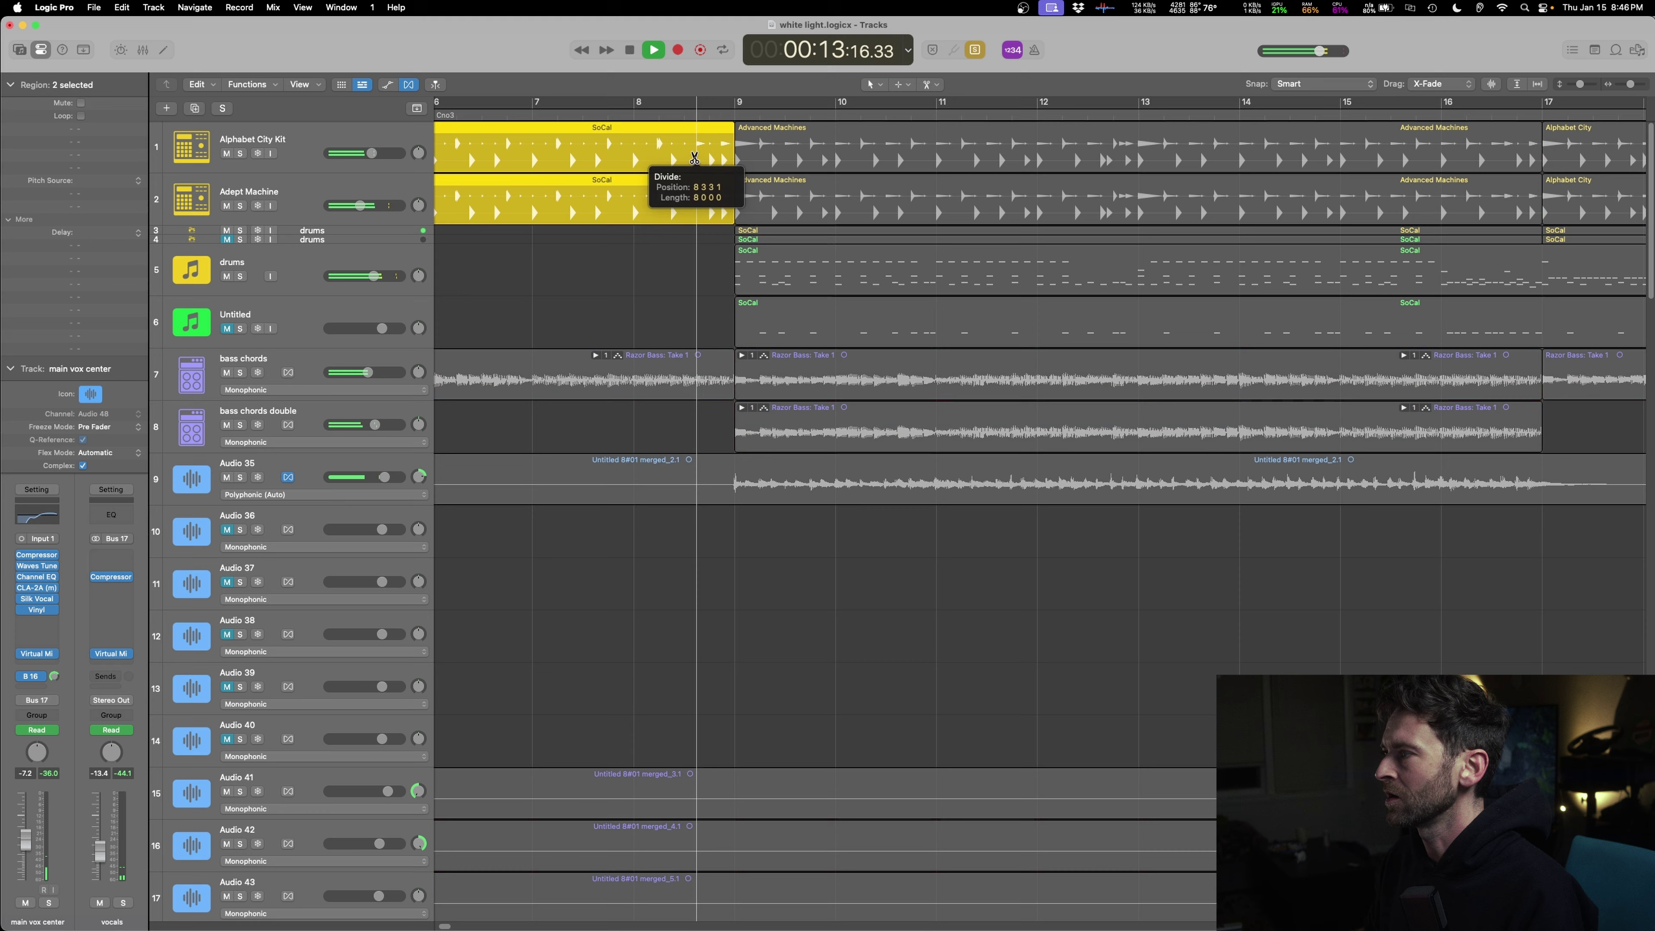
{"action": "left_click_drag", "start_coordinate": [695, 158], "coordinate": [685, 164]}
{"action": "key", "text": "ctrl+m"}
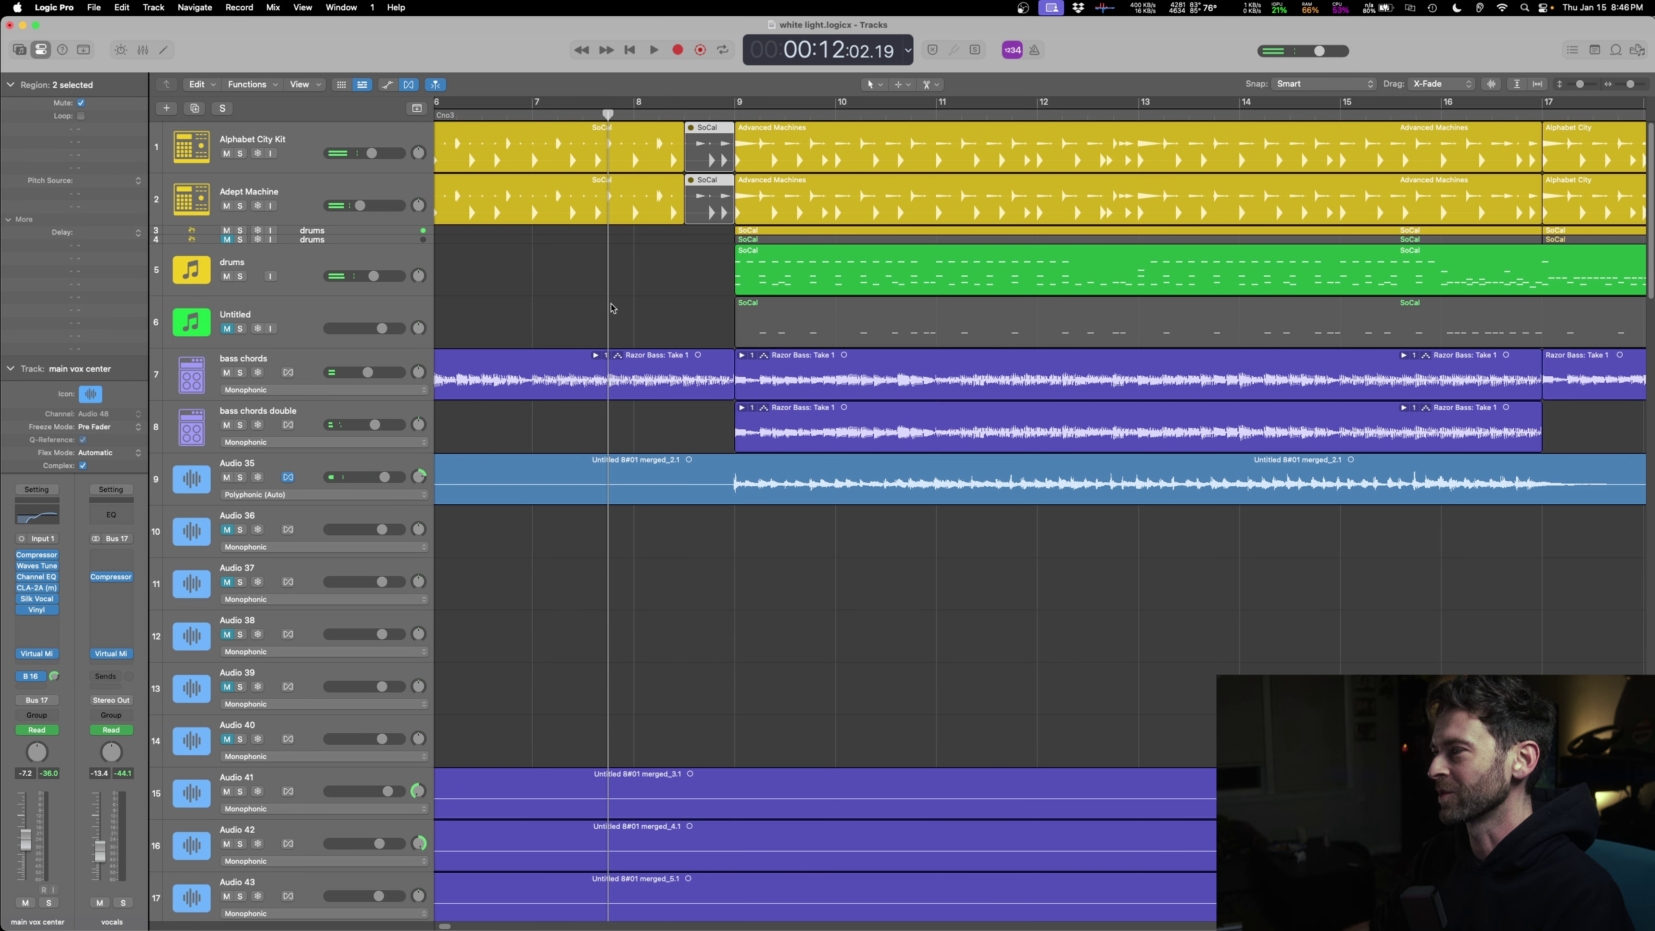
{"action": "key", "text": "space"}
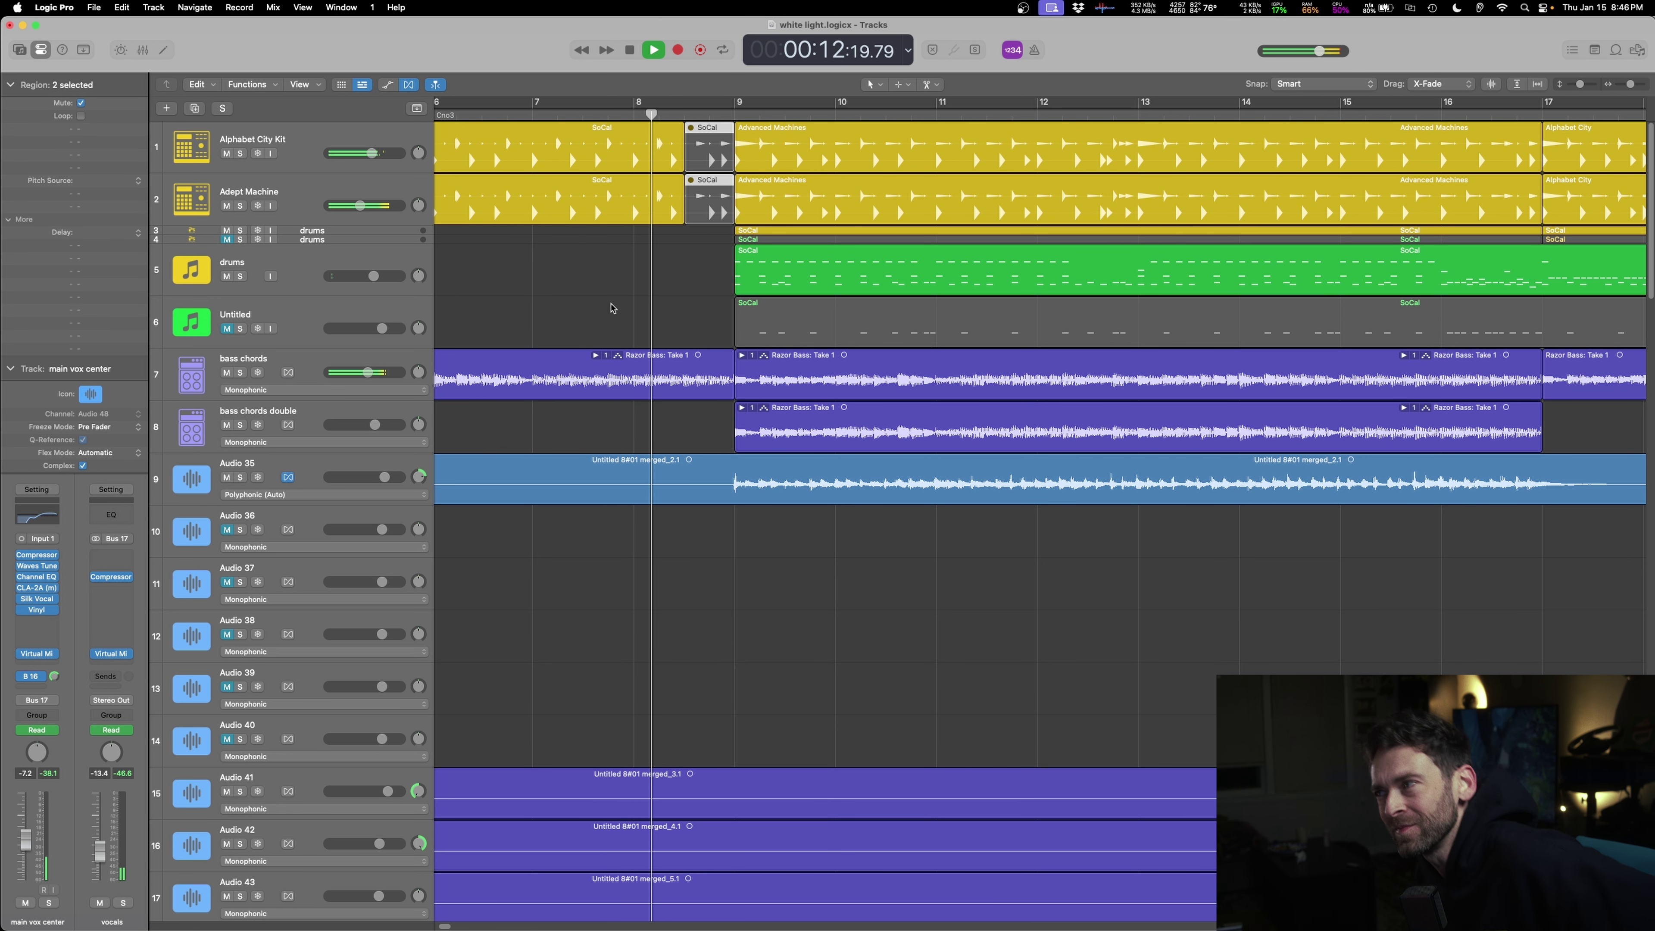
- Compare the transition into bar 9 with each short drum piece unmuted in turn, leaving the Alphabet City Kit piece active and the Adept Machine piece muted
{"action": "key", "text": "space"}
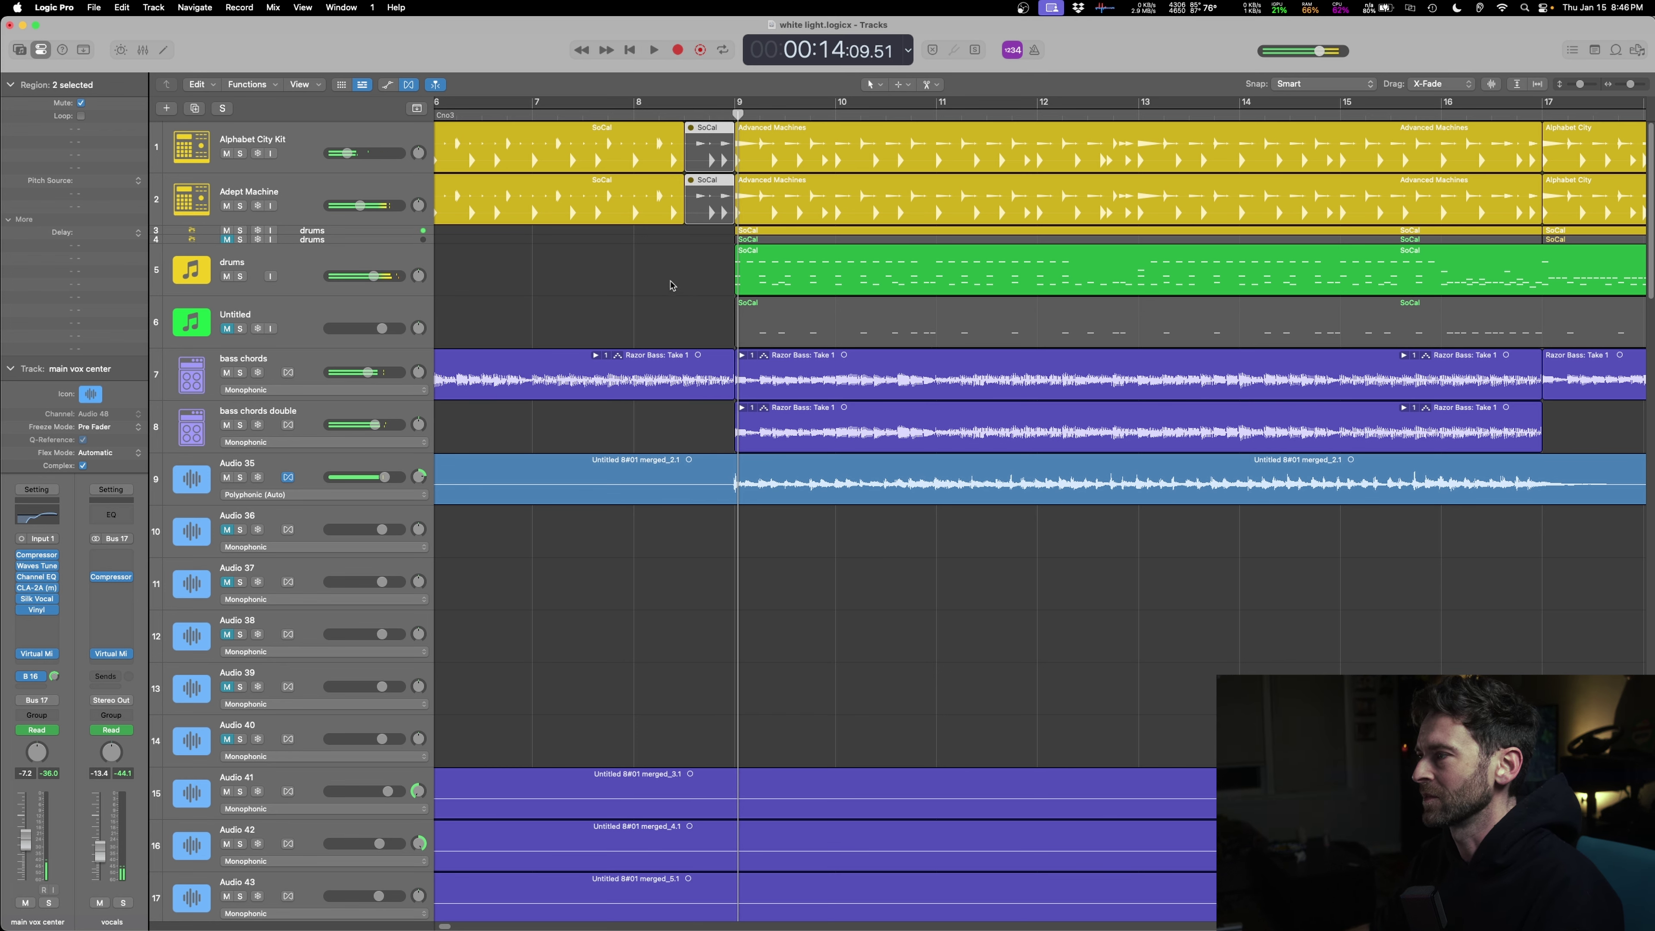
{"action": "key", "text": "space"}
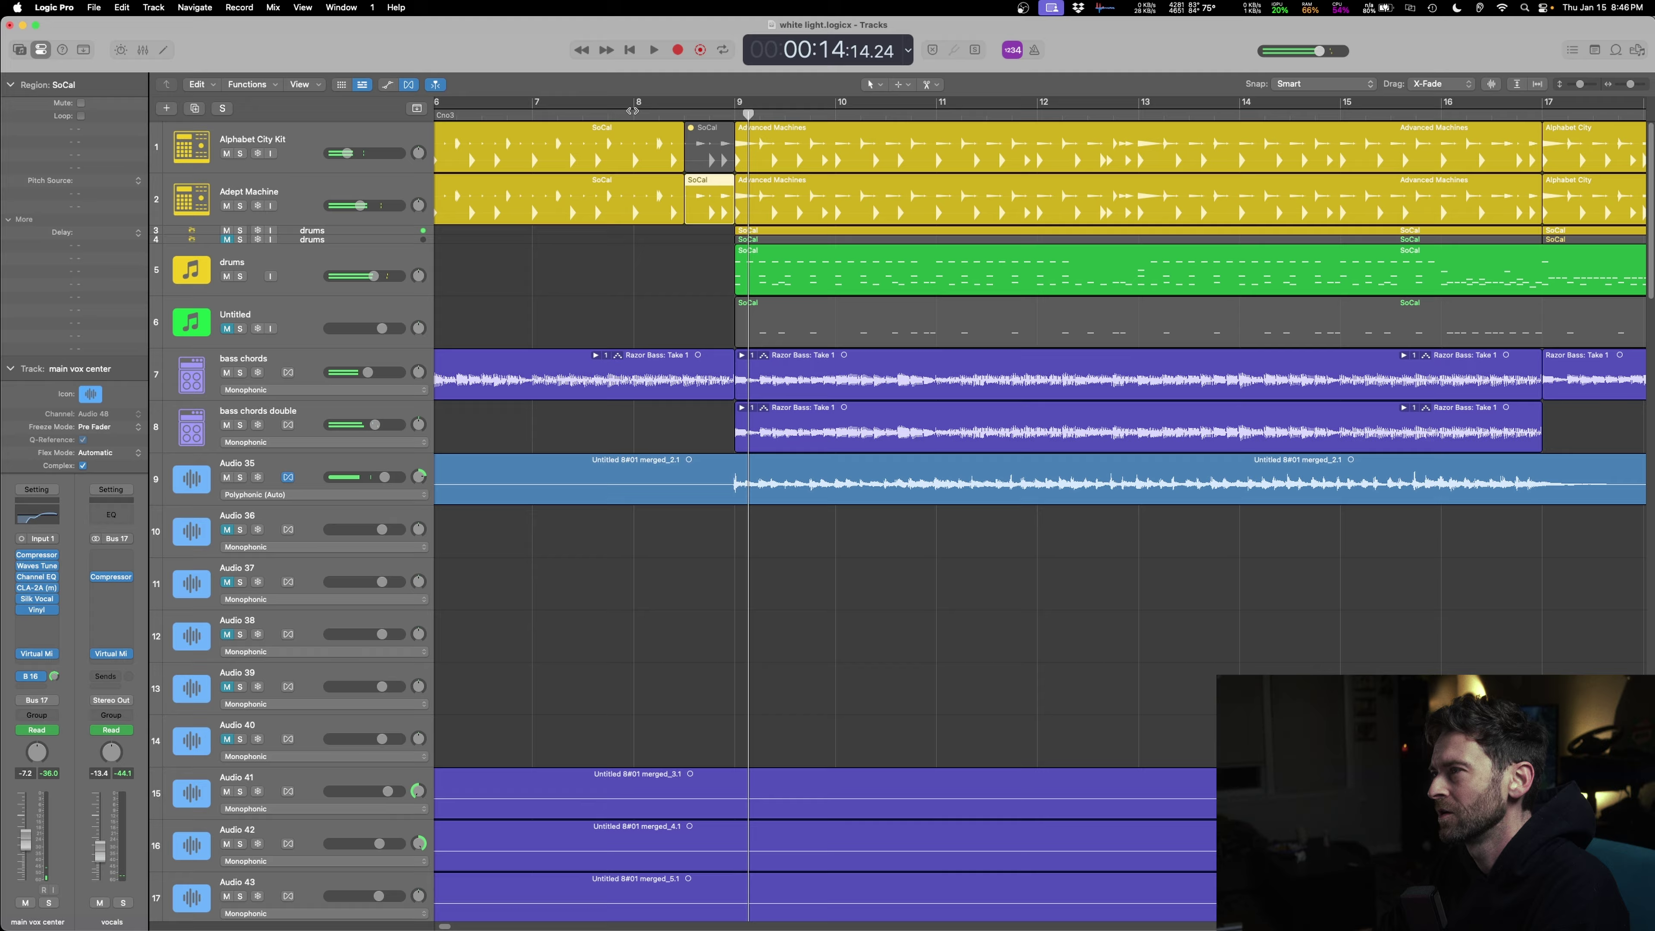
{"action": "key", "text": "space"}
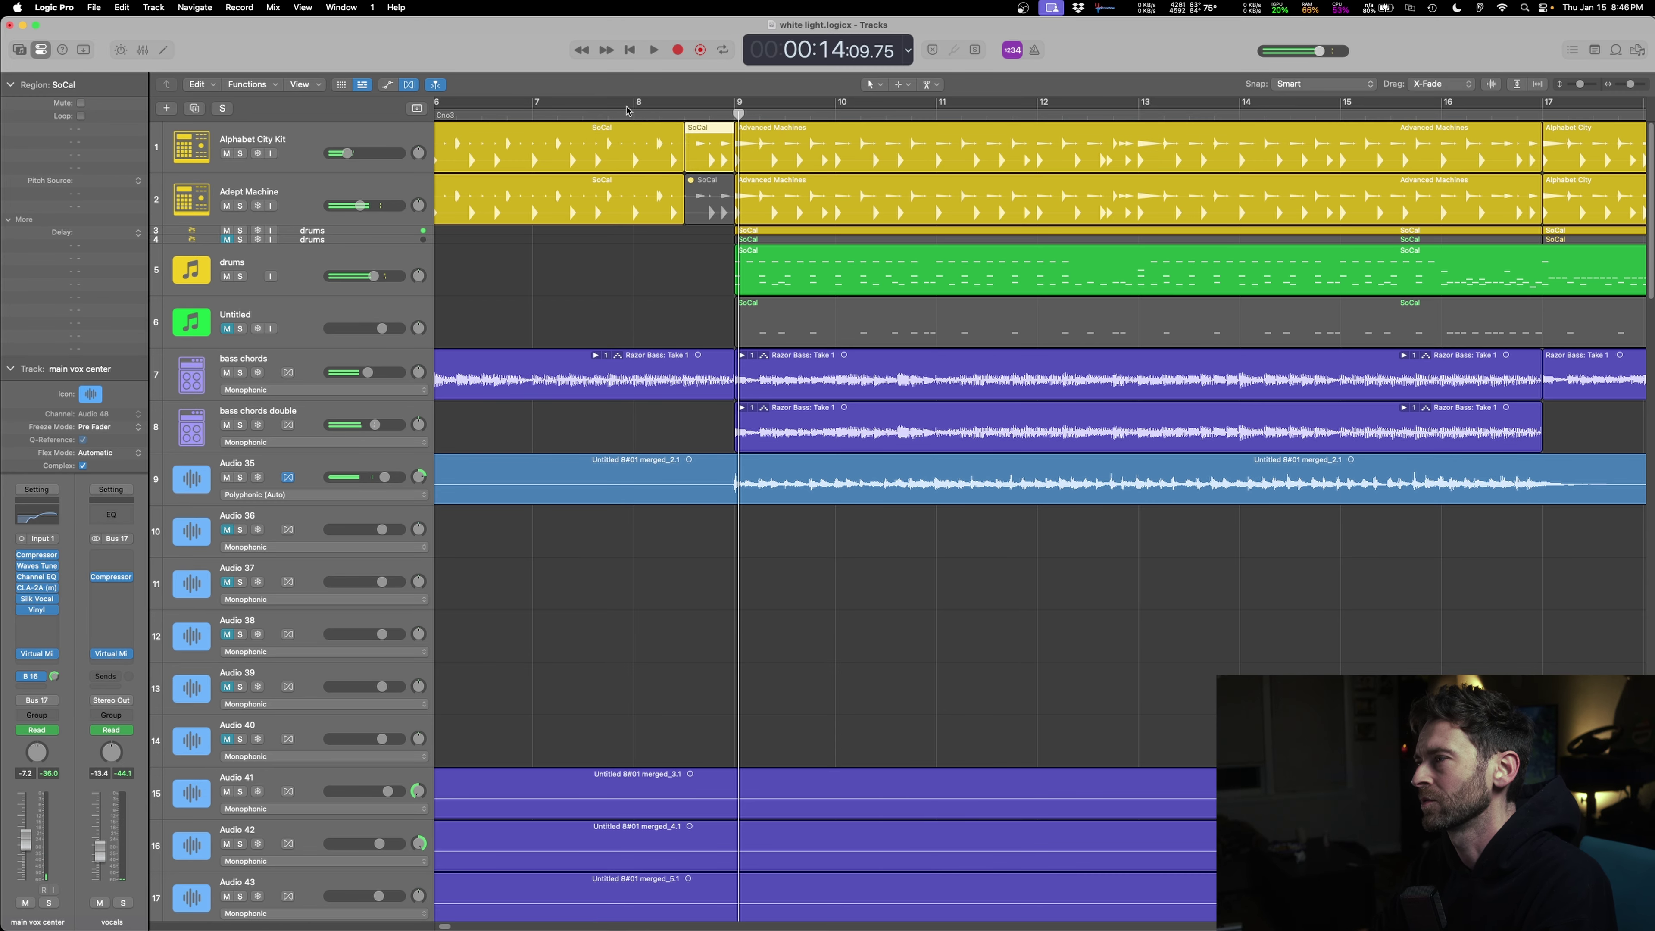
{"action": "key", "text": "space"}
{"action": "left_click", "coordinate": [624, 110]}
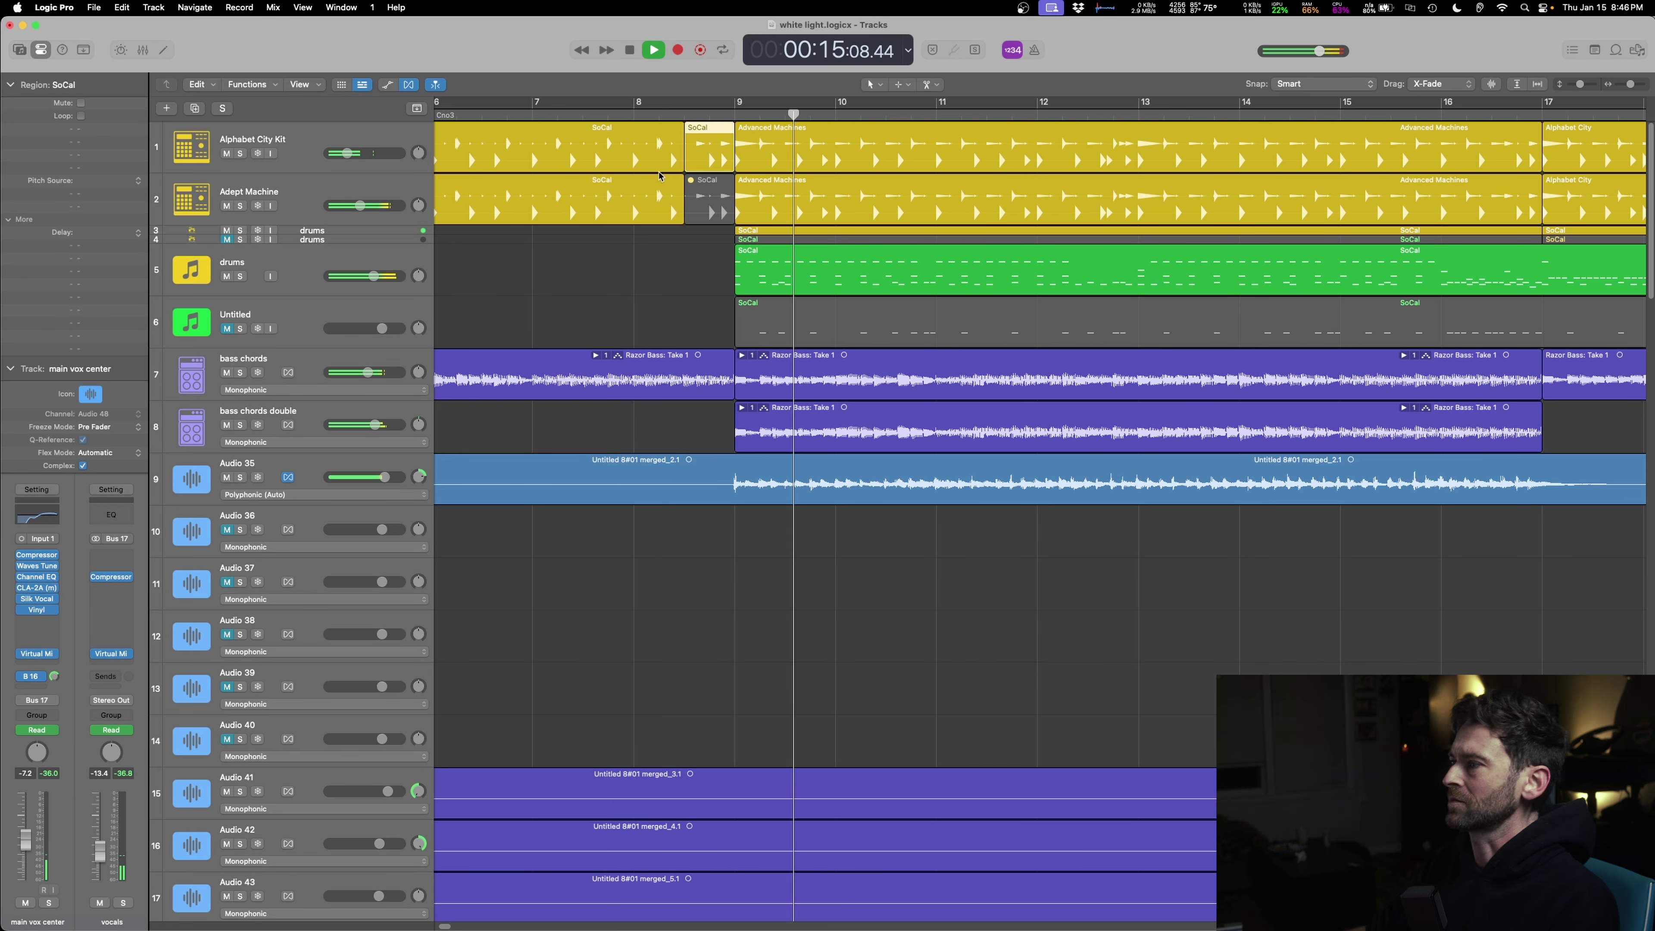
- Replay the section after bar 9 and check the solo of the bass that sounds like a synth double and the lead line on bass
{"action": "scroll", "coordinate": [723, 586], "scroll_direction": "down", "scroll_amount": 20}
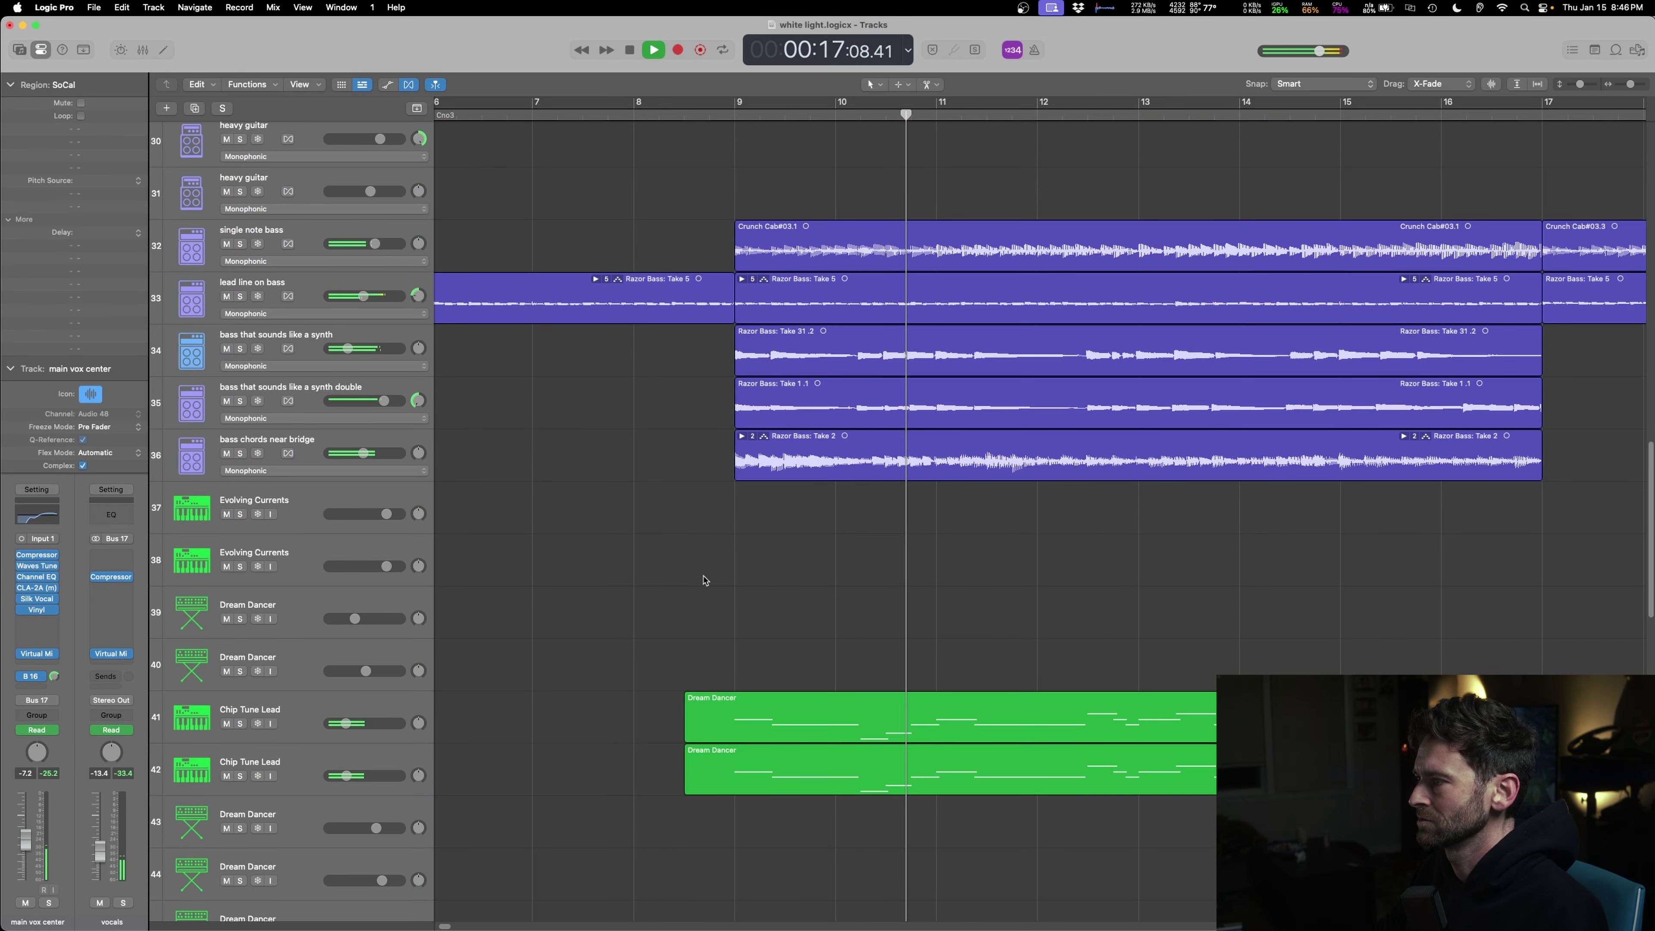
{"action": "left_click", "coordinate": [703, 577], "text": "shift"}
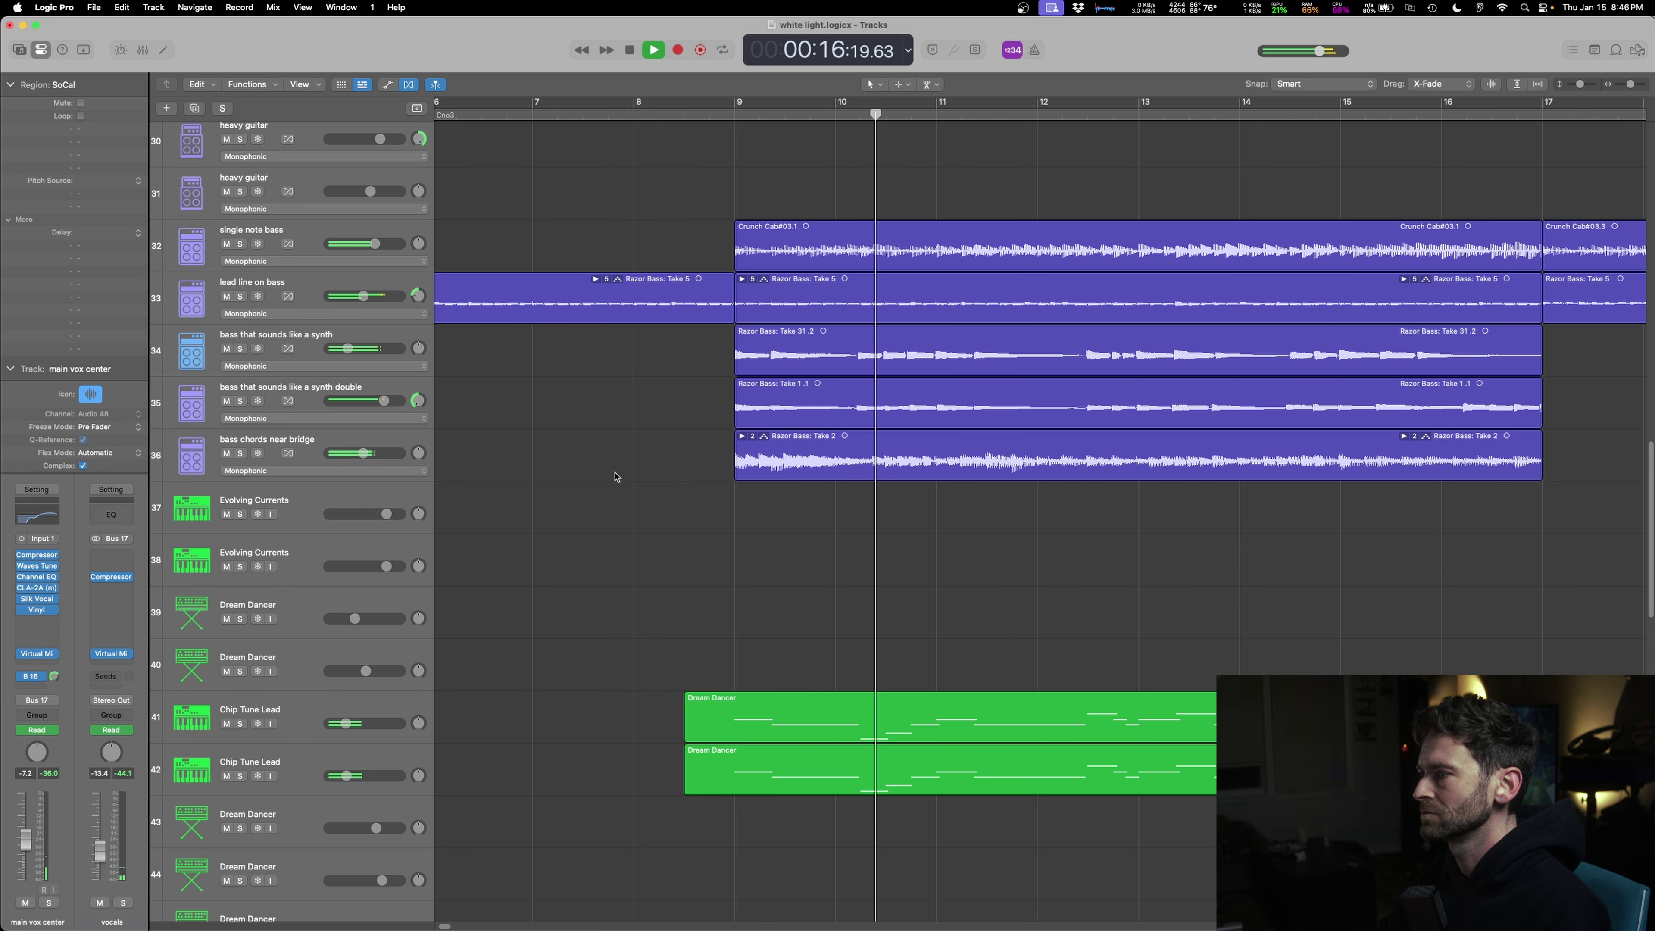
{"action": "left_click", "coordinate": [241, 401]}
{"action": "left_click", "coordinate": [240, 400]}
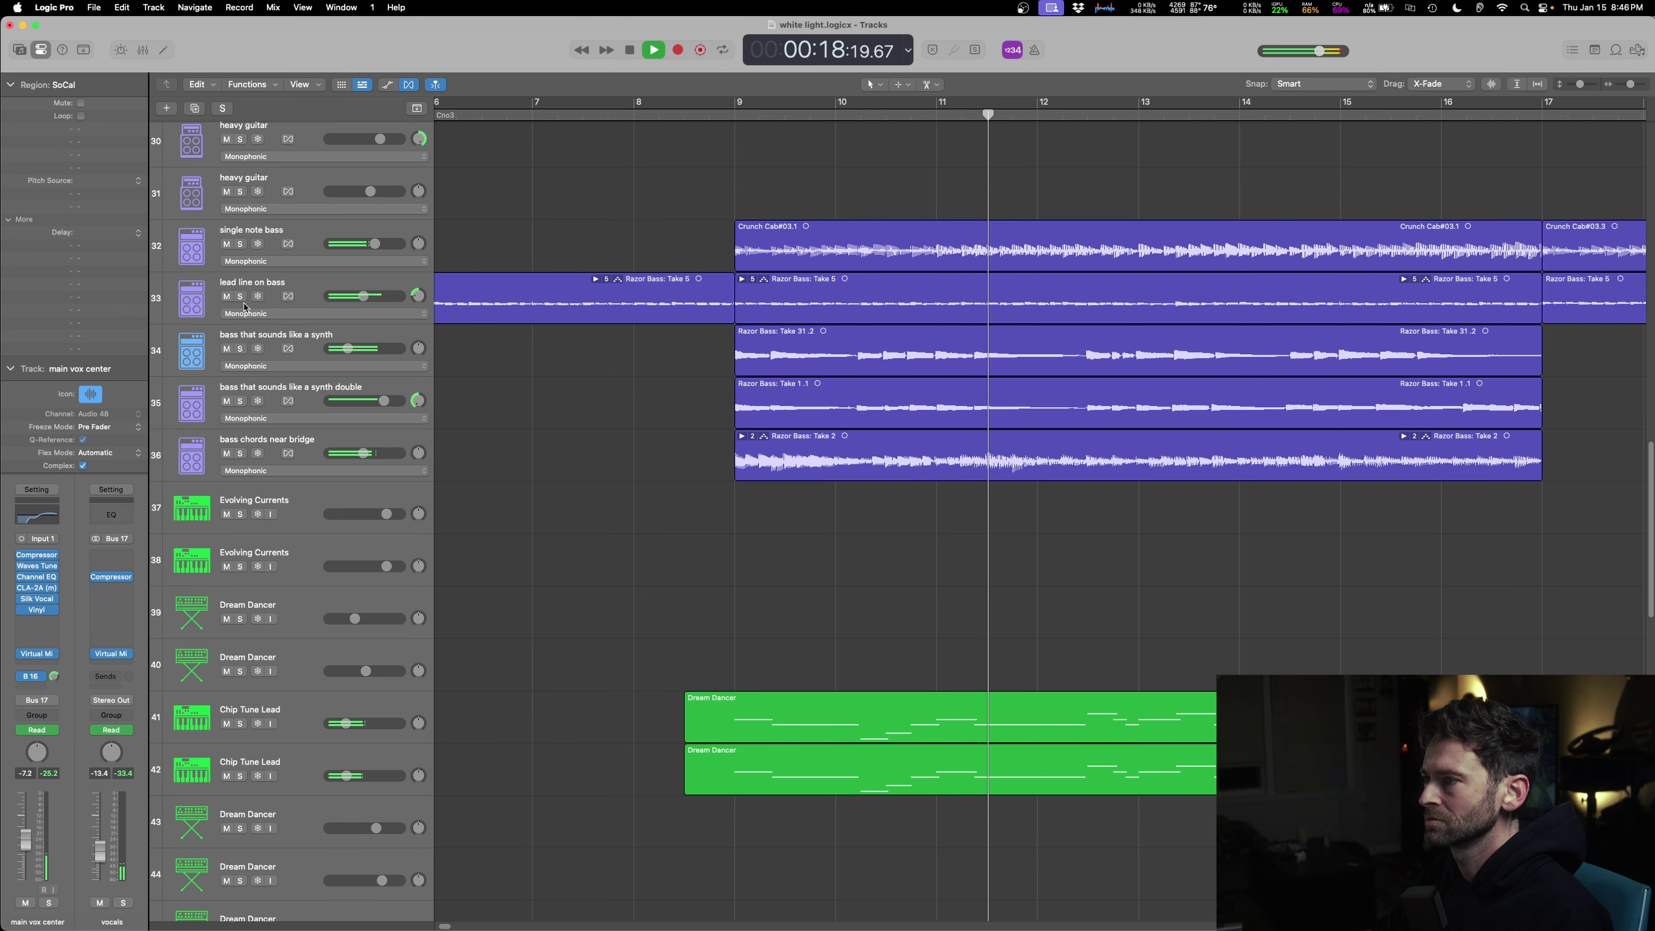
{"action": "left_click", "coordinate": [241, 297]}
{"action": "left_click", "coordinate": [241, 296]}
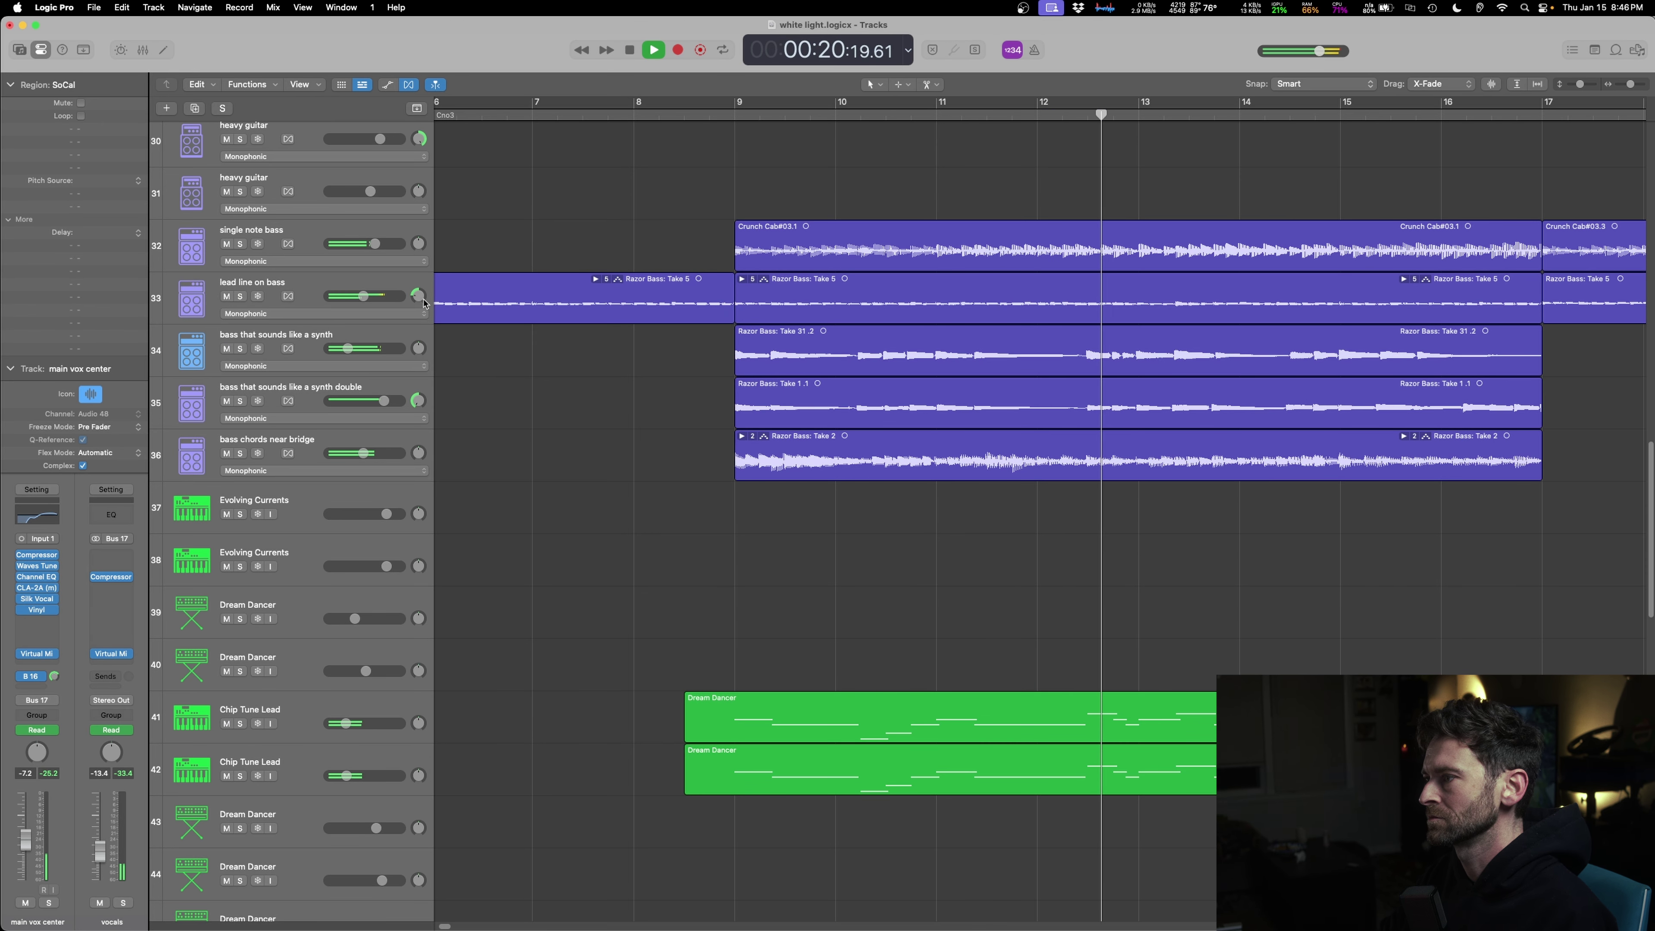
- Show more of the arrangement with compact tracks and select the Master Track to inspect its channel strip during playback
{"action": "scroll", "coordinate": [782, 583], "scroll_direction": "up", "scroll_amount": 1}
{"action": "key", "text": "super+Left"}
{"action": "key", "text": "super+Left"}
{"action": "key", "text": "super+Left"}
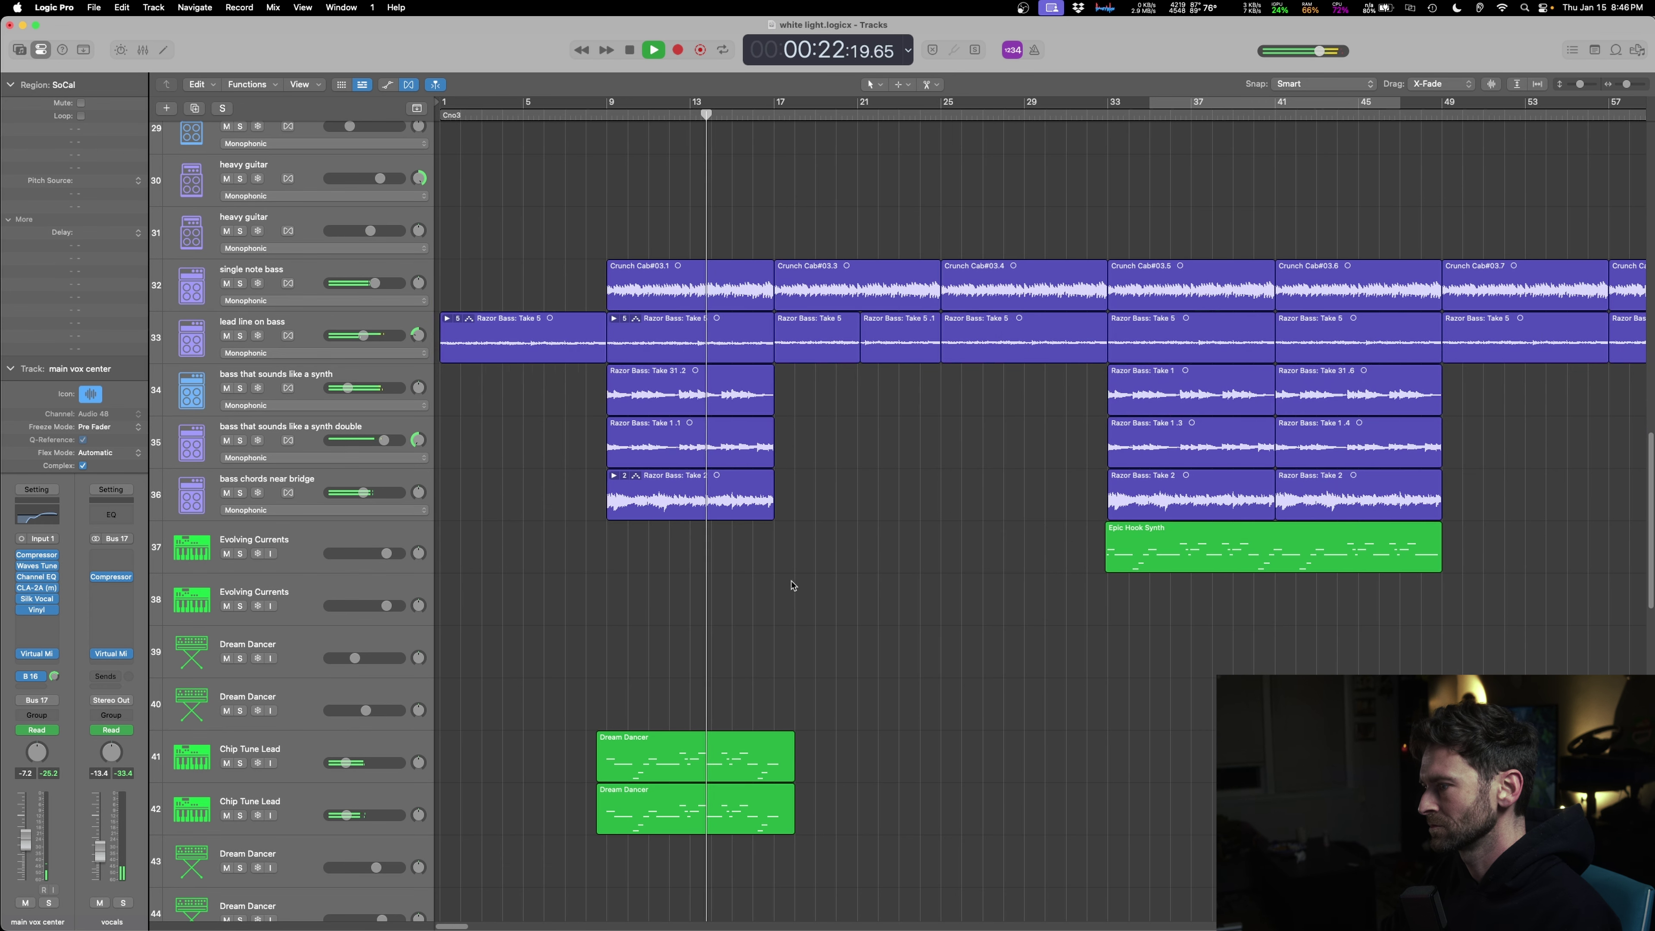
{"action": "key", "text": "super+Up"}
{"action": "key", "text": "super+Up"}
{"action": "scroll", "coordinate": [680, 613], "scroll_direction": "down", "scroll_amount": 2}
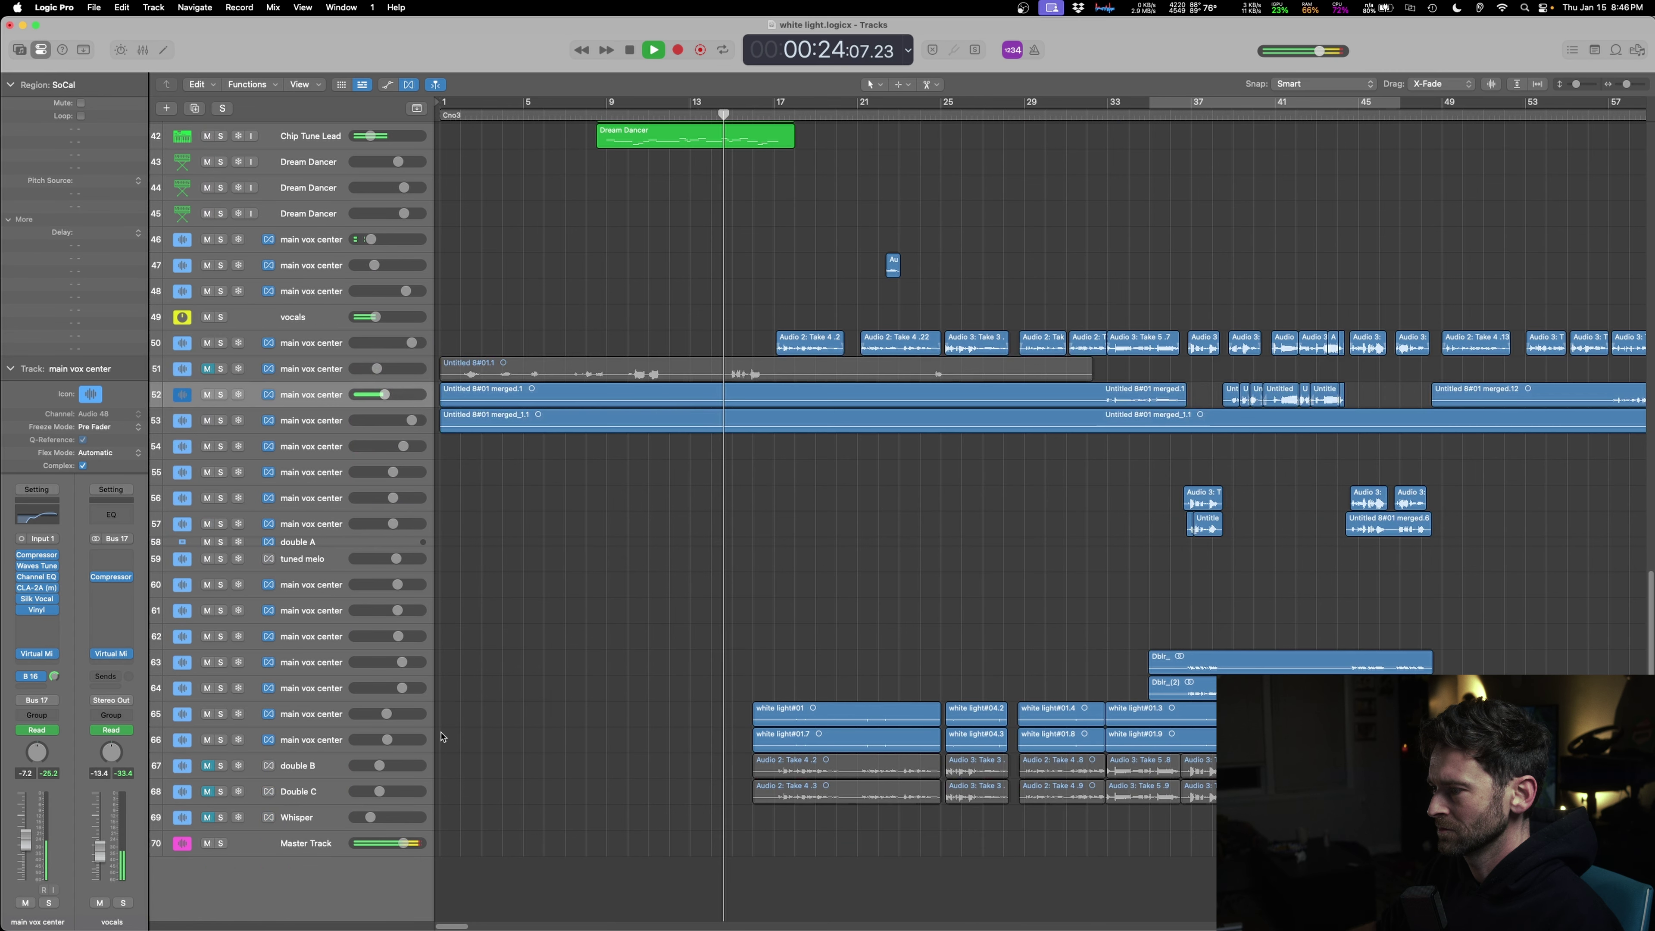
{"action": "left_click", "coordinate": [311, 844]}
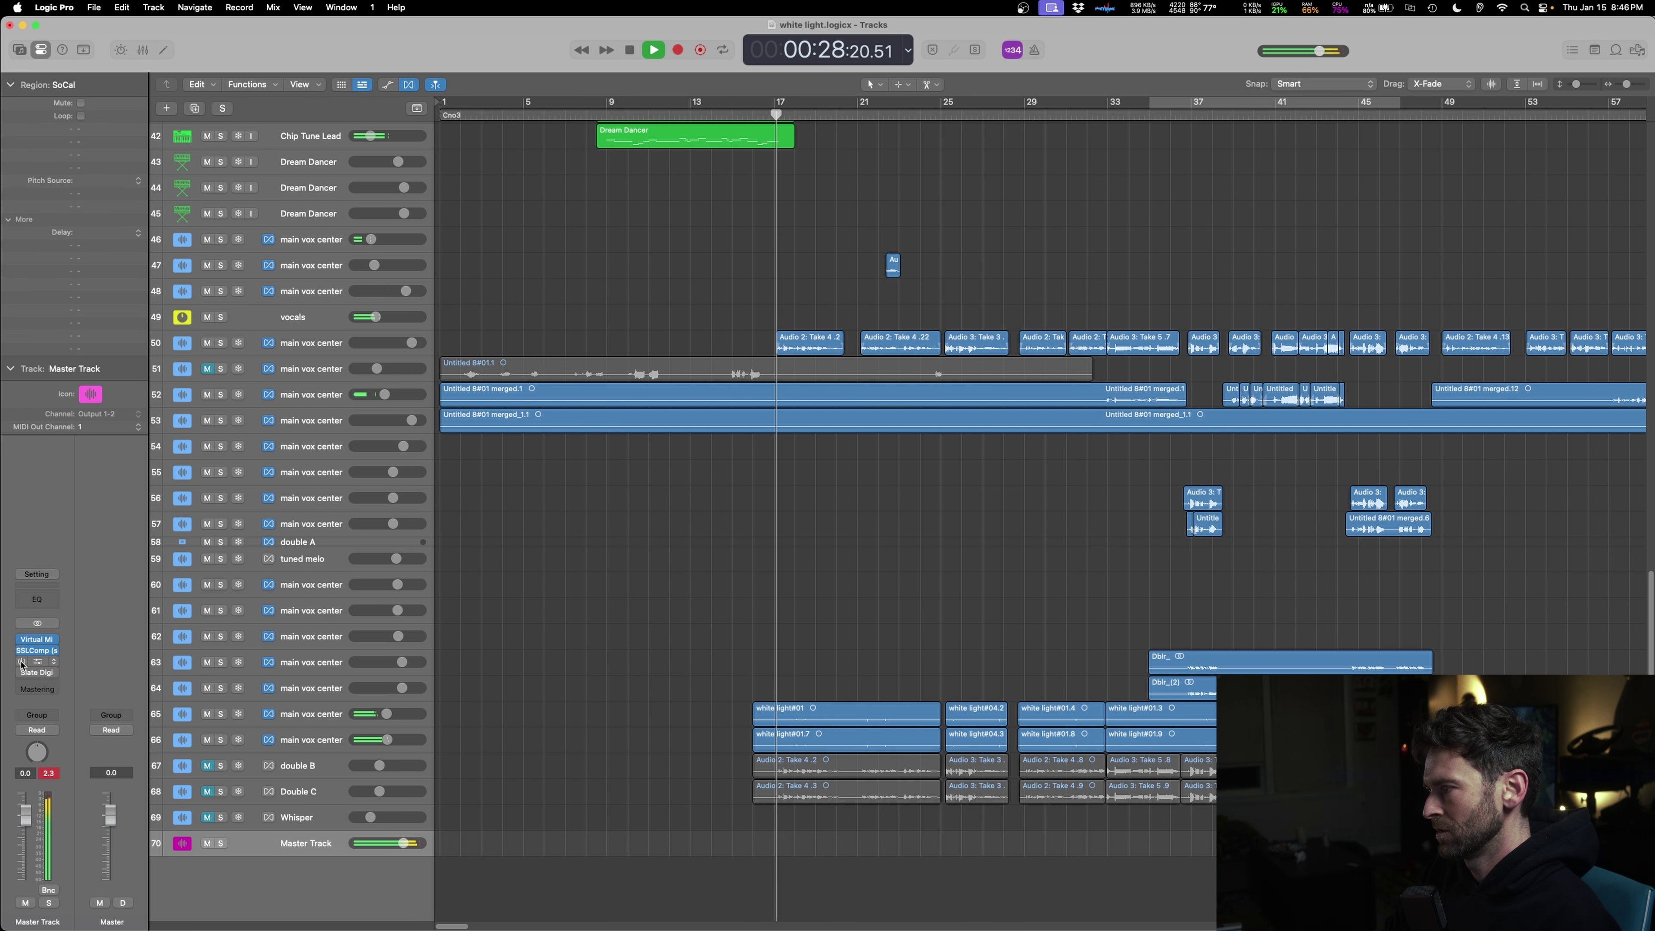
- Display the volume automation of the drum and bass tracks, hide it and replay from about bar 9
{"action": "scroll", "coordinate": [852, 626], "scroll_direction": "up", "scroll_amount": 15}
{"action": "scroll", "coordinate": [852, 625], "scroll_direction": "up", "scroll_amount": 2}
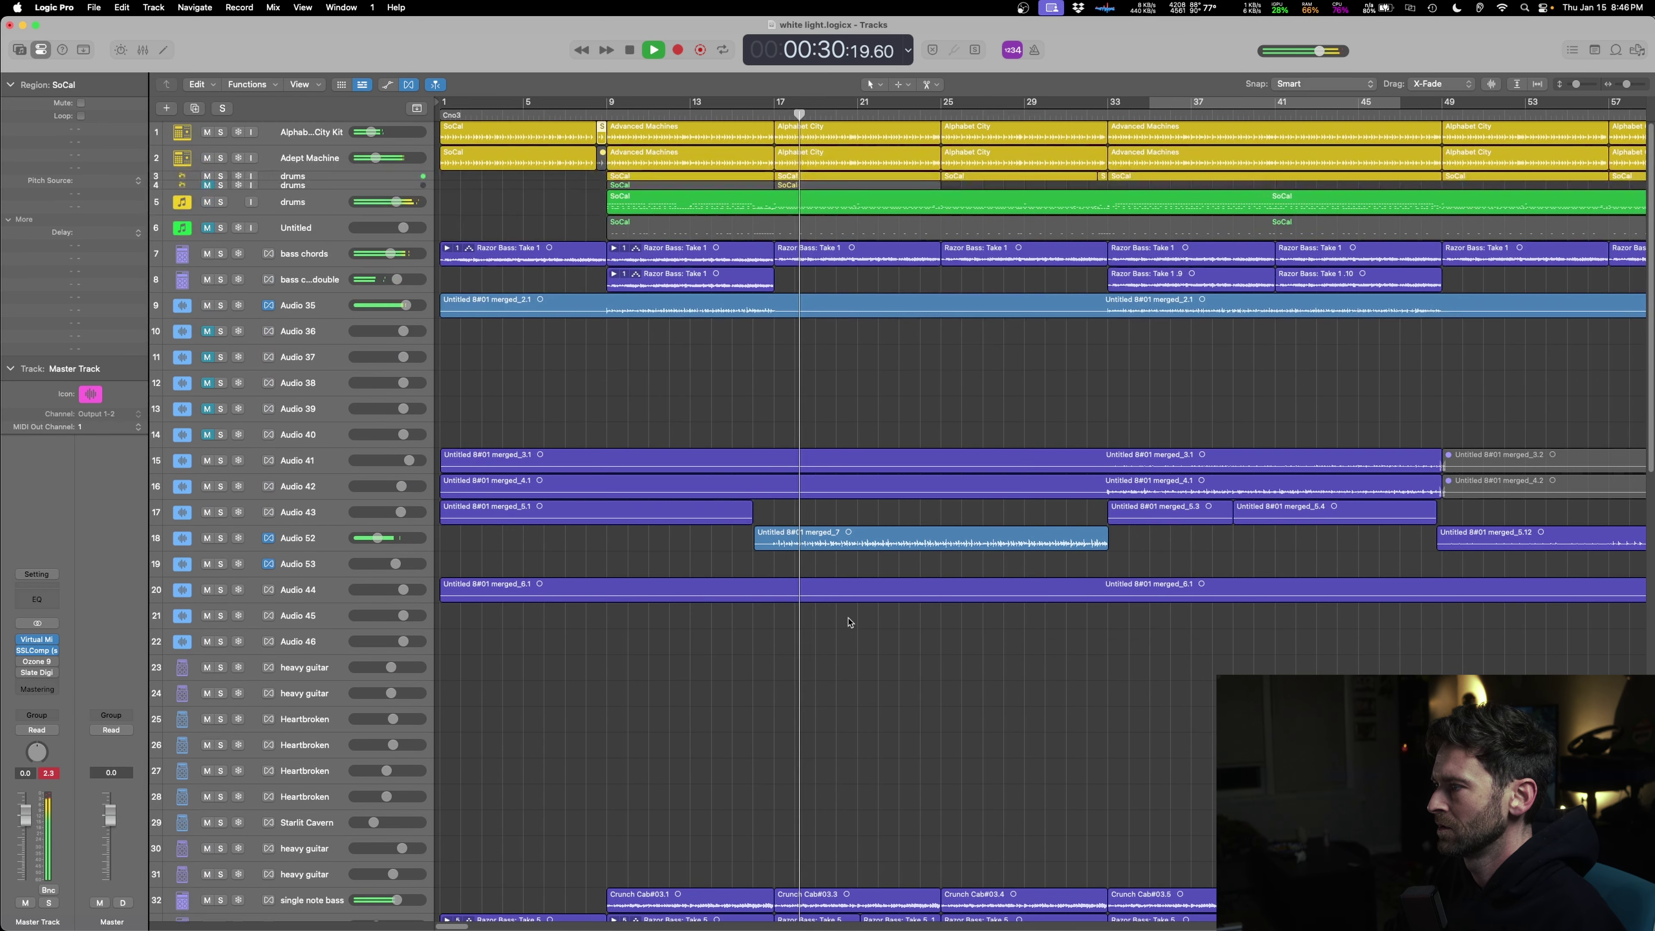
{"action": "scroll", "coordinate": [850, 619], "scroll_direction": "up", "scroll_amount": 5}
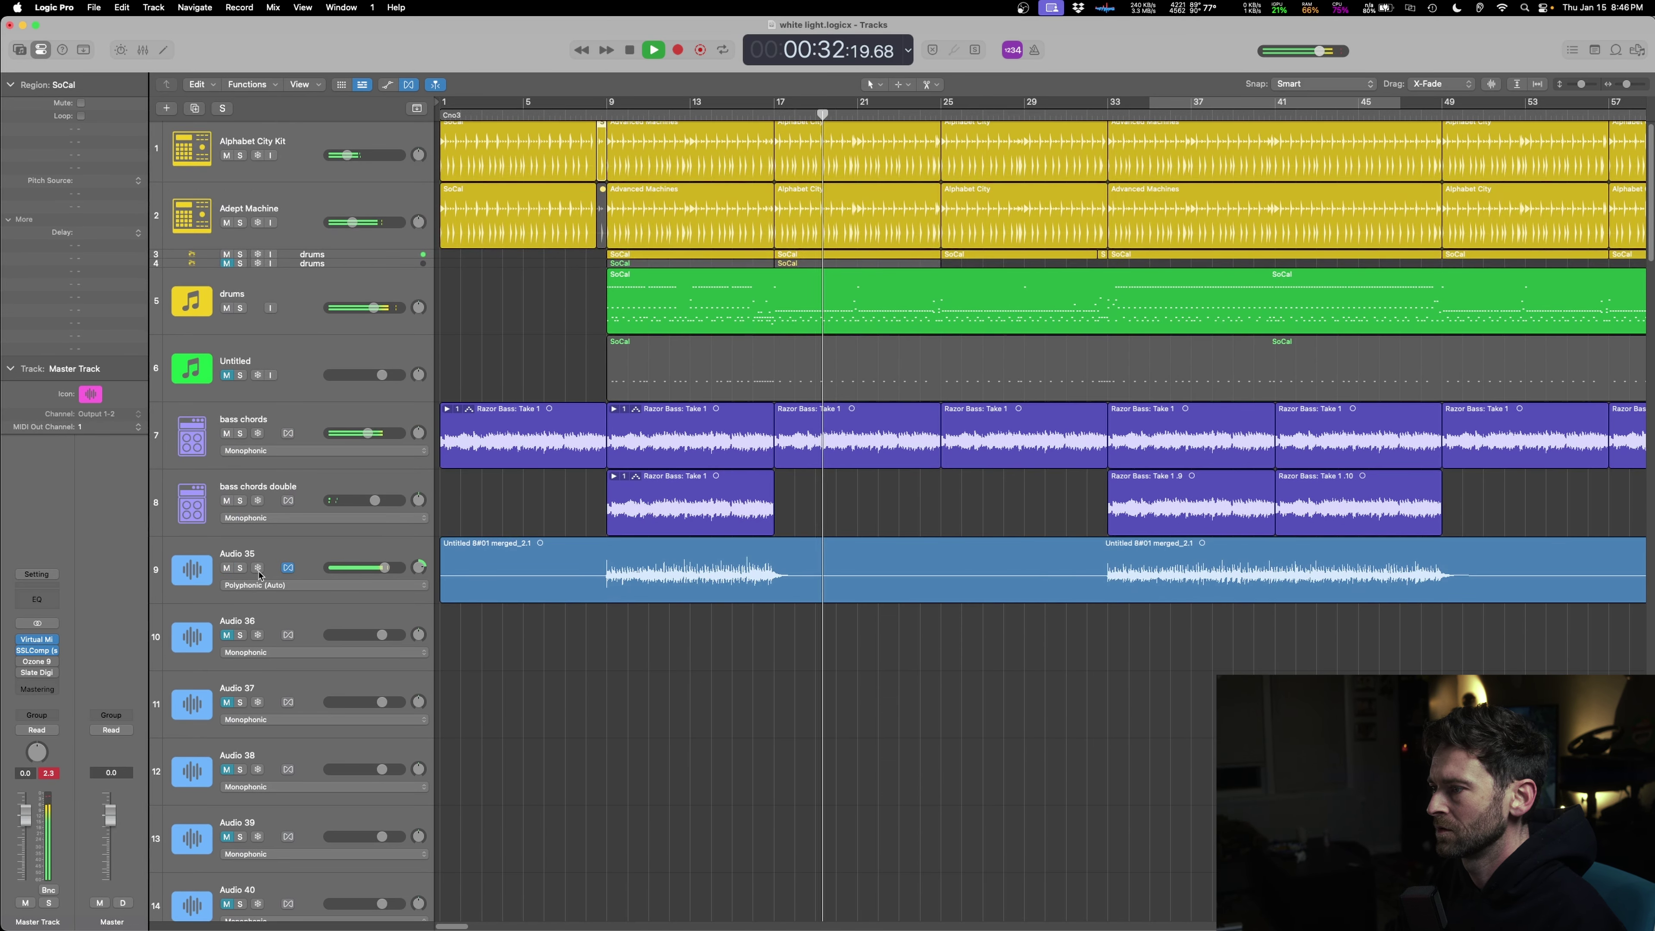
{"action": "key", "text": "a"}
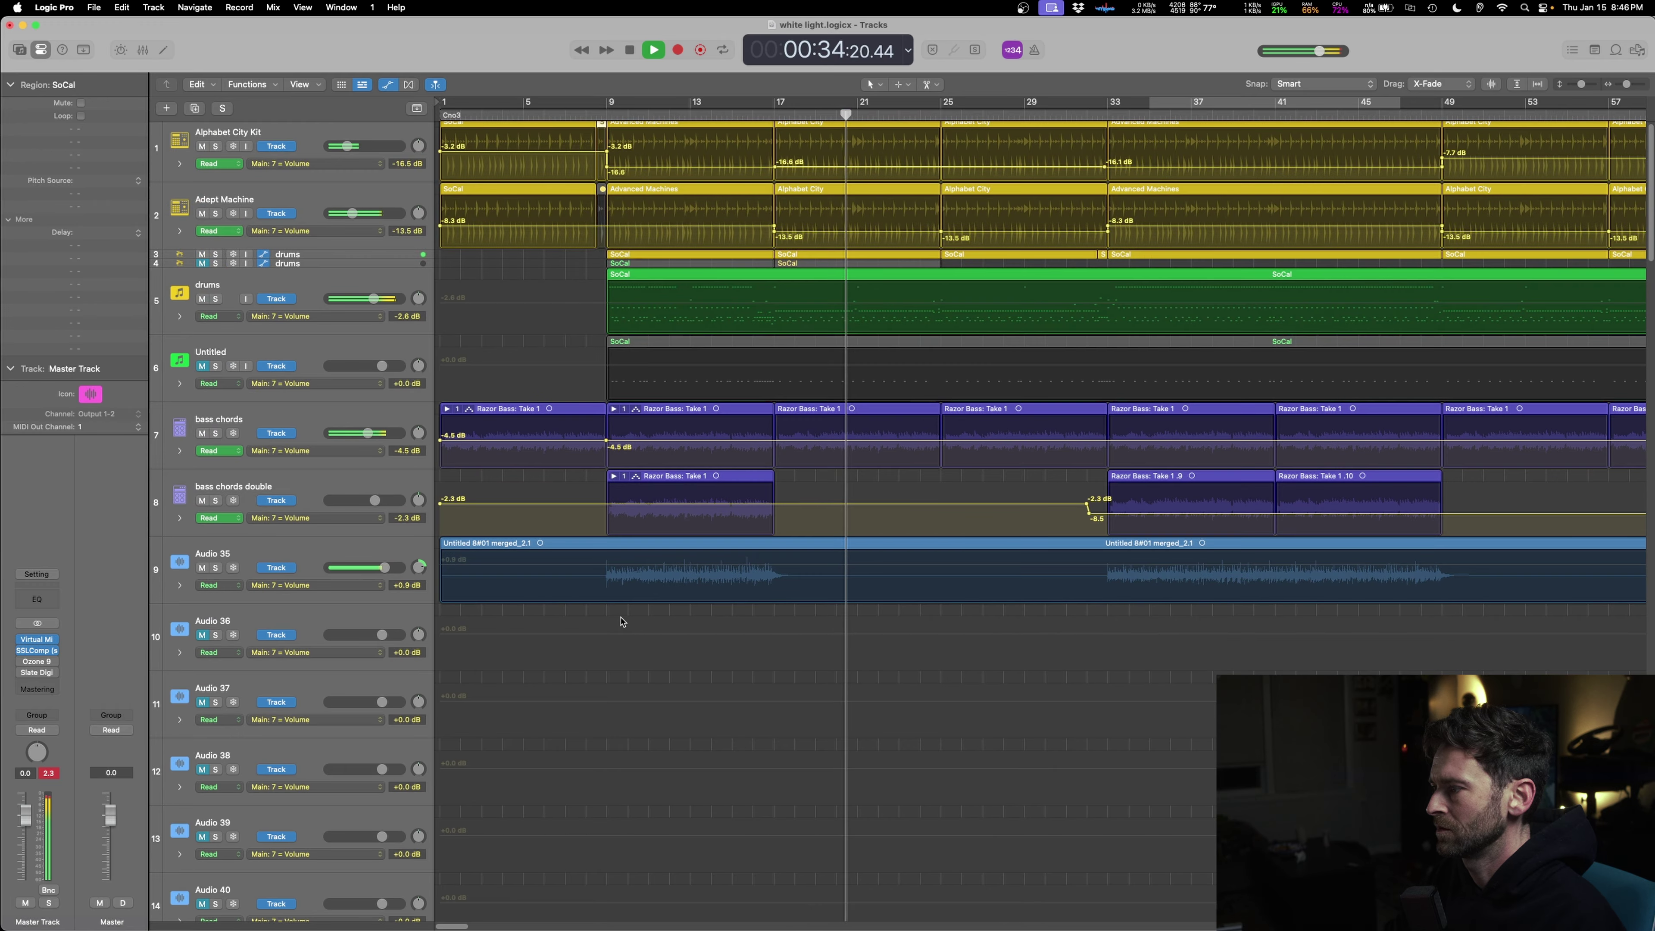
{"action": "key", "text": "super+f"}
{"action": "left_click", "coordinate": [615, 630]}
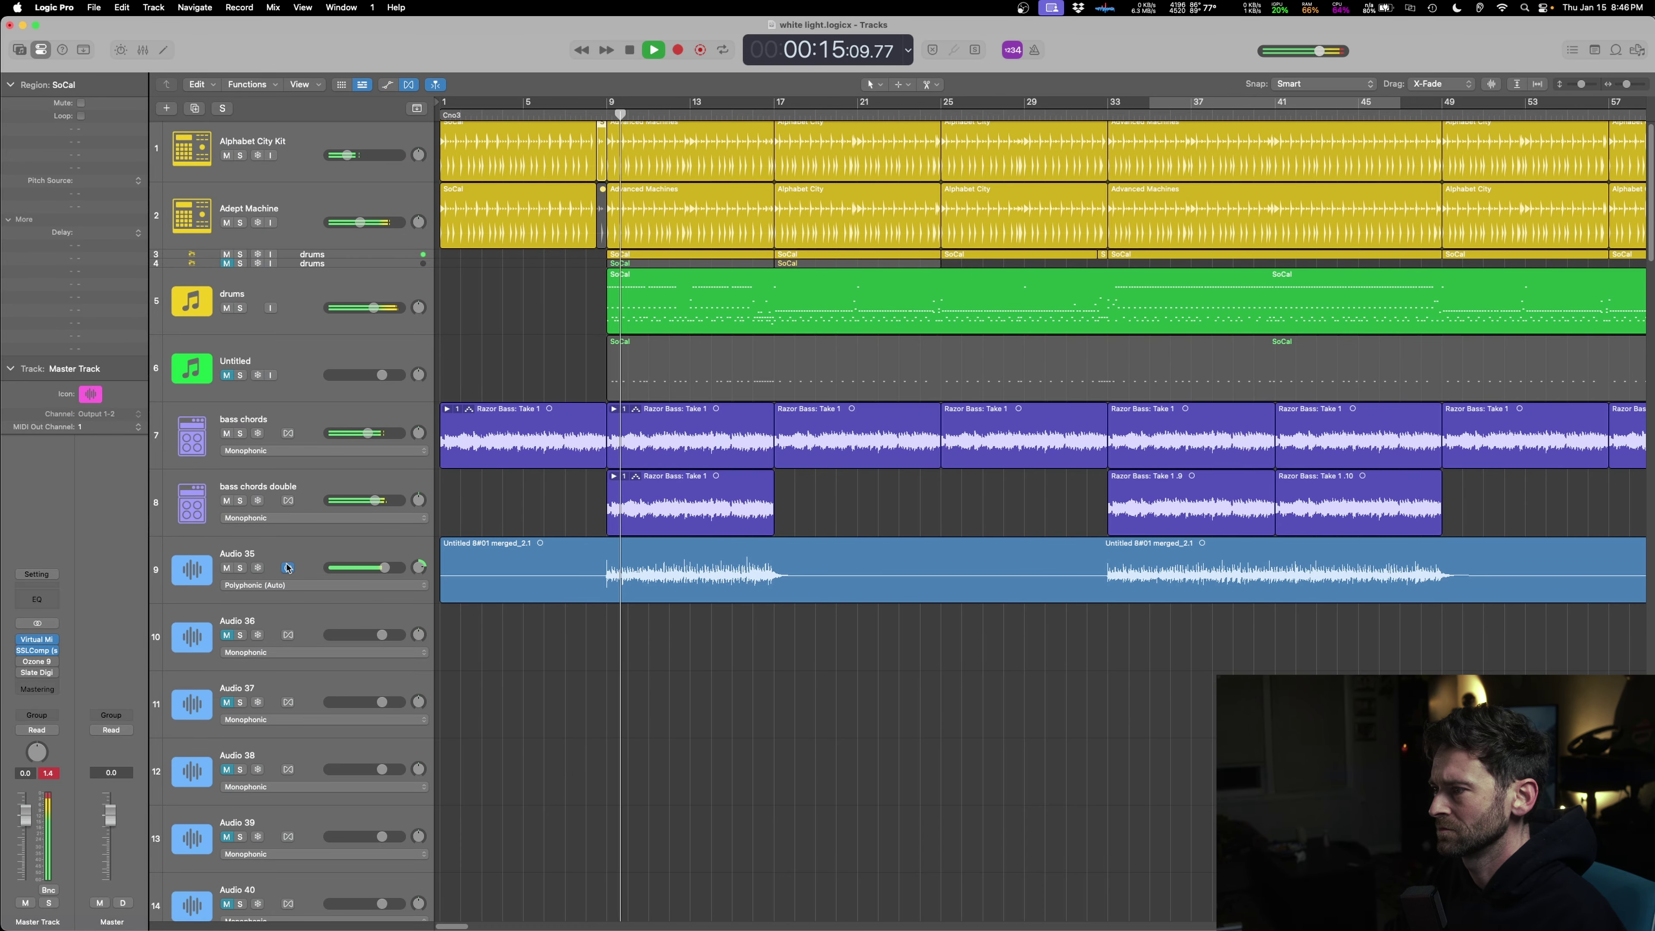
- Audition Audio 35 in solo and unsolo it, lower its volume to about -1.2 dB and pan it further to one side
{"action": "left_click", "coordinate": [615, 587]}
{"action": "left_click", "coordinate": [48, 903]}
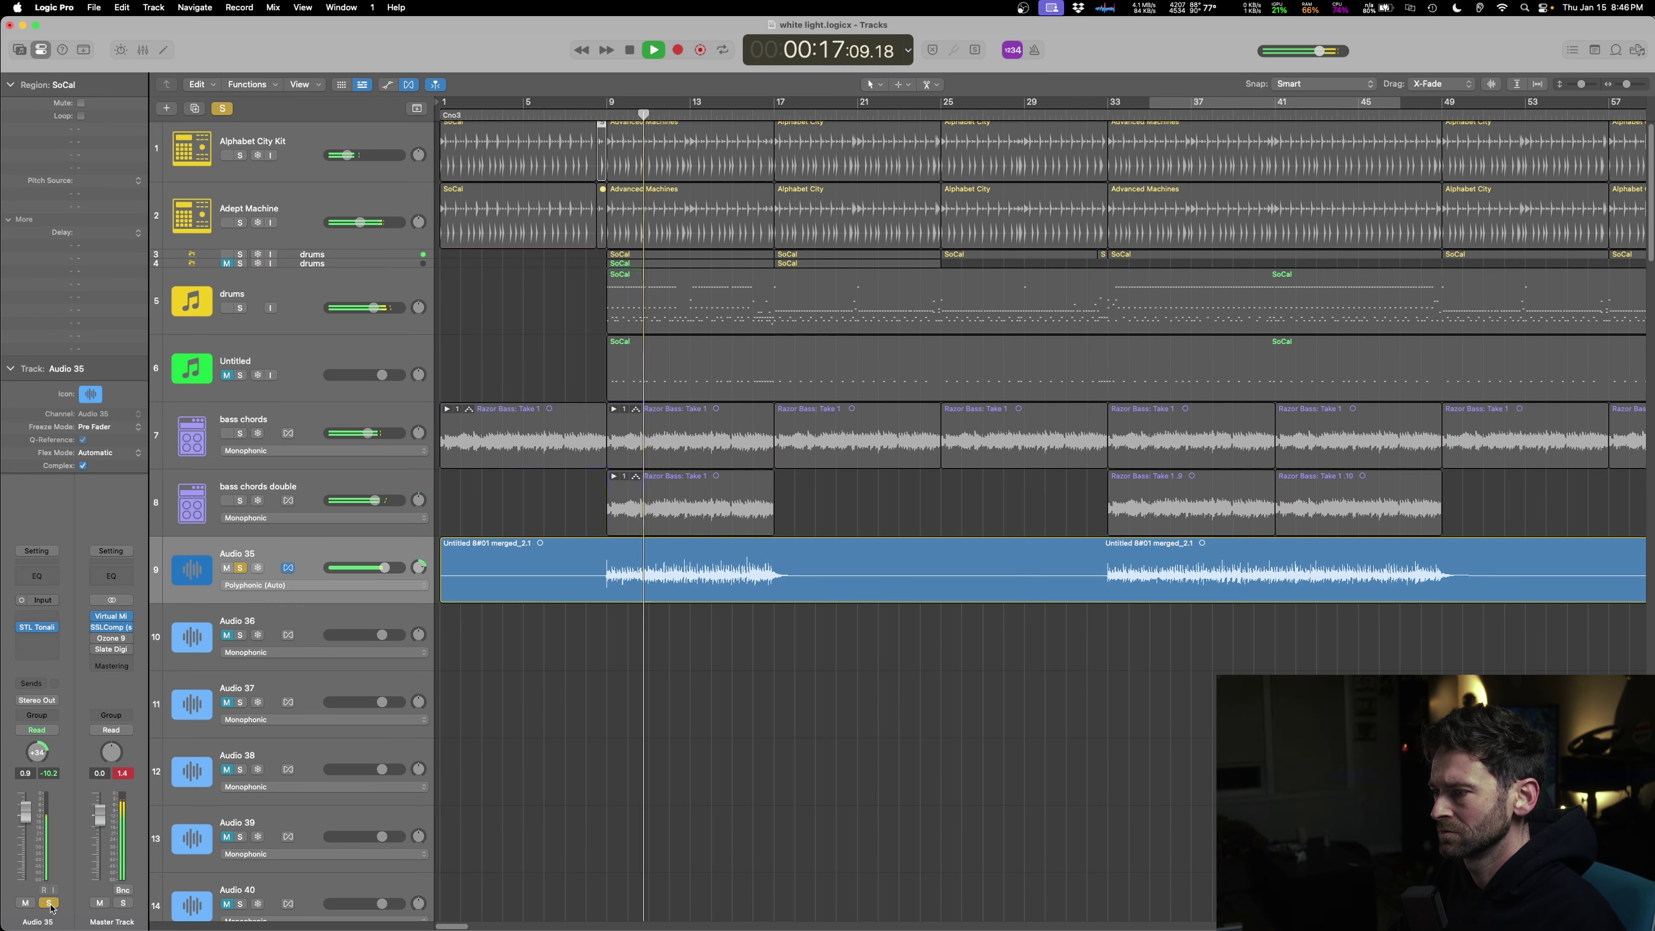
{"action": "left_click", "coordinate": [49, 903]}
{"action": "left_click_drag", "start_coordinate": [26, 825], "coordinate": [25, 820]}
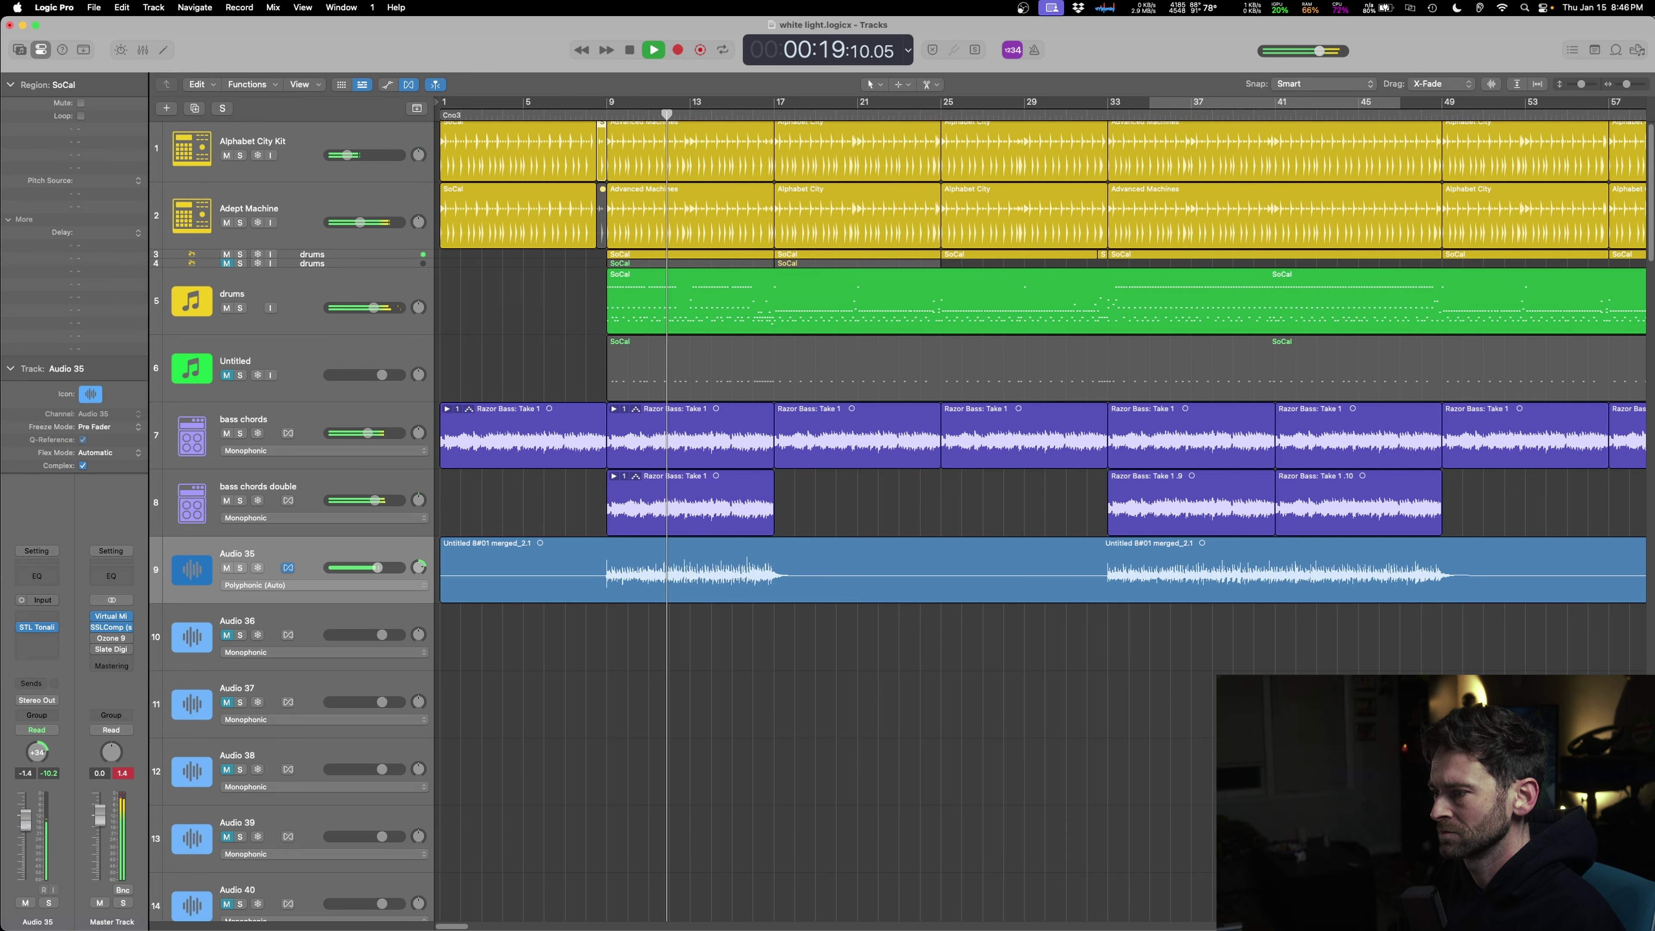
{"action": "scroll", "coordinate": [1172, 758], "scroll_direction": "down", "scroll_amount": 5}
{"action": "scroll", "coordinate": [1172, 758], "scroll_direction": "up", "scroll_amount": 4}
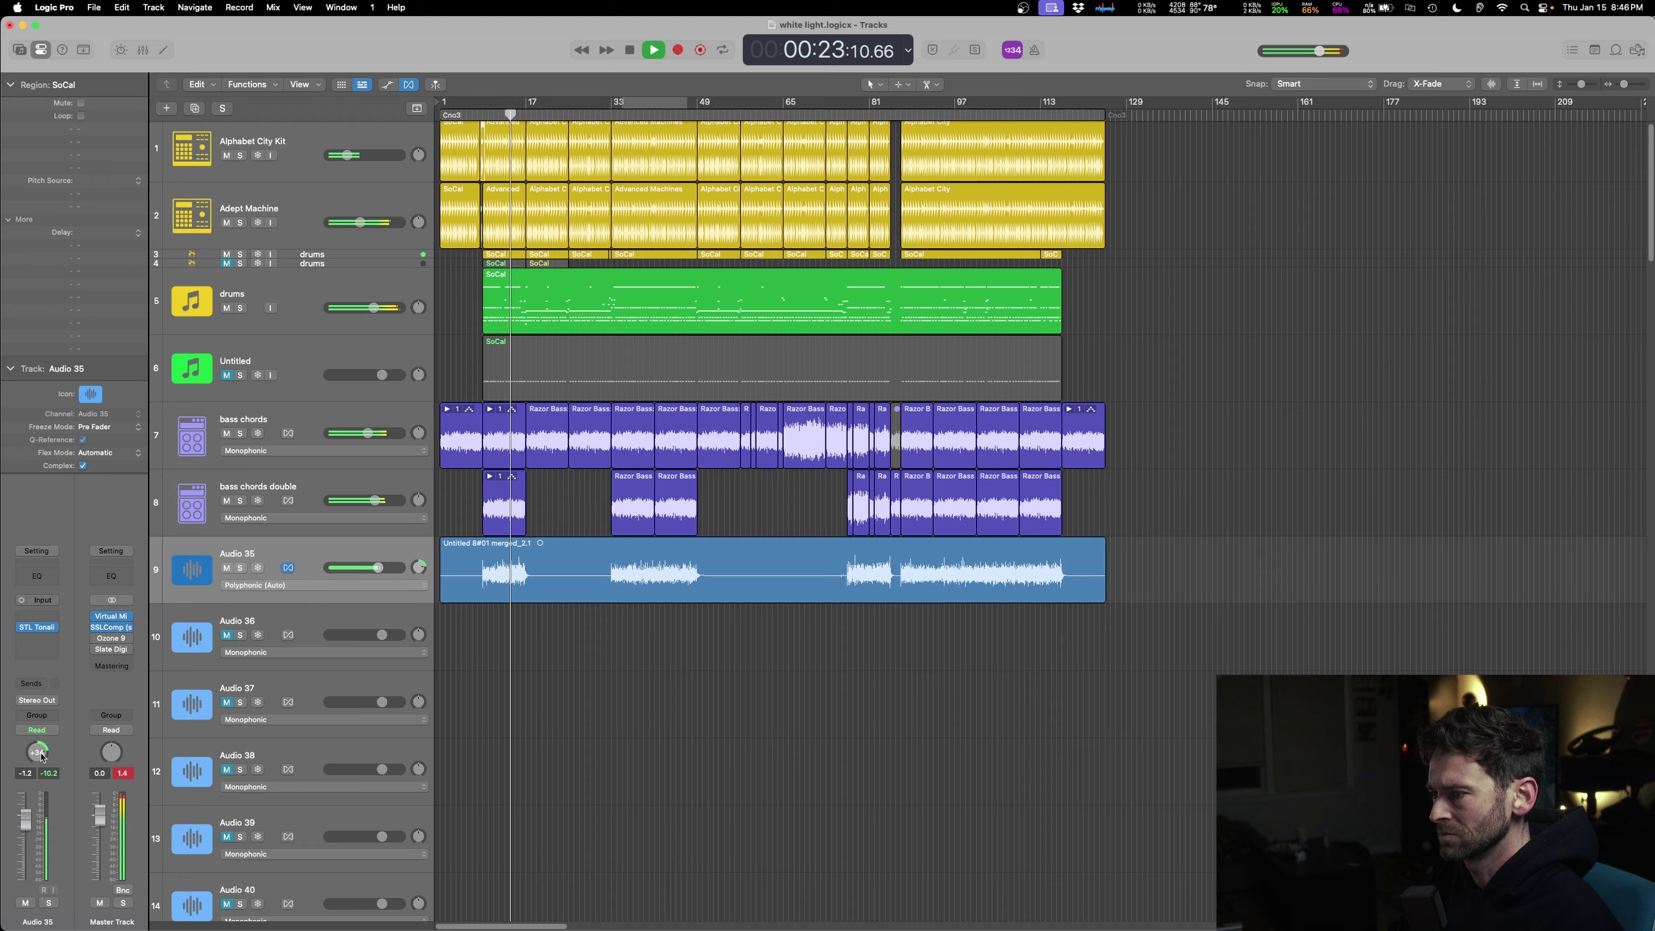
- Reset the Master Track's peak reading, open its Ozone 9 and SSLComp plug-ins, and adjust the compressor's threshold and attack by ear
{"action": "mouse_move", "coordinate": [96, 642]}
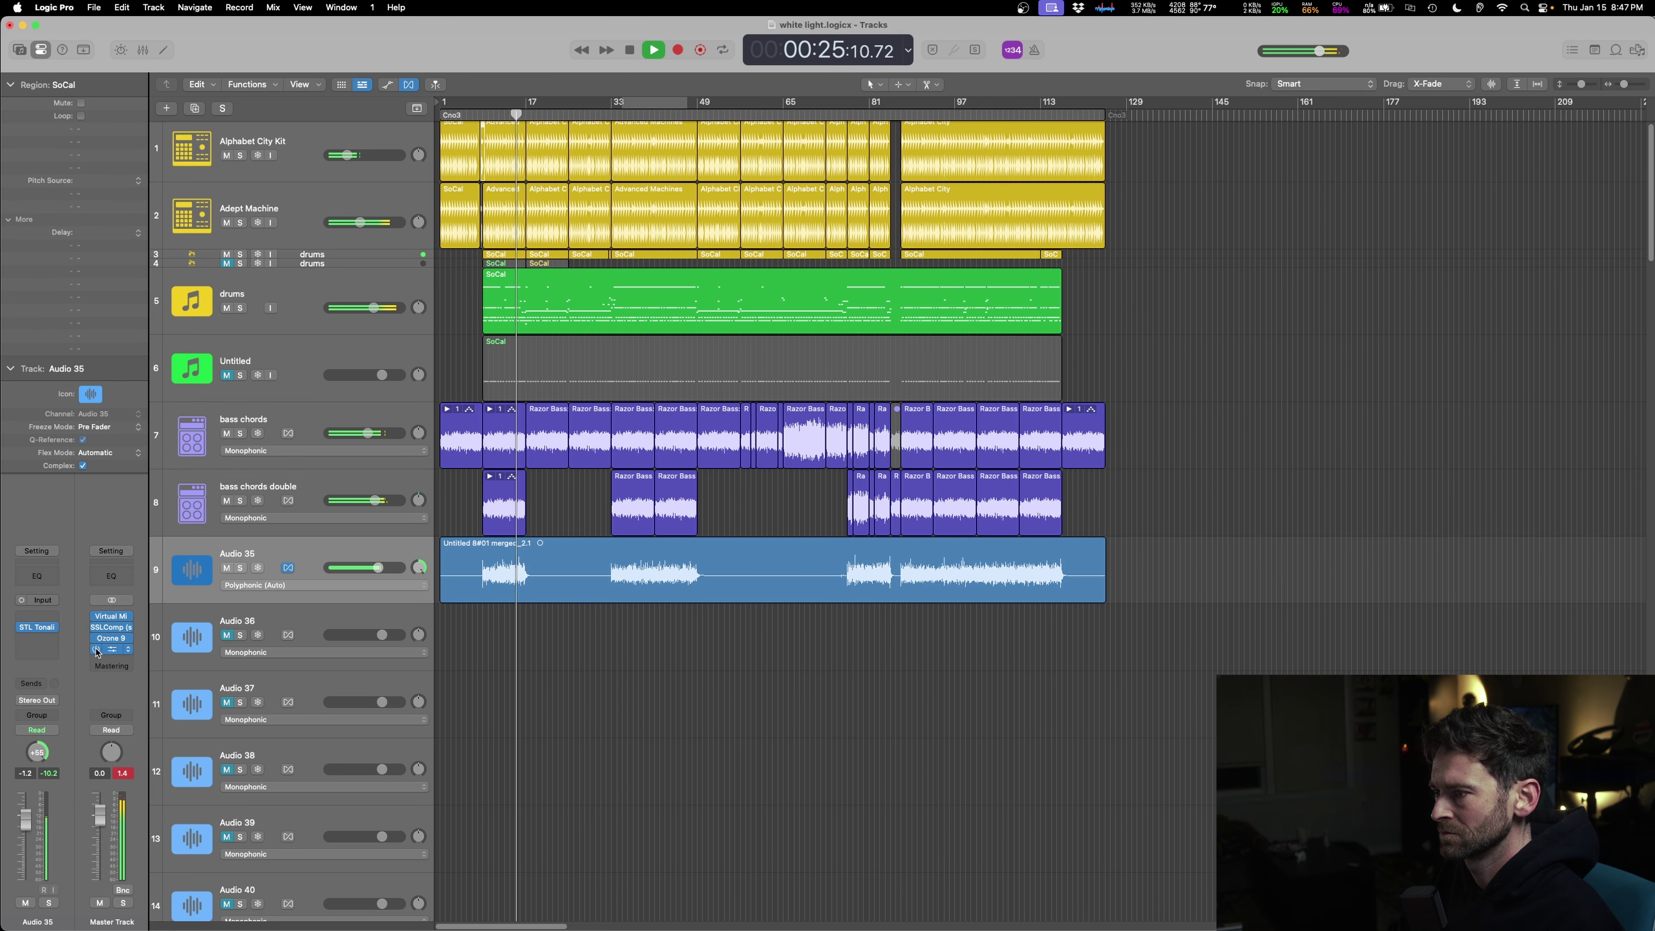
{"action": "left_click", "coordinate": [122, 775]}
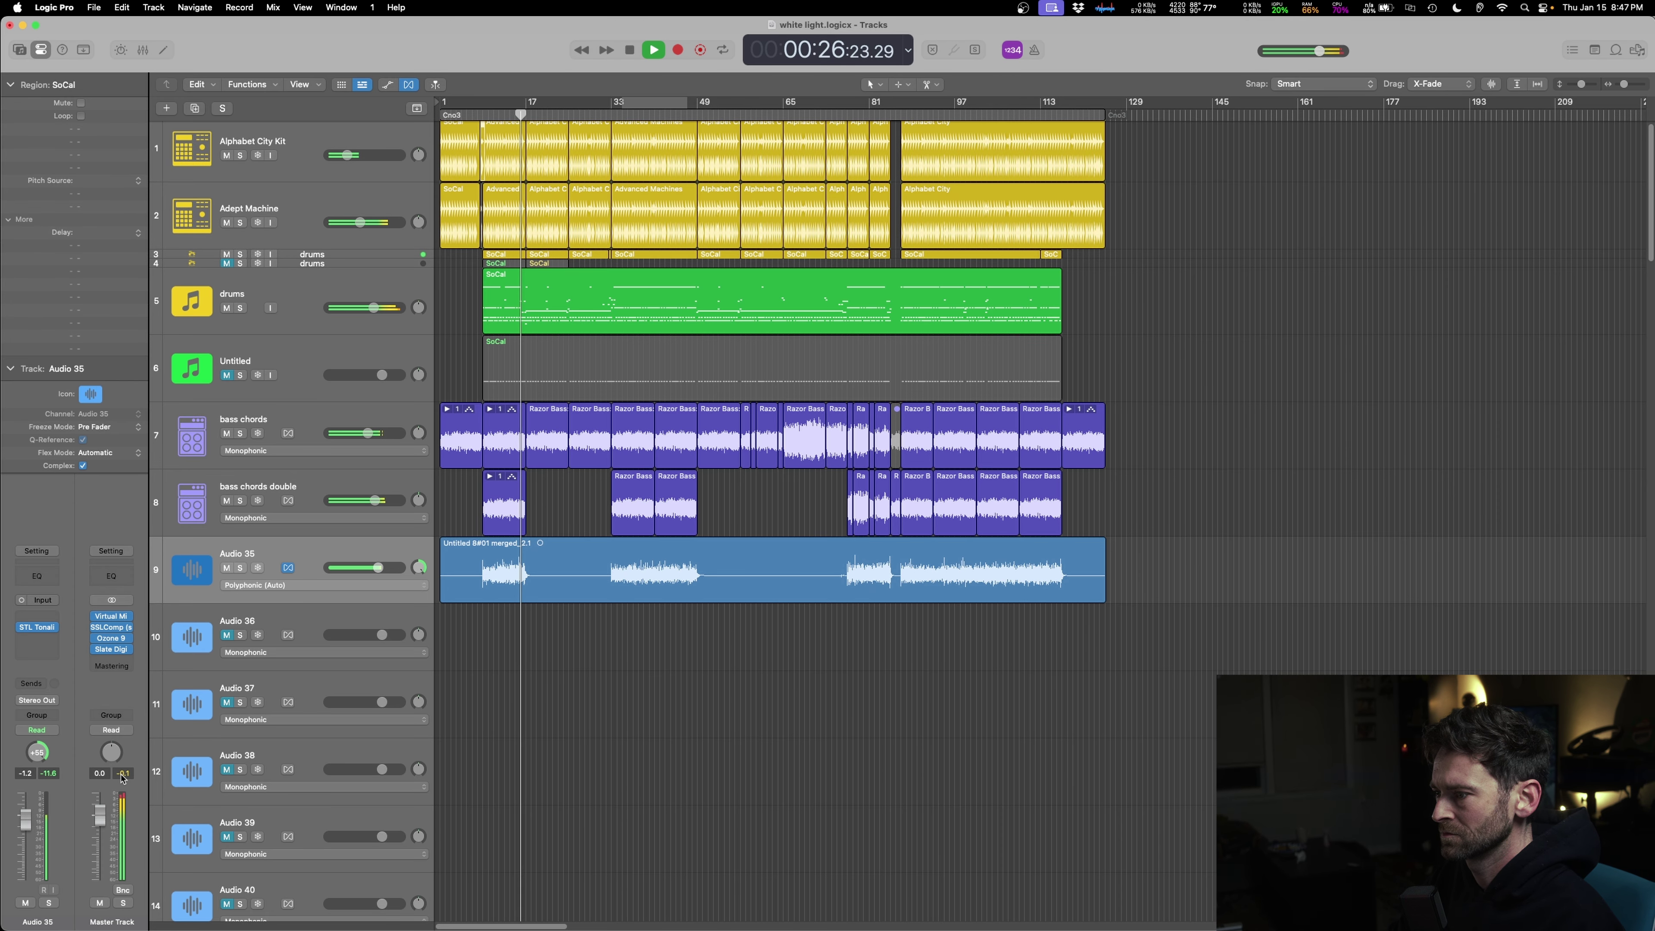
{"action": "left_click", "coordinate": [112, 640]}
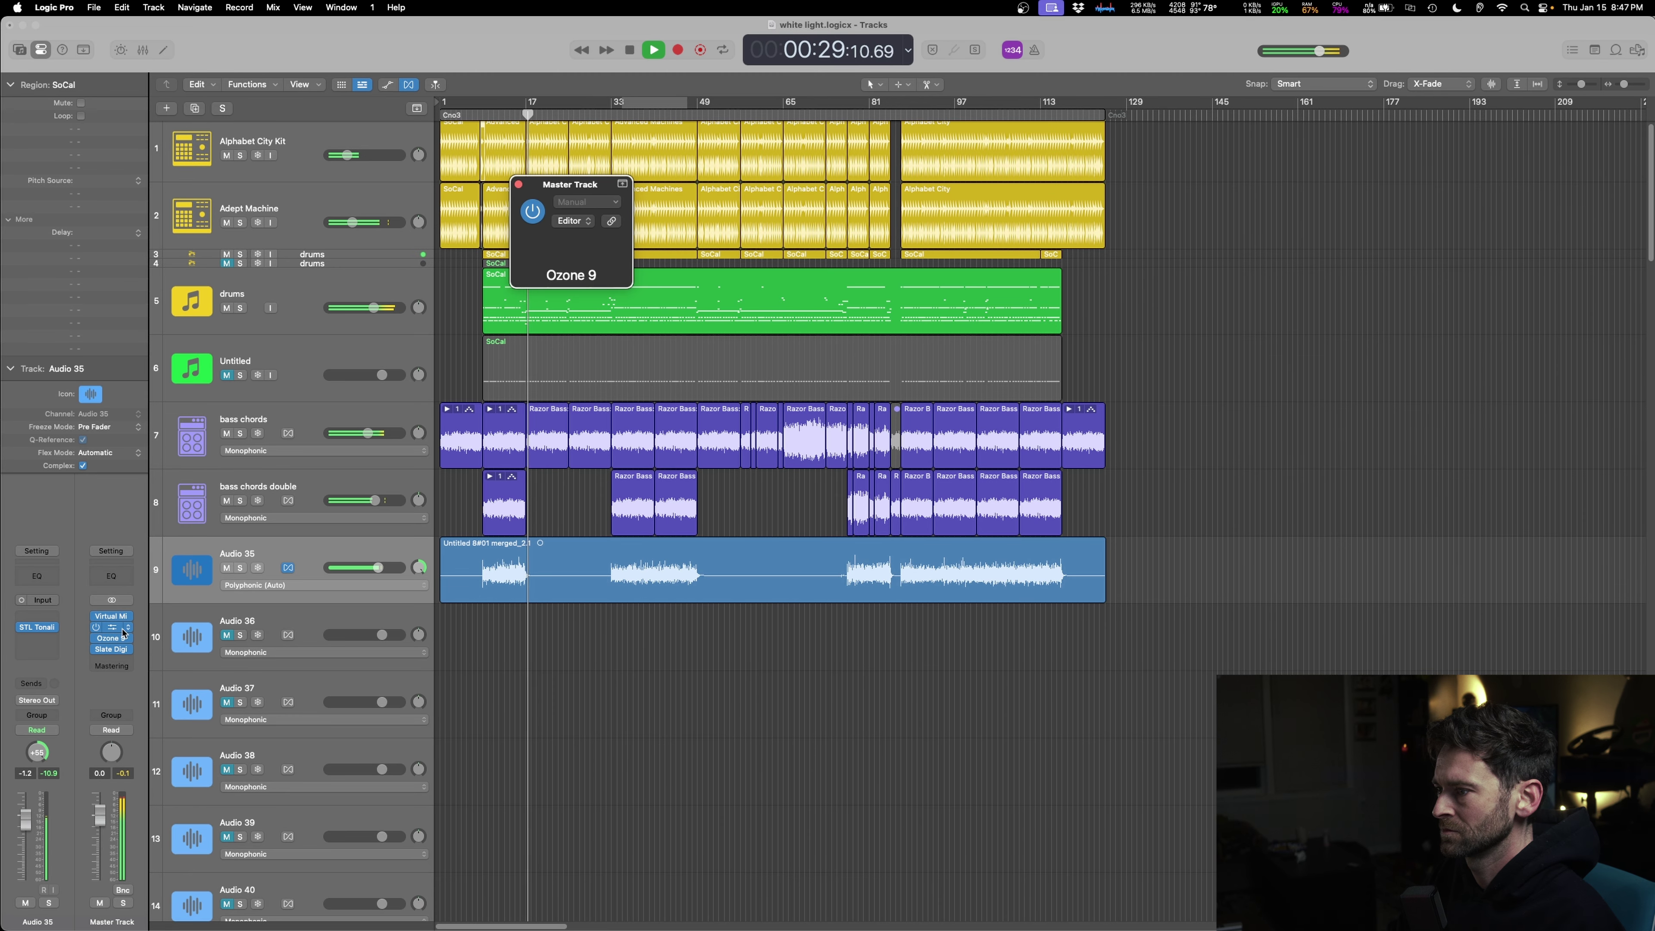
{"action": "left_click", "coordinate": [110, 628]}
{"action": "left_click_drag", "start_coordinate": [588, 442], "coordinate": [596, 417]}
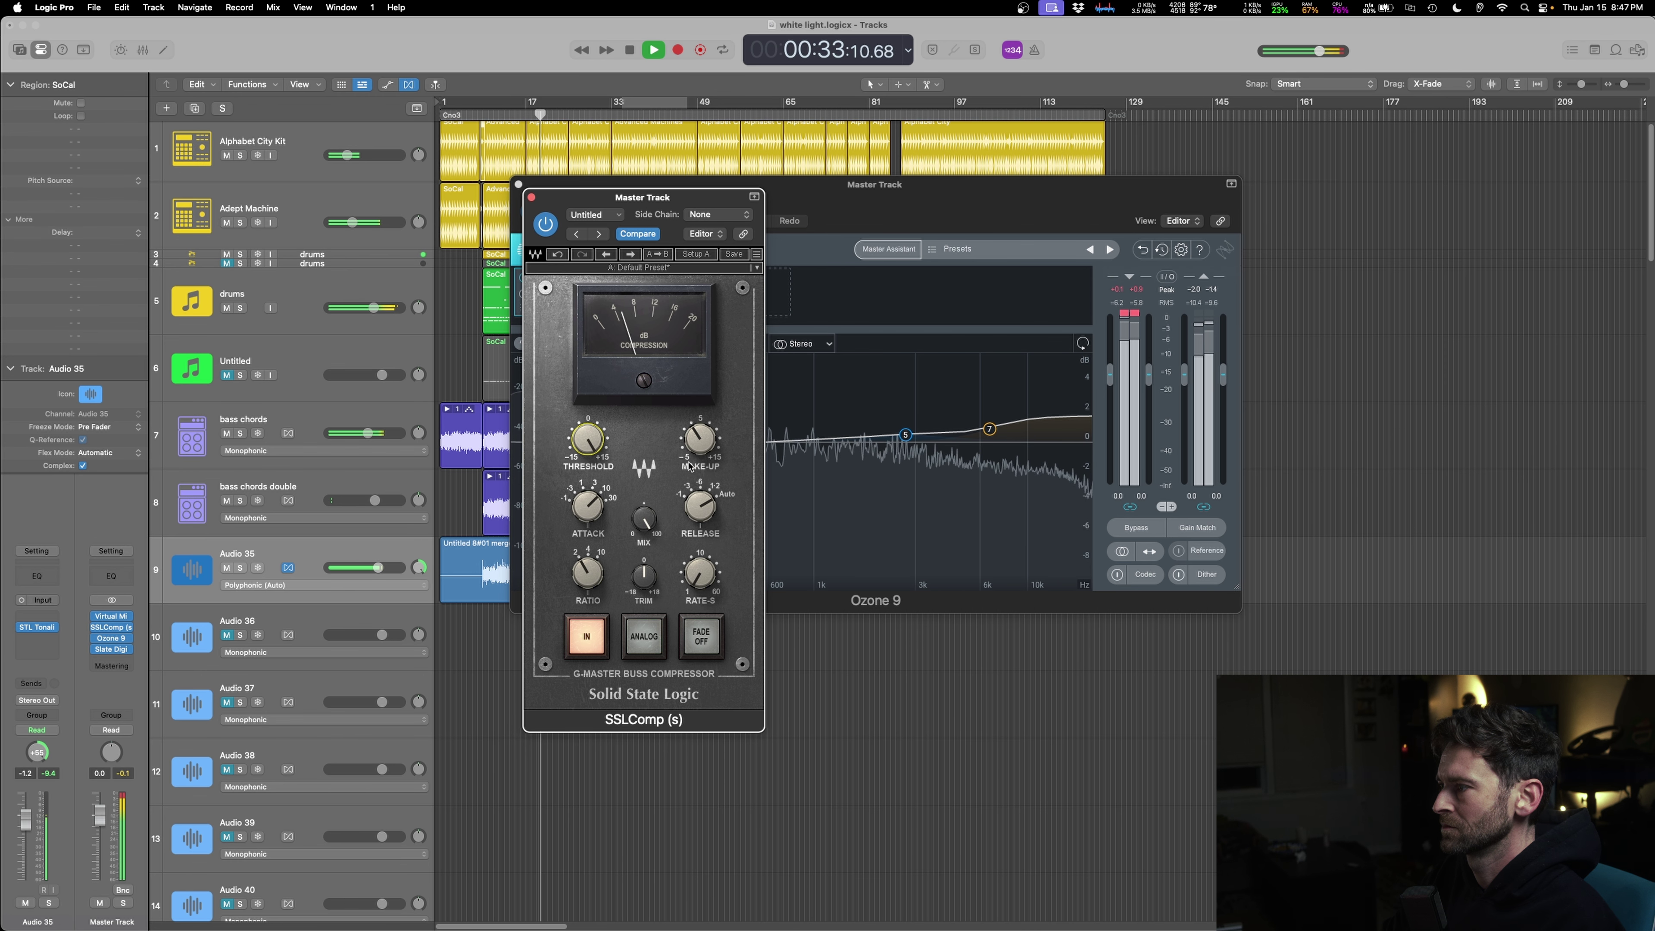
{"action": "left_click_drag", "start_coordinate": [589, 514], "coordinate": [592, 508]}
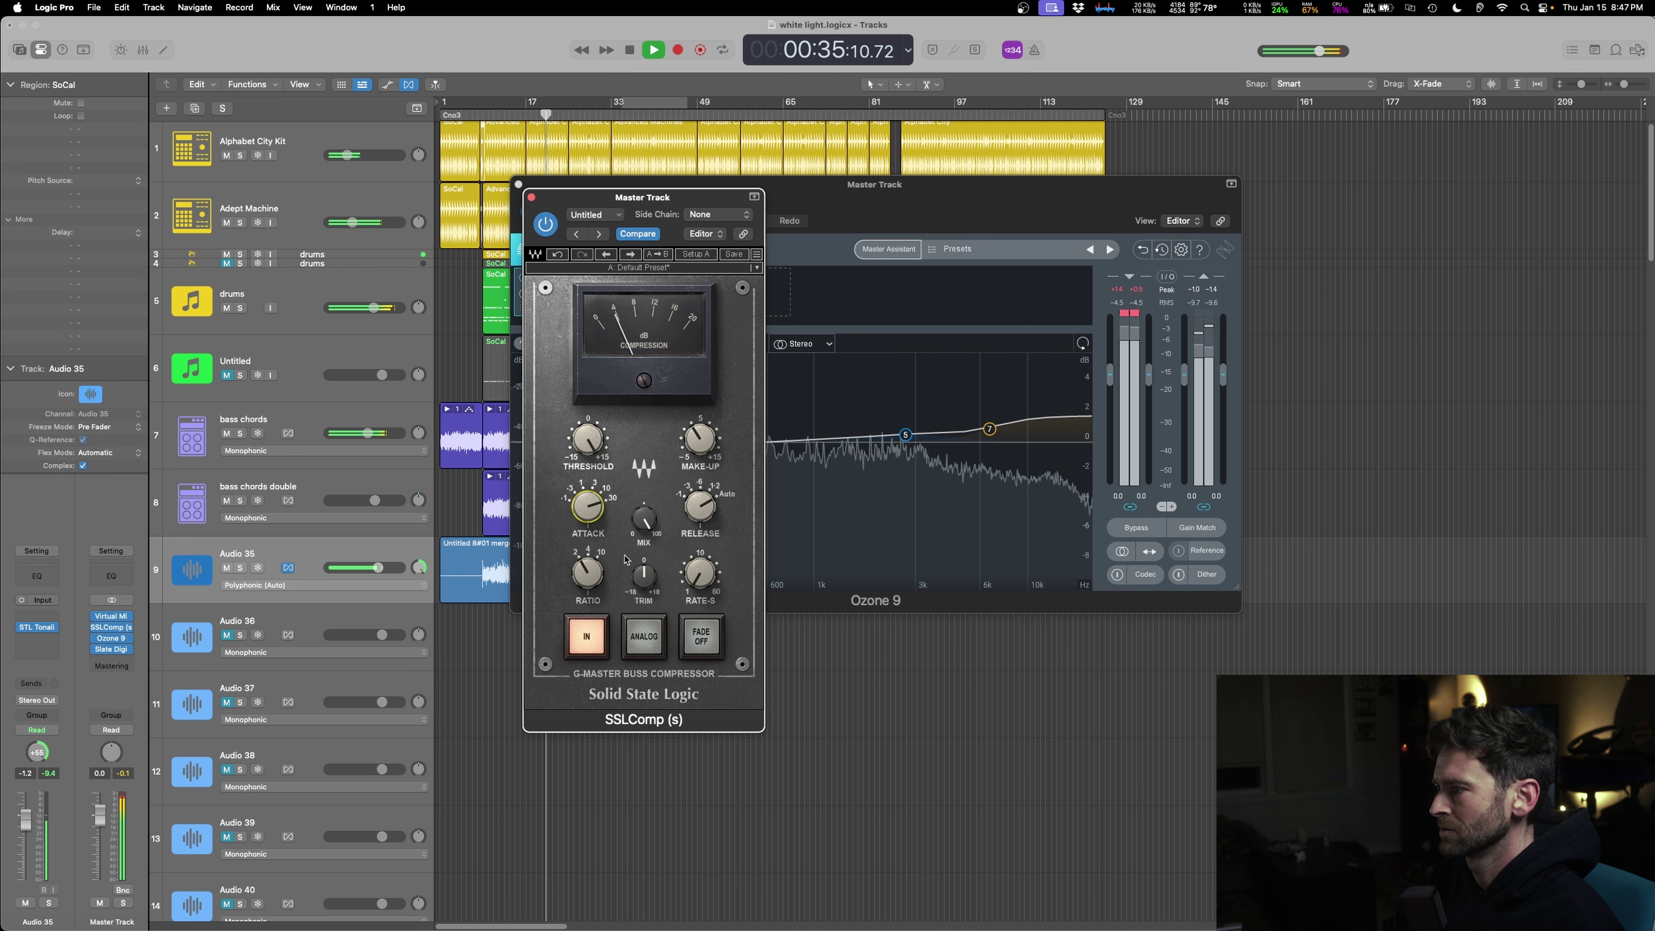
{"action": "left_click", "coordinate": [531, 198]}
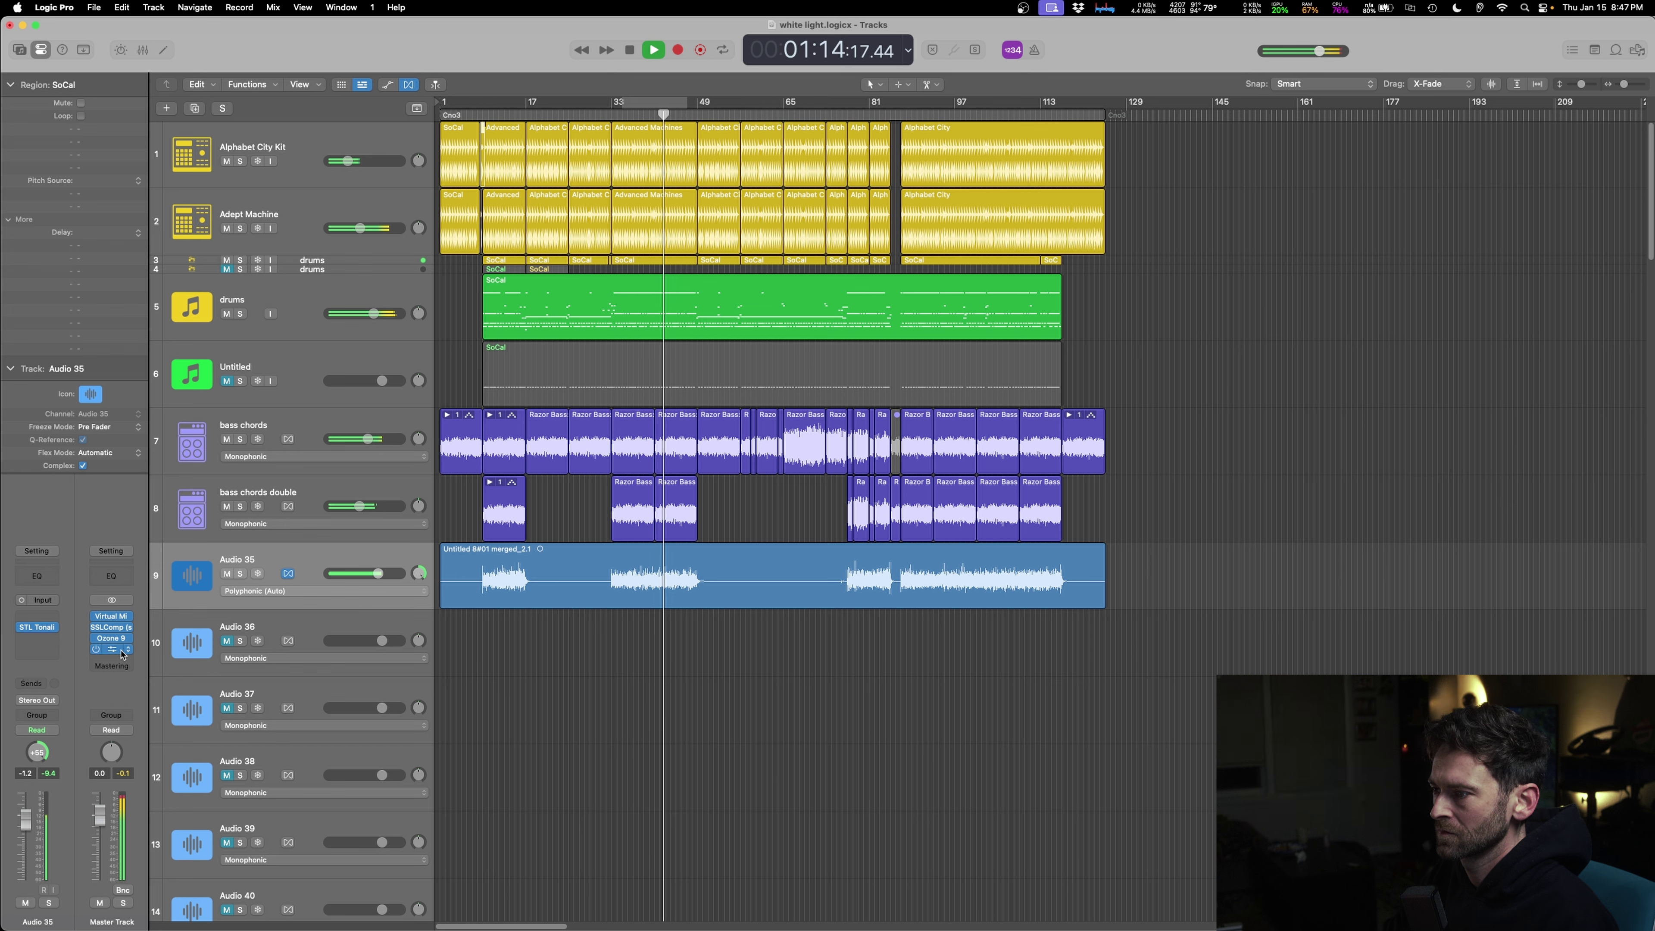
- Switch on and adjust the FG Comp in the Master Track's Slate Digital FG-X, and raise the FG Level gain to 3.7 dB
{"action": "left_click", "coordinate": [122, 653]}
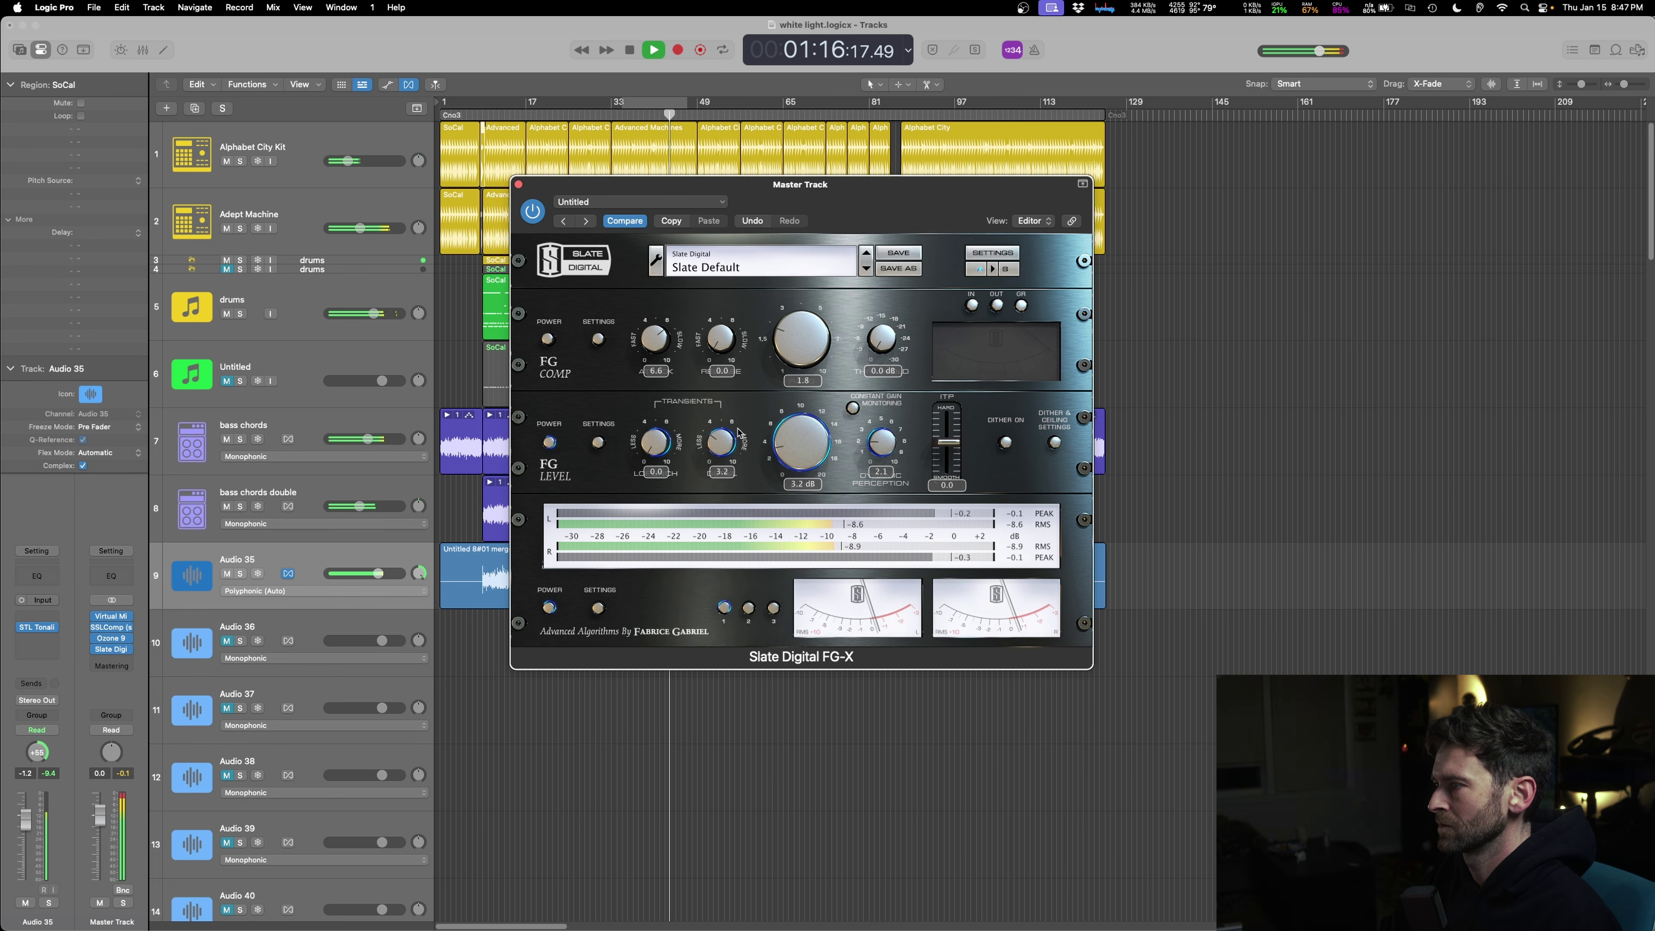
{"action": "left_click", "coordinate": [548, 341]}
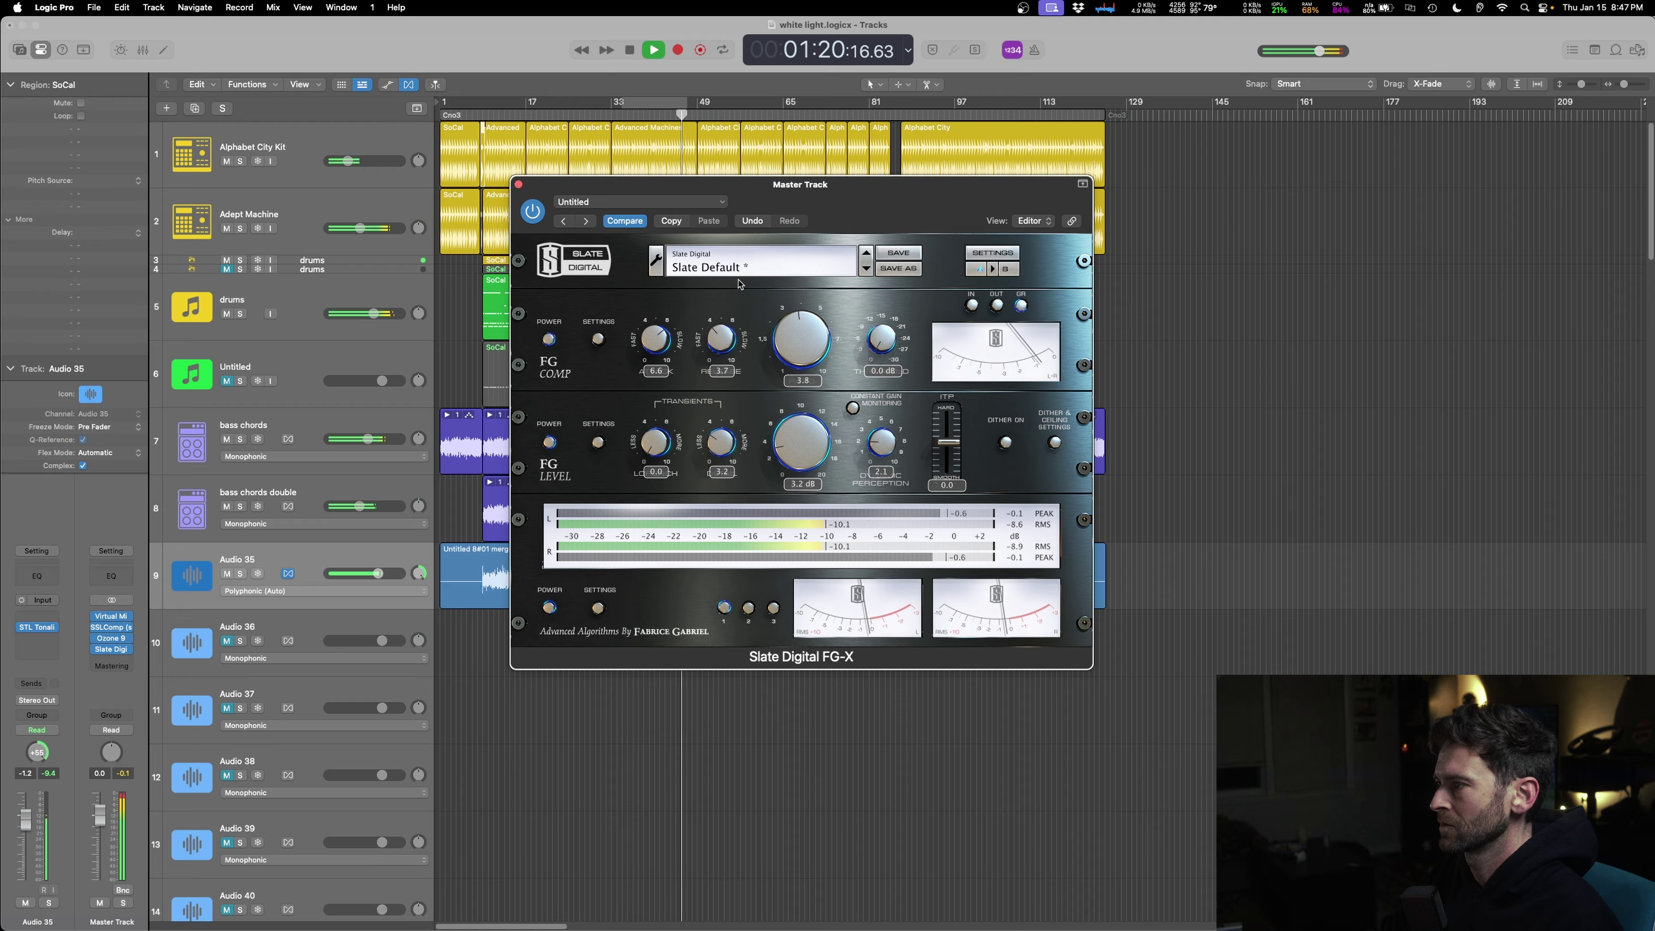
{"action": "left_click_drag", "start_coordinate": [893, 324], "coordinate": [892, 318]}
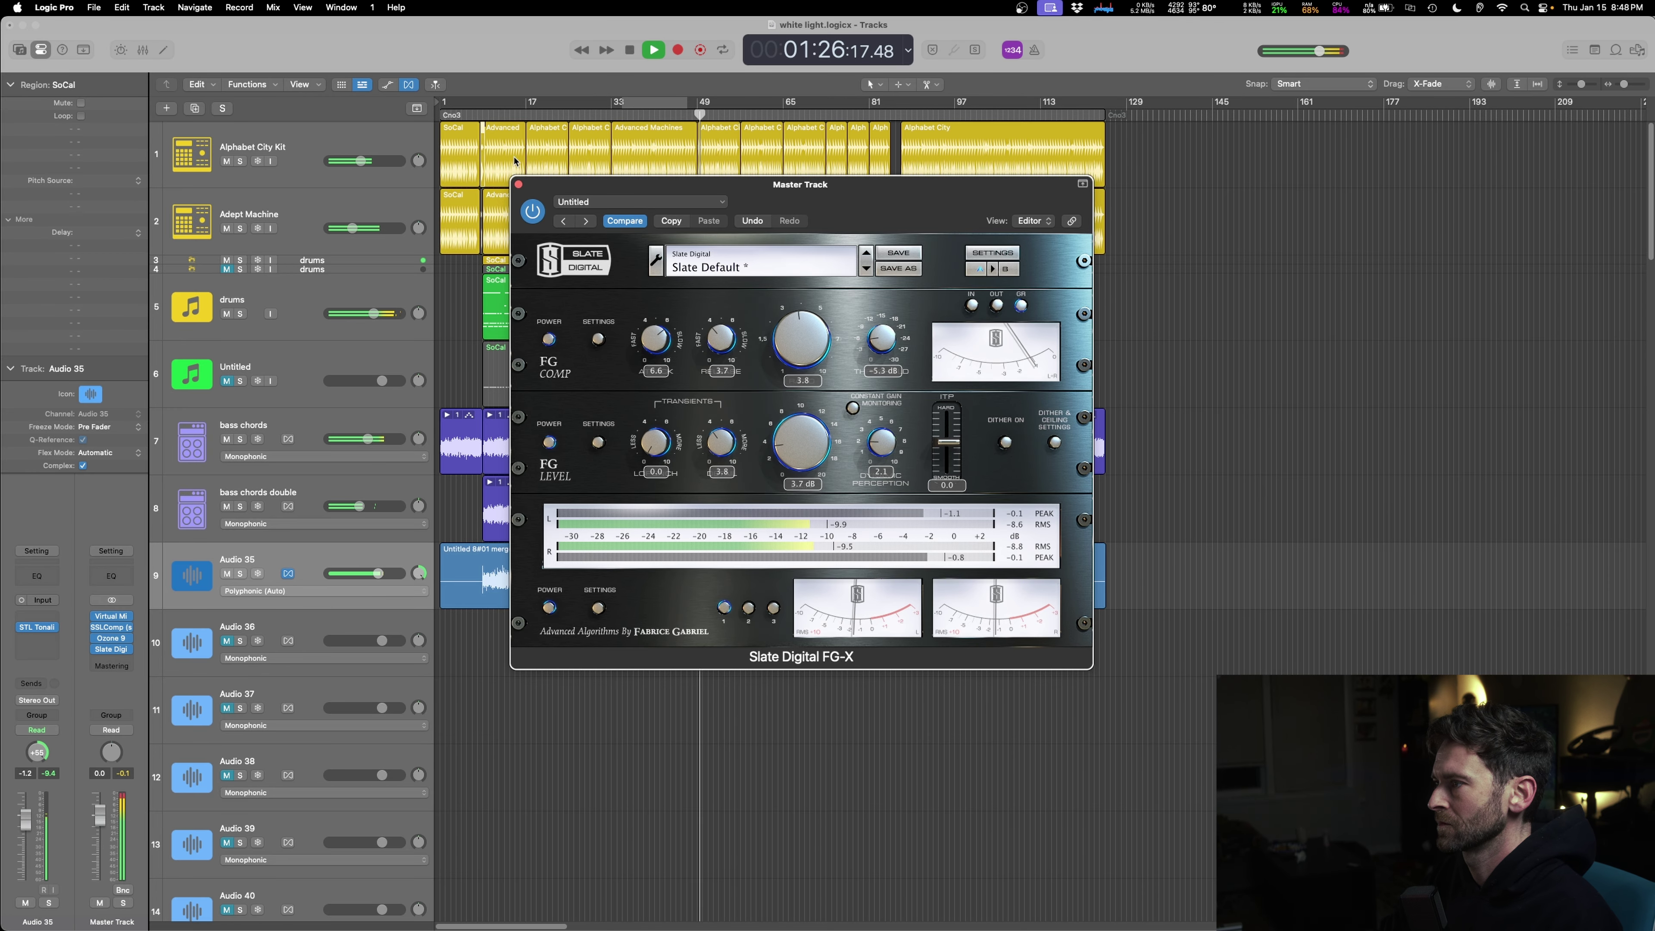
{"action": "left_click", "coordinate": [518, 185]}
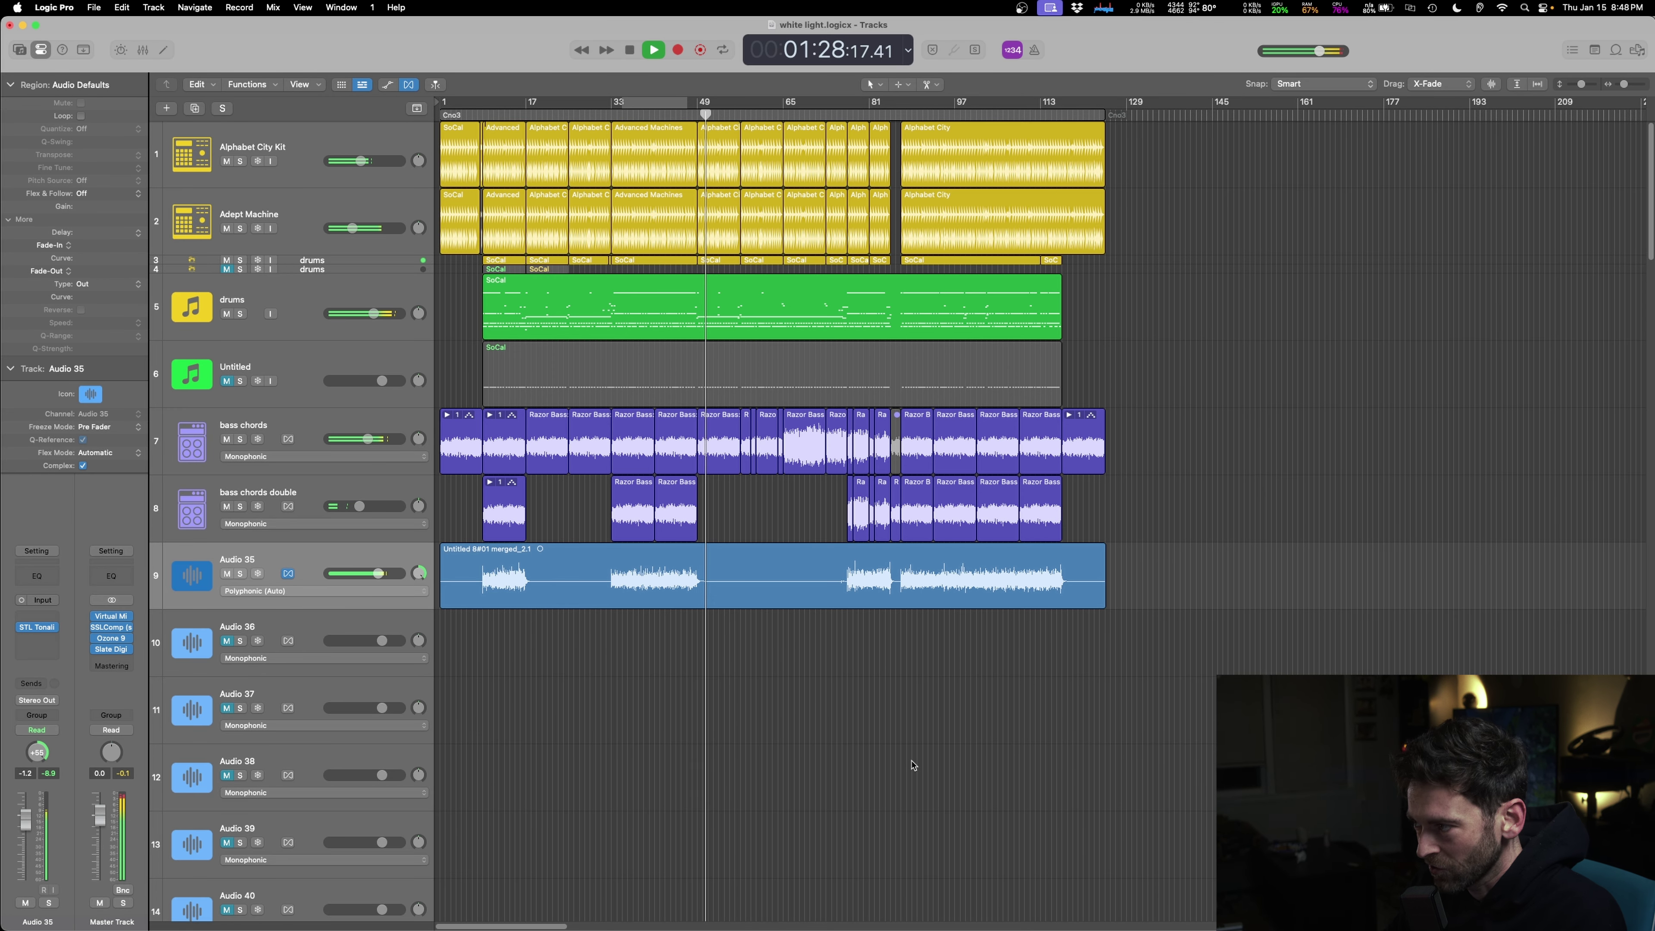
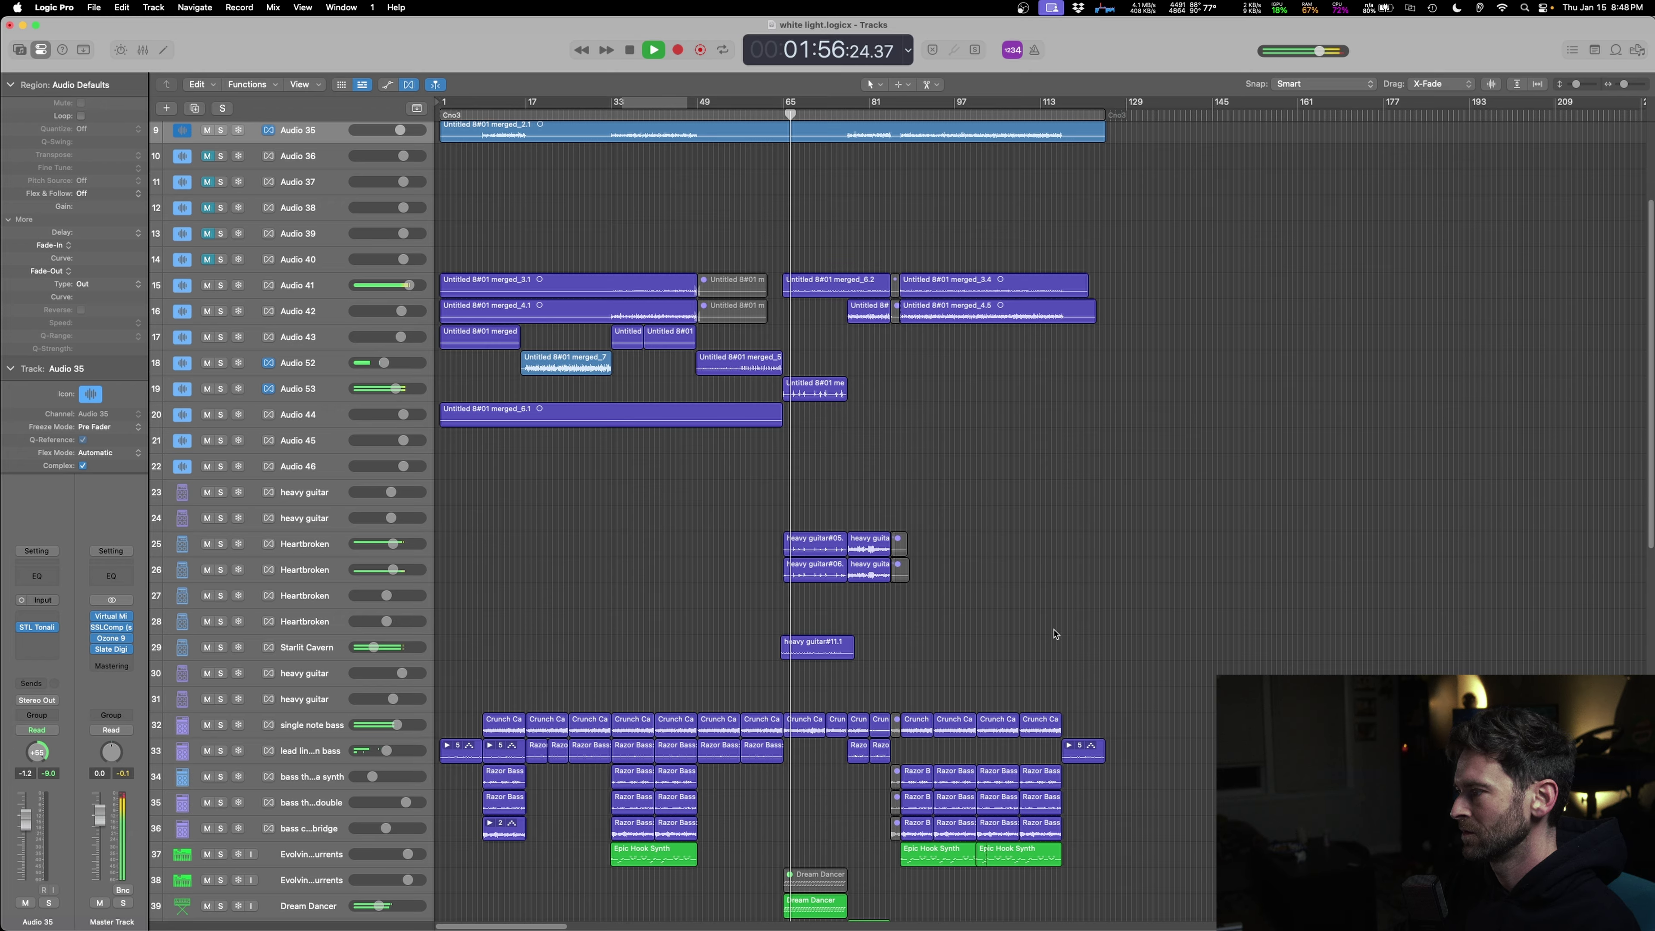
- Examine the vocal tracks sounding after bar 65, including tuned melo, and audition the main vocal's Bus 16 reverb return in solo
{"action": "scroll", "coordinate": [1004, 626], "scroll_direction": "down", "scroll_amount": 15}
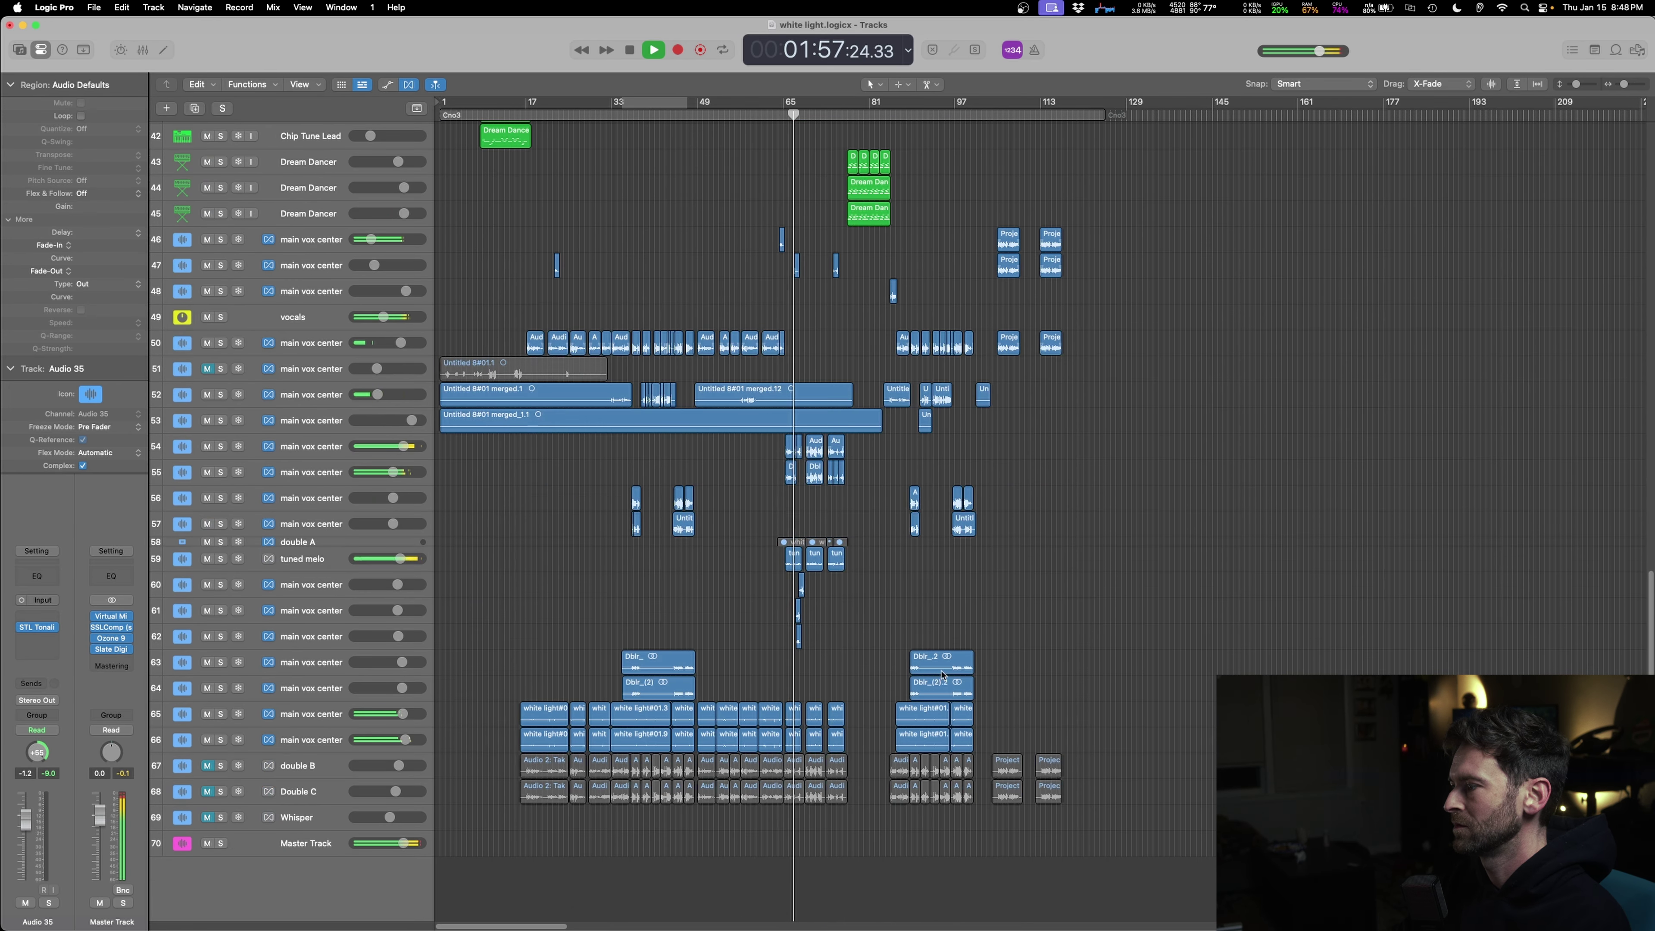
{"action": "left_click", "coordinate": [344, 566]}
{"action": "left_click", "coordinate": [326, 472]}
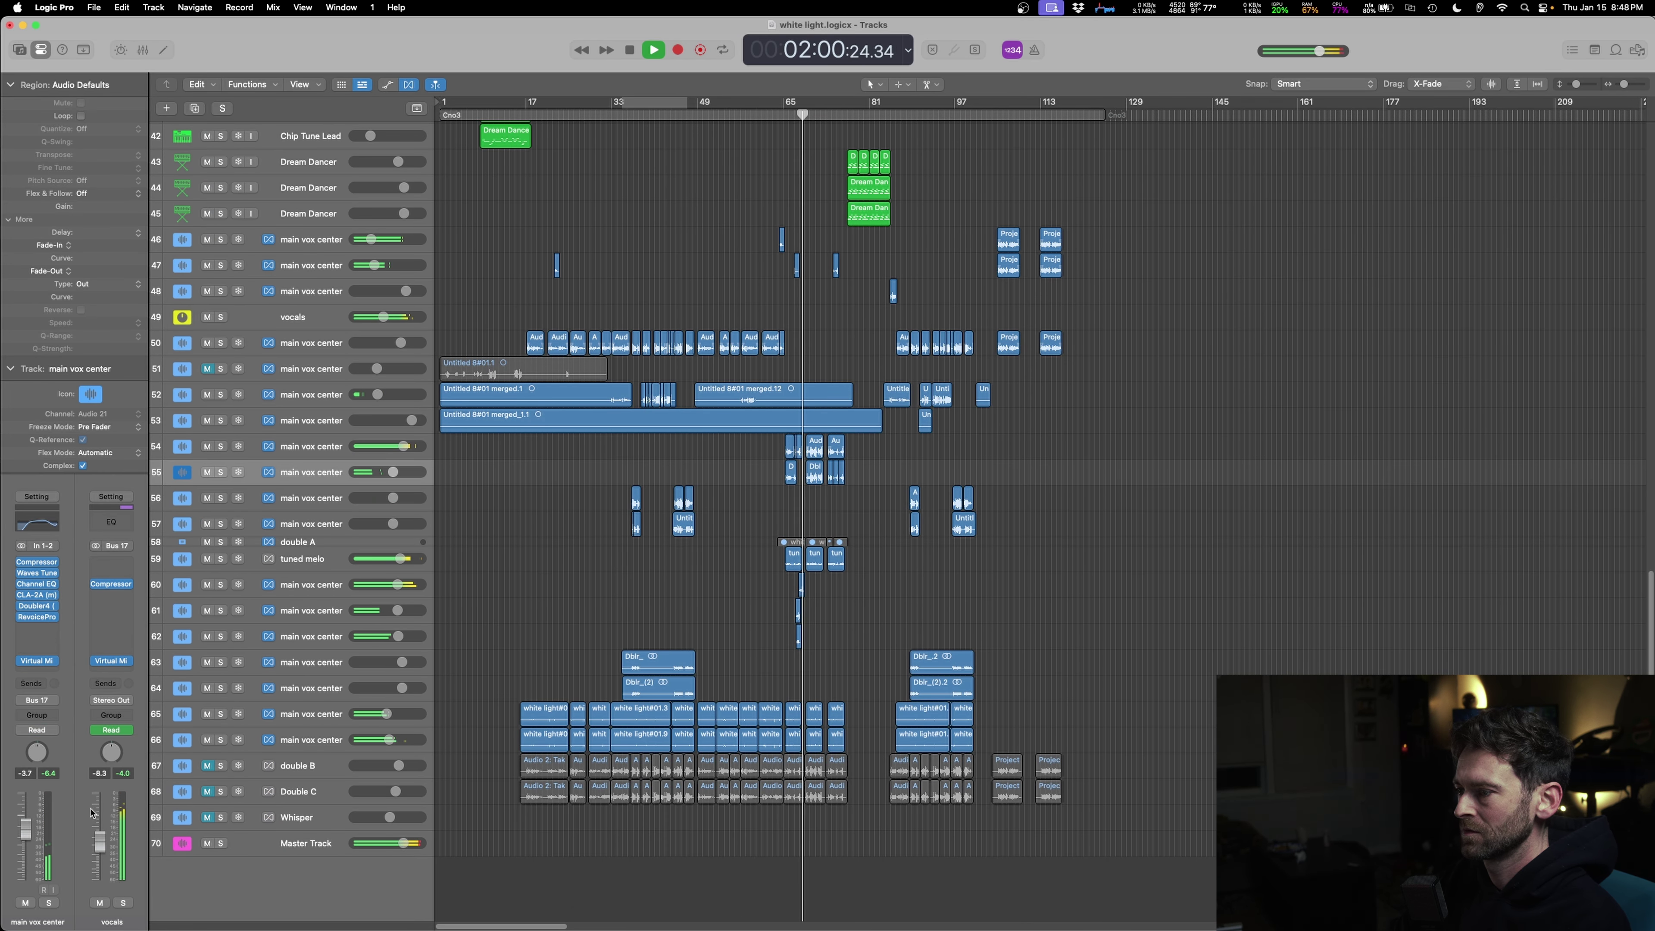
{"action": "key", "text": "Up"}
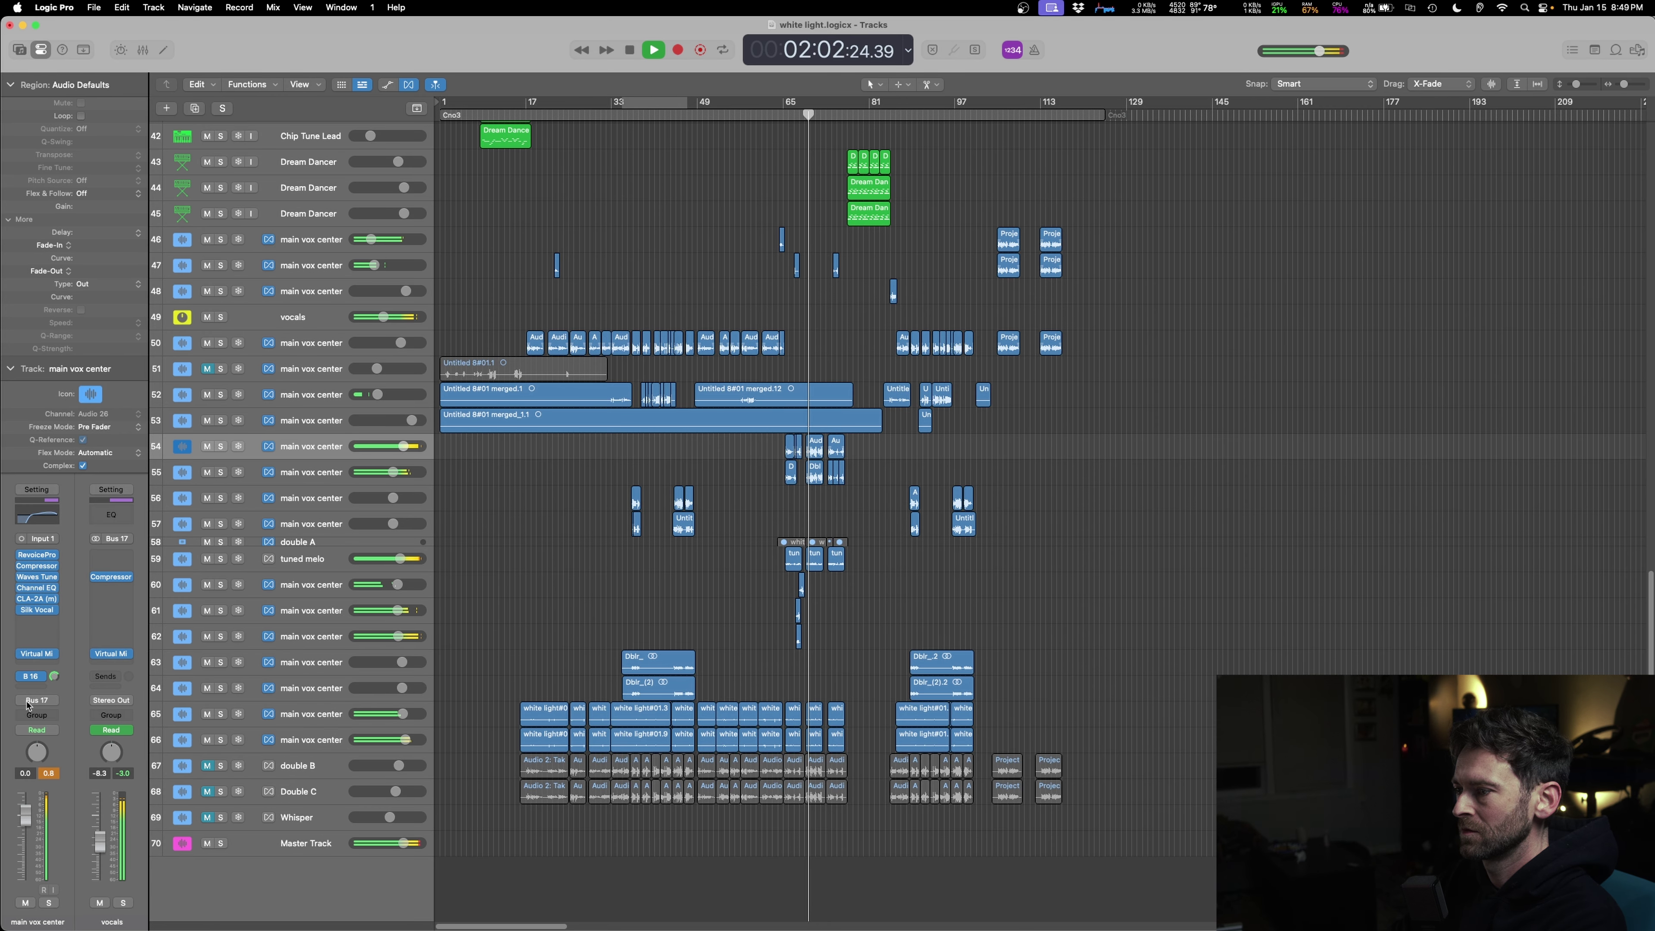
{"action": "left_click", "coordinate": [54, 678]}
{"action": "left_click", "coordinate": [123, 903]}
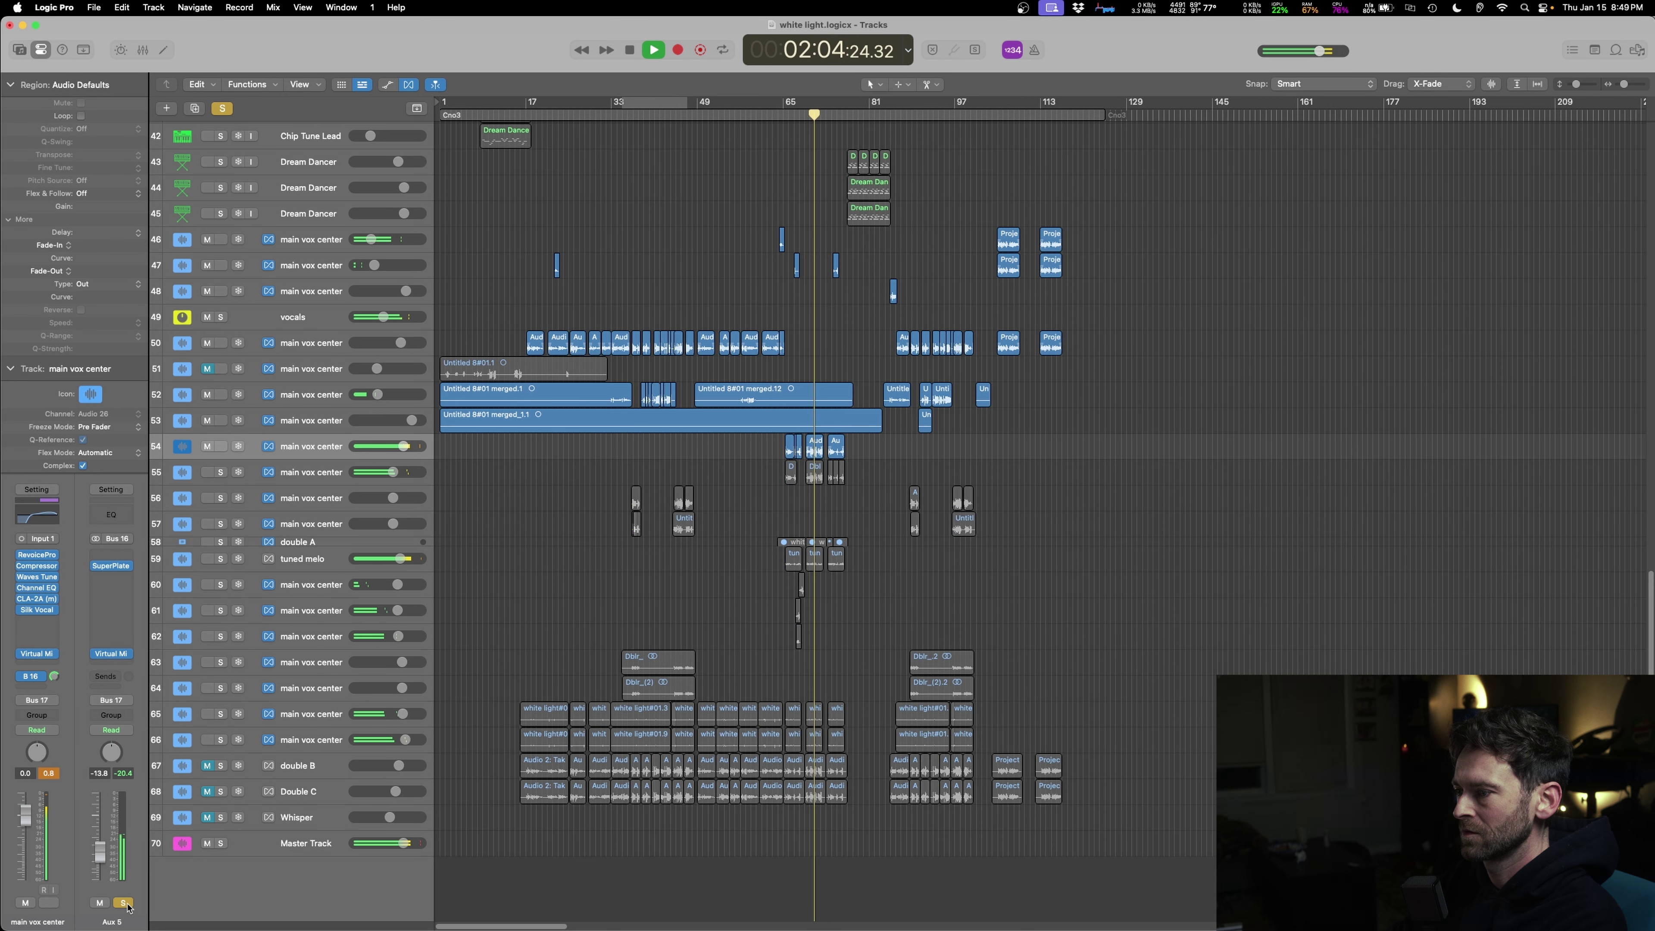
{"action": "left_click", "coordinate": [124, 904]}
{"action": "key", "text": "Down"}
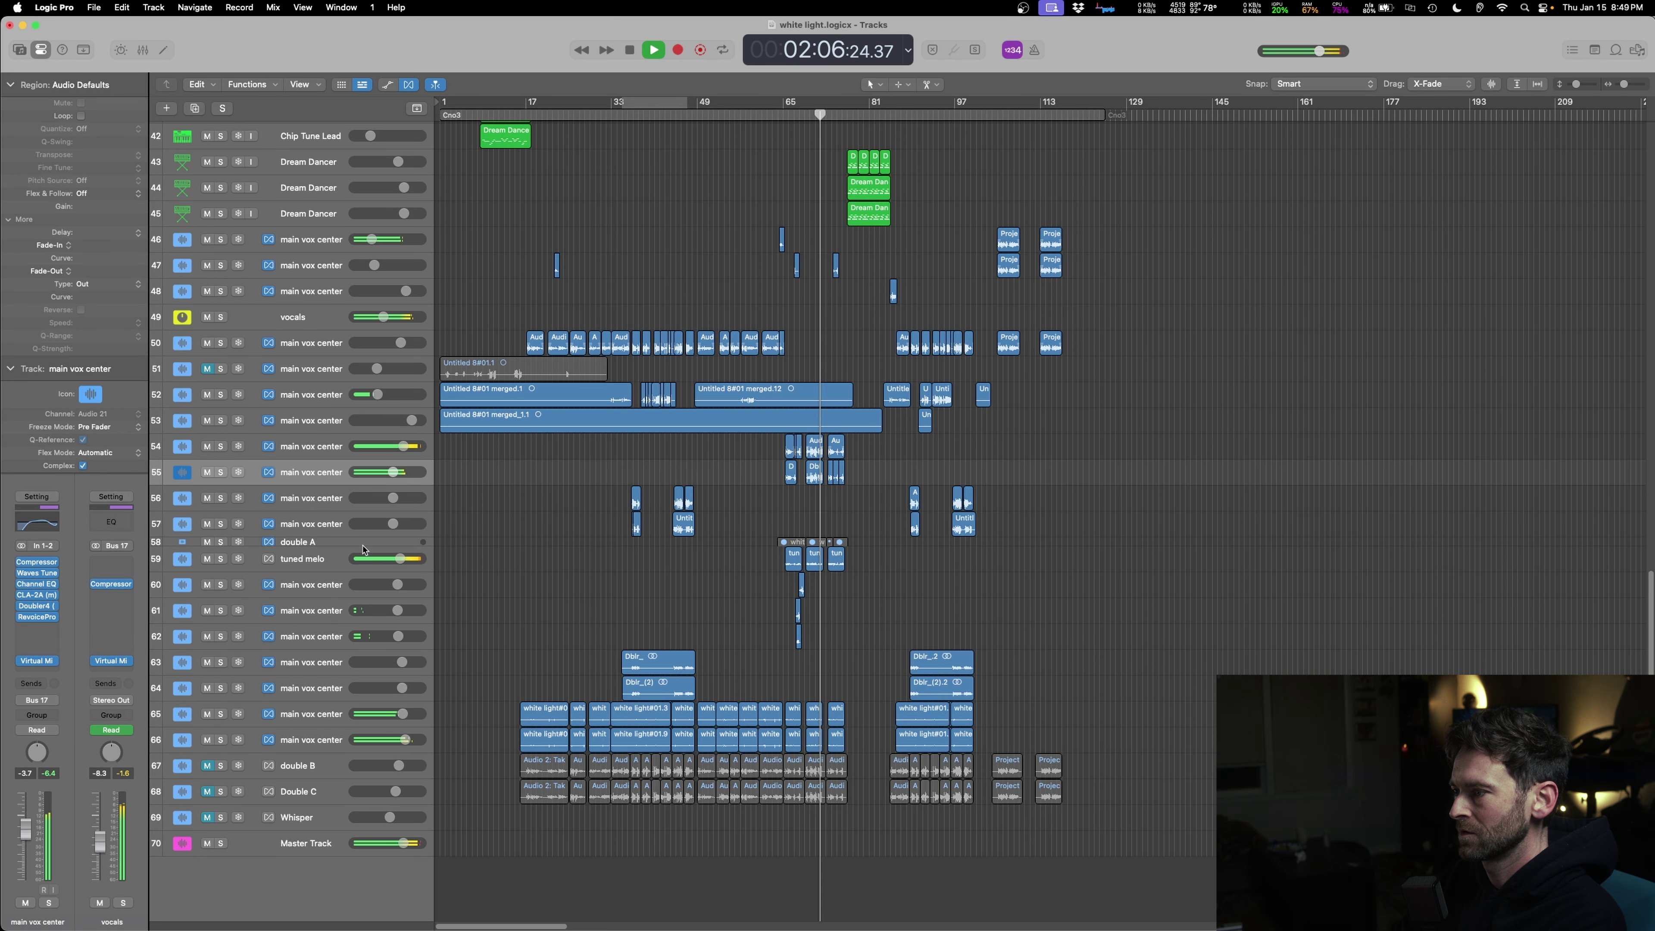
{"action": "left_click", "coordinate": [302, 559]}
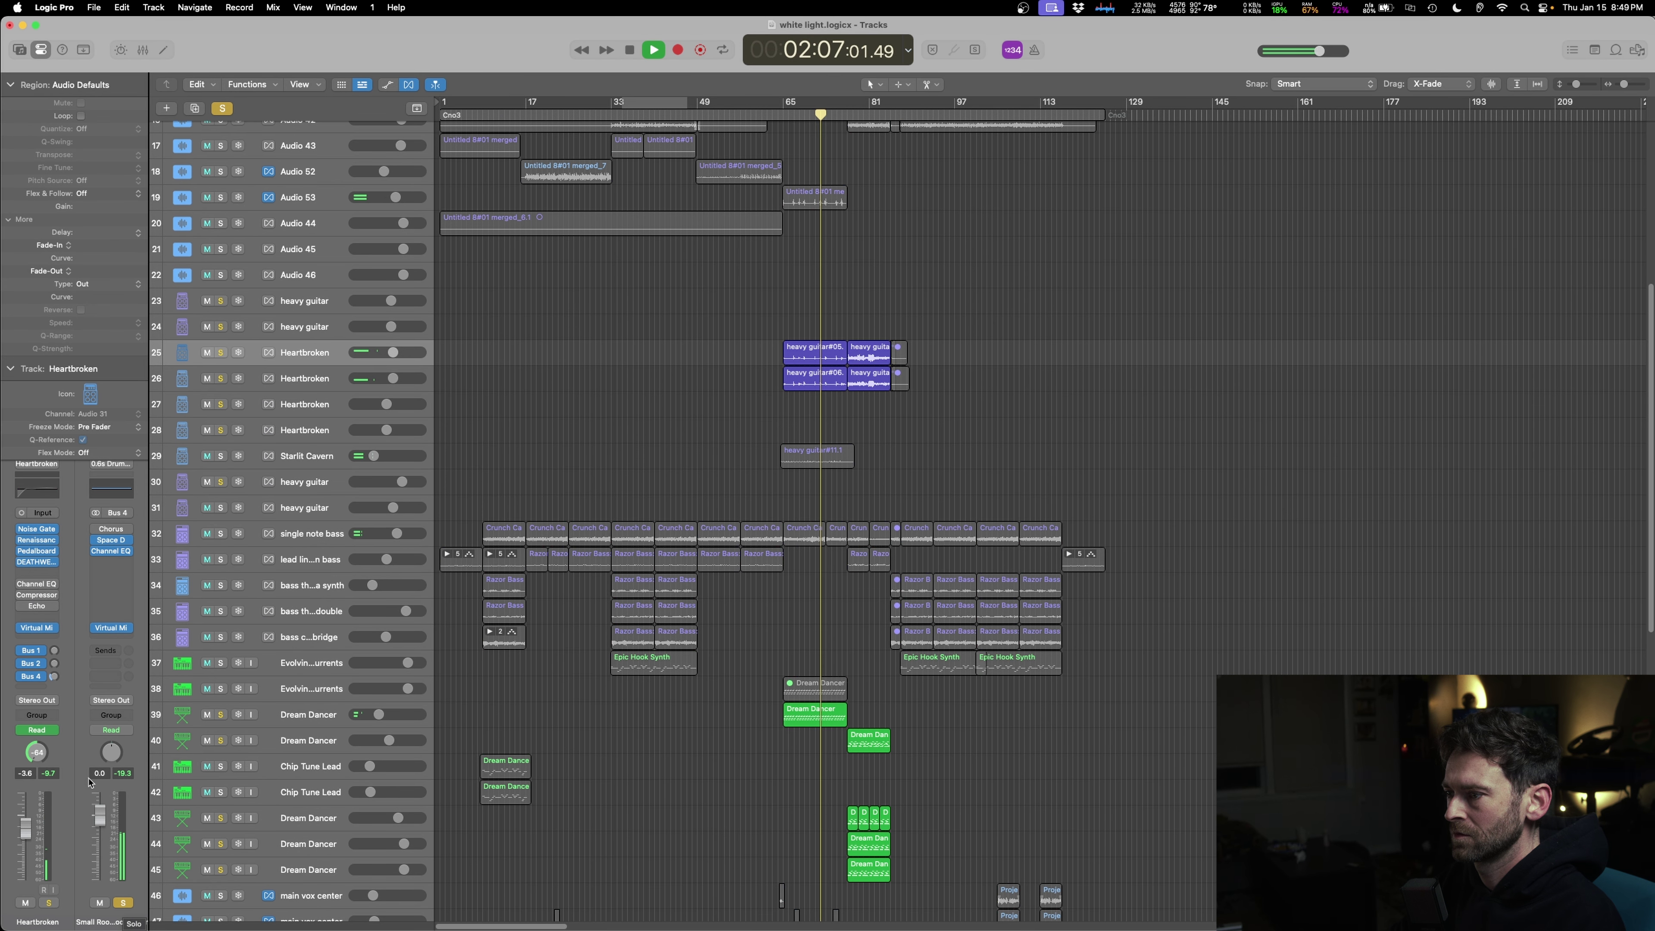
- Compare both Heartbroken guitars' Bus 4 return in solo, clear the solos and mute the return
{"action": "left_click", "coordinate": [49, 903]}
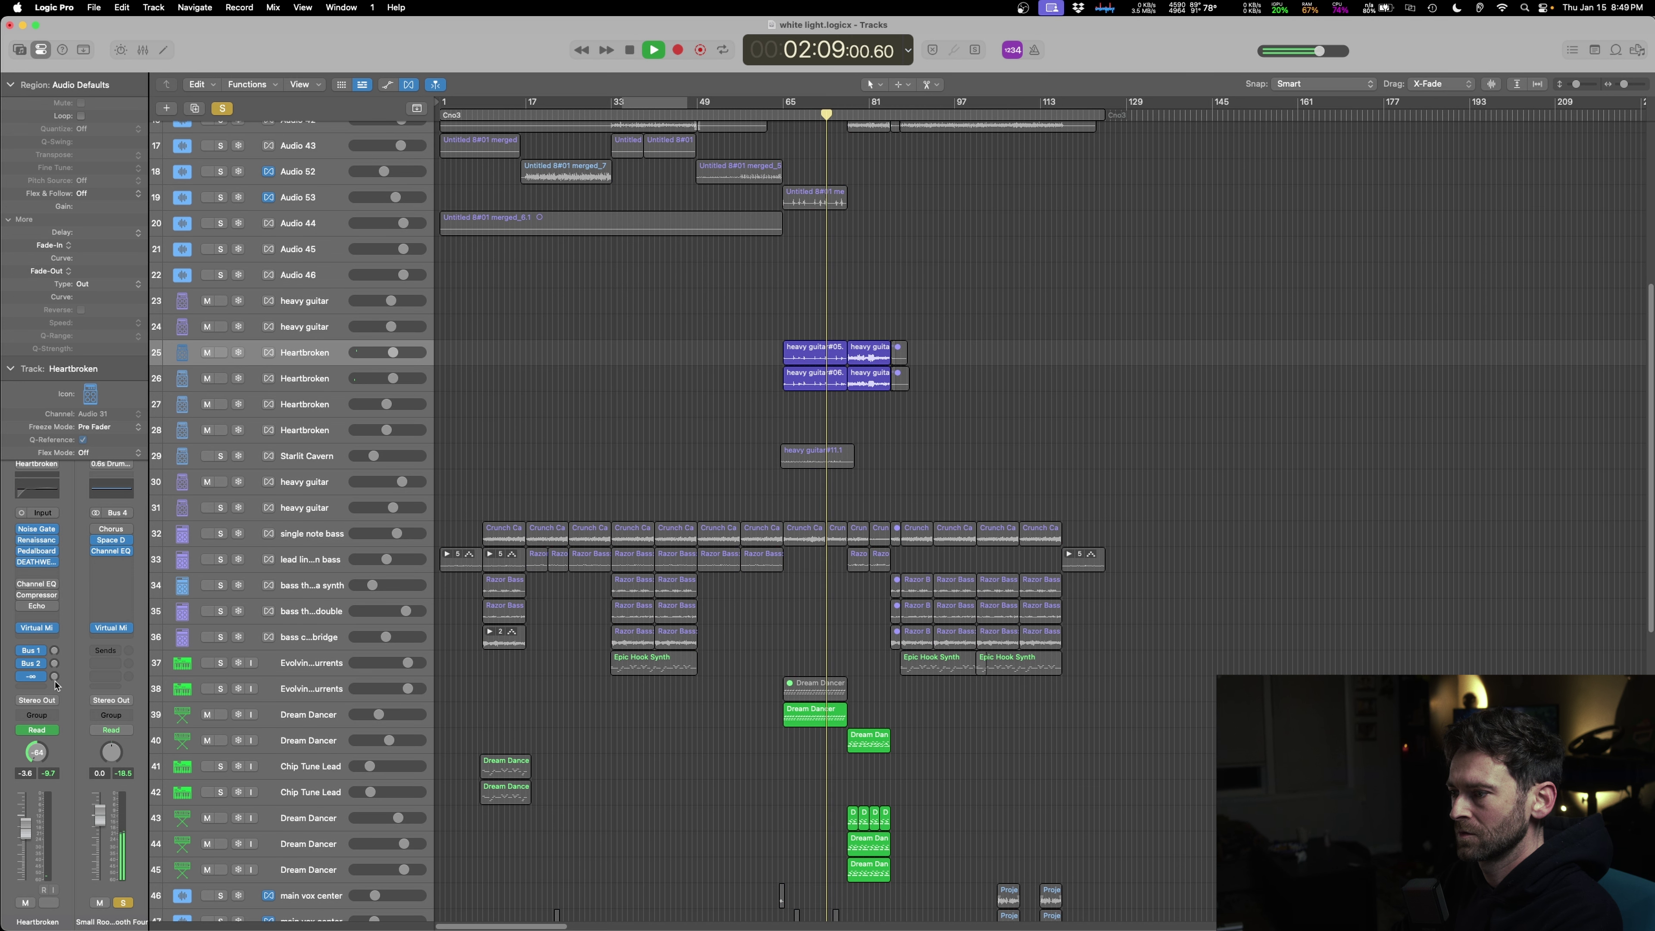
{"action": "key", "text": "Down"}
{"action": "left_click", "coordinate": [124, 904]}
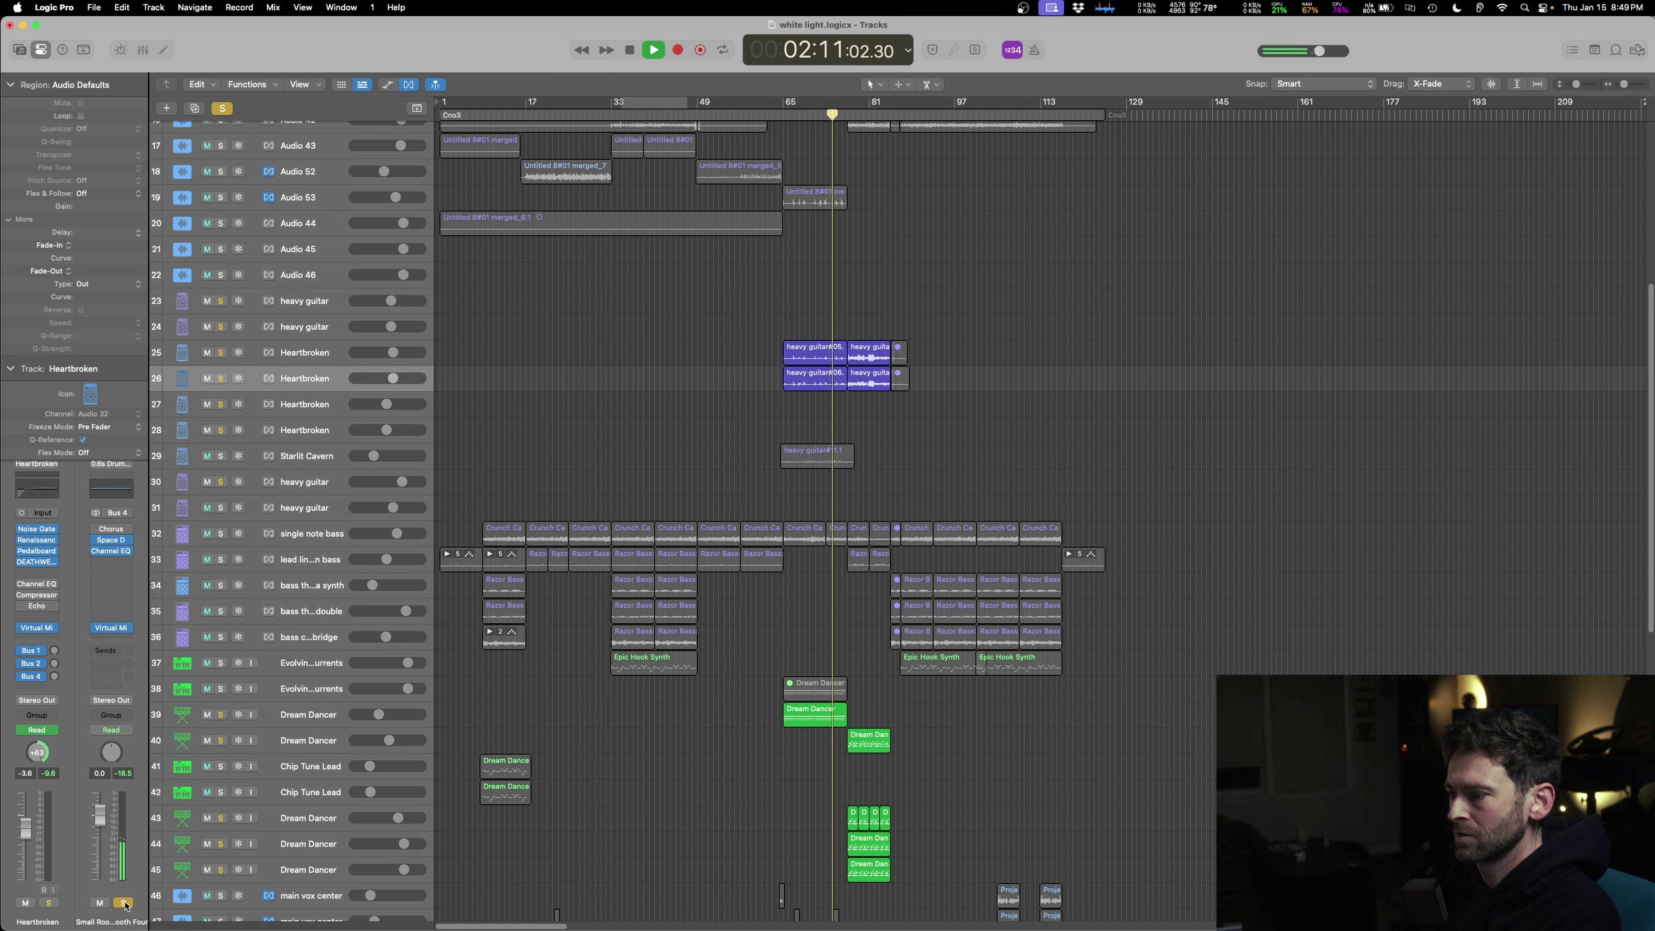
{"action": "left_click", "coordinate": [124, 903]}
{"action": "left_click", "coordinate": [99, 902]}
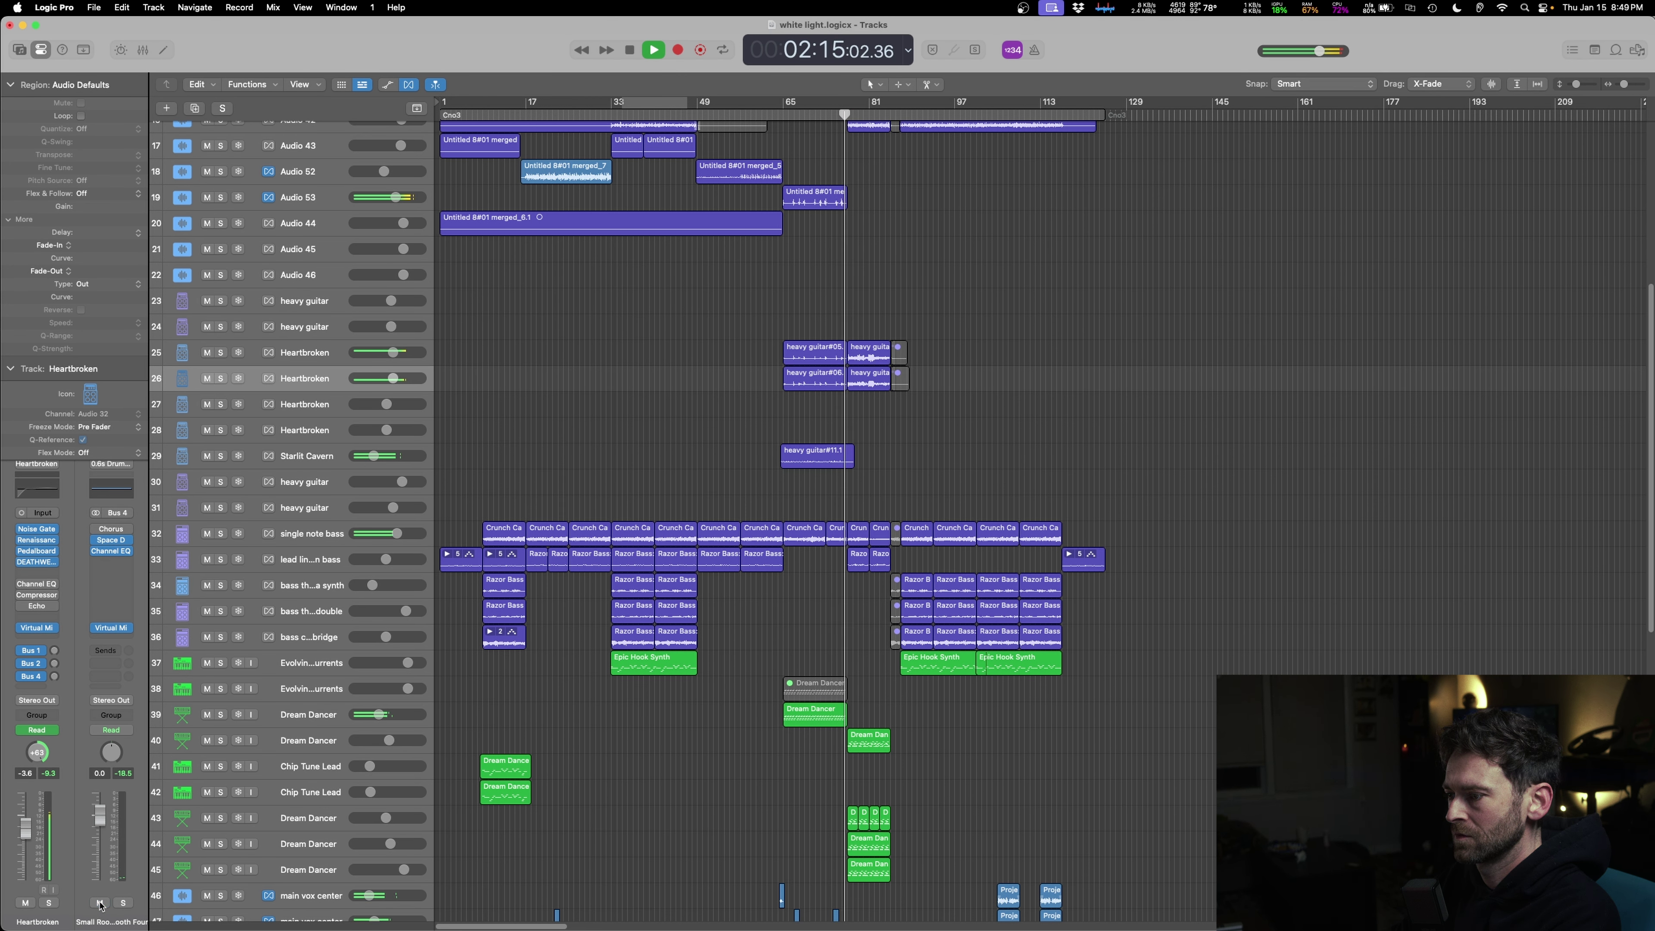
{"action": "left_click", "coordinate": [123, 903]}
{"action": "left_click", "coordinate": [124, 903]}
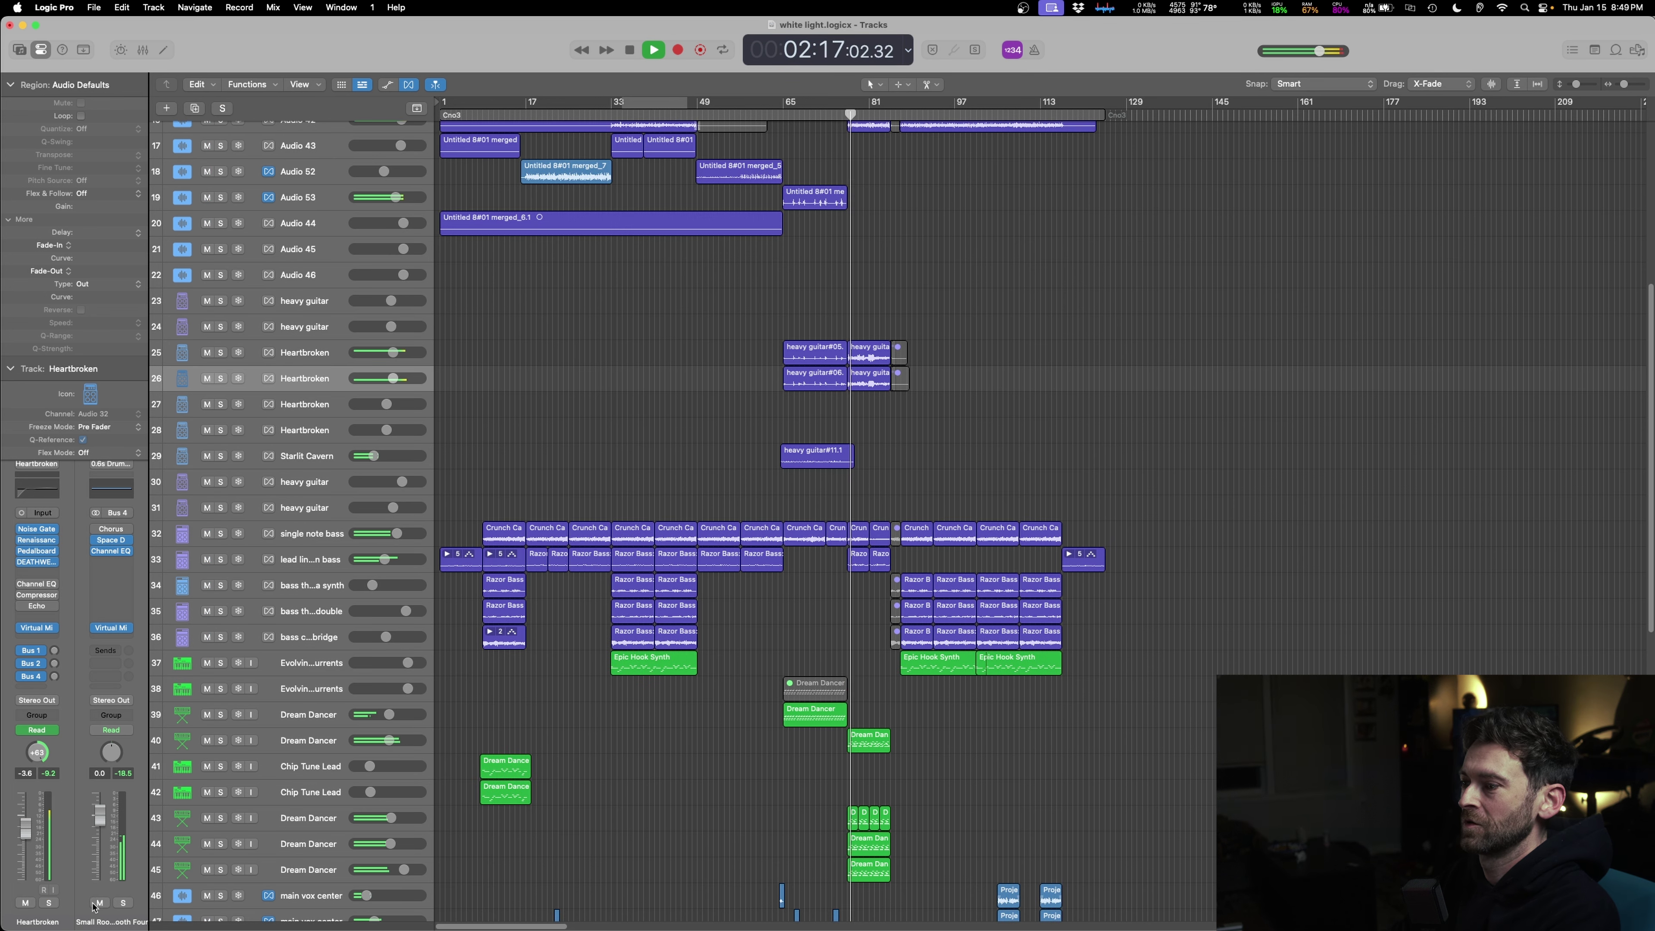
- Examine the drum, aux and bass channels at the start of the mixer during playback
{"action": "key", "text": "space"}
{"action": "key", "text": "x"}
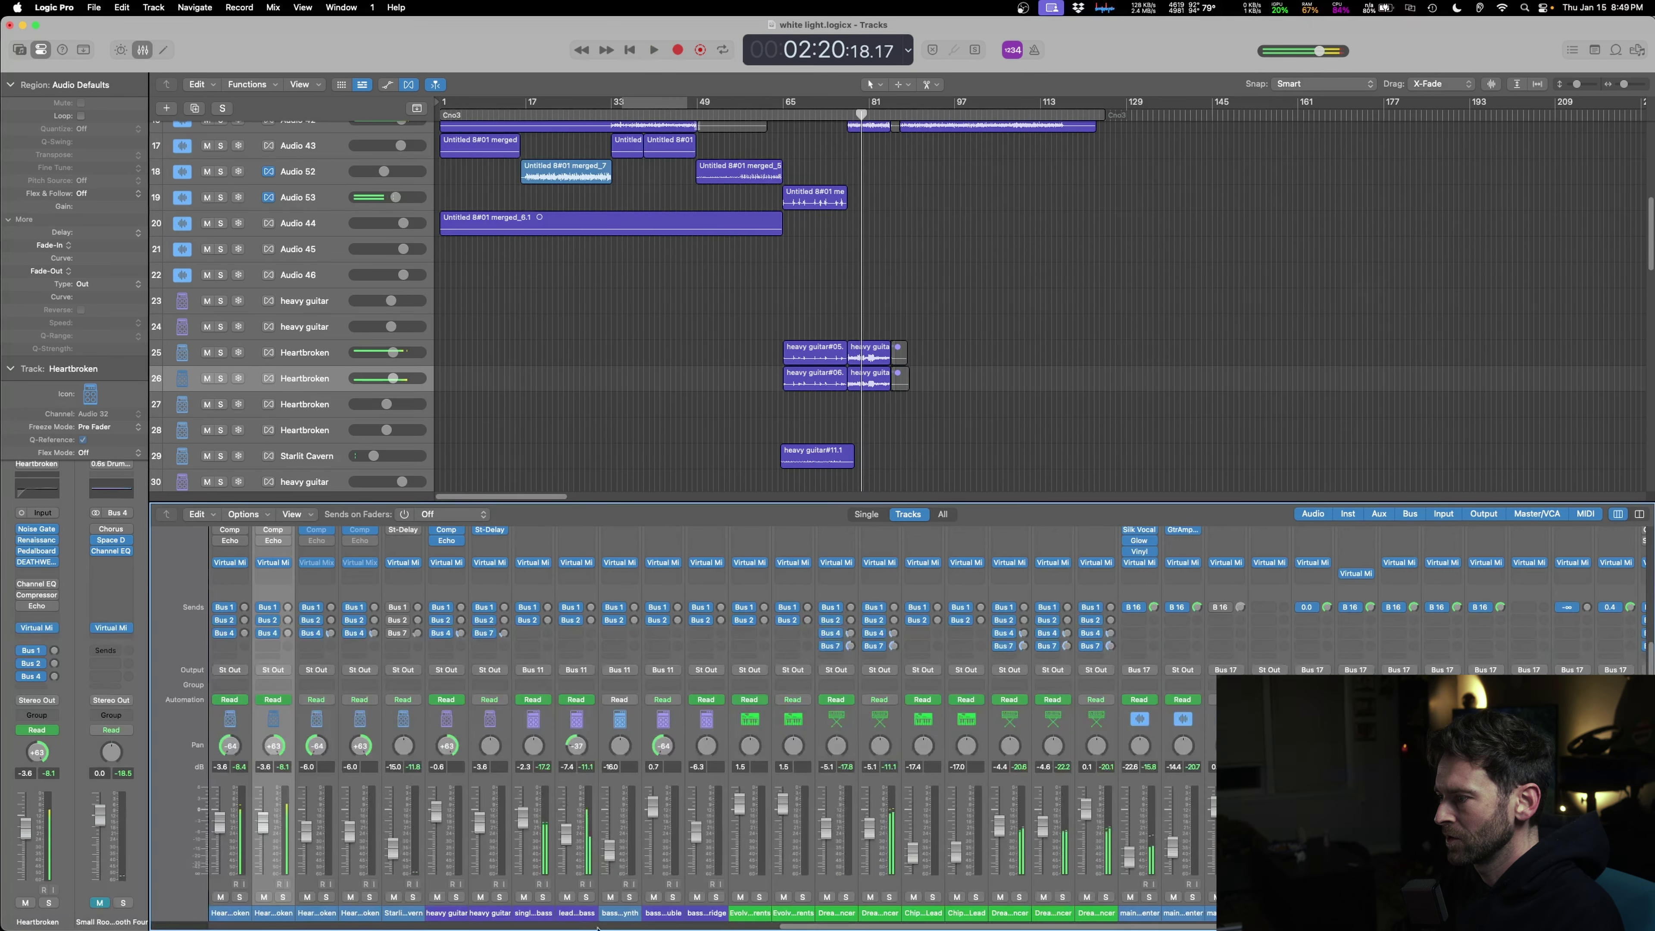
{"action": "left_click_drag", "start_coordinate": [934, 926], "coordinate": [126, 930]}
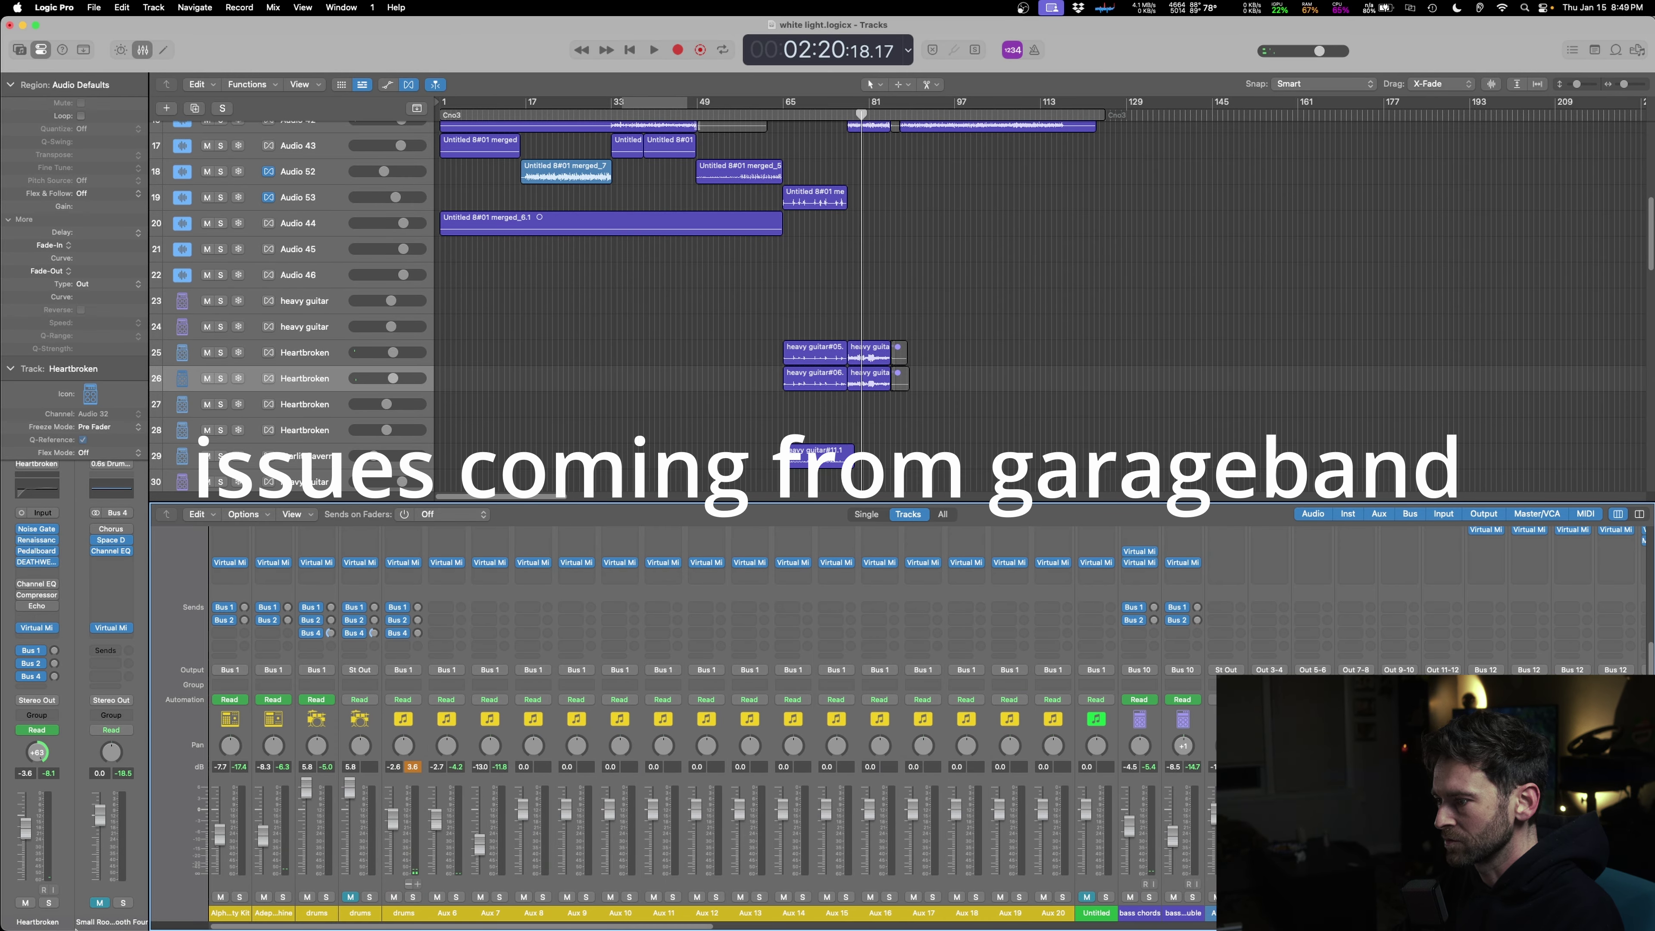
{"action": "key", "text": "space"}
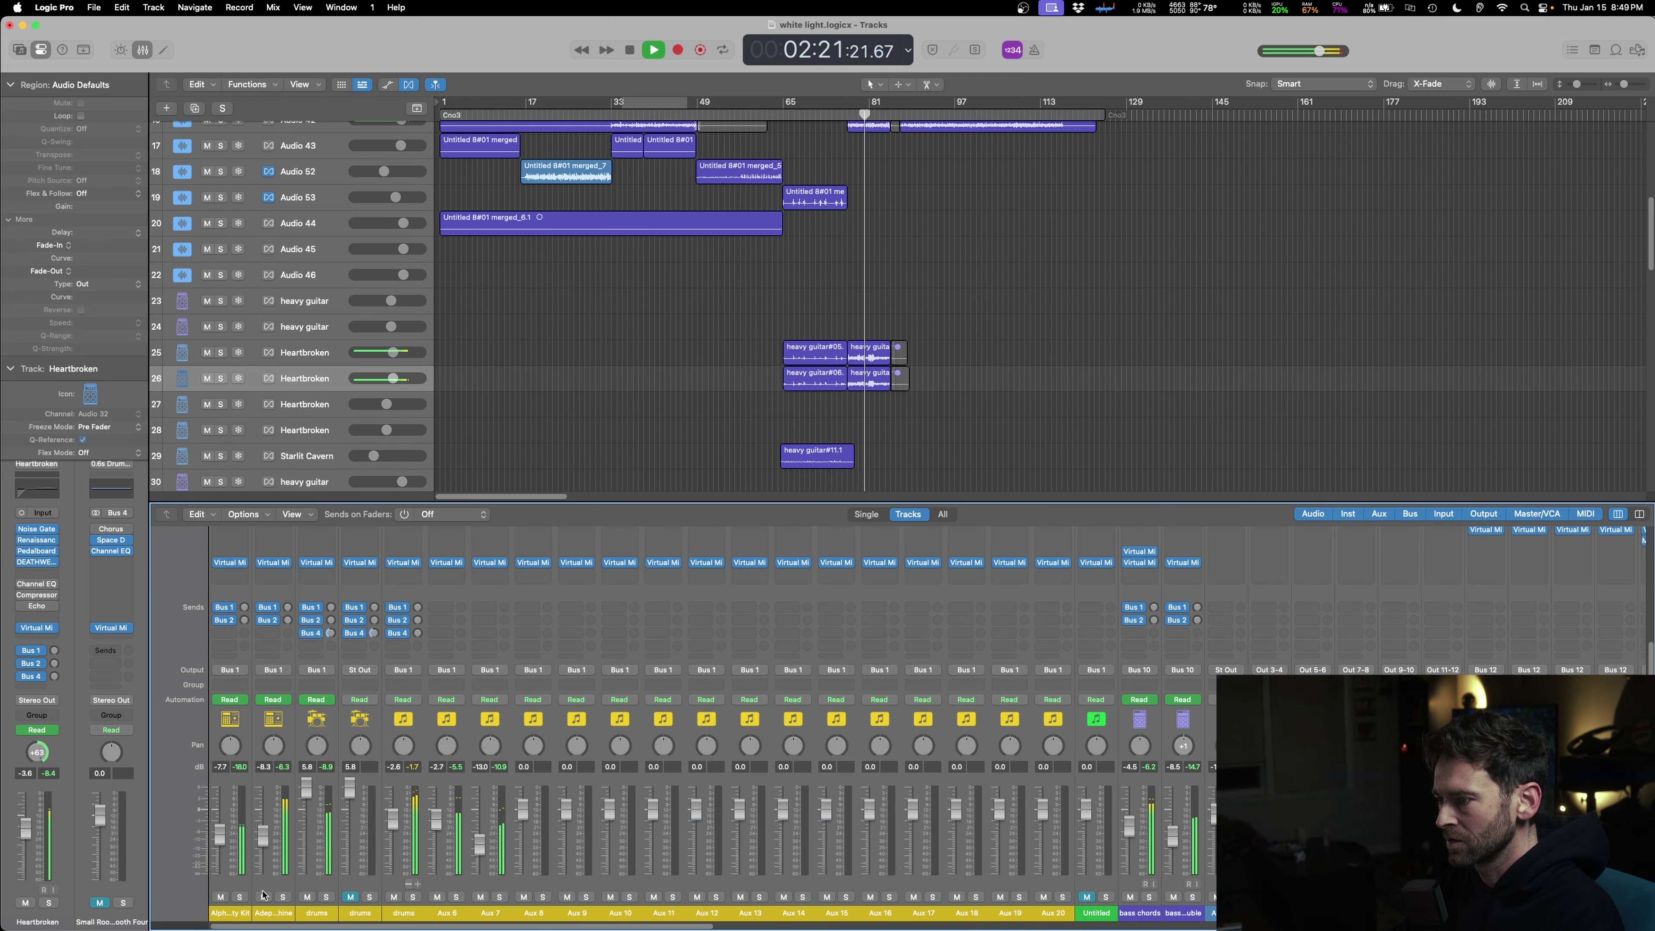
{"action": "mouse_move", "coordinate": [297, 927]}
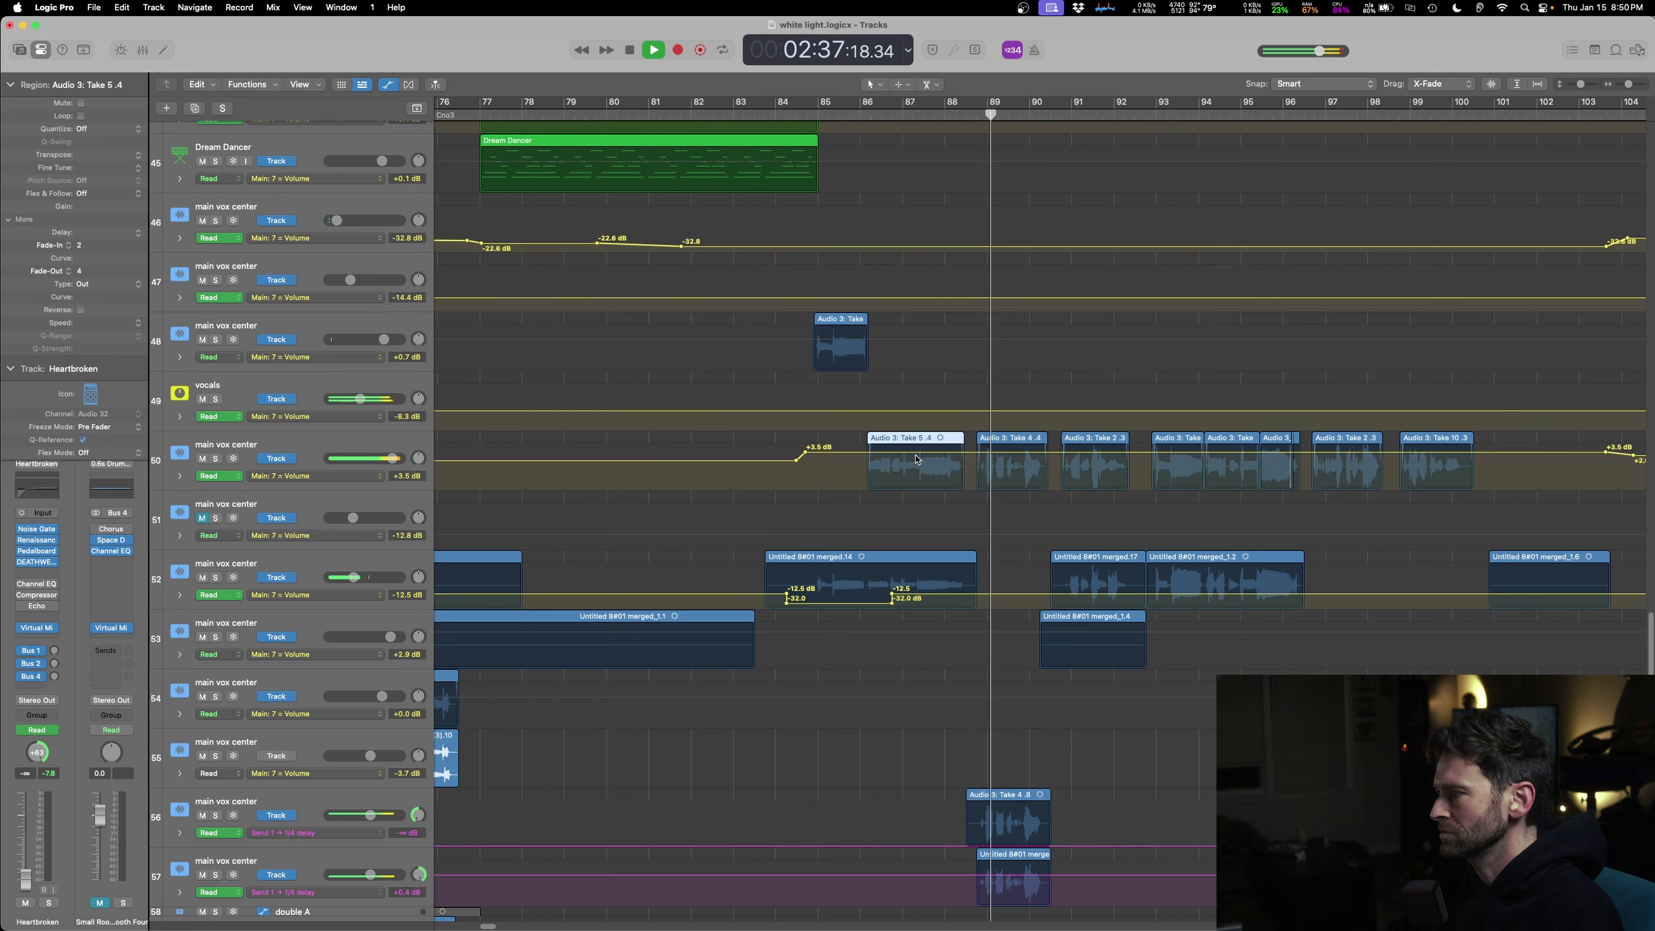
- Mark off a volume automation section on track 50's main vocal, from about bar 85 4 4 1 to 87 1 1 121
{"action": "key", "text": "shift+space"}
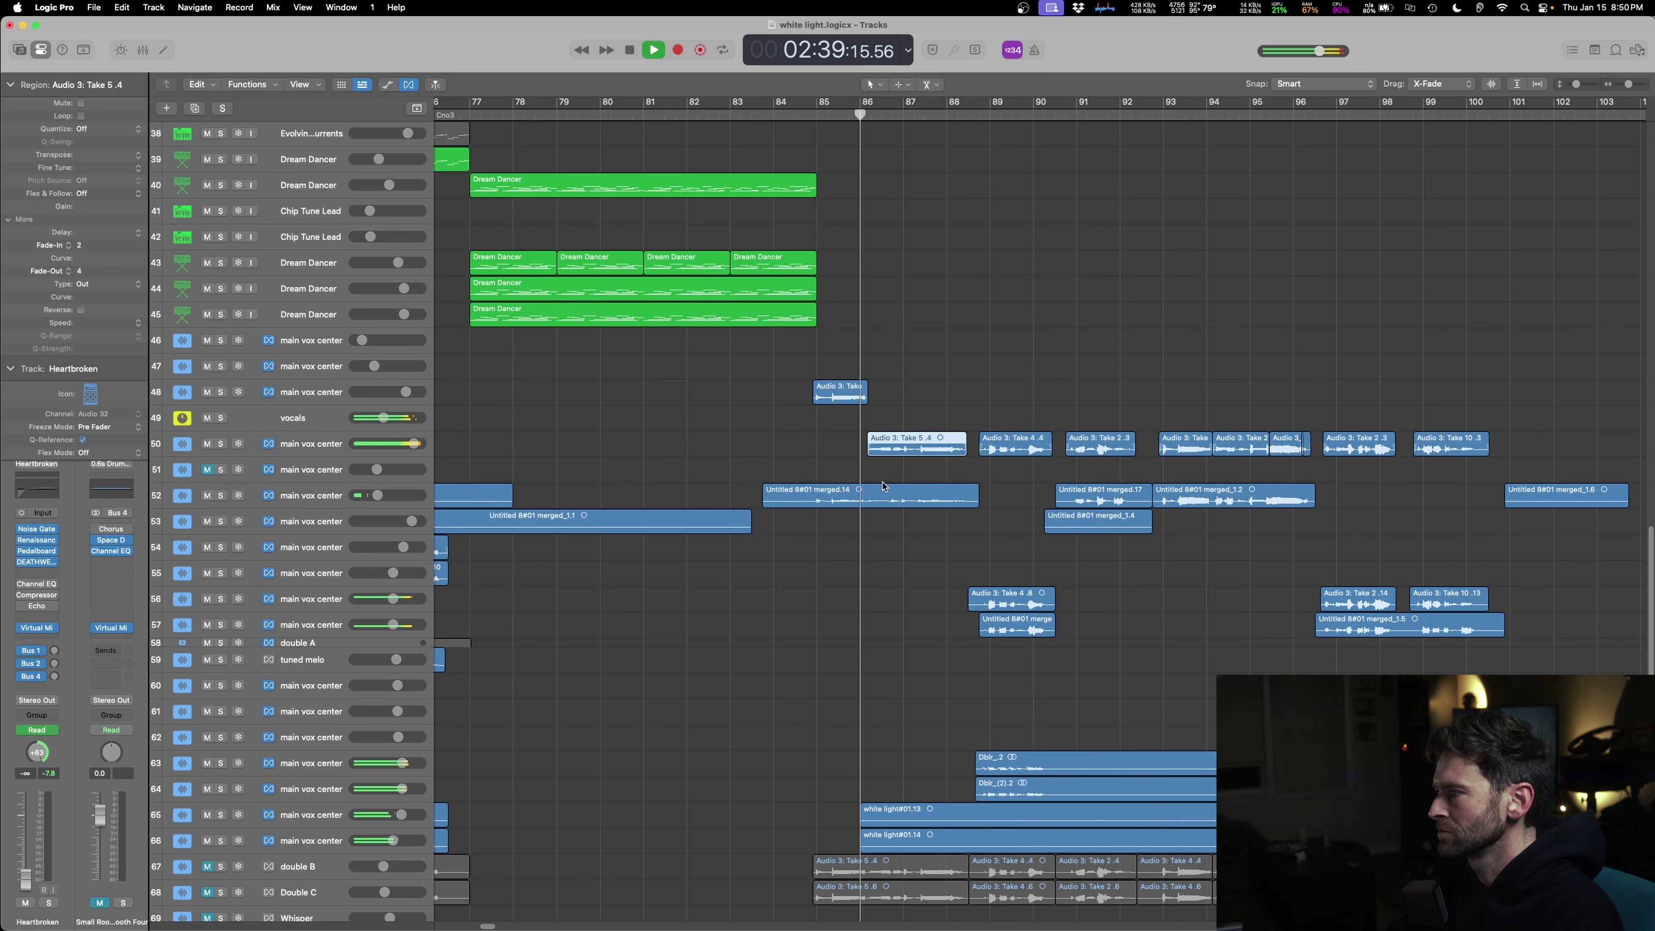
{"action": "scroll", "coordinate": [885, 497], "scroll_direction": "right", "scroll_amount": 10}
{"action": "scroll", "coordinate": [885, 498], "scroll_direction": "up", "scroll_amount": 8}
{"action": "scroll", "coordinate": [885, 497], "scroll_direction": "left", "scroll_amount": 10}
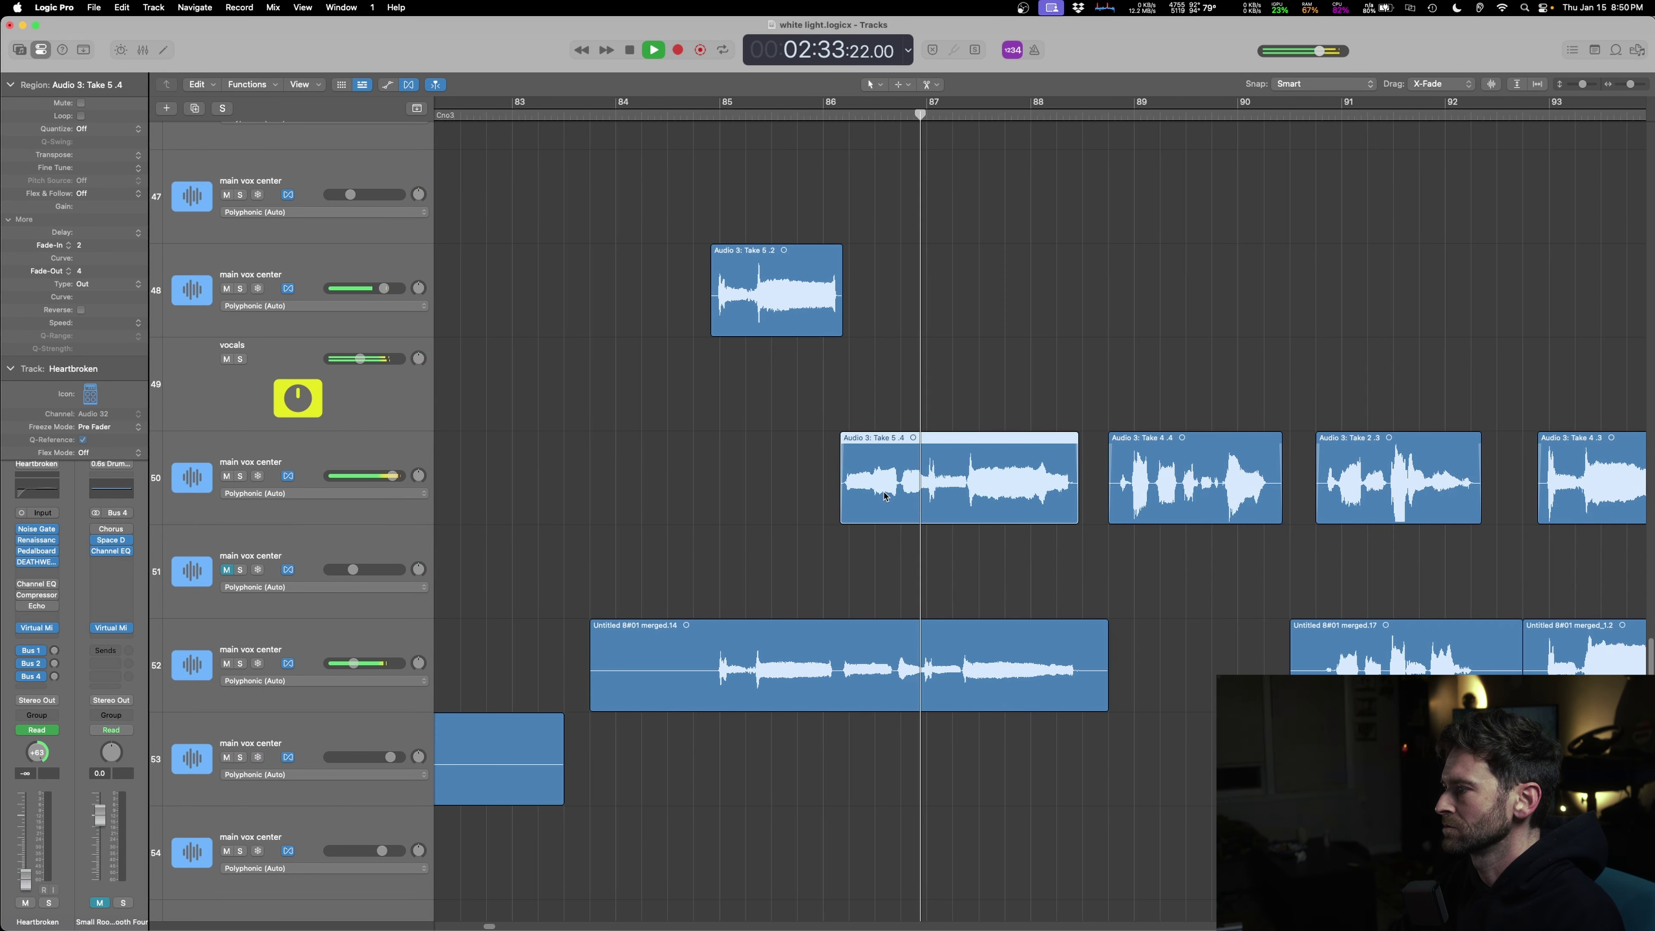
{"action": "key", "text": "space"}
{"action": "key", "text": "a"}
{"action": "left_click_drag", "start_coordinate": [790, 482], "coordinate": [944, 493]}
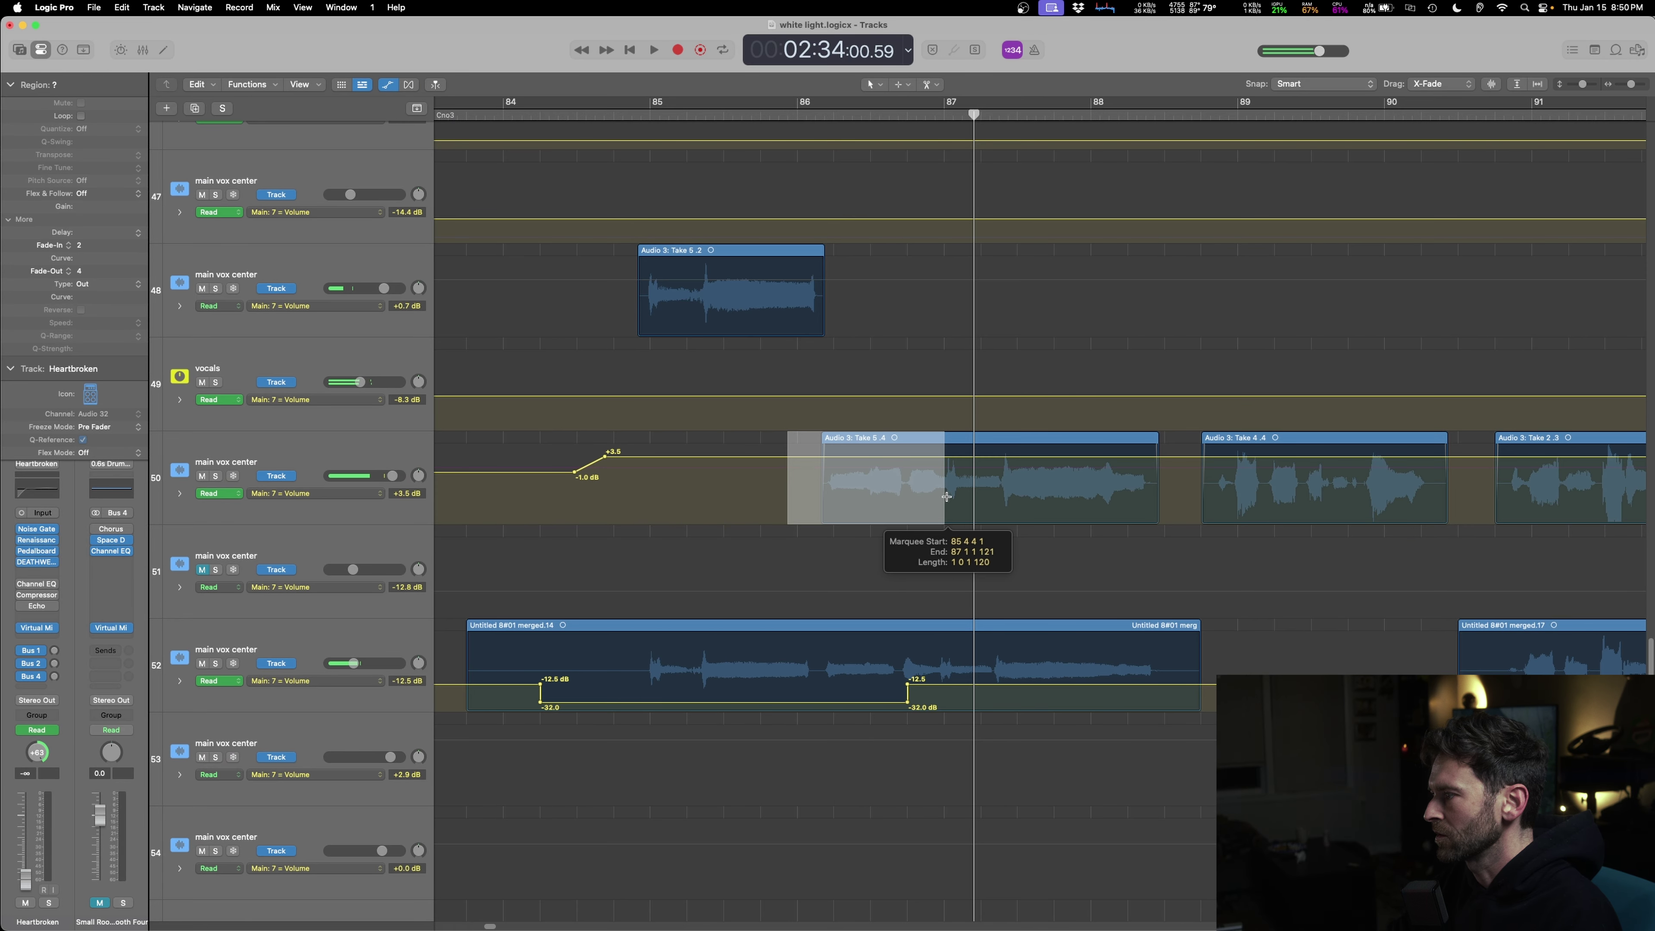
{"action": "left_click", "coordinate": [876, 471]}
- Lower the marked volume section on track 50's main vocal to about -4.7 dB while playing it back
{"action": "key", "text": "a"}
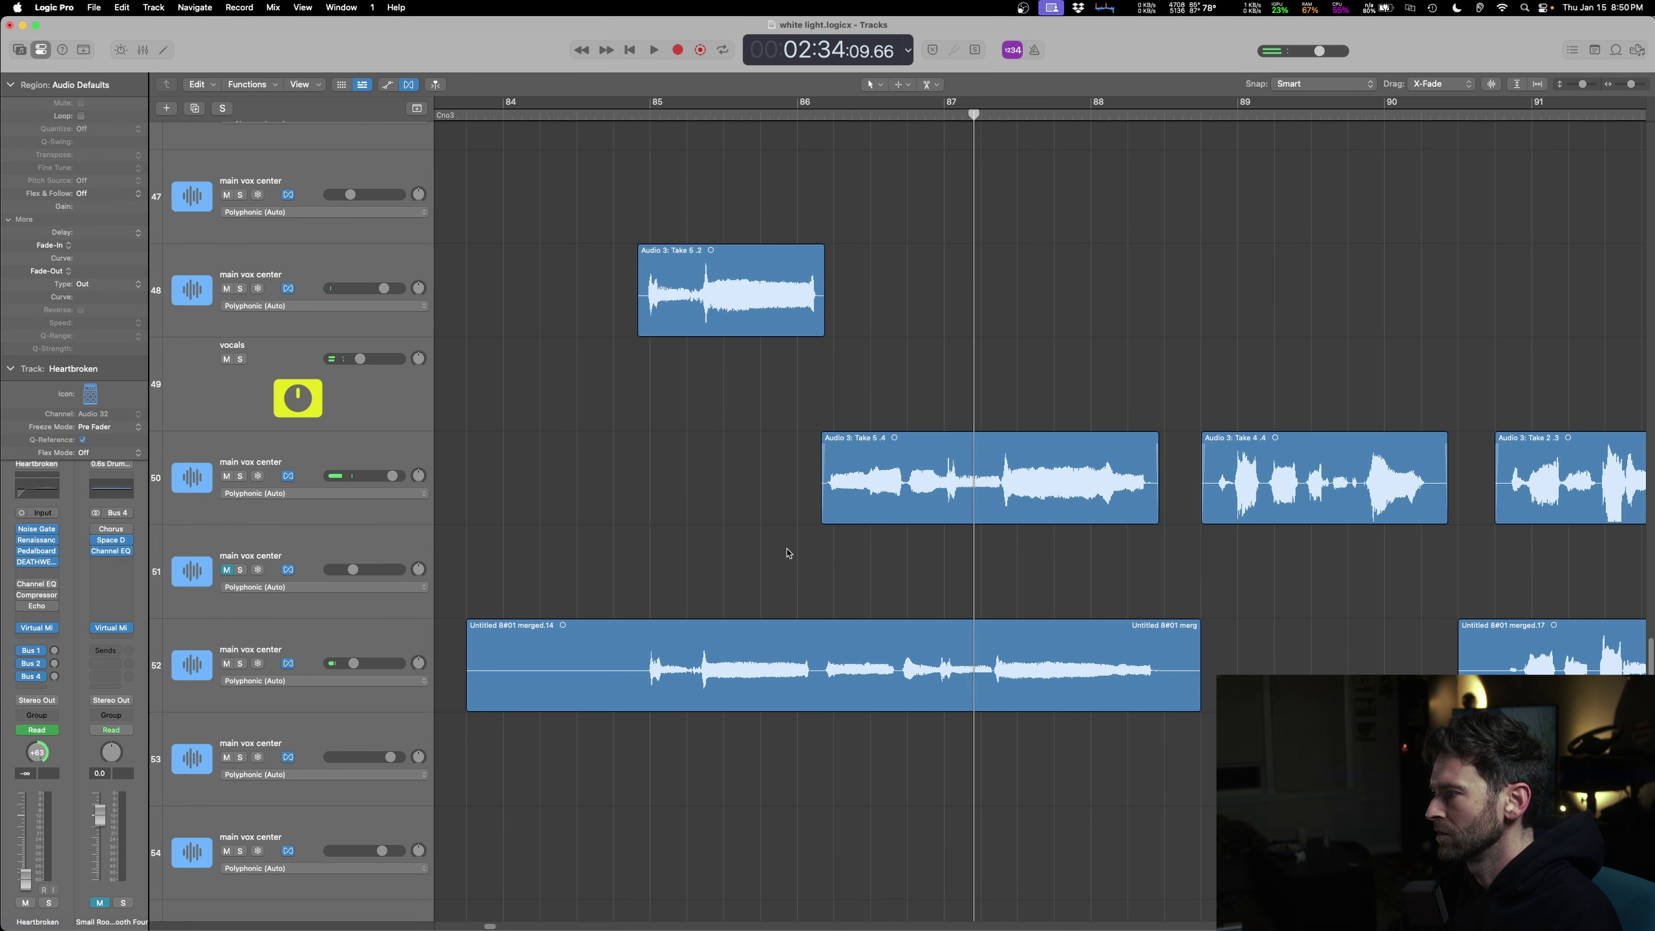
{"action": "left_click", "coordinate": [787, 549], "text": "shift"}
{"action": "key", "text": "space"}
{"action": "key", "text": "a"}
{"action": "left_click_drag", "start_coordinate": [874, 471], "coordinate": [875, 477]}
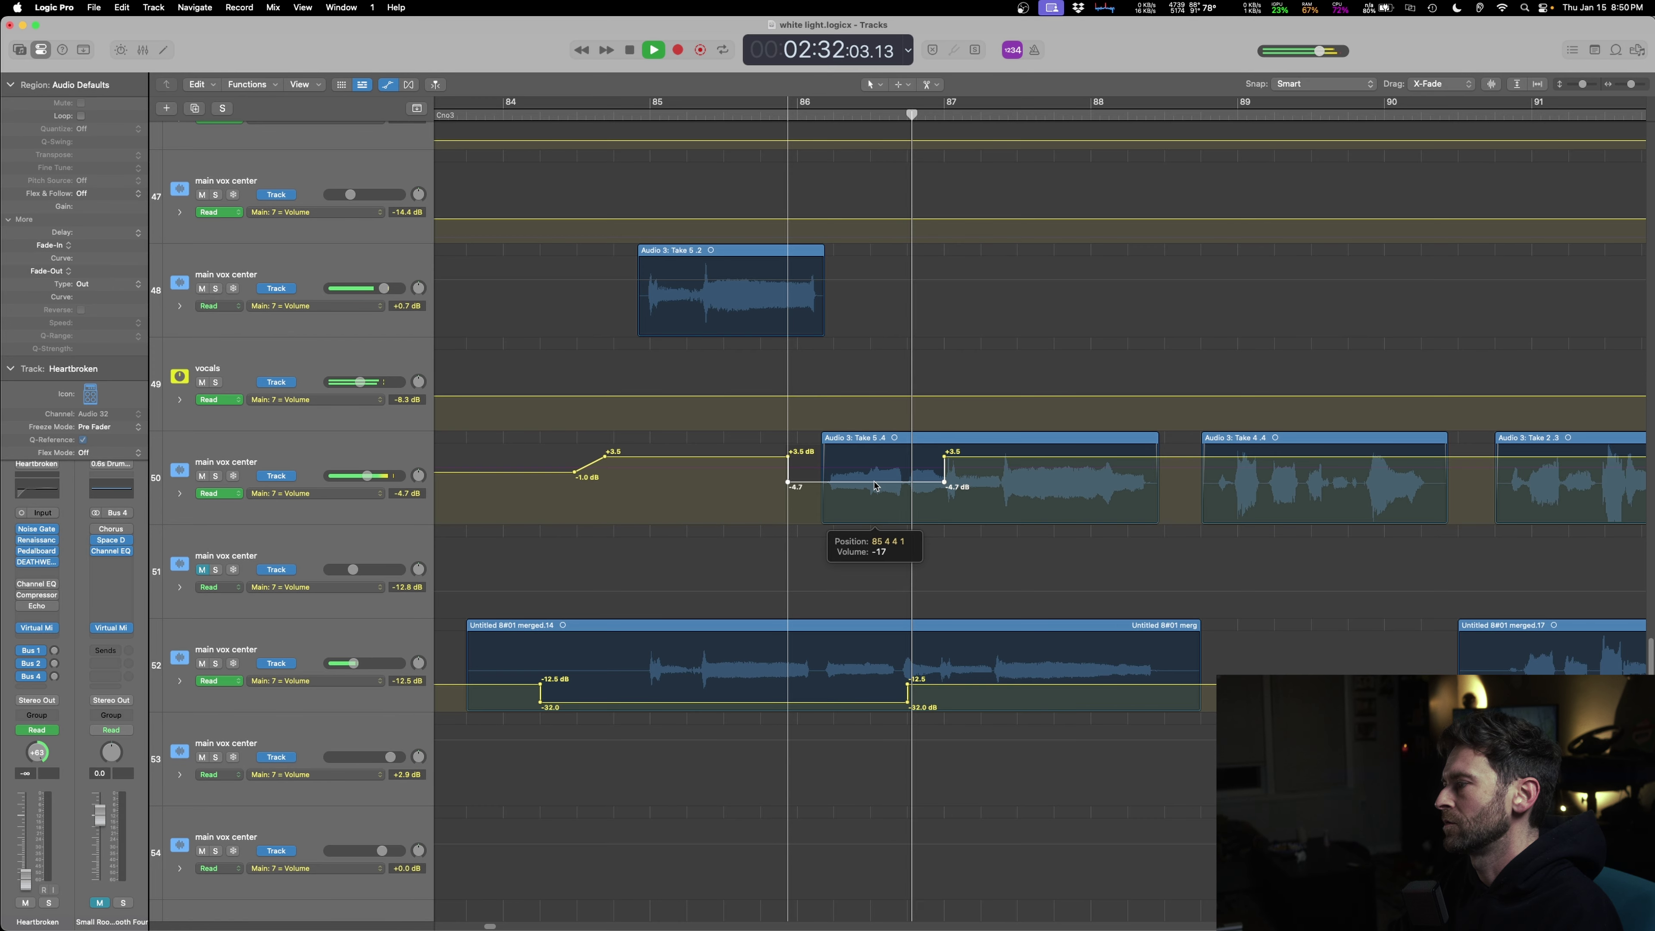
{"action": "key", "text": "super+f"}
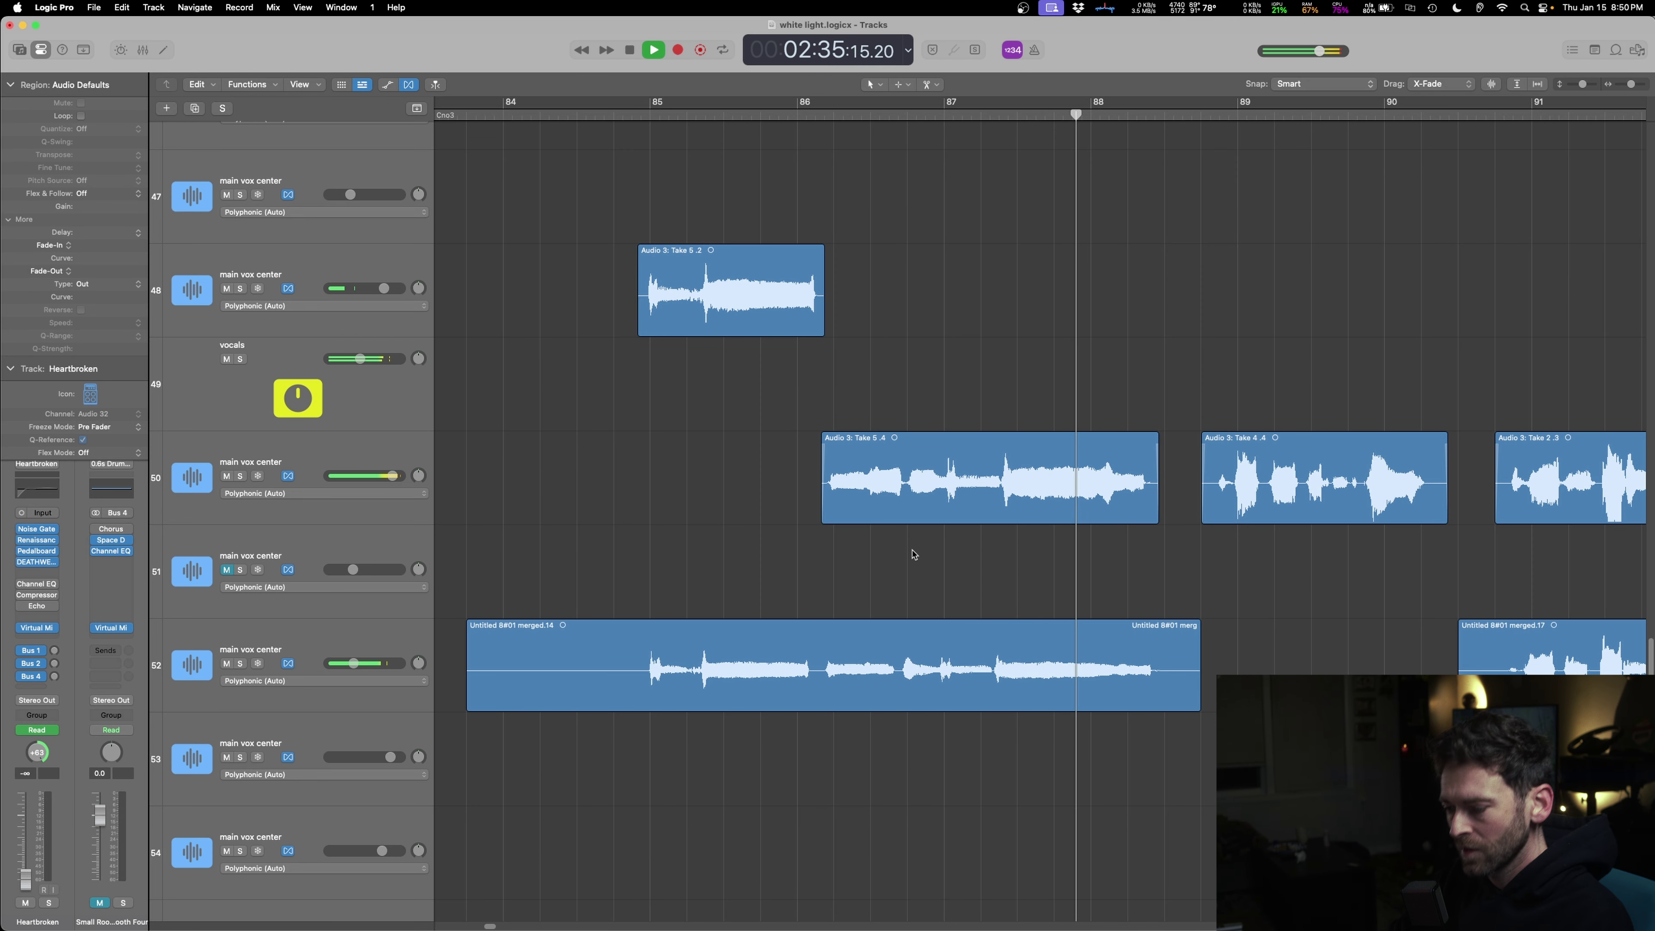
{"action": "key", "text": "super+Left"}
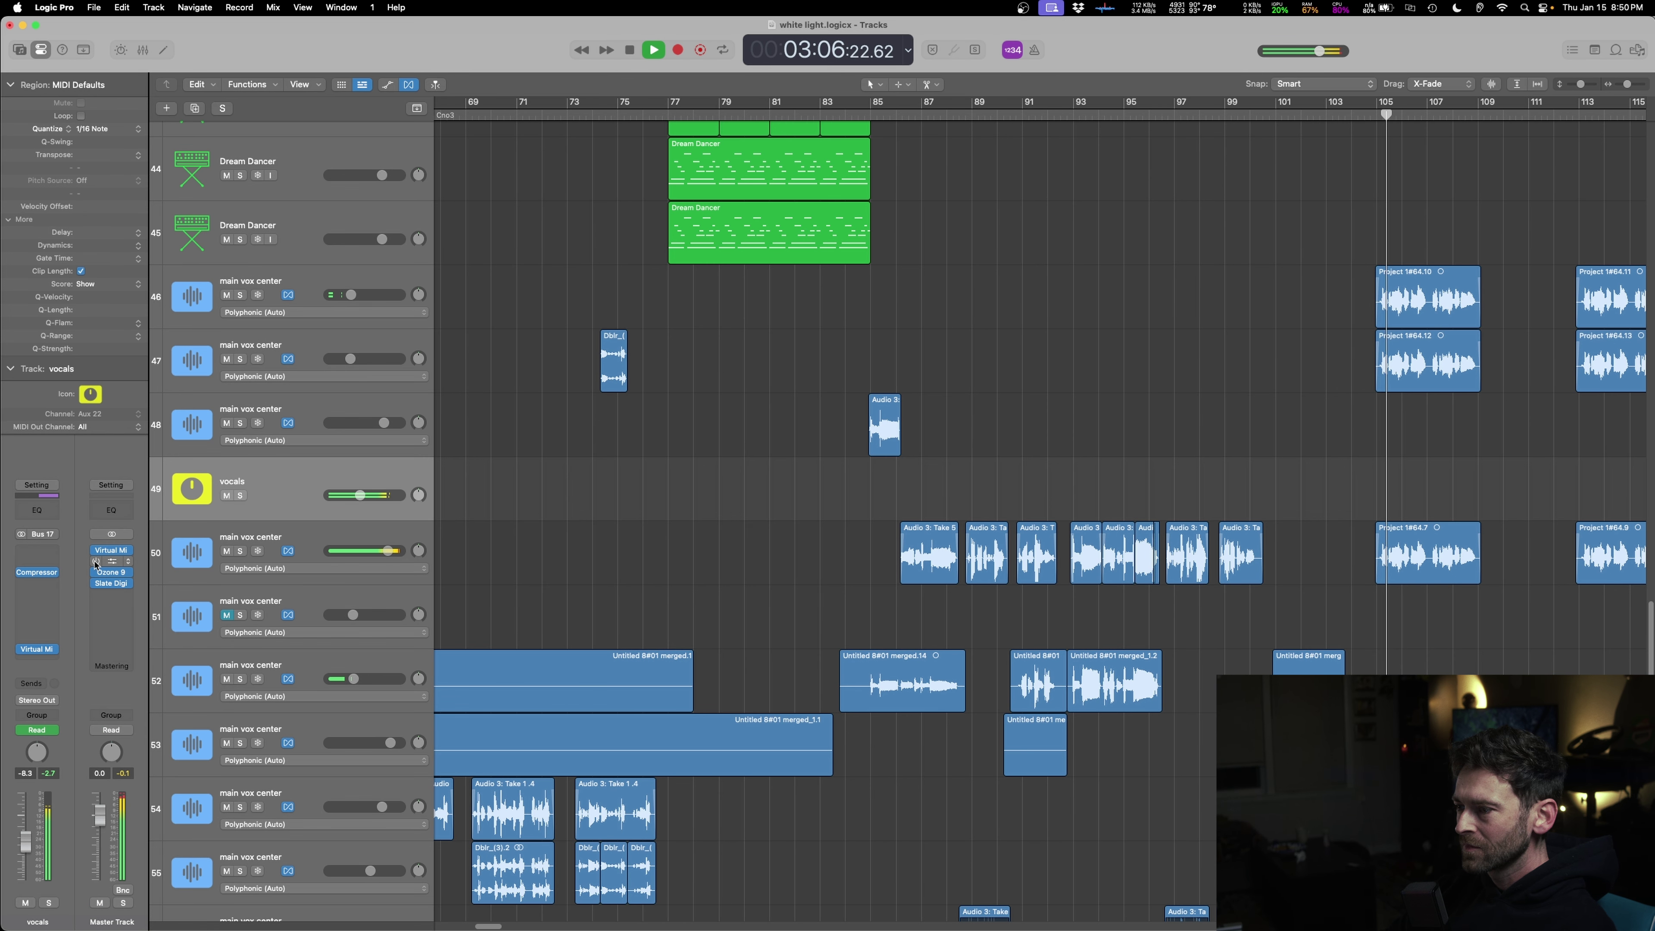
- In the Master Track's Slate Digital FG-X, set the FG Level gain to 4.4 dB and dynamic perception to 1.0, and save the project
{"action": "left_click", "coordinate": [1176, 417]}
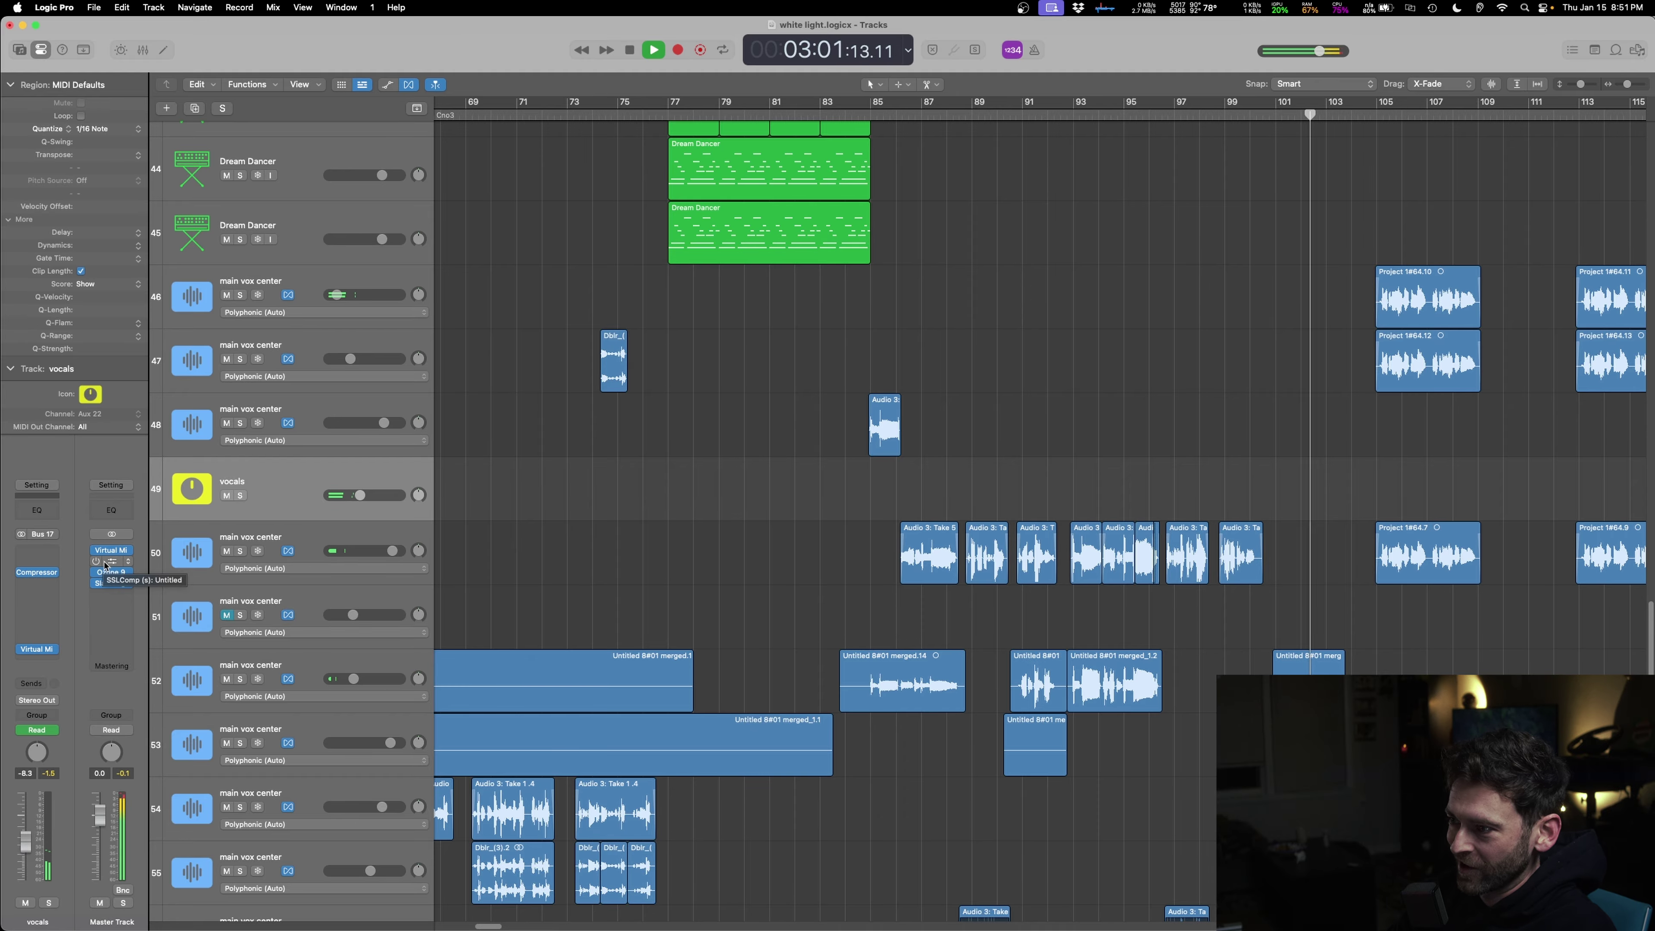
{"action": "left_click", "coordinate": [108, 583]}
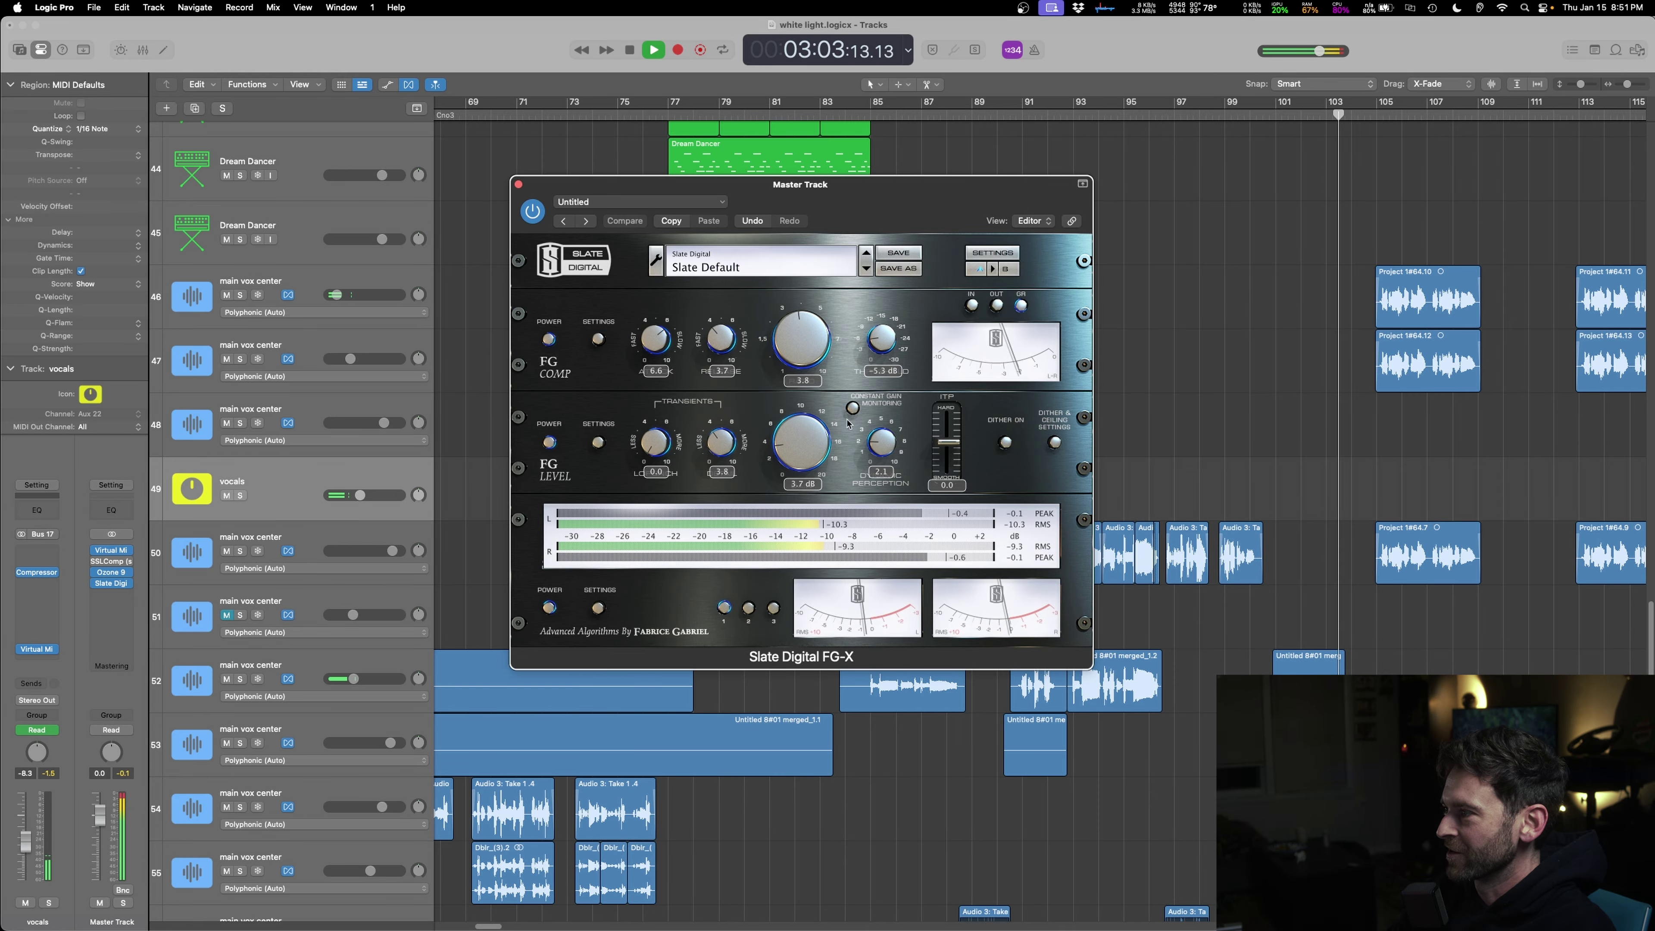
{"action": "left_click_drag", "start_coordinate": [799, 455], "coordinate": [881, 435]}
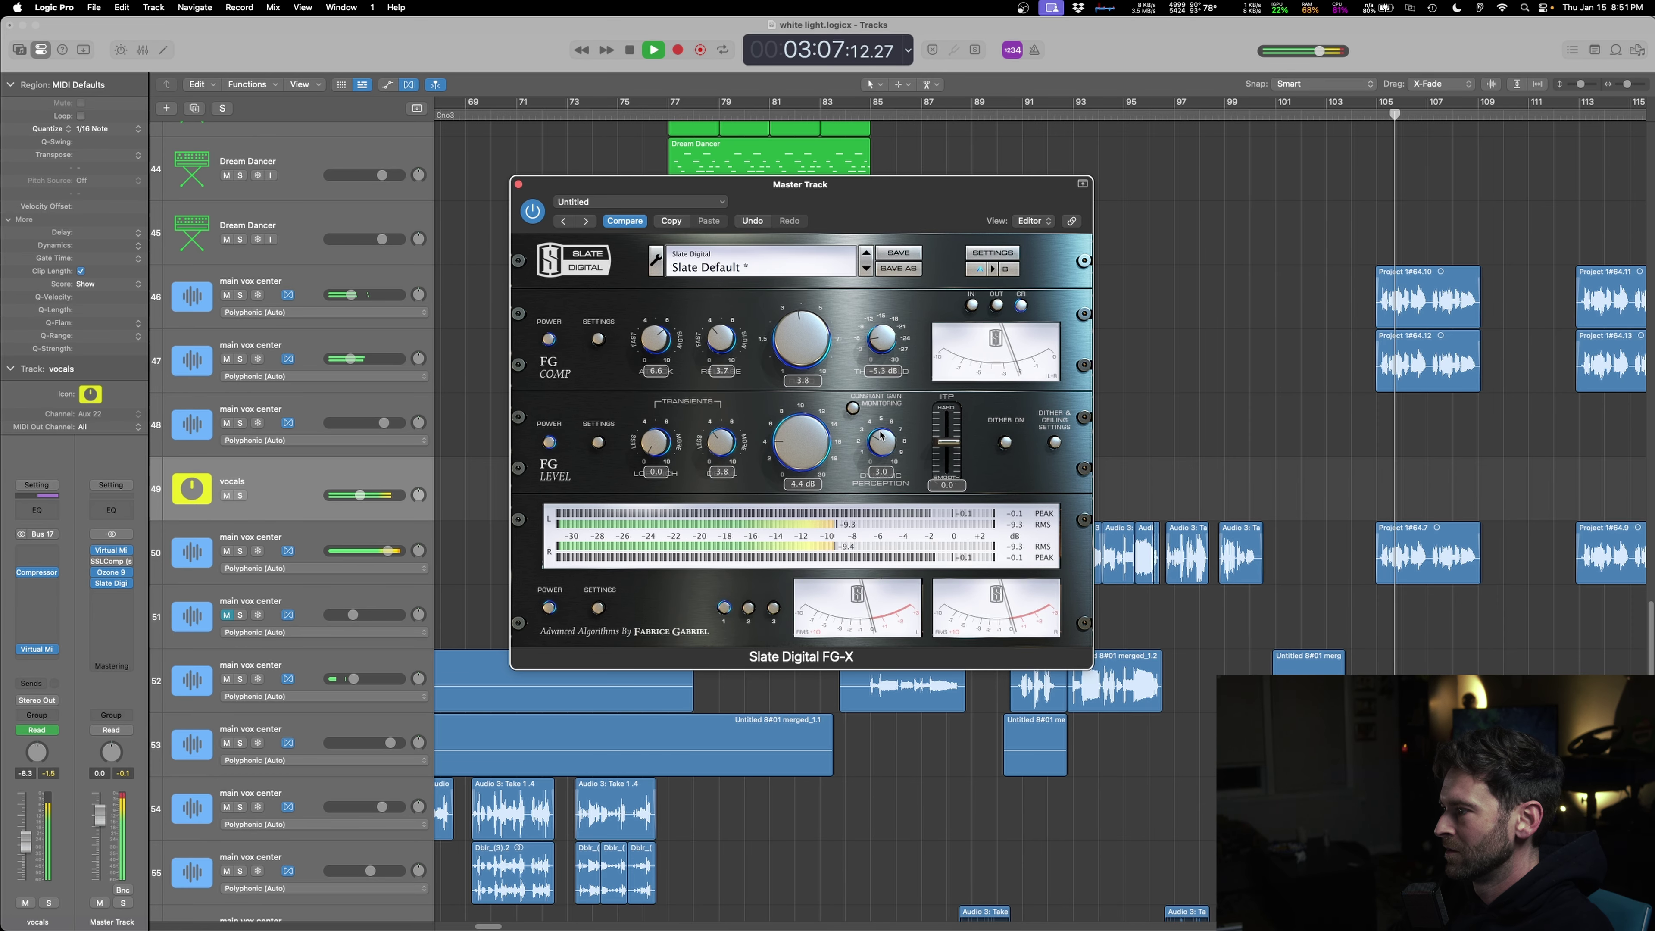
{"action": "left_click", "coordinate": [518, 185]}
{"action": "scroll", "coordinate": [1113, 417], "scroll_direction": "down", "scroll_amount": 5}
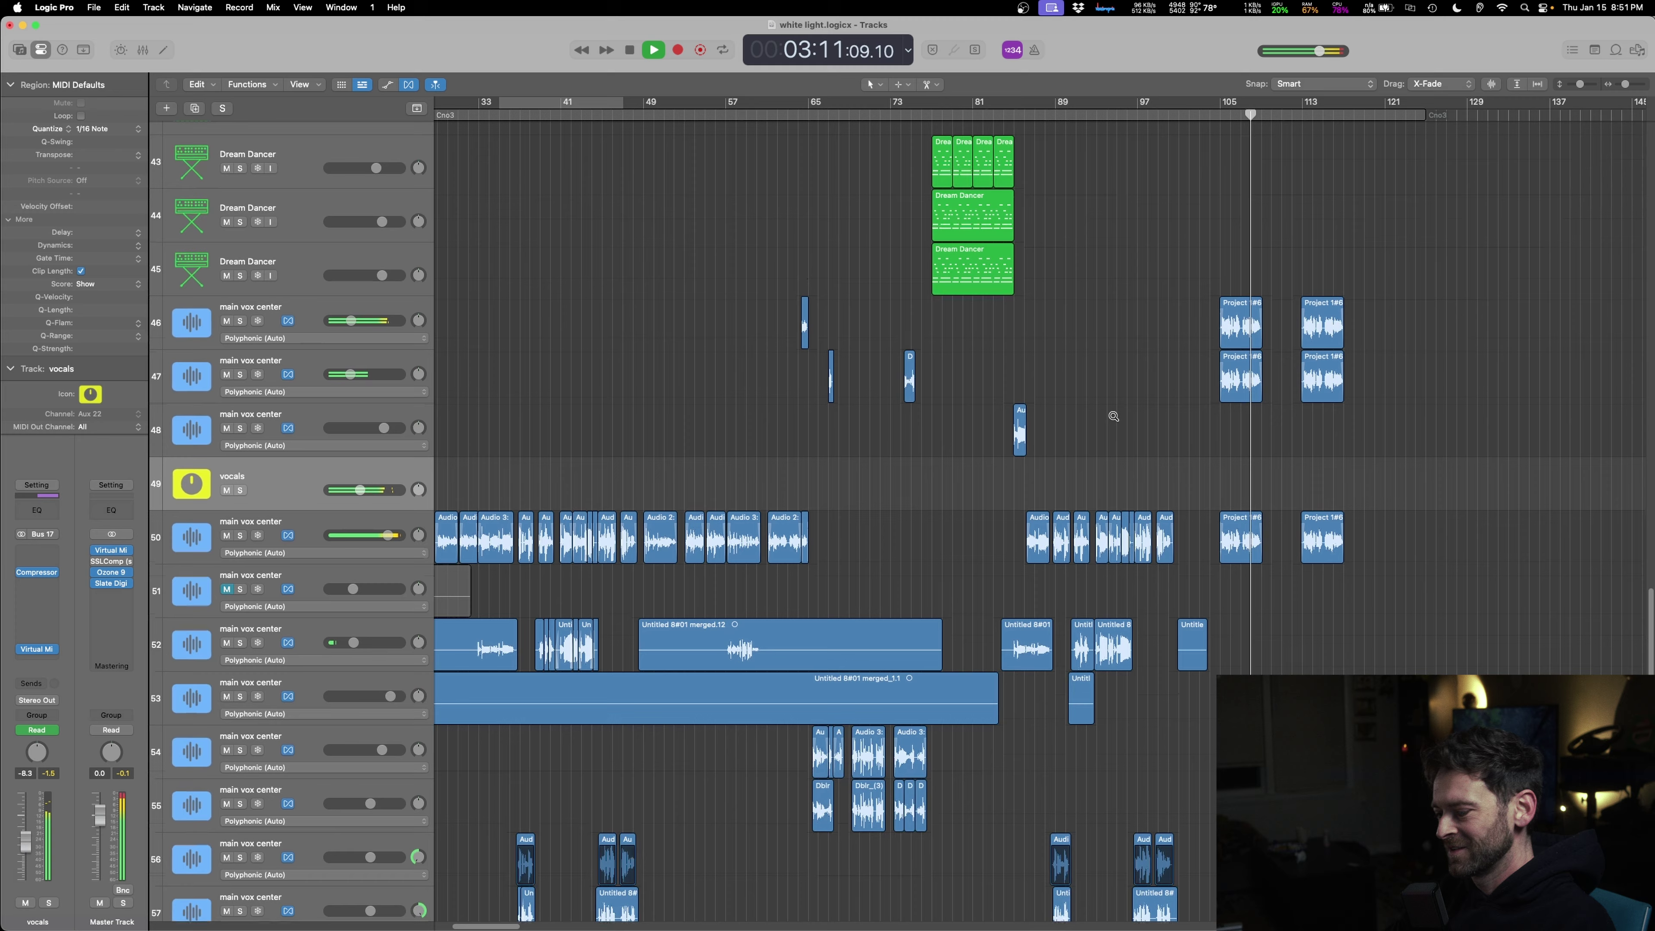
{"action": "key", "text": "super+s"}
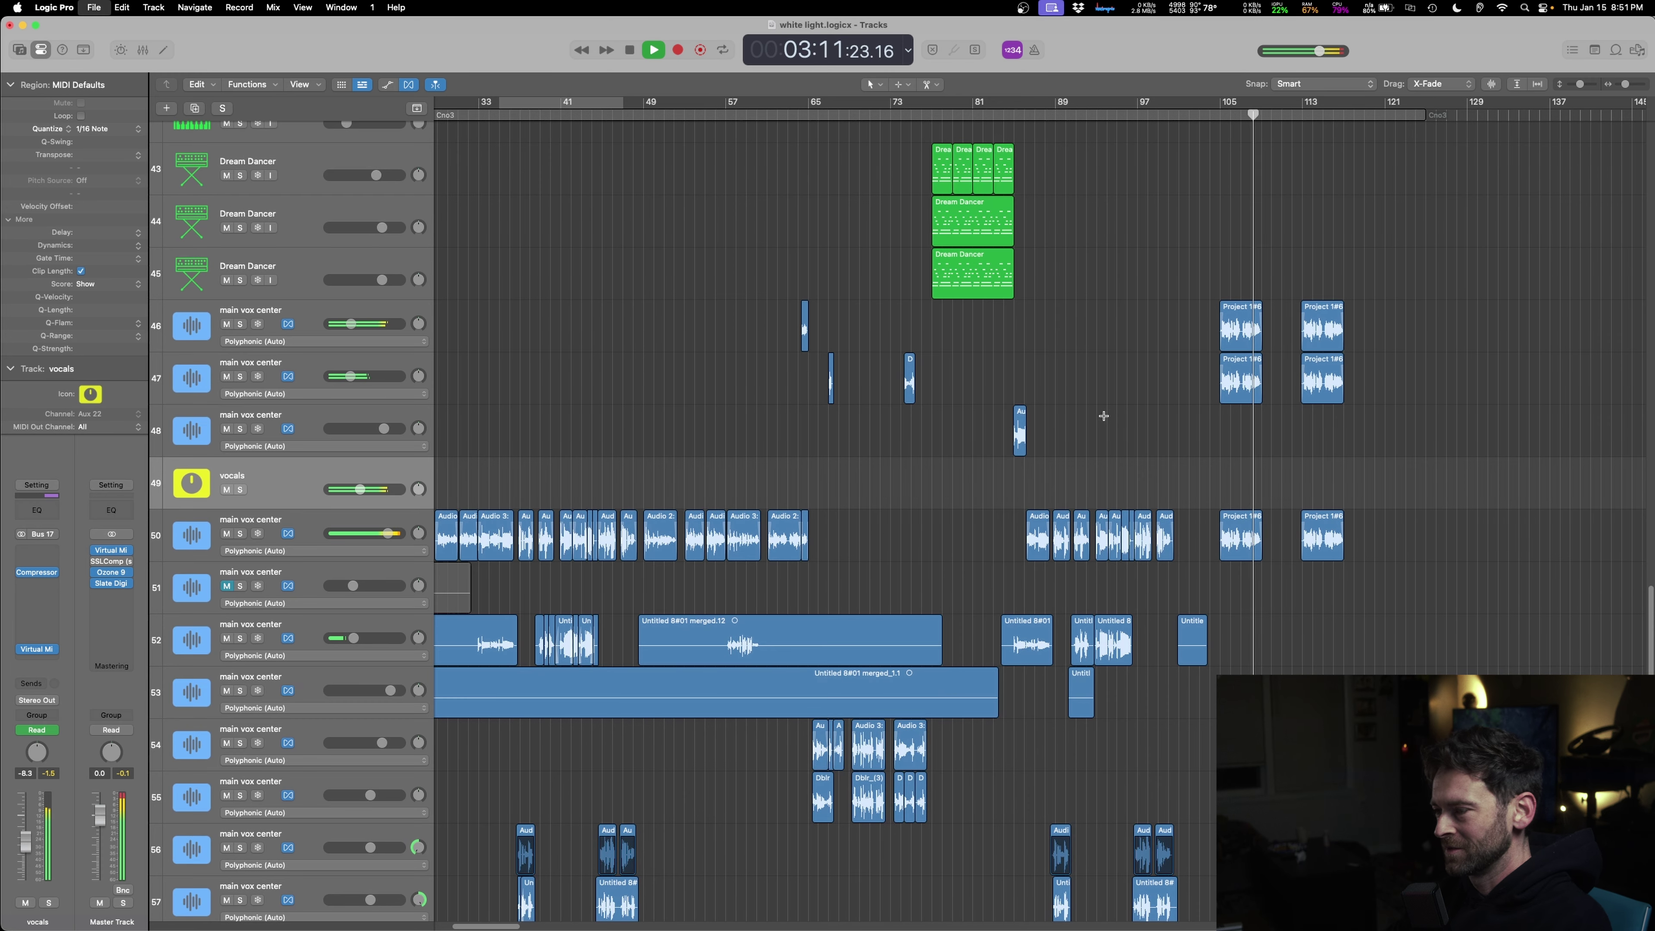
- Add a VCC MixBuss module ahead of the VCC Channel in the Master Track's Virtual Mix Rack
{"action": "left_click", "coordinate": [114, 552]}
{"action": "scroll", "coordinate": [605, 598], "scroll_direction": "down", "scroll_amount": 3}
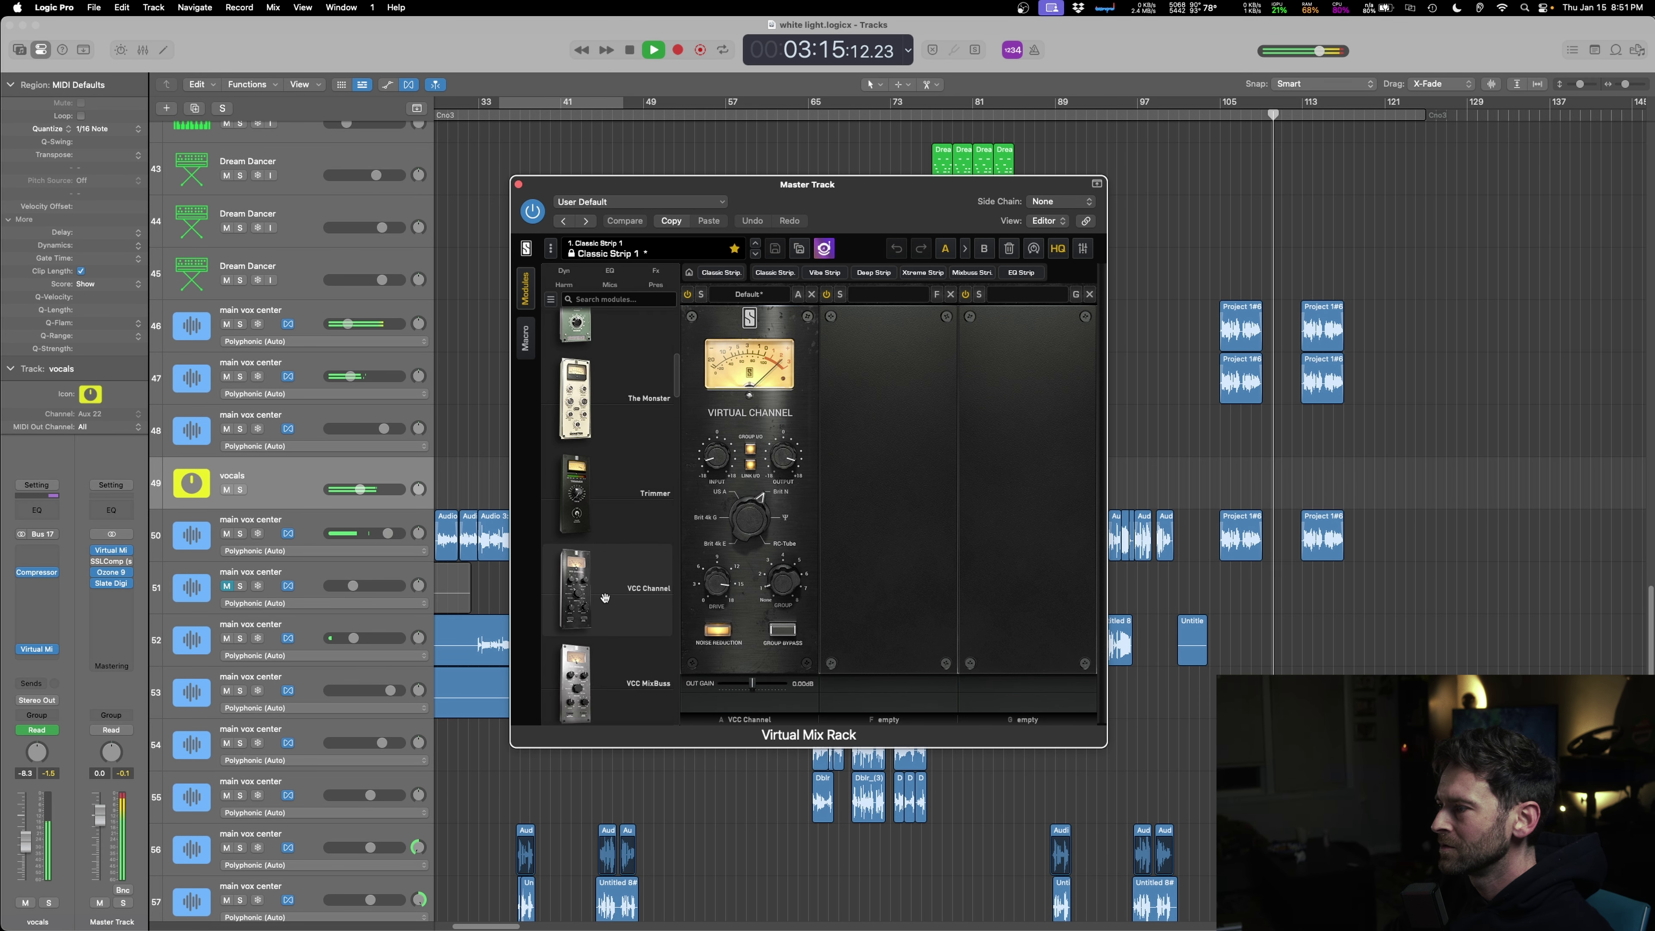
{"action": "scroll", "coordinate": [605, 597], "scroll_direction": "down", "scroll_amount": 2}
{"action": "left_click_drag", "start_coordinate": [587, 560], "coordinate": [792, 554]}
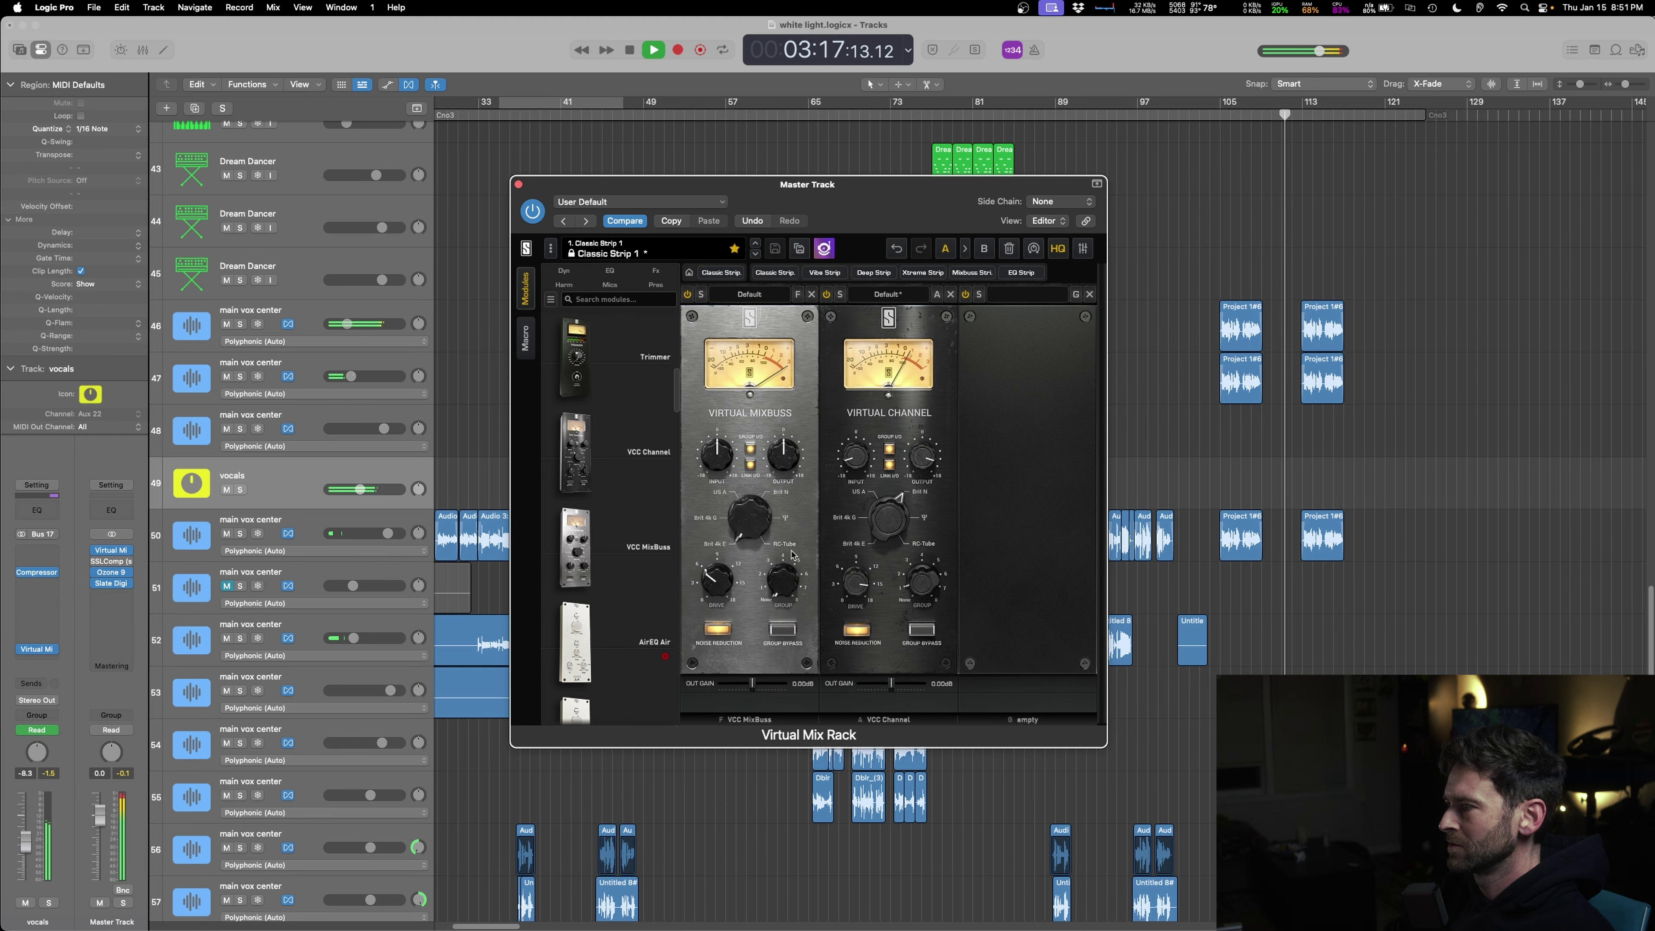
{"action": "left_click", "coordinate": [519, 185]}
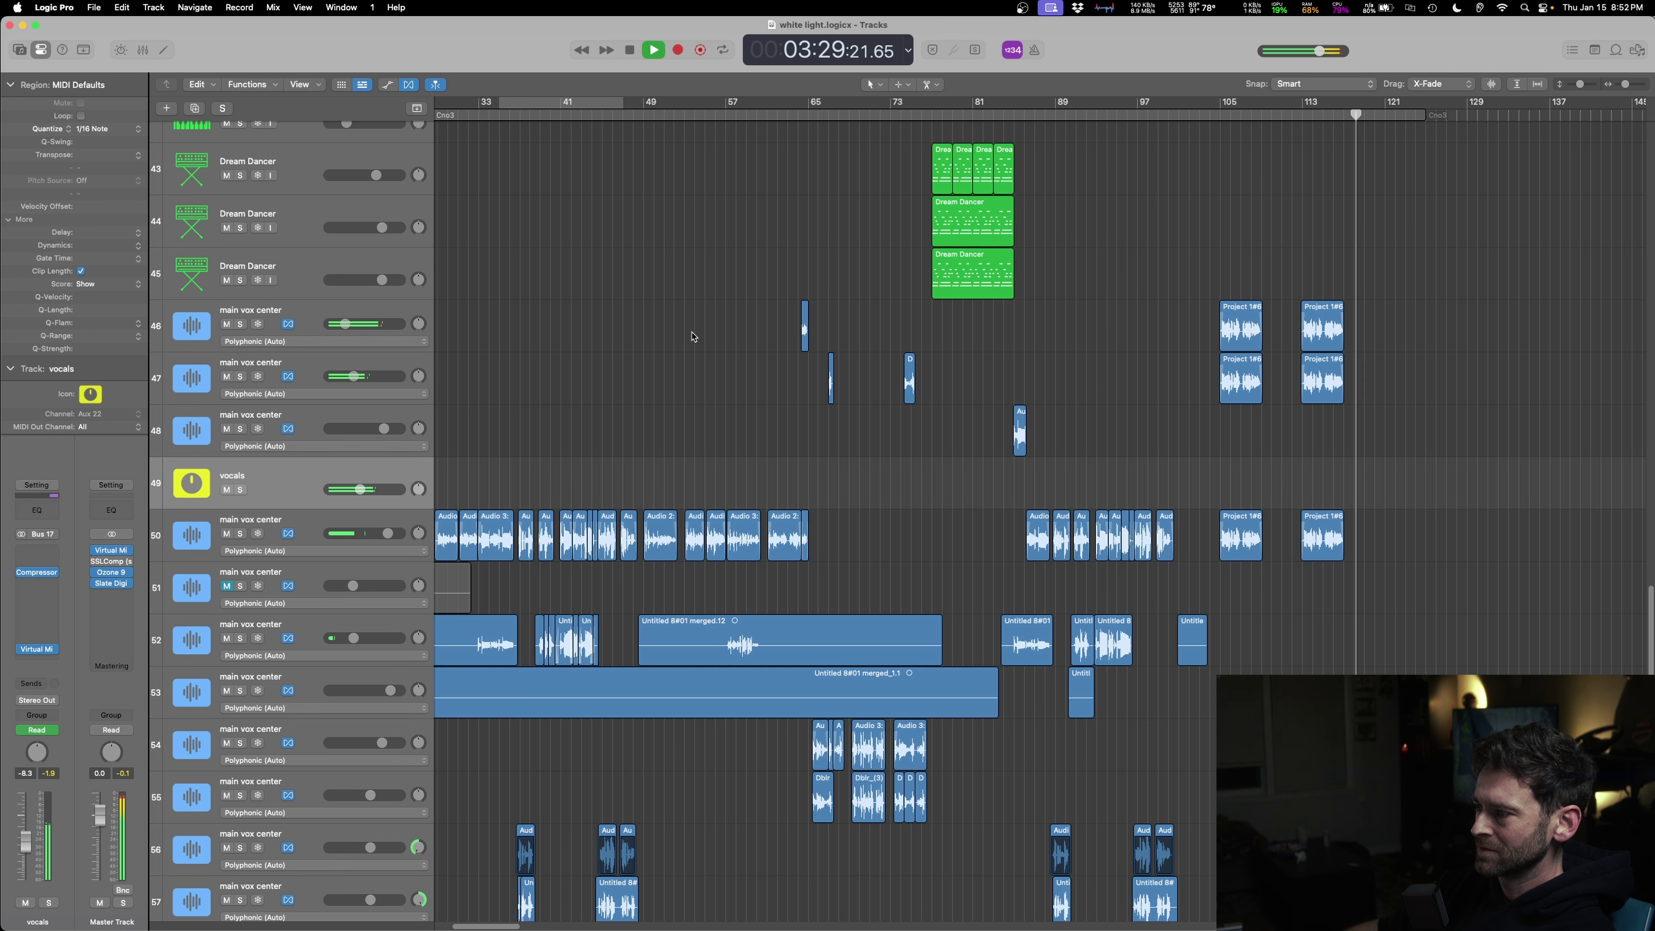
- Stop playback and show the whole song arrangement
{"action": "key", "text": "space"}
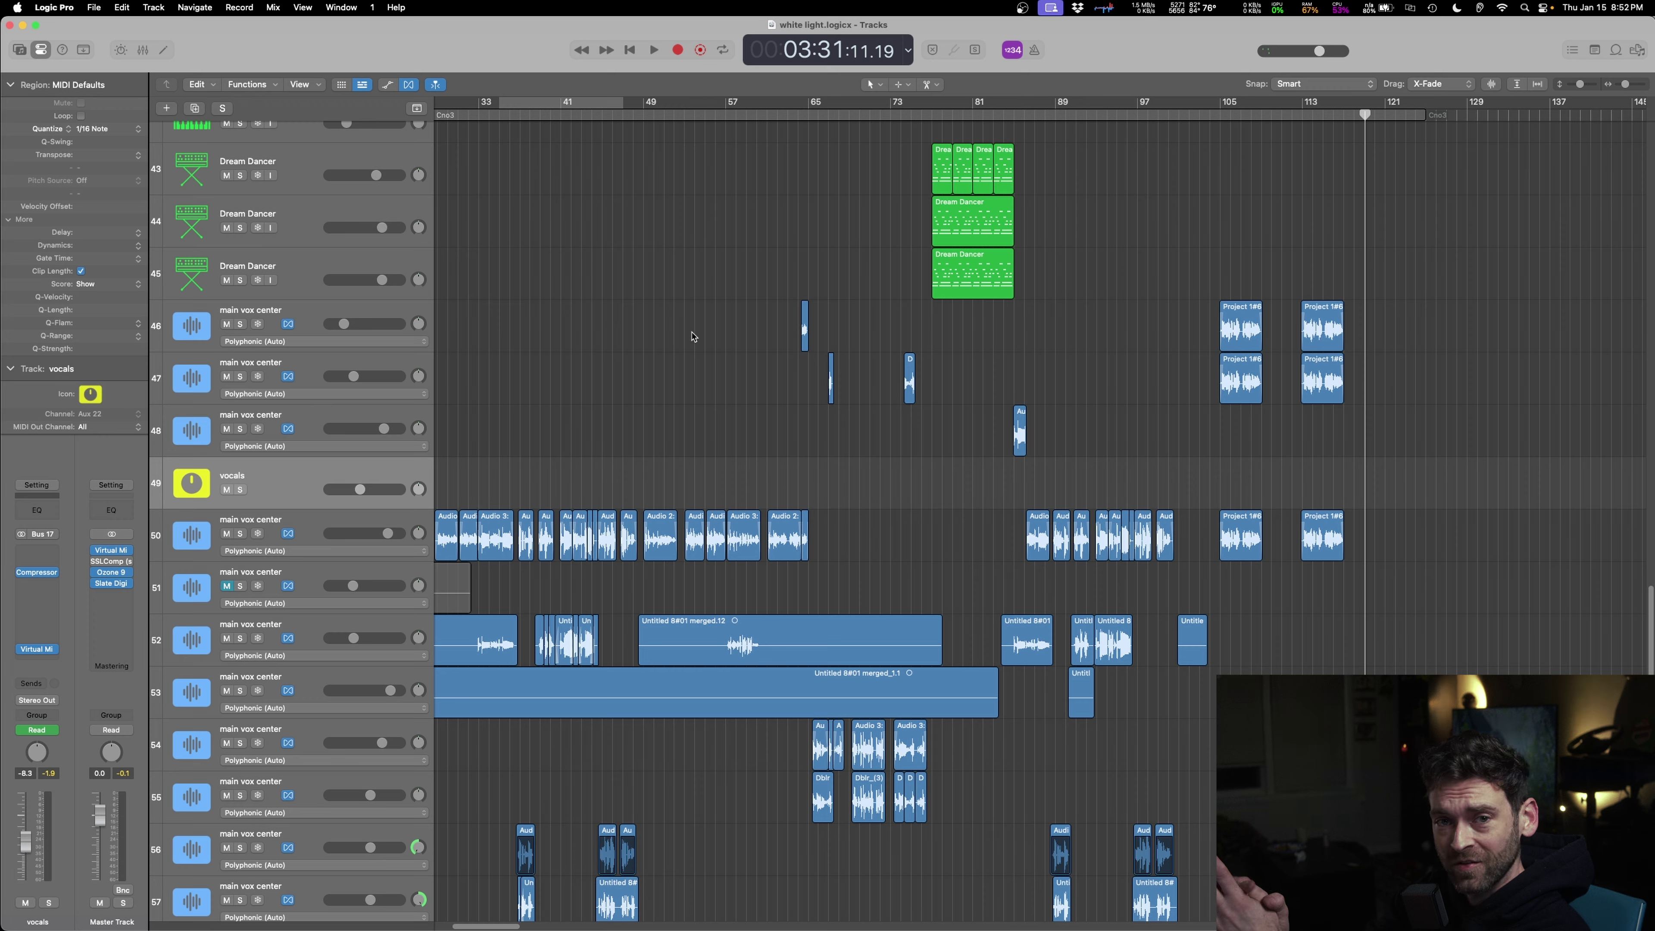
{"action": "key", "text": "z"}
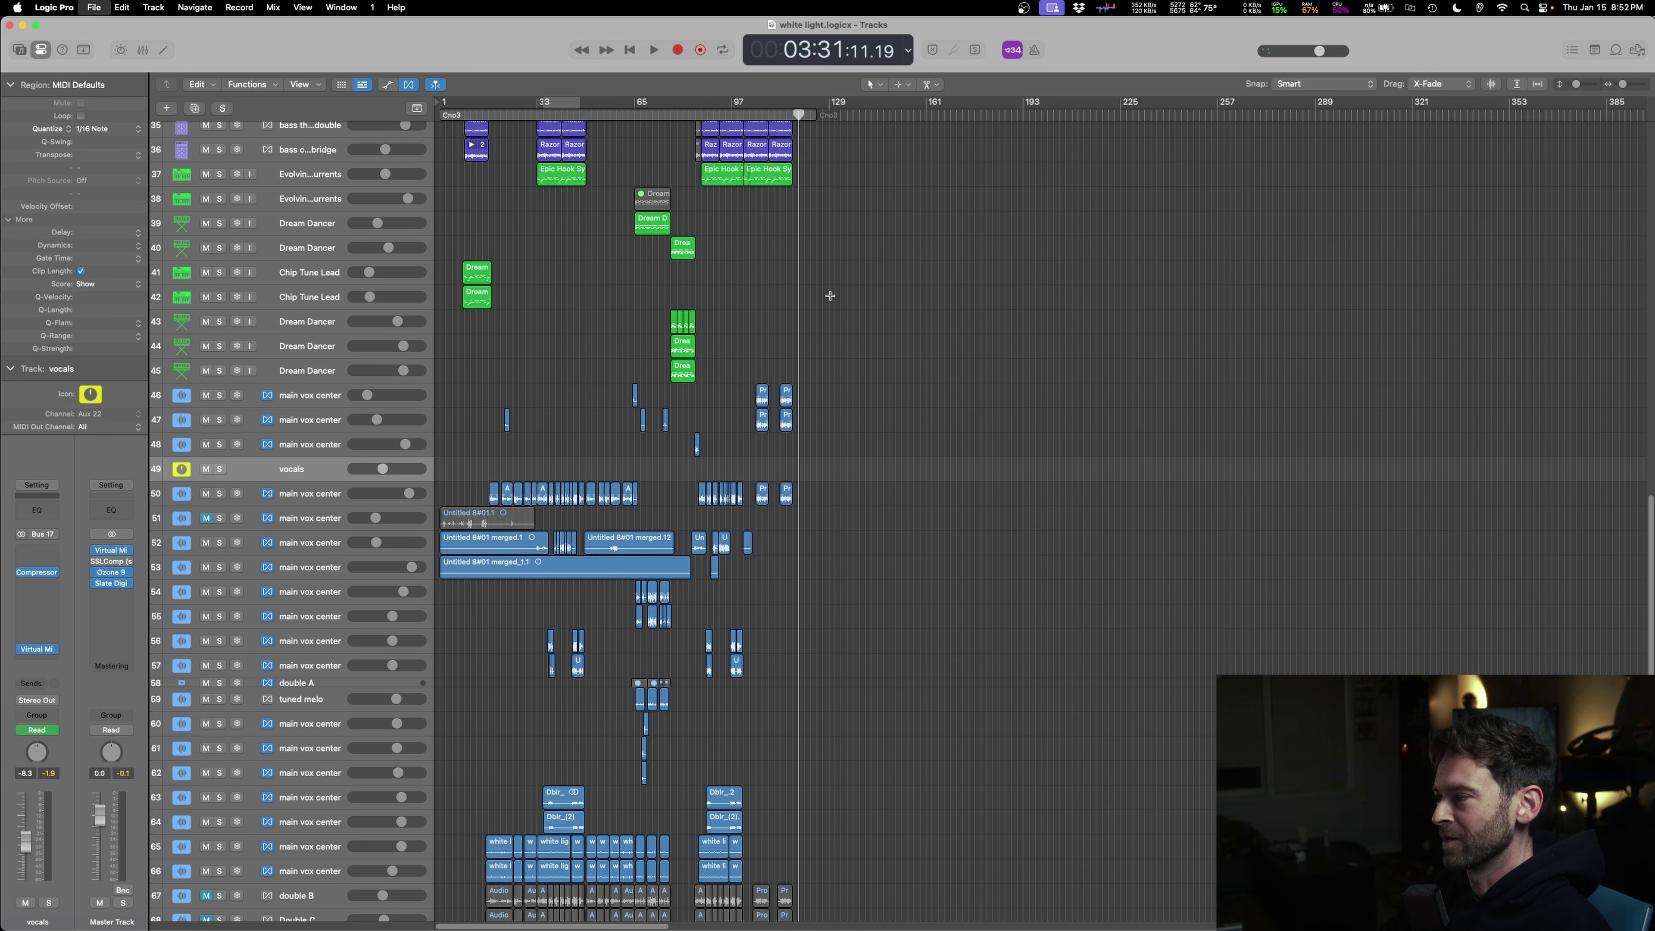
{"action": "key", "text": "Return"}
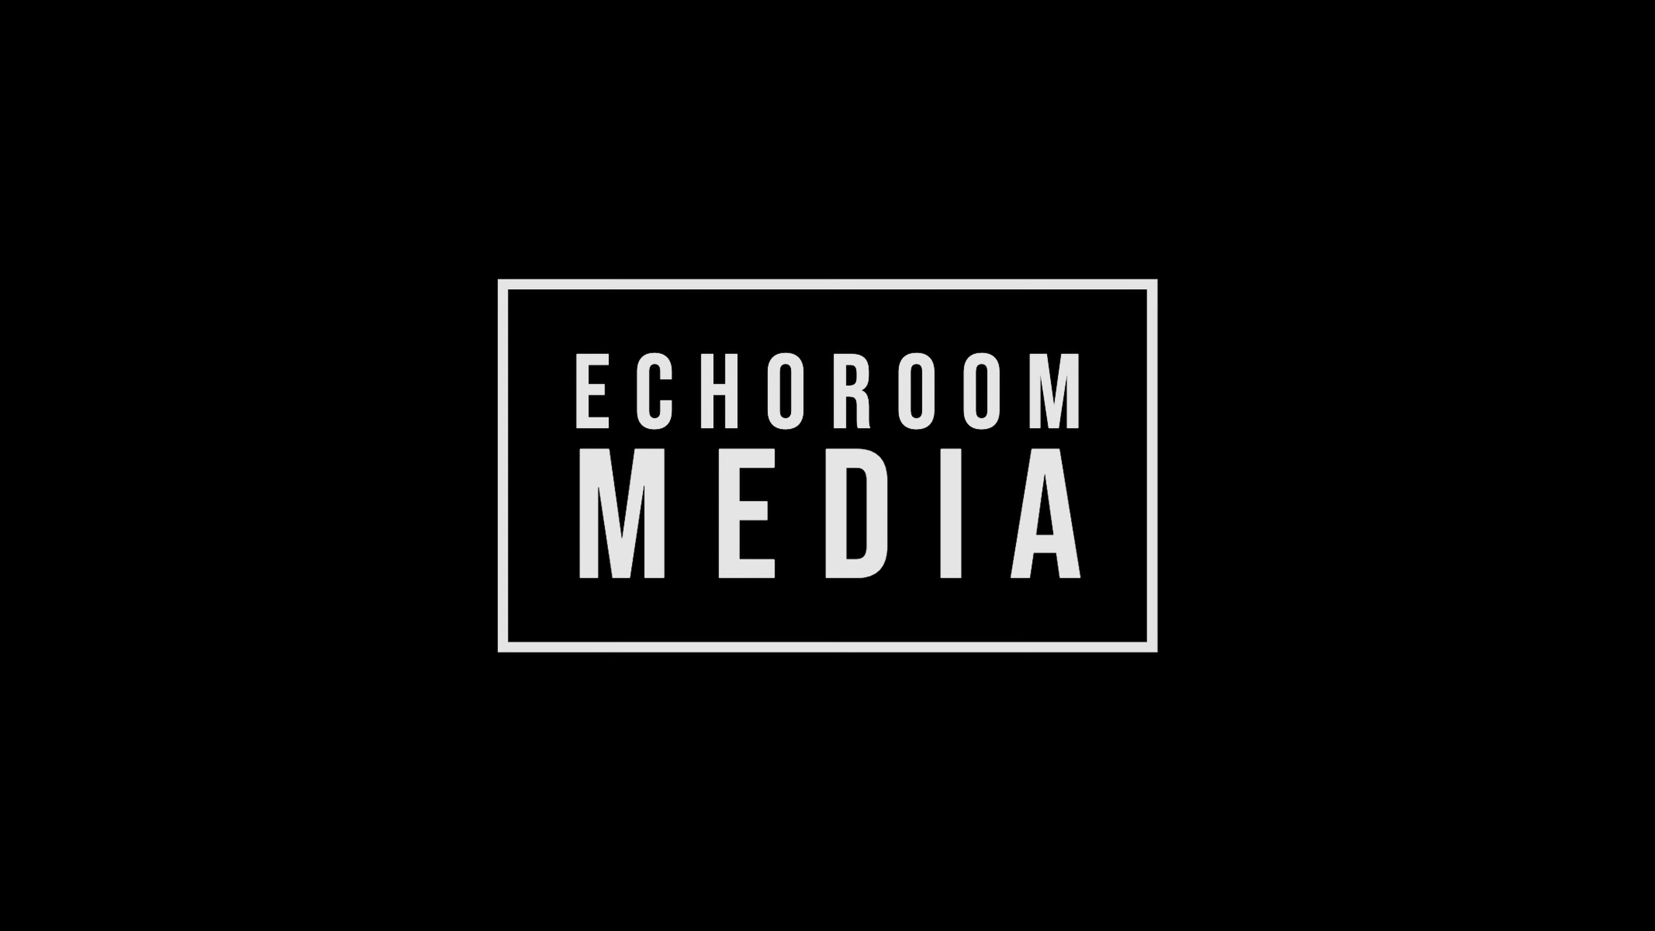